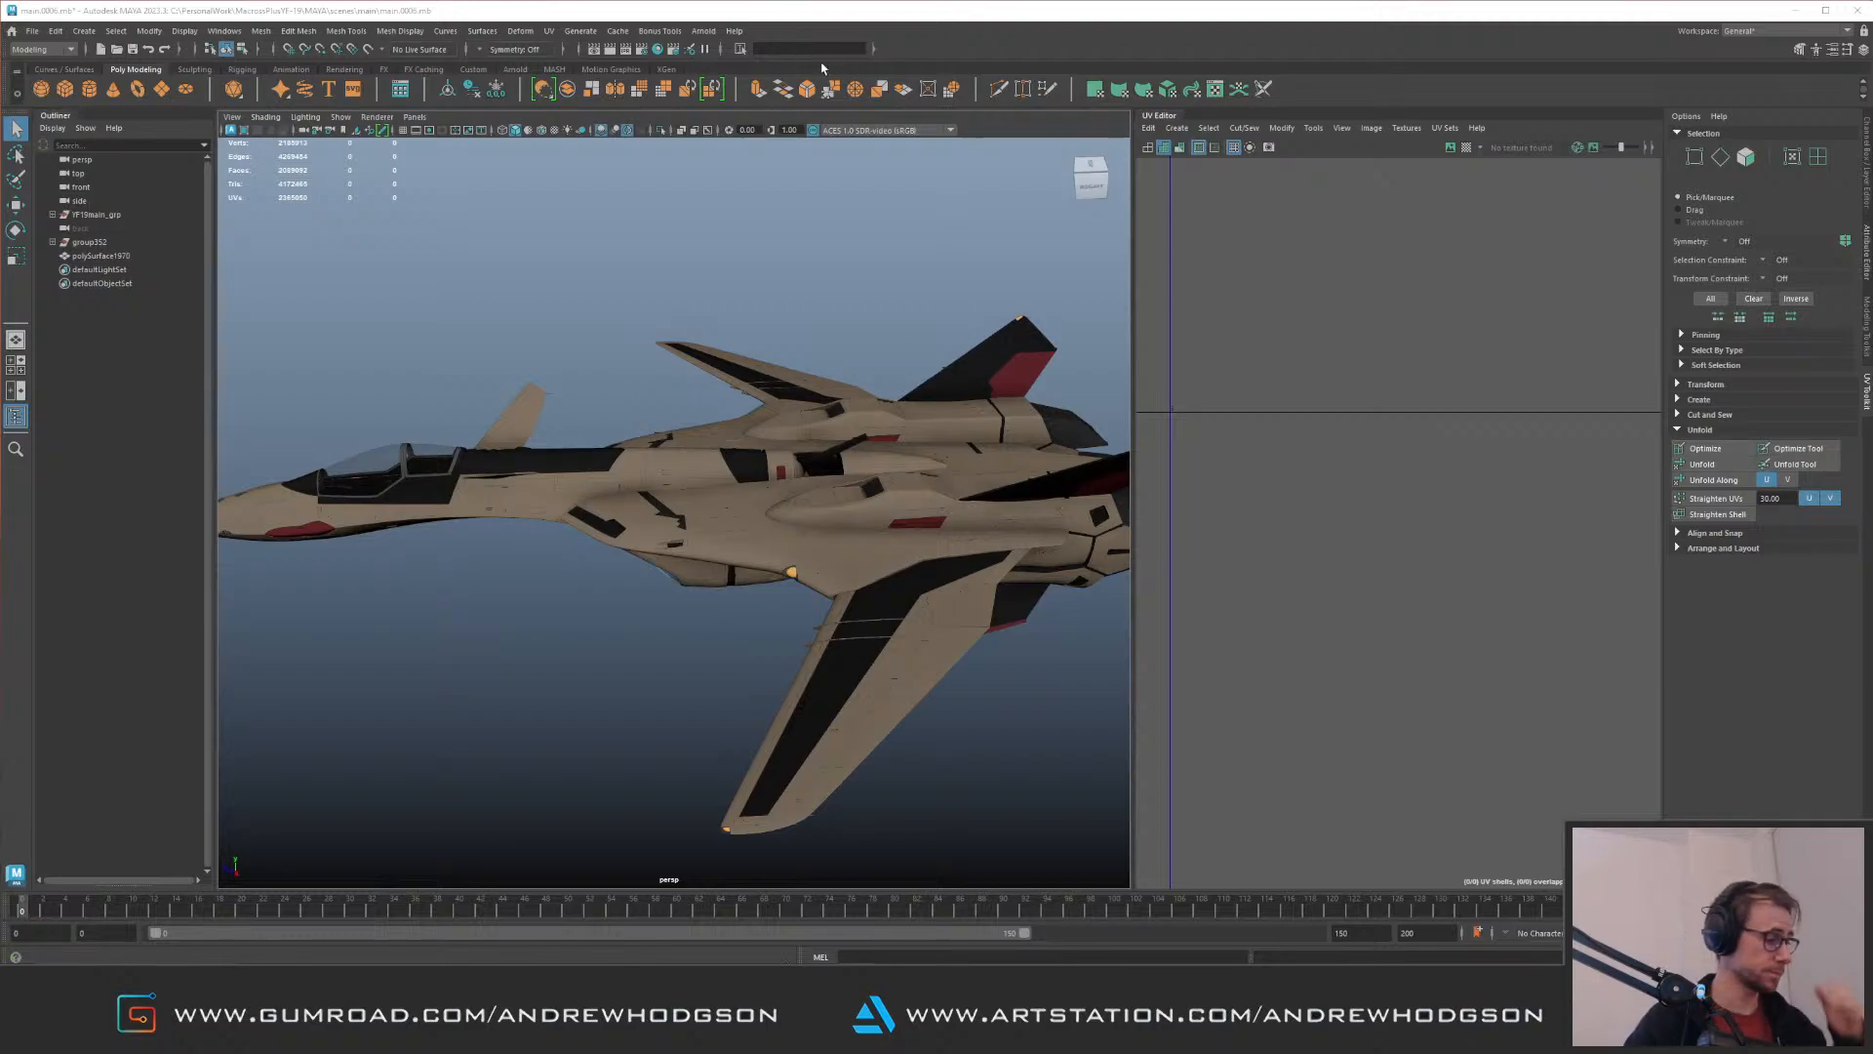
Step: Examine the whole jet model from several angles
left_click_drag(787, 486, 732, 180, "alt")
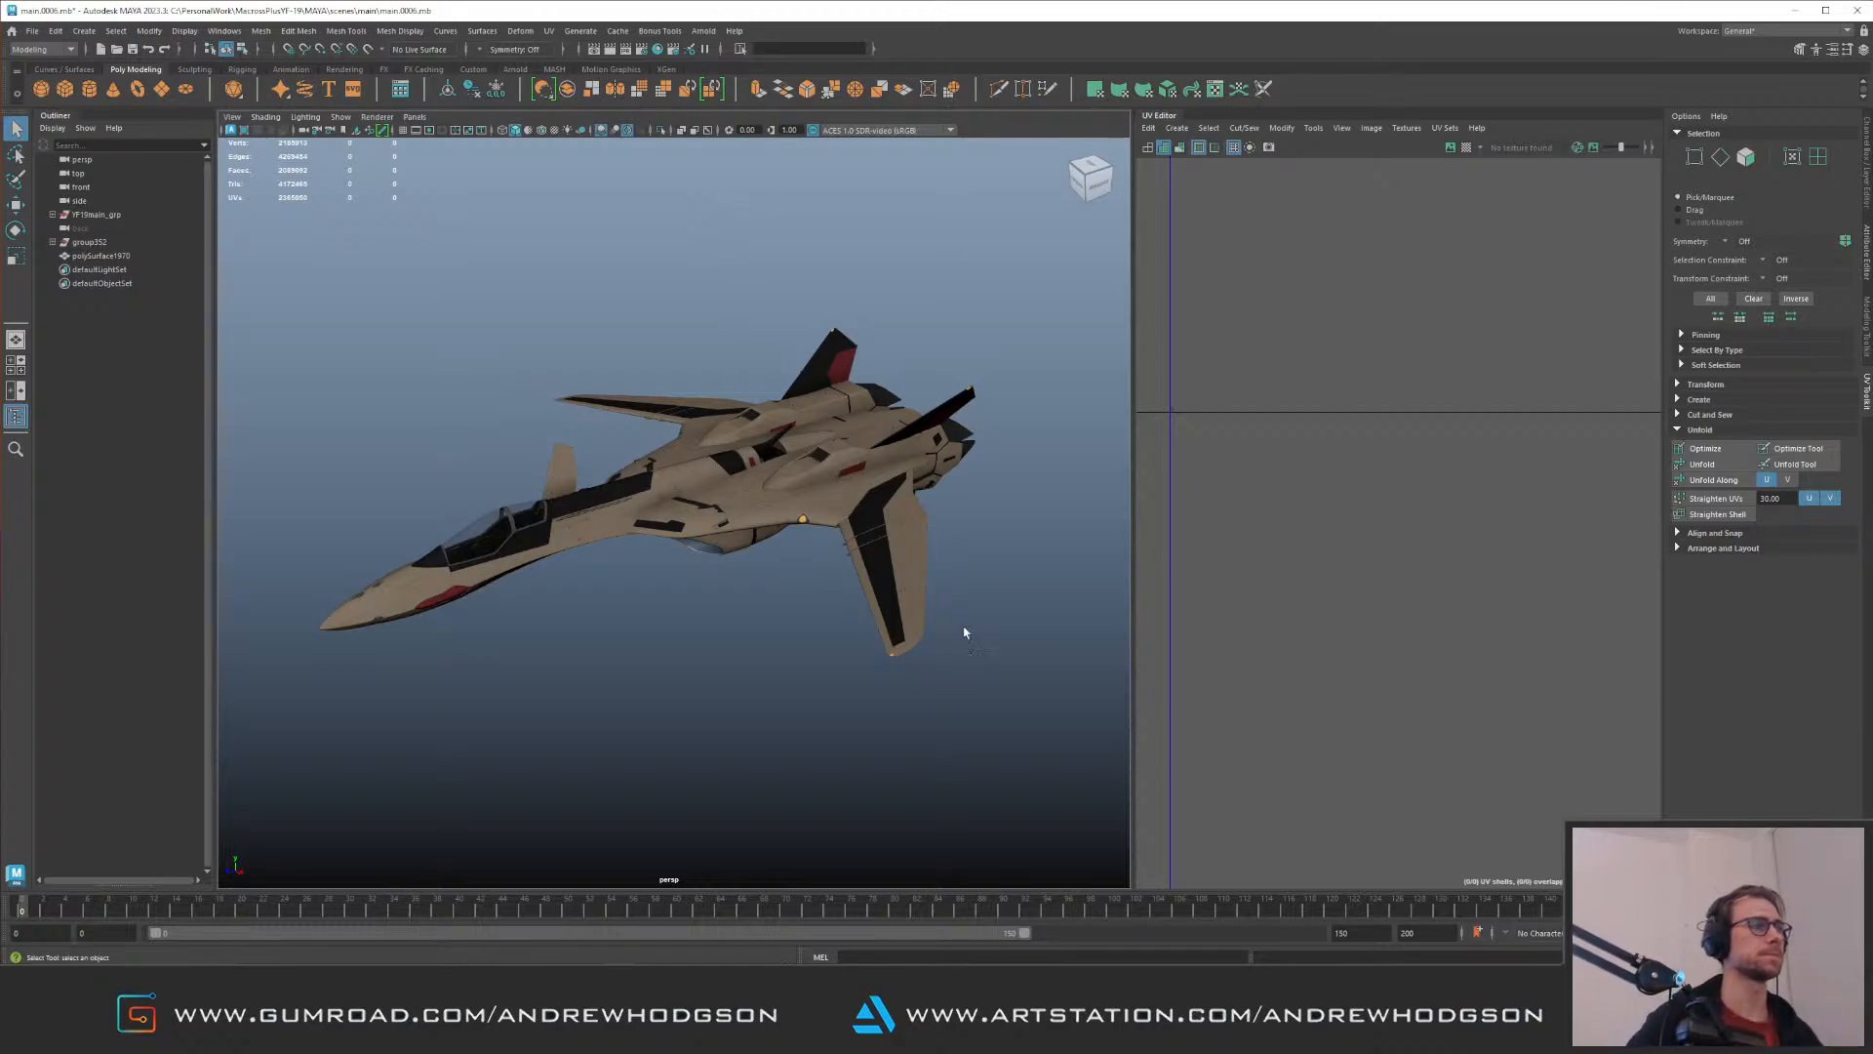
right_click_drag(505, 297, 636, 543, "alt")
left_click_drag(624, 439, 702, 510, "alt")
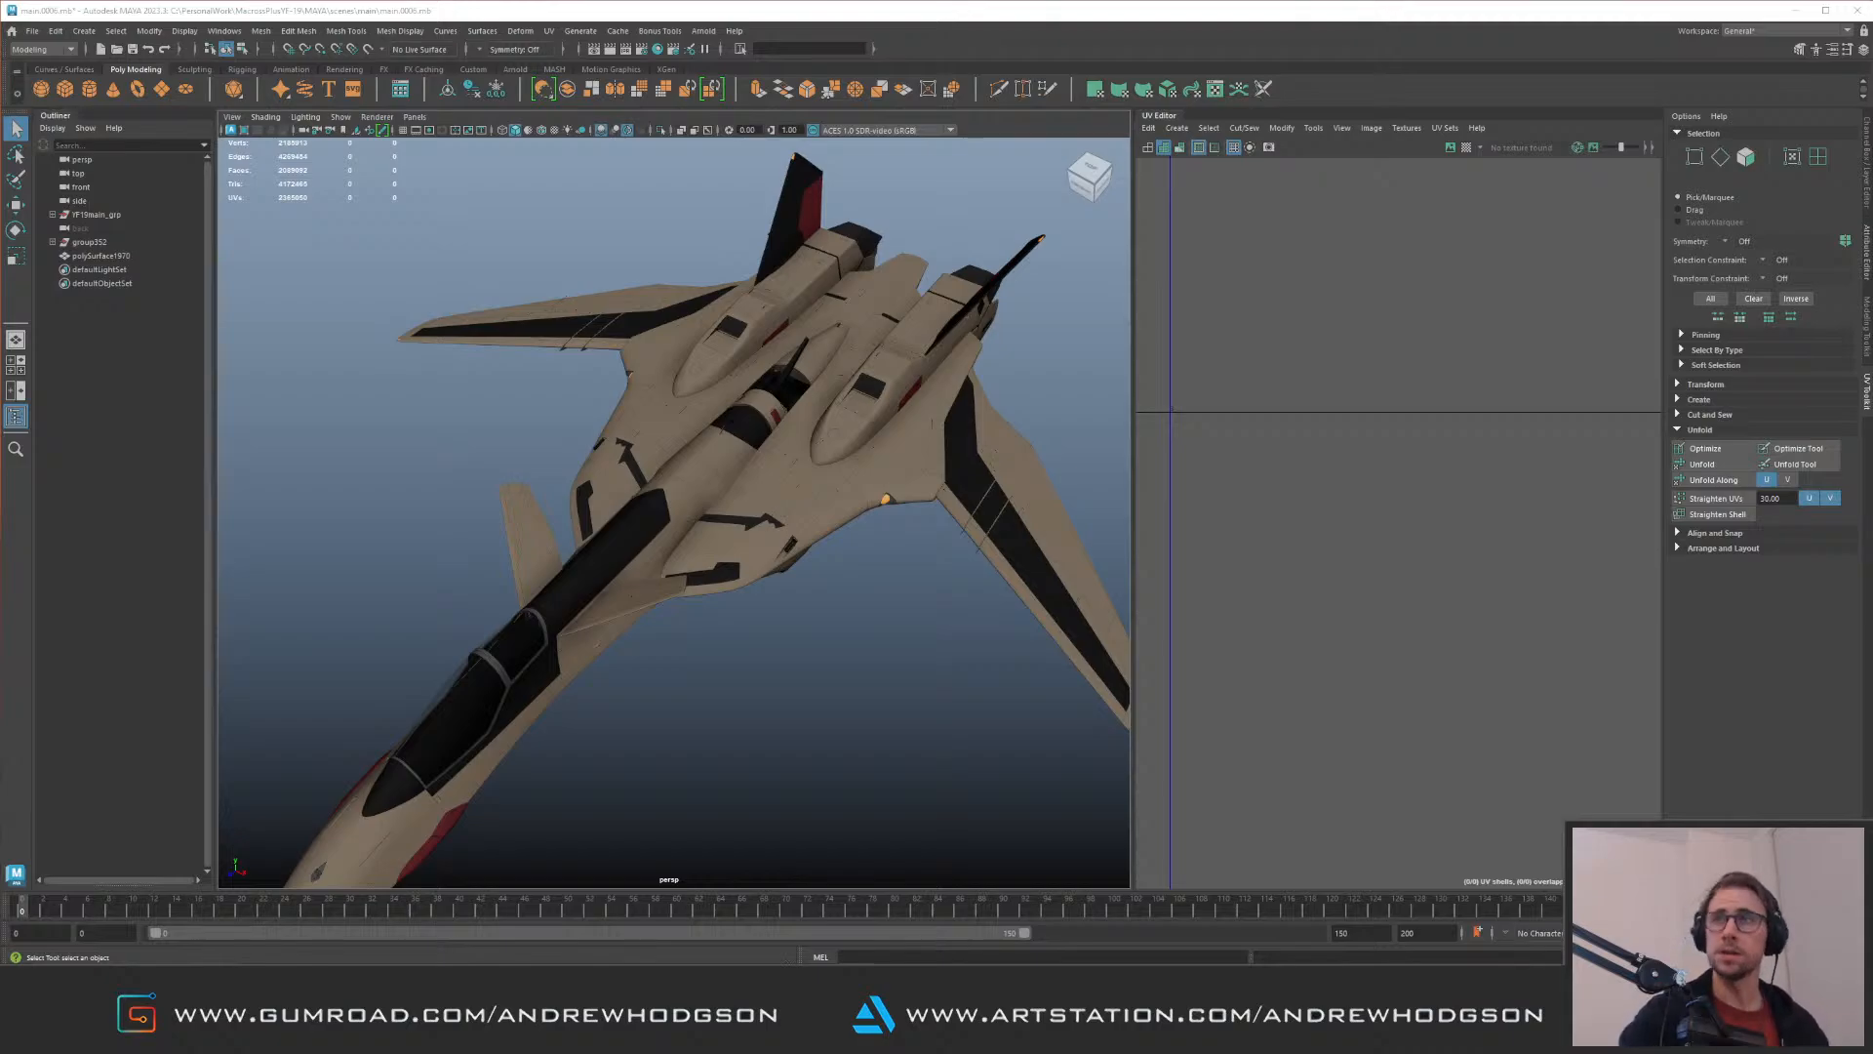
left_click_drag(619, 454, 731, 503, "alt")
right_click_drag(731, 503, 690, 397, "alt")
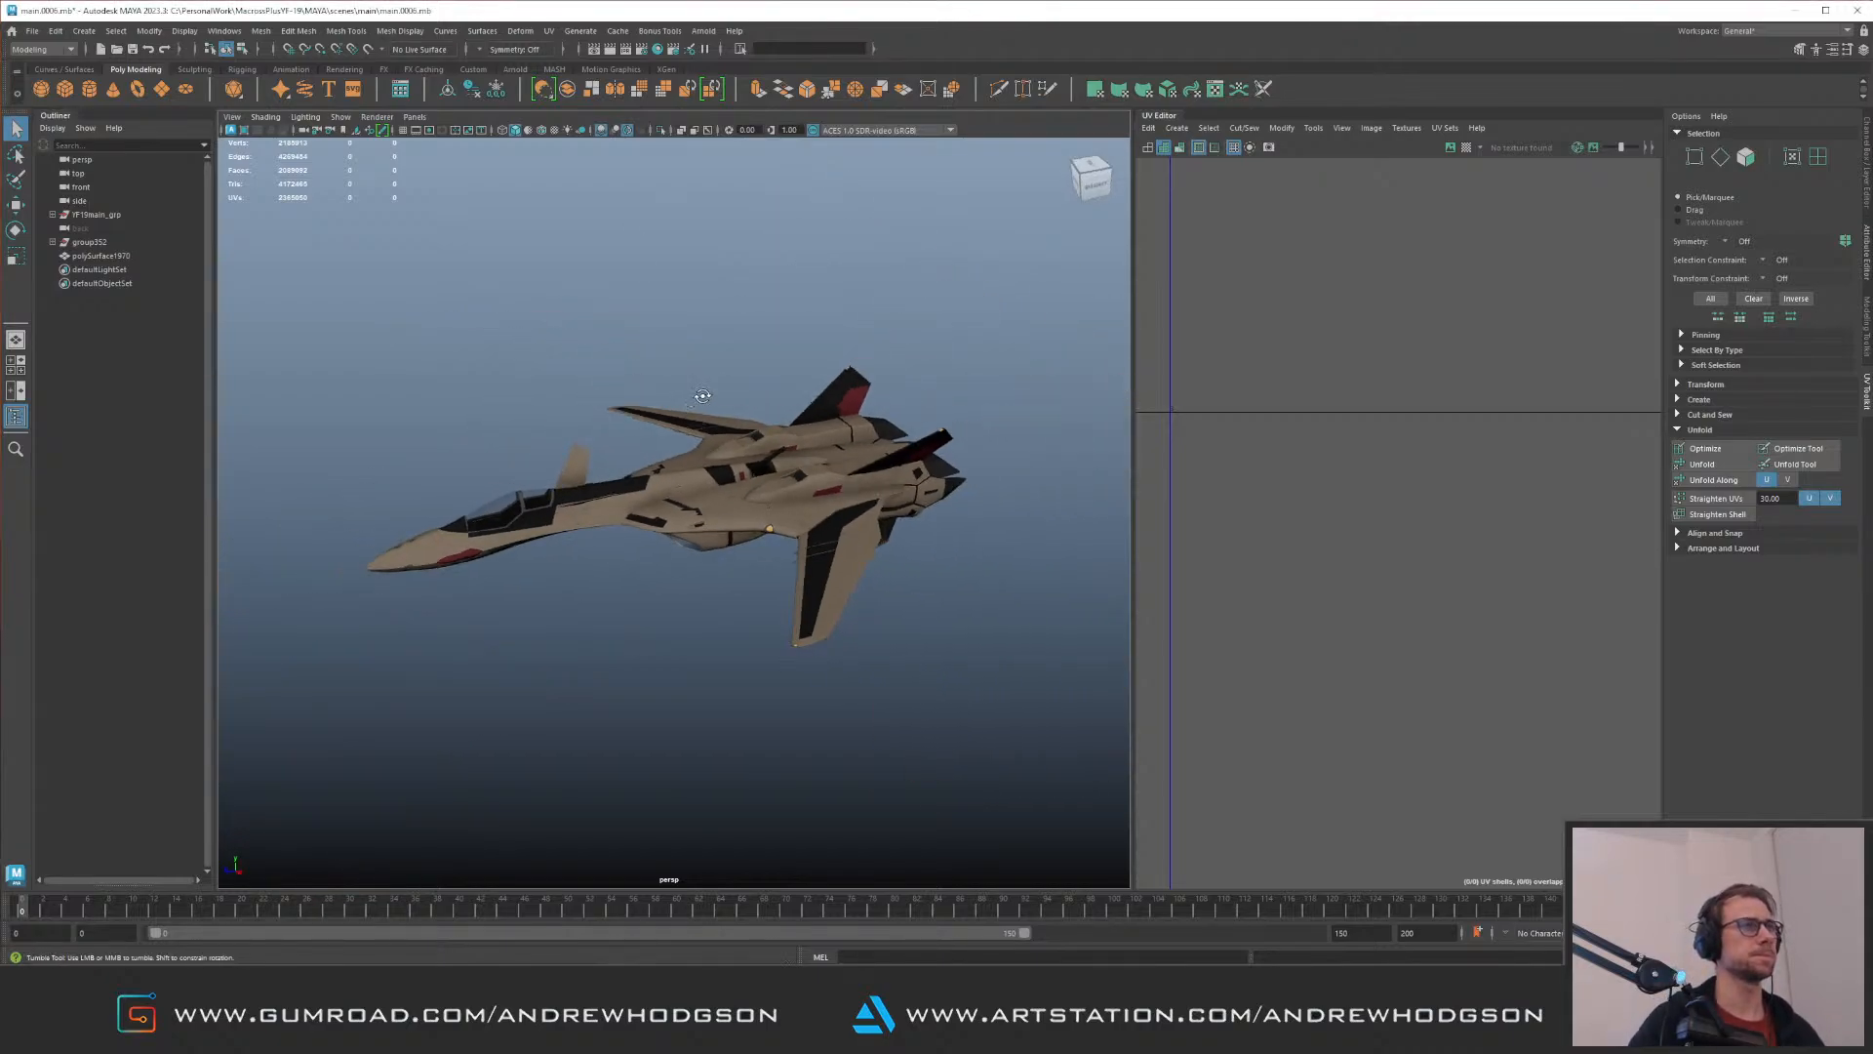
left_click_drag(690, 397, 707, 366, "alt")
right_click_drag(708, 366, 904, 455, "alt")
left_click_drag(732, 376, 758, 439, "alt")
right_click_drag(757, 445, 663, 381, "alt")
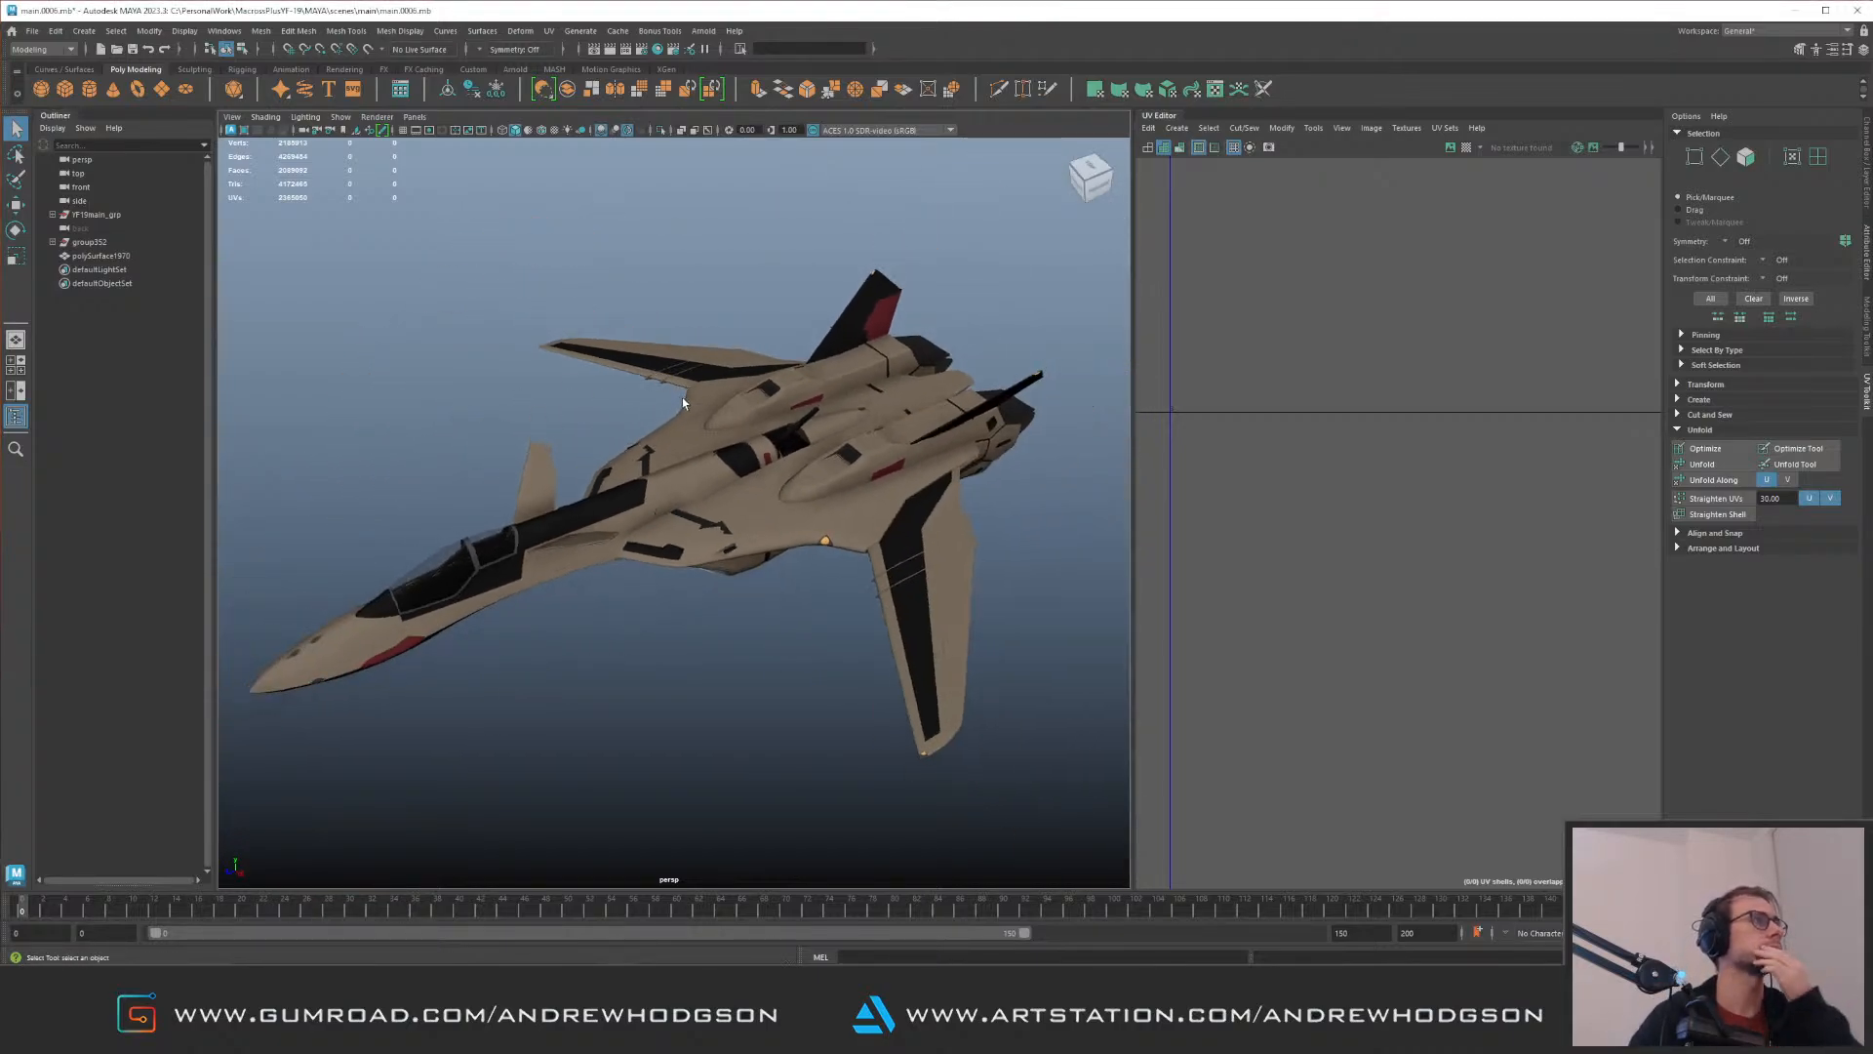
Step: Select the ungrouped polySurface1970 intake lip, frame it, and check its mesh and UV placement
left_click(164, 257)
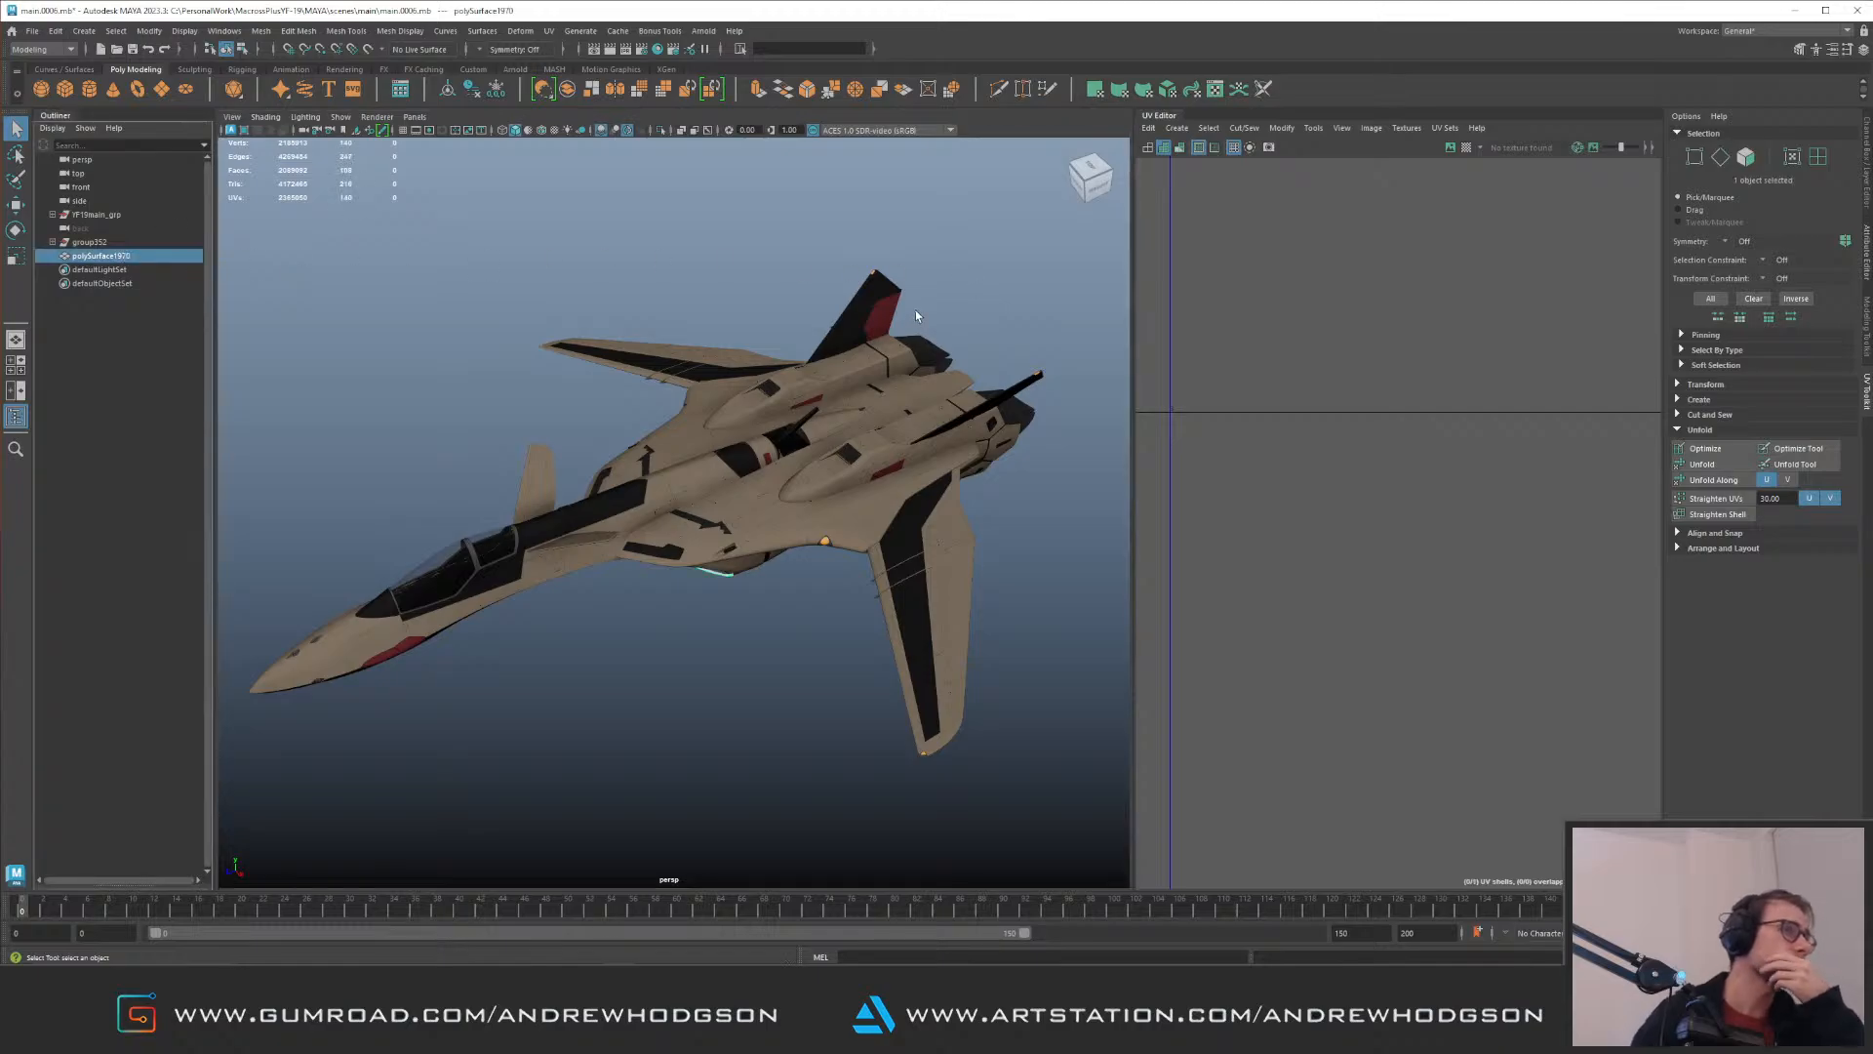
key("f")
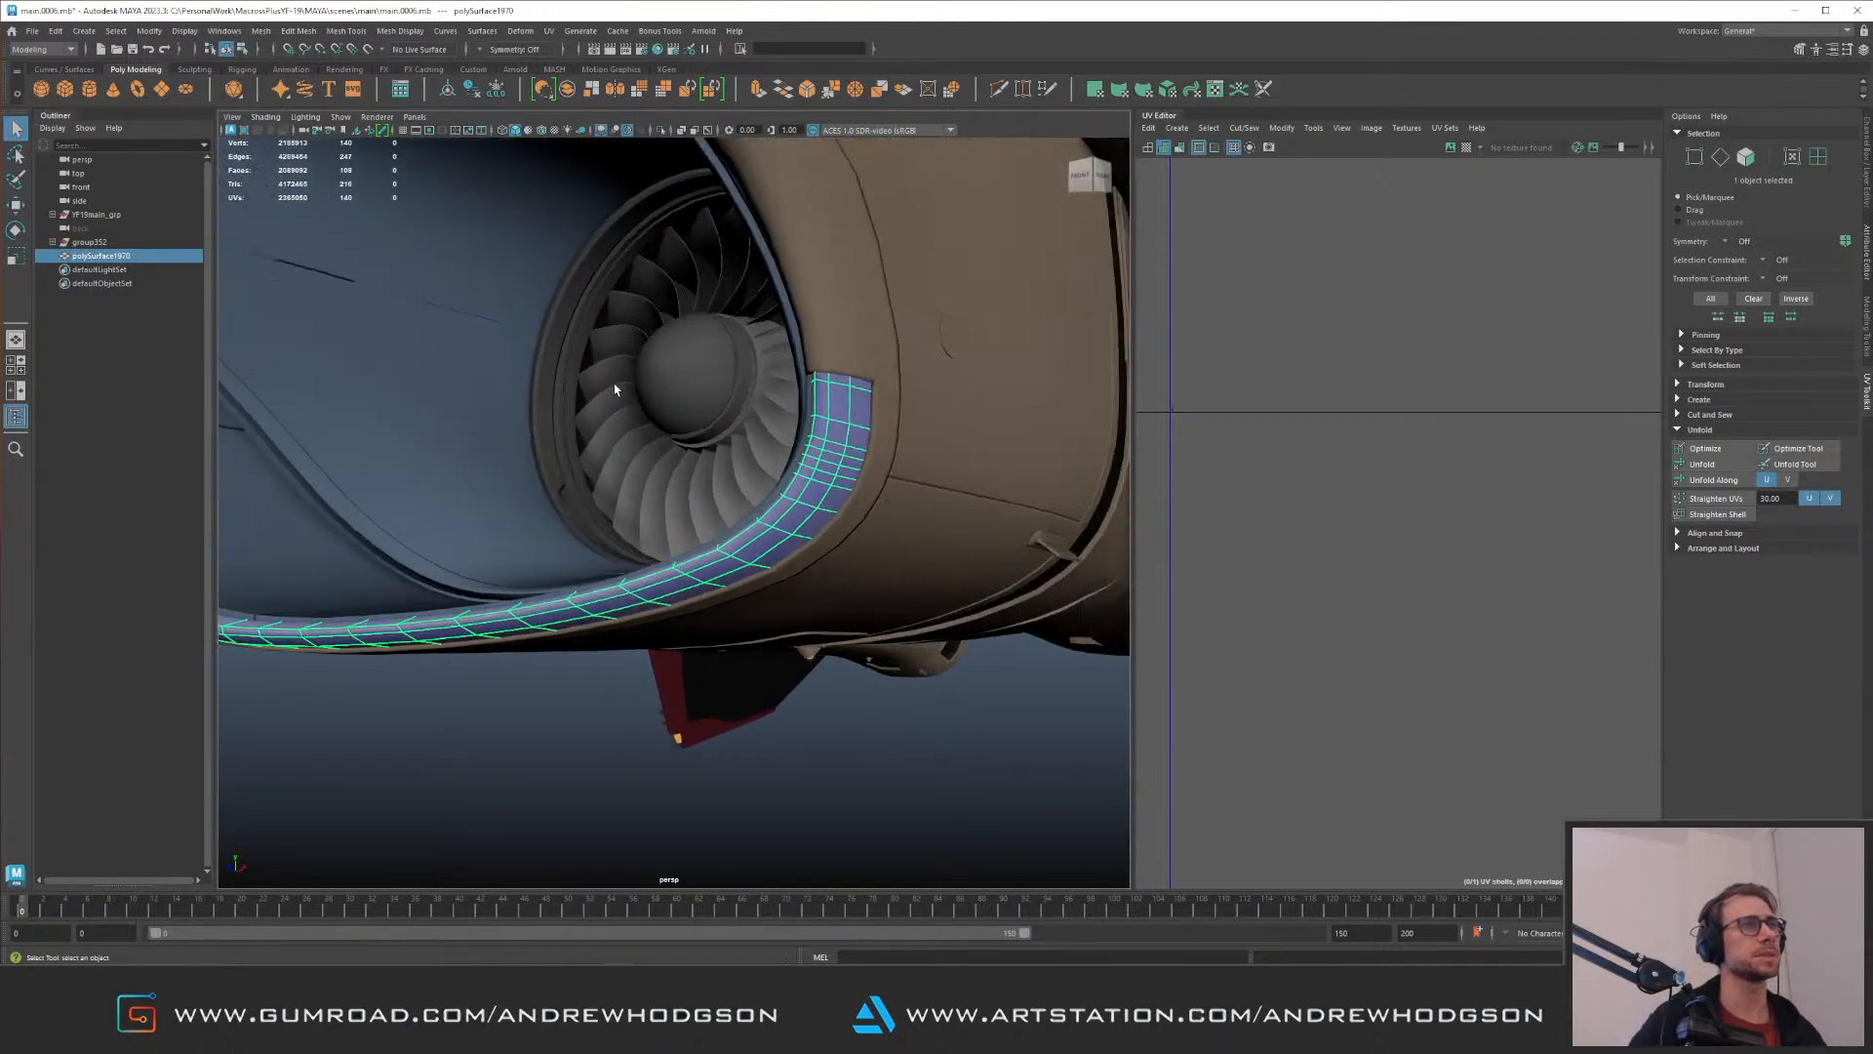
scroll(1296, 342, "down", 8)
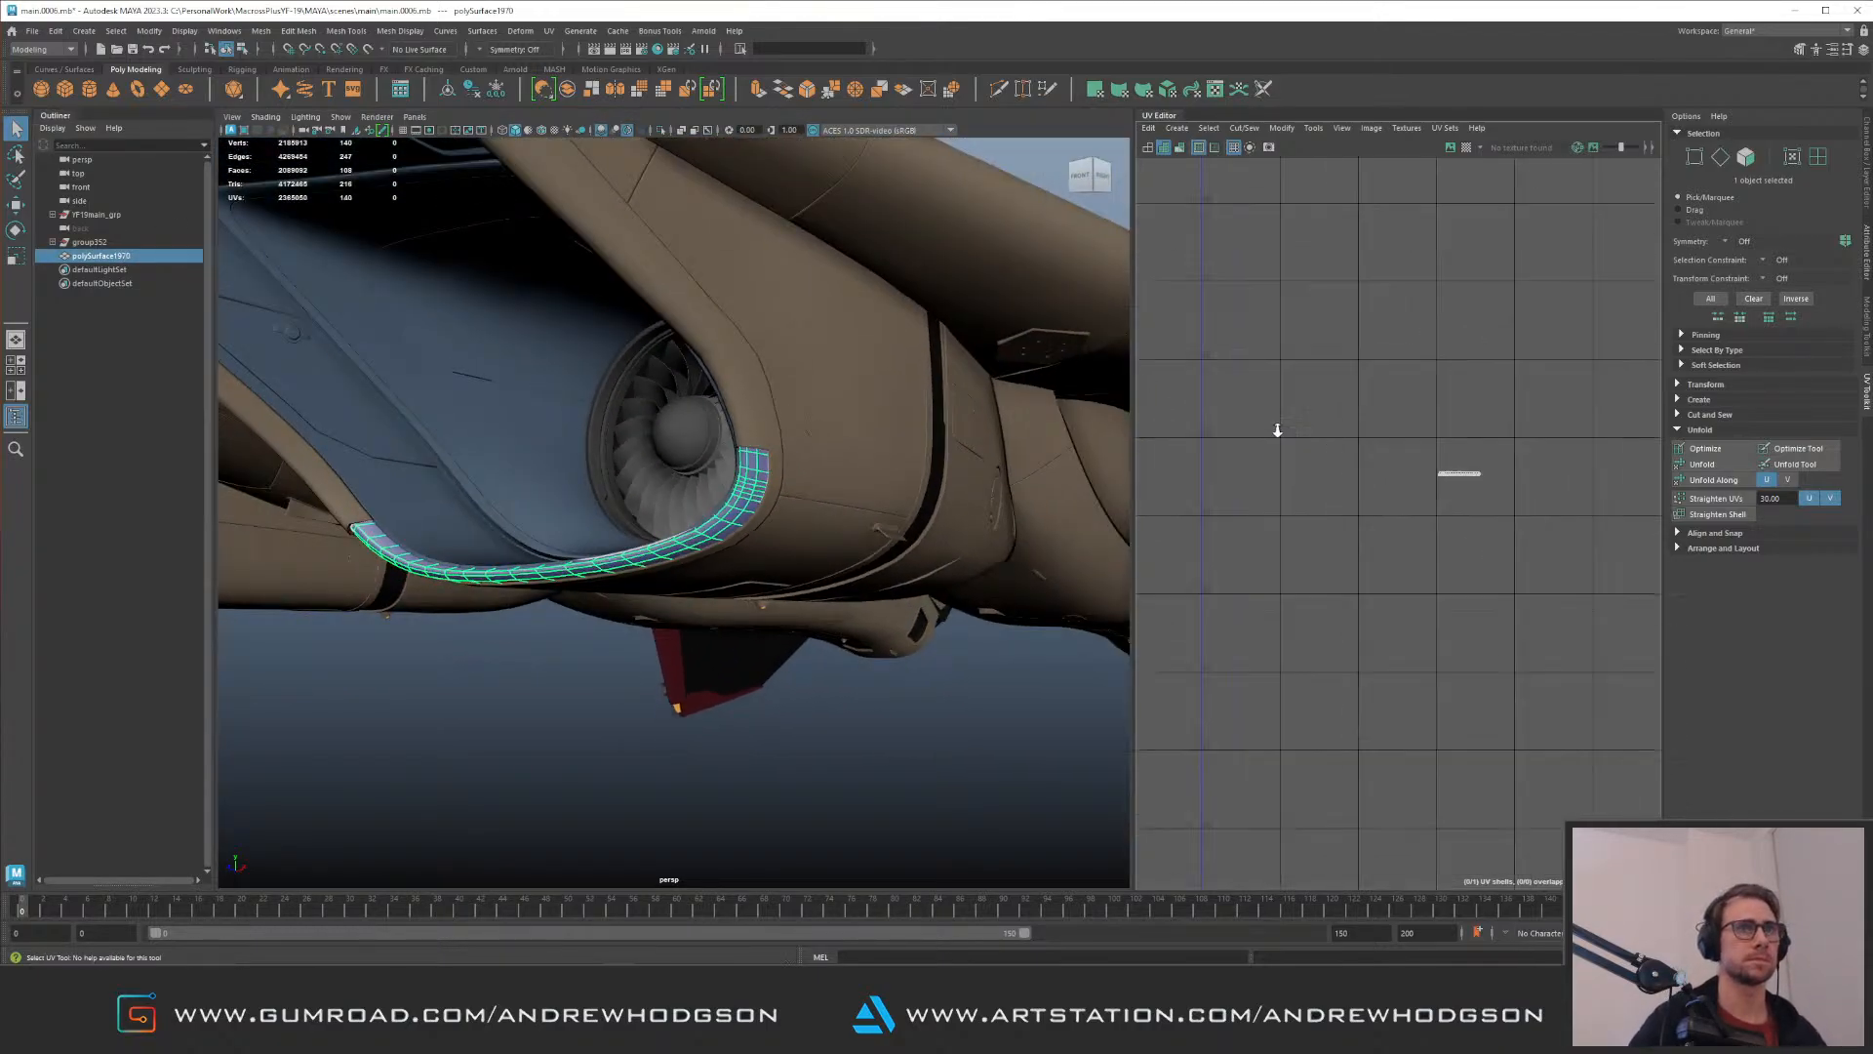
scroll(1296, 343, "down", 3)
left_click_drag(823, 387, 736, 381, "alt")
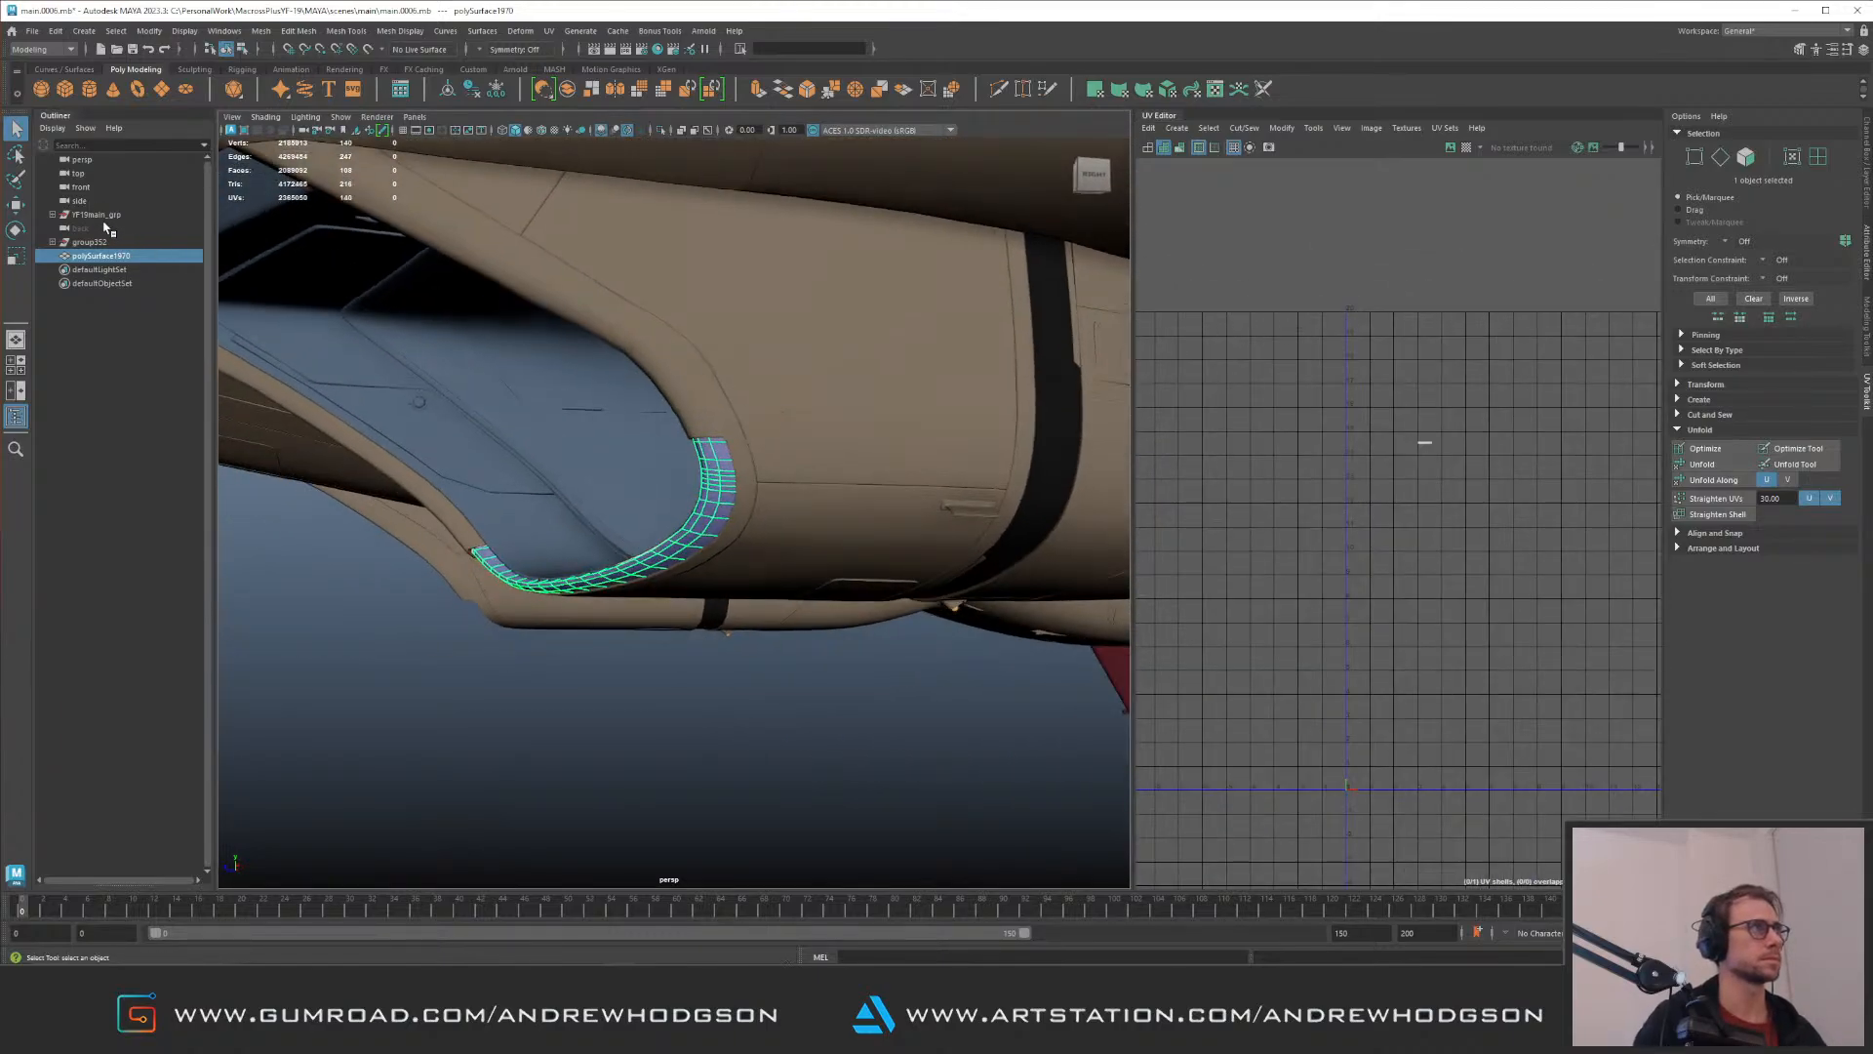
Step: Delete the mirrored half of the jet, L_grp1, from the main model group
left_click(53, 214)
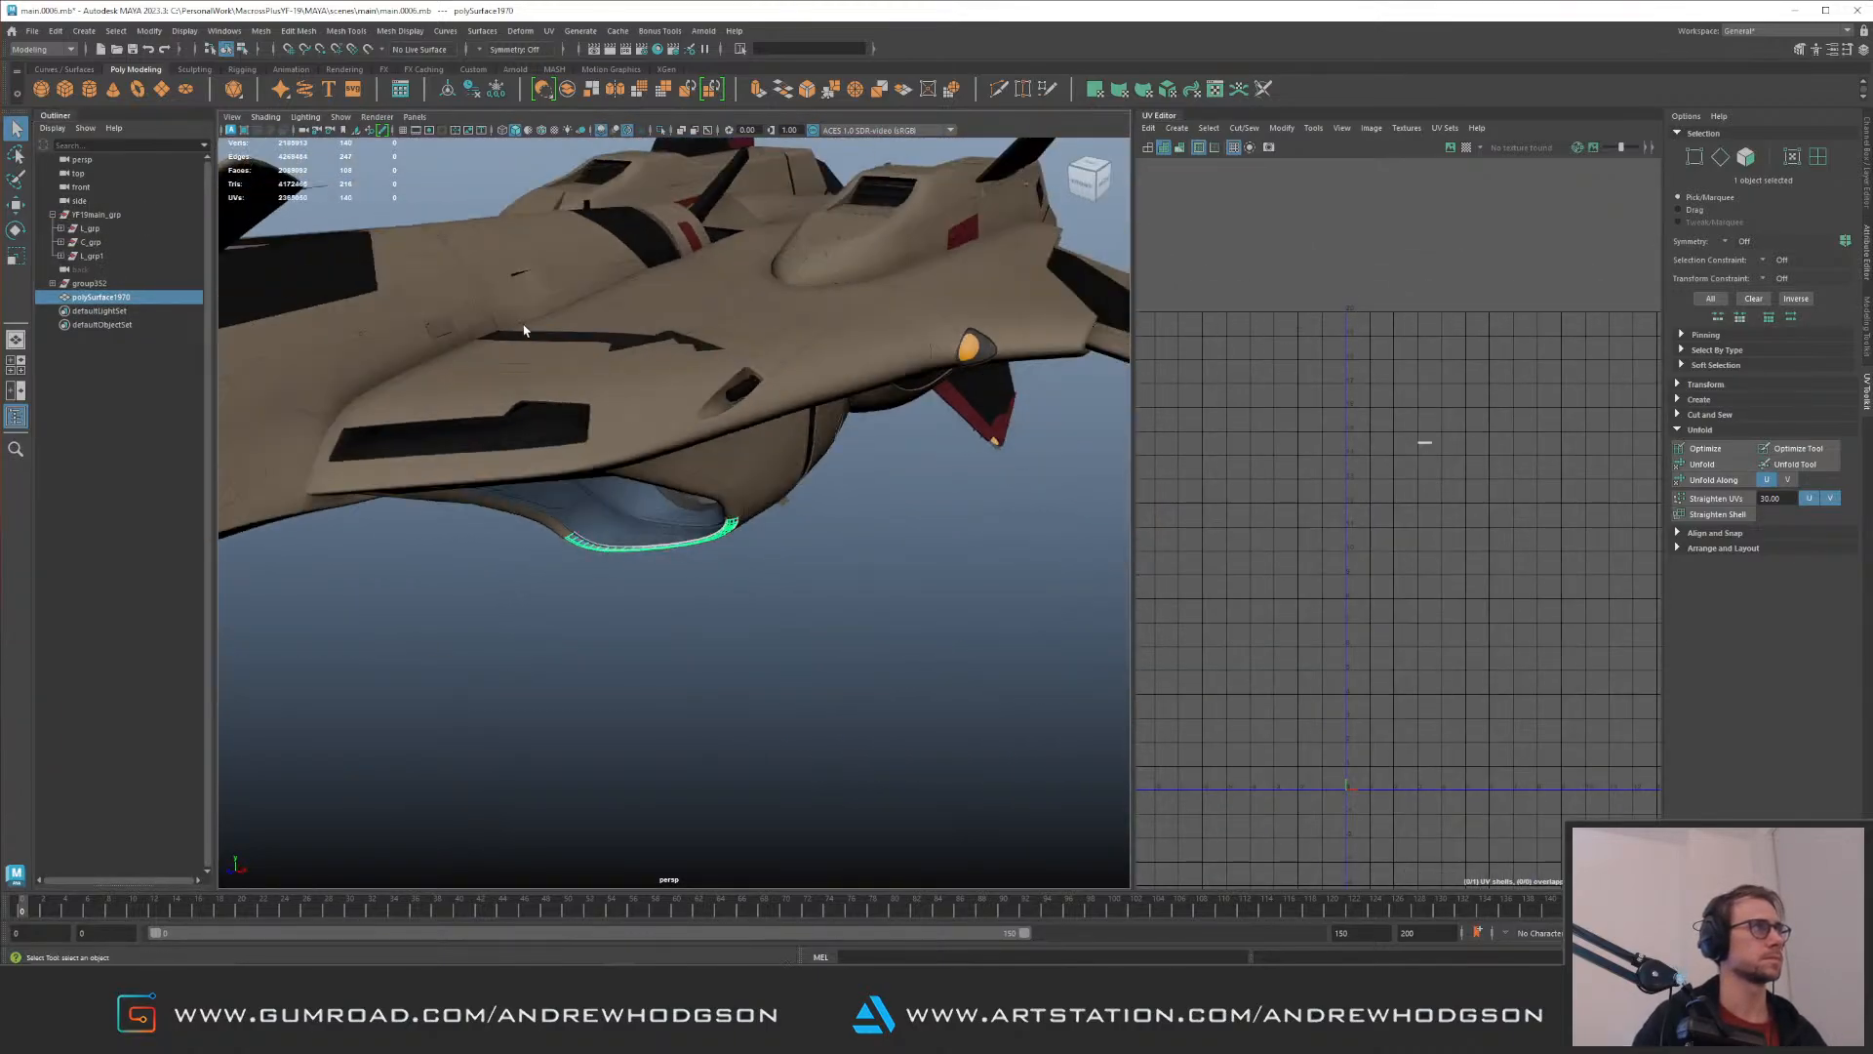
left_click(138, 255)
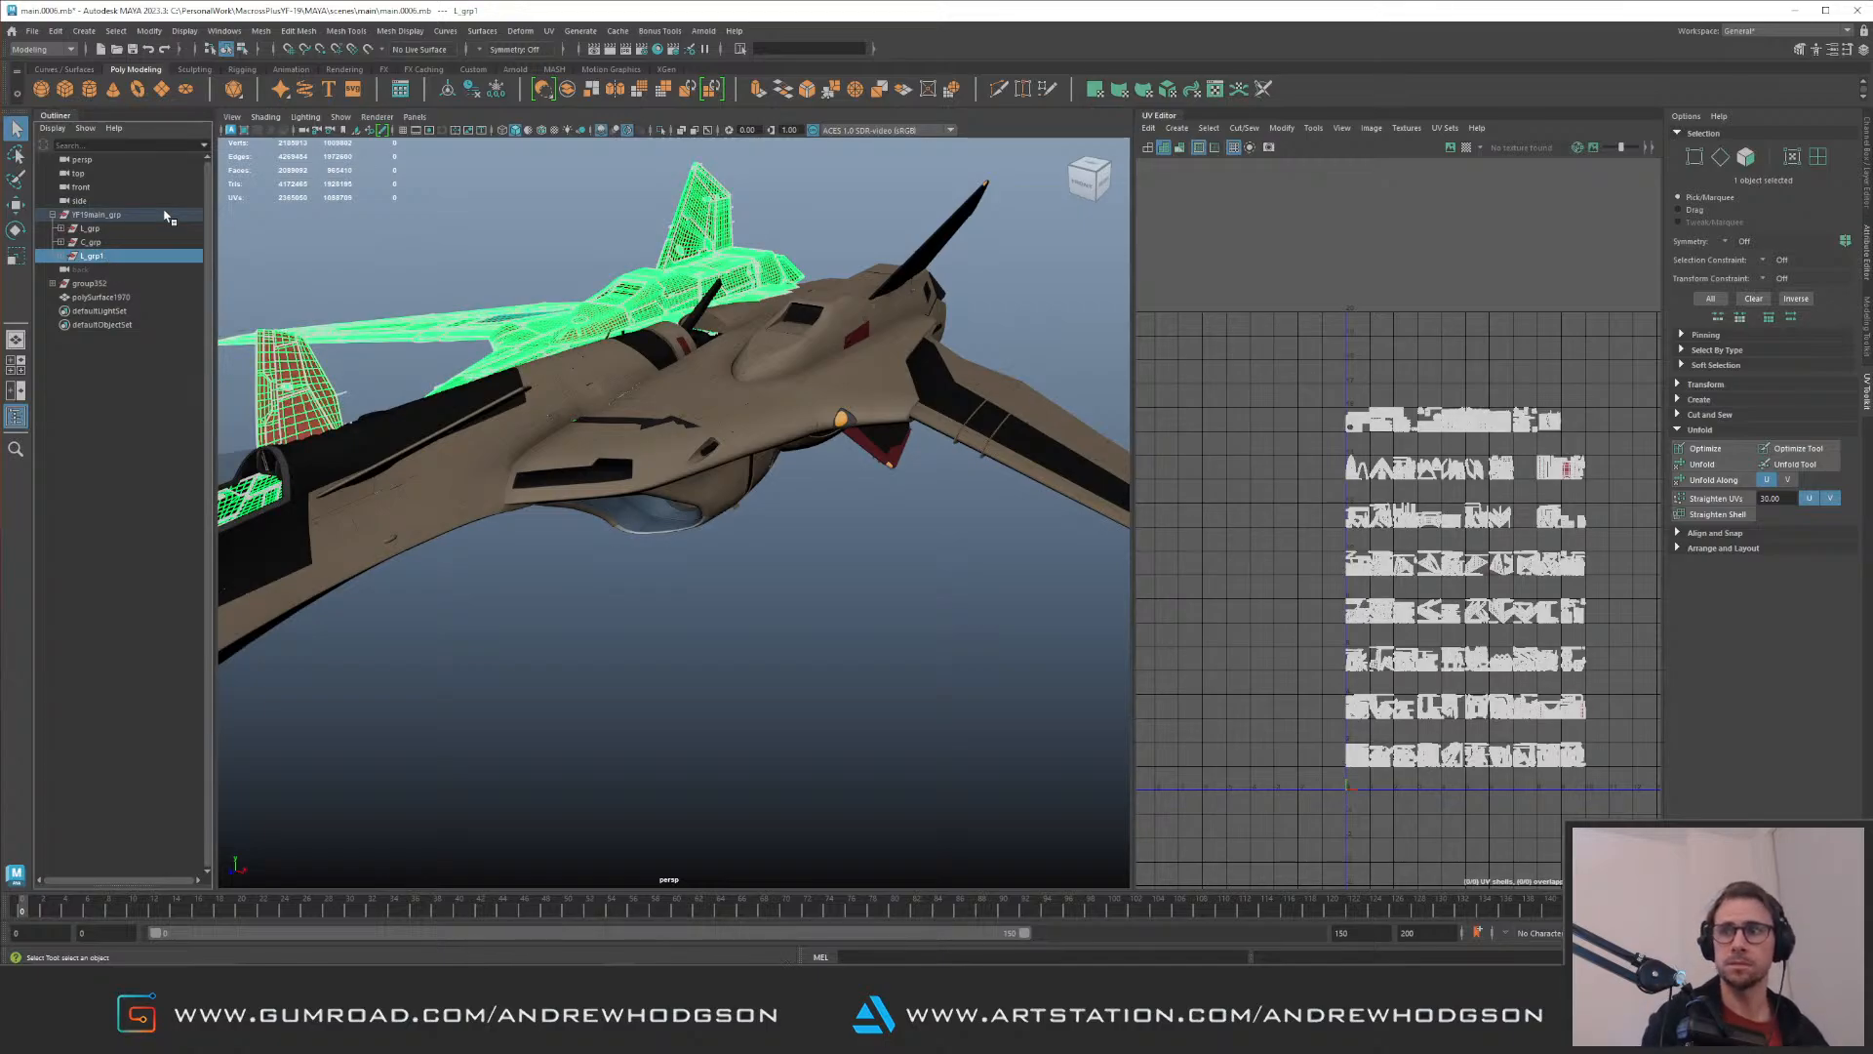
key("Delete")
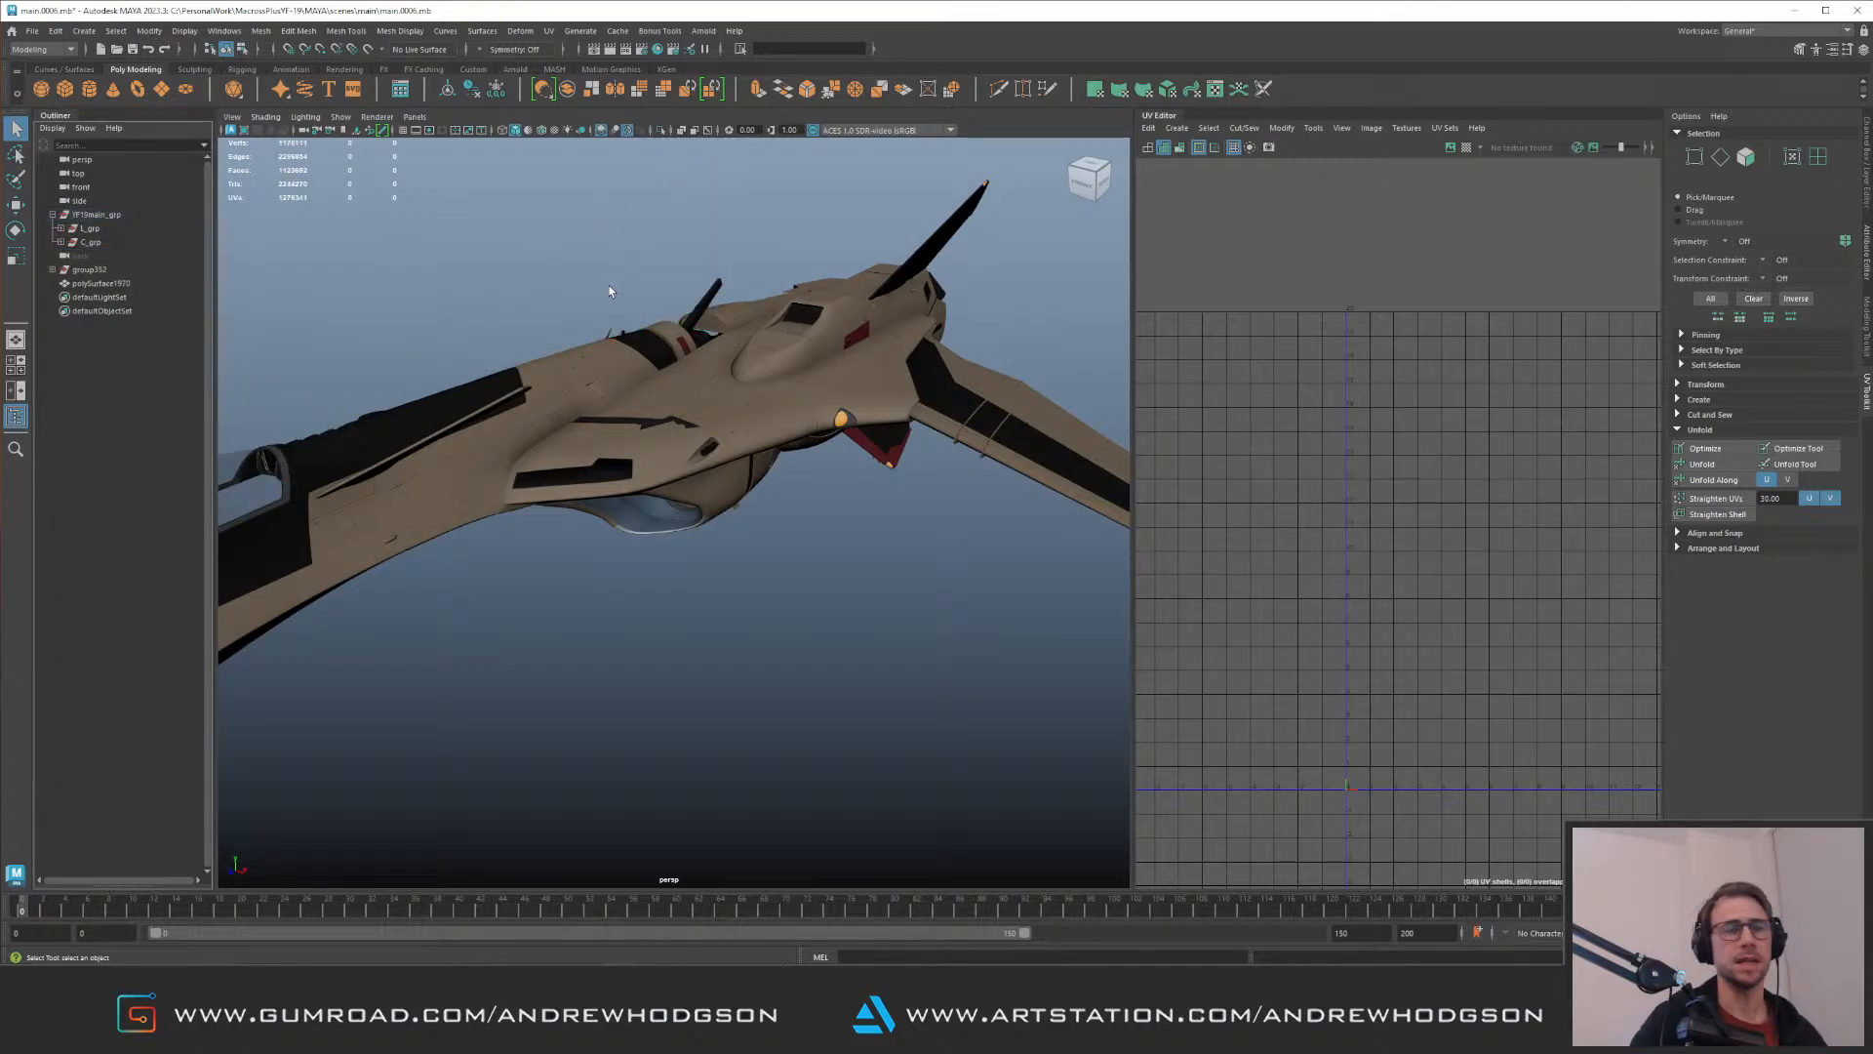
Step: Inspect the remaining half of the jet from several angles and reselect the intake lip
right_click_drag(670, 391, 734, 360, "alt")
left_click_drag(717, 386, 589, 254, "alt")
right_click_drag(589, 254, 756, 376, "alt")
left_click_drag(756, 376, 628, 326, "alt")
right_click_drag(629, 327, 824, 435, "alt")
left_click_drag(824, 435, 612, 425, "alt")
left_click(613, 422)
left_click_drag(575, 273, 670, 305, "alt")
left_click_drag(720, 205, 738, 330, "alt")
right_click_drag(738, 336, 794, 416, "alt")
left_click_drag(794, 414, 594, 337, "alt")
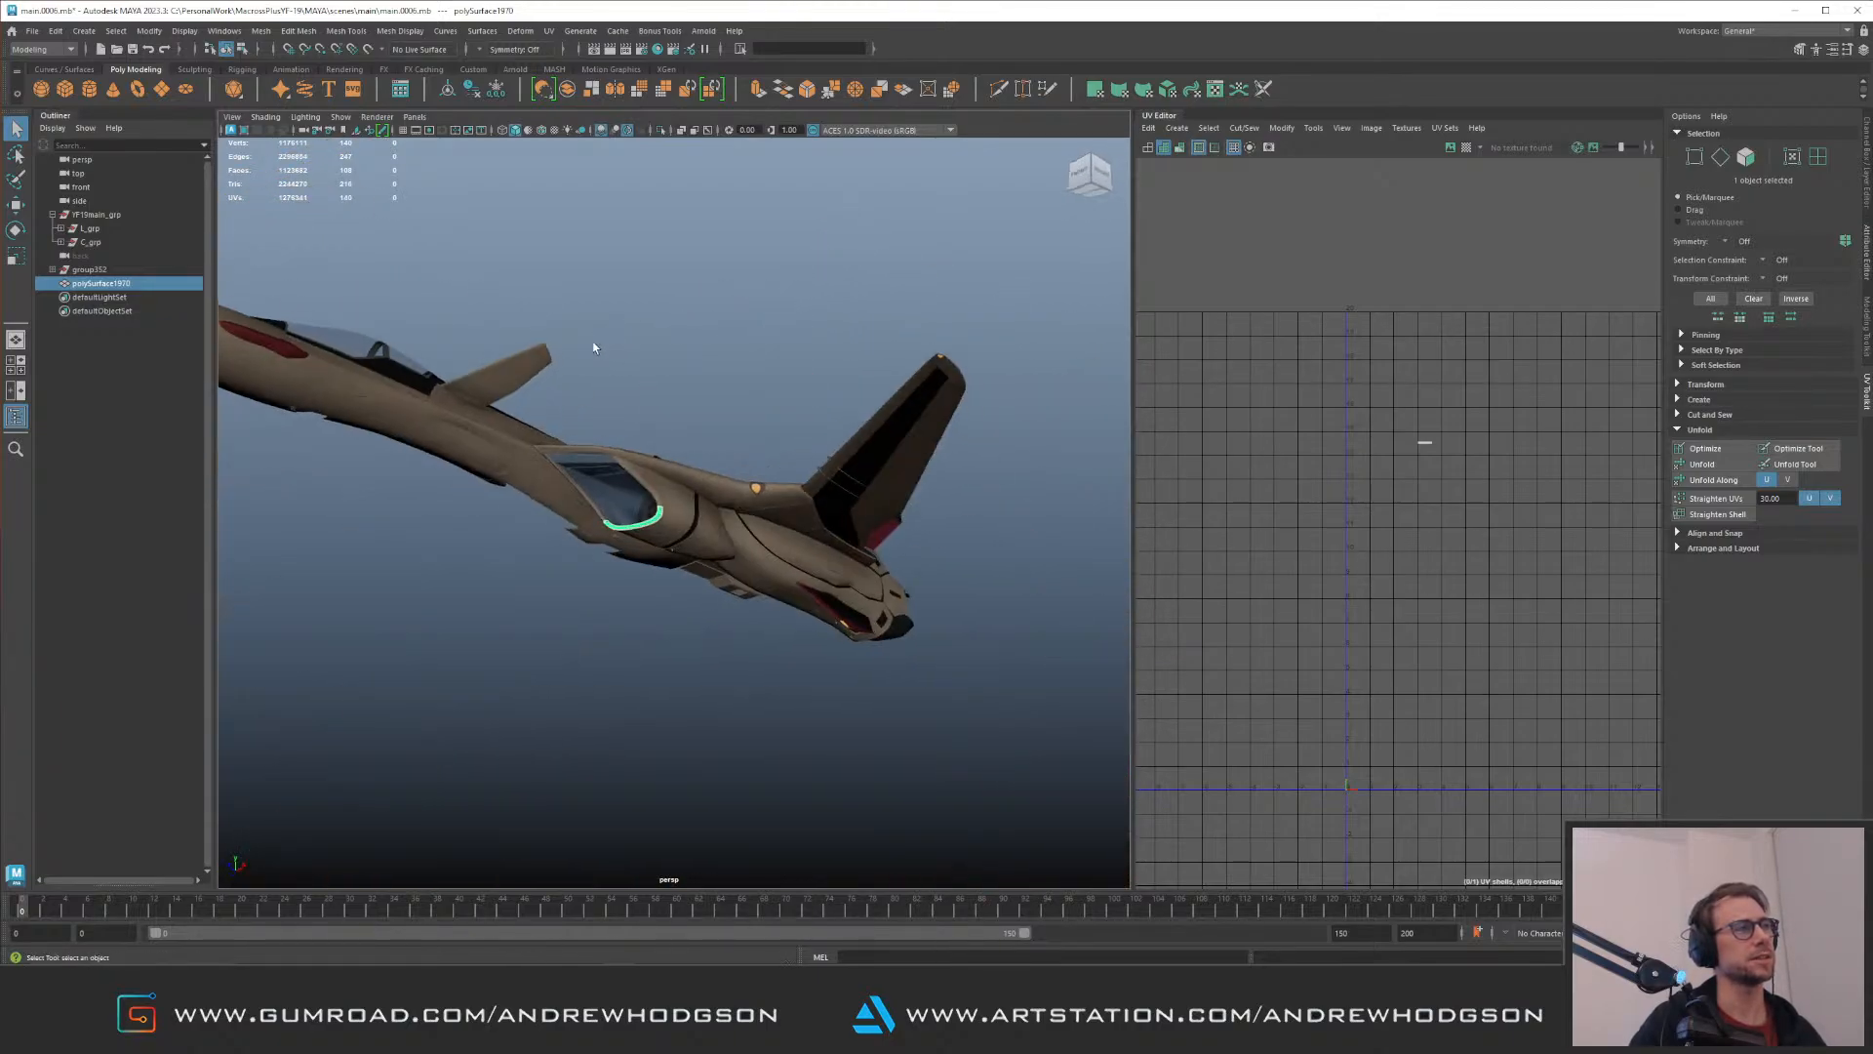
Step: Examine the intake lip up close, isolating it briefly and comparing it with the surrounding panels
scroll(806, 418, "up", 8)
scroll(828, 436, "up", 5)
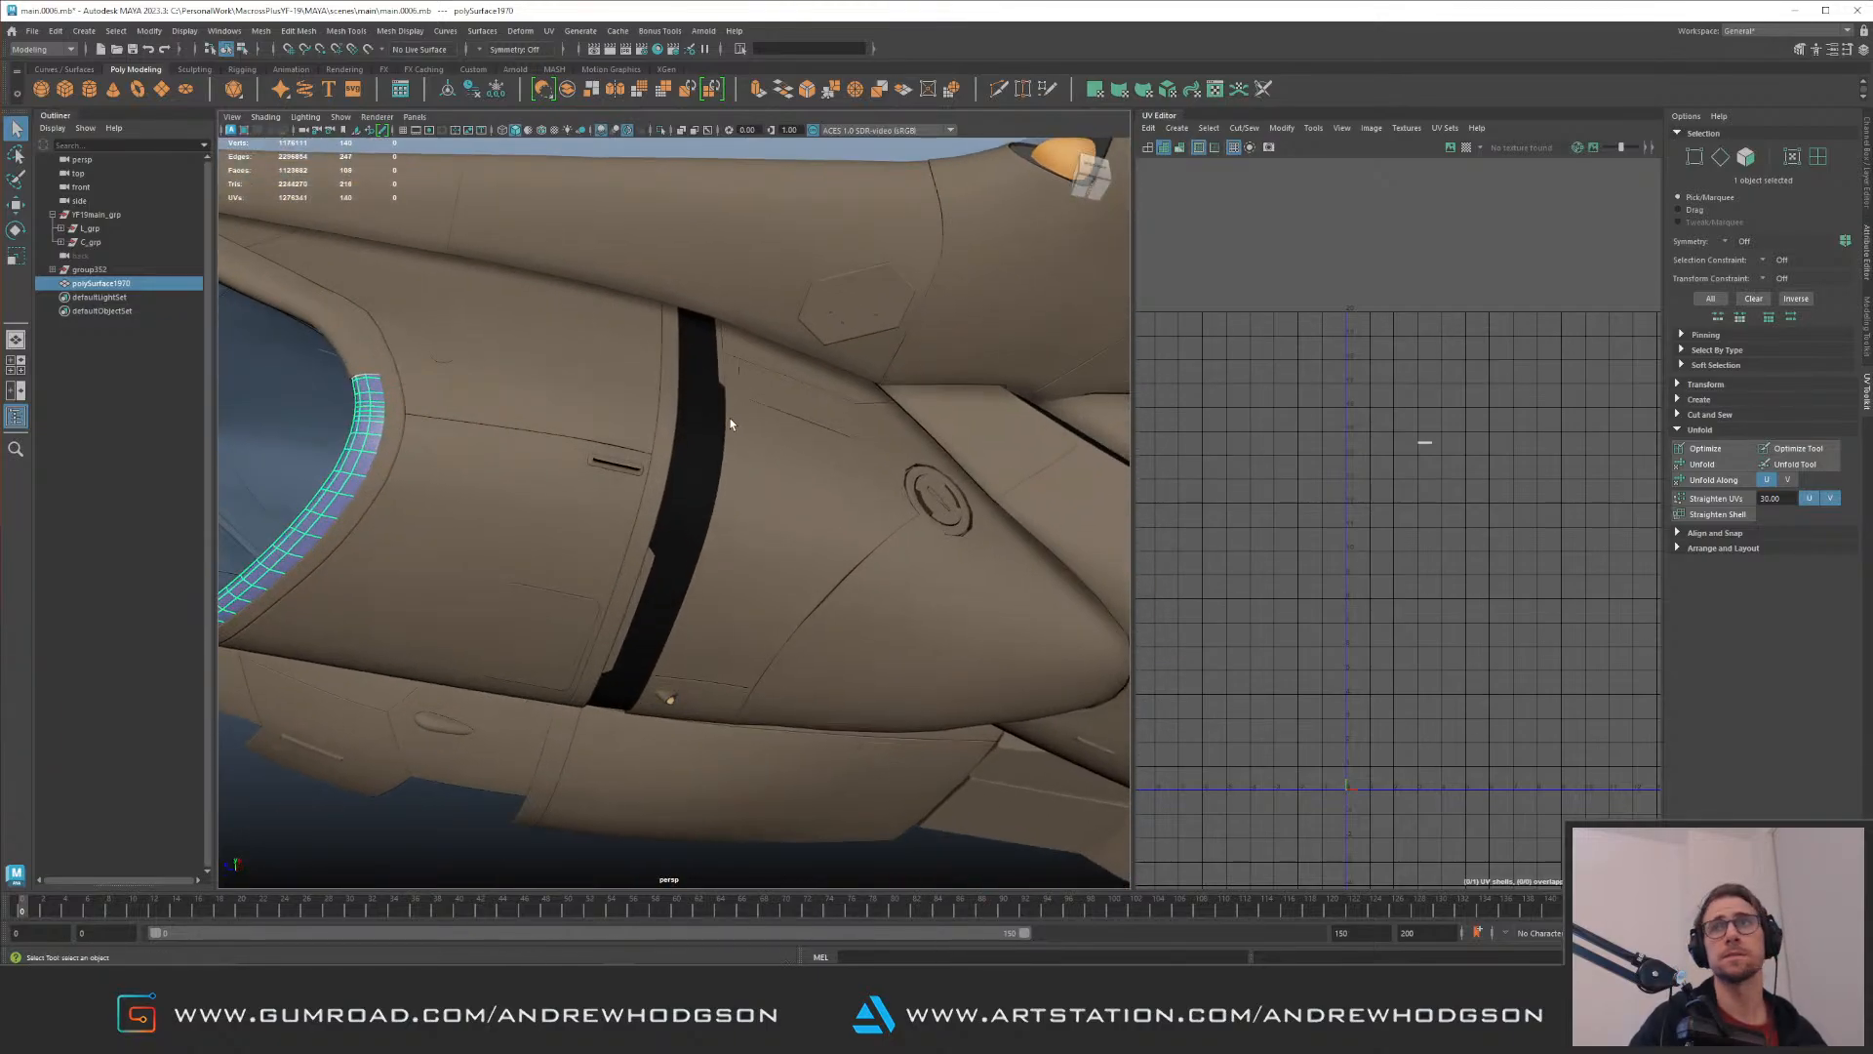
scroll(728, 426, "down", 6)
left_click_drag(728, 426, 788, 413, "alt")
scroll(714, 441, "up", 8)
key("ctrl+1")
key("ctrl+1")
right_click_drag(782, 417, 565, 384, "alt")
left_click_drag(615, 371, 523, 338, "alt")
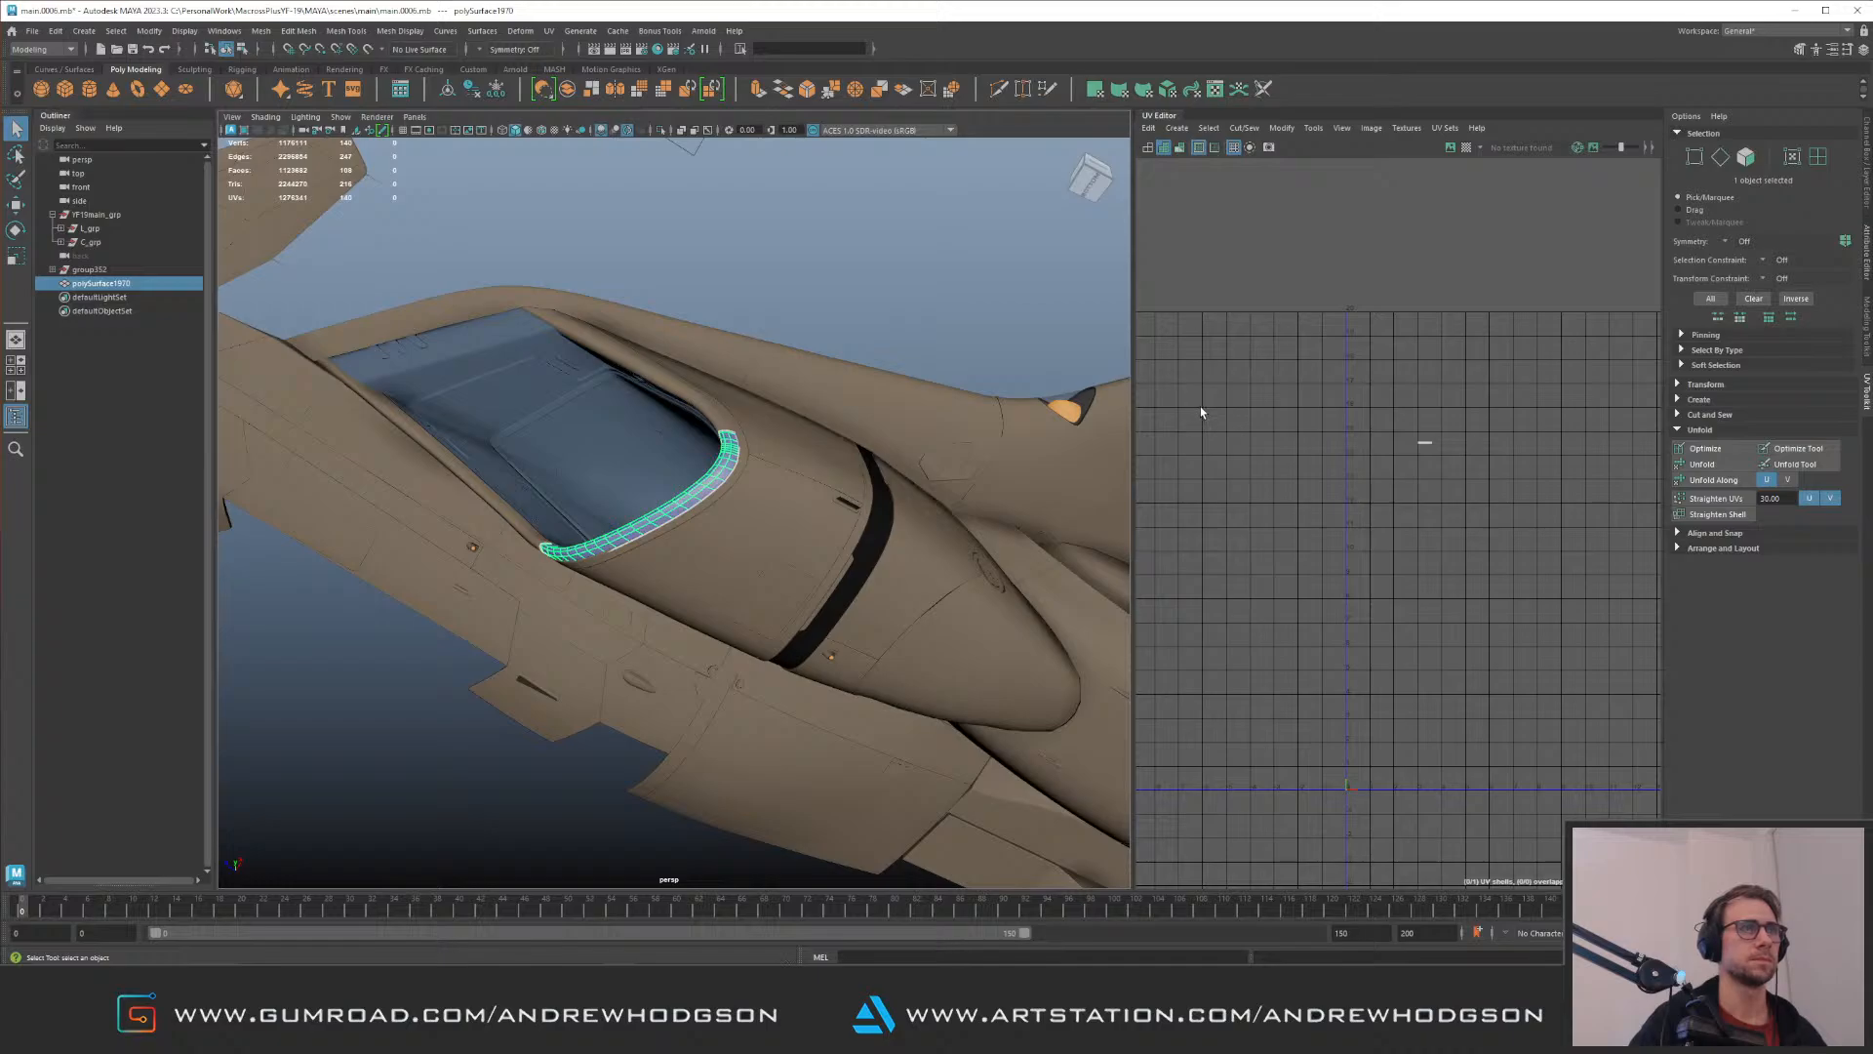
Step: Move the intake lip mesh into L_mainBodyPanels_grp under L_panels_grp, and select that group to check its contents
left_click(62, 228)
left_click(743, 441)
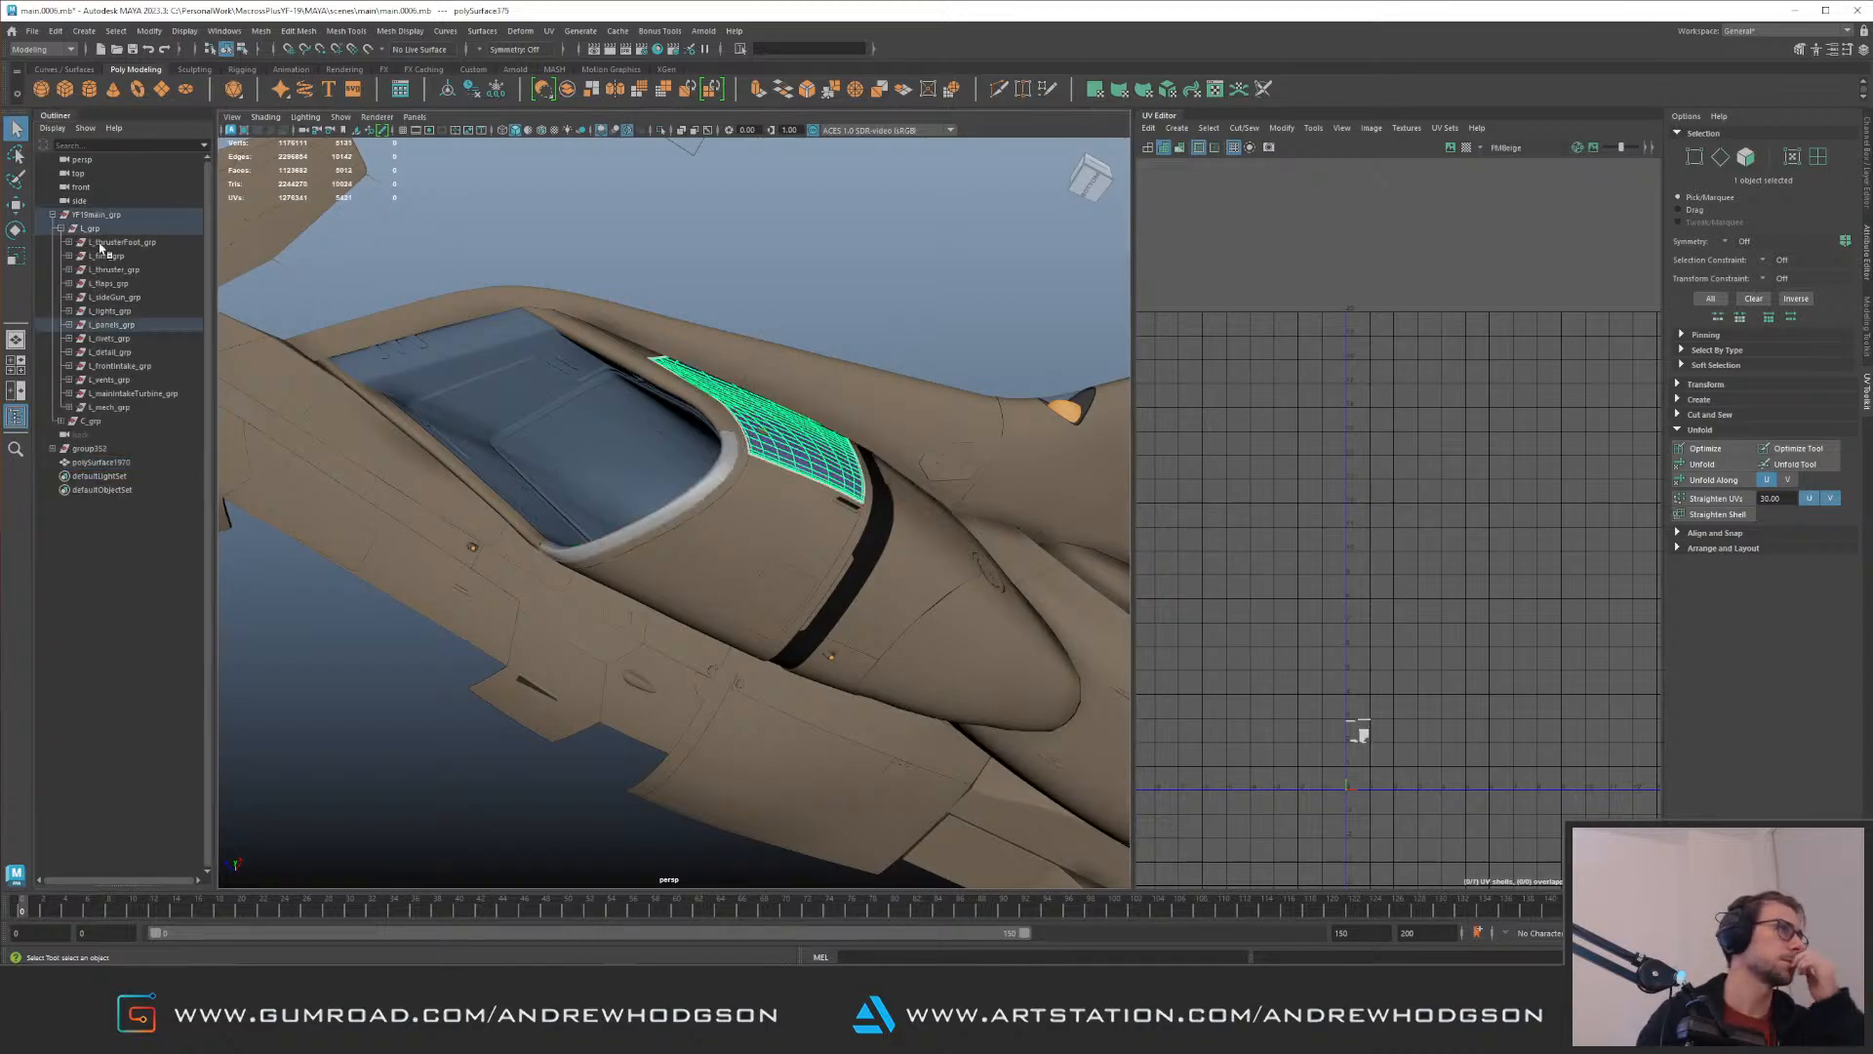
left_click(69, 325)
left_click(136, 352)
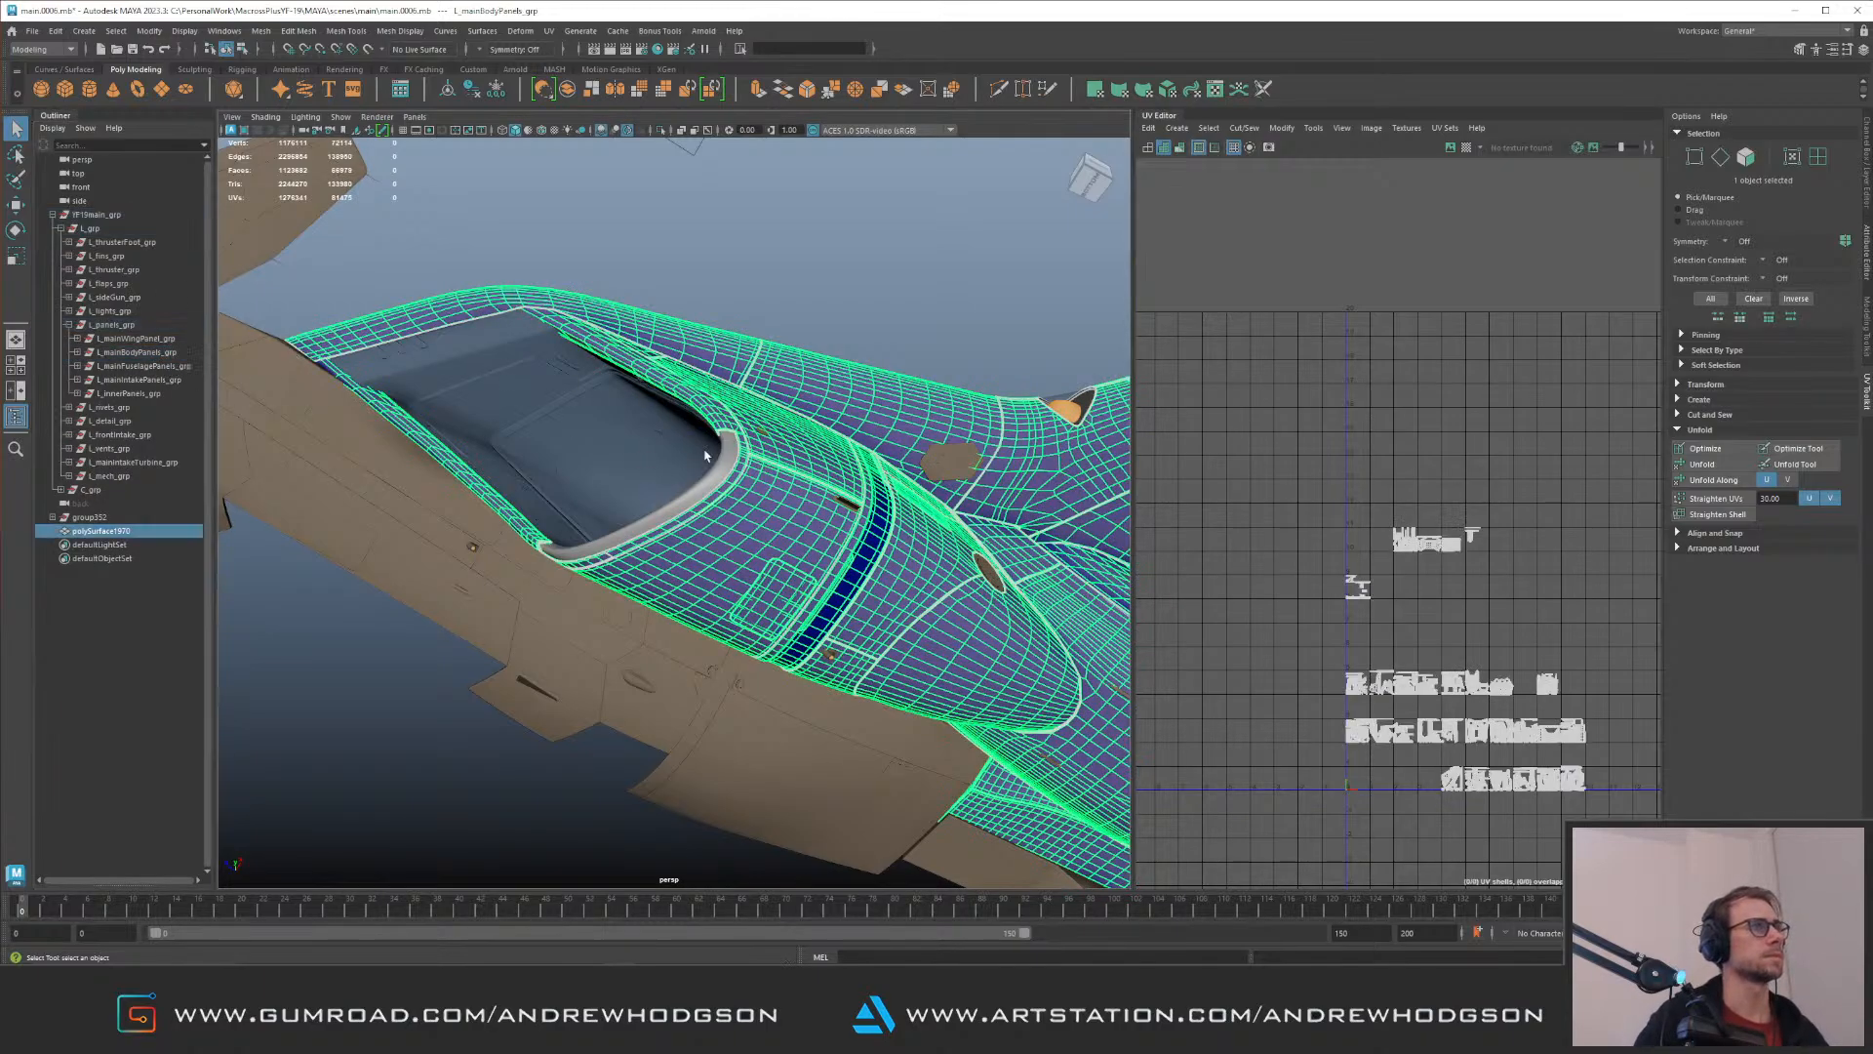
left_click(716, 457)
left_click_drag(114, 534, 156, 355)
left_click(137, 352)
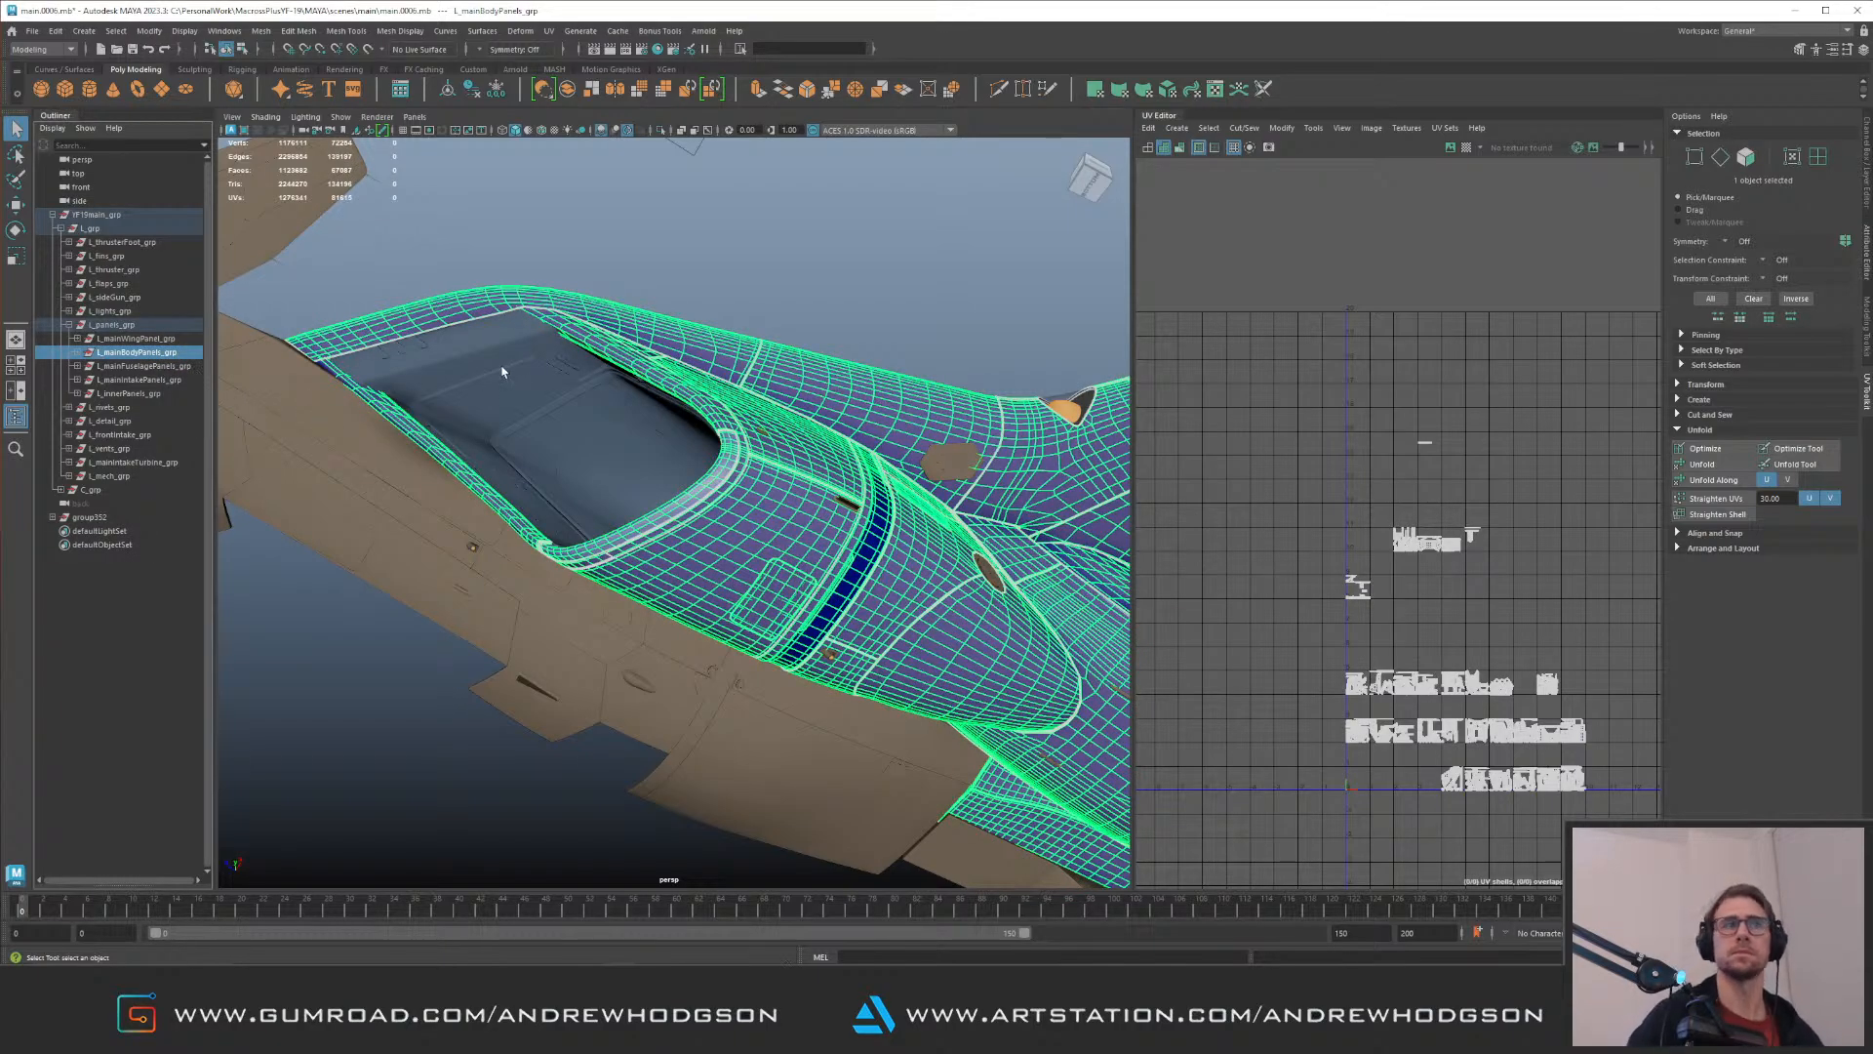
Step: Select the whole L_grp group and examine its UV shells across the UV tiles
left_click_drag(836, 363, 779, 387, "alt")
left_click(112, 325)
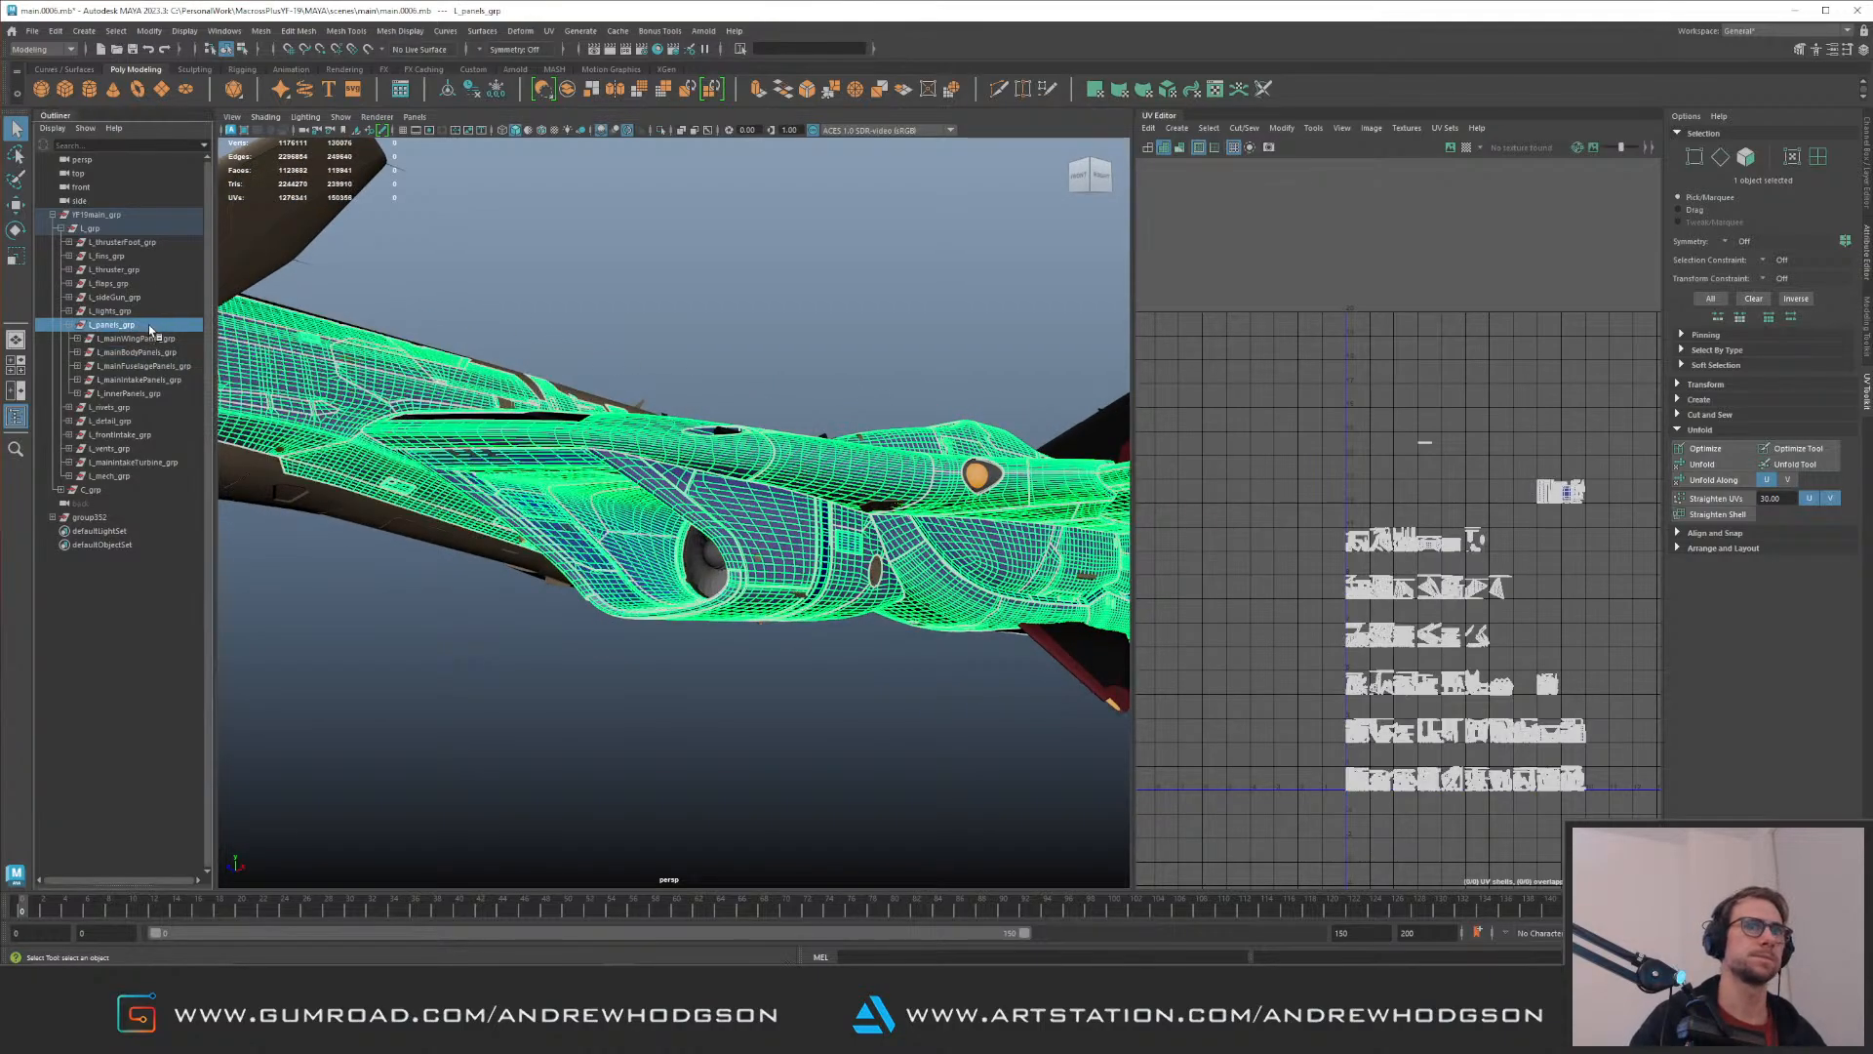
left_click(141, 230)
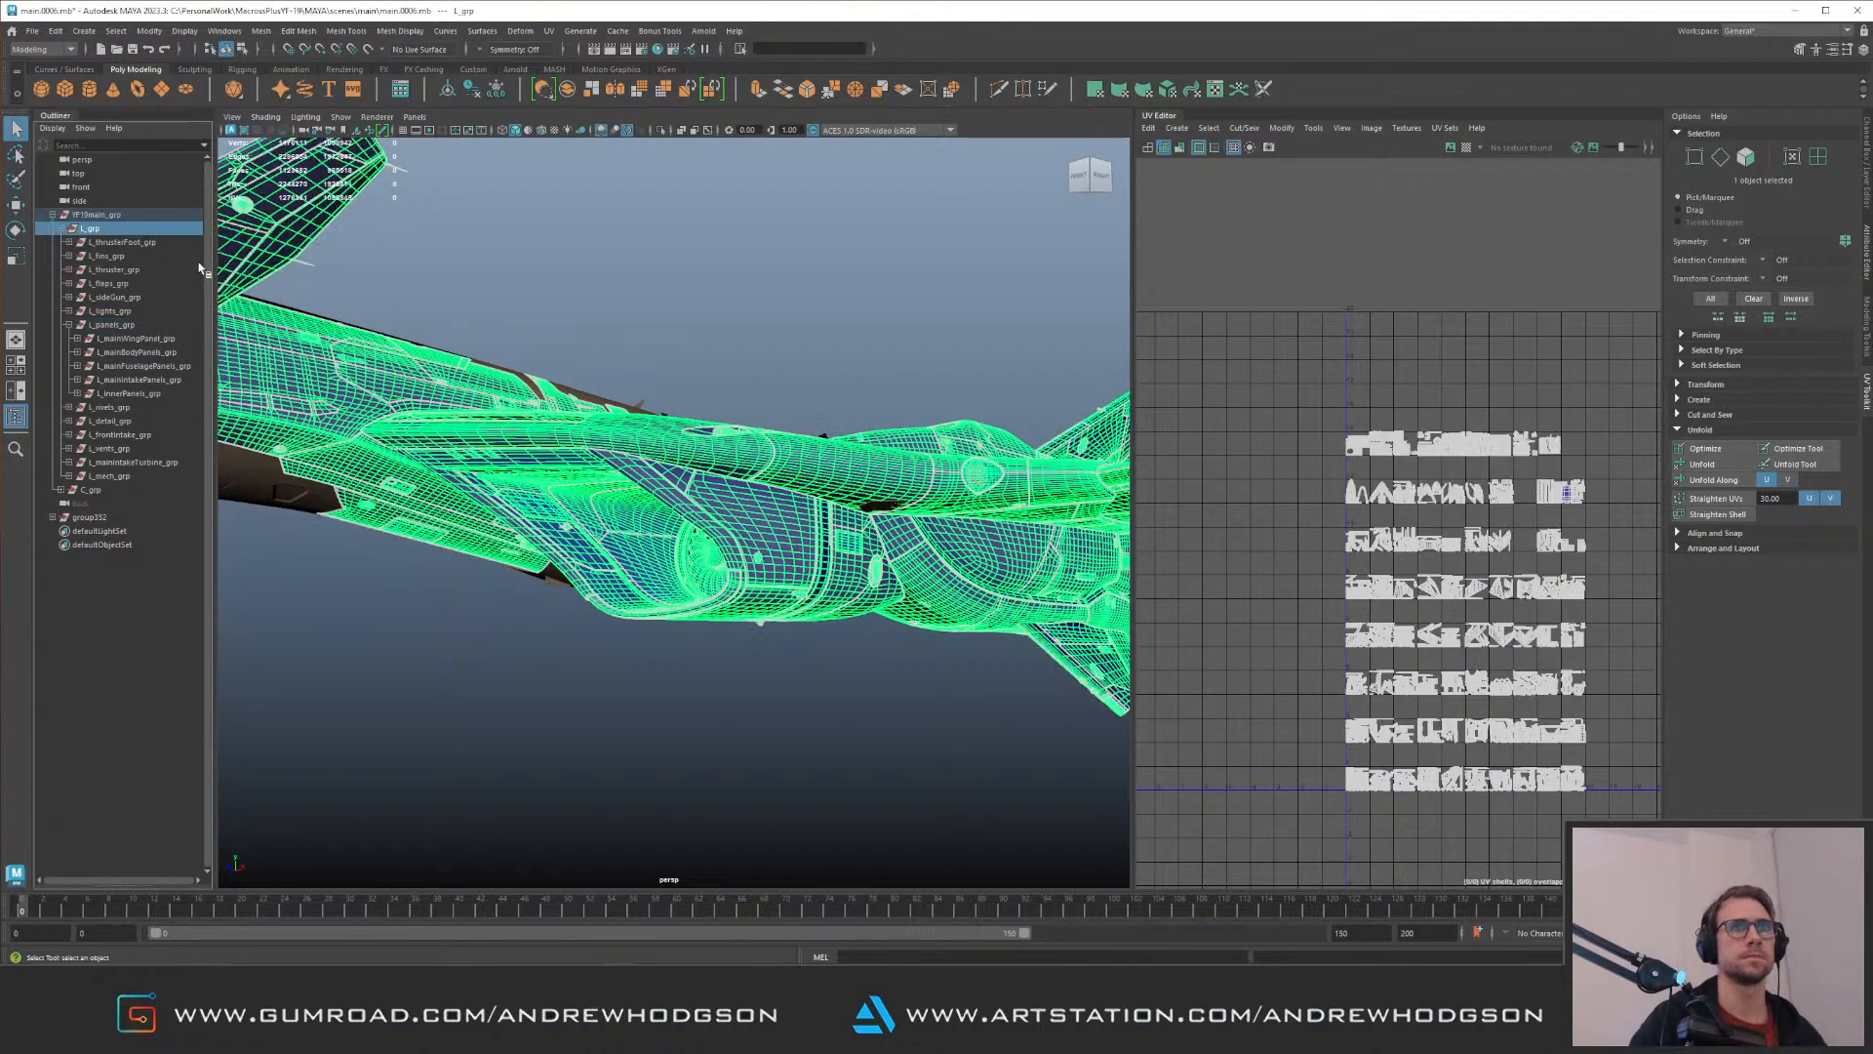
right_click_drag(1271, 401, 1418, 448, "alt")
middle_click_drag(1418, 448, 1271, 272, "alt")
right_click_drag(1415, 391, 1536, 387, "alt")
middle_click_drag(1536, 388, 1385, 369, "alt")
scroll(1285, 387, "up", 3)
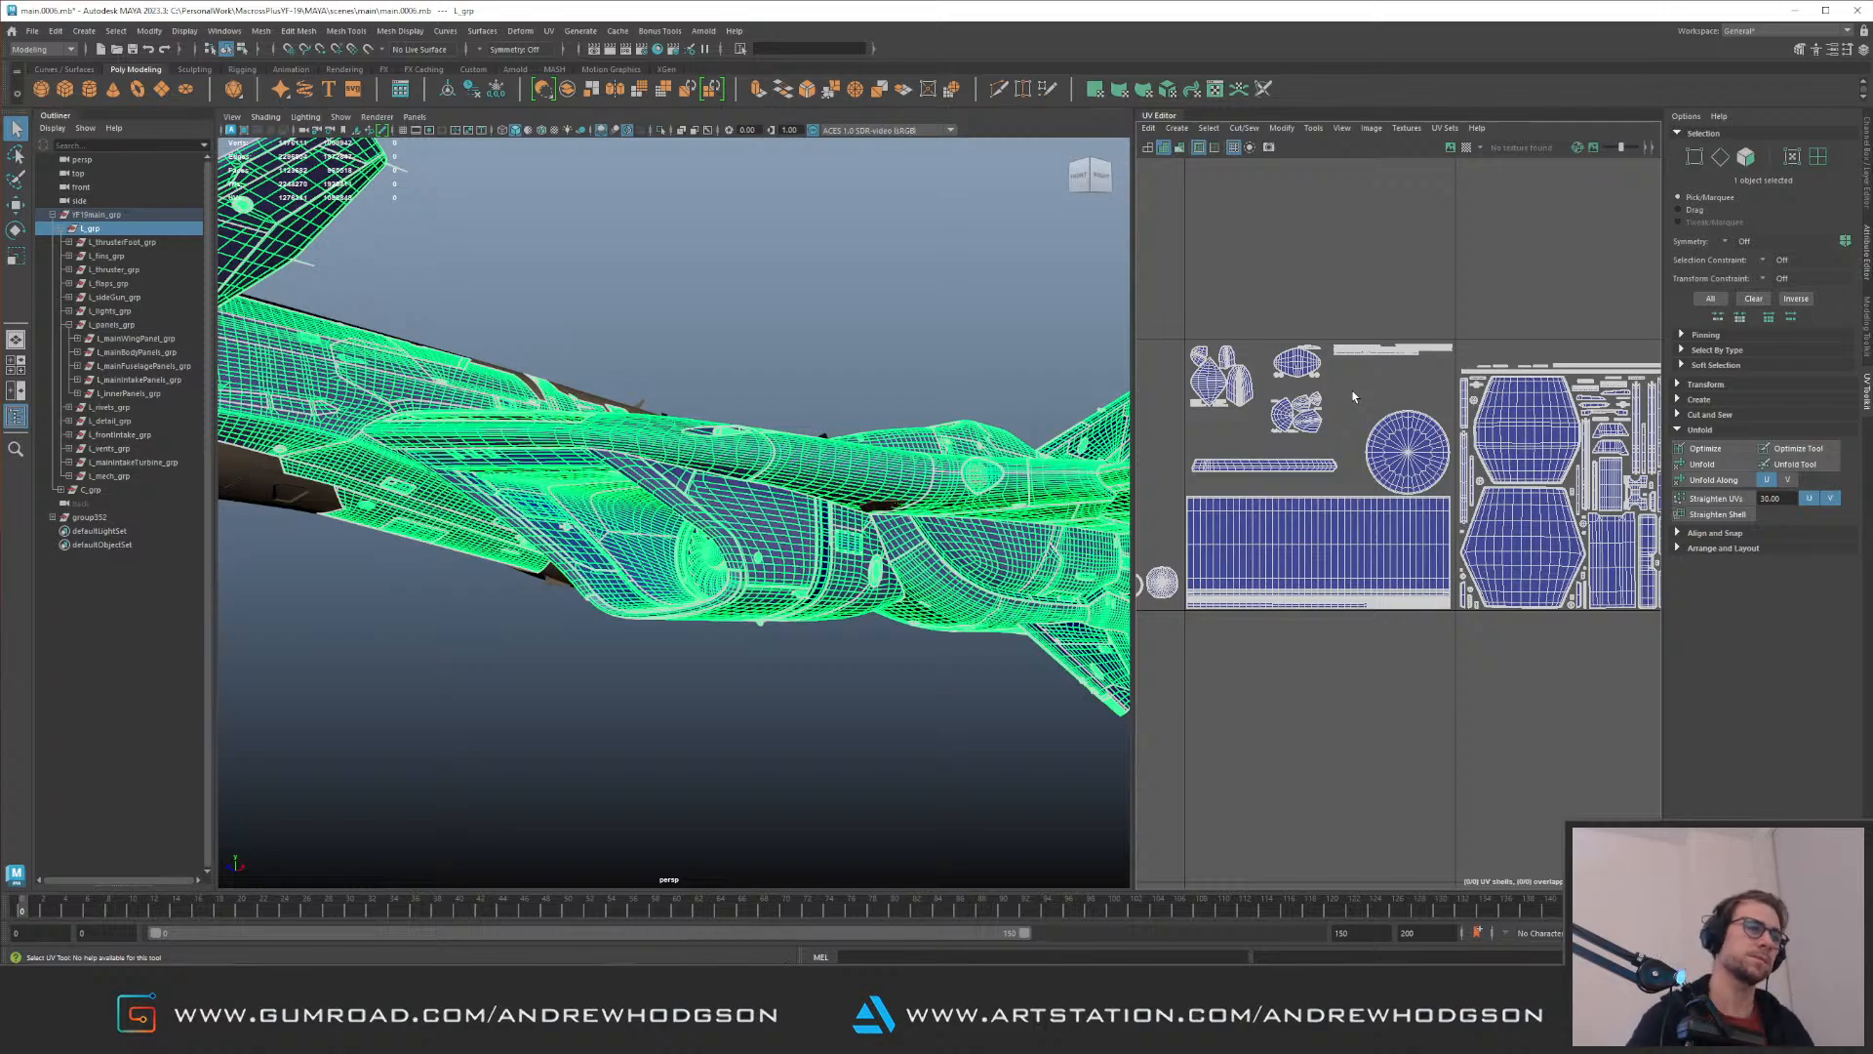
right_click_drag(1479, 527, 1278, 292, "alt")
right_click_drag(1395, 439, 1355, 397, "alt")
middle_click_drag(1477, 526, 1361, 249, "alt")
Step: Examine the selected L_grp geometry around the jet for parts that are outside the group
left_click_drag(780, 390, 722, 537, "alt")
right_click_drag(722, 527, 664, 458, "alt")
left_click_drag(673, 449, 625, 308, "alt")
middle_click_drag(624, 307, 576, 336, "alt")
left_click_drag(820, 366, 661, 344, "alt")
middle_click_drag(660, 344, 656, 424, "alt")
left_click_drag(656, 424, 683, 483, "alt")
right_click_drag(683, 483, 695, 485, "alt")
left_click_drag(695, 485, 833, 506, "alt")
right_click_drag(832, 507, 805, 568, "alt")
left_click_drag(708, 474, 715, 397, "alt")
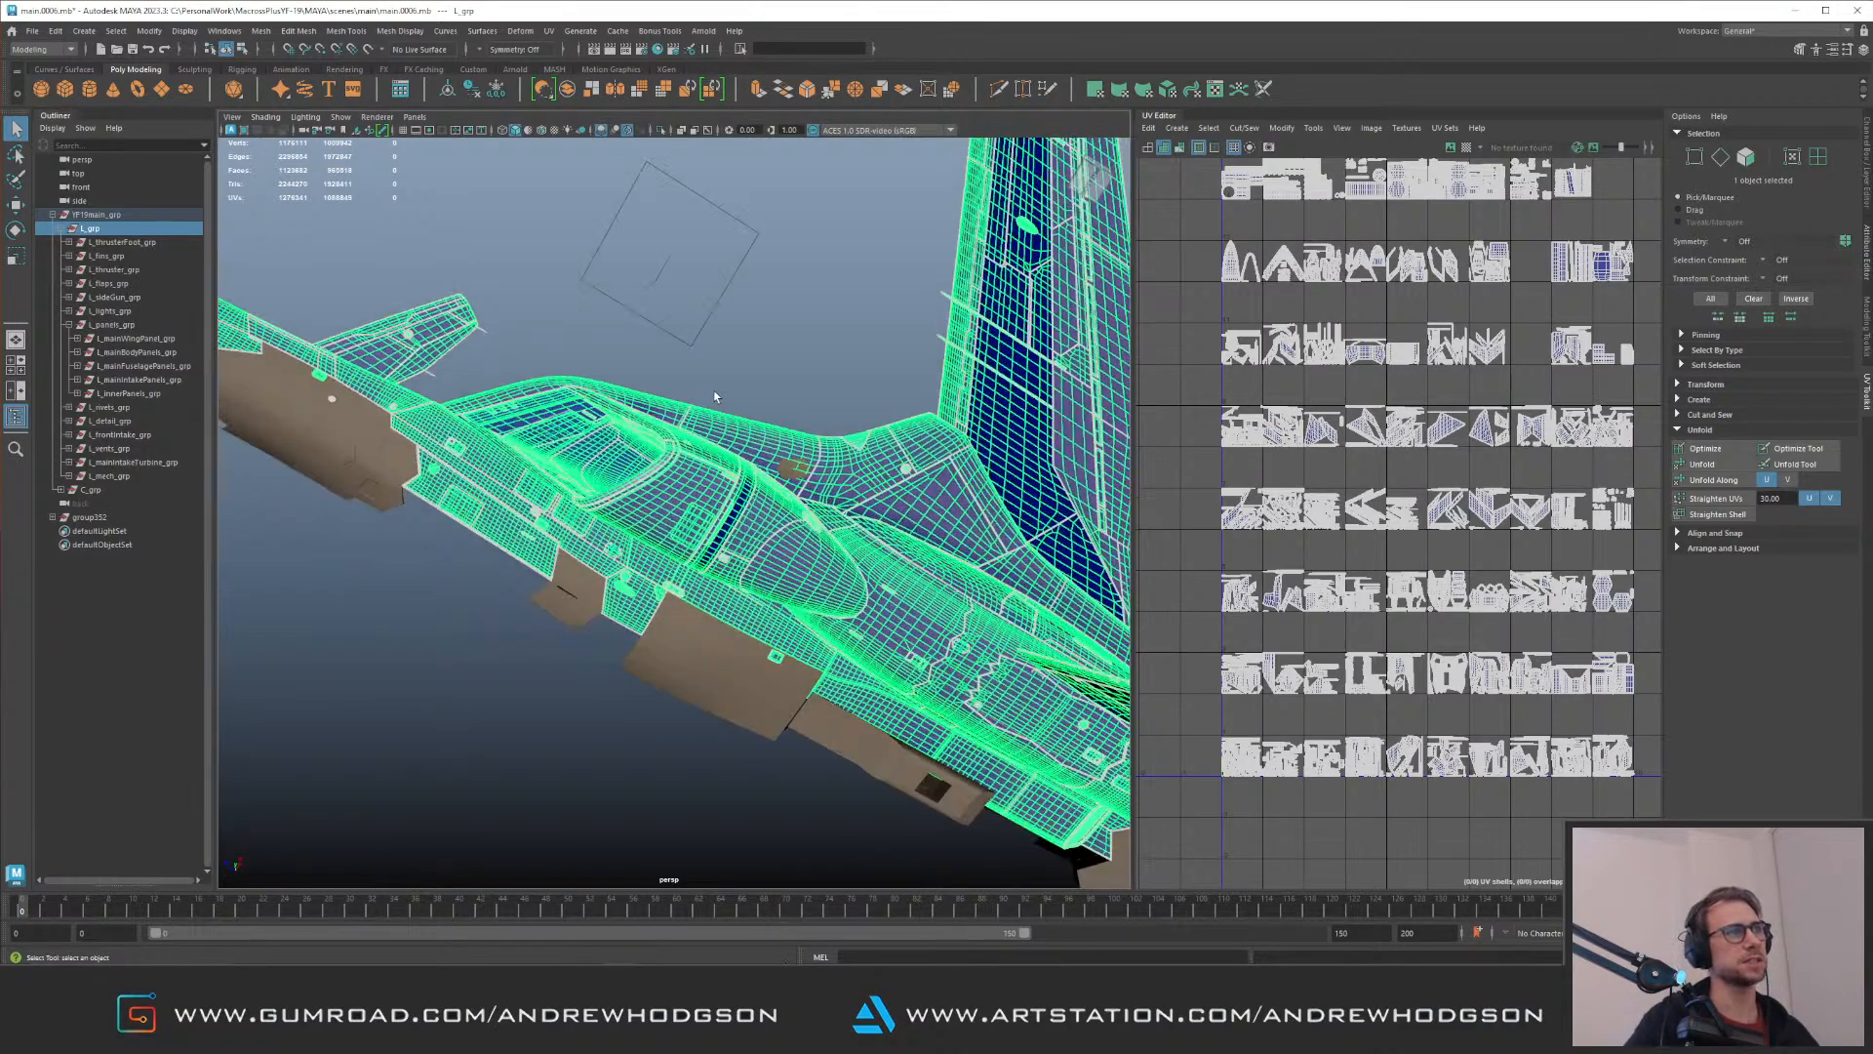
right_click_drag(715, 398, 1147, 548, "alt")
Step: Locate the hexagonal panel beside the amber light and inspect how it sits on the hull
left_click(445, 525)
key("ctrl+z")
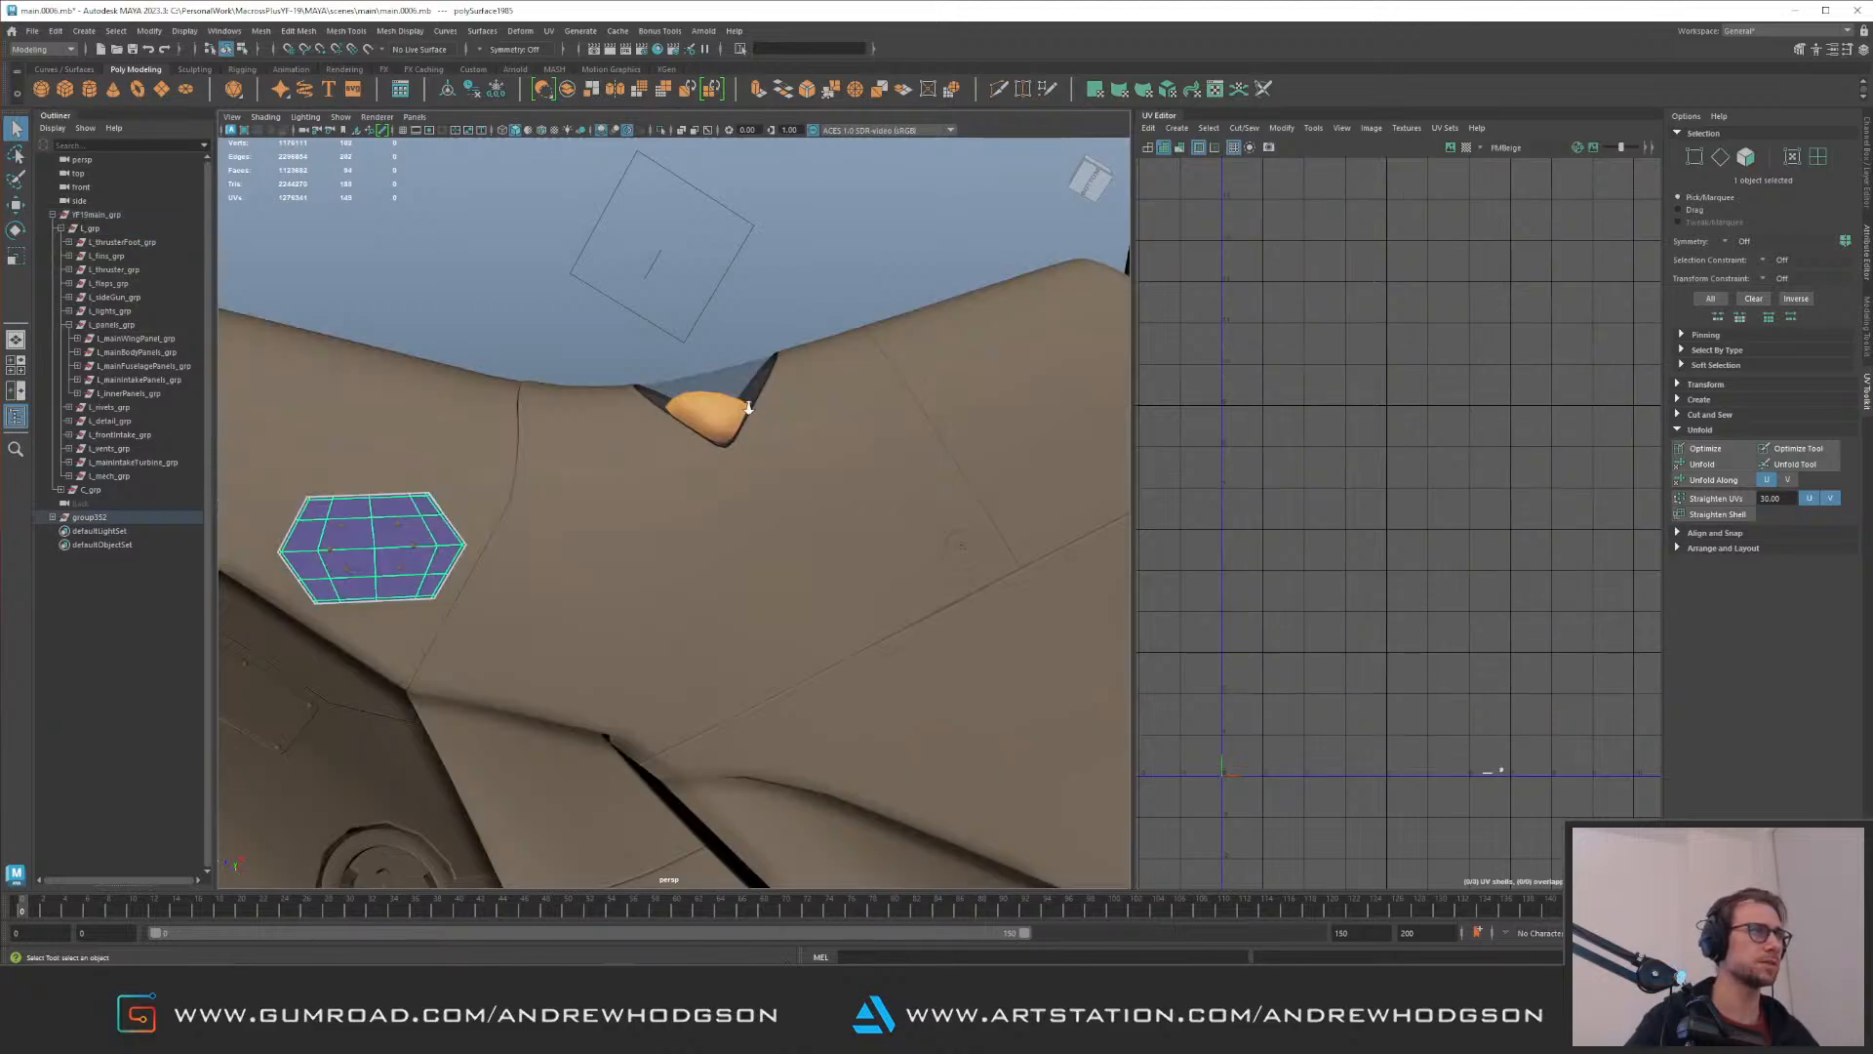
right_click_drag(770, 410, 519, 289, "alt")
left_click(573, 325)
left_click_drag(572, 325, 548, 363, "alt")
middle_click_drag(548, 363, 611, 252, "alt")
right_click_drag(610, 256, 648, 514, "alt")
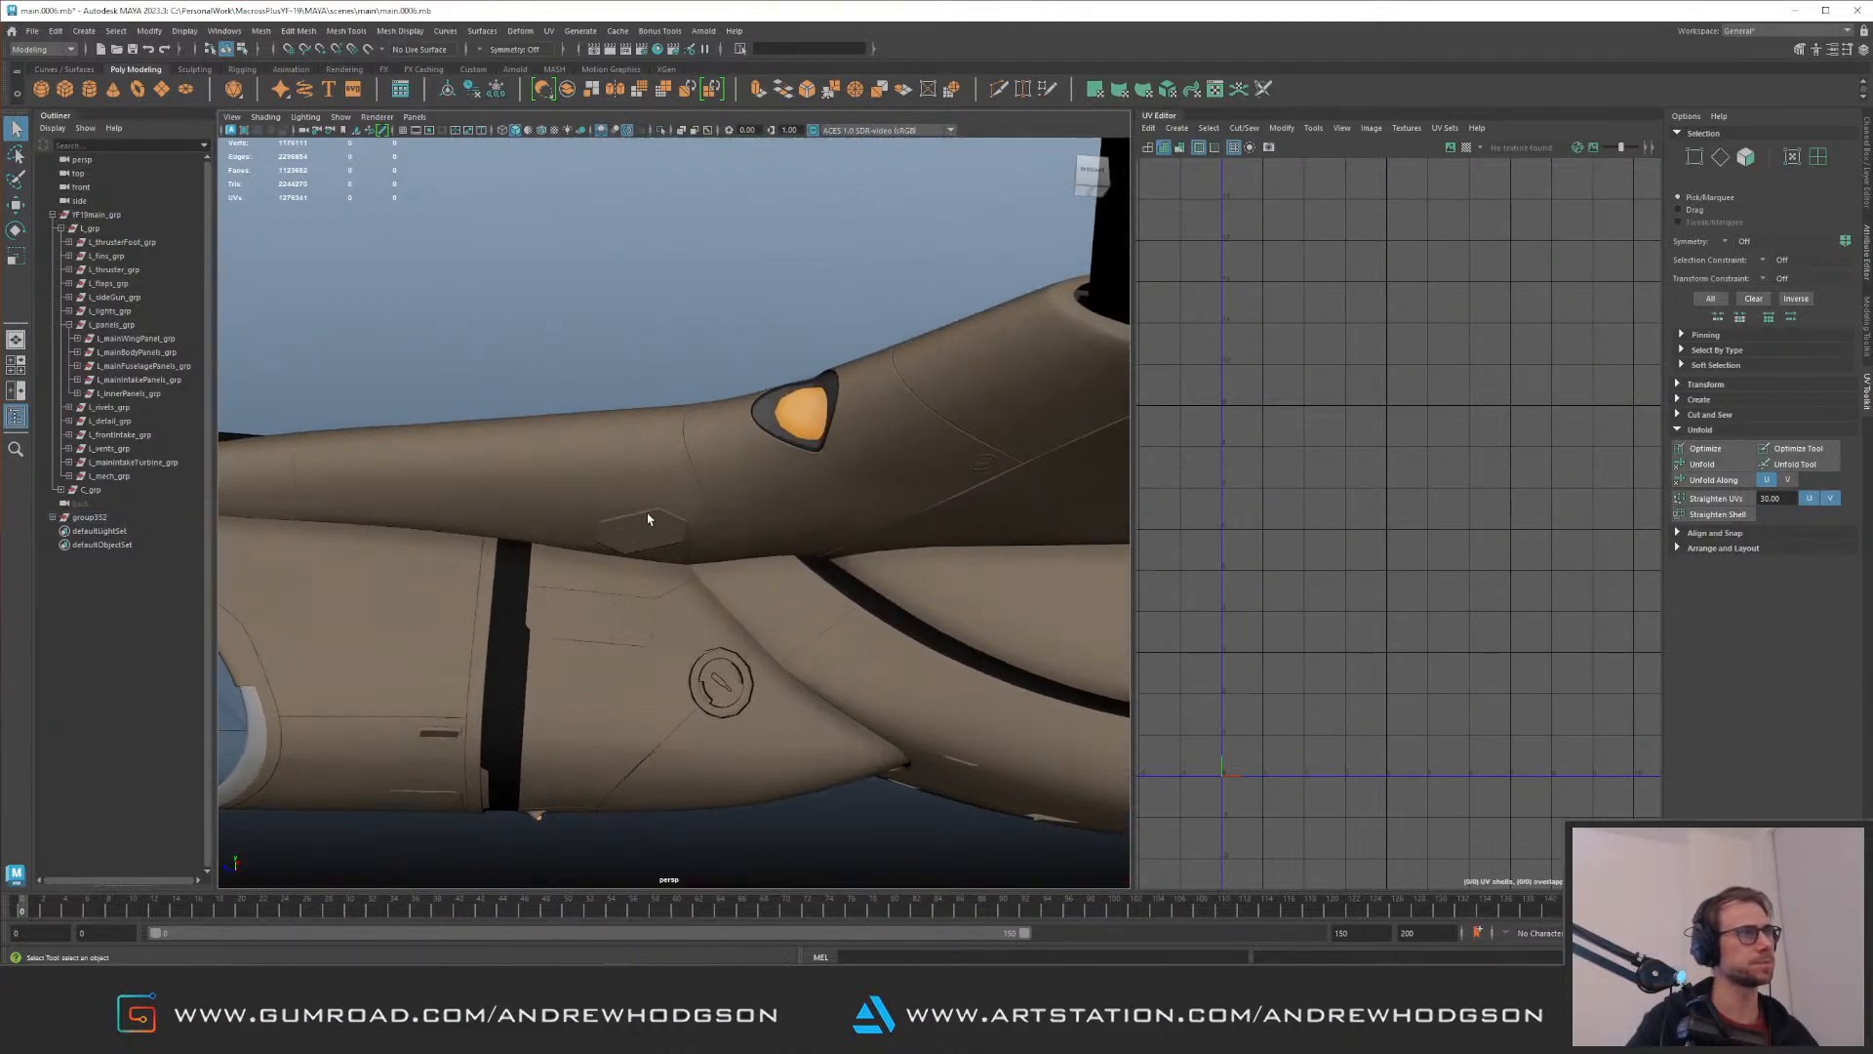
Step: Select the hexagonal panel's parent group, frame it, and inspect it from several angles
left_click(639, 527)
key("f")
left_click_drag(419, 424, 642, 388, "alt")
right_click_drag(642, 388, 595, 412, "alt")
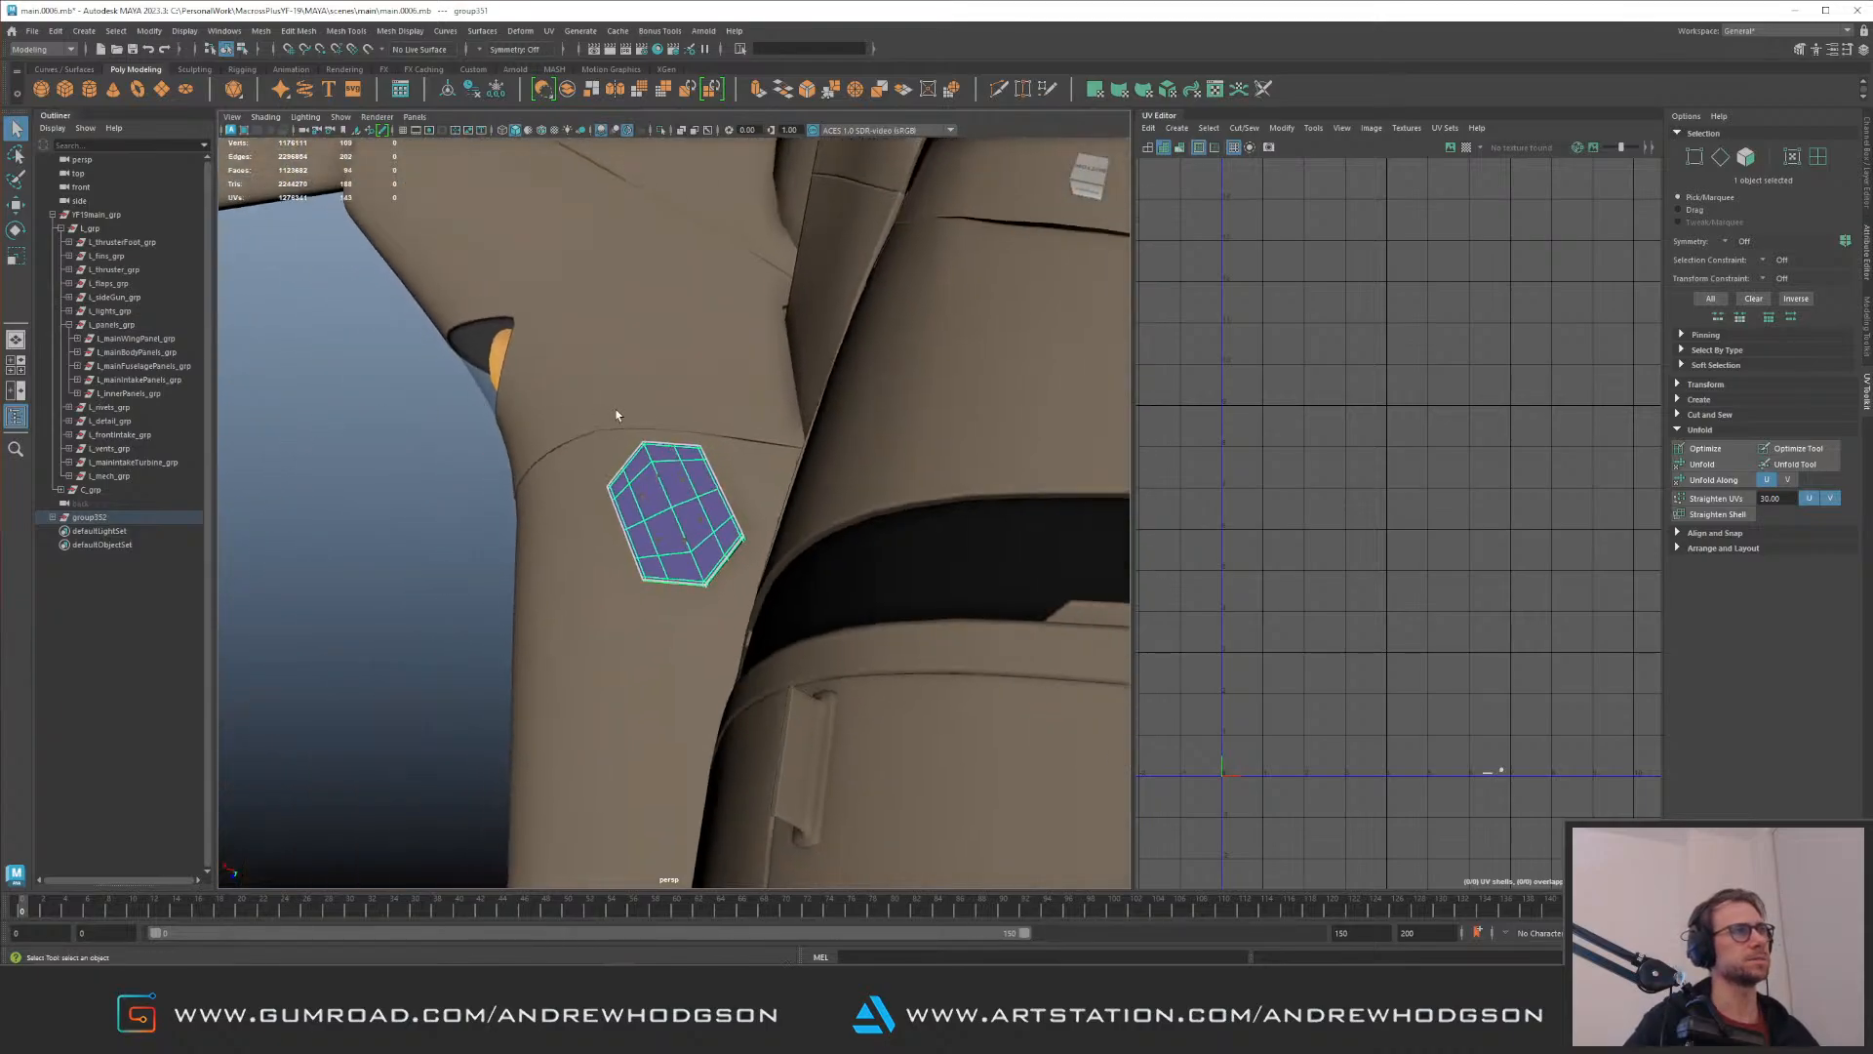
left_click_drag(595, 412, 699, 441, "alt")
right_click_drag(698, 441, 539, 445, "alt")
left_click_drag(539, 445, 709, 434, "alt")
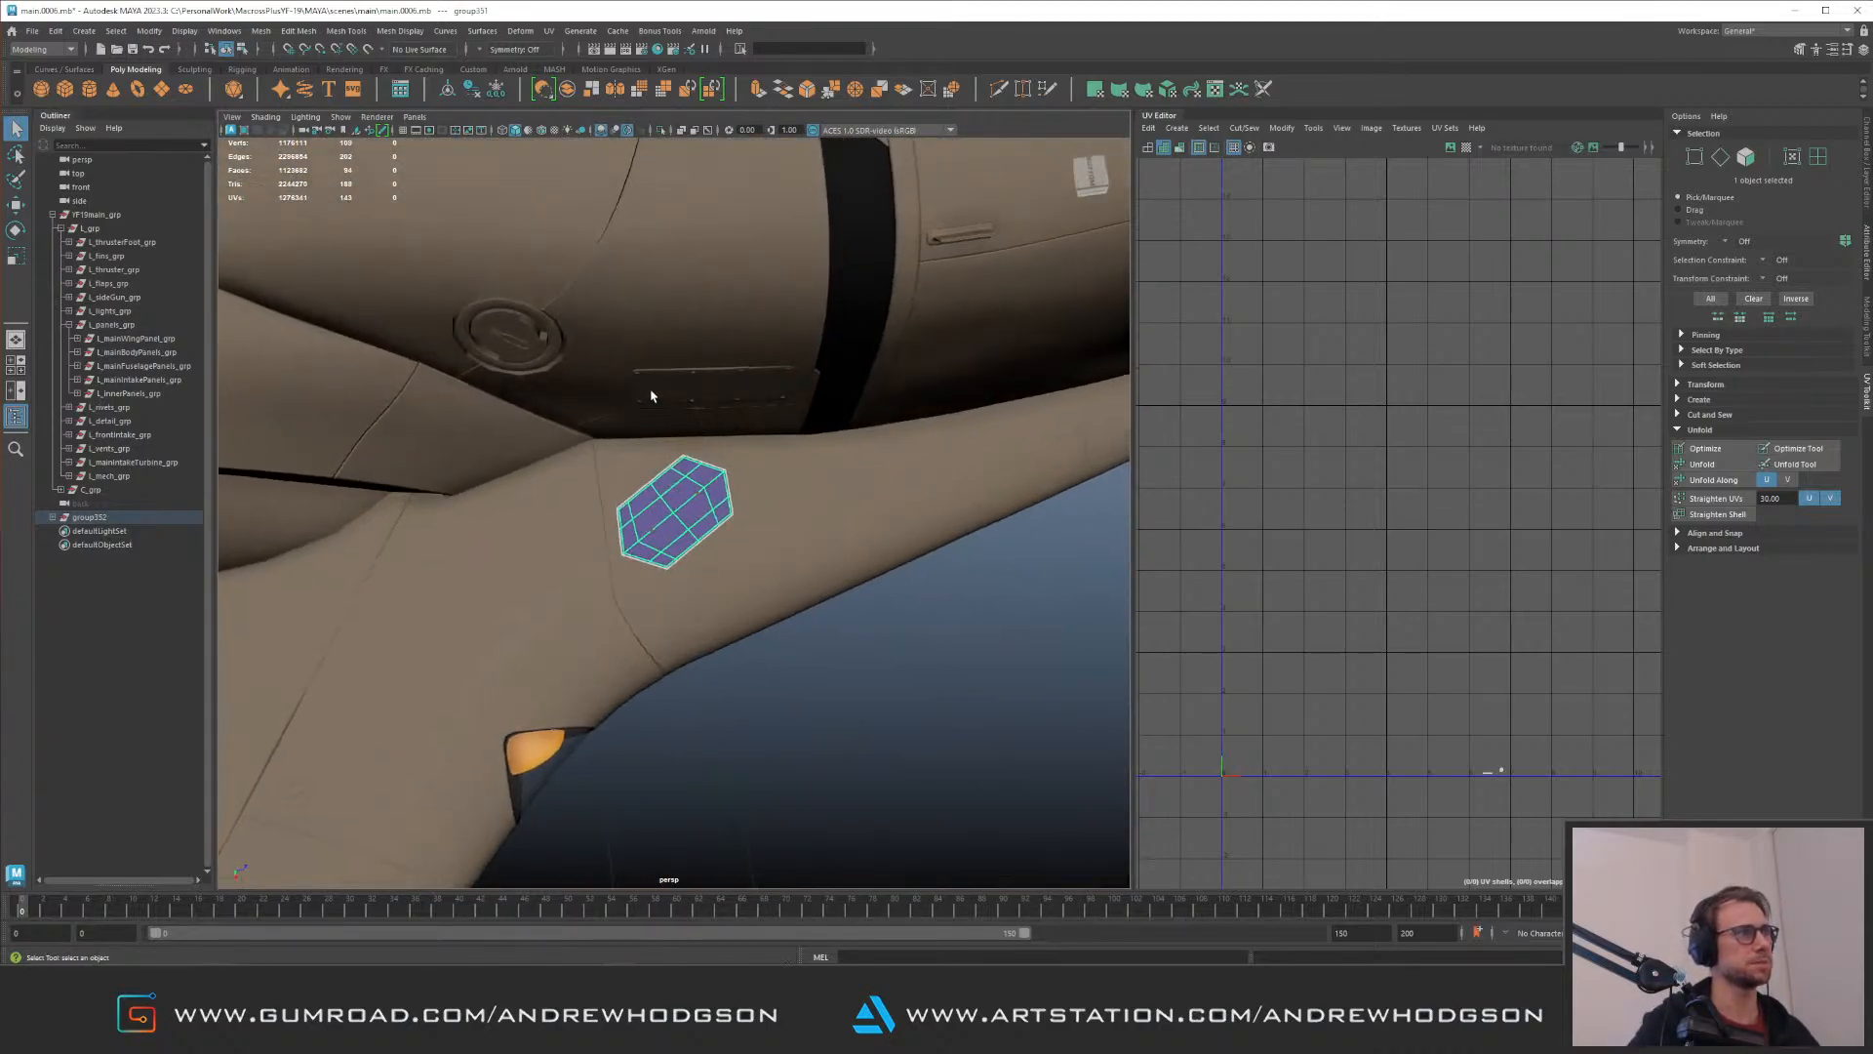
key("Up")
Step: Rotate and move the hexagonal panel group to align it with the hull surface
right_click_drag(466, 366, 585, 376, "alt")
key("e")
left_click_drag(761, 408, 703, 429, "alt")
key("w")
left_click_drag(681, 534, 678, 535)
right_click_drag(825, 522, 627, 460, "alt")
left_click_drag(627, 460, 673, 490, "alt")
mouse_move(673, 491)
right_mouse_down("alt")
mouse_move(822, 497)
mouse_move(703, 500)
right_mouse_up("alt")
left_click_drag(704, 500, 636, 531, "alt")
Step: Select the vertices at one corner of the hexagonal panel and adjust the soft selection falloff radius
left_click(801, 491)
left_click_drag(804, 490, 724, 464, "alt")
right_click_drag(724, 463, 644, 456)
left_click_drag(644, 453, 867, 419, "alt")
left_click_drag(867, 420, 551, 366, "alt")
left_click_drag(435, 323, 571, 387)
key("b")
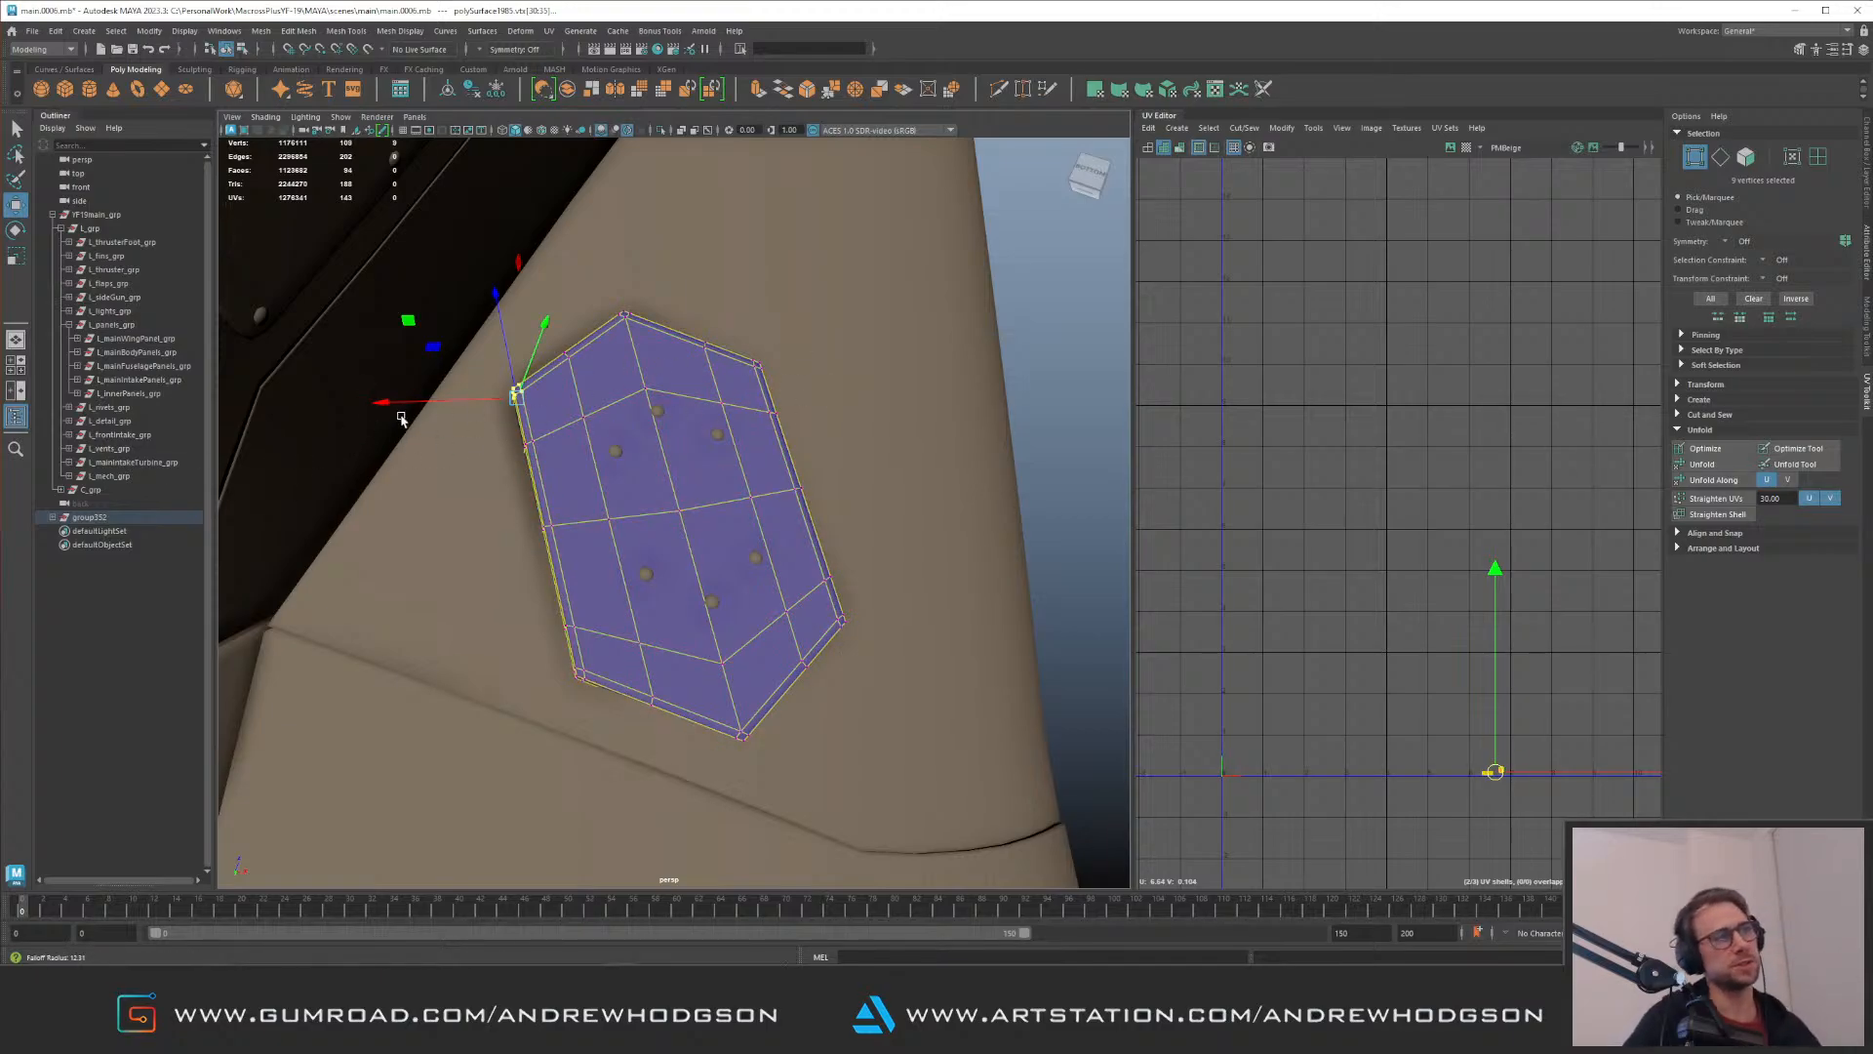
key("b")
Step: Move the soft-selected corner vertices of the hexagonal panel to follow the hull surface
left_click_drag(625, 386, 578, 380)
key("e")
key("ctrl+z")
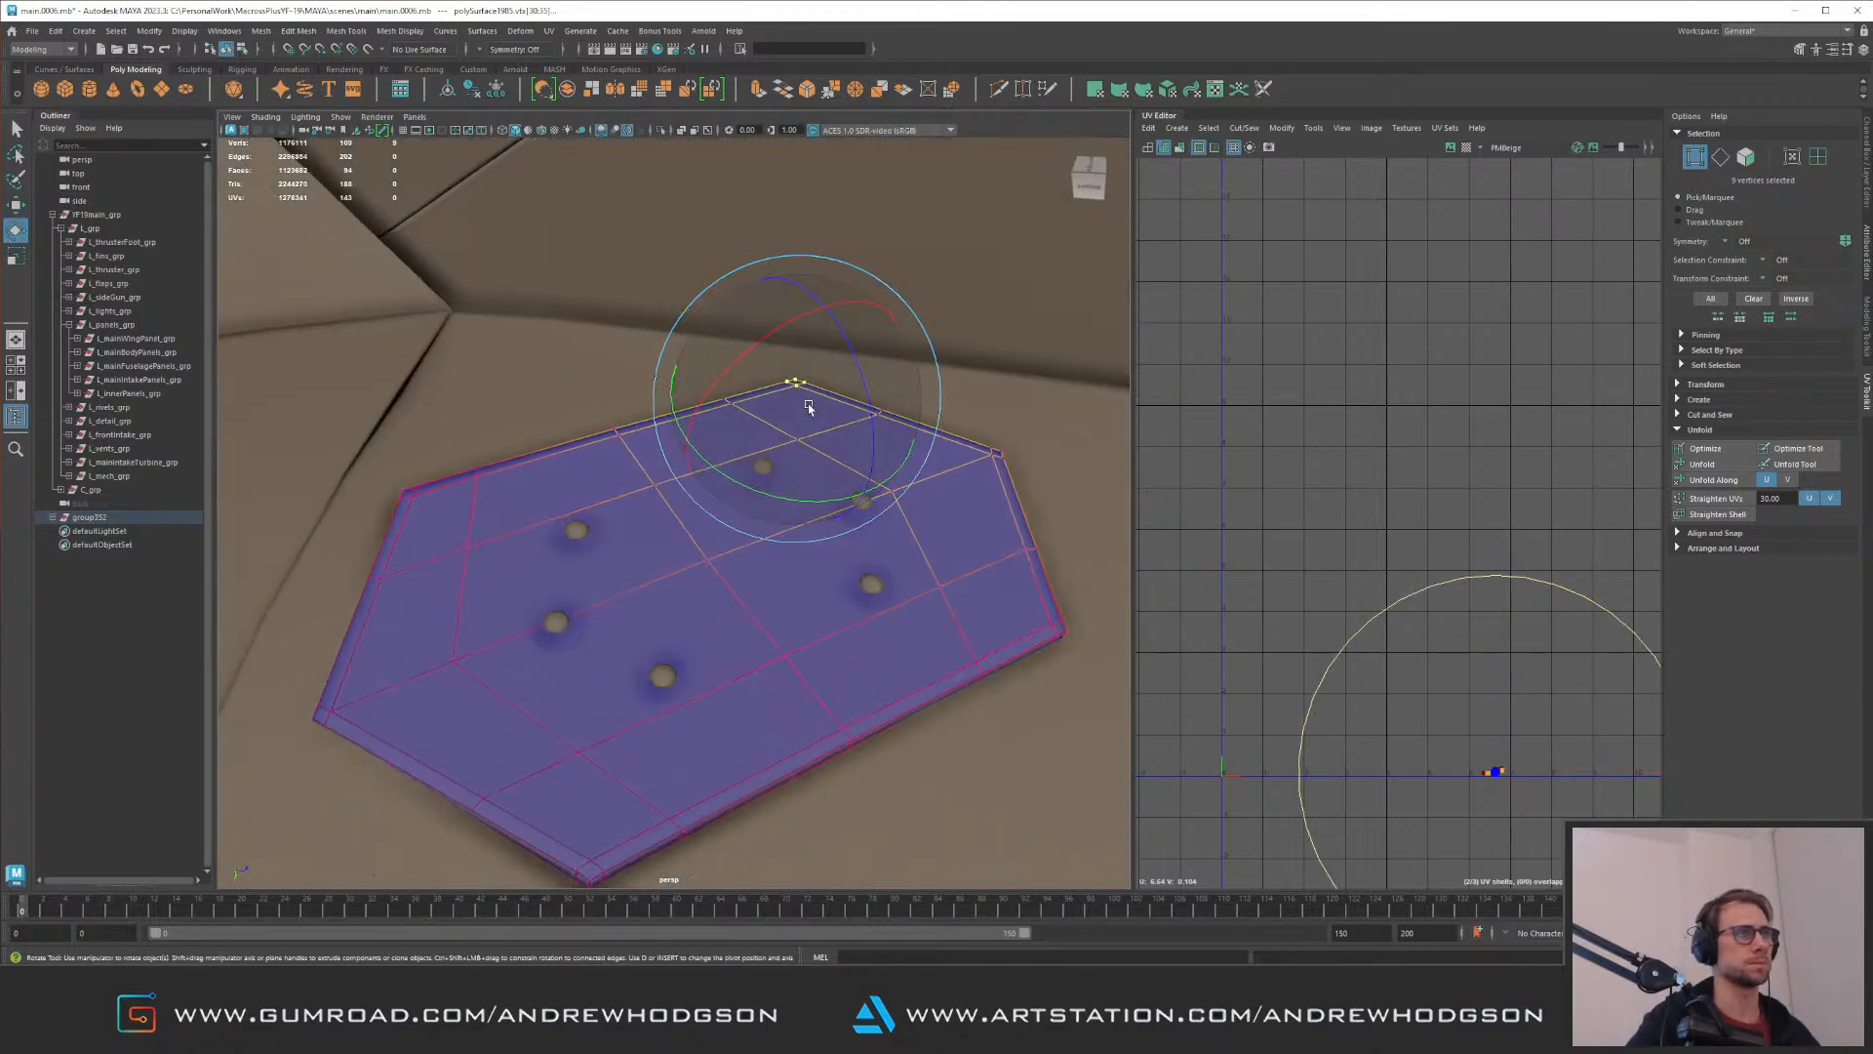
left_click_drag(693, 432, 518, 401, "alt")
key("w")
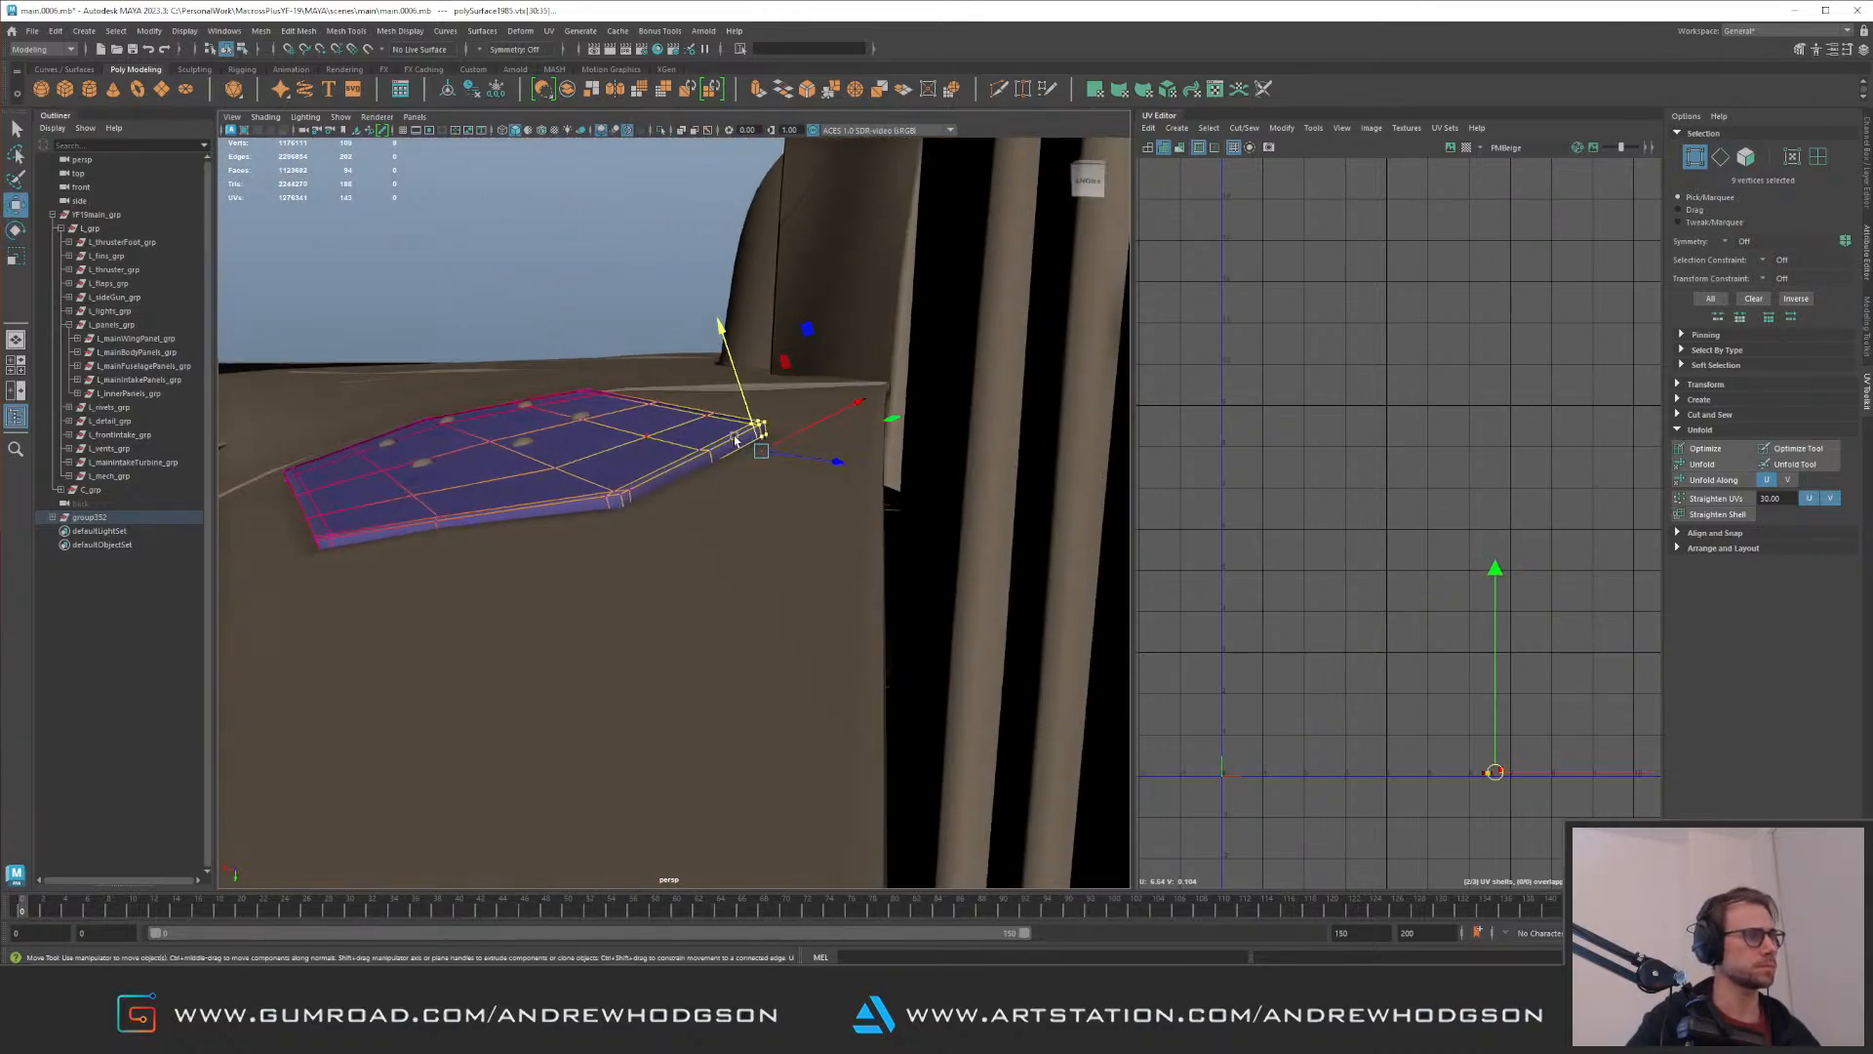
left_click_drag(810, 467, 723, 468)
left_click_drag(300, 553, 278, 553)
left_click_drag(749, 404, 761, 417)
Step: Adjust more edge and corner vertices of the hexagonal panel with soft selection to fit the curved hull
left_click_drag(749, 414, 900, 697, "alt")
left_click_drag(859, 654, 711, 507, "alt")
key("b")
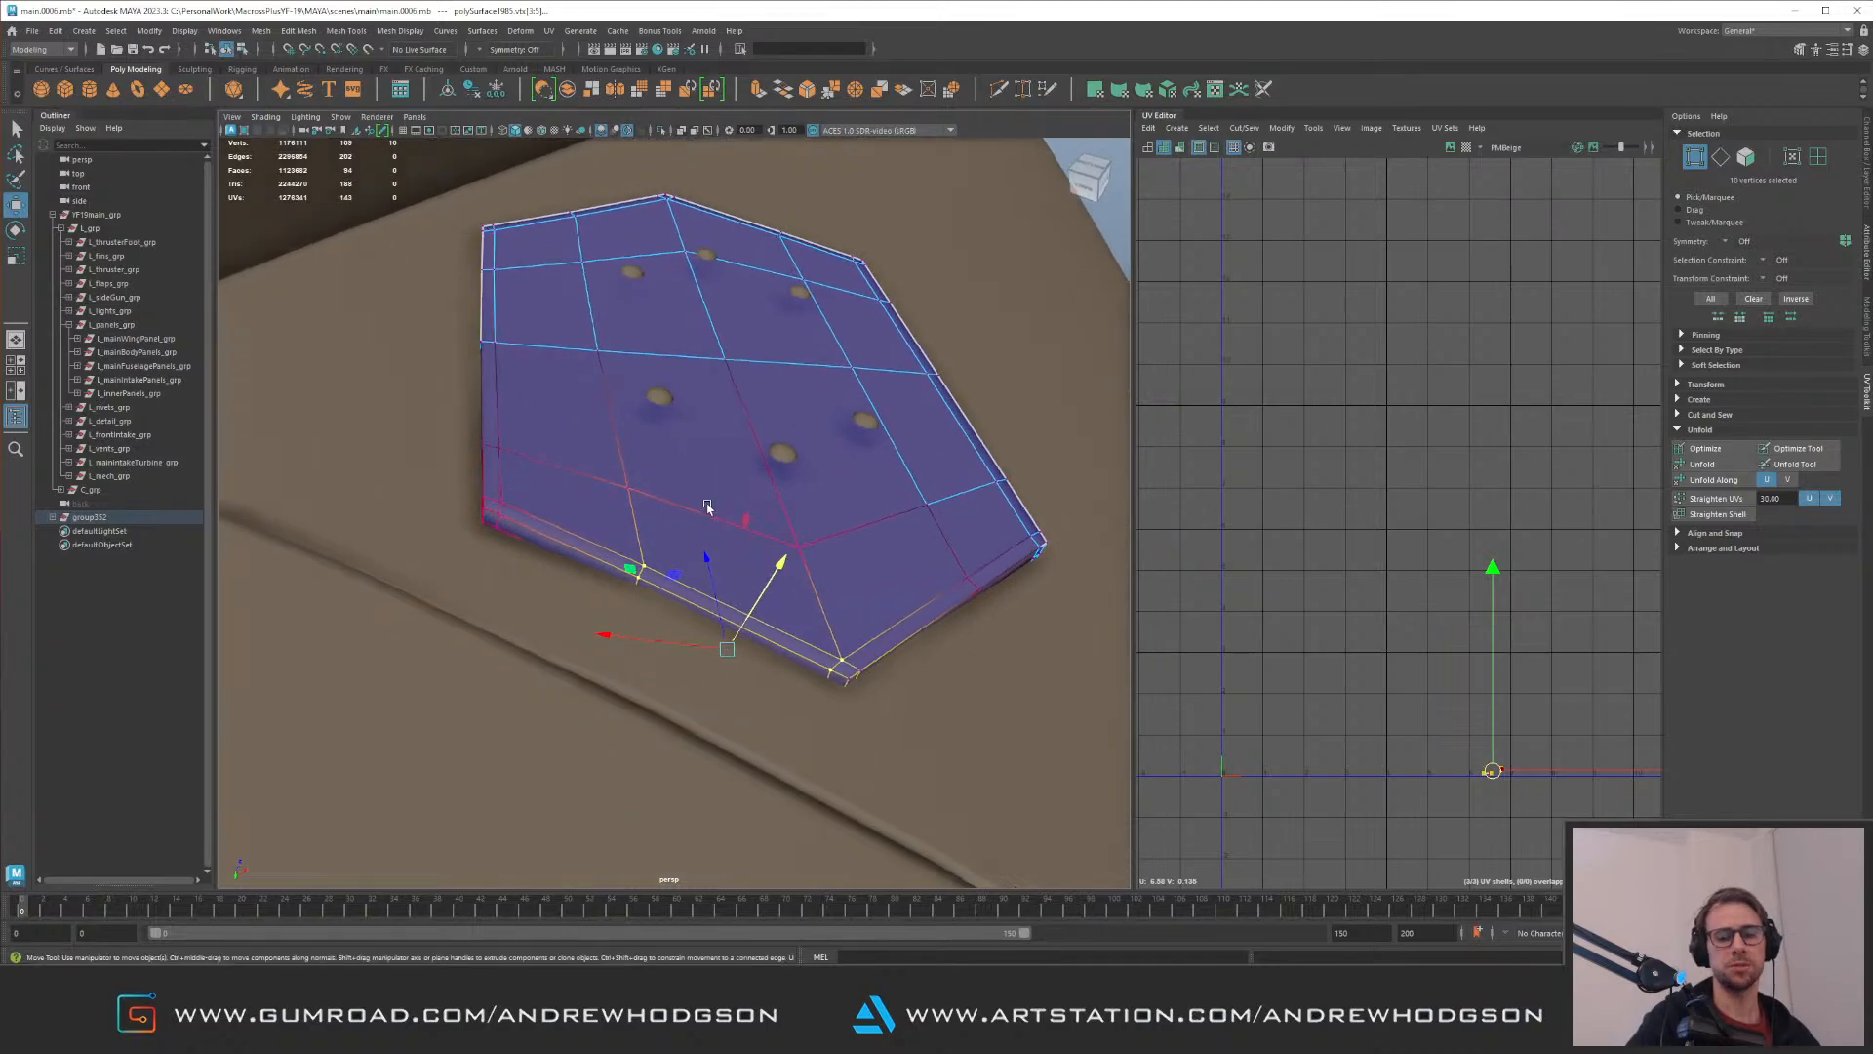
left_click_drag(434, 236, 595, 577, "shift")
left_click_drag(557, 661, 627, 755)
left_click_drag(627, 755, 649, 532, "alt")
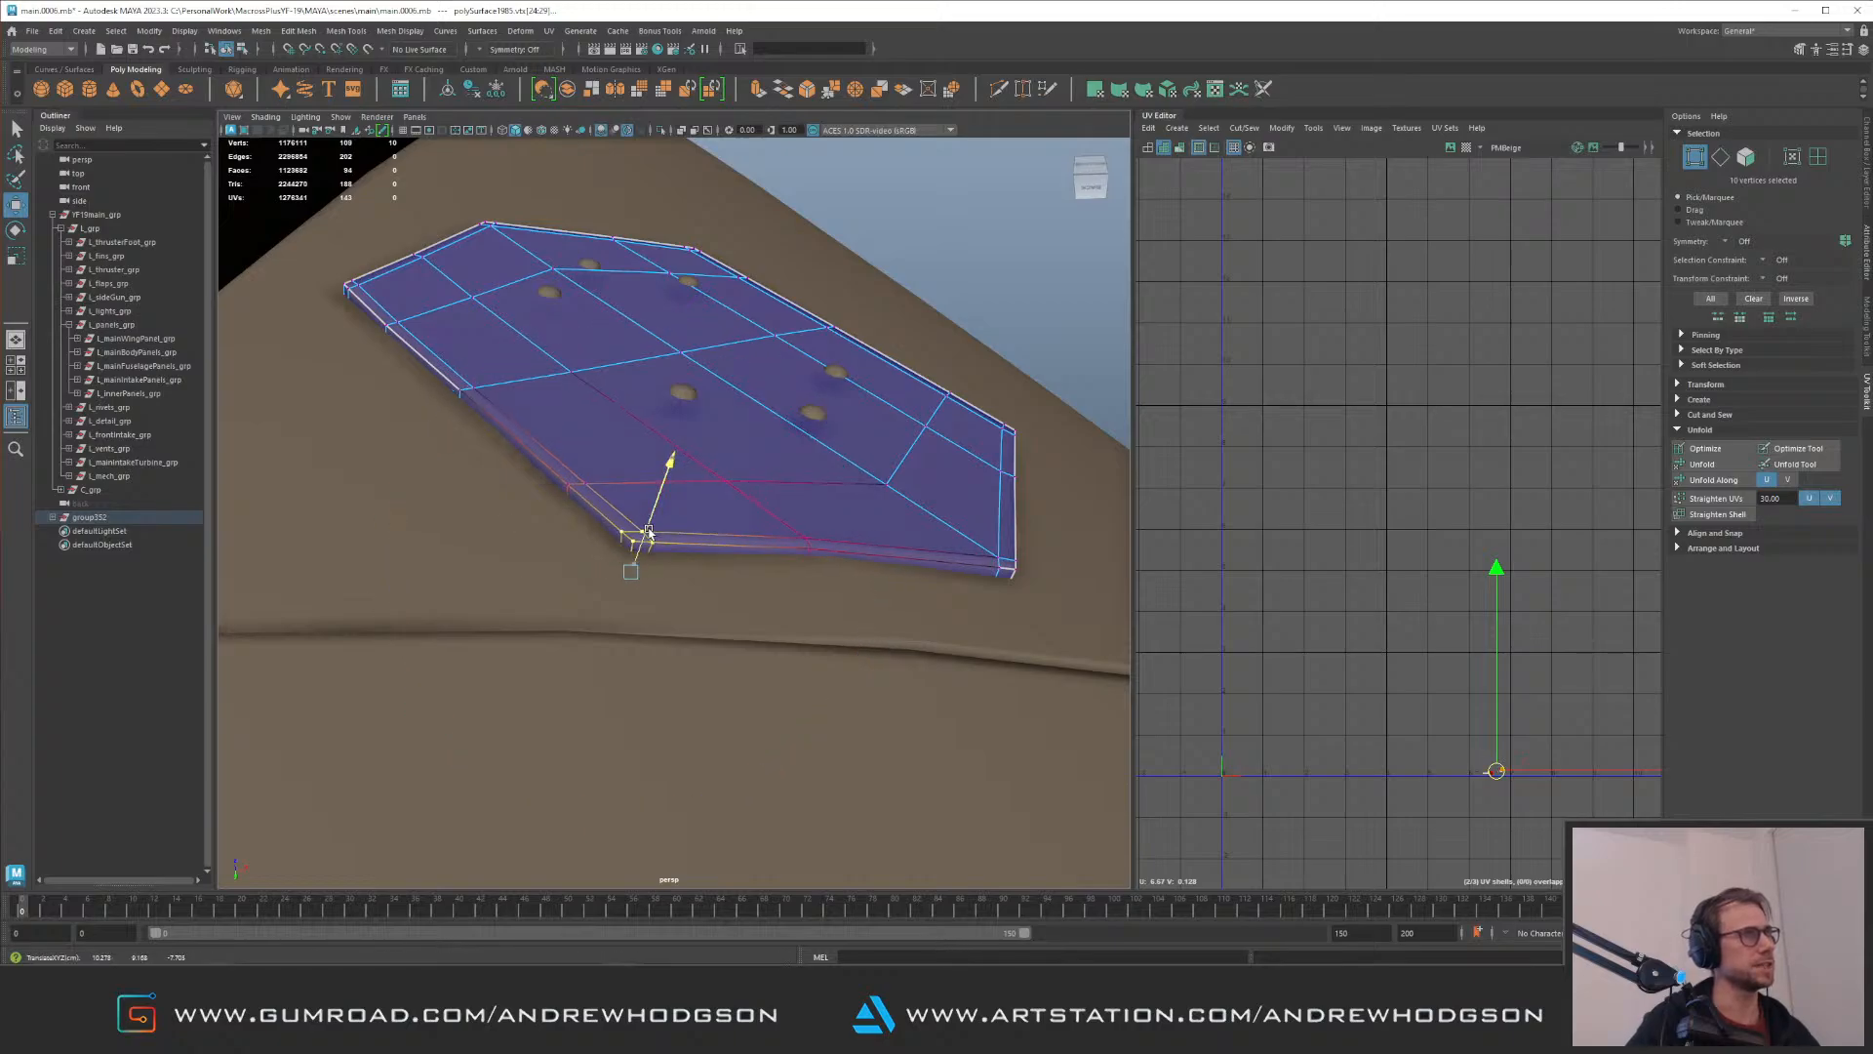
left_click_drag(618, 422, 518, 498, "alt")
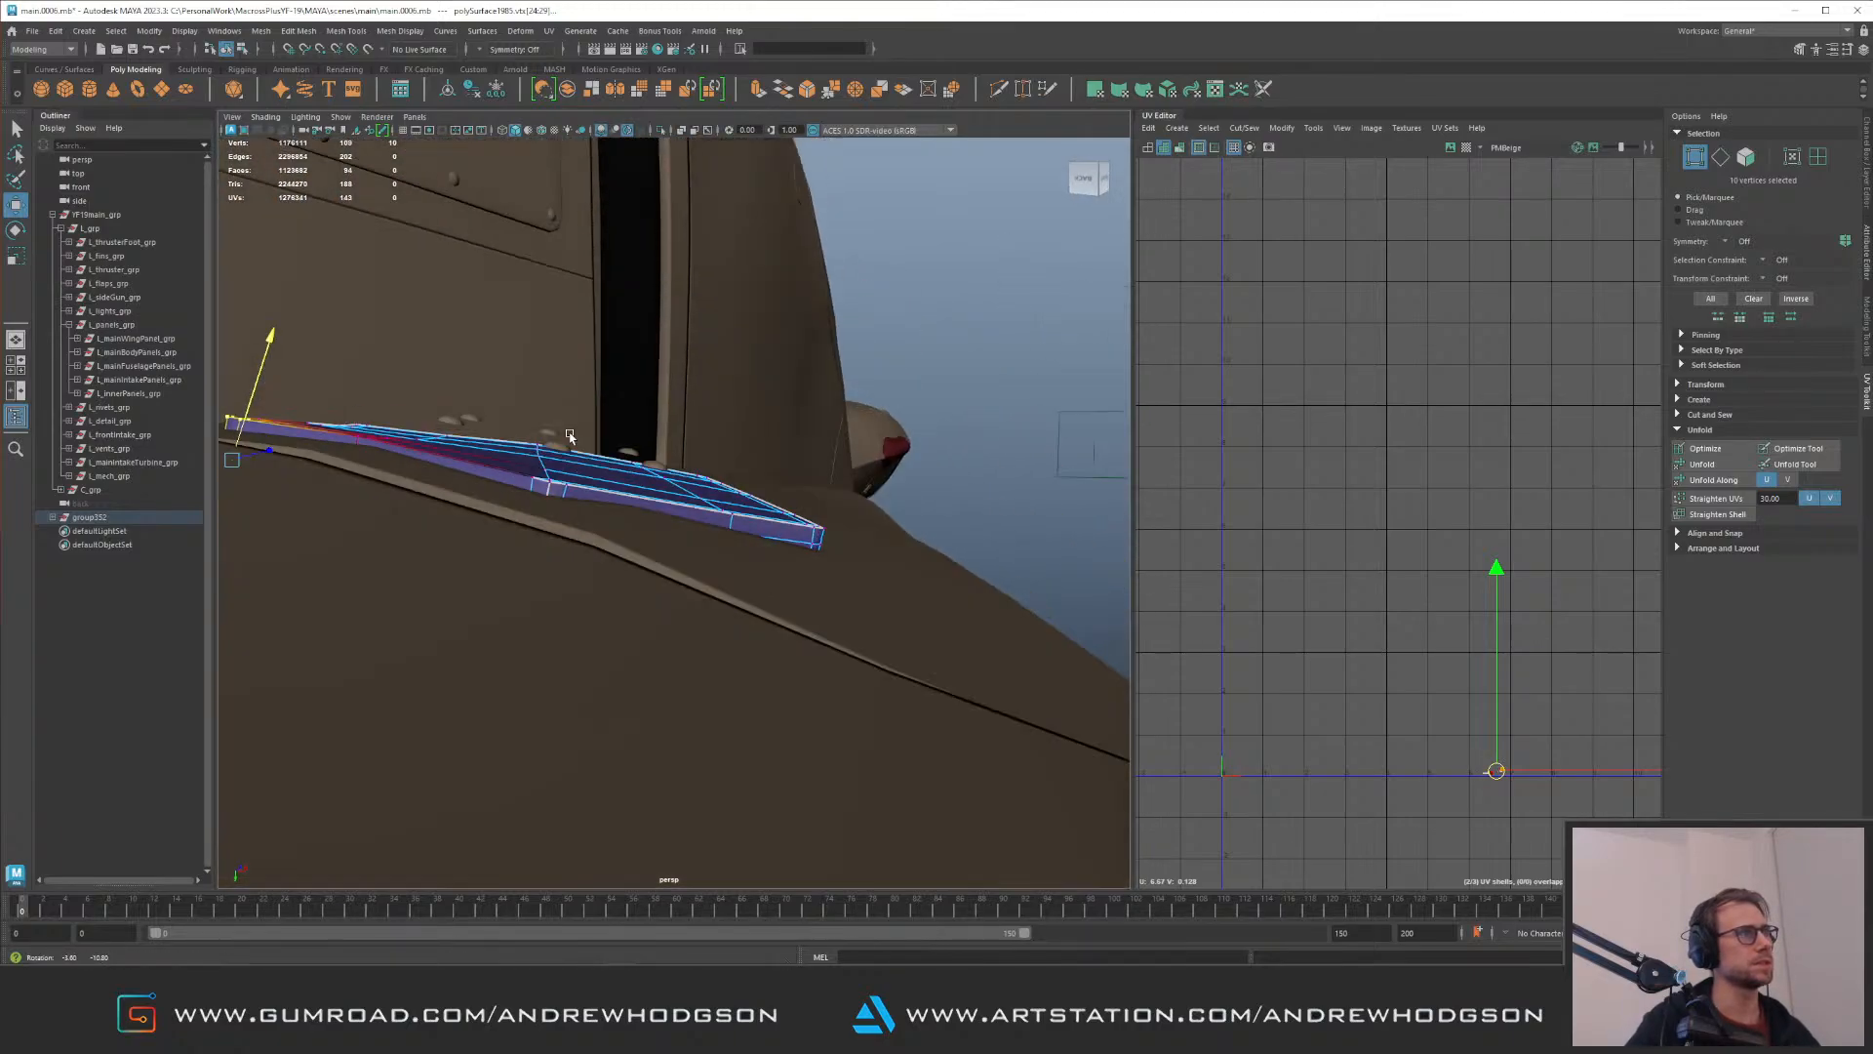
right_click_drag(548, 487, 615, 432)
Step: Return the hexagonal panel to object selection, turn on its smooth mesh preview, and check its fit
left_click(579, 518)
key("3")
left_click(639, 490)
key("3")
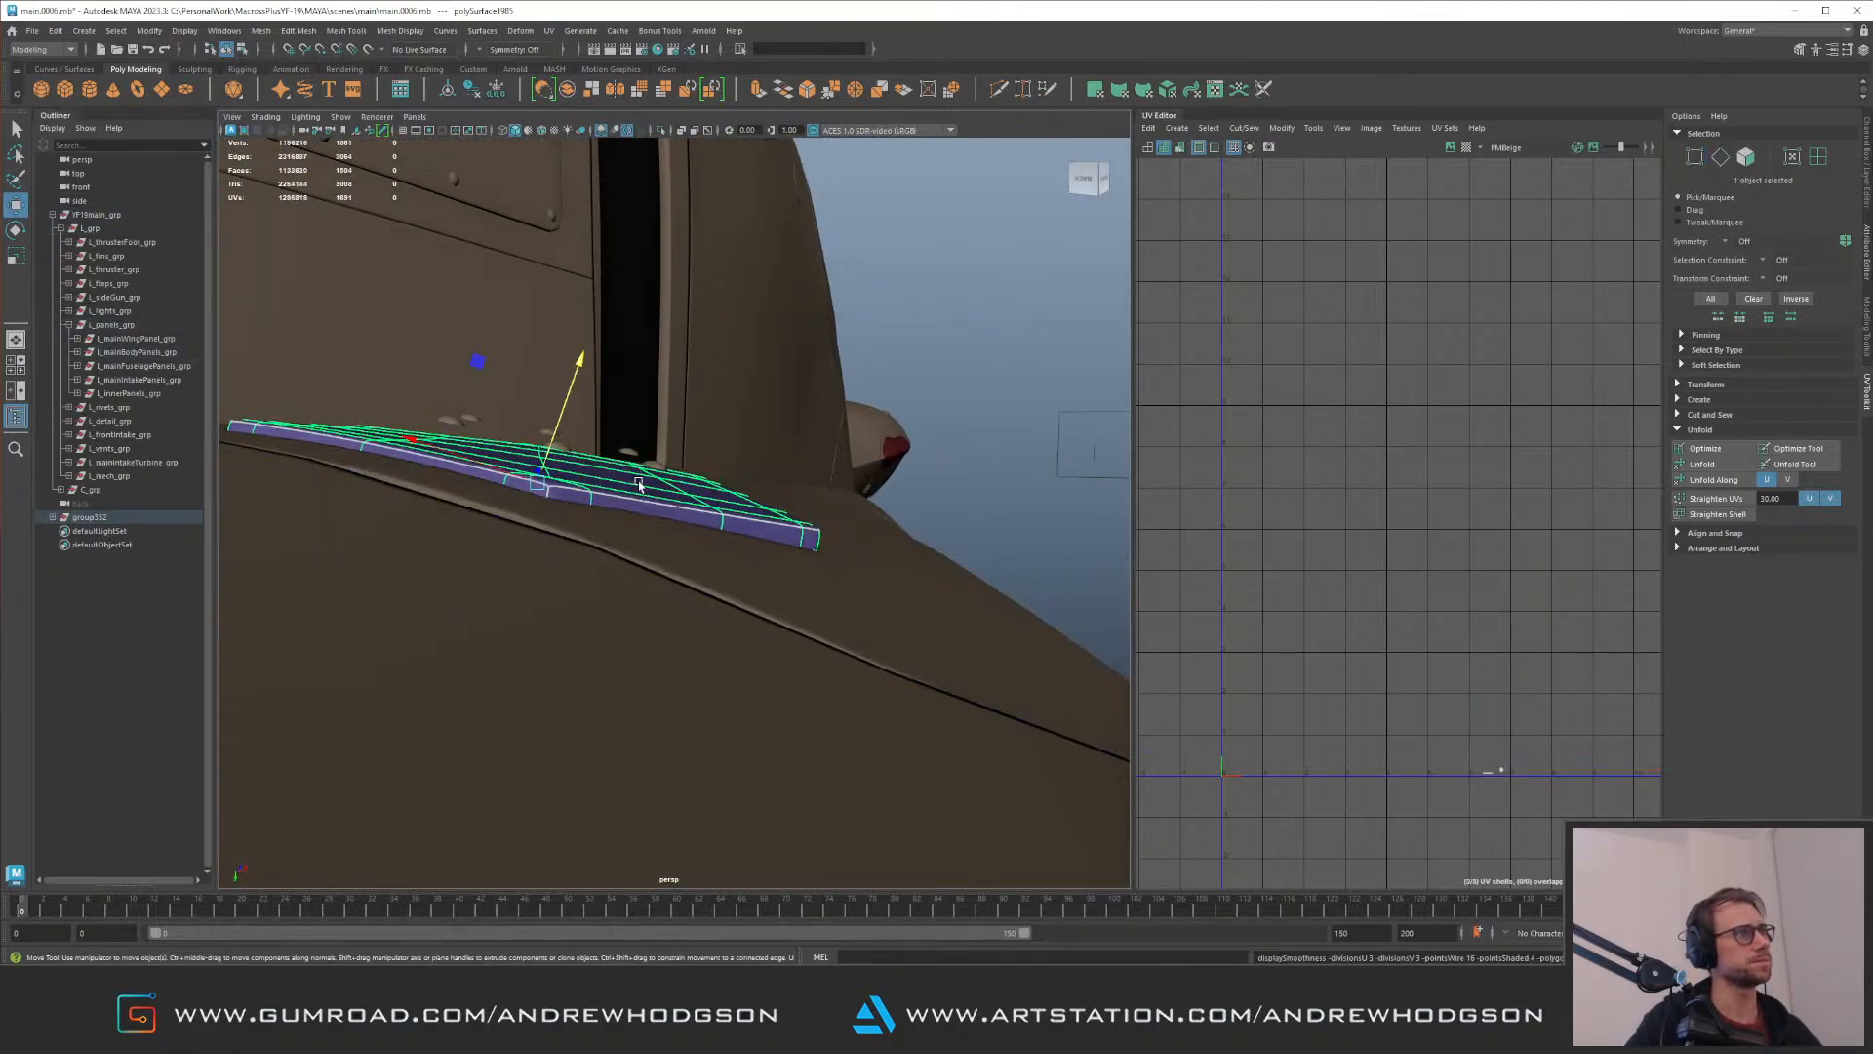
left_click_drag(730, 478, 606, 424, "alt")
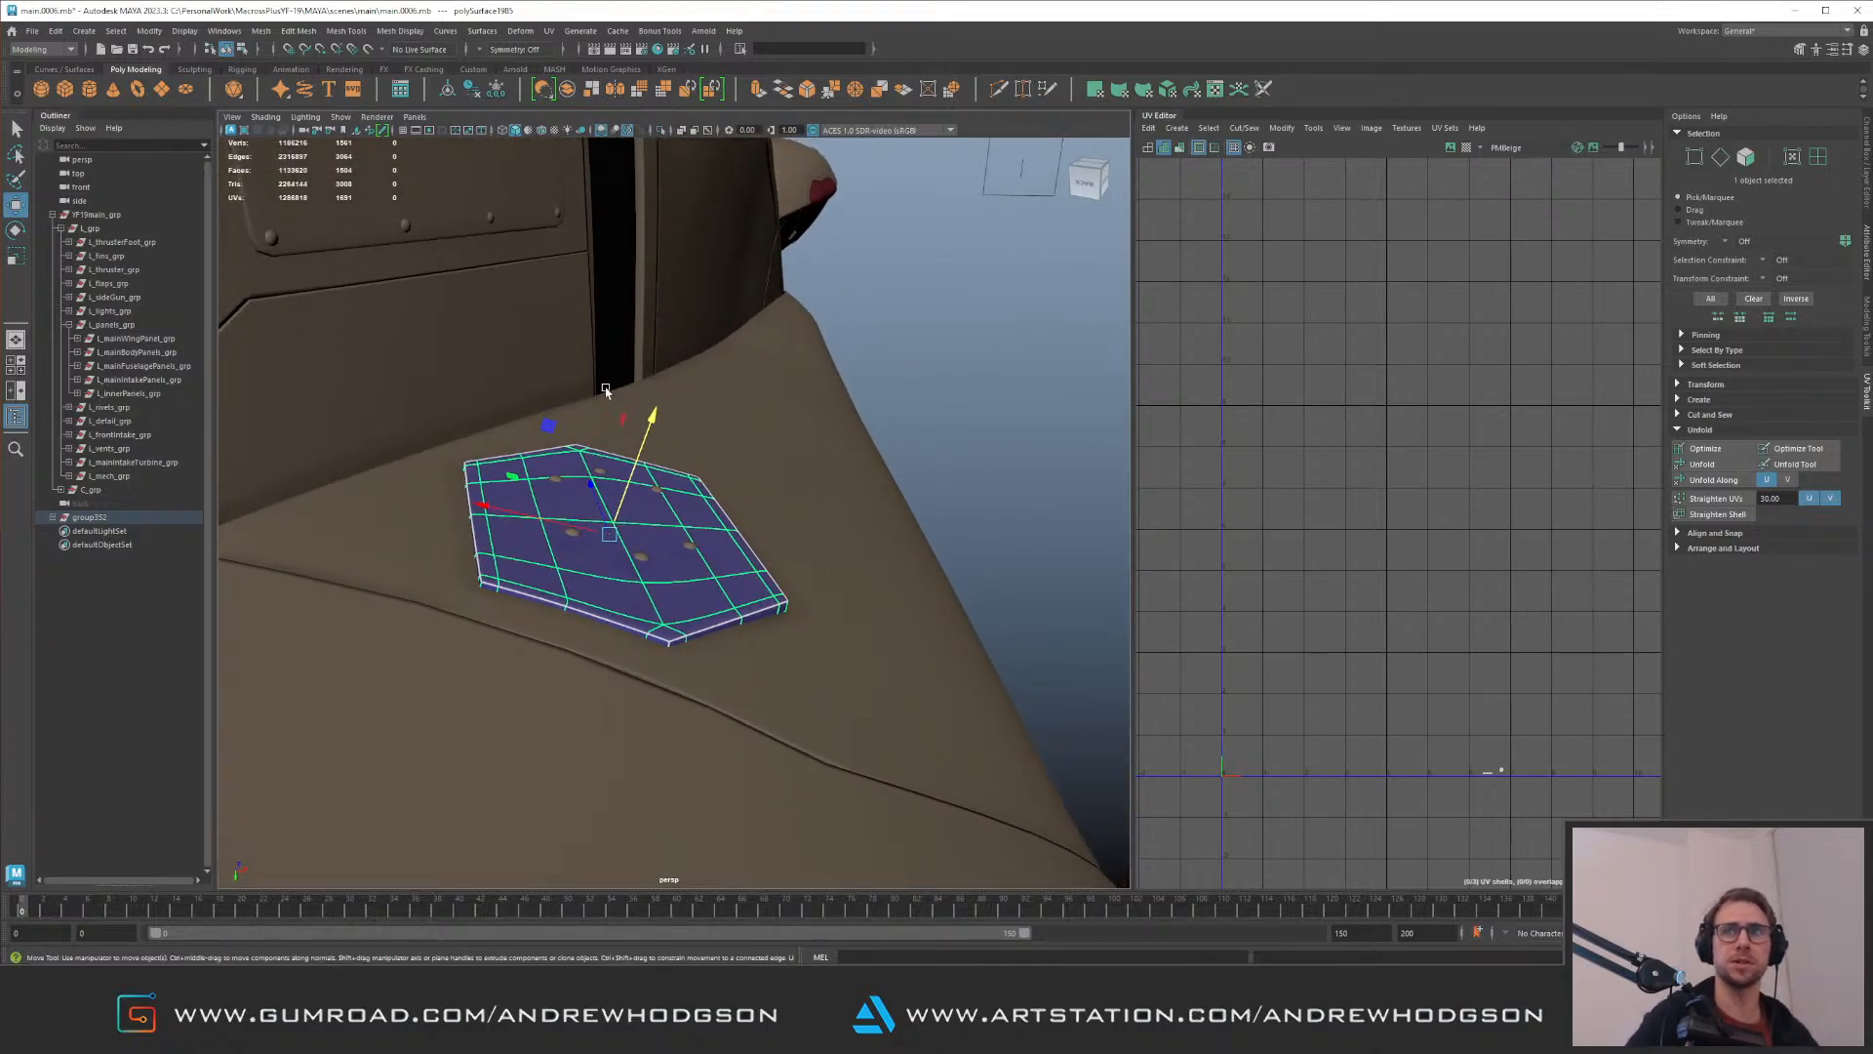
mouse_move(604, 473)
left_mouse_down("alt")
mouse_move(591, 486)
mouse_move(623, 488)
left_mouse_up("alt")
right_click_drag(624, 487, 674, 517, "alt")
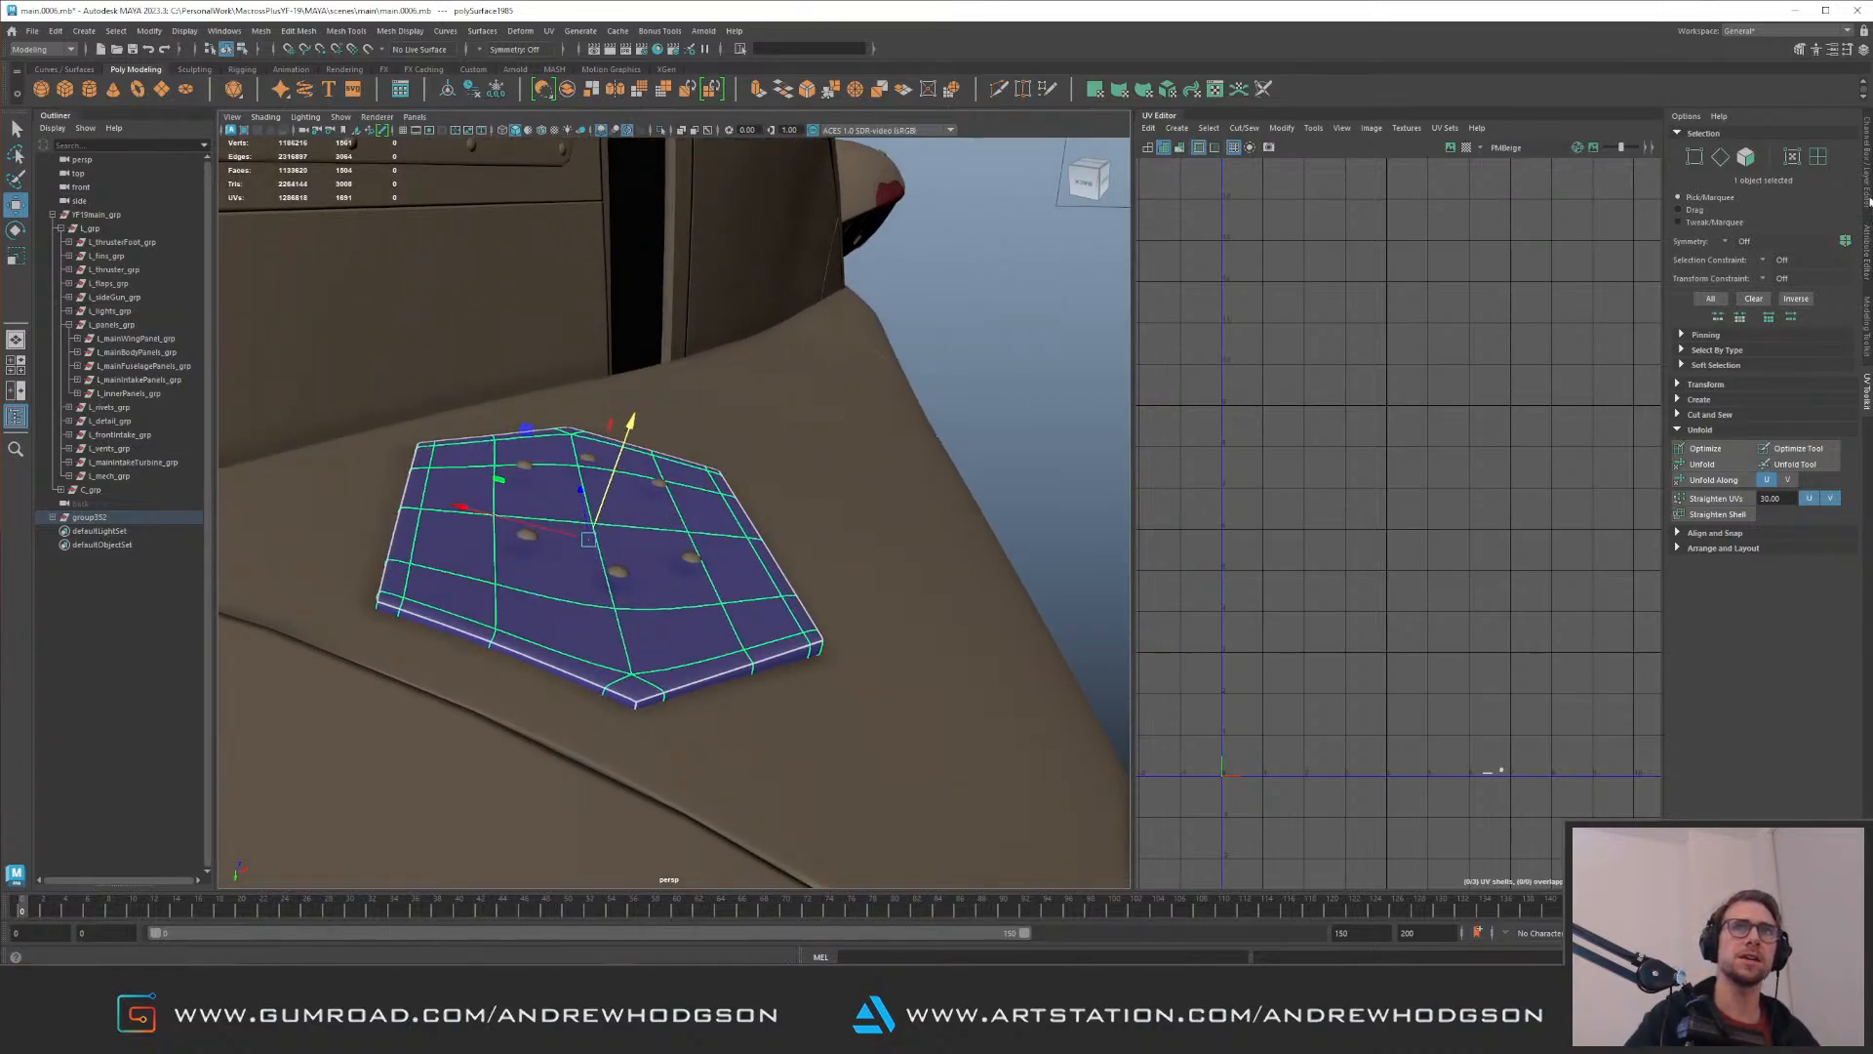
Step: Show the hexagonal panel's channel attributes and switch its display to smooth preview with the cage
left_click(1868, 195)
left_click(878, 439)
left_click(667, 555)
left_click(719, 575)
key("1")
key("2")
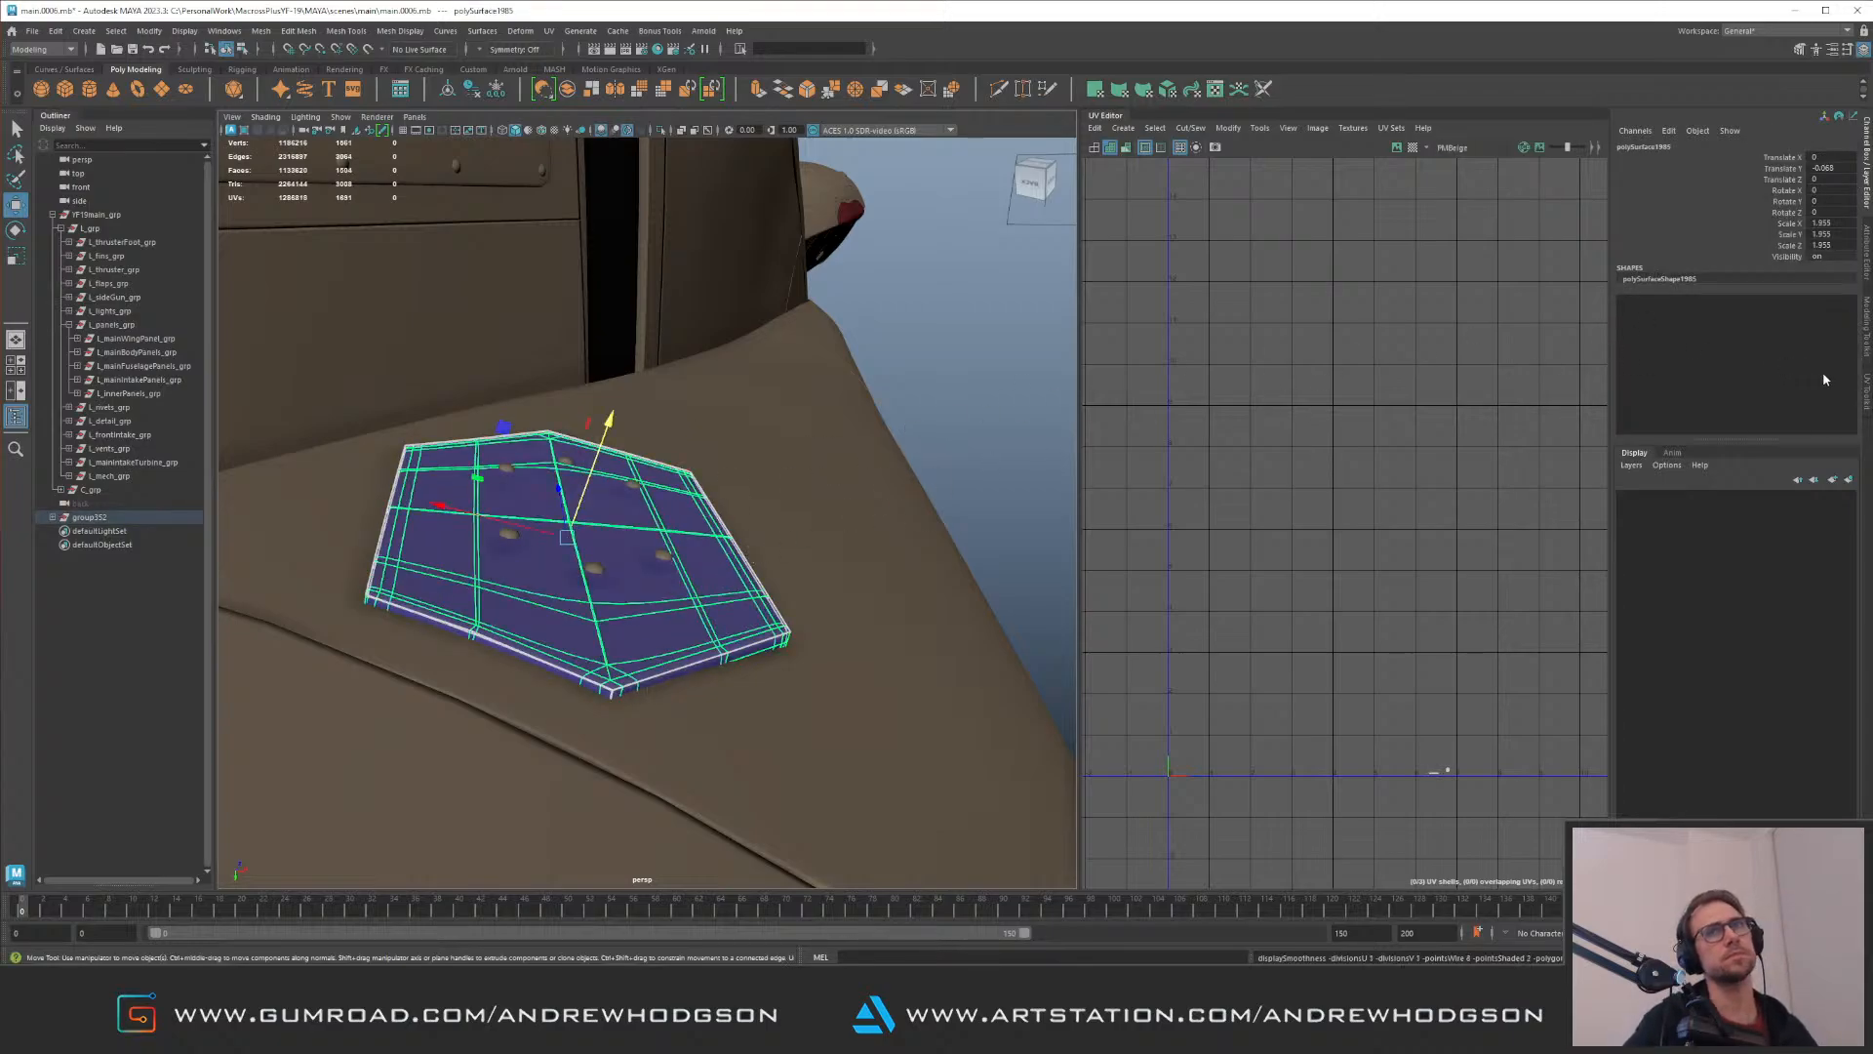
Step: Show the hexagonal panel's shape-node attributes and expand its Smooth Mesh settings
left_click(1868, 253)
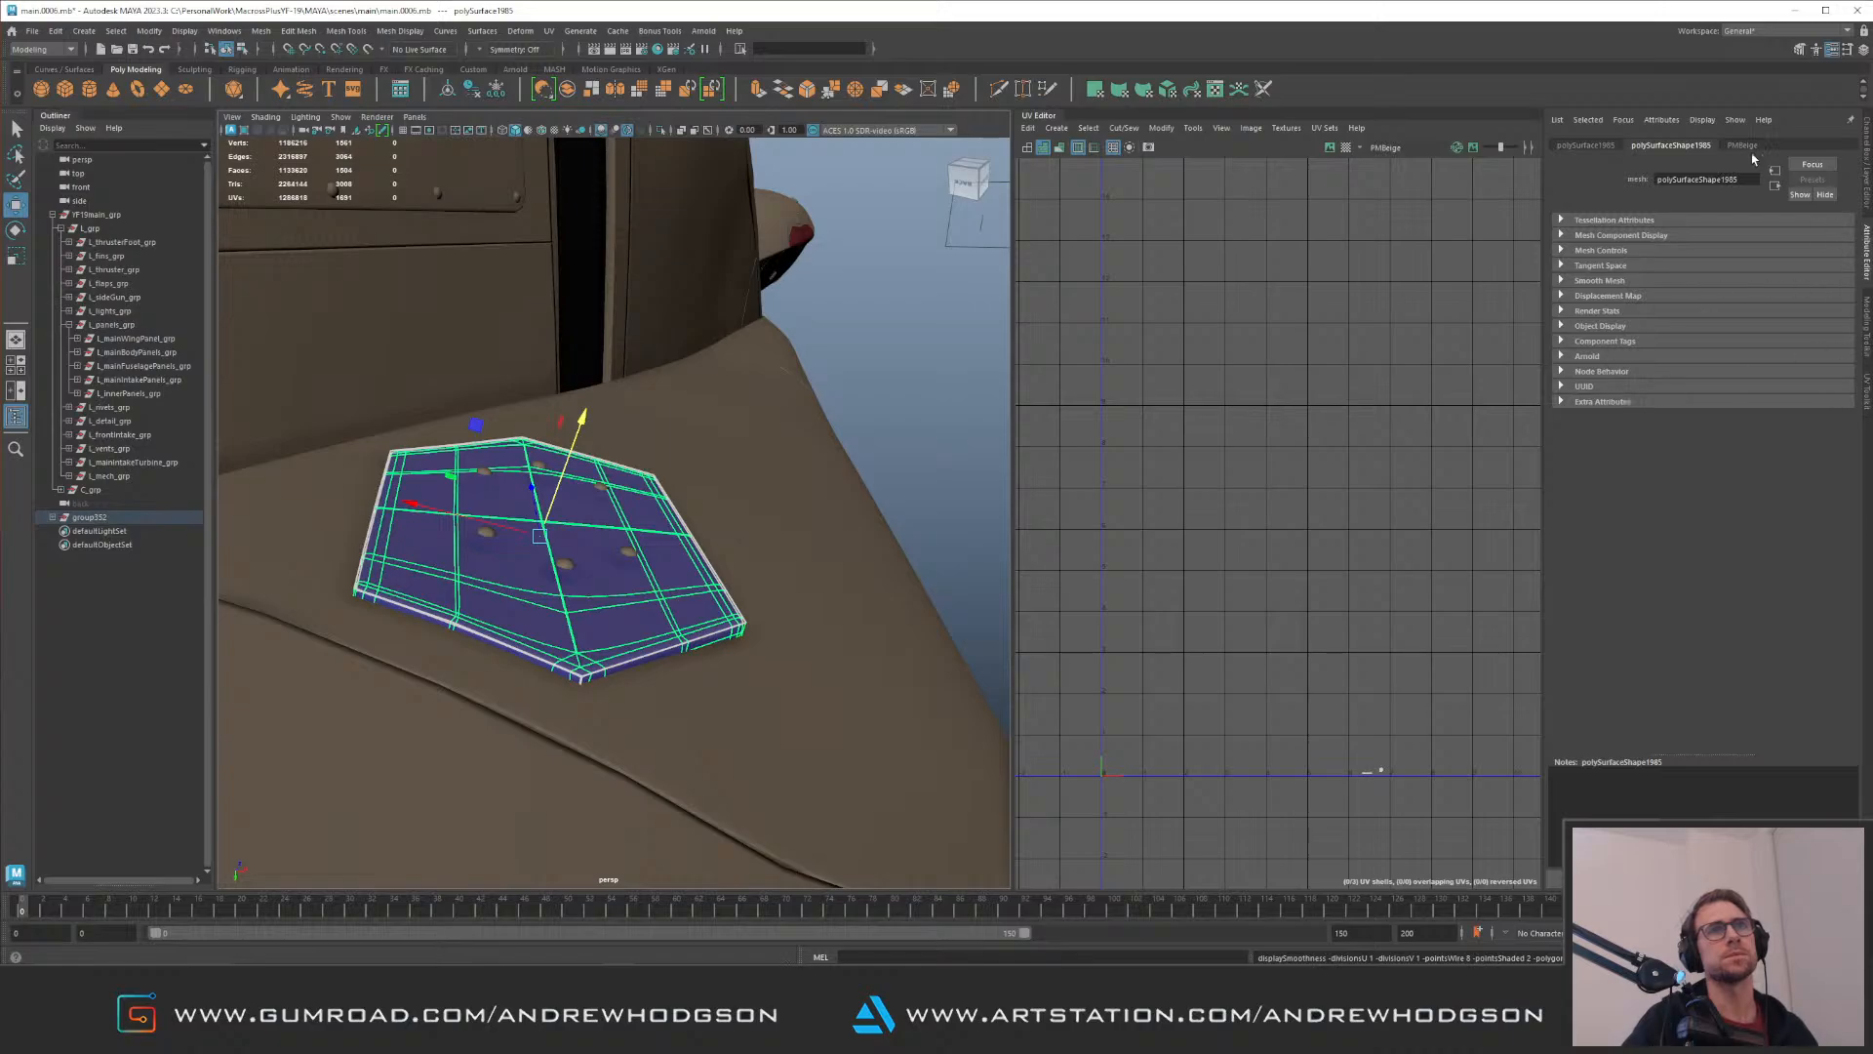
left_click(1602, 146)
left_click(1651, 146)
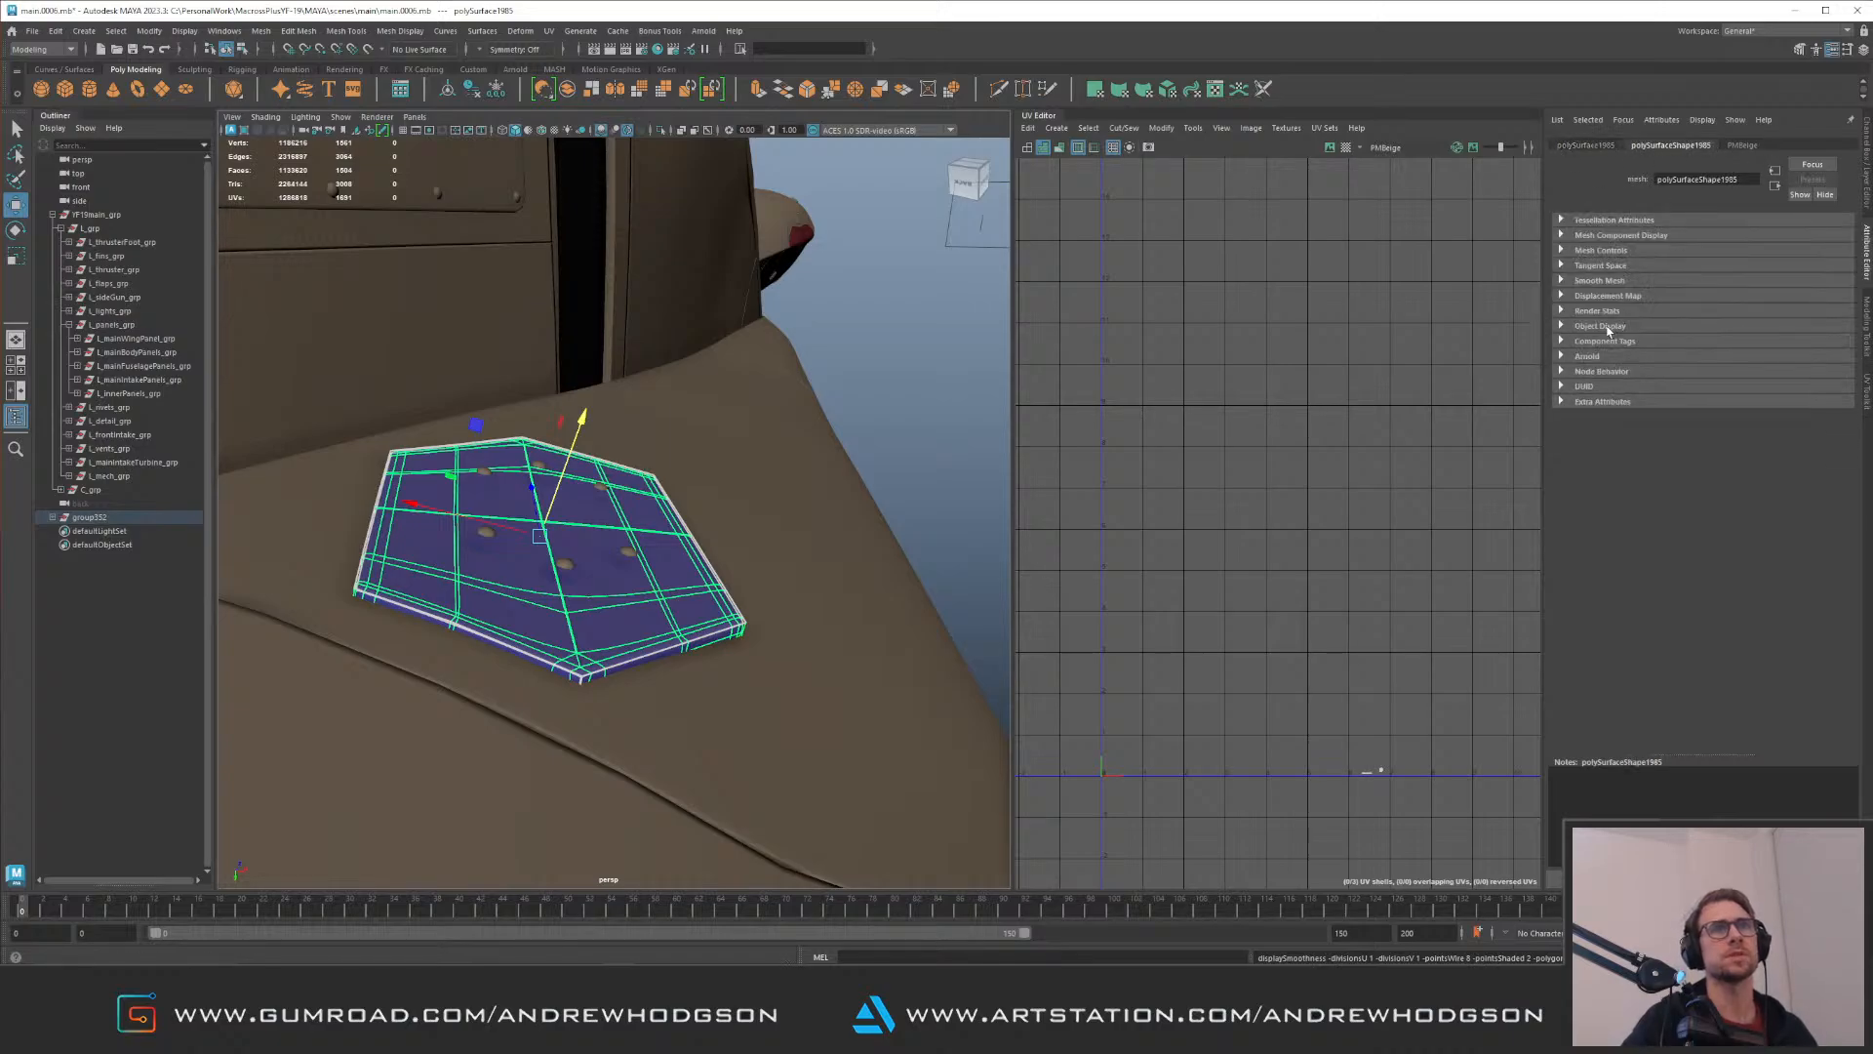
left_click(1601, 281)
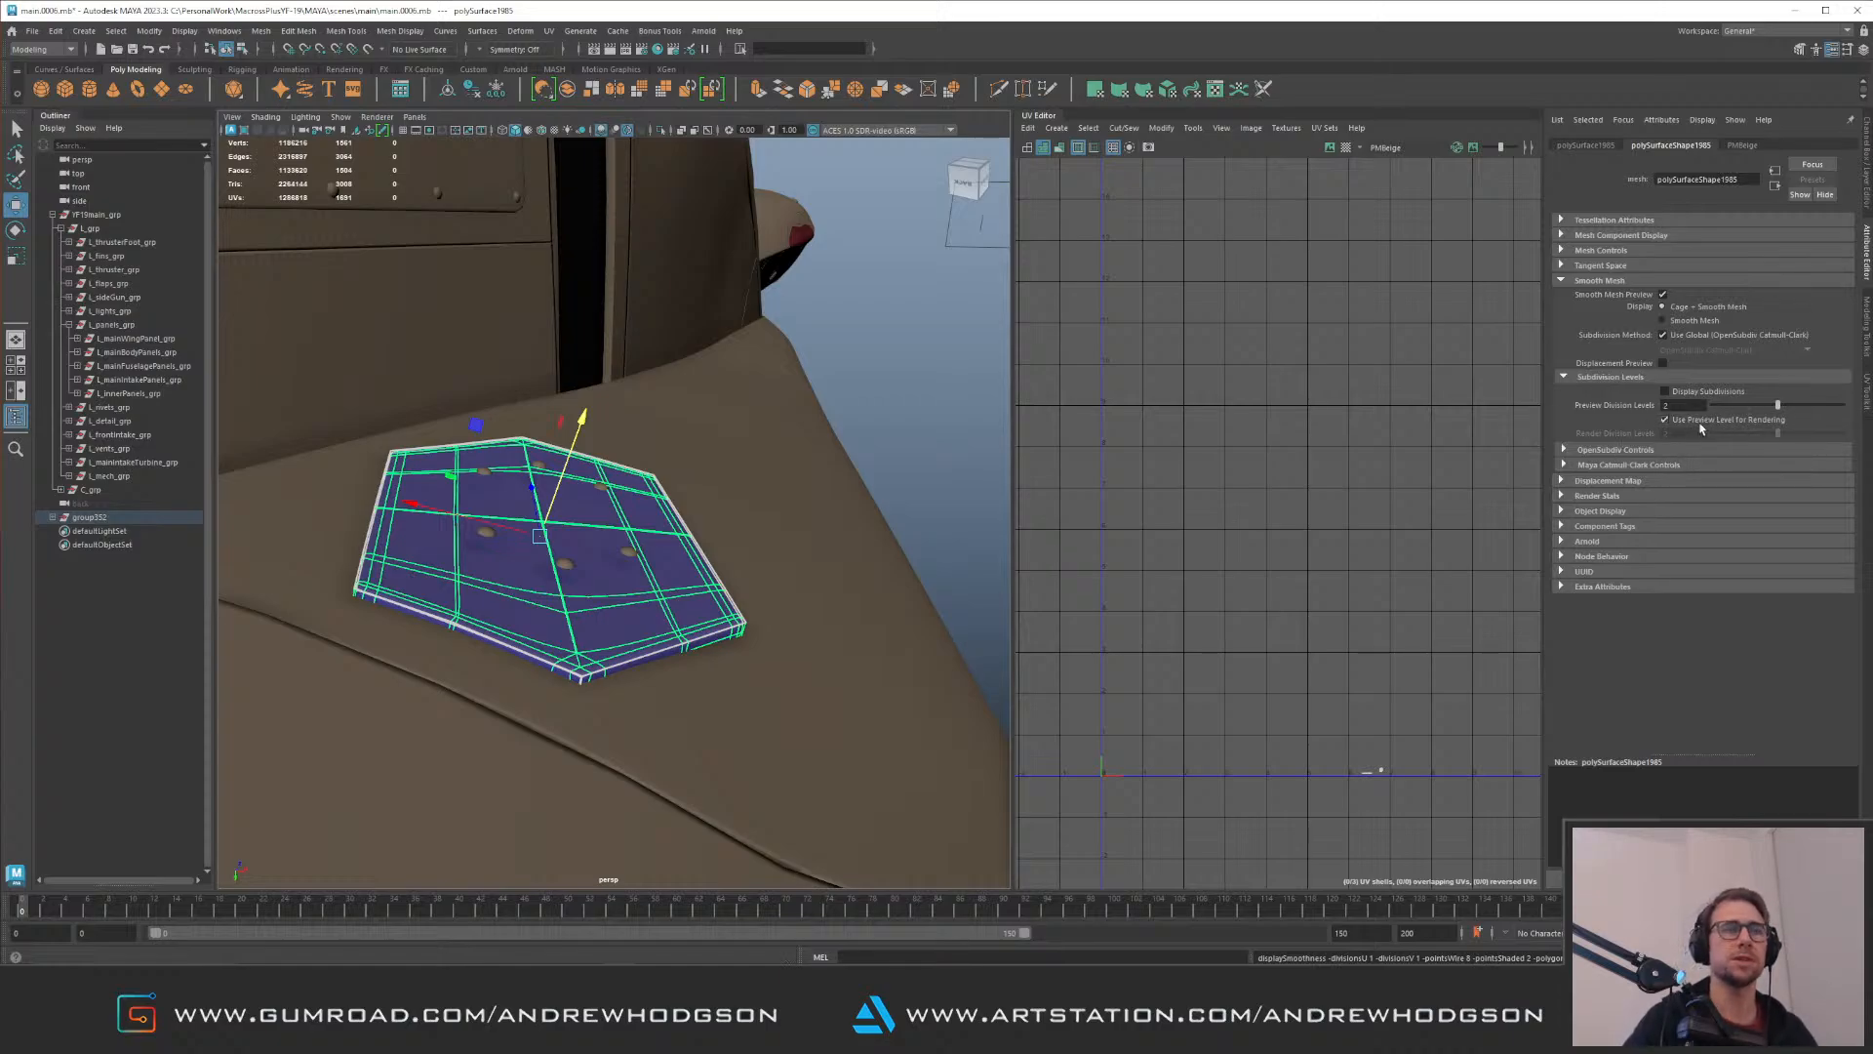
Step: Select the corner vertices of the hexagonal panel and adjust the soft selection falloff around them
left_click(980, 463)
left_click(728, 609)
left_click_drag(645, 496, 673, 571, "alt")
right_click_drag(683, 571, 620, 571)
left_click_drag(676, 514, 793, 701)
left_click_drag(771, 634, 780, 514, "alt")
left_click_drag(617, 657, 632, 558, "alt")
key("b")
left_click_drag(618, 538, 661, 536, "alt")
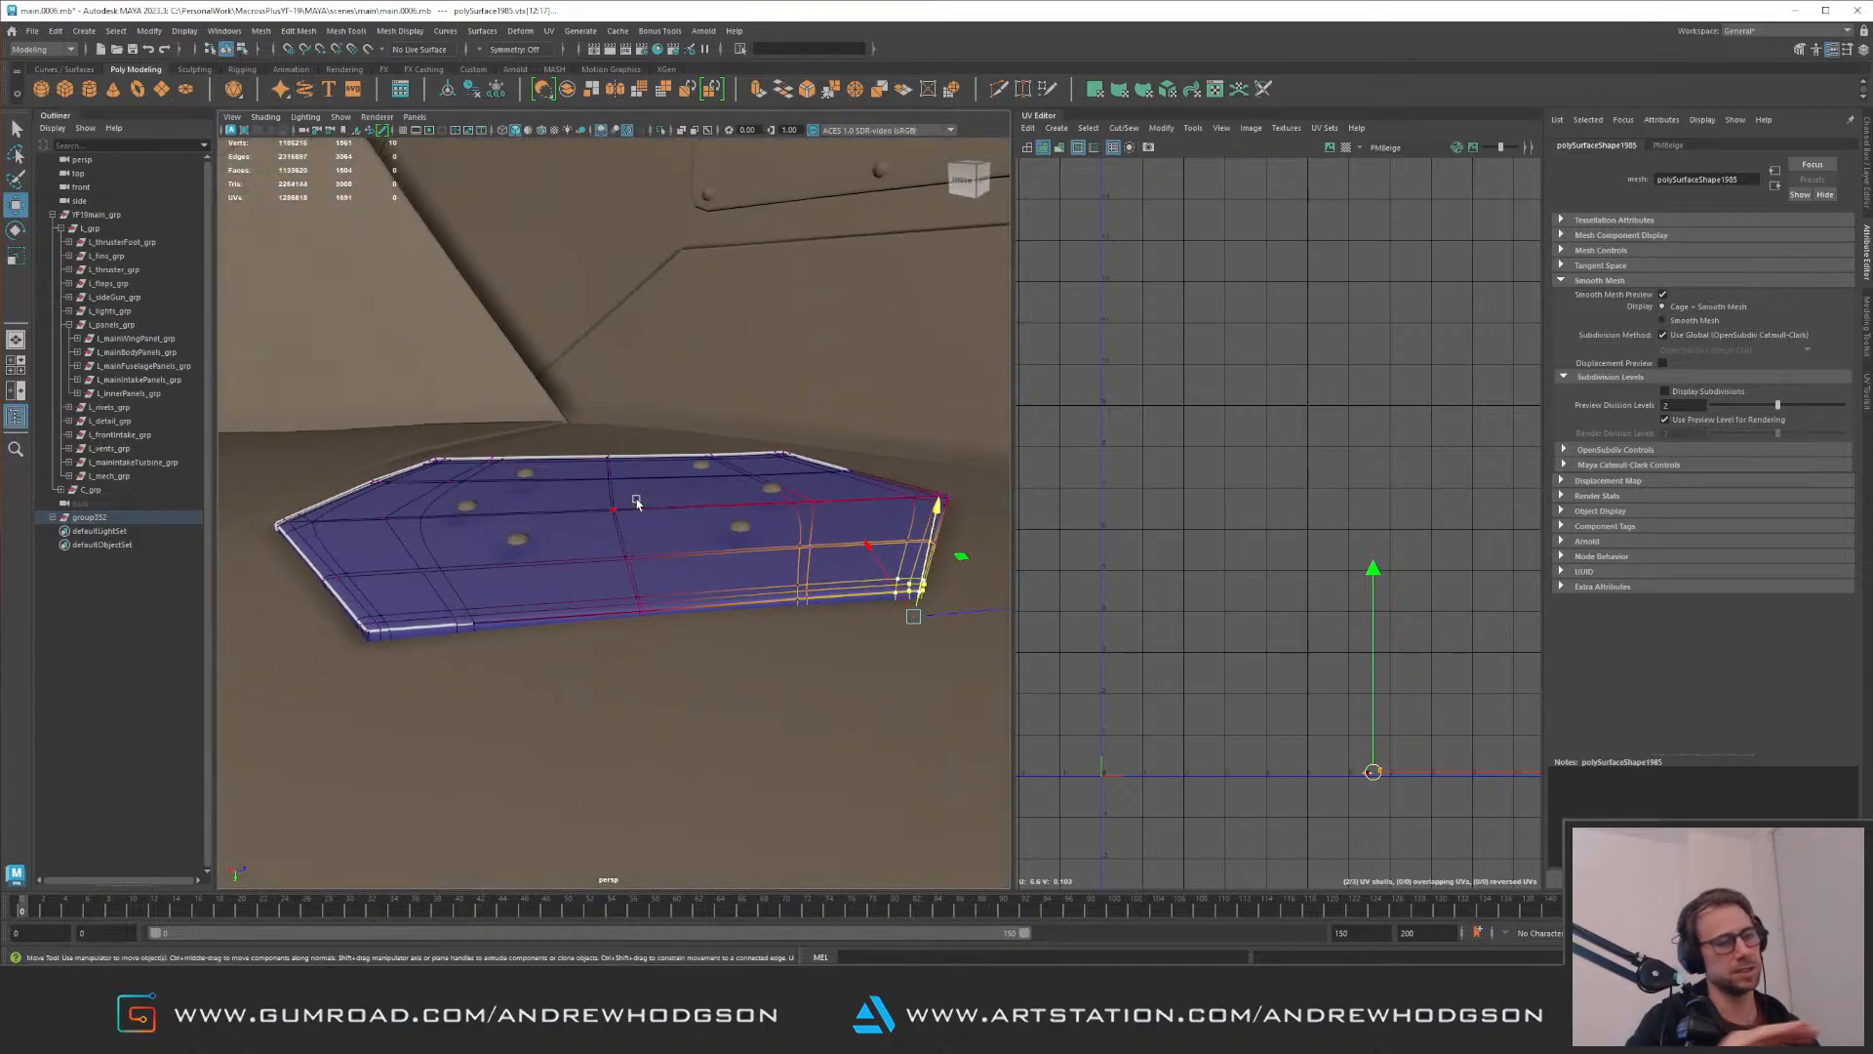
Step: Move the soft-selected corner vertices to fit the hull and return the hexagonal panel to object selection
left_click_drag(499, 457, 481, 467, "alt")
scroll(580, 592, "up", 1)
left_click_drag(588, 636, 663, 728)
left_click_drag(655, 720, 638, 651, "alt")
left_click_drag(616, 535, 630, 584, "alt")
right_click_drag(629, 580, 694, 508)
right_click_drag(694, 498, 616, 318, "alt")
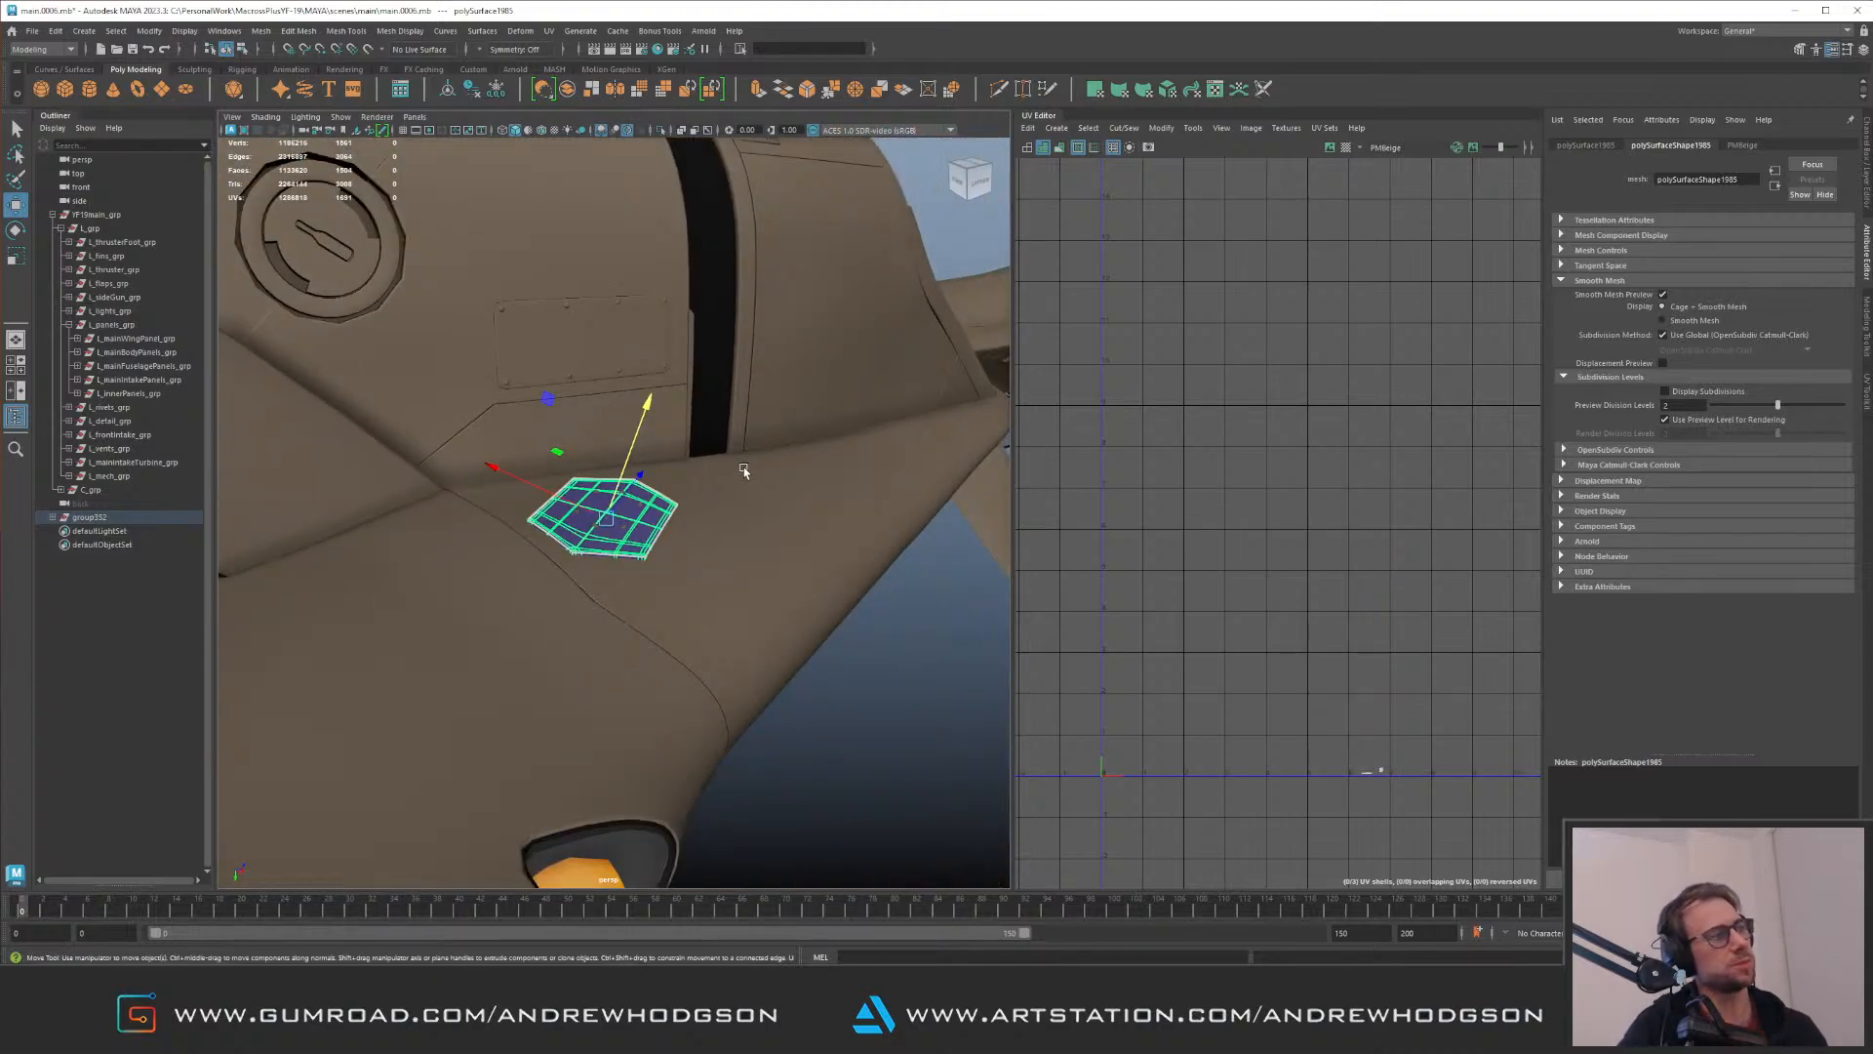
Step: Turn off the hexagonal panel's smooth mesh preview, check its fit on the jet, and reselect and frame it
key("1")
left_click(879, 657)
left_click_drag(879, 658, 752, 602, "alt")
right_click_drag(752, 602, 674, 439, "alt")
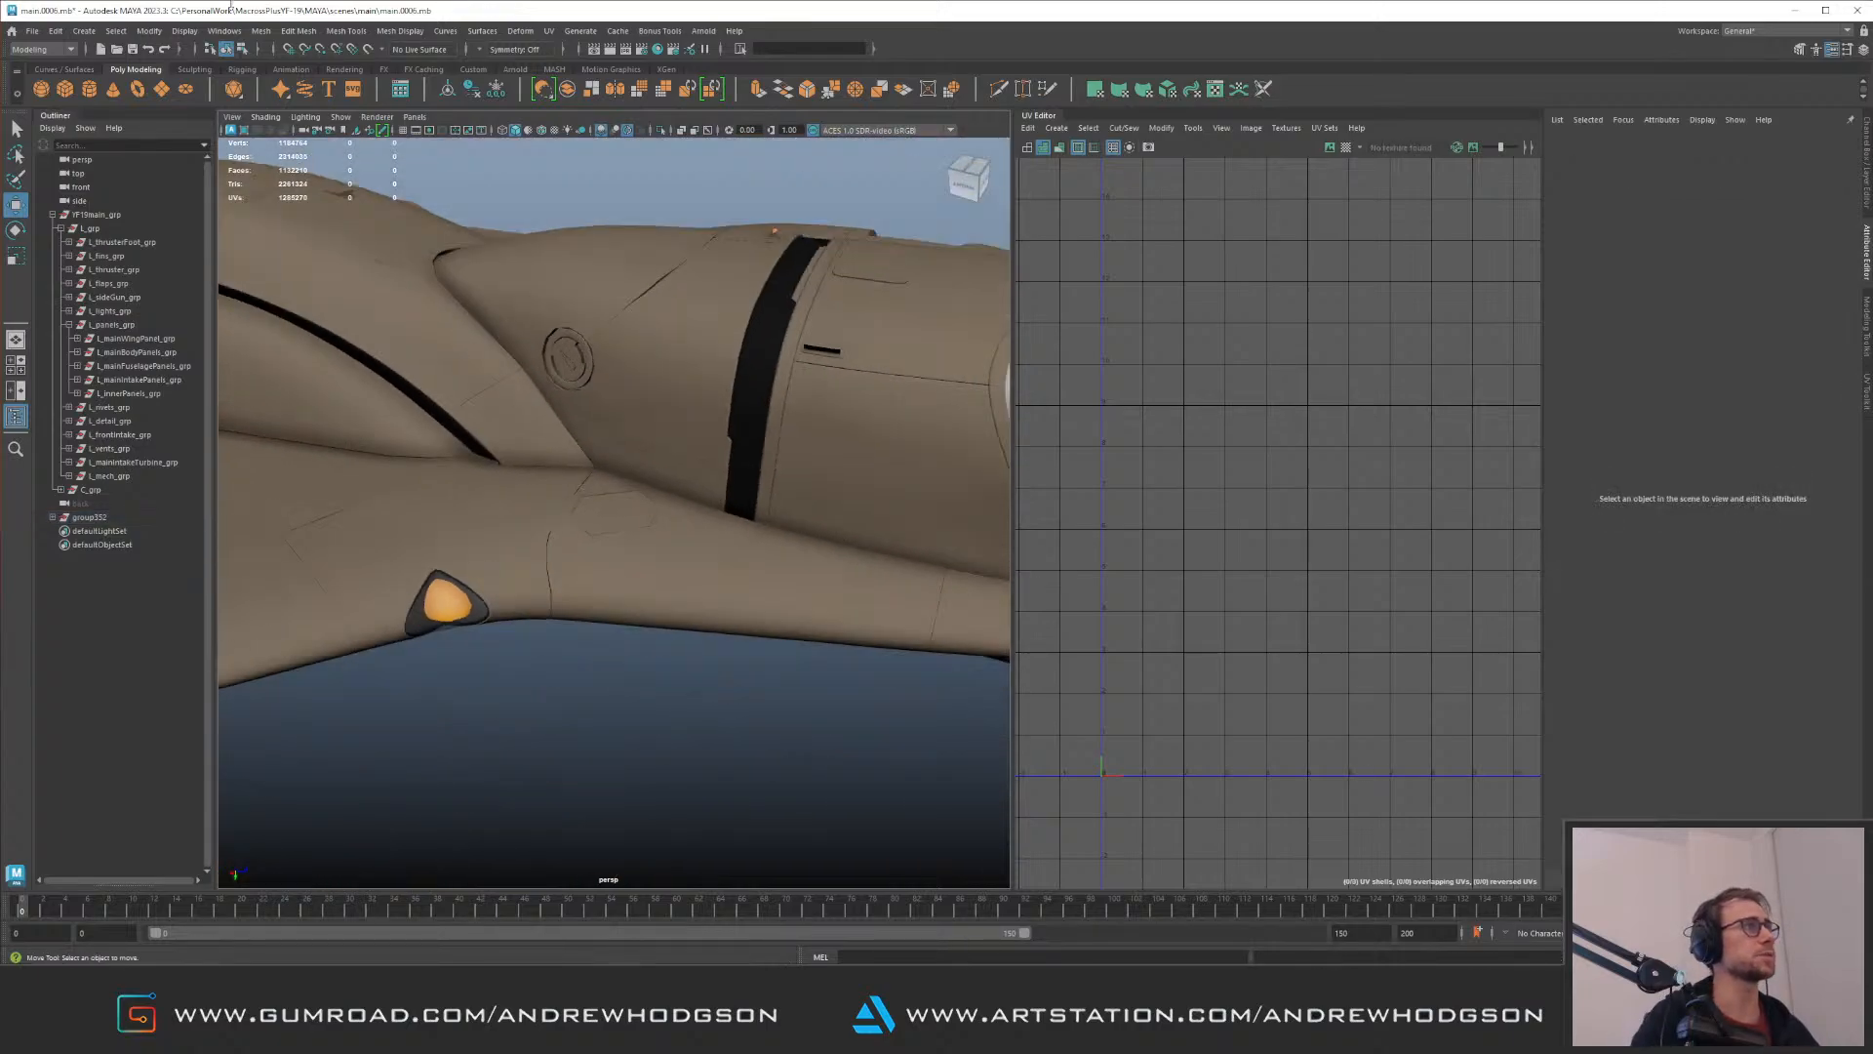
left_click_drag(451, 146, 780, 341, "alt")
right_click_drag(780, 341, 605, 366, "alt")
left_click_drag(604, 366, 547, 458, "alt")
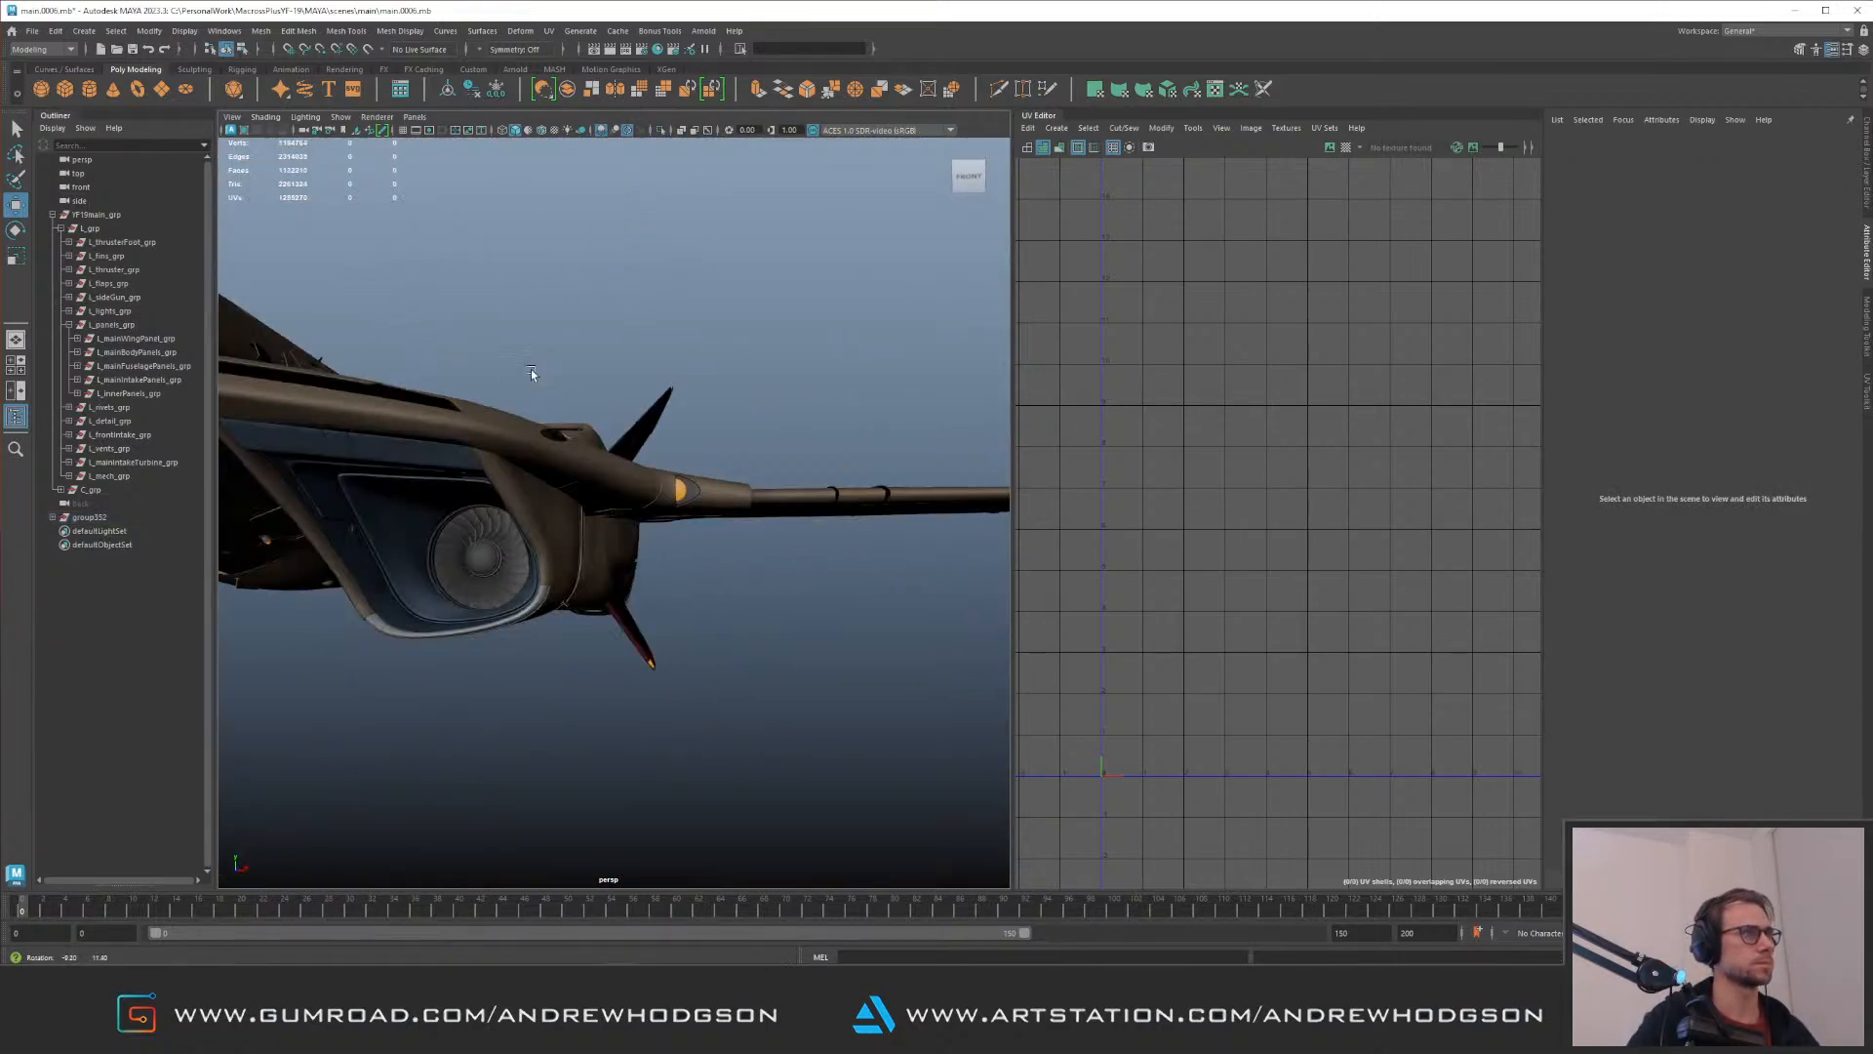
right_click_drag(546, 459, 709, 524, "alt")
left_click(709, 524)
key("f")
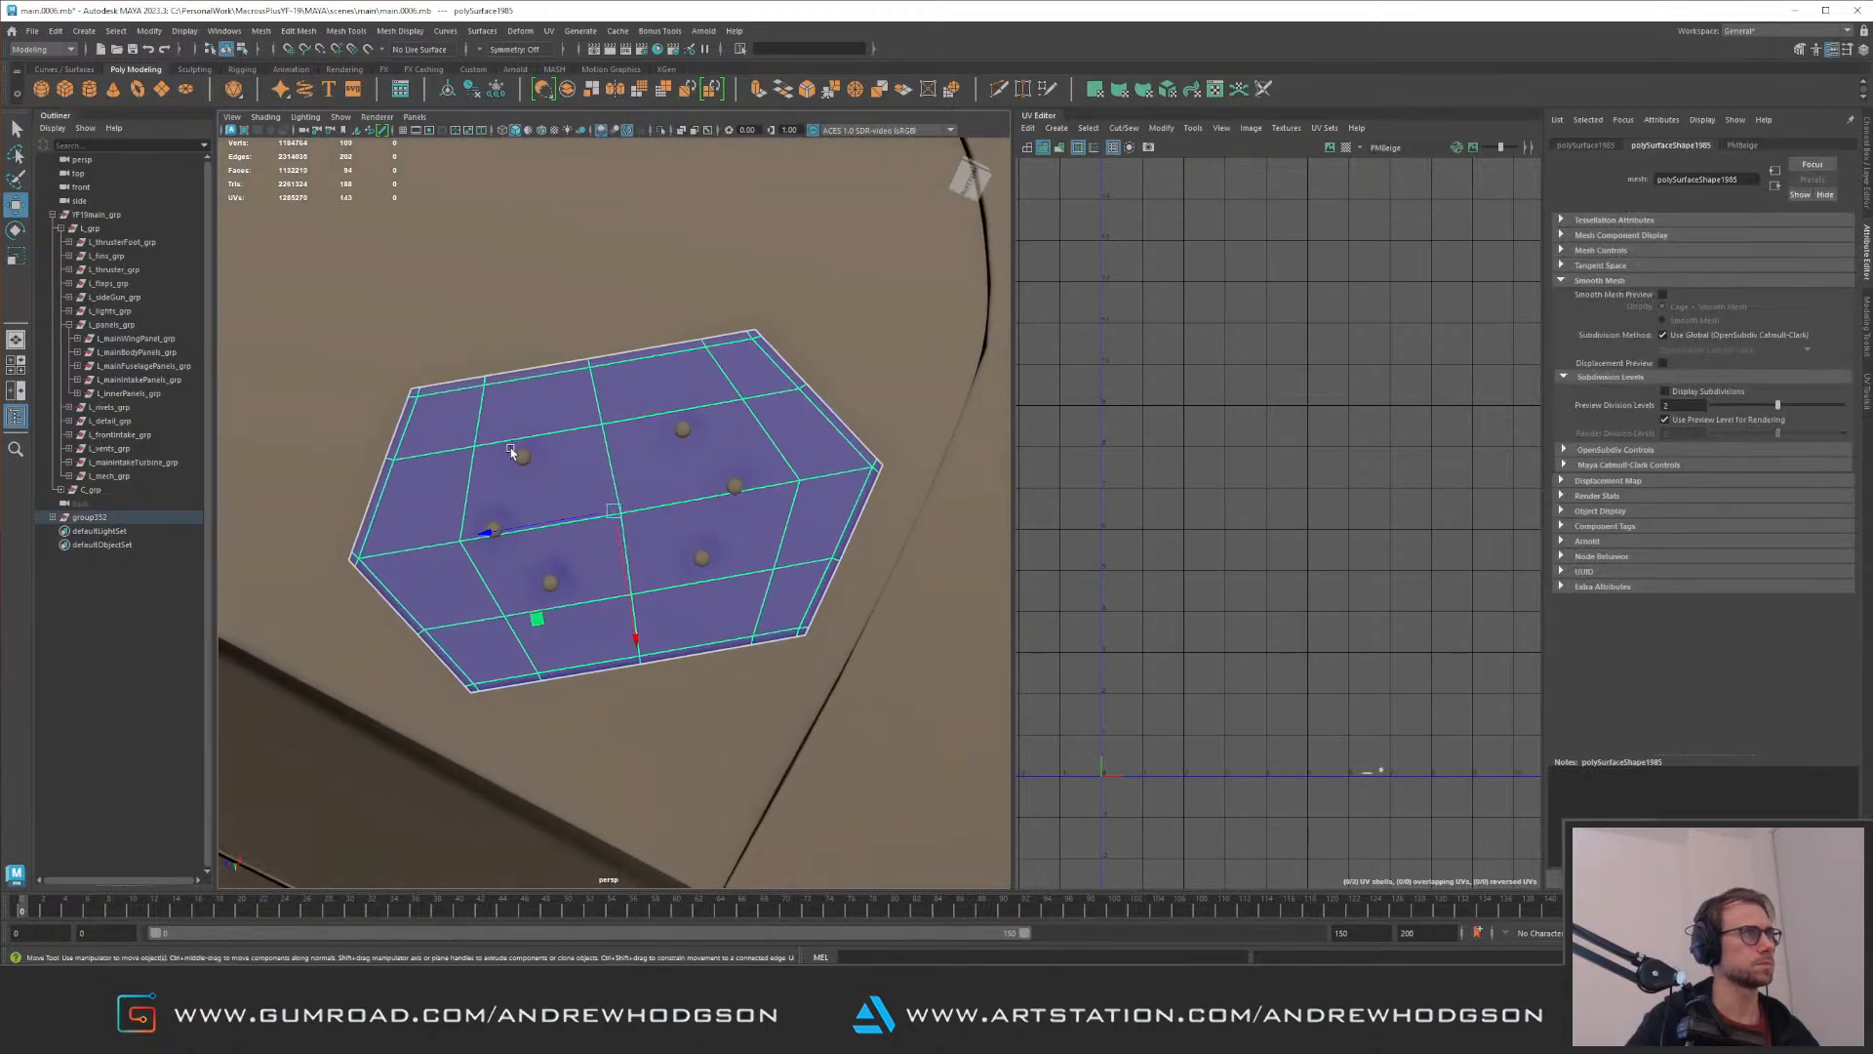
Step: Select rivets on the hexagonal panel, inspect the selection in isolation, and restore the full model view
left_click(523, 457)
left_click(493, 529, "shift")
left_click(550, 582, "shift")
scroll(566, 582, "up", 3)
middle_click_drag(632, 660, 485, 682, "alt")
left_click_drag(481, 682, 728, 415, "alt")
left_click_drag(672, 354, 624, 494)
key("ctrl+1")
left_click_drag(794, 545, 825, 578)
key("ctrl+1")
key("f")
Step: Move one of the panel's inner rivets toward a panel corner and align it with the hull surface
mouse_move(661, 657)
left_mouse_down("alt")
mouse_move(485, 427)
mouse_move(469, 449)
mouse_move(535, 547)
mouse_move(656, 632)
left_mouse_up("alt")
left_click(701, 455)
left_click_drag(704, 466, 677, 430, "alt")
right_click_drag(677, 431, 732, 514, "alt")
left_click_drag(732, 514, 767, 613, "alt")
left_click_drag(880, 532, 782, 542)
key("e")
key("w")
Step: Move another inner rivet to its corner of the hexagonal panel and seat it in the surface
left_click(618, 371)
middle_click_drag(623, 371, 690, 510, "alt")
left_click_drag(690, 511, 811, 494, "alt")
left_click_drag(813, 429, 410, 460)
middle_click_drag(410, 459, 611, 431, "alt")
left_click_drag(611, 431, 598, 384, "alt")
middle_click_drag(598, 385, 523, 367, "alt")
left_click_drag(643, 362, 691, 367, "alt")
key("e")
key("w")
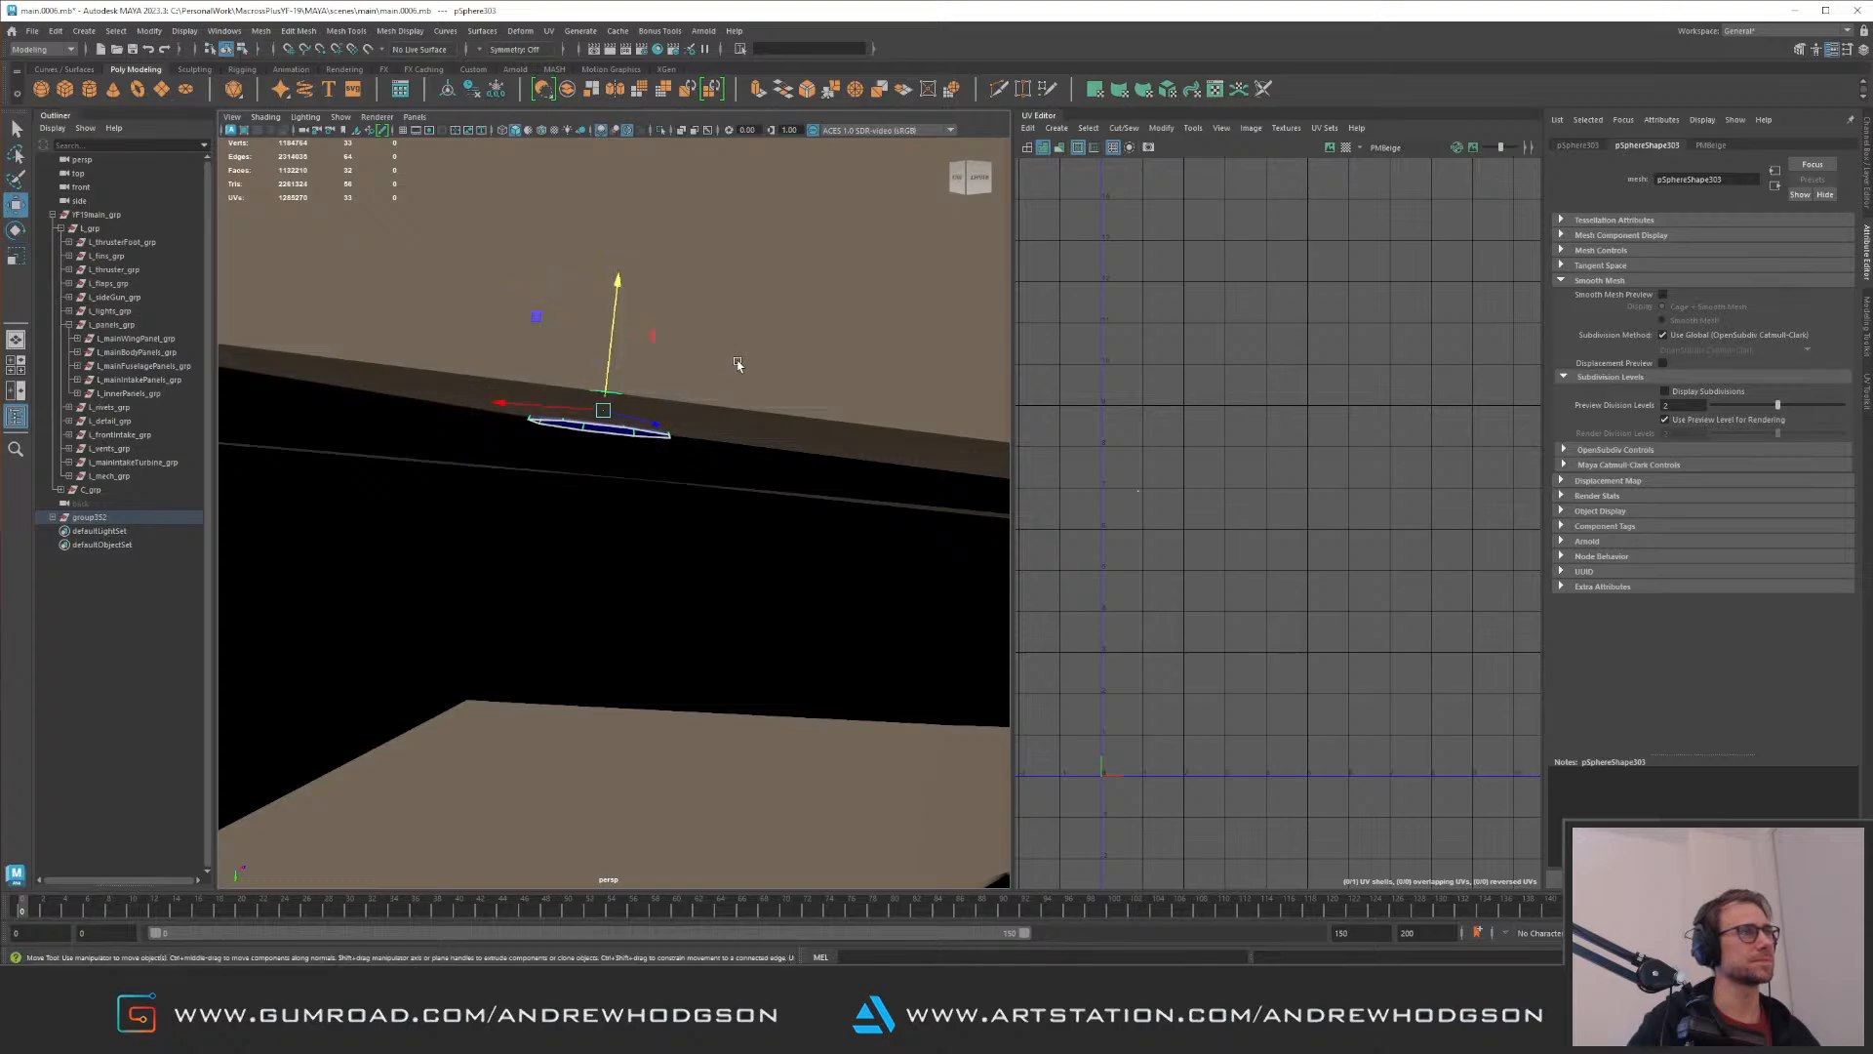
right_click_drag(719, 364, 460, 398, "alt")
left_click_drag(460, 398, 478, 397, "alt")
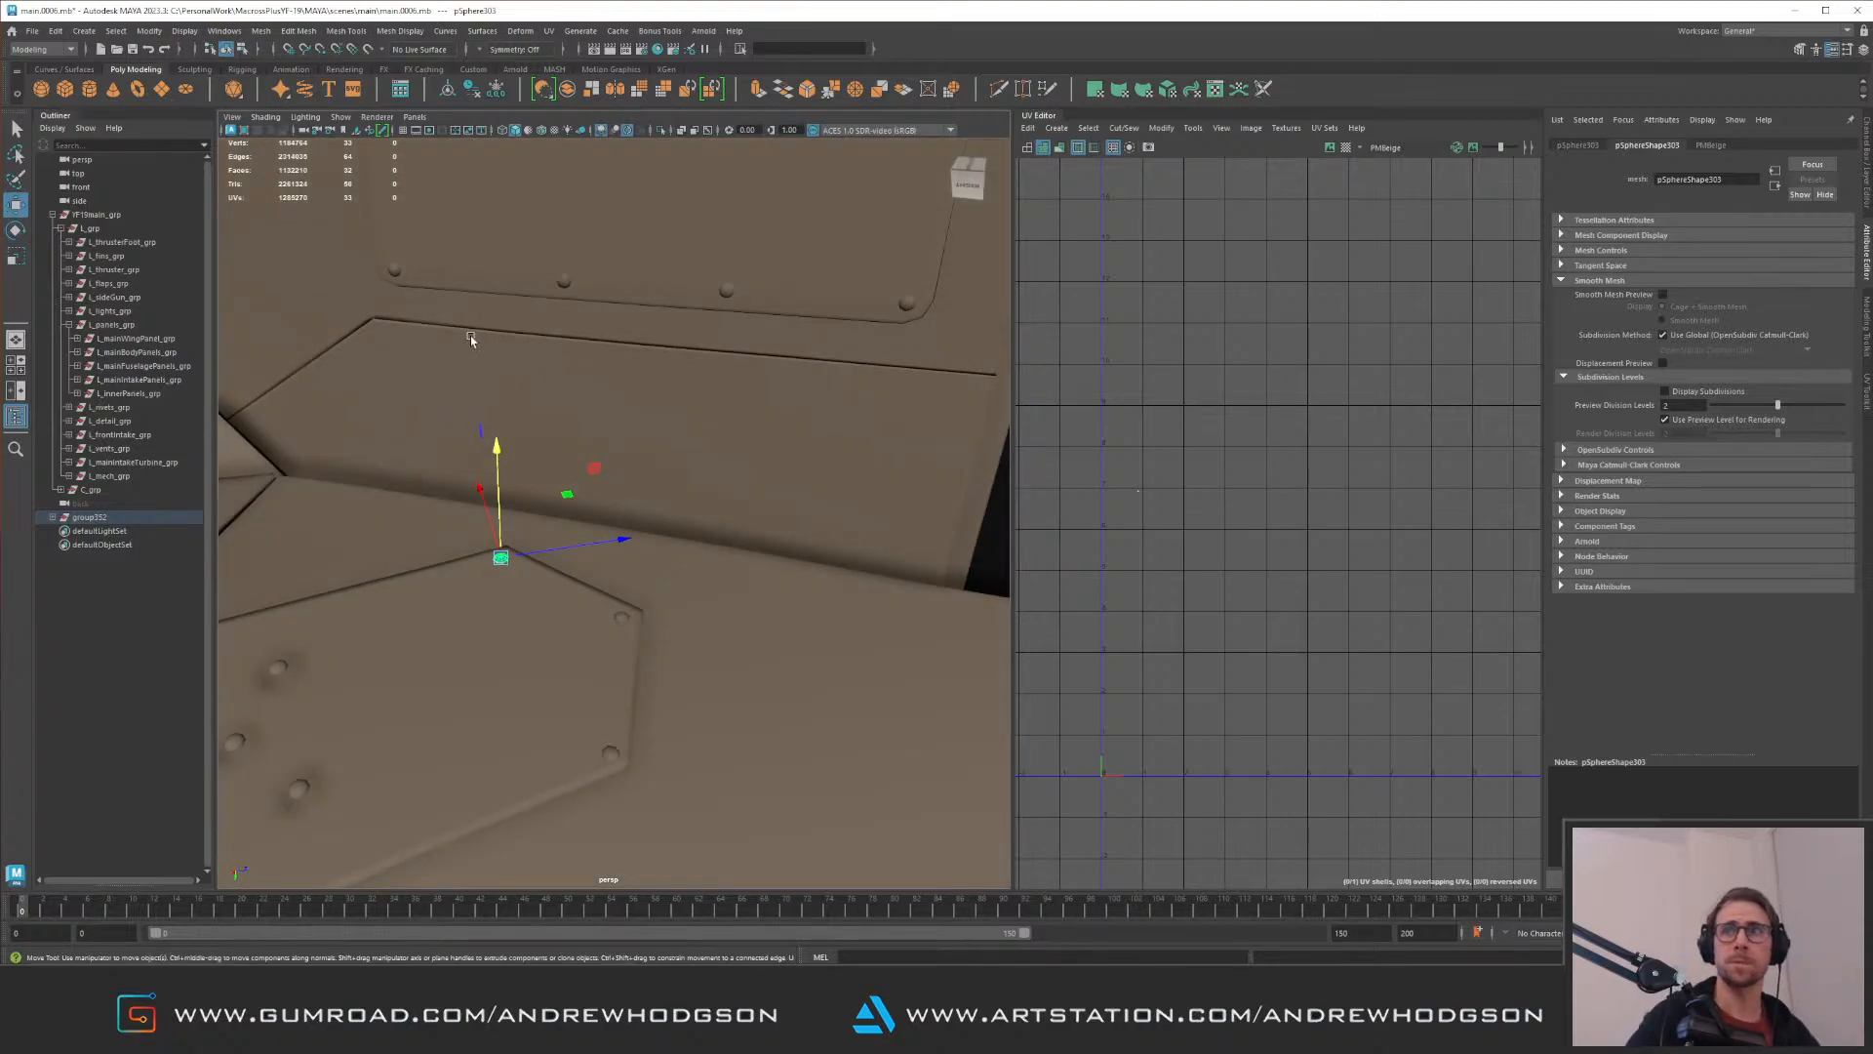
left_click_drag(476, 404, 555, 419, "alt")
Step: Move two rivets from the remaining inner cluster to the nearest side and lower corners of the hexagonal panel
left_click(701, 574)
key("f")
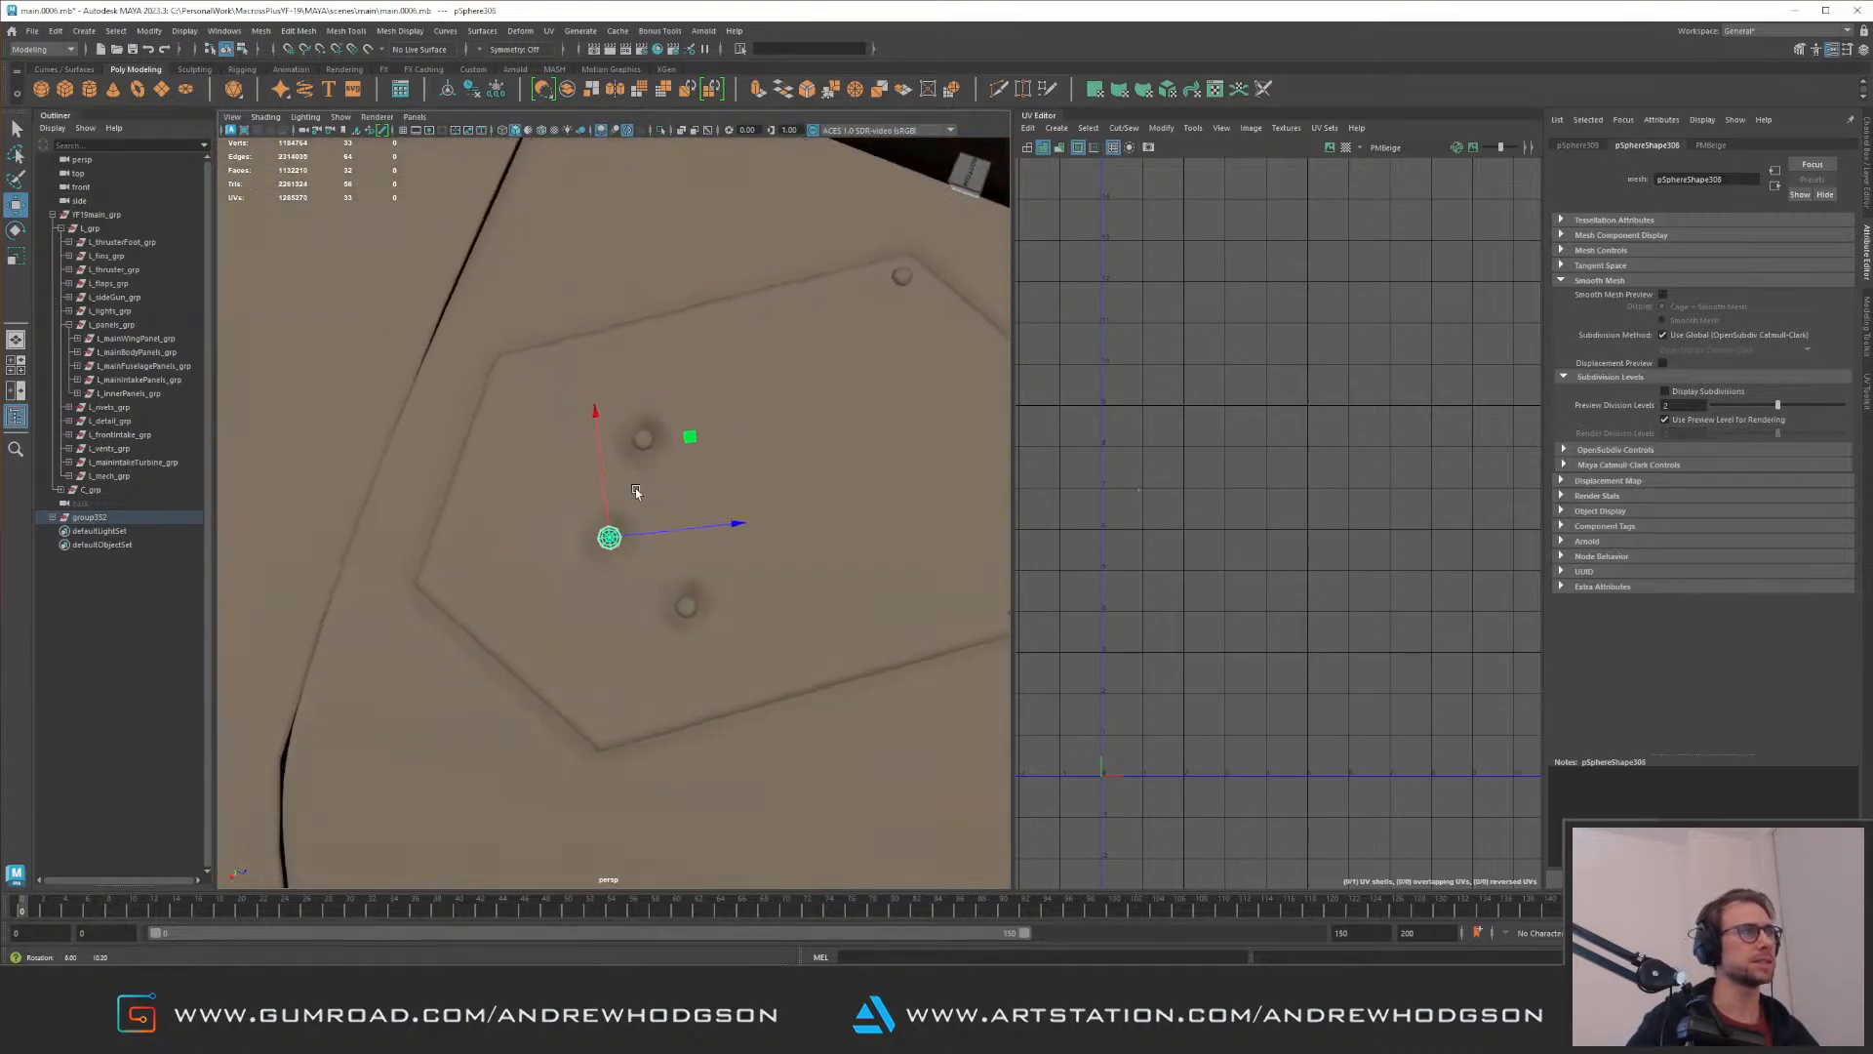
middle_click_drag(690, 430, 536, 469)
left_click(686, 606)
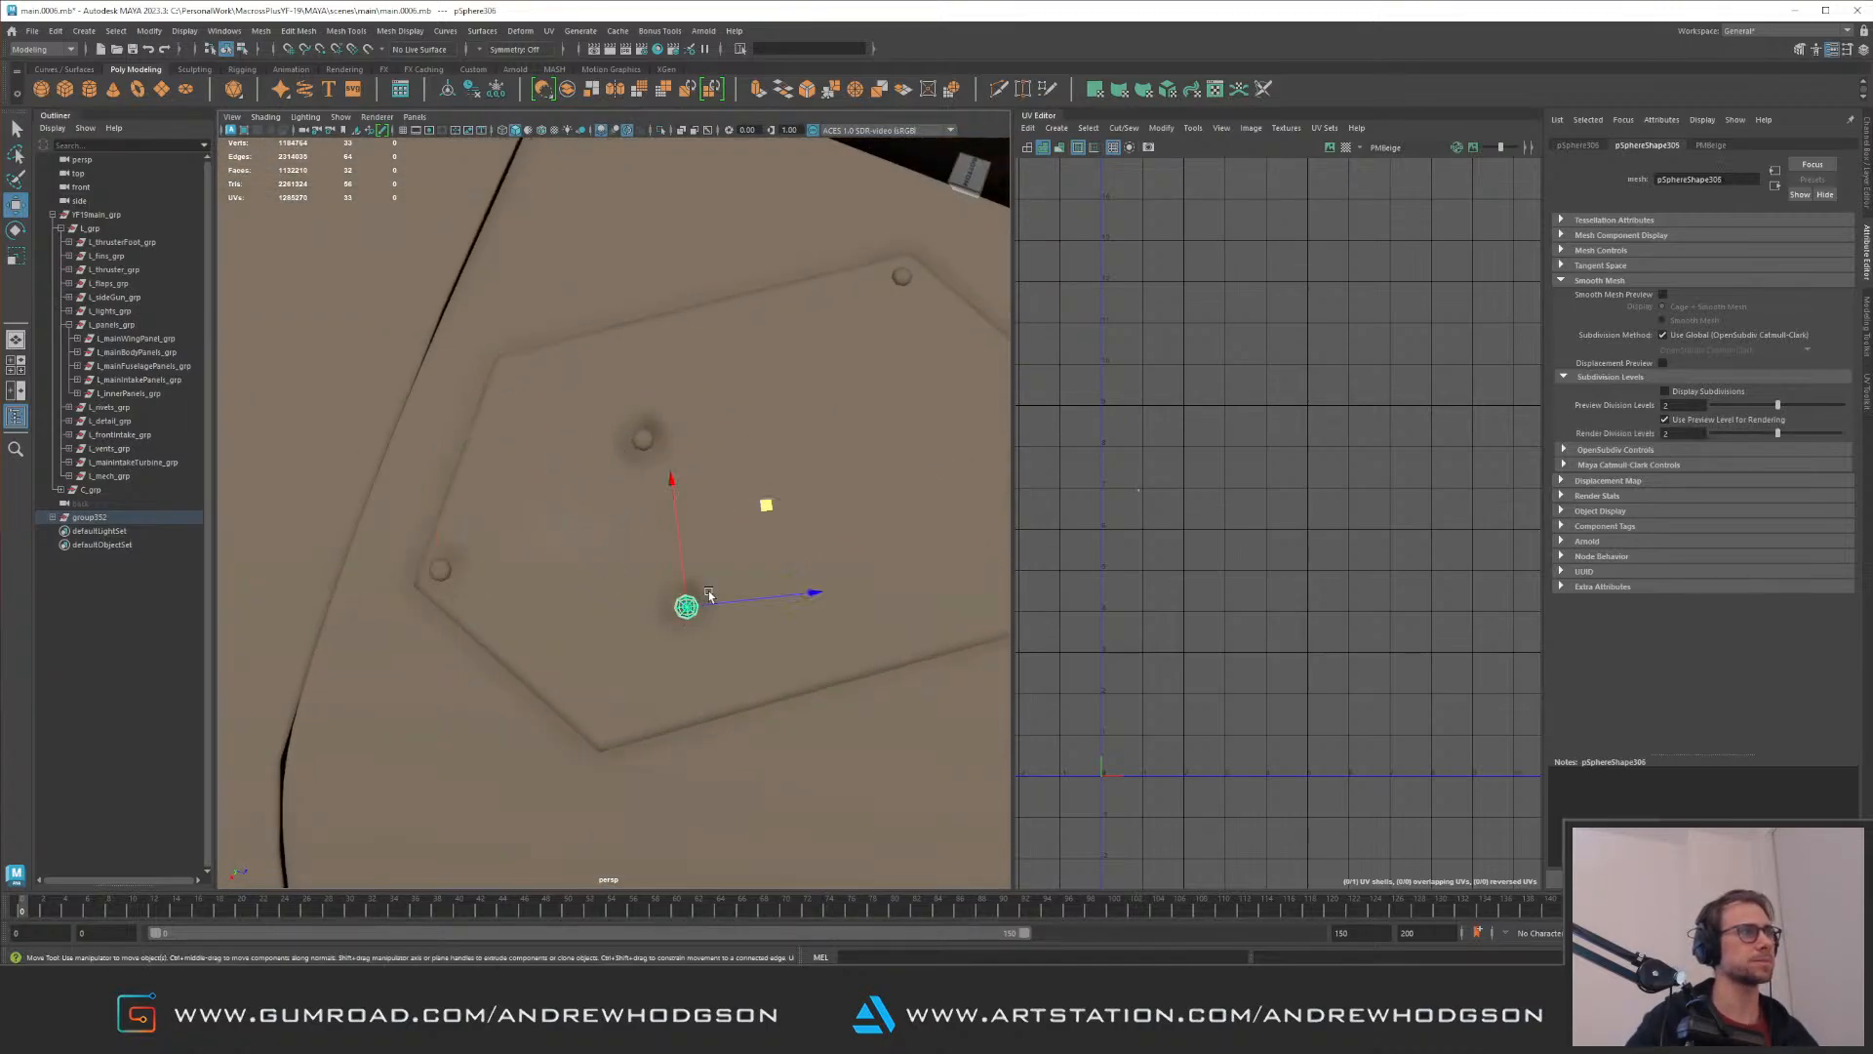
left_click_drag(665, 644, 665, 642)
left_click_drag(766, 504, 695, 609)
Step: Move the last inner rivet to the empty upper corner of the hexagonal panel
left_click(644, 440)
middle_click_drag(609, 375, 591, 468, "alt")
right_click_drag(591, 468, 539, 397, "alt")
middle_click_drag(539, 397, 602, 472, "alt")
right_click_drag(602, 472, 654, 426, "alt")
middle_click_drag(654, 421, 577, 419, "alt")
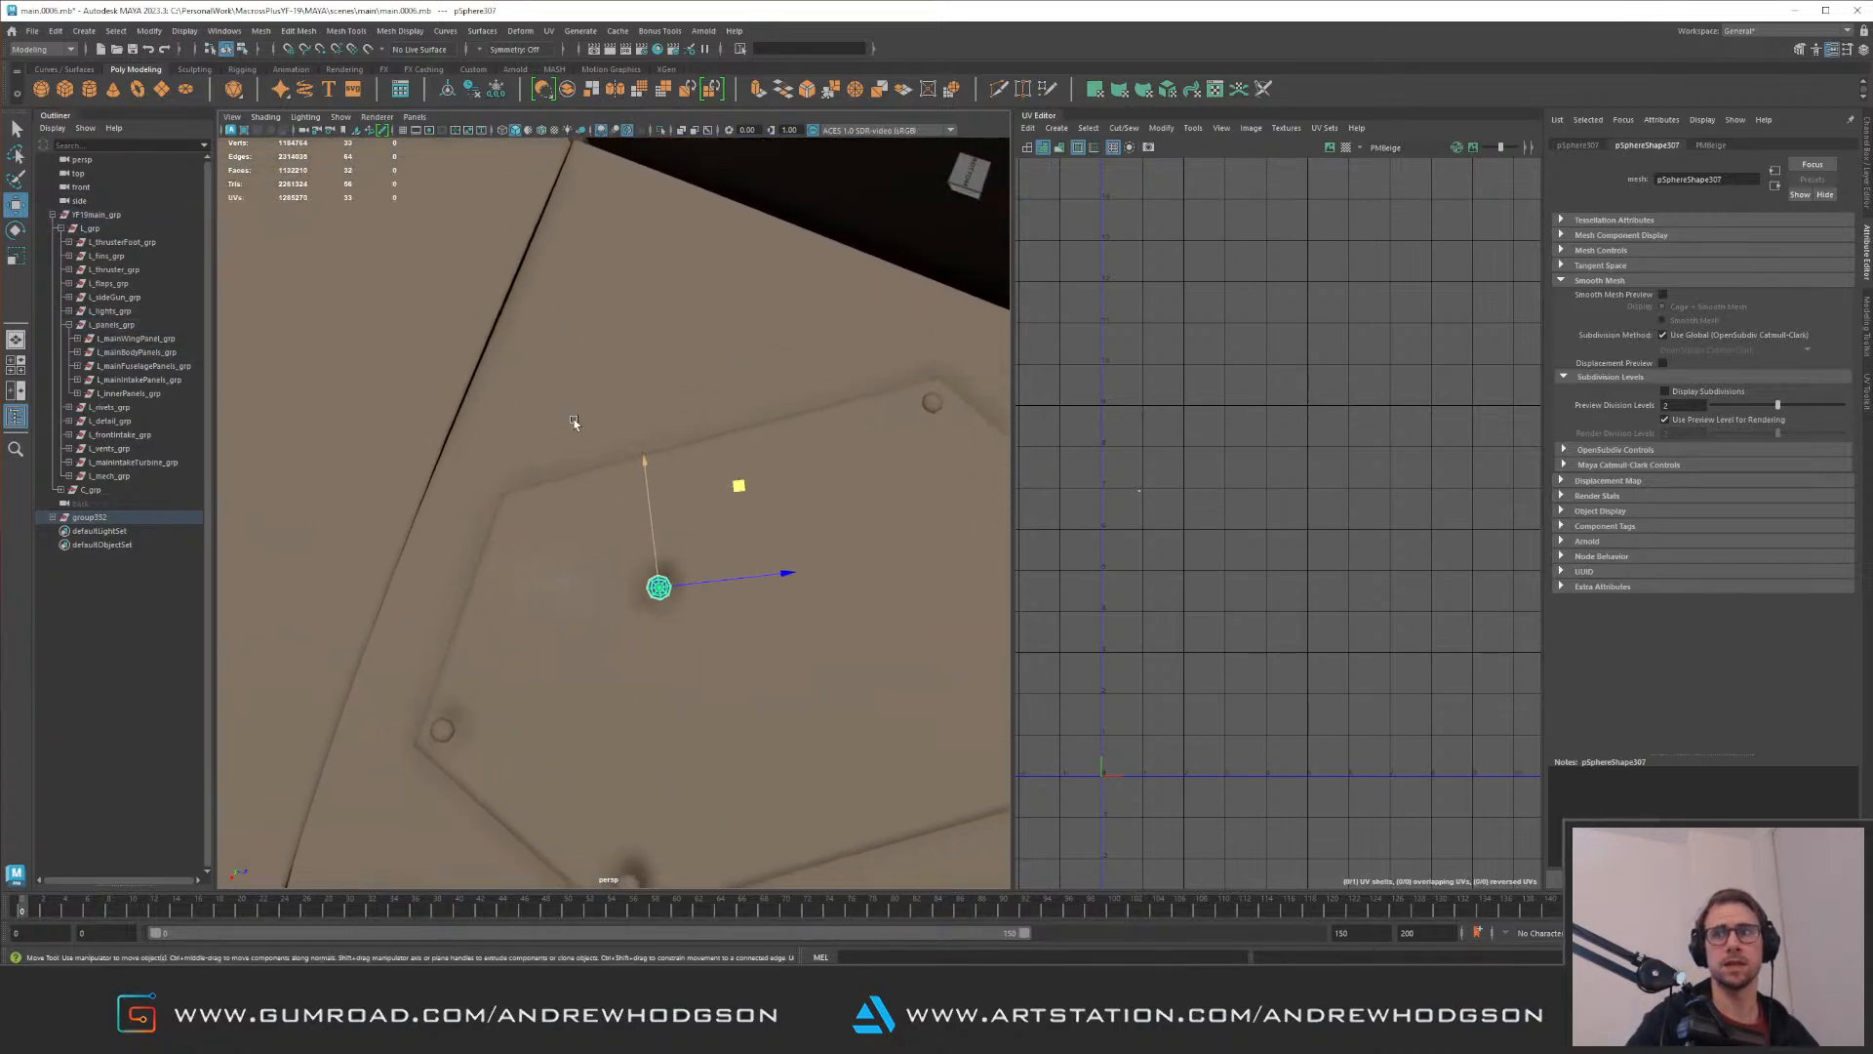
right_click_drag(577, 418, 616, 431, "alt")
middle_click_drag(699, 442, 627, 449, "alt")
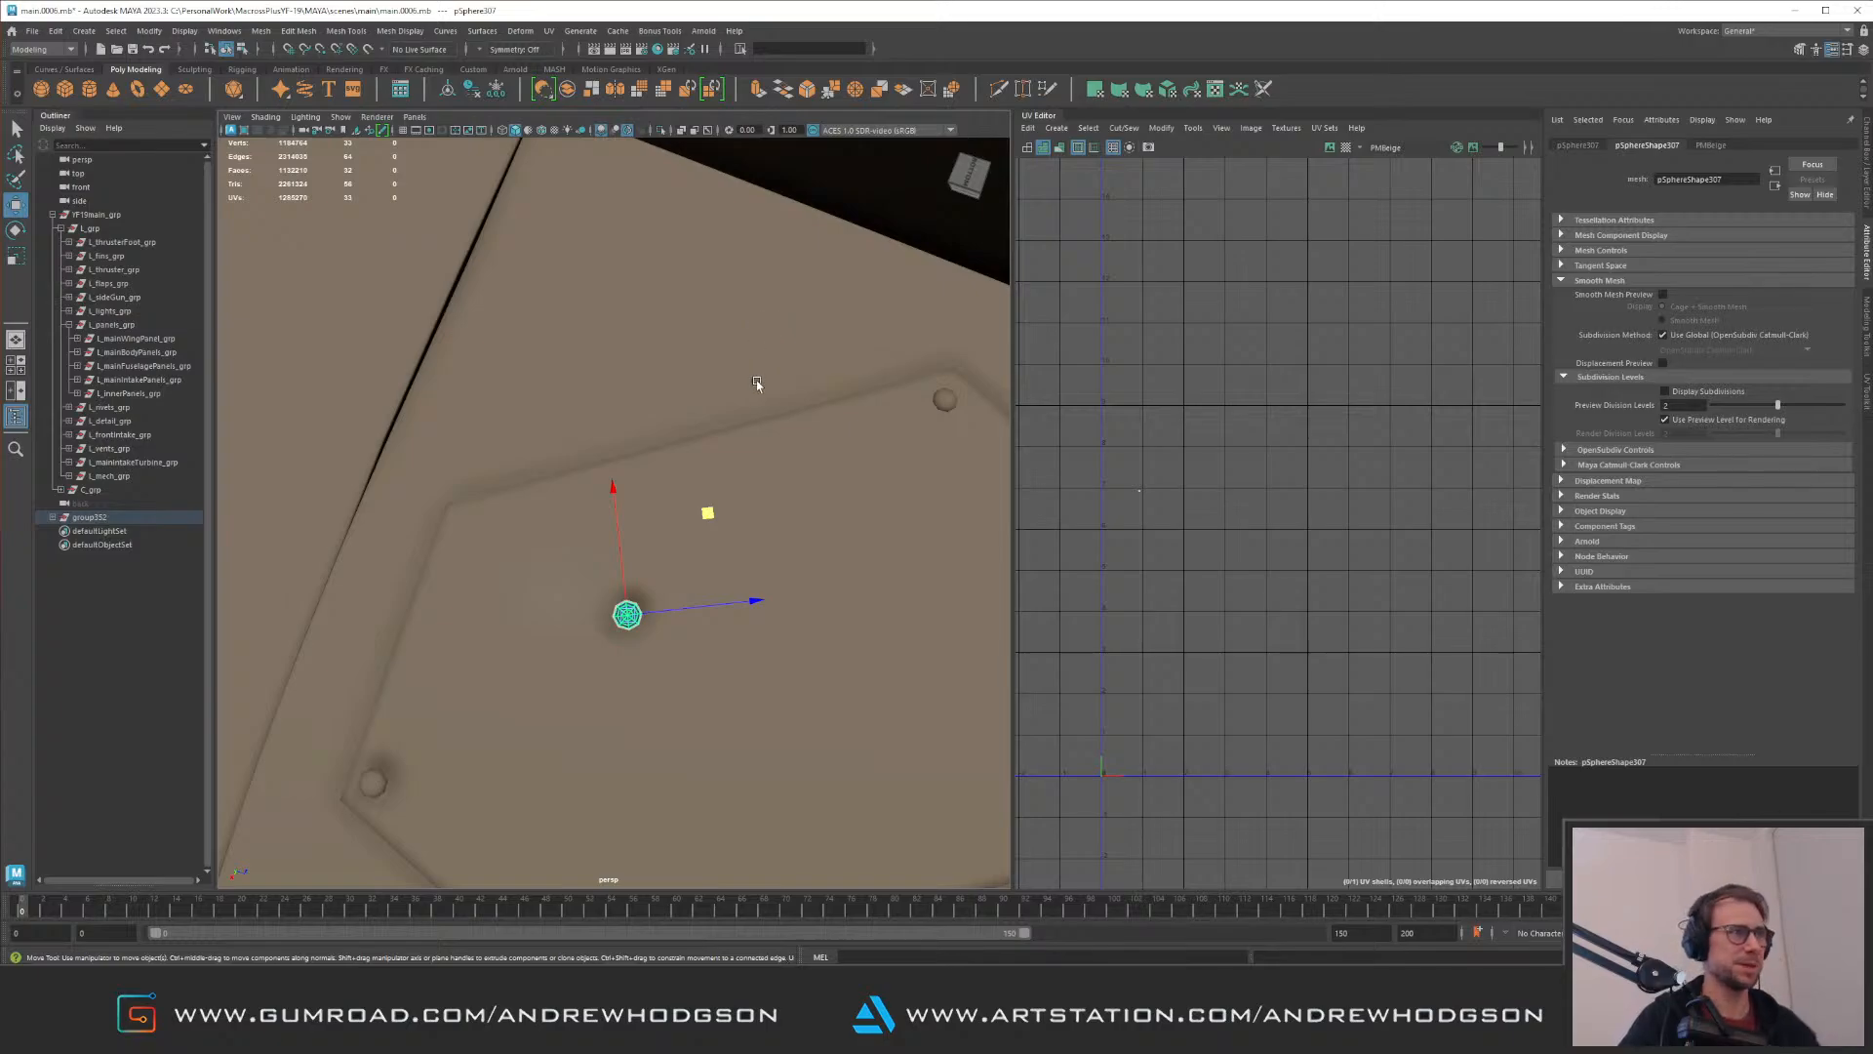
left_click_drag(714, 525, 591, 477)
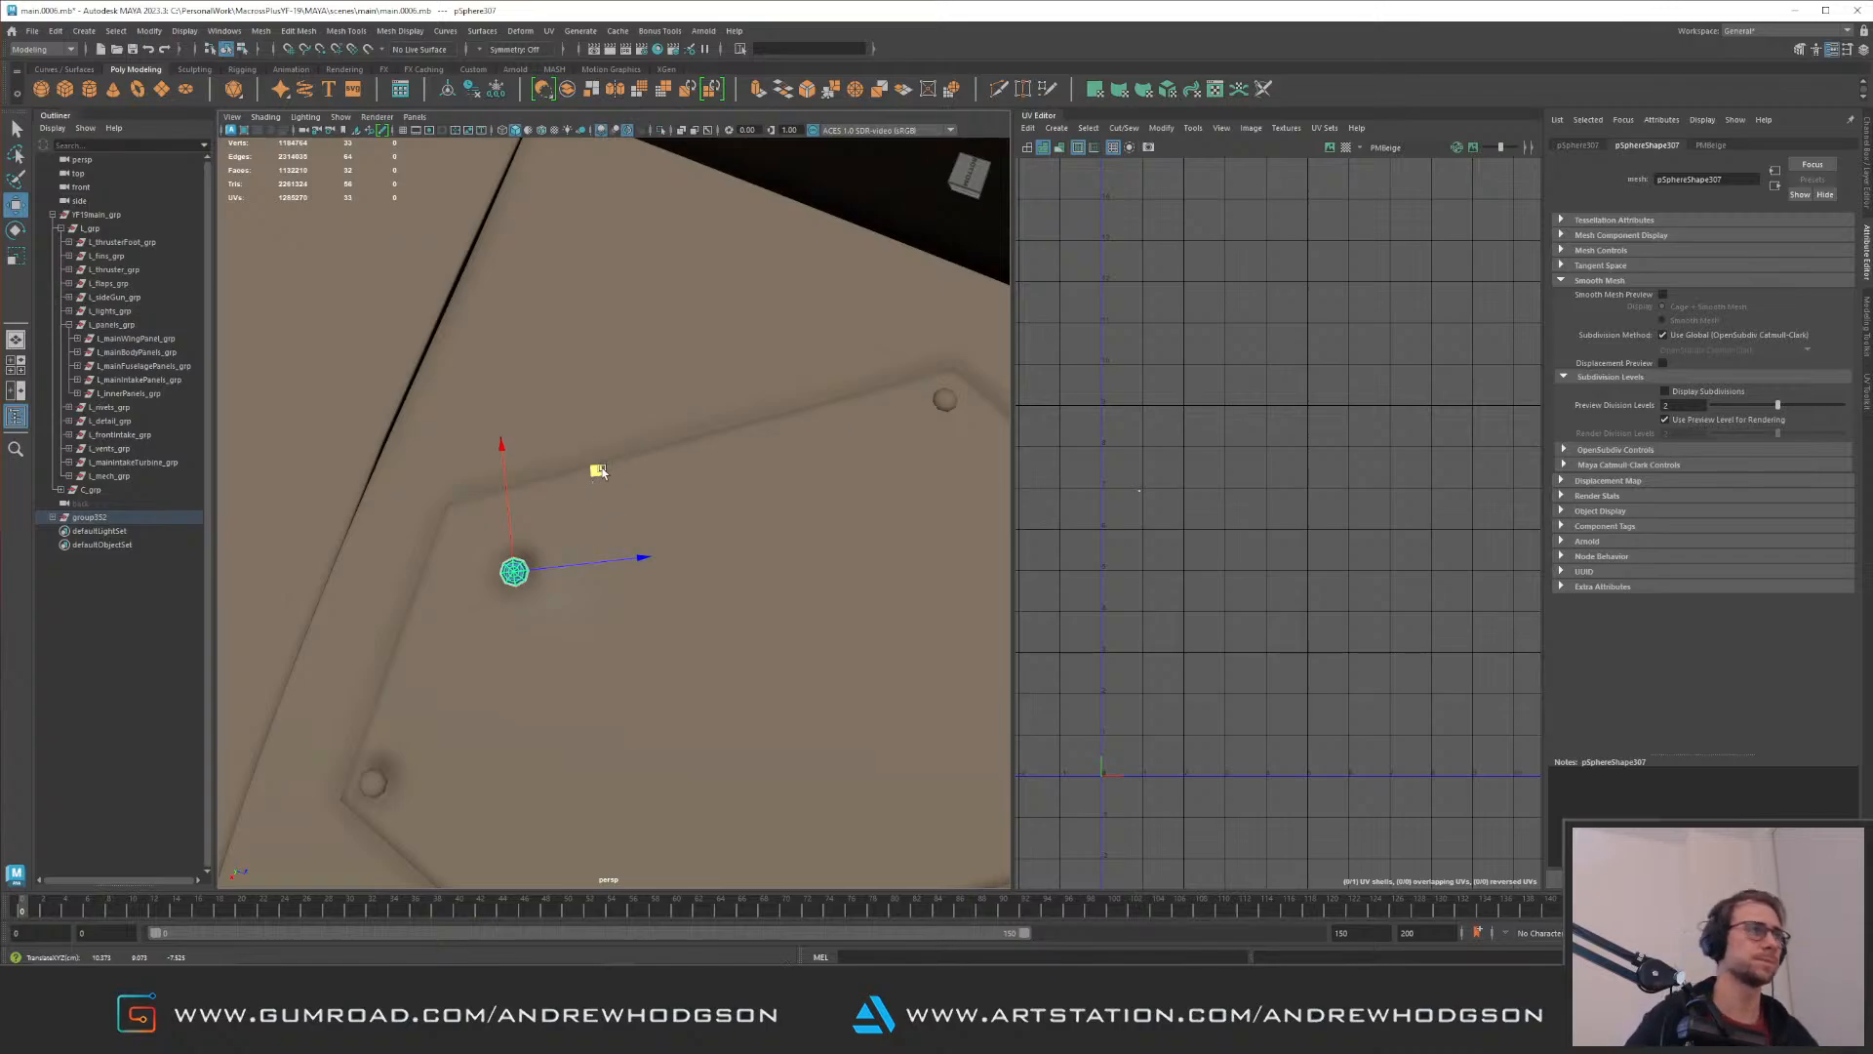
left_click_drag(601, 469, 761, 469)
Step: Rotate and nudge the upper corner rivet so it sits flush inside the panel's corner
key("f")
left_click_drag(551, 469, 683, 439)
middle_click_drag(683, 439, 613, 431, "alt")
left_click_drag(801, 456, 771, 448)
key("e")
left_click_drag(773, 513, 626, 432)
key("w")
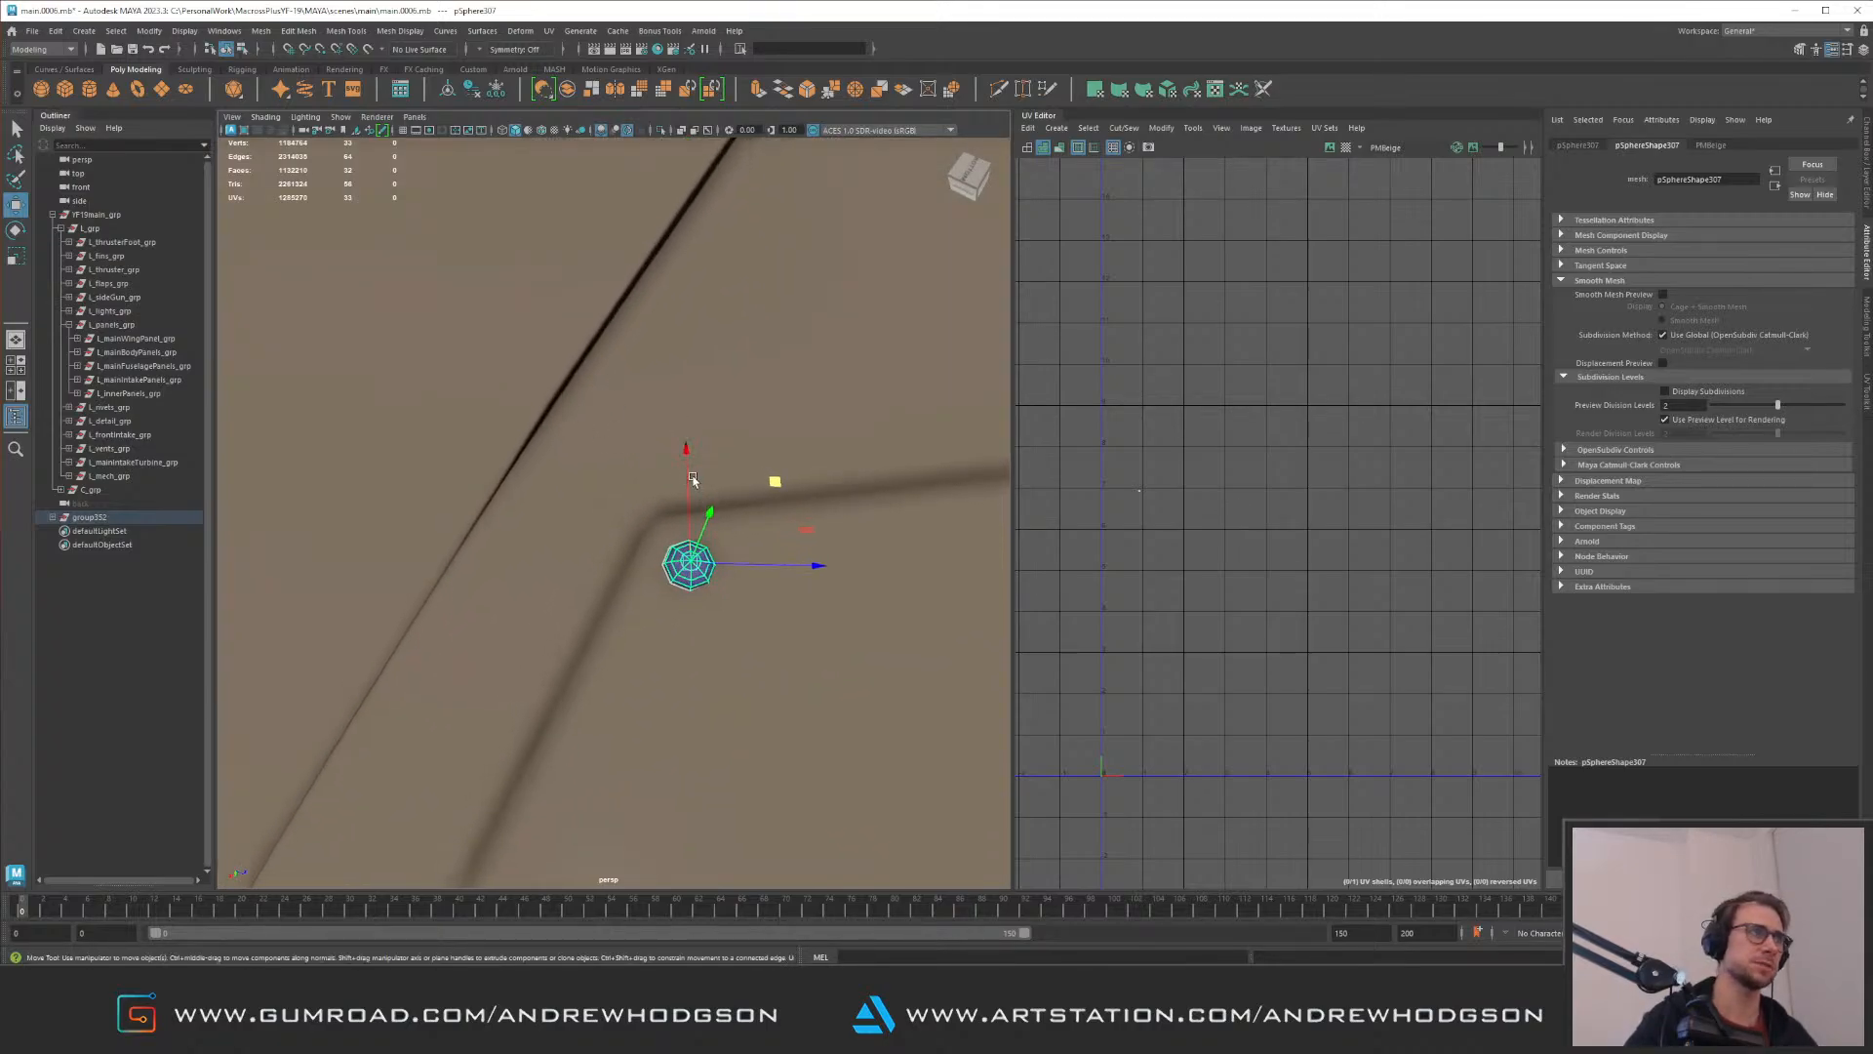
left_click_drag(720, 518, 686, 426, "alt")
left_click_drag(762, 357, 759, 361)
Step: Reposition the rivet at the panel's side corner so it follows the surface
middle_click_drag(590, 683, 629, 385, "alt")
left_click(660, 488)
key("f")
right_click_drag(778, 449, 499, 470, "alt")
left_click_drag(602, 472, 756, 496, "alt")
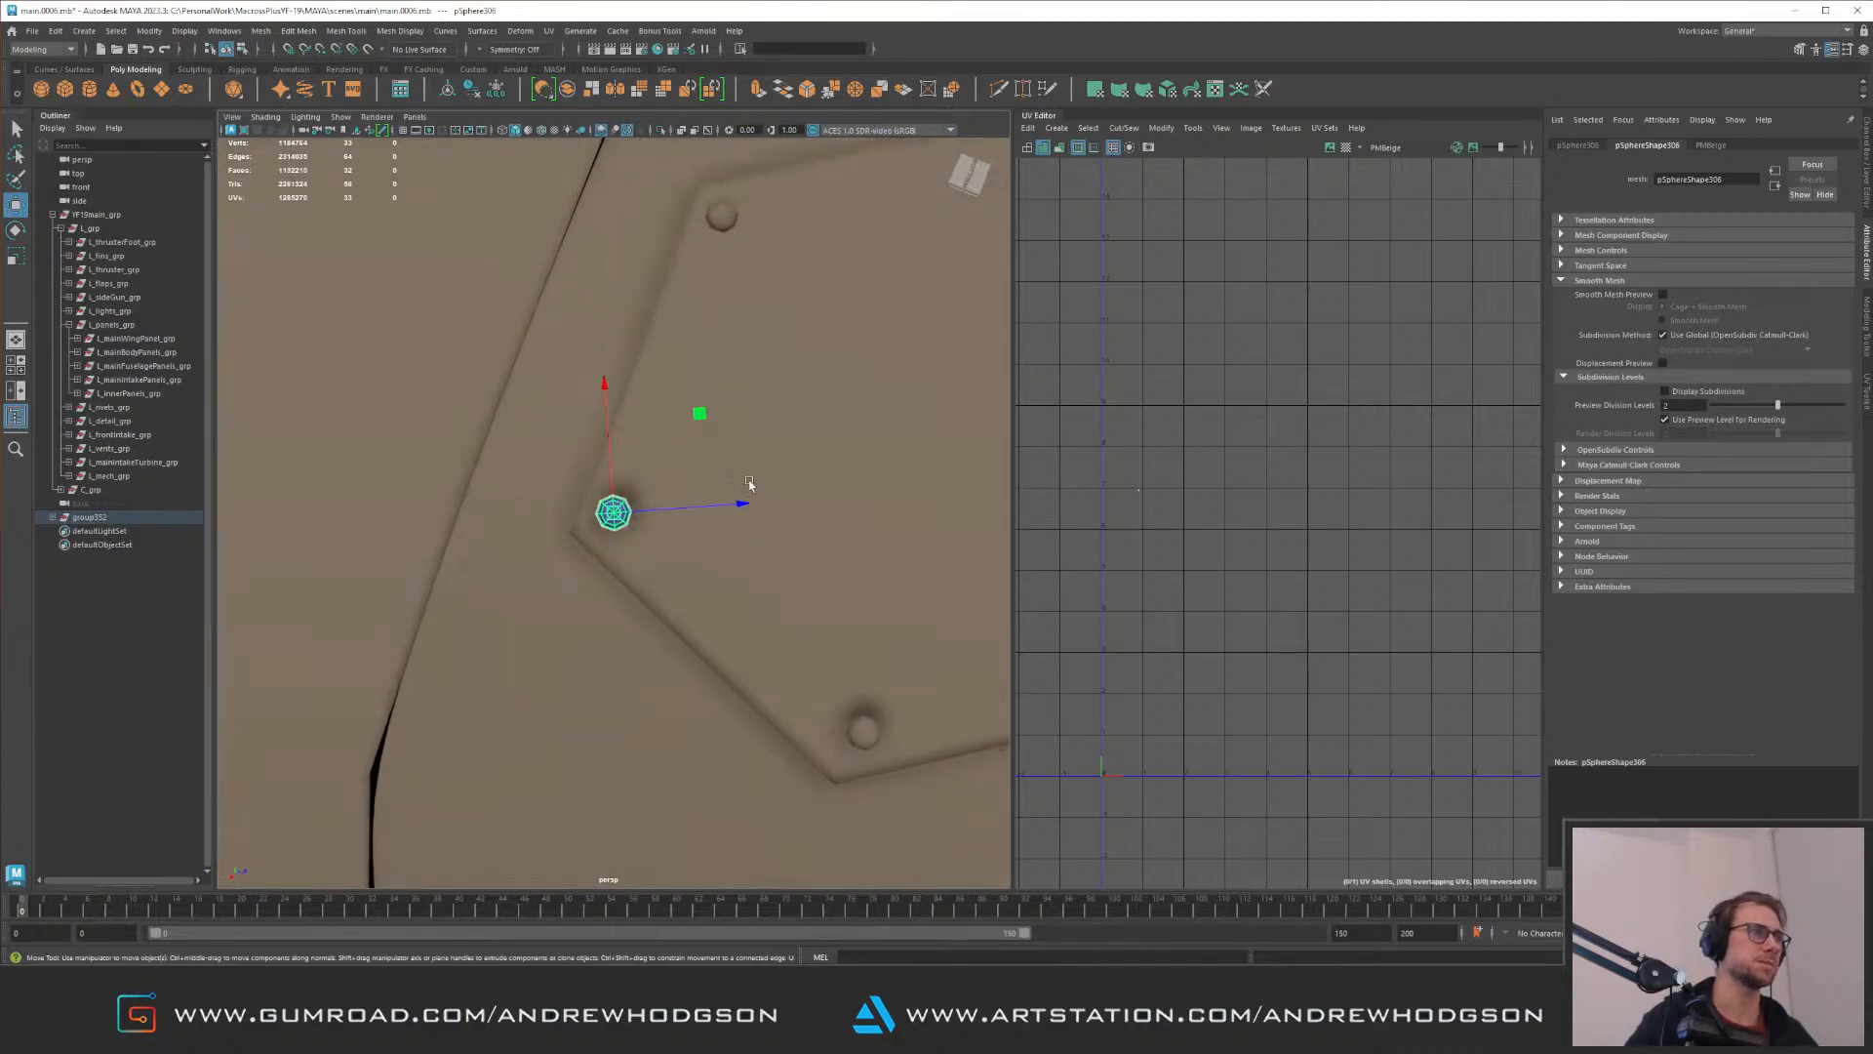
left_click_drag(702, 413, 606, 462, "alt")
middle_click_drag(705, 476, 439, 282, "alt")
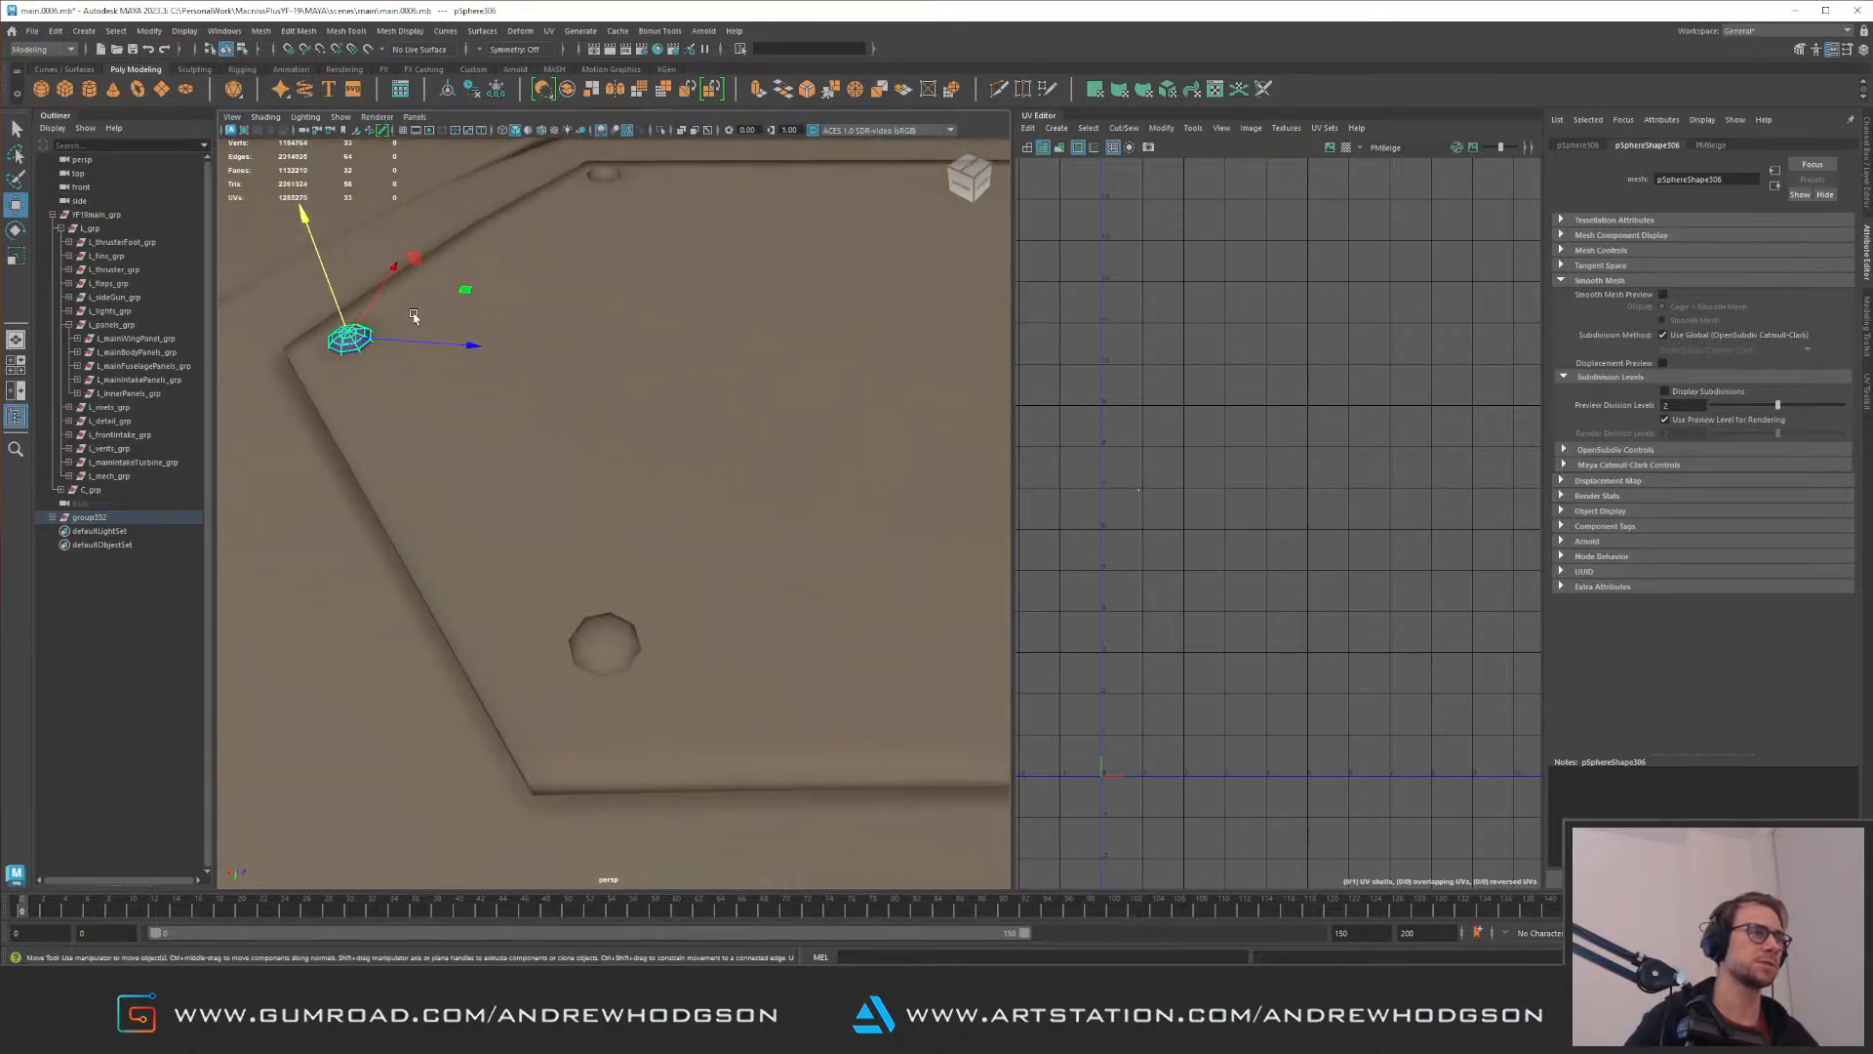
Step: Frame the panel's lower corner rivet and adjust its seating on the surface
left_click(606, 640)
key("f")
left_click_drag(627, 556, 704, 462, "alt")
left_click_drag(706, 383, 618, 576)
Step: Select the hexagonal panel and insert an edge loop around its side walls with Multi-Cut
left_click(709, 474)
left_click_drag(712, 472, 575, 464, "alt")
right_click_drag(576, 464, 547, 475, "alt")
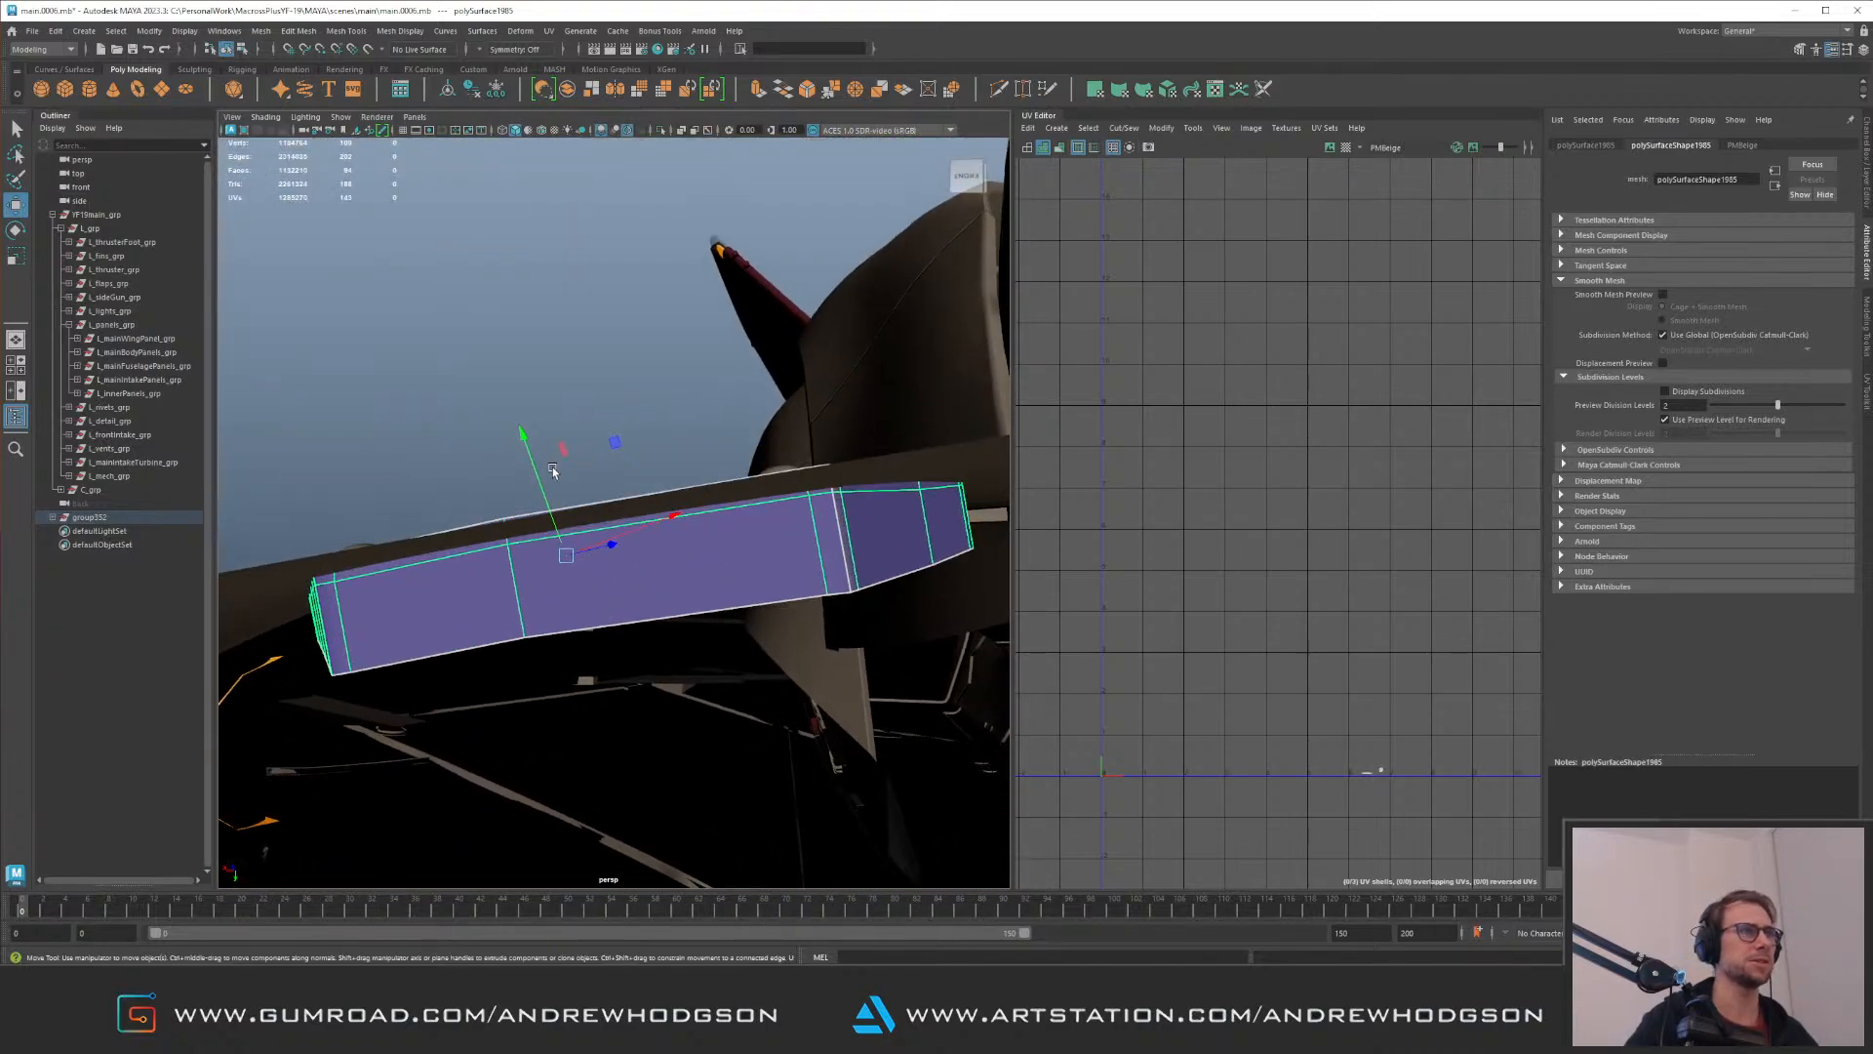
key("1")
key("ctrl+shift+x")
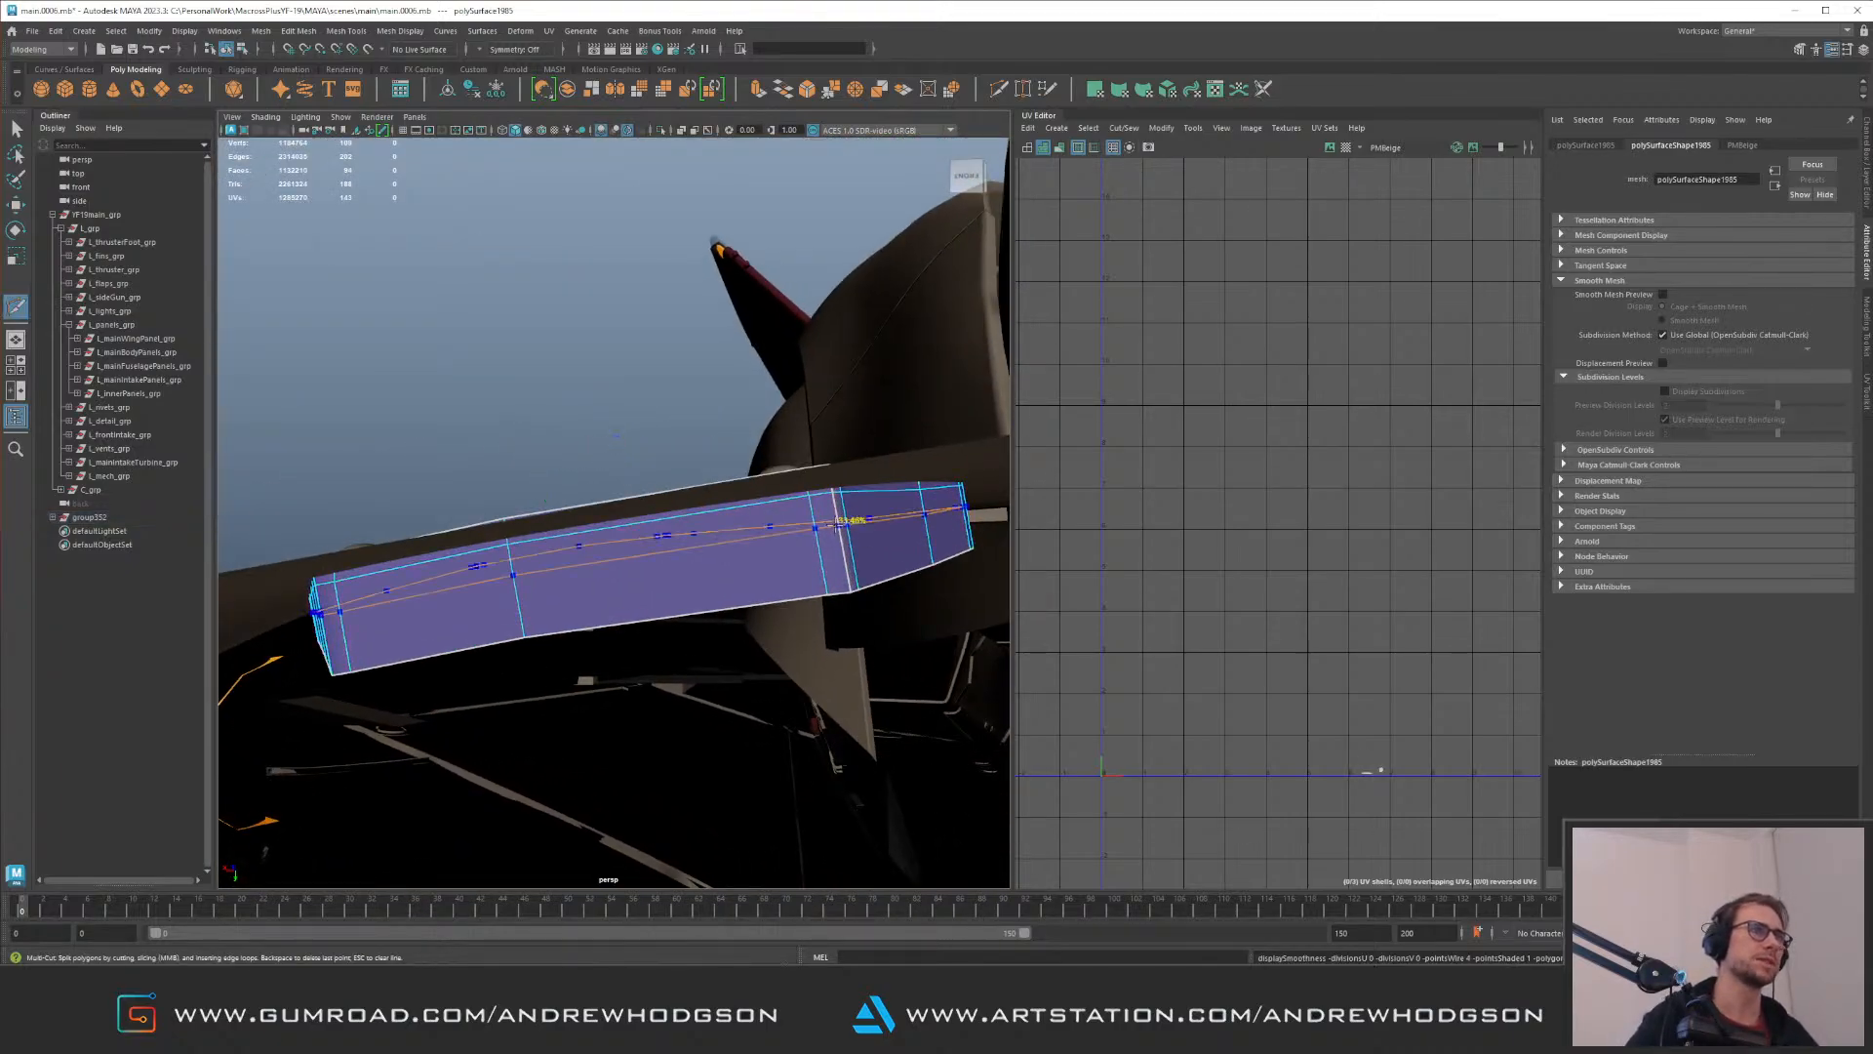
left_click(837, 525, "ctrl")
Step: Delete the band of side faces below the new edge loop and return to object selection
key("q")
left_click(494, 617)
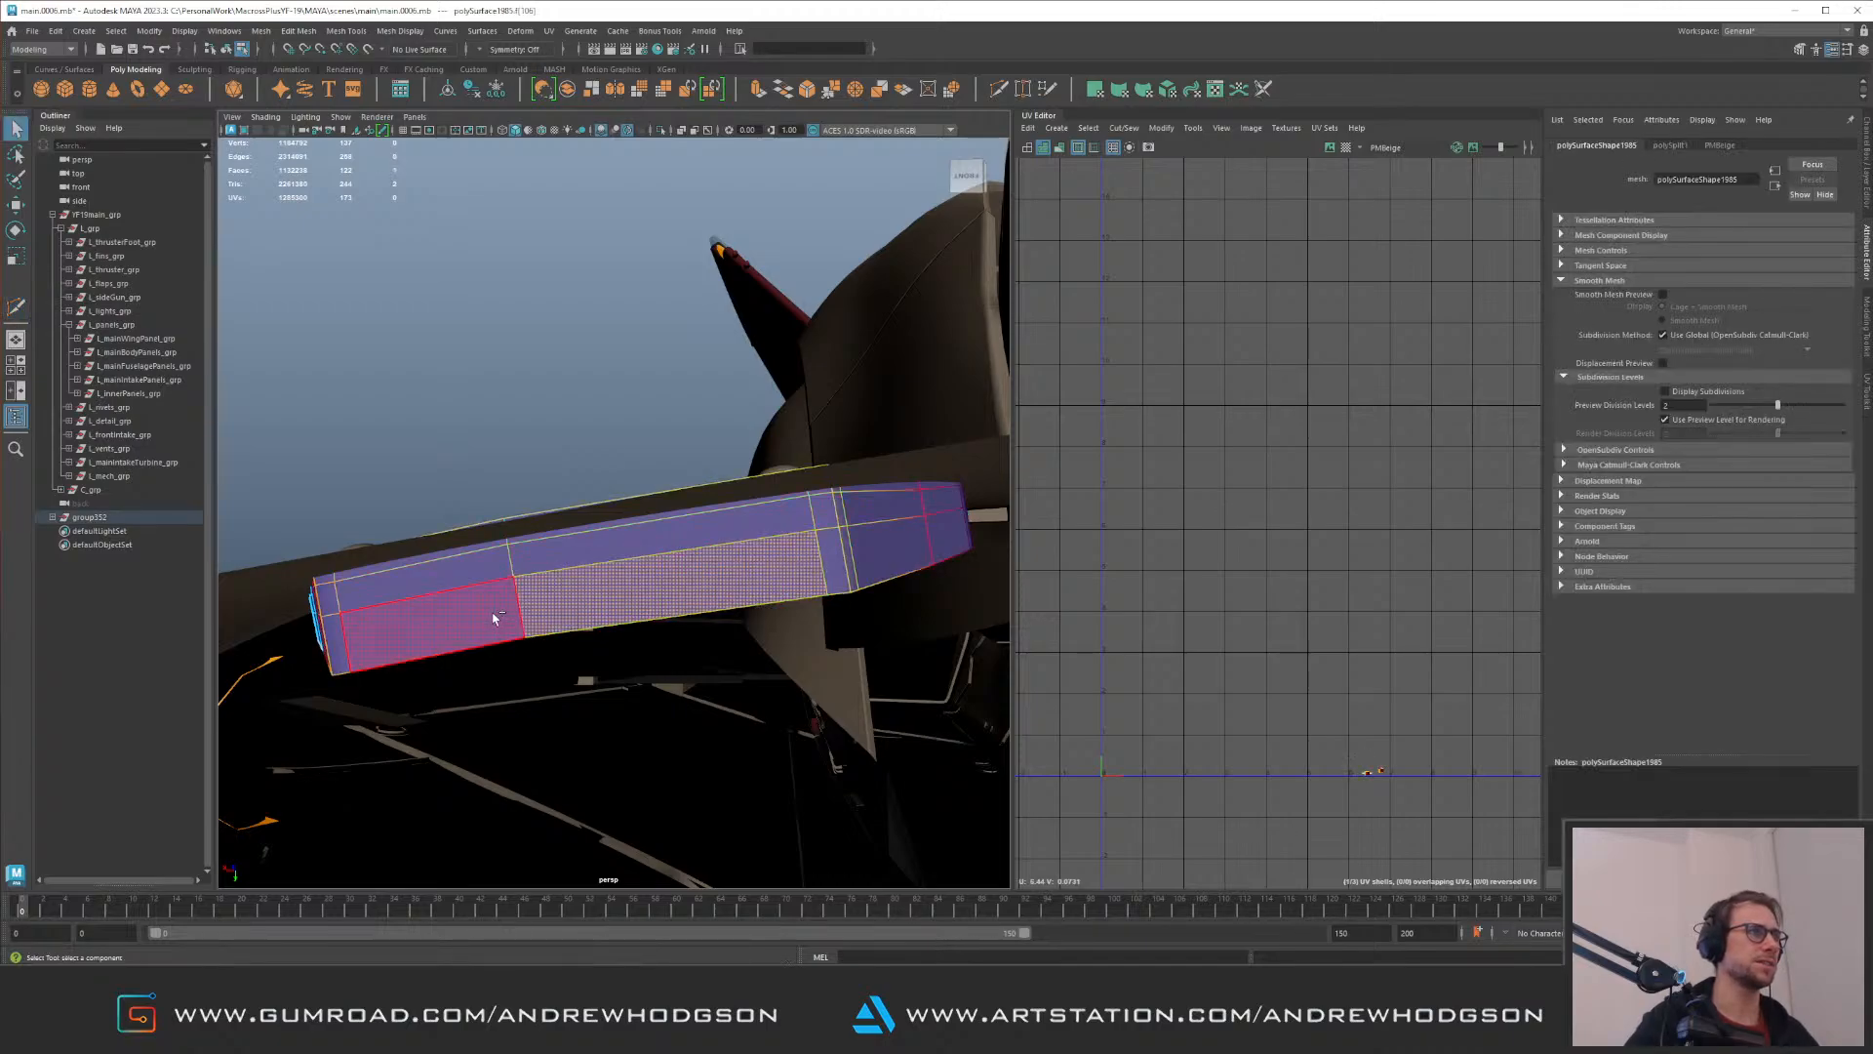
double_click(495, 616, "shift")
key("Delete")
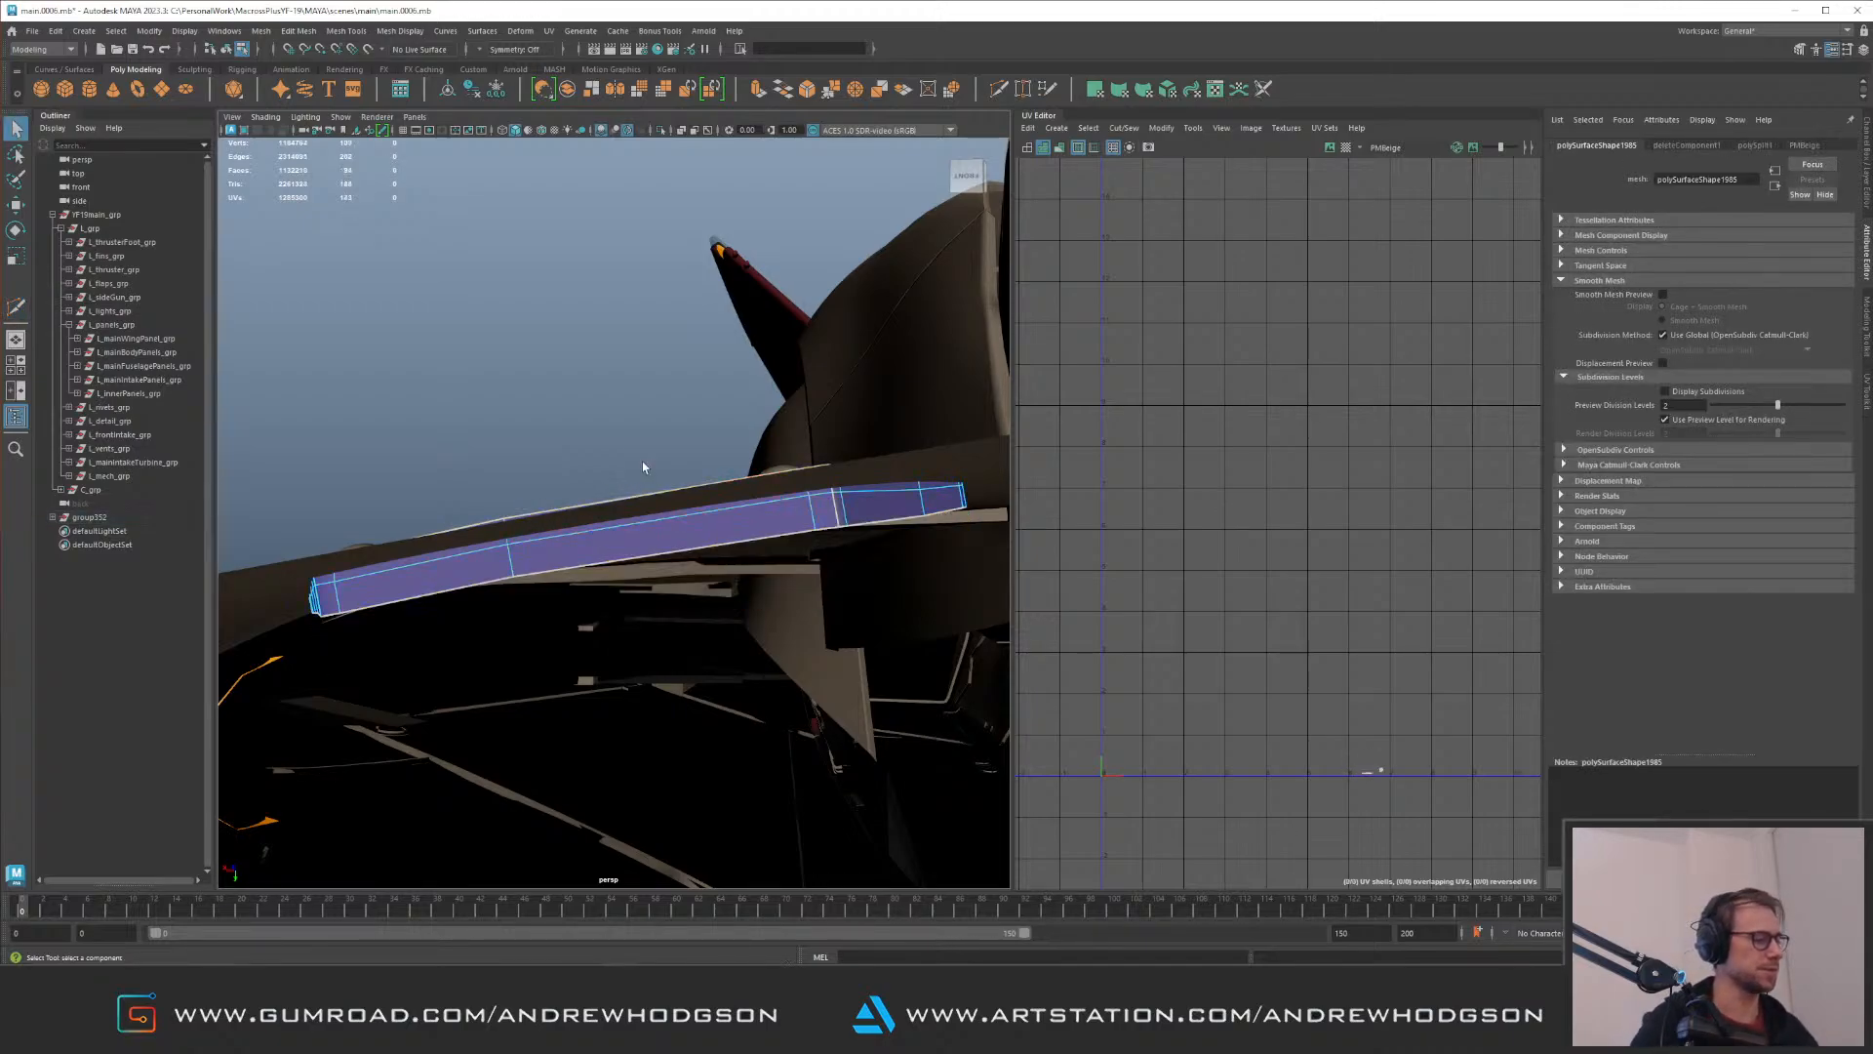
key("F8")
left_click(614, 354)
Step: Check the riveted hexagonal panel on the hull and save the scene
left_click_drag(615, 354, 751, 472, "alt")
scroll(683, 517, "up", 2)
left_click(544, 602)
left_click(603, 609)
left_click(741, 713)
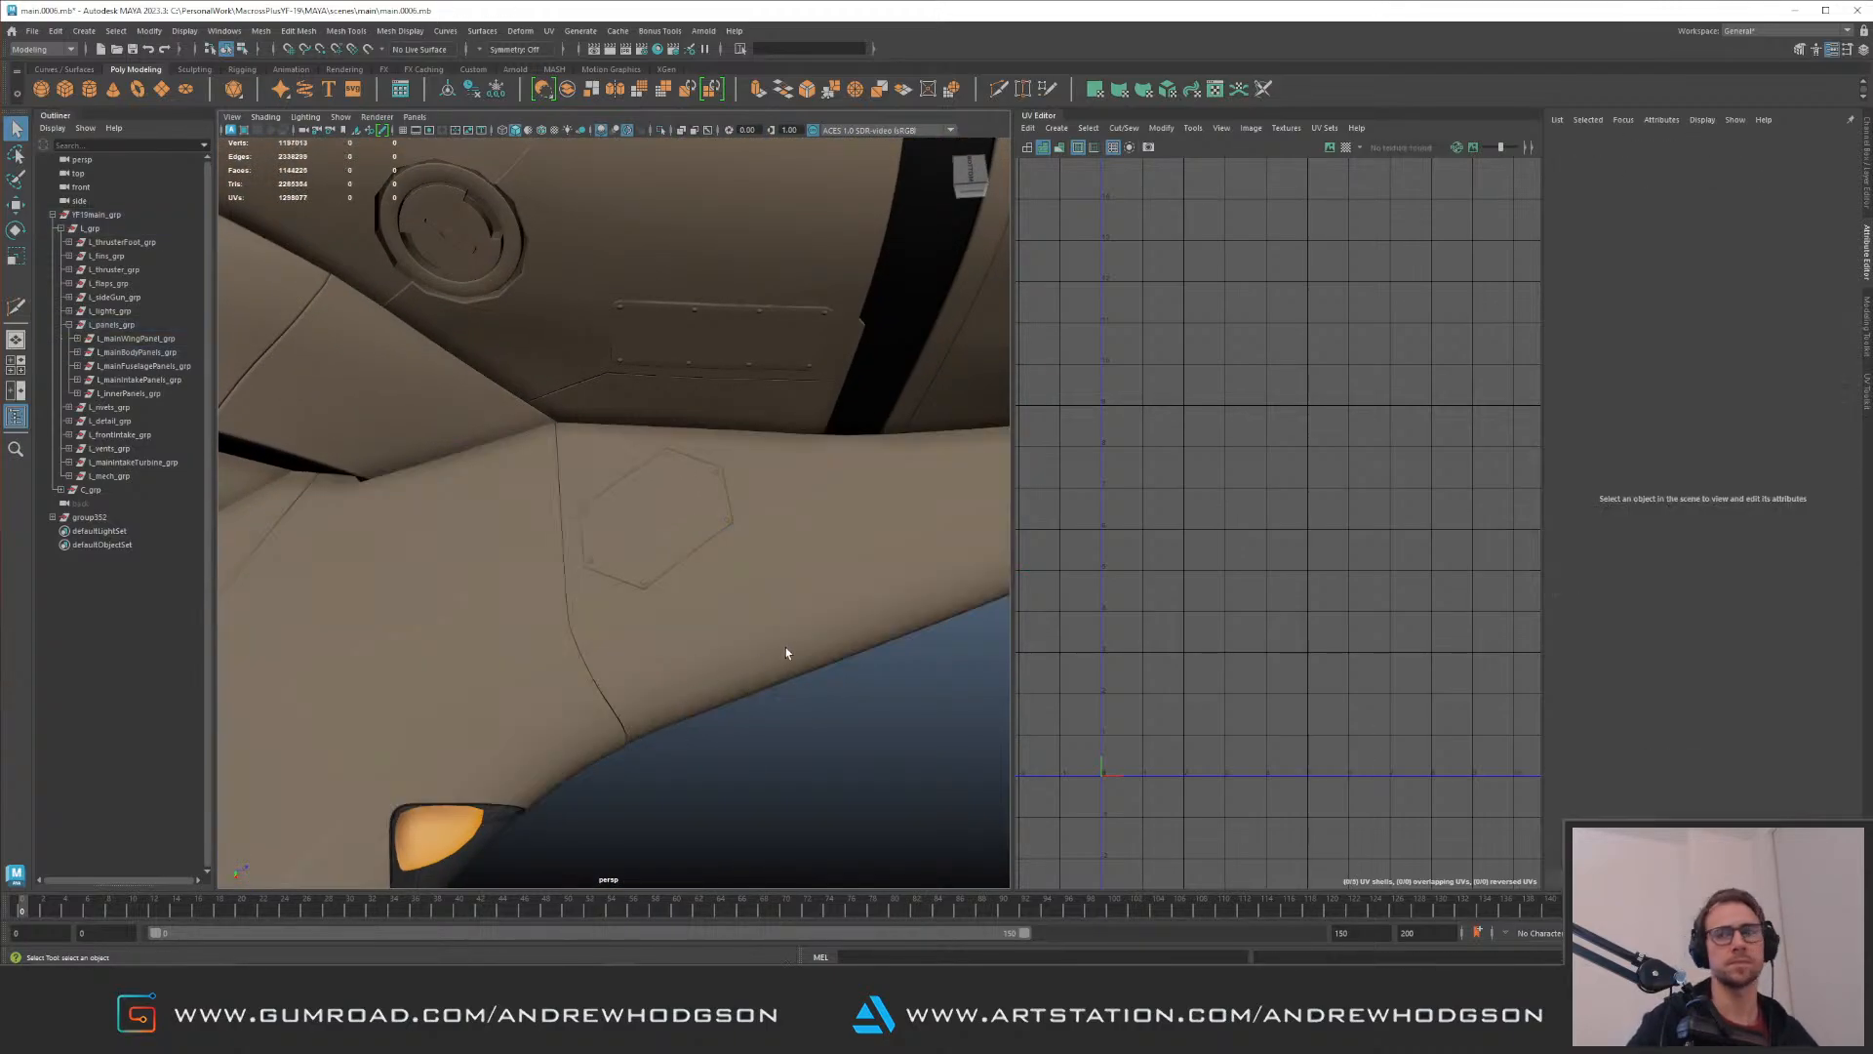
right_click_drag(757, 658, 624, 579, "alt")
left_click_drag(624, 580, 586, 509, "alt")
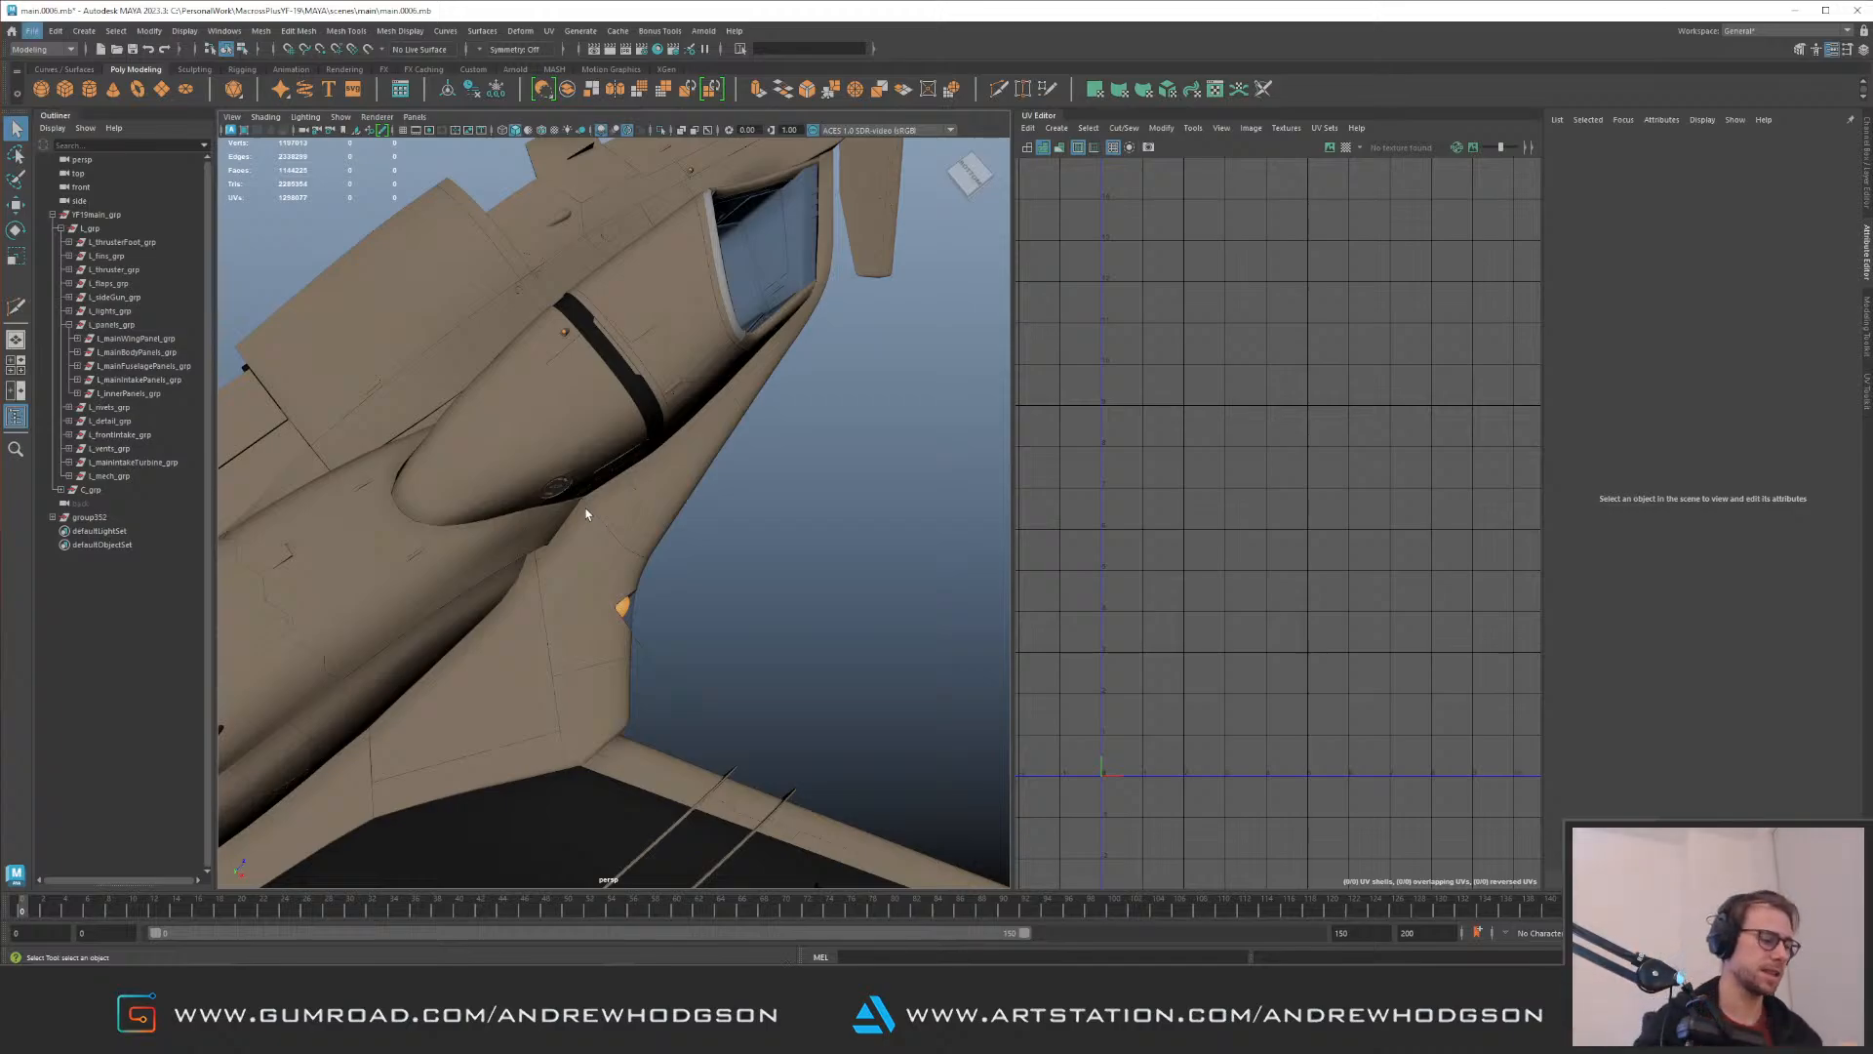
left_click_drag(605, 151, 617, 367, "alt")
key("ctrl+s")
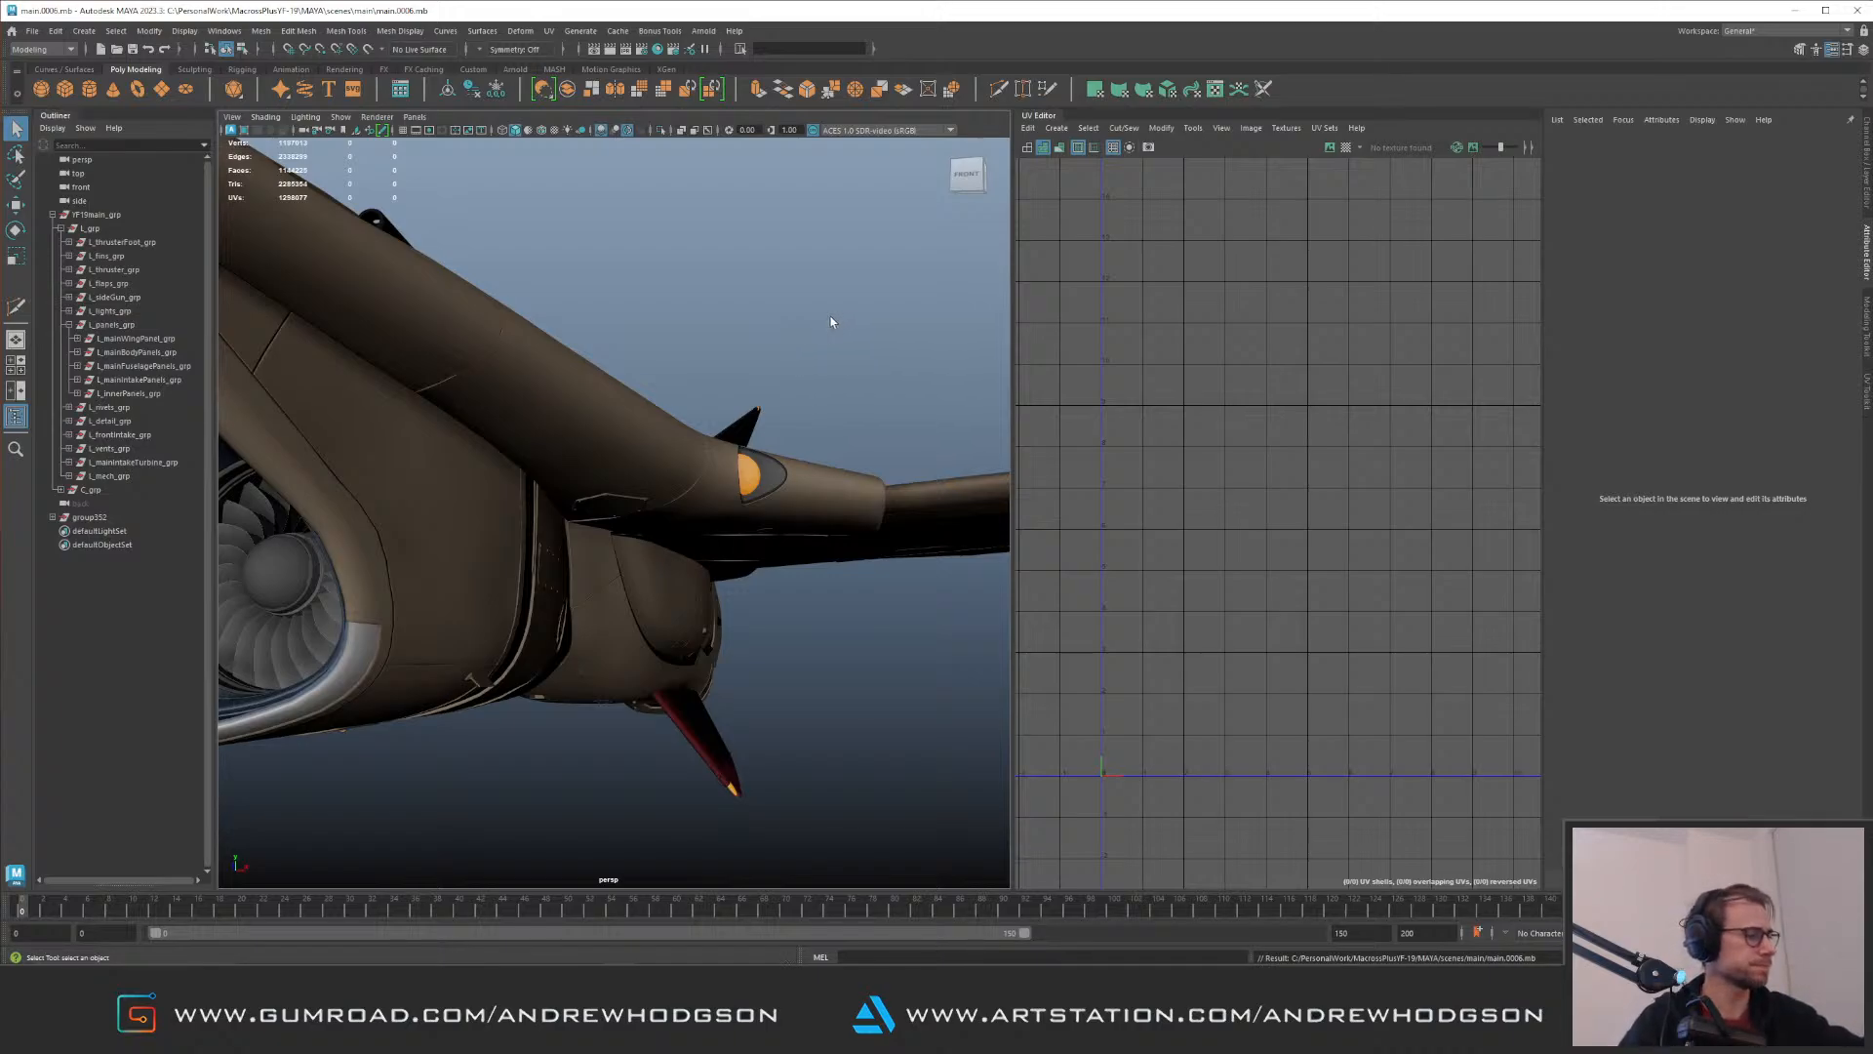
Step: Switch to File Explorer, view the YF-19 reference images, and move their windows clear of the model
right_click_drag(781, 415, 640, 390, "alt")
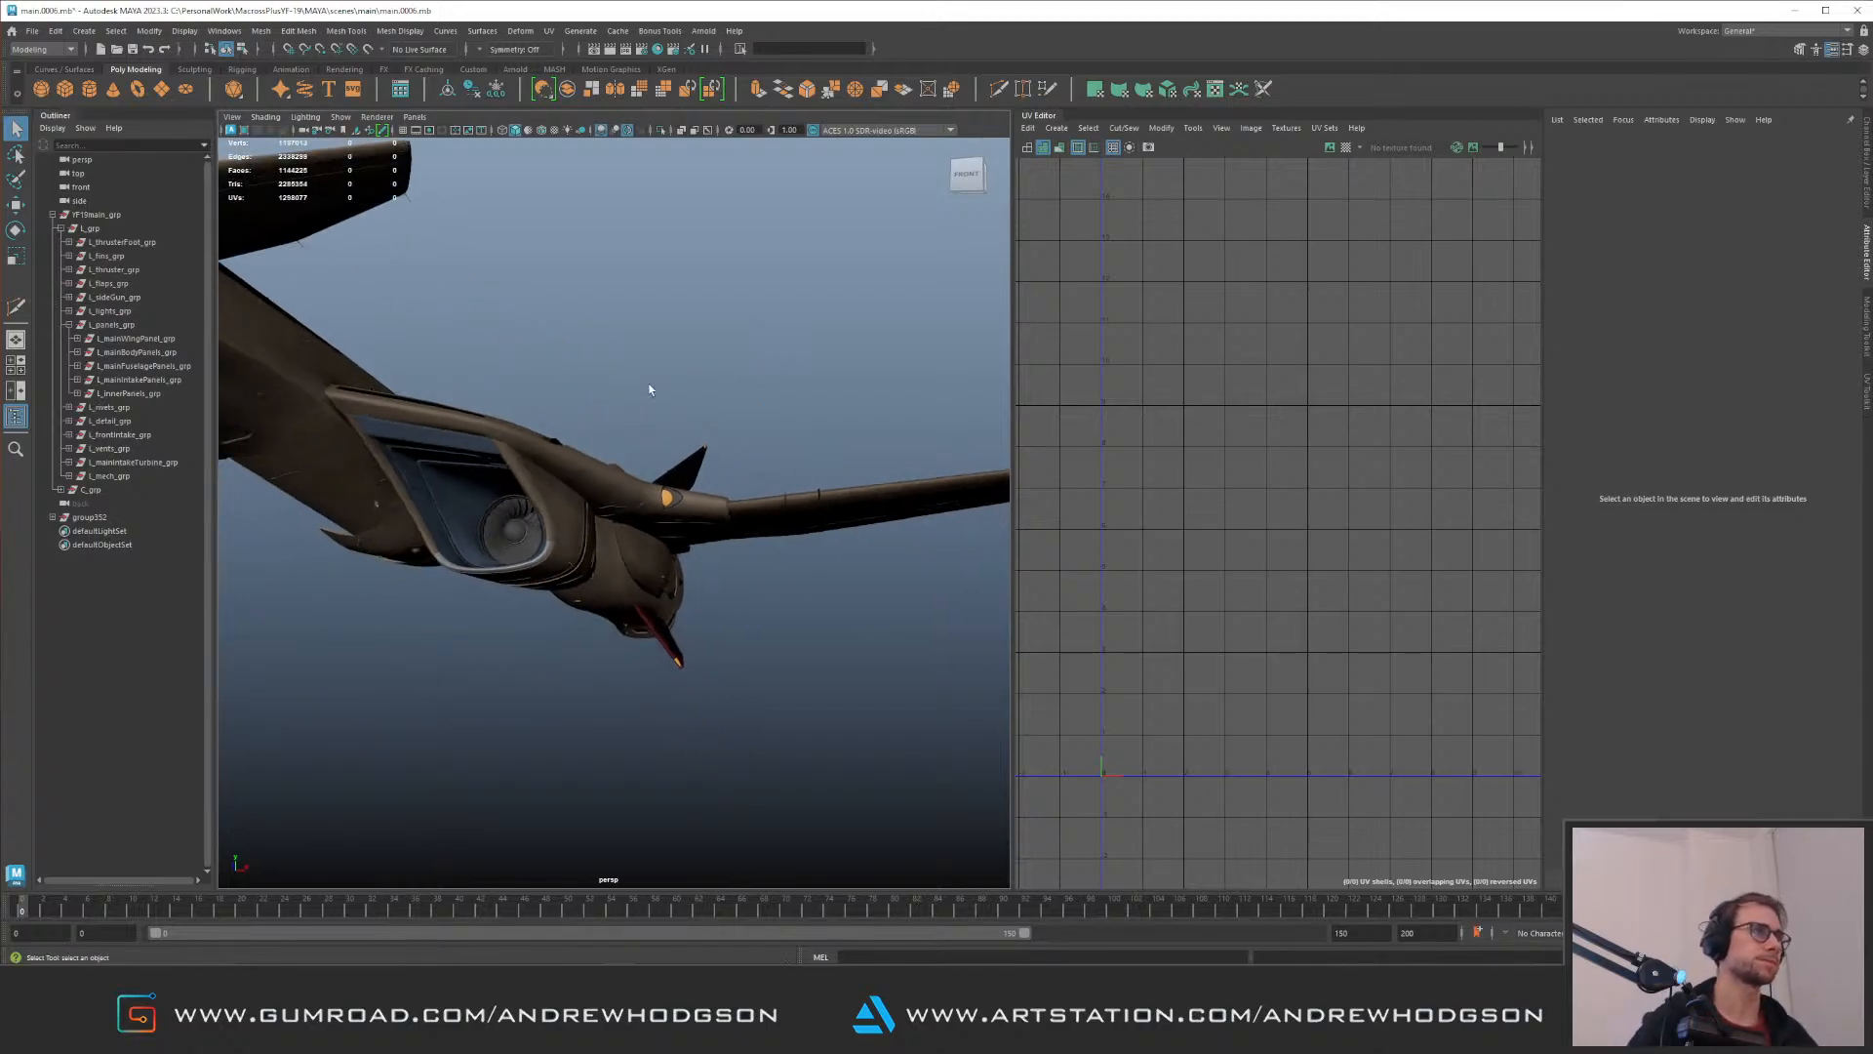
left_click_drag(640, 390, 595, 342, "alt")
right_click_drag(702, 410, 970, 481, "alt")
middle_click_drag(501, 400, 615, 318, "alt")
left_click_drag(625, 331, 515, 427, "alt")
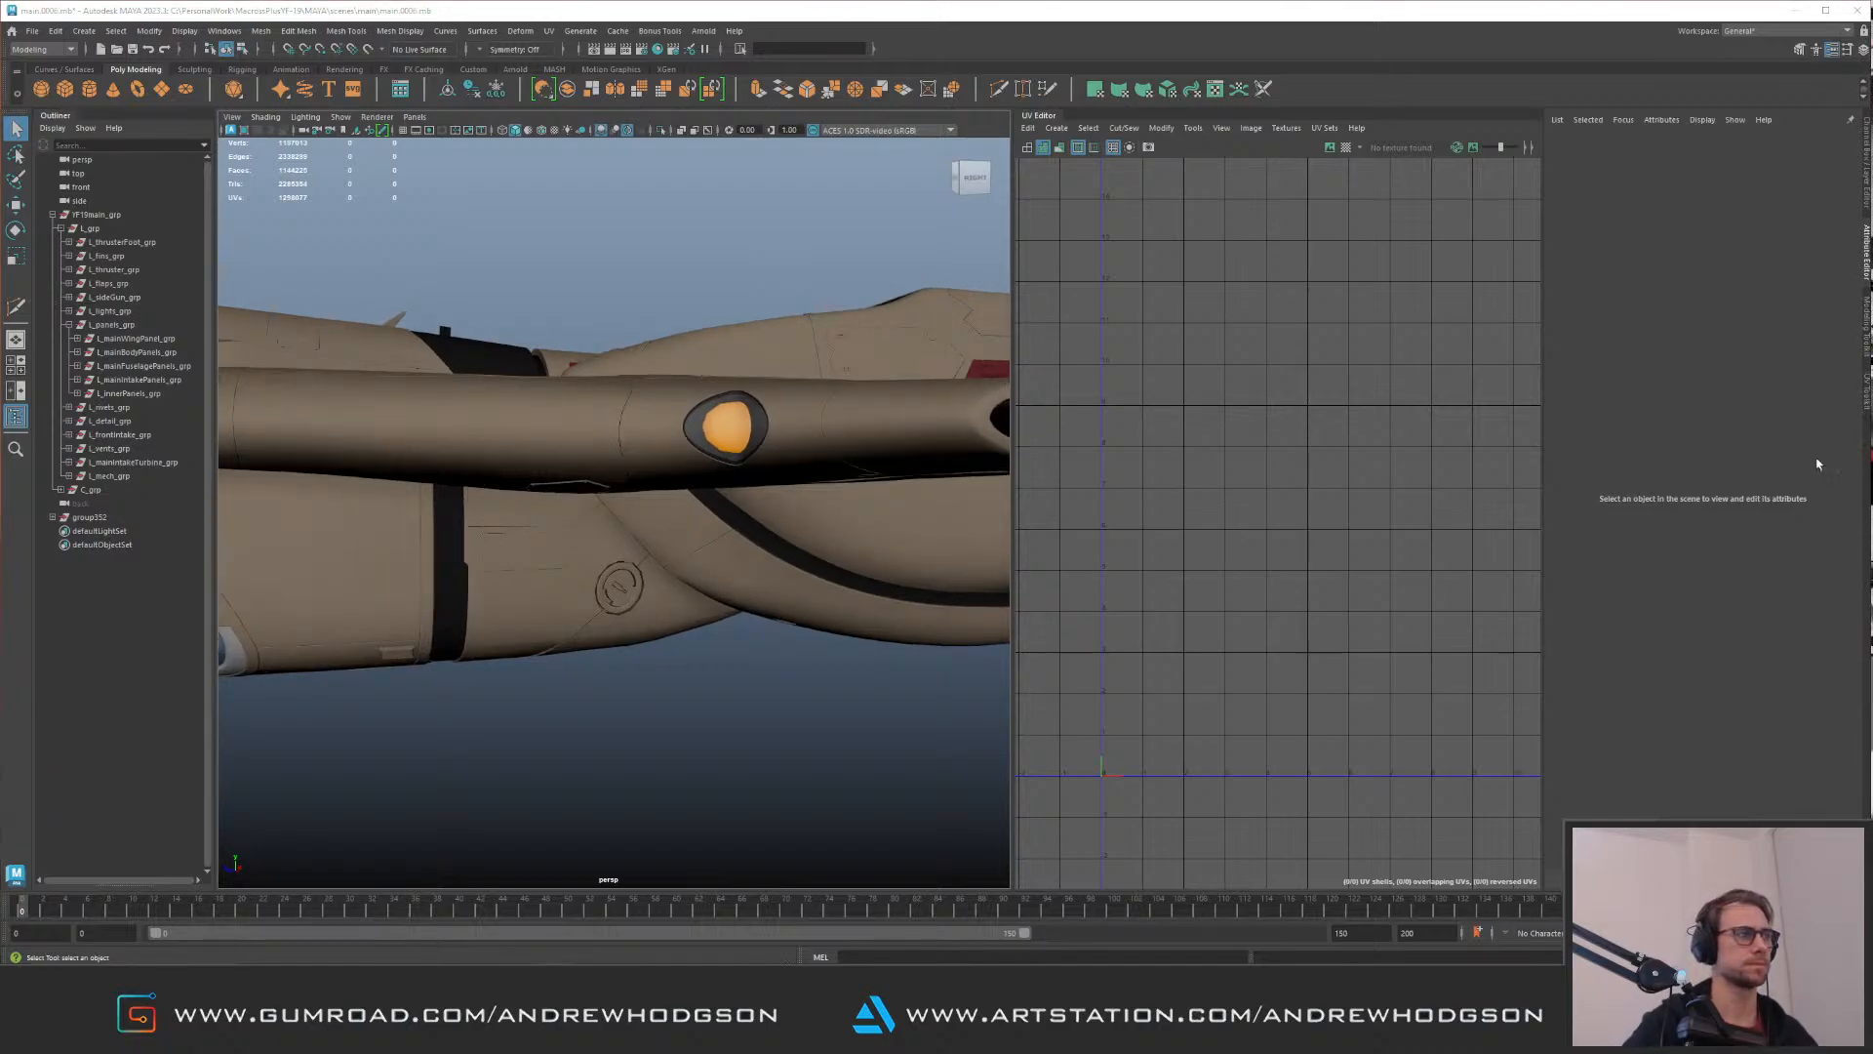
key("super+e")
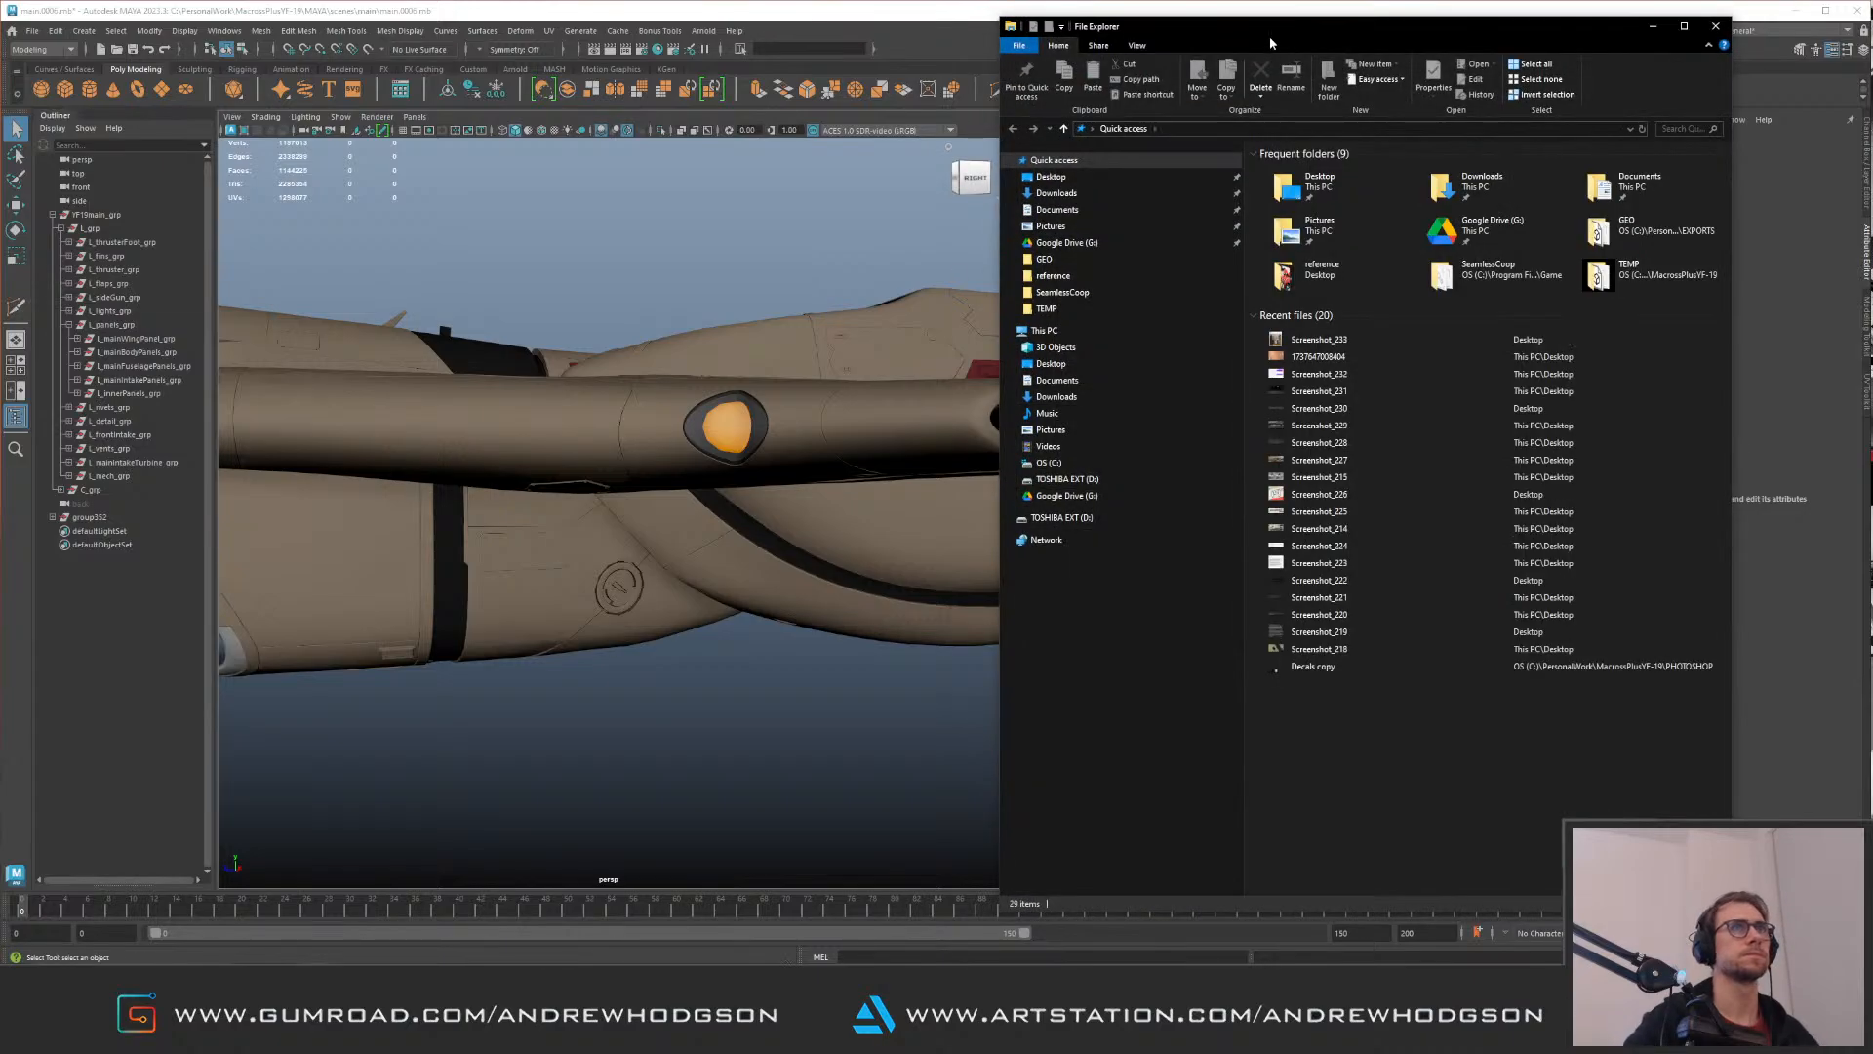
left_click_drag(1271, 41, 1872, 98)
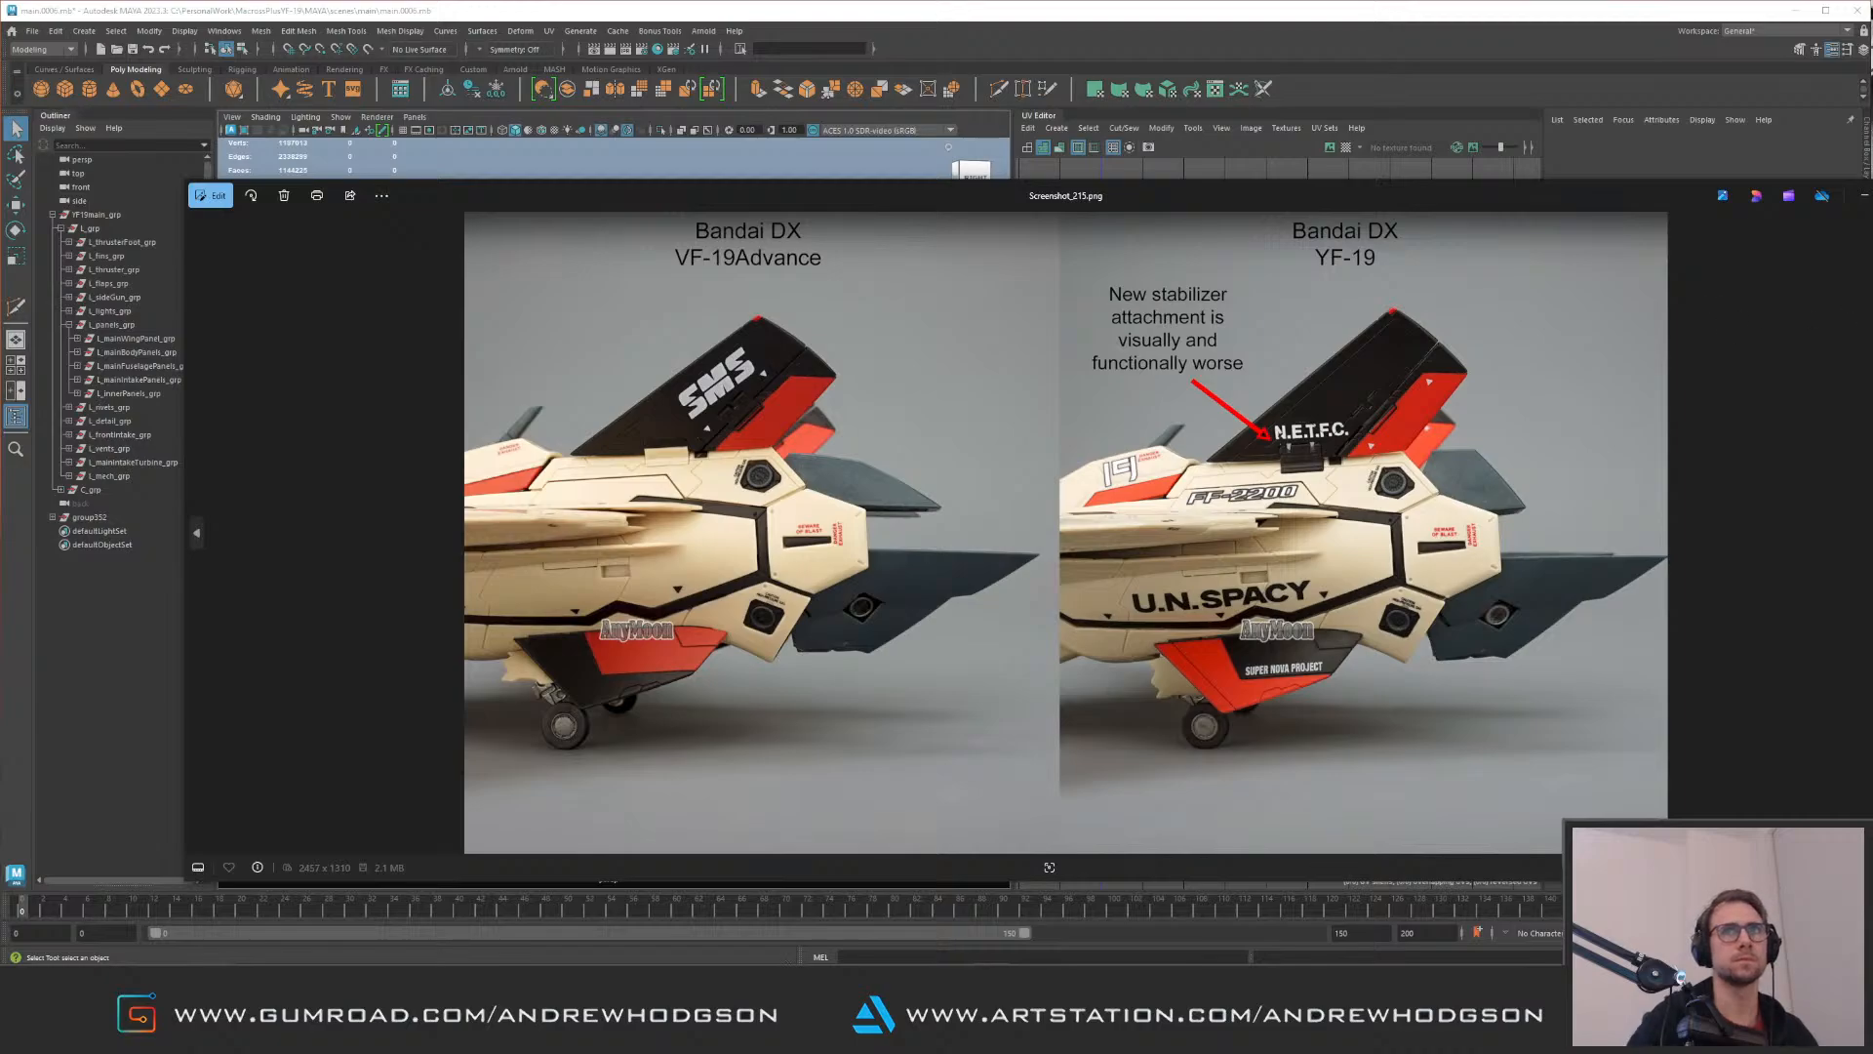
left_click_drag(1576, 196, 1872, 140)
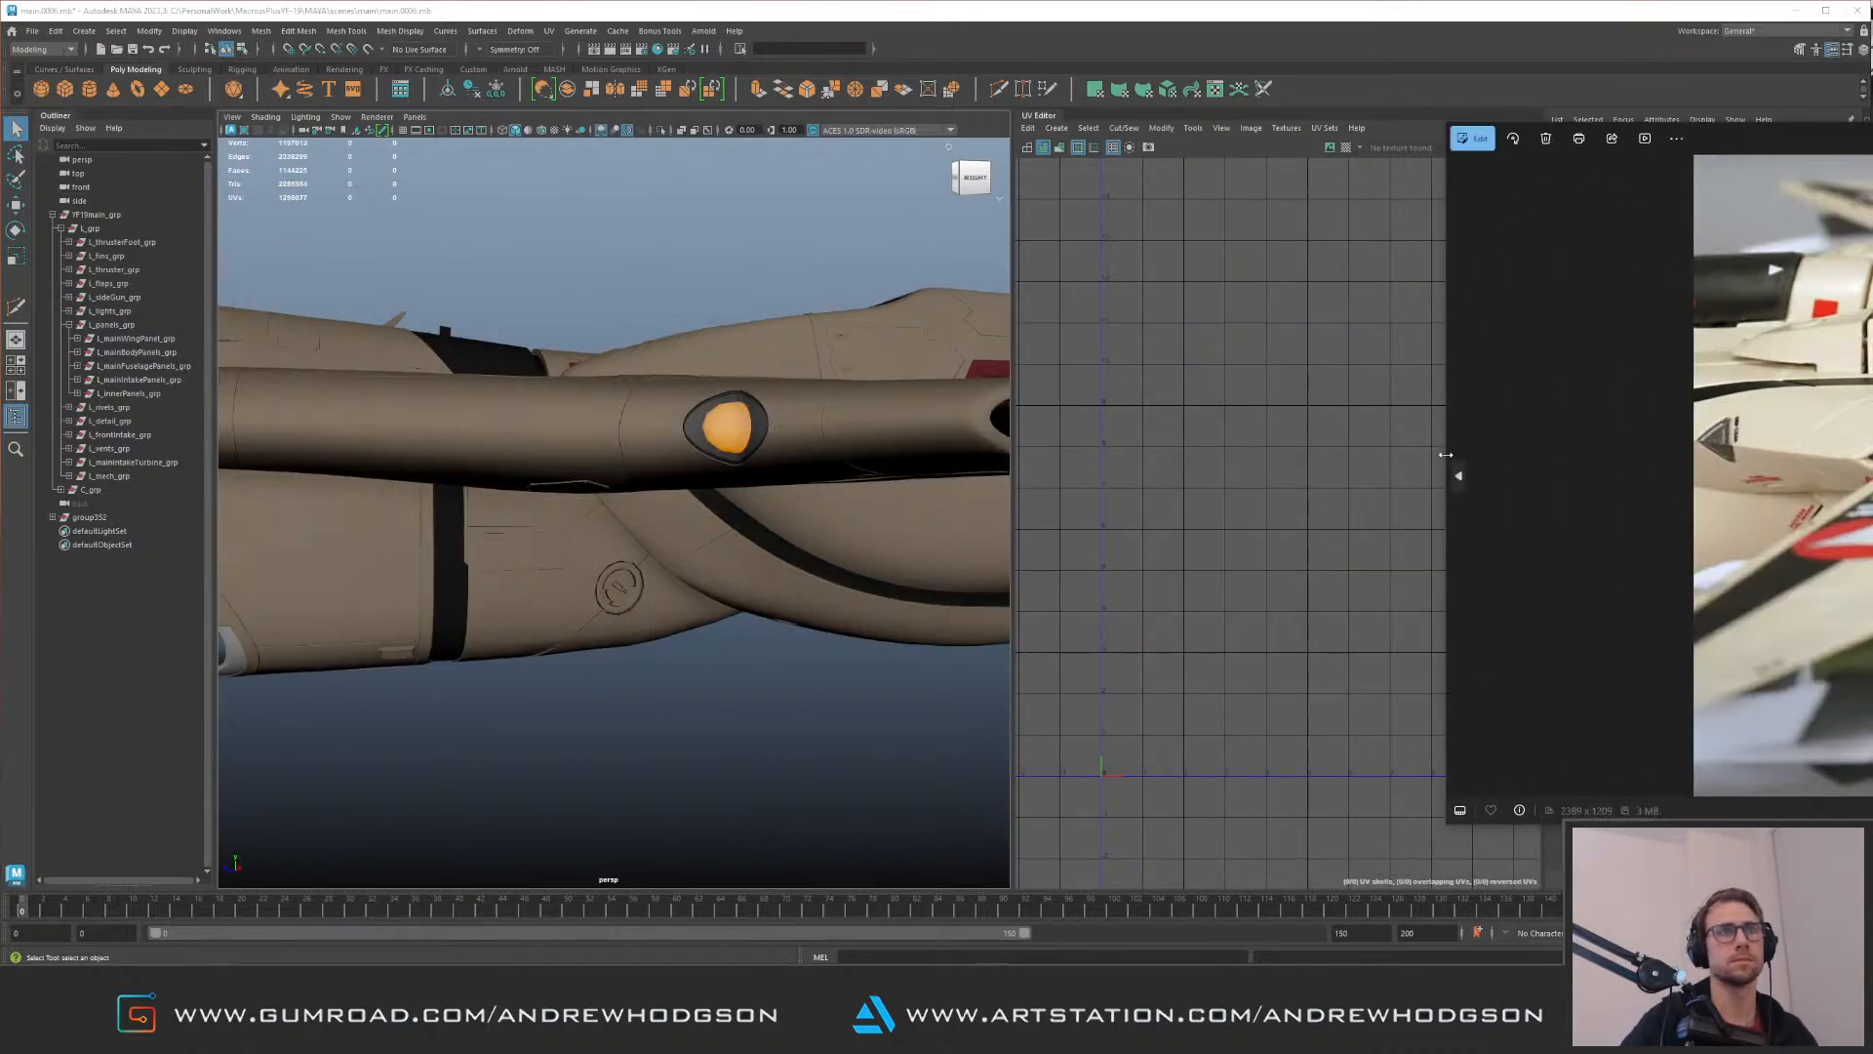
left_click_drag(1446, 455, 1872, 455)
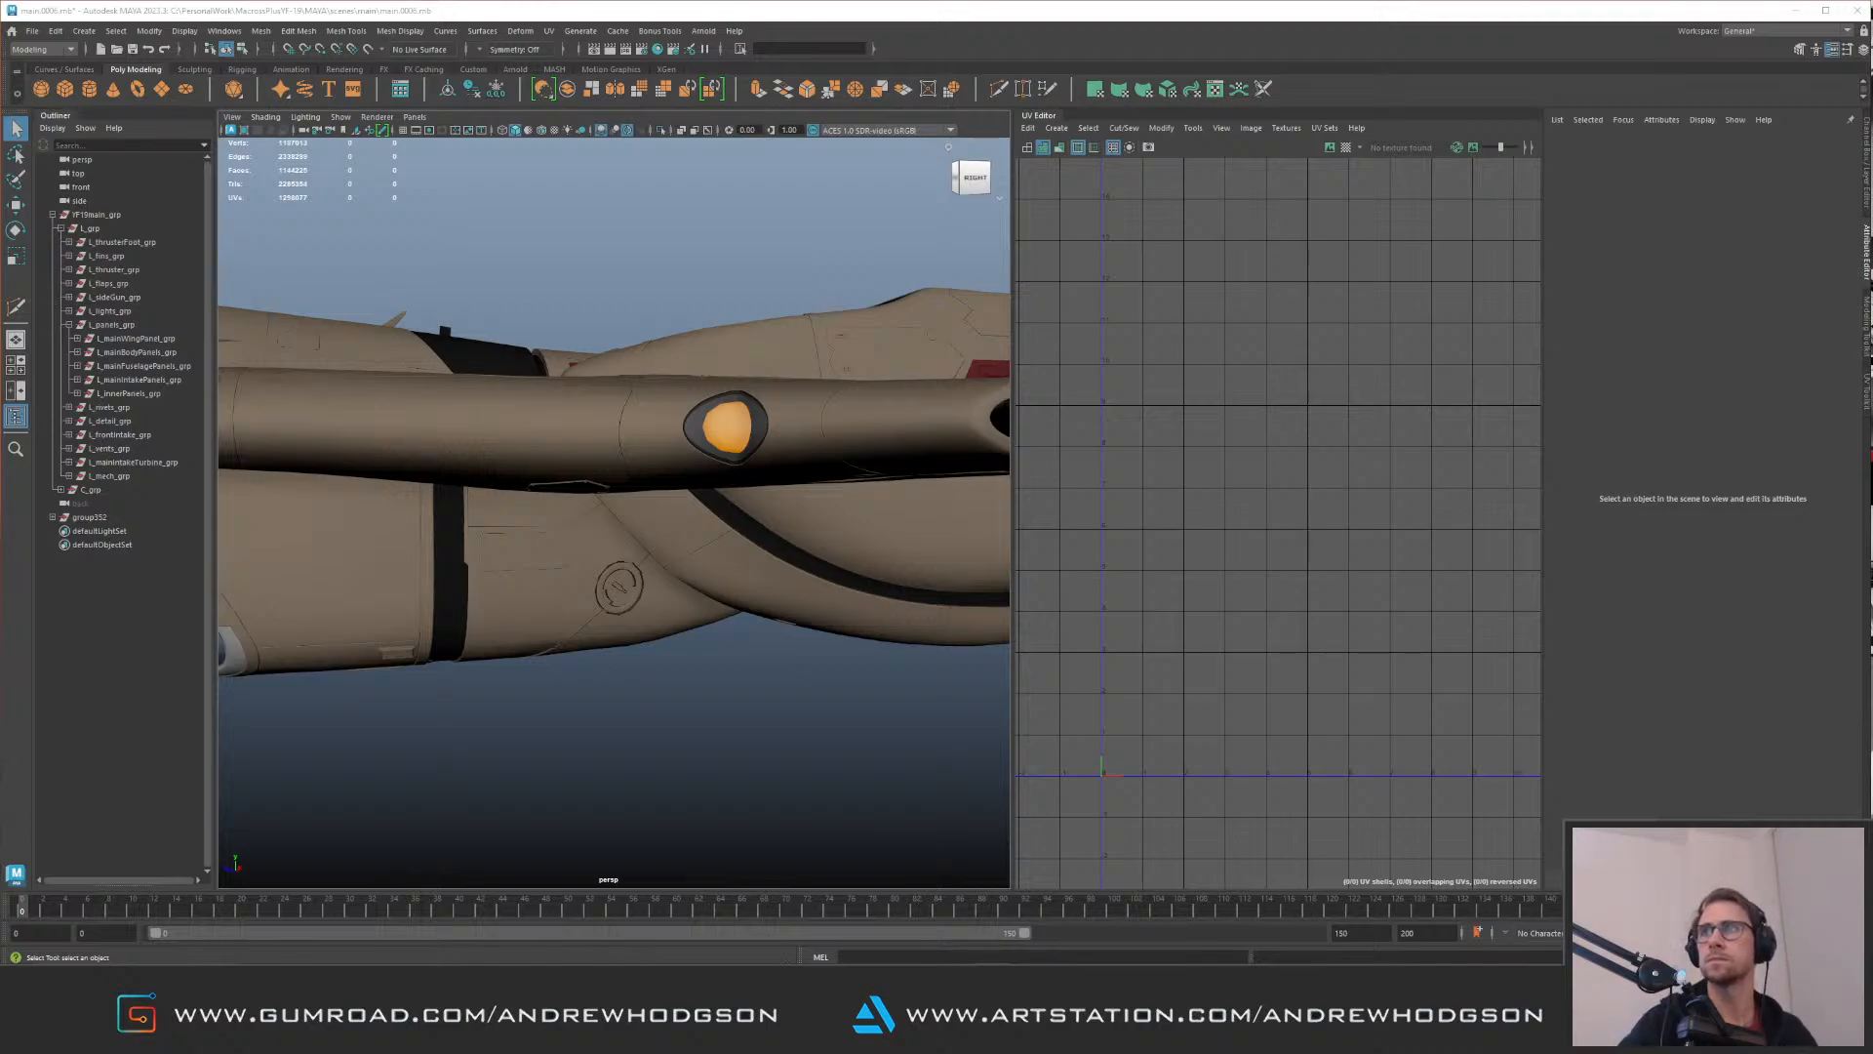
Step: Examine the tail fin, rear engine panels, square recess and overall fuselage for surface detail
left_click_drag(702, 670, 552, 413, "alt")
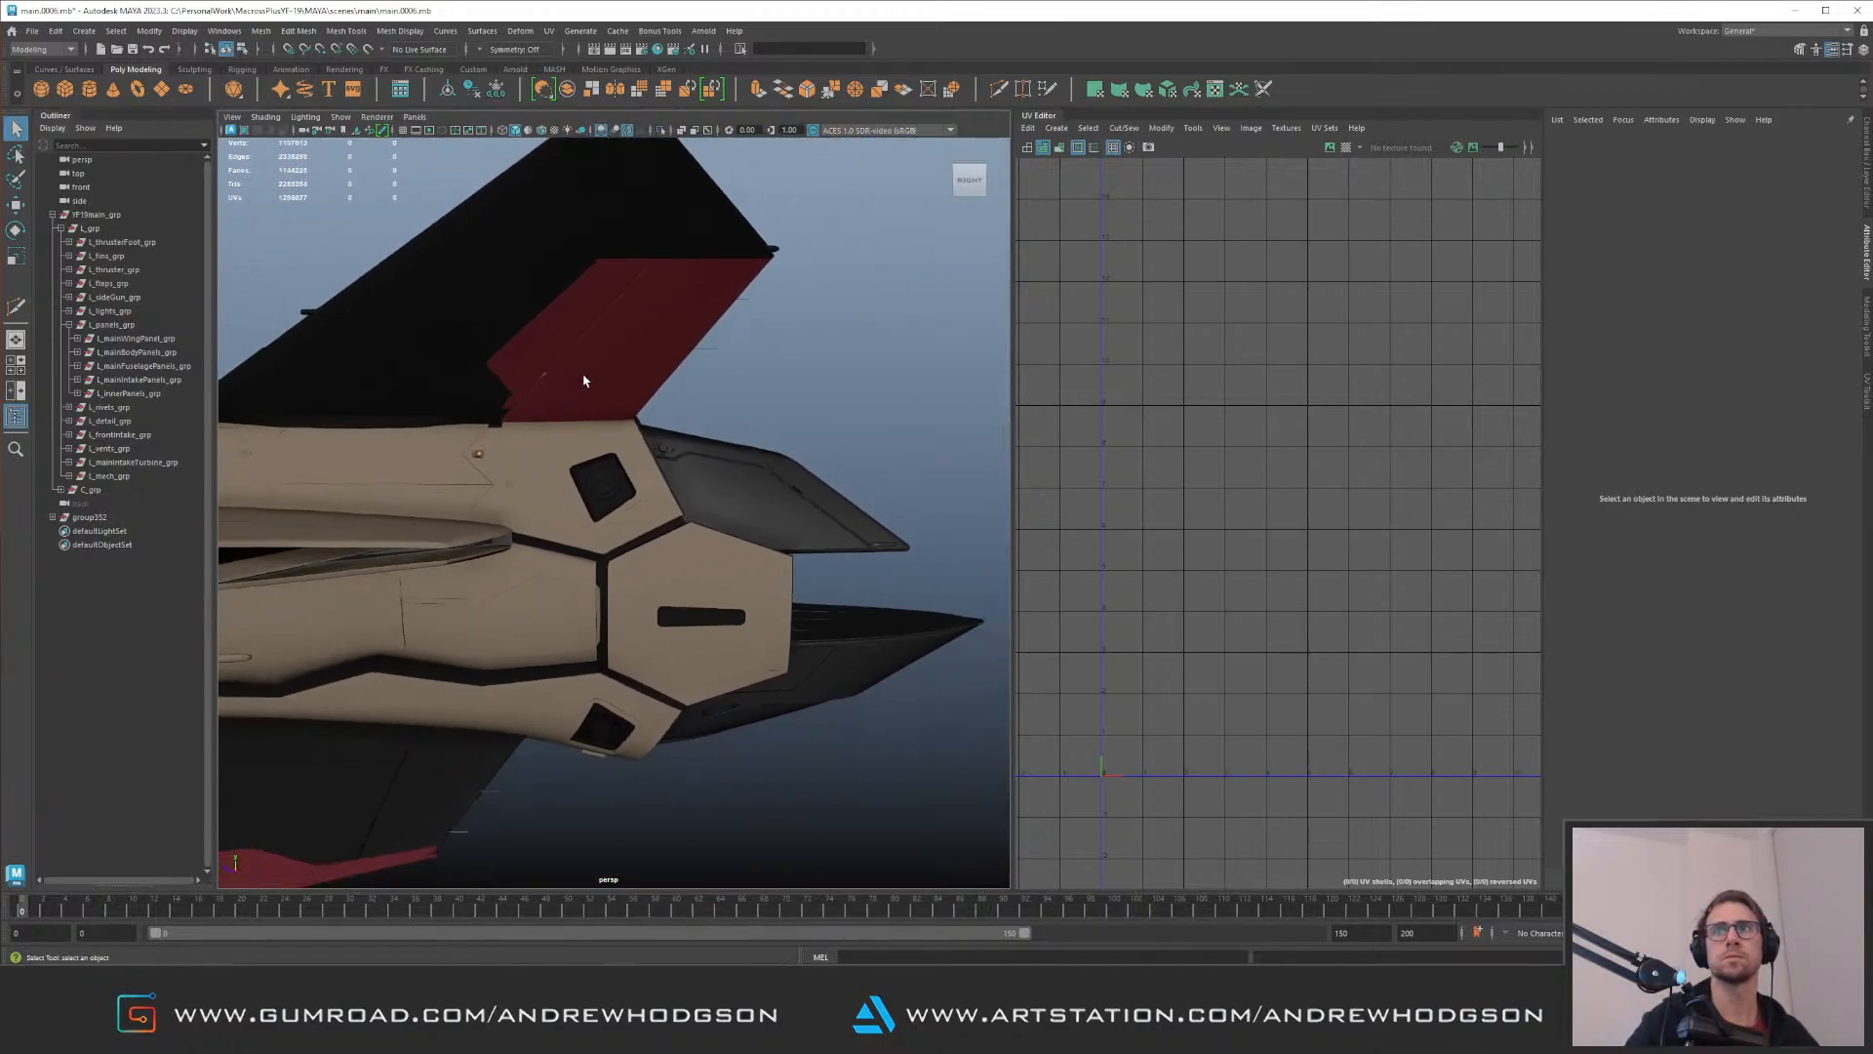
middle_click_drag(589, 382, 616, 365, "alt")
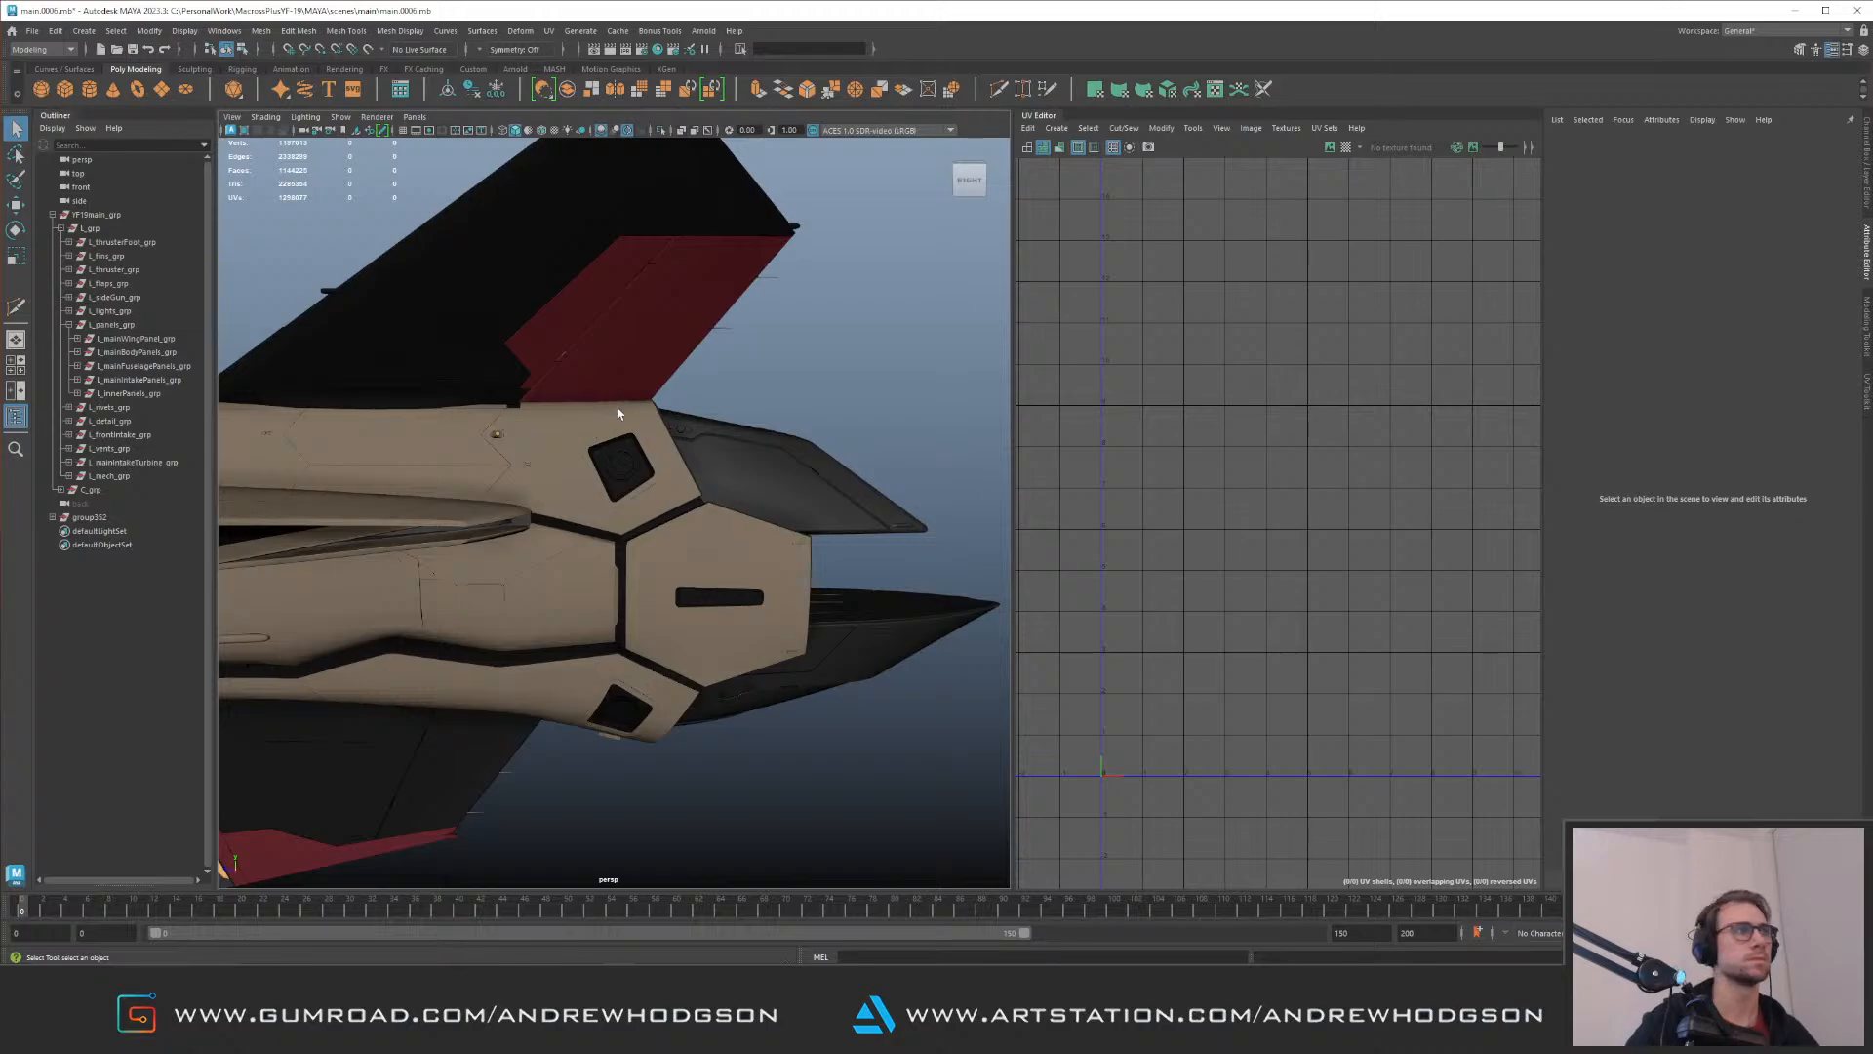
right_click_drag(618, 407, 719, 481, "alt")
left_click_drag(719, 481, 730, 483, "alt")
middle_click_drag(677, 401, 659, 442, "alt")
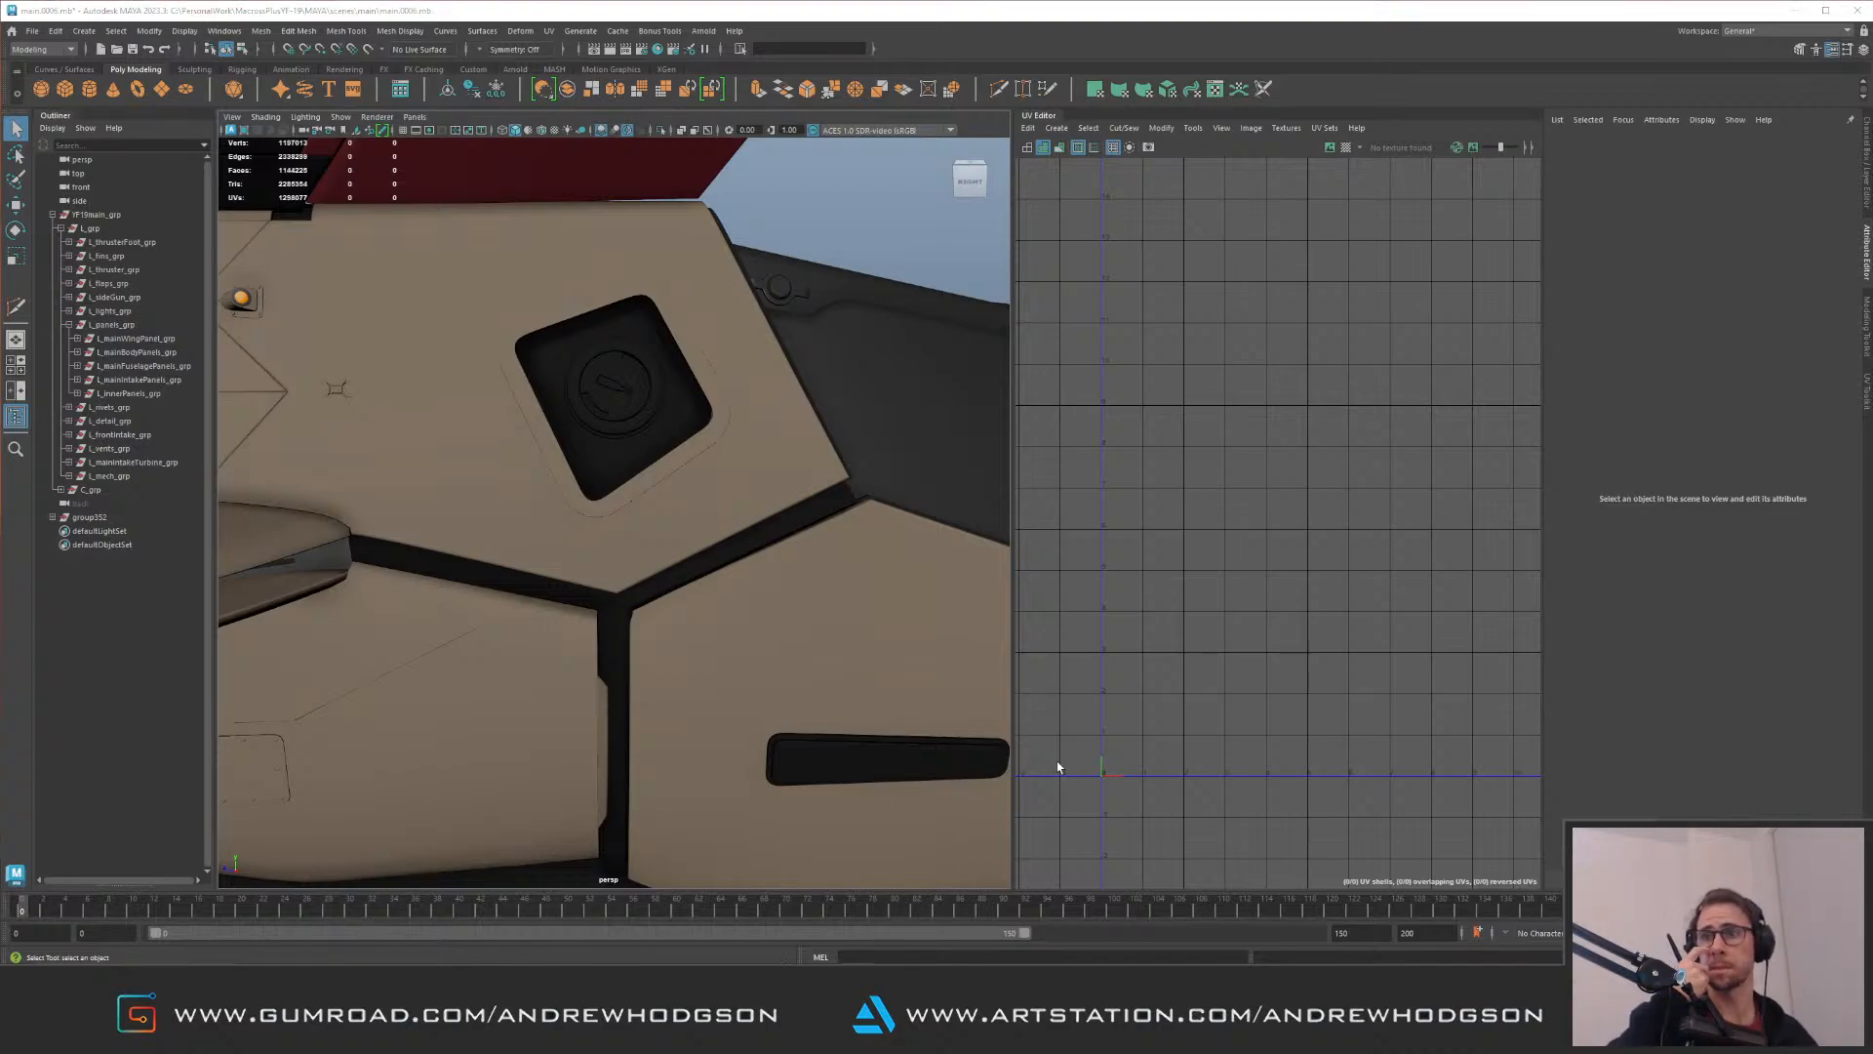
mouse_move(663, 456)
right_mouse_down("alt")
mouse_move(439, 318)
mouse_move(364, 452)
right_mouse_up("alt")
mouse_move(364, 452)
left_mouse_down("alt")
mouse_move(548, 443)
mouse_move(507, 478)
left_mouse_up("alt")
mouse_move(508, 478)
right_mouse_down("alt")
mouse_move(470, 414)
mouse_move(350, 384)
mouse_move(326, 464)
mouse_move(147, 429)
right_mouse_up("alt")
middle_click_drag(146, 430, 528, 367, "alt")
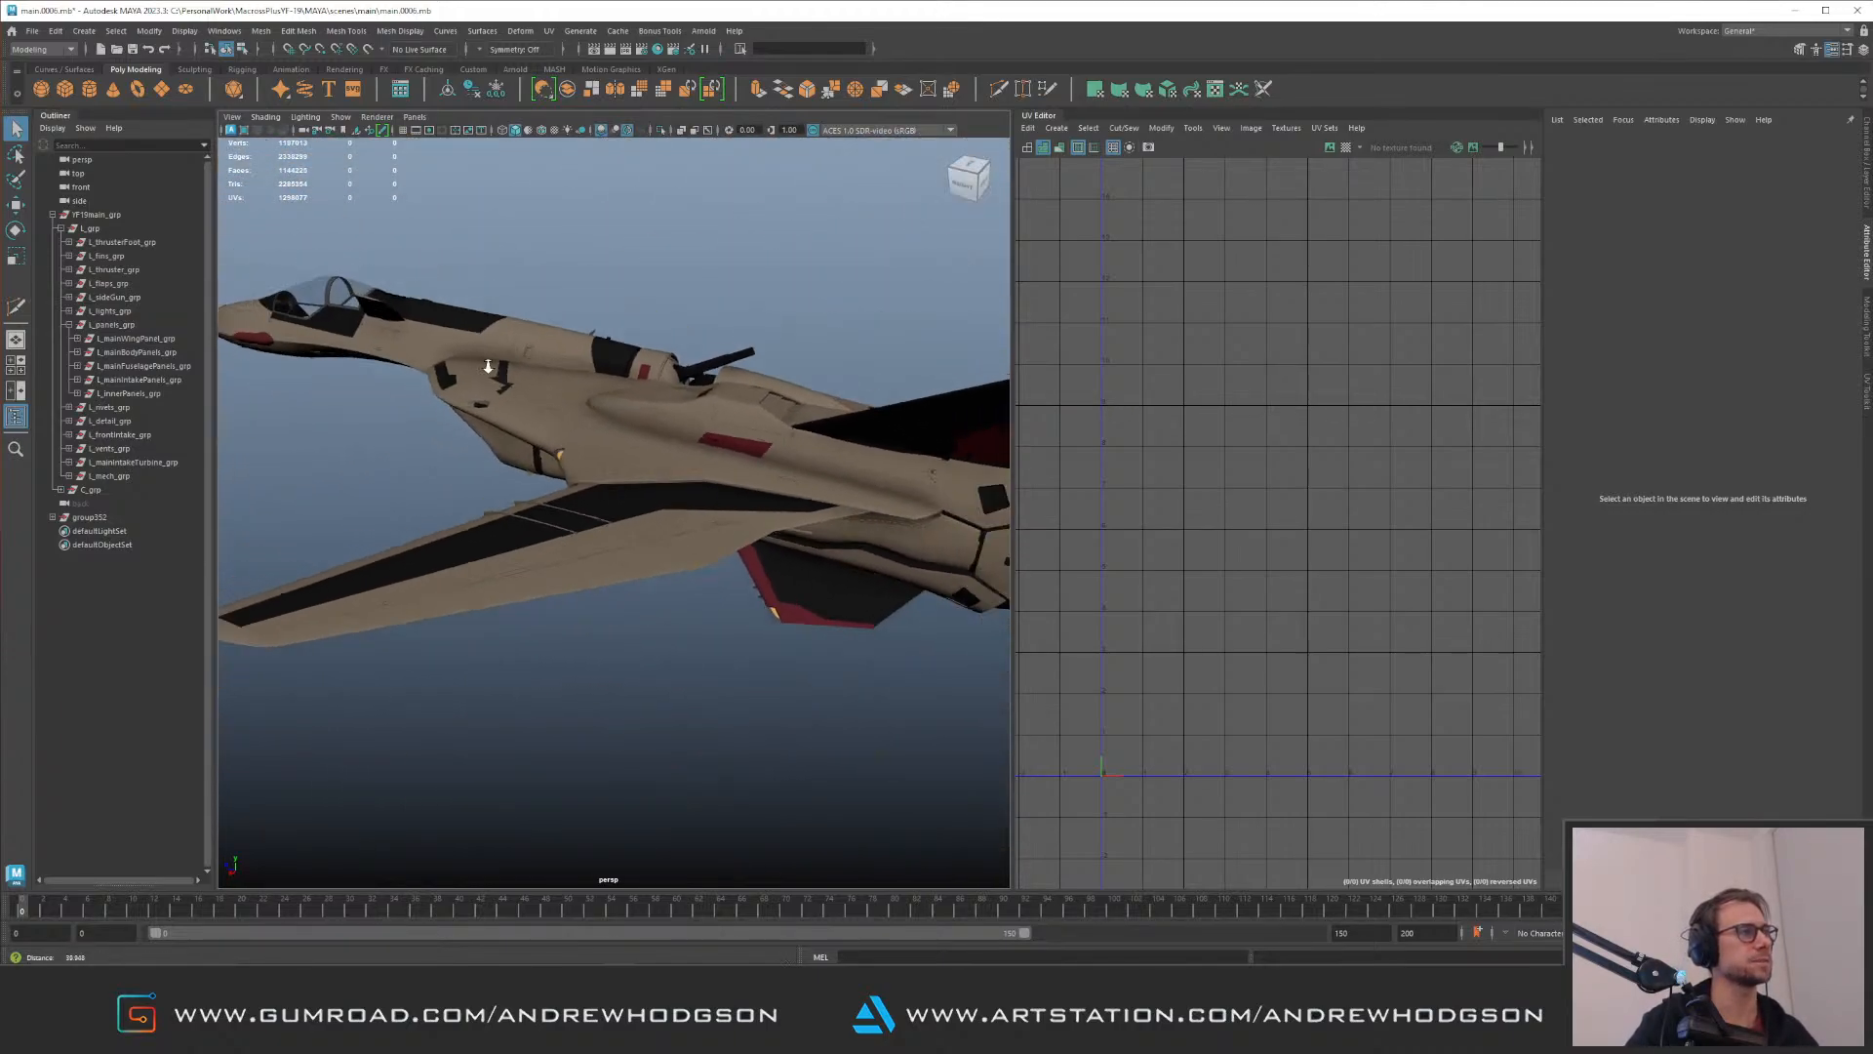
Step: Duplicate the small raised strip detail on the wing surface
right_click_drag(528, 368, 429, 367, "alt")
left_click_drag(429, 367, 436, 443, "alt")
right_click_drag(435, 443, 635, 443, "alt")
left_click_drag(635, 443, 595, 453, "alt")
right_click_drag(595, 453, 689, 486, "alt")
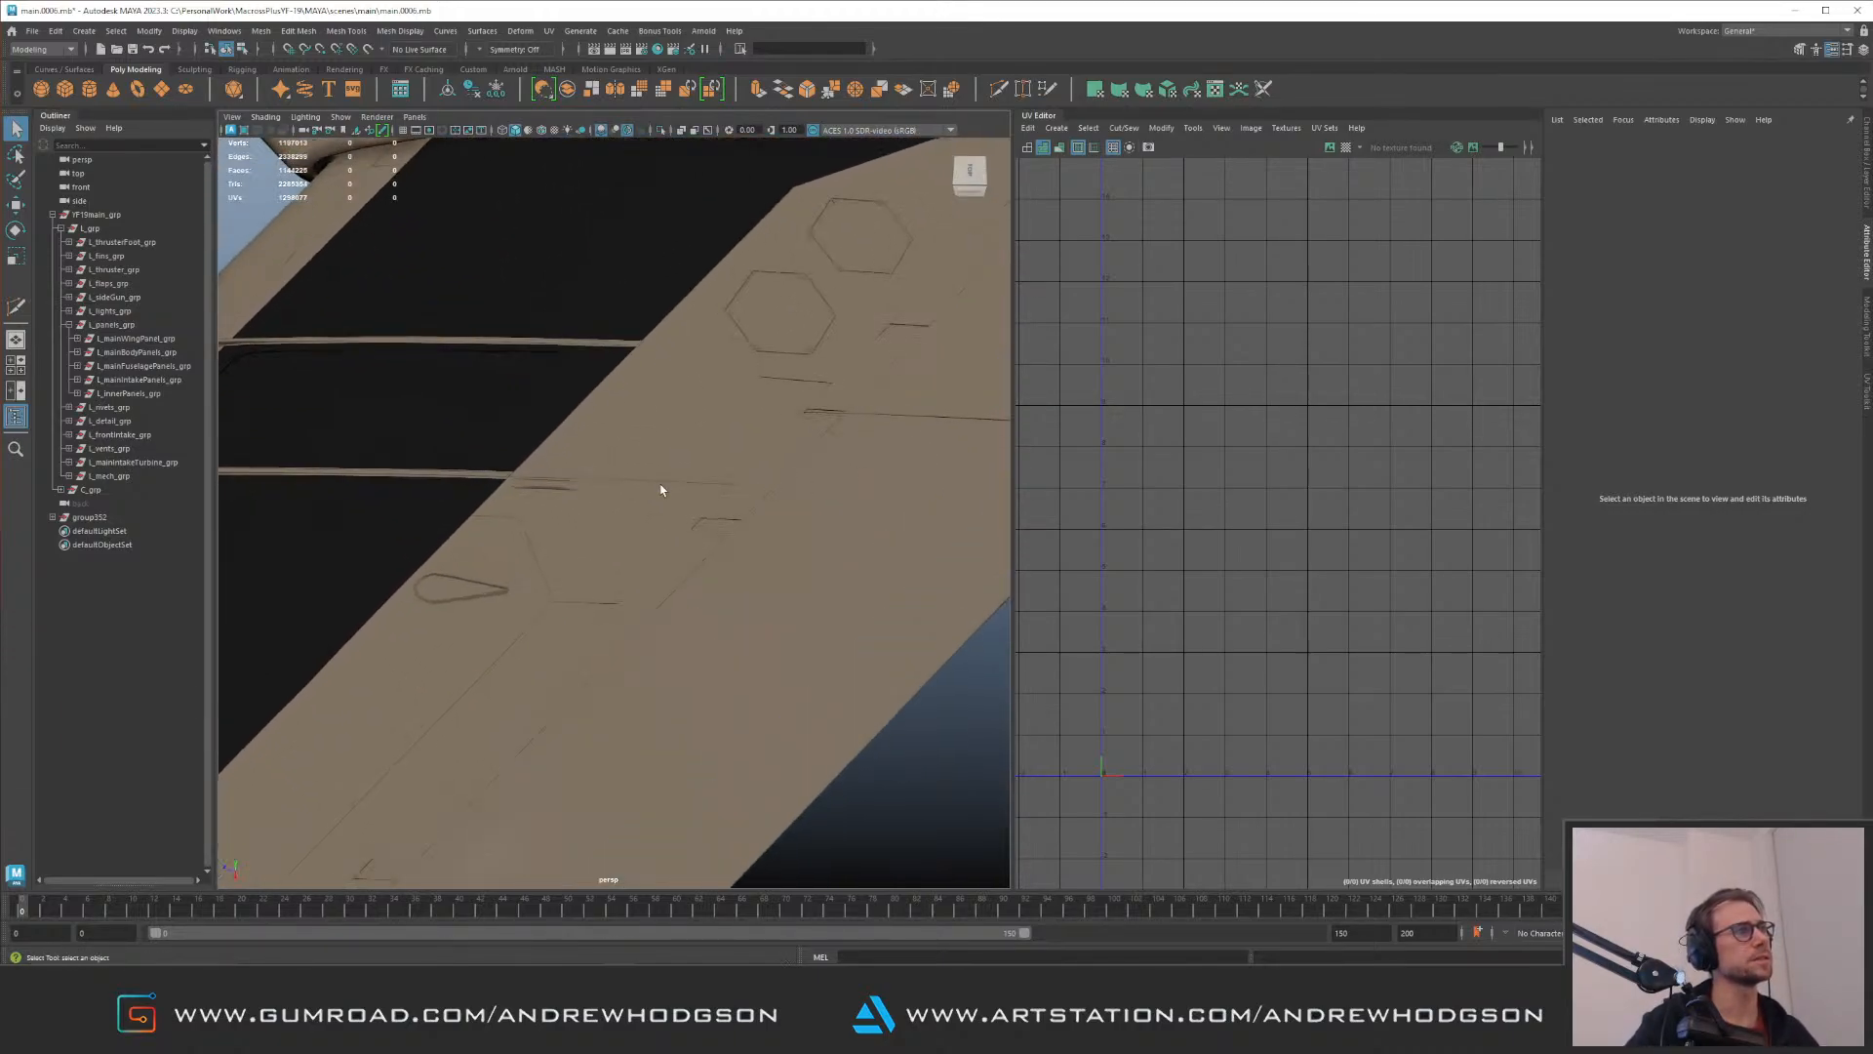
left_click(559, 488)
key("w")
left_click(570, 486)
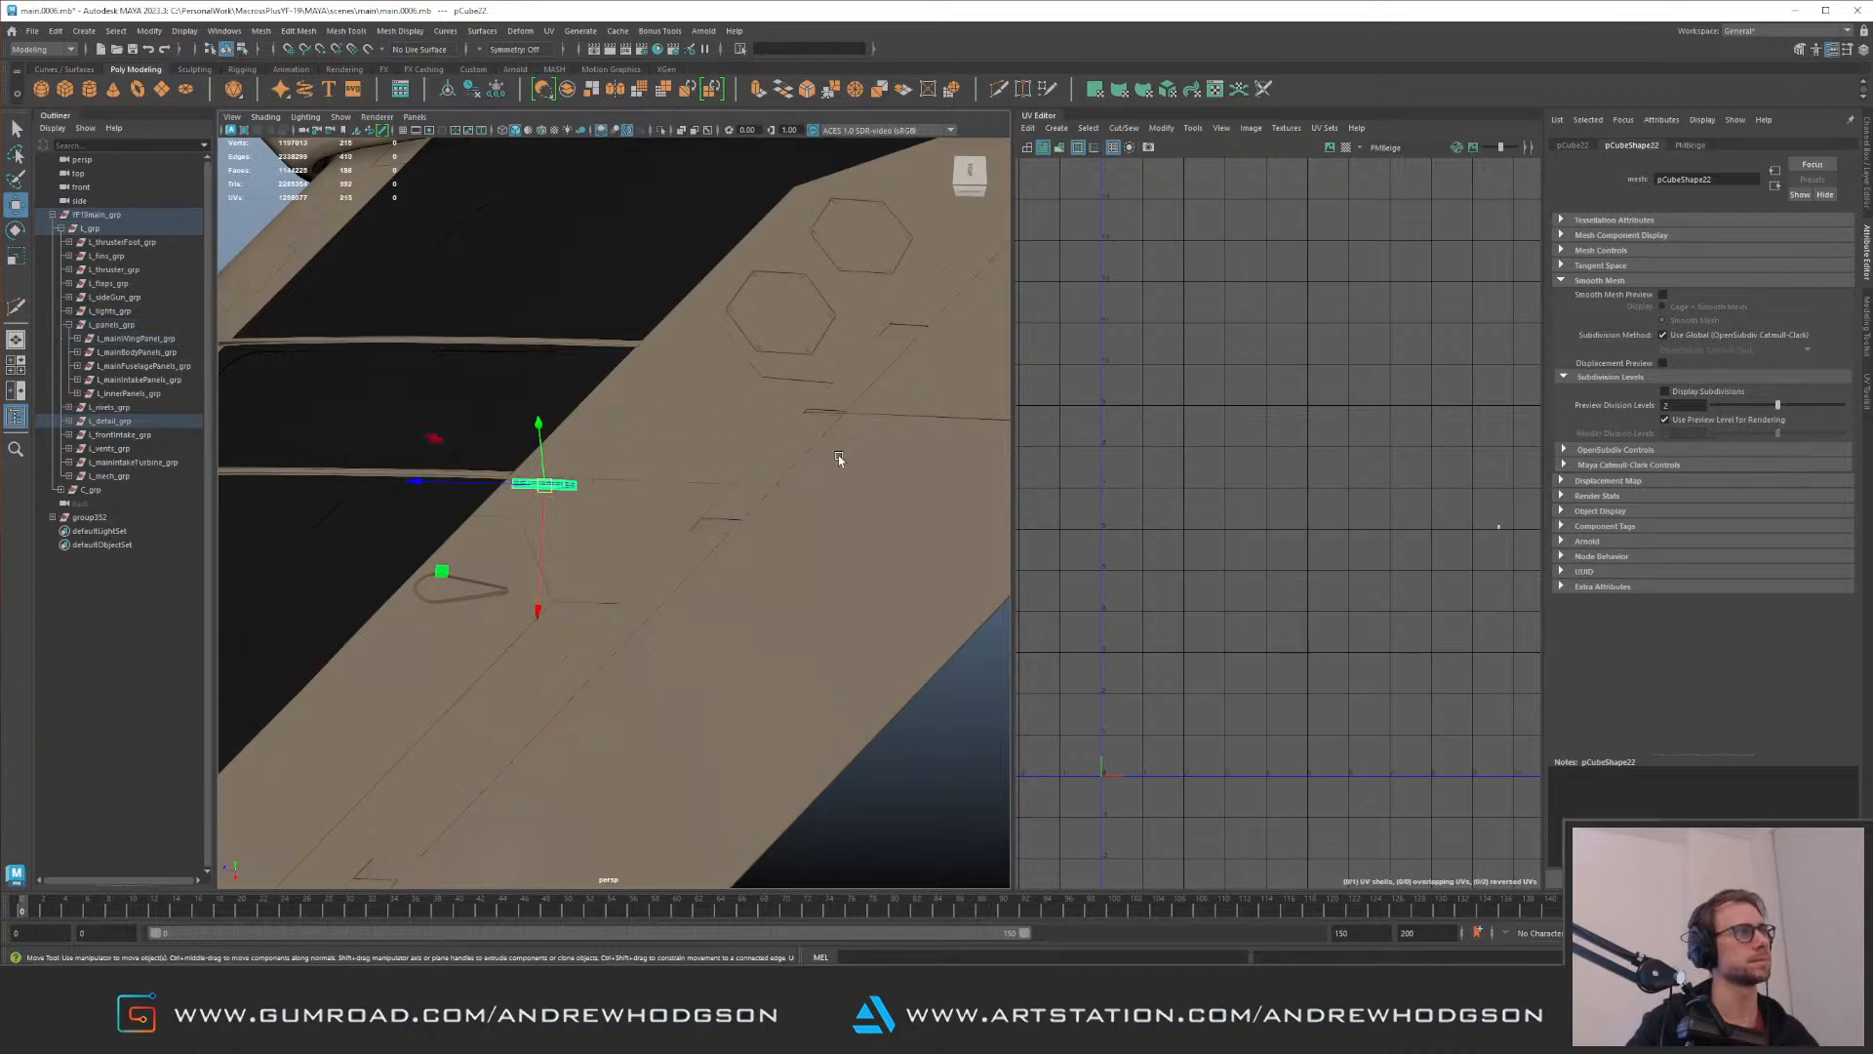
right_click_drag(828, 457, 546, 448, "alt")
left_click_drag(547, 448, 581, 307, "alt")
key("ctrl+d")
Step: Move the duplicated strip to the square recess in the rear engine panel, turning and scaling it to suit
left_click_drag(453, 605, 849, 427)
key("f")
right_click_drag(849, 426, 628, 357, "alt")
mouse_move(628, 357)
left_mouse_down("alt")
mouse_move(723, 493)
mouse_move(664, 492)
left_mouse_up("alt")
key("e")
left_click_drag(431, 496, 422, 654)
key("w")
key("r")
left_click_drag(304, 556, 591, 524)
key("w")
key("f")
Step: Rotate the strip to point toward the circular disc and place it beside the disc in the recess
scroll(547, 409, "down", 8)
left_click_drag(490, 349, 452, 547, "alt")
scroll(683, 449, "up", 3)
key("f")
scroll(488, 532, "down", 8)
scroll(683, 547, "up", 2)
key("e")
left_click_drag(670, 625, 602, 635)
key("w")
key("e")
left_click_drag(689, 527, 565, 508)
key("w")
right_click_drag(602, 534, 620, 504, "alt")
left_click_drag(621, 504, 657, 523, "alt")
right_click_drag(657, 523, 531, 447, "alt")
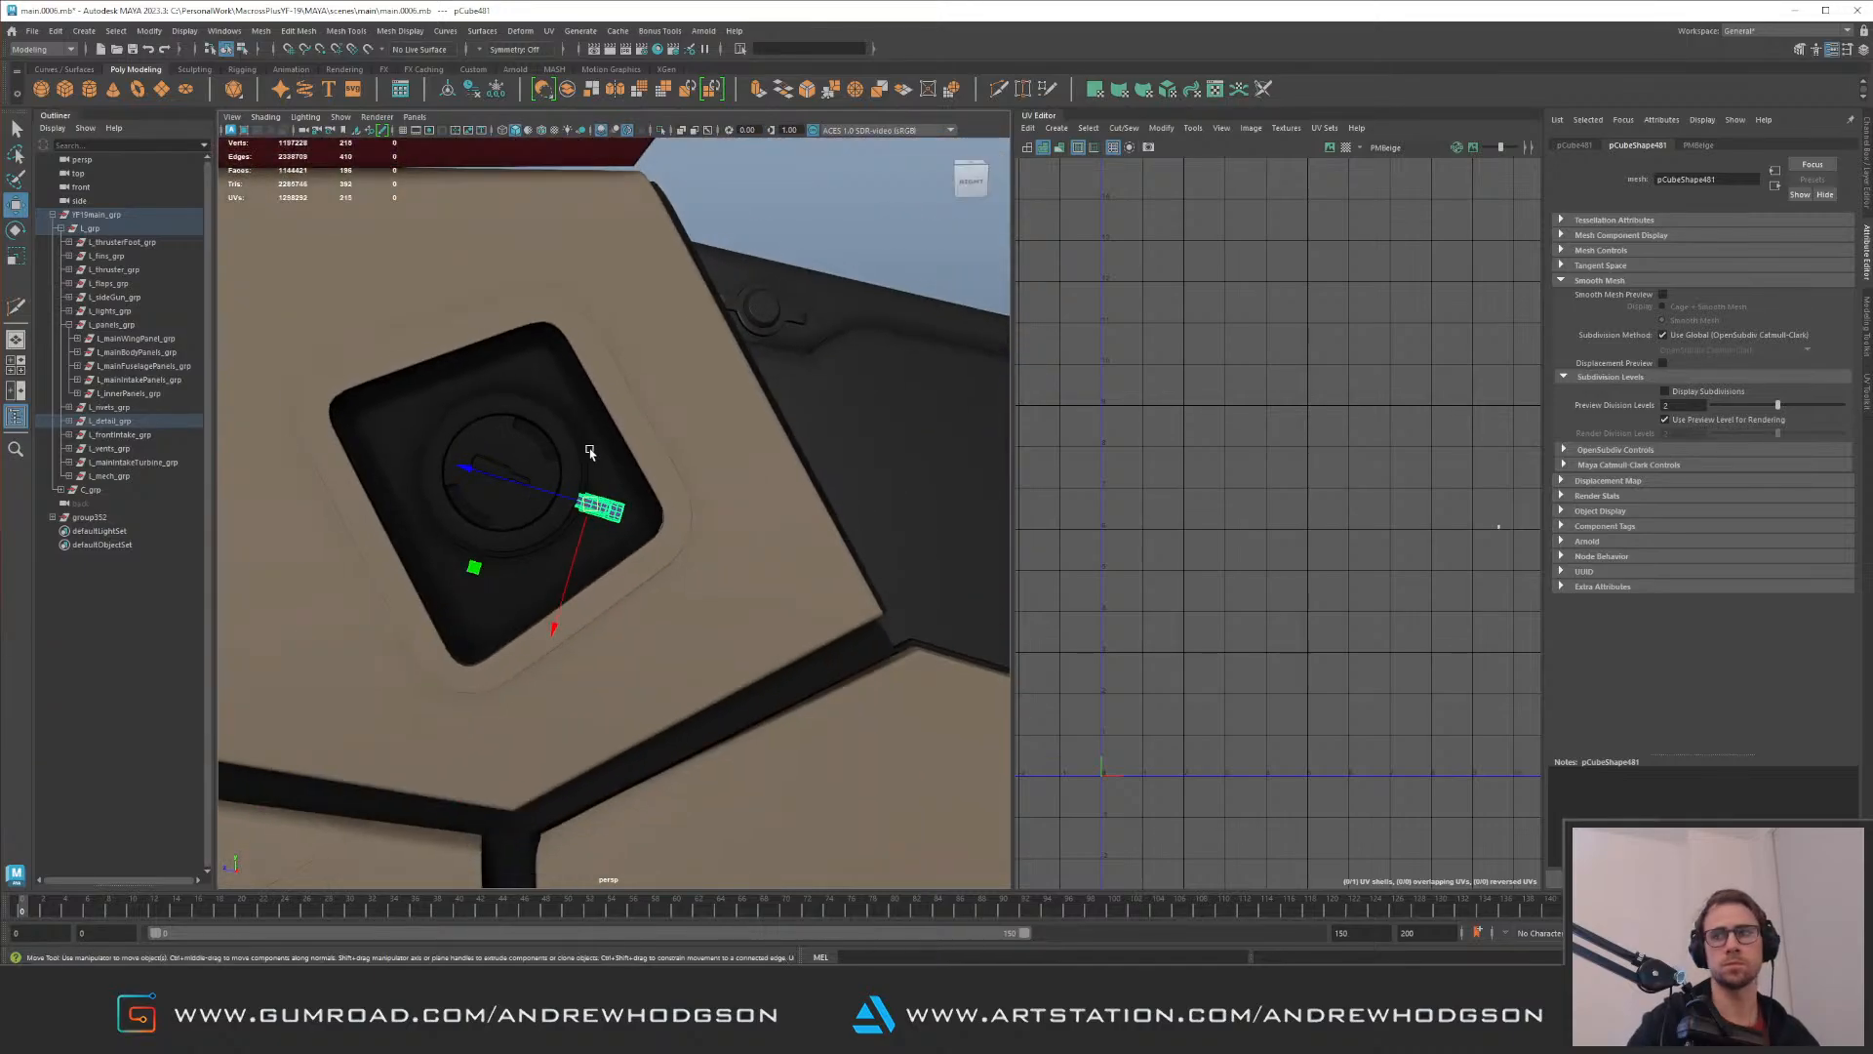
Step: Adjust the strip's position so it sits on the recess floor against the disc's outer ring
right_click_drag(639, 493, 588, 478, "alt")
left_click_drag(587, 478, 634, 503, "alt")
right_click_drag(634, 503, 728, 553, "alt")
middle_click_drag(526, 441, 707, 455, "alt")
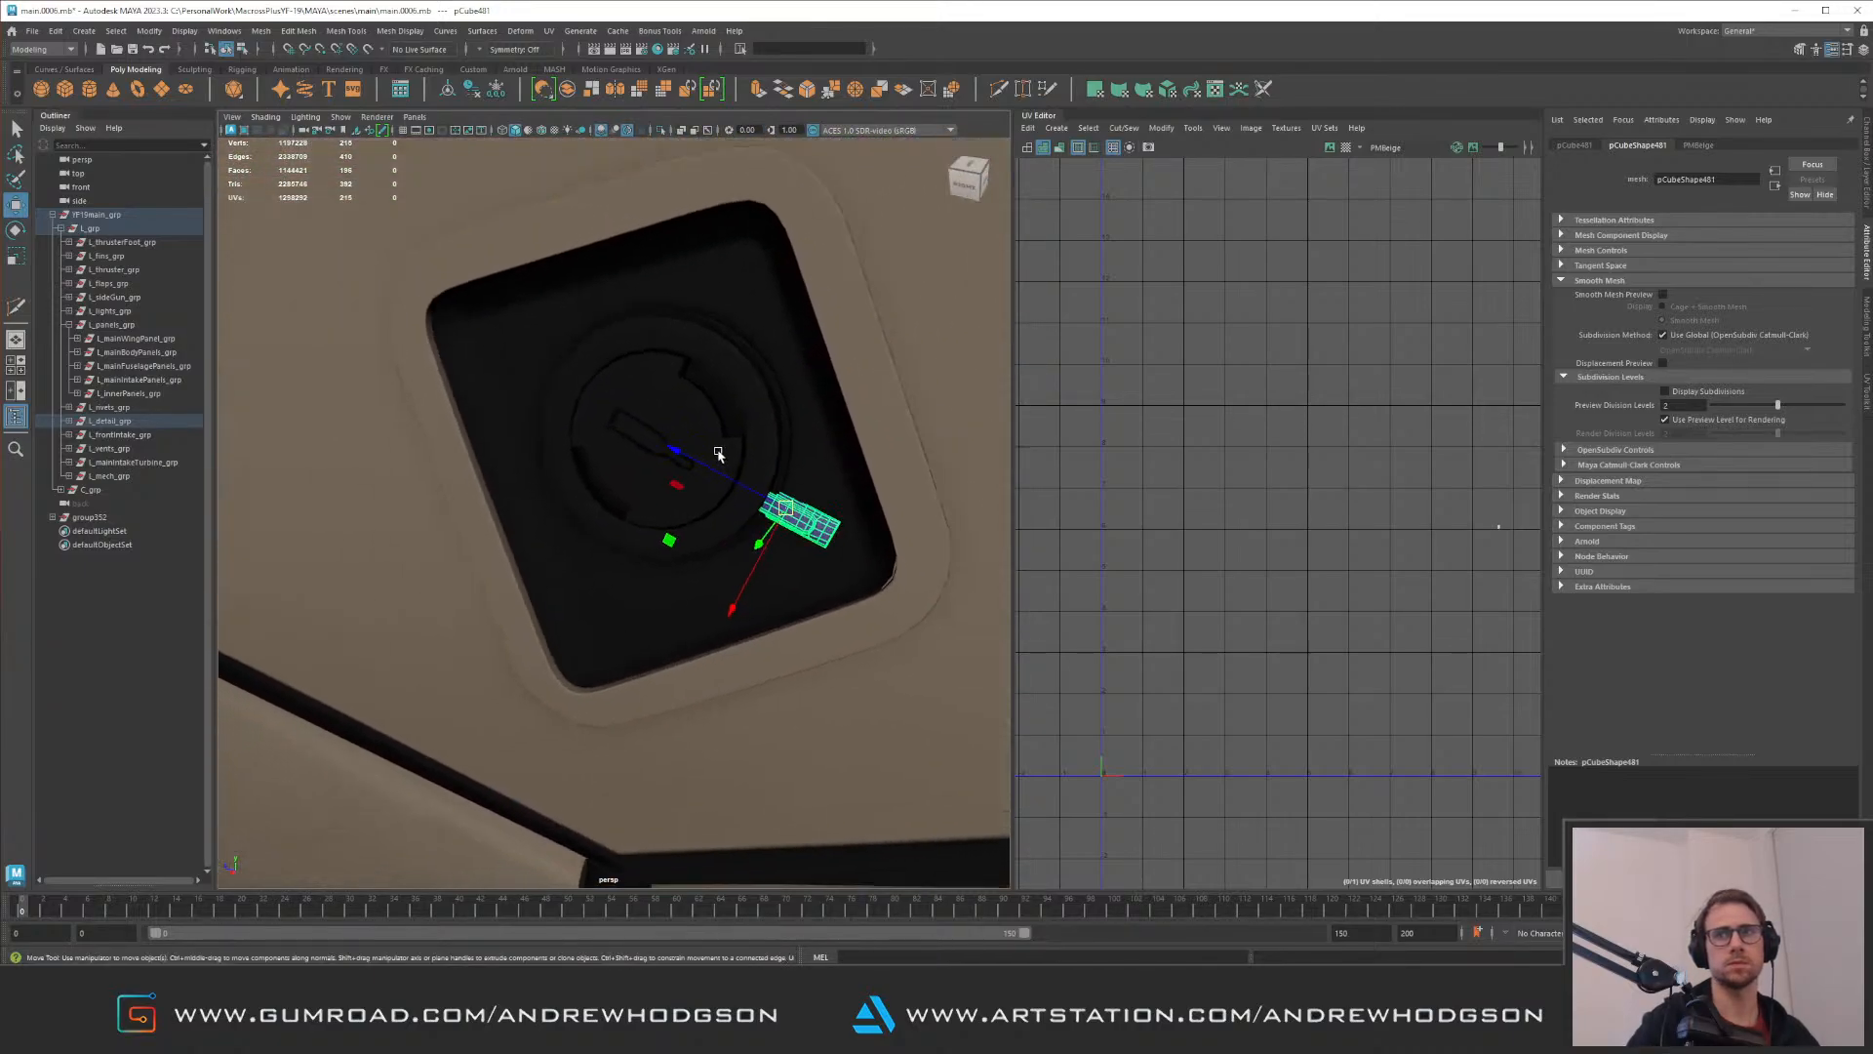
left_click_drag(706, 456, 647, 456, "alt")
right_click_drag(602, 513, 803, 557, "alt")
left_click_drag(803, 557, 568, 518, "alt")
middle_click_drag(569, 518, 613, 480, "alt")
mouse_move(613, 480)
left_mouse_down("alt")
mouse_move(674, 433)
mouse_move(605, 448)
left_mouse_up("alt")
middle_click_drag(605, 449, 577, 331, "alt")
right_click_drag(577, 331, 686, 510, "alt")
left_click_drag(686, 510, 636, 451, "alt")
middle_click_drag(636, 451, 555, 447, "alt")
Step: Isolate the strip, delete its excess end faces, and return to the full model in object selection
left_click_drag(556, 447, 705, 426, "alt")
key("ctrl+1")
key("ctrl+1")
right_click_drag(704, 425, 771, 470, "alt")
key("ctrl+1")
left_click_drag(771, 470, 592, 471, "alt")
key("F11")
left_click_drag(469, 461, 607, 561)
left_click_drag(472, 643, 599, 560, "ctrl")
key("Delete")
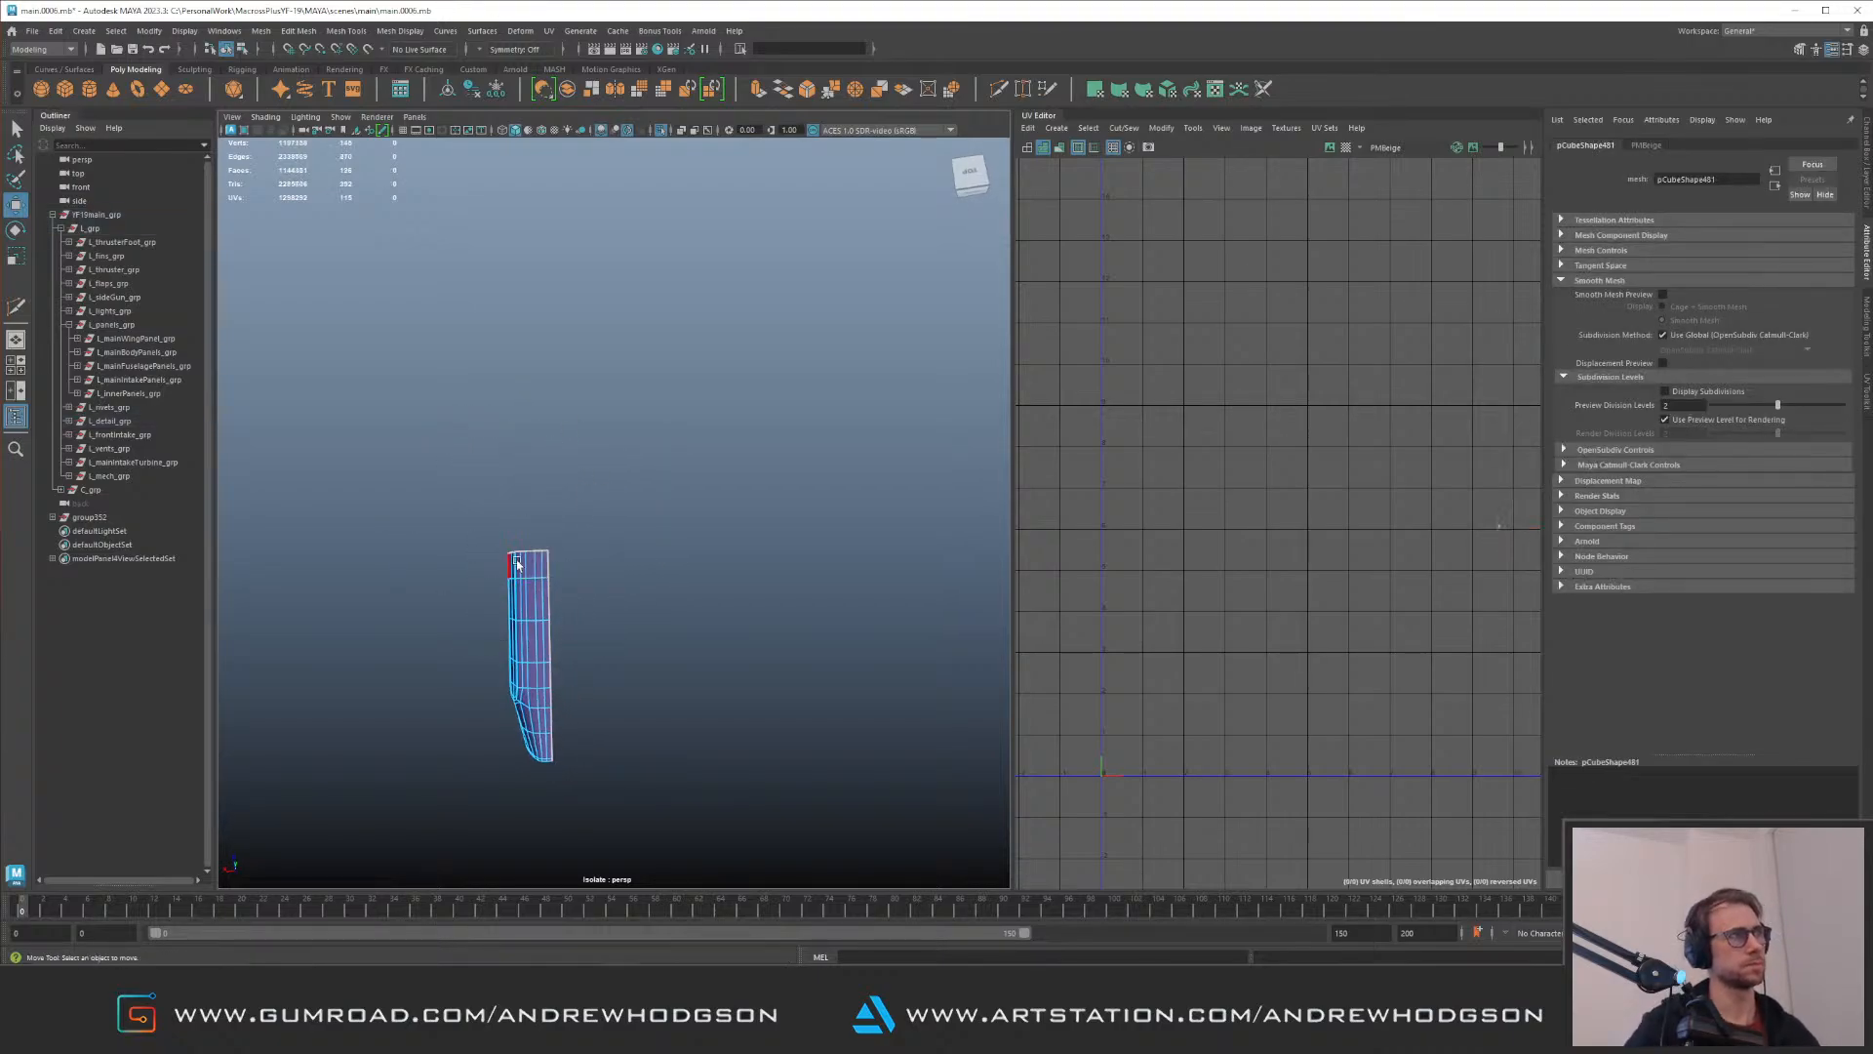
key("F8")
key("ctrl+1")
Step: Fit the trimmed strip's open end to the outer ring of the disc
right_click_drag(664, 472, 627, 531, "alt")
left_click_drag(627, 531, 606, 441, "alt")
right_click_drag(607, 441, 571, 448, "alt")
middle_click_drag(571, 447, 591, 456, "alt")
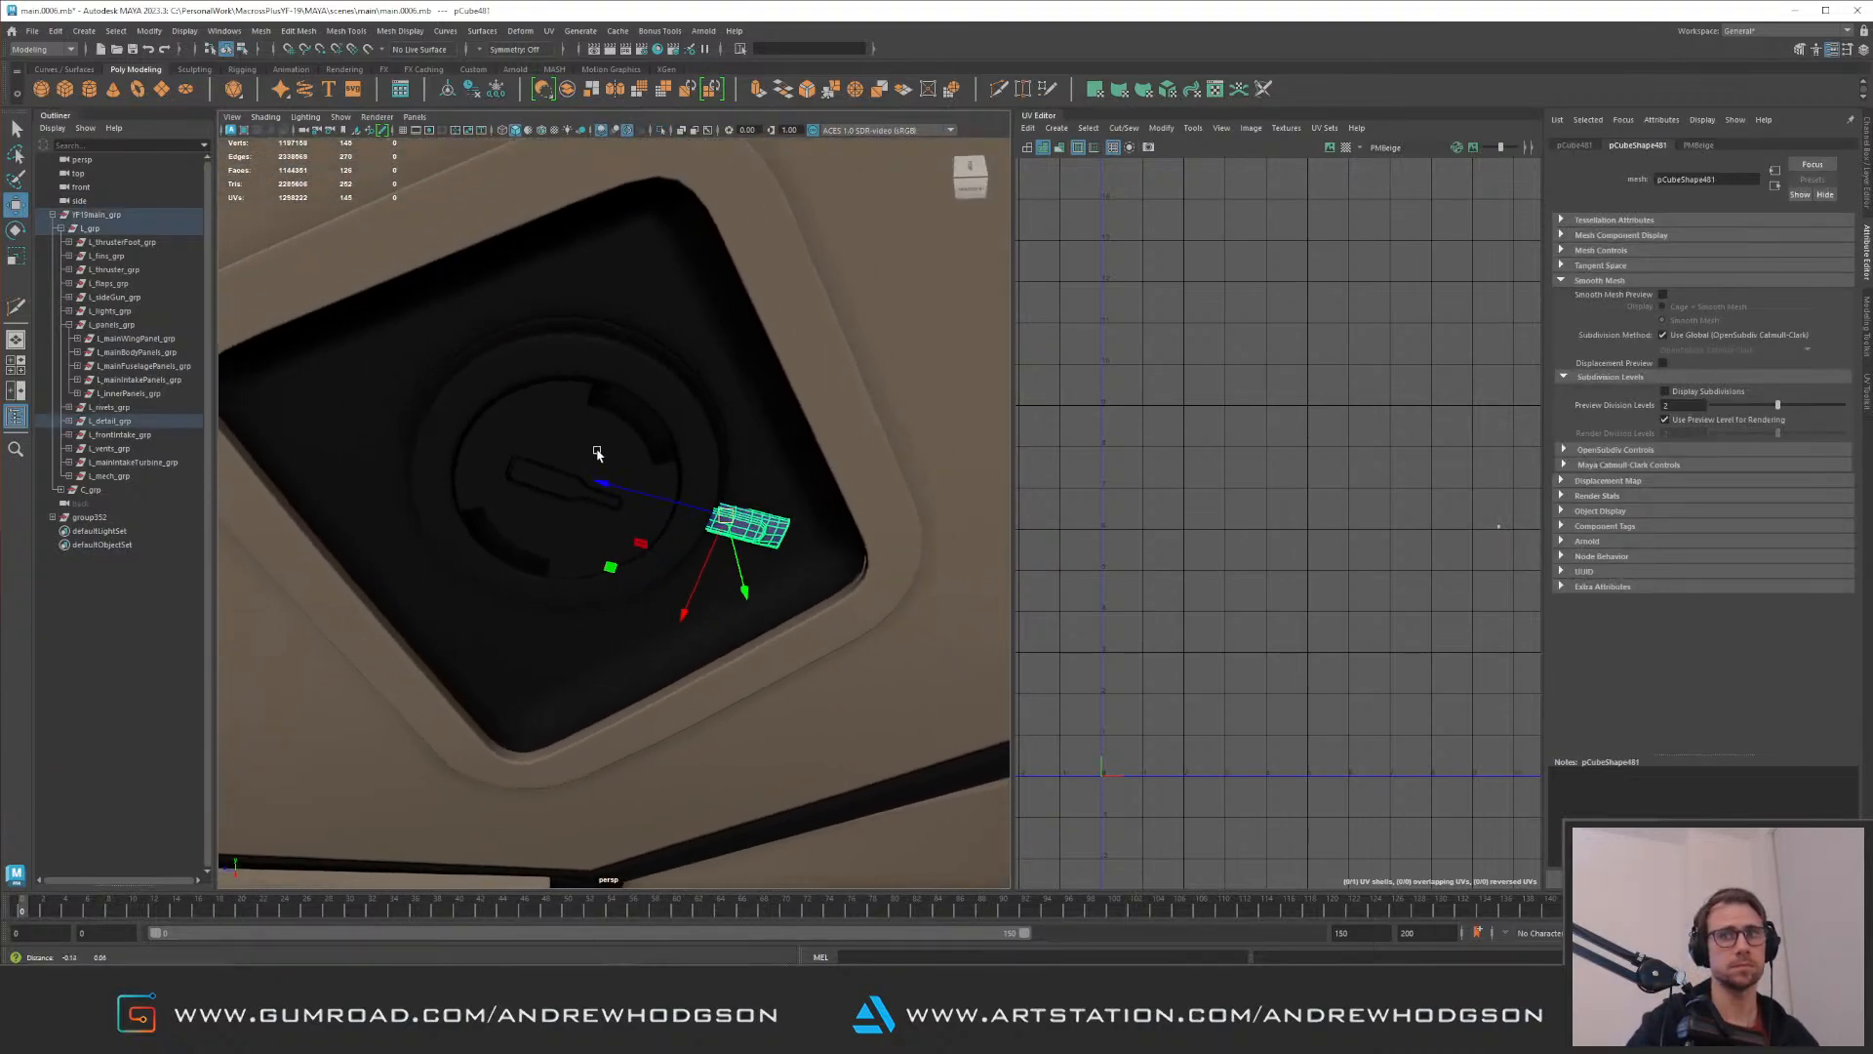
left_click_drag(592, 456, 681, 435, "alt")
right_click_drag(681, 435, 744, 556, "alt")
left_click_drag(745, 556, 695, 542, "alt")
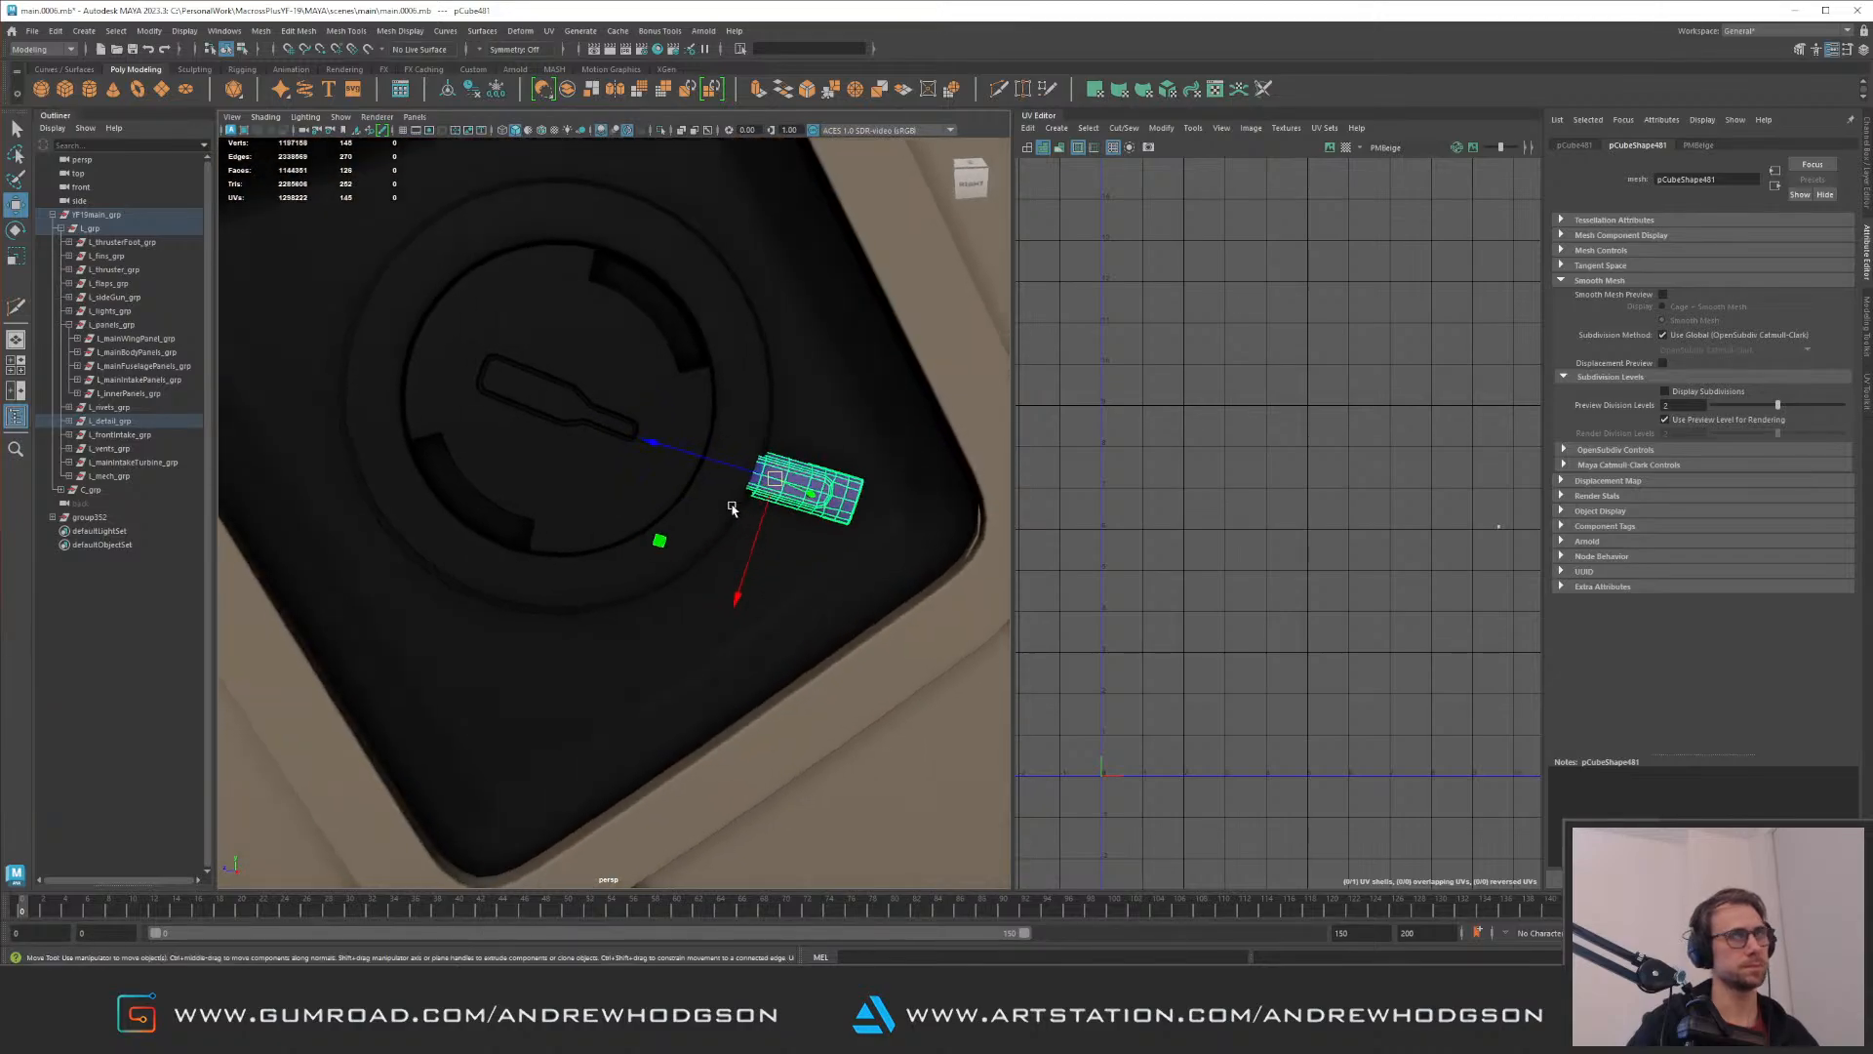
middle_click_drag(689, 447, 624, 505, "alt")
left_click_drag(656, 502, 648, 564, "alt")
right_click_drag(648, 565, 875, 506, "alt")
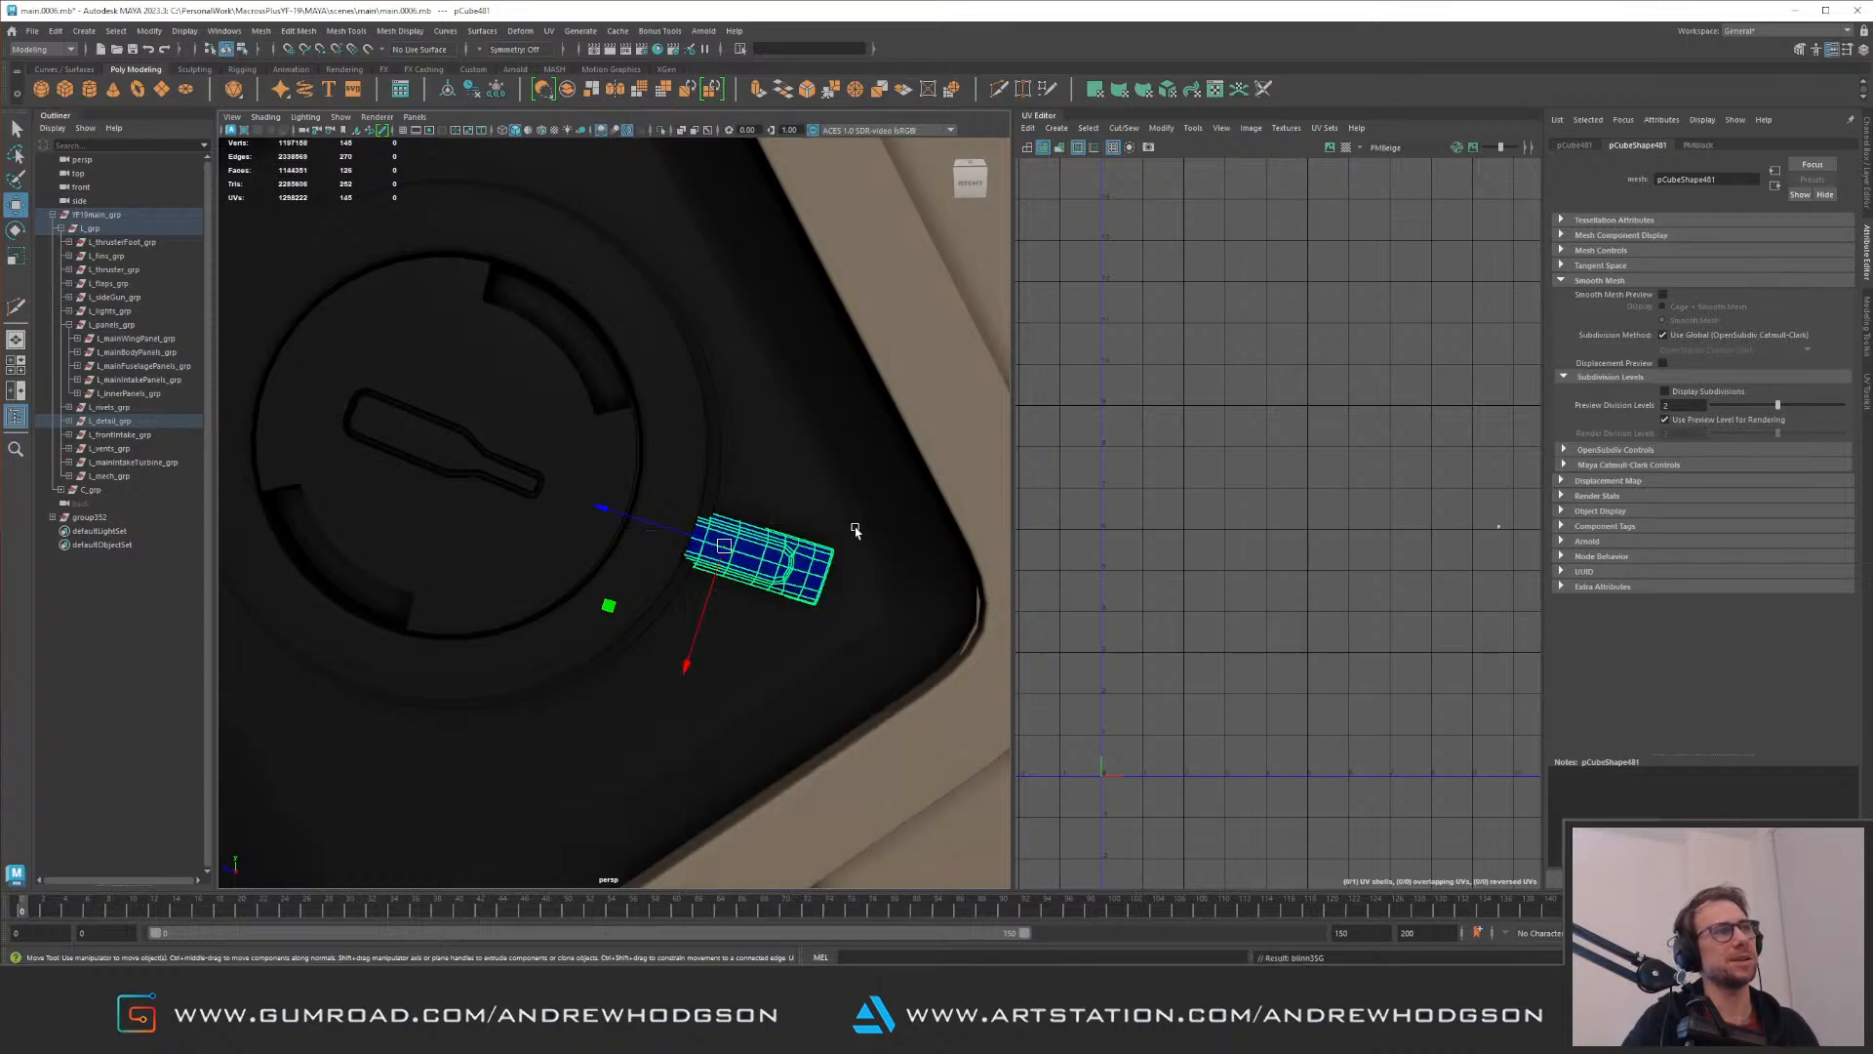
Step: Examine how the trimmed strip sits between the disc and the corner of the square recess
scroll(591, 508, "down", 4)
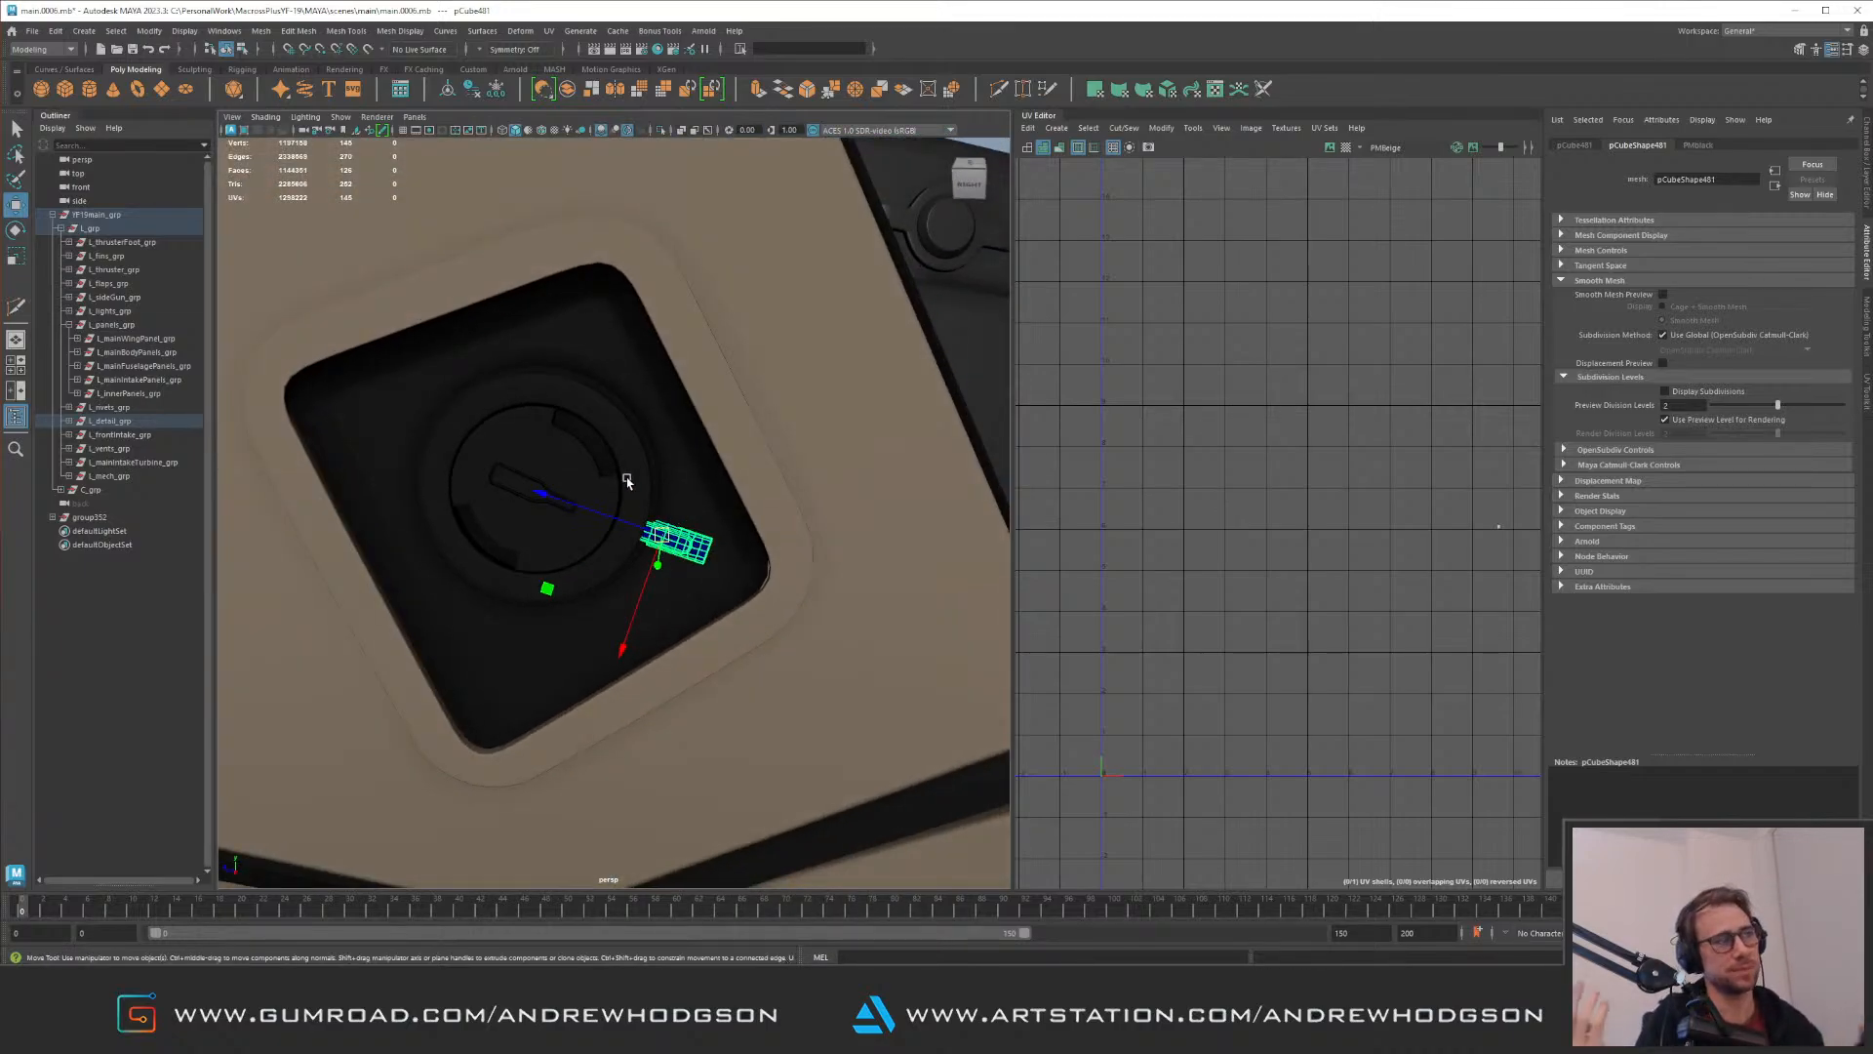
left_click(730, 472)
left_click(688, 531)
left_click_drag(689, 530, 671, 546, "alt")
scroll(672, 547, "up", 2)
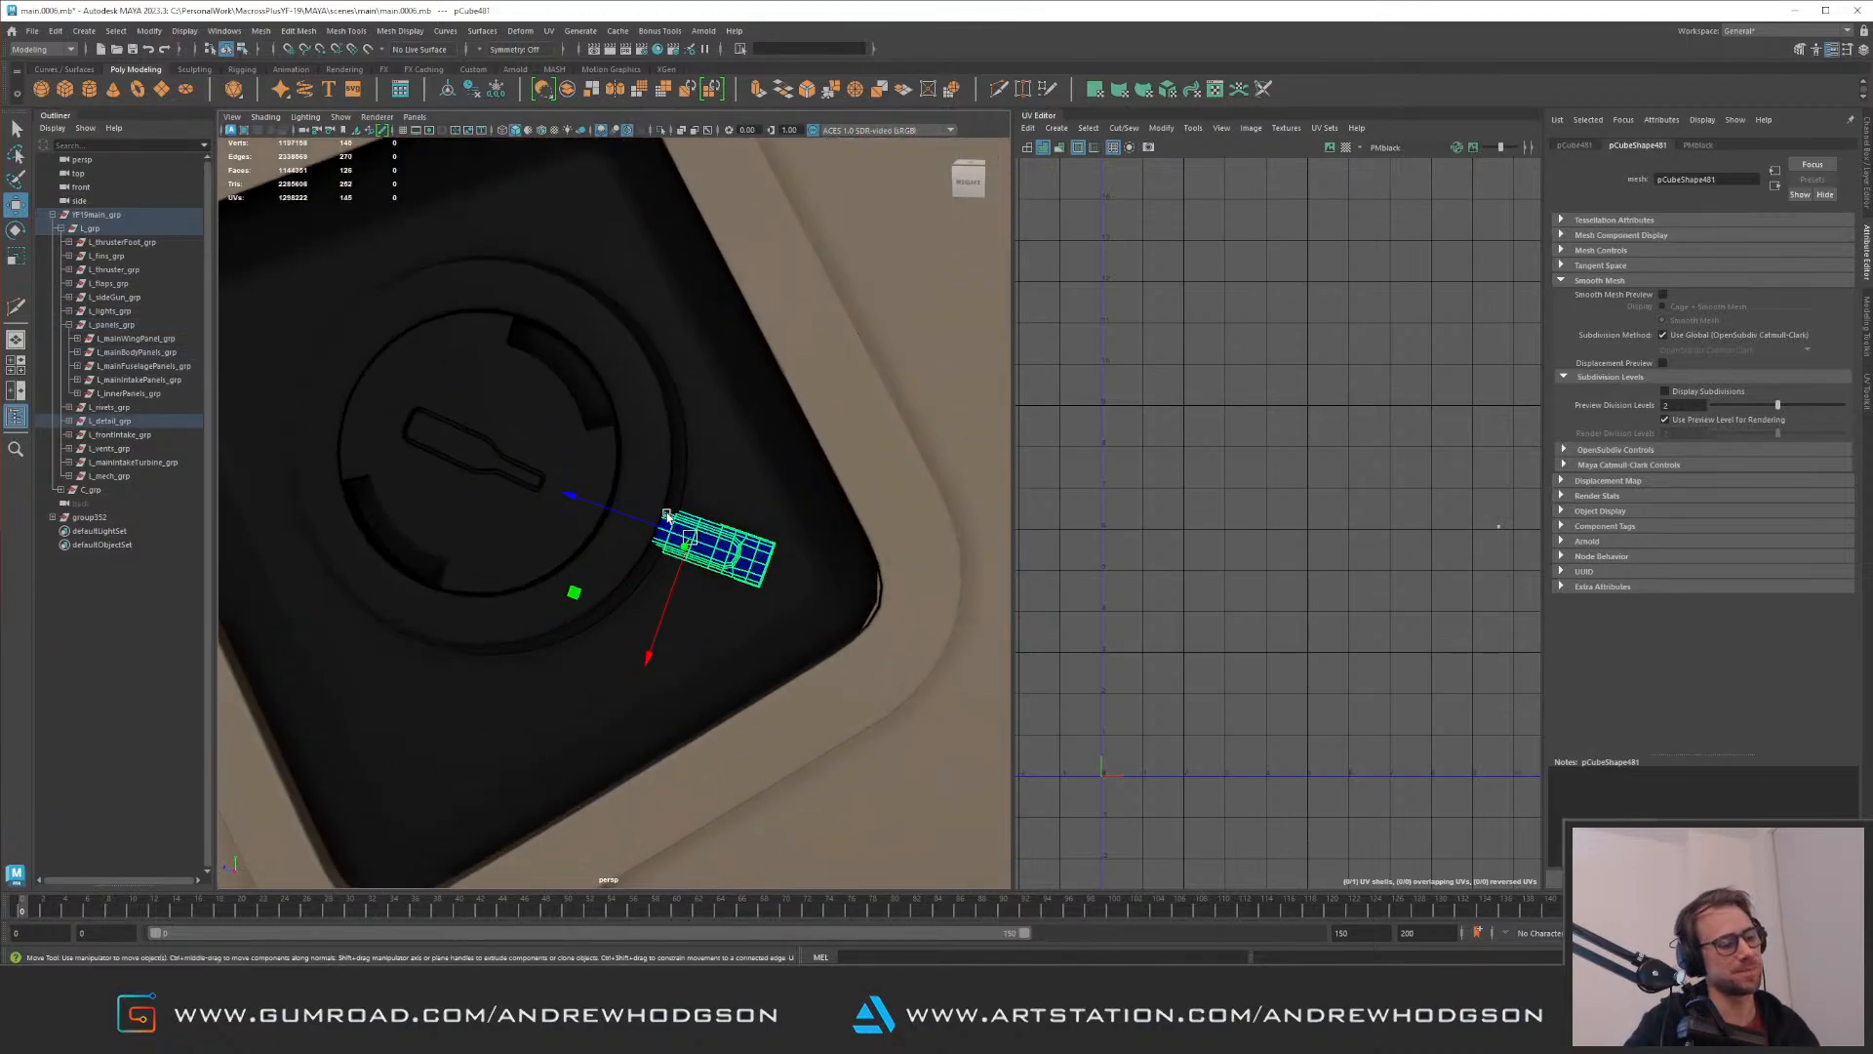
scroll(671, 507, "down", 3)
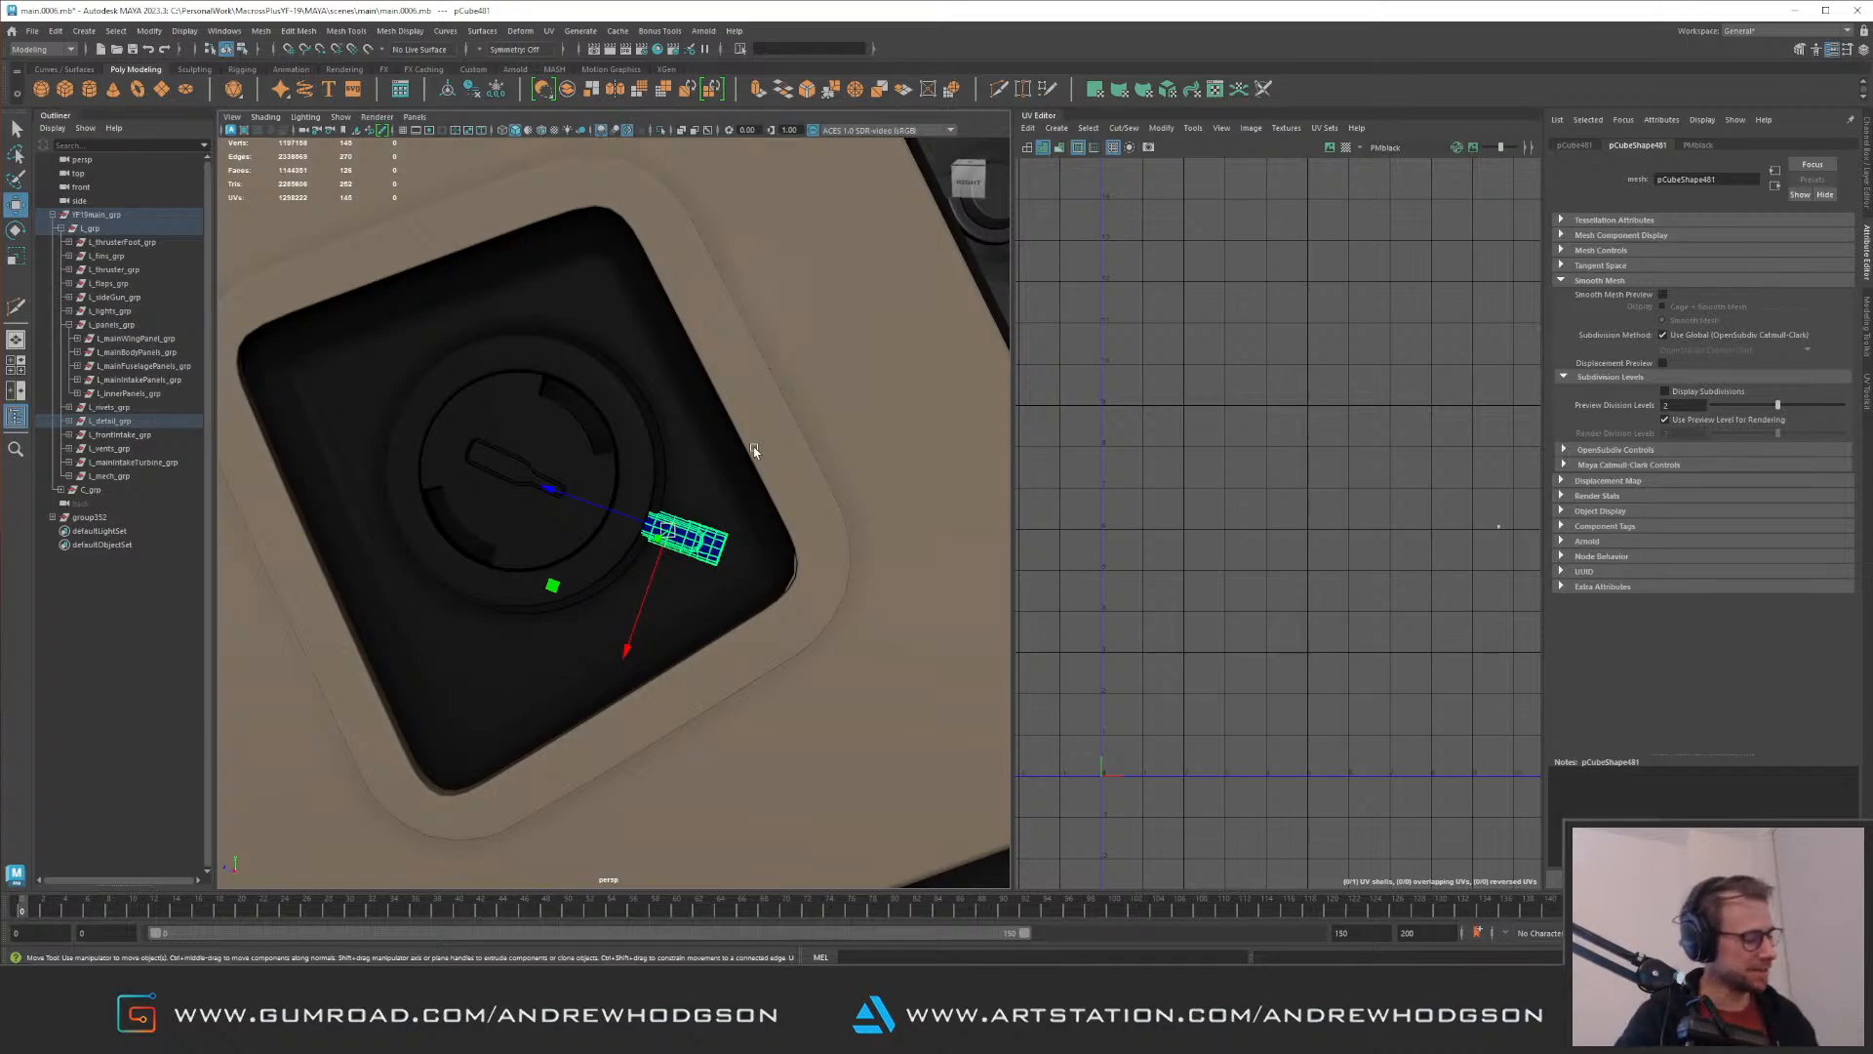
middle_click_drag(643, 392, 629, 387, "alt")
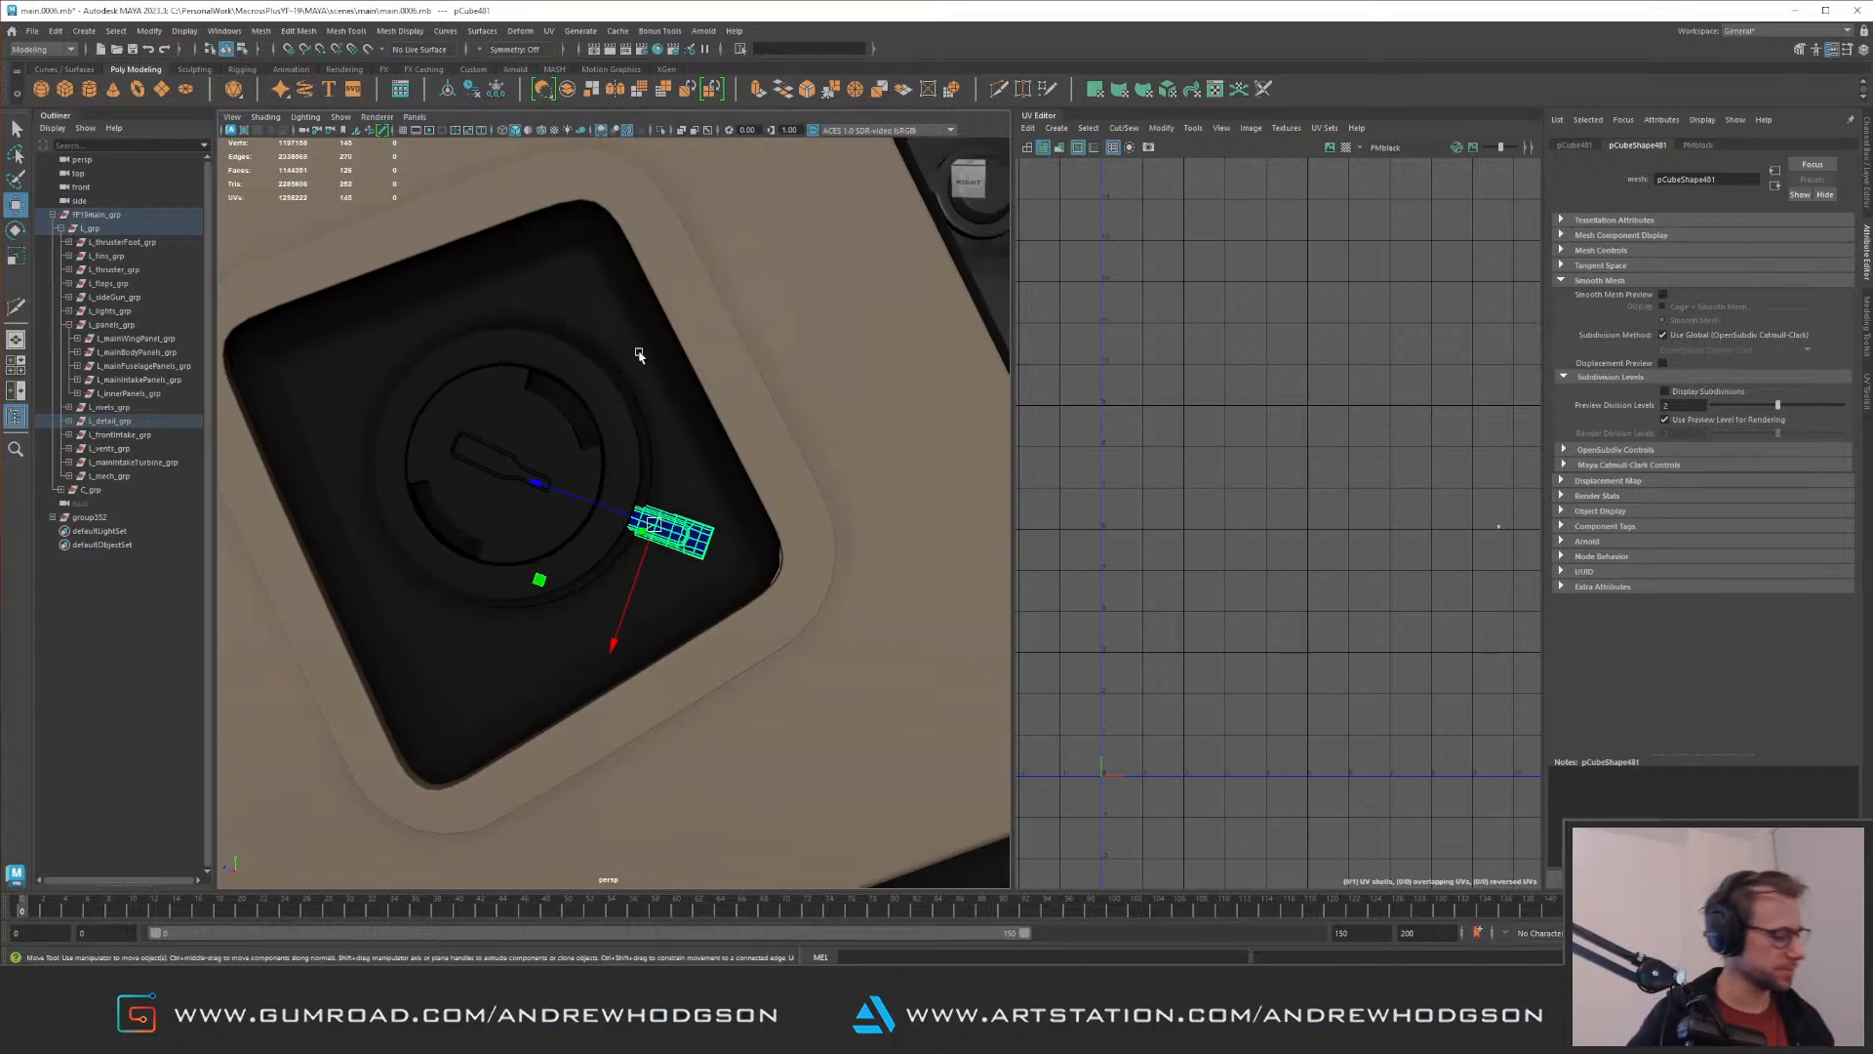
left_click_drag(660, 373, 613, 342, "alt")
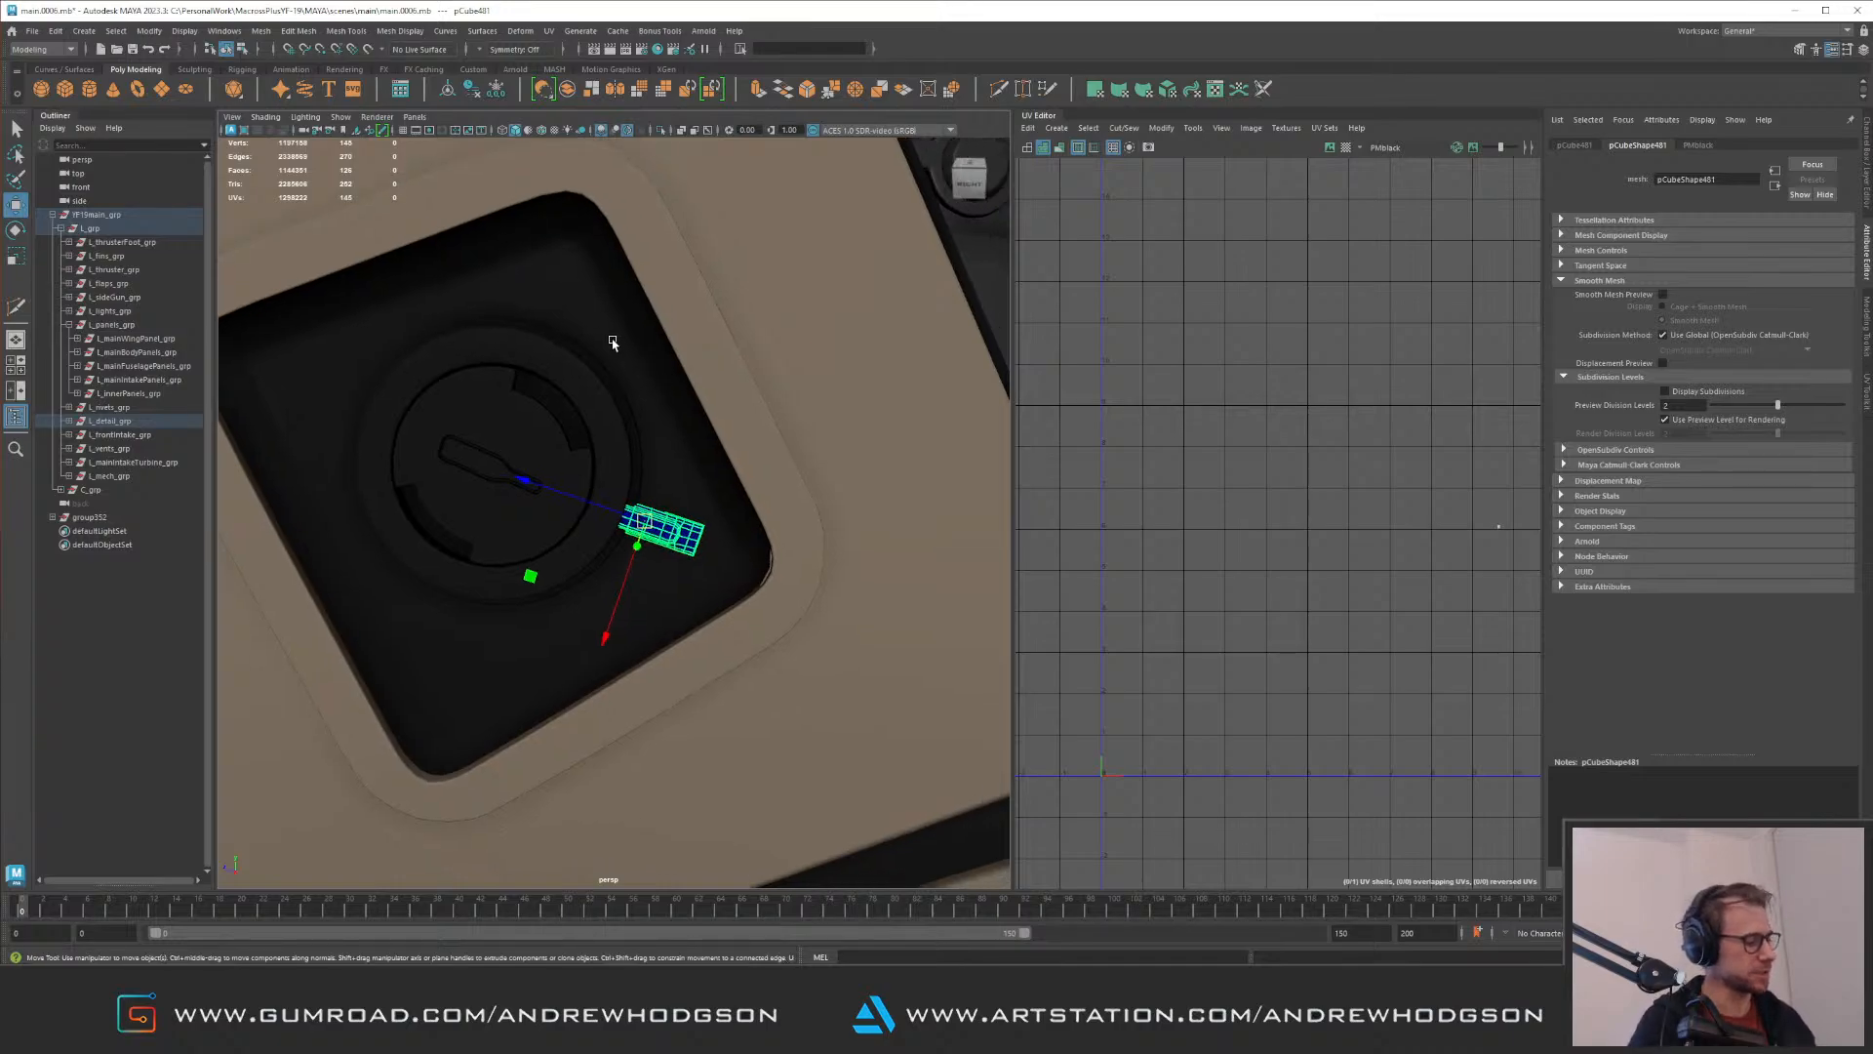
mouse_move(520, 446)
right_mouse_down("alt")
mouse_move(510, 343)
mouse_move(523, 435)
right_mouse_up("alt")
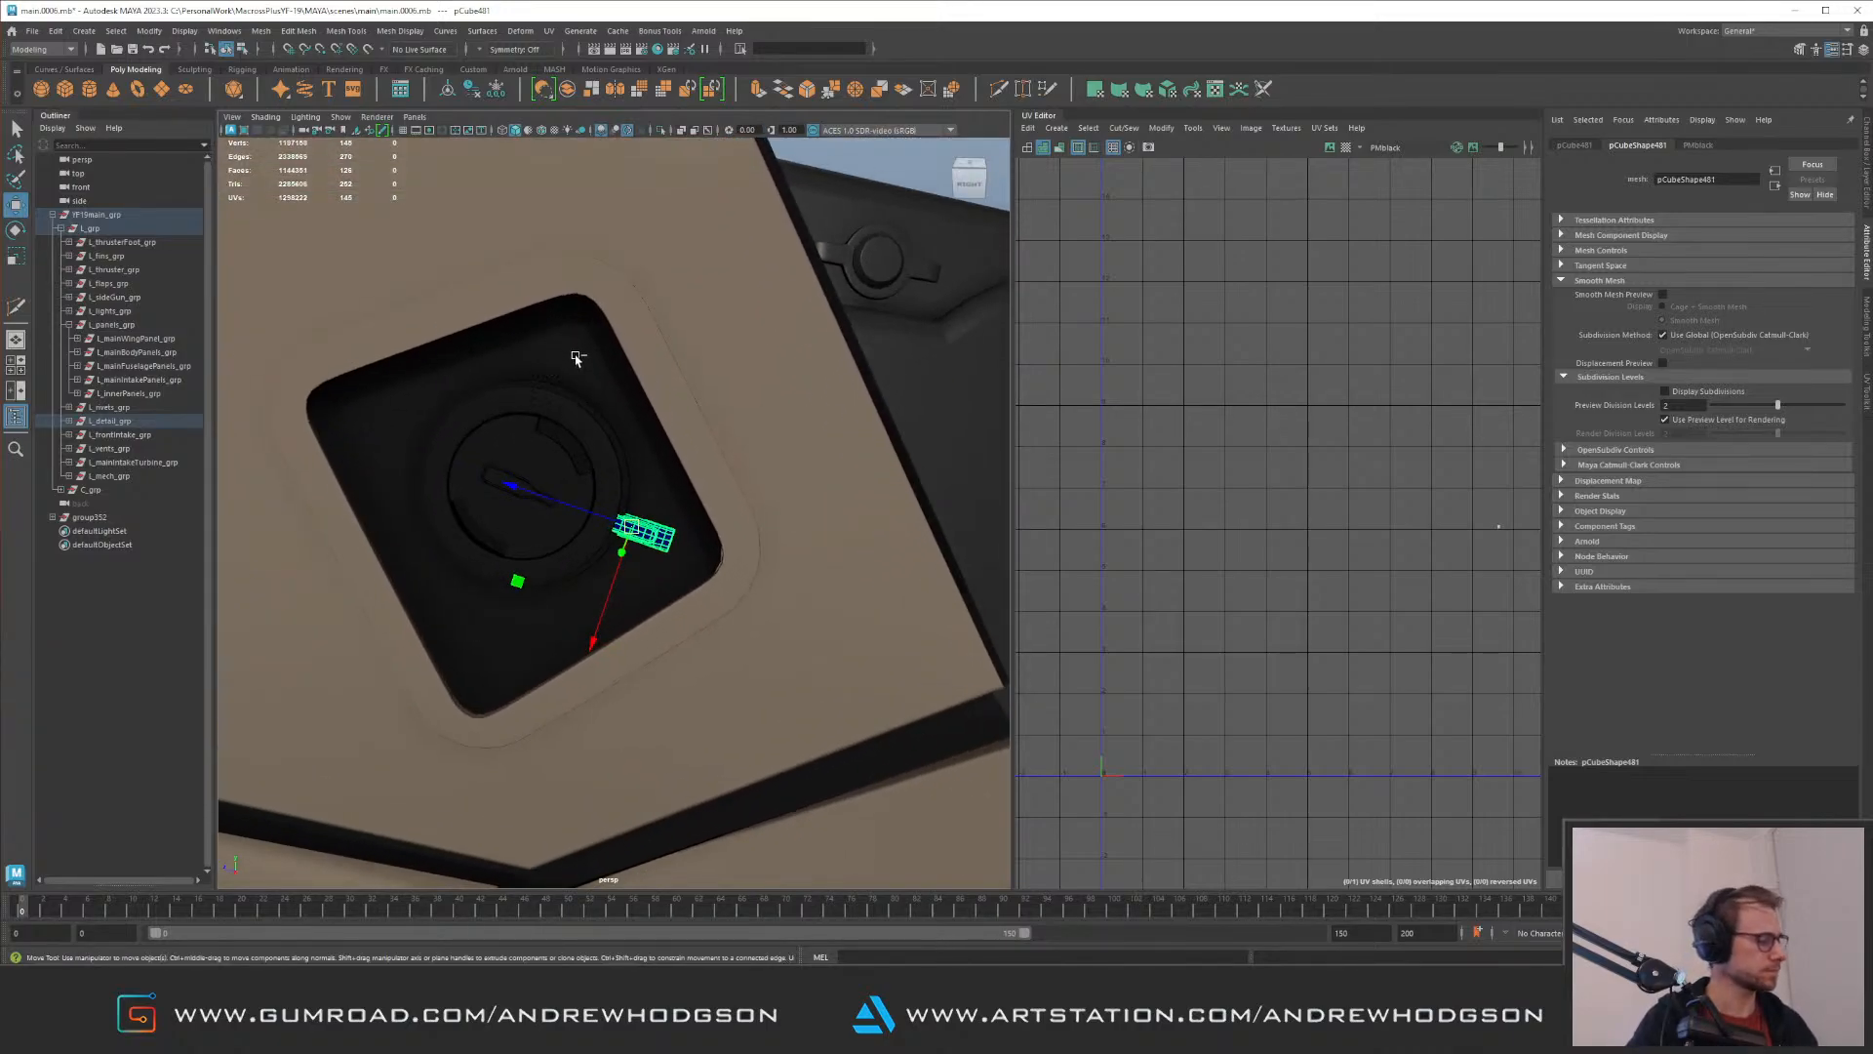
Step: Duplicate the strip, turn the copy around to face the disc, and place it on the disc's opposite side
key("e")
left_click_drag(741, 497, 763, 488)
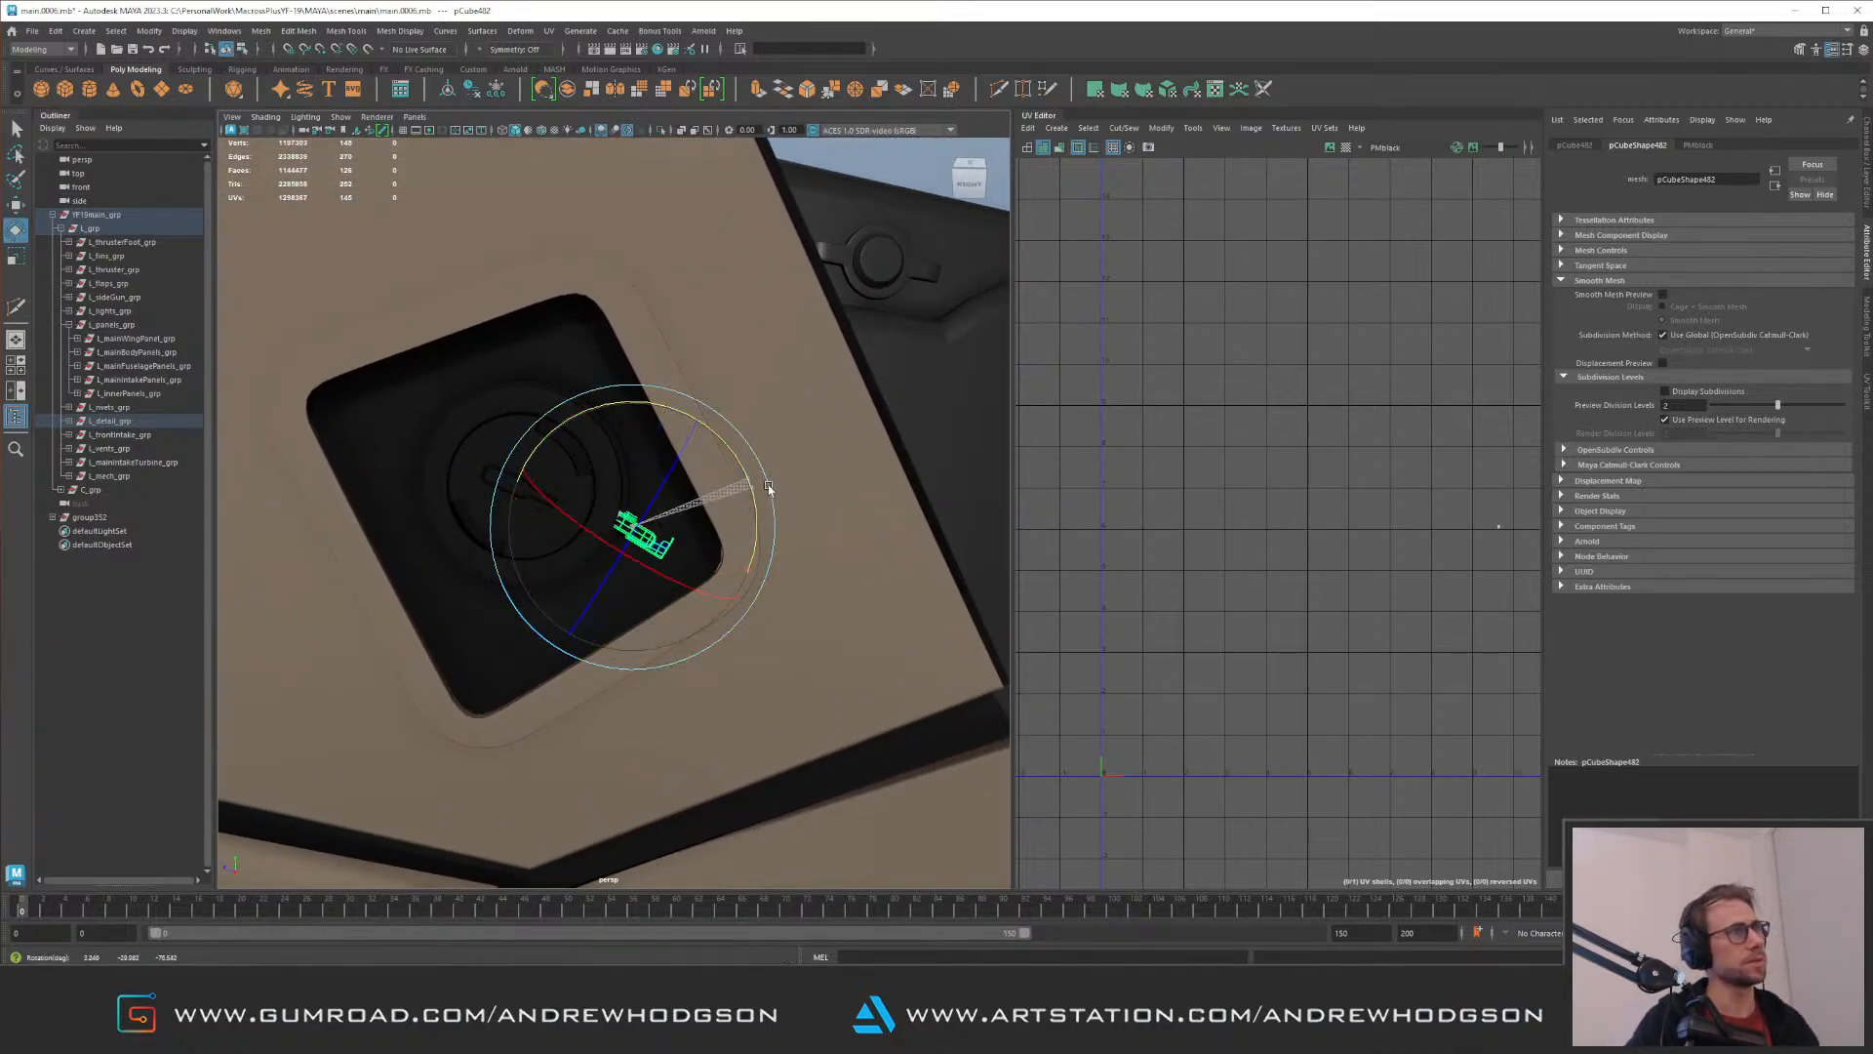
key("w")
left_click_drag(669, 475, 543, 422, "alt")
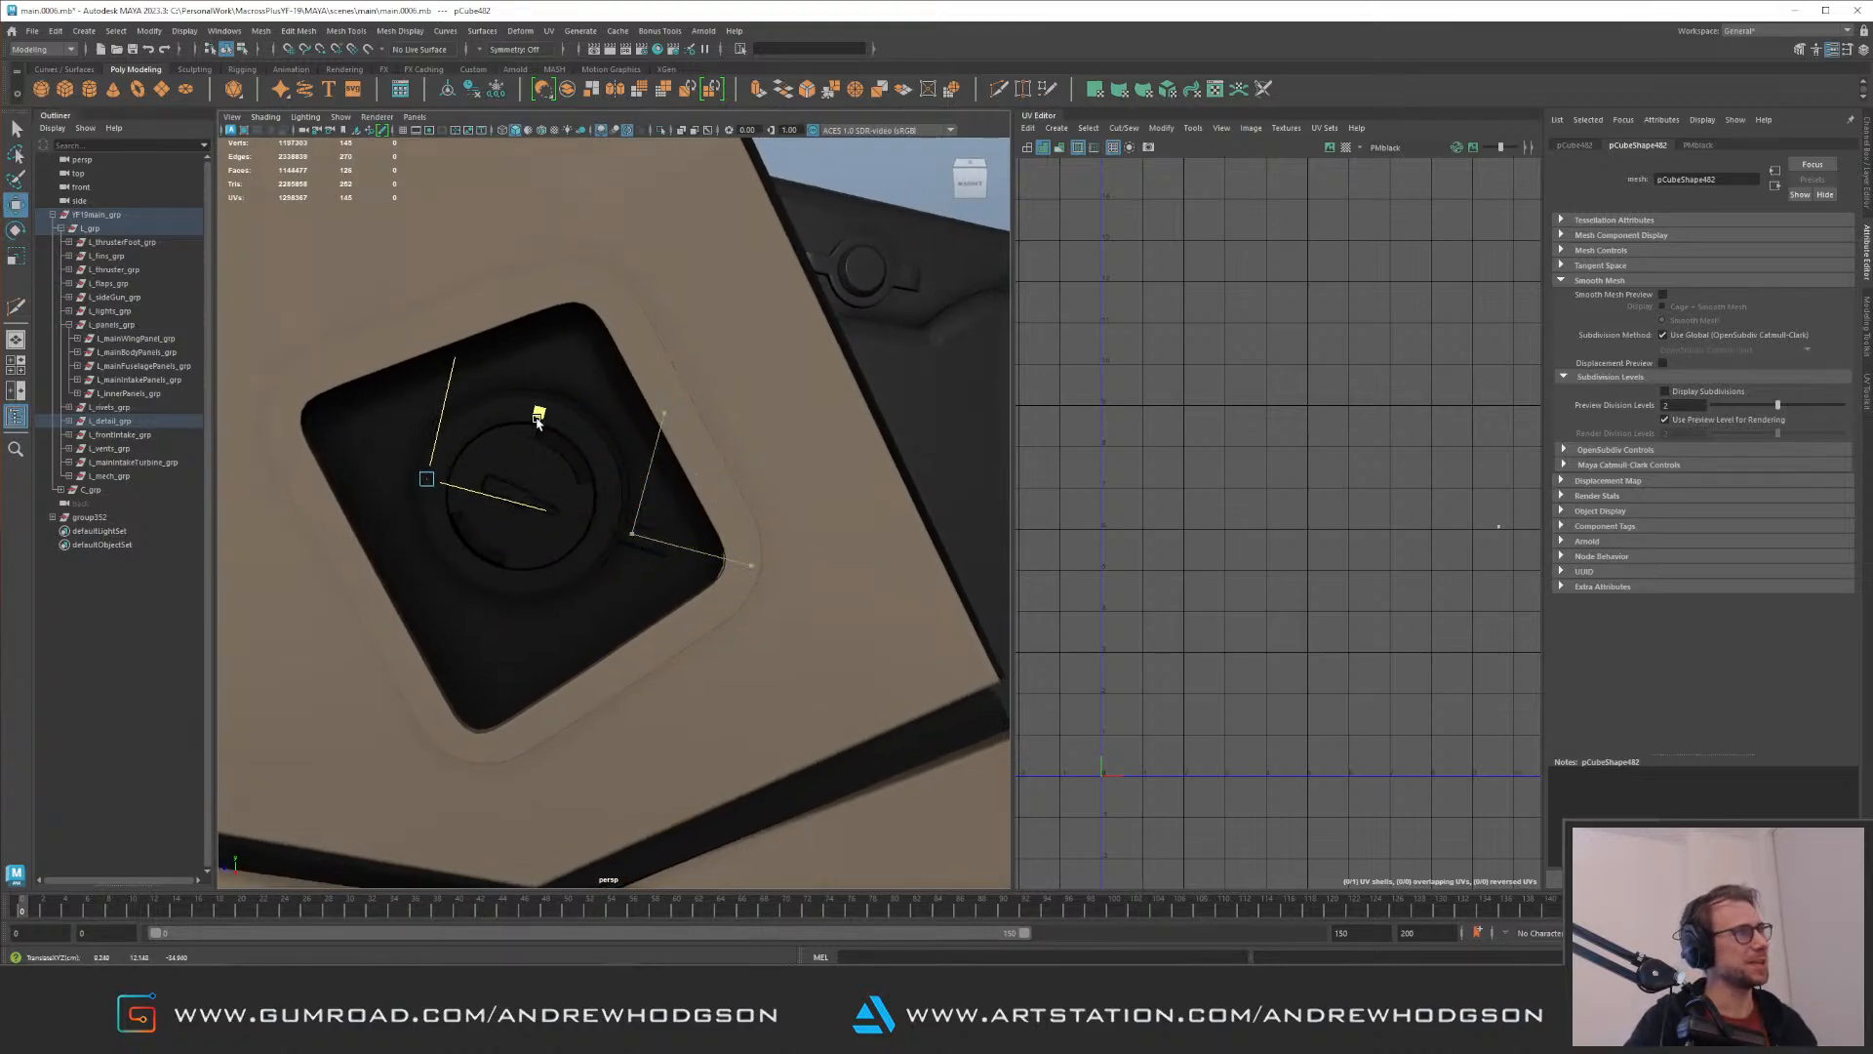
middle_click_drag(566, 430, 710, 445, "alt")
left_click_drag(711, 445, 761, 456, "alt")
right_click_drag(761, 455, 775, 572, "alt")
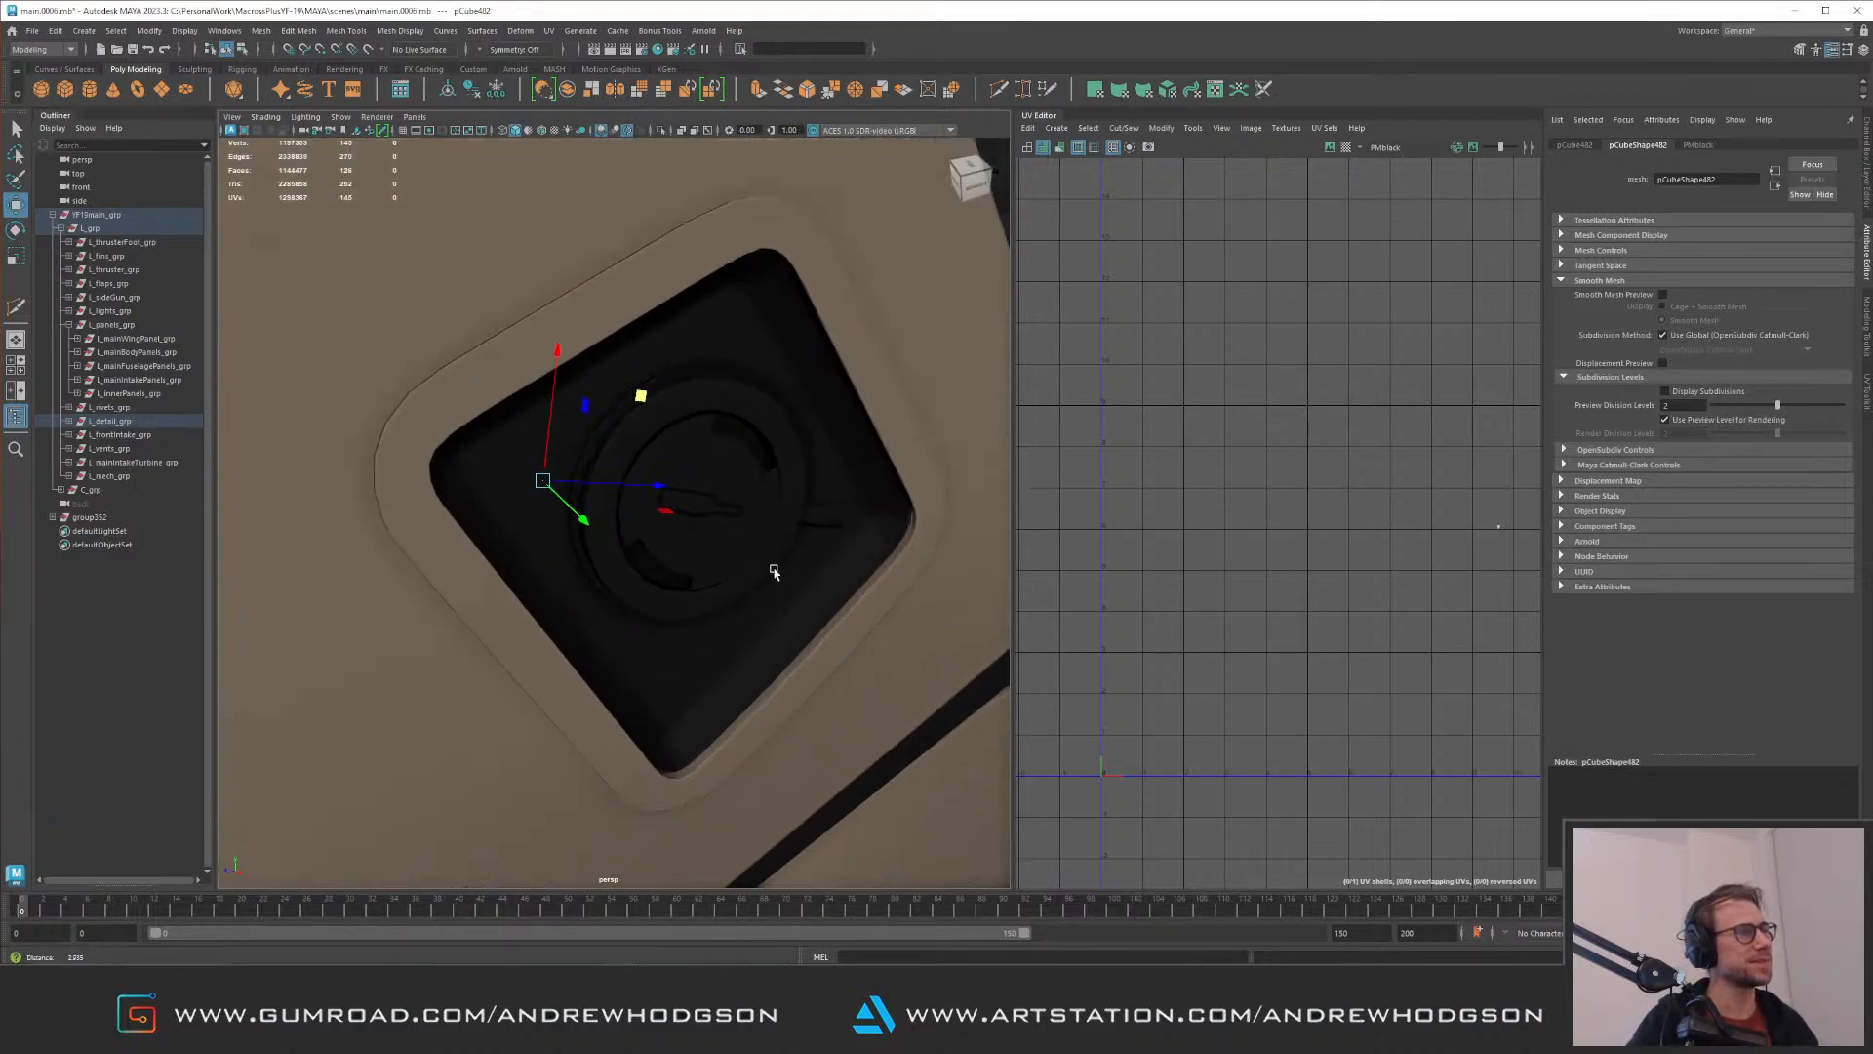
left_click_drag(639, 481, 643, 395, "alt")
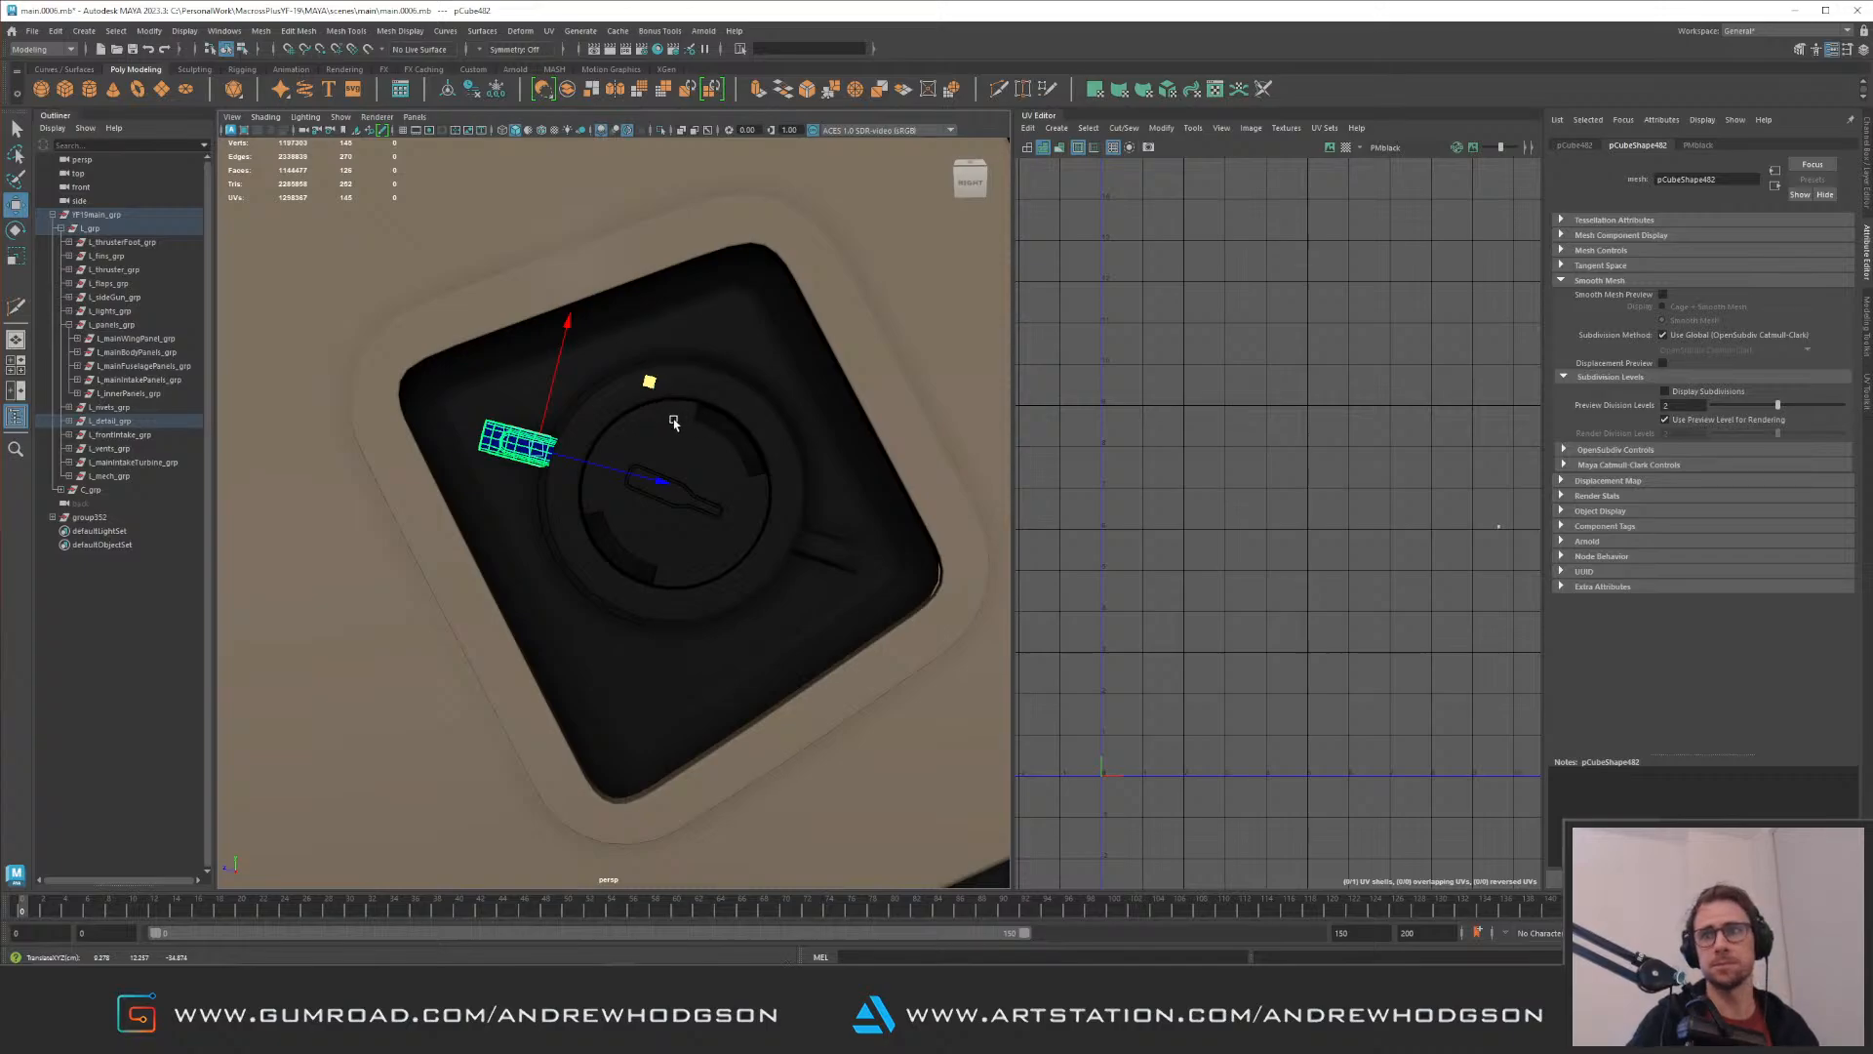
left_click_drag(644, 390, 644, 381, "alt")
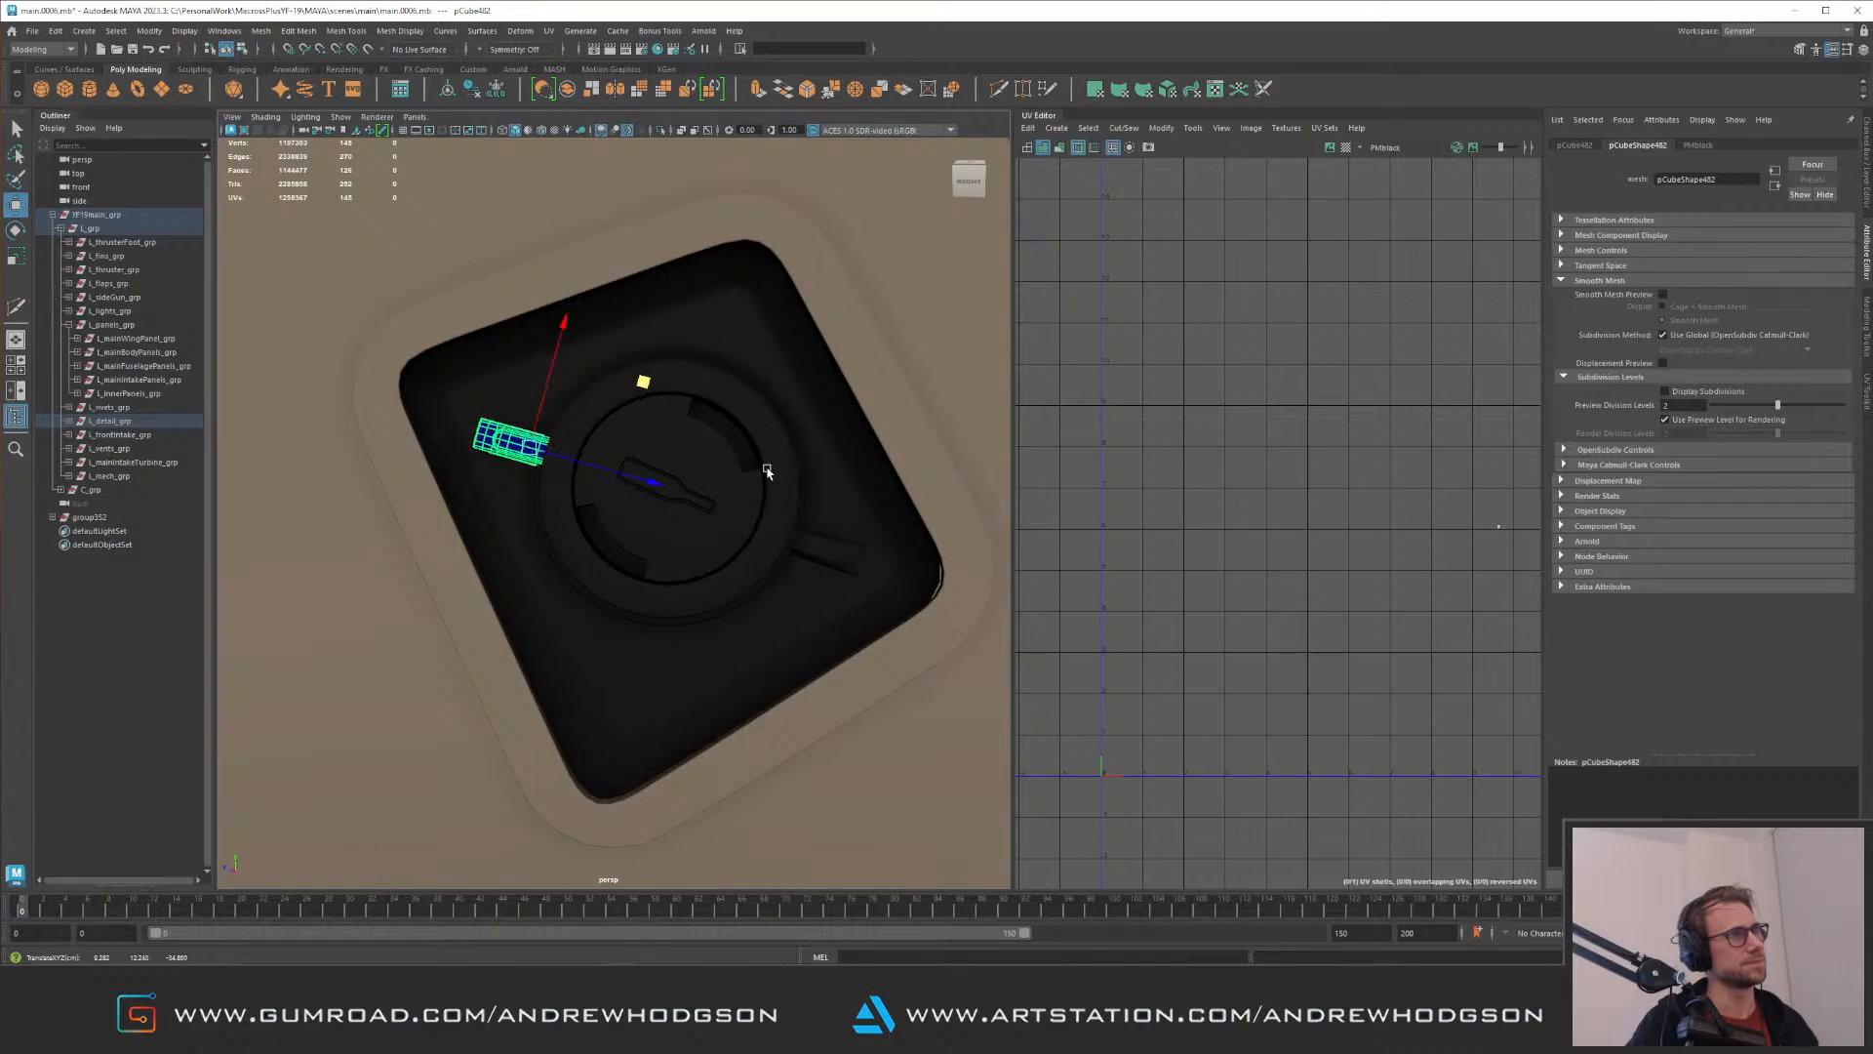
Step: Select both opposing strips beside the disc and group them
left_click(825, 547, "shift")
key("f")
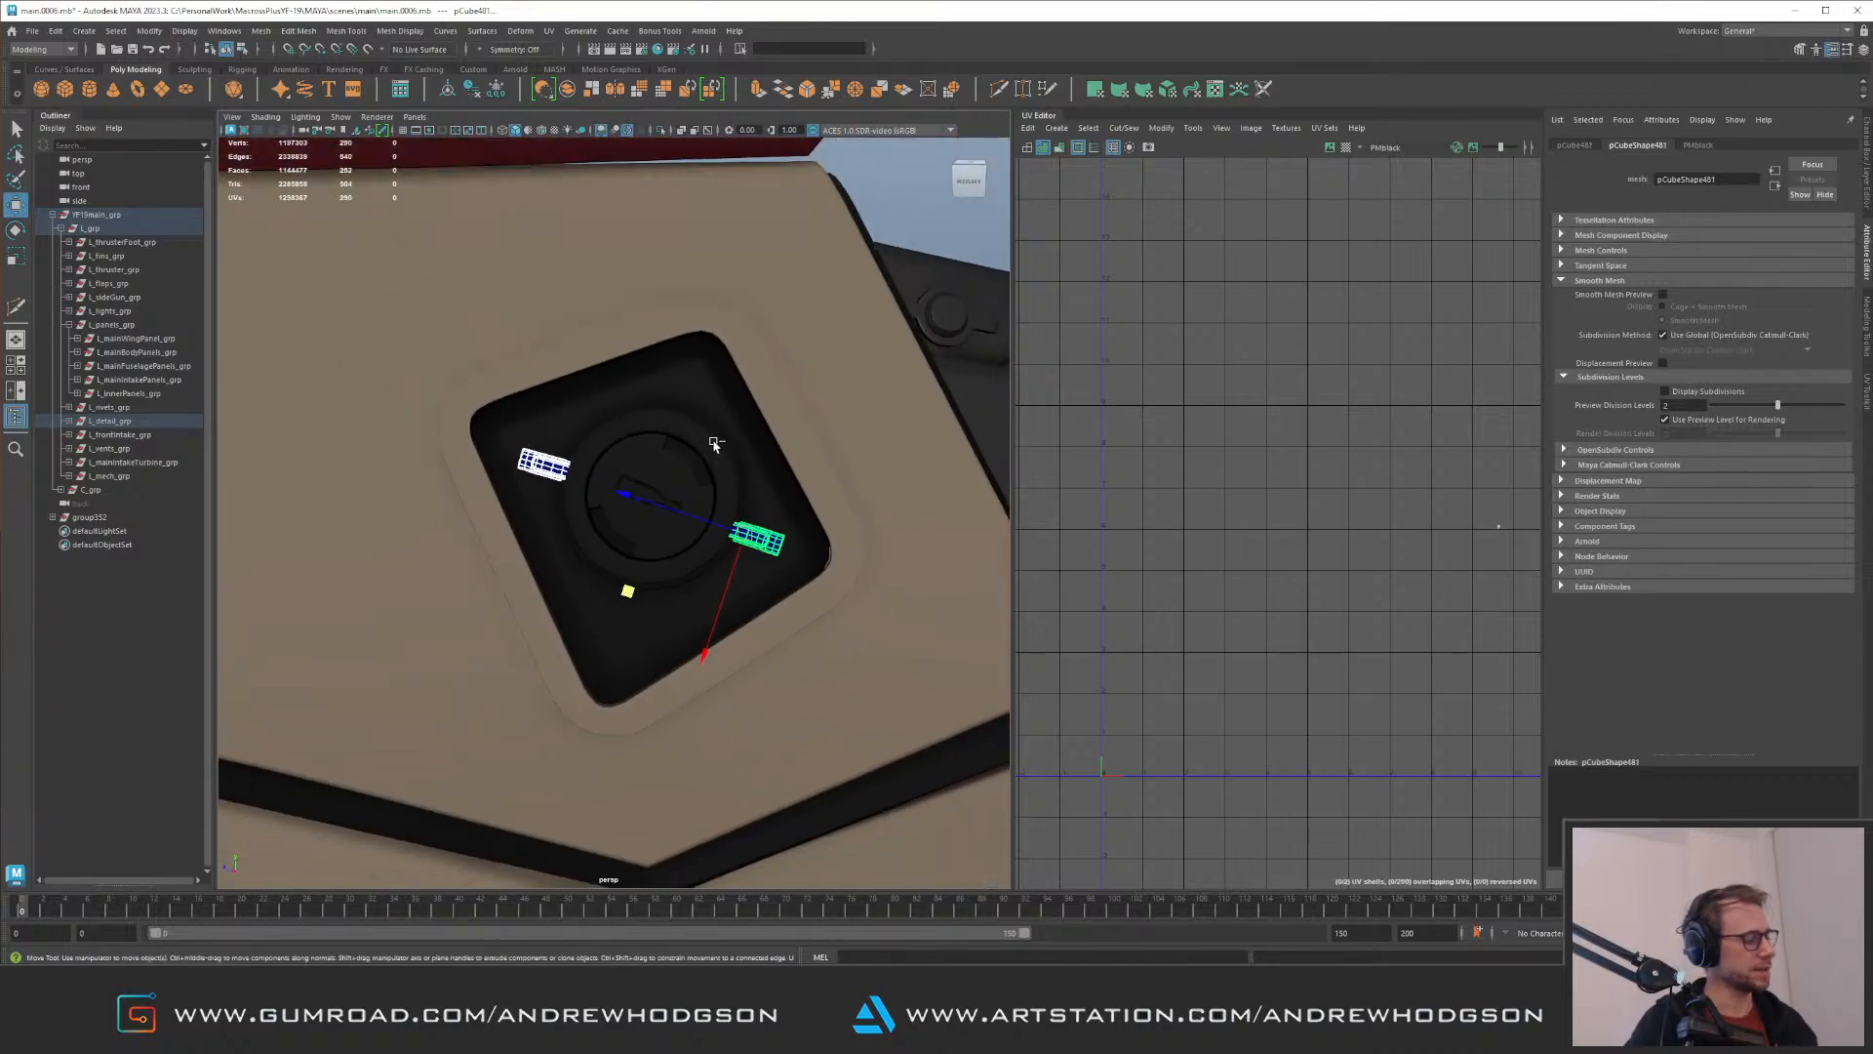
key("ctrl+g")
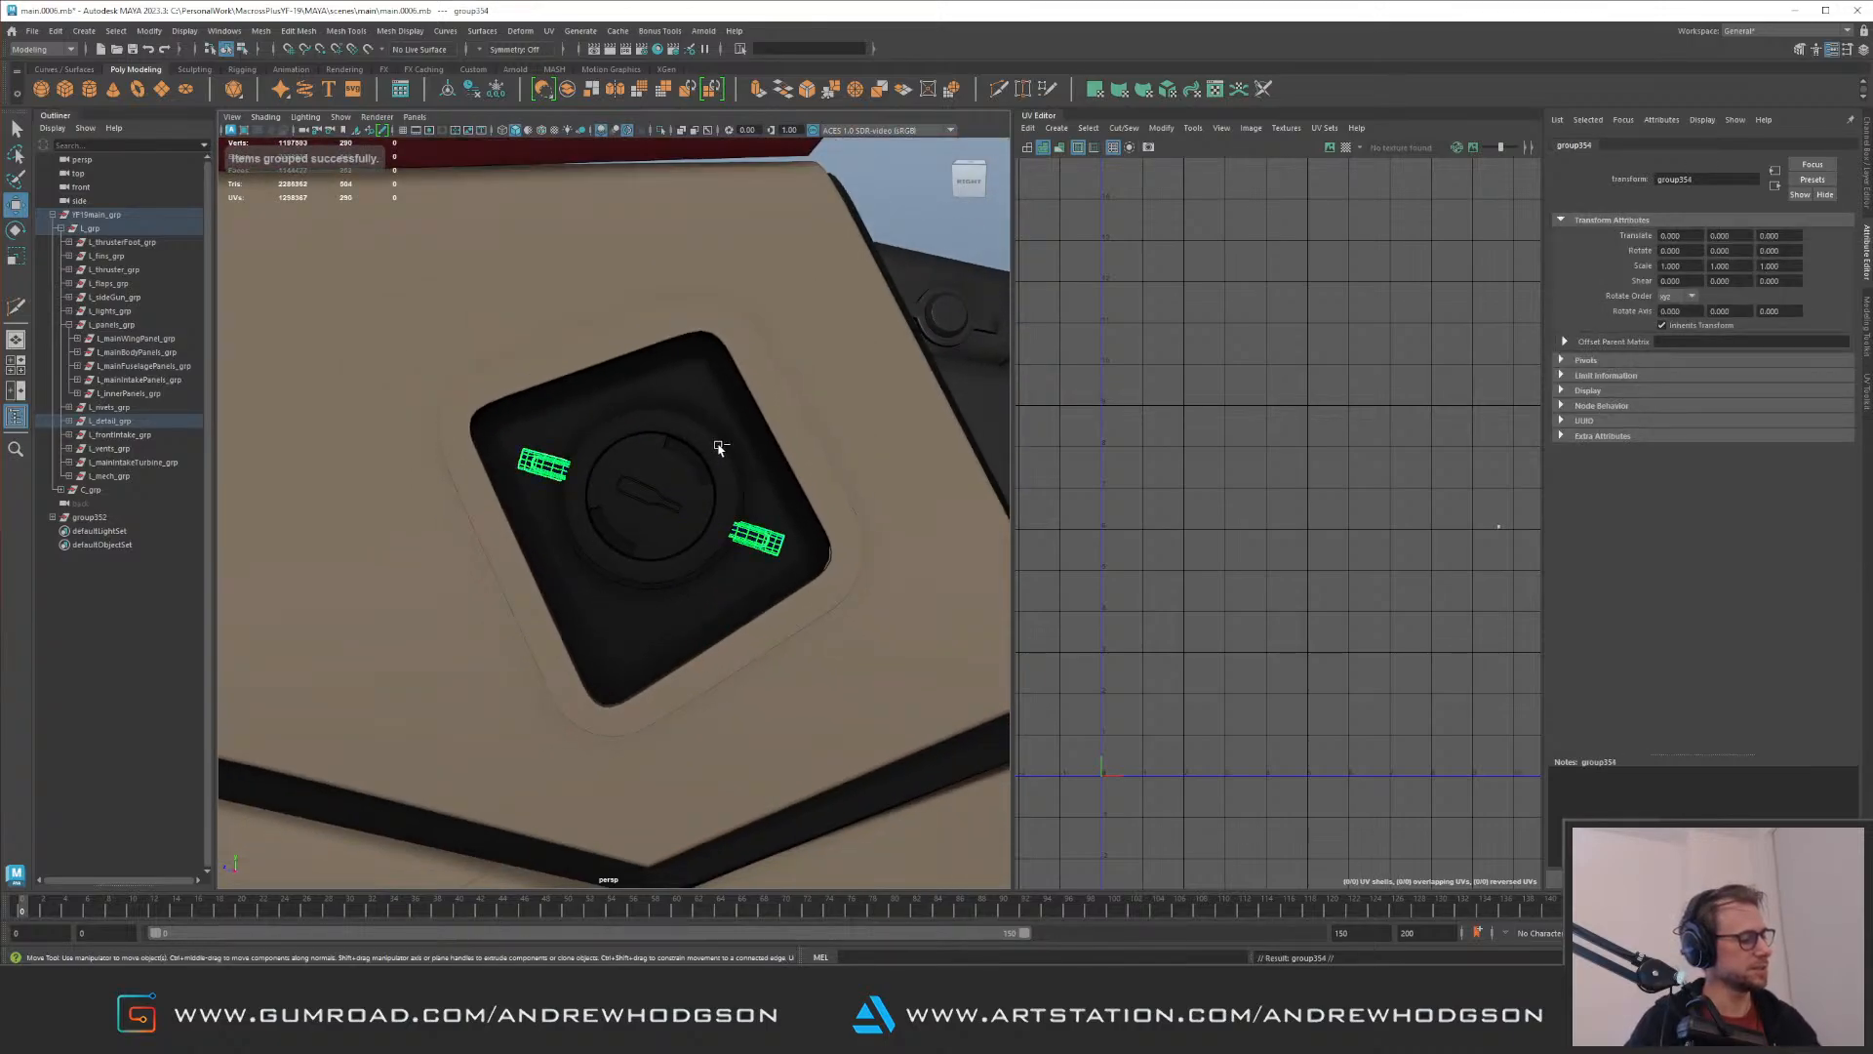
Step: Duplicate the strip group, rotate the copy about a quarter turn, and center it around the disc
key("e")
left_click_drag(761, 418, 624, 464)
key("w")
right_click_drag(624, 464, 755, 527, "alt")
left_click_drag(583, 466, 710, 468)
key("e")
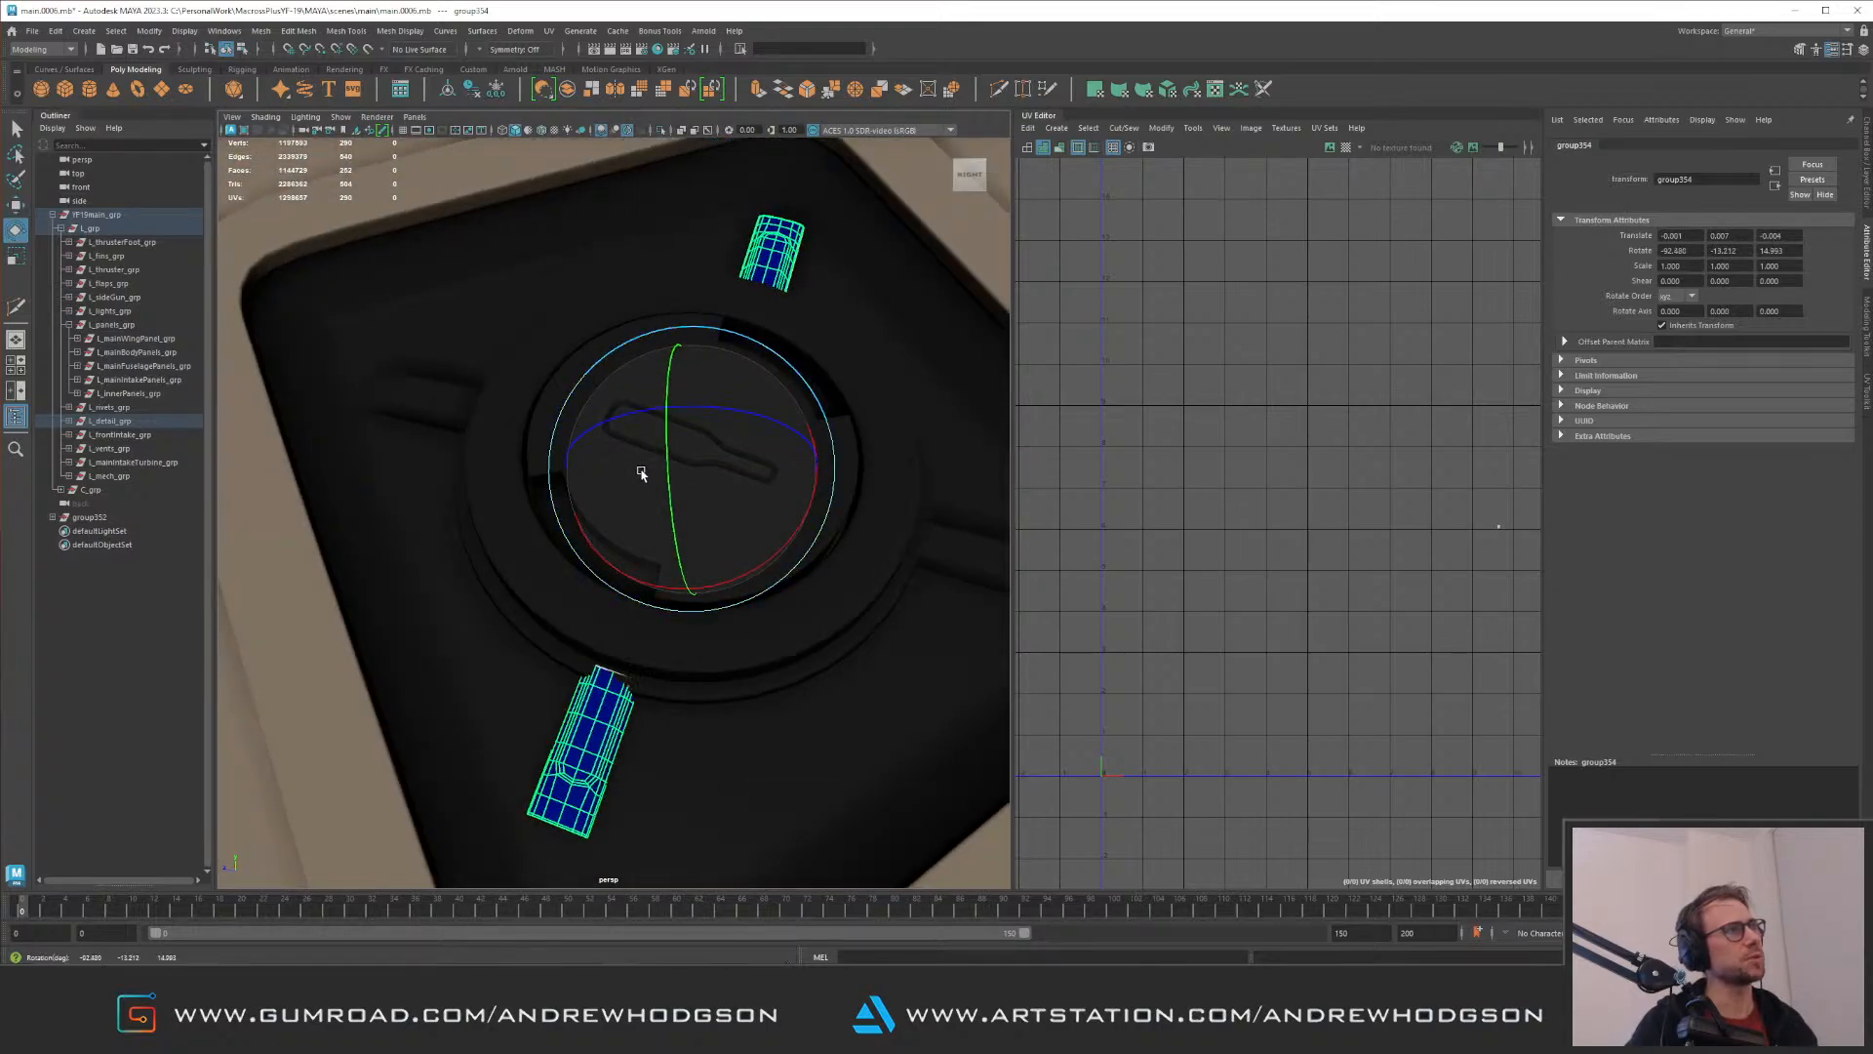
key("w")
left_click_drag(690, 514, 774, 510, "alt")
right_click_drag(774, 510, 837, 293, "alt")
left_click(837, 293)
left_click_drag(836, 293, 882, 422, "alt")
right_click_drag(882, 423, 811, 491, "alt")
left_click_drag(810, 491, 784, 493, "alt")
mouse_move(785, 489)
right_mouse_down("alt")
mouse_move(815, 544)
mouse_move(792, 512)
right_mouse_up("alt")
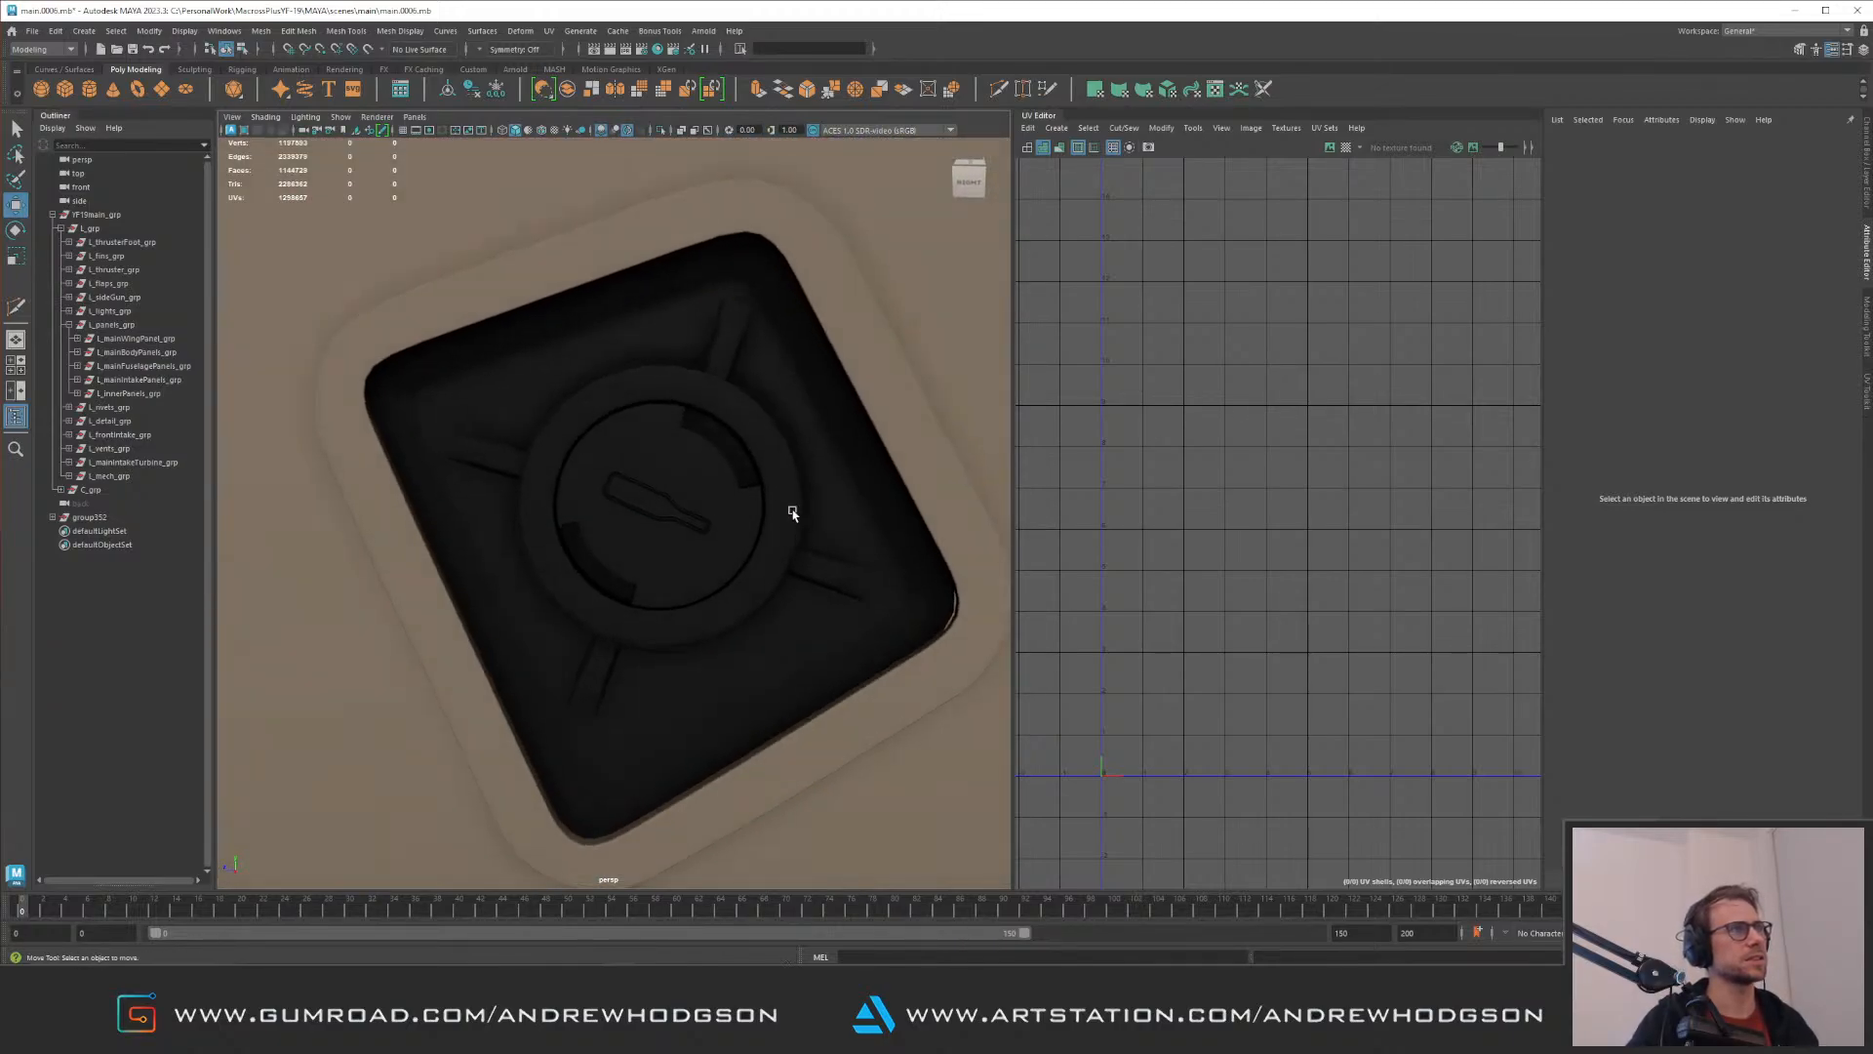
Step: Align the upper strip of the new pair with the disc's outer ring using small rotation and position changes
left_click(725, 337)
key("f")
right_click_drag(787, 356, 638, 455, "alt")
left_click_drag(639, 454, 813, 325, "alt")
key("e")
key("w")
middle_click_drag(675, 439, 762, 325, "alt")
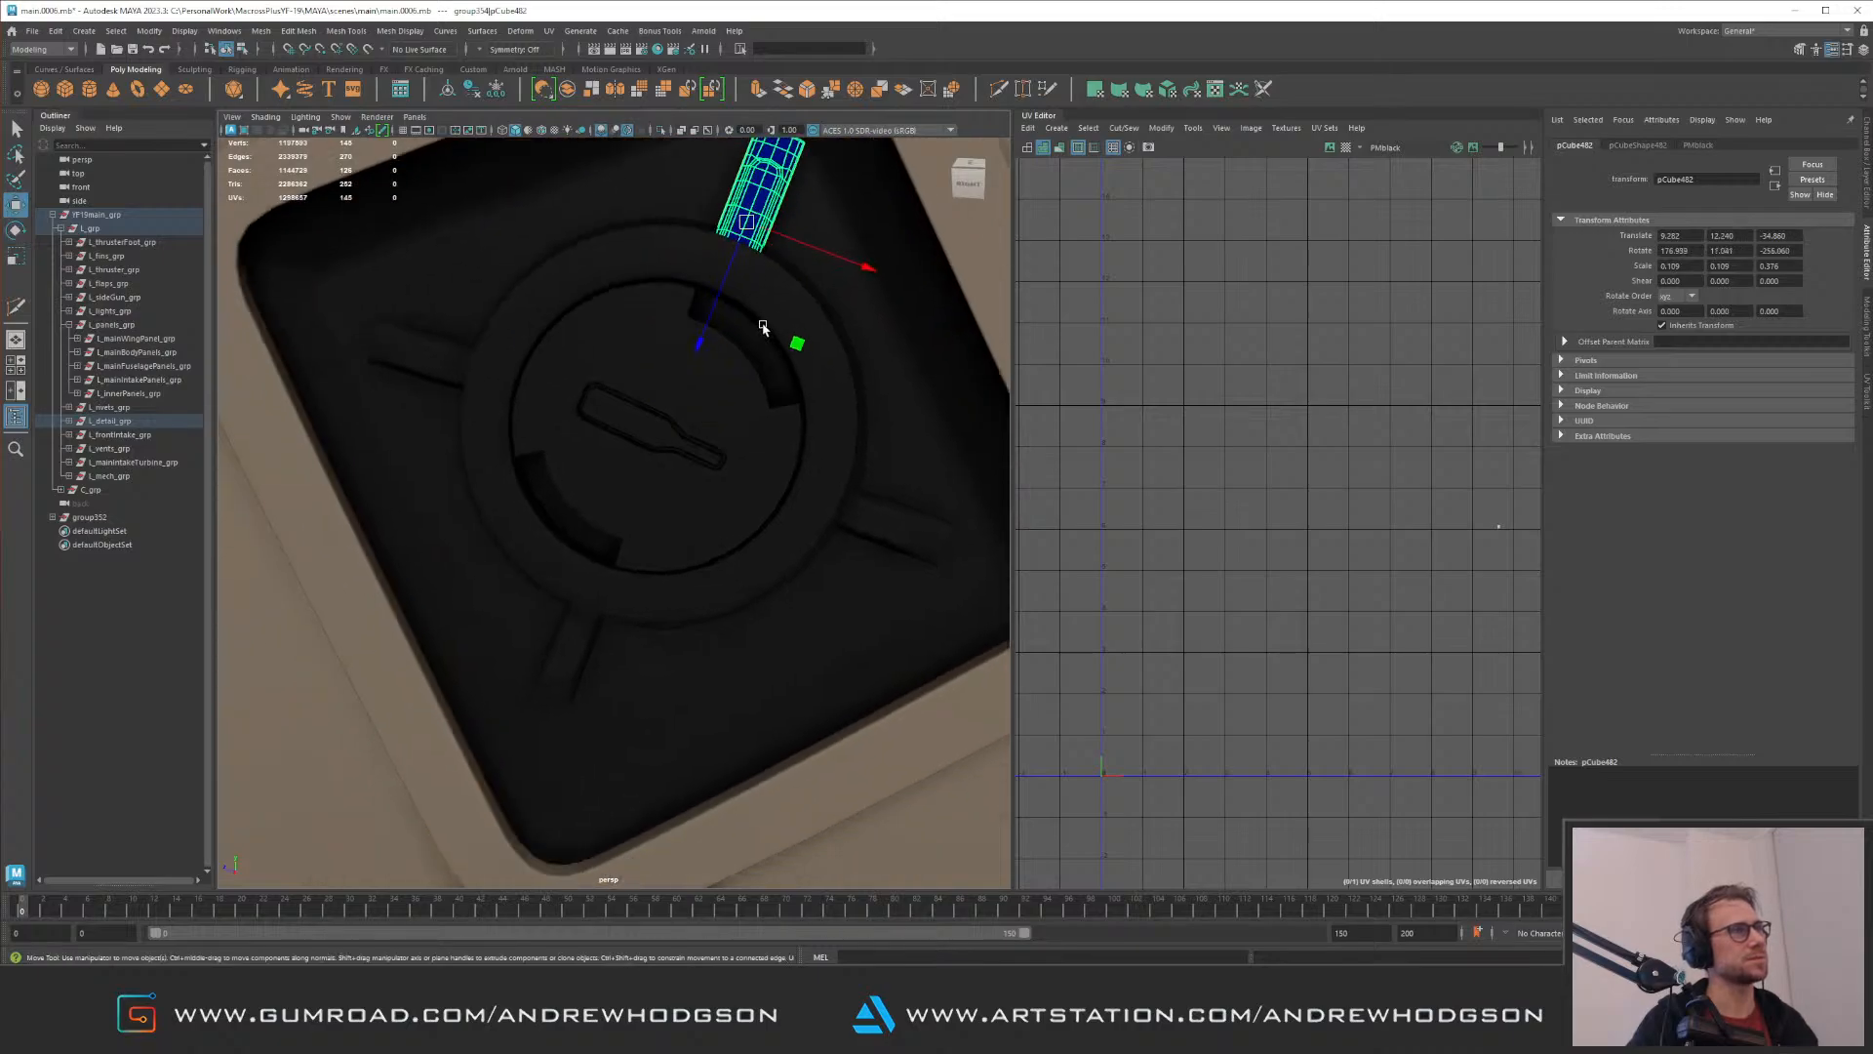
Step: Tilt and shift the lower strip of the new pair to lie flush on the recess floor at the ring
left_click_drag(762, 326, 667, 512, "alt")
left_click_drag(581, 606, 560, 435, "alt")
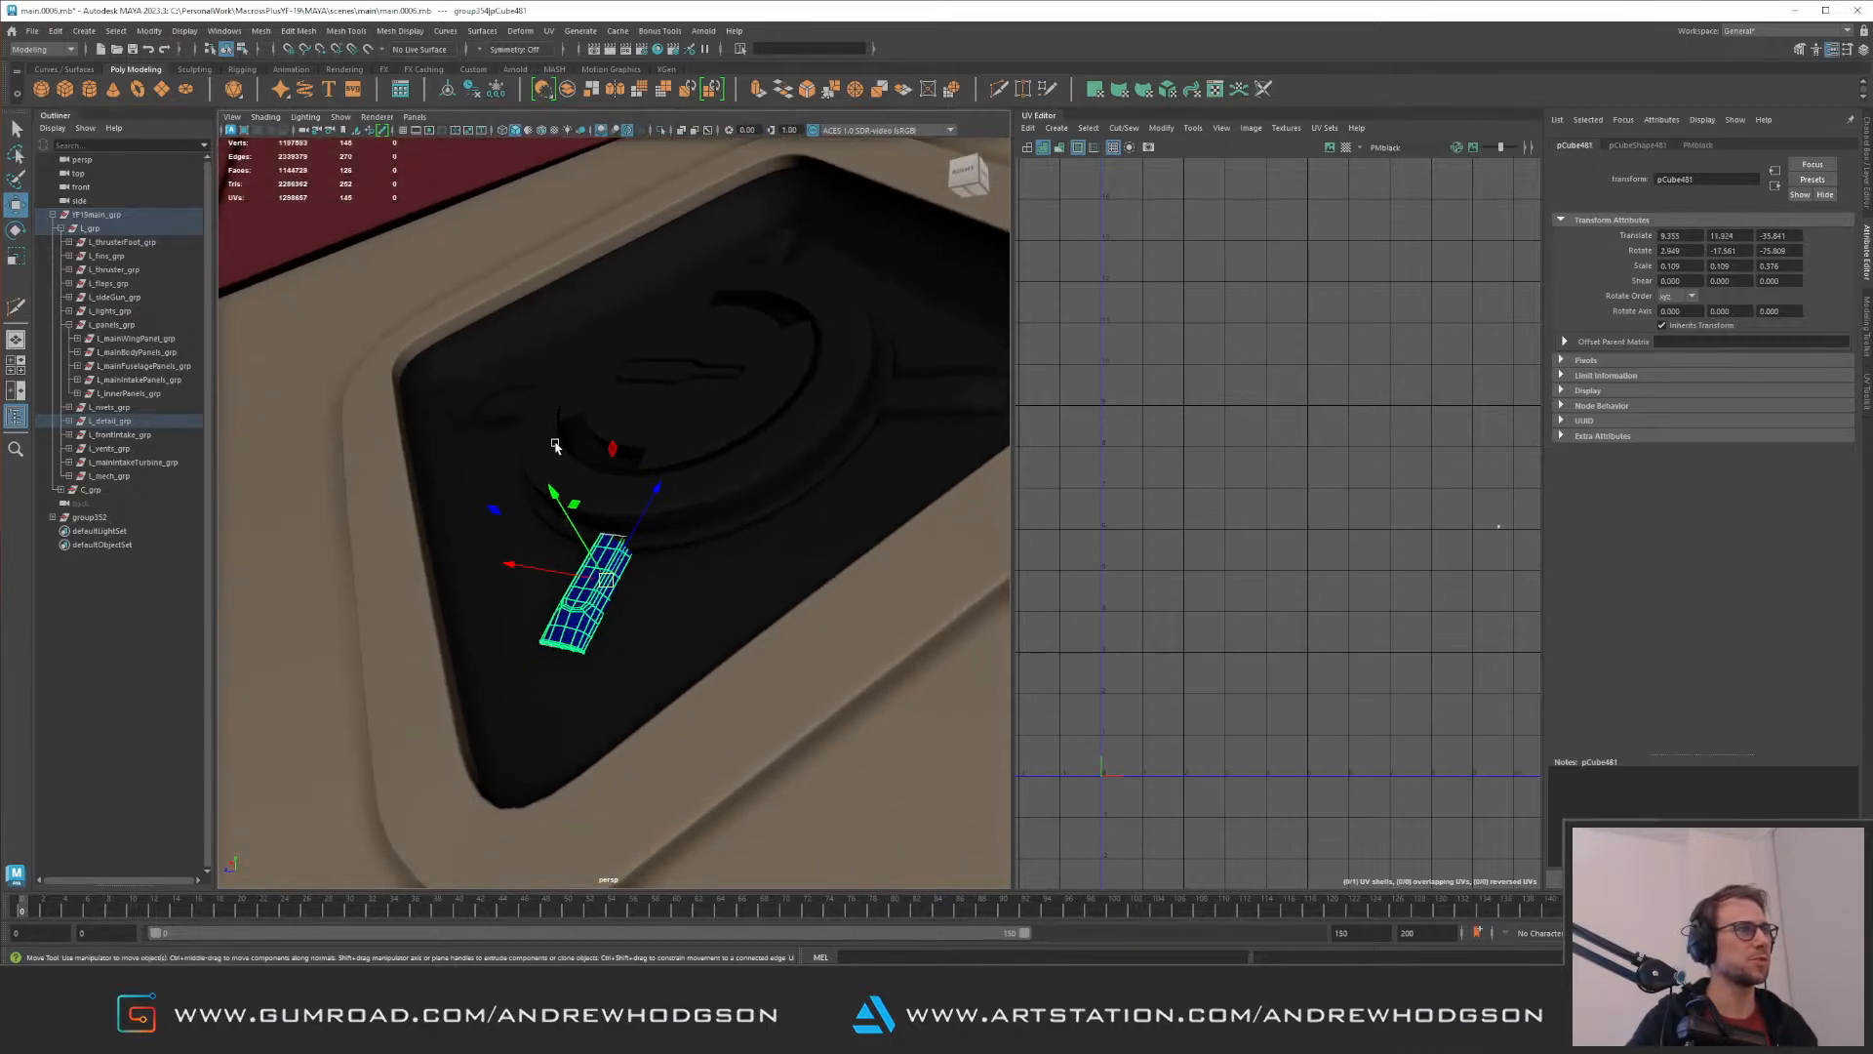
right_click_drag(560, 436, 629, 507, "alt")
left_click_drag(606, 618, 558, 595)
key("e")
key("w")
left_click_drag(595, 591, 690, 488, "alt")
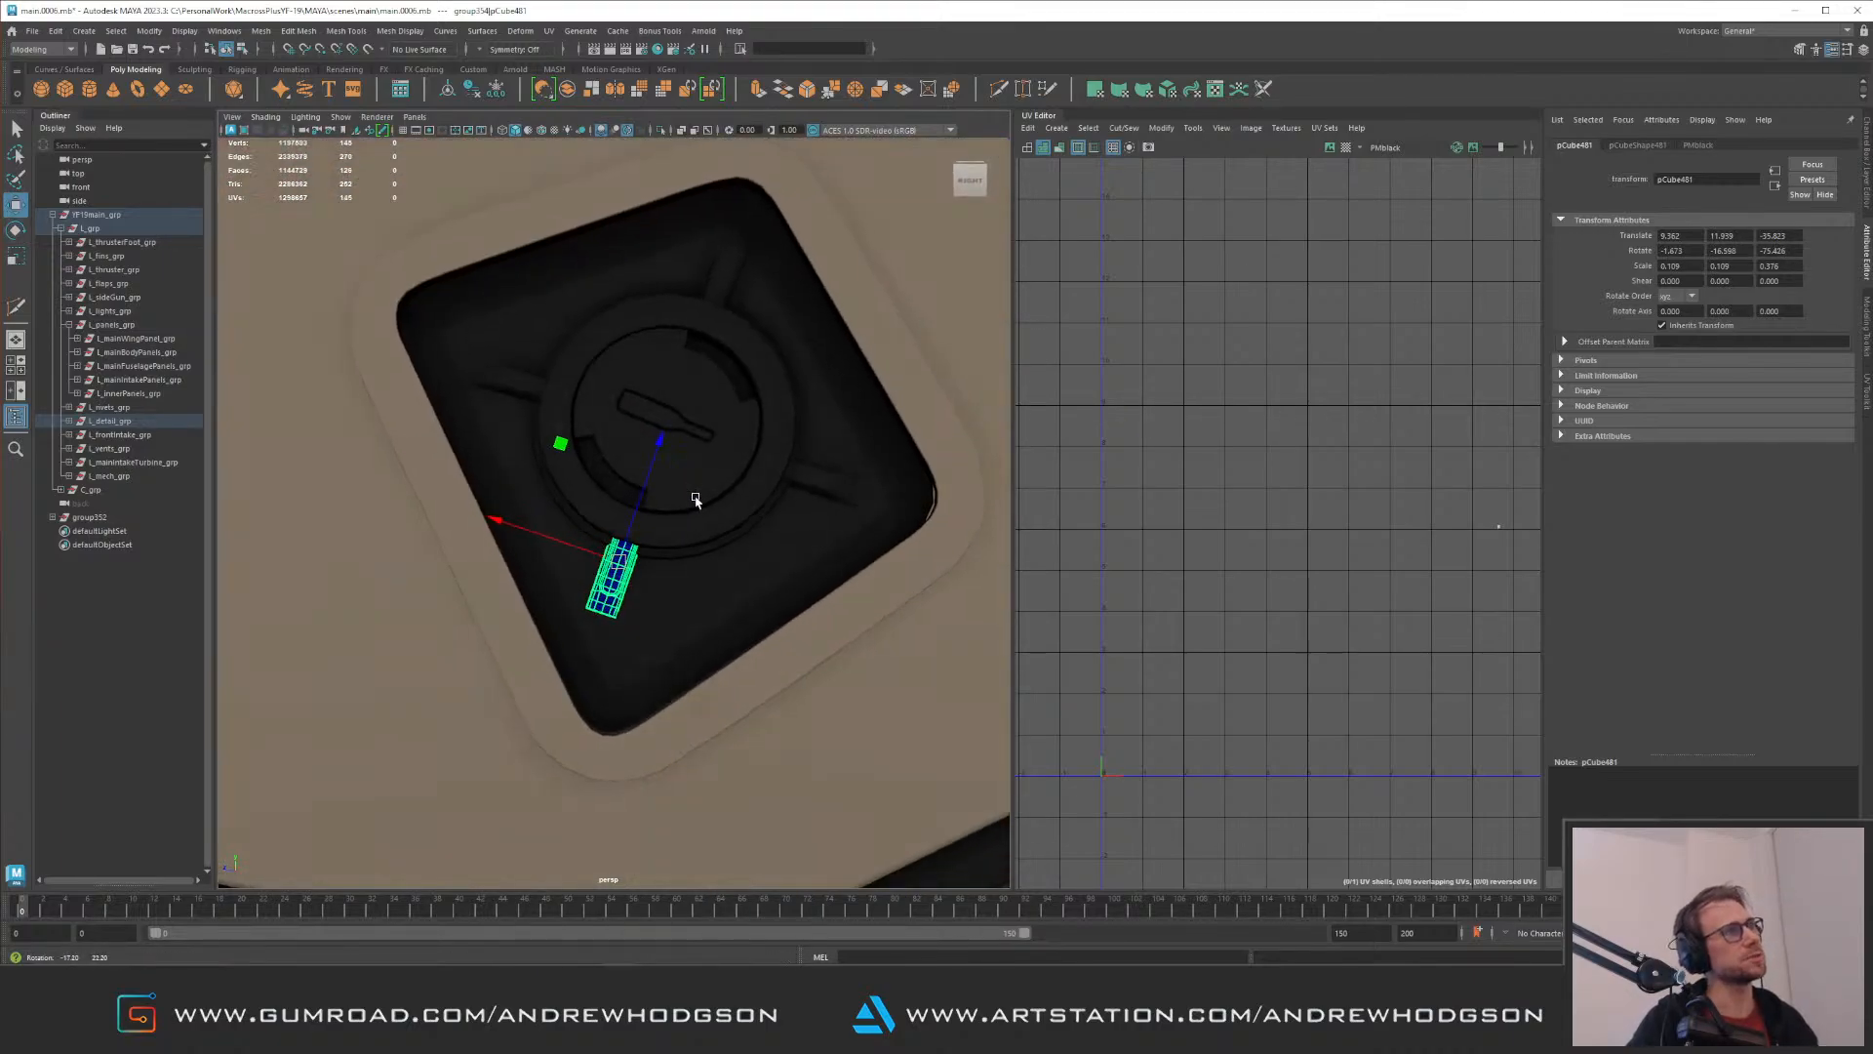
Step: Refine the upper strip's position and depth so its open end meets the disc ring
left_click_drag(625, 568, 702, 369, "alt")
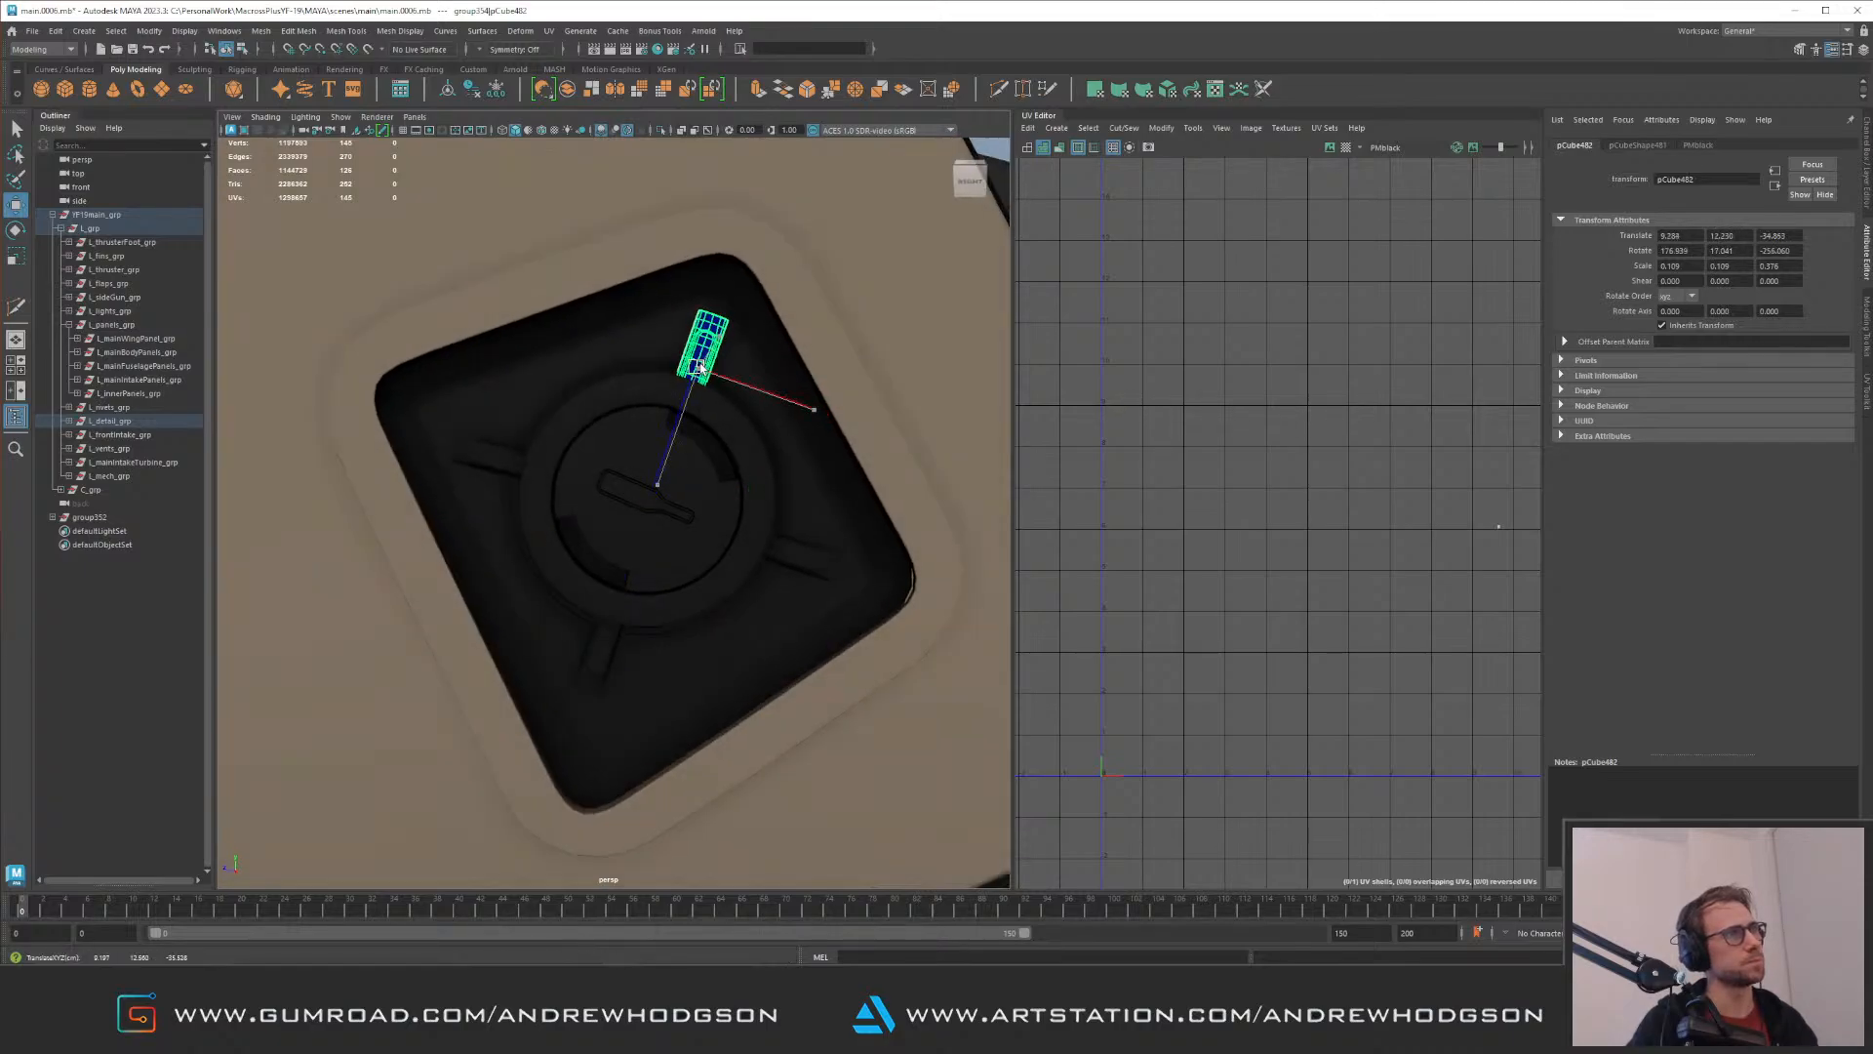
key("f")
right_click_drag(745, 372, 624, 395, "alt")
left_click_drag(624, 395, 518, 414, "alt")
mouse_move(683, 526)
left_mouse_down("alt")
mouse_move(640, 502)
mouse_move(728, 510)
mouse_move(683, 498)
left_mouse_up("alt")
right_click_drag(683, 497, 593, 494, "alt")
left_click_drag(593, 494, 607, 432, "alt")
right_click_drag(607, 431, 628, 564, "alt")
left_click_drag(627, 564, 625, 572, "alt")
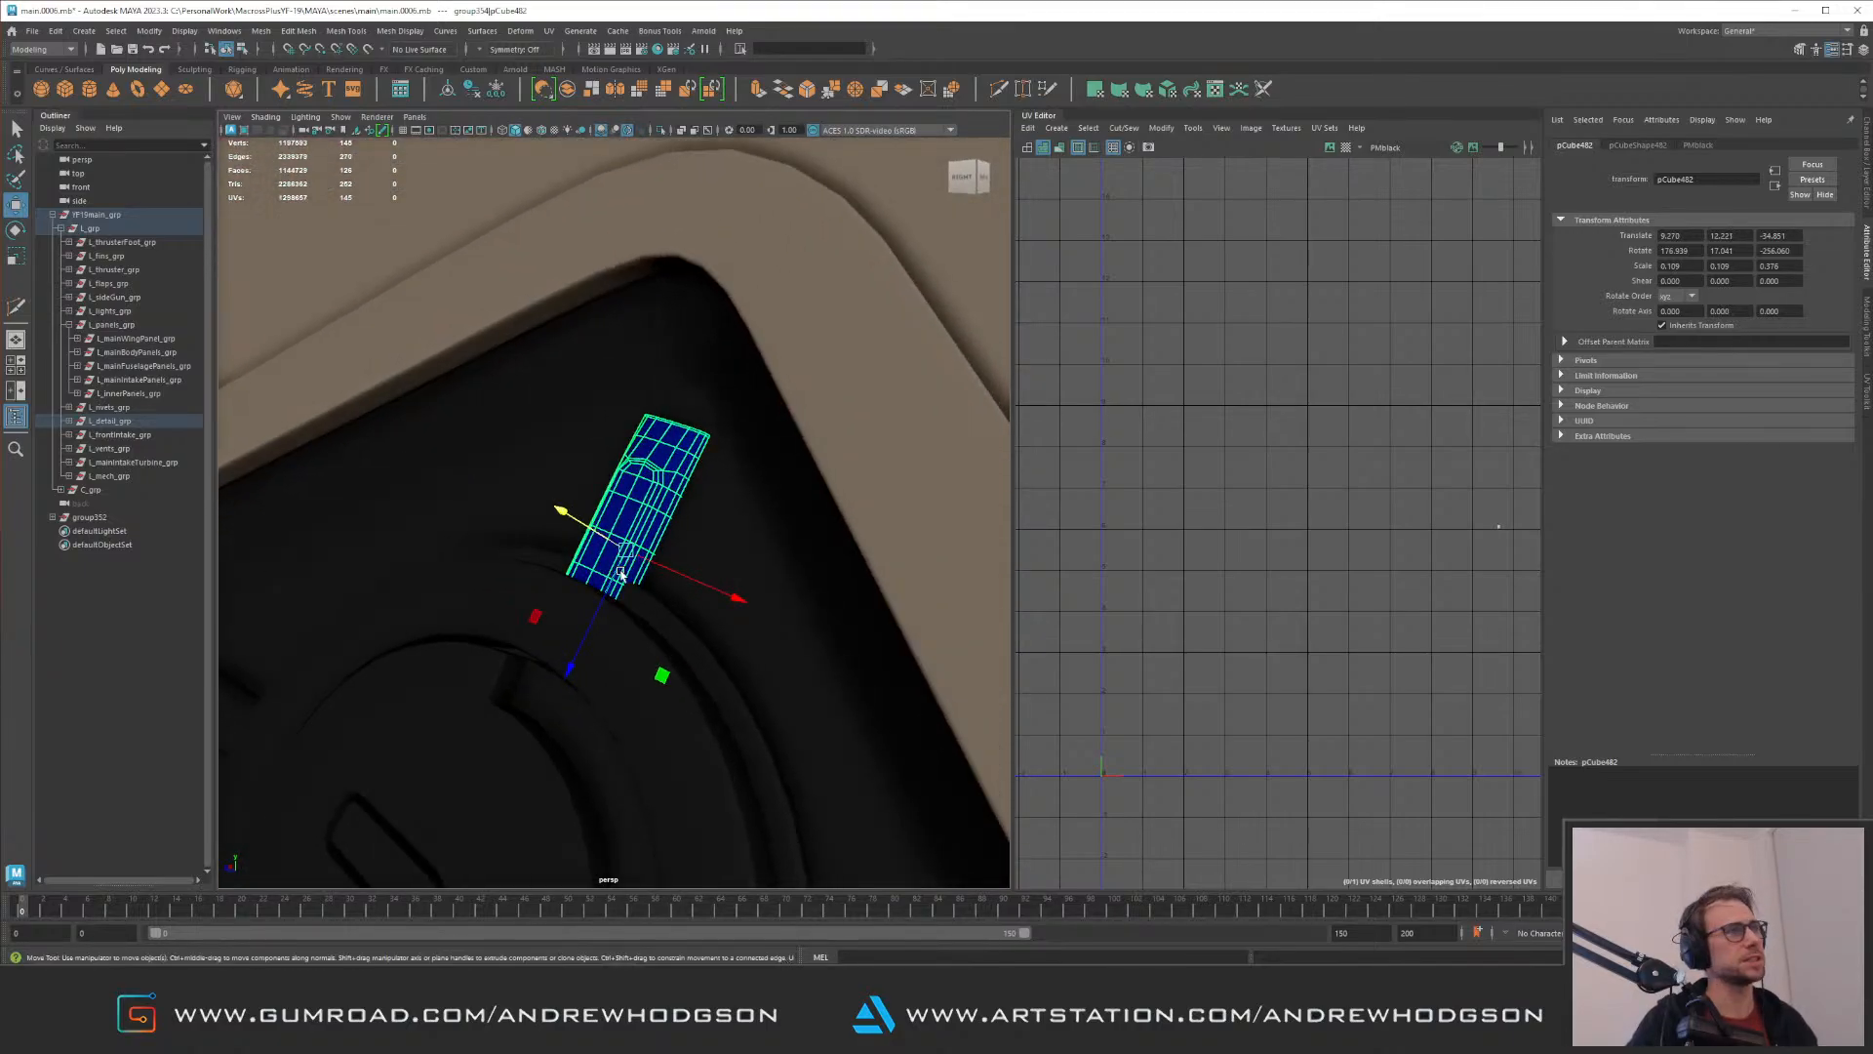
right_click_drag(609, 602, 573, 598, "alt")
left_click_drag(572, 598, 674, 498, "alt")
right_click_drag(673, 498, 452, 514, "alt")
left_click_drag(452, 515, 699, 518, "alt")
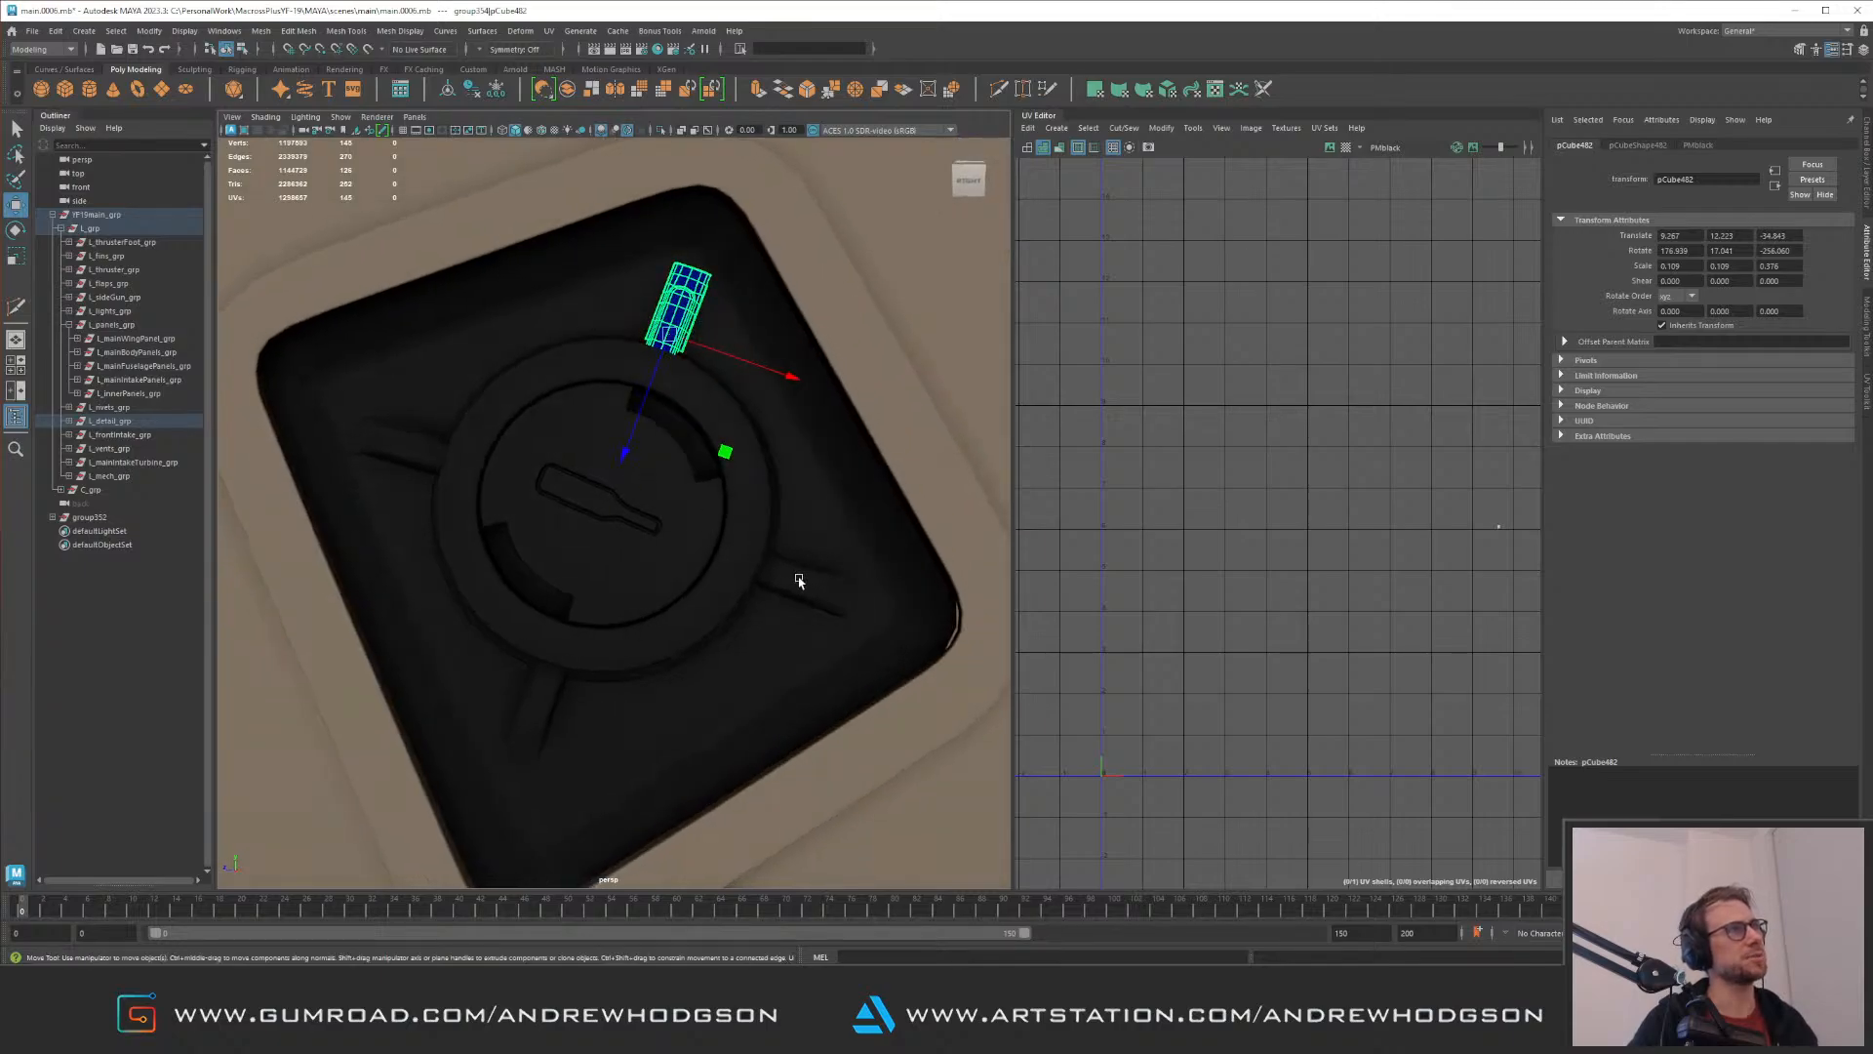
Step: Select the original two opposing strips together and adjust their alignment around the disc
left_click(802, 582)
left_click_drag(491, 472, 570, 406, "alt")
key("e")
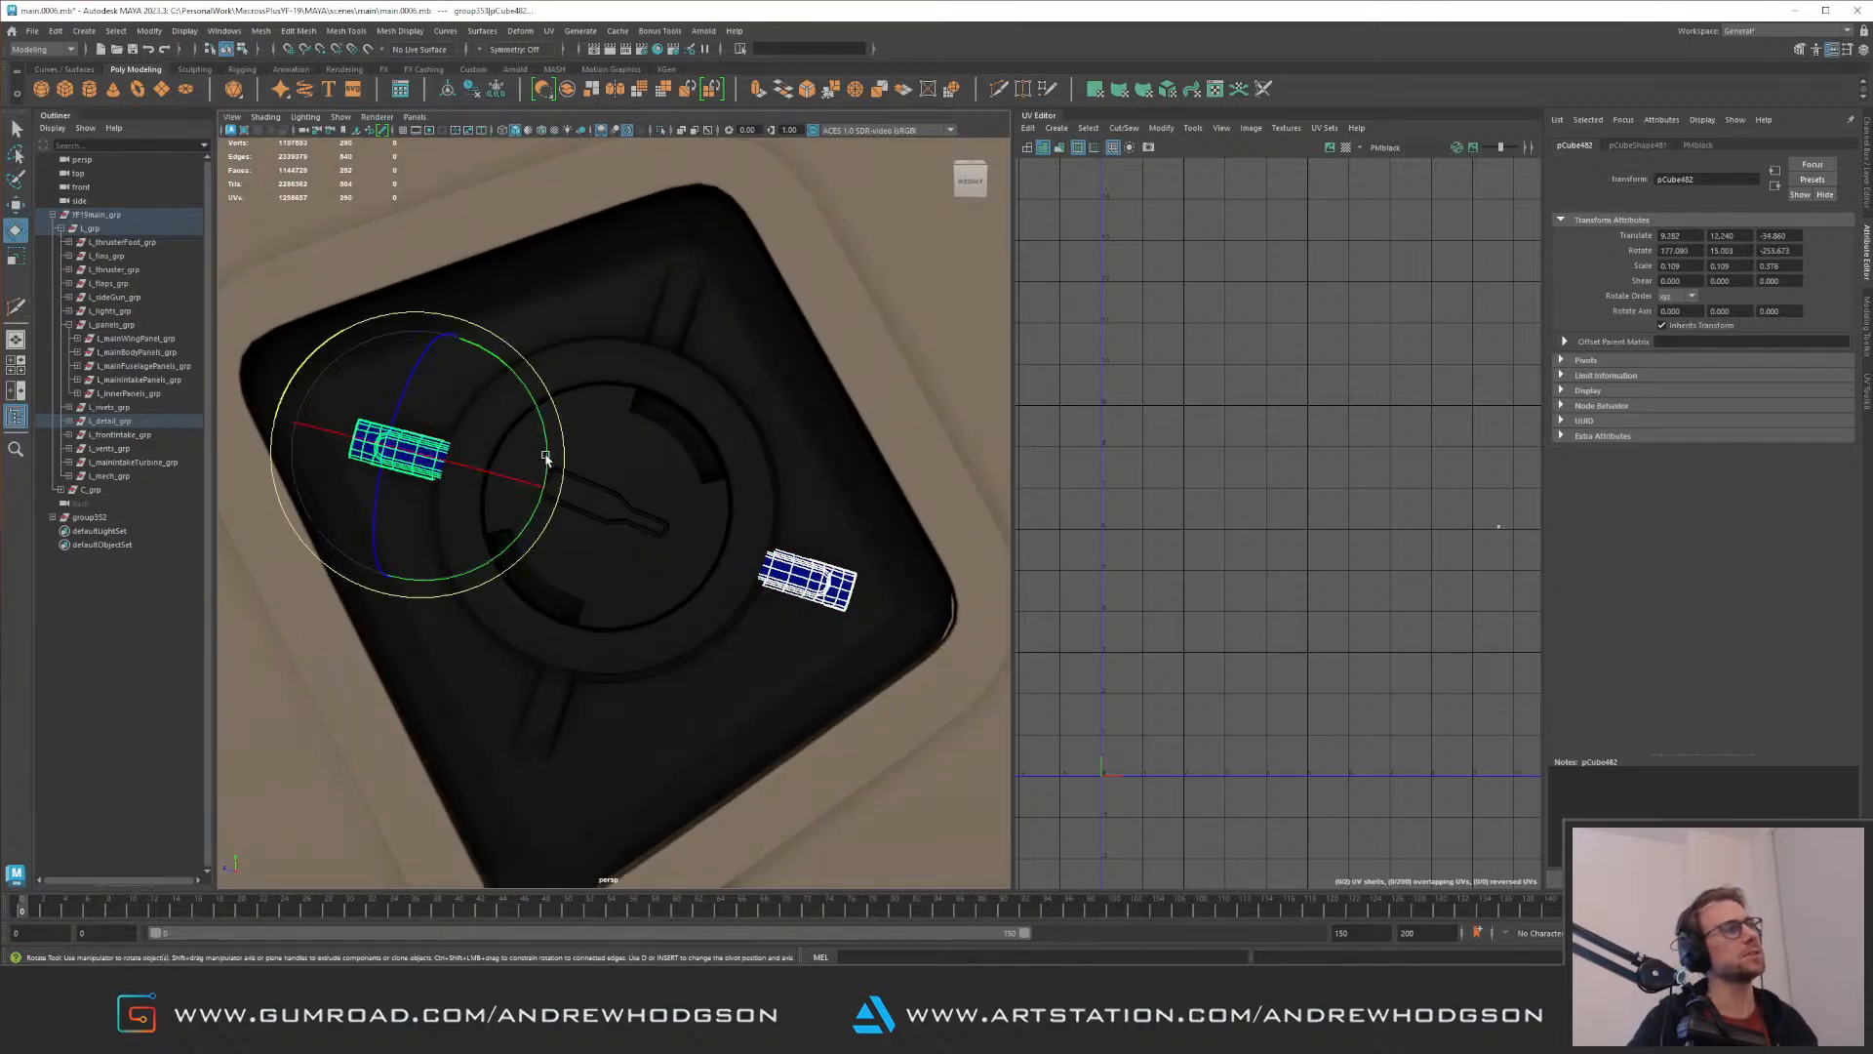
key("w")
right_click_drag(629, 518, 682, 600, "alt")
middle_click_drag(682, 600, 611, 527, "alt")
right_click_drag(611, 381, 685, 575, "alt")
left_click_drag(685, 576, 822, 601, "alt")
Step: Reposition the single strip at the recess's lower-right corner so it lies on the floor against the disc ring
left_click(845, 601)
middle_click_drag(837, 556, 530, 426, "alt")
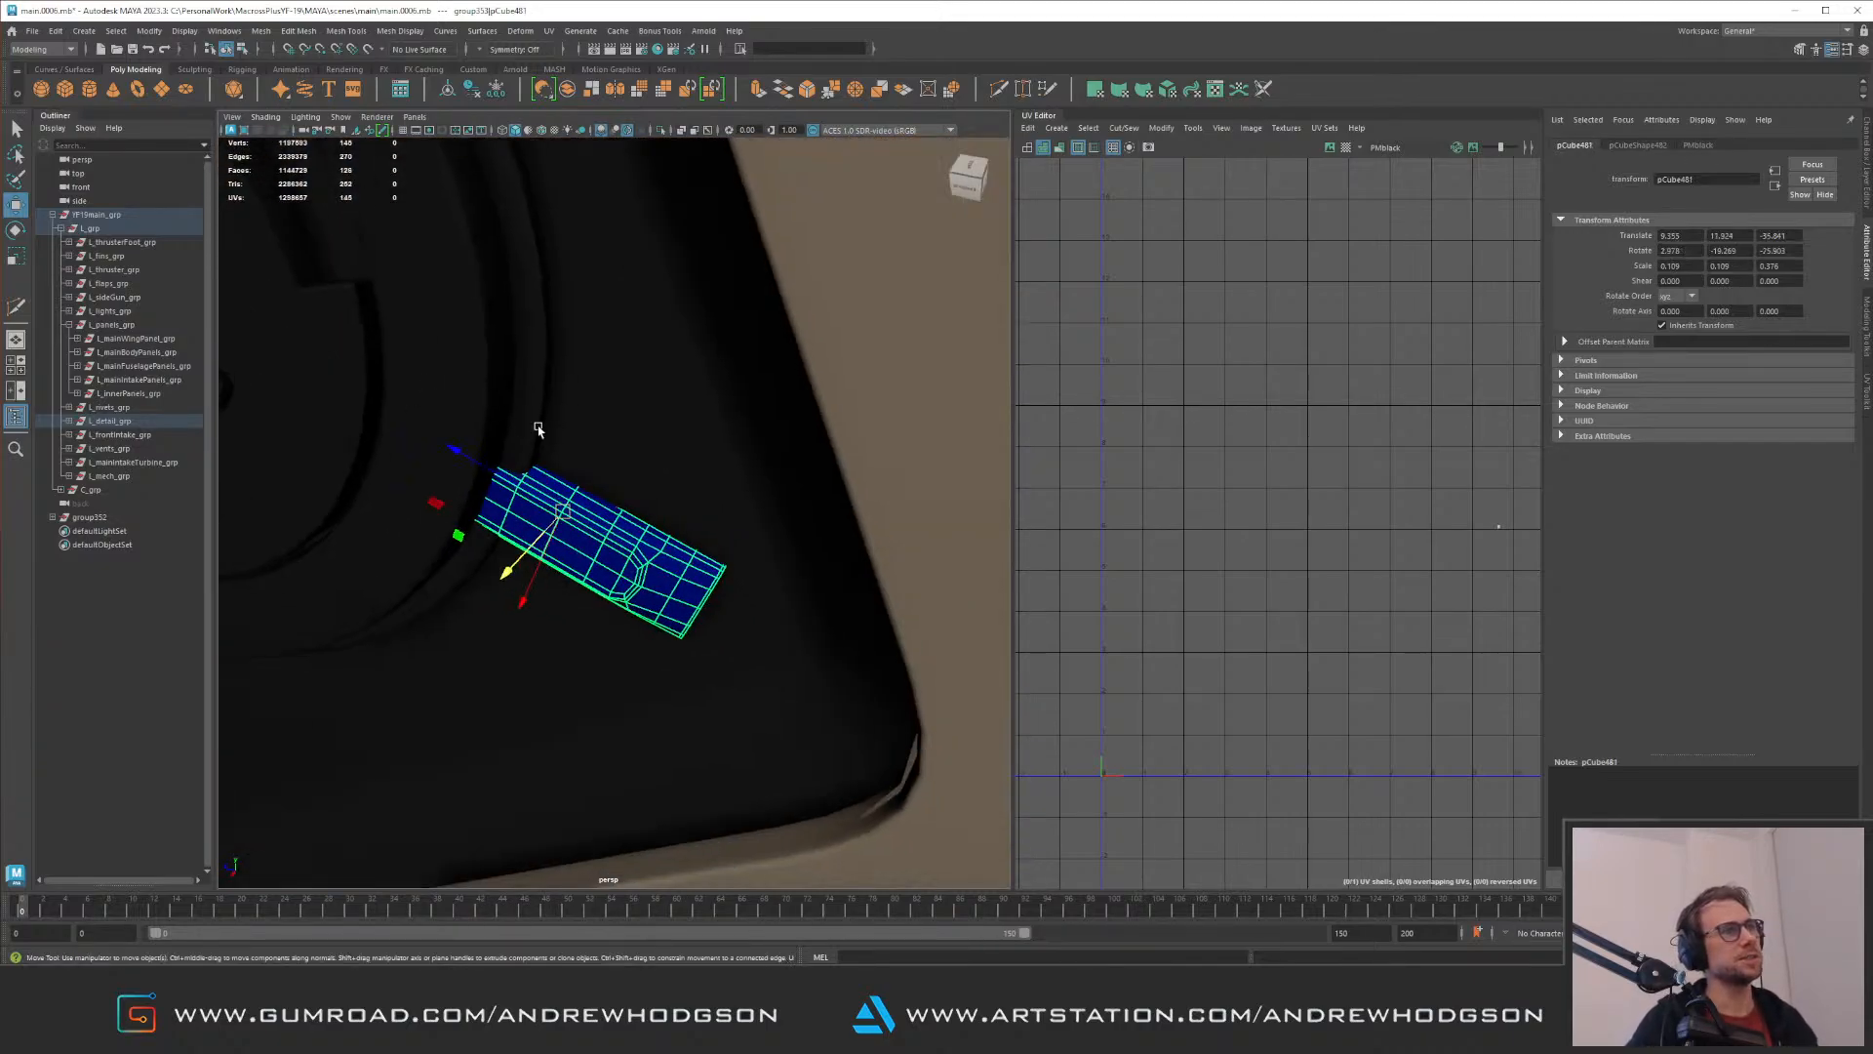
left_click_drag(531, 427, 640, 447, "alt")
right_click_drag(640, 447, 680, 535, "alt")
left_click_drag(689, 516, 688, 520)
right_click_drag(687, 520, 610, 527, "alt")
middle_click_drag(611, 527, 639, 576, "alt")
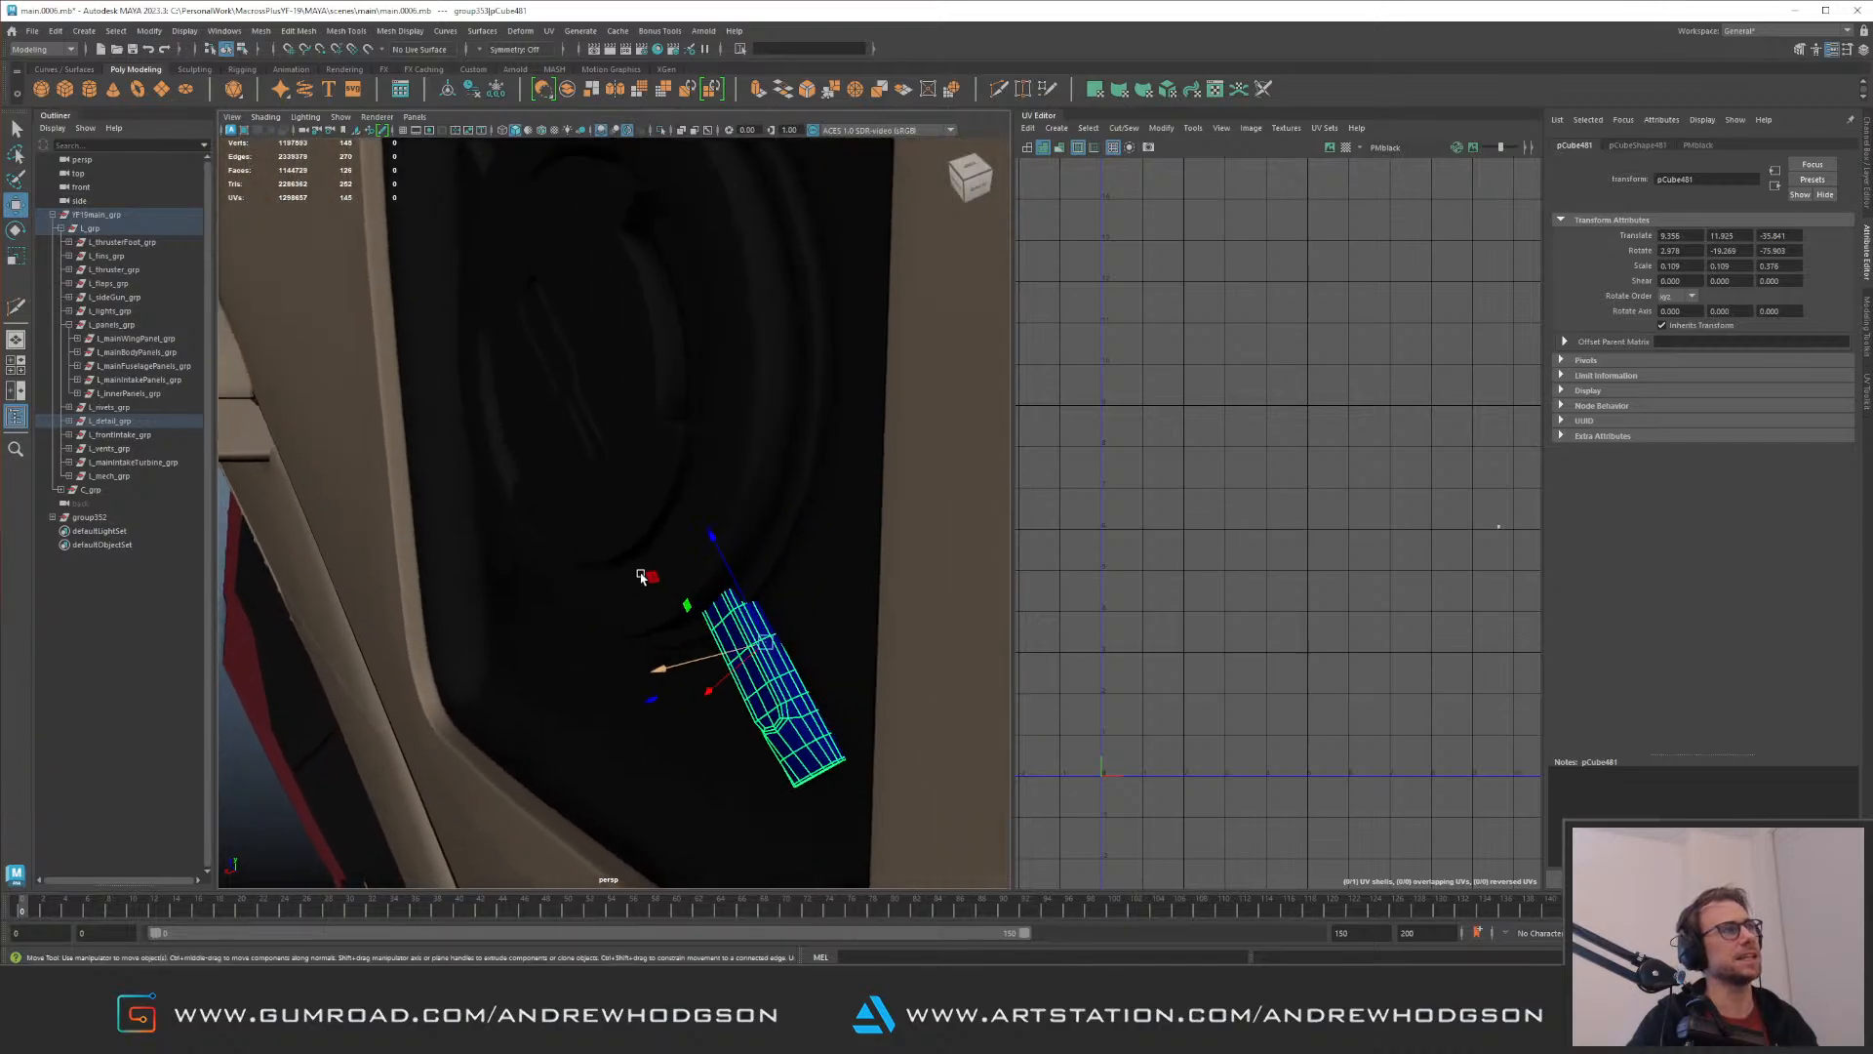
right_click_drag(639, 575, 954, 658, "alt")
Step: Refine another strip's position at the disc ring and clear the selection
left_click(464, 522)
left_click_drag(463, 522, 388, 594, "alt")
key("w")
right_click_drag(525, 541, 213, 424, "alt")
left_click_drag(455, 431, 815, 454, "alt")
right_click_drag(815, 454, 718, 341, "alt")
left_click(852, 359)
Step: Examine the recess and its radial strips in full-screen view, both close up and against the surrounding rear fuselage
right_click_drag(852, 363, 917, 586, "alt")
key("ctrl+space")
mouse_move(857, 481)
right_mouse_down("alt")
mouse_move(732, 363)
mouse_move(933, 482)
right_mouse_up("alt")
left_click_drag(933, 482, 929, 519, "alt")
right_click_drag(929, 518, 823, 441, "alt")
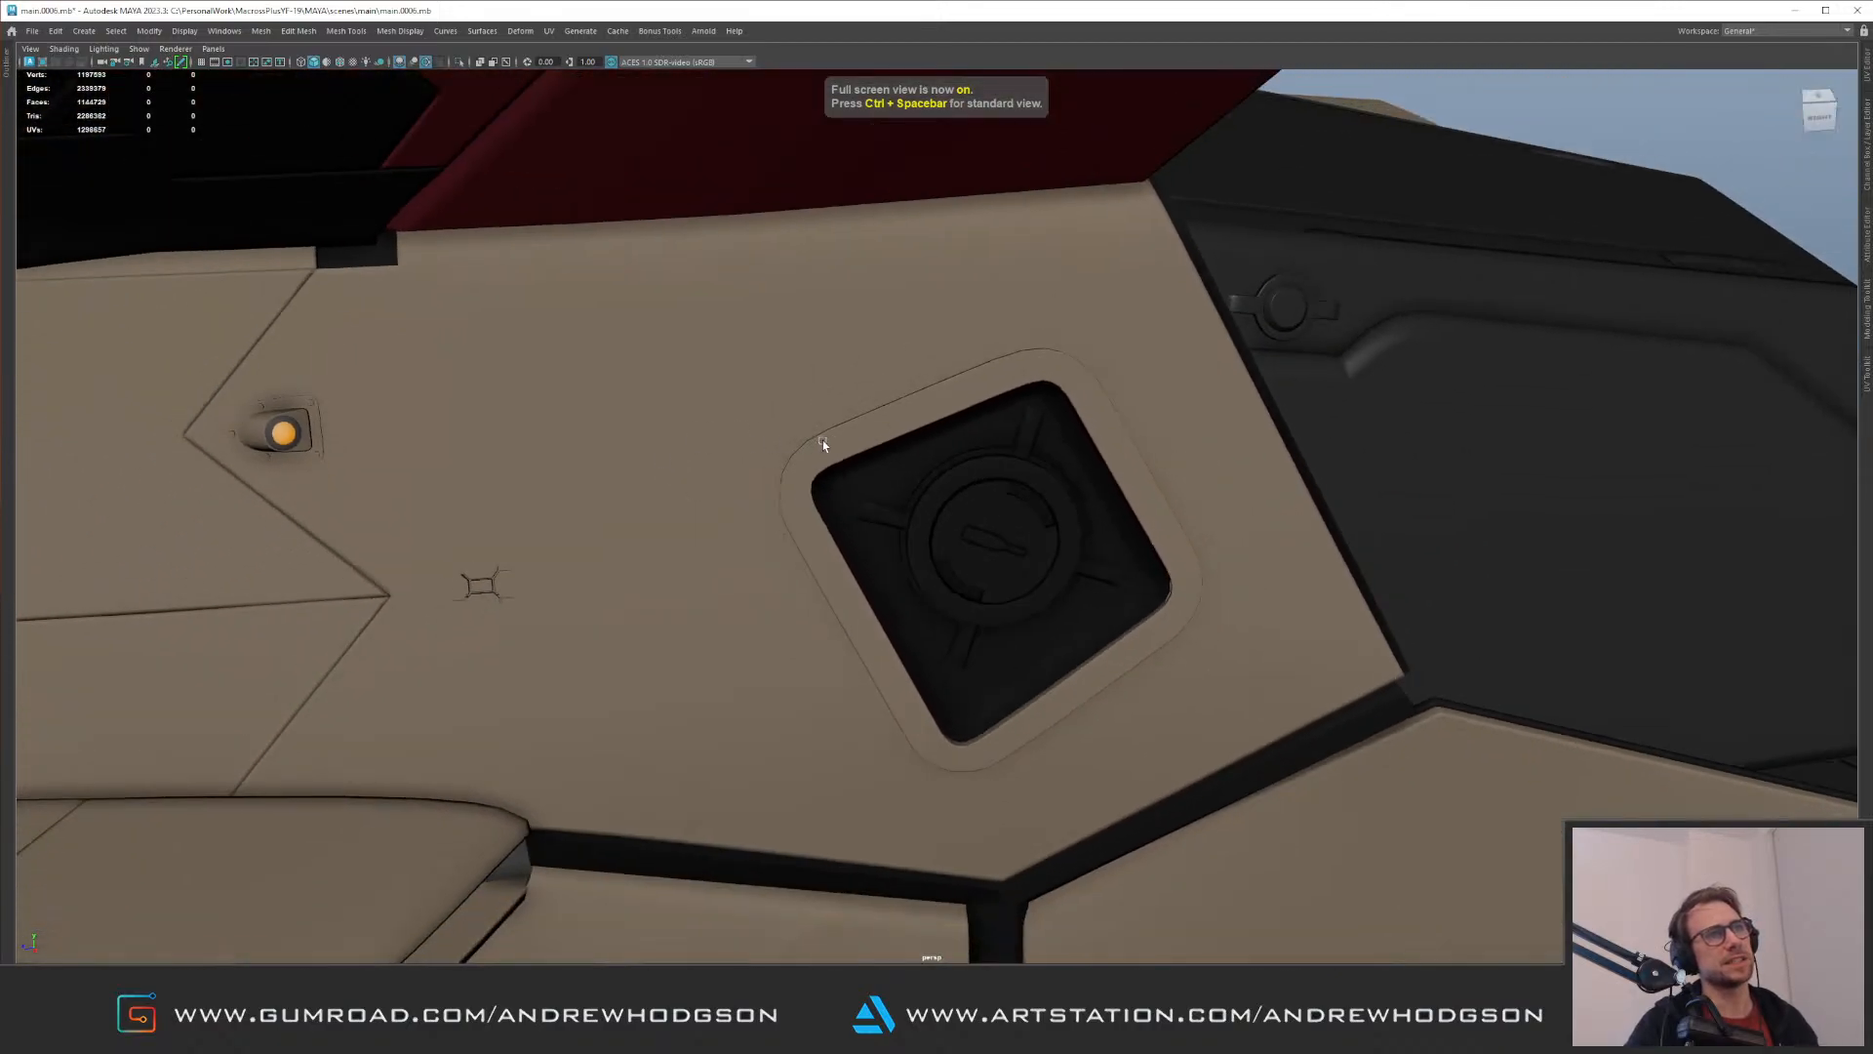
left_click_drag(823, 441, 807, 453, "alt")
right_click_drag(807, 454, 743, 447, "alt")
left_click_drag(743, 450, 807, 447, "alt")
mouse_move(807, 448)
right_mouse_down("alt")
mouse_move(738, 454)
mouse_move(666, 425)
right_mouse_up("alt")
left_click_drag(666, 426, 736, 397, "alt")
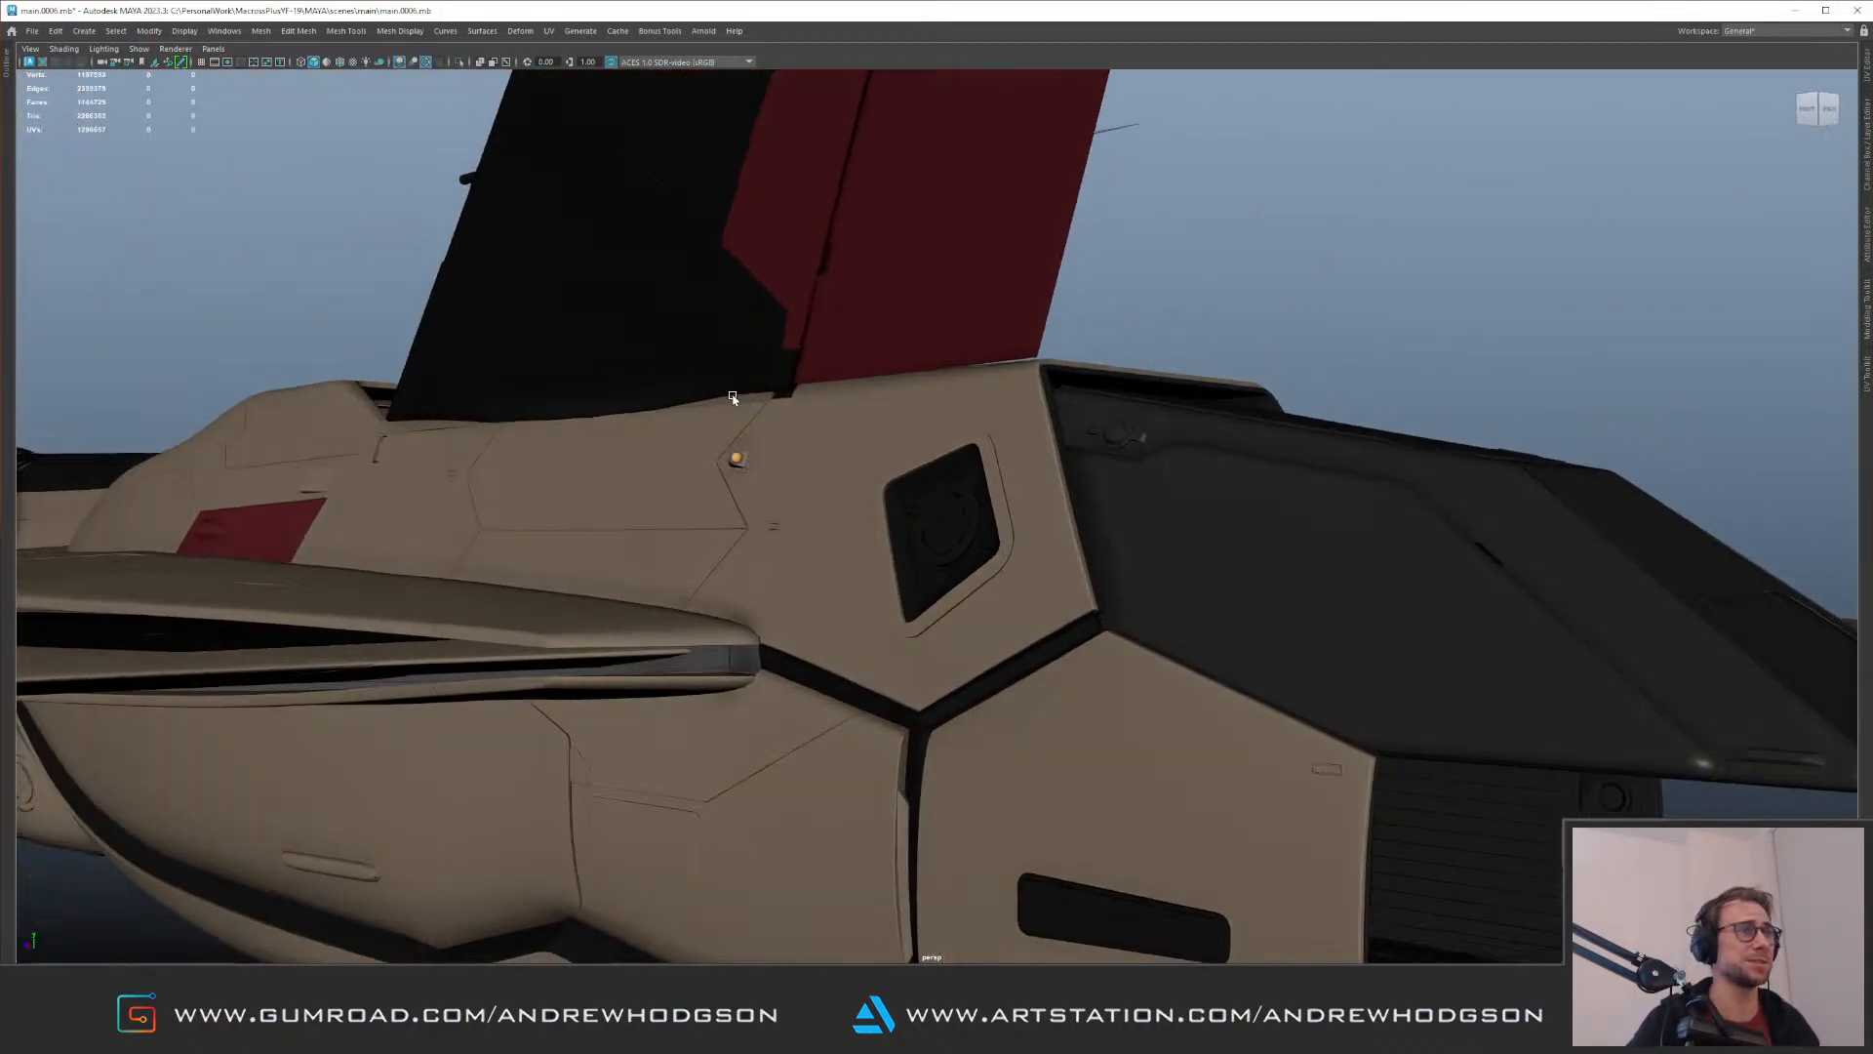
right_click_drag(736, 397, 893, 448, "alt")
right_click_drag(729, 455, 774, 485, "alt")
left_click_drag(717, 441, 770, 414, "alt")
middle_click_drag(770, 414, 678, 418, "alt")
right_click_drag(713, 478, 793, 527, "alt")
left_click_drag(753, 376, 727, 387, "alt")
right_click_drag(614, 486, 577, 495, "alt")
left_click_drag(576, 495, 659, 492, "alt")
left_click_drag(786, 492, 841, 478, "alt")
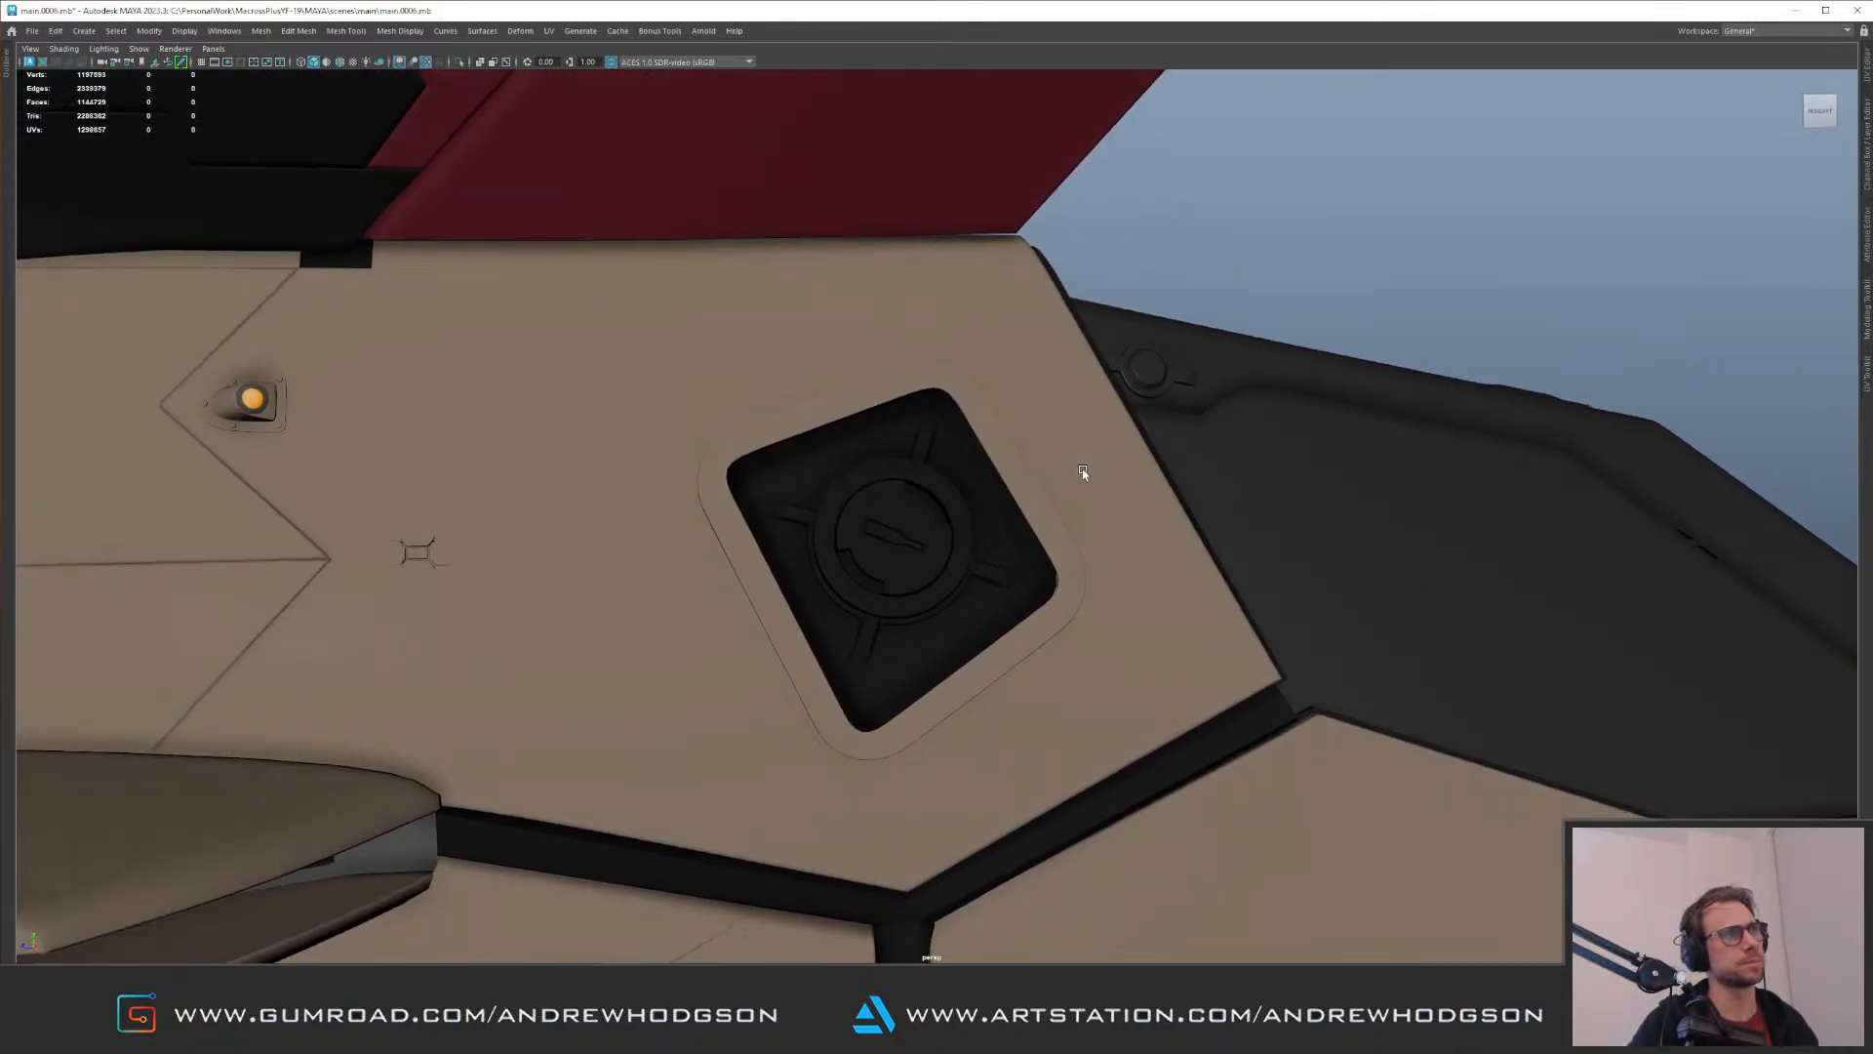
right_click_drag(1083, 473, 864, 461, "alt")
left_click_drag(864, 460, 930, 454, "alt")
right_click_drag(931, 455, 1343, 560, "alt")
Step: Select all four radial strips around the disc and group them
left_click_drag(961, 441, 895, 434, "alt")
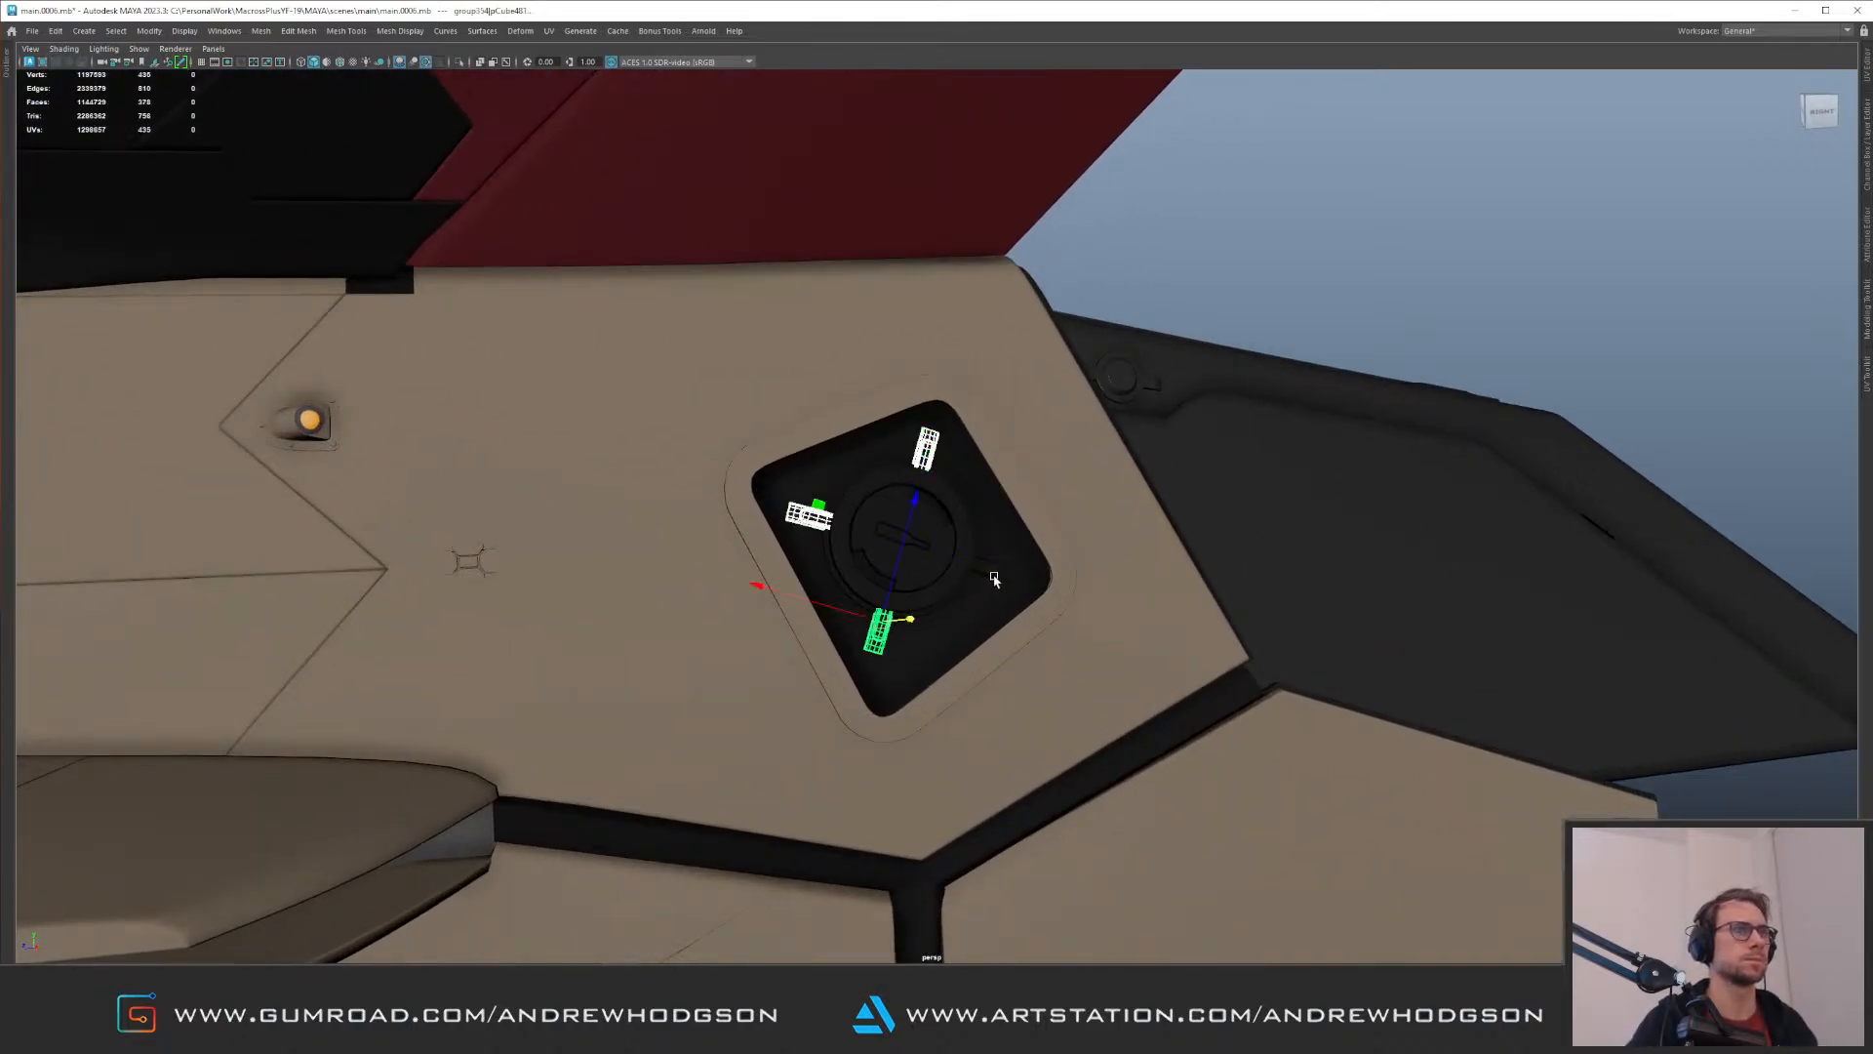
key("ctrl+g")
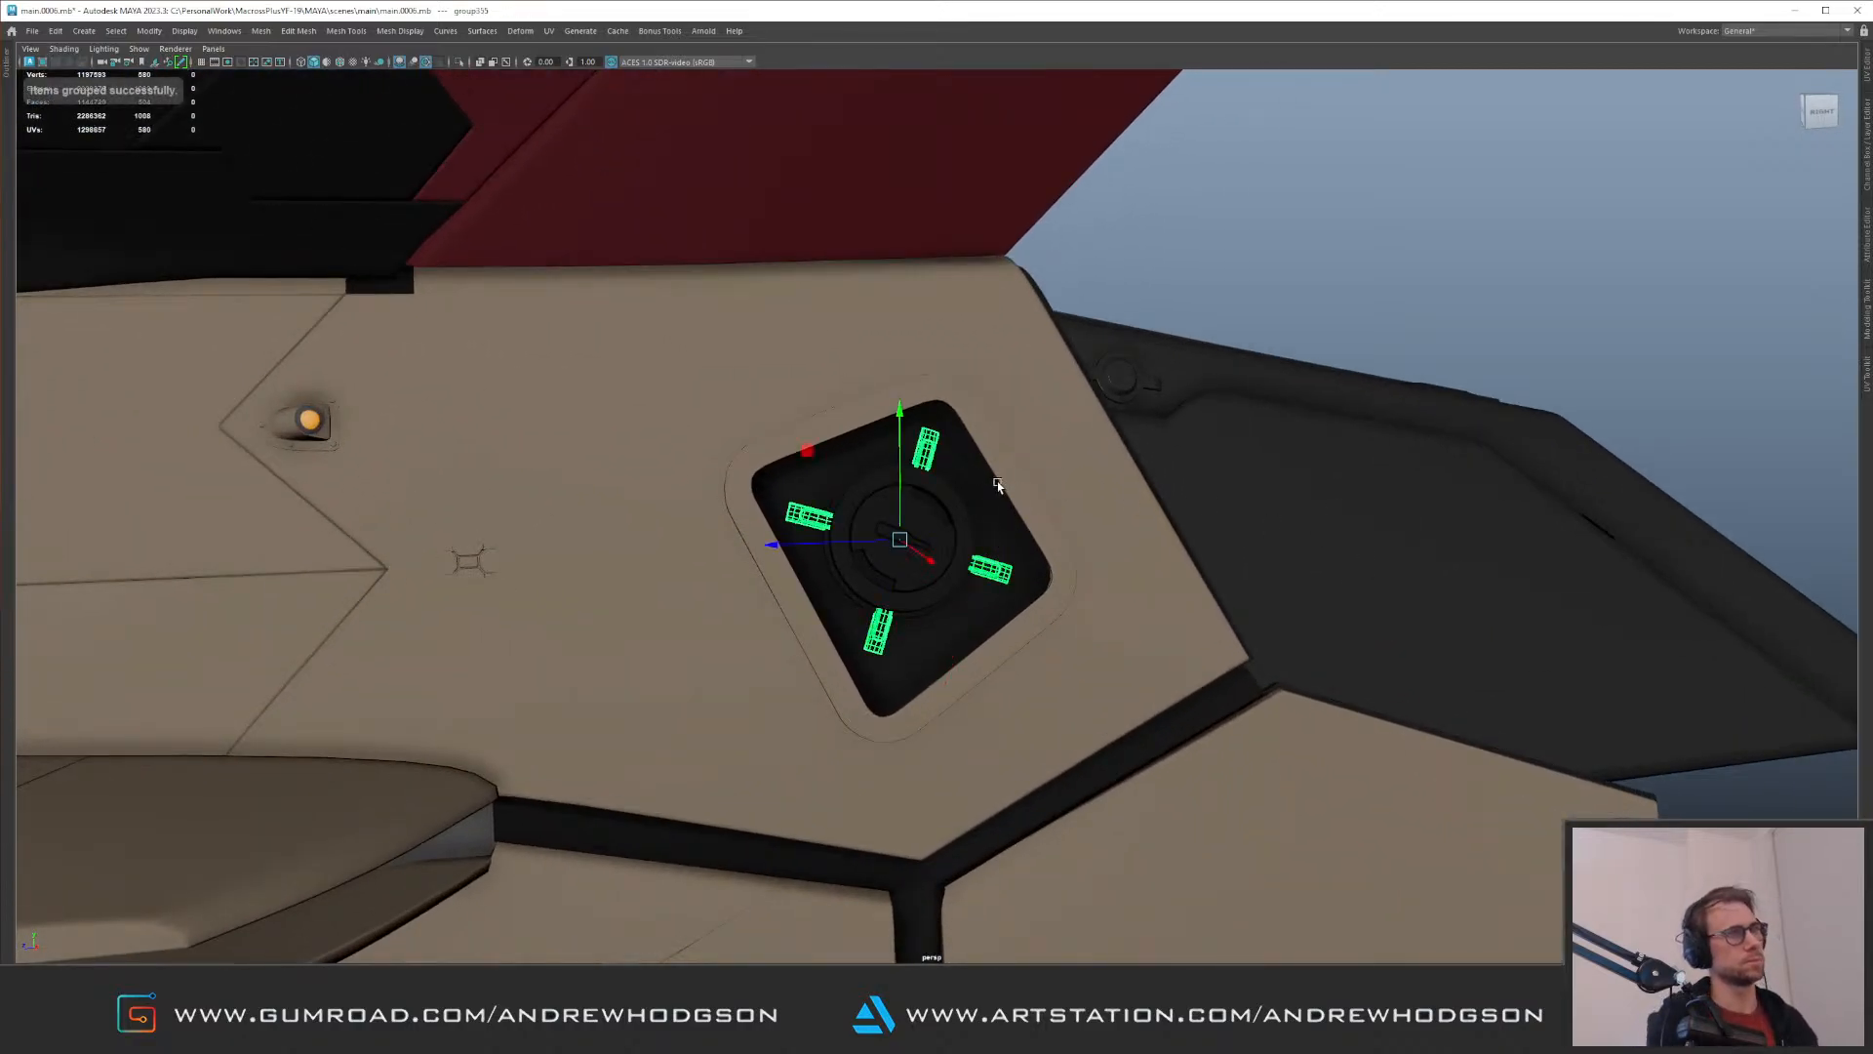
right_click_drag(866, 388, 845, 540, "alt")
middle_click_drag(845, 539, 790, 347, "alt")
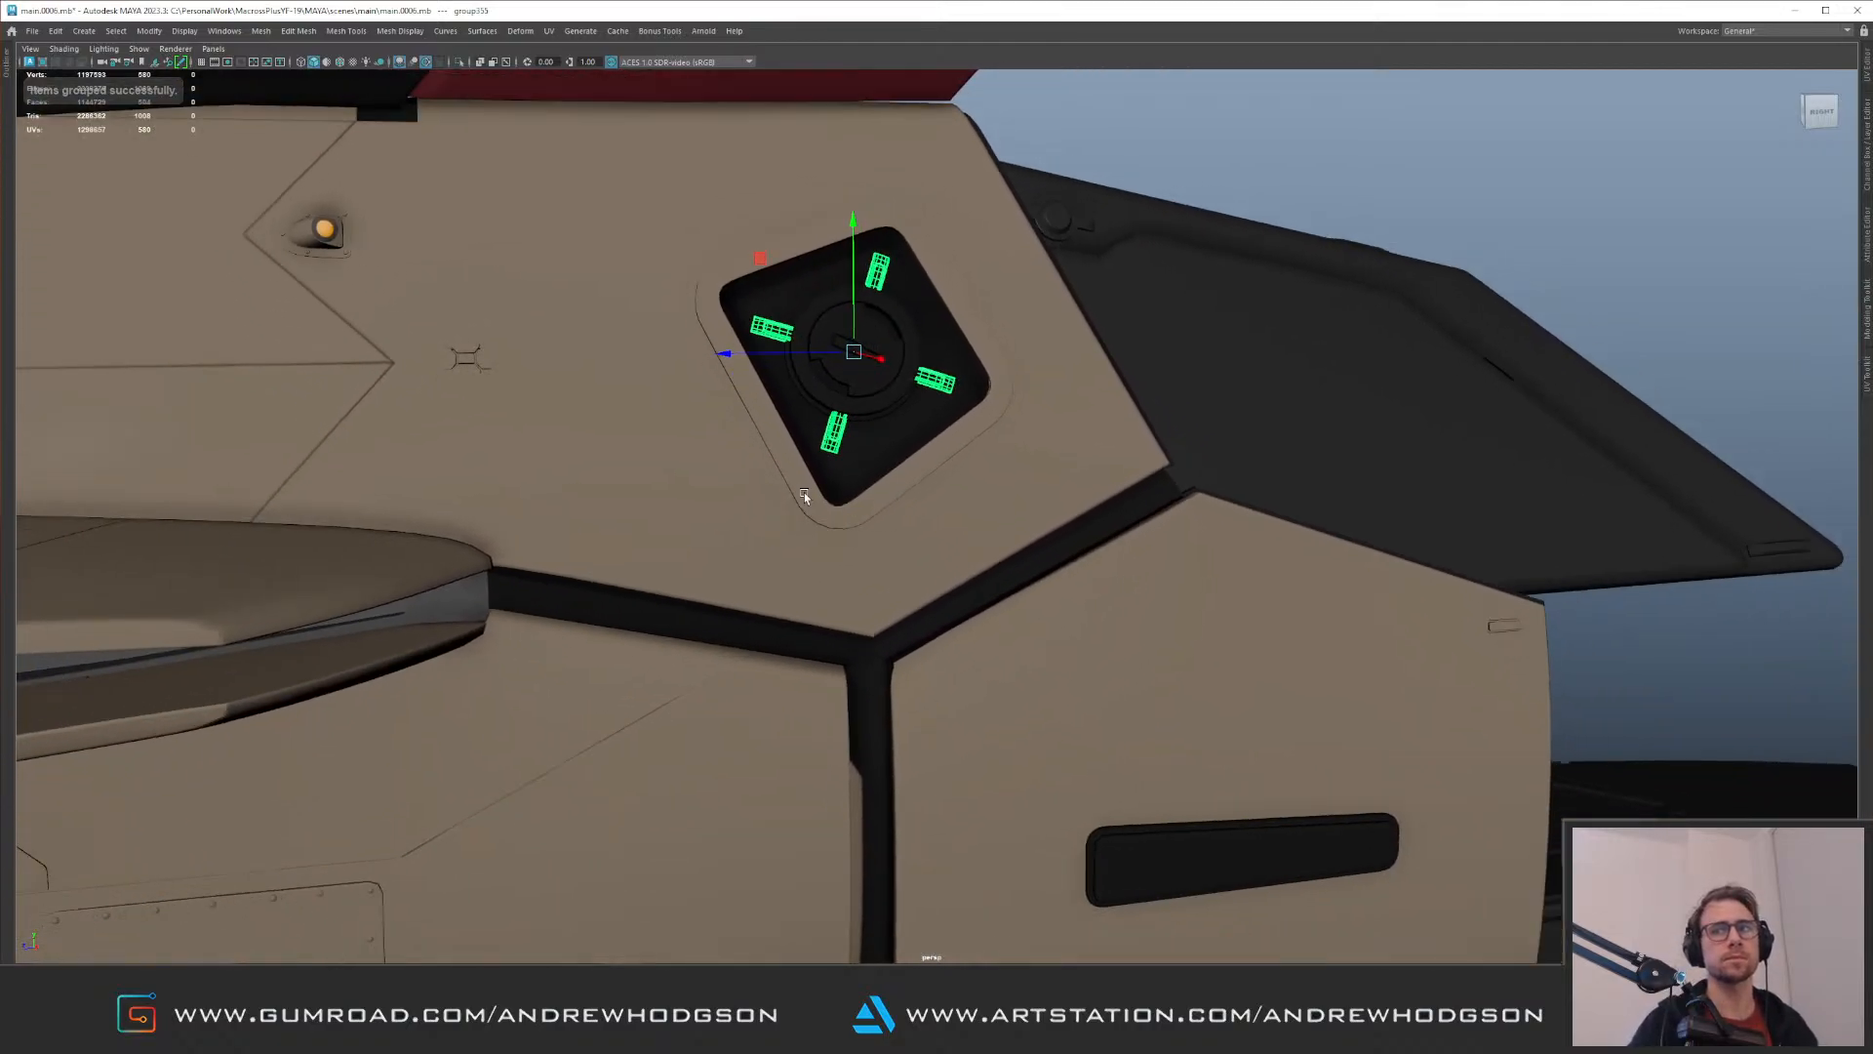
Step: Duplicate the strip group and move the copy to the disc in the lower rear recess
right_click_drag(829, 494, 736, 416, "alt")
middle_click_drag(736, 417, 774, 372, "alt")
right_click_drag(774, 372, 759, 377, "alt")
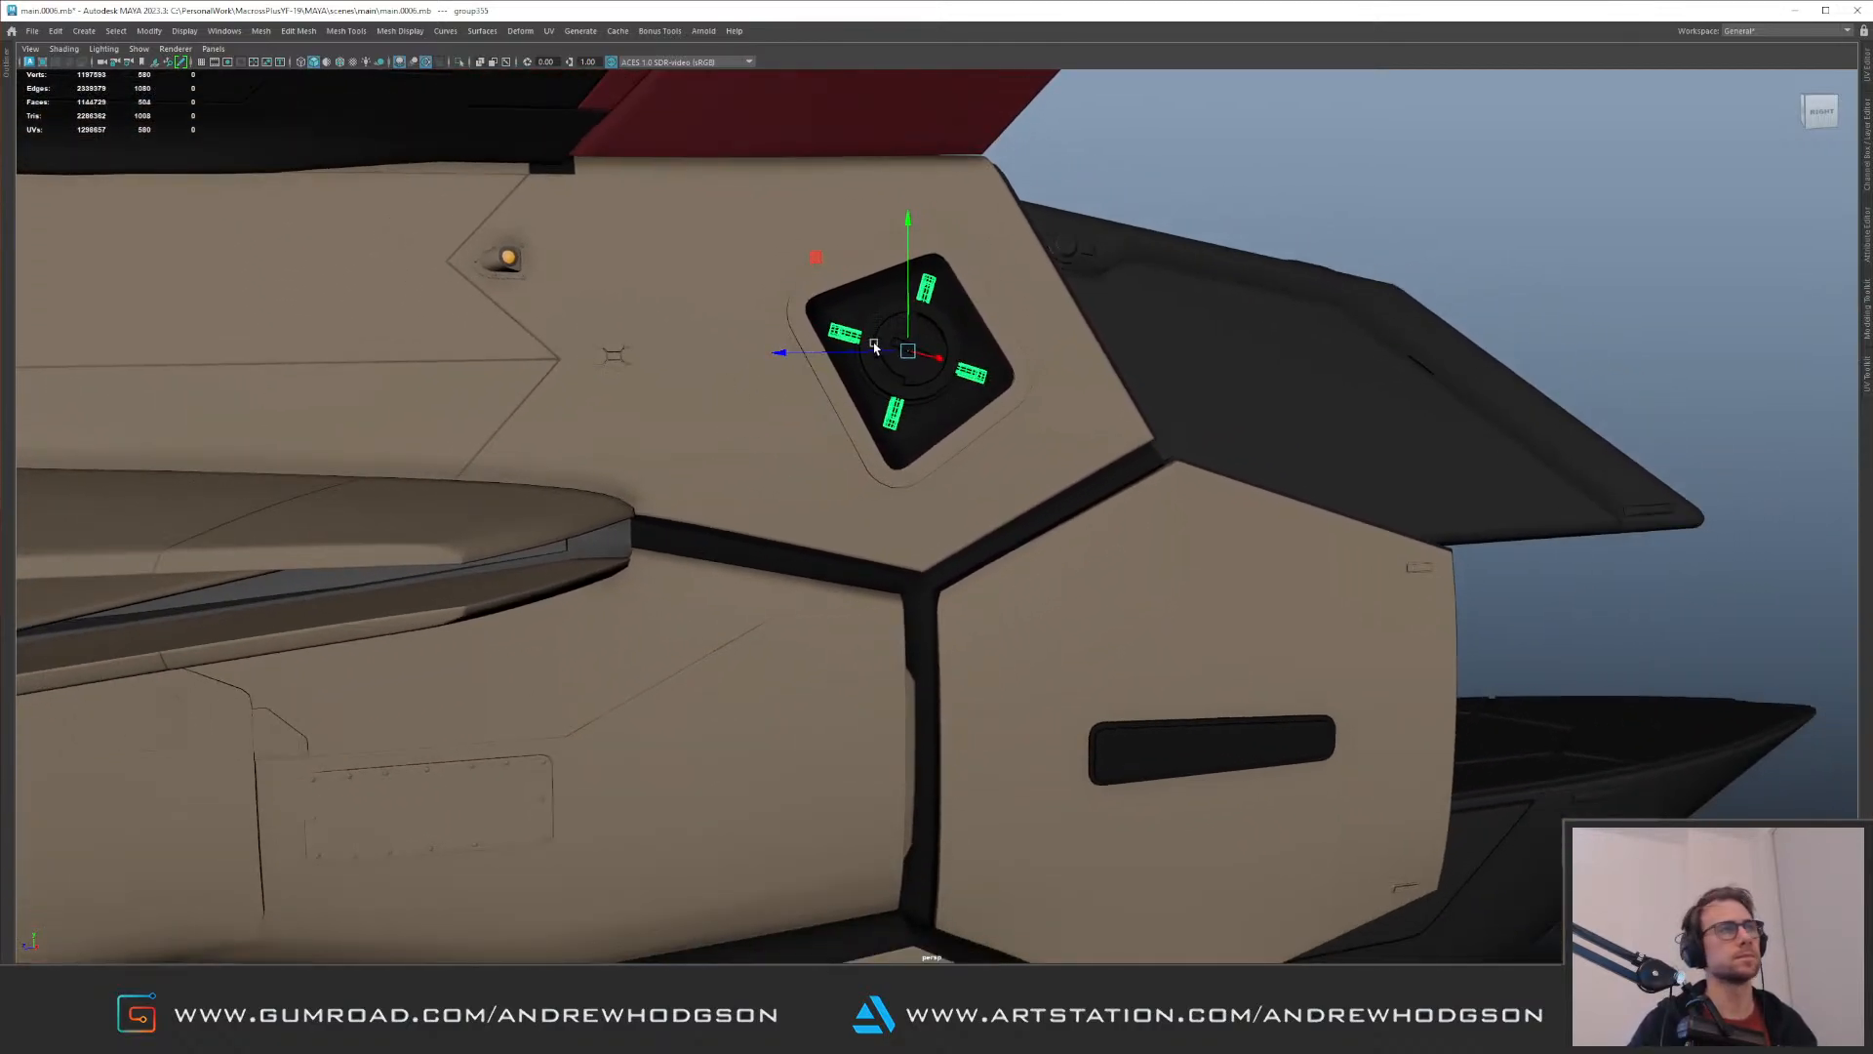
key("ctrl+d")
middle_click_drag(946, 471, 996, 364, "alt")
right_click_drag(995, 364, 810, 381, "alt")
left_click_drag(811, 380, 800, 396, "alt")
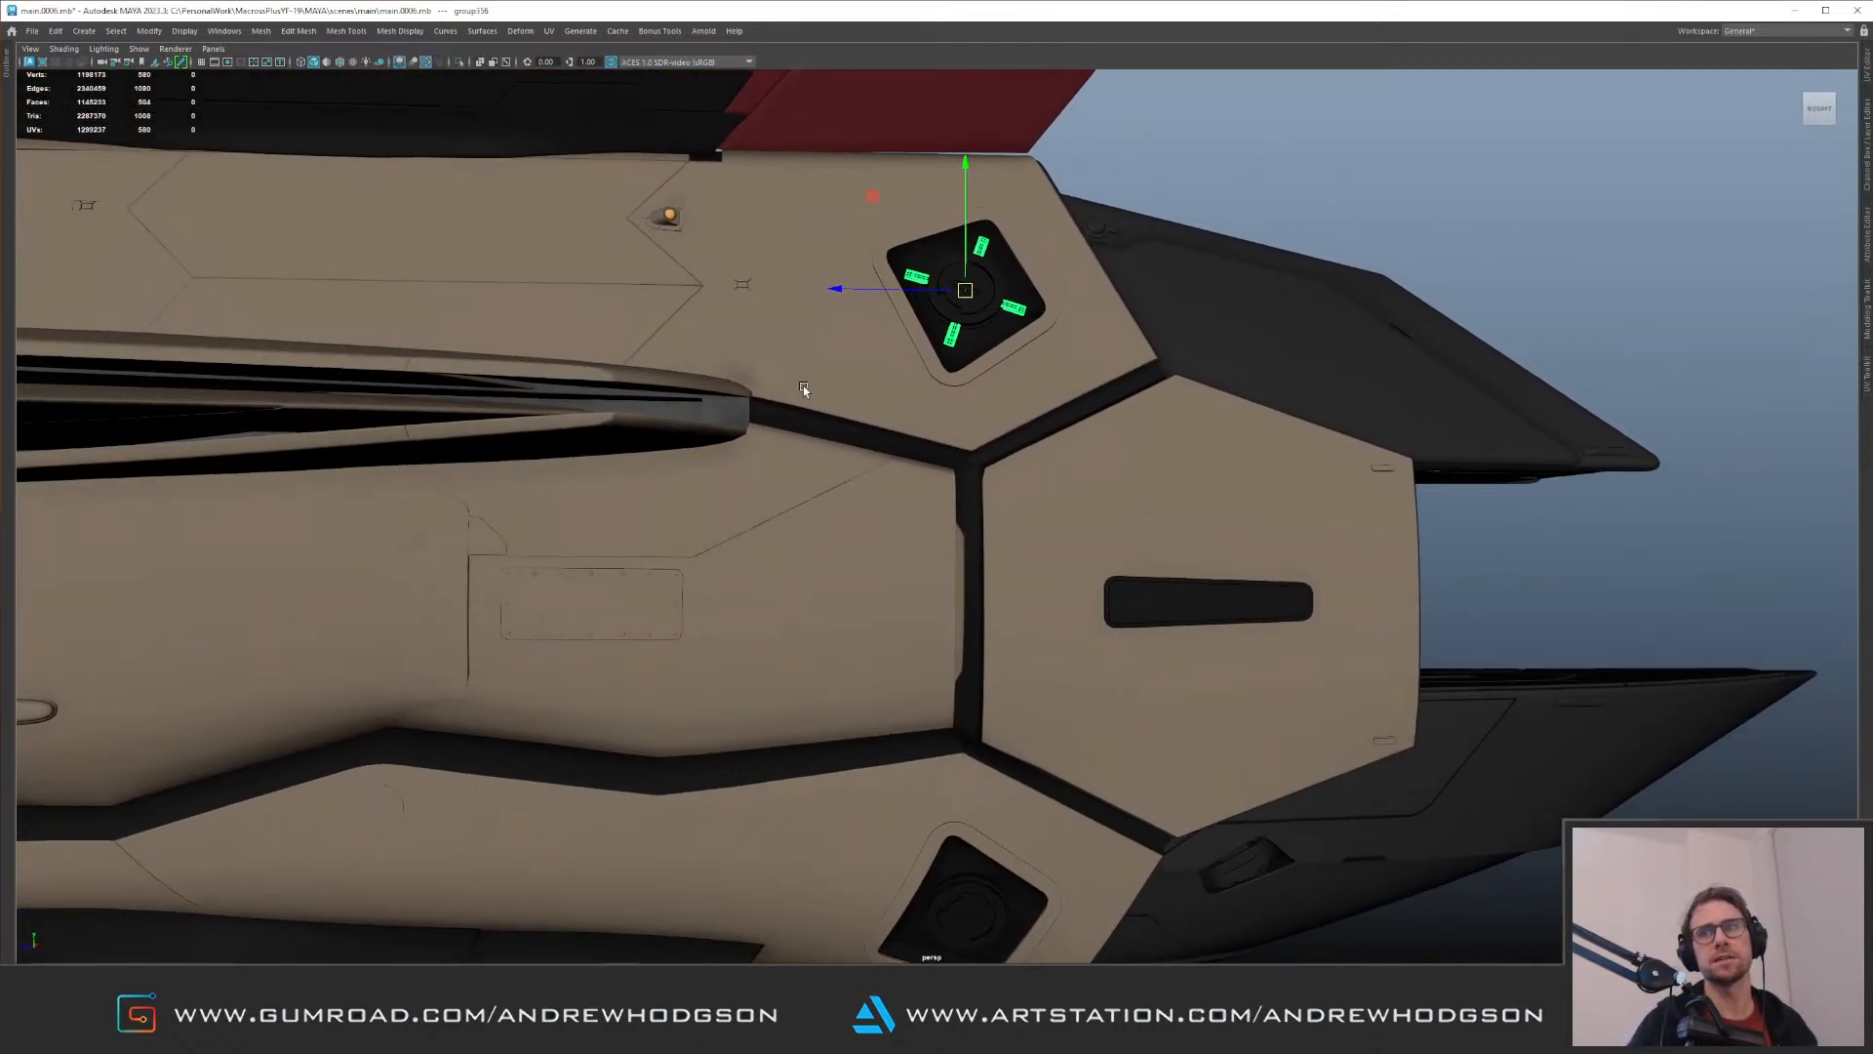
right_click_drag(800, 397, 767, 407, "alt")
middle_click_drag(768, 407, 775, 358, "alt")
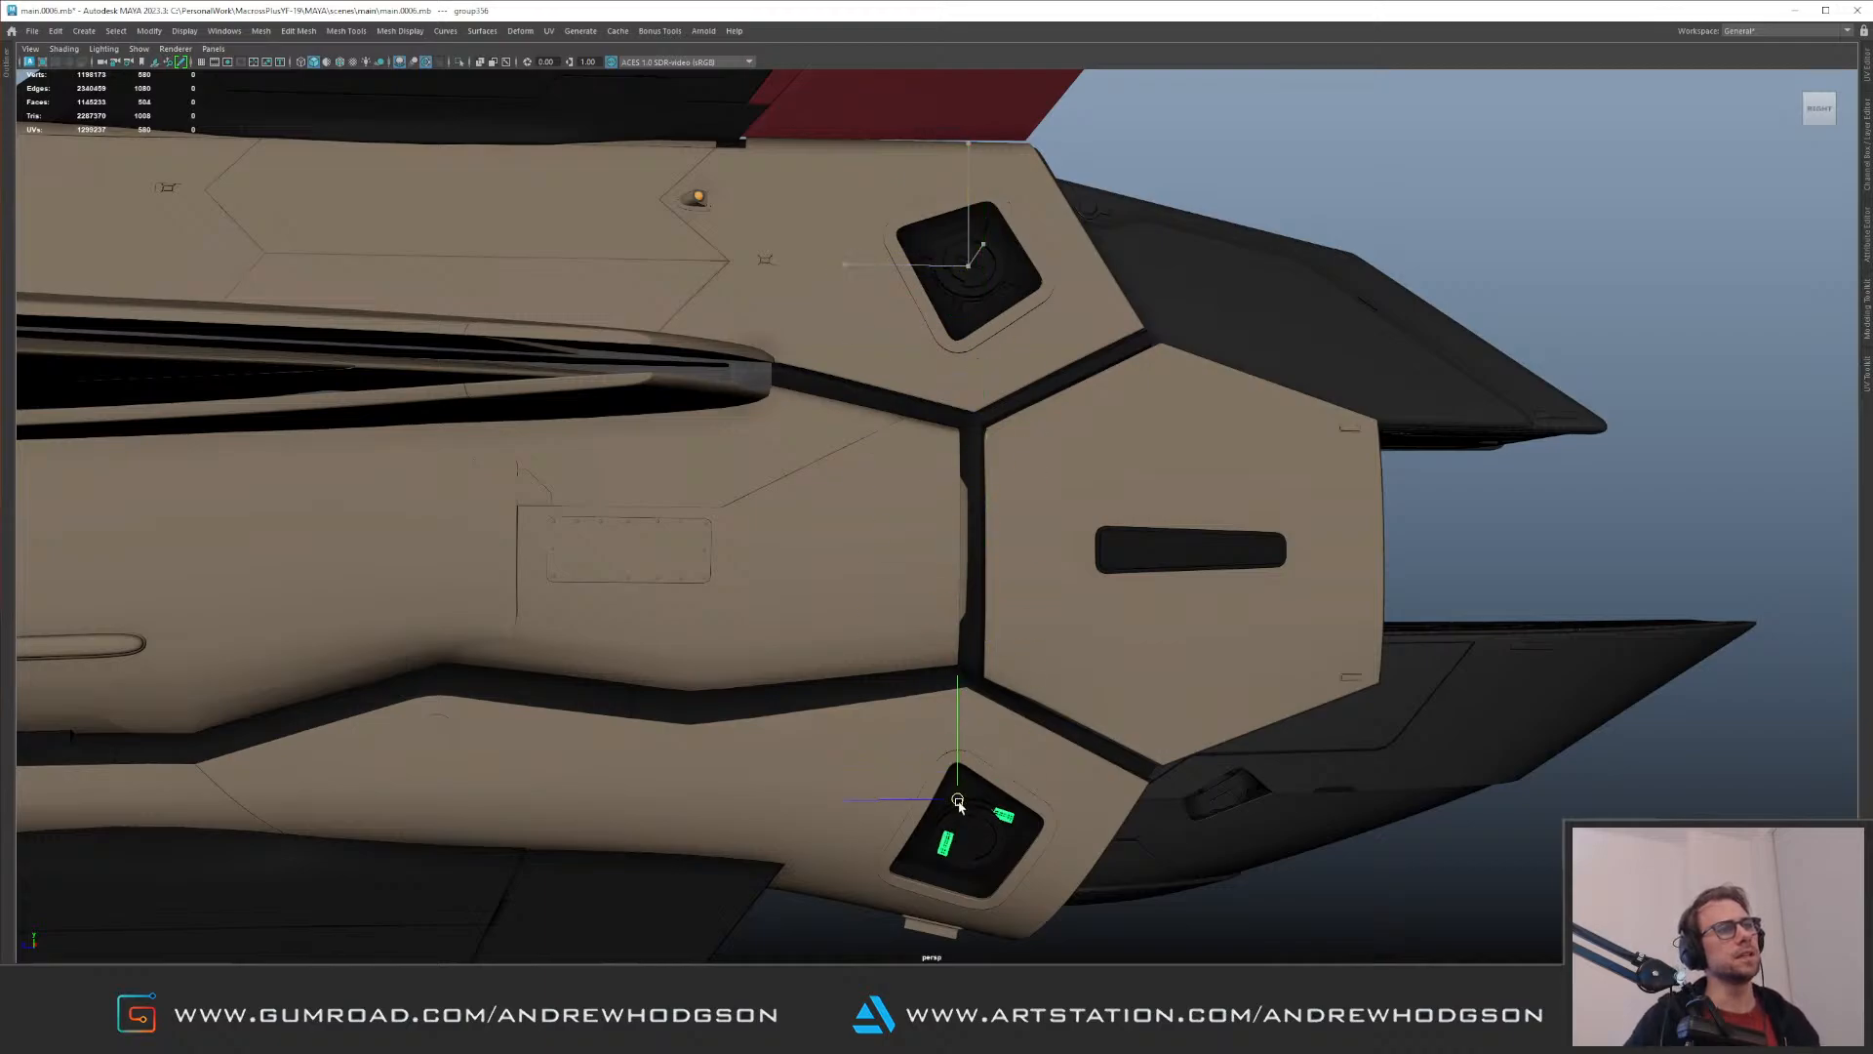
key("f")
mouse_move(962, 765)
left_mouse_down("alt")
mouse_move(987, 641)
mouse_move(907, 494)
mouse_move(920, 615)
mouse_move(946, 643)
mouse_move(946, 494)
mouse_move(885, 488)
mouse_move(903, 547)
mouse_move(888, 559)
mouse_move(917, 556)
left_mouse_up("alt")
Step: Rotate and shift the duplicated strip group to centre it around the lower recess's disc
key("e")
key("w")
mouse_move(888, 459)
left_mouse_down("alt")
mouse_move(930, 541)
mouse_move(956, 515)
mouse_move(953, 549)
mouse_move(874, 510)
mouse_move(878, 546)
mouse_move(905, 552)
mouse_move(870, 573)
mouse_move(918, 589)
mouse_move(871, 571)
mouse_move(915, 548)
mouse_move(927, 511)
left_mouse_up("alt")
key("e")
key("w")
key("e")
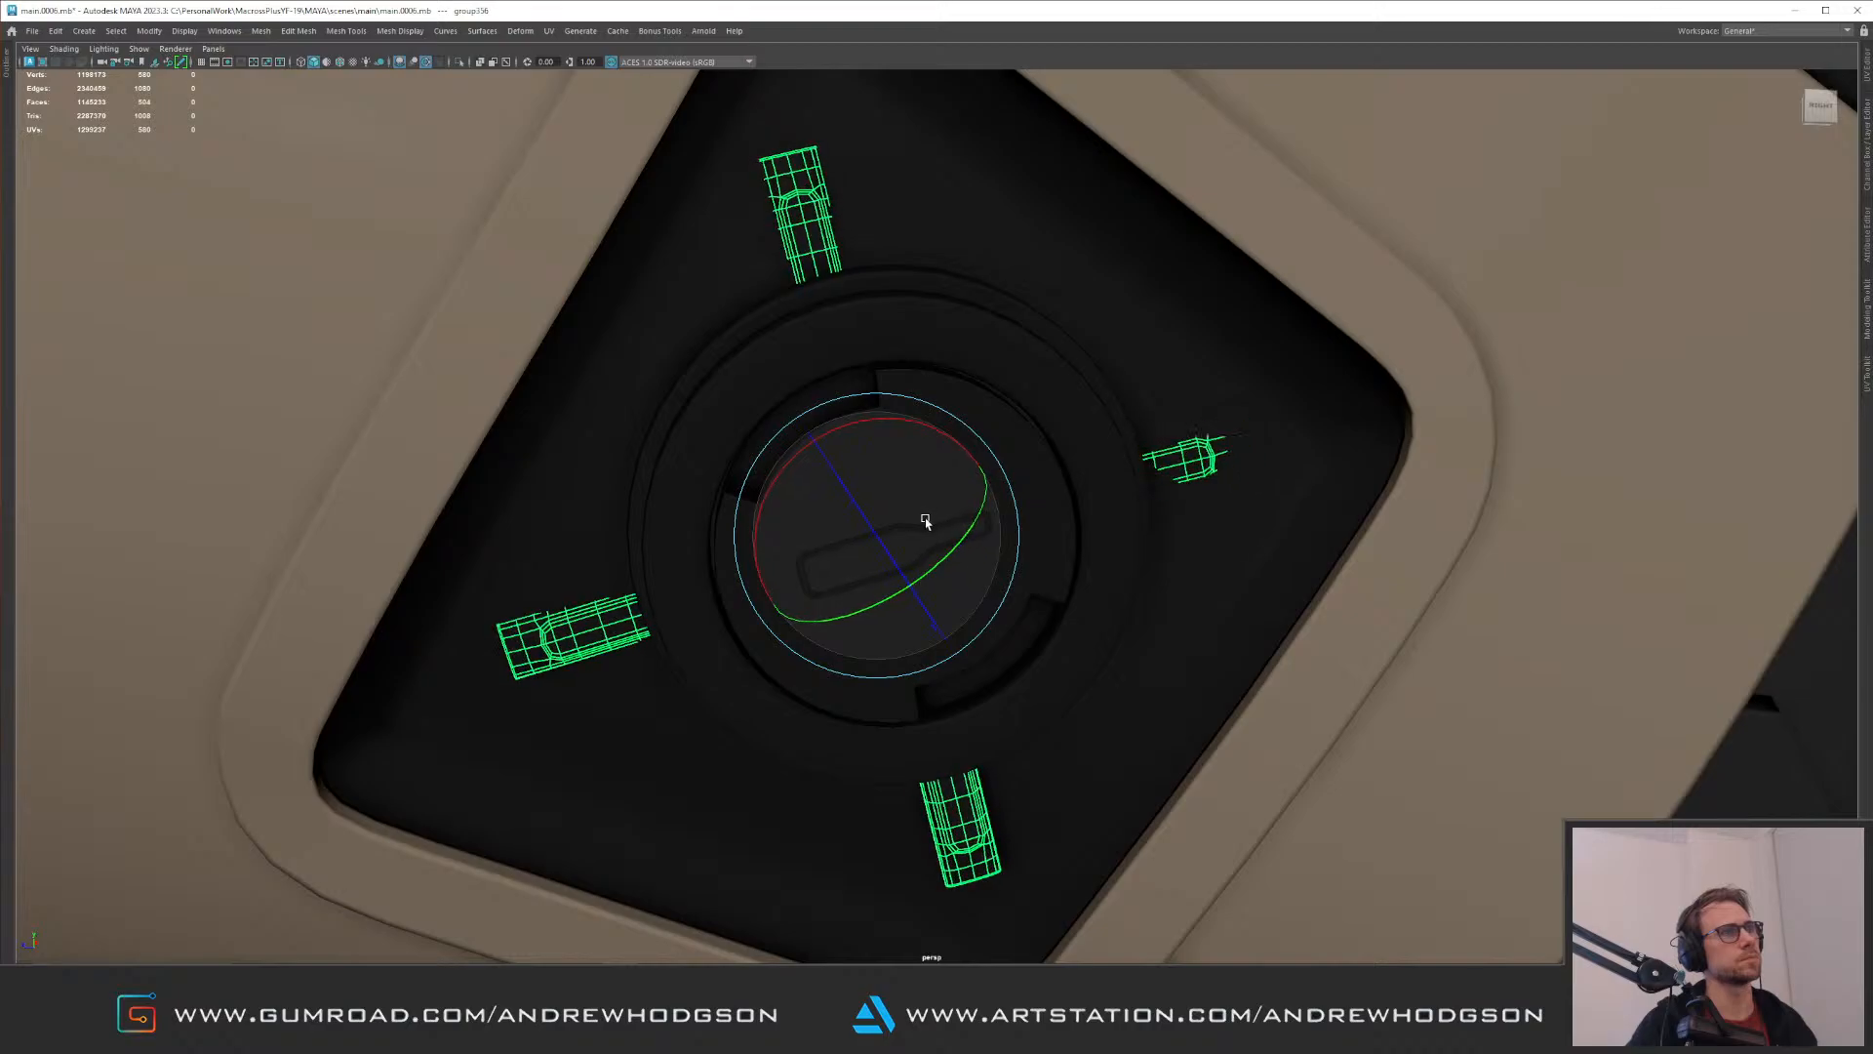
key("w")
Step: Adjust the duplicated group's depth so its strips sit on the lower recess floor
left_click_drag(945, 535, 913, 584, "alt")
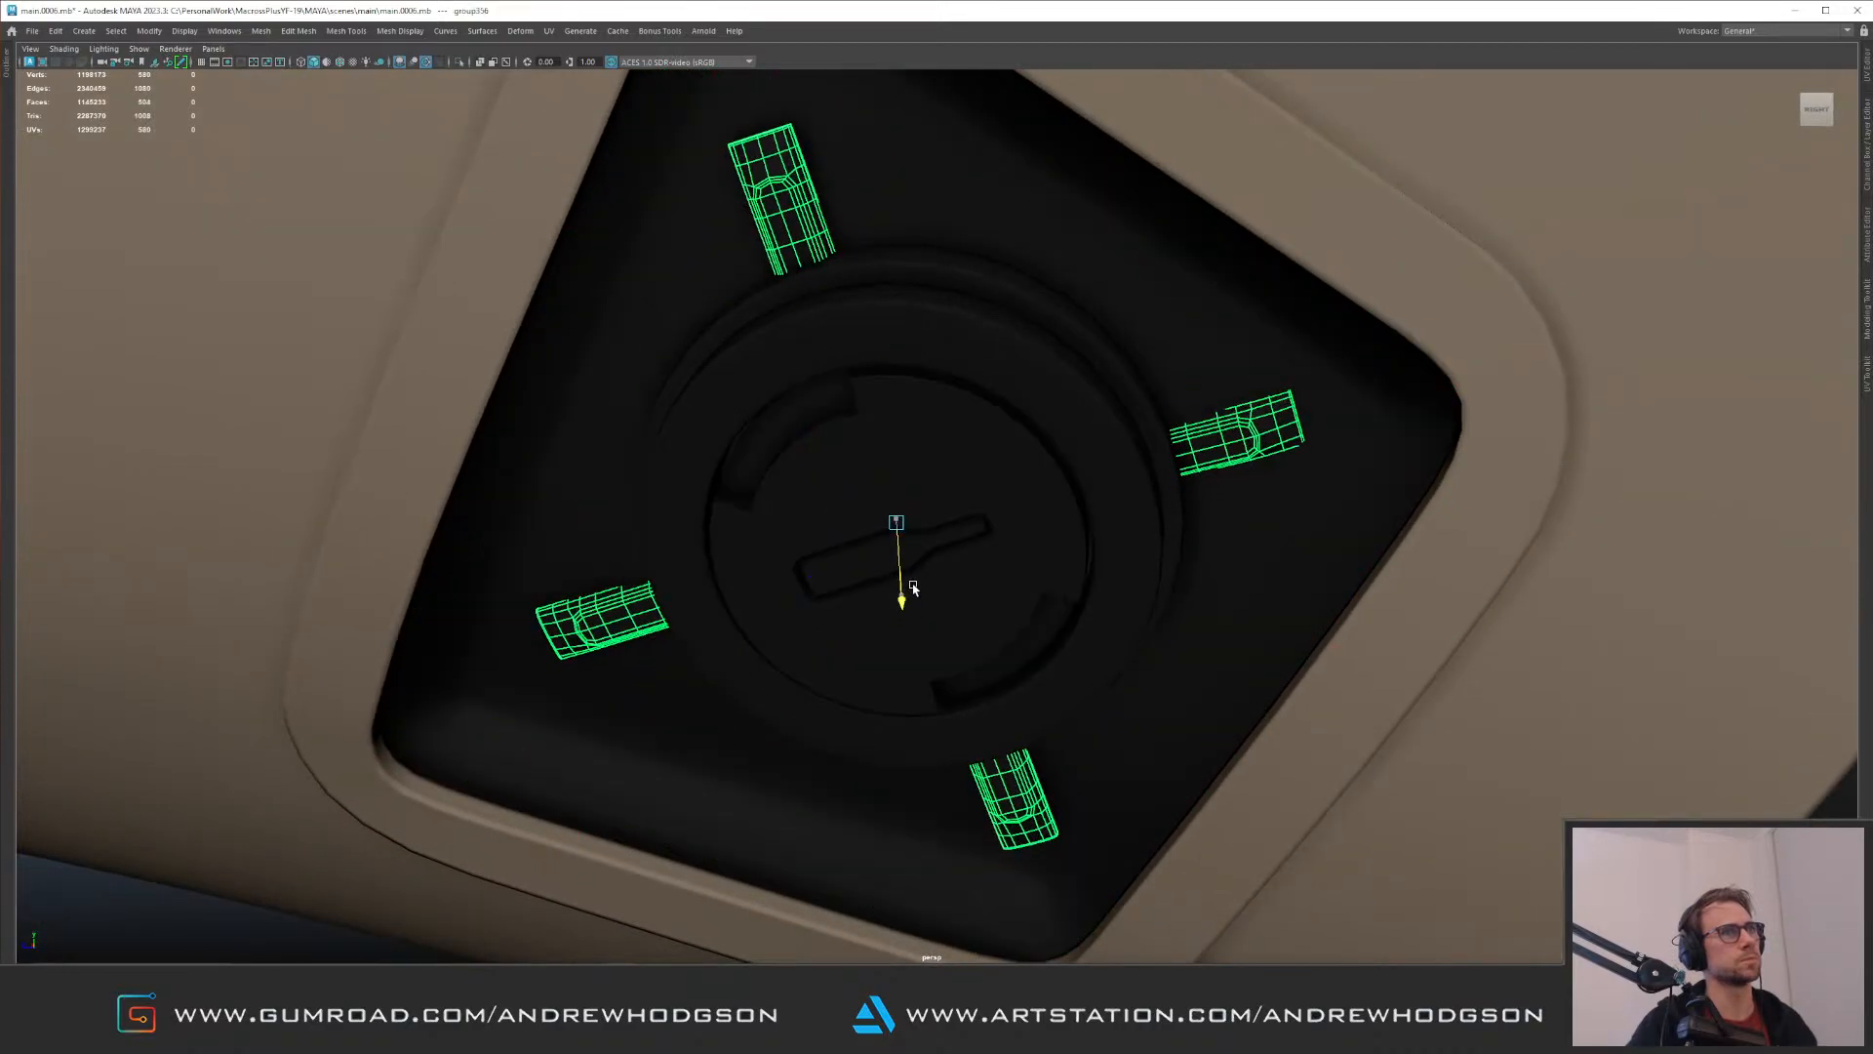
right_click_drag(1037, 553, 940, 523, "alt")
left_click_drag(944, 527, 976, 587, "alt")
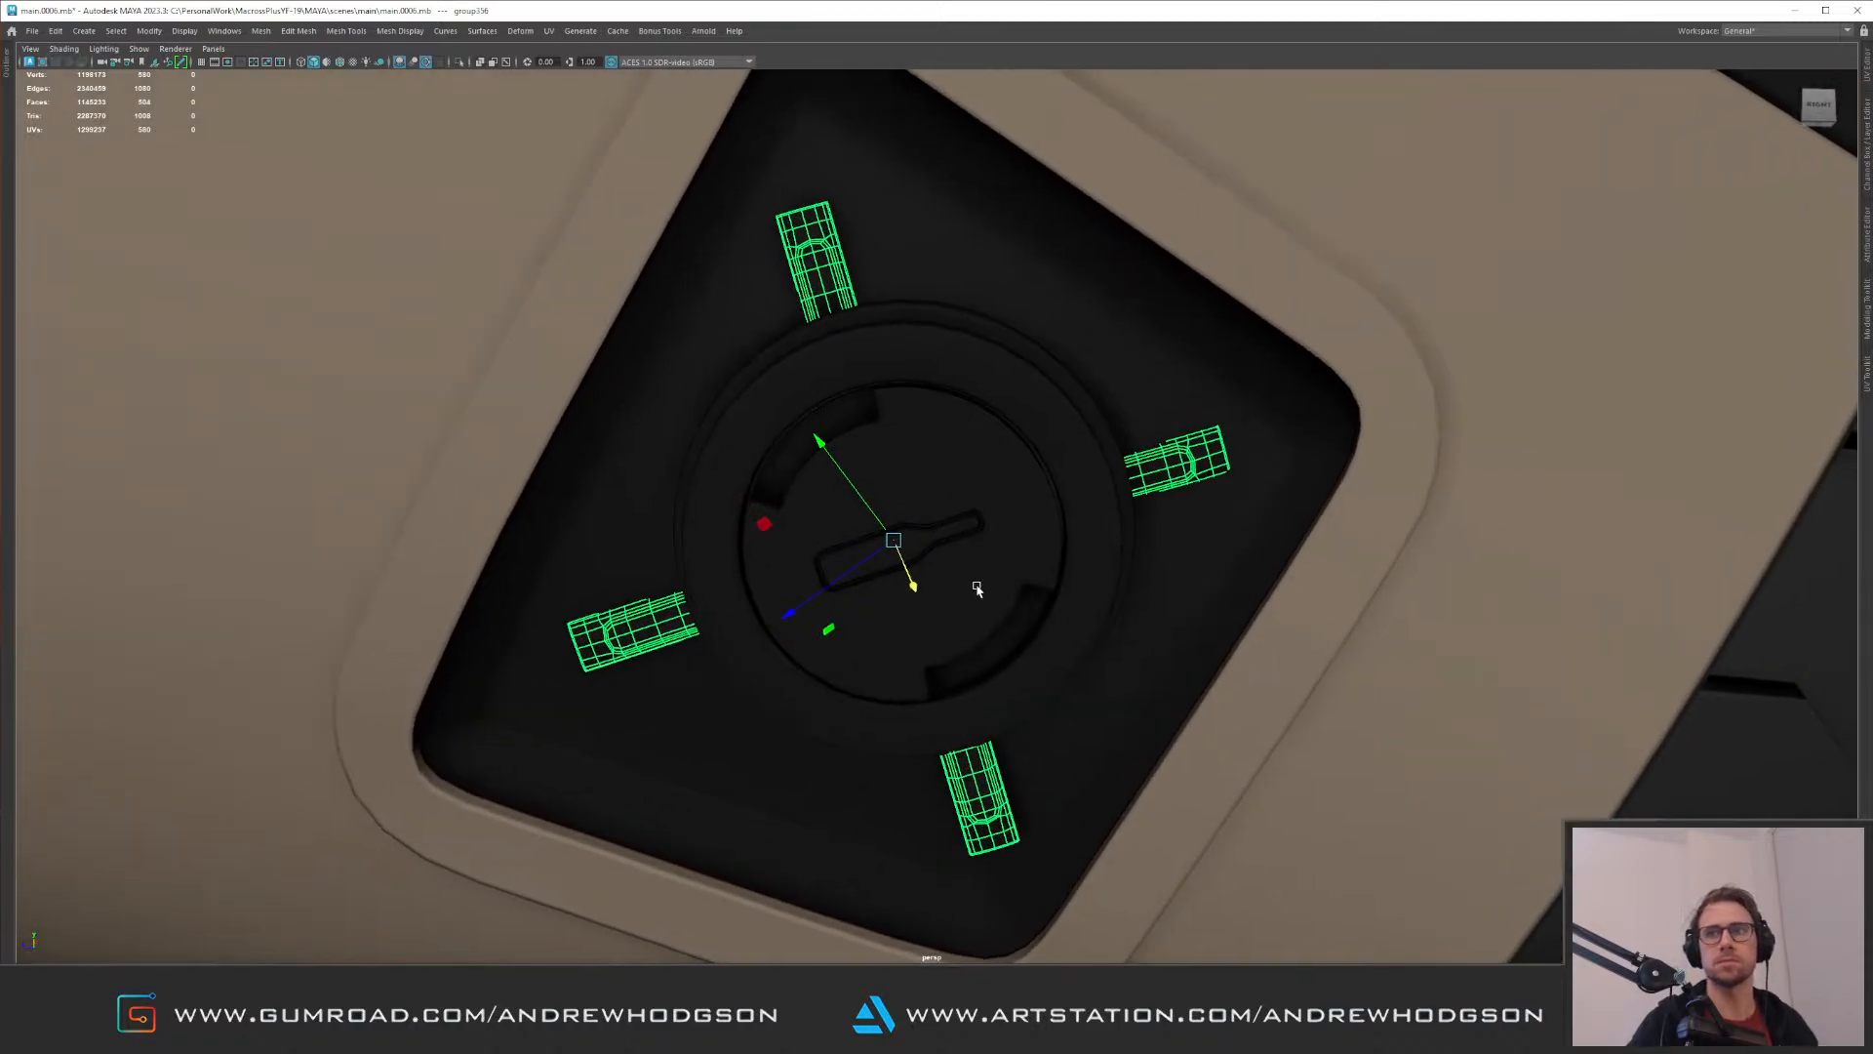
middle_click_drag(975, 586, 927, 449, "alt")
right_click_drag(866, 391, 892, 373, "alt")
left_click_drag(892, 373, 958, 687, "alt")
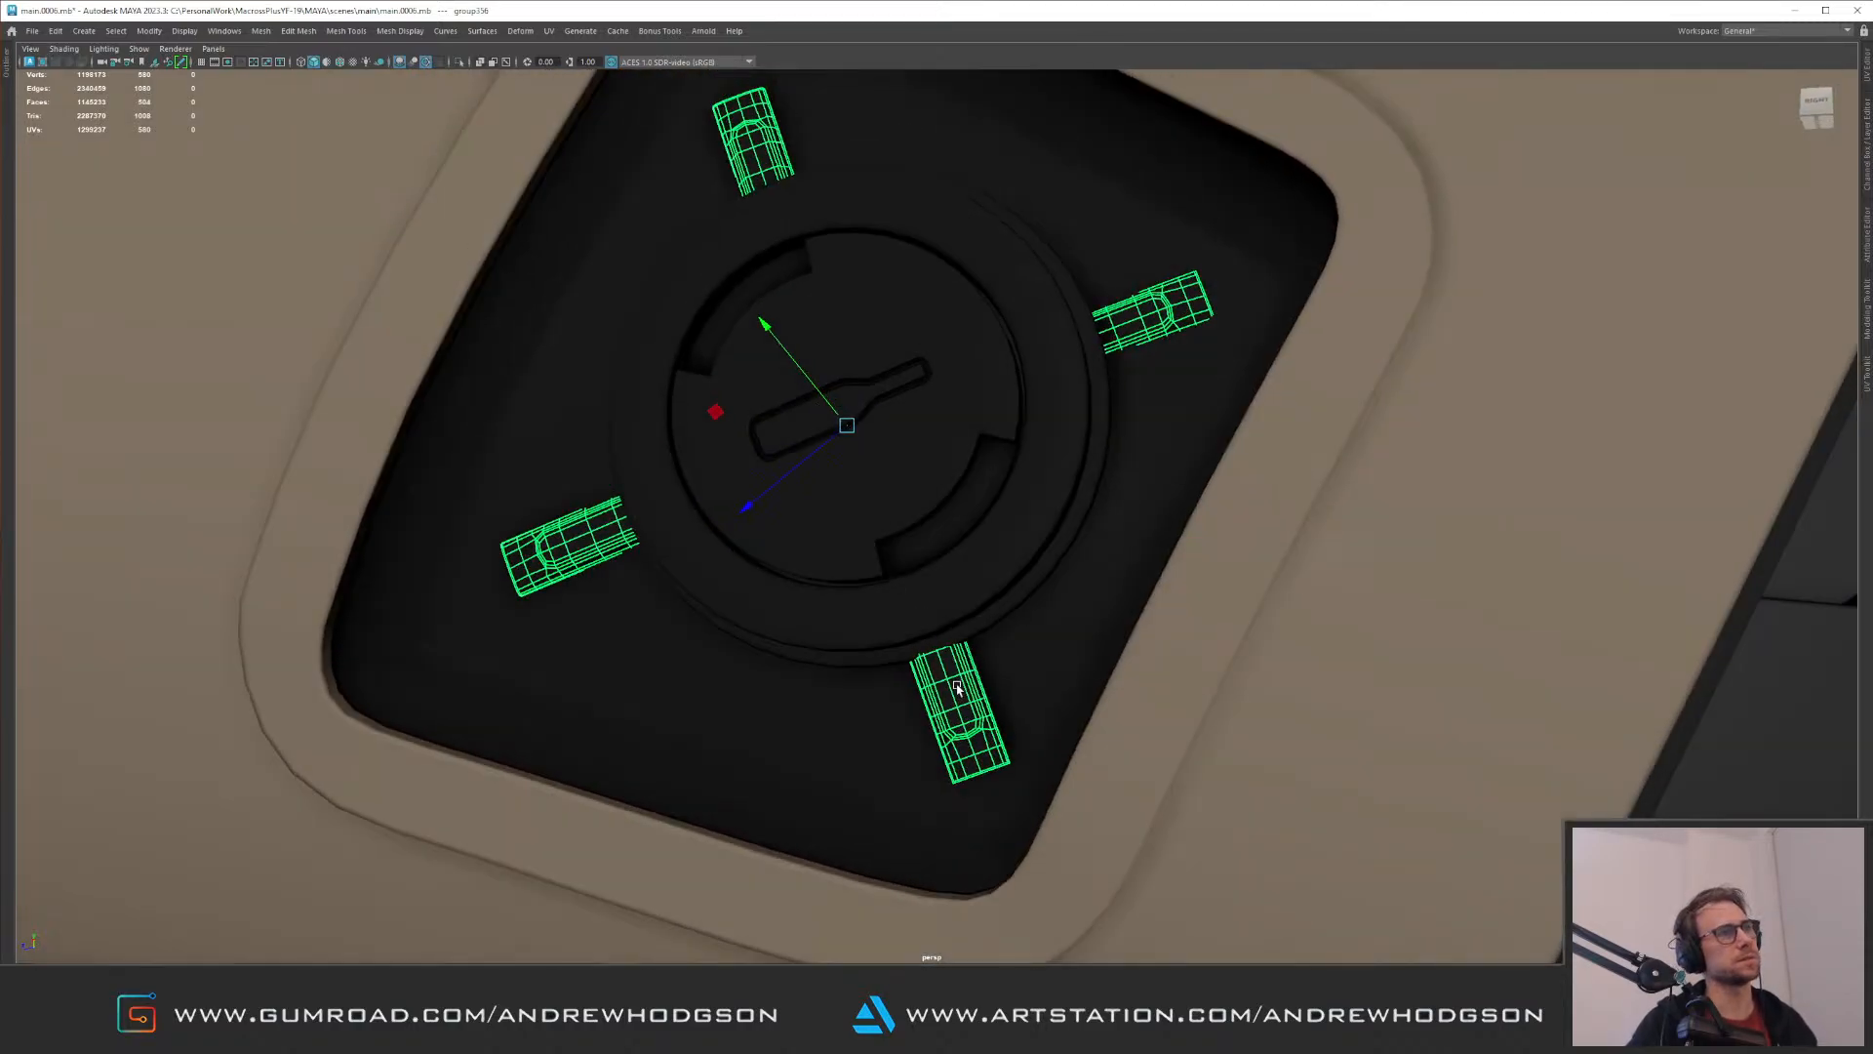
Step: Tilt the strip below the lower recess's disc to follow the recess floor
left_click(961, 685)
key("f")
left_click_drag(920, 585, 1121, 518, "alt")
key("e")
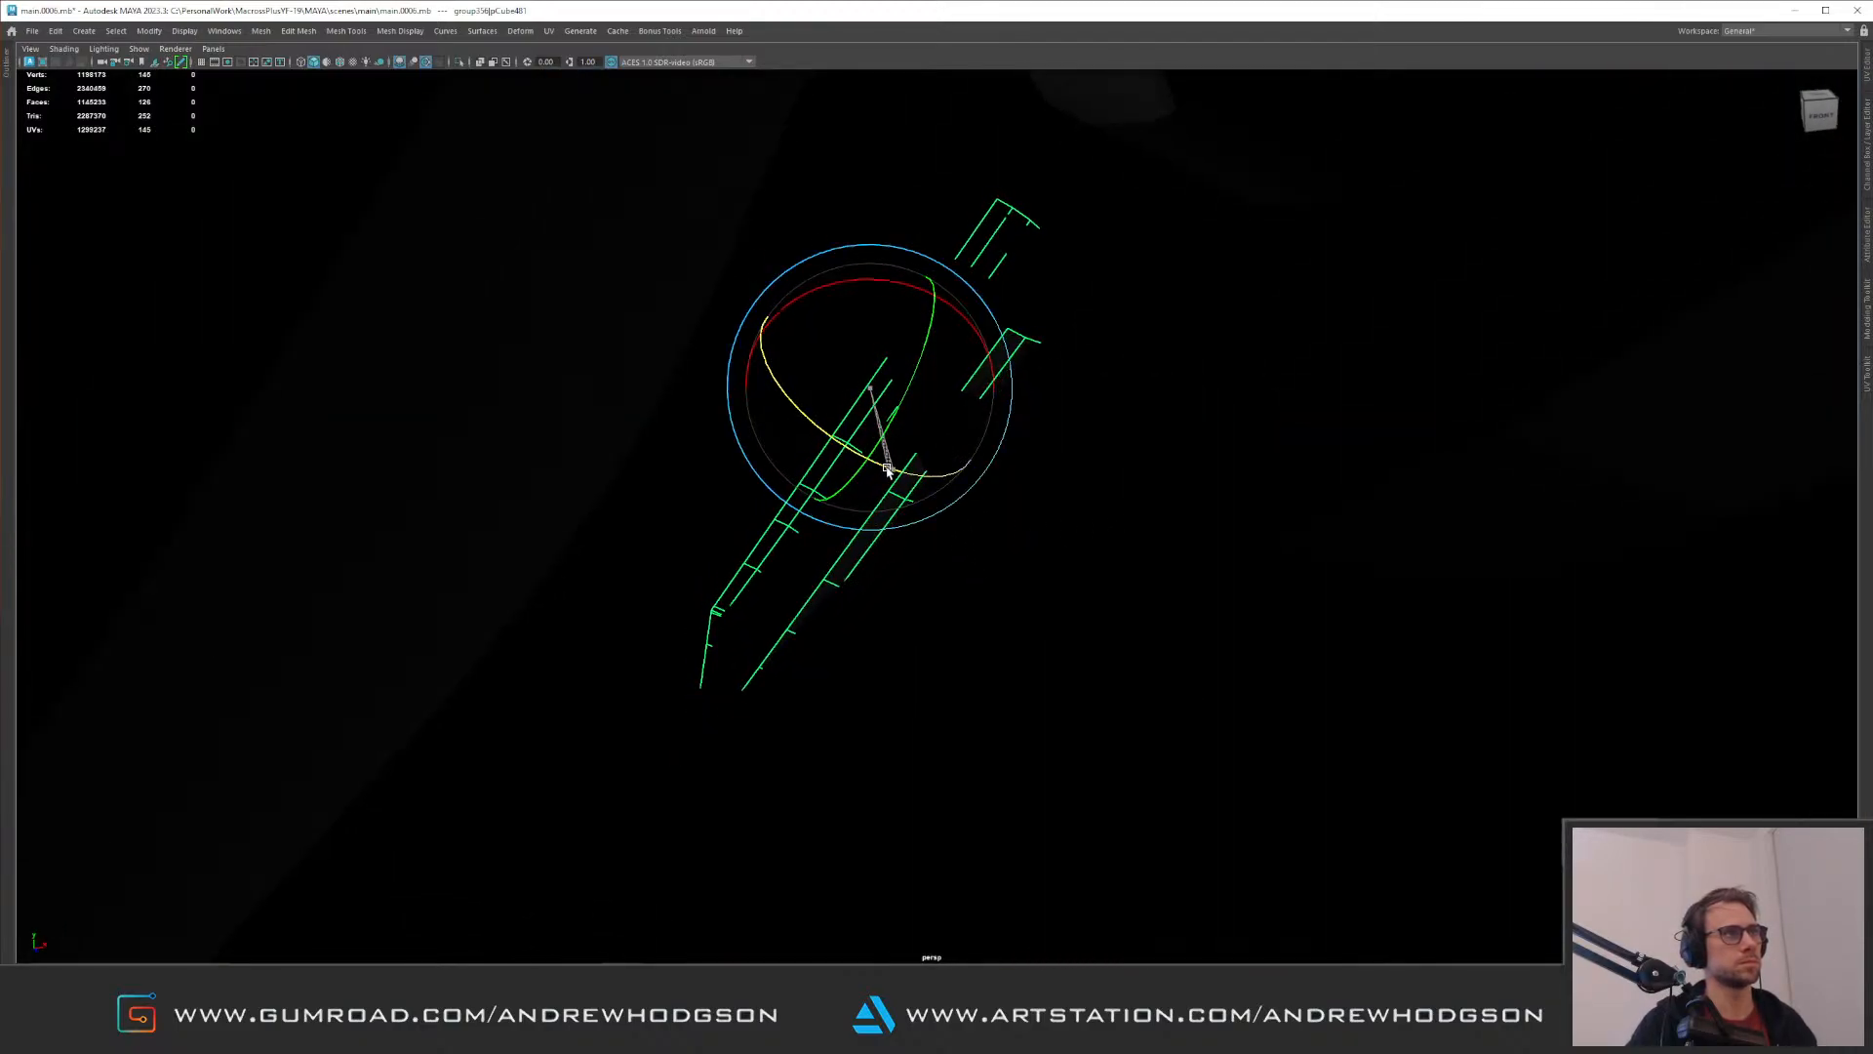
left_click_drag(870, 470, 873, 473)
key("w")
left_click_drag(1079, 517, 780, 367, "alt")
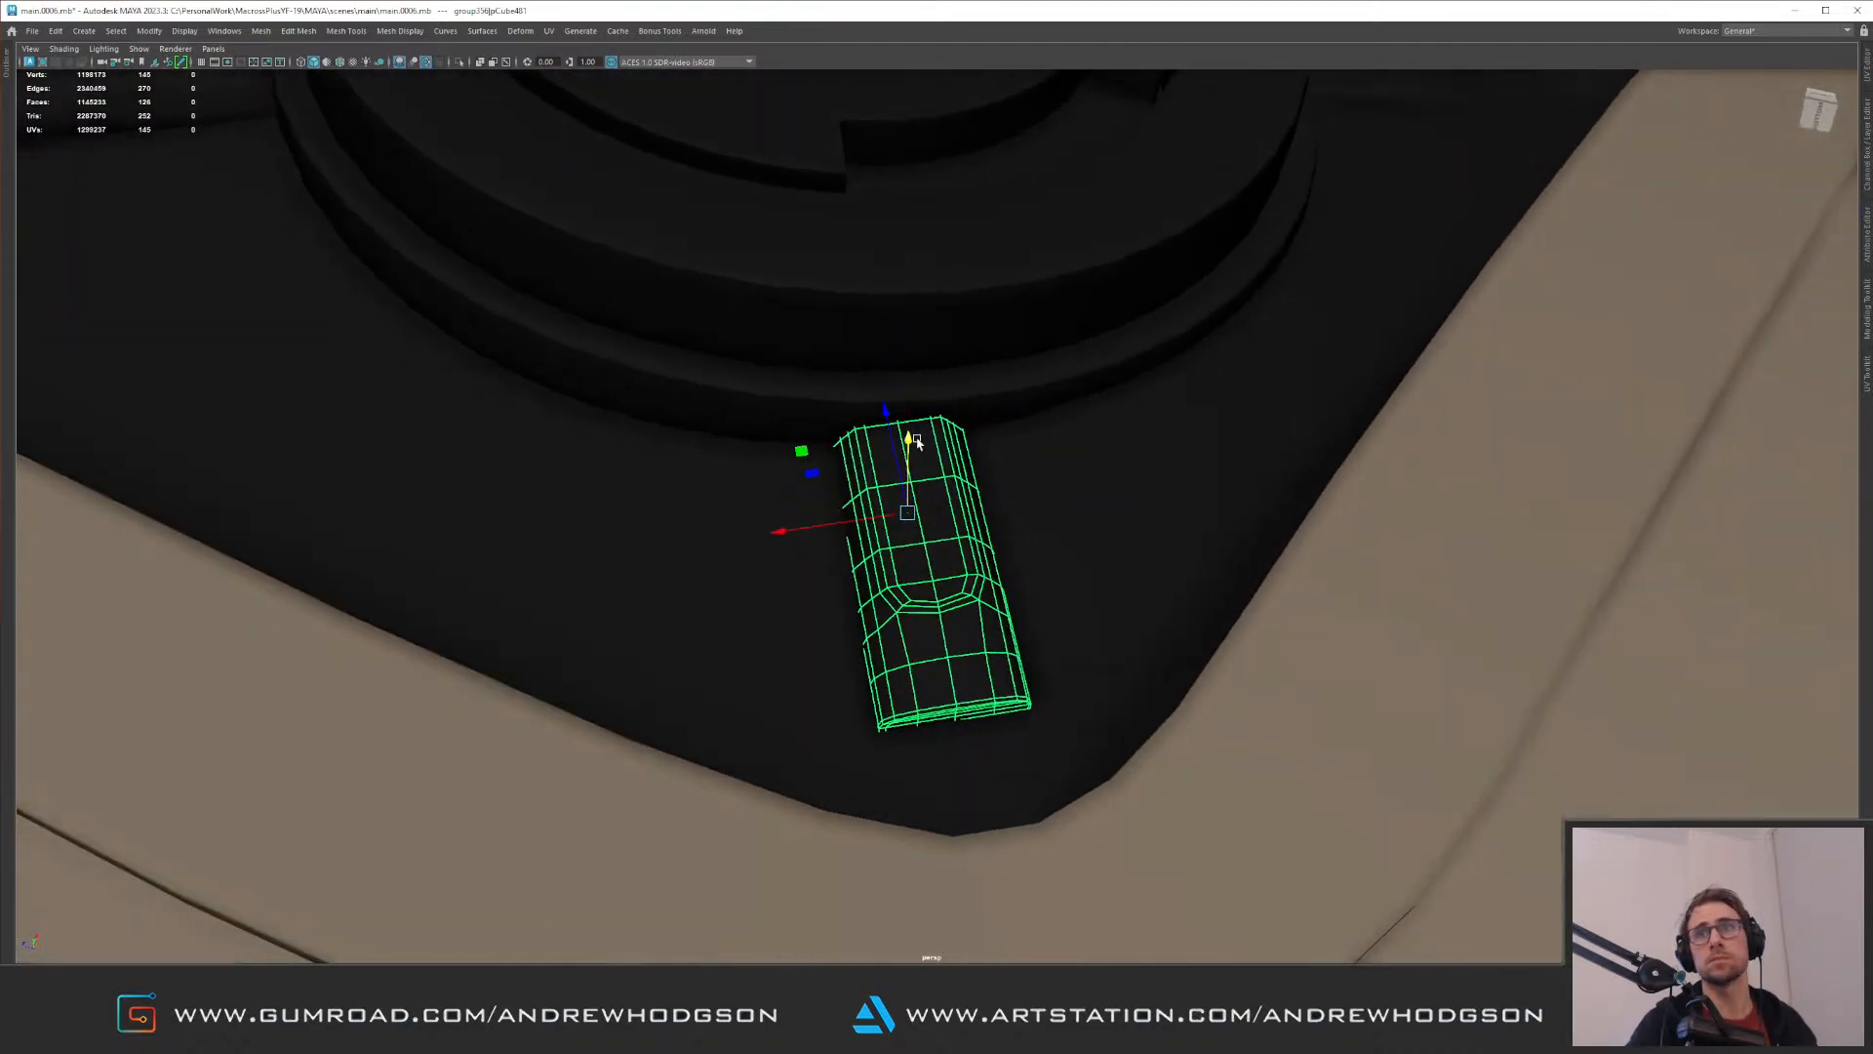
Step: Fine-tune the position and depth of the strip below the disc so its open end meets the ring
left_click_drag(939, 432, 790, 506, "alt")
left_click_drag(862, 558, 799, 539, "alt")
key("e")
key("w")
right_click_drag(887, 502, 717, 393, "alt")
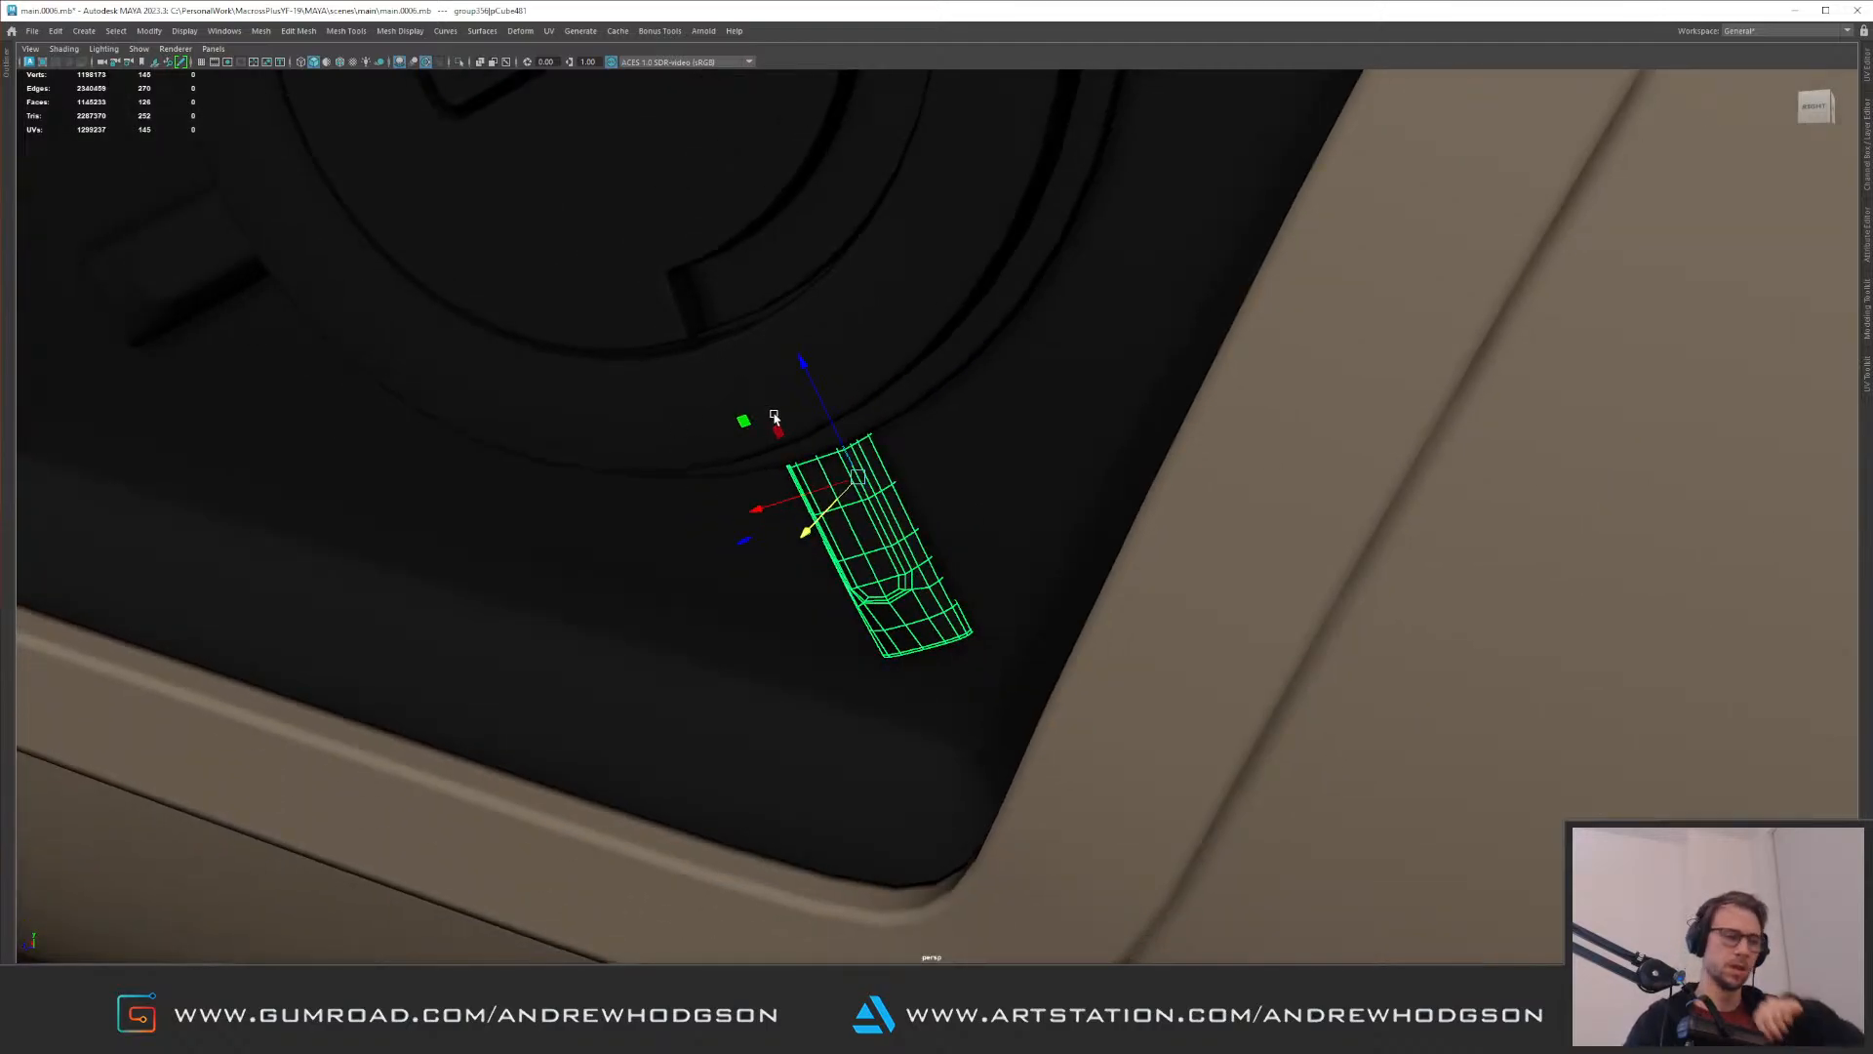
right_click_drag(925, 495, 715, 426, "alt")
middle_click_drag(755, 337, 752, 577, "alt")
right_click_drag(753, 577, 829, 566, "alt")
middle_click_drag(767, 476, 816, 586, "alt")
middle_click_drag(752, 481, 771, 584, "alt")
right_click_drag(771, 583, 812, 601, "alt")
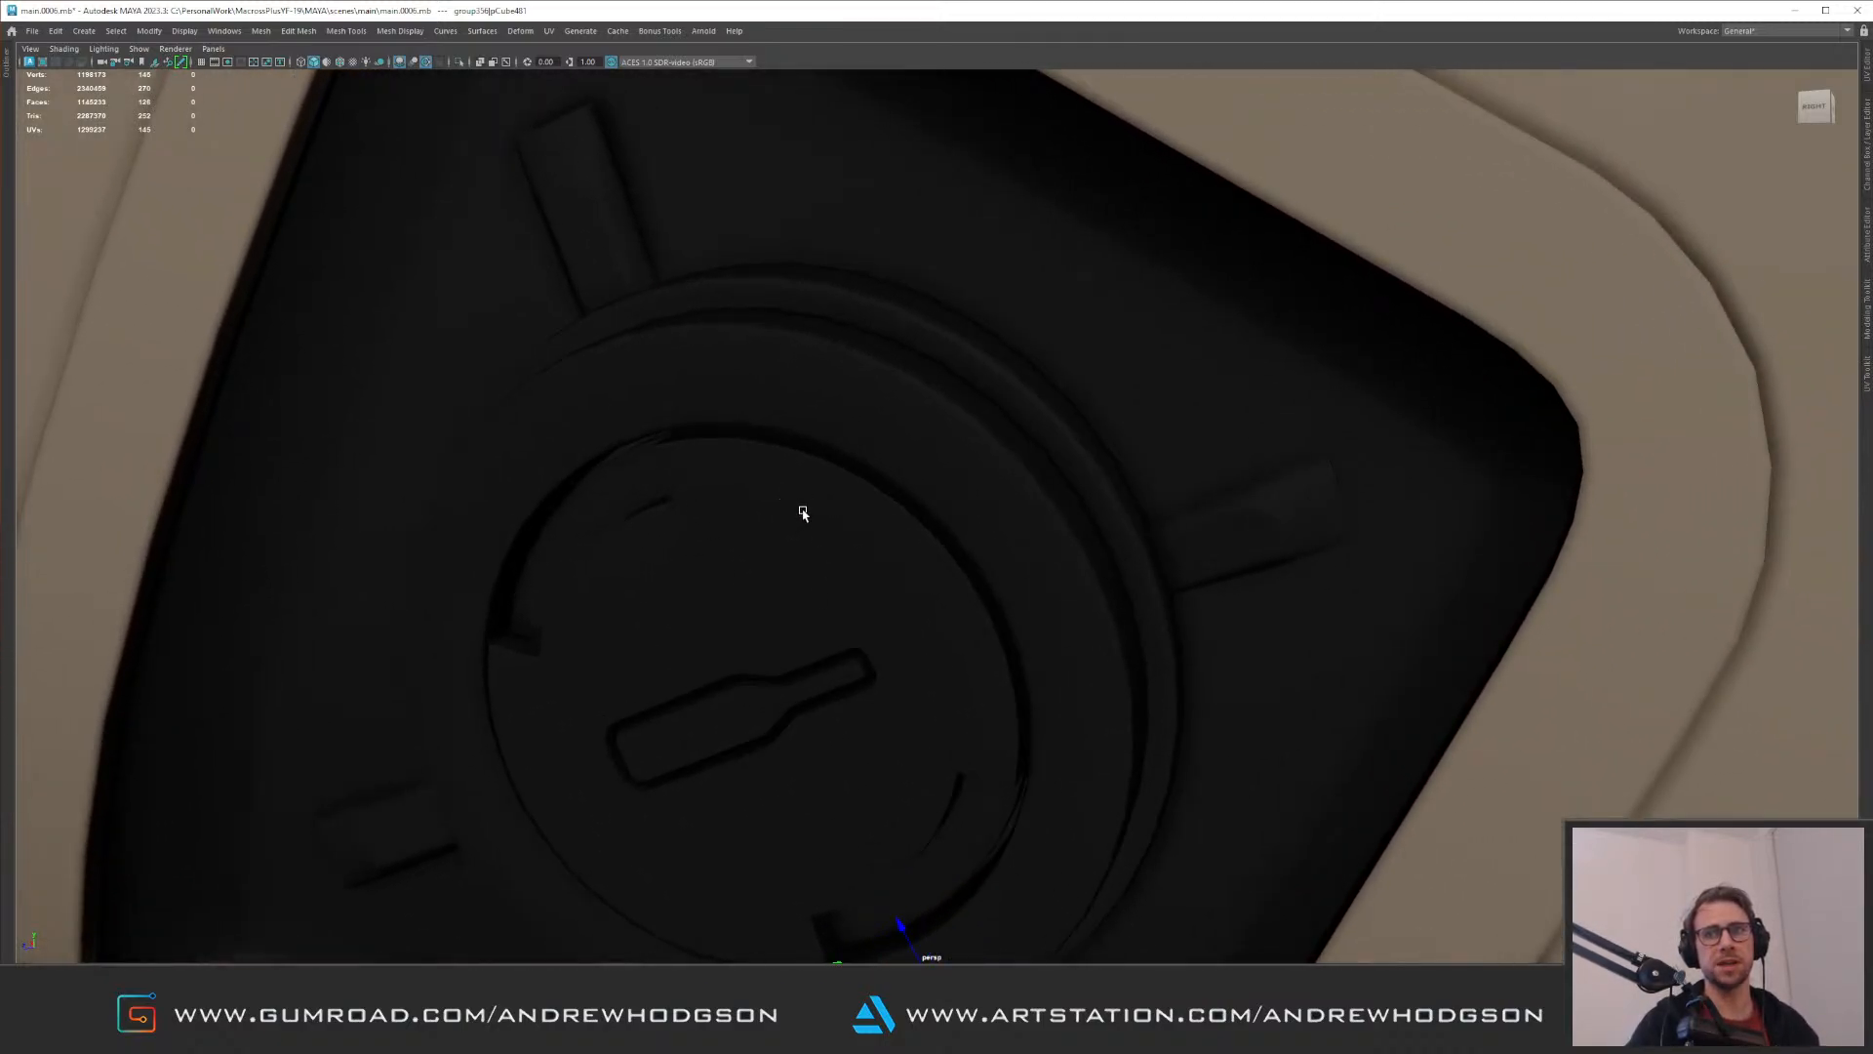
Step: Adjust the strip above the lower recess's disc in position and depth so it meets the outer ring
scroll(802, 514, "down", 4)
left_click(647, 290)
key("f")
left_click_drag(727, 394, 767, 554, "alt")
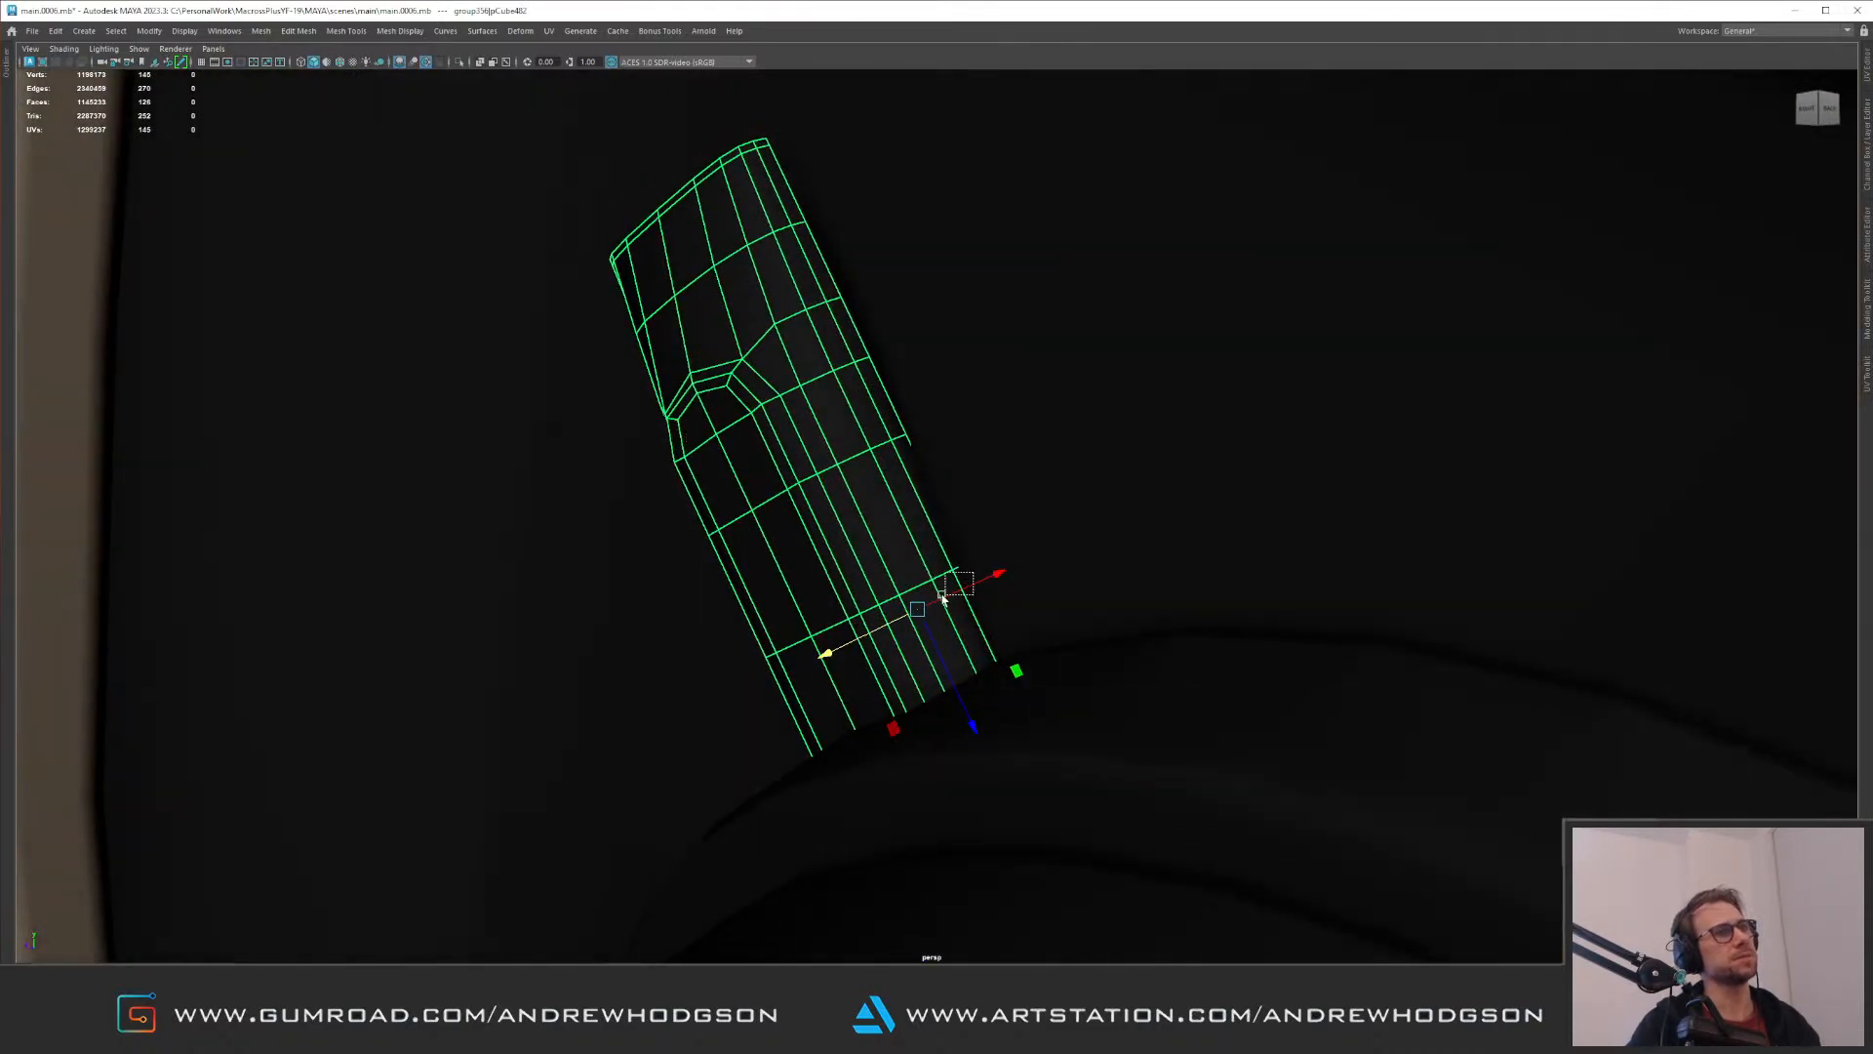
left_click_drag(963, 588, 845, 636)
key("ctrl+z")
key("w")
right_click_drag(845, 636, 804, 556, "alt")
left_click_drag(804, 557, 963, 496, "alt")
right_click_drag(963, 496, 740, 371, "alt")
left_click_drag(941, 414, 878, 451, "alt")
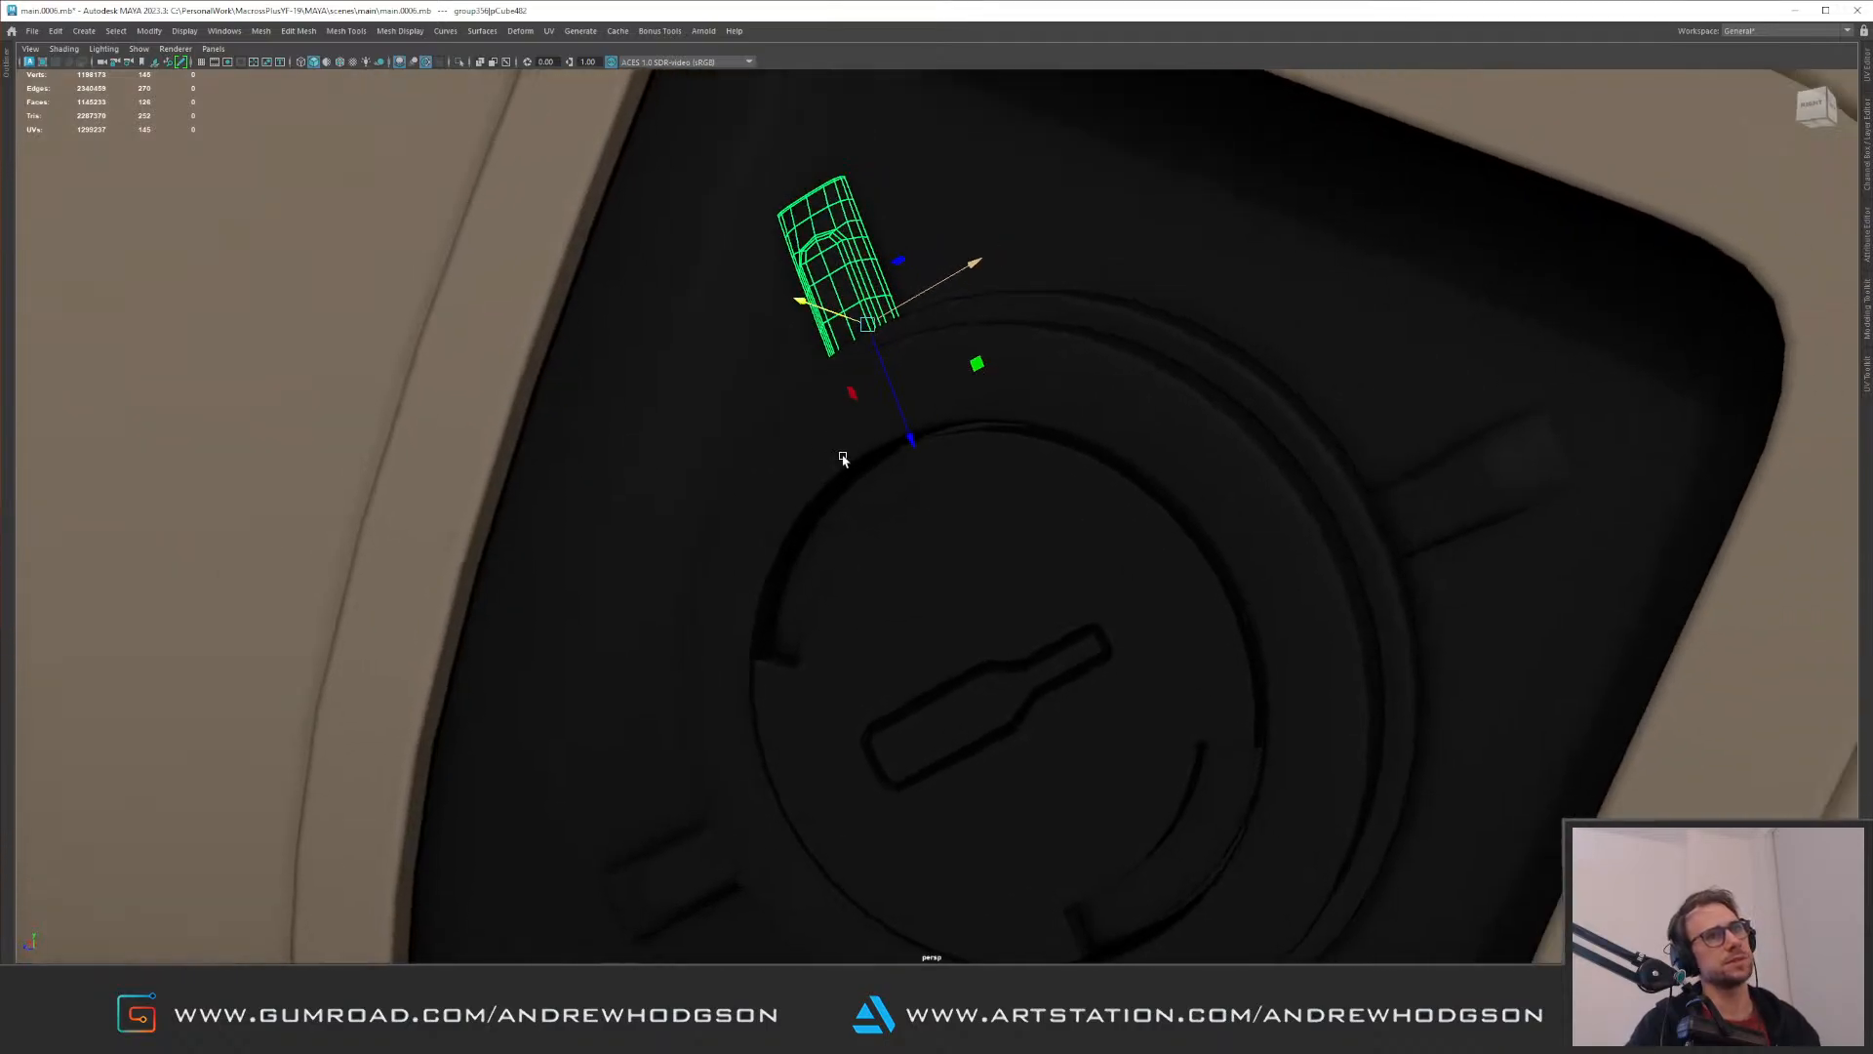
middle_click_drag(878, 452, 671, 476, "alt")
Step: Shift the strip on the disc's right side in depth to sit on the recess floor
left_click(1225, 500)
left_click_drag(1225, 499, 1116, 539, "alt")
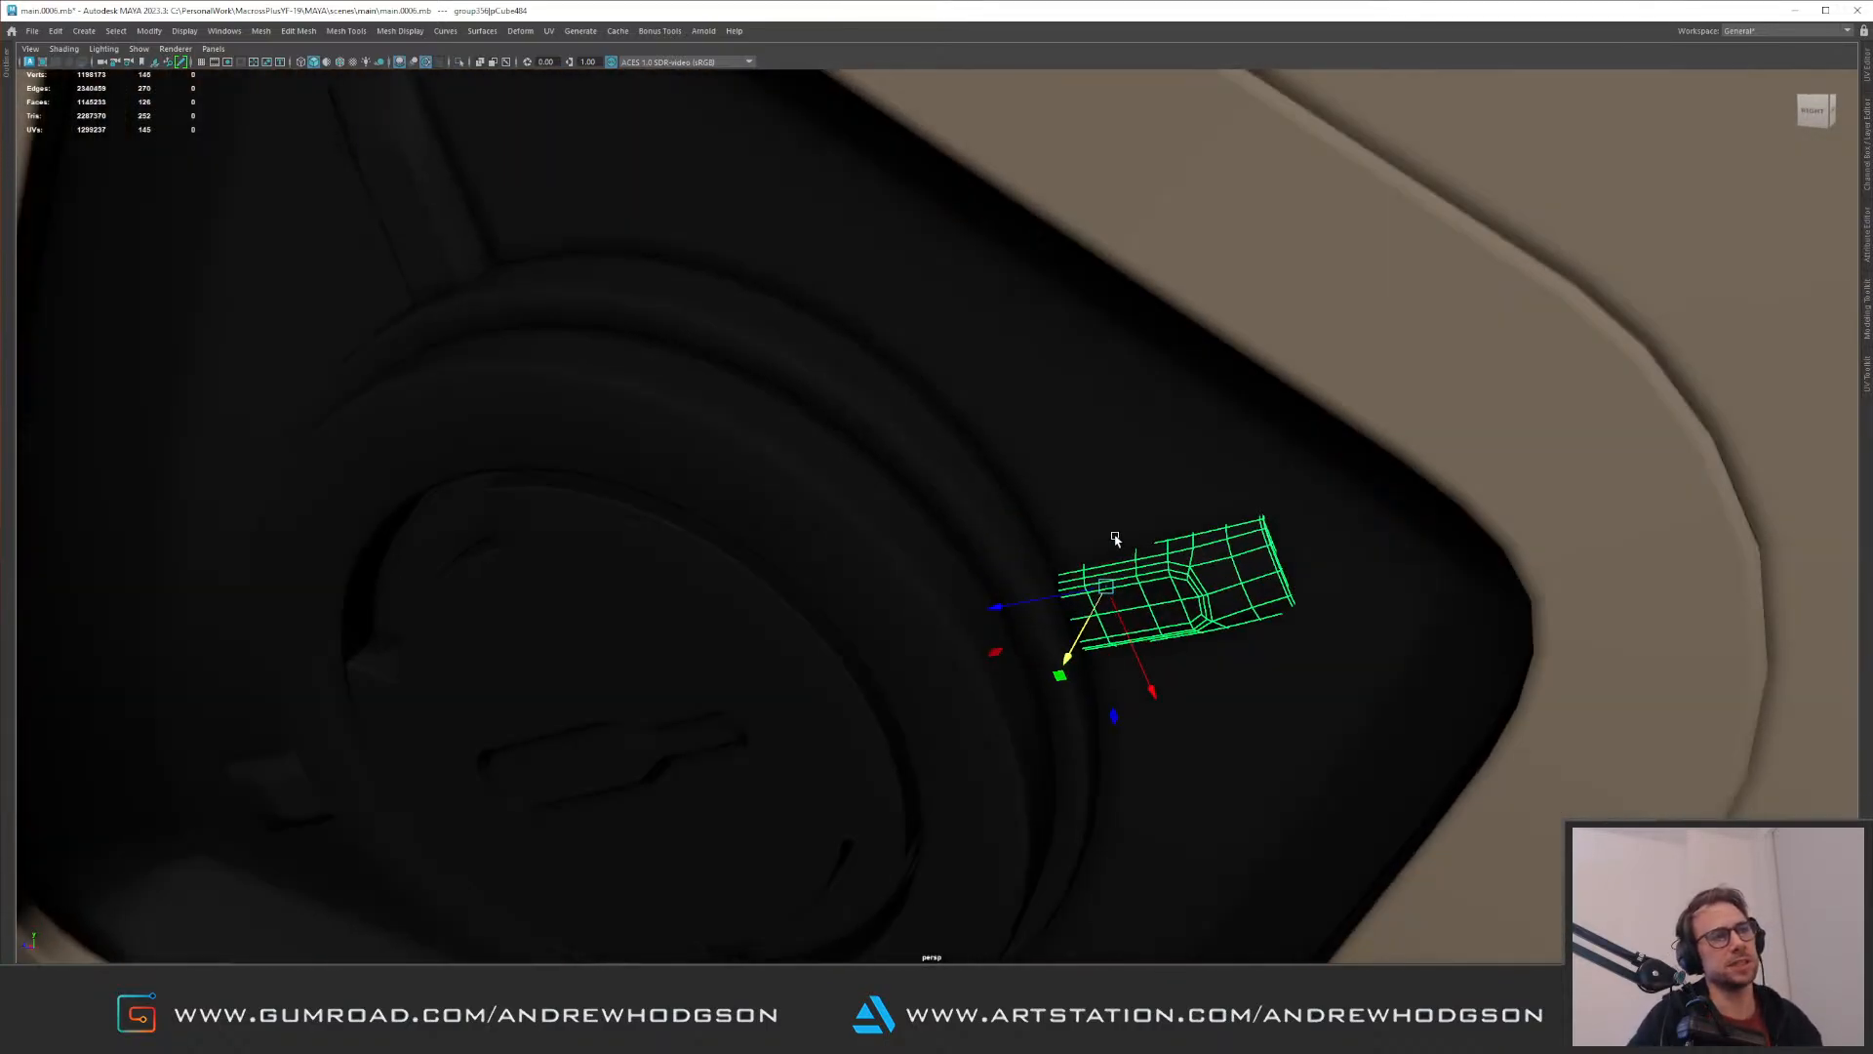
middle_click_drag(1116, 539, 907, 414, "alt")
right_click_drag(908, 414, 890, 586, "alt")
left_click_drag(891, 586, 968, 598, "alt")
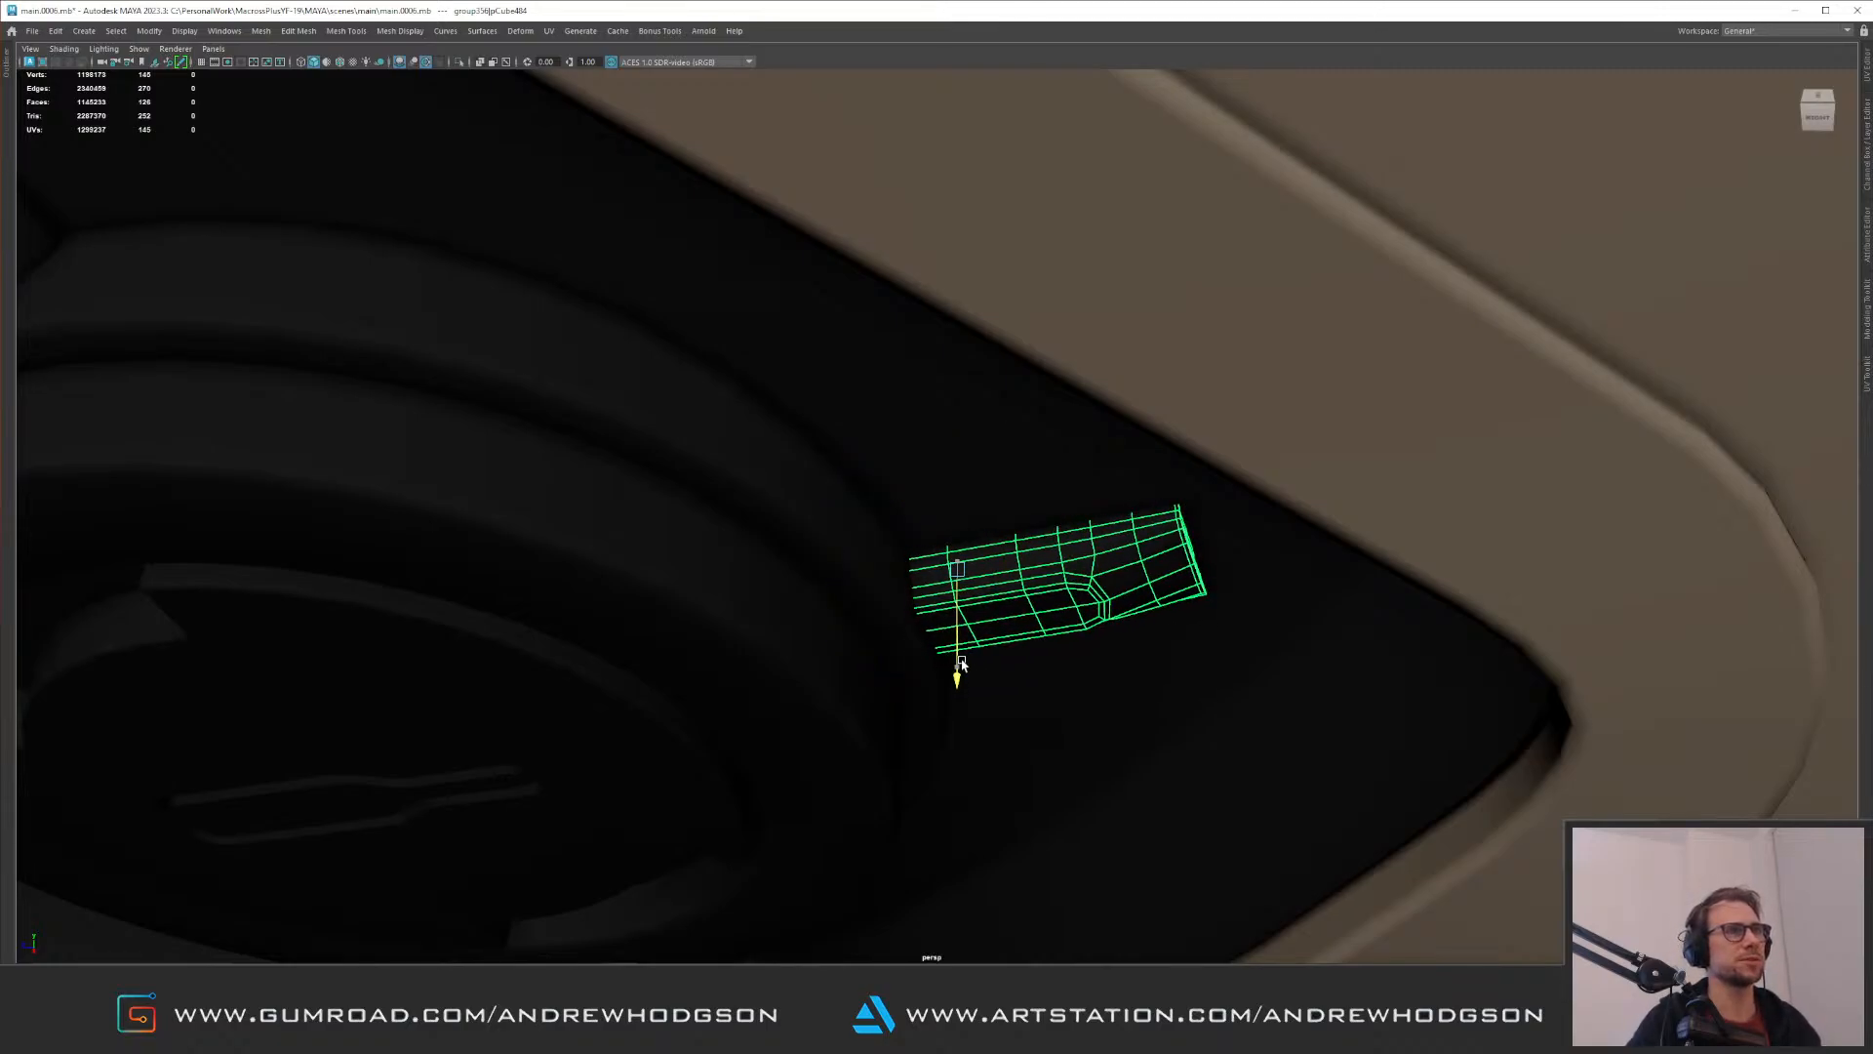
right_click_drag(1045, 584, 781, 532, "alt")
Step: Tilt and shift the strip on the disc's left side to lie flush with the recess floor
middle_click_drag(781, 532, 1177, 382, "alt")
left_click(732, 500)
key("f")
right_click_drag(1019, 591, 942, 557, "alt")
scroll(942, 556, "down", 5)
key("e")
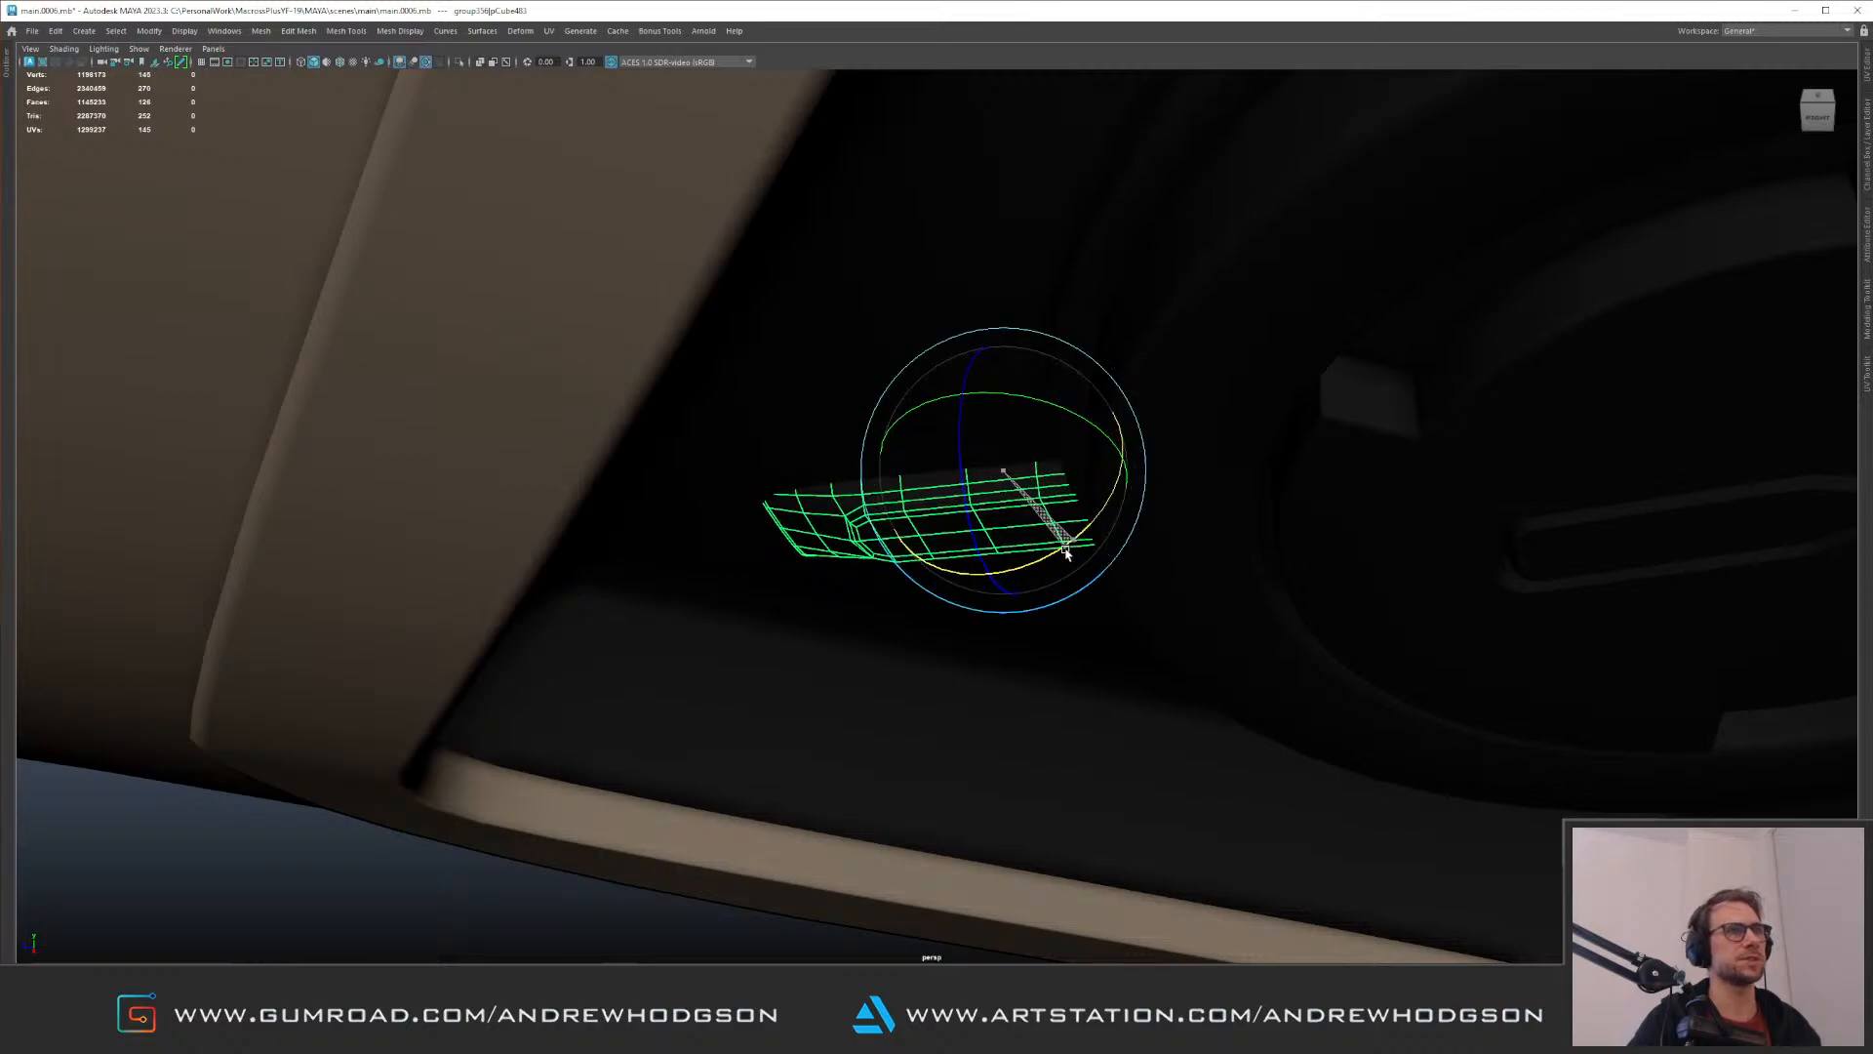
mouse_move(990, 555)
left_mouse_down()
mouse_move(1067, 544)
mouse_move(996, 578)
left_mouse_up()
key("e")
key("w")
scroll(1016, 561, "up", 1)
scroll(898, 558, "down", 3)
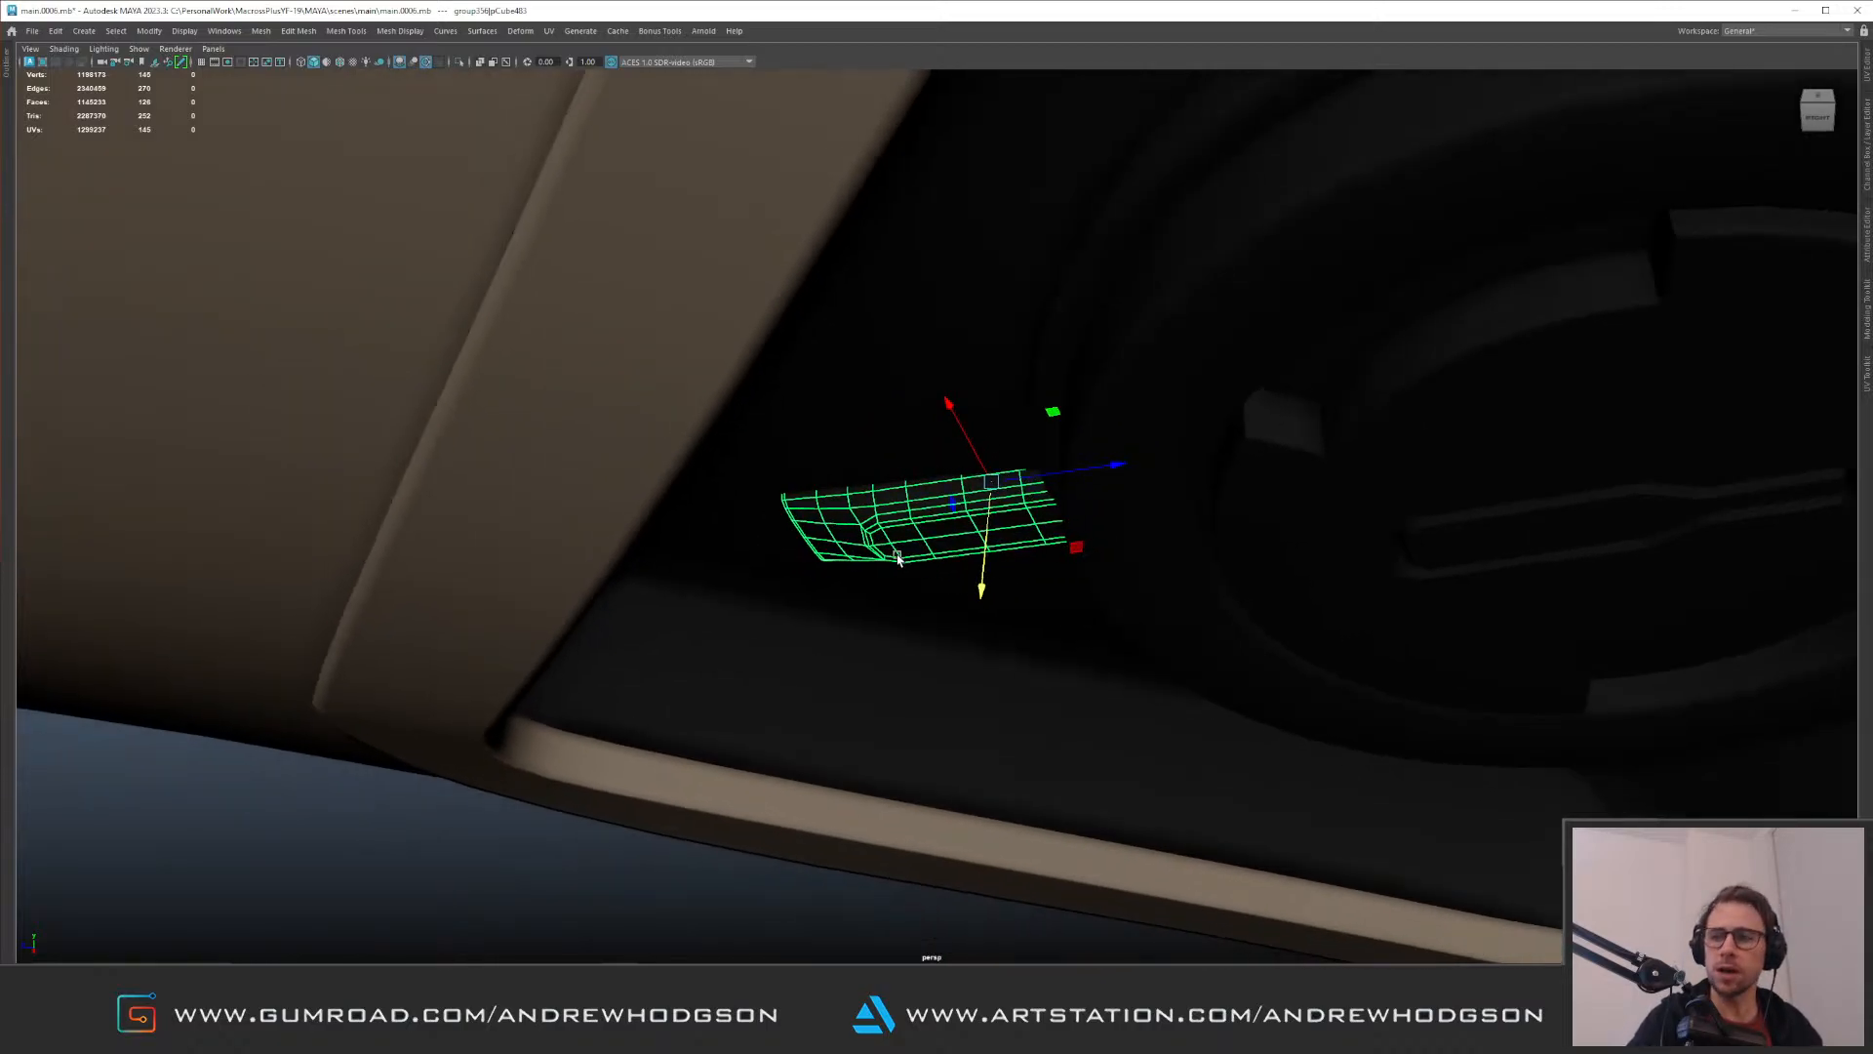
mouse_move(891, 495)
left_mouse_down("alt")
mouse_move(1154, 565)
mouse_move(1197, 494)
mouse_move(1268, 502)
mouse_move(1217, 397)
mouse_move(899, 430)
left_mouse_up("alt")
Step: Return to the standard workspace layout, clear the selection and display the model with the default material
left_click(1472, 448)
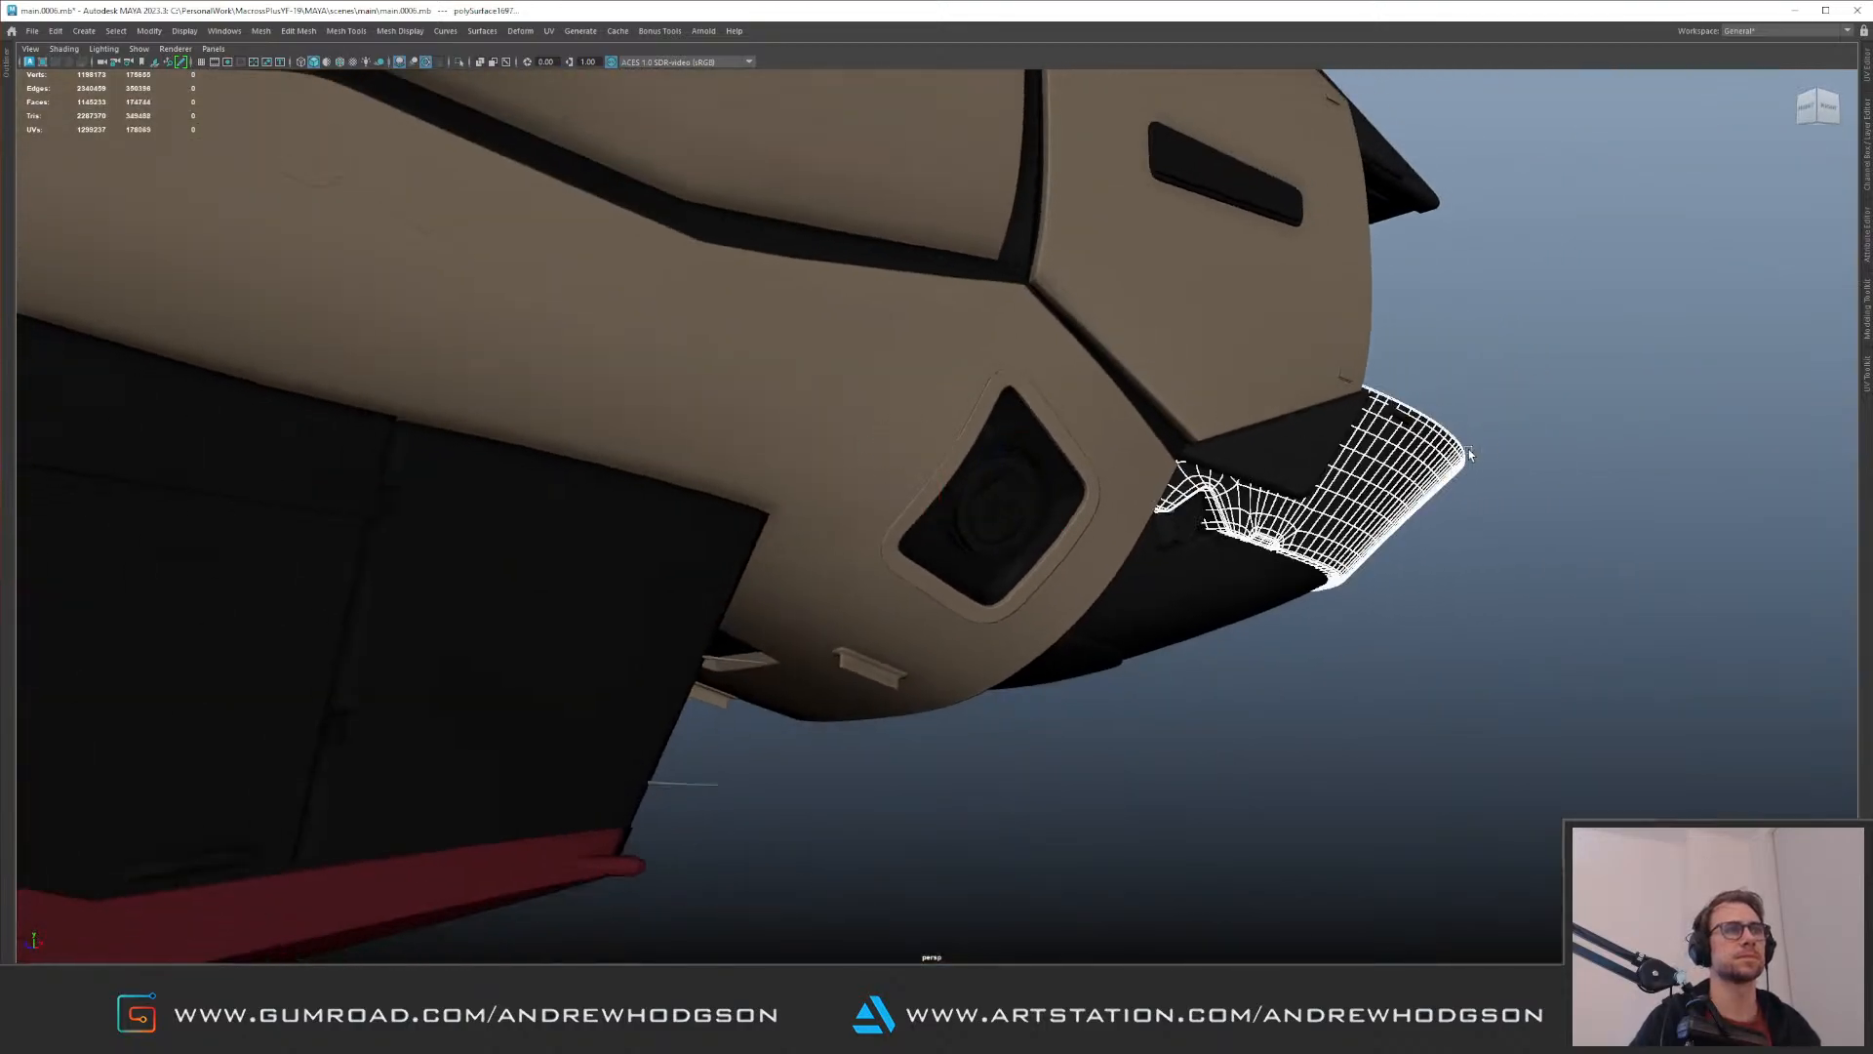
scroll(1164, 472, "up", 3)
left_click_drag(1164, 472, 984, 422, "alt")
key("ctrl+space")
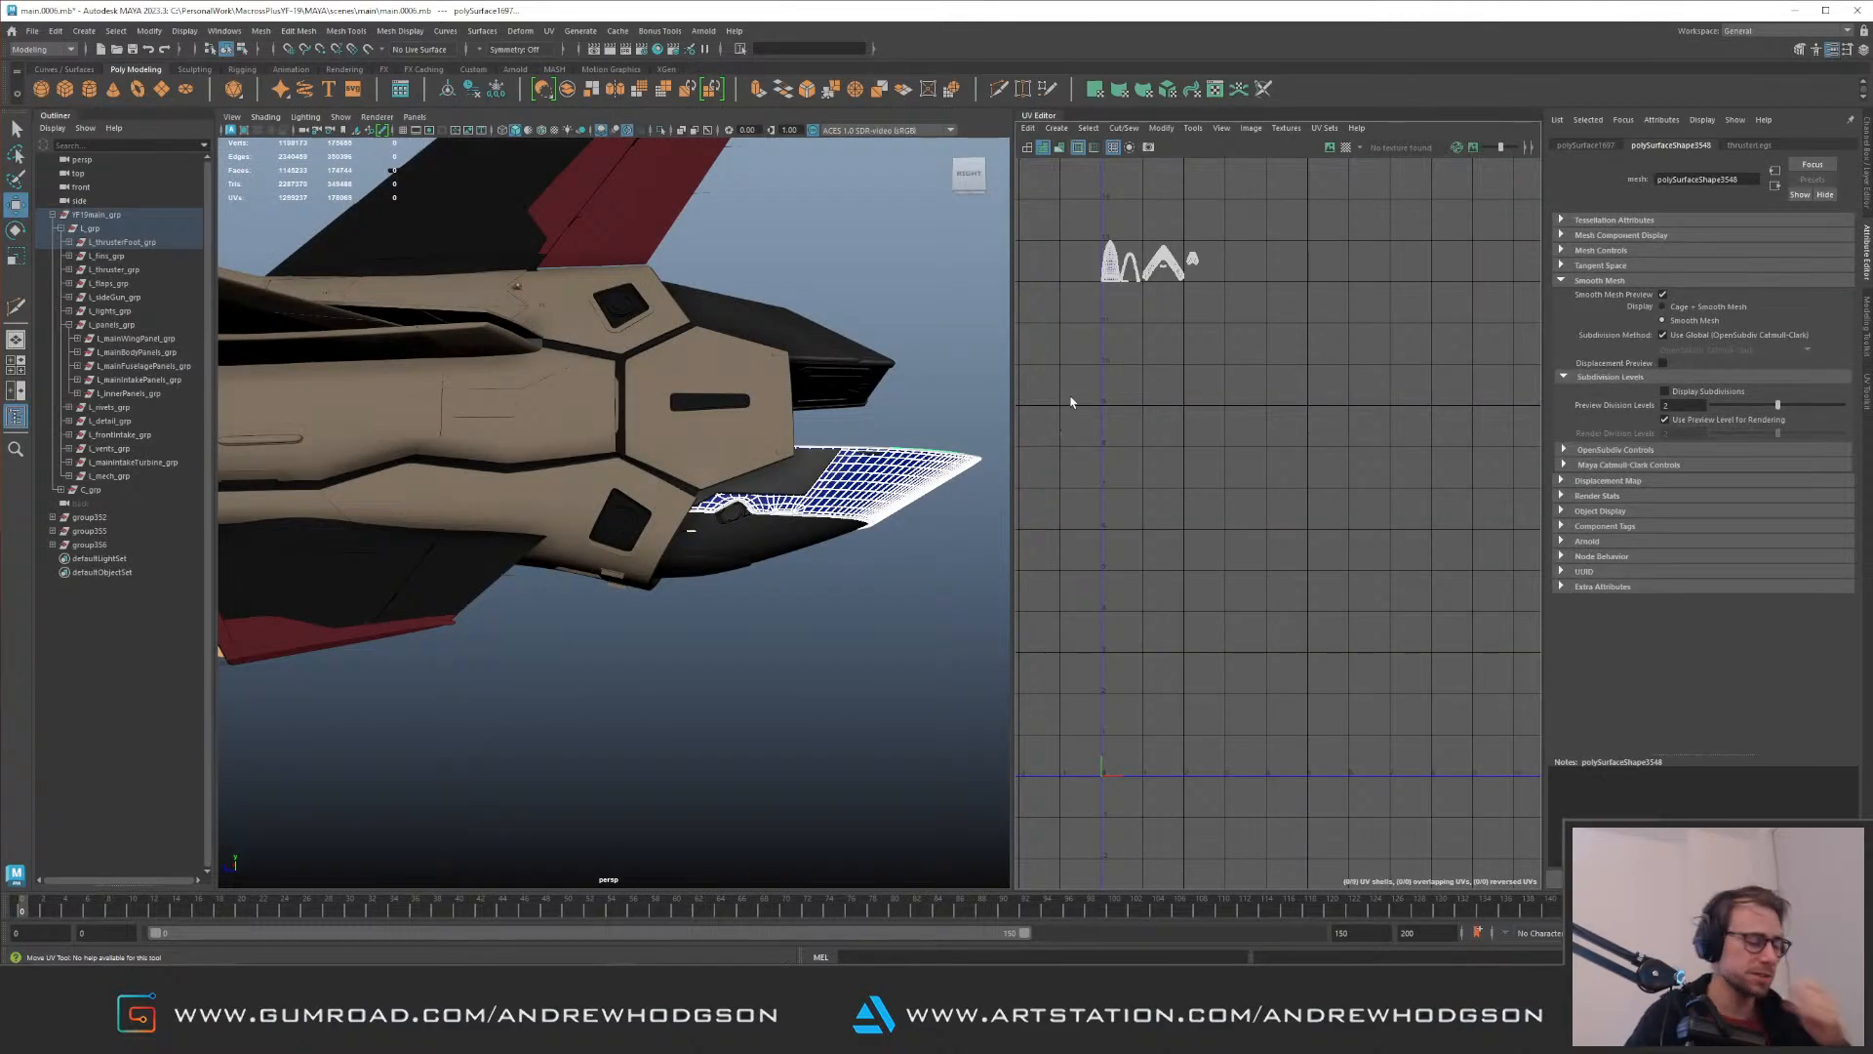
left_click(766, 597)
scroll(780, 586, "up", 5)
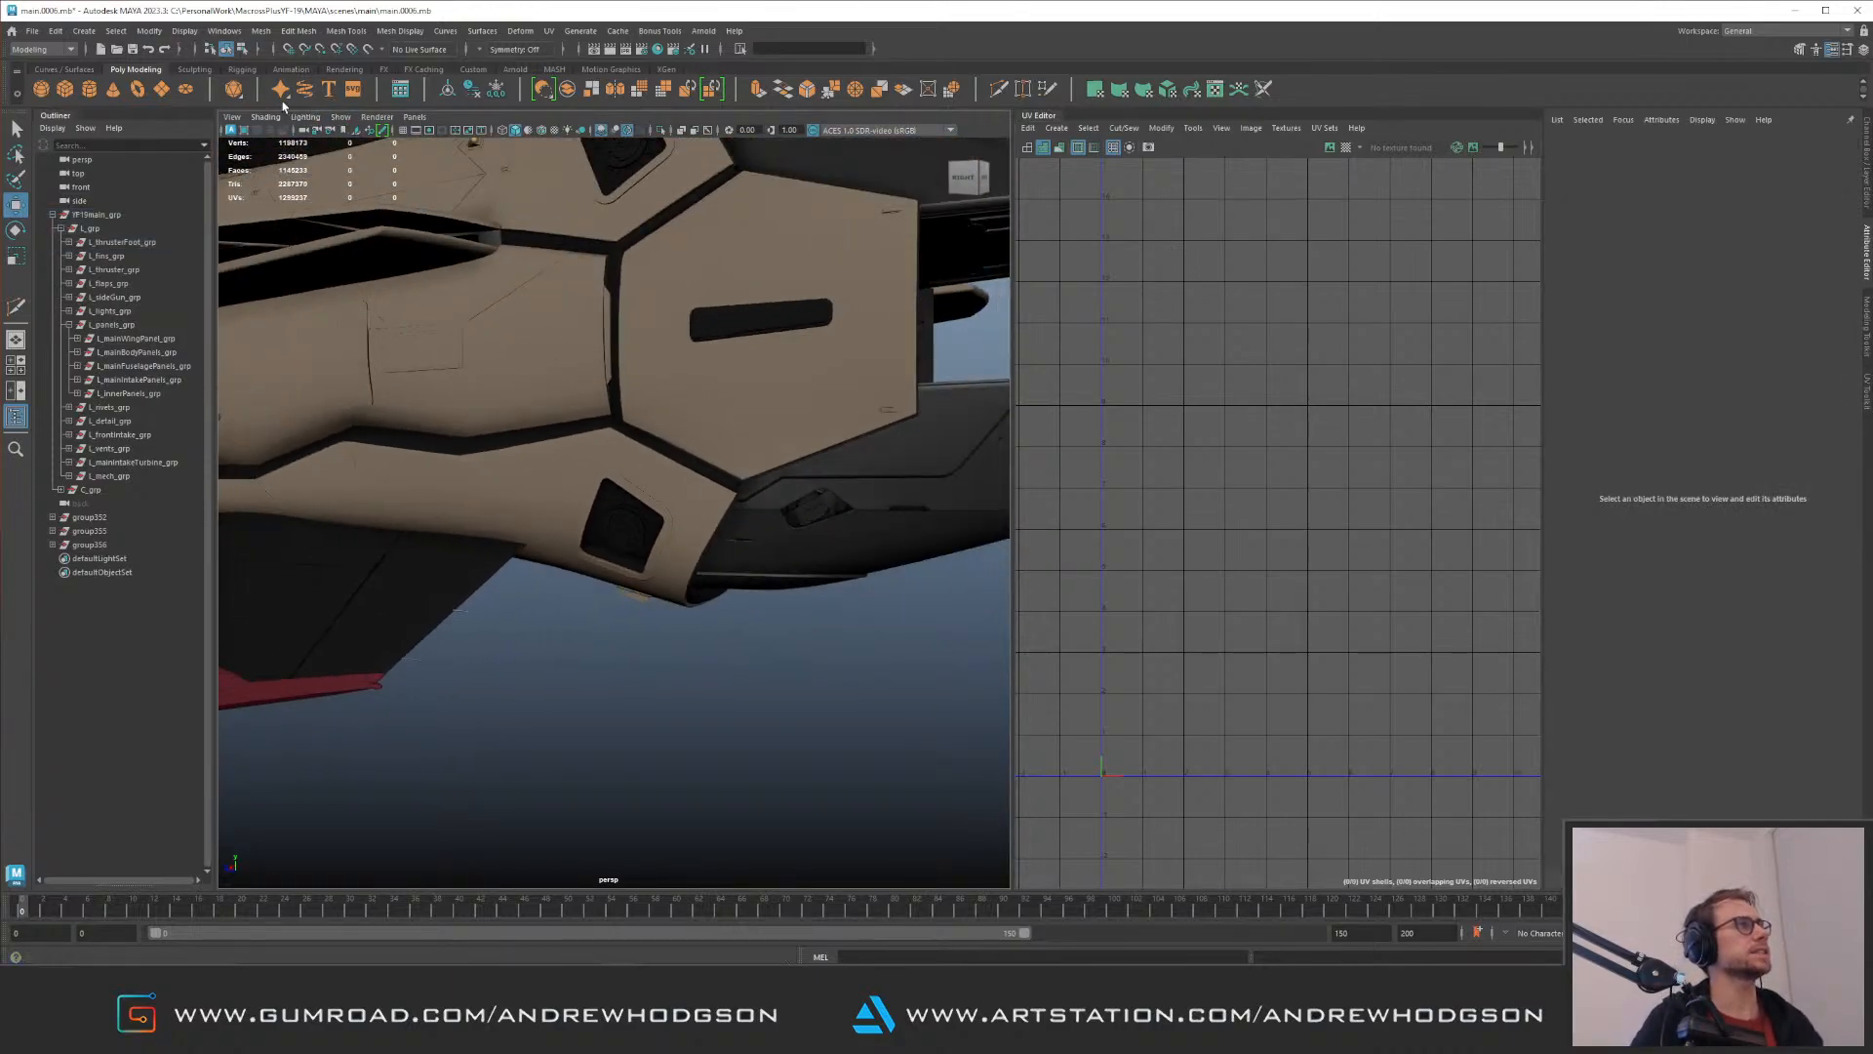
left_click(265, 117)
left_click(318, 230)
Step: Examine the grey-shaded rear fuselage and the recess details from several angles
left_click_drag(625, 410, 722, 420, "alt")
scroll(722, 419, "down", 6)
scroll(858, 488, "up", 6)
left_click_drag(888, 501, 669, 386, "alt")
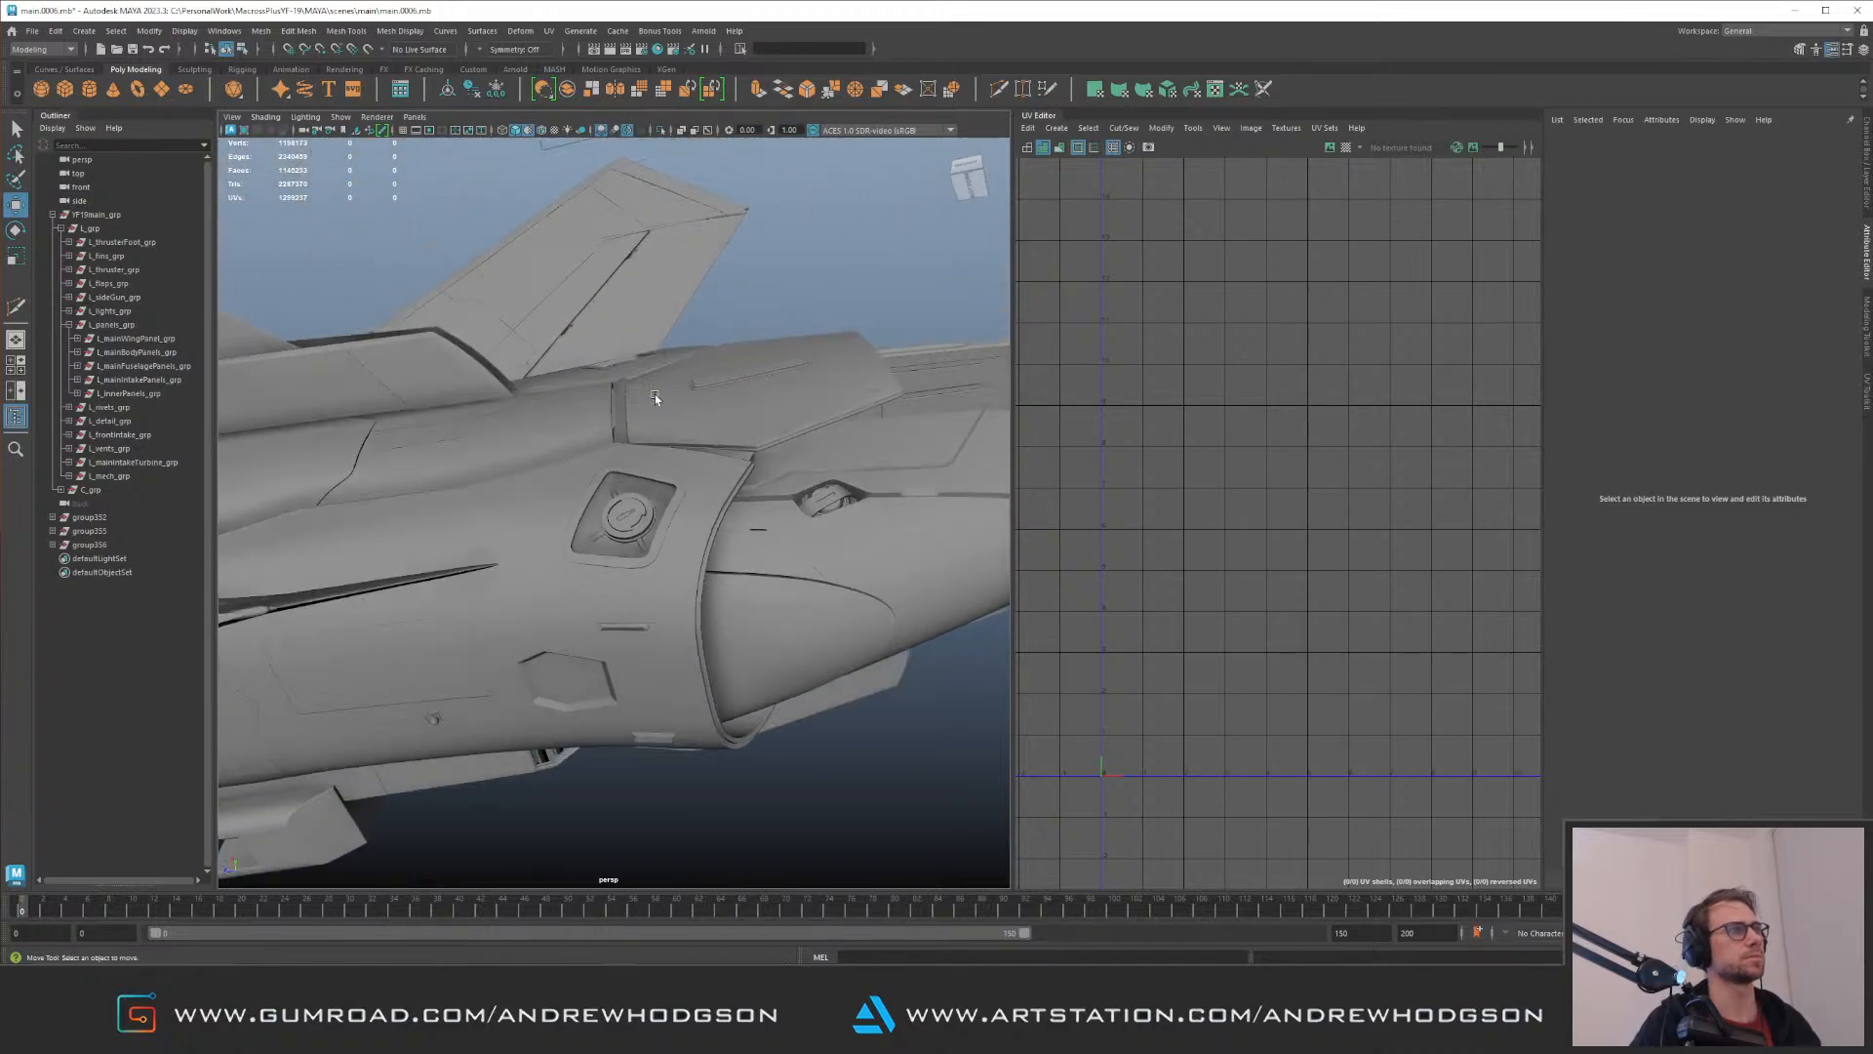
right_click_drag(670, 387, 744, 410, "alt")
left_click_drag(745, 410, 806, 517, "alt")
right_click_drag(806, 517, 352, 417, "alt")
left_click_drag(351, 418, 573, 411, "alt")
right_click_drag(573, 411, 915, 509, "alt")
left_click_drag(915, 510, 859, 478, "alt")
right_click_drag(859, 478, 937, 570, "alt")
Step: Select the radial strips around the disc in the lower recess
left_click(674, 399)
left_click_drag(674, 399, 615, 496, "alt")
right_click_drag(796, 470, 606, 410, "alt")
left_click_drag(606, 410, 658, 385, "alt")
right_click_drag(658, 385, 733, 441, "alt")
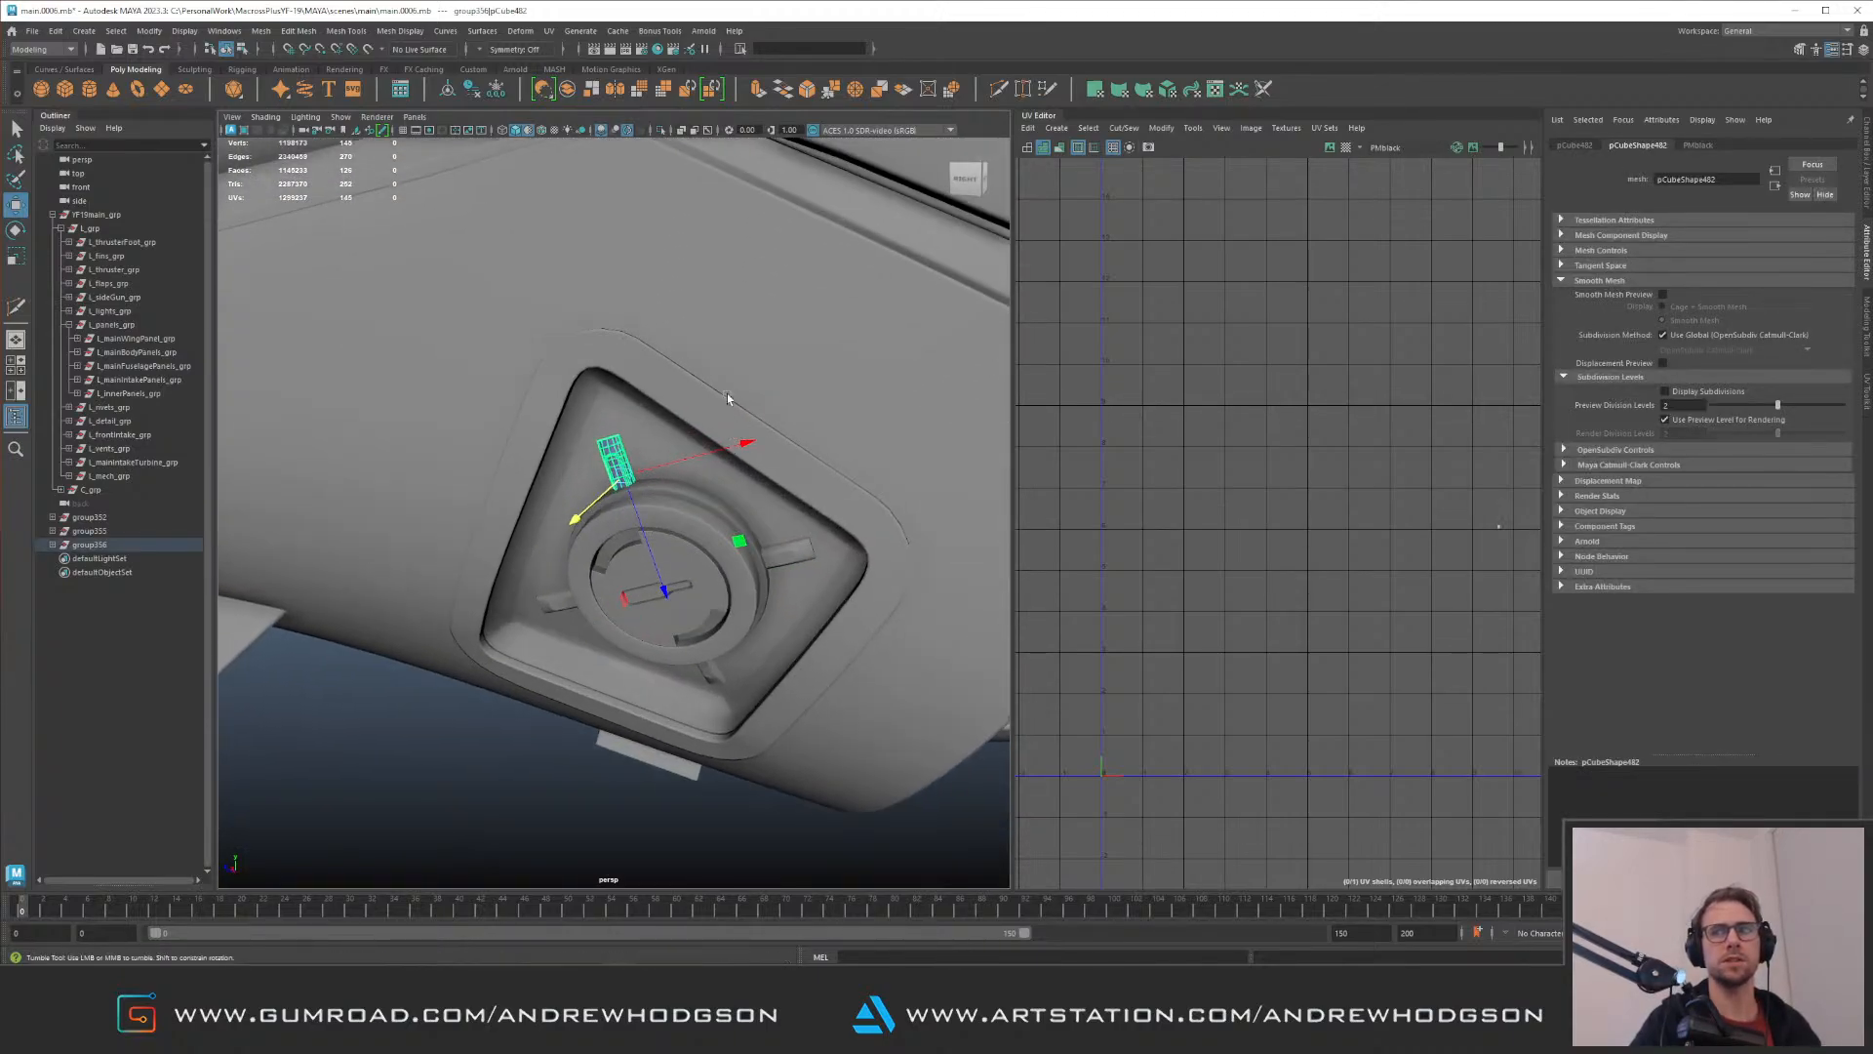
left_click_drag(727, 398, 604, 396, "alt")
middle_click_drag(620, 366, 573, 377, "alt")
right_click_drag(572, 377, 640, 403, "alt")
left_click_drag(640, 403, 505, 599, "alt")
left_click(700, 536, "shift")
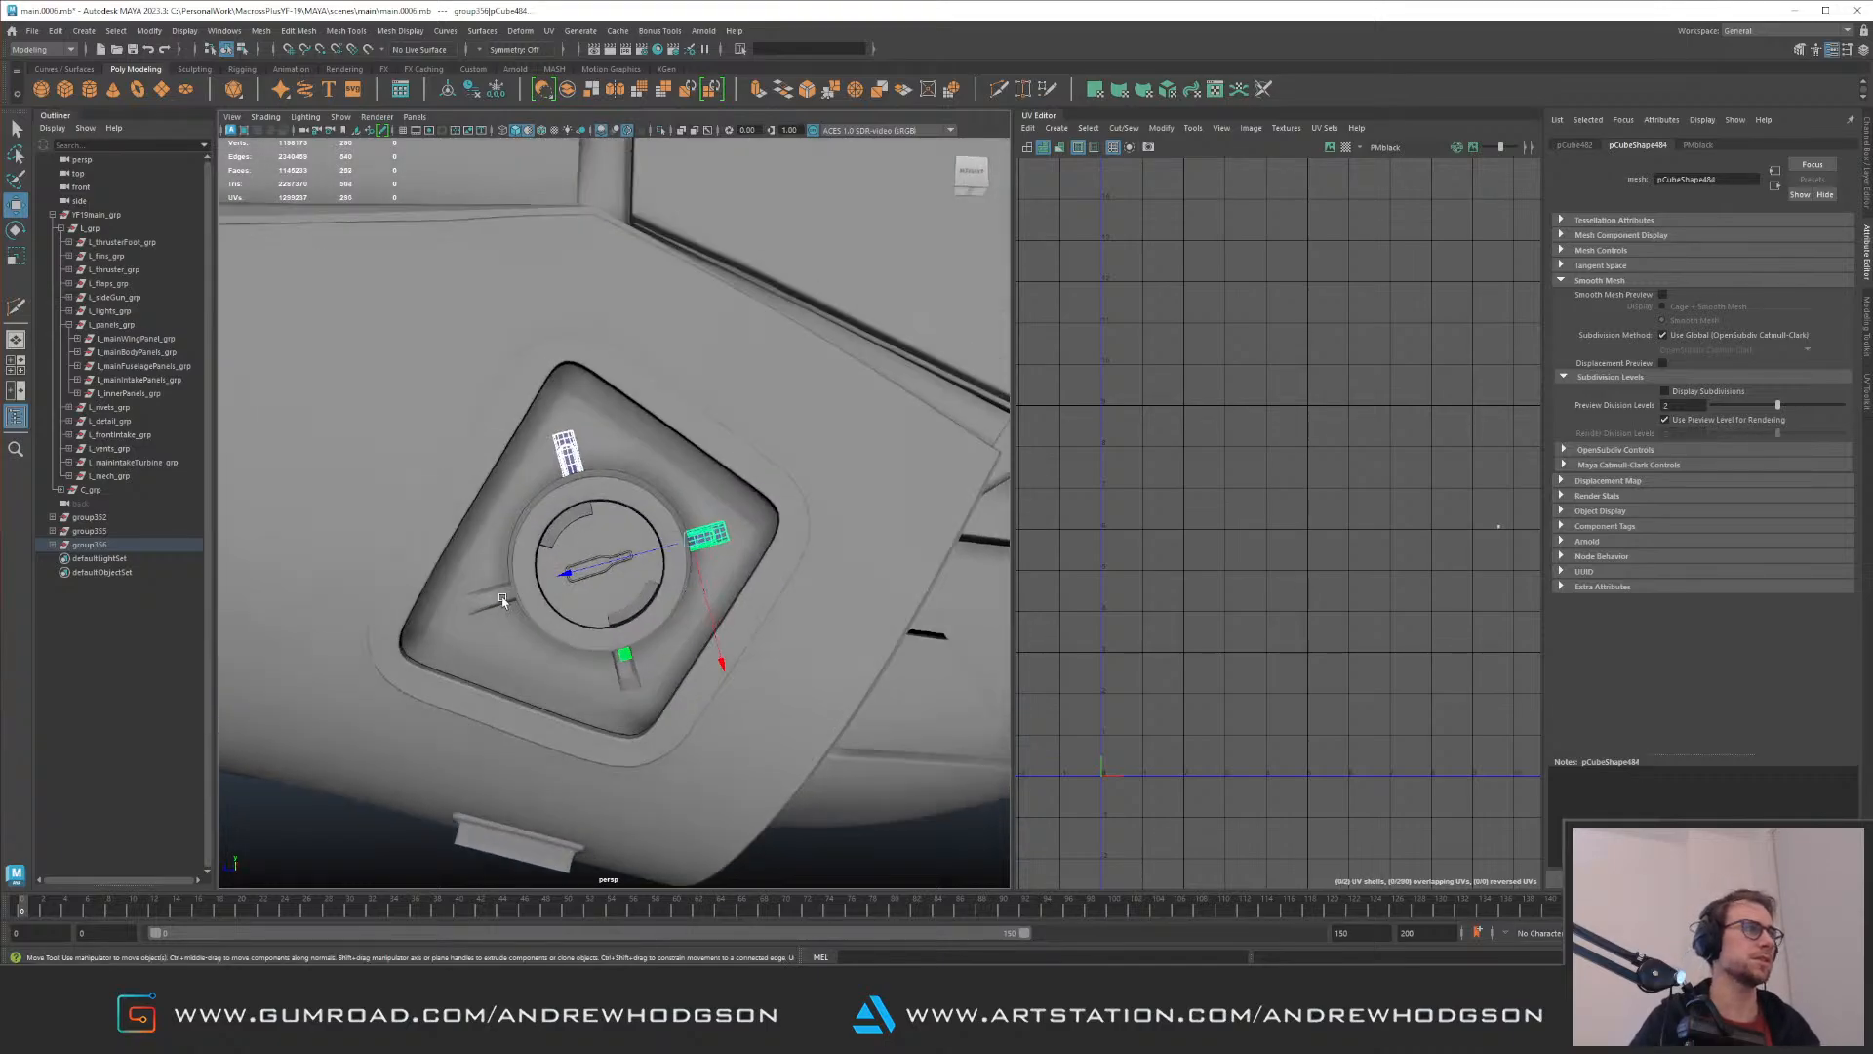
left_click(621, 674, "shift")
right_click_drag(620, 673, 446, 320, "alt")
left_click_drag(447, 320, 442, 615, "alt")
Step: Select the four radial strips around the disc in the upper recess
right_click_drag(552, 400, 748, 513, "alt")
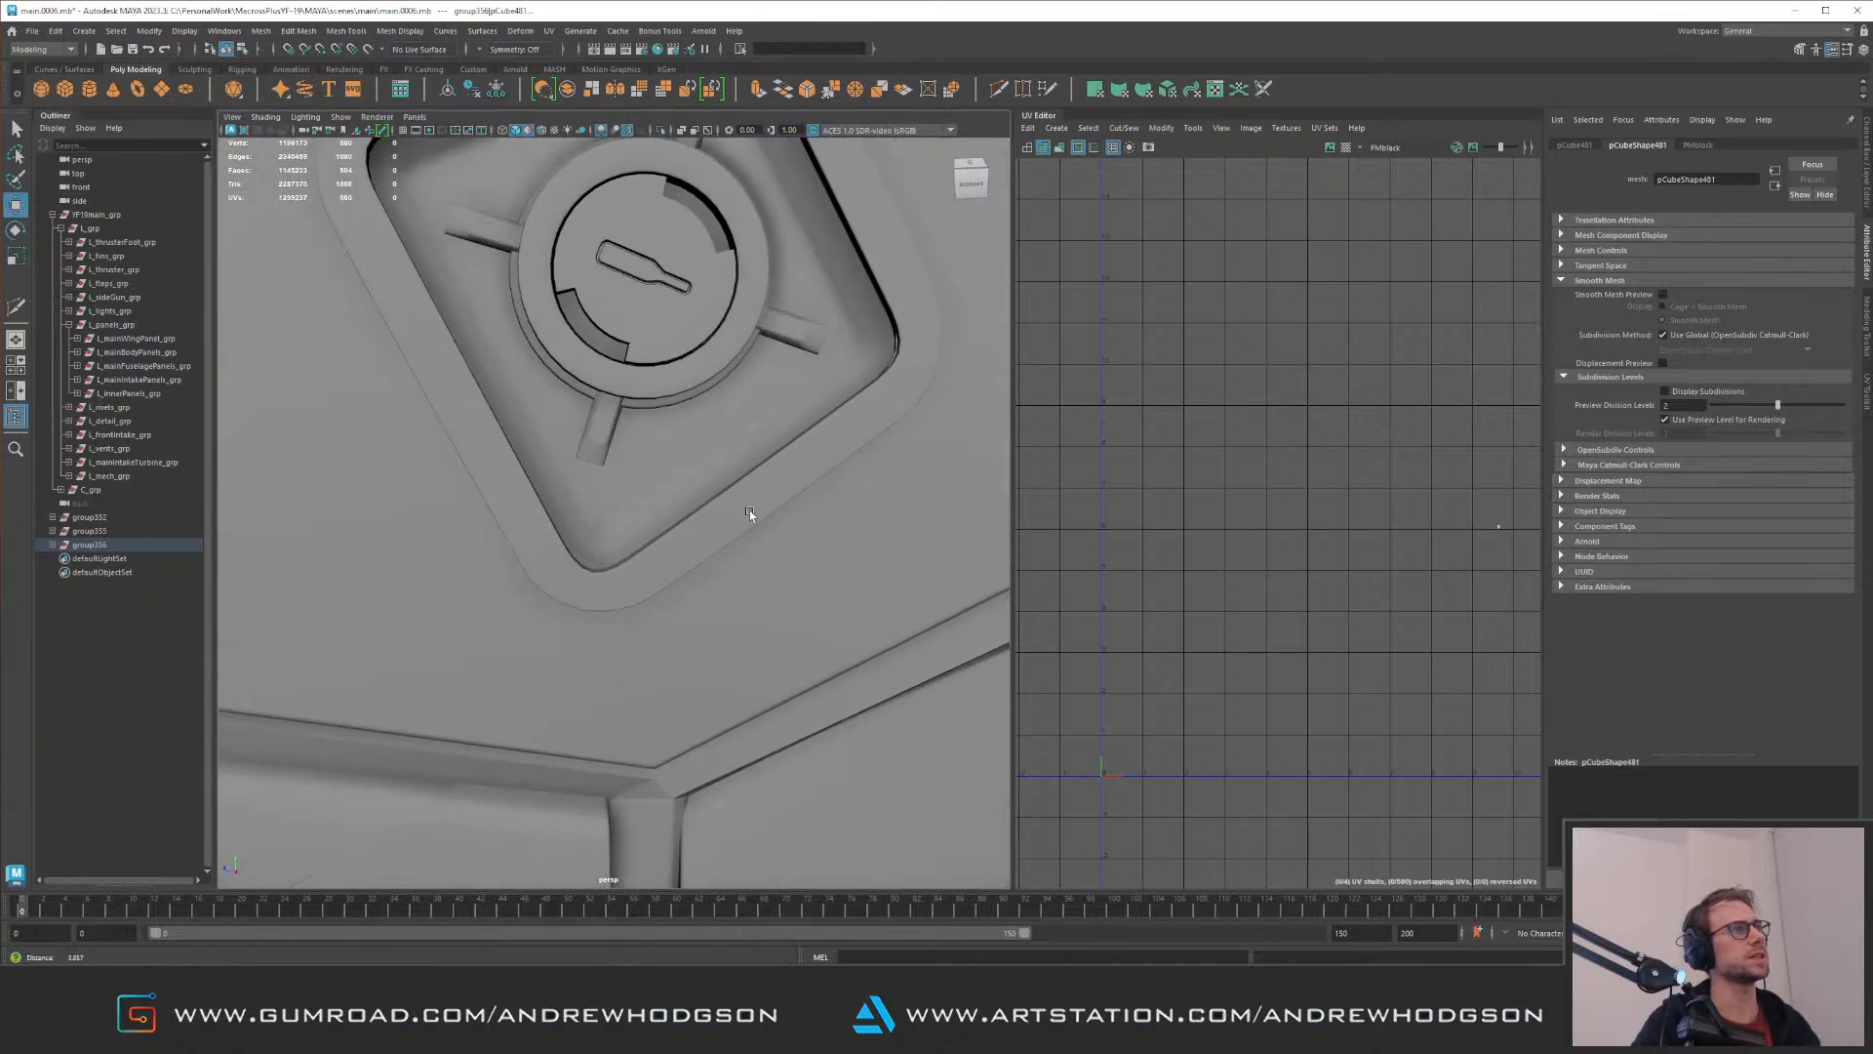
left_click(587, 462)
left_click_drag(616, 374, 627, 390)
left_click(635, 303)
left_click(738, 480, "shift")
left_click(439, 413)
mouse_move(439, 413)
left_mouse_down("alt")
mouse_move(414, 379)
mouse_move(342, 435)
mouse_move(419, 414)
left_mouse_up("alt")
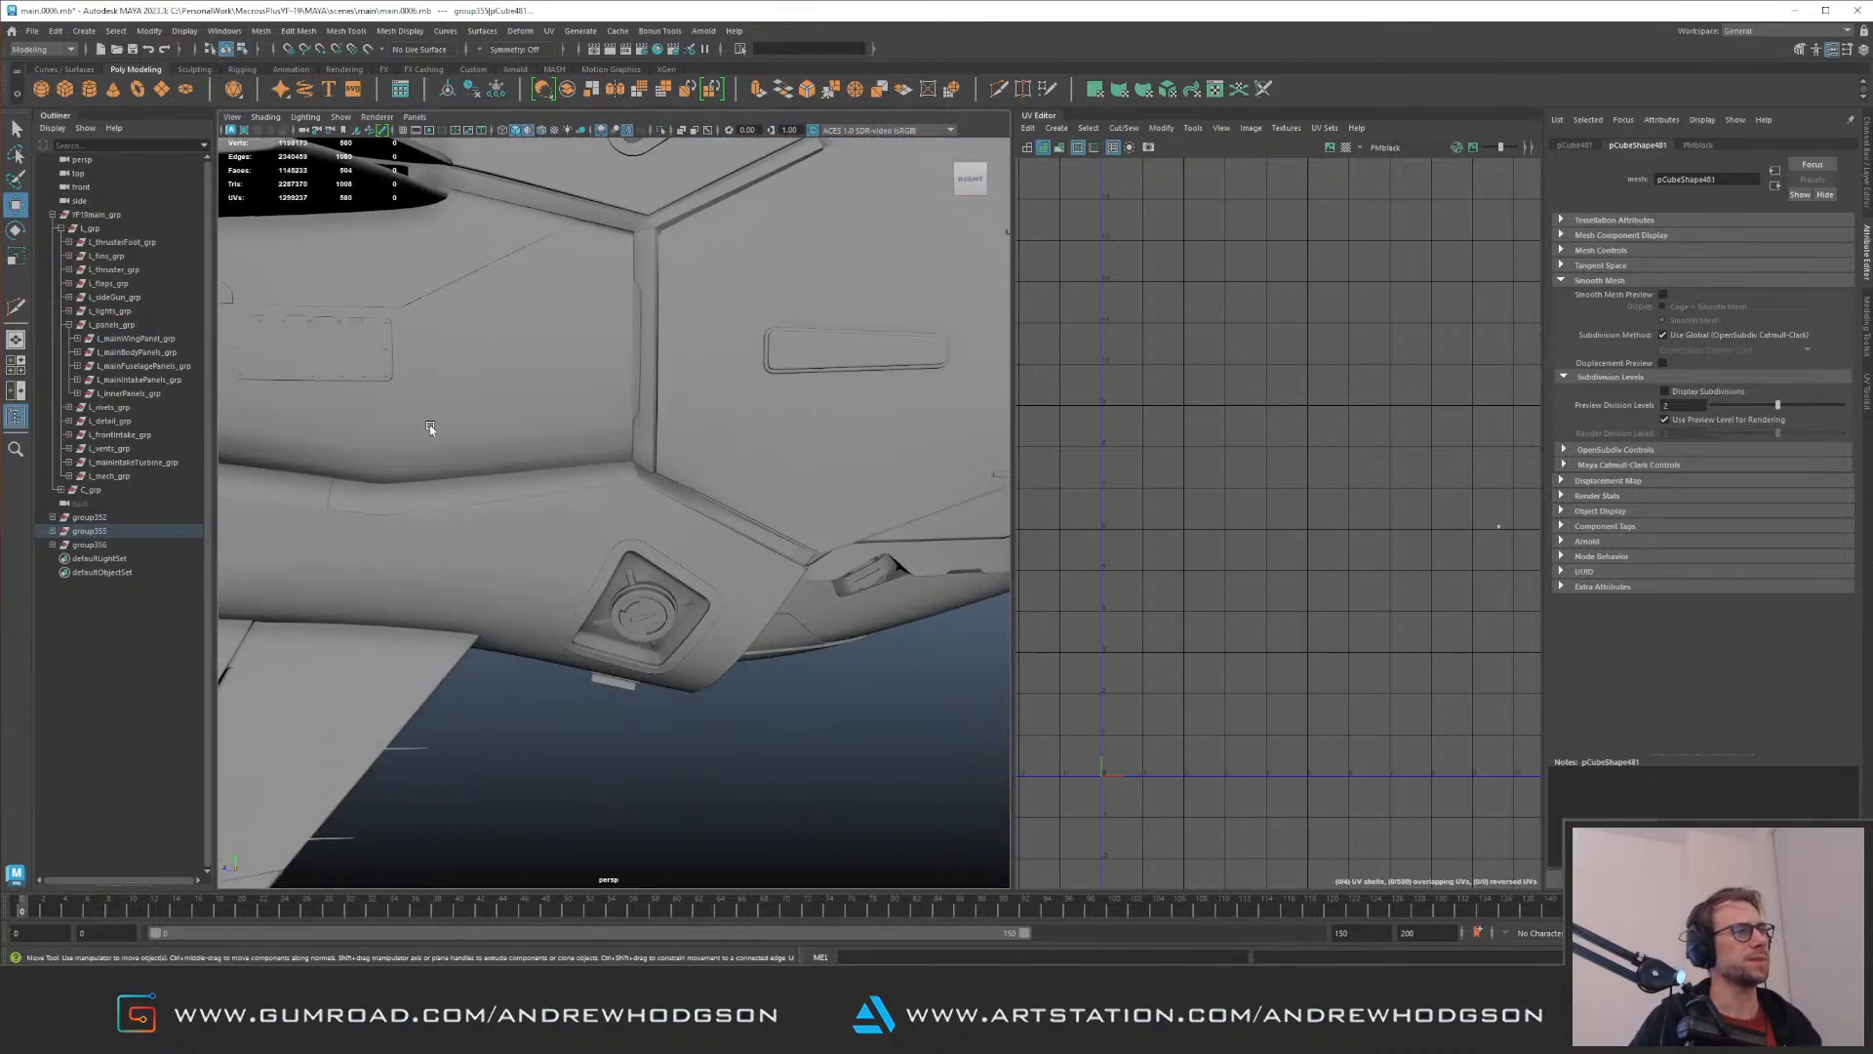
Step: Add the four strips in the lower recess to the selection and group them with the upper recess's four strips
right_click_drag(418, 414, 598, 534, "alt")
left_click(605, 709, "shift")
left_click_drag(605, 708, 675, 651, "alt")
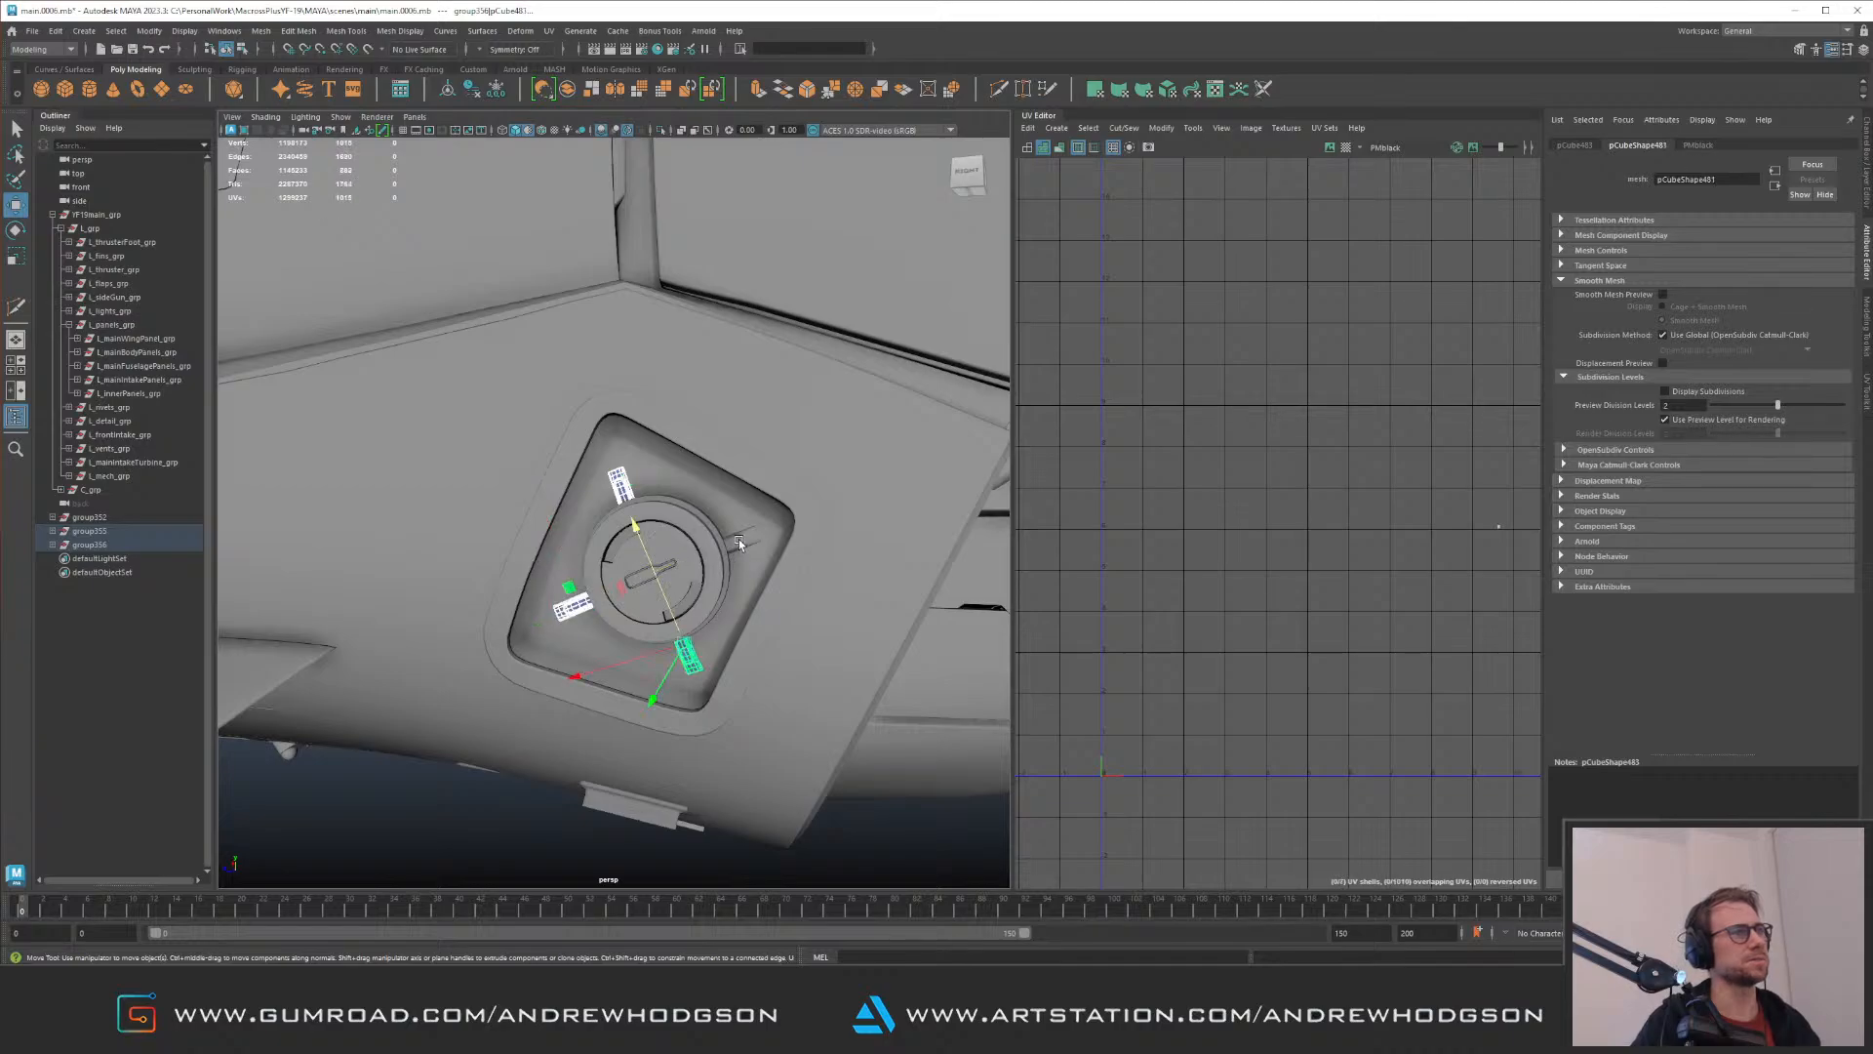
left_click(739, 542, "shift")
right_click_drag(739, 541, 377, 406, "alt")
left_click_drag(376, 406, 493, 456, "alt")
right_click_drag(493, 455, 673, 377, "alt")
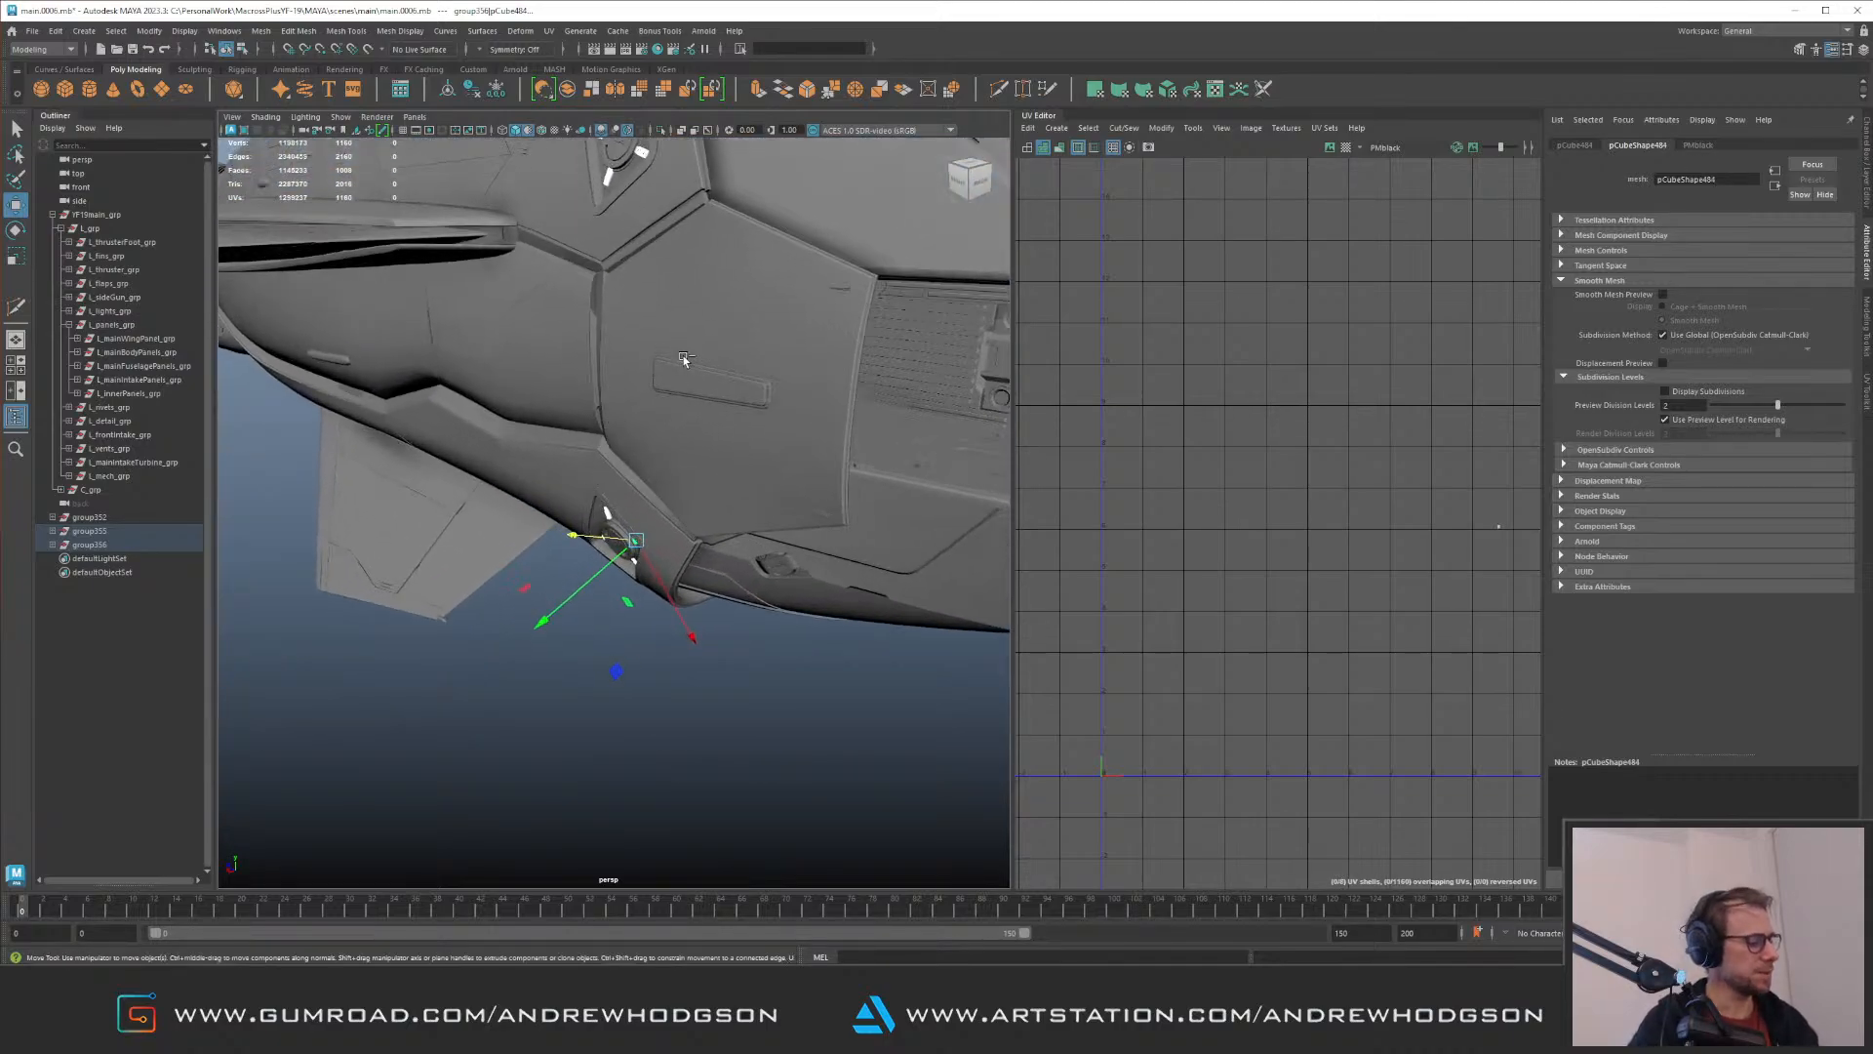
key("ctrl+g")
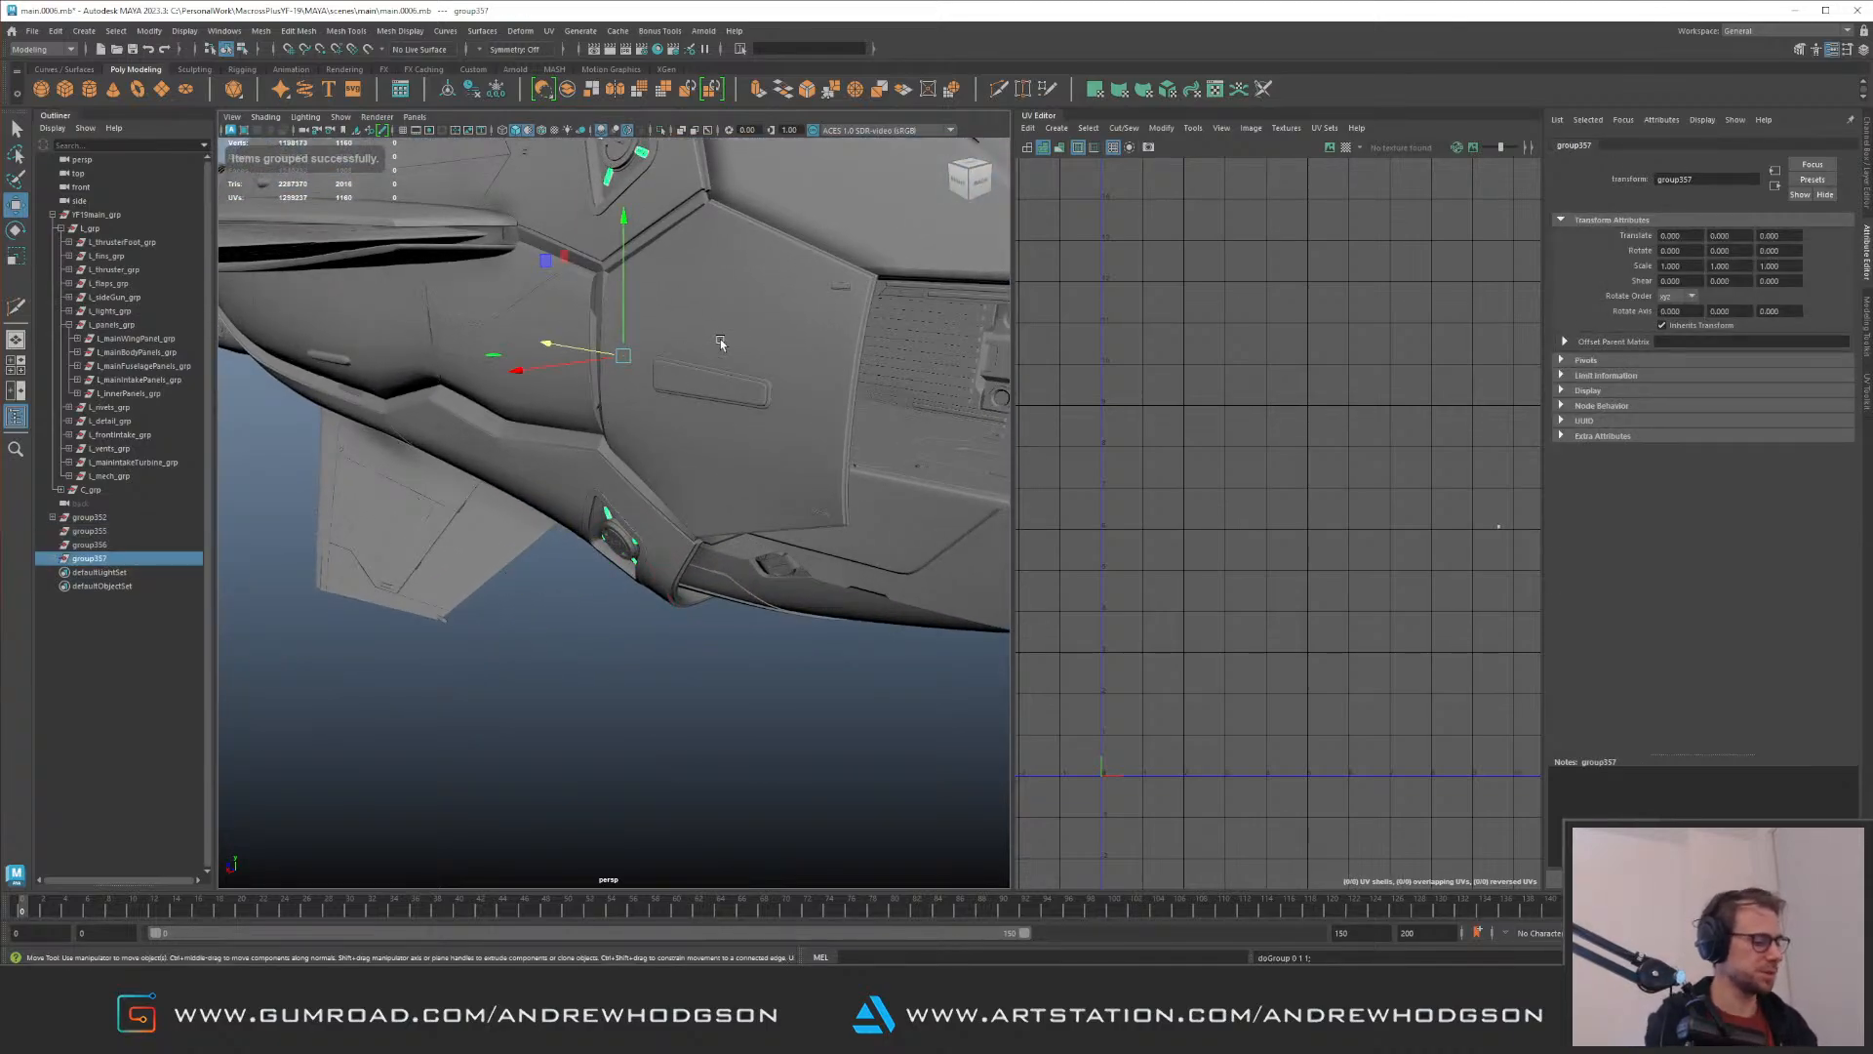
Step: Duplicate the group of eight strips and mirror the copy with a Scale X of -1
left_click_drag(628, 374, 607, 415, "alt")
right_click_drag(606, 415, 547, 402, "alt")
left_click_drag(546, 402, 527, 459, "alt")
right_click_drag(527, 458, 713, 508, "alt")
left_click_drag(713, 508, 807, 477, "alt")
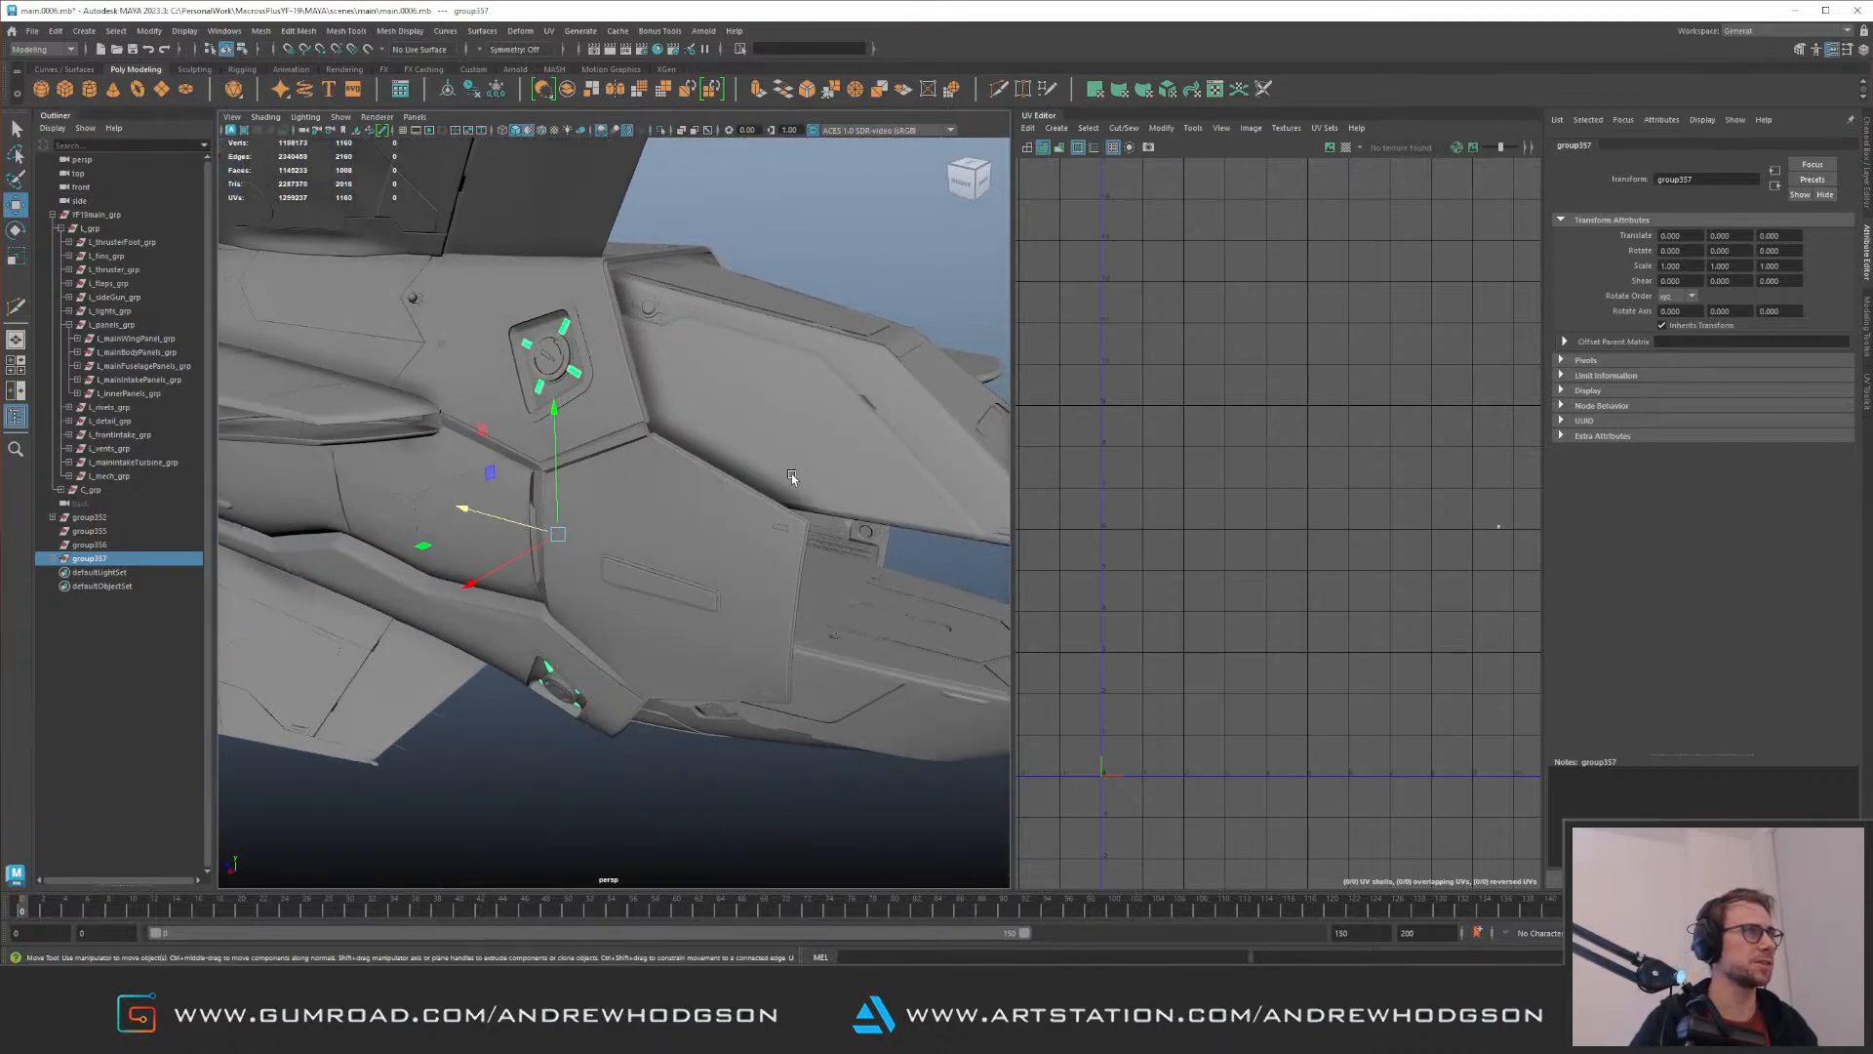
right_click_drag(807, 477, 518, 399, "alt")
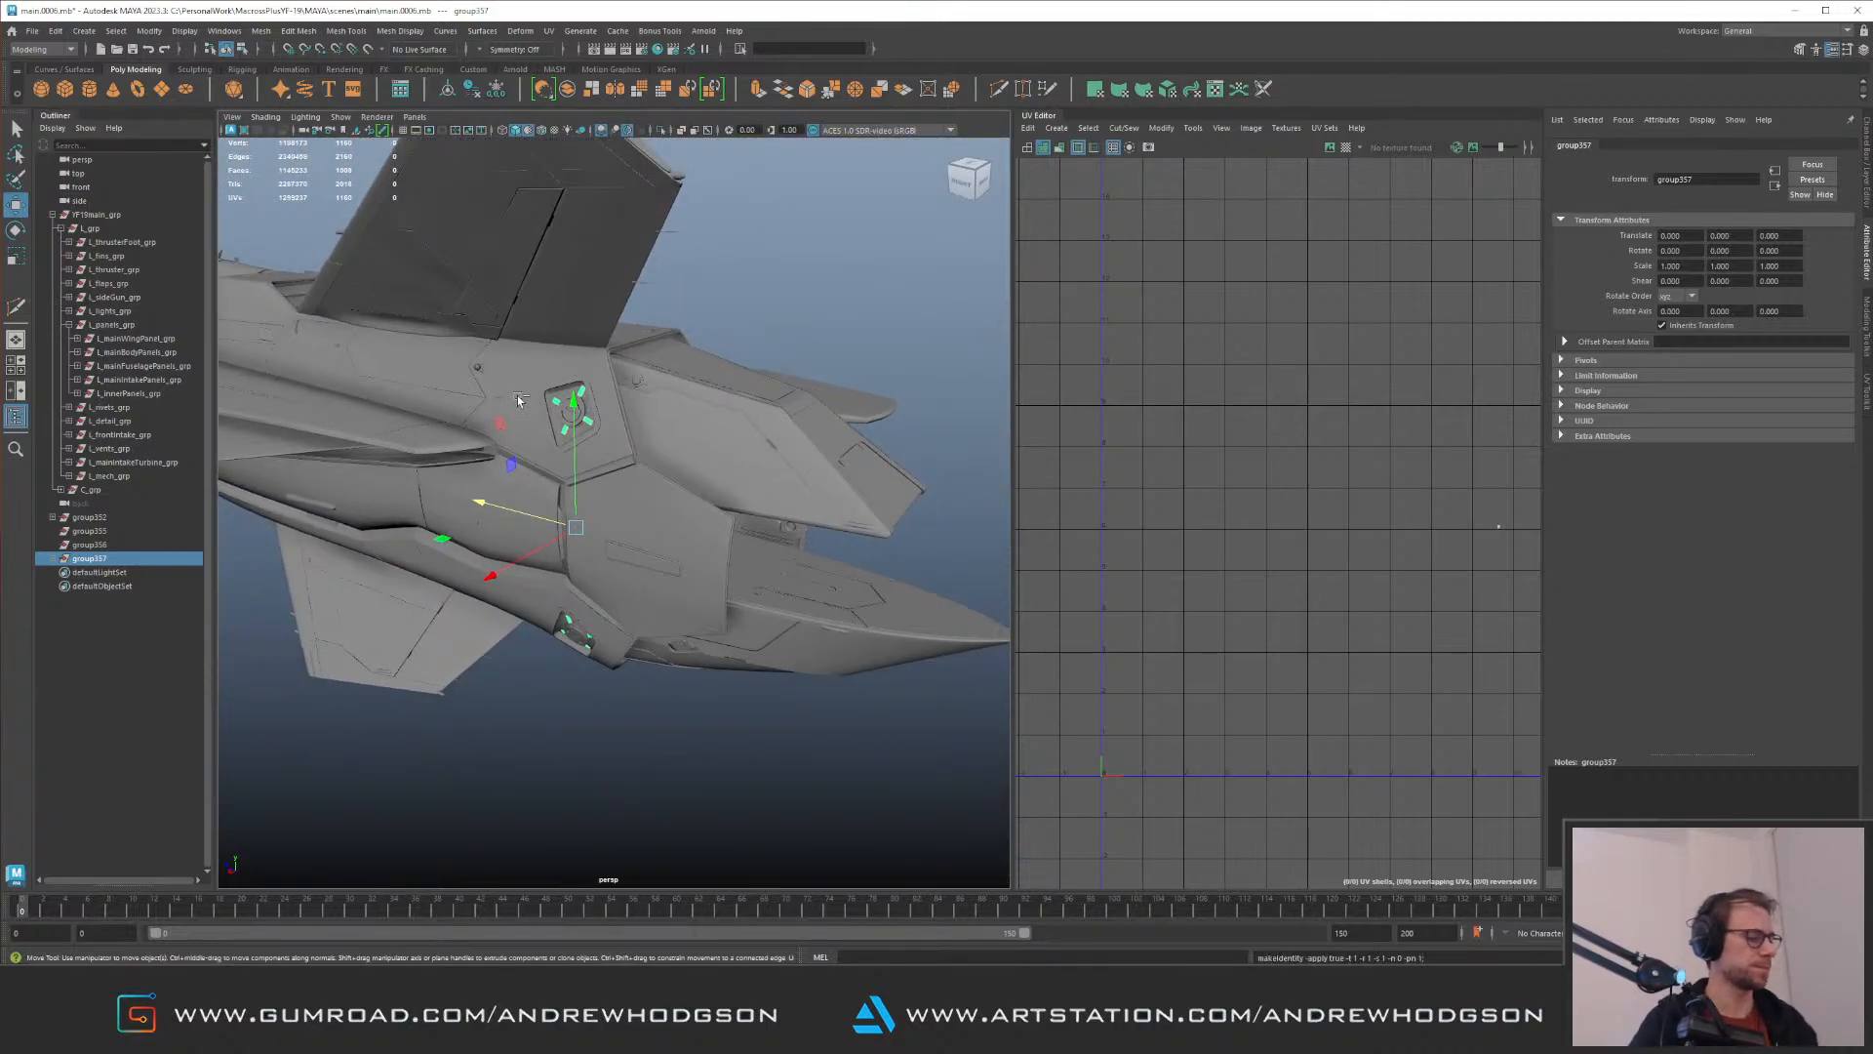
key("ctrl+d")
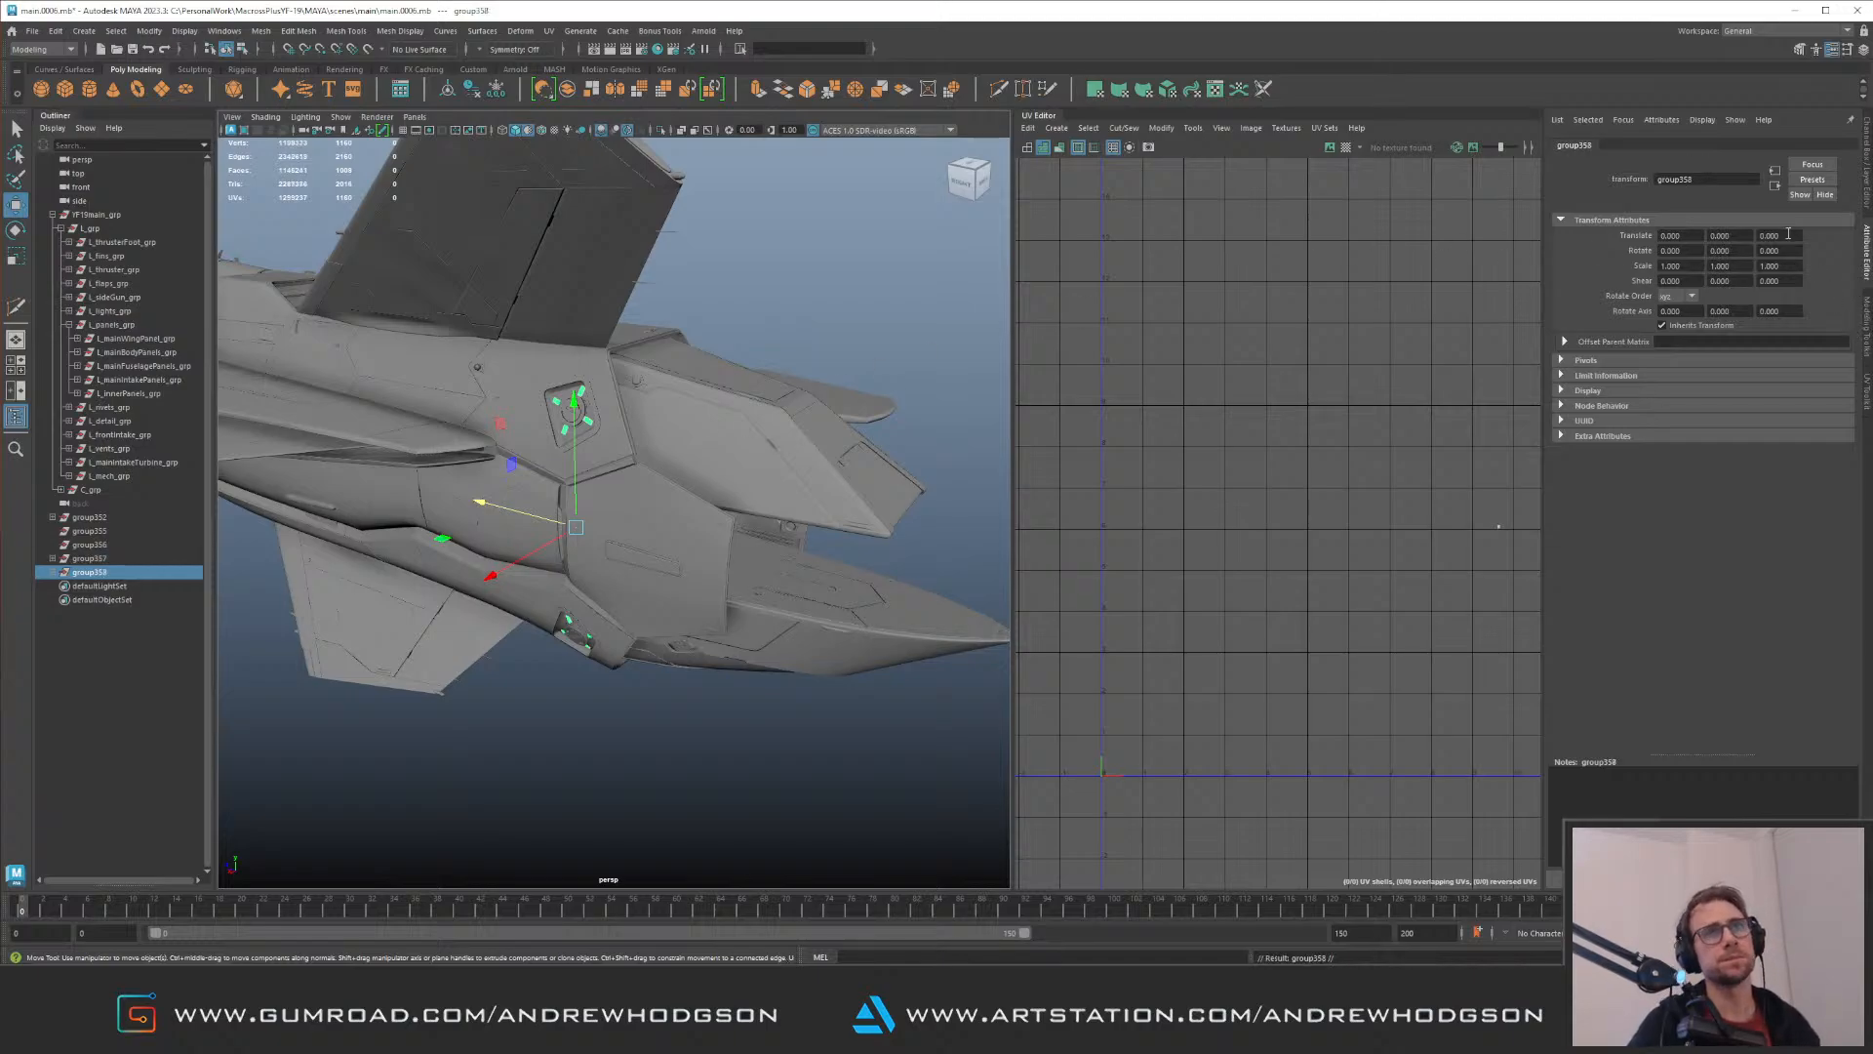
key("ctrl+a")
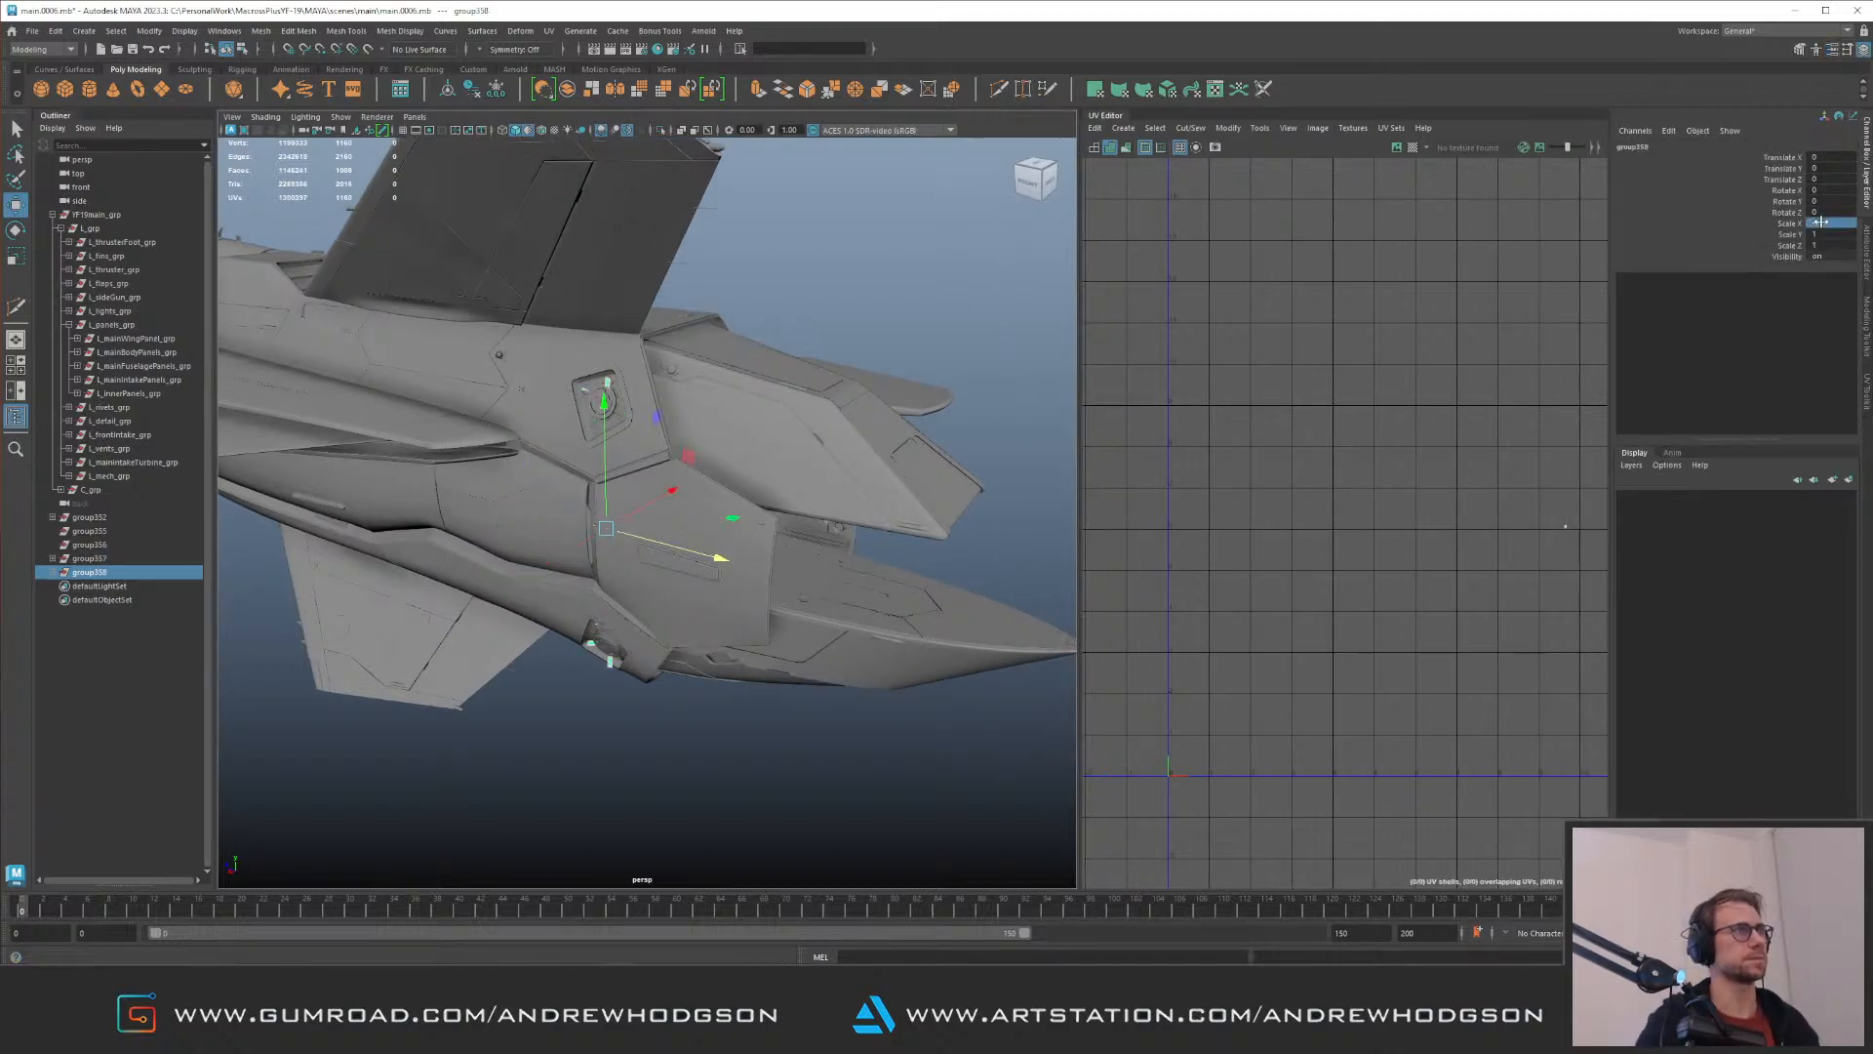
left_click_drag(545, 420, 458, 461, "alt")
mouse_move(632, 491)
left_mouse_down("alt")
mouse_move(600, 493)
mouse_move(615, 500)
left_mouse_up("alt")
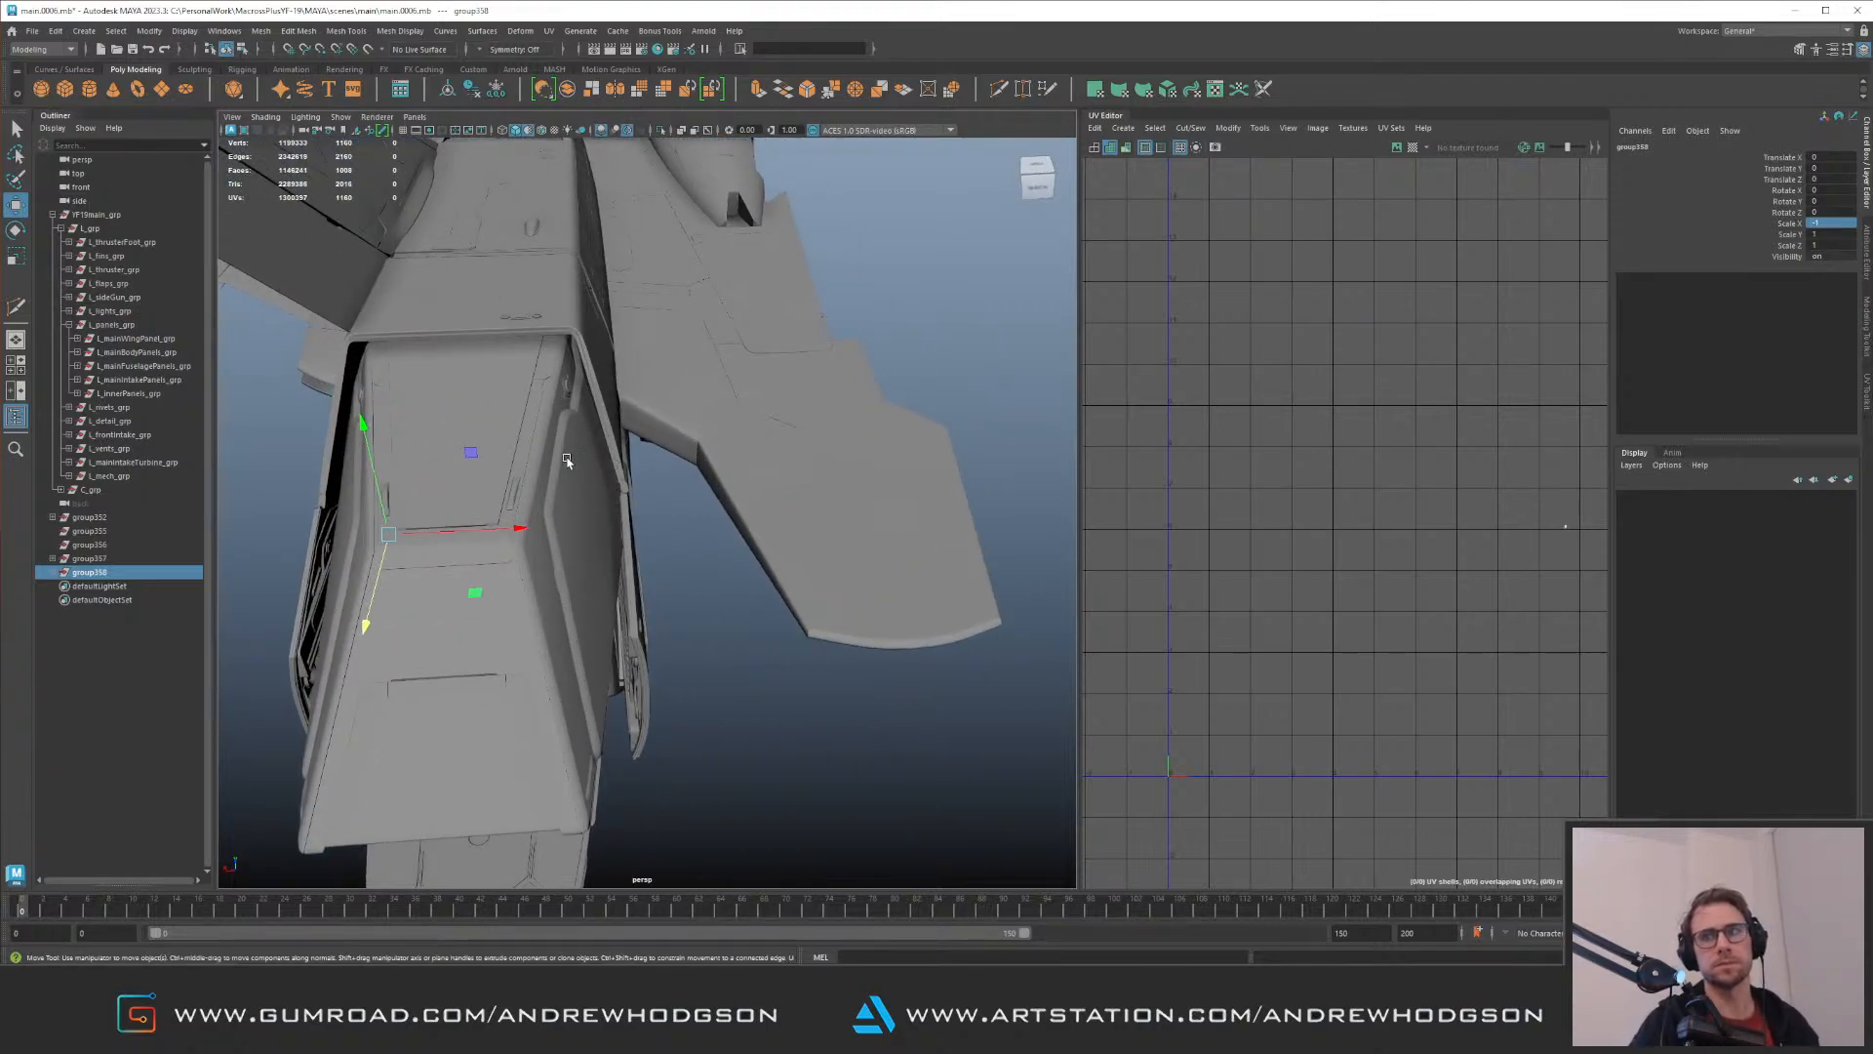
Step: Move the mirrored strip group along X to the opposite side of the rear nacelle
left_click_drag(593, 470, 528, 510, "alt")
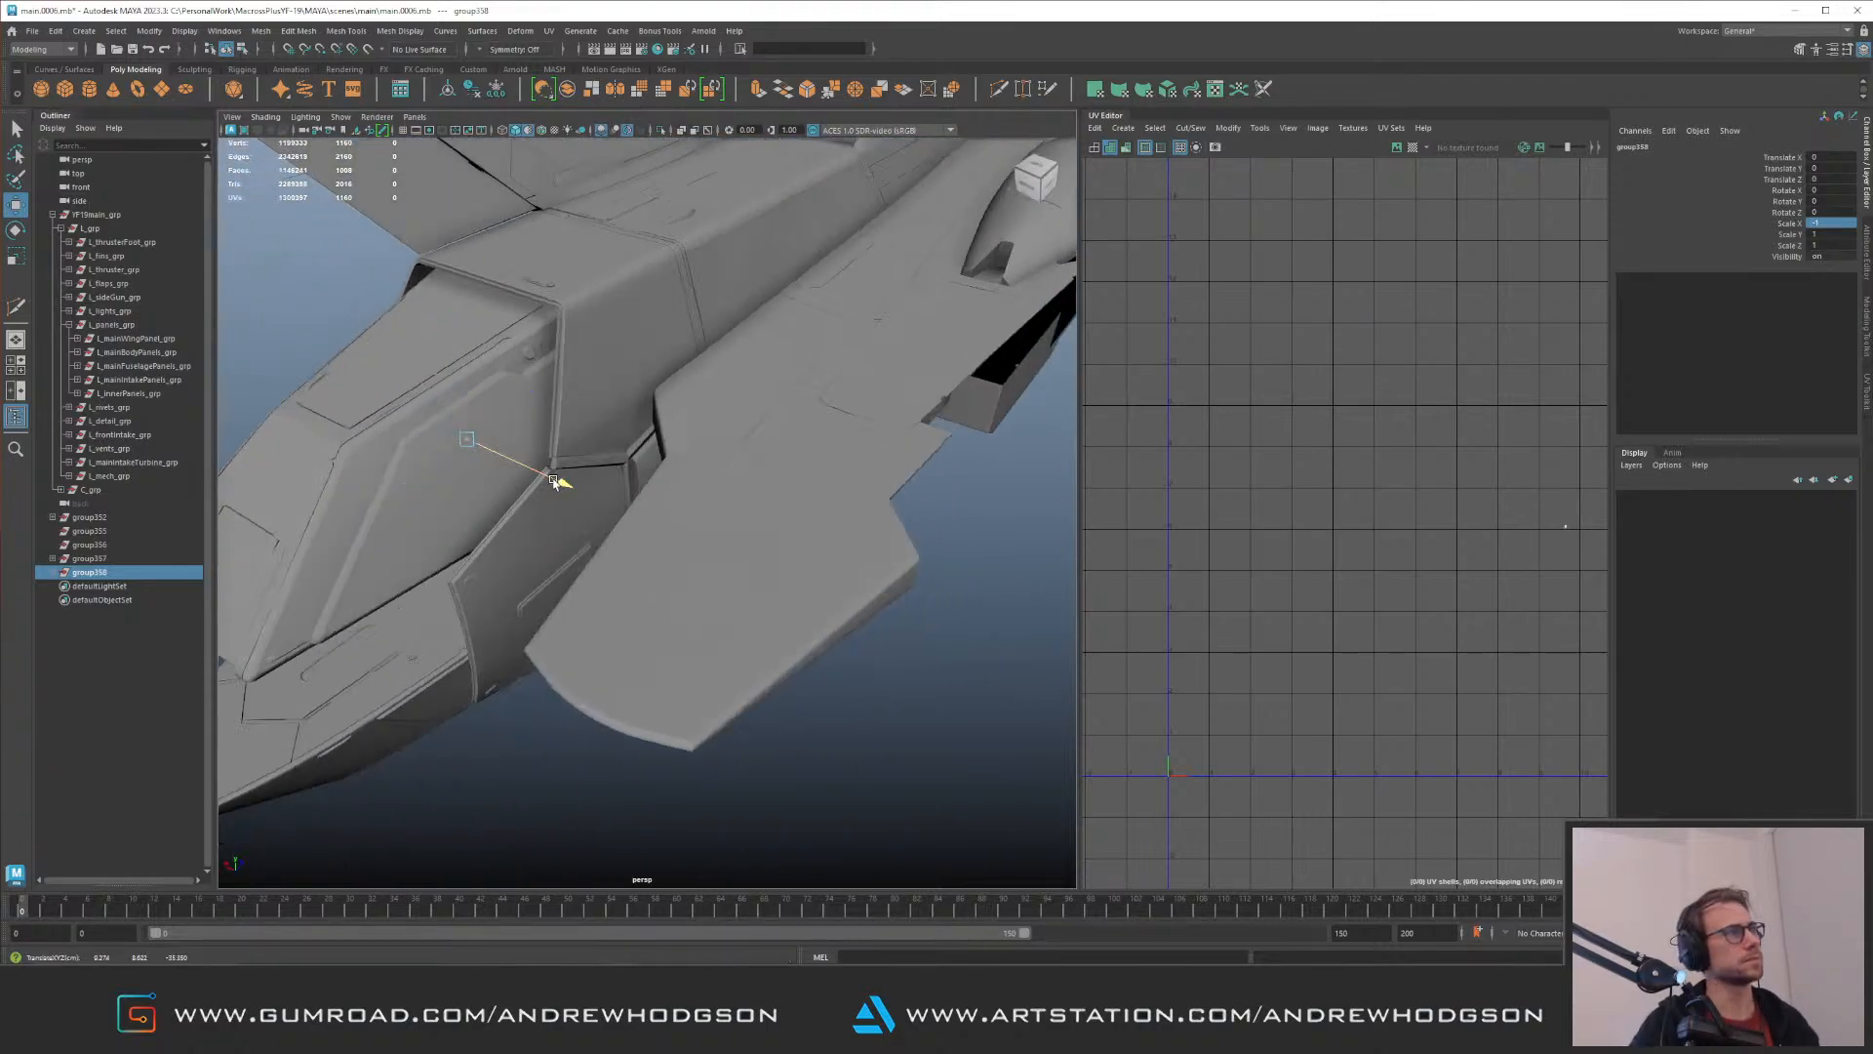
left_click_drag(757, 496, 737, 456, "alt")
right_click_drag(736, 457, 432, 388, "alt")
left_click_drag(431, 388, 427, 361, "alt")
Step: Isolate the mirrored group and delete its upper four strips
key("ctrl+1")
left_click_drag(576, 327, 761, 465)
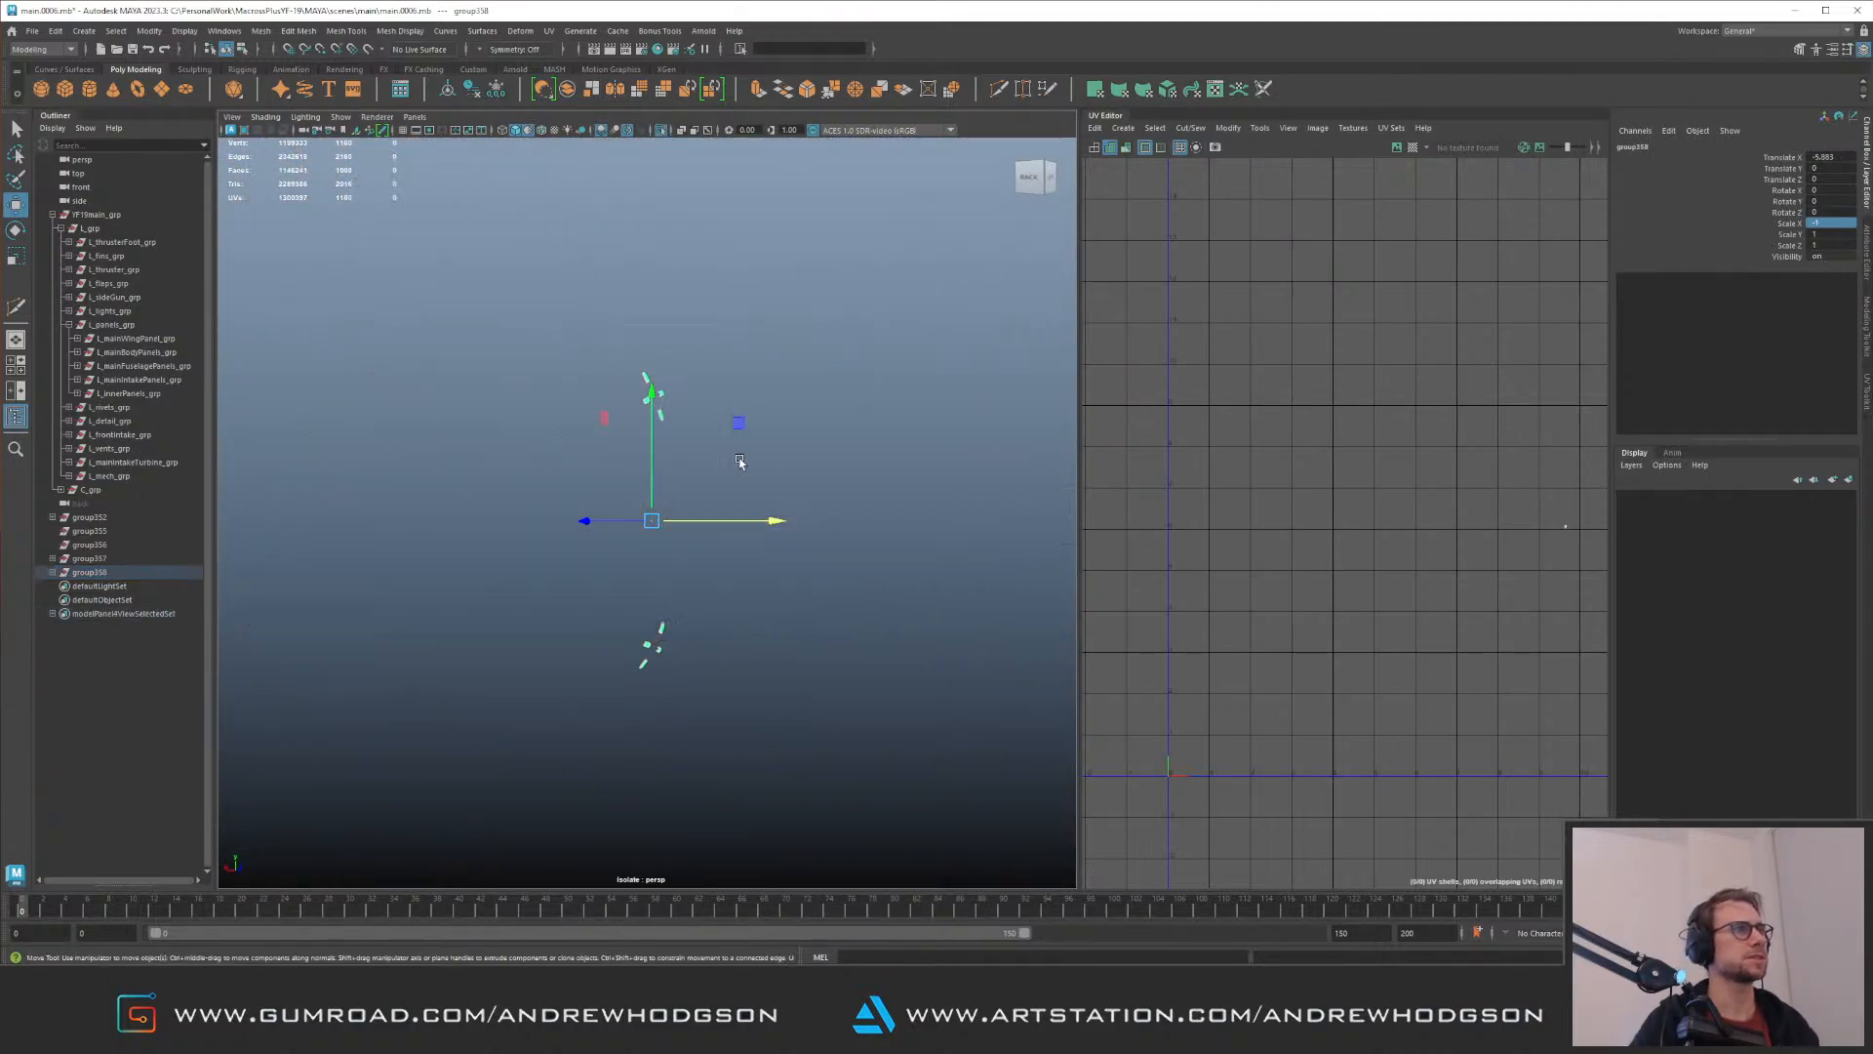
key("Delete")
Step: Group the four remaining mirrored strips and move them along X into the opposite lower recess
left_click_drag(513, 494, 870, 710)
key("ctrl+1")
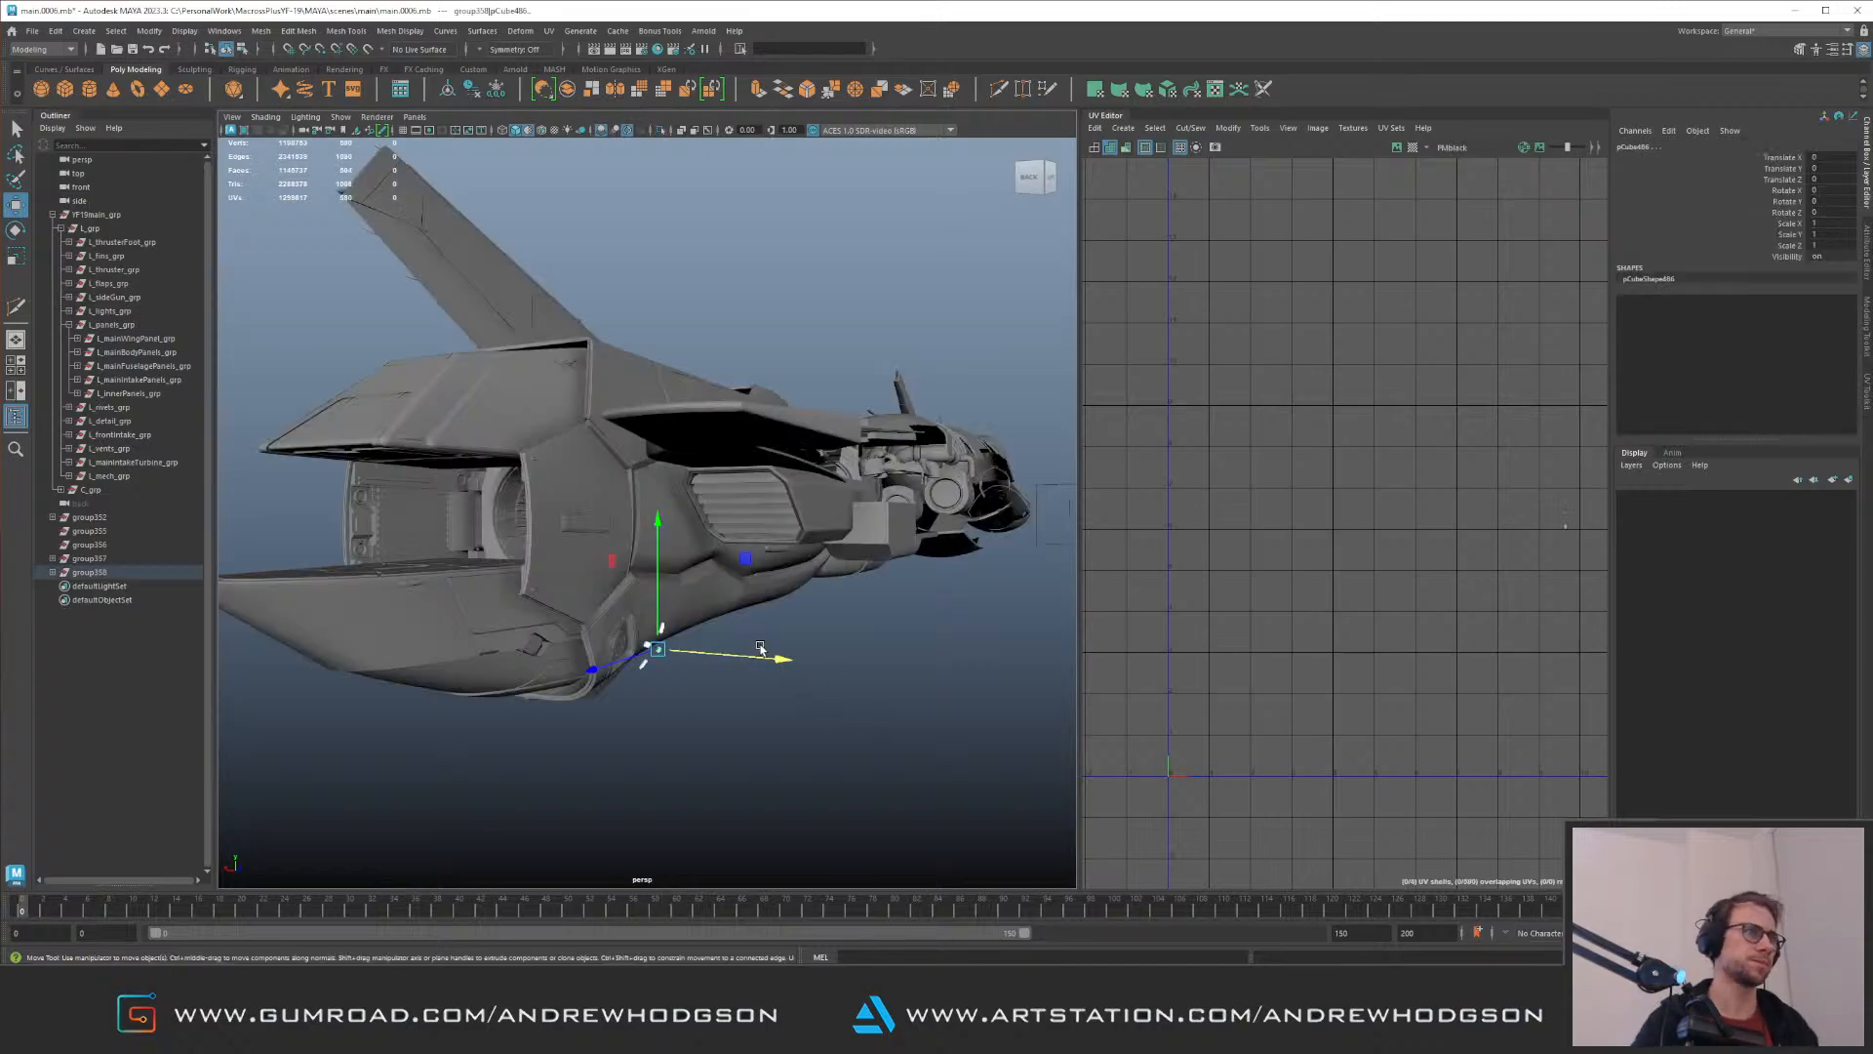
key("f")
left_click_drag(762, 648, 759, 616, "alt")
right_click_drag(759, 616, 568, 525, "alt")
key("ctrl+g")
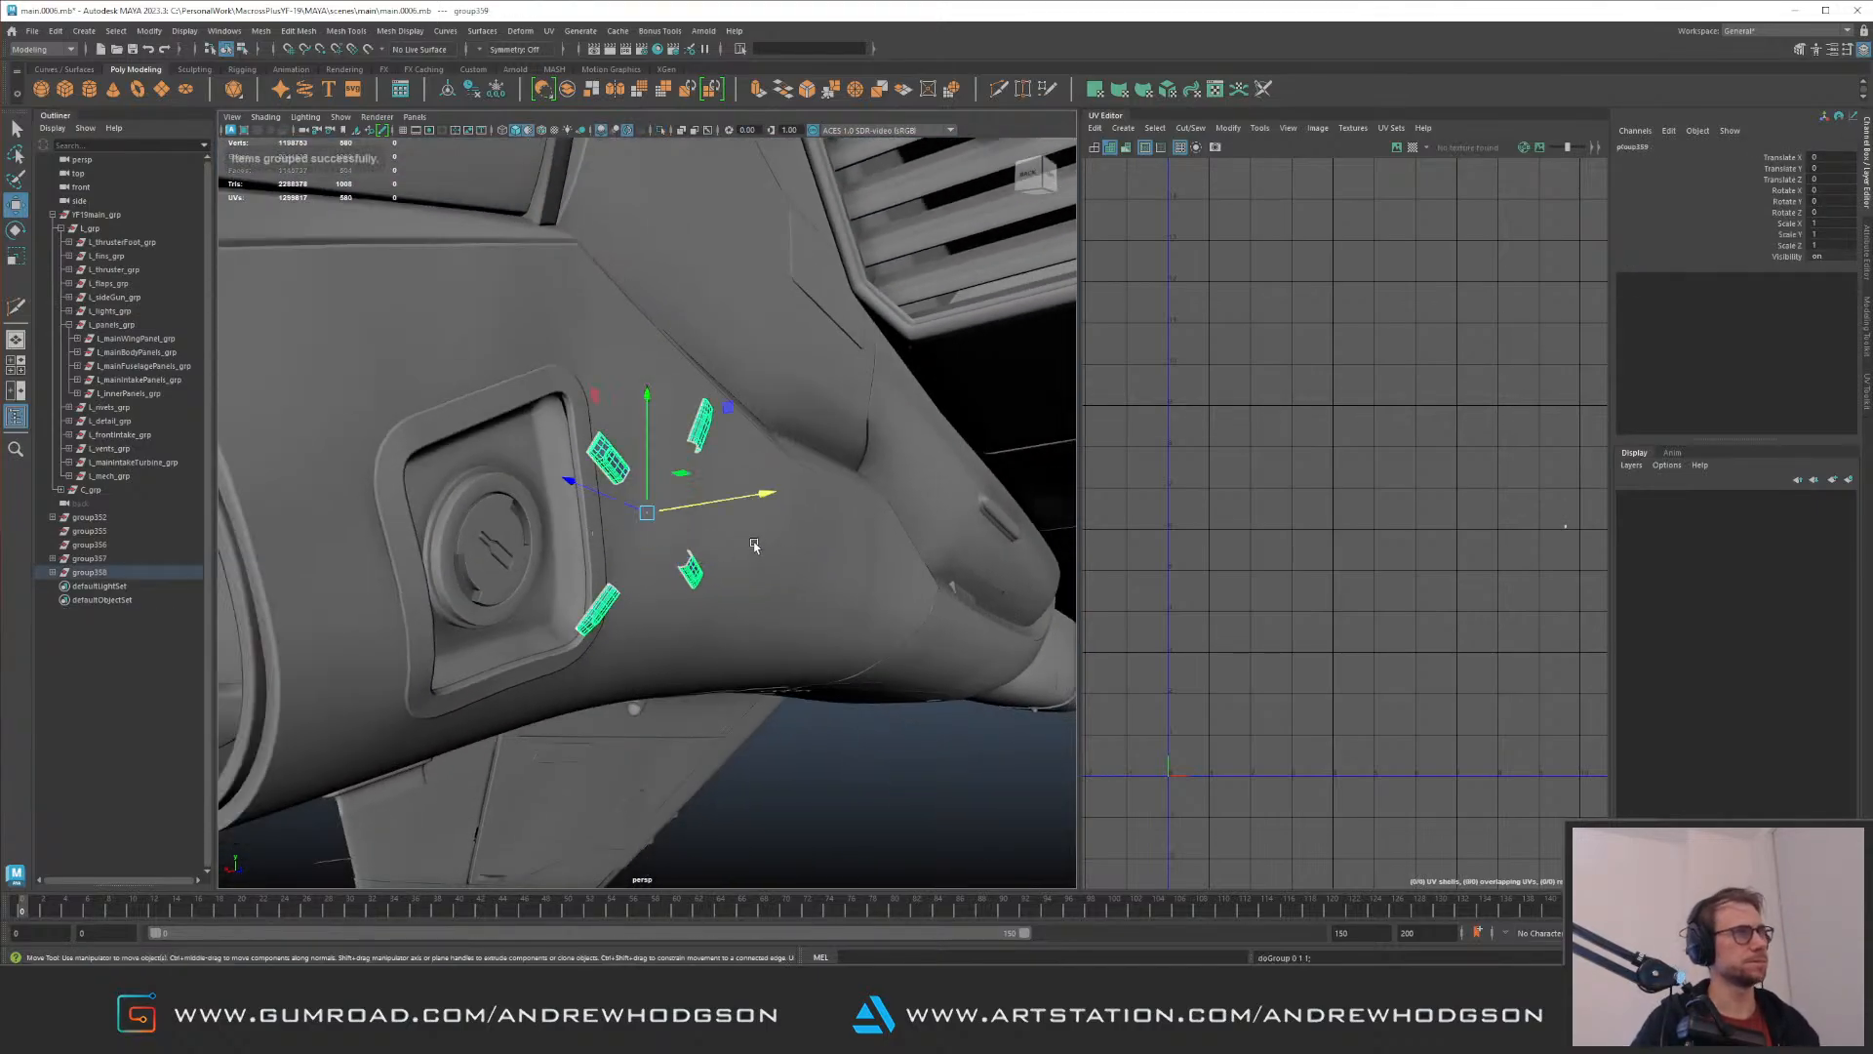
left_click_drag(733, 502, 554, 542)
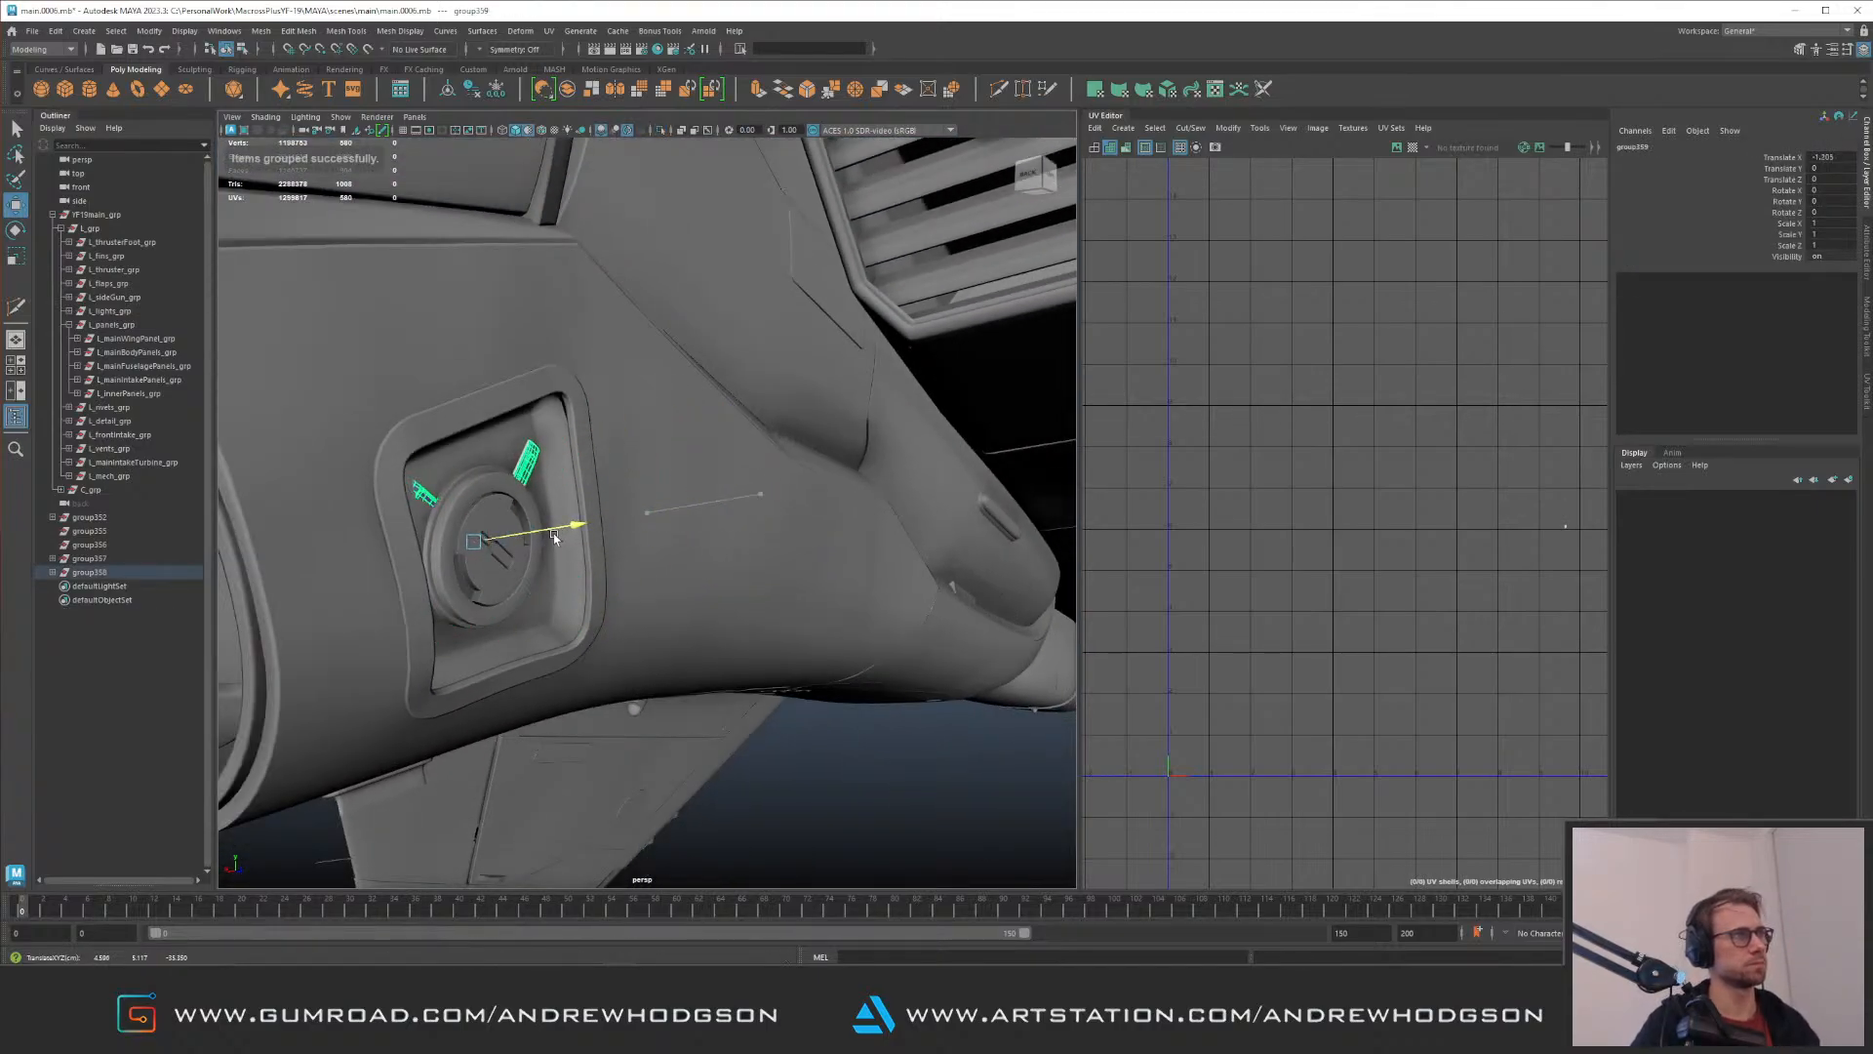
Step: Inspect the mirrored strips in isolation and shift the lowest one along X to seat it beside the disc
key("f")
left_click_drag(670, 541, 710, 589, "alt")
key("ctrl+1")
left_click(584, 629)
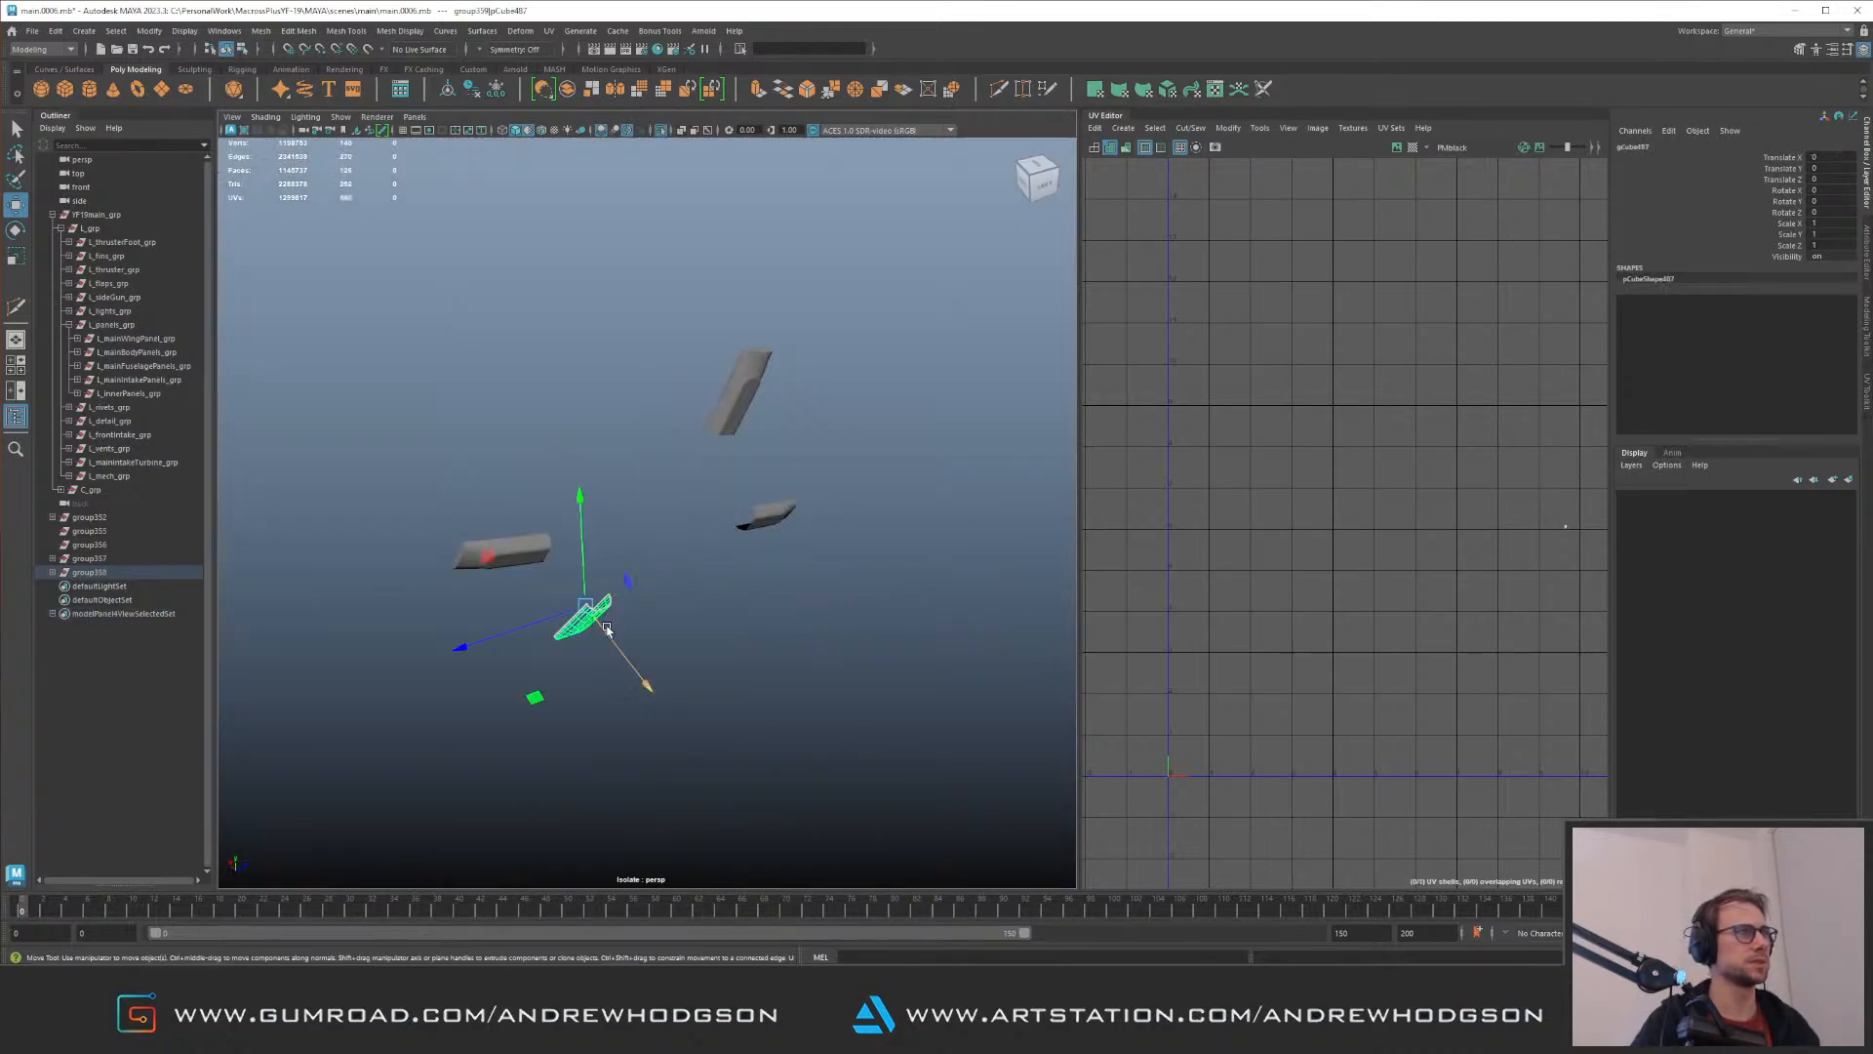
key("ctrl+1")
key("f")
left_click_drag(643, 627, 638, 576, "alt")
left_click_drag(638, 639, 657, 639)
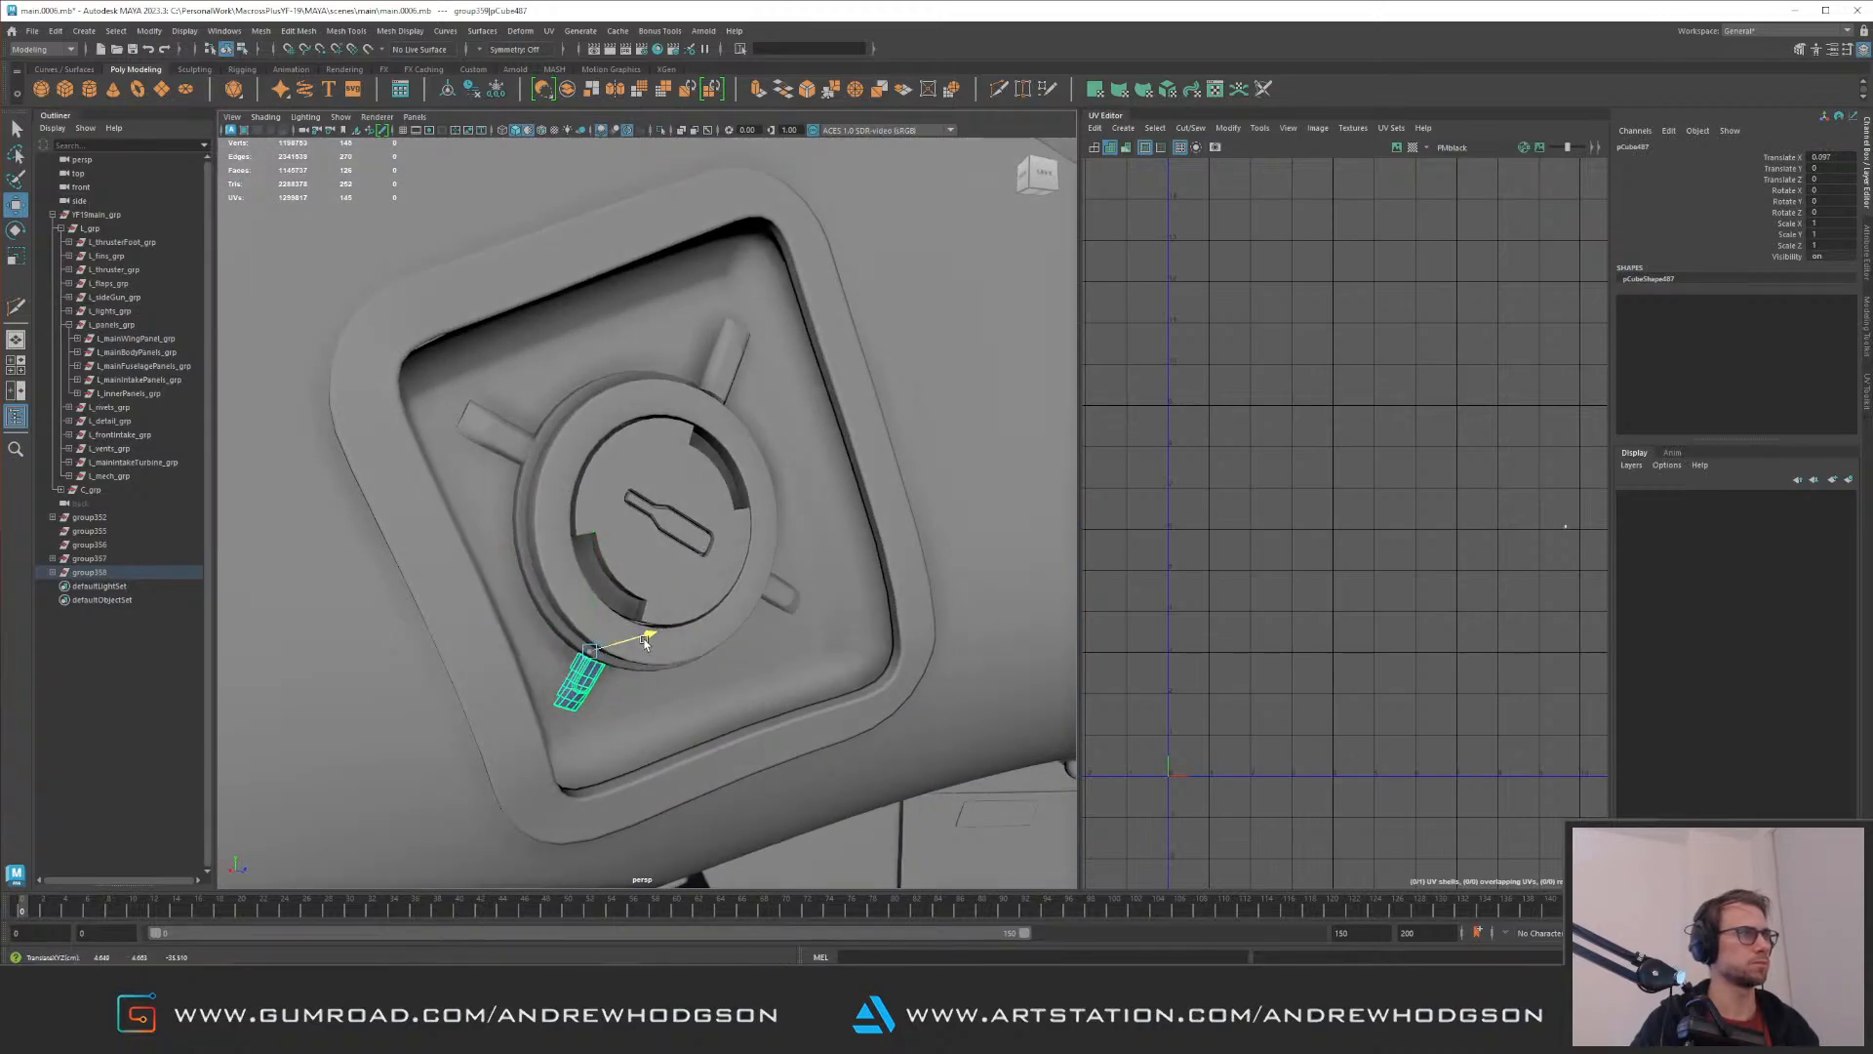
Step: Rotate and move the strip on the disc's left side so it seats on the recess floor
left_click(734, 365)
mouse_move(734, 365)
left_mouse_down("alt")
mouse_move(719, 422)
mouse_move(748, 398)
left_mouse_up("alt")
left_click_drag(806, 466, 535, 510, "alt")
scroll(576, 639, "down", 5)
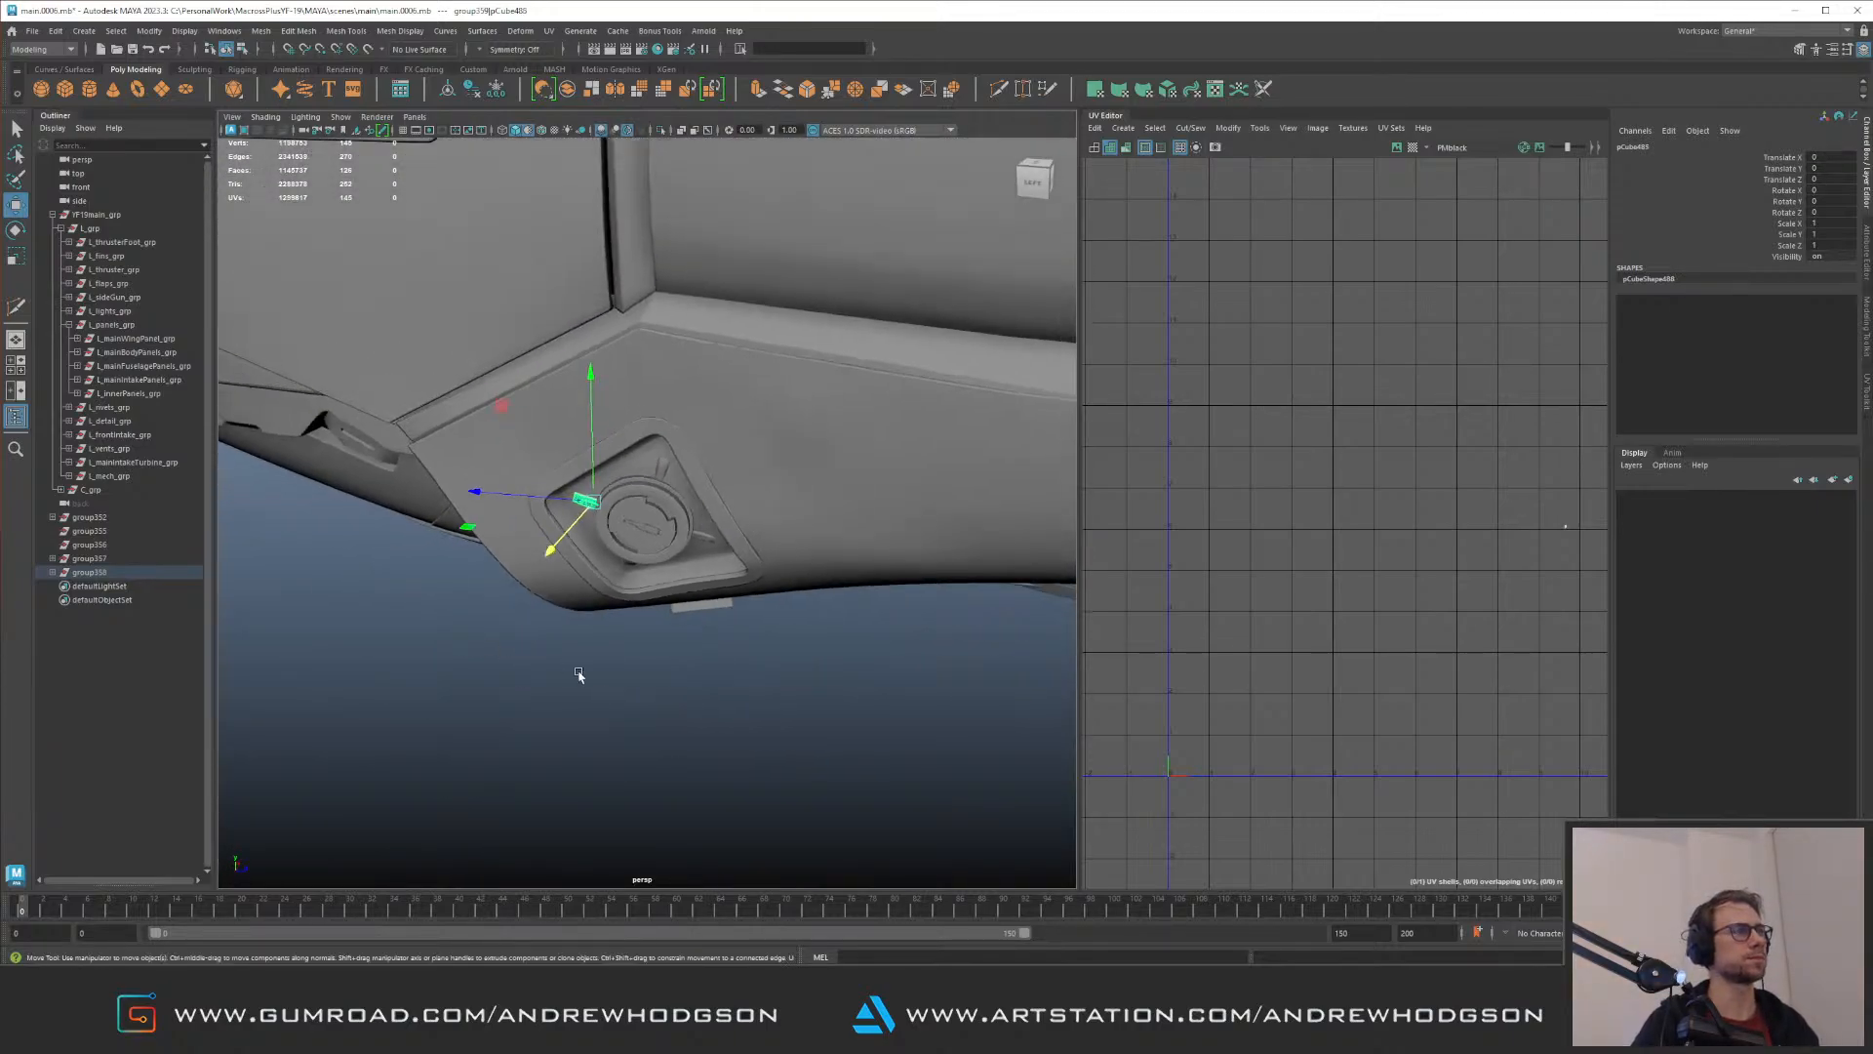
left_click(331, 611)
scroll(585, 498, "up", 8)
middle_click_drag(610, 473, 702, 514, "alt")
scroll(586, 532, "up", 4)
middle_click_drag(498, 536, 663, 538, "alt")
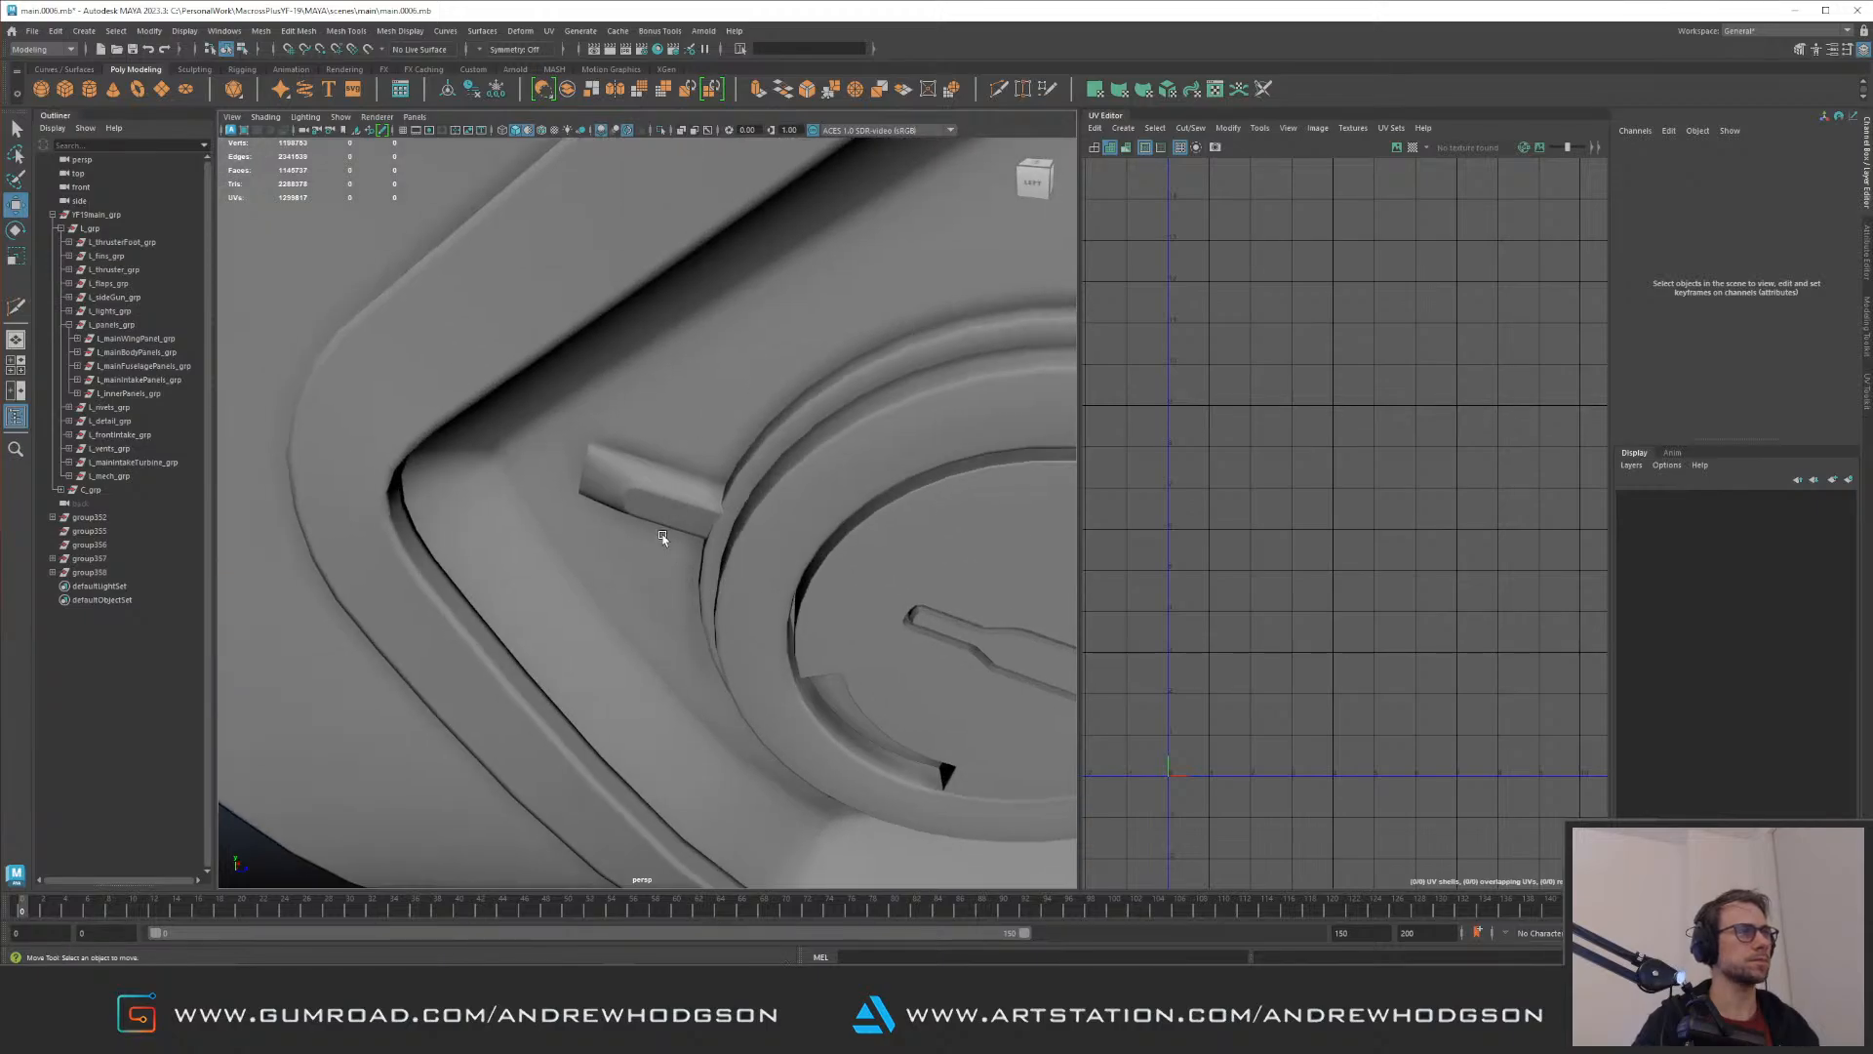
left_click(677, 506)
left_click_drag(677, 509, 759, 448, "alt")
key("e")
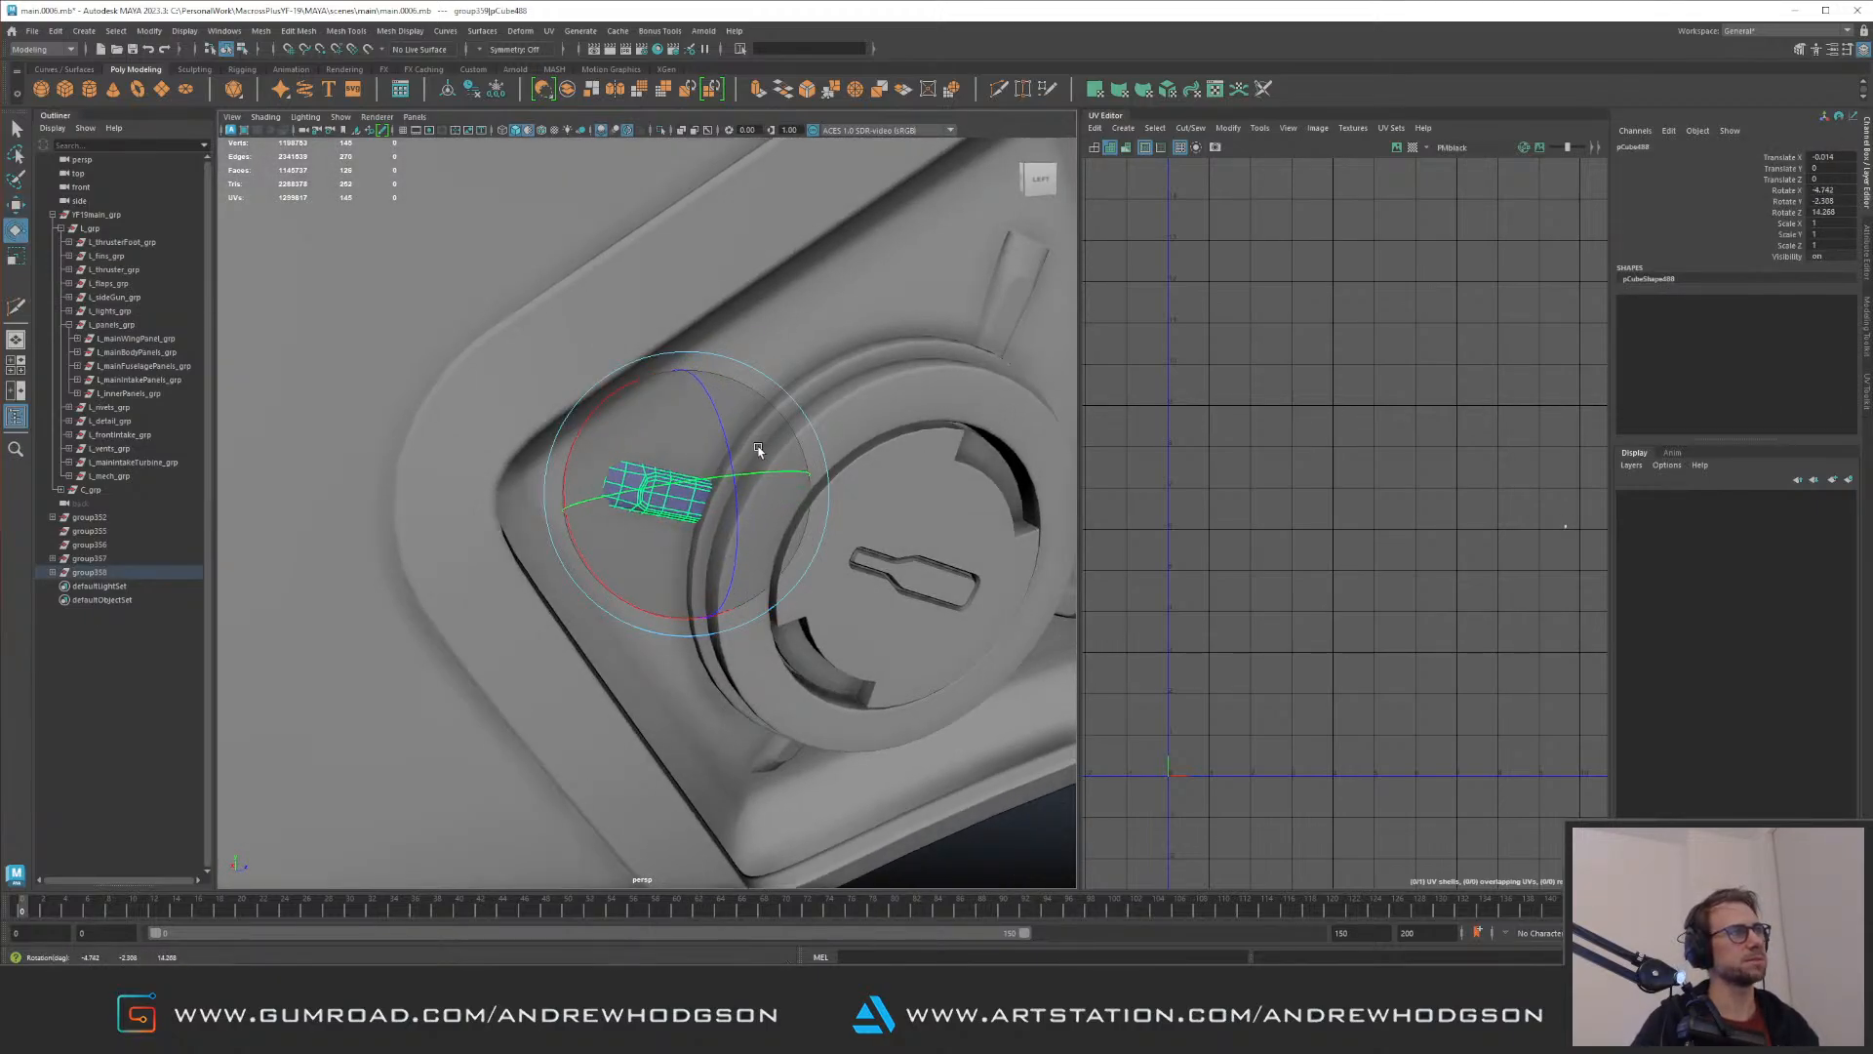
left_click_drag(779, 535, 629, 476)
key("w")
key("e")
key("w")
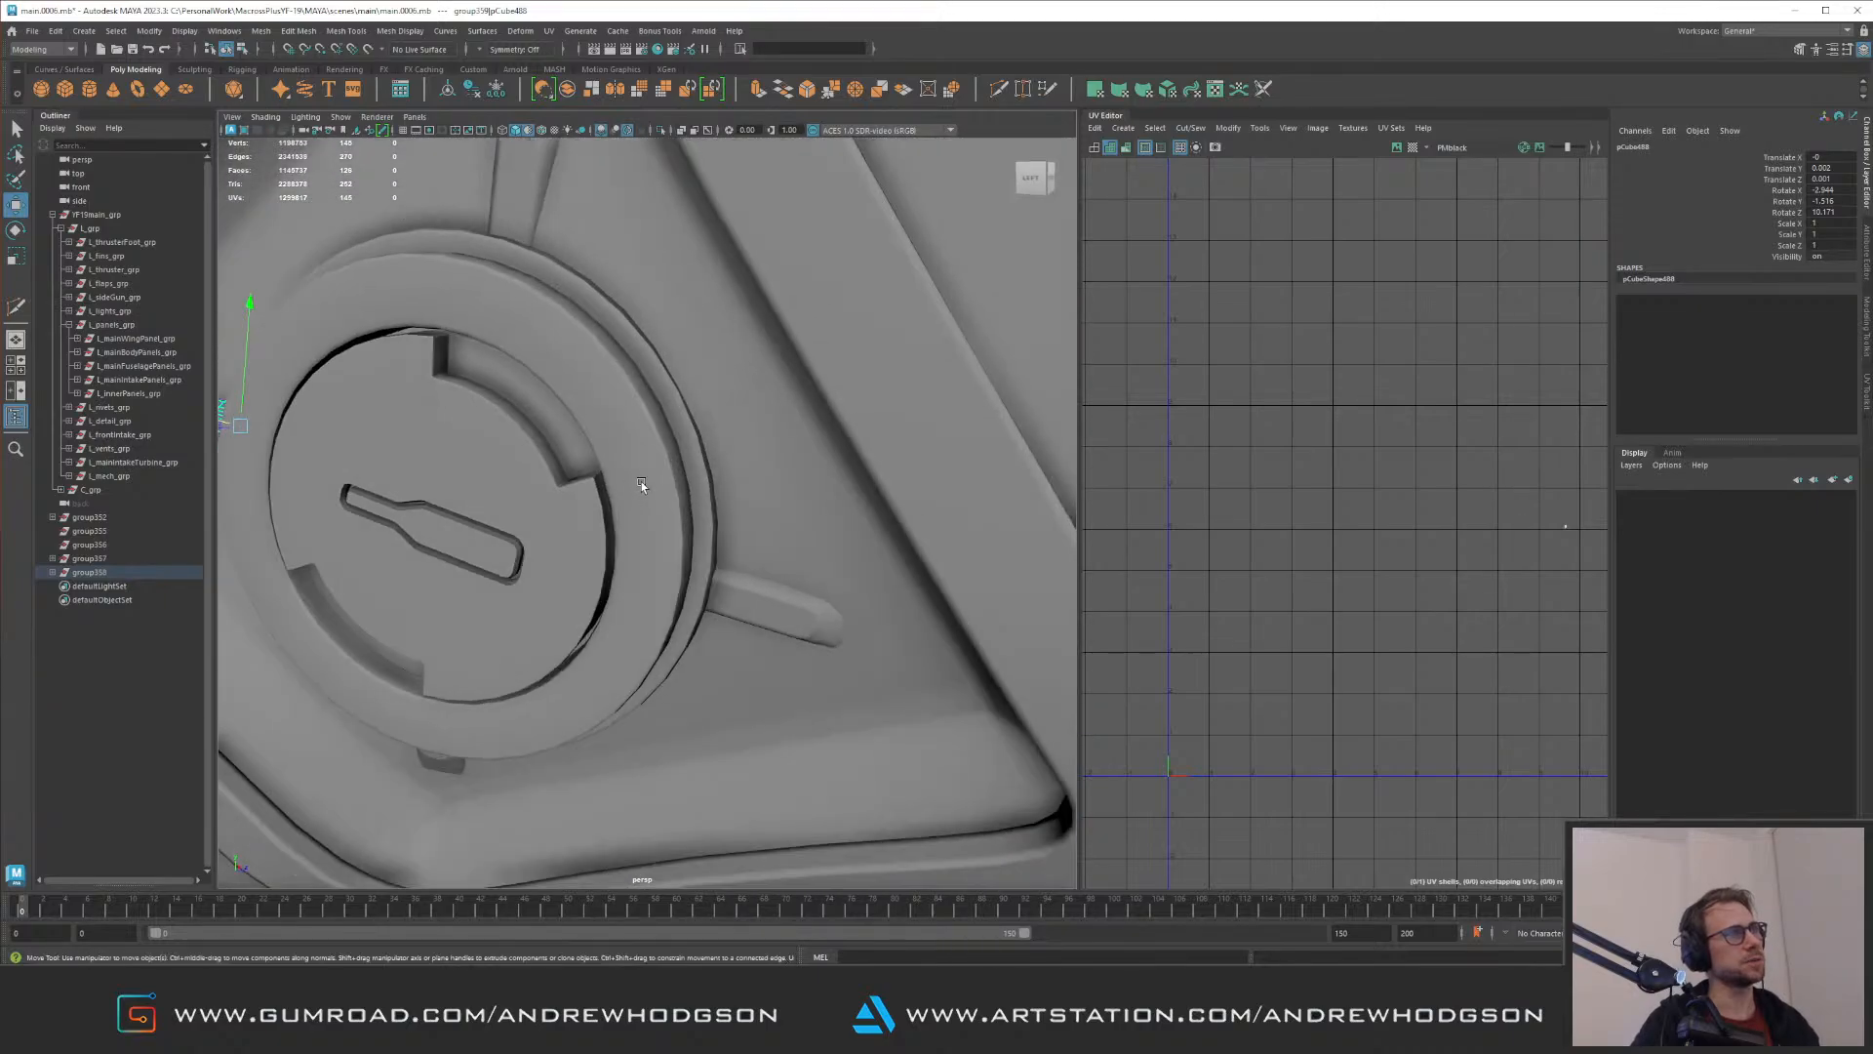
Step: Rotate and move the strip on the disc's right side to follow the recess floor
left_click(764, 612)
left_click_drag(764, 613, 646, 597, "alt")
key("e")
left_click_drag(539, 563, 688, 593)
key("w")
key("e")
left_click_drag(593, 554, 655, 479)
key("w")
Step: Align the strip below the disc with the recess surface by moving and rotating it
left_click(357, 752)
left_click_drag(359, 751, 394, 493, "alt")
right_click_drag(395, 495, 507, 527, "alt")
left_click_drag(586, 576, 634, 586, "alt")
left_click_drag(655, 481, 683, 536)
key("e")
key("w")
Step: Rotate and reposition the strip above the disc so it sits evenly in the recess
left_click_drag(683, 536, 704, 430, "alt")
middle_click_drag(717, 322, 630, 473, "alt")
left_click(664, 286)
left_click_drag(663, 286, 618, 471, "alt")
key("e")
left_click_drag(598, 534, 590, 476)
key("w")
right_click_drag(591, 476, 557, 475, "alt")
scroll(568, 484, "down", 10)
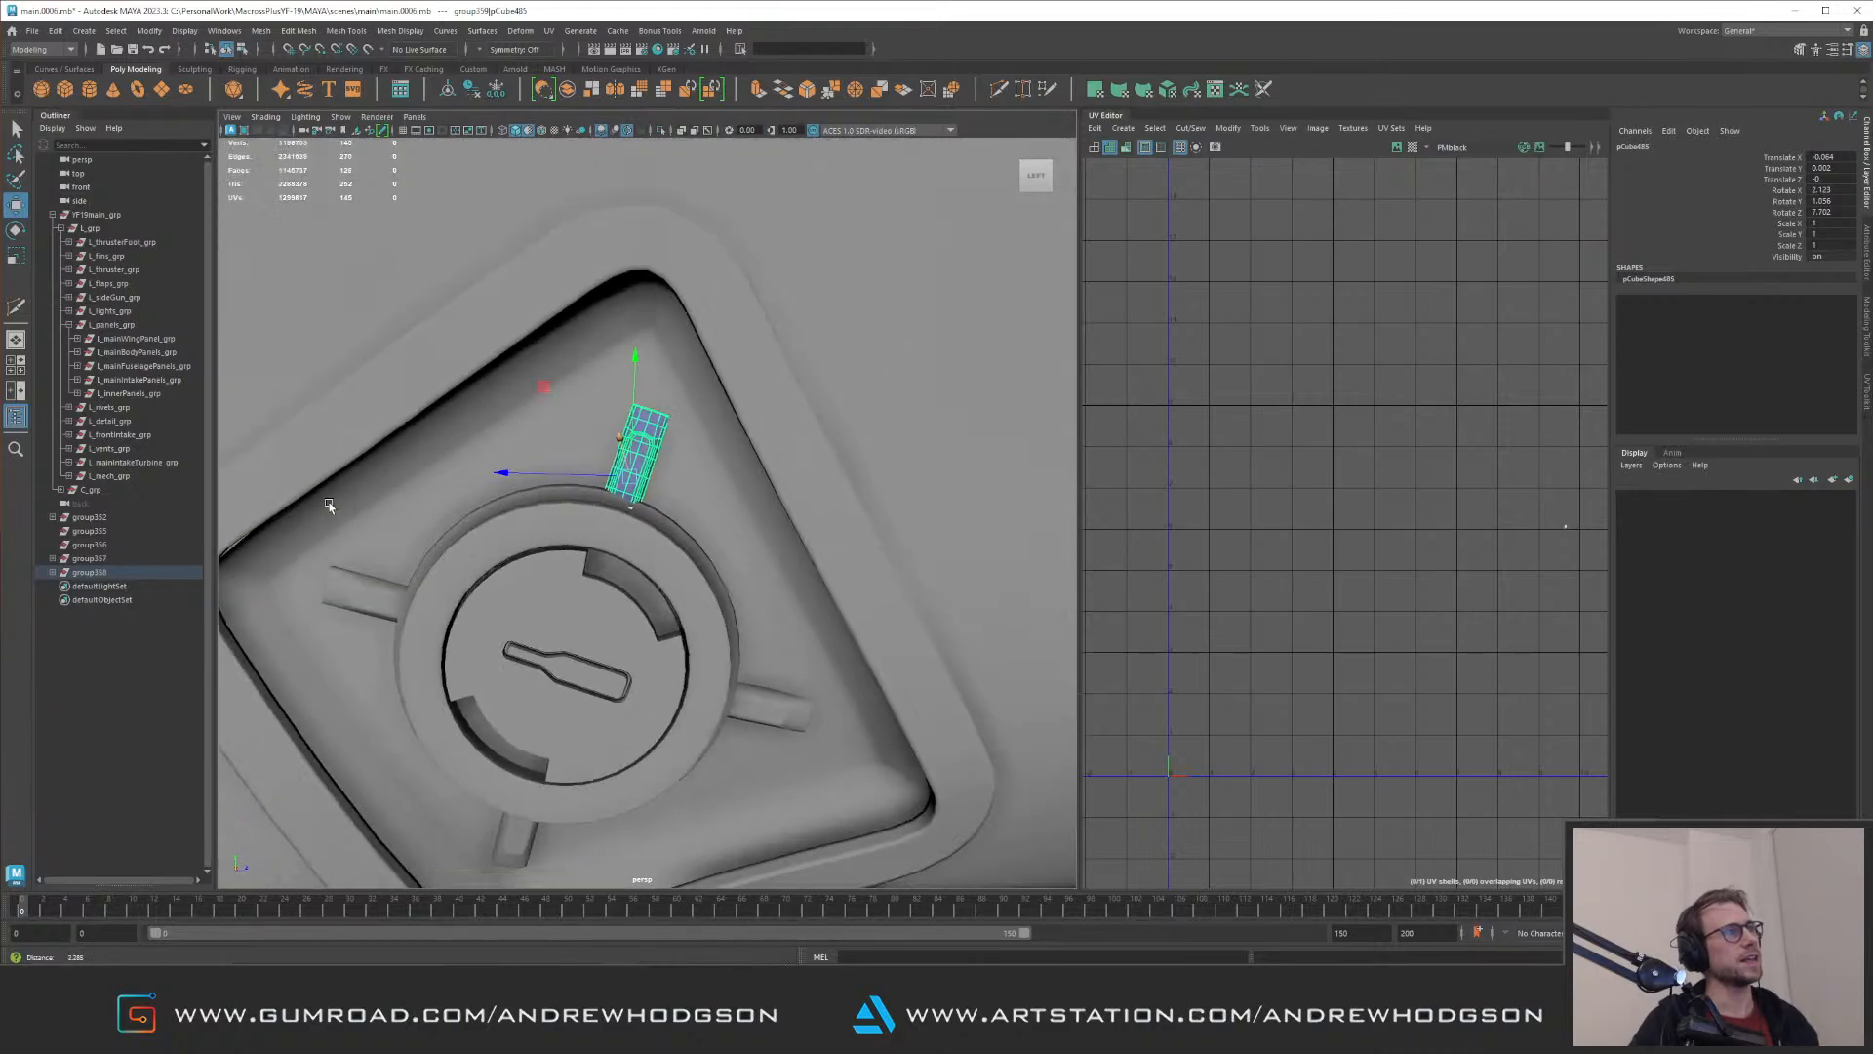
Step: Clear the selection, review the fitted strips and rear fuselage, and save the scene
left_click(845, 798)
right_click_drag(844, 798, 591, 482, "alt")
left_click_drag(591, 482, 585, 566, "alt")
mouse_move(586, 565)
right_mouse_down("alt")
mouse_move(644, 586)
mouse_move(535, 568)
mouse_move(609, 561)
right_mouse_up("alt")
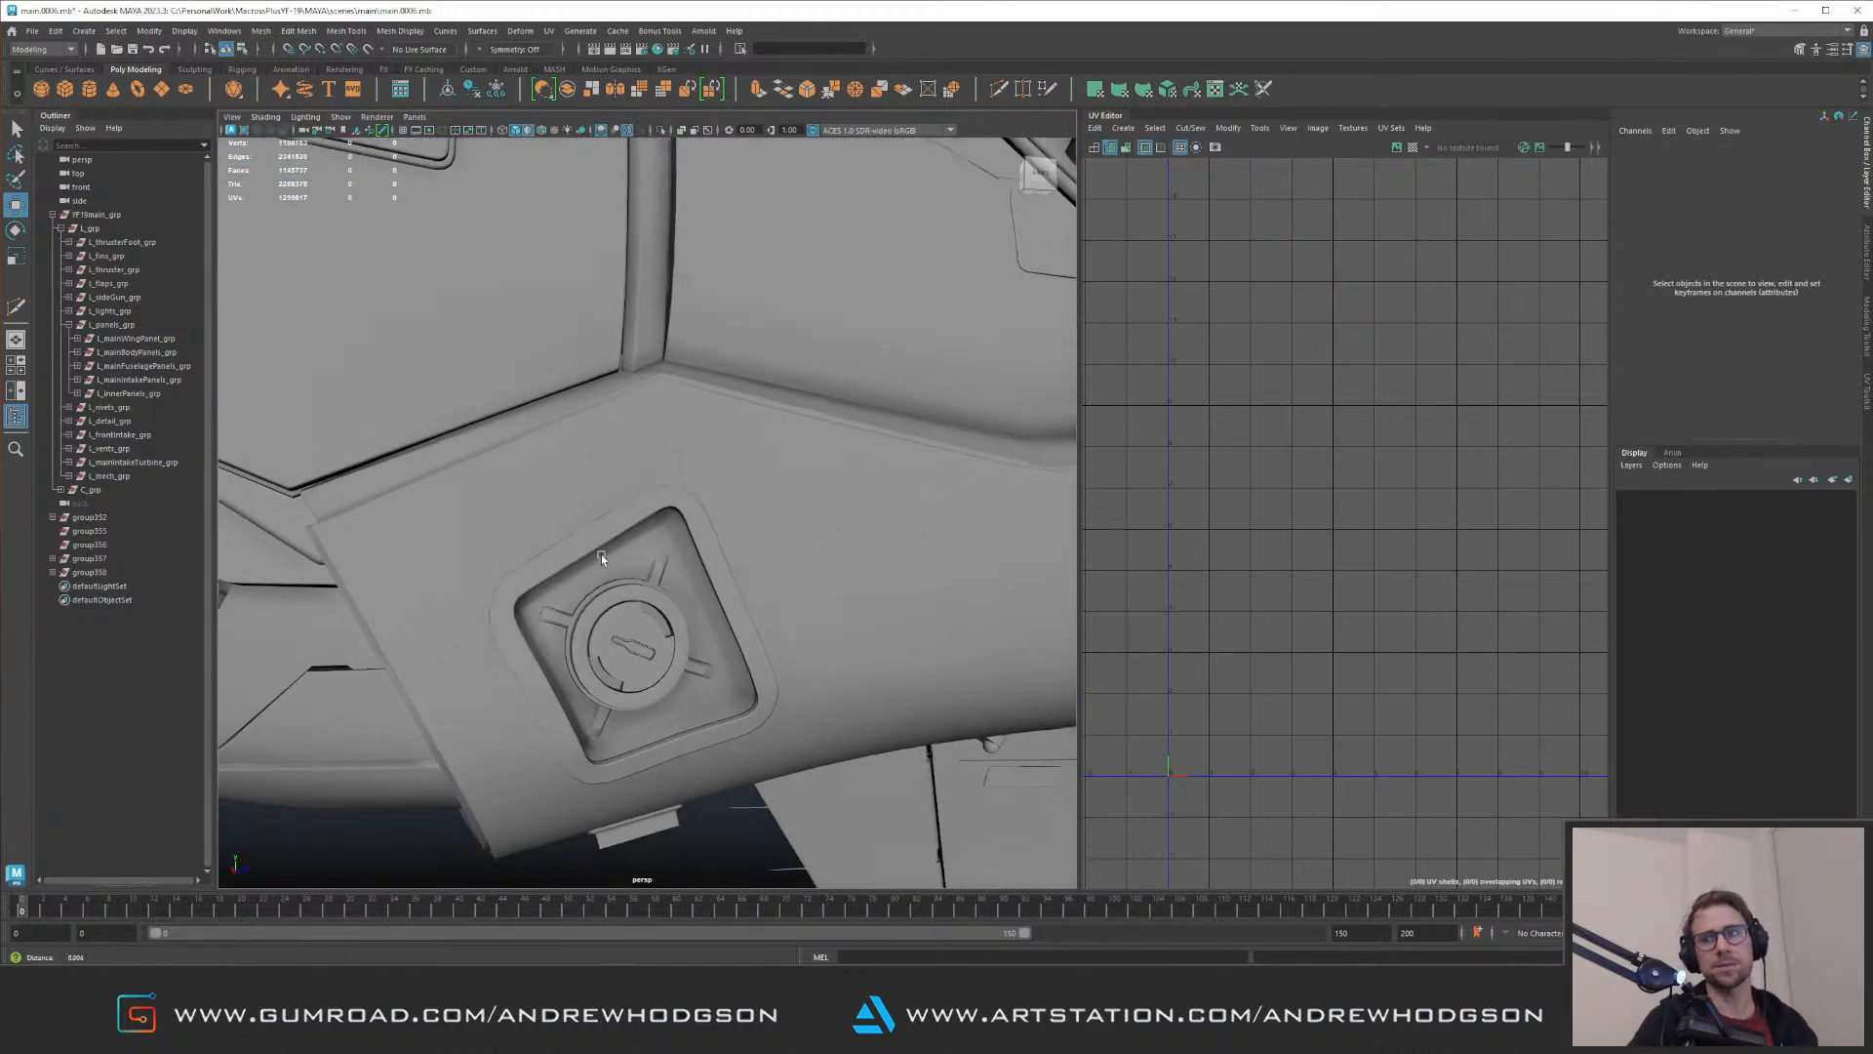
left_click_drag(608, 560, 558, 447, "alt")
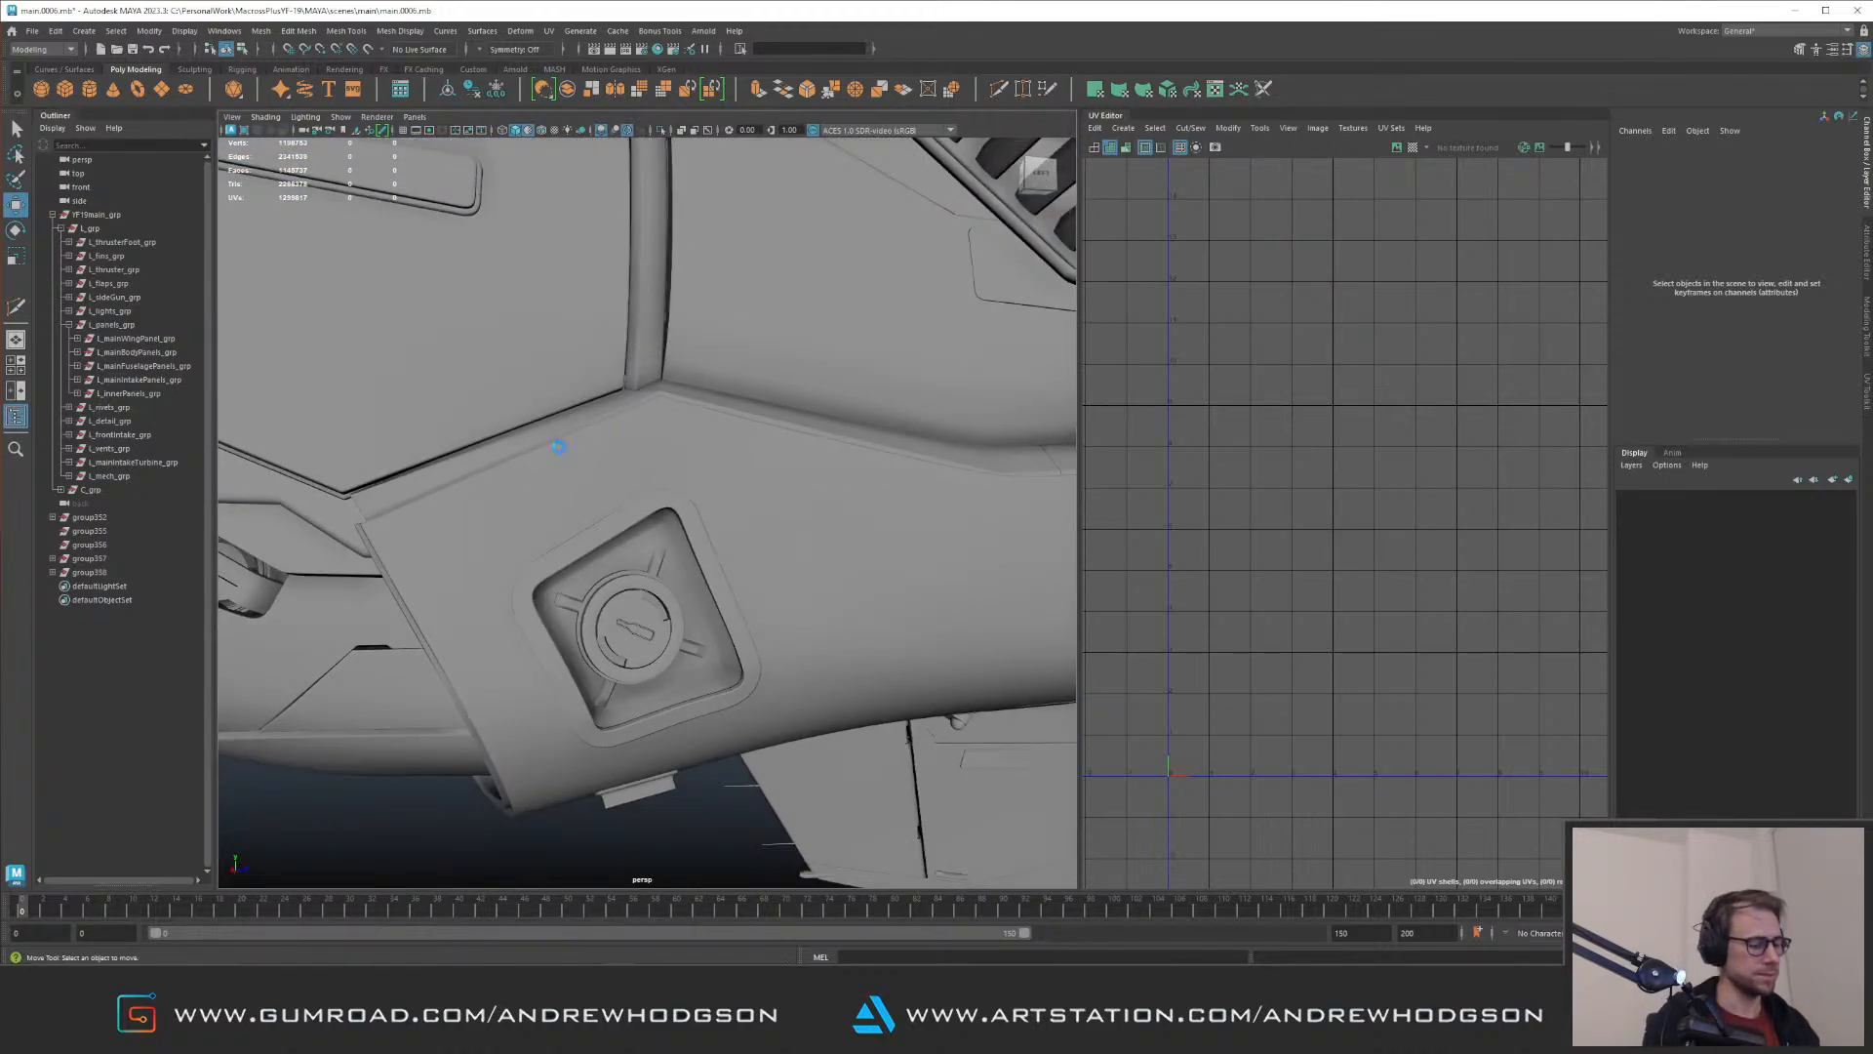
mouse_move(558, 447)
right_mouse_down("alt")
mouse_move(397, 418)
mouse_move(547, 568)
right_mouse_up("alt")
mouse_move(546, 567)
left_mouse_down("alt")
mouse_move(591, 564)
mouse_move(561, 483)
mouse_move(594, 508)
left_mouse_up("alt")
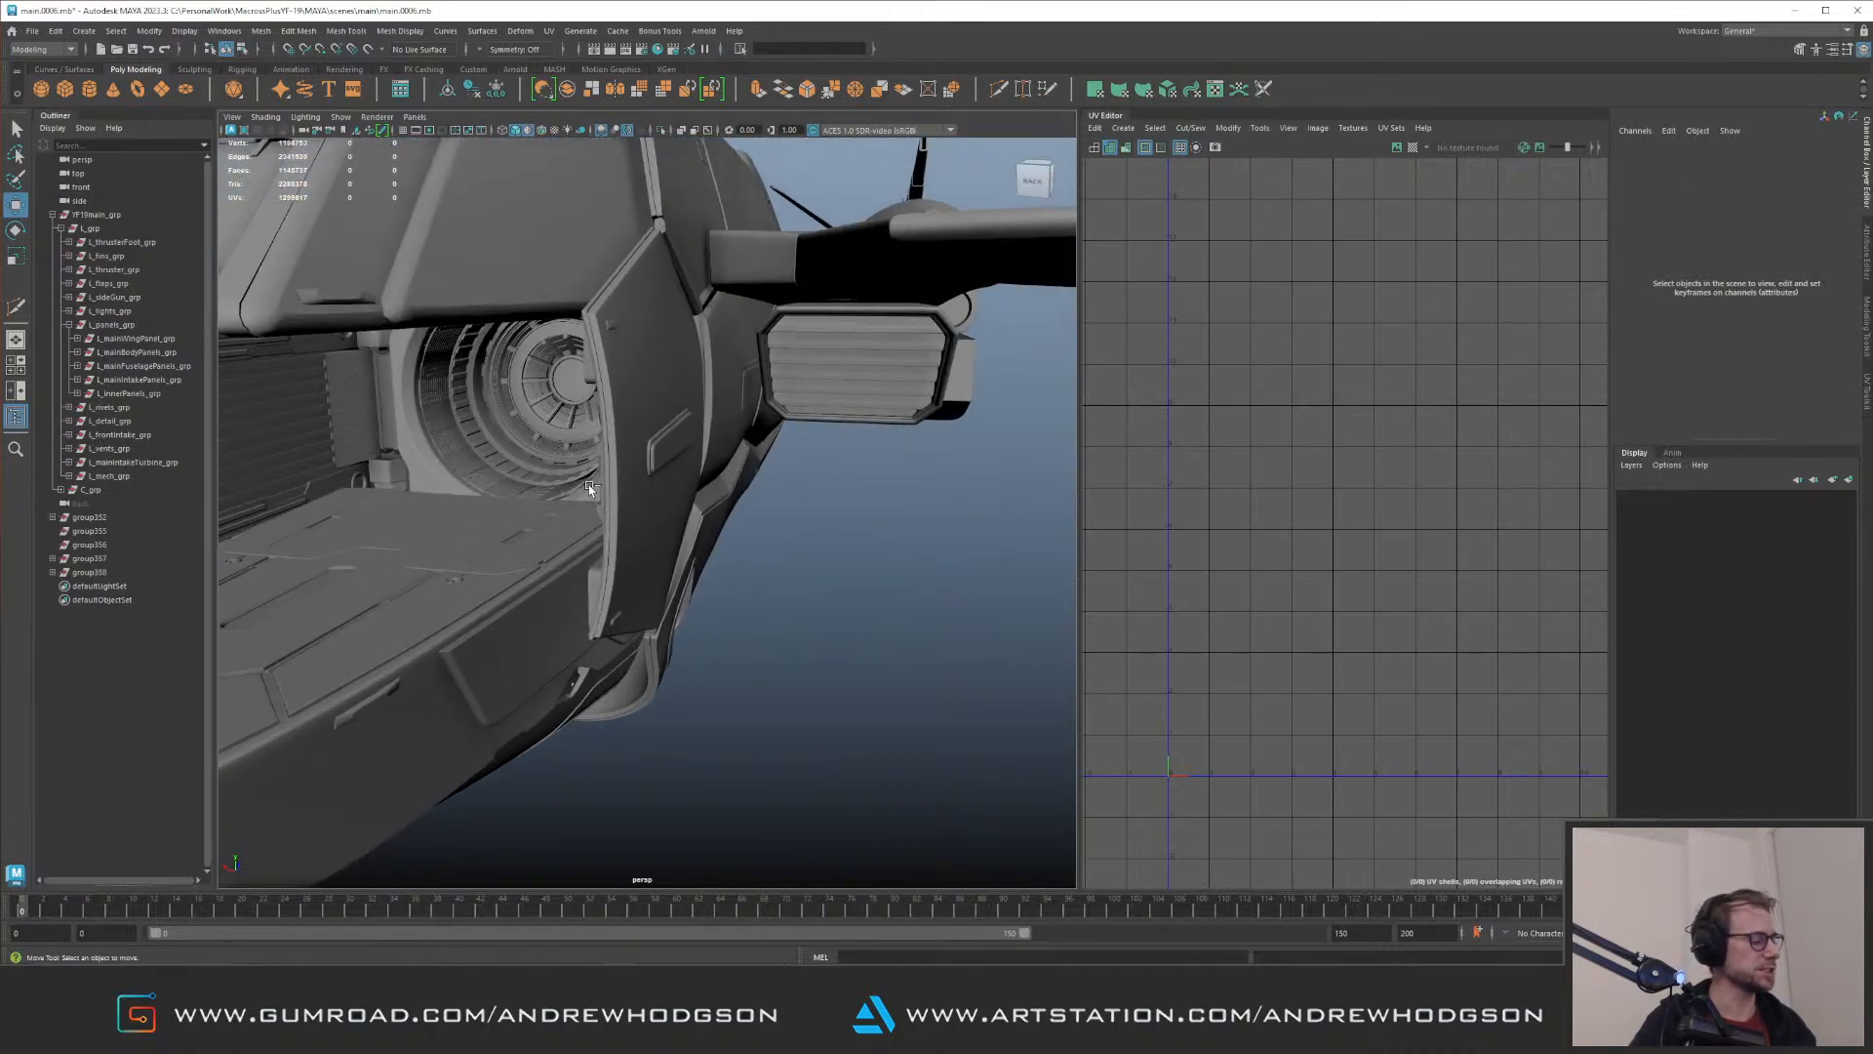
key("ctrl+s")
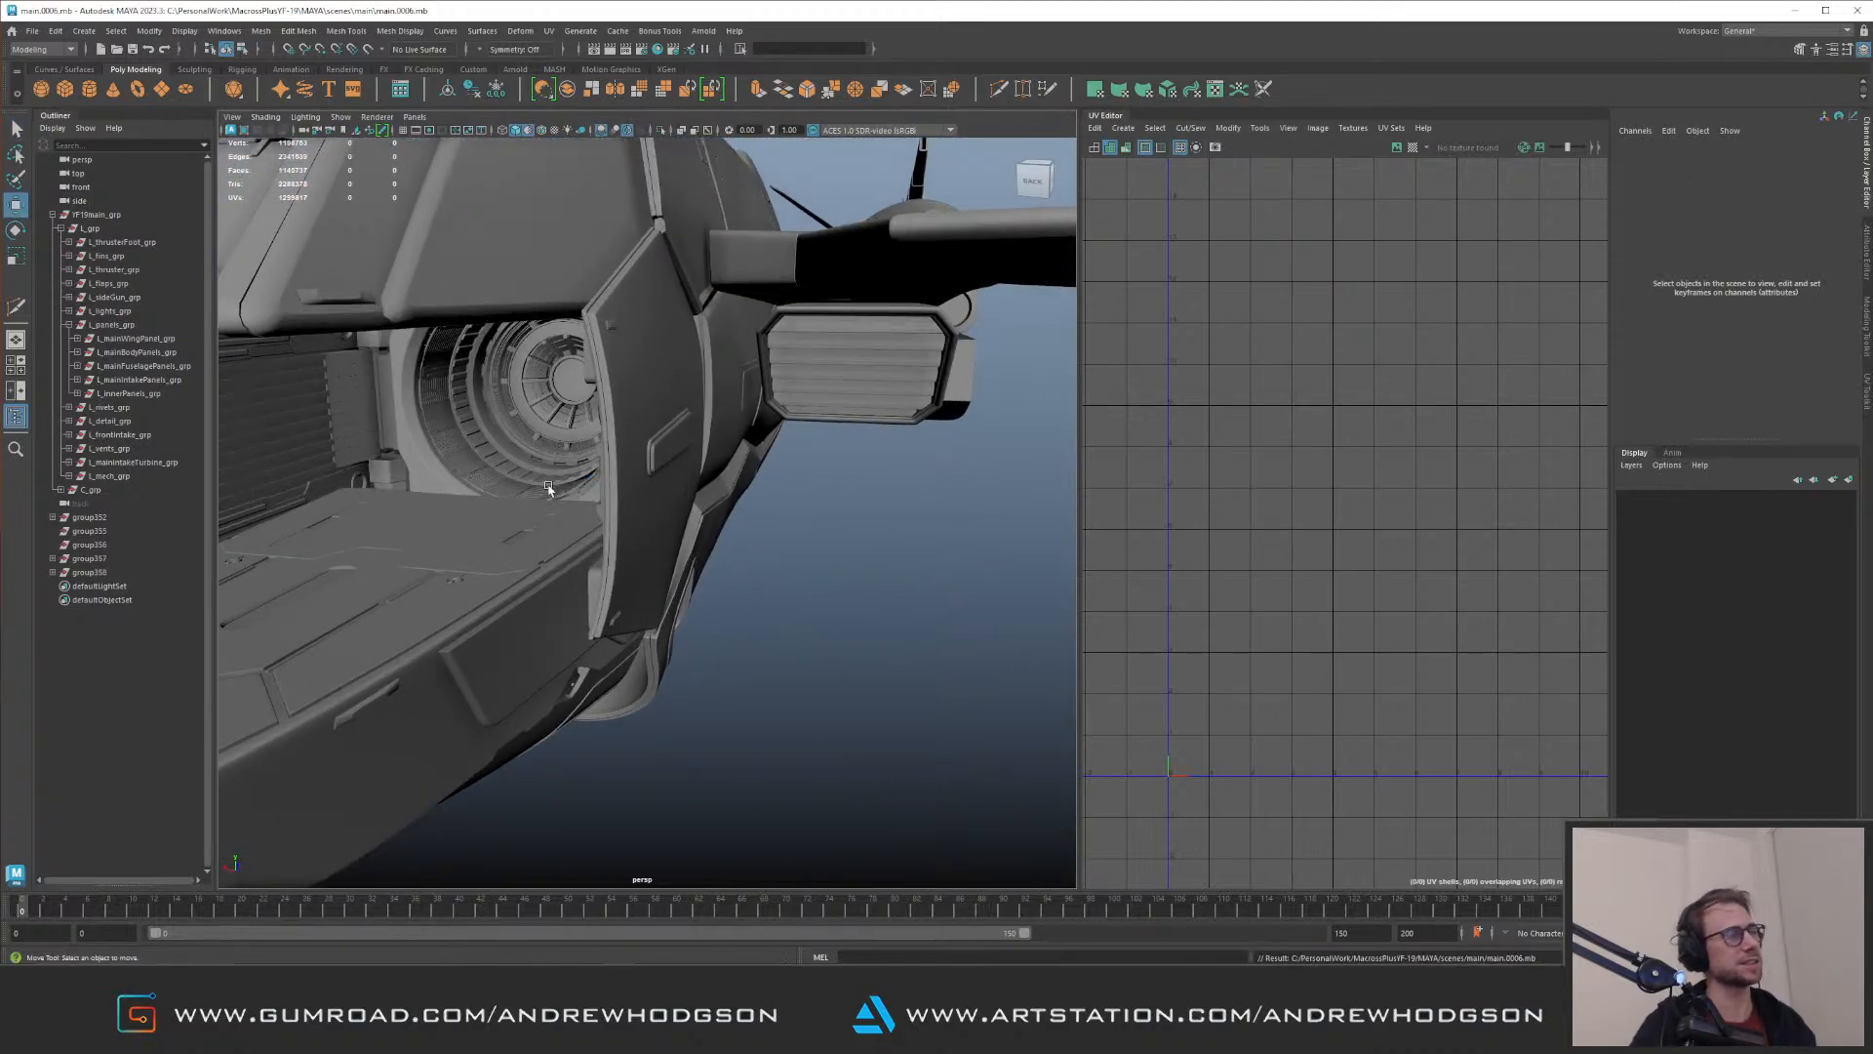
Step: Review the whole jet from several sides and save the scene again
right_click_drag(548, 489, 472, 500, "alt")
left_click_drag(472, 499, 584, 491, "alt")
key("ctrl+s")
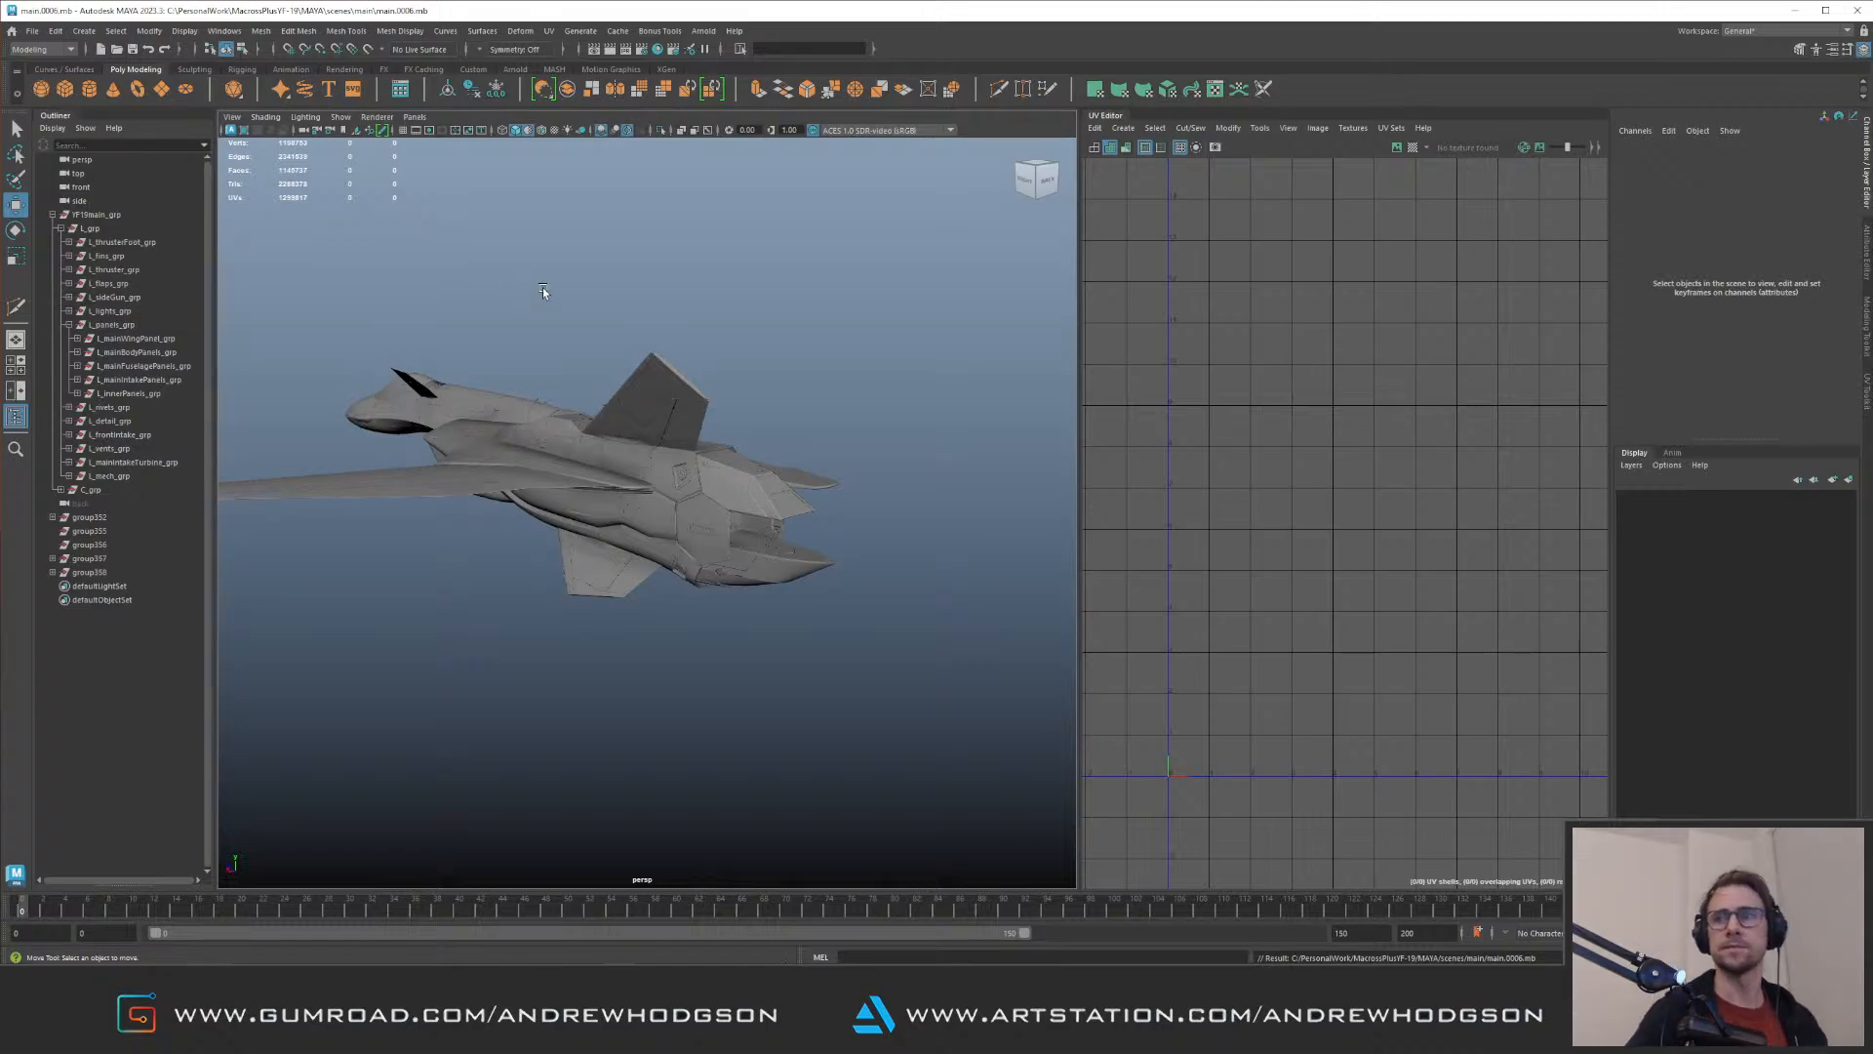
left_click_drag(787, 420, 647, 392, "alt")
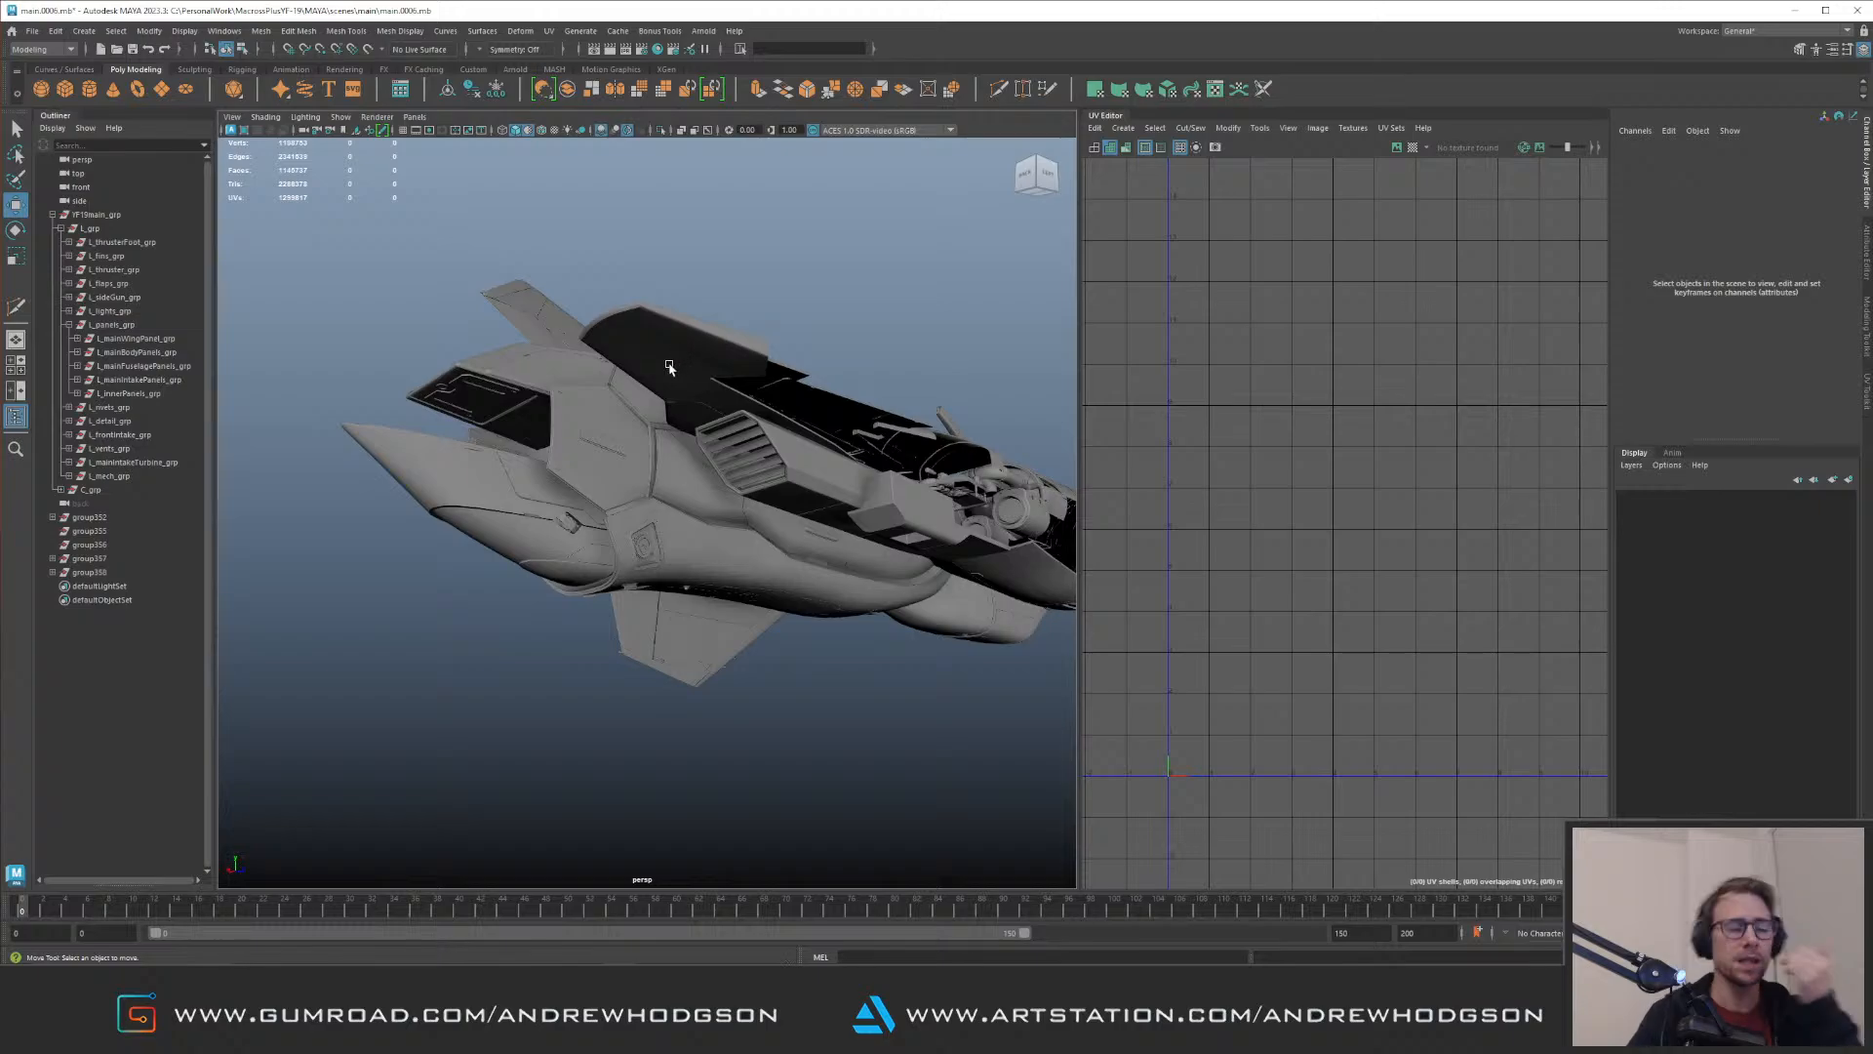
left_click_drag(496, 355, 639, 426, "alt")
key("ctrl+s")
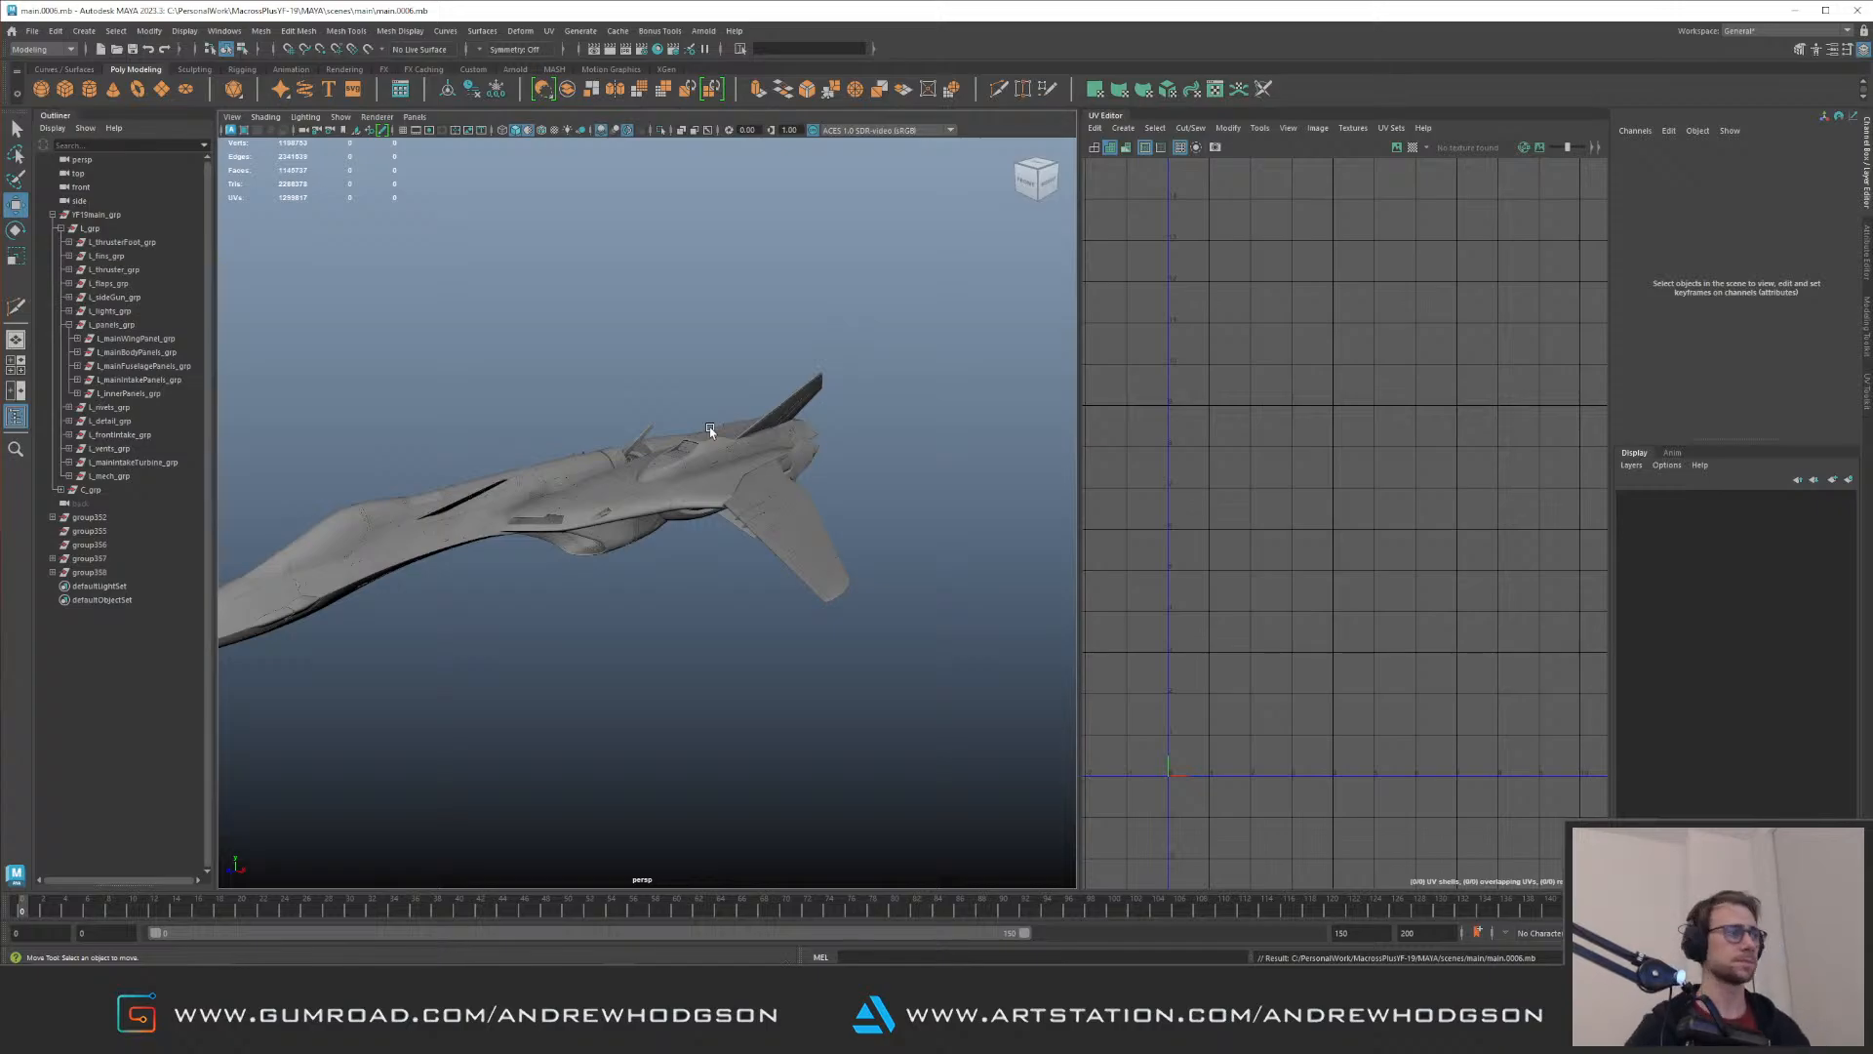
Step: Isolate the loose detail groups outside the main jet group and select all twelve radial strips
left_click_drag(729, 506, 285, 509, "alt")
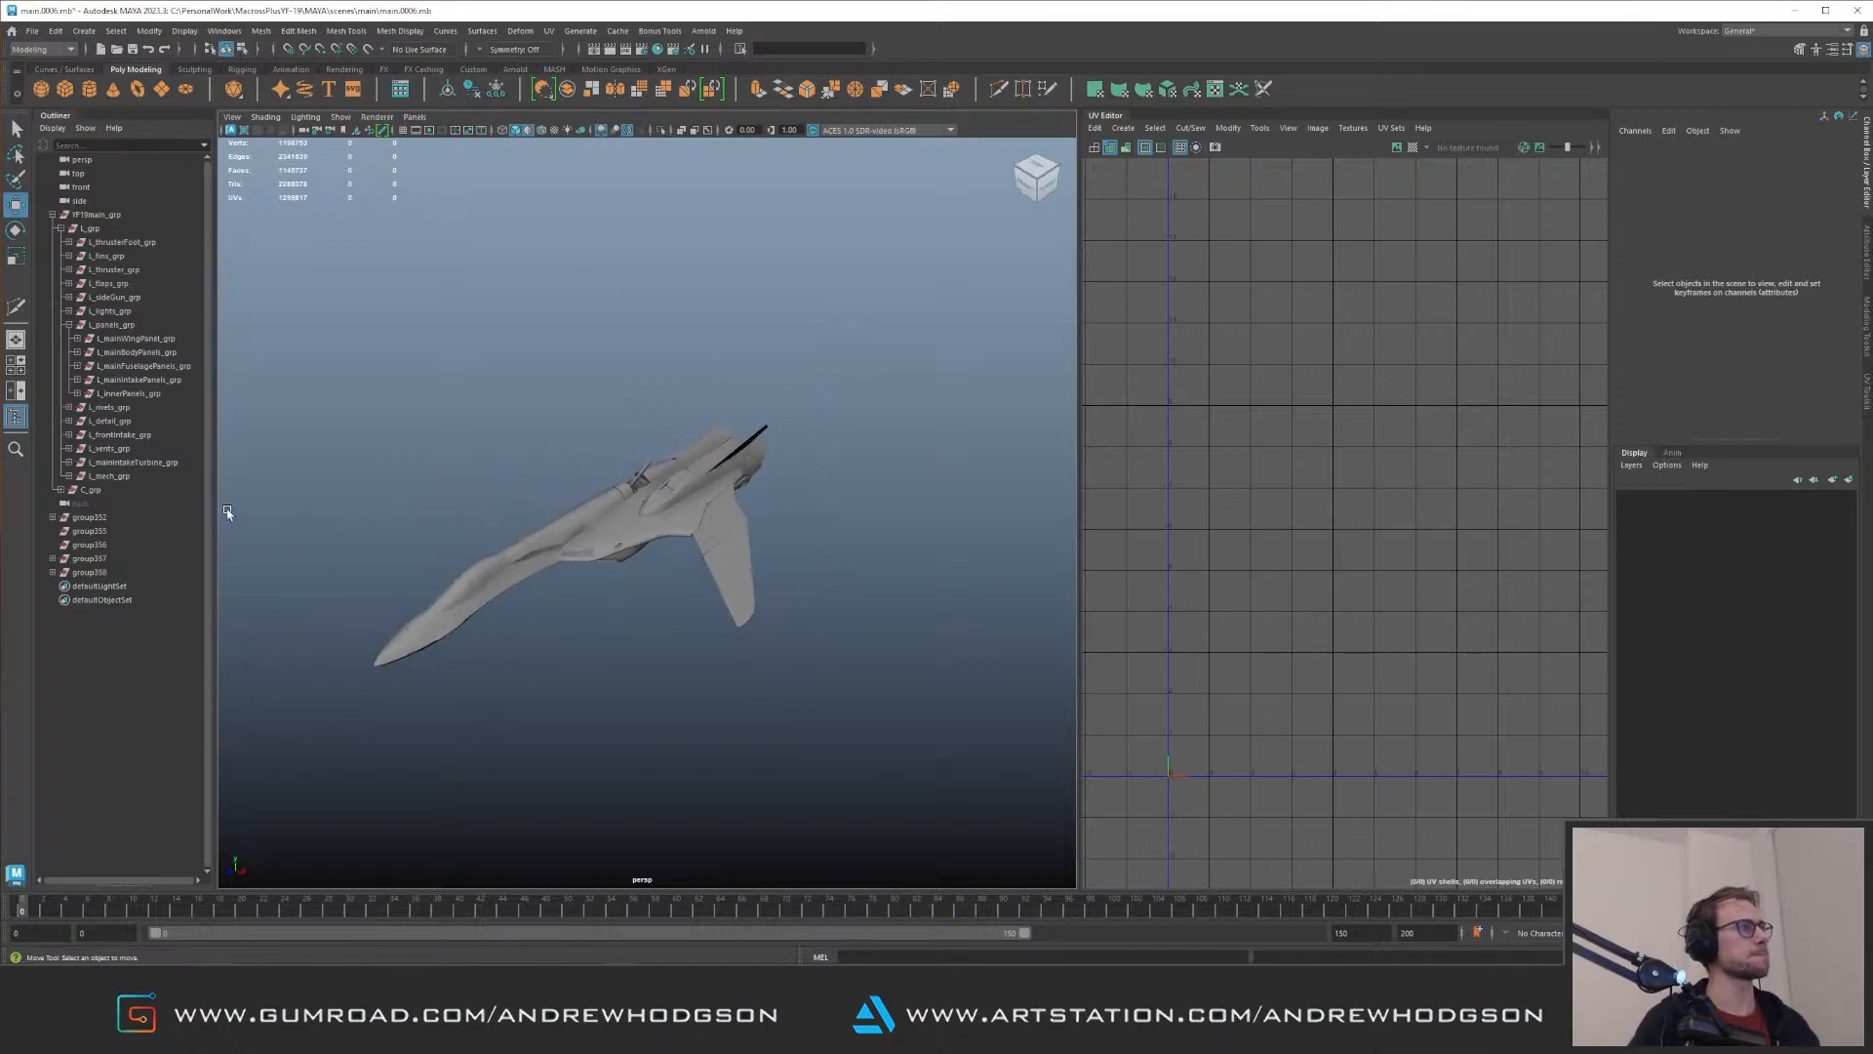
left_click(90, 531)
left_click(89, 572)
left_click(92, 518, "shift")
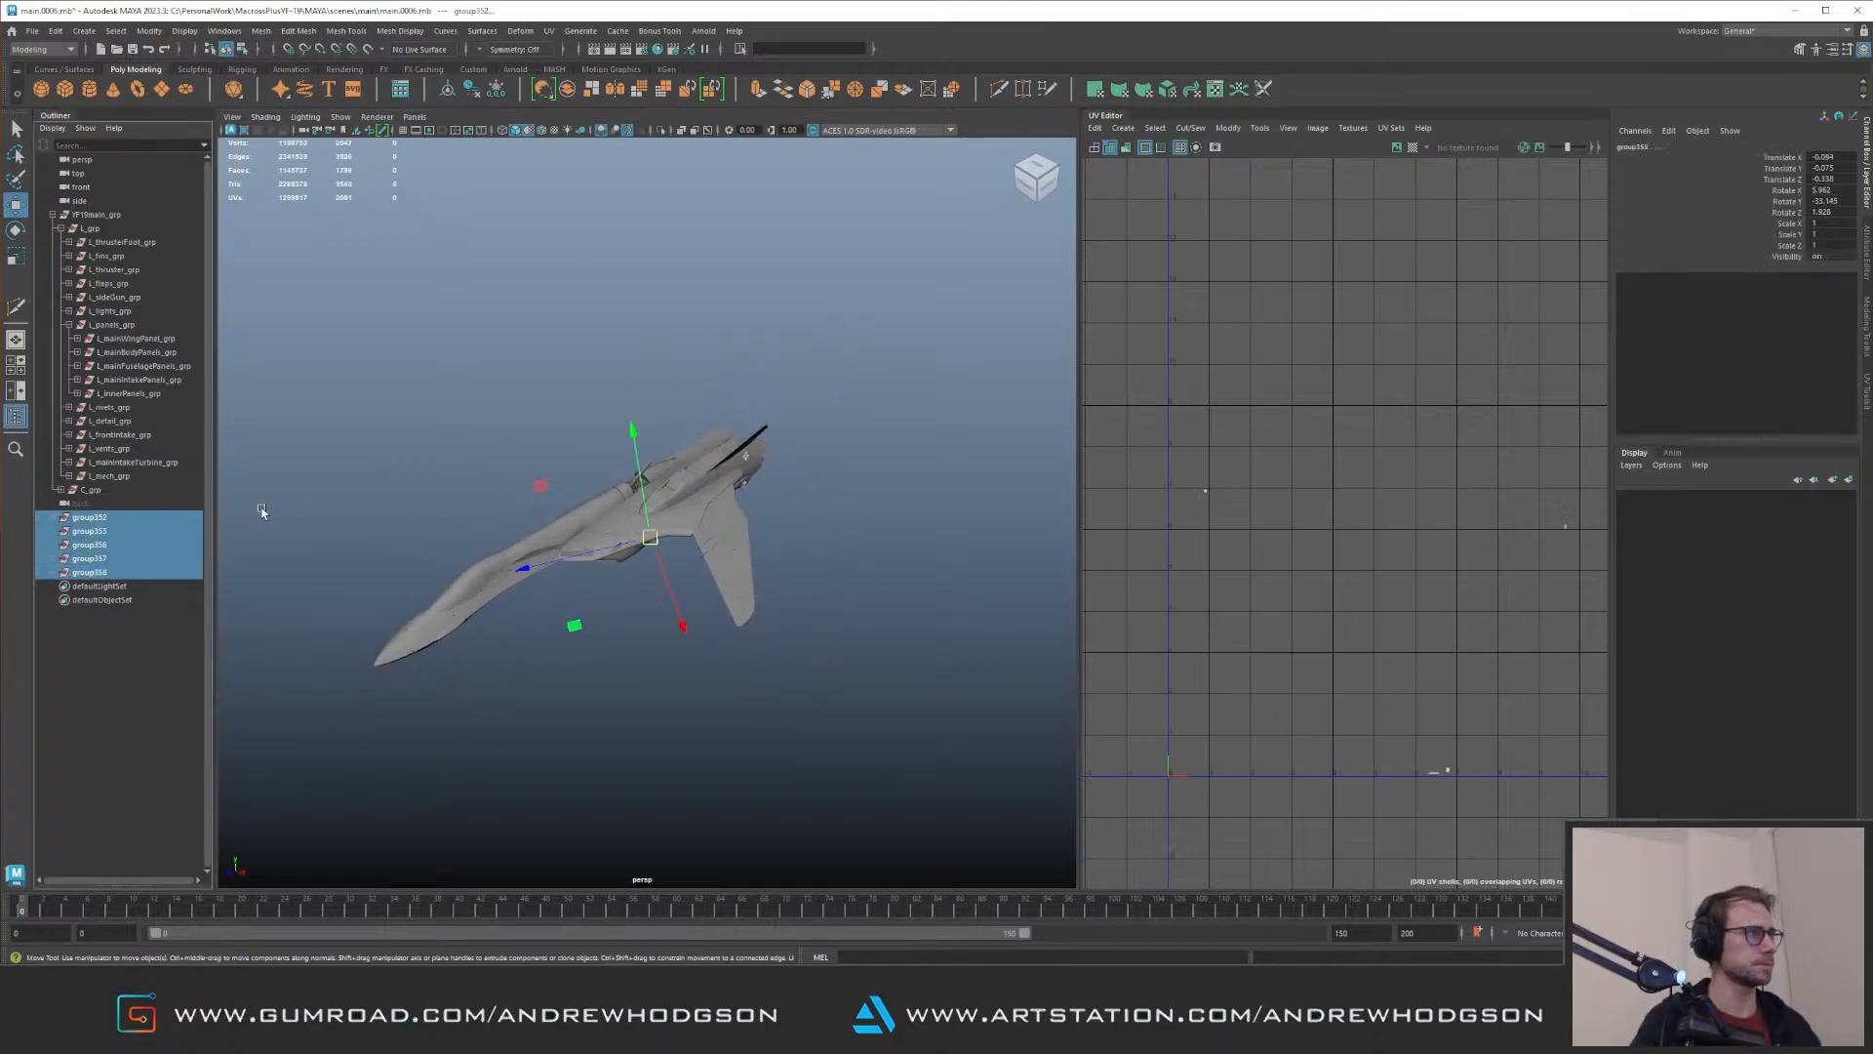
scroll(694, 573, "up", 8)
left_click_drag(778, 518, 644, 629, "alt")
key("ctrl+1")
left_click(469, 400)
key("f")
left_click_drag(673, 517, 544, 501, "alt")
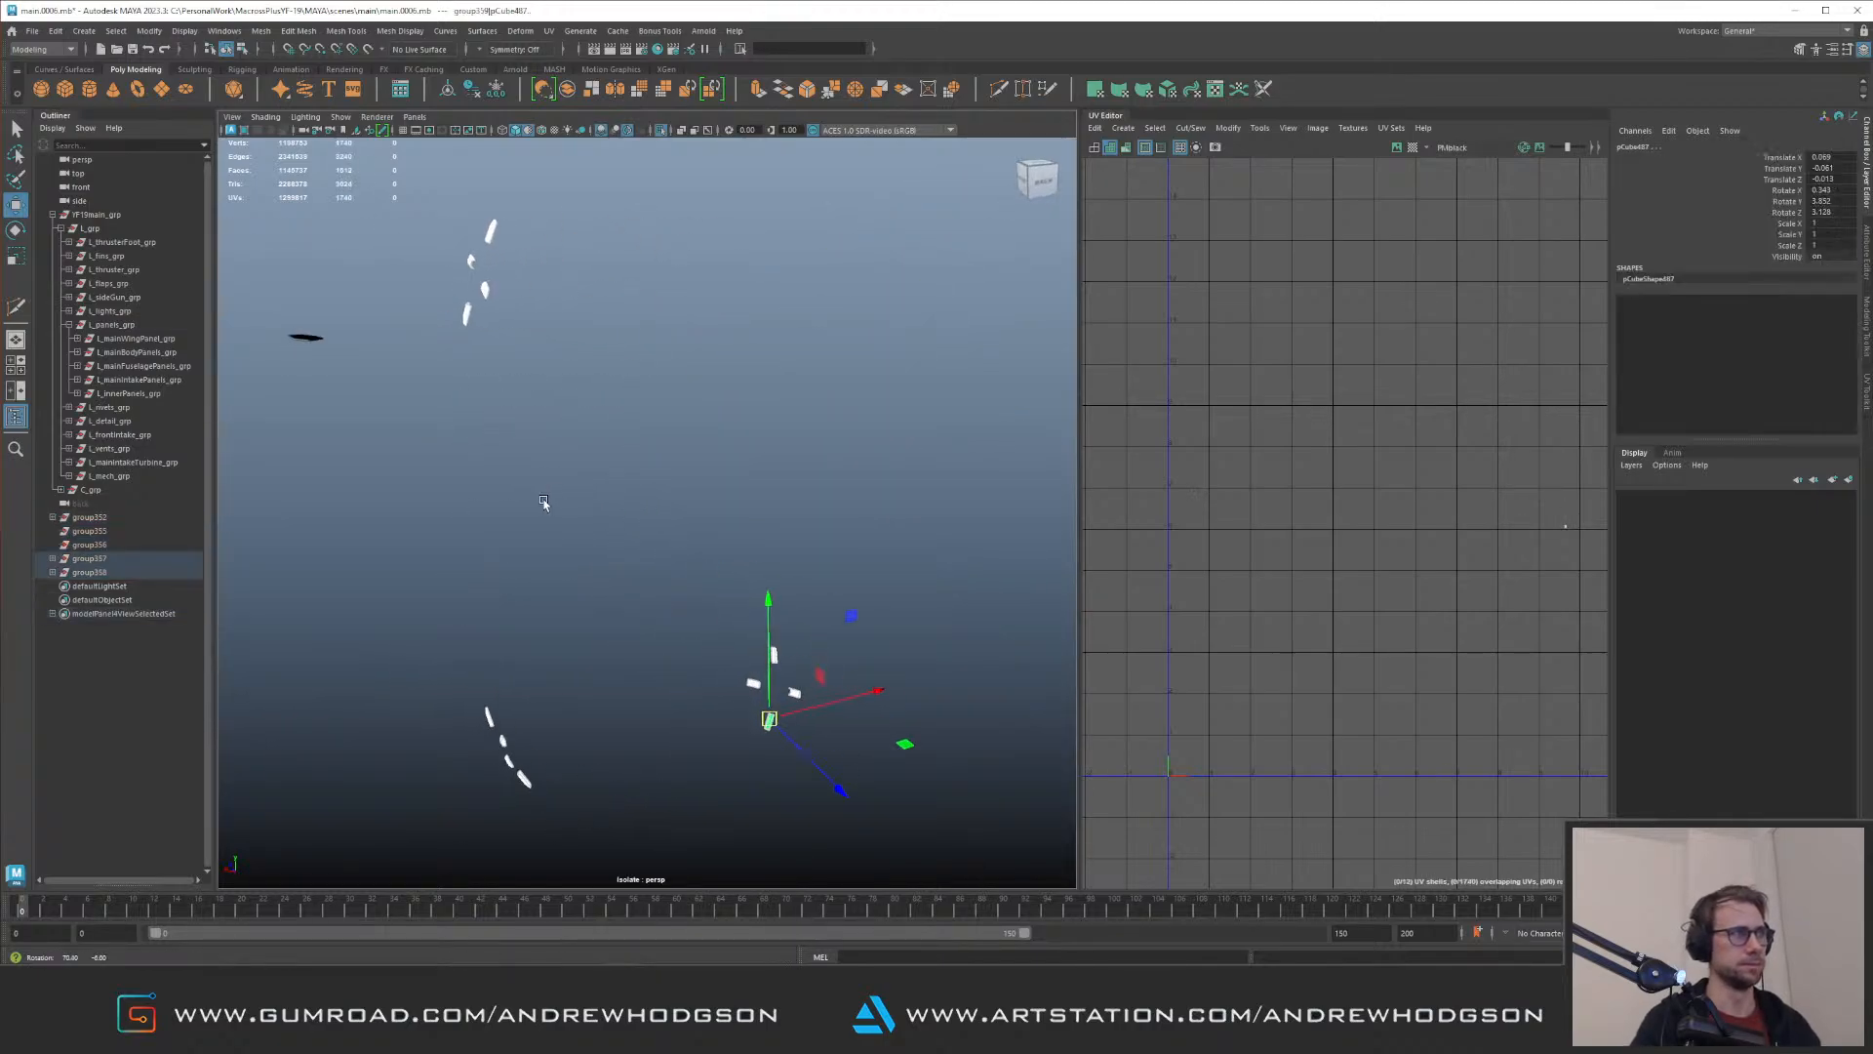
Step: Select all UVs of the twelve strips and set their texel density to 360 at a 4096 map size
scroll(1219, 492, "down", 5)
key("F12")
left_click_drag(1210, 430, 1468, 590)
scroll(1386, 576, "up", 3)
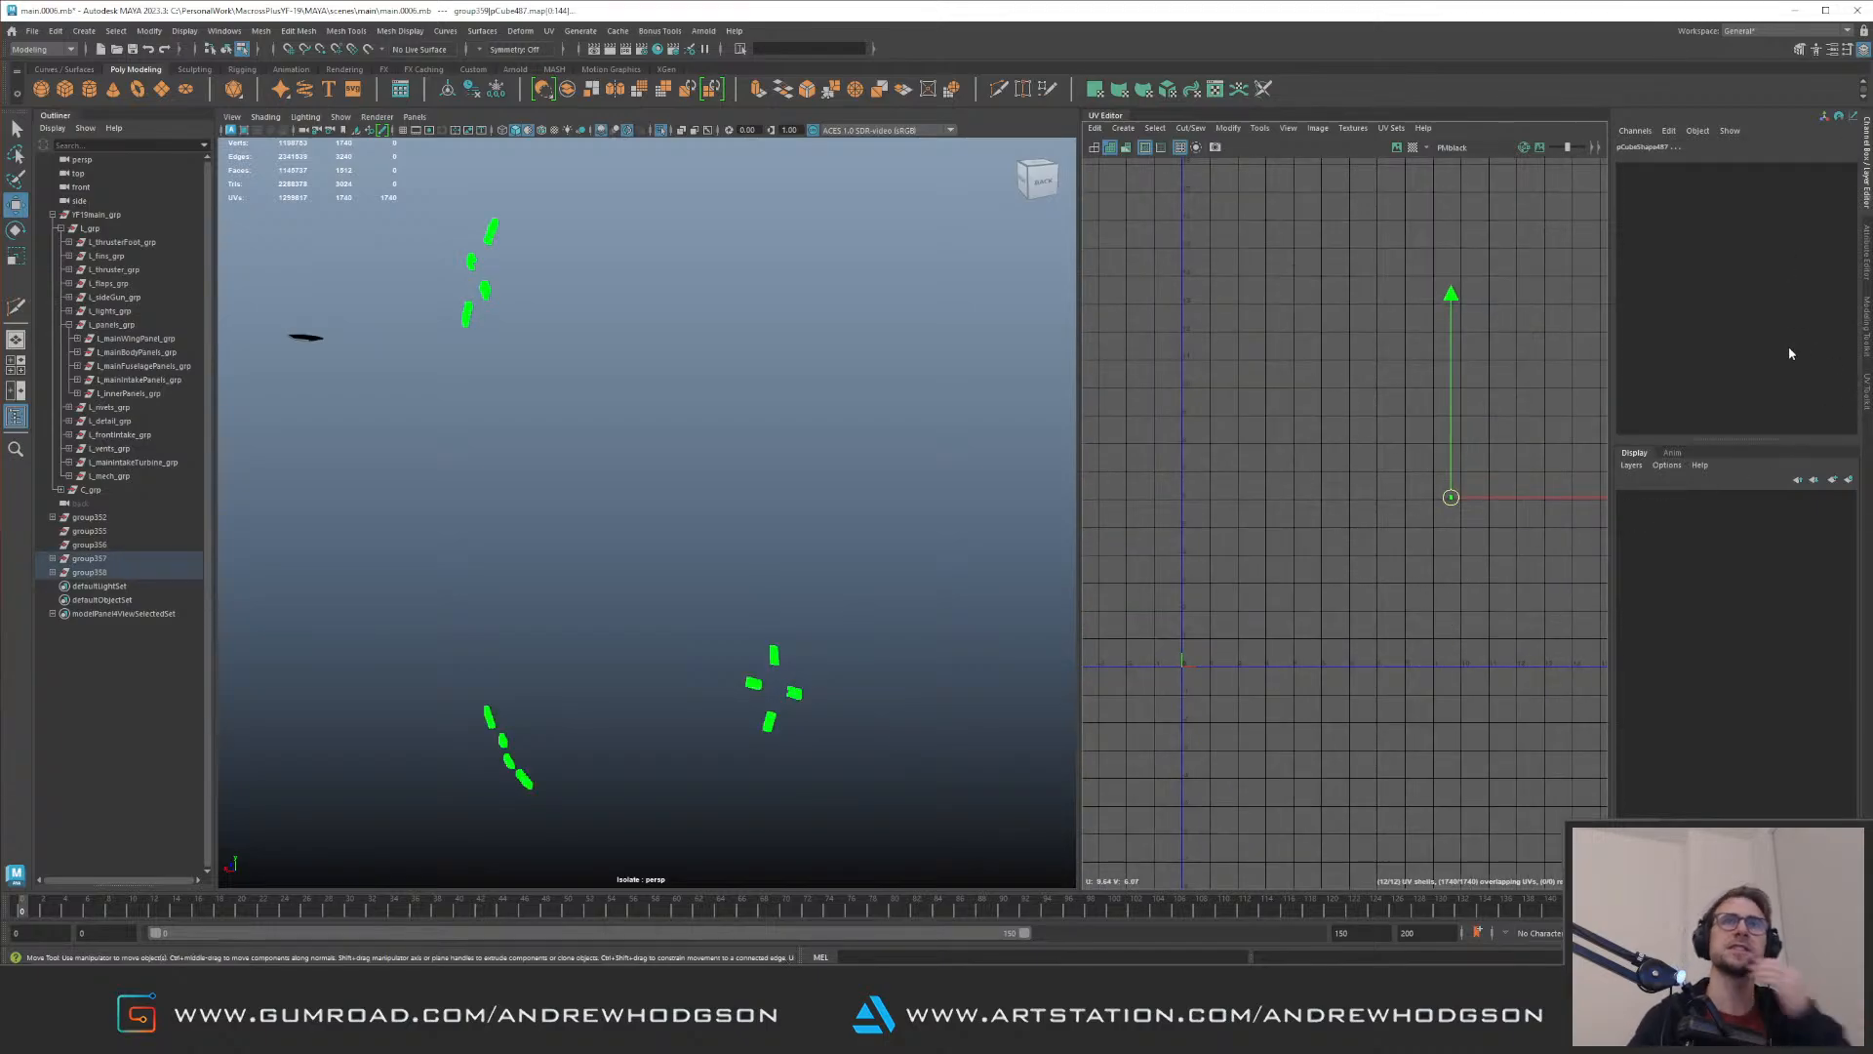
left_click(1861, 390)
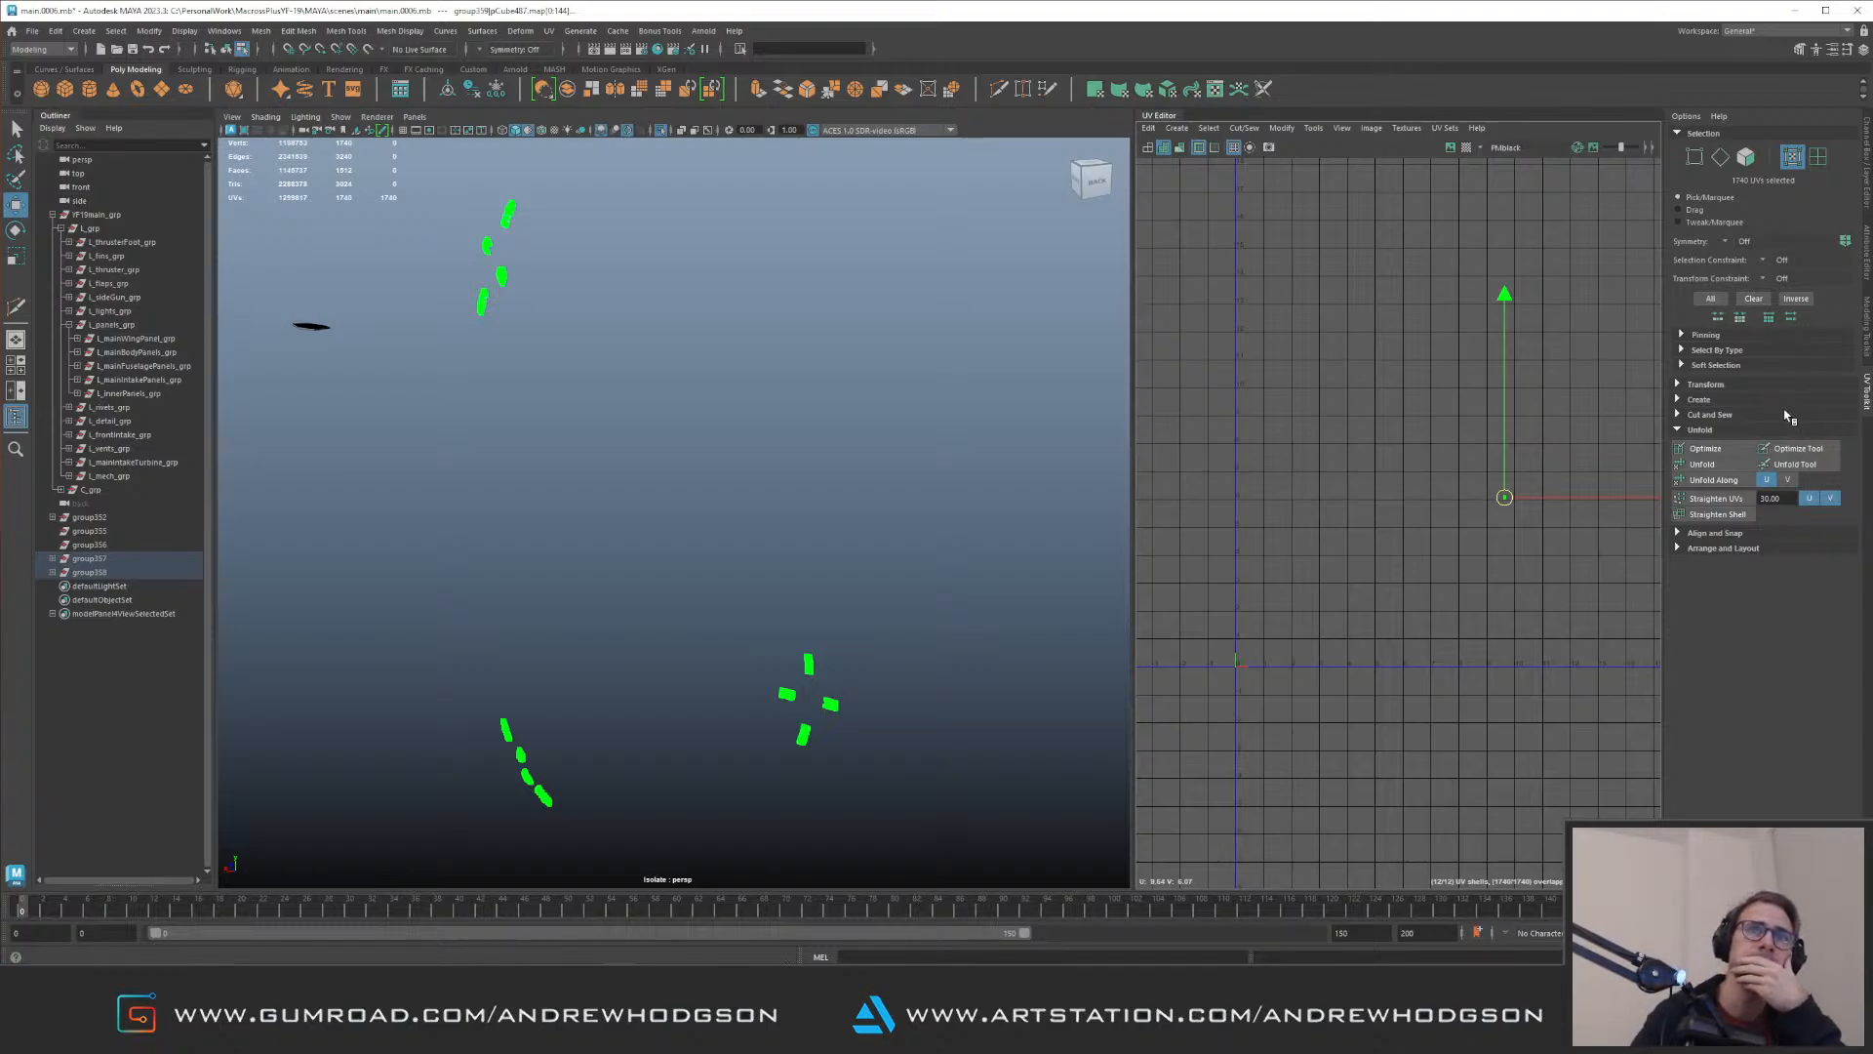
left_click(1709, 384)
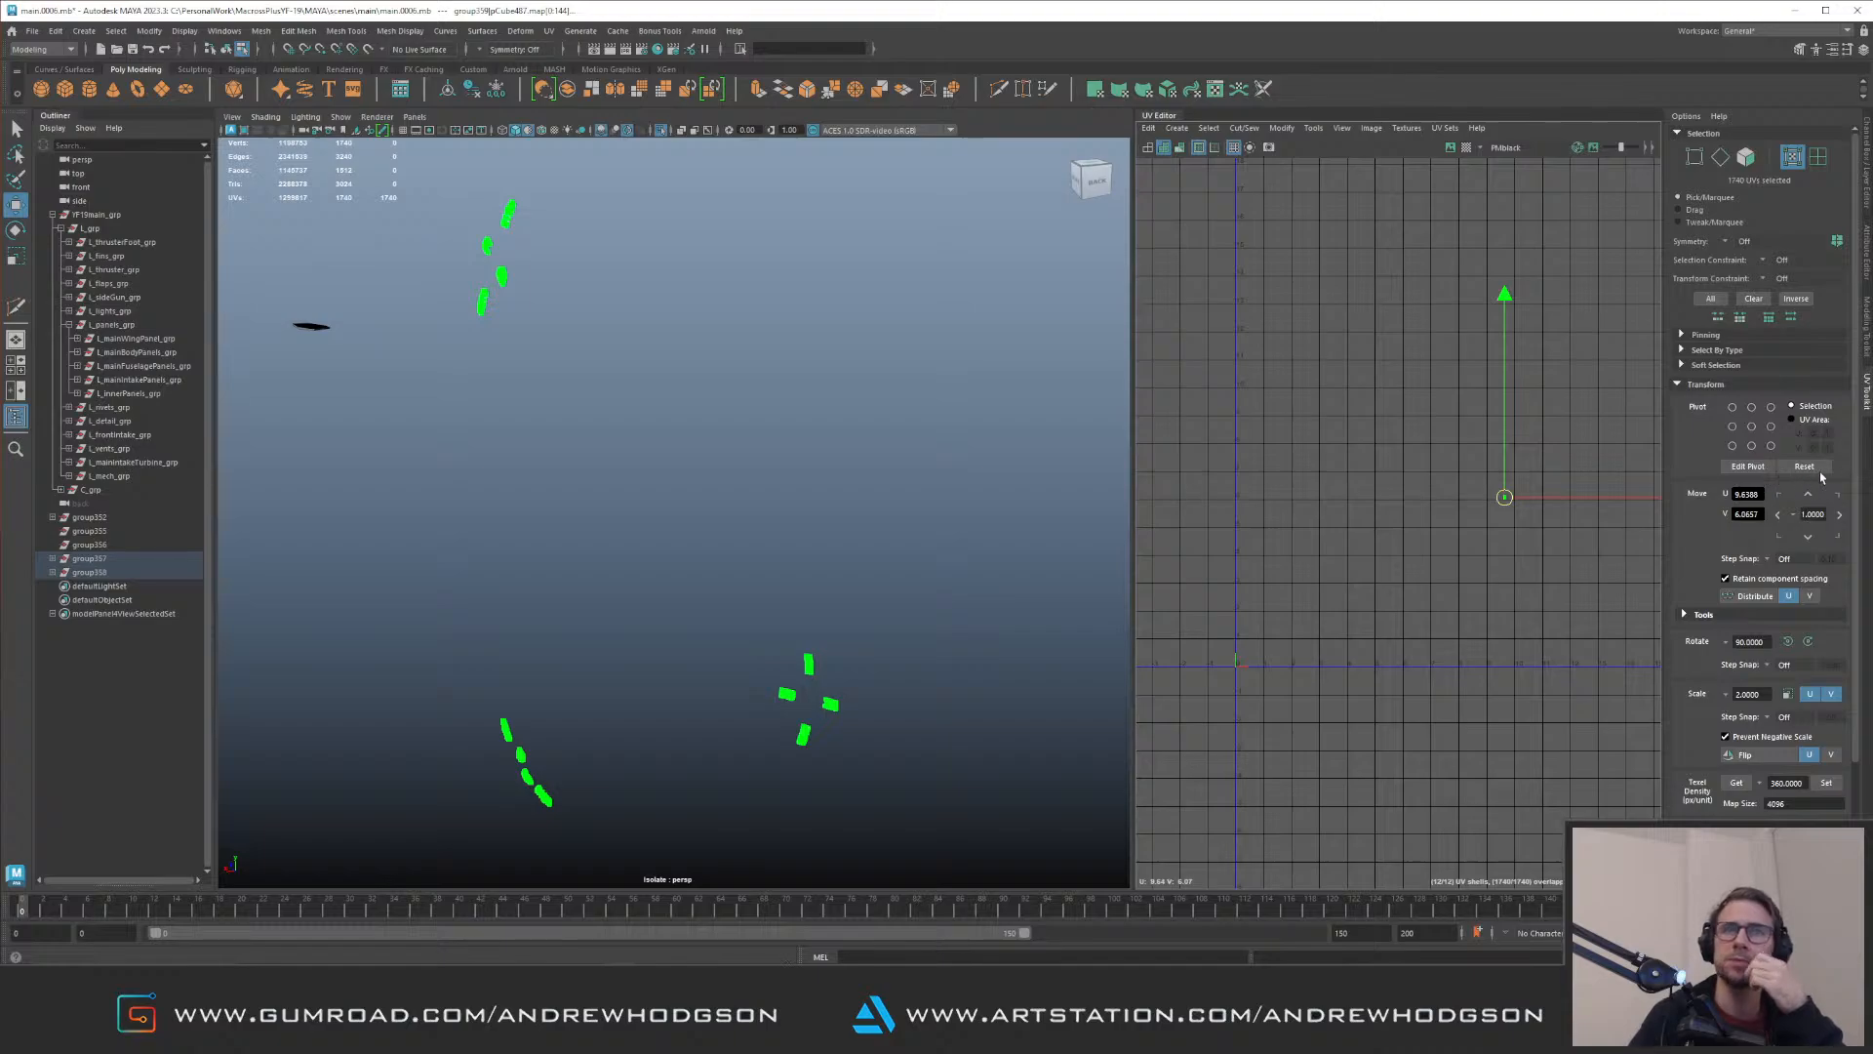
scroll(1826, 742, "down", 2)
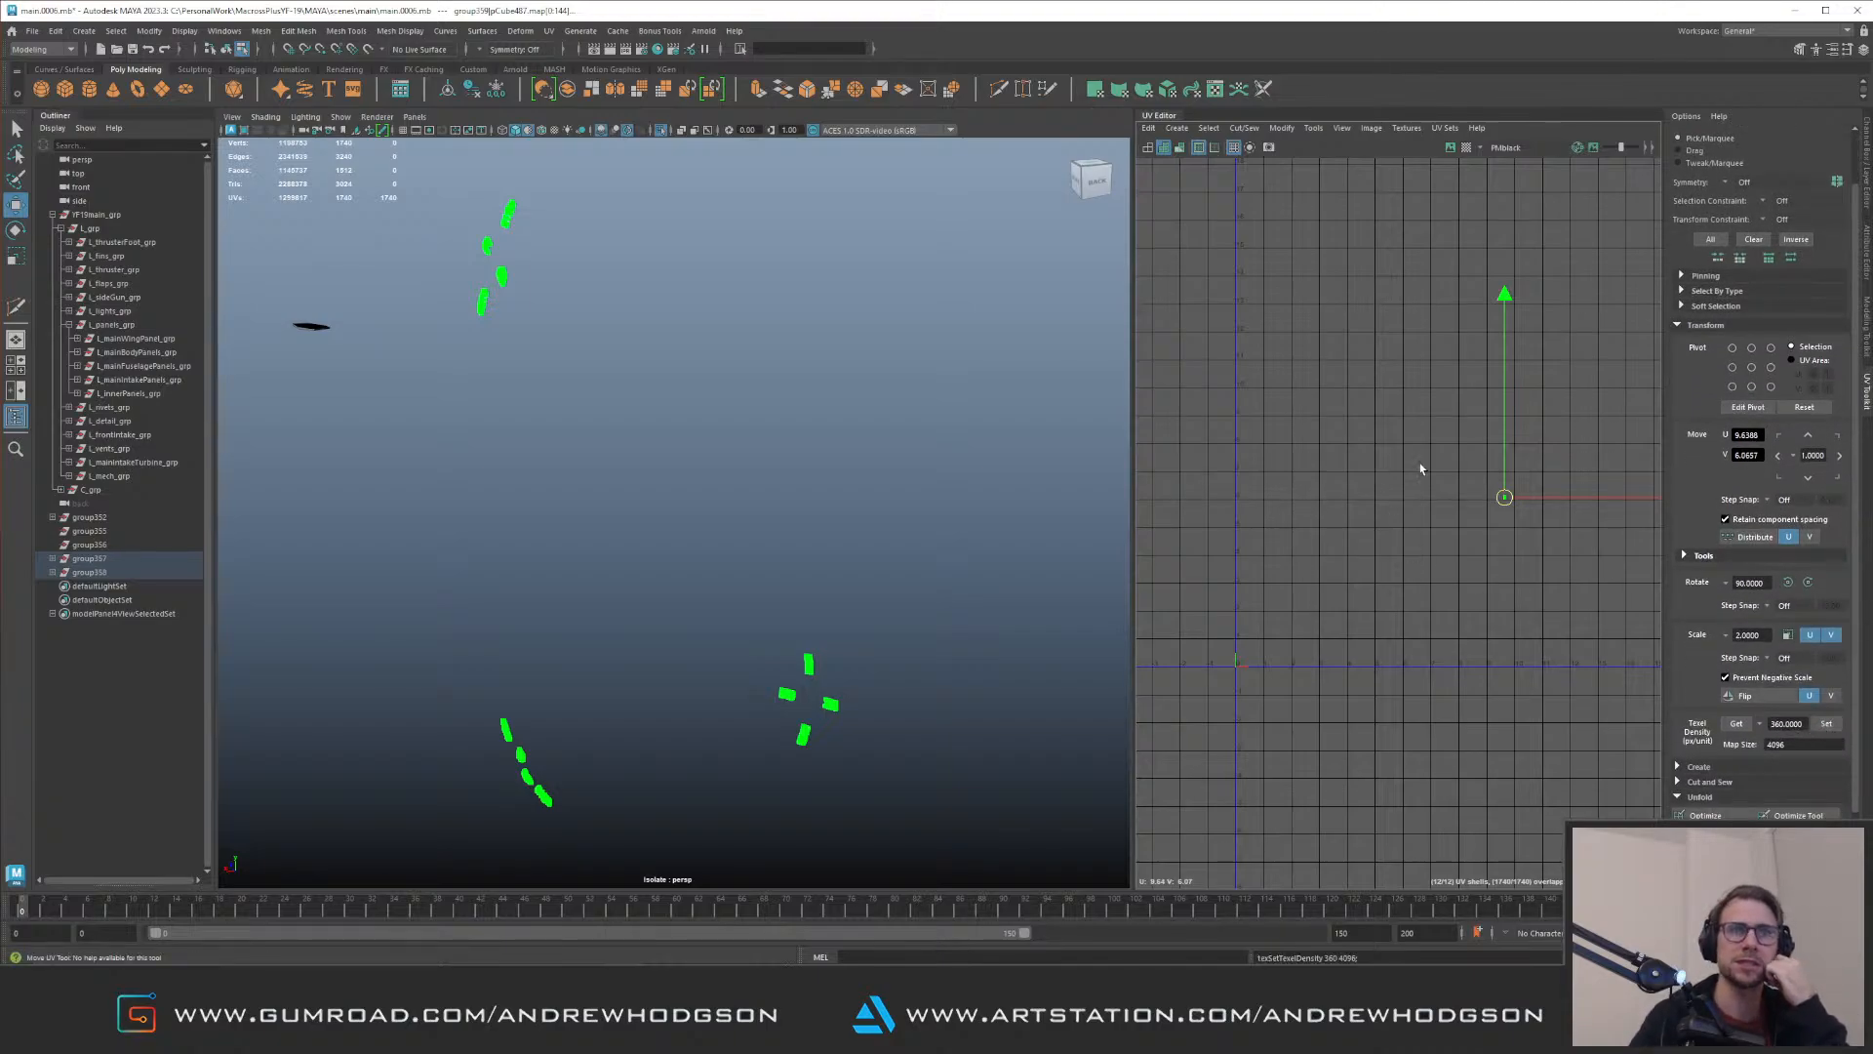
Step: Lay out the strips' UVs and move the packed shells outside the 0–1 tile to about U -0.87, V -0.91
key("ctrl+l")
key("f")
right_click_drag(1499, 652, 1240, 452, "alt")
middle_click_drag(1485, 424, 1282, 443, "alt")
right_click_drag(1454, 585, 1363, 534, "alt")
mouse_move(1363, 534)
middle_mouse_down("shift")
mouse_move(1288, 546)
mouse_move(1223, 493)
mouse_move(1361, 508)
middle_mouse_up("shift")
right_click_drag(1361, 507, 1384, 519, "alt")
left_click_drag(1327, 530, 1270, 758)
Step: Clear the selection, show the complete jet again and examine its rear fuselage
mouse_move(778, 663)
right_mouse_down()
mouse_move(840, 568)
mouse_move(644, 488)
right_mouse_up()
left_click(845, 569)
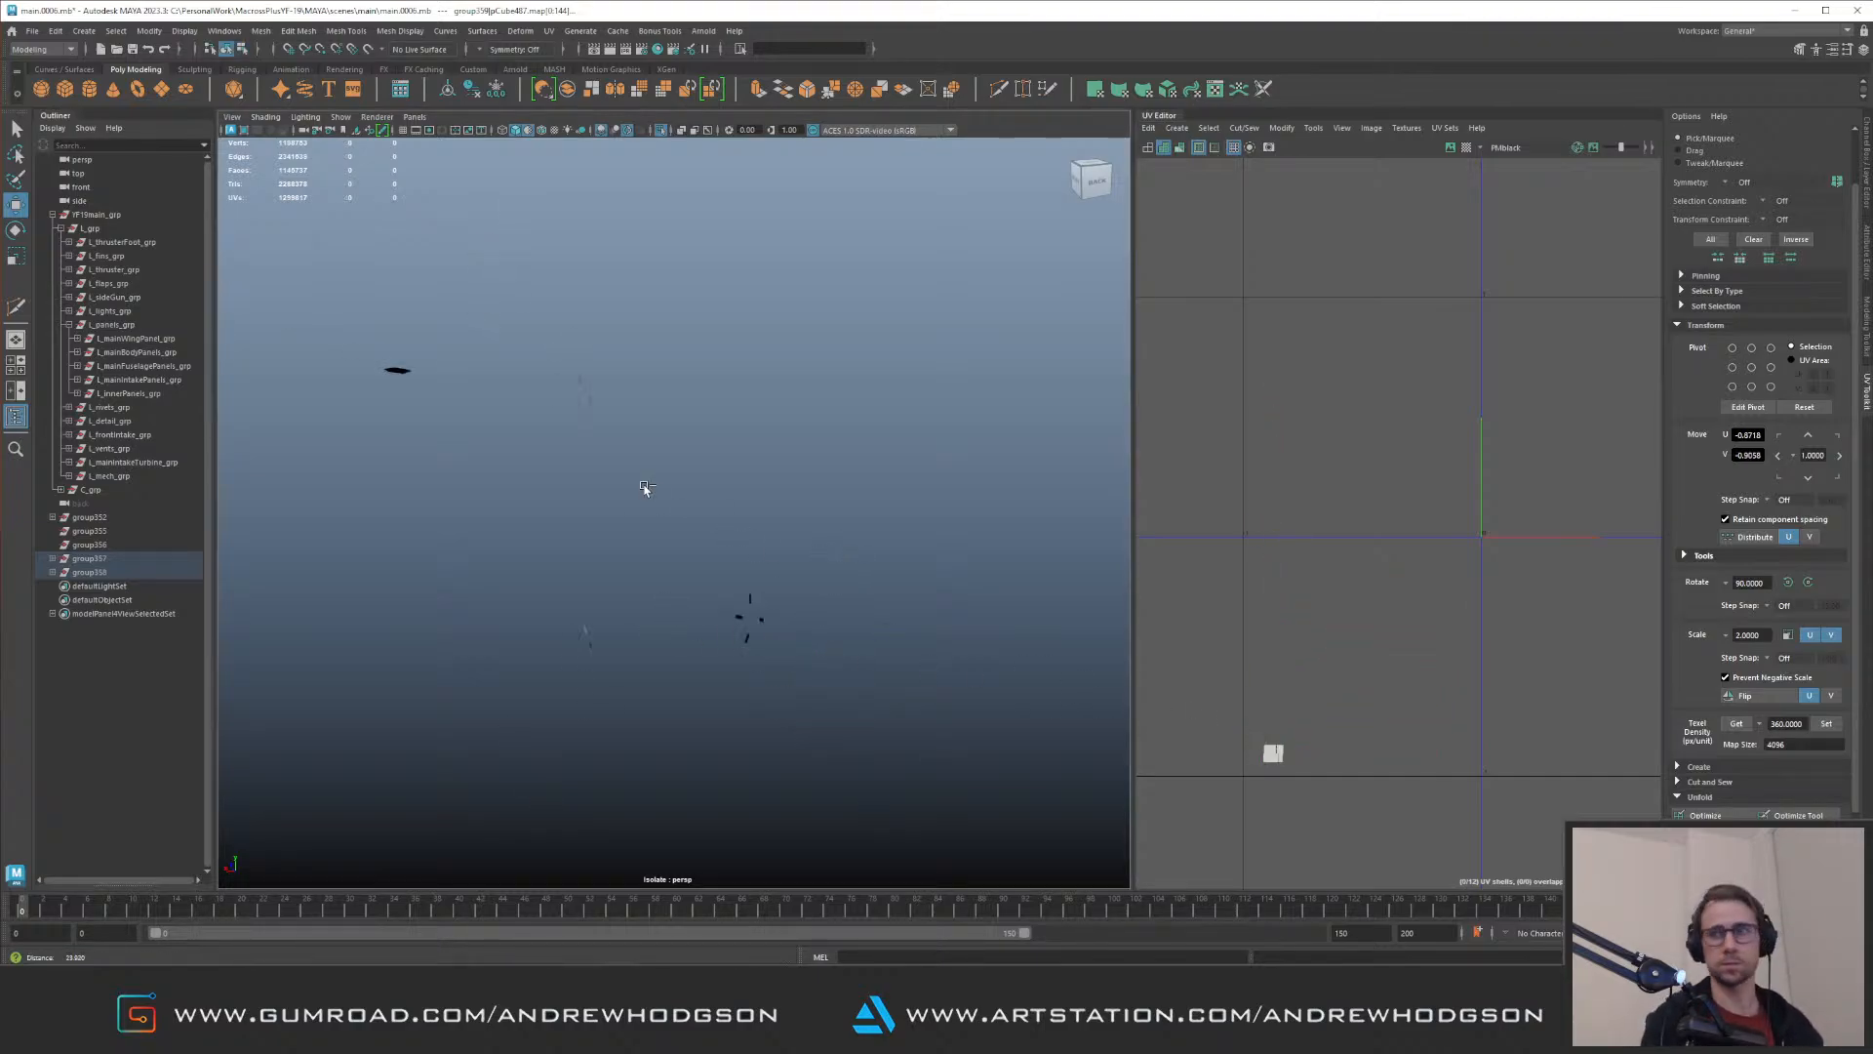
left_click(882, 351)
key("ctrl+1")
right_click_drag(830, 461, 654, 414, "alt")
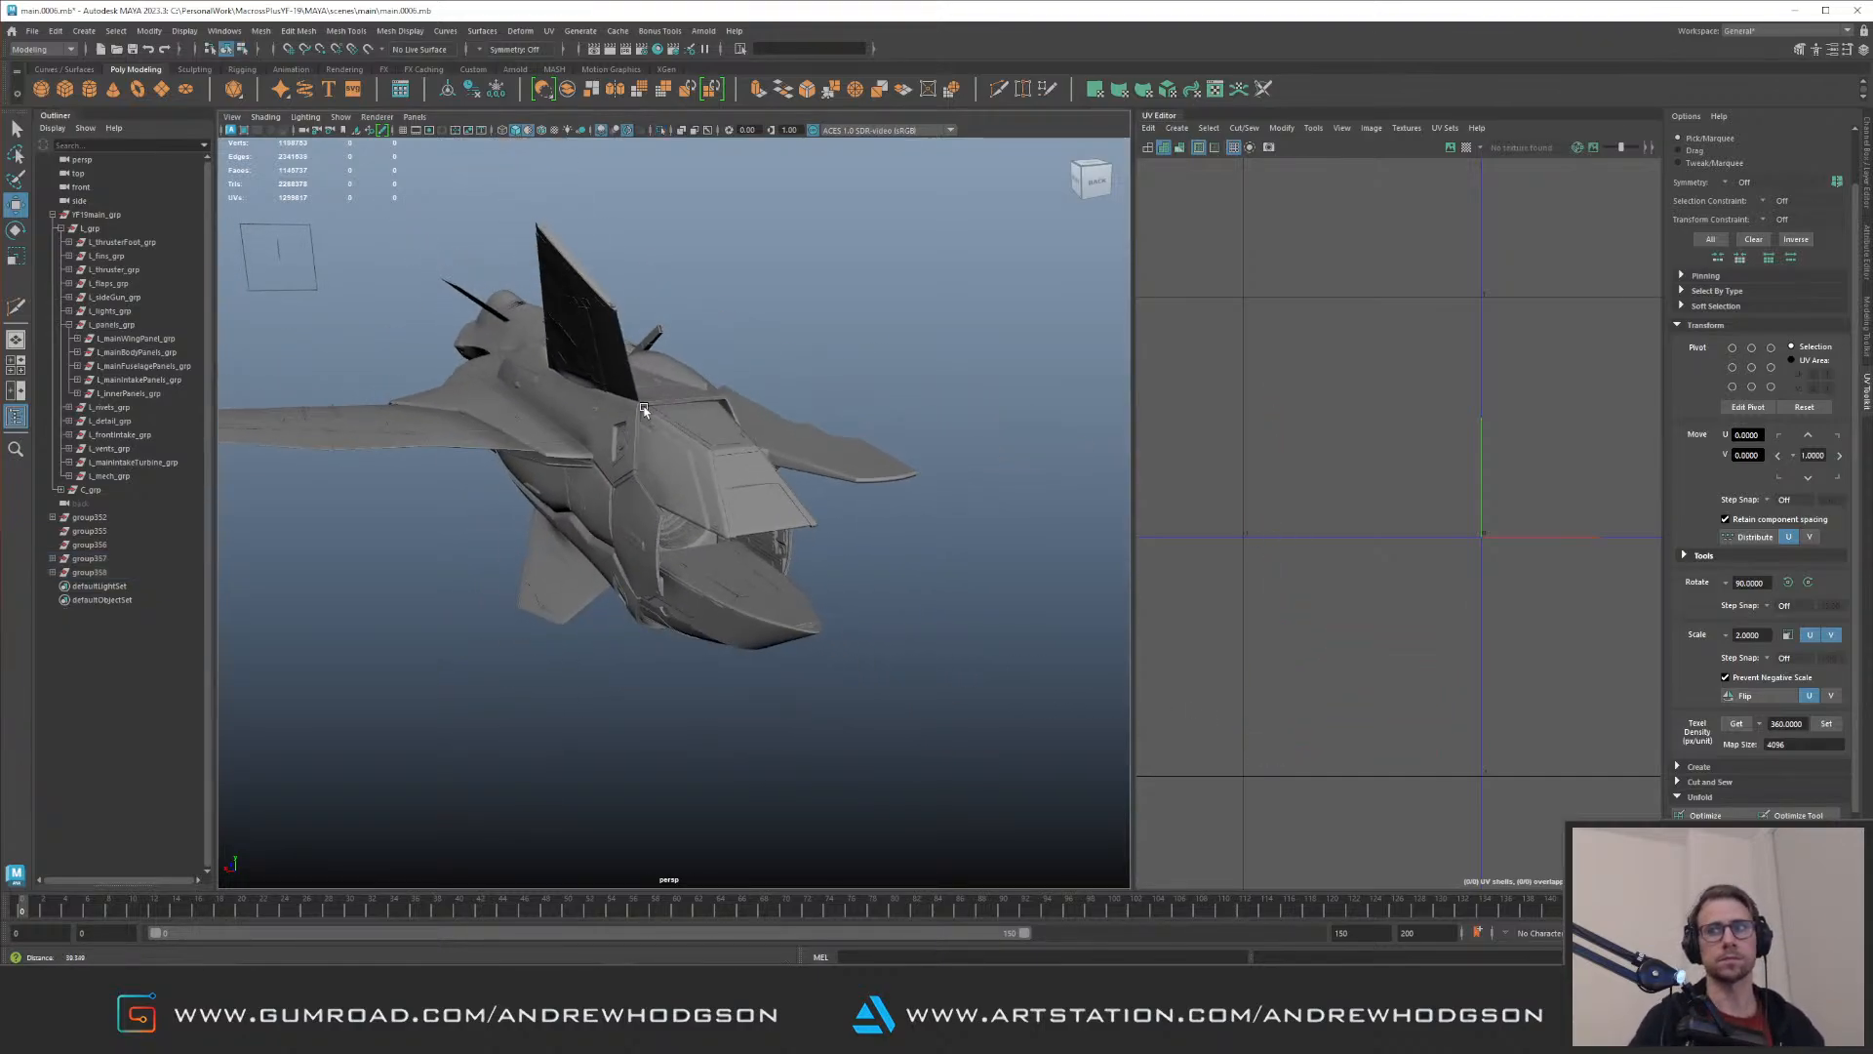
left_click_drag(654, 413, 688, 419, "alt")
right_click_drag(688, 419, 751, 433, "alt")
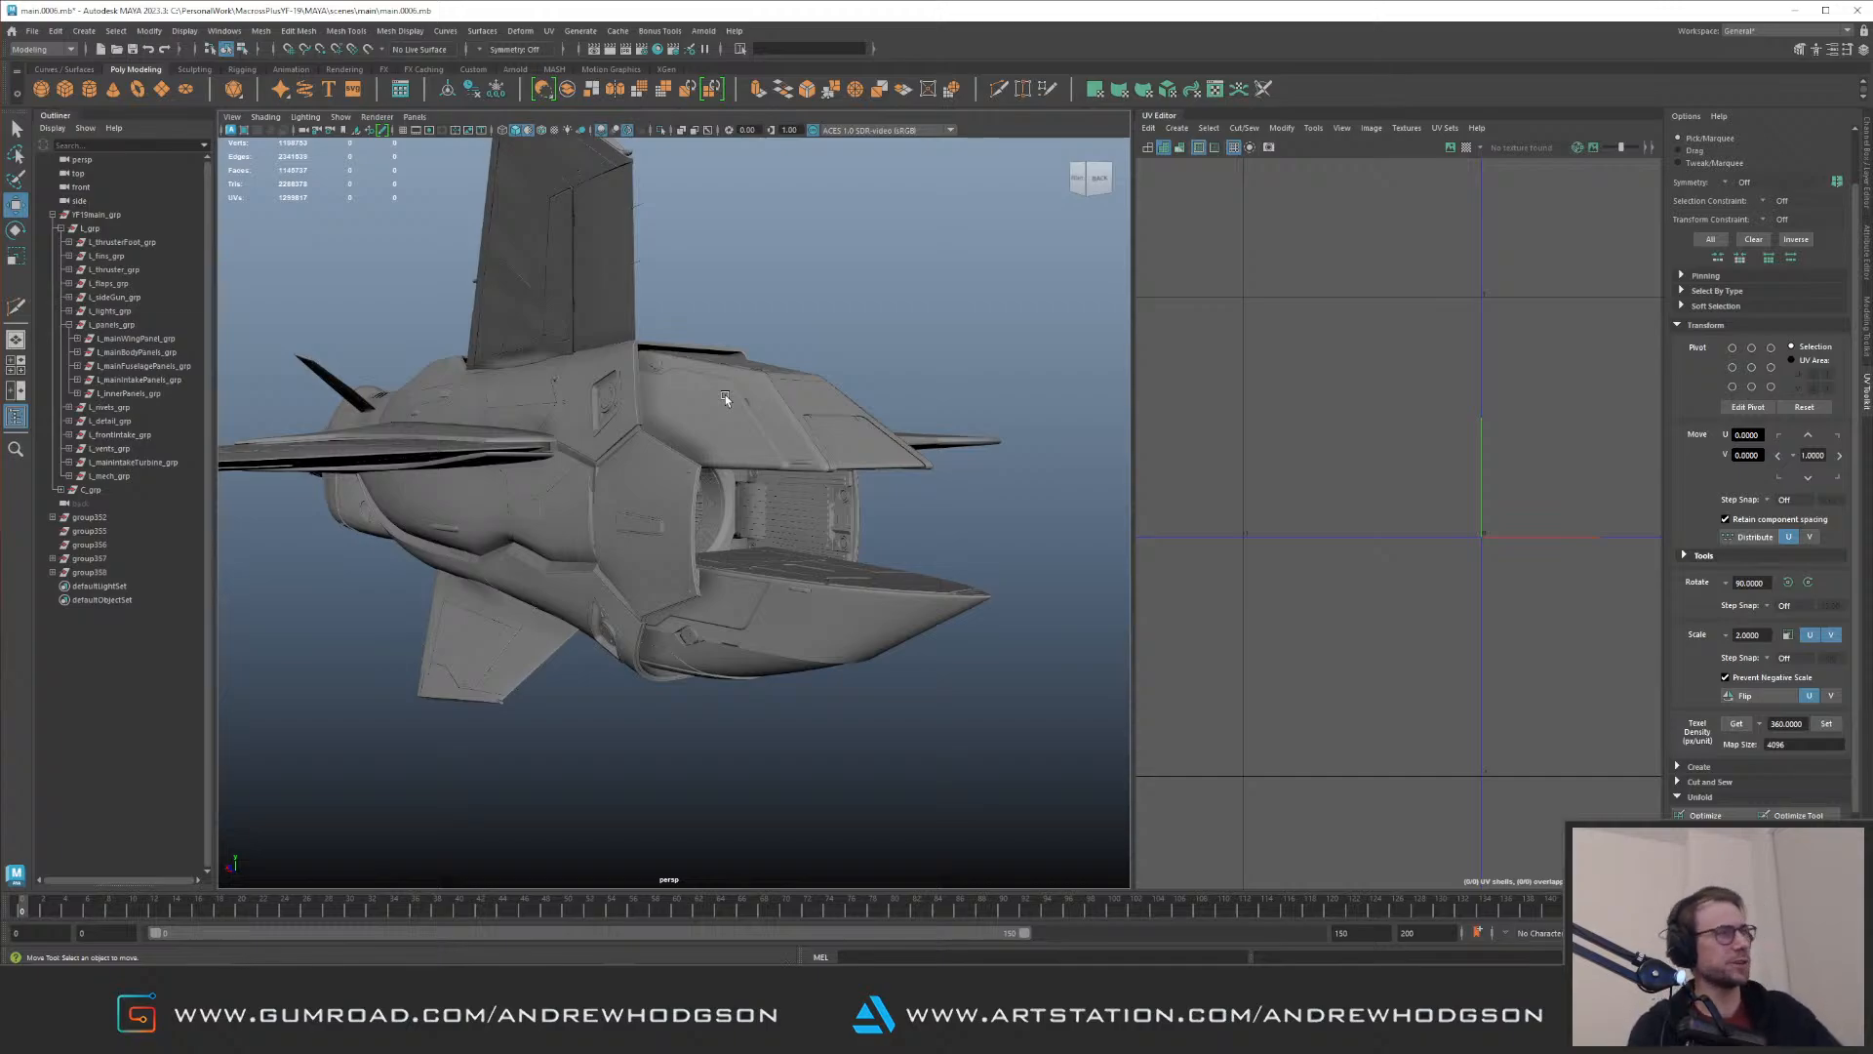
Step: Examine the complete jet from the rear, the side and above the forward fuselage
left_click_drag(660, 486, 680, 524, "alt")
right_click_drag(680, 524, 511, 465, "alt")
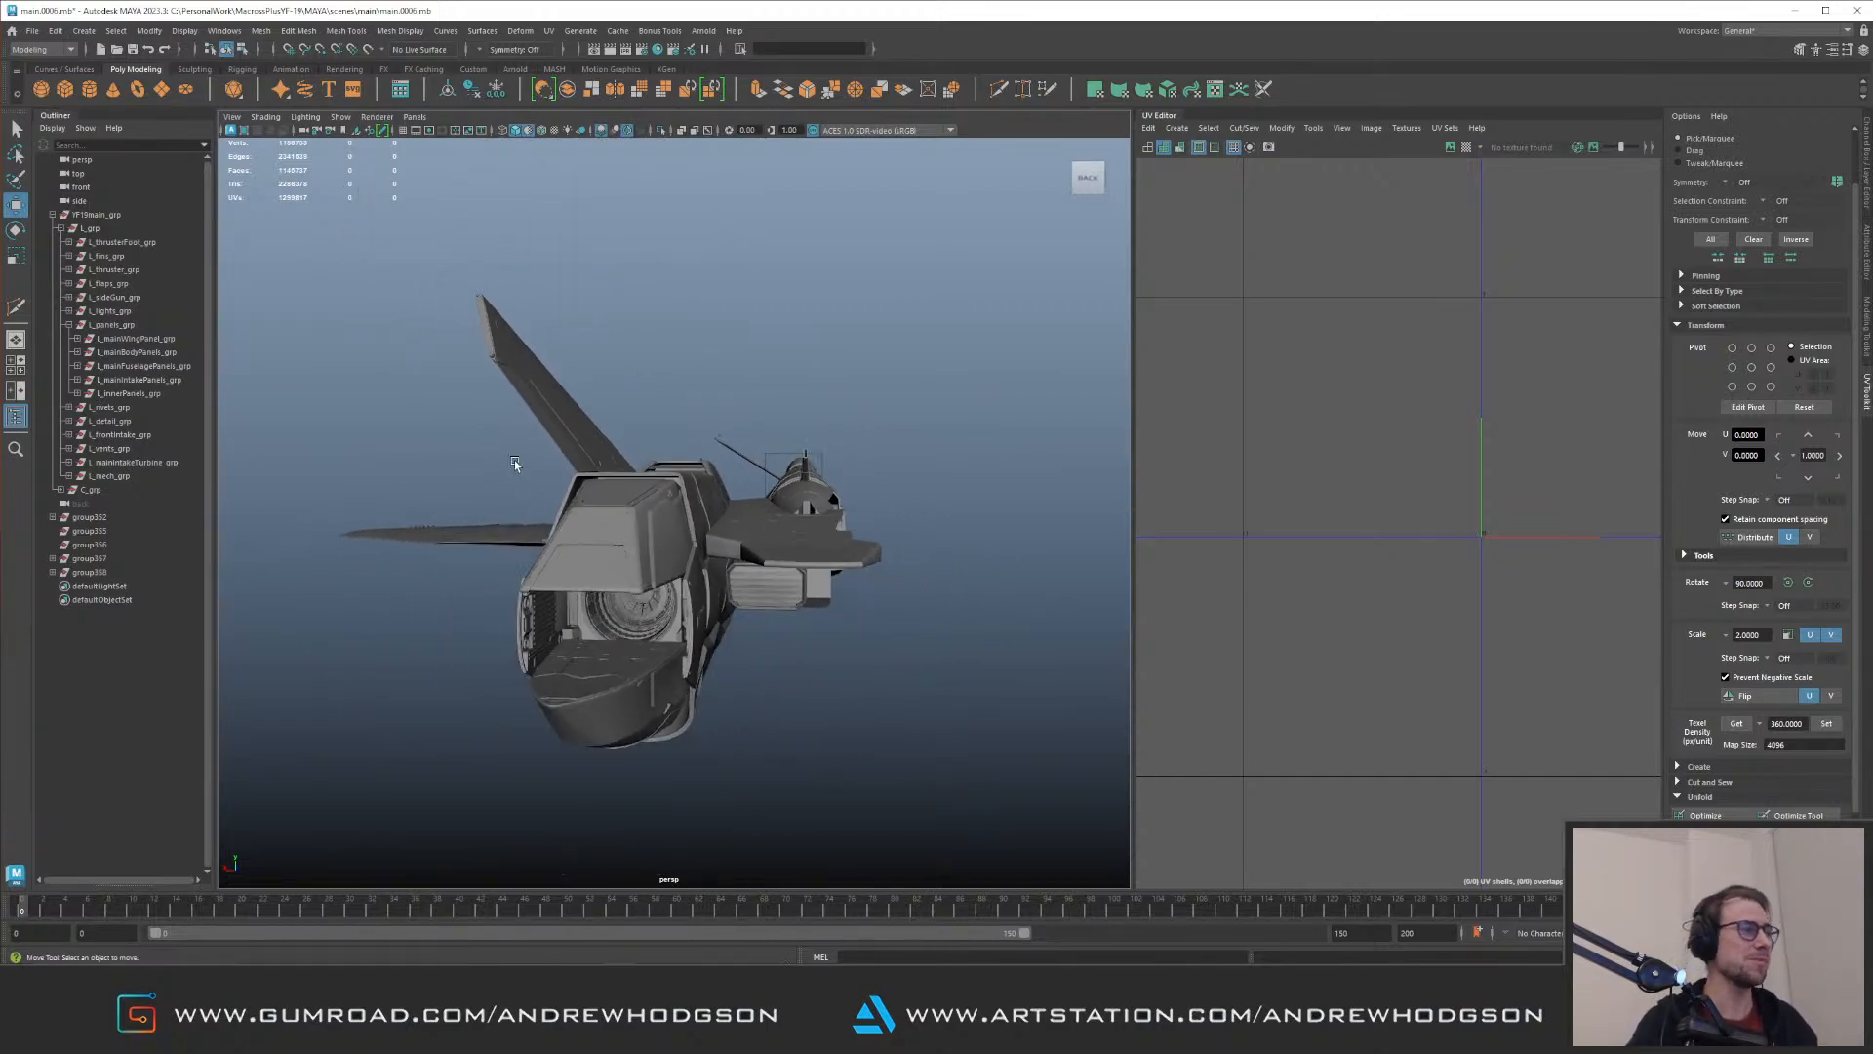
left_click_drag(510, 465, 561, 416, "alt")
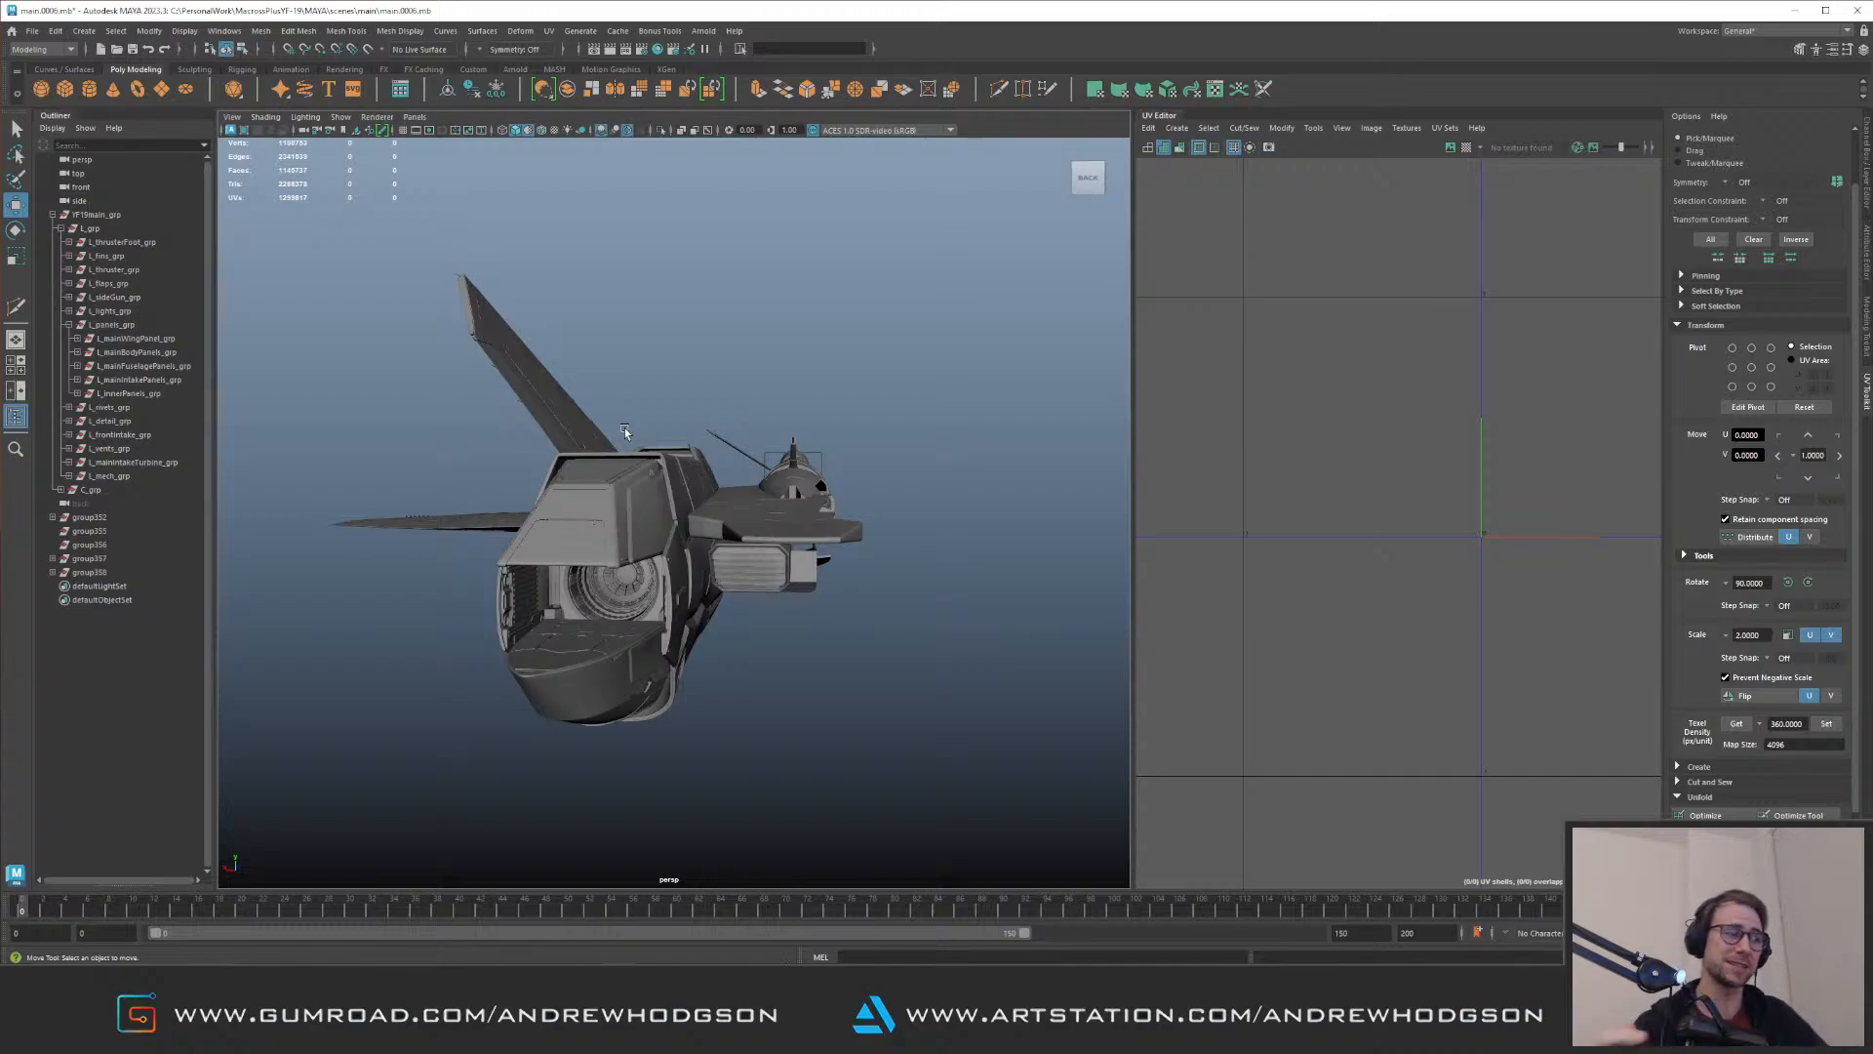
mouse_move(779, 527)
left_mouse_down("alt")
mouse_move(587, 514)
mouse_move(657, 531)
mouse_move(876, 472)
mouse_move(843, 513)
mouse_move(782, 494)
left_mouse_up("alt")
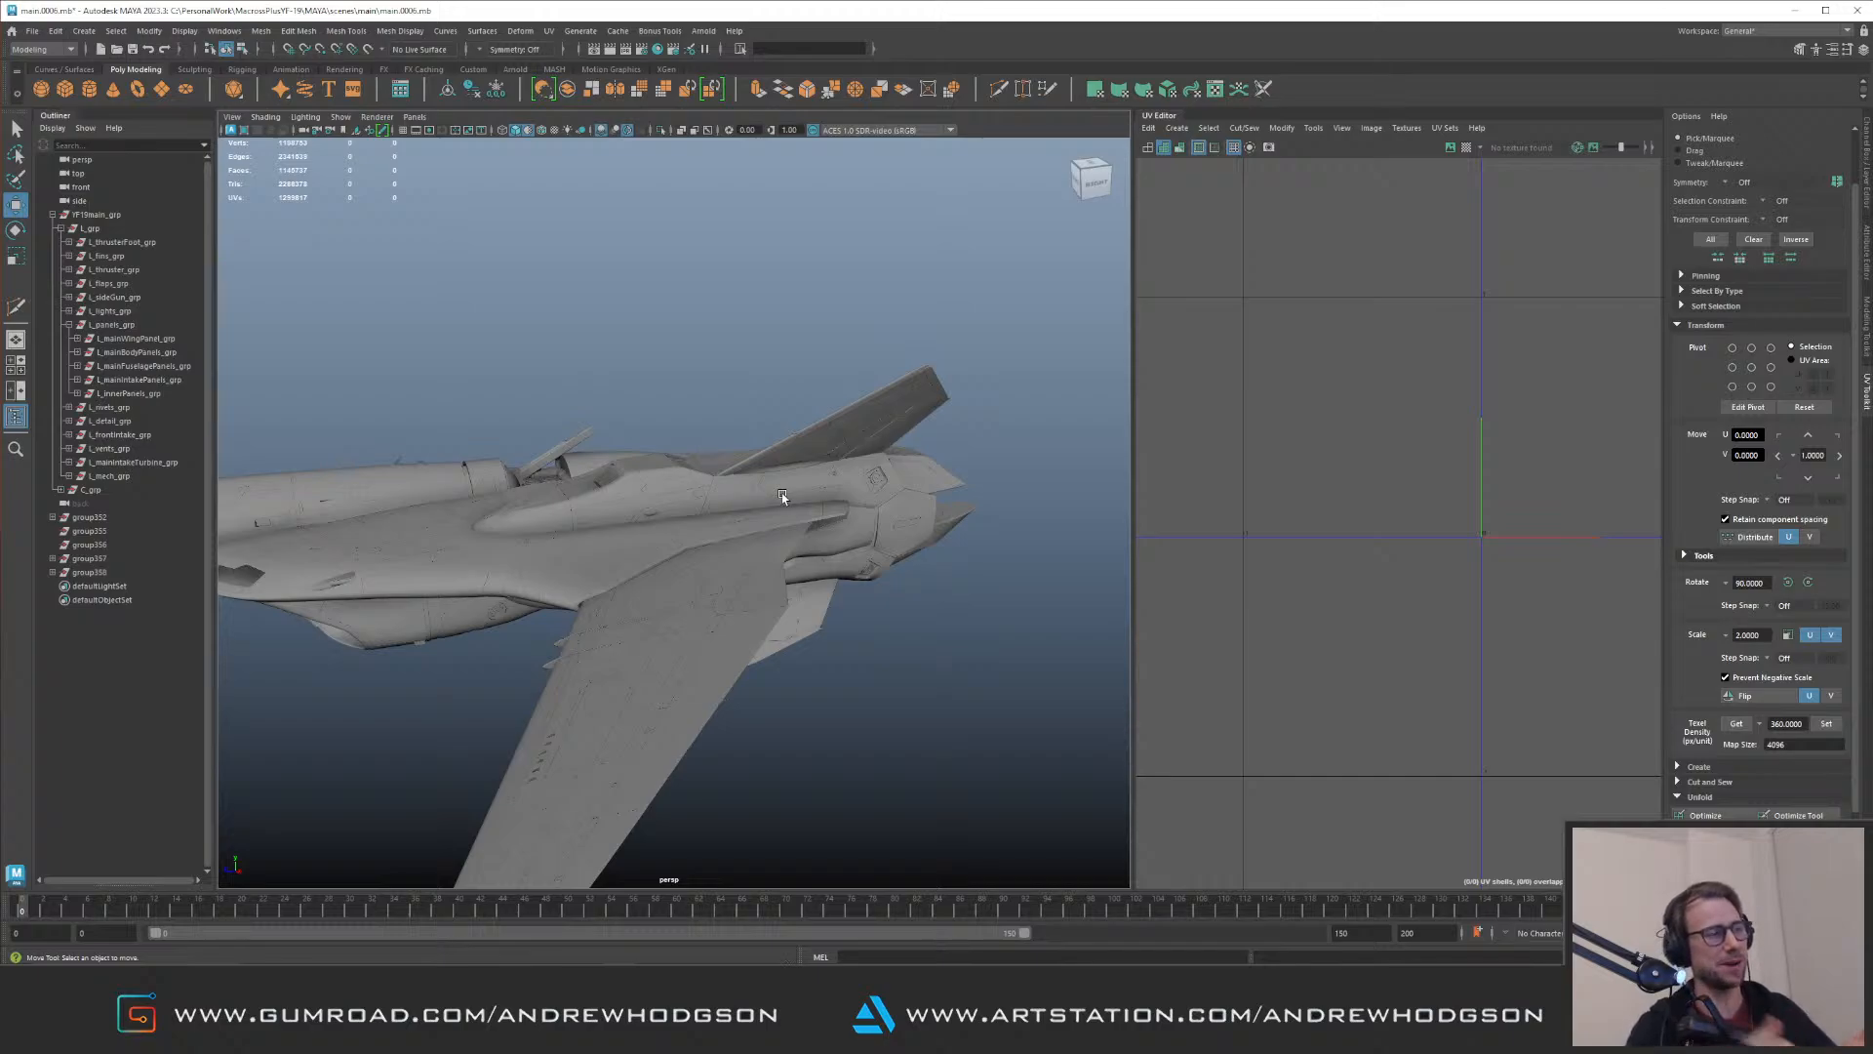
left_click_drag(836, 392, 694, 496, "alt")
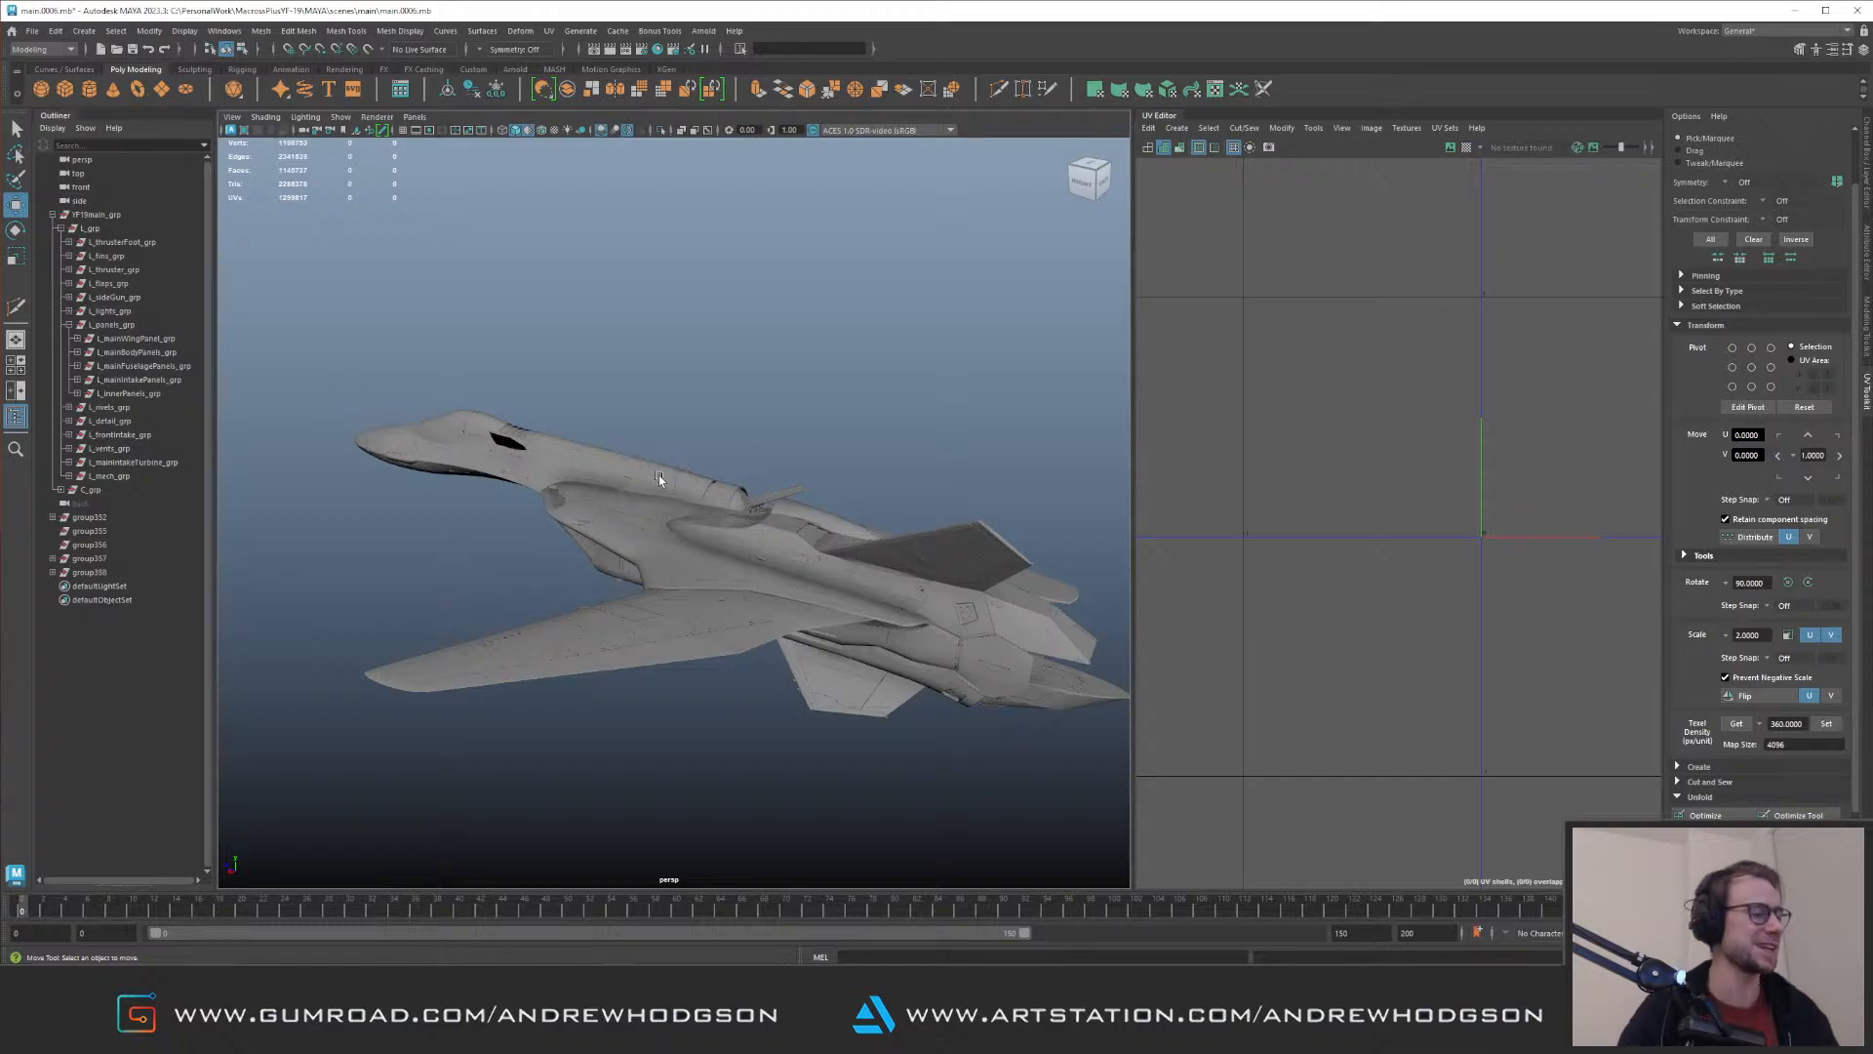
left_click_drag(632, 390, 379, 215, "alt")
right_click_drag(624, 468, 623, 552, "alt")
left_click_drag(621, 552, 713, 569, "alt")
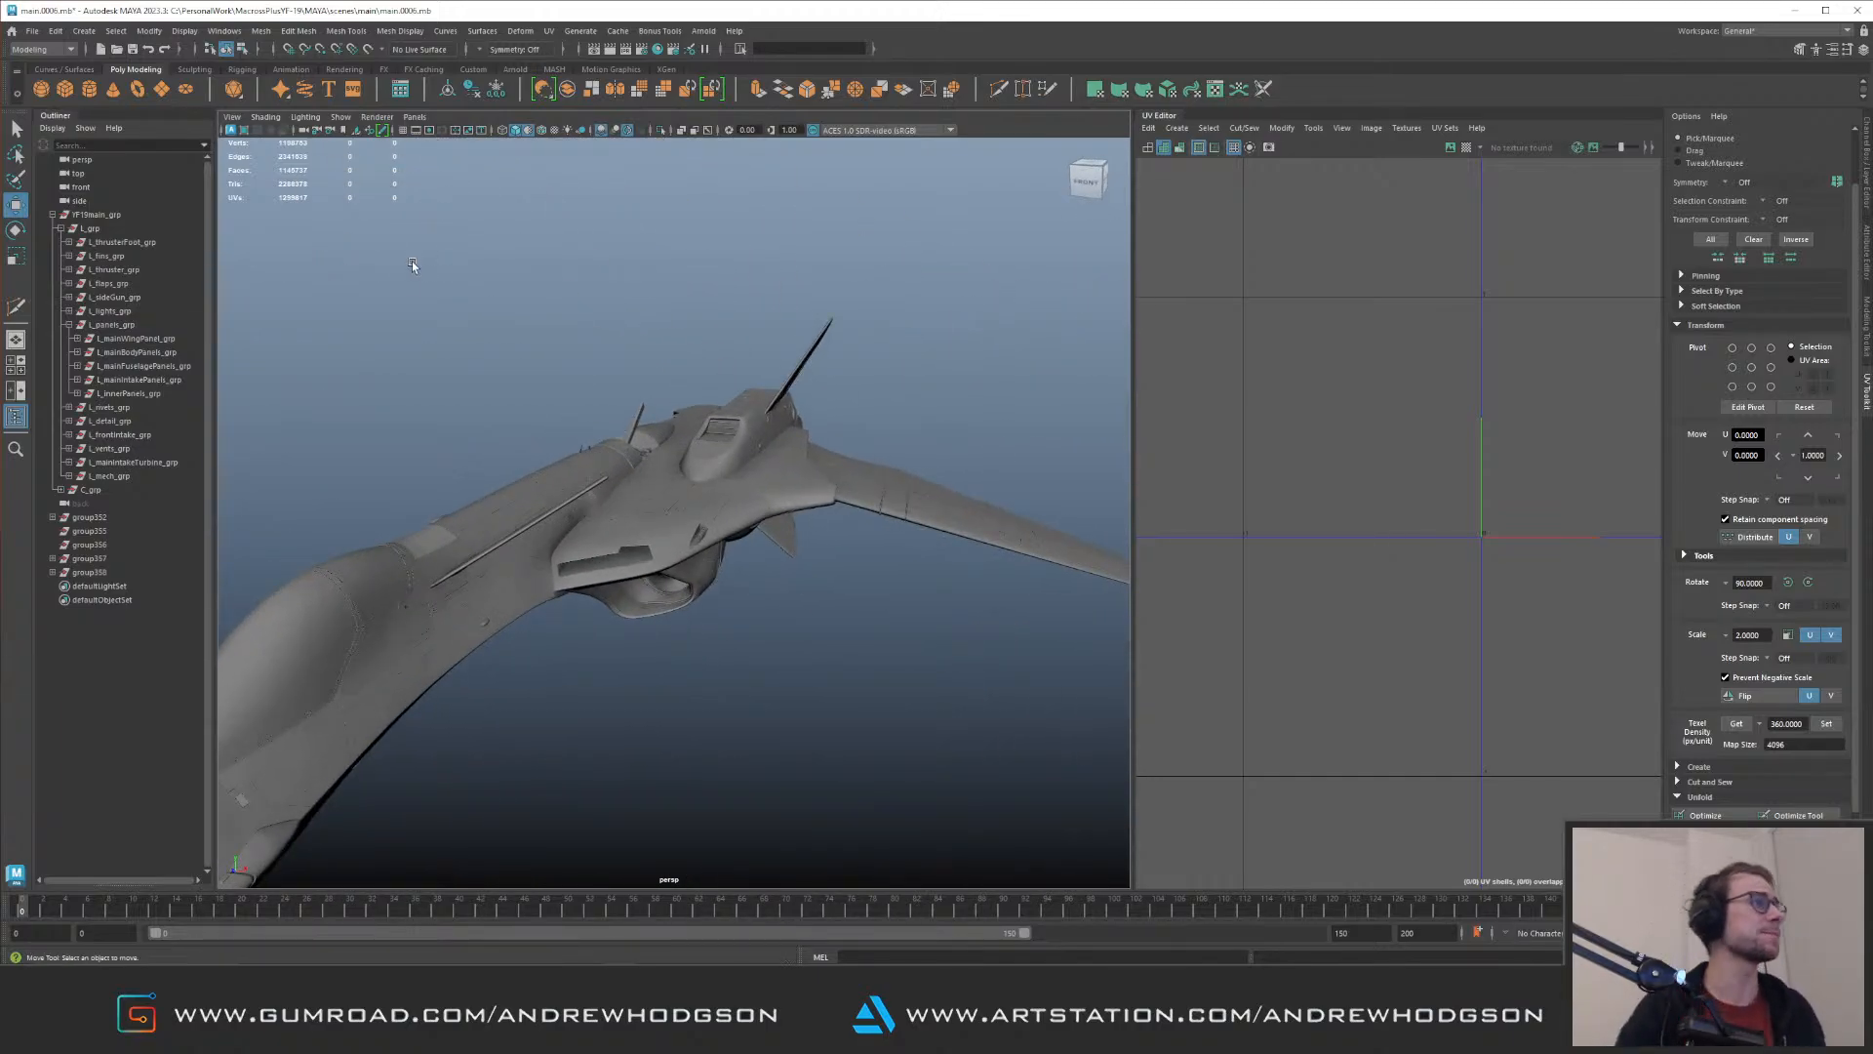
Step: Select the loose detail groups below the main jet group, check them in isolation and frame one of their parts on the jet
left_click(110, 518)
left_click(97, 574)
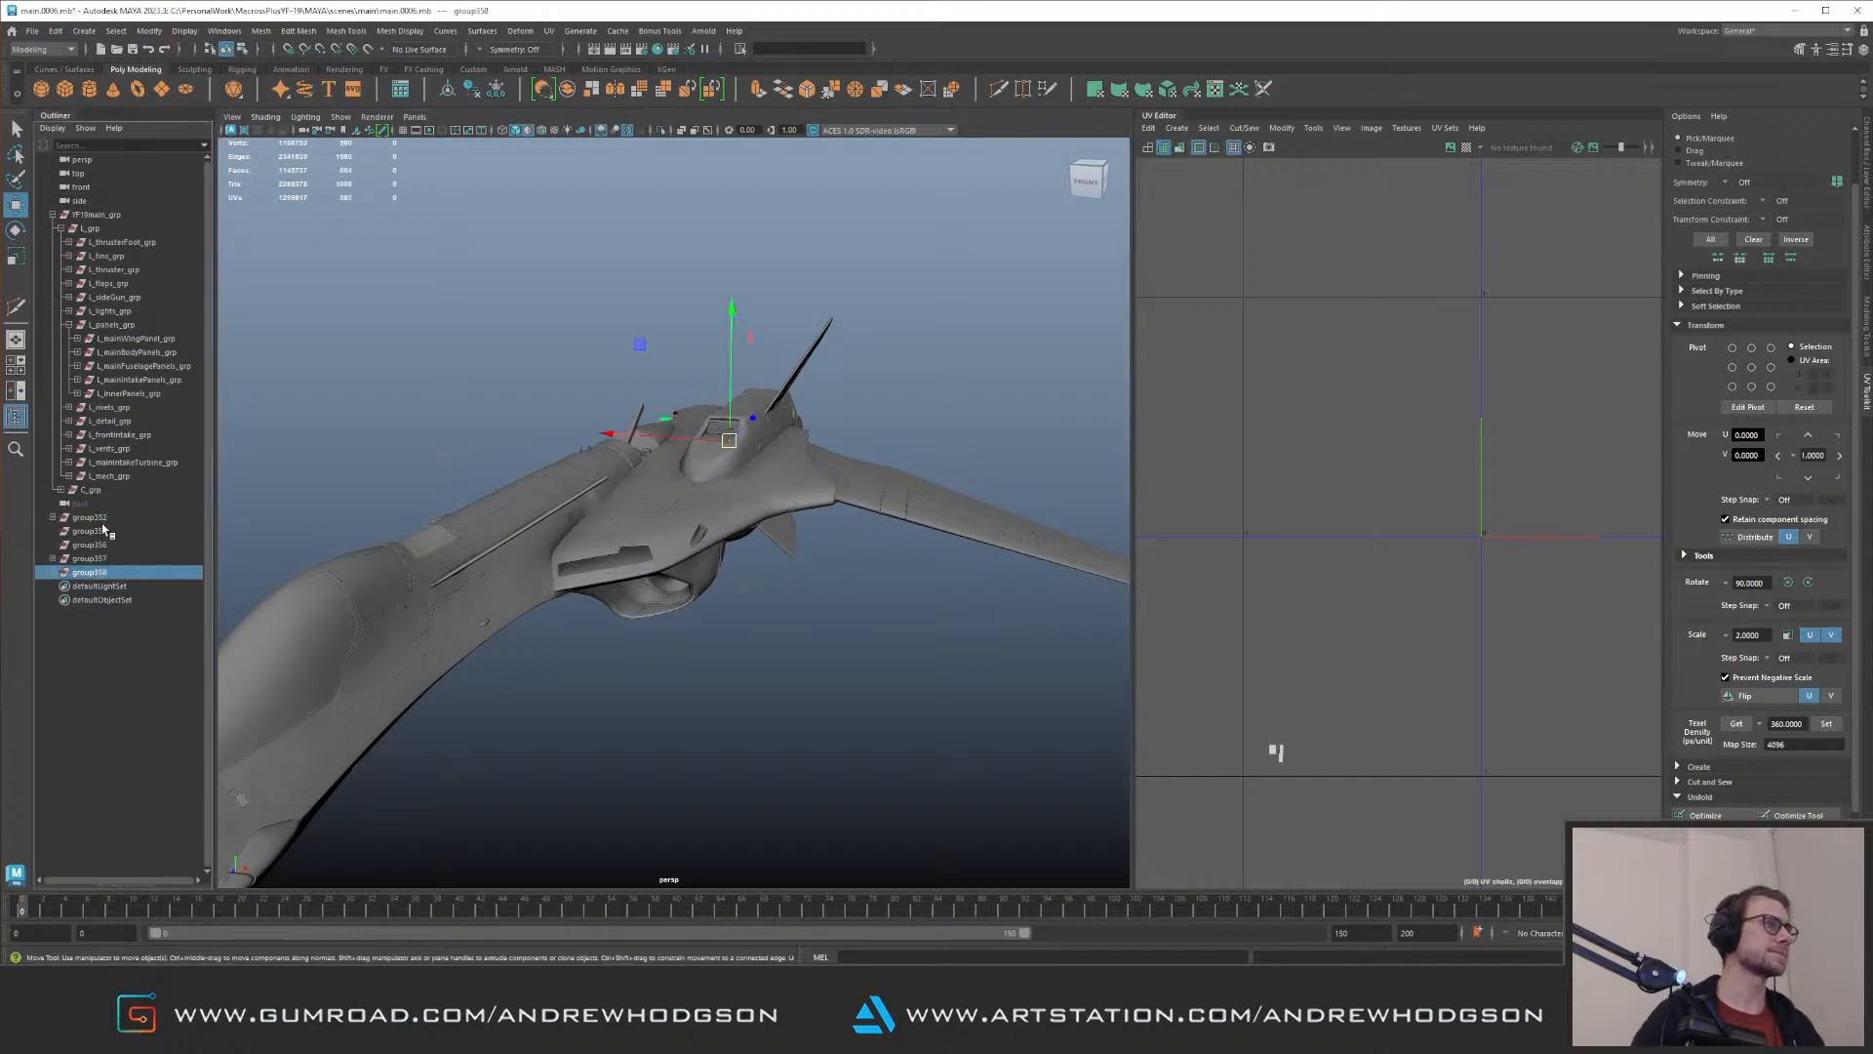
left_click(146, 518, "shift")
left_click_drag(605, 507, 464, 400, "alt")
key("f")
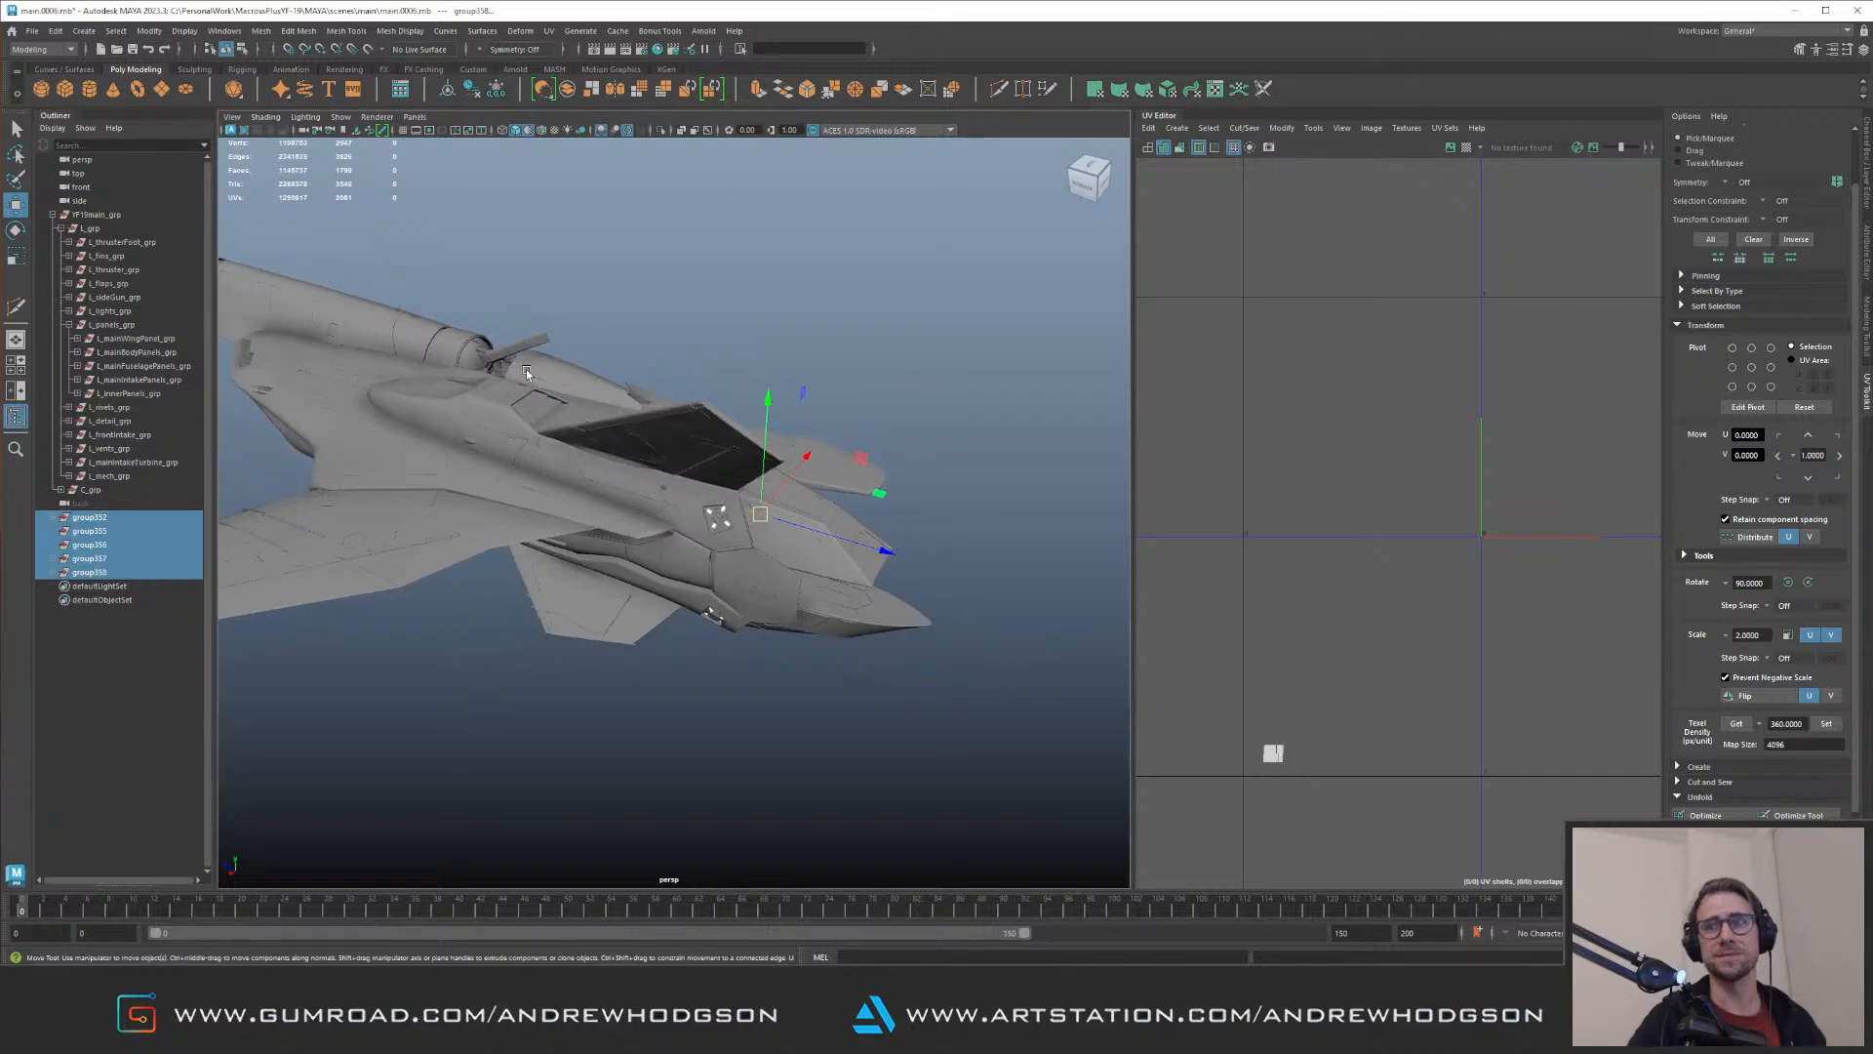
key("ctrl+1")
left_click(621, 391)
left_click_drag(291, 390, 394, 461)
key("ctrl+1")
key("f")
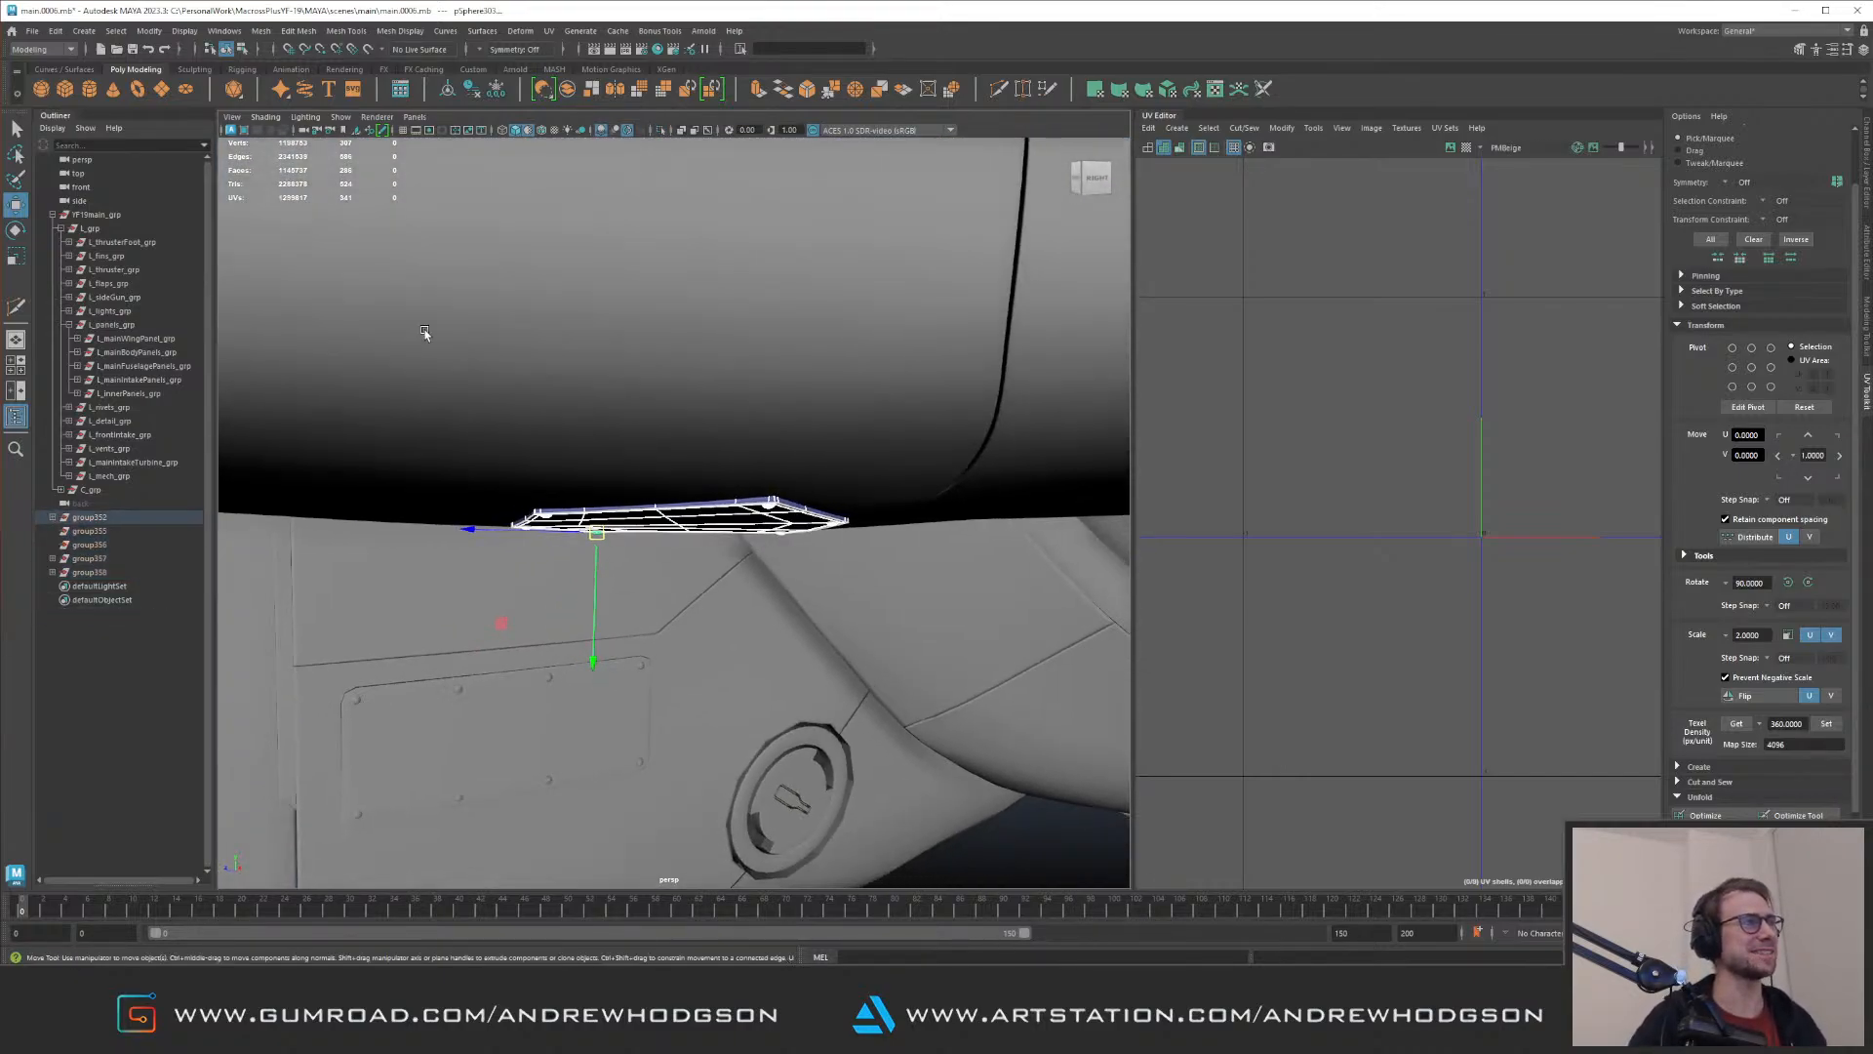
Step: Clear the selection and examine the fuselage around the hexagonal hatch and circular detail, ending with an overall view
left_click(662, 397)
left_click_drag(662, 396, 517, 442, "alt")
right_click_drag(516, 442, 586, 486, "alt")
left_click_drag(654, 476, 391, 385, "alt")
left_click(523, 255)
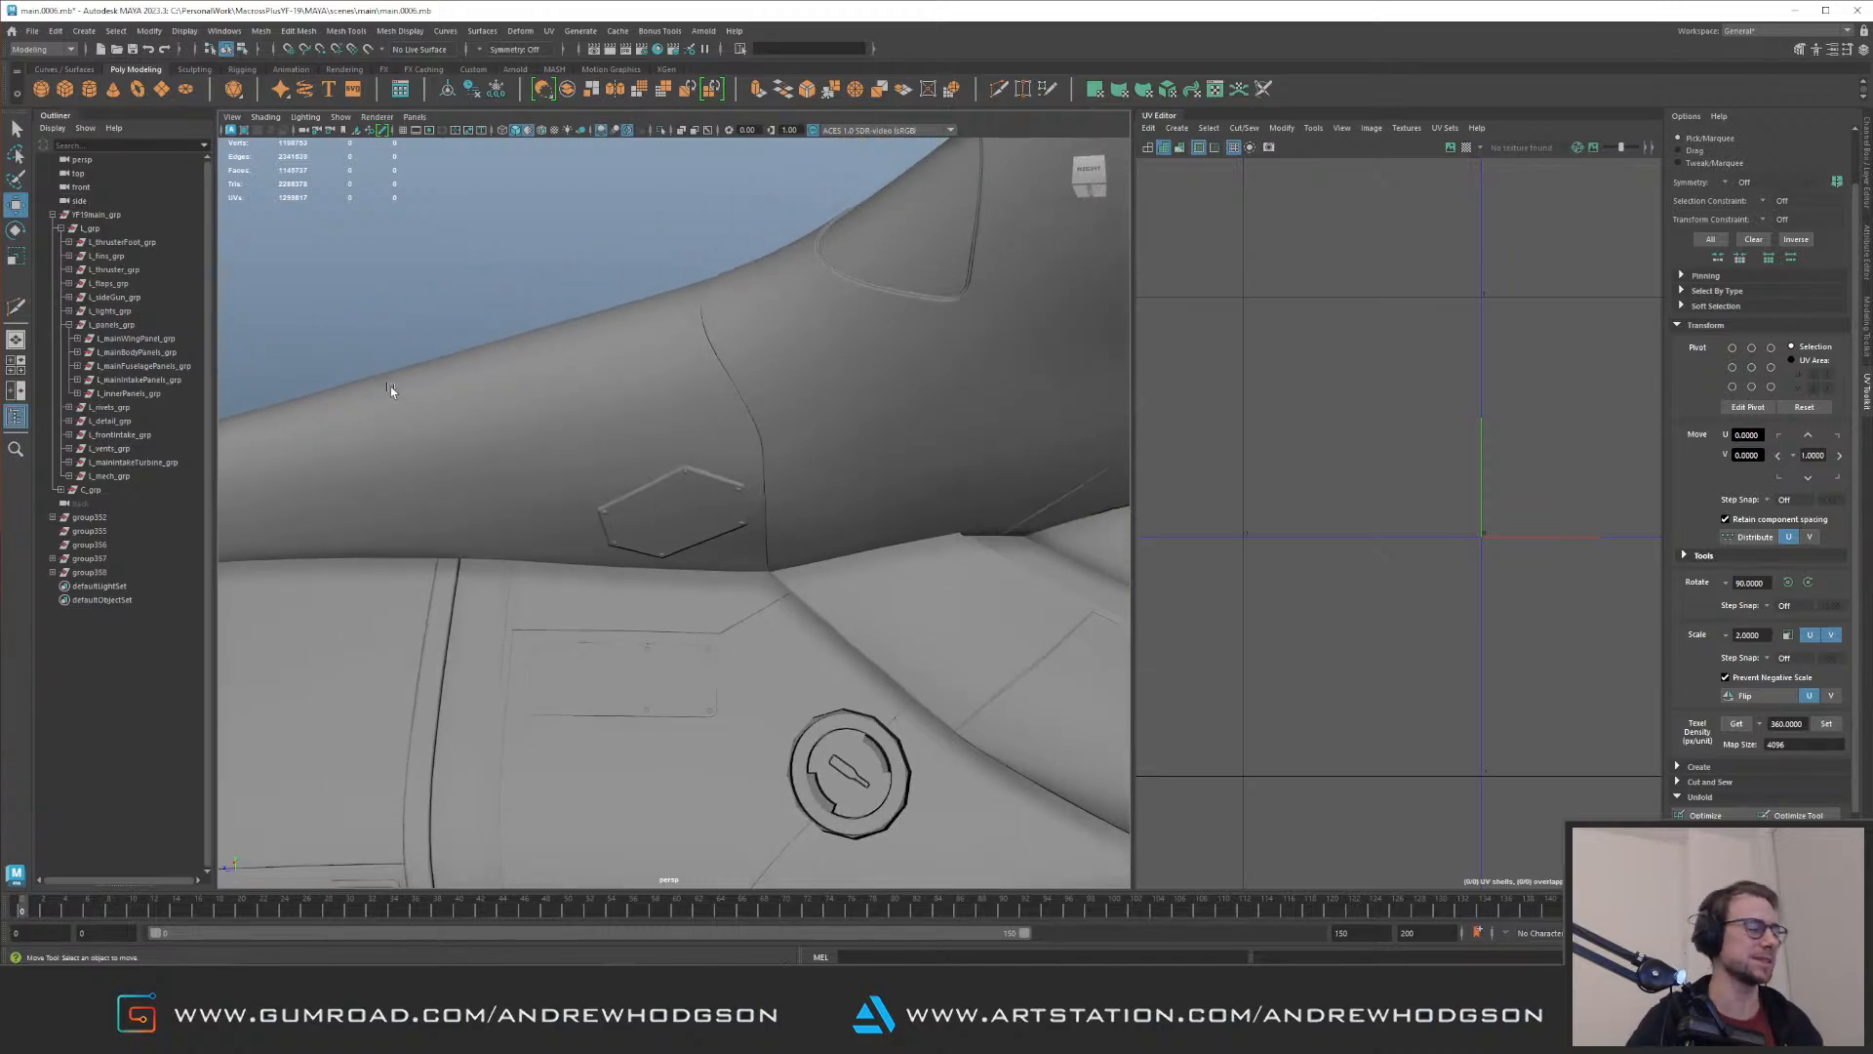
mouse_move(696, 411)
left_mouse_down("alt")
mouse_move(603, 452)
mouse_move(689, 490)
mouse_move(472, 472)
mouse_move(535, 518)
mouse_move(661, 506)
mouse_move(548, 464)
mouse_move(627, 472)
mouse_move(543, 434)
left_mouse_up("alt")
mouse_move(710, 317)
left_mouse_down("alt")
mouse_move(627, 406)
mouse_move(644, 429)
mouse_move(611, 423)
mouse_move(632, 410)
mouse_move(568, 459)
mouse_move(658, 361)
mouse_move(752, 330)
mouse_move(647, 322)
mouse_move(681, 361)
mouse_move(700, 326)
left_mouse_up("alt")
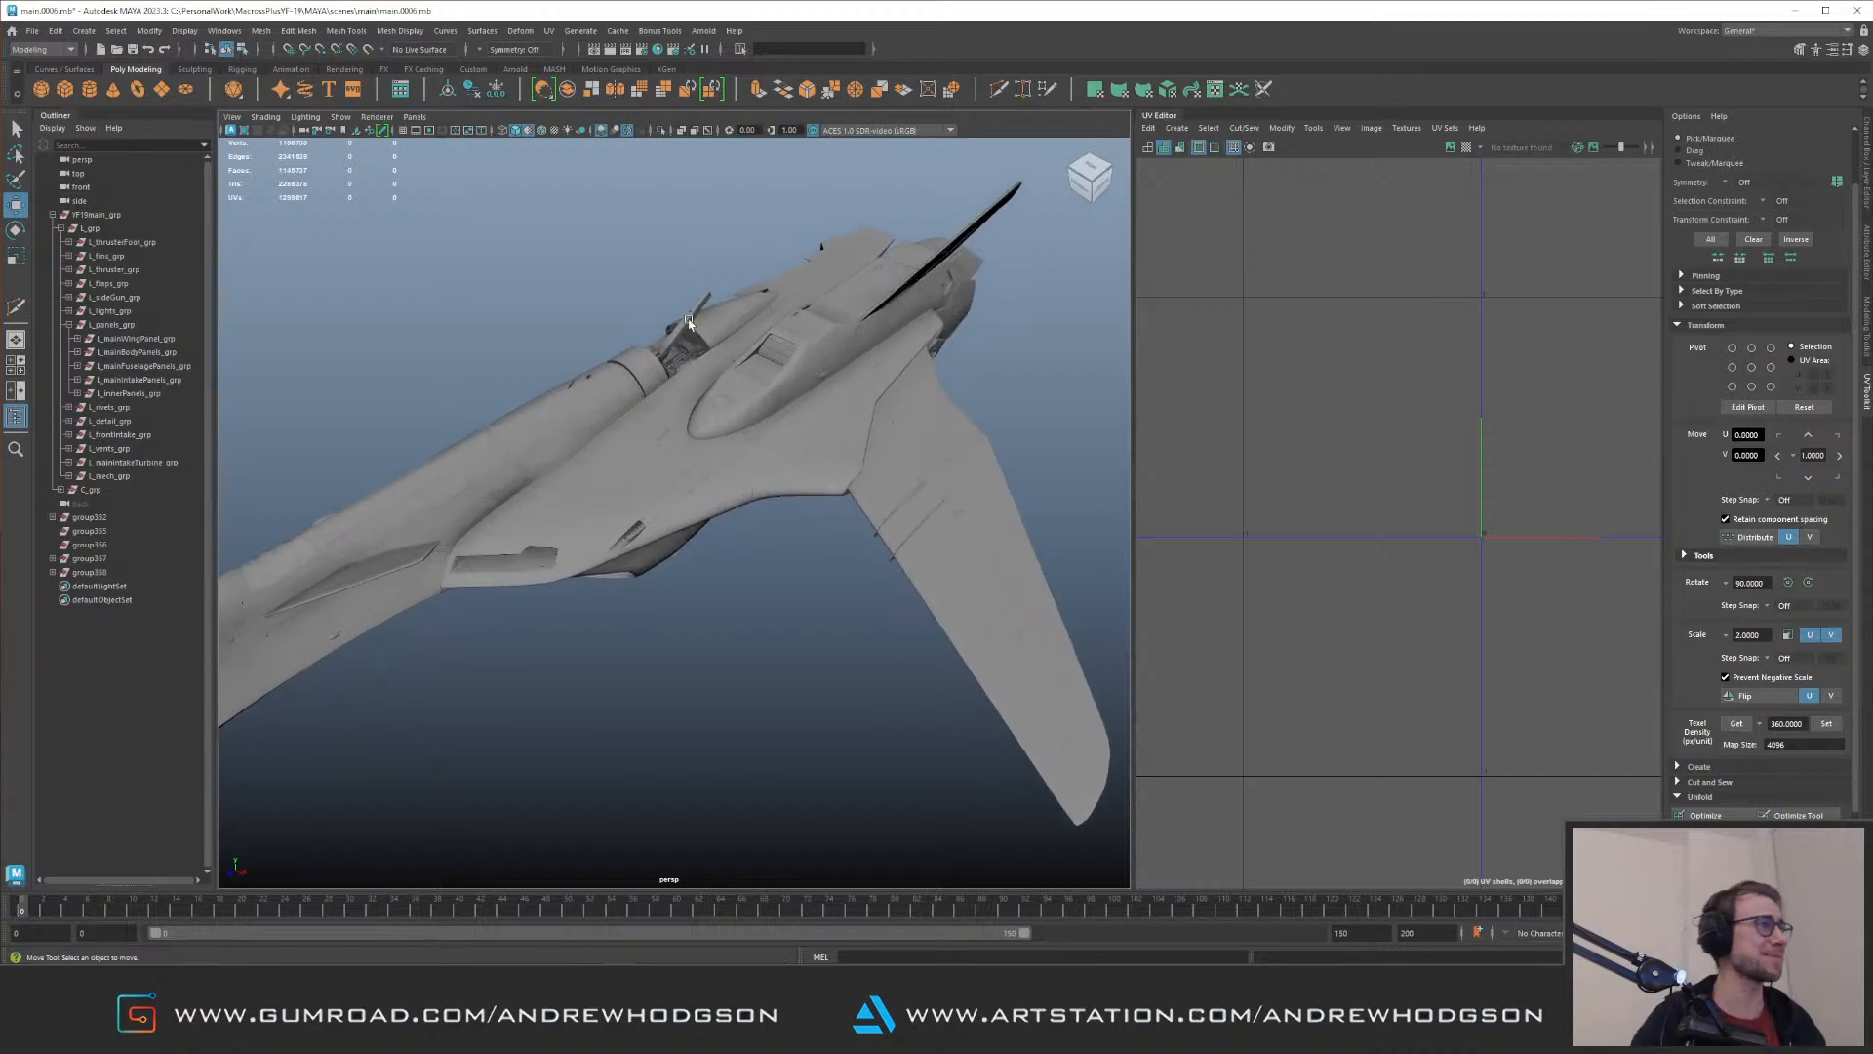
Step: Delete the second and third loose groups listed below the main jet group, the two without children
left_click(96, 534)
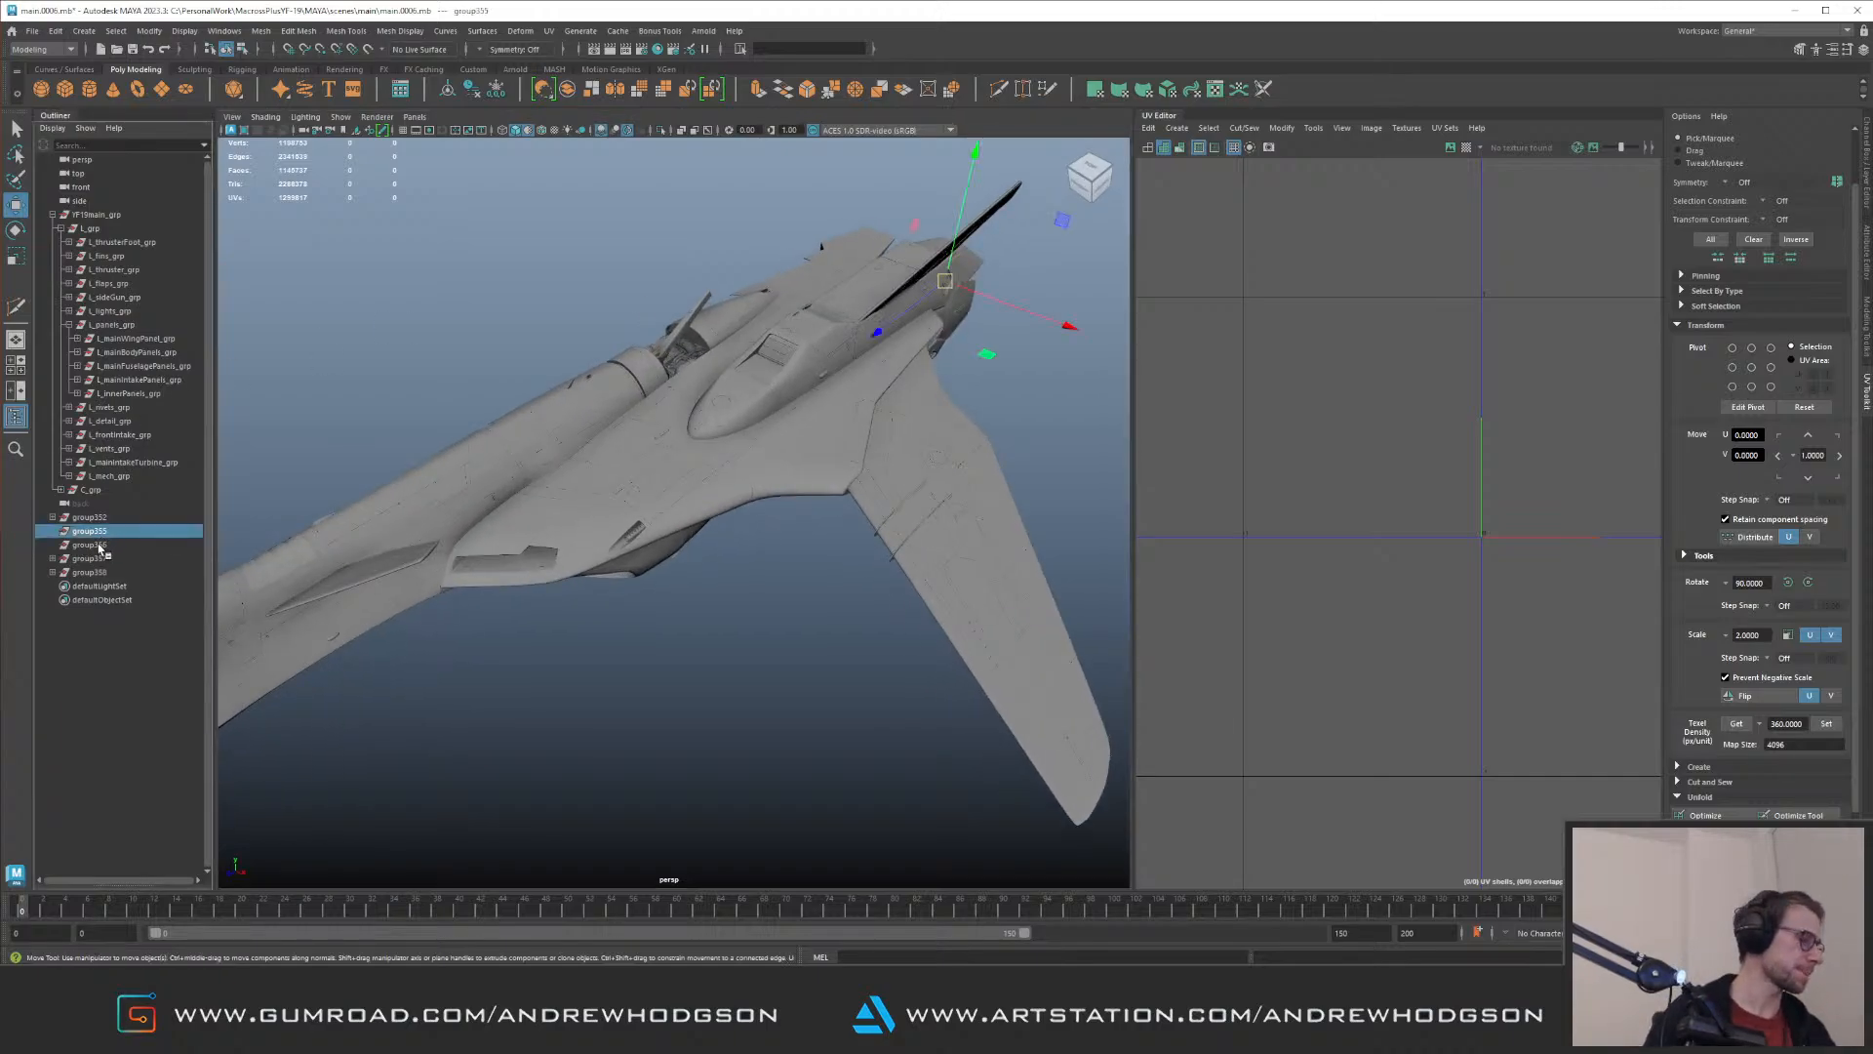
left_click(99, 546, "shift")
key("Delete")
left_click_drag(797, 447, 730, 295, "alt")
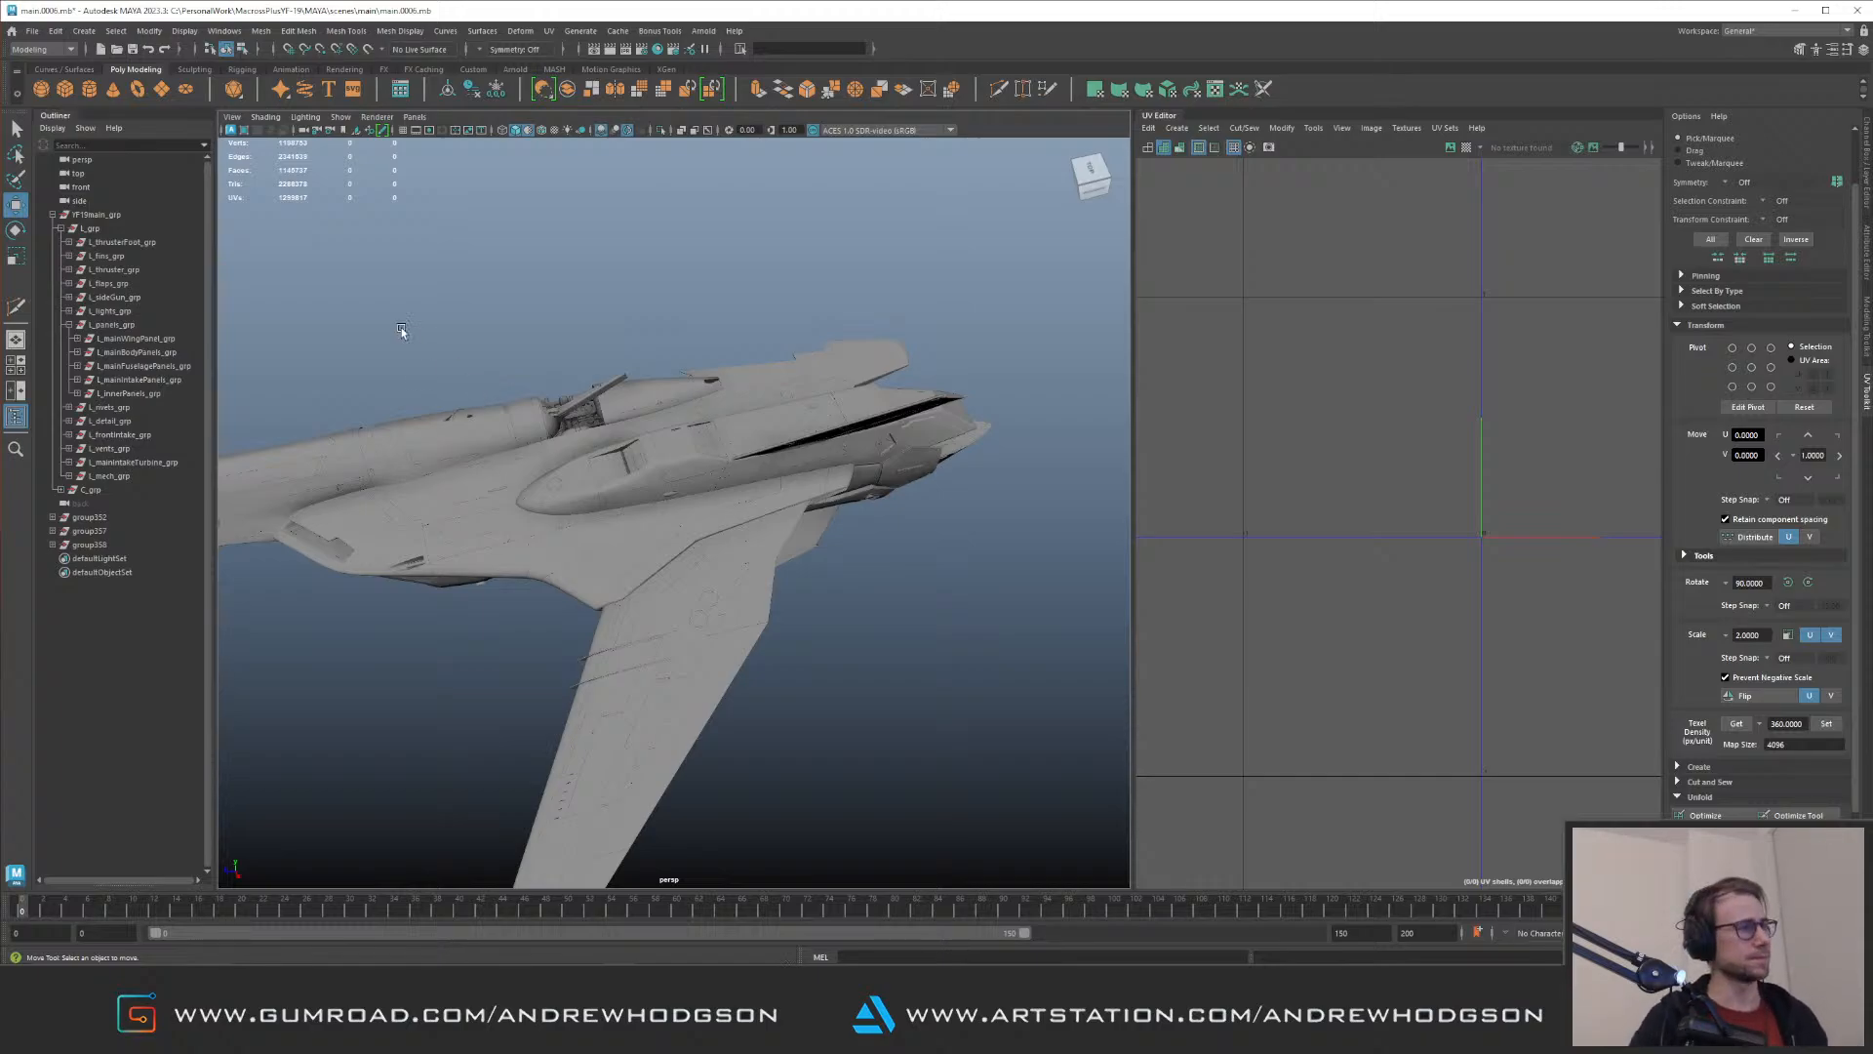
Step: Select L_panels_grp, examine how its UV shells are spread over the tiles and clear the selection
left_click_drag(535, 441, 536, 355, "alt")
right_click_drag(535, 356, 587, 389, "alt")
left_click(587, 390)
left_click(959, 349)
left_click(95, 325)
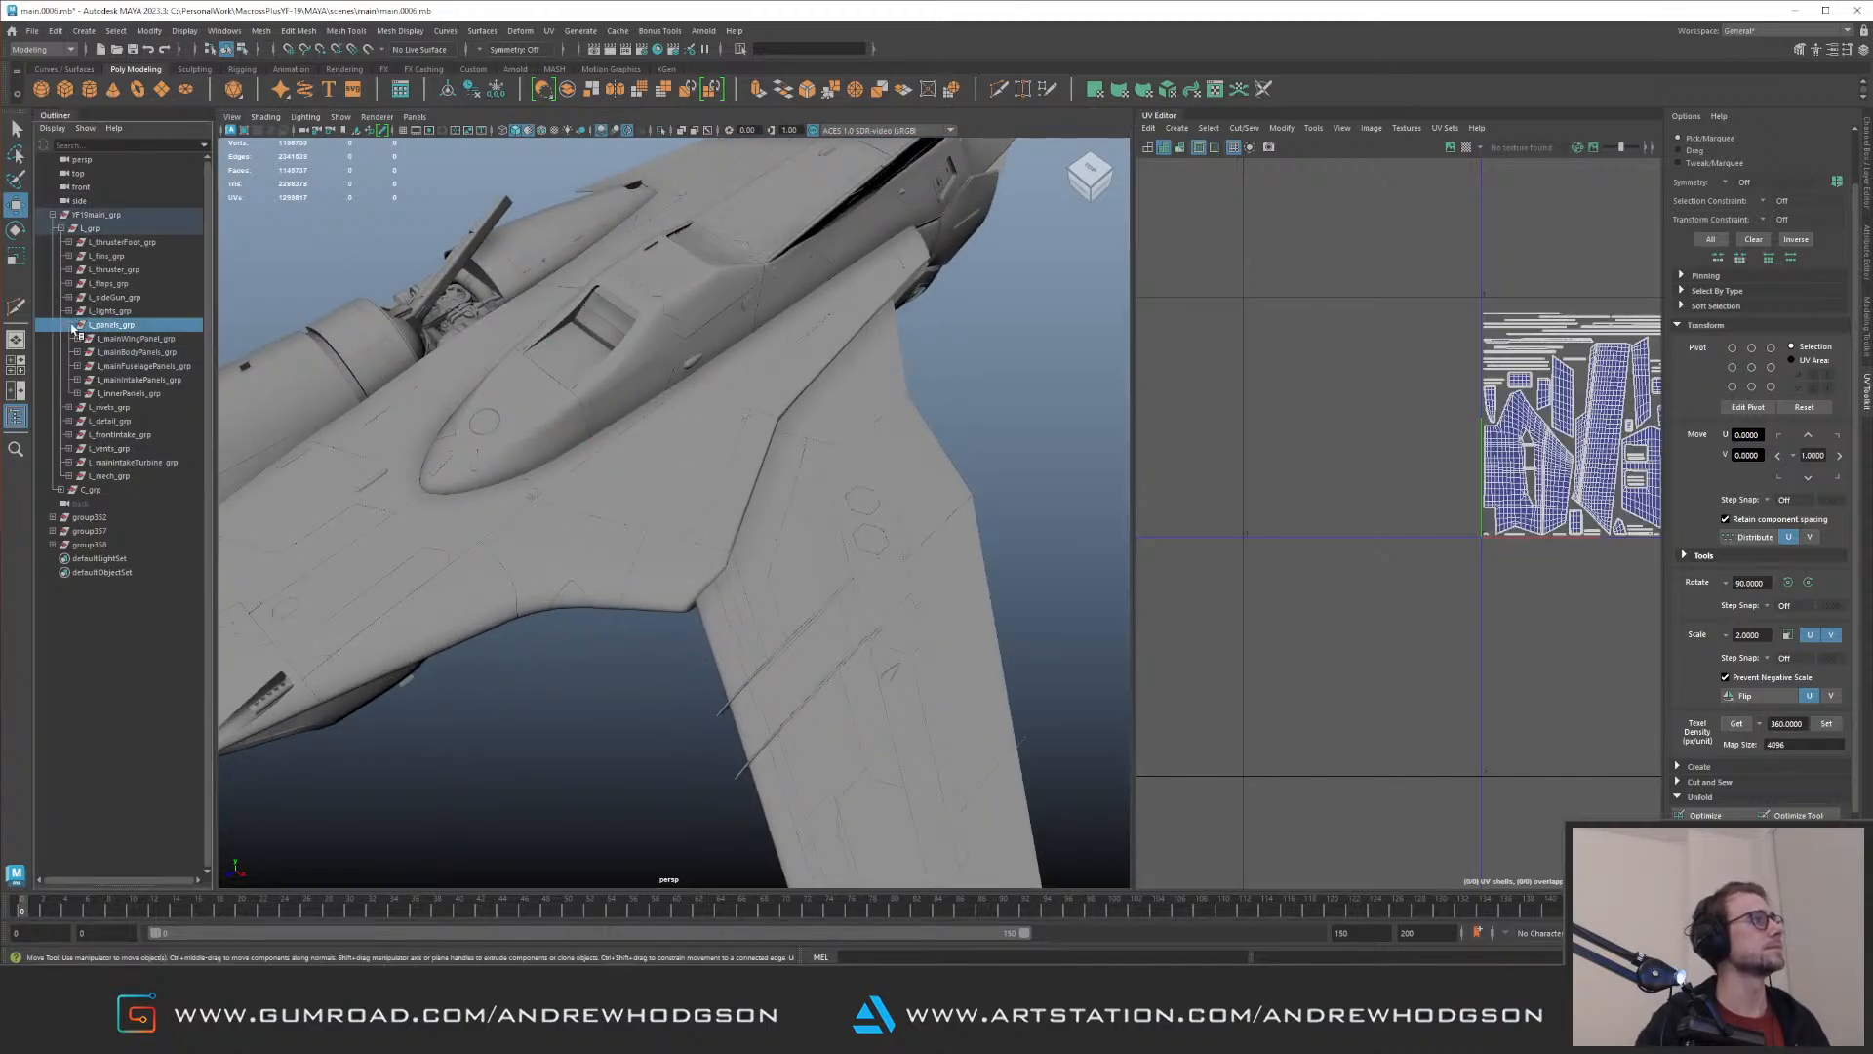
right_click_drag(795, 359, 816, 320, "alt")
right_click_drag(1471, 395, 1341, 327, "alt")
middle_click_drag(1600, 293, 1317, 468, "alt")
right_click_drag(1466, 402, 1357, 348, "alt")
middle_click_drag(1464, 229, 1422, 362, "alt")
right_click_drag(1421, 362, 1299, 315, "alt")
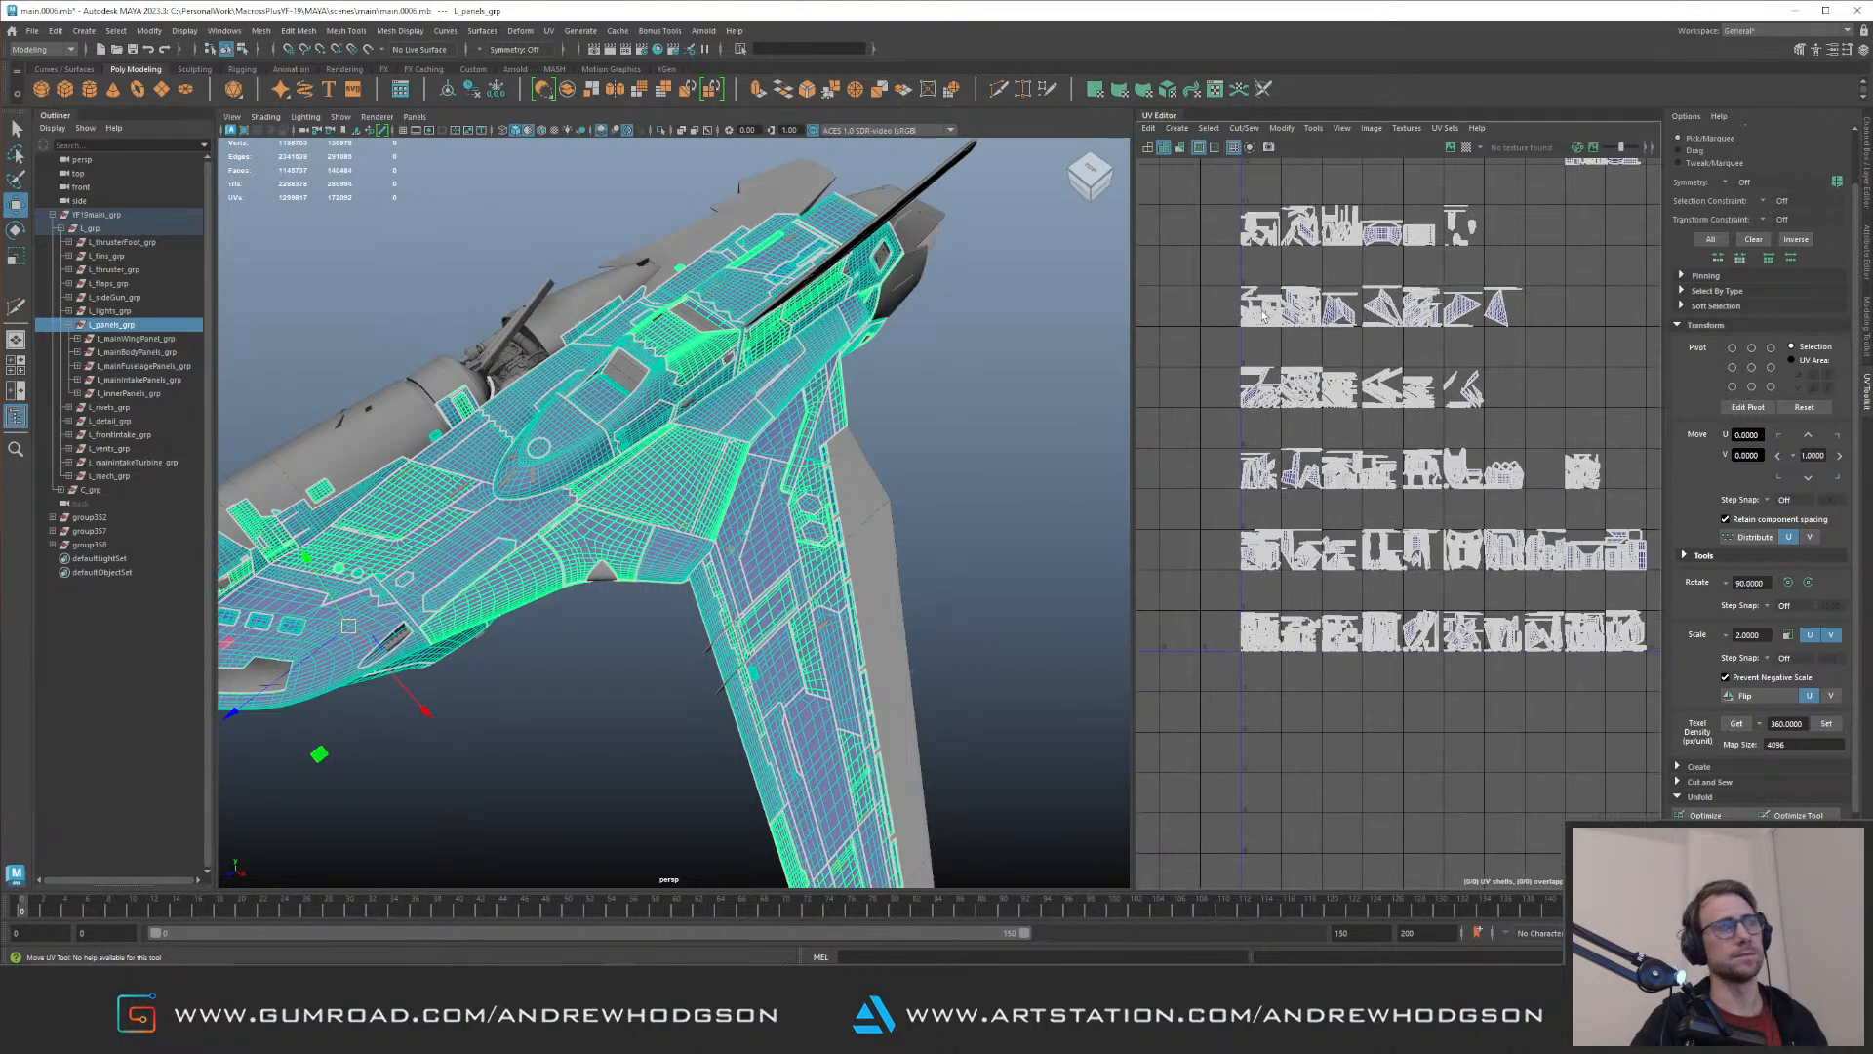
left_click(966, 376)
Step: Examine the nacelle panels around the louvred vent and beside the rear recess
left_click_drag(966, 377, 568, 367, "alt")
right_click_drag(568, 367, 687, 582, "alt")
left_click(606, 597)
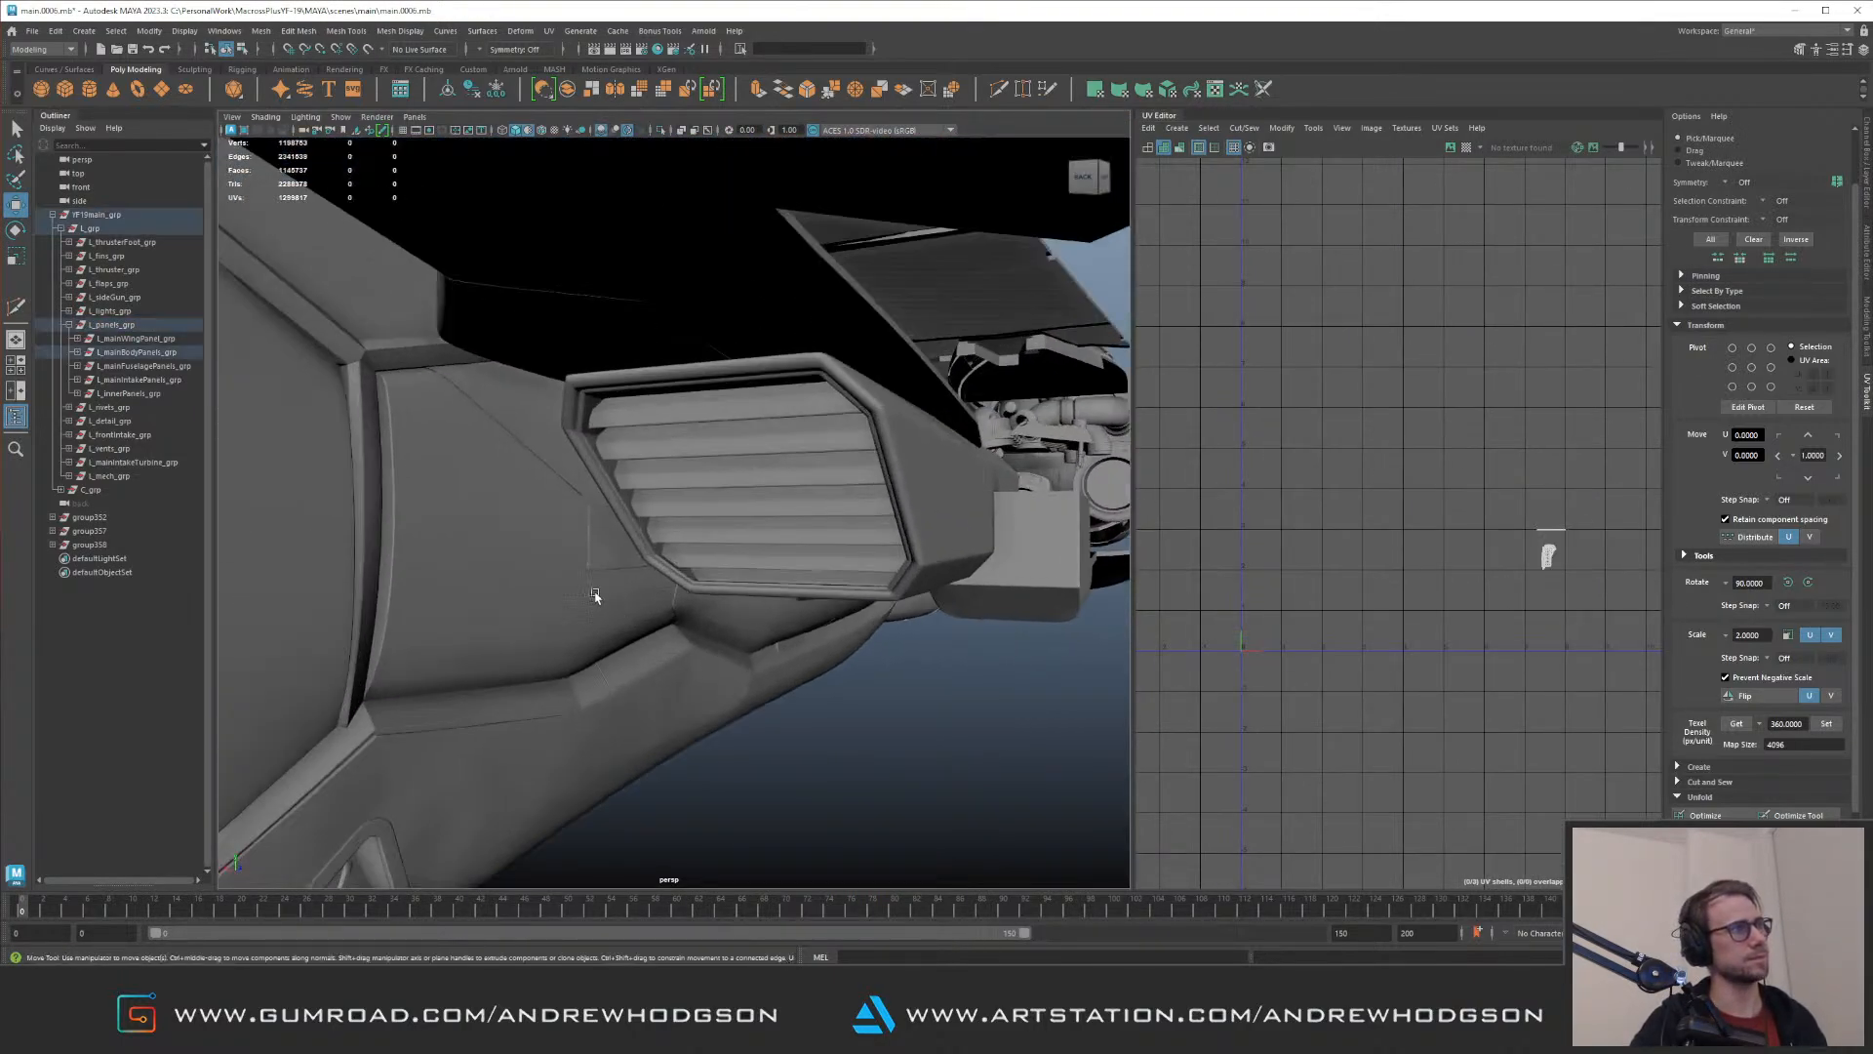
left_click_drag(606, 597, 722, 472, "alt")
right_click_drag(722, 473, 674, 377, "alt")
left_click_drag(795, 377, 763, 439, "alt")
right_click_drag(763, 439, 702, 430, "alt")
left_click_drag(716, 416, 683, 430, "alt")
right_click_drag(683, 429, 759, 574, "alt")
left_click(771, 689)
left_click(611, 588)
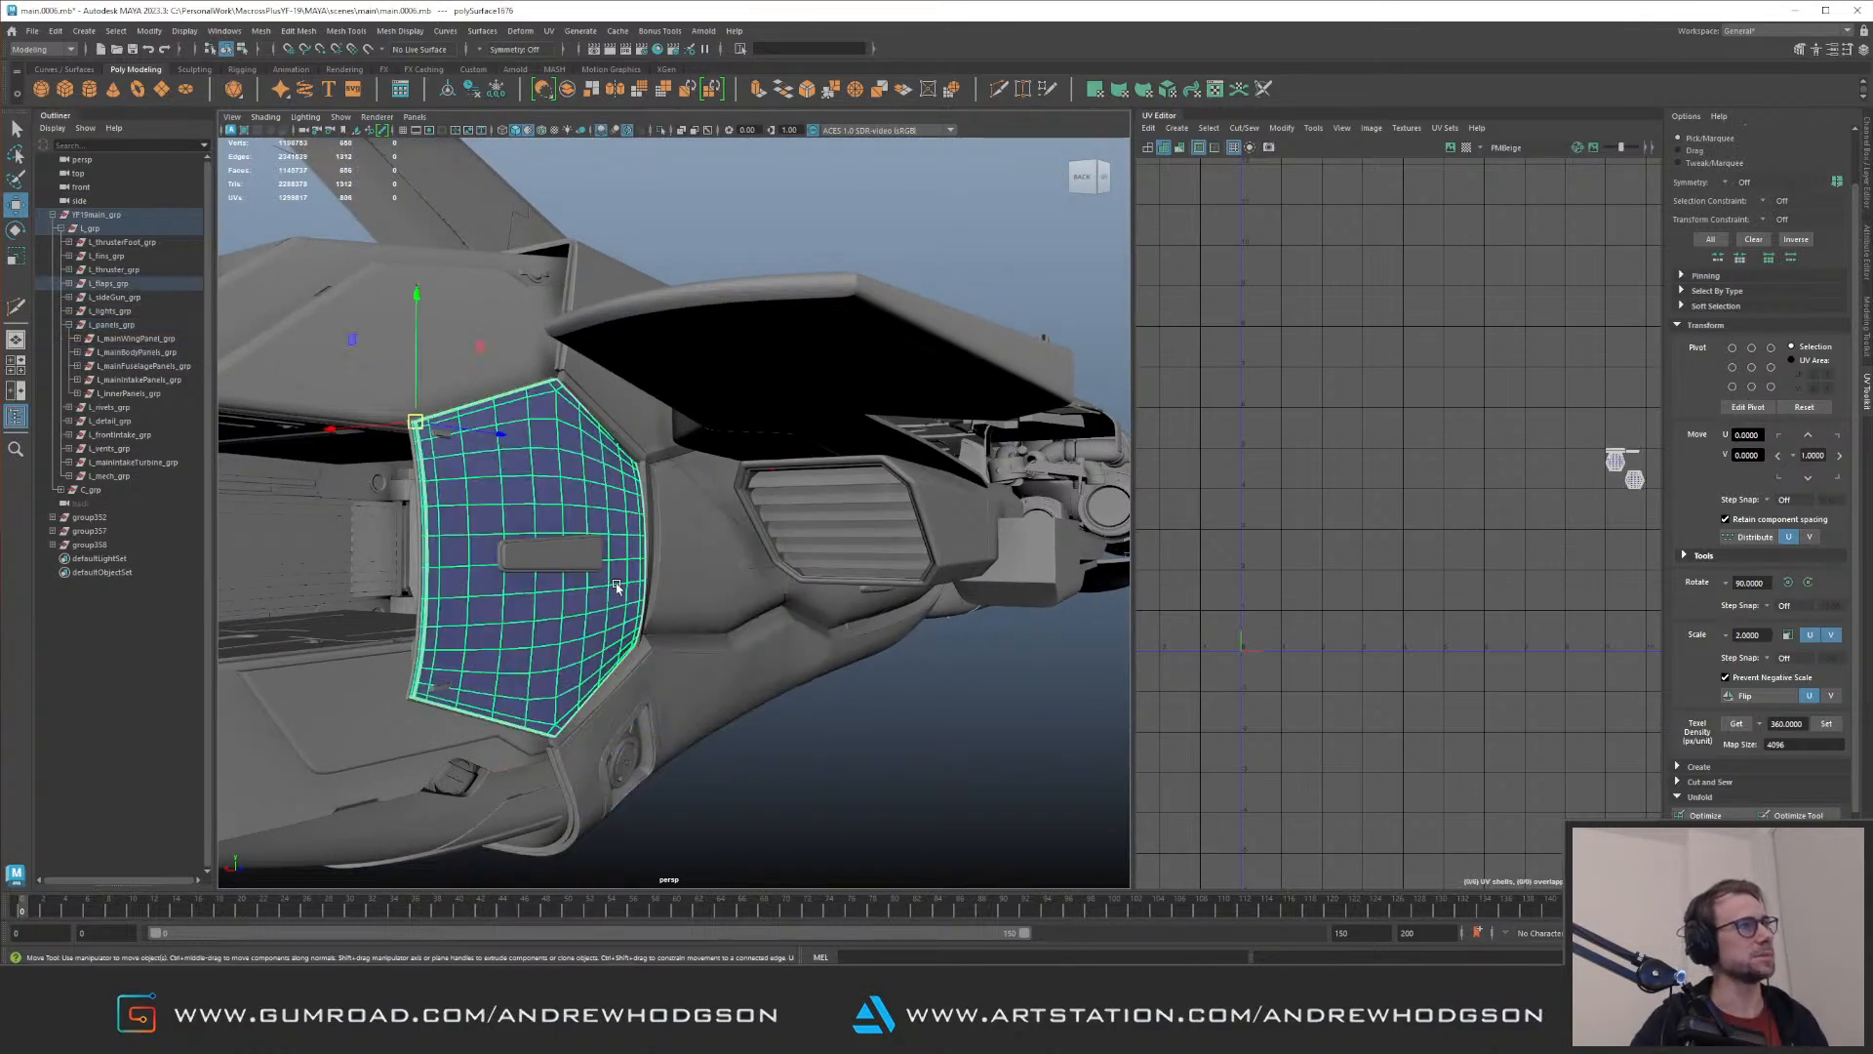
Step: Save the scene with the complete jet in view and clear the selection
left_click_drag(665, 517, 795, 527, "alt")
right_click_drag(795, 527, 656, 372, "alt")
left_click_drag(656, 373, 689, 418, "alt")
key("ctrl+s")
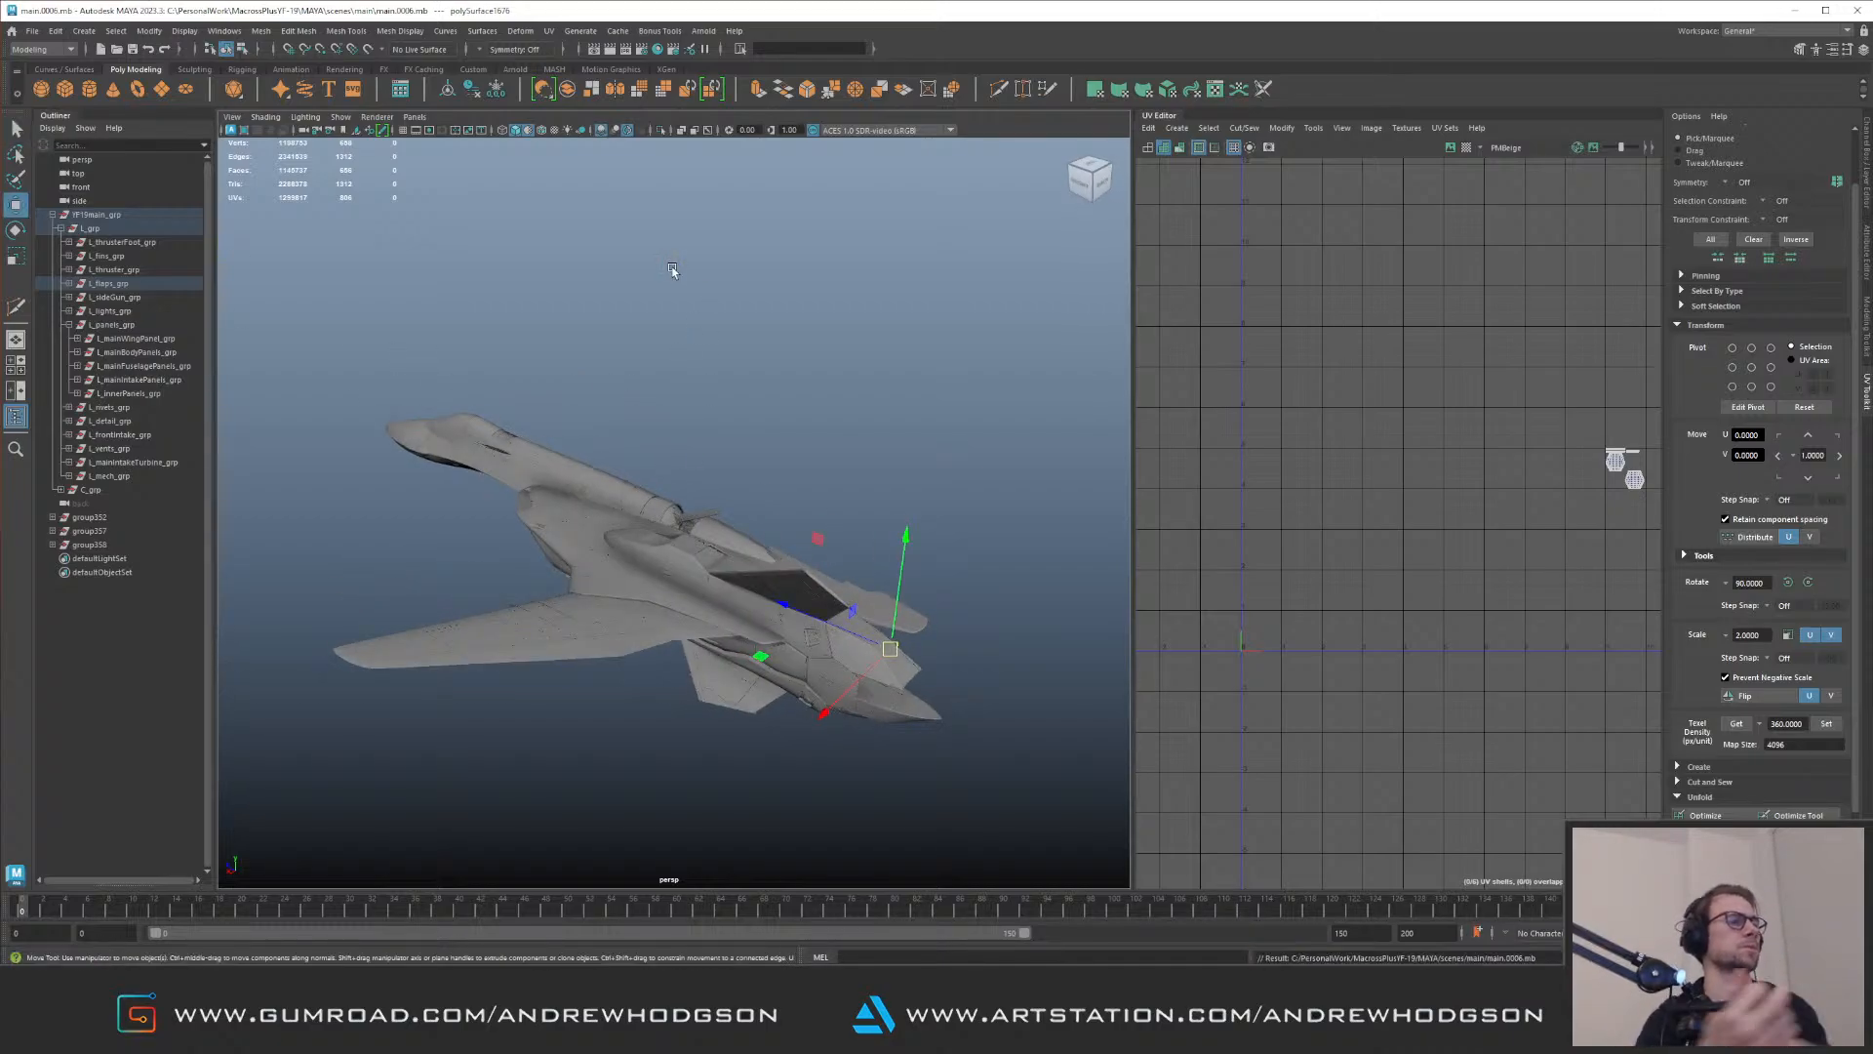
left_click(925, 363)
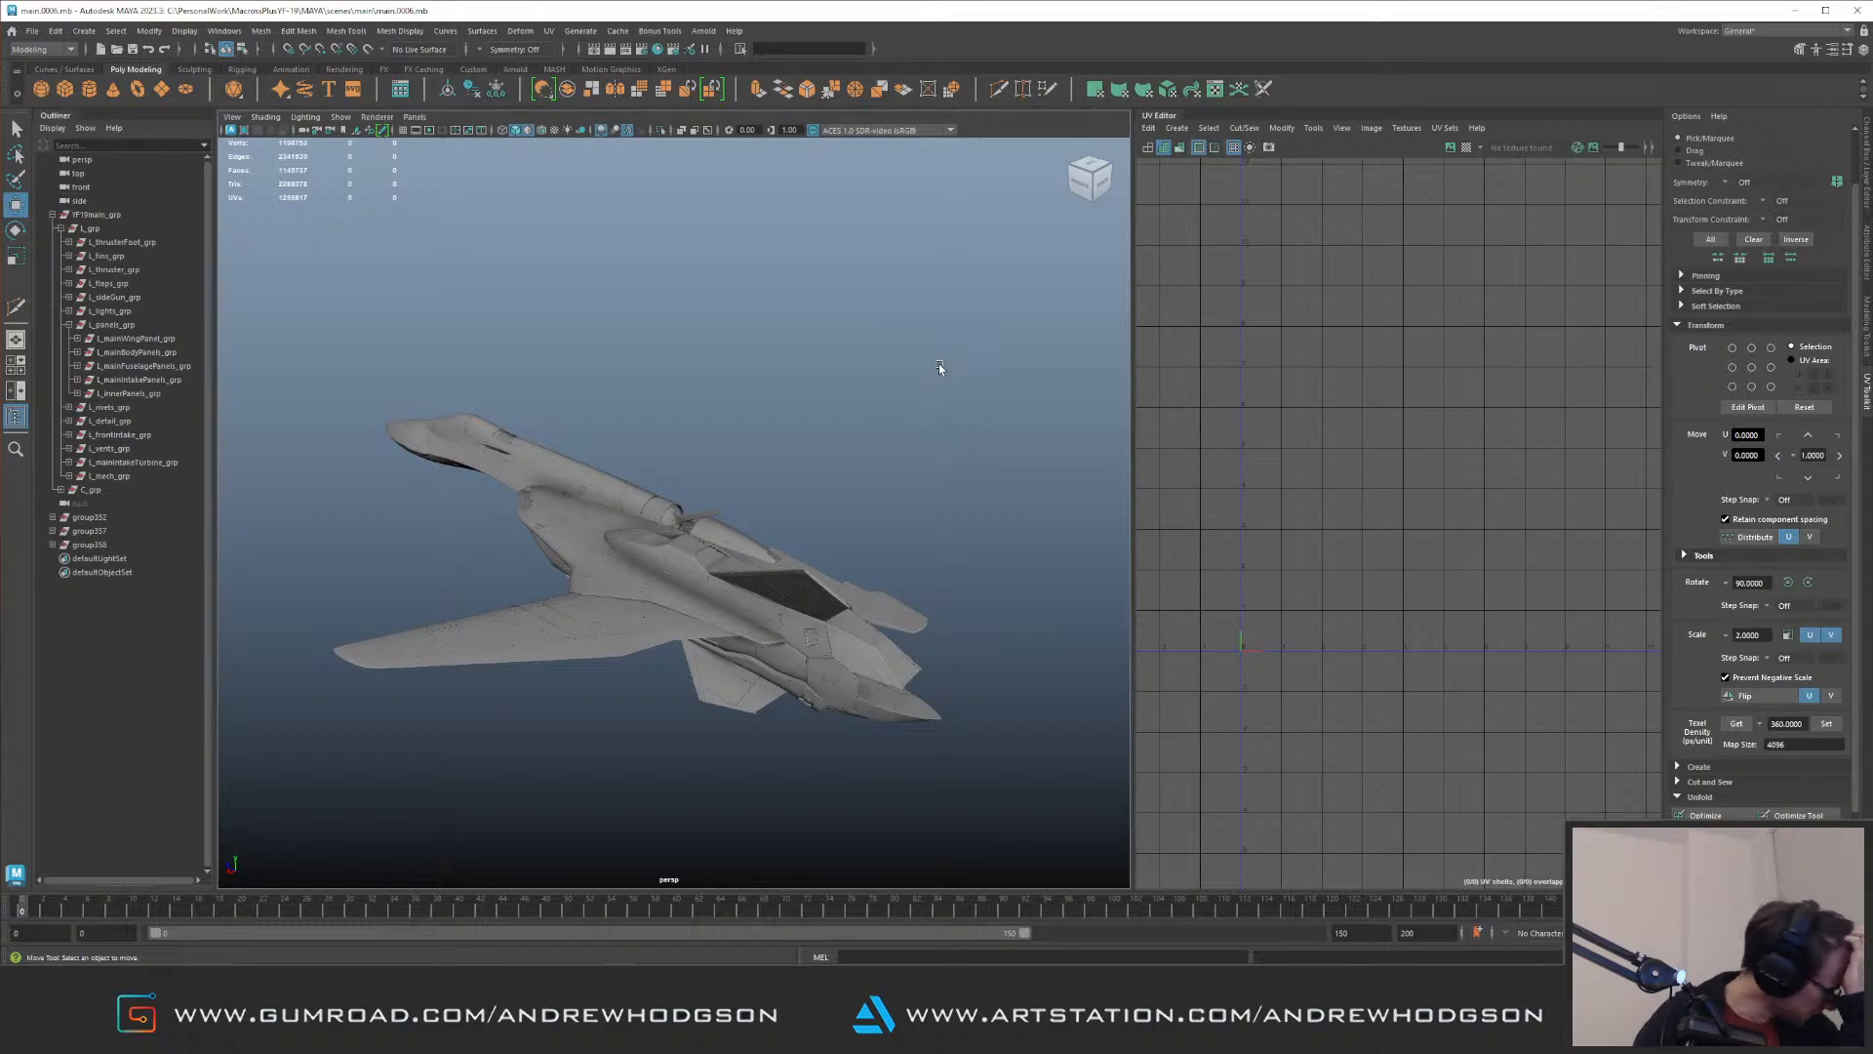
Step: Delete the lower of the two small raised details beside the side blister's panel seam on the forward fuselage
left_click(428, 460)
key("f")
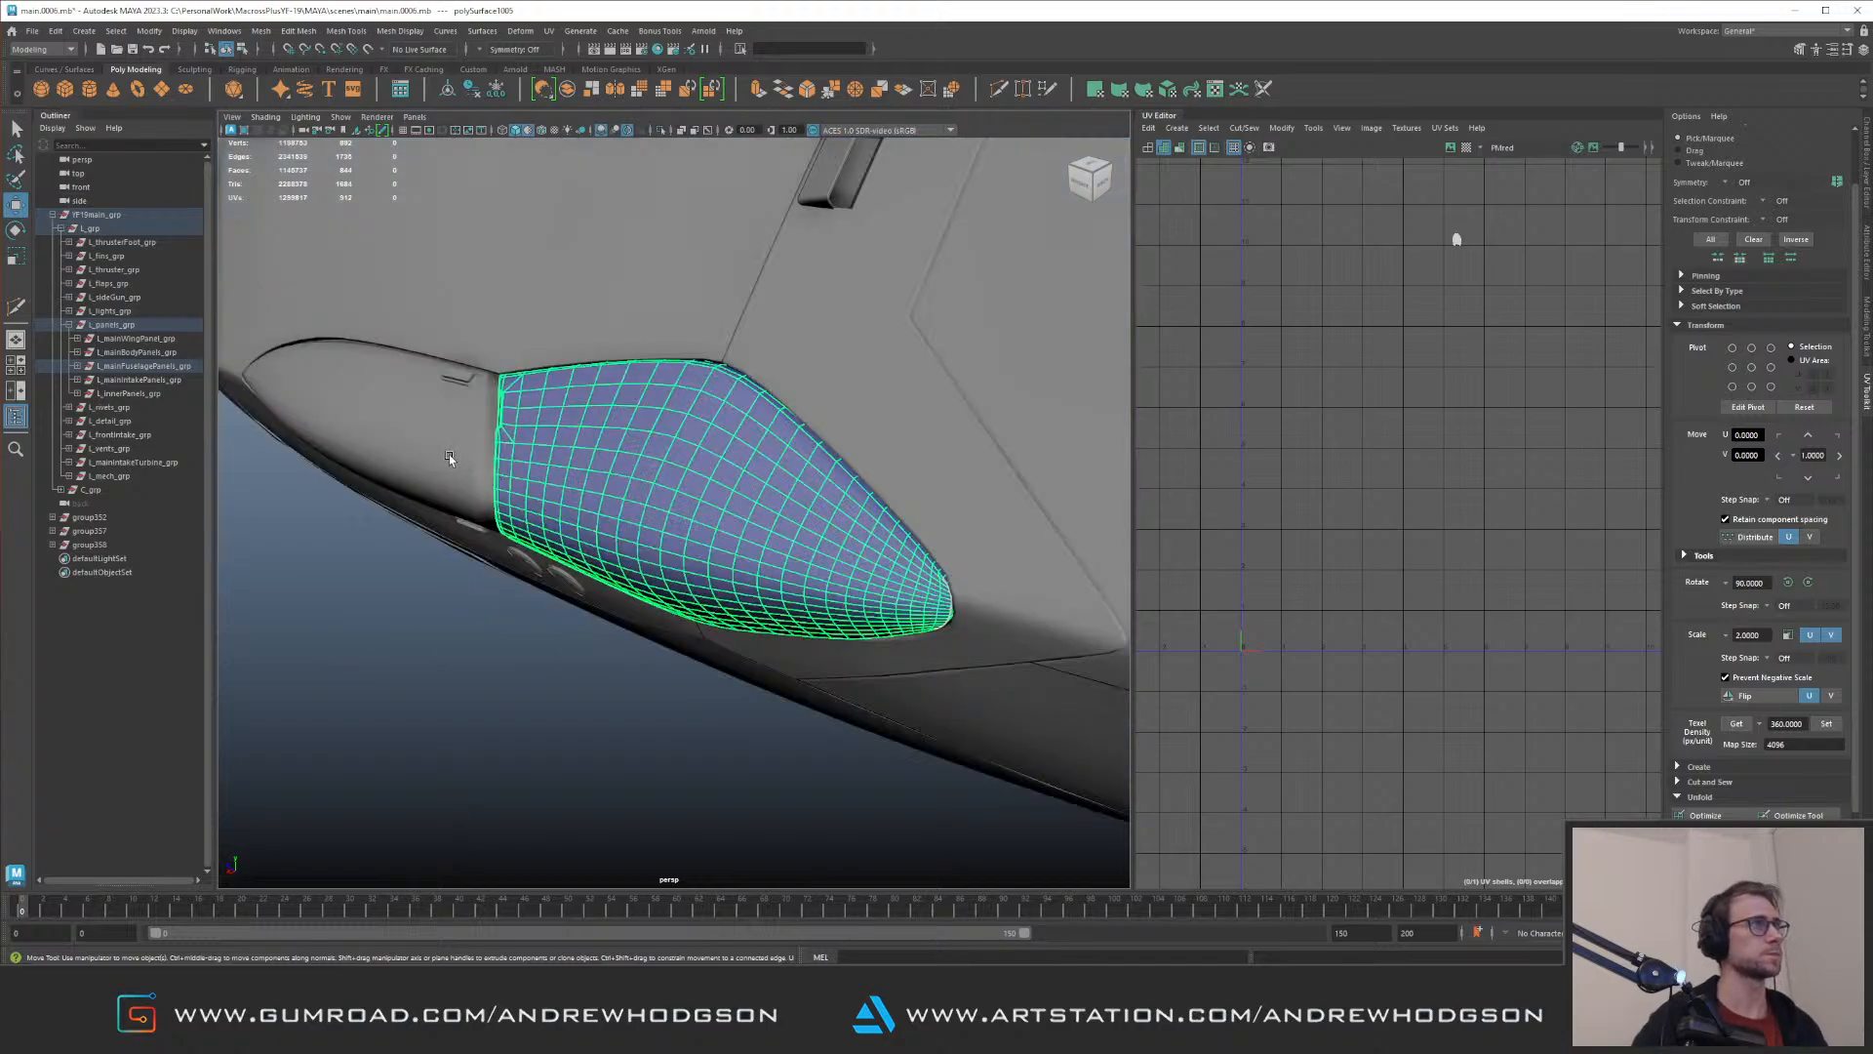
left_click(449, 459, "shift")
key("f")
left_click_drag(615, 369, 634, 420, "alt")
left_click(603, 441)
left_click(607, 444)
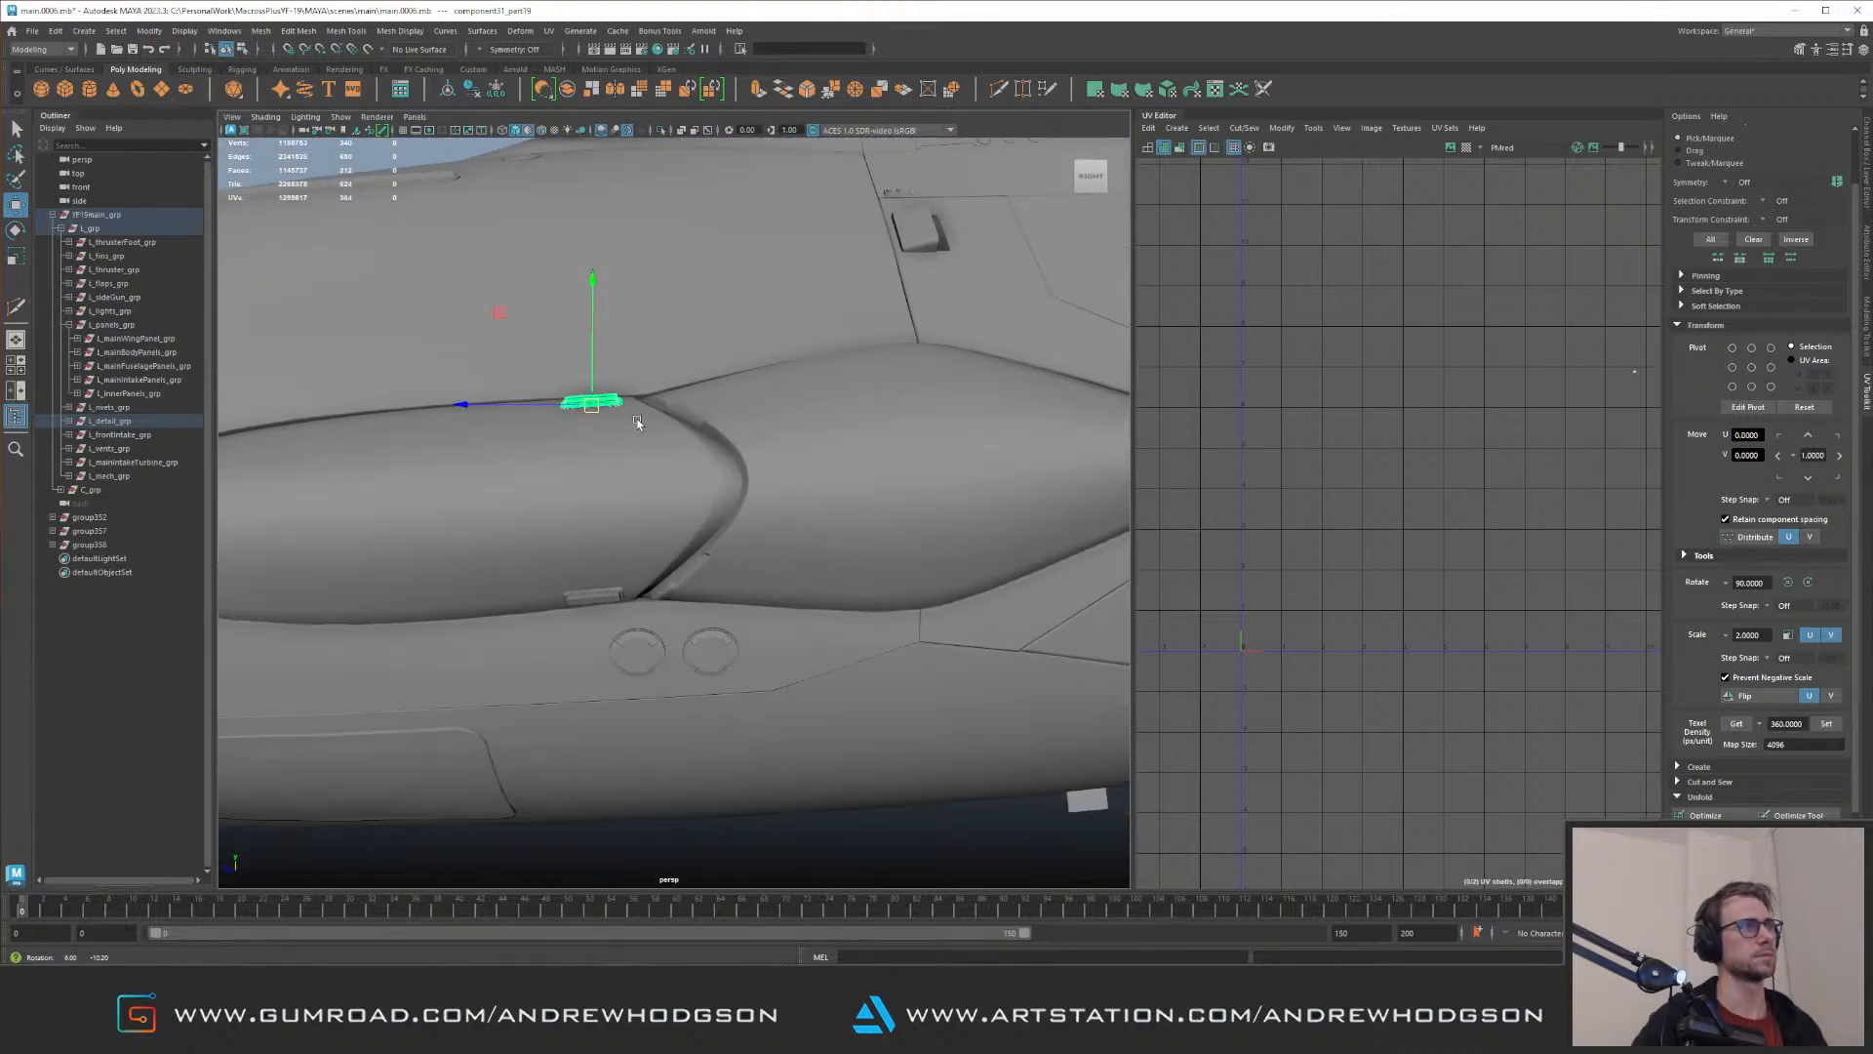
left_click(609, 600)
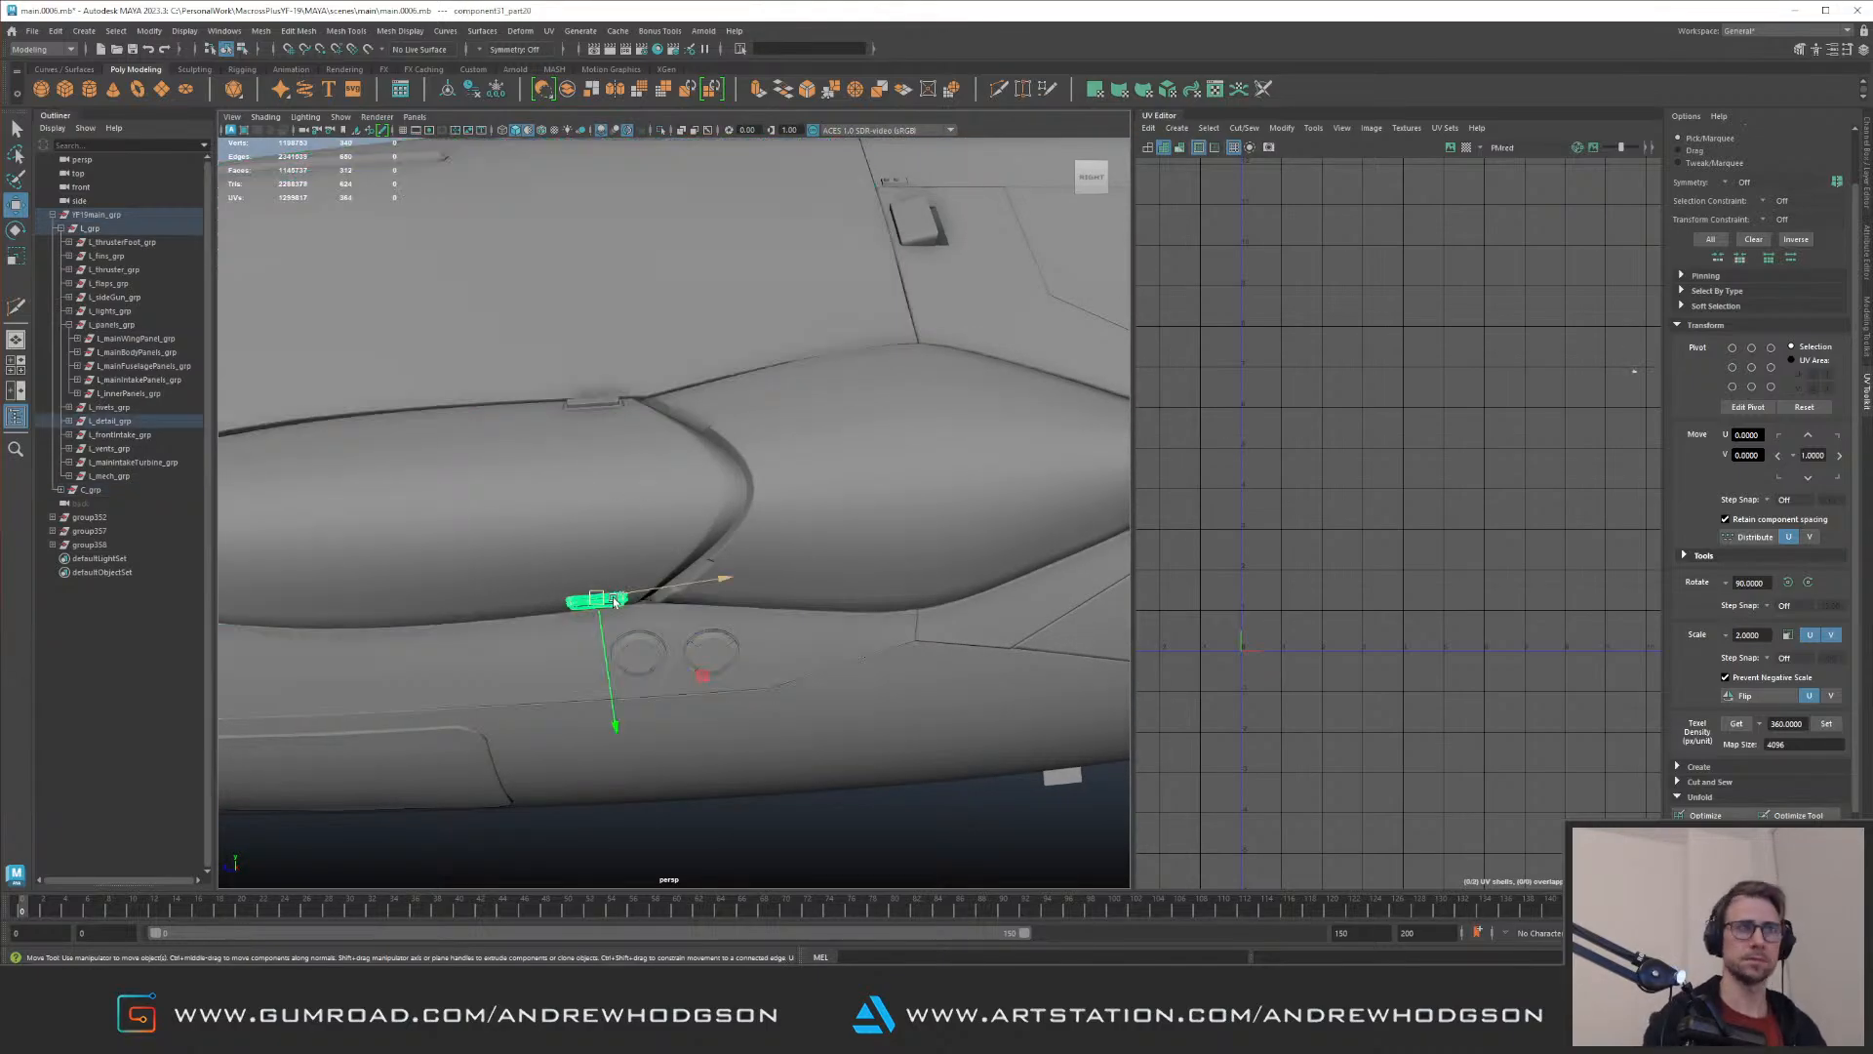
key("Delete")
Step: Move the remaining upper raised detail off the blister's edge onto the fuselage skin
left_click(601, 406)
key("f")
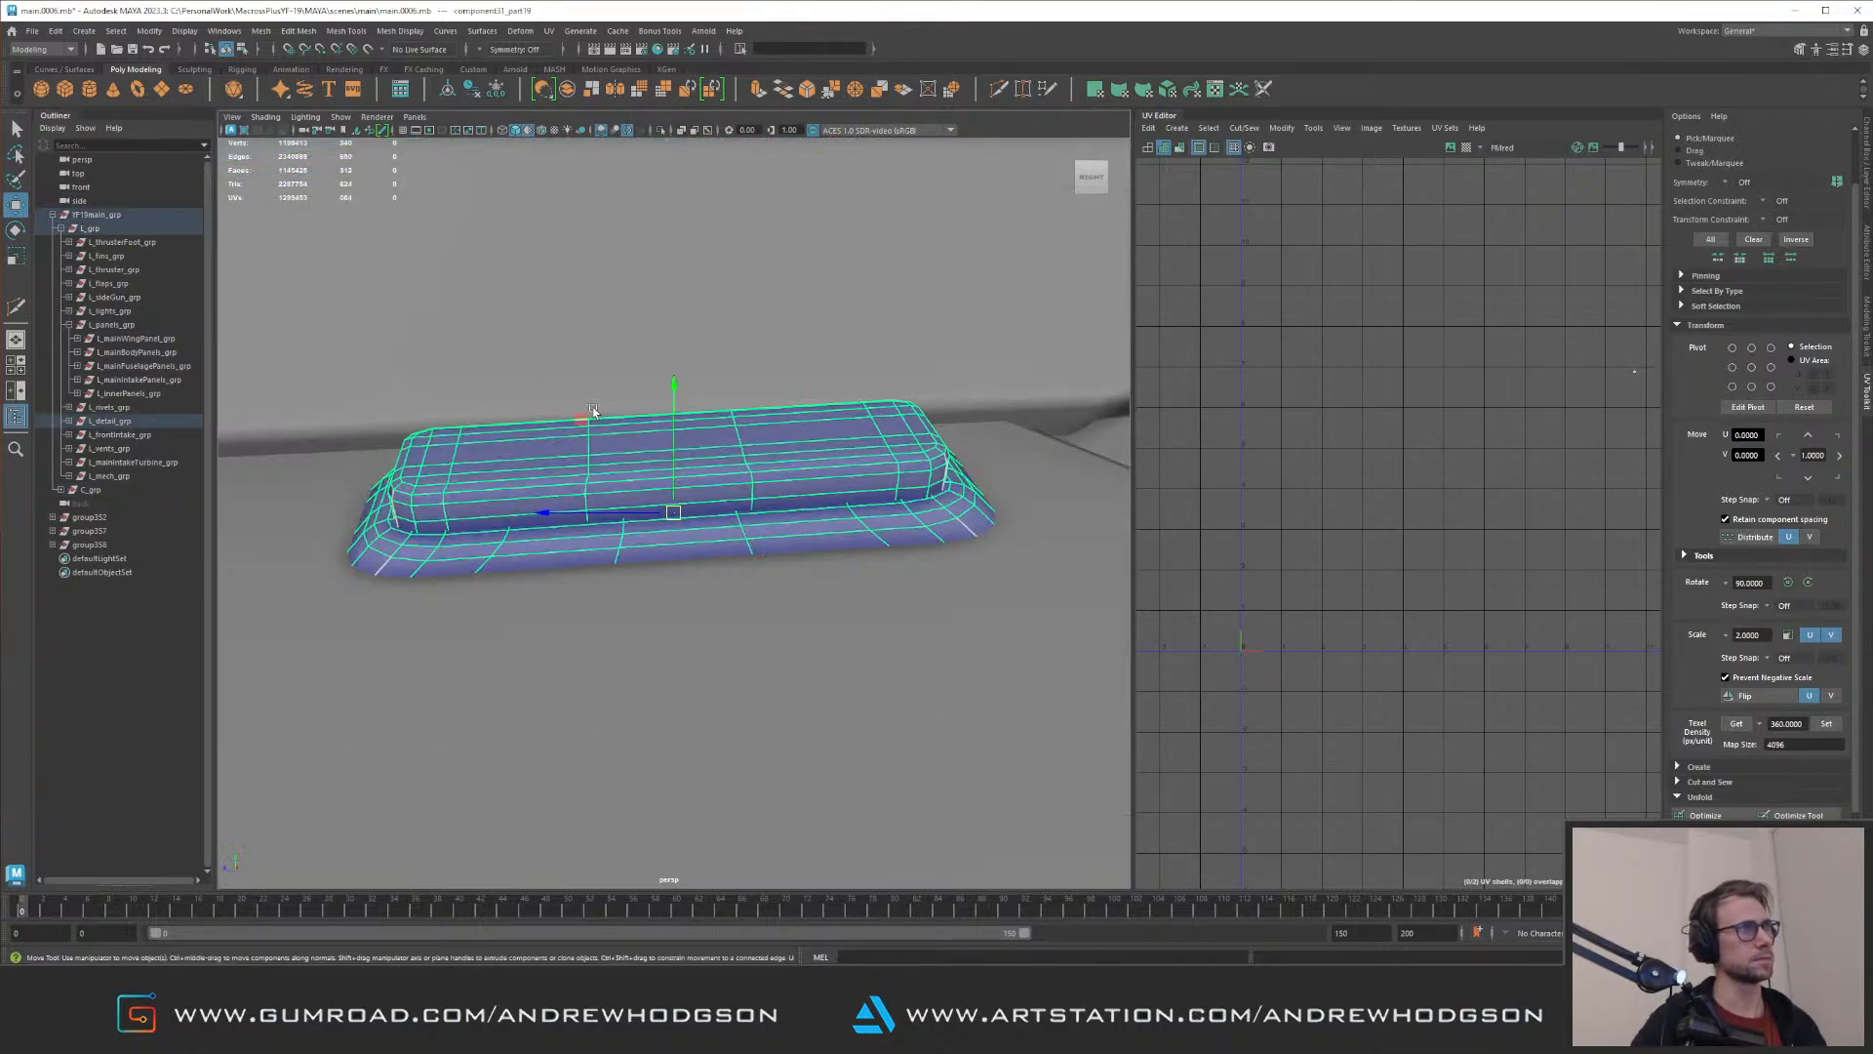
left_click_drag(597, 407, 765, 447, "alt")
right_click_drag(765, 447, 542, 385, "alt")
middle_click_drag(616, 350, 537, 410, "alt")
left_click_drag(536, 415, 751, 507, "alt")
left_click_drag(724, 590, 748, 449)
key("e")
key("f")
key("w")
Step: Fine-tune the raised detail's position so that it sits flush on the fuselage surface above the blister edge
mouse_move(592, 472)
left_mouse_down()
mouse_move(625, 457)
mouse_move(611, 466)
left_mouse_up()
right_click_drag(623, 446, 650, 490, "alt")
left_click_drag(650, 490, 720, 394, "alt")
right_click_drag(720, 394, 691, 498, "alt")
left_click_drag(659, 446, 711, 417, "alt")
right_click_drag(685, 446, 740, 504, "alt")
left_click_drag(703, 445, 752, 444, "alt")
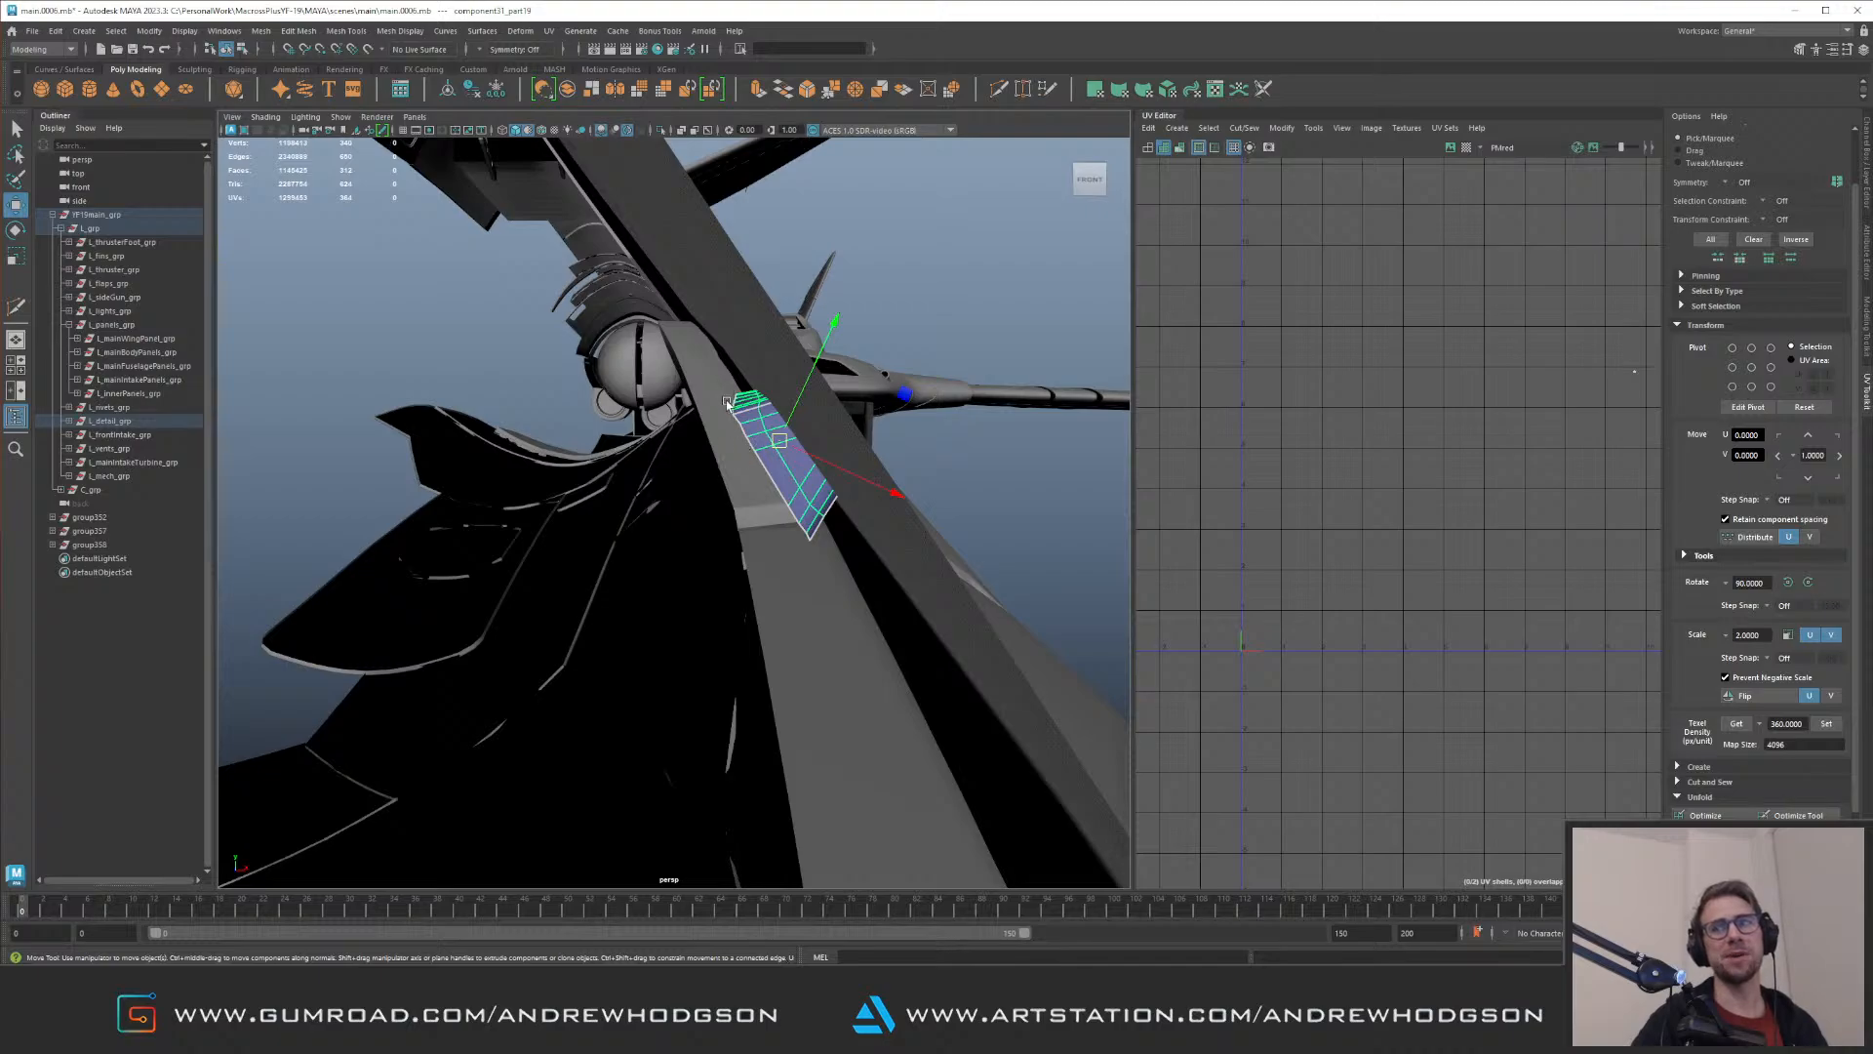
right_click_drag(726, 420, 751, 379, "alt")
left_click_drag(773, 382, 609, 419, "alt")
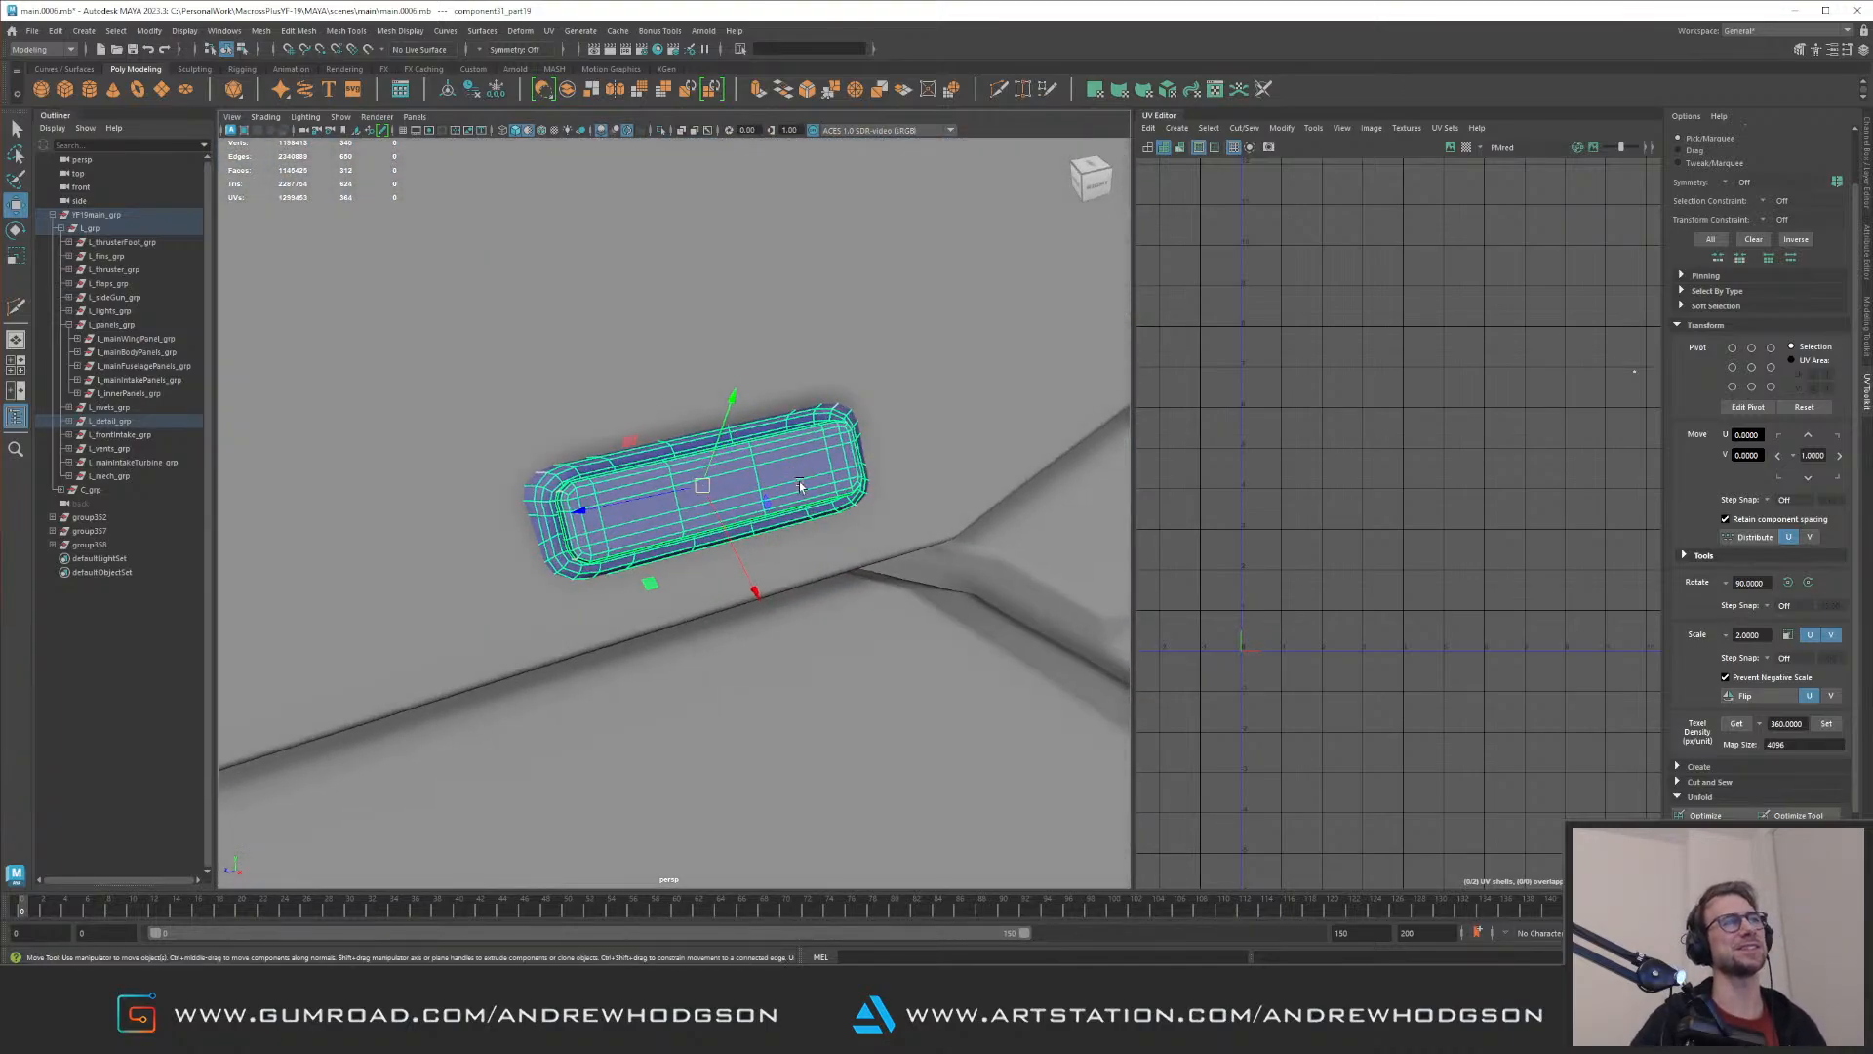
Step: Rotate the raised detail to follow the blister edge, check its fit and clear the selection
key("e")
left_click_drag(777, 511, 679, 484)
key("w")
right_click_drag(679, 484, 594, 410, "alt")
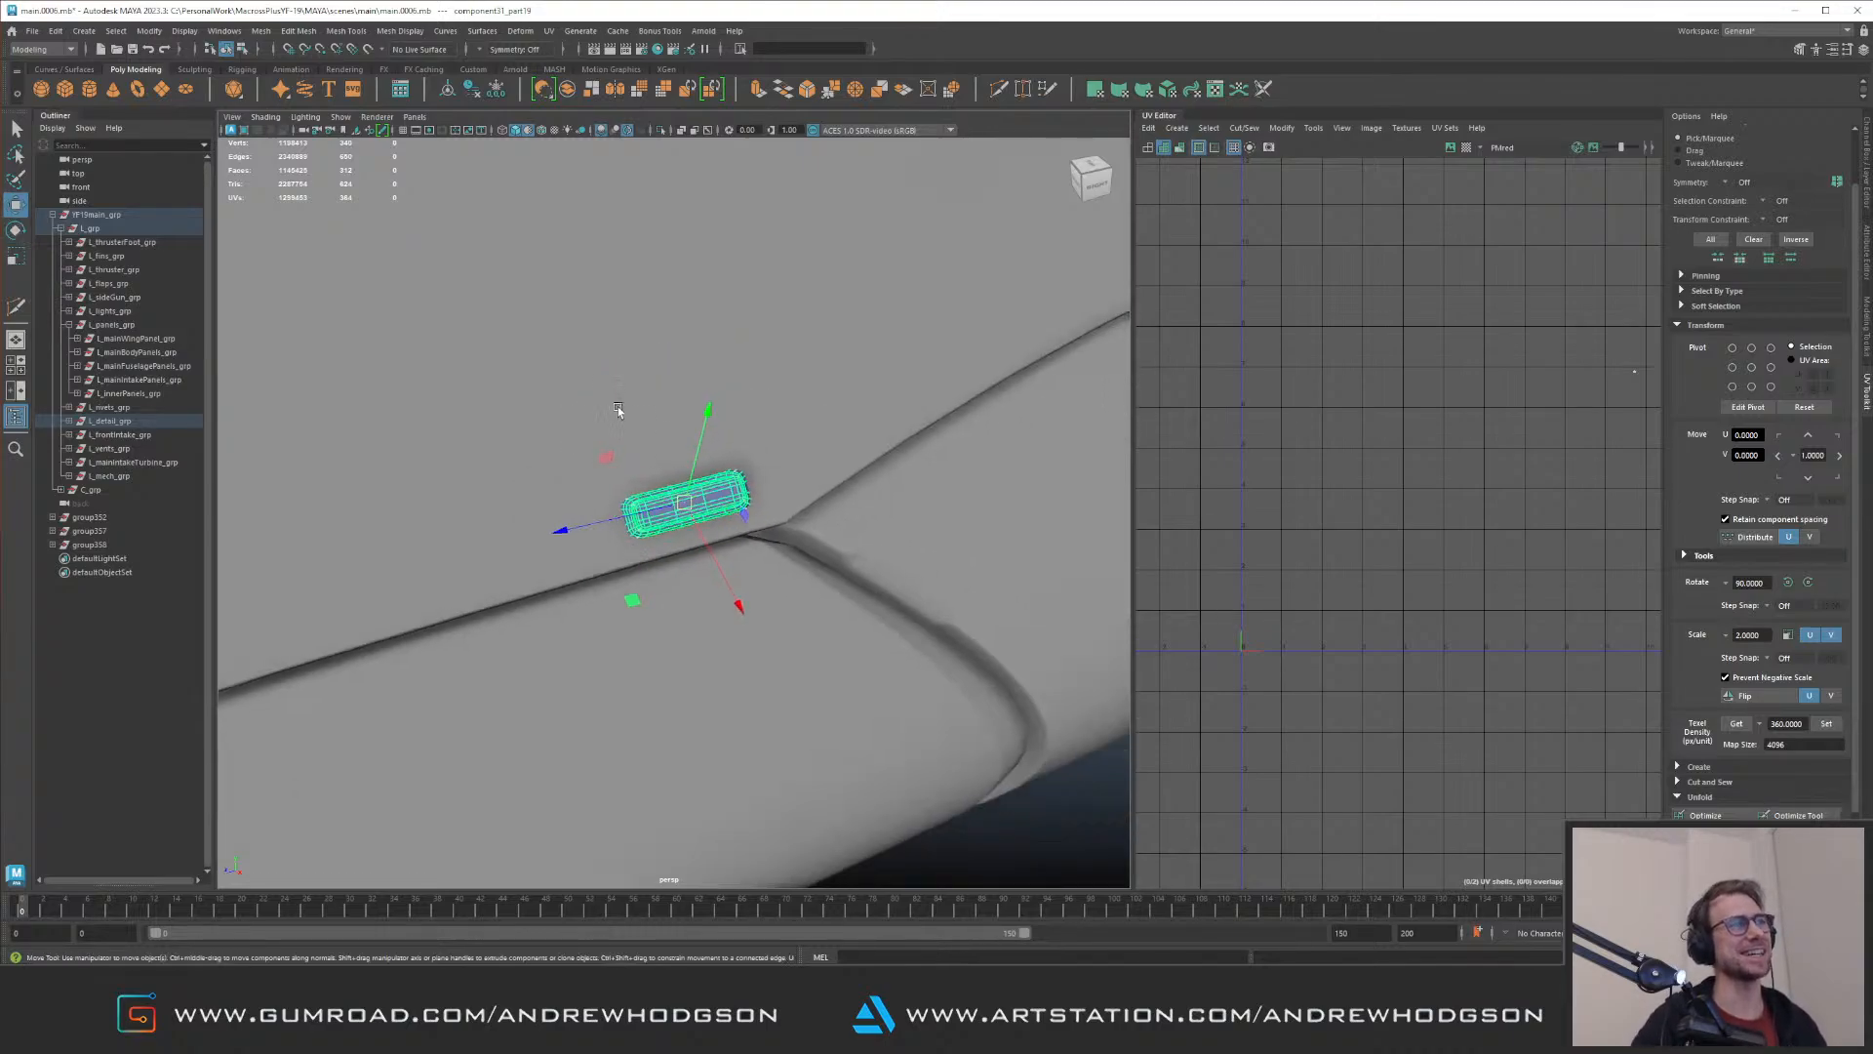
left_click_drag(595, 410, 644, 408, "alt")
left_click_drag(664, 504, 1015, 478)
left_click_drag(770, 443, 410, 430, "alt")
right_click_drag(618, 420, 478, 410, "alt")
left_click(880, 634)
Step: Select the front and rear panels of the side blister and examine them in isolation and against the surrounding fuselage
left_click_drag(878, 629, 767, 544, "alt")
right_click_drag(644, 586, 770, 612, "alt")
middle_click_drag(770, 613, 670, 400, "alt")
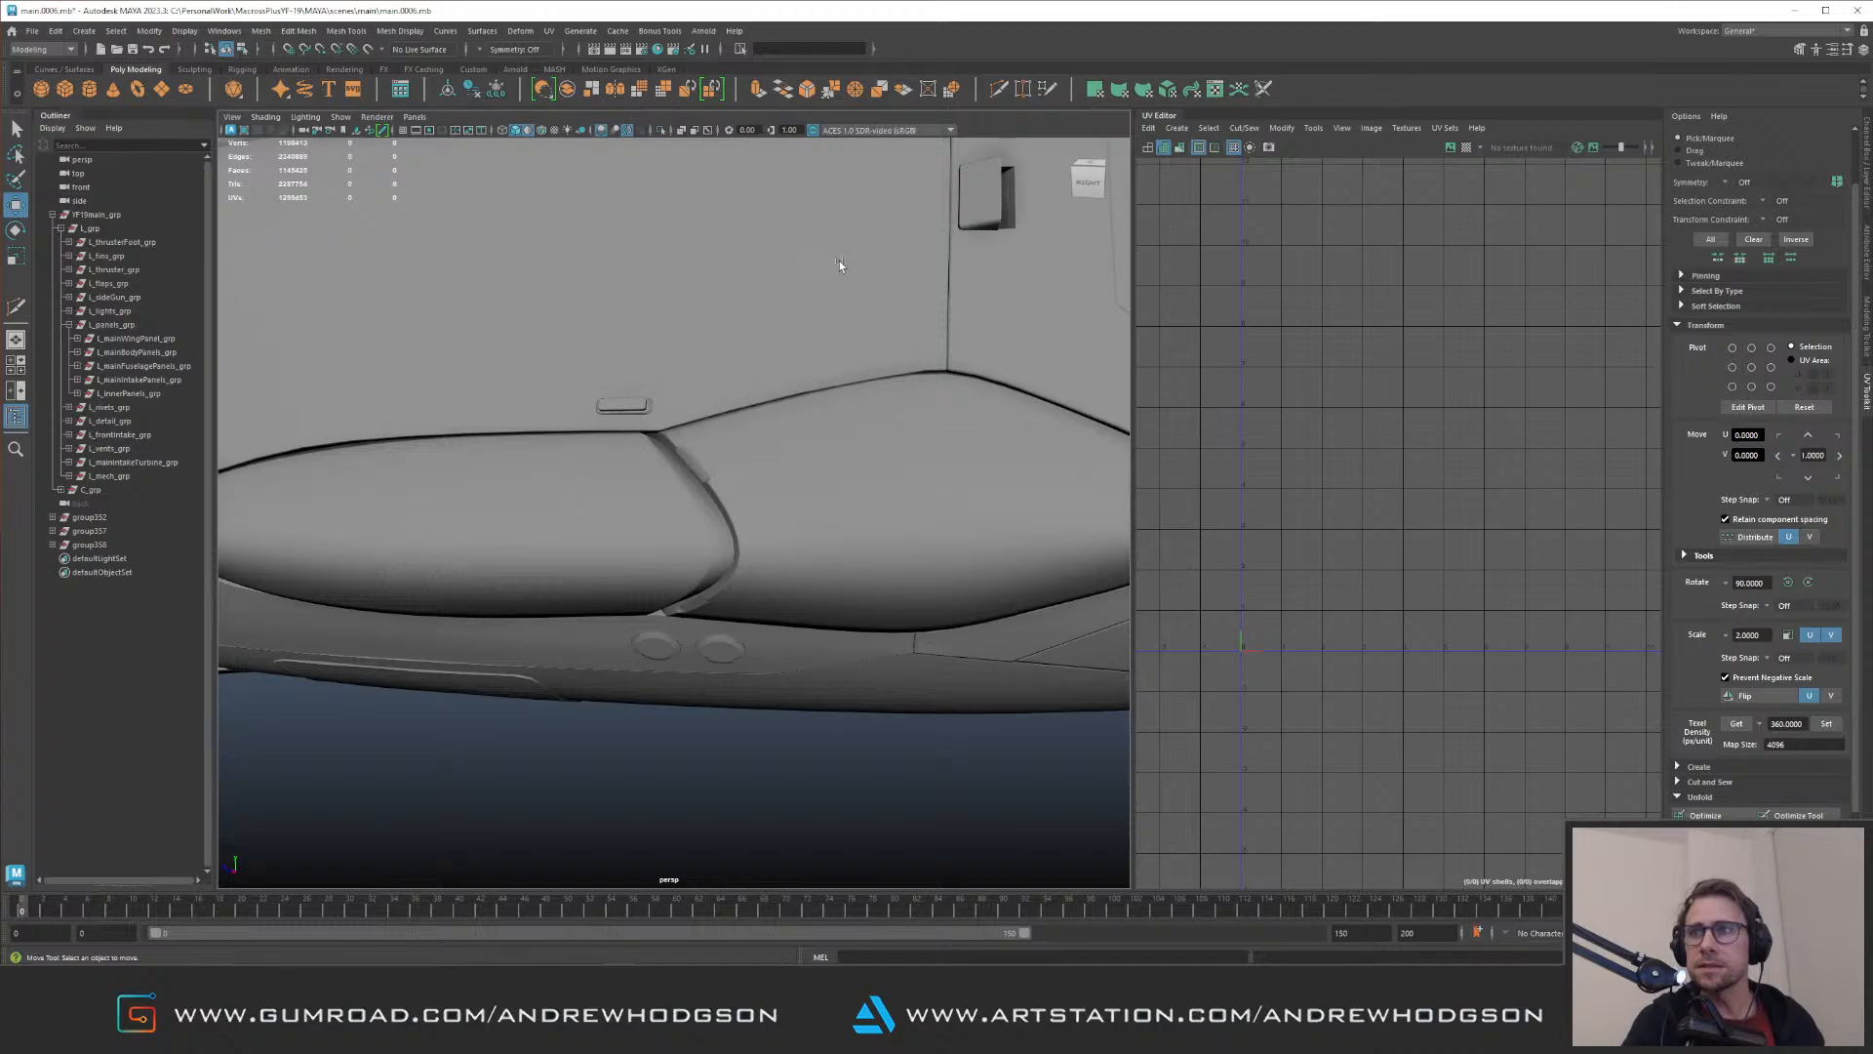
left_click_drag(833, 261, 734, 541, "alt")
left_click(639, 482)
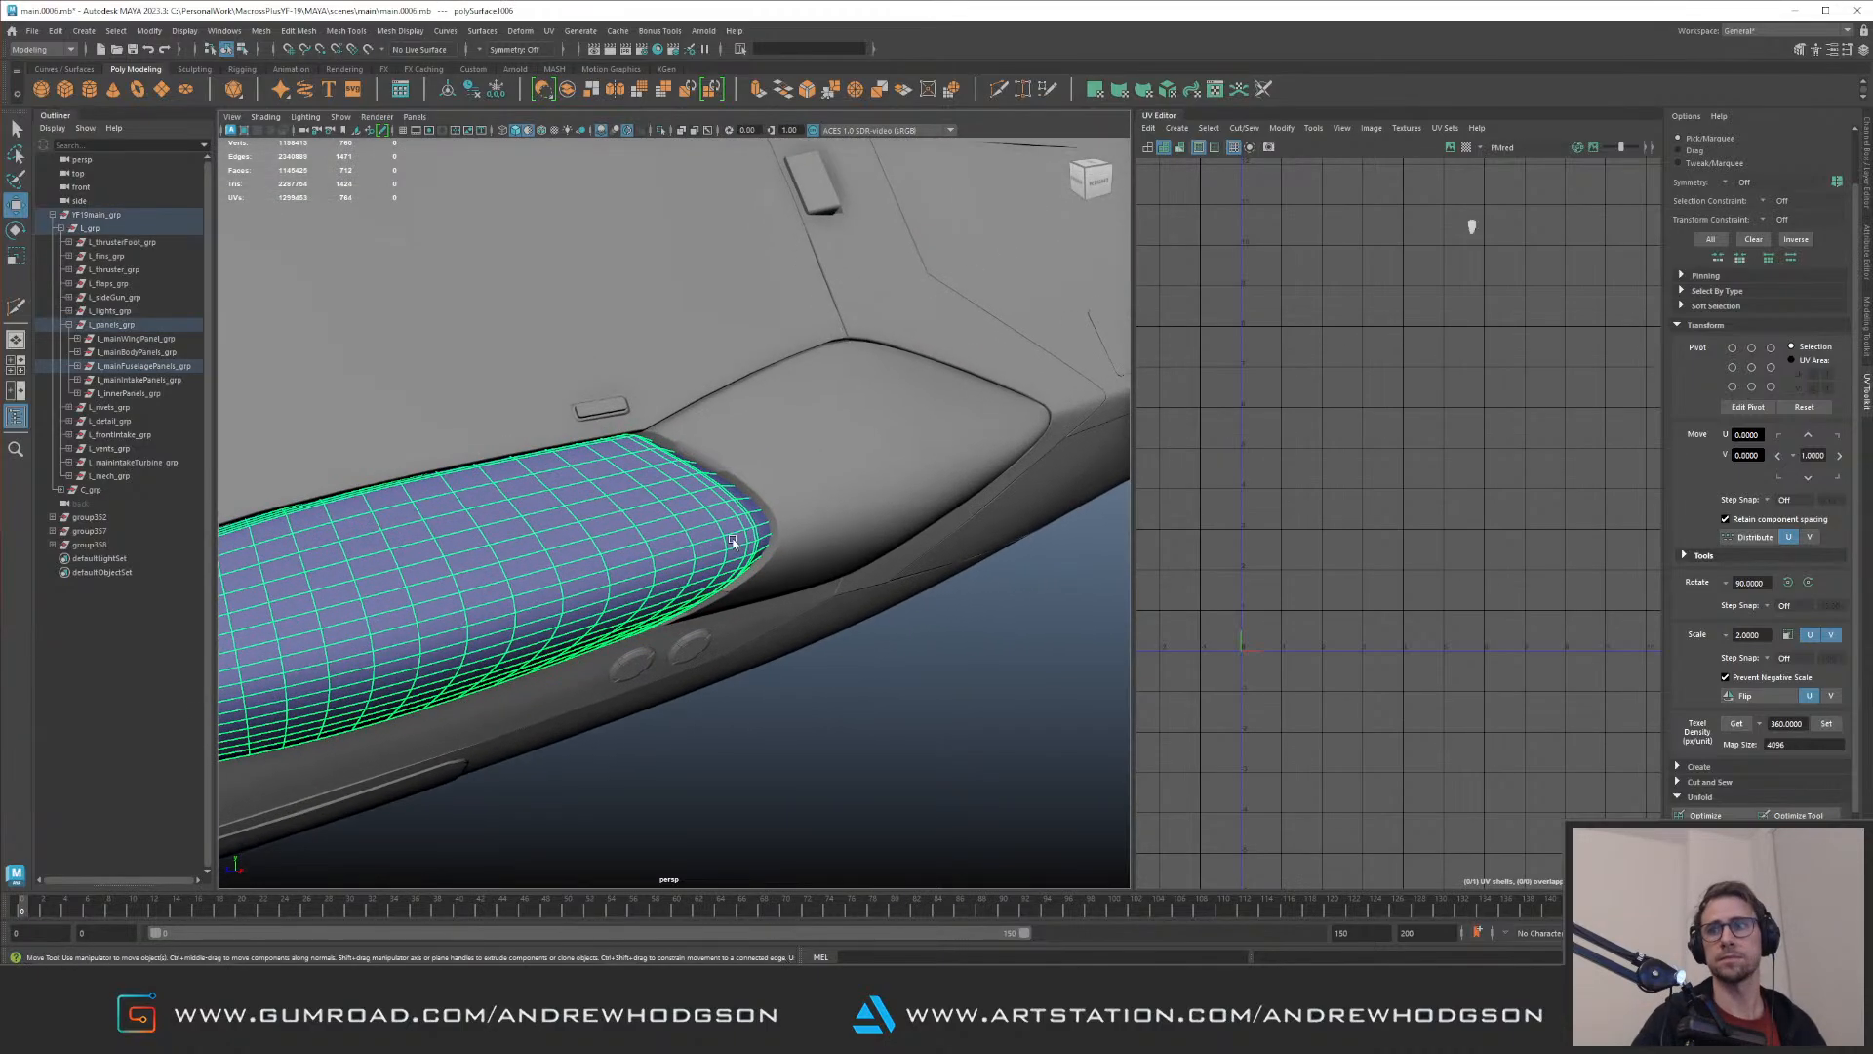
left_click(809, 486)
left_click_drag(809, 486, 554, 518, "alt")
left_click(687, 540, "shift")
right_click_drag(554, 518, 494, 501, "alt")
left_click_drag(494, 502, 610, 451, "alt")
key("ctrl+1")
key("ctrl+1")
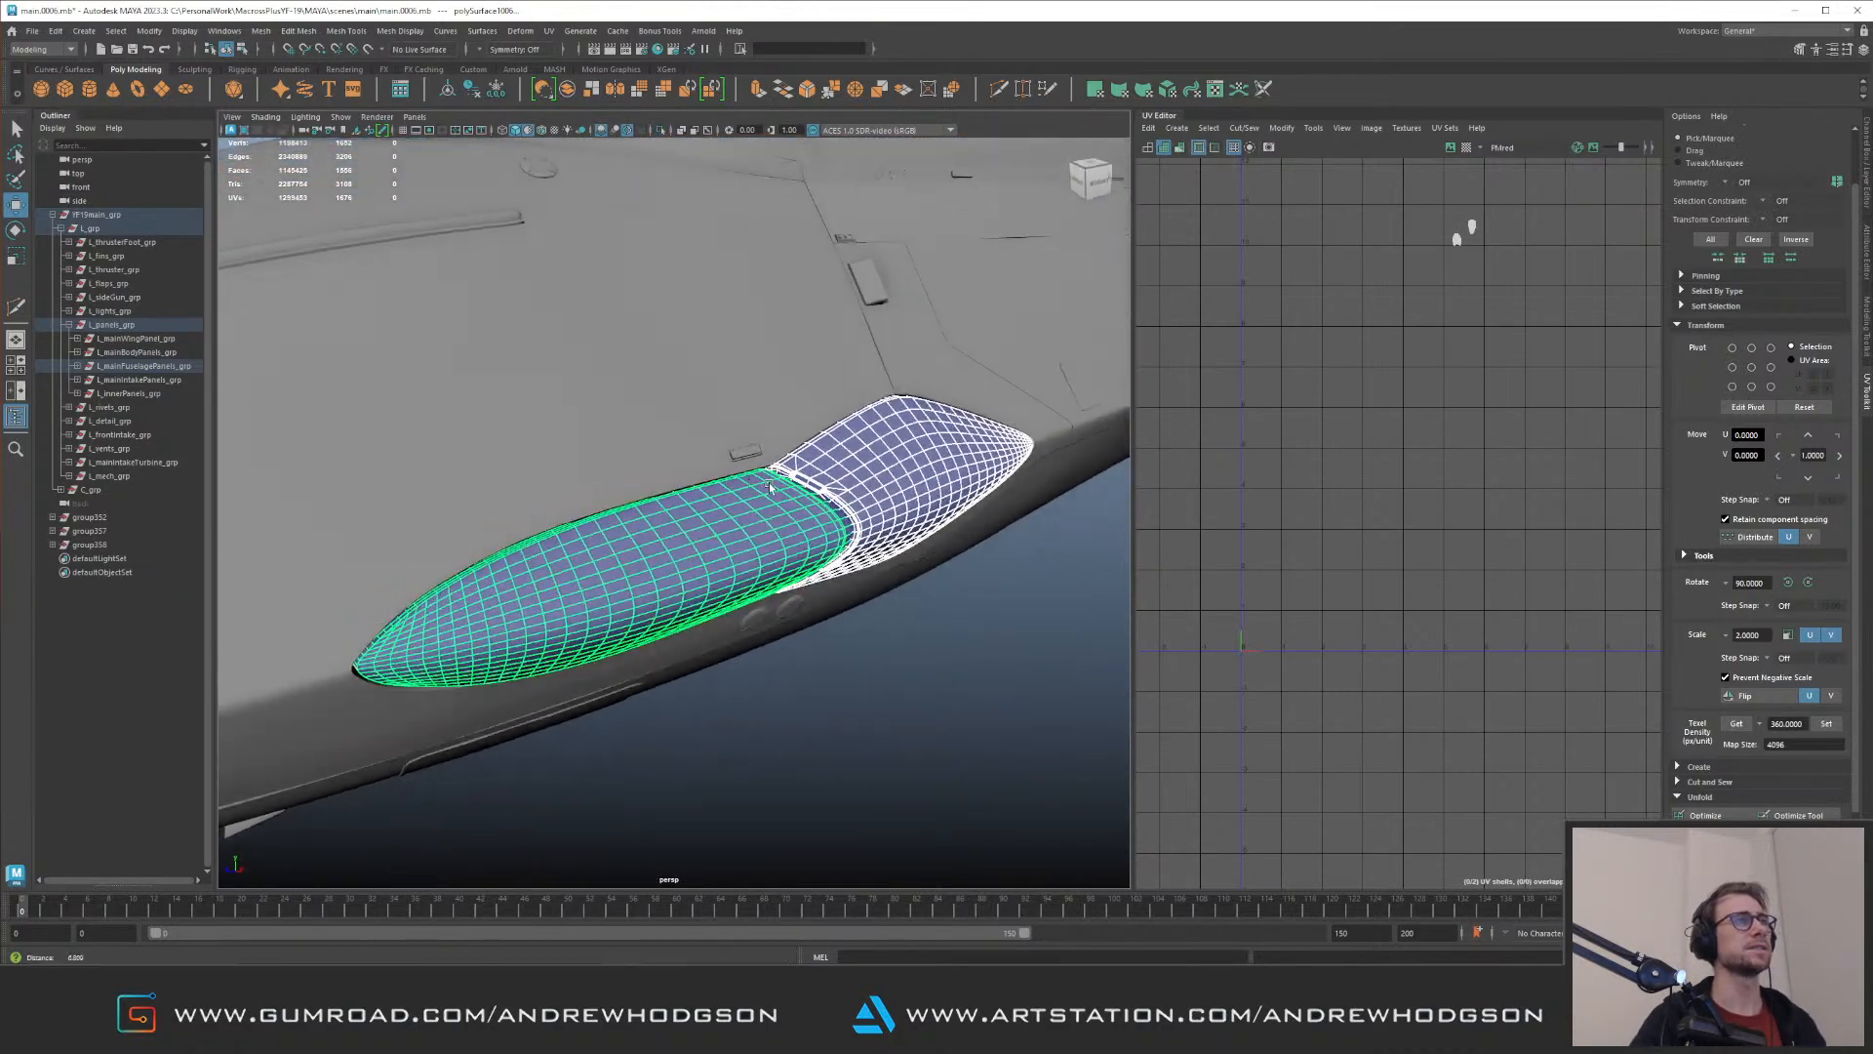
Step: Select all UVs of both blister panels and move their shells outside the 0–1 tile, to about two tiles on the negative U side
right_click_drag(610, 450, 562, 440, "alt")
left_click(857, 582)
left_click(784, 508)
left_click(721, 530, "shift")
right_click_drag(1358, 271, 1407, 267)
left_click_drag(1374, 230, 1530, 324)
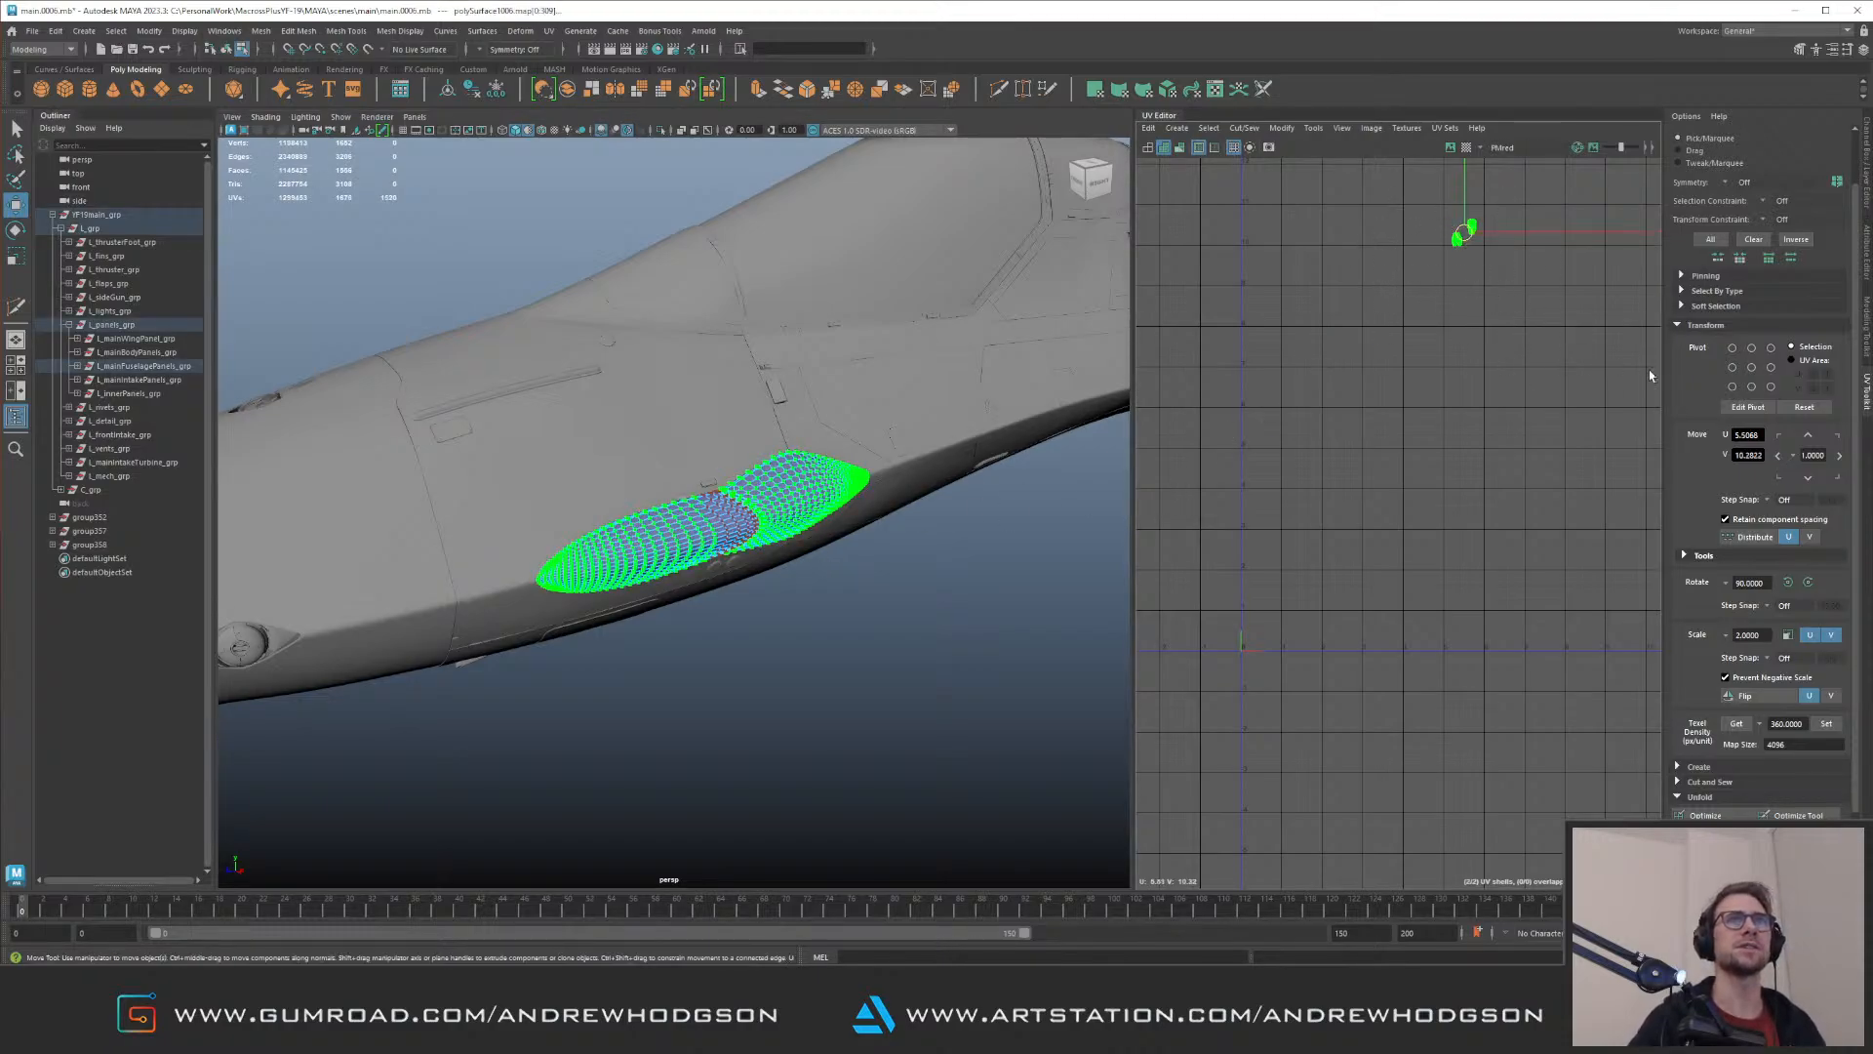
right_click_drag(1459, 444, 1198, 649, "shift")
middle_click_drag(1331, 495, 1438, 518, "alt")
key("Left")
key("Left")
Step: Return to object selection, select both side blister panels and group them
right_click_drag(802, 477, 849, 465)
left_click_drag(853, 470, 761, 527, "alt")
left_click(949, 512)
left_click_drag(572, 395, 542, 567, "alt")
left_click(542, 568)
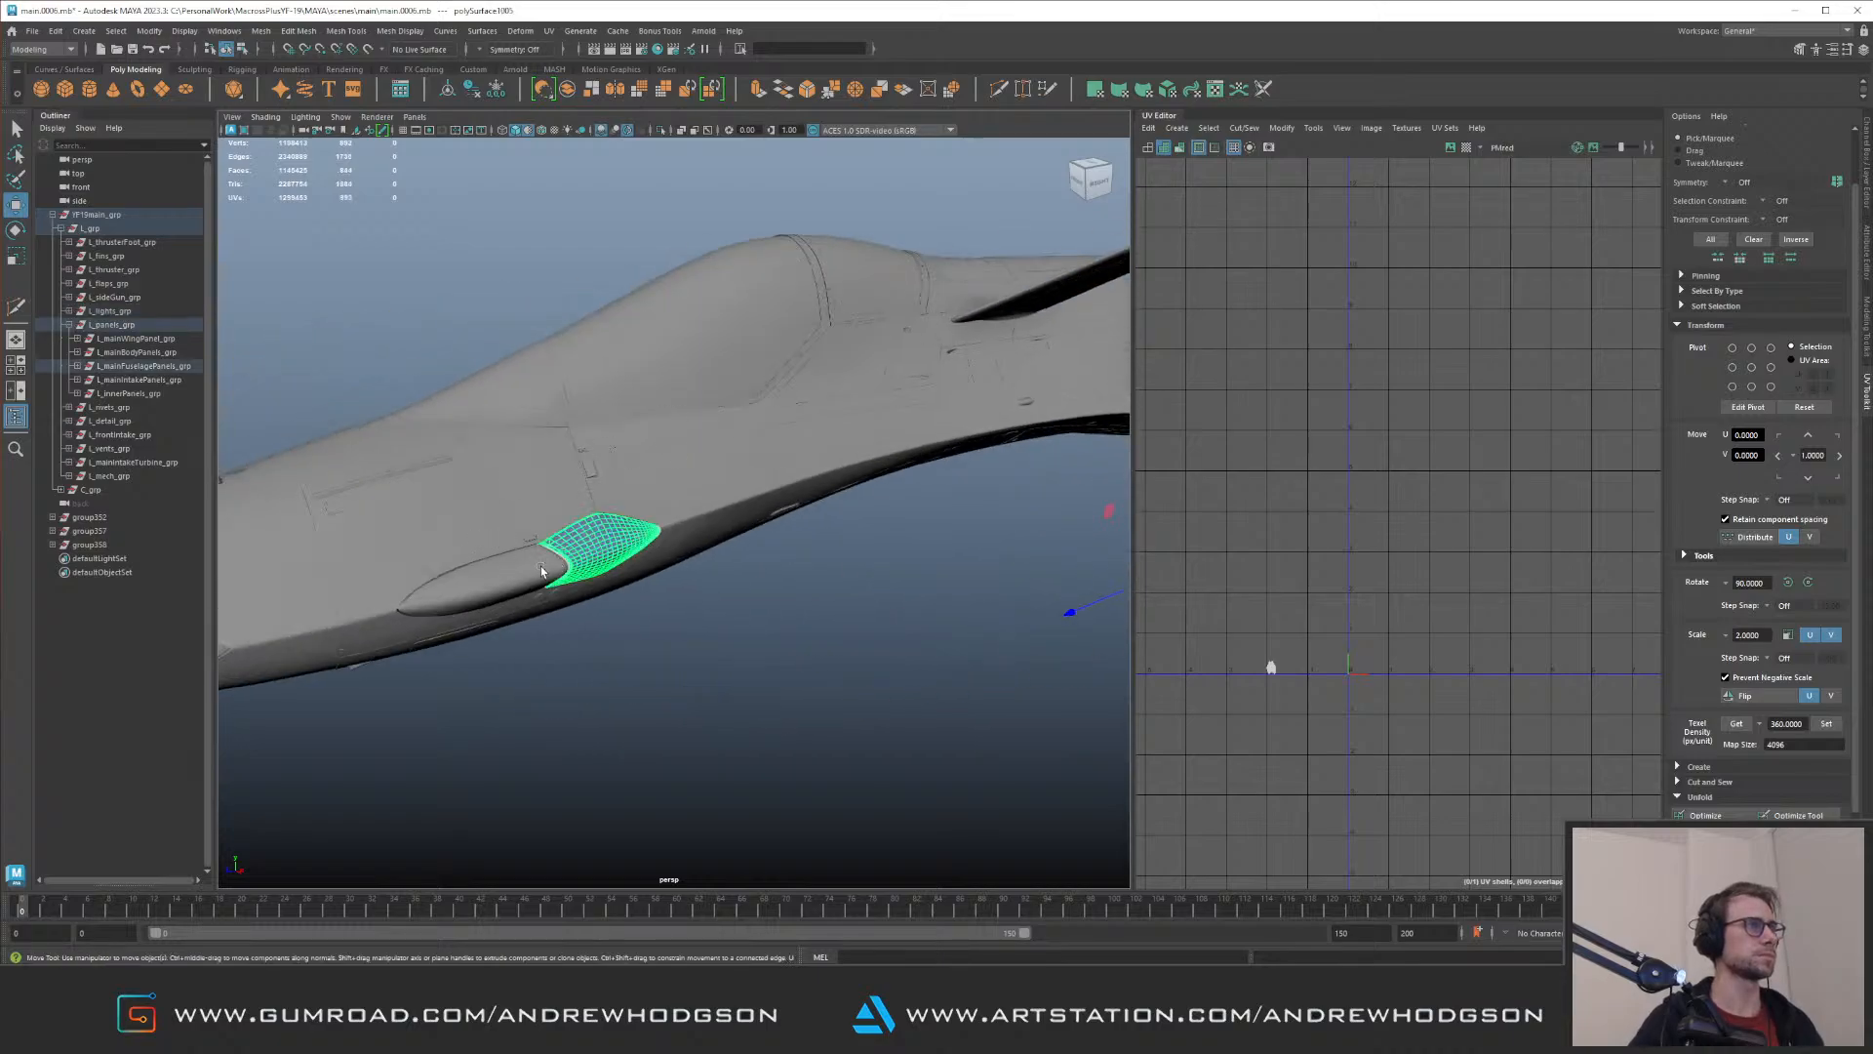
left_click(542, 568, "shift")
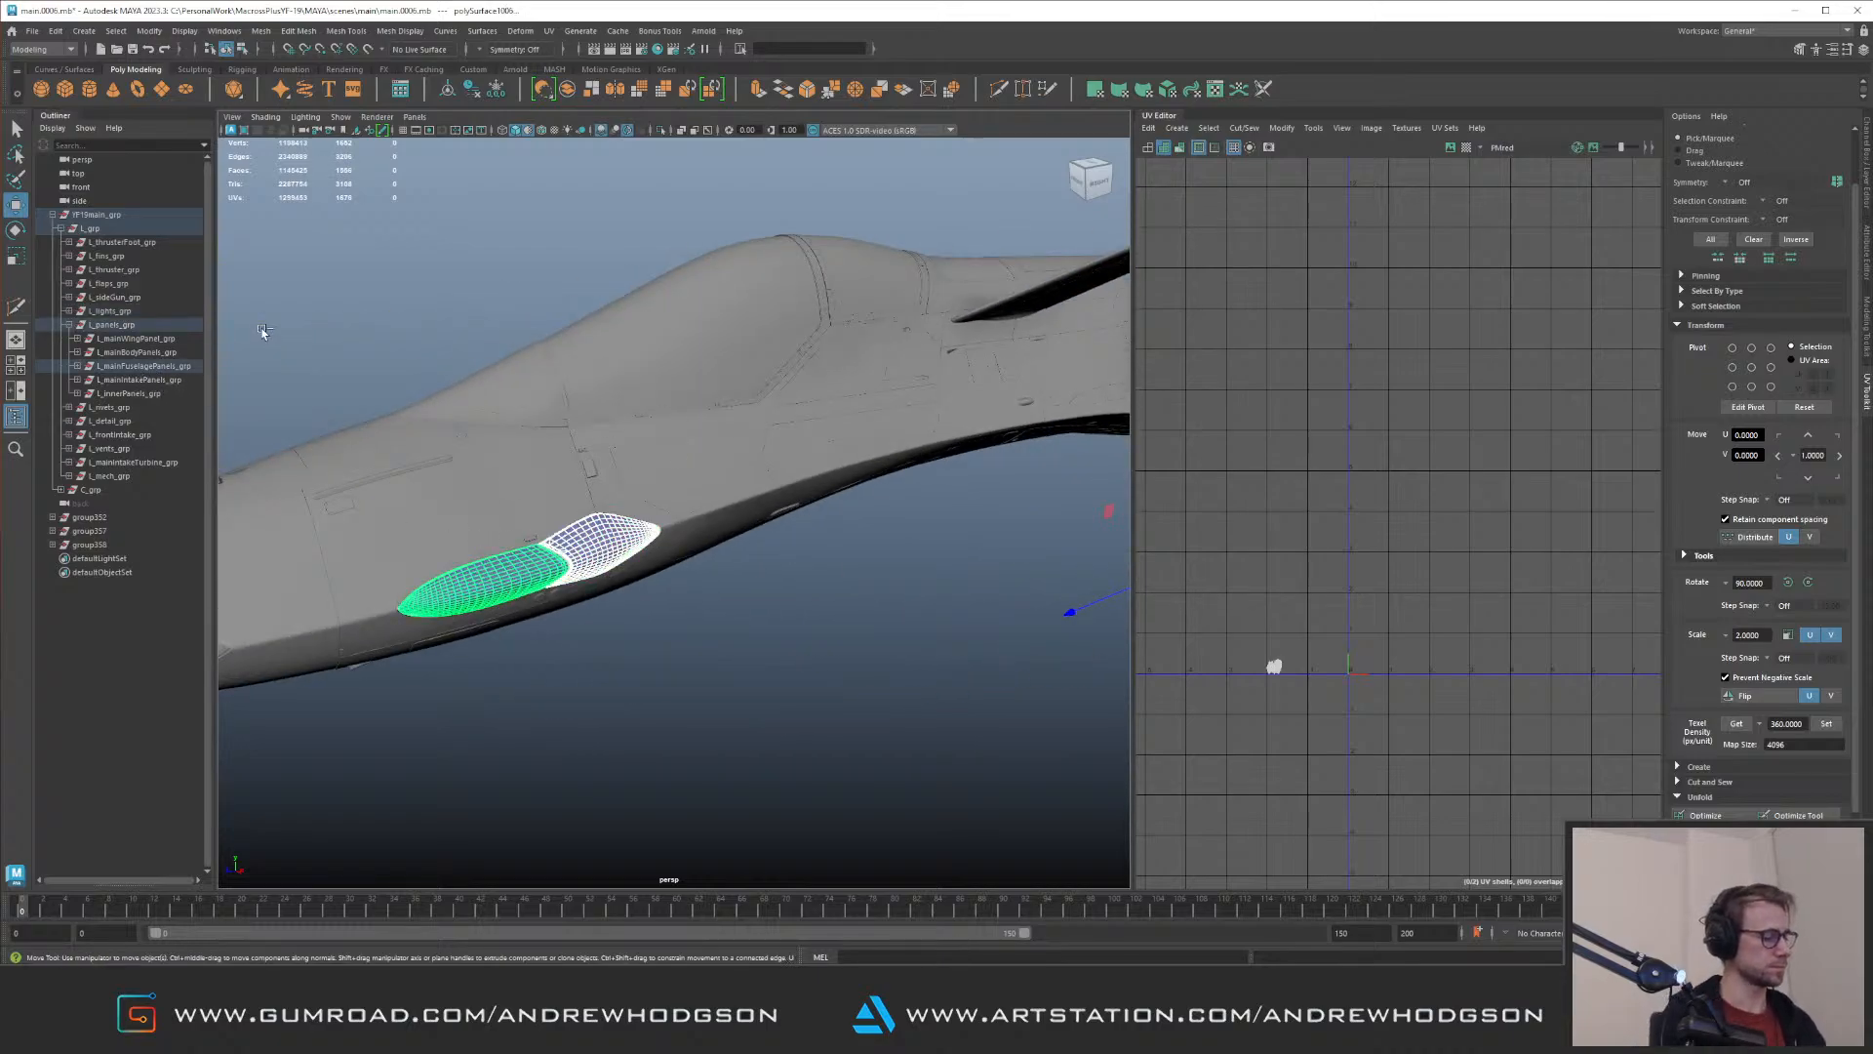
key("ctrl+g")
Step: Move the new group of side blister panels into L_grp in the scene hierarchy and collapse L_panels_grp
left_click_drag(454, 539, 654, 642, "alt")
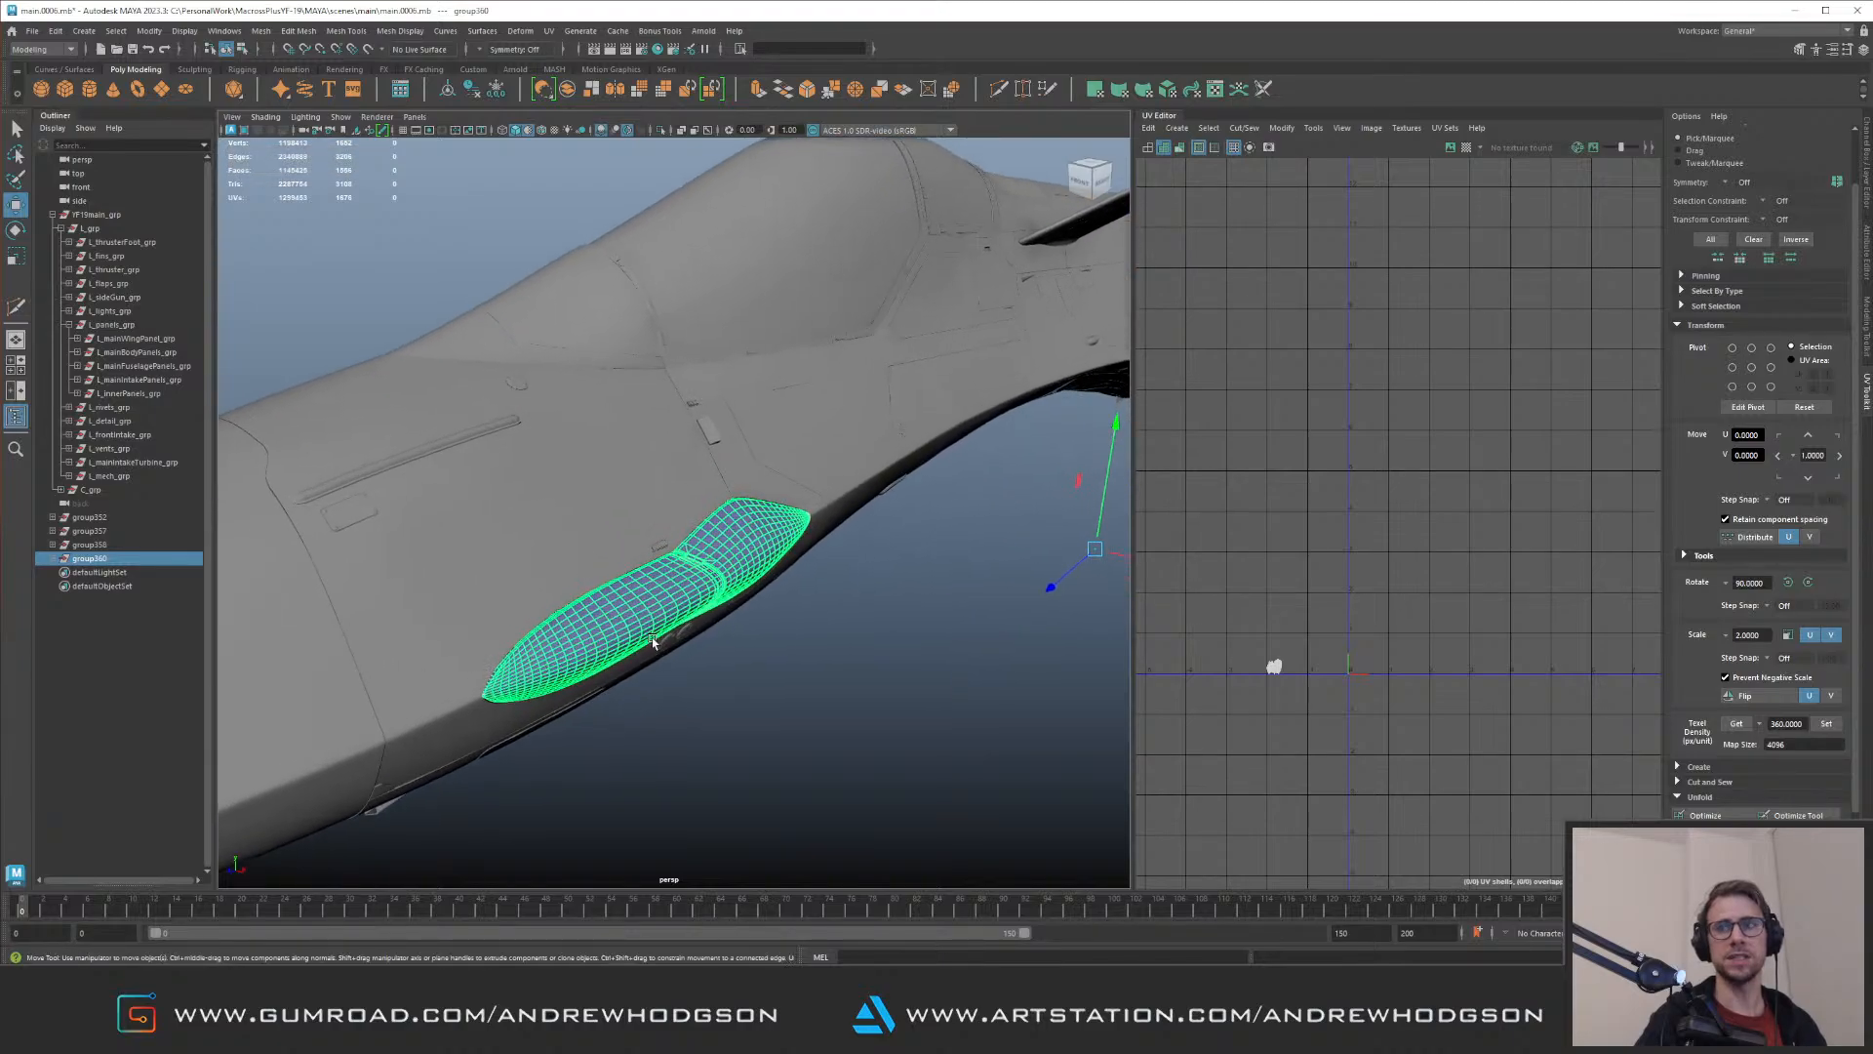
left_click_drag(578, 568, 271, 526, "alt")
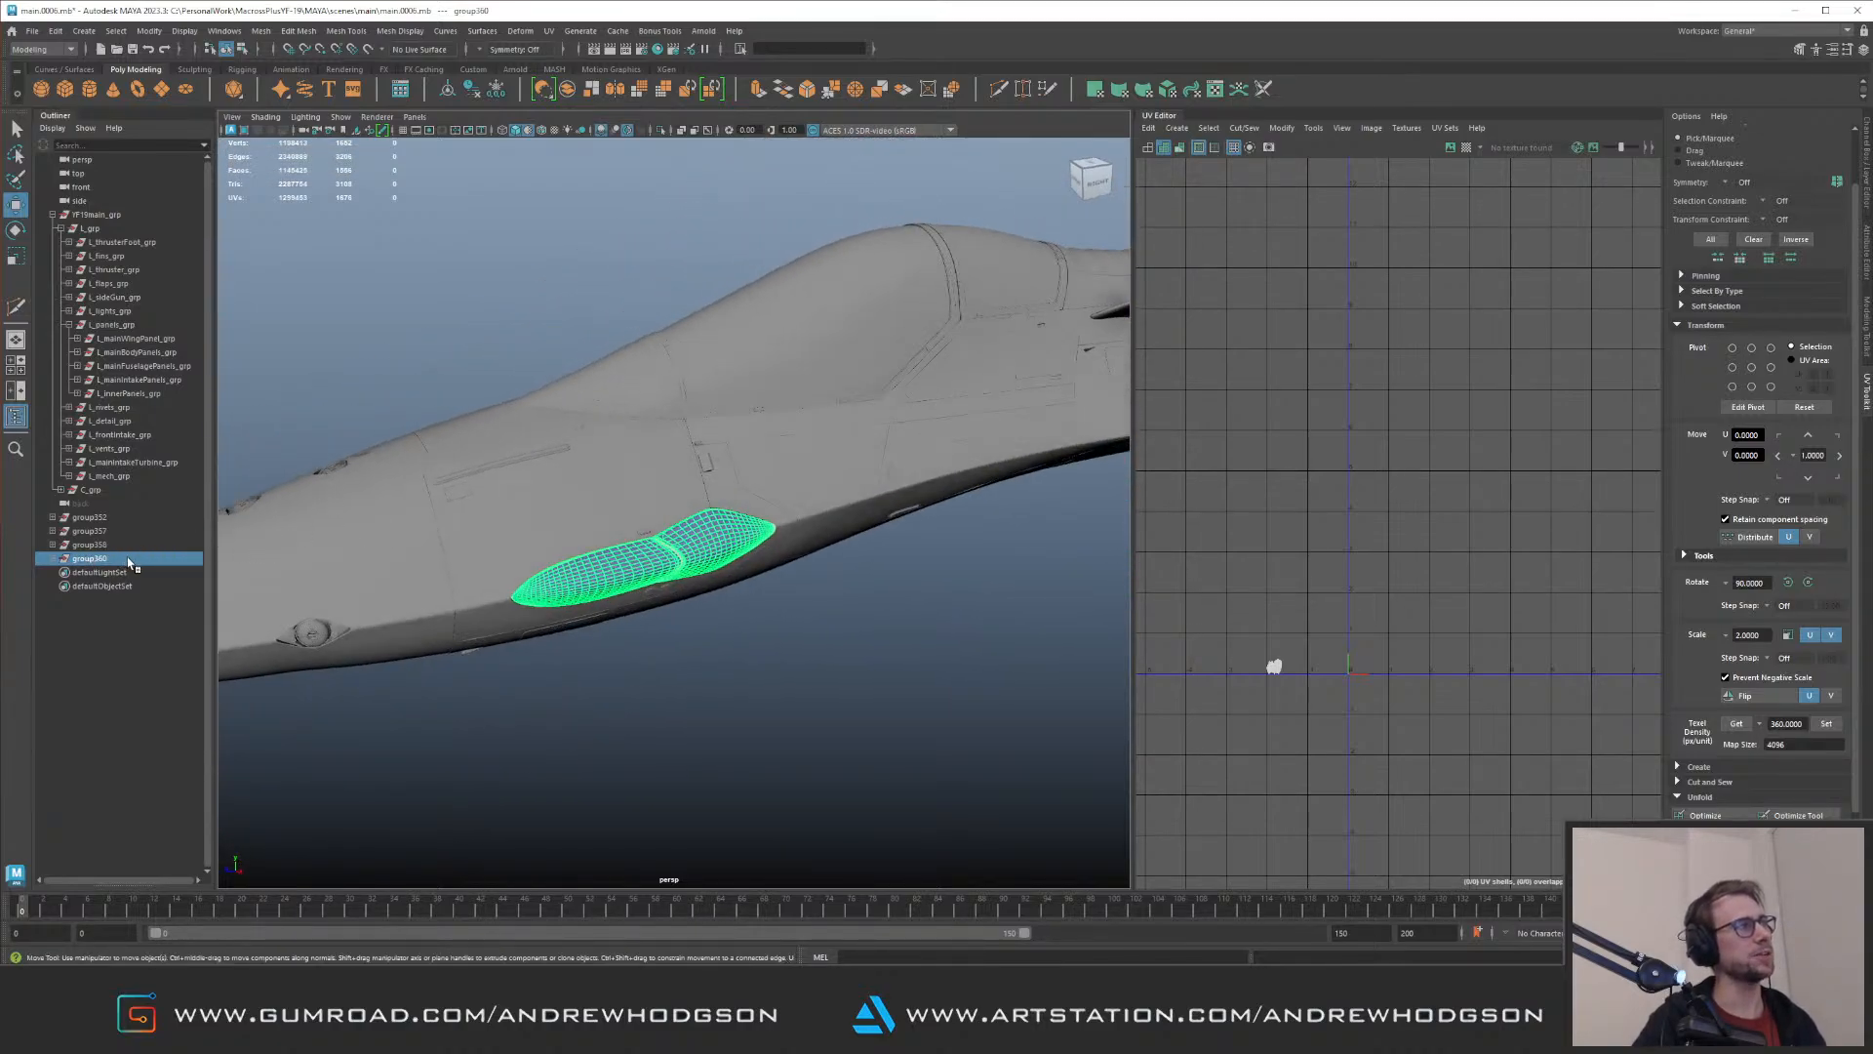
middle_click_drag(122, 558, 102, 231)
left_click(68, 325)
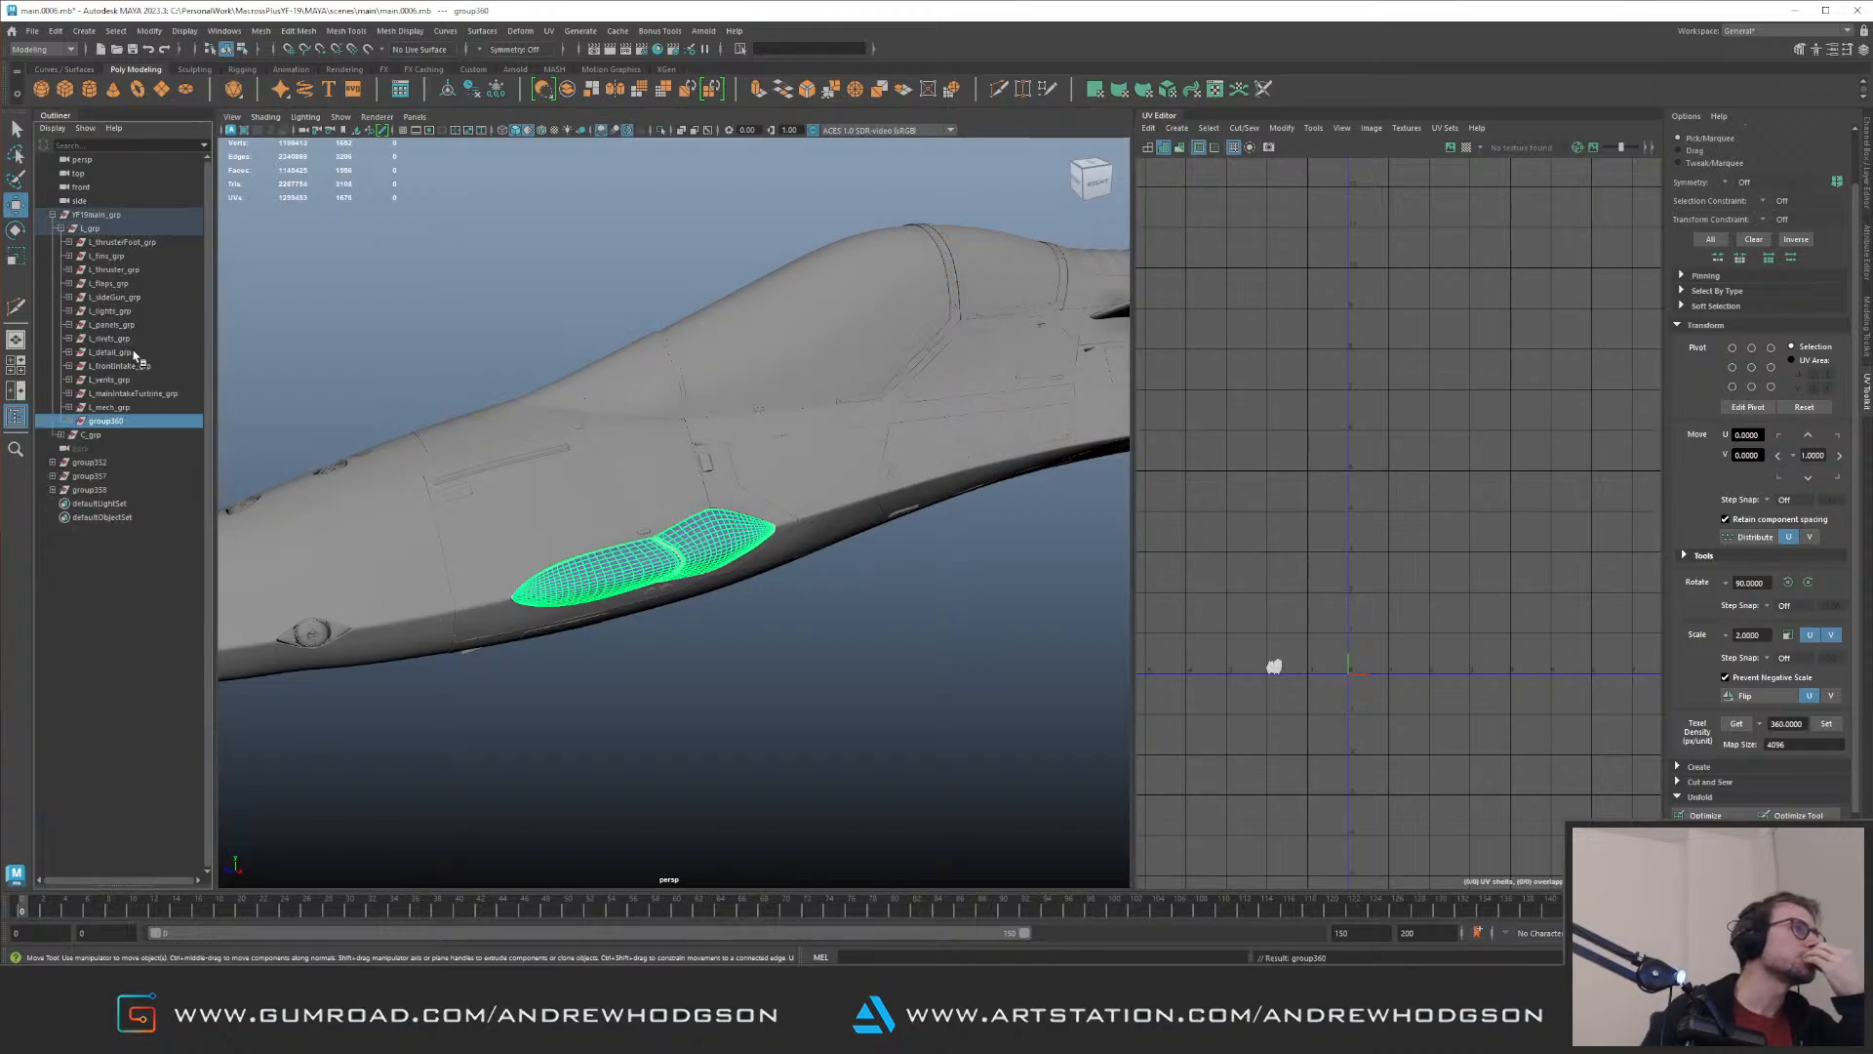
Step: Rename the blister panel group as L_fuselageGlass_grp
double_click(105, 420)
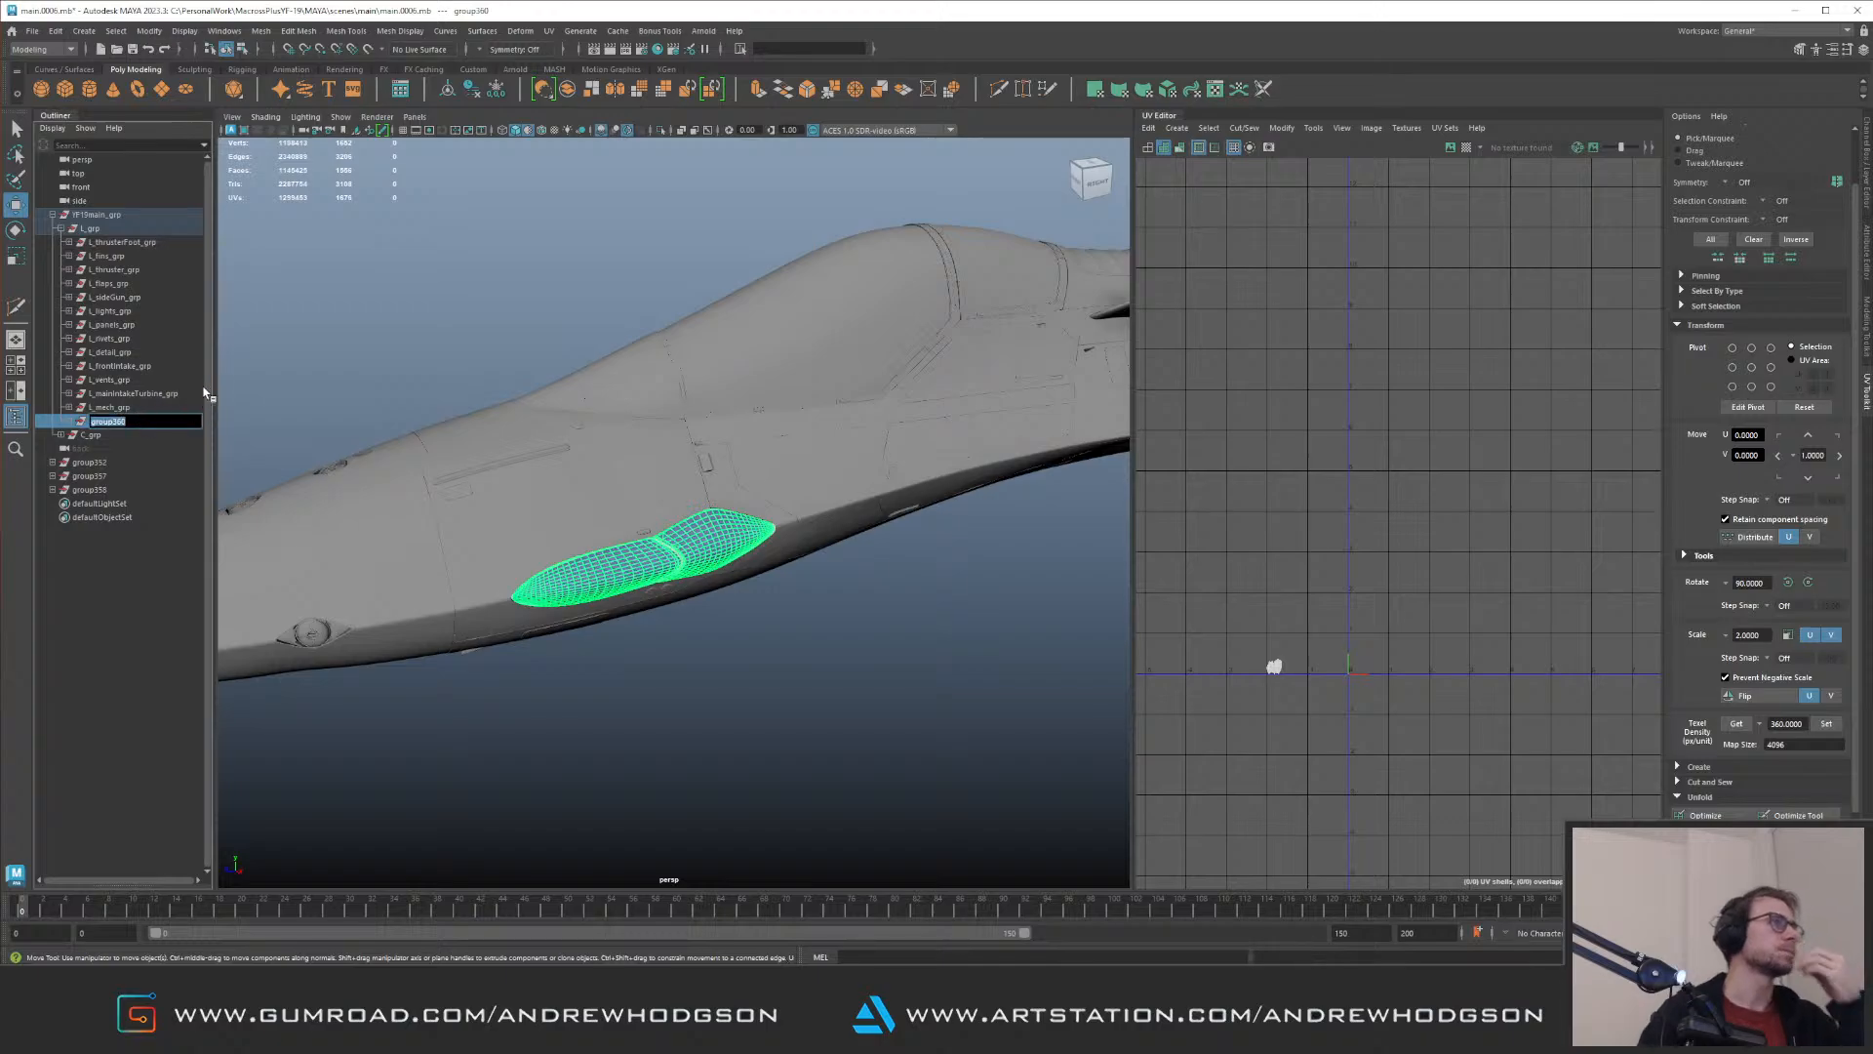
type("L")
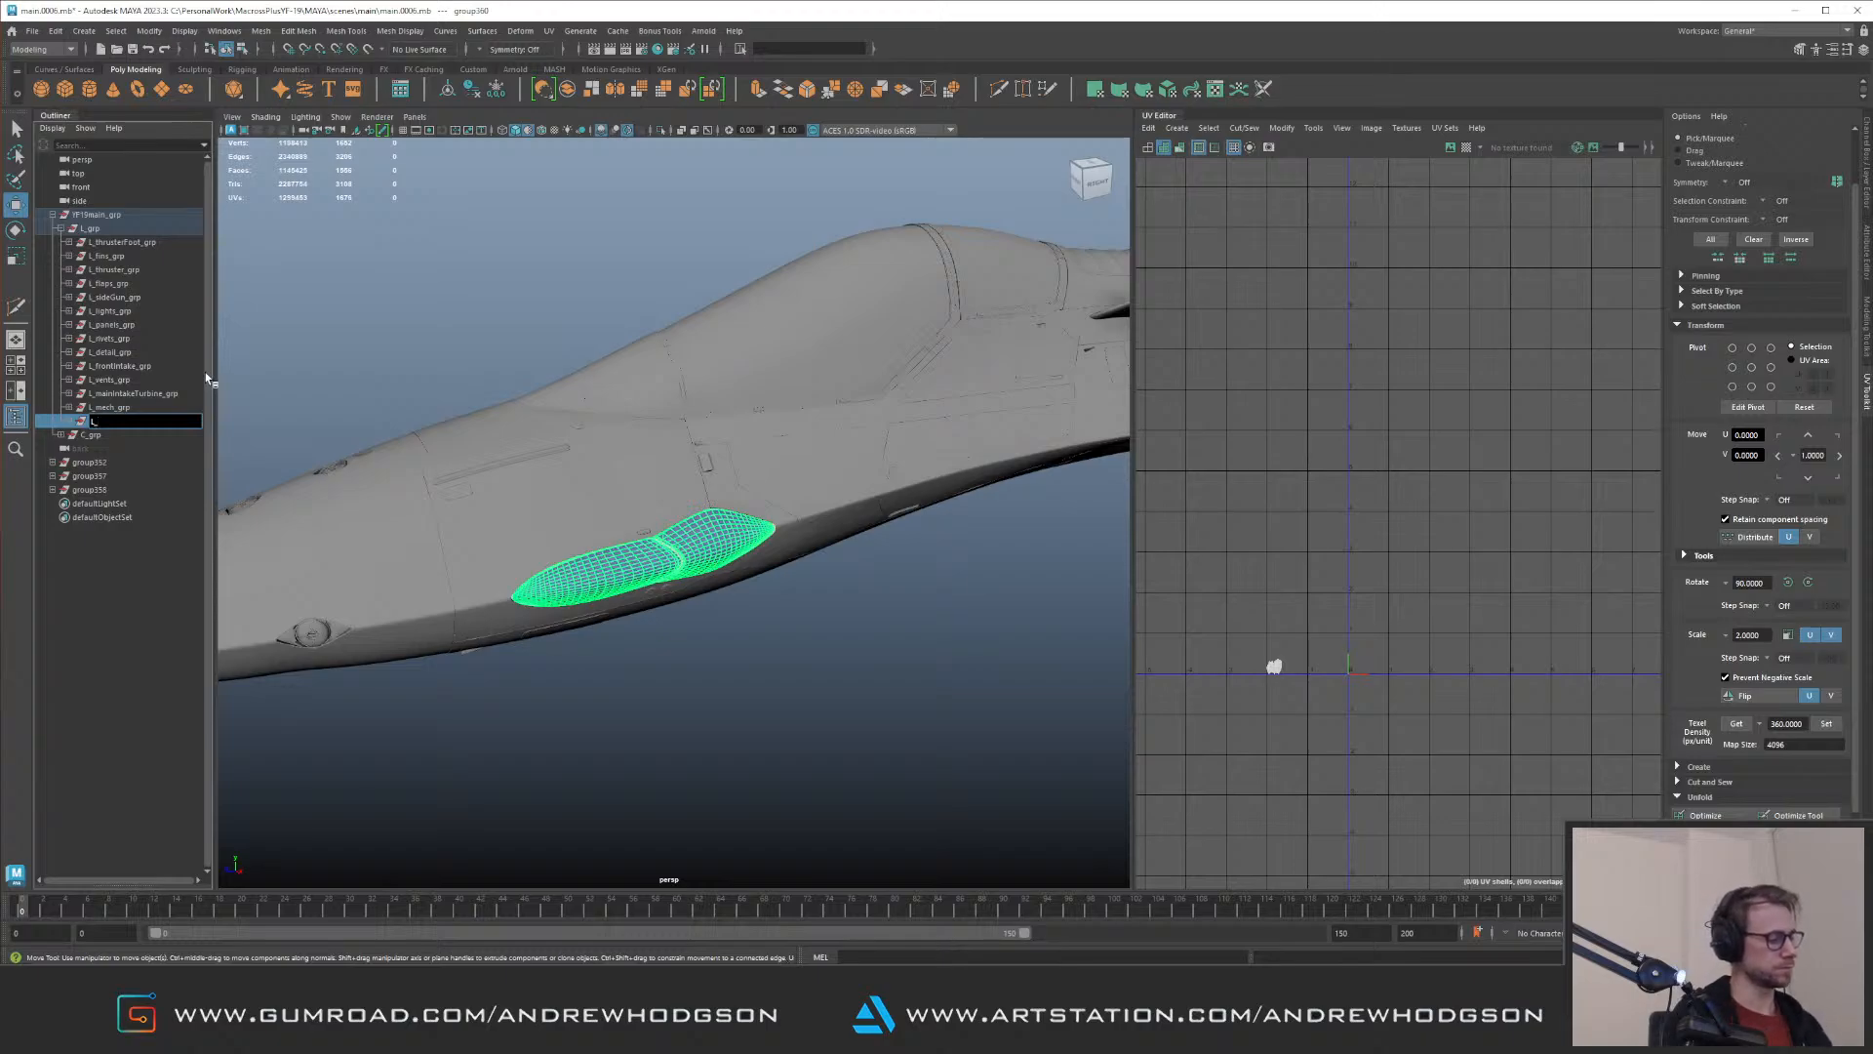
type("_fuselageG")
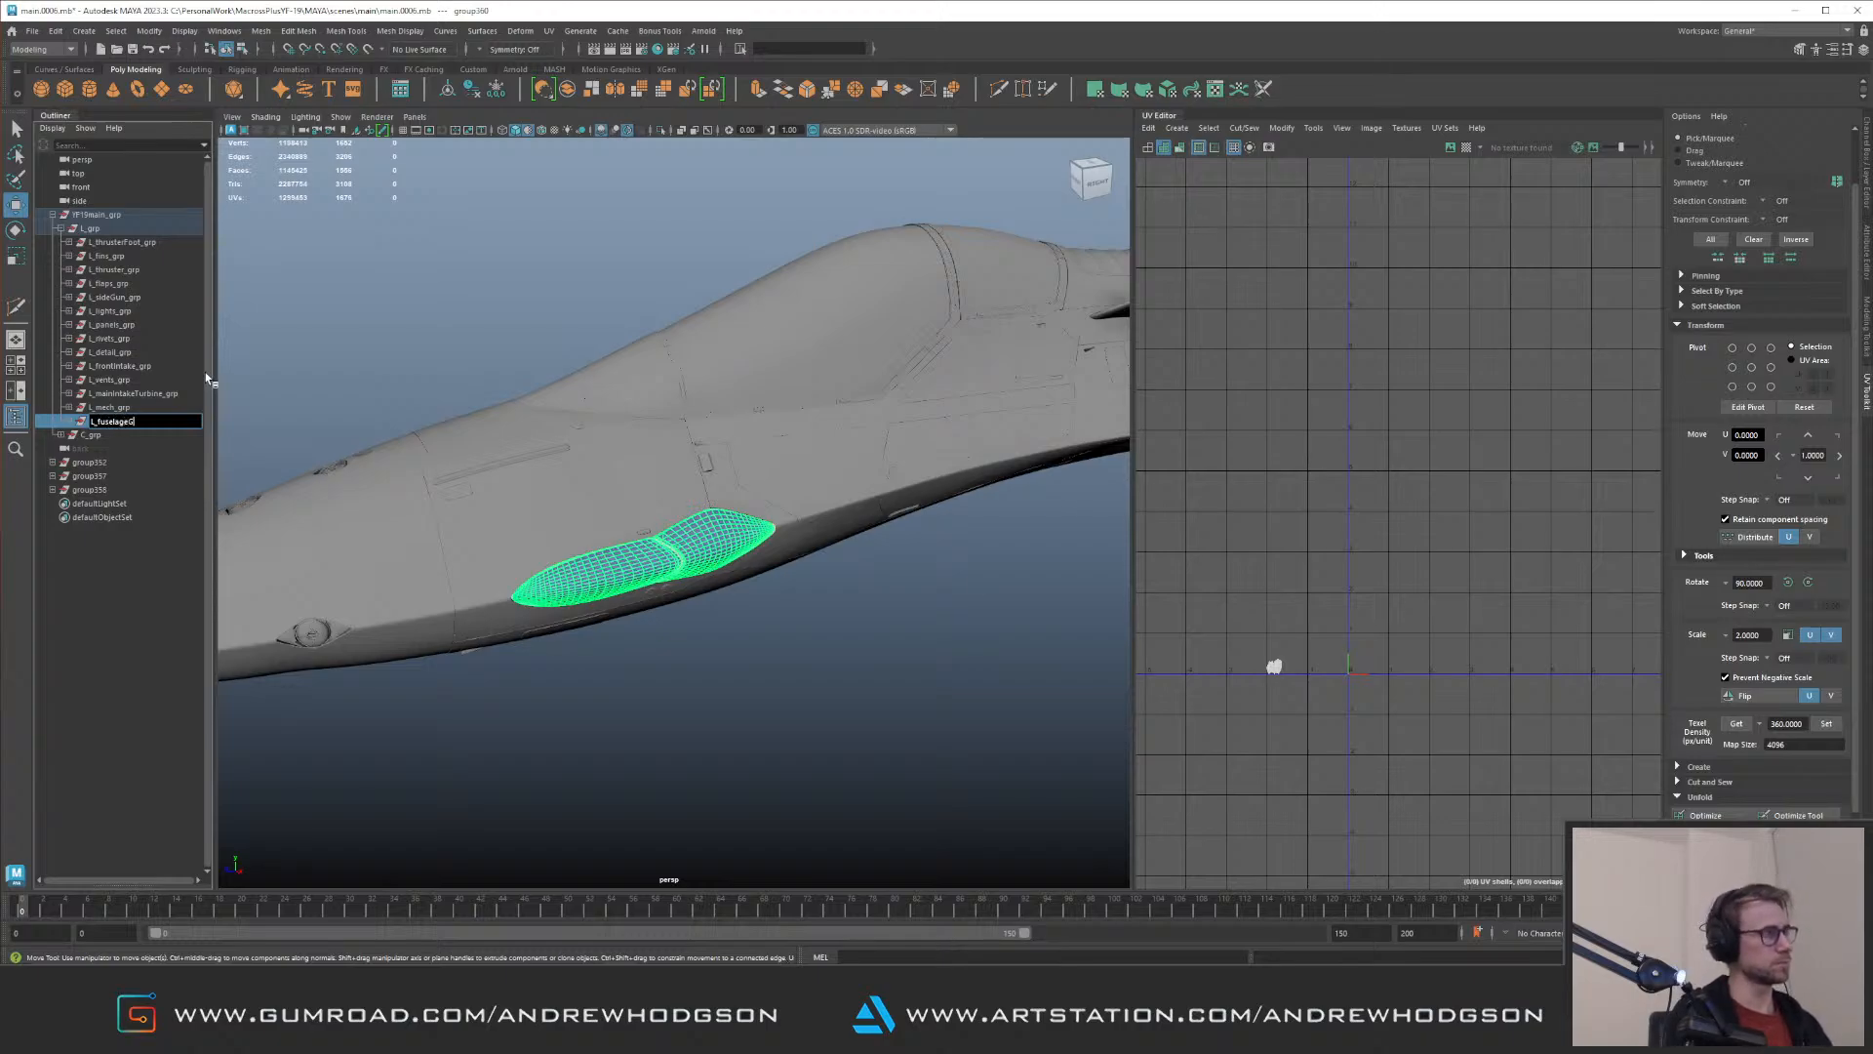
type("lass_grp")
key("Return")
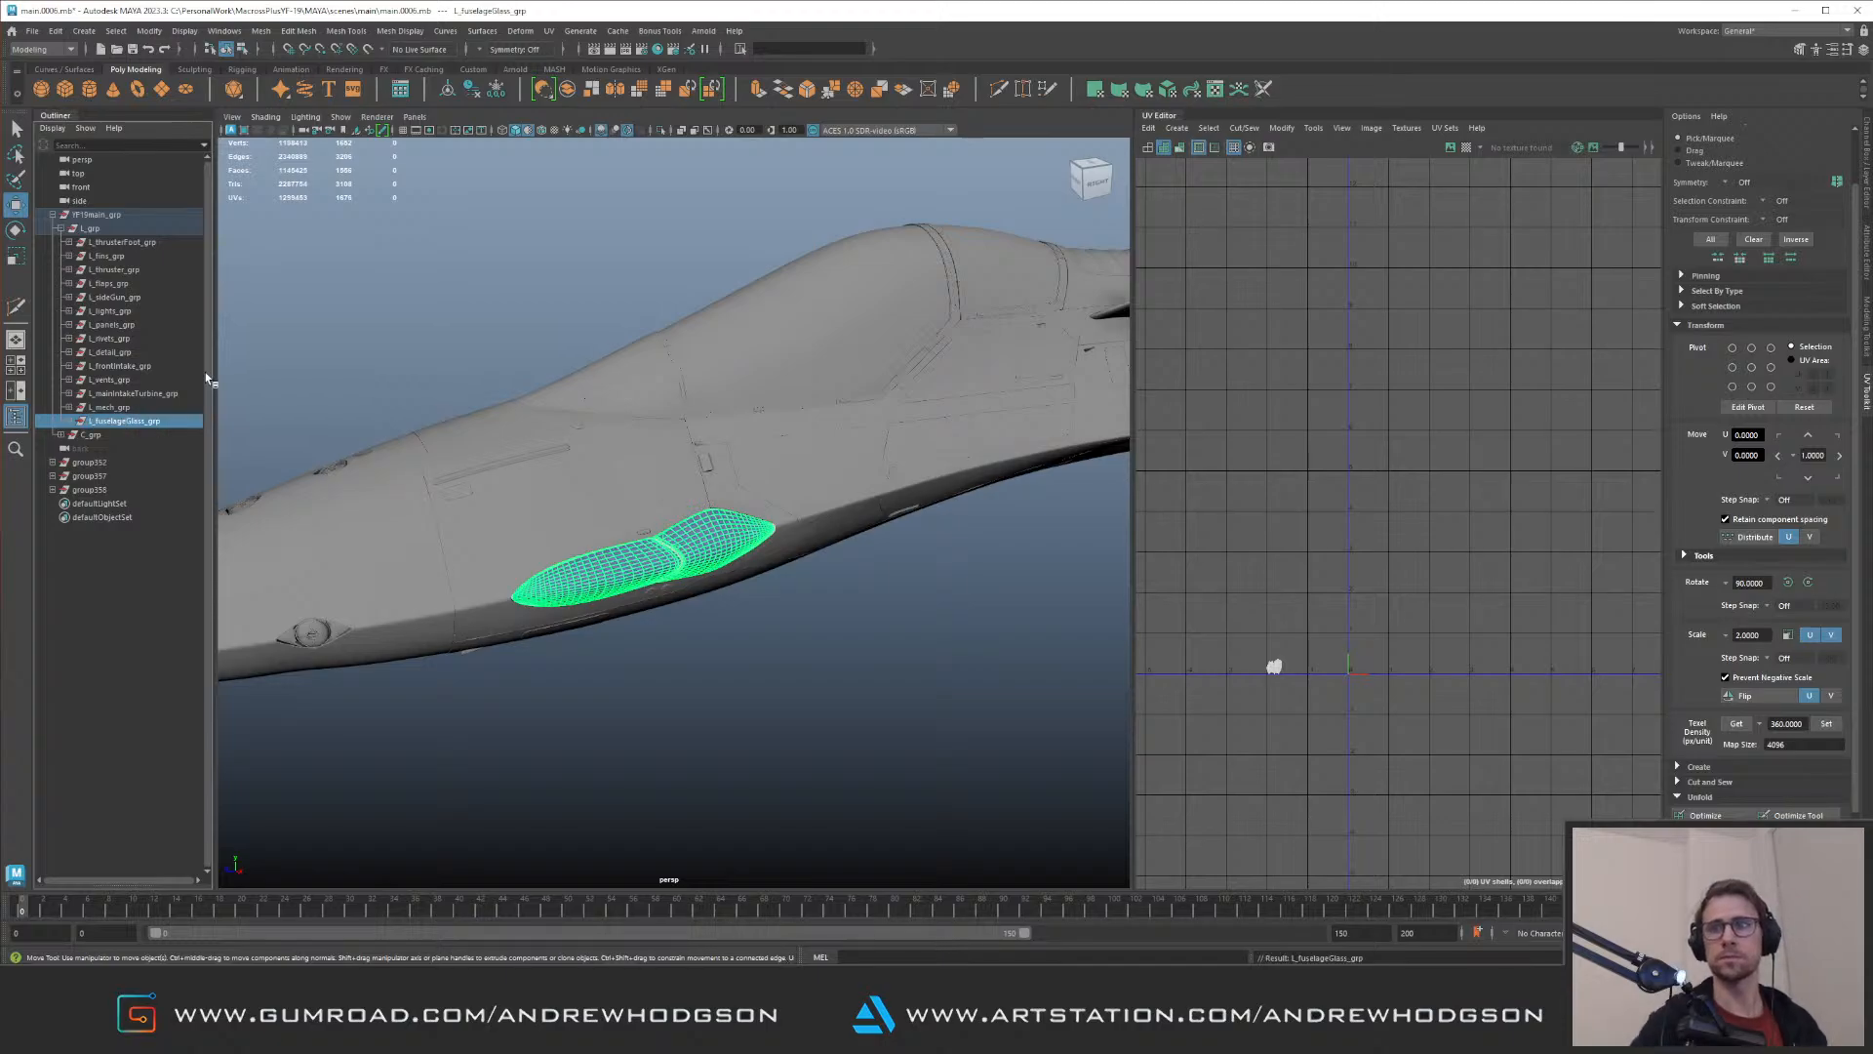
Step: Select the whole L_grp and pick the glass panels' UV shells to check their placement against the other UV tiles
left_click_drag(883, 482, 942, 486, "alt")
right_click_drag(941, 486, 774, 360, "alt")
left_click_drag(774, 360, 830, 366, "alt")
mouse_move(1342, 595)
right_mouse_down("alt")
mouse_move(1302, 716)
mouse_move(1339, 627)
right_mouse_up("alt")
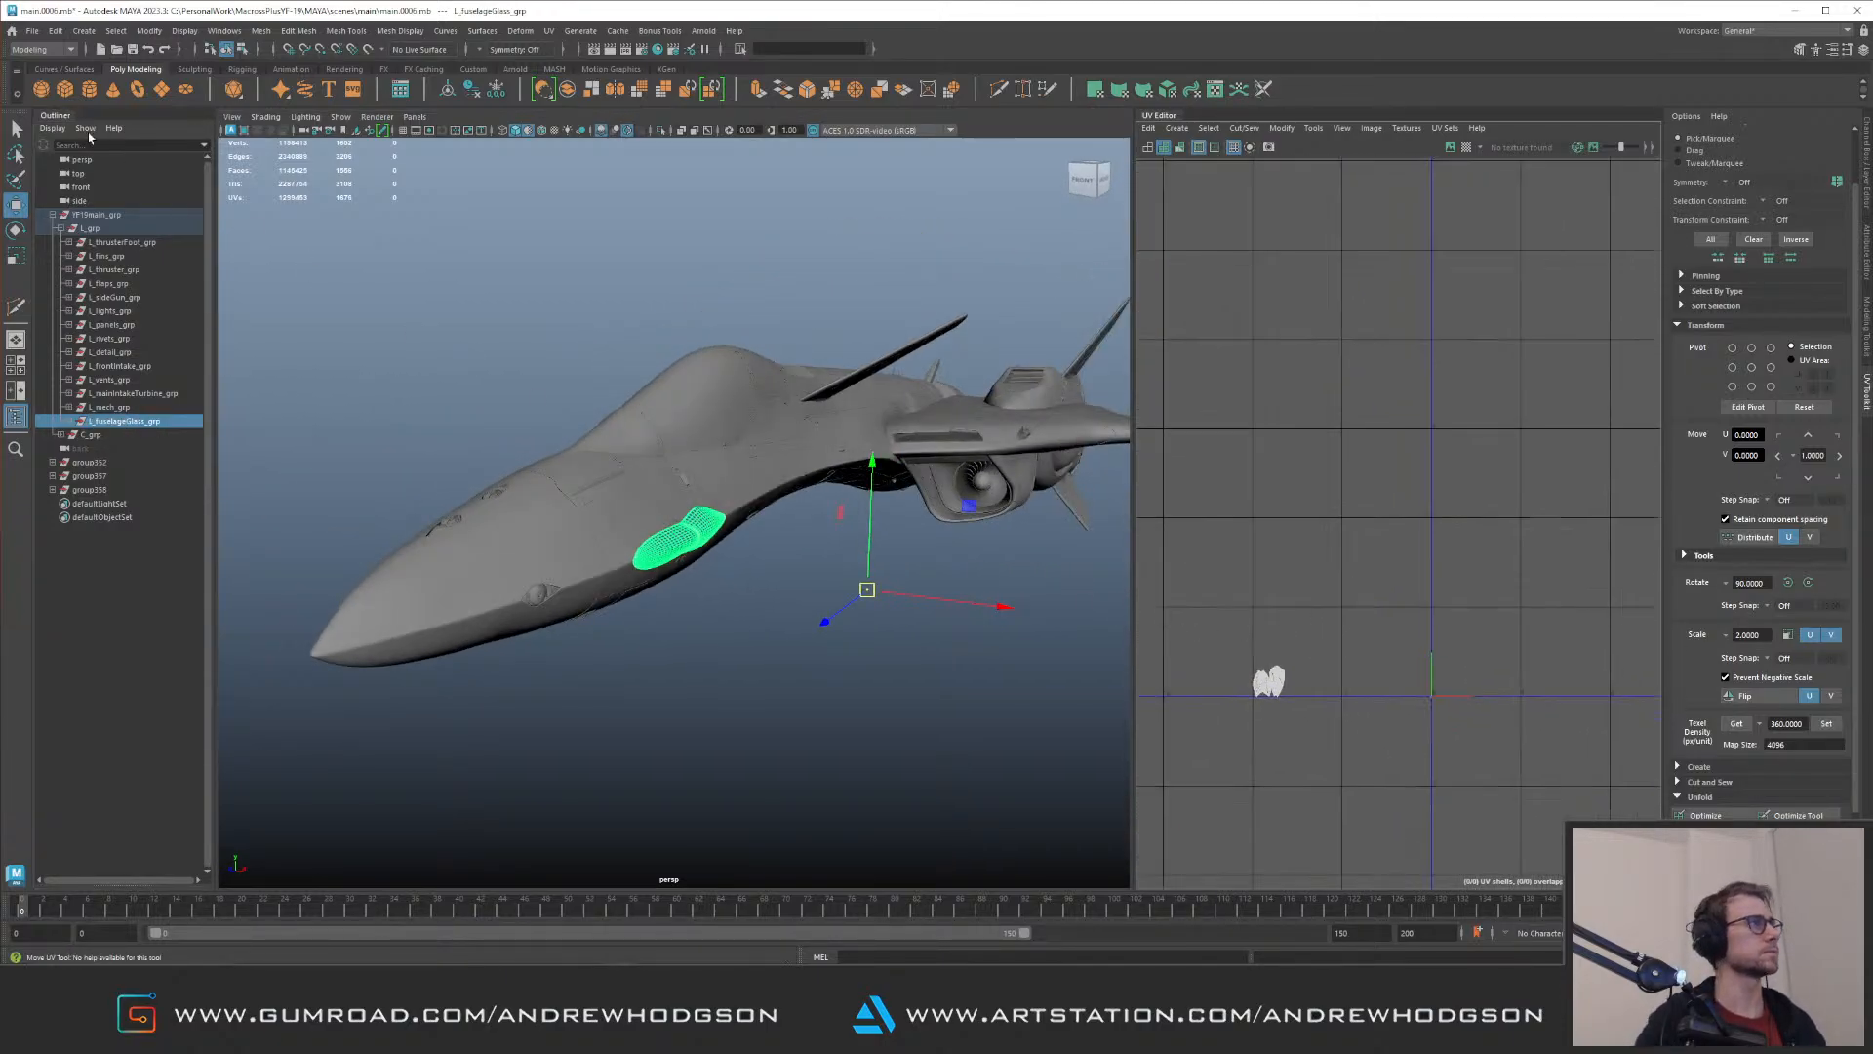
left_click(125, 231)
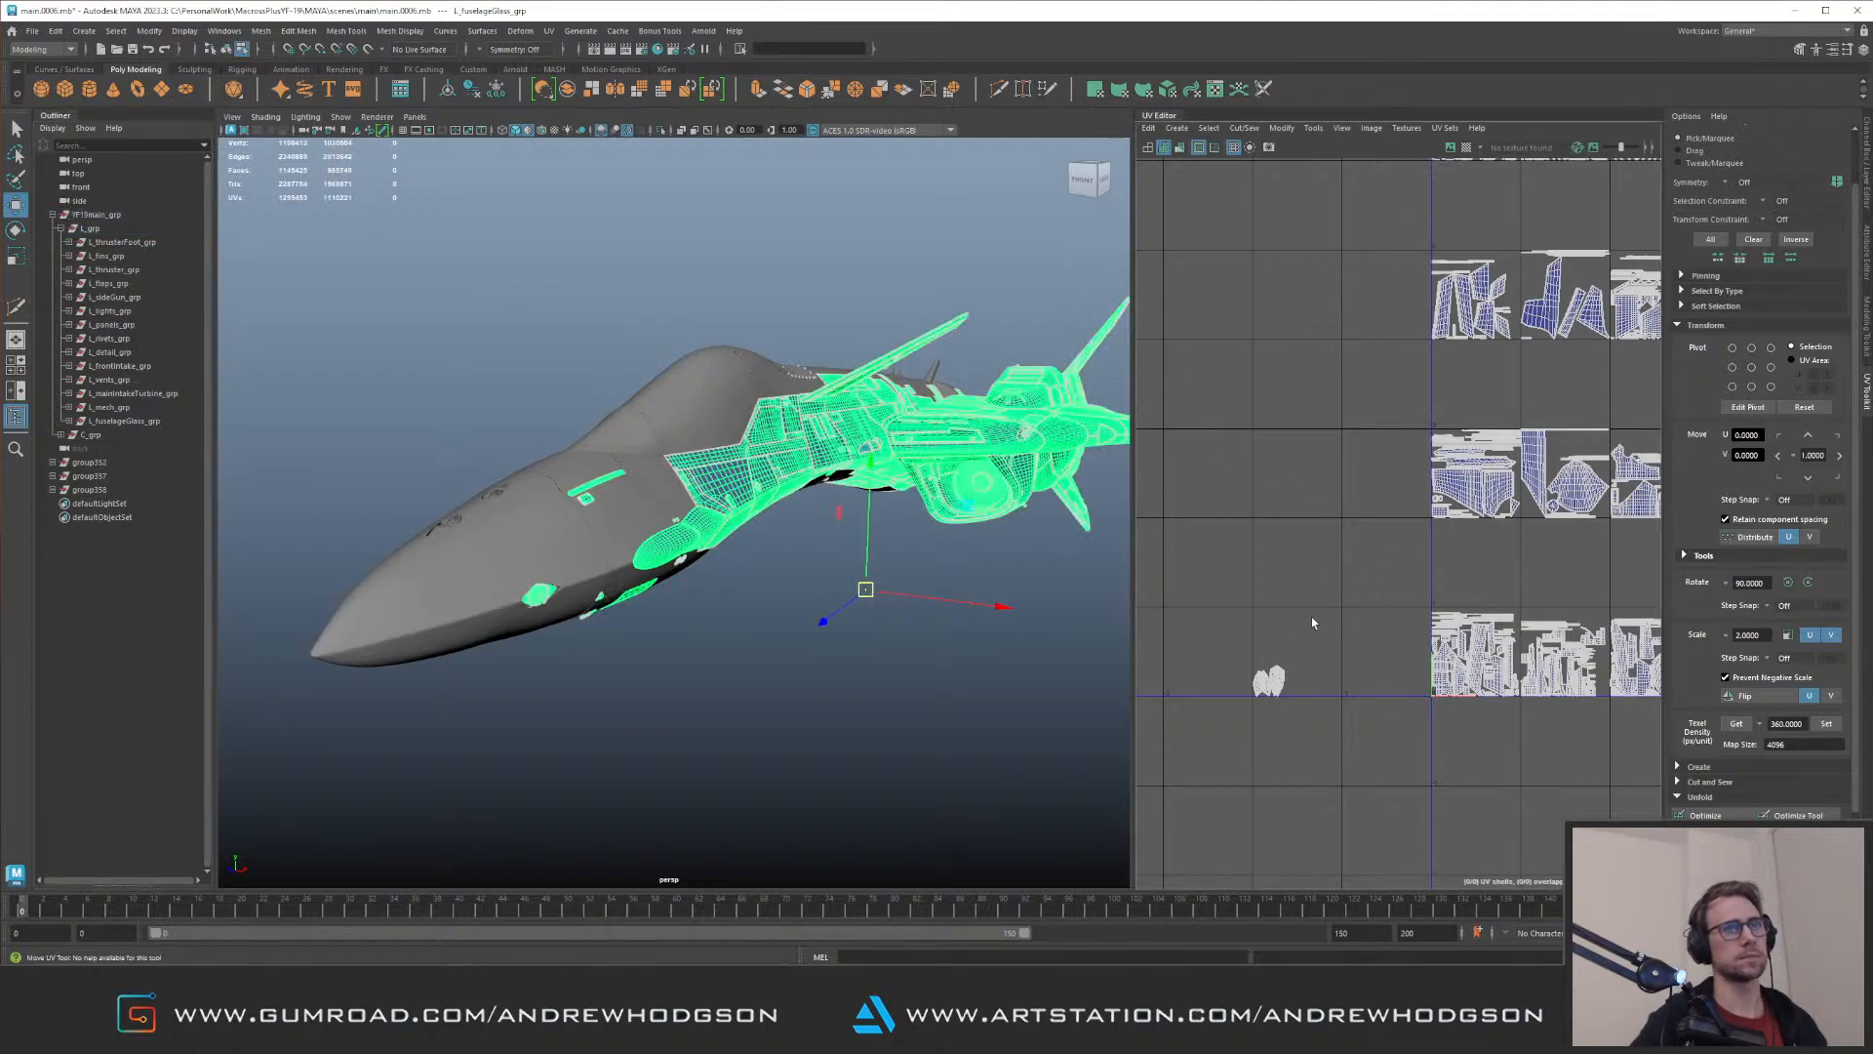
left_click_drag(1249, 645, 1313, 719)
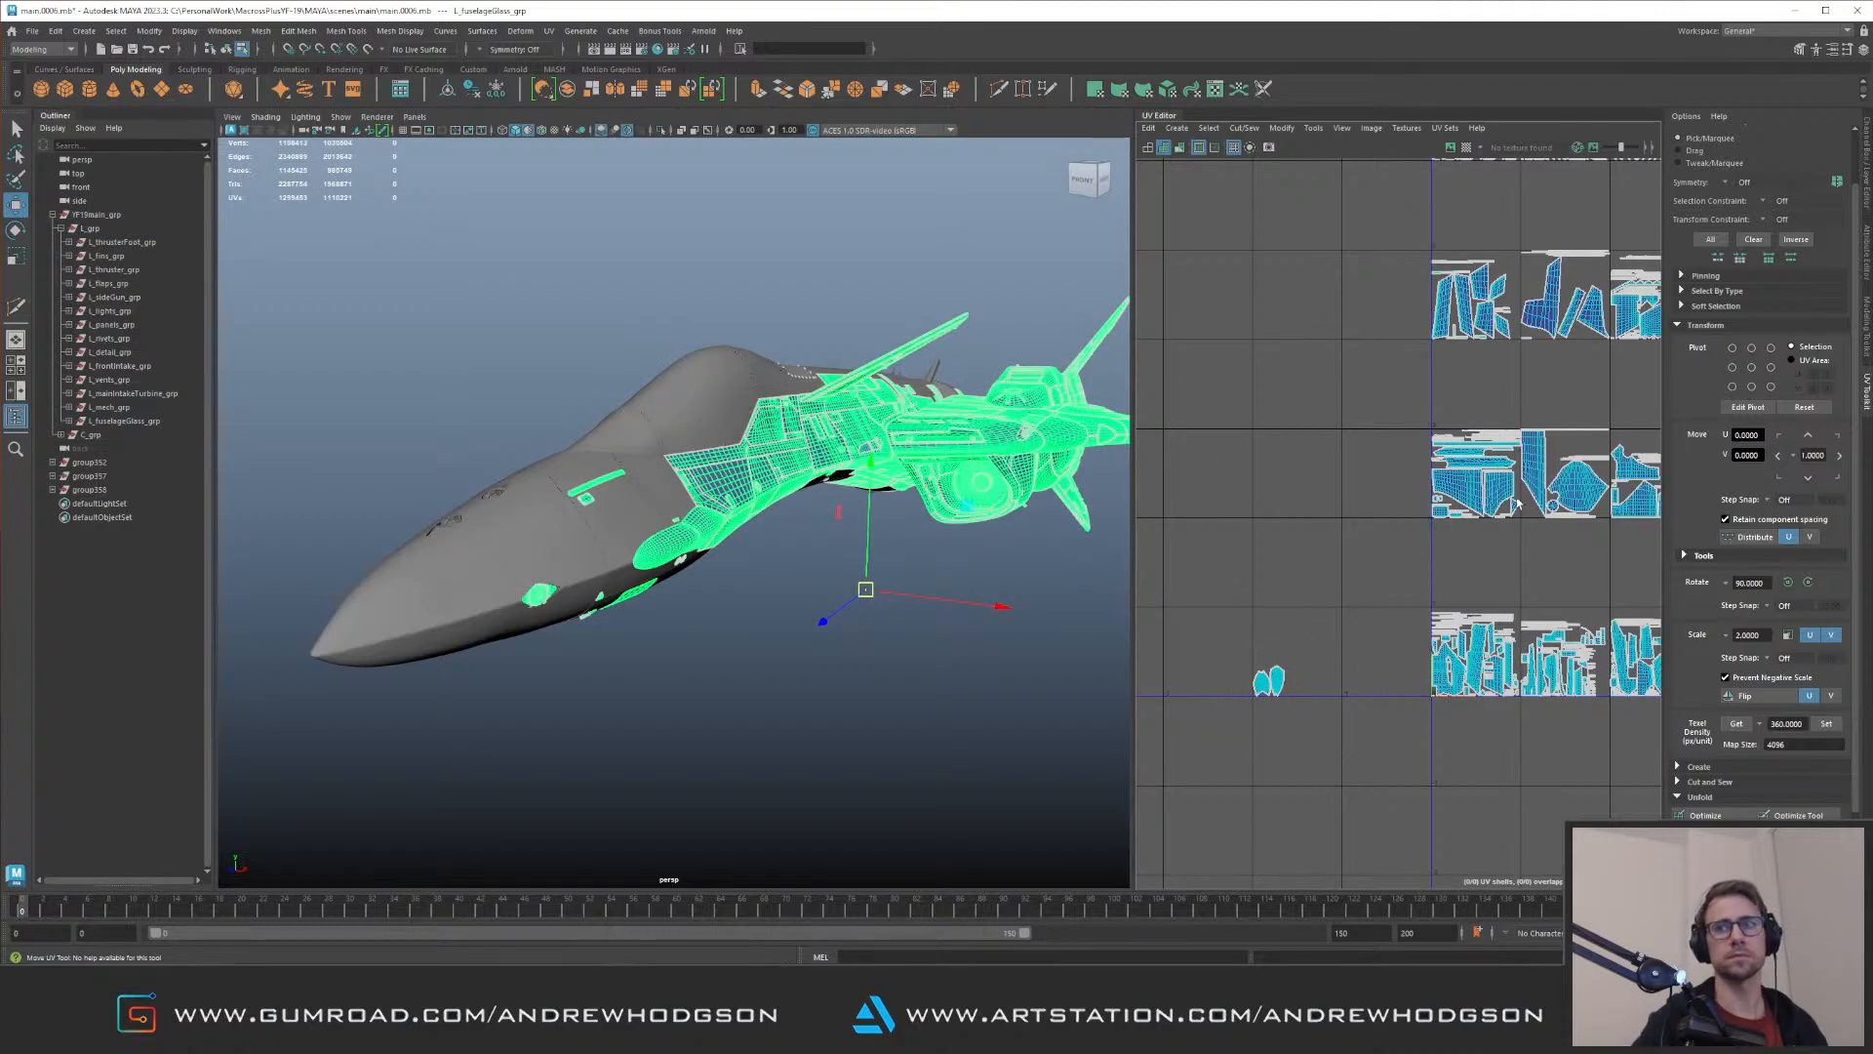
middle_click_drag(1314, 719, 1400, 709, "alt")
right_click_drag(1400, 709, 1380, 717, "alt")
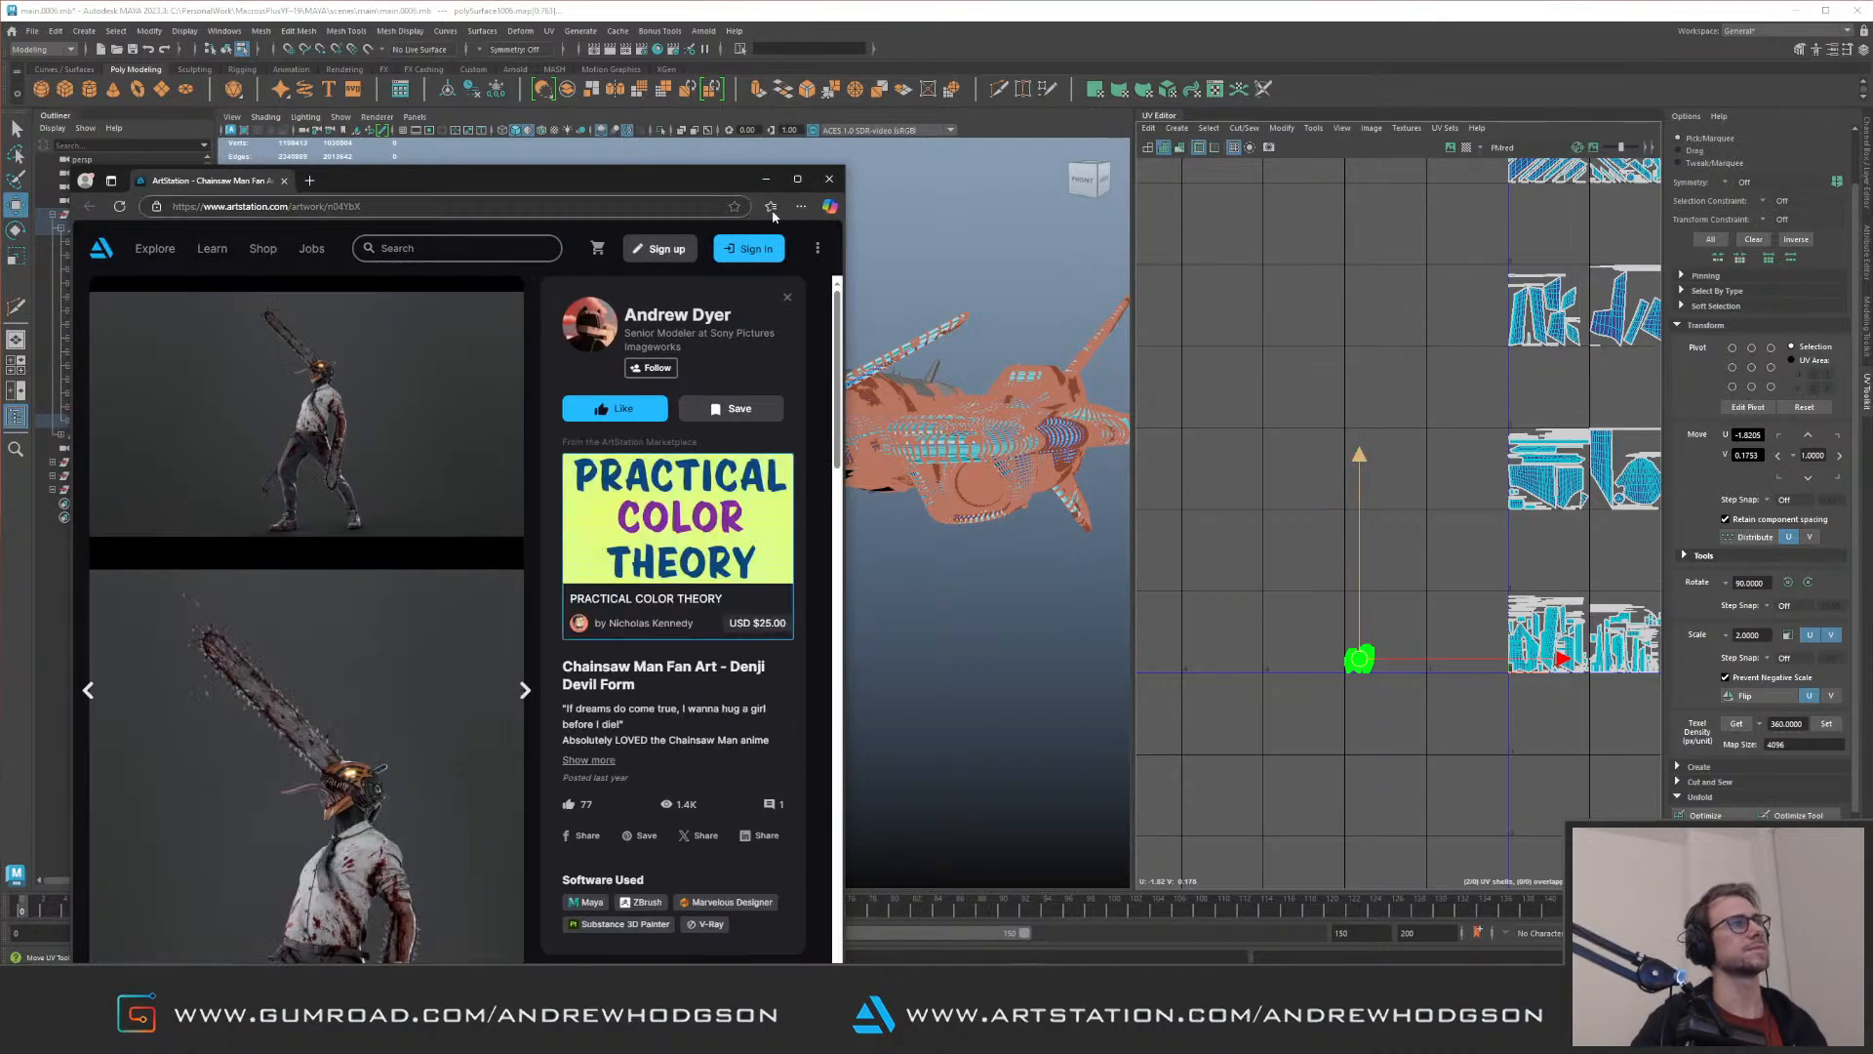
Step: Switch to the browser, maximise the ArtStation Chainsaw Man fan art page, view the first render at full size and close that image
left_click(797, 179)
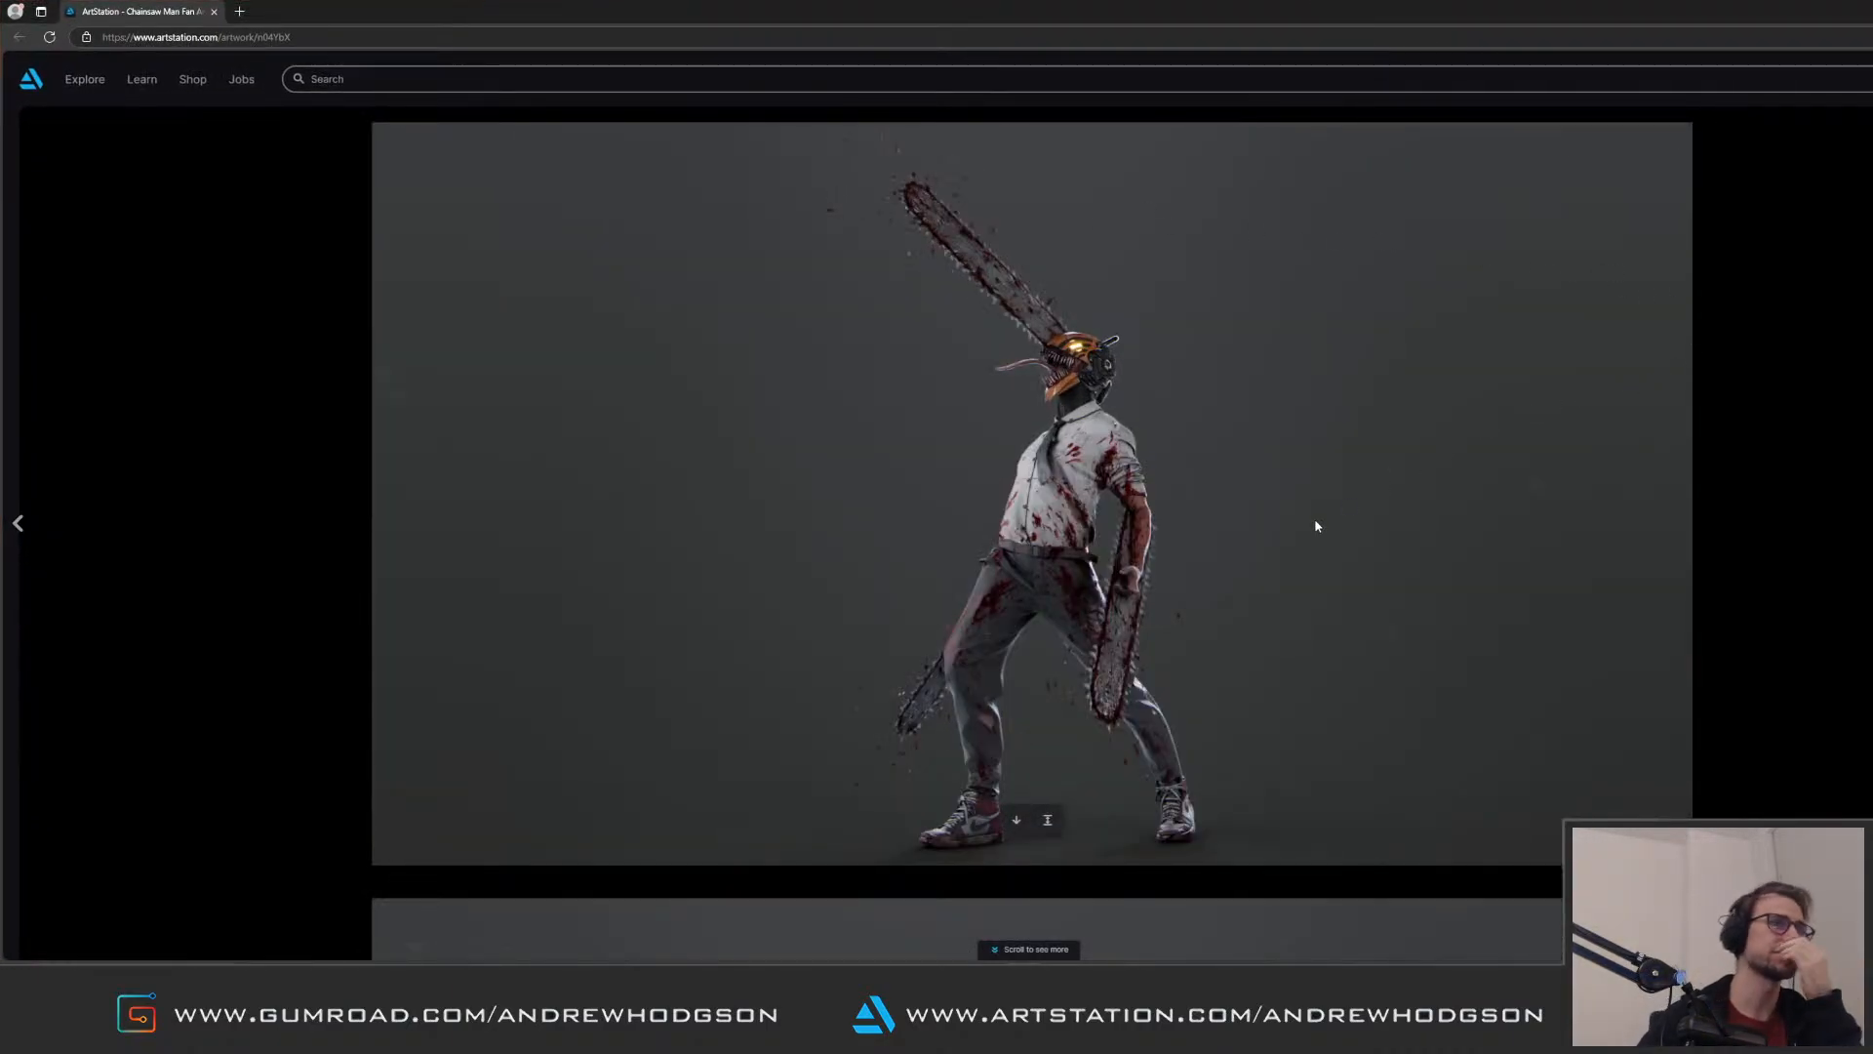
left_click(1050, 818)
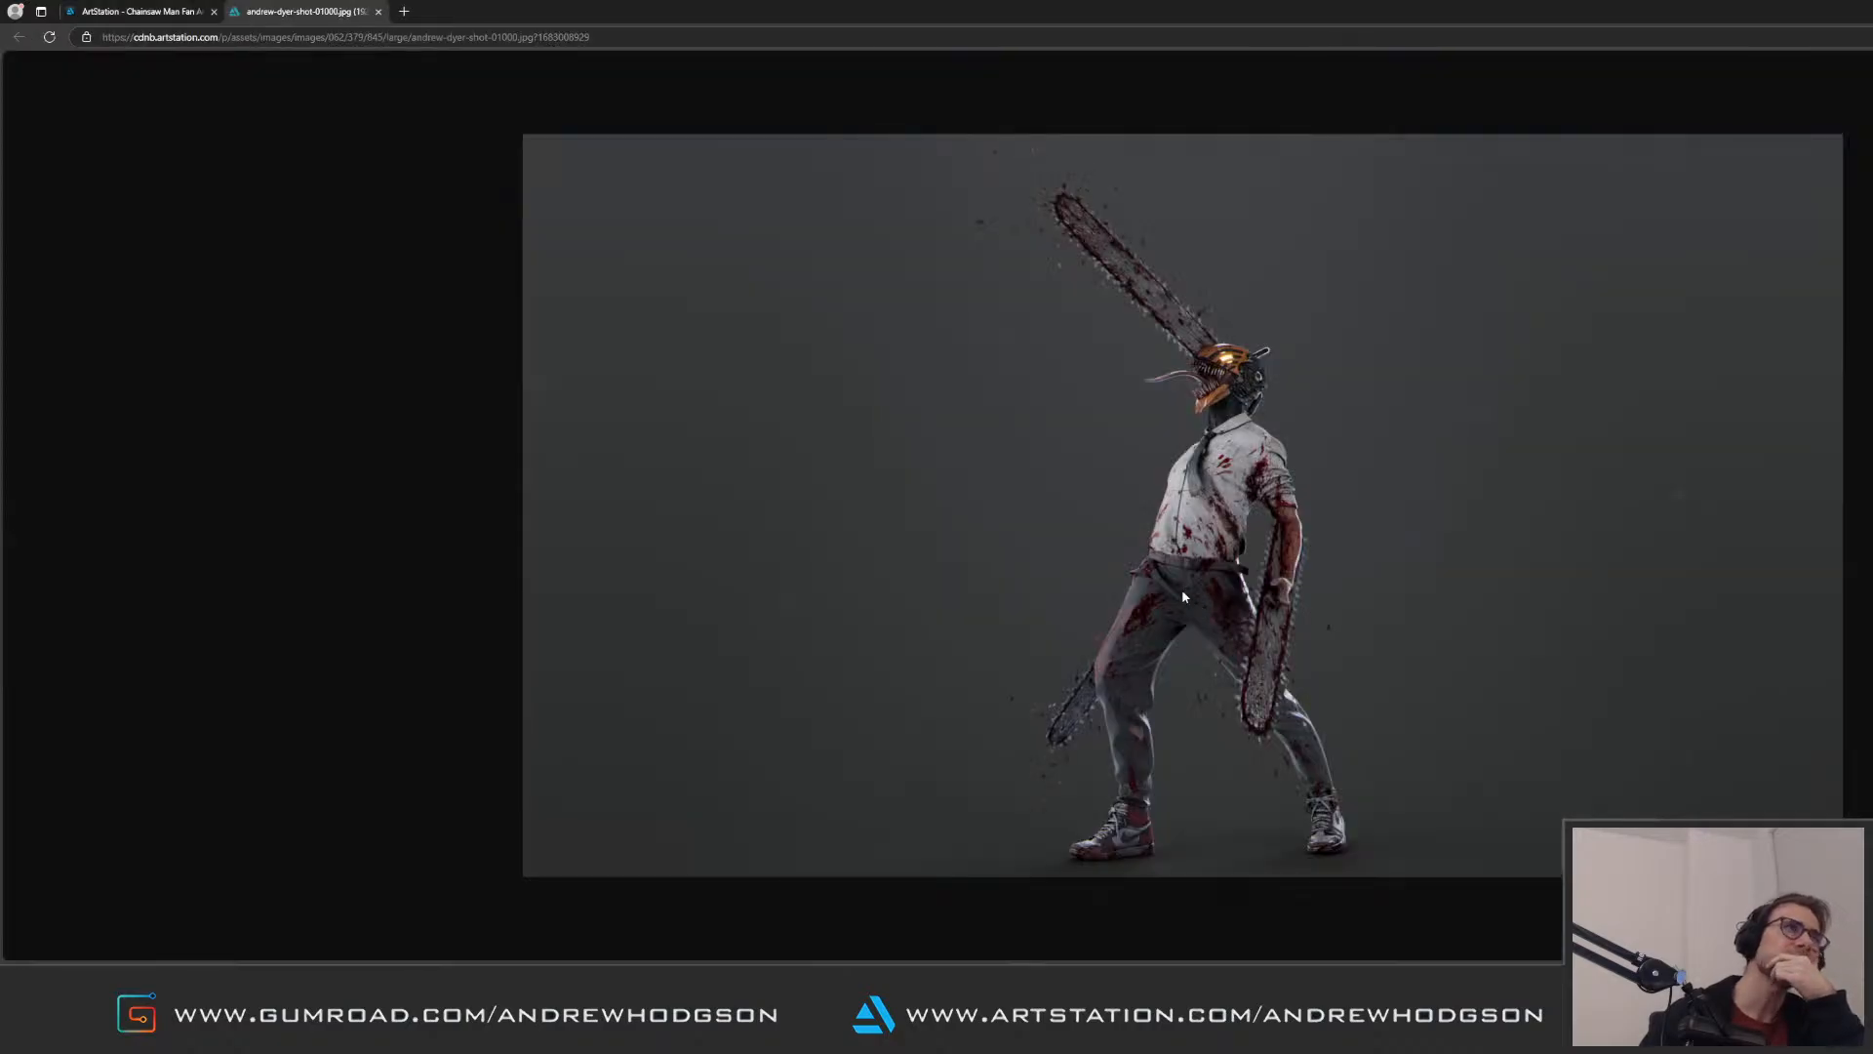
left_click(379, 11)
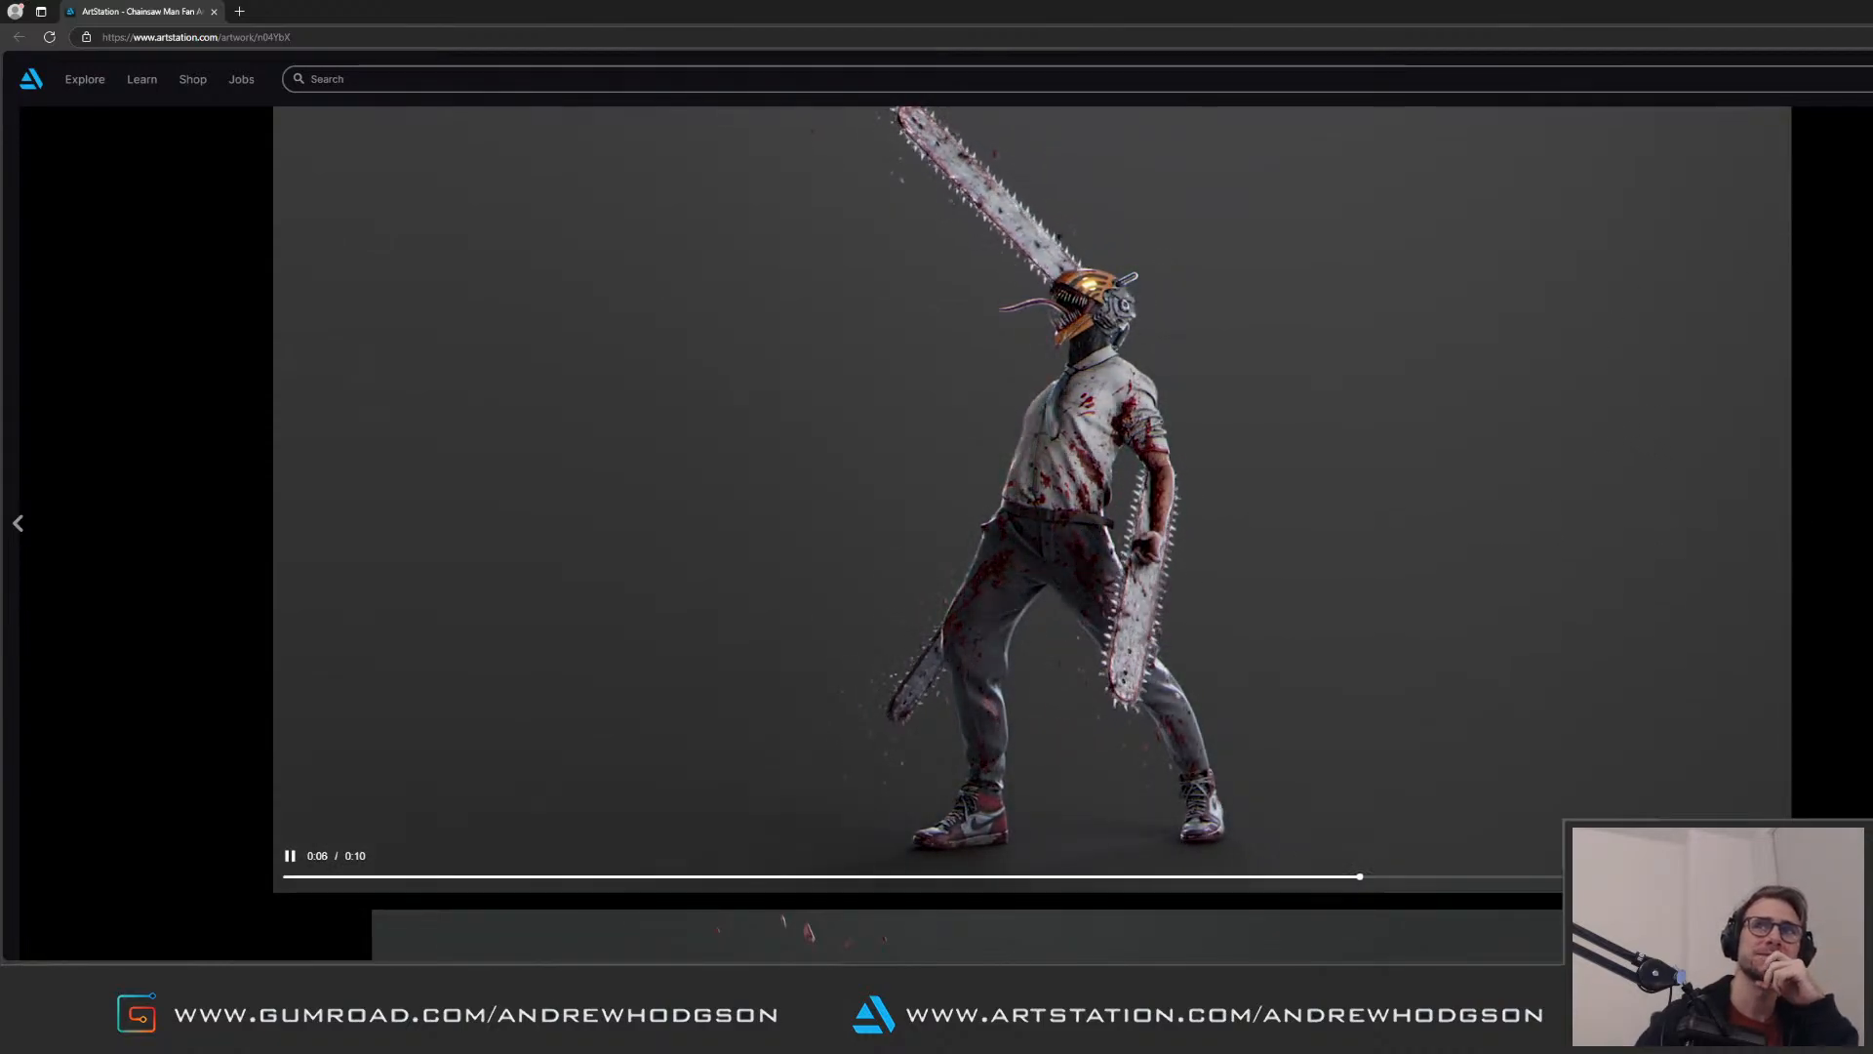
Step: Look through the artwork's animated turntable and colour renders down to the wireframe image
scroll(917, 527, "down", 8)
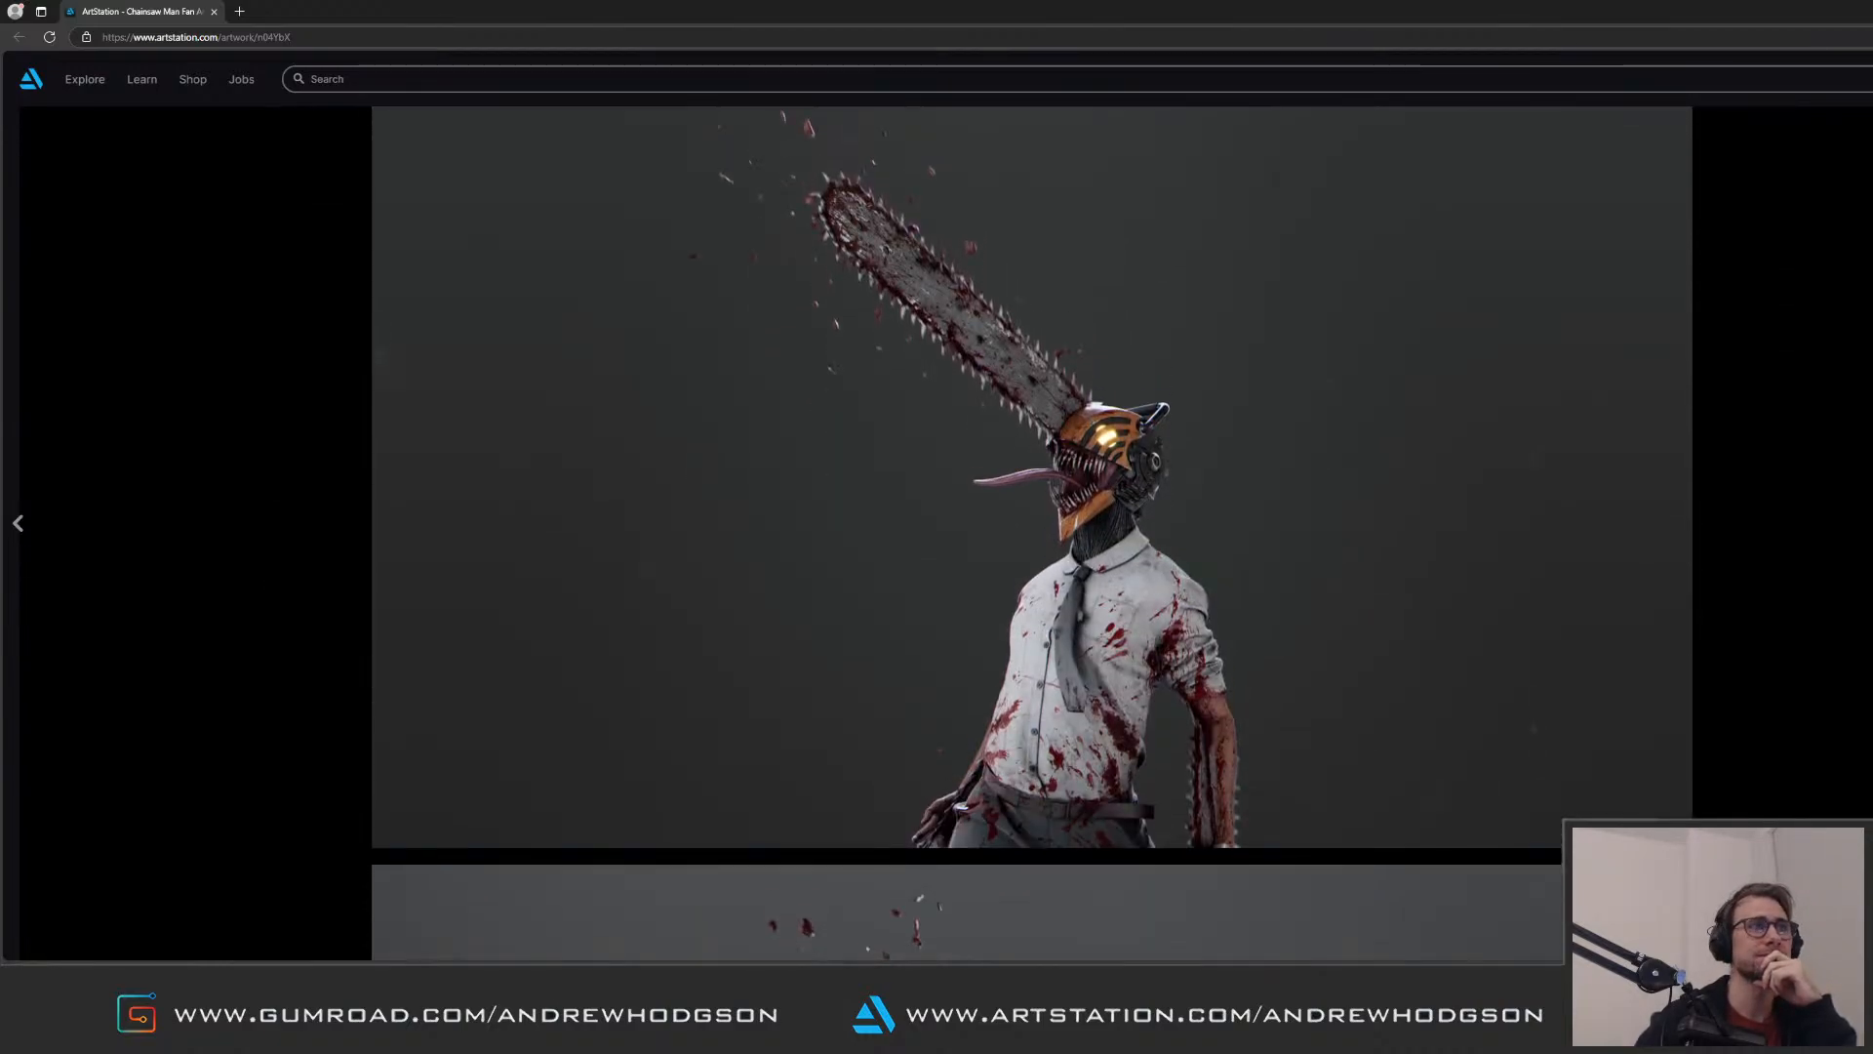
scroll(1032, 532, "down", 6)
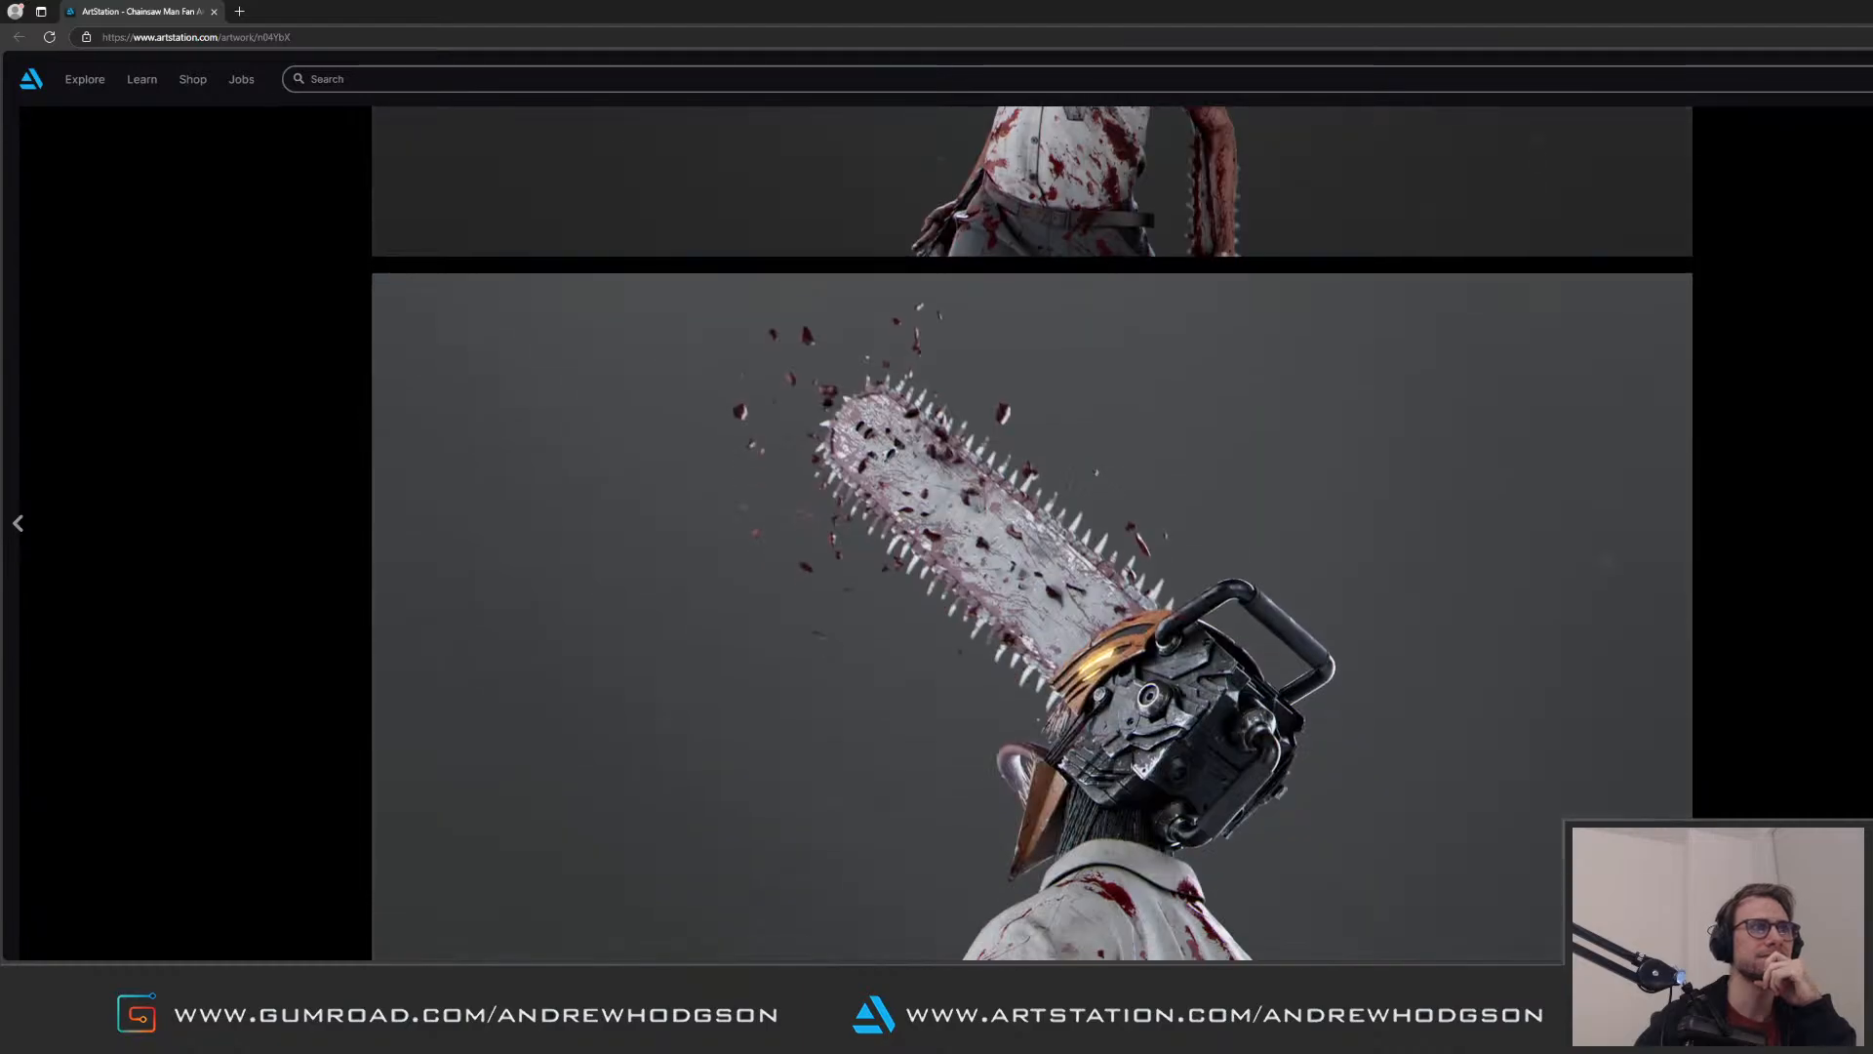
scroll(1032, 532, "down", 1)
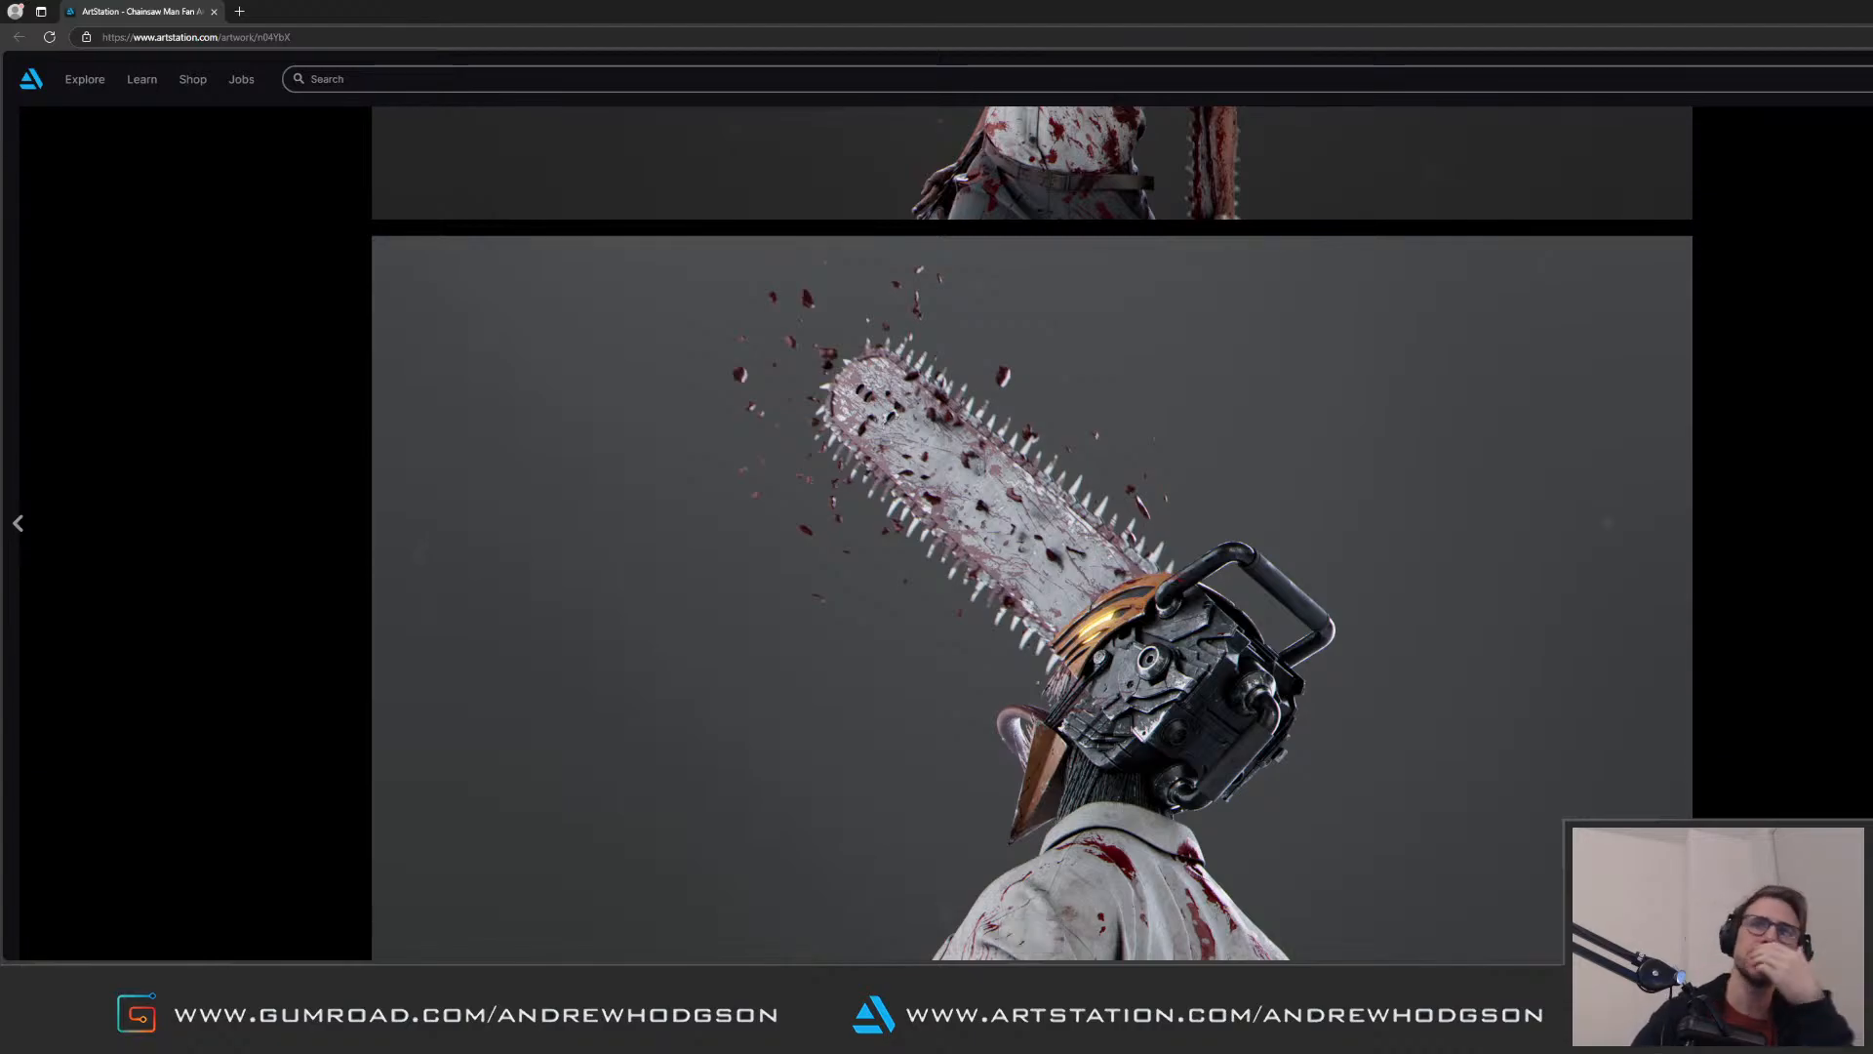
scroll(1032, 533, "down", 20)
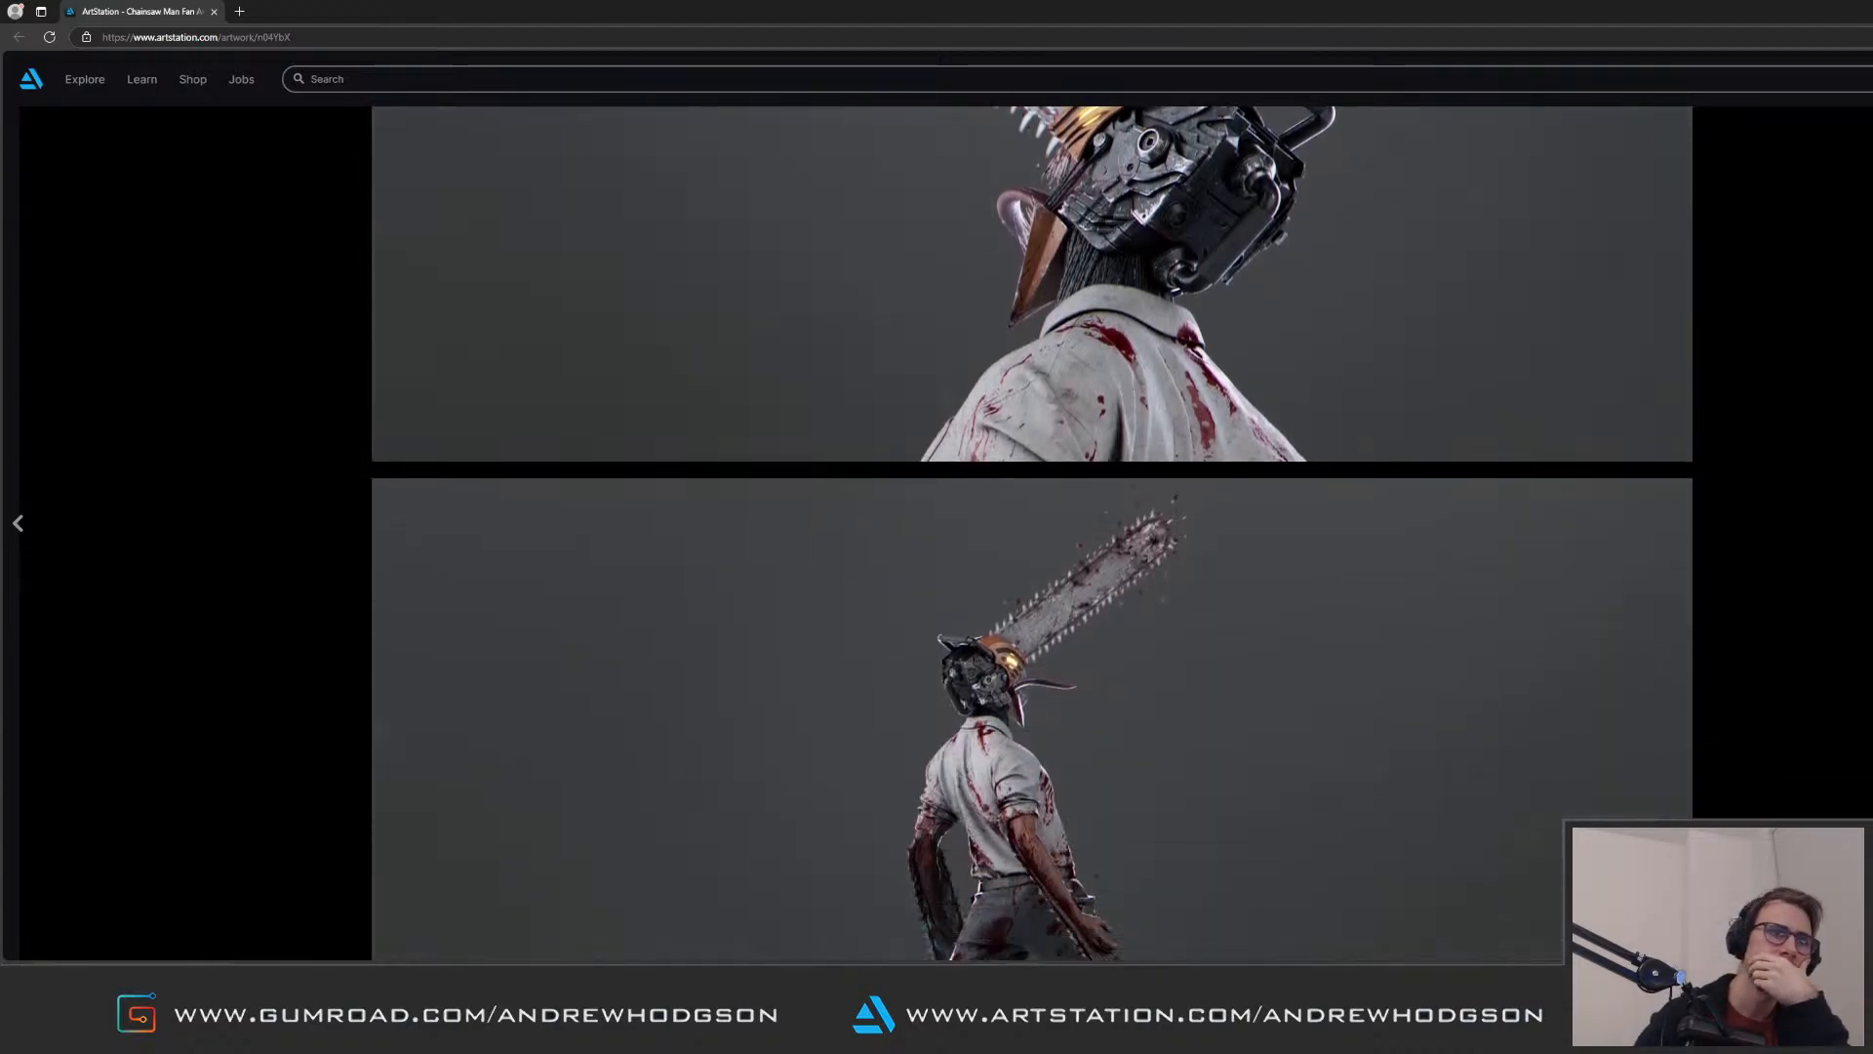
scroll(1032, 533, "down", 4)
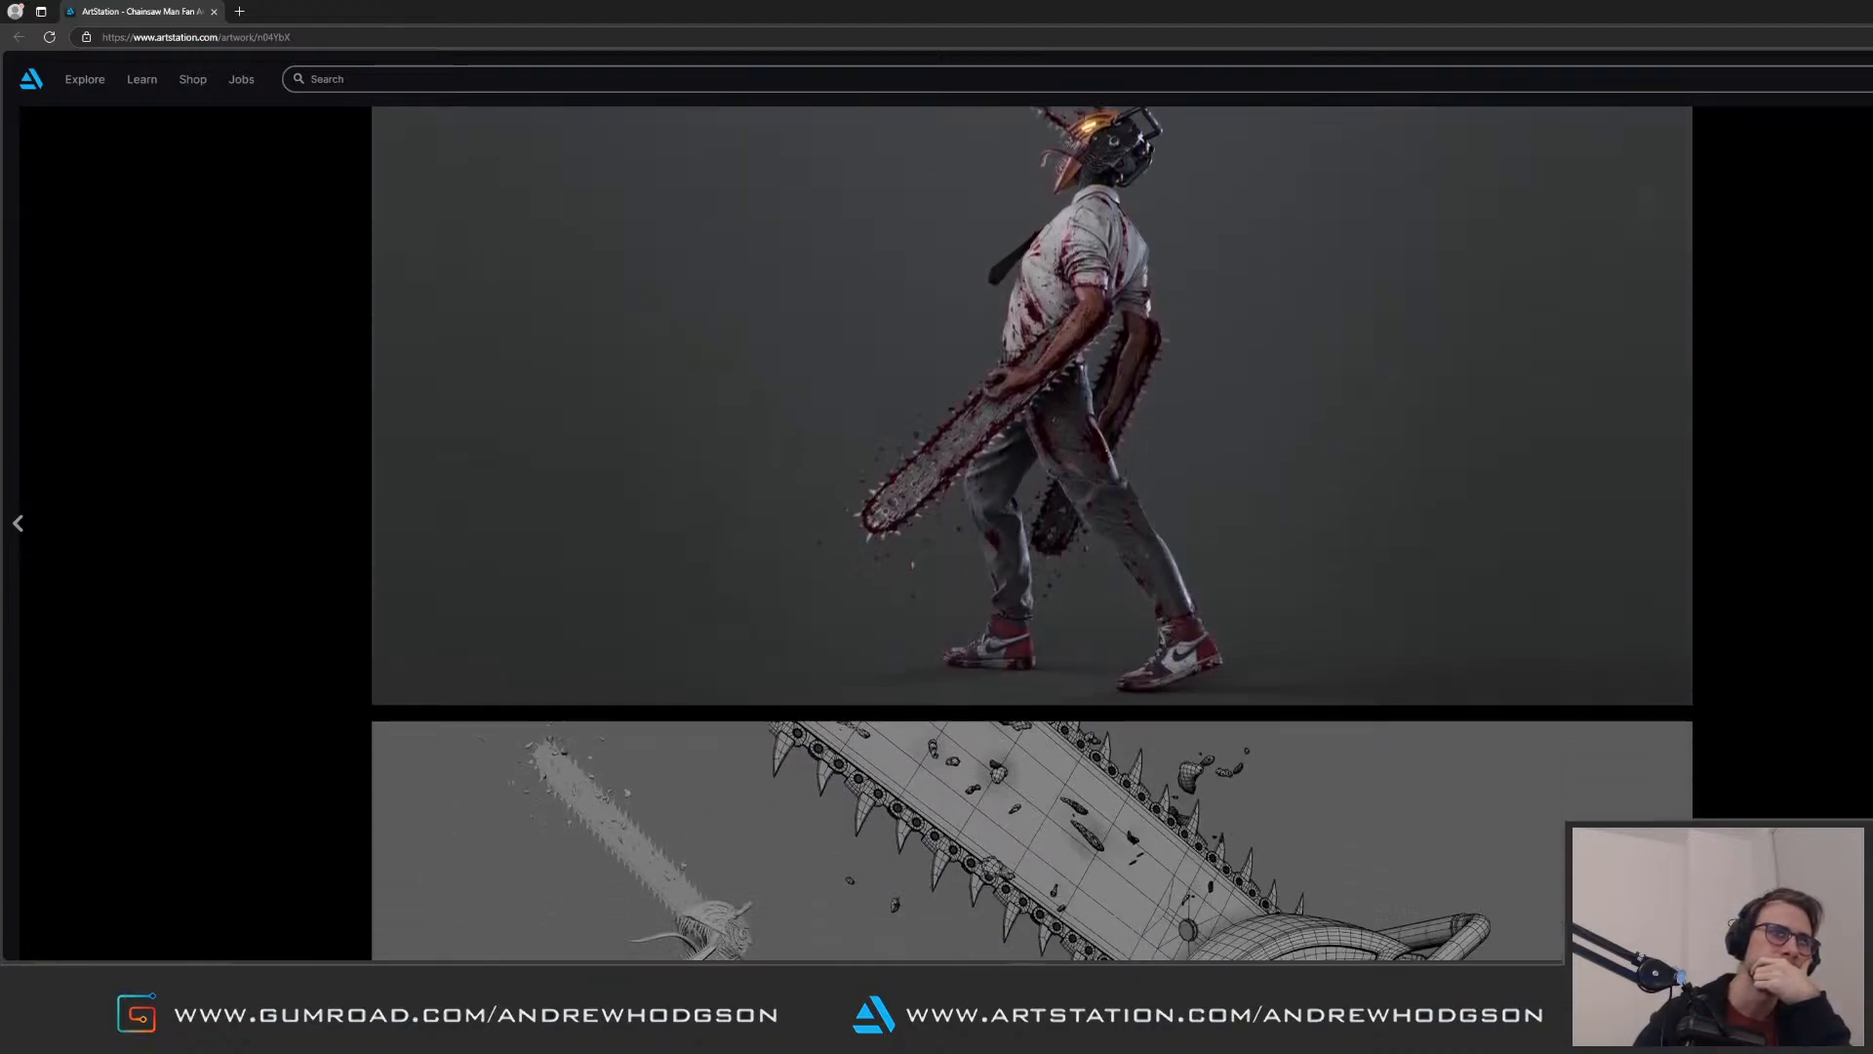
scroll(1032, 533, "down", 1)
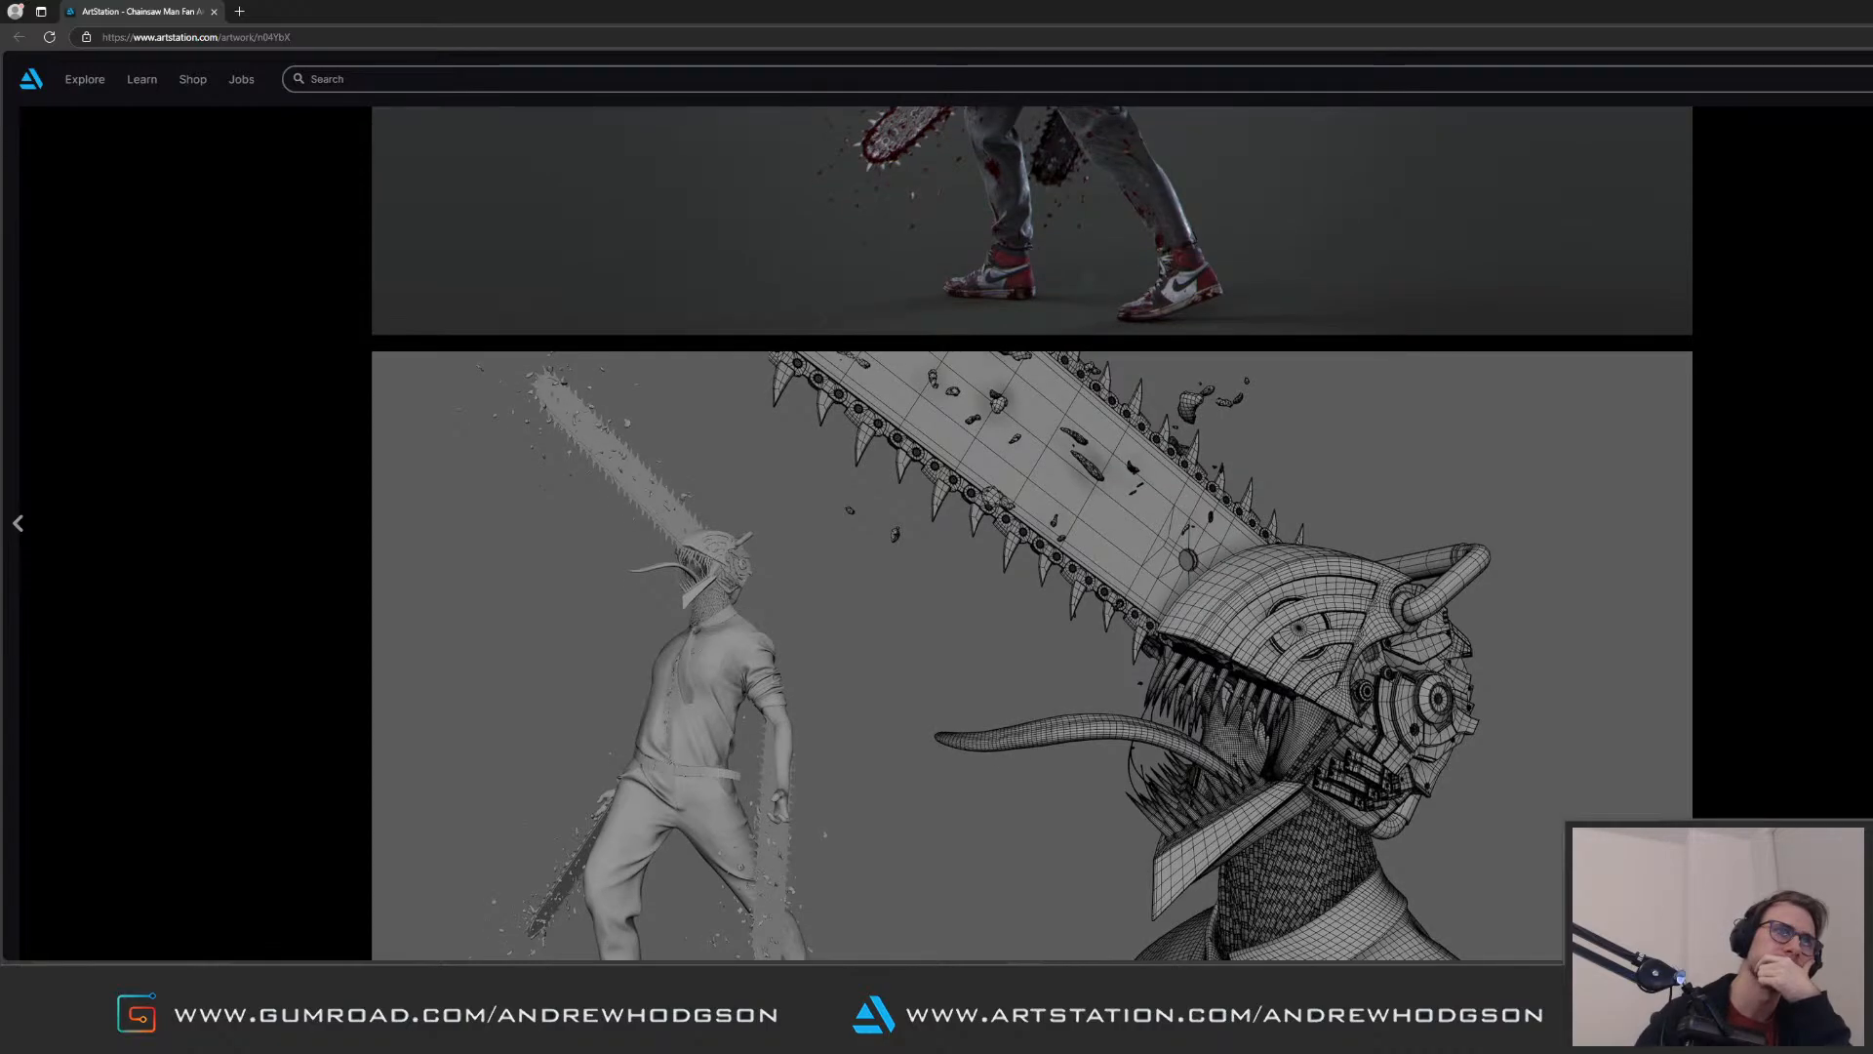
scroll(1033, 533, "down", 1)
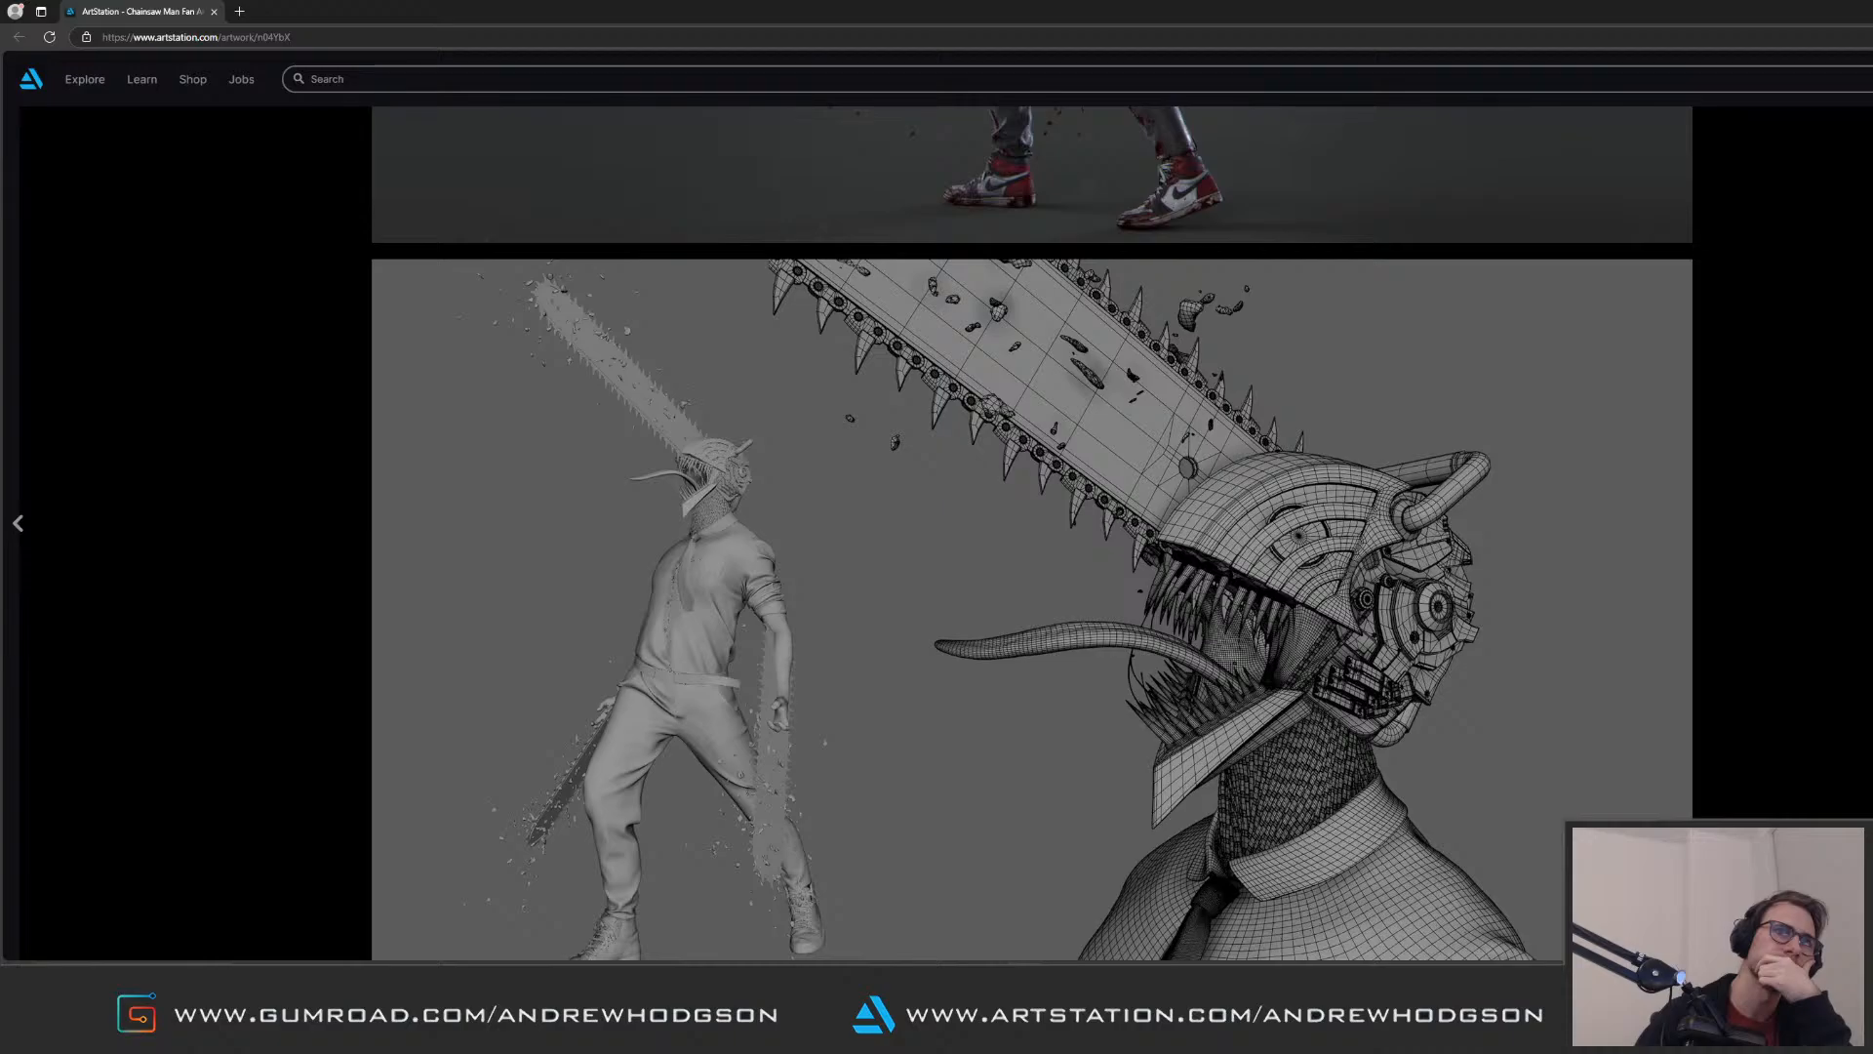
scroll(1033, 532, "down", 1)
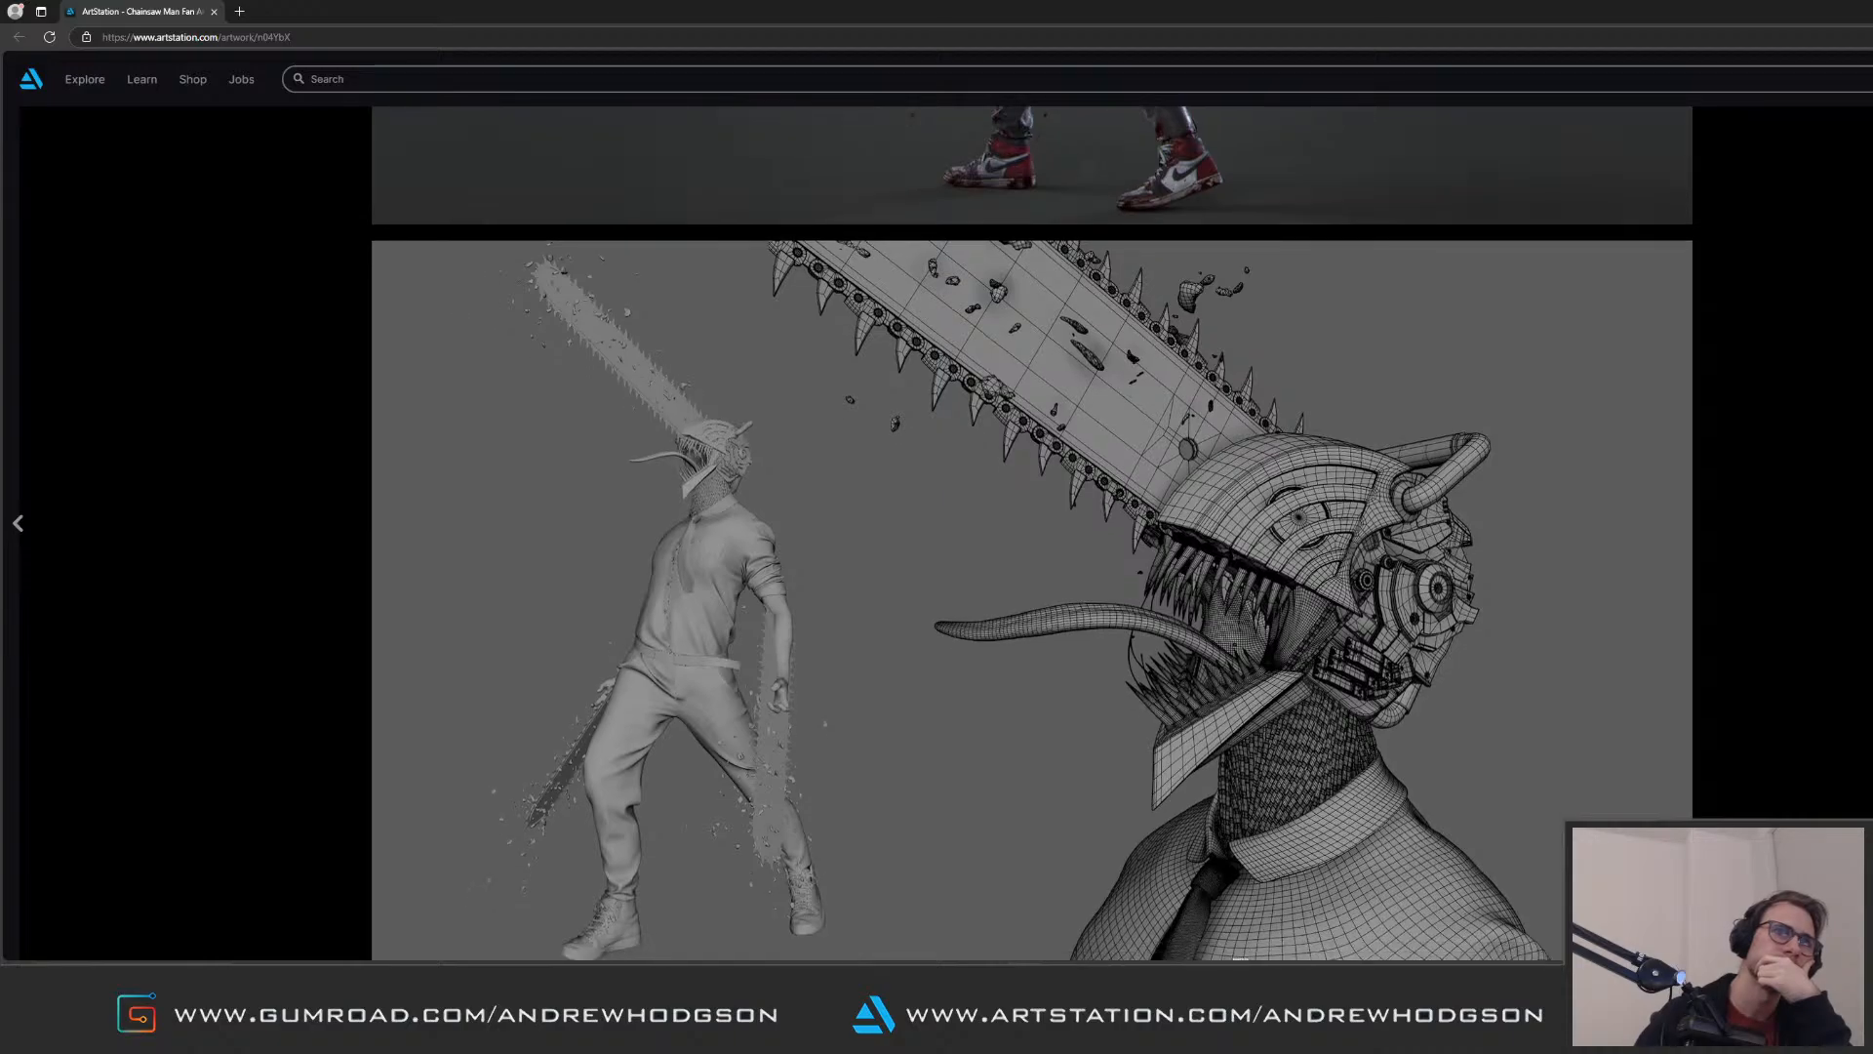
Step: Examine the wireframe, the ZBrush screengrabs and the Marvelous garment patterns of the Chainsaw Man artwork
scroll(1033, 532, "down", 13)
scroll(1032, 533, "up", 3)
scroll(1033, 532, "down", 15)
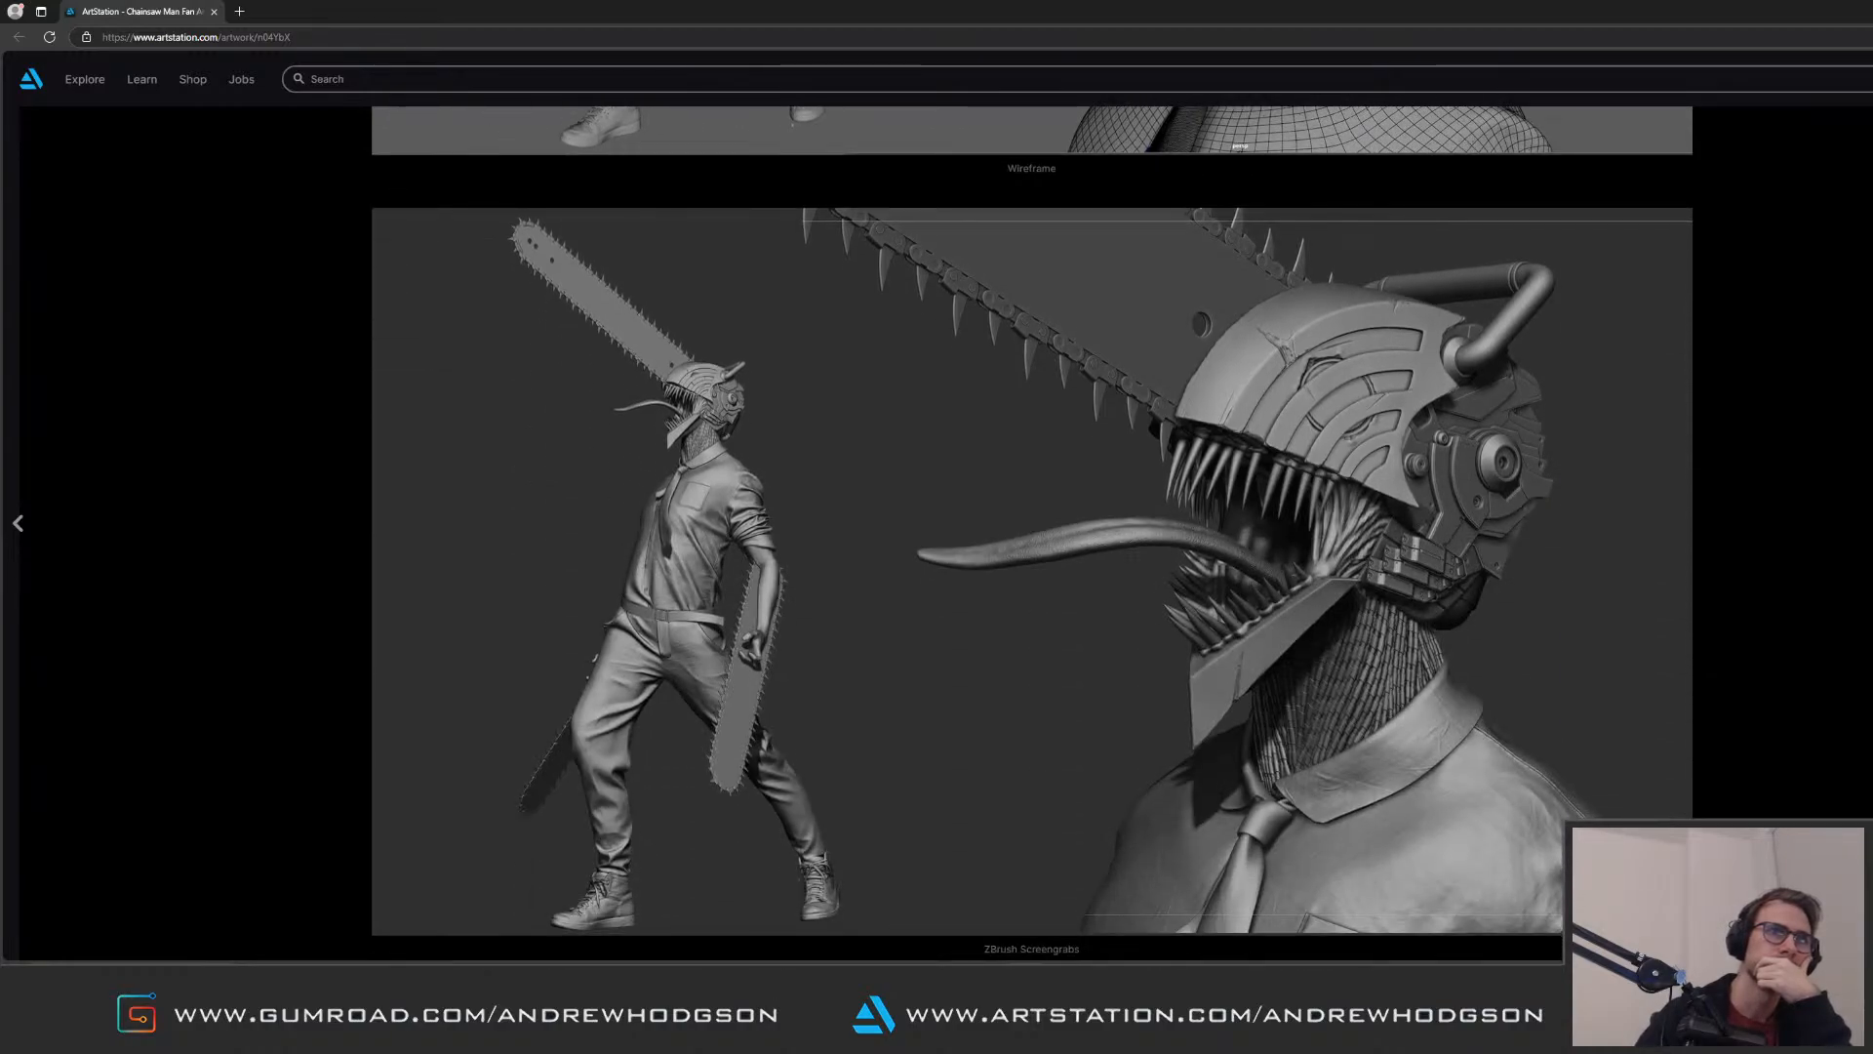
scroll(1032, 533, "down", 1)
scroll(1033, 533, "down", 7)
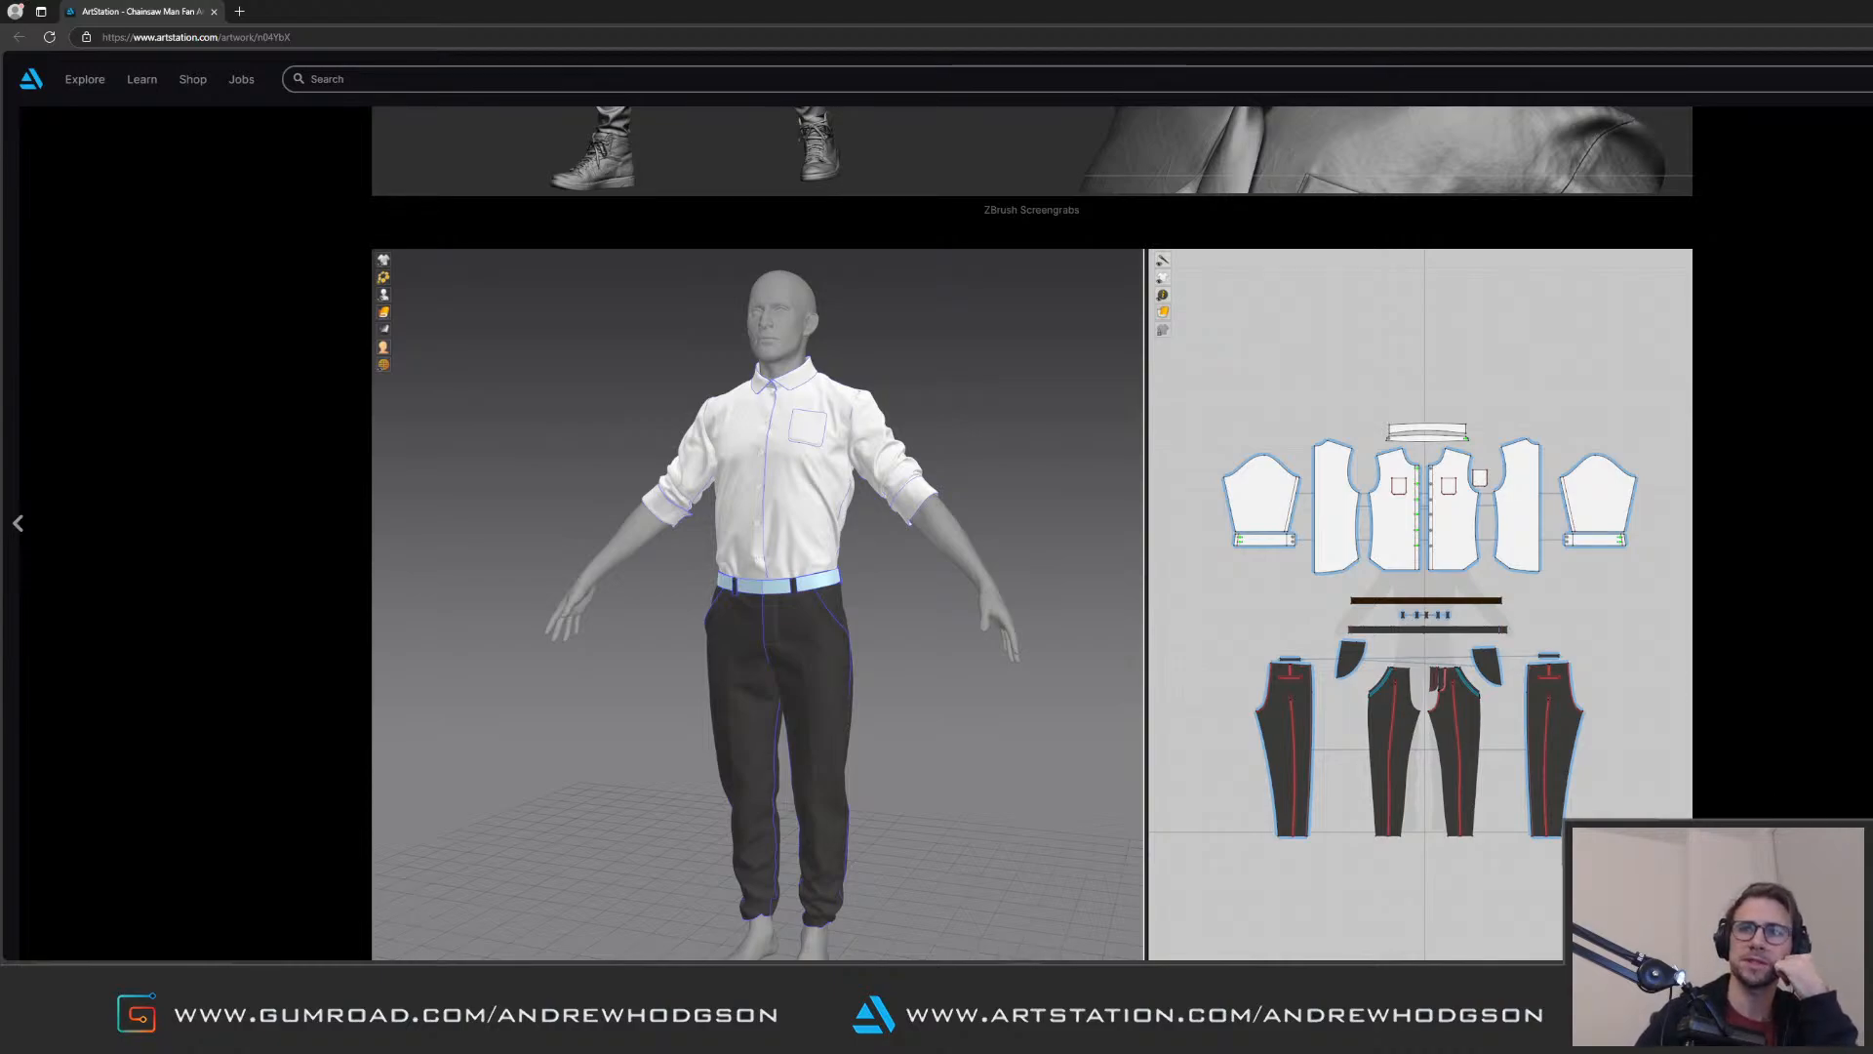
scroll(1033, 533, "down", 5)
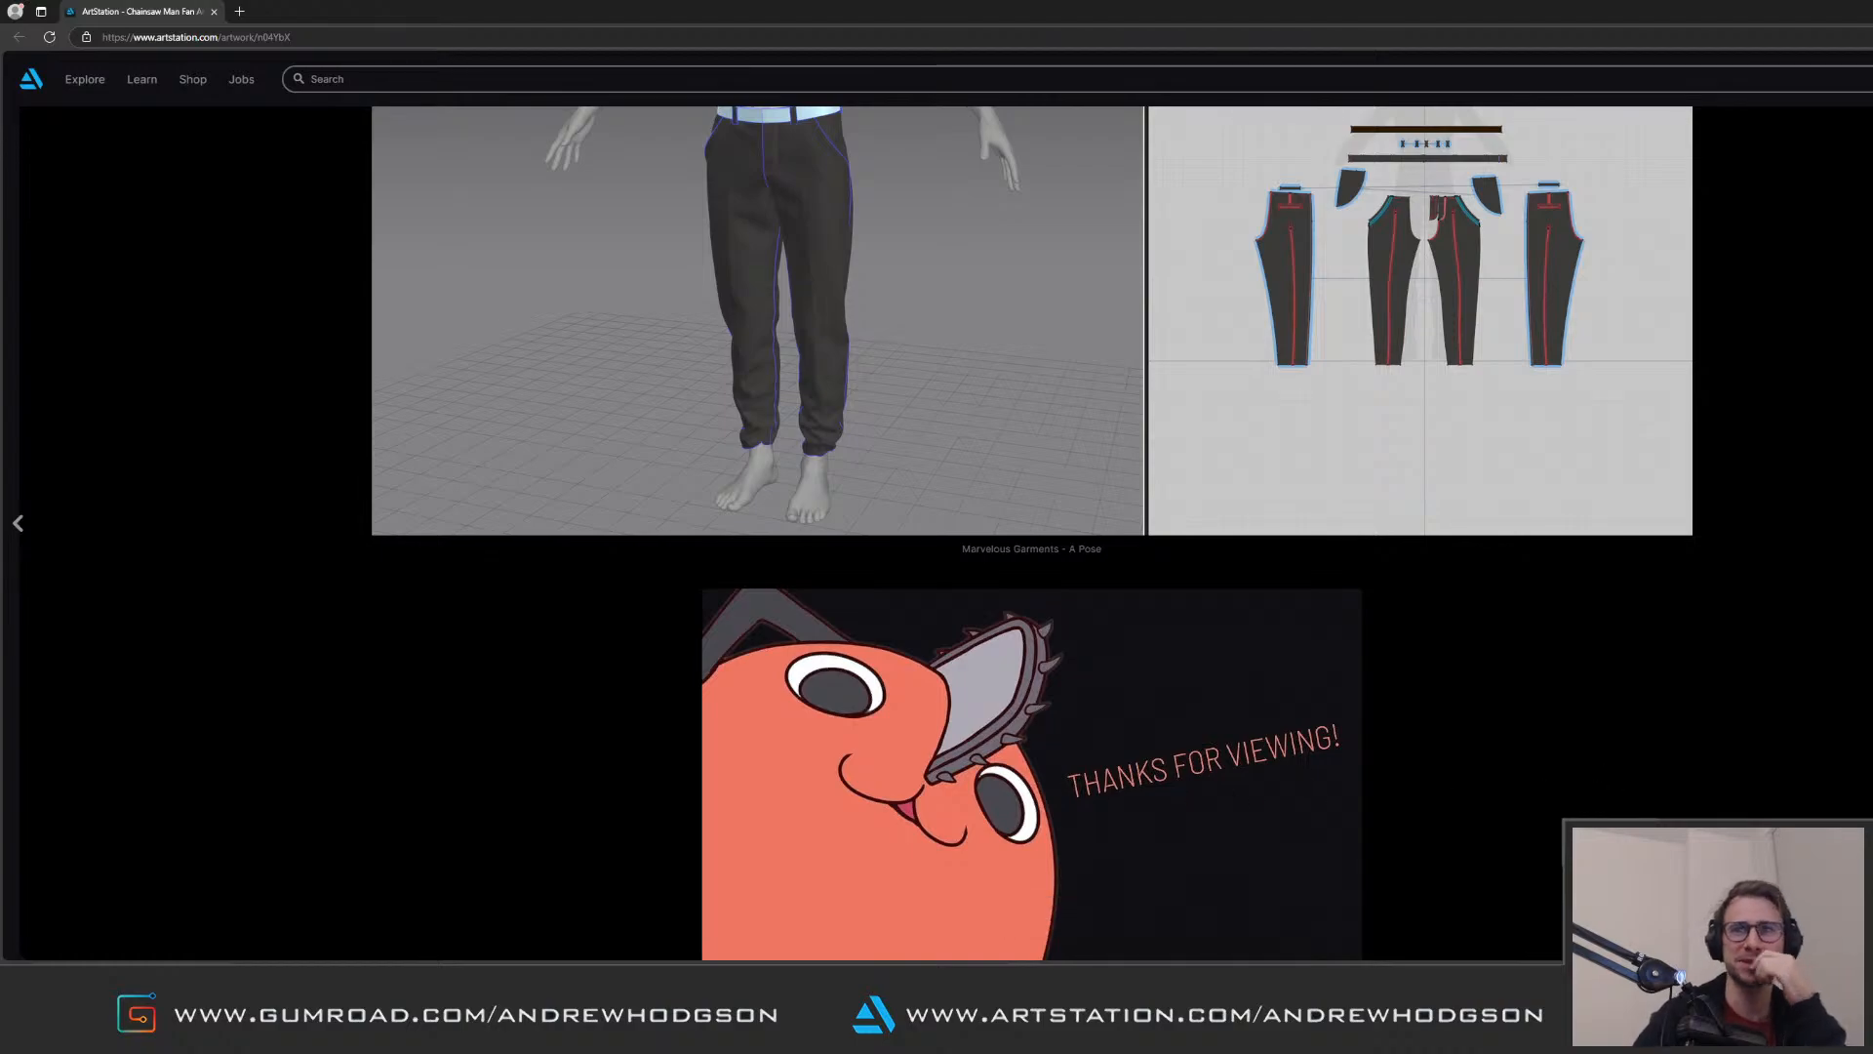
scroll(1032, 533, "up", 5)
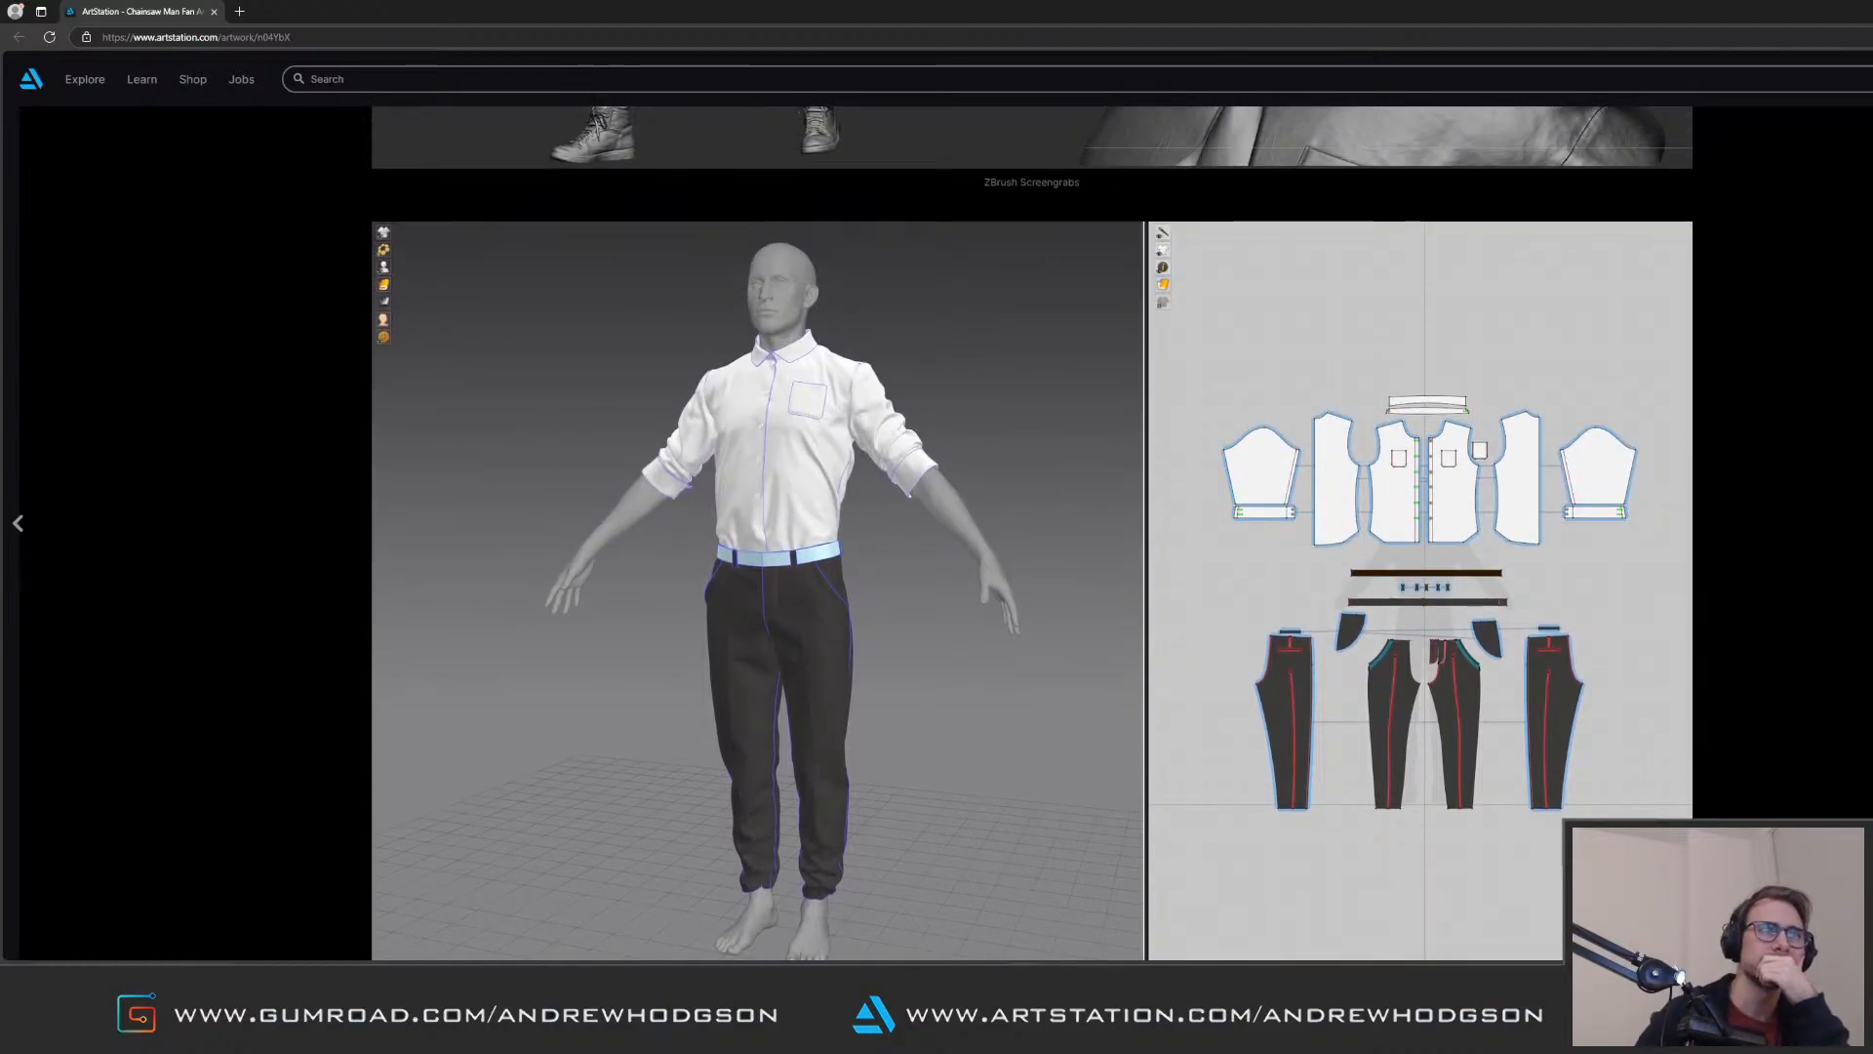
scroll(1549, 630, "up", 1)
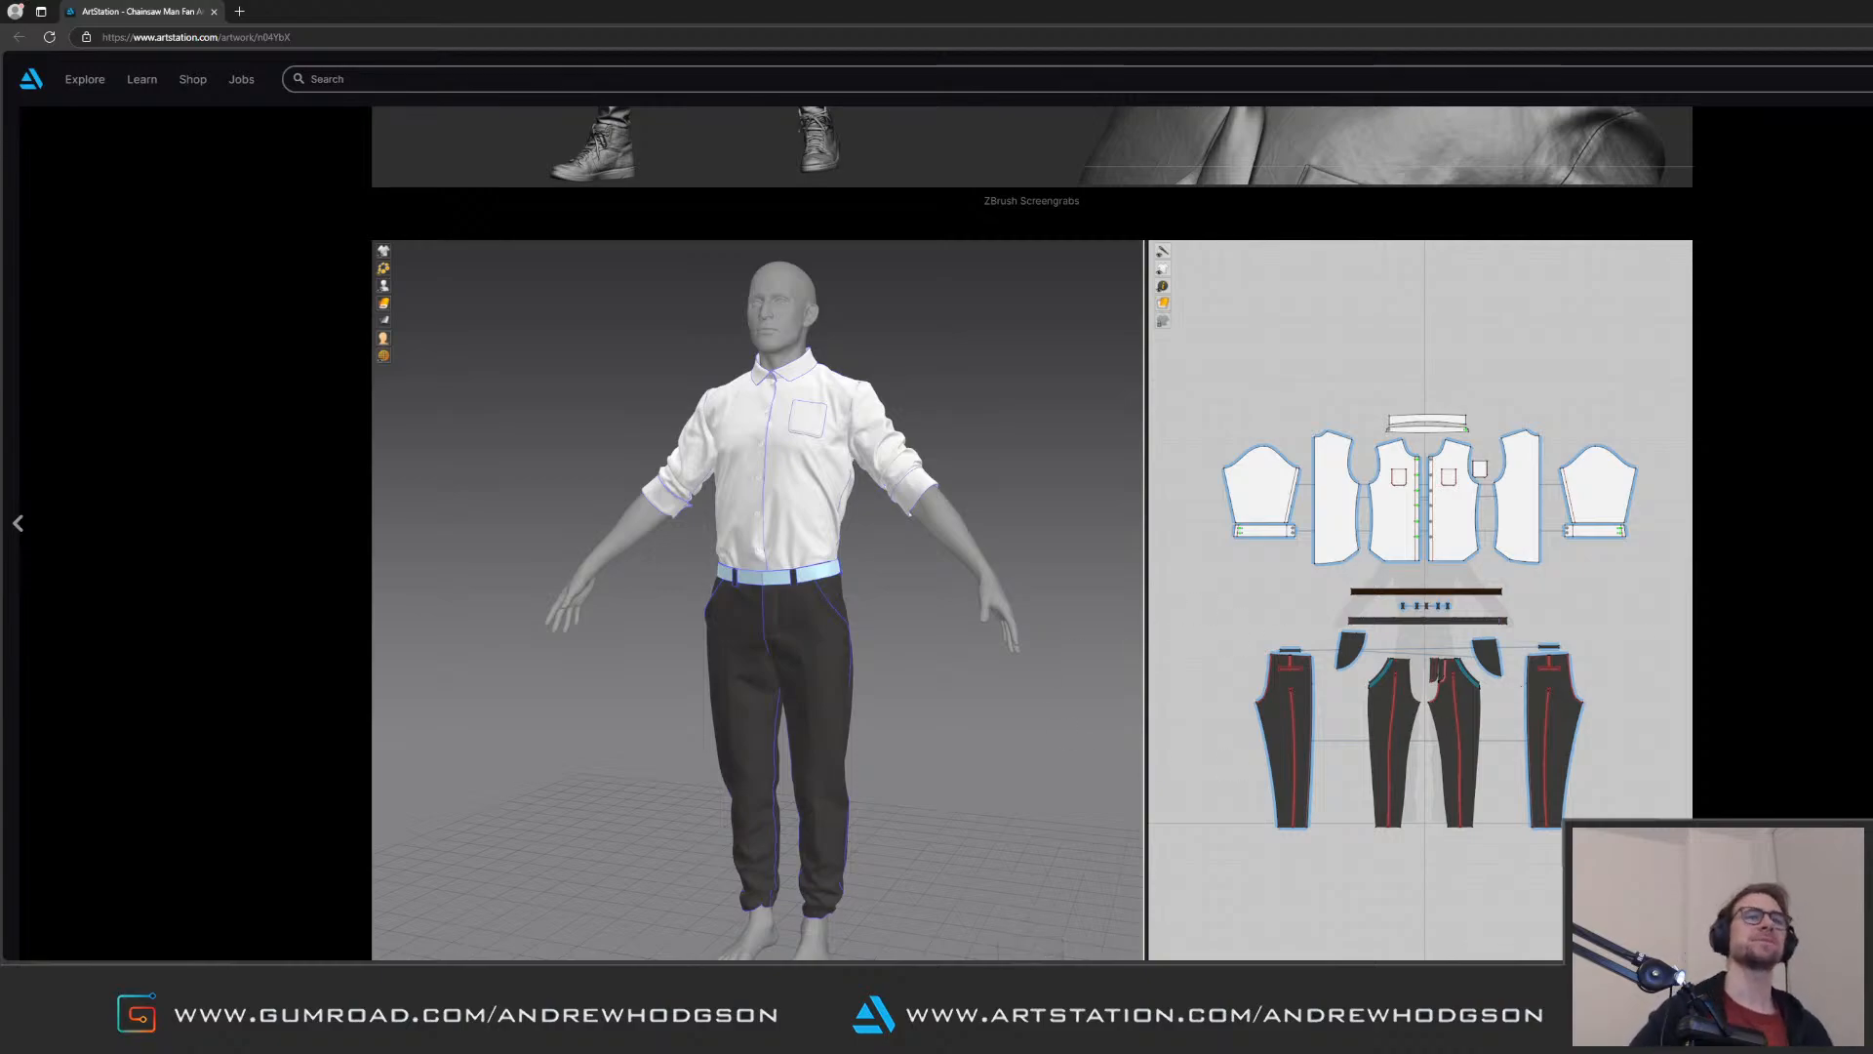
scroll(1032, 532, "up", 2)
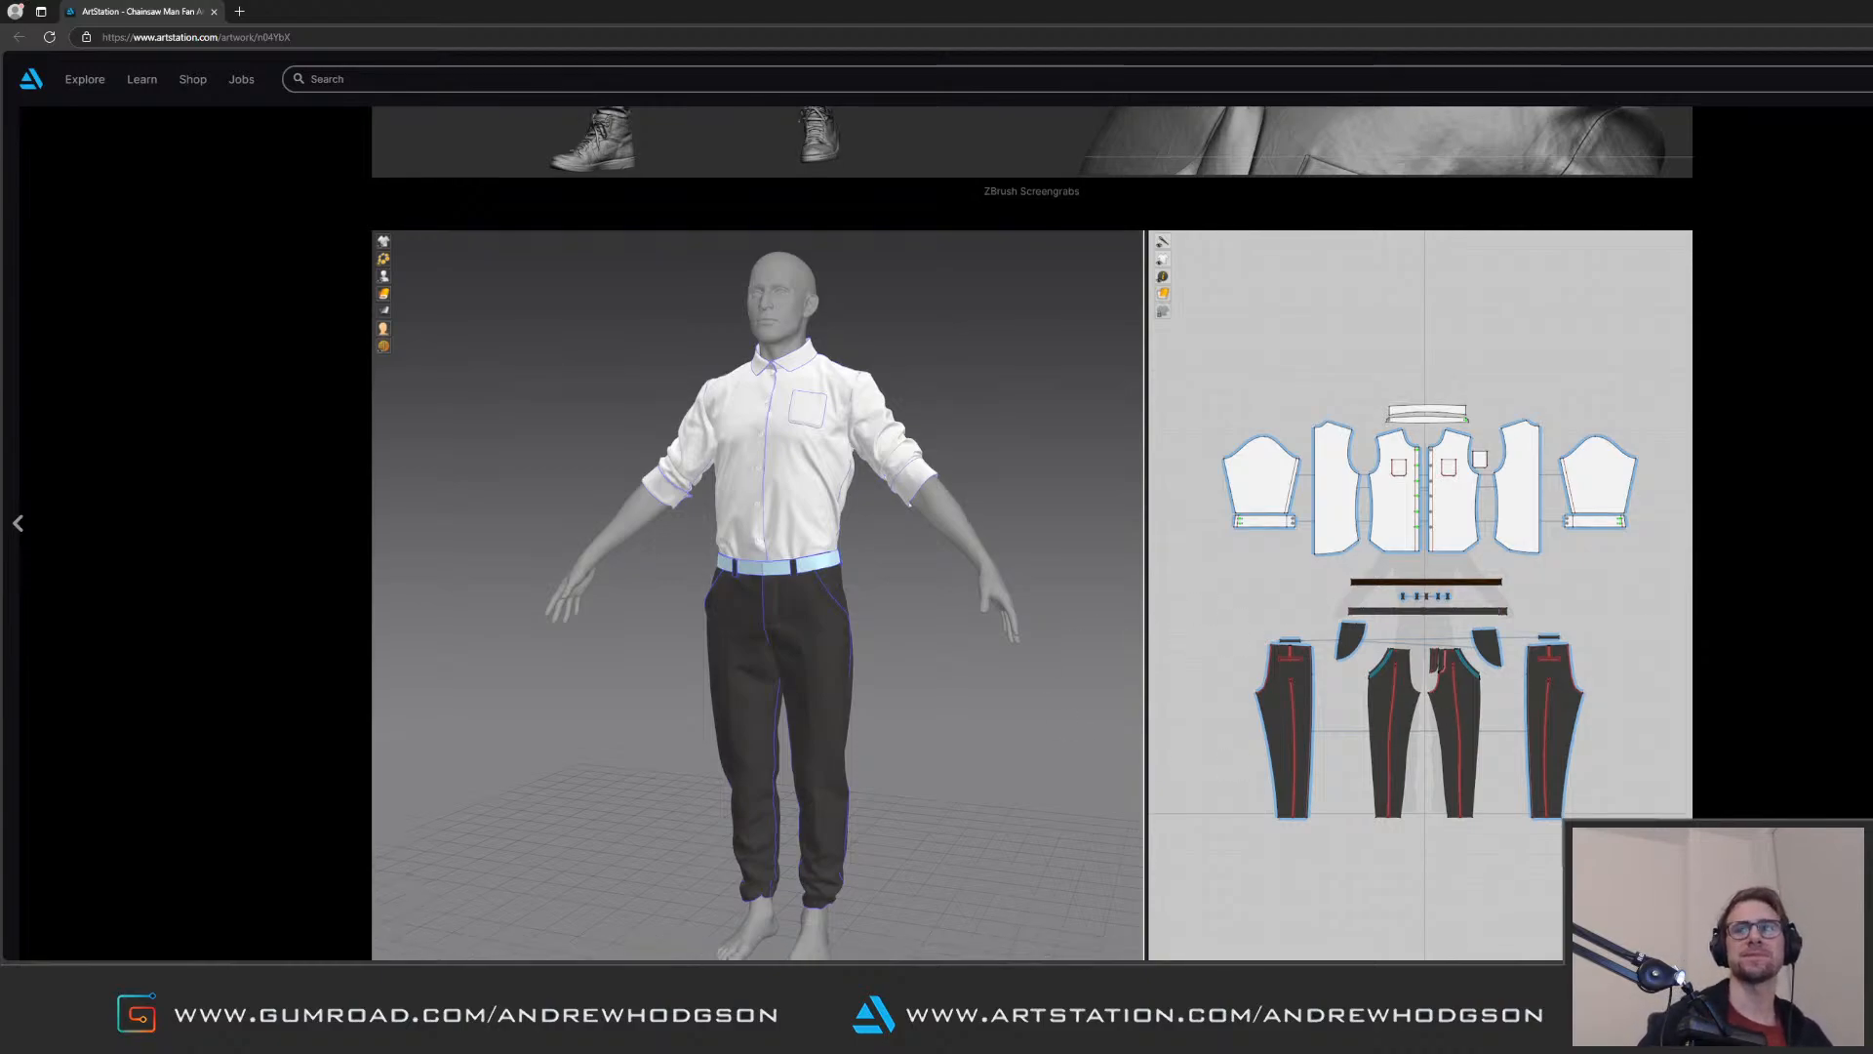
Step: Go back up the artwork page and compare the ZBrush sculpt with the garment and wireframe images
scroll(1033, 533, "up", 3)
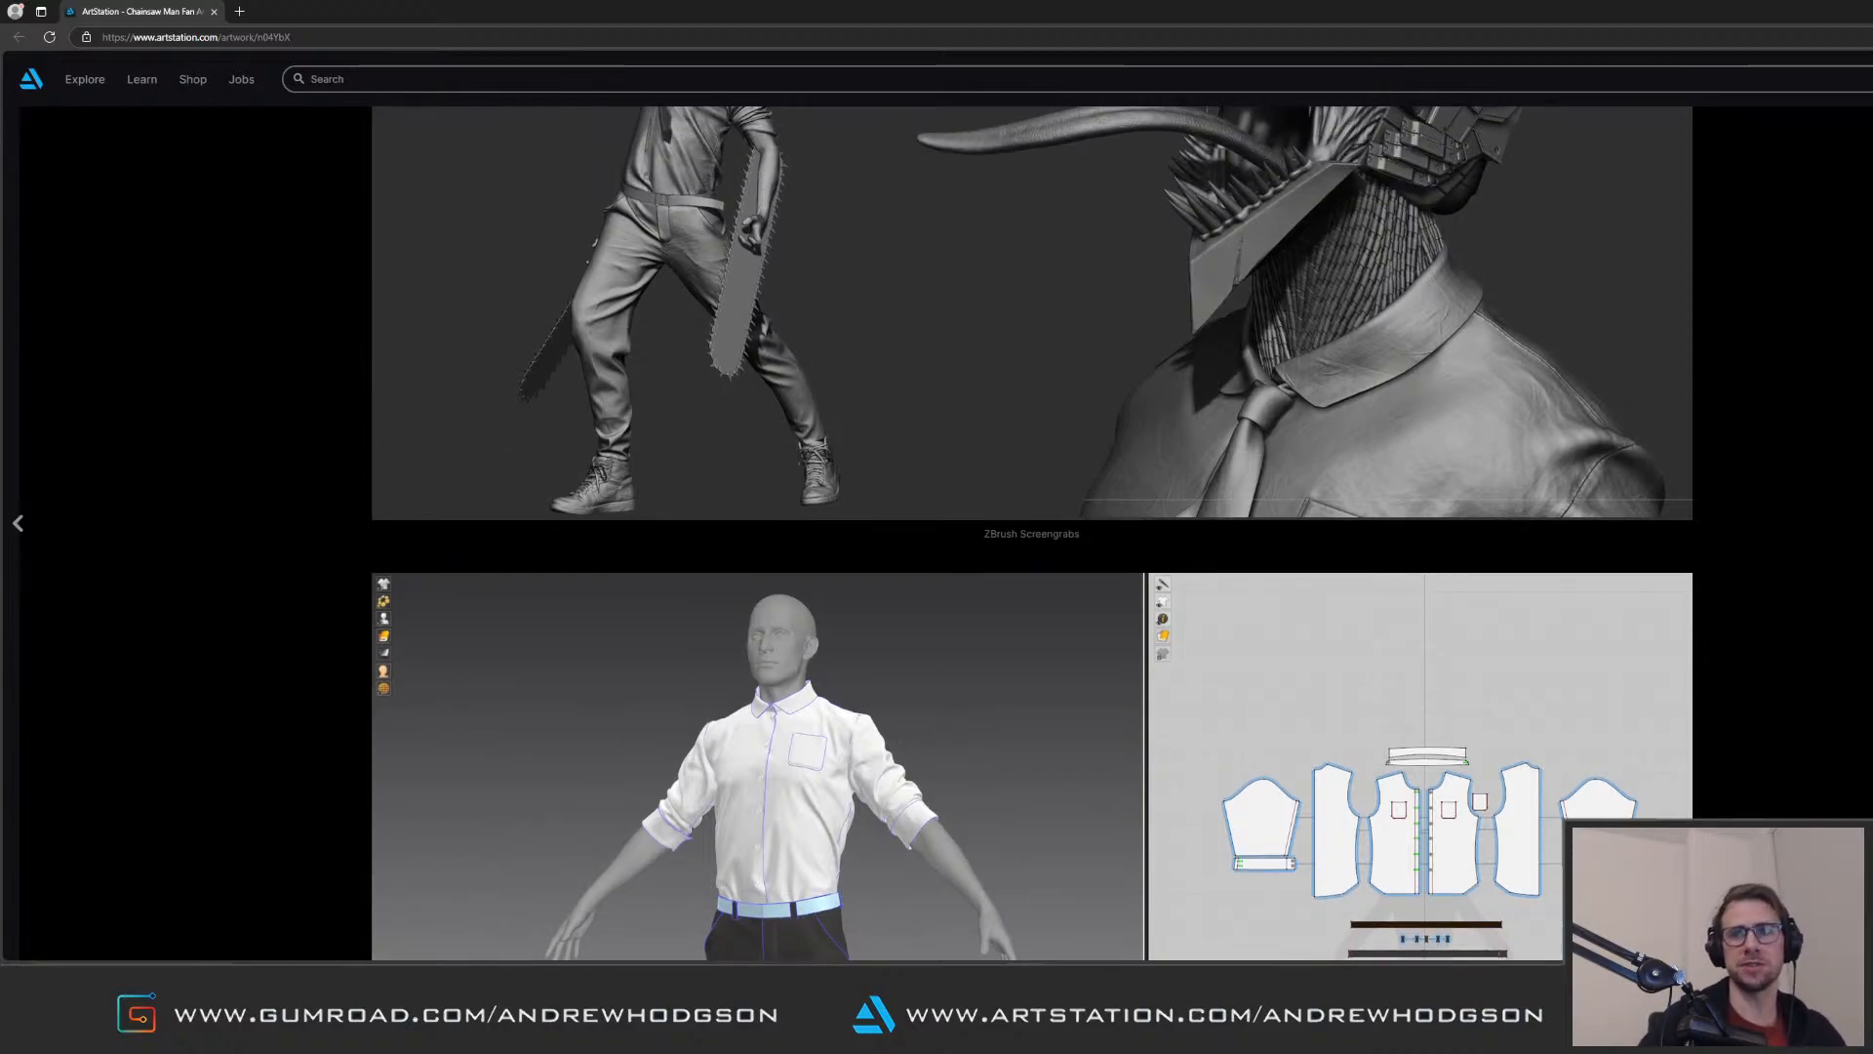
scroll(1032, 533, "up", 2)
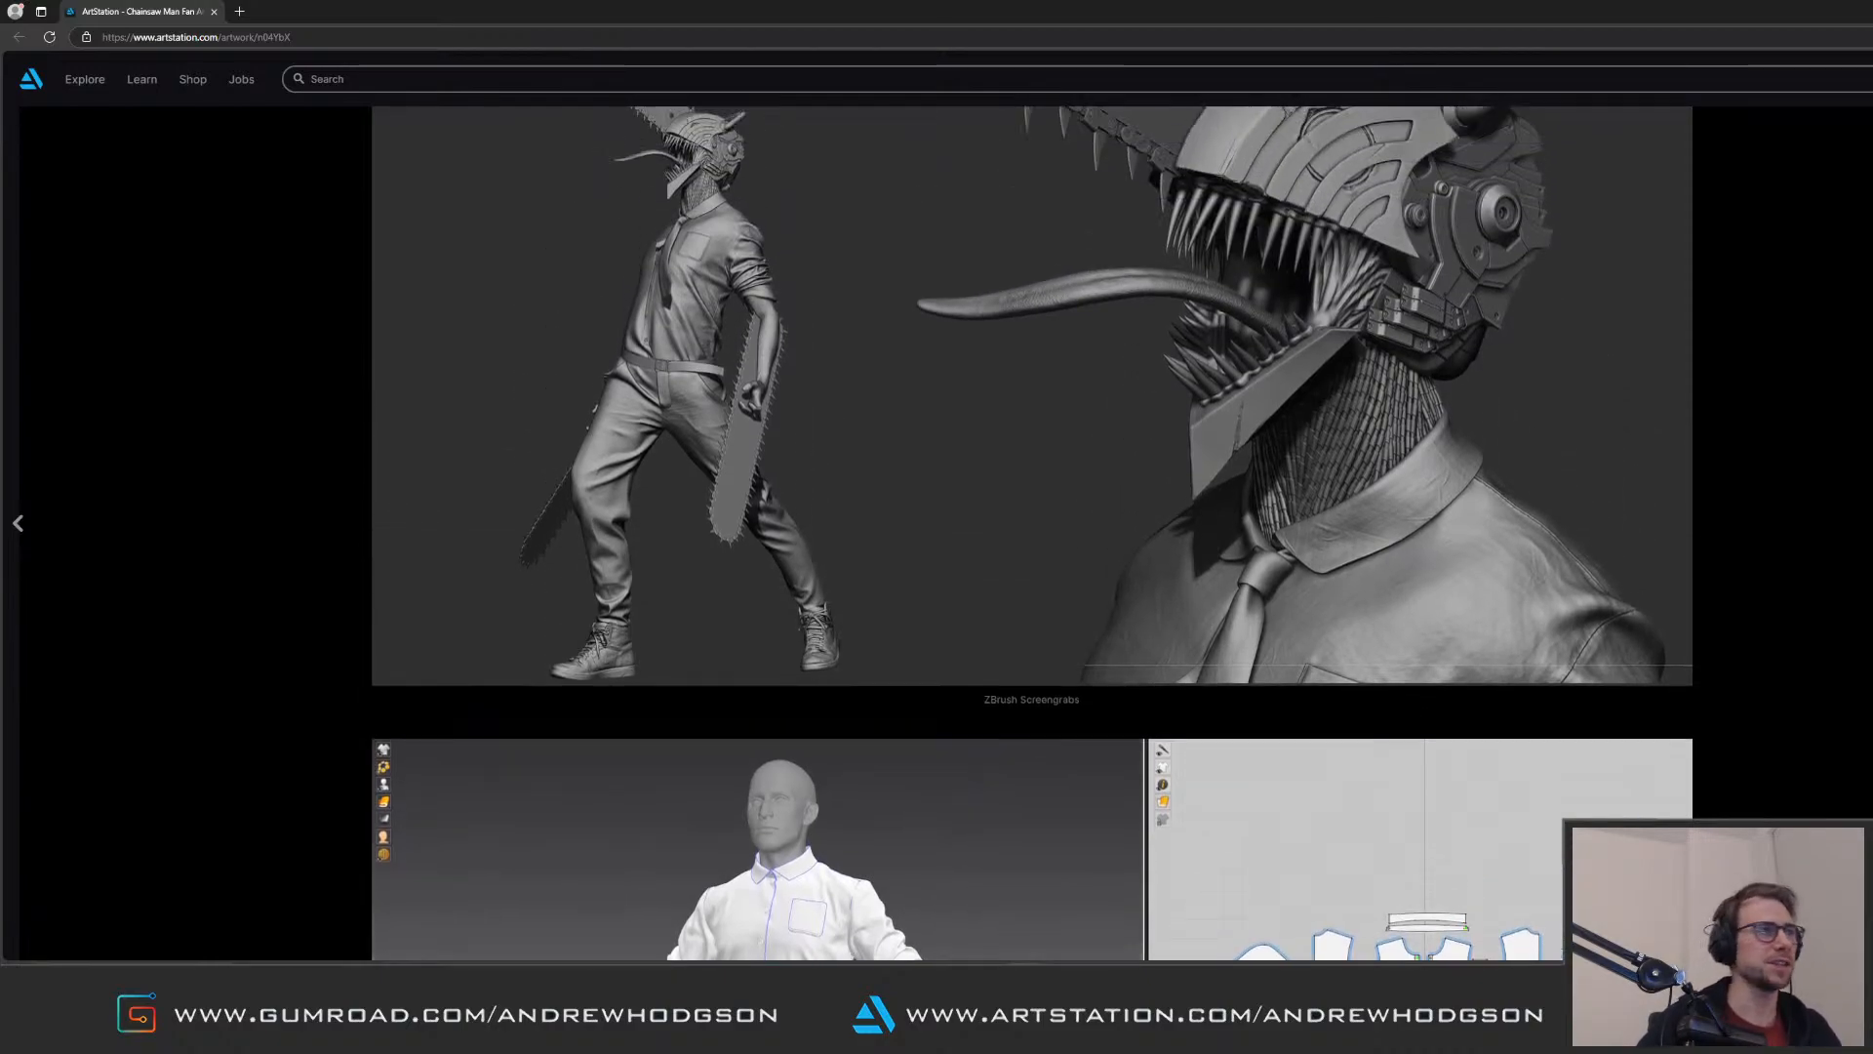
scroll(1032, 532, "up", 3)
scroll(1032, 532, "up", 1)
scroll(1033, 533, "down", 2)
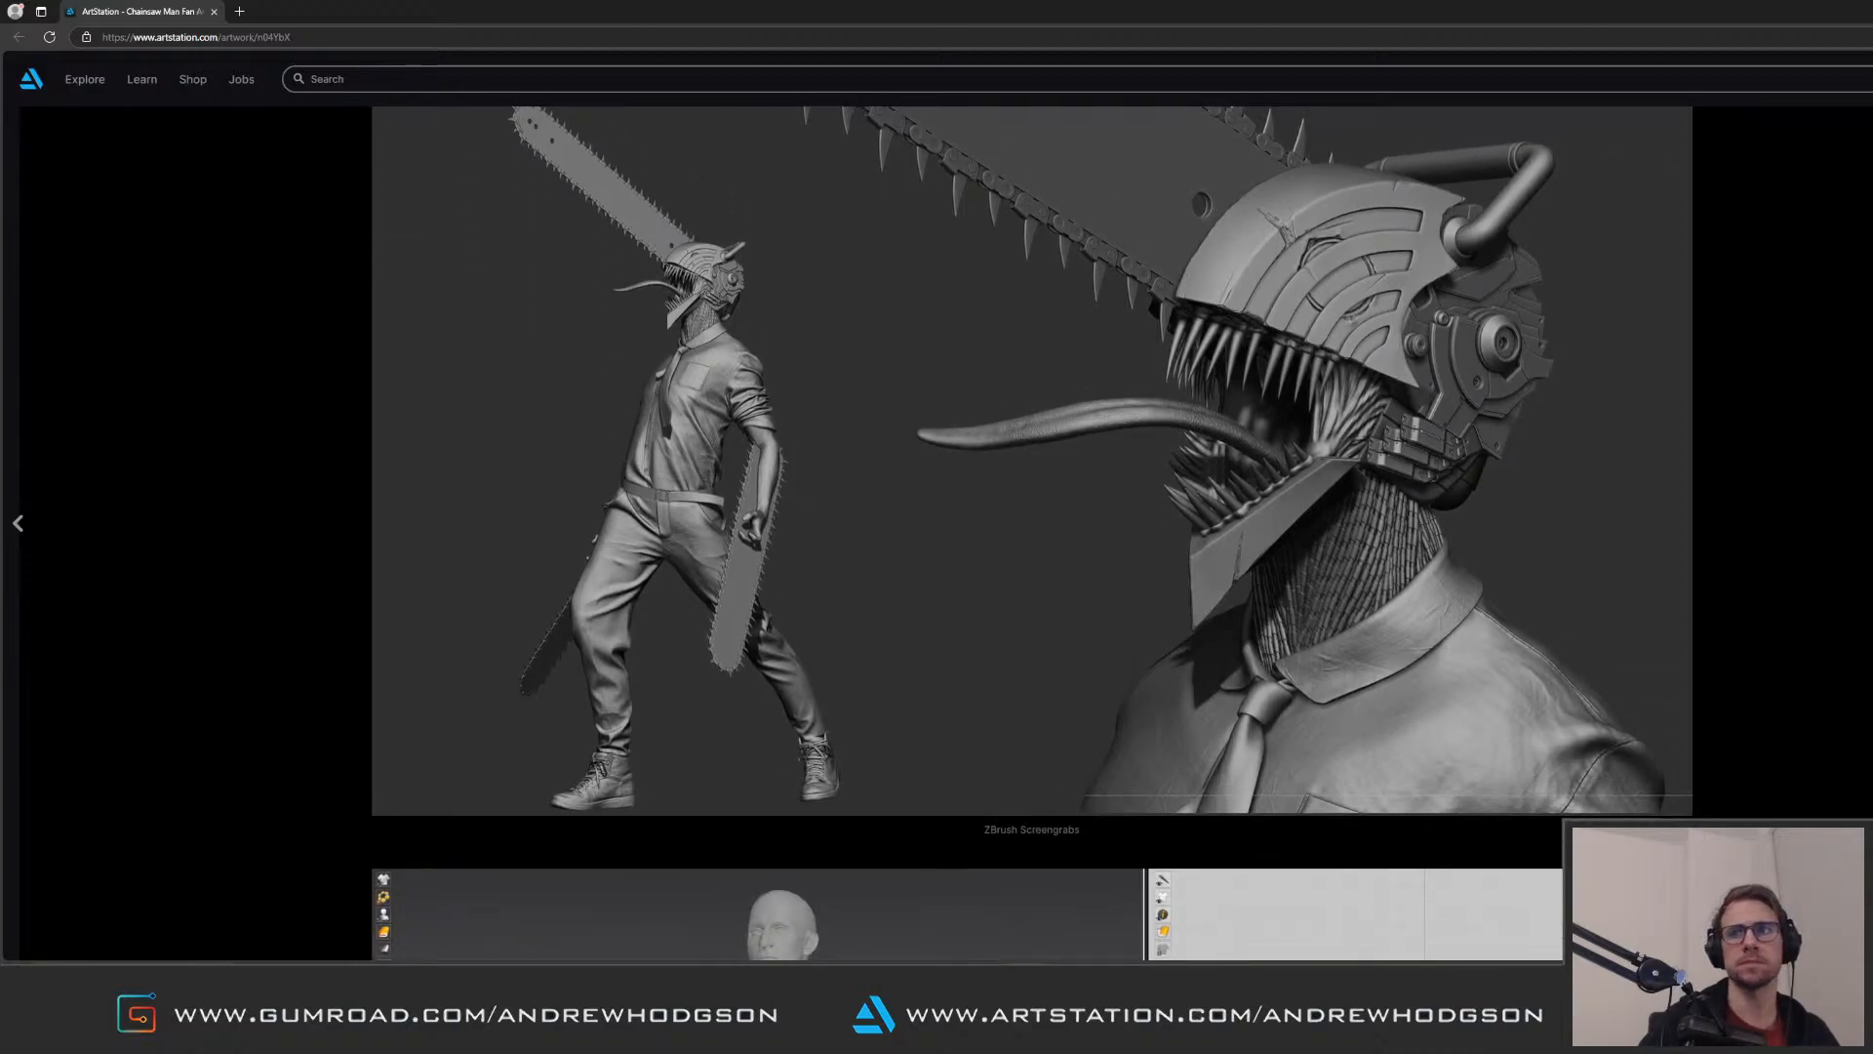
scroll(1032, 533, "down", 8)
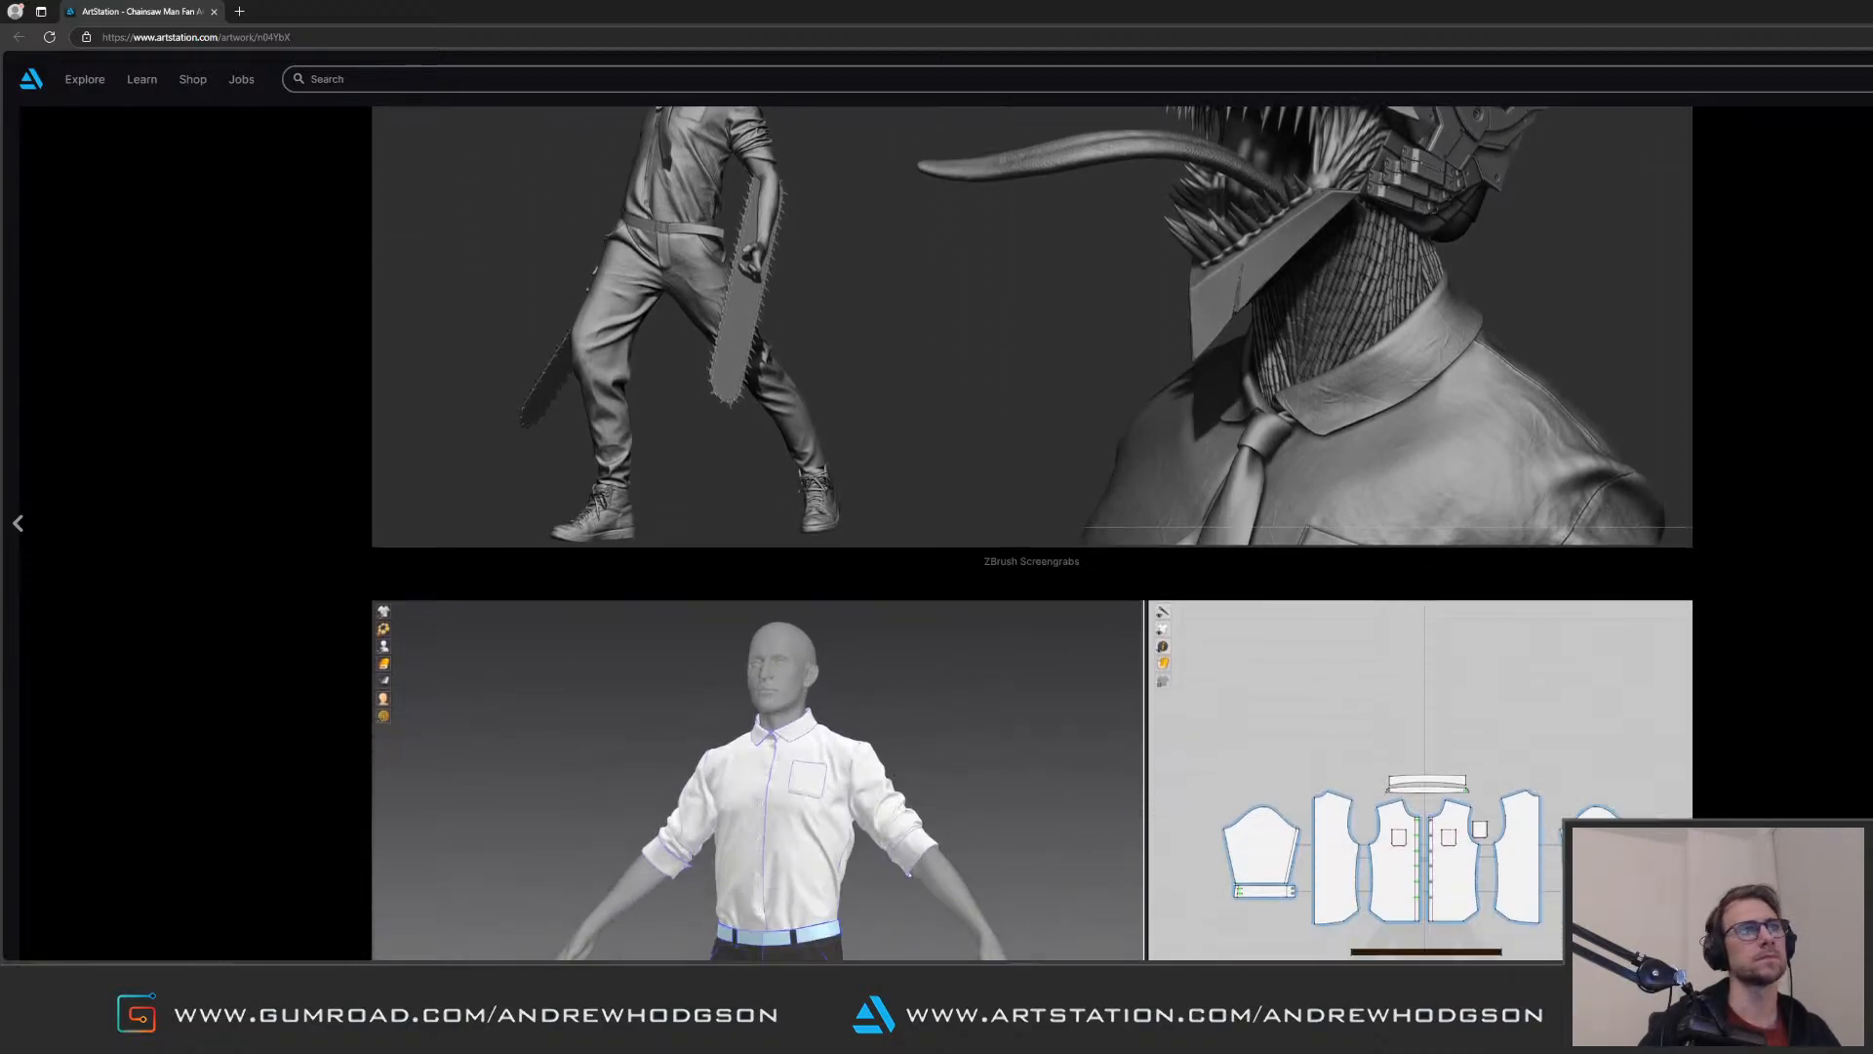
scroll(1032, 533, "up", 10)
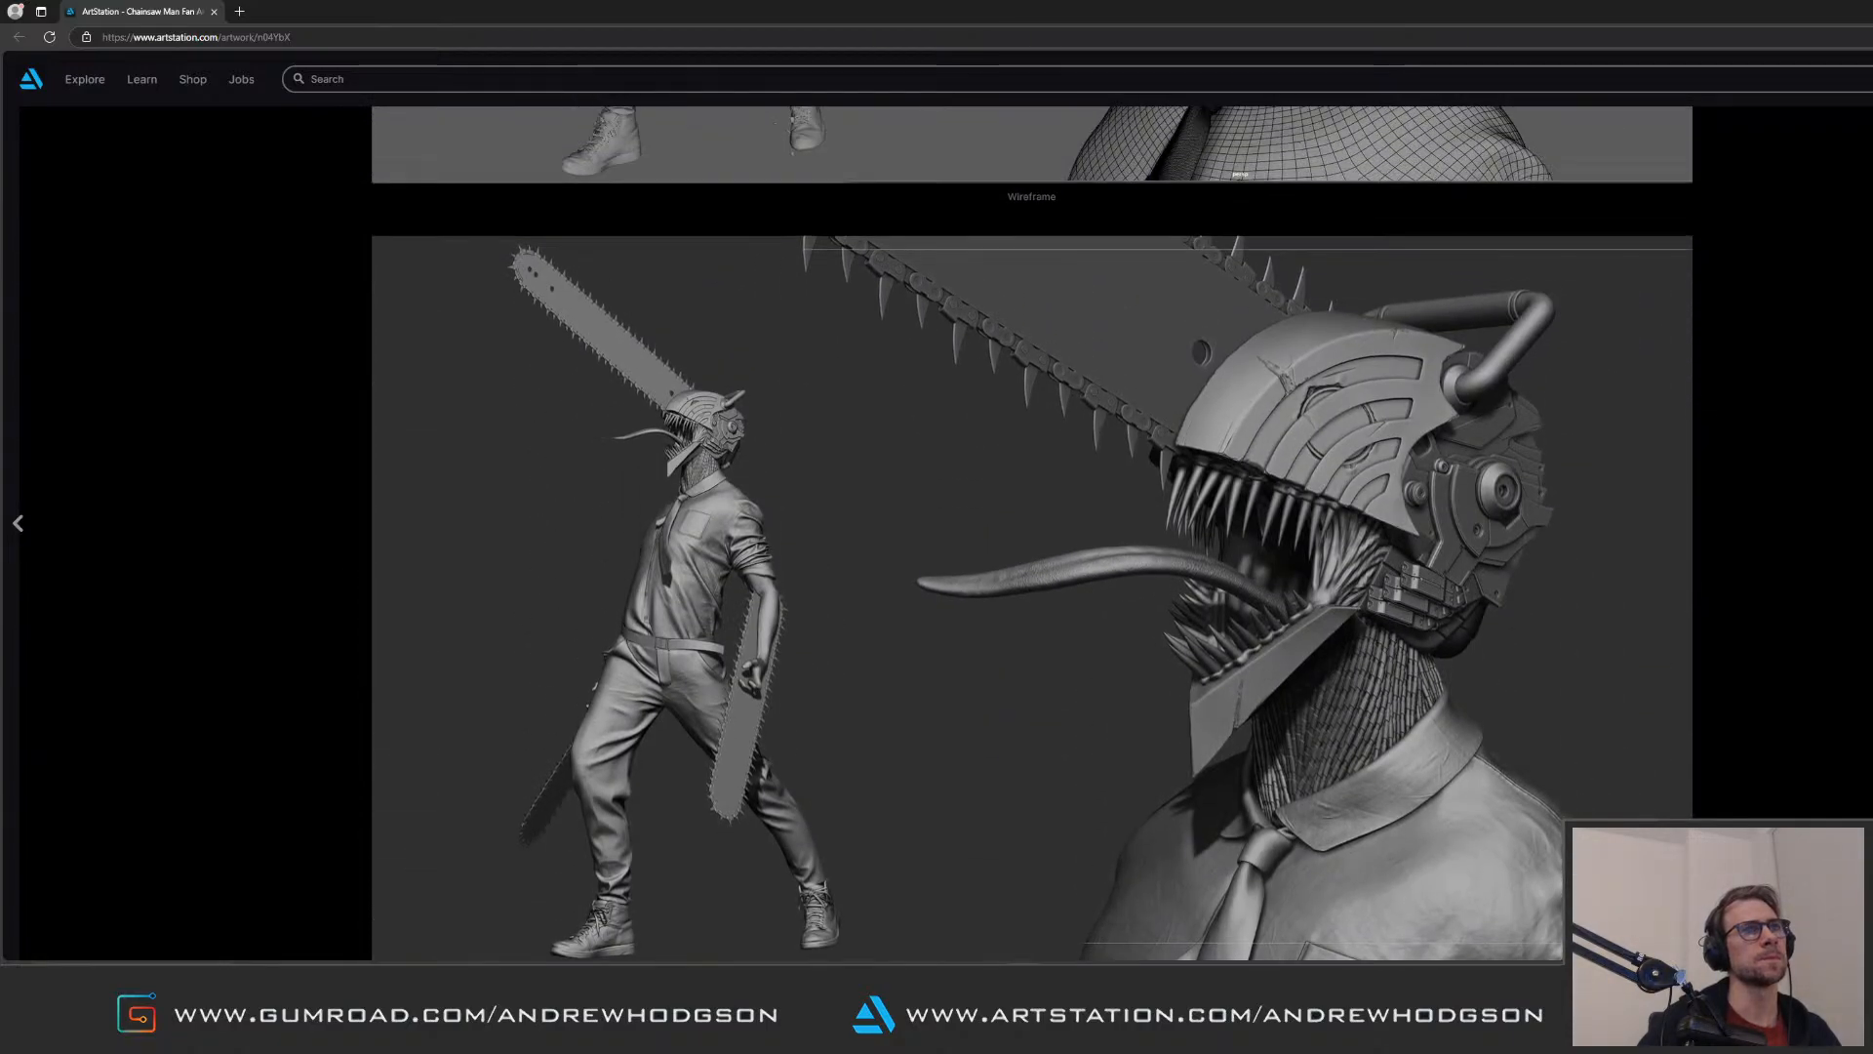
scroll(1033, 532, "up", 3)
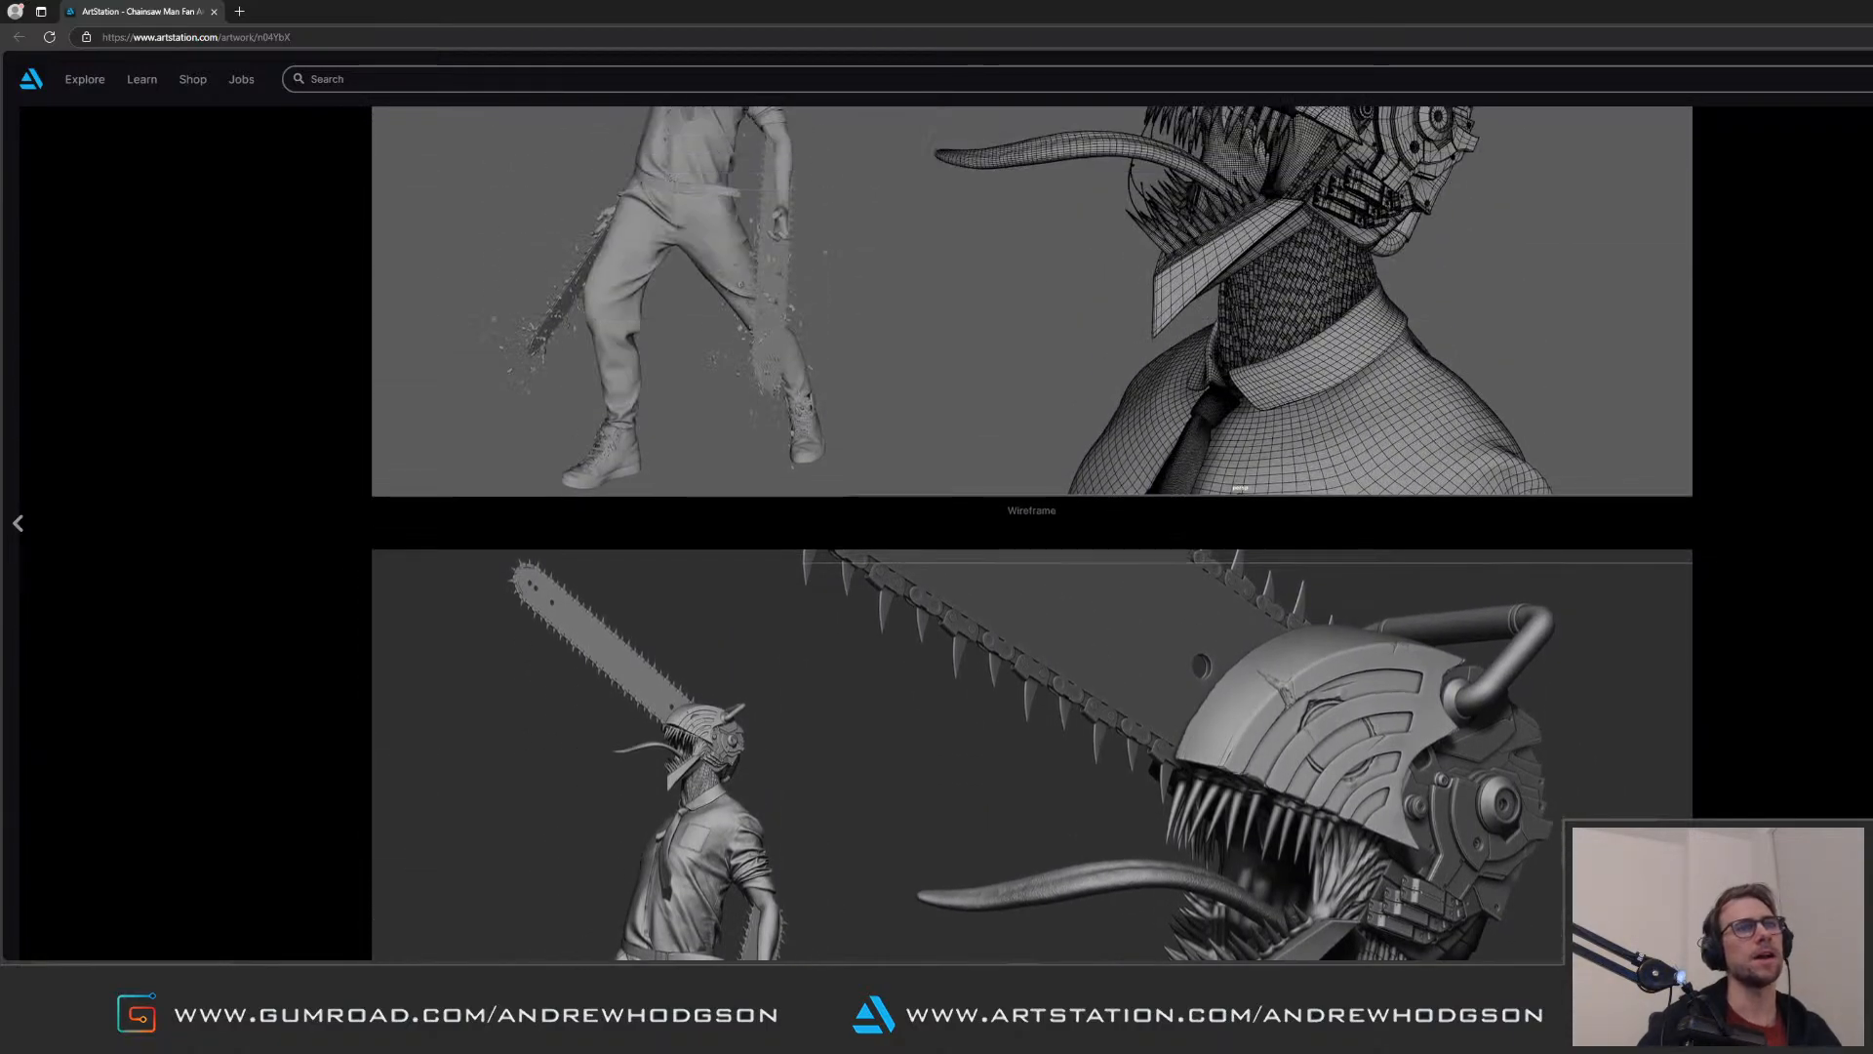
scroll(1033, 532, "down", 1)
scroll(1032, 532, "down", 1)
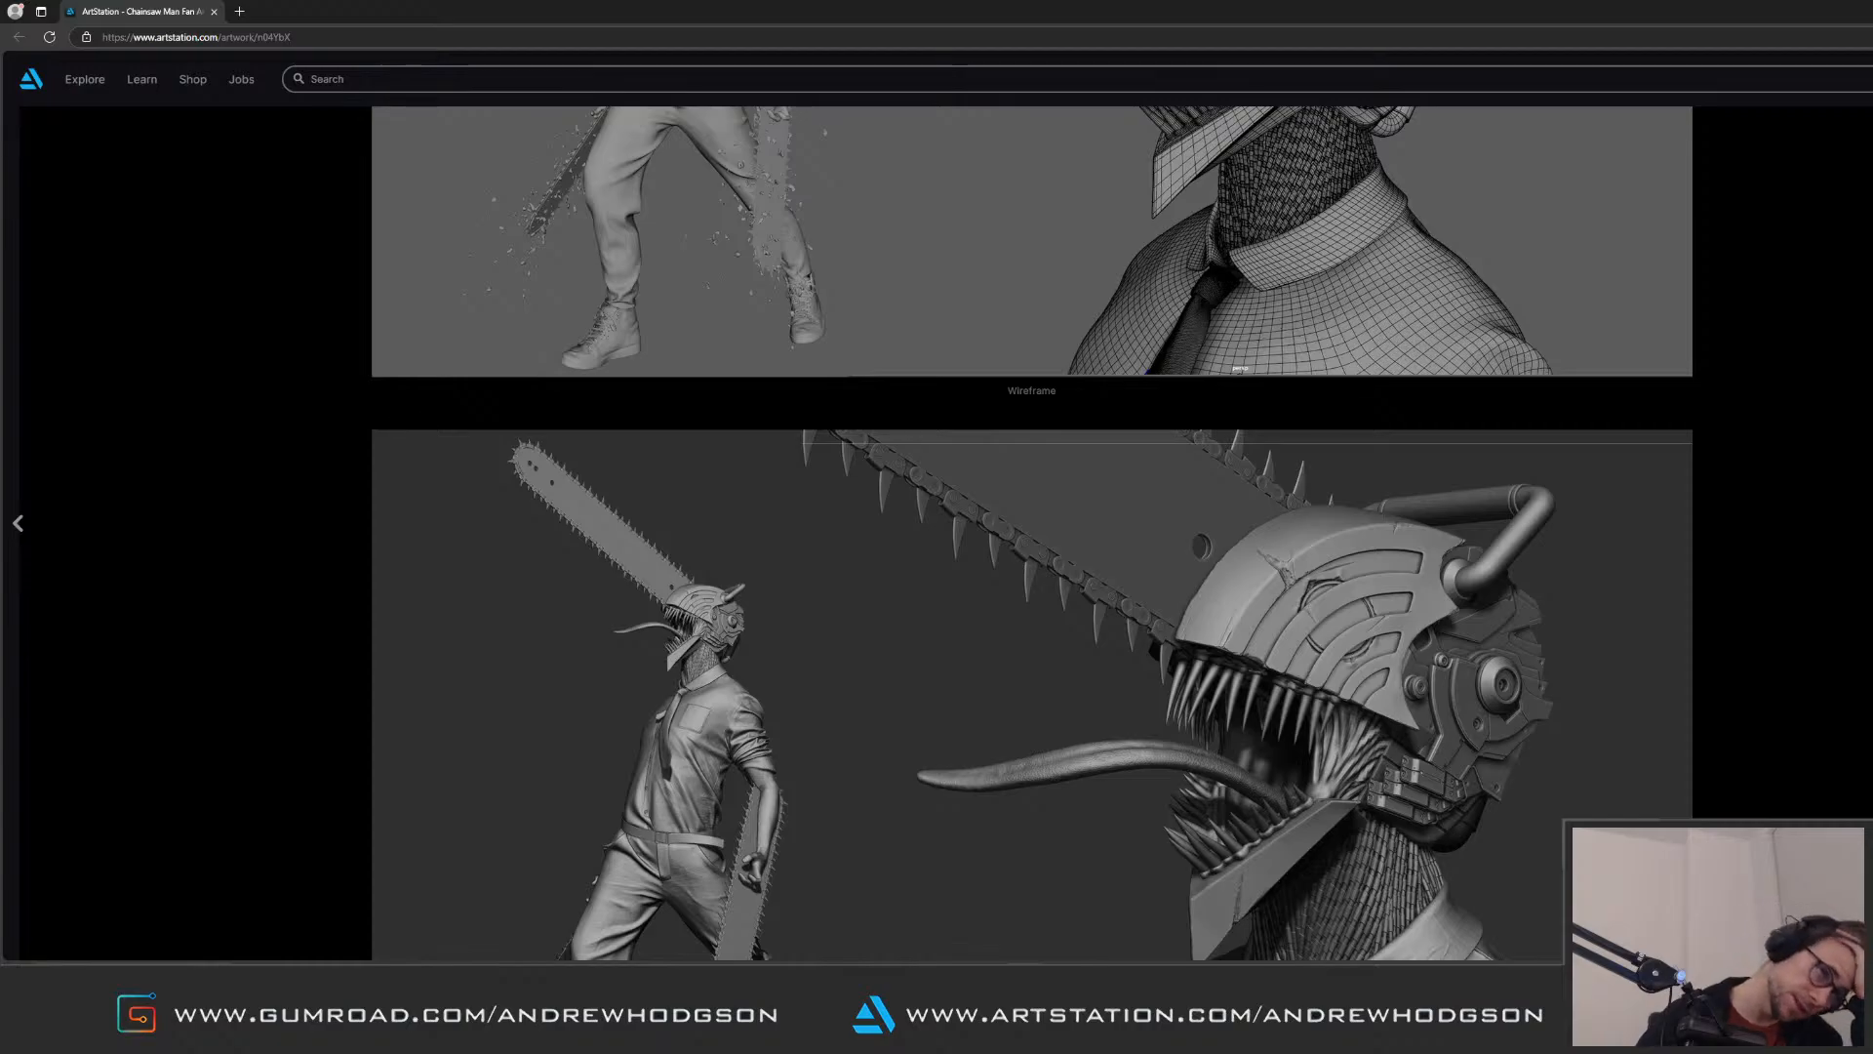
Step: Compare the Chainsaw Man wireframe once more with the ZBrush screengrabs and the Marvelous garment images
scroll(1032, 533, "up", 4)
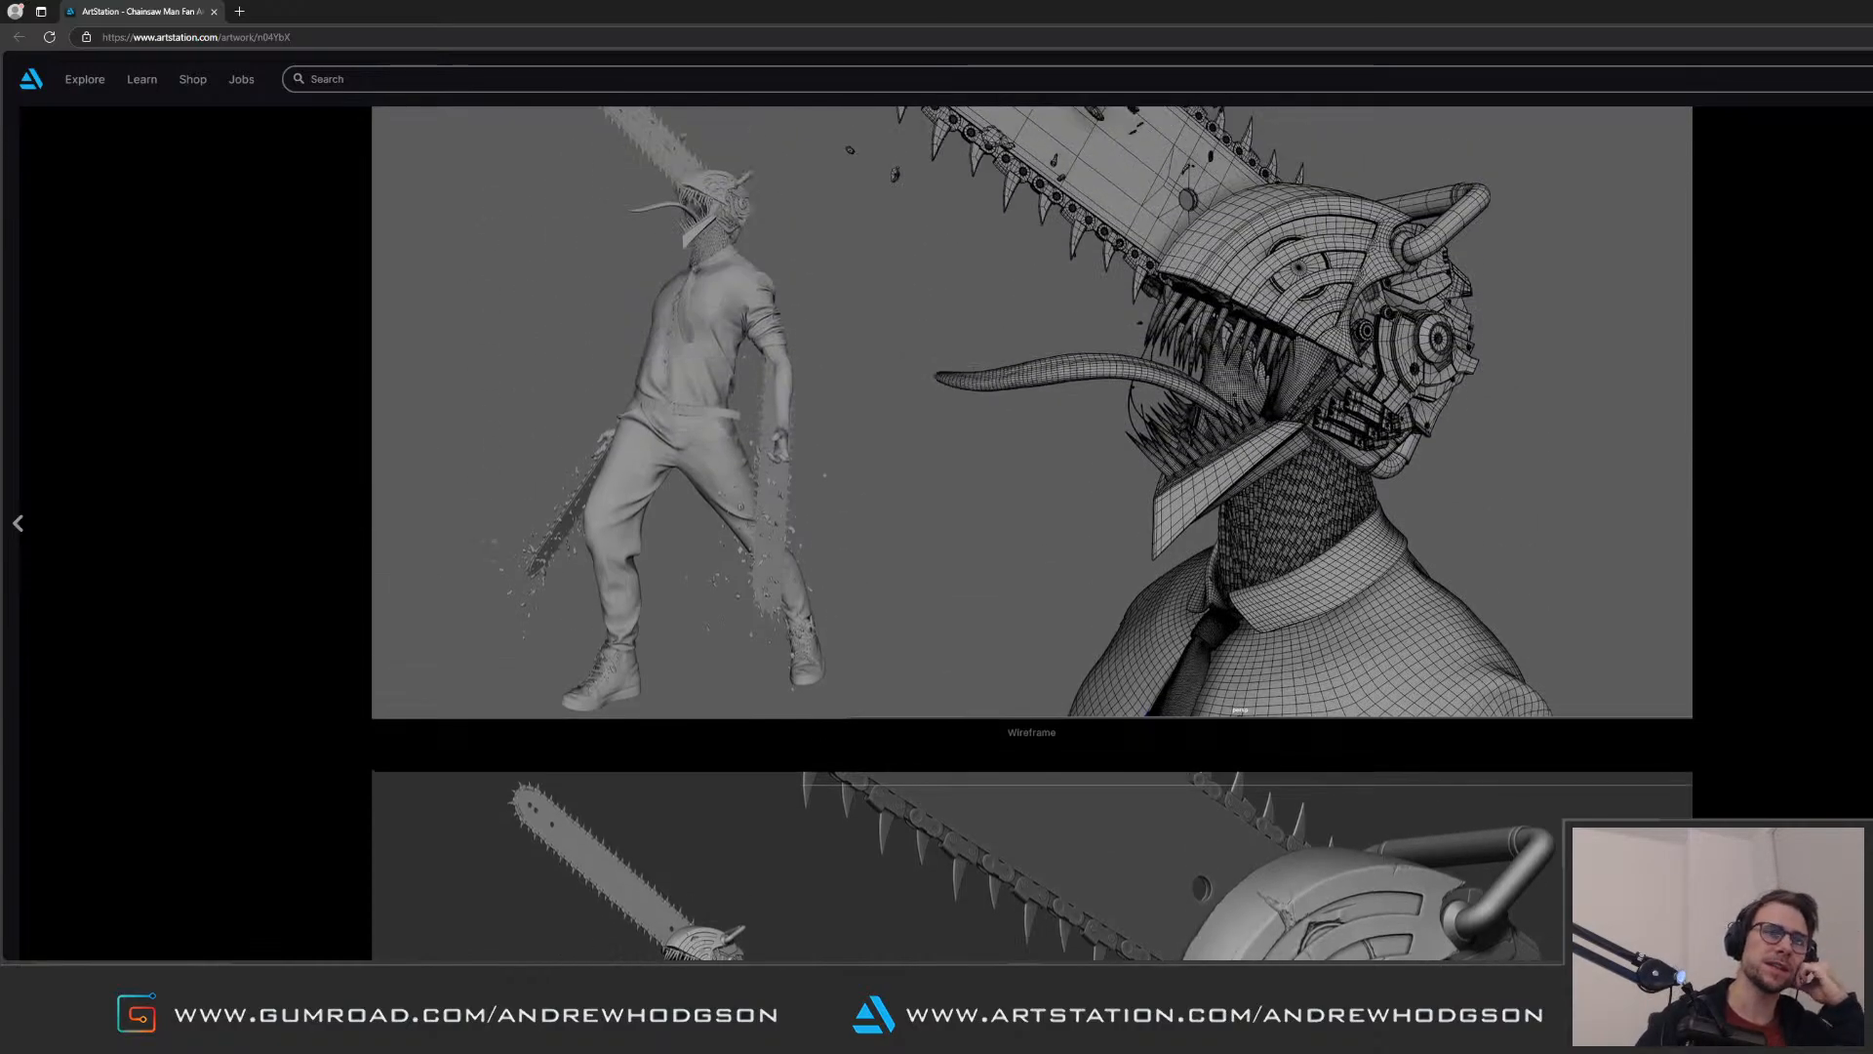
scroll(1032, 533, "up", 2)
scroll(1032, 533, "up", 1)
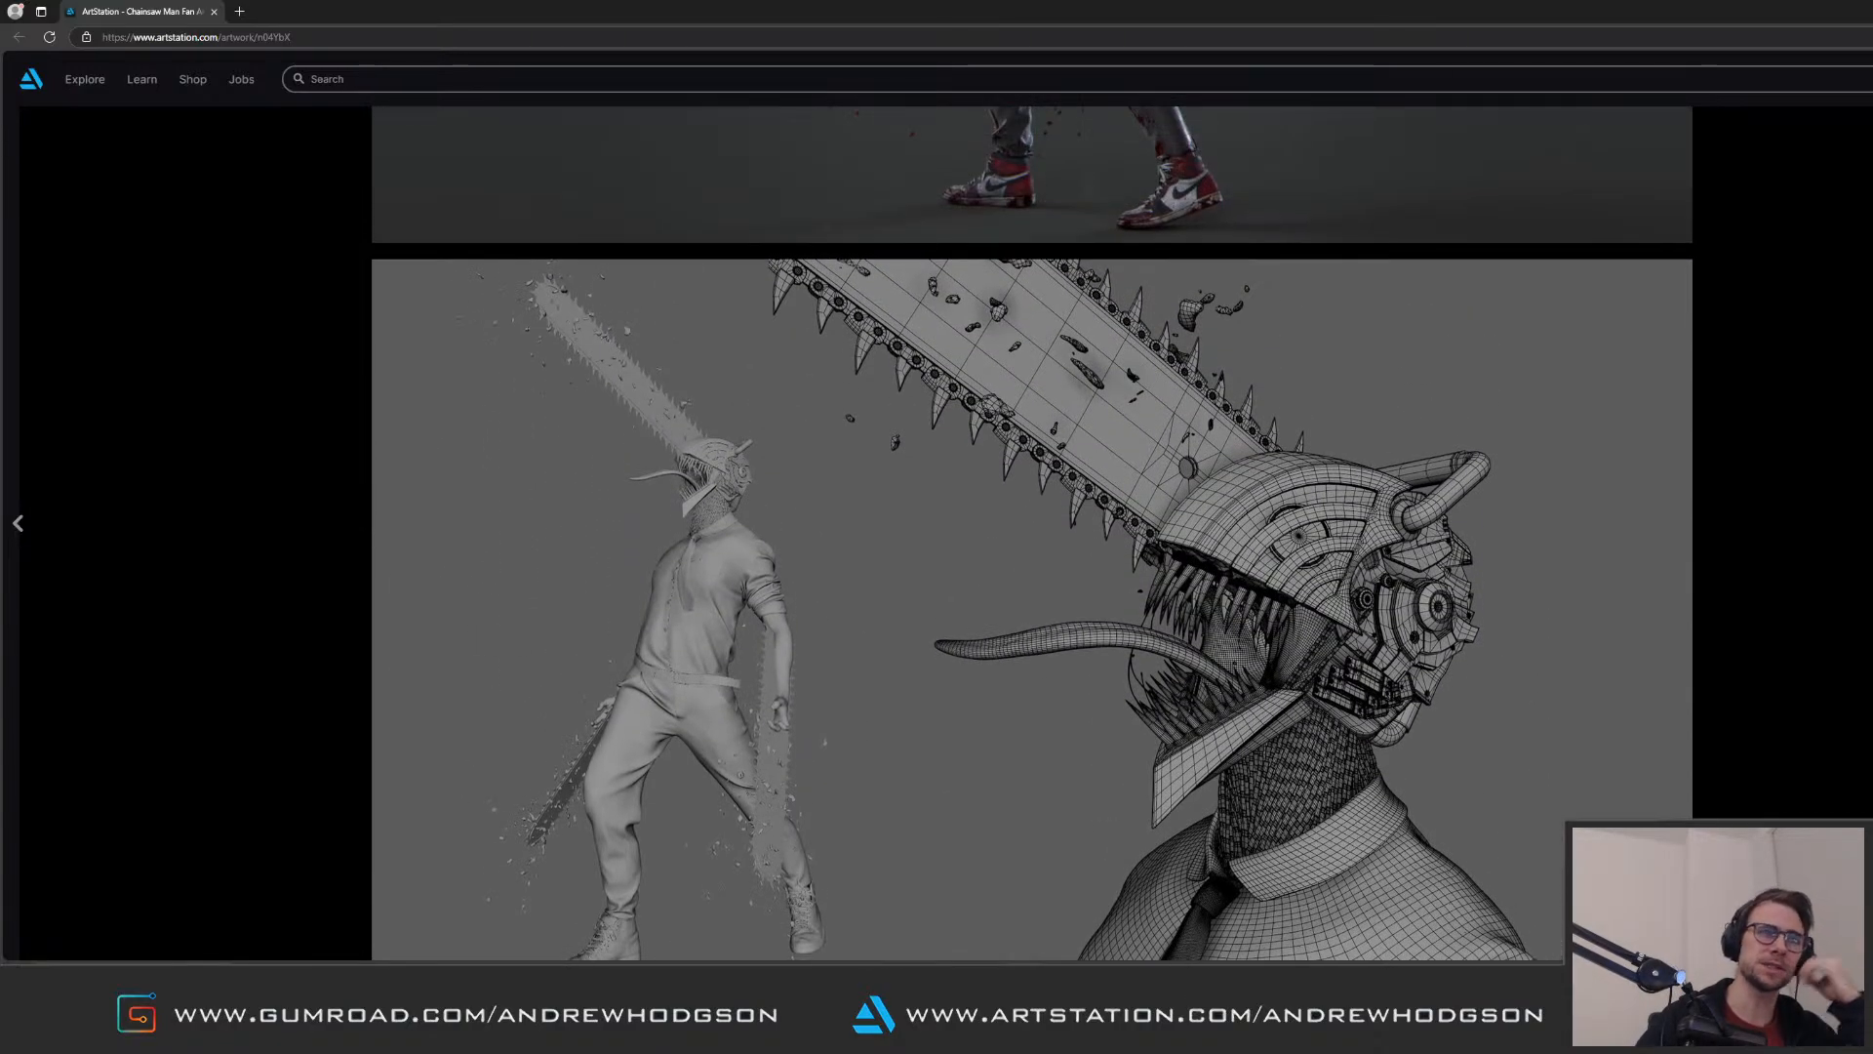
scroll(1033, 533, "down", 1)
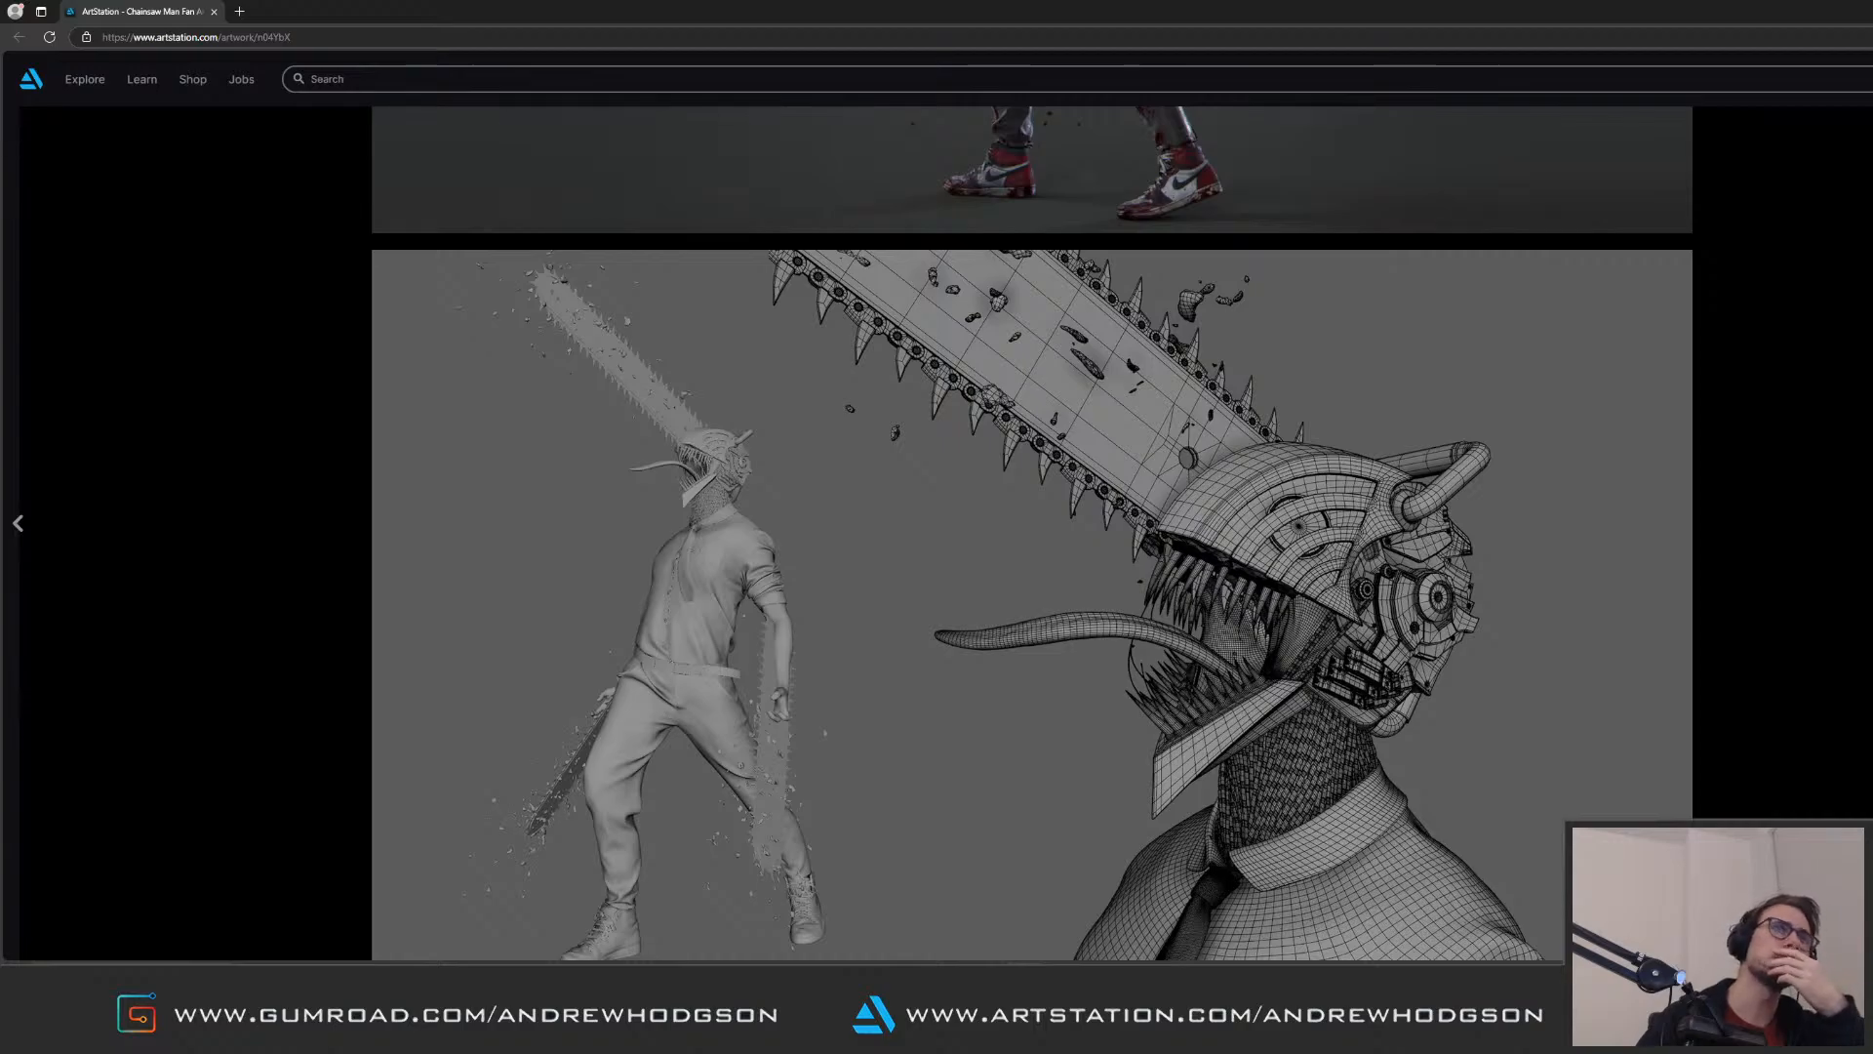
scroll(1032, 532, "down", 15)
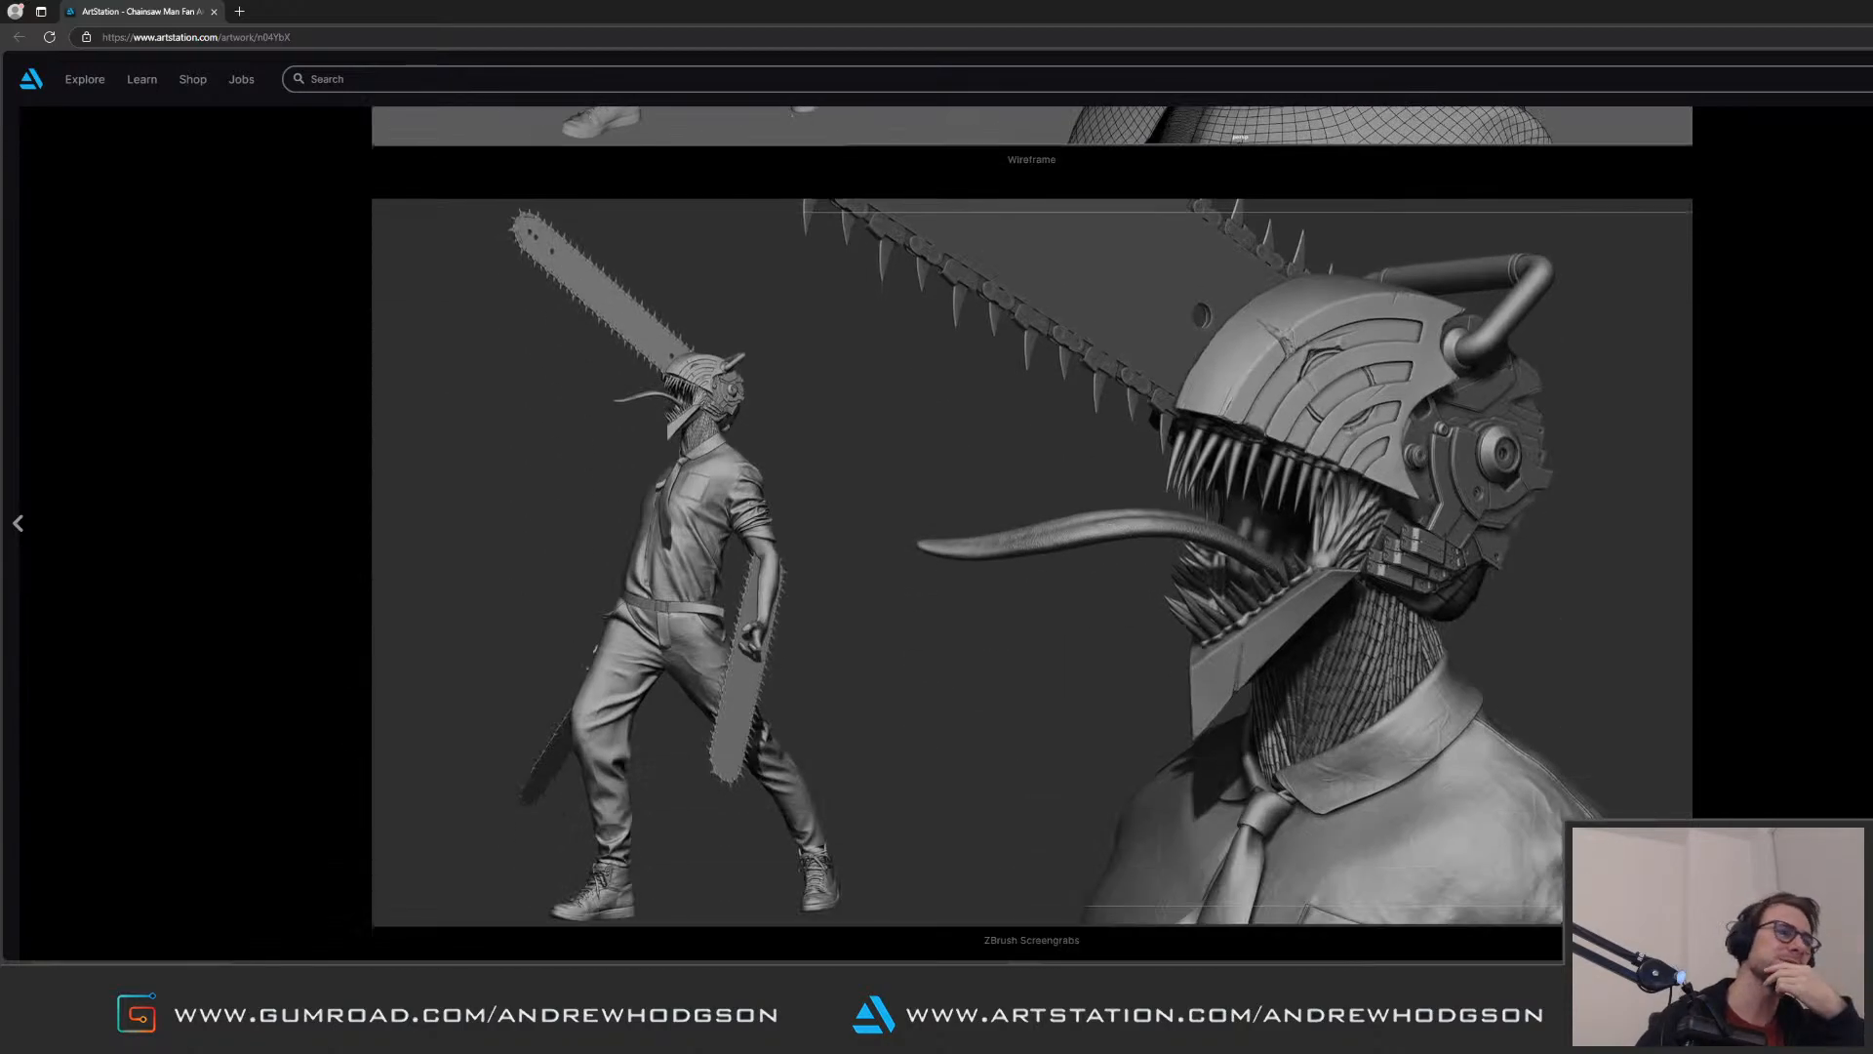
scroll(1032, 533, "down", 3)
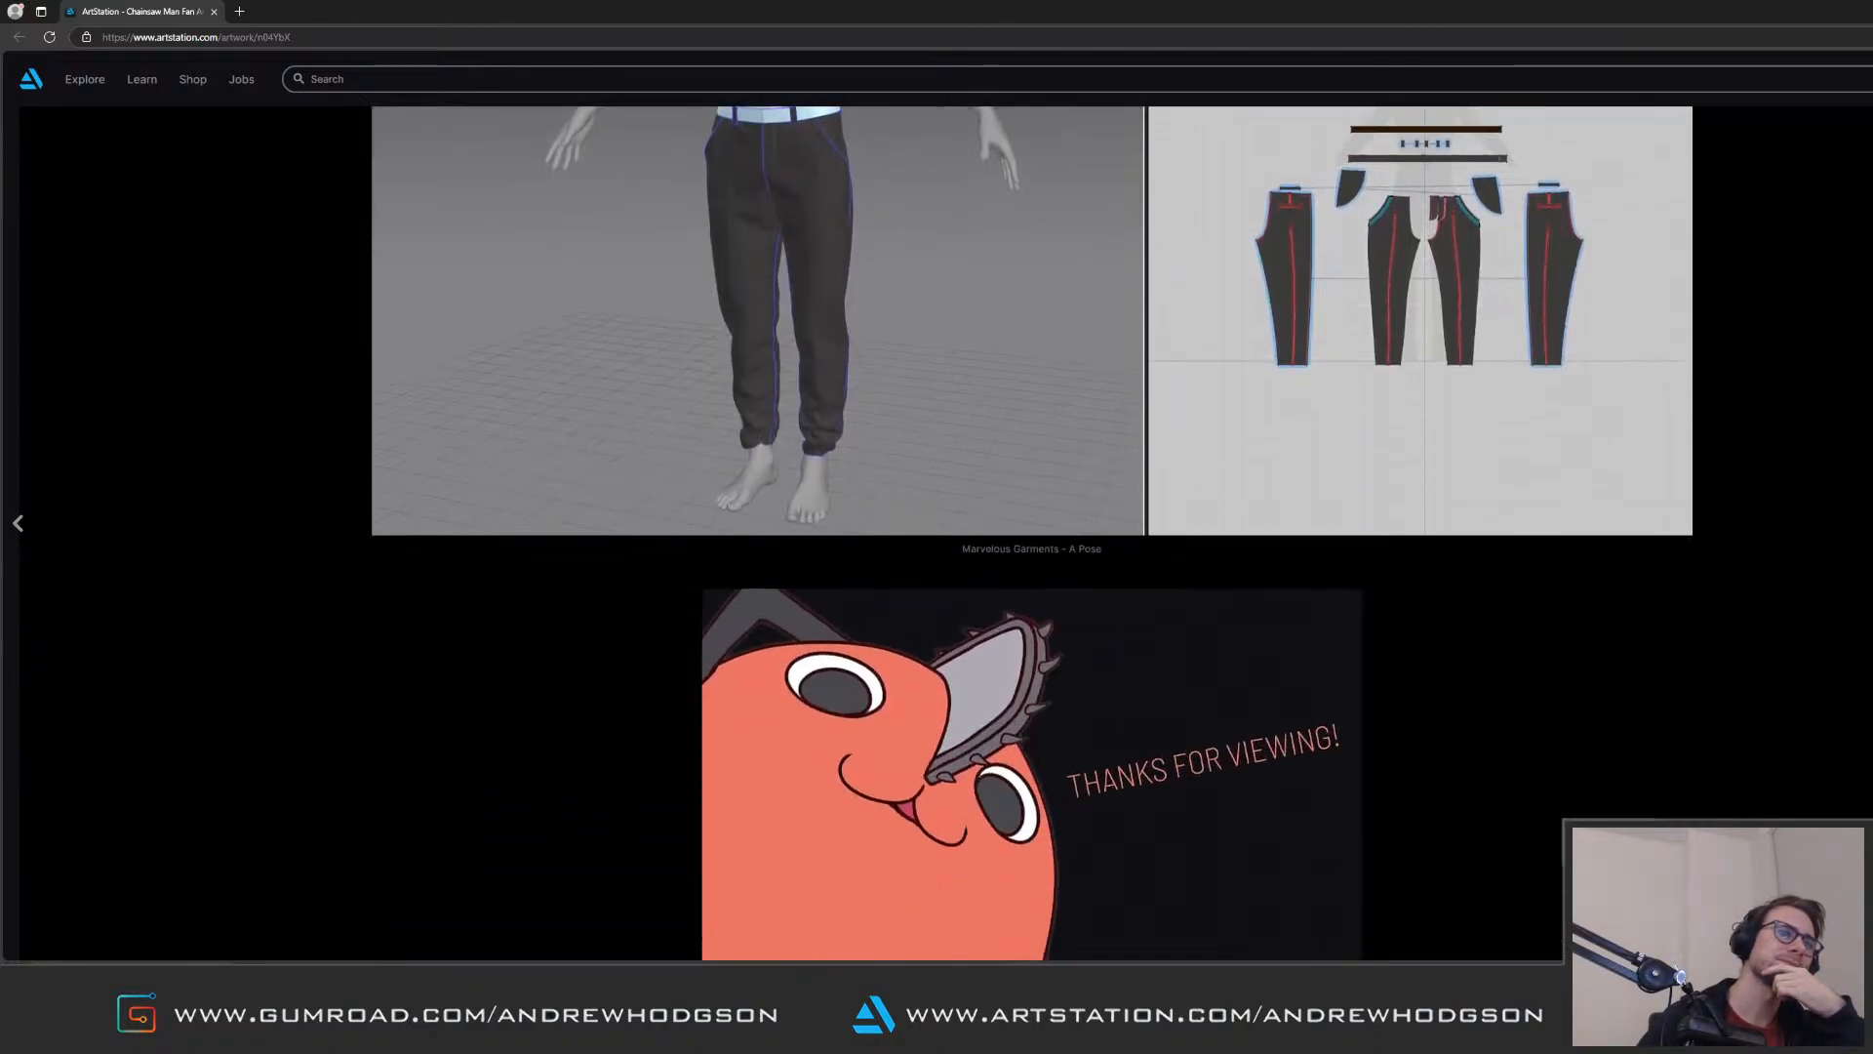
scroll(1032, 533, "up", 12)
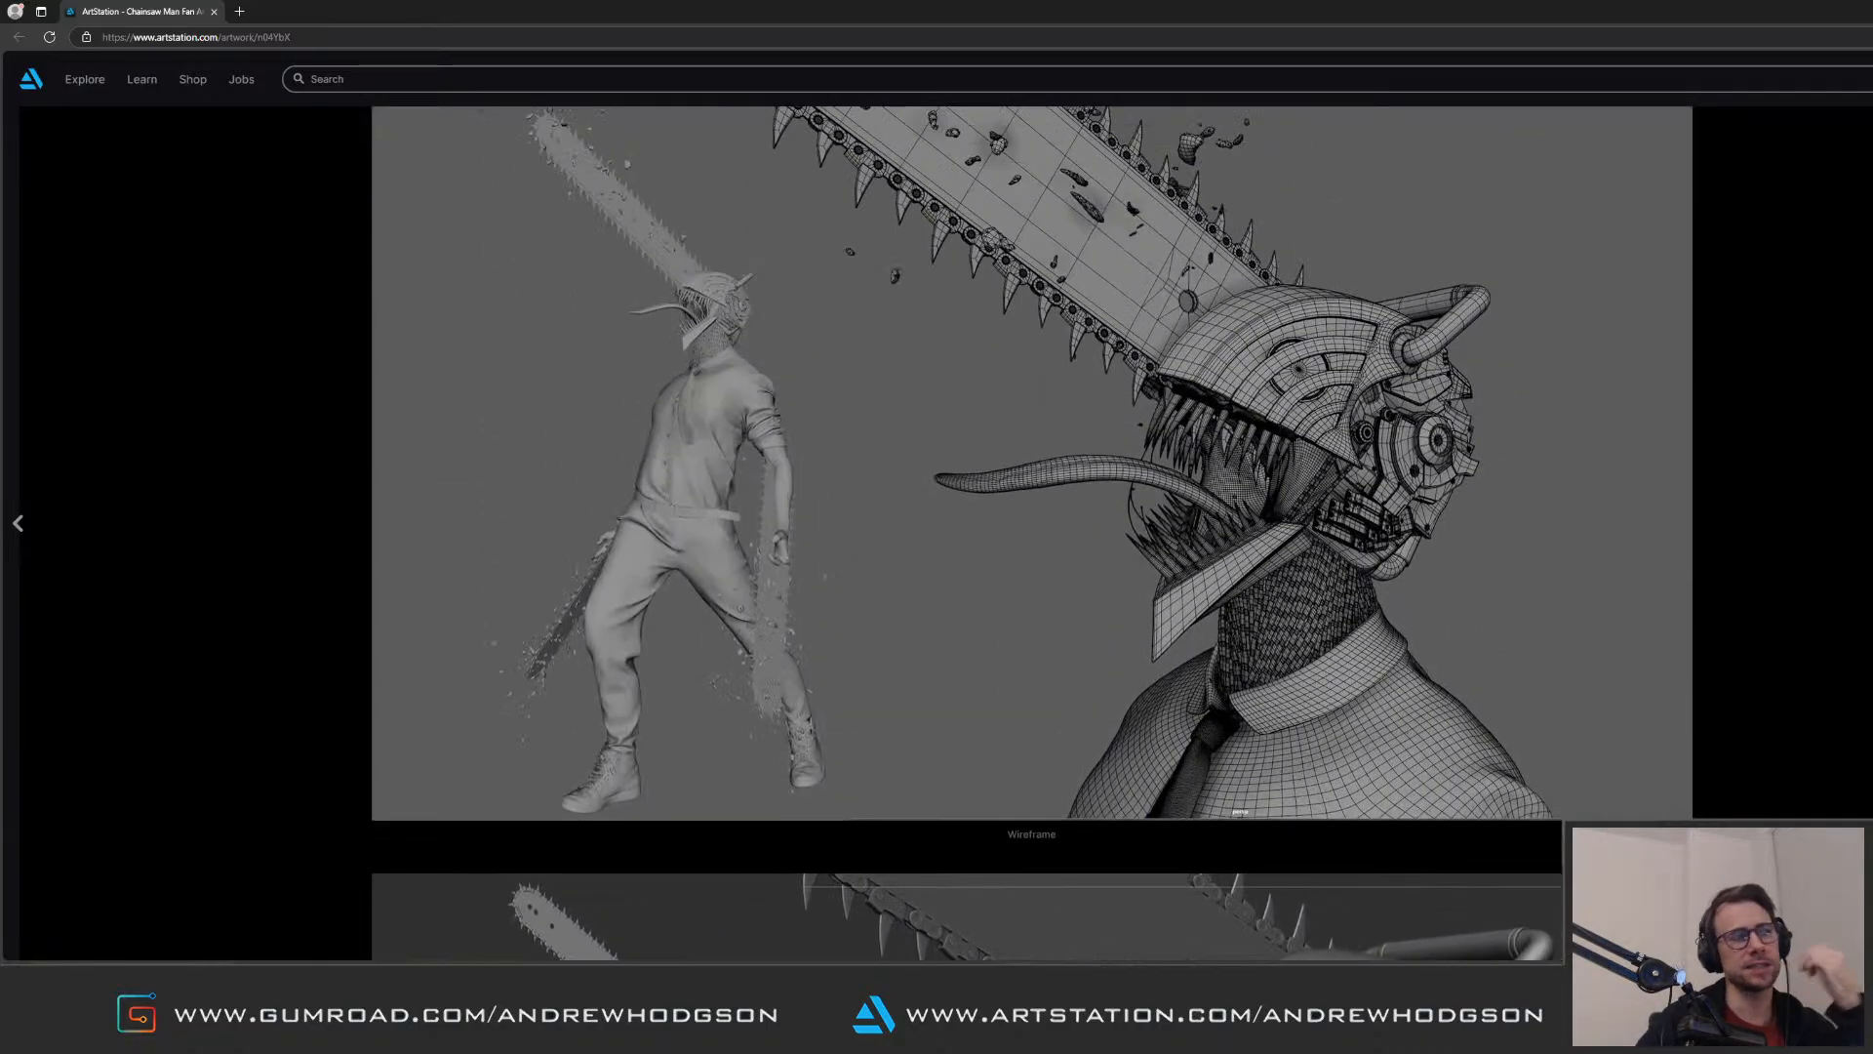
scroll(1032, 533, "up", 10)
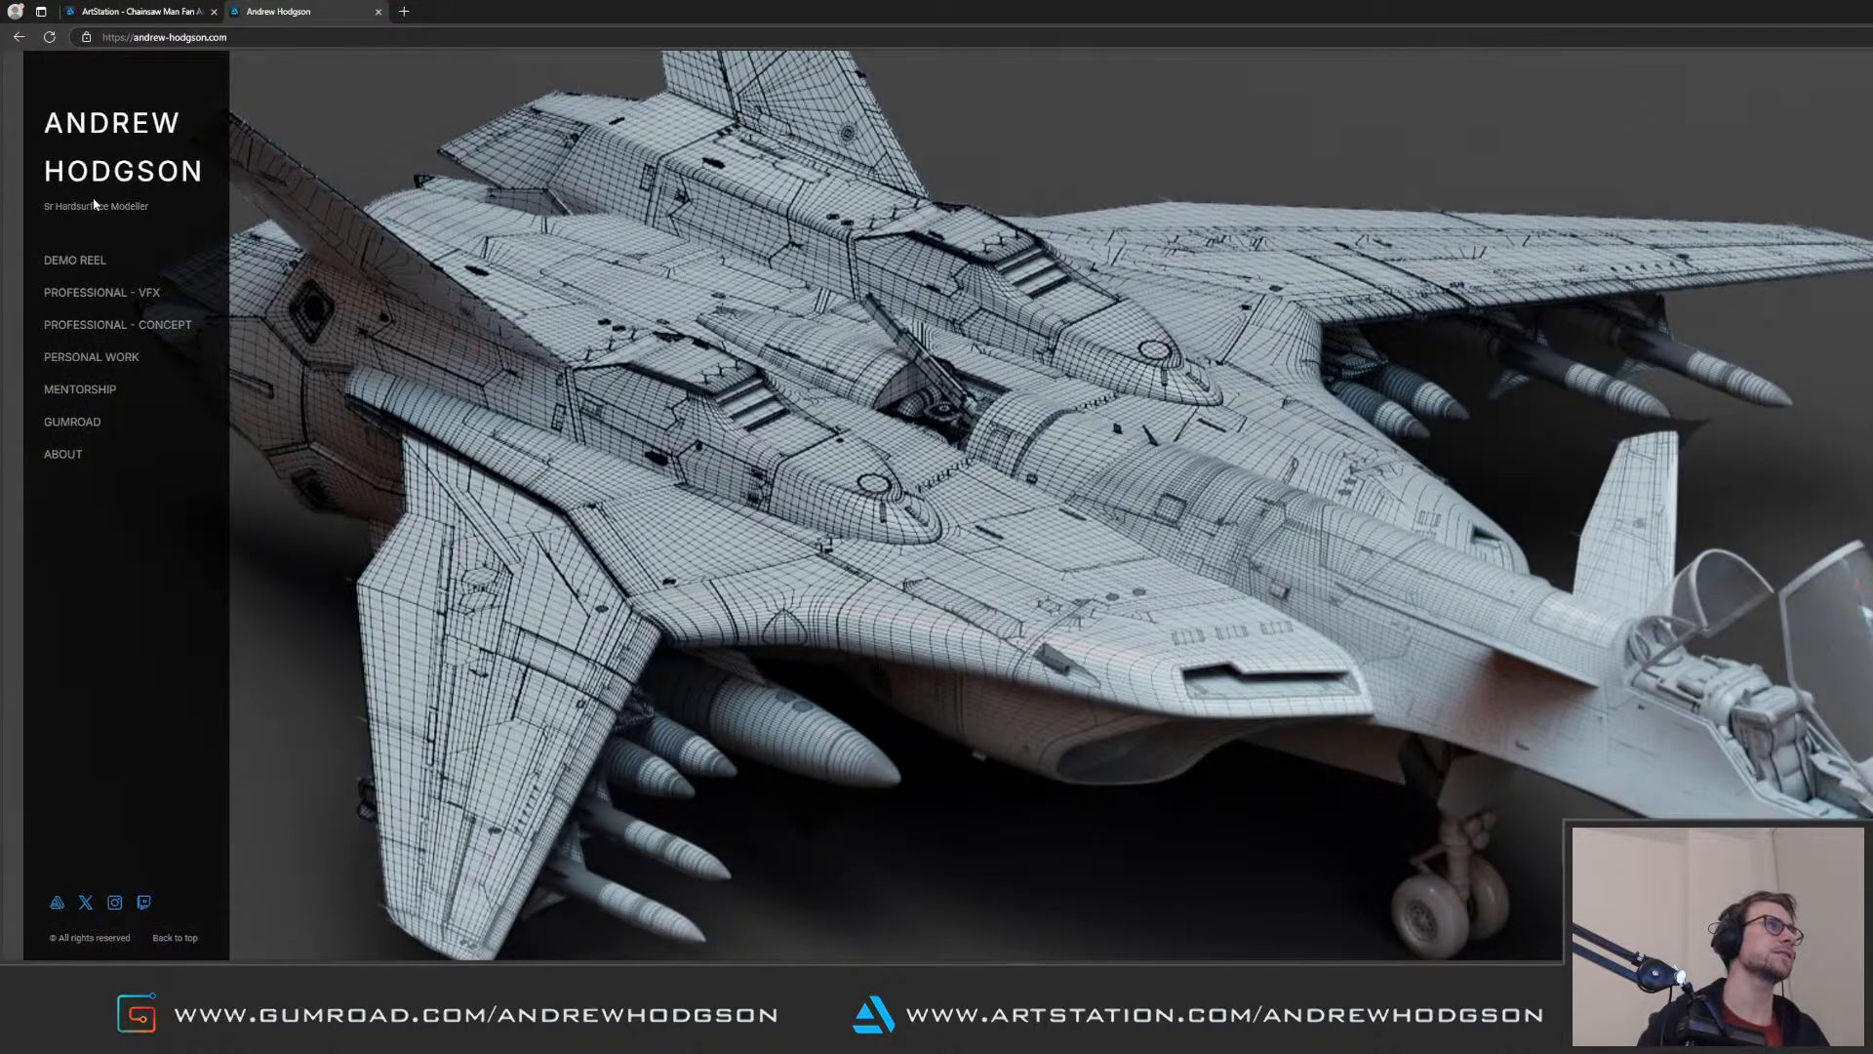
Step: Look at the job title on the artist's portfolio site, open the About page and read its experience summary
mouse_move(44, 206)
left_mouse_down()
mouse_move(150, 207)
mouse_move(43, 207)
left_mouse_up()
left_click(150, 207)
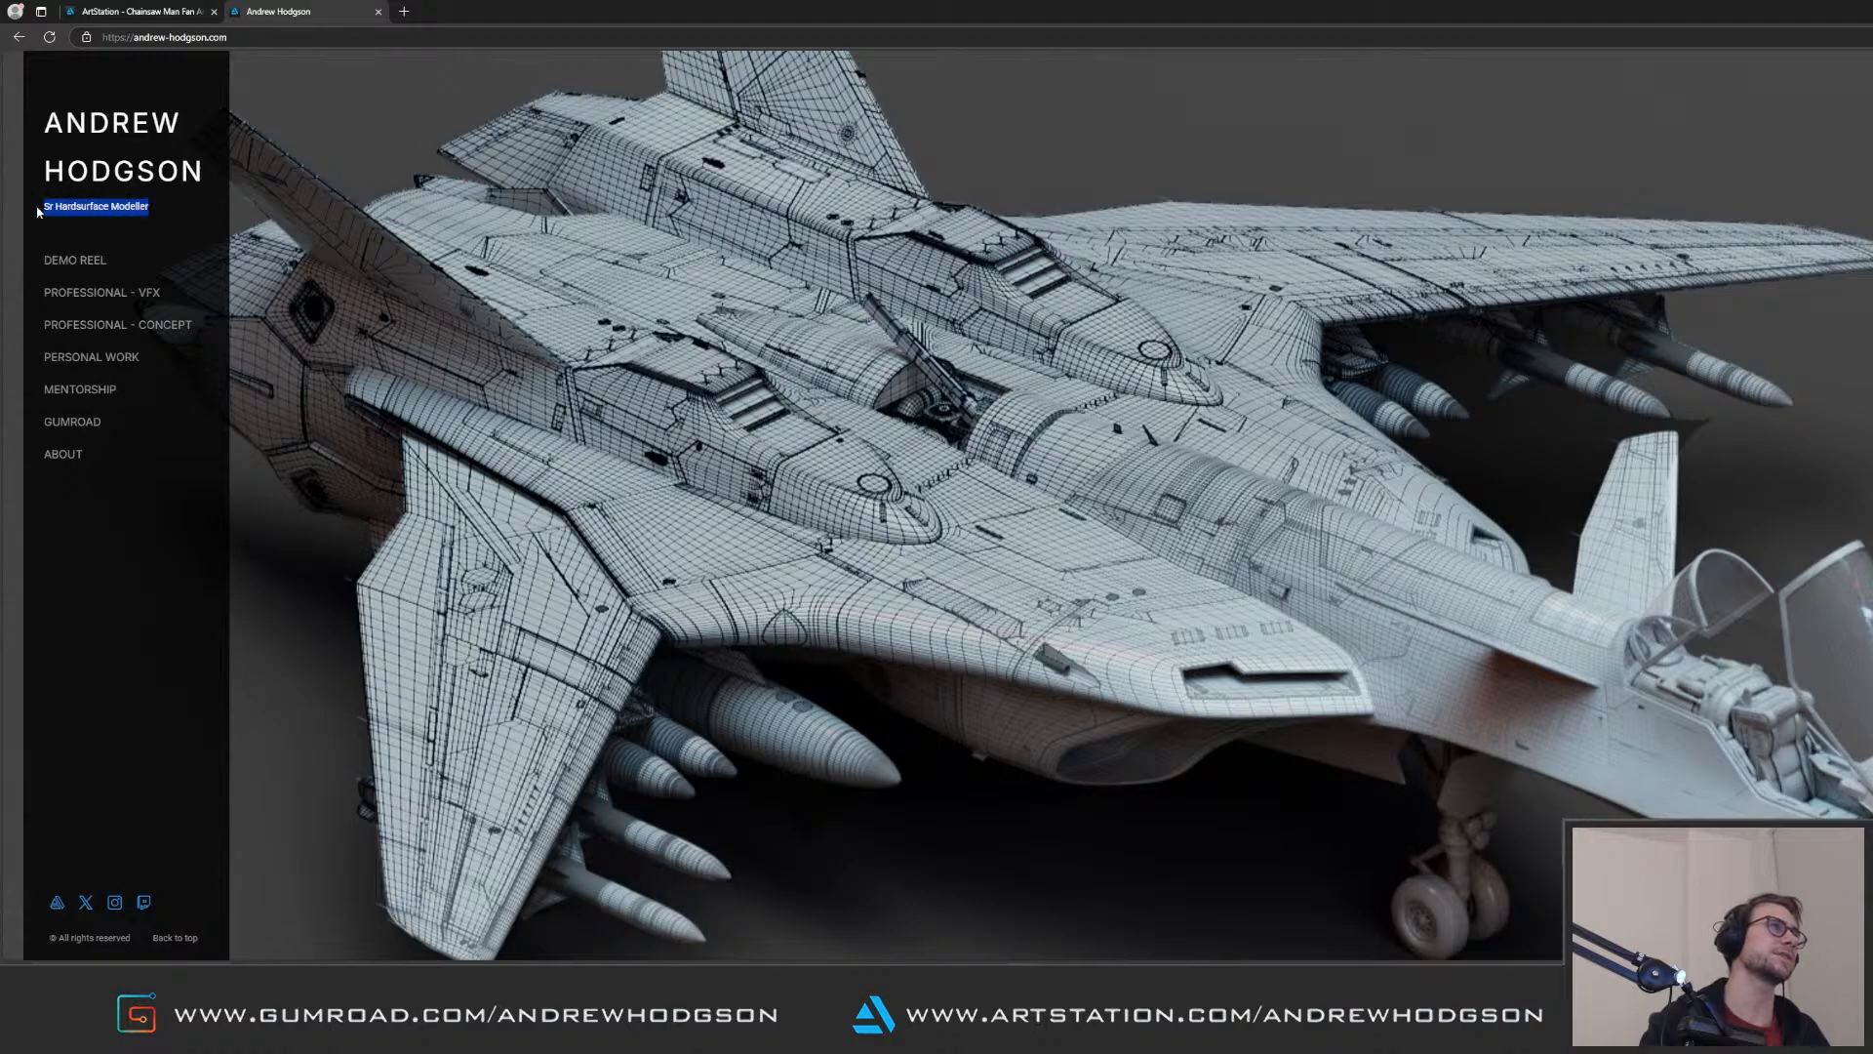
left_click(112, 212)
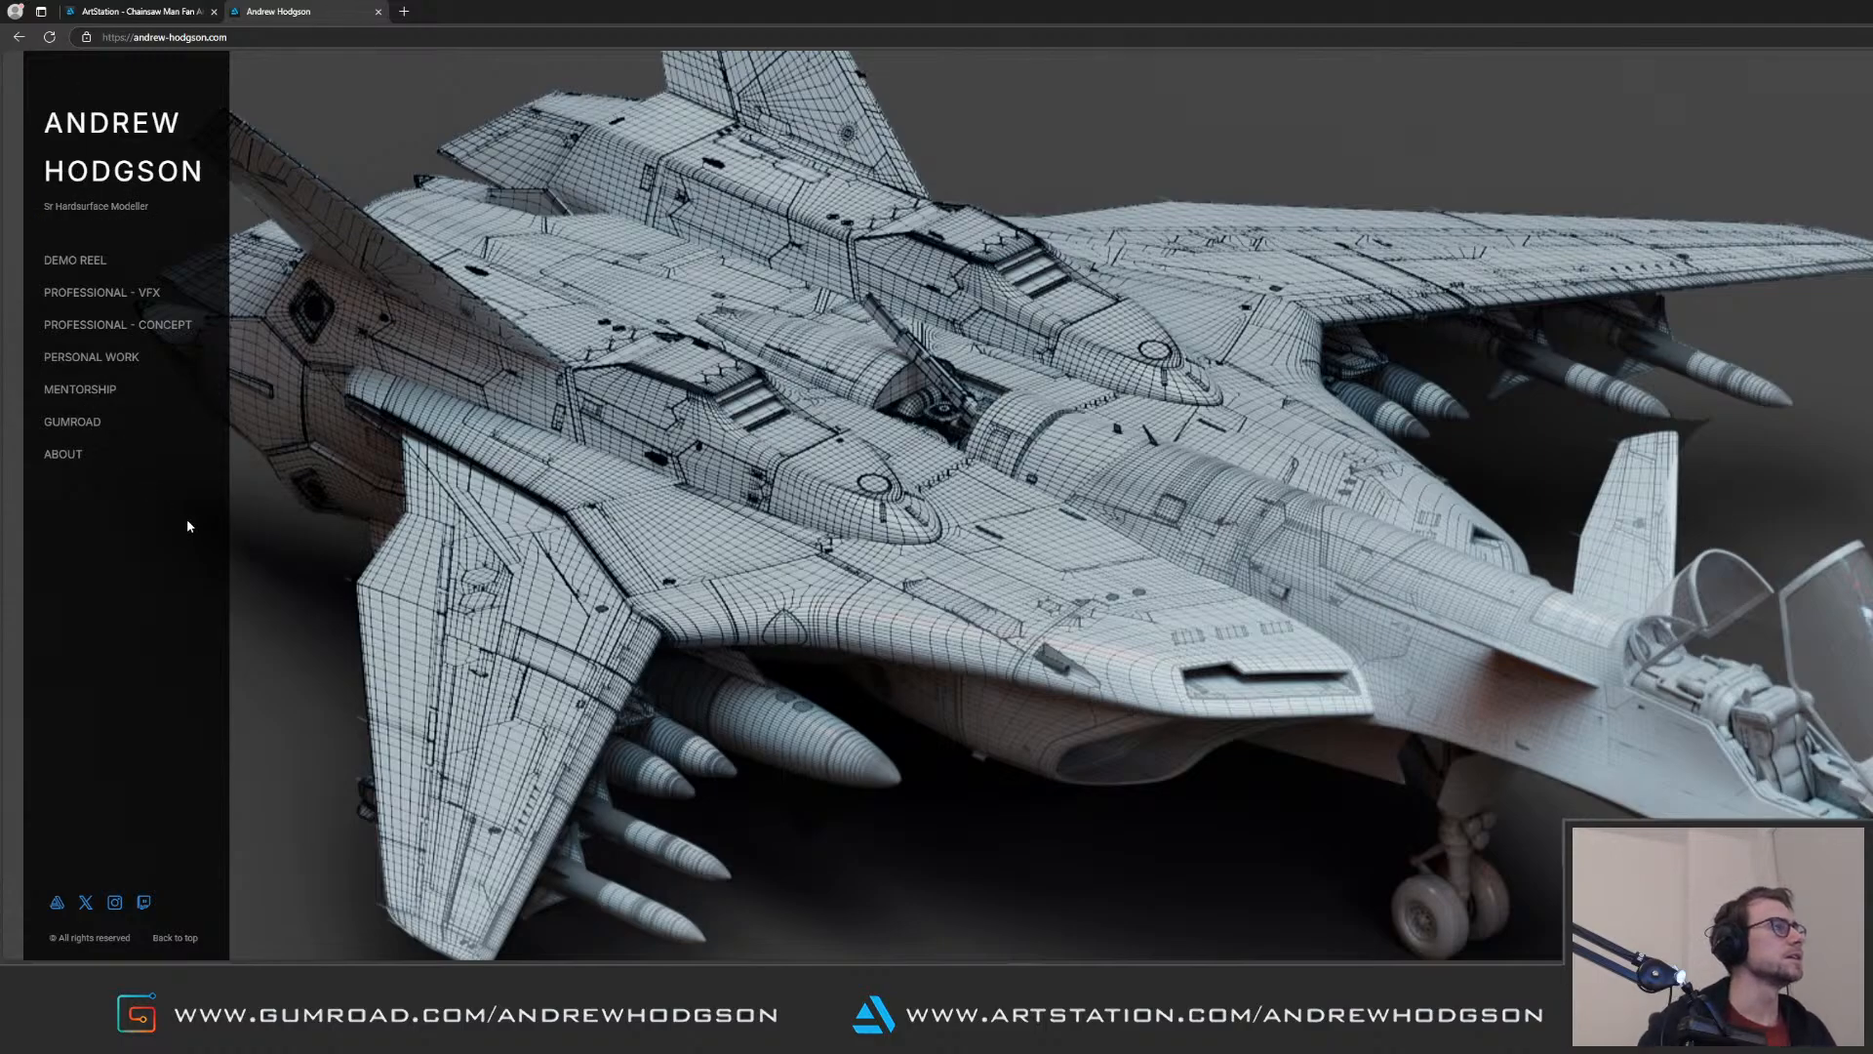
left_click(70, 457)
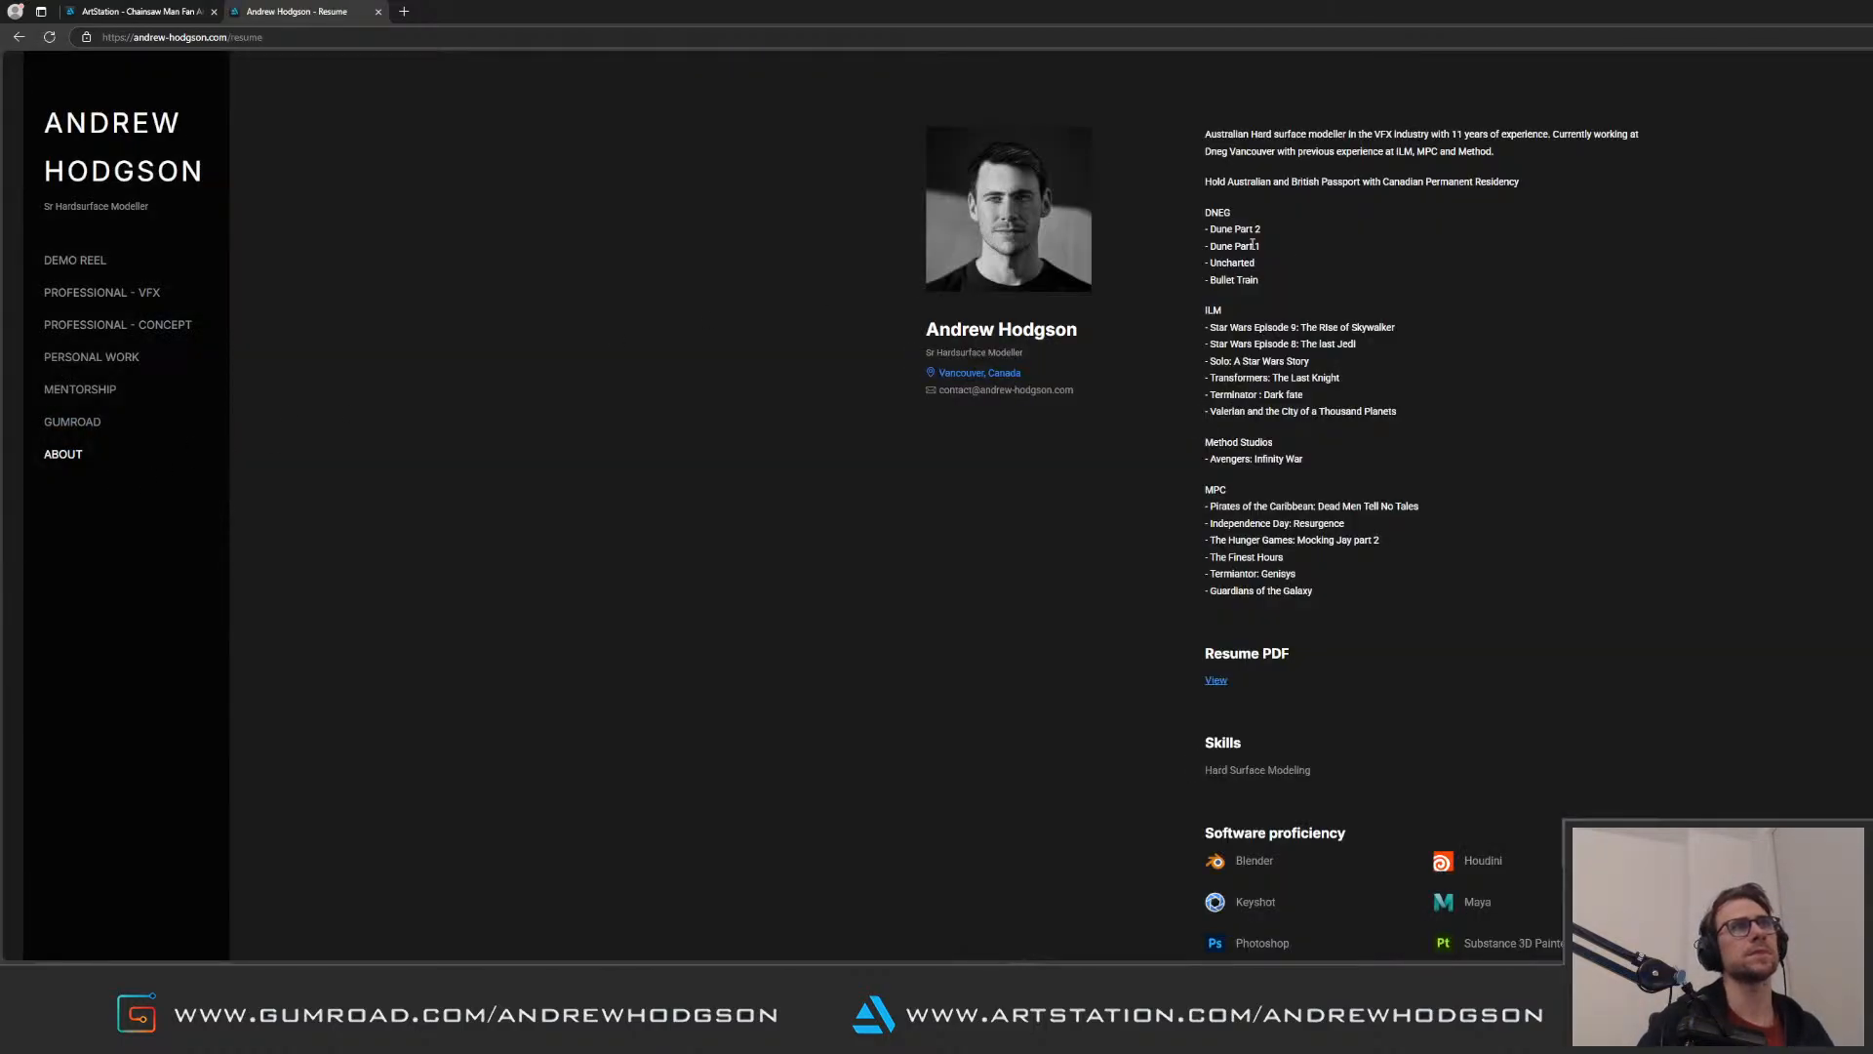
left_click_drag(1204, 132, 1499, 161)
left_click(1500, 165)
left_click_drag(1205, 134, 1531, 205)
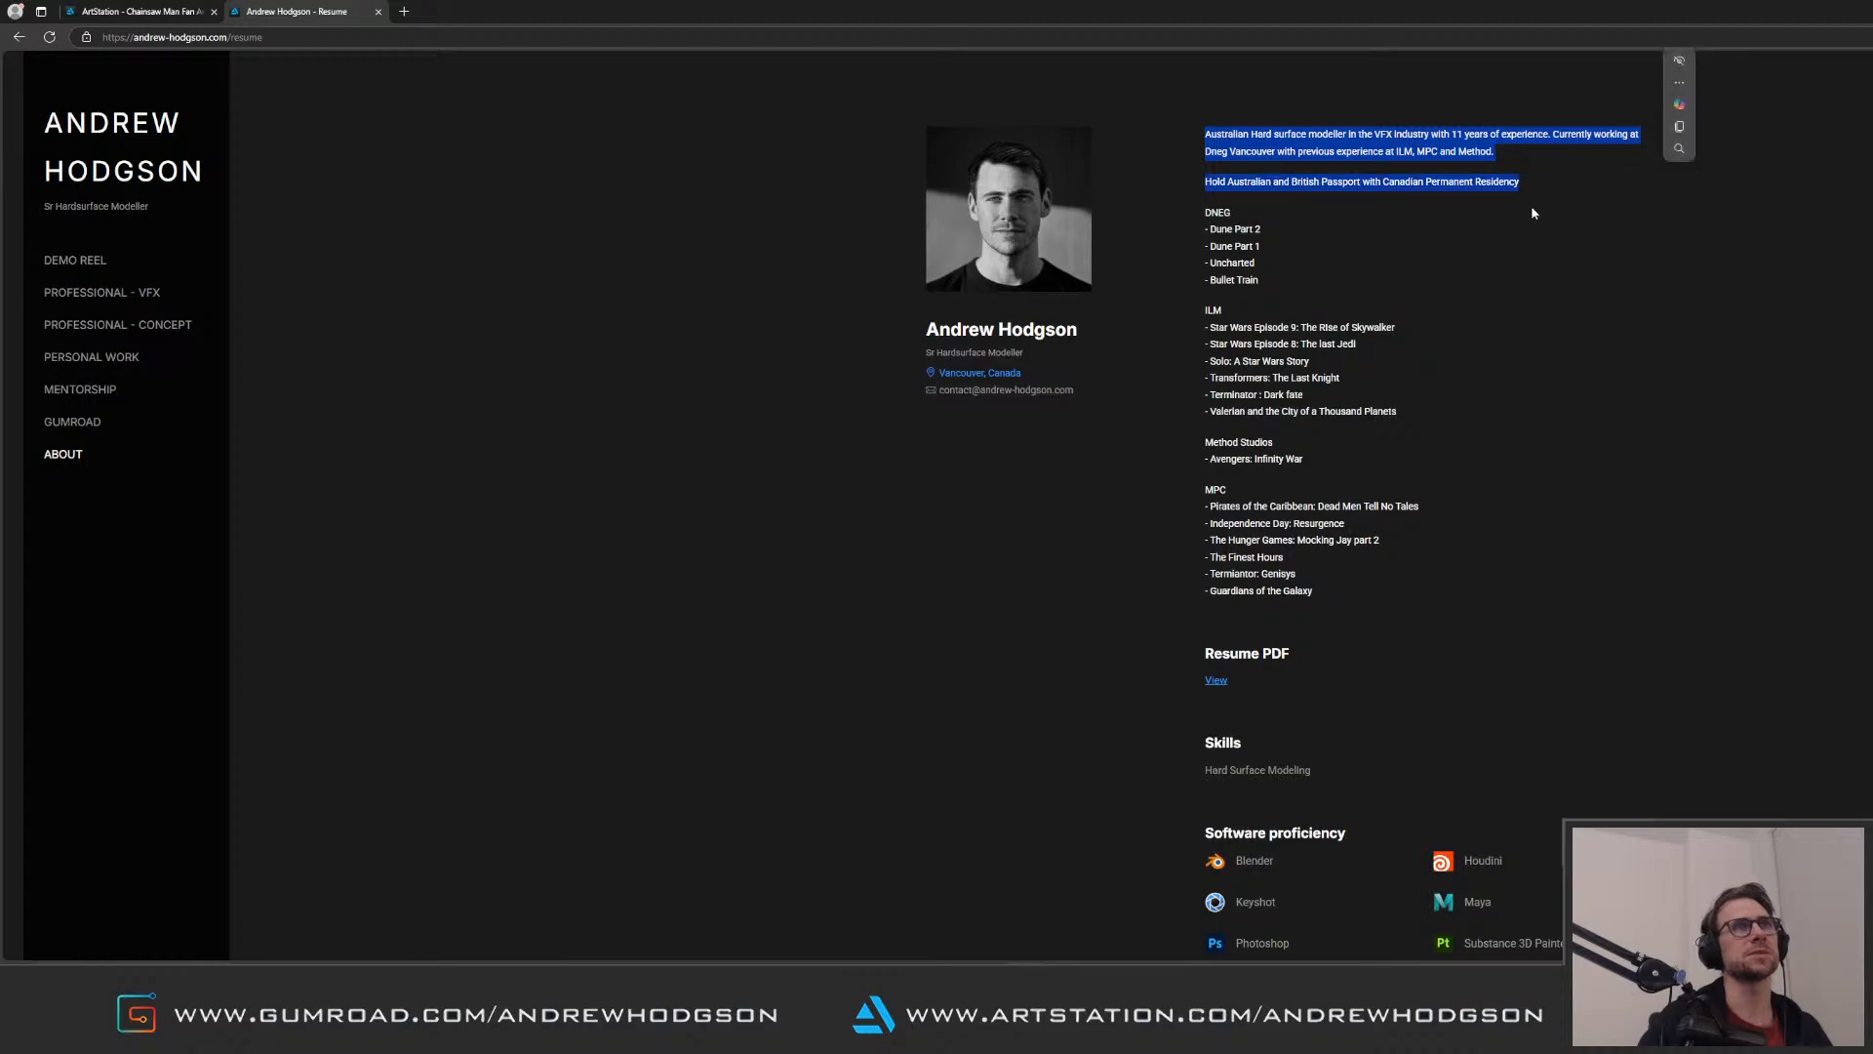
left_click(1393, 212)
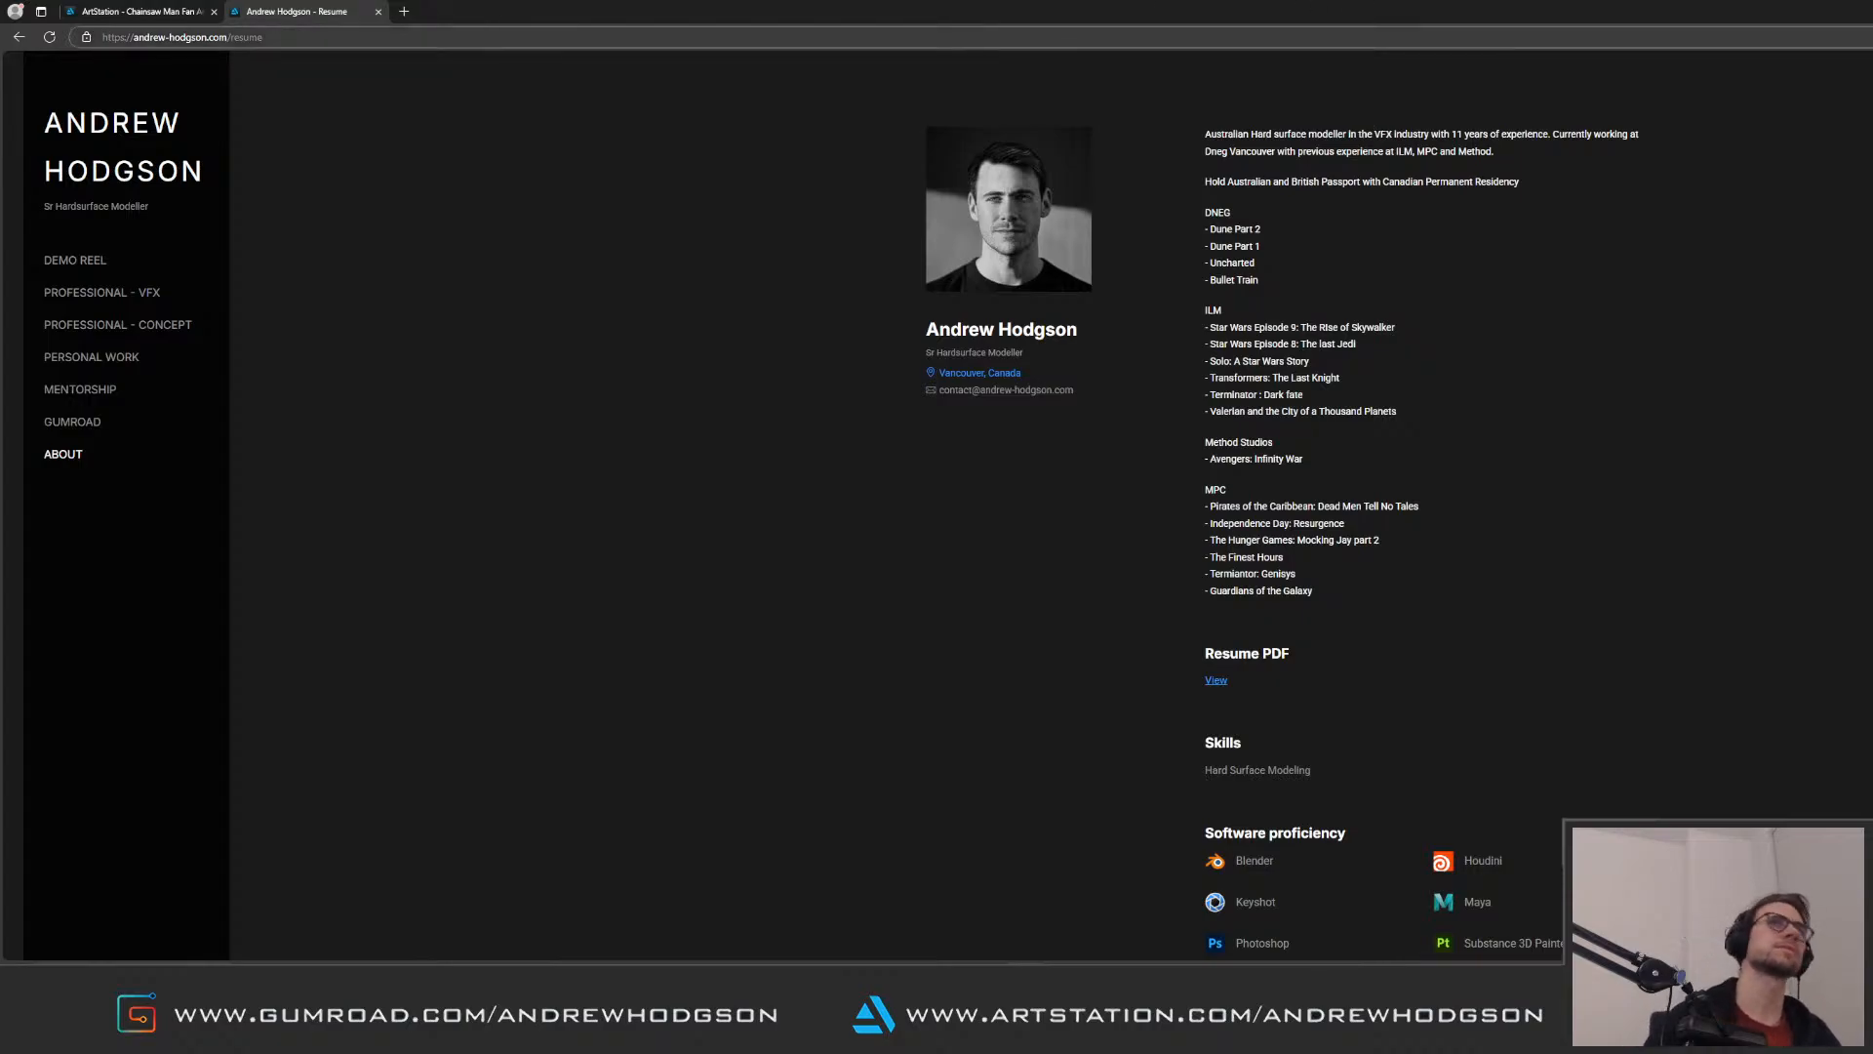
Step: Switch back to Maya, clear the UV selection and examine the overall layout of the UV tile rows
left_click_drag(1872, 11, 1620, 150)
left_click(1795, 160)
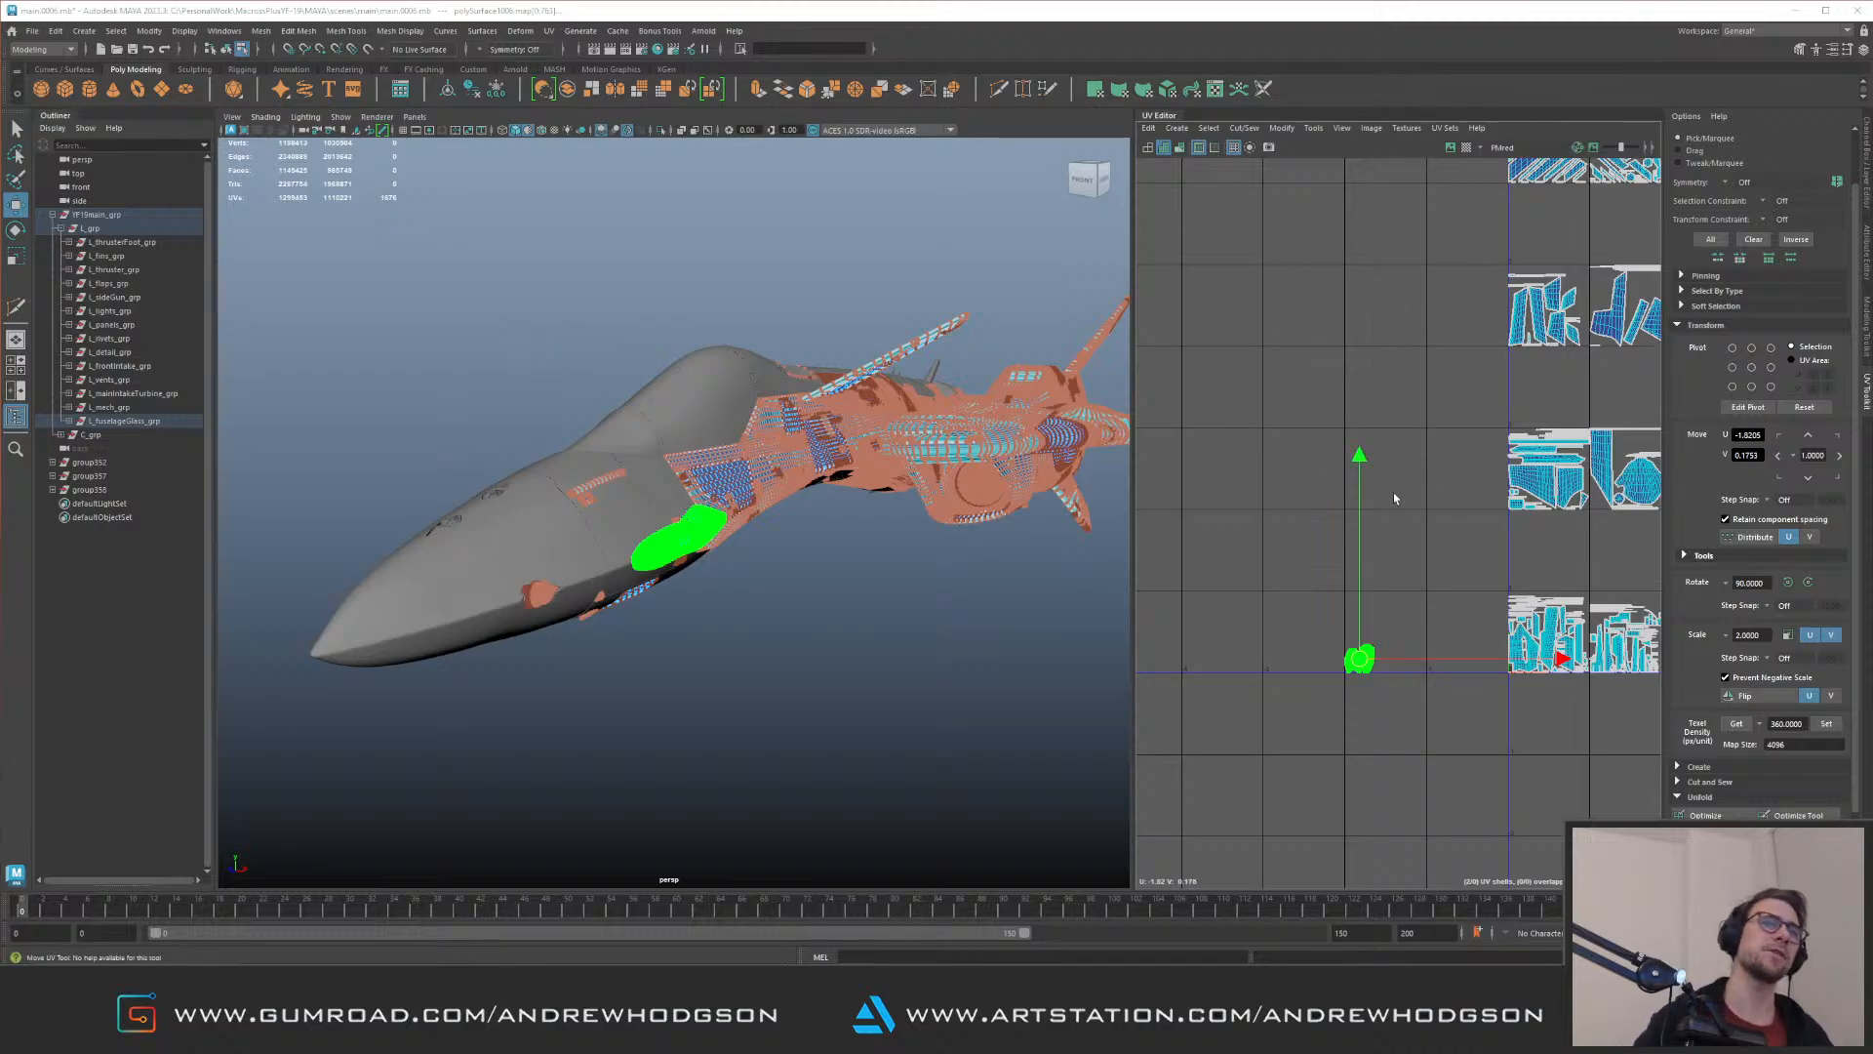
middle_click_drag(1395, 498, 1348, 437, "alt")
left_click(1267, 558)
scroll(1307, 605, "up", 3)
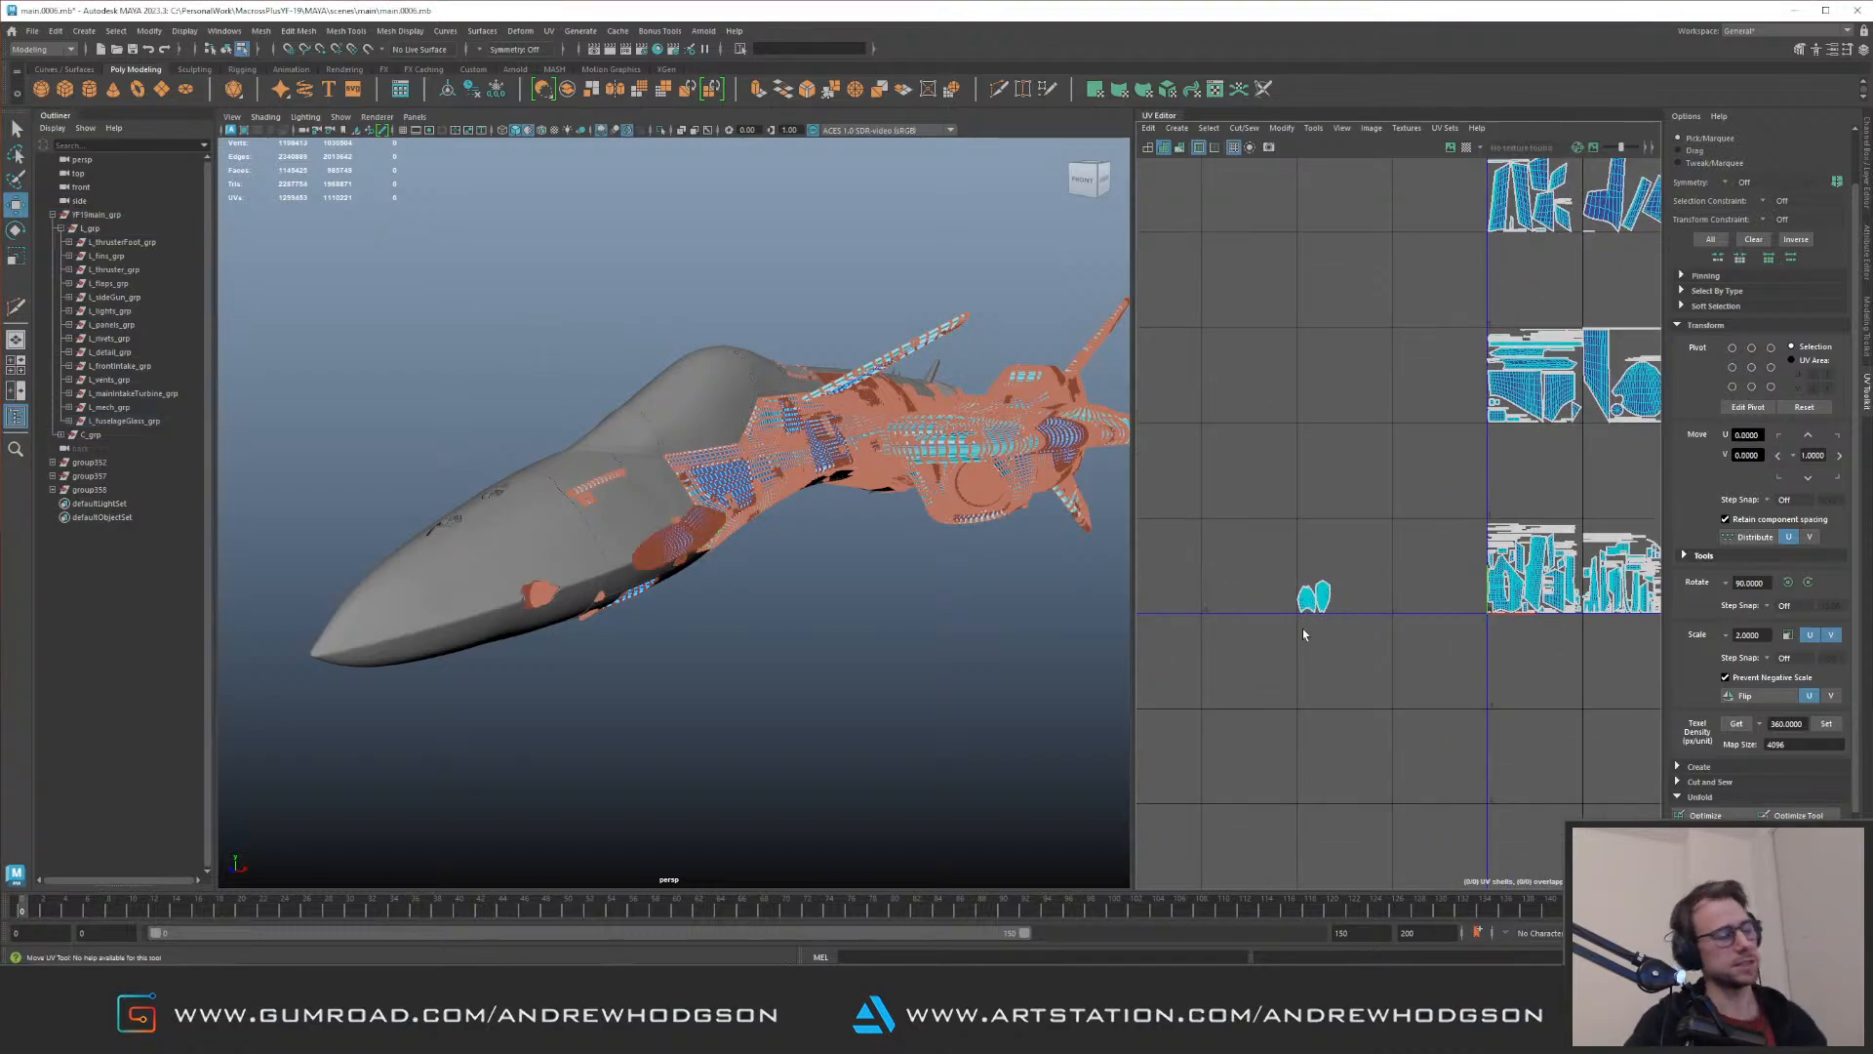
scroll(1420, 472, "down", 8)
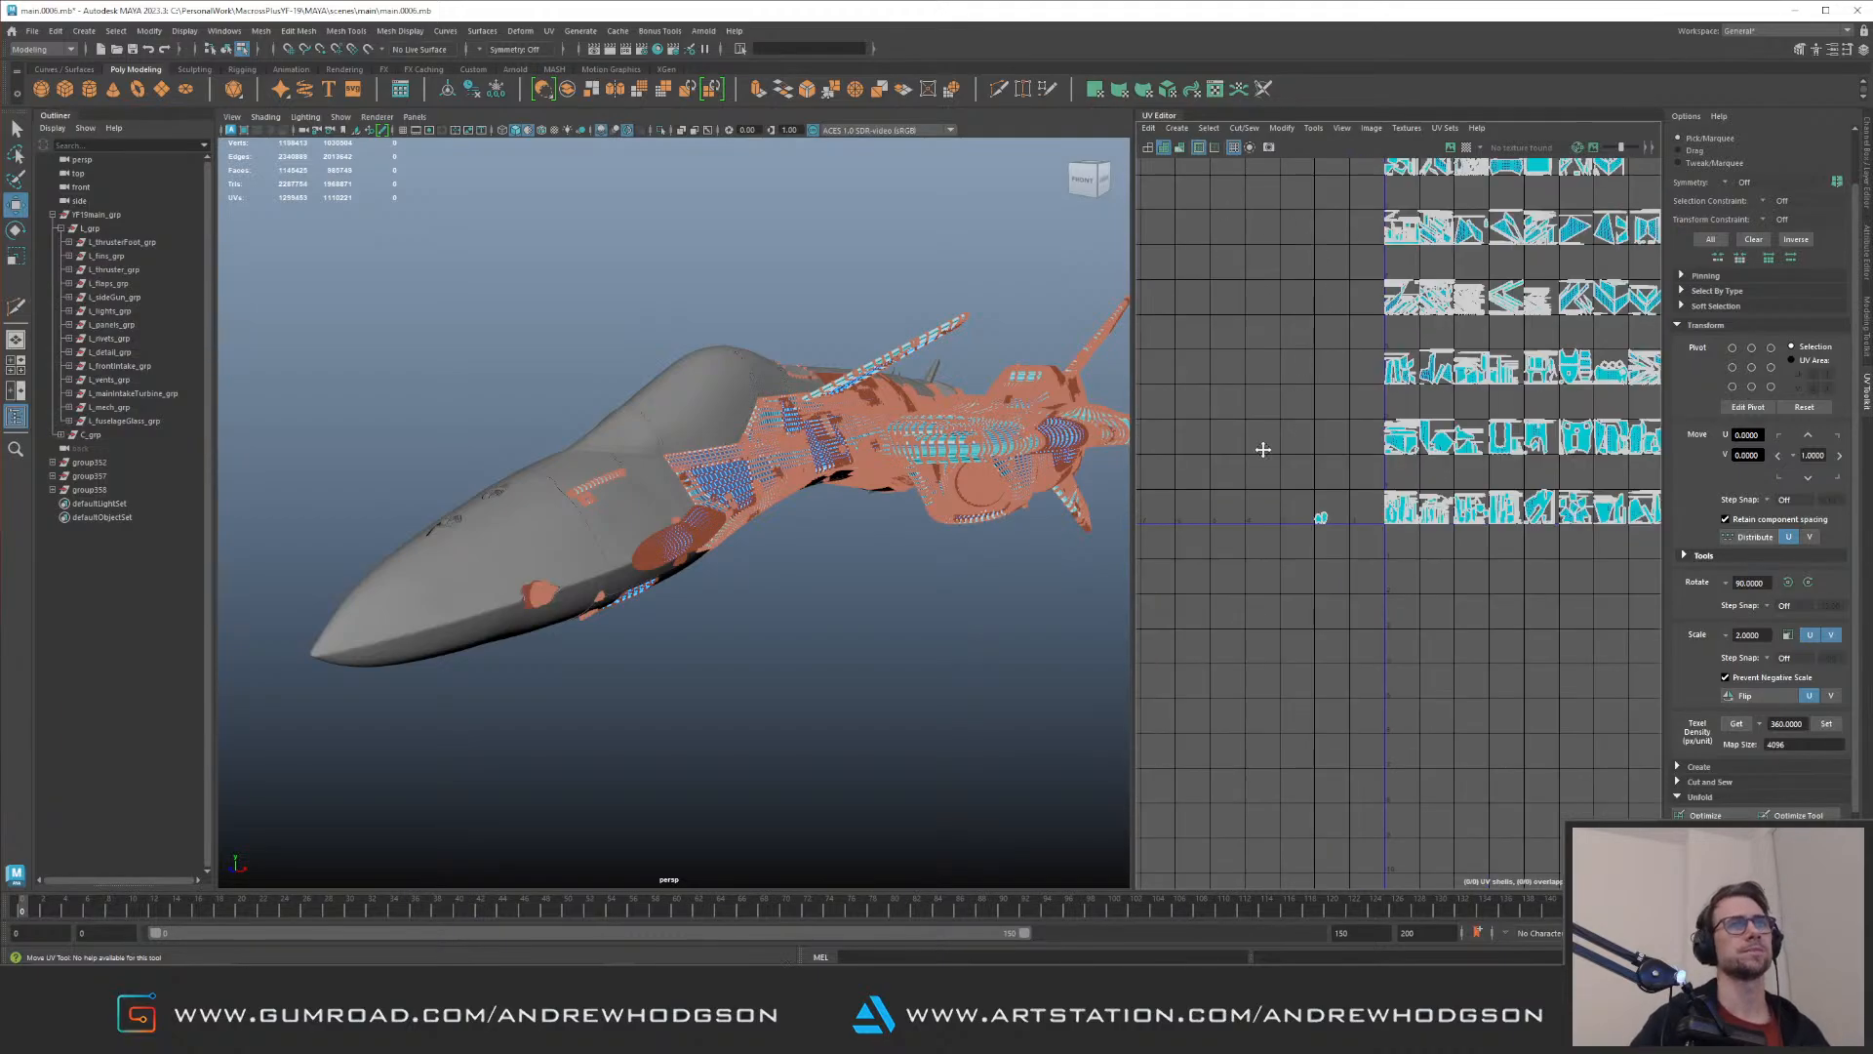
scroll(1287, 483, "down", 4)
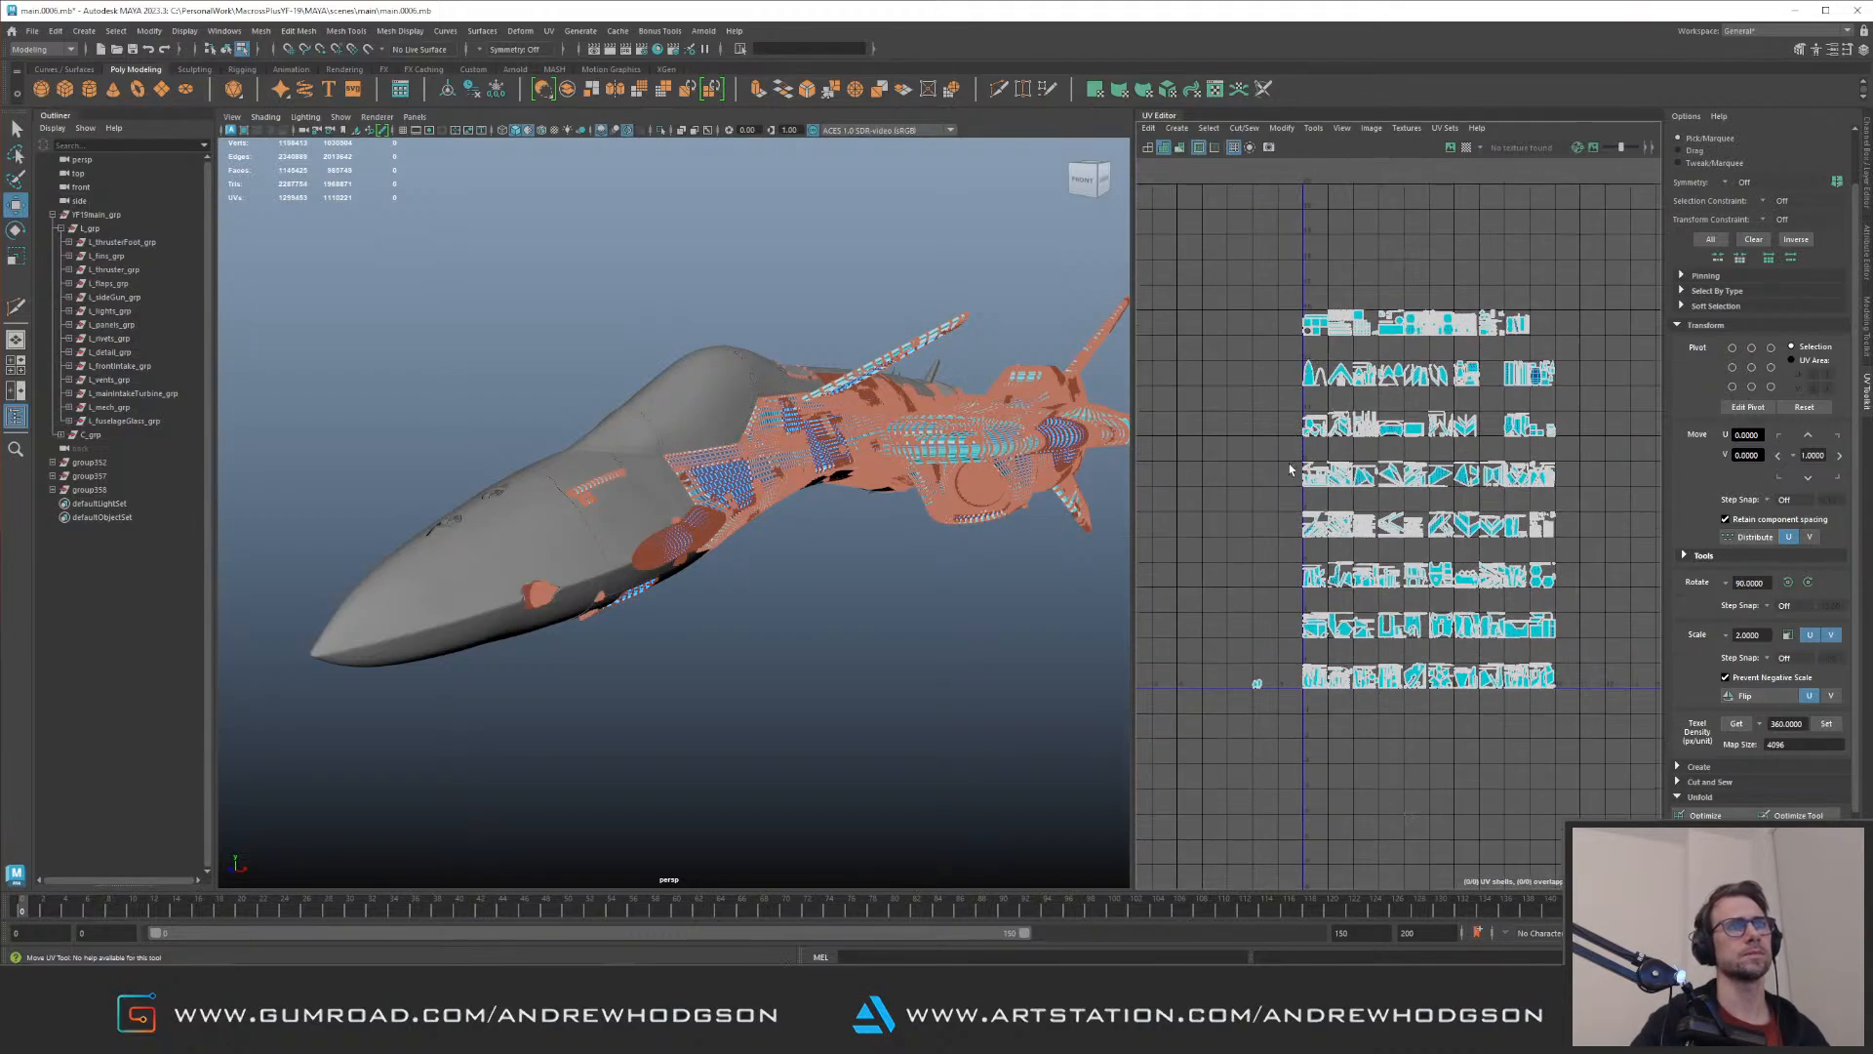
scroll(1298, 459, "up", 2)
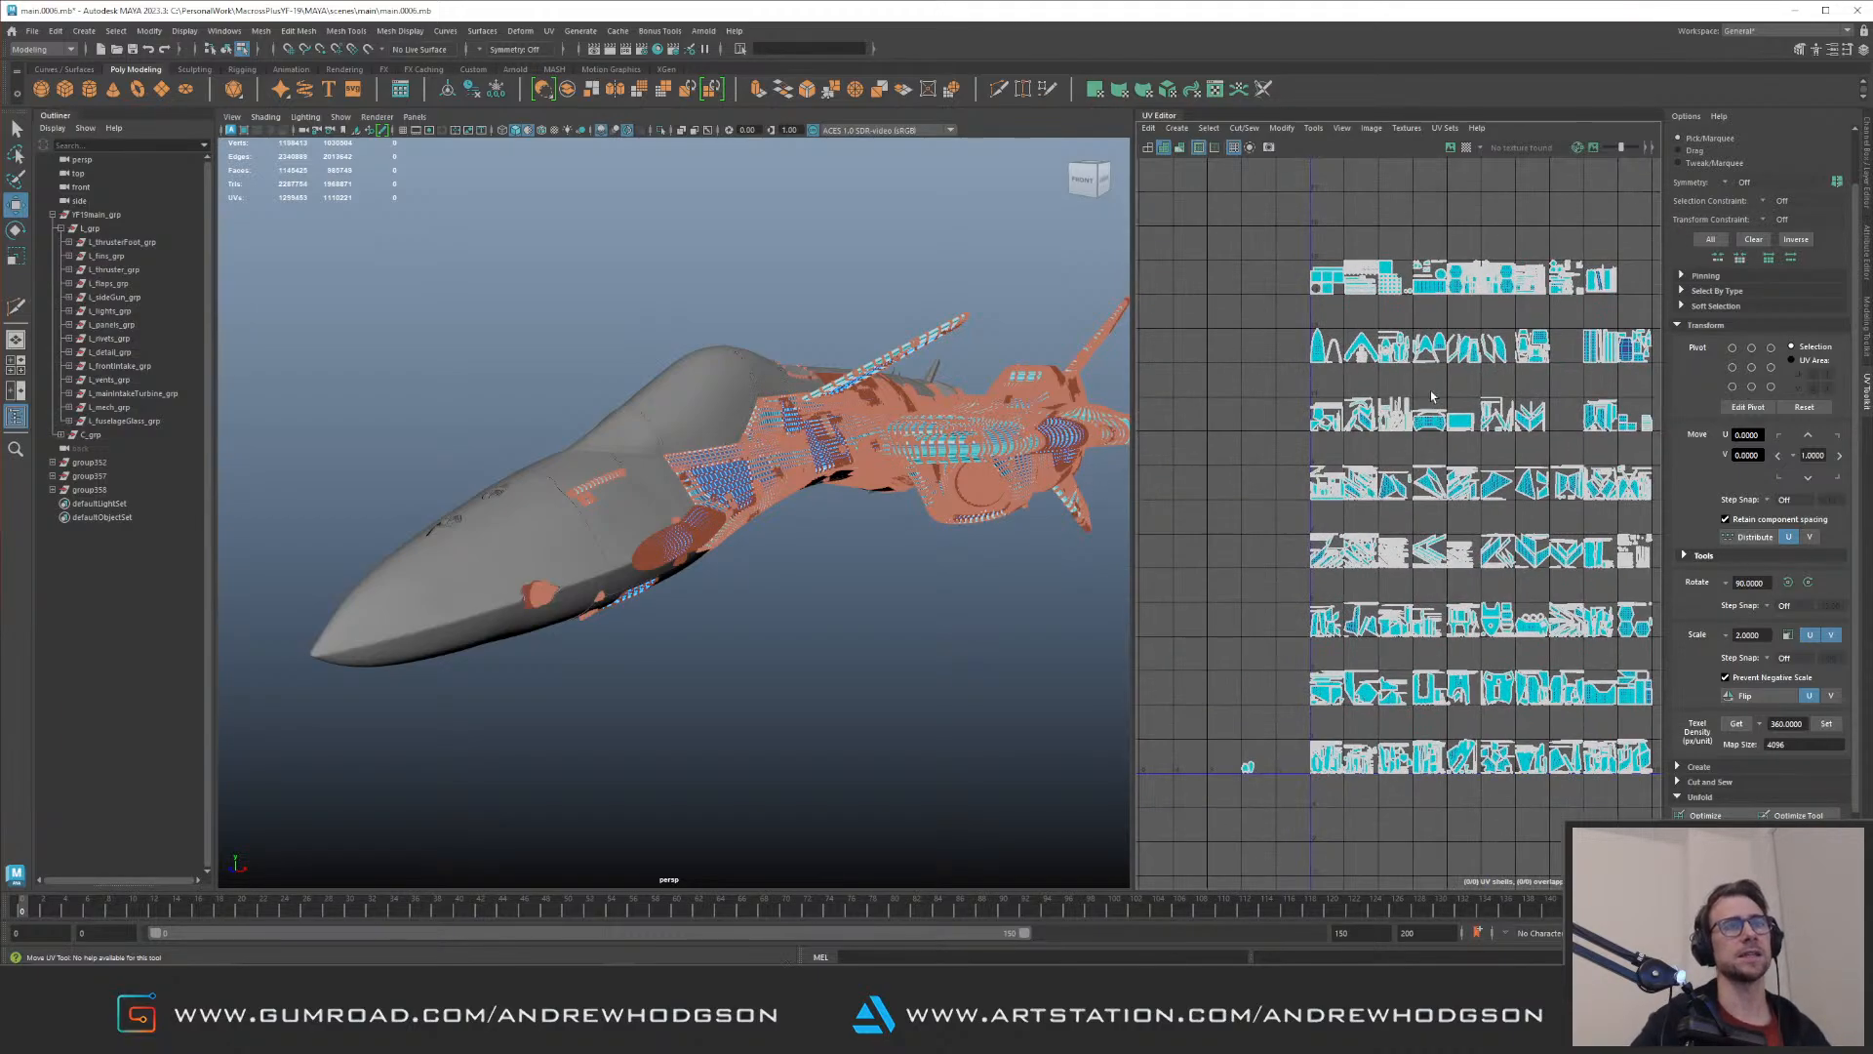
middle_click_drag(1430, 400, 1380, 409, "alt")
Step: Move the two fuselage glass UV shells from outside the layout into the gap in the third tile row from the top
left_click_drag(1167, 752, 1237, 812)
left_click(1198, 776)
middle_click_drag(1245, 758, 1298, 743, "alt")
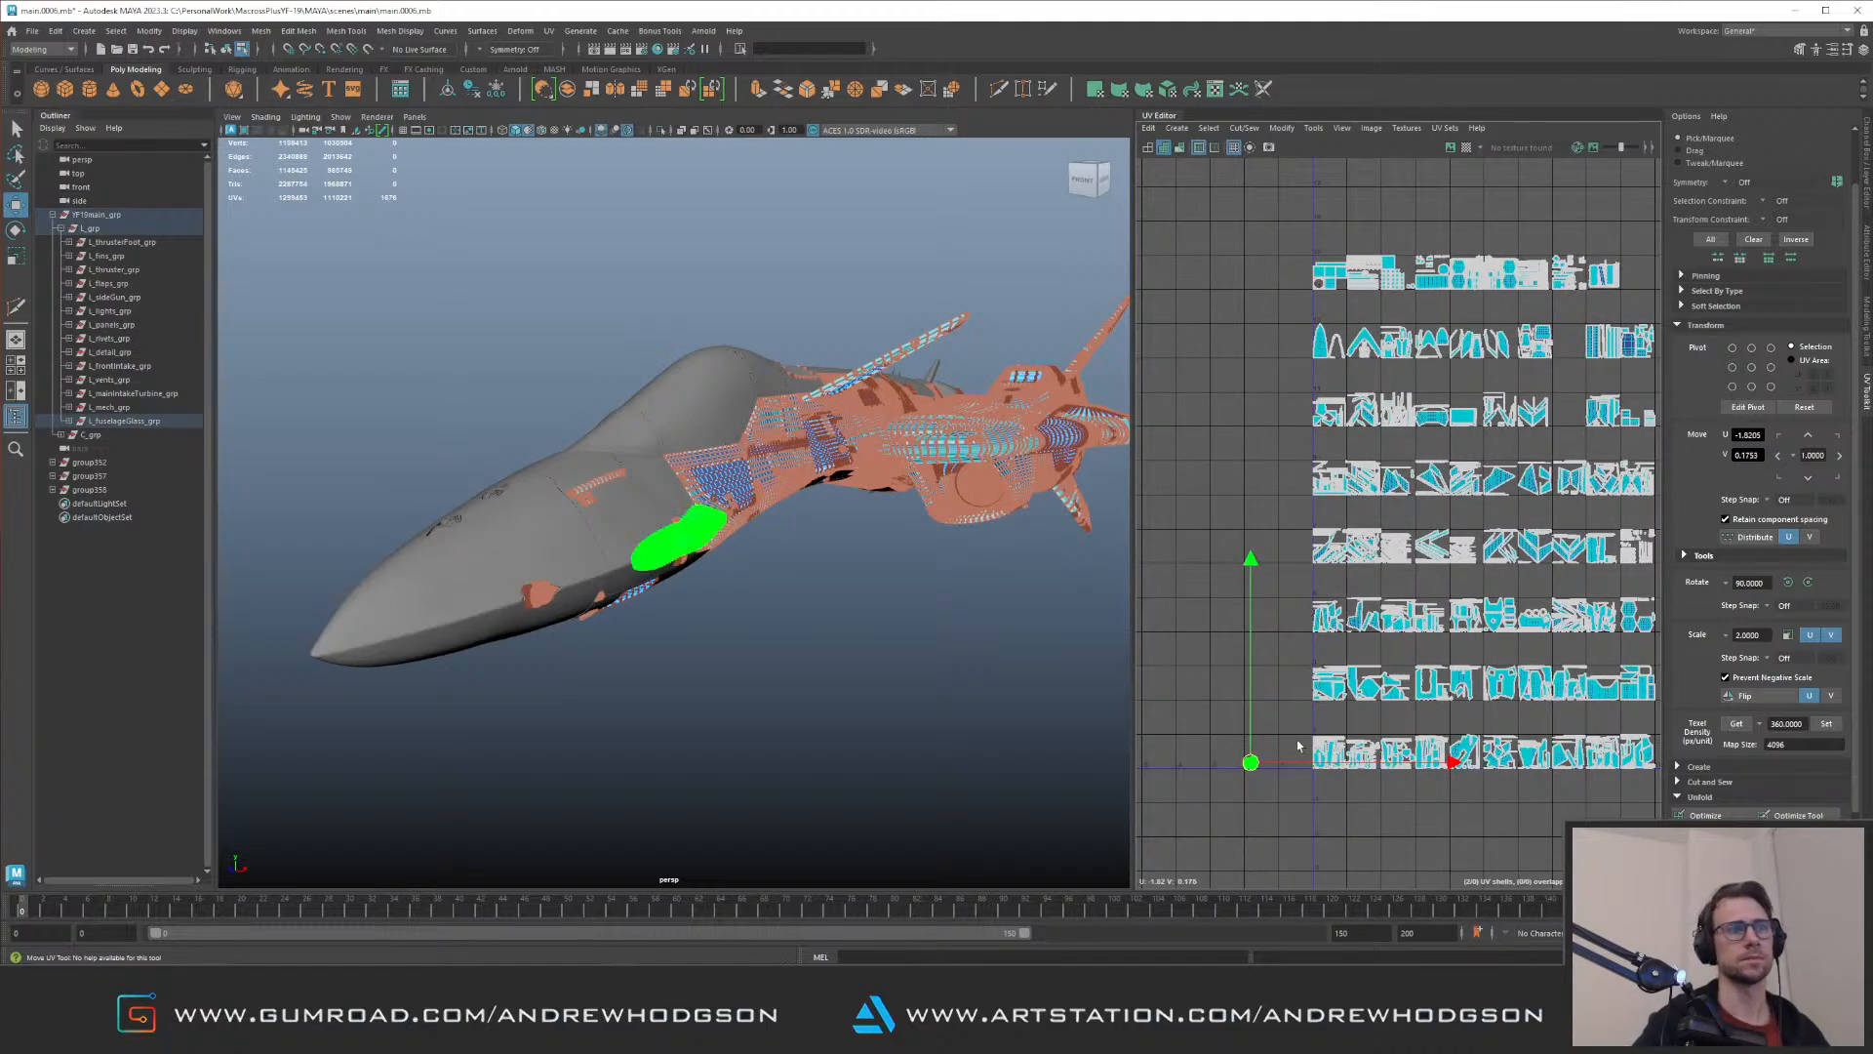
left_click_drag(1251, 762, 1568, 411)
Step: Examine the top-row UV tile, select its glass light shells and frame them on the wings in the viewport
middle_click_drag(1514, 409, 1559, 549, "alt")
scroll(1329, 541, "up", 3)
scroll(1417, 603, "up", 7)
middle_click_drag(1383, 314, 1177, 657, "alt")
right_click_drag(1208, 334, 1578, 688, "alt")
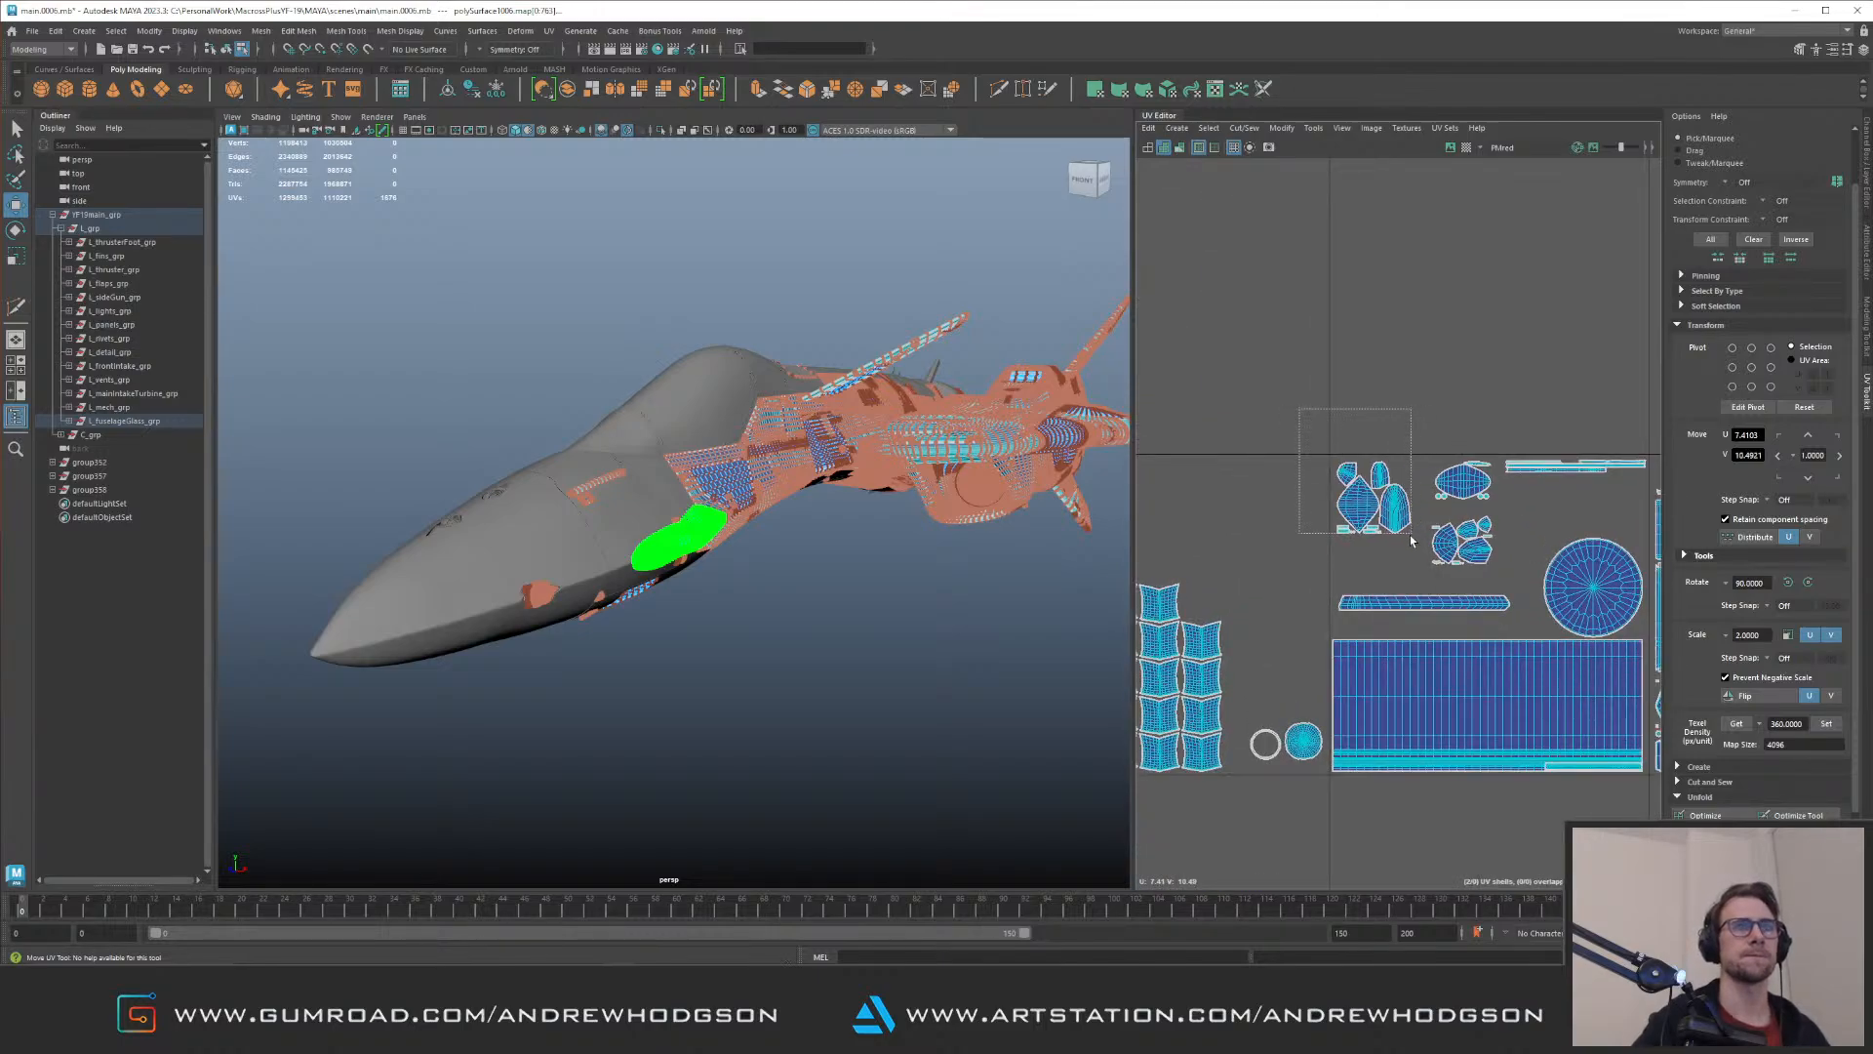
left_click_drag(1423, 557, 1317, 446)
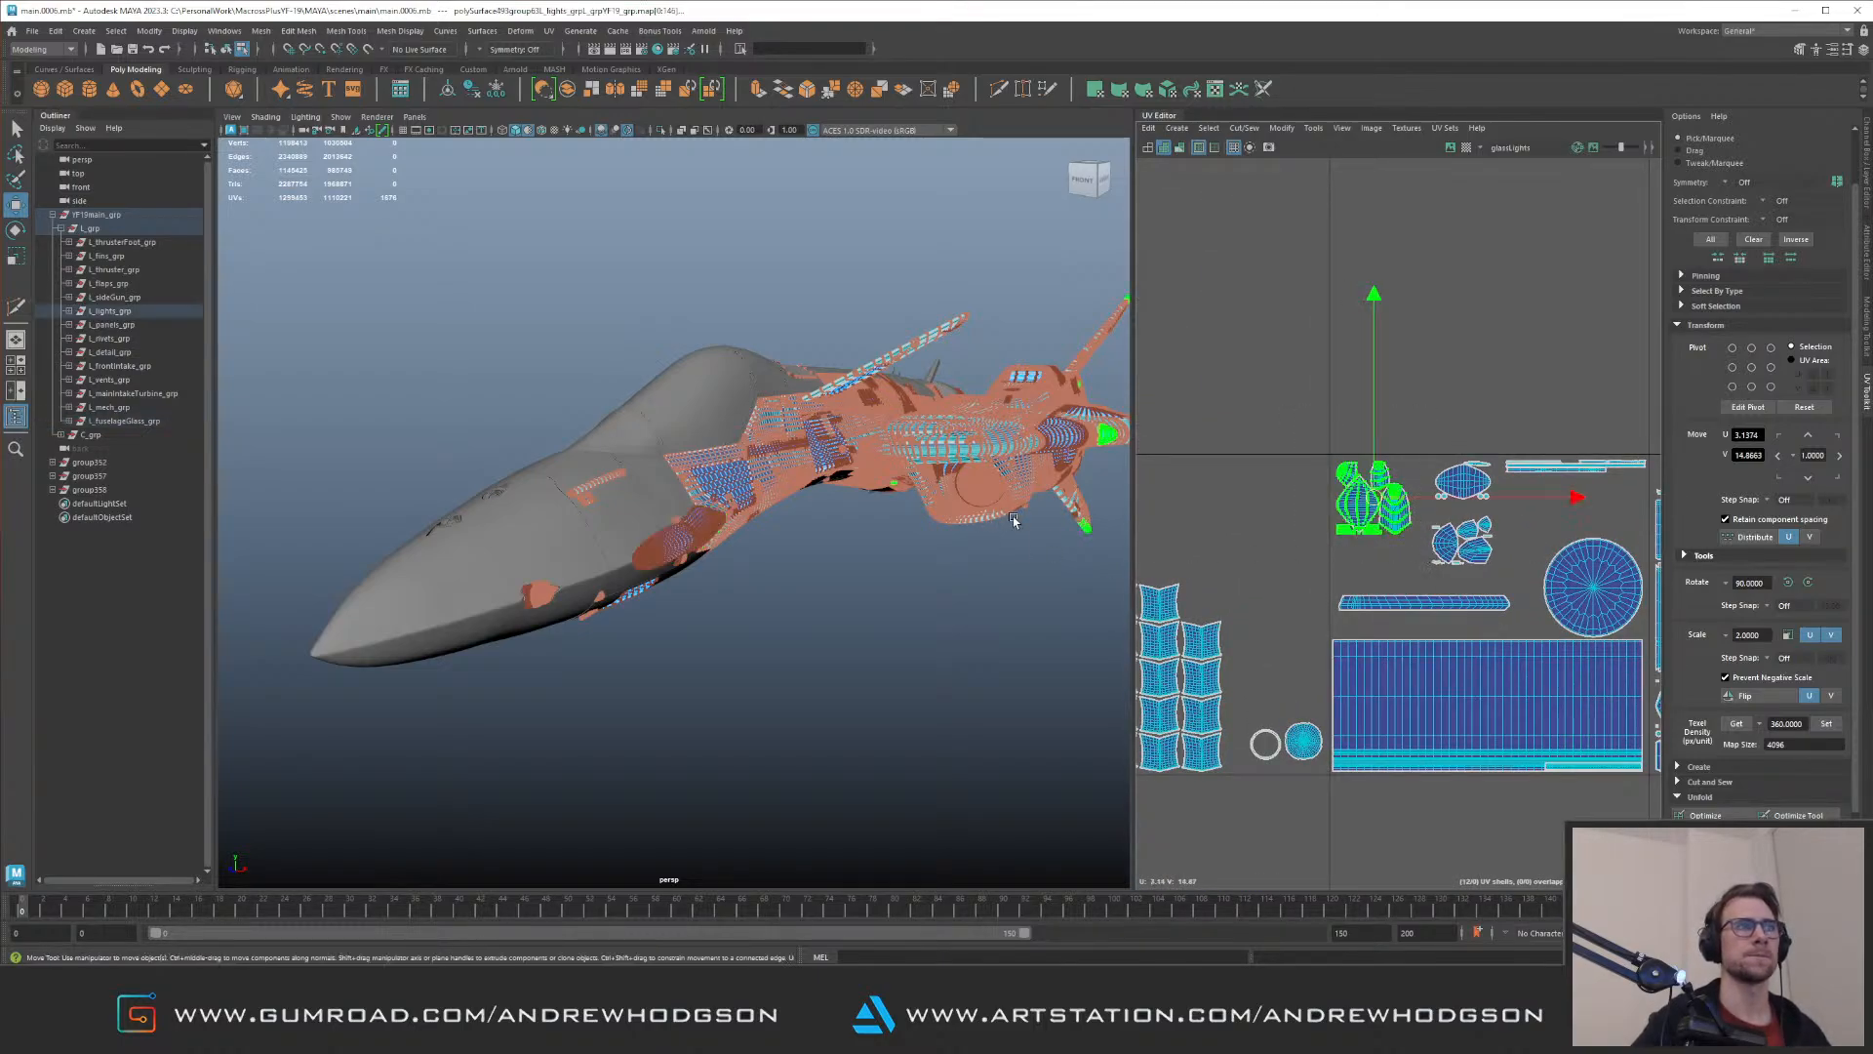
key("f")
right_click_drag(1425, 589, 1185, 363, "alt")
middle_click_drag(1414, 493, 1324, 398, "alt")
right_click_drag(1324, 398, 1274, 378, "alt")
middle_click_drag(1347, 404, 1268, 272, "alt")
middle_click_drag(1454, 367, 1275, 348, "alt")
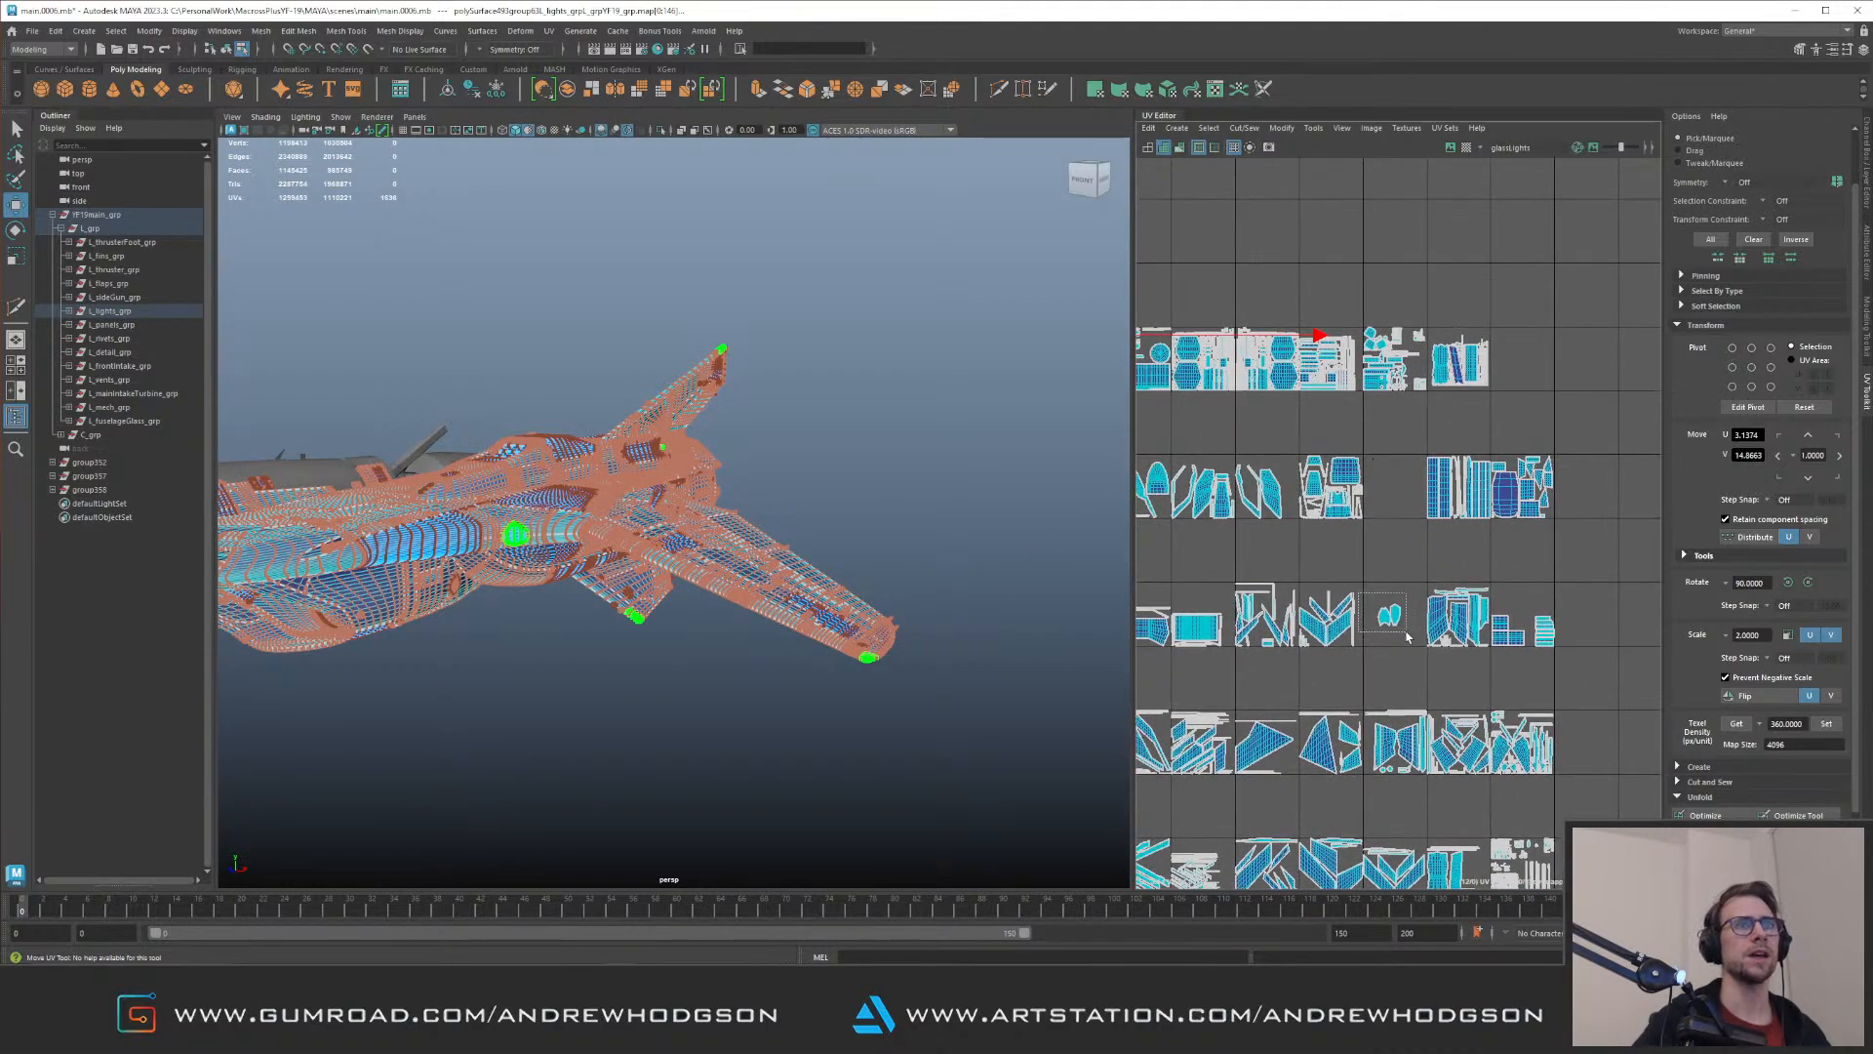
Step: Move the fuselage glass UV shells up from the third tile row to the empty space above the glass lights tile
left_click(1388, 612)
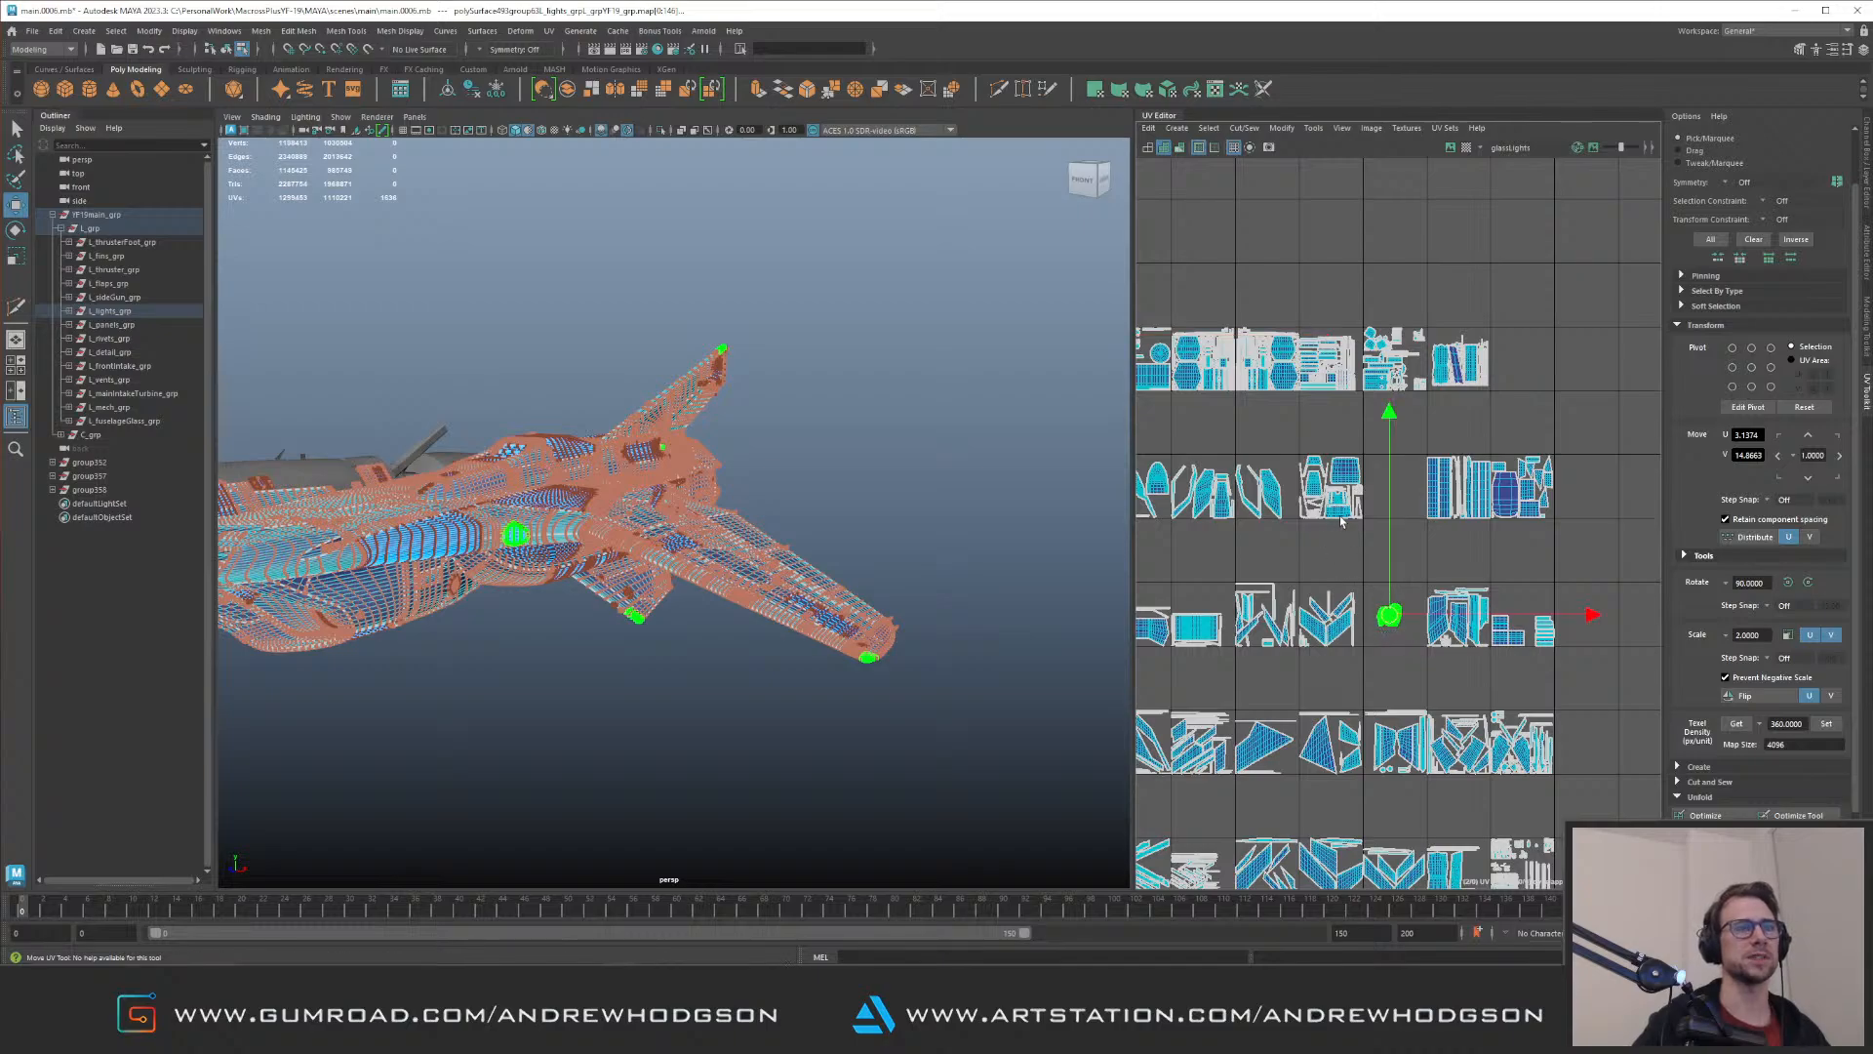
middle_click_drag(1348, 551, 1436, 593, "alt")
left_click_drag(1466, 664, 1237, 467)
middle_click_drag(1233, 473, 1326, 514, "alt")
right_click_drag(1308, 518, 1530, 508, "alt")
middle_click_drag(1350, 441, 1321, 584, "alt")
right_click_drag(1321, 584, 1554, 606, "alt")
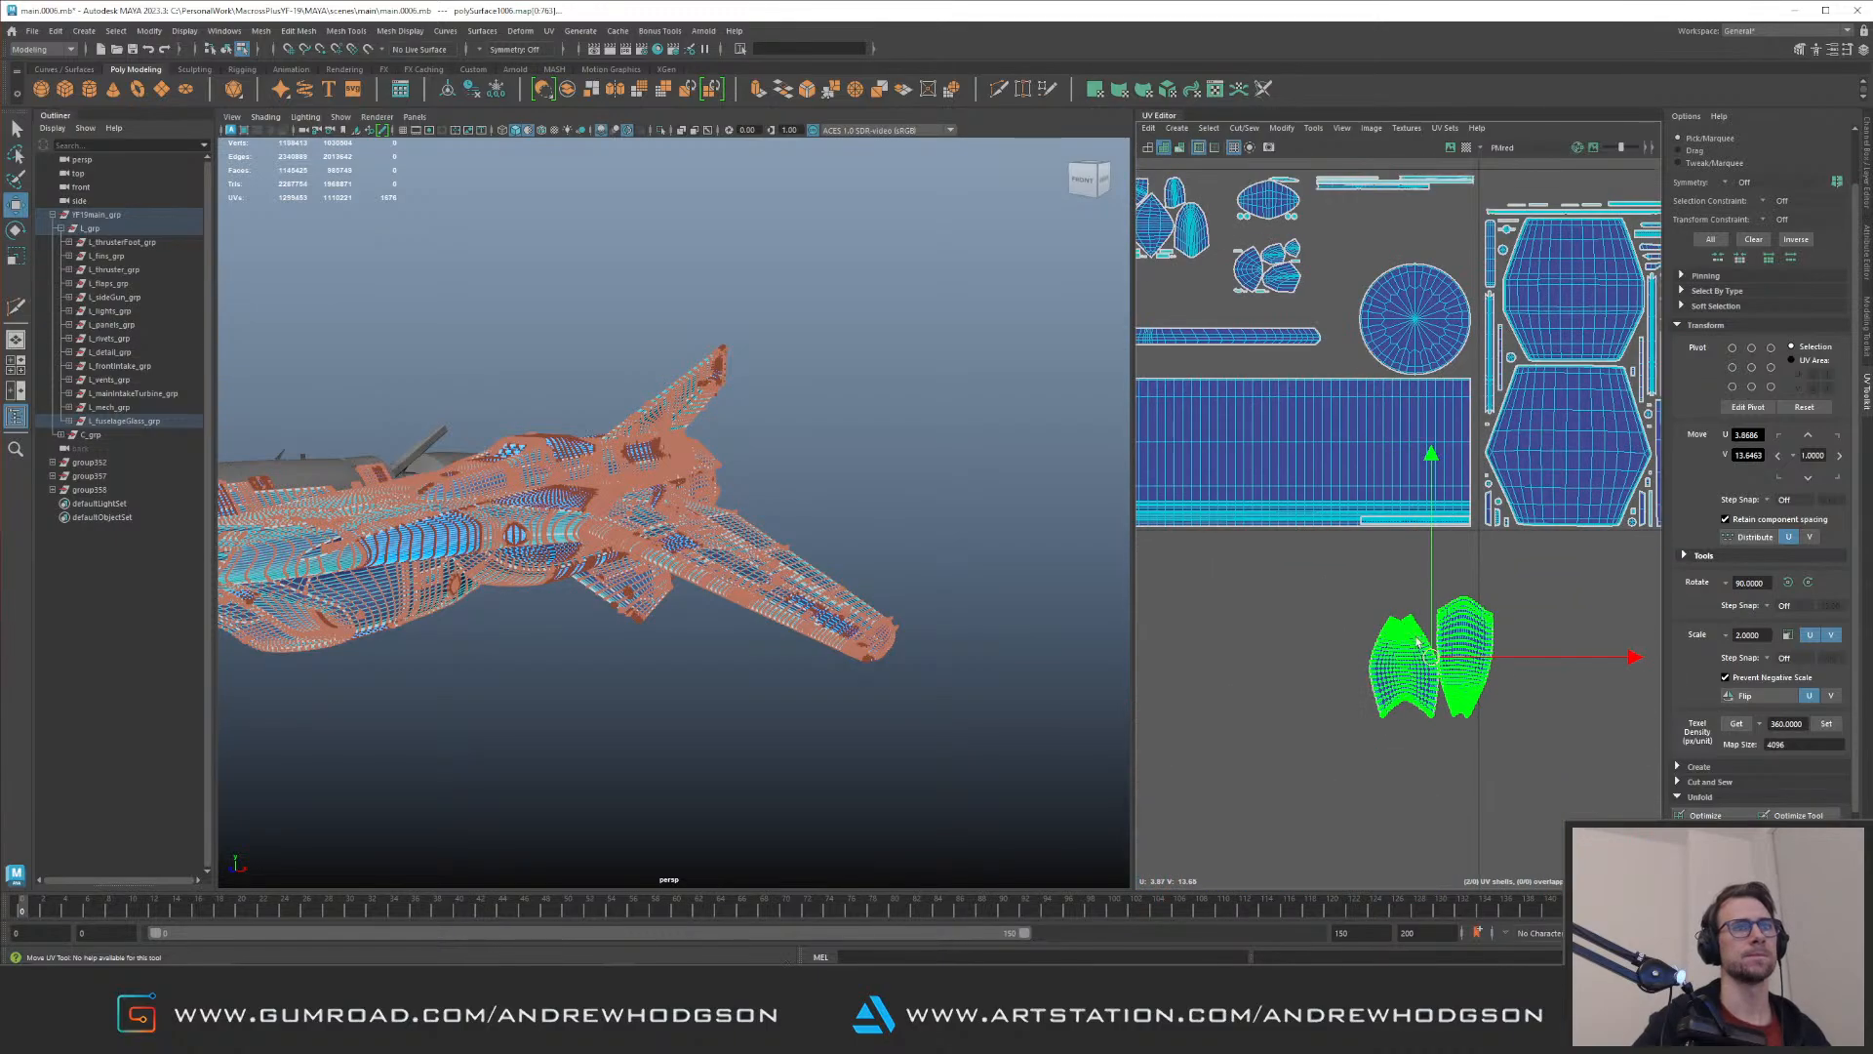
left_click_drag(1429, 657, 1245, 481)
middle_click_drag(1266, 482, 1427, 674, "alt")
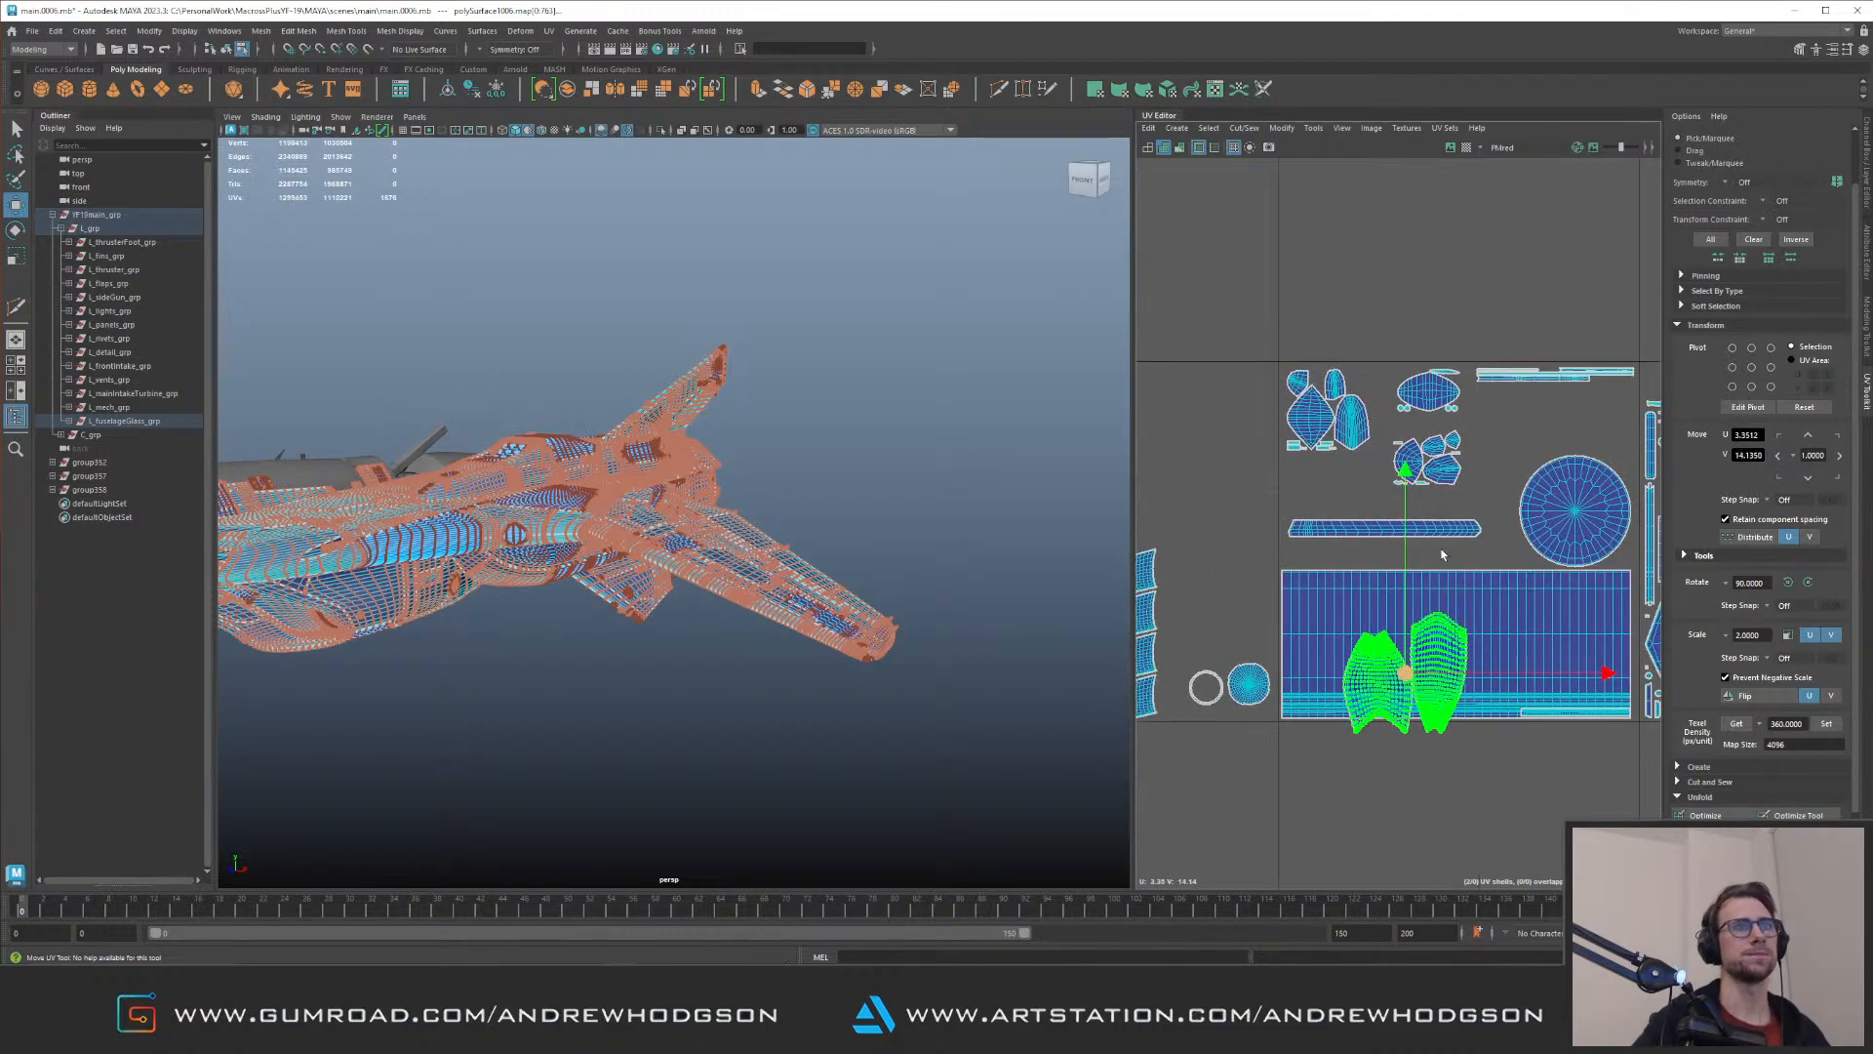
left_click_drag(1406, 673, 1281, 251)
Step: Lower the long panel strip shell to just above the large rectangular shell and move the small lights cluster above the round shell
right_click_drag(1341, 479, 1454, 502, "alt")
middle_click_drag(1386, 437, 1302, 490, "alt")
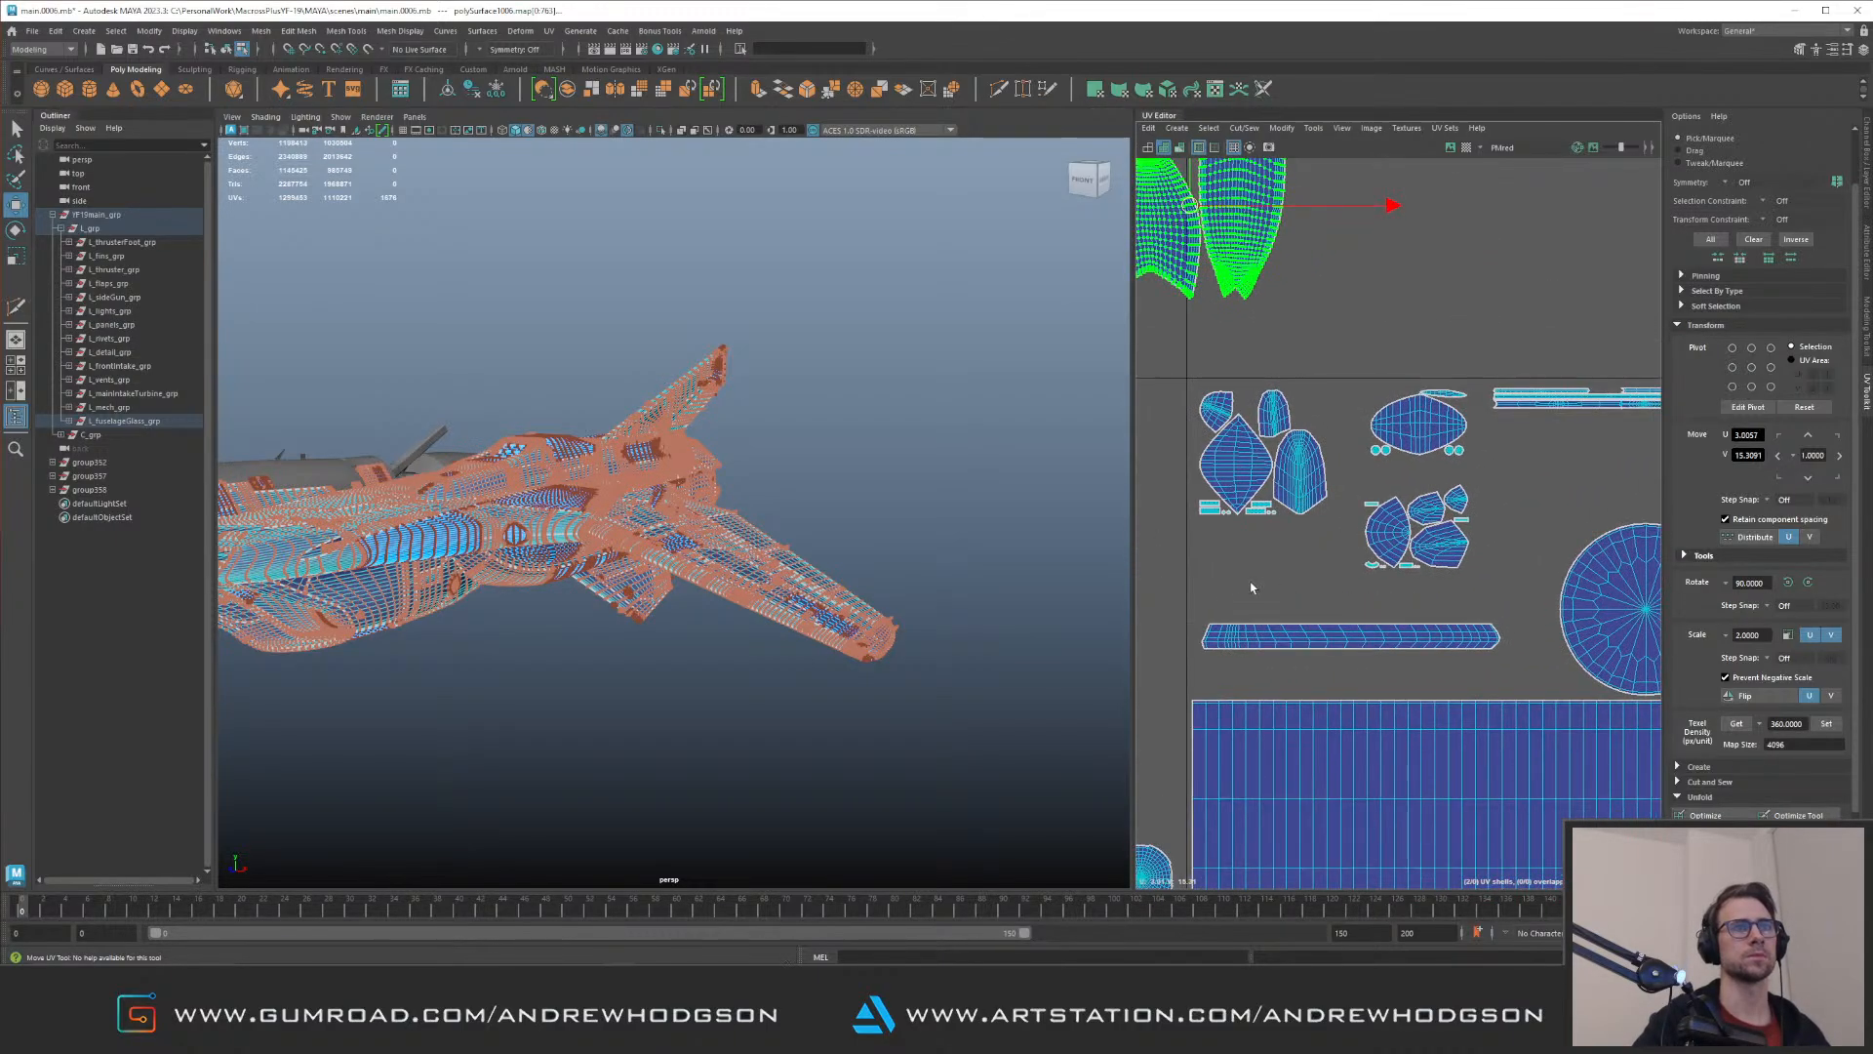
left_click(1371, 638)
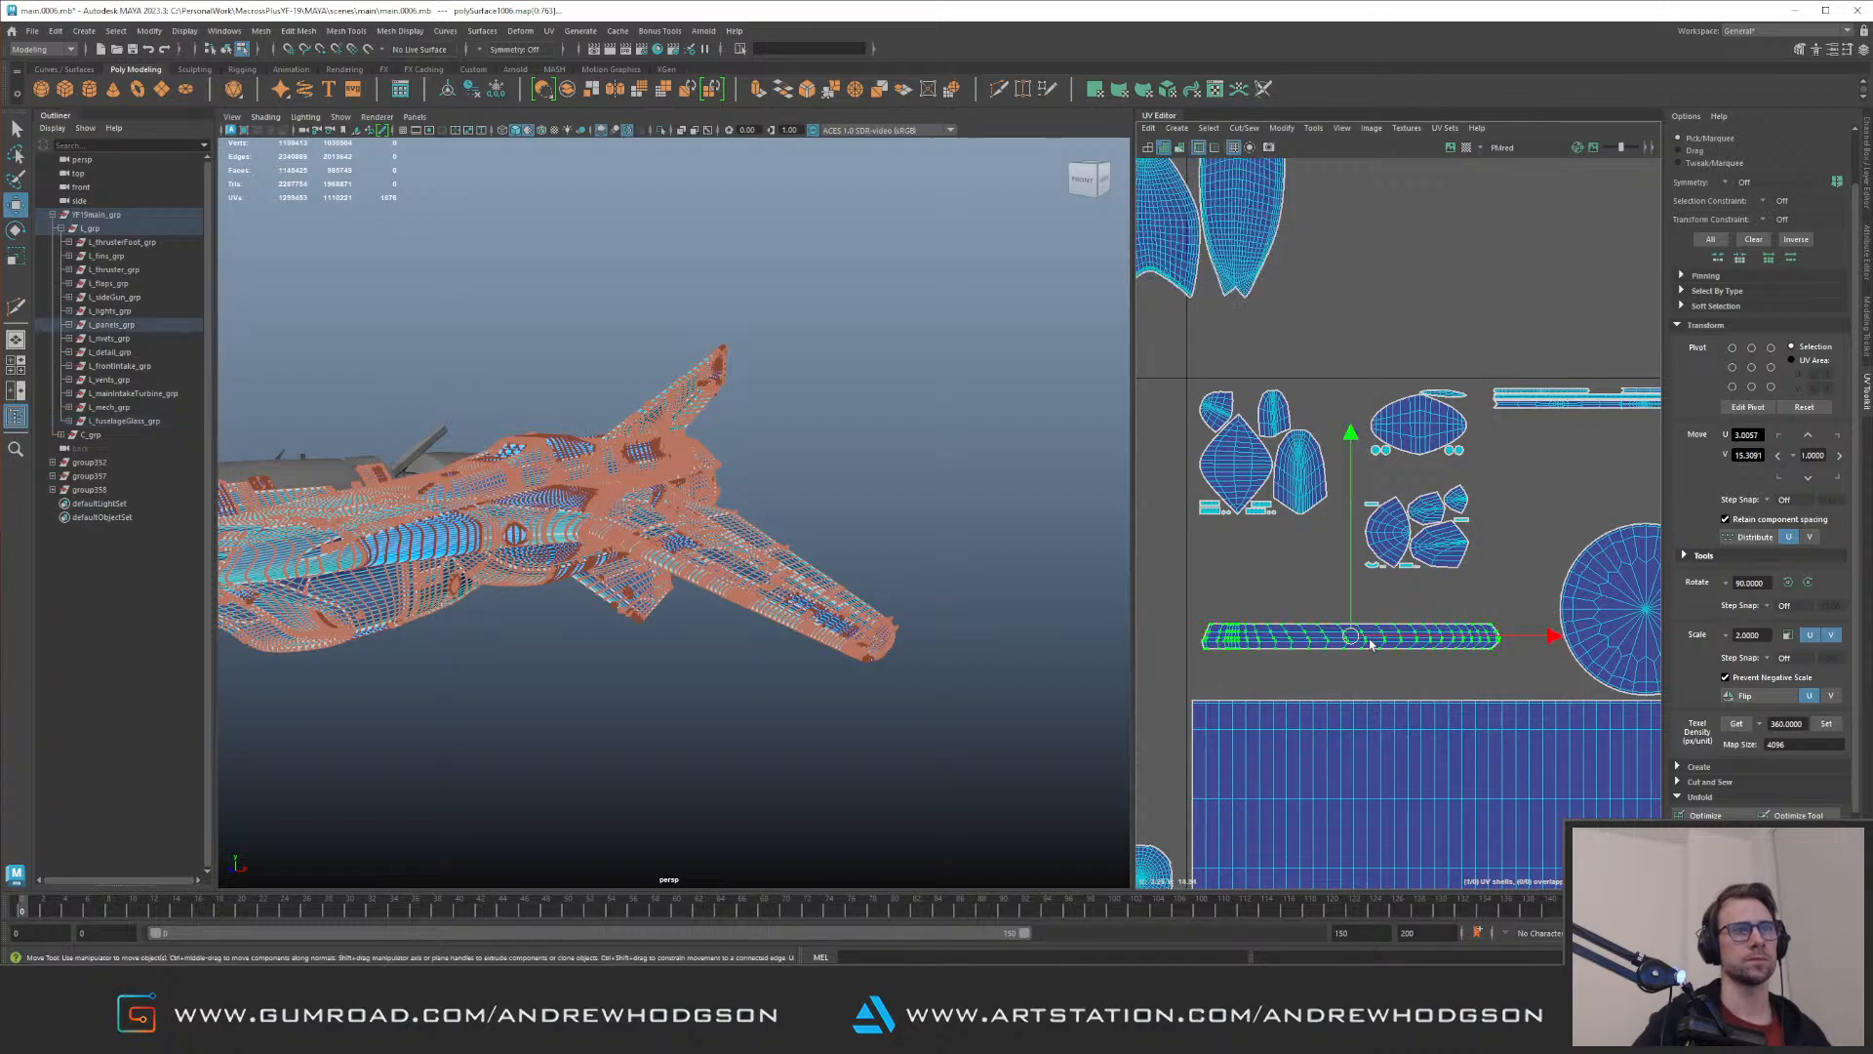
left_click_drag(1371, 639, 1349, 678)
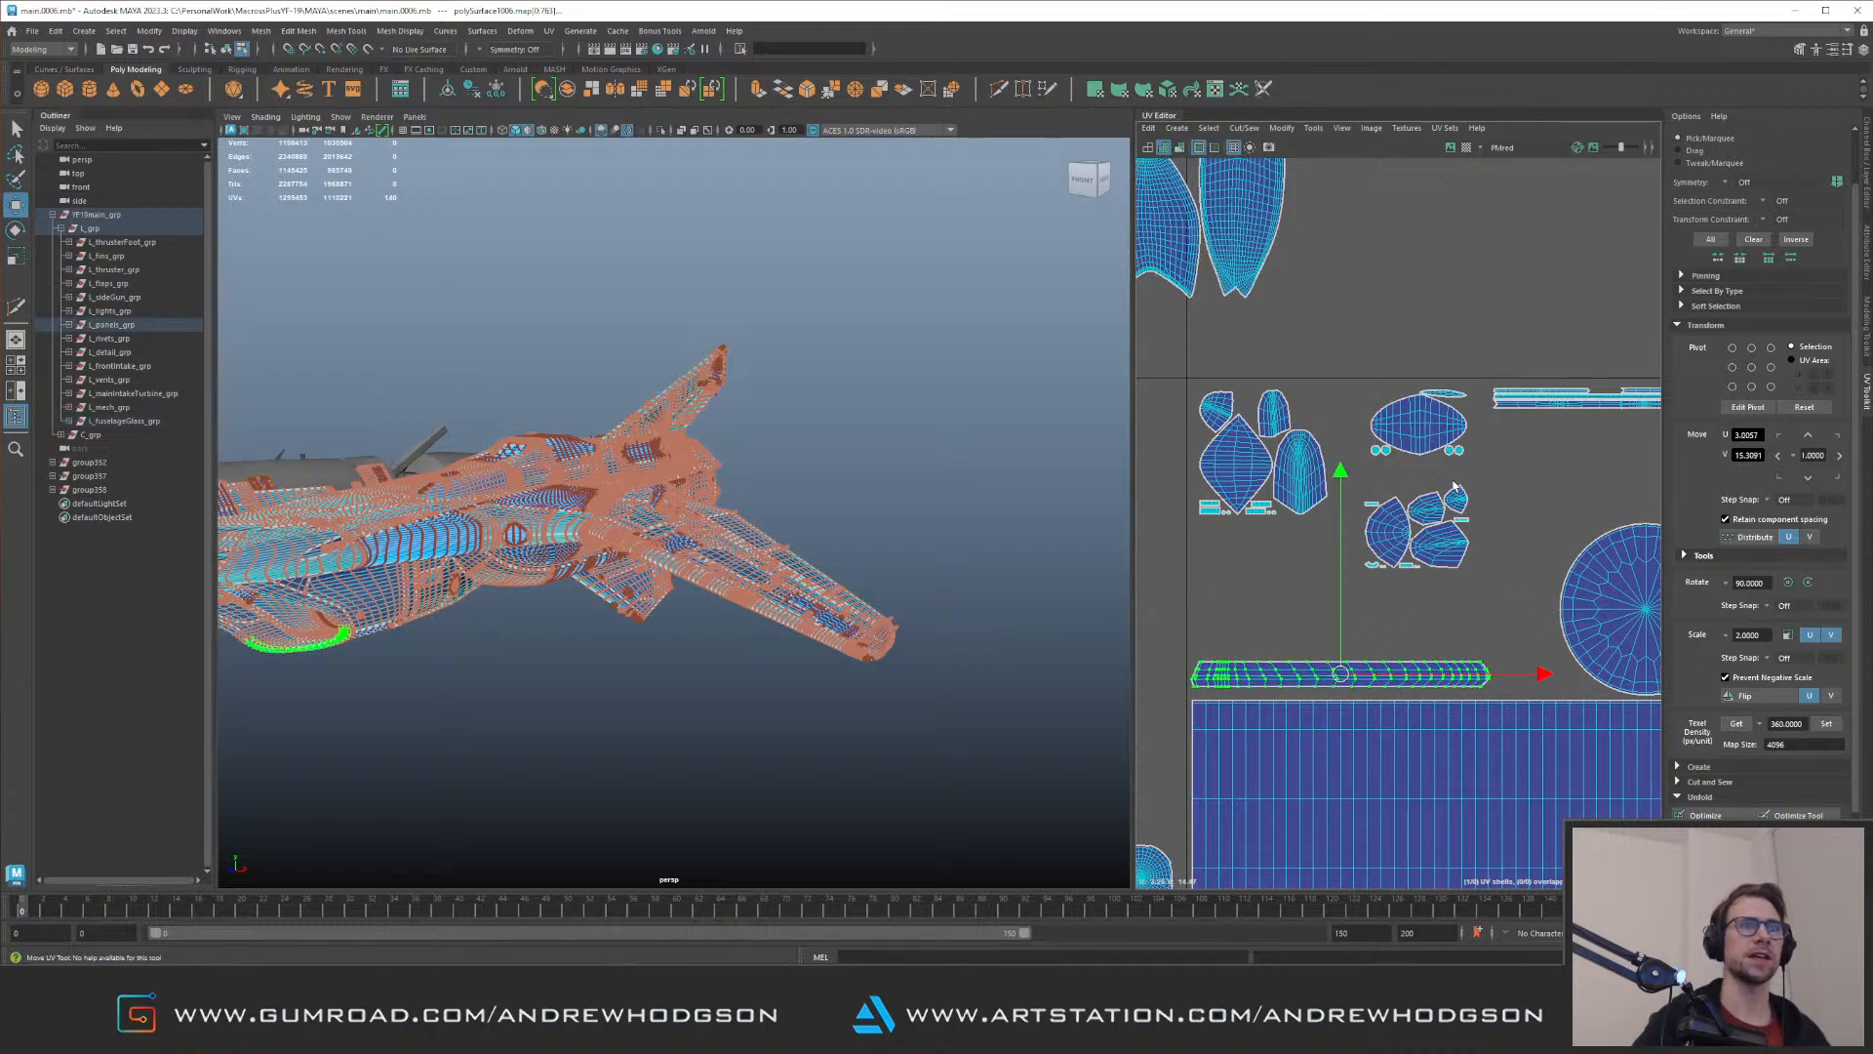
middle_click_drag(1490, 460, 1431, 506, "alt")
right_click_drag(1432, 506, 1324, 538, "alt")
left_click_drag(1419, 598, 1420, 601)
left_click_drag(1427, 522, 1555, 516)
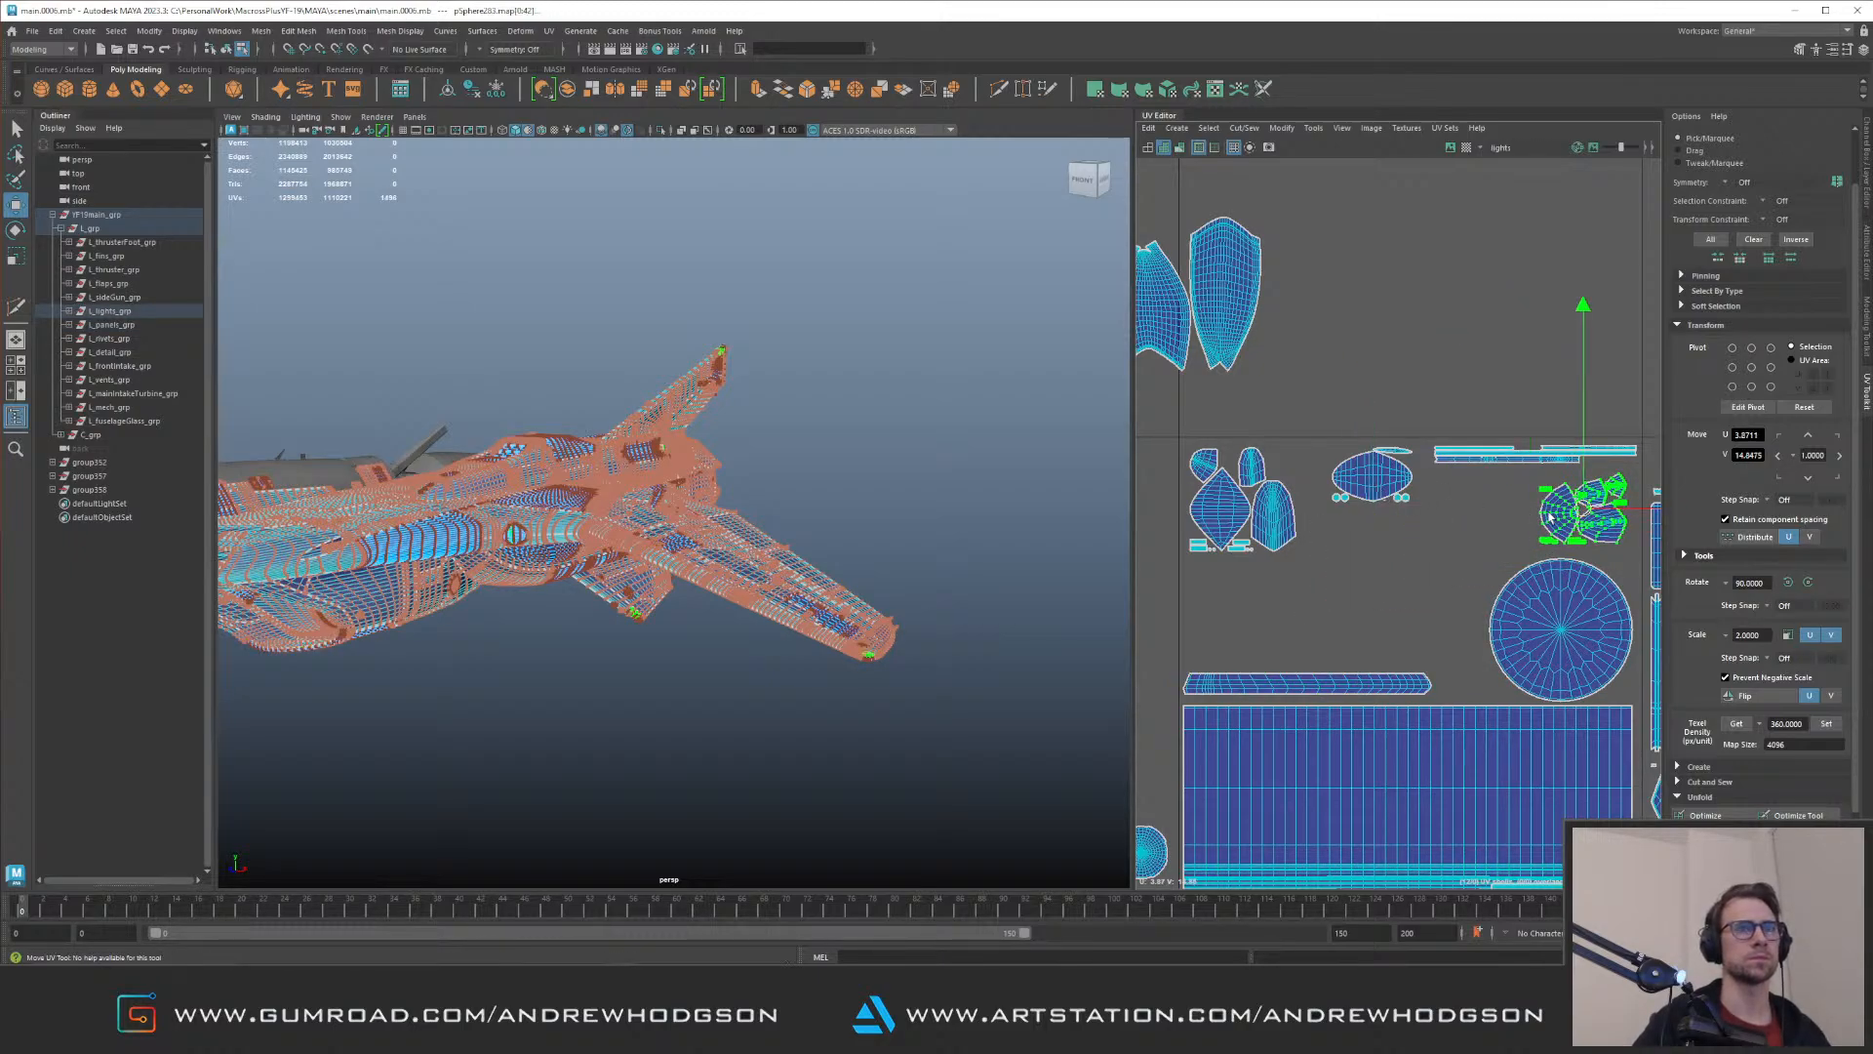
Step: Select the wingtip light piece in the viewport and inspect it up close from several angles
left_click(868, 656)
key("f")
right_click_drag(812, 534, 717, 456, "alt")
left_click_drag(717, 456, 533, 446, "alt")
right_click_drag(628, 456, 741, 498, "alt")
left_click_drag(741, 498, 786, 530, "alt")
right_click_drag(786, 531, 765, 465, "alt")
Step: Shift the glass light shells beside the round shell and place the fuselage glass shells in the freed space of the same tile
middle_click_drag(1476, 488, 1566, 543, "alt")
right_click_drag(1566, 543, 1188, 328, "alt")
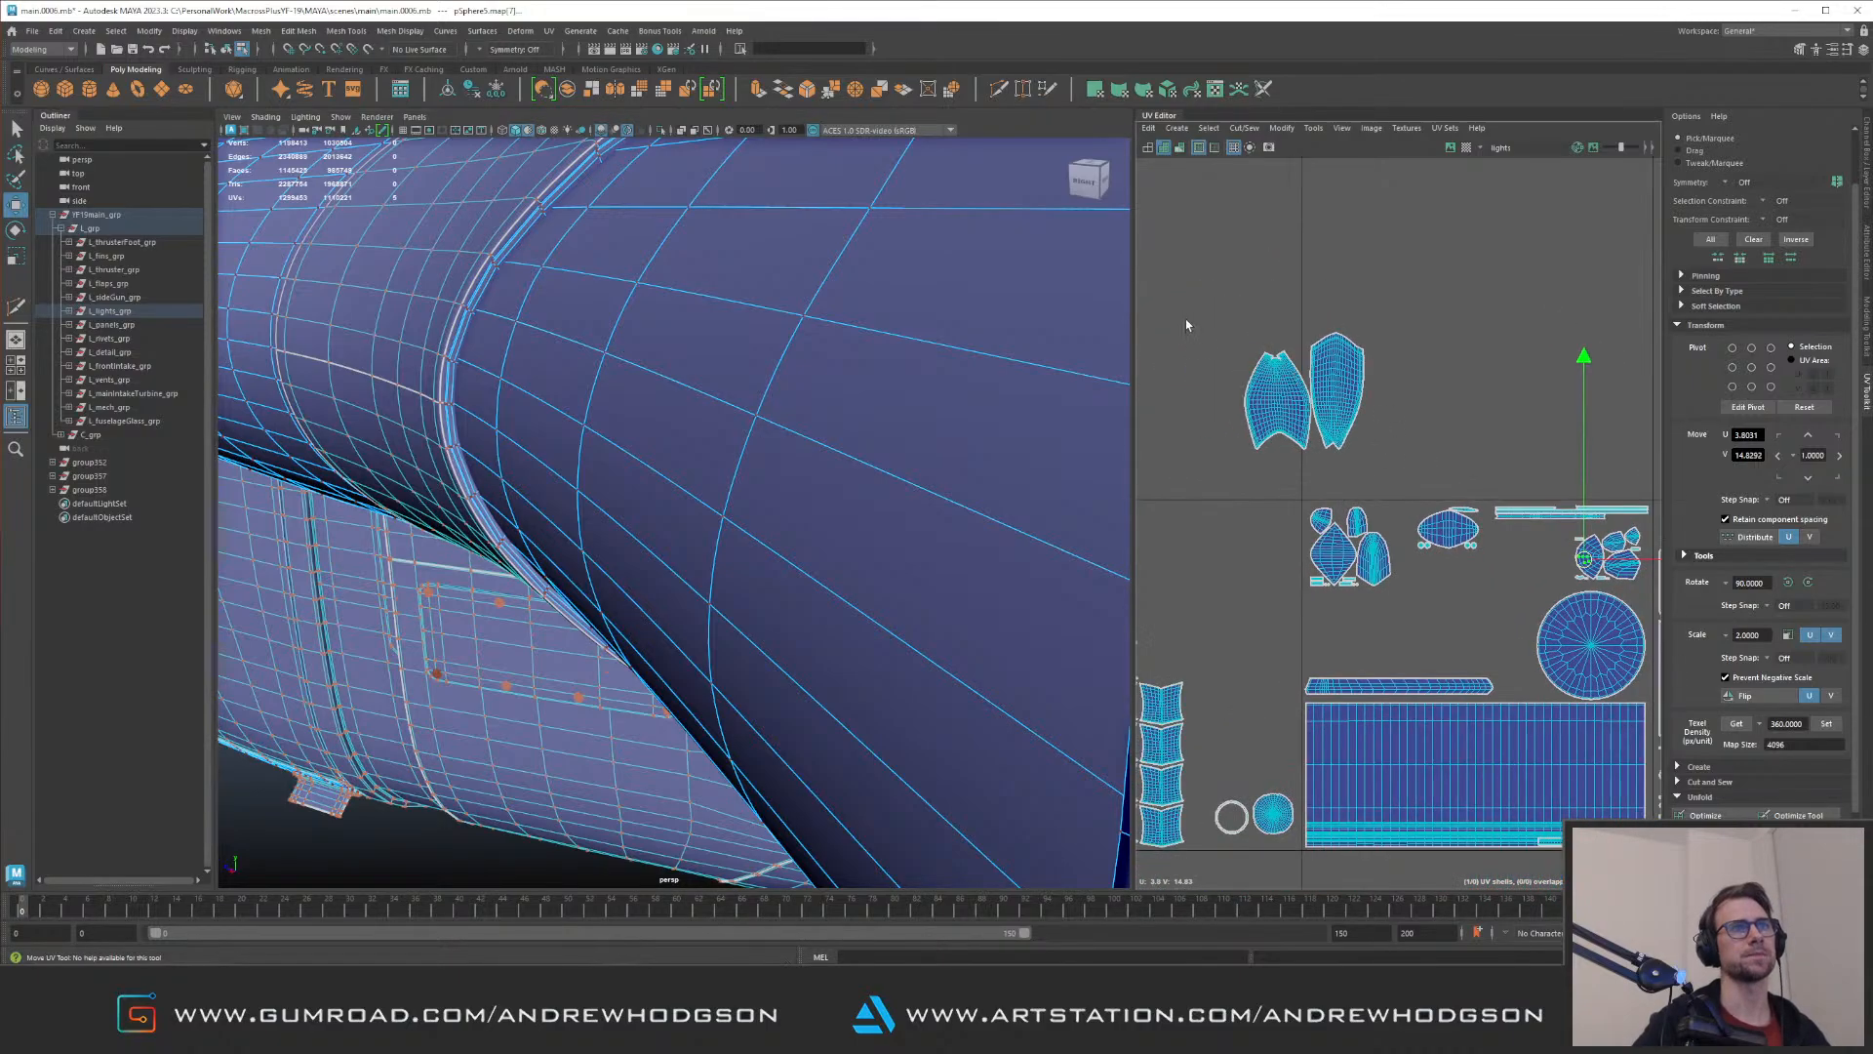
left_click(1359, 570)
left_click_drag(1359, 571, 1466, 626)
left_click_drag(1207, 298, 1370, 590)
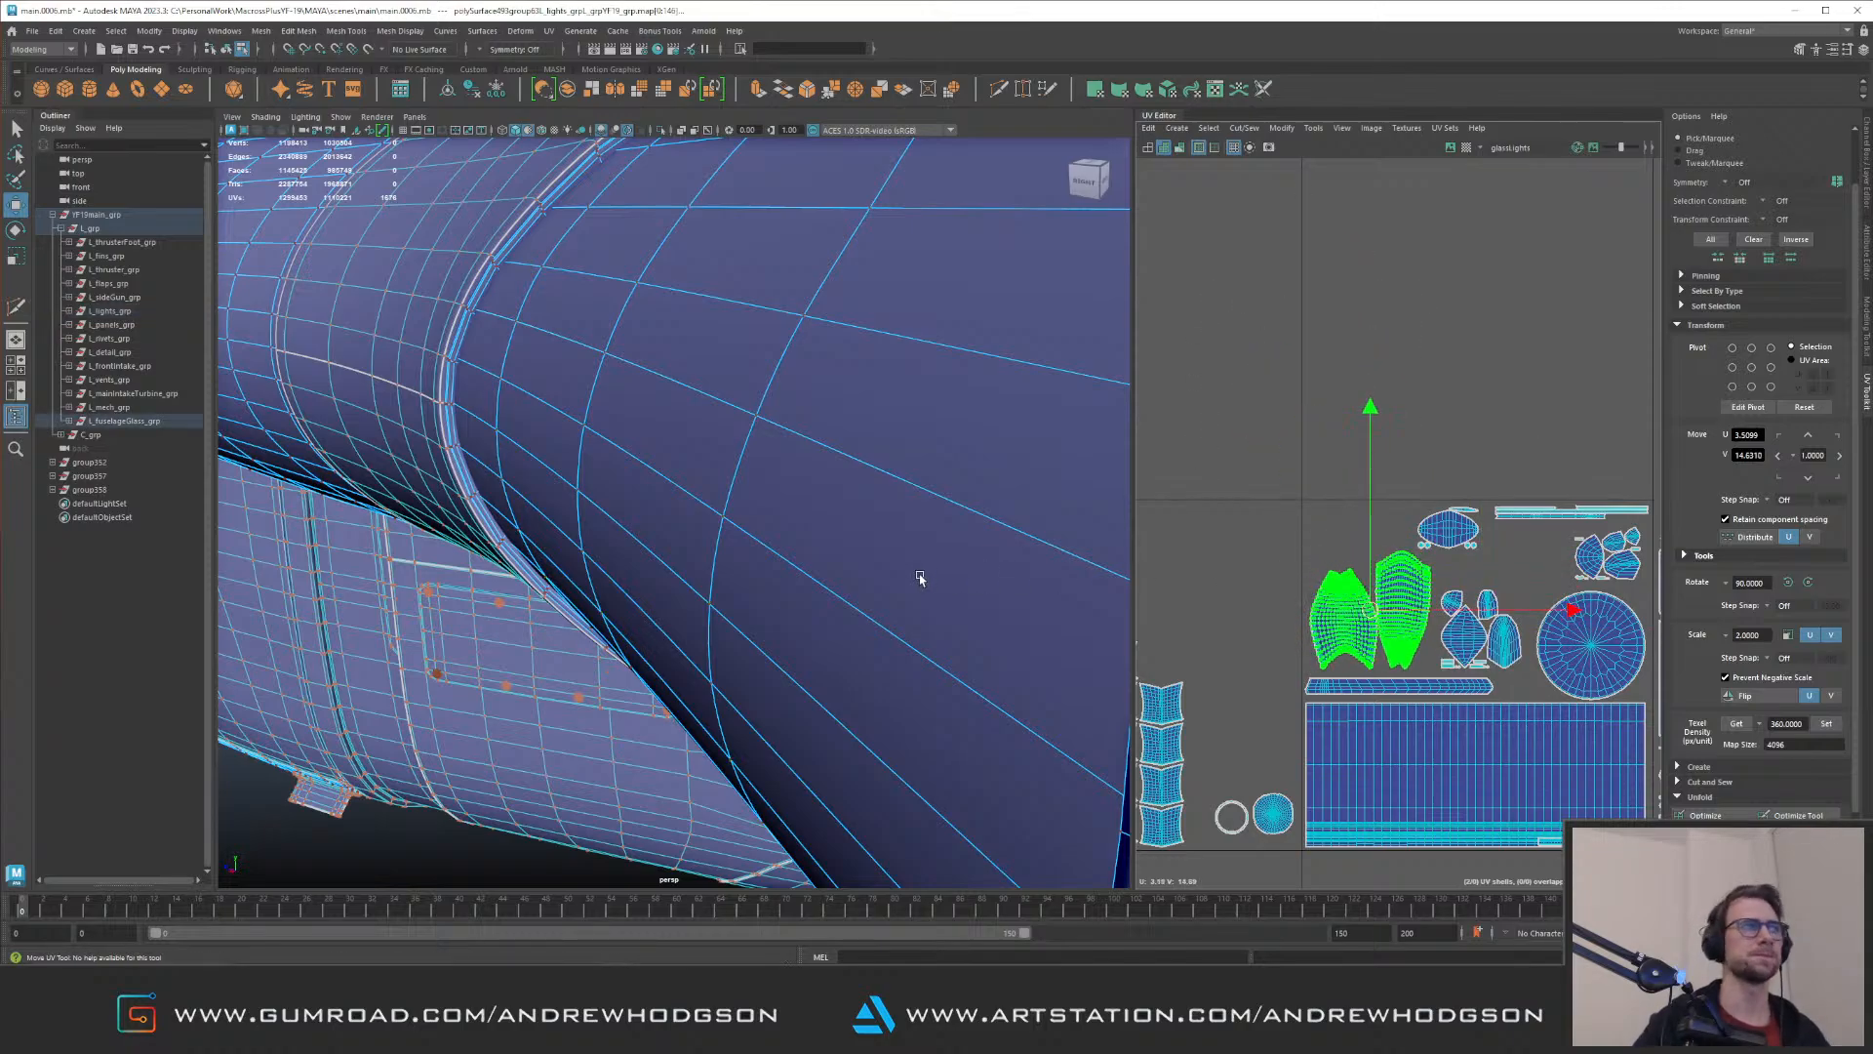
Step: Review the jet's wing and fuselage mesh from another angle and check the complete UV tile layout row by row
right_click_drag(928, 580, 556, 406, "alt")
left_click_drag(556, 406, 723, 390, "alt")
right_click_drag(722, 391, 687, 425, "alt")
left_click_drag(687, 425, 551, 434, "alt")
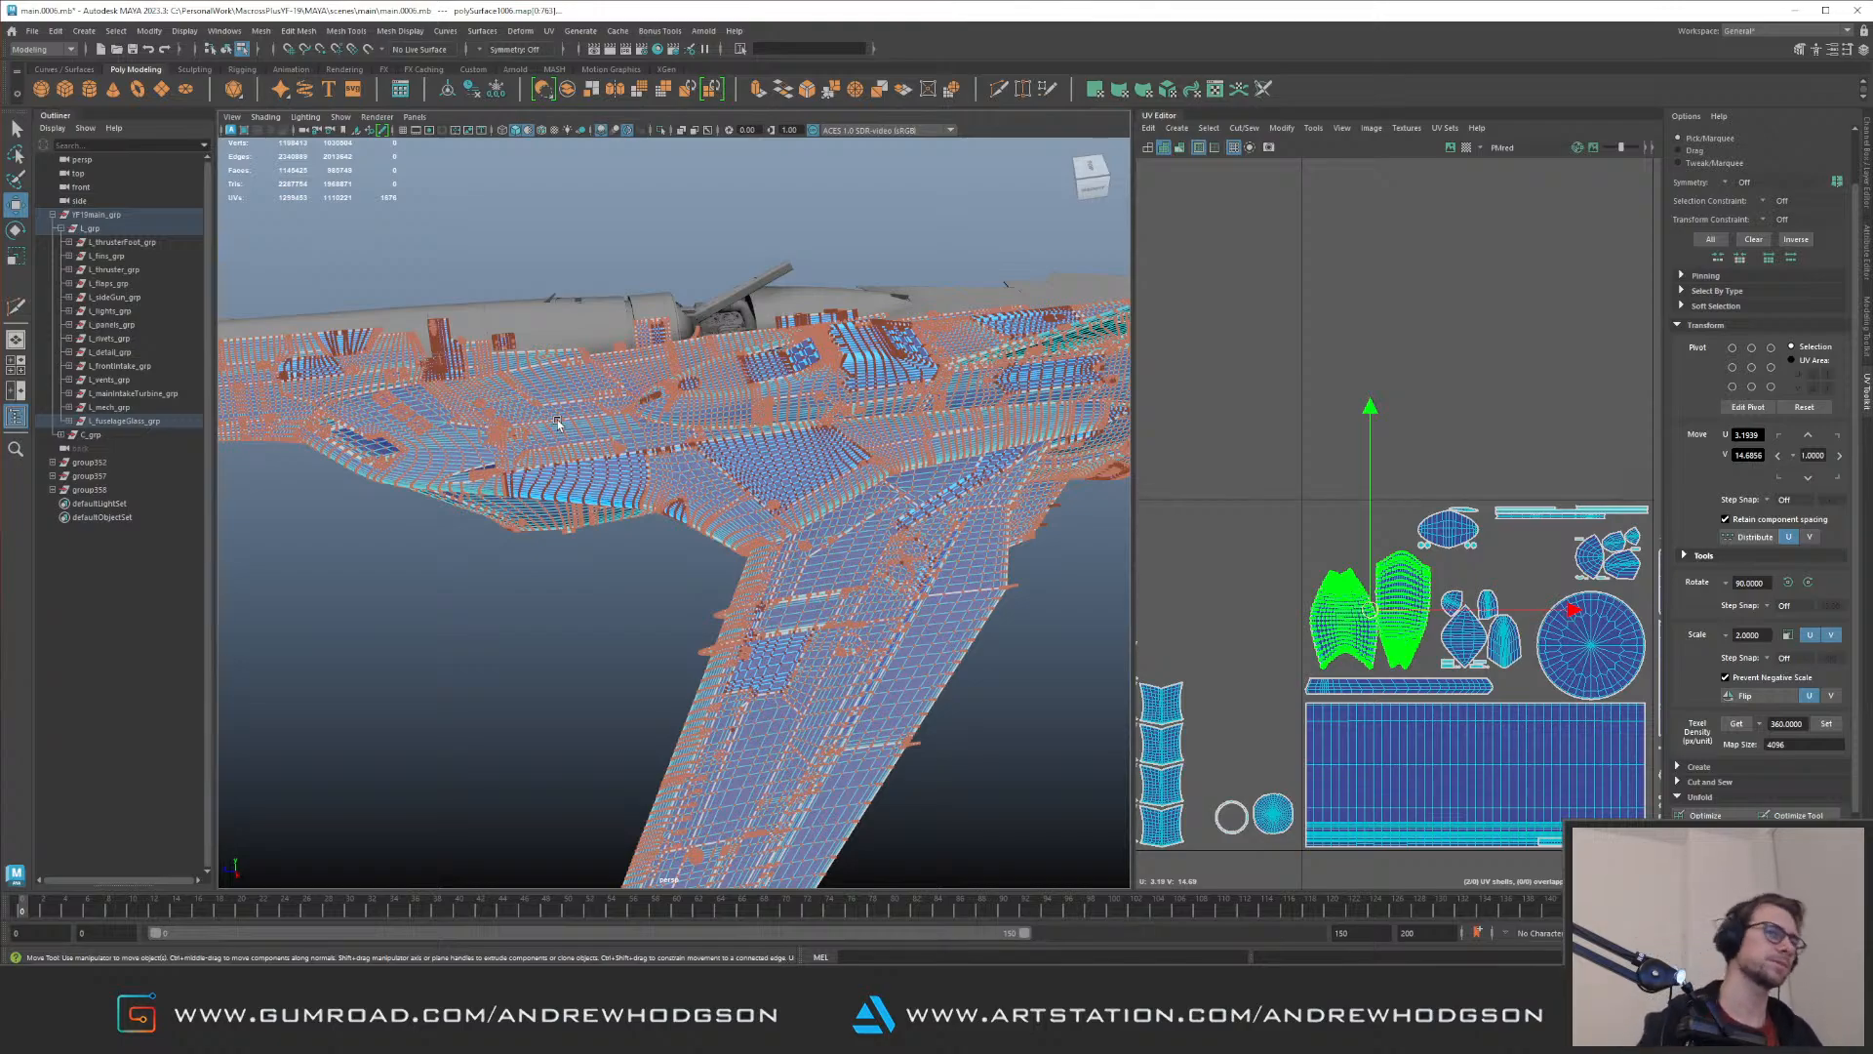
scroll(1421, 560, "down", 9)
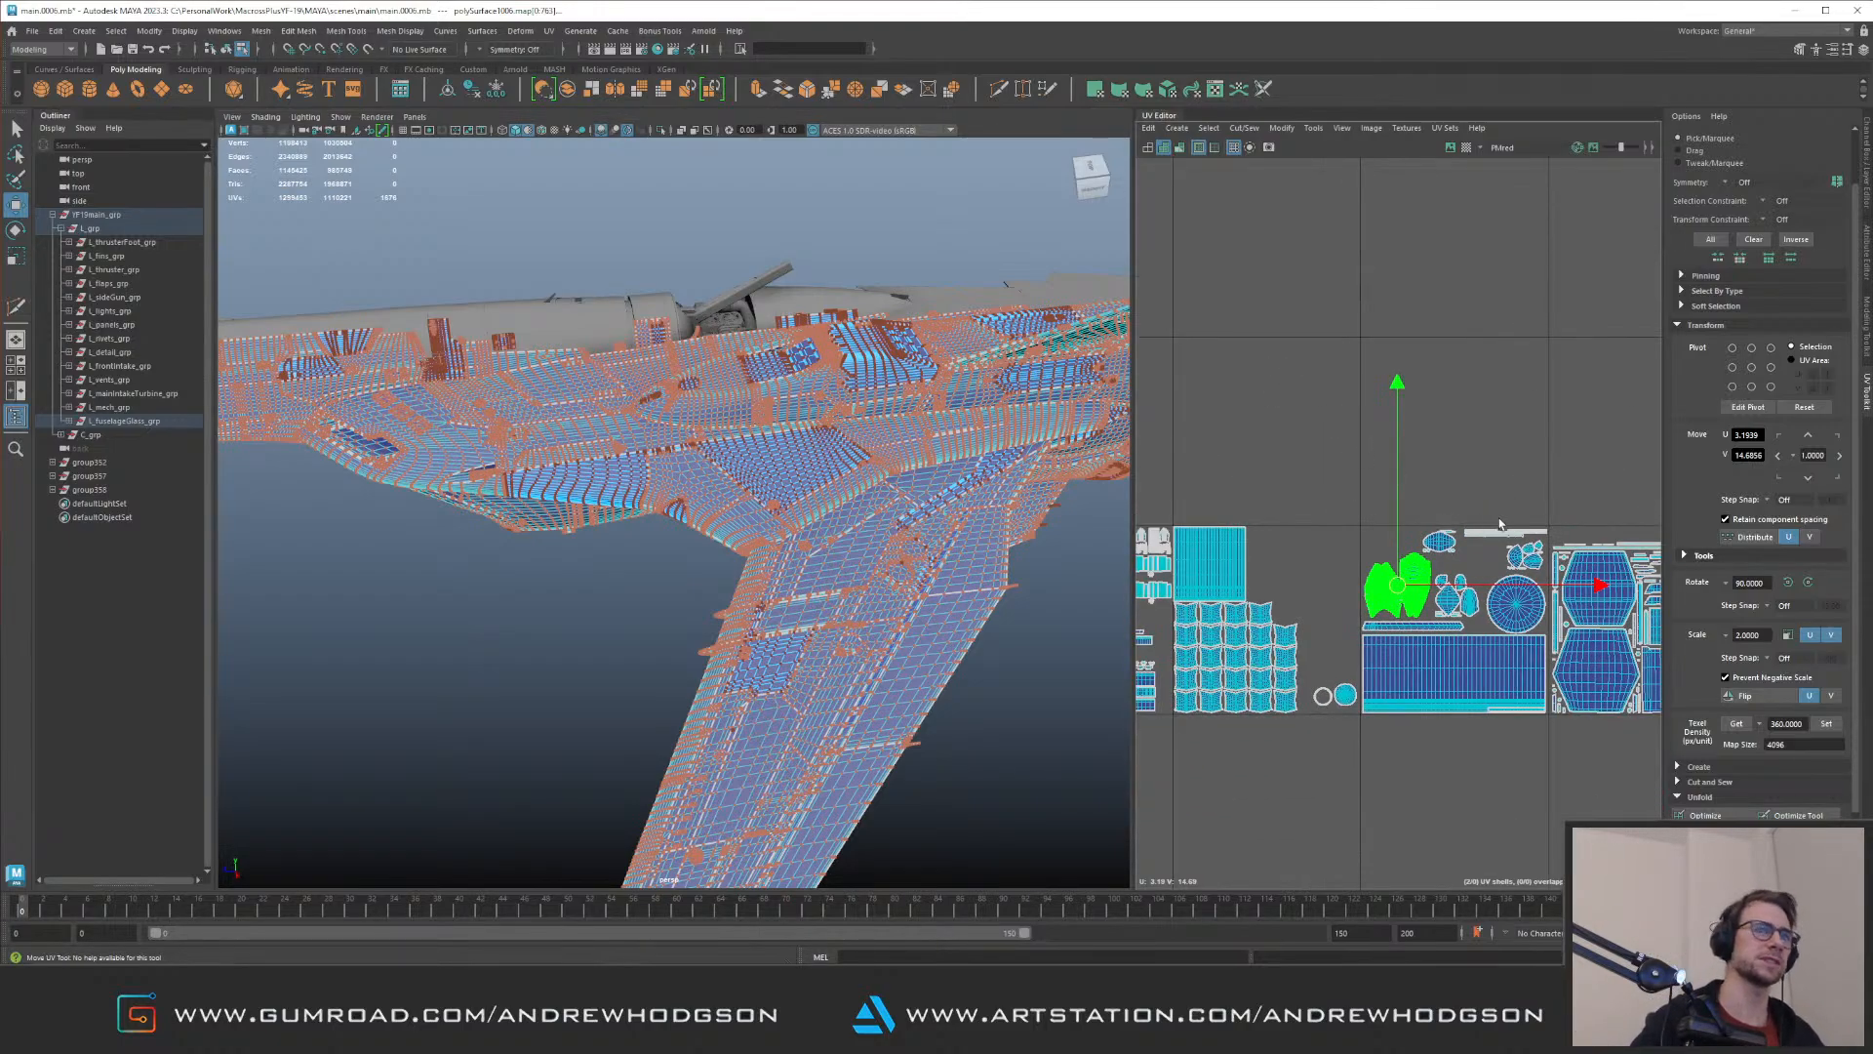
middle_click_drag(1422, 559, 1456, 537, "alt")
middle_click_drag(1262, 572, 1246, 348, "alt")
scroll(1246, 347, "down", 7)
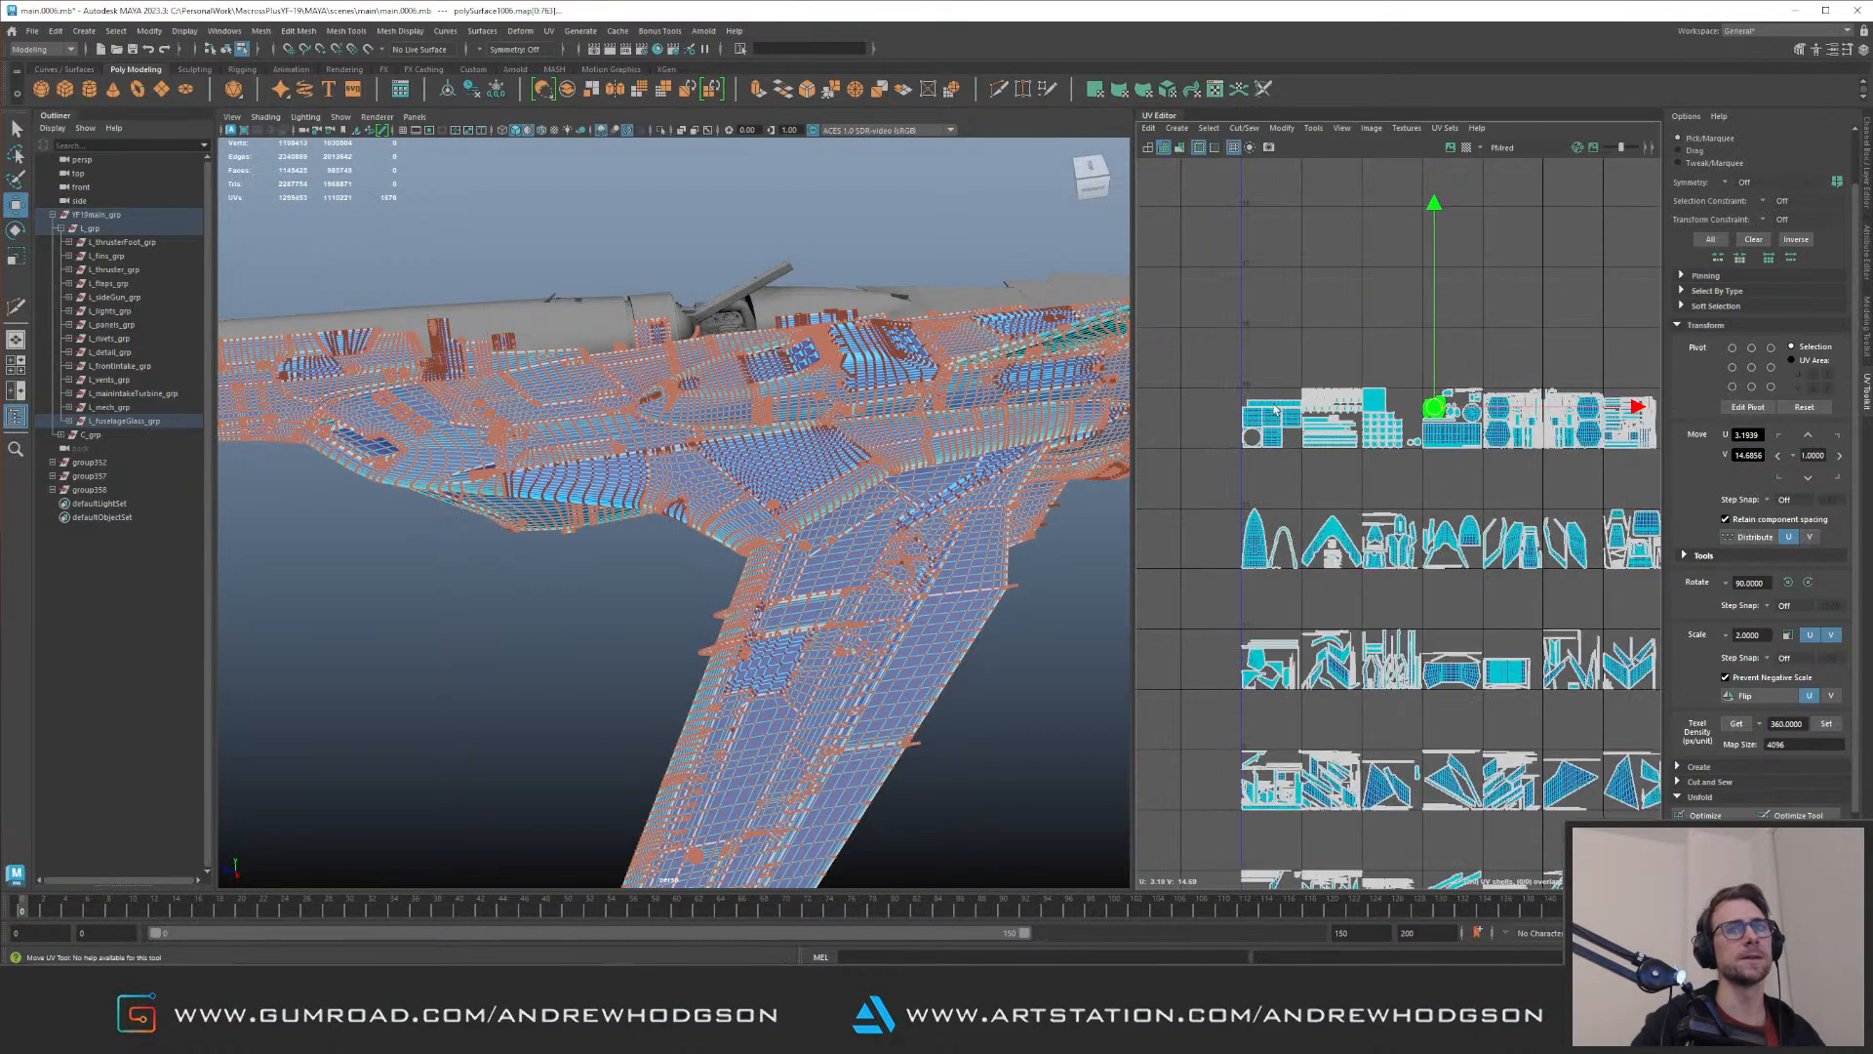
middle_click_drag(1384, 572, 1392, 390, "alt")
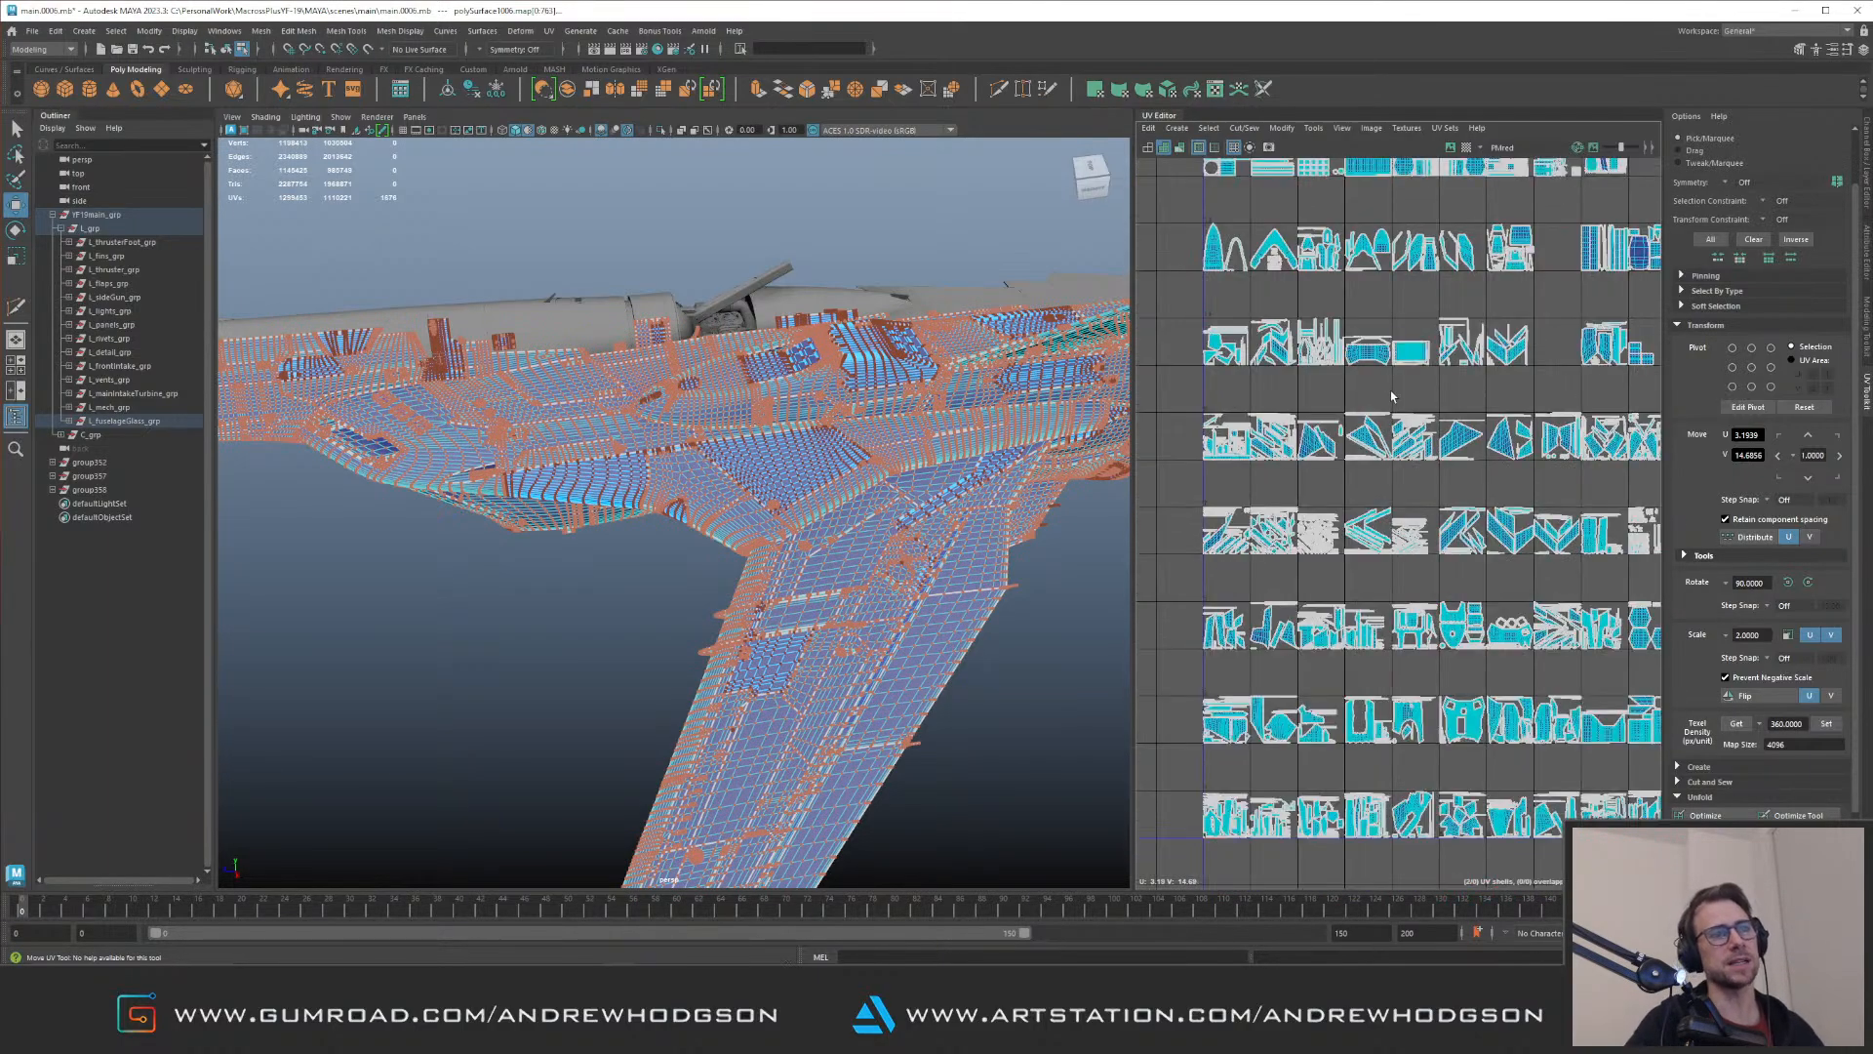
middle_click_drag(1345, 559, 1305, 269, "alt")
middle_click_drag(1410, 518, 1343, 606, "alt")
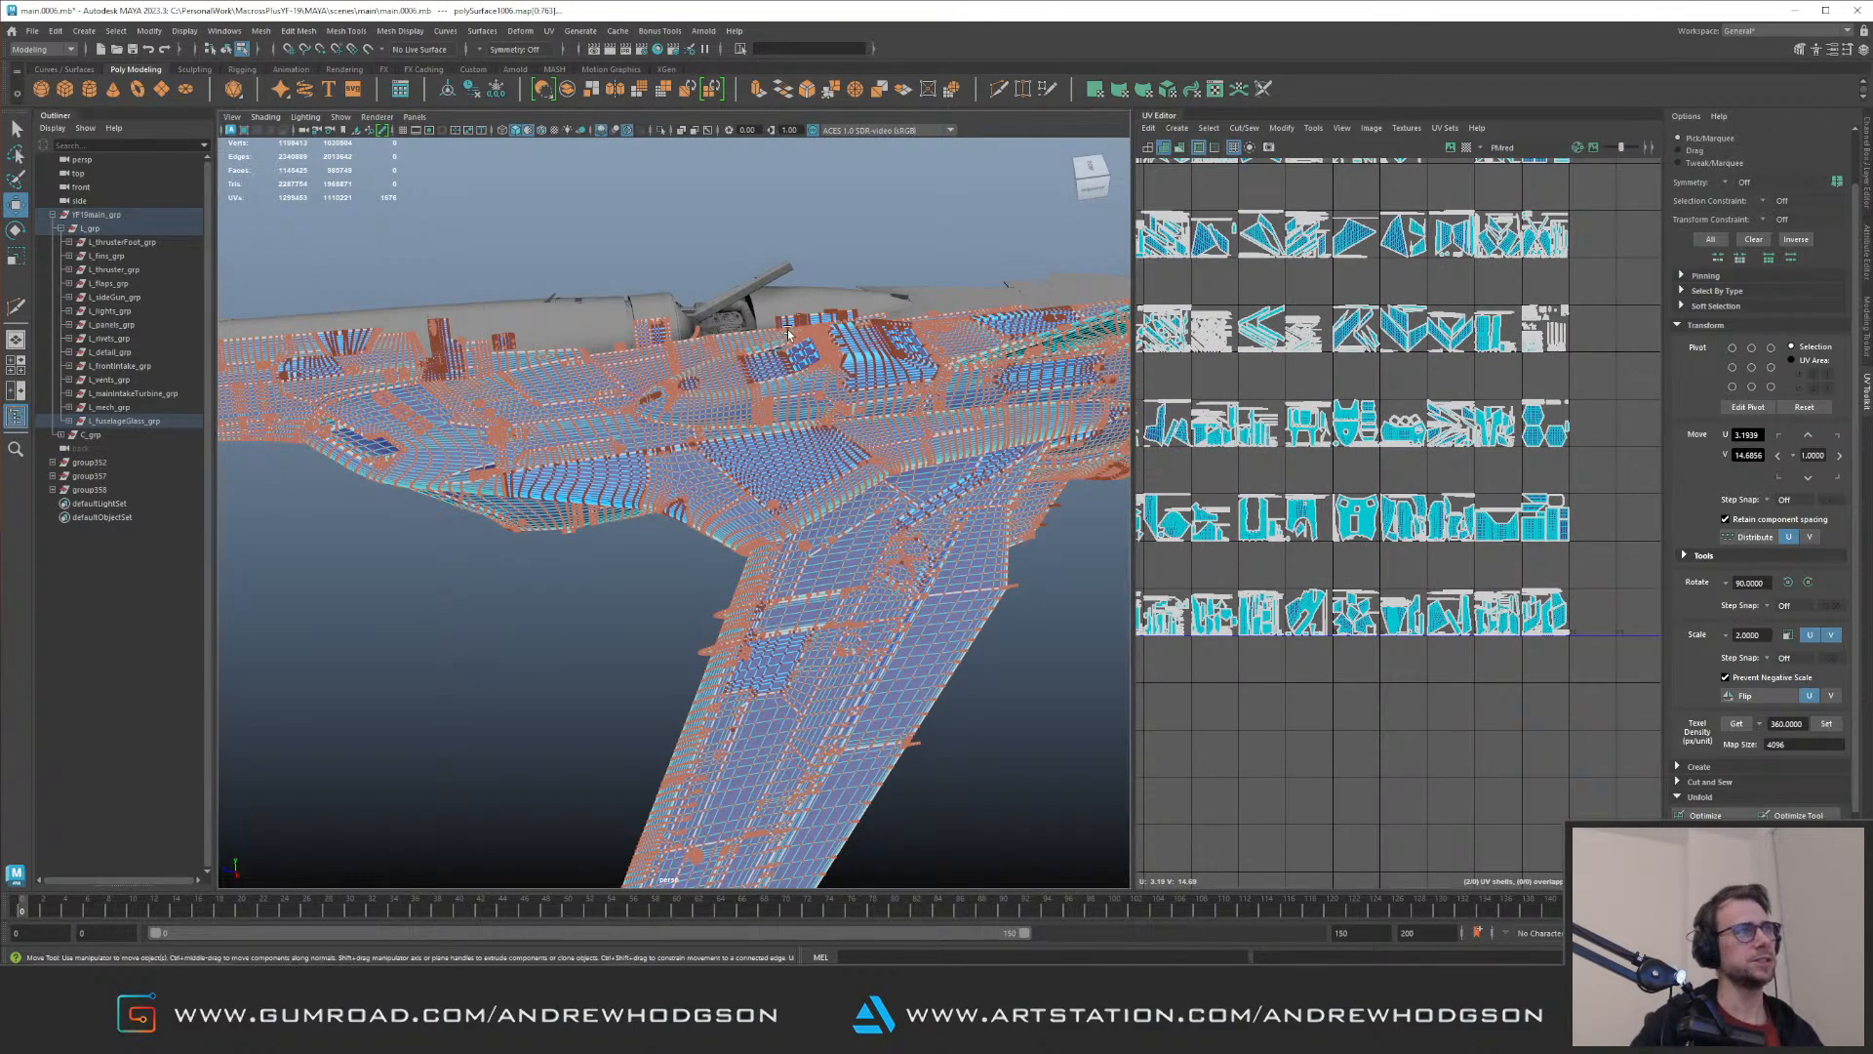
Step: Examine the jet's UV tile rows up to the topmost one and check the shells in the upper two rows up close
middle_click_drag(1377, 442, 1463, 581, "alt")
middle_click_drag(1387, 312, 1341, 505, "alt")
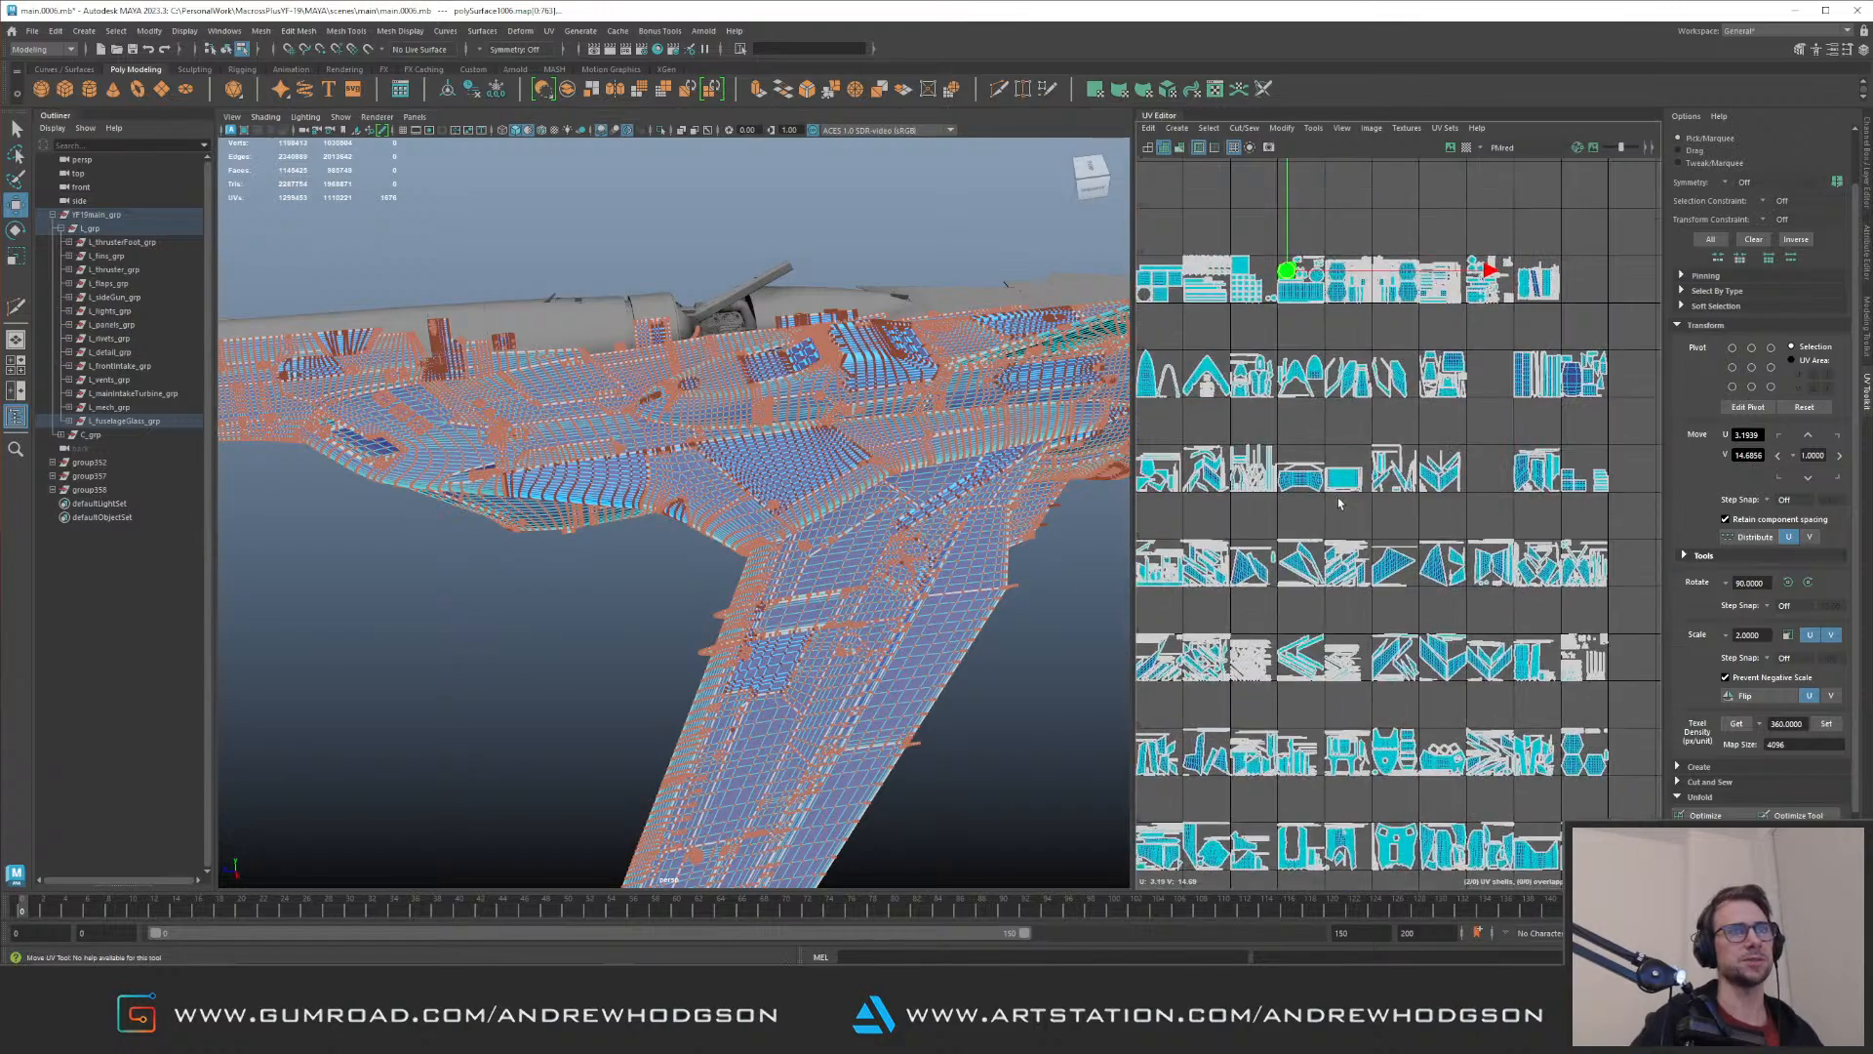
scroll(1305, 459, "down", 1)
middle_click_drag(1323, 396, 1320, 498, "alt")
scroll(1326, 517, "up", 2)
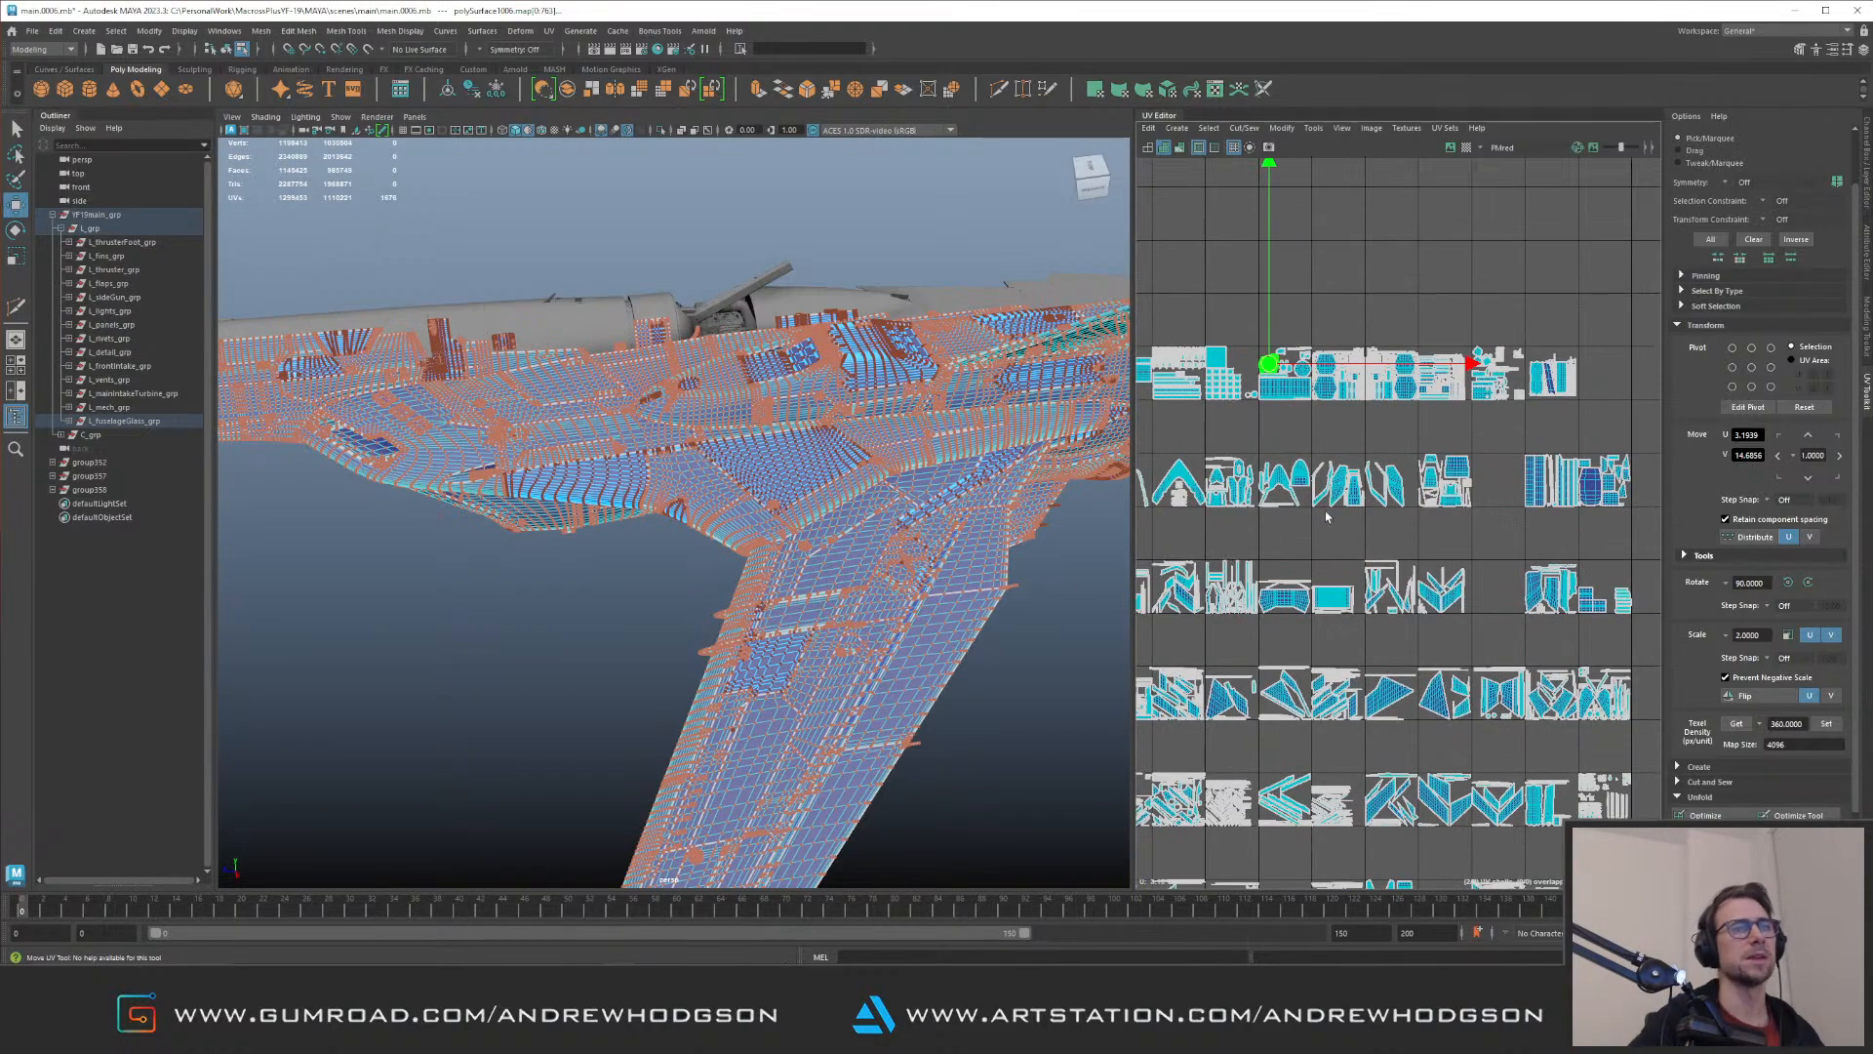
middle_click_drag(1360, 353, 1351, 444, "alt")
right_click_drag(1248, 488, 1405, 556, "alt")
middle_click_drag(1235, 453, 1351, 537, "alt")
right_click_drag(1351, 536, 1513, 681, "alt")
left_click(1458, 674)
scroll(1415, 625, "down", 6)
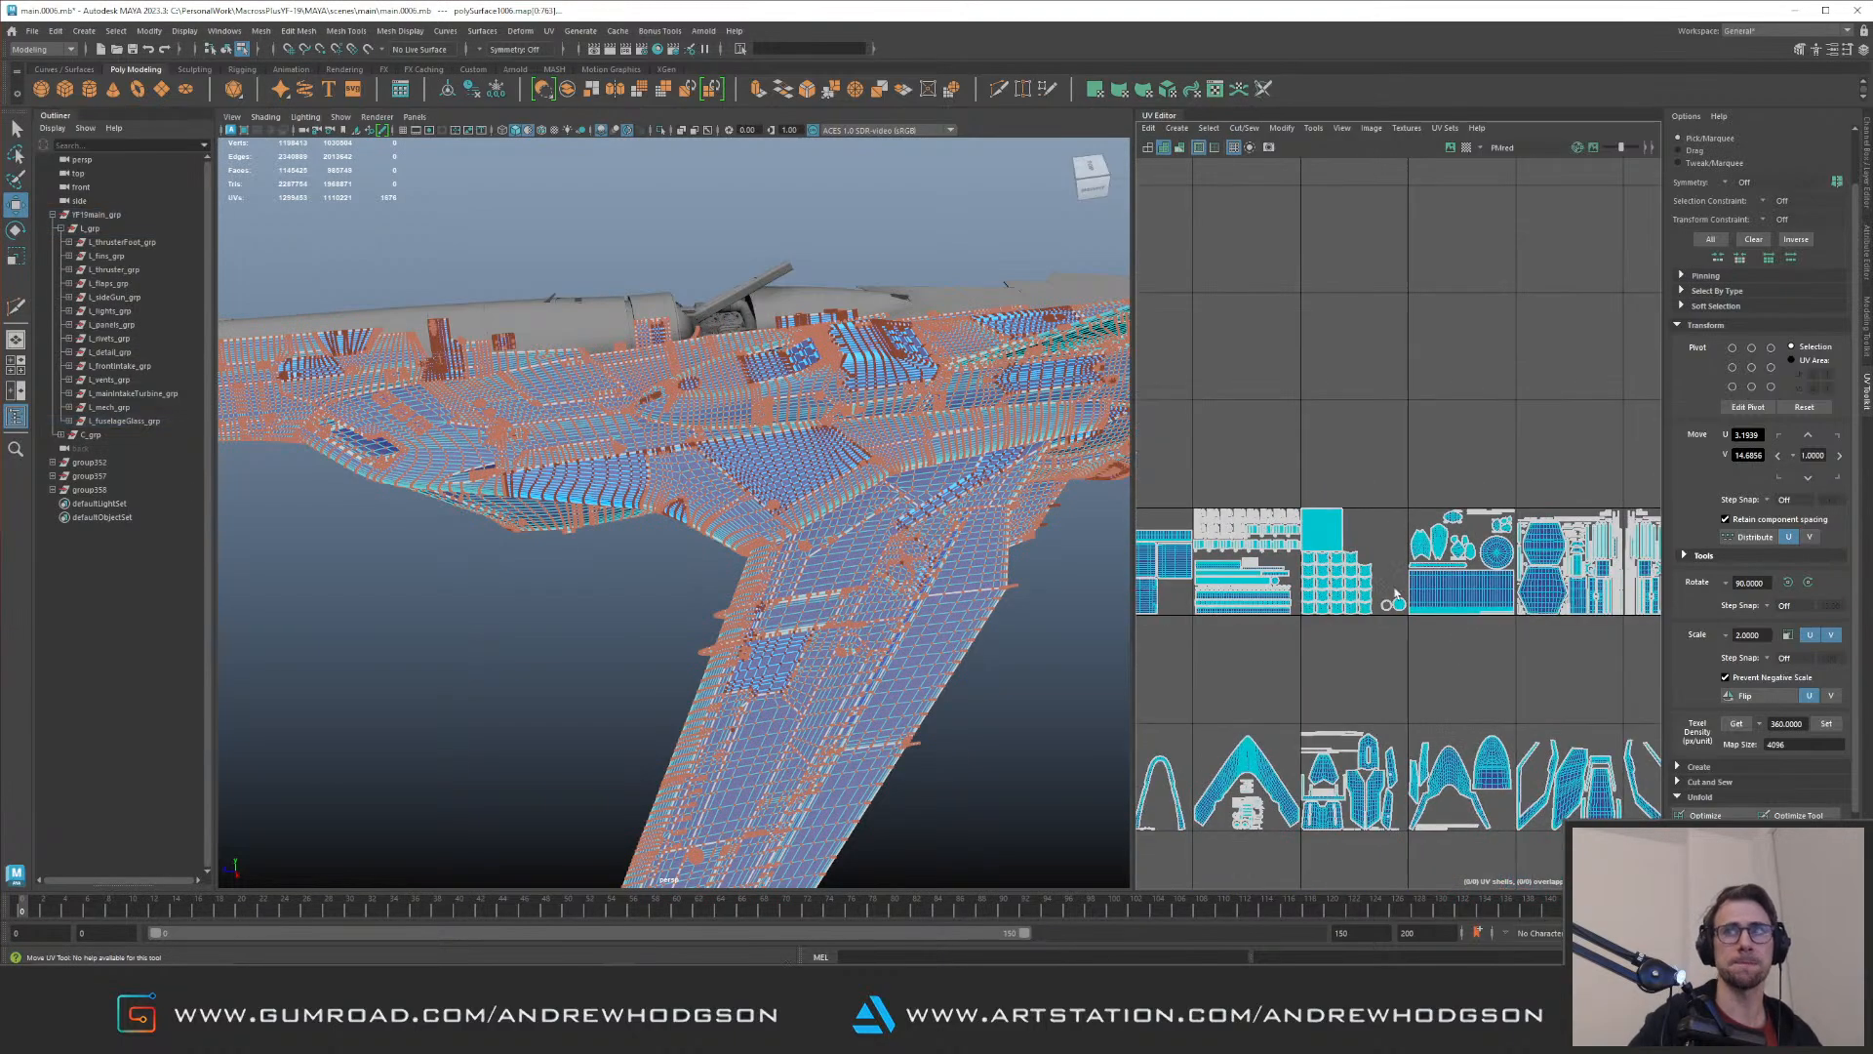
scroll(1374, 578, "down", 2)
middle_click_drag(1374, 578, 1353, 402, "alt")
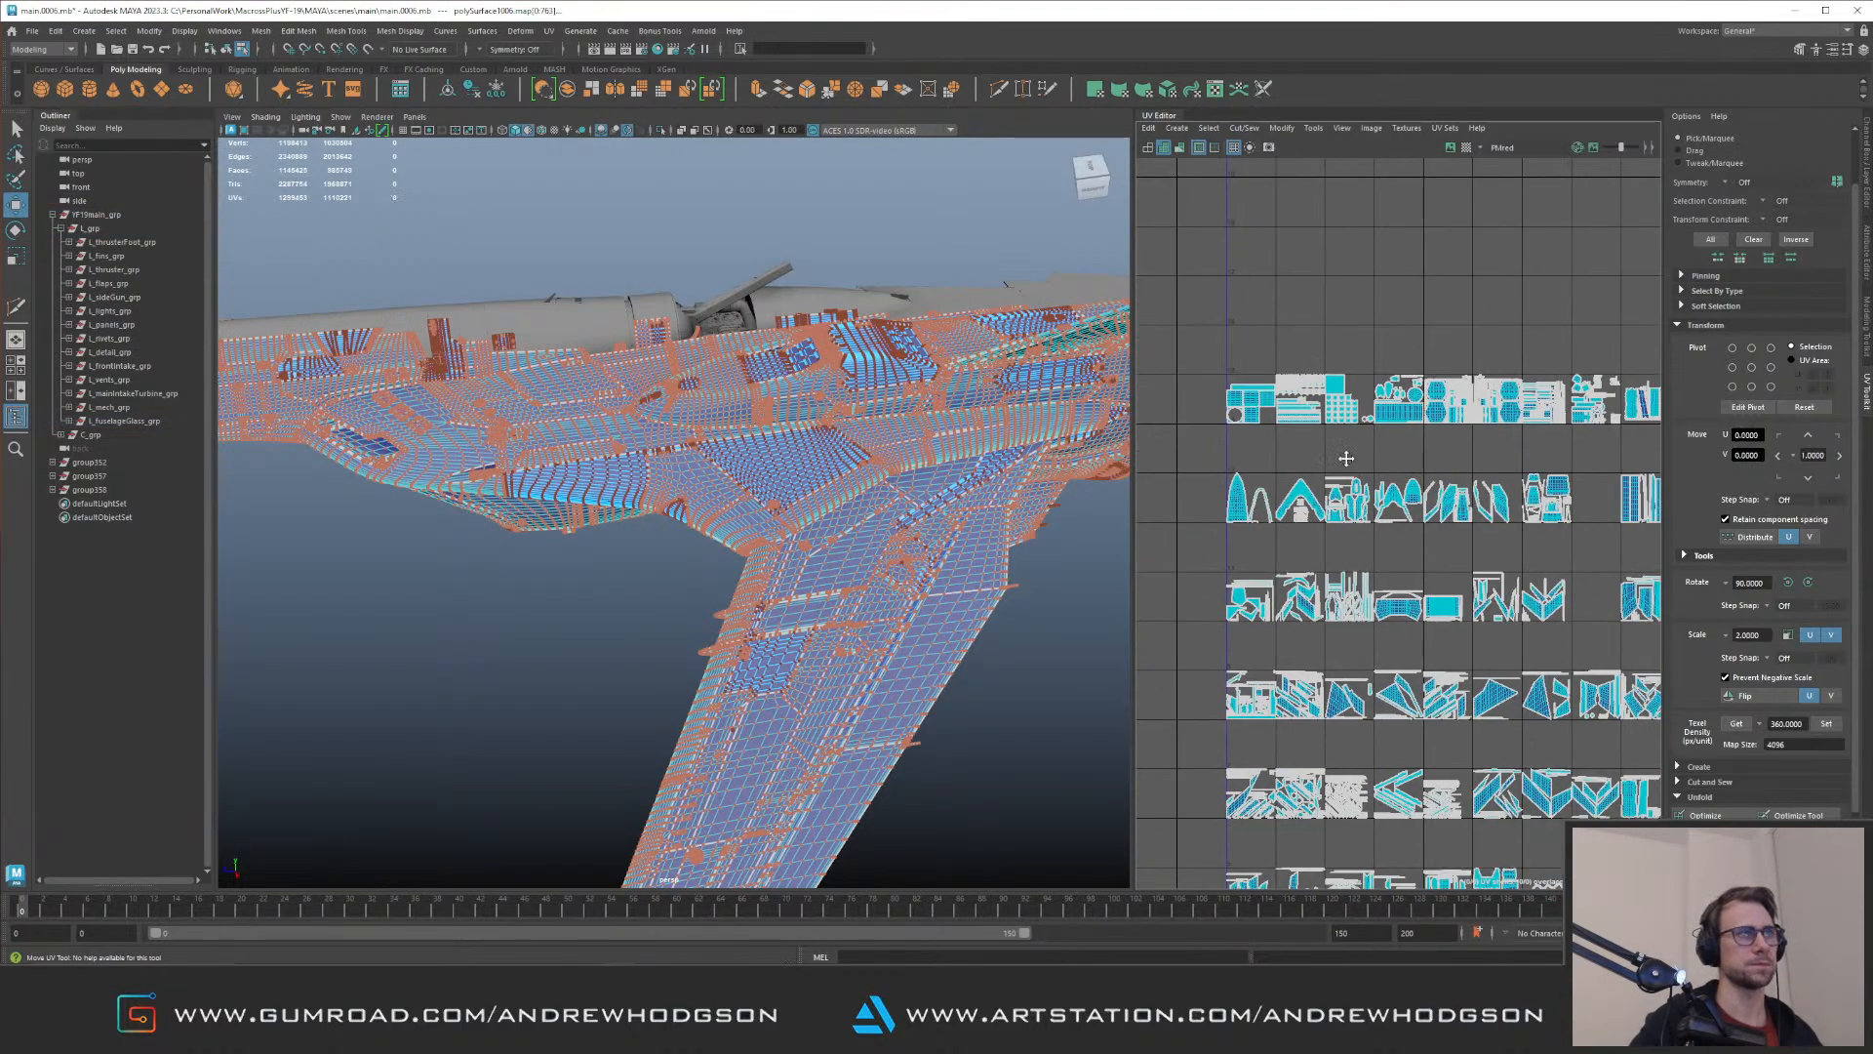
middle_click_drag(1372, 518, 1306, 433, "alt")
Step: Leave UV component selection for object selection on the jet's left-side group and save the scene
right_click_drag(837, 478, 907, 452)
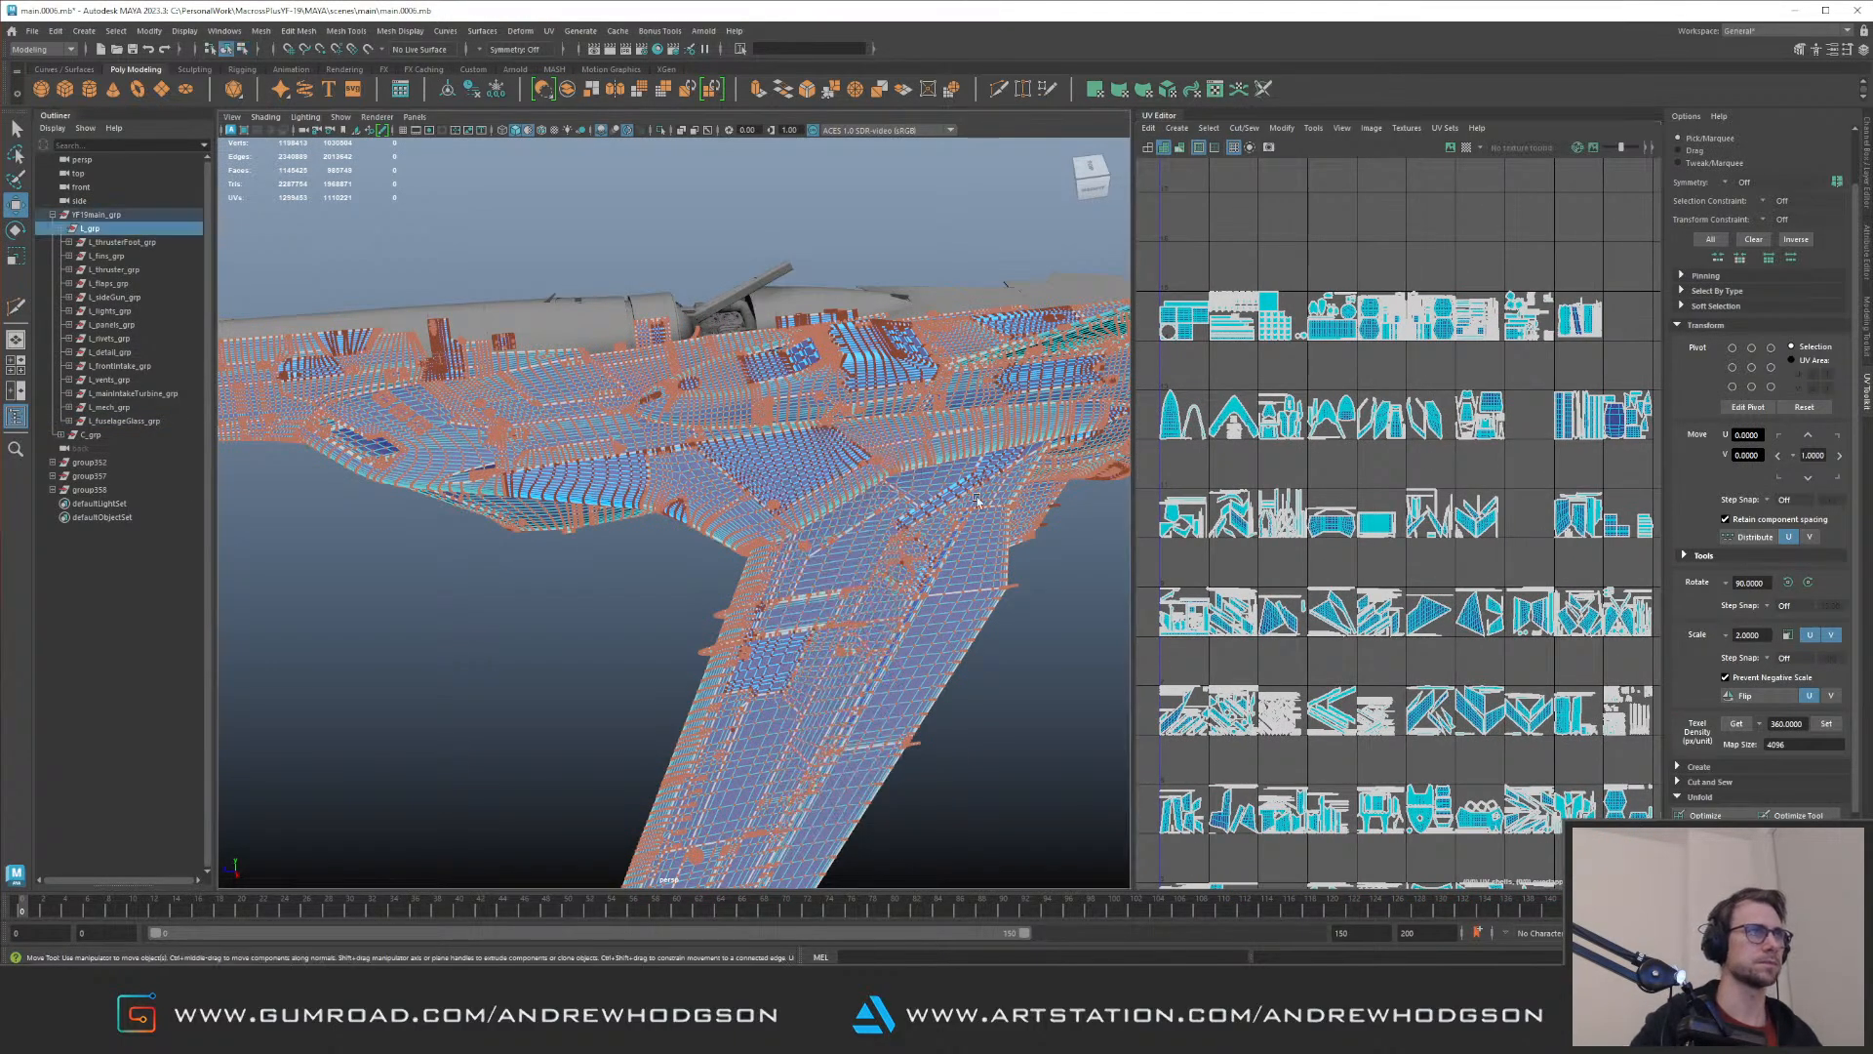
left_click(1046, 541)
left_click_drag(953, 488, 821, 474, "alt")
key("ctrl+s")
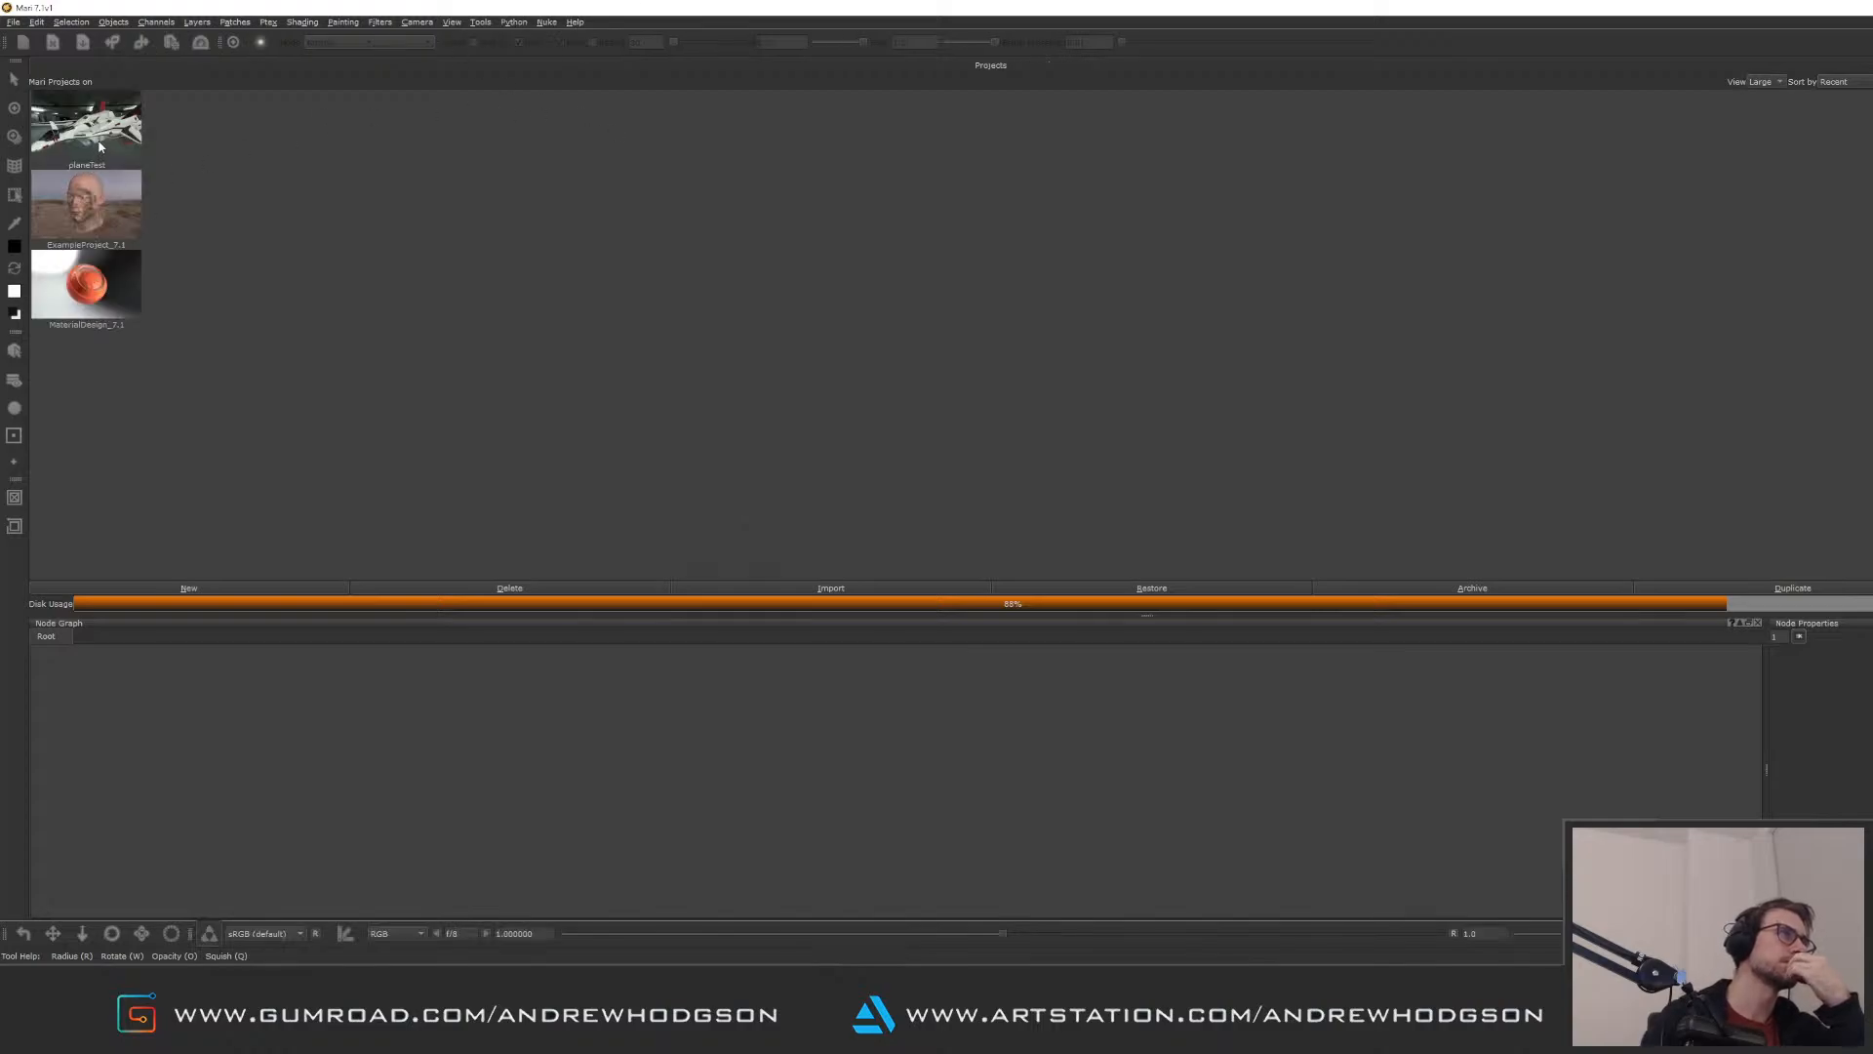
Step: Switch to Mari and open the planeTest project
double_click(99, 147)
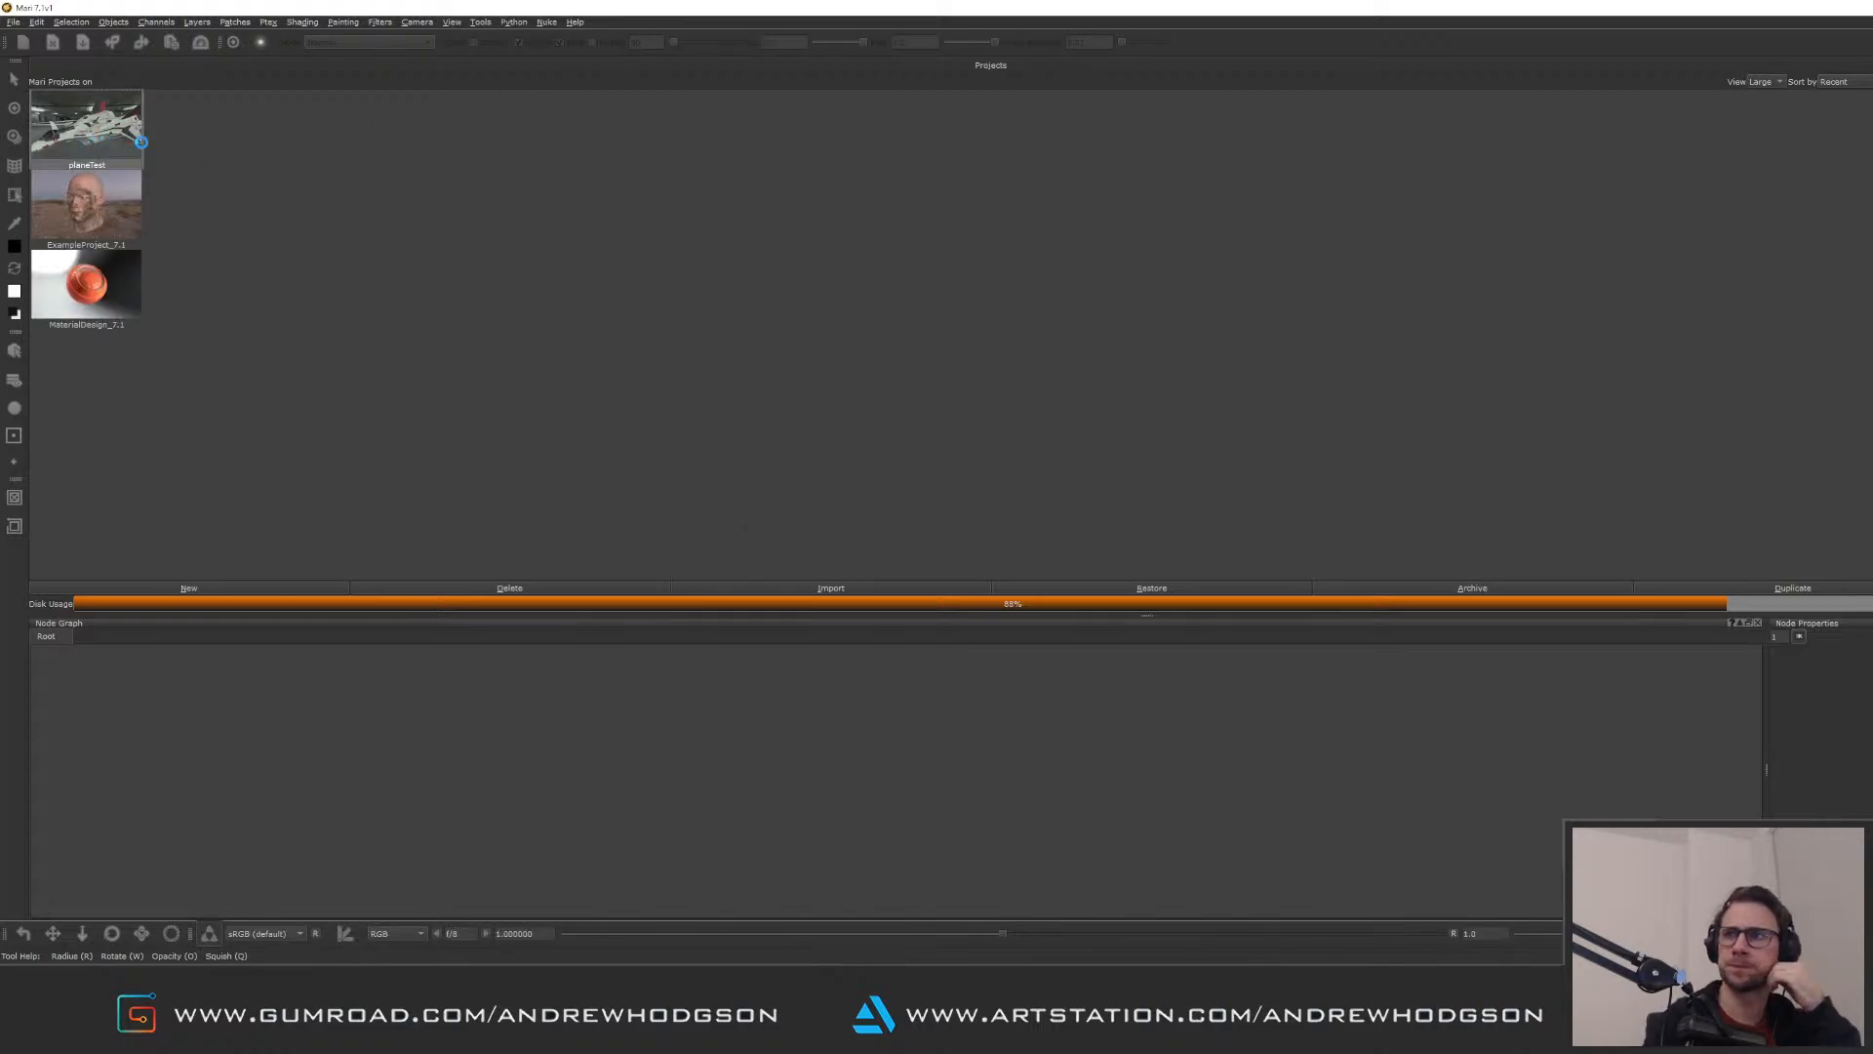
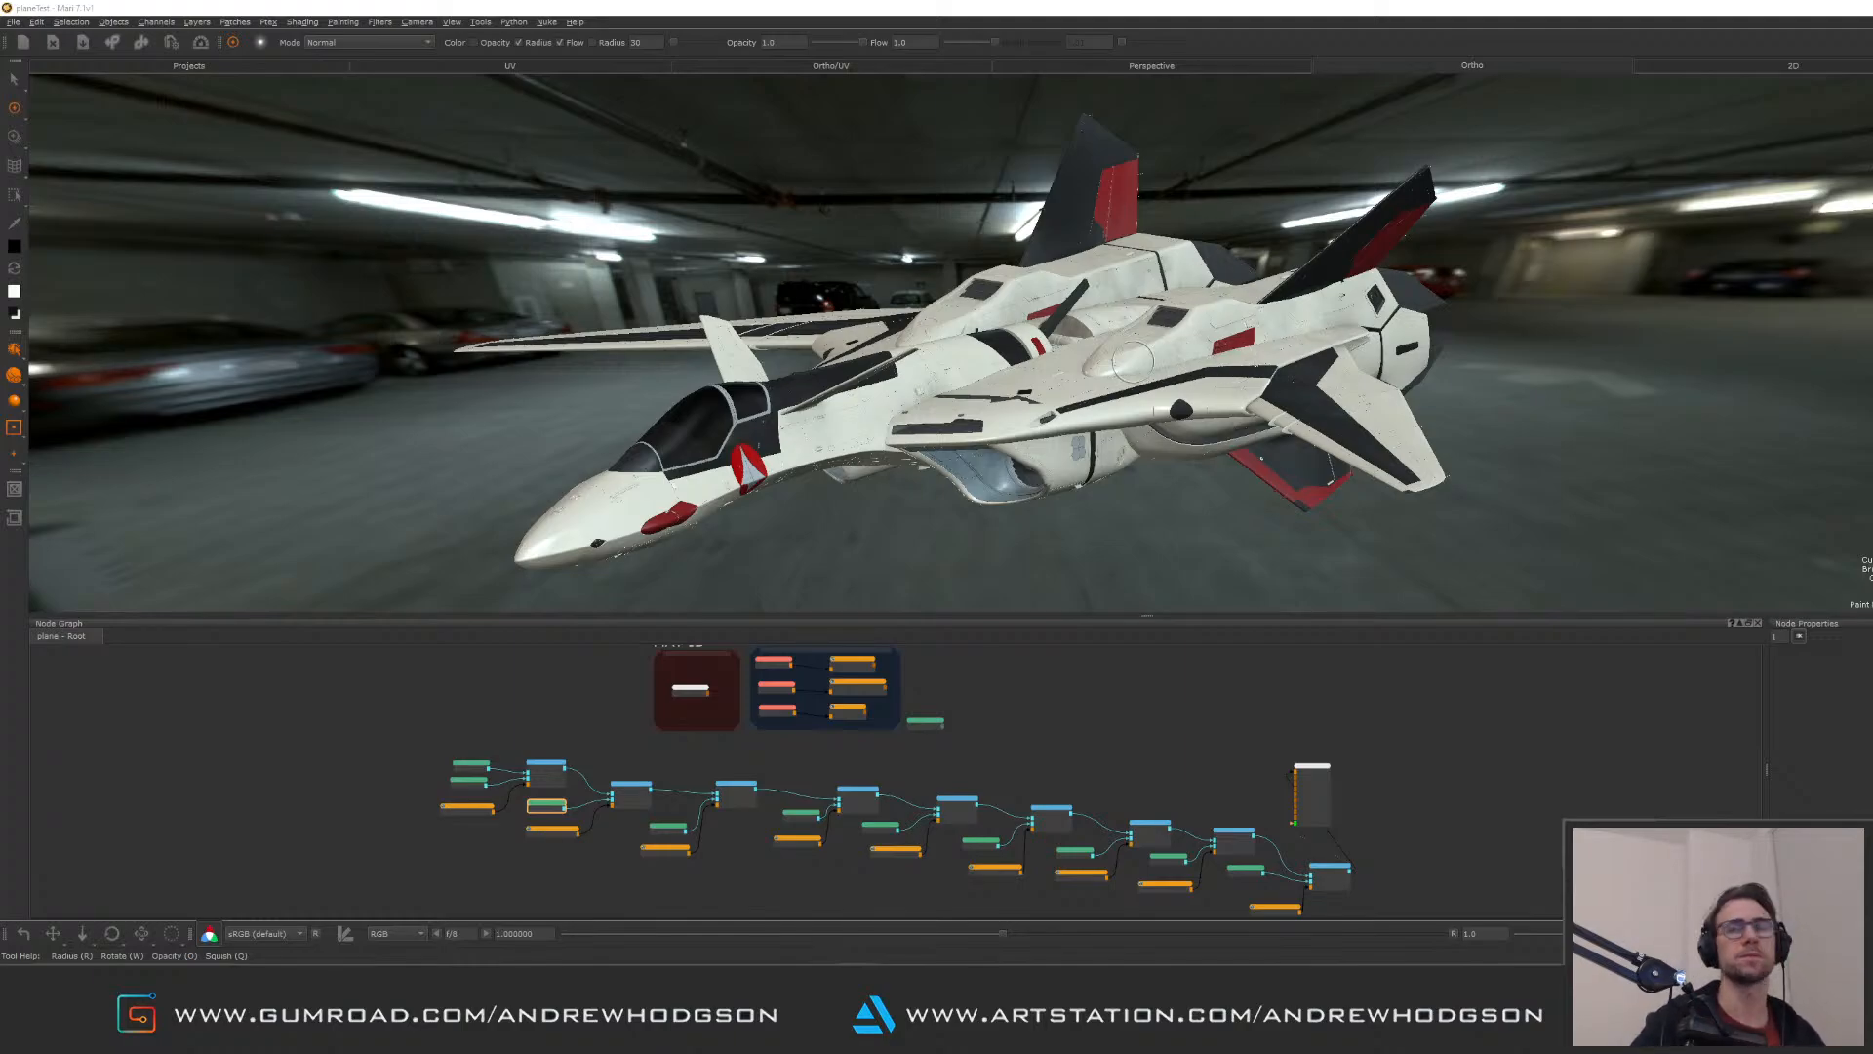
Step: Examine the textured jet in the car-park environment, checking its side, wings, rear thrusters and upper fuselage up close
left_click_drag(1087, 373, 953, 296, "alt")
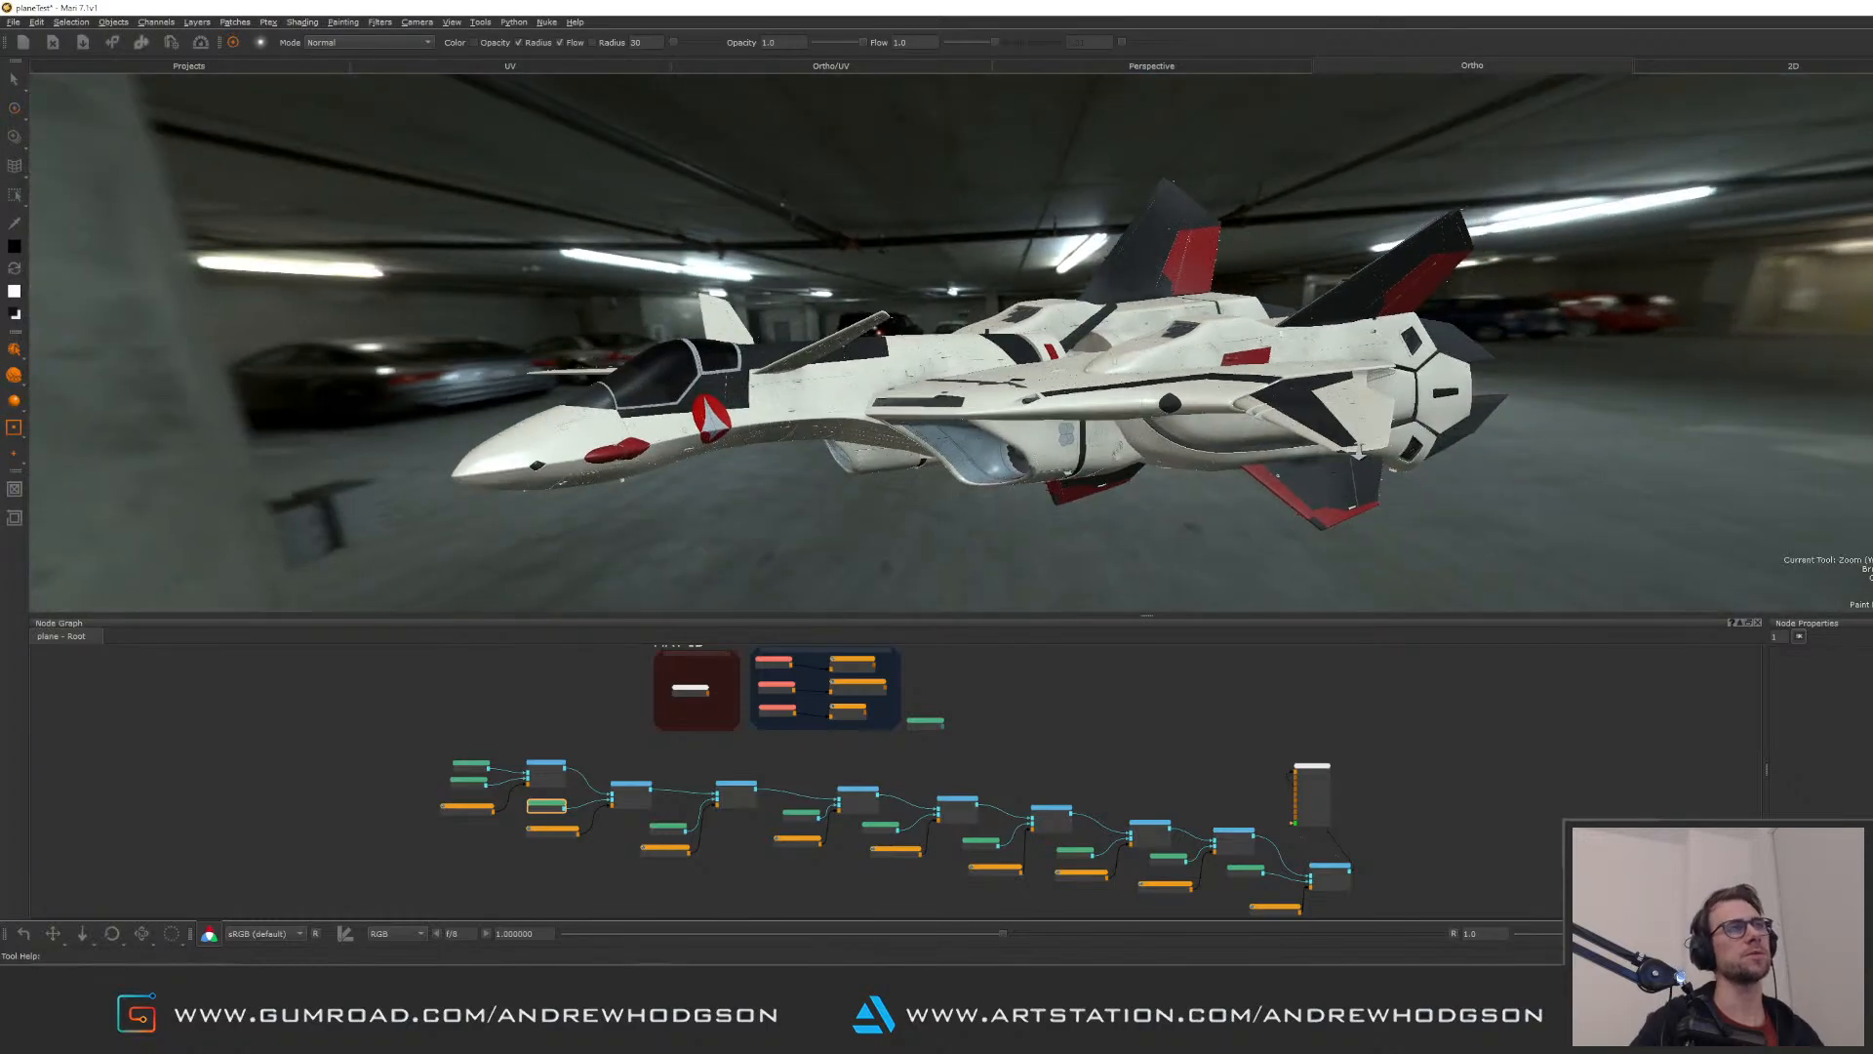
right_click_drag(1014, 322, 1265, 398, "alt")
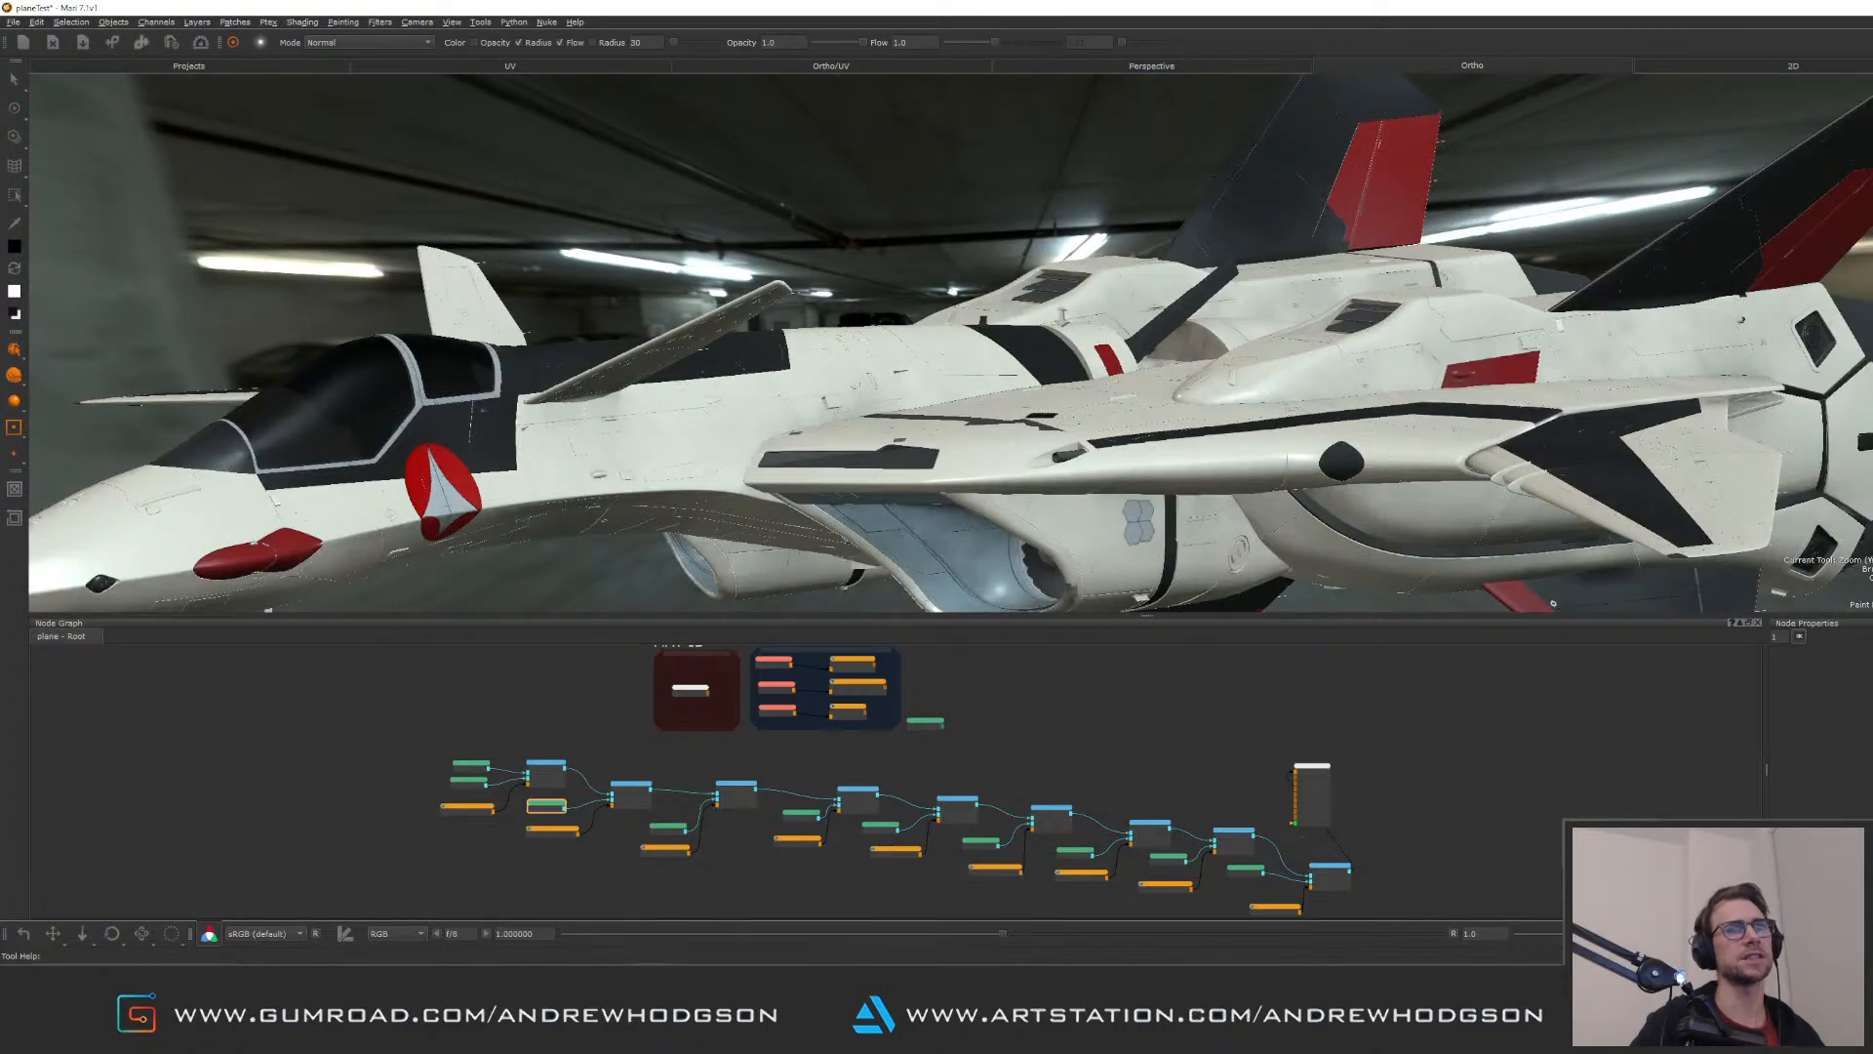
right_click_drag(1068, 301, 1122, 322, "alt")
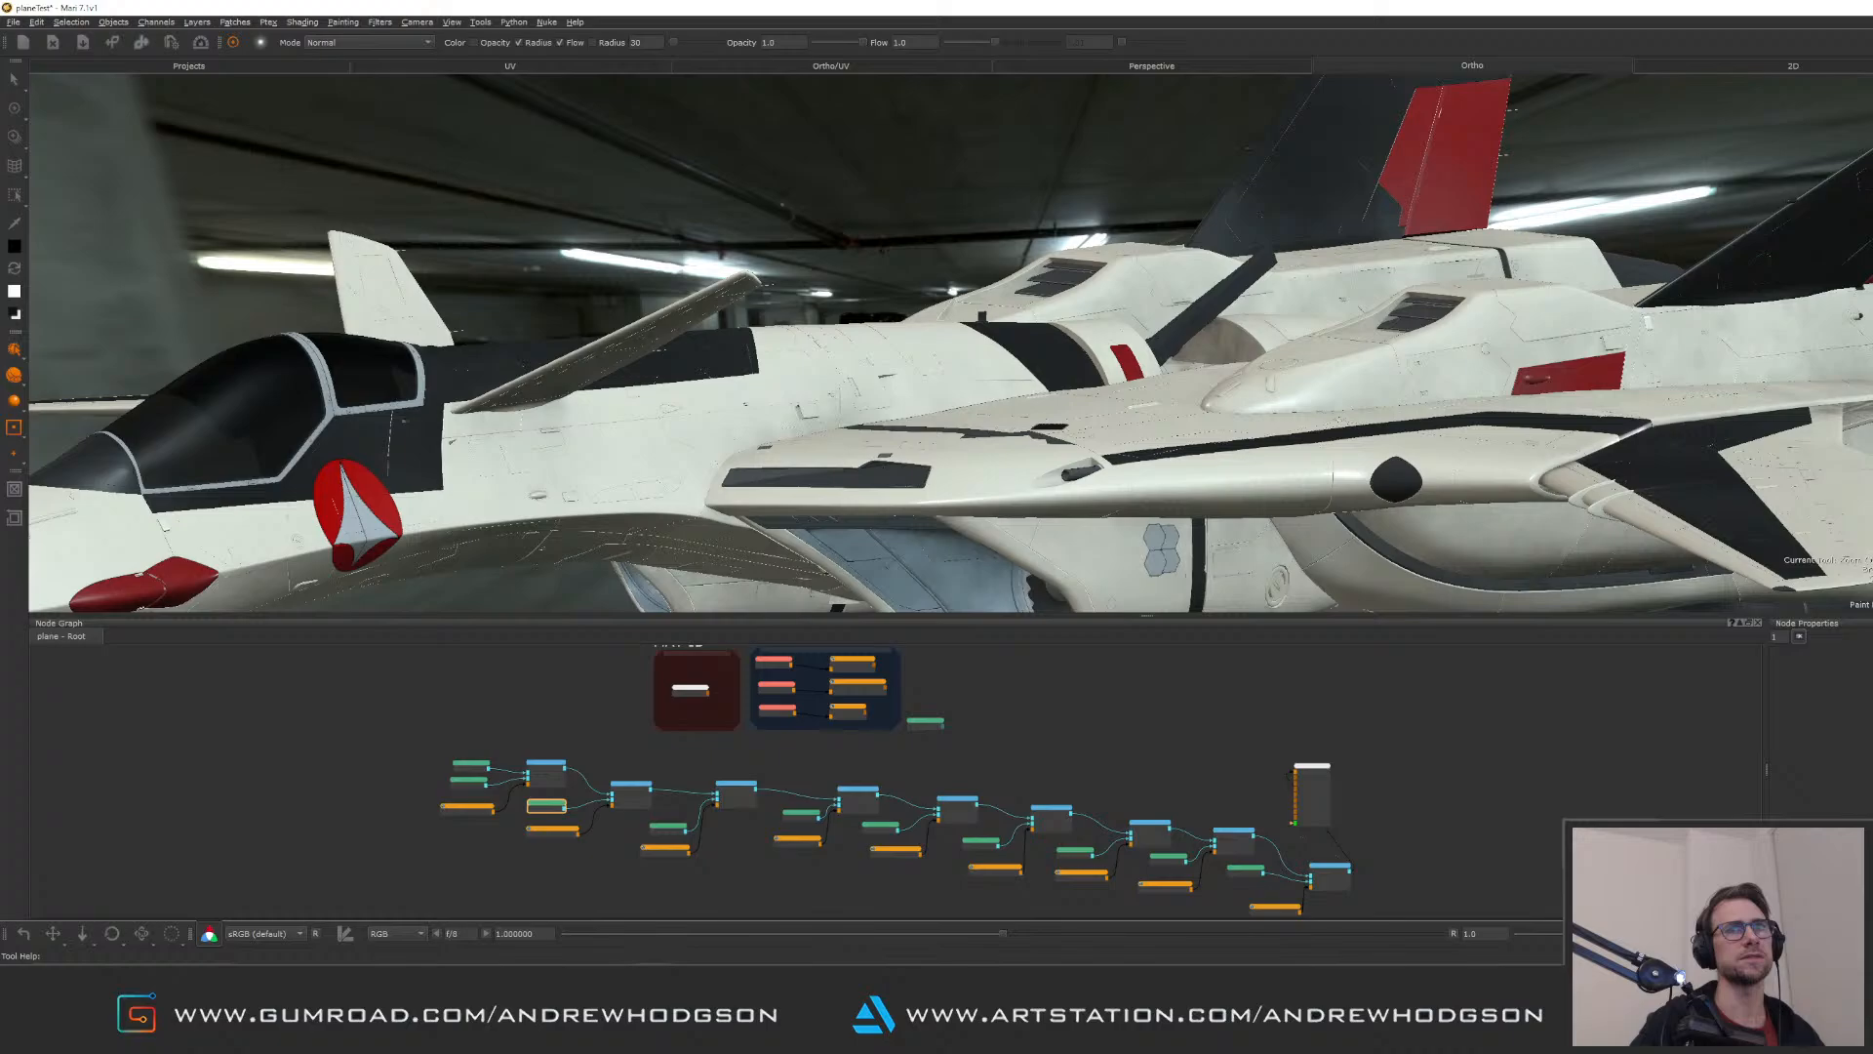
left_click_drag(996, 234, 1059, 318, "alt")
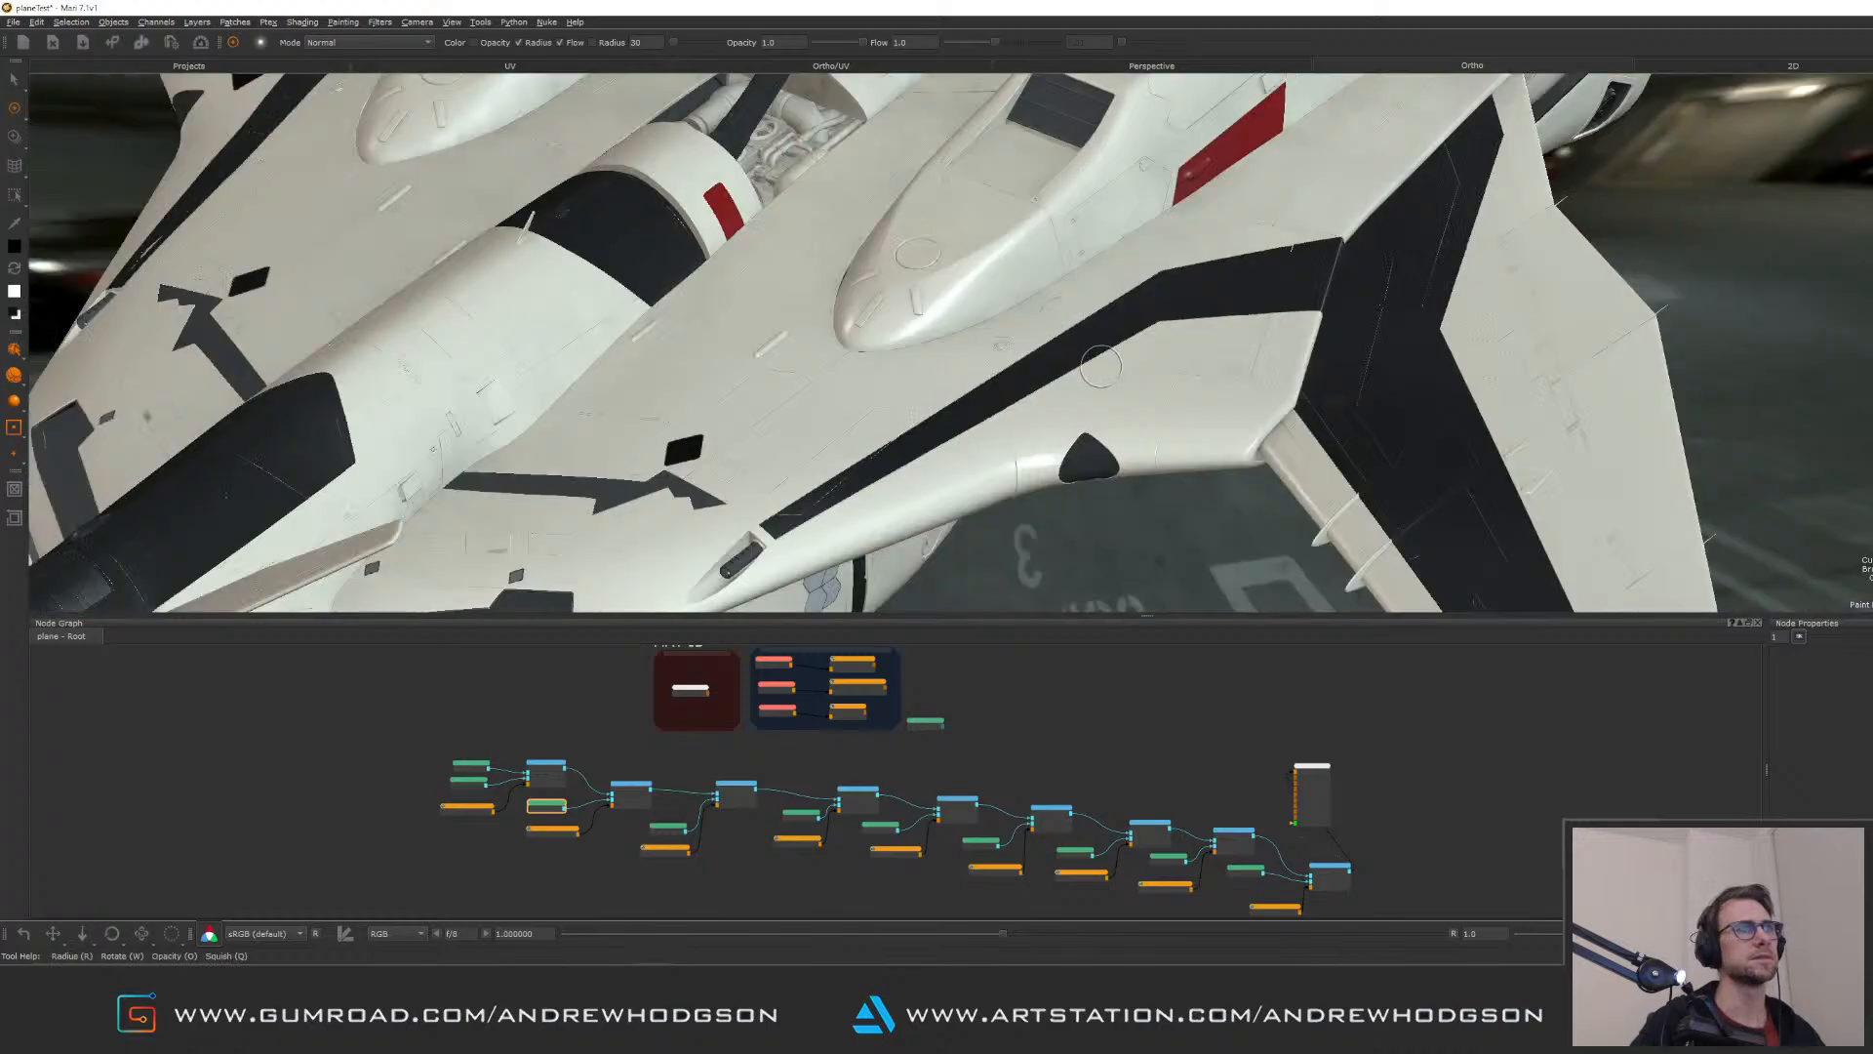
right_click_drag(1100, 367, 1024, 383, "alt")
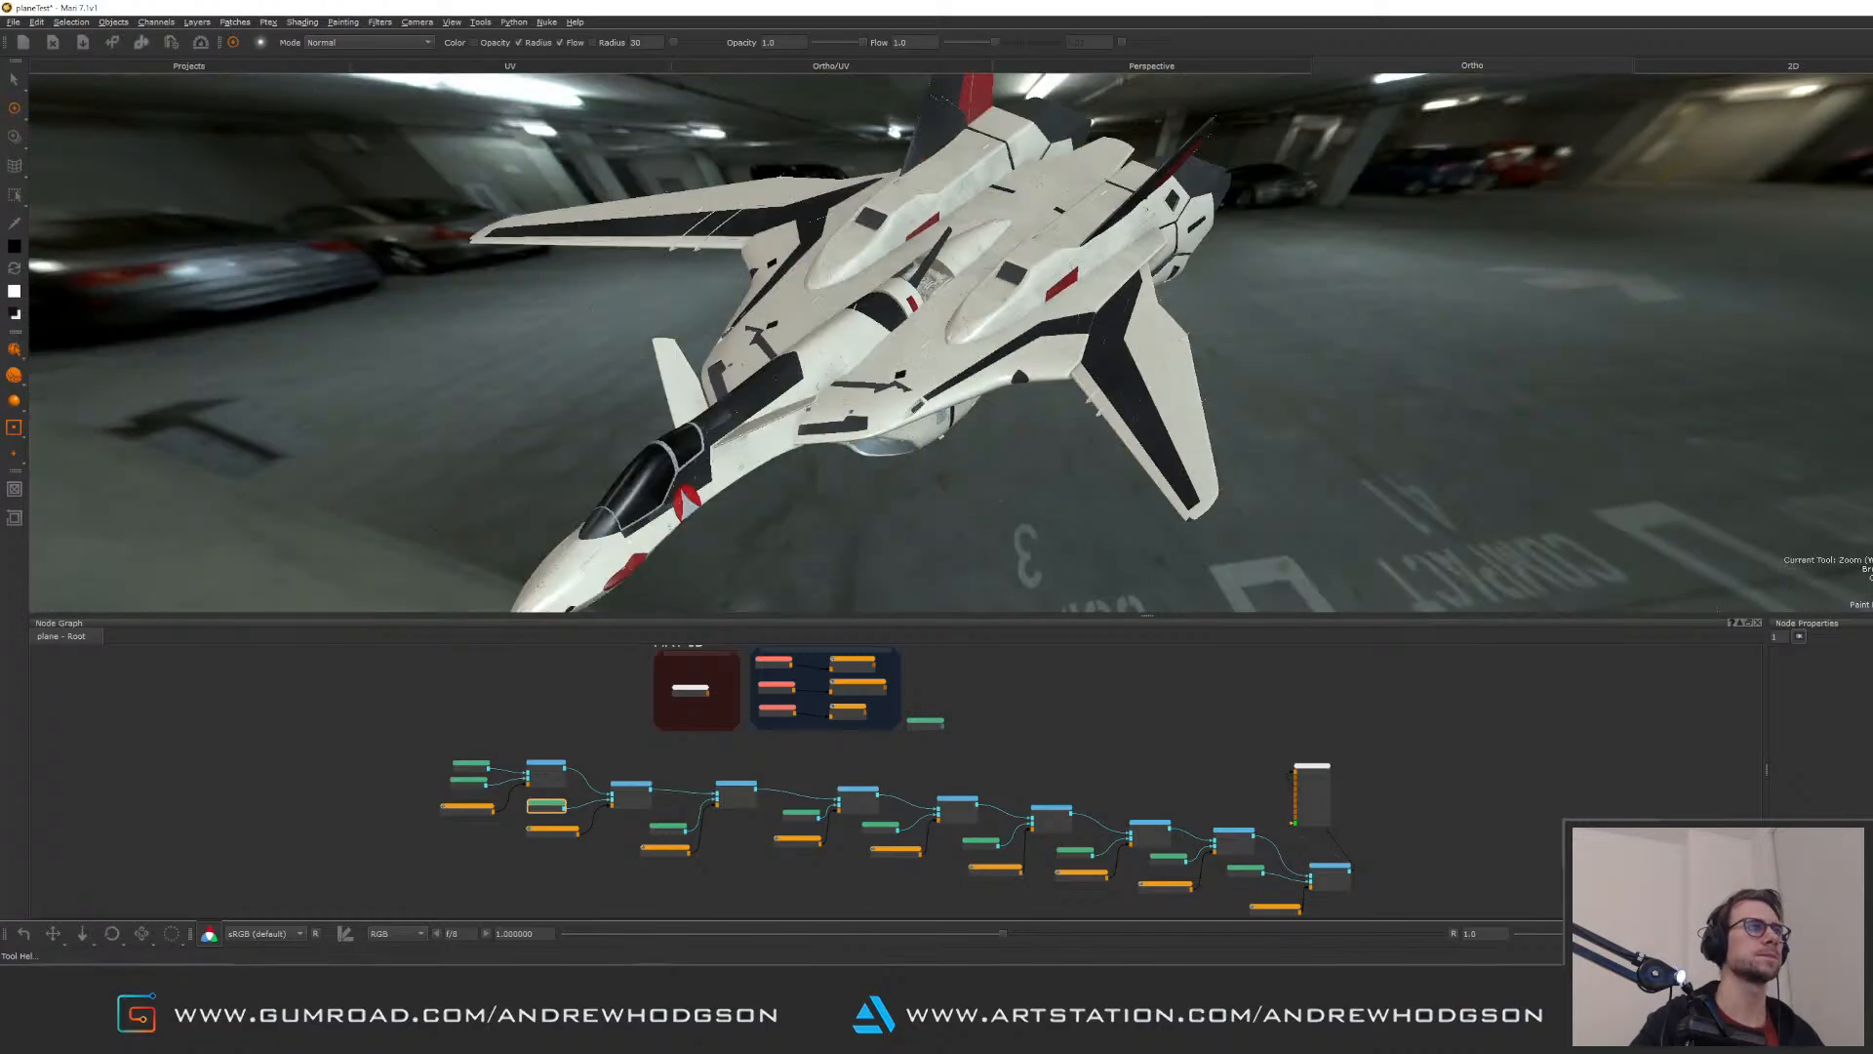
left_click_drag(1025, 384, 1054, 326, "alt")
middle_click_drag(1078, 323, 1171, 310, "alt")
left_click_drag(1171, 310, 985, 327, "alt")
middle_click_drag(985, 327, 712, 346, "alt")
left_click_drag(1434, 371, 1347, 434, "alt")
middle_click_drag(1347, 434, 1234, 429, "alt")
mouse_move(1234, 429)
right_mouse_down("alt")
mouse_move(1250, 437)
mouse_move(1231, 362)
right_mouse_up("alt")
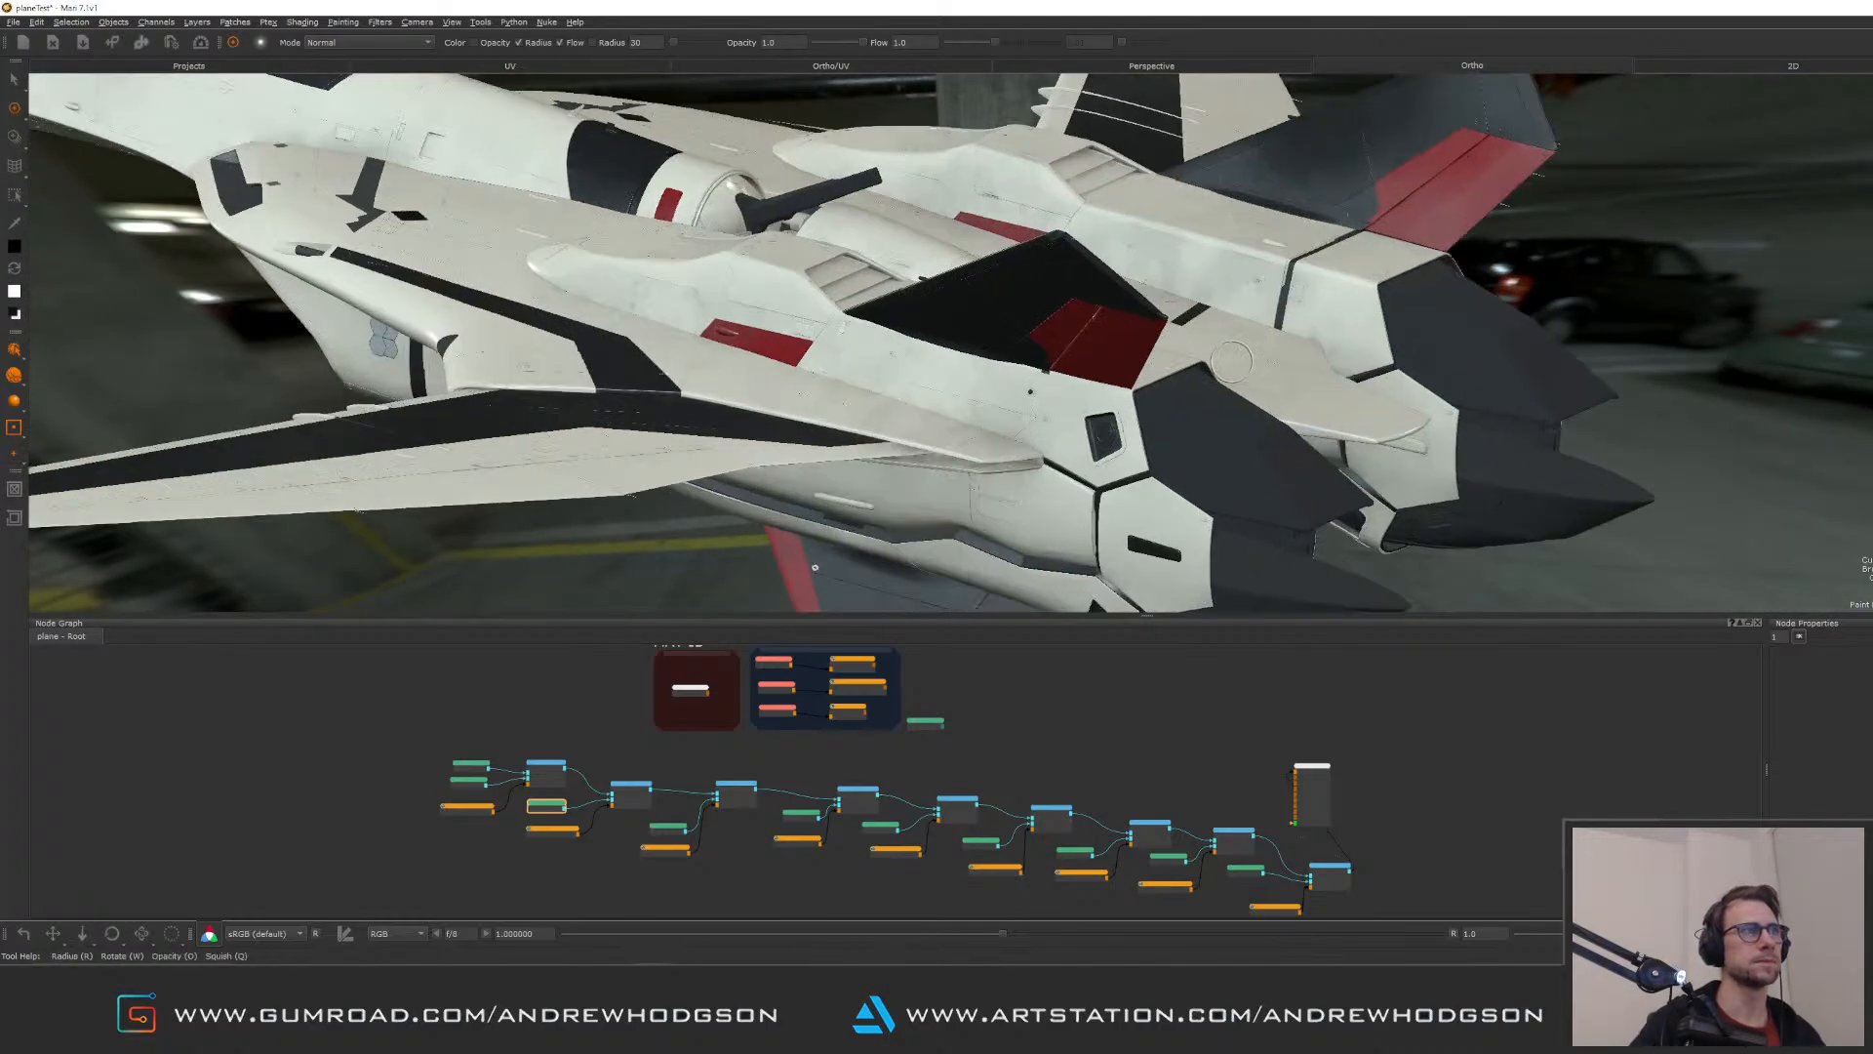
mouse_move(1221, 364)
left_mouse_down("alt")
mouse_move(1036, 476)
mouse_move(1098, 429)
left_mouse_up("alt")
right_click_drag(1098, 430, 1103, 386, "alt")
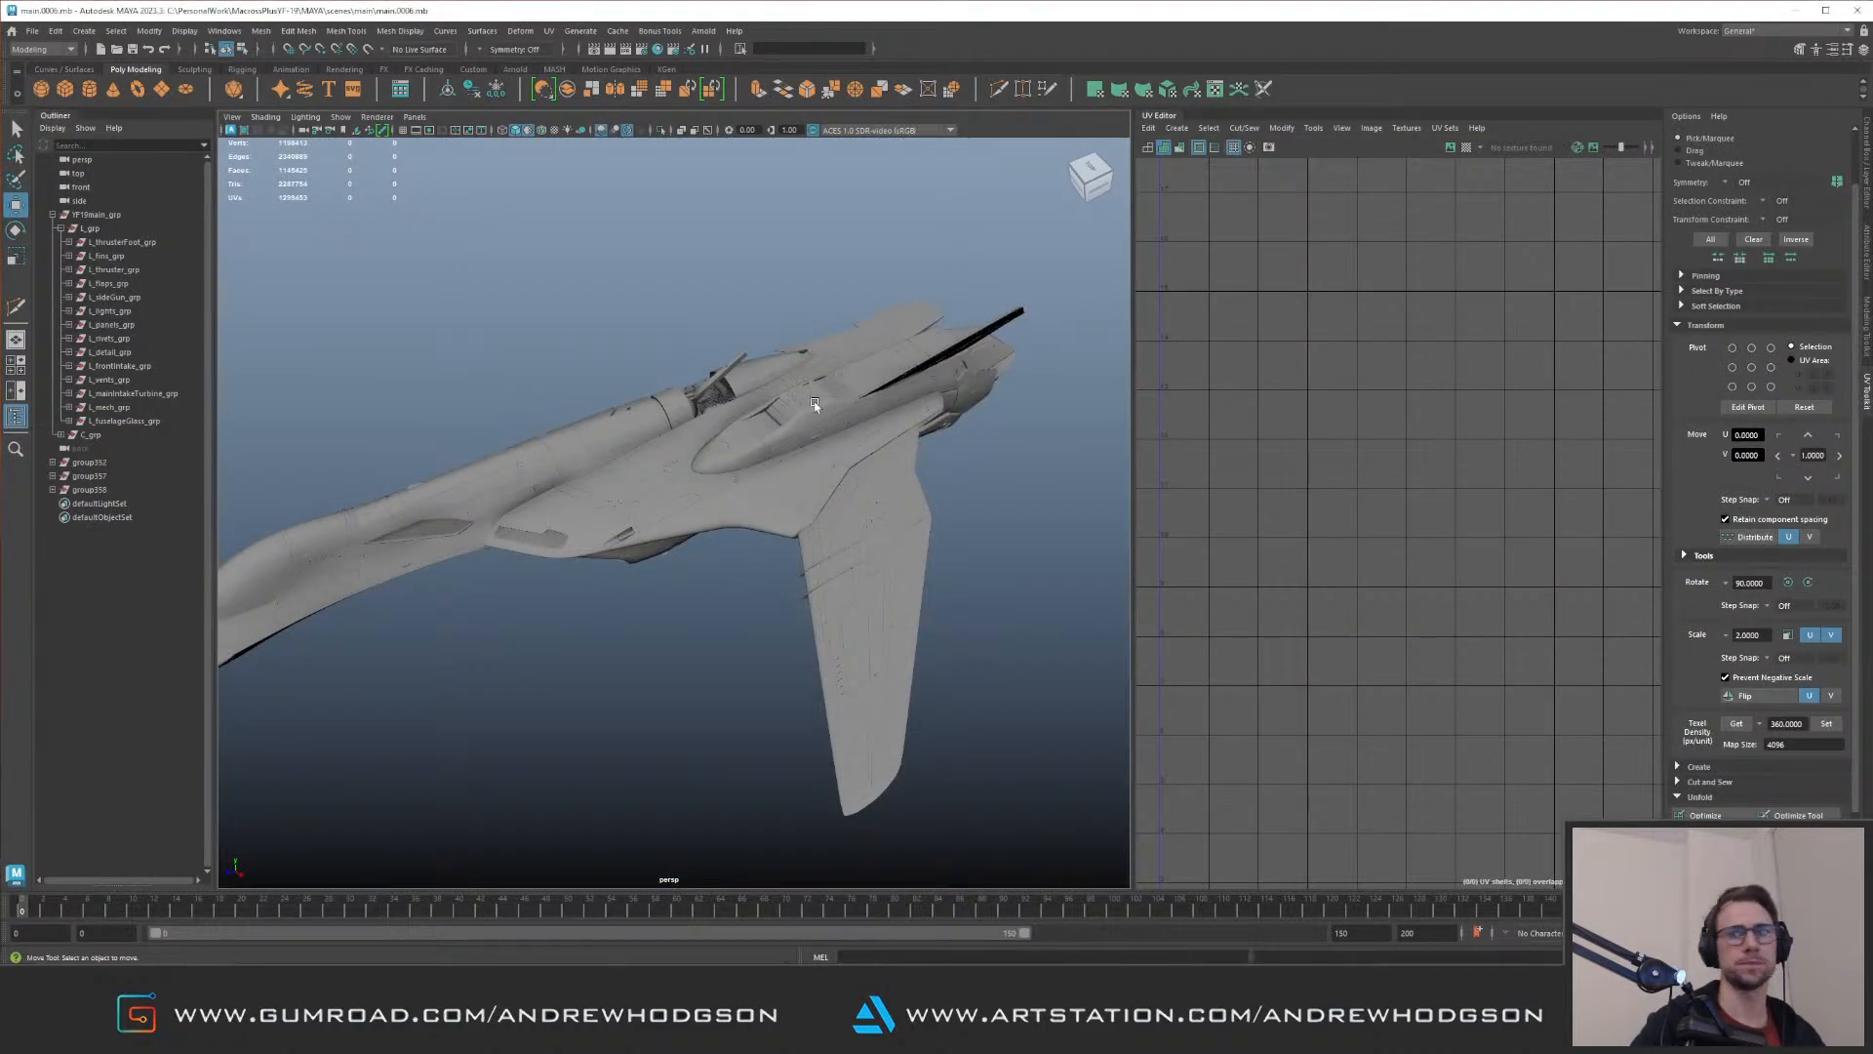
mouse_move(814, 403)
left_mouse_down("alt")
mouse_move(834, 480)
mouse_move(628, 272)
mouse_move(810, 412)
mouse_move(627, 430)
mouse_move(878, 493)
mouse_move(797, 490)
left_mouse_up("alt")
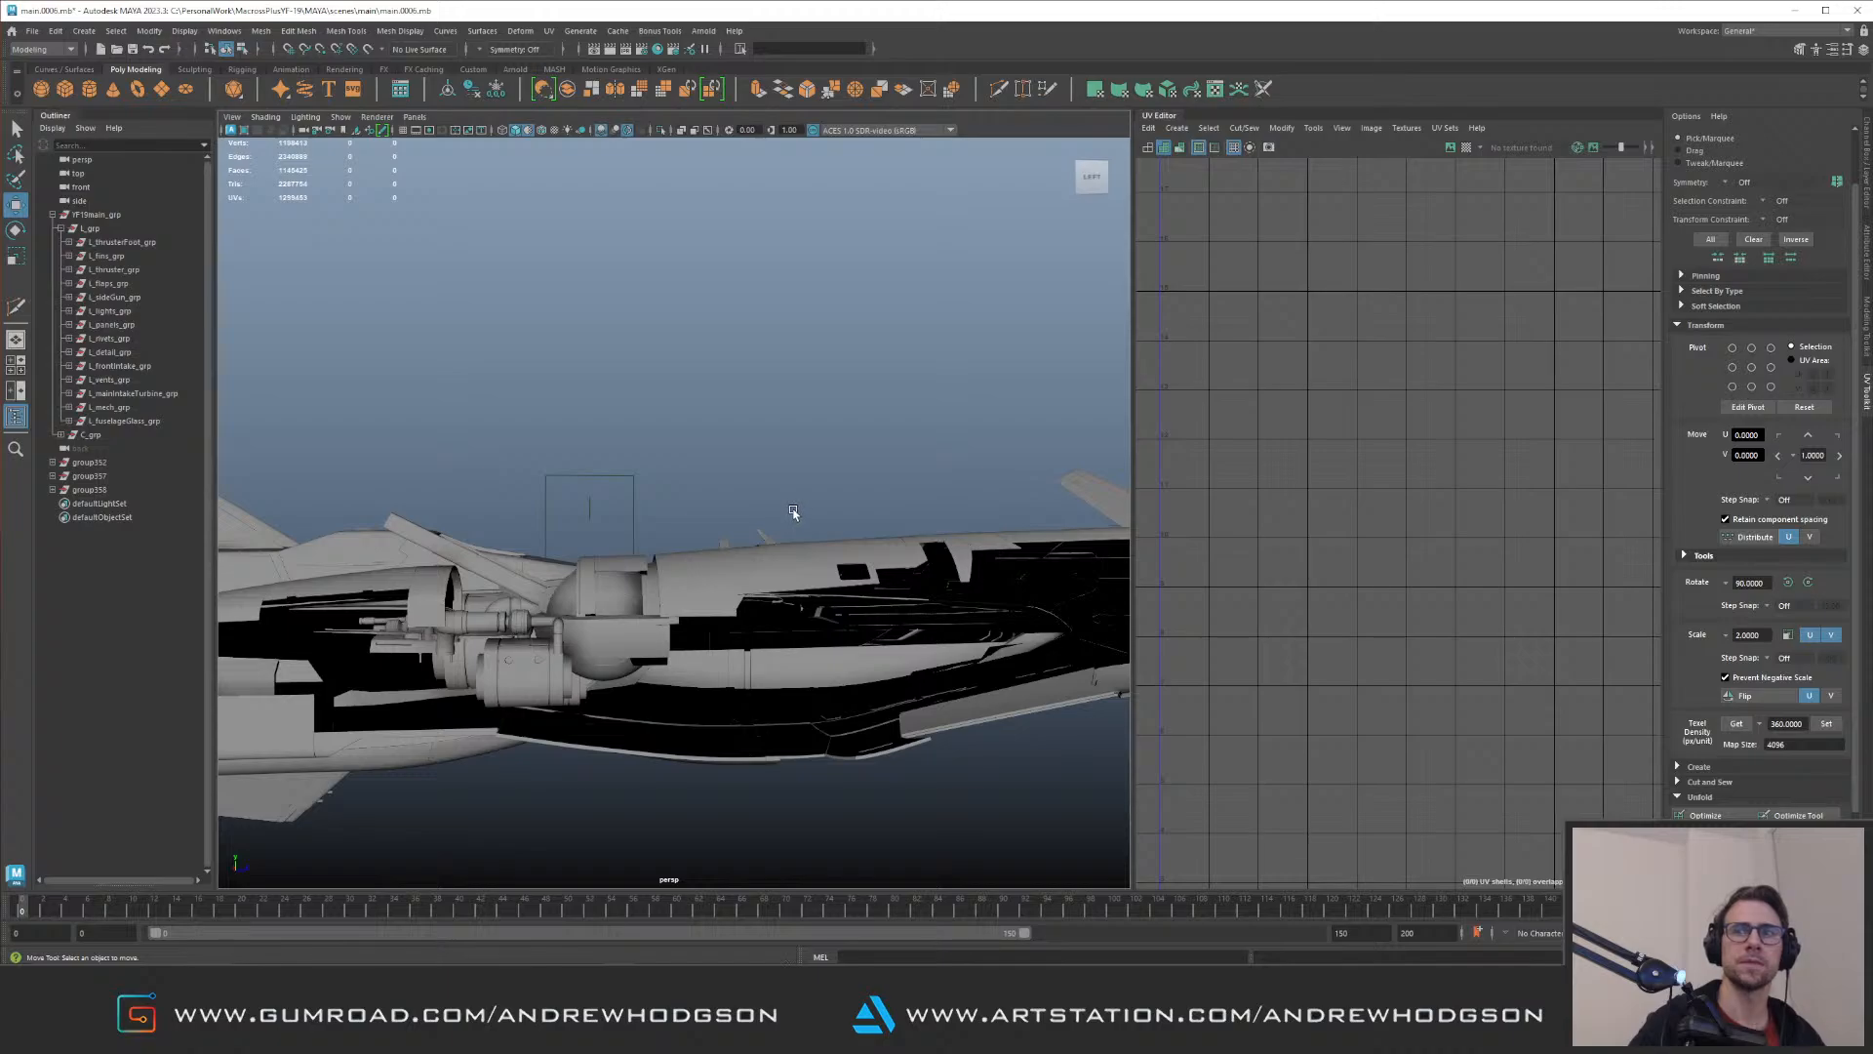
Step: Switch to Maya and select three adjacent upper-fuselage panels to examine their UV shells, then clear the selection
left_click_drag(719, 530, 740, 443, "alt")
left_click_drag(847, 494, 898, 488, "alt")
scroll(898, 489, "down", 5)
left_click(868, 549)
middle_click_drag(977, 451, 972, 492, "alt")
middle_click_drag(1250, 352, 1284, 570, "alt")
left_click_drag(863, 593, 976, 502, "alt")
middle_click_drag(1044, 517, 948, 554, "alt")
scroll(949, 554, "up", 6)
left_click_drag(948, 554, 628, 606, "alt")
left_click(629, 612)
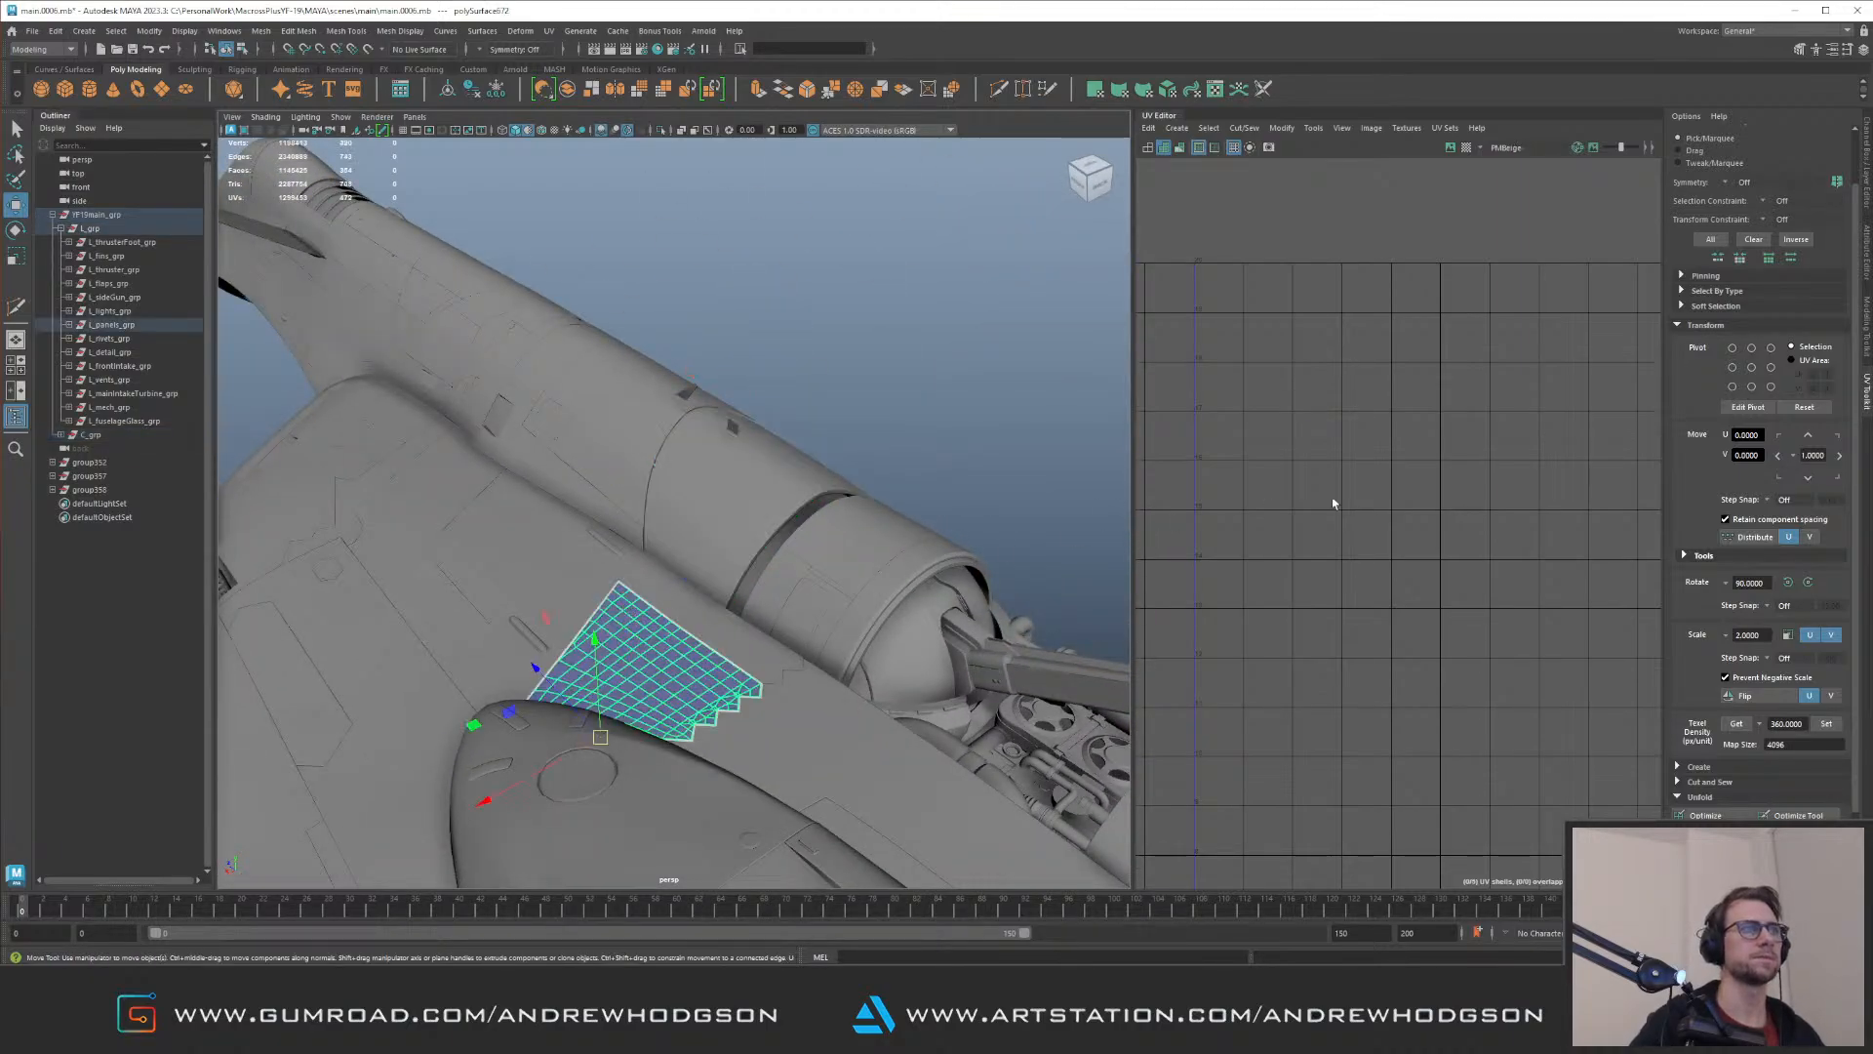
key("f")
left_click(572, 573, "shift")
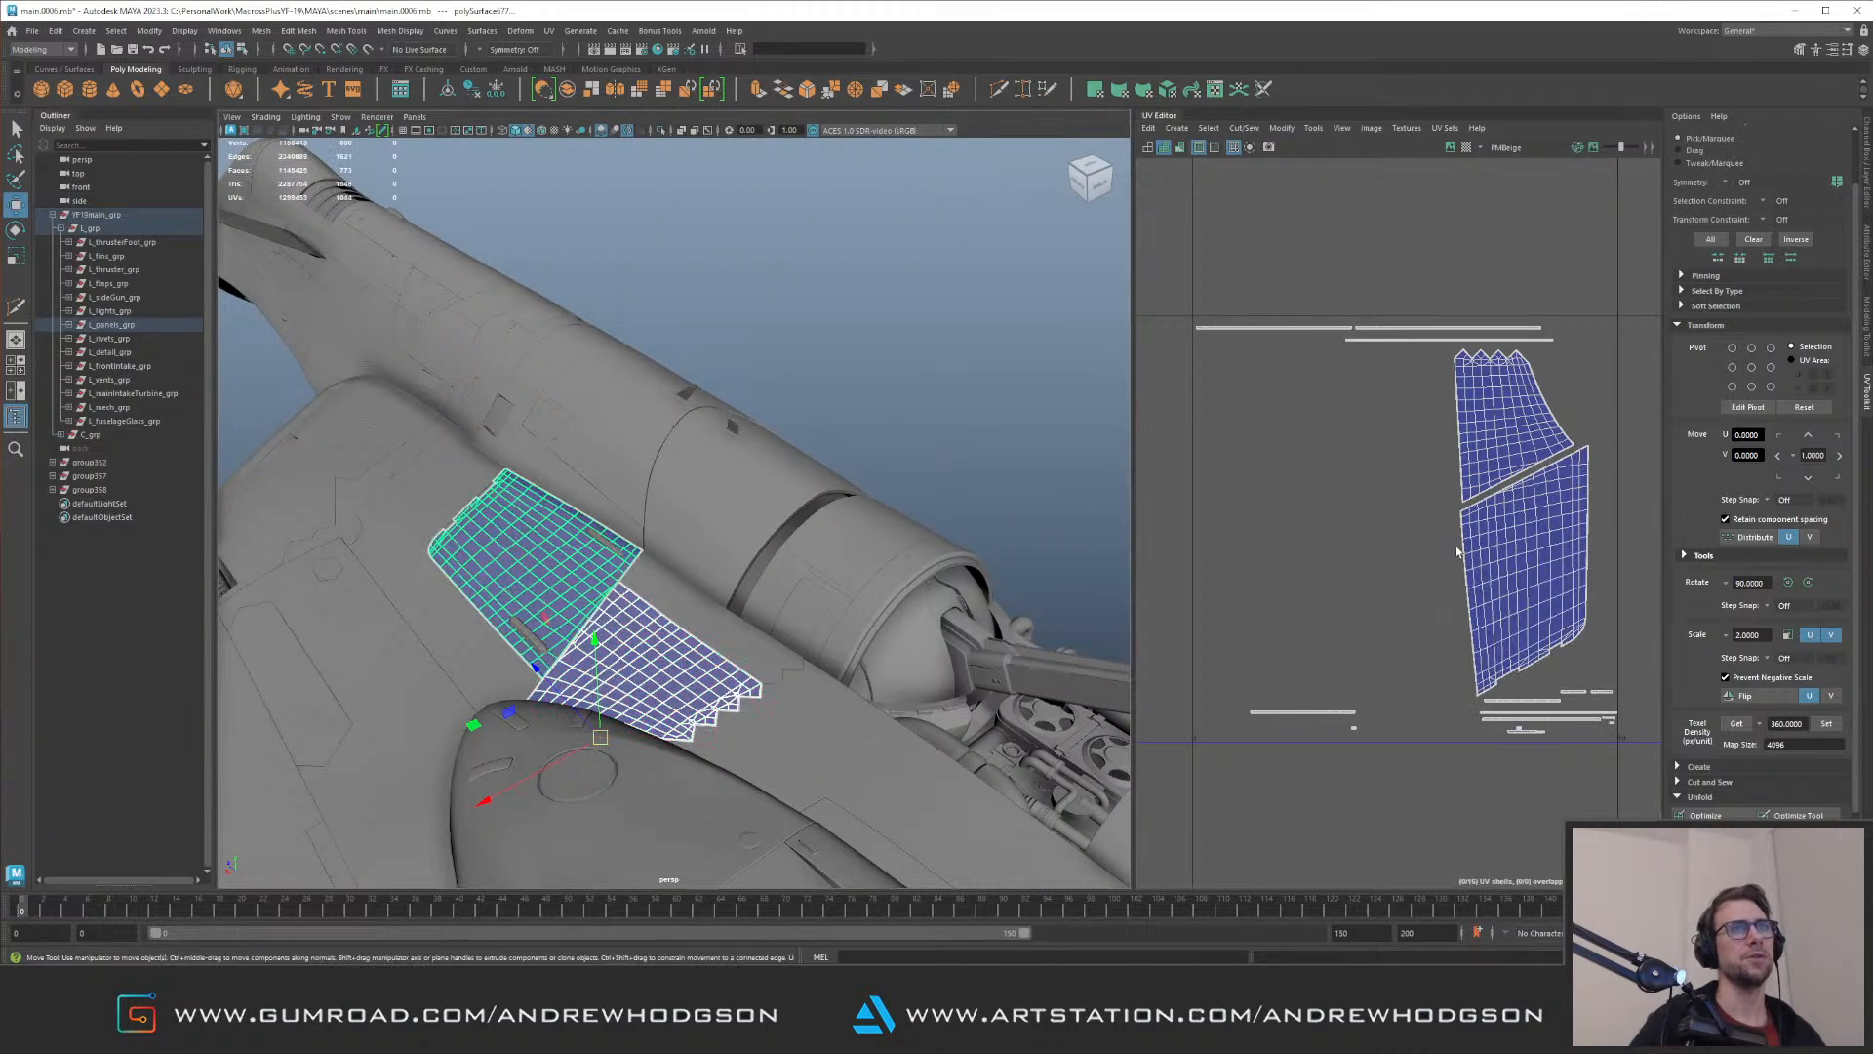
left_click(735, 626, "shift")
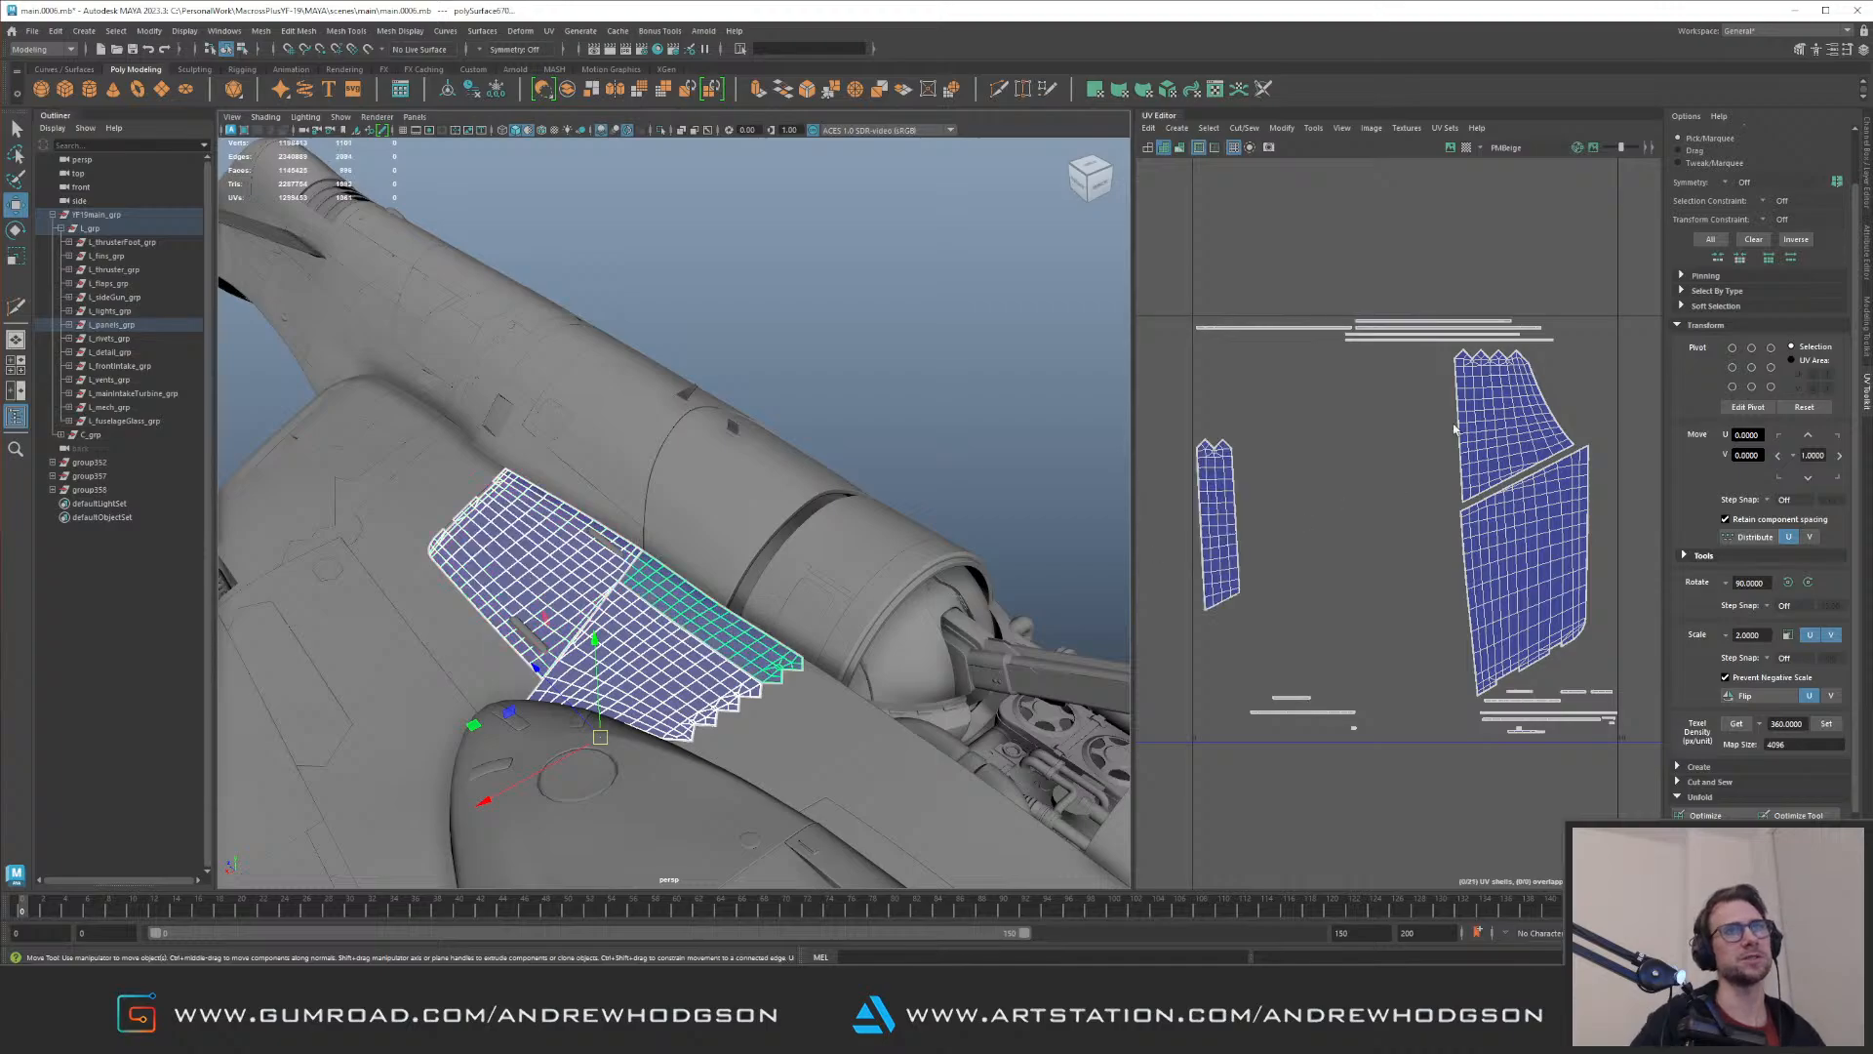
left_click(872, 392)
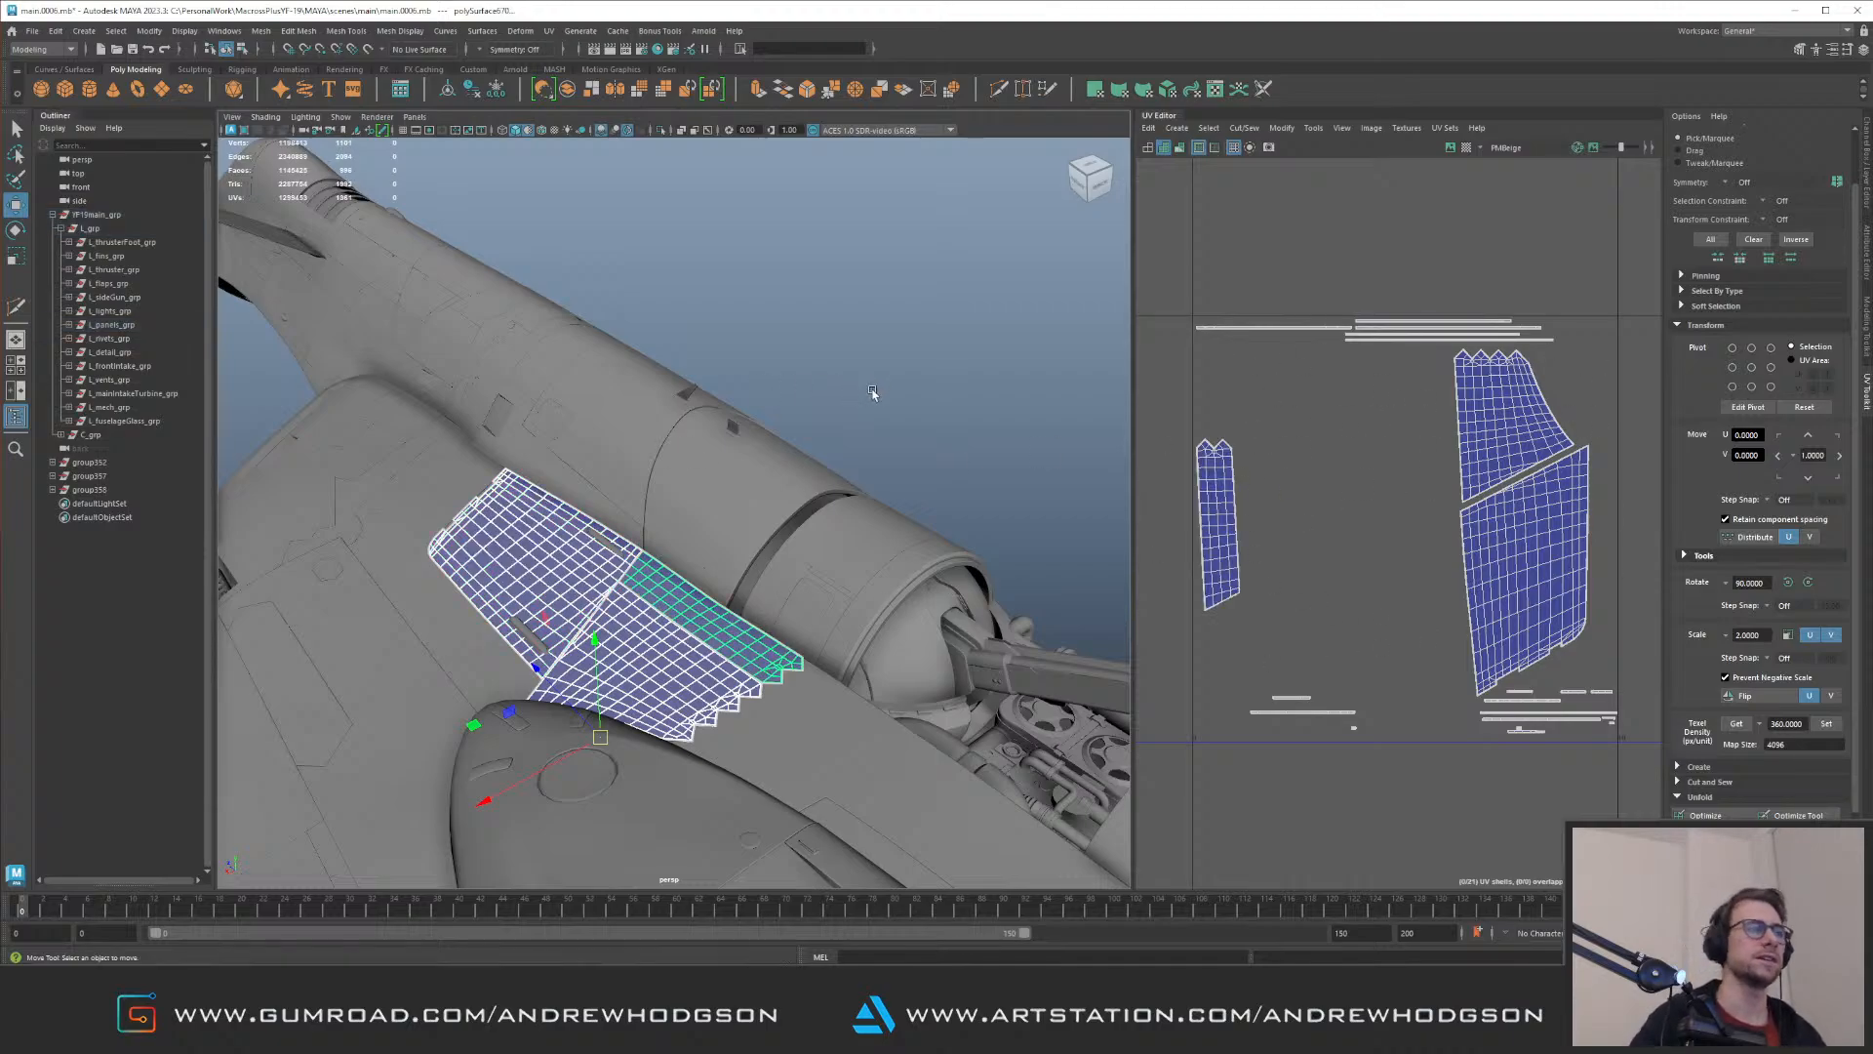
Step: Isolate the half-round cap inside the fuselage shroud for inspection, then restore the full model in object mode
right_click_drag(872, 392, 619, 452, "alt")
left_click_drag(618, 452, 498, 489, "alt")
right_click_drag(497, 489, 741, 612, "alt")
left_click_drag(741, 611, 715, 457, "alt")
left_click_drag(437, 451, 518, 431, "alt")
right_click_drag(518, 430, 273, 401, "alt")
left_click_drag(274, 401, 468, 507, "alt")
right_click_drag(468, 507, 573, 478, "alt")
left_click_drag(572, 478, 641, 510, "alt")
left_click(576, 463)
key("f")
key("ctrl+1")
key("ctrl+1")
left_click_drag(578, 468, 593, 390, "alt")
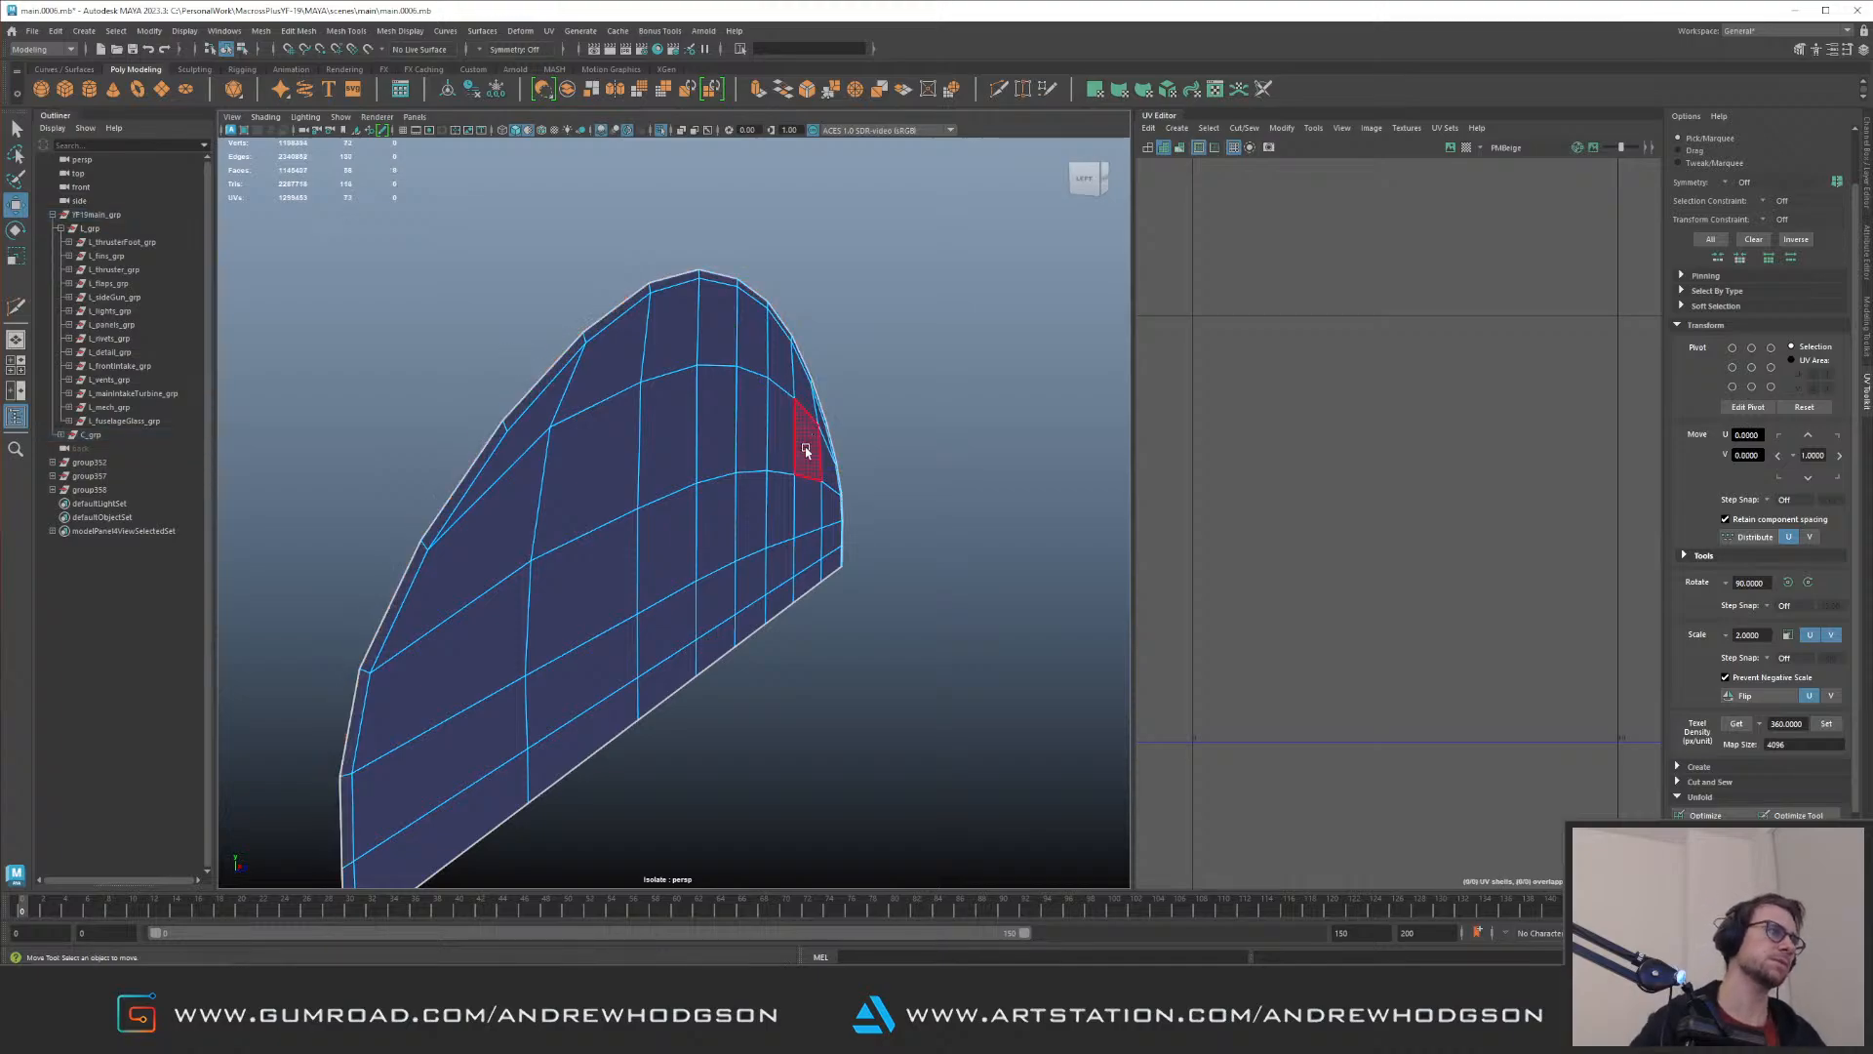
key("F8")
key("ctrl+1")
Step: Try sliding the half-round cap along the fuselage, and undo the trial changes
right_click_drag(844, 411, 582, 447, "alt")
left_click_drag(761, 449, 866, 476, "alt")
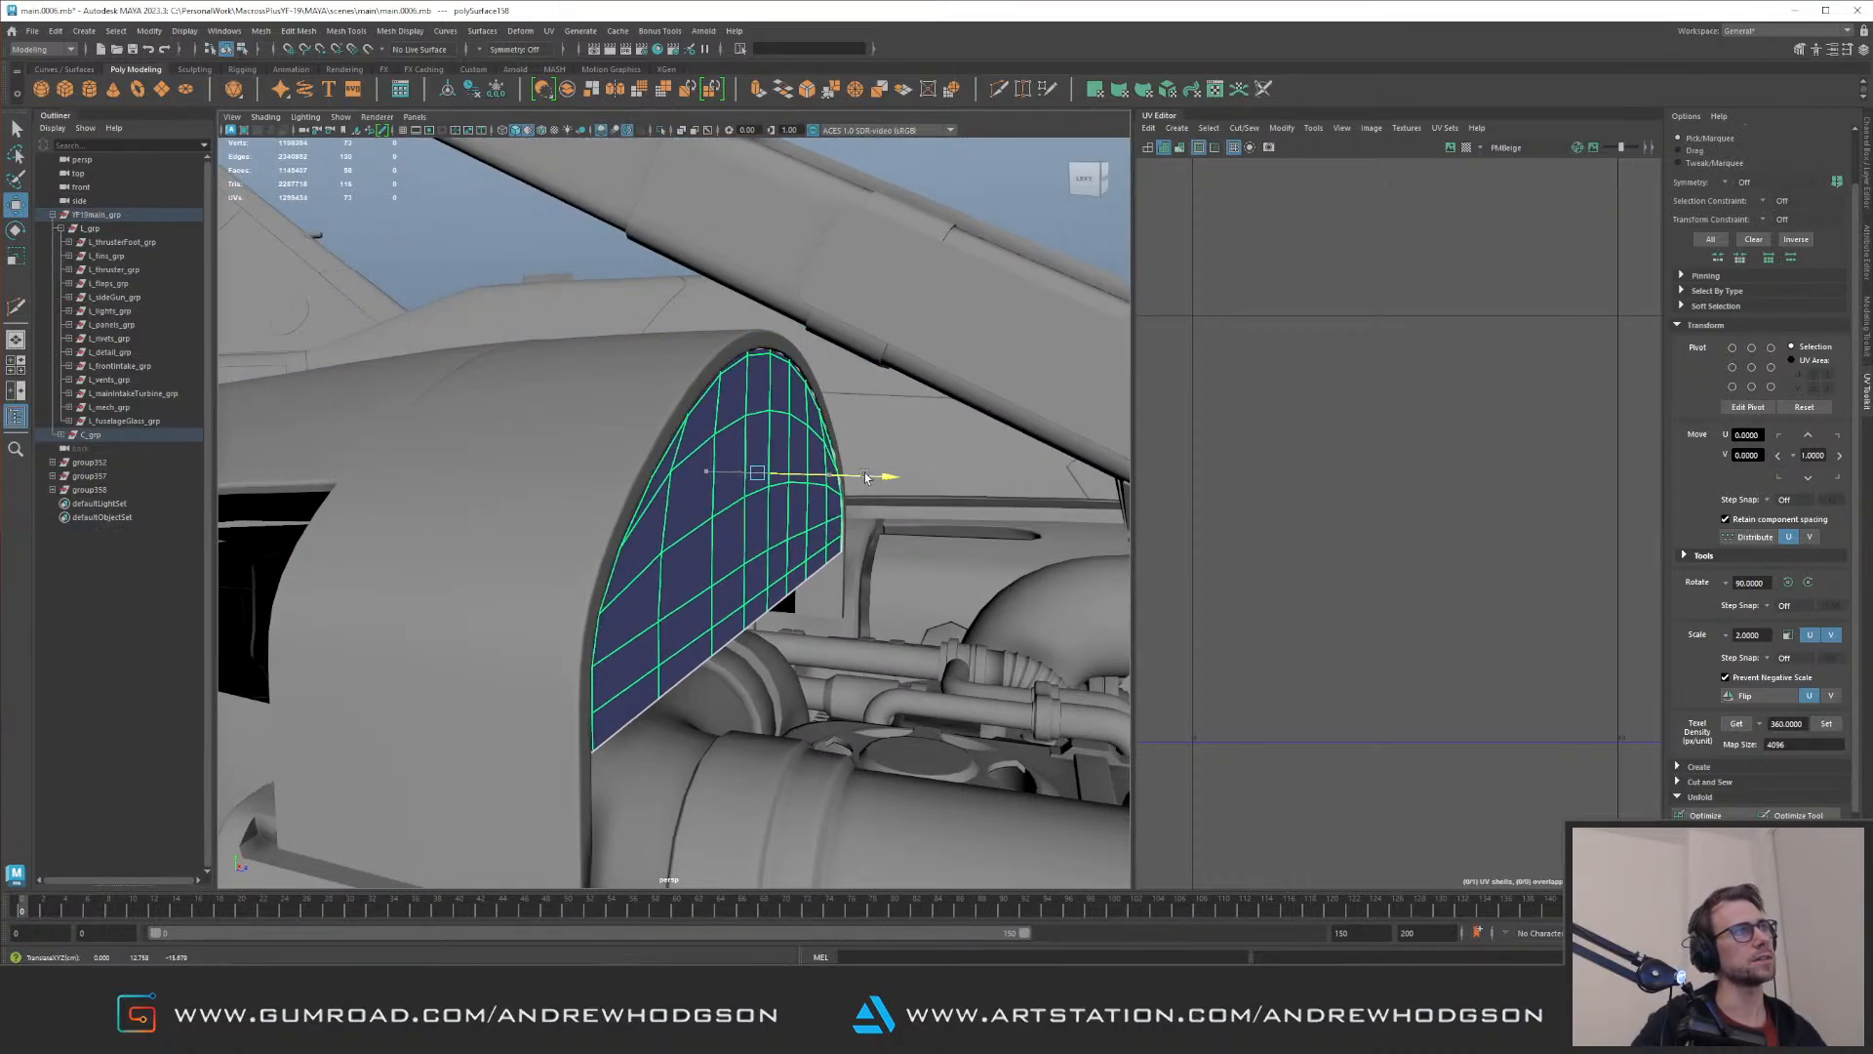
right_click_drag(848, 476, 585, 468, "alt")
left_click(815, 255)
left_click_drag(816, 256, 561, 333, "alt")
right_click_drag(561, 333, 999, 460, "alt")
left_click_drag(1000, 461, 460, 502, "alt")
key("ctrl+z")
key("ctrl+z")
Step: Try moving the small engine-bay pipe beneath the shroud and inspect the surrounding gaps with nothing selected
left_click(443, 463)
left_click(434, 476)
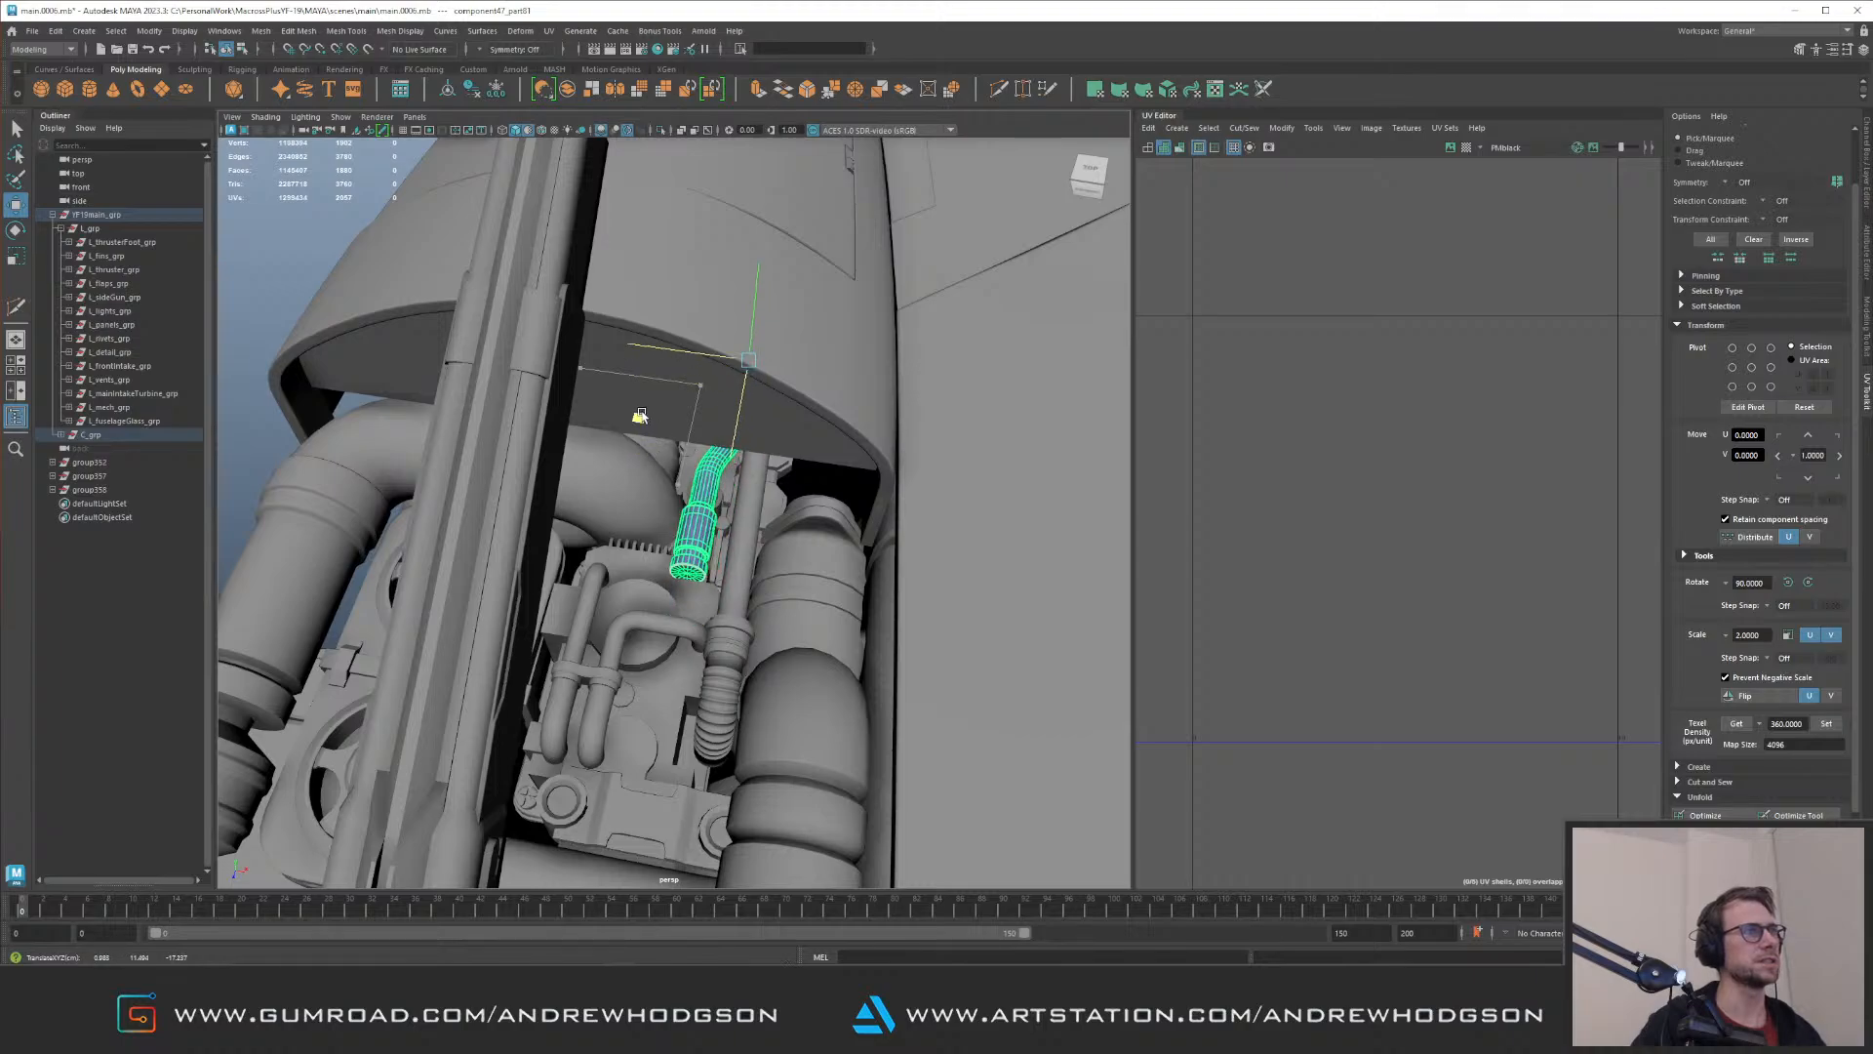
right_click_drag(749, 476, 301, 443, "alt")
left_click(301, 443)
left_click_drag(560, 439, 617, 506, "alt")
left_click(518, 506)
right_click_drag(617, 507, 337, 530, "alt")
middle_click_drag(337, 531, 629, 518, "alt")
left_click(567, 735)
left_click_drag(634, 526, 582, 459, "alt")
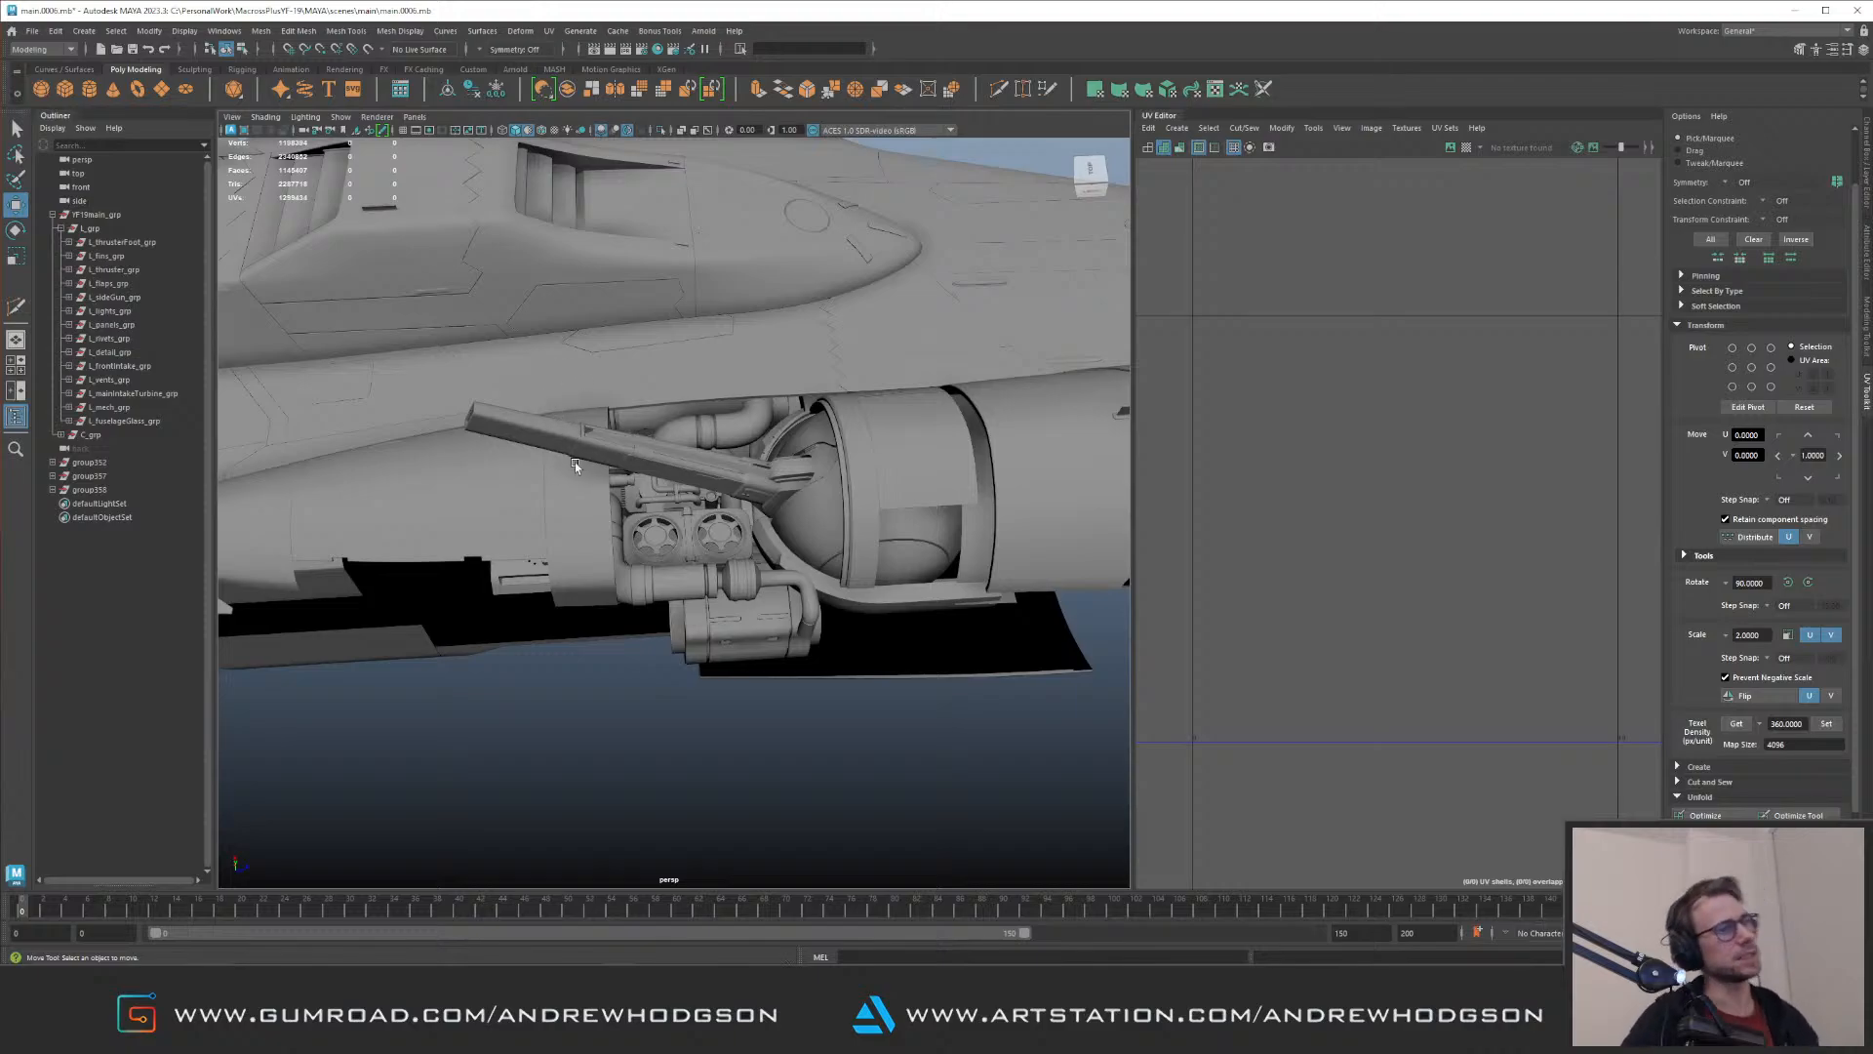
Step: Add a polygon cube and shape it into a long, flat box beneath the exposed engine parts
left_click_drag(664, 514, 649, 450, "alt")
right_click_drag(653, 478, 656, 538, "shift")
right_click_drag(822, 533, 705, 378, "alt")
left_click_drag(808, 489, 758, 460)
key("ctrl+z")
key("f")
right_click_drag(865, 518, 683, 498, "alt")
left_click_drag(671, 515, 696, 547)
key("w")
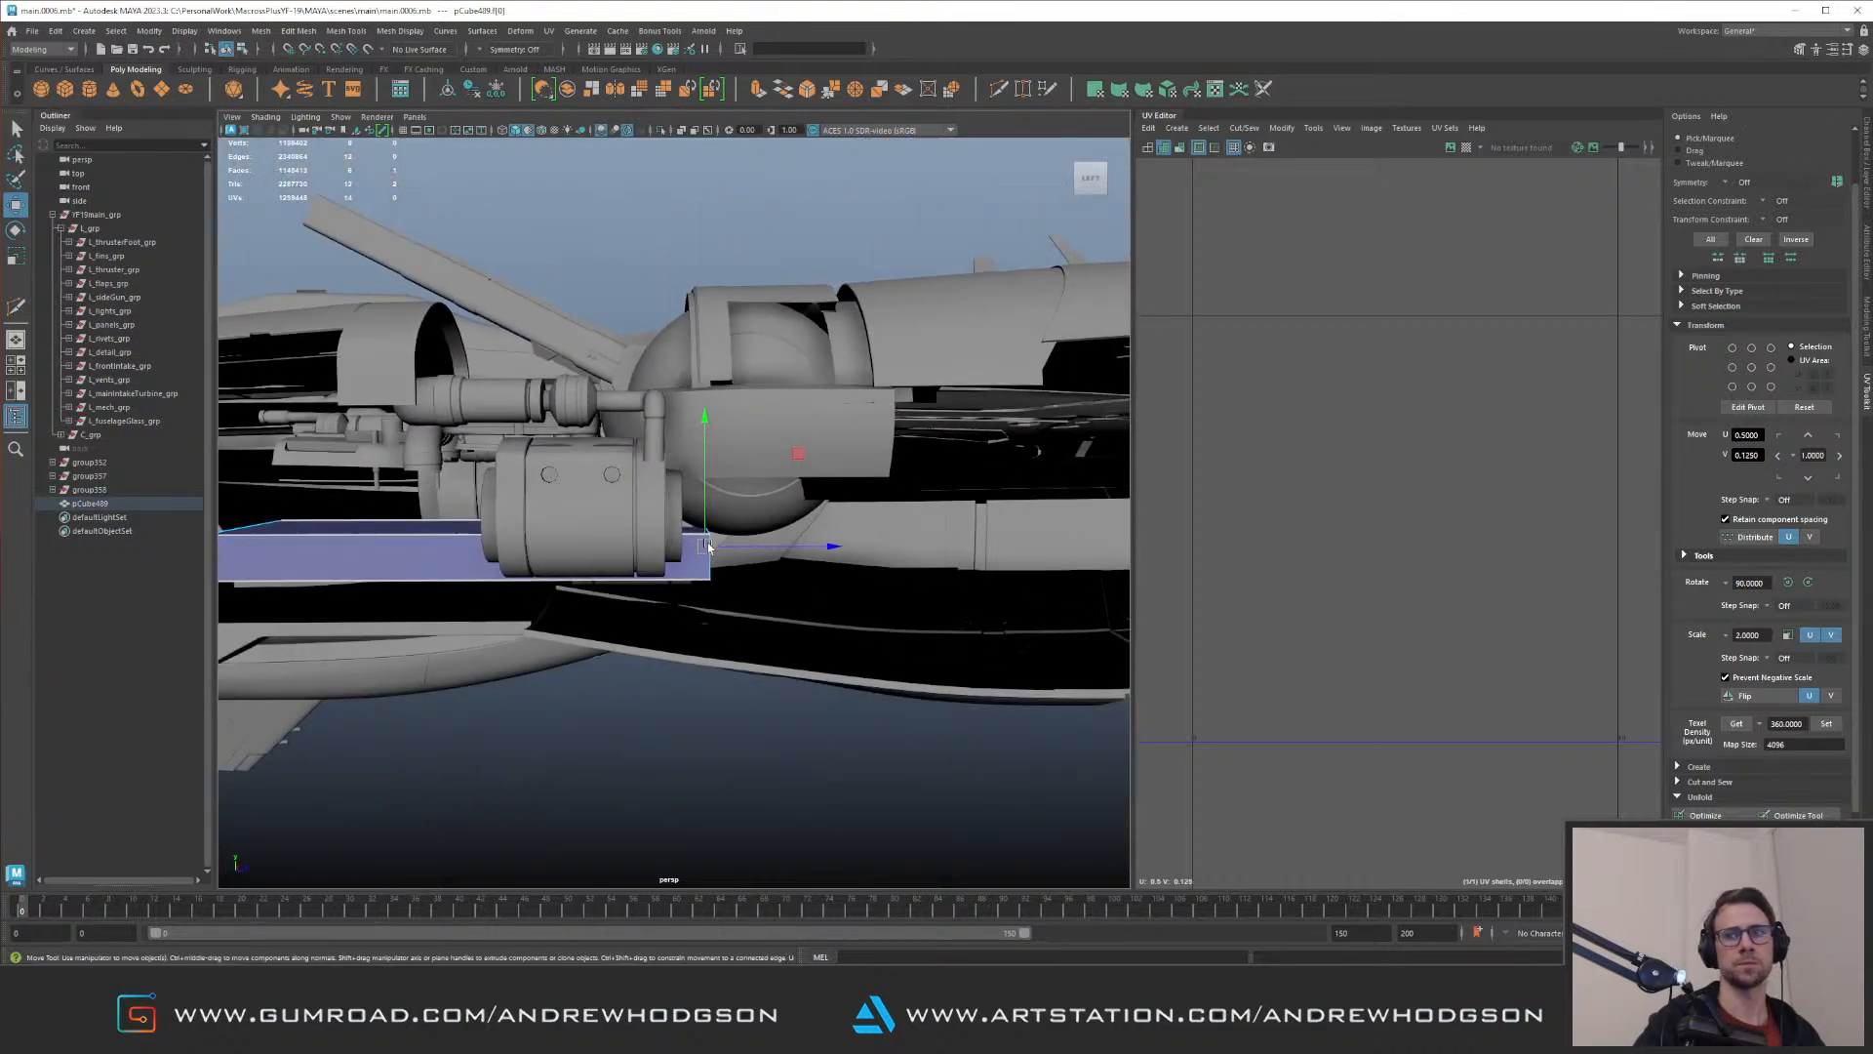
left_click_drag(839, 564, 659, 498, "alt")
left_click_drag(328, 543, 491, 514, "alt")
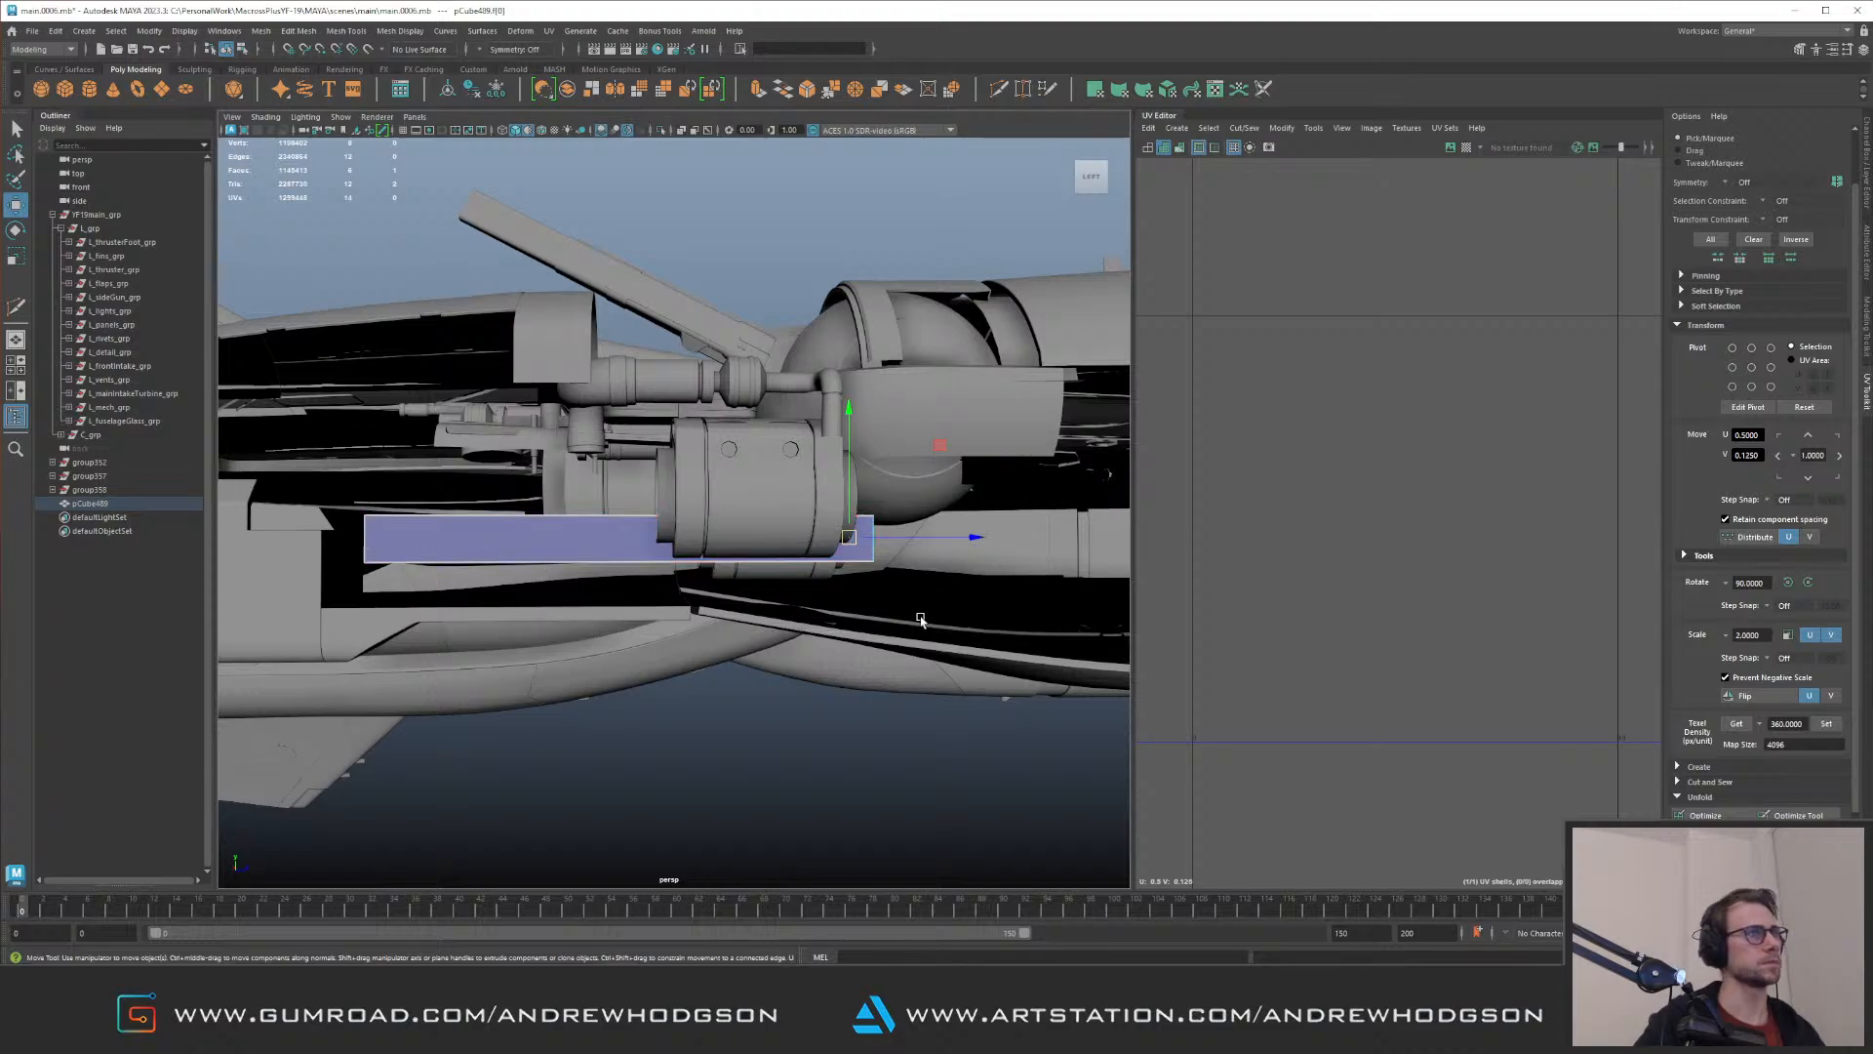
Step: Delete the cube's surplus faces to leave one flat horizontal plane, and adjust its height beneath the engine bay
key("Delete")
left_click_drag(457, 429, 862, 557)
middle_click_drag(695, 444, 719, 493, "alt")
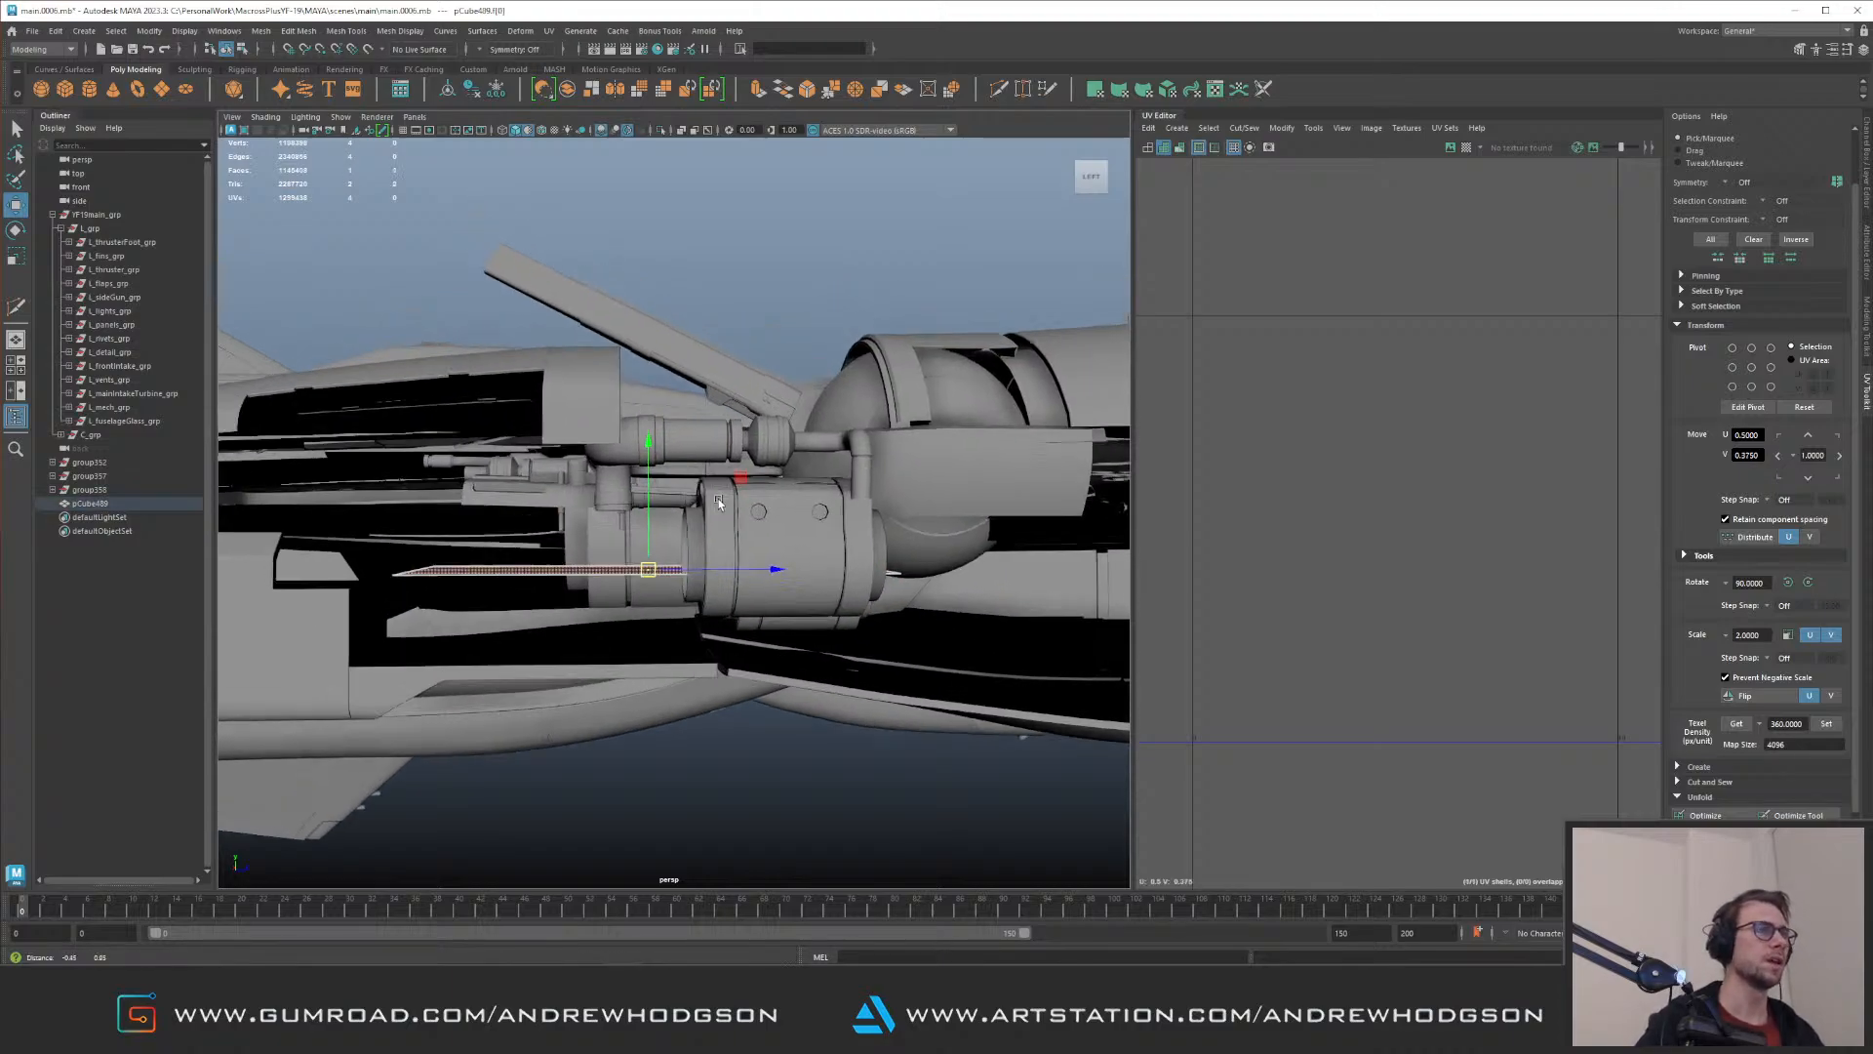
left_click_drag(719, 494, 624, 527, "alt")
right_click_drag(585, 488, 667, 505, "alt")
left_click_drag(667, 506, 692, 543, "alt")
right_click_drag(692, 543, 656, 524, "alt")
mouse_move(655, 524)
left_mouse_down("alt")
mouse_move(635, 428)
mouse_move(662, 510)
left_mouse_up("alt")
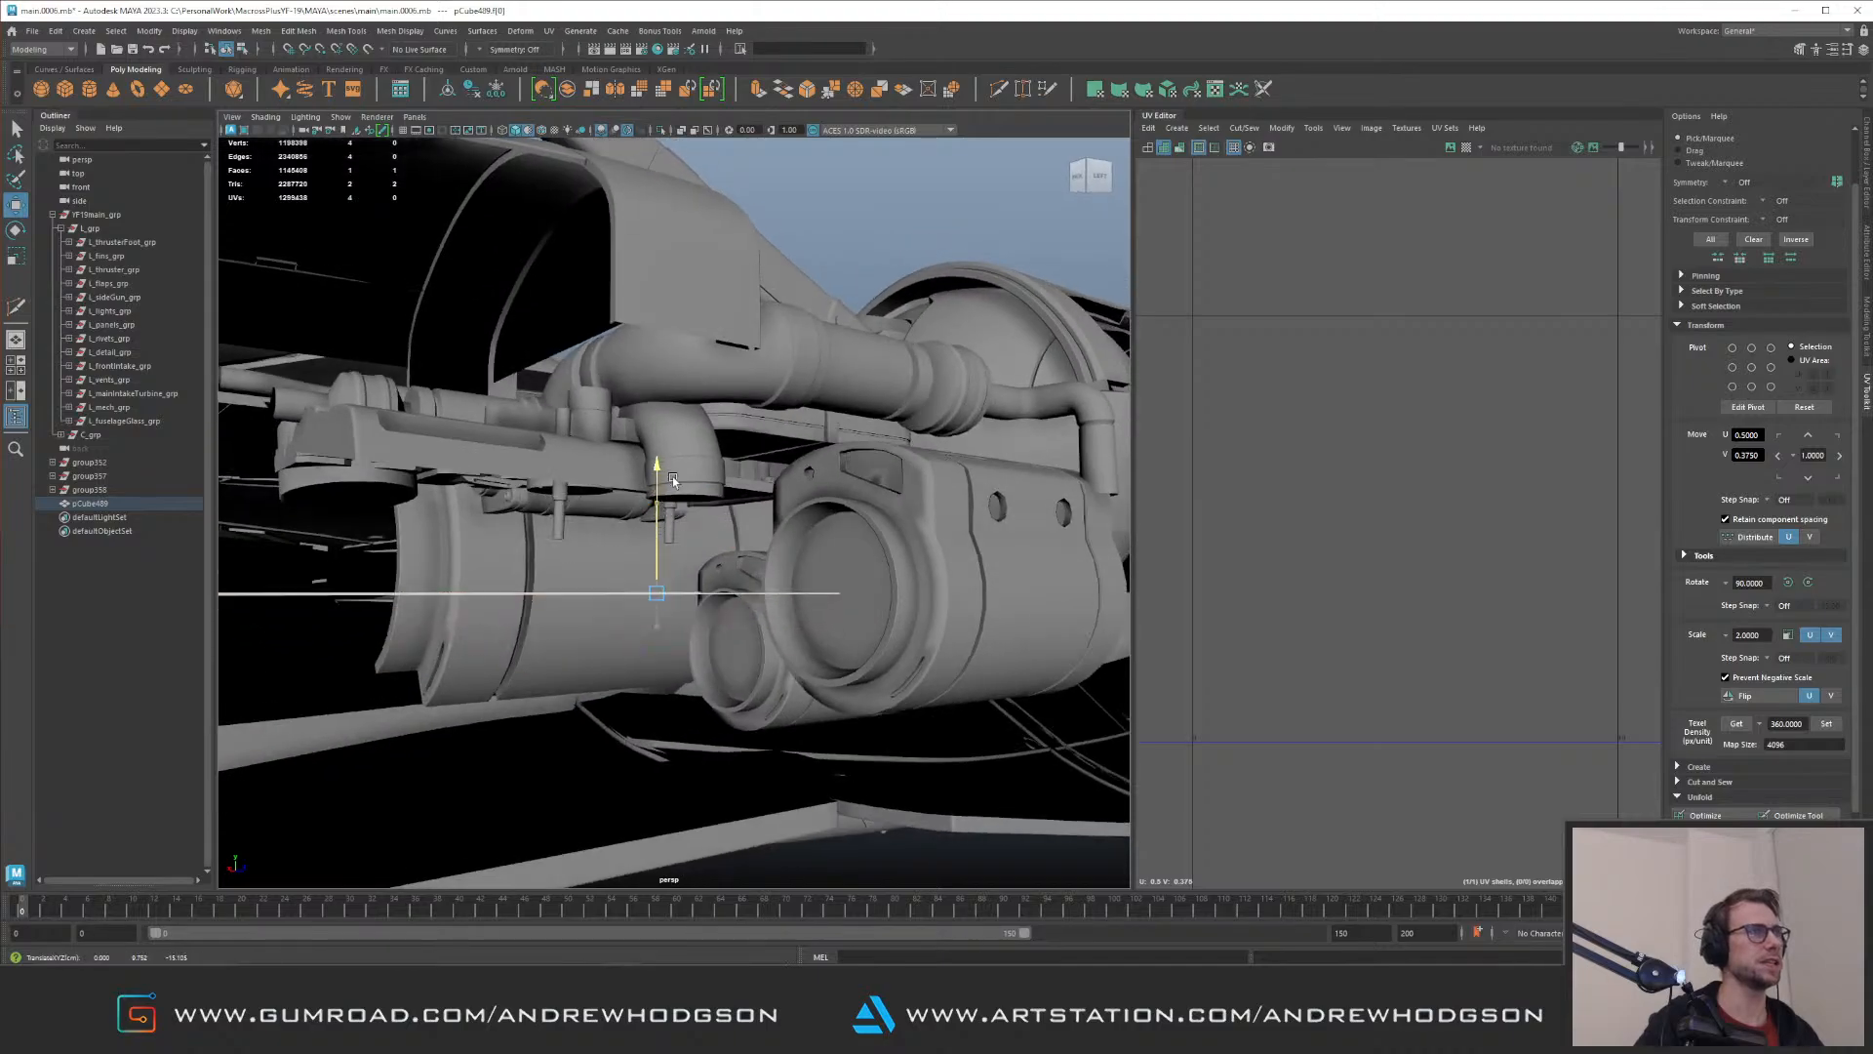
Step: Scale the plane to span the underside of the engine bay and extrude its border edges
left_click_drag(693, 437, 632, 518, "alt")
left_click(769, 562)
right_click_drag(769, 562, 434, 423, "alt")
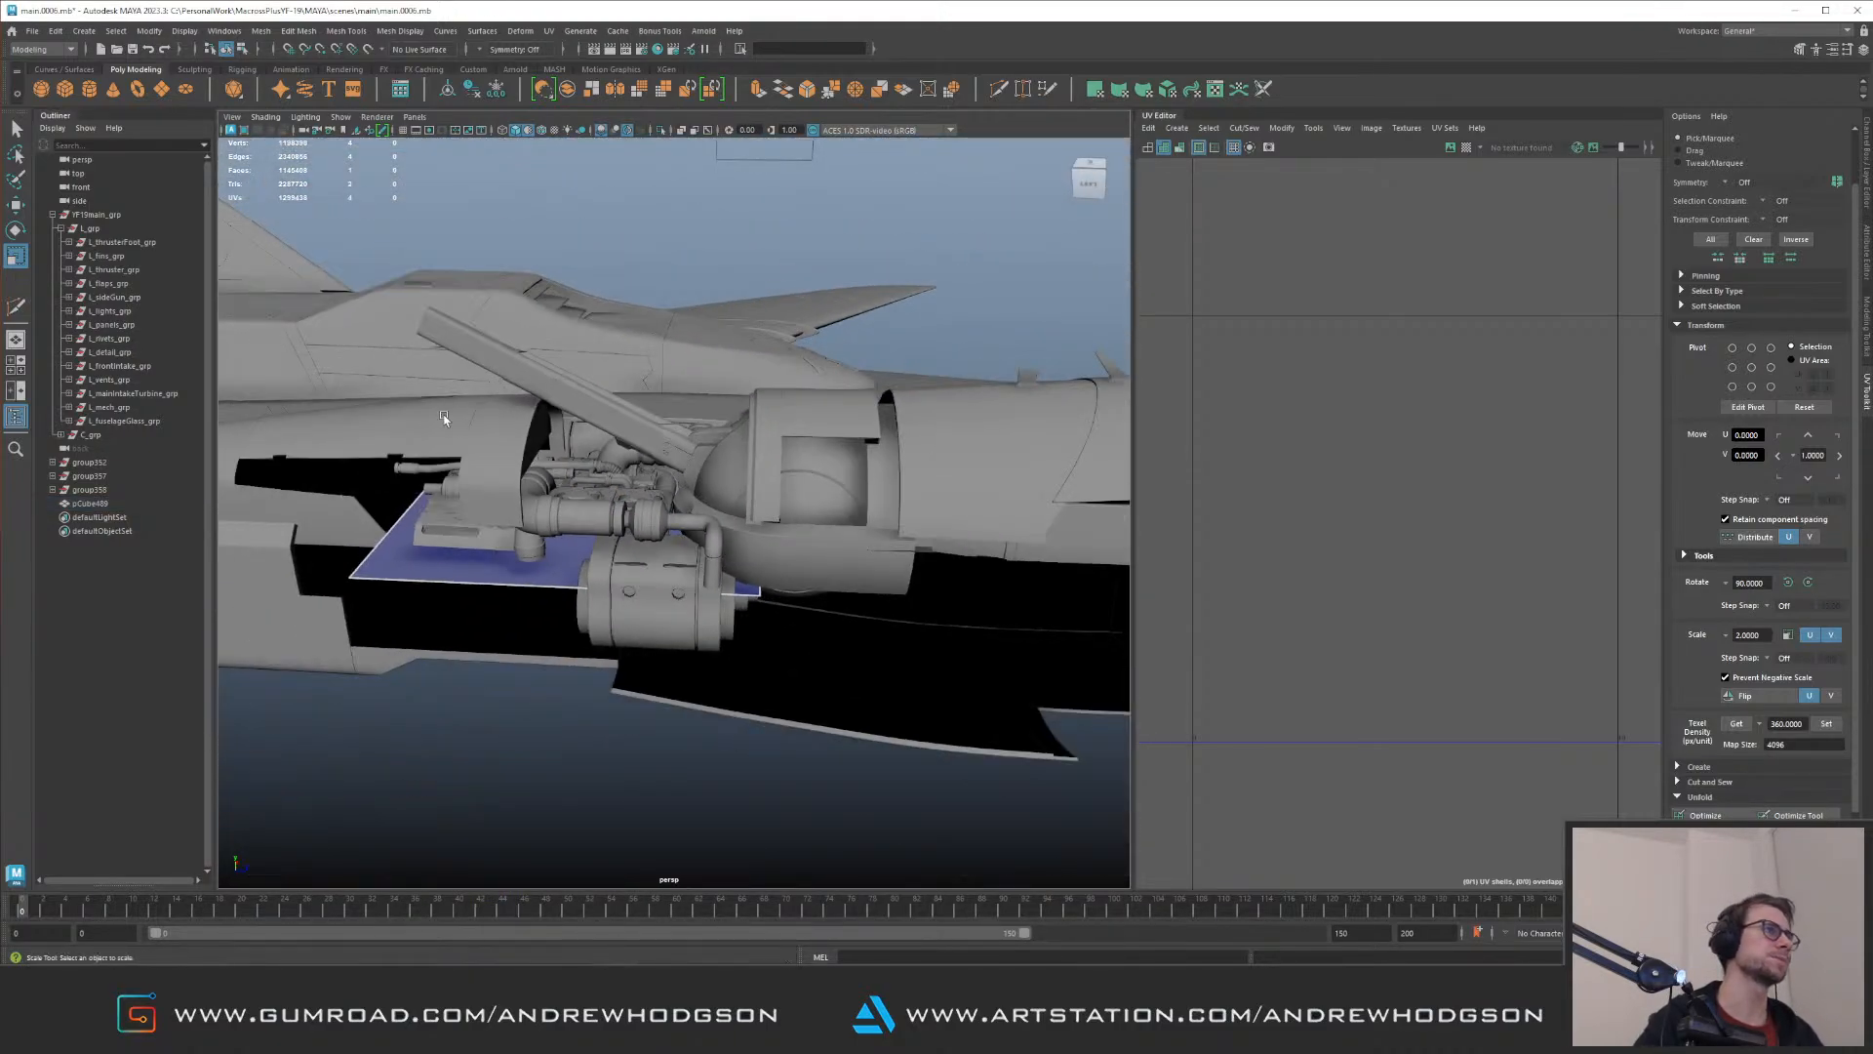
left_click_drag(551, 522, 747, 613)
left_click_drag(641, 498, 663, 576, "alt")
key("w")
left_click_drag(526, 613, 569, 548, "alt")
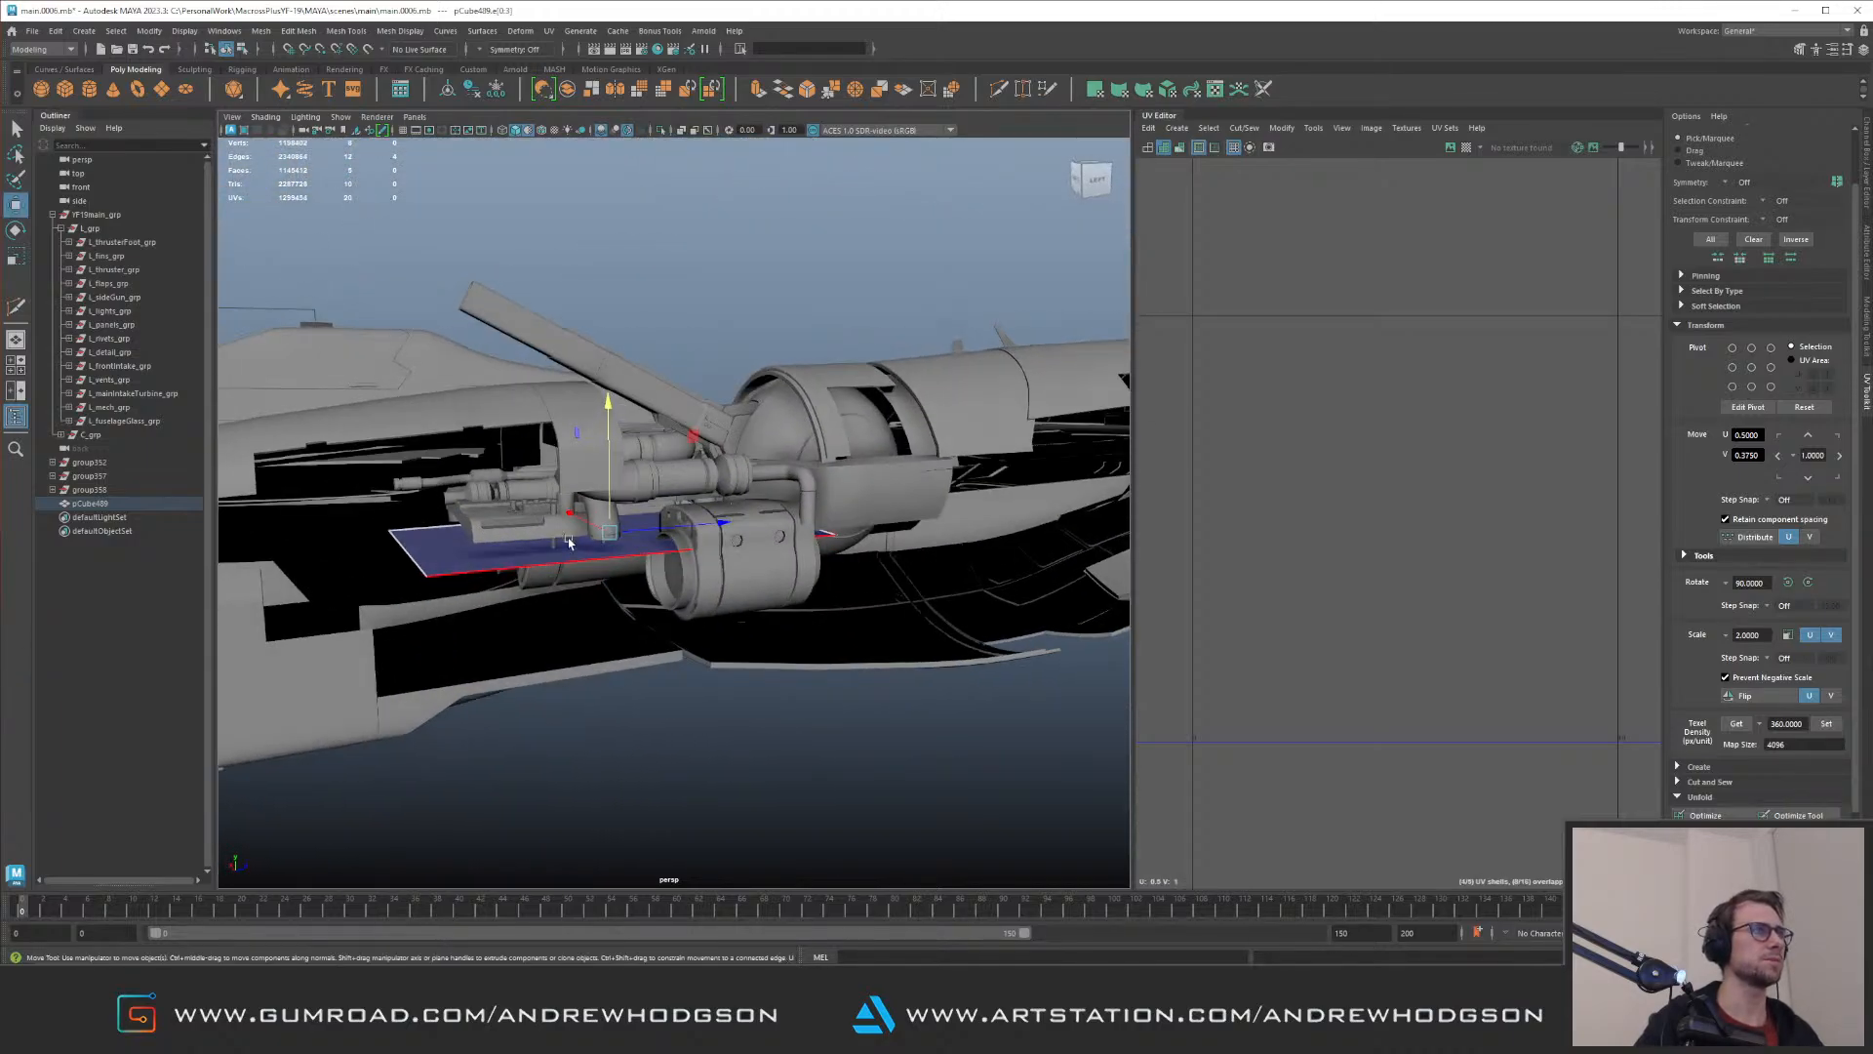
left_click_drag(633, 478, 583, 451)
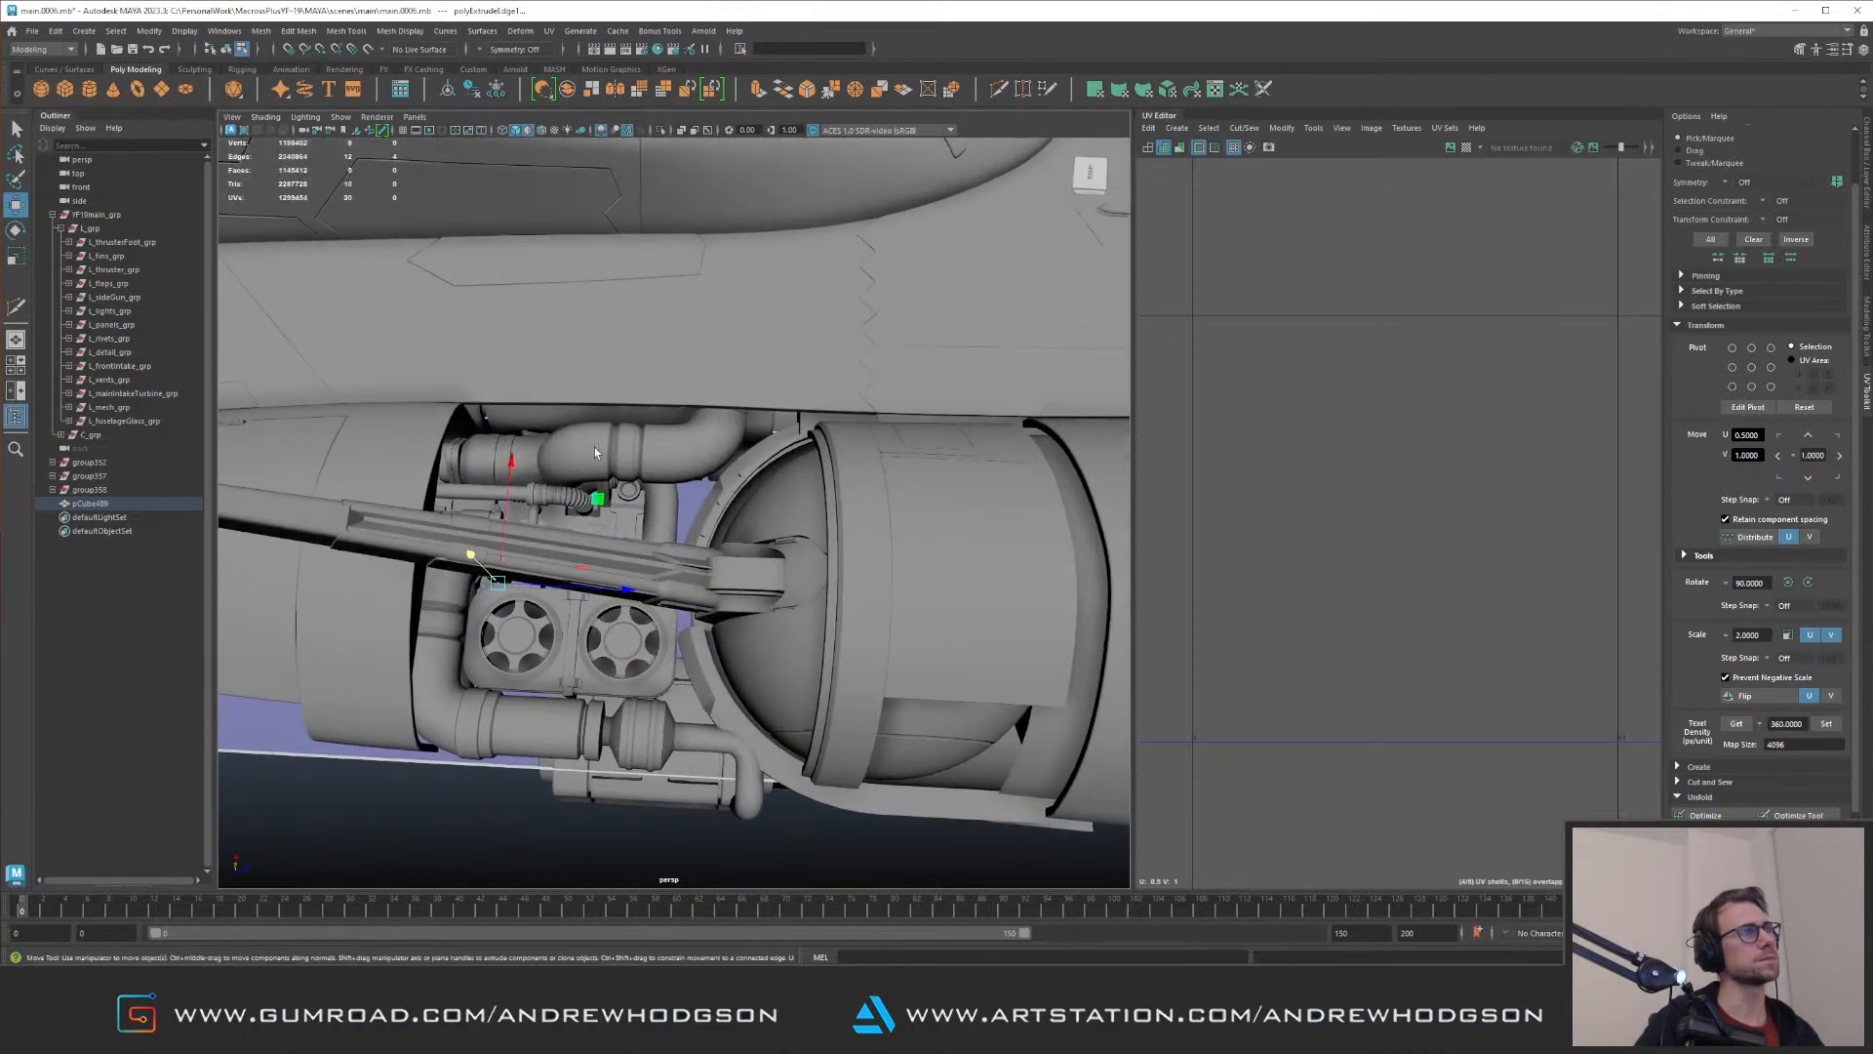
Step: Select the extruded strip along the plane's outer side and check its fit around the engine bay
left_click_drag(693, 515, 745, 424, "alt")
left_click_drag(674, 520, 919, 574, "alt")
left_click(954, 449)
left_click_drag(954, 451, 708, 424, "alt")
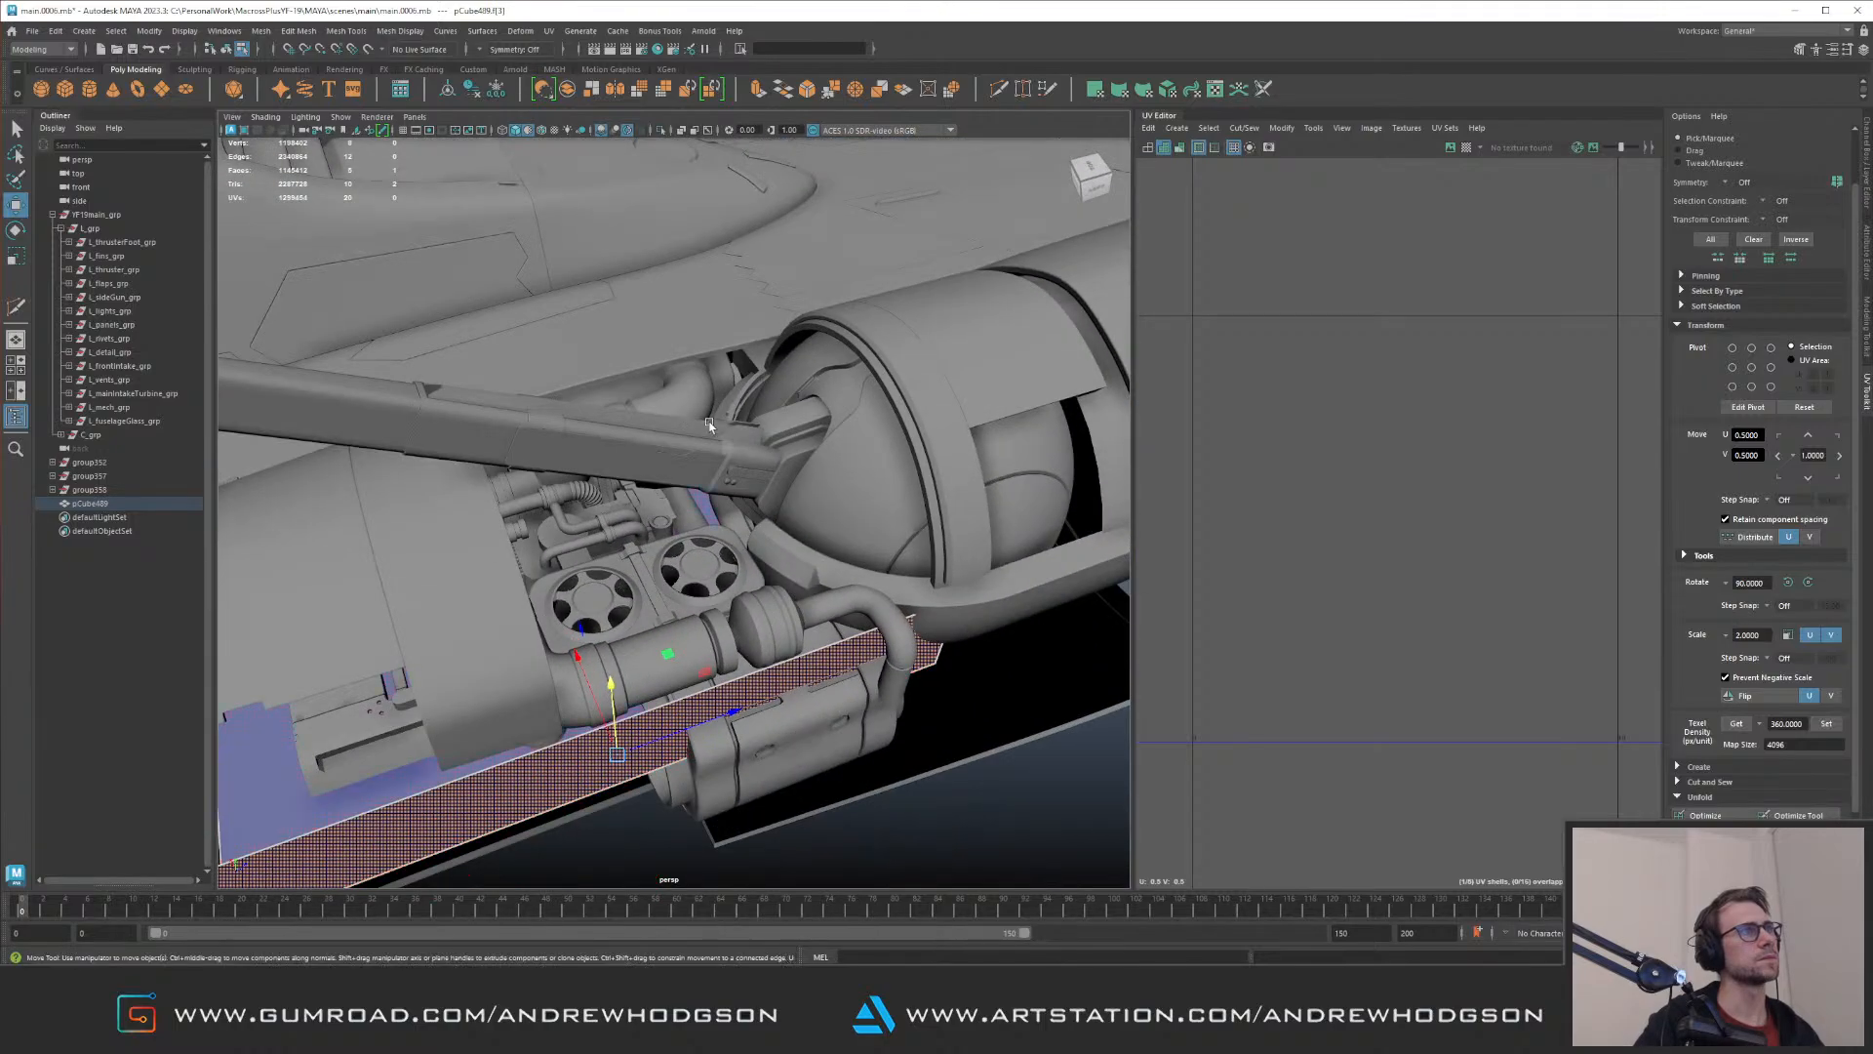
left_click_drag(664, 488, 698, 527, "alt")
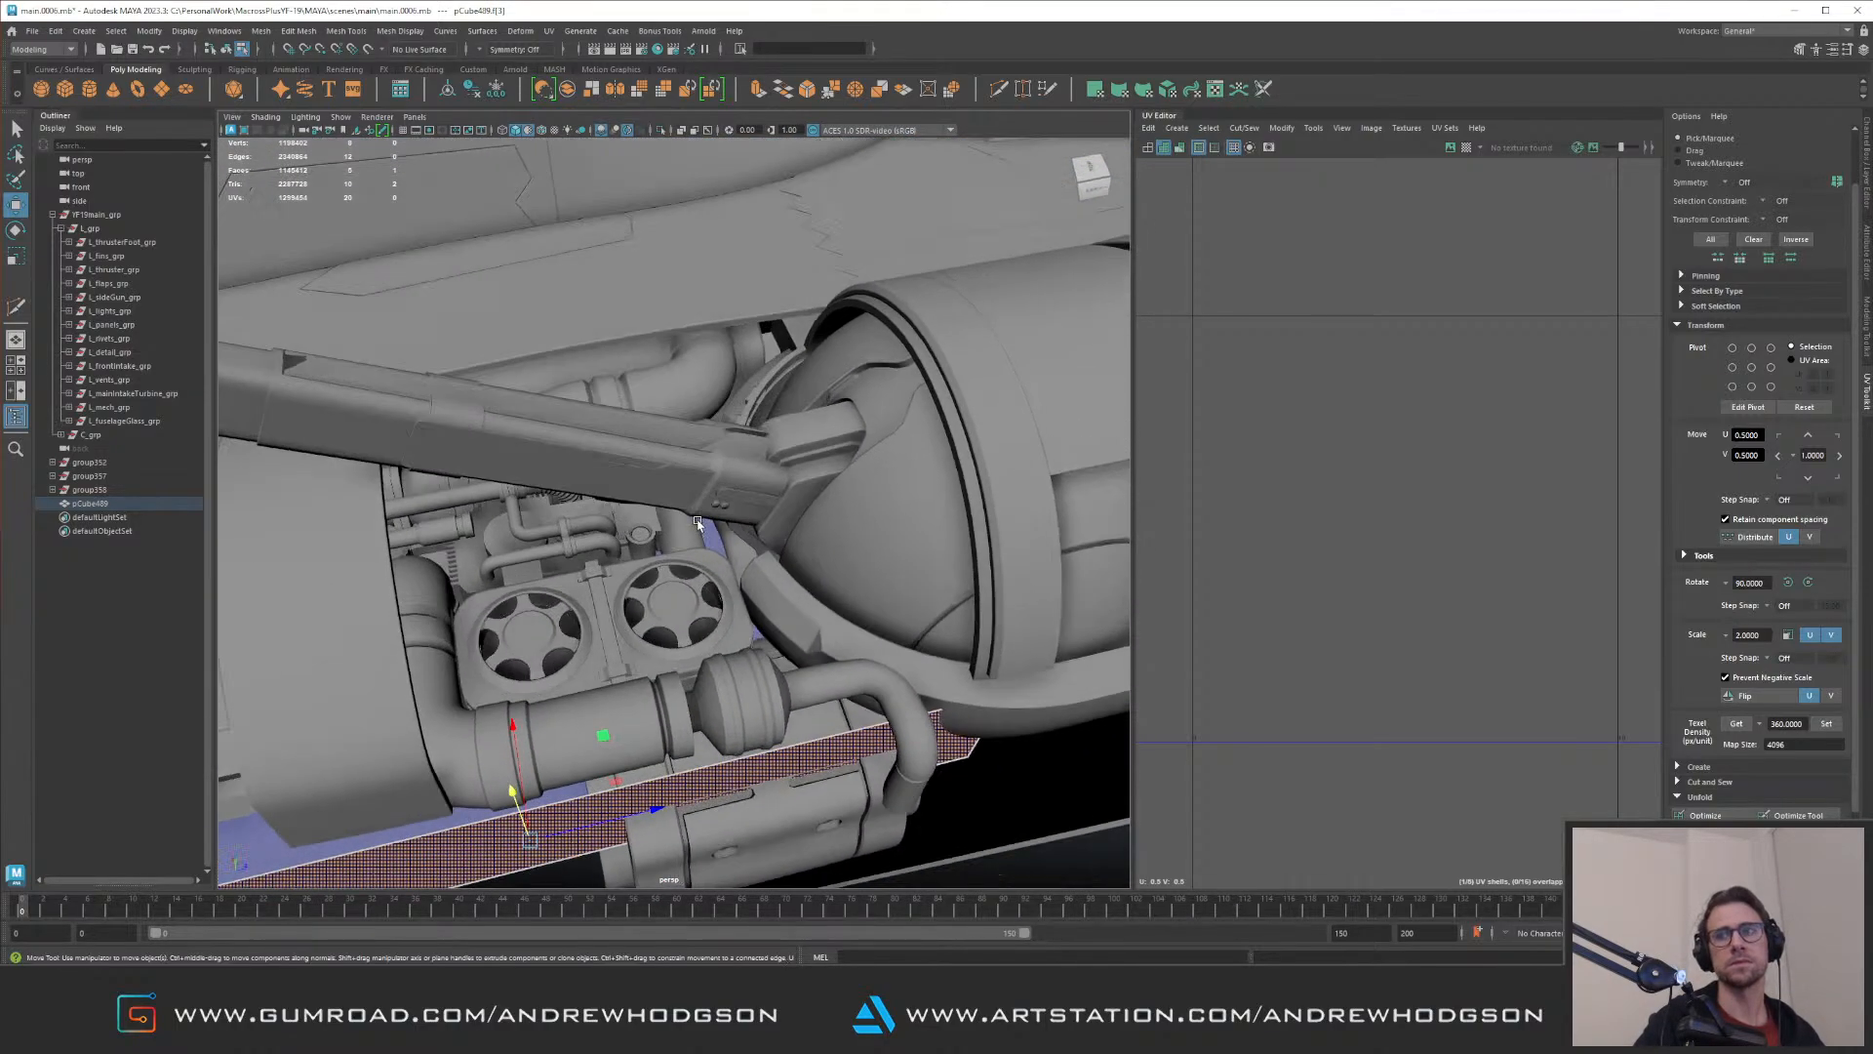
right_click_drag(698, 527, 737, 538, "alt")
left_click_drag(737, 527, 736, 539, "alt")
right_click_drag(736, 540, 682, 507, "alt")
left_click_drag(682, 506, 682, 481, "alt")
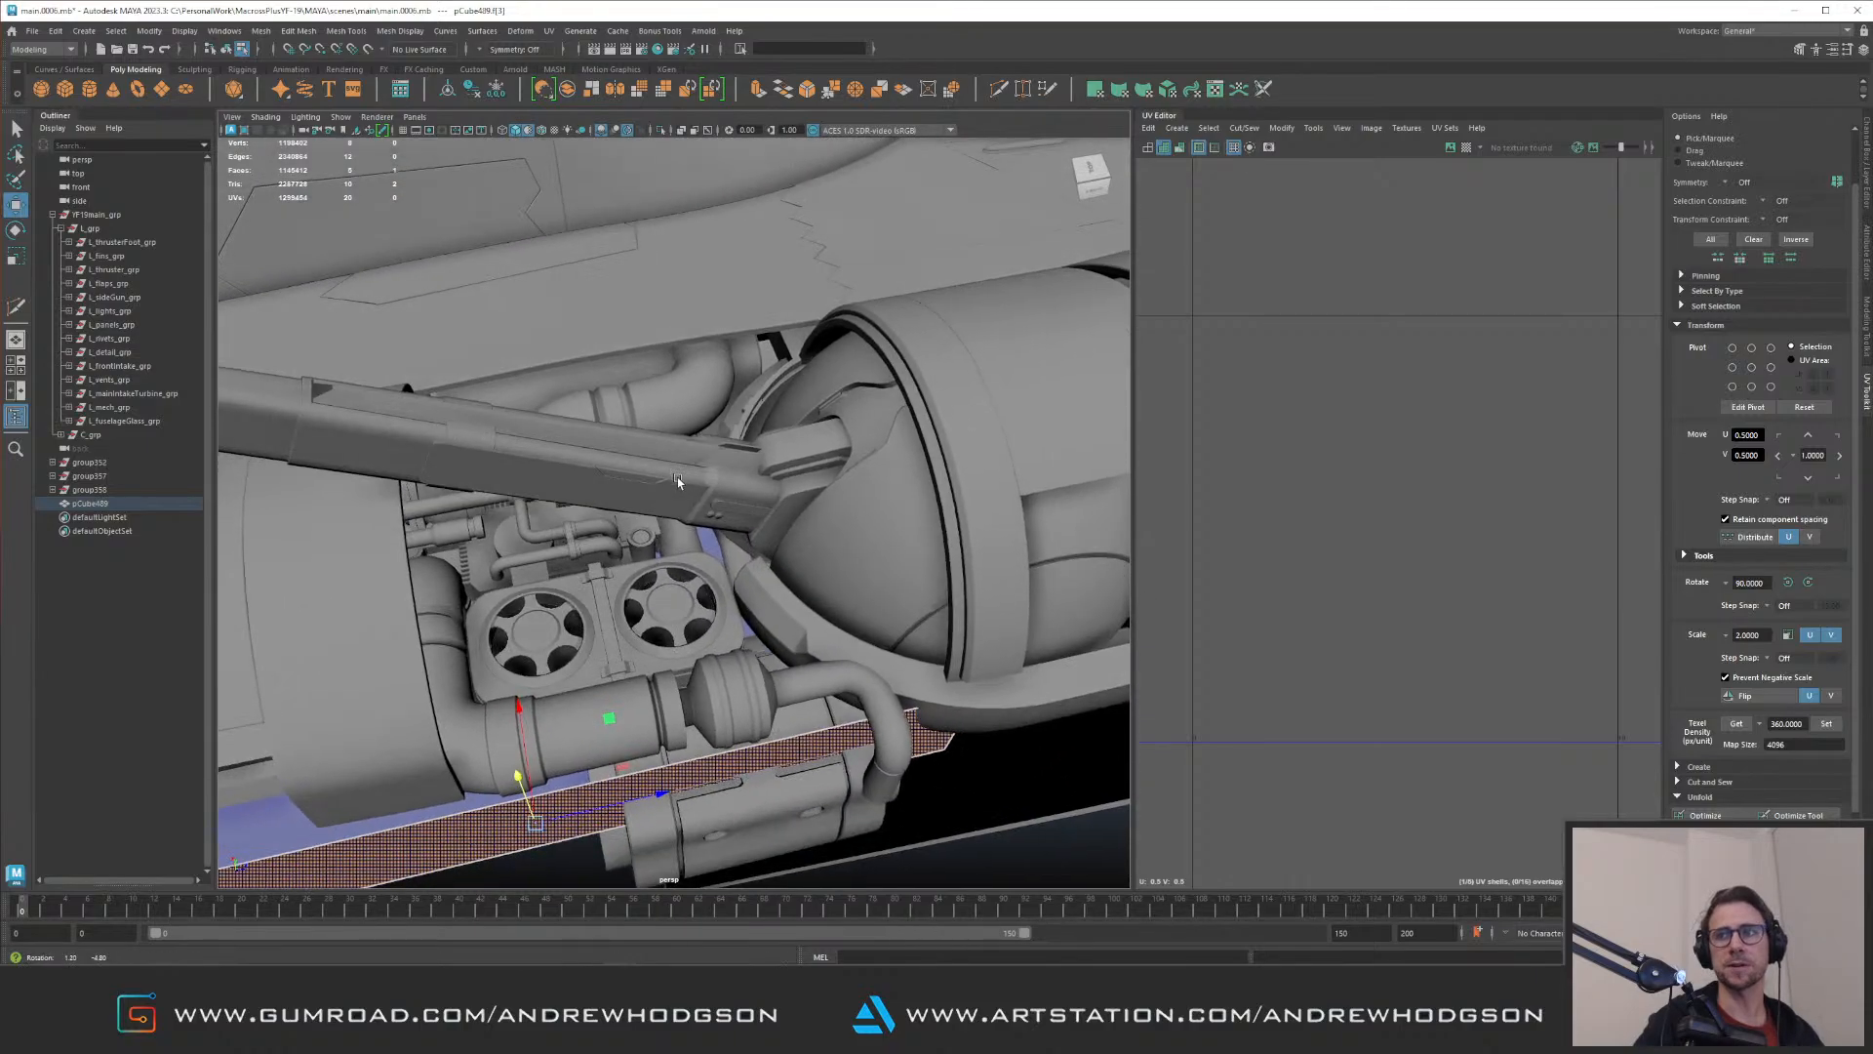
right_click_drag(682, 481, 725, 534, "alt")
Step: Shape the plane's extruded border edges into side walls and shift its front vertices along the fuselage
left_click_drag(697, 501, 584, 397, "alt")
left_click_drag(664, 522, 666, 523, "shift")
left_click_drag(665, 523, 702, 557, "alt")
left_click_drag(695, 627, 656, 627, "alt")
double_click(646, 606)
left_click_drag(603, 498, 652, 537, "alt")
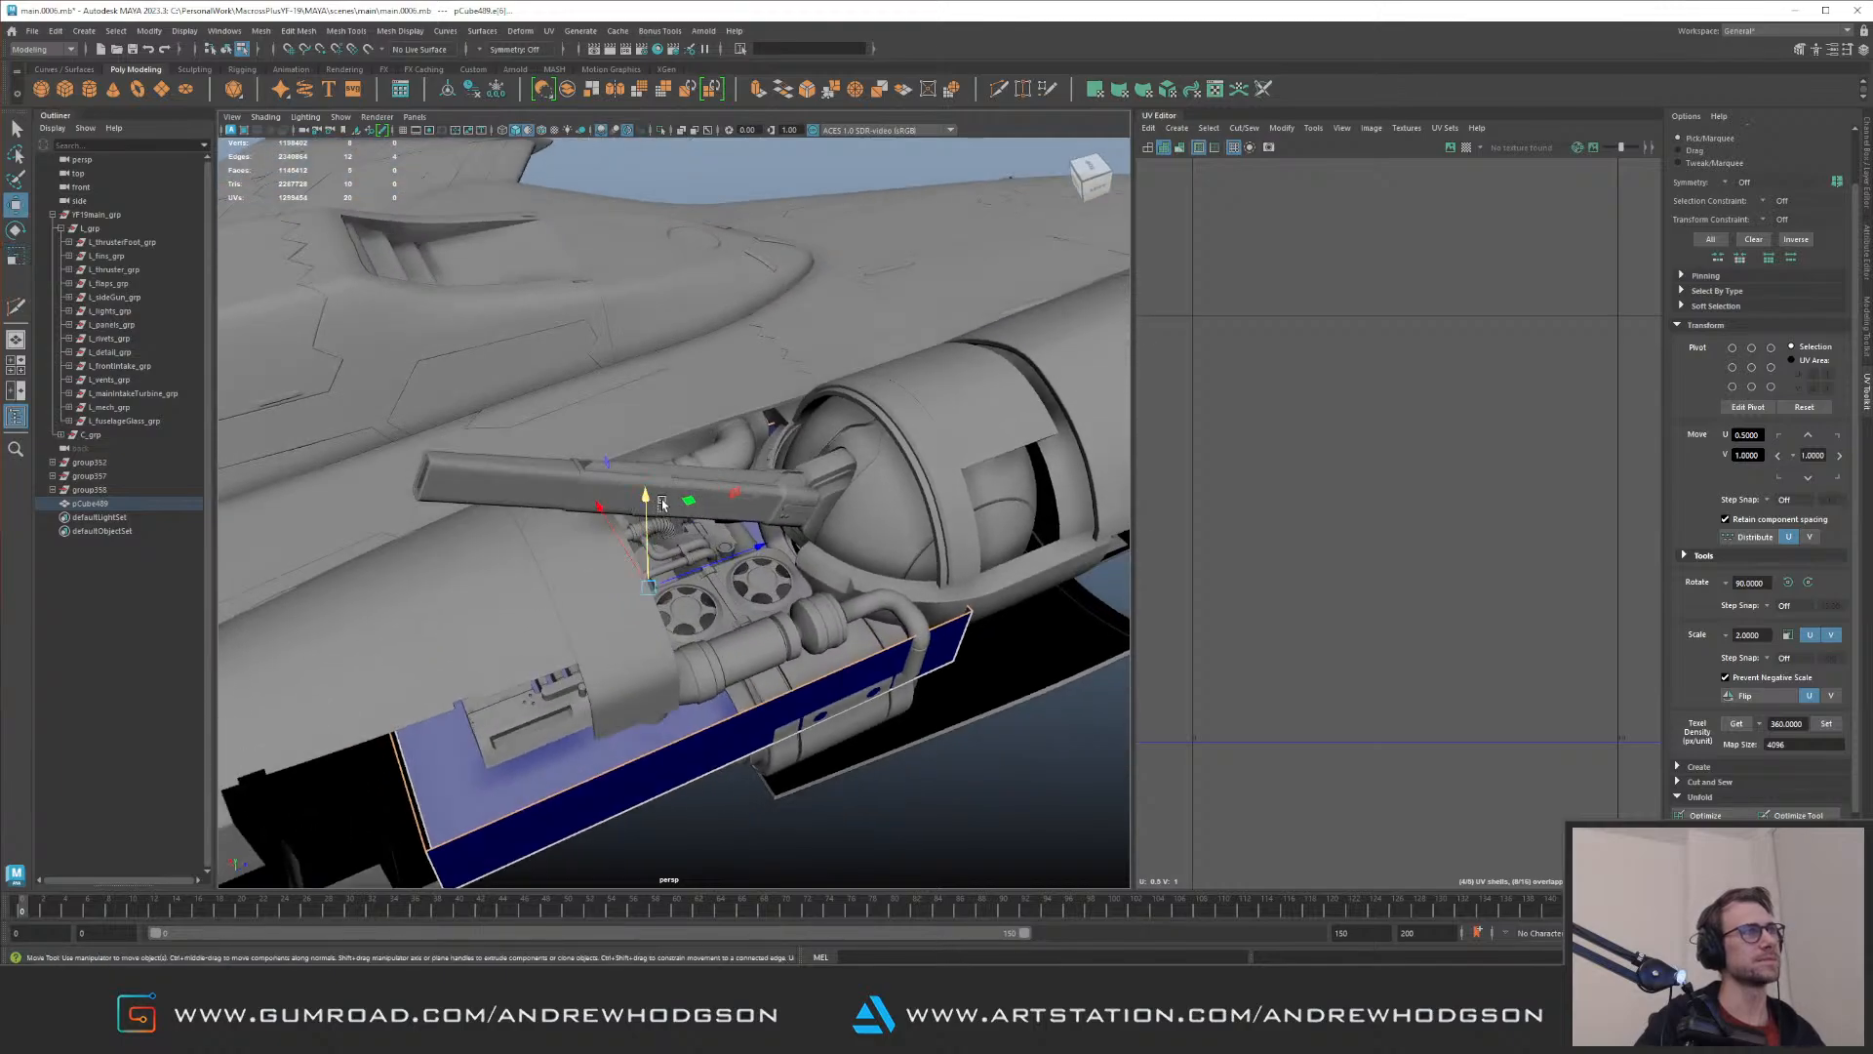
left_click_drag(711, 531, 857, 675, "alt")
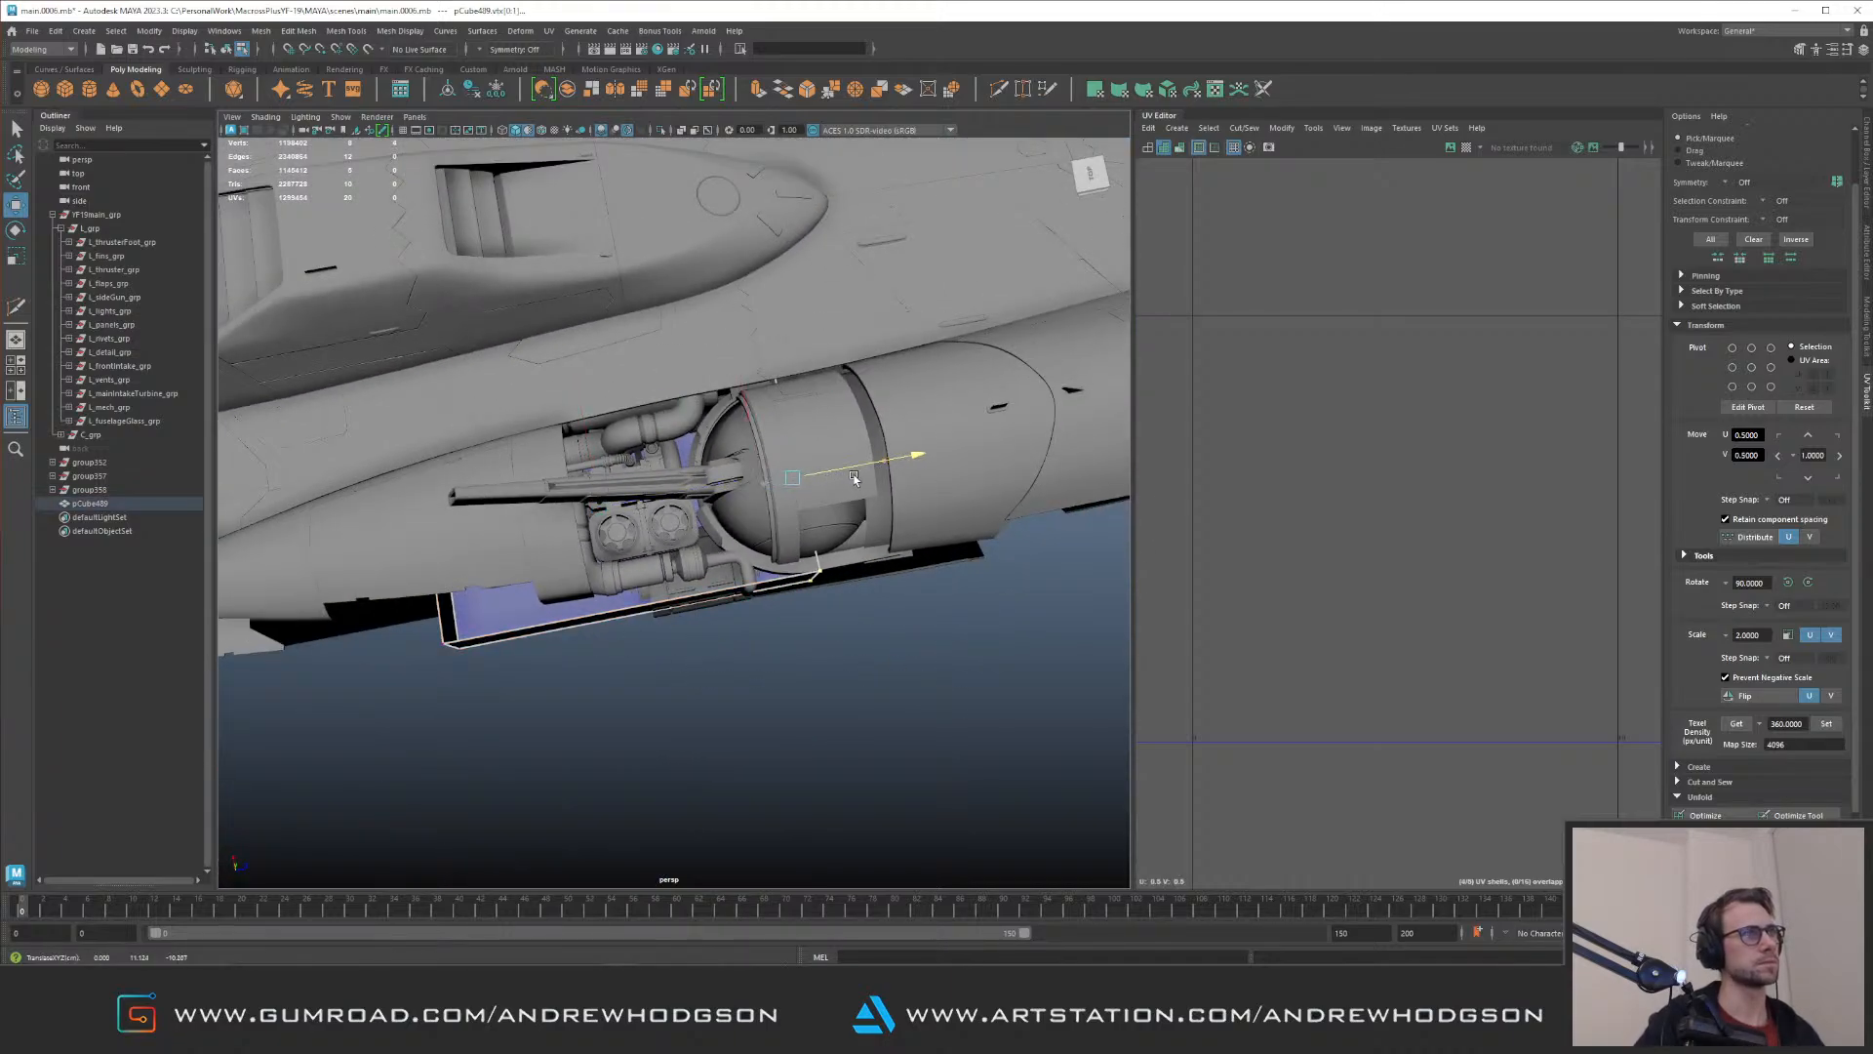
Step: Select the rear-end vertices of the open box and adjust them along the fuselage, undoing the last adjustment
left_click_drag(845, 478, 573, 574, "alt")
key("F8")
key("F8")
left_click_drag(392, 356, 586, 697)
middle_click_drag(603, 509, 732, 521, "alt")
left_click_drag(872, 512, 867, 504)
key("ctrl+z")
Step: Select the arched shroud panel above the engine bay and examine its inner lower corner and UV shell
left_click_drag(868, 503, 695, 485, "alt")
right_click_drag(694, 486, 858, 493, "alt")
left_click_drag(858, 494, 878, 429, "alt")
left_click_drag(820, 535, 886, 468, "alt")
right_click_drag(887, 468, 780, 458, "alt")
left_click_drag(781, 459, 805, 464, "alt")
right_click_drag(805, 464, 727, 420, "alt")
left_click(792, 421)
left_click_drag(791, 422, 786, 390, "alt")
right_click_drag(761, 439, 816, 506, "alt")
left_click_drag(816, 507, 820, 476, "alt")
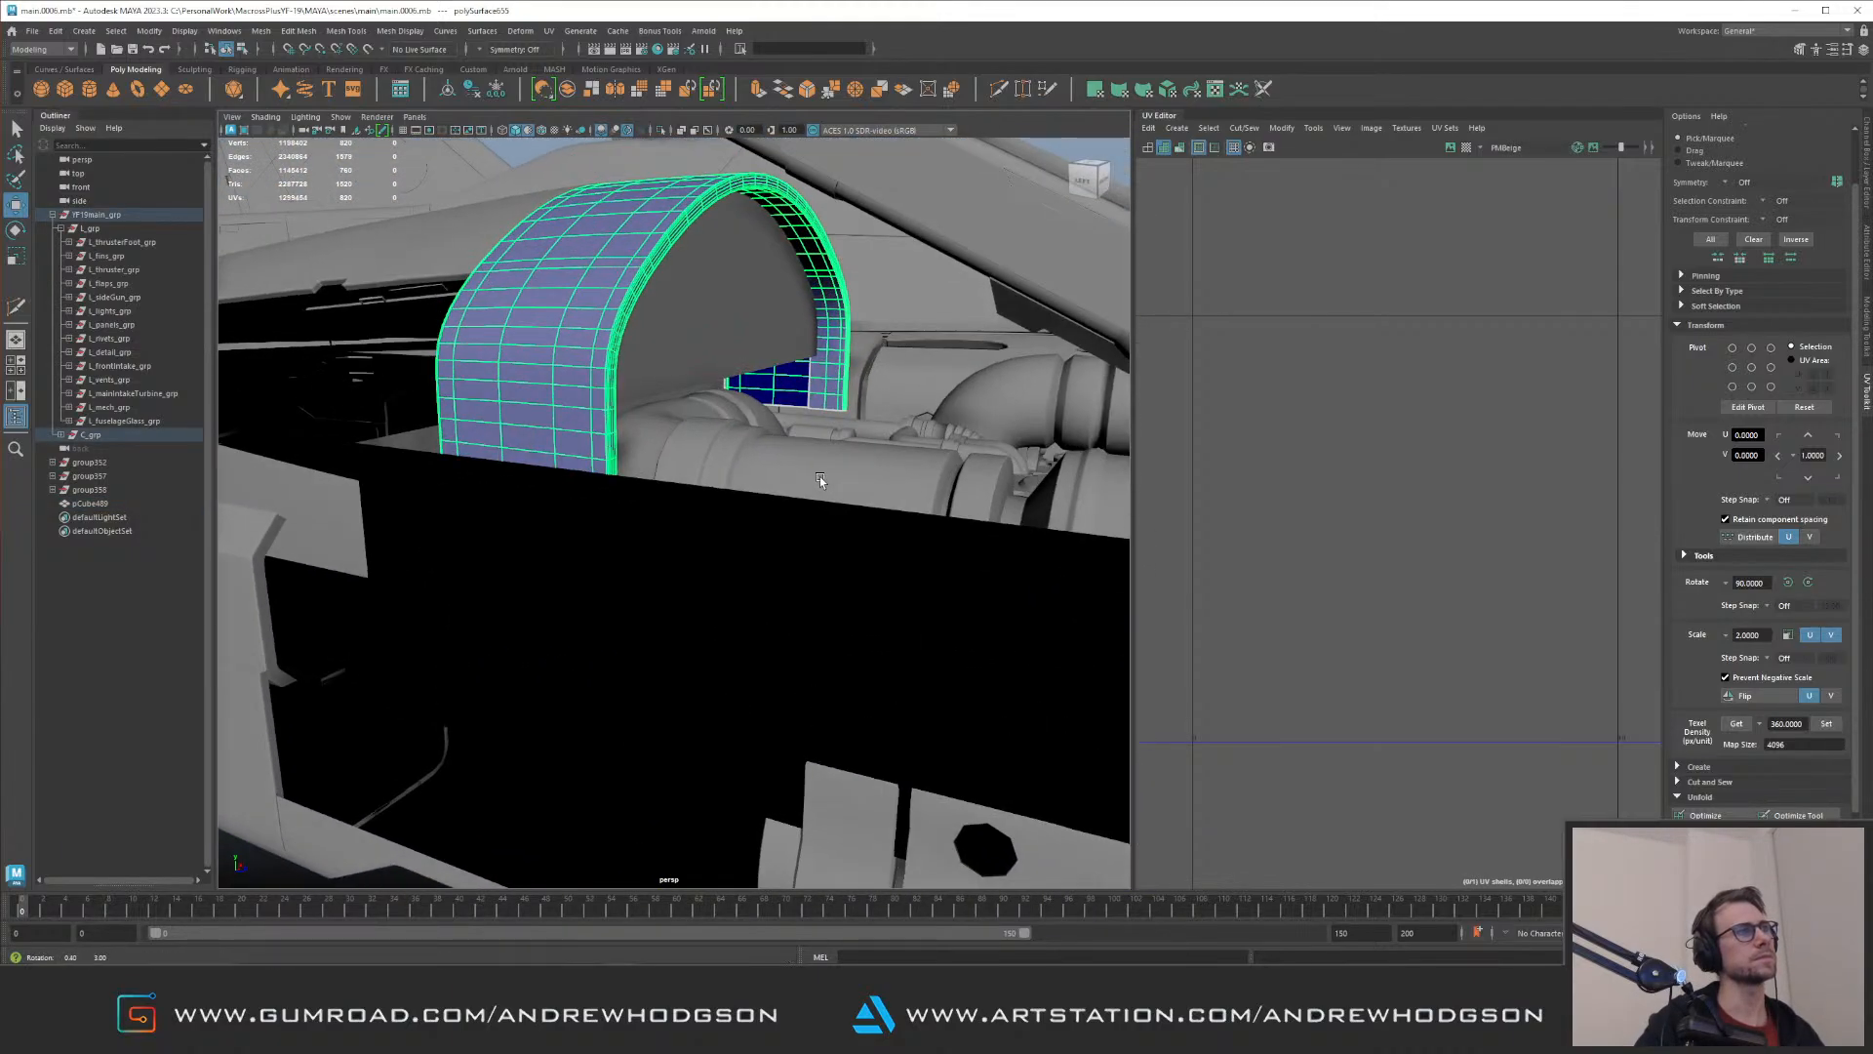
key("f")
right_click_drag(730, 336, 803, 525, "alt")
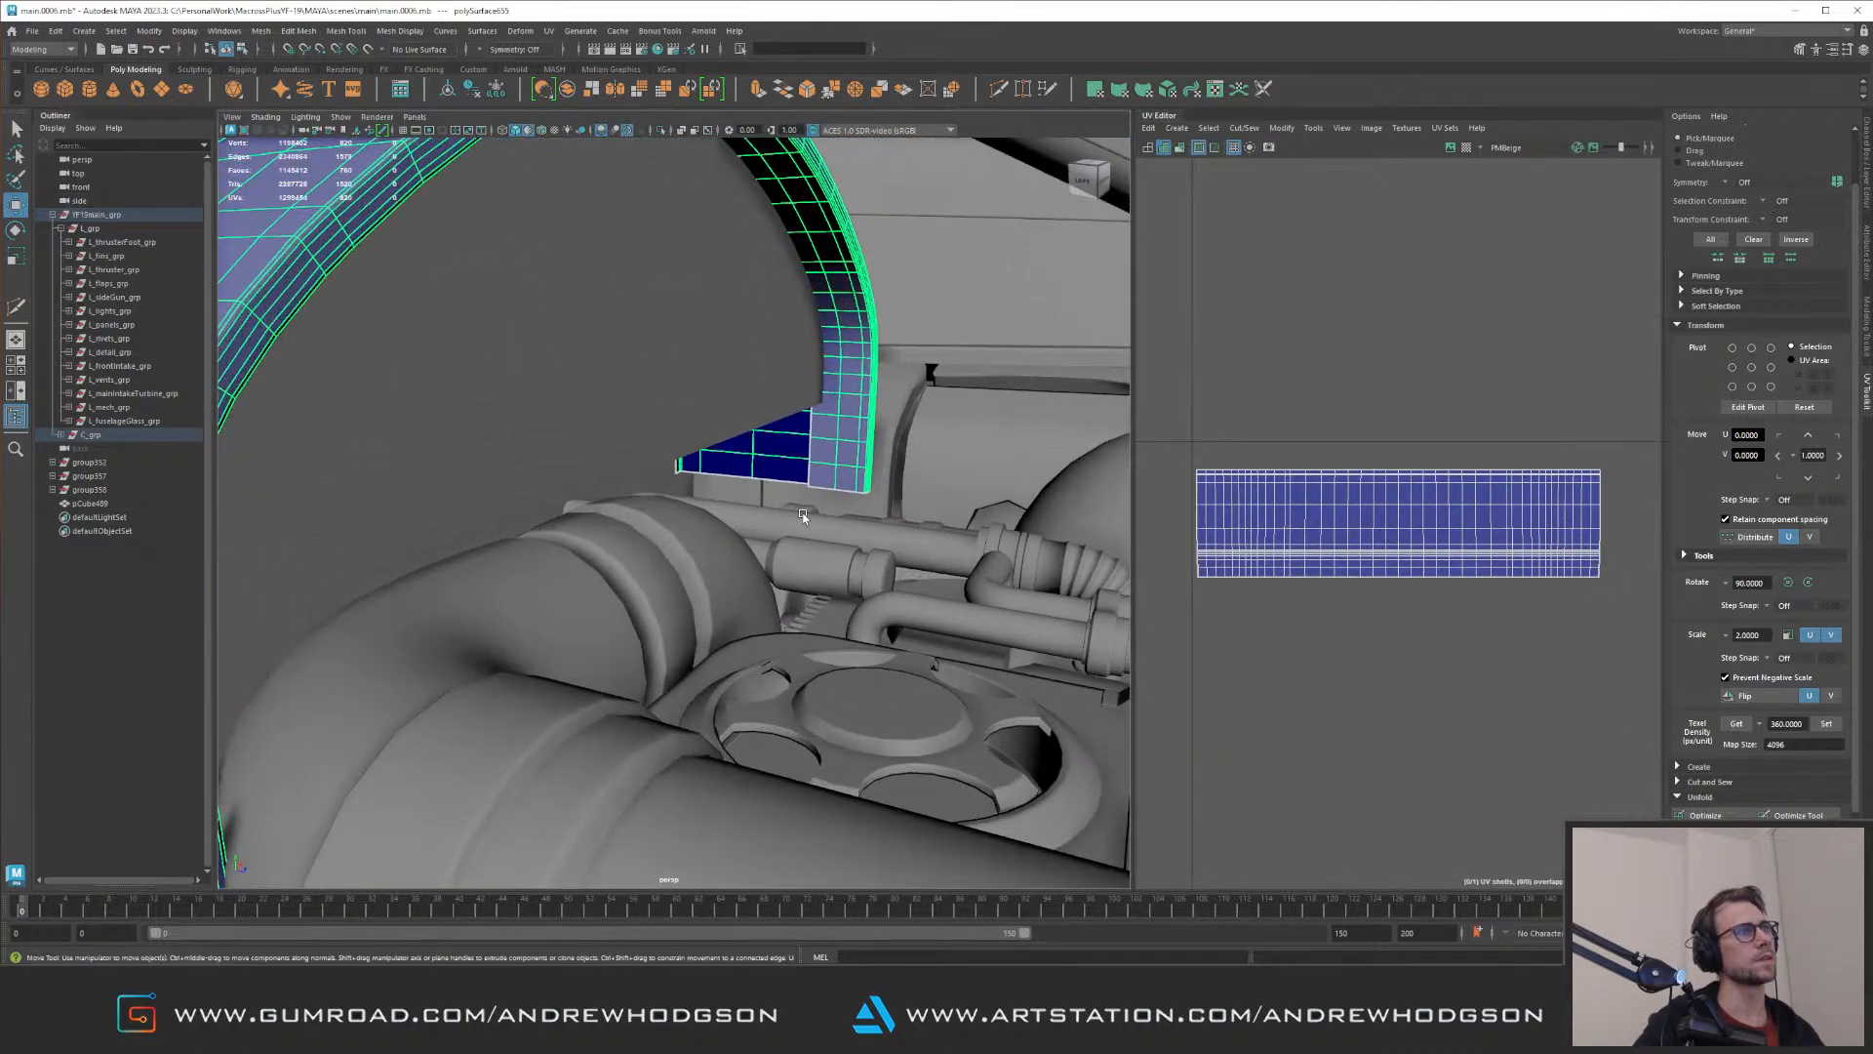
Step: Select the parent group C_mainFuselagePanels_grp to view its UV layout, then select only the half-round cap
key("F10")
left_click(811, 457)
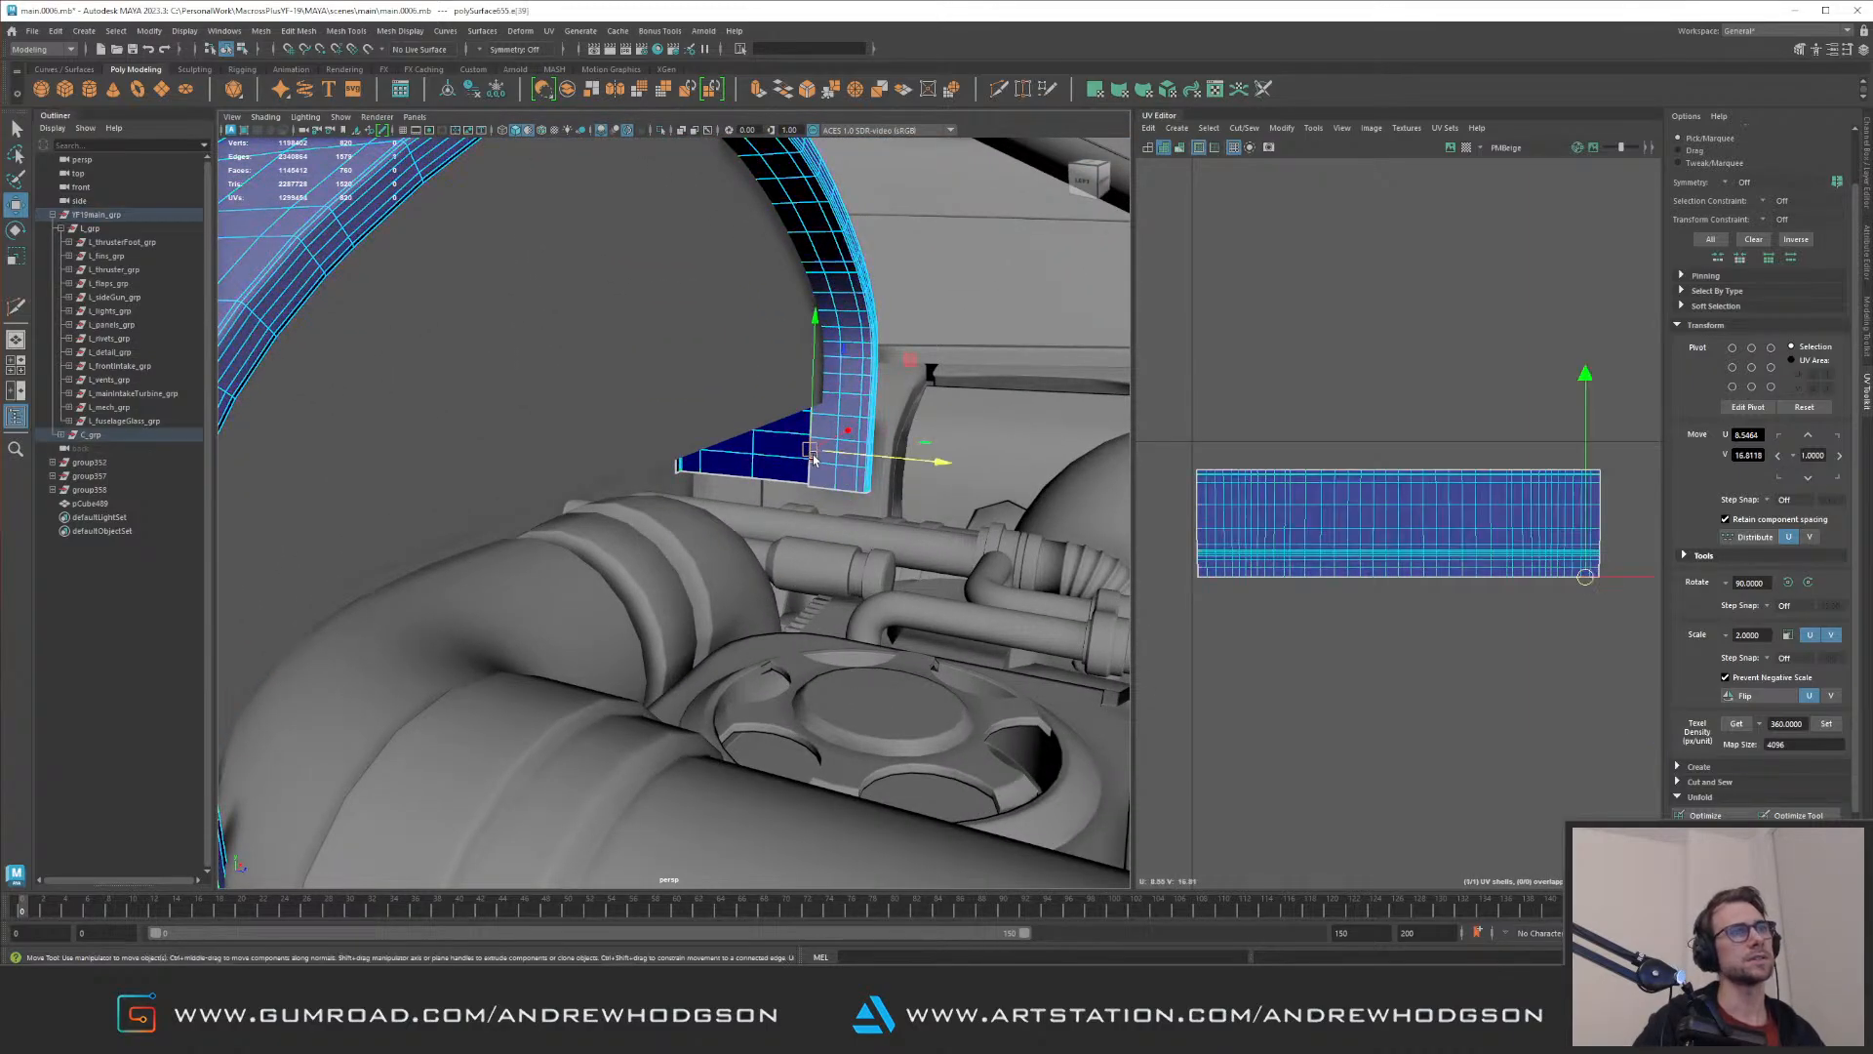
key("F8")
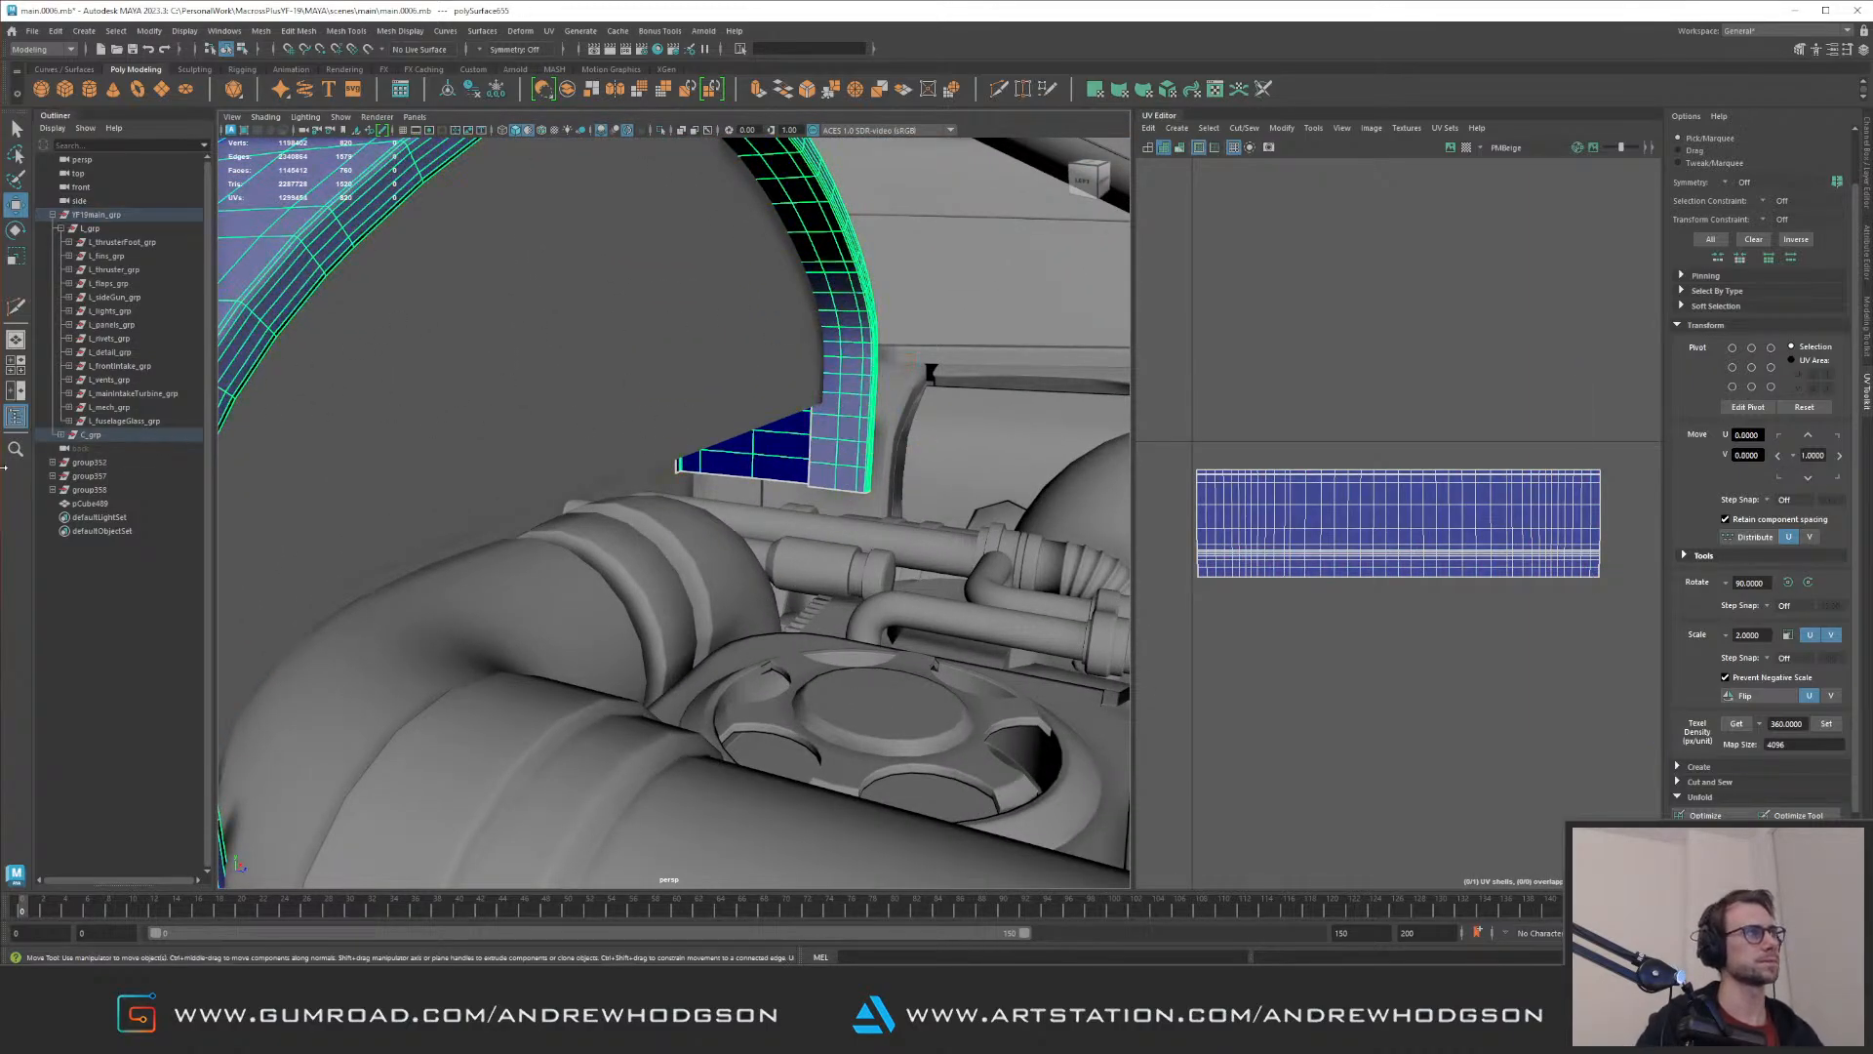
key("Up")
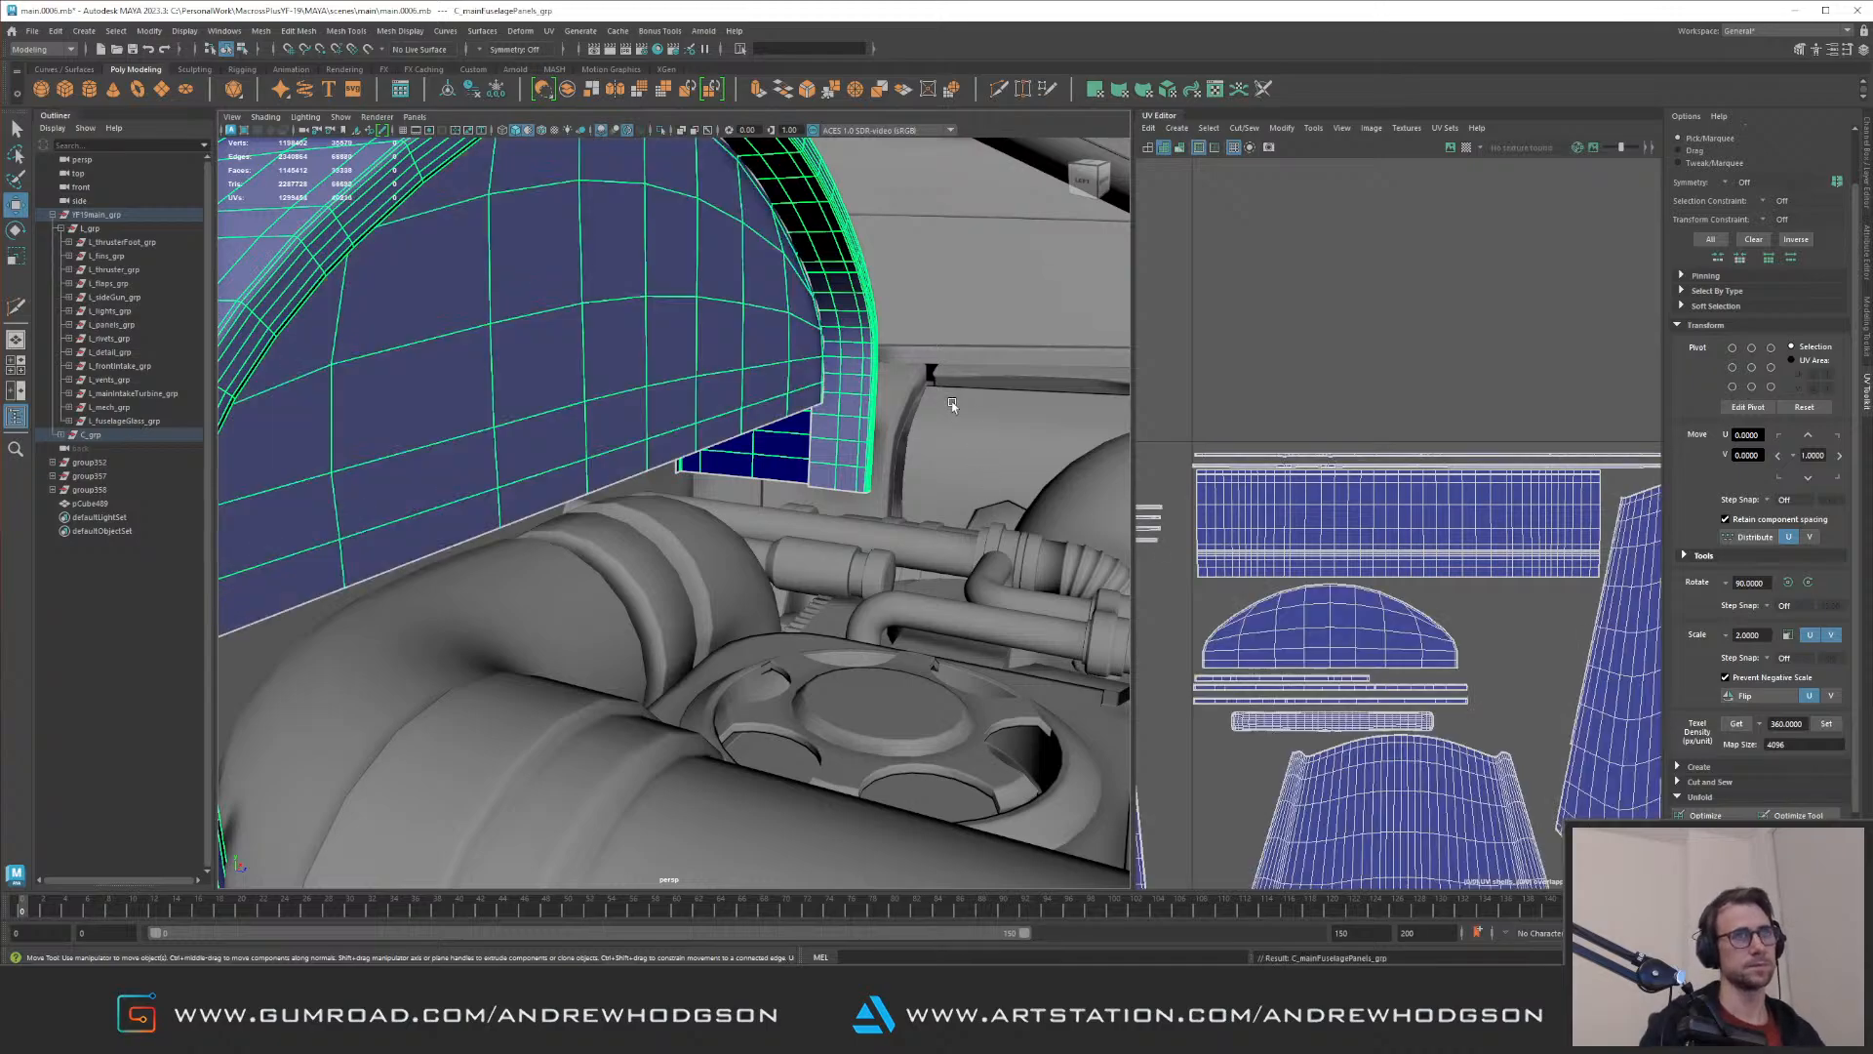
scroll(1313, 367, "down", 5)
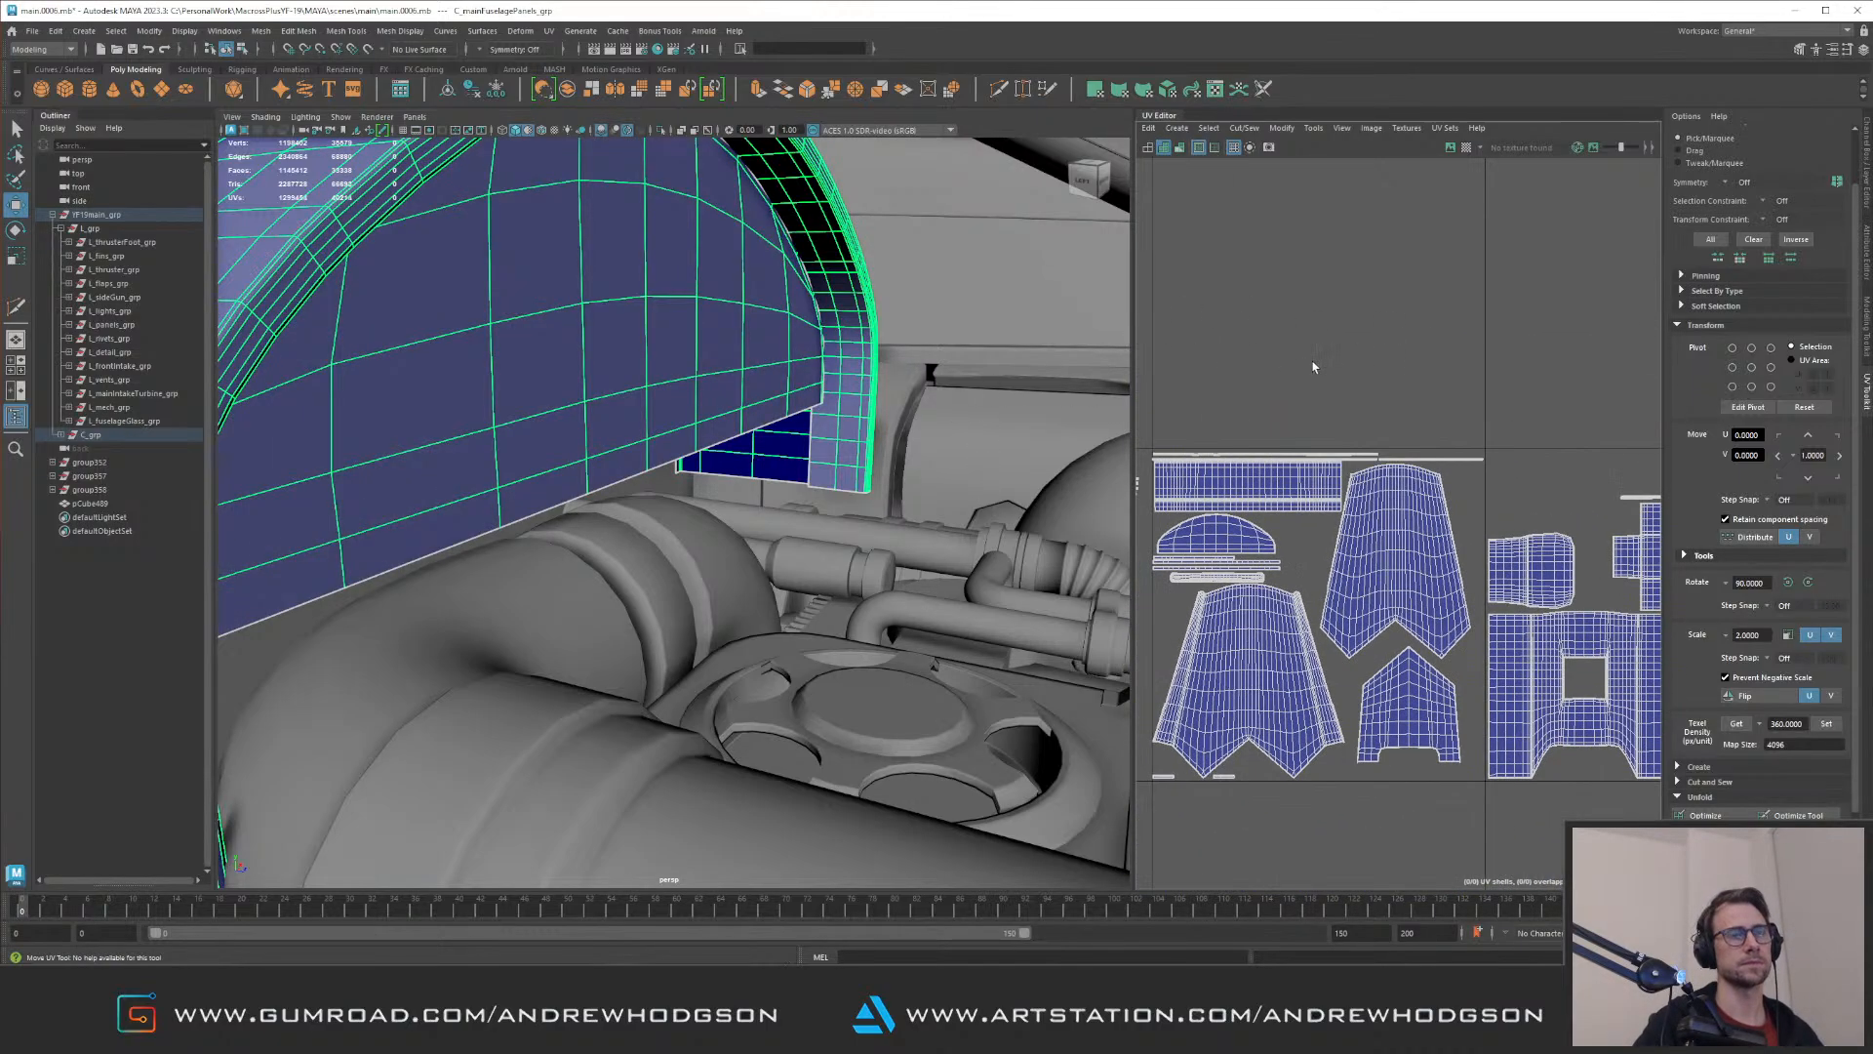
left_click(788, 413)
left_click_drag(792, 415, 872, 425, "alt")
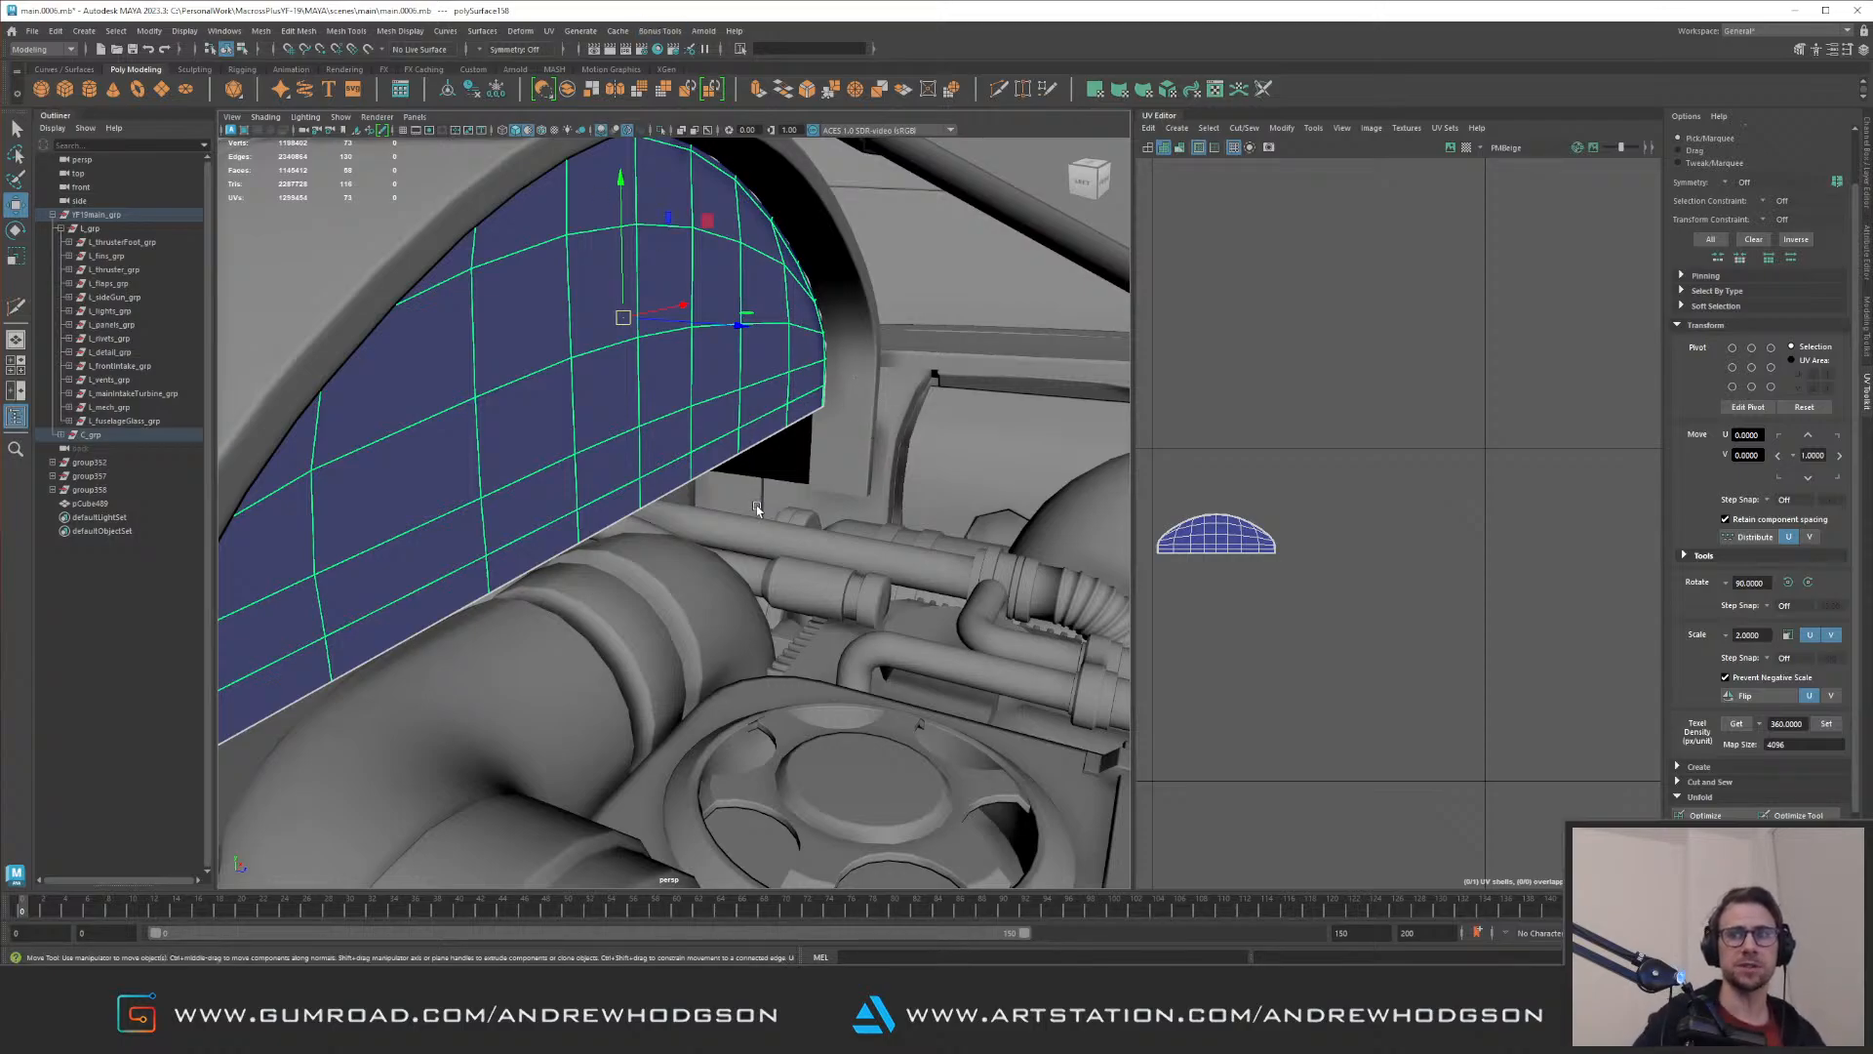
Step: Isolate the half-round cap and select the edges along its straight bottom border
scroll(756, 509, "down", 3)
mouse_move(761, 502)
left_mouse_down("alt")
mouse_move(780, 463)
mouse_move(635, 463)
mouse_move(771, 470)
left_mouse_up("alt")
scroll(766, 466, "down", 3)
right_click_drag(780, 471, 898, 473, "alt")
left_click_drag(922, 486, 874, 514, "alt")
right_click_drag(874, 514, 618, 485, "alt")
left_click_drag(618, 485, 571, 476, "alt")
left_click_drag(680, 456, 770, 458, "alt")
key("ctrl+1")
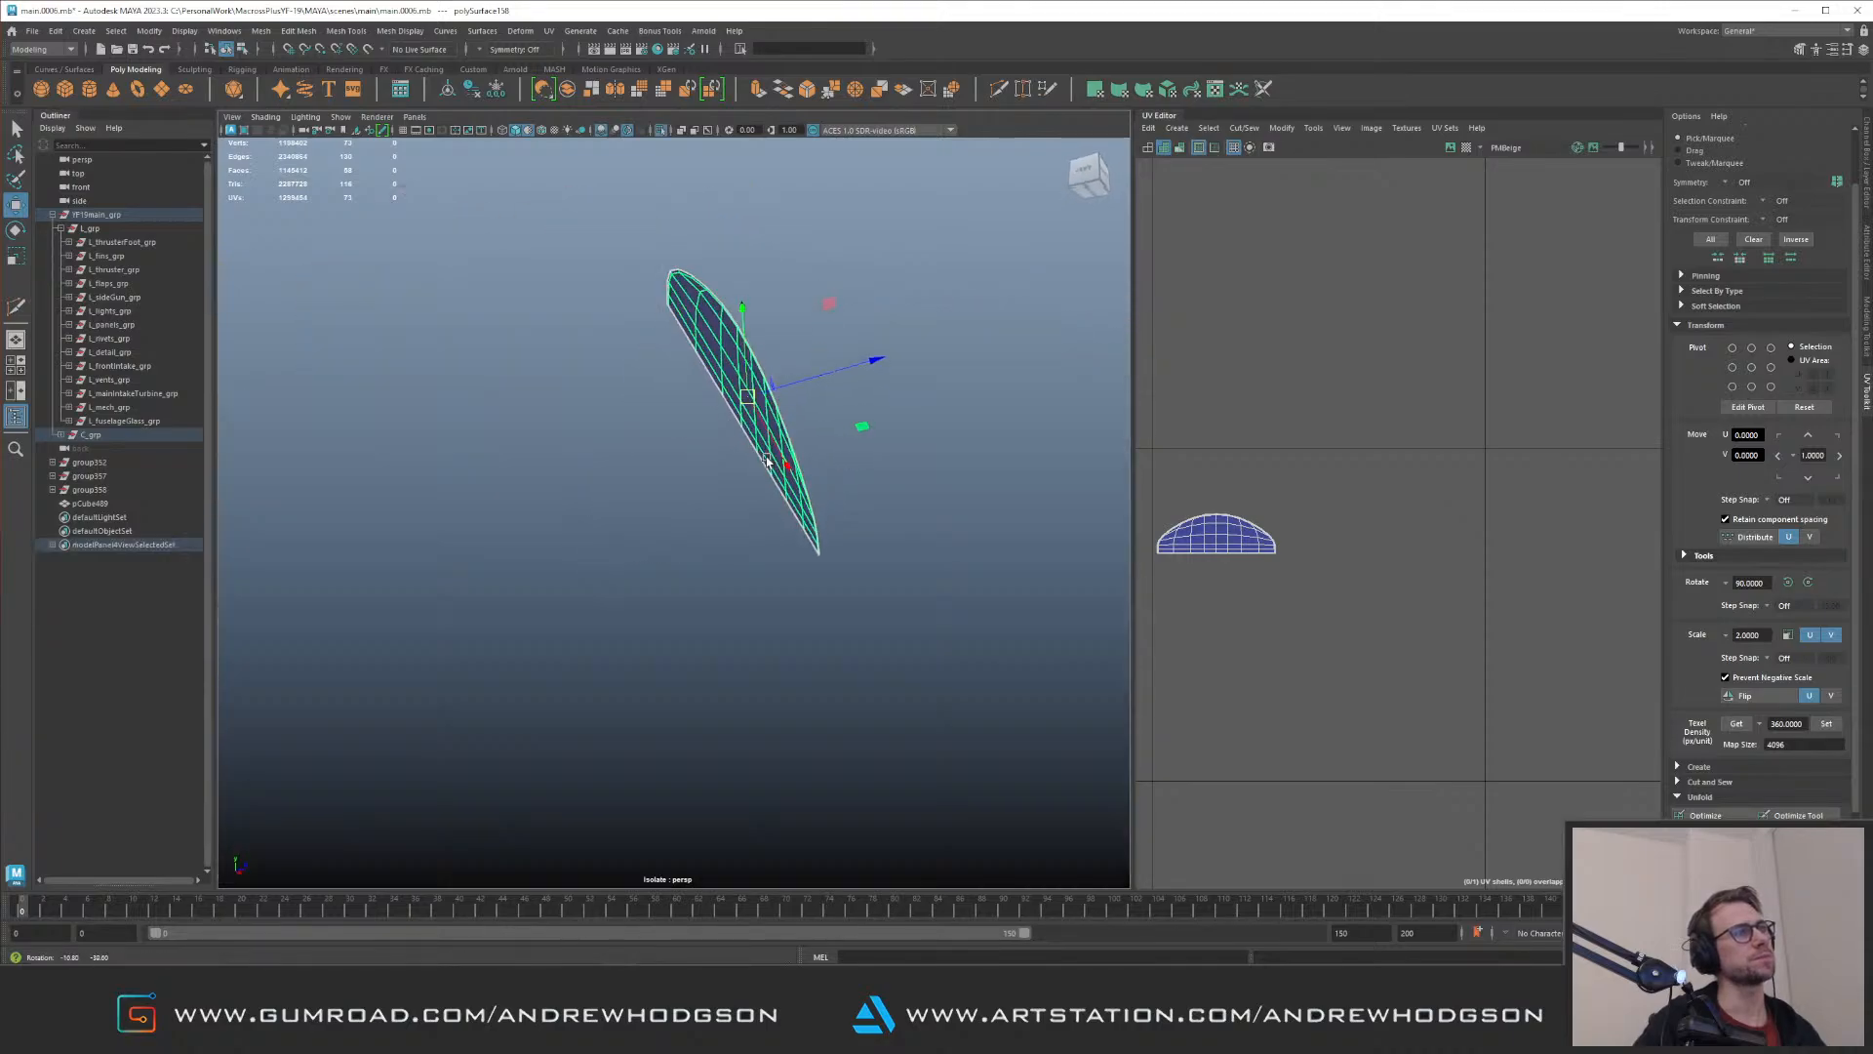
right_click_drag(547, 488, 615, 485, "alt")
middle_click_drag(615, 485, 695, 601, "alt")
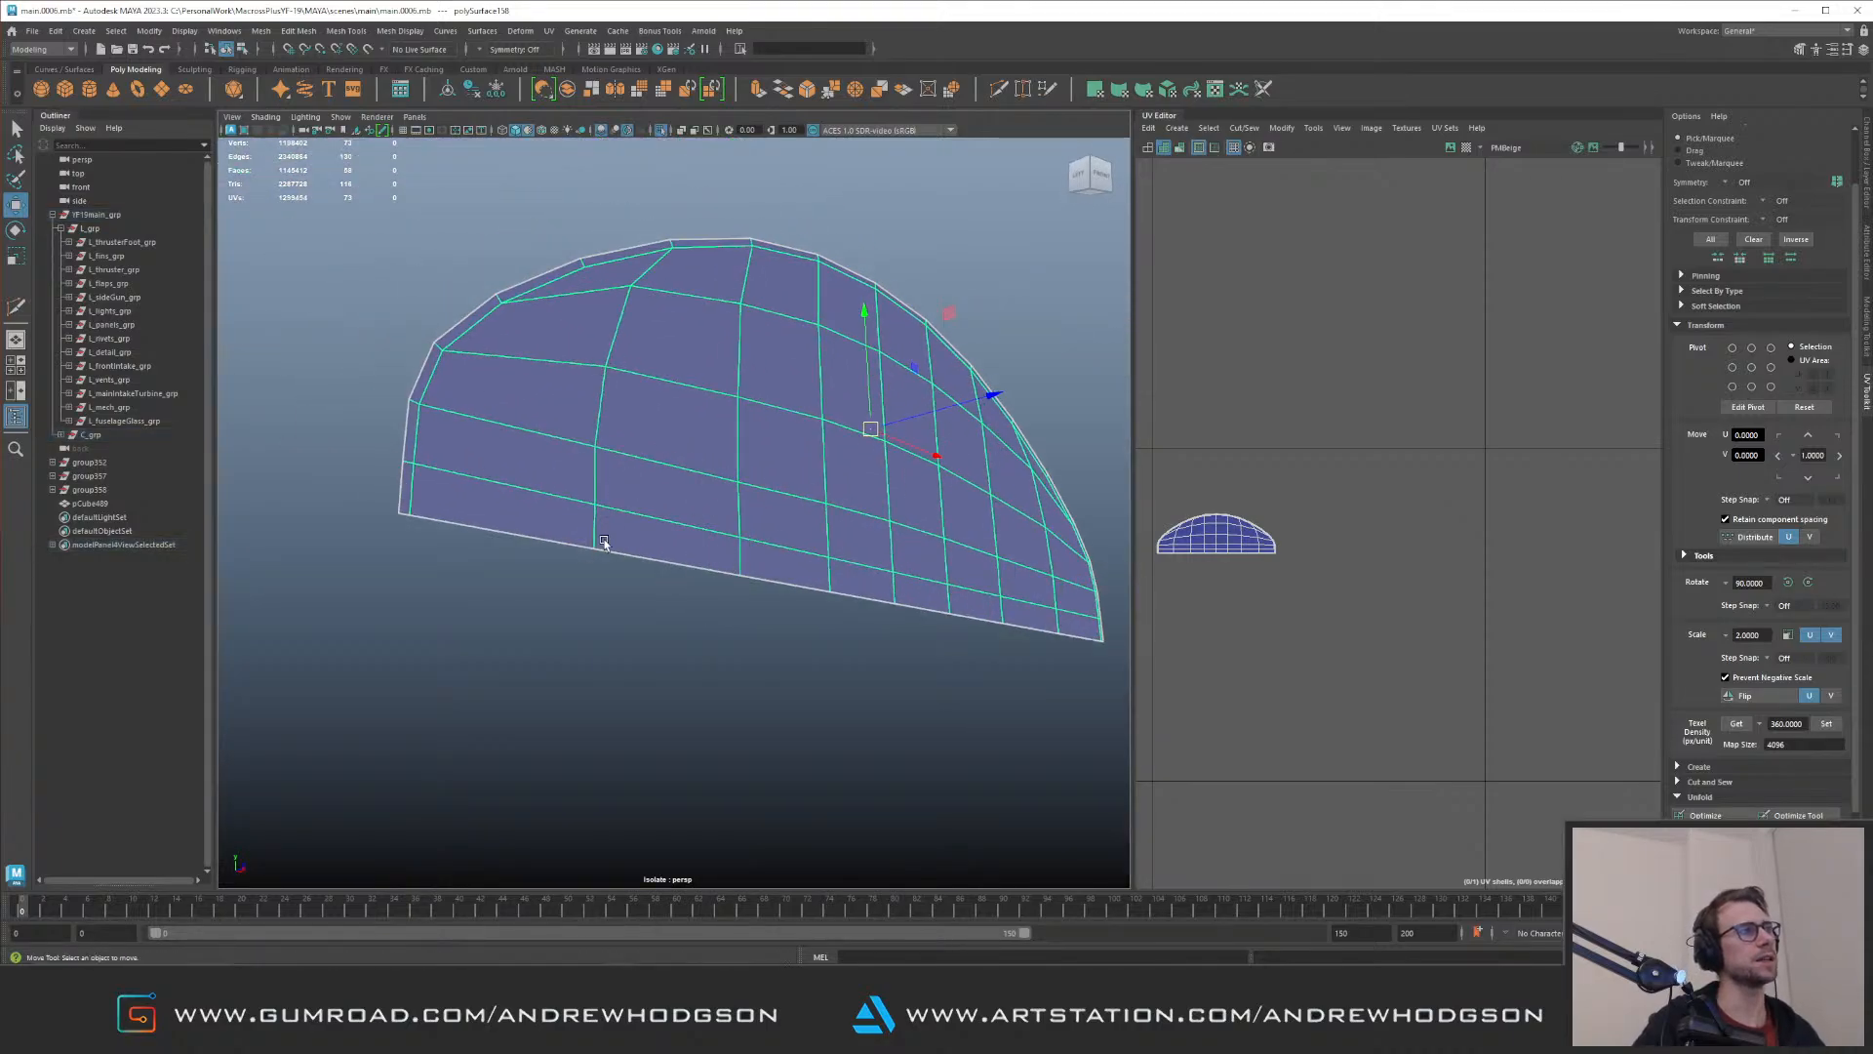
right_click_drag(742, 549, 621, 459, "alt")
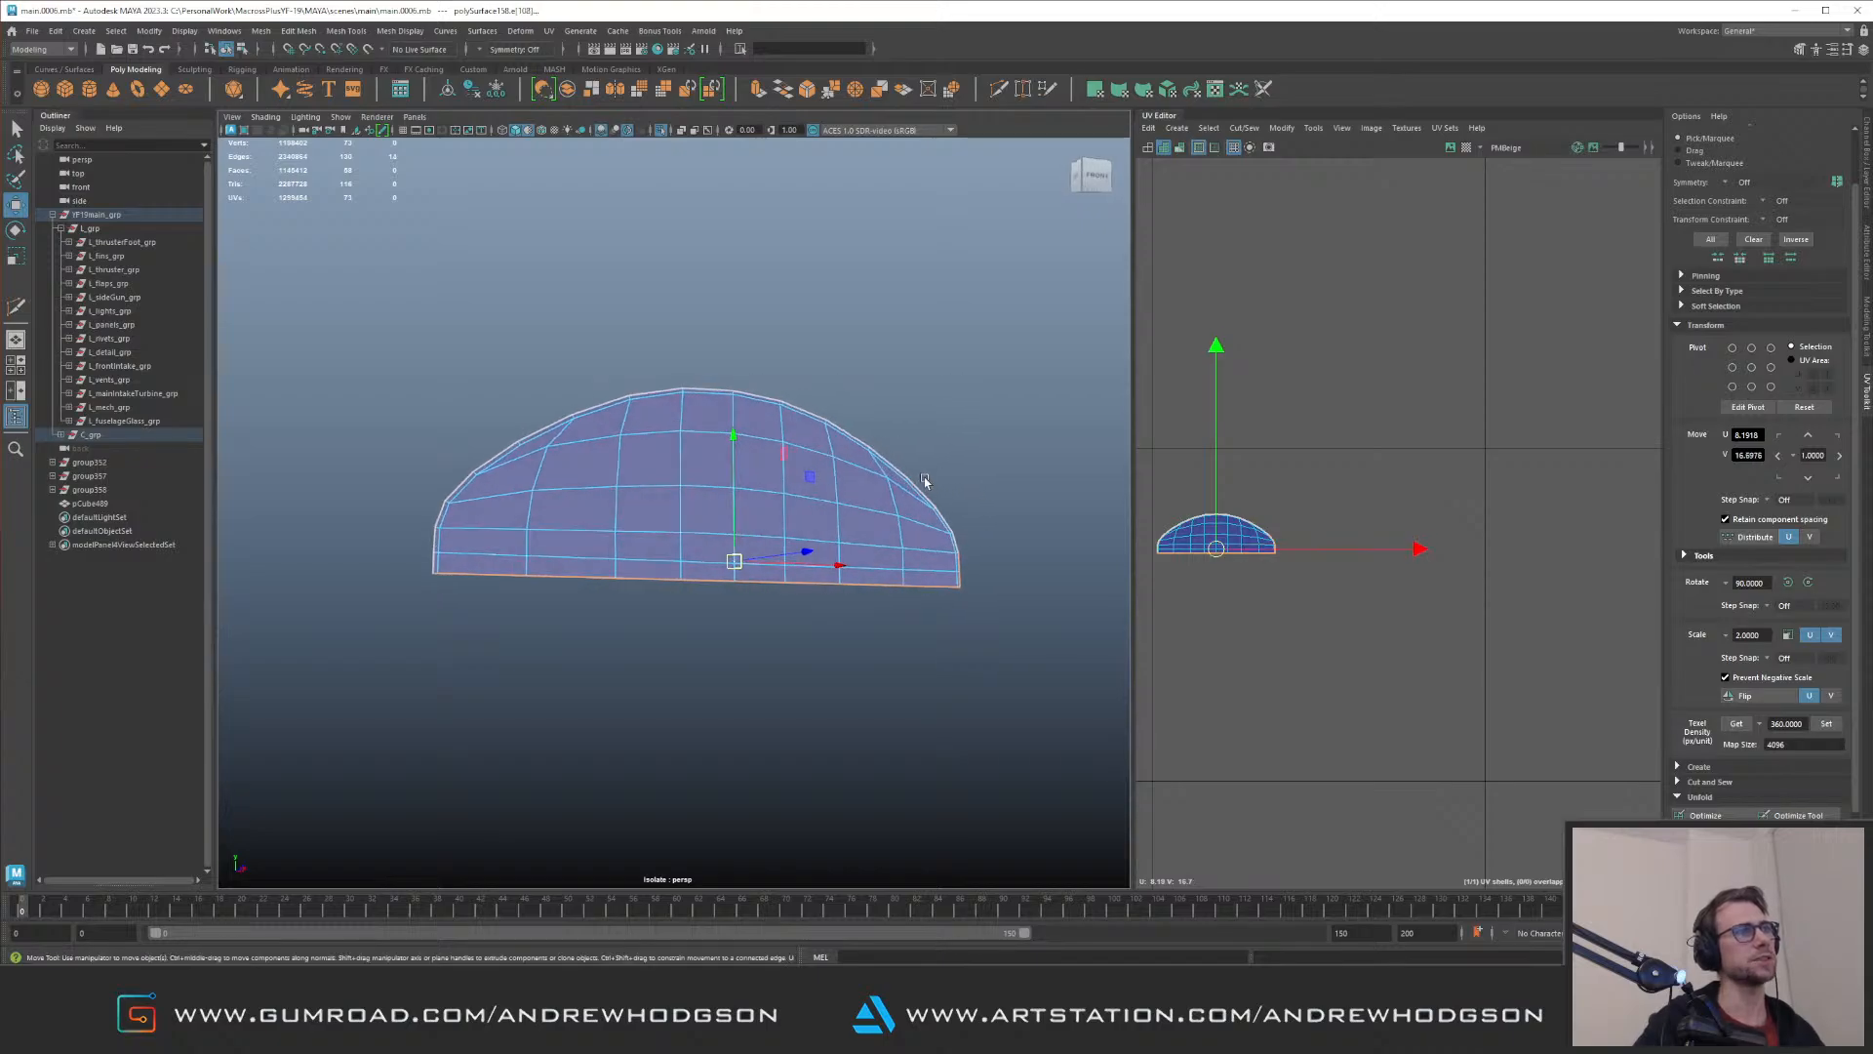
Step: Extrude the cap's bottom border edges into a narrow flange within the full model
key("ctrl+1")
left_click_drag(797, 531, 772, 405, "alt")
left_click_drag(770, 476, 798, 605, "alt")
right_click_drag(798, 605, 800, 692, "shift")
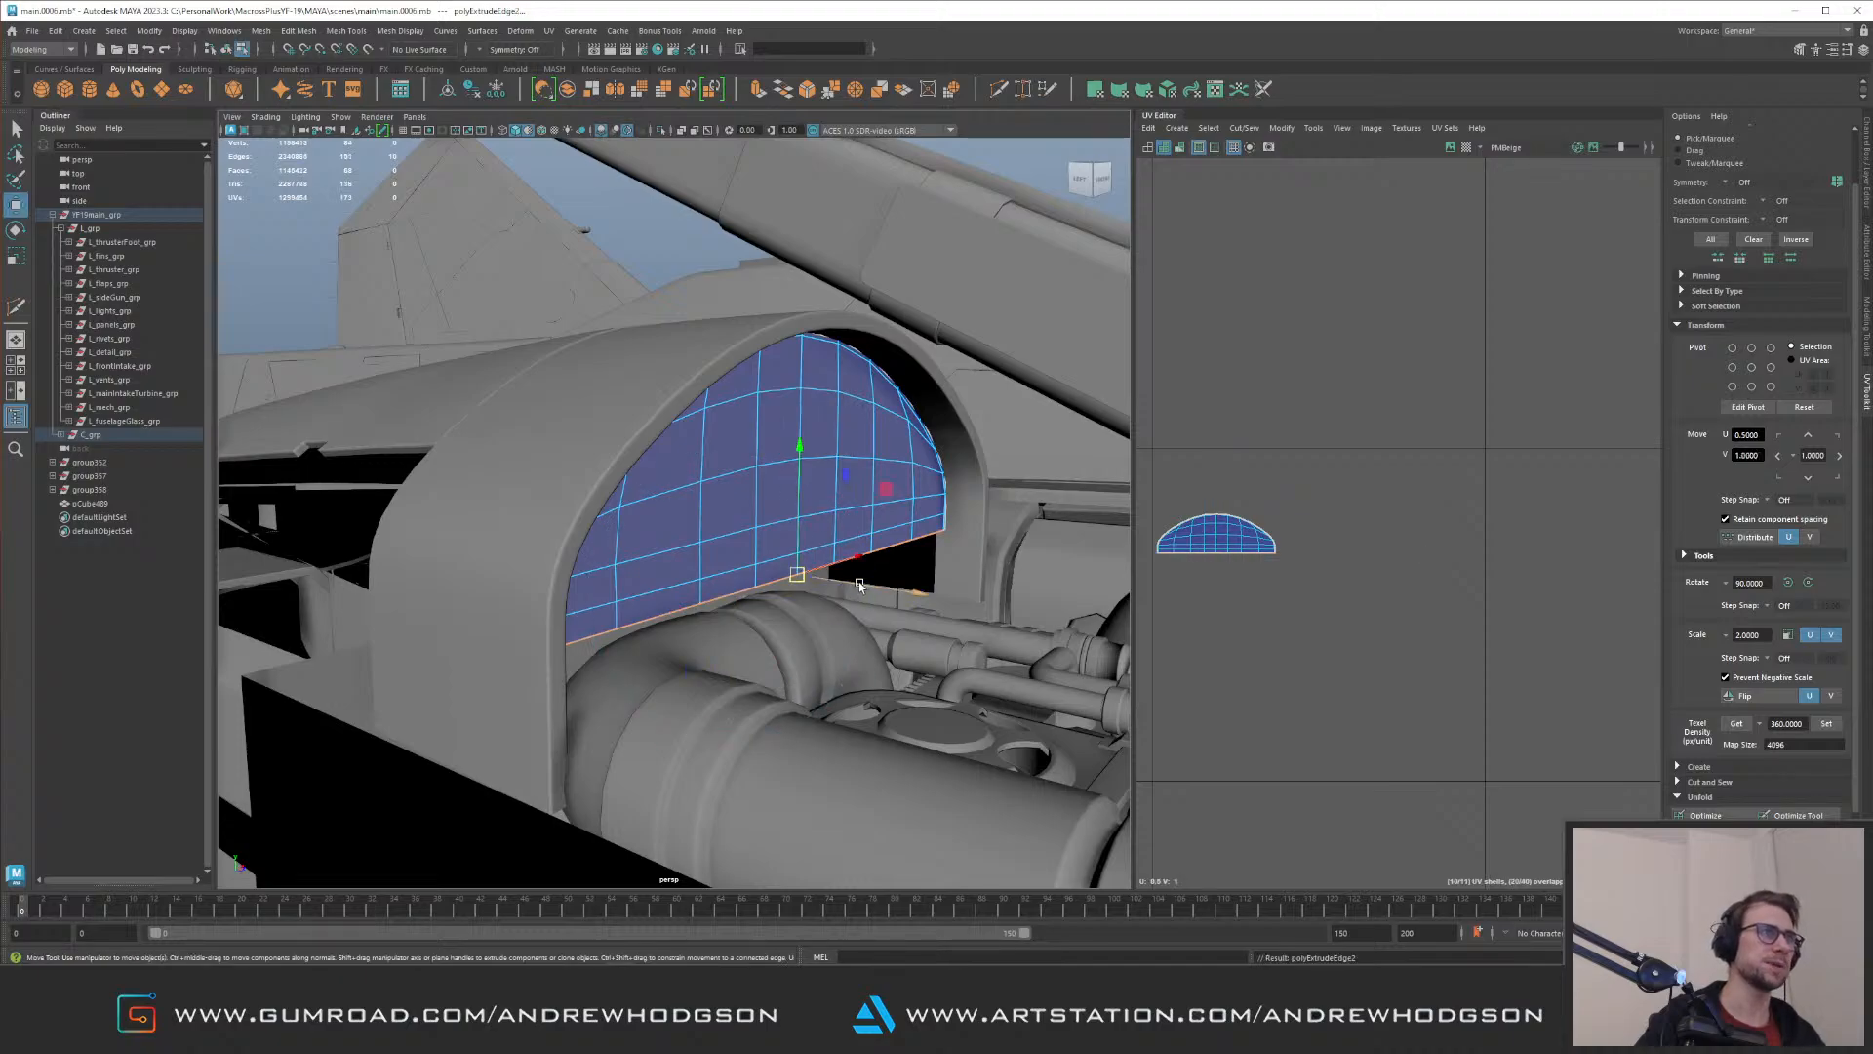
key("w")
key("f")
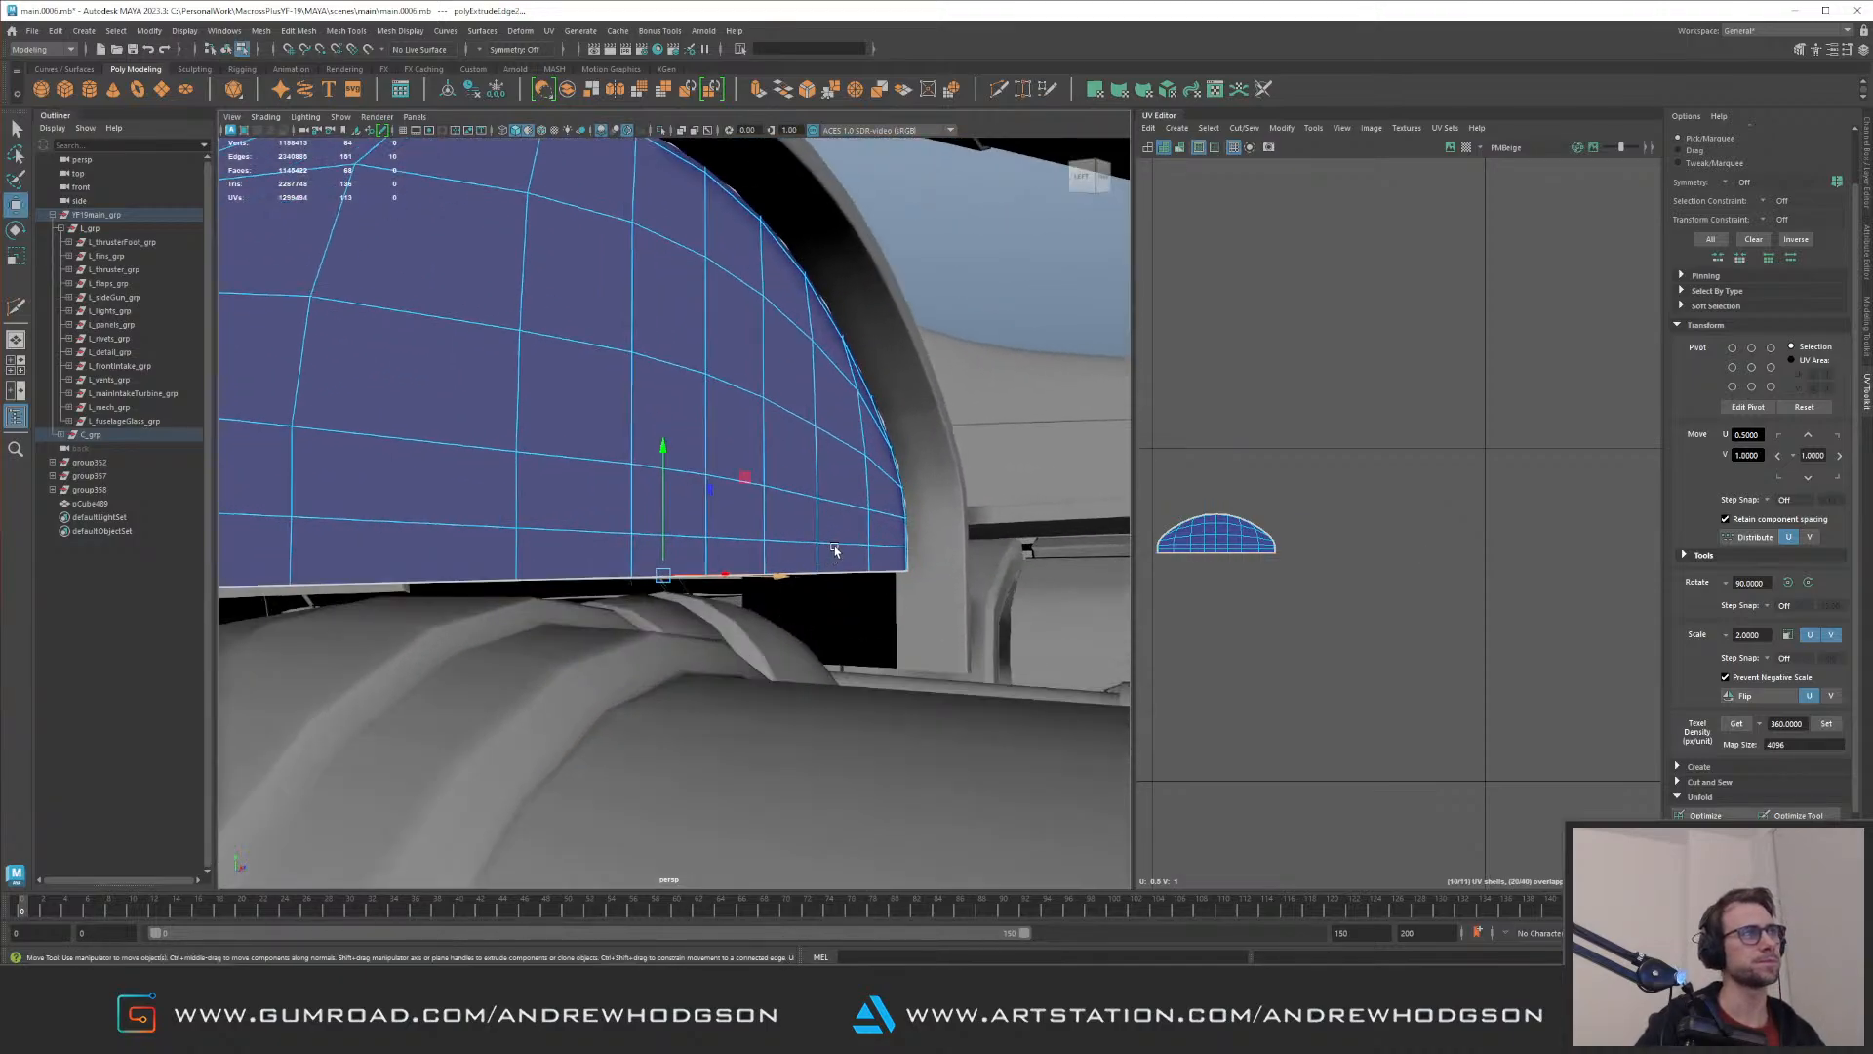
Step: Isolate the cap and bevel the edge loop between its face and the new flange with a fraction of 0.15
key("F8")
key("ctrl+1")
left_click_drag(845, 478, 635, 423, "alt")
middle_click_drag(585, 420, 654, 483, "alt")
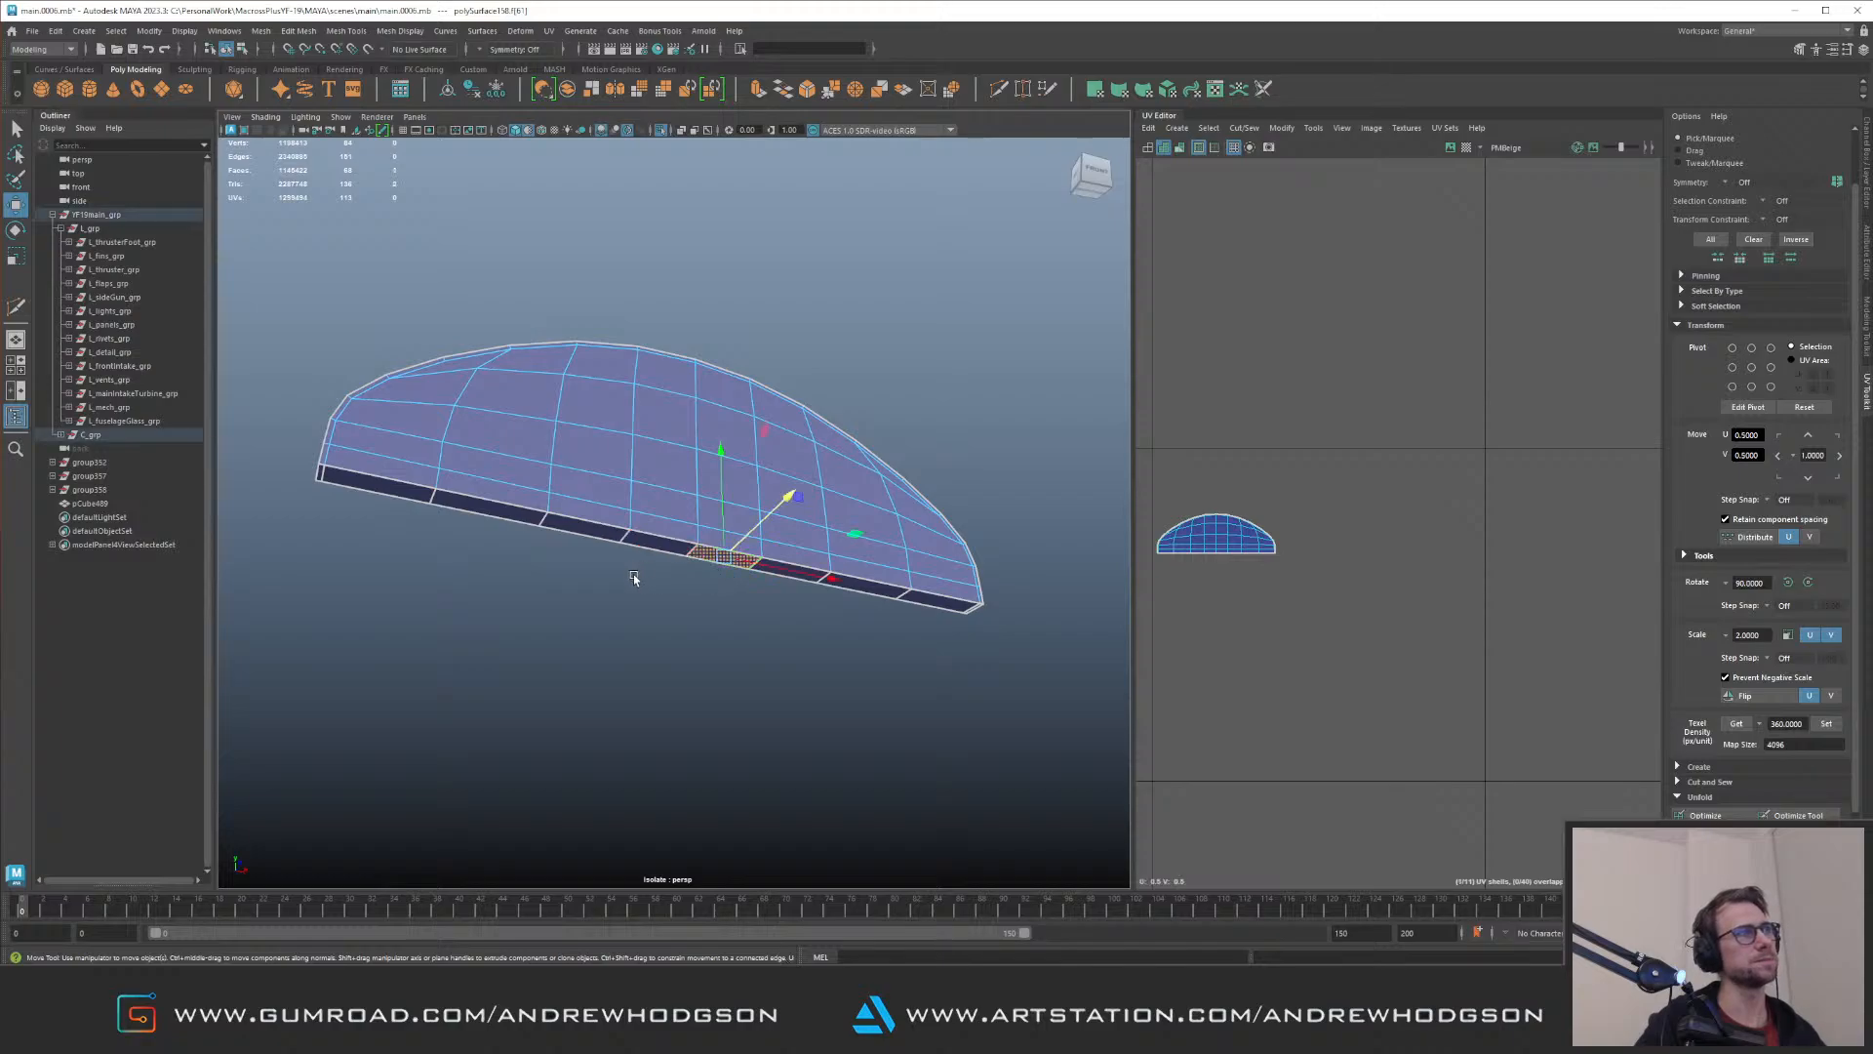
double_click(660, 535)
key("ctrl+b")
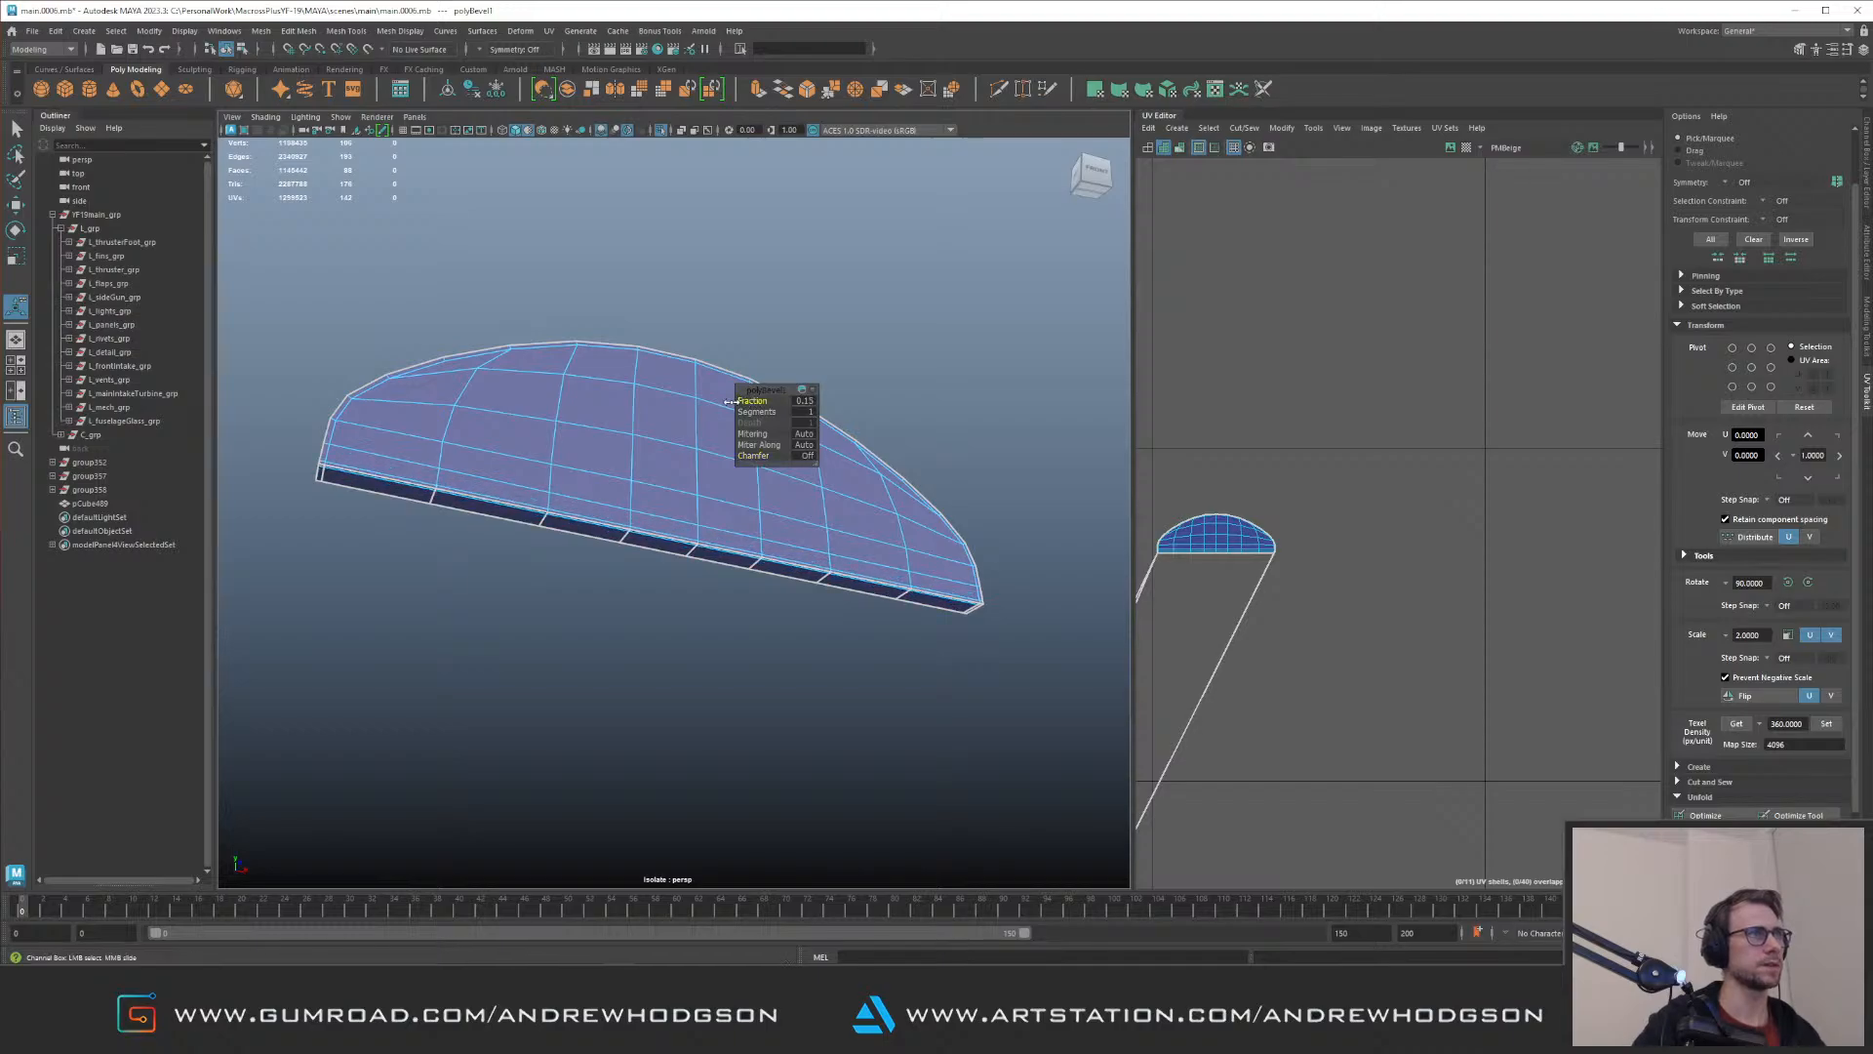
left_click_drag(739, 401, 741, 401)
Step: Project new UVs onto the cap and unfold them into a single shell
middle_click_drag(1288, 573, 1455, 494, "alt")
right_click_drag(1338, 689, 1338, 736)
right_click_drag(1455, 544, 1234, 488, "alt")
middle_click_drag(1342, 468, 1442, 364, "alt")
left_click_drag(1530, 340, 1152, 839)
key("f")
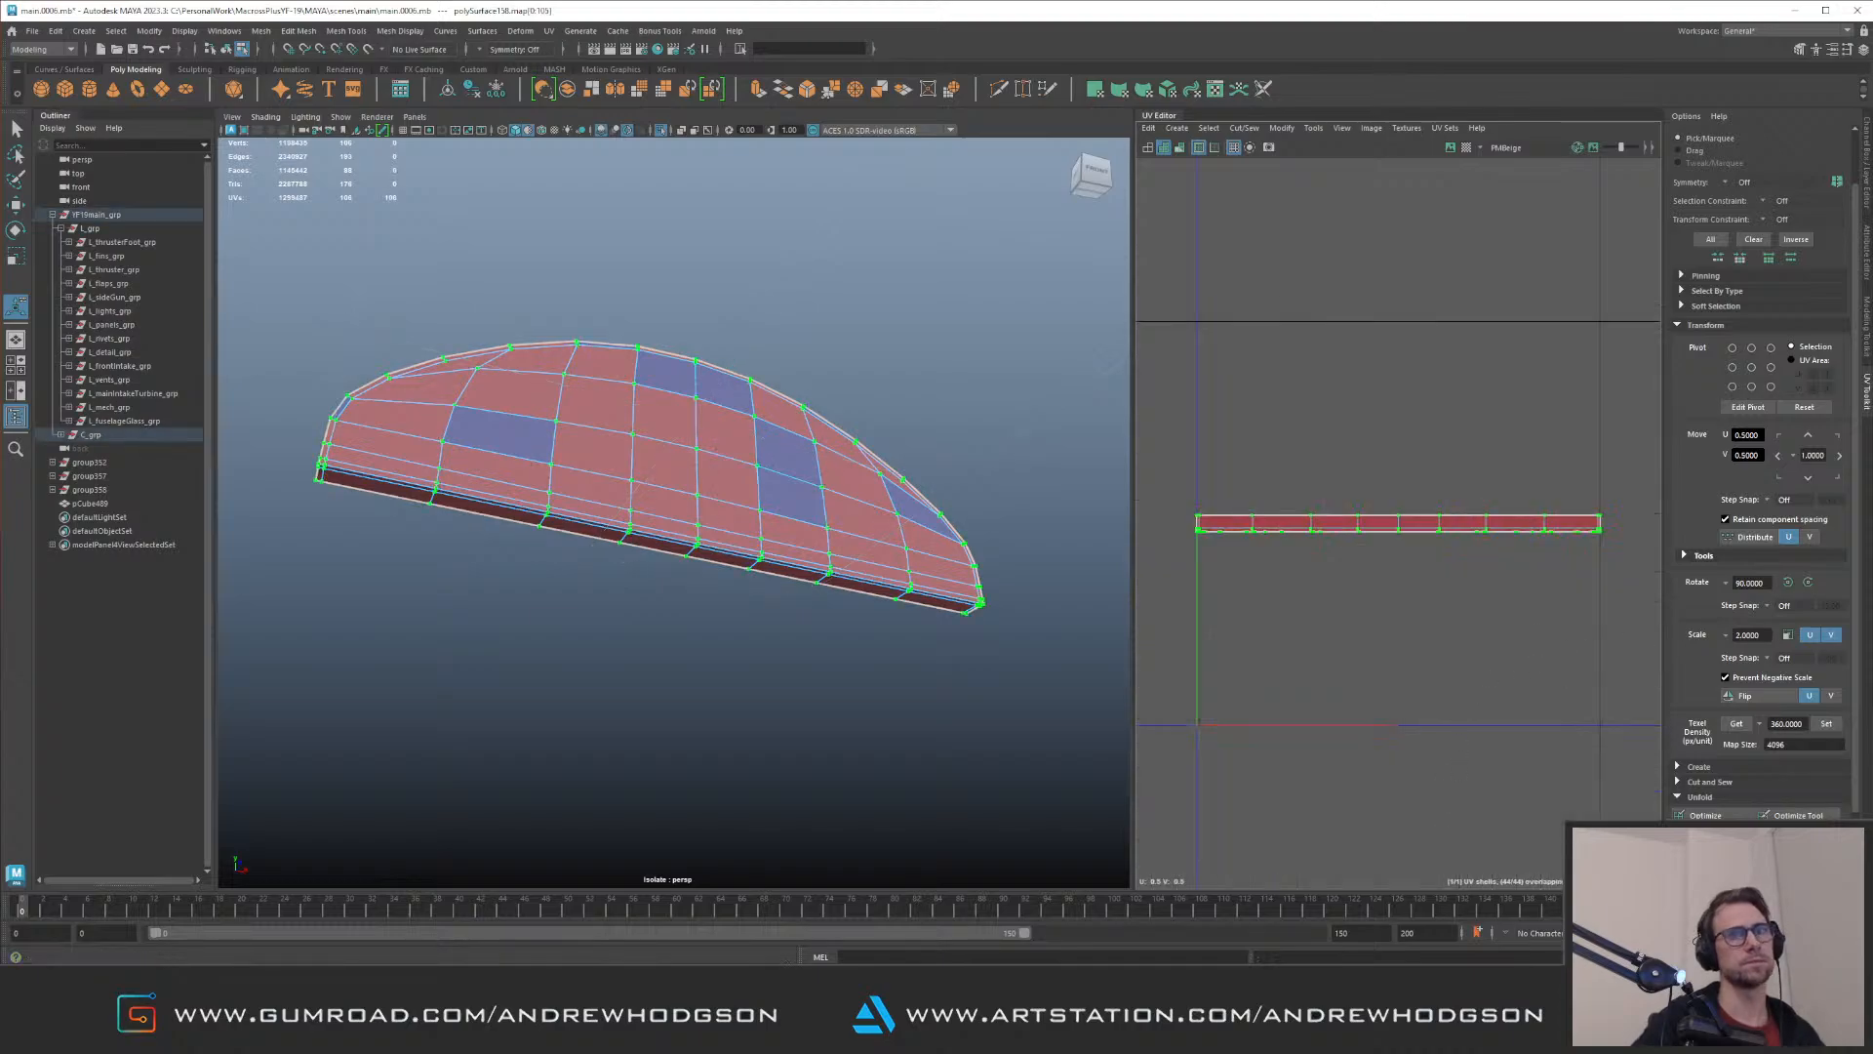
left_click(1831, 850)
right_click_drag(1436, 587, 1286, 480, "alt")
right_click_drag(1522, 568, 1424, 553, "alt")
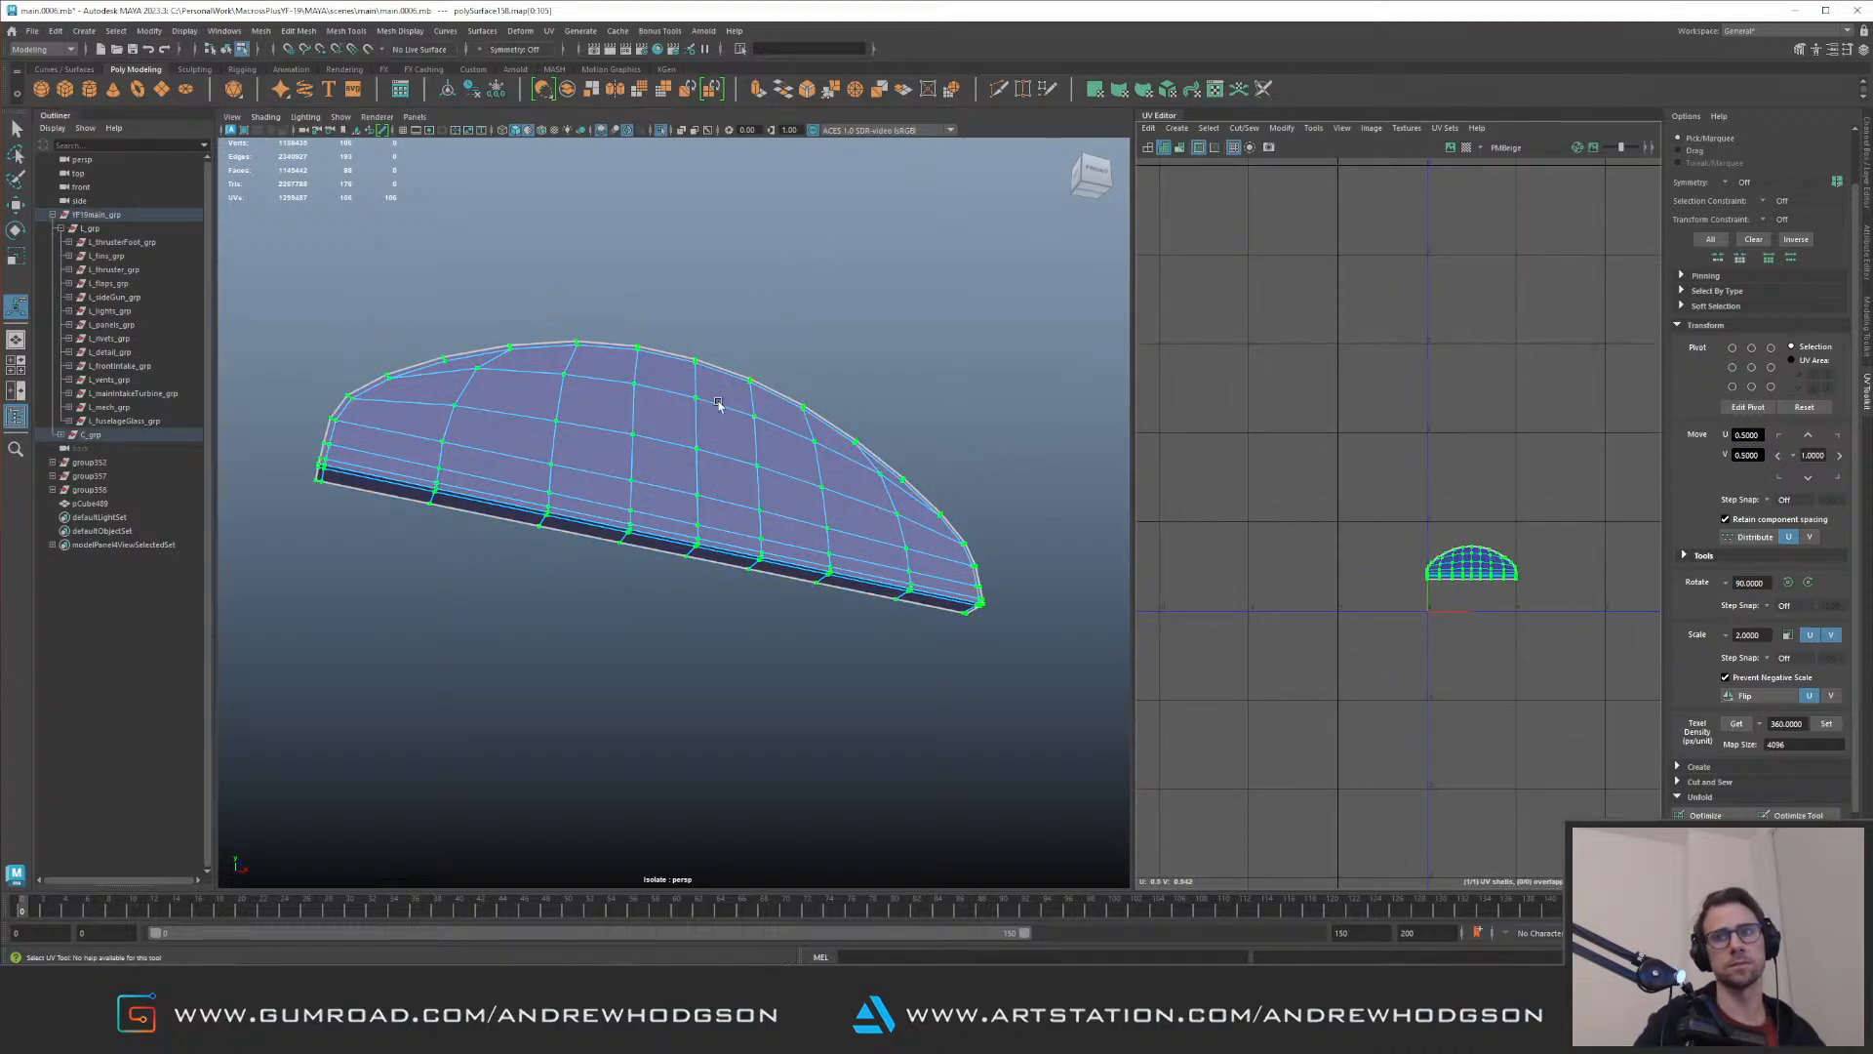
Step: Set the cap's texel density to 360 at map size 4096, move its shell aside and show the parent group's UVs
key("ctrl+1")
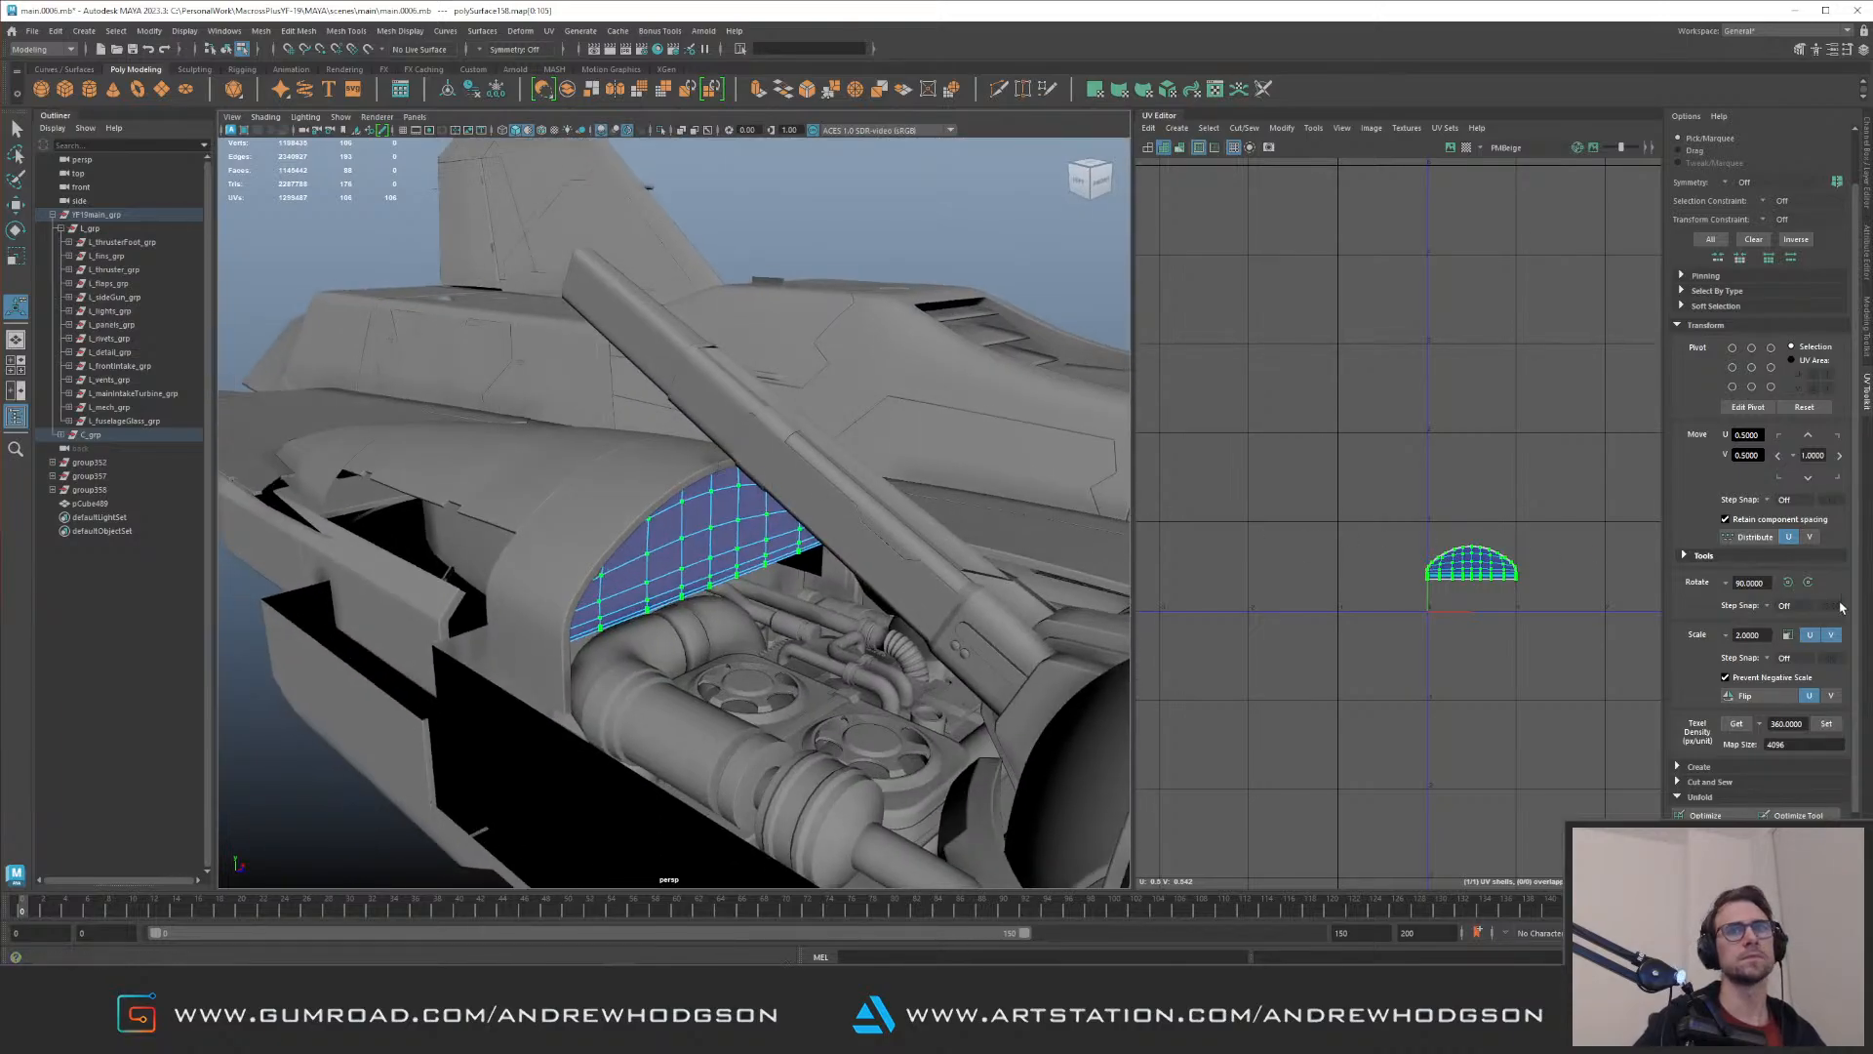
left_click(1824, 724)
scroll(1229, 508, "down", 5)
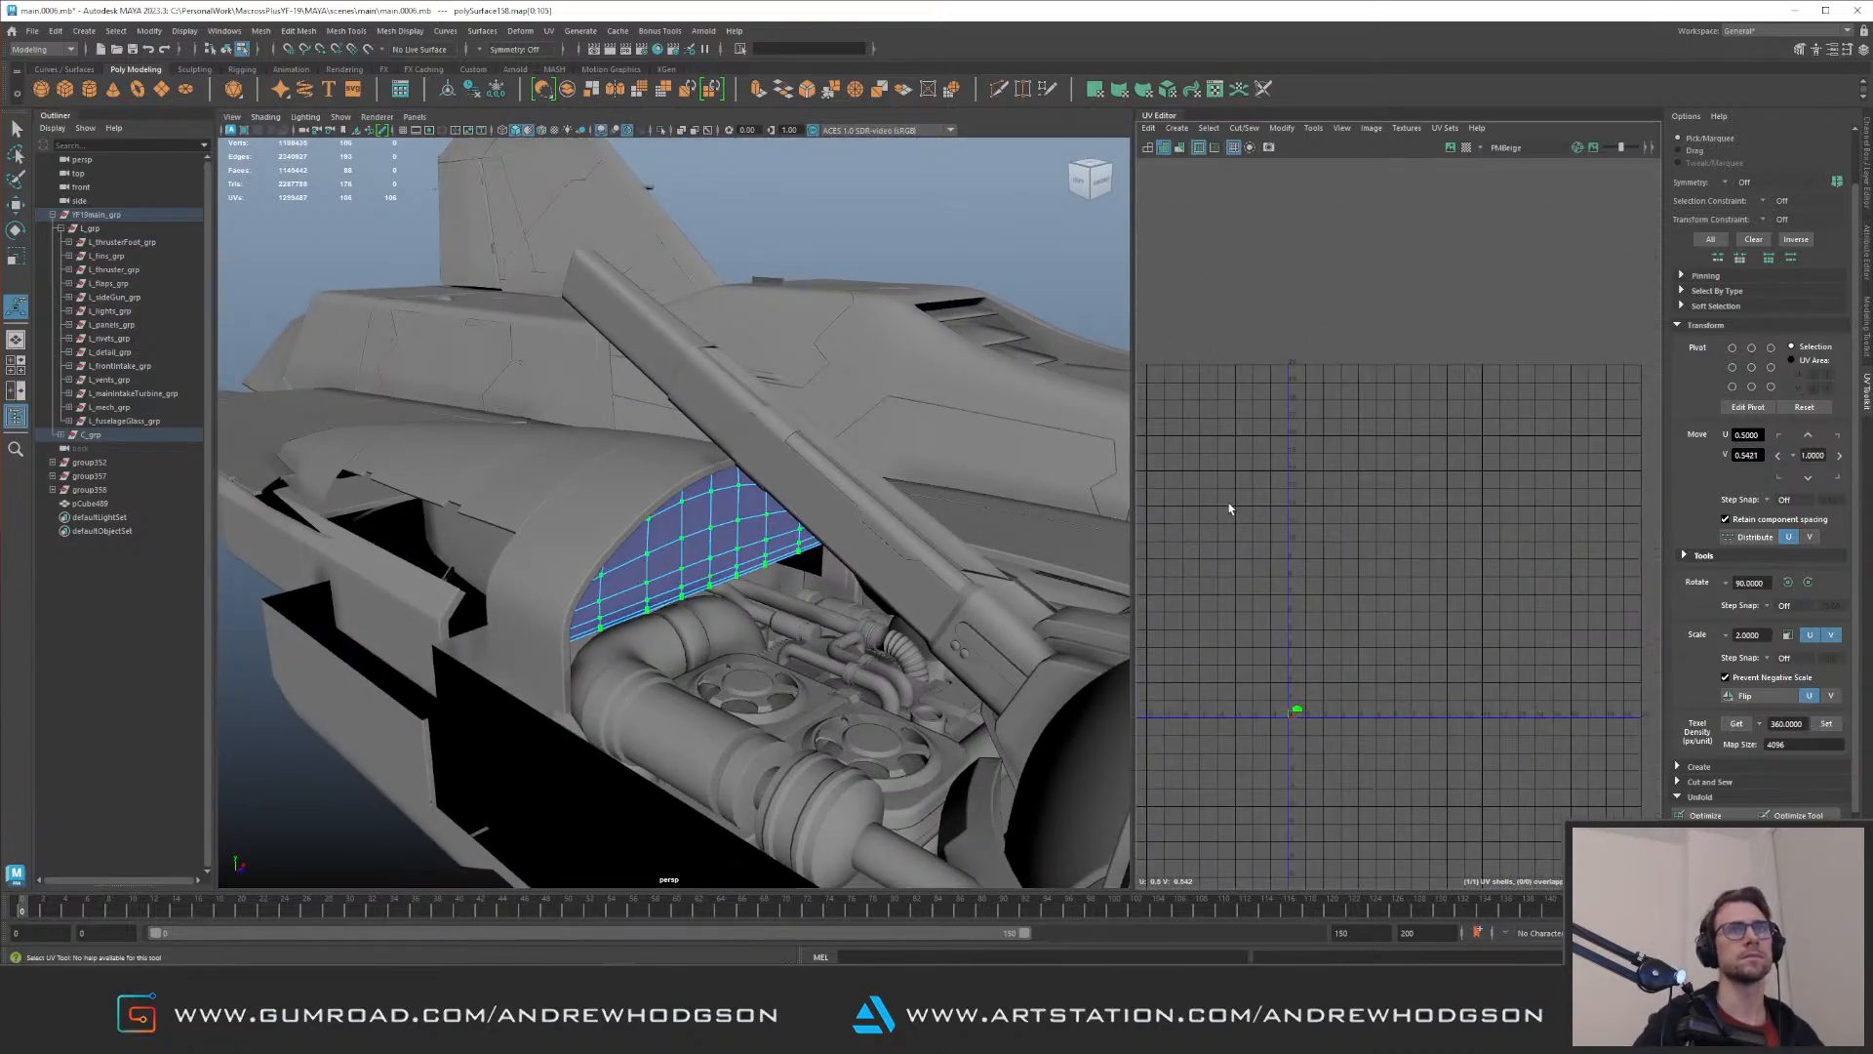
key("w")
left_click_drag(1297, 710, 1248, 530)
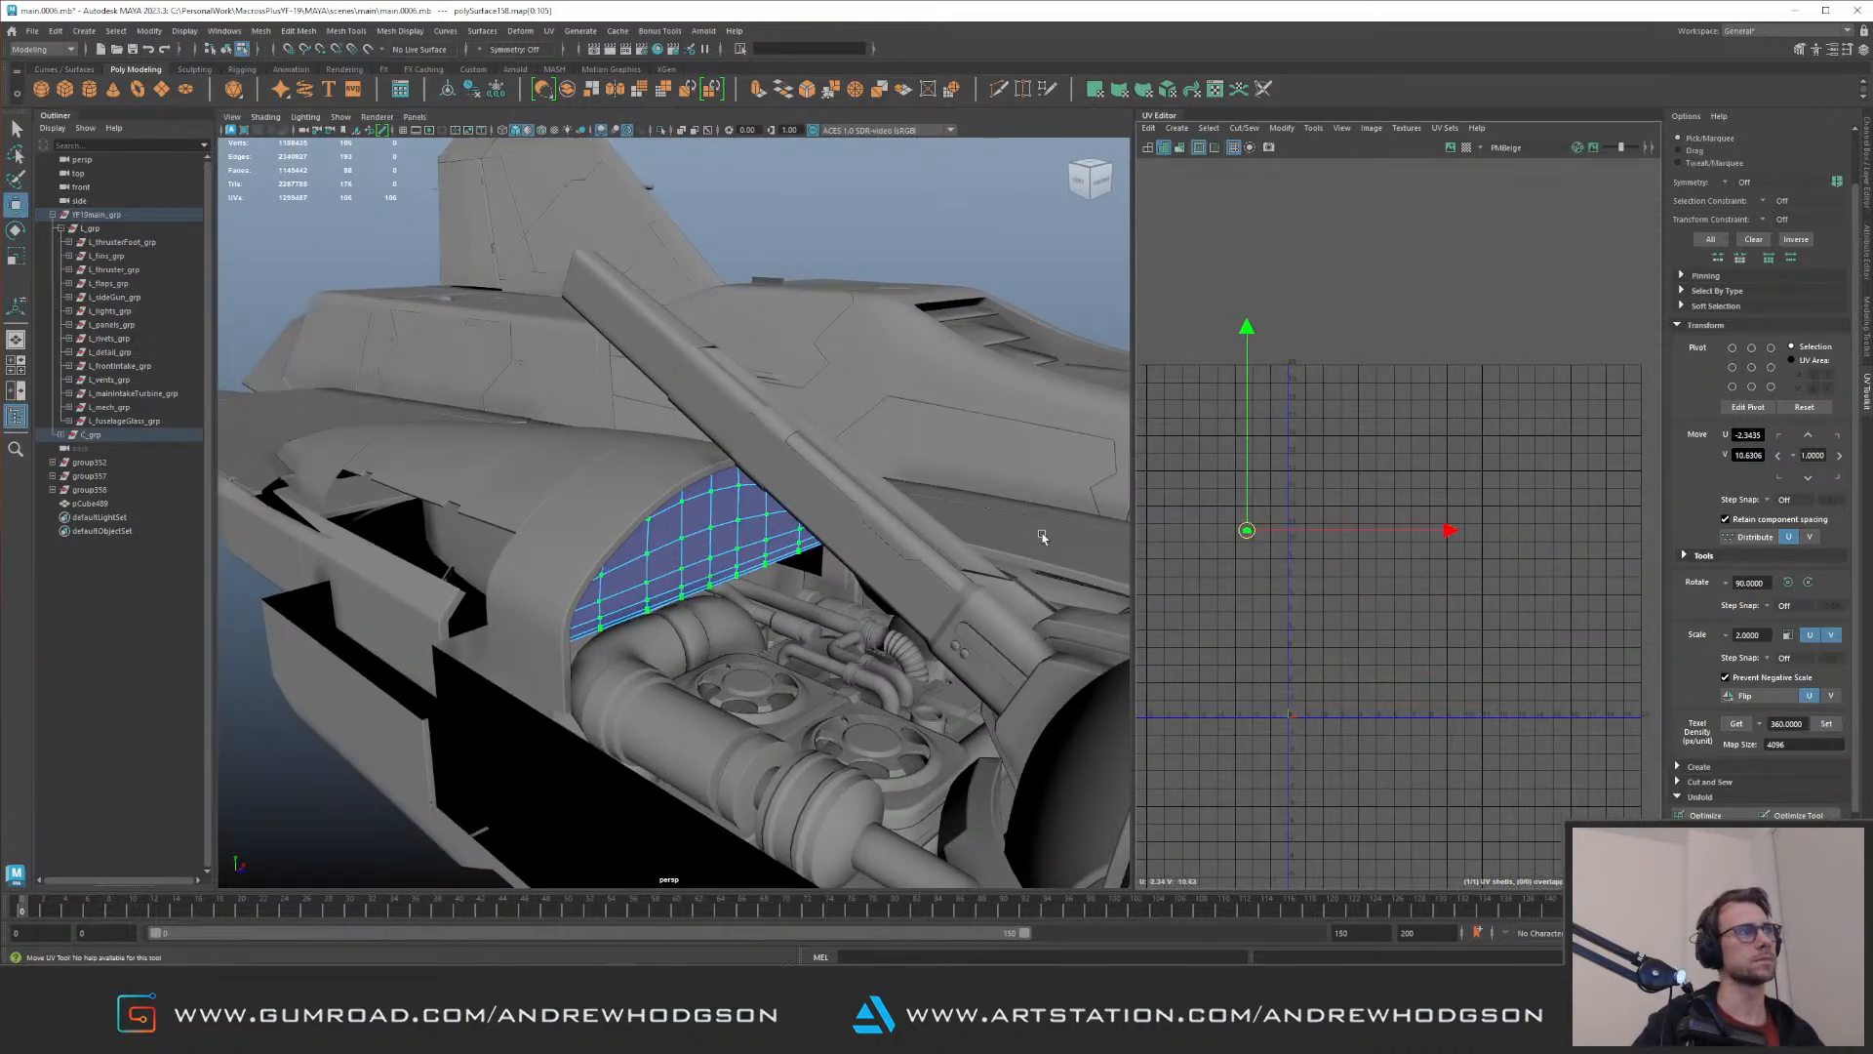
left_click(706, 537)
key("Up")
Step: Move the cap's UV shell into free space among the parent group's existing shells
right_click_drag(1247, 529, 1333, 471)
left_click_drag(1231, 510, 1343, 406)
scroll(1284, 454, "up", 6)
scroll(1284, 454, "up", 5)
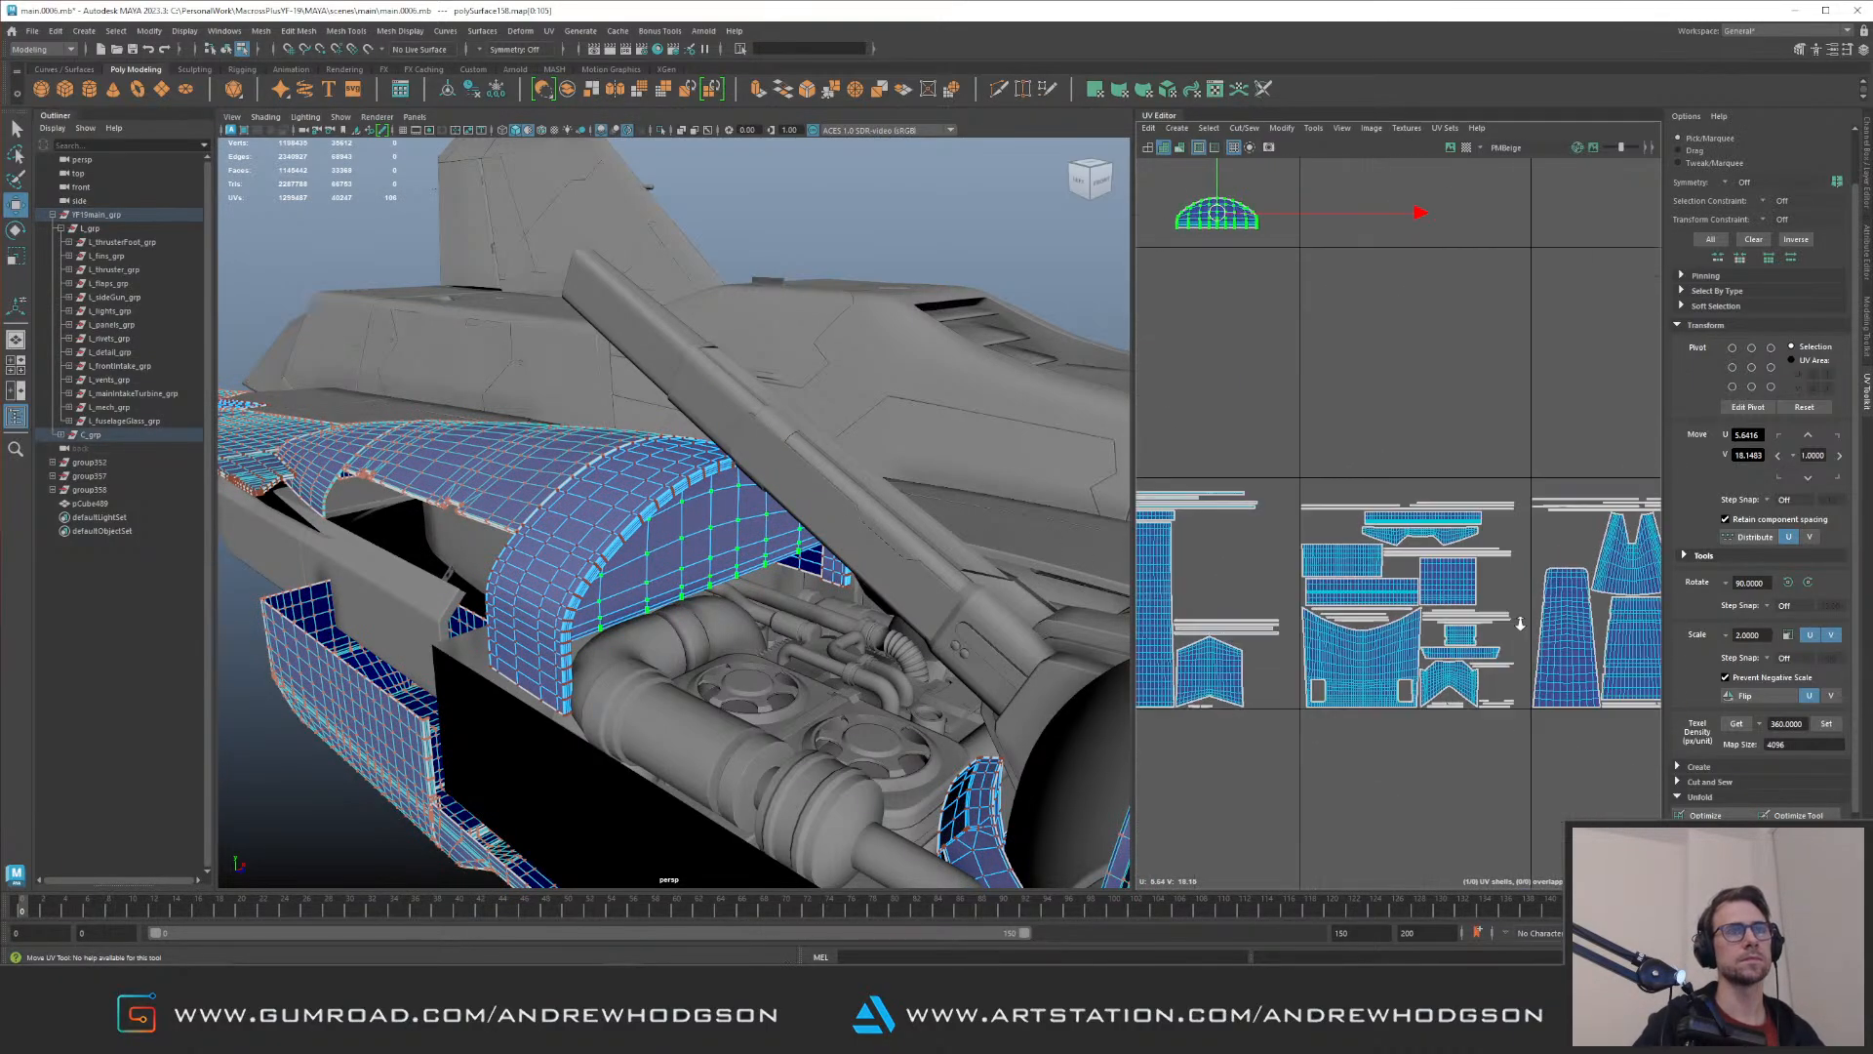
scroll(1415, 489, "down", 3)
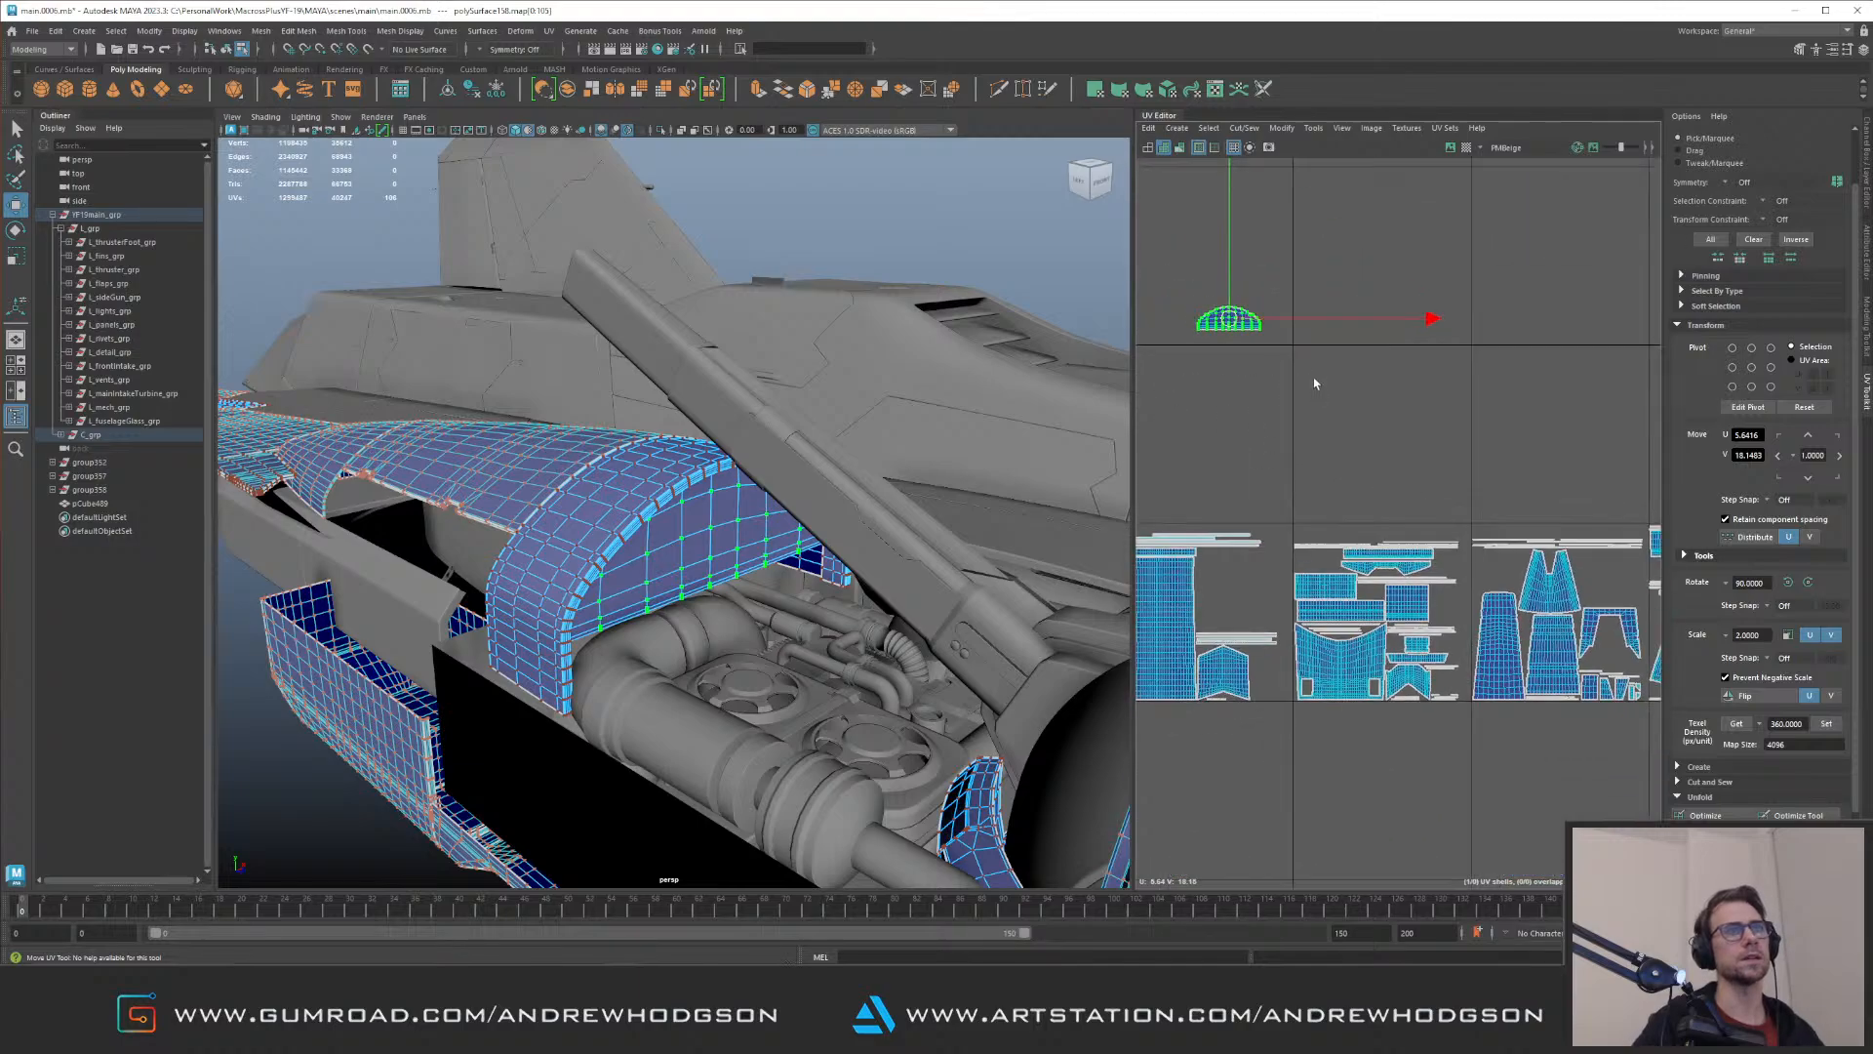
left_click_drag(1228, 317, 1330, 412)
middle_click_drag(1561, 435, 1385, 434, "alt")
scroll(1396, 416, "down", 3)
left_click_drag(1229, 420, 1463, 532)
scroll(1464, 535, "up", 10)
Step: Arrange the narrow strip UV shells closely beneath the cap's shell and check the group's whole layout
middle_click_drag(1415, 570, 1456, 611, "alt")
left_click_drag(1449, 554, 1399, 505)
left_click_drag(1203, 555, 1283, 598)
scroll(1254, 588, "up", 4)
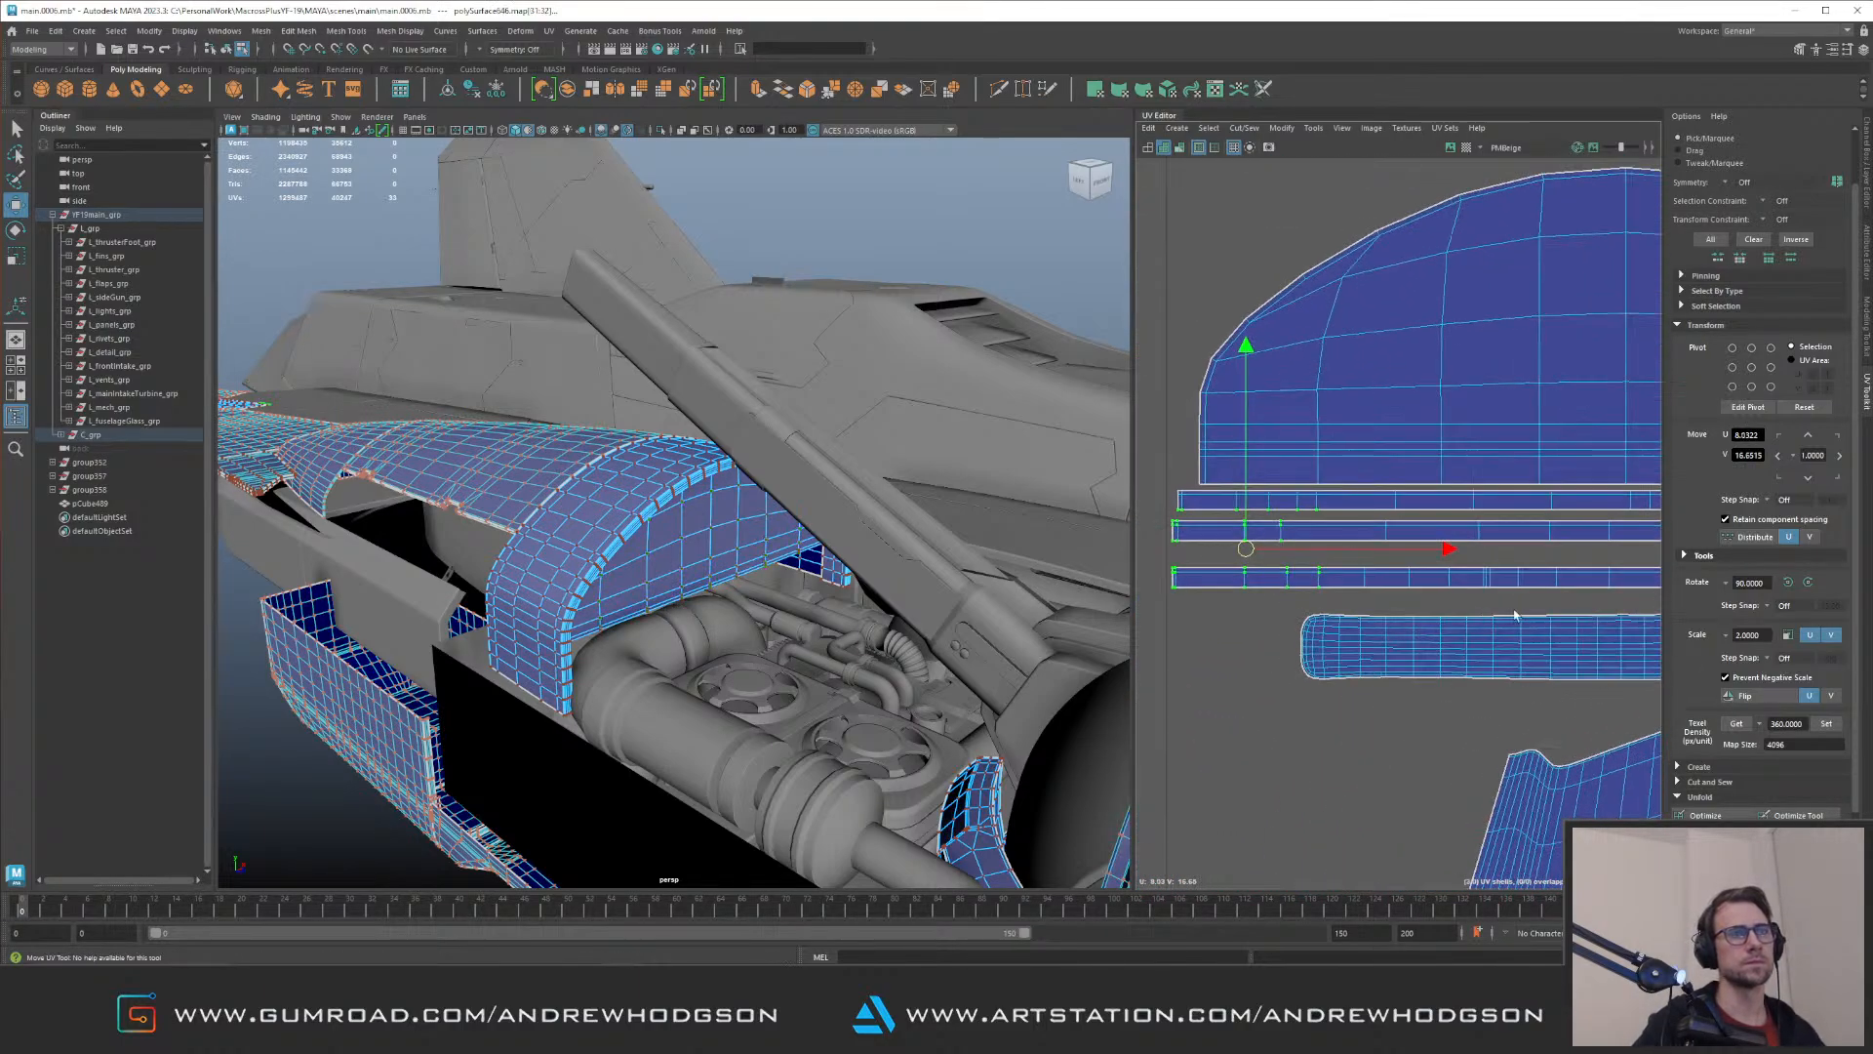
left_click_drag(1285, 507, 1351, 518)
left_click_drag(1504, 516, 1445, 487)
left_click_drag(1229, 505, 1381, 549)
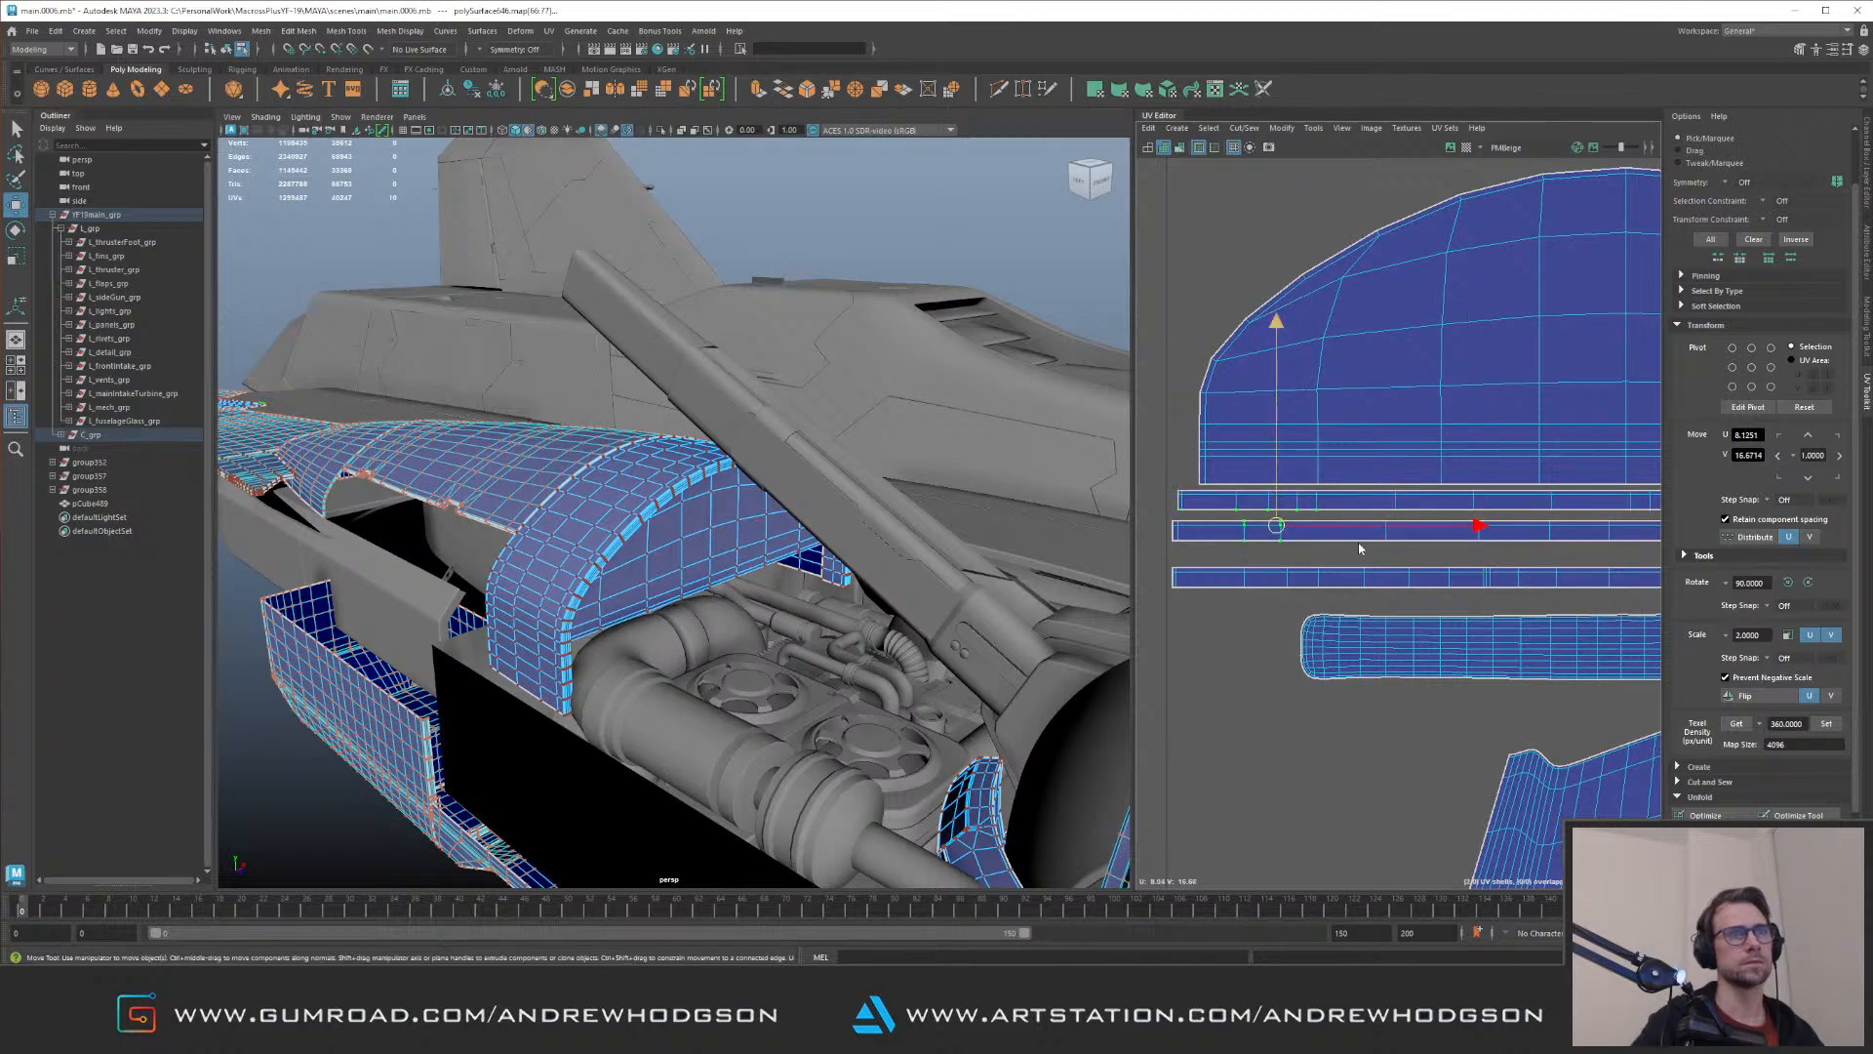
right_click_drag(1475, 600, 1291, 472, "alt")
left_click_drag(1454, 563, 1455, 569)
right_click_drag(1508, 548, 1439, 527, "alt")
middle_click_drag(1439, 526, 1363, 543, "alt")
right_click_drag(1363, 543, 1450, 530, "alt")
middle_click_drag(1463, 554, 1393, 494, "alt")
right_click_drag(1497, 556, 1393, 459, "alt")
middle_click_drag(1393, 459, 1333, 419, "alt")
right_click_drag(1333, 420, 1231, 386, "alt")
middle_click_drag(1358, 355, 1431, 475, "alt")
right_click_drag(1430, 475, 1246, 426, "alt")
middle_click_drag(1246, 426, 1334, 370, "alt")
right_click_drag(1334, 369, 1162, 372, "alt")
middle_click_drag(1269, 401, 1424, 428, "alt")
Step: Select the open box around the engine bay and isolate it
right_click_drag(674, 541, 754, 469)
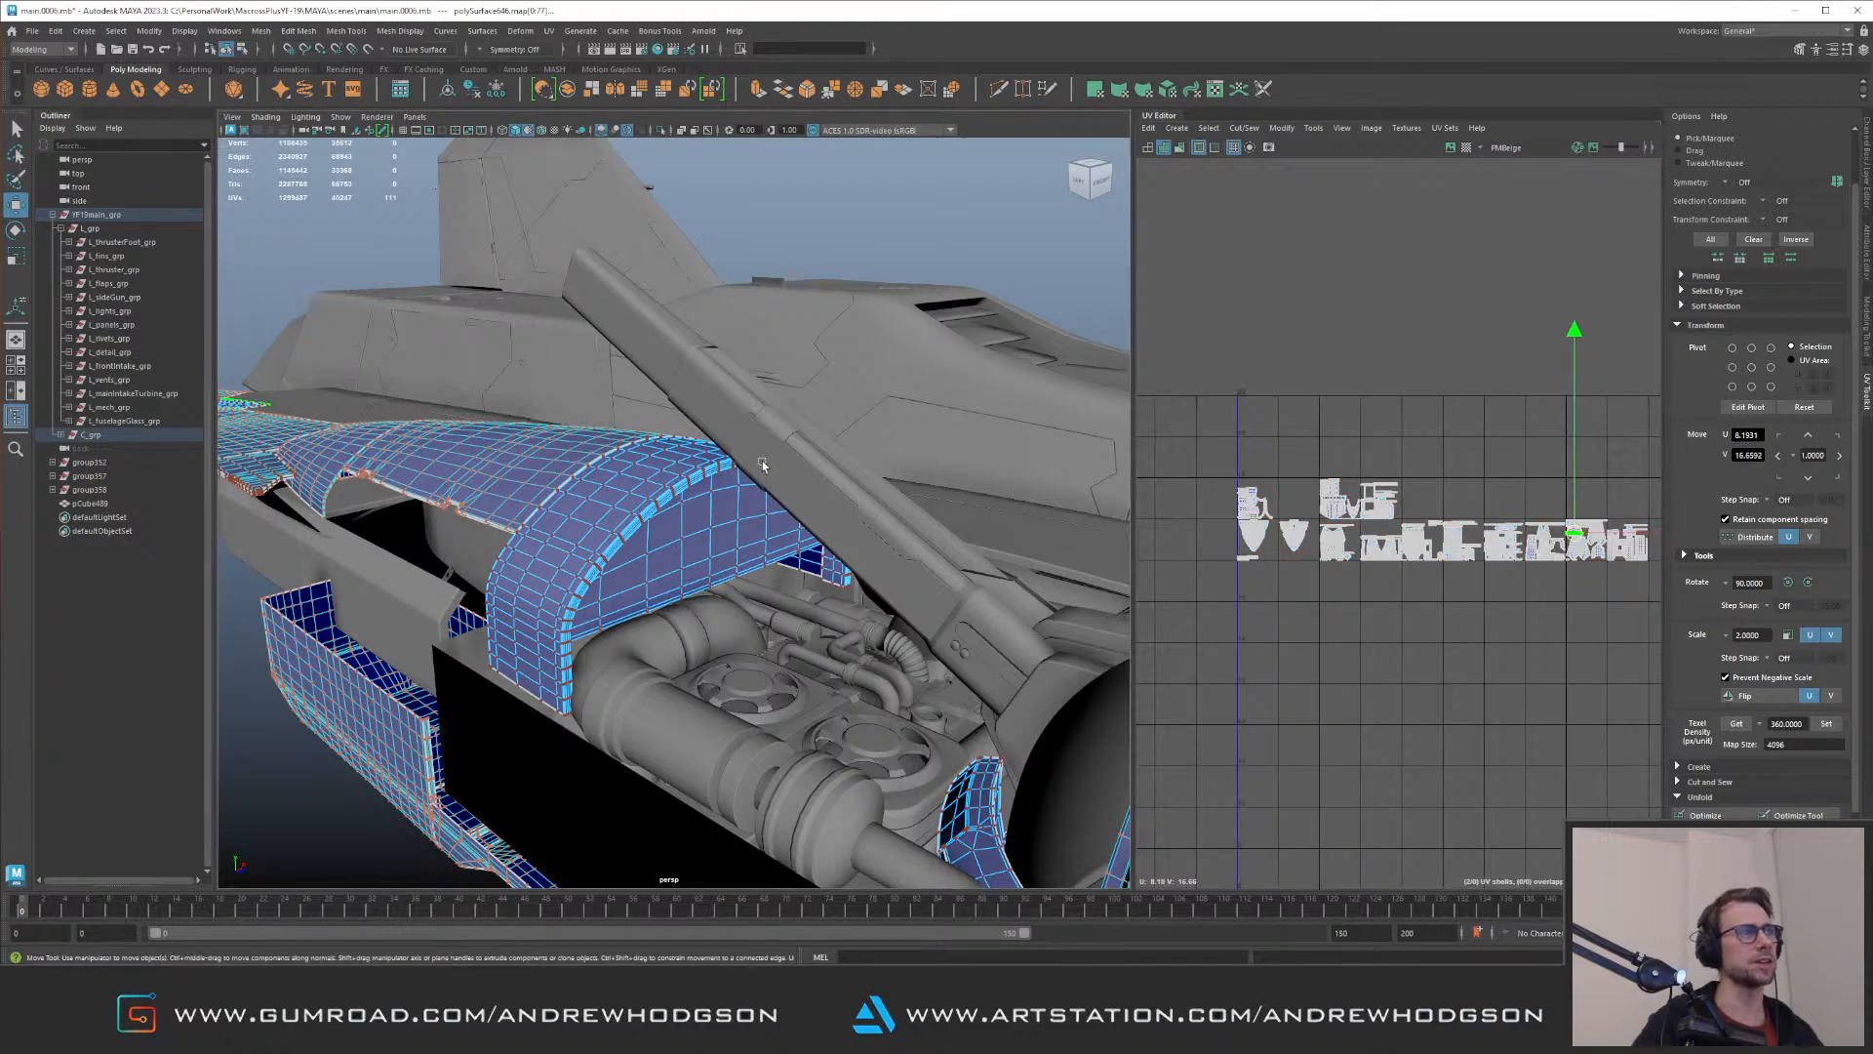
left_click_drag(959, 308, 828, 215, "alt")
left_click(829, 217)
key("w")
left_click_drag(693, 462, 599, 519, "alt")
left_click(777, 586)
key("ctrl+1")
key("f")
Step: Select all edges of the open box and bevel them narrowly
key("F10")
left_click_drag(517, 386, 864, 625)
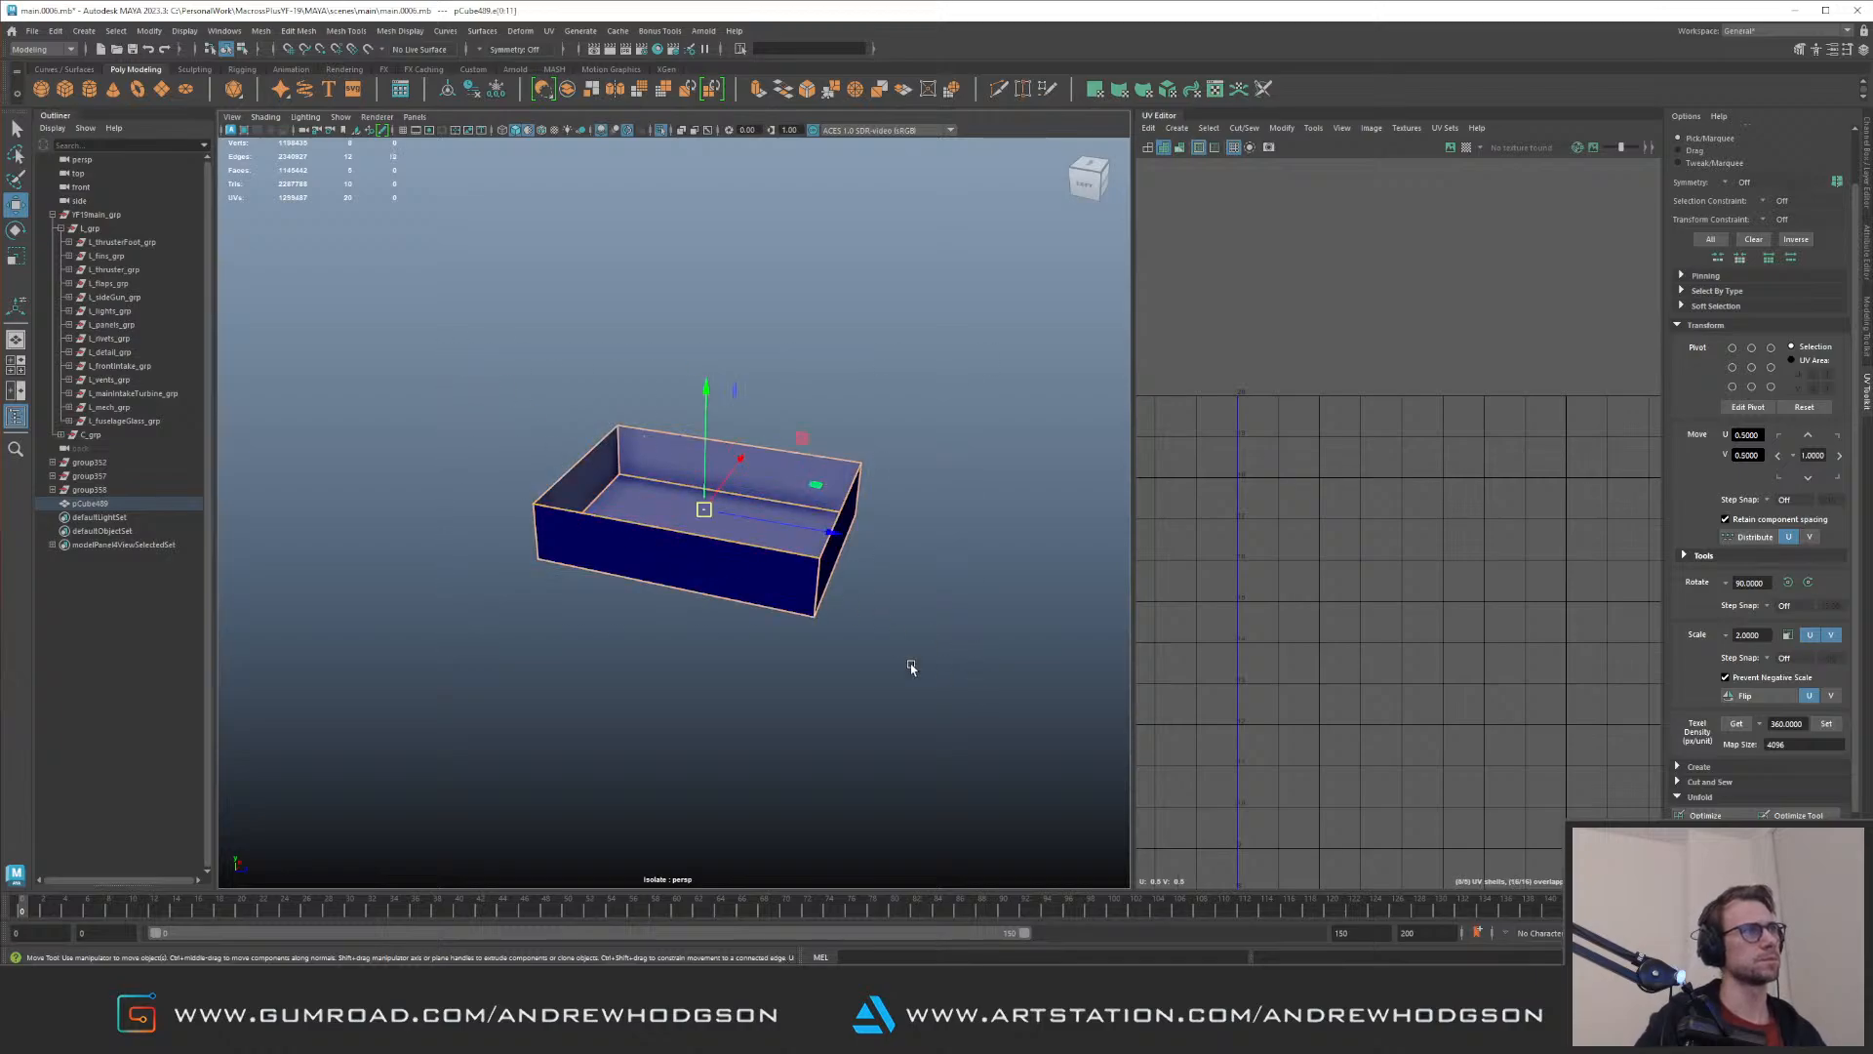
key("ctrl+b")
scroll(903, 613, "up", 3)
left_click(814, 457)
left_click_drag(764, 402, 736, 408)
key("F8")
key("q")
right_click_drag(682, 406, 644, 390, "alt")
left_click_drag(644, 390, 688, 454, "alt")
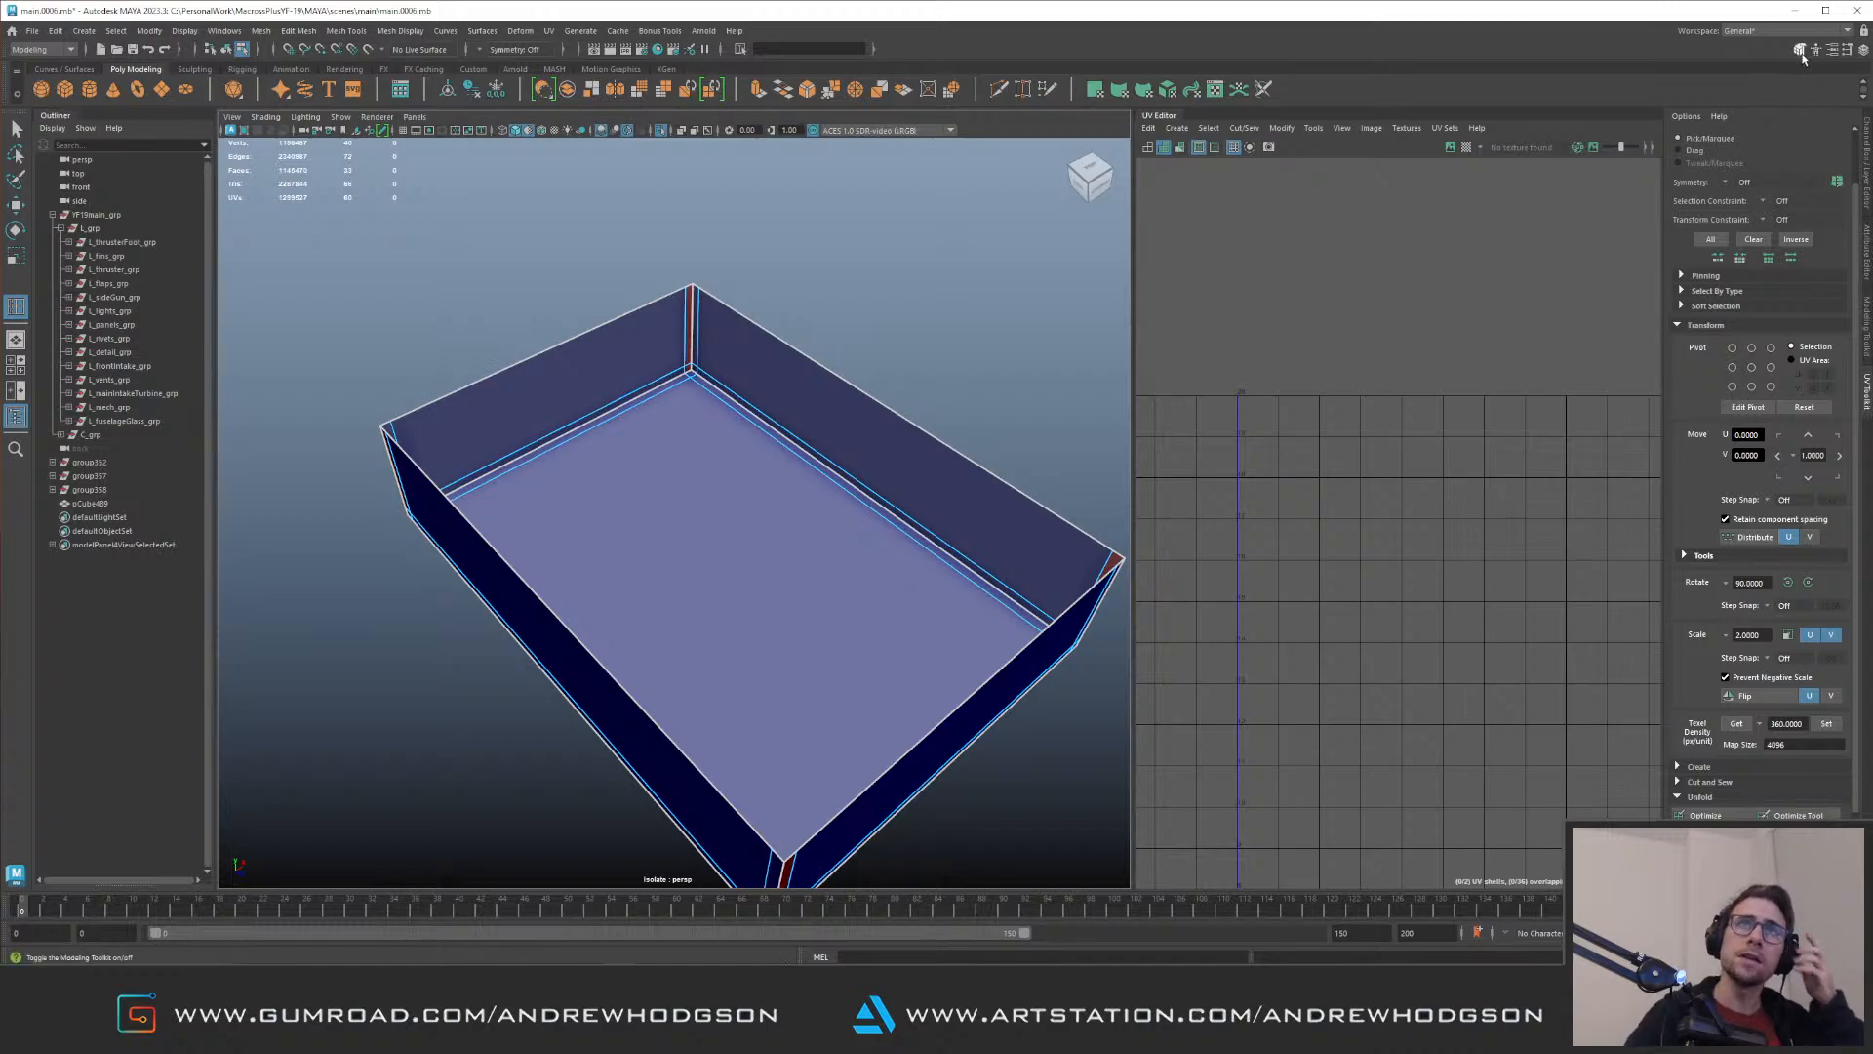
Step: Insert evenly spaced edge loops in the box, three across its width and four along its length
left_click(1800, 48)
left_click(1838, 54)
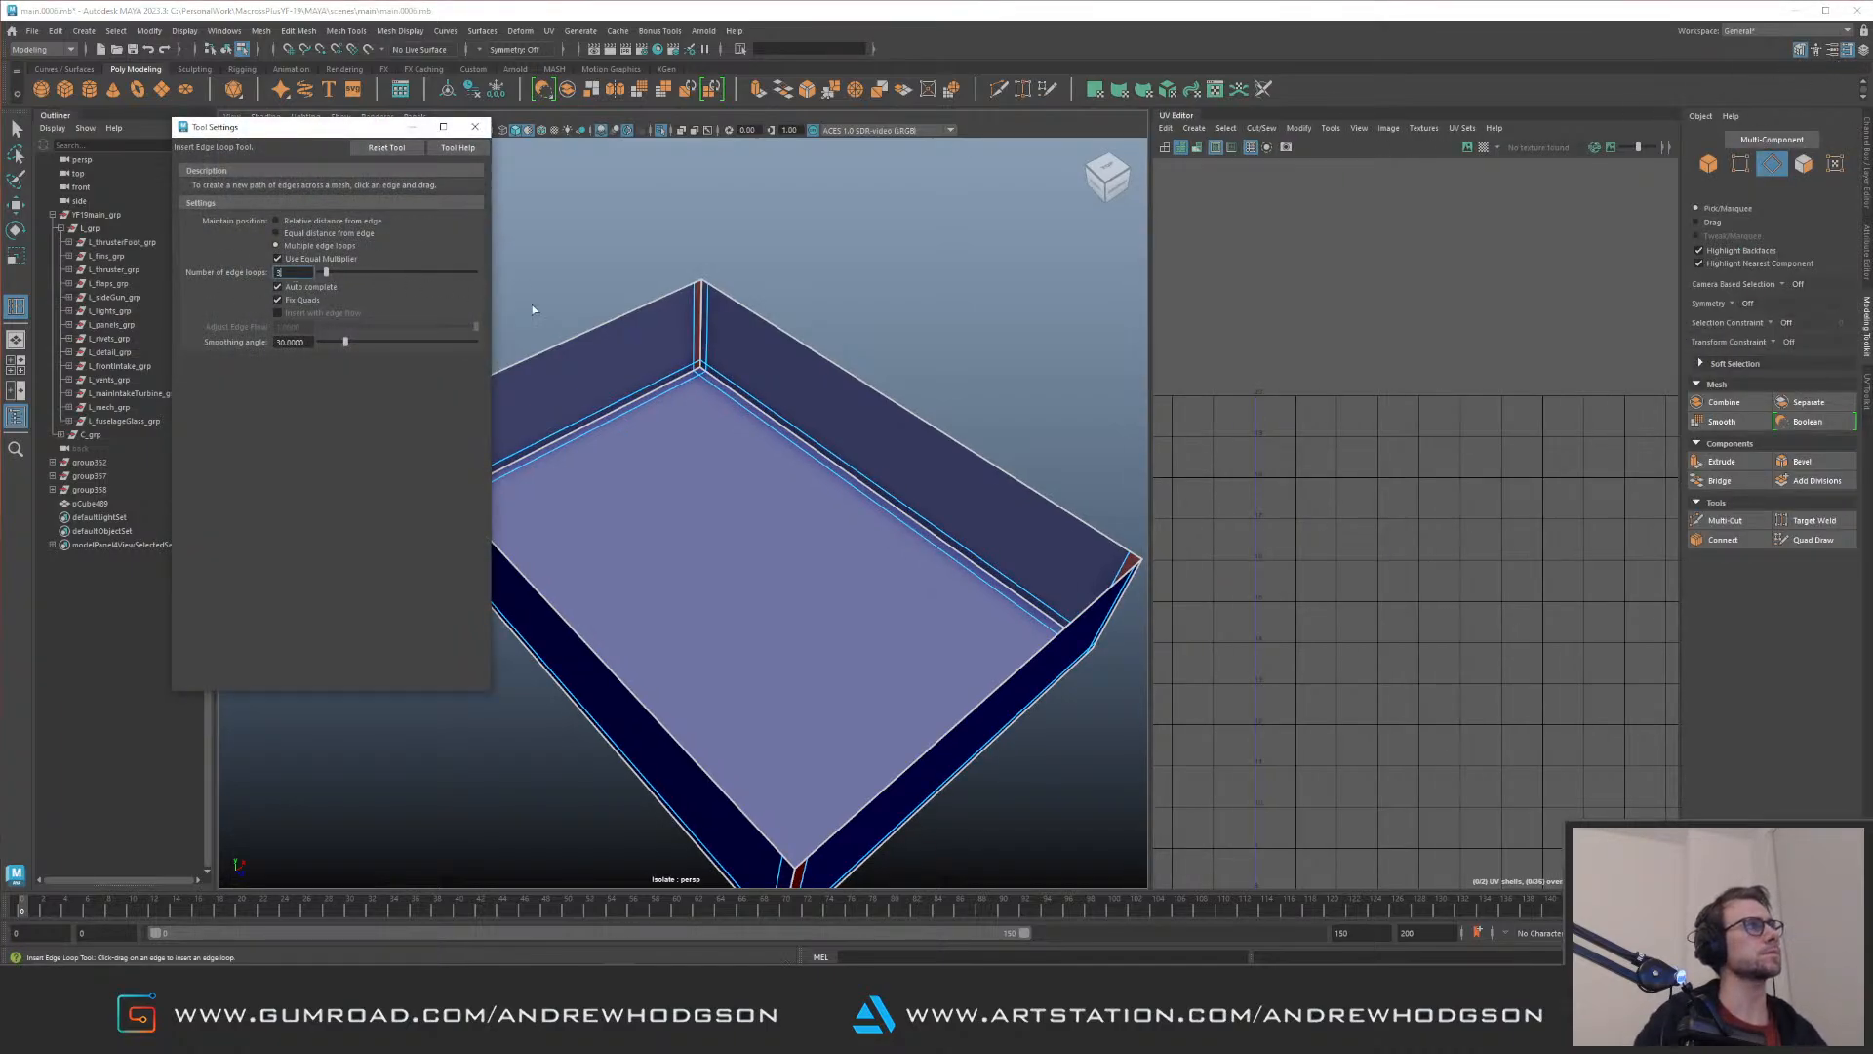
left_click(598, 330)
left_click(285, 272)
left_click(885, 503)
left_click_drag(641, 285, 627, 272, "alt")
left_click_drag(293, 274, 269, 277)
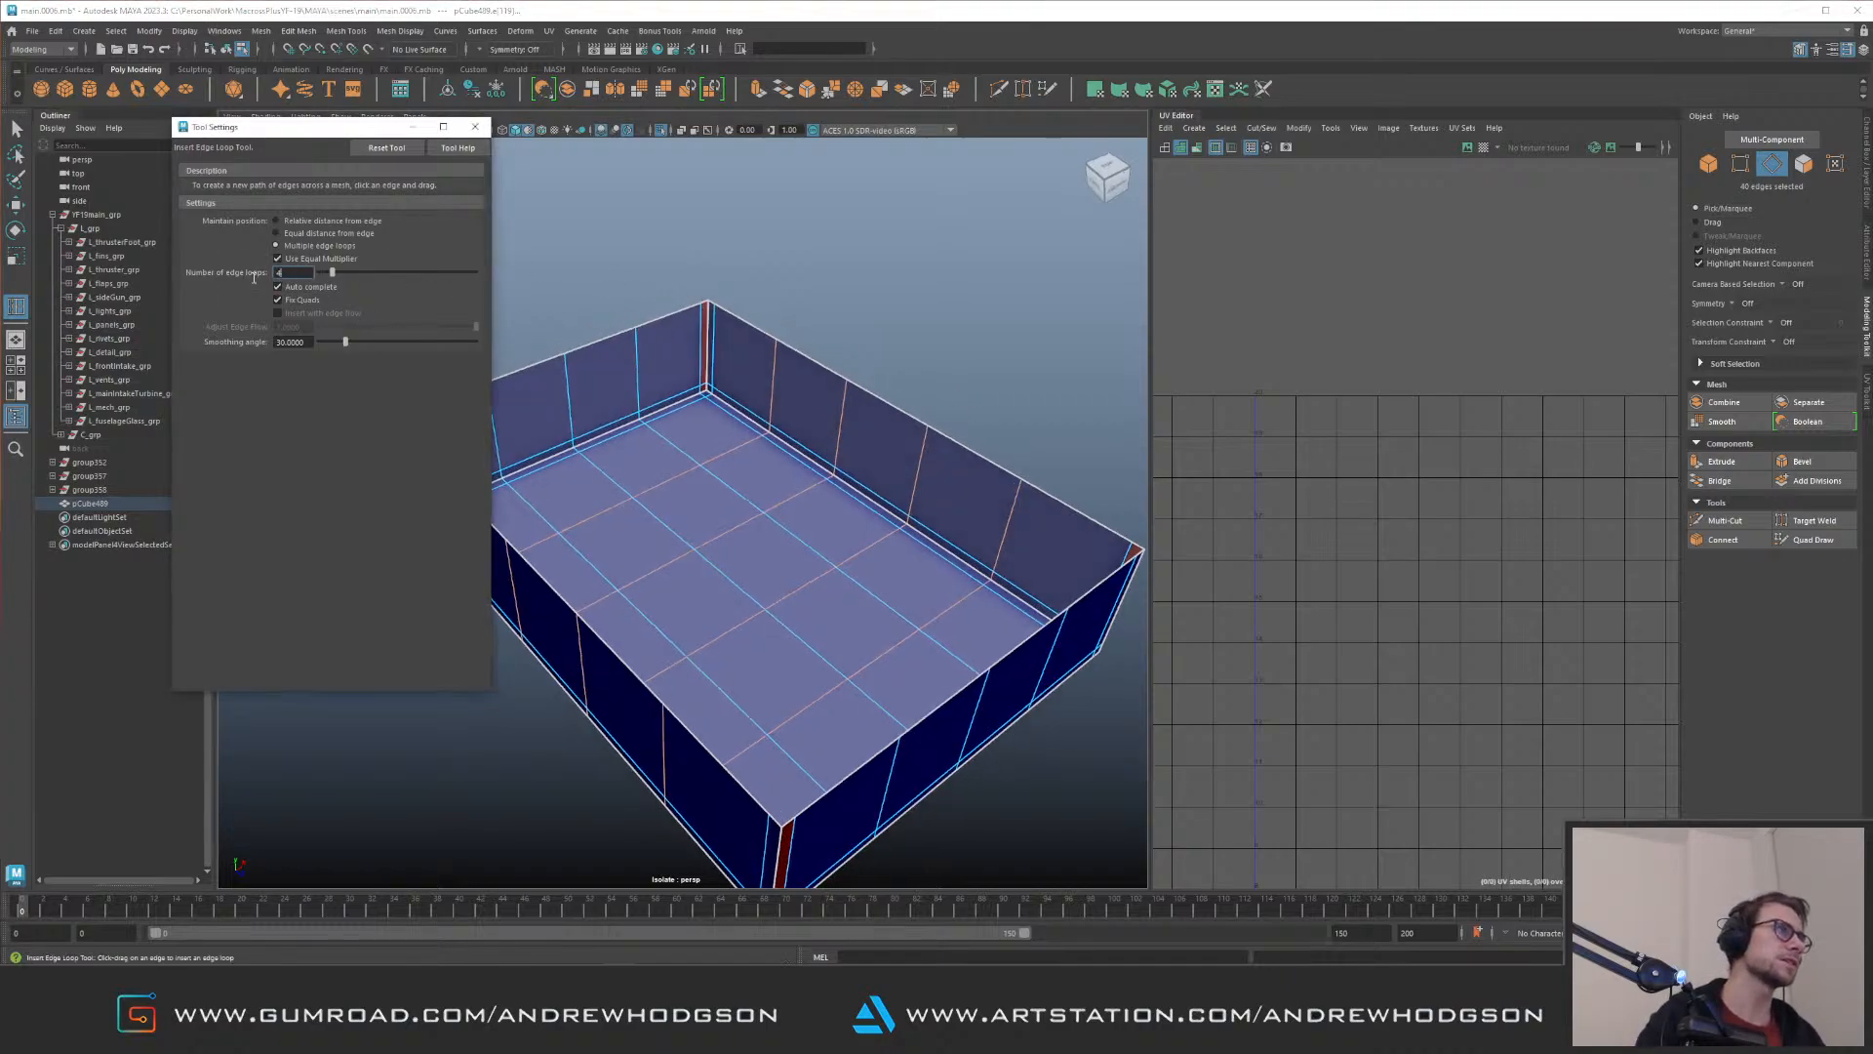
type("41")
left_click(709, 368)
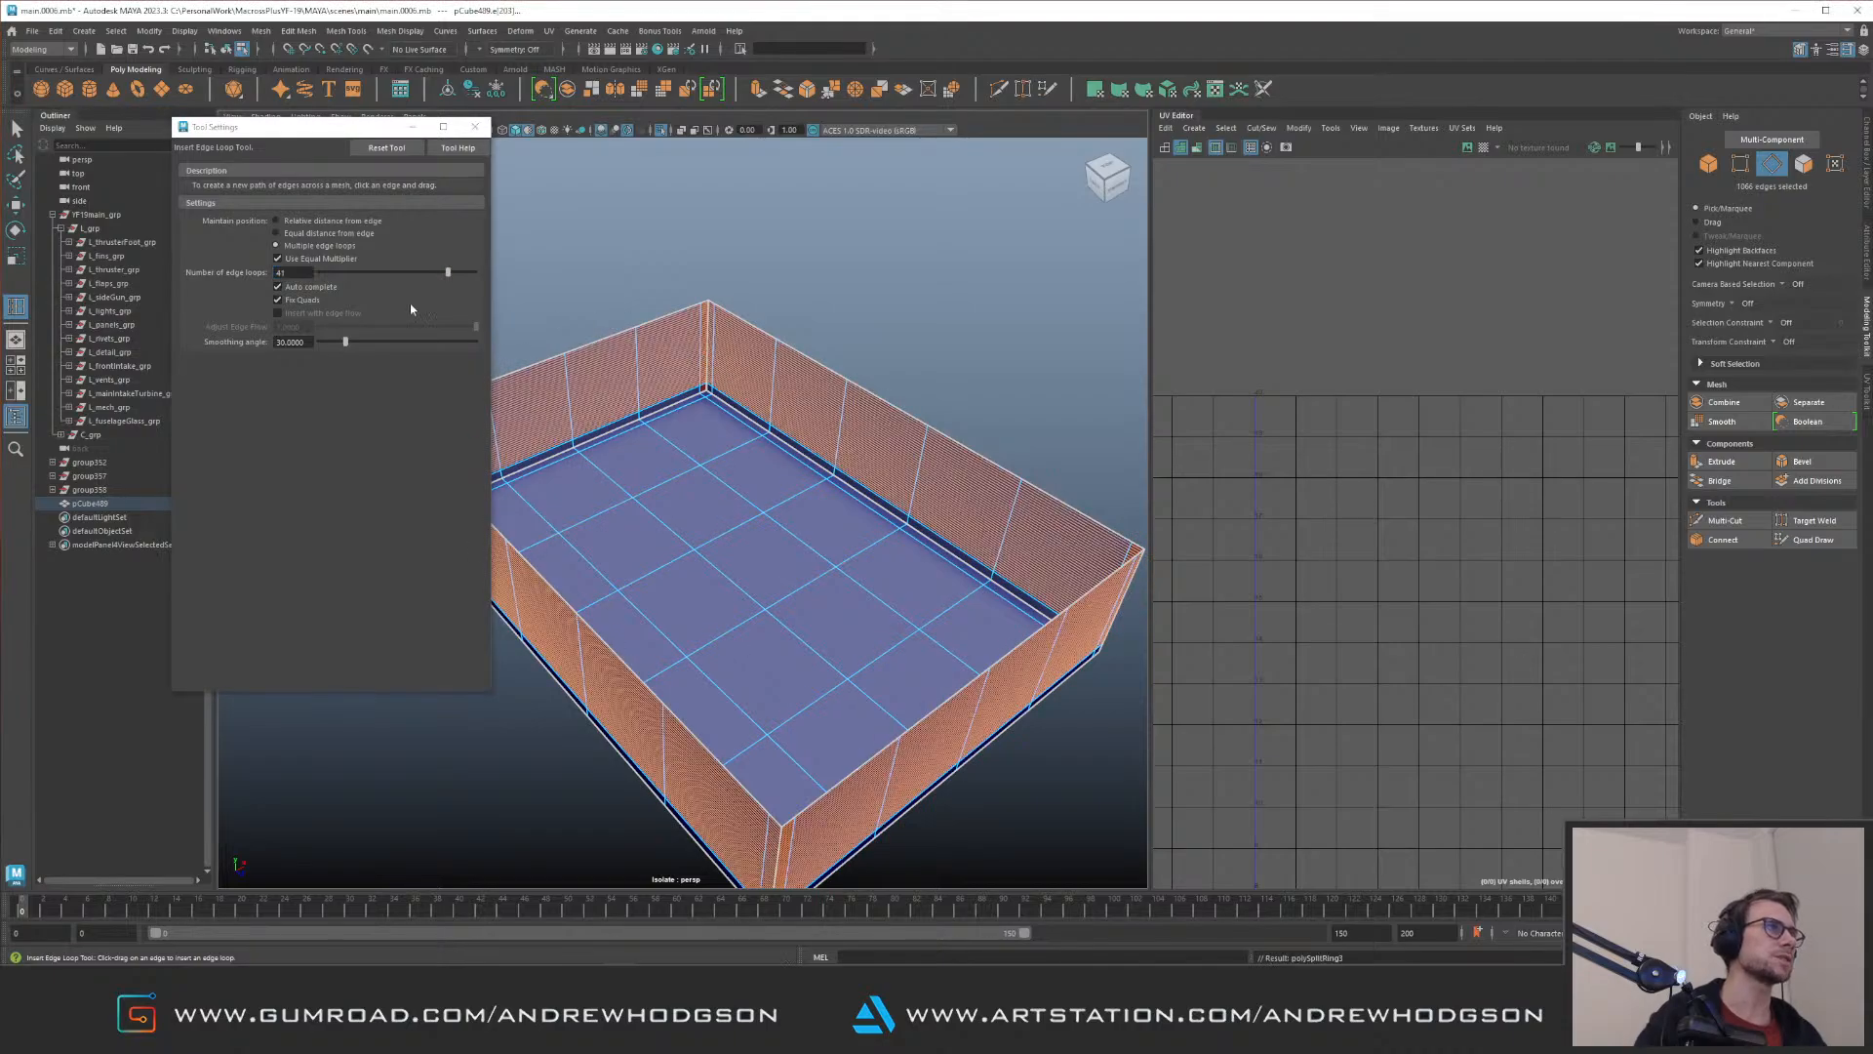
key("ctrl+z")
Step: Insert one horizontal edge loop around the middle of the box's walls and show the full model again
left_click_drag(290, 273, 264, 272)
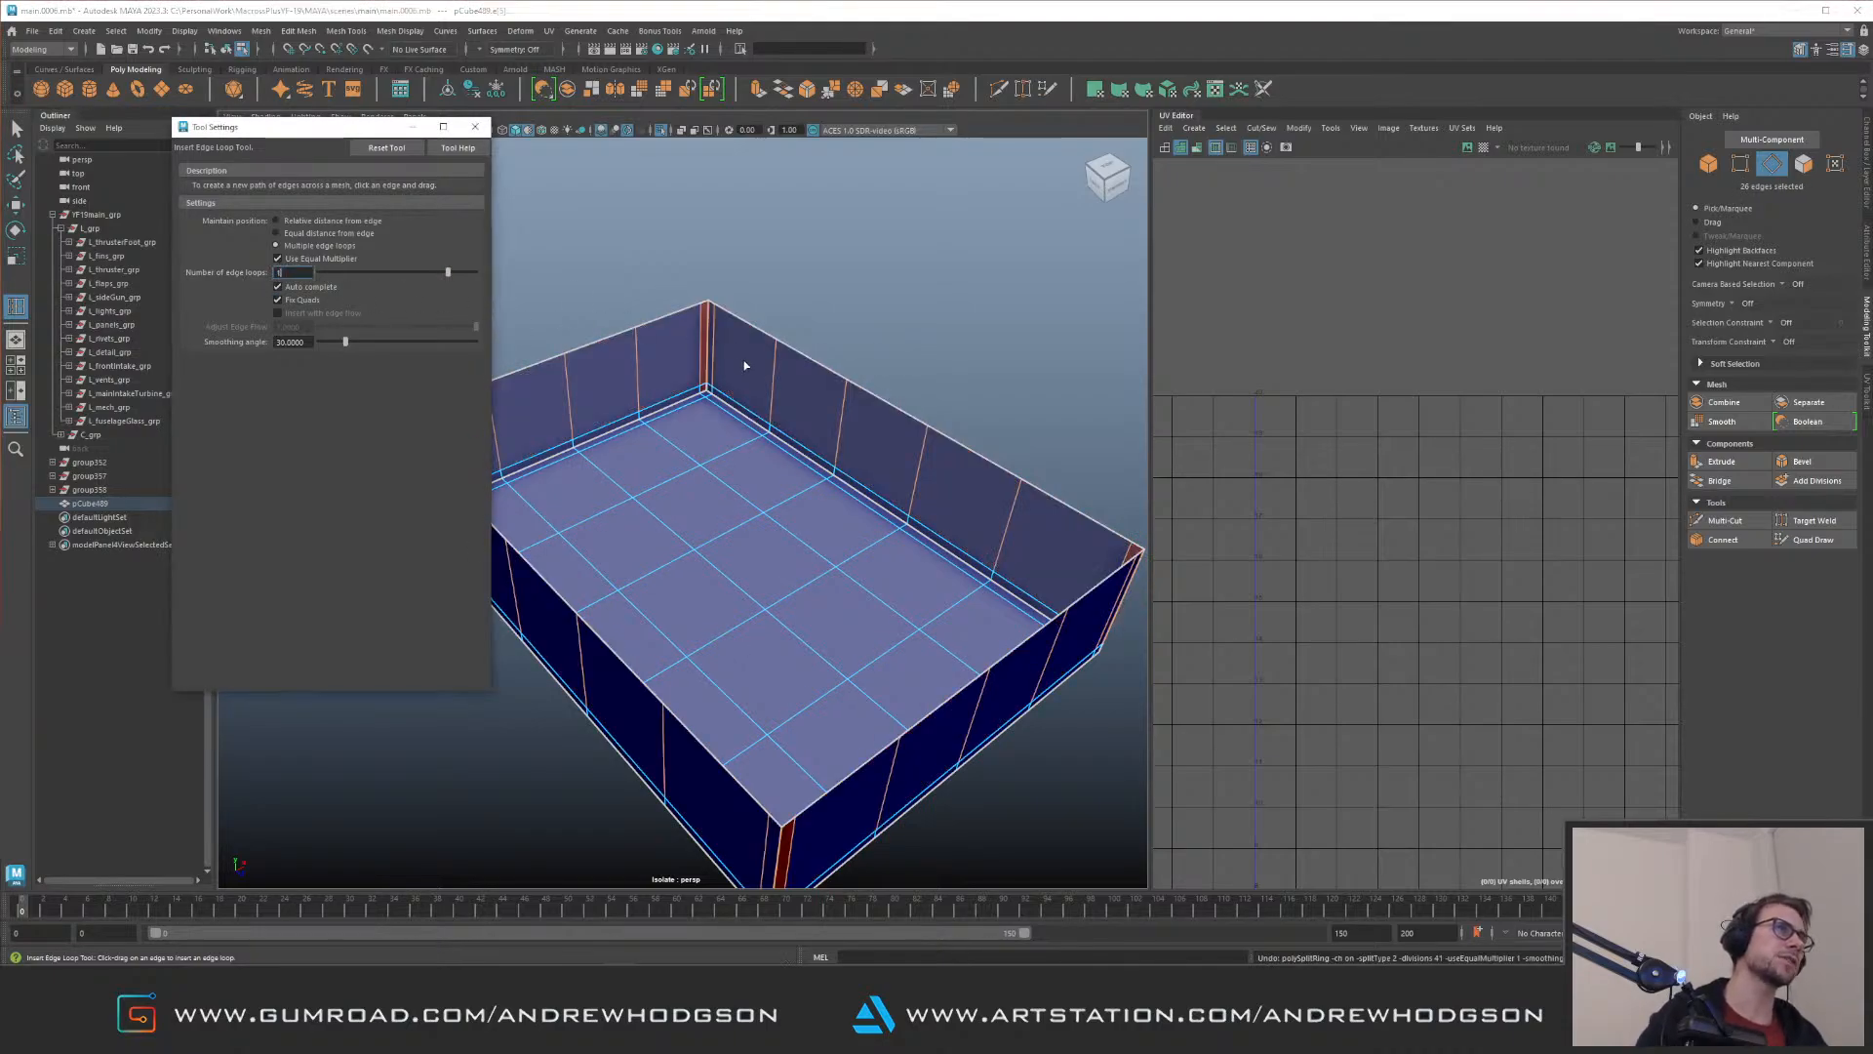
left_click(714, 347)
key("q")
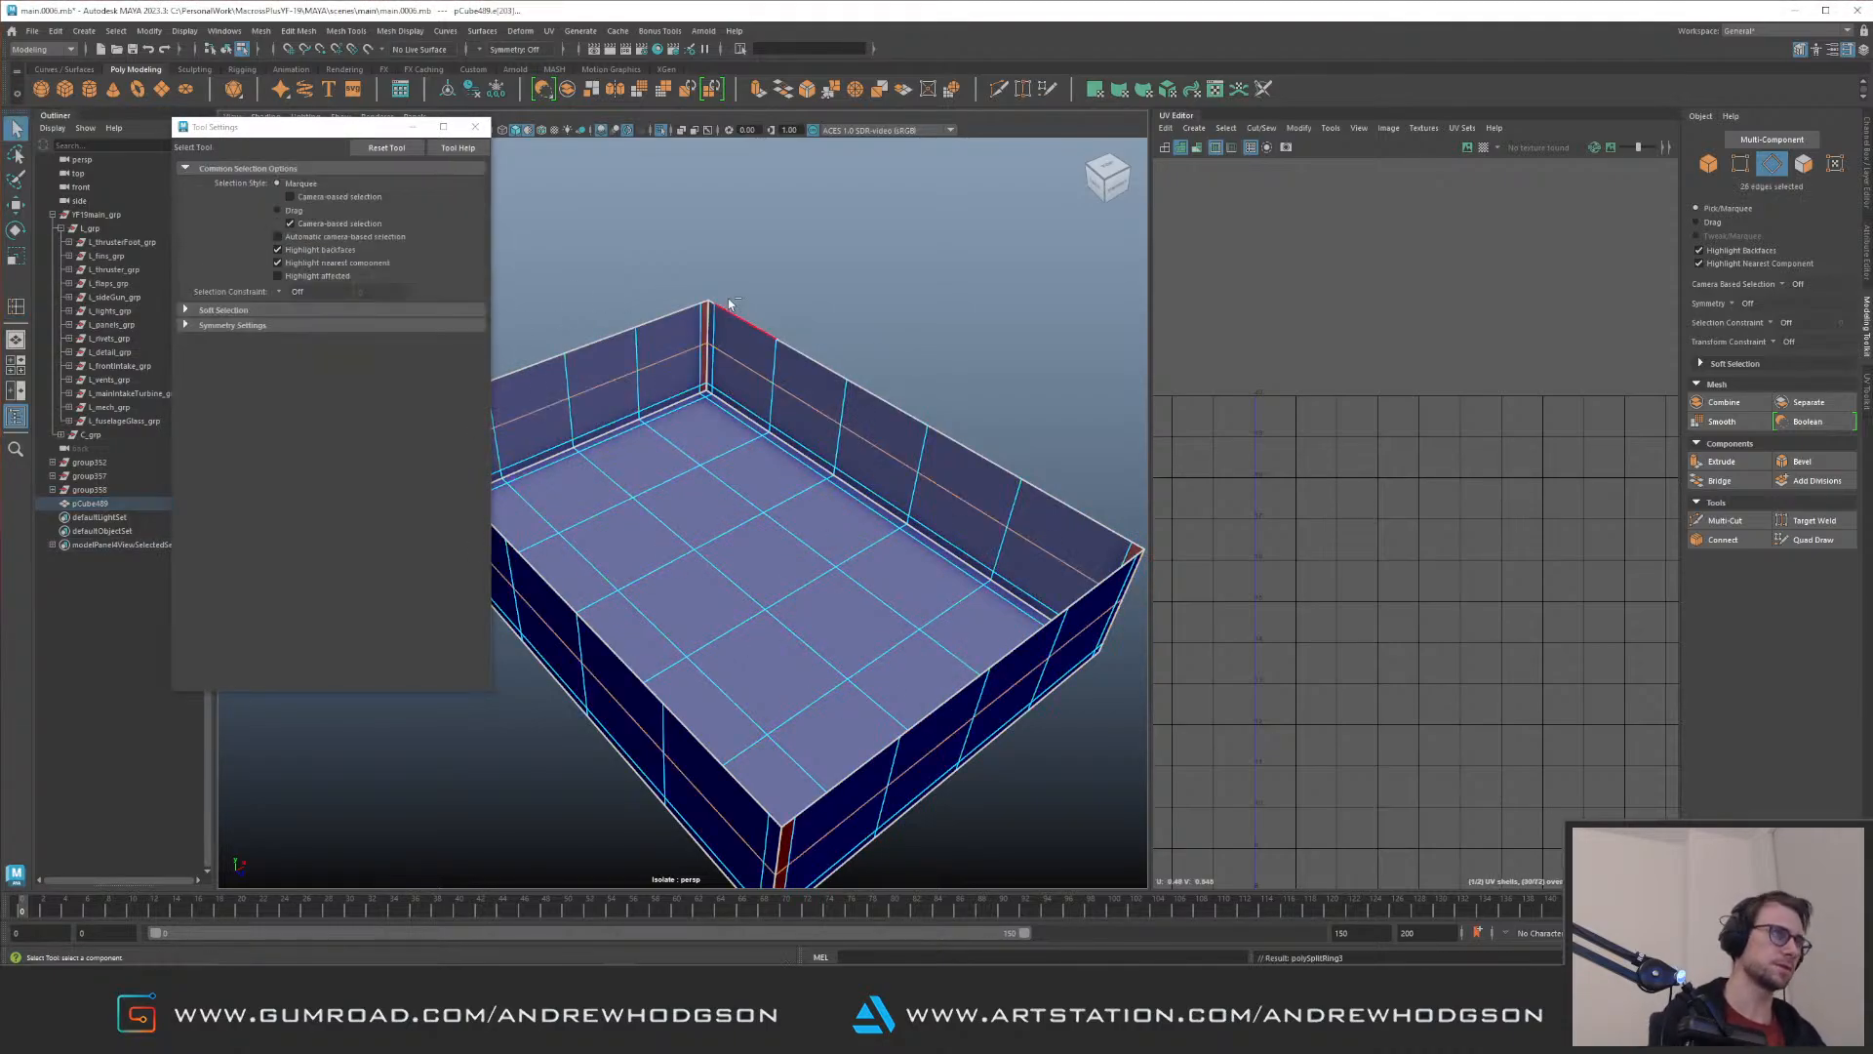
left_click(479, 135)
right_click_drag(726, 425, 757, 398)
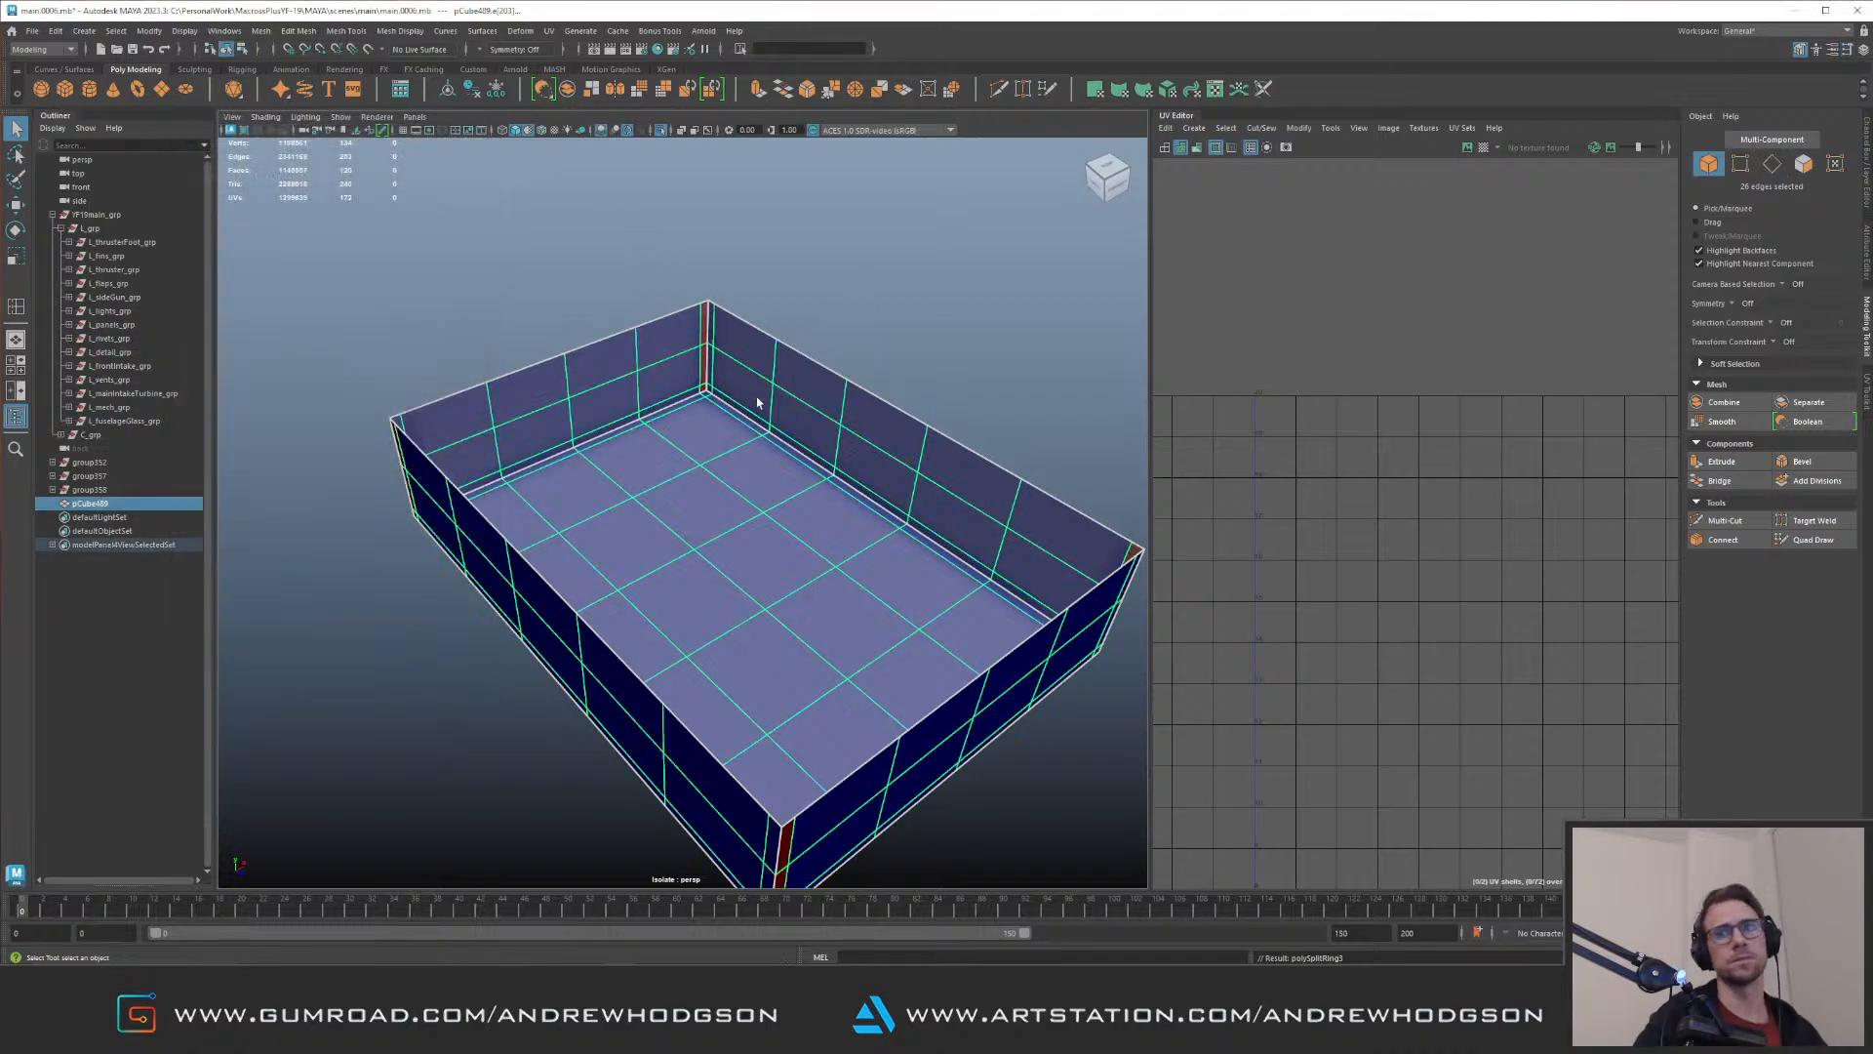
key("ctrl+1")
Step: Duplicate the L_grp group and mirror the copy to the opposite side with Scale X -1
left_click_drag(794, 384, 750, 393, "alt")
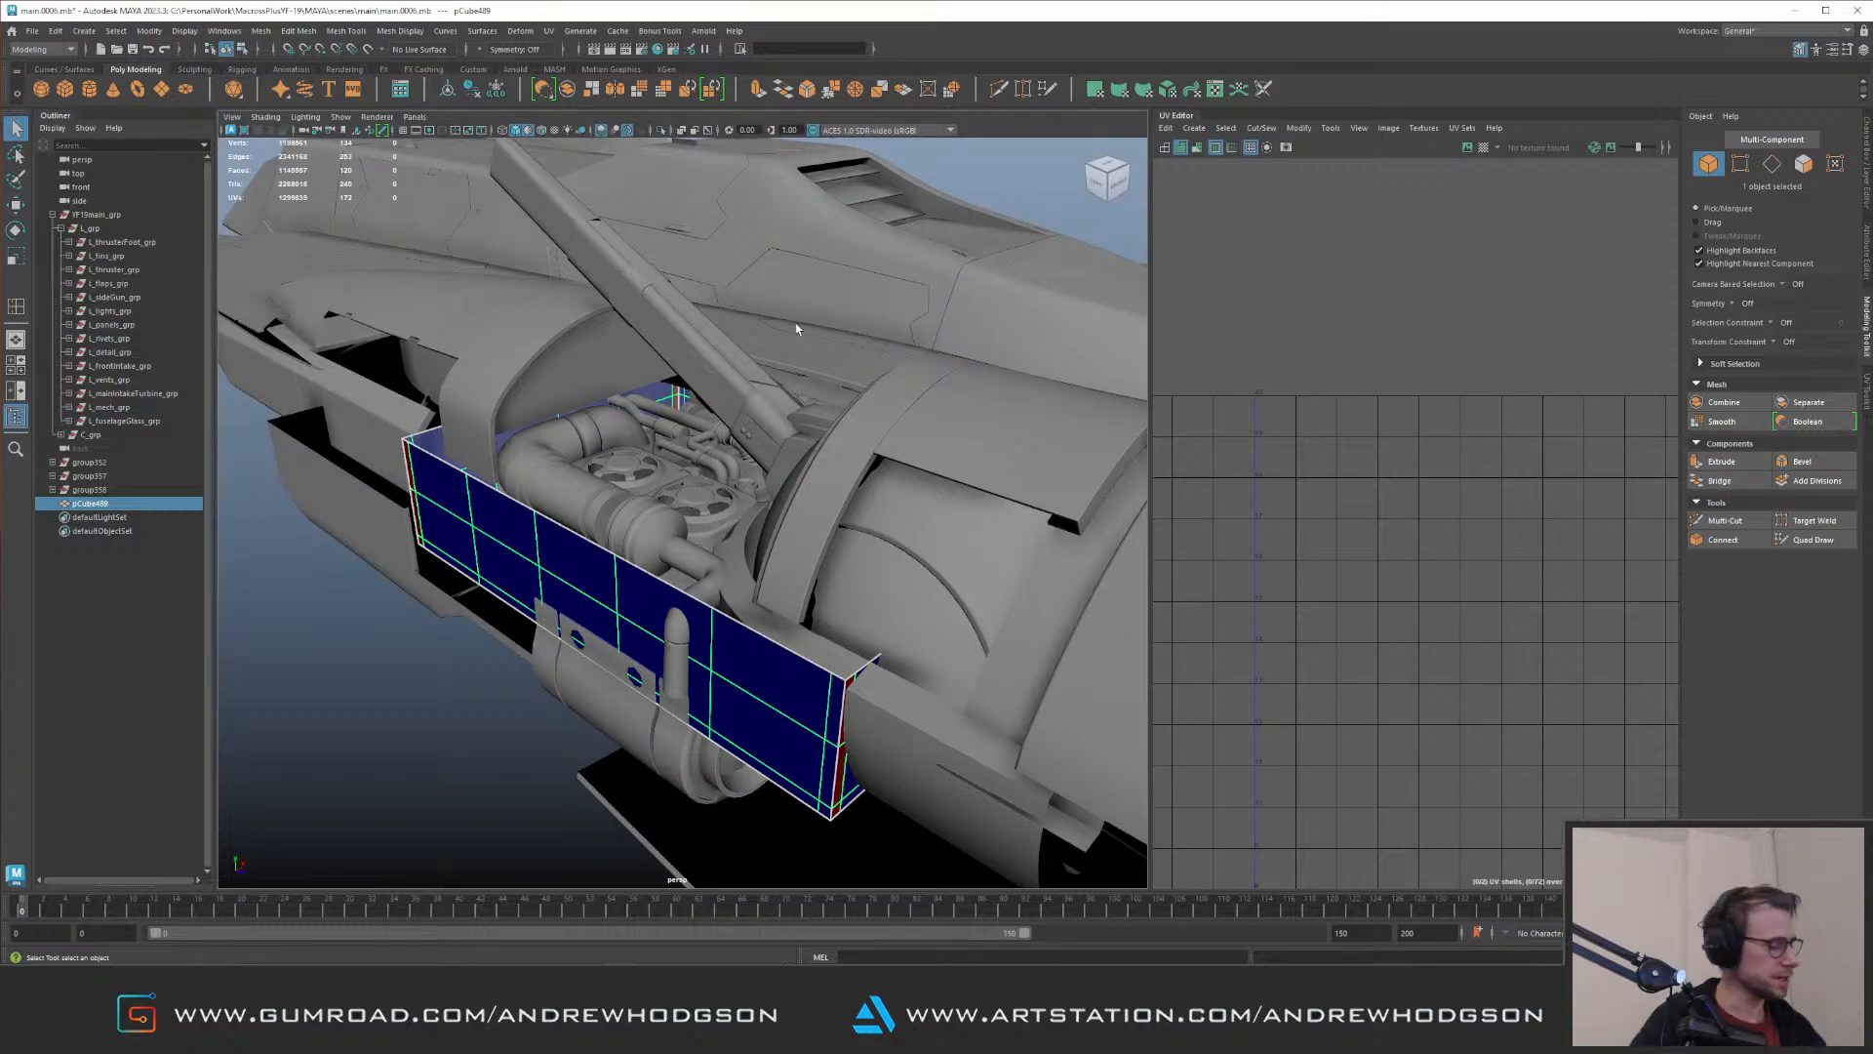
left_click_drag(760, 371, 796, 430, "alt")
left_click(564, 443)
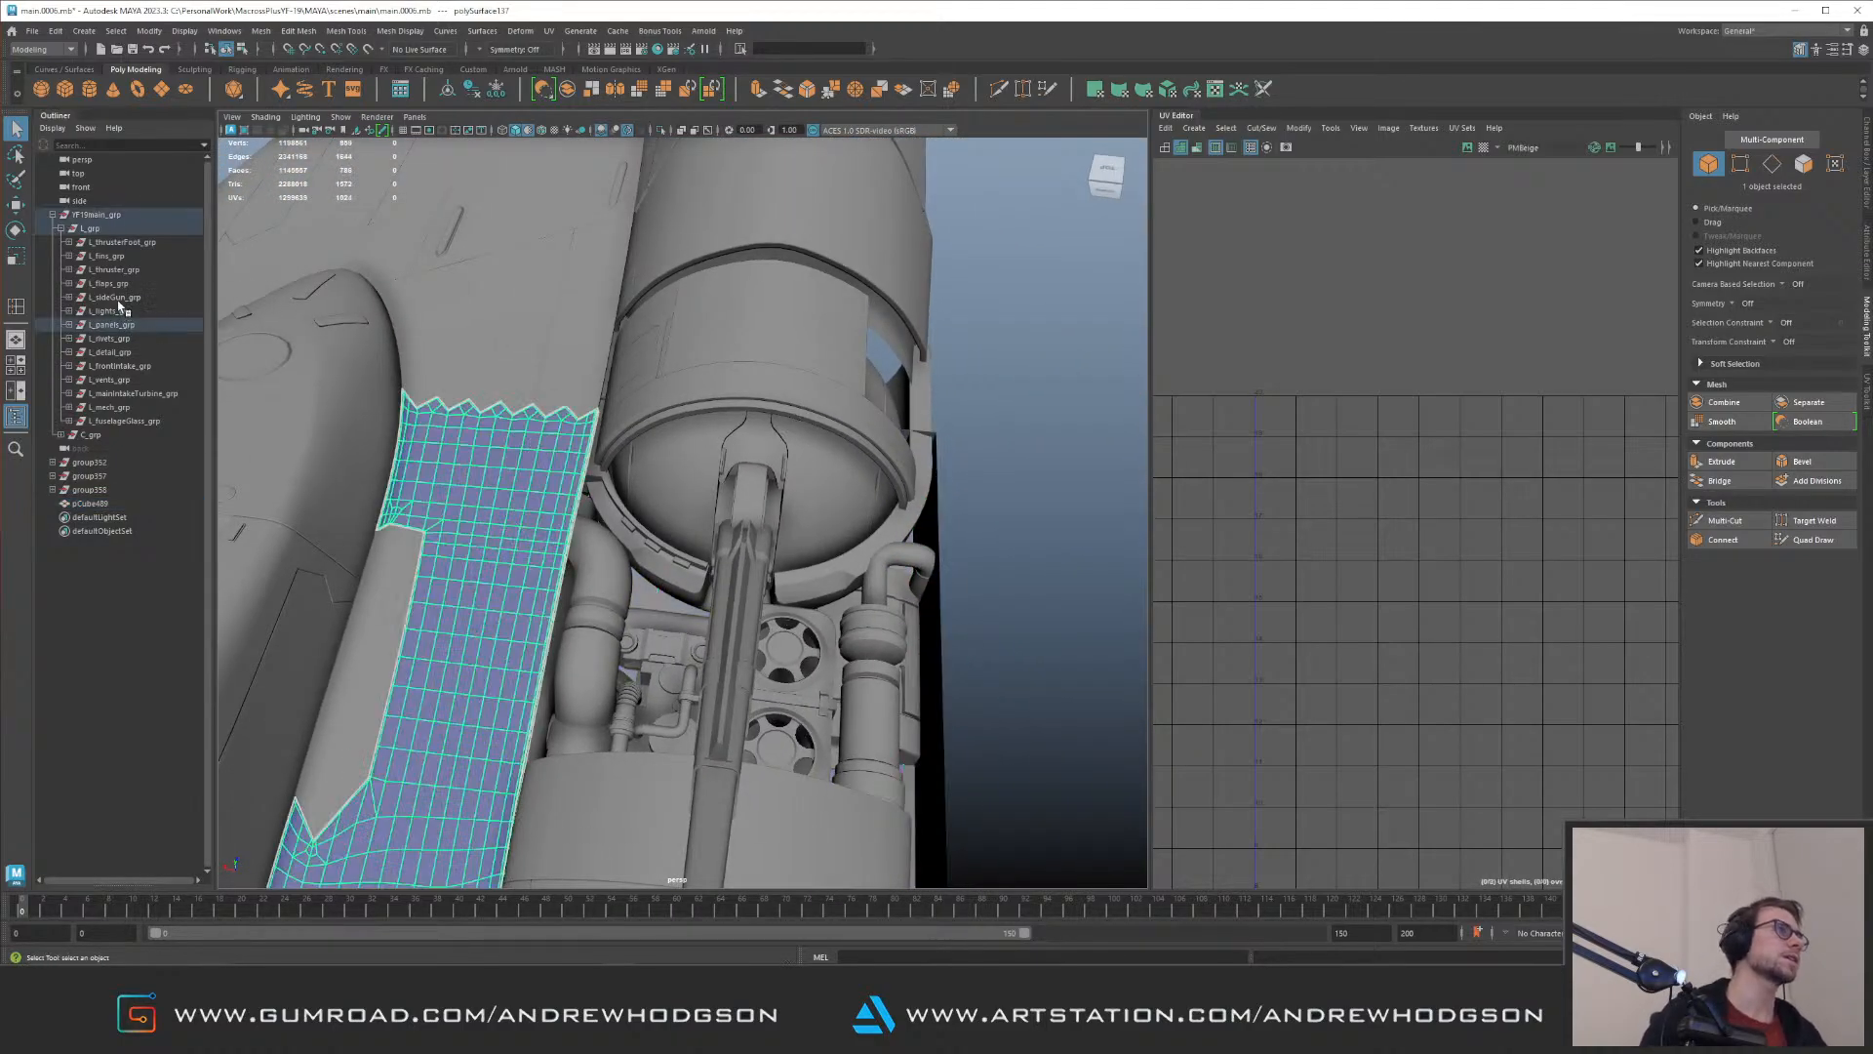
left_click(129, 230)
scroll(414, 319, "down", 6)
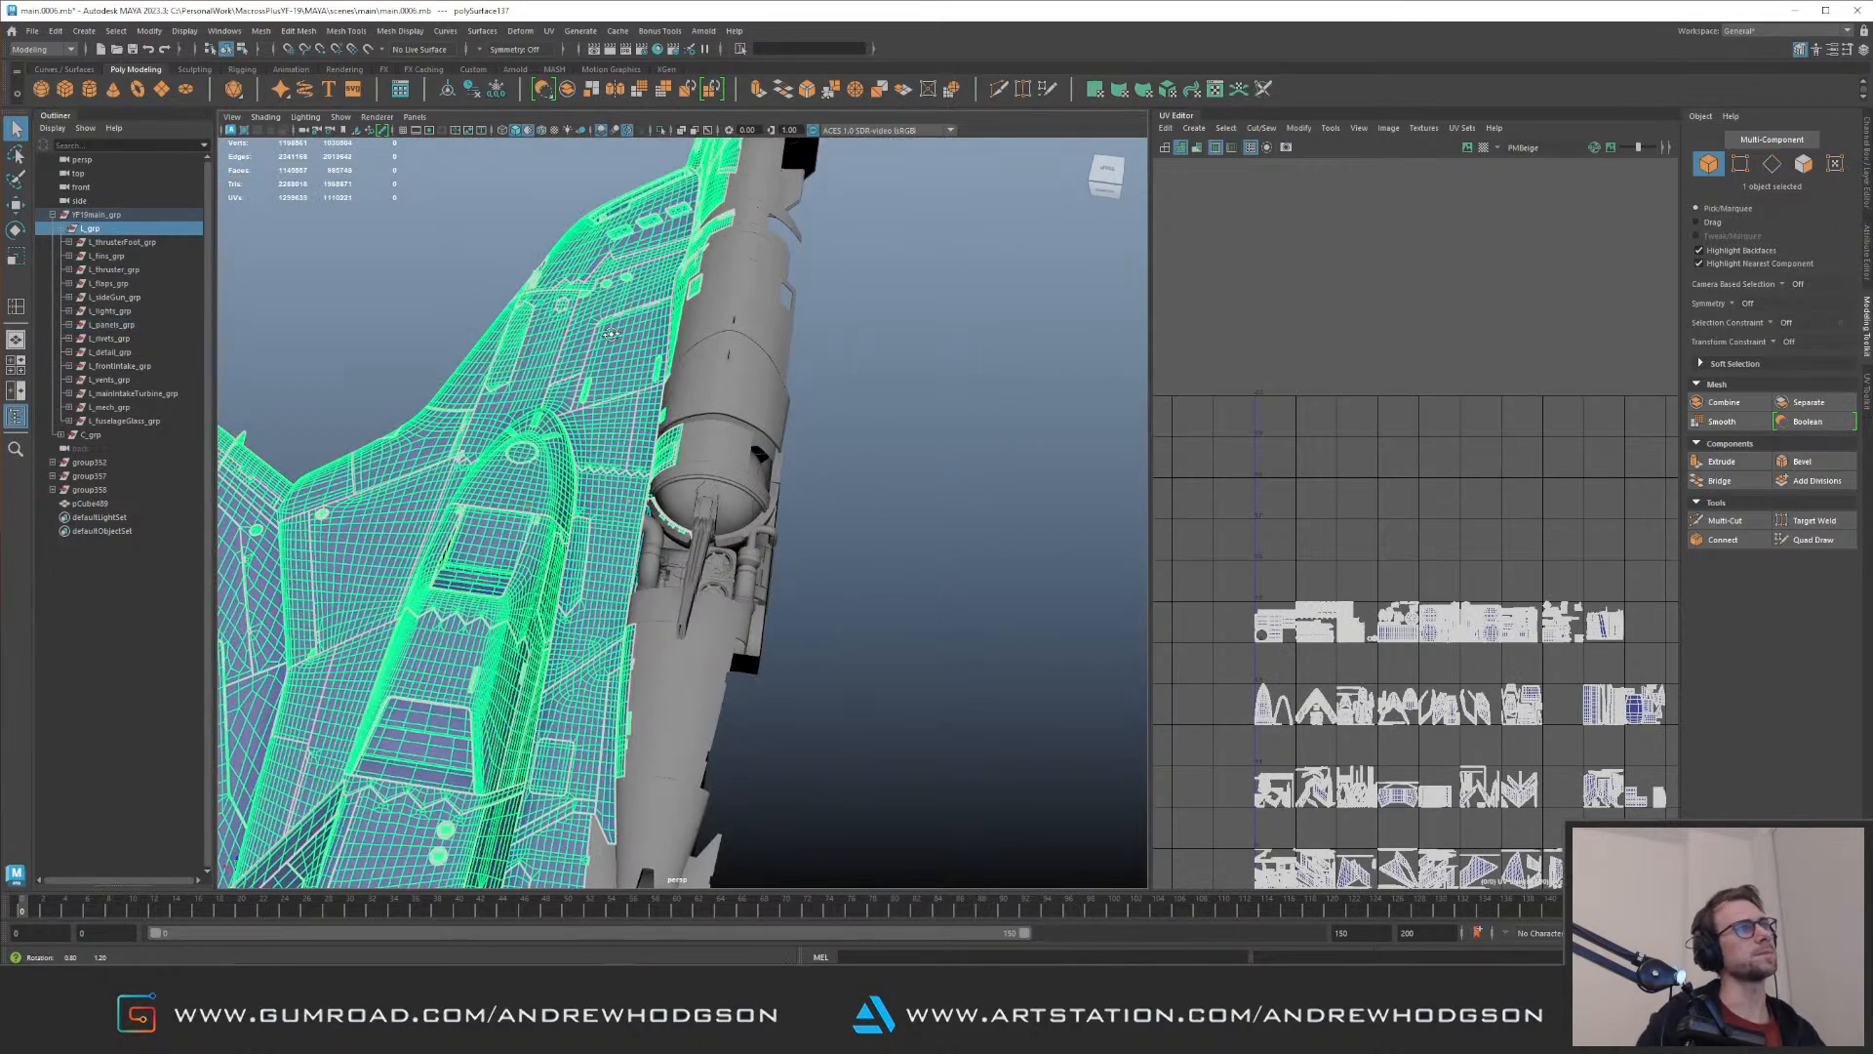
left_click_drag(538, 325, 586, 334, "alt")
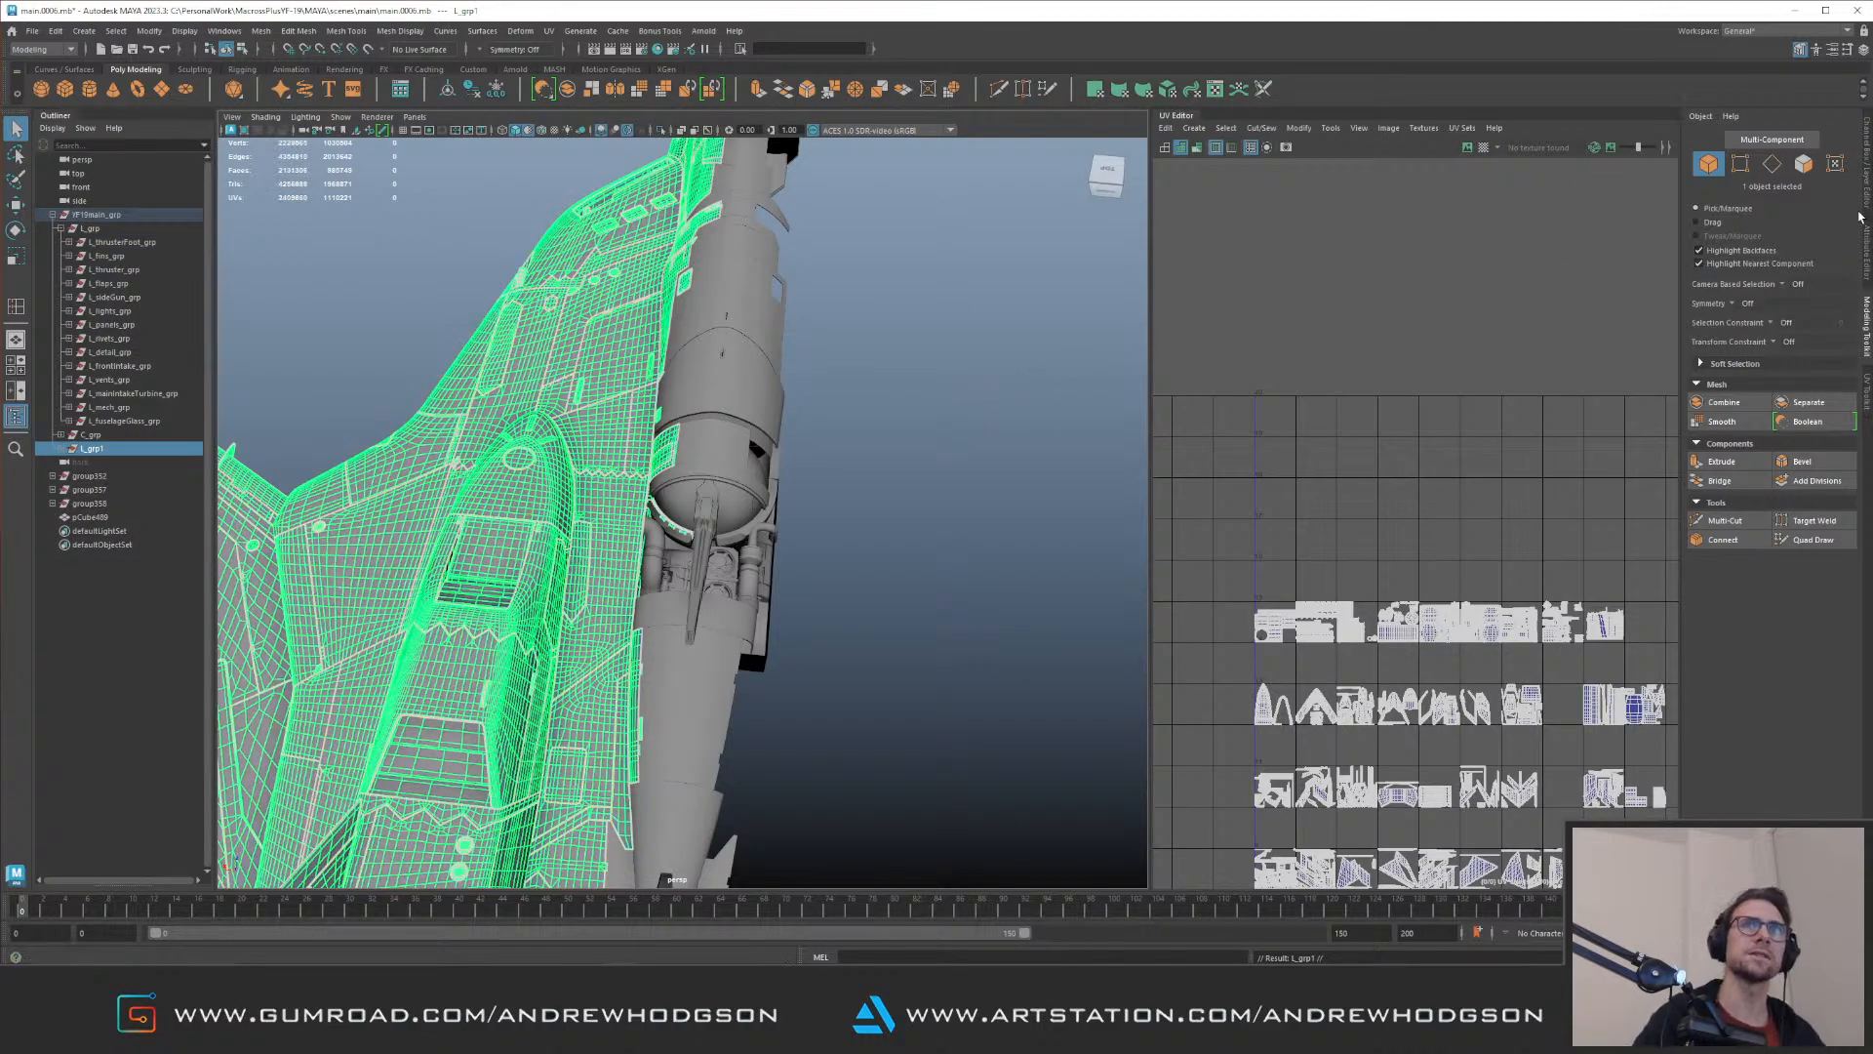
left_click(1867, 195)
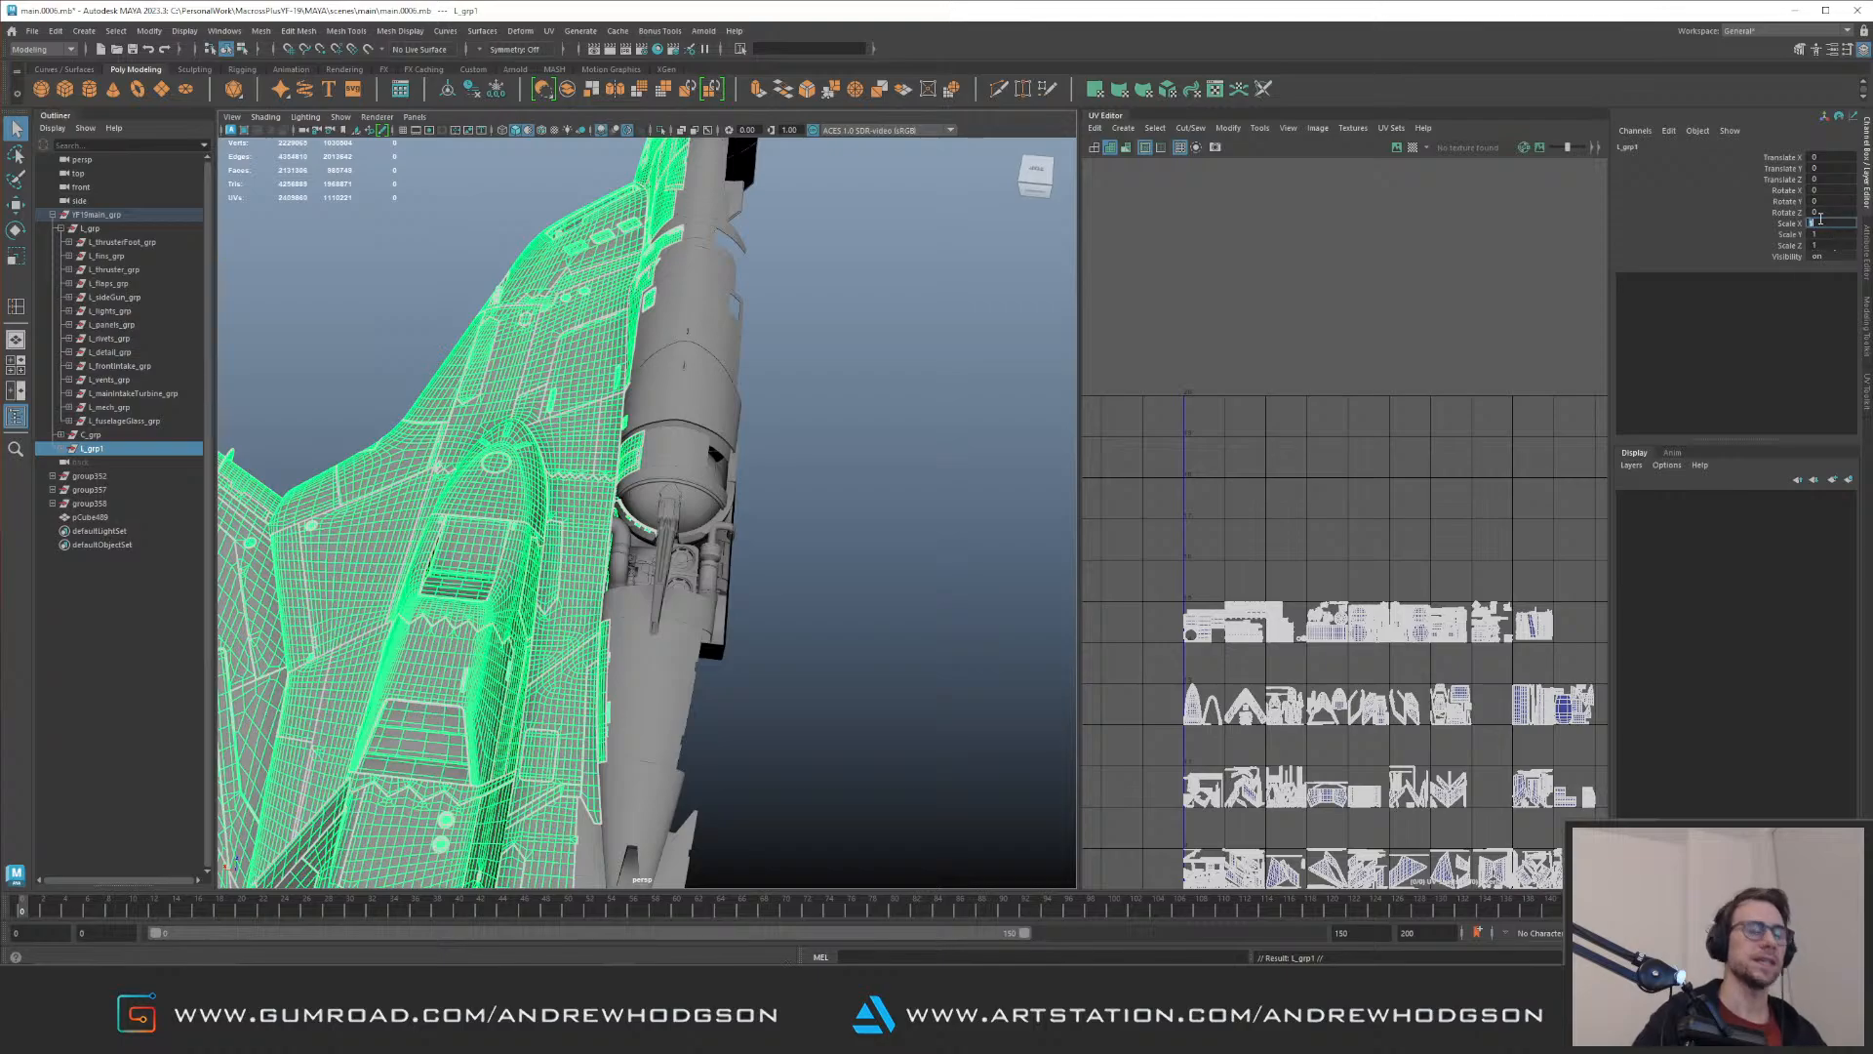
key("Return")
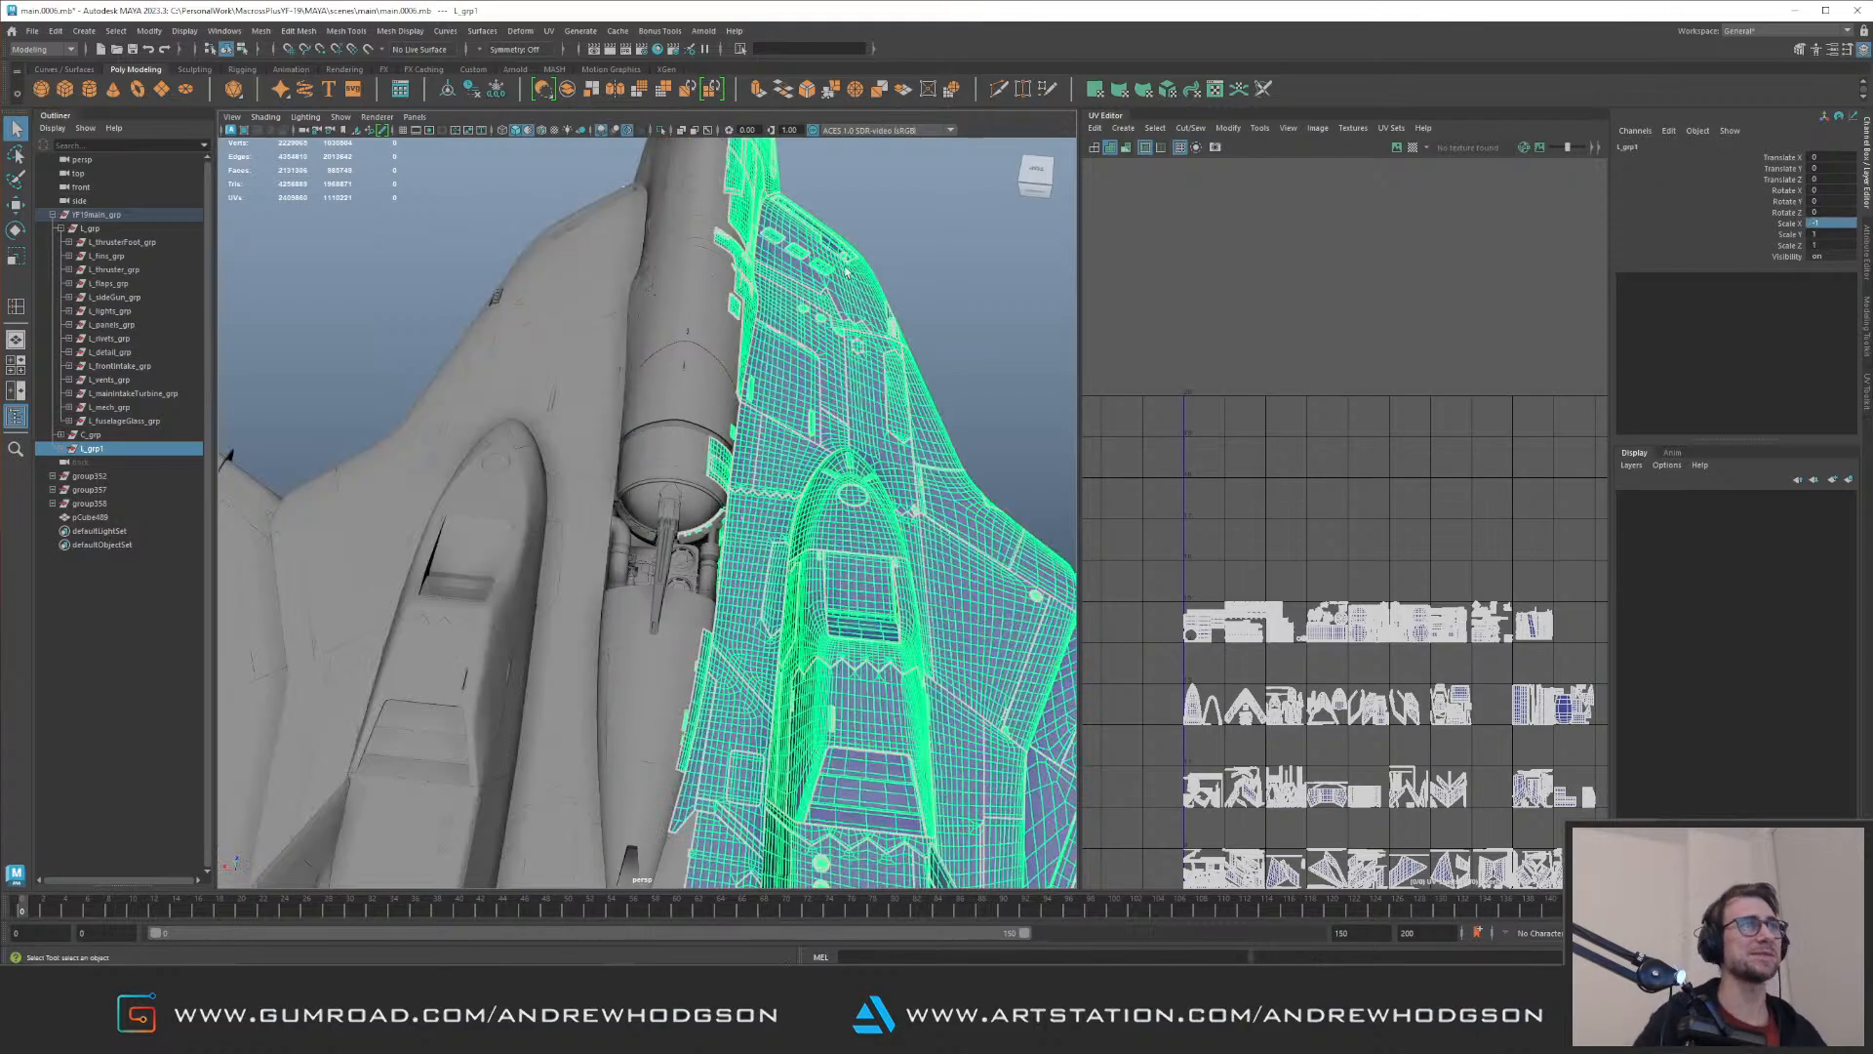
Step: Examine the engine bay between both mirrored sides and select the open box surrounding it
left_click(979, 272)
left_click_drag(757, 335, 624, 391, "alt")
right_click_drag(585, 429, 671, 452, "alt")
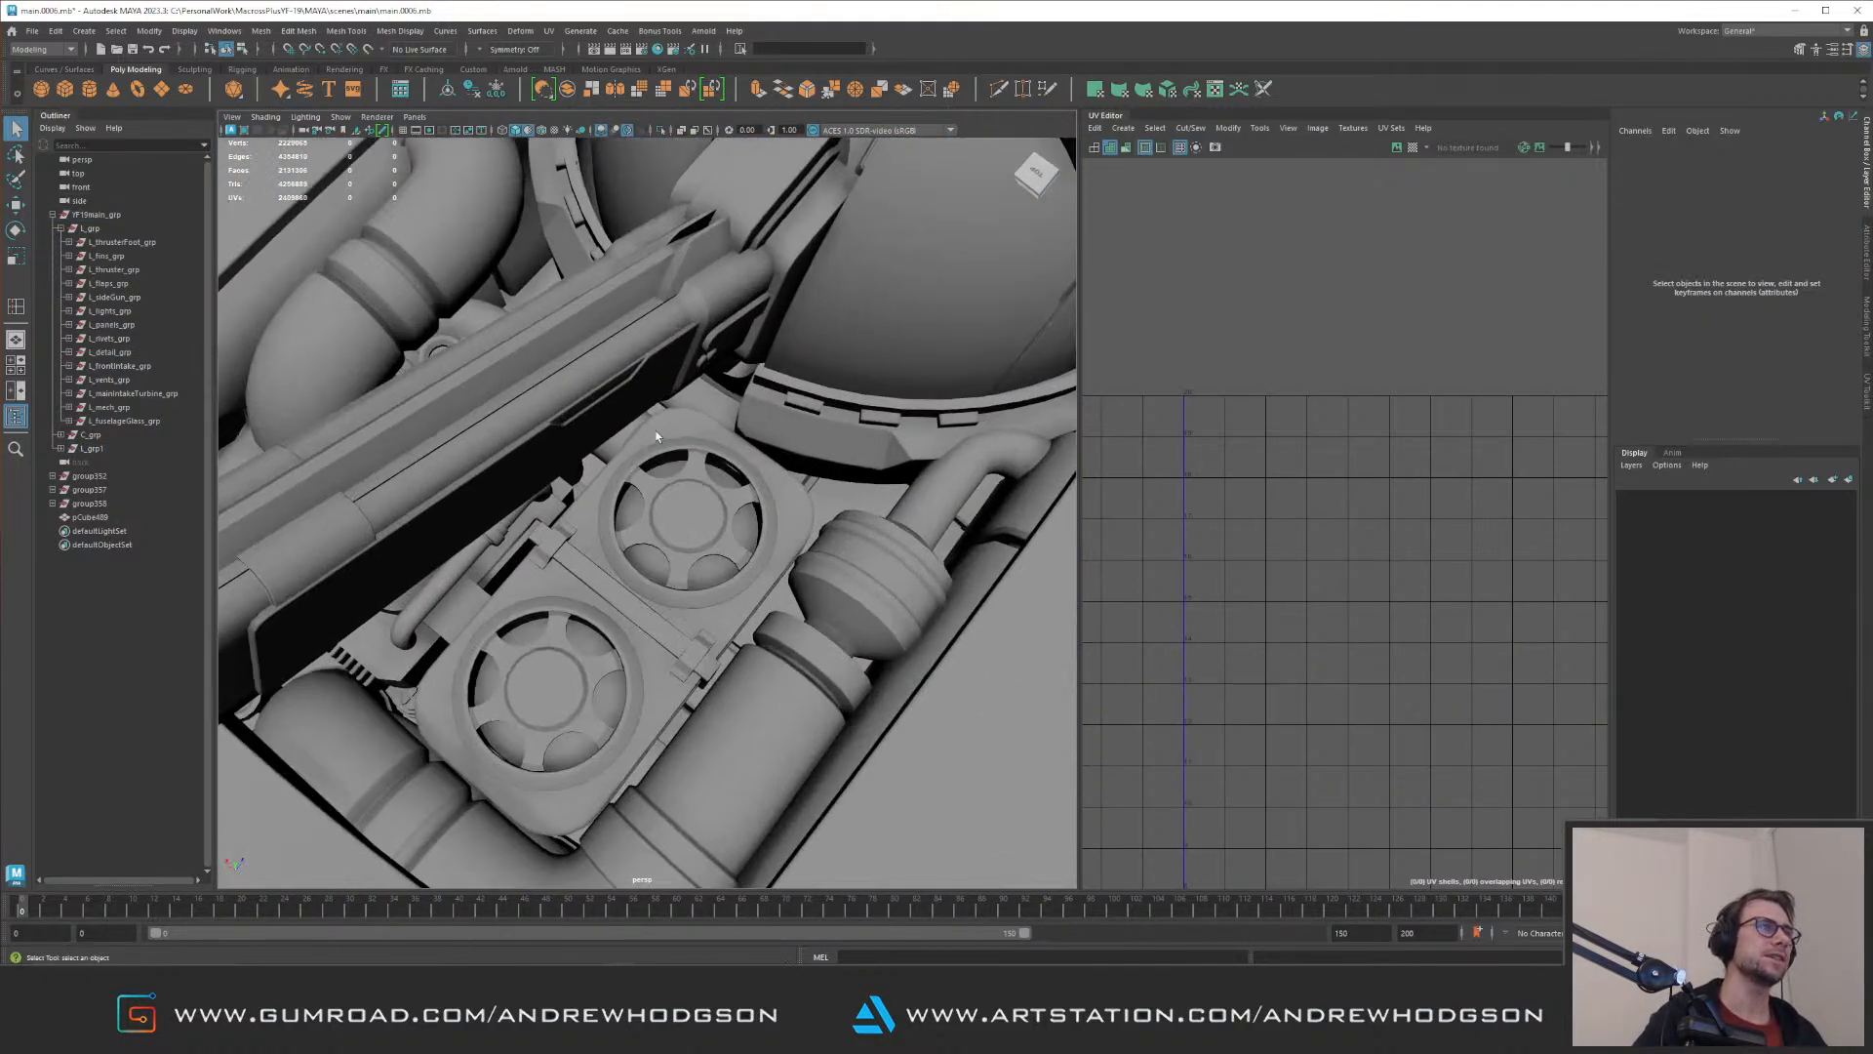
left_click_drag(529, 320, 535, 316, "alt")
left_click(534, 317)
right_click_drag(533, 317, 488, 324, "alt")
left_click_drag(488, 324, 598, 276, "alt")
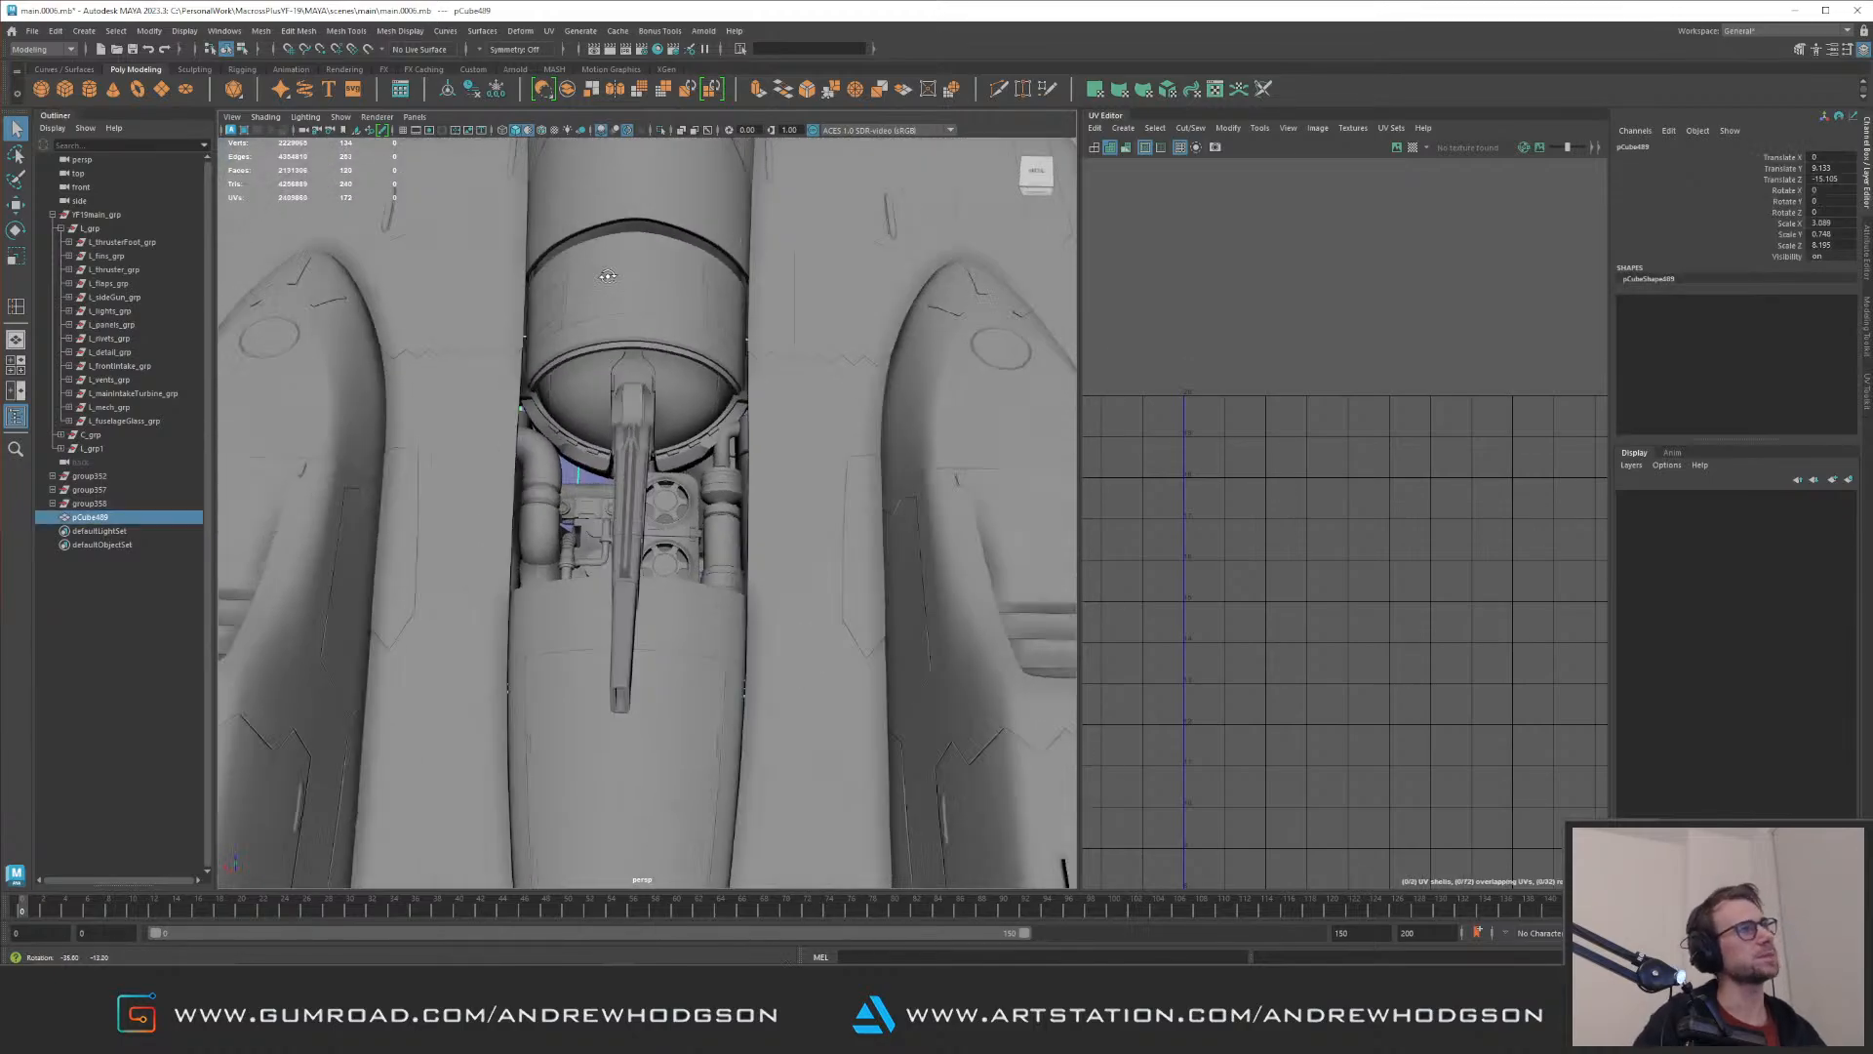
right_click_drag(598, 276, 716, 407, "alt")
Step: Move the vertices at the engine end of the open box further along the fuselage beneath the rounded housing
key("ctrl+1")
mouse_move(601, 437)
left_mouse_down("alt")
mouse_move(635, 393)
mouse_move(670, 387)
mouse_move(680, 344)
mouse_move(598, 422)
left_mouse_up("alt")
key("ctrl+1")
key("ctrl+1")
key("F9")
left_click_drag(330, 284, 981, 549)
key("ctrl+1")
key("w")
left_click_drag(665, 356, 680, 261)
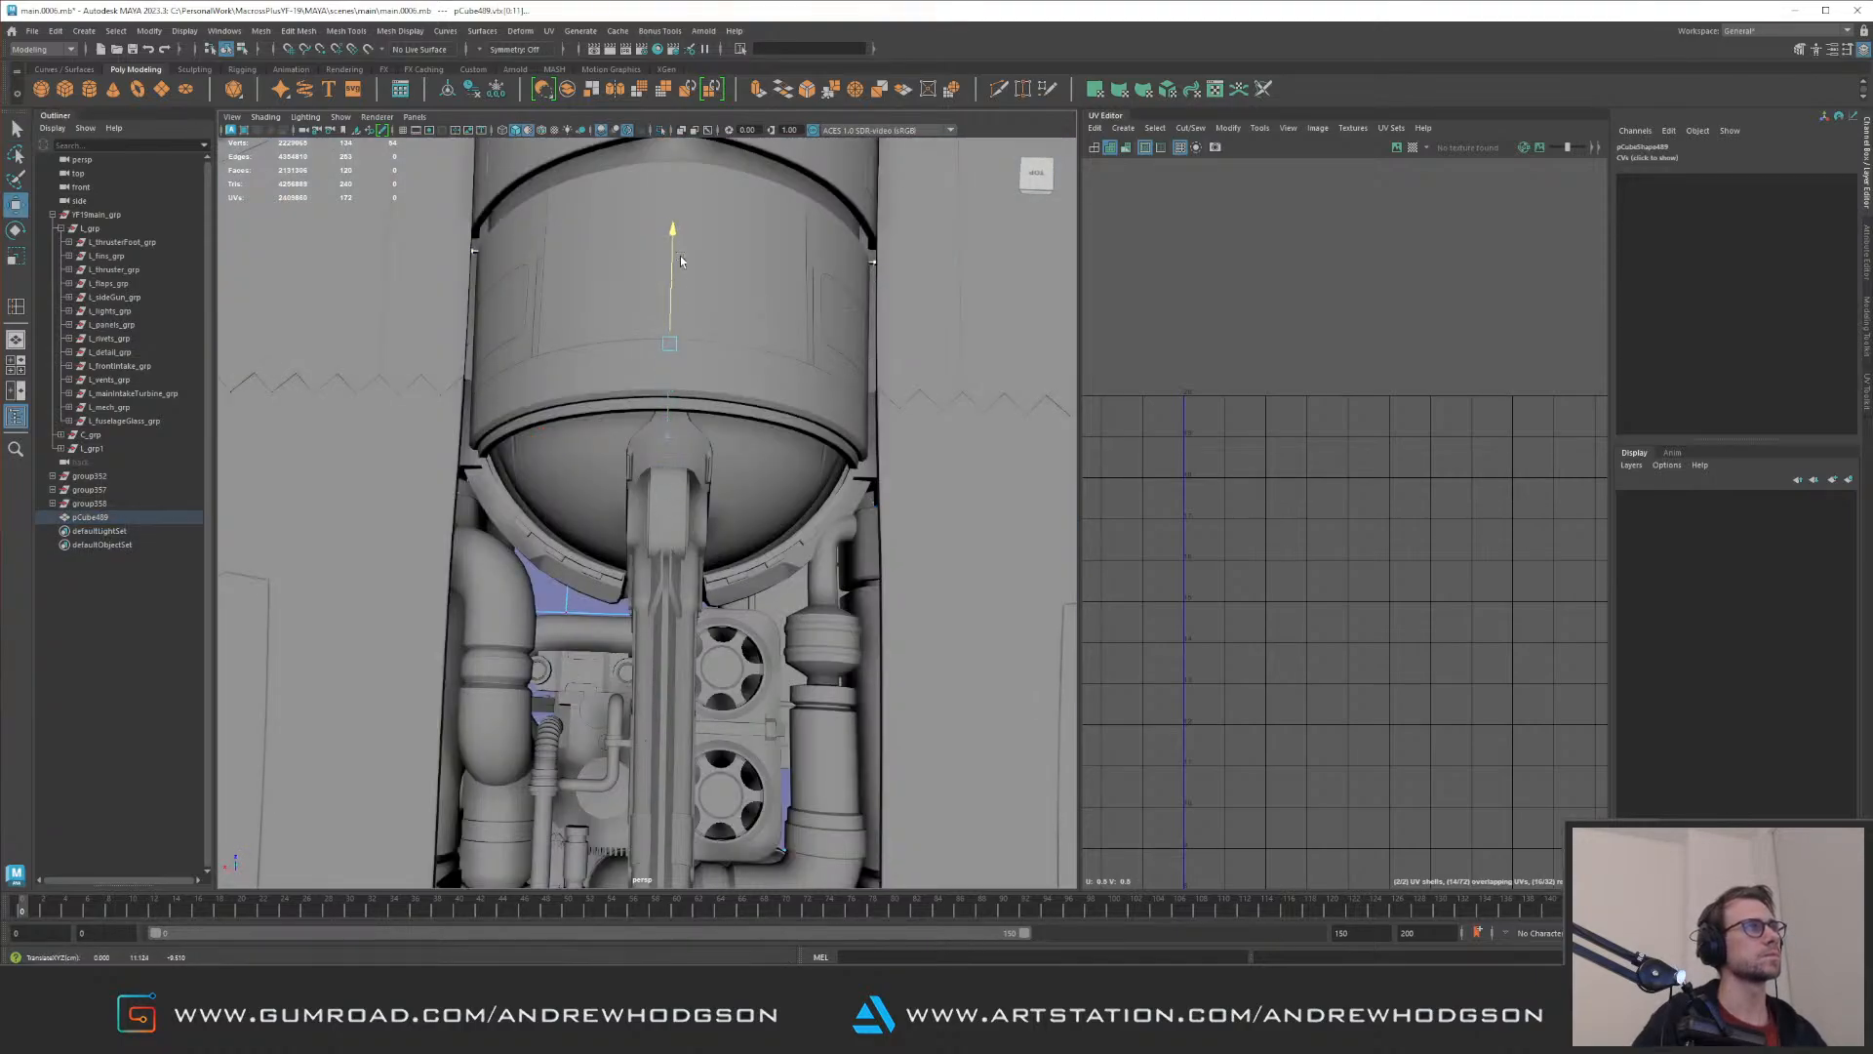
left_click_drag(706, 337, 712, 510, "alt")
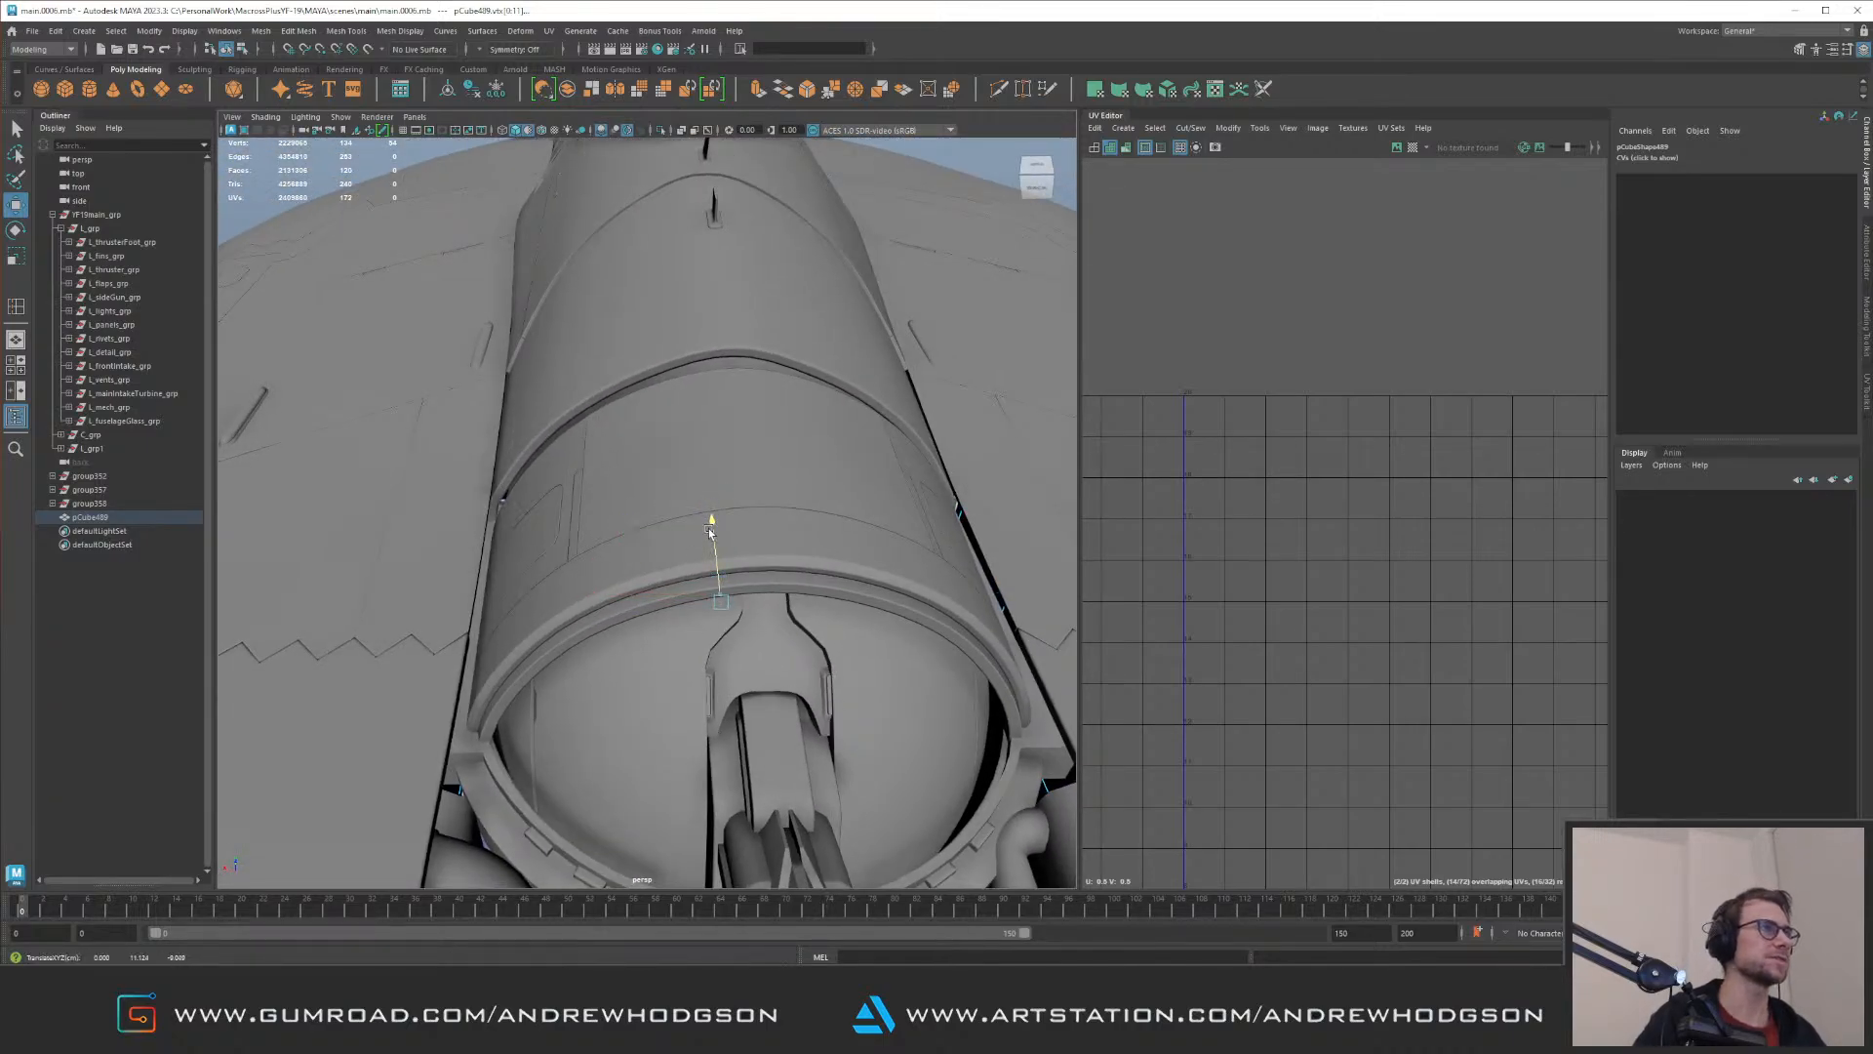
key("F8")
Step: Examine the stretched box from several angles, both isolated and in place, for its fit beneath the fuselage panels
left_click_drag(671, 390, 581, 397, "alt")
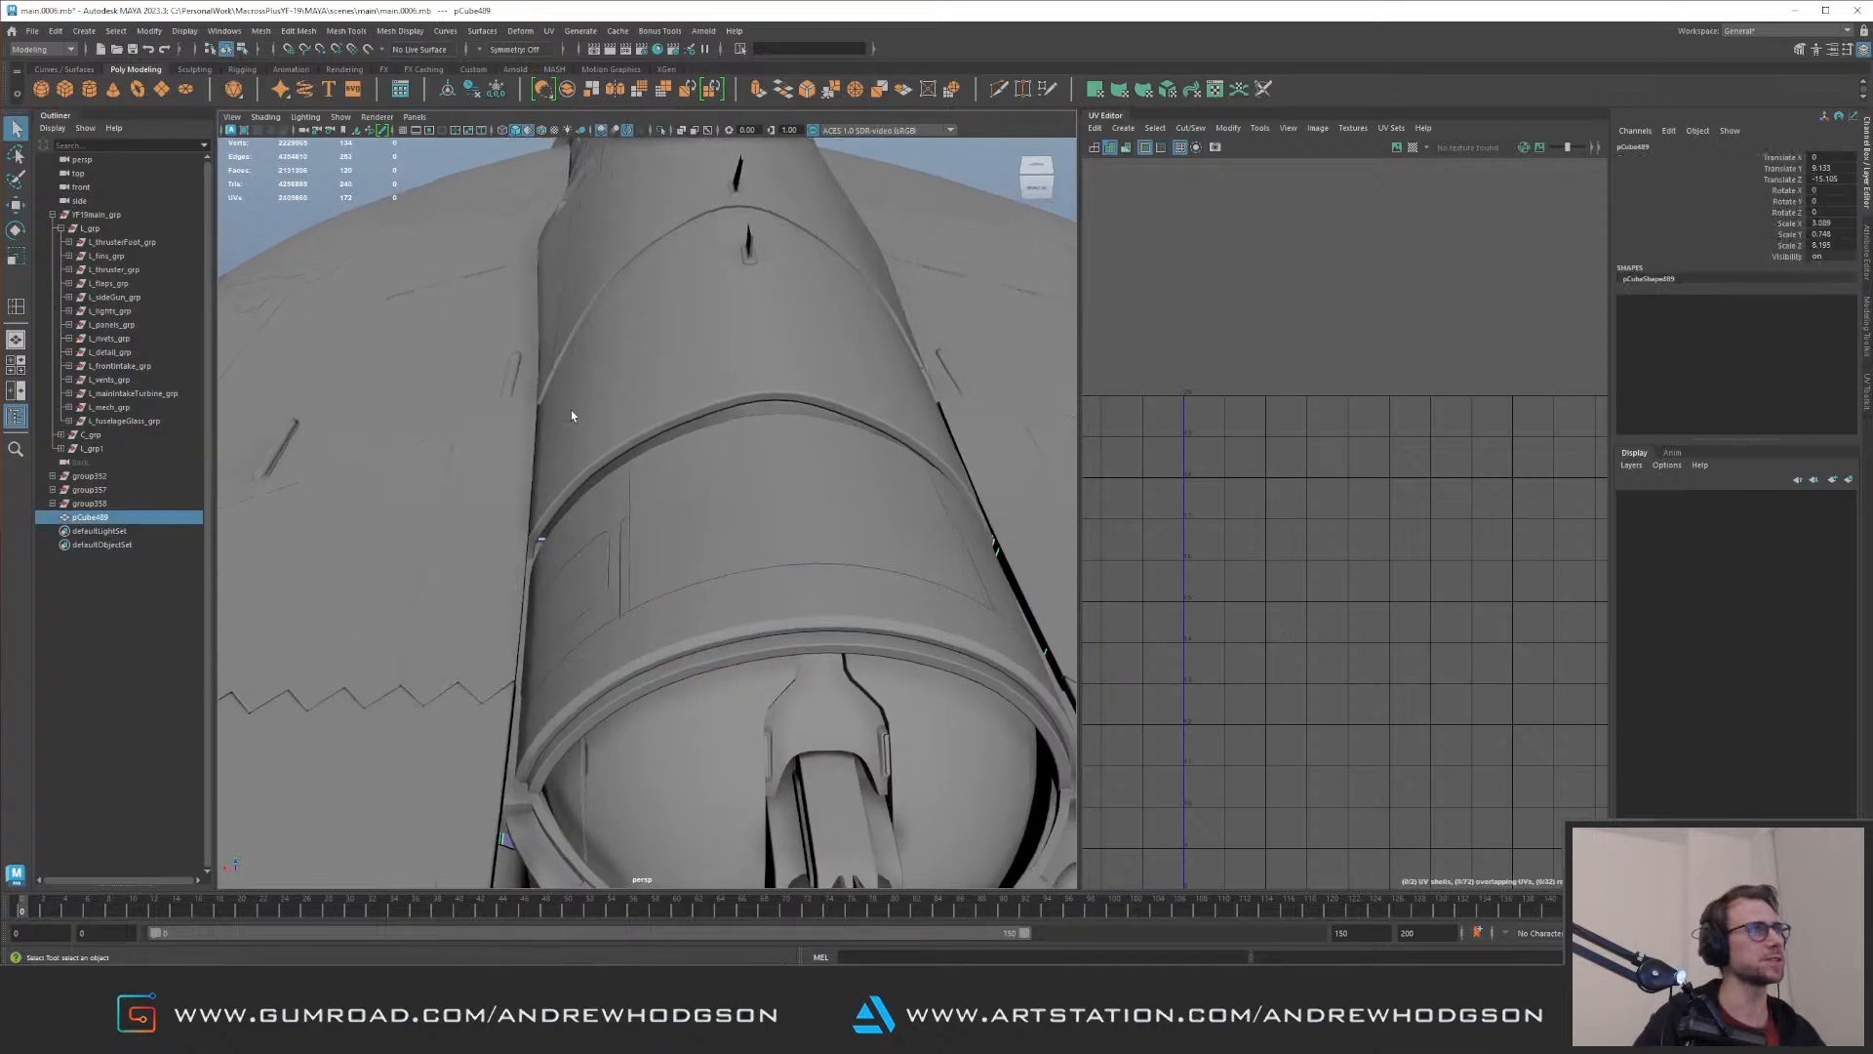
right_click_drag(581, 398, 489, 504, "alt")
left_click(491, 502)
left_click_drag(492, 503, 747, 483, "alt")
middle_click_drag(746, 483, 922, 473, "alt")
left_click(647, 572)
left_click_drag(644, 570, 517, 463, "alt")
key("ctrl+1")
key("f")
key("ctrl+1")
left_click(525, 430, "shift")
key("ctrl+1")
left_click_drag(525, 527, 732, 443, "alt")
key("ctrl+1")
scroll(732, 443, "down", 5)
left_click(799, 255)
left_click_drag(799, 255, 662, 354, "alt")
scroll(694, 443, "down", 3)
scroll(662, 353, "up", 4)
middle_click_drag(546, 434, 652, 297, "alt")
scroll(651, 296, "up", 3)
left_click_drag(654, 454, 593, 495, "alt")
scroll(711, 413, "down", 3)
scroll(594, 498, "up", 3)
left_click(594, 637)
left_click_drag(594, 637, 586, 522, "alt")
right_click_drag(585, 522, 497, 455, "alt")
key("ctrl+1")
Step: Isolate the box, create automatic UVs for it and unfold all of its UV shells
key("ctrl+1")
scroll(497, 455, "down", 5)
key("ctrl+1")
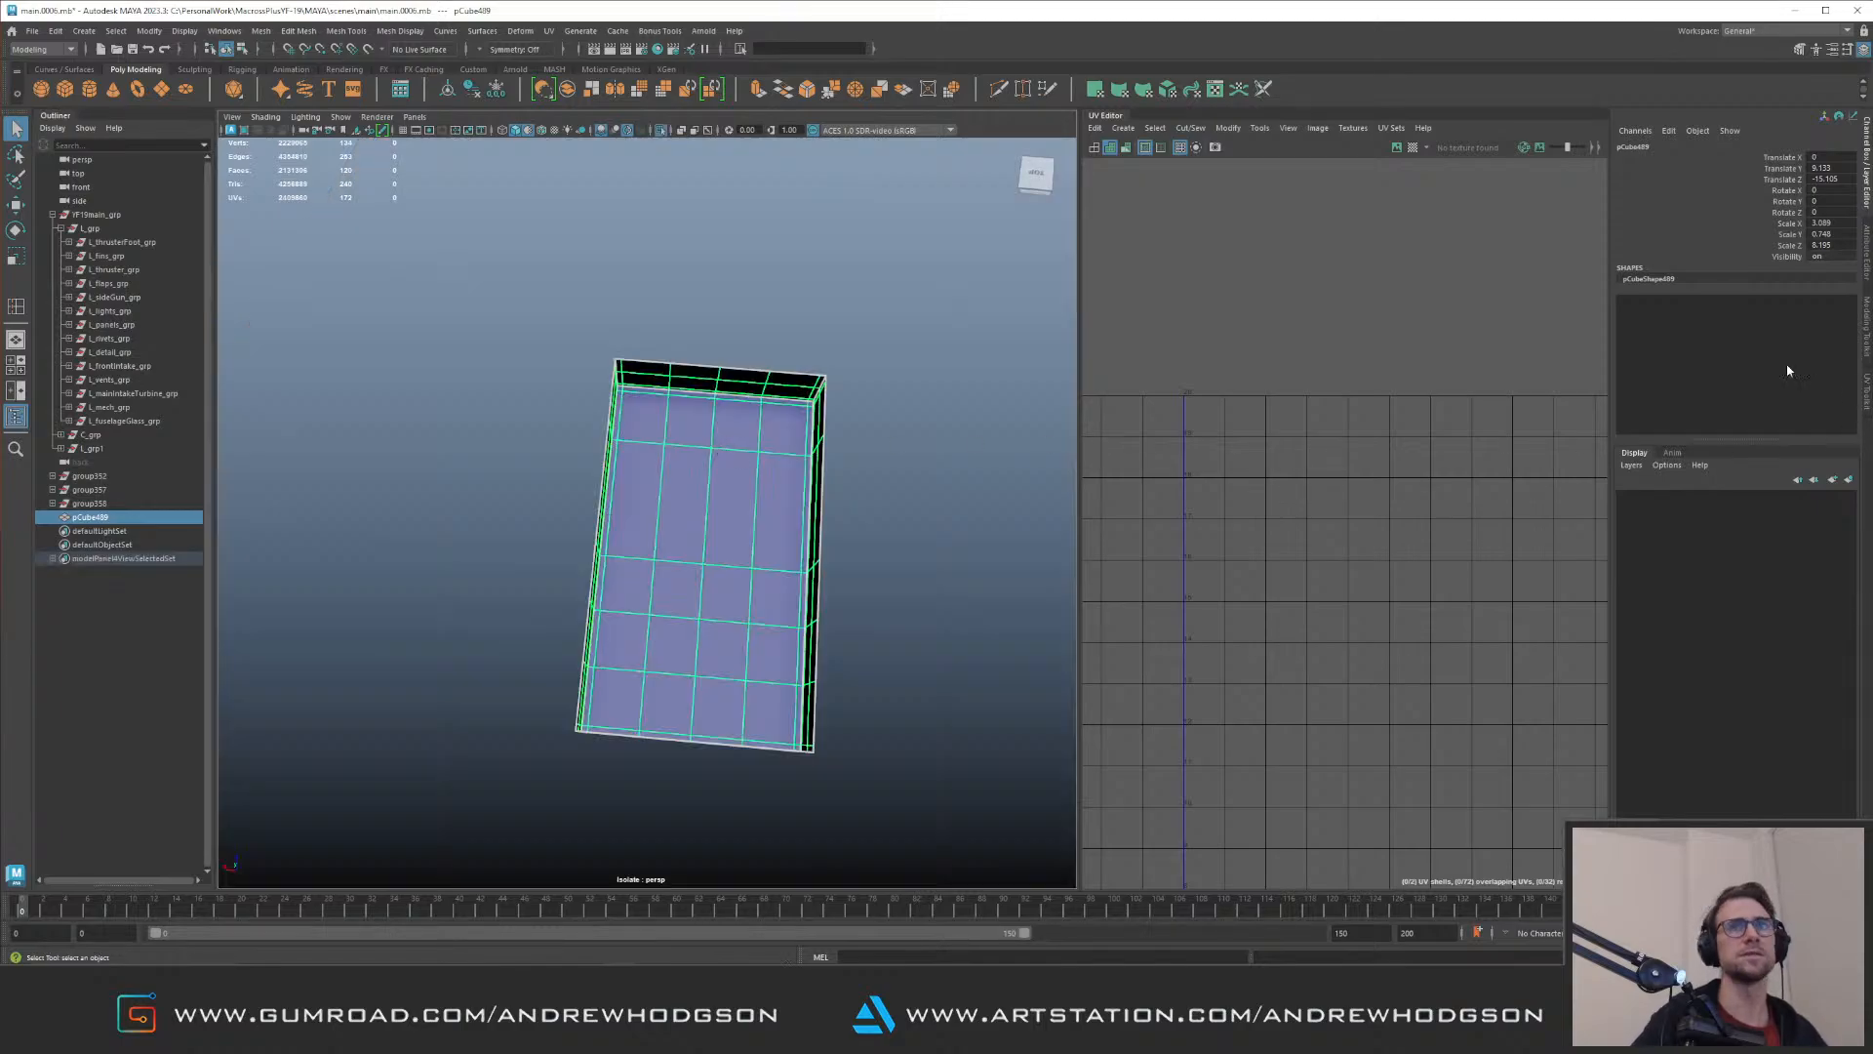
left_click(1867, 392)
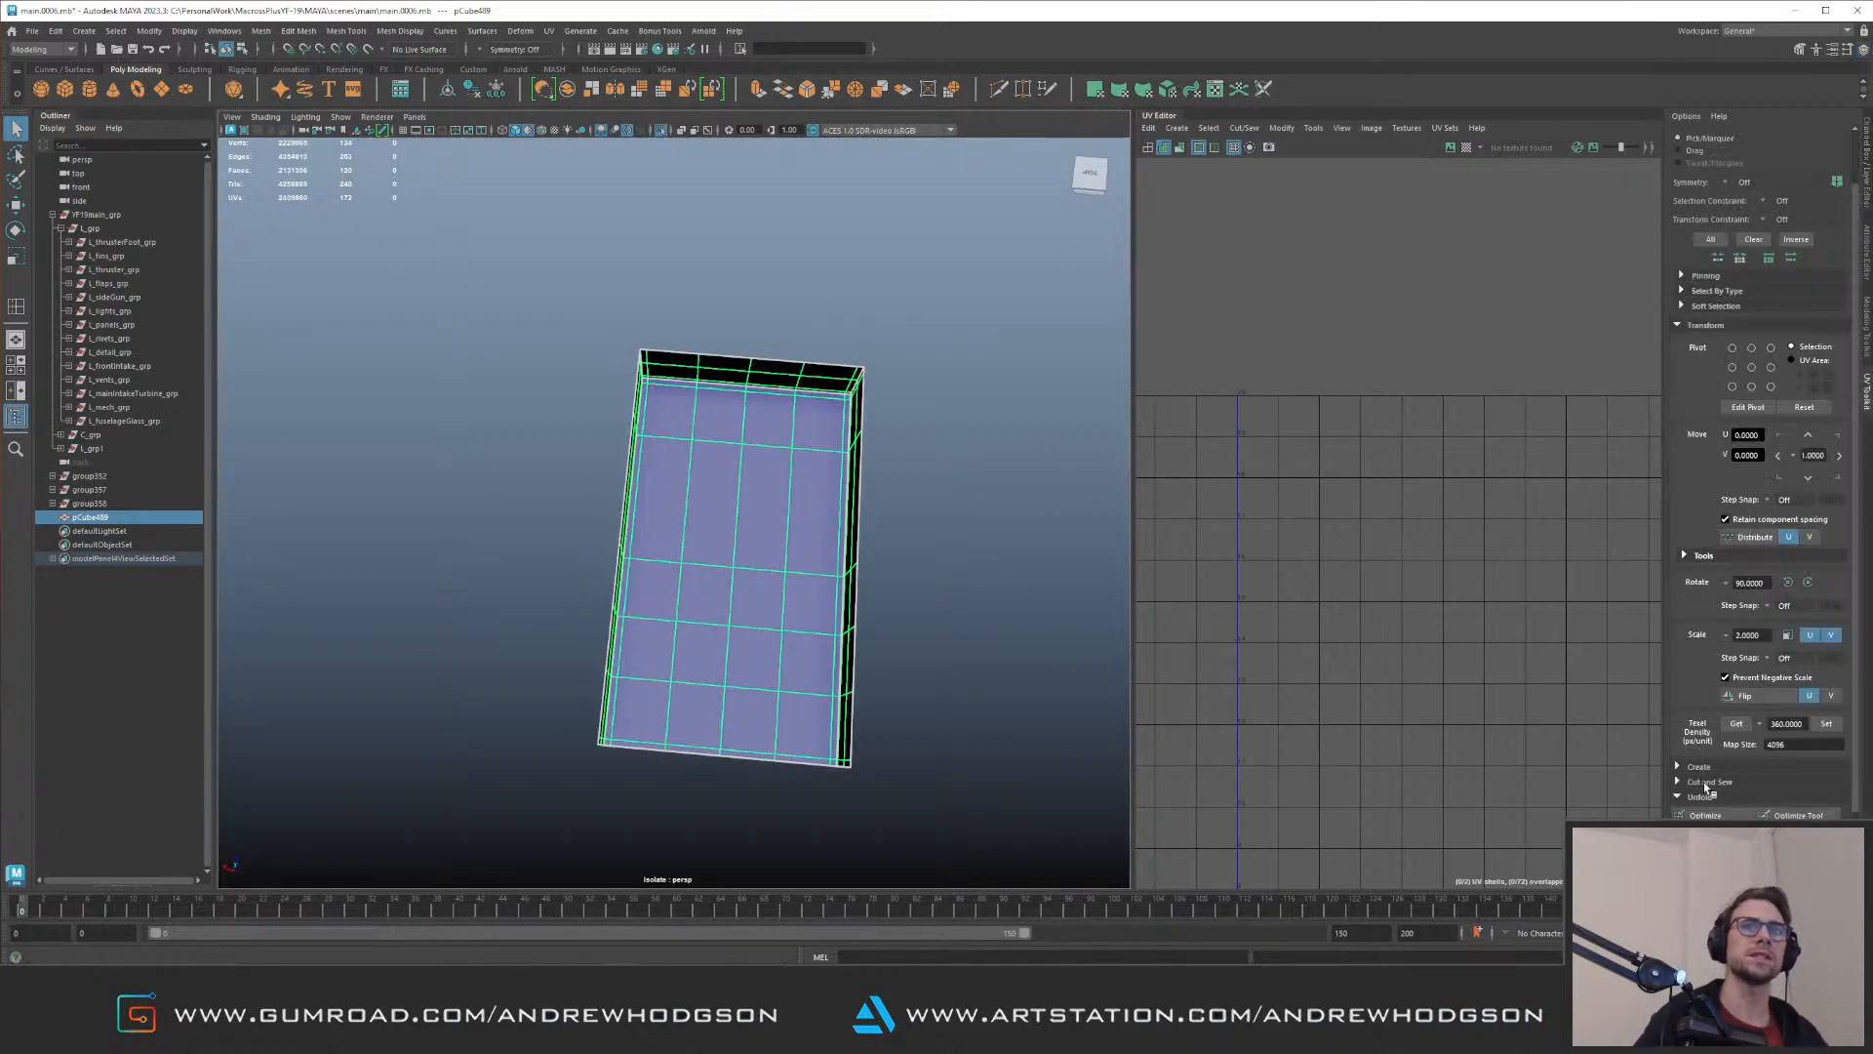
left_click(1700, 767)
left_click(1708, 784)
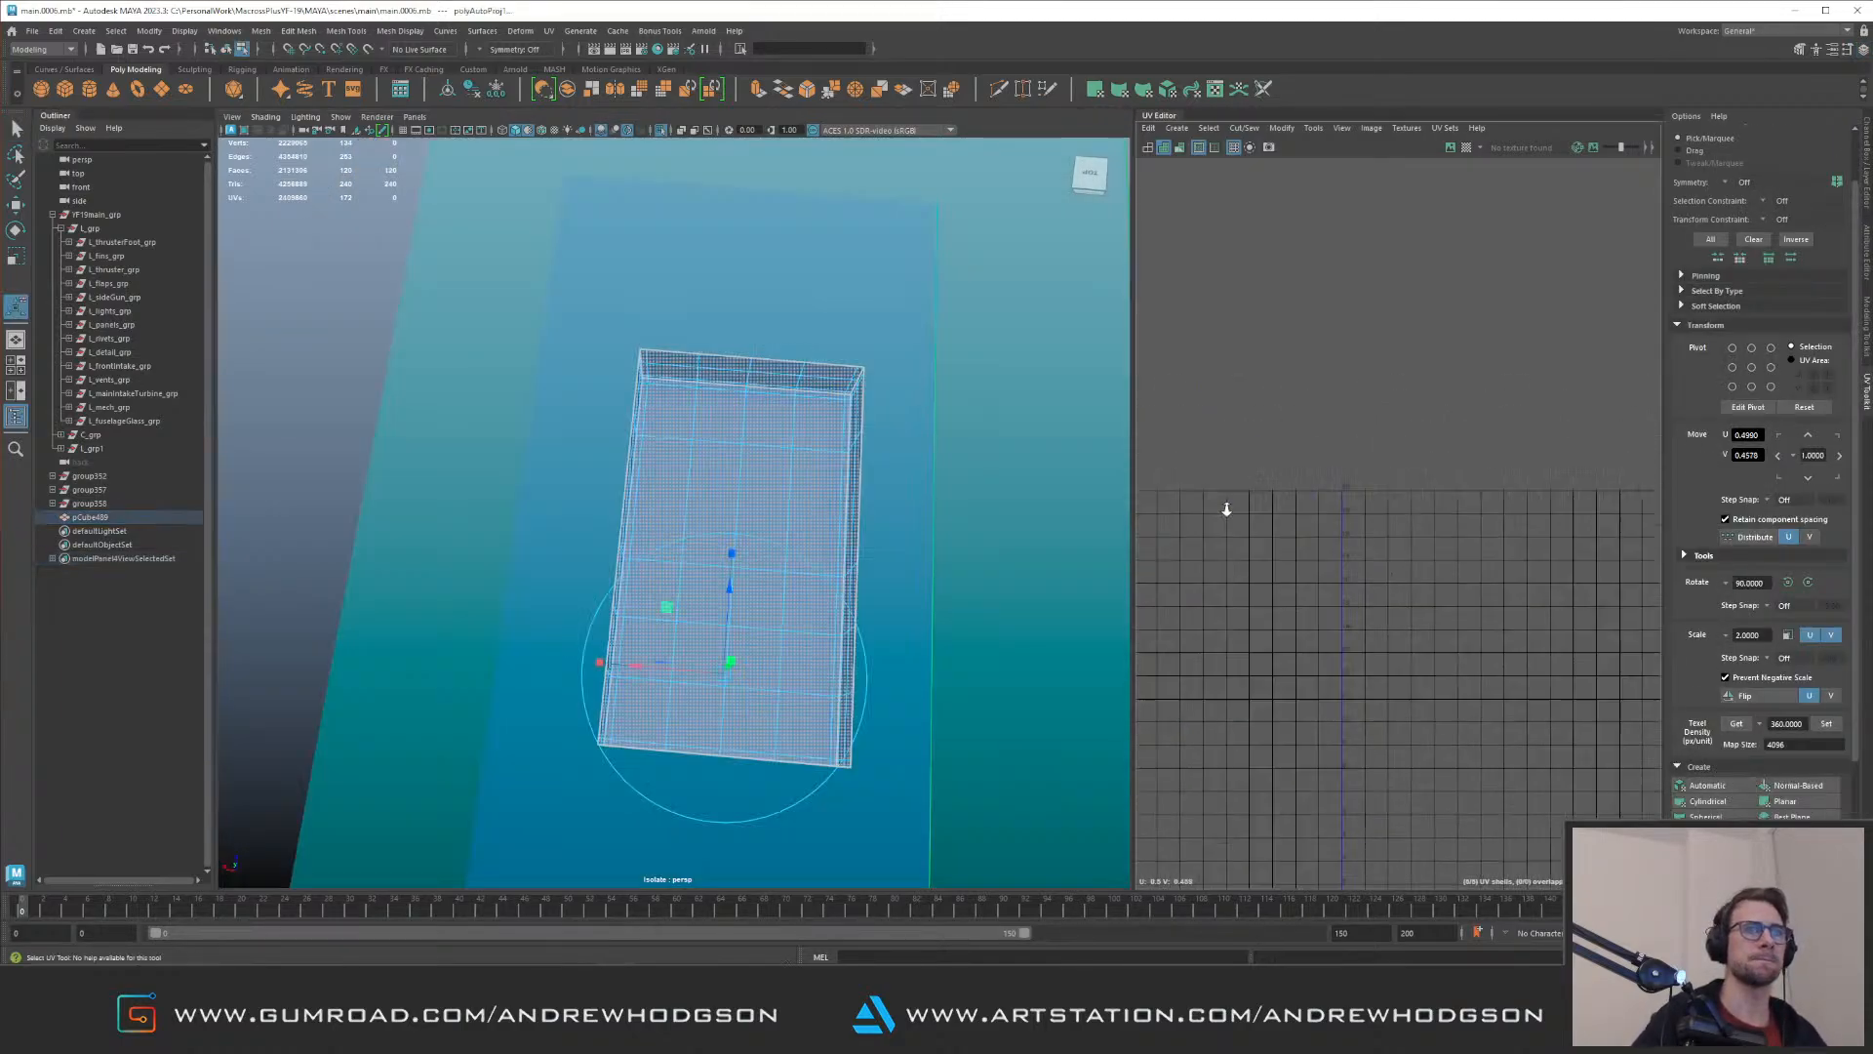
right_click_drag(1357, 615, 1561, 453)
scroll(1581, 458, "down", 4)
left_click_drag(1304, 291, 1640, 634)
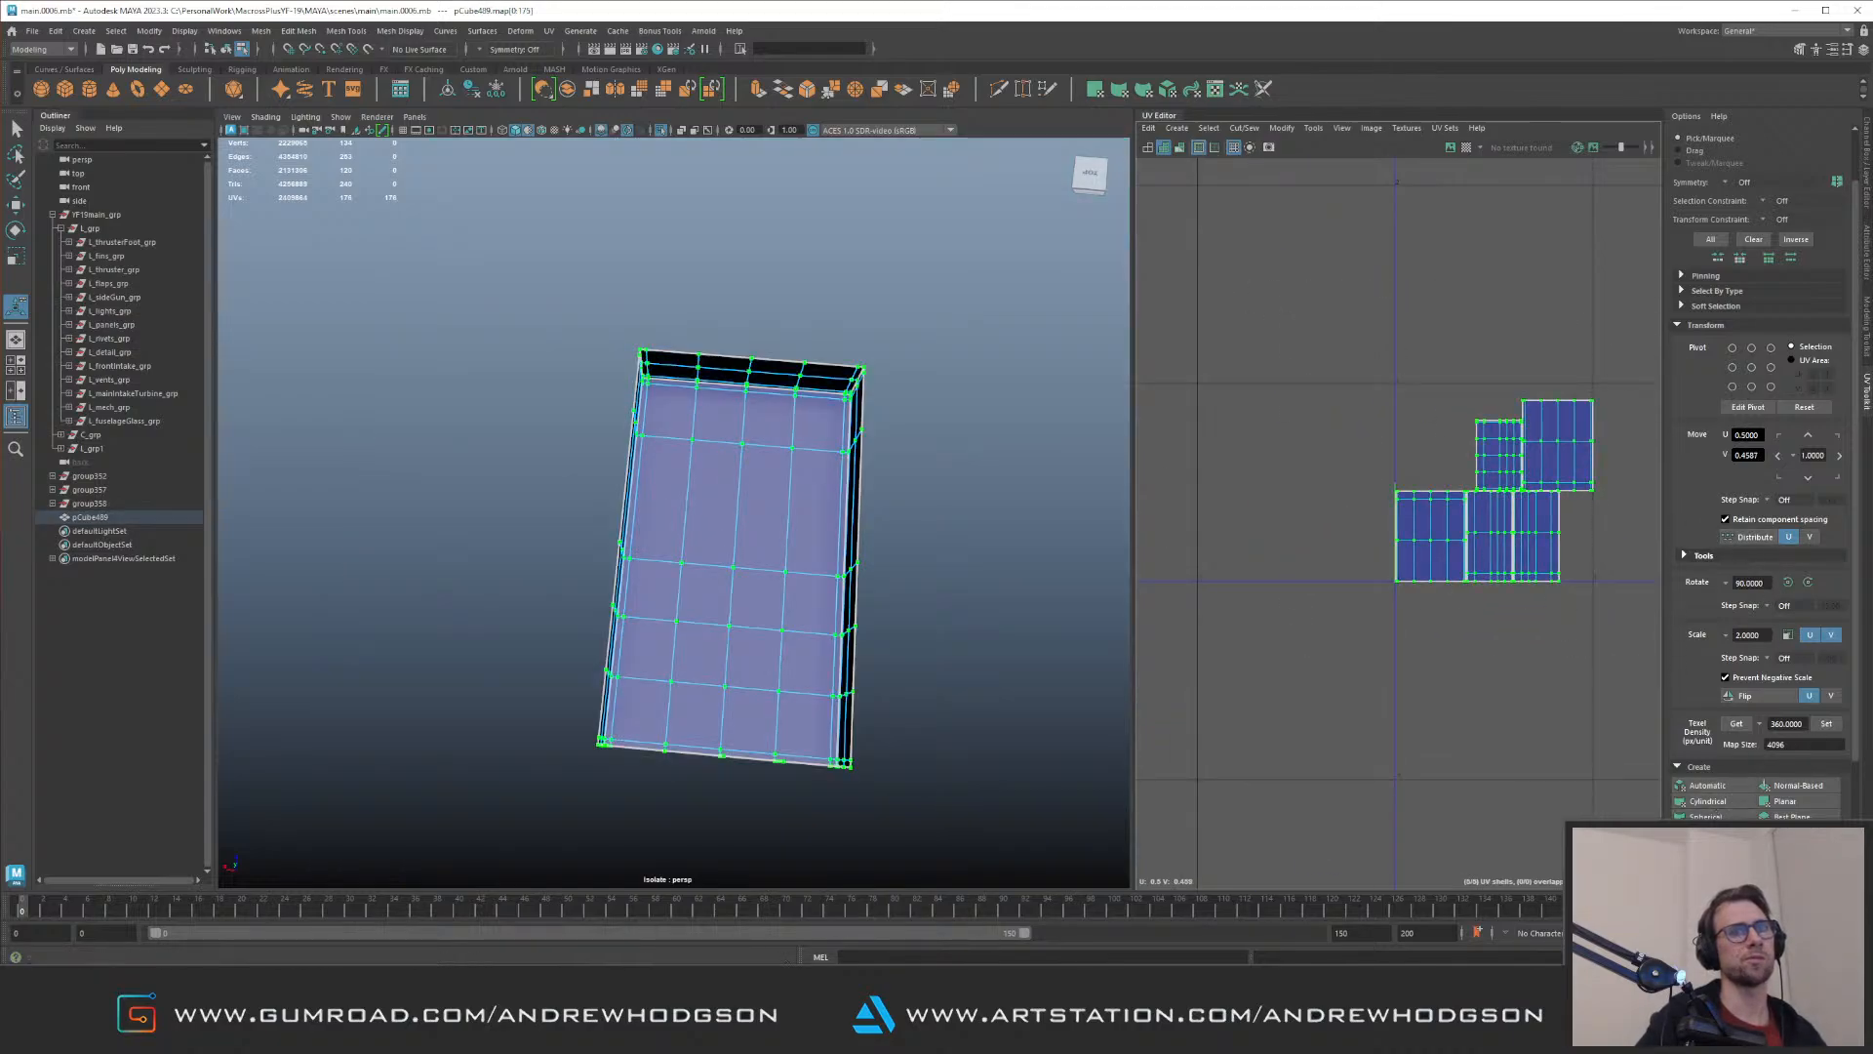
scroll(1678, 283, "down", 1)
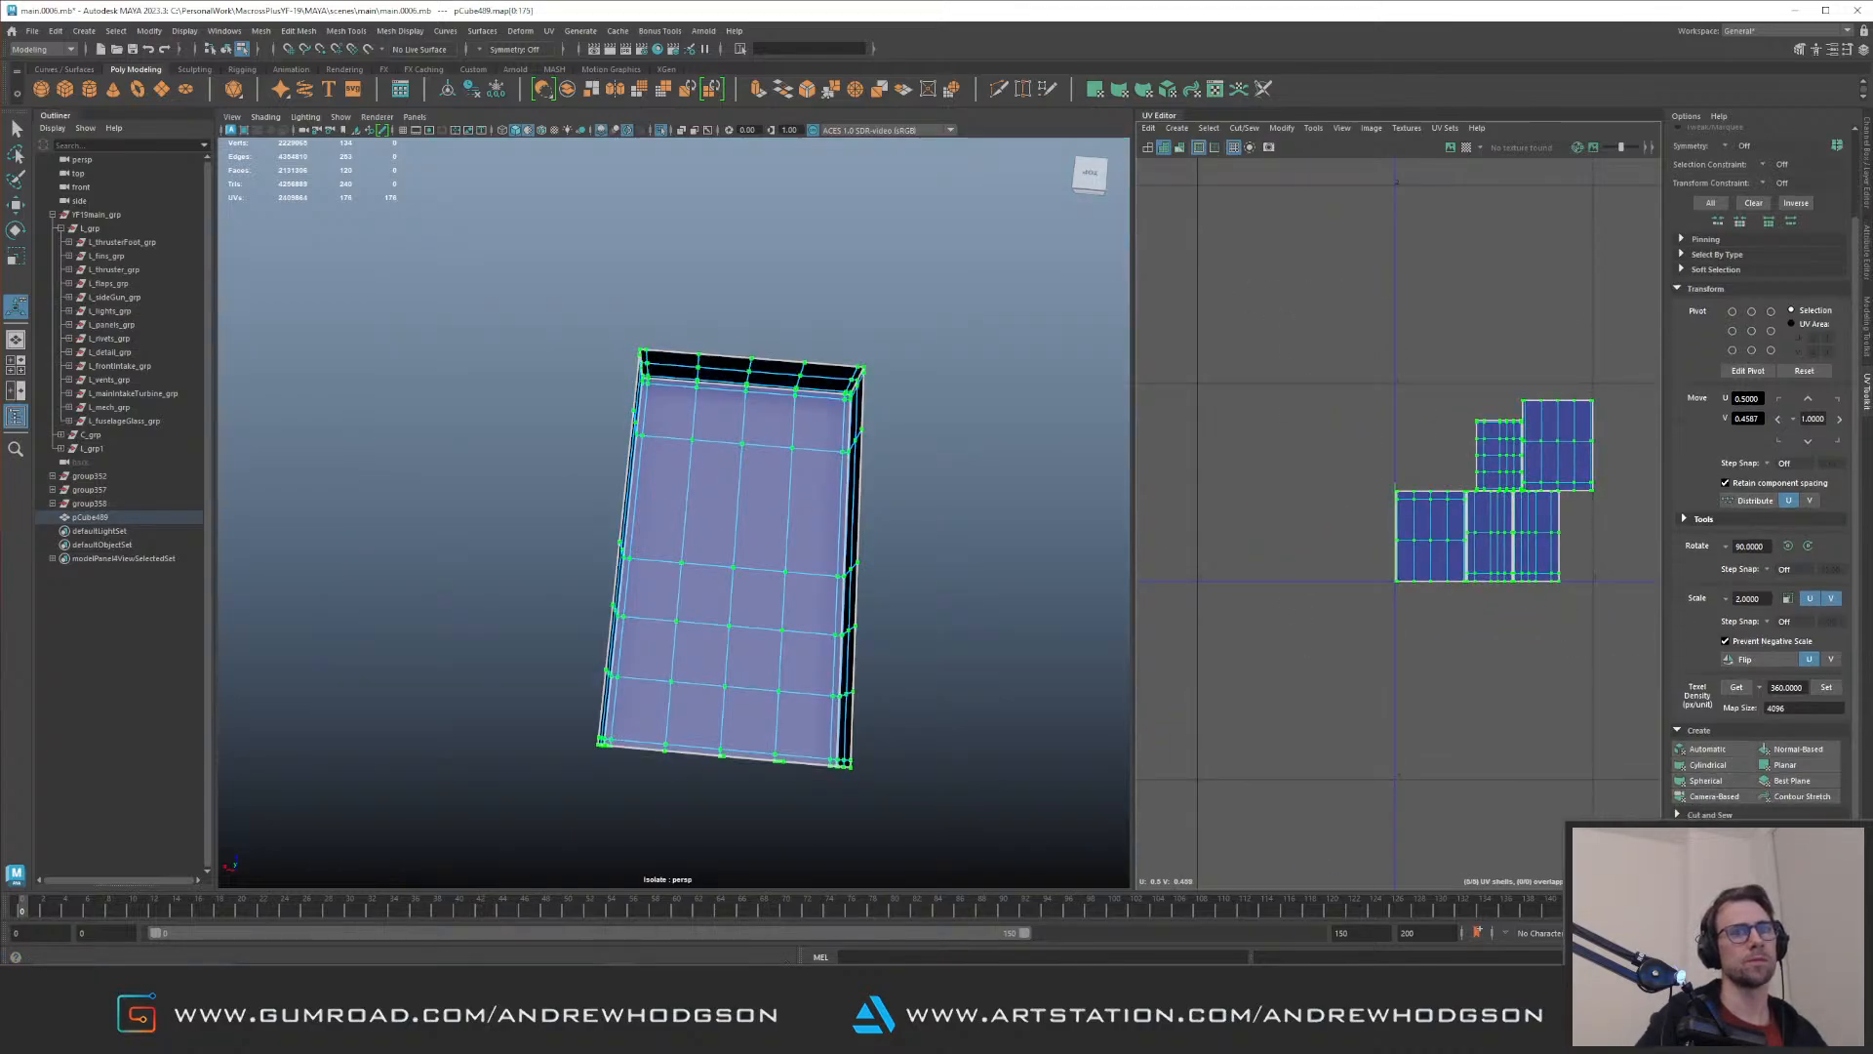
left_click(1706, 864)
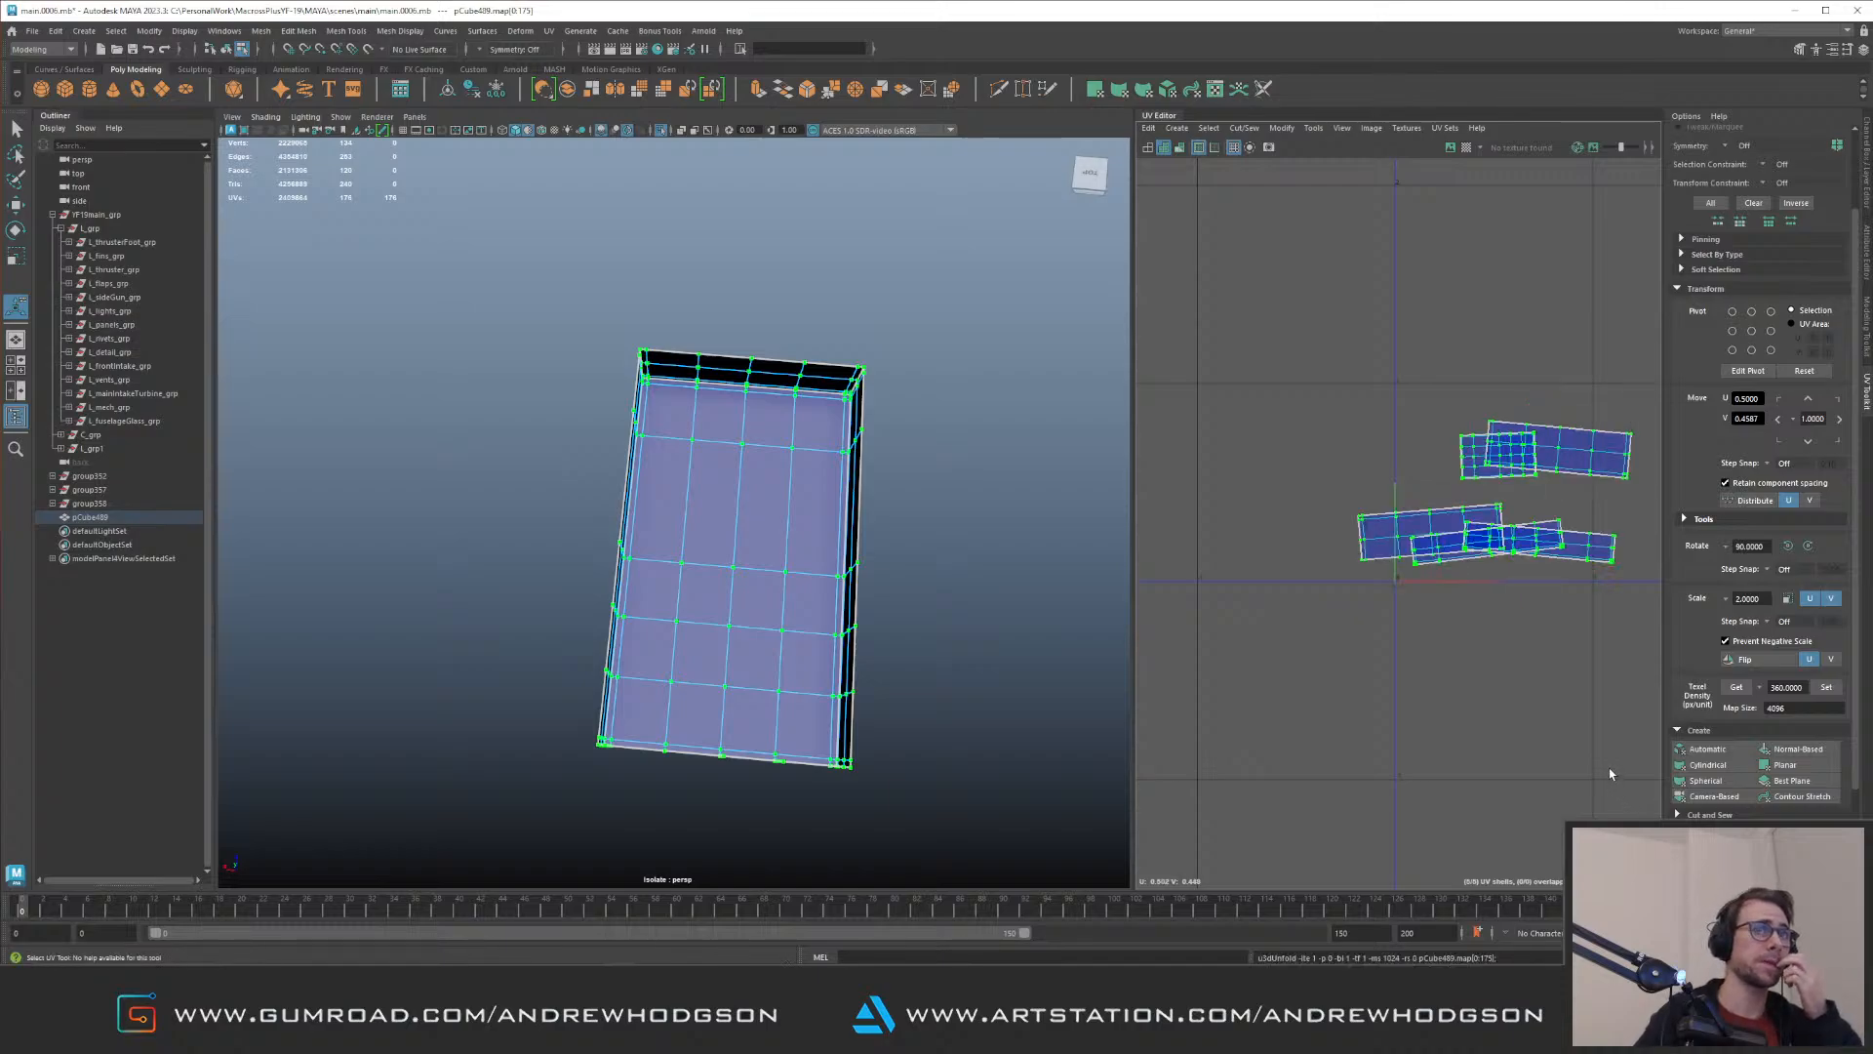
Step: Orient the box's UV shells and rotate the upright narrow shell by 90 degrees
scroll(1856, 744, "down", 2)
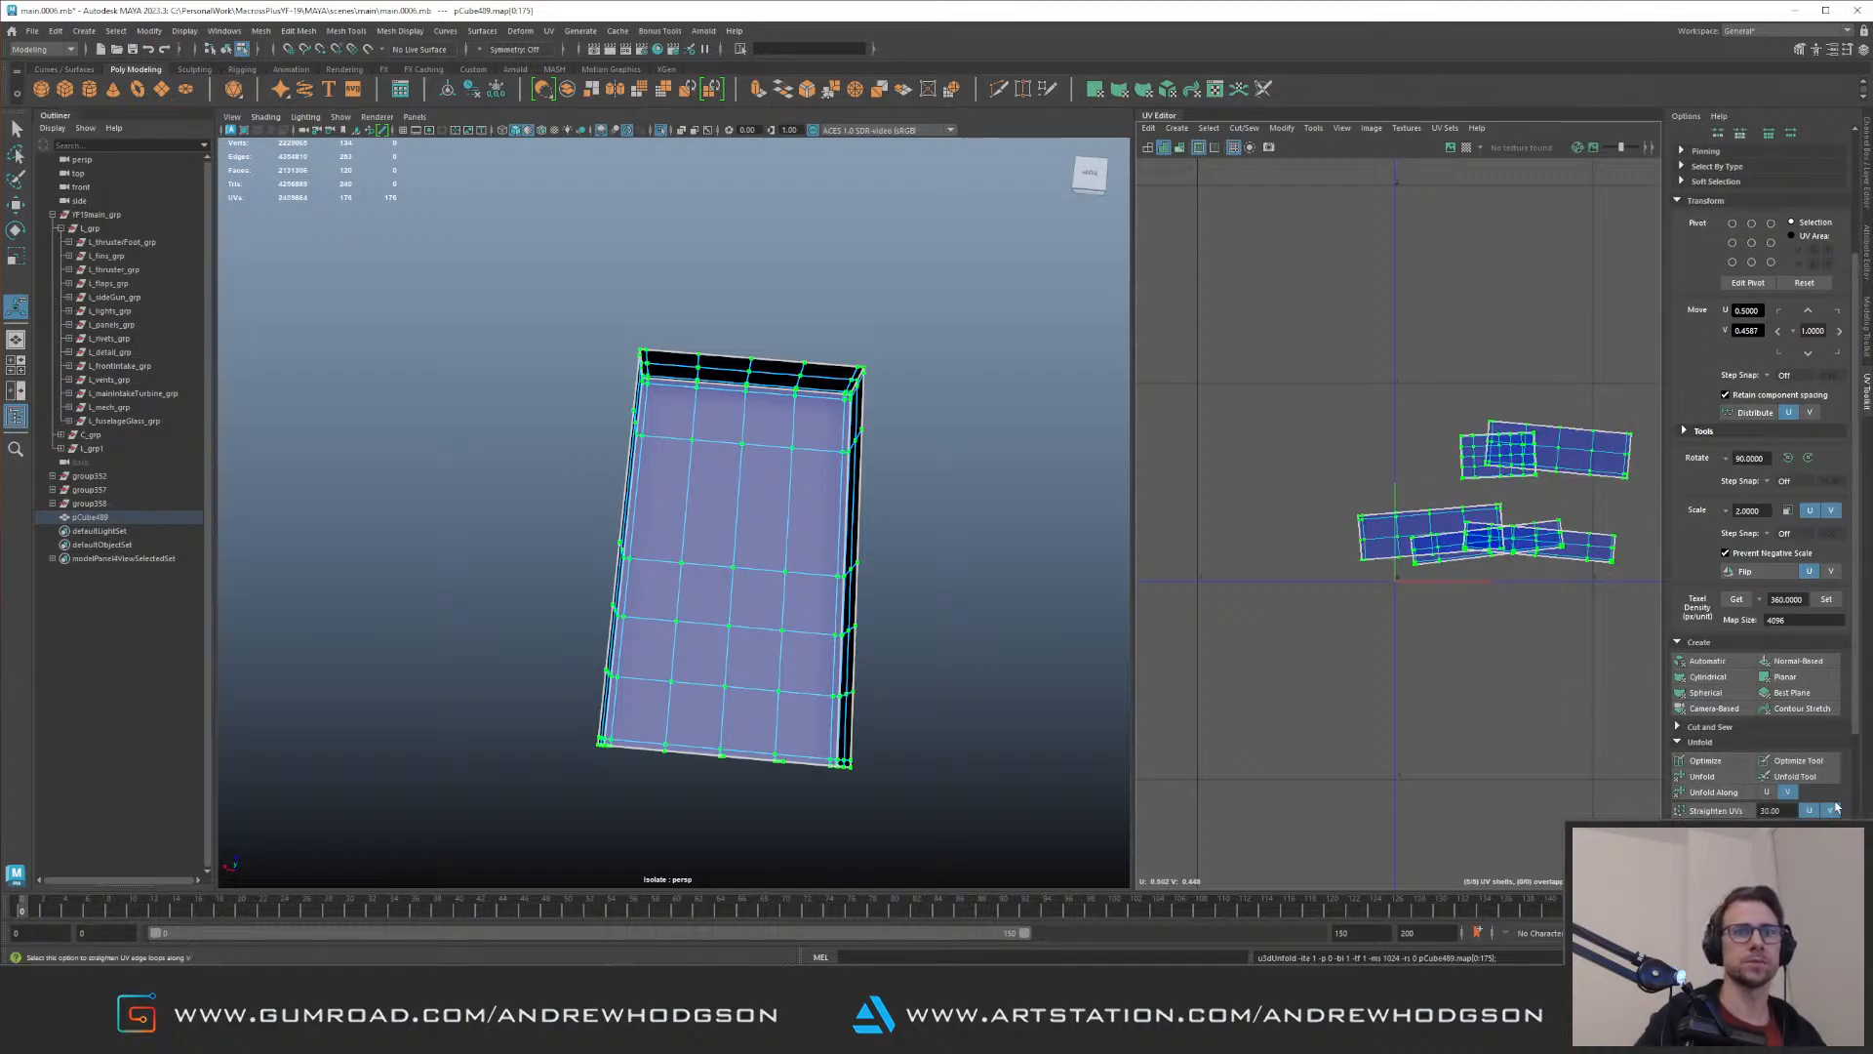
left_click_drag(1857, 722, 1857, 847)
left_click(1717, 741)
middle_click_drag(1374, 517, 1303, 612, "alt")
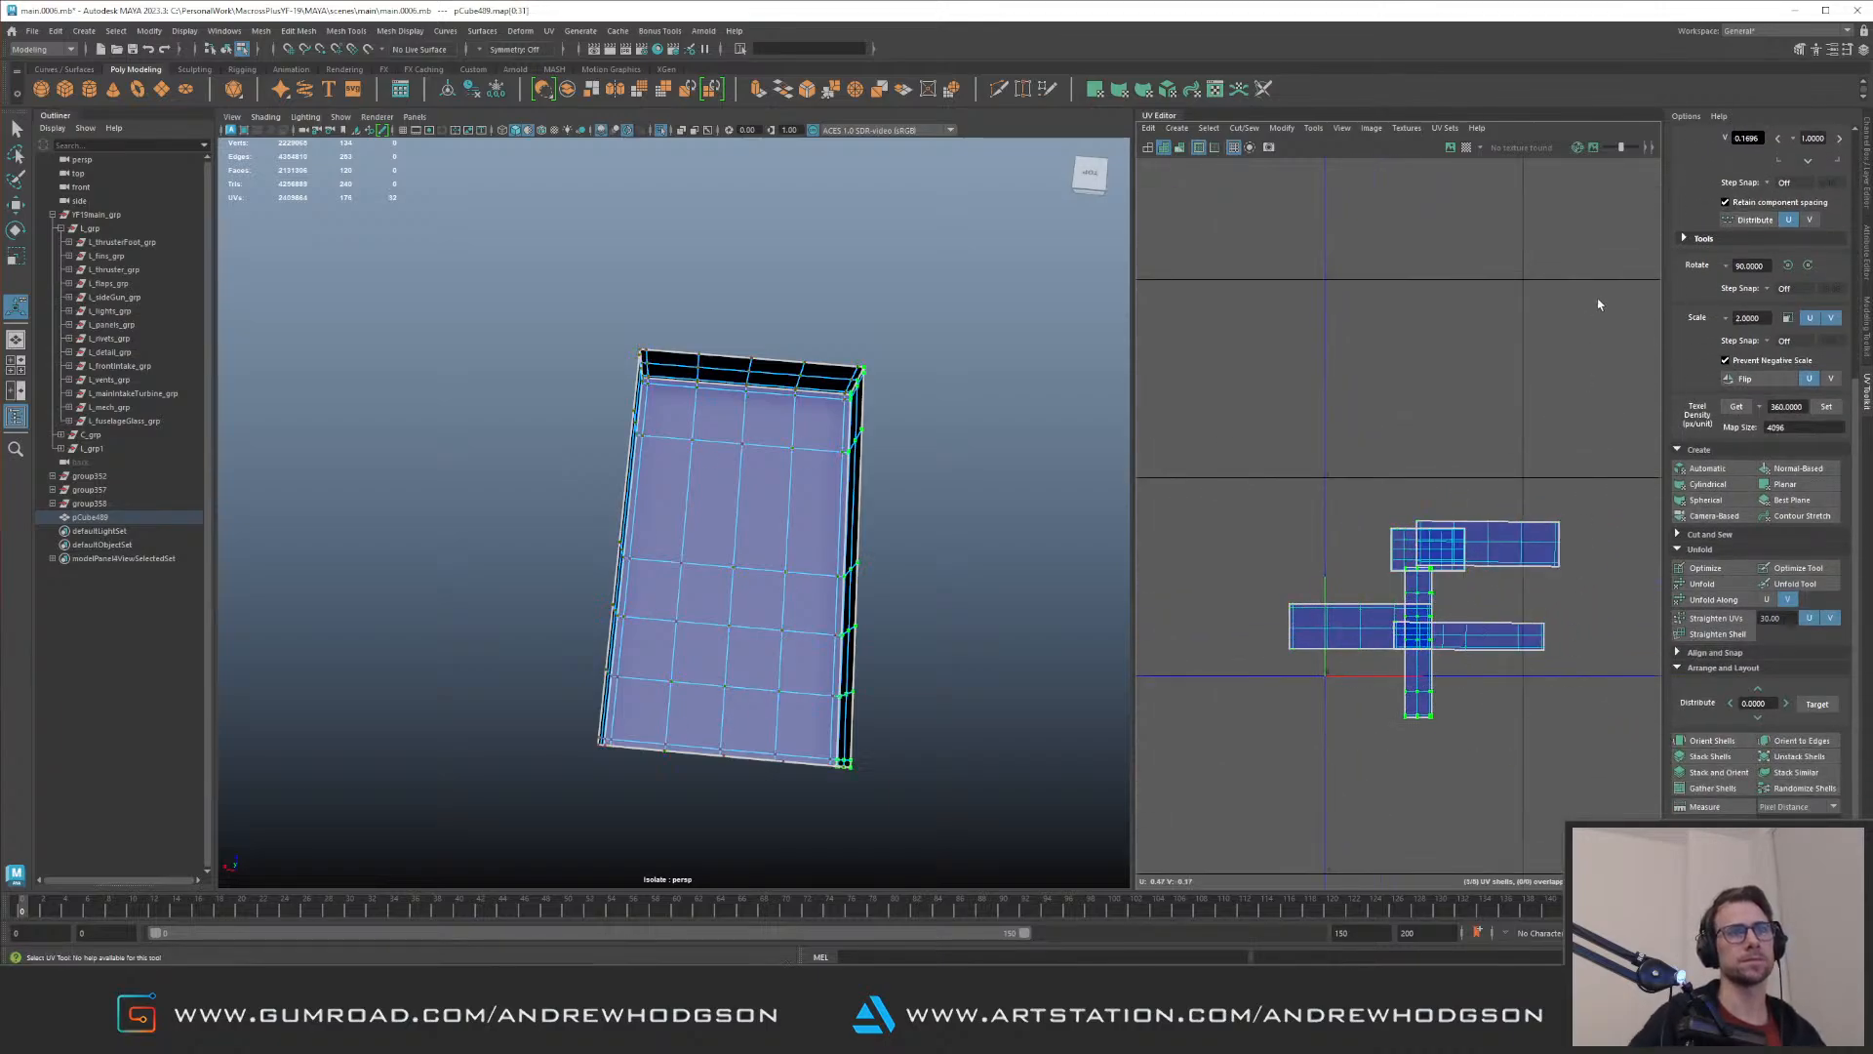
left_click(1807, 265)
Step: Set all the box's UV shells to a texel density of 360 at map size 4096 and lay them out
right_click_drag(1472, 504, 1336, 447, "alt")
left_click_drag(1319, 440, 1585, 673)
left_click(1826, 408)
key("ctrl+l")
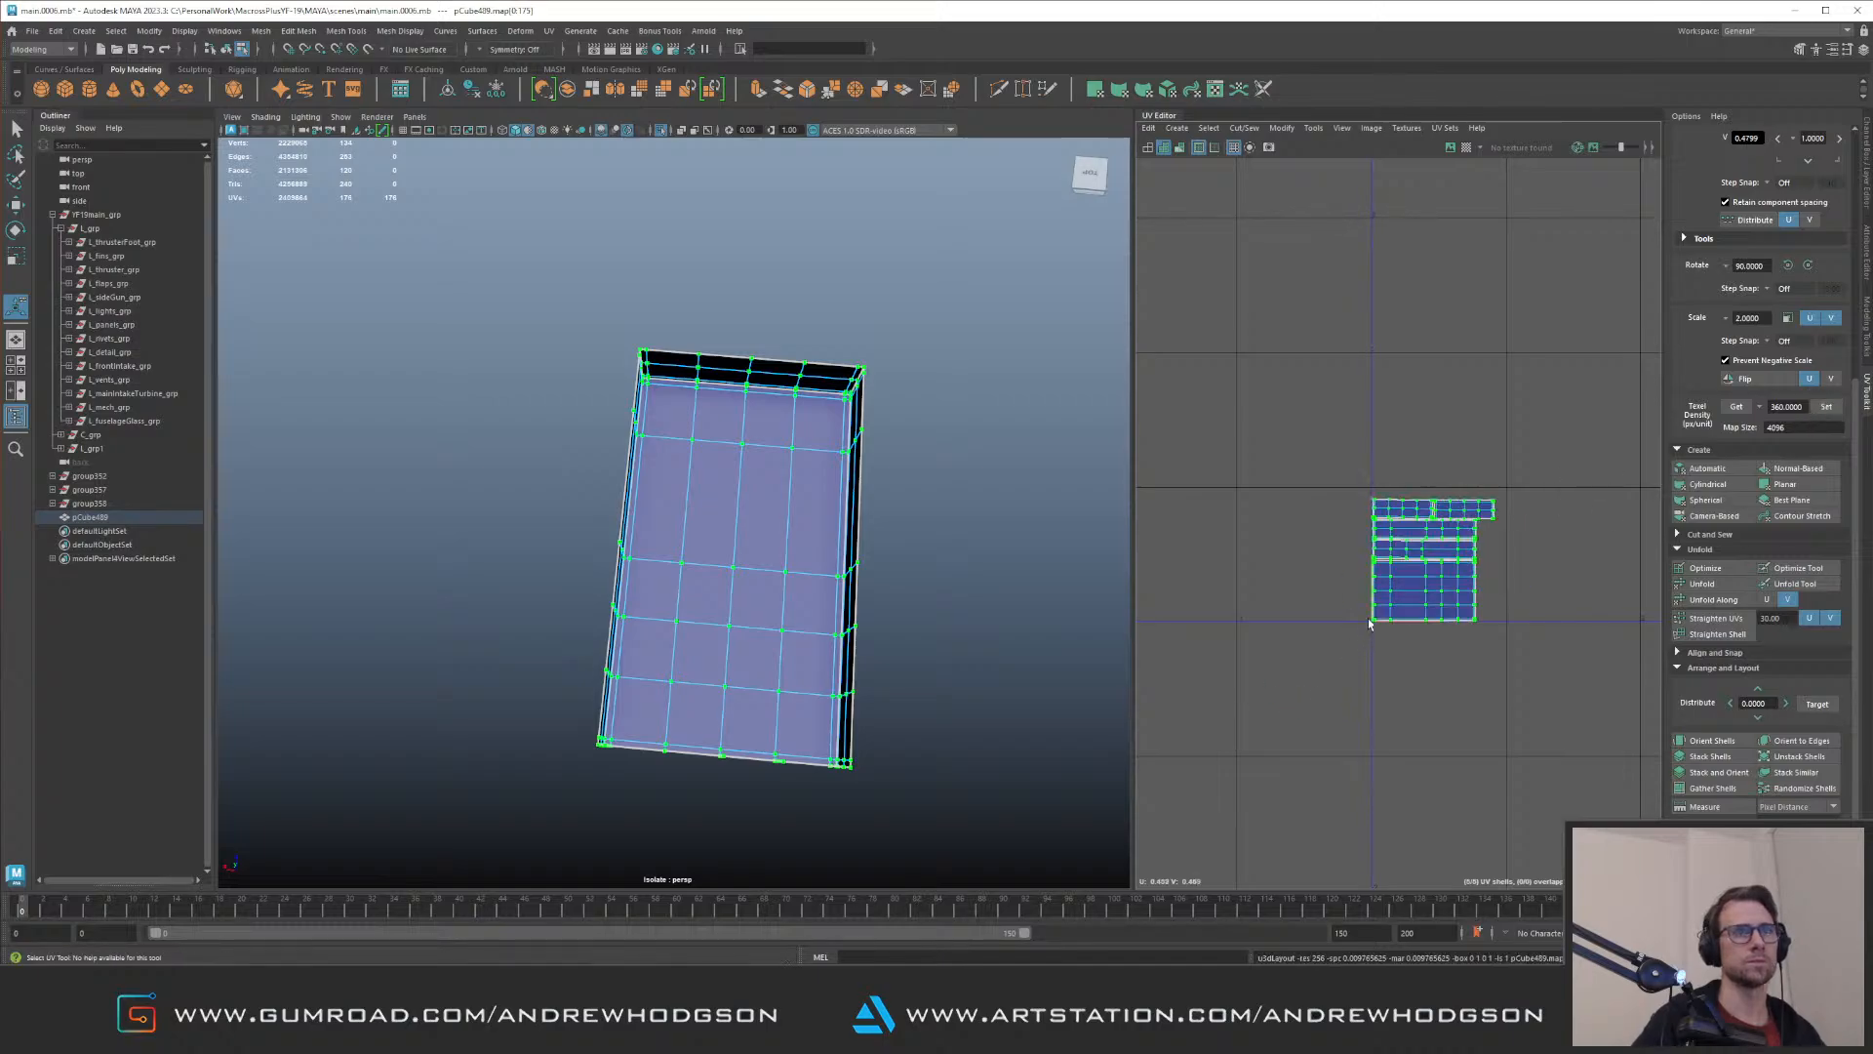
Step: Insert an edge loop across the box's widest remaining segment with Multi-Cut and show the full model again
right_click_drag(927, 507, 992, 436)
left_click(992, 436)
left_click(824, 493)
right_click_drag(871, 508, 435, 530, "shift")
left_click(762, 504, "ctrl")
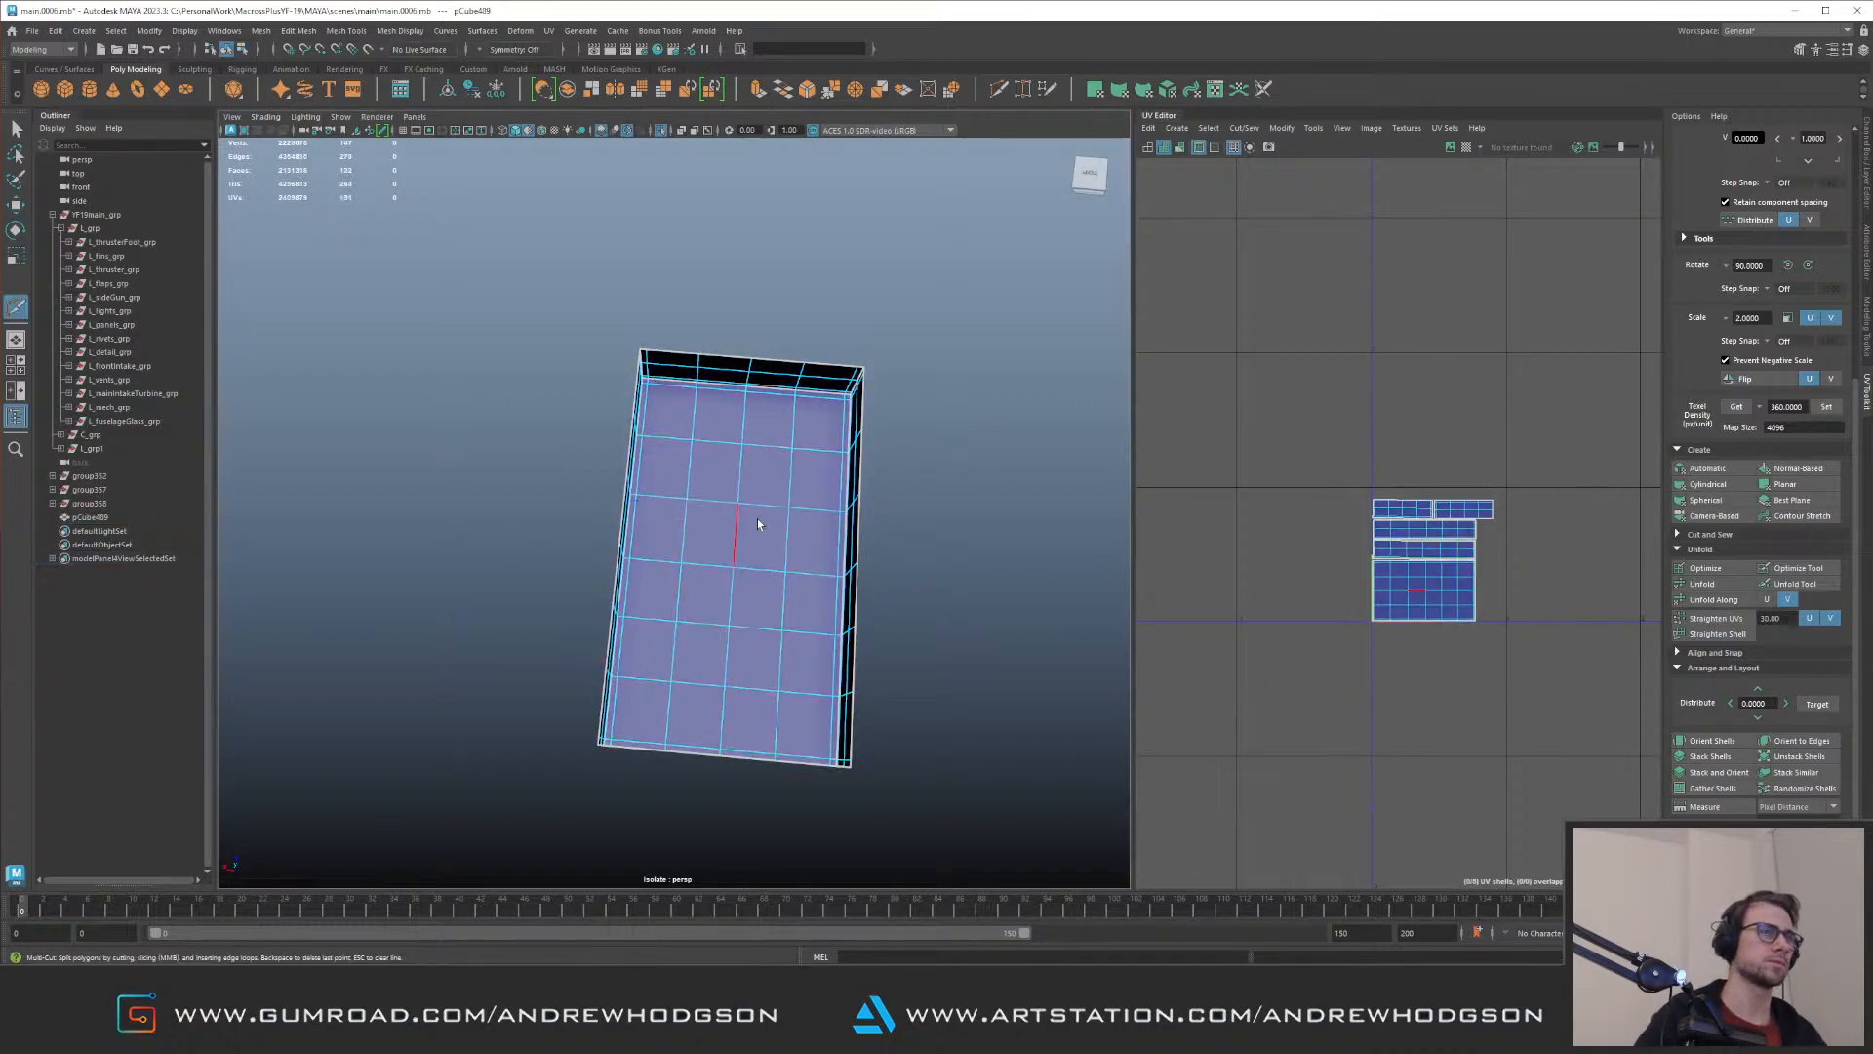
key("q")
key("ctrl+1")
Step: Examine the pipes, fans and components in the engine bay up close for hidden geometry and remaining gaps
scroll(899, 425, "up", 3)
right_click_drag(898, 425, 903, 422, "alt")
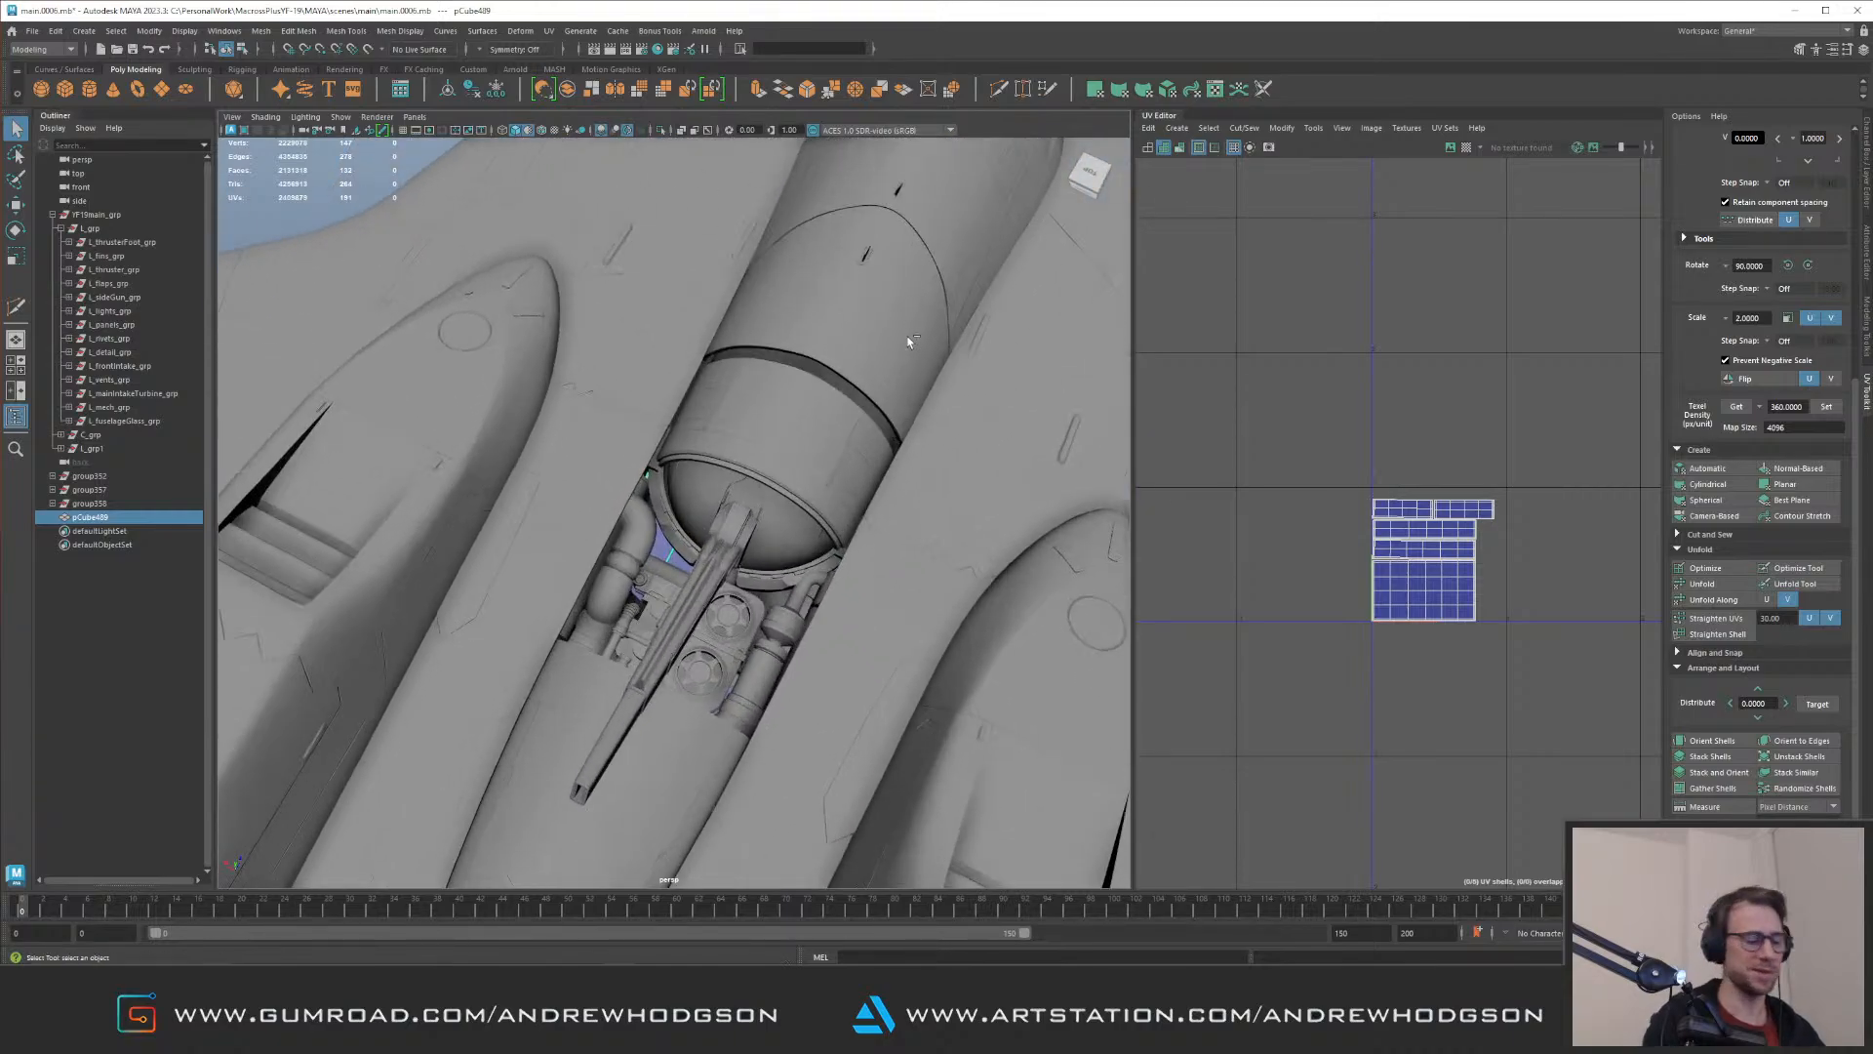
key("f")
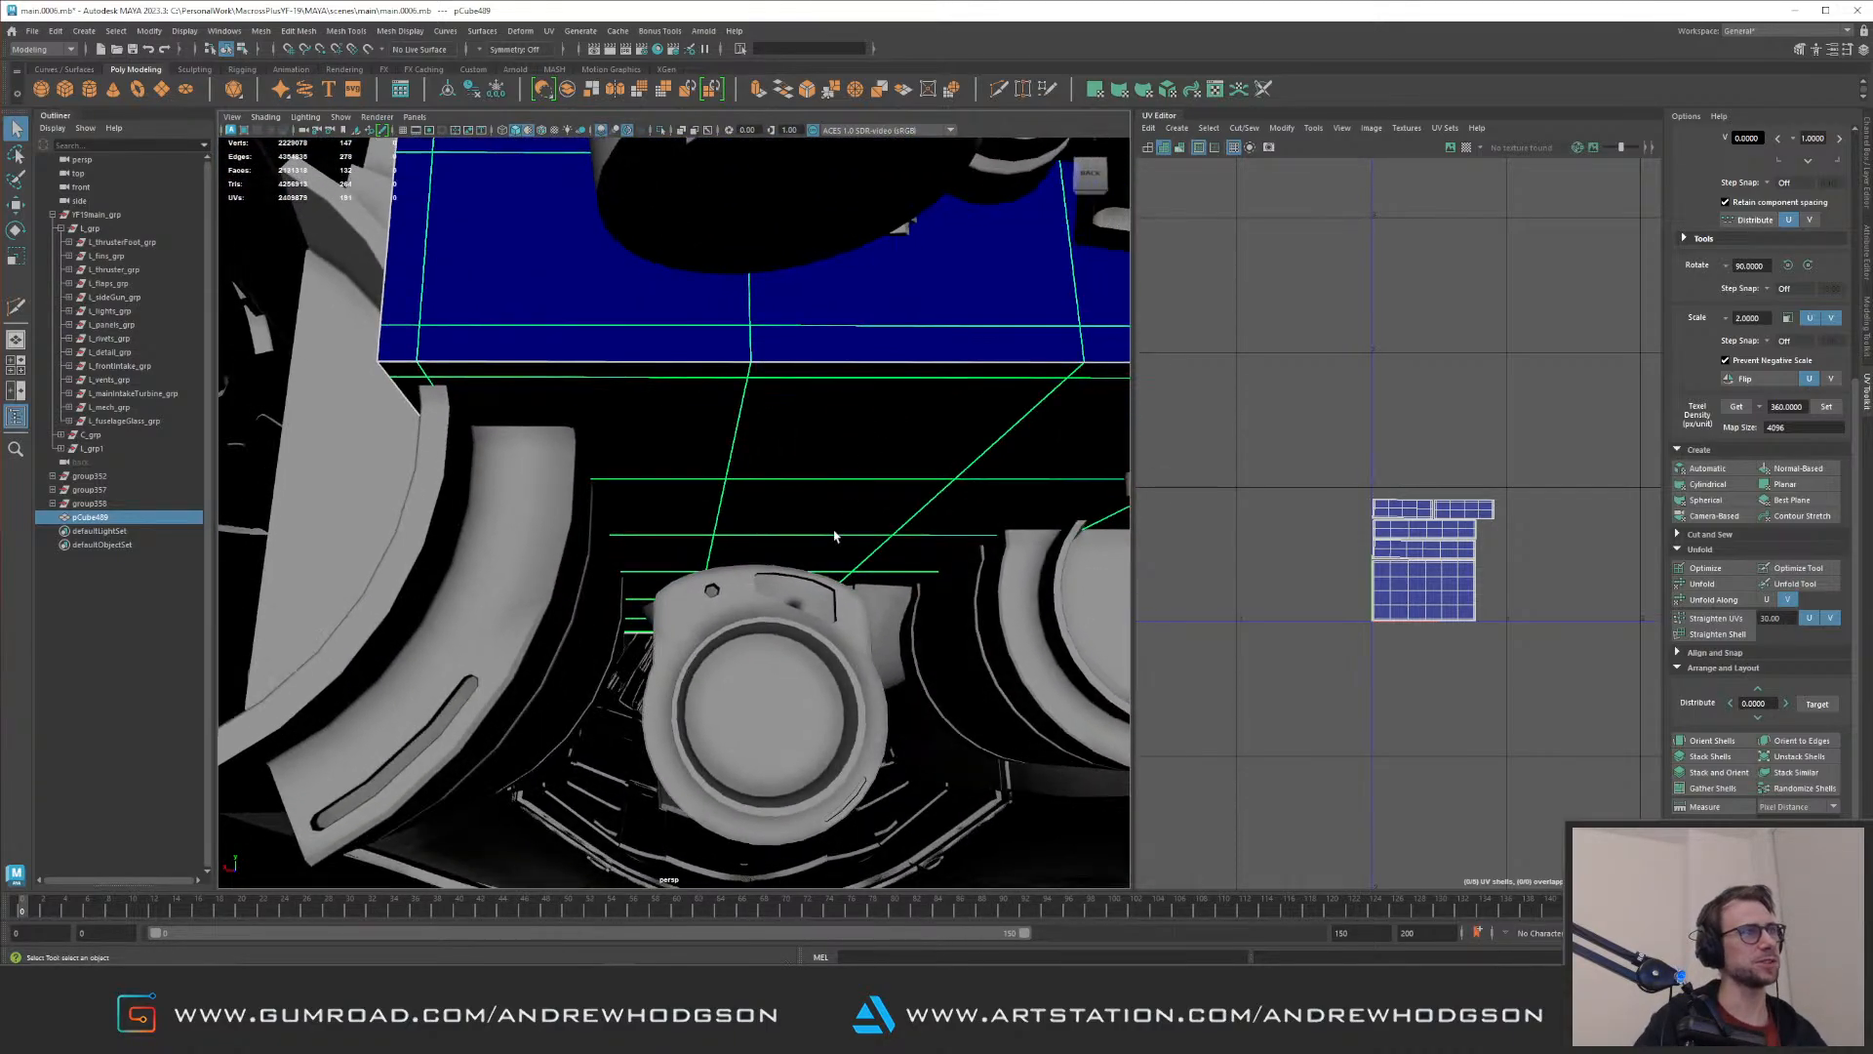
left_click(818, 598)
key("w")
left_click_drag(819, 523, 845, 573, "alt")
left_click_drag(863, 508, 818, 612)
right_click_drag(783, 602, 673, 580, "alt")
left_click_drag(673, 581, 644, 402, "alt")
left_click(582, 309)
left_click_drag(581, 309, 502, 402, "alt")
right_click_drag(502, 402, 703, 525, "alt")
left_click_drag(703, 525, 824, 465, "alt")
left_click(883, 532)
left_click_drag(883, 532, 753, 540, "alt")
Step: Delete a face loop on the selected engine-bay component and the separated hidden part of its mesh
key("F11")
left_click(651, 602)
left_click(687, 613, "shift")
double_click(687, 613, "shift")
key("Delete")
double_click(668, 715)
key("Delete")
key("F8")
Step: Select the large cylindrical component beneath the fans and delete a face loop along its side plus its hidden lower half
left_click_drag(556, 526, 607, 648, "alt")
middle_click_drag(607, 648, 500, 660, "alt")
left_click_drag(499, 660, 550, 548, "alt")
middle_click_drag(550, 549, 691, 594, "alt")
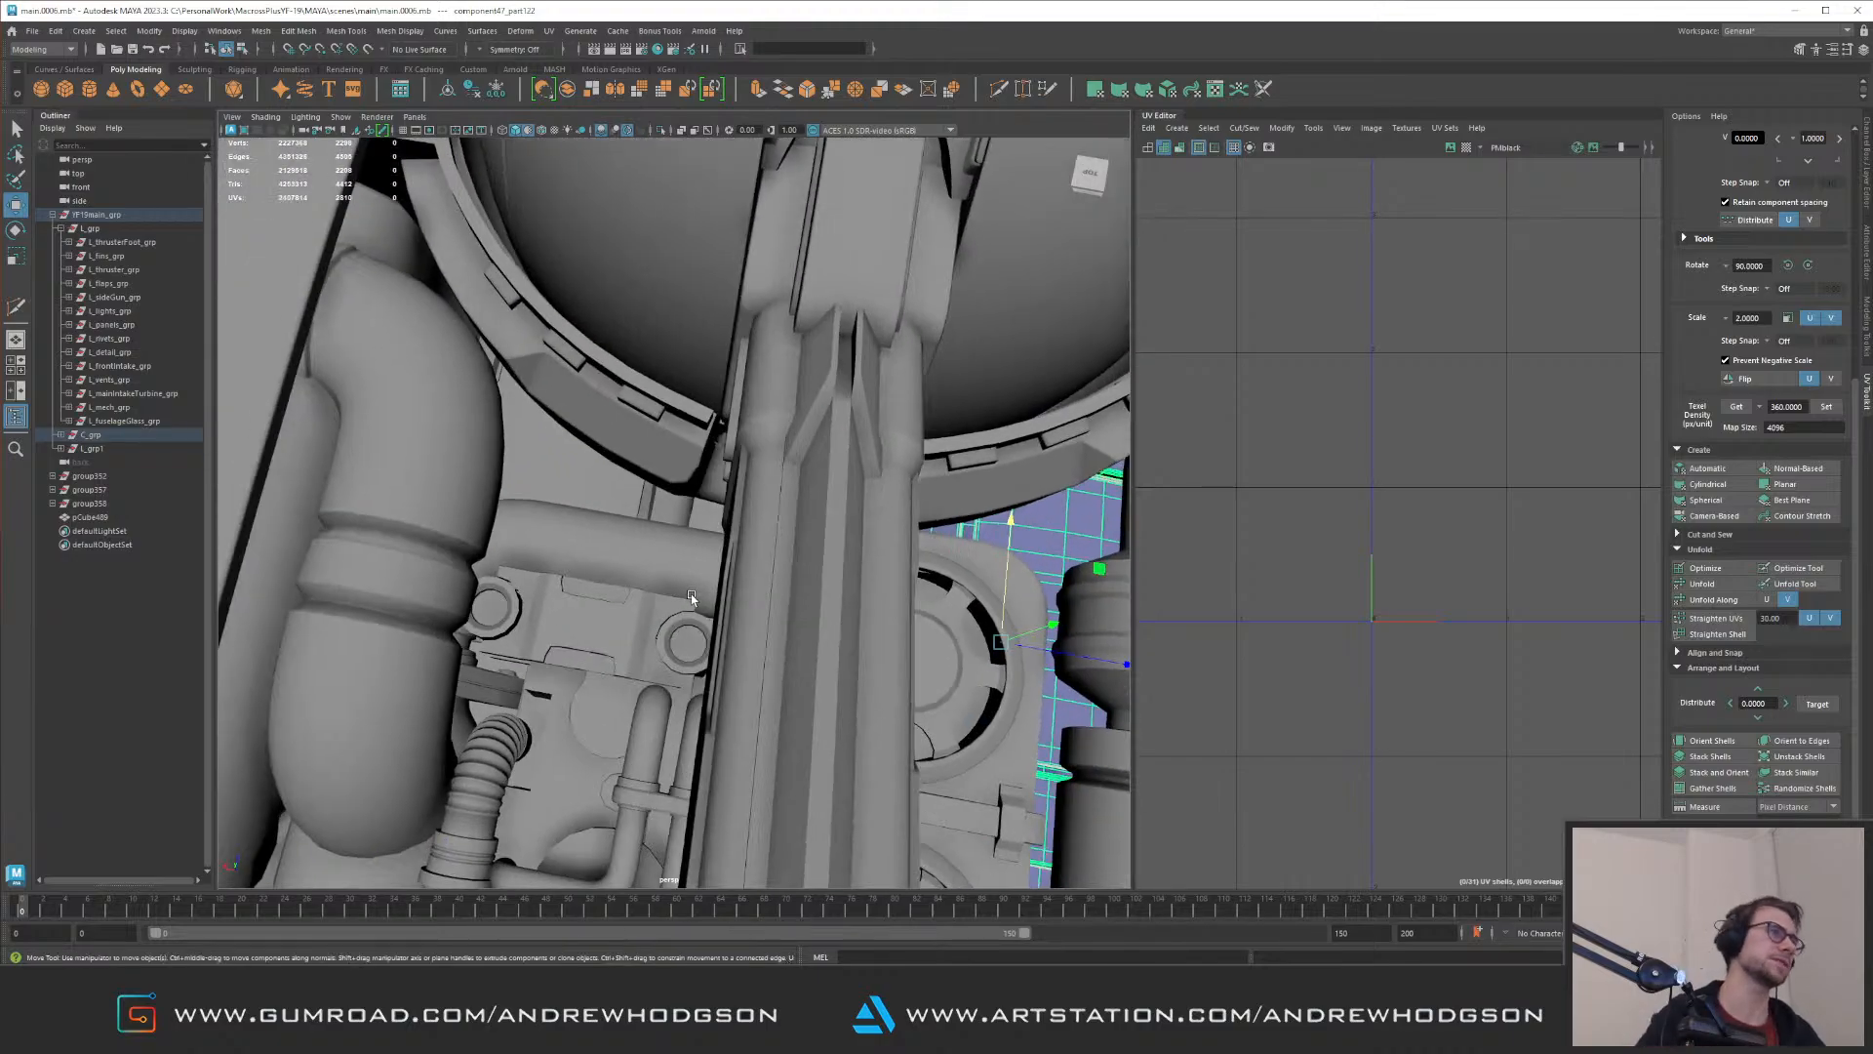
left_click_drag(690, 593, 607, 502, "alt")
left_click(614, 498)
middle_click_drag(527, 524, 555, 545, "alt")
left_click_drag(556, 544, 635, 419, "alt")
key("f")
right_click_drag(635, 419, 720, 549, "alt")
left_click_drag(720, 548, 670, 542, "alt")
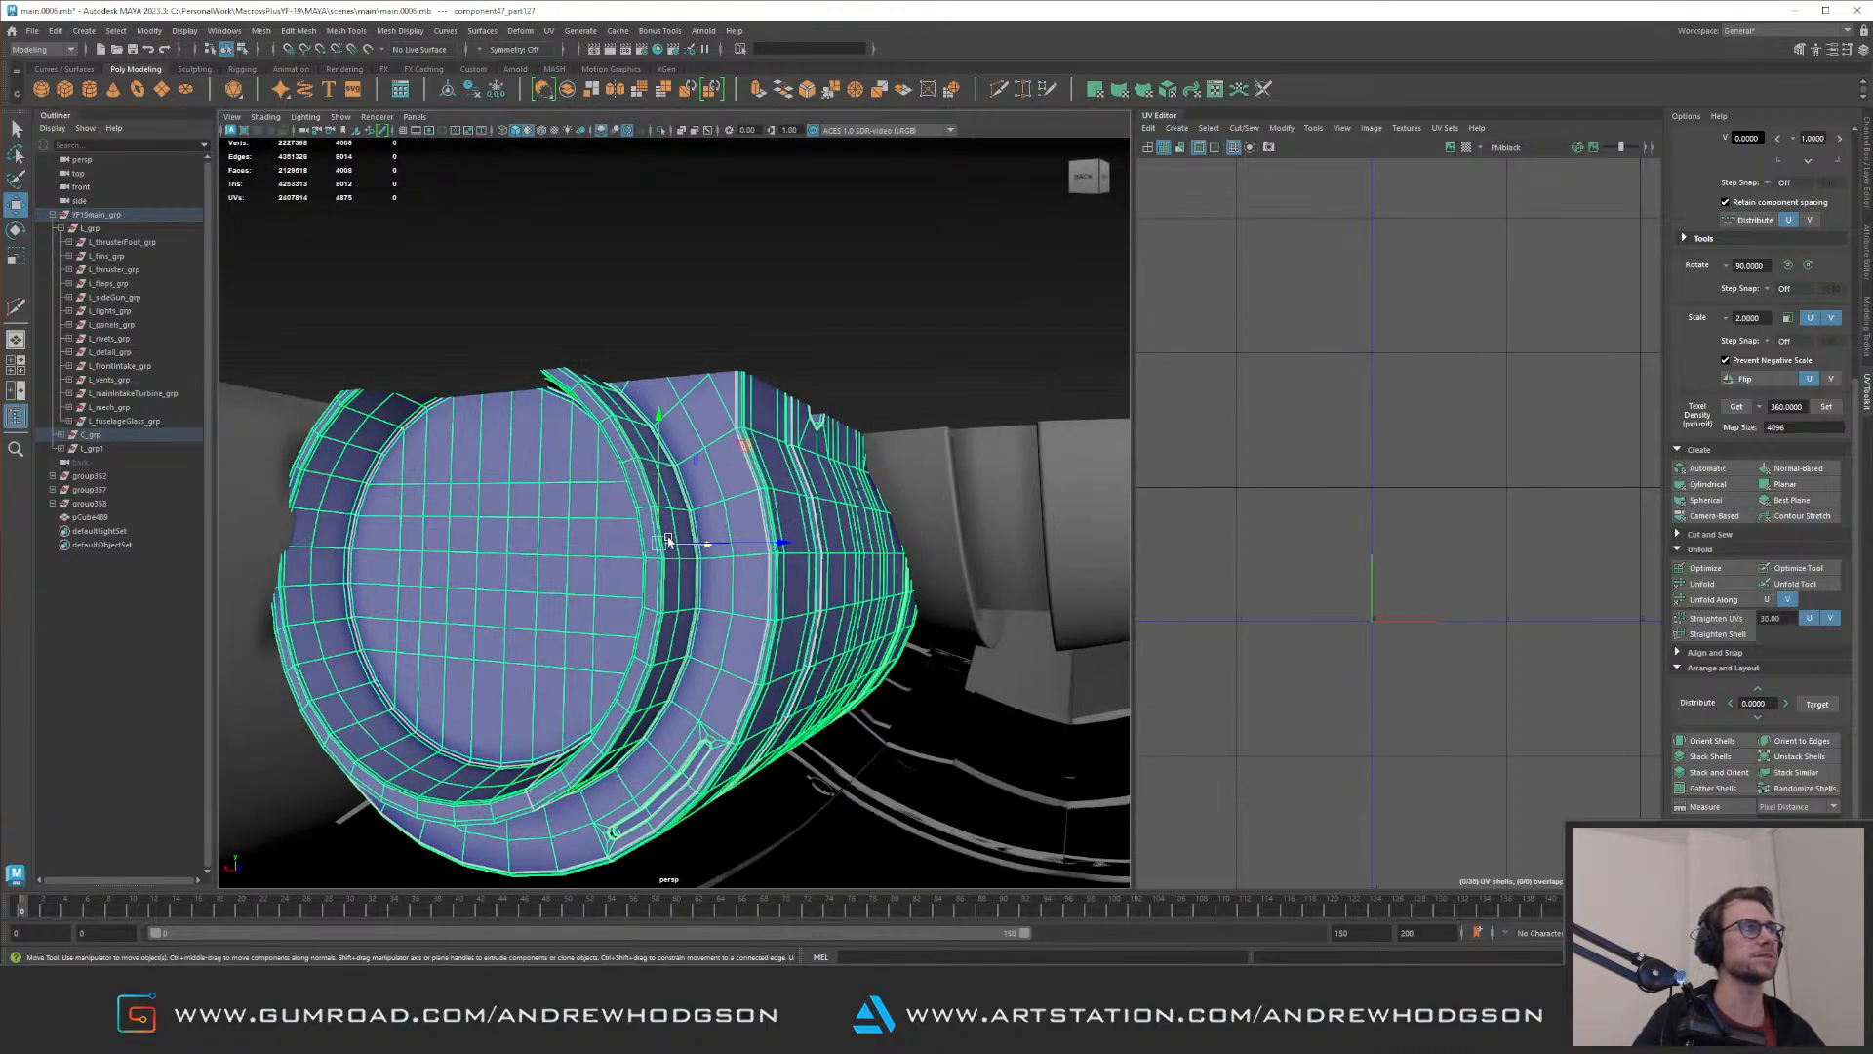
key("F11")
left_click(755, 524)
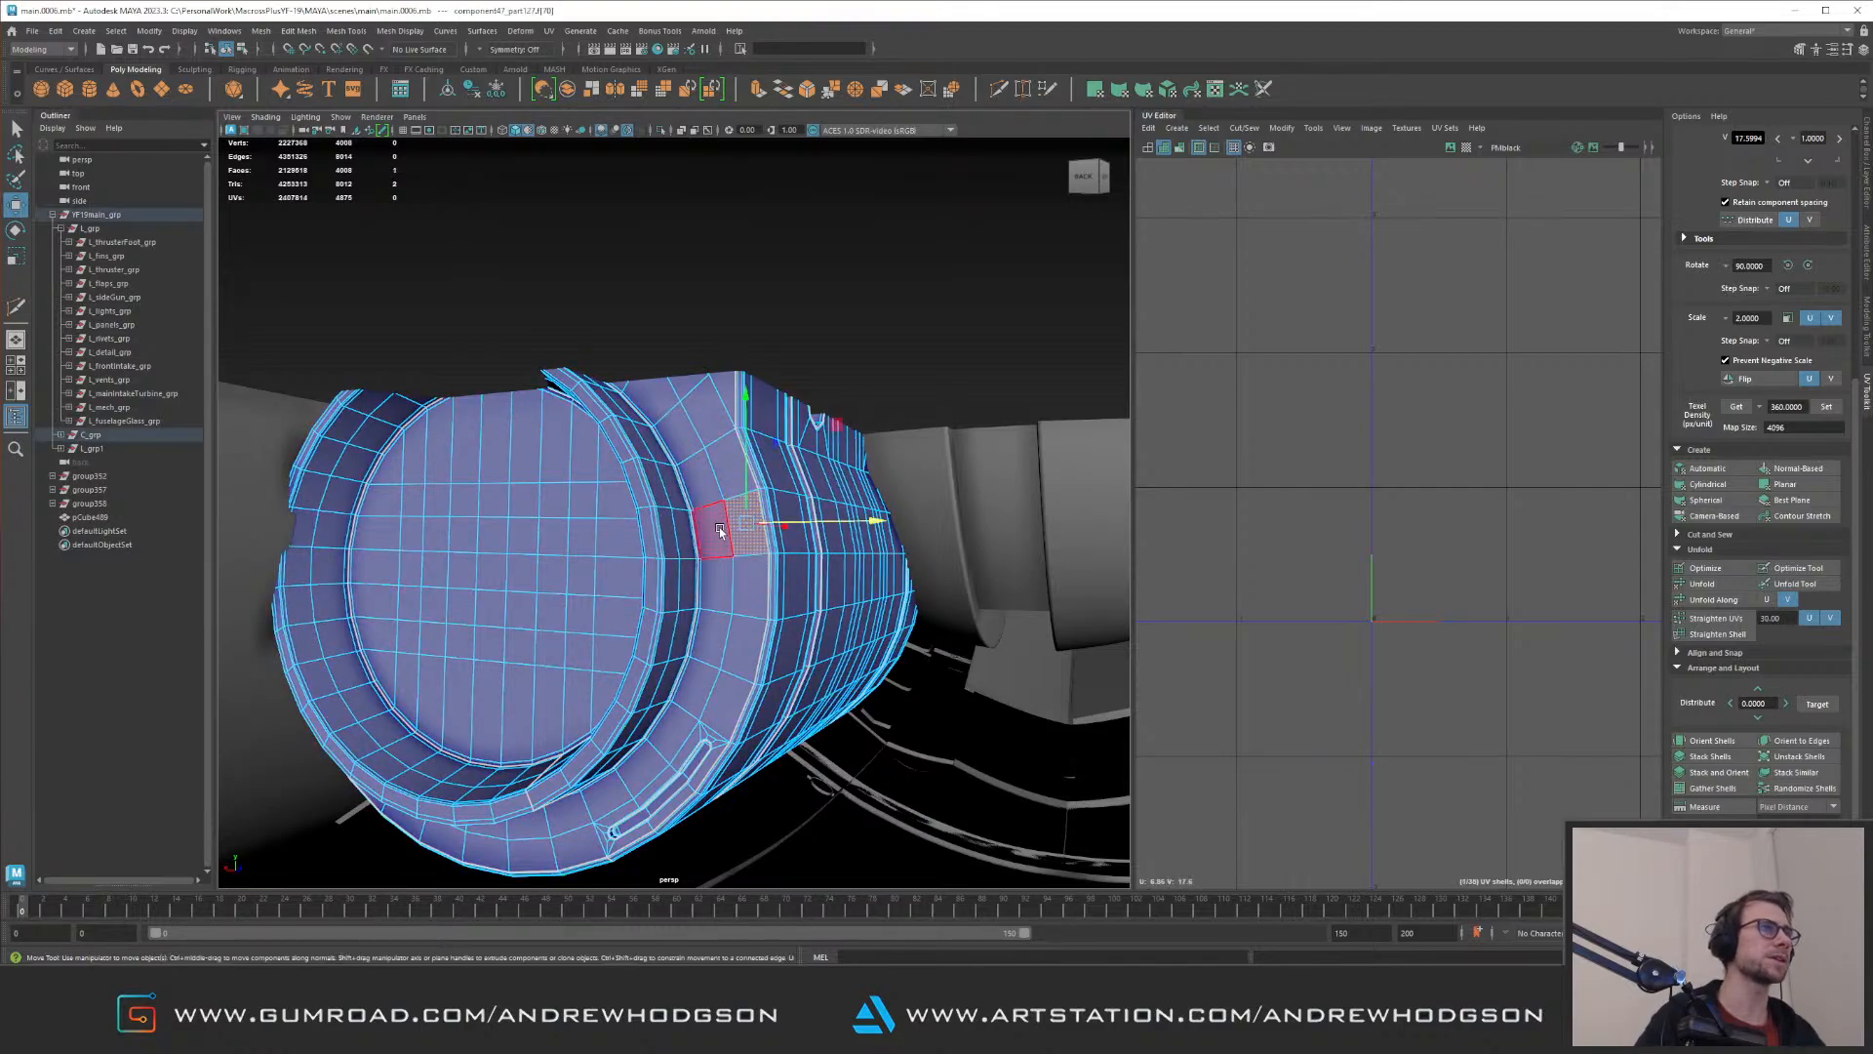
double_click(724, 532, "shift")
key("Delete")
double_click(745, 630)
key("Delete")
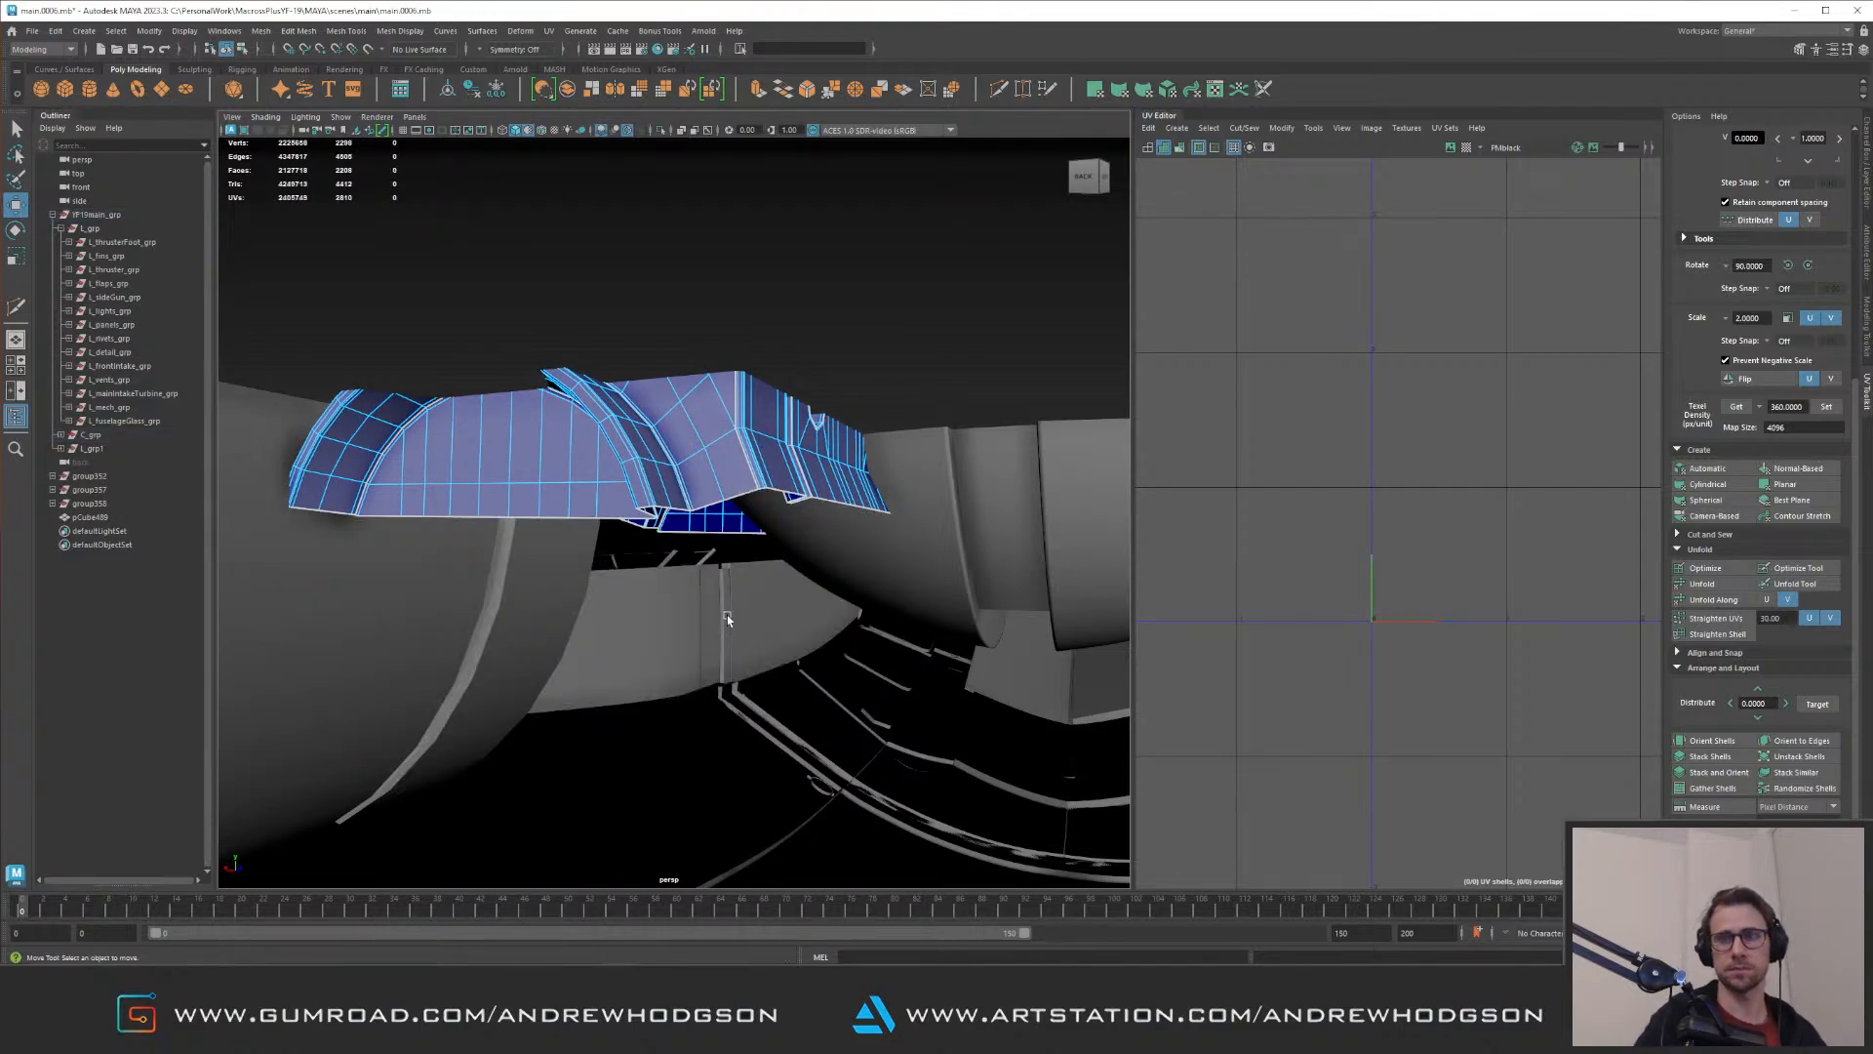
Step: Isolate the trimmed cylindrical component and delete the faces of the stepped cap at one end
left_click_drag(737, 593, 748, 593, "alt")
right_click_drag(749, 594, 781, 614, "alt")
left_click_drag(782, 614, 805, 619, "alt")
middle_click_drag(805, 619, 627, 517, "alt")
left_click_drag(627, 517, 878, 502, "alt")
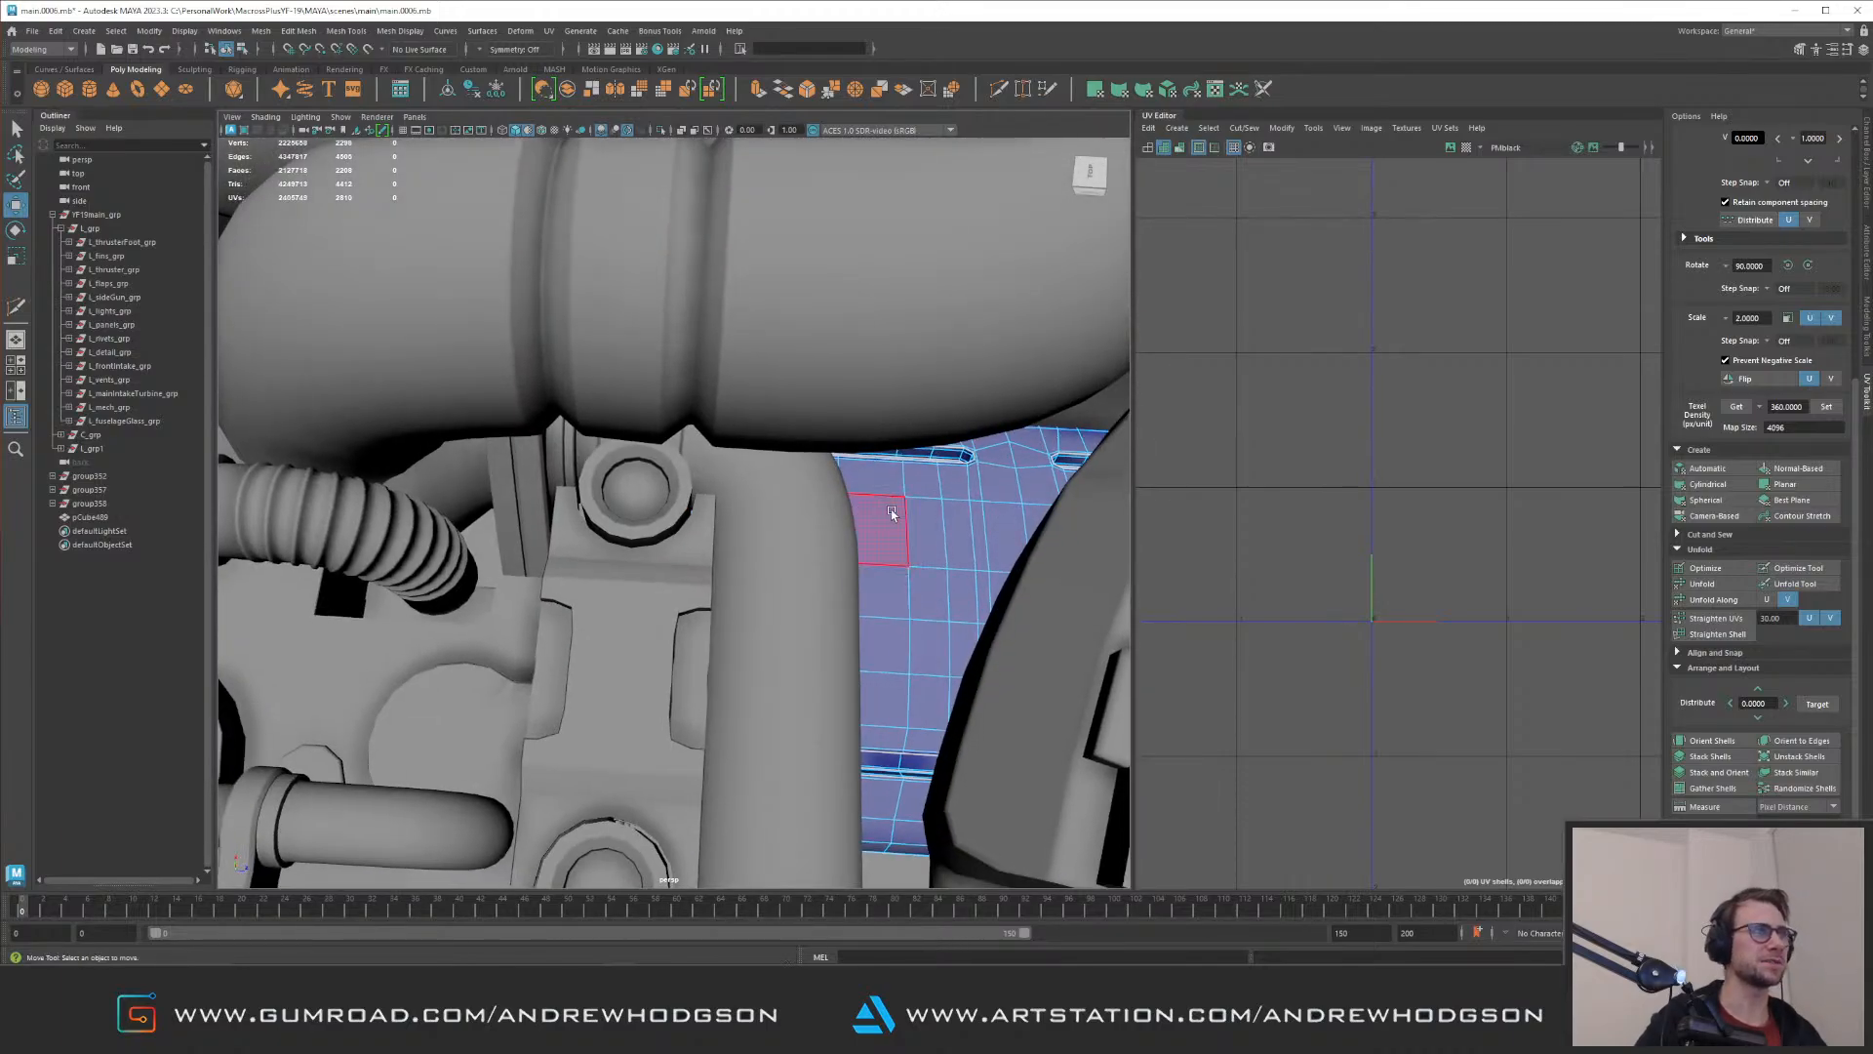
key("F8")
key("ctrl+1")
key("ctrl+1")
left_click_drag(769, 459, 966, 816, "alt")
key("ctrl+1")
key("F10")
left_click_drag(554, 316, 665, 794, "ctrl")
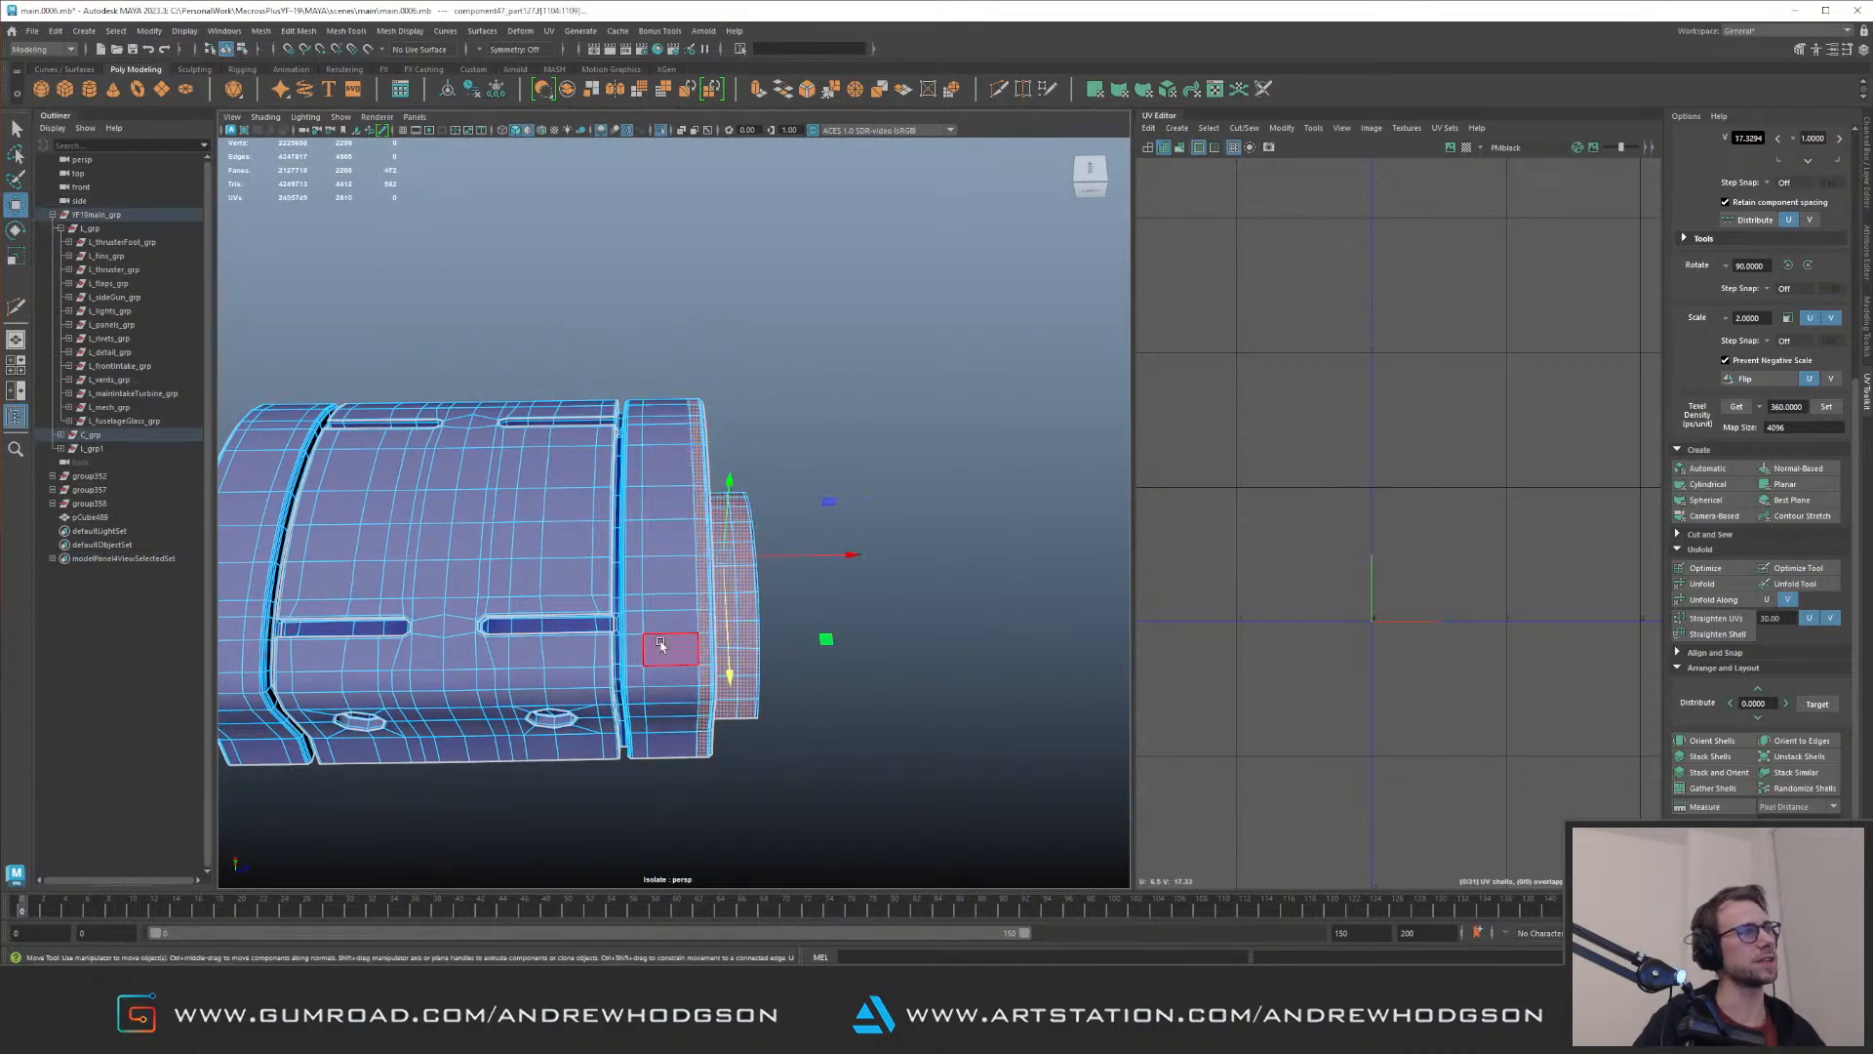
key("Delete")
Step: Delete the stepped cap faces at the component's opposite end and return to the full model
middle_click_drag(459, 429, 551, 324, "alt")
left_click_drag(551, 319, 667, 789)
left_click_drag(673, 314, 778, 781, "ctrl")
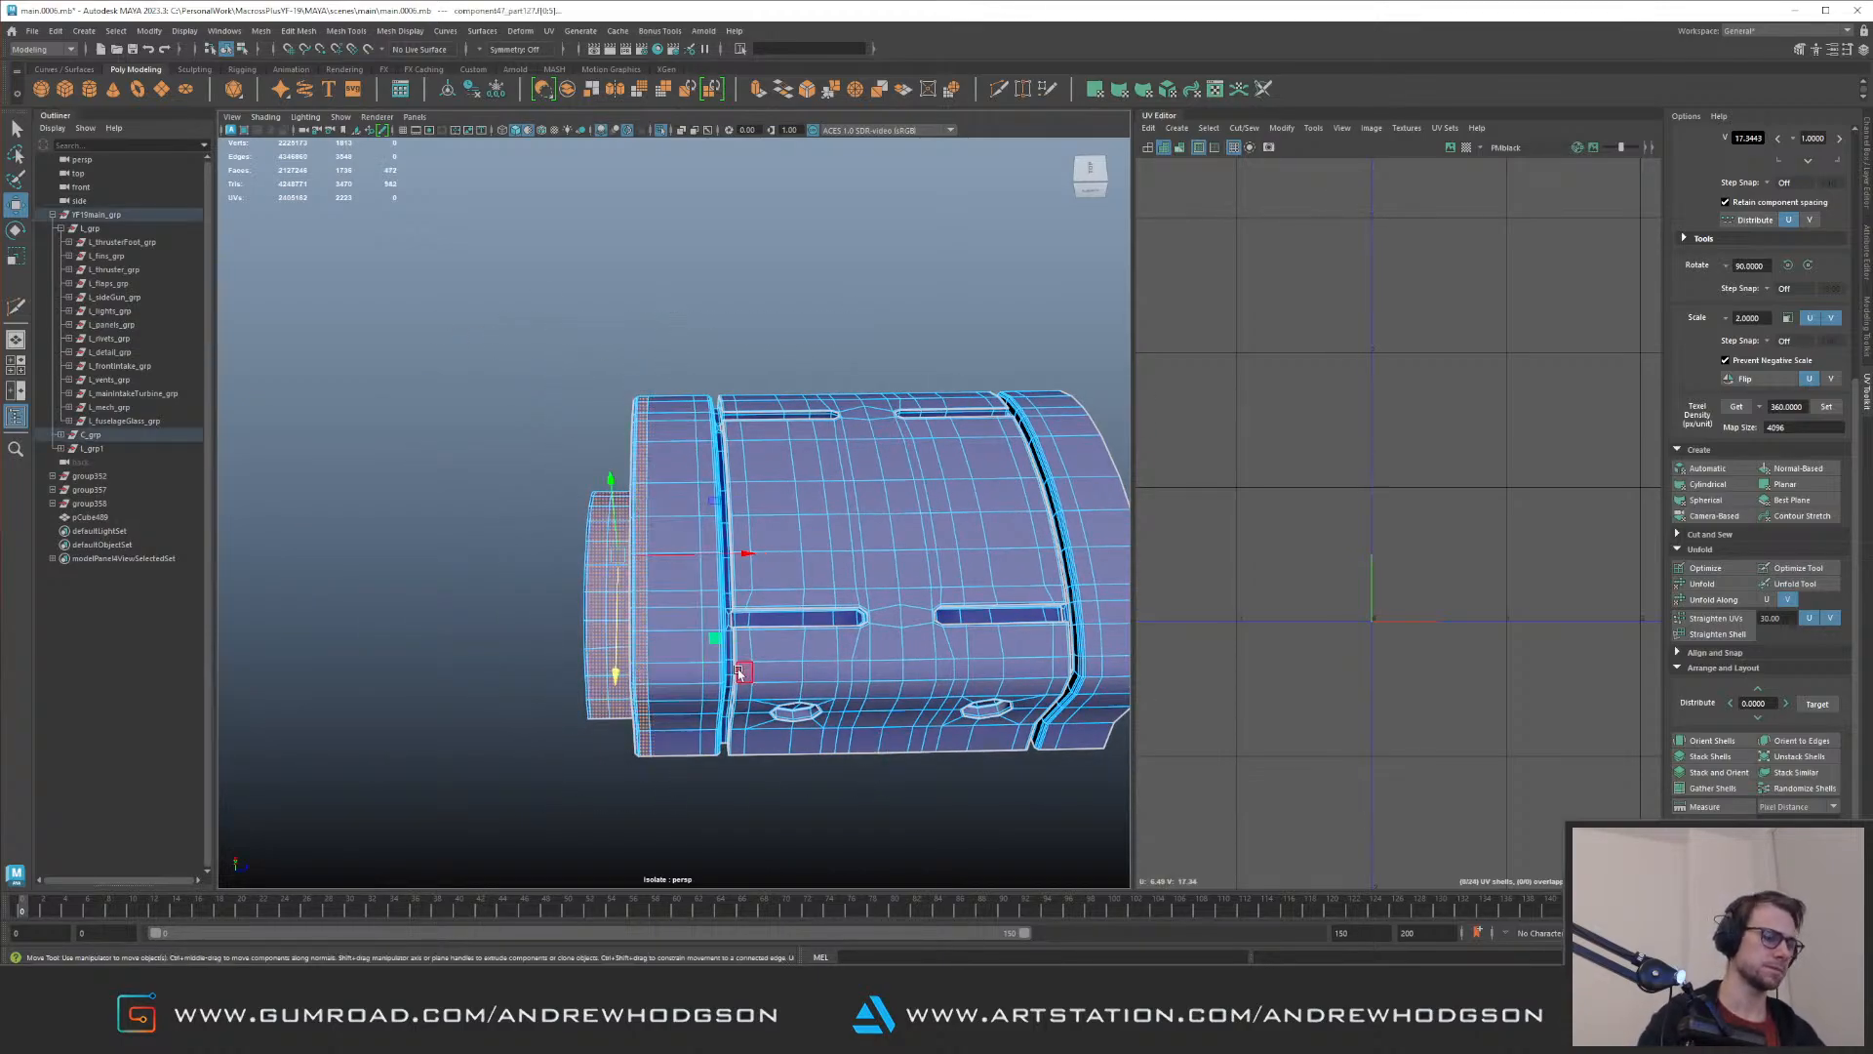
key("Delete")
key("F8")
key("ctrl+1")
Step: Inspect the engine bay around the trimmed component, the pipes and the fuselage walls on both sides
right_click_drag(947, 318, 485, 391, "alt")
left_click_drag(485, 391, 555, 445, "alt")
left_click(608, 387)
key("ctrl+1")
left_click_drag(640, 396, 722, 439, "alt")
right_click_drag(722, 439, 853, 615, "alt")
key("ctrl+1")
left_click_drag(853, 615, 680, 371, "alt")
right_click_drag(680, 371, 657, 360, "alt")
left_click_drag(656, 360, 659, 426, "alt")
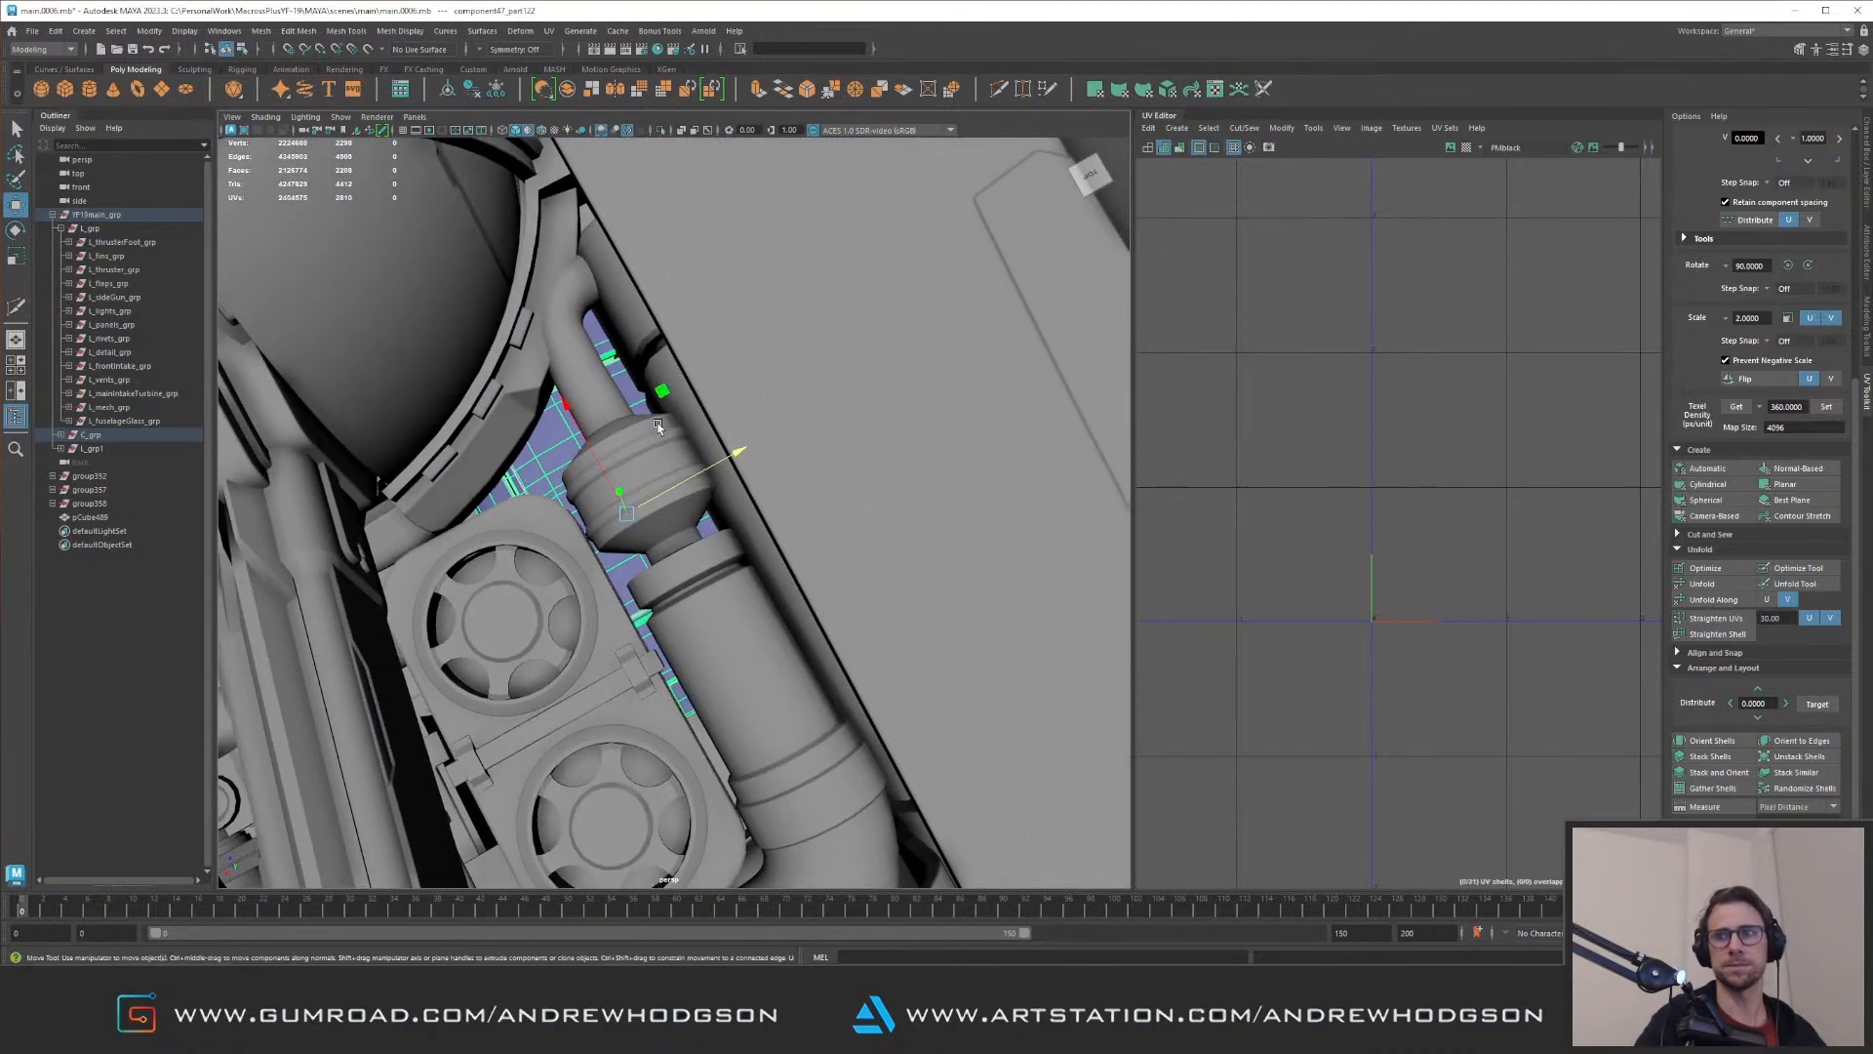
left_click_drag(552, 374, 767, 422, "alt")
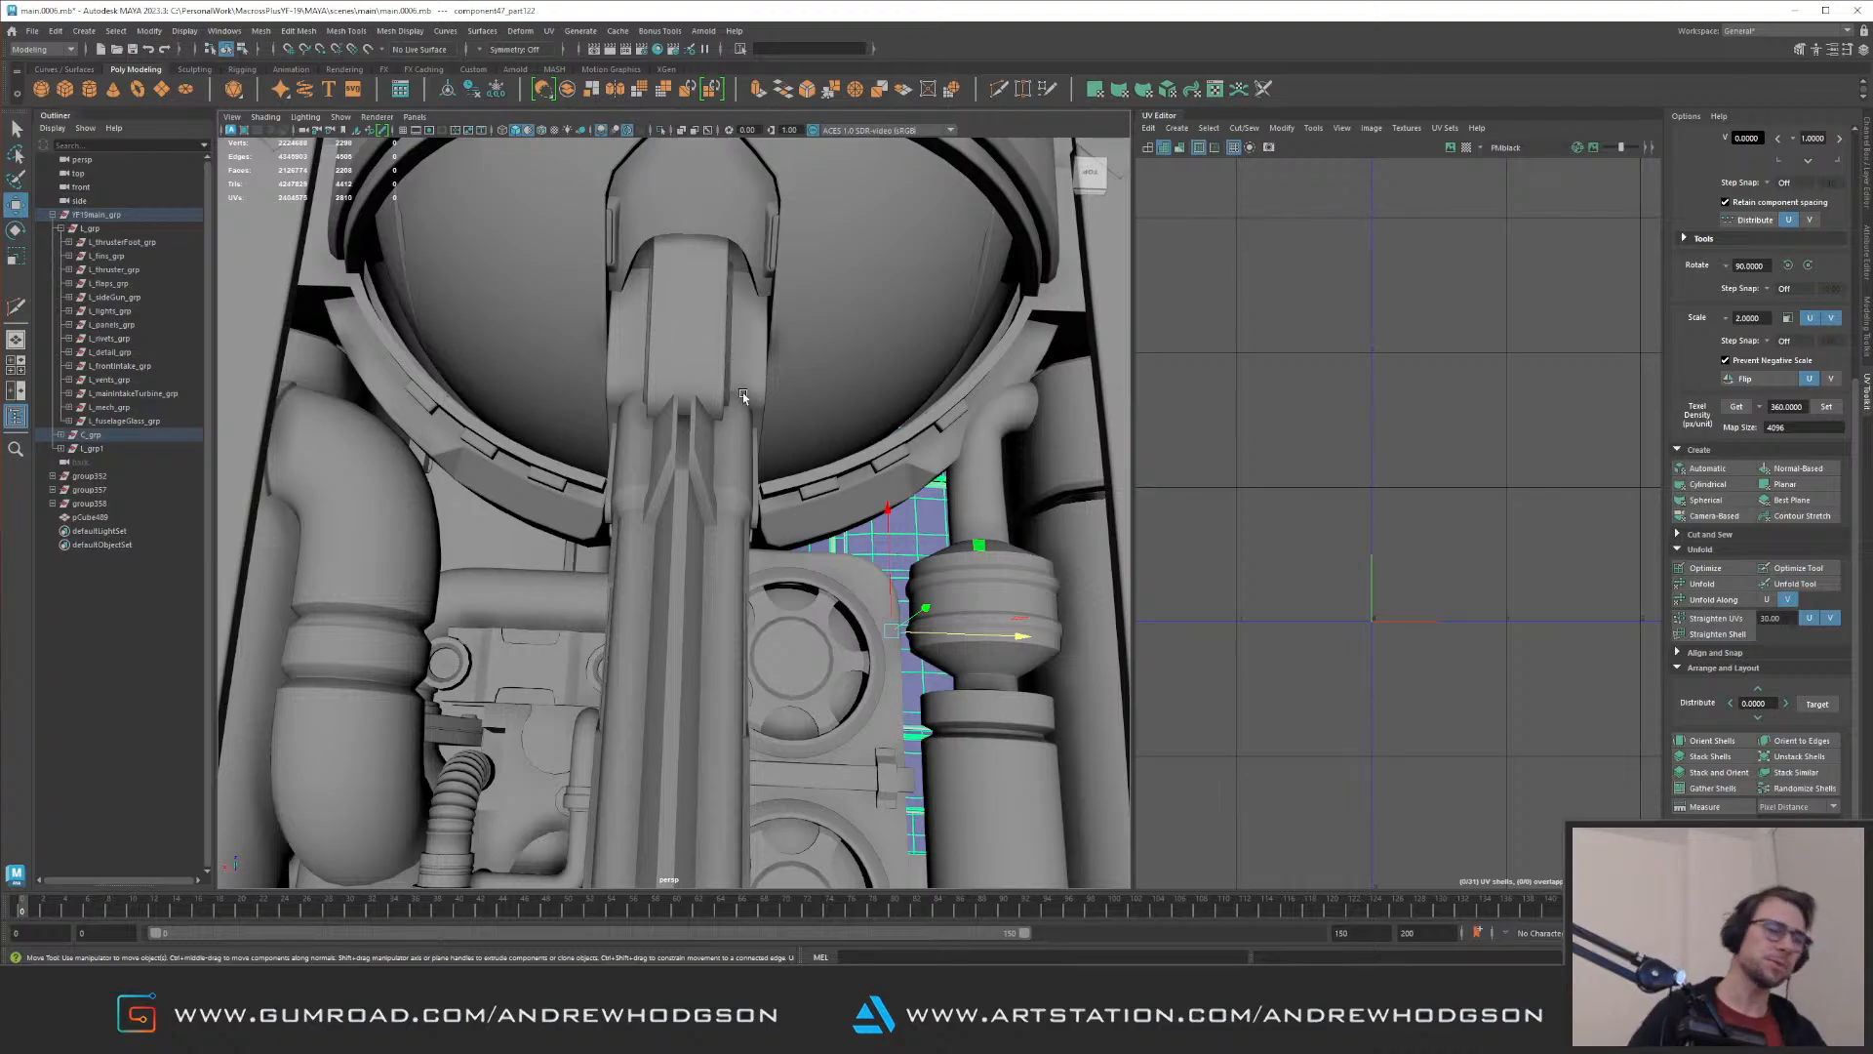
right_click_drag(483, 429, 376, 429, "alt")
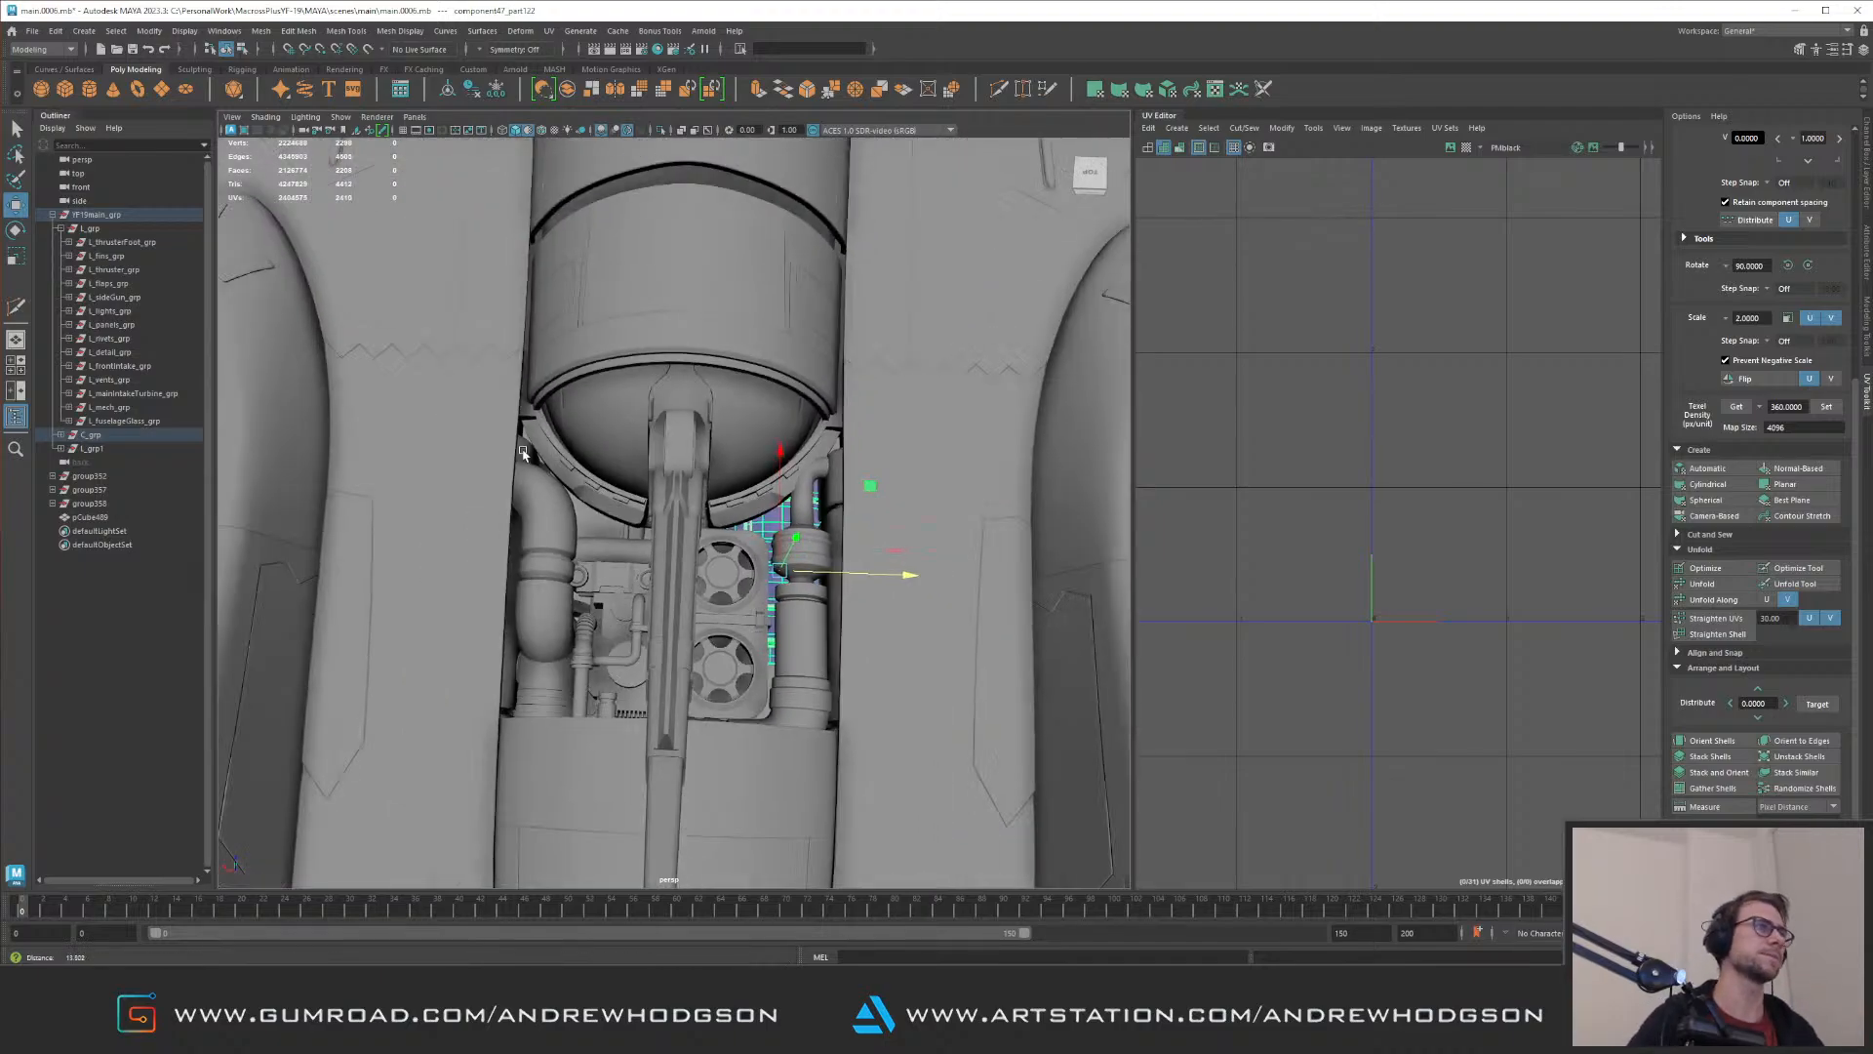
left_click_drag(376, 430, 293, 390, "alt")
right_click_drag(536, 459, 702, 478, "alt")
left_click_drag(702, 478, 639, 450, "alt")
left_click(604, 450)
right_click_drag(639, 450, 429, 224, "alt")
left_click(434, 222)
right_click_drag(582, 420, 771, 527, "alt")
left_click_drag(771, 527, 945, 639, "alt")
Step: Select the bent pipe beside the fans and delete an edge loop from its straight section
left_click(730, 491)
left_click_drag(730, 491, 815, 547, "alt")
right_click_drag(634, 468, 683, 493, "alt")
middle_click_drag(683, 492, 636, 563, "alt")
key("ctrl+1")
right_click_drag(541, 402, 449, 390)
left_click_drag(439, 301, 707, 617)
key("ctrl+1")
right_click_drag(683, 528, 730, 492)
double_click(664, 524)
key("ctrl+Delete")
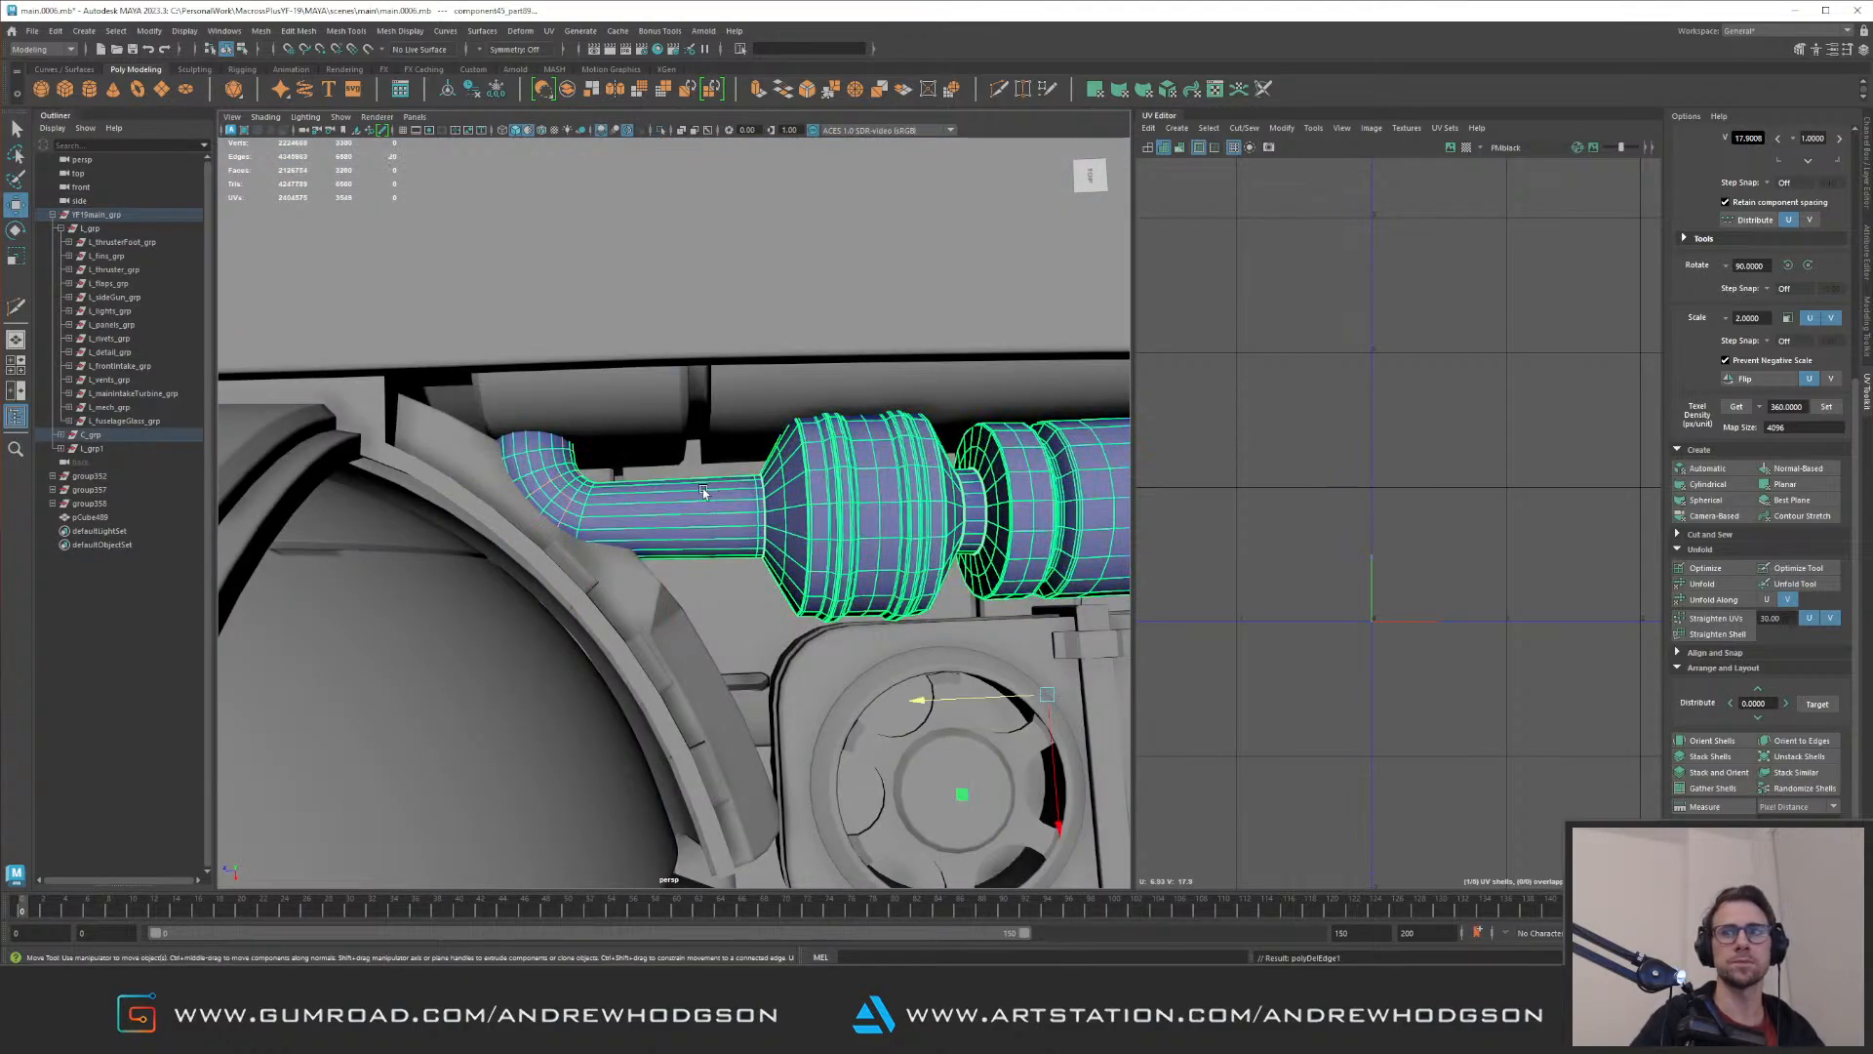
Step: Select the bent pipe's elbow vertices and slide them along the pipe's axis to shorten its straight section
key("ctrl+1")
right_click_drag(535, 472, 463, 460)
left_click_drag(428, 335, 652, 601)
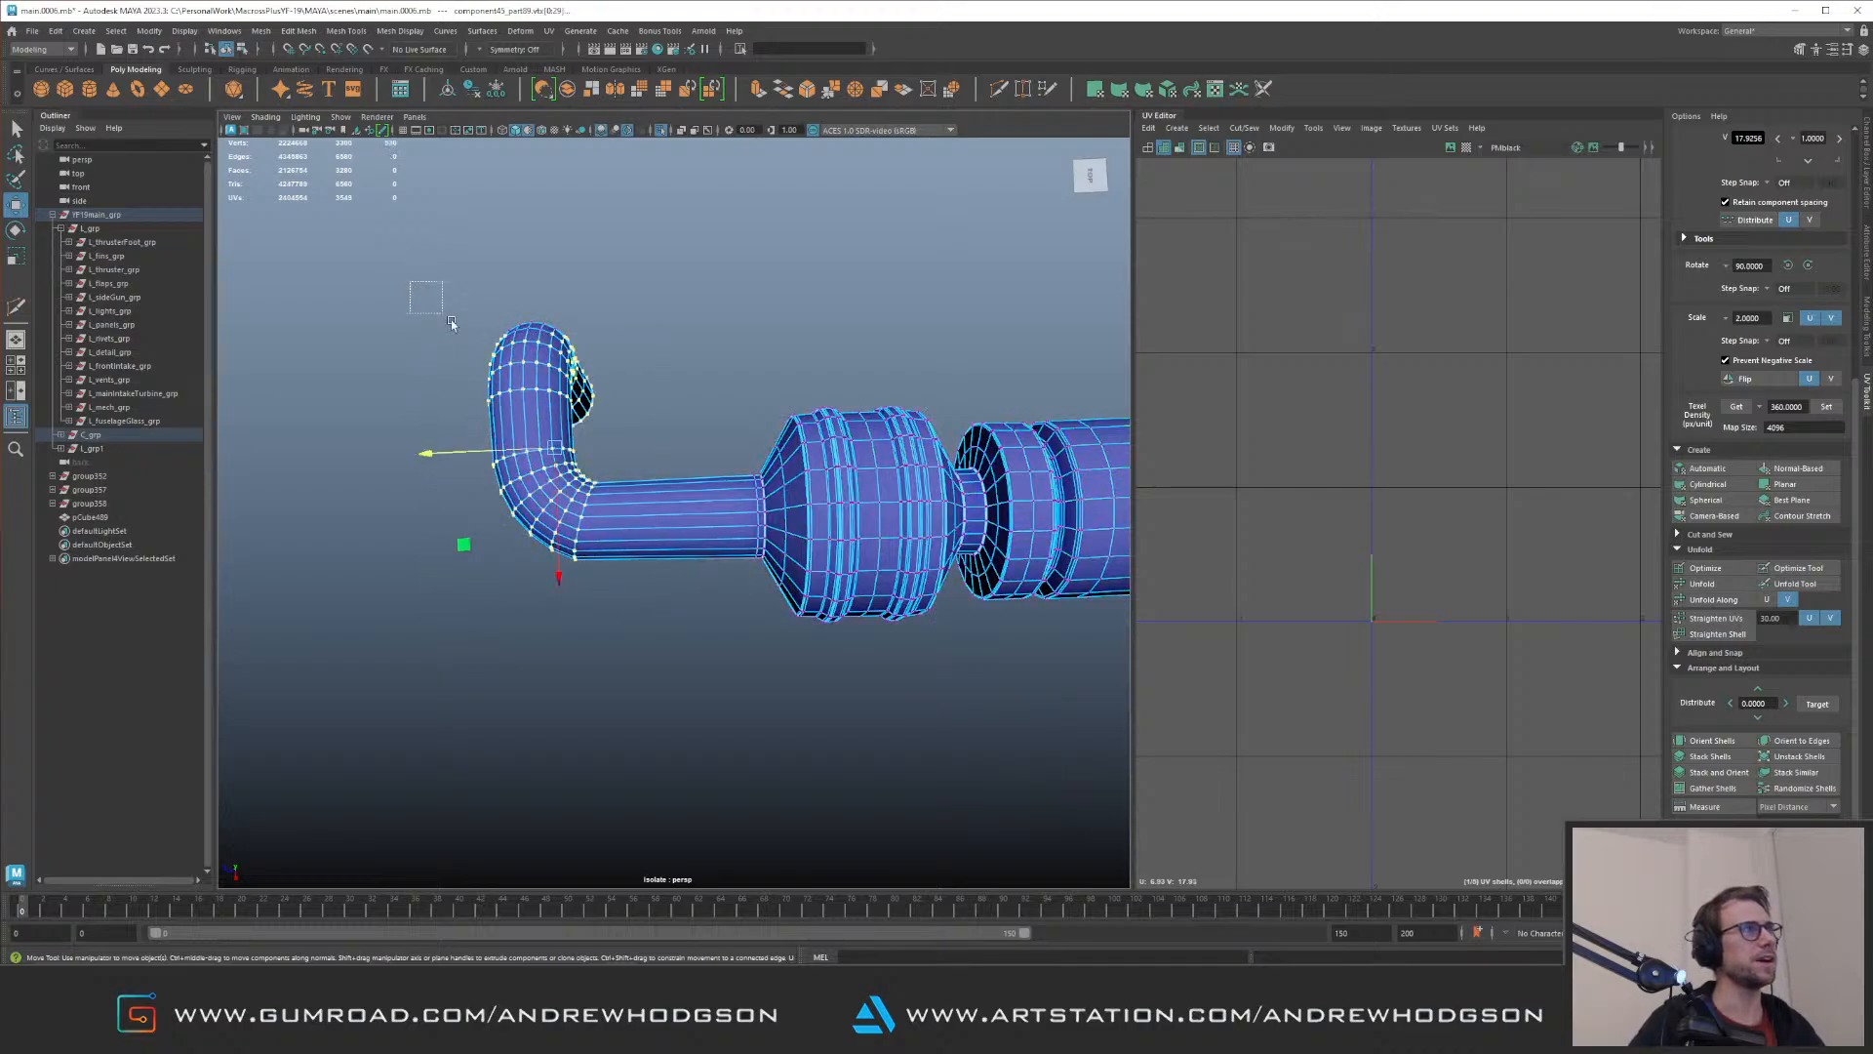
key("ctrl+1")
left_click_drag(470, 445, 584, 454)
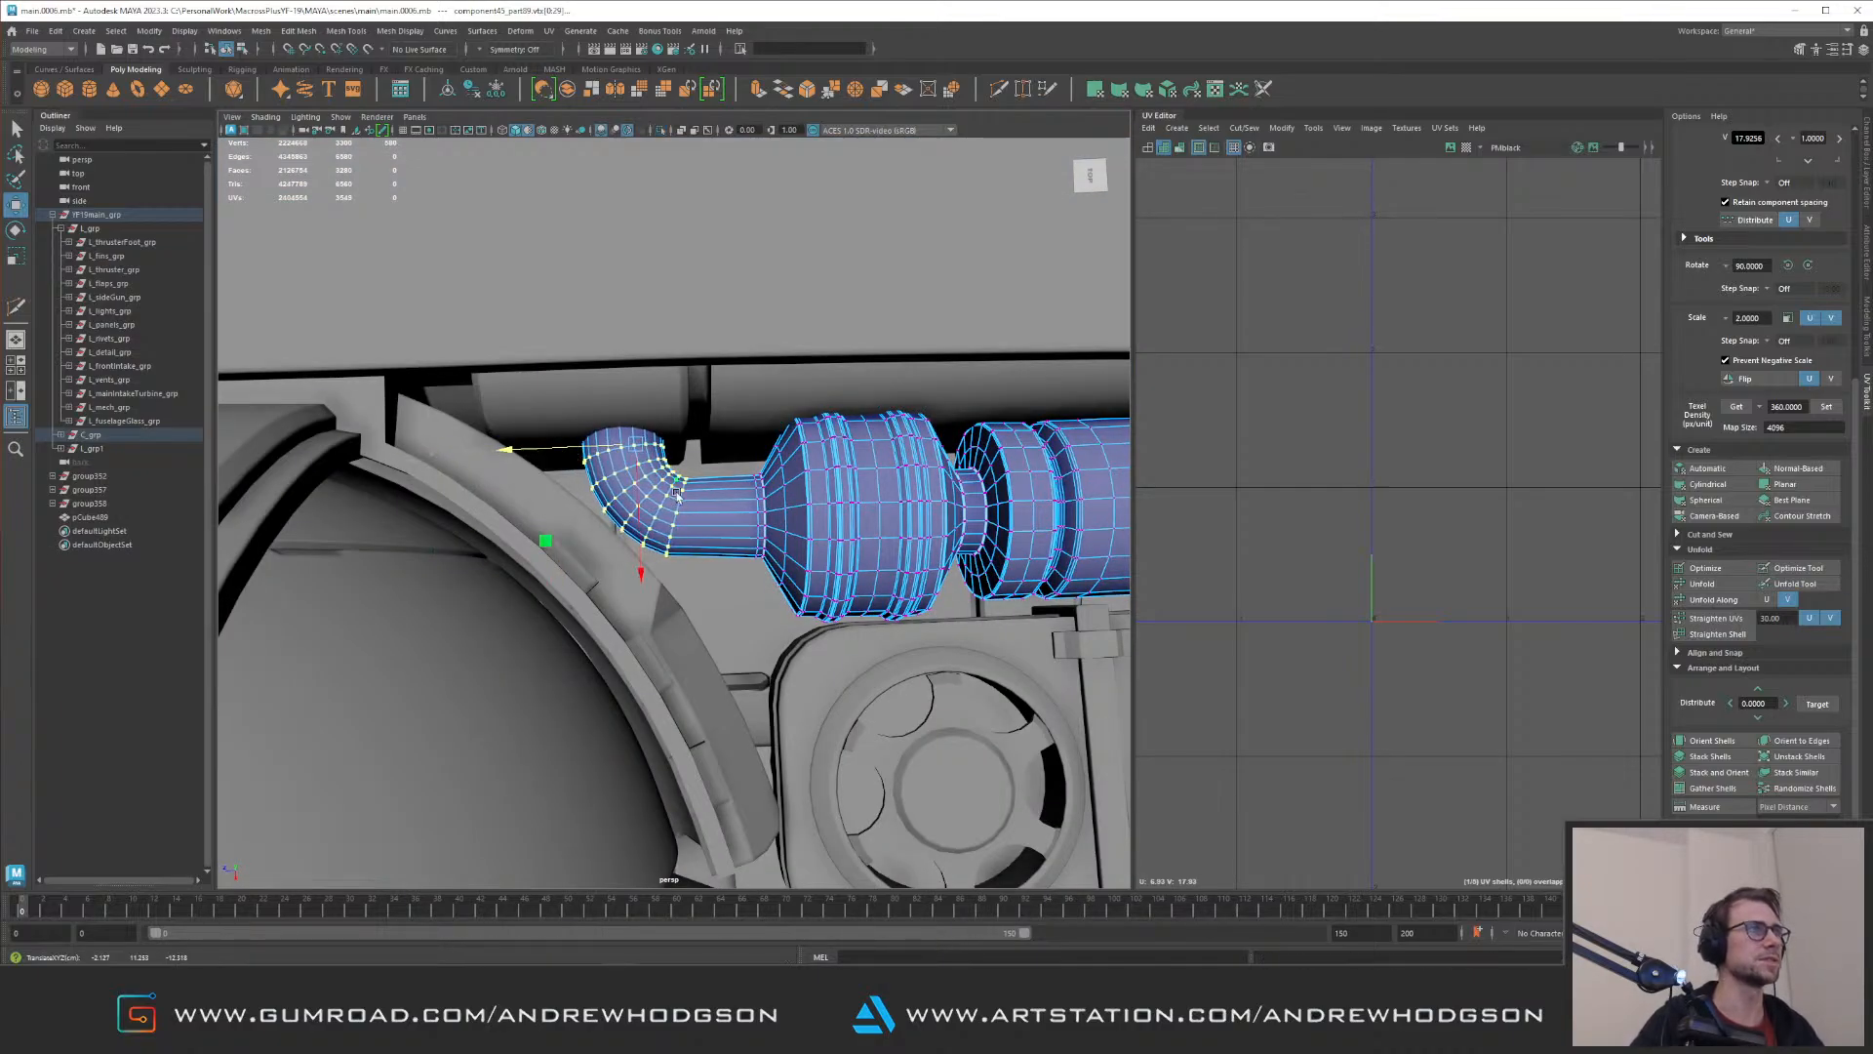
right_click_drag(858, 473, 893, 453)
right_click_drag(809, 439, 508, 446, "alt")
Step: Examine the engine bay opening, its pipes and the surrounding fuselage for remaining gaps
left_click_drag(508, 446, 508, 336, "alt")
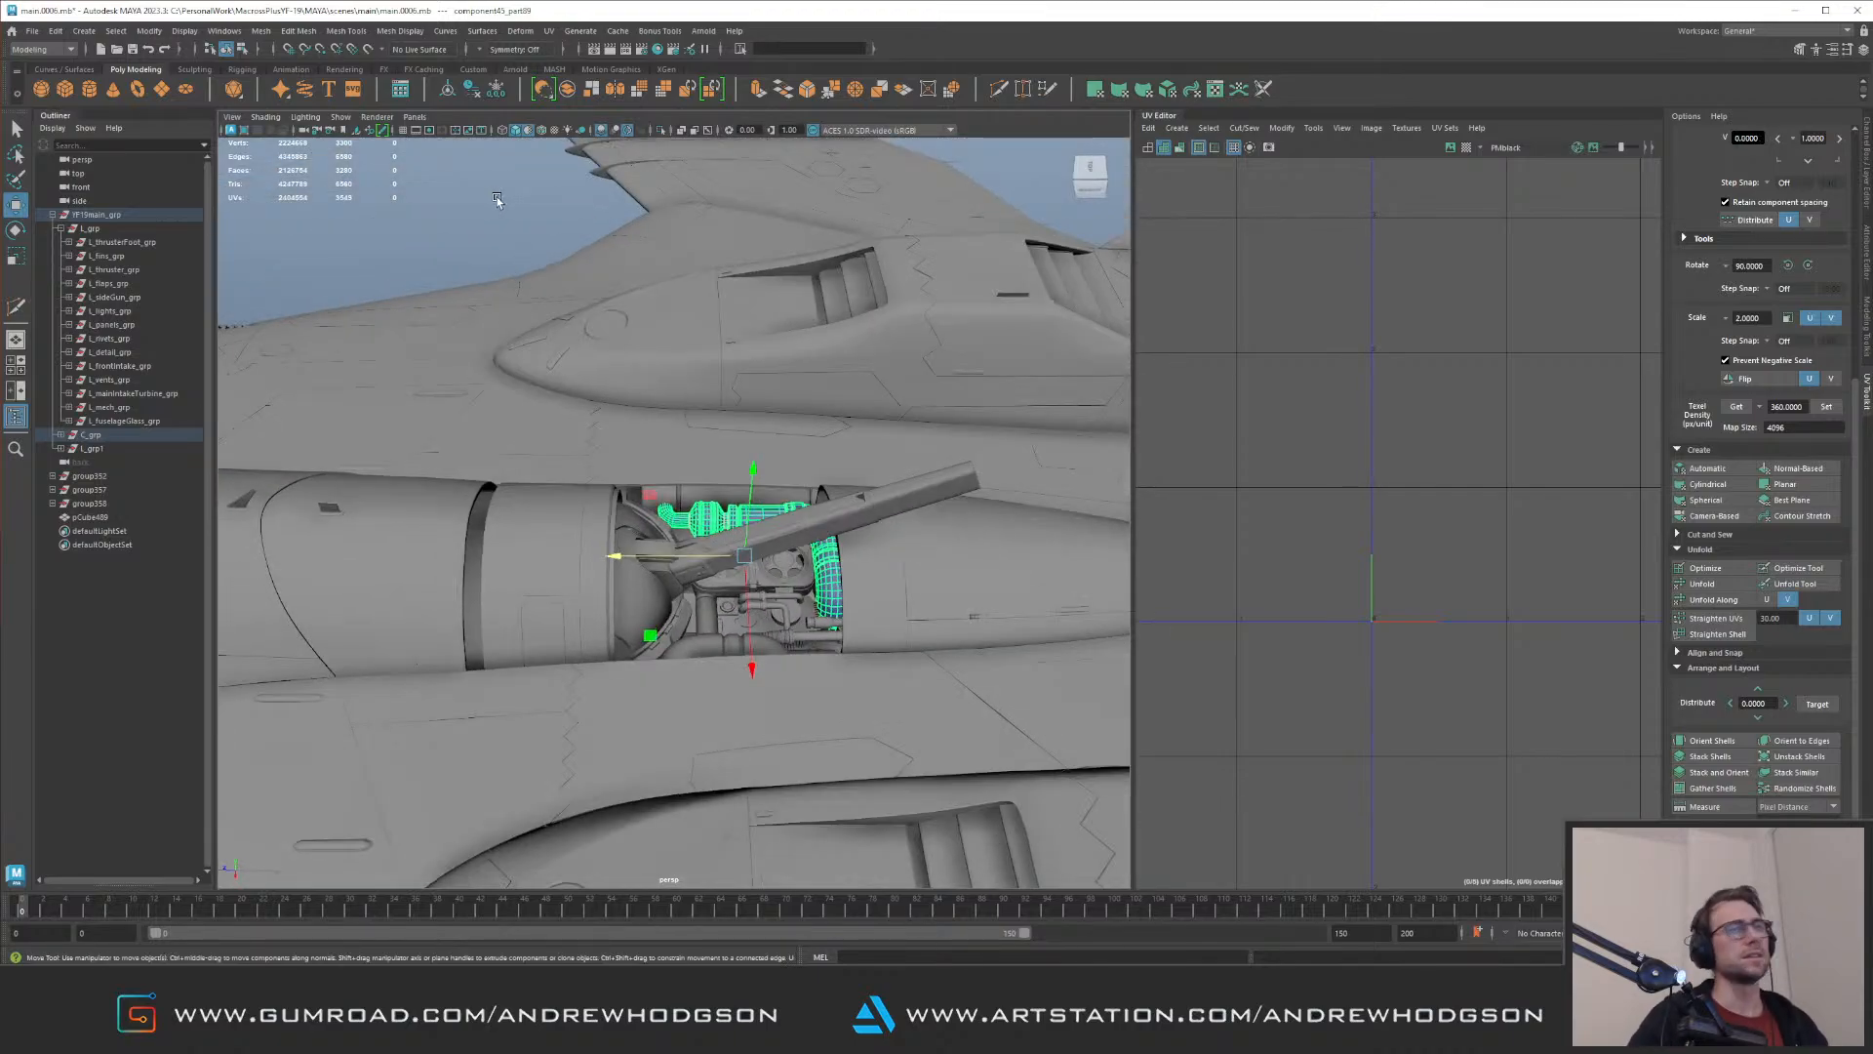
left_click(496, 195)
right_click_drag(532, 473, 630, 477, "alt")
left_click_drag(631, 477, 619, 443, "alt")
right_click_drag(619, 443, 640, 444, "alt")
left_click_drag(639, 444, 376, 406, "alt")
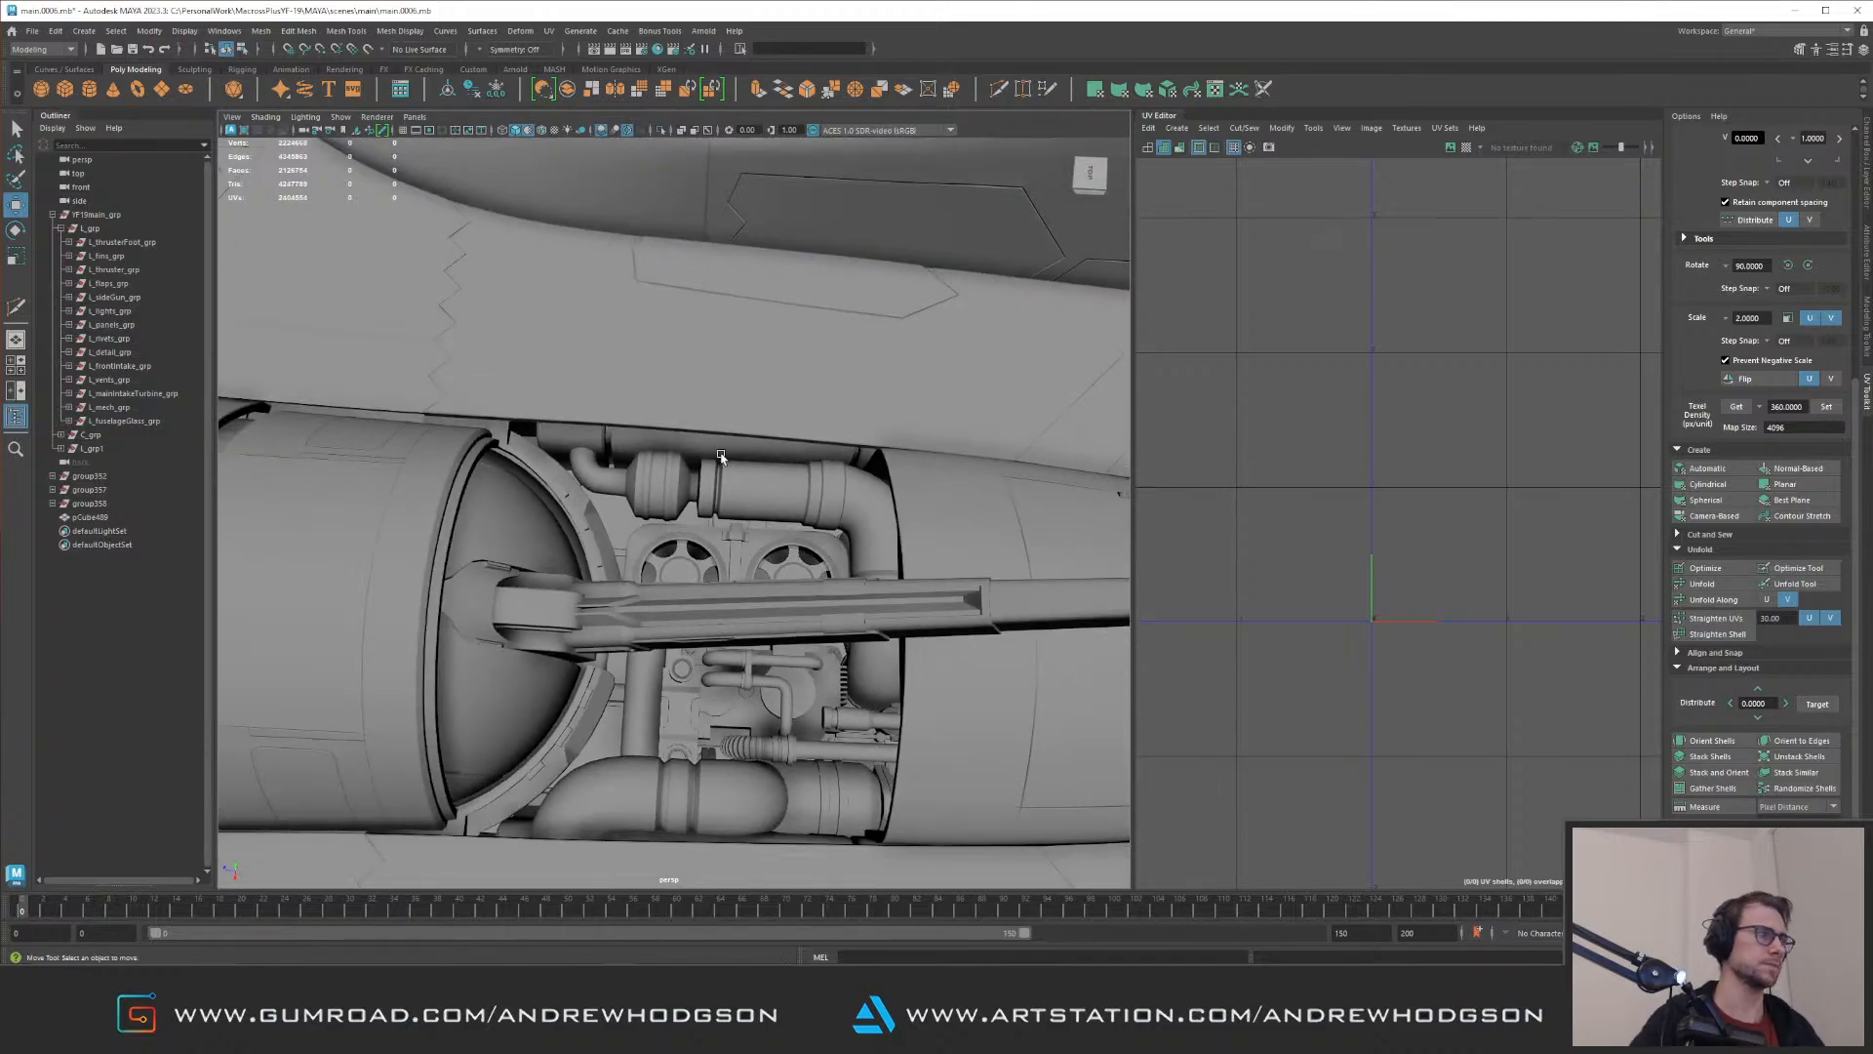
right_click_drag(717, 450, 694, 417, "alt")
left_click_drag(694, 418, 634, 420, "alt")
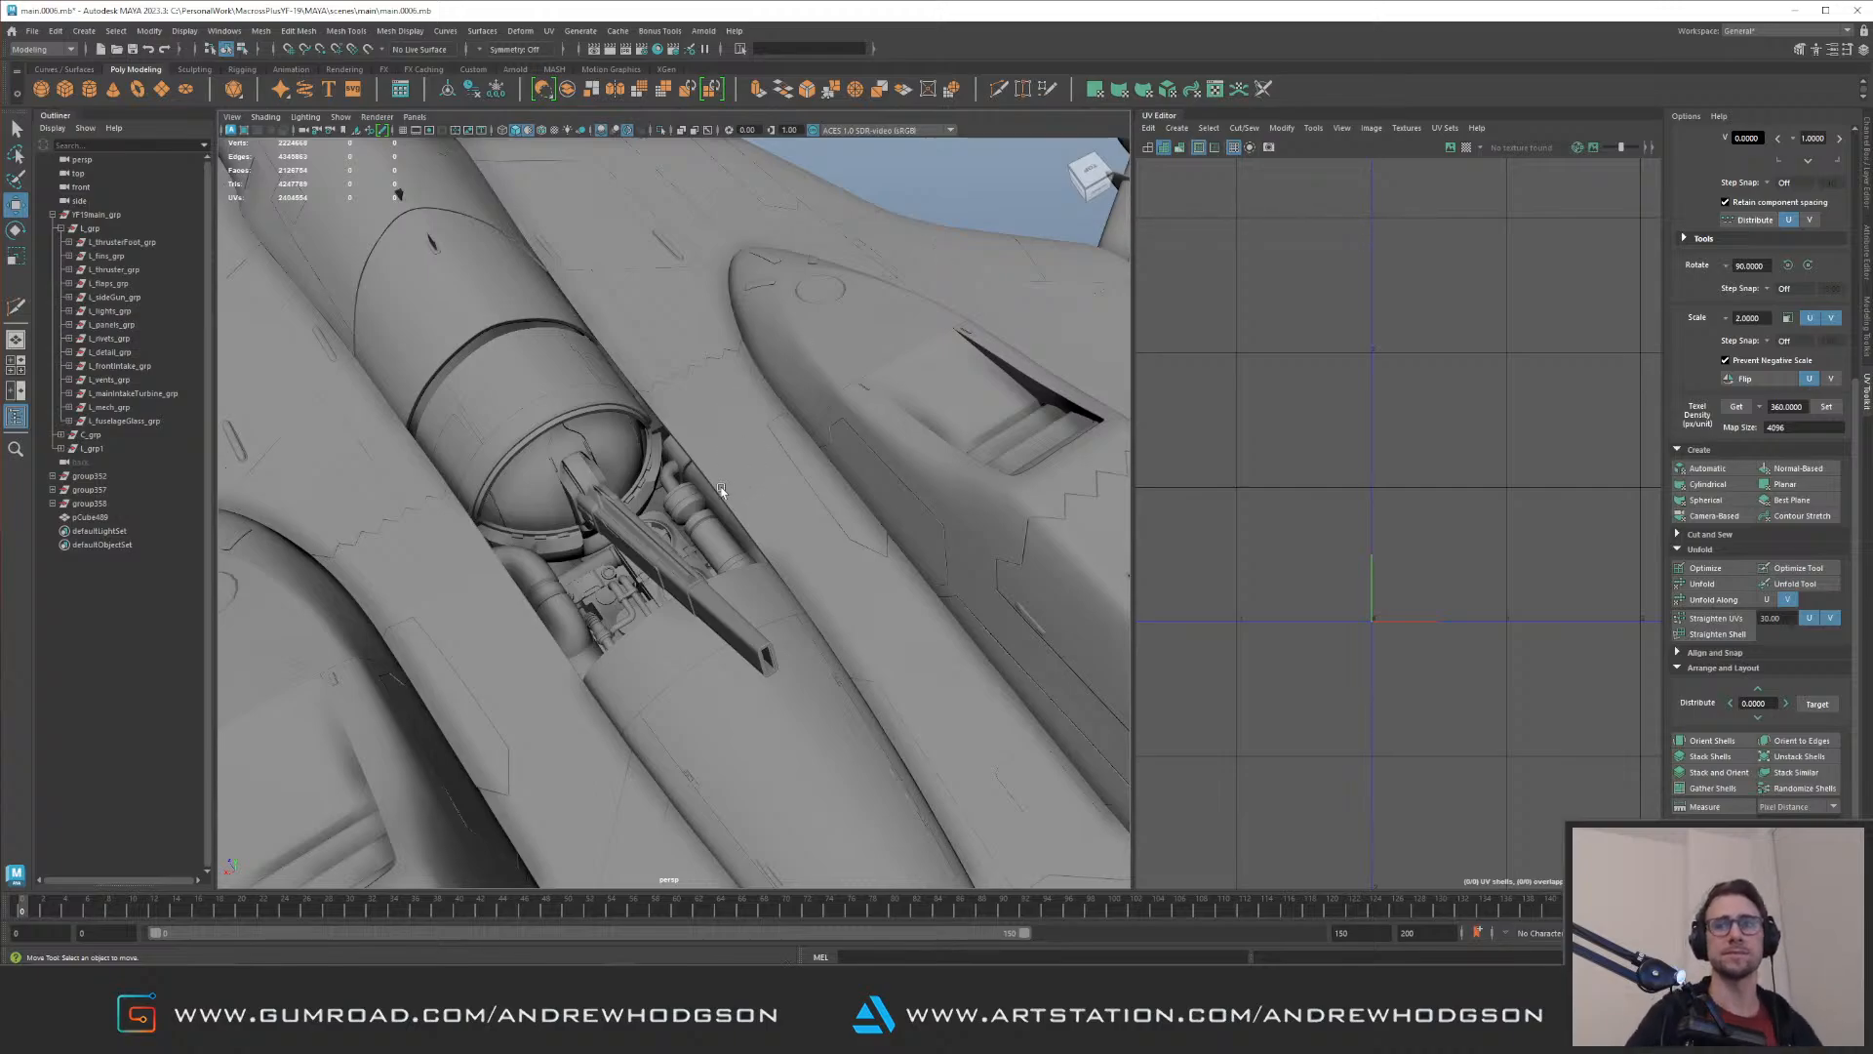
right_click_drag(600, 481, 517, 413, "alt")
left_click_drag(517, 414, 696, 606, "alt")
right_click_drag(696, 607, 722, 541, "alt")
left_click_drag(722, 541, 859, 532, "alt")
middle_click_drag(859, 532, 590, 511, "alt")
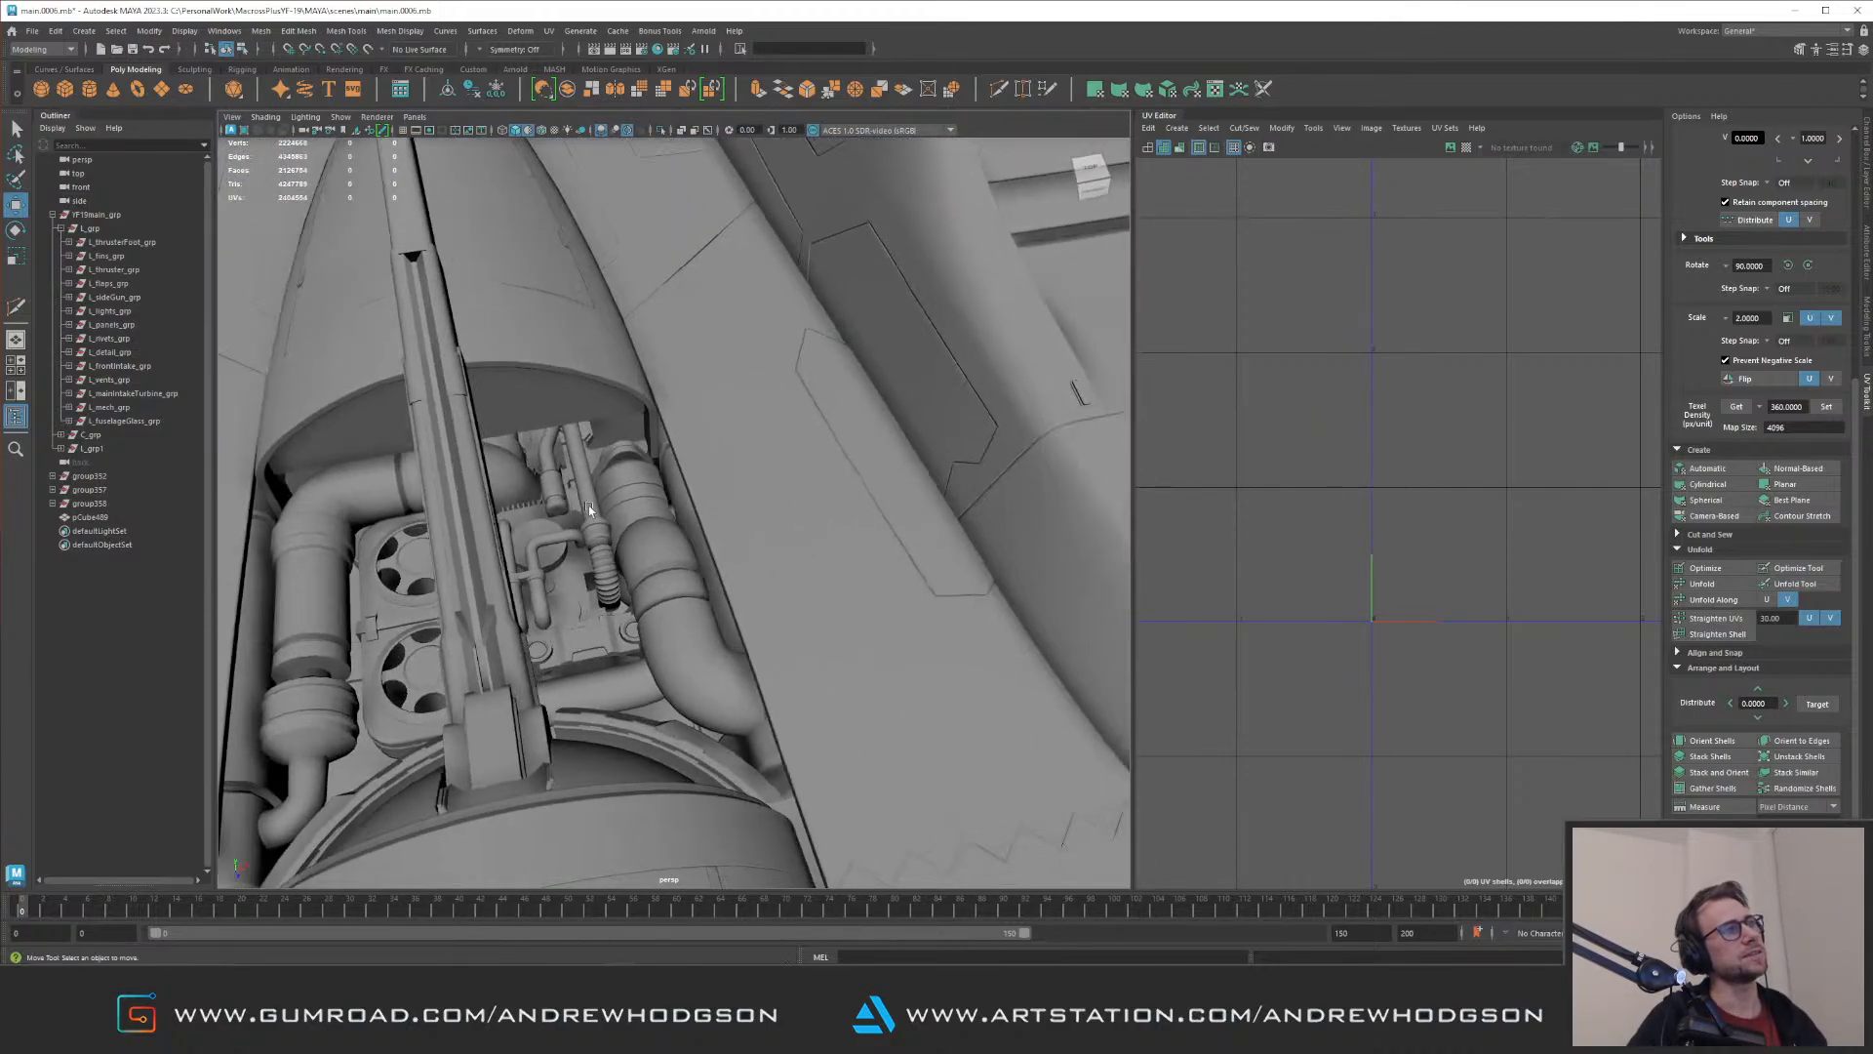
left_click_drag(589, 512, 786, 511, "alt")
middle_click_drag(786, 511, 746, 480, "alt")
right_click_drag(746, 479, 828, 565, "alt")
left_click_drag(828, 565, 644, 536, "alt")
Step: Examine the large bent pipe at the bay's side wall and the nearby geometry from several angles
left_click(720, 515)
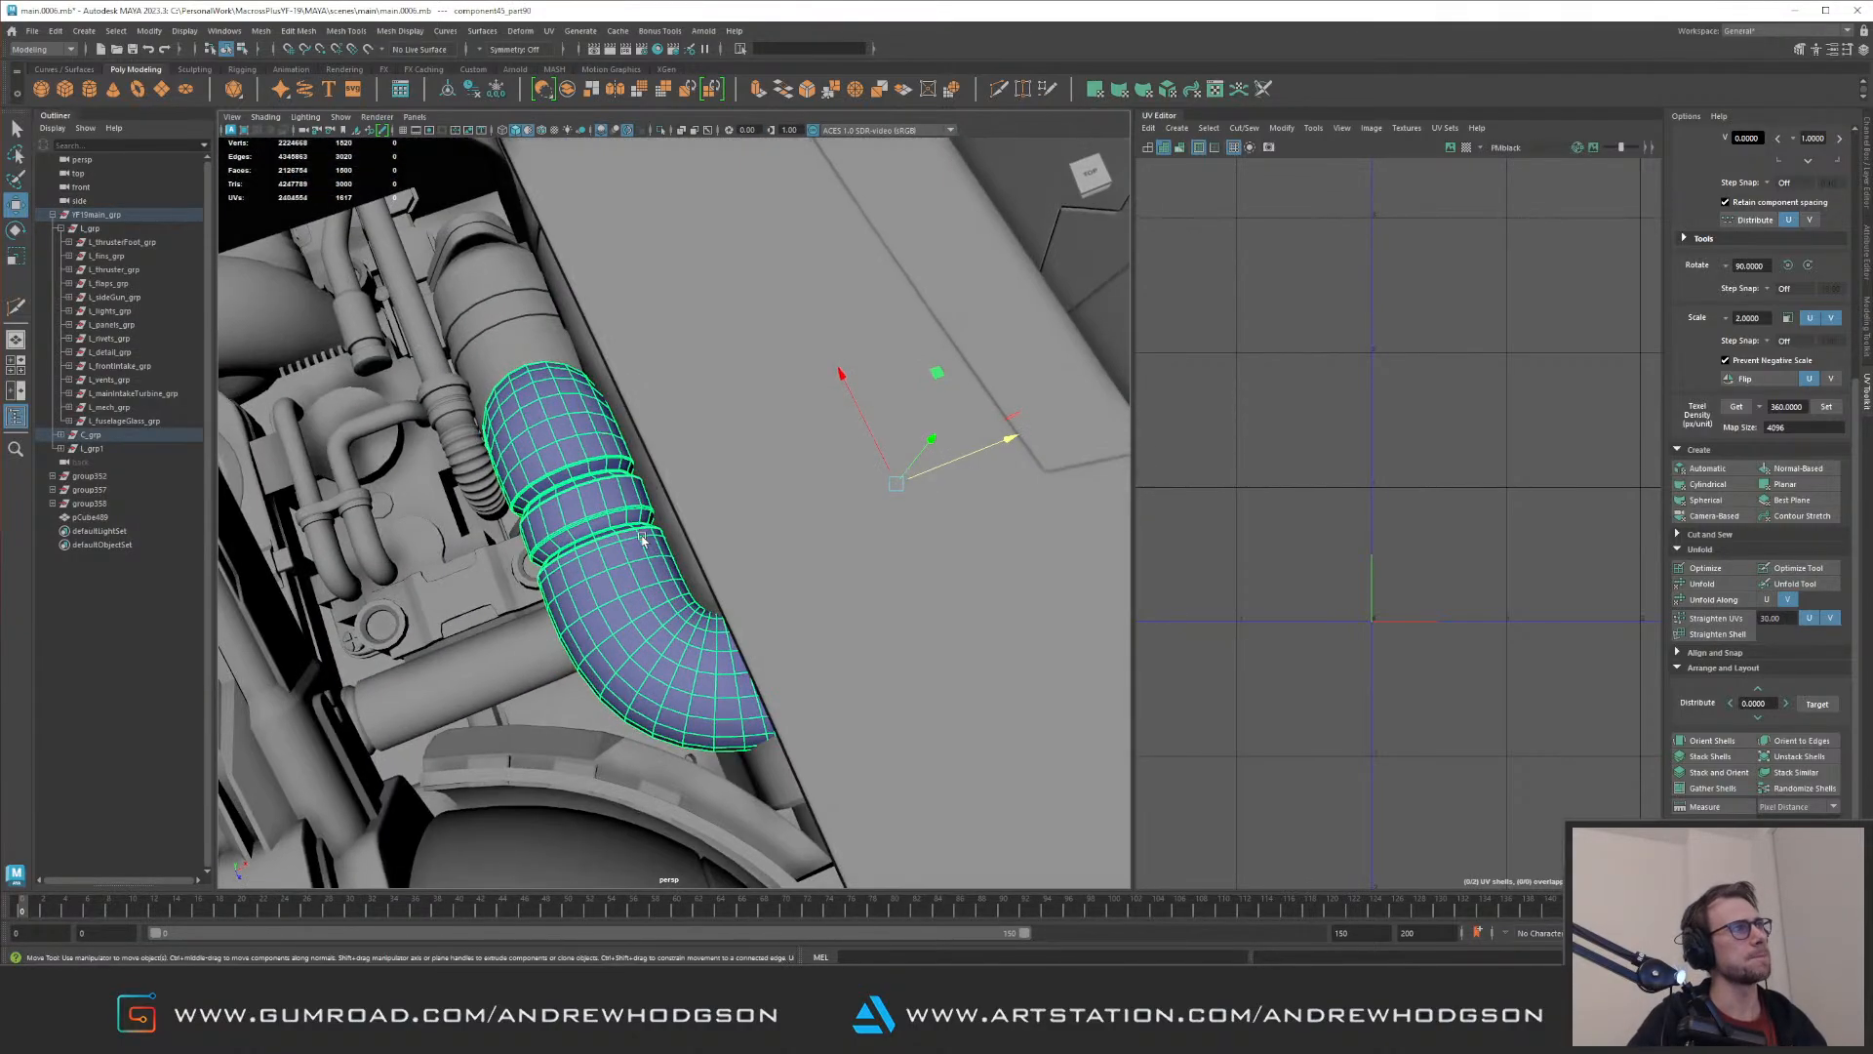
middle_click_drag(546, 495, 652, 570, "alt")
left_click_drag(732, 435, 595, 508, "alt")
scroll(648, 484, "down", 8)
left_click(905, 223)
scroll(683, 494, "up", 5)
scroll(945, 422, "up", 4)
left_click(798, 591)
left_click(761, 458)
right_click_drag(595, 507, 304, 459, "alt")
left_click_drag(305, 460, 573, 453, "alt")
left_click_drag(497, 355, 493, 254, "alt")
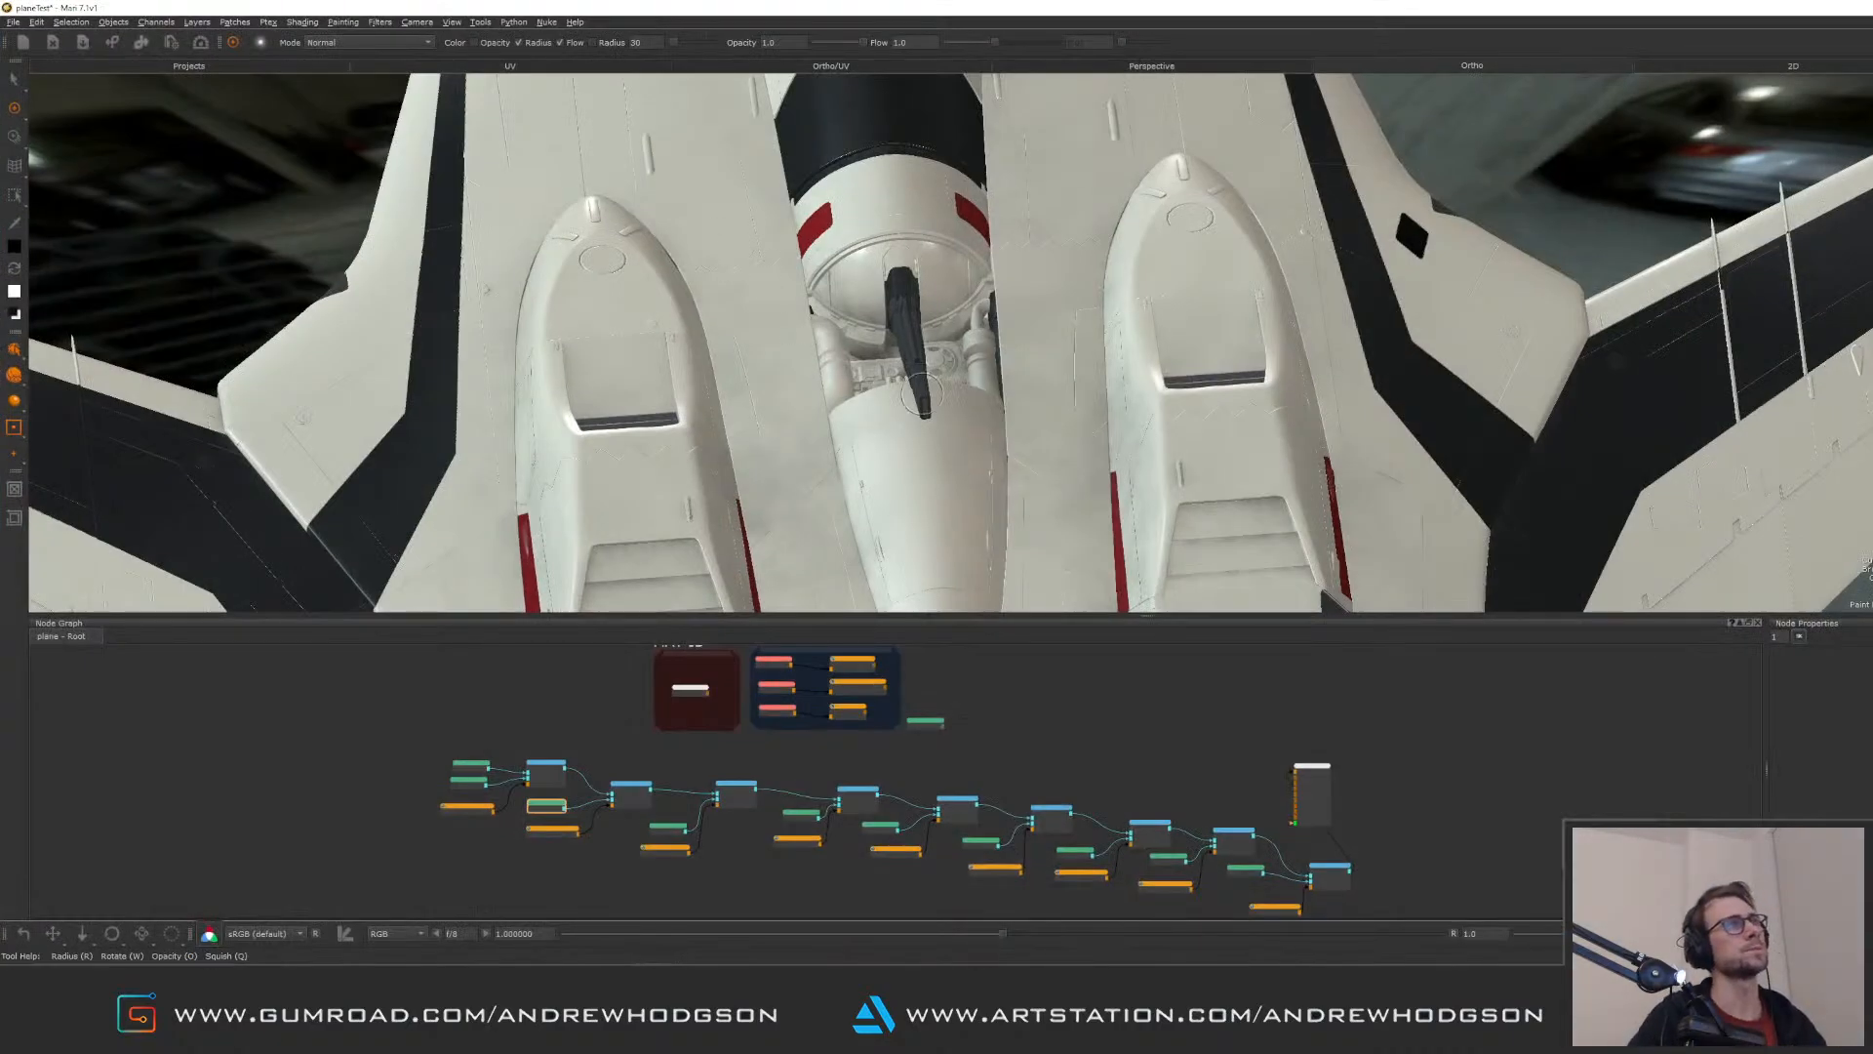
Step: Compare the engine bay area with the textured aircraft in Mari
mouse_move(922, 394)
left_mouse_down("alt")
mouse_move(932, 371)
mouse_move(1097, 341)
left_mouse_up("alt")
middle_click_drag(679, 442, 807, 401, "alt")
left_click_drag(807, 401, 1005, 325, "alt")
mouse_move(1071, 499)
left_mouse_down("alt")
mouse_move(859, 396)
mouse_move(1010, 366)
mouse_move(981, 357)
mouse_move(968, 308)
mouse_move(1080, 417)
left_mouse_up("alt")
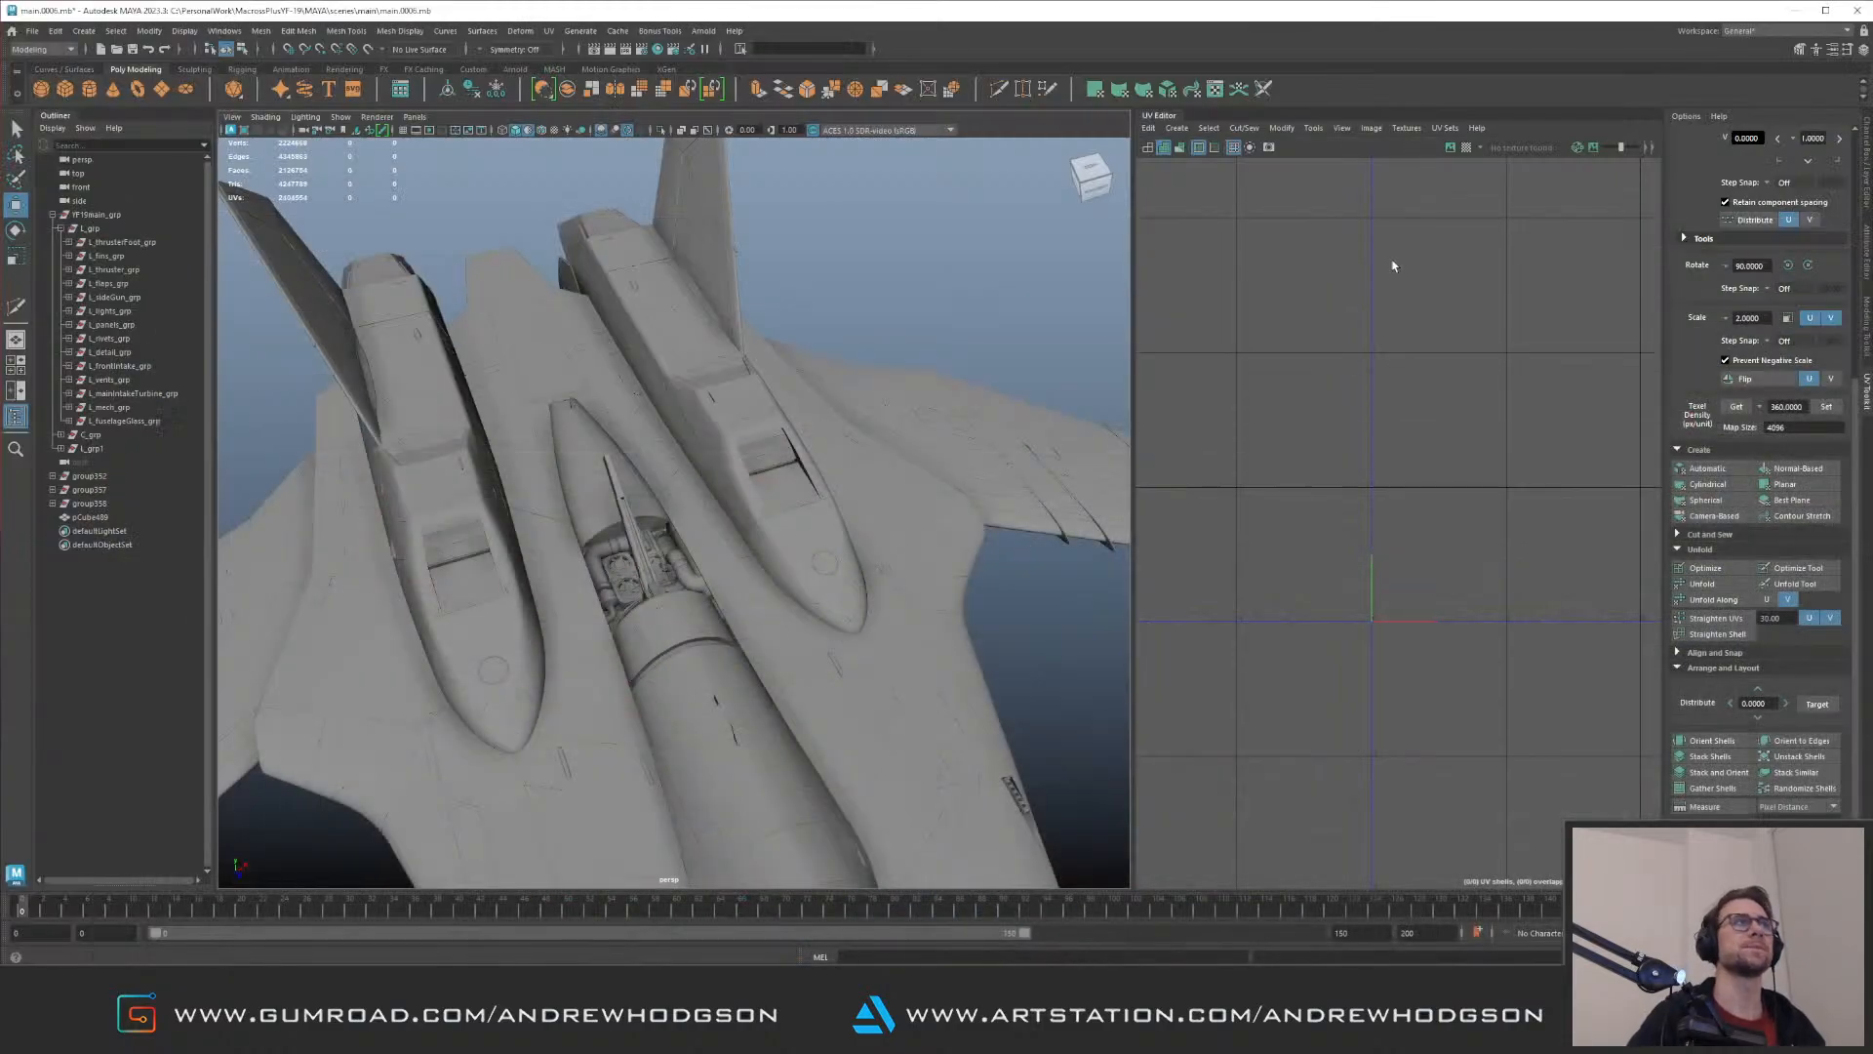
left_click_drag(683, 459, 691, 373, "alt")
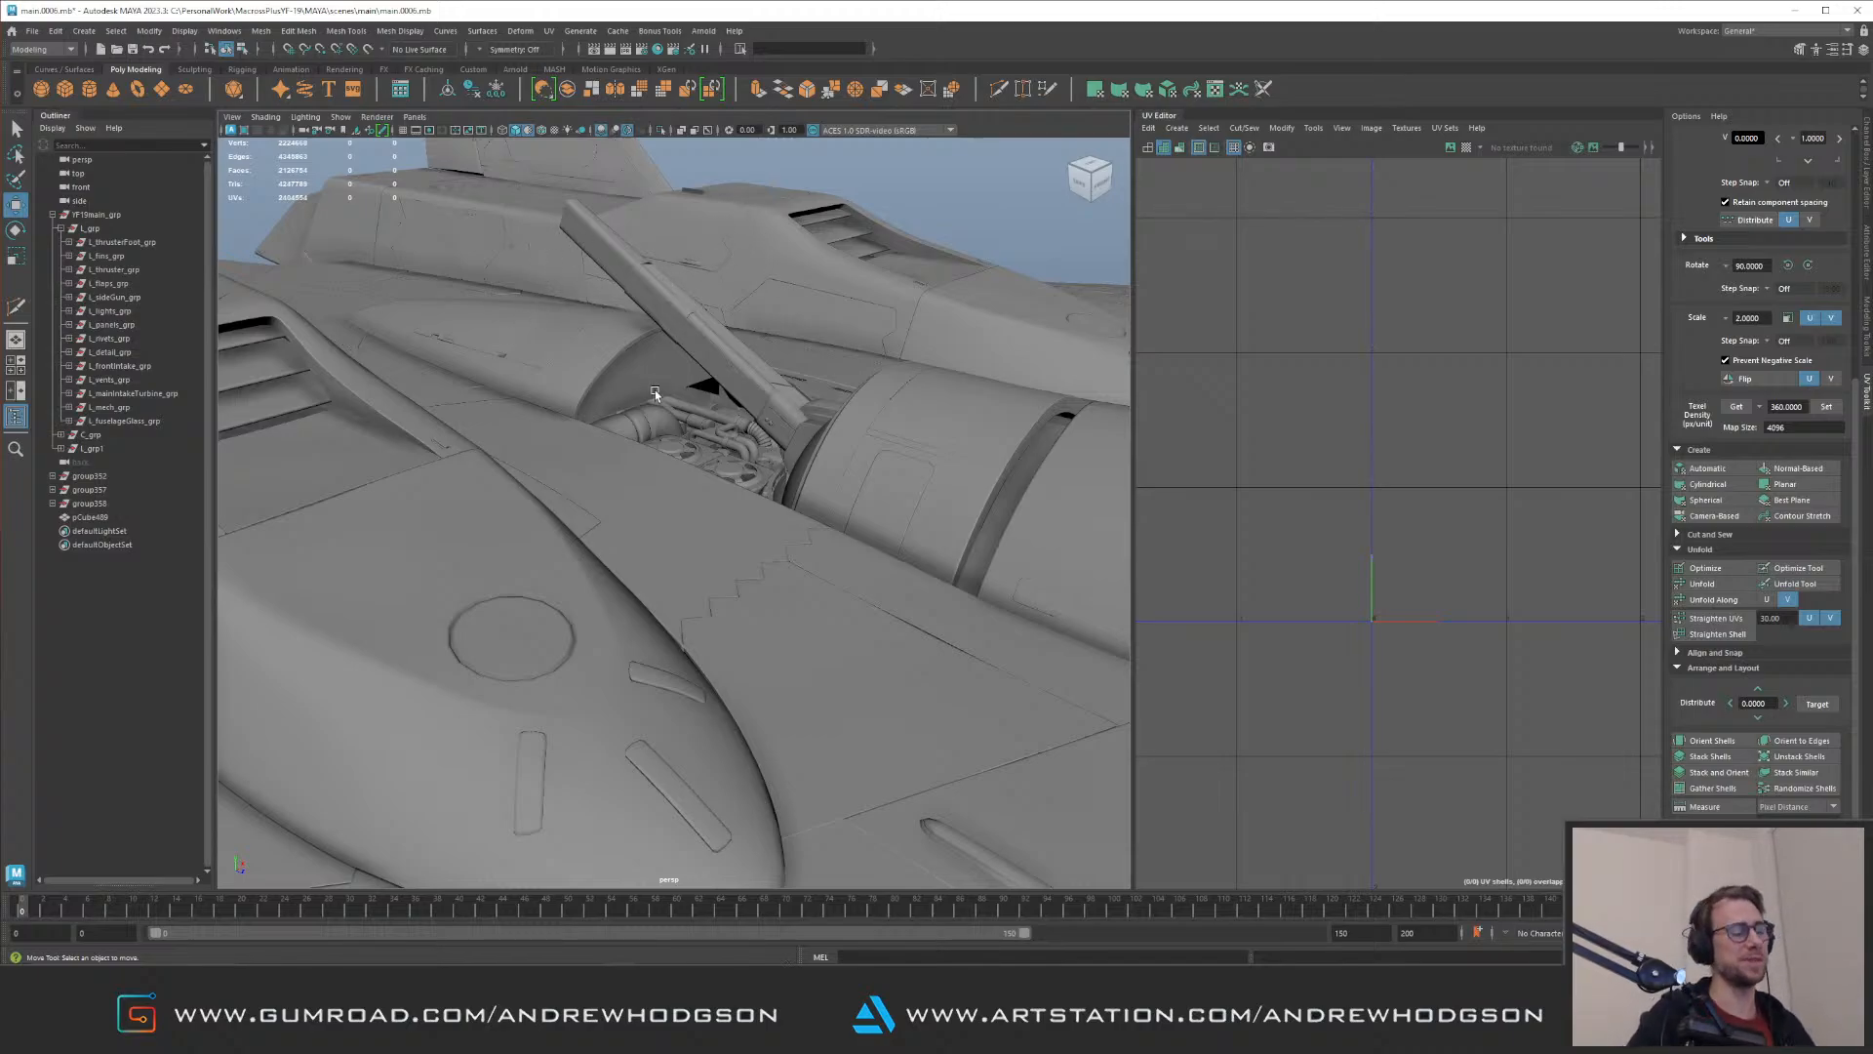
Step: In Maya, create a polygon cube and snap it into place near the gap at the engine bay's corner
left_click_drag(656, 393, 719, 376, "alt")
right_click_drag(719, 376, 924, 544, "alt")
left_click_drag(924, 543, 789, 485, "alt")
left_click(730, 518)
right_click_drag(789, 486, 673, 493, "alt")
left_click_drag(636, 472, 942, 586, "alt")
key("ctrl+1")
key("g")
key("v")
left_click_drag(985, 742, 261, 427)
Step: Scale the new cube and position it as a filler block in the gap behind the large pipe
left_click_drag(529, 458, 431, 533, "alt")
right_click_drag(432, 533, 713, 468, "alt")
middle_click_drag(712, 469, 566, 533, "alt")
key("f")
left_click_drag(957, 498, 864, 483, "alt")
right_click_drag(863, 483, 812, 519, "alt")
key("r")
left_click_drag(799, 507, 830, 478)
key("w")
left_click_drag(762, 414, 802, 527)
key("ctrl+1")
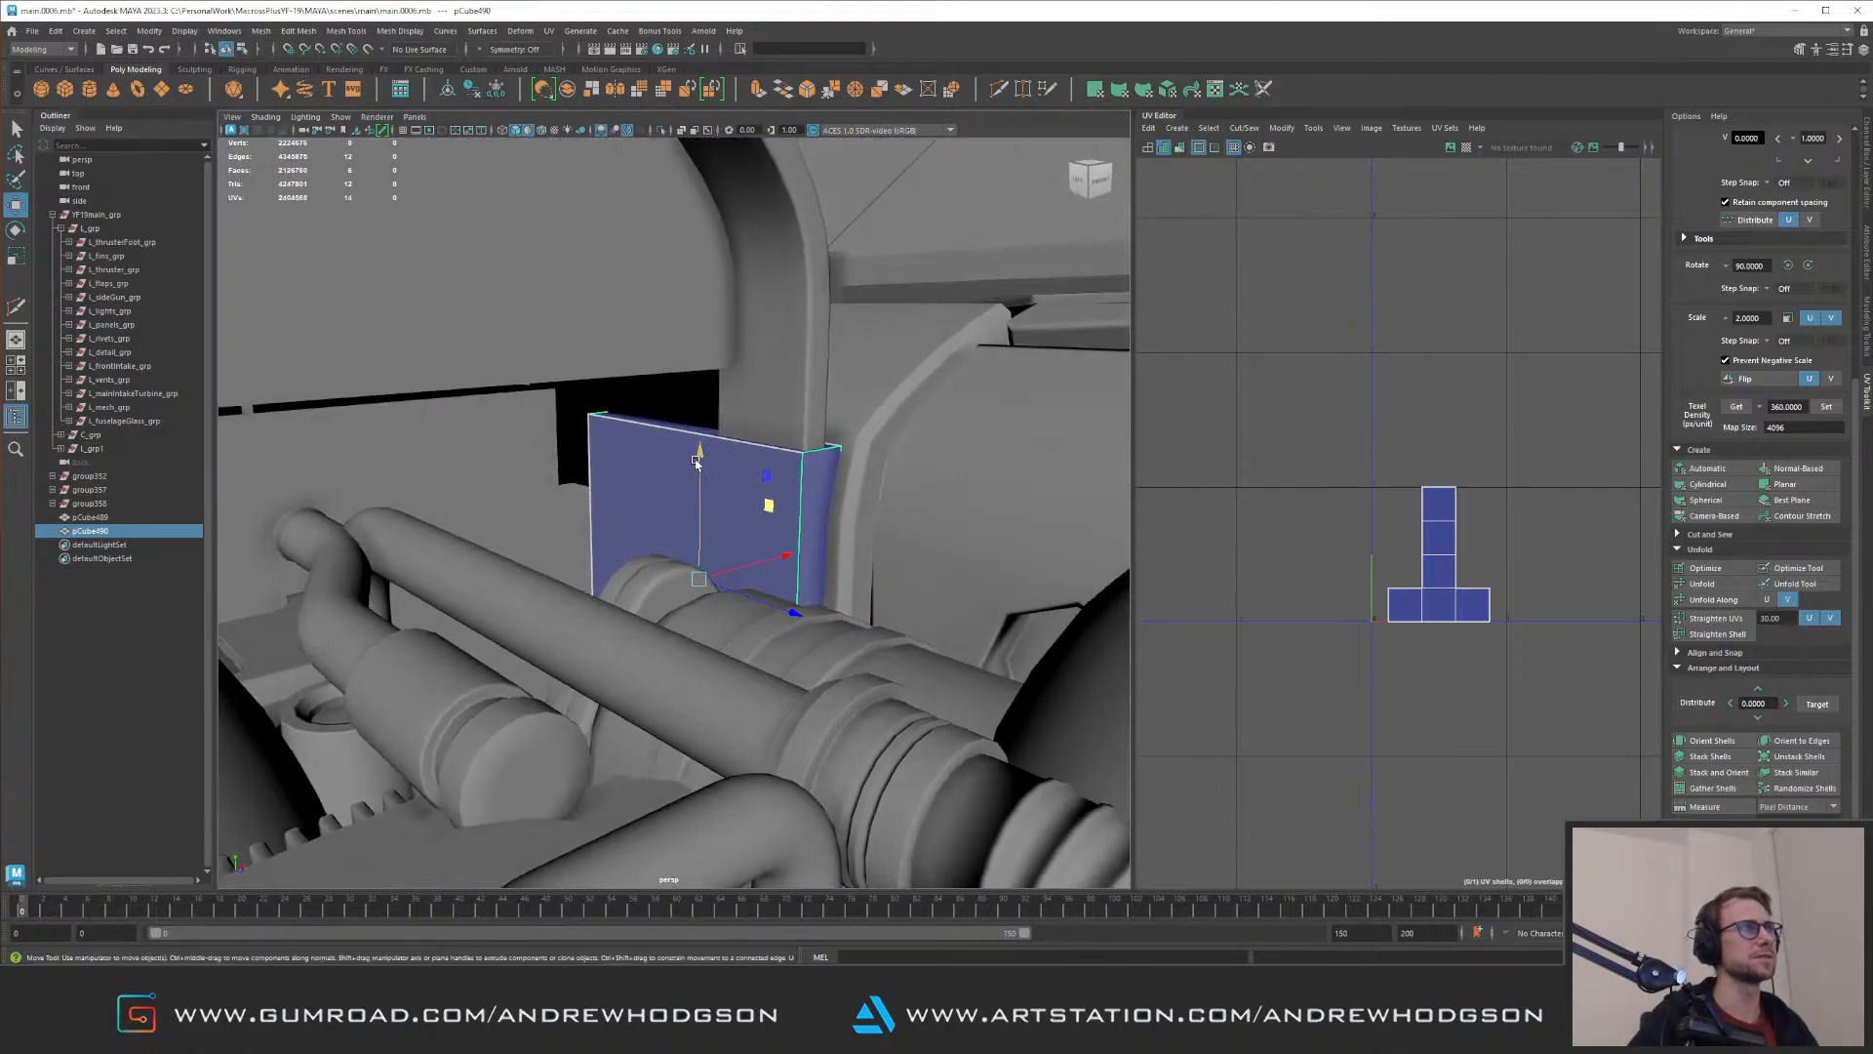
left_click_drag(697, 462, 722, 382)
left_click_drag(833, 469, 878, 489, "alt")
Step: Move the filler block's end vertices to fit its shape between the cowling and the fuselage wall
key("ctrl+1")
key("F9")
left_click_drag(571, 405, 704, 634)
key("ctrl+1")
left_click_drag(719, 565, 660, 540, "alt")
left_click_drag(532, 334, 698, 687)
left_click_drag(702, 605, 752, 480, "alt")
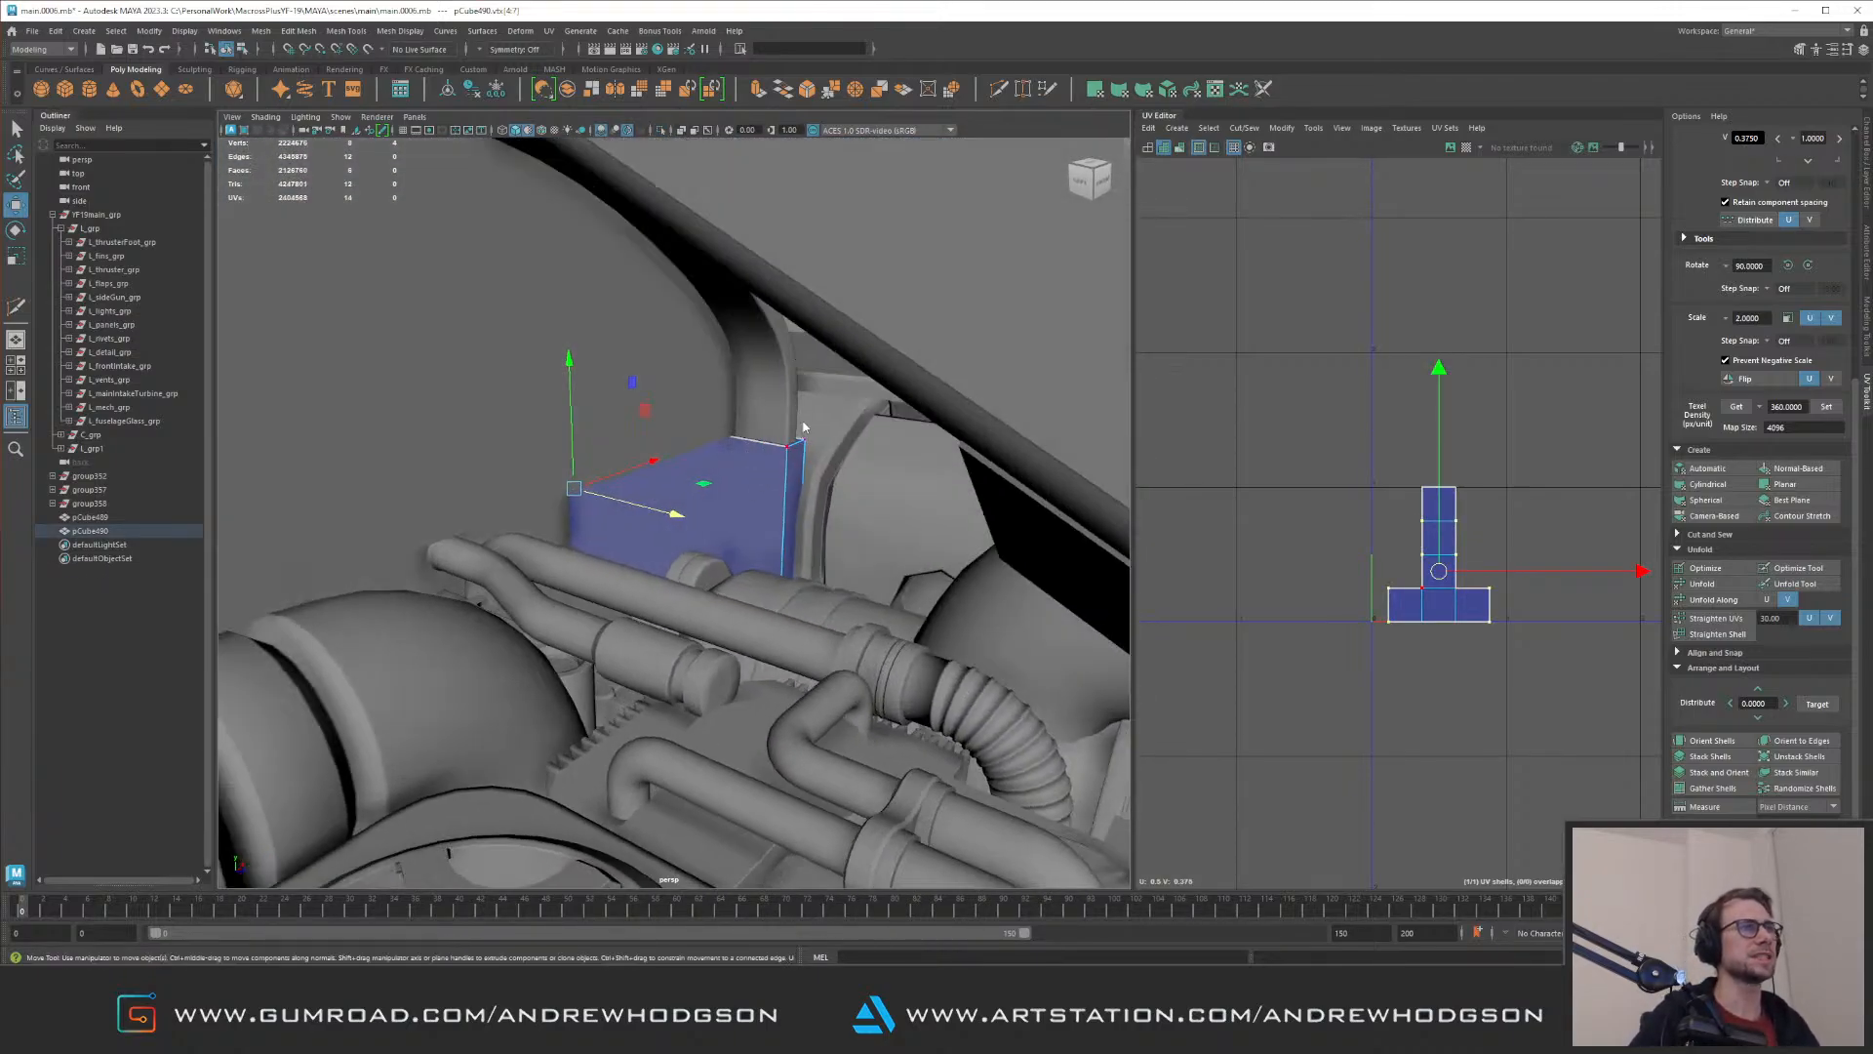
right_click_drag(804, 427, 808, 424)
left_click_drag(752, 448, 690, 515, "alt")
Step: Isolate the filler block and delete one of its hidden faces
key("ctrl+1")
right_click_drag(691, 516, 727, 601)
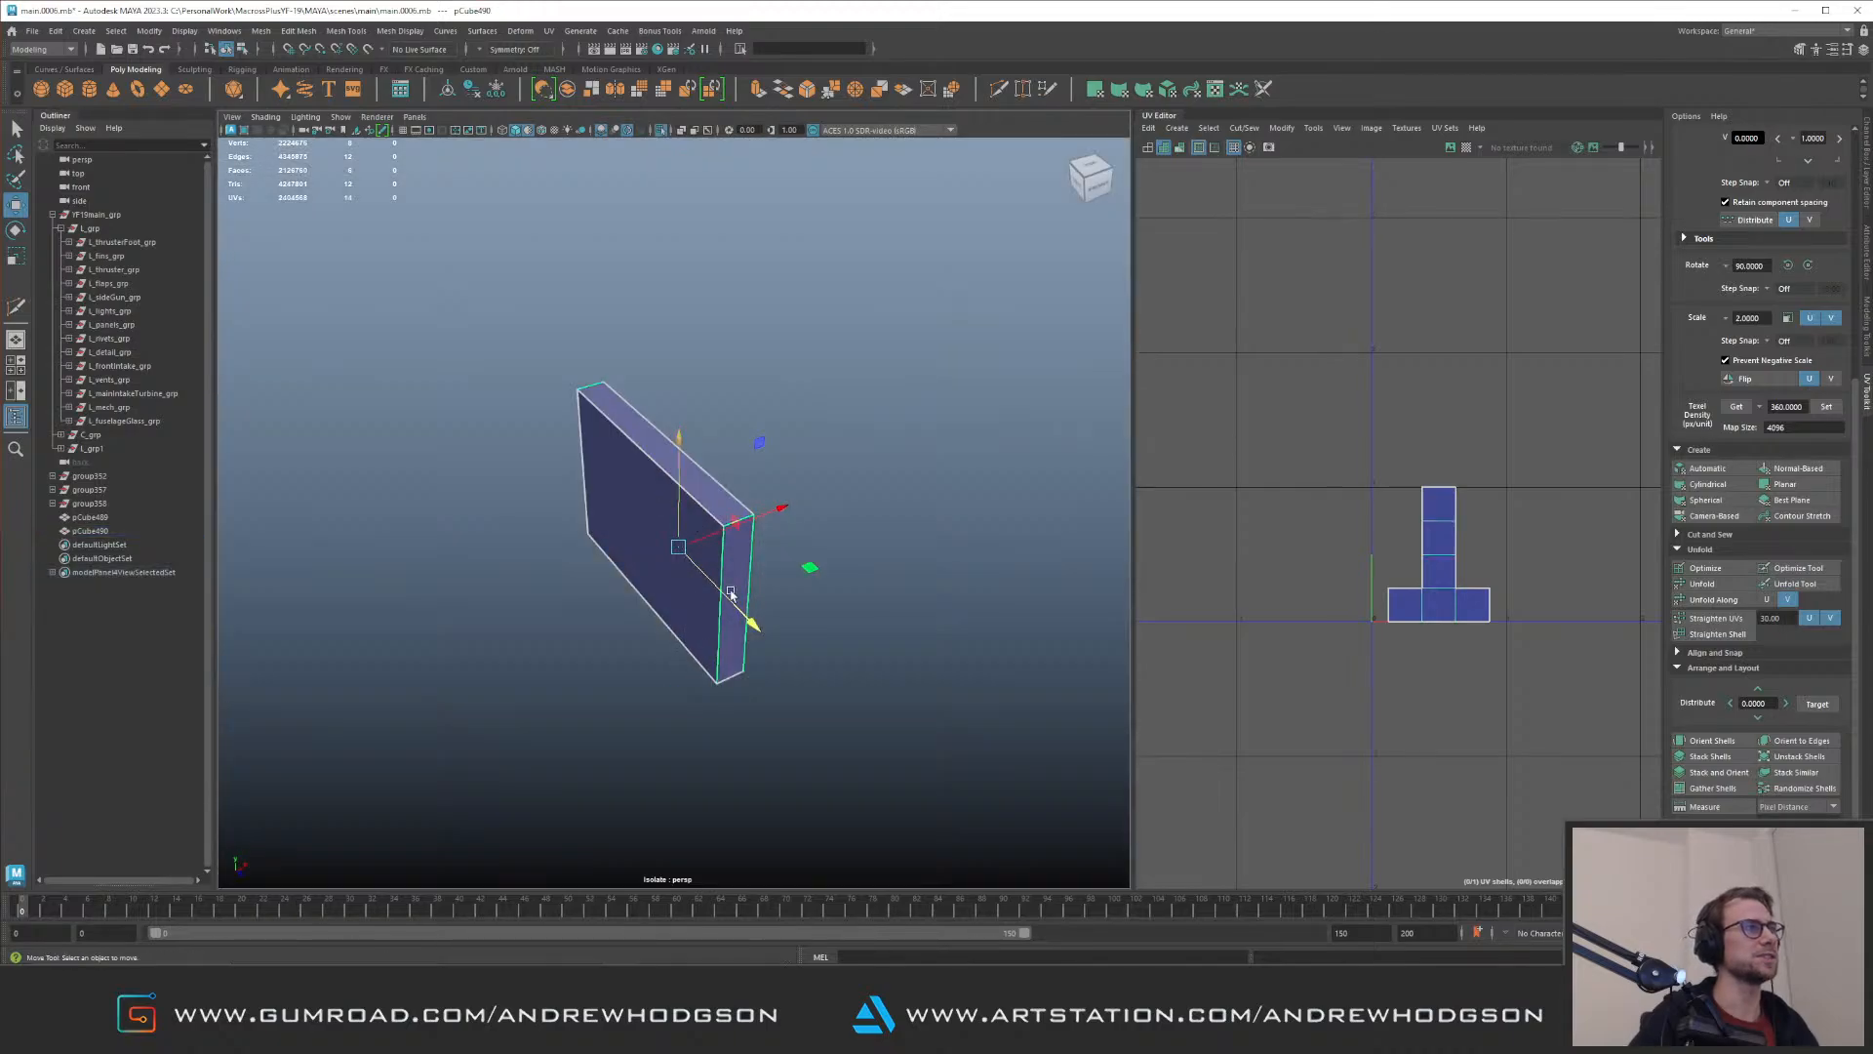
left_click_drag(728, 603, 776, 535, "alt")
left_click_drag(468, 495, 954, 653)
left_click_drag(495, 383, 884, 496, "ctrl")
key("ctrl+1")
left_click_drag(766, 493, 659, 559, "alt")
key("Delete")
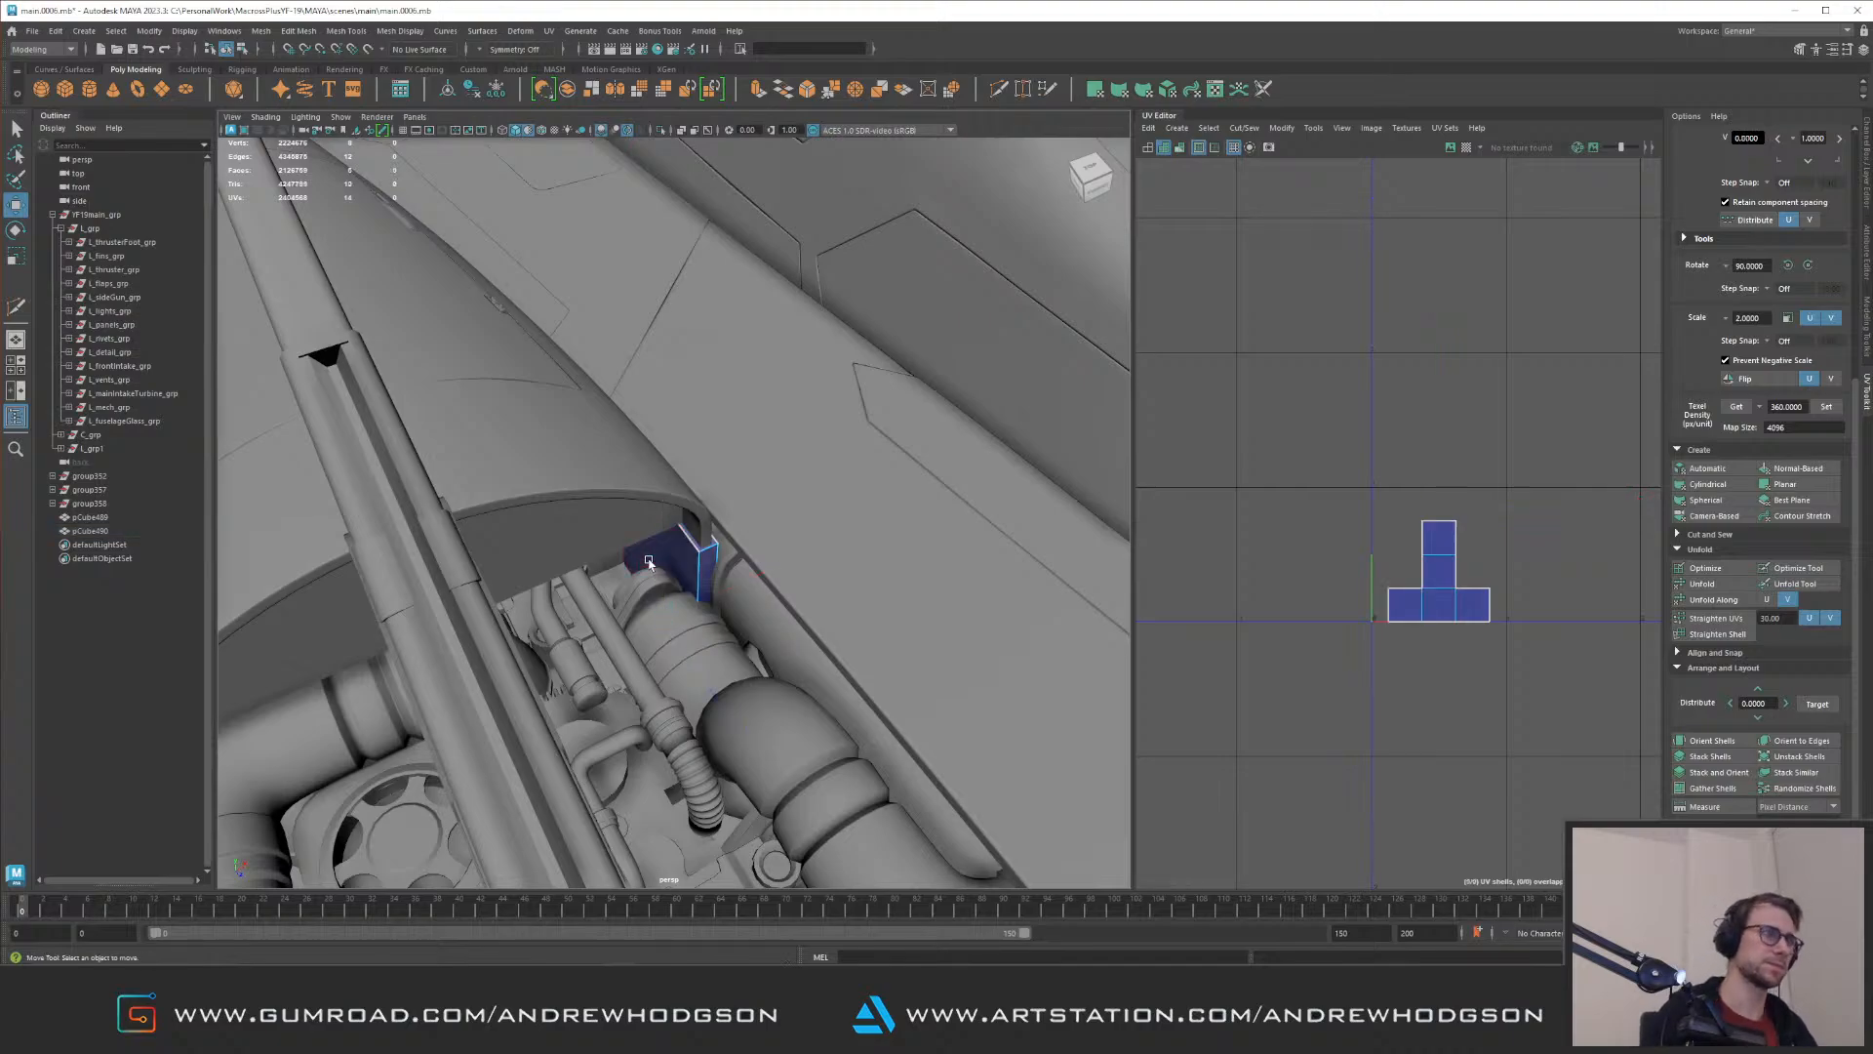
Step: Check the block in the bay, then isolate it and delete another hidden face
left_click_drag(758, 369, 750, 472, "alt")
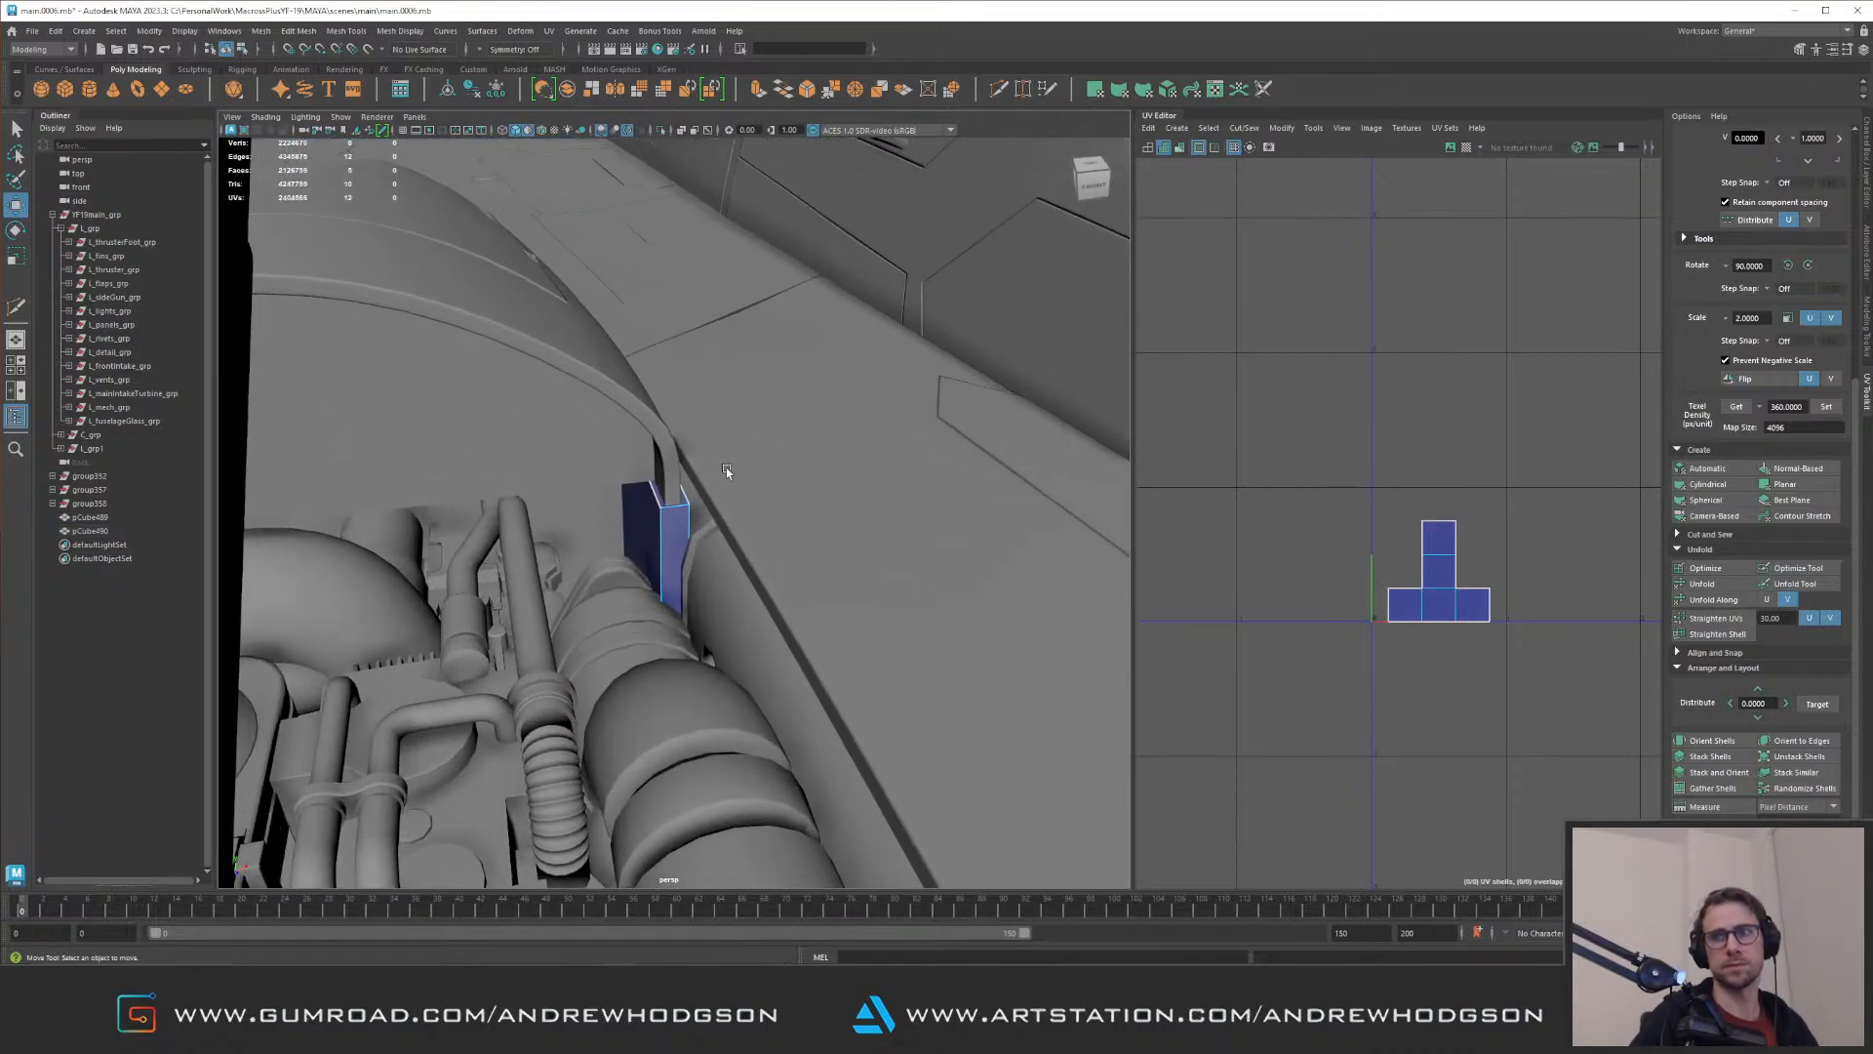
left_click_drag(725, 440, 850, 497, "alt")
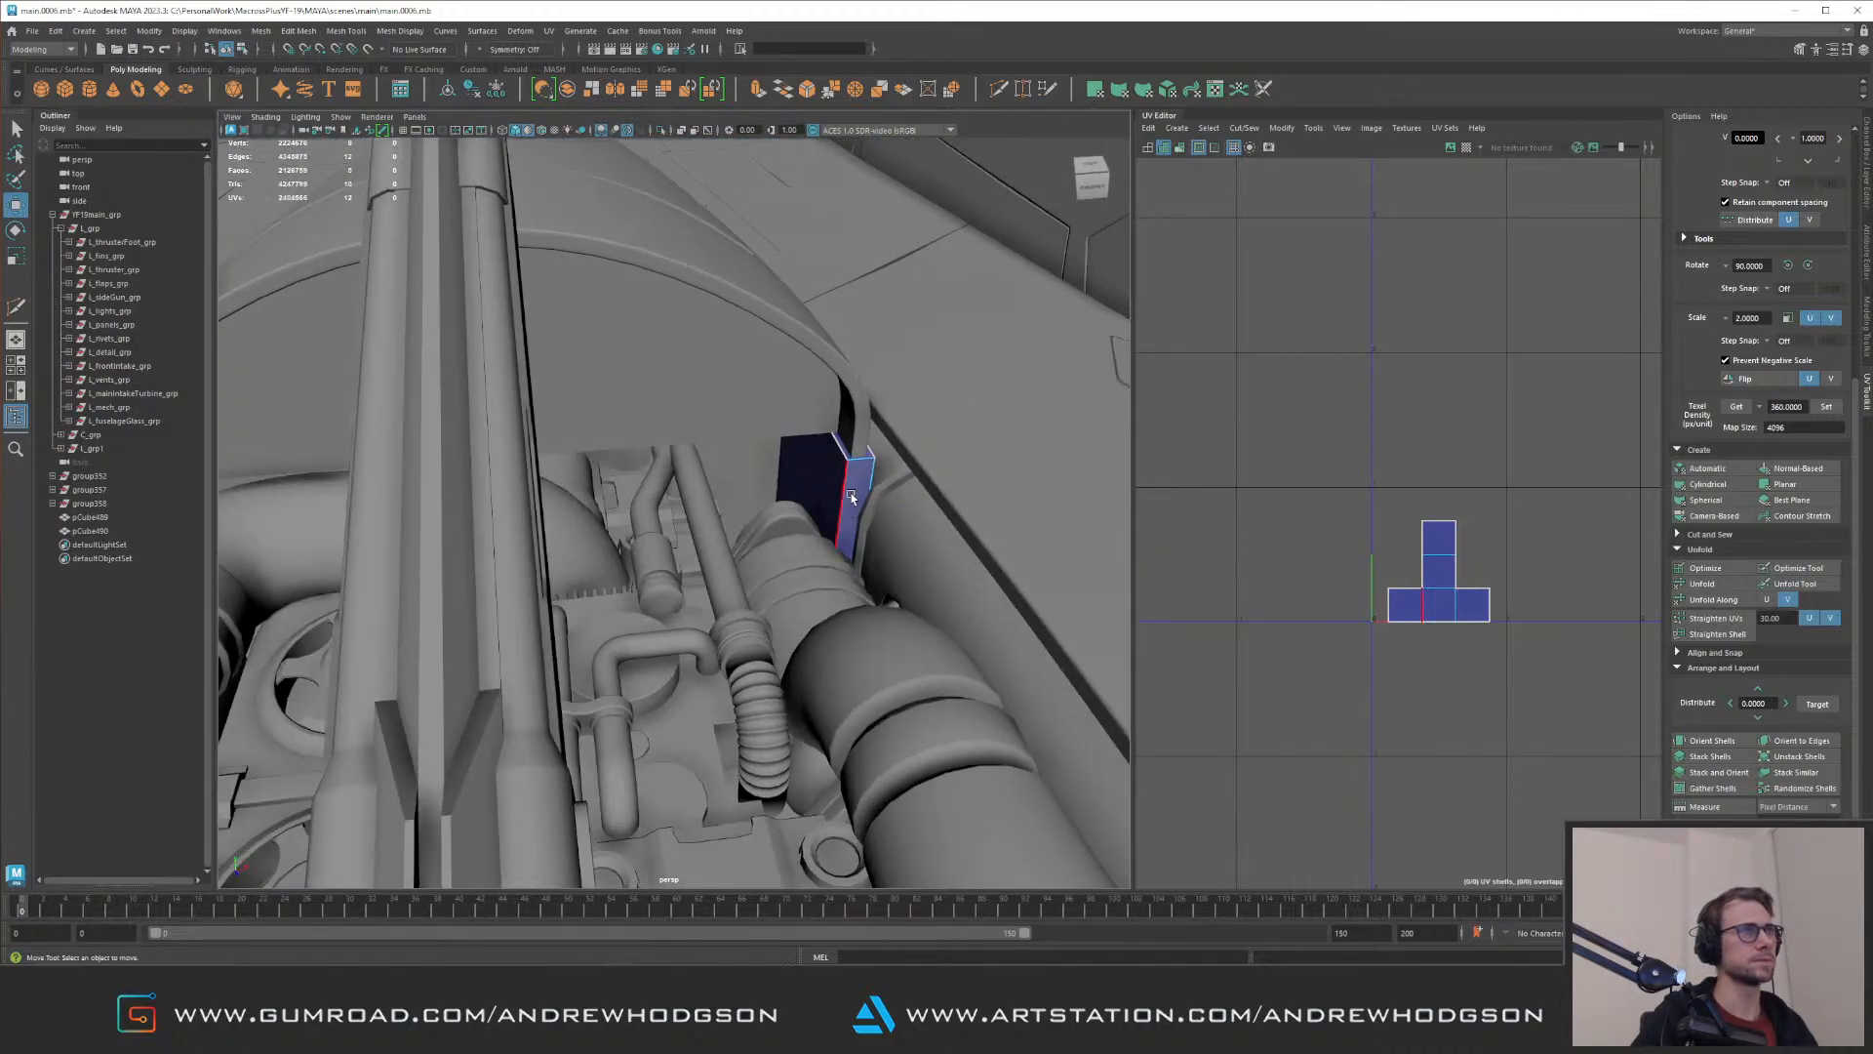
left_click(850, 497)
left_click_drag(888, 400, 780, 478, "alt")
key("ctrl+1")
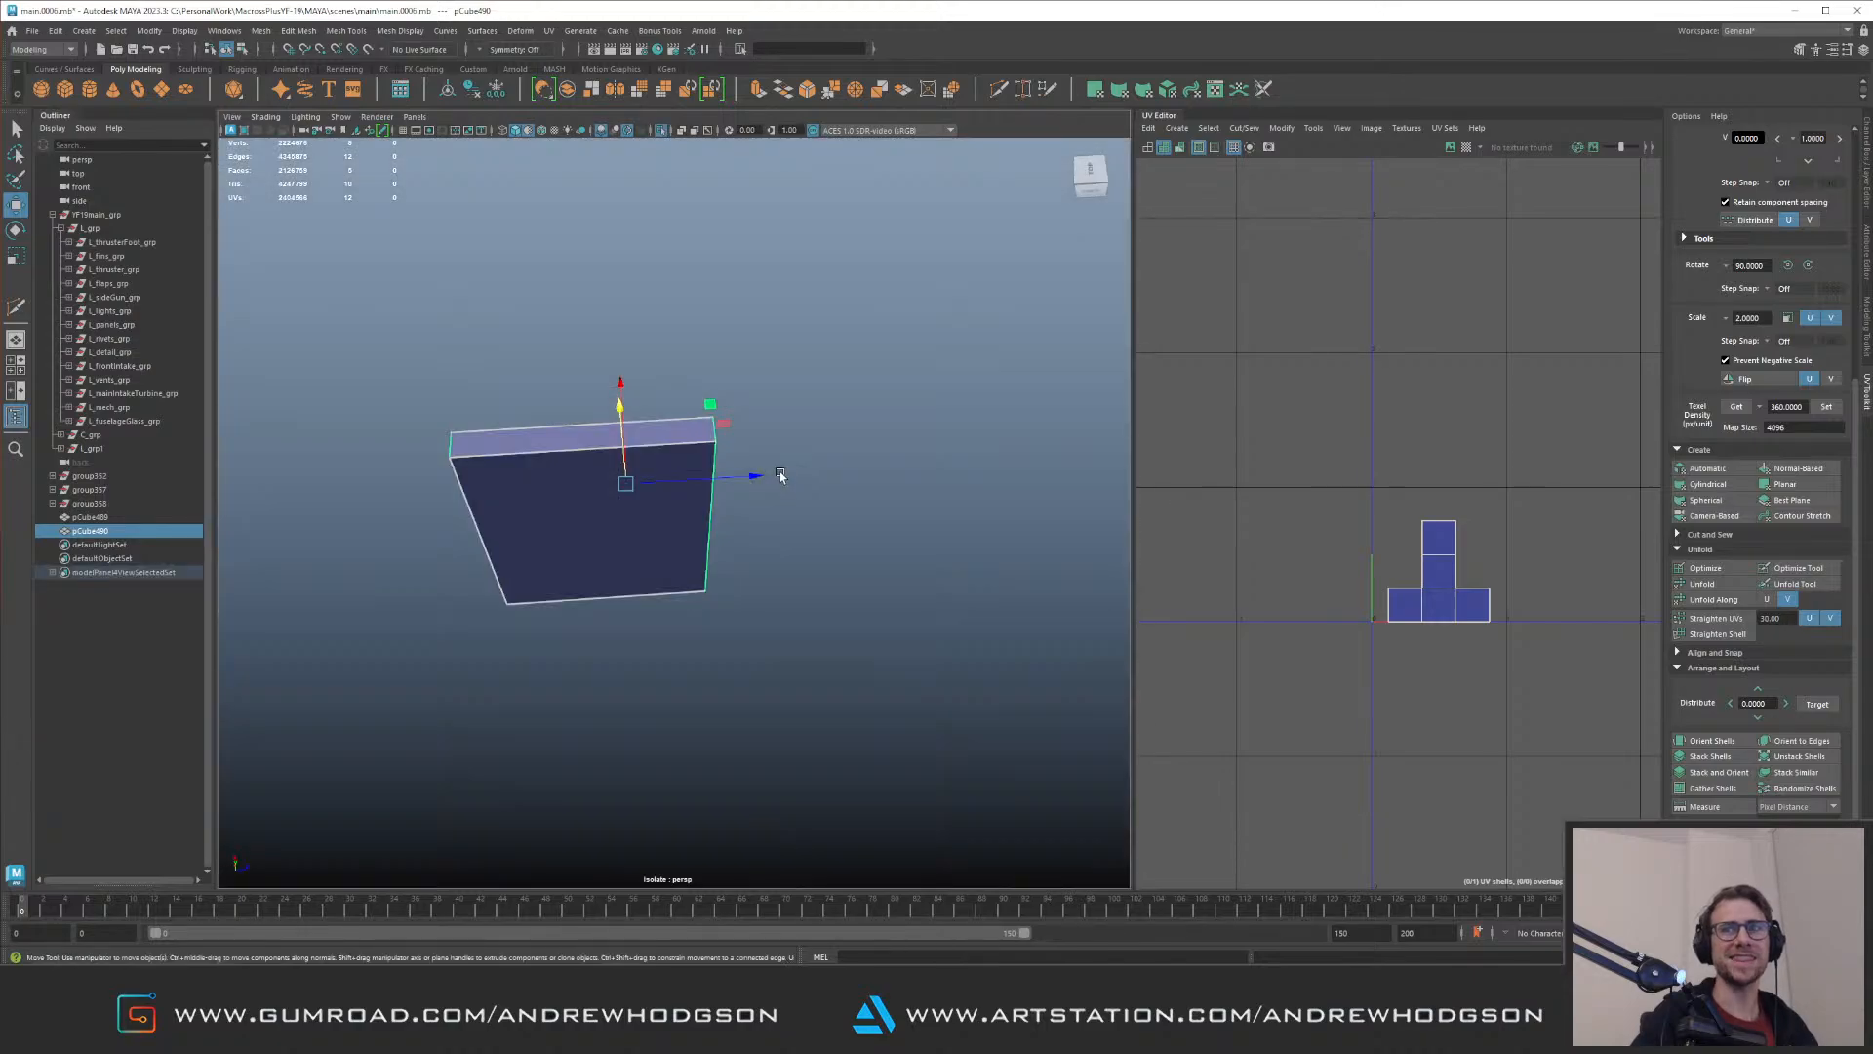
left_click_drag(802, 398, 510, 507, "alt")
right_click_drag(589, 543, 715, 778)
left_click_drag(786, 362, 653, 654, "ctrl")
key("Delete")
right_click_drag(696, 474, 862, 363)
key("ctrl+1")
left_click_drag(865, 423, 712, 417, "alt")
key("ctrl+1")
right_click_drag(681, 575, 671, 484)
left_click_drag(829, 370, 447, 657)
left_click_drag(650, 501, 610, 556)
right_click_drag(610, 556, 574, 412, "shift")
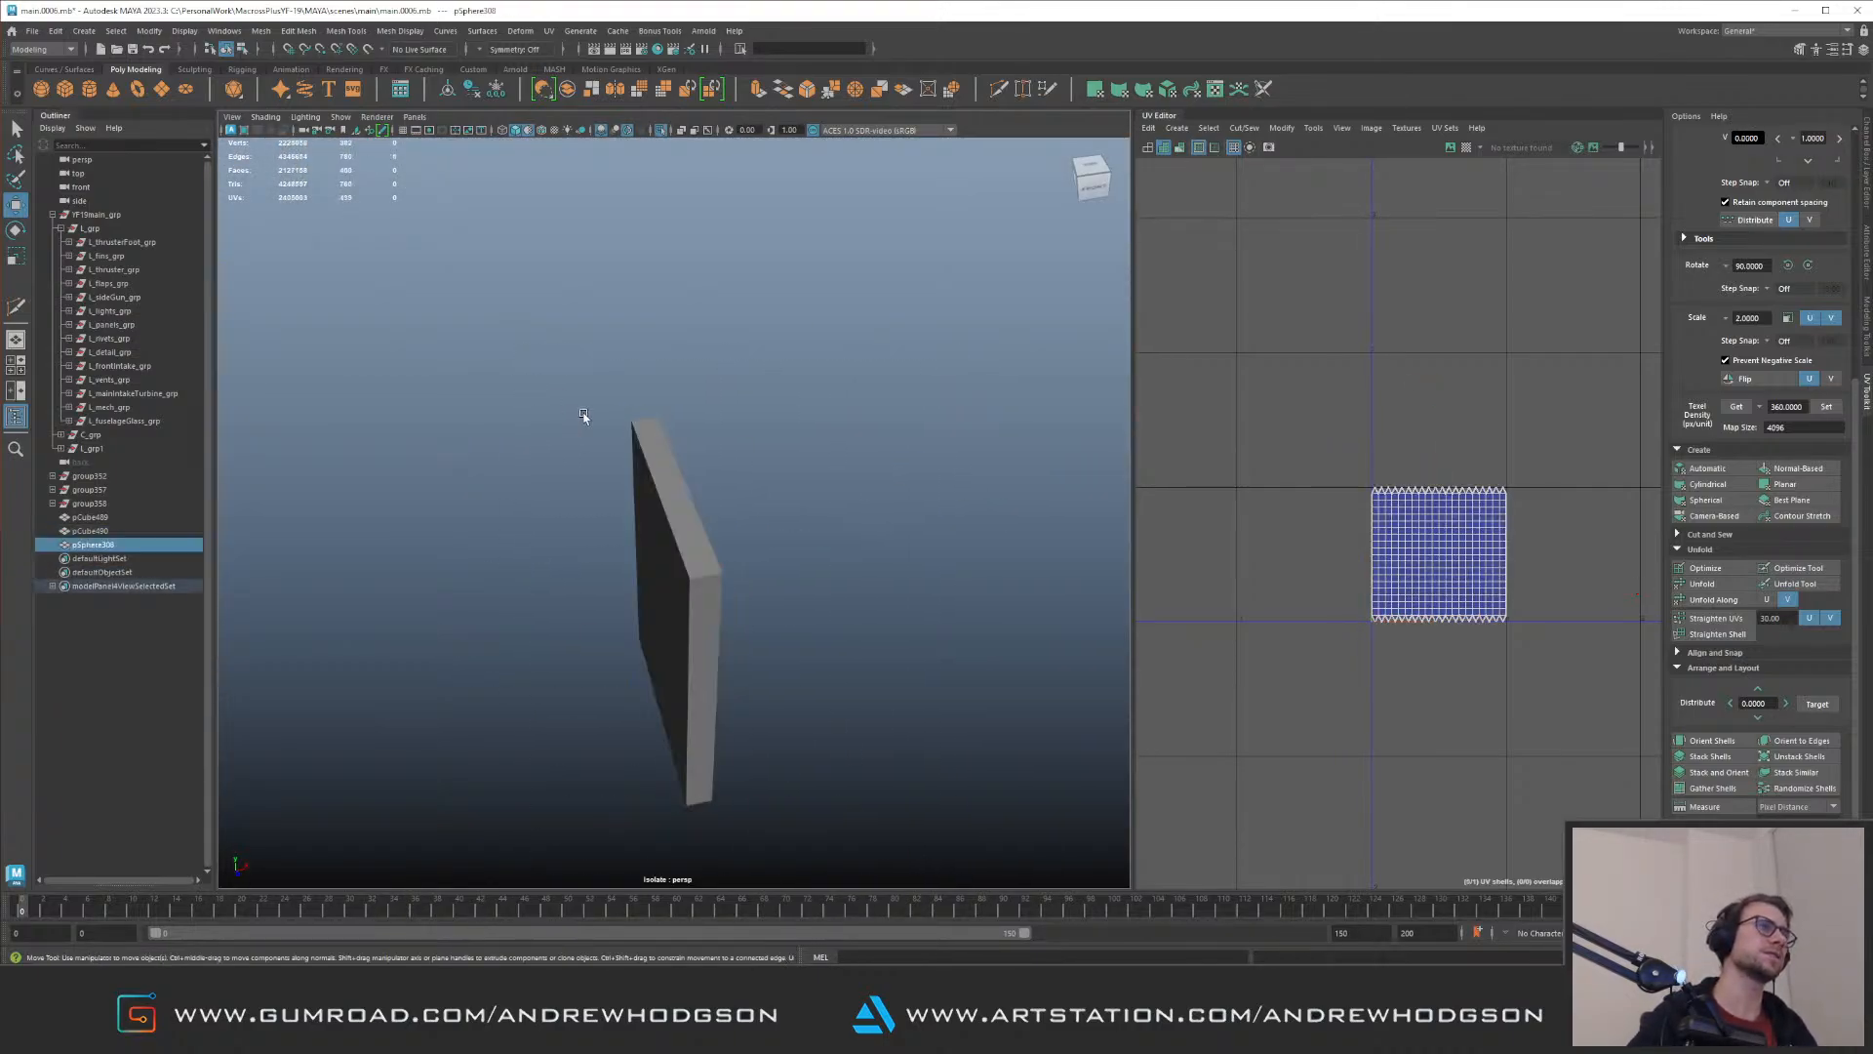
key("ctrl+z")
key("Delete")
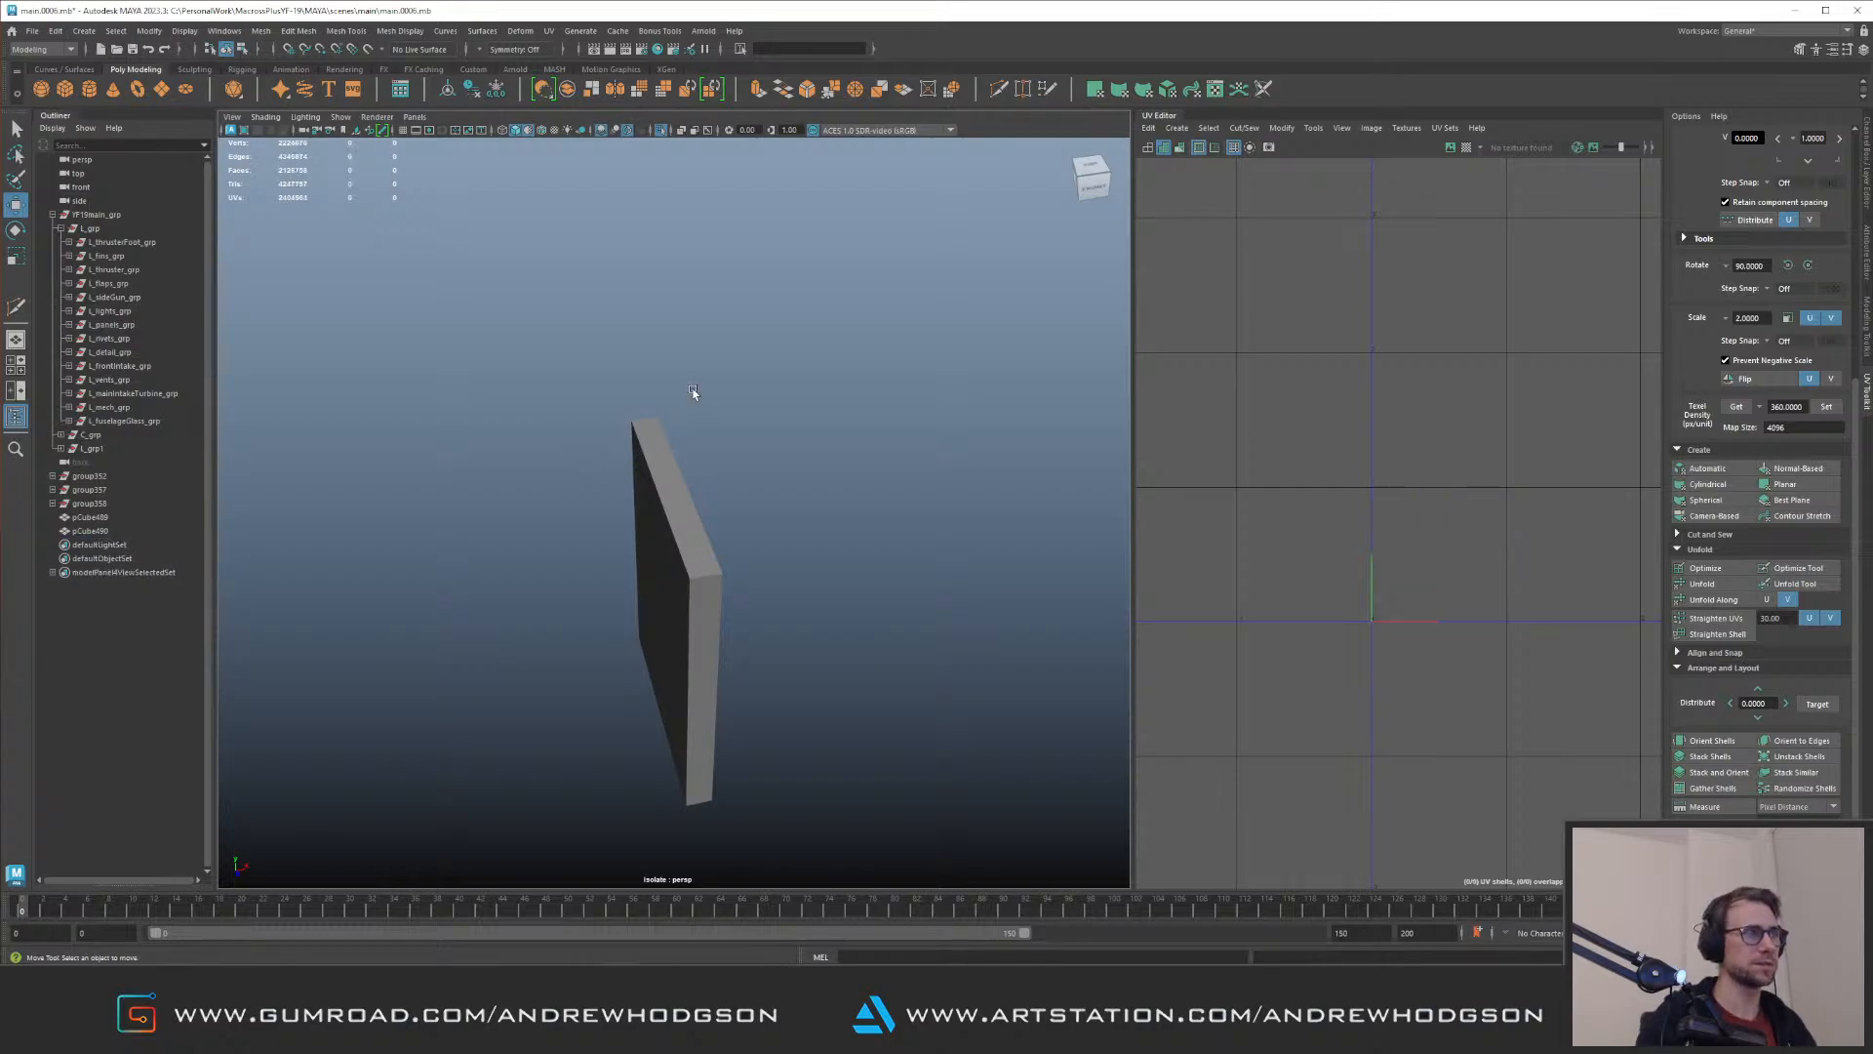
Step: Select the filler block's remaining edges and bevel them
left_click_drag(558, 440, 733, 522)
right_click_drag(734, 522, 737, 405)
right_click_drag(661, 453, 673, 615)
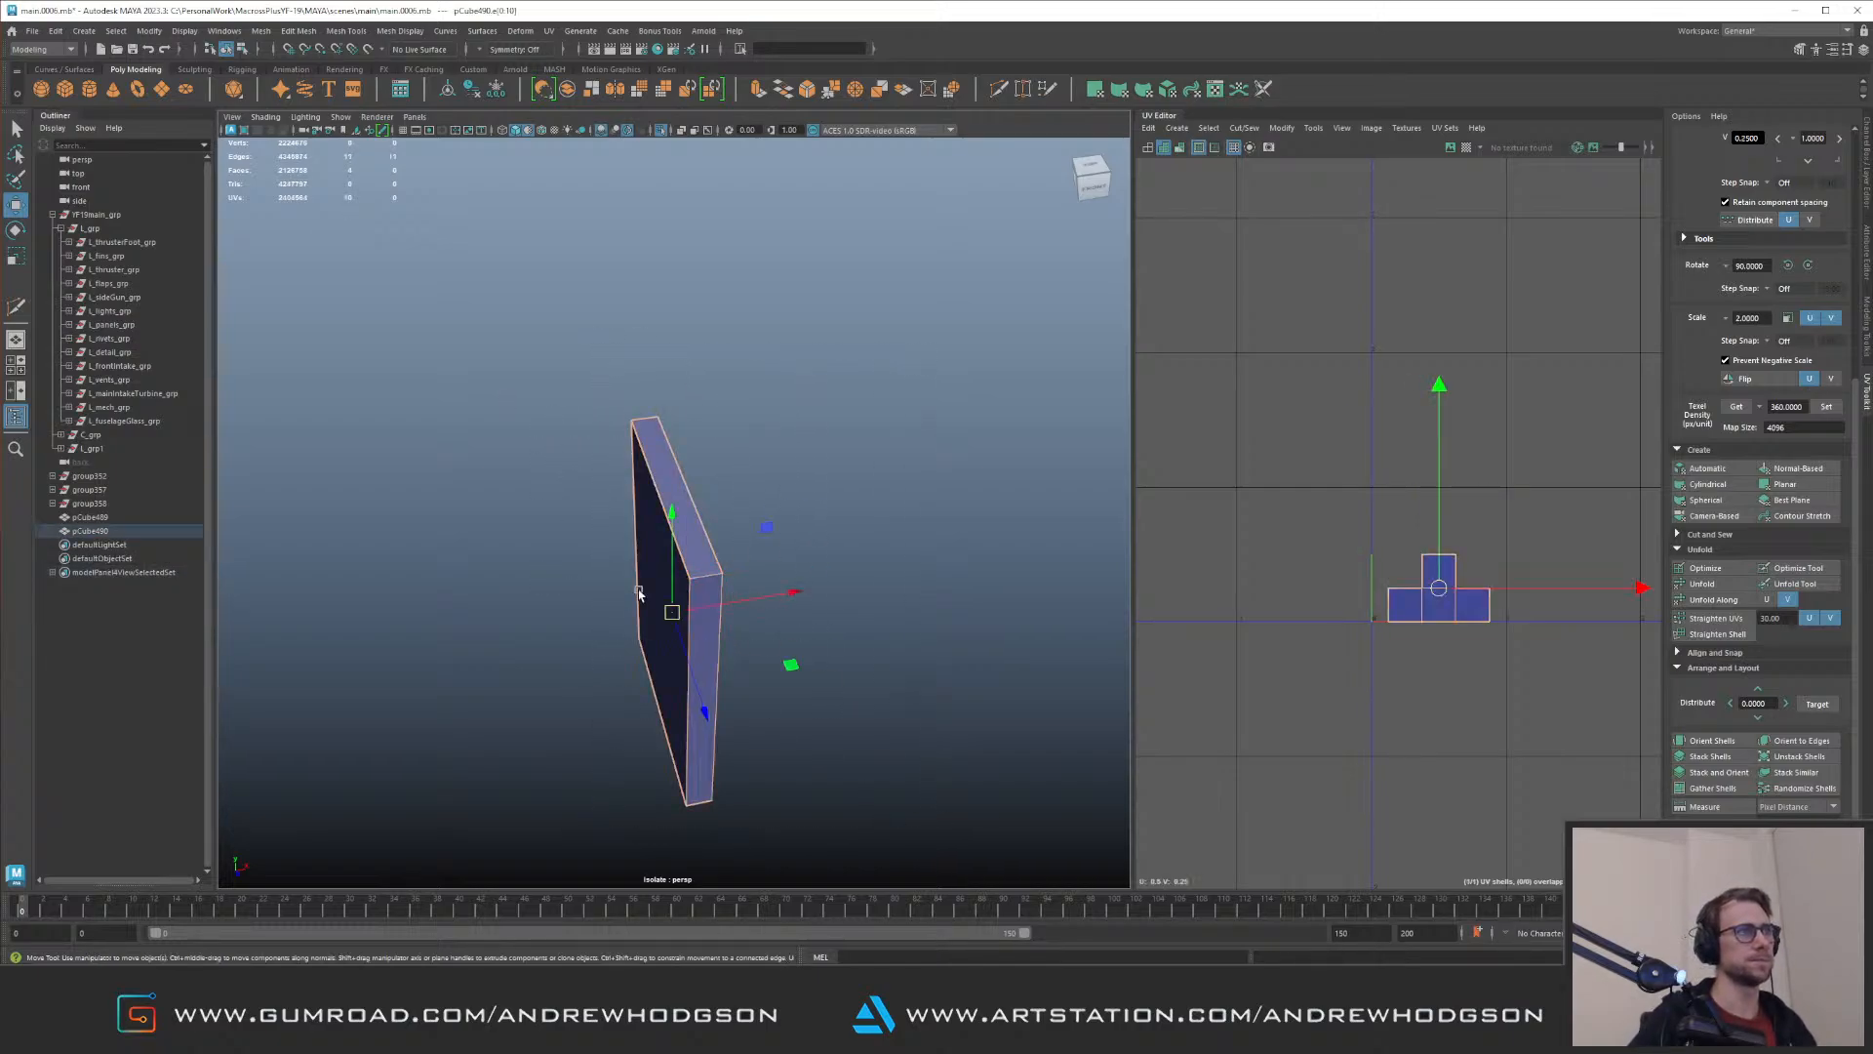
left_click_drag(512, 476, 588, 499, "alt")
right_click_drag(587, 501, 728, 441, "shift")
left_click(804, 457)
key("q")
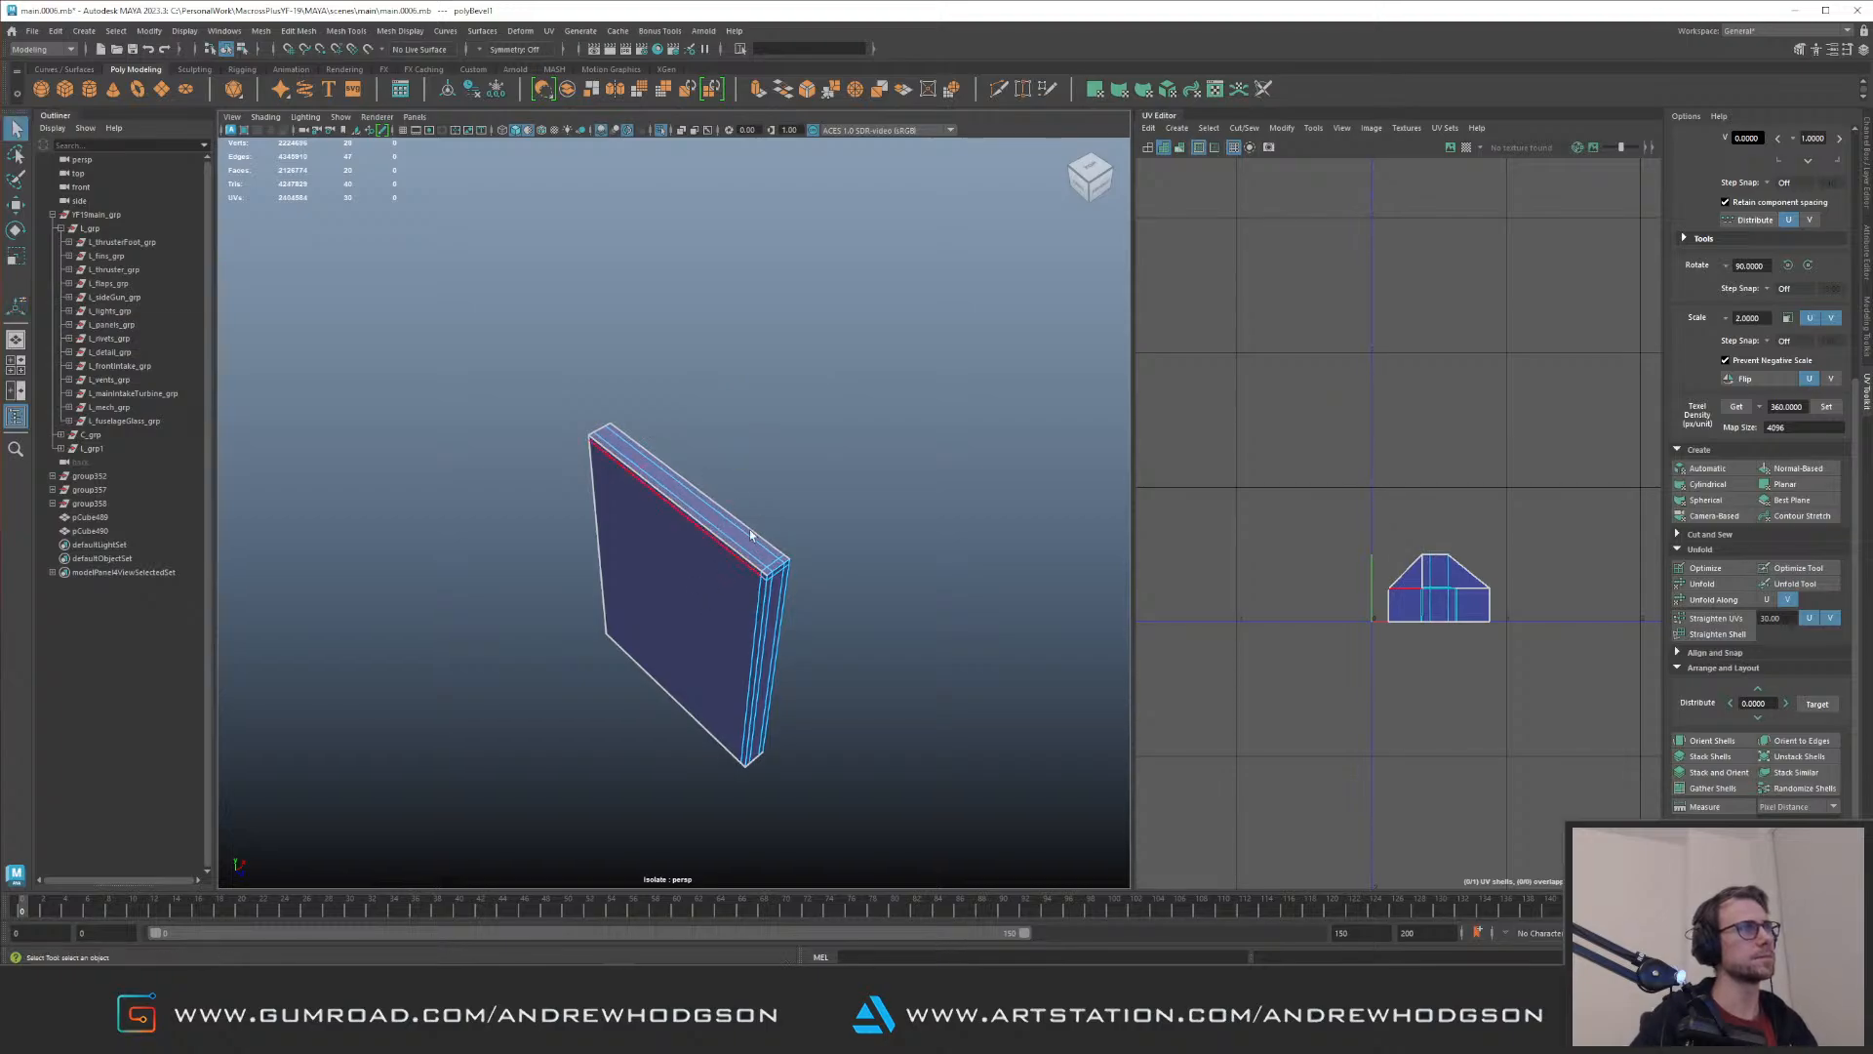
Step: Insert supporting edge loops across the block's length and height with Multi-Cut, then return to the full model
key("F8")
left_click_drag(704, 536, 827, 536, "alt")
right_click_drag(794, 537, 483, 556, "shift")
left_click(757, 511, "ctrl")
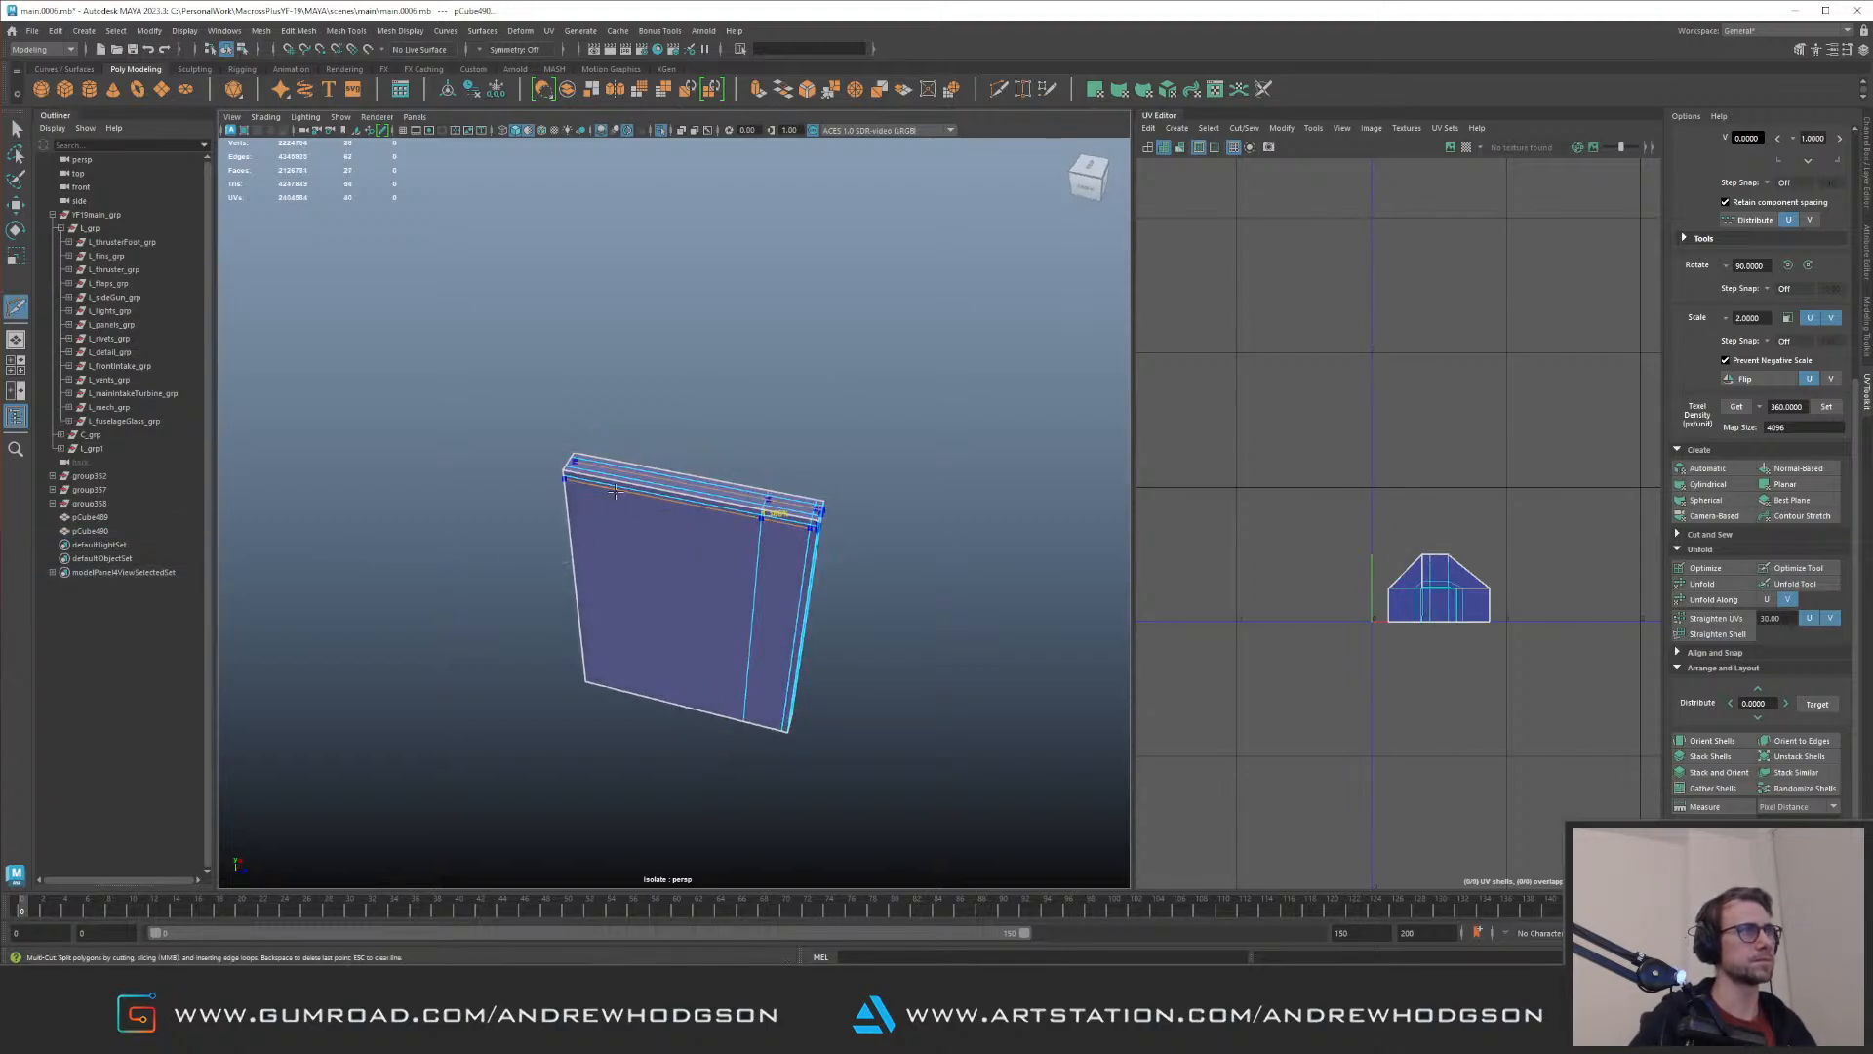
left_click(693, 532, "ctrl")
left_click(683, 683, "ctrl")
left_click(757, 609, "ctrl")
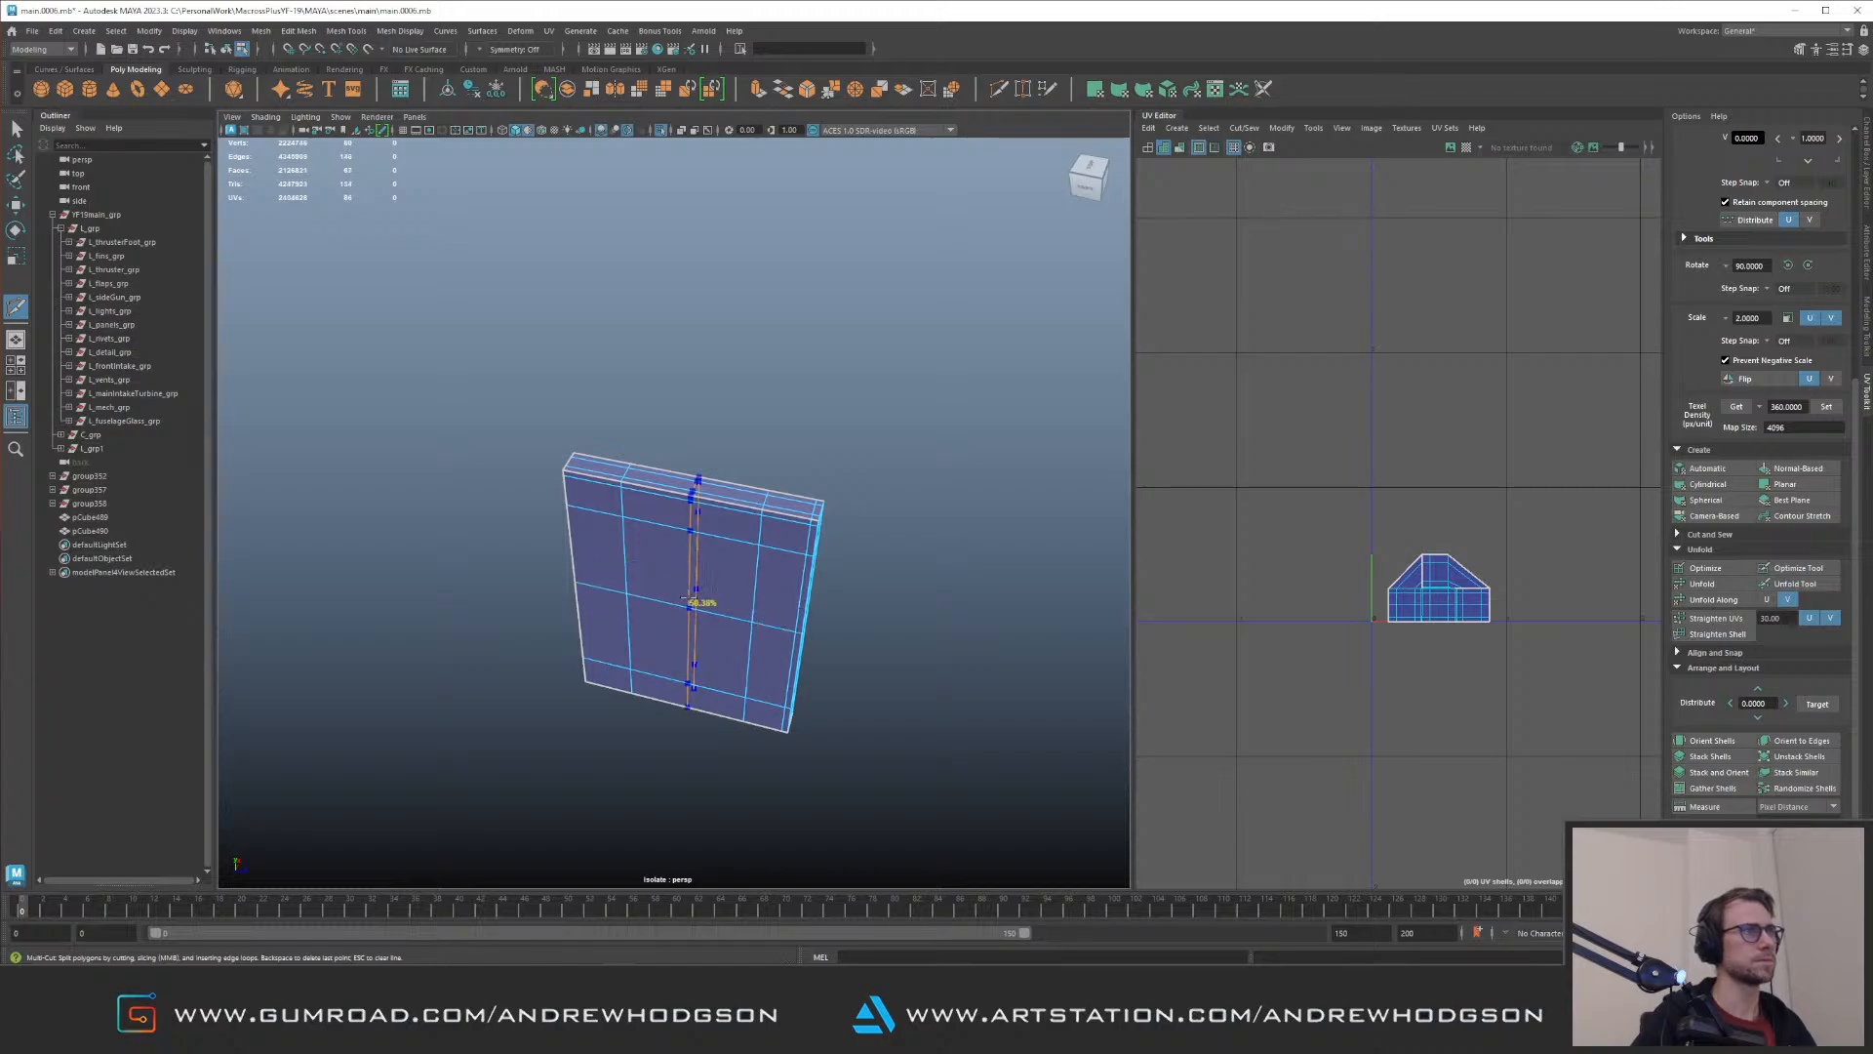
key("q")
right_click_drag(717, 595, 673, 420)
left_click_drag(624, 409, 741, 388, "alt")
key("ctrl+1")
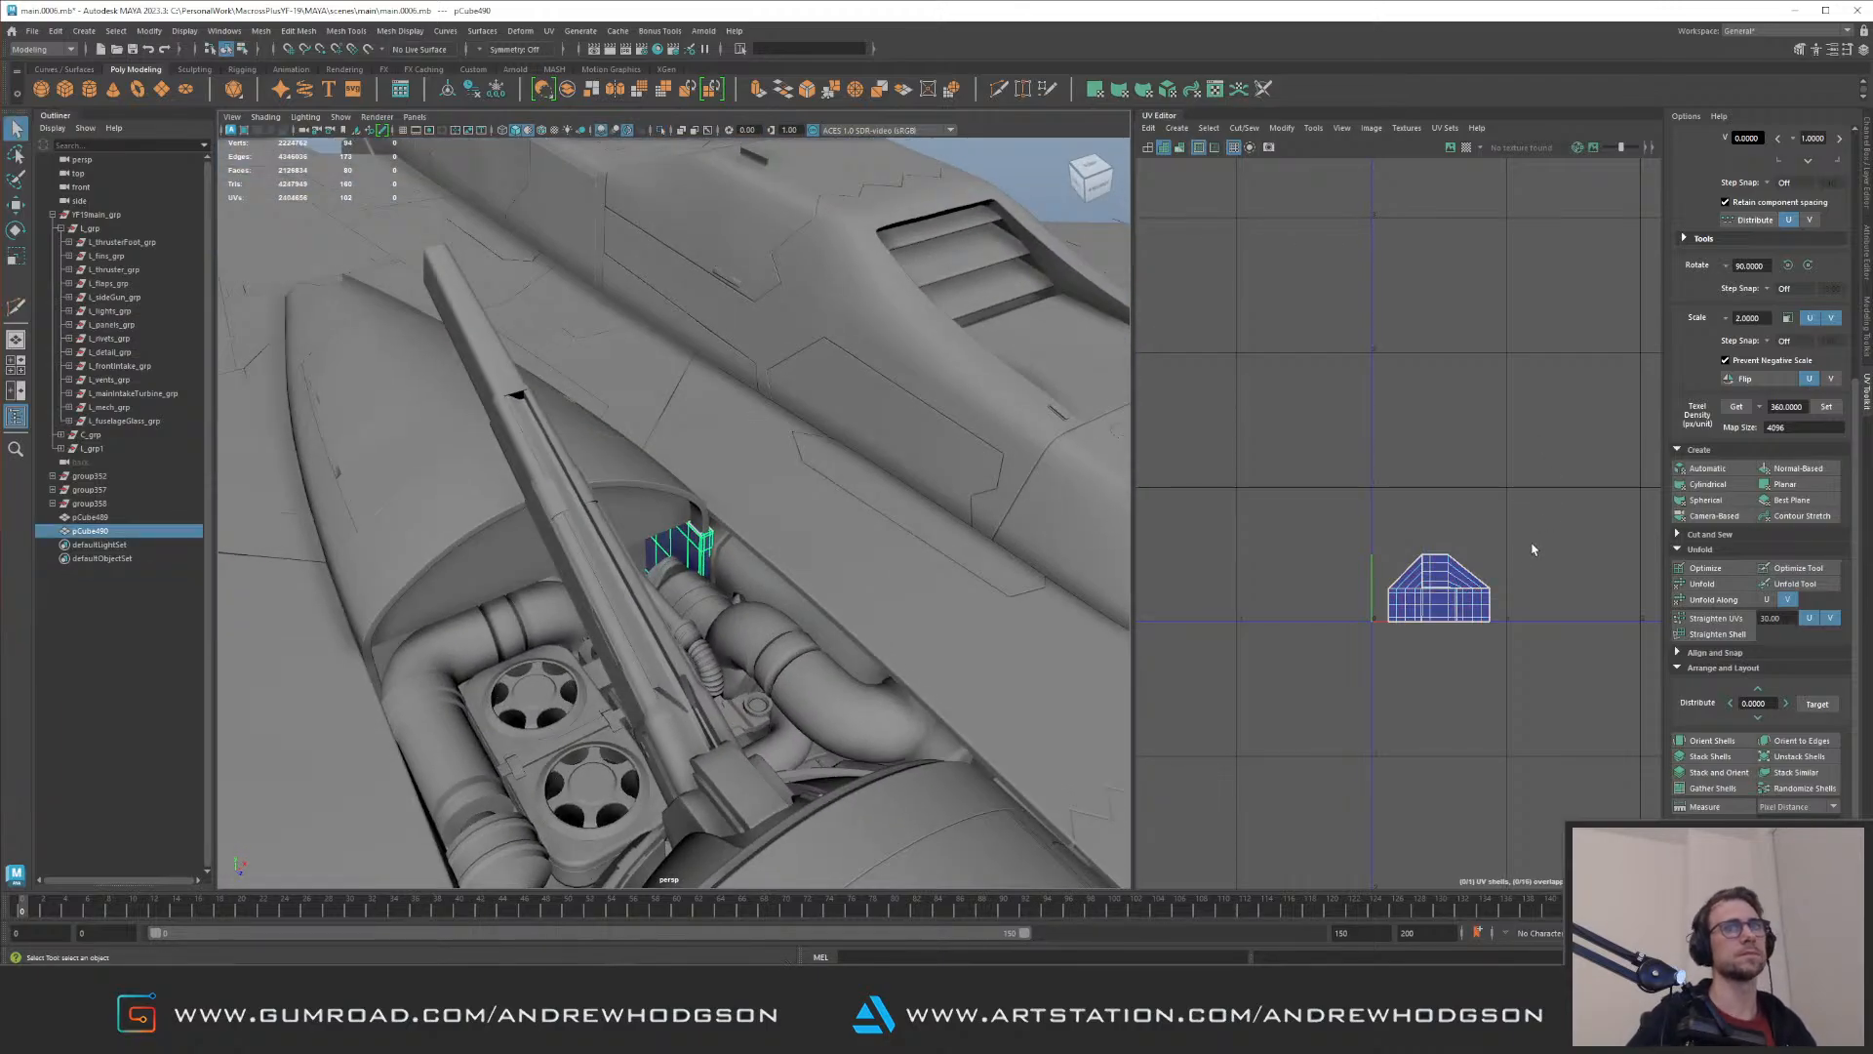
Step: Apply automatic UV mapping to the filler block, select all its UVs and unfold them along V
left_click(1707, 469)
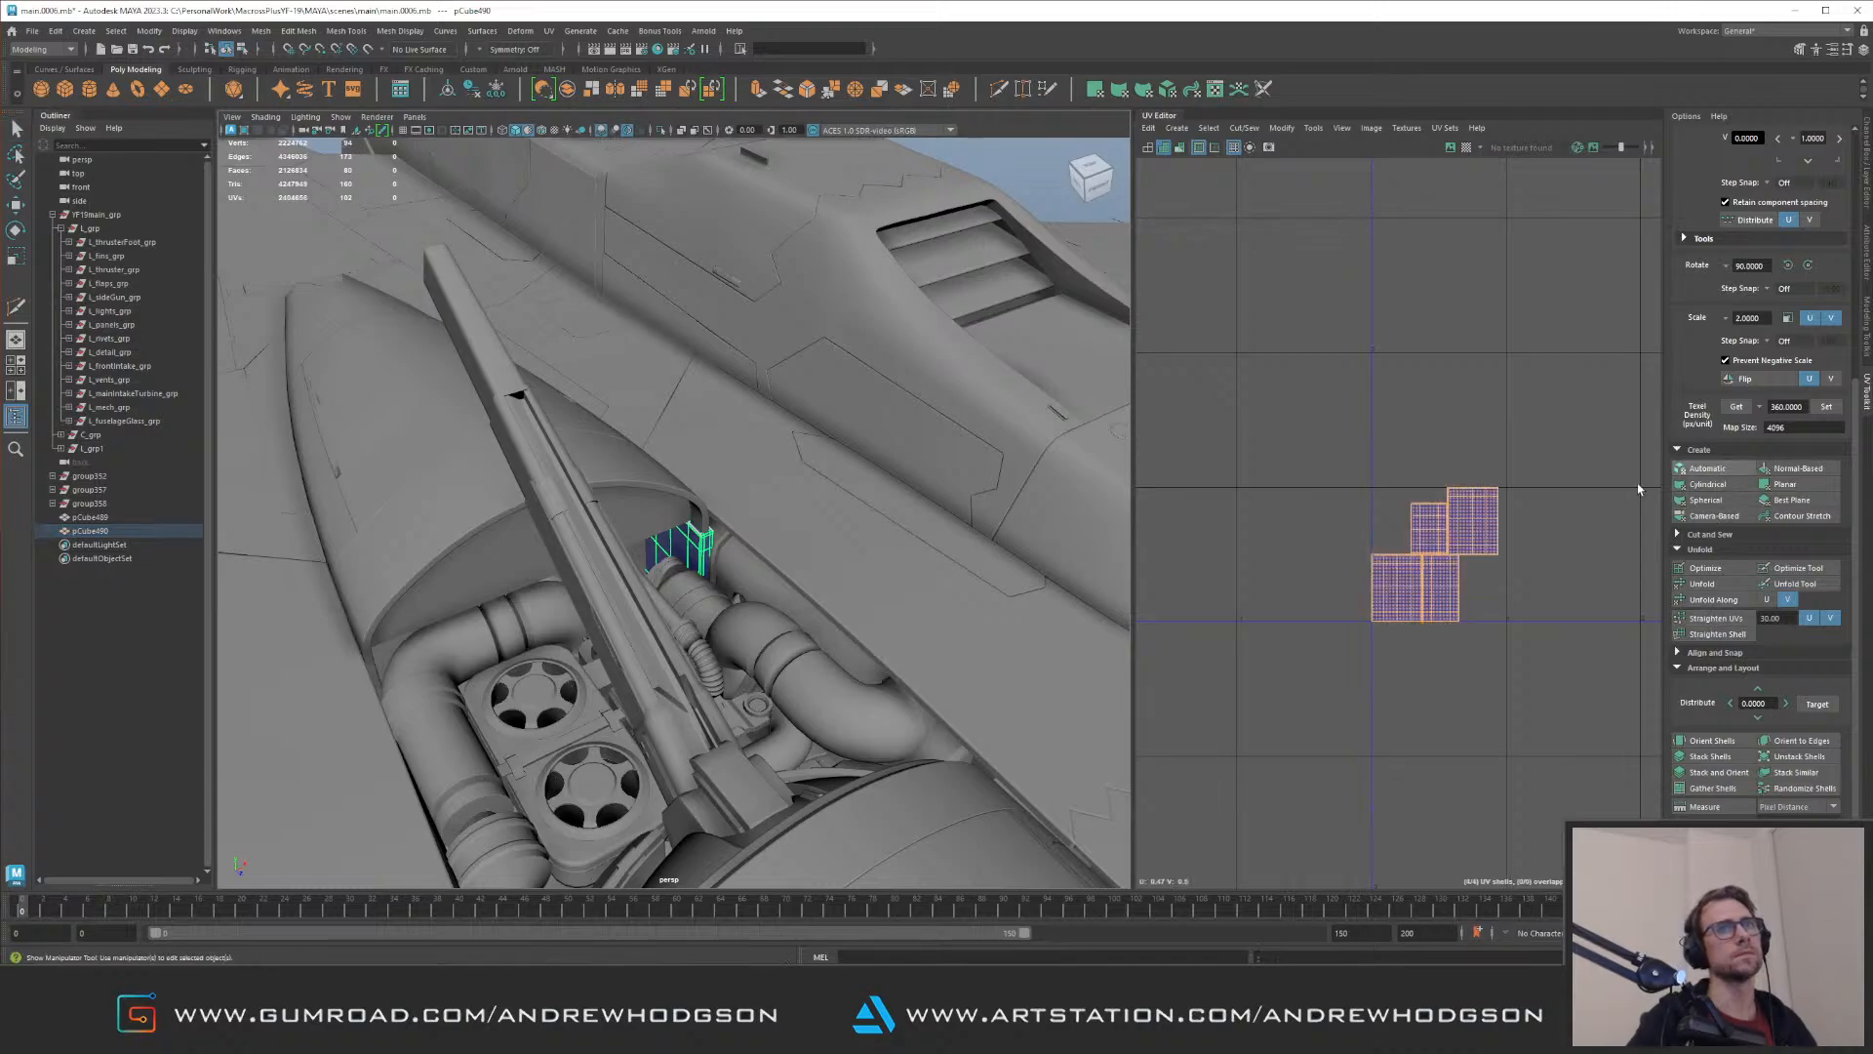
right_click_drag(1640, 631, 1643, 634, "alt")
right_click_drag(1600, 605, 1444, 488)
left_click_drag(1296, 388, 1663, 744)
middle_click_drag(1659, 665, 1561, 585, "alt")
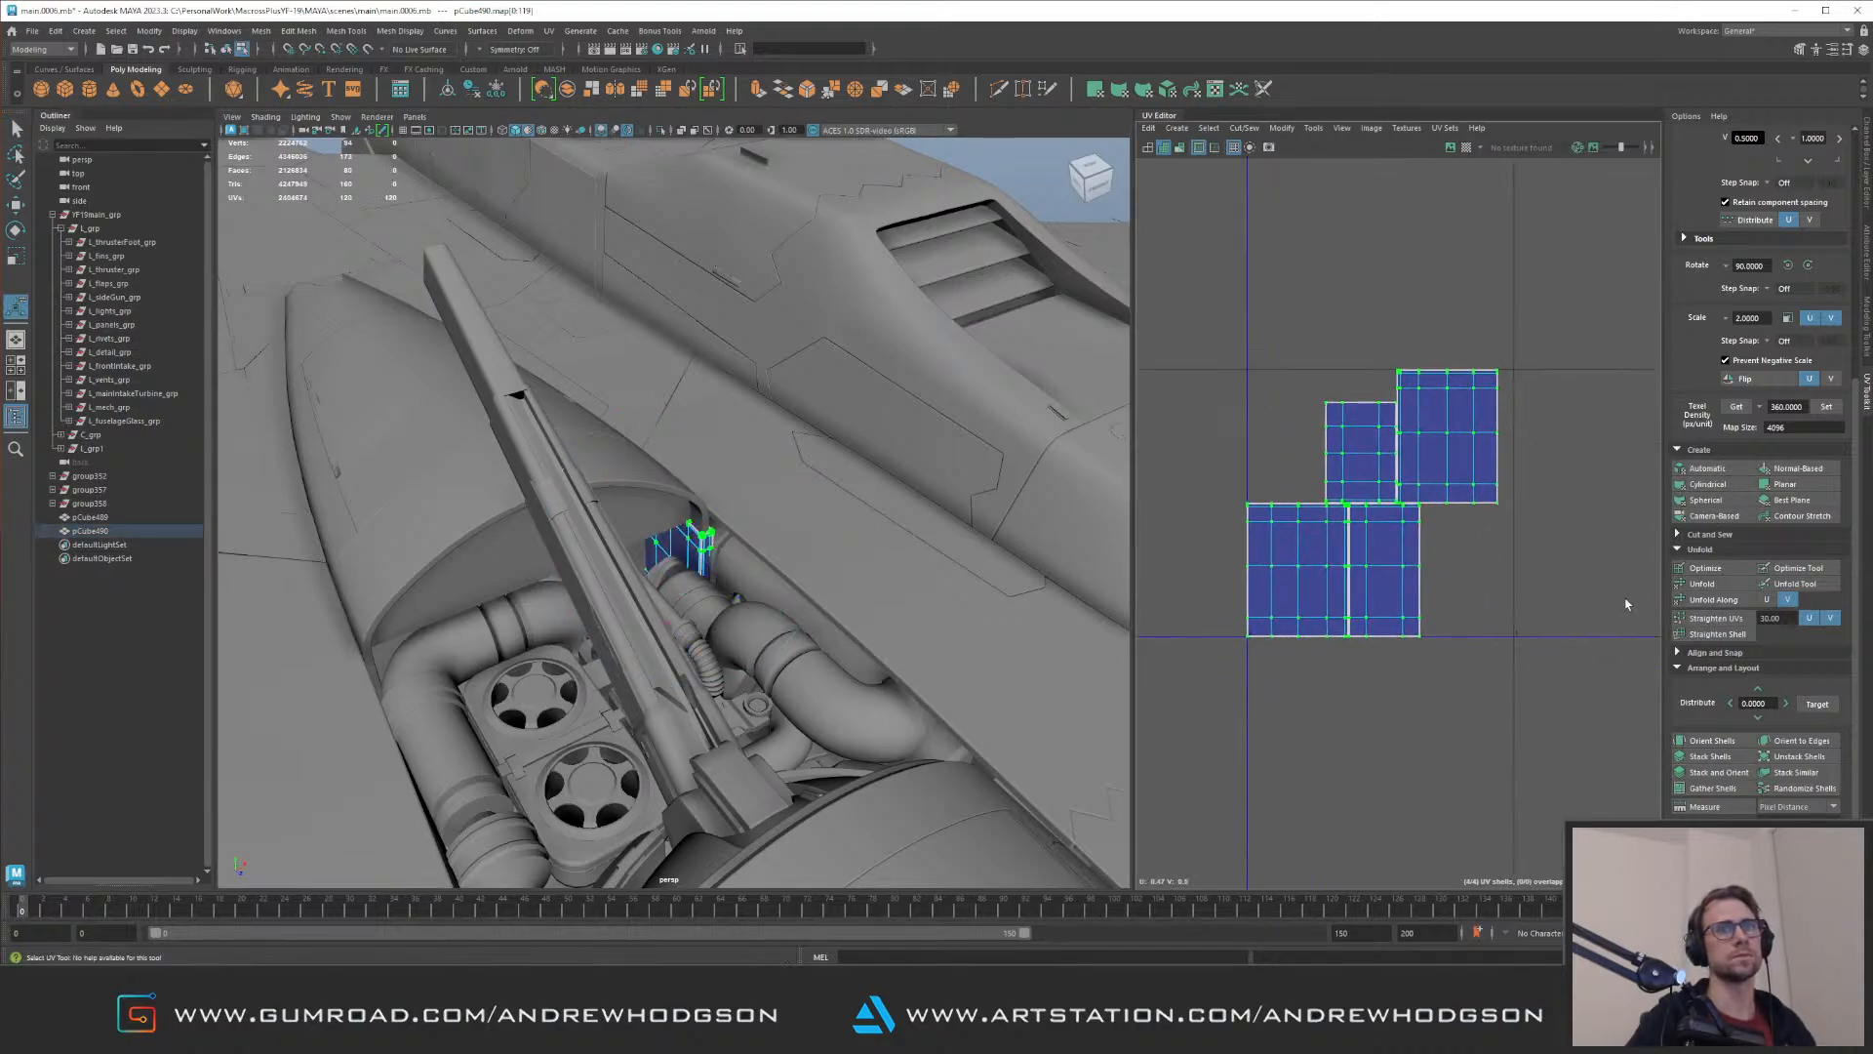
left_click(1717, 600)
Step: Set the block's texel density to 360 at map size 4096, lay out its shells and move them to the negative UV tile
scroll(1482, 569, "down", 3)
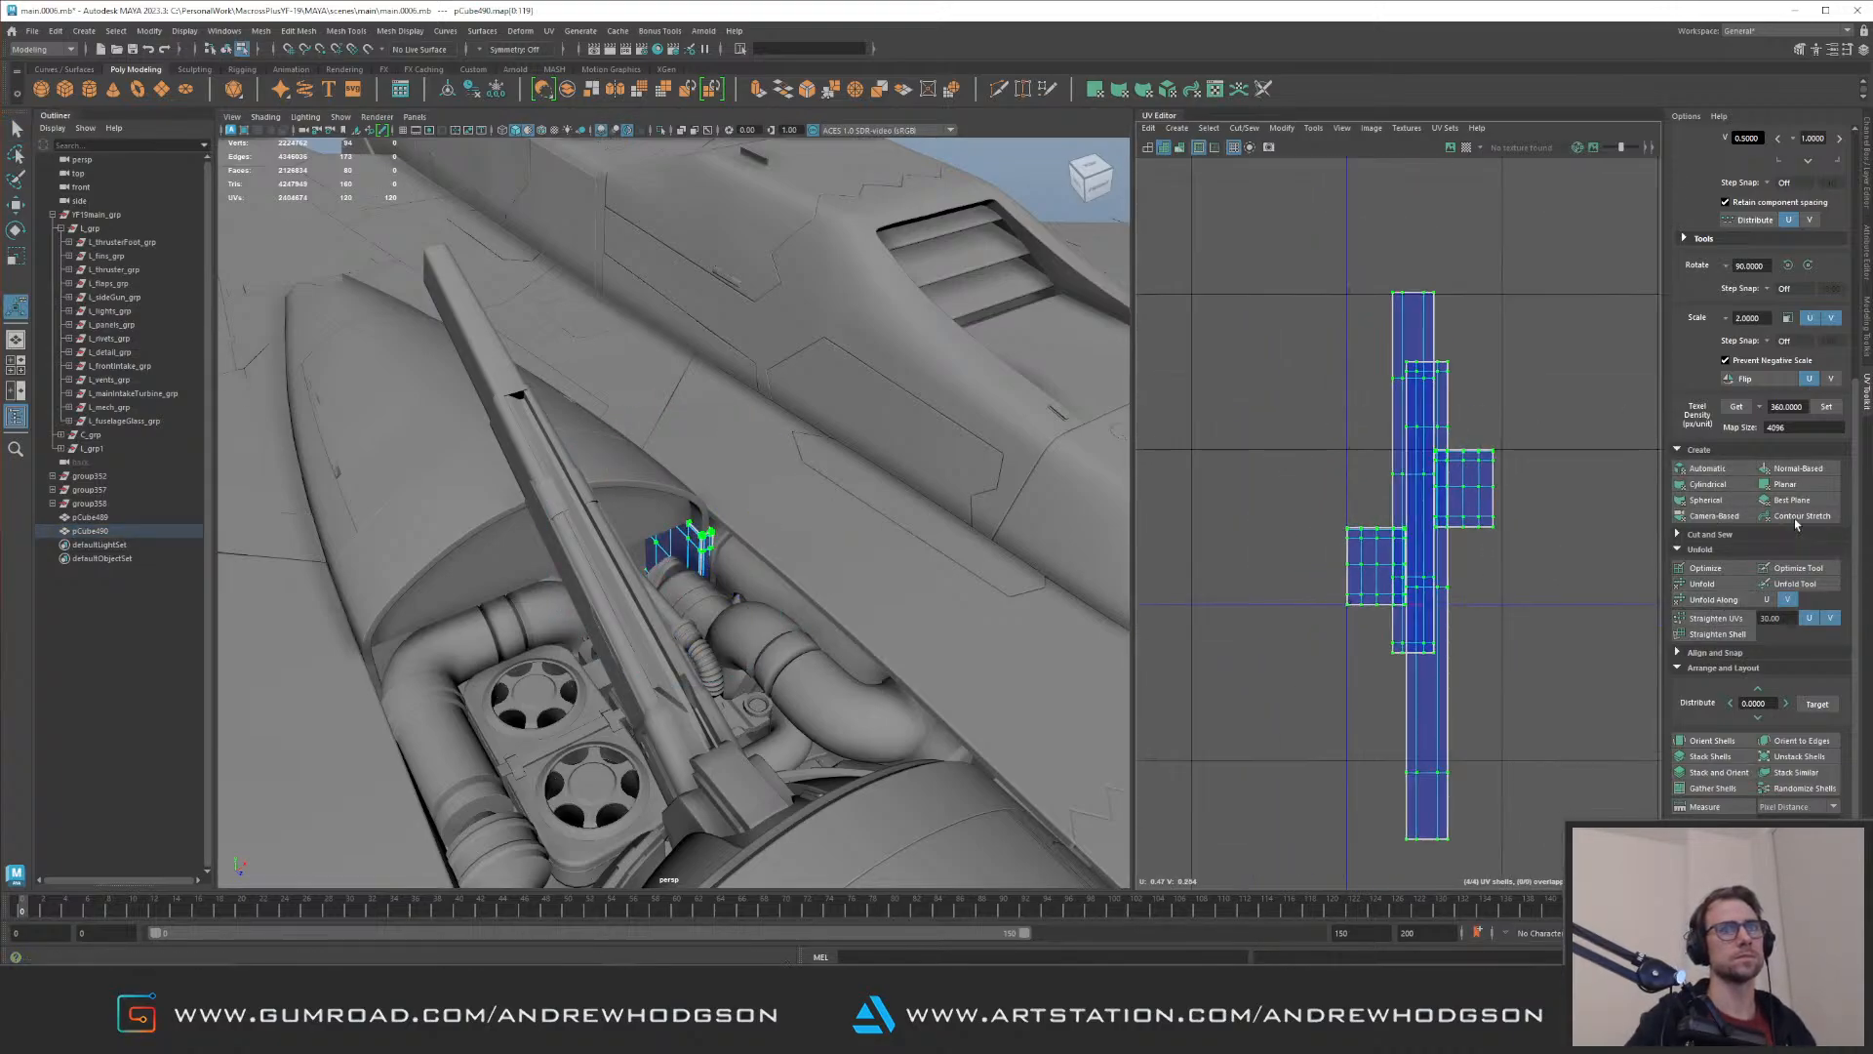
left_click(1828, 409)
key("ctrl+l")
key("w")
middle_click_drag(1331, 629, 1175, 796)
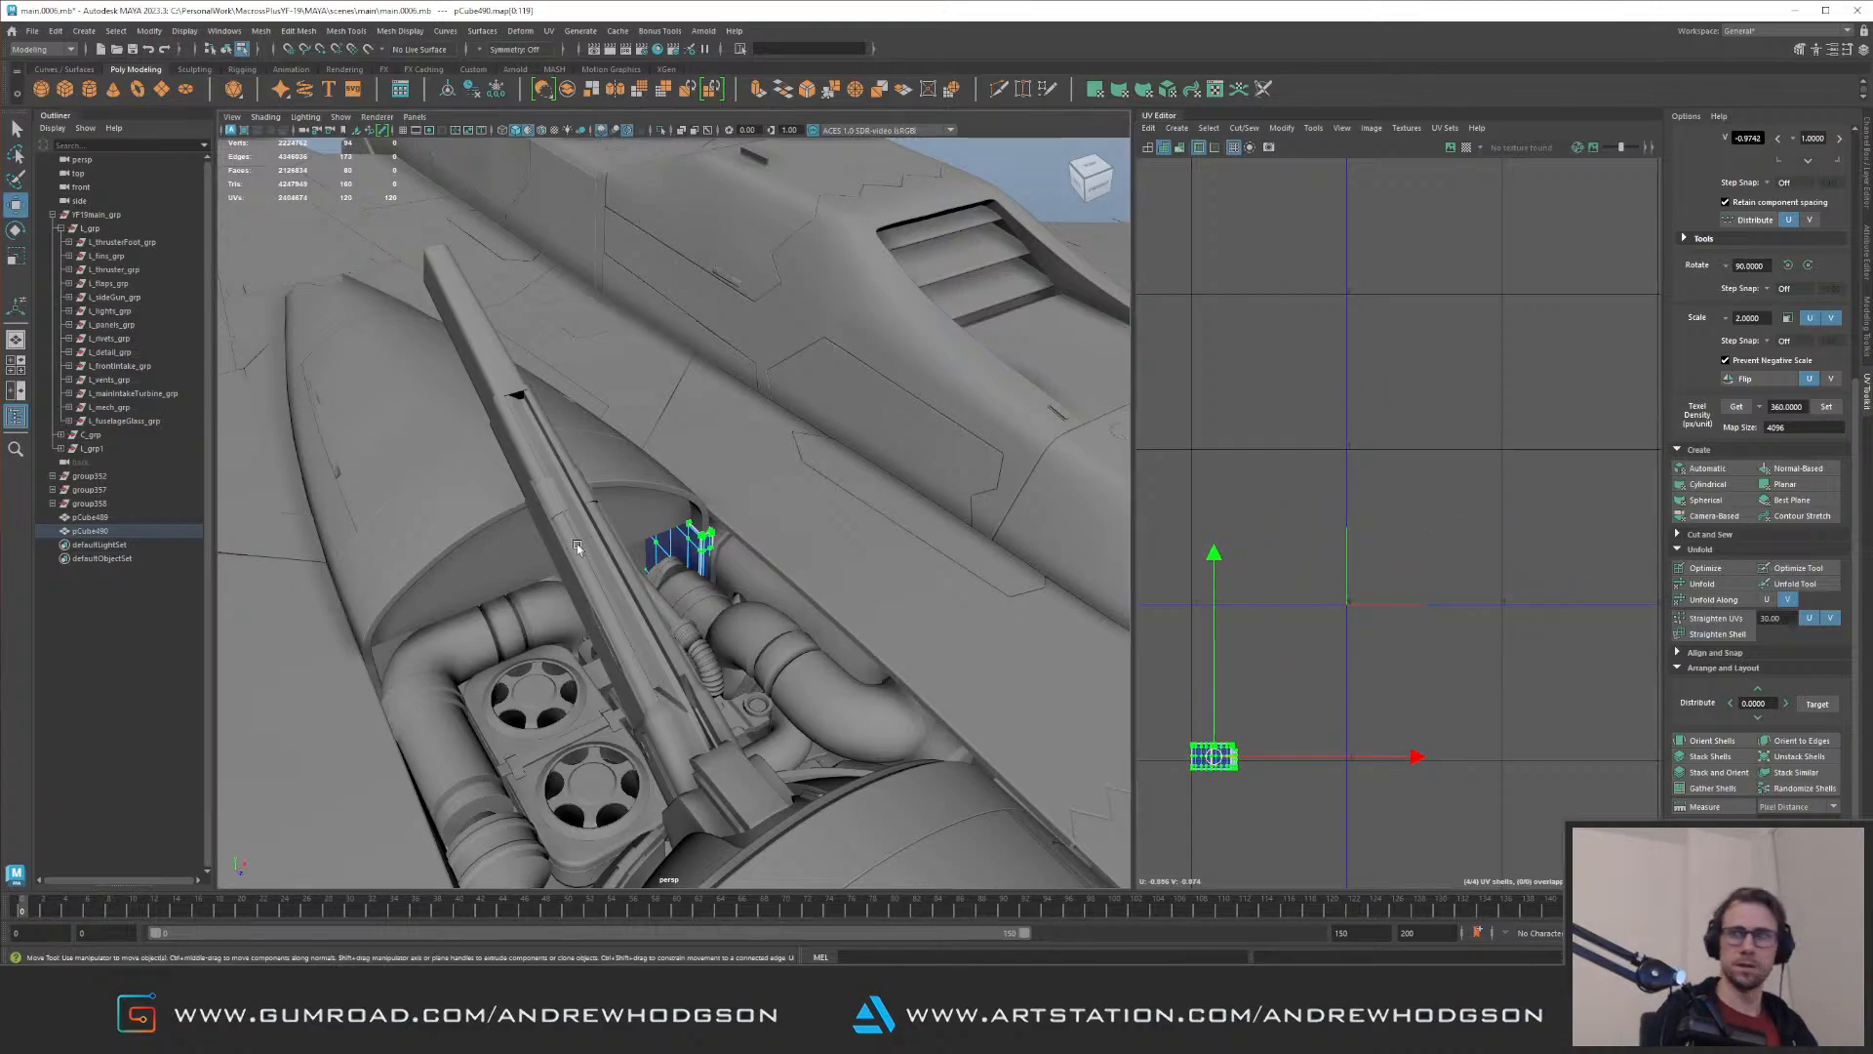
Step: Isolate L_panels_grp to examine the fuselage panels, and inspect how they meet the filler block in the full model
key("F8")
left_click_drag(699, 363, 727, 458, "alt")
left_click(723, 495)
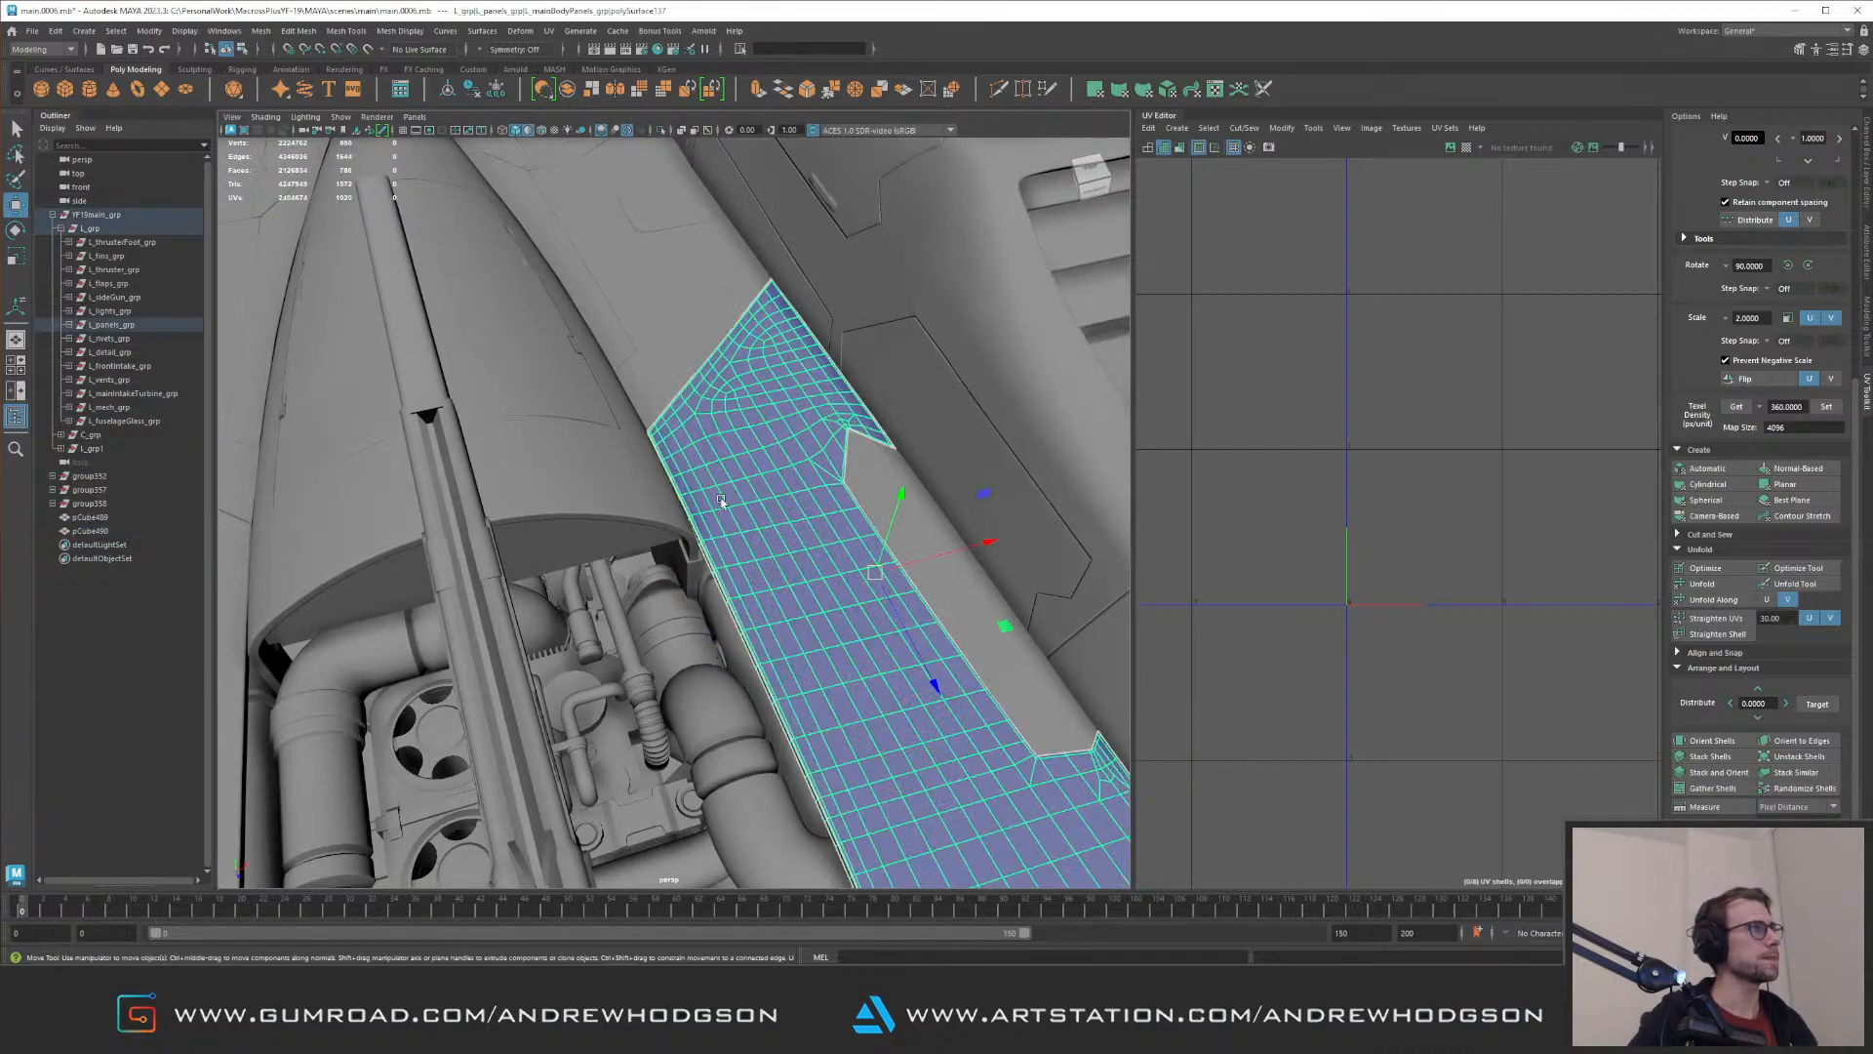
left_click(109, 326)
left_click_drag(501, 432, 758, 482, "alt")
key("ctrl+1")
Step: Isolate the filler block, duplicate it and mirror the copy to the opposite side with Scale X -1
key("ctrl+1")
left_click(713, 576)
left_click(640, 507)
left_click_drag(639, 508, 398, 457, "alt")
right_click_drag(704, 580, 769, 640, "alt")
left_click_drag(769, 640, 721, 602, "alt")
left_click(746, 624)
key("ctrl+1")
right_click_drag(771, 628, 477, 459, "alt")
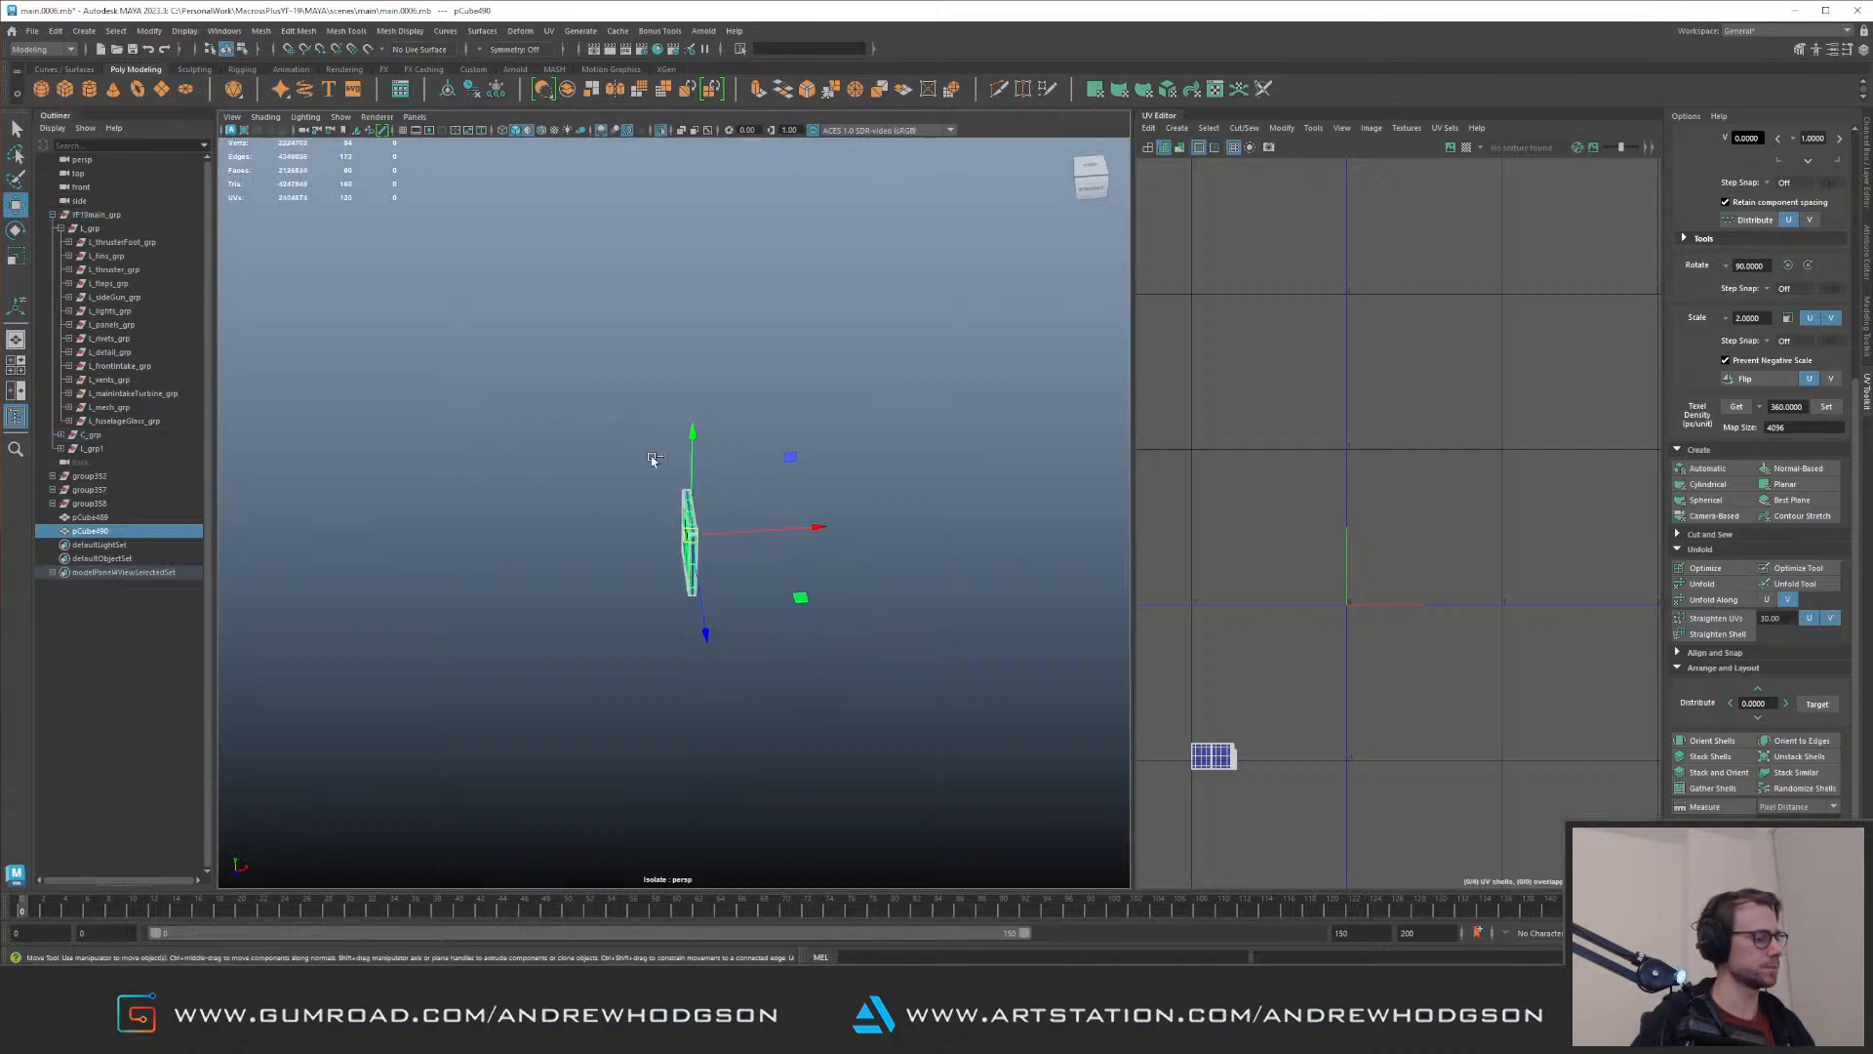
key("ctrl+d")
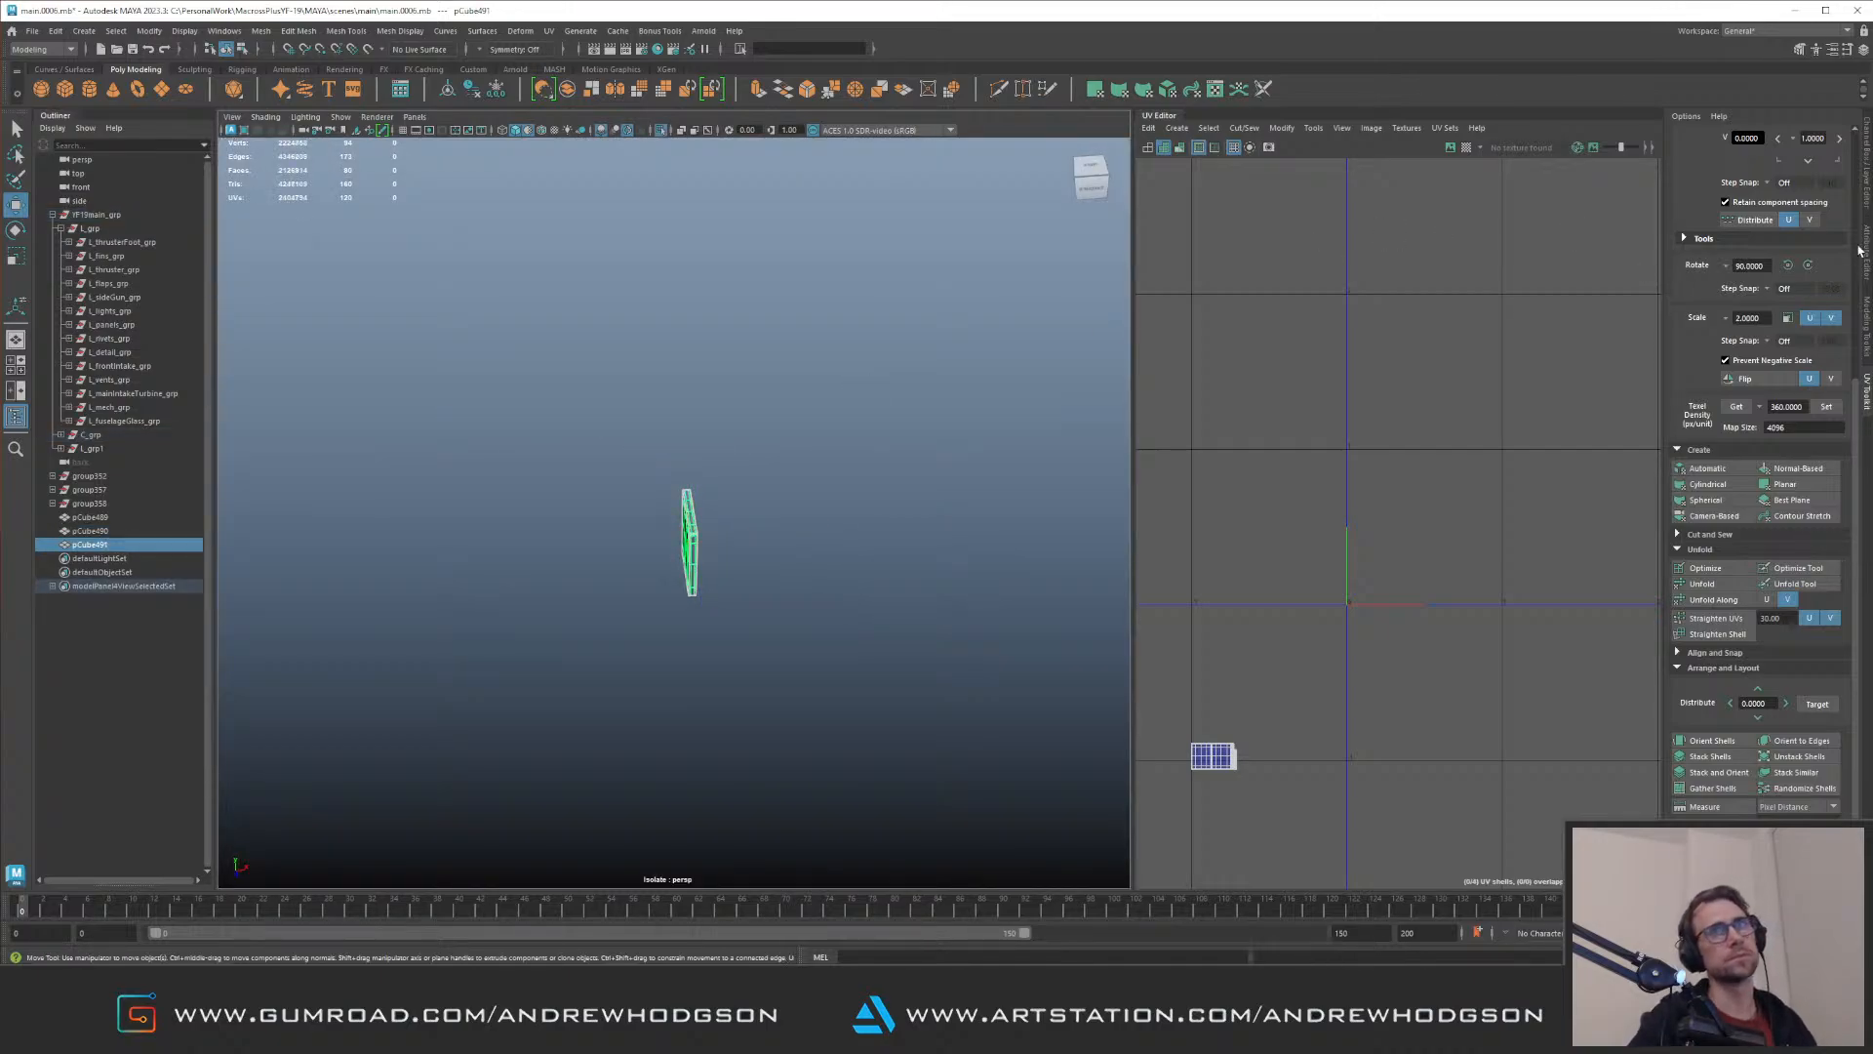
left_click(1867, 181)
double_click(1828, 223)
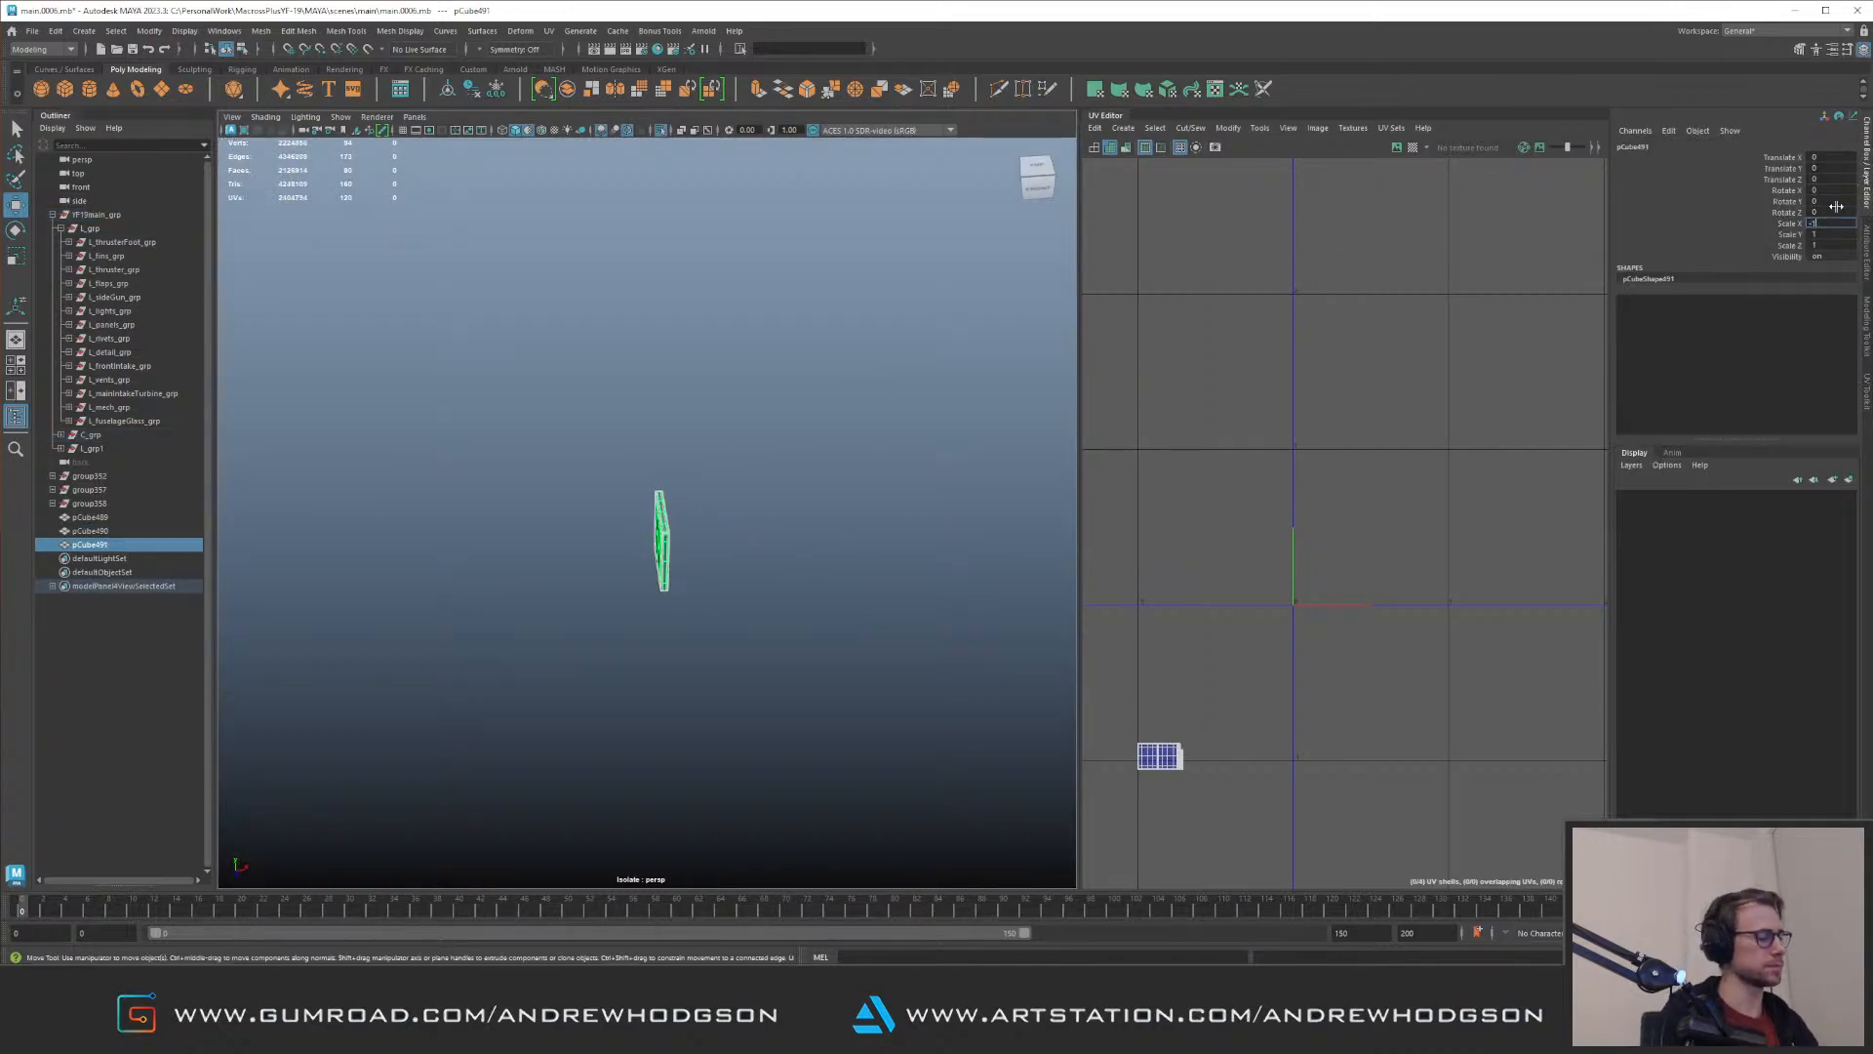
key("Return")
Step: Freeze the mirrored filler block's transformations, select all its UVs and flip them along U
key("ctrl+f")
middle_click_drag(1274, 570, 1378, 557, "alt")
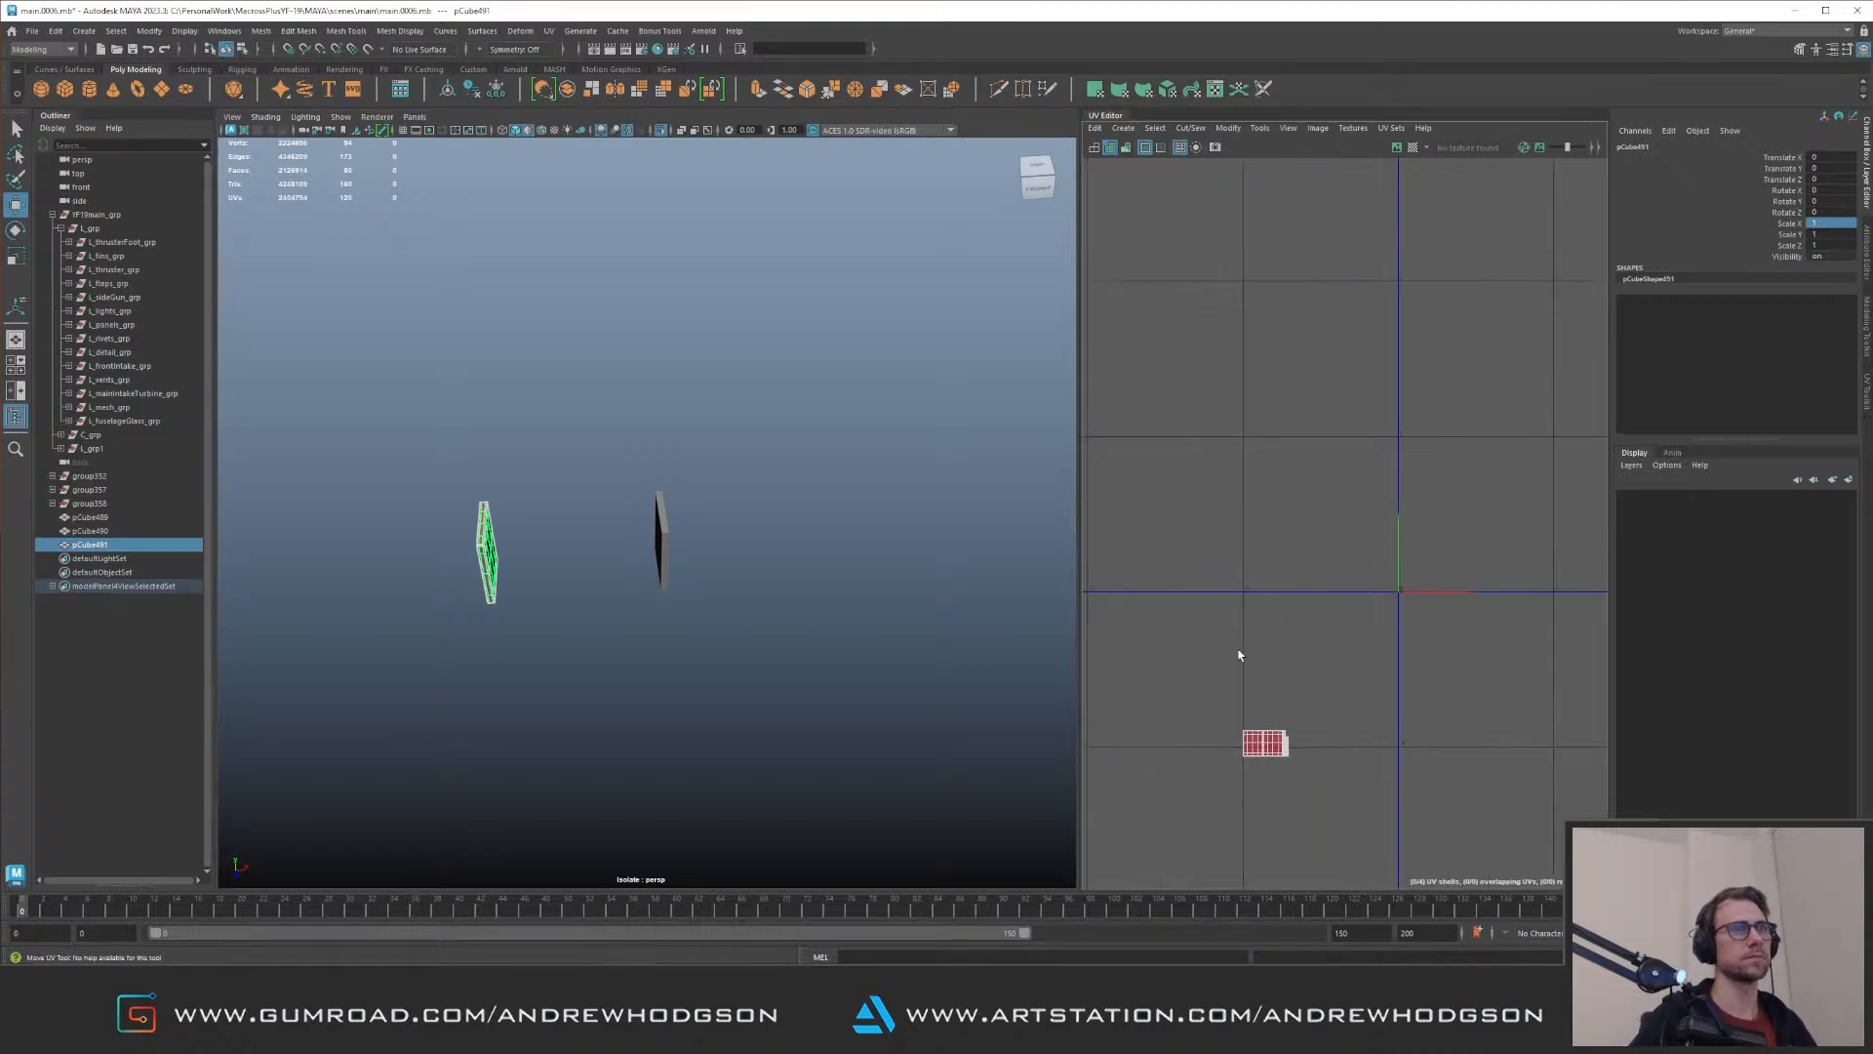
left_click_drag(1200, 639, 1356, 767)
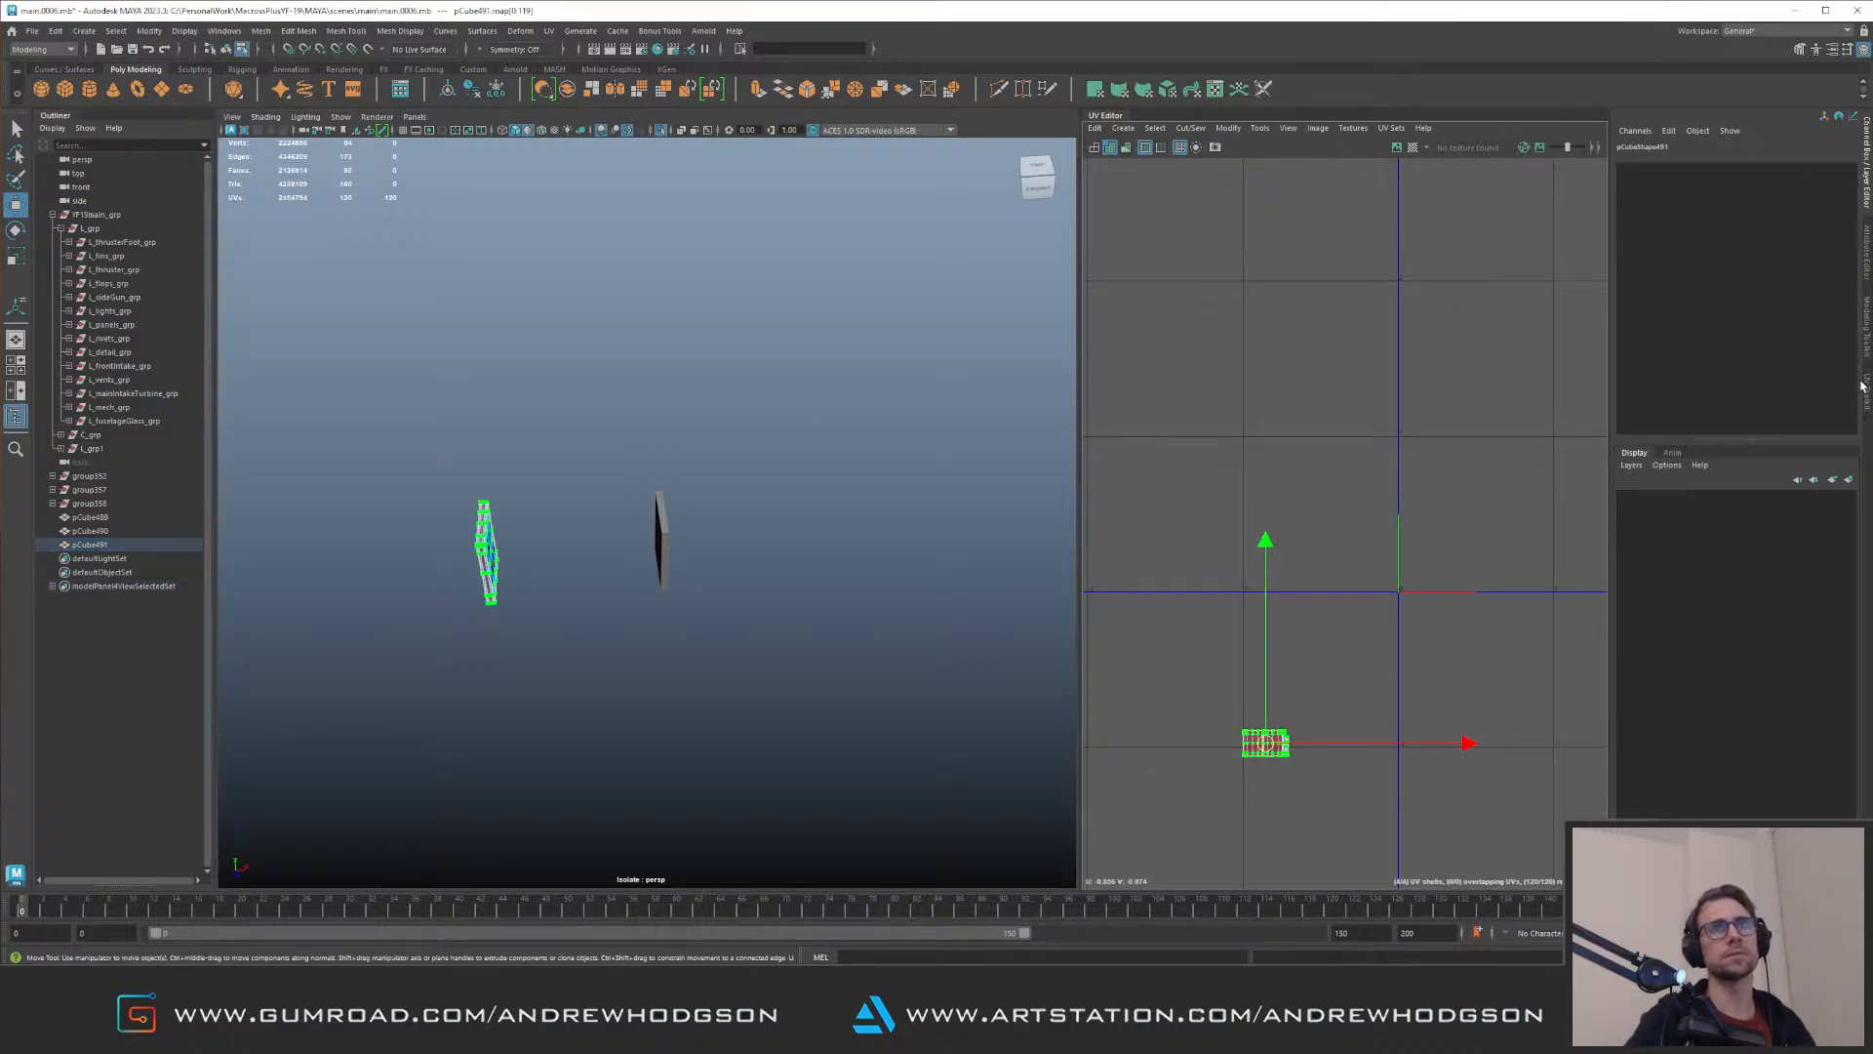
left_click(1862, 385)
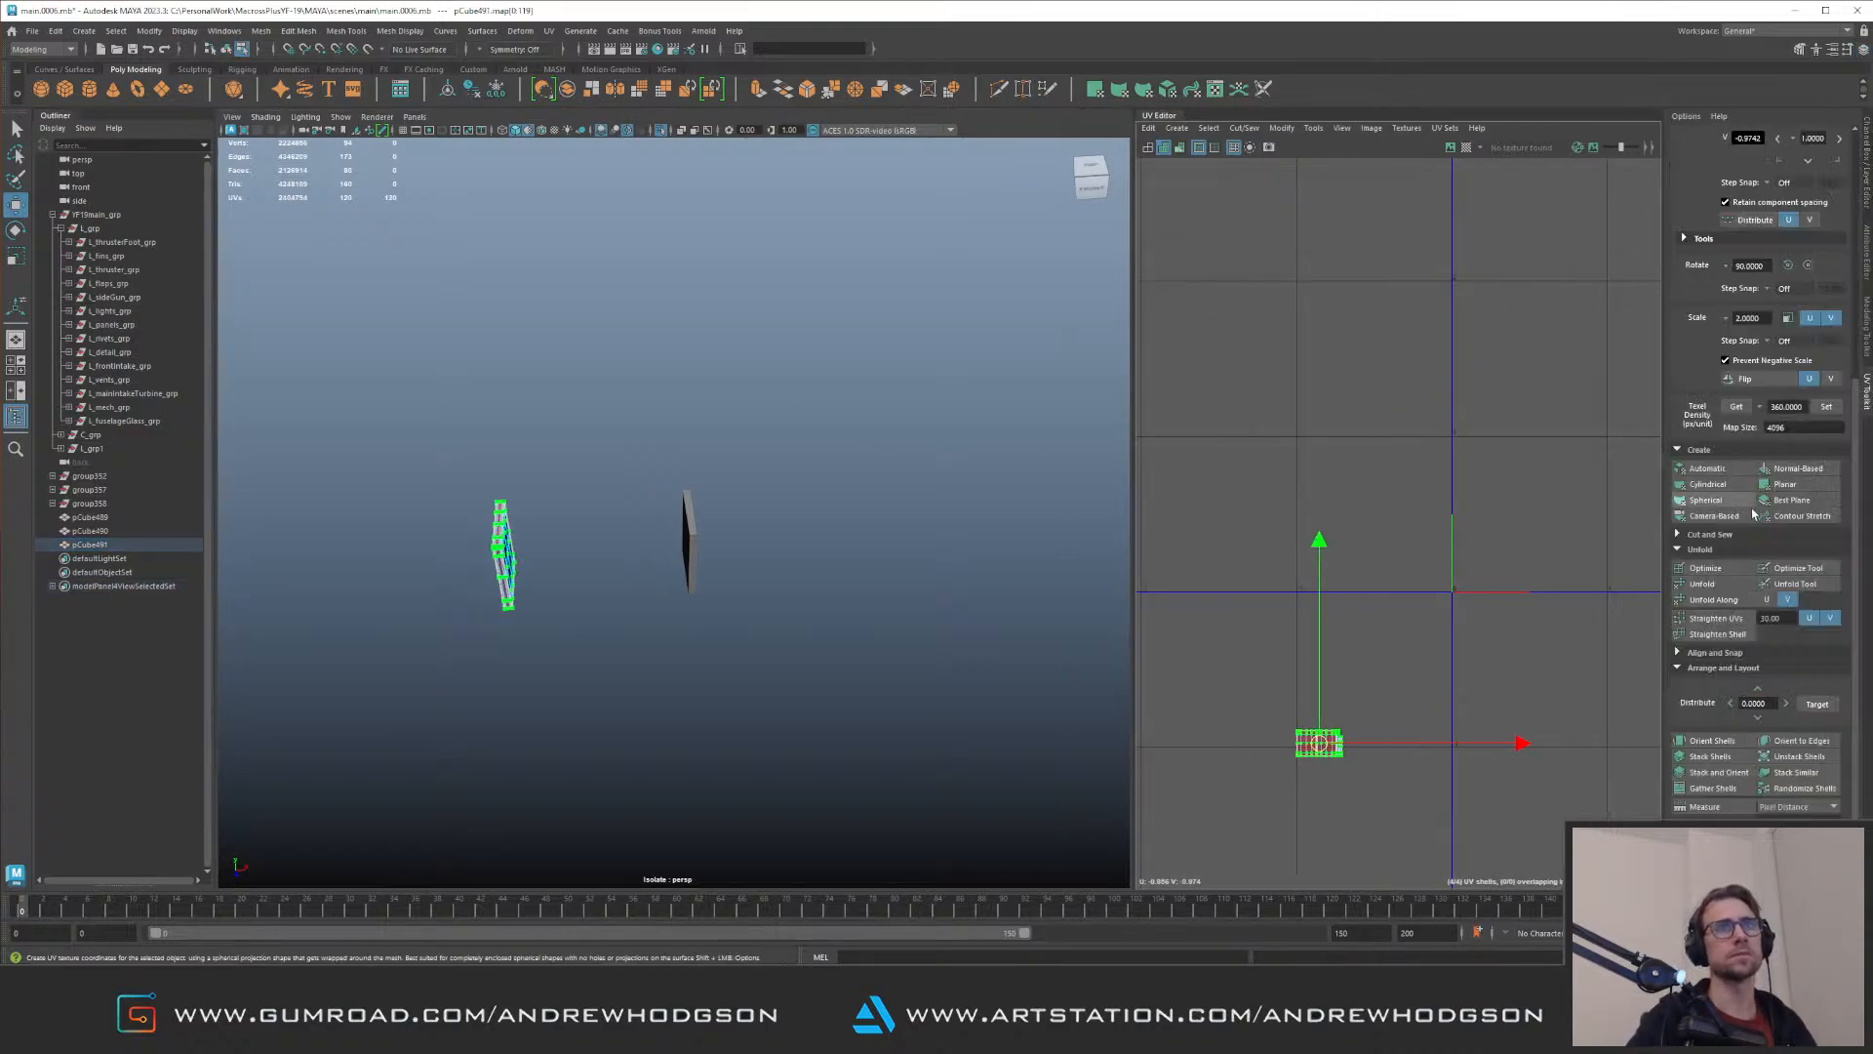
left_click(1766, 377)
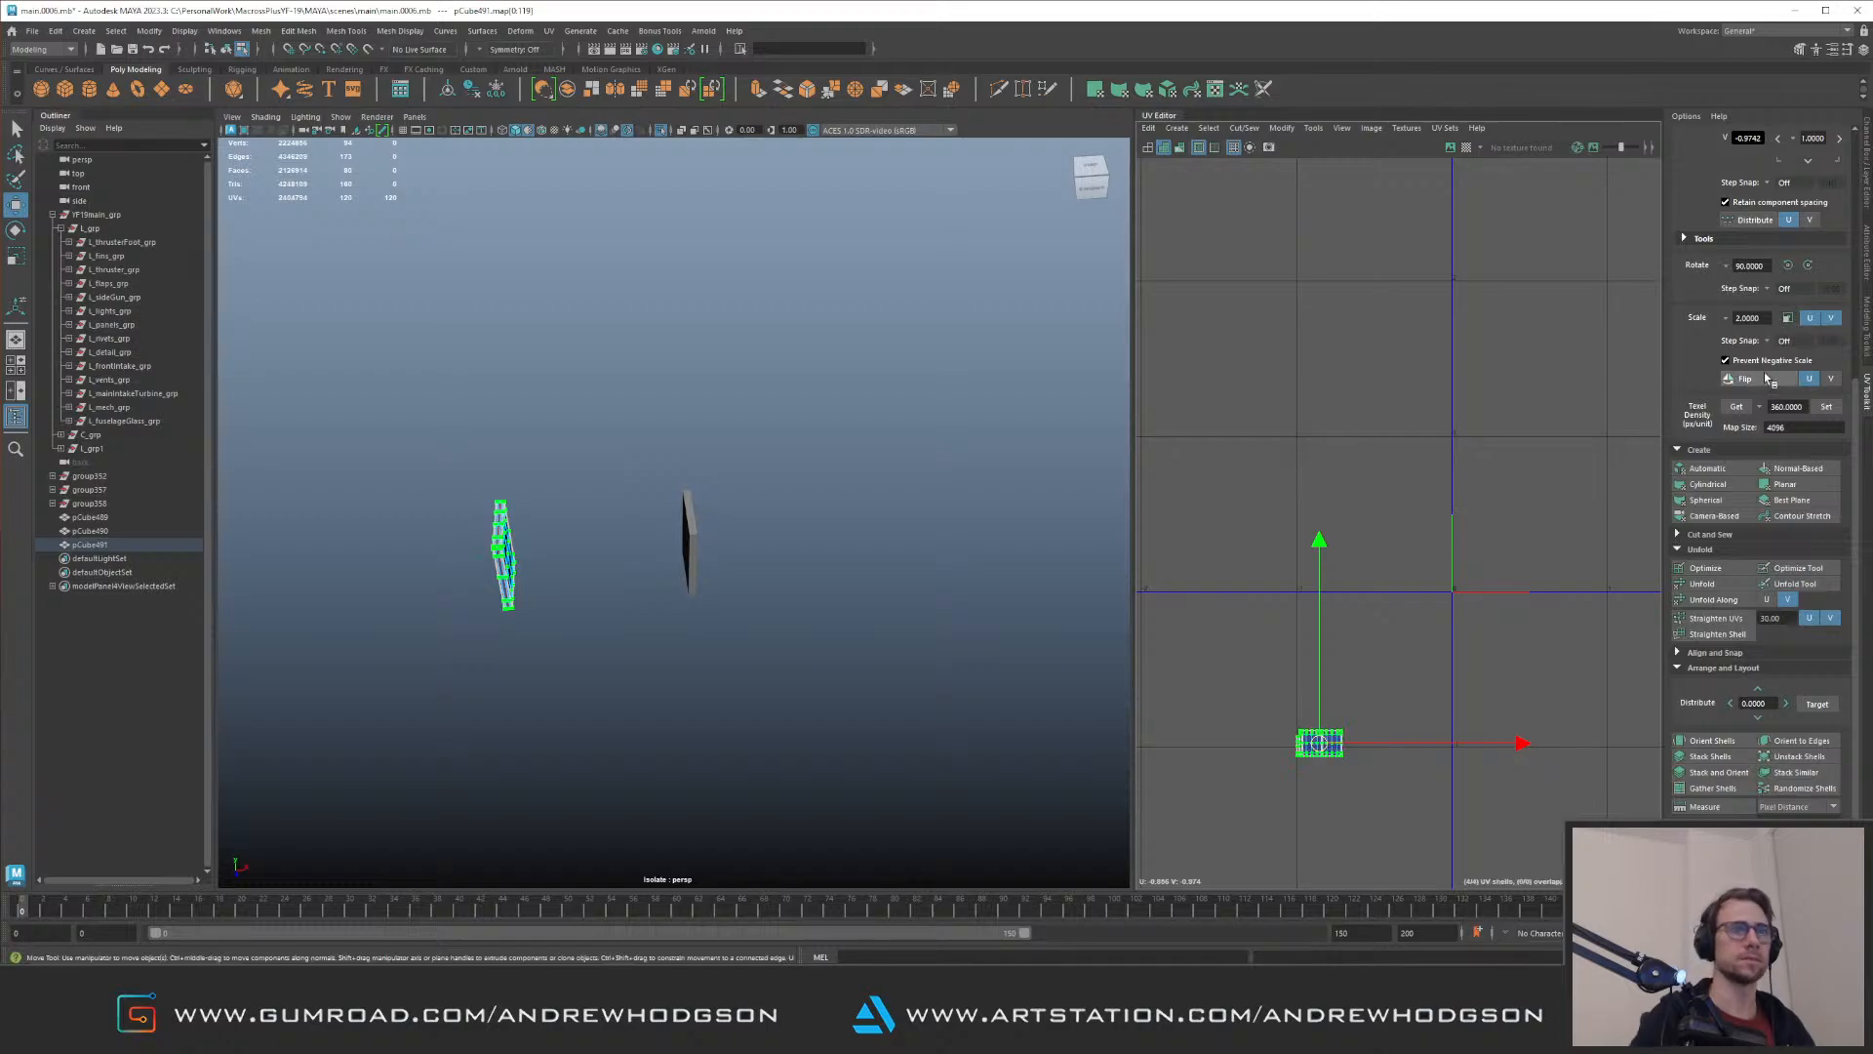
Step: Select both filler blocks, show the full model again and combine them into one mesh
key("q")
key("F8")
left_click(691, 543, "shift")
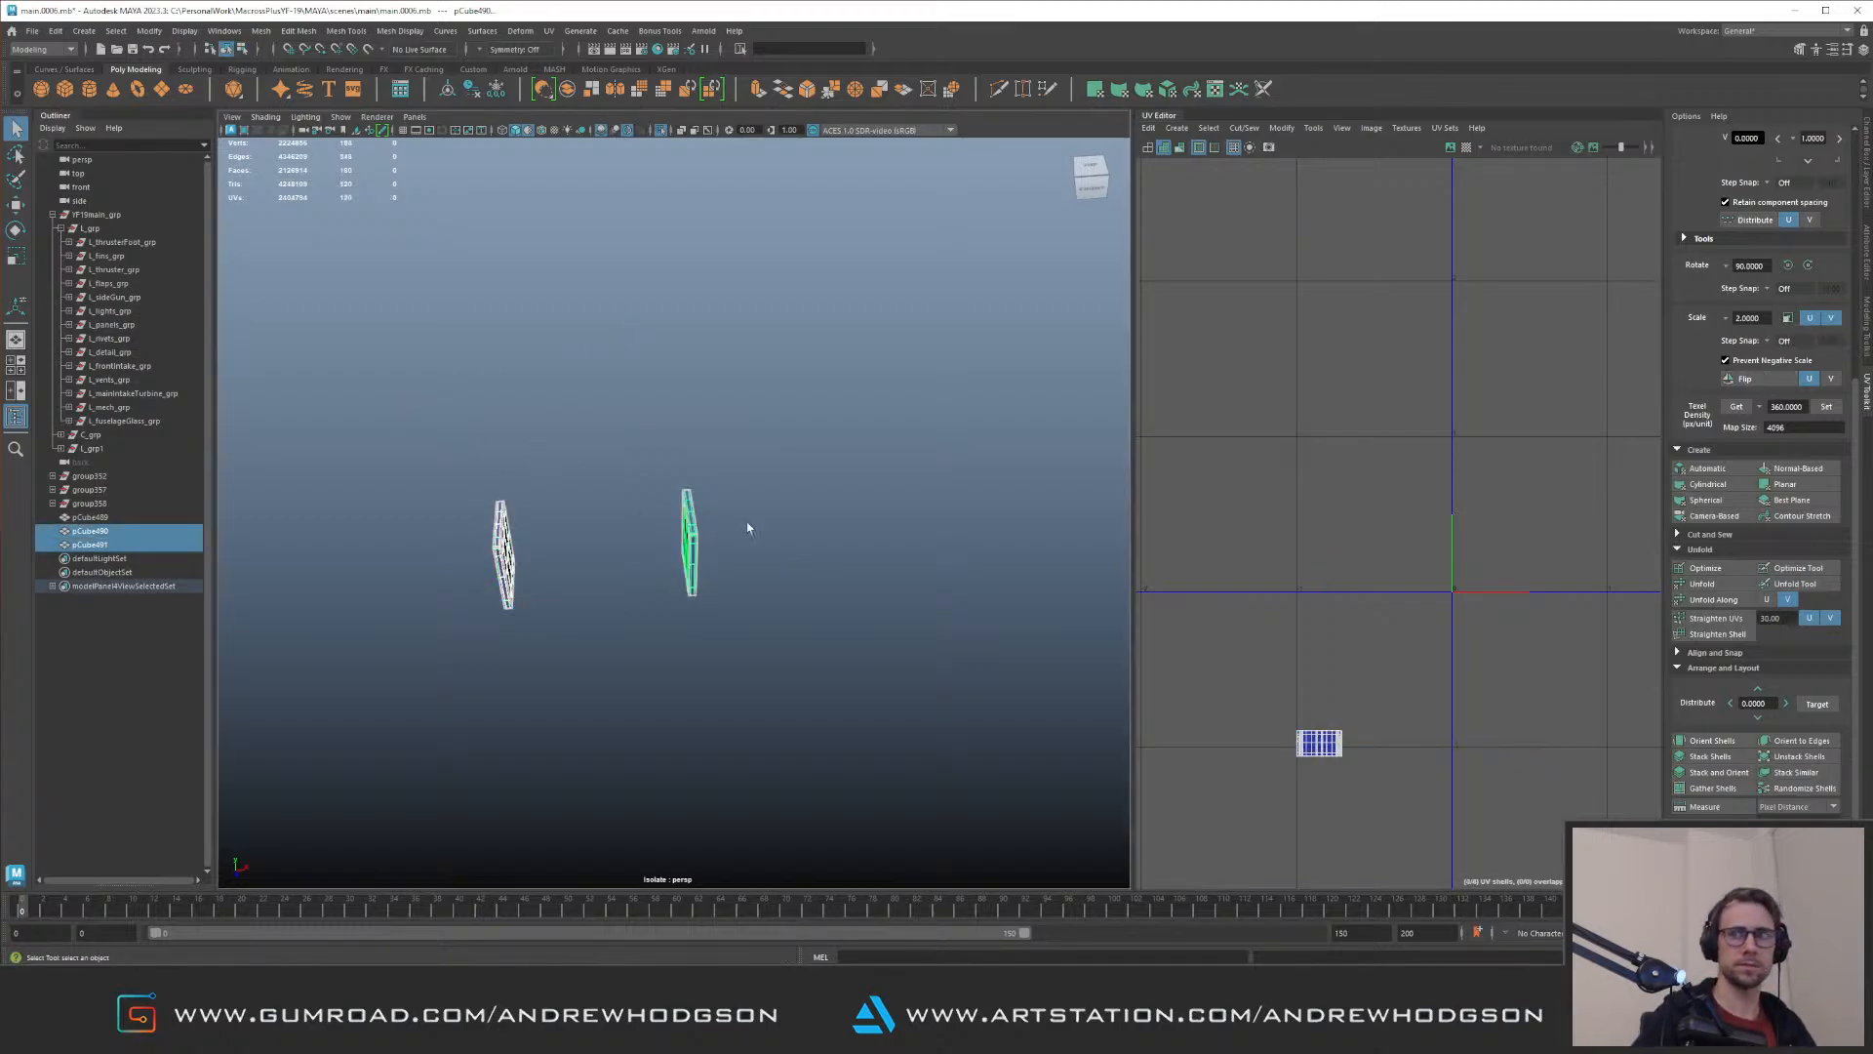
right_click_drag(714, 488, 761, 494, "alt")
left_click_drag(766, 414, 722, 385, "alt")
left_click(547, 376)
left_click_drag(414, 400, 730, 577)
left_click_drag(665, 480, 520, 493, "alt")
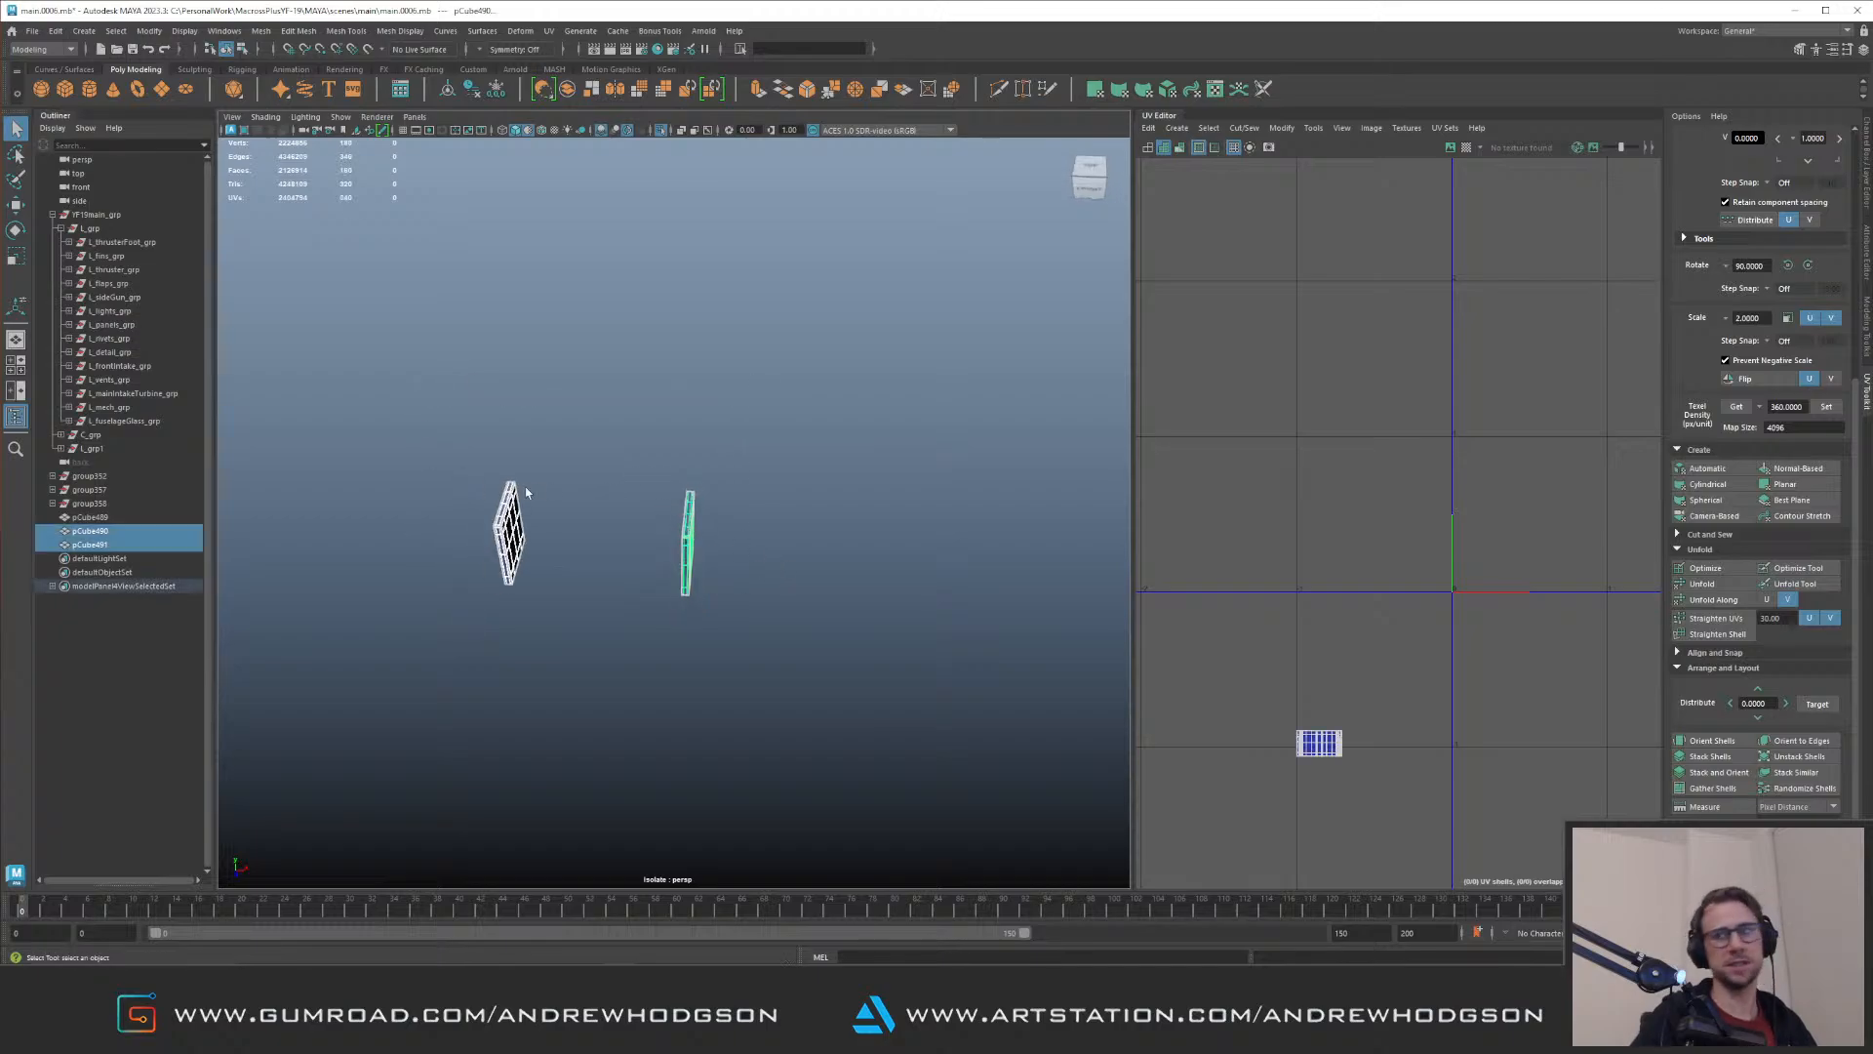
key("ctrl+1")
right_click_drag(587, 455, 725, 485, "alt")
key("space")
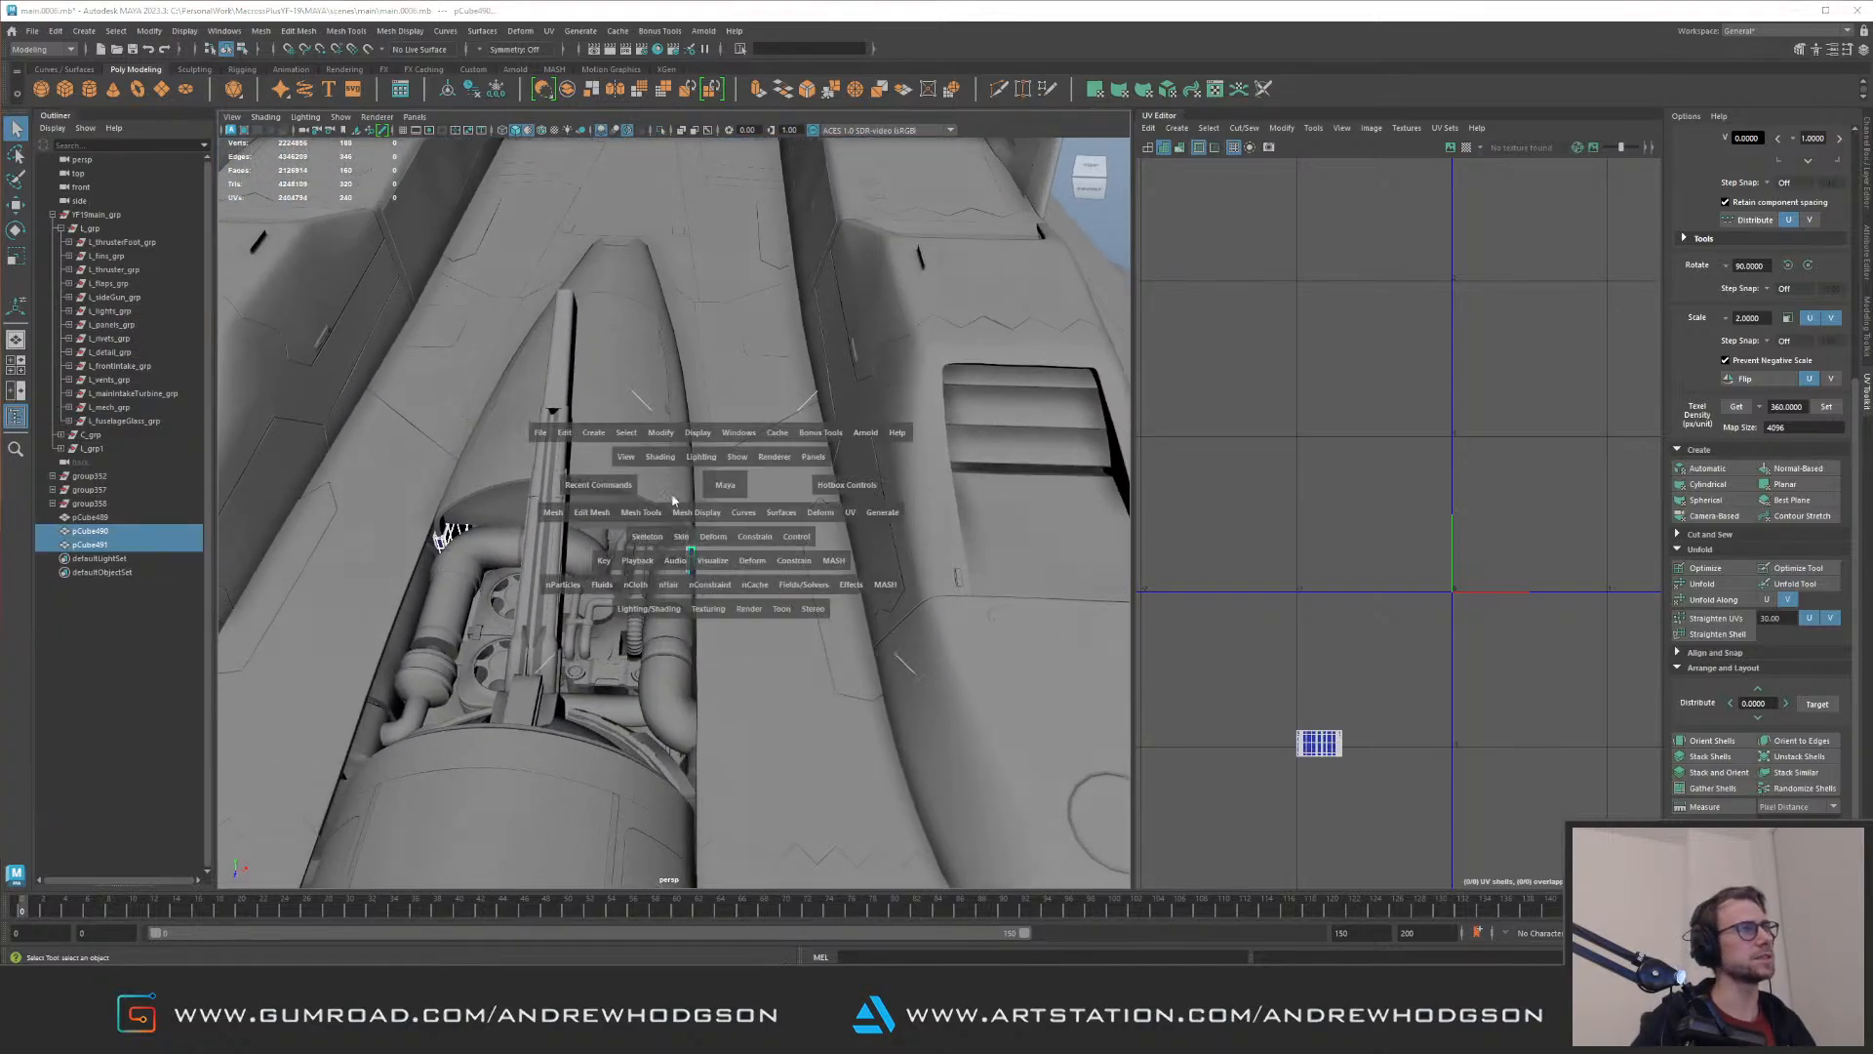
left_click_drag(563, 515, 619, 576)
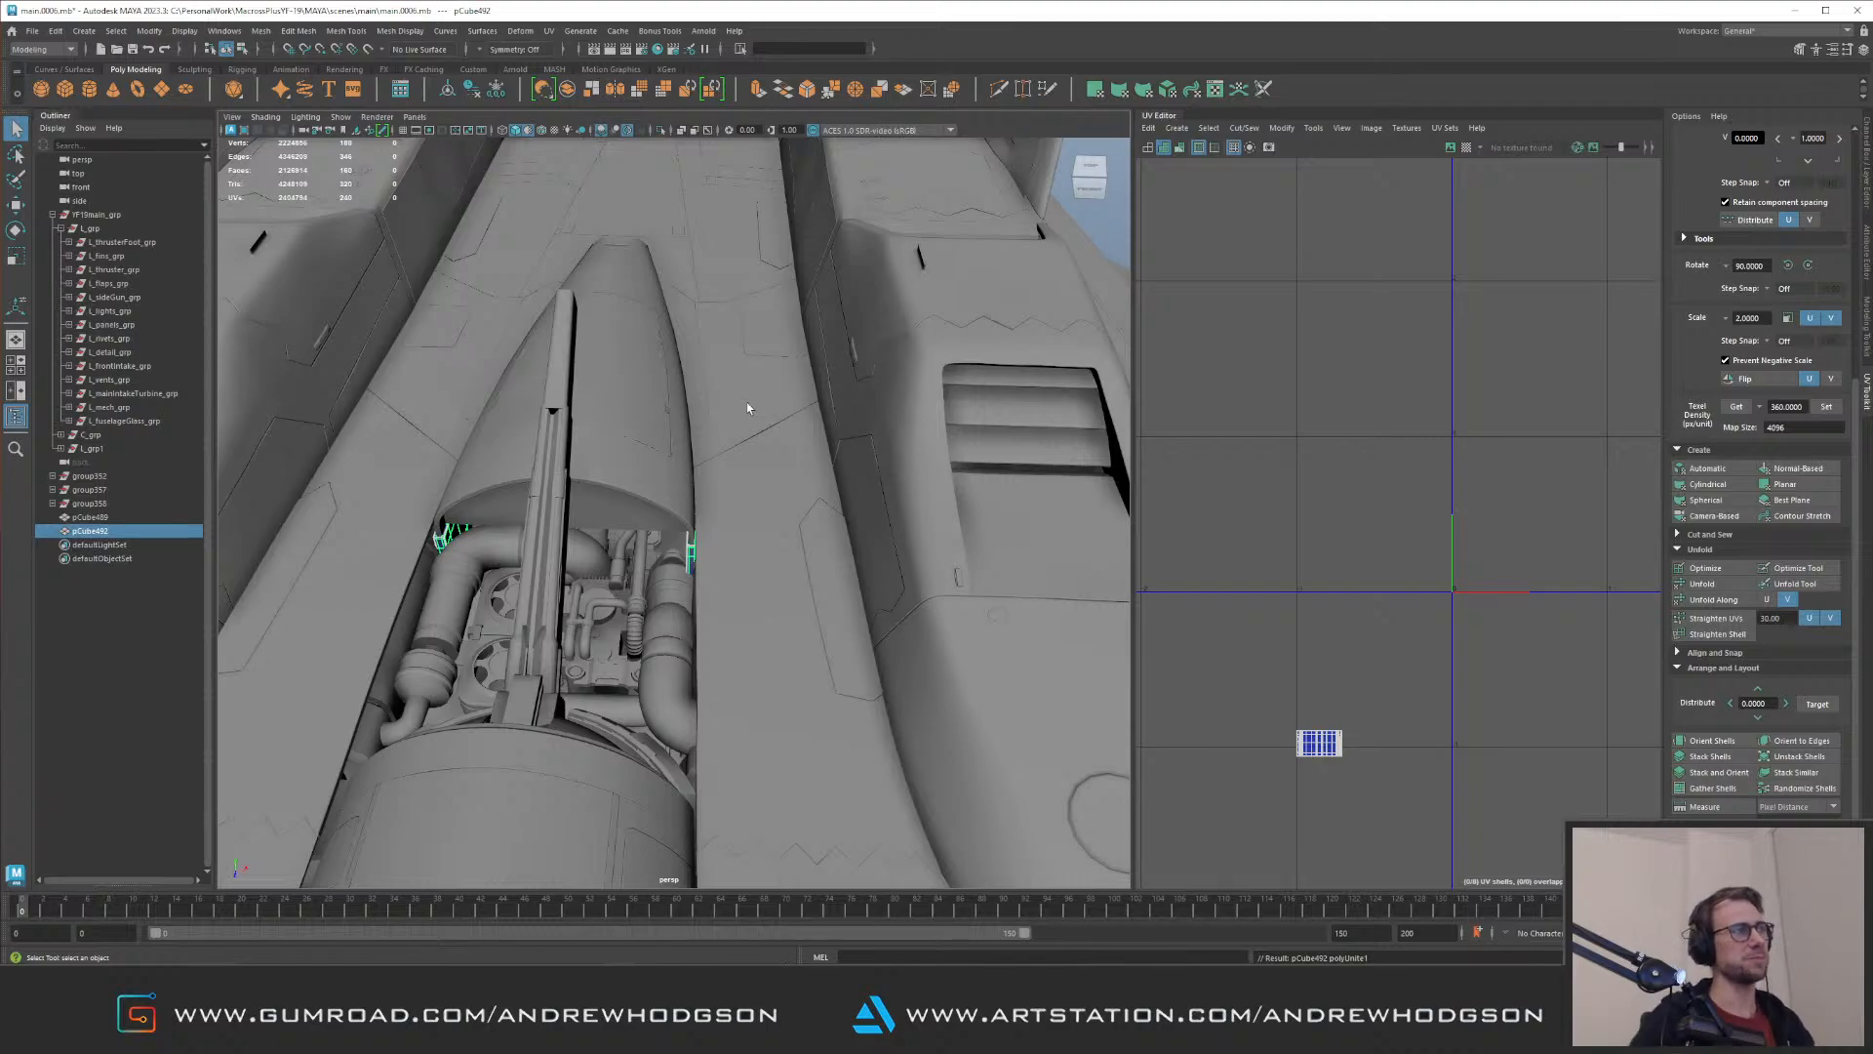
Step: Set the combined fillers' texel density to 360 at map size 4096, lay out their UV shells and save the scene
left_click_drag(589, 353, 722, 538, "alt")
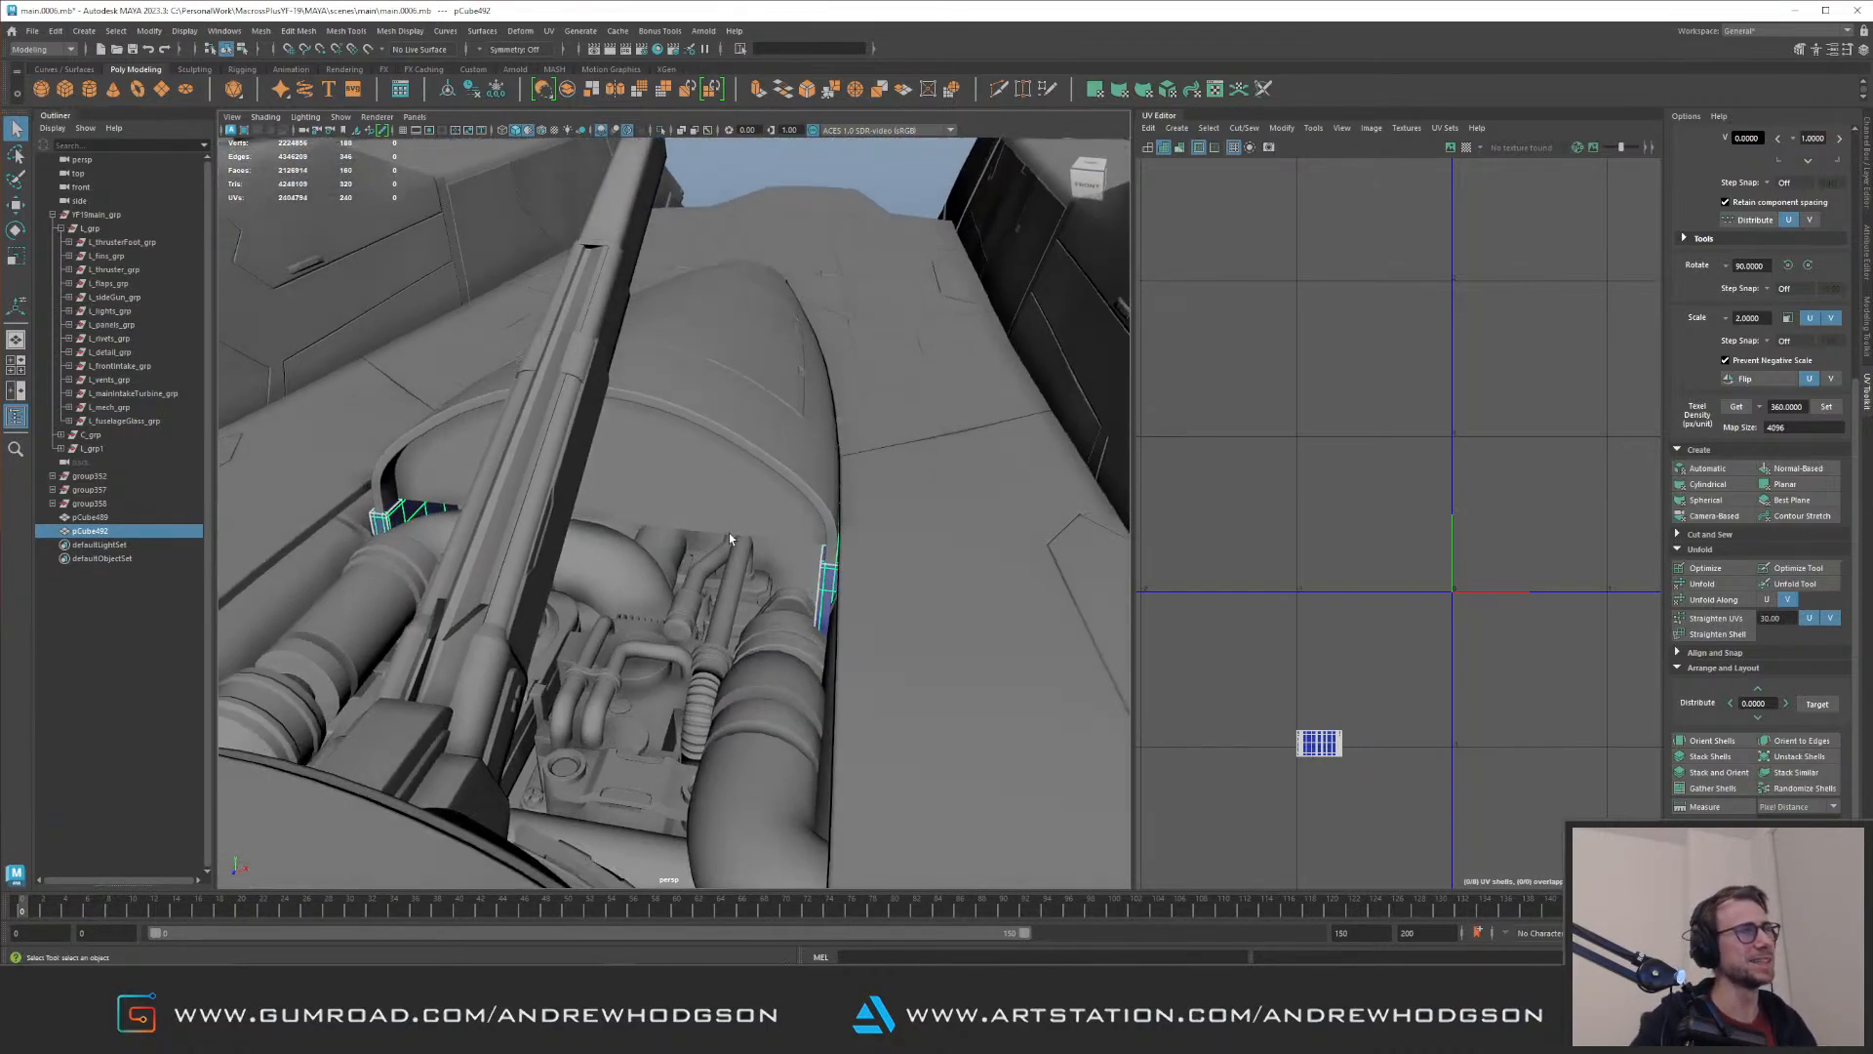
left_click(1370, 620)
left_click_drag(1268, 691, 1378, 787)
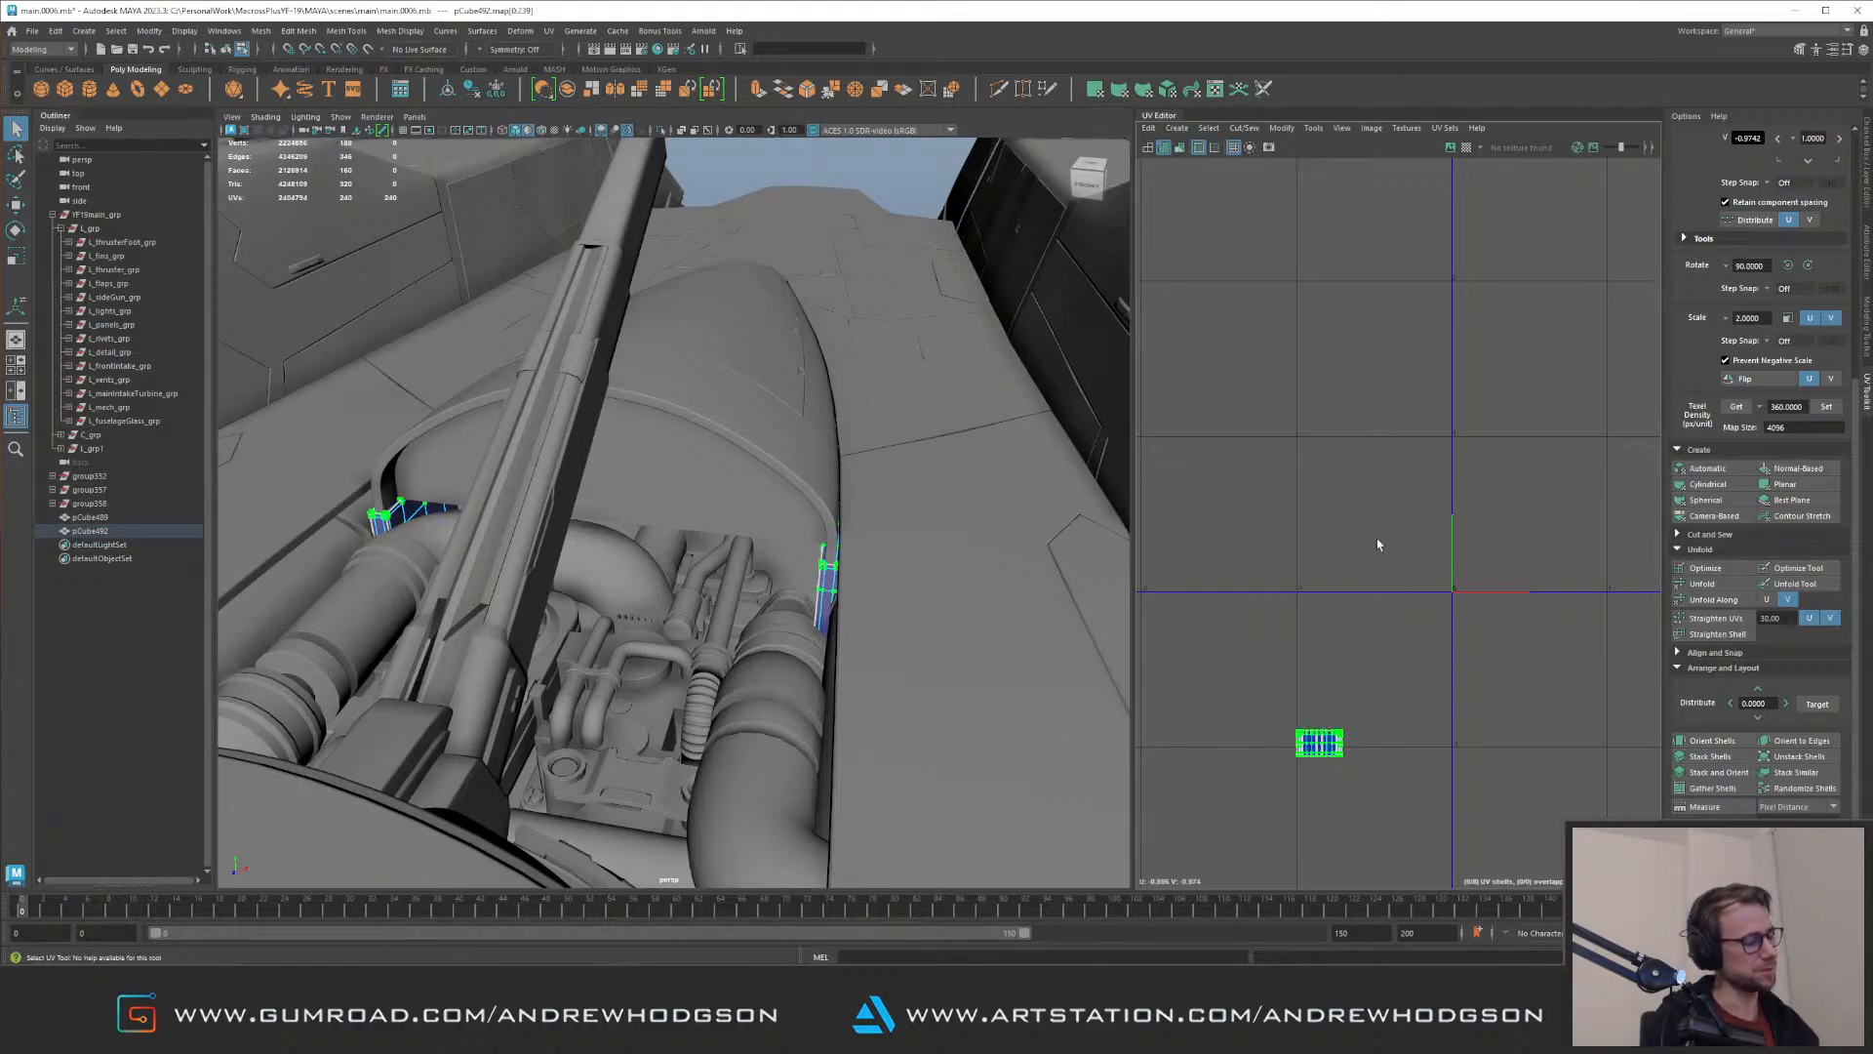
left_click_drag(639, 450, 732, 474, "alt")
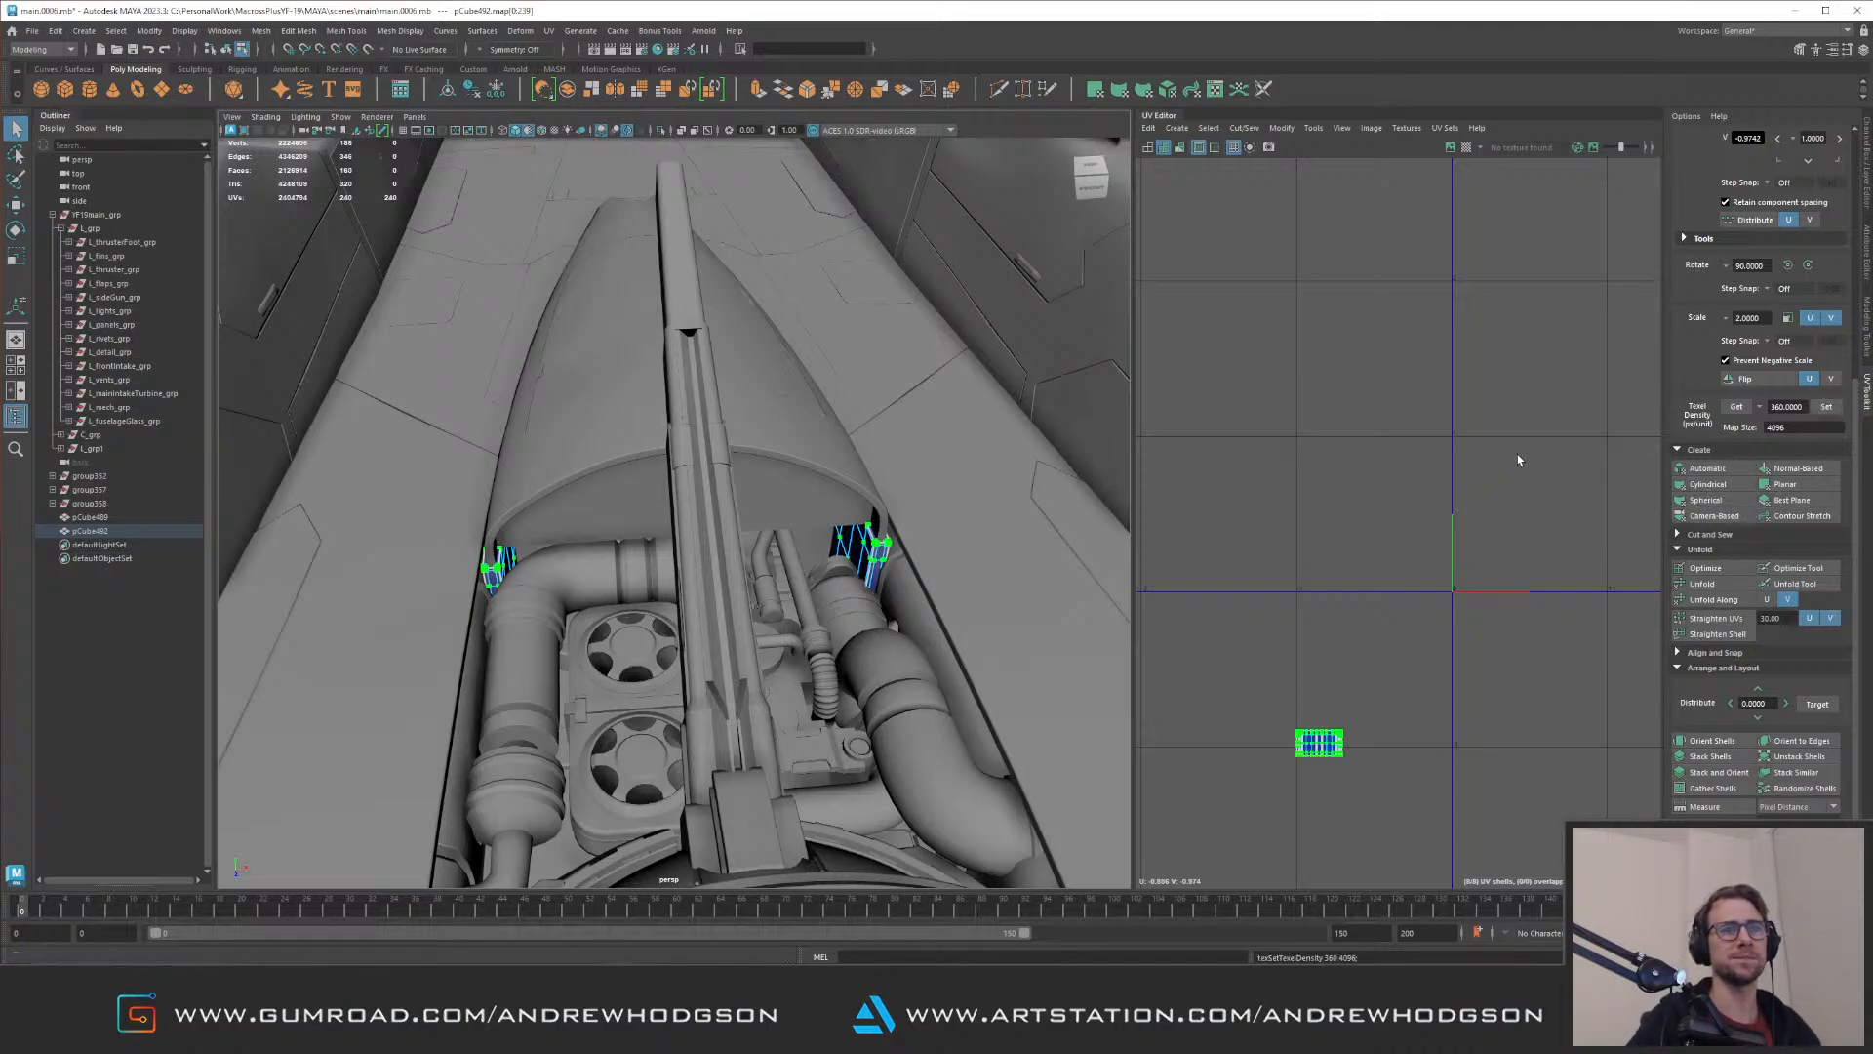
key("ctrl+l")
left_click_drag(1386, 480, 1530, 600)
middle_click_drag(1409, 497, 1321, 485, "alt")
right_click_drag(1321, 485, 1478, 577, "alt")
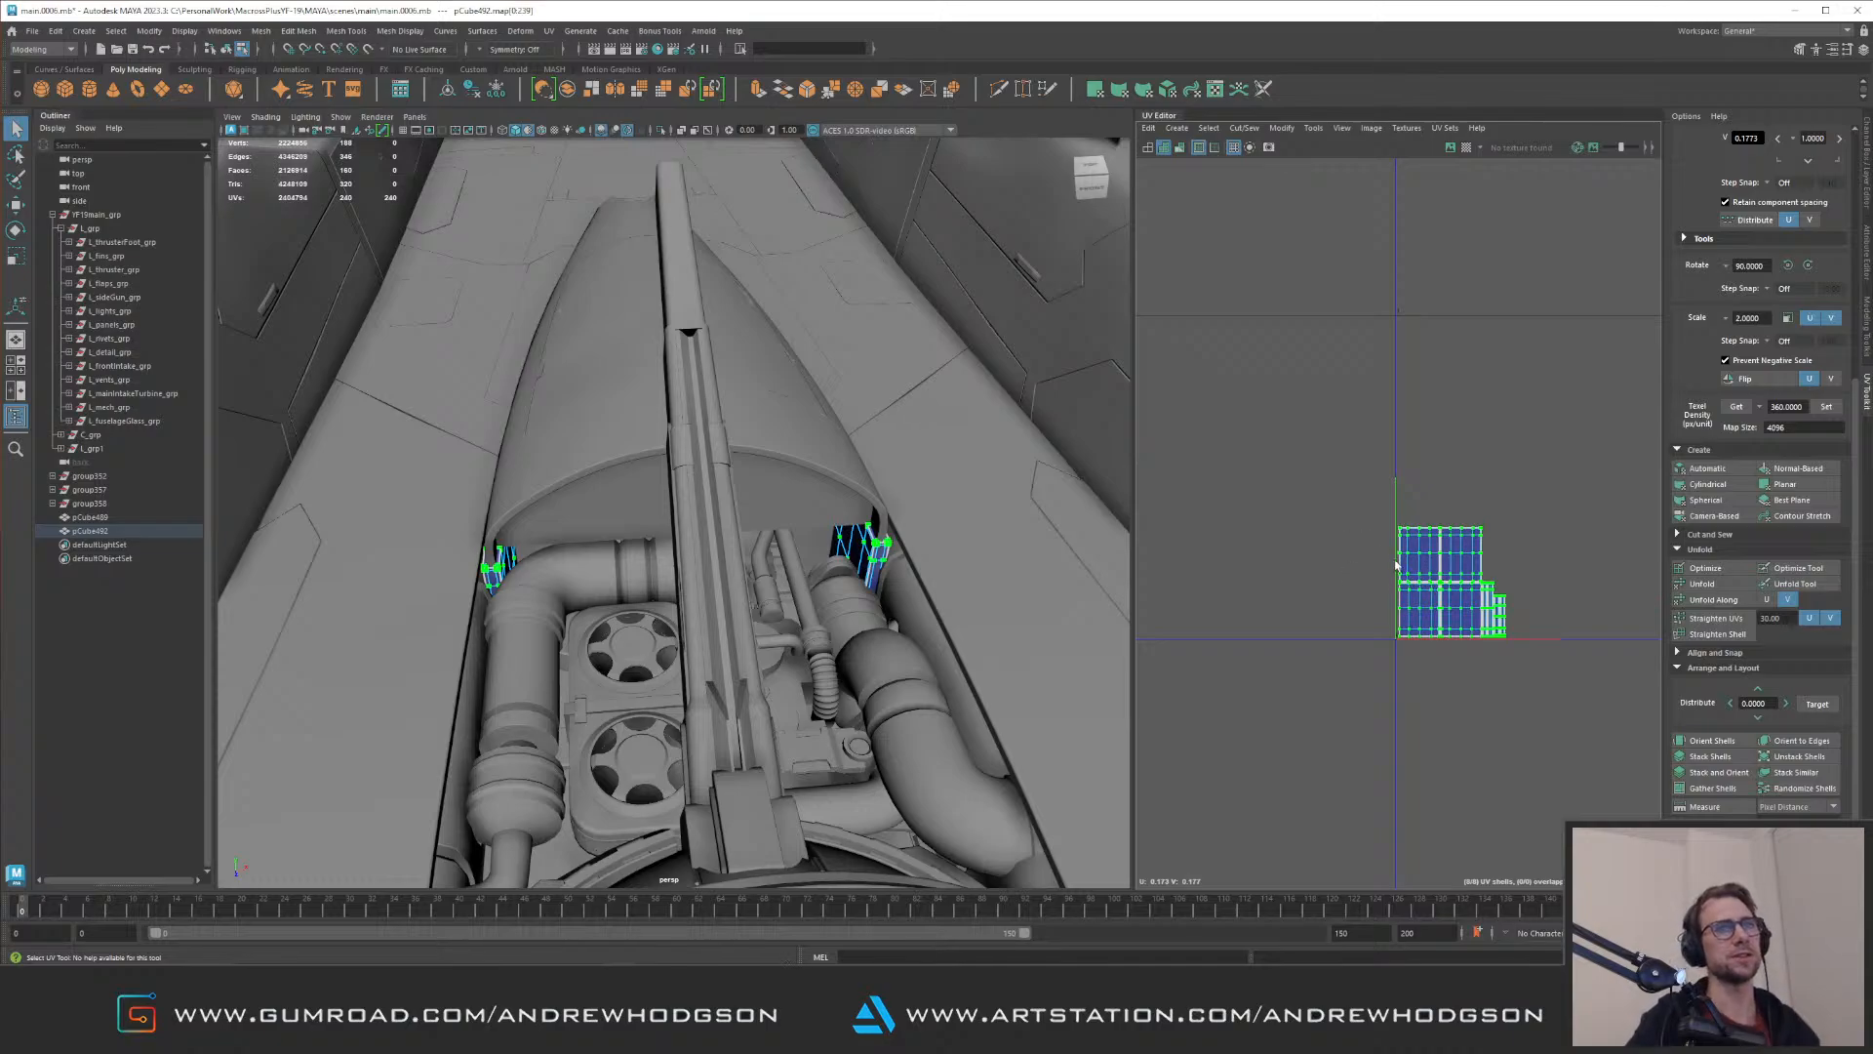
middle_click_drag(1393, 565, 1247, 536, "alt")
right_click_drag(1248, 537, 1507, 674, "alt")
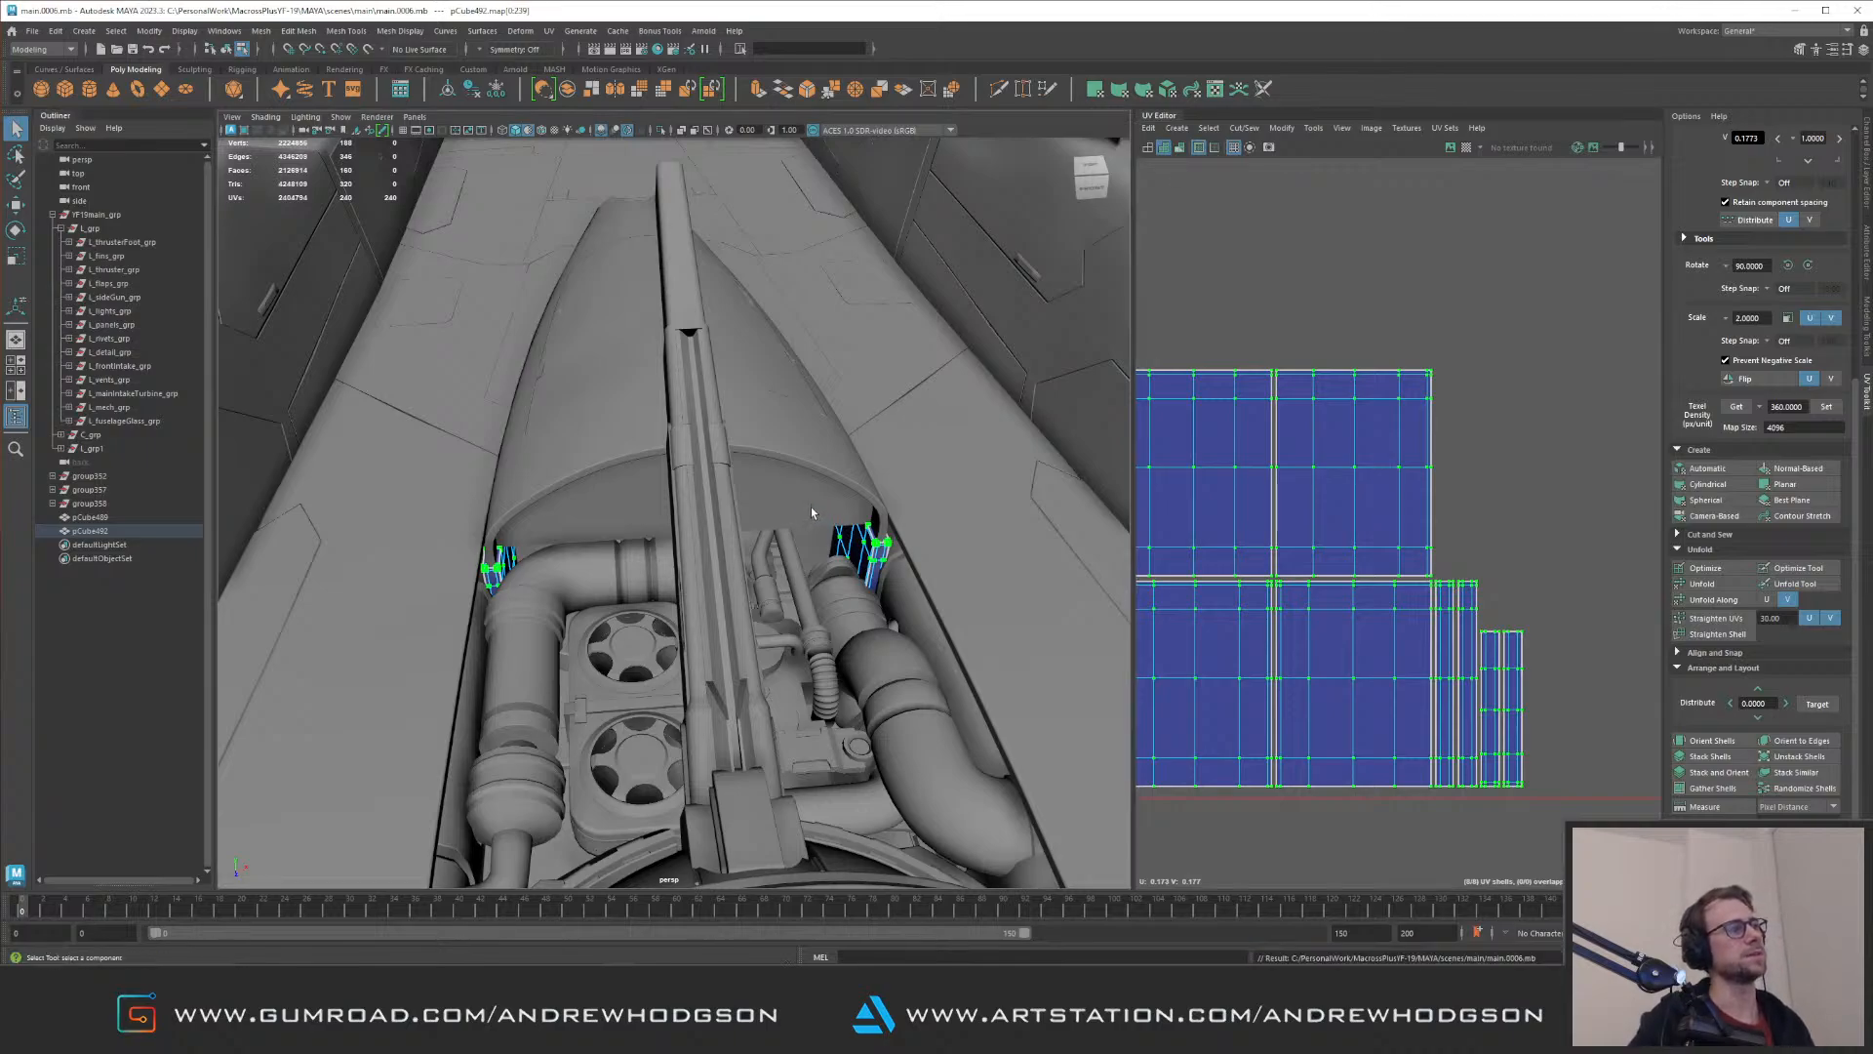
Step: Locate the arched panel above the engine bay in its fuselage panels group, and reselect the combined fillers
key("F8")
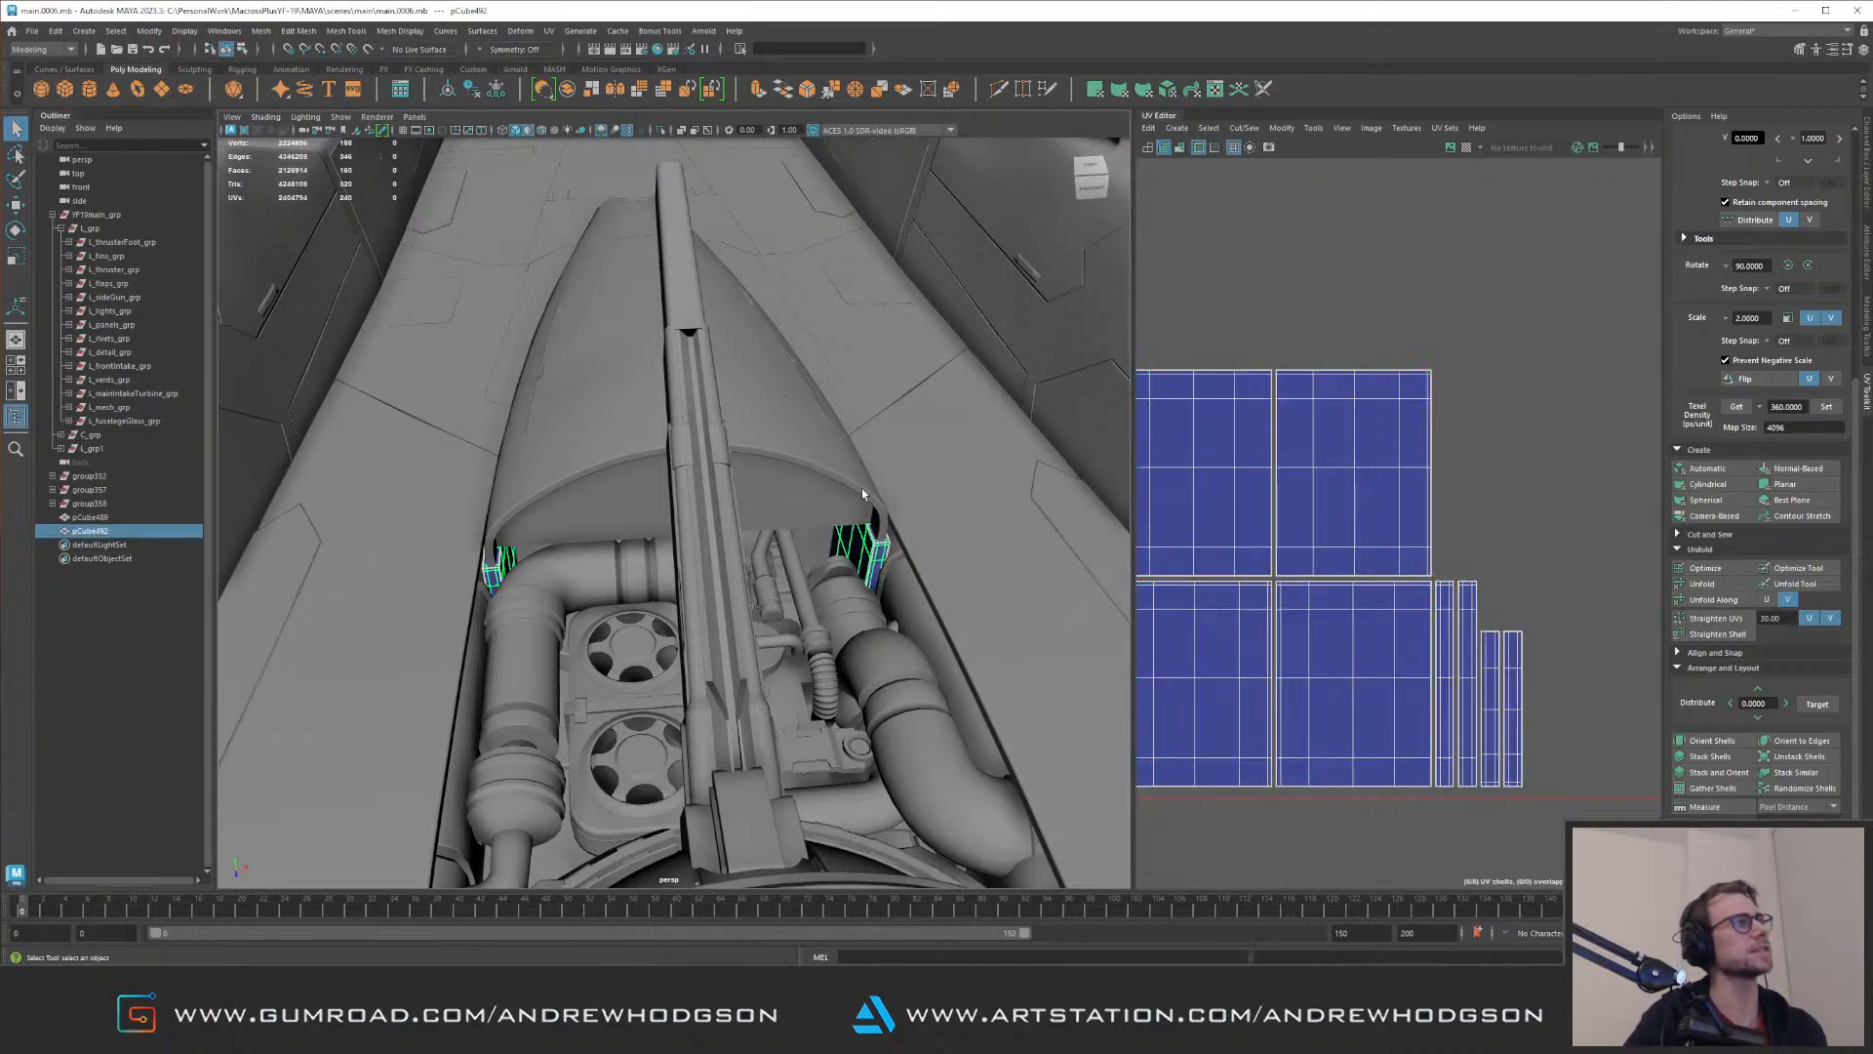
left_click(878, 515)
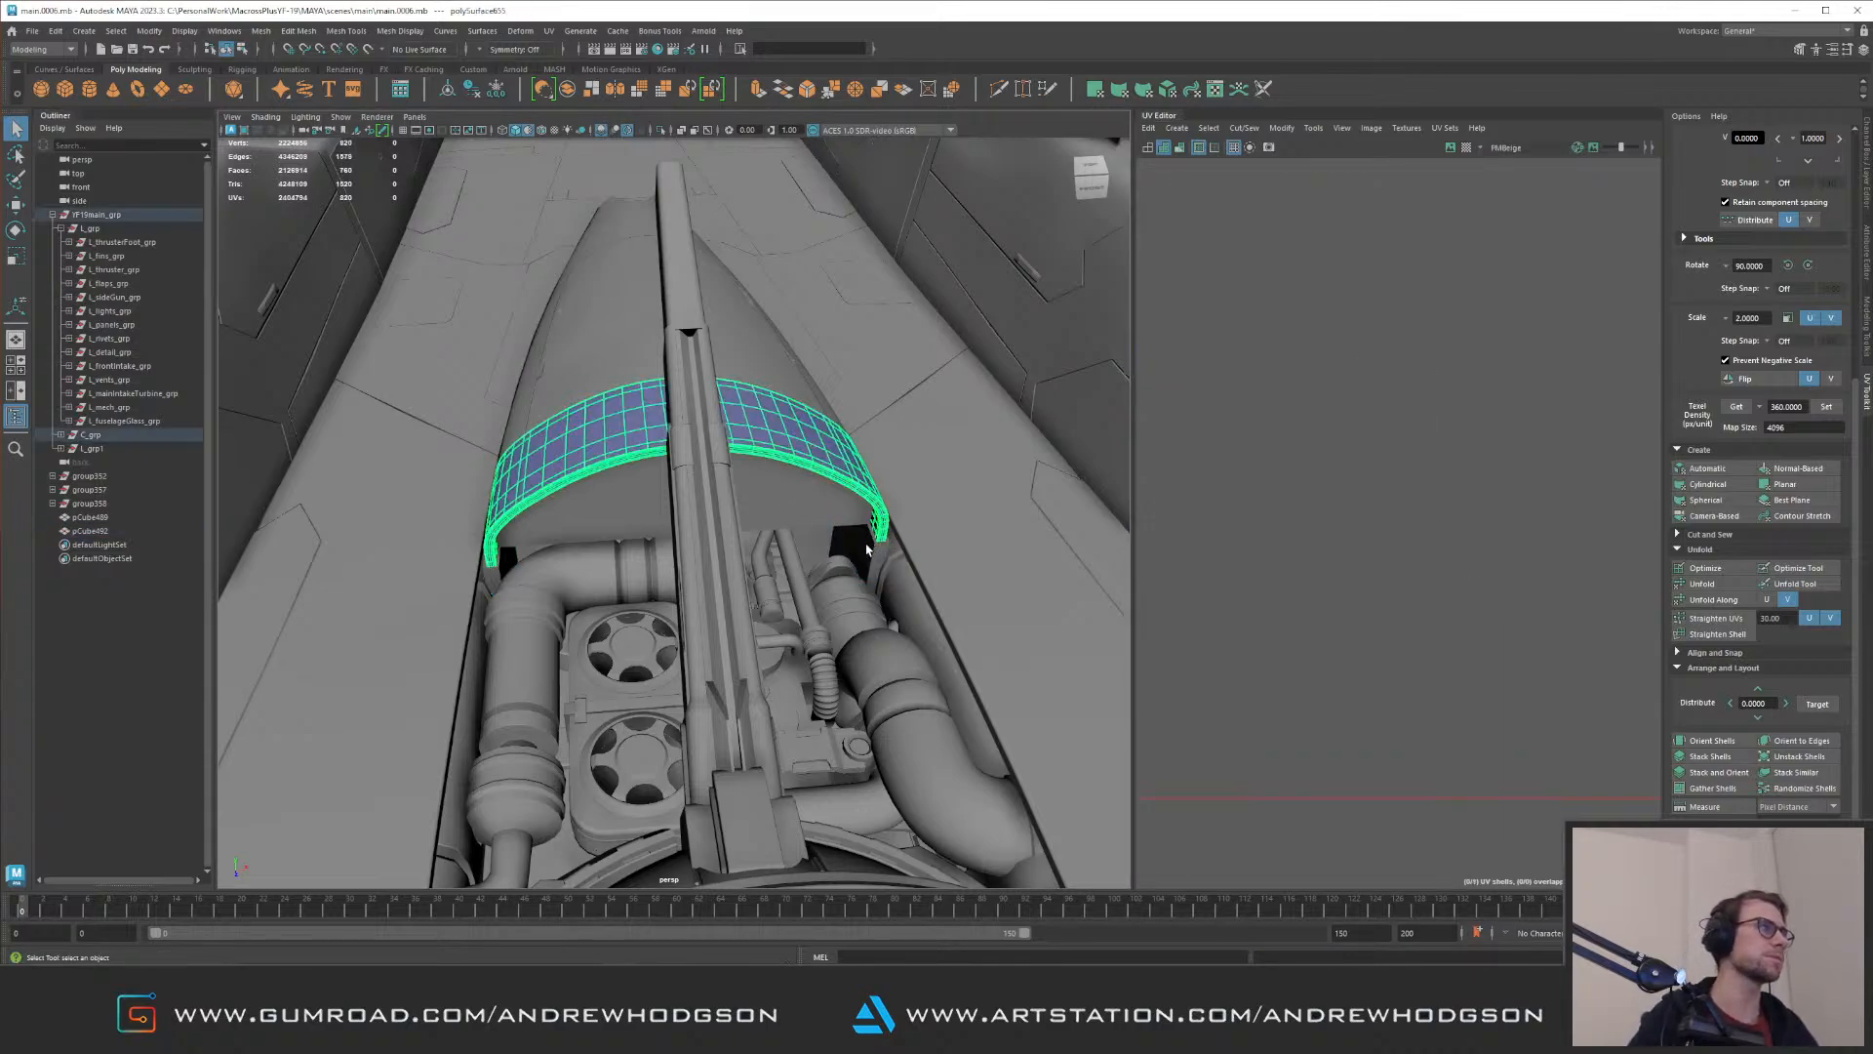
left_click(866, 546)
left_click_drag(866, 547, 741, 449, "alt")
key("f")
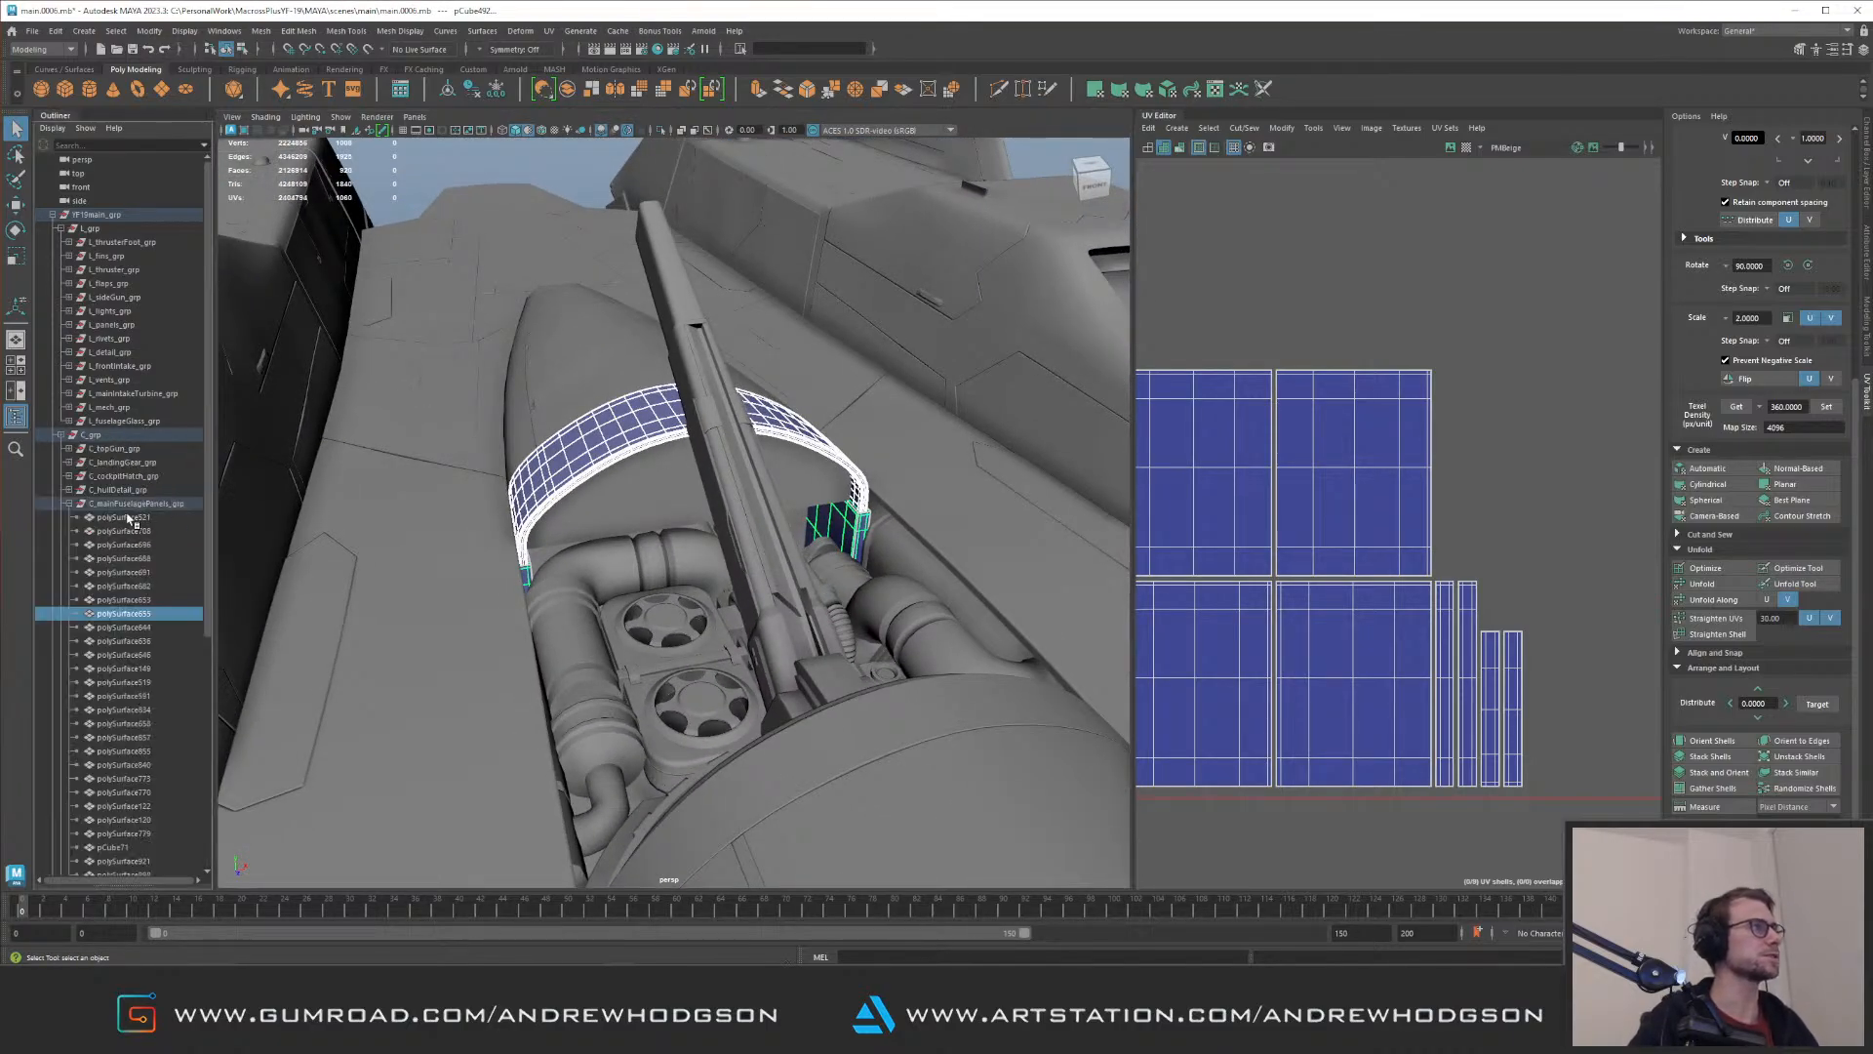
left_click(191, 501)
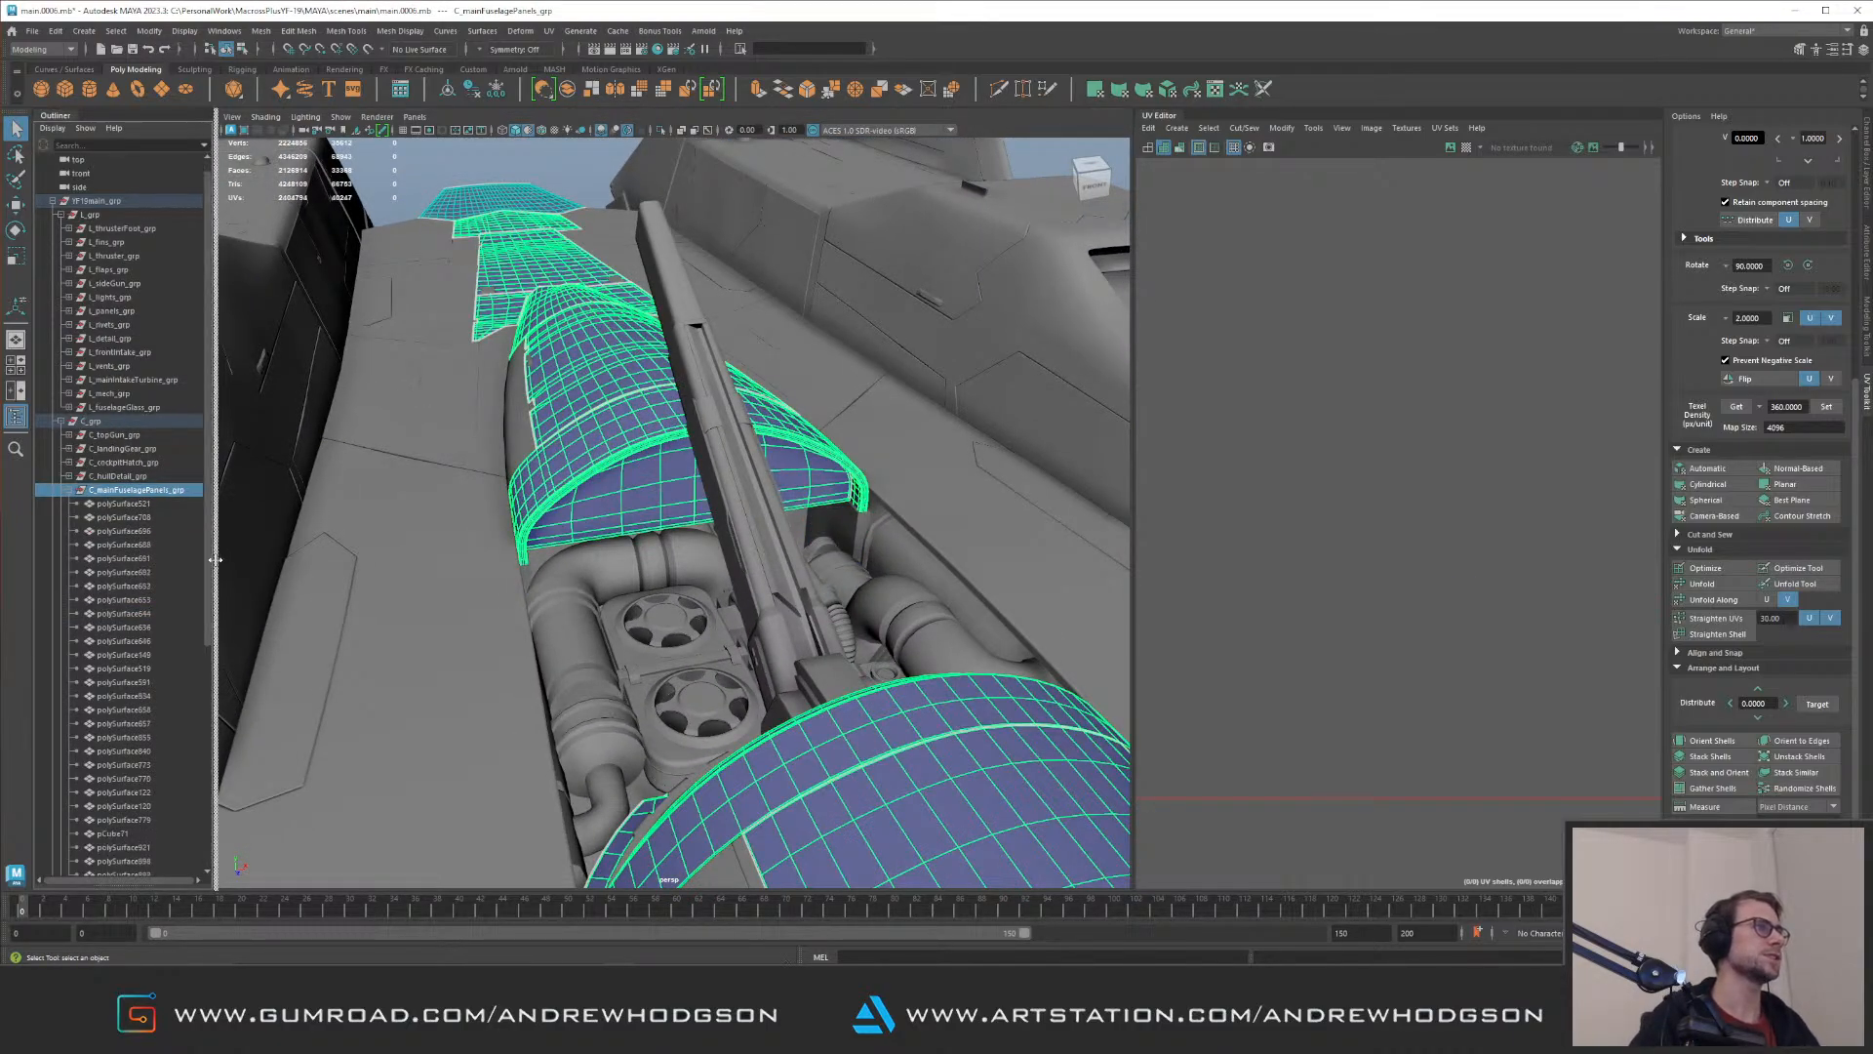
left_click_drag(207, 535, 216, 578)
scroll(190, 775, "down", 7)
key("ctrl+h")
left_click(851, 536)
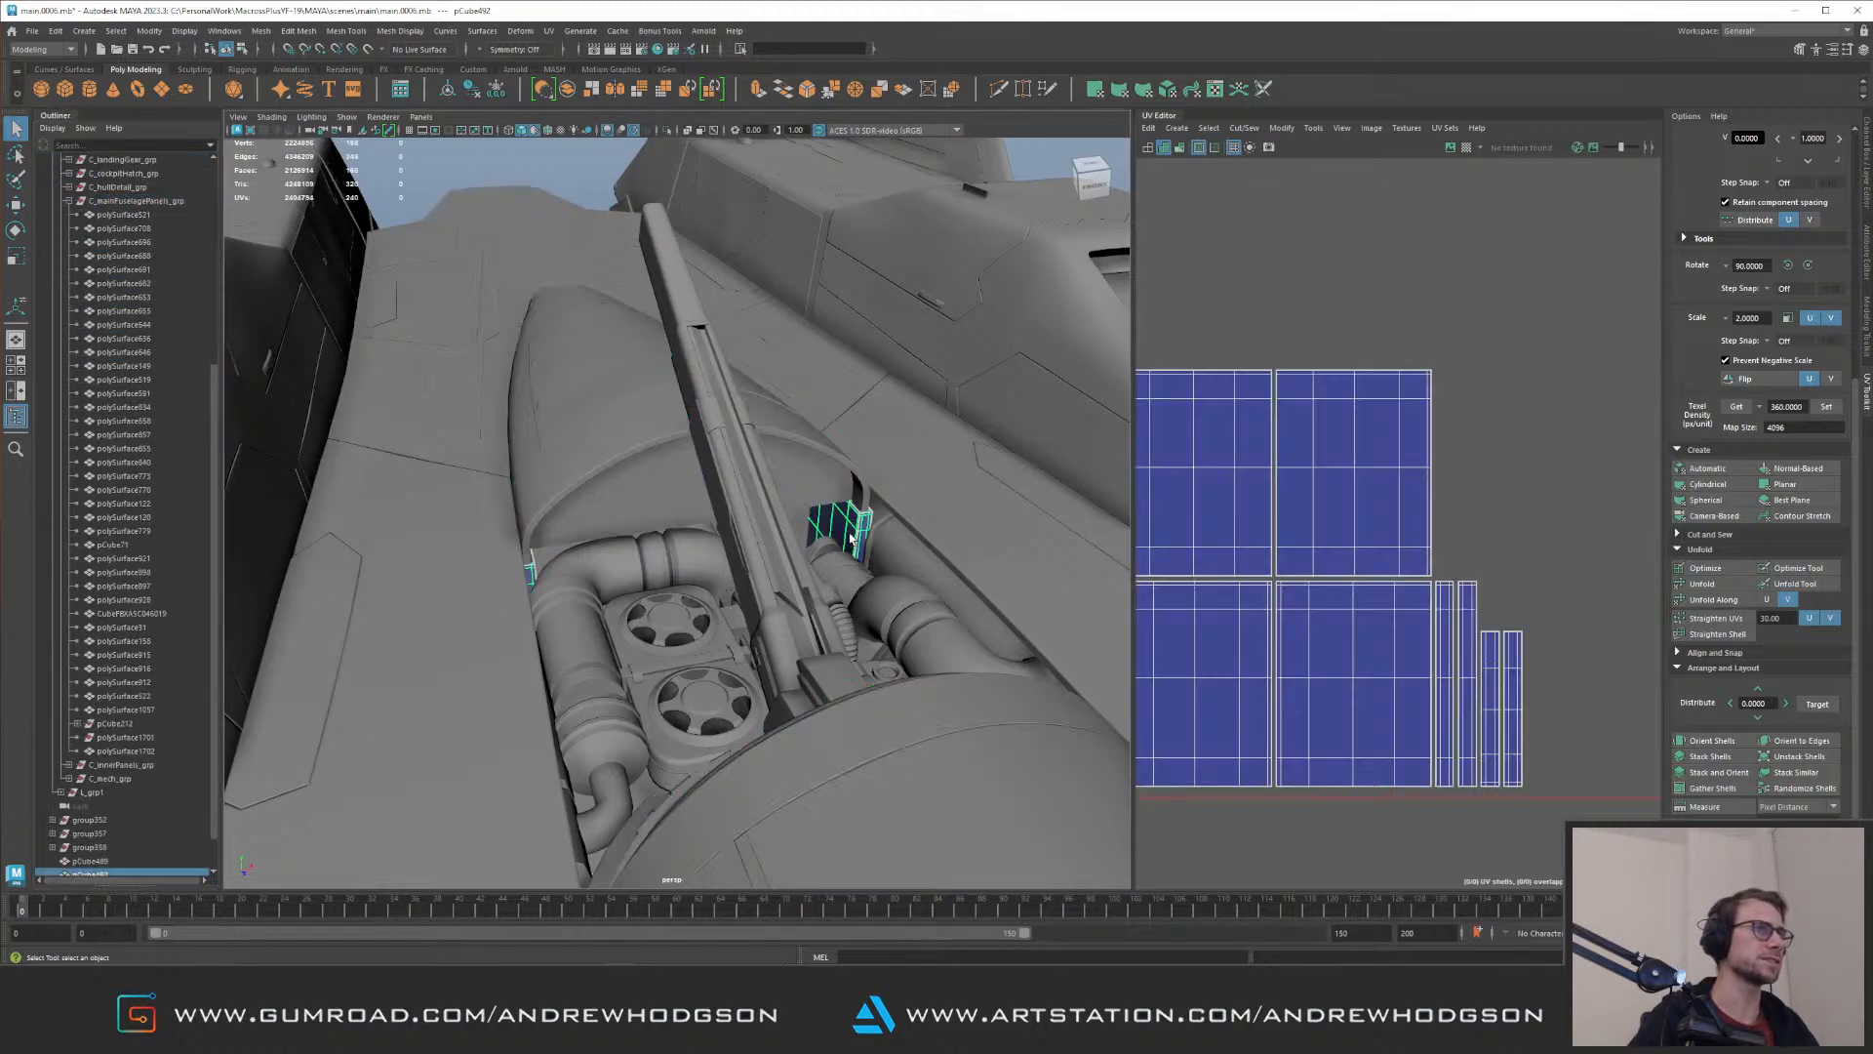
Step: Parent the combined filler mesh under C_mainFuselagePanels_grp
left_click_drag(583, 582, 138, 667, "alt")
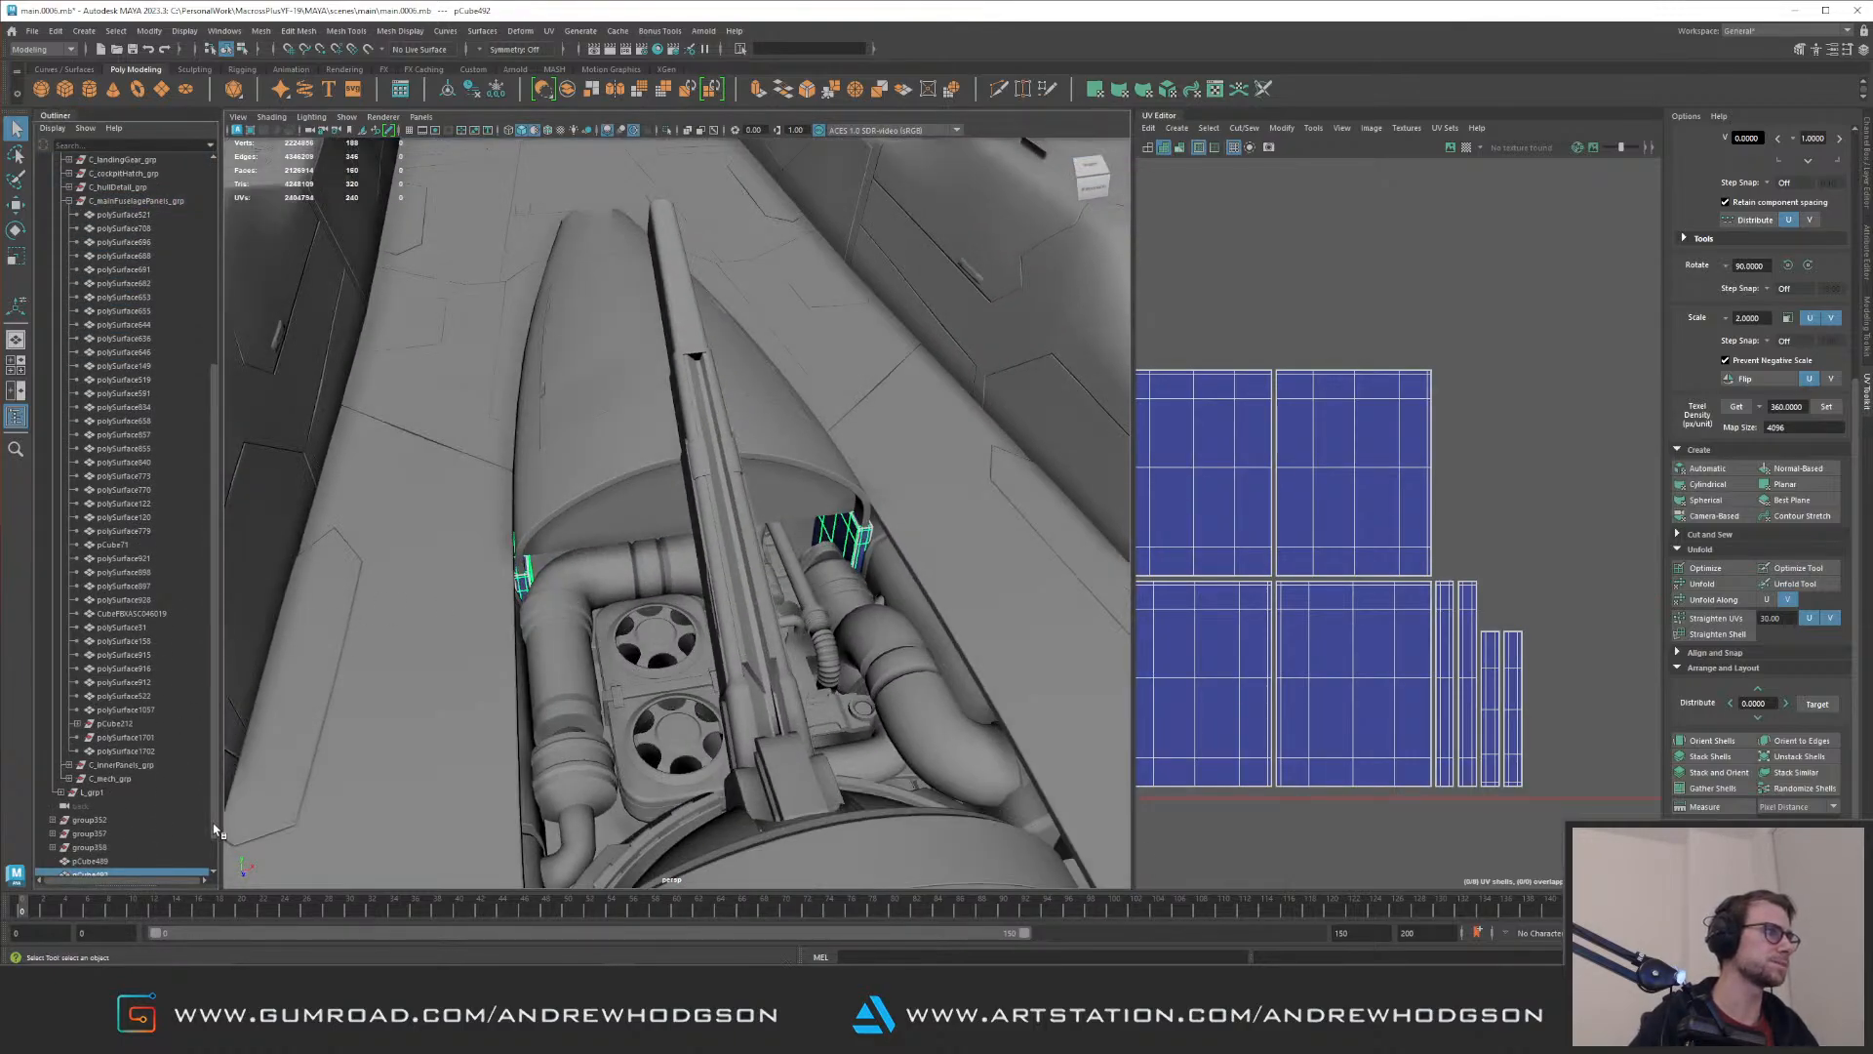
scroll(181, 832, "down", 1)
scroll(146, 200, "up", 2)
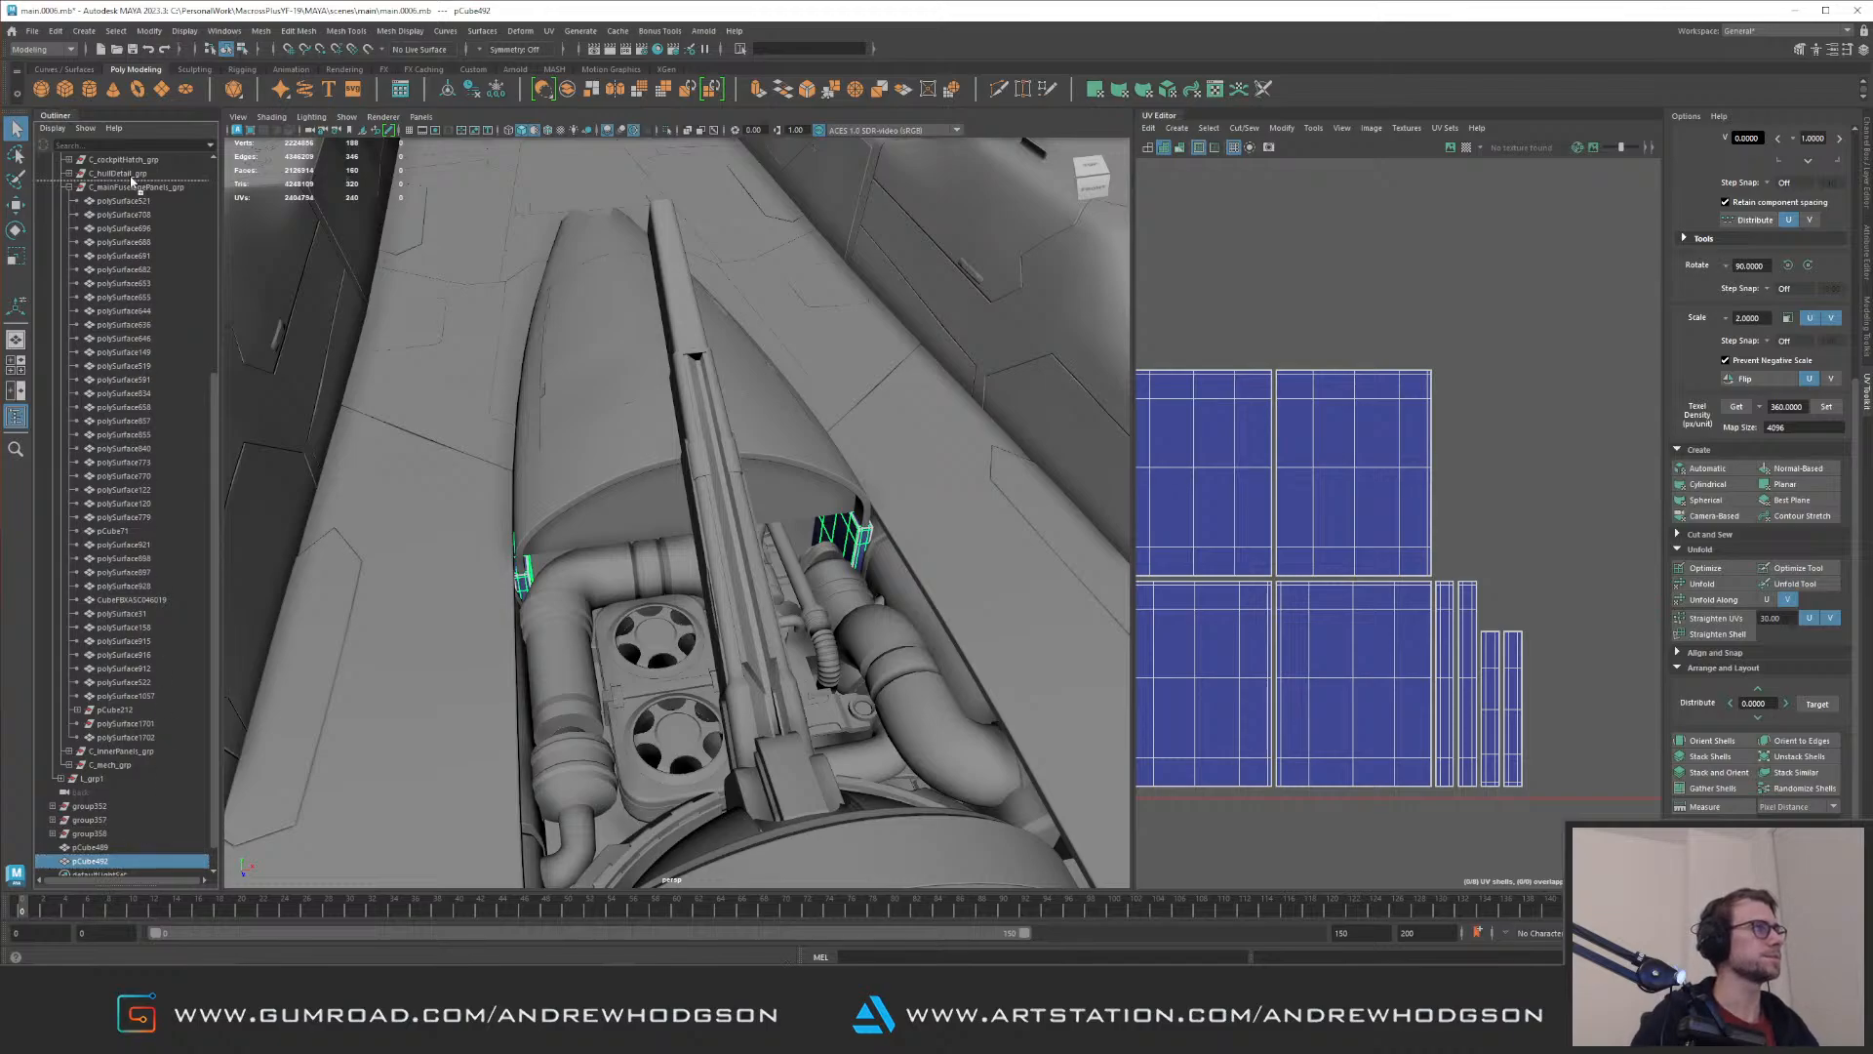
middle_click_drag(144, 192, 147, 190)
Step: Isolate C_mainFuselagePanels_grp to check its contents, and inspect the engine bay from several angles in the full model
left_click(147, 188)
scroll(624, 487, "down", 3)
left_click_drag(644, 508, 811, 549, "alt")
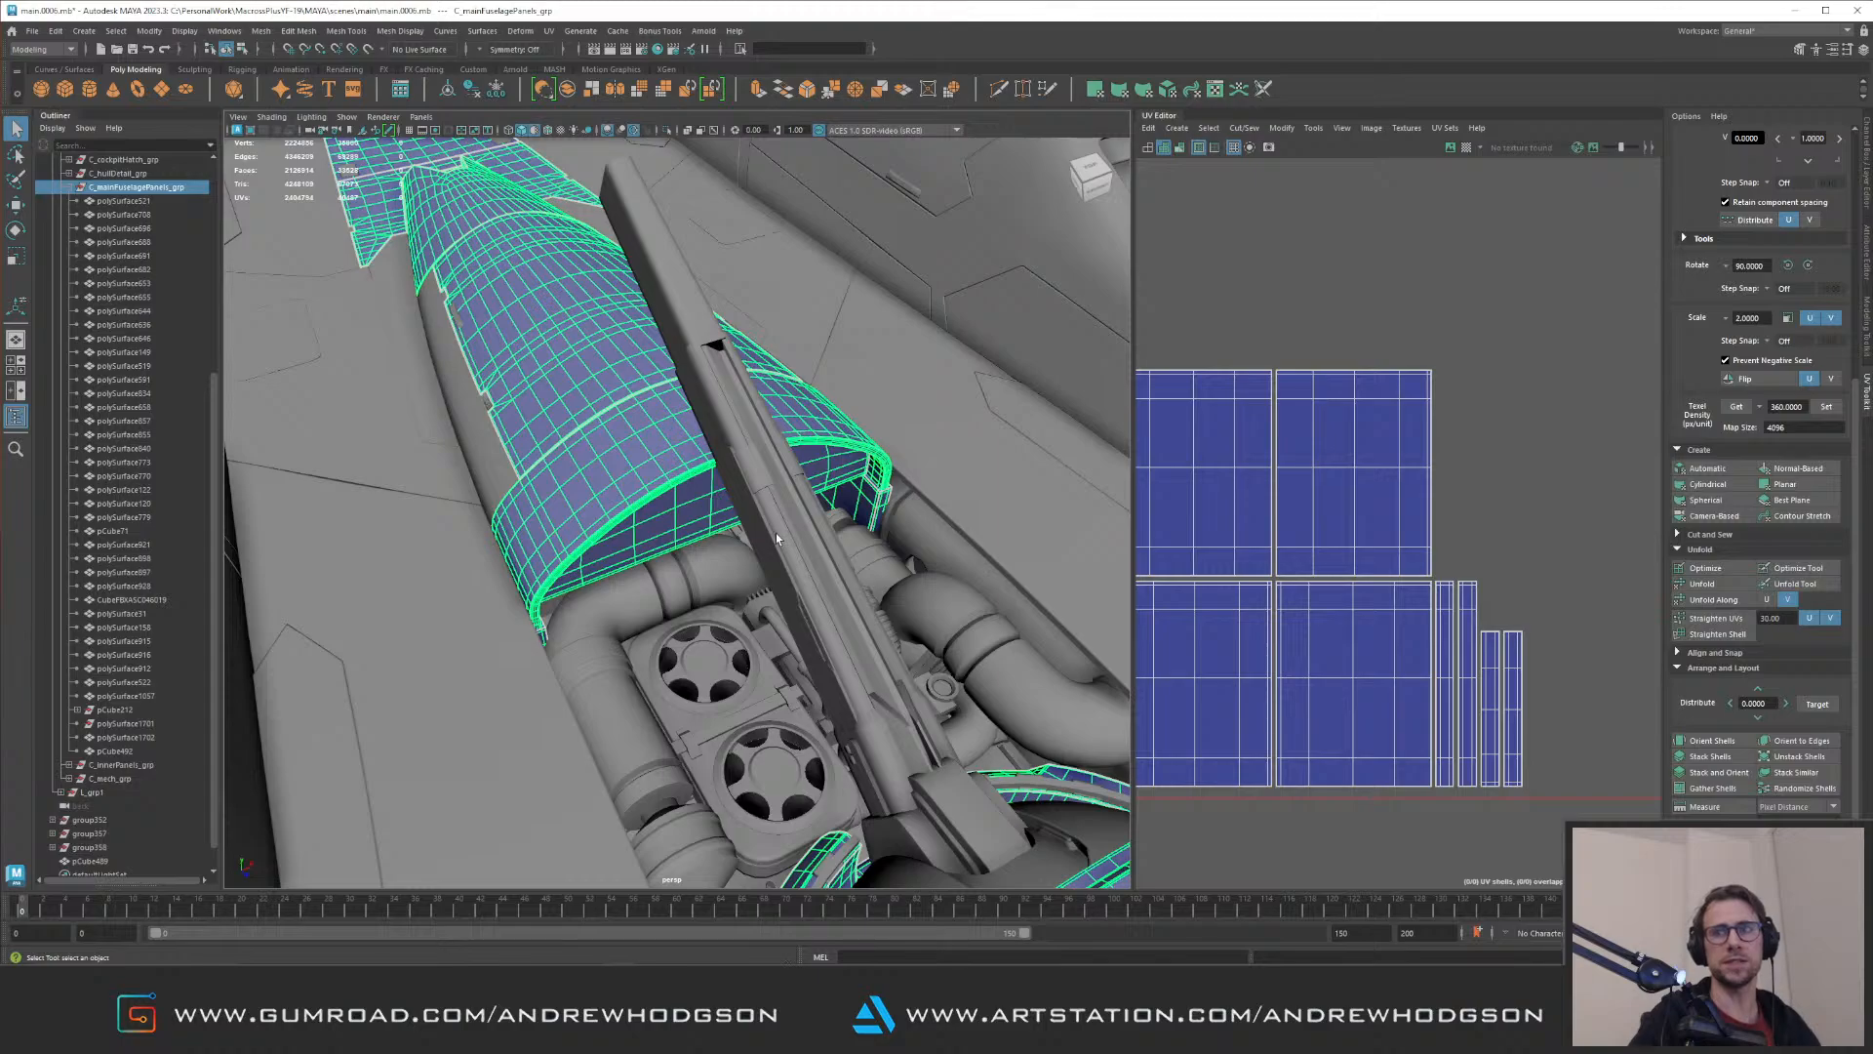
key("ctrl+1")
left_click_drag(666, 529, 774, 530, "alt")
key("ctrl+1")
right_click_drag(773, 530, 624, 468, "alt")
left_click(358, 275)
right_click_drag(476, 473, 624, 480, "alt")
left_click_drag(741, 470, 671, 563, "alt")
left_click_drag(808, 598, 653, 502, "alt")
Step: Delete the small mechanical component in the engine bay beneath the arched panel
left_click(558, 492)
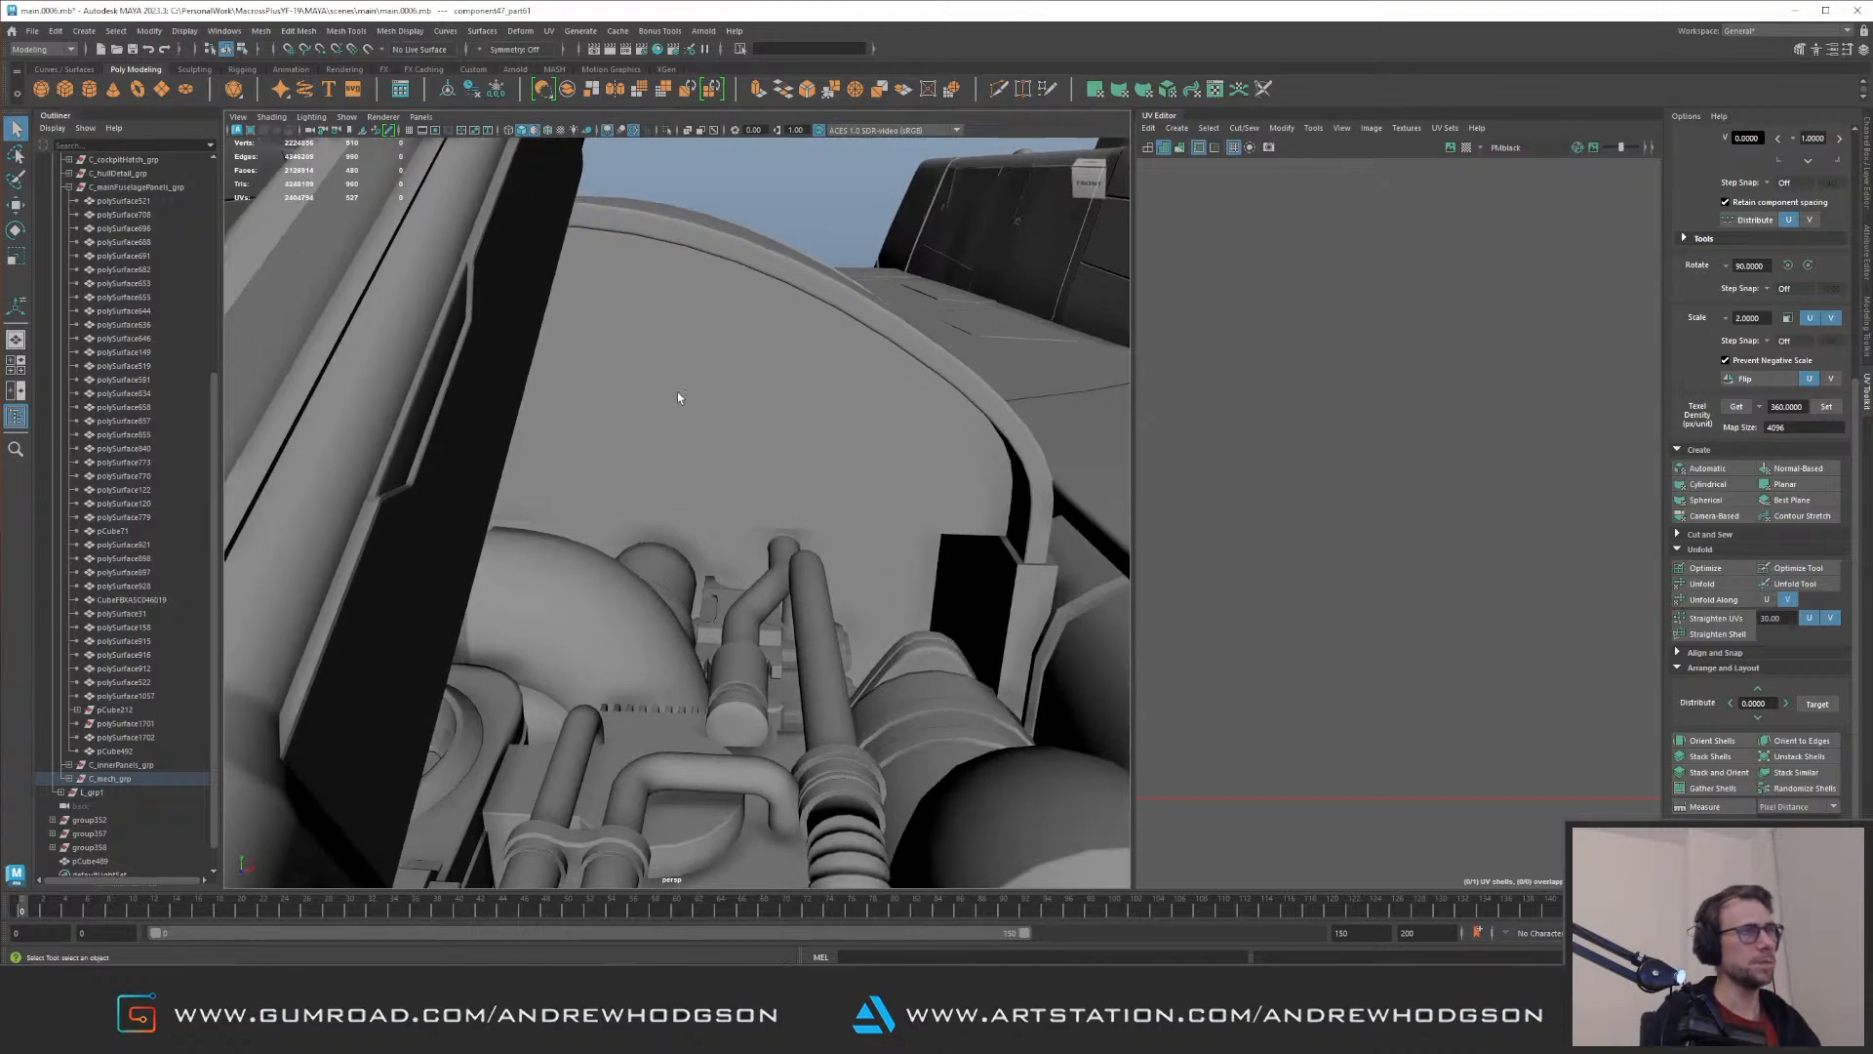
left_click_drag(784, 399, 746, 429, "alt")
middle_click_drag(746, 430, 735, 423, "alt")
left_click_drag(734, 422, 743, 399, "alt")
key("Delete")
left_click(878, 543)
left_click_drag(859, 527, 557, 535, "alt")
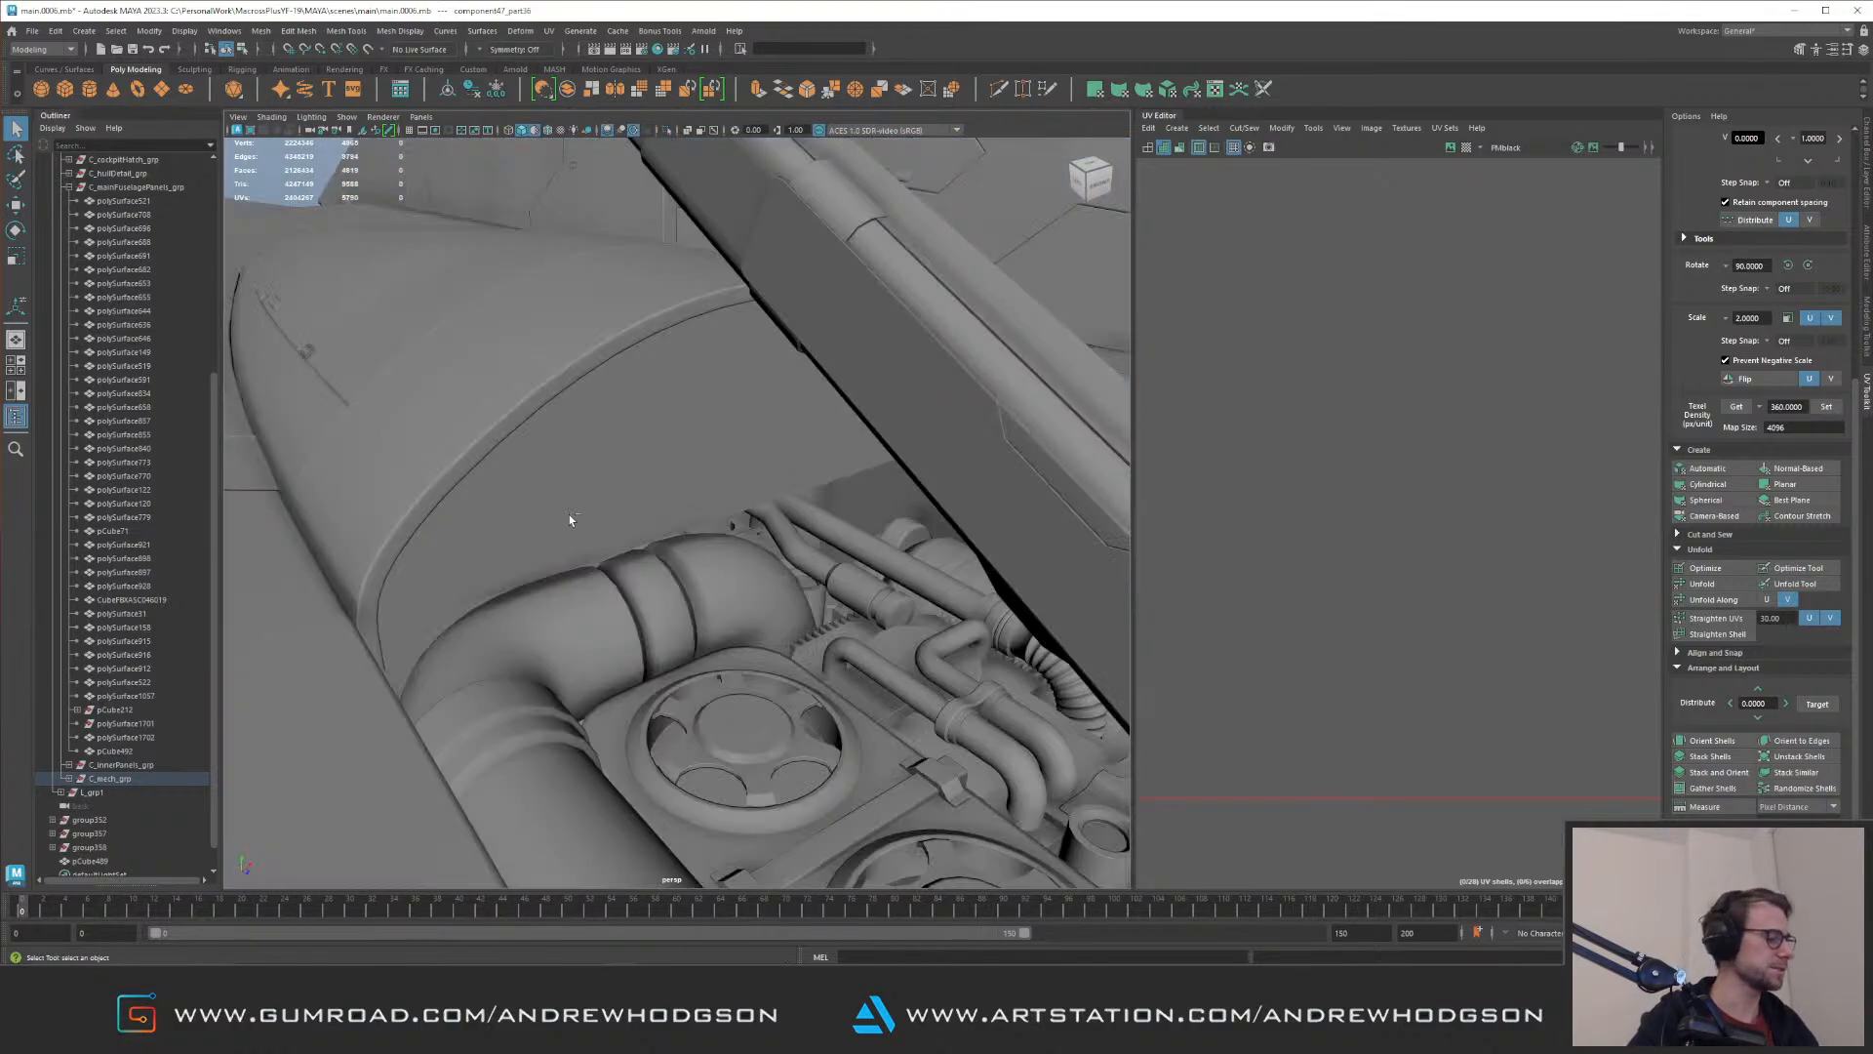
Step: Select the slotted mechanical panel behind the curved pipe and rotate it more upright
left_click(771, 547)
key("e")
left_click_drag(683, 468, 792, 605, "alt")
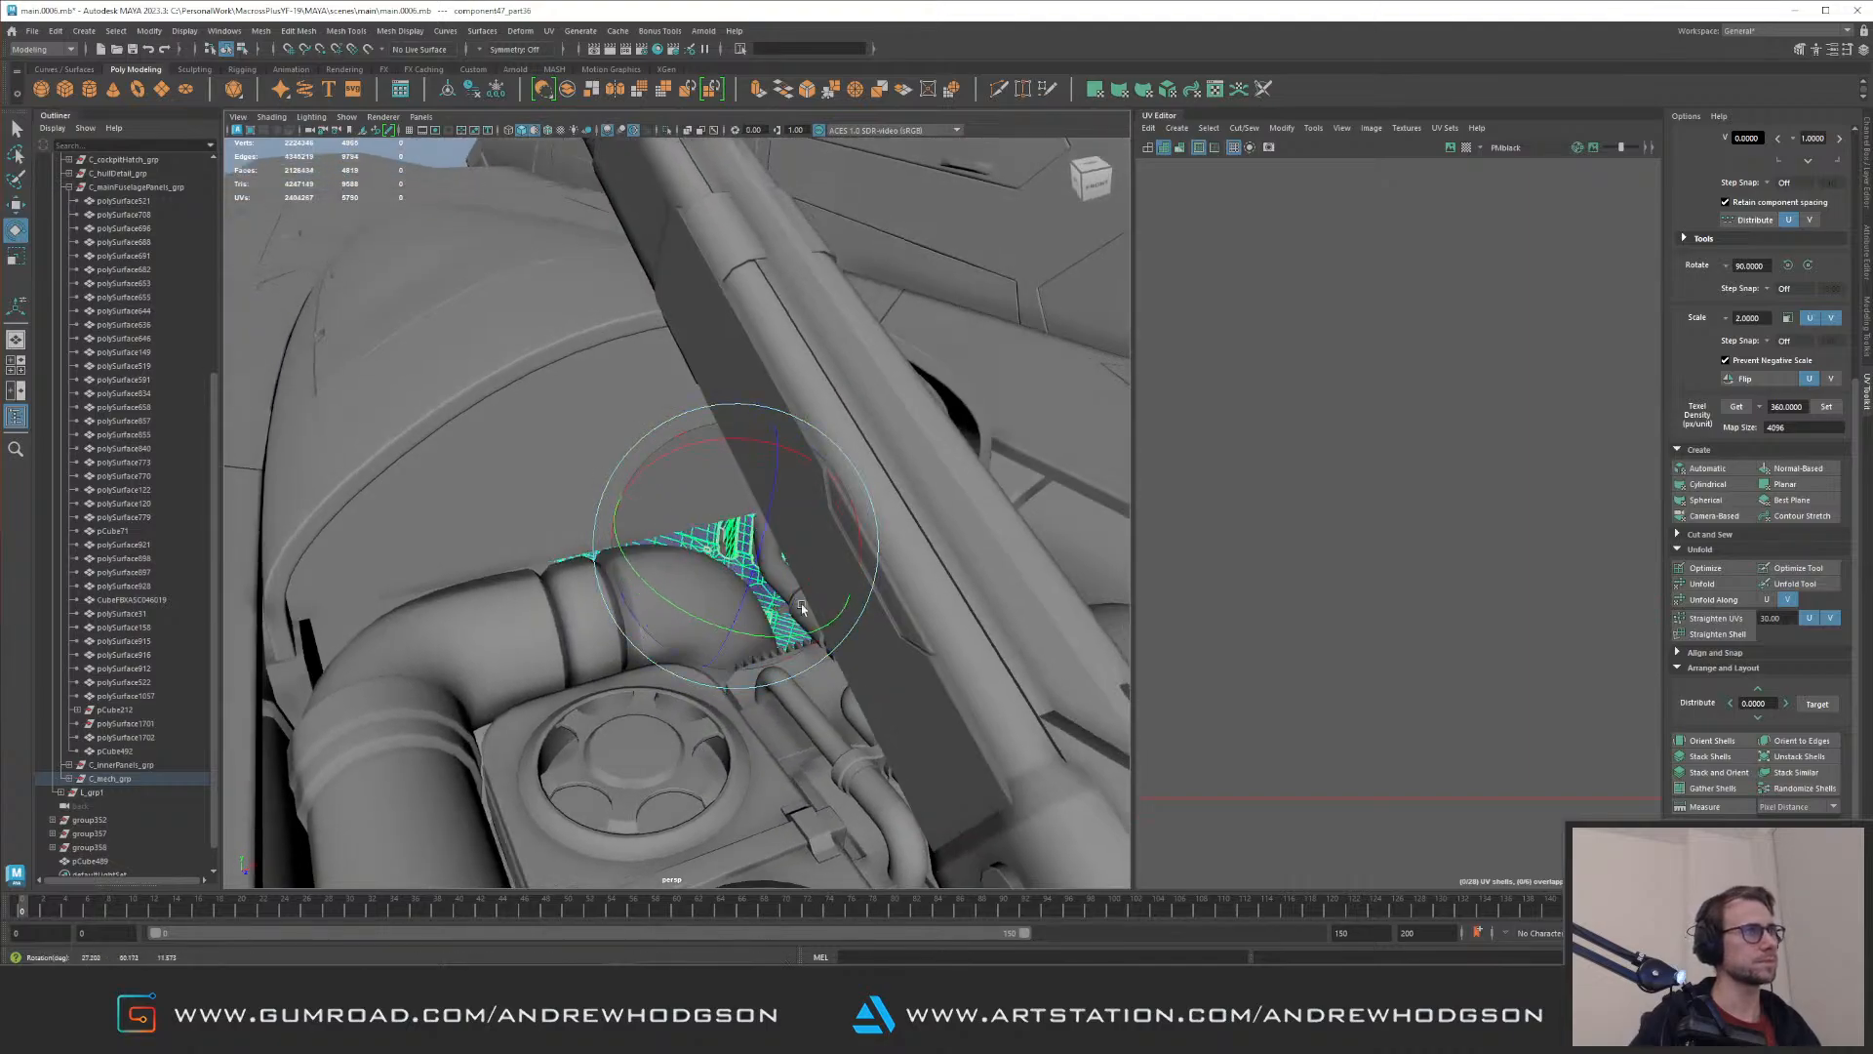
key("f")
left_click_drag(723, 510, 787, 489, "alt")
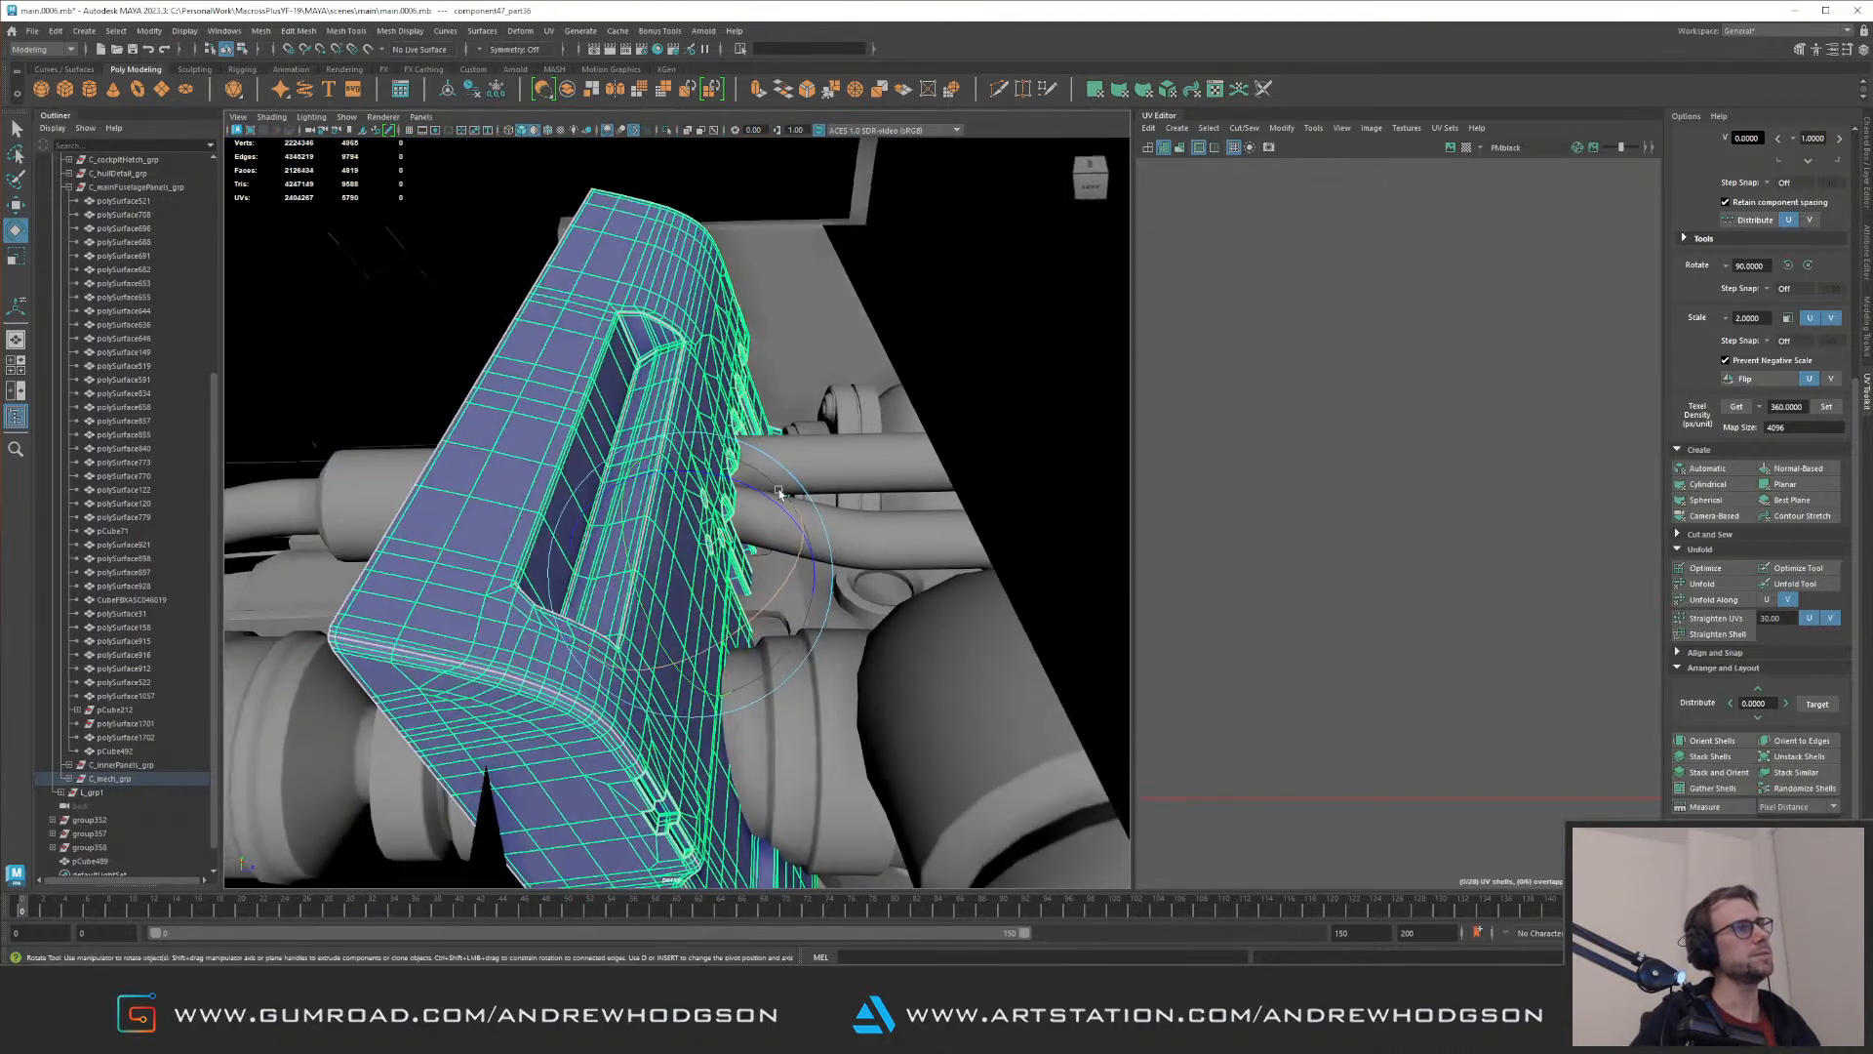
Step: Move the slotted panel into position behind the pipes, against the gap beneath the arched bulkhead
left_click_drag(639, 542, 743, 546)
key("w")
right_click_drag(743, 546, 868, 637, "alt")
left_click_drag(867, 636, 566, 622, "alt")
left_click_drag(671, 597, 593, 529, "alt")
right_click_drag(593, 528, 561, 517, "alt")
left_click_drag(575, 527, 590, 539, "alt")
mouse_move(590, 539)
right_mouse_down("alt")
mouse_move(547, 531)
mouse_move(627, 557)
mouse_move(581, 548)
right_mouse_up("alt")
left_click_drag(644, 546, 896, 514, "alt")
Step: Isolate the slotted panel and straighten its rotation in the front view so its edges run square
key("ctrl+1")
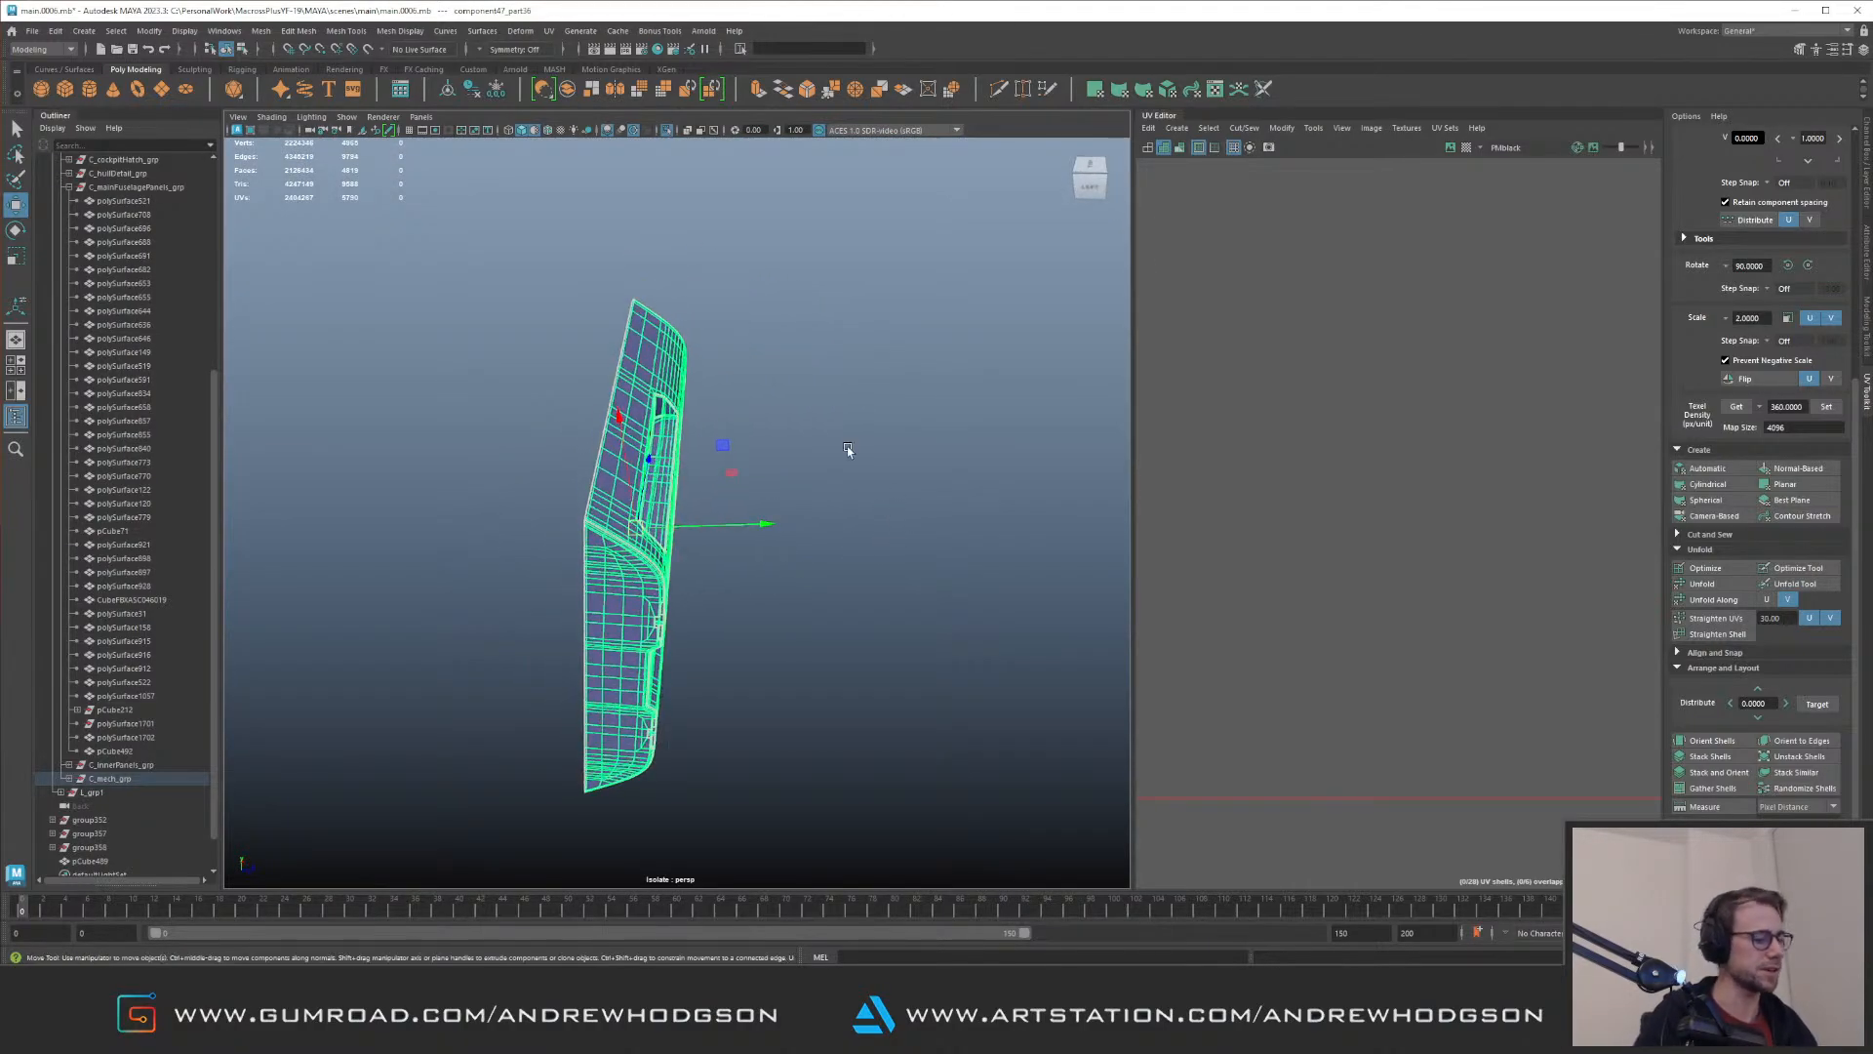
key("ctrl+shift+f")
left_click_drag(946, 418, 737, 440, "alt")
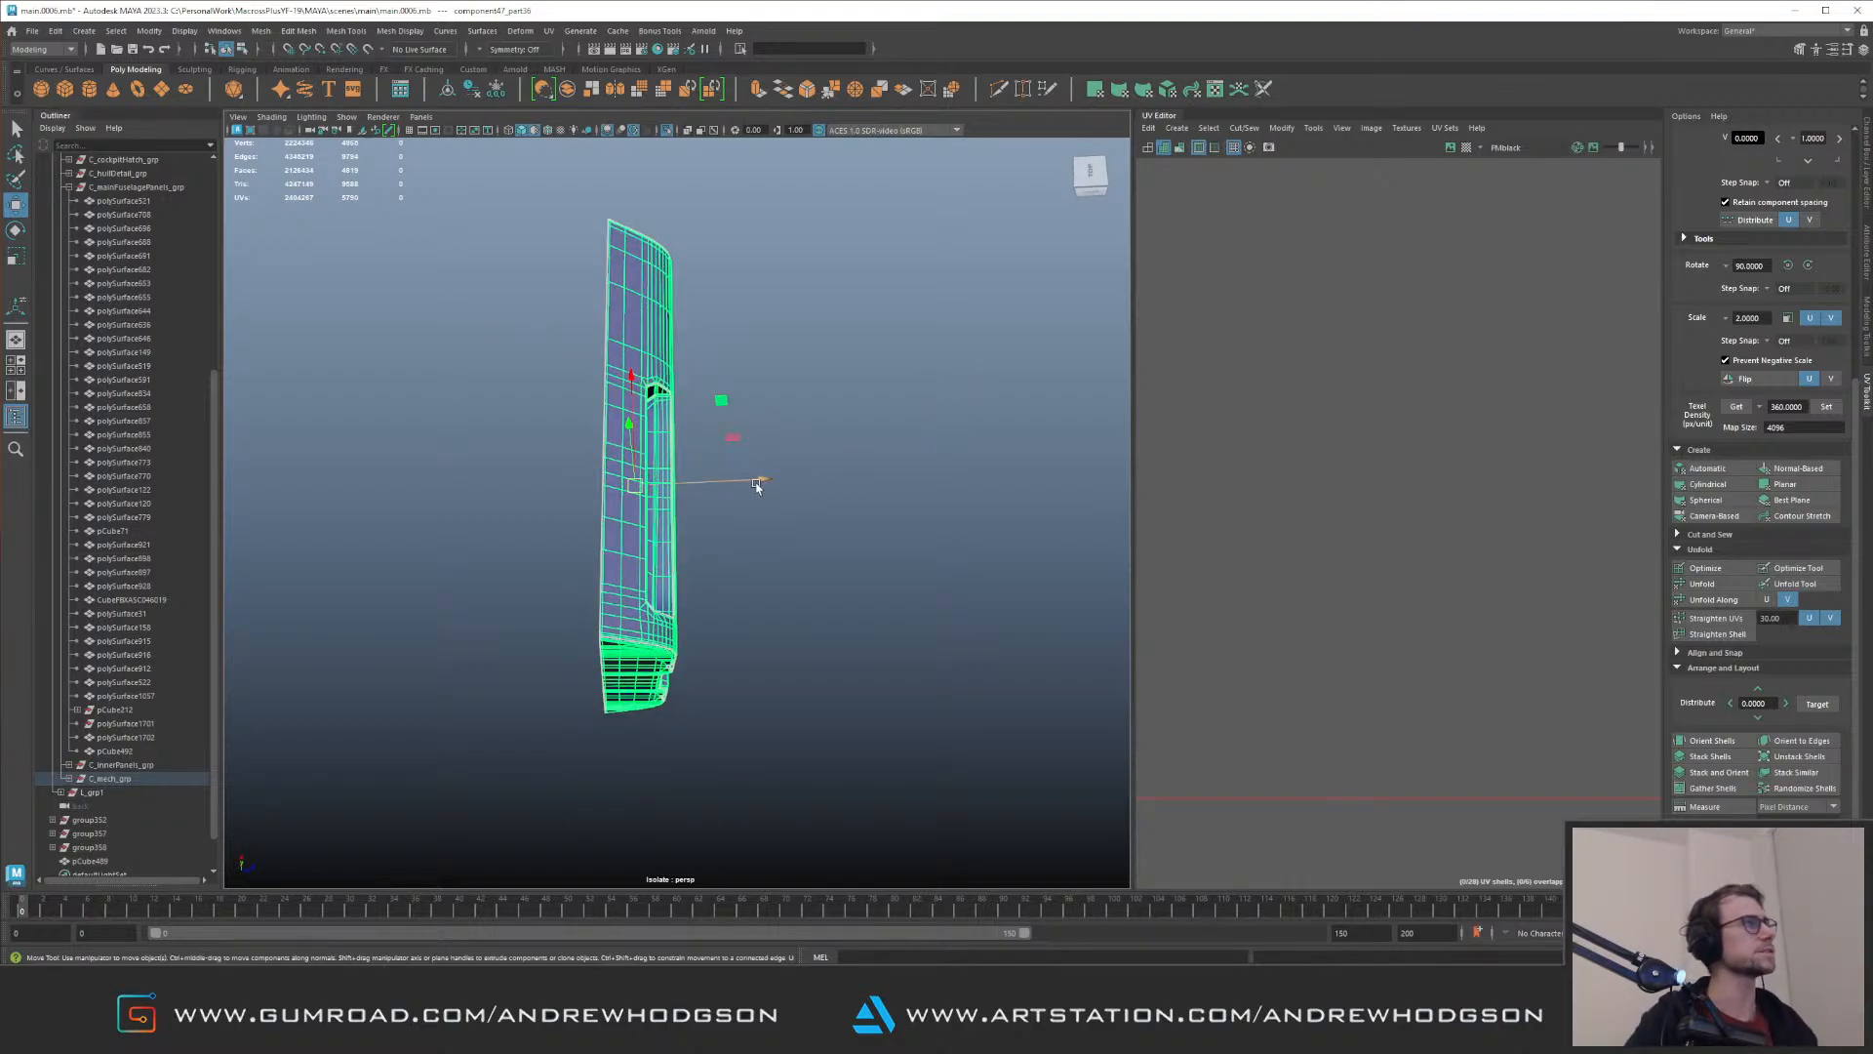
right_click_drag(744, 481, 597, 338, "alt")
key("space")
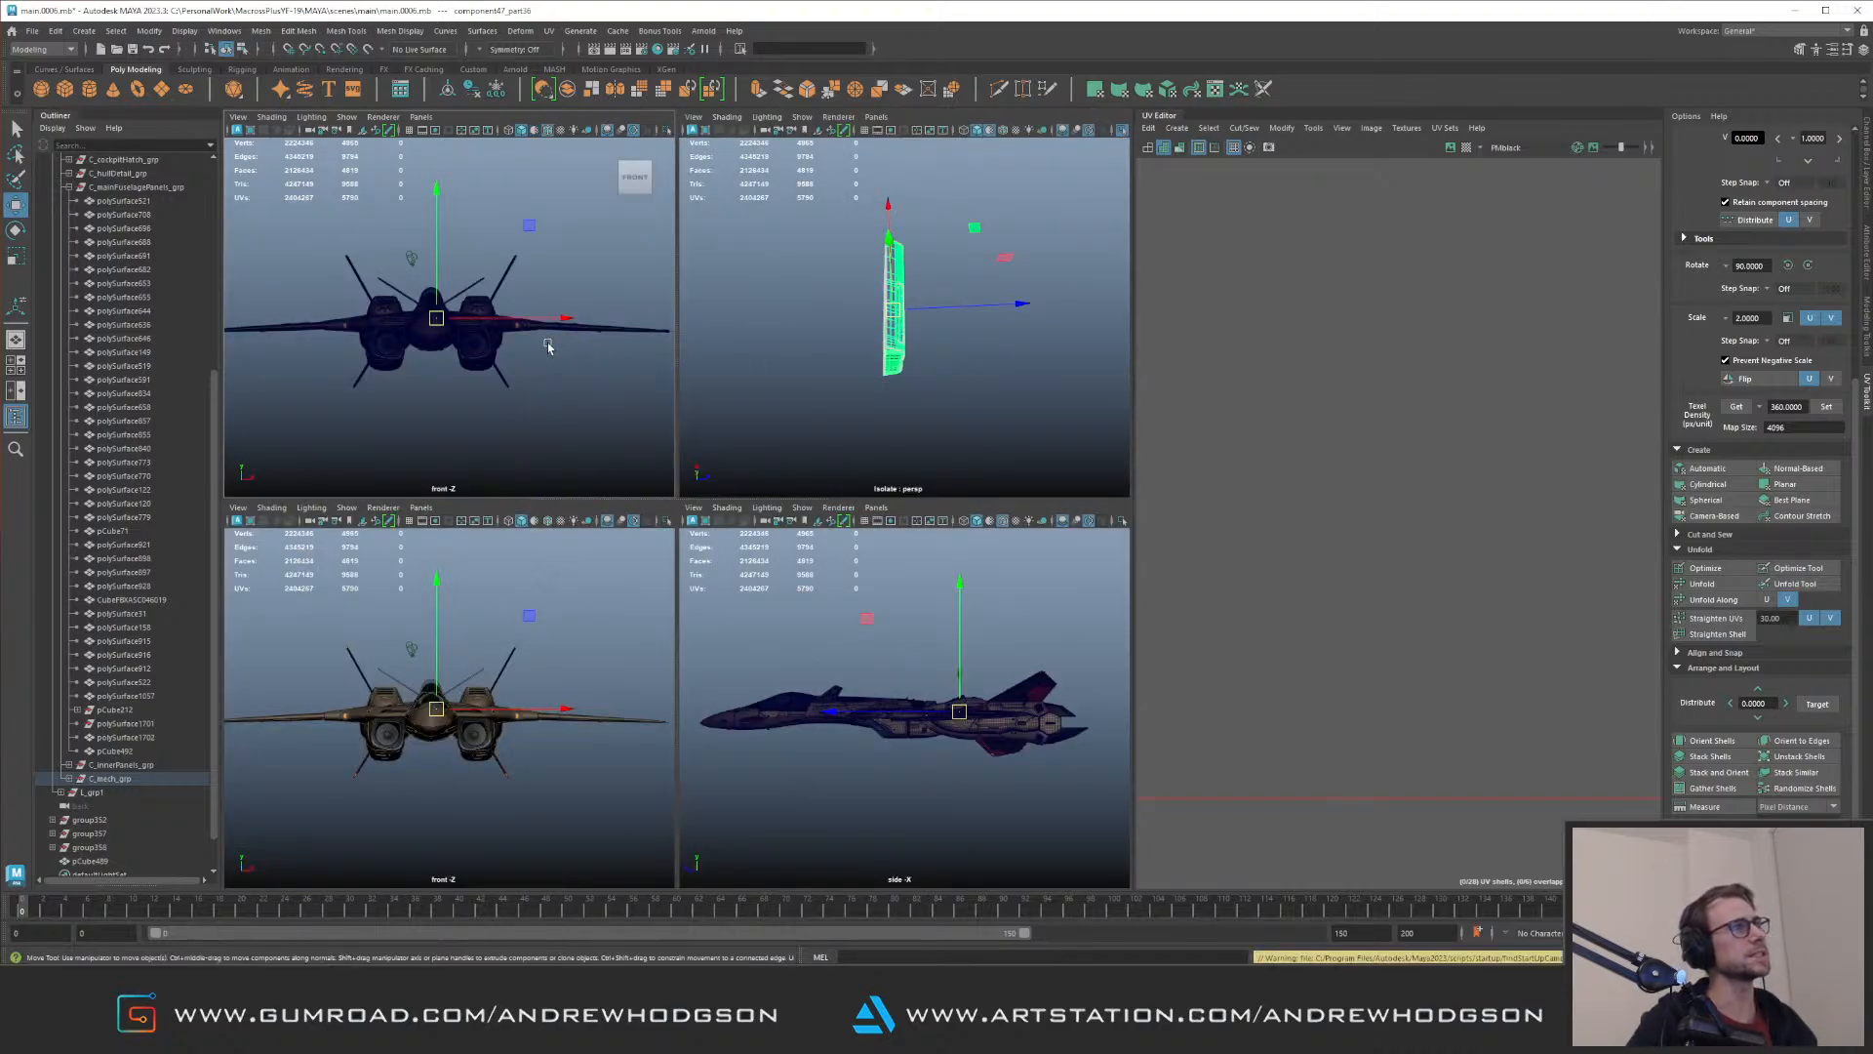
key("space")
key("f")
key("ctrl+1")
key("e")
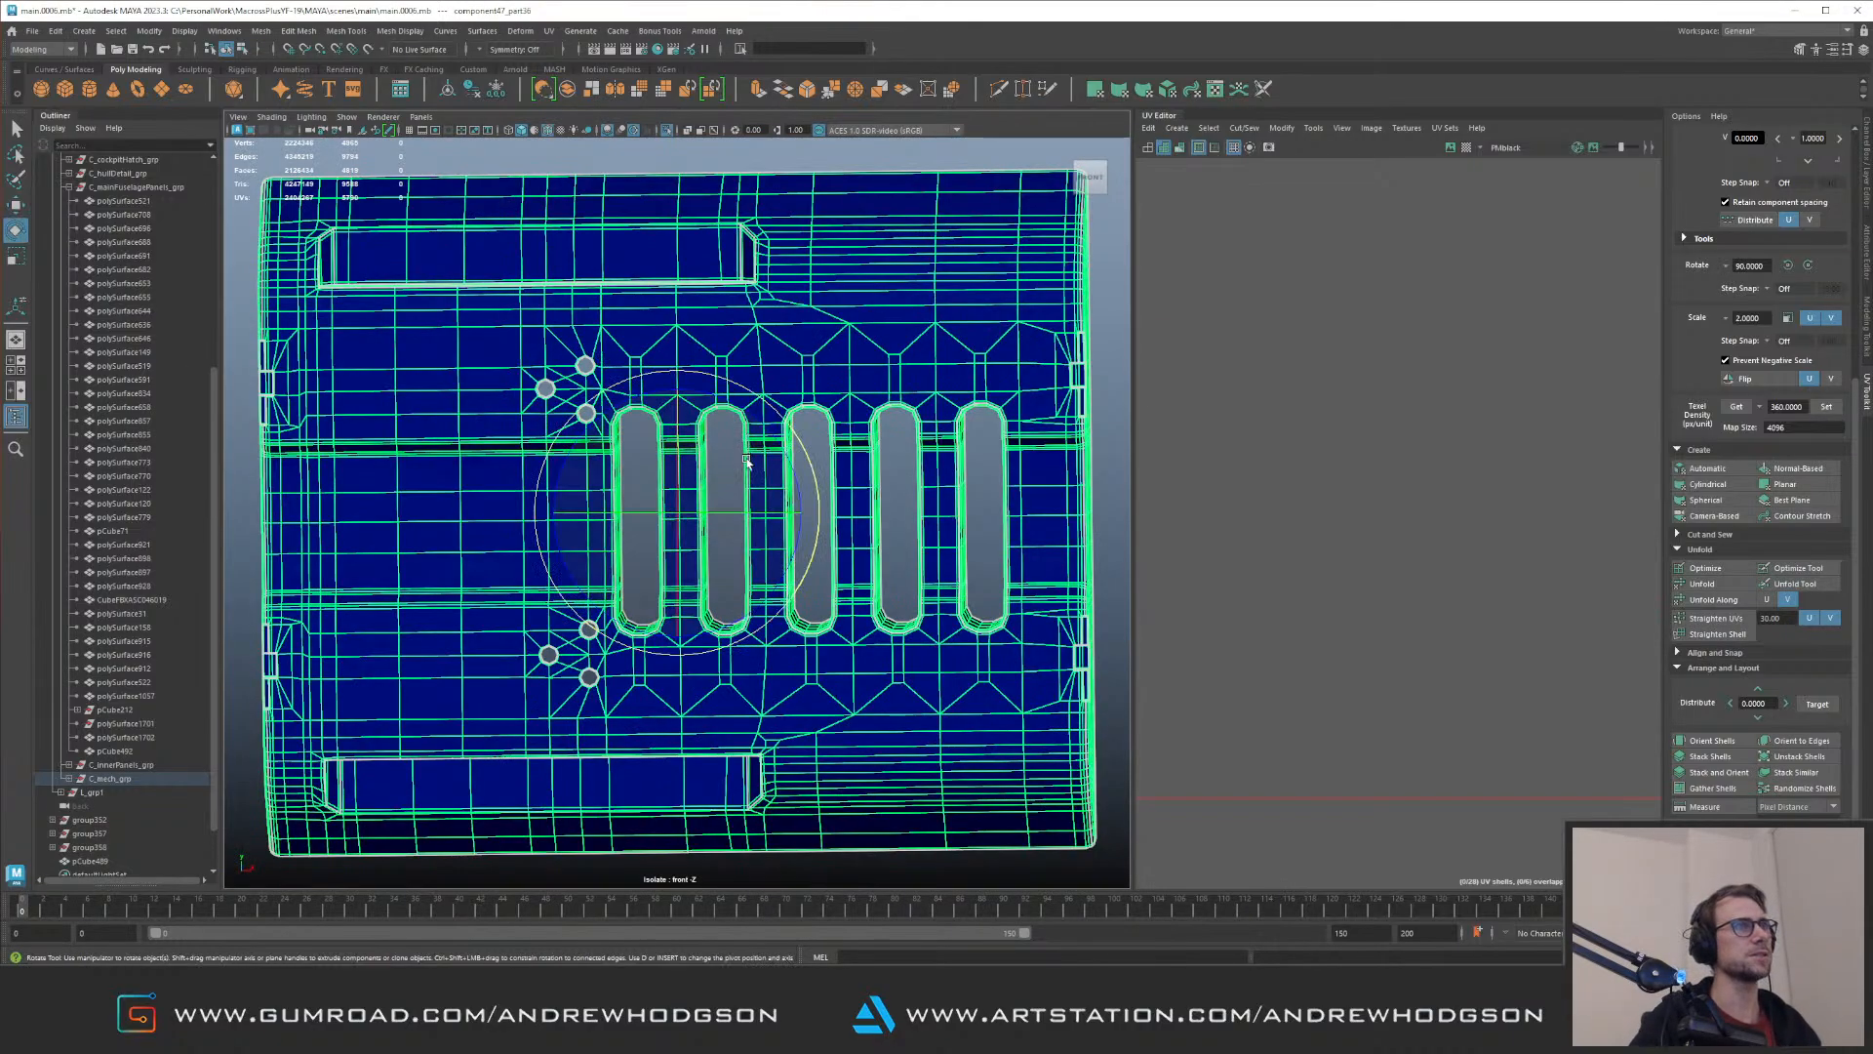
mouse_move(743, 491)
left_mouse_down()
mouse_move(726, 469)
mouse_move(753, 497)
left_mouse_up()
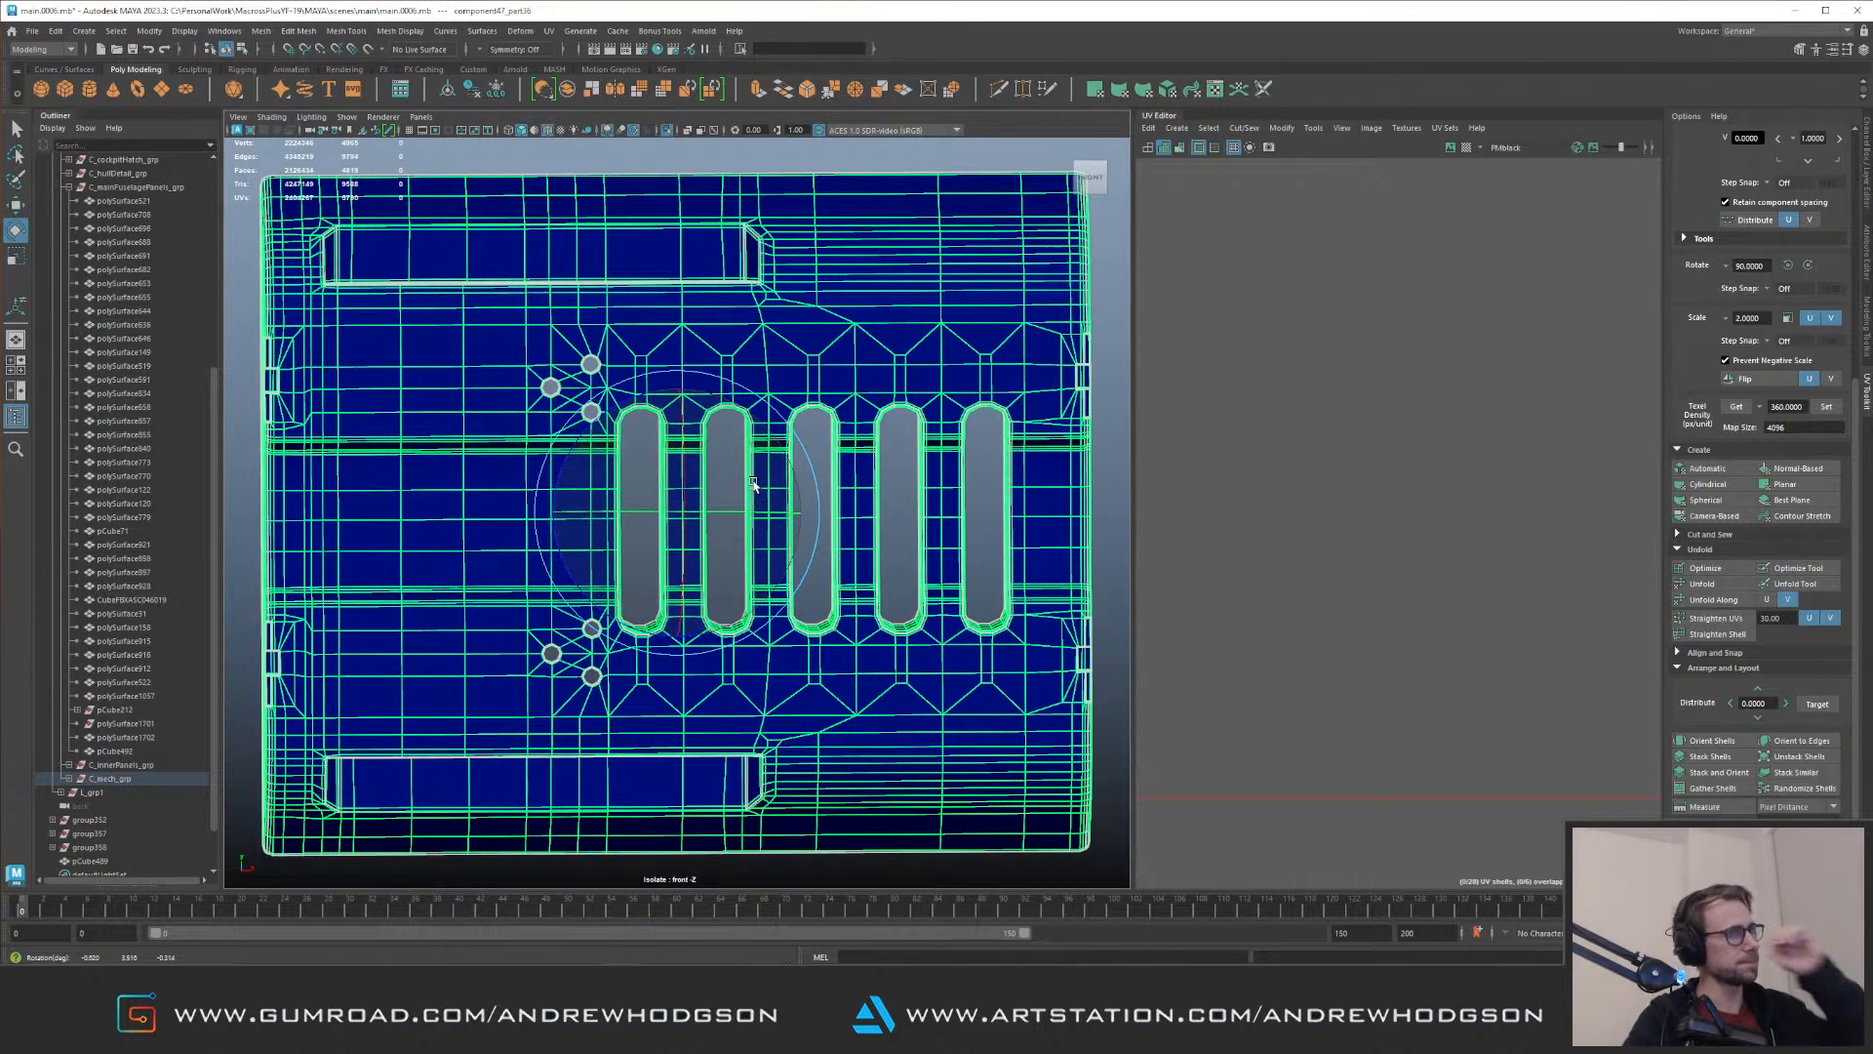
key("space")
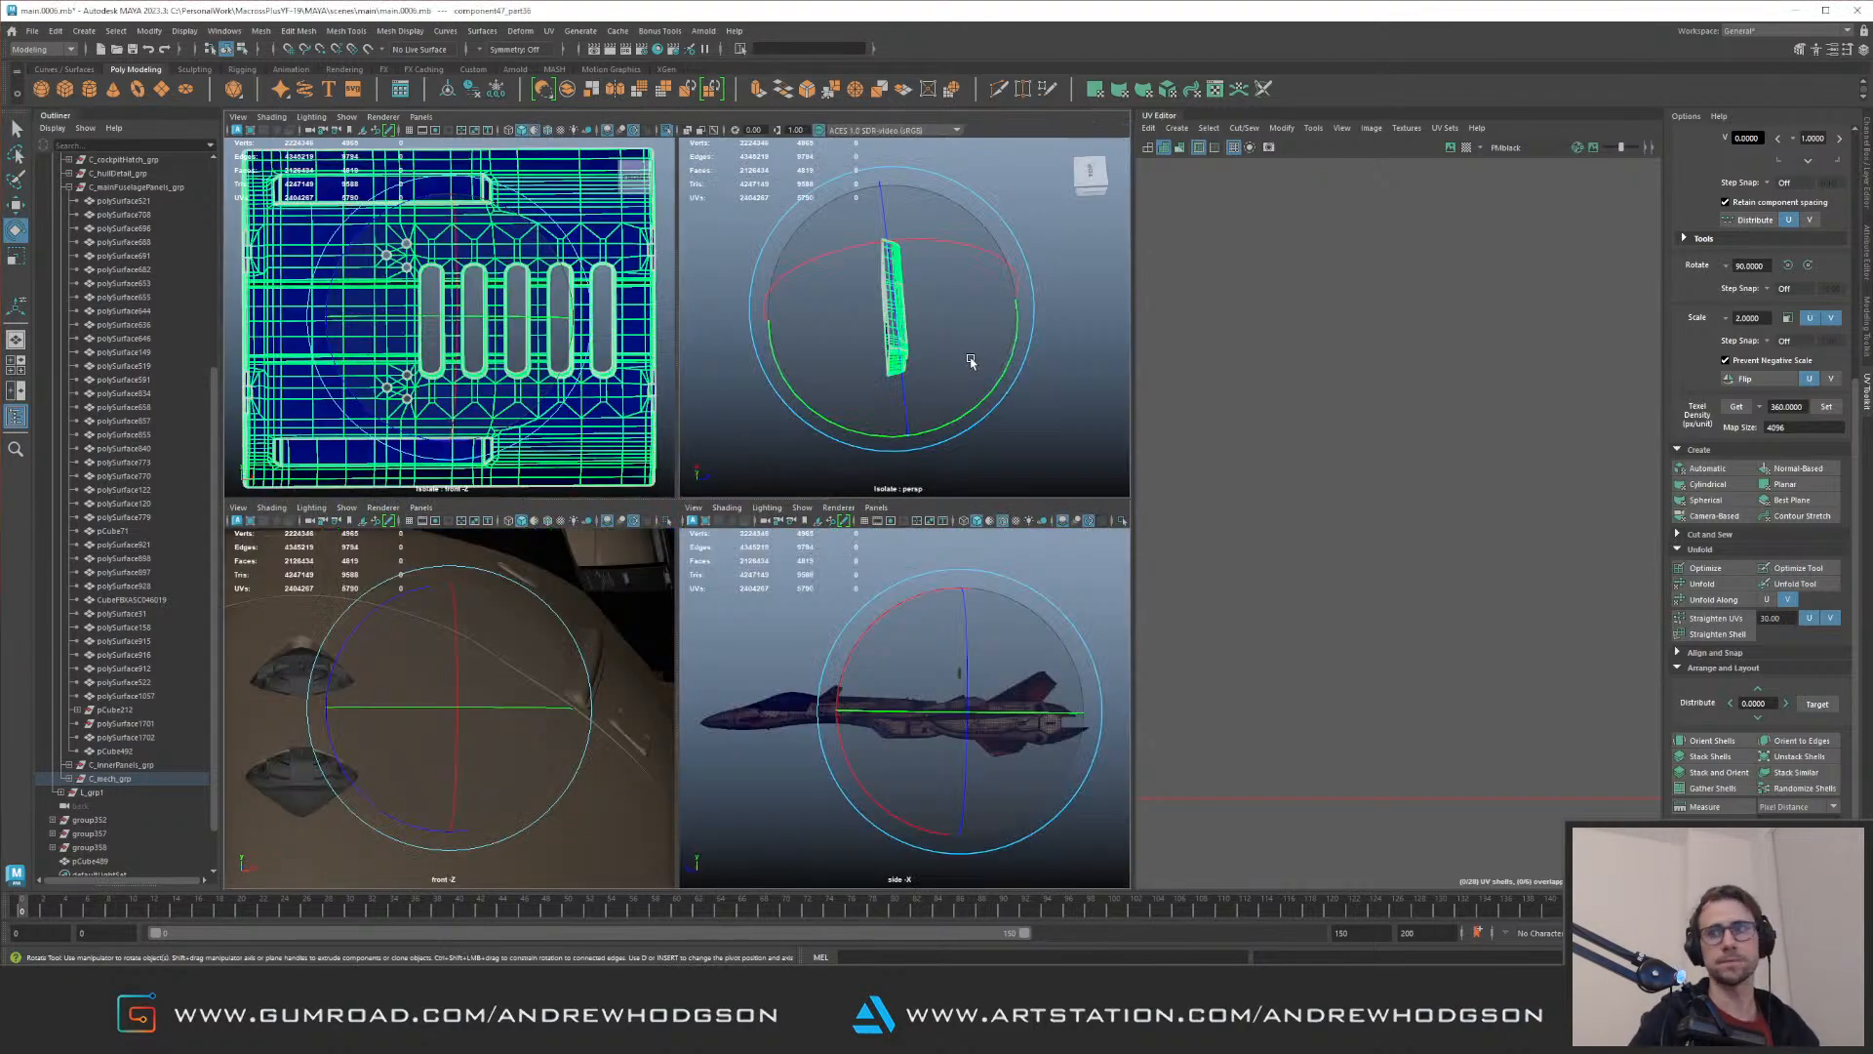
Step: Show the full engine bay in perspective and rotate the slotted panel half a turn in its plane so the slots face the central beam
key("space")
left_click_drag(961, 361, 782, 443, "alt")
key("f")
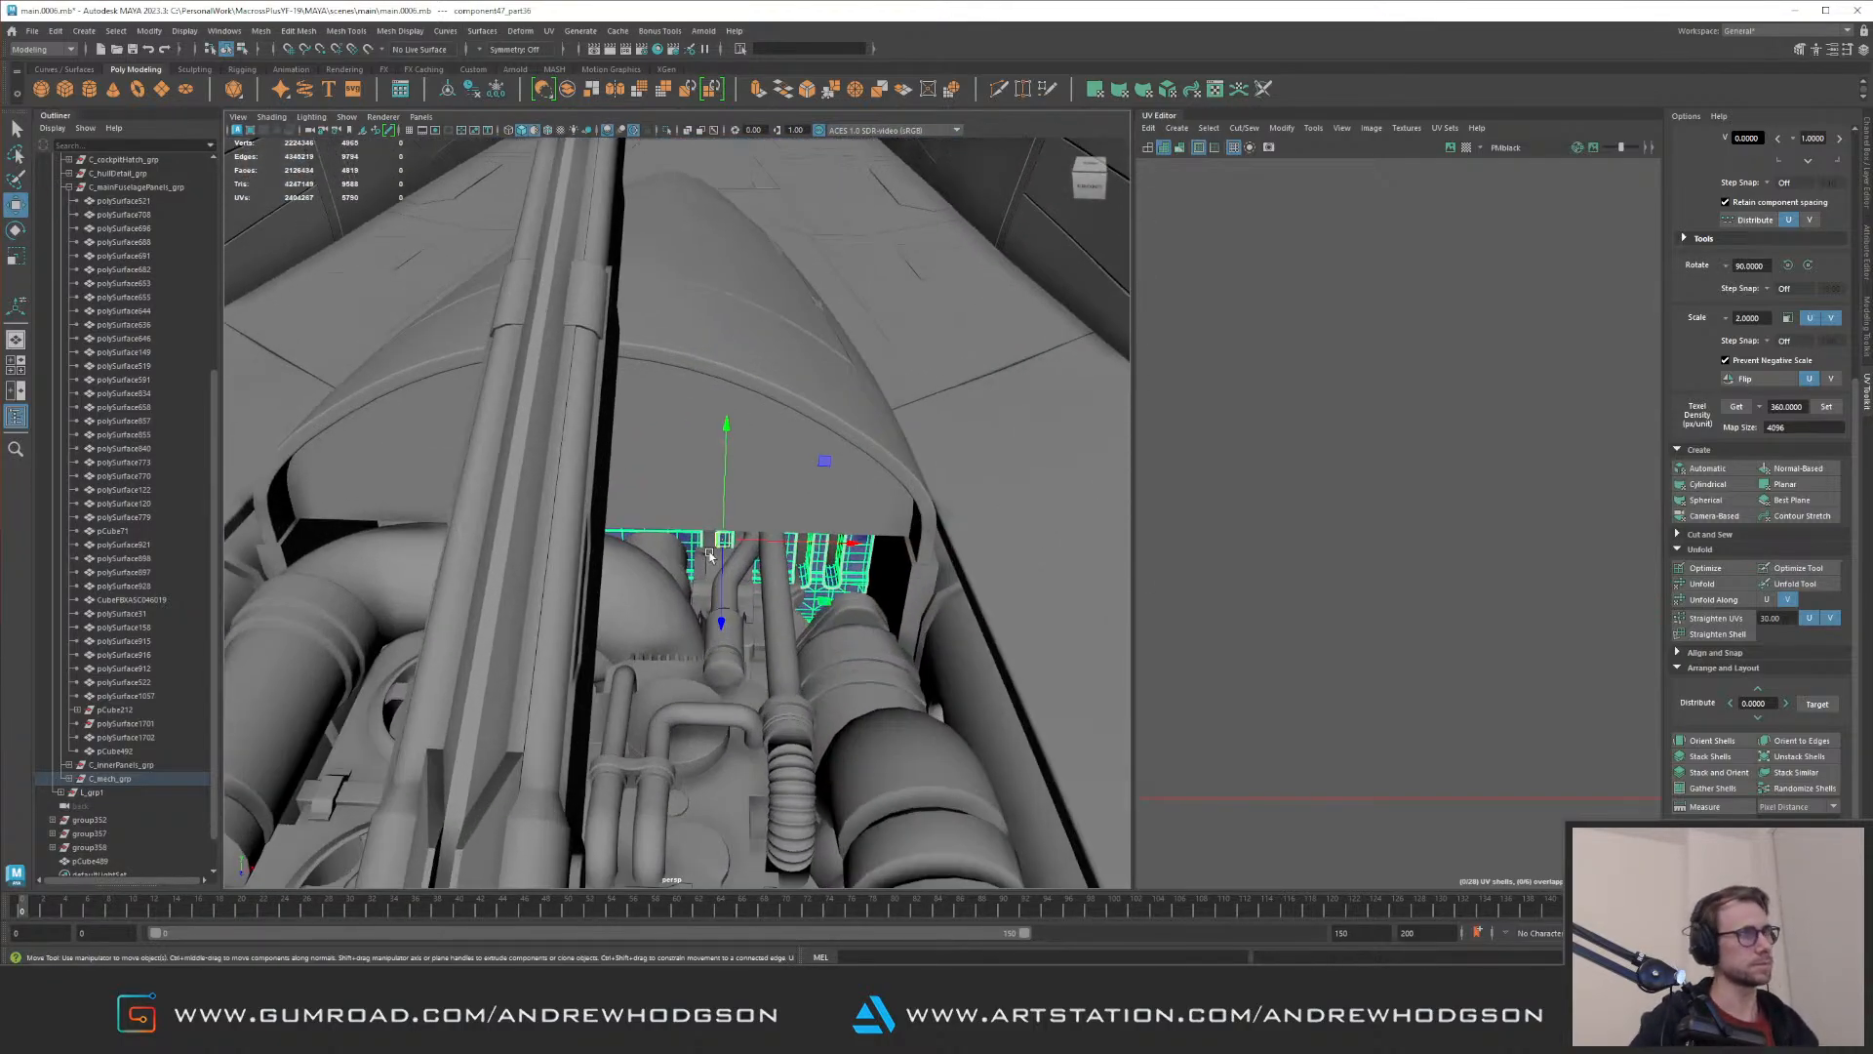
key("ctrl+1")
key("ctrl+1")
key("e")
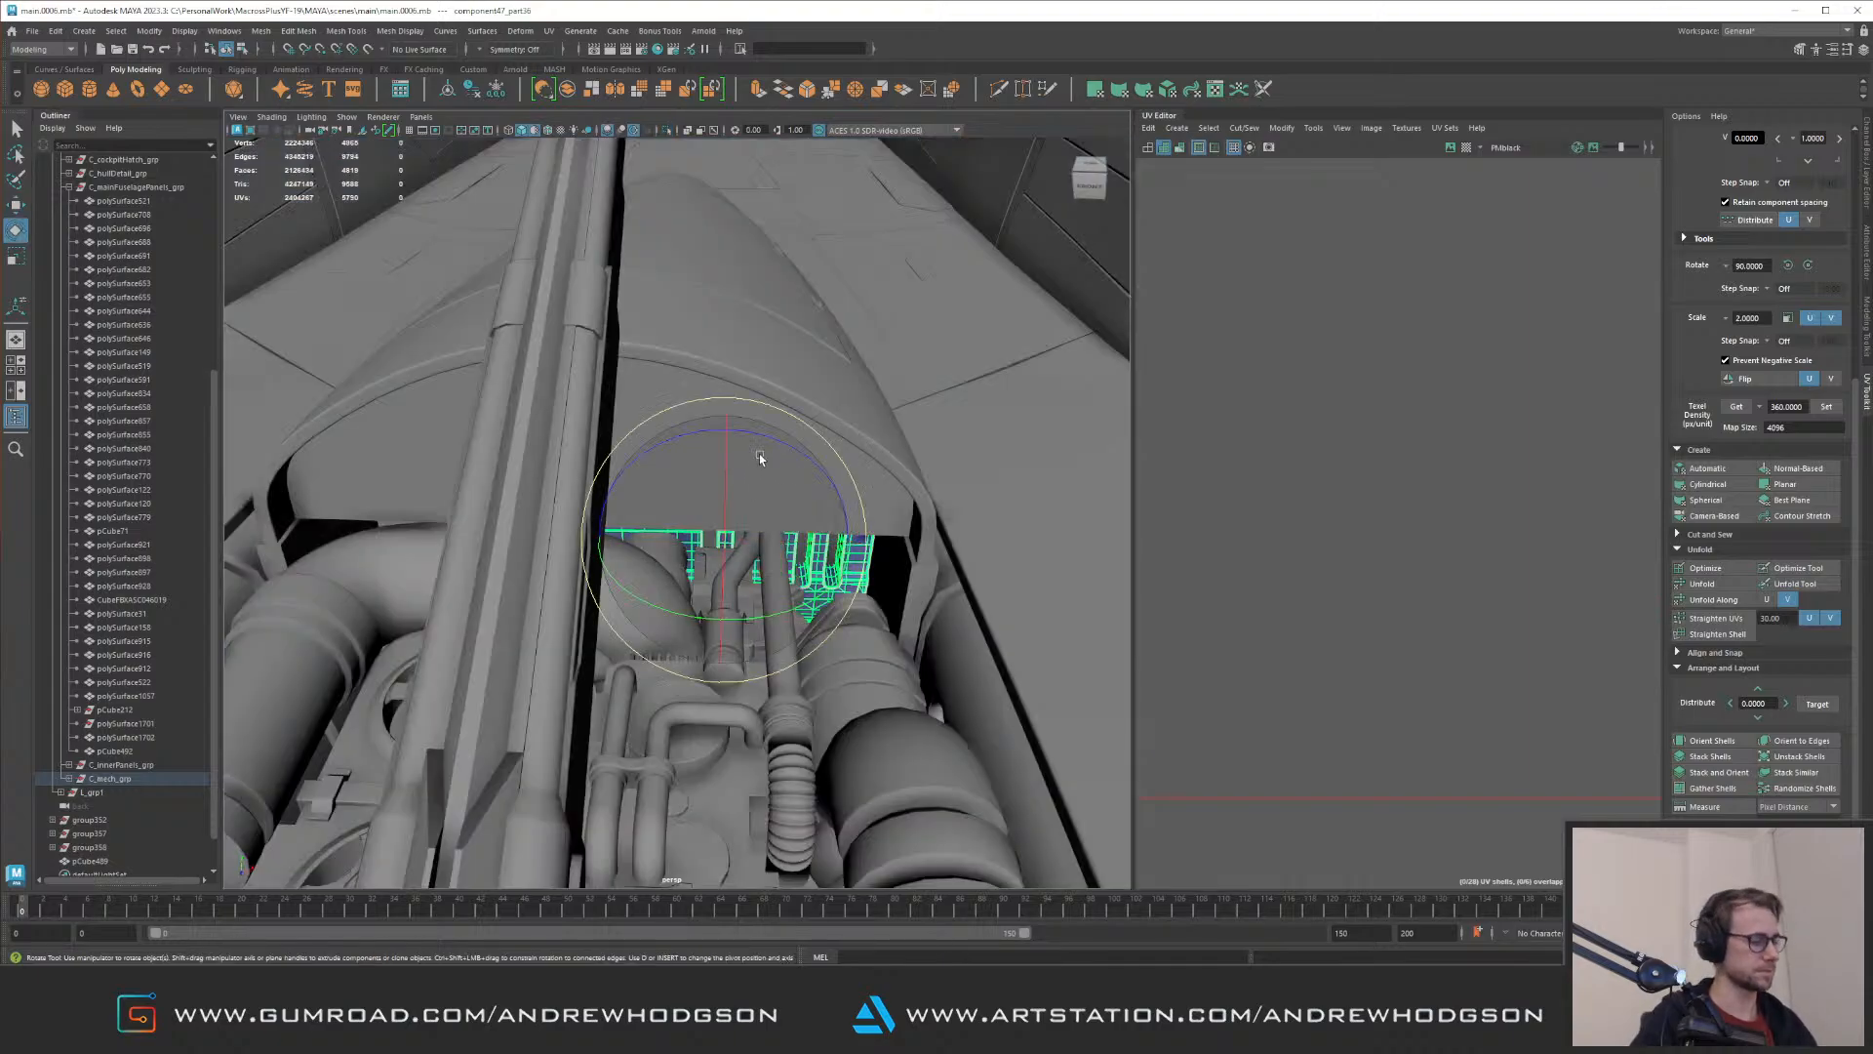
left_click_drag(740, 447, 887, 424)
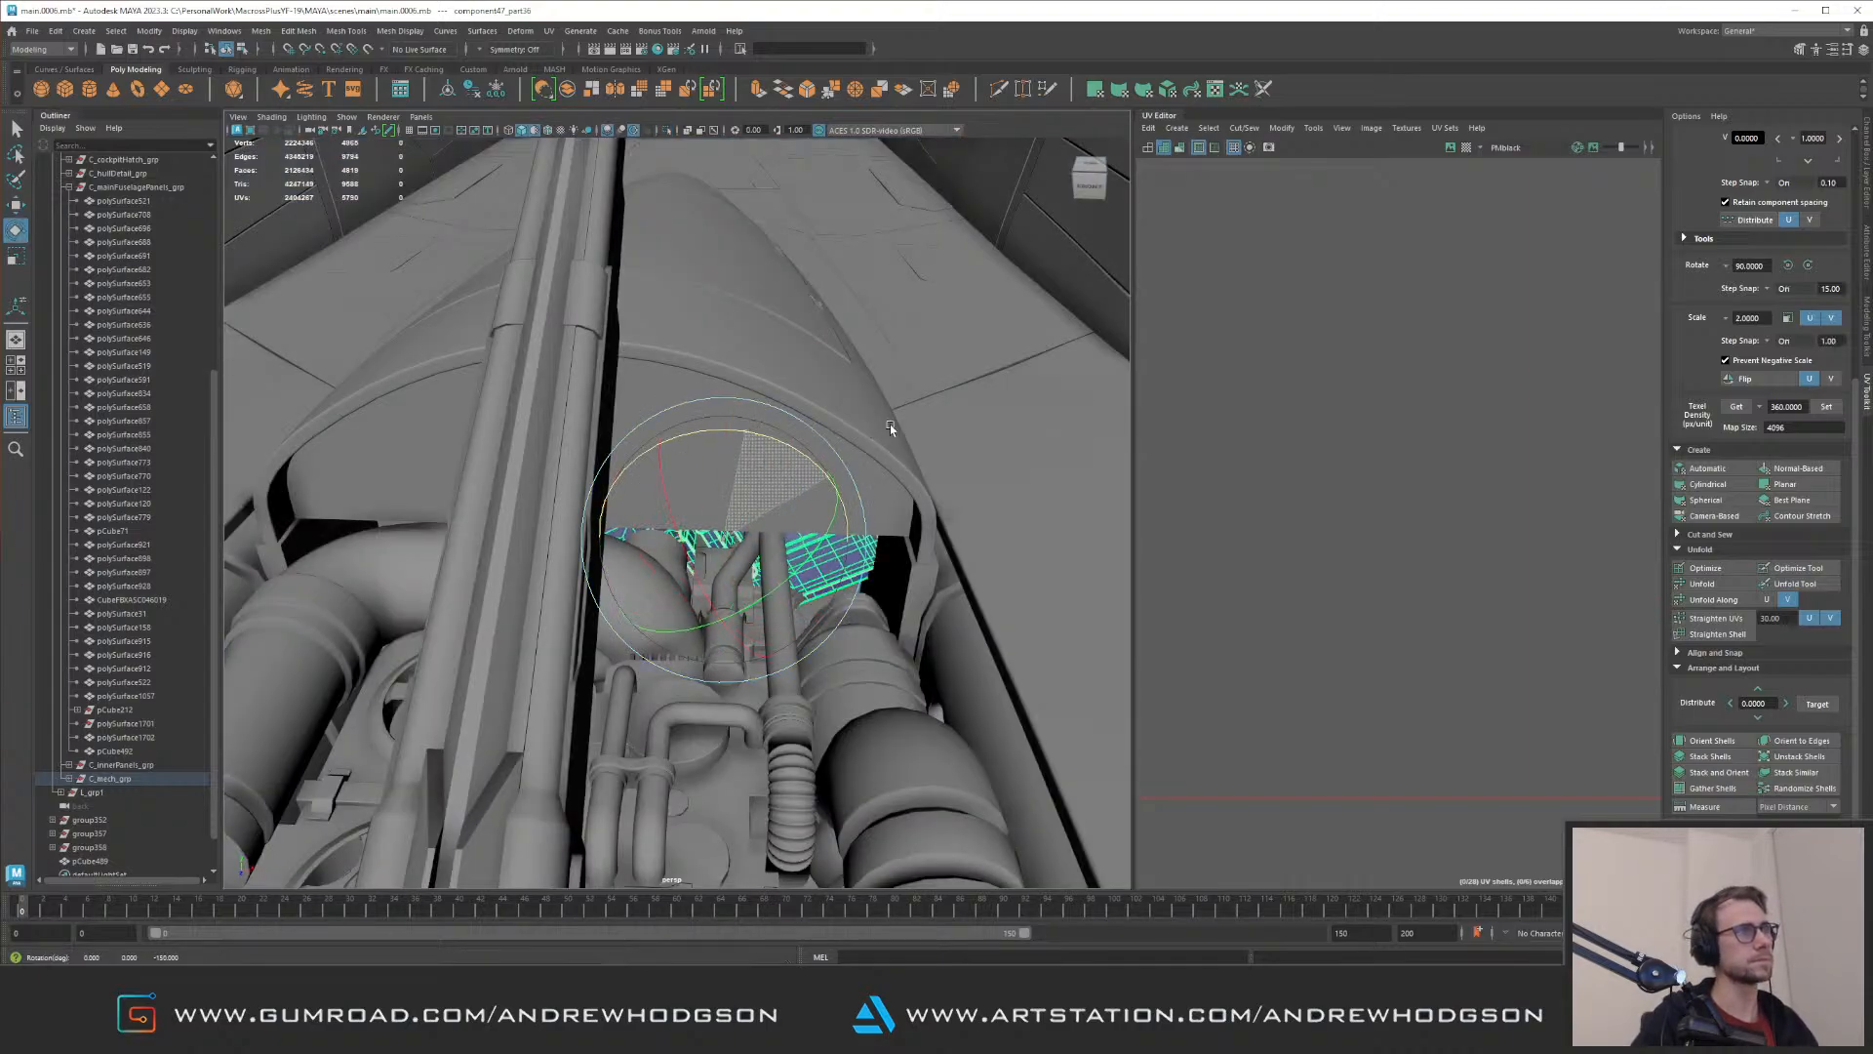
right_click_drag(812, 457, 911, 549, "alt")
left_click_drag(911, 552, 936, 616, "alt")
Step: Move and scale the slotted panel to span the gap behind the pipes beneath the arched bulkhead
key("w")
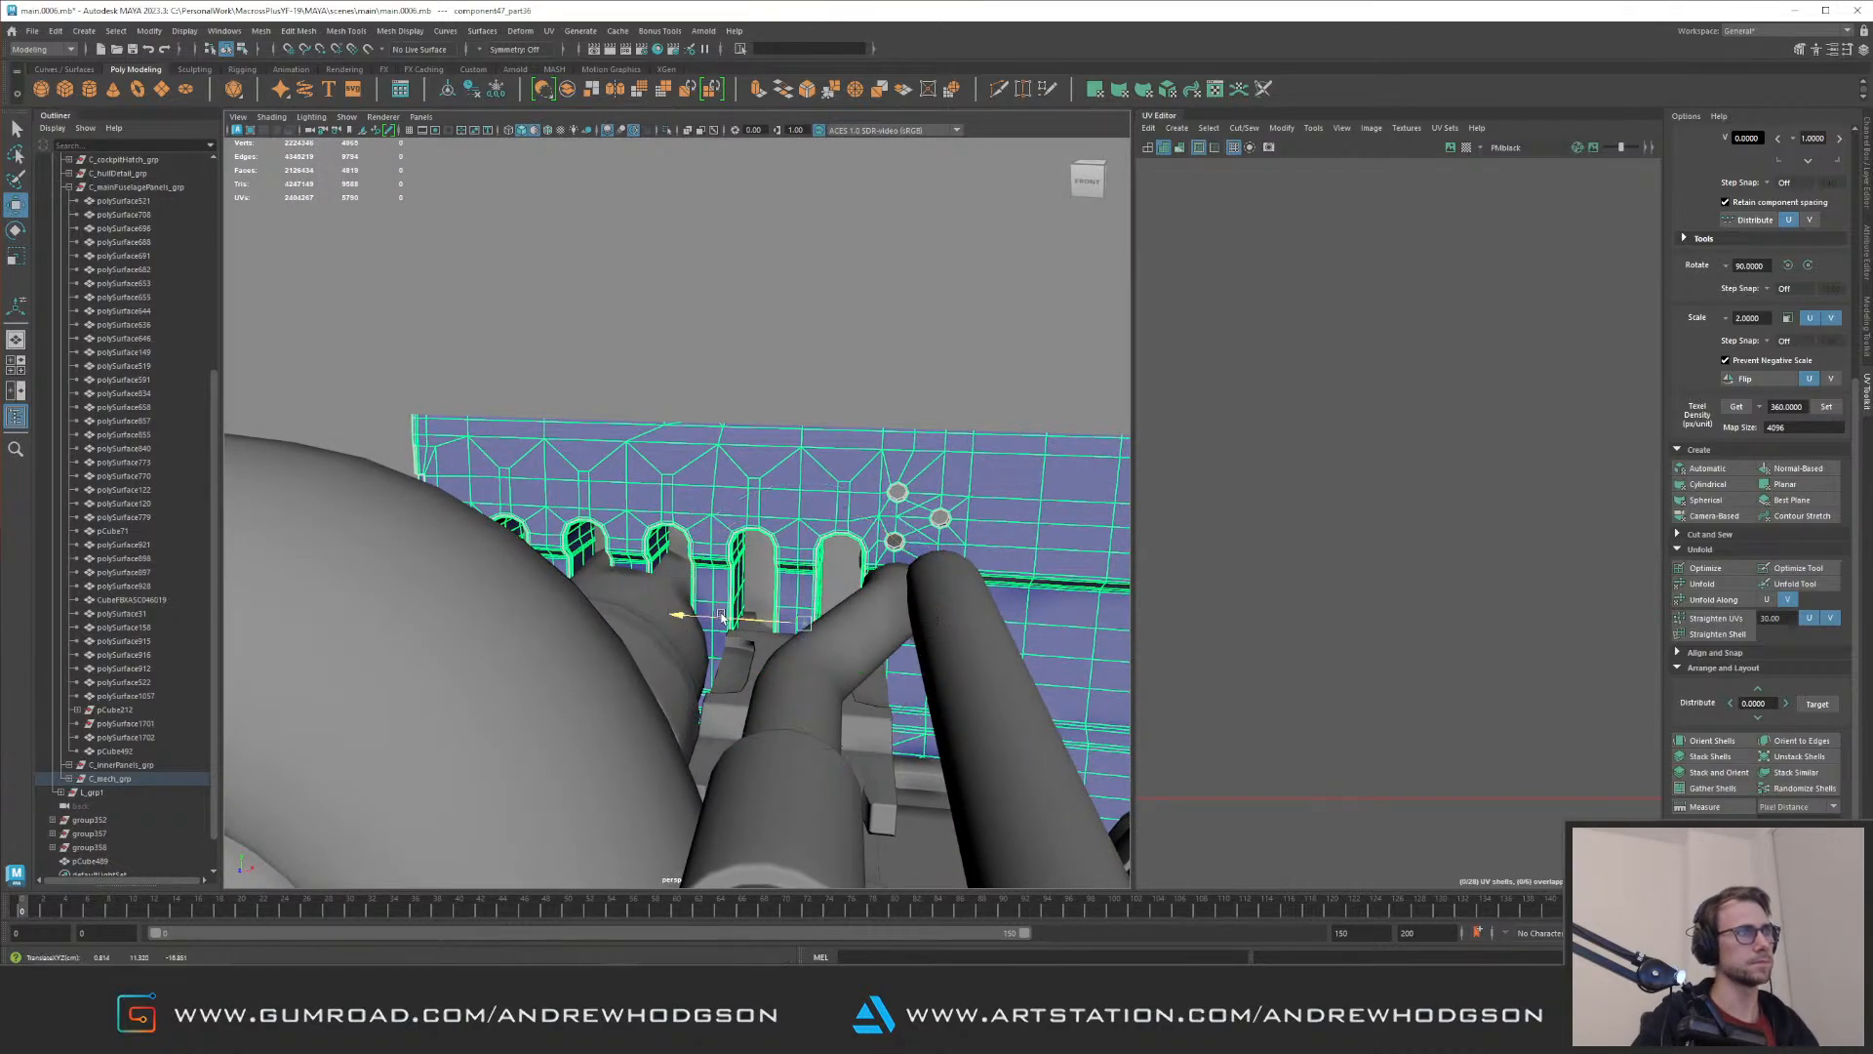
left_click_drag(722, 617, 476, 600)
right_click_drag(476, 600, 410, 537, "alt")
key("r")
left_click_drag(605, 567, 770, 575)
left_click_drag(644, 483, 639, 585, "alt")
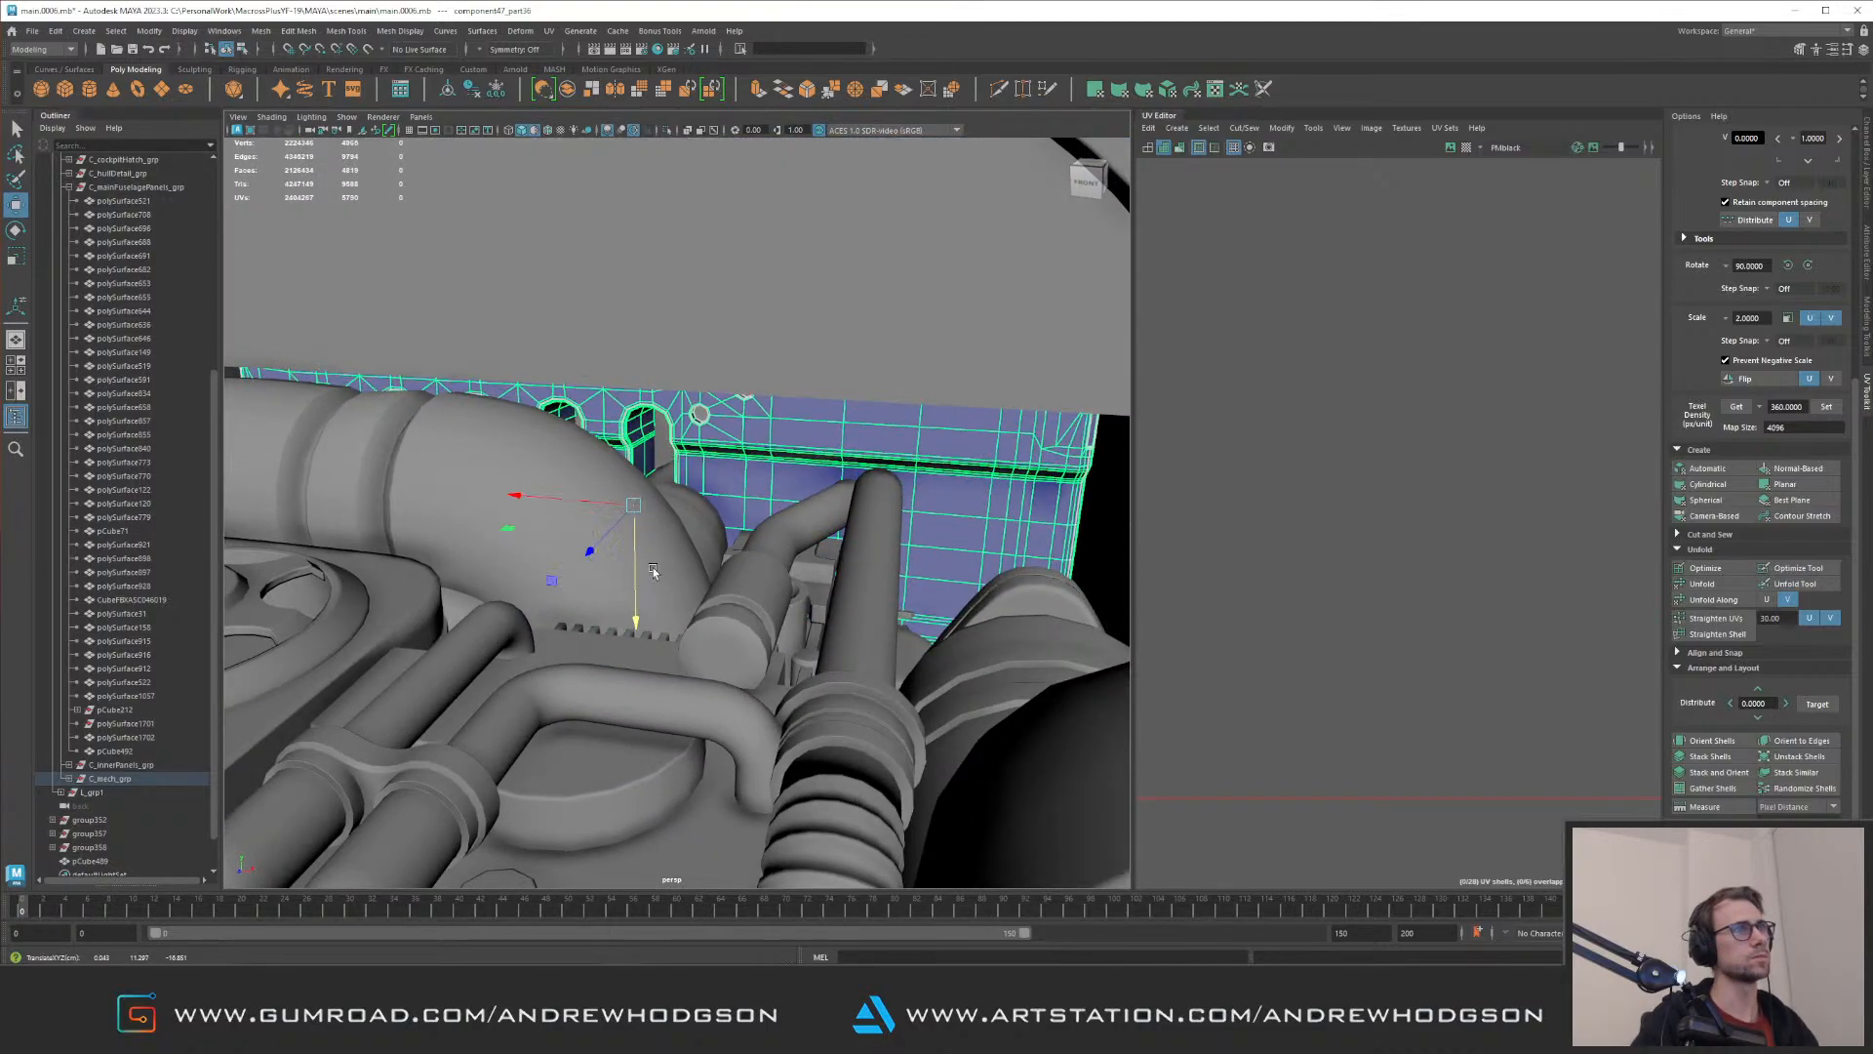
right_click_drag(640, 579, 577, 466, "alt")
left_click_drag(578, 467, 619, 472, "alt")
middle_click_drag(619, 473, 606, 514, "alt")
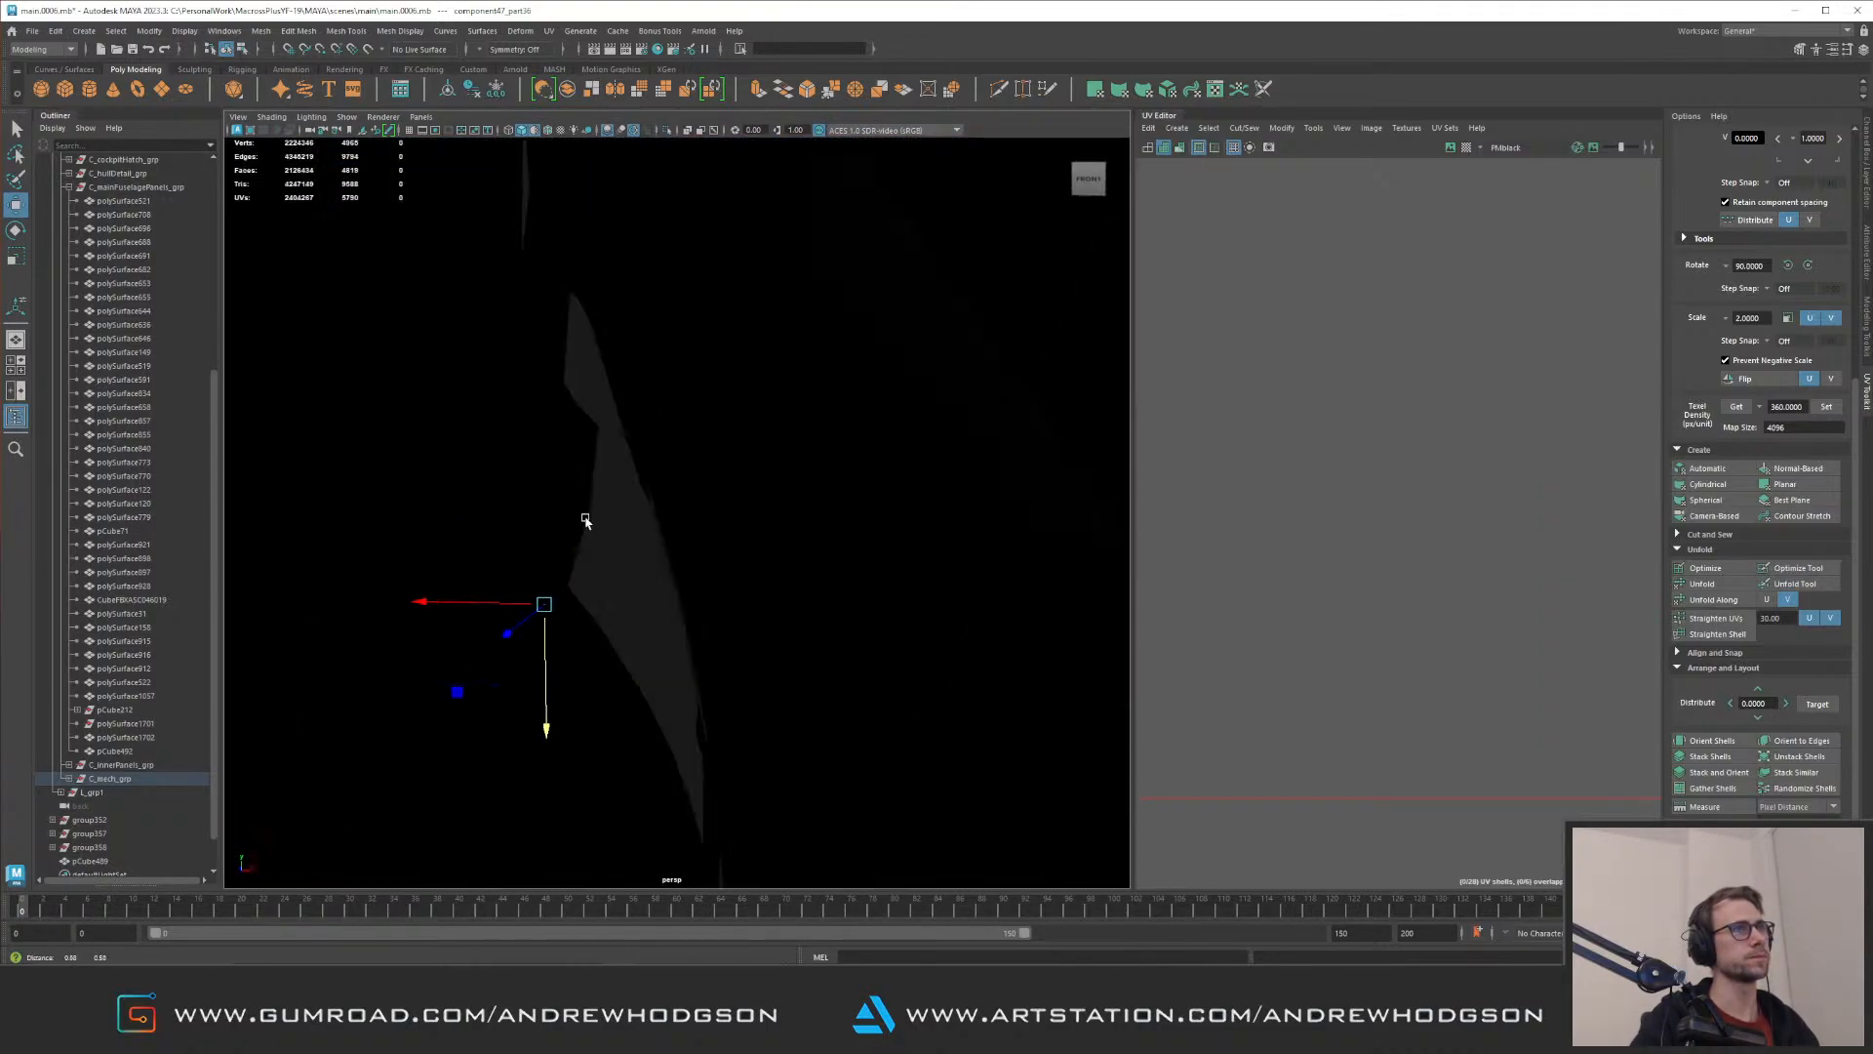
right_click_drag(606, 515, 787, 489, "alt")
Step: Isolate the slotted panel and delete the face loop above its bolt holes together with the detached curved upper section
key("ctrl+1")
key("F10")
middle_click_drag(486, 444, 677, 442, "alt")
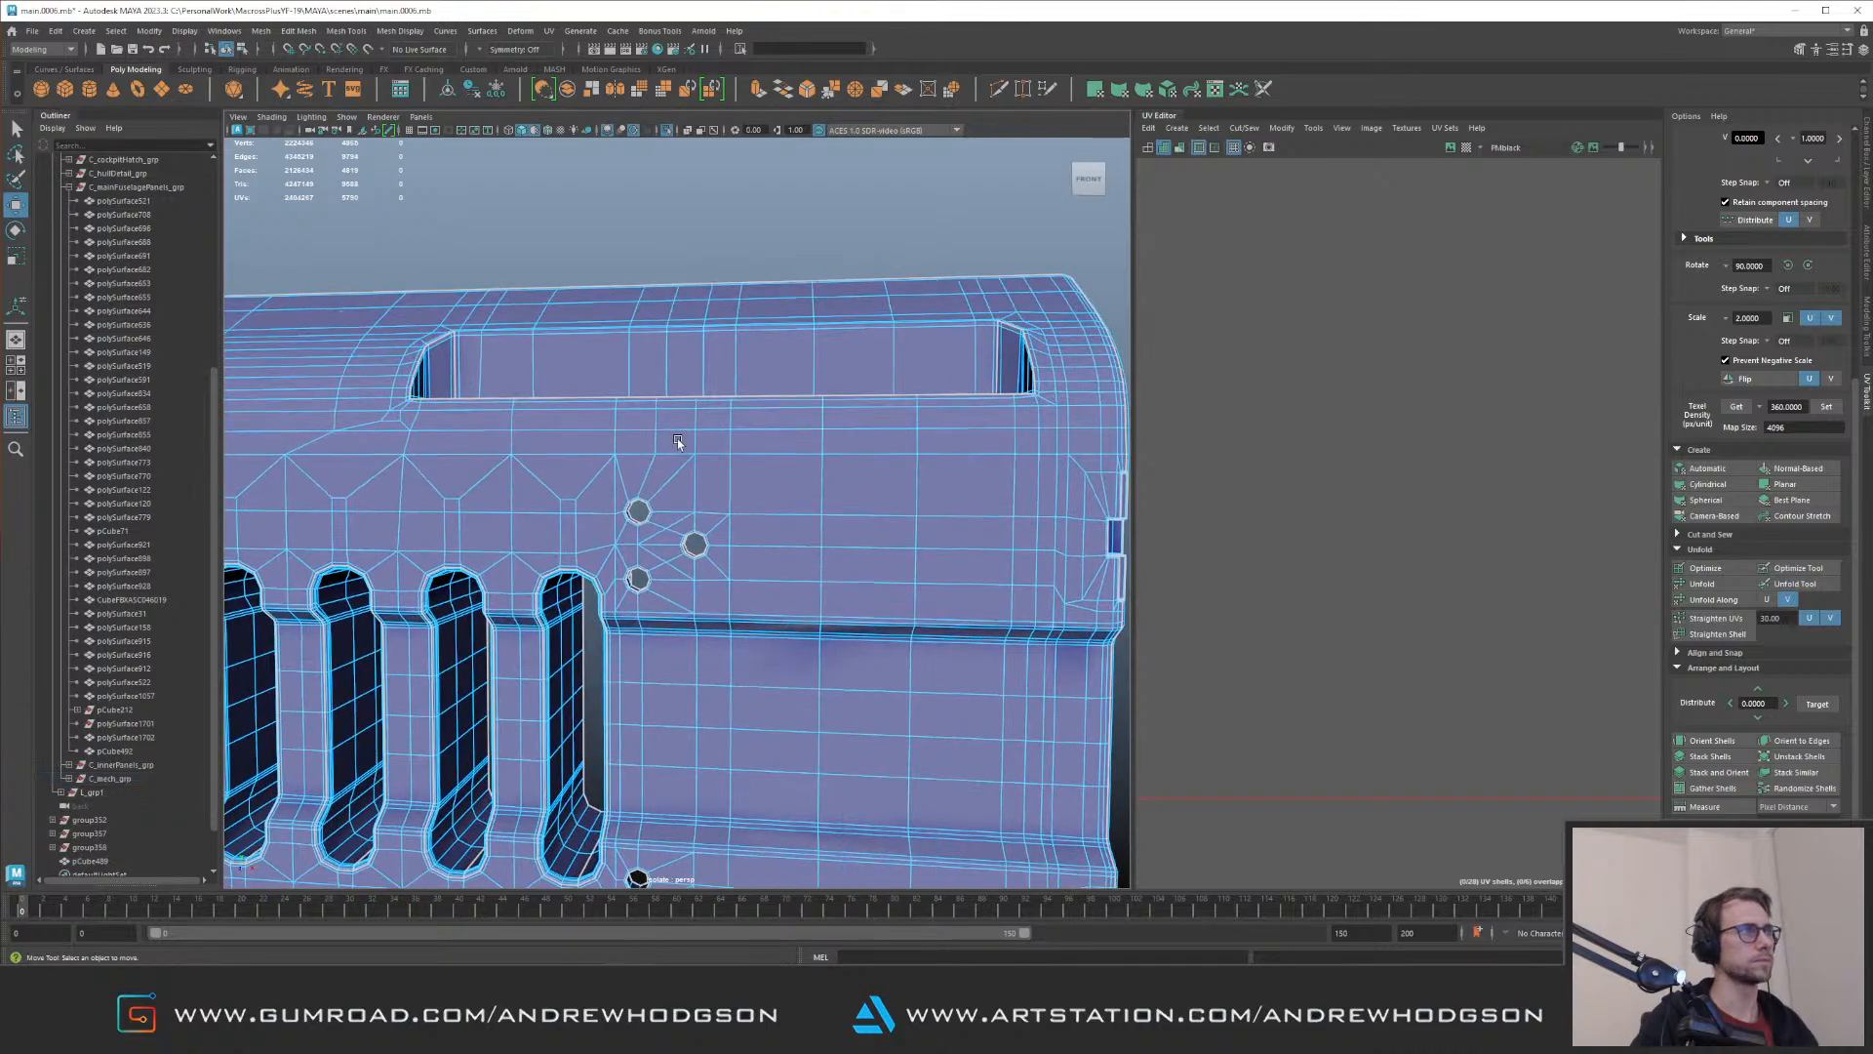
double_click(766, 445)
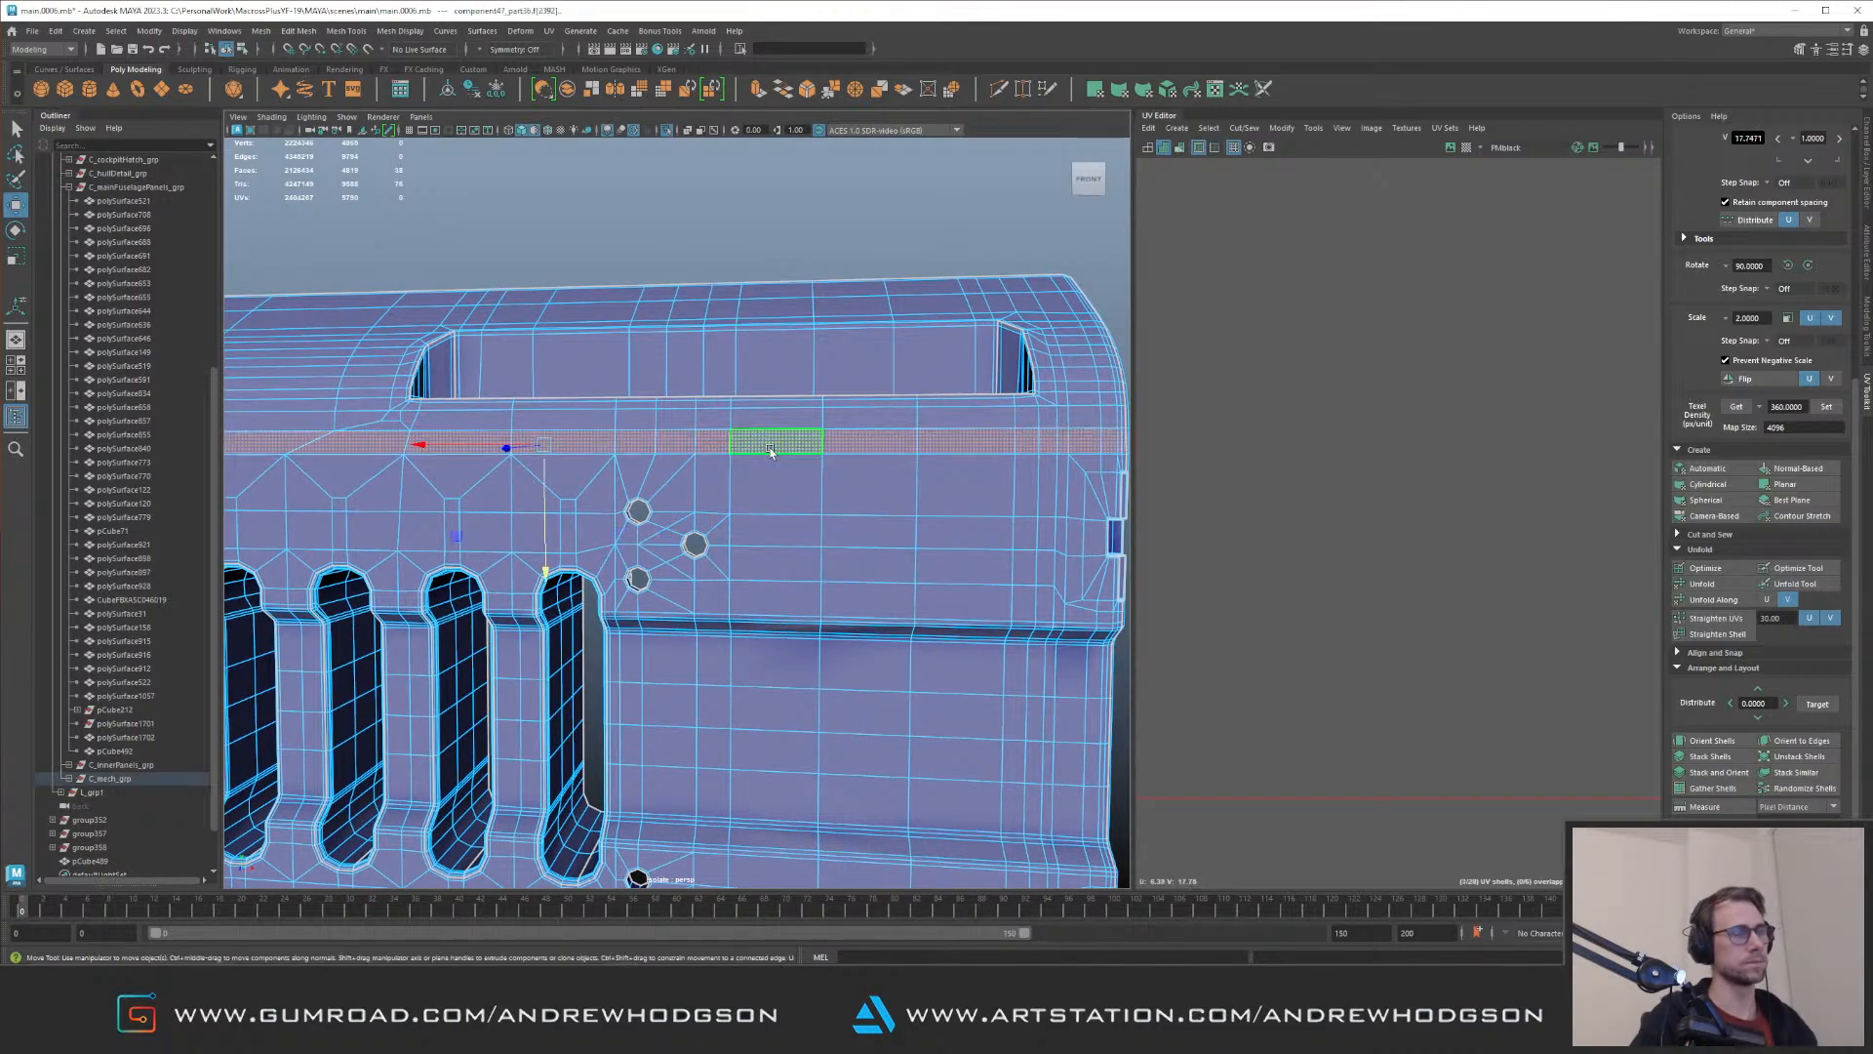
key("Delete")
left_click_drag(962, 417, 886, 423, "alt")
double_click(894, 418)
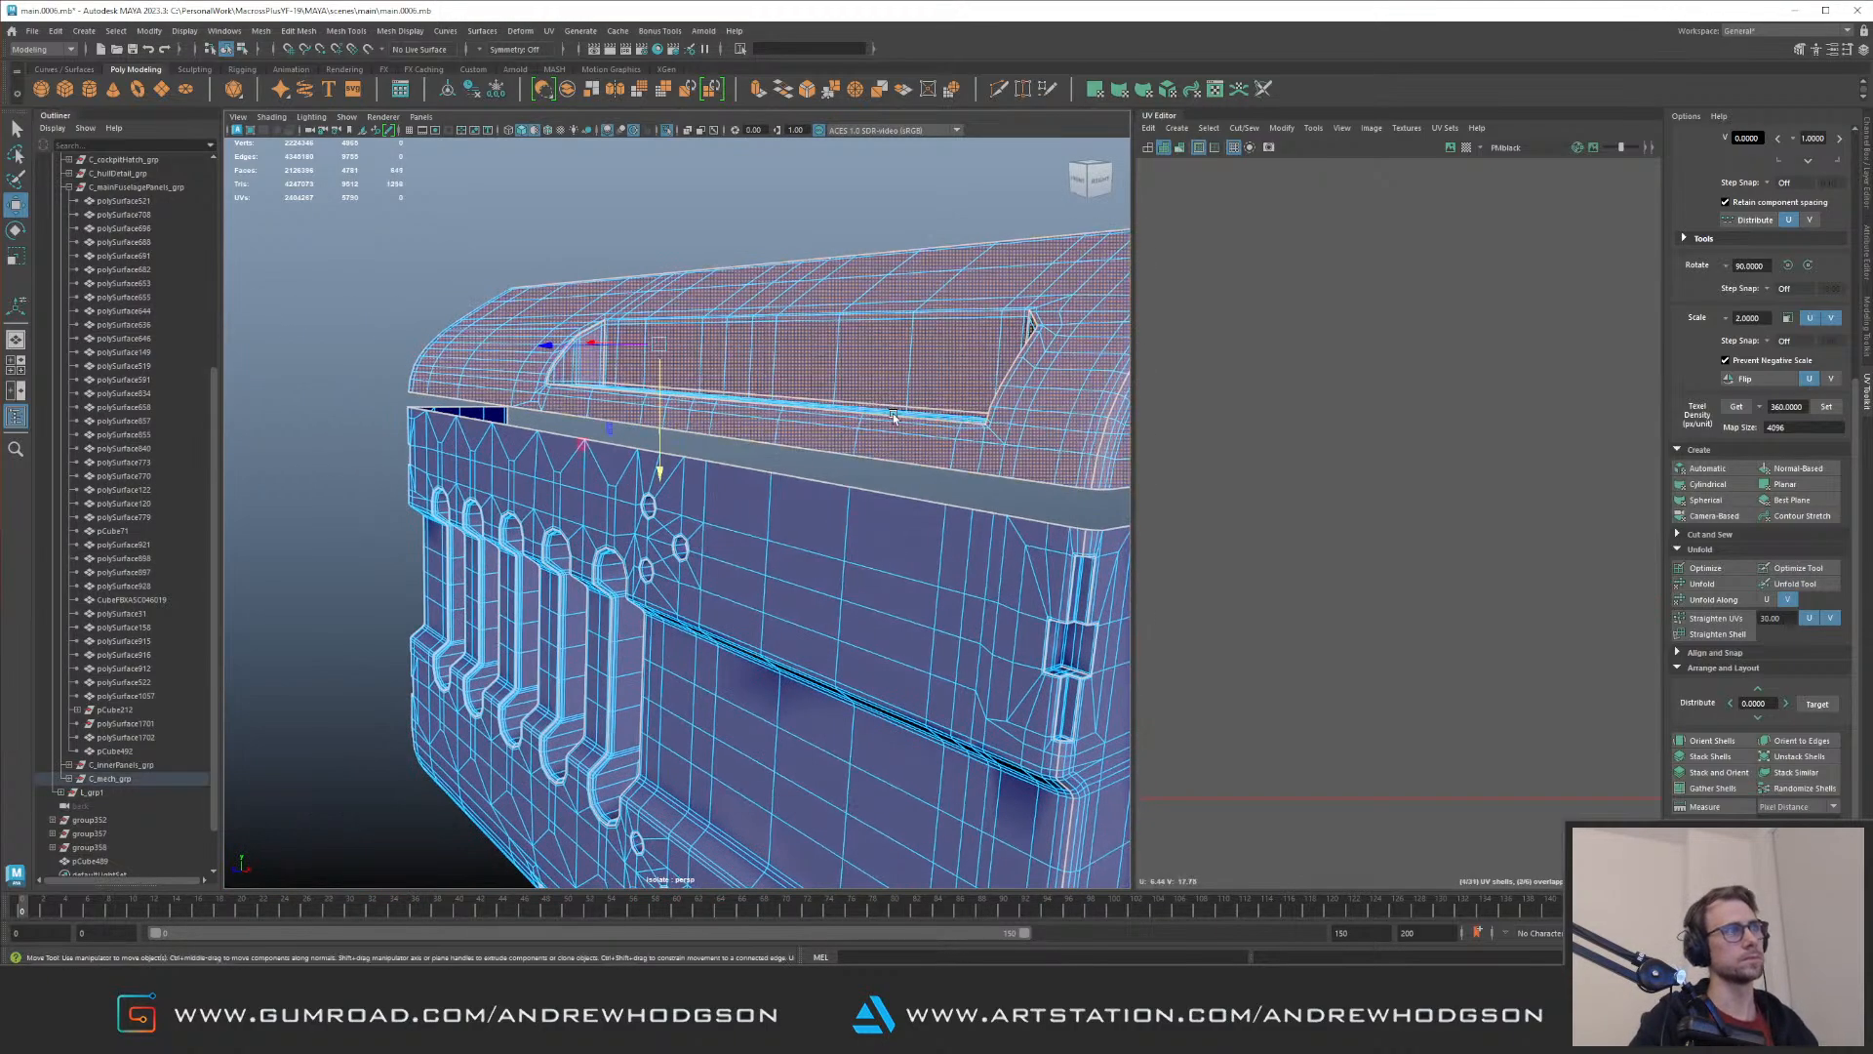
key("Delete")
key("F8")
key("ctrl+1")
Step: Delete the face loop below the panel's lower bolt holes together with the detached curved lower section
left_click_drag(829, 485, 756, 543, "alt")
key("ctrl+1")
key("ctrl+1")
key("ctrl+1")
key("ctrl+1")
key("ctrl+1")
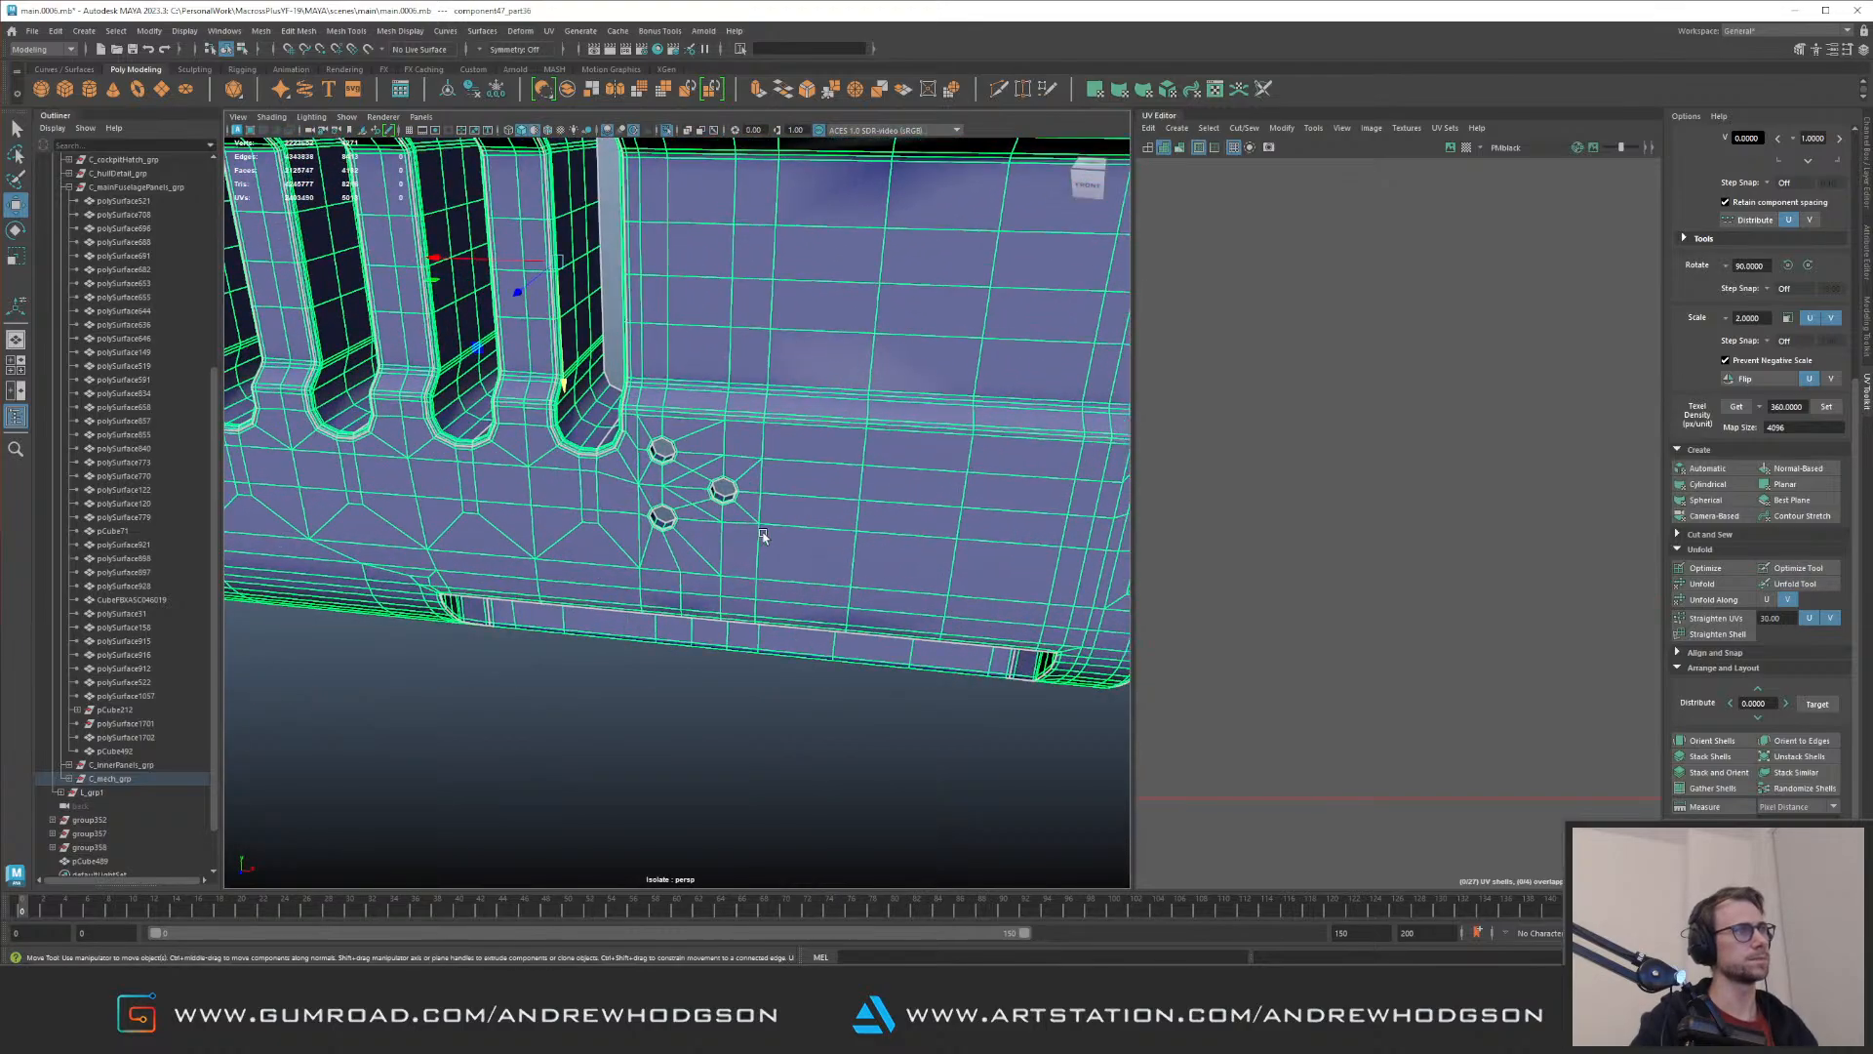
key("F11")
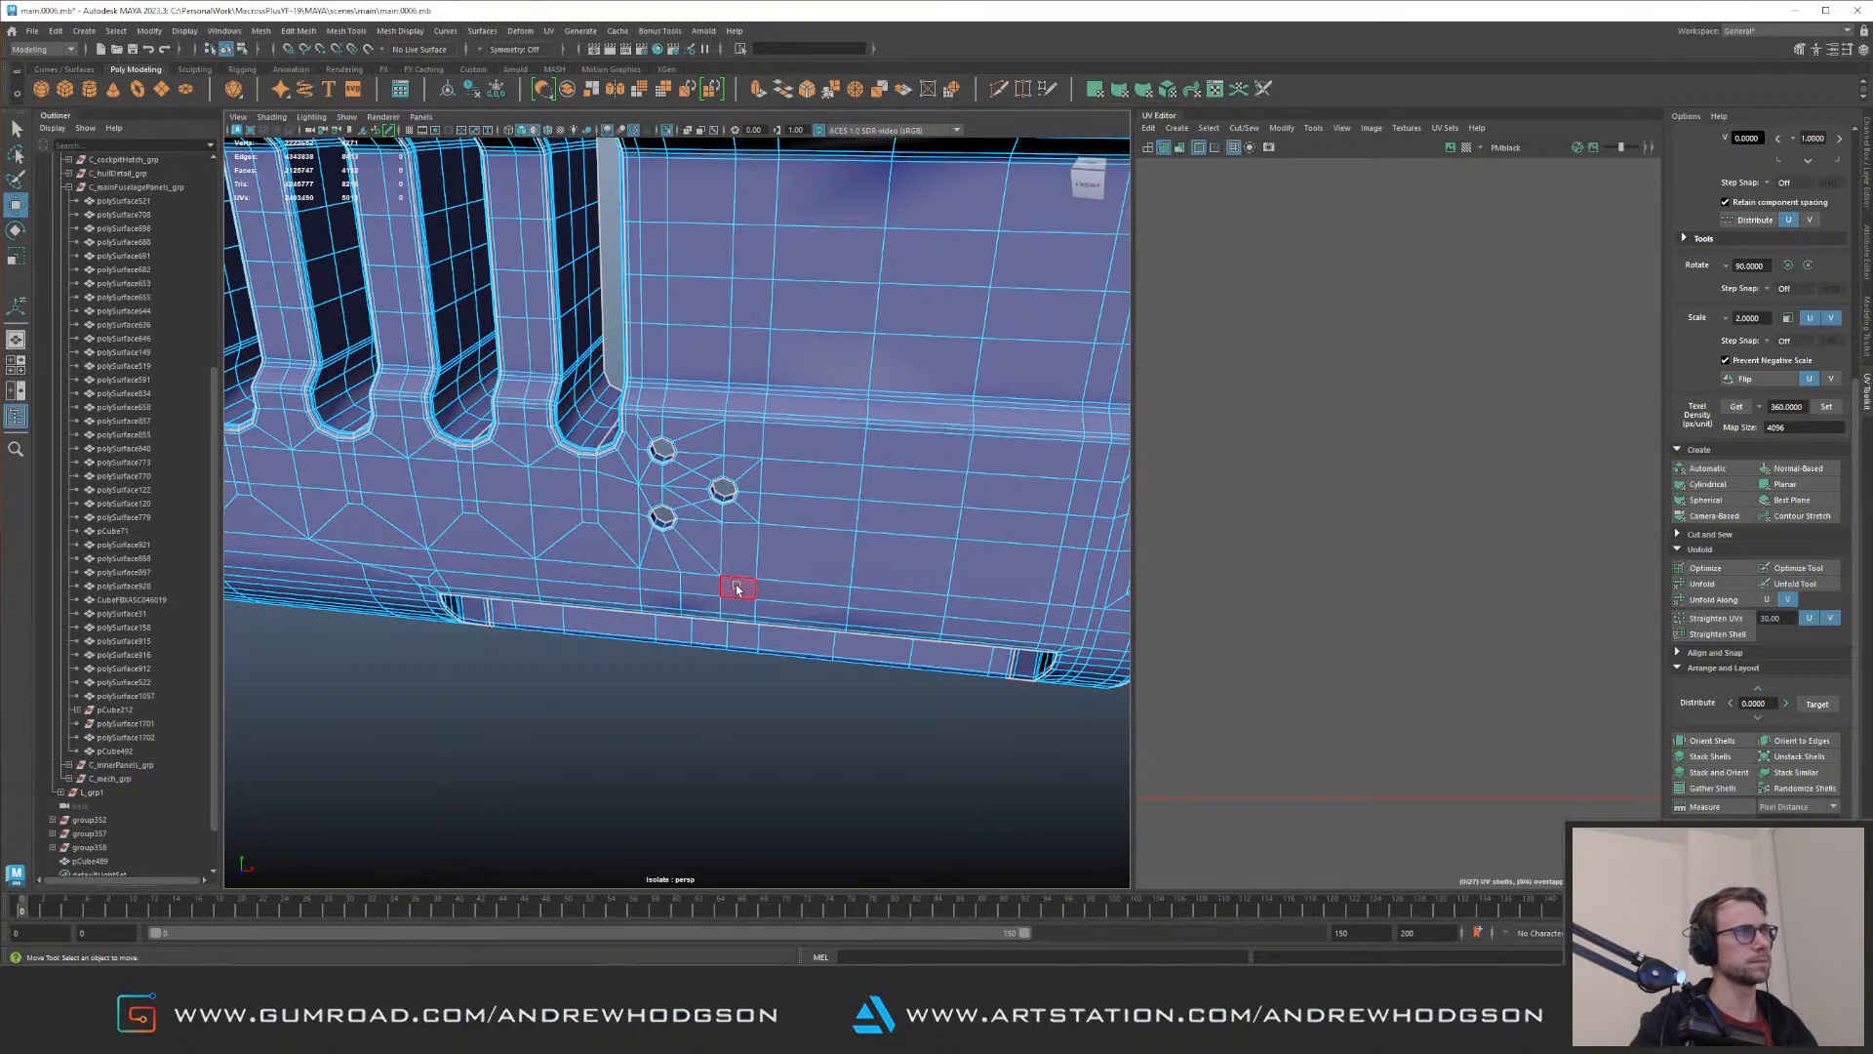
double_click(783, 591, "shift")
middle_click_drag(706, 539, 925, 531, "alt")
right_click_drag(924, 532, 746, 284, "alt")
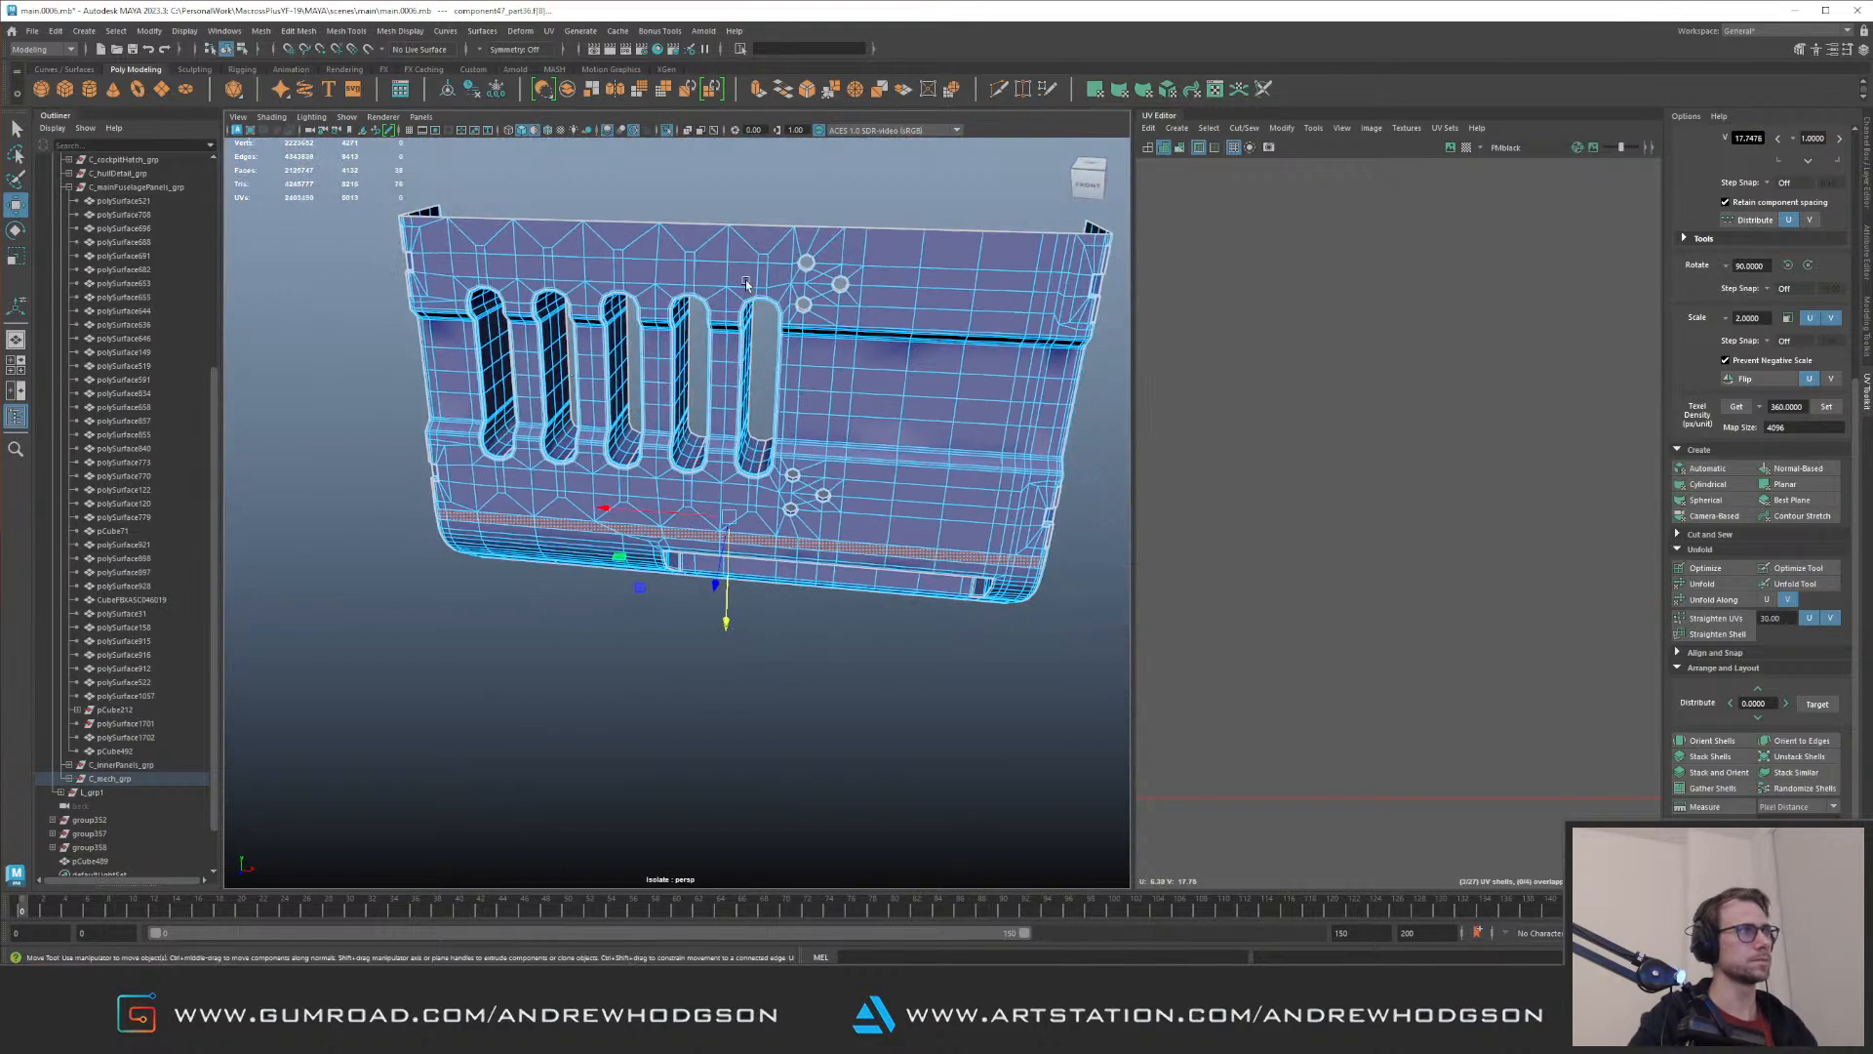
key("Delete")
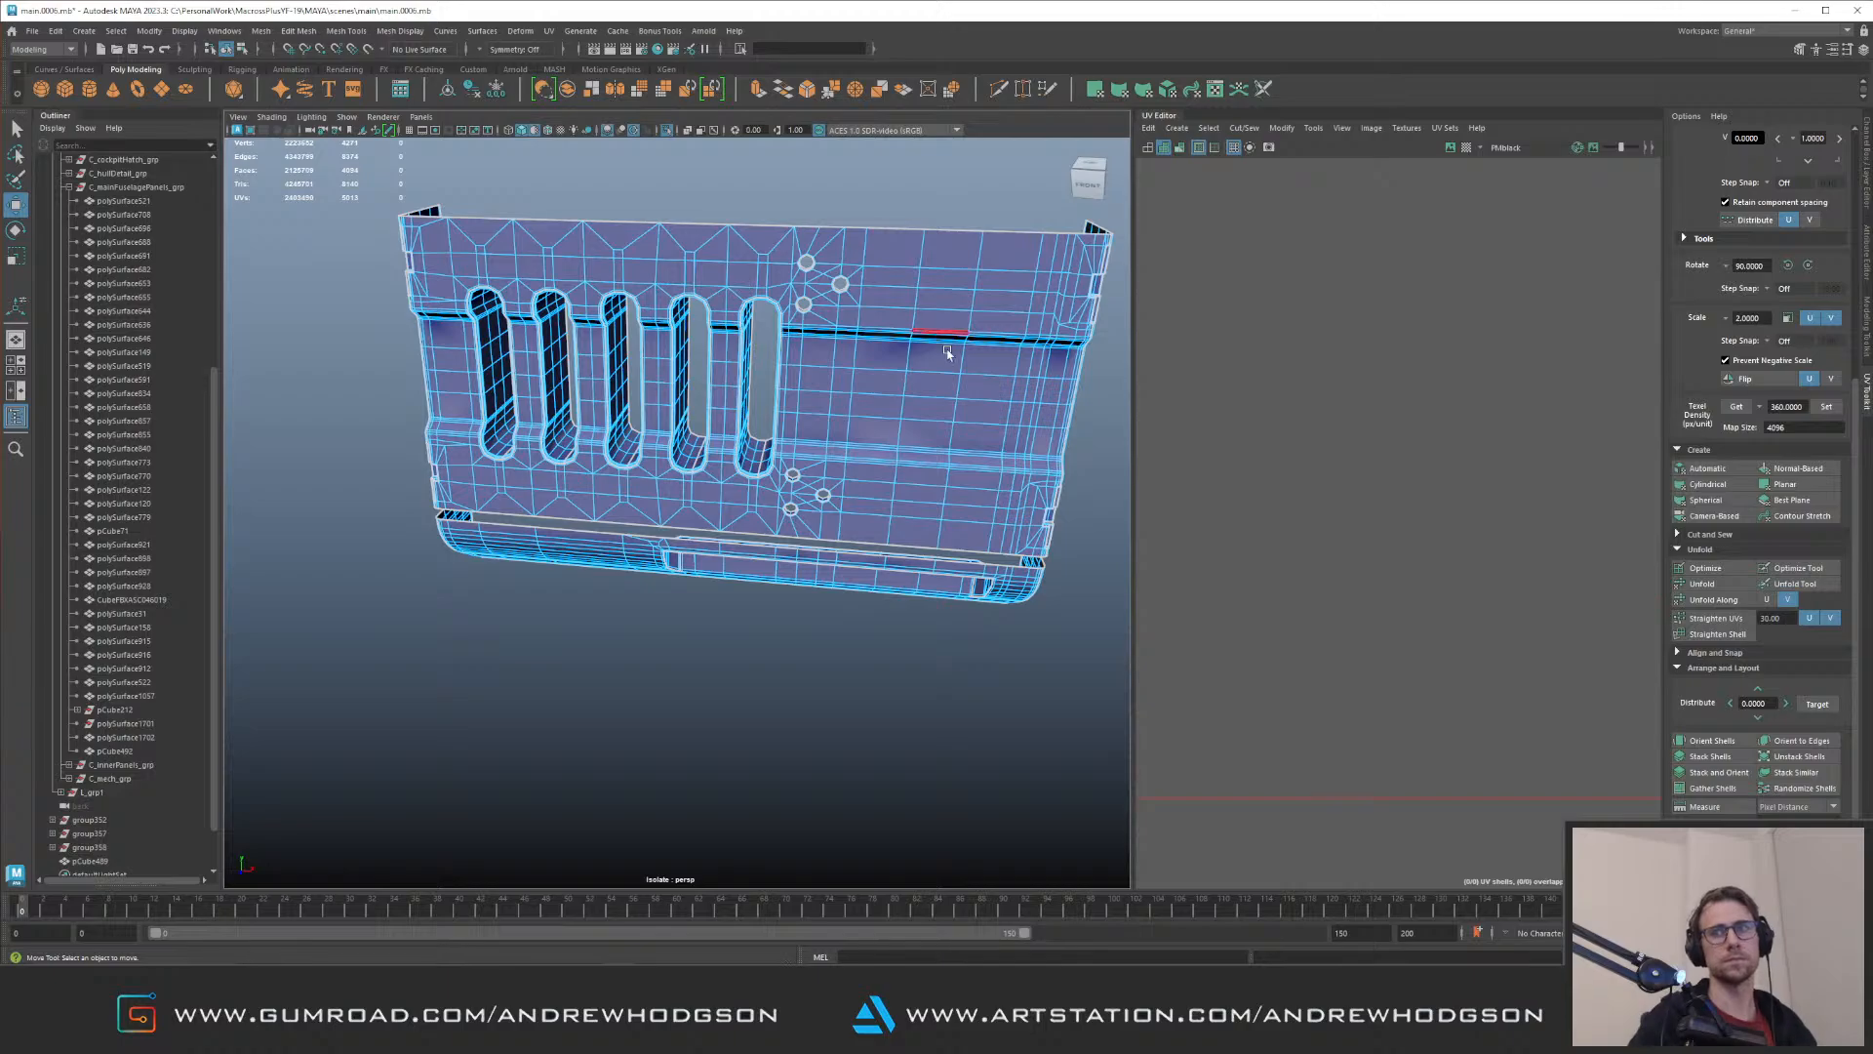
double_click(824, 568)
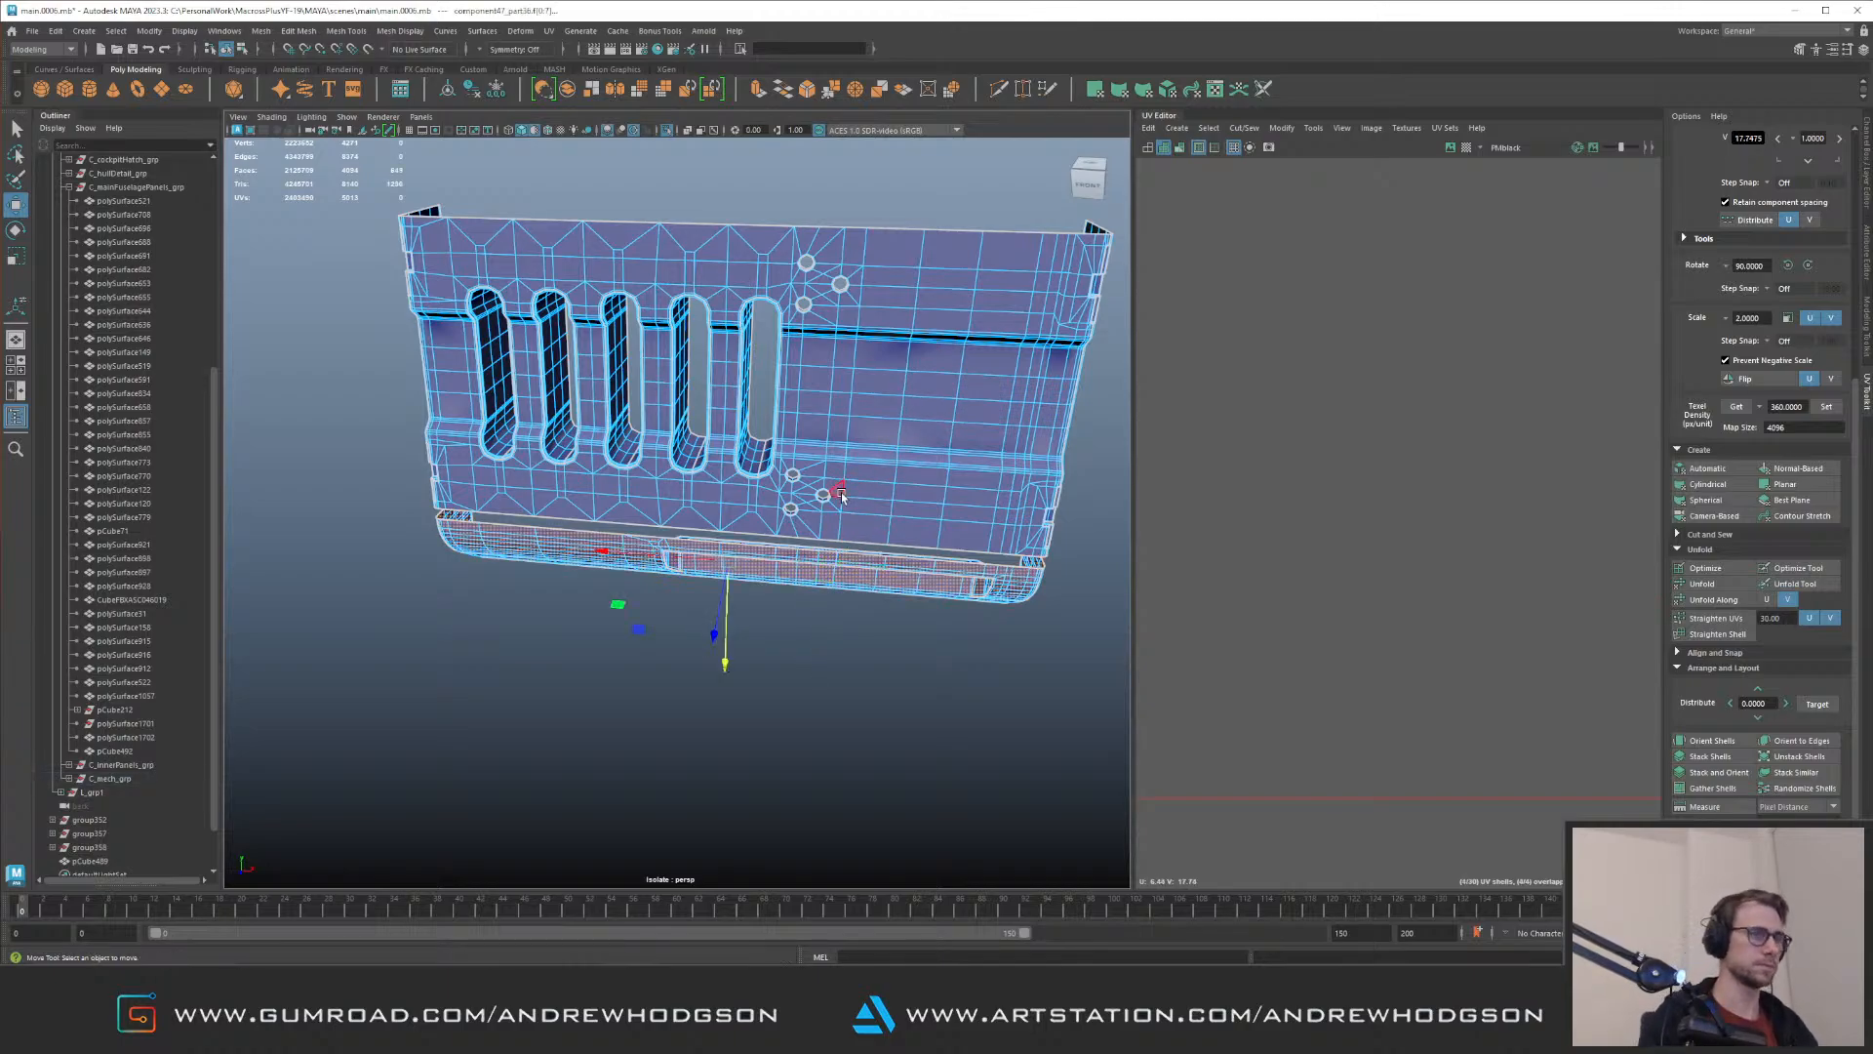
key("Delete")
Step: Examine the trimmed slotted panel both isolated and in place behind the pipes
right_click_drag(885, 379, 912, 361)
key("ctrl+1")
left_click_drag(902, 363, 839, 369, "alt")
middle_click_drag(839, 369, 718, 540, "alt")
left_click_drag(718, 541, 780, 607, "alt")
key("ctrl+1")
left_click(804, 395)
left_click(726, 438)
key("space")
left_click(722, 552)
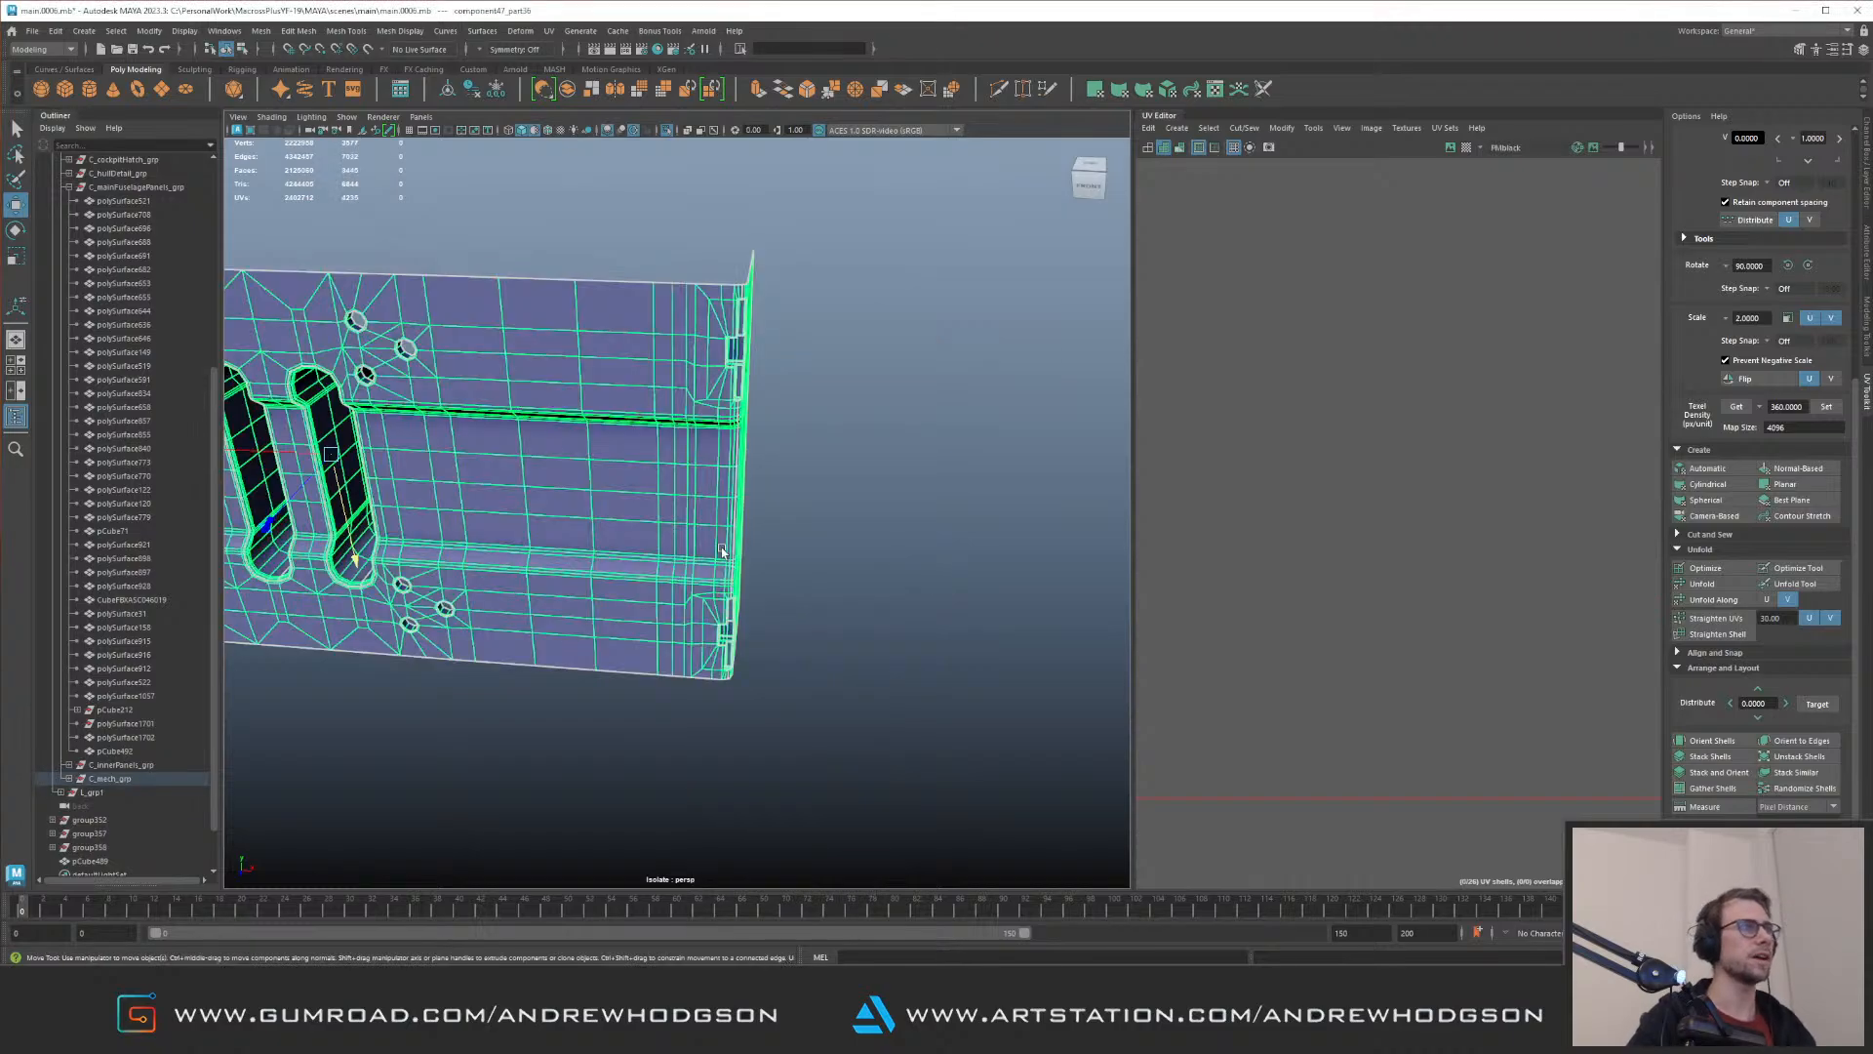
key("ctrl+1")
middle_click_drag(668, 353, 690, 368, "alt")
left_click_drag(690, 368, 585, 322, "alt")
key("ctrl+1")
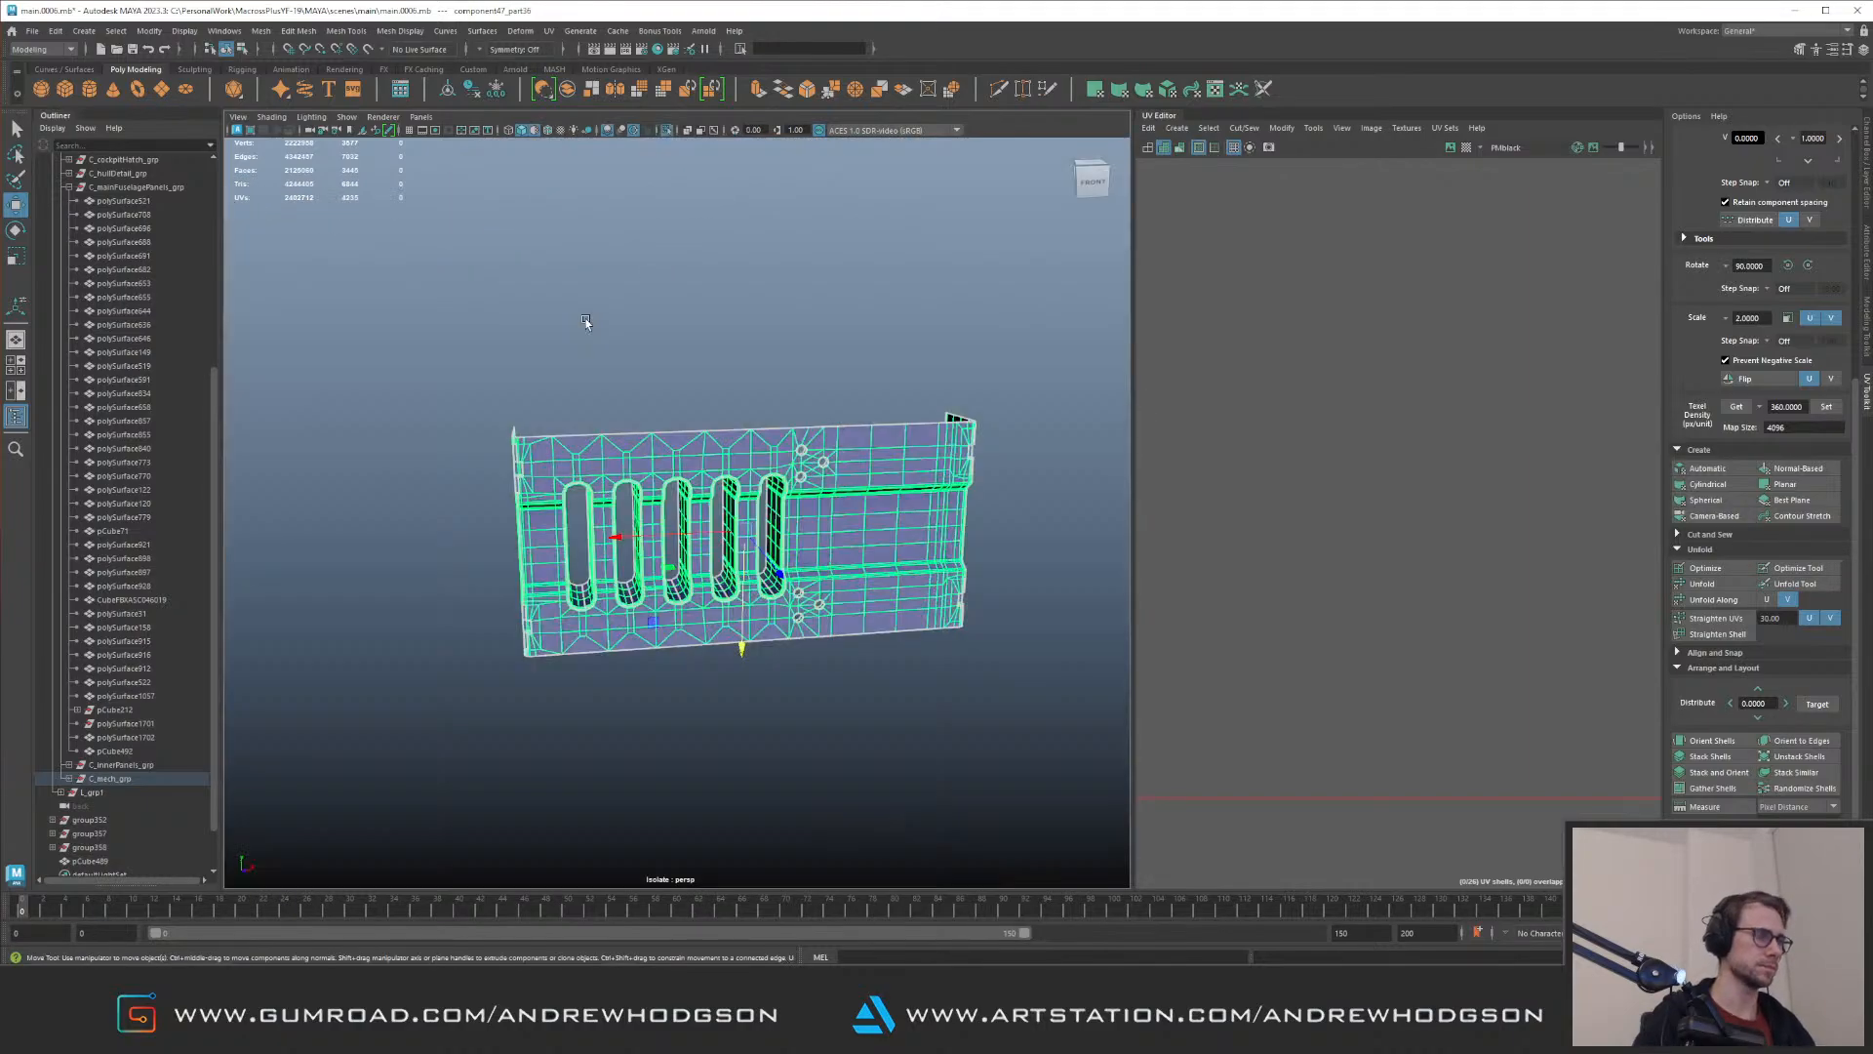
Step: Apply a lattice to the slotted panel and move its end points sideways to stretch the panel toward the central beam
key("g")
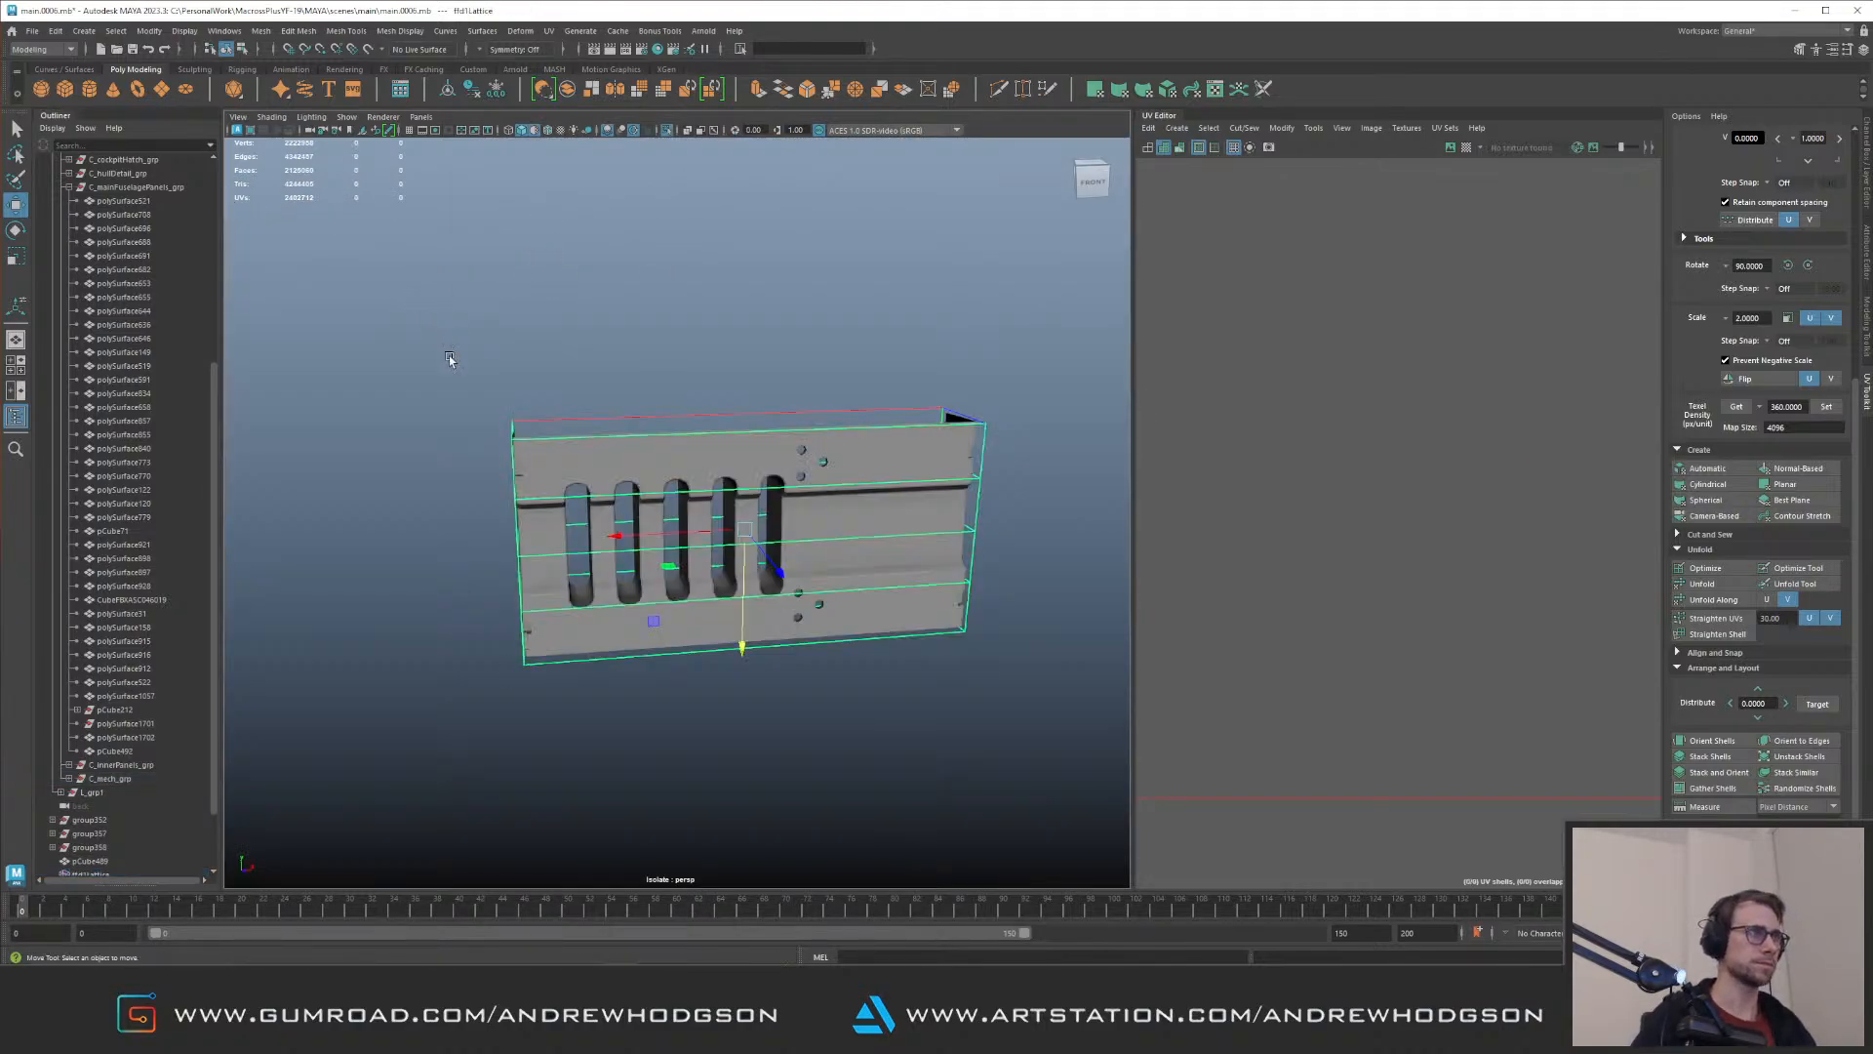
key("ctrl+1")
key("f")
left_click_drag(606, 431, 611, 487, "alt")
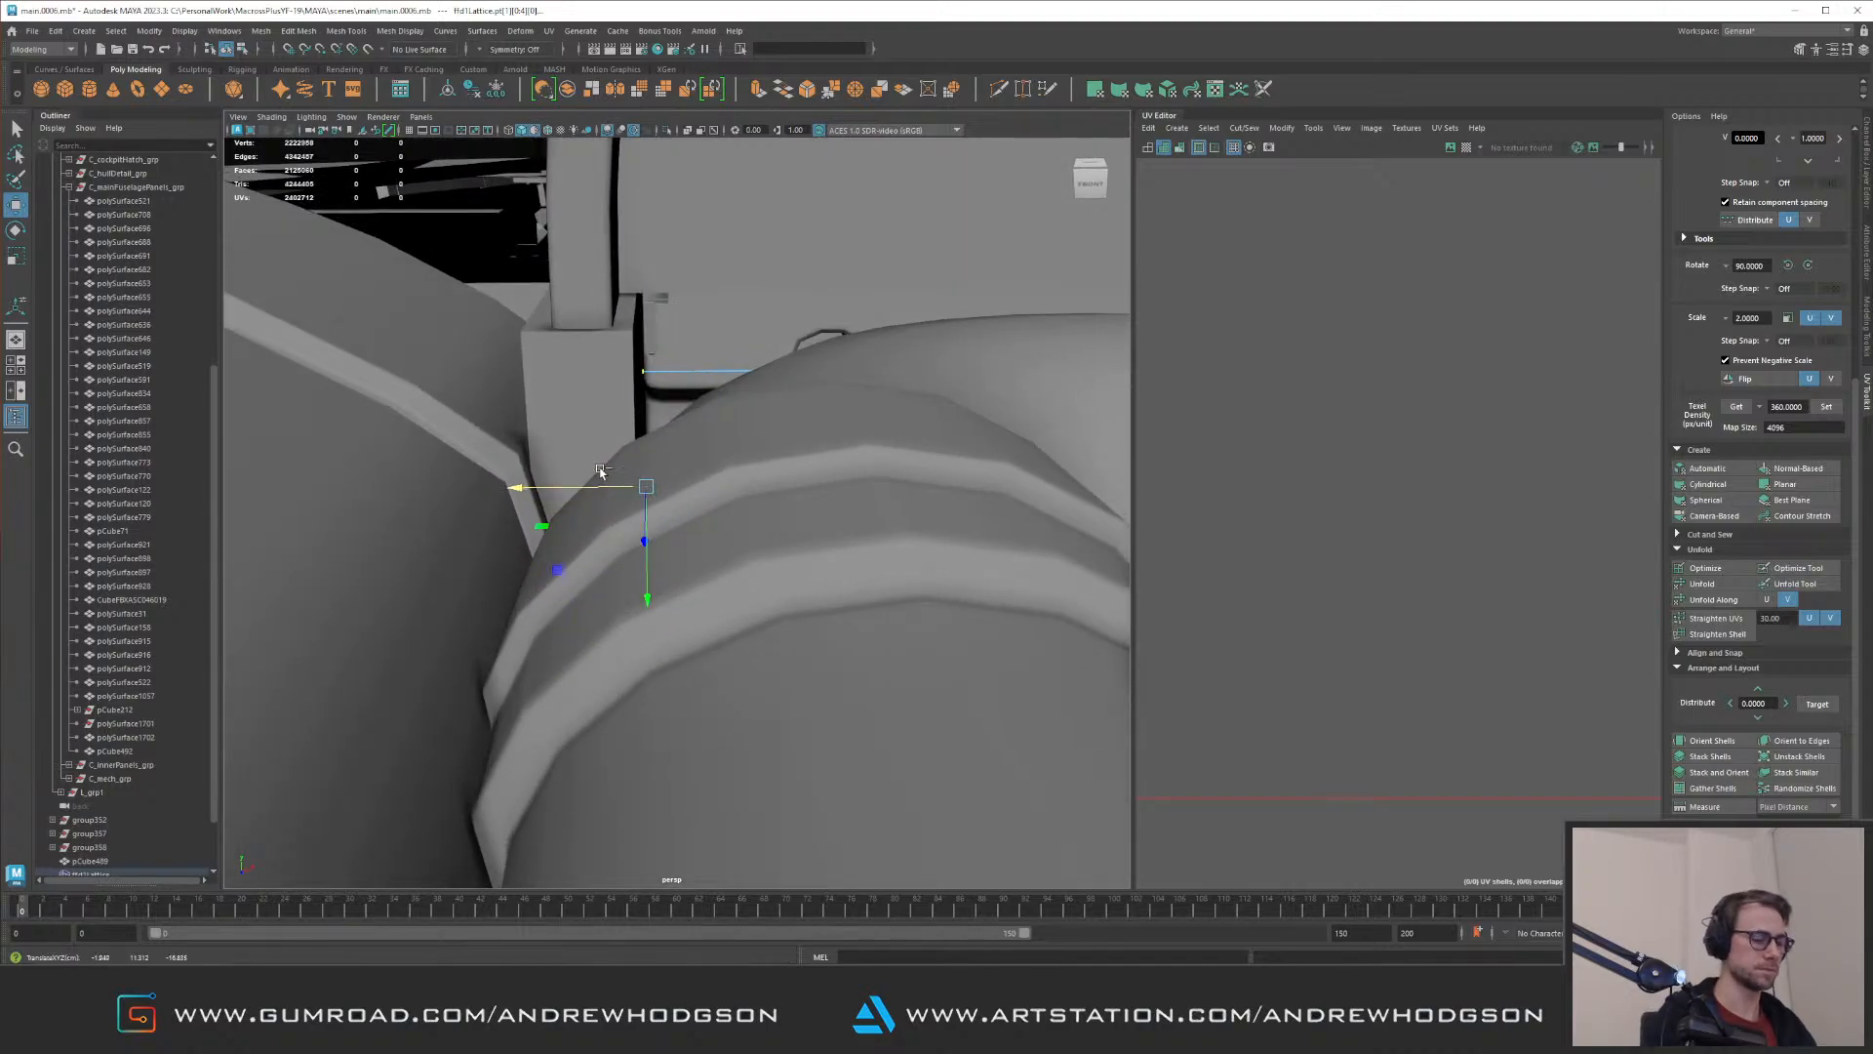
right_click_drag(600, 471, 527, 391, "alt")
left_click_drag(527, 390, 669, 280, "alt")
right_click_drag(669, 280, 912, 414, "alt")
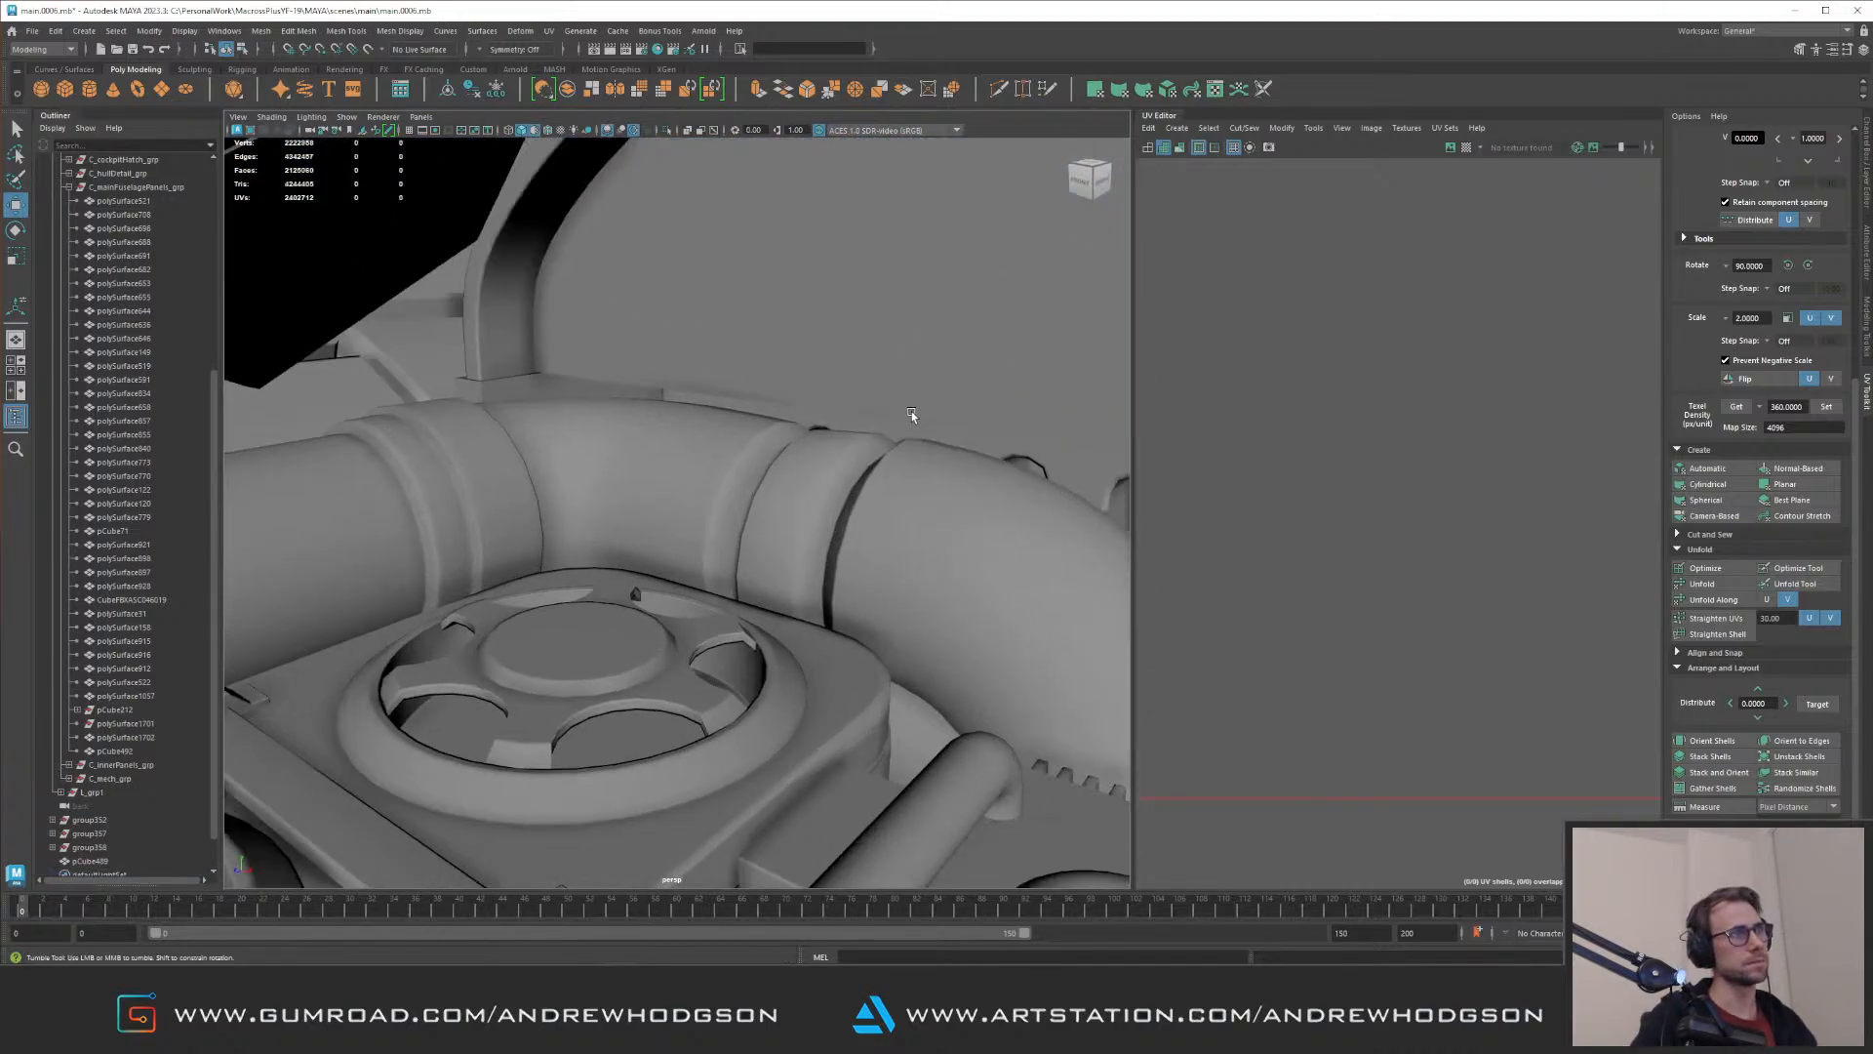
left_click_drag(911, 414, 814, 324, "alt")
middle_click_drag(815, 324, 737, 325, "alt")
right_click_drag(737, 325, 486, 316, "alt")
left_click_drag(485, 316, 773, 448, "alt")
right_click_drag(773, 448, 815, 517, "alt")
Step: Adjust the slotted panel's height beneath the arched bulkhead and save the scene
left_click(809, 515)
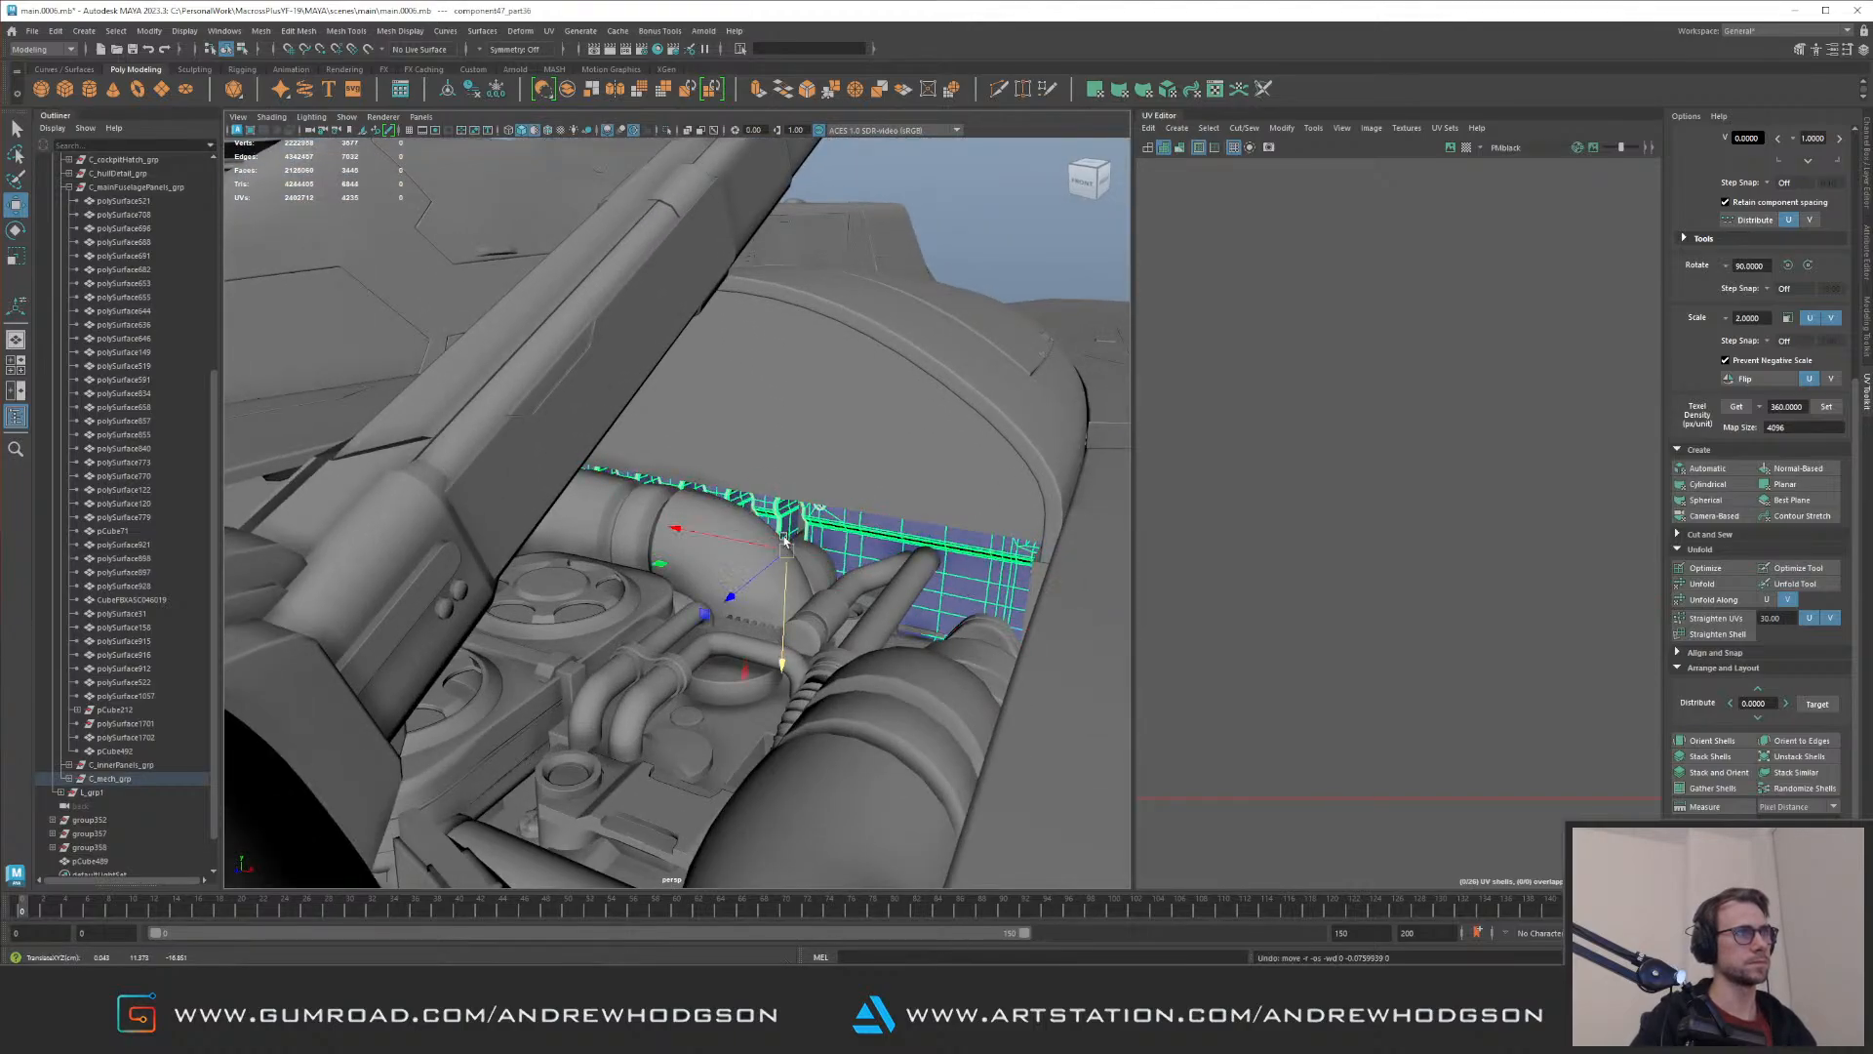
right_click_drag(783, 579, 603, 234, "alt")
left_click(828, 289)
left_click_drag(828, 289, 950, 321, "alt")
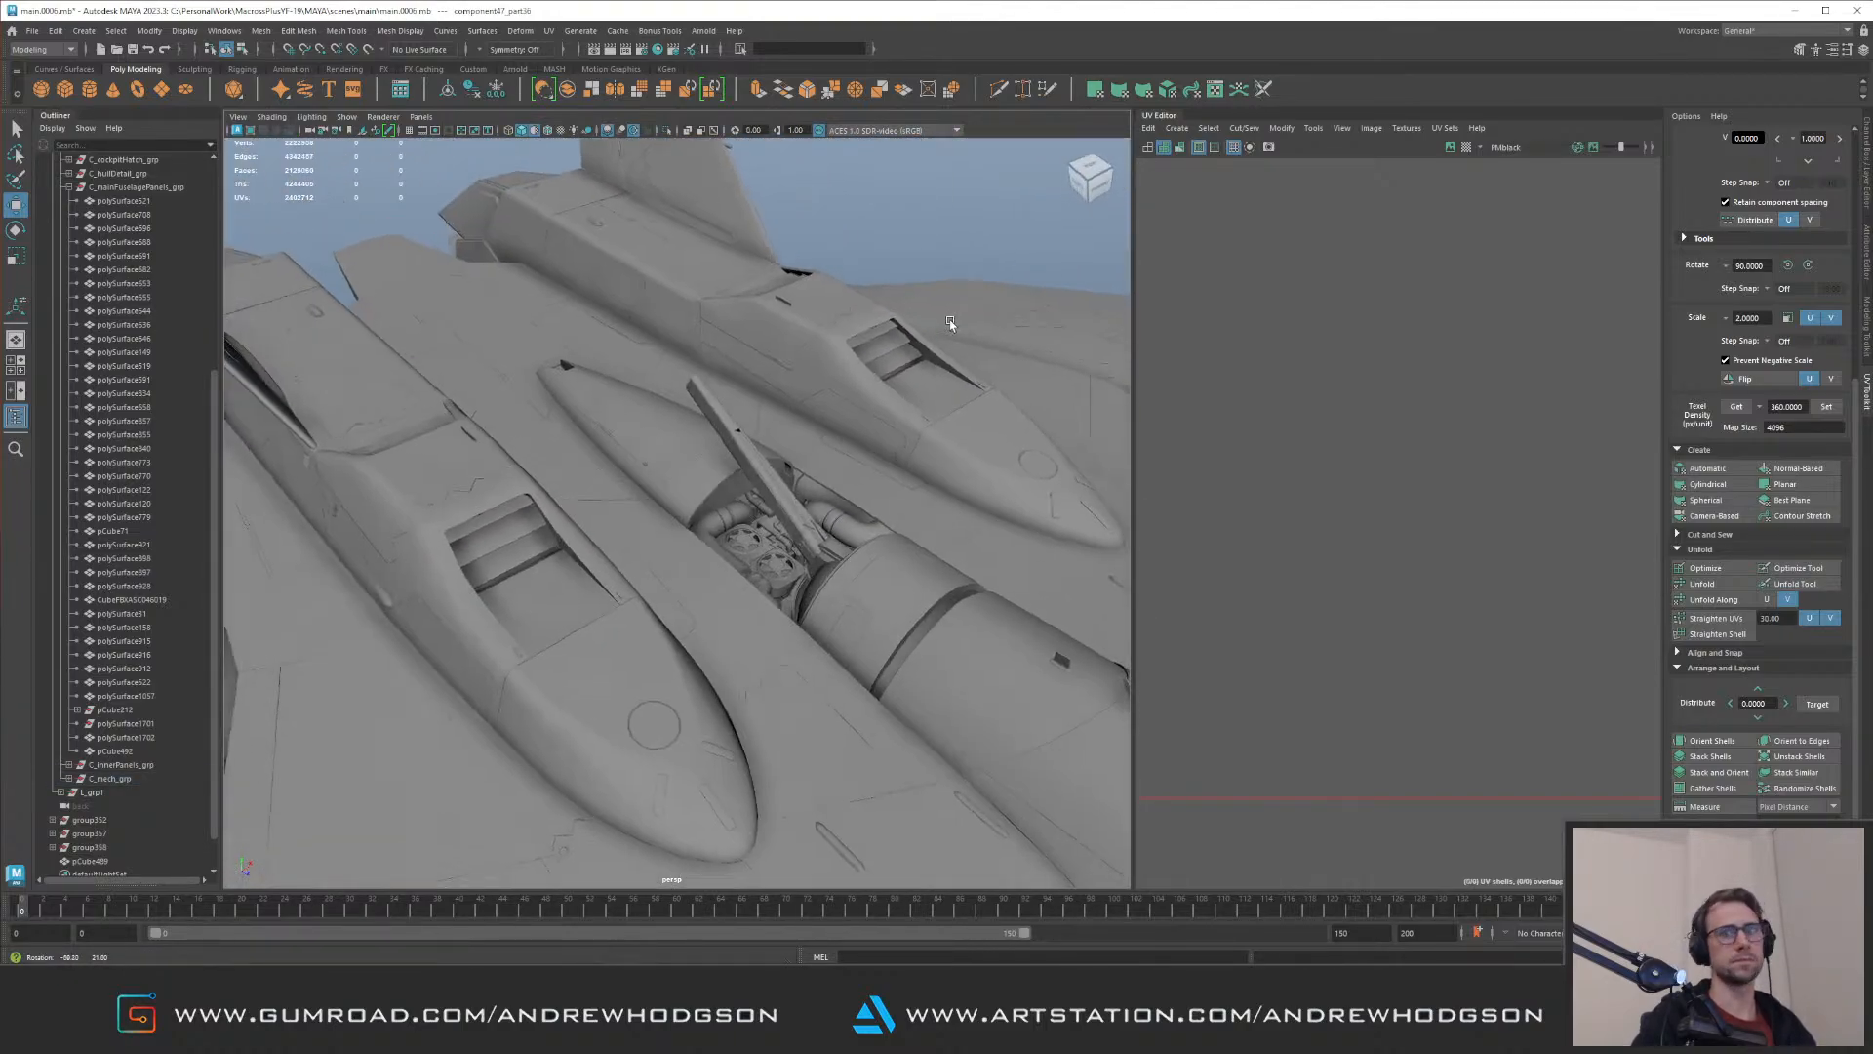
left_click_drag(791, 265, 800, 307, "alt")
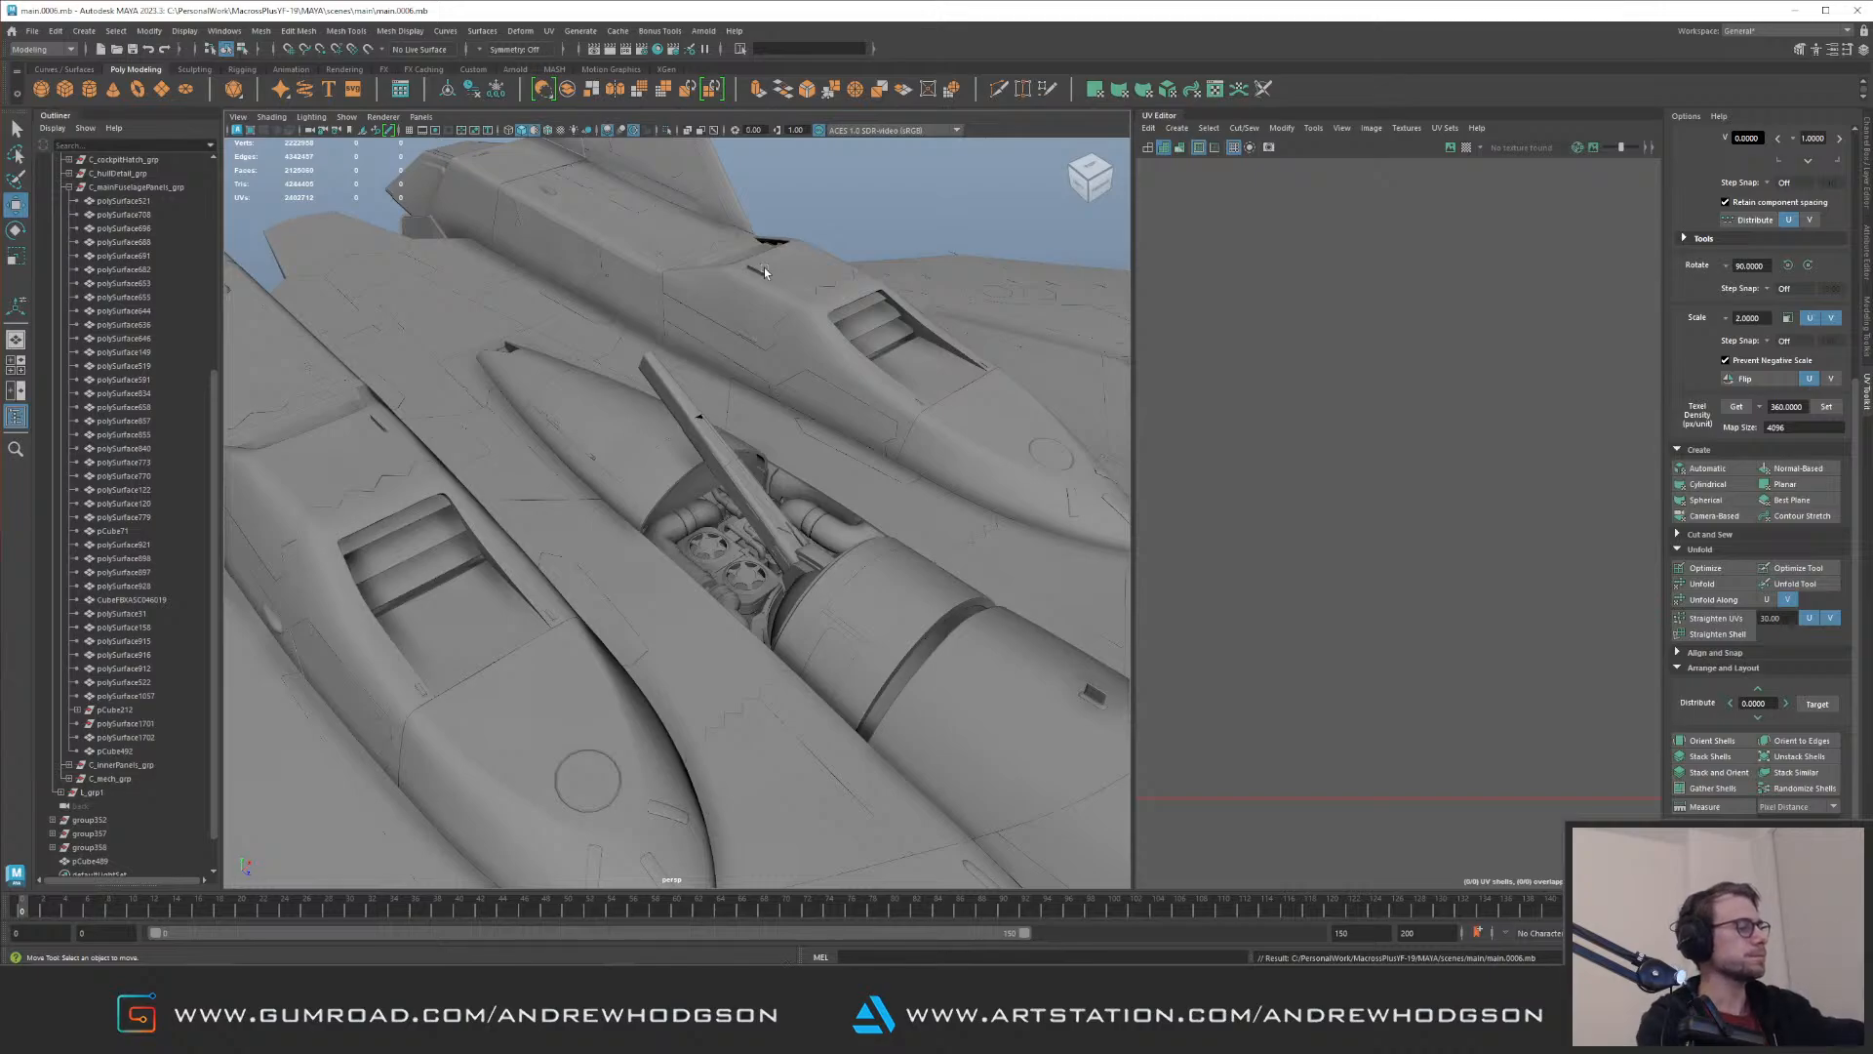
Step: Reselect the slotted panel in the engine bay and nudge it sideways beneath the arched bulkhead
left_click_drag(764, 271, 644, 435, "alt")
right_click_drag(644, 435, 717, 502, "alt")
mouse_move(717, 502)
left_mouse_down("alt")
mouse_move(673, 476)
mouse_move(693, 478)
left_mouse_up("alt")
left_click(718, 505)
key("f")
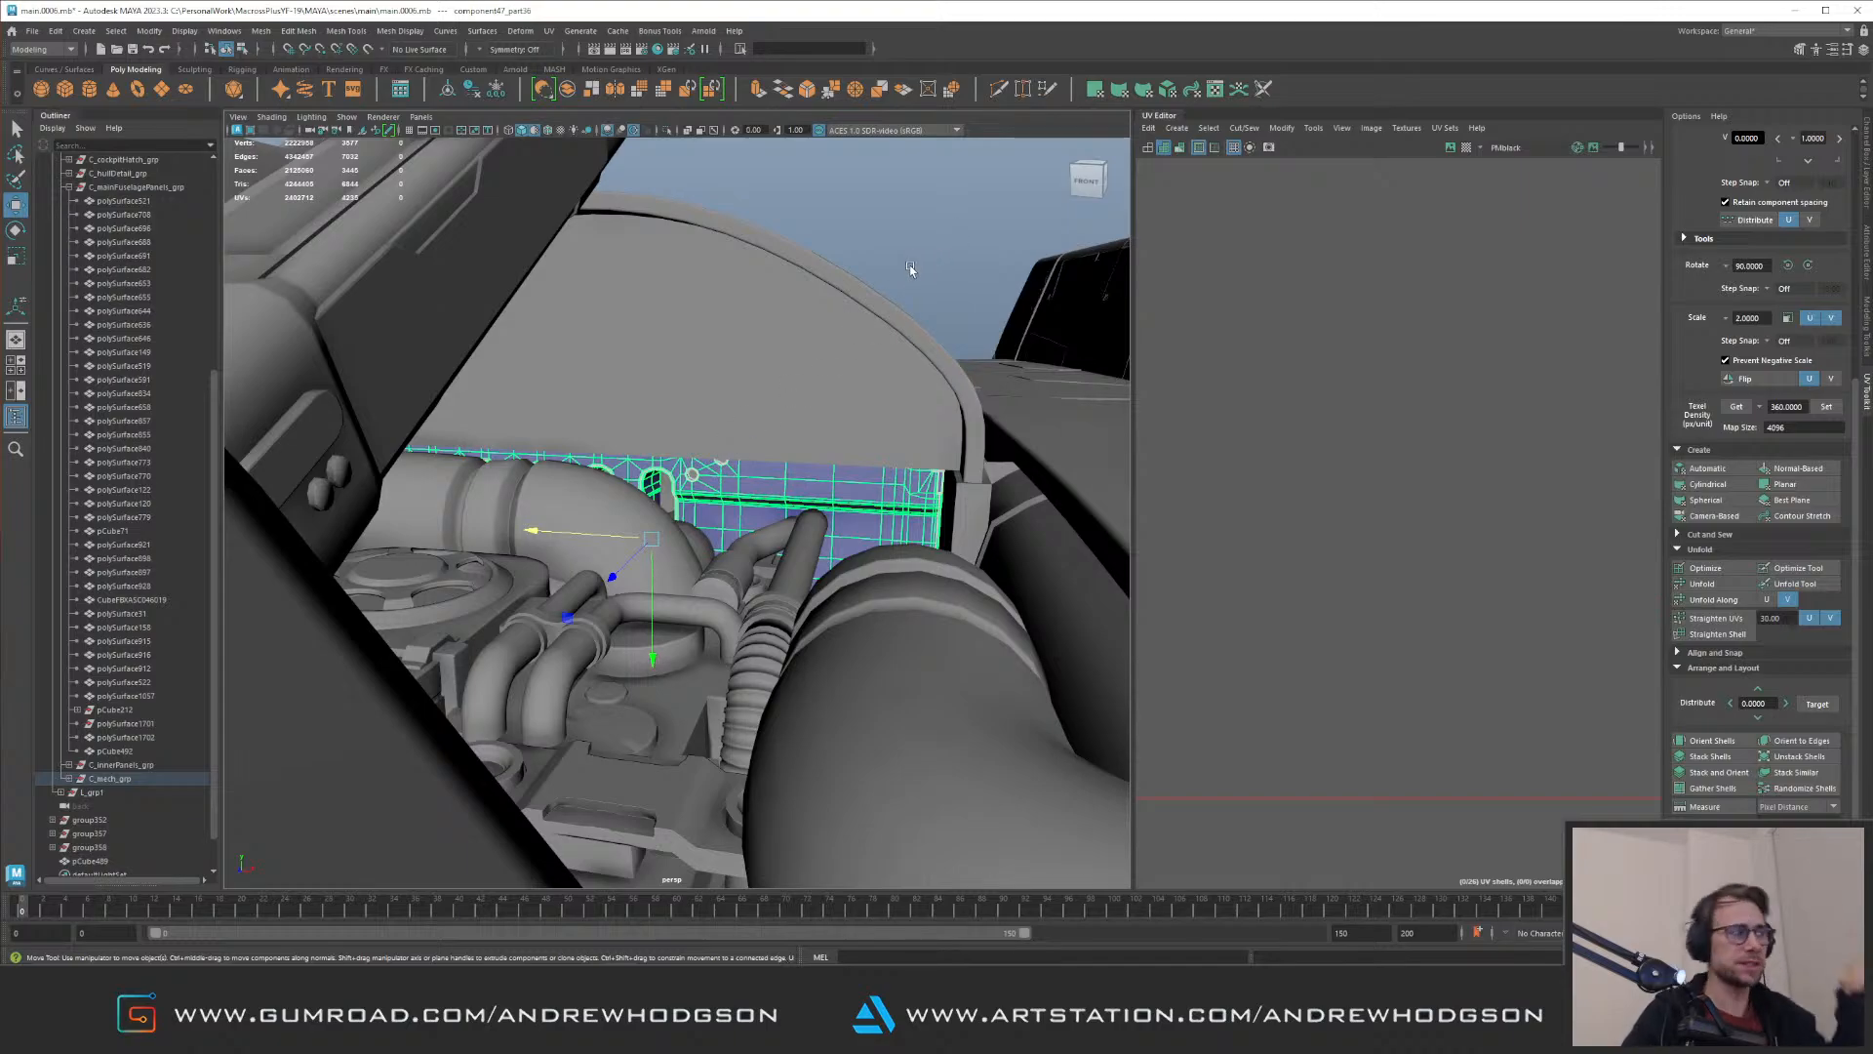
left_click_drag(658, 392, 652, 509, "alt")
right_click_drag(651, 509, 839, 605, "alt")
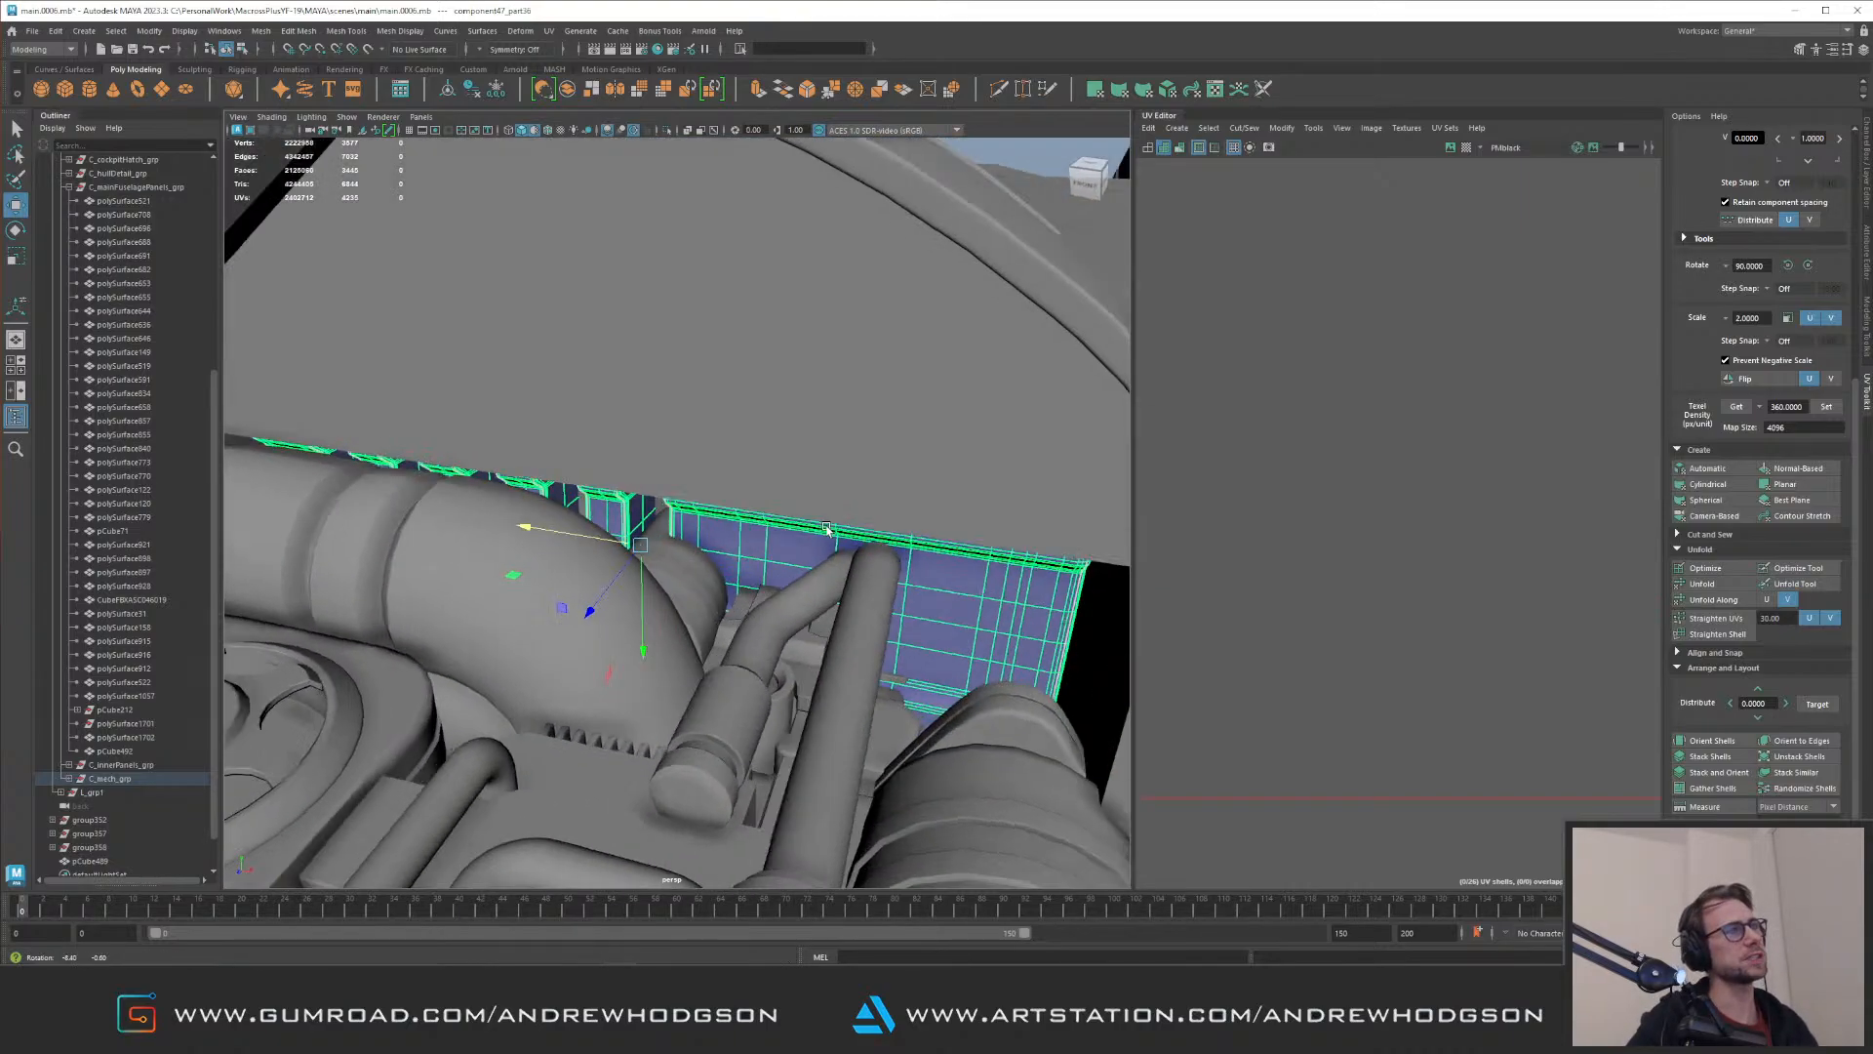
left_click_drag(839, 605, 888, 564, "alt")
Step: Reposition the straight pipe and the neighbouring bent pipe in front of the slotted panel
left_click(888, 564)
middle_click_drag(844, 440, 816, 424, "alt")
left_click_drag(815, 425, 816, 384, "alt")
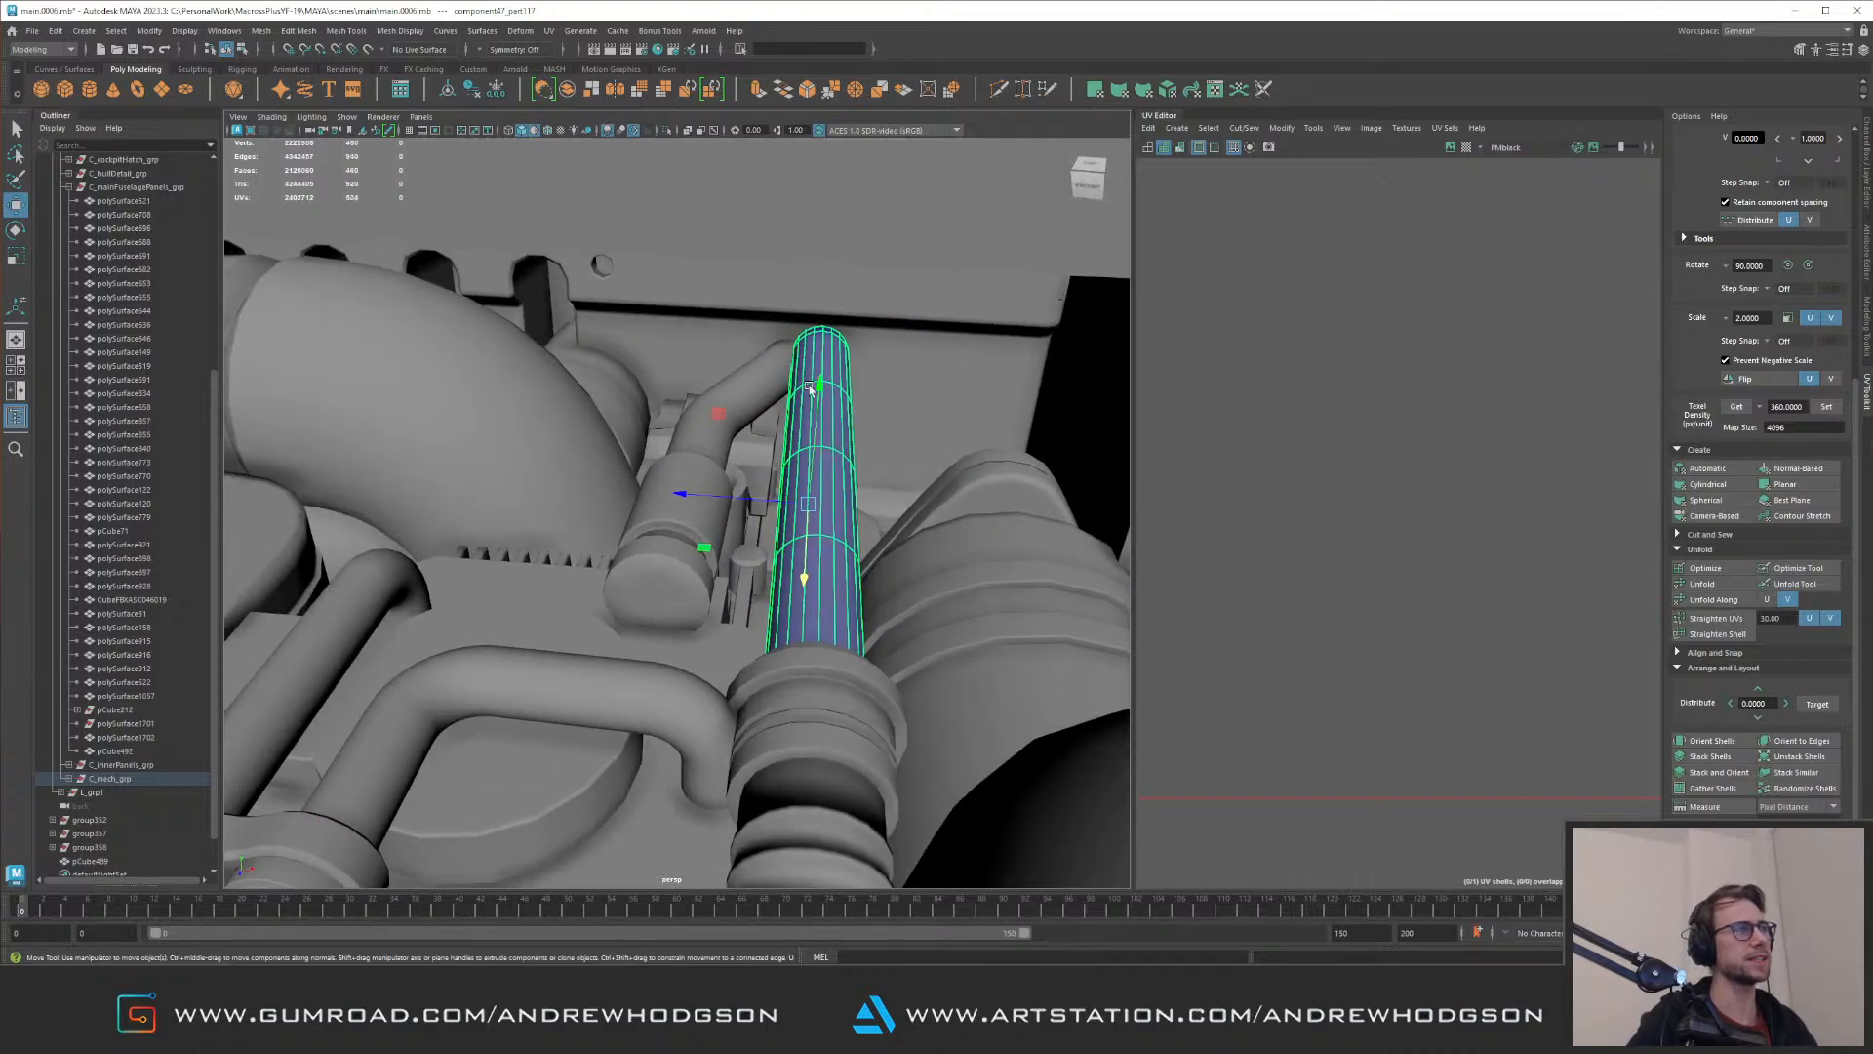
left_click_drag(720, 422, 766, 410, "alt")
left_click(761, 448)
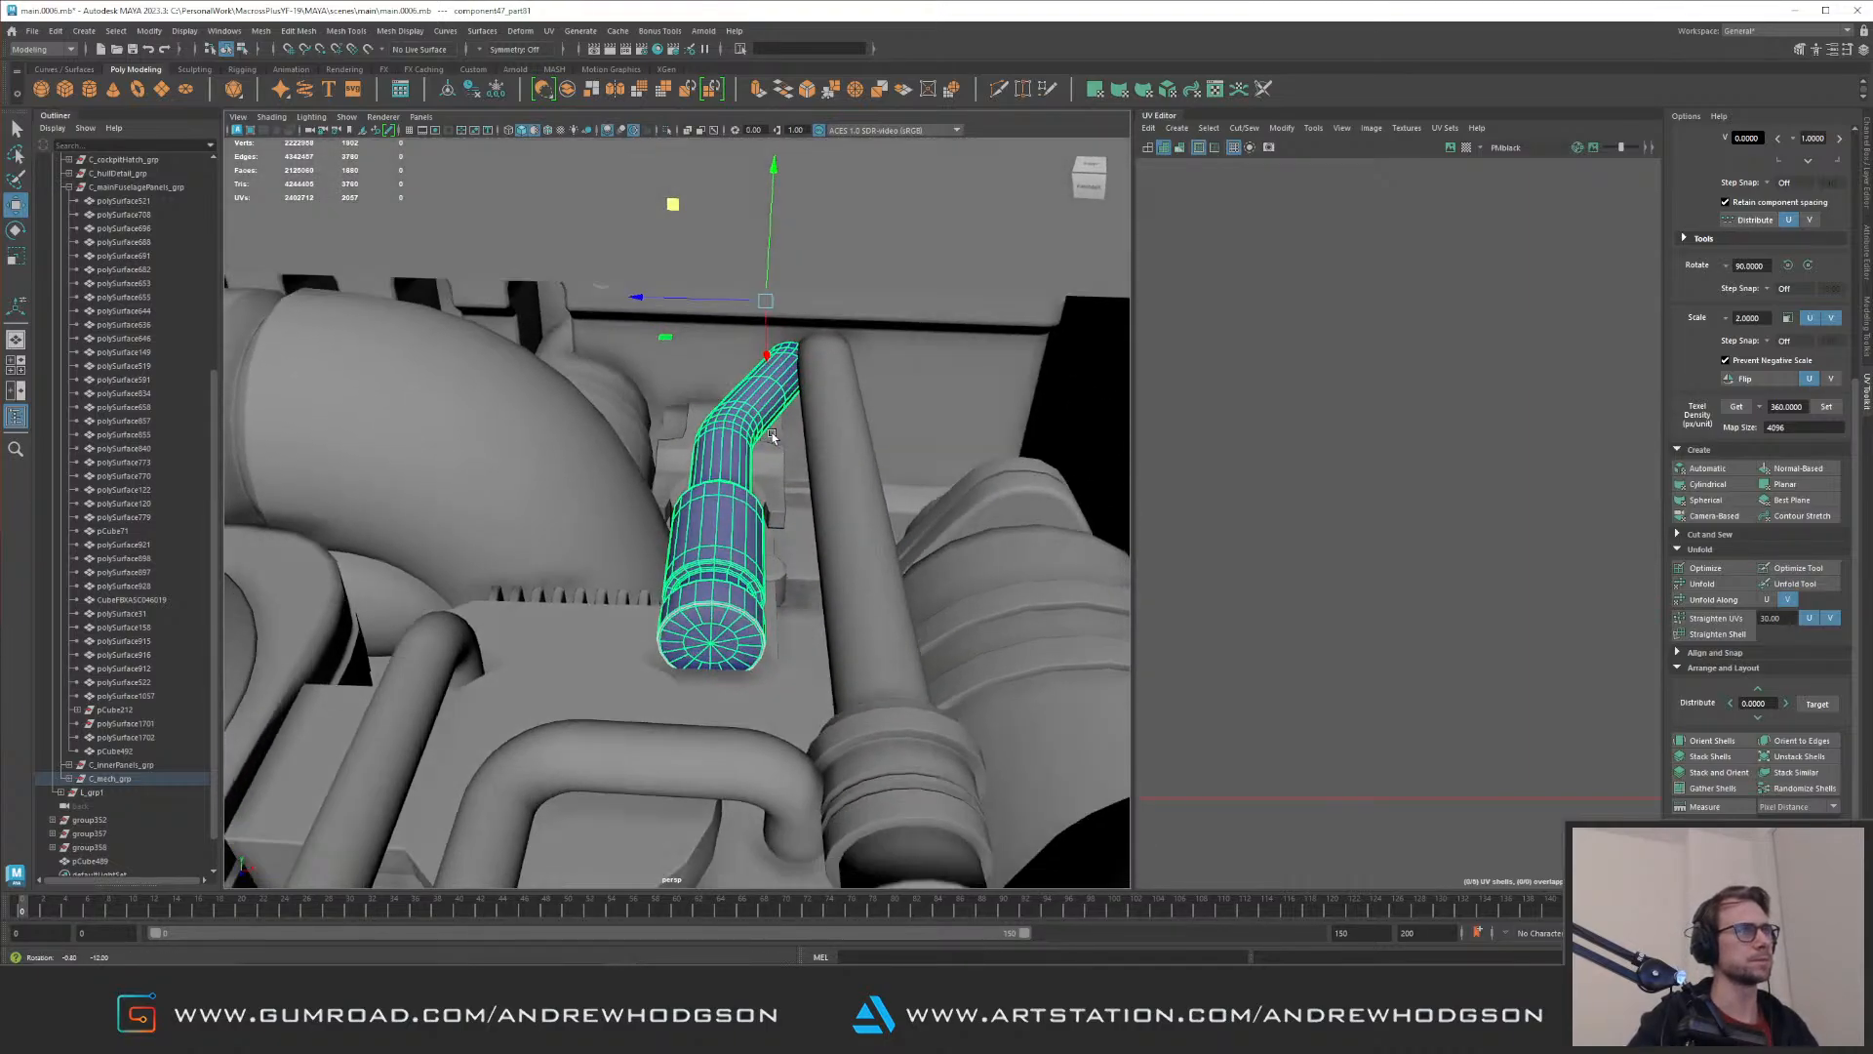
middle_click_drag(767, 410, 767, 479, "alt")
left_click_drag(722, 358, 689, 362)
Step: Deselect the parts, review the engine bay and whole aircraft from several angles, and save the scene
right_click_drag(883, 451, 335, 314, "alt")
right_click_drag(486, 321, 742, 468, "alt")
left_click(301, 275)
left_click_drag(742, 468, 878, 464, "alt")
middle_click_drag(878, 465, 657, 426, "alt")
right_click_drag(657, 426, 694, 511, "alt")
left_click_drag(694, 510, 944, 488, "alt")
right_click_drag(945, 488, 589, 395, "alt")
left_click_drag(590, 395, 728, 344, "alt")
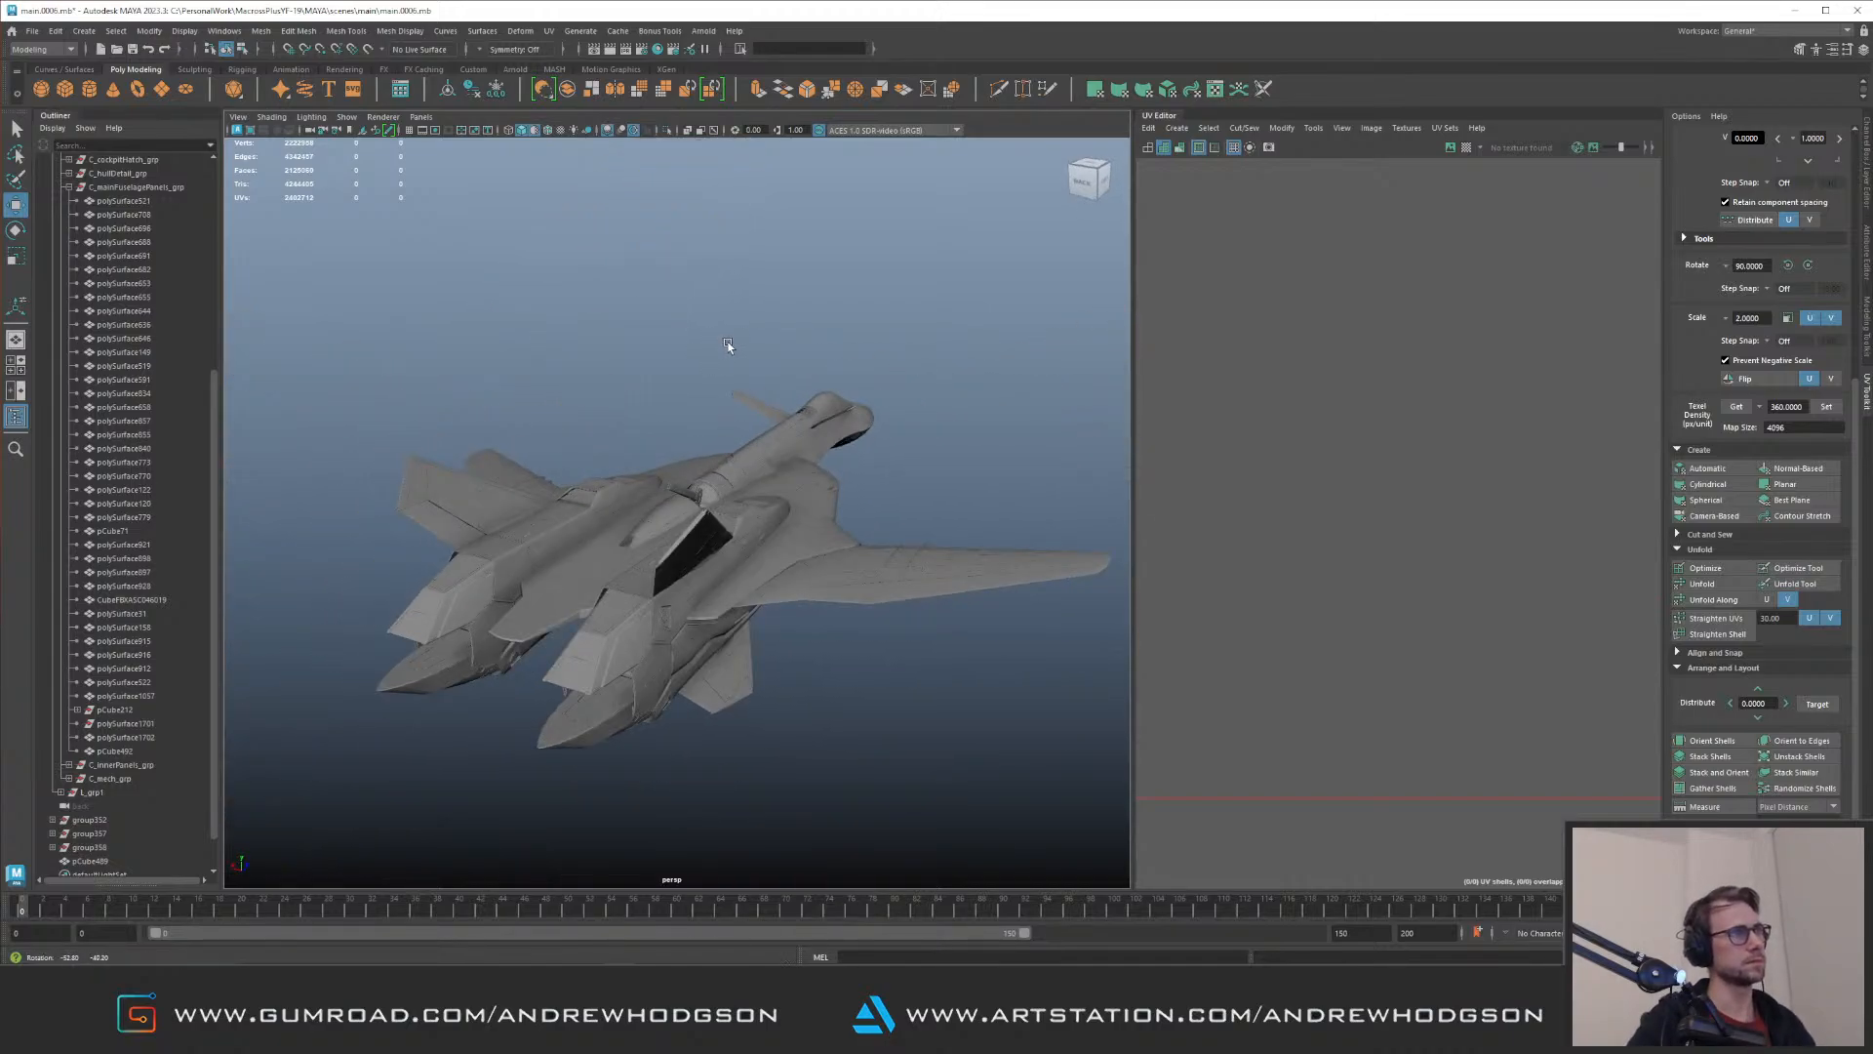
right_click_drag(728, 343, 942, 515, "alt")
left_click_drag(942, 514, 1004, 488, "alt")
right_click_drag(748, 497, 822, 489, "alt")
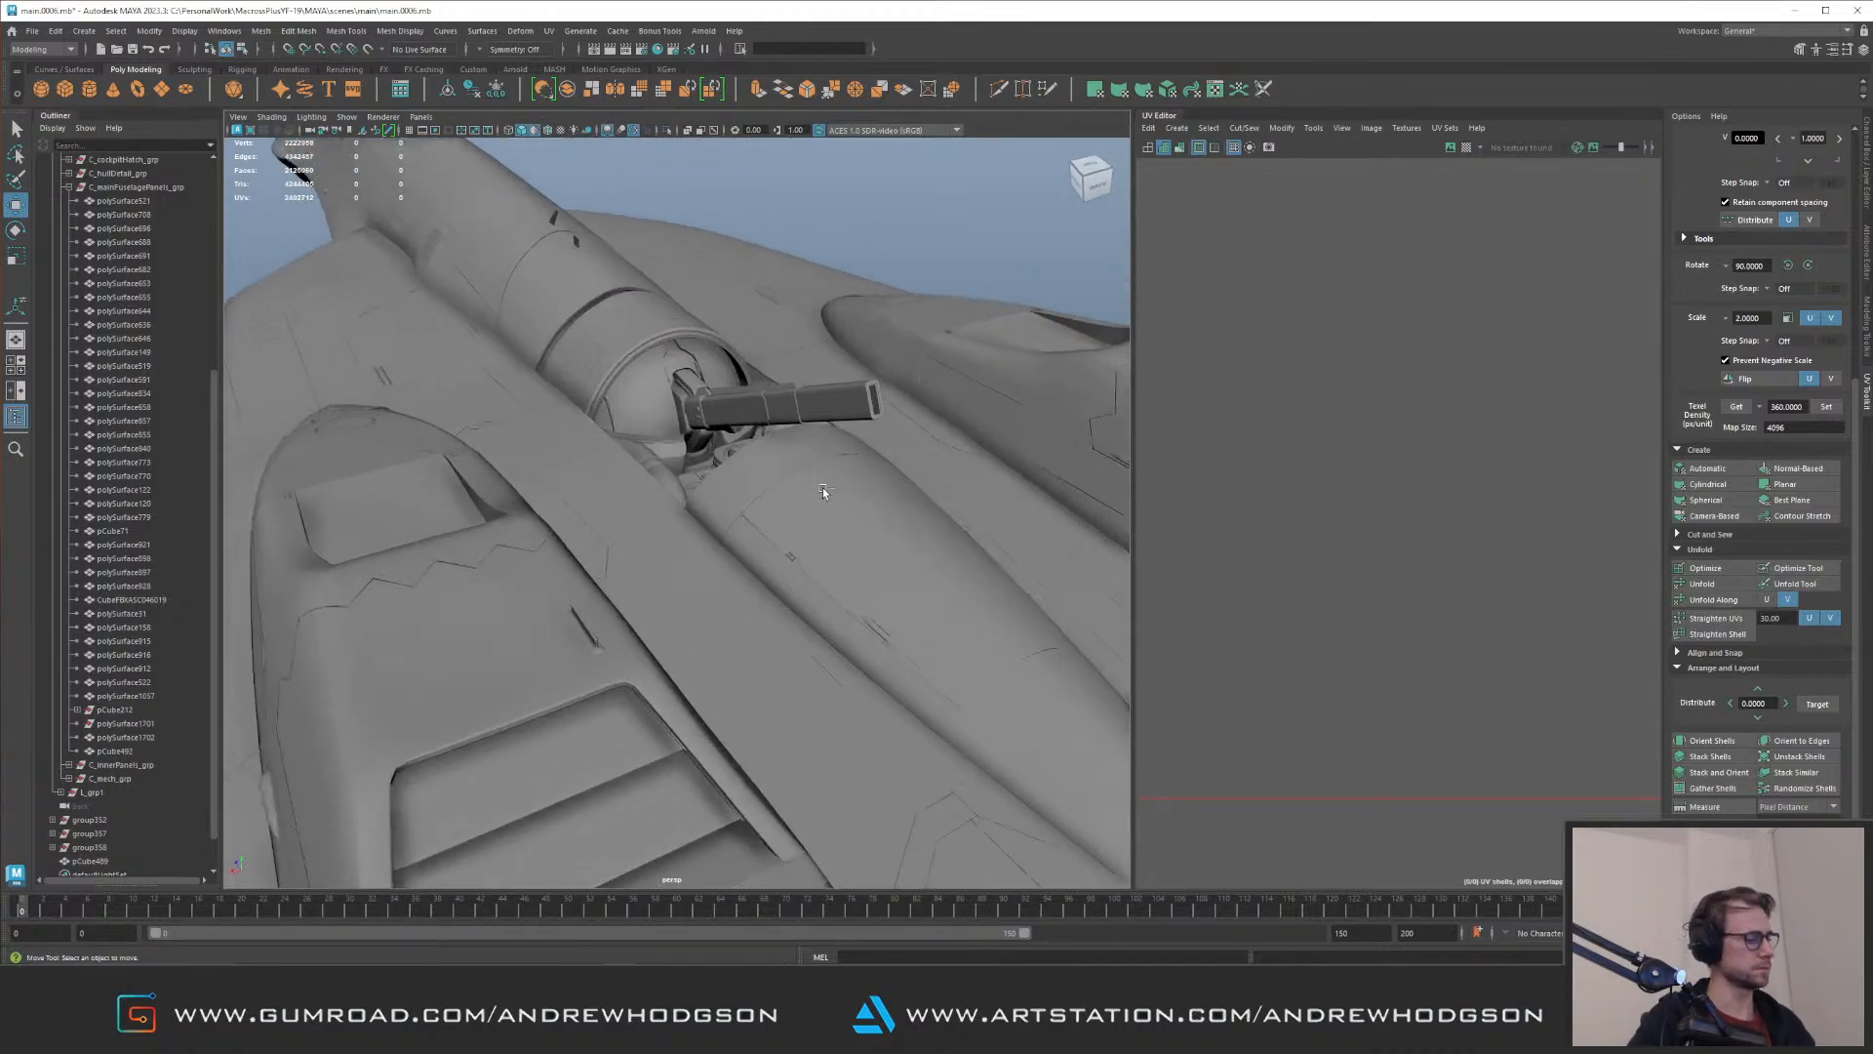
key("w")
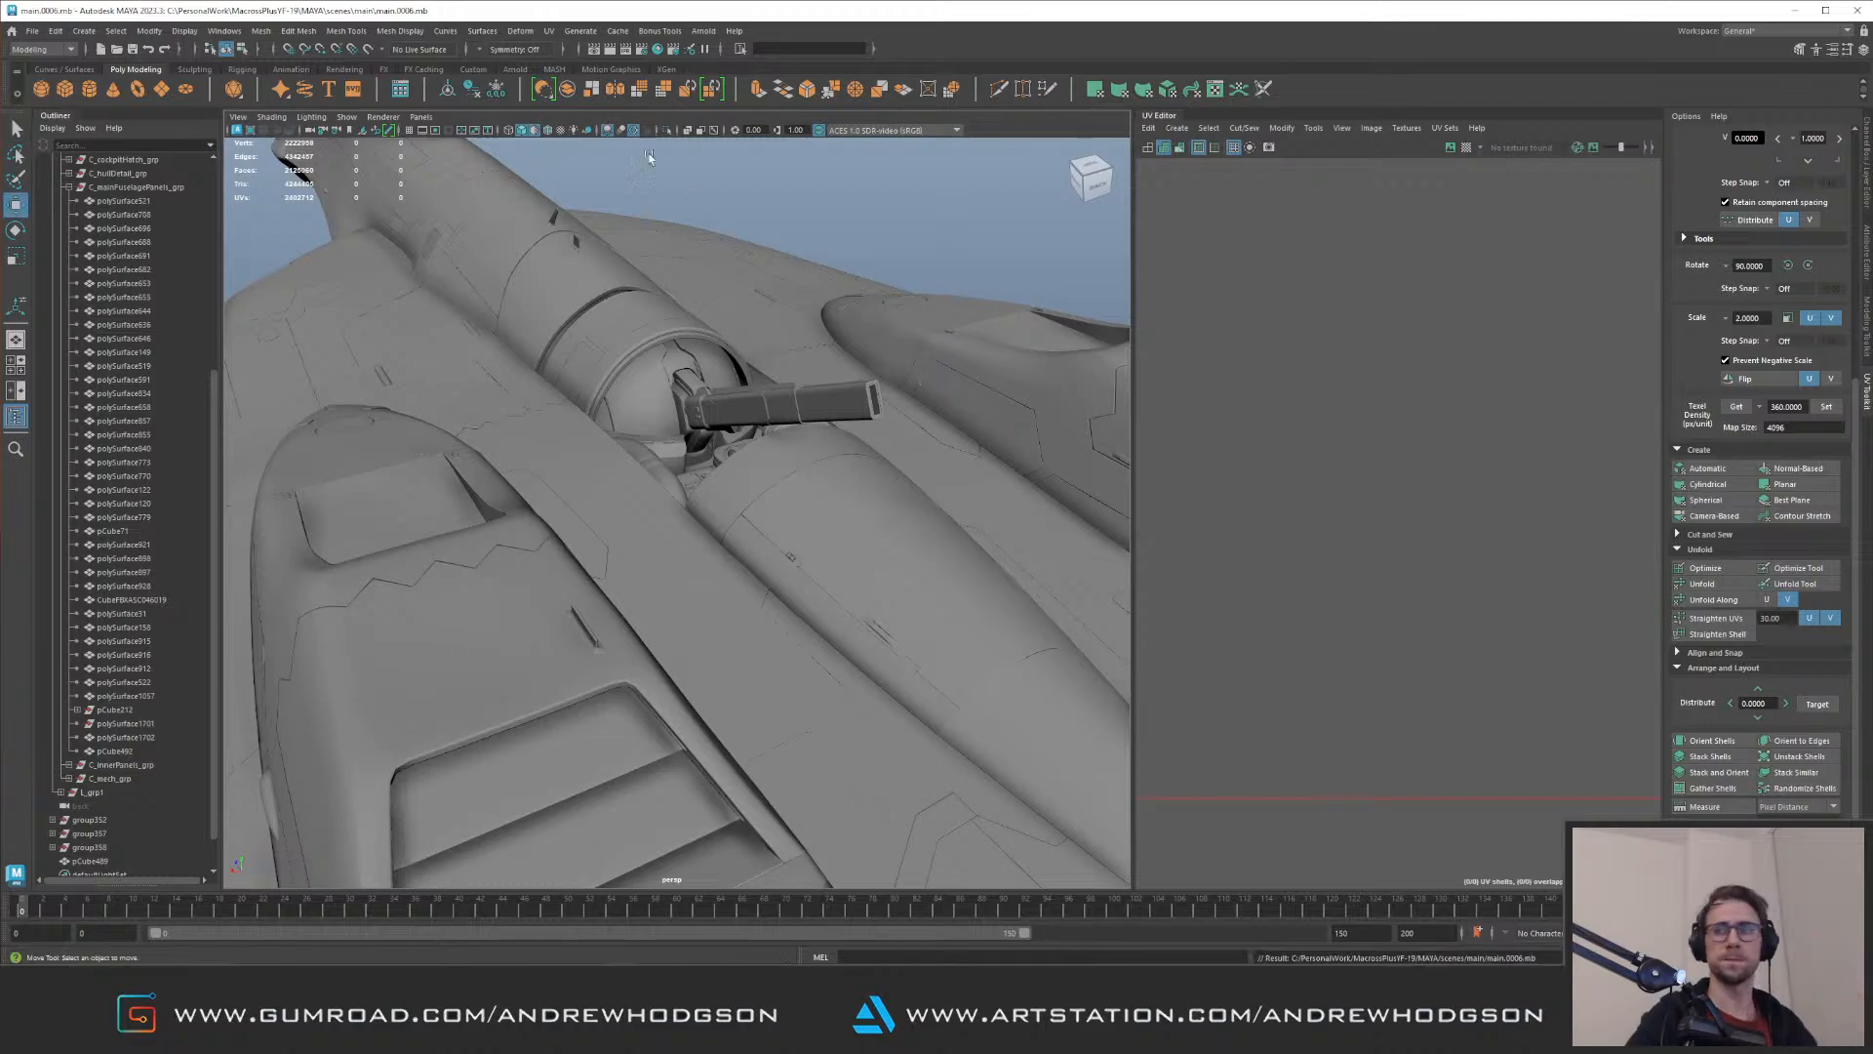
Step: Review the upper fuselage, wings and rear of the aircraft and save the scene
right_click_drag(596, 251, 588, 310, "alt")
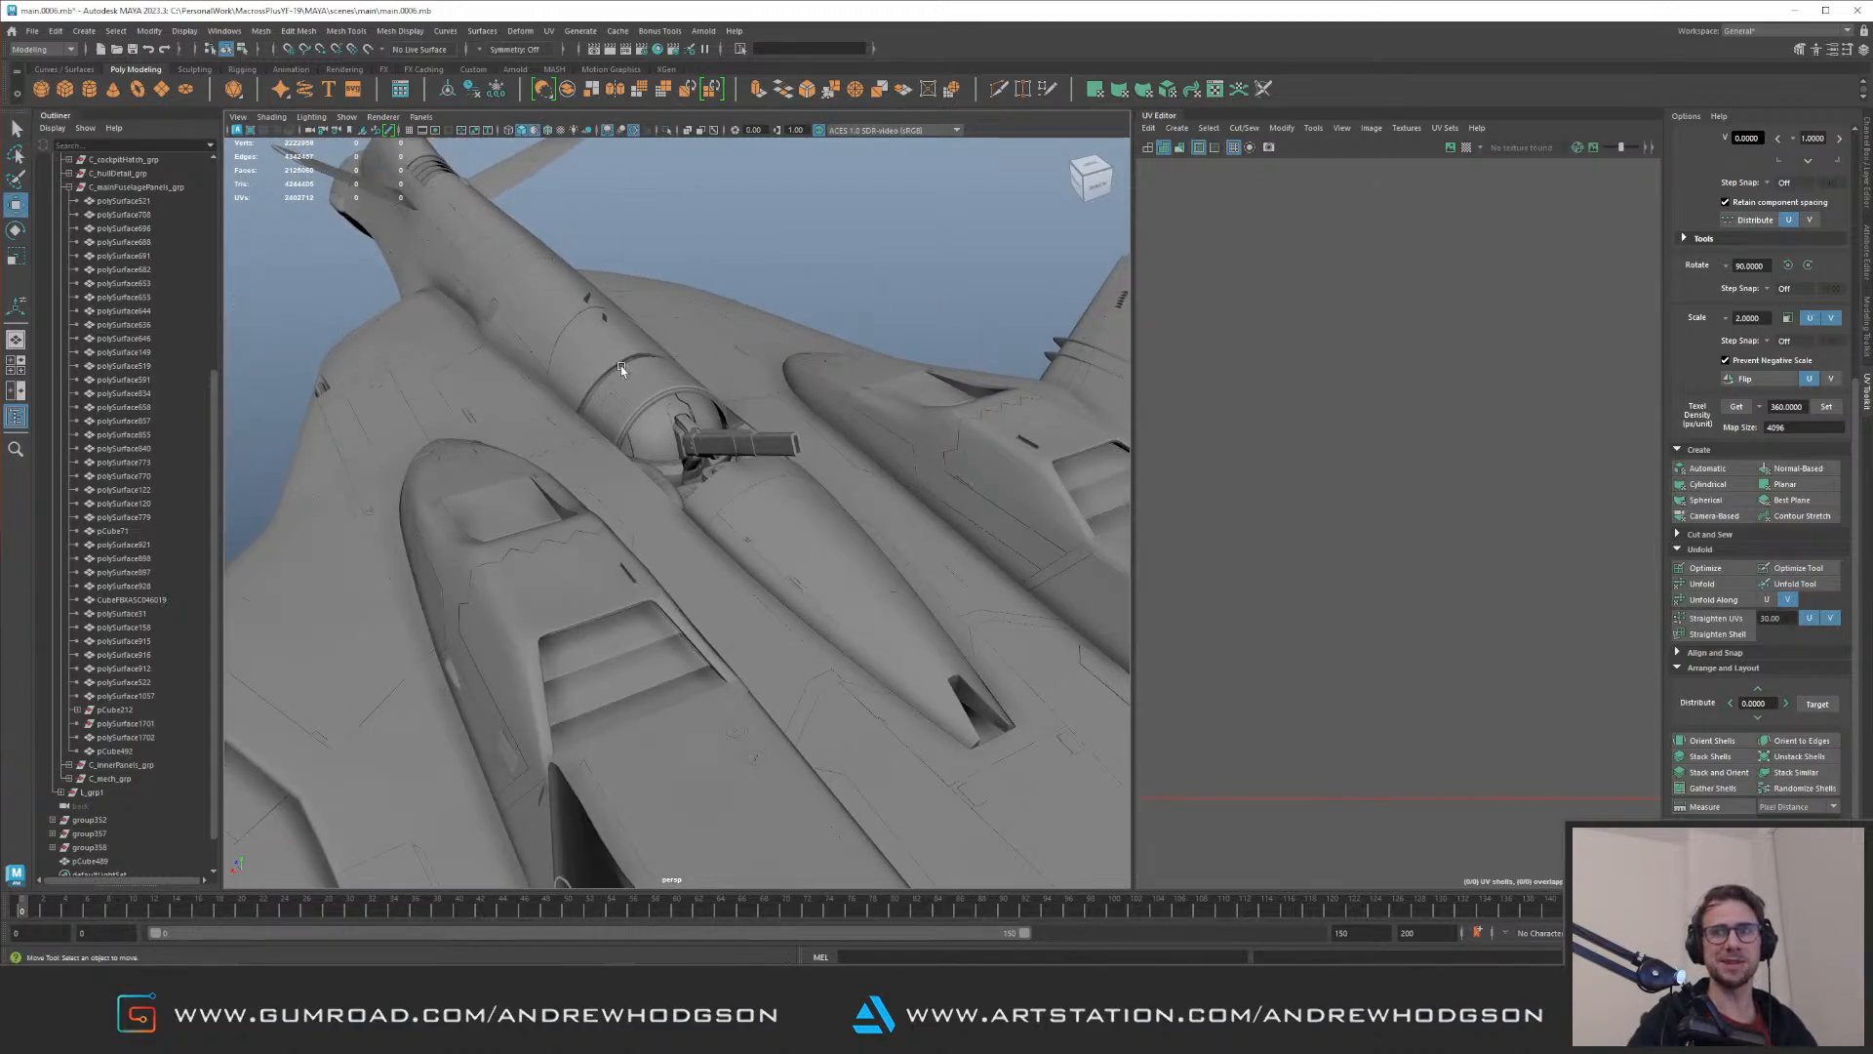
left_click_drag(633, 370, 710, 372, "alt")
left_click_drag(518, 387, 678, 337, "alt")
left_click_drag(622, 415, 544, 351, "alt")
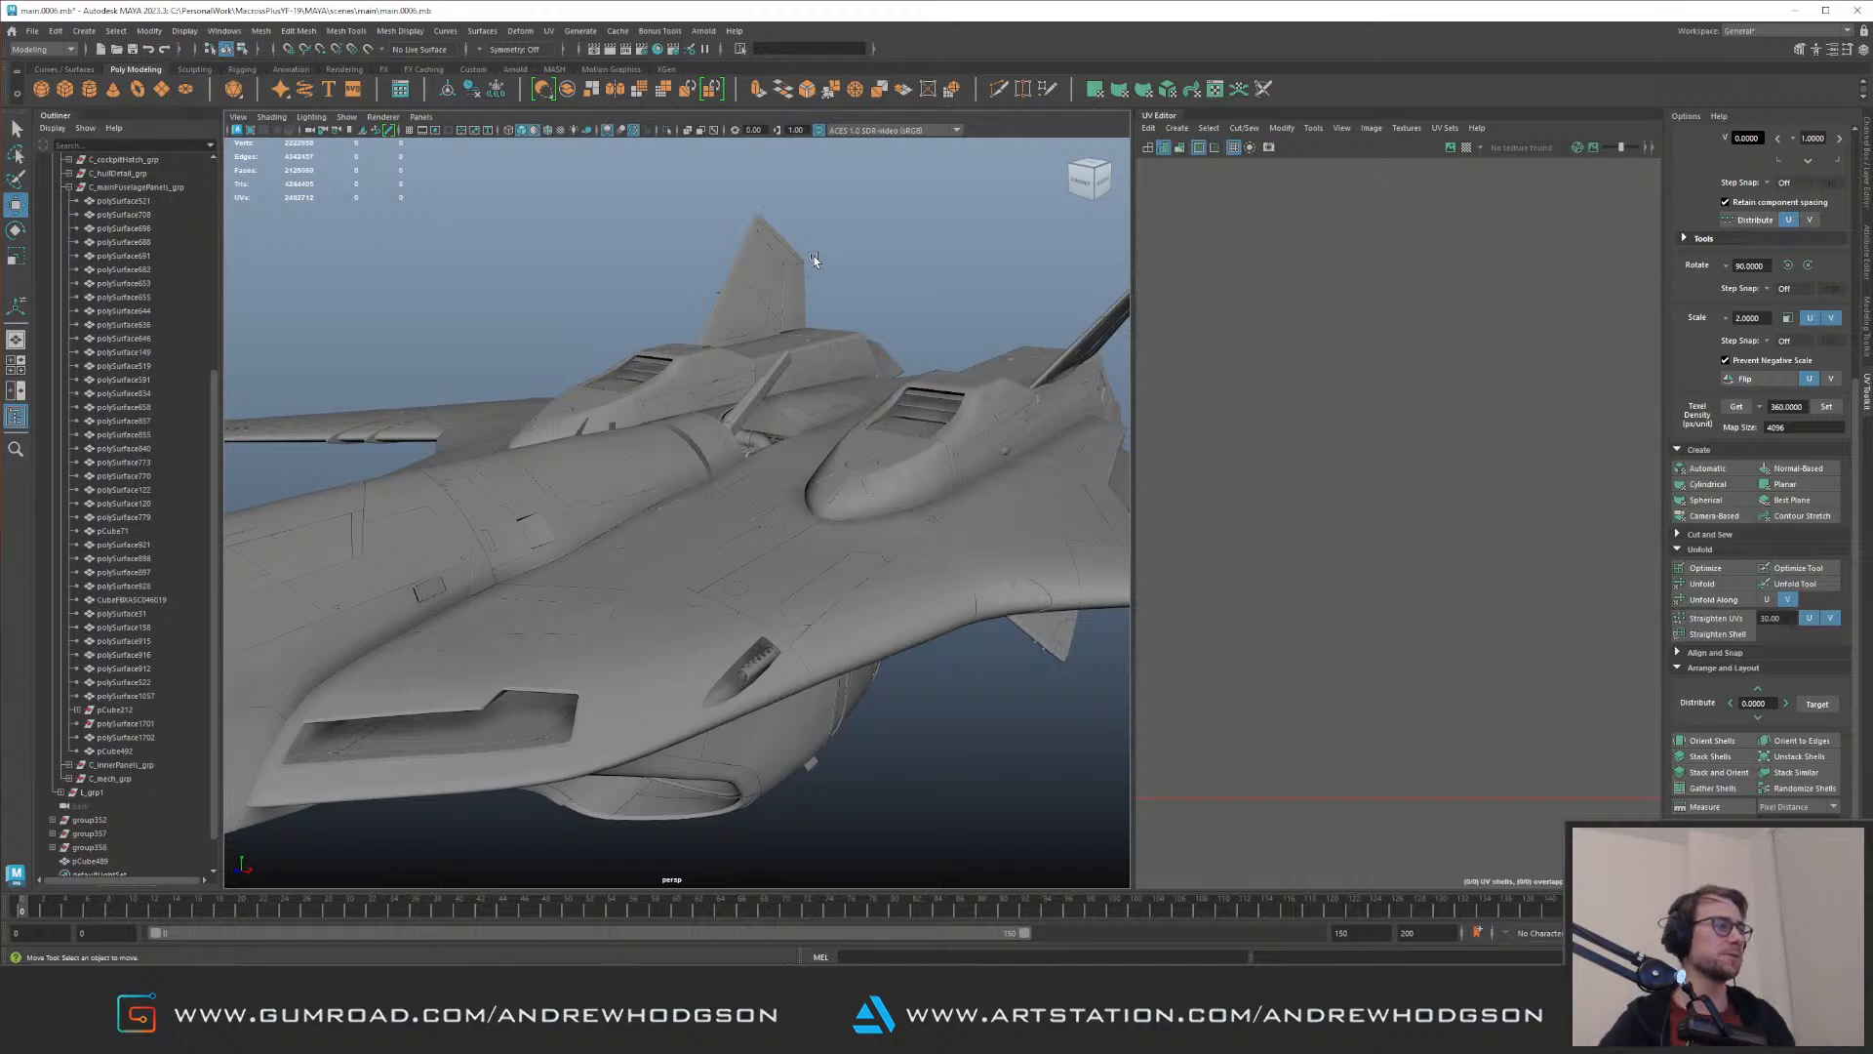
left_click_drag(767, 488, 655, 454, "alt")
key("ctrl+s")
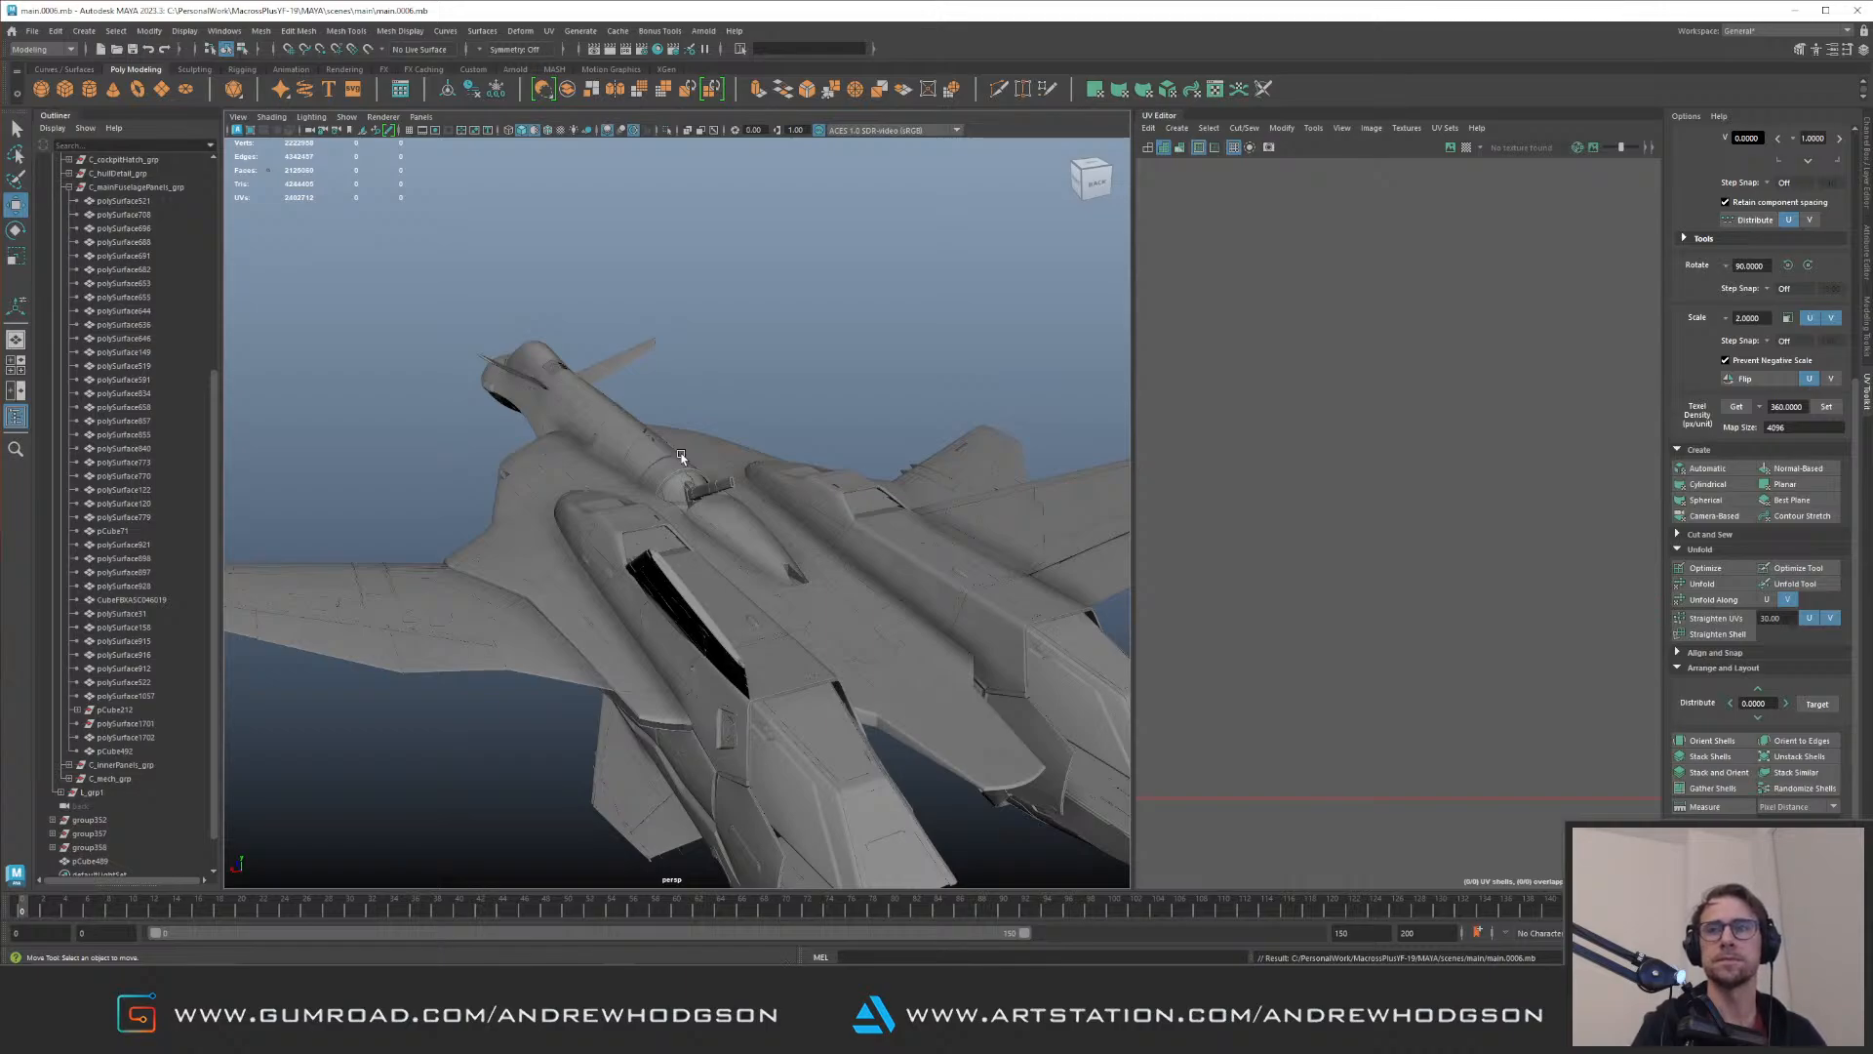
left_click_drag(681, 457, 682, 382, "alt")
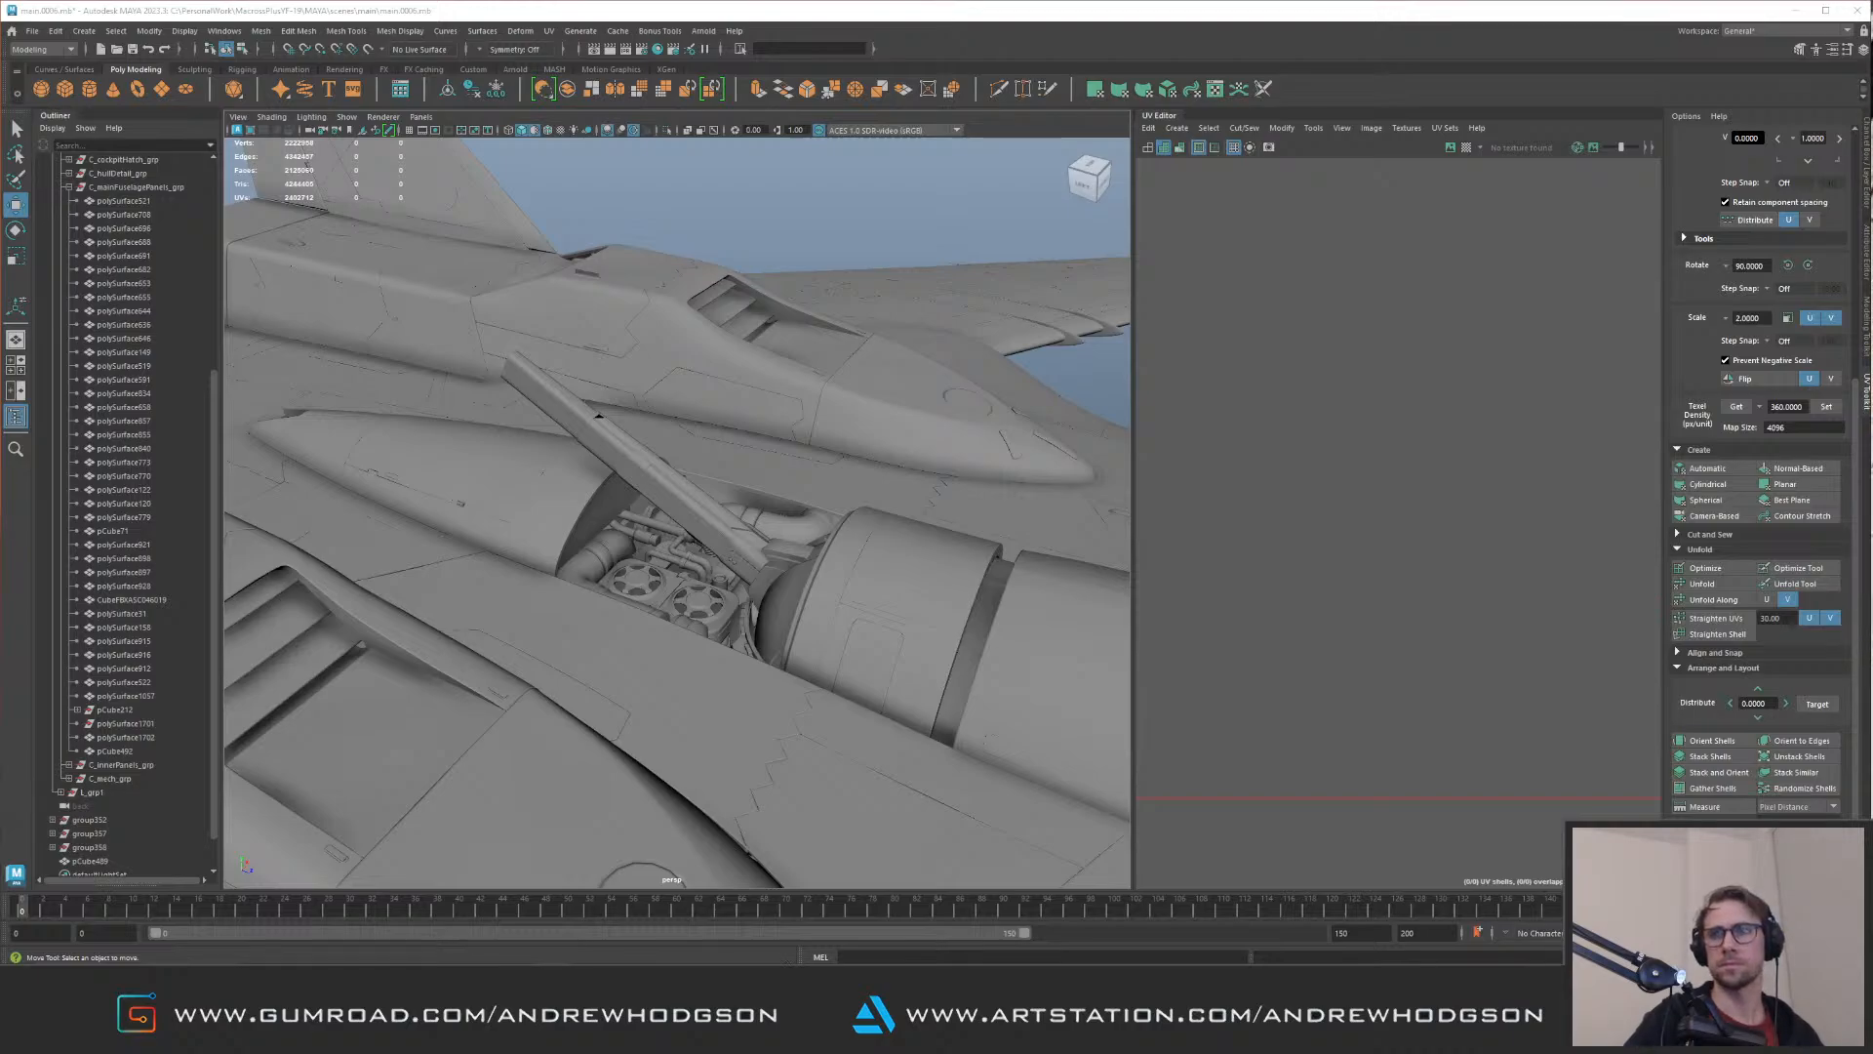
left_click_drag(860, 531, 942, 561, "alt")
middle_click_drag(846, 522, 830, 610, "alt")
right_click_drag(830, 610, 883, 627, "alt")
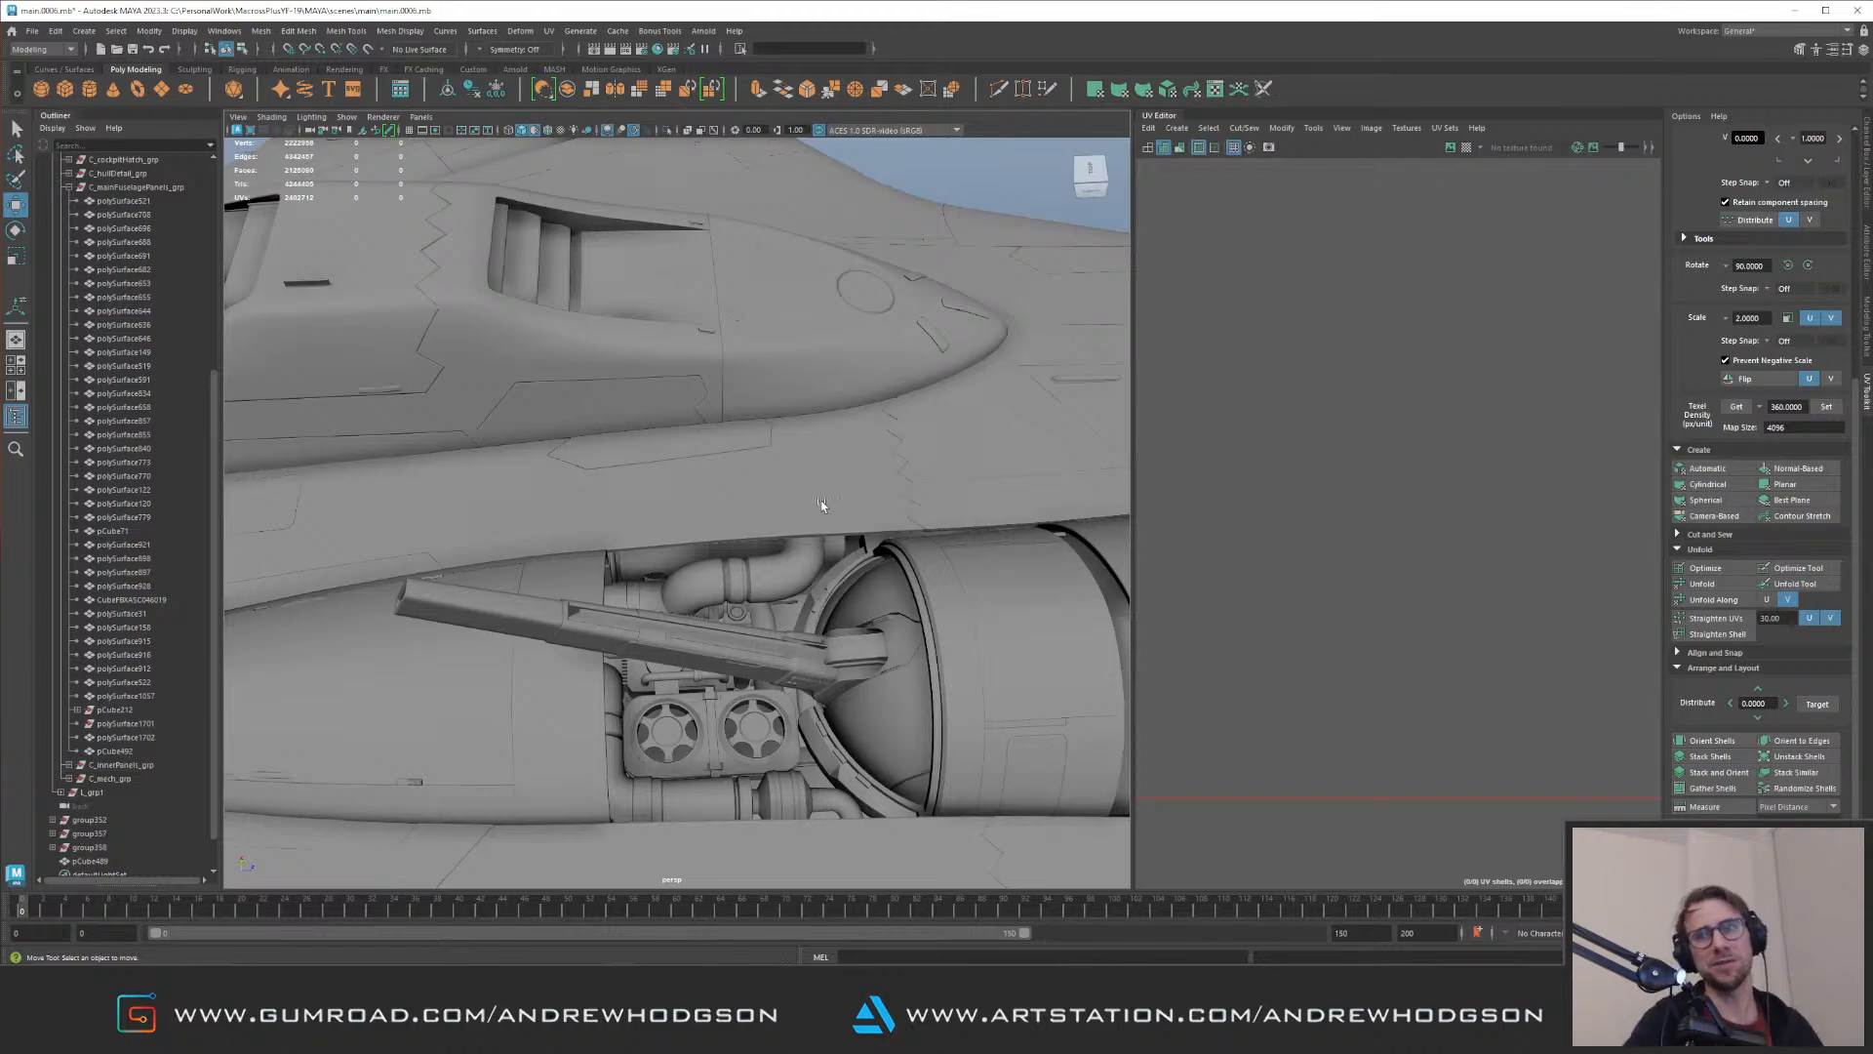
middle_click_drag(768, 478, 701, 382, "alt")
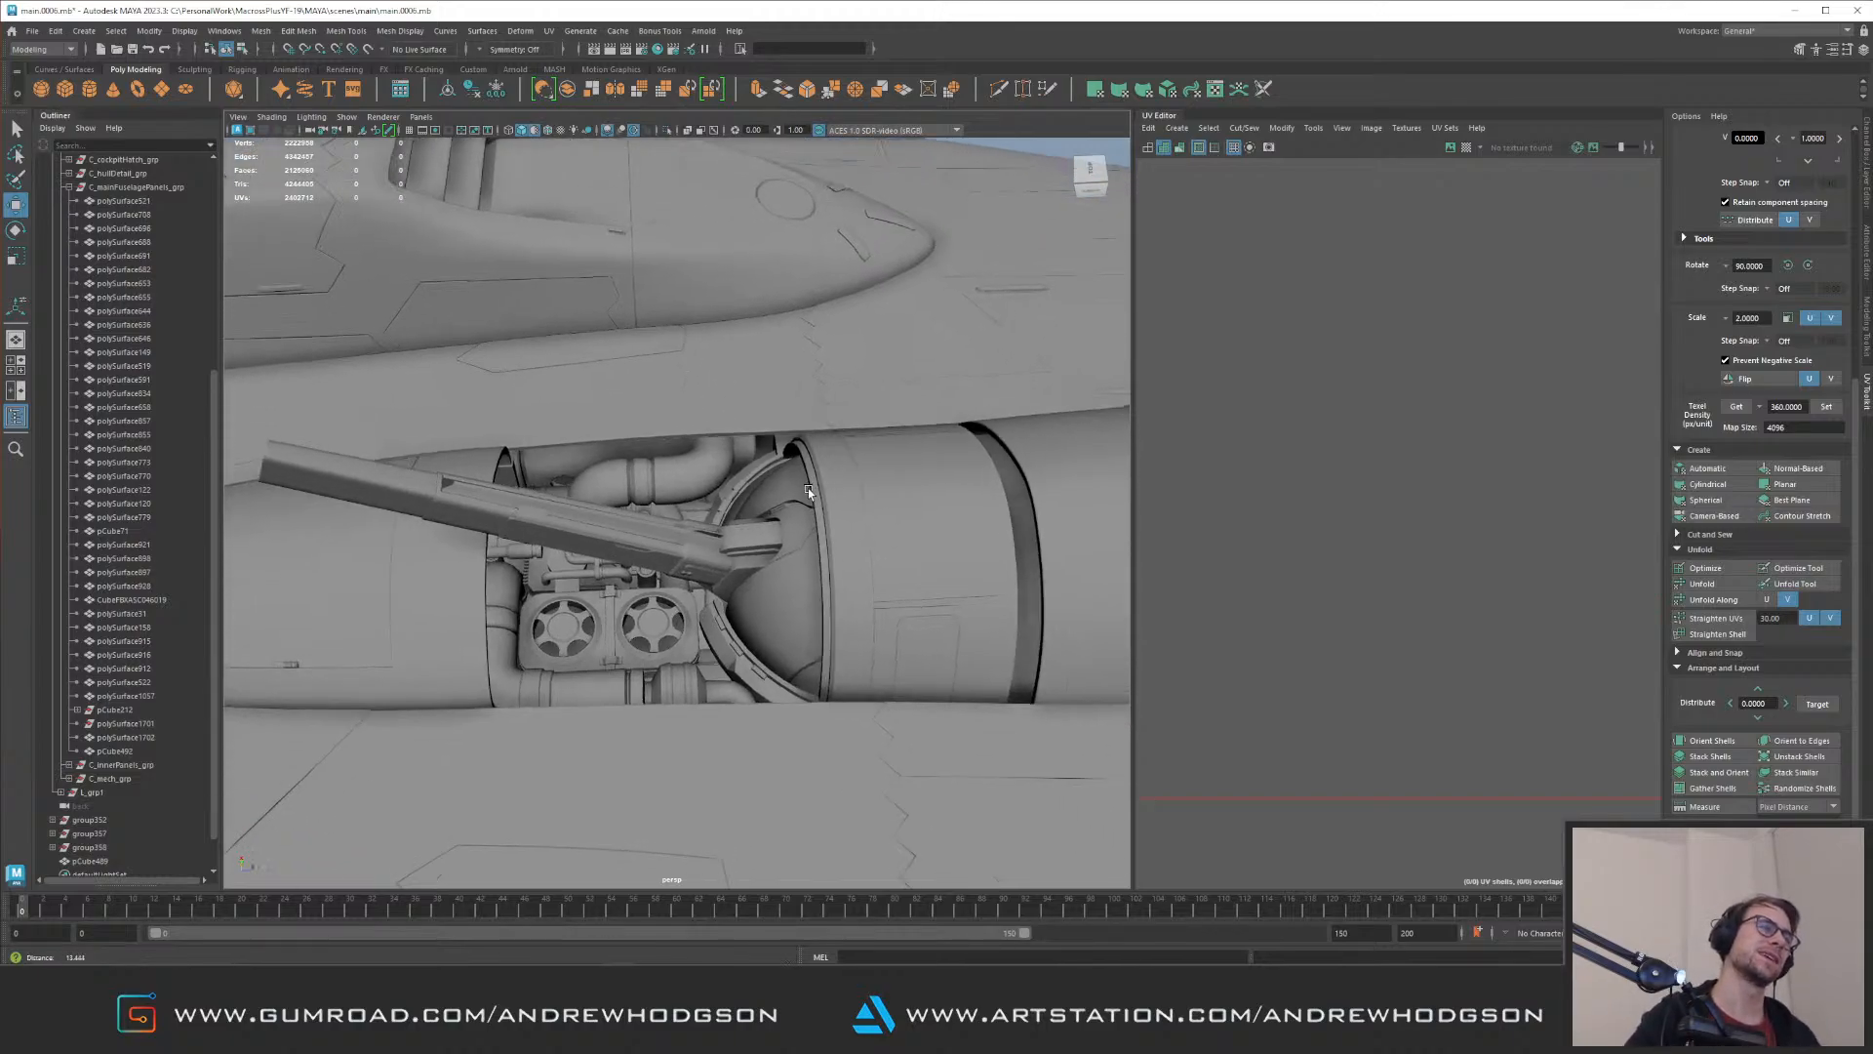
Step: Select the rear section of the glass cover on the nose's side and turn off the default-material display
left_click_drag(742, 430, 781, 488, "alt")
right_click_drag(849, 522, 765, 519, "alt")
left_click_drag(774, 499, 552, 384, "alt")
left_click_drag(781, 382, 581, 368, "alt")
middle_click_drag(582, 367, 810, 405, "alt")
right_click_drag(703, 430, 532, 441, "alt")
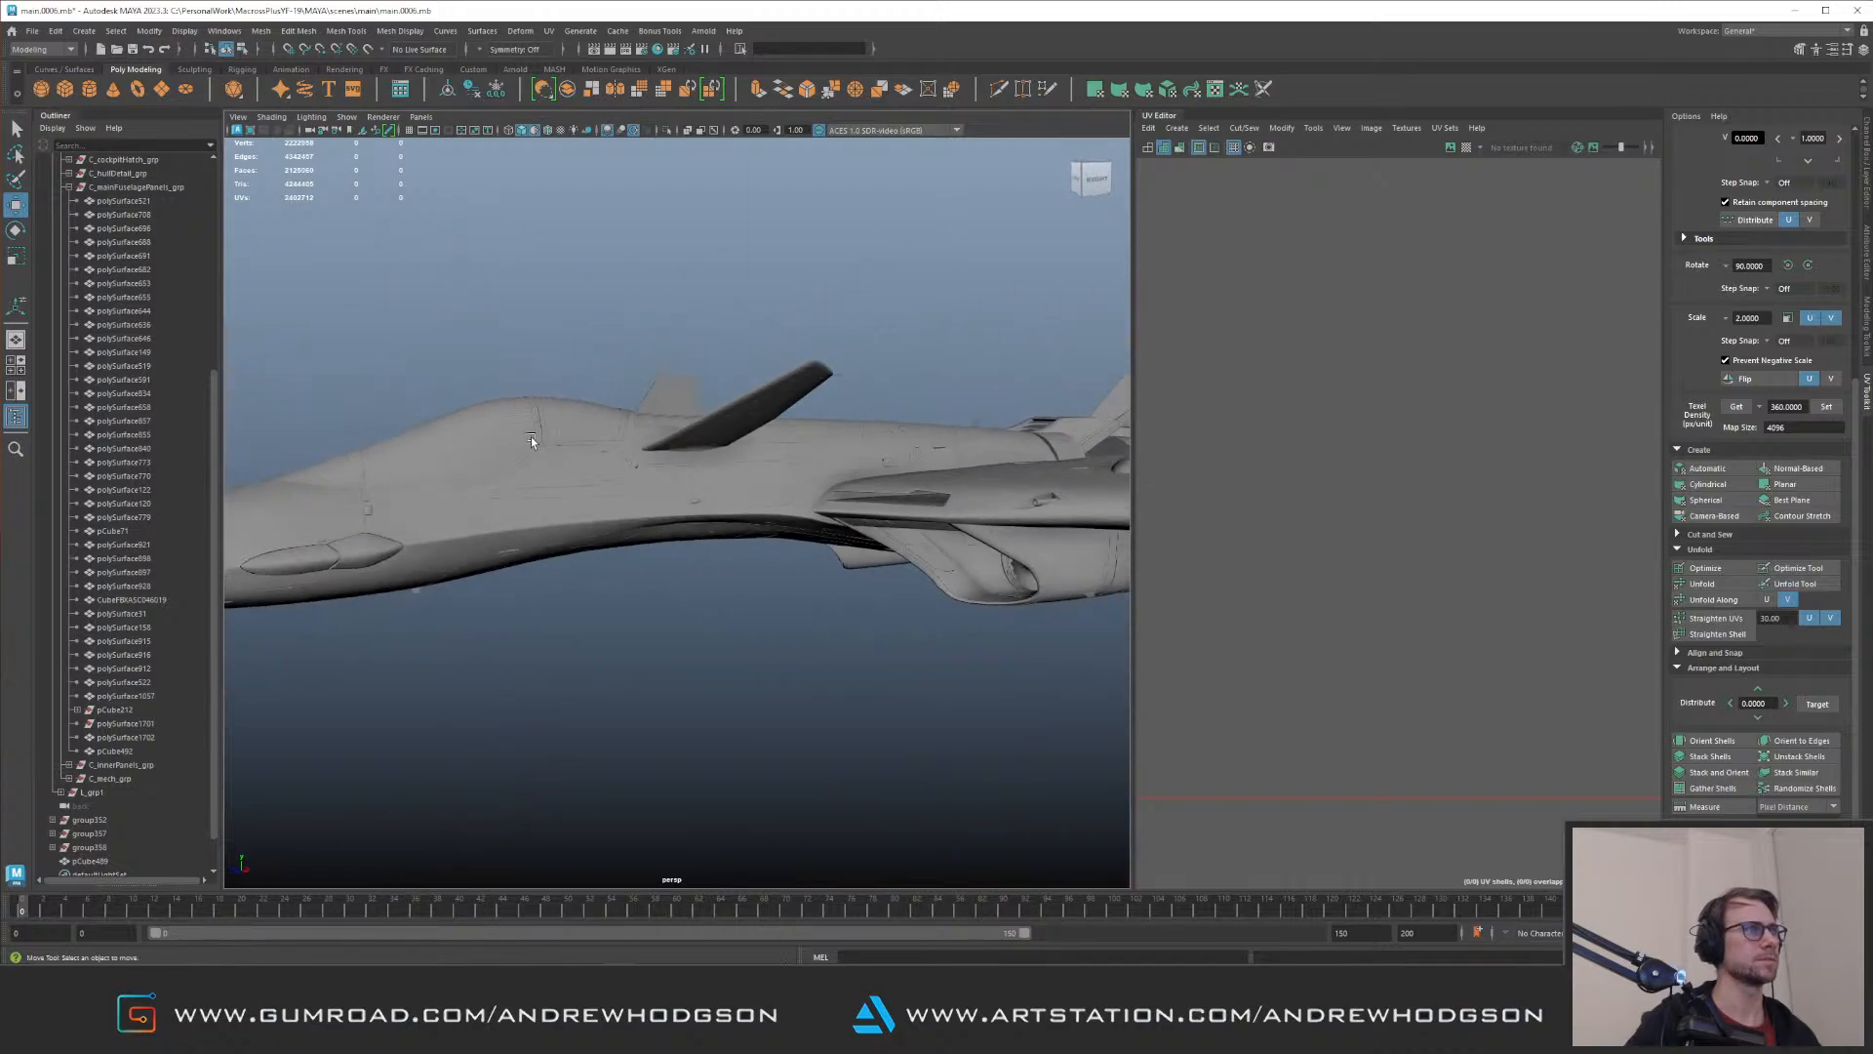
left_click(377, 552)
key("f")
left_click_drag(661, 450, 585, 488, "alt")
right_click_drag(507, 497, 367, 507, "alt")
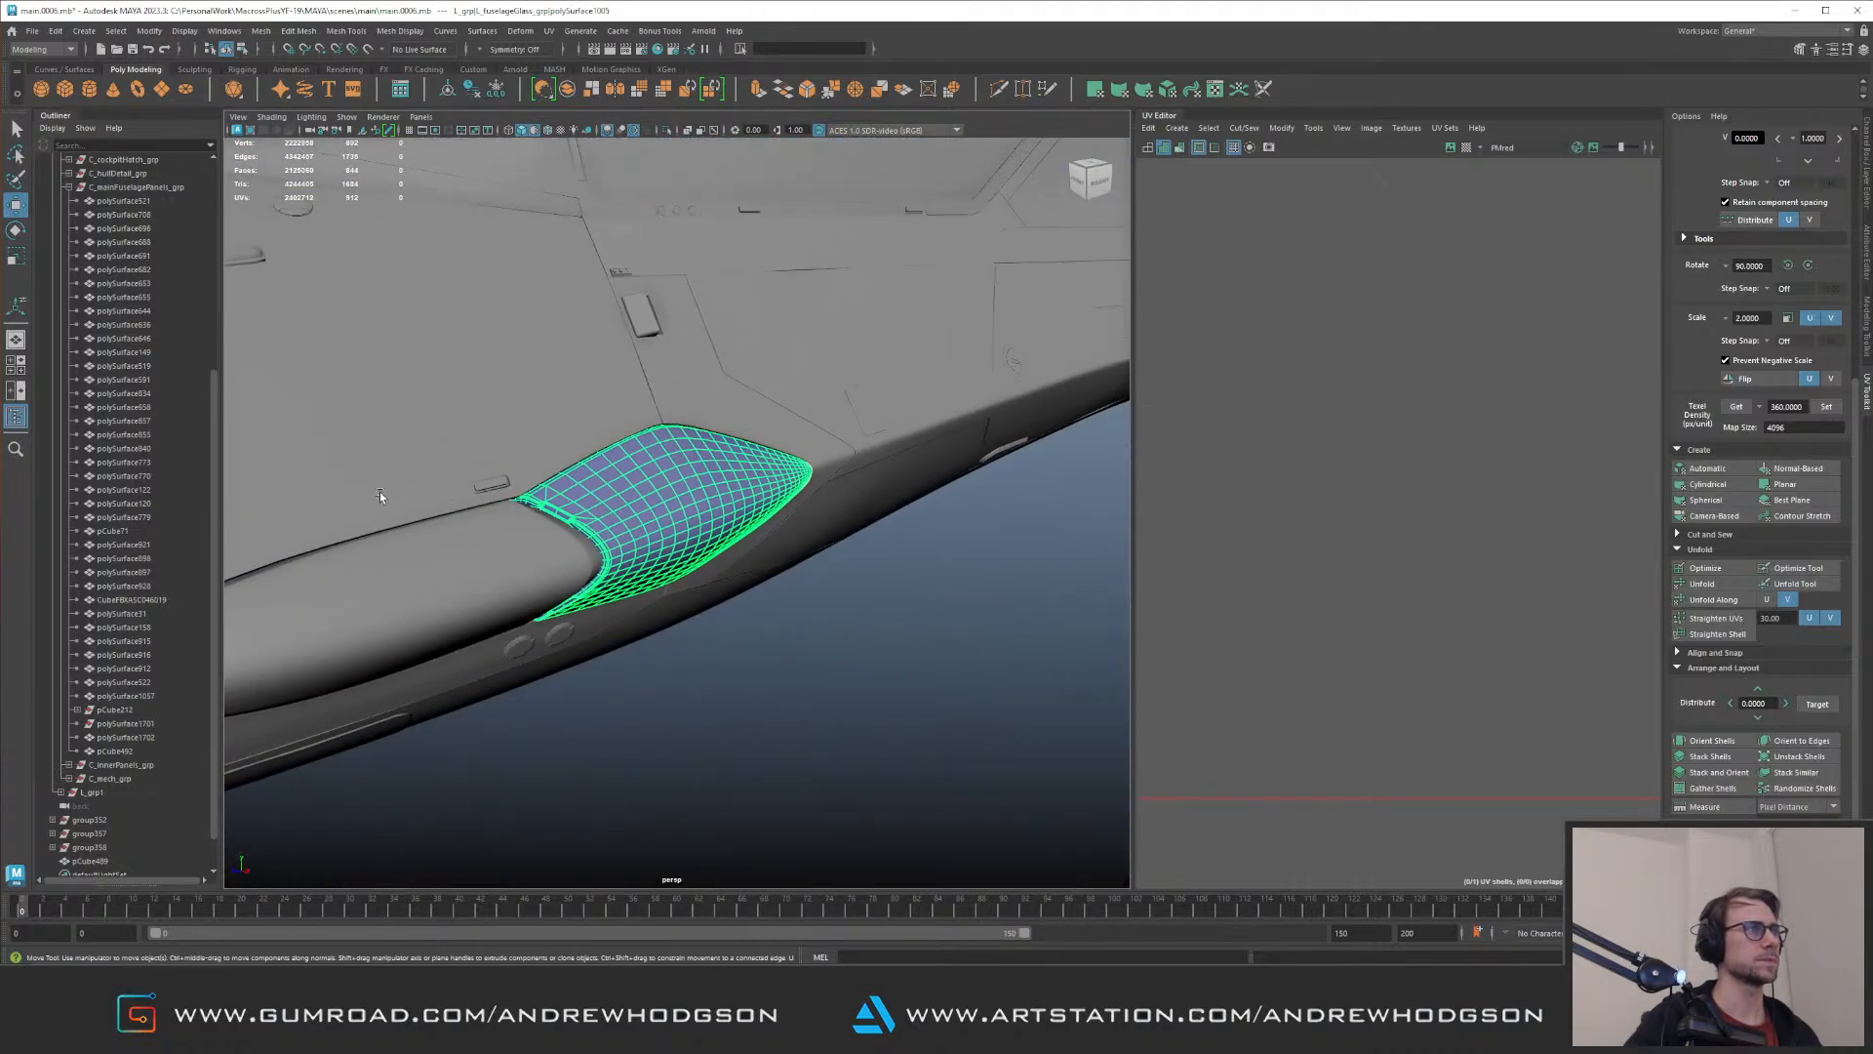
left_click(273, 116)
left_click(322, 226)
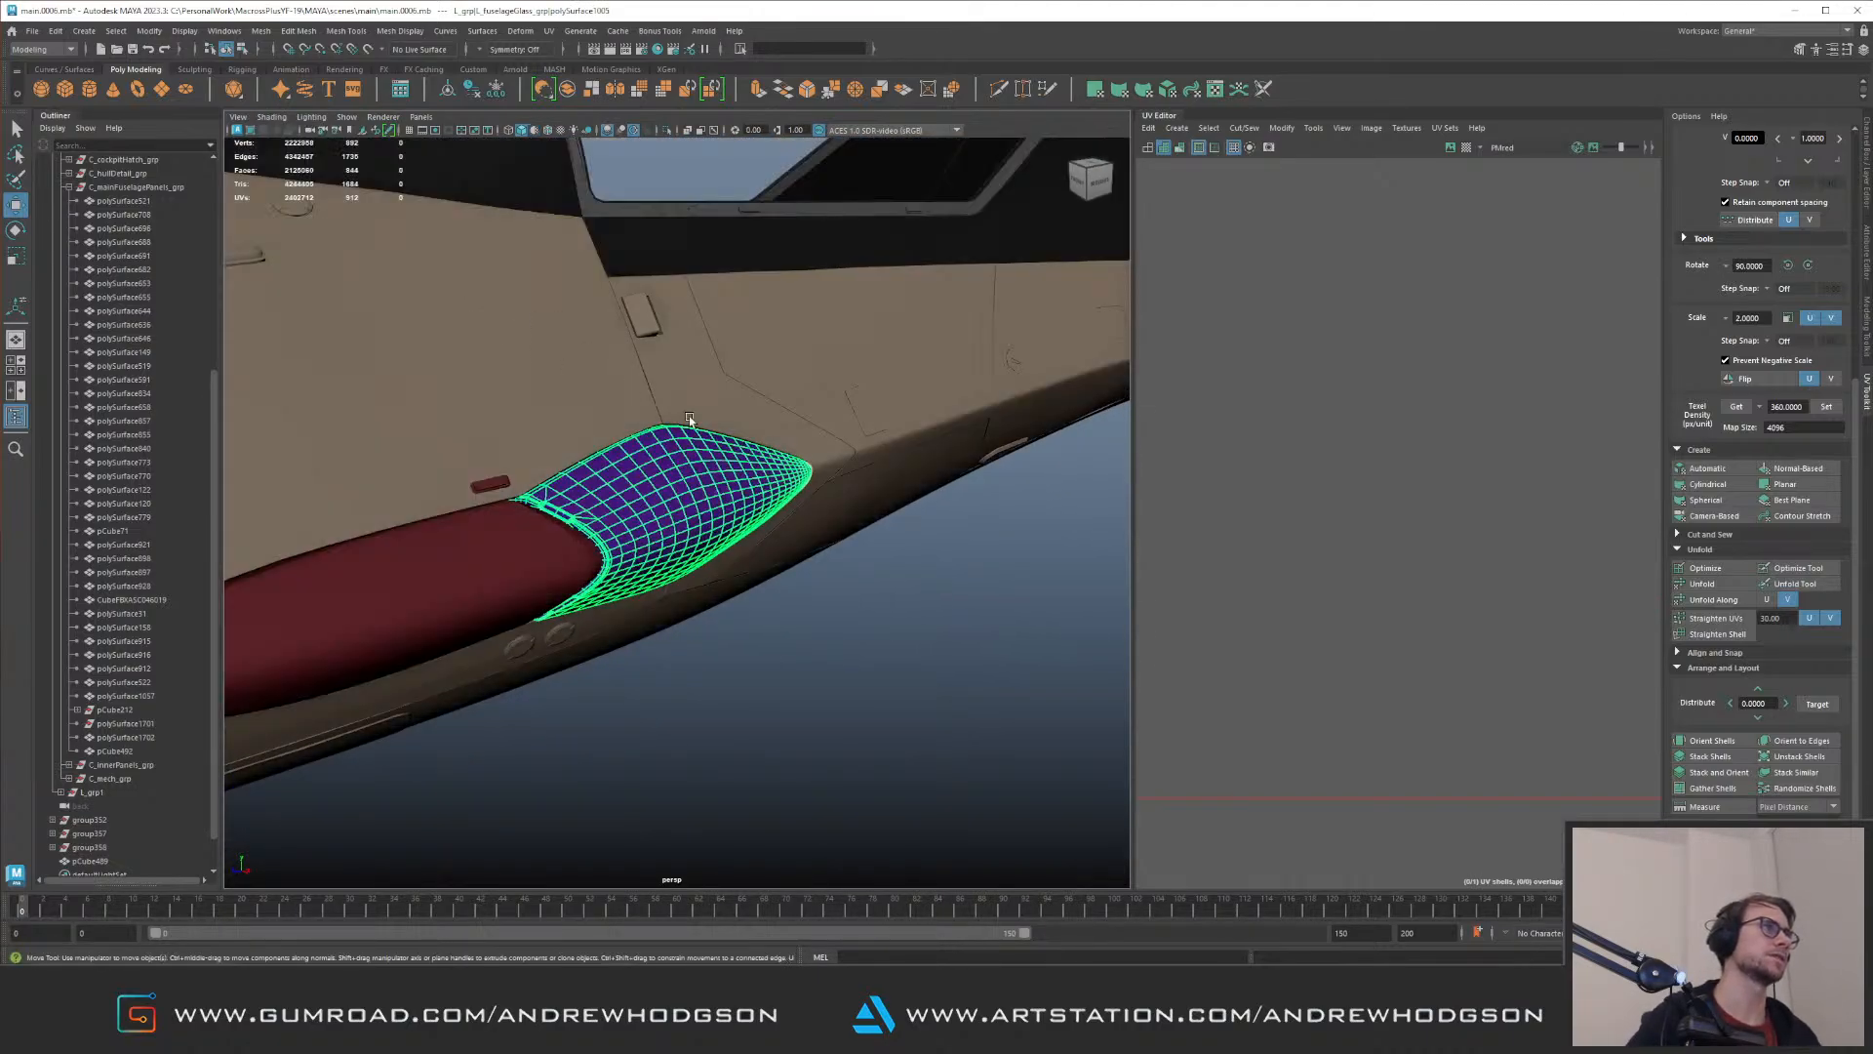
Step: Assign a new Standard Surface material to both glass cover sections on the nose and set its base color to pinkish red
right_click_drag(657, 402, 491, 502, "alt")
left_click(572, 546)
left_click(696, 508, "shift")
right_click_drag(730, 473, 847, 822)
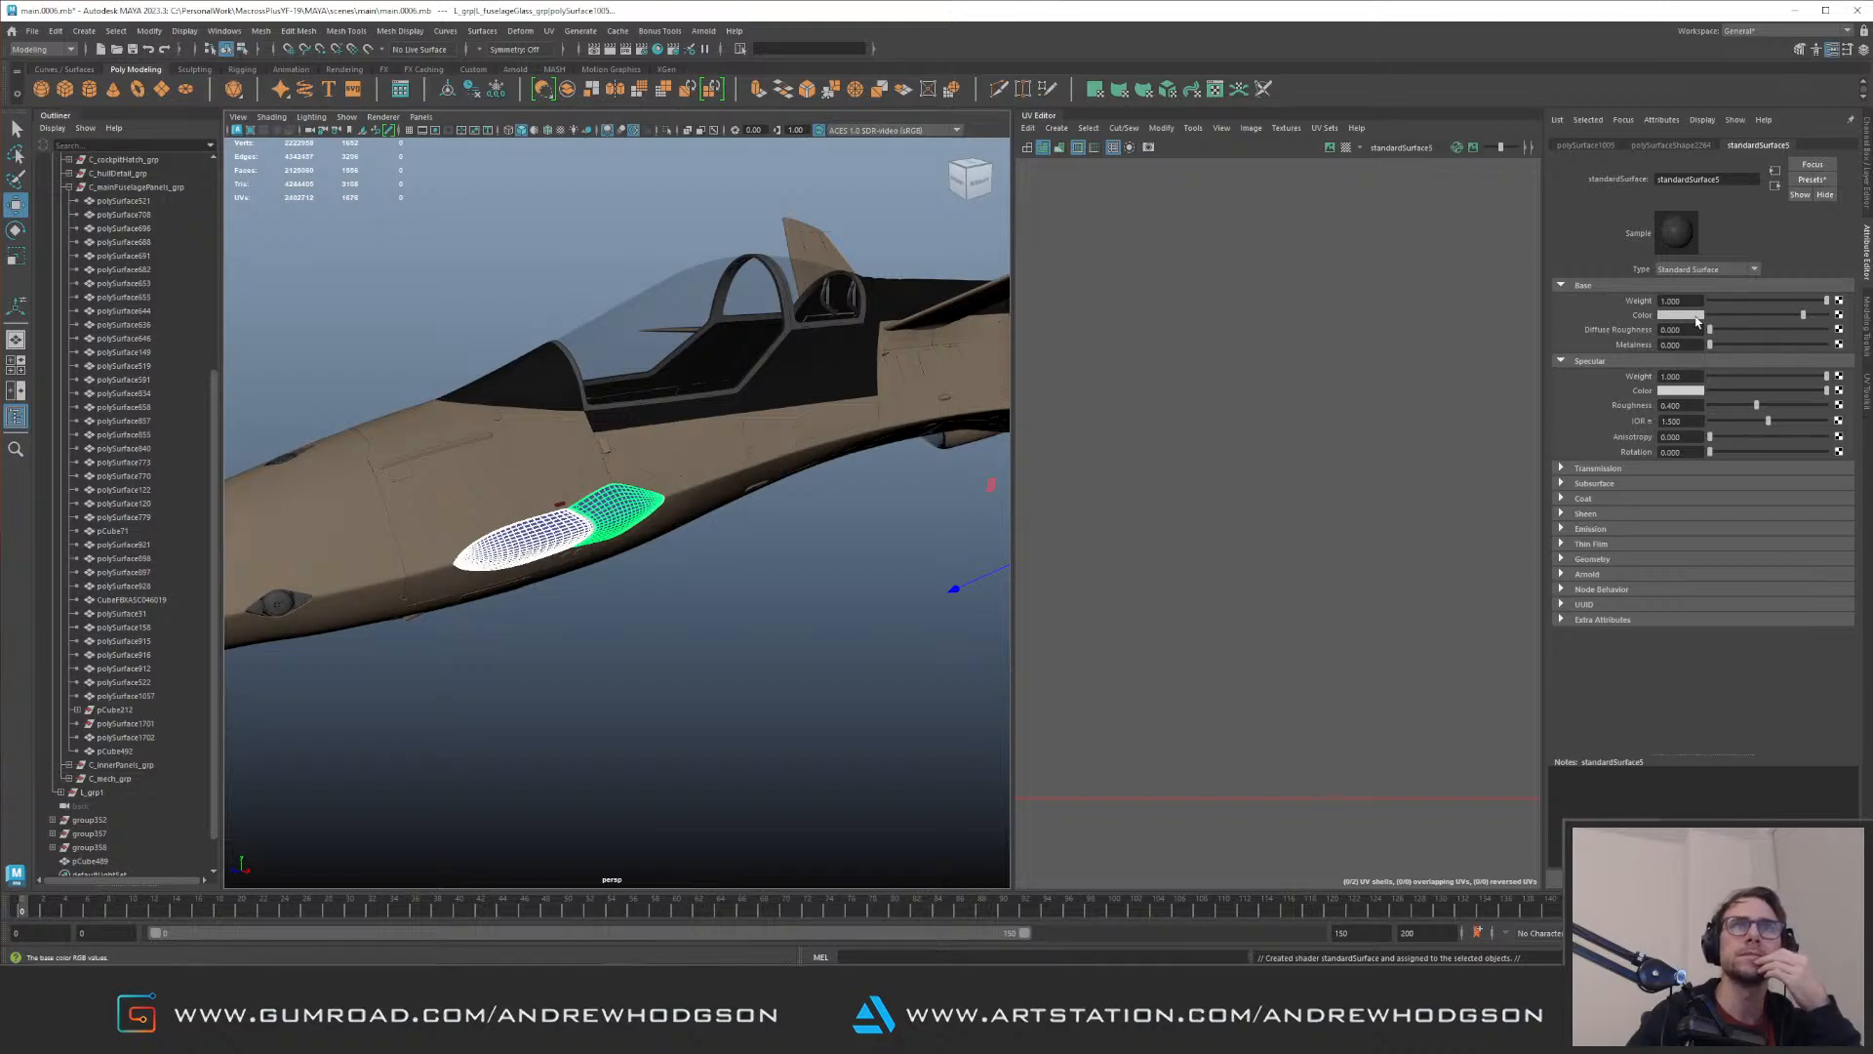
left_click(1696, 317)
left_click_drag(1667, 371, 1693, 367)
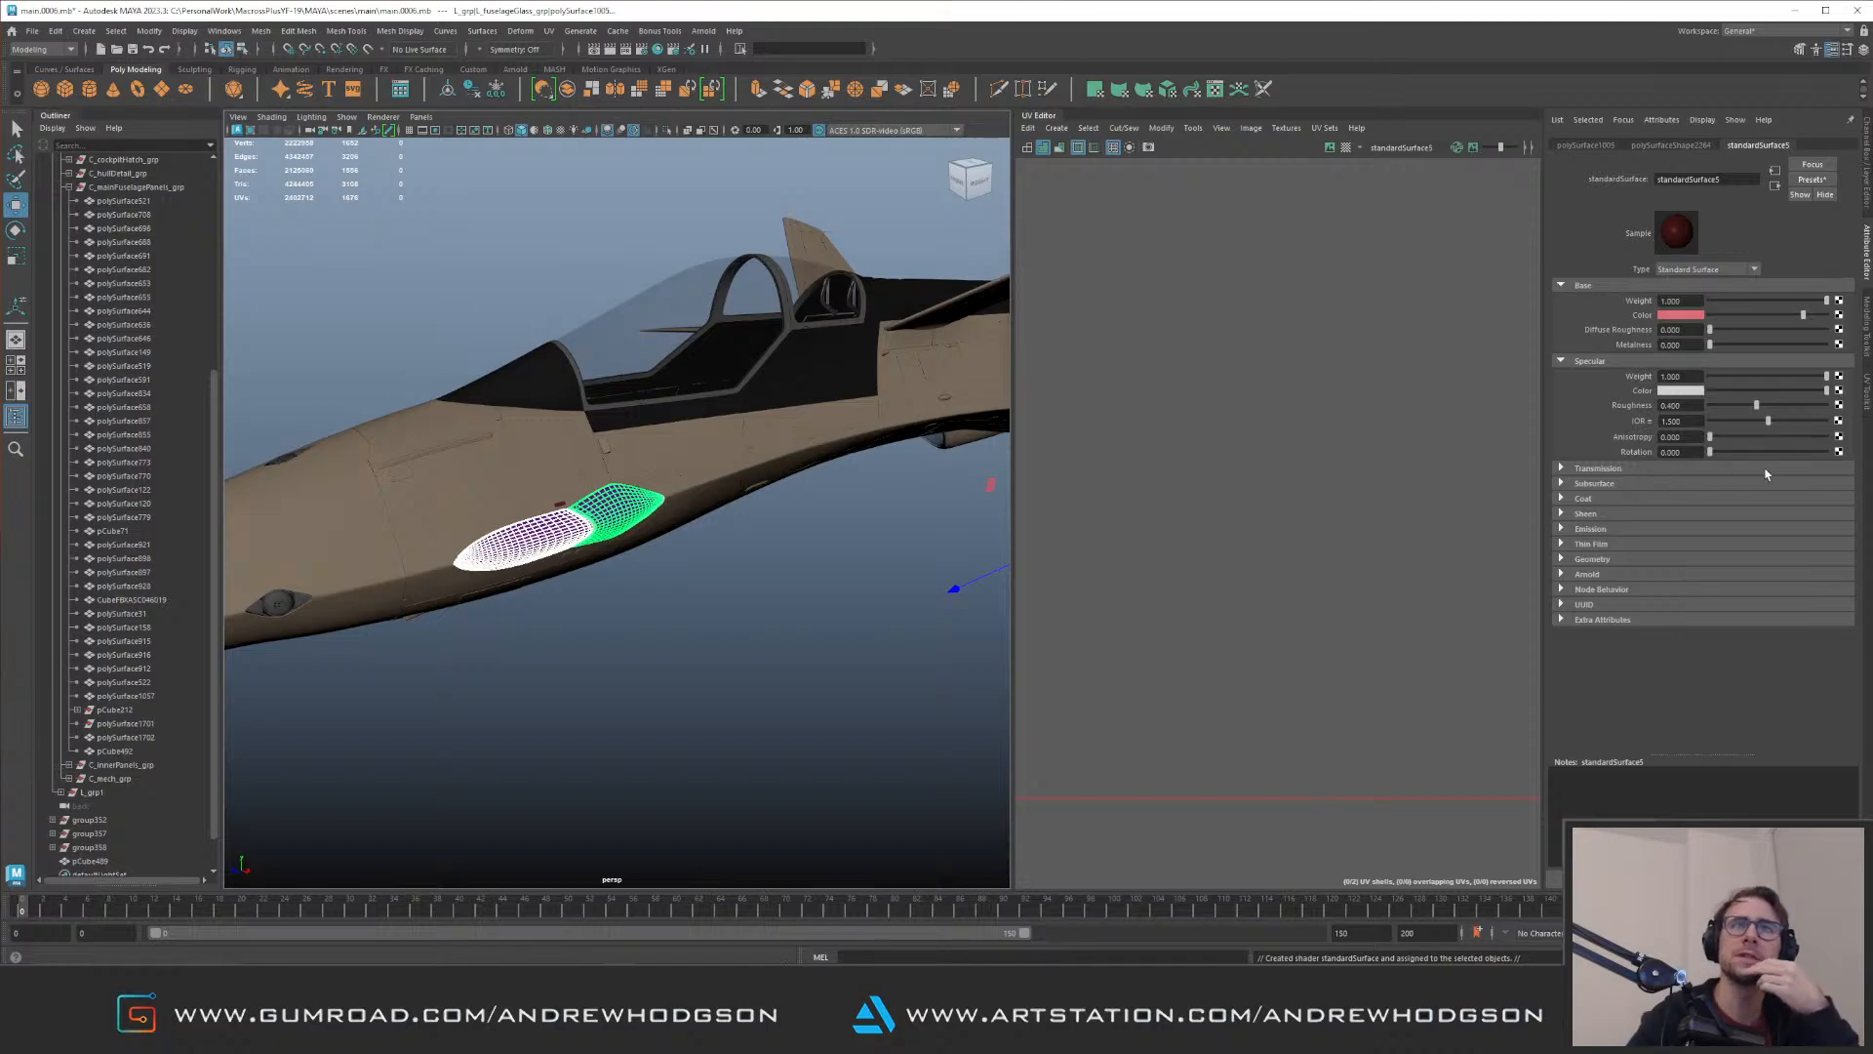
Step: Raise the red material's transmission weight to about half and deselect the glass covers
left_click(1611, 473)
left_click_drag(1711, 484, 1773, 485)
left_click(731, 556)
Step: Maximize the perspective view and examine the red glass cover from outside and from inside the nose
left_click_drag(673, 449, 566, 527, "alt")
right_click_drag(566, 527, 628, 552, "alt")
left_click_drag(627, 552, 706, 416, "alt")
key("ctrl+space")
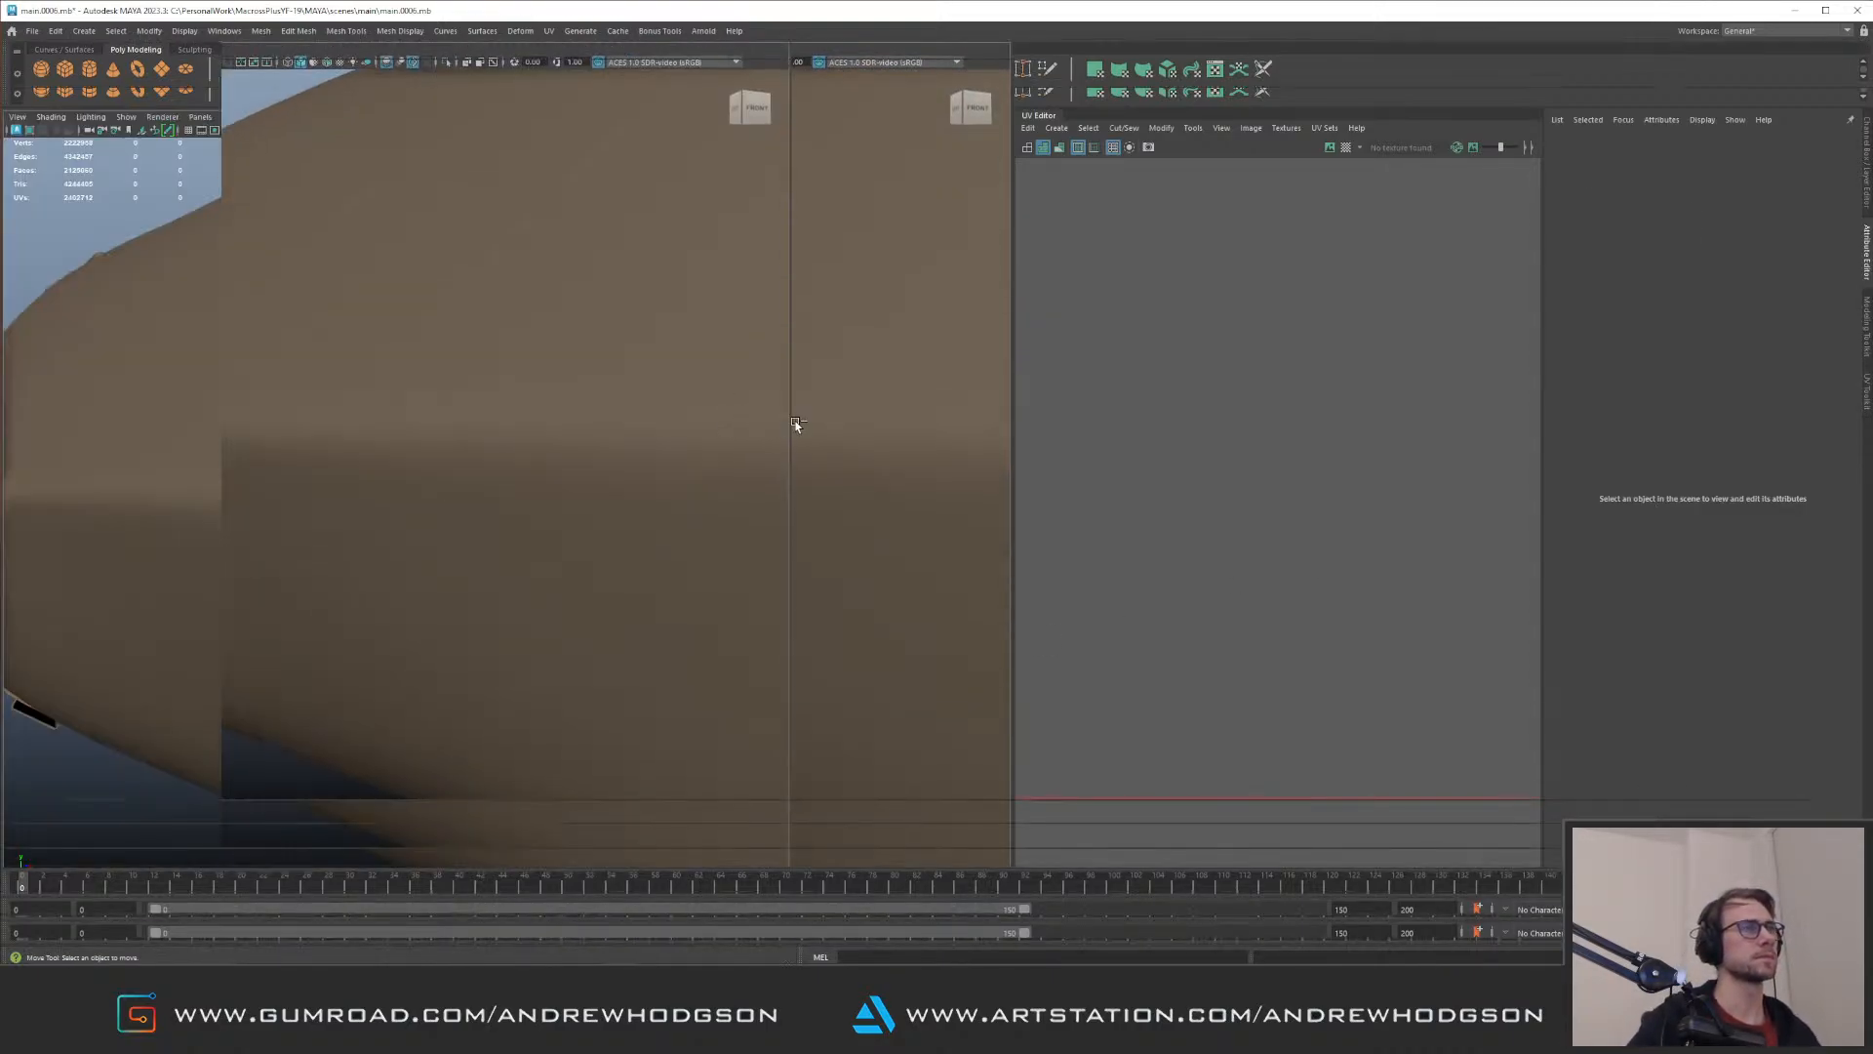
right_click_drag(916, 506, 473, 489, "alt")
left_click_drag(472, 489, 765, 488, "alt")
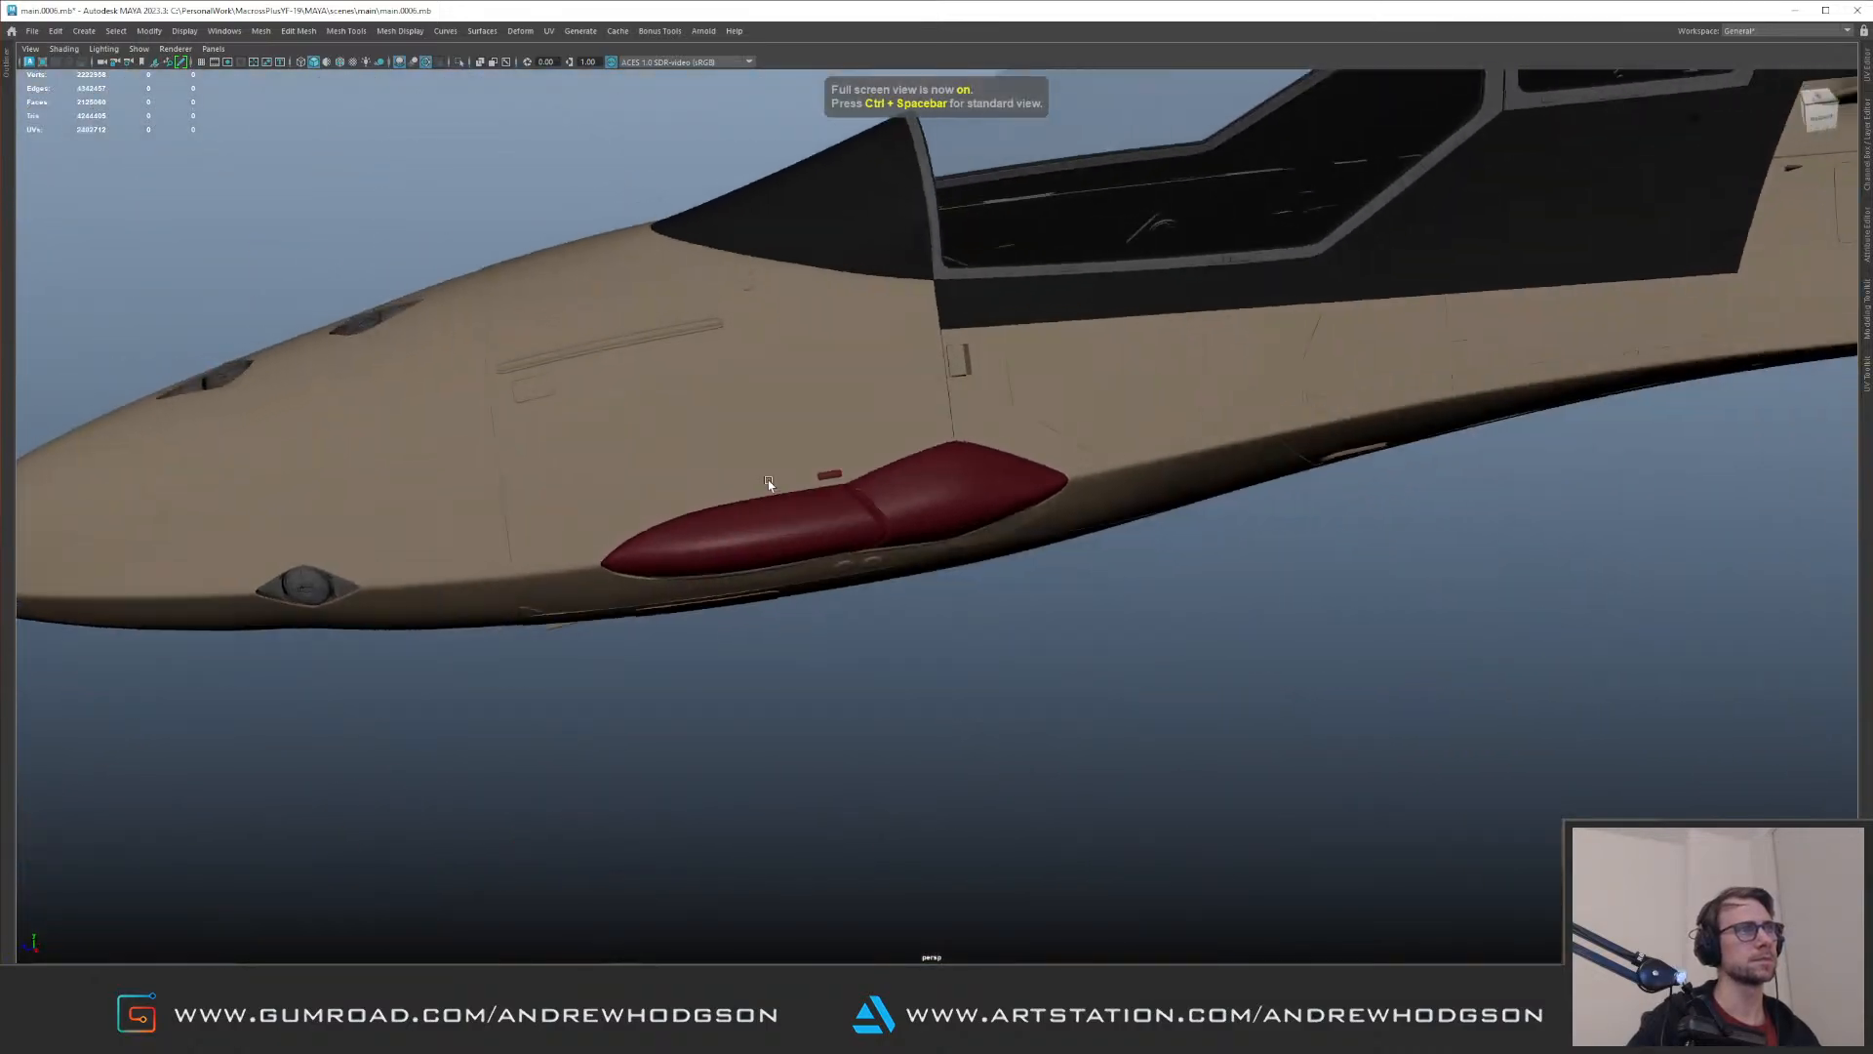
right_click_drag(765, 489, 1096, 539, "alt")
left_click_drag(1096, 540, 1129, 576, "alt")
scroll(1128, 575, "up", 2)
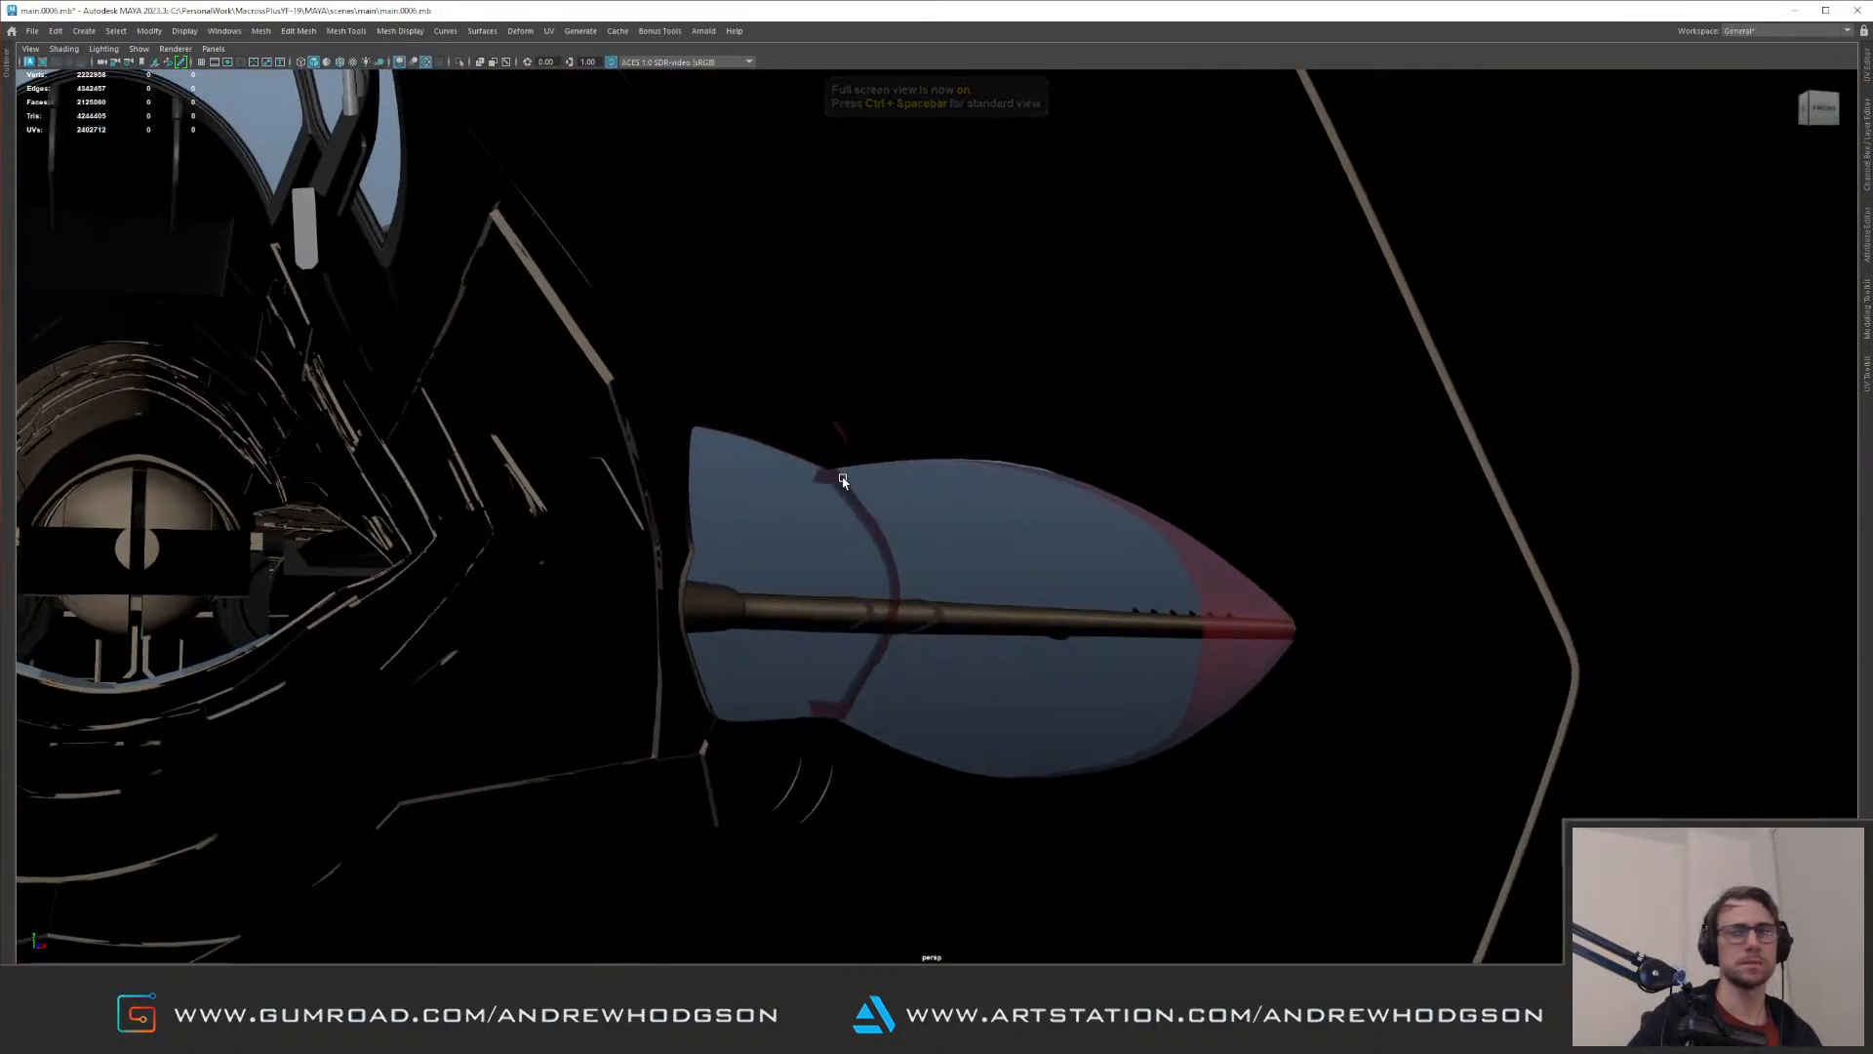
scroll(981, 481, "down", 6)
Step: Create a cube and place it inside the forward fuselage behind the red glass cover
left_click_drag(1017, 463, 439, 528, "alt")
right_click_drag(929, 491, 963, 484, "shift")
right_click_drag(1242, 470, 942, 482, "alt")
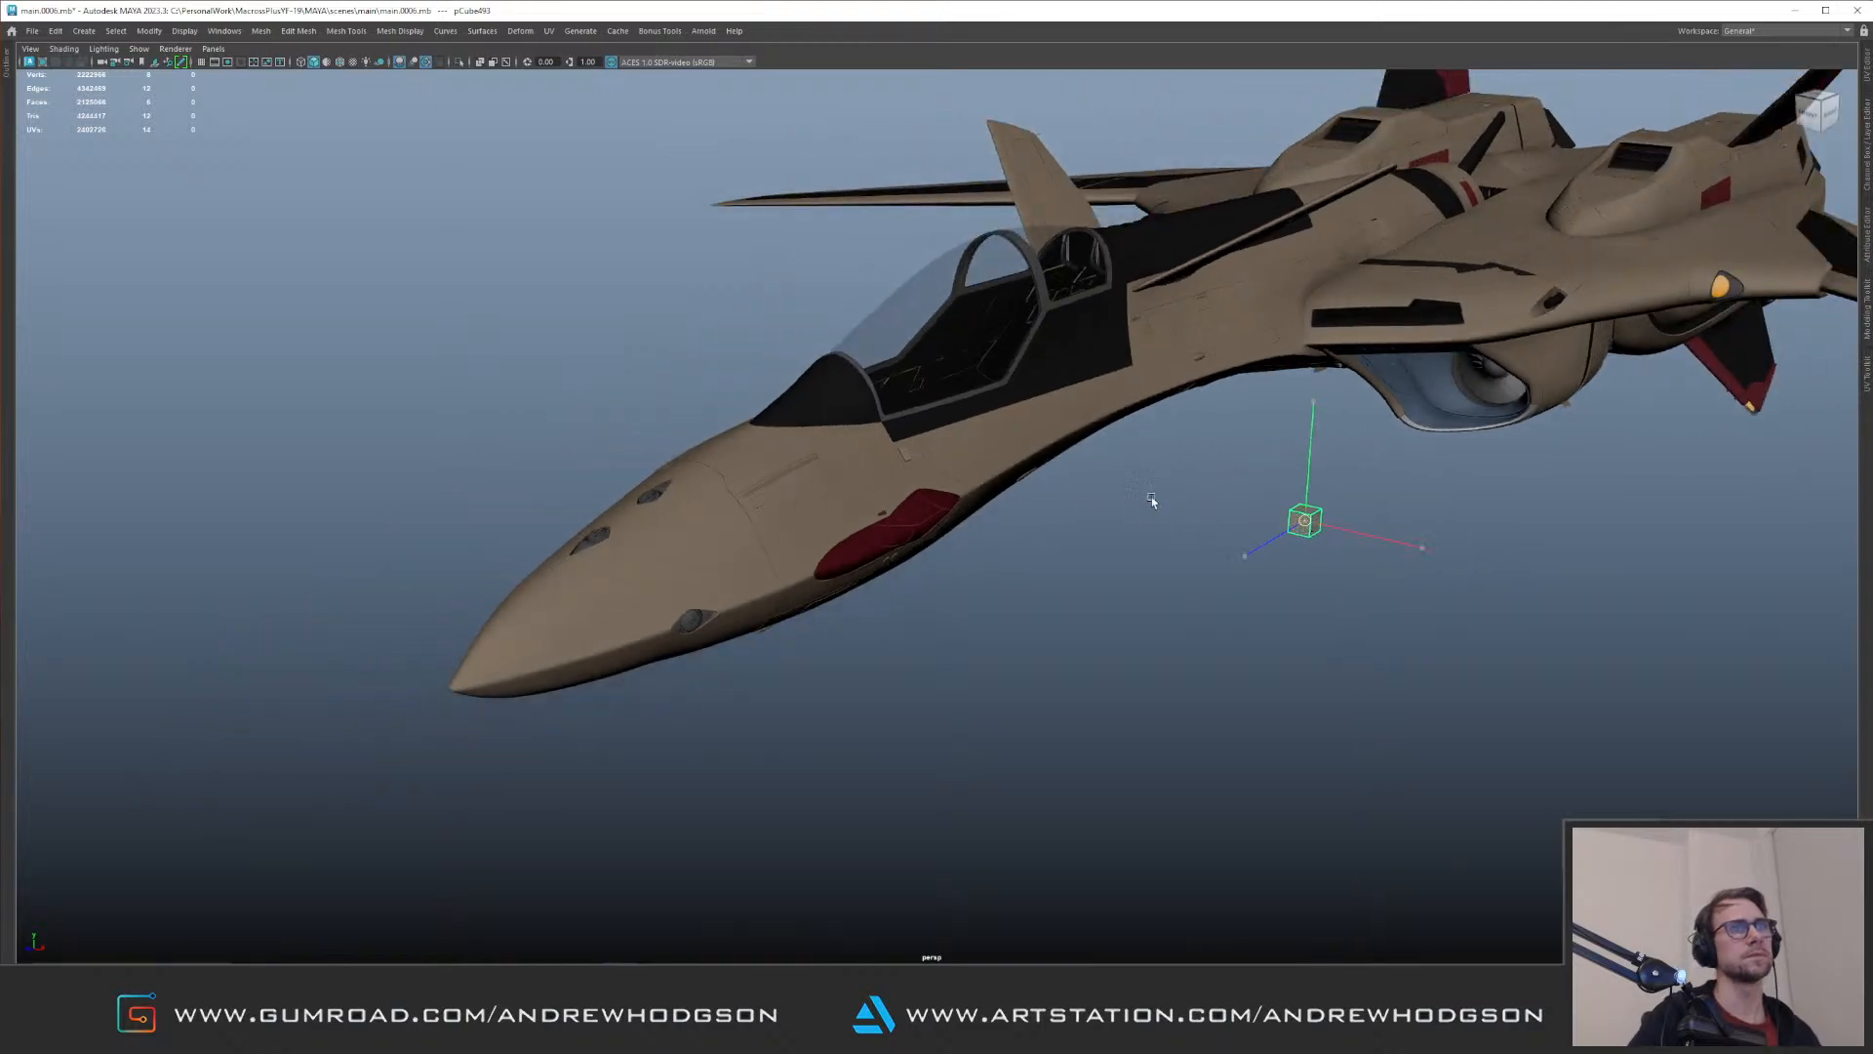
middle_click(963, 483)
key("f")
left_click_drag(1099, 488, 896, 487, "alt")
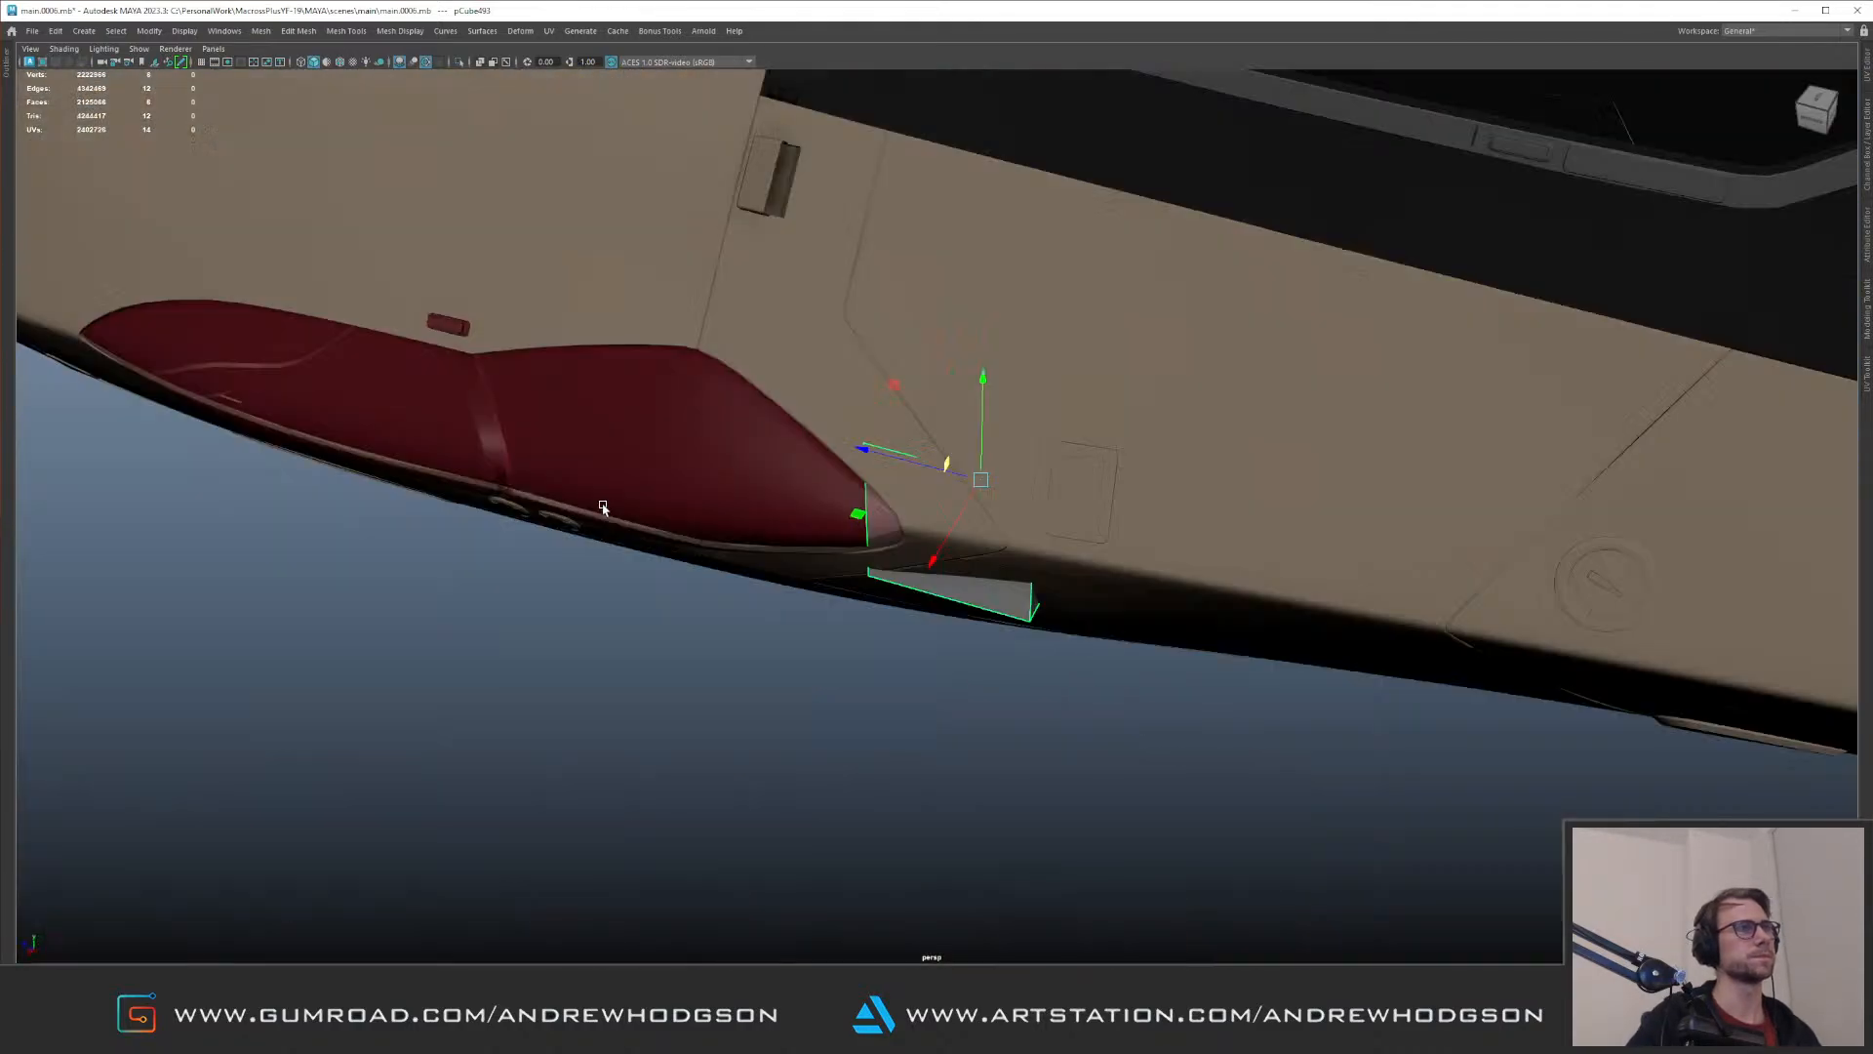
left_click_drag(599, 506, 619, 572, "alt")
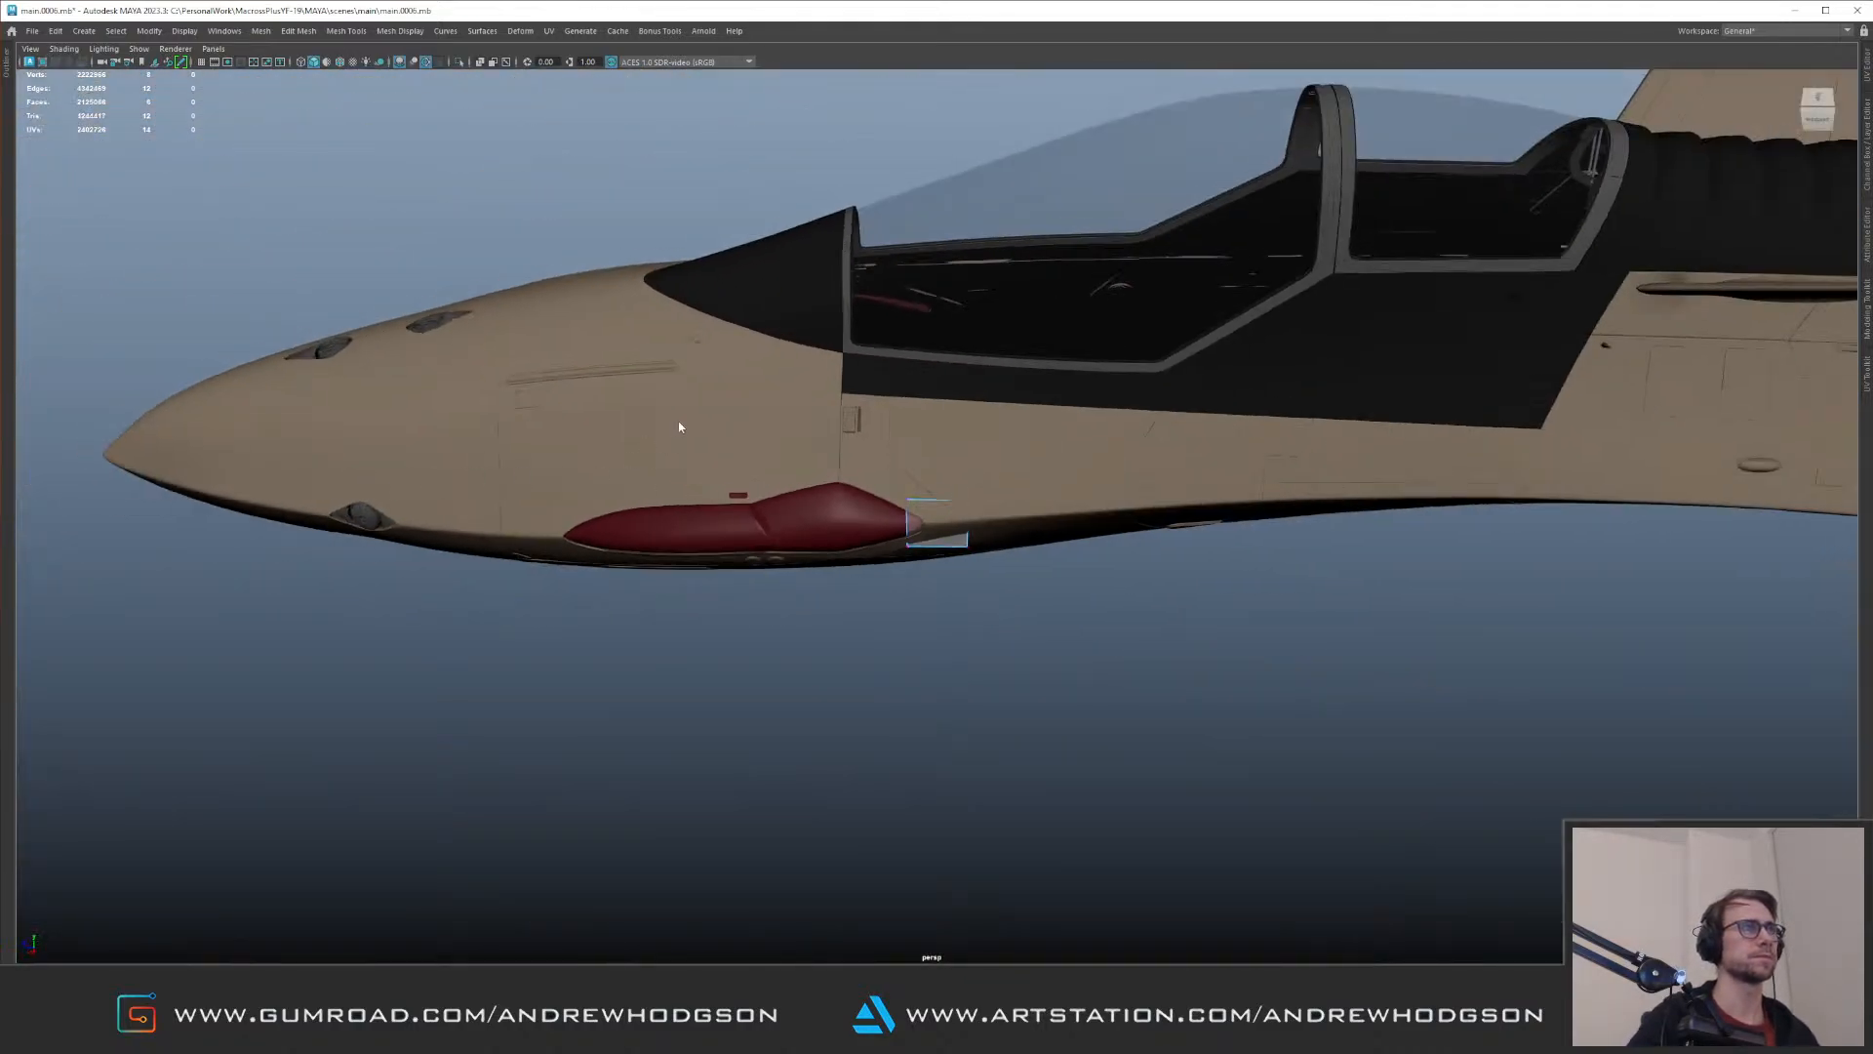
Step: Delete the mirrored half of the aircraft, L_grp1, to expose the nose interior
left_click(940, 531)
left_click_drag(940, 532, 726, 457, "alt")
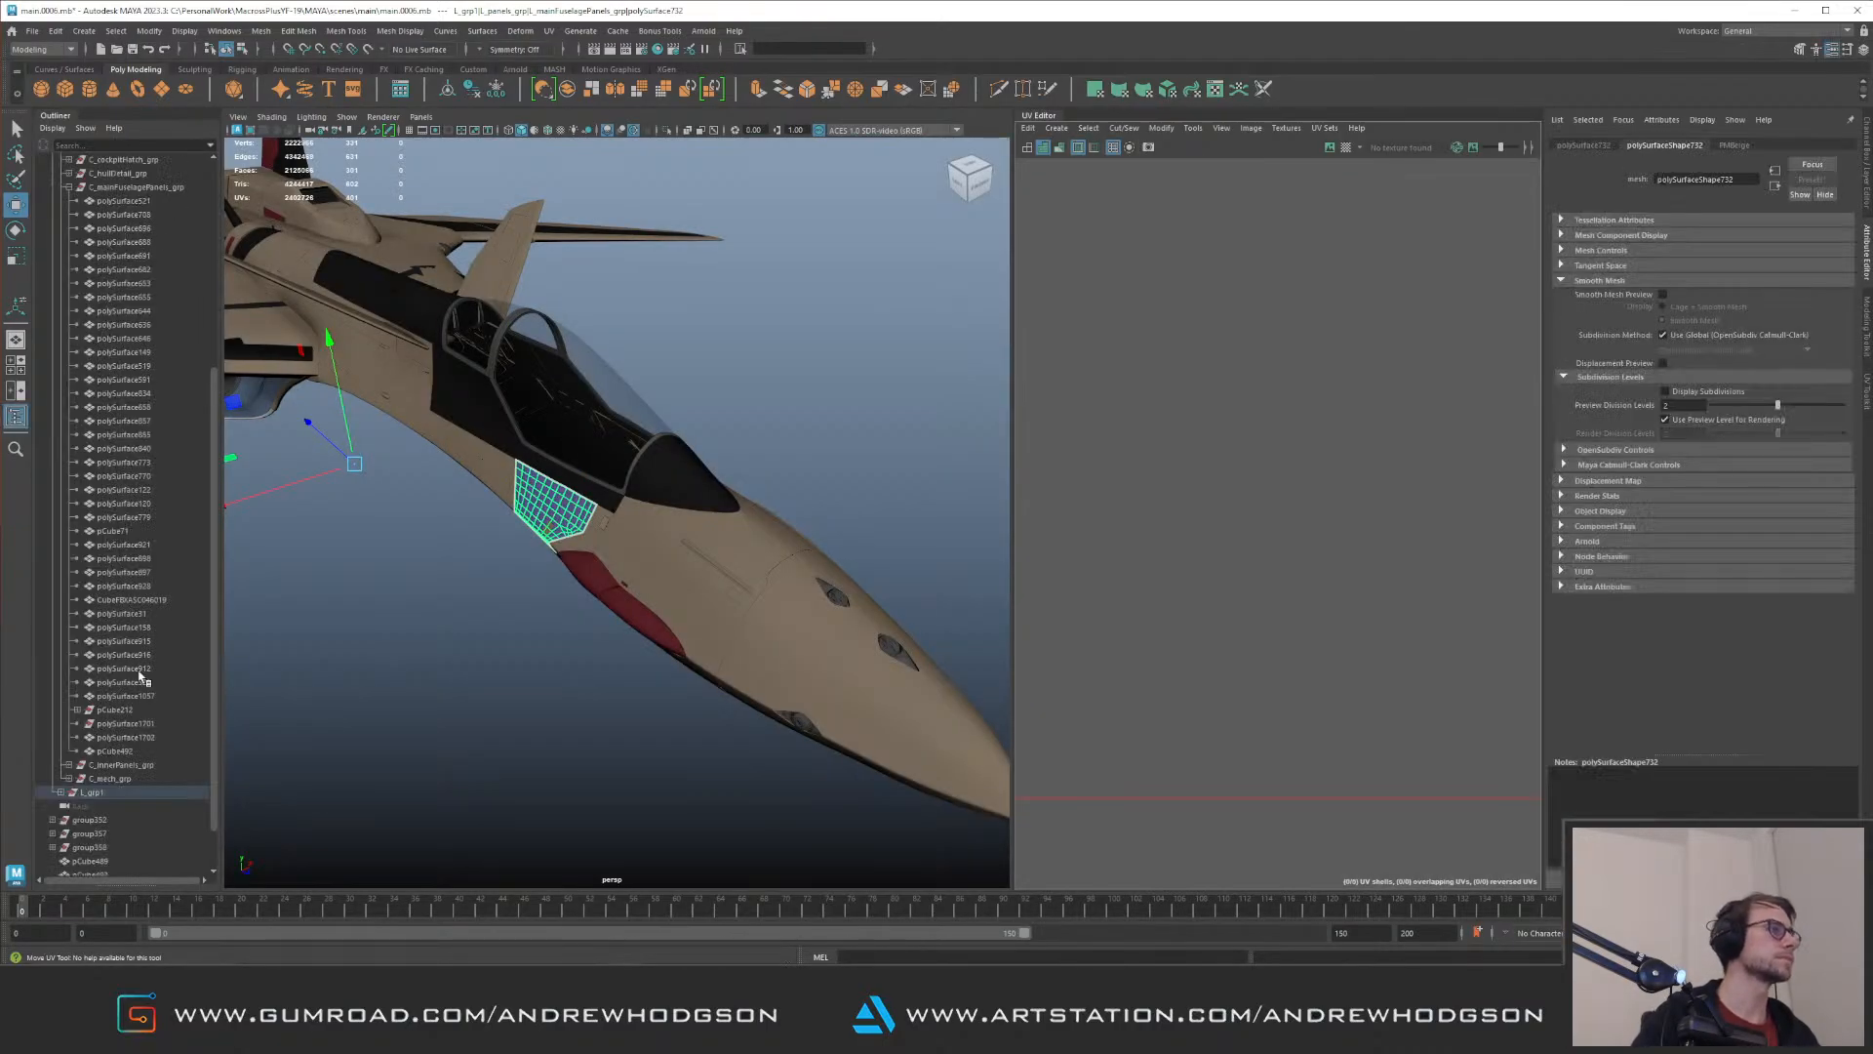
left_click(93, 792)
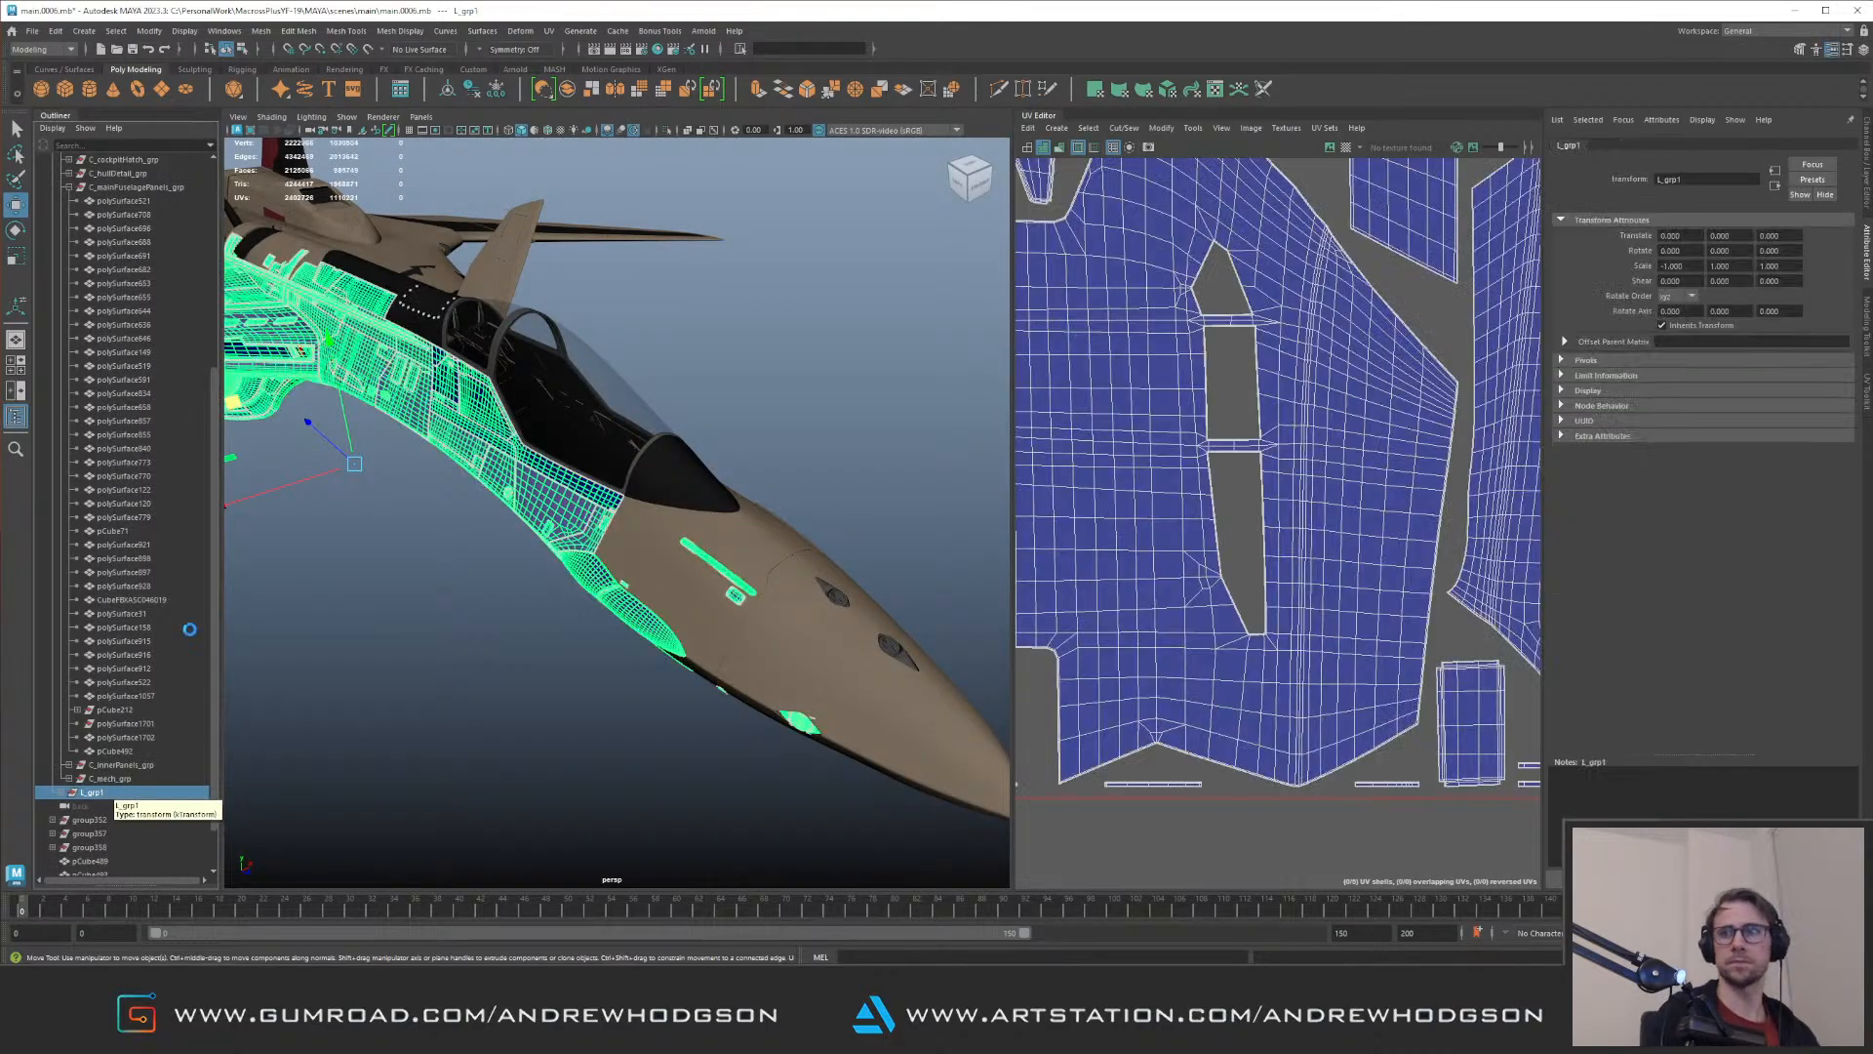
left_click(778, 397)
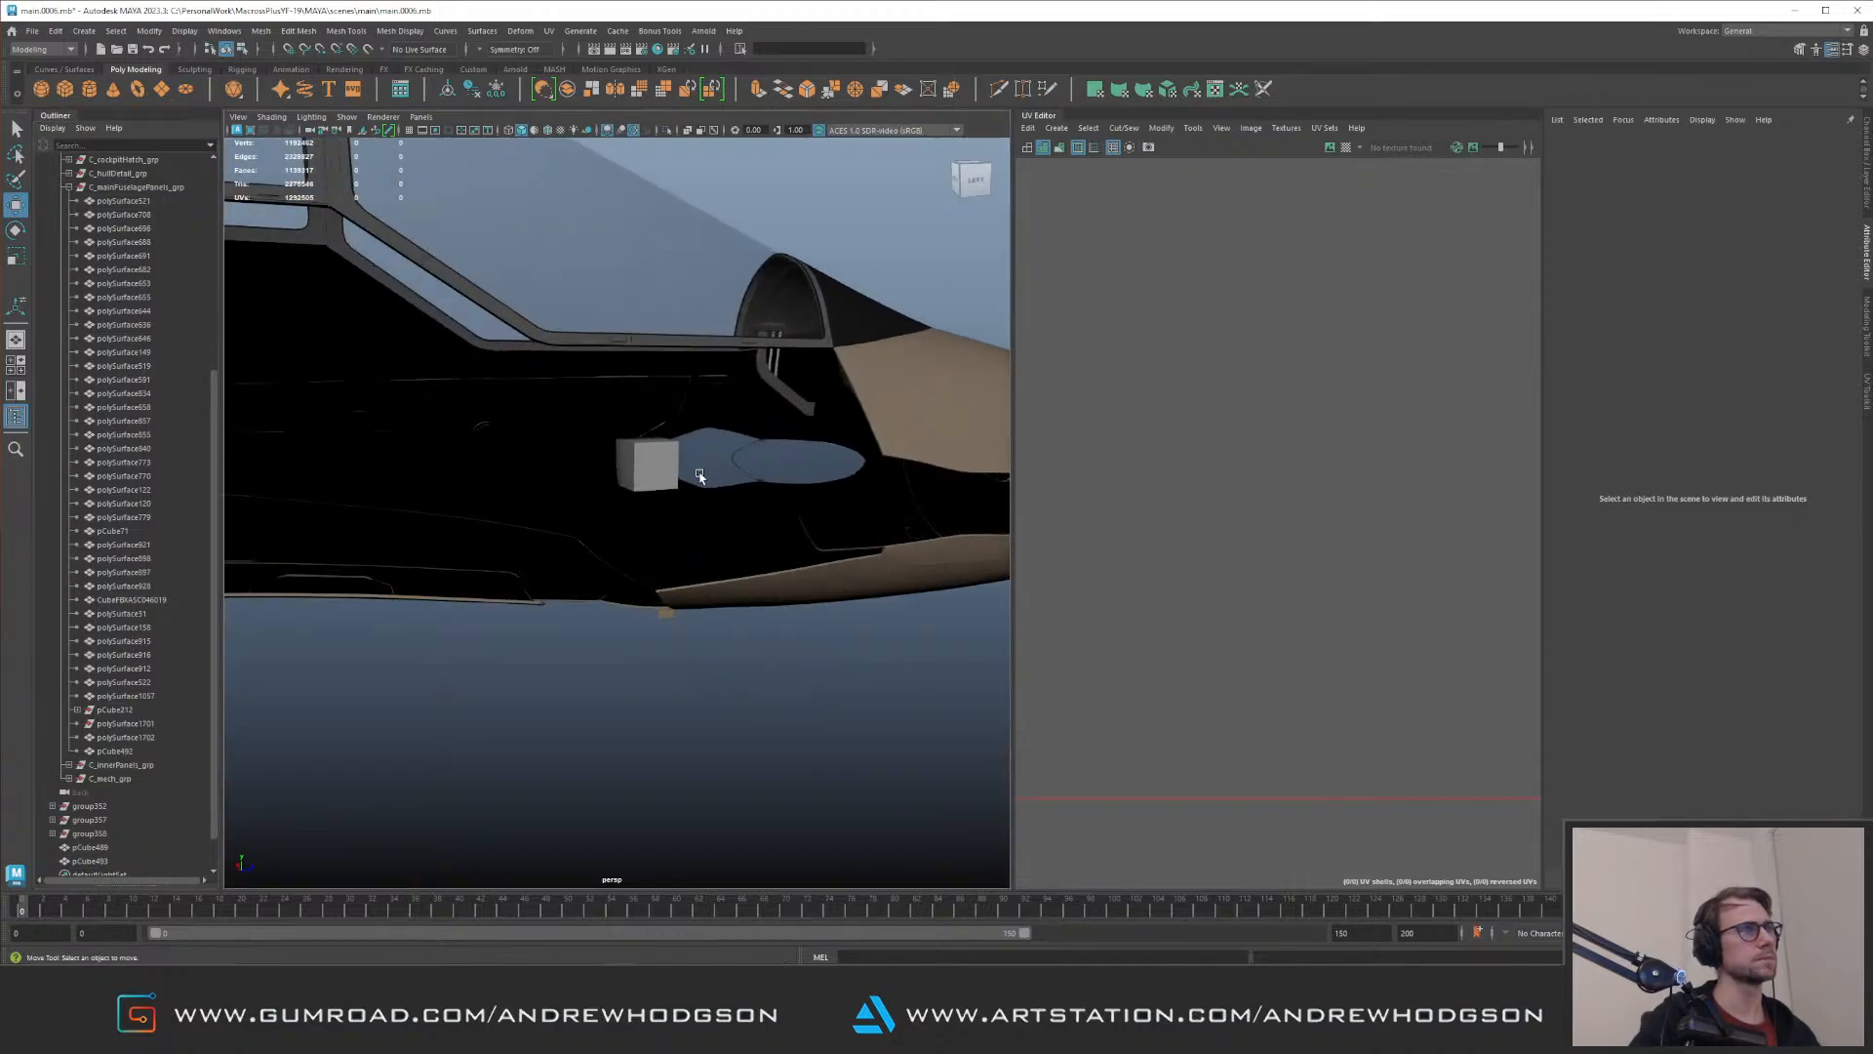
Step: Stretch the cube inside the nose by its end vertices into a long box spanning the red glass cover
left_click(664, 482)
key("ctrl+space")
left_click_drag(724, 460, 1034, 691, "alt")
key("ctrl+1")
key("F9")
left_click_drag(706, 421, 1095, 686)
key("ctrl+1")
right_click_drag(1054, 663, 771, 496, "alt")
left_click_drag(771, 496, 878, 546, "alt")
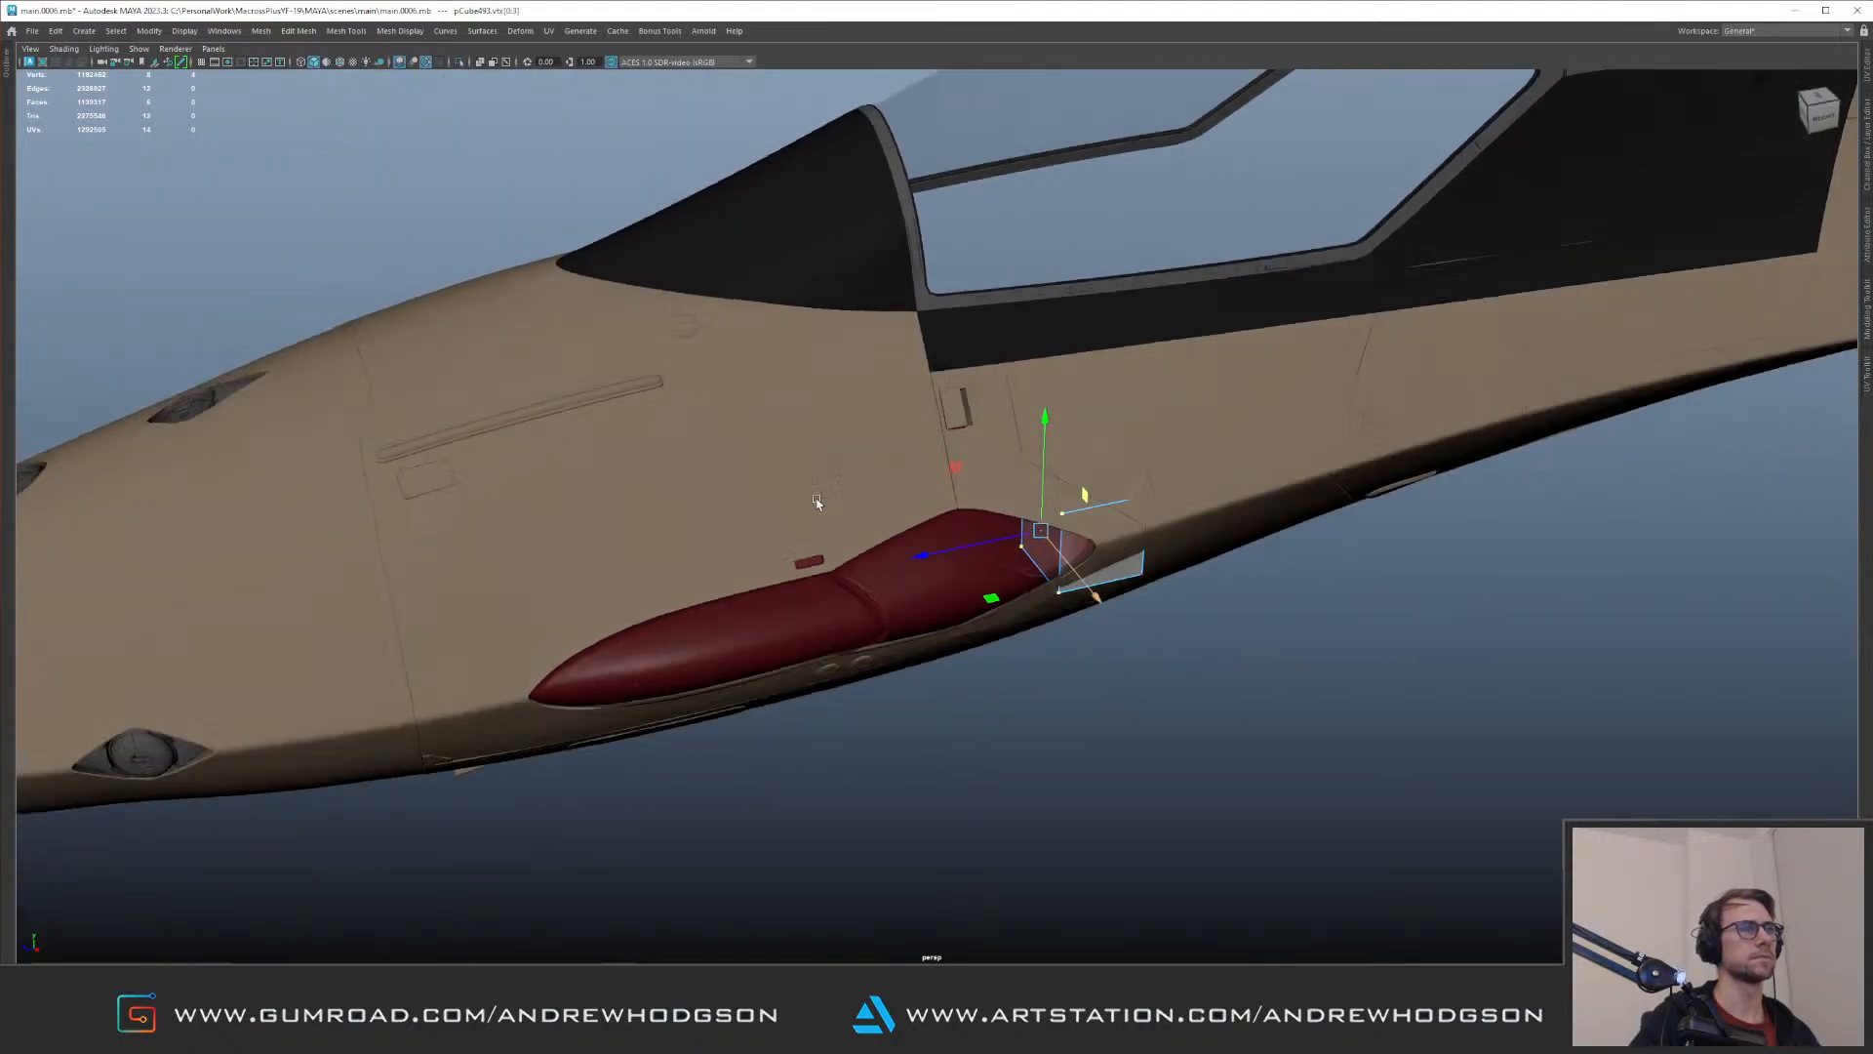
left_click_drag(925, 631, 656, 392)
left_click_drag(610, 514, 619, 535)
left_click_drag(1324, 590, 1054, 415)
left_click_drag(995, 430, 1013, 523, "alt")
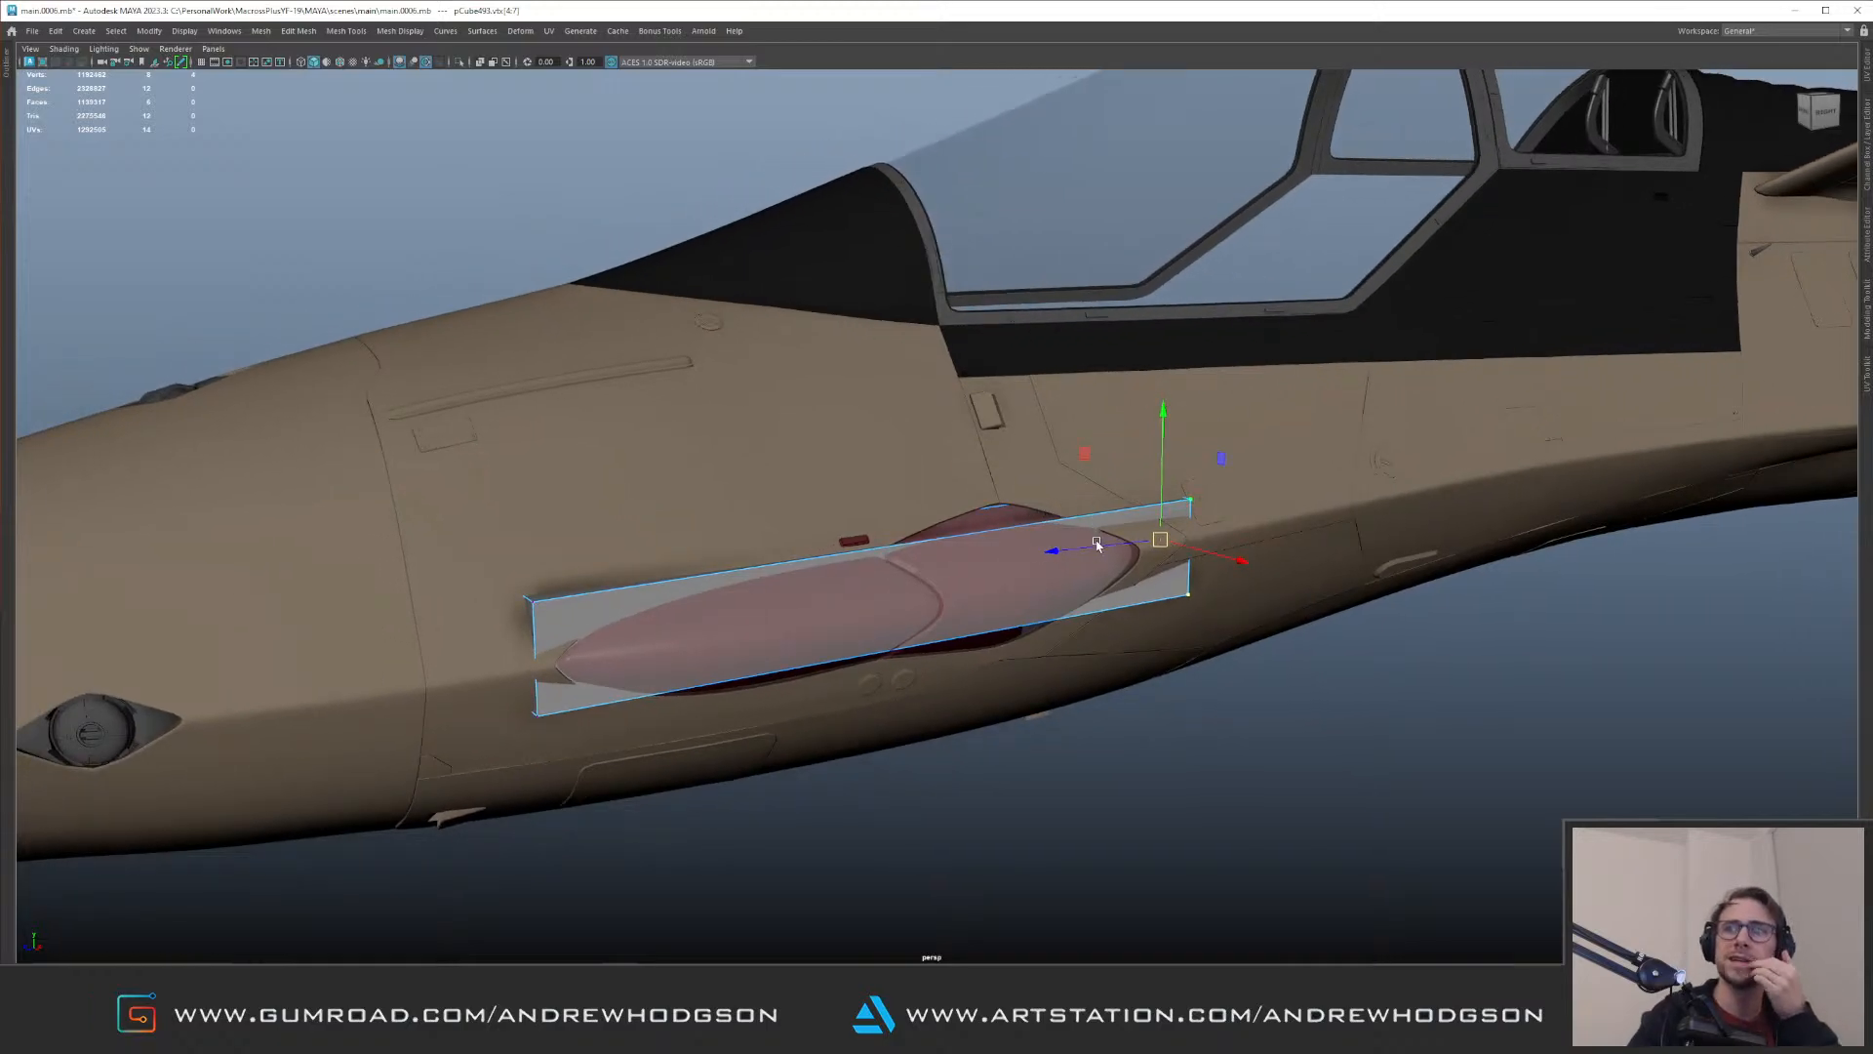
Step: Raise the box's upper face to reach the upper edge of the glass cover's opening
key("F11")
left_click(896, 540)
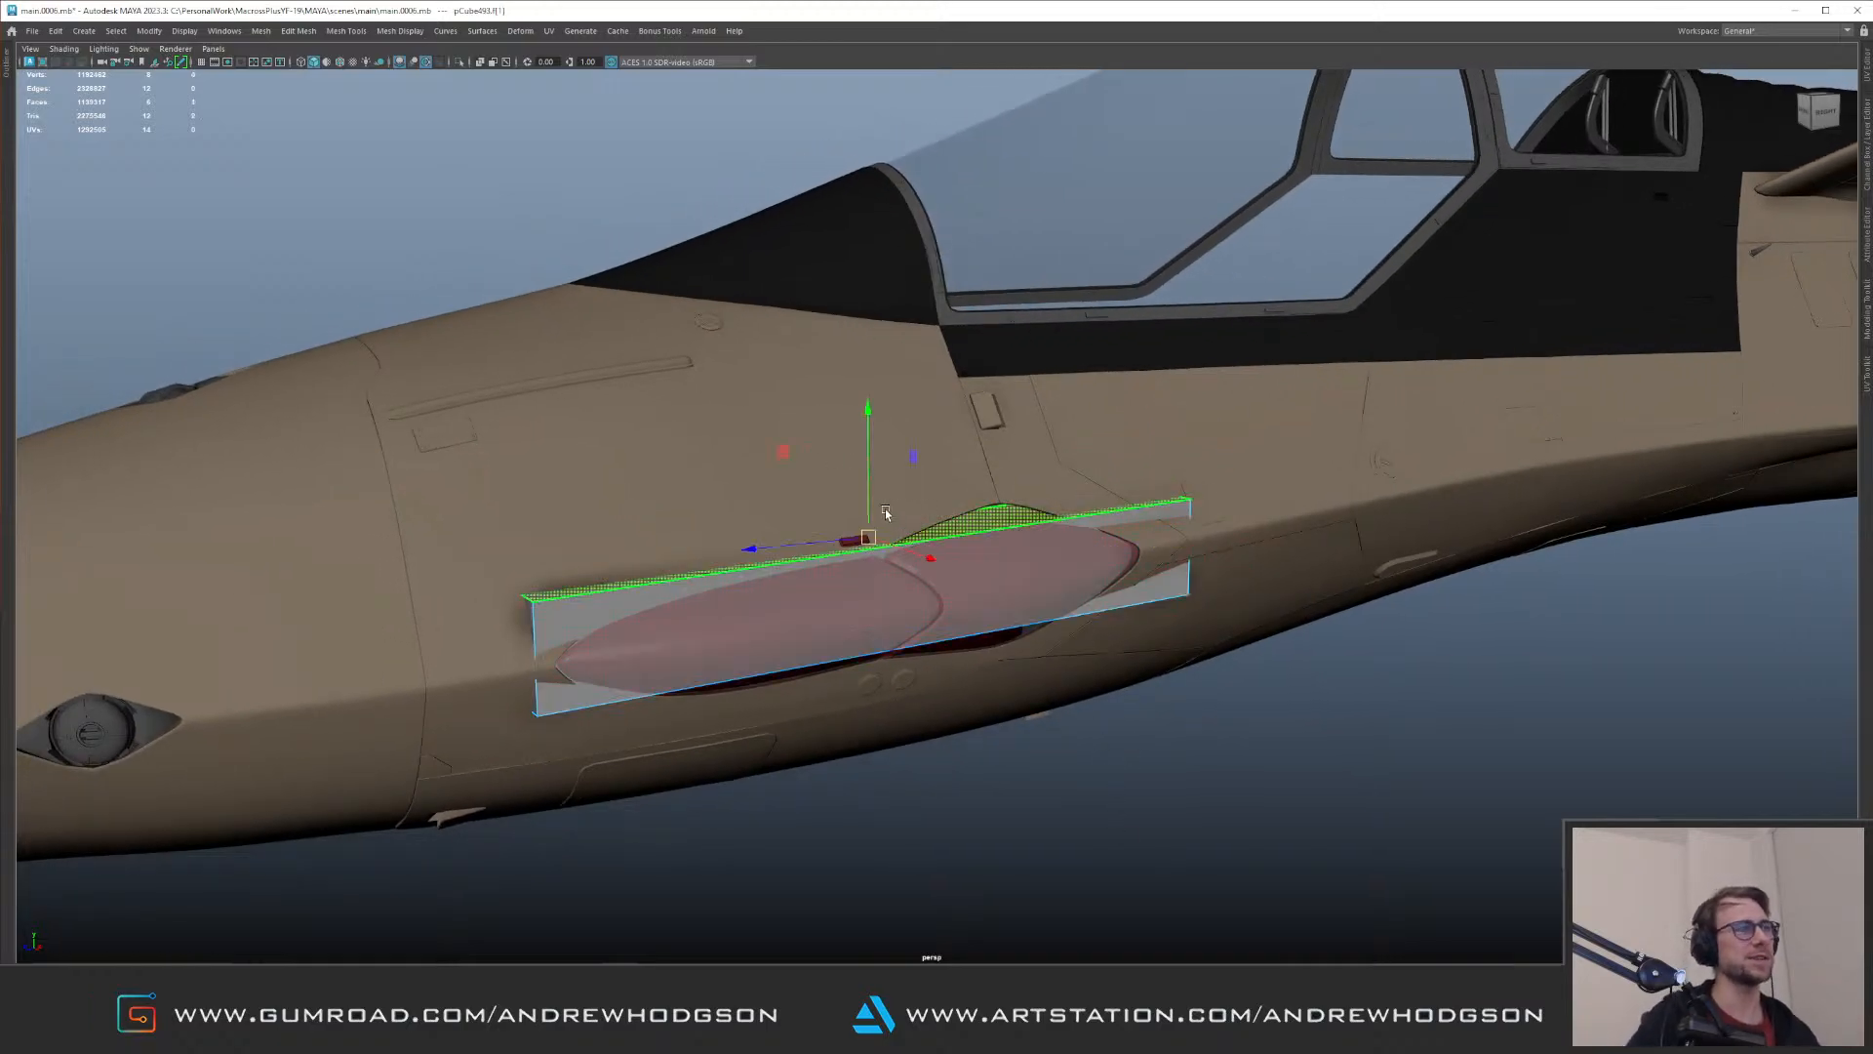
left_click_drag(891, 518, 856, 523, "alt")
left_click_drag(665, 499, 953, 615)
right_click_drag(953, 614, 1085, 629, "alt")
left_click_drag(1276, 616, 886, 460)
middle_click_drag(886, 463, 983, 553, "alt")
right_click_drag(982, 553, 807, 476, "alt")
middle_click_drag(836, 467, 894, 474, "alt")
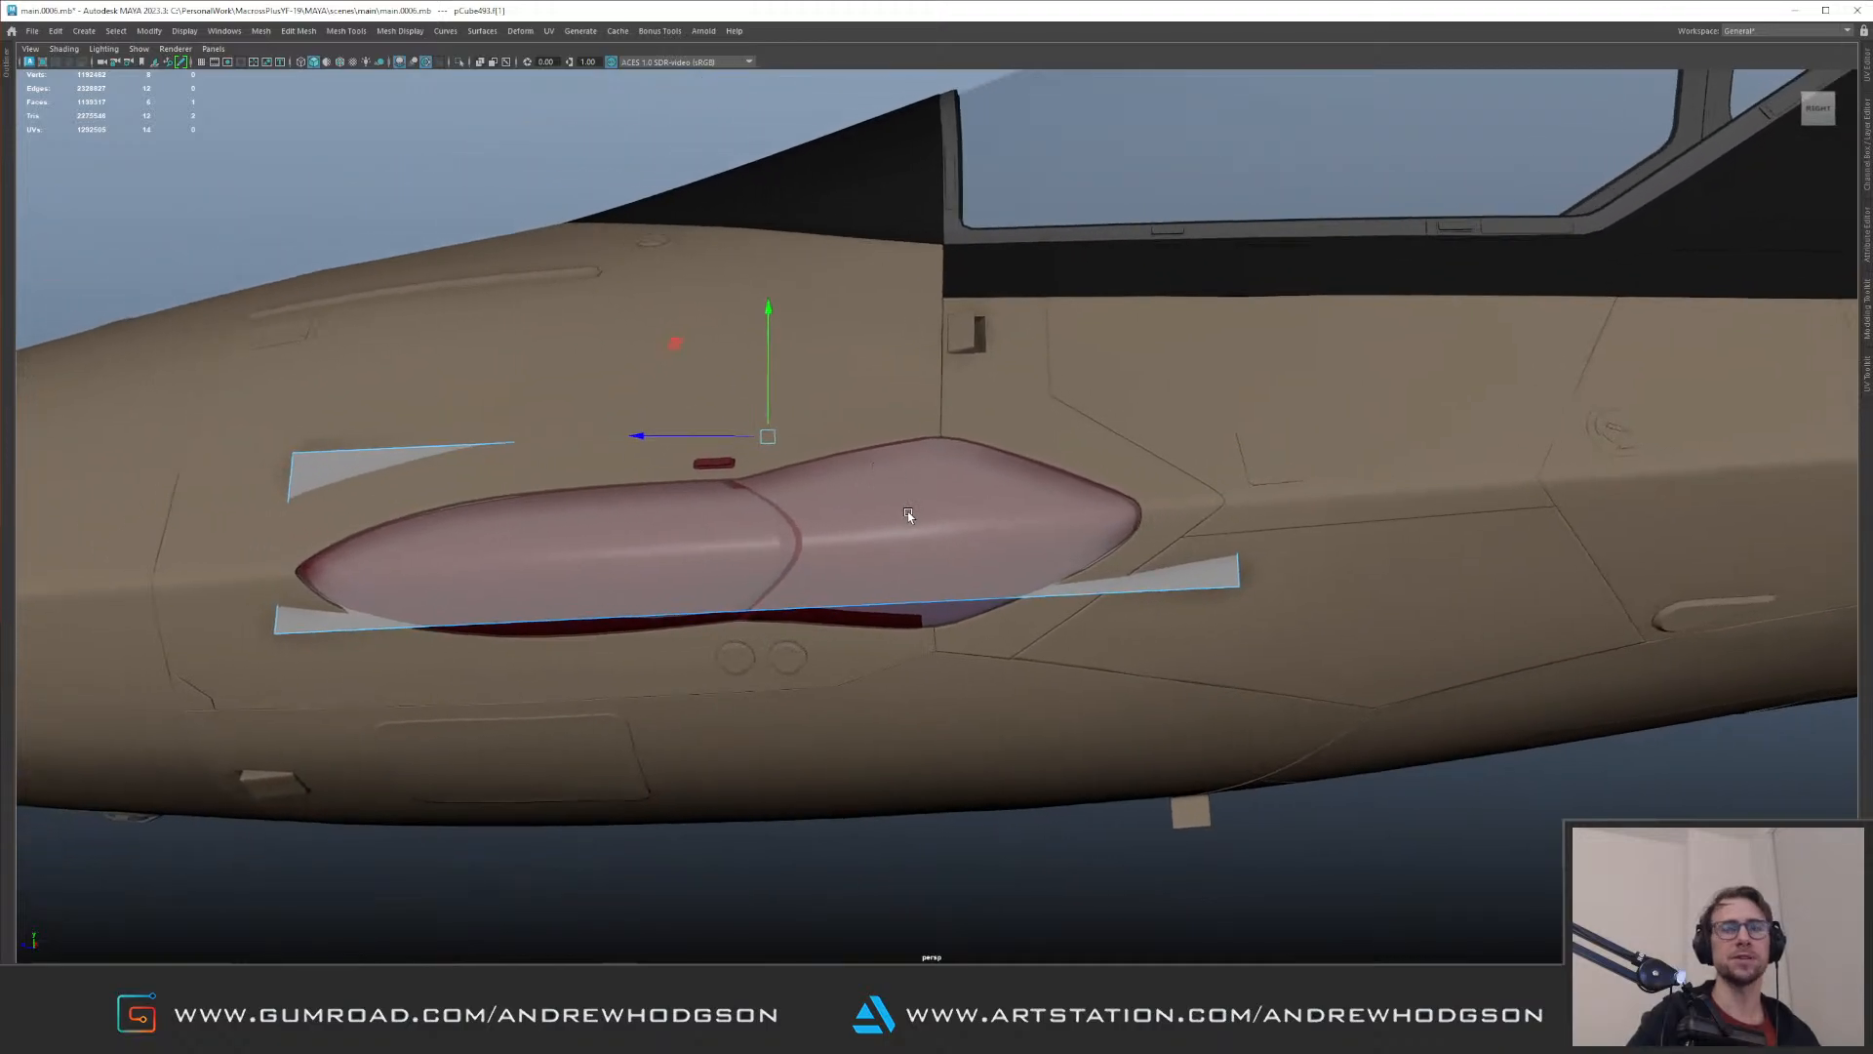
Step: Lower the box's bottom face past the lower edge of the glass cover's opening
right_click_drag(912, 512, 961, 561, "alt")
left_click_drag(722, 792, 922, 582)
left_click_drag(565, 373, 948, 494, "ctrl")
middle_click_drag(810, 470, 931, 477, "alt")
left_click_drag(863, 528, 865, 613)
left_click_drag(780, 535, 869, 532, "alt")
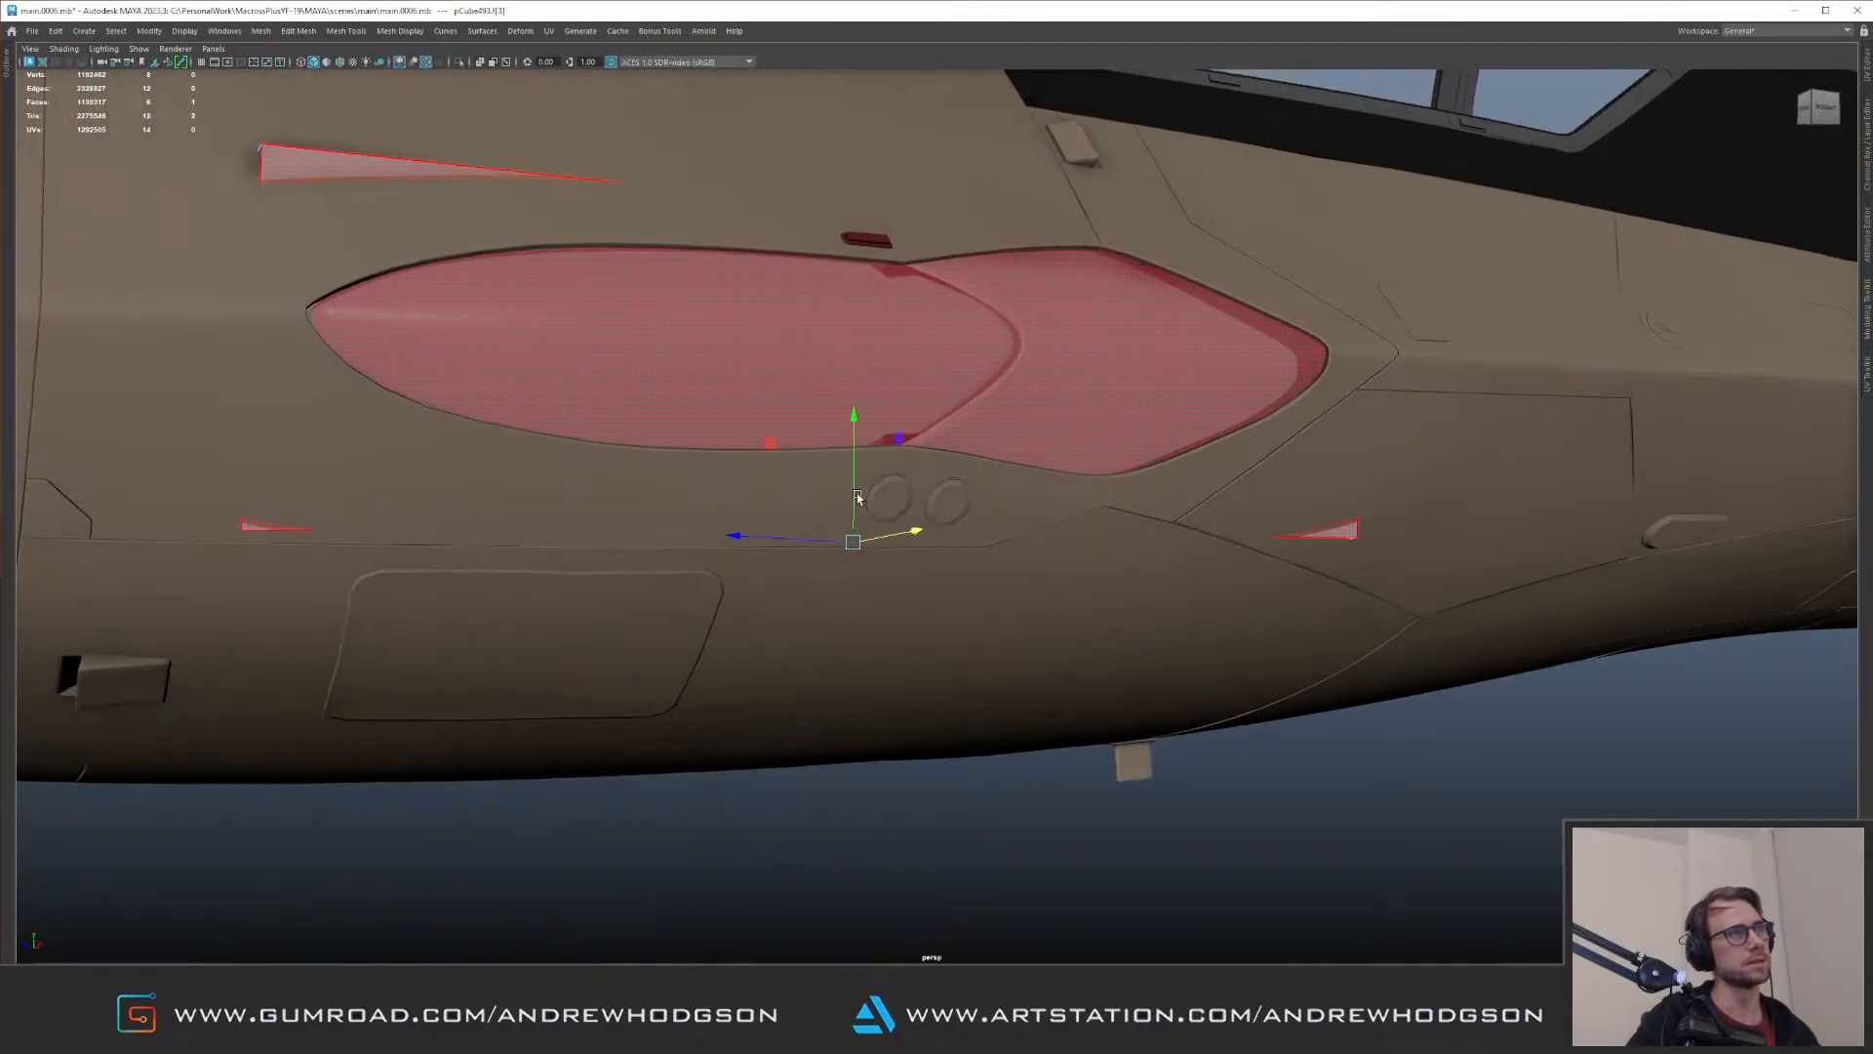
Step: Delete the box's outward-facing side so that it opens toward the glass cover
left_click_drag(869, 430, 1010, 621, "alt")
left_click(1063, 536)
left_click_drag(1079, 523, 1015, 472, "alt")
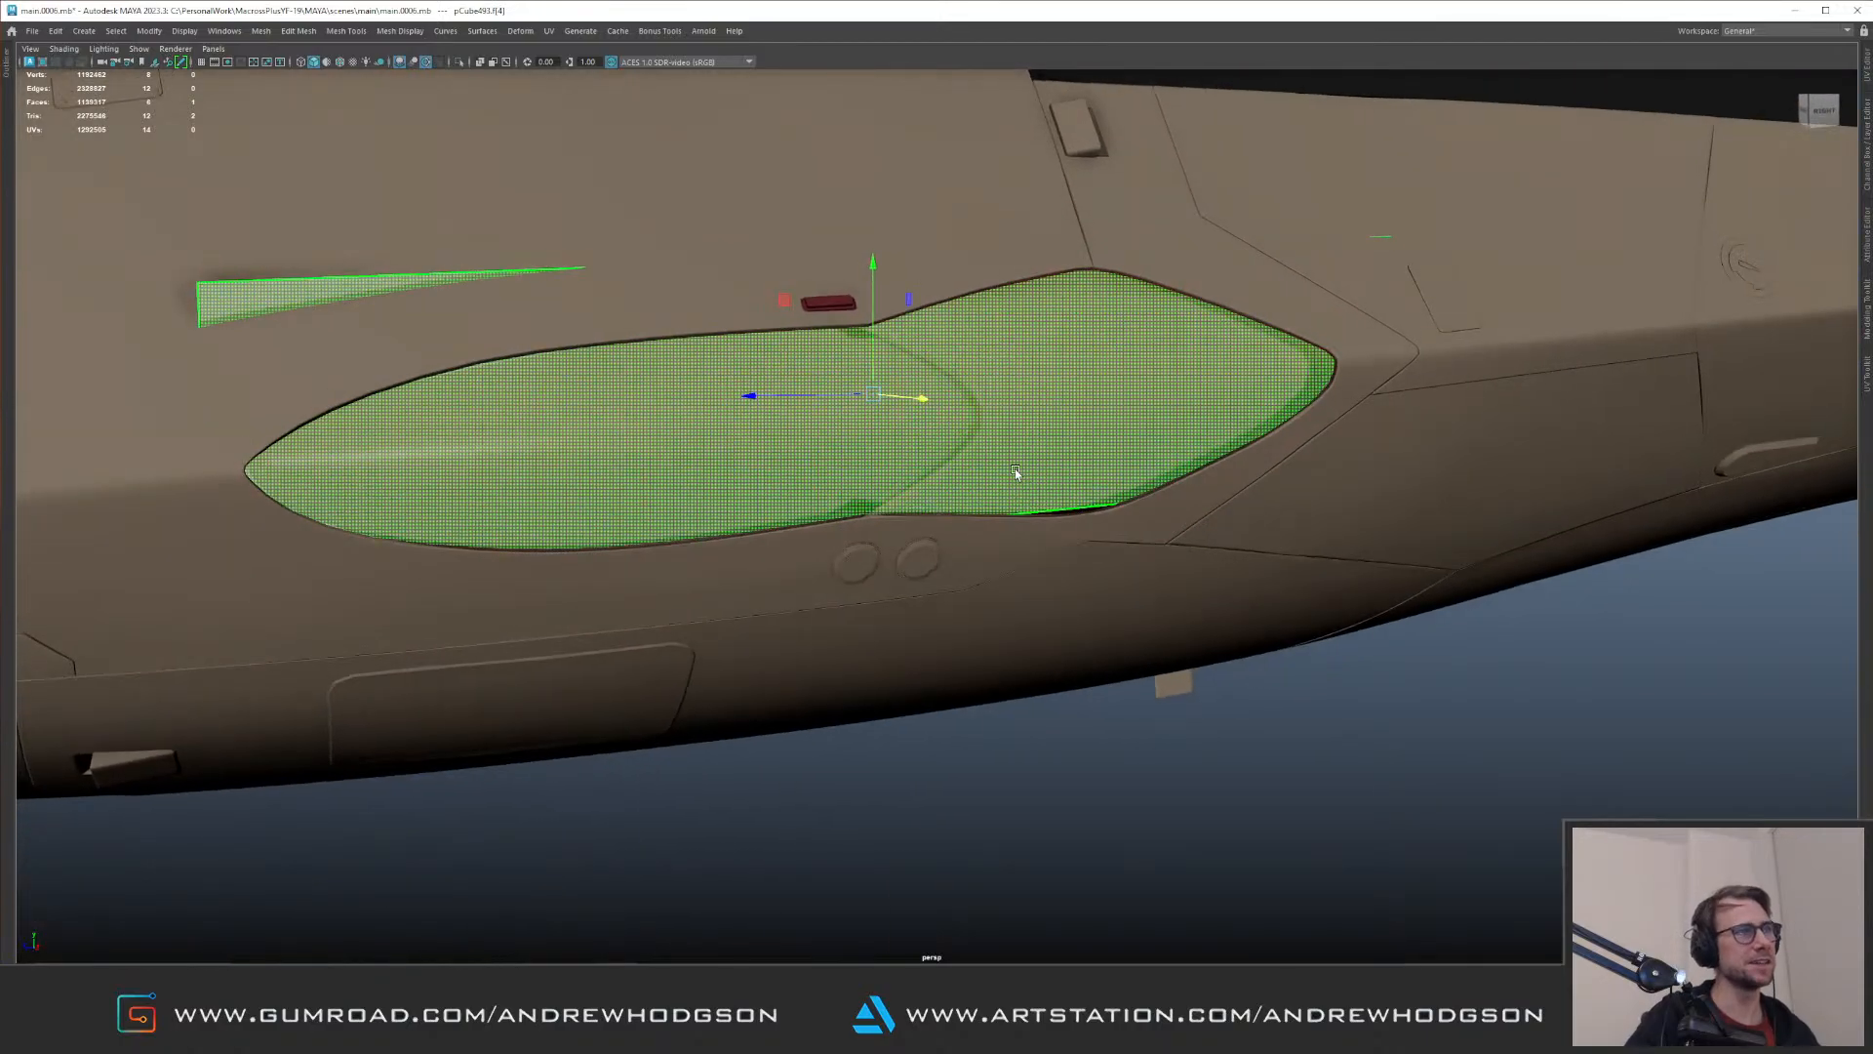
left_click(1056, 570)
left_click_drag(956, 656, 922, 648, "alt")
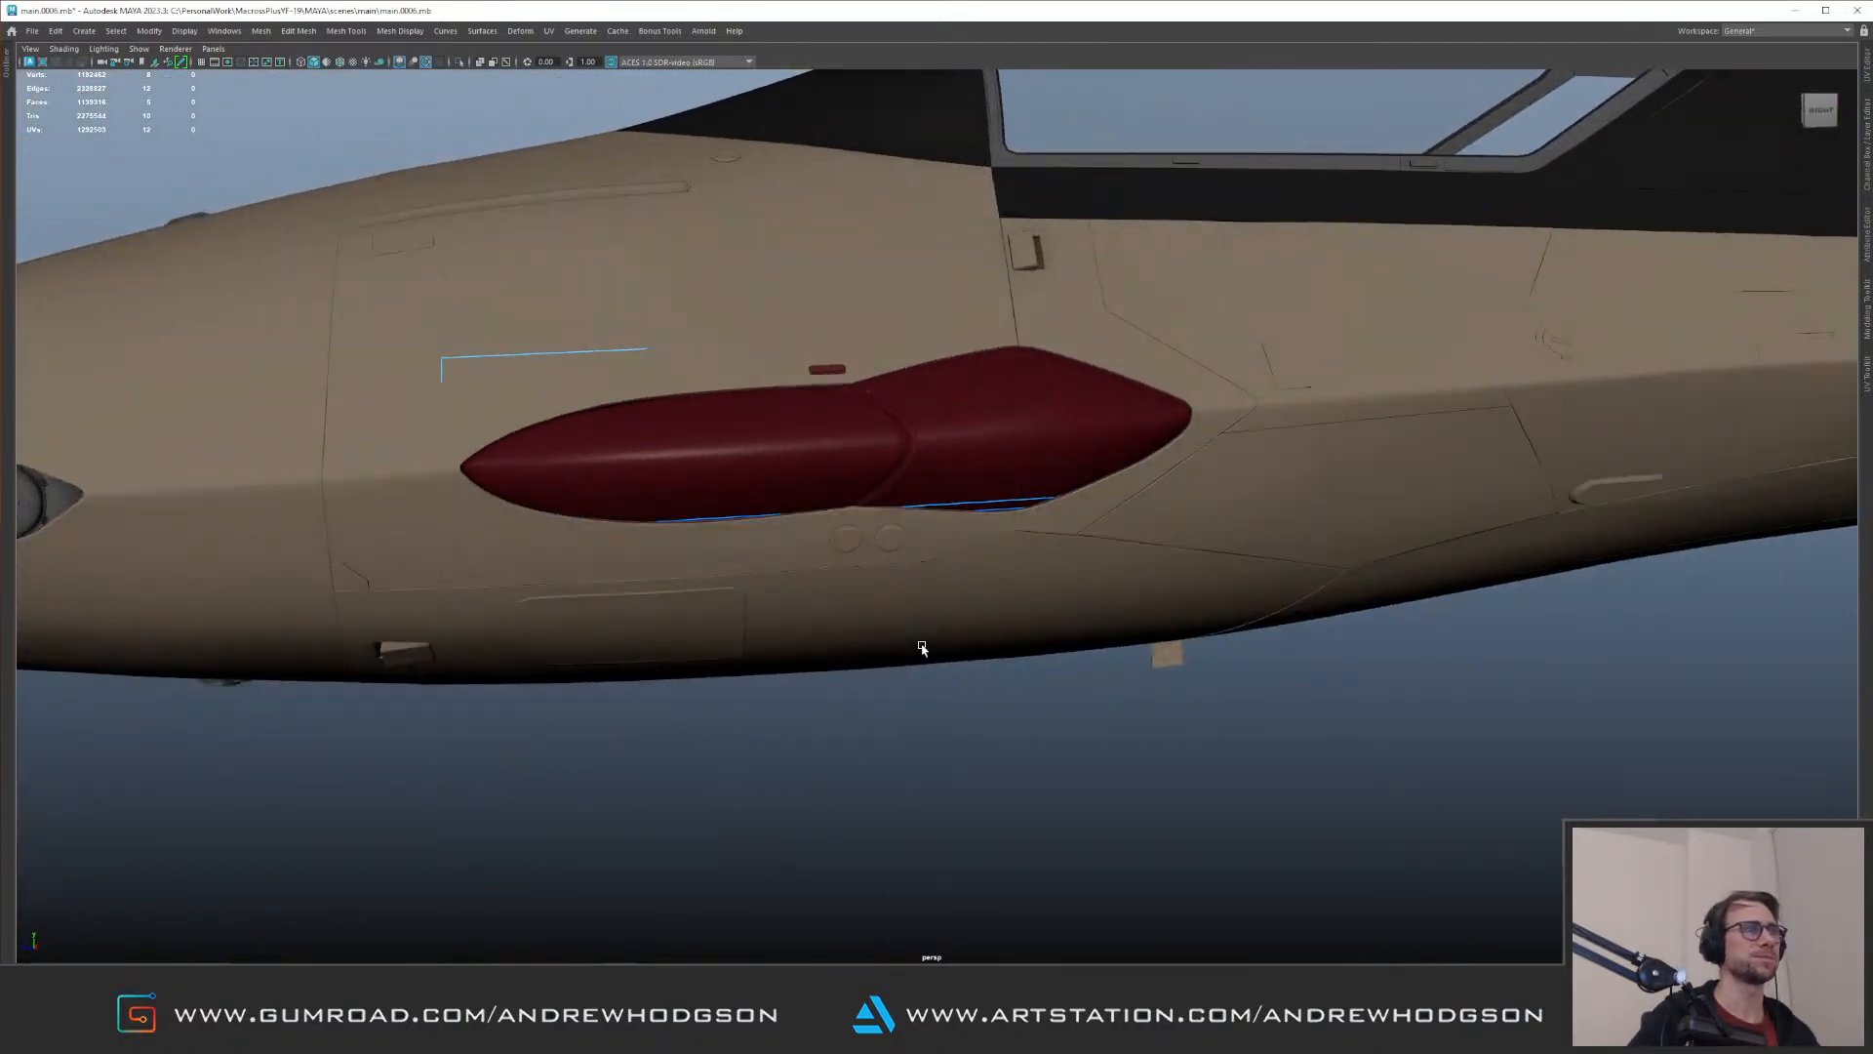
left_click_drag(554, 610, 556, 613)
middle_click_drag(527, 503, 729, 565, "alt")
left_click_drag(729, 566, 678, 583, "alt")
left_click_drag(778, 343, 759, 458)
key("ctrl+z")
left_click_drag(579, 406, 583, 411, "ctrl")
middle_click_drag(632, 453, 787, 457, "alt")
right_click_drag(786, 458, 715, 430, "alt")
left_click_drag(639, 372, 731, 464)
key("ctrl+z")
Step: Lower the two upper vertices at the box's forward end so that it tapers toward the nose
left_click_drag(582, 527, 586, 531, "ctrl")
left_click_drag(1081, 413, 1056, 378, "alt")
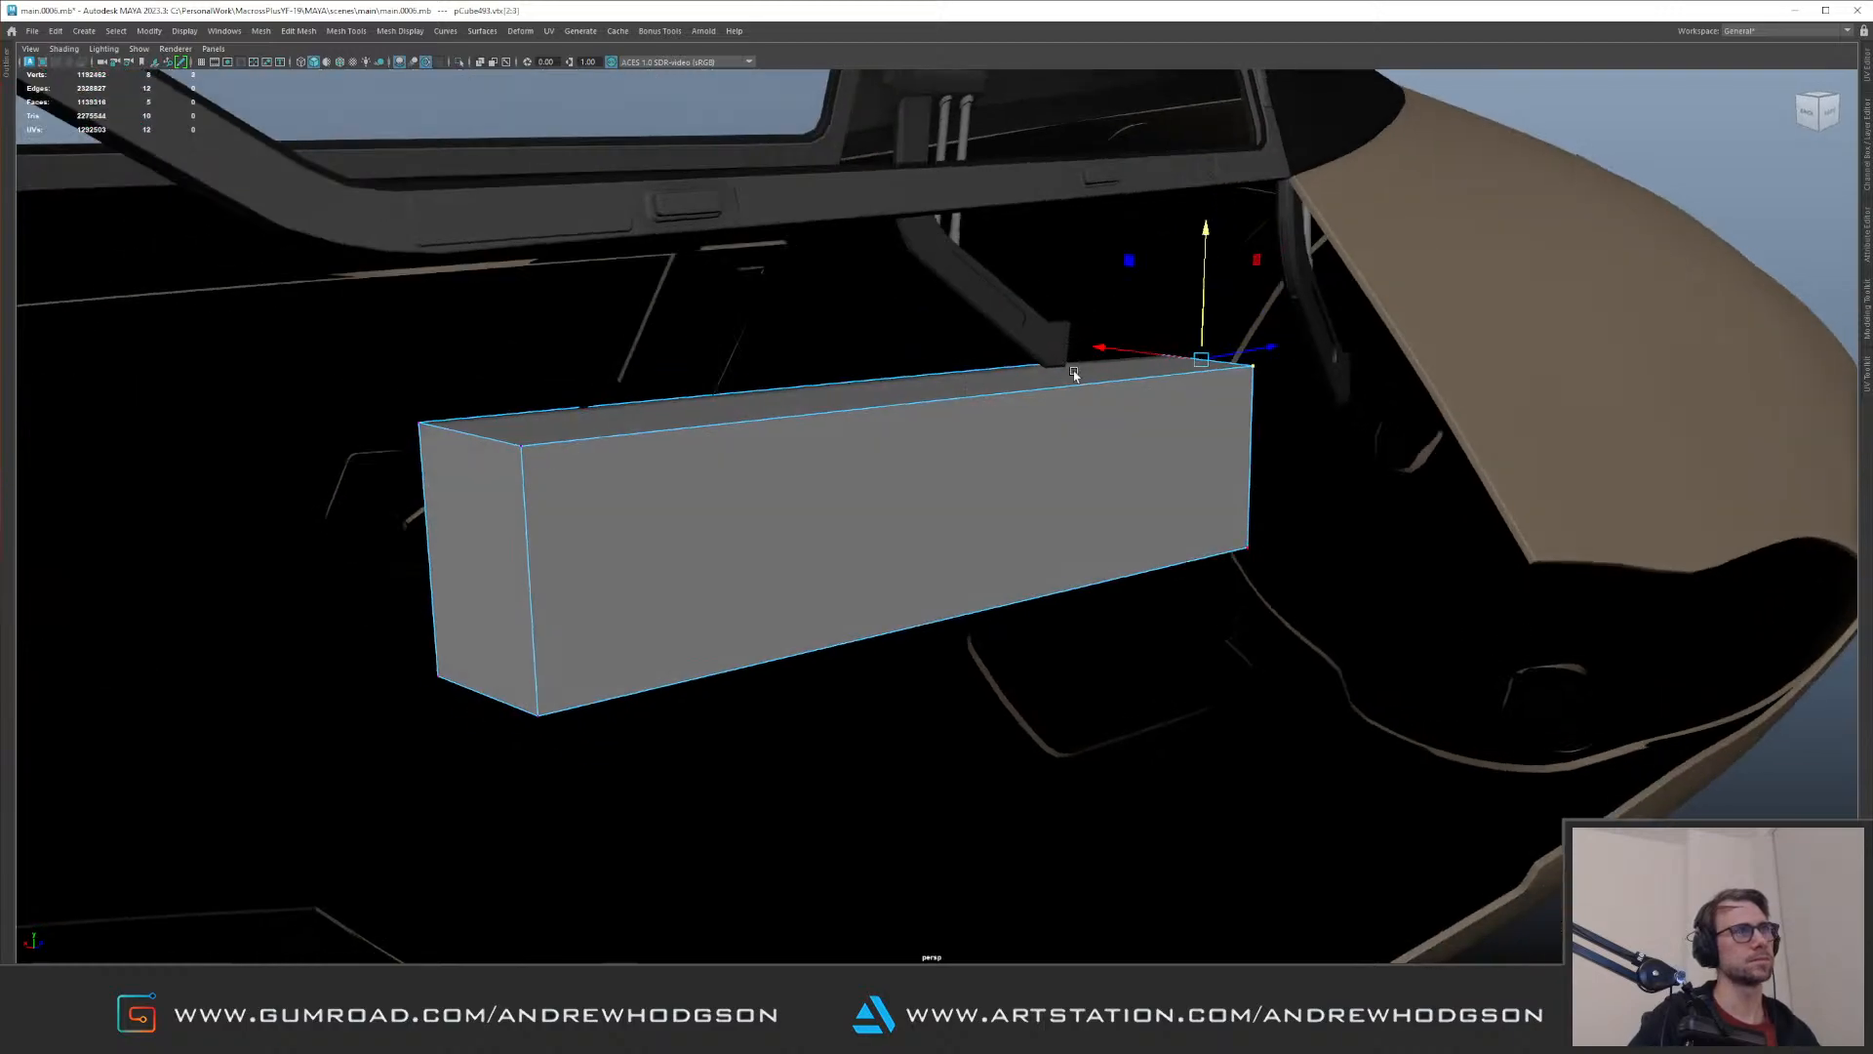
left_click_drag(1201, 320, 1203, 364)
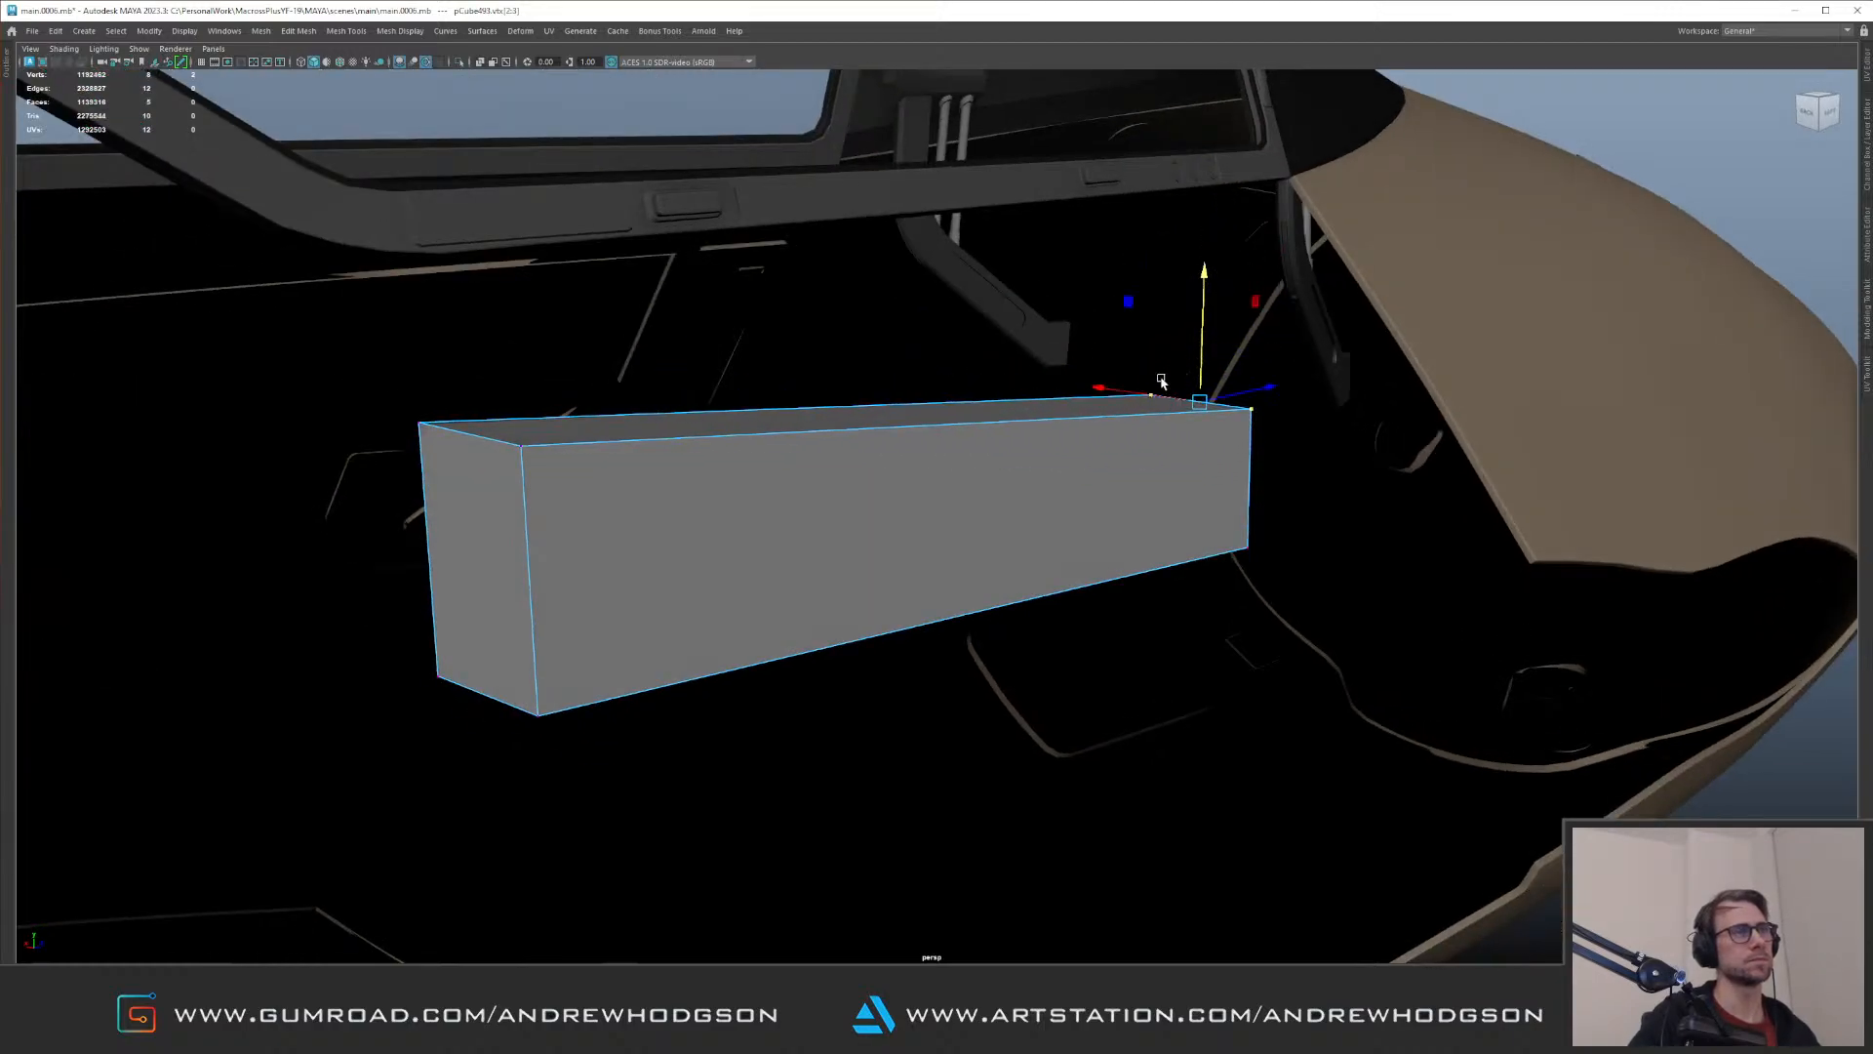
key("f")
scroll(1198, 375, "down", 10)
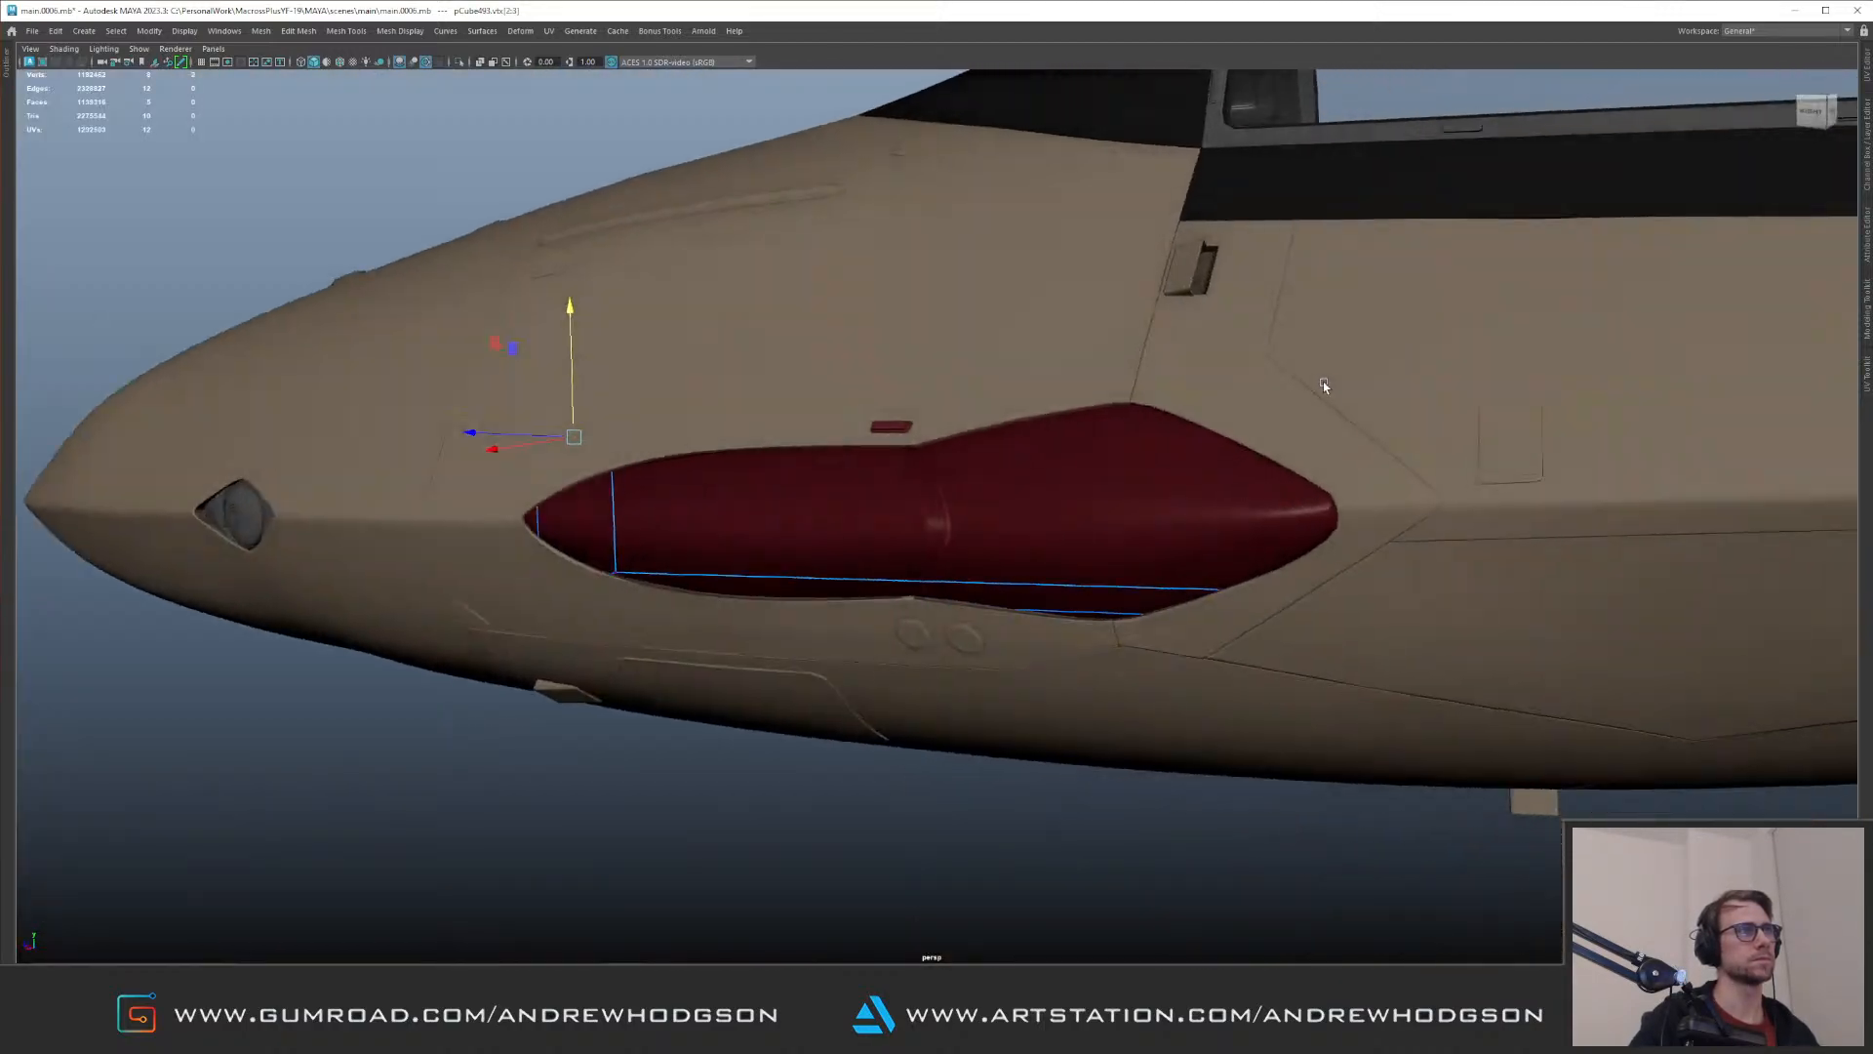
Step: Select the box's inner wall face and adjust its position within the glass cover's opening
left_click_drag(1324, 386, 1212, 467, "alt")
left_click(1140, 540)
mouse_move(1140, 540)
left_mouse_down("alt")
mouse_move(1019, 493)
mouse_move(1041, 496)
left_mouse_up("alt")
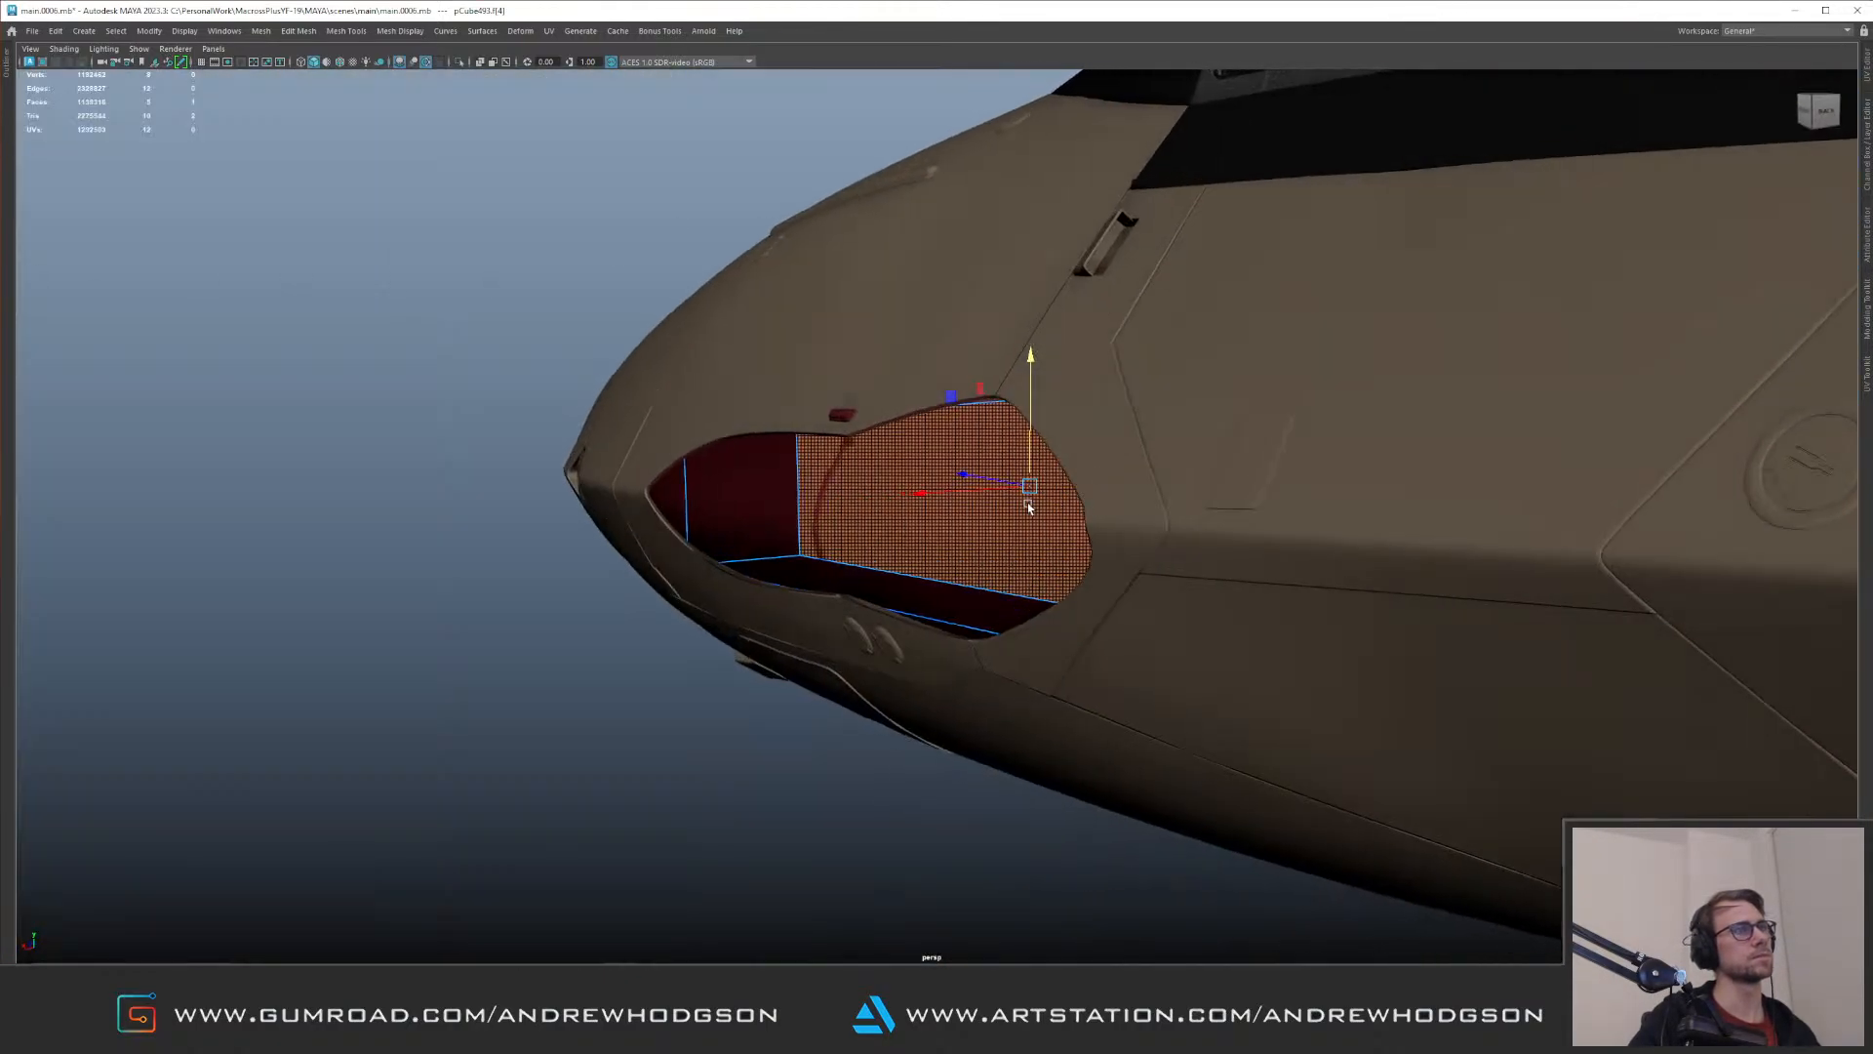
left_click_drag(924, 495, 903, 558)
Step: Insert three vertical edge loops along the box's length and one horizontal loop through its middle
key("3")
left_click_drag(1012, 514, 995, 454, "alt")
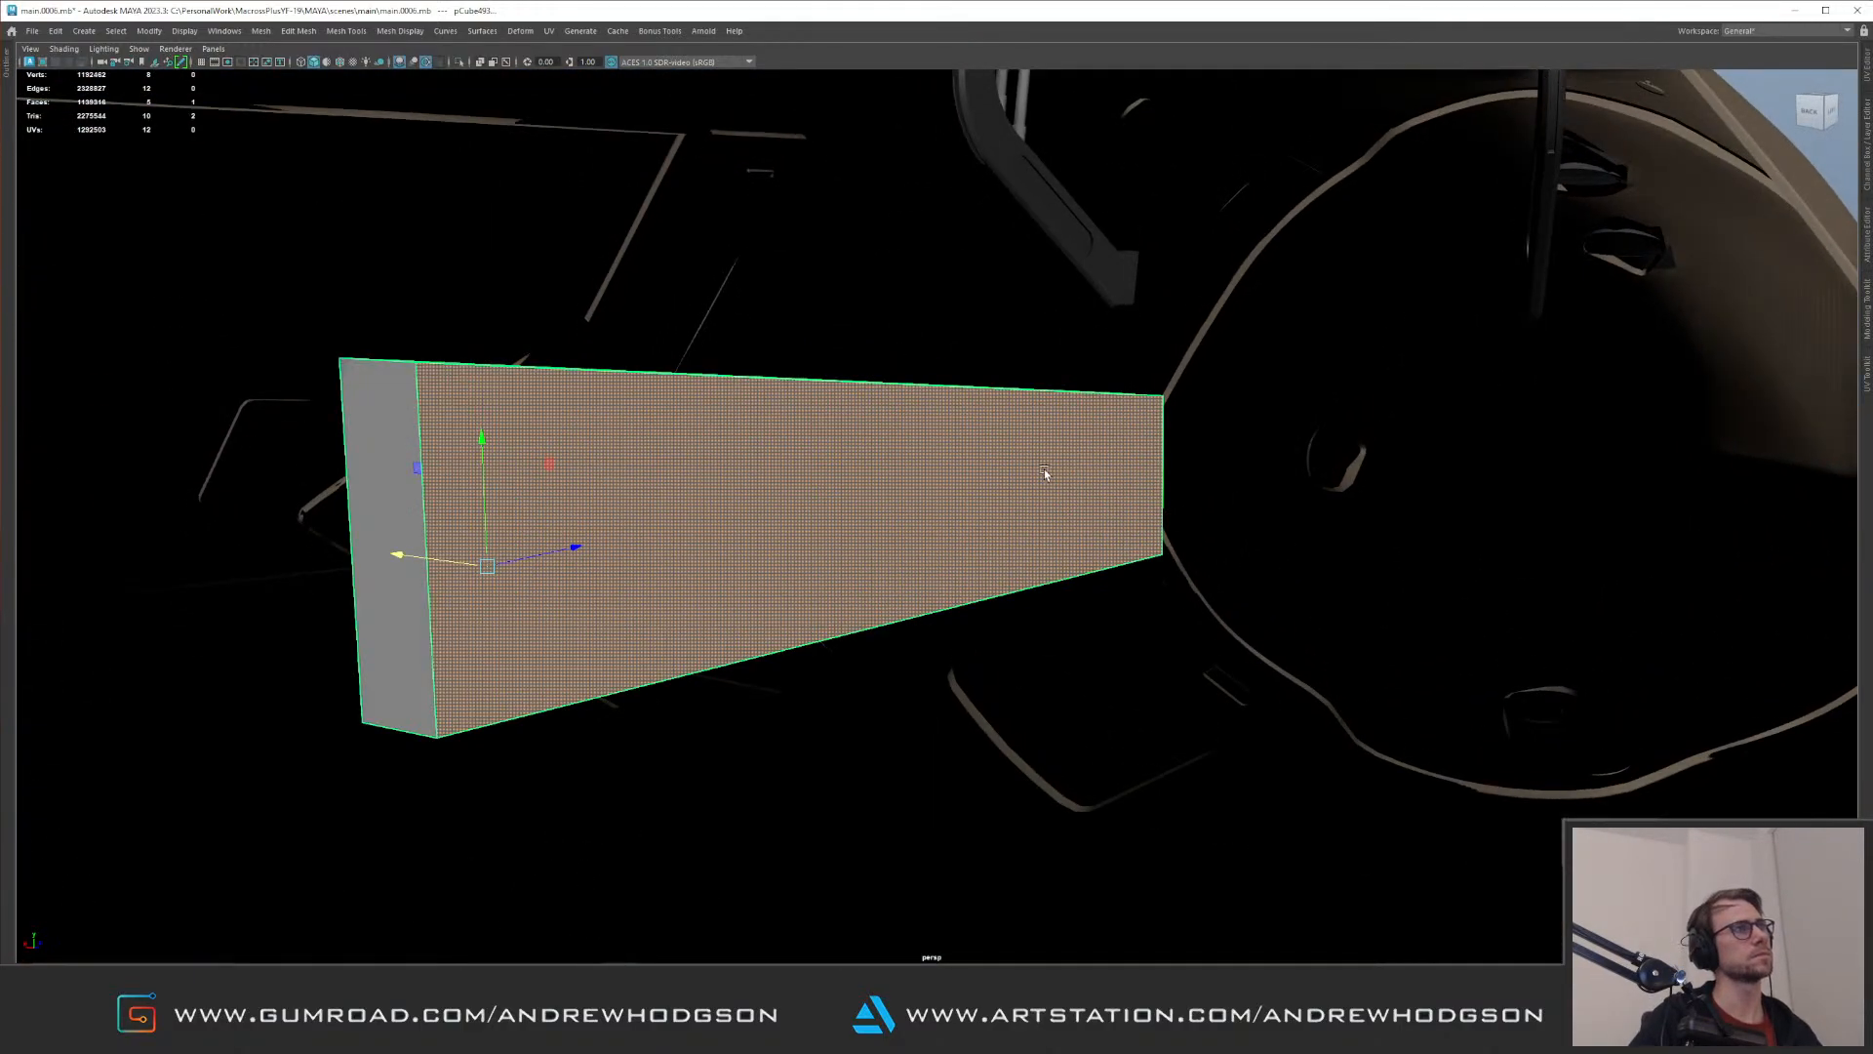
left_click_drag(1044, 468, 864, 455, "alt")
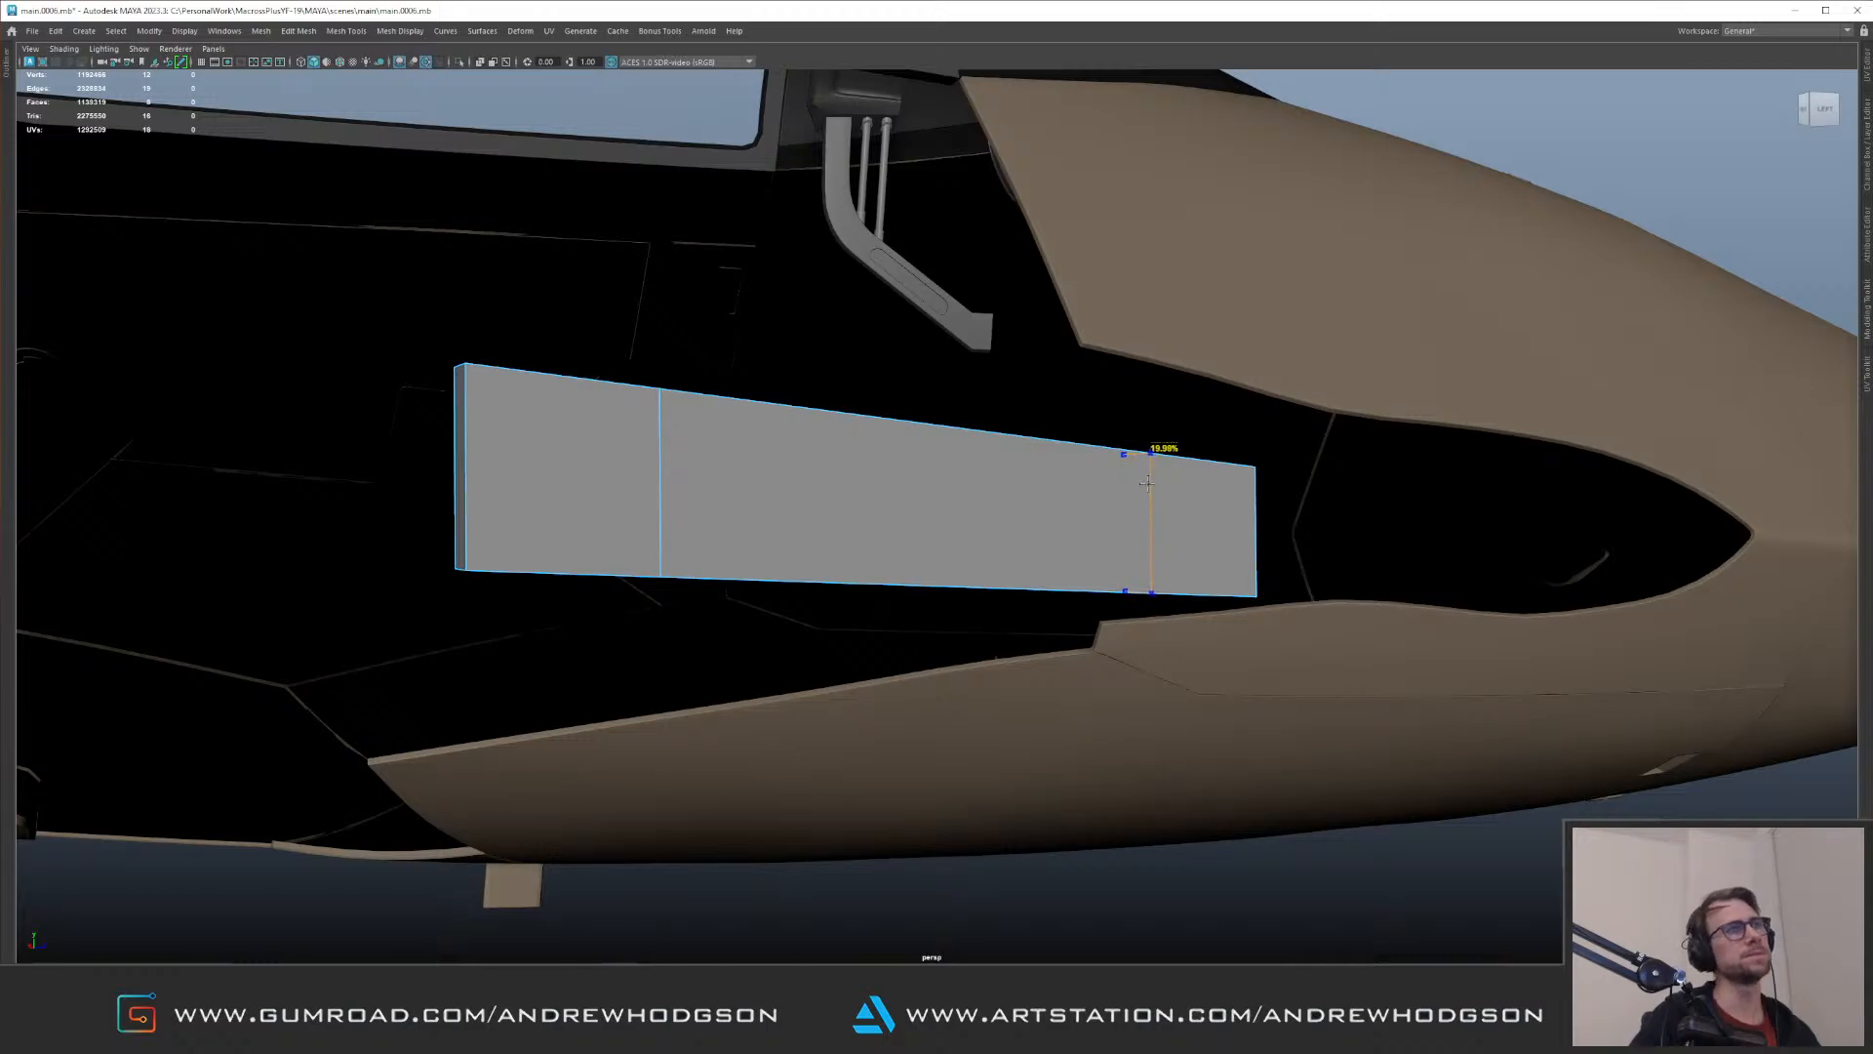
left_click_drag(904, 486, 830, 492, "alt")
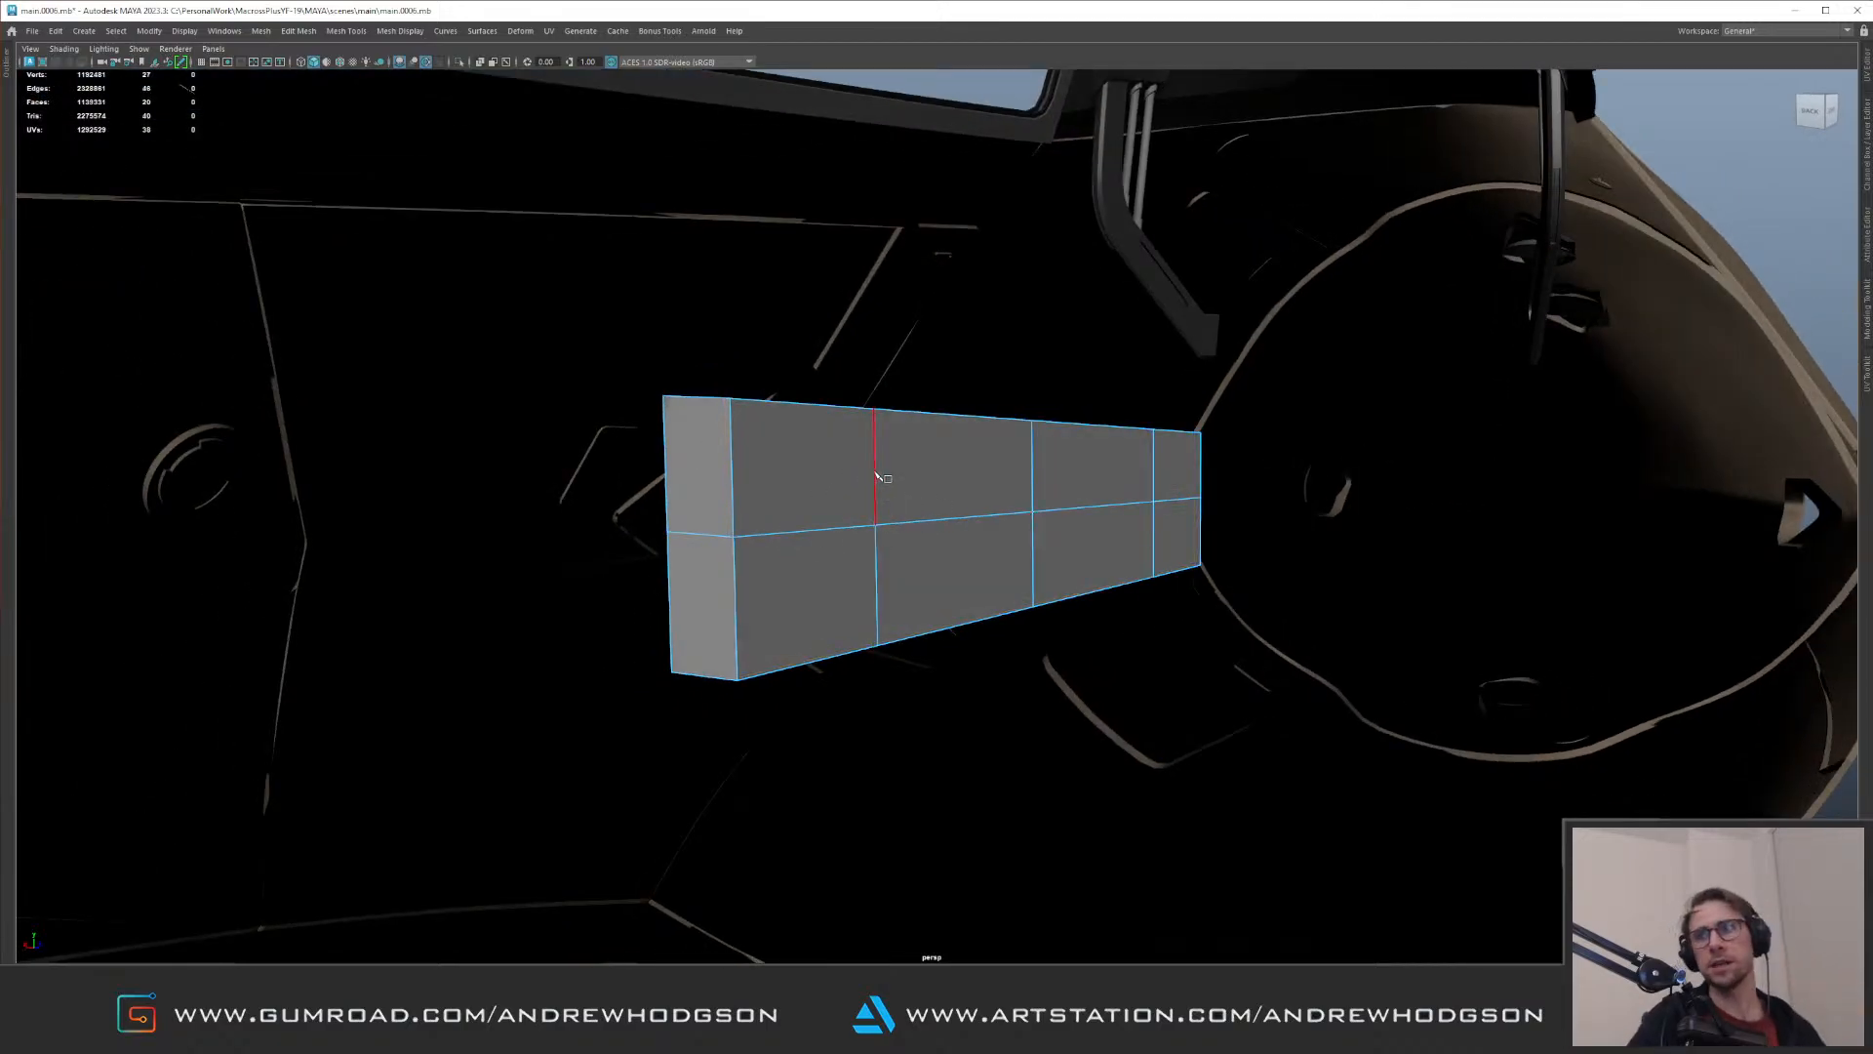
Step: Move the box's mid-height outer vertices outward to follow the curve of the glass cover
left_click_drag(896, 497, 849, 518, "alt")
right_click_drag(849, 518, 896, 515, "alt")
left_click_drag(864, 501, 796, 476, "alt")
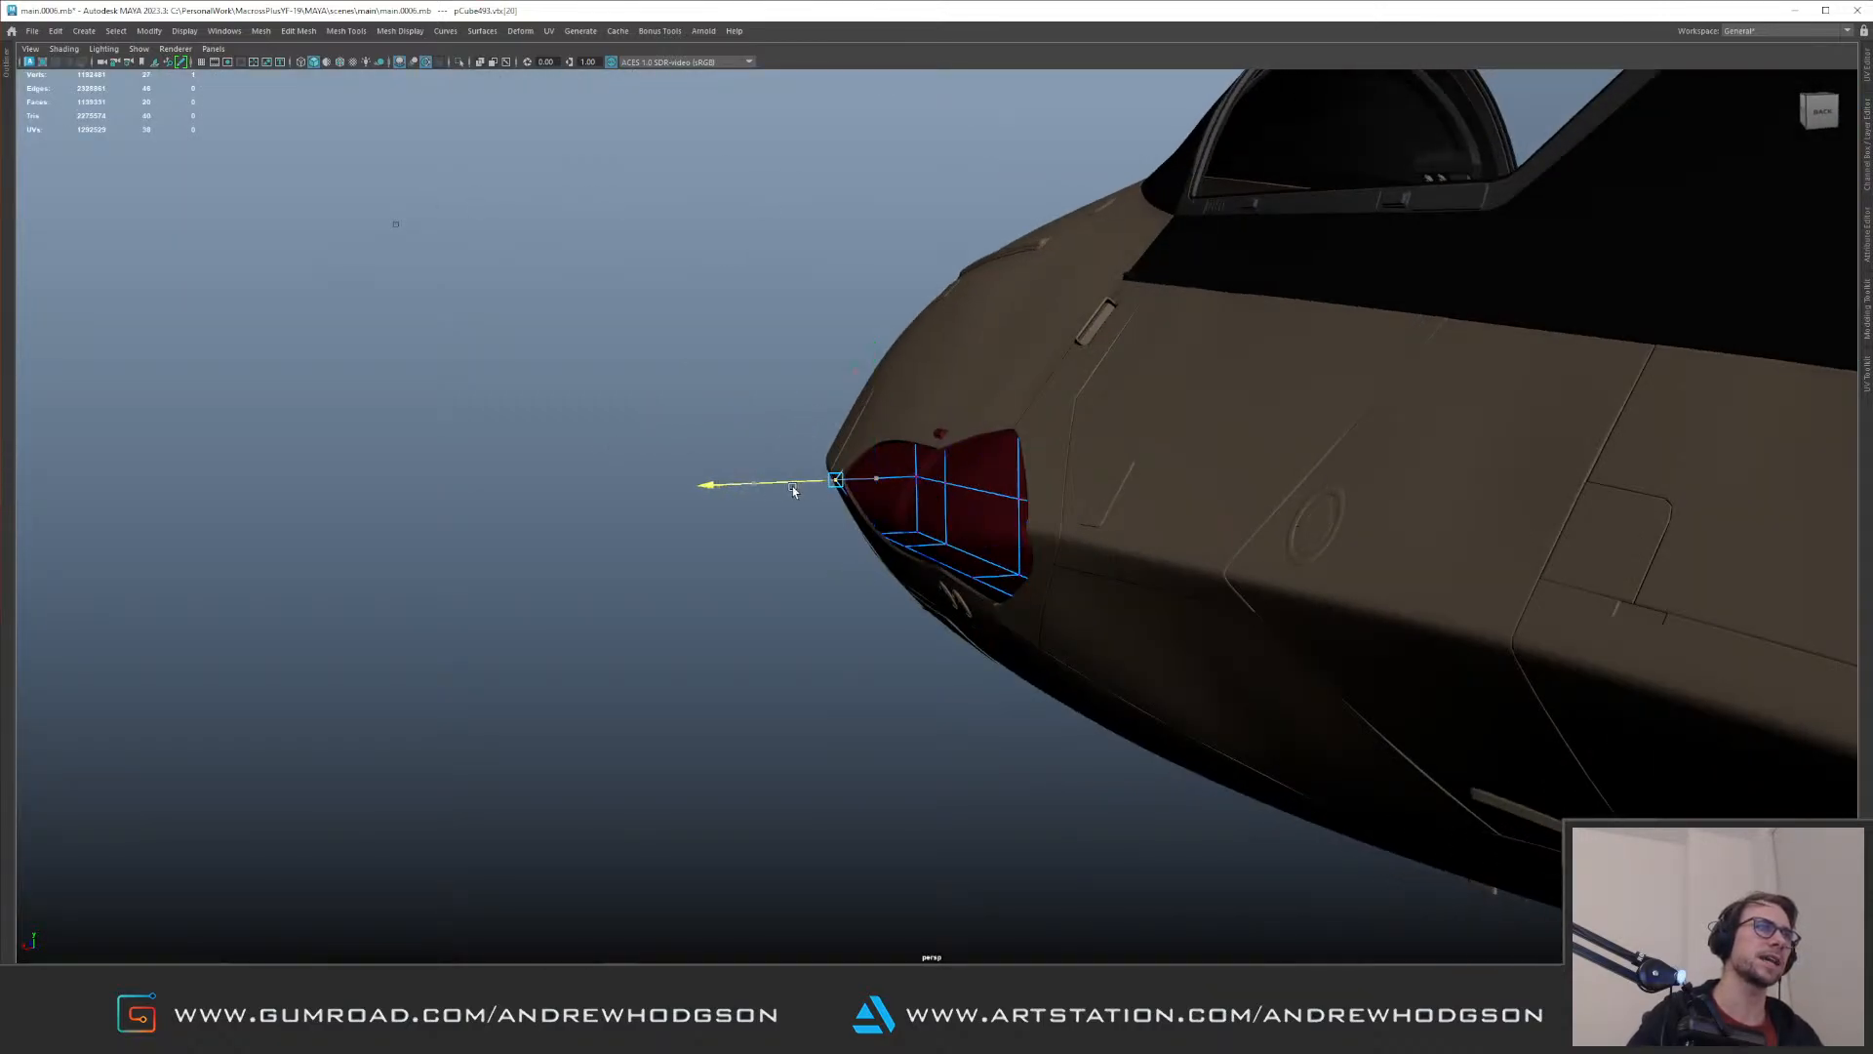
key("f")
left_click_drag(806, 489, 744, 410, "alt")
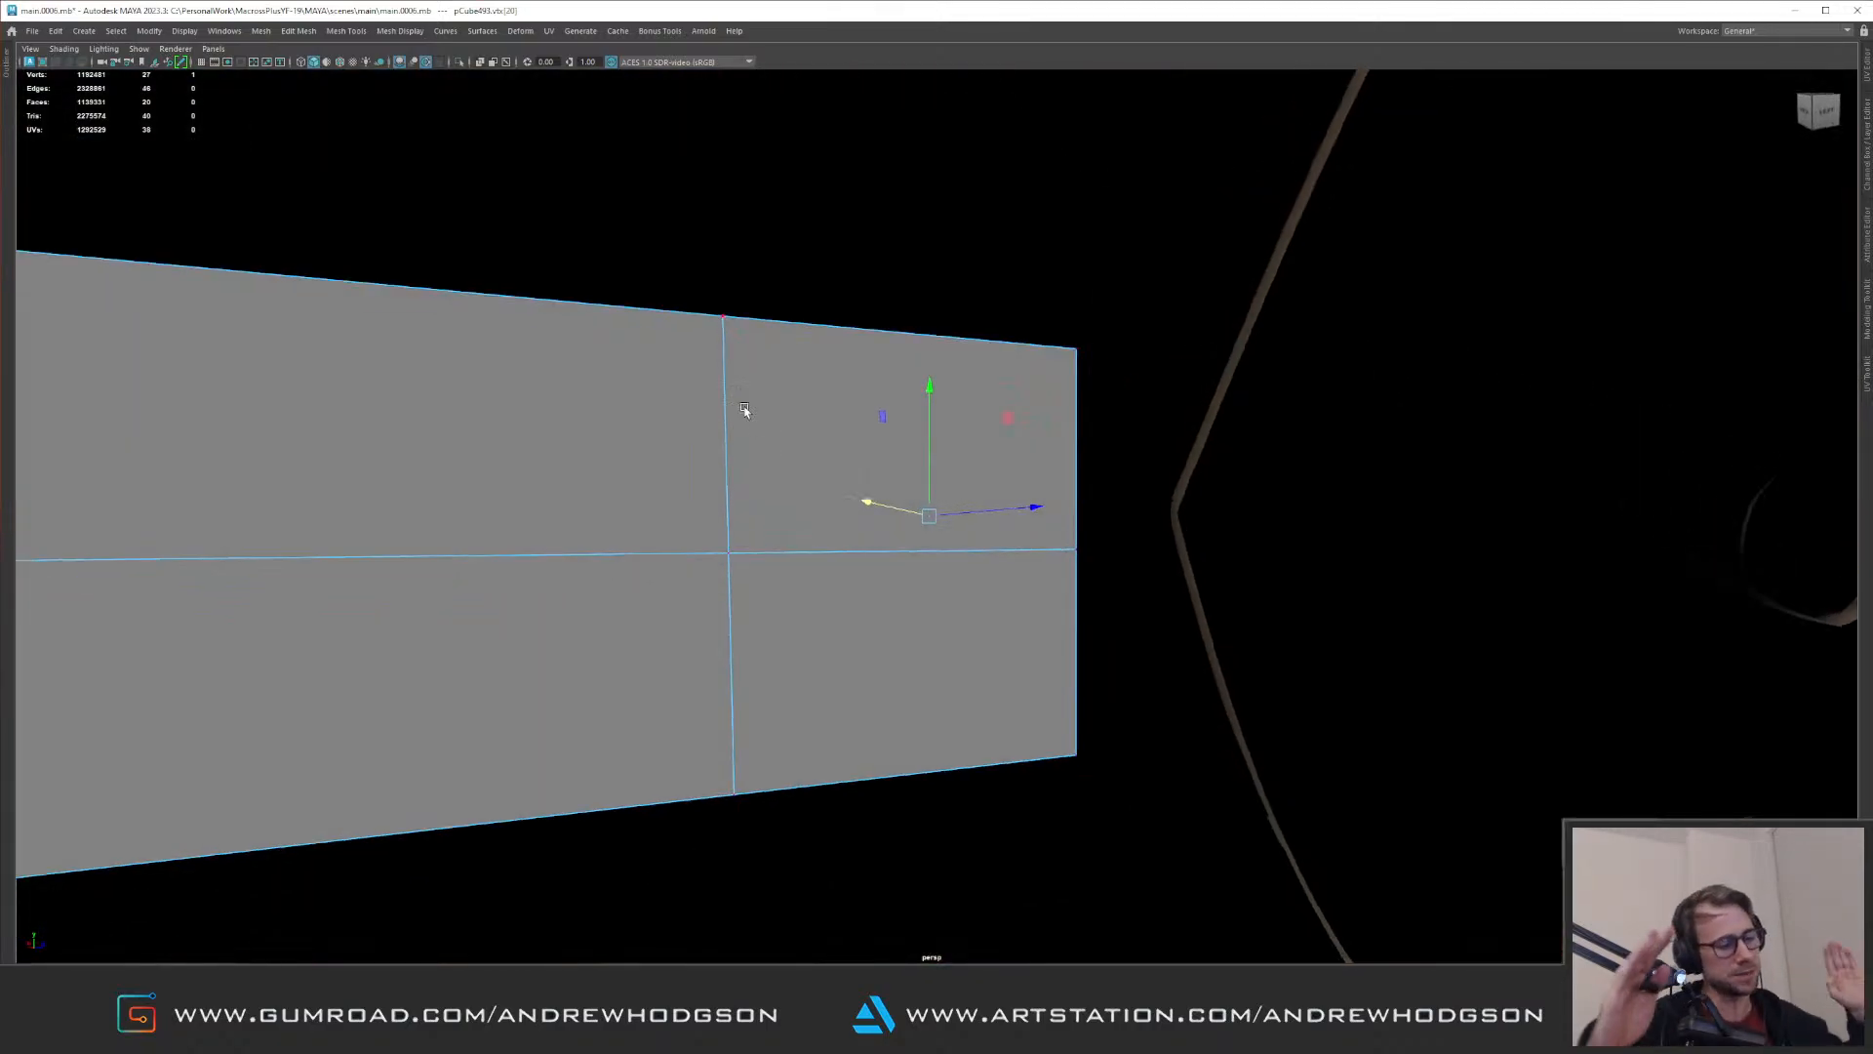
right_click_drag(1065, 534, 566, 502, "alt")
middle_click_drag(566, 502, 706, 527, "alt")
left_click_drag(707, 527, 875, 592, "alt")
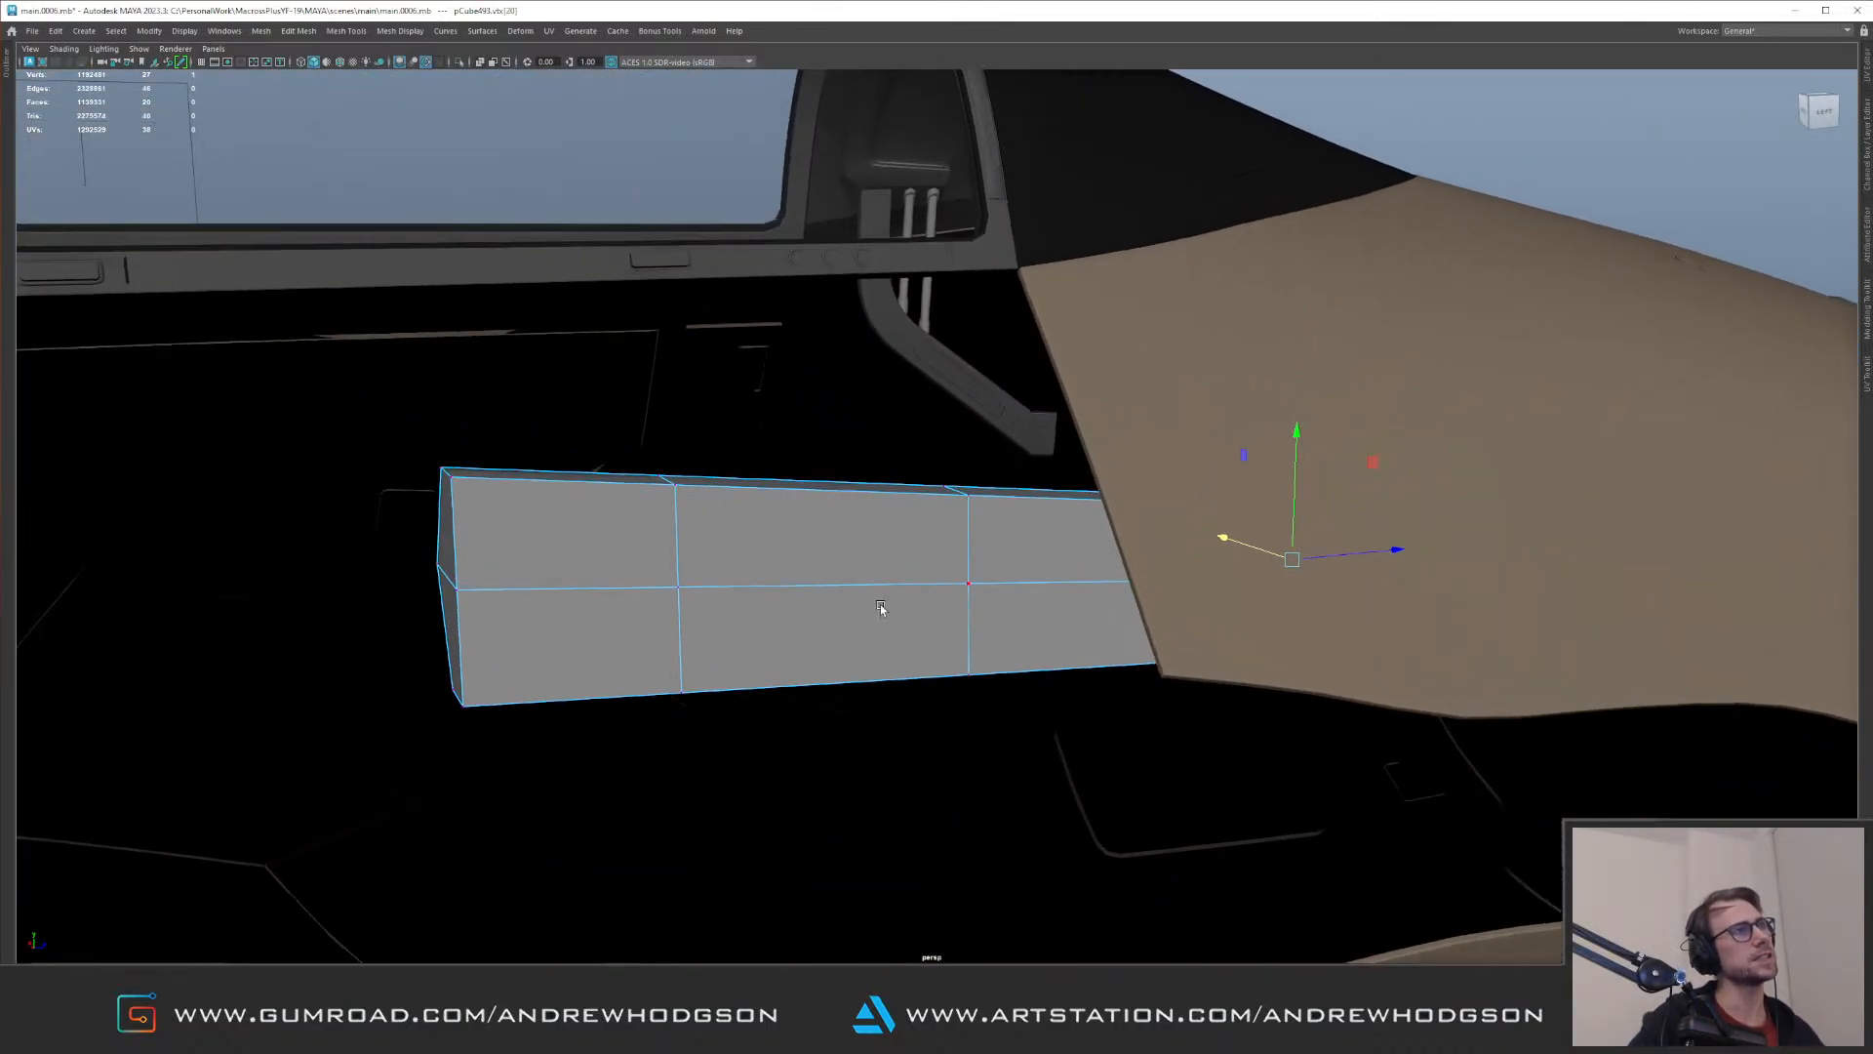
left_click_drag(751, 528, 845, 597, "alt")
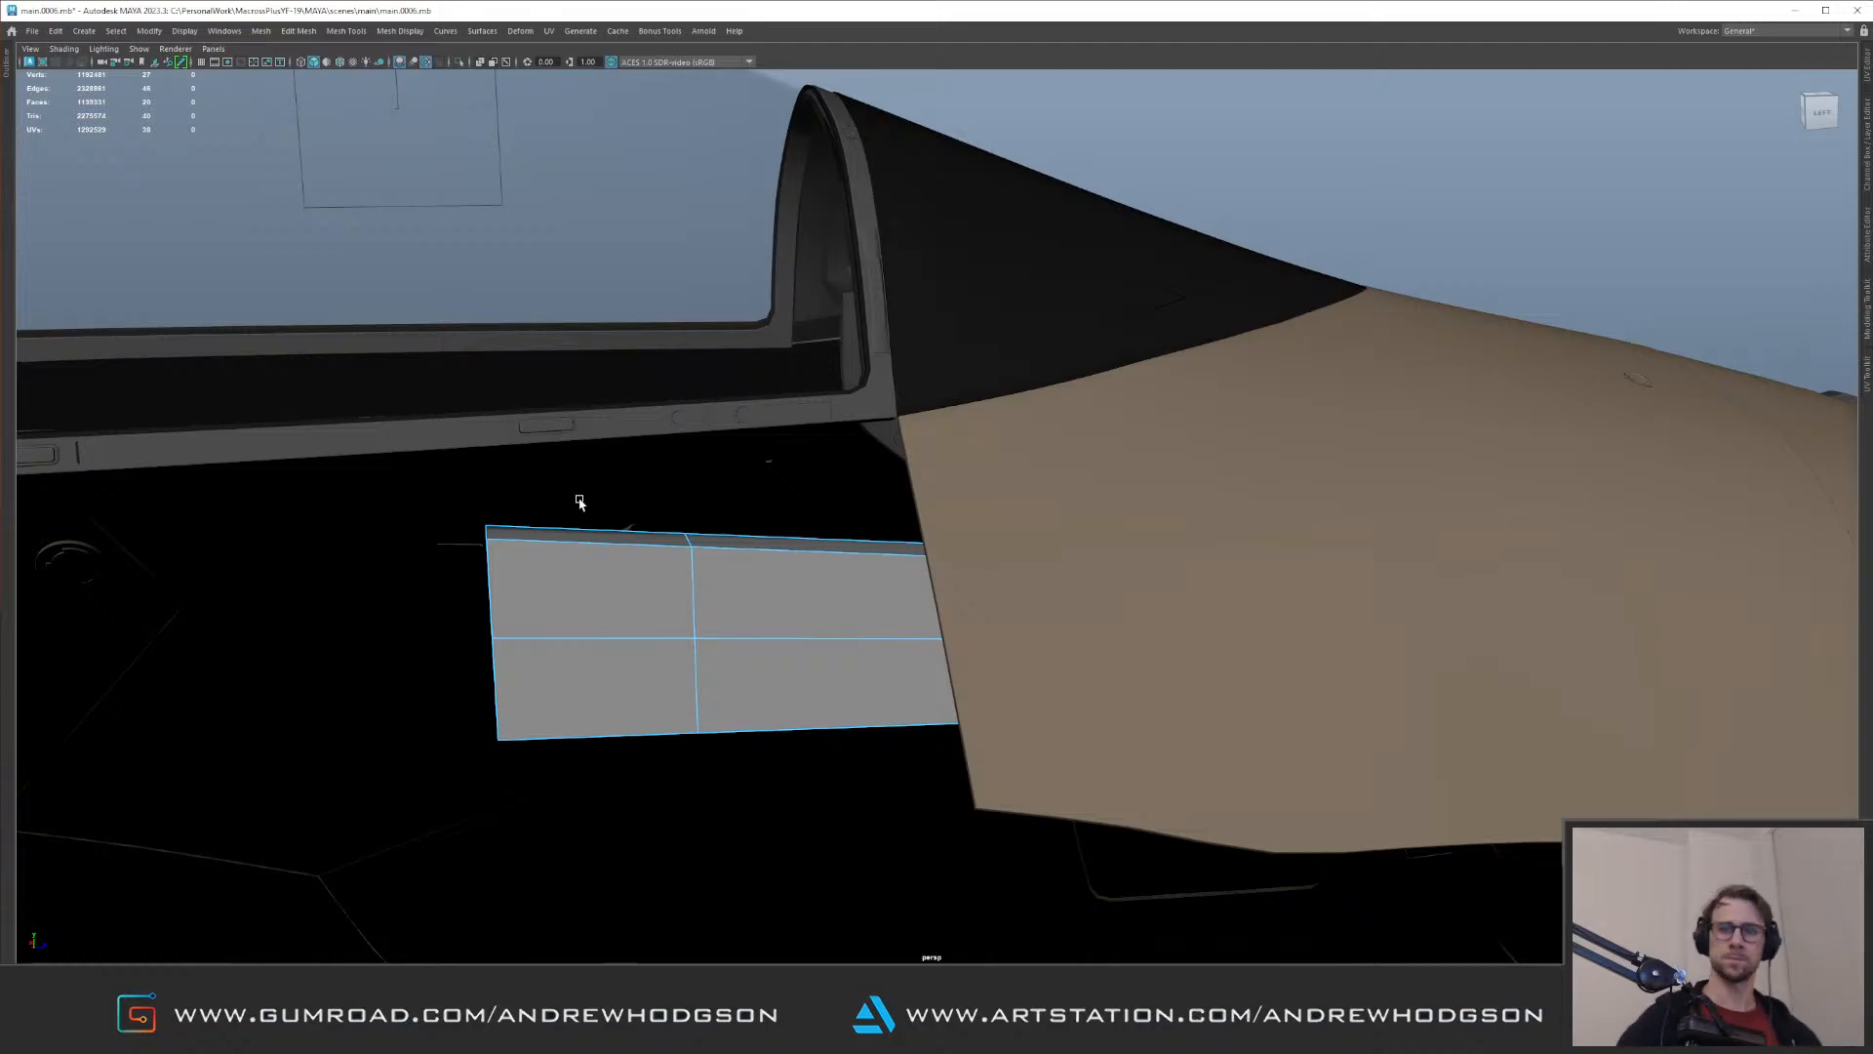
left_click_drag(746, 540, 962, 553, "alt")
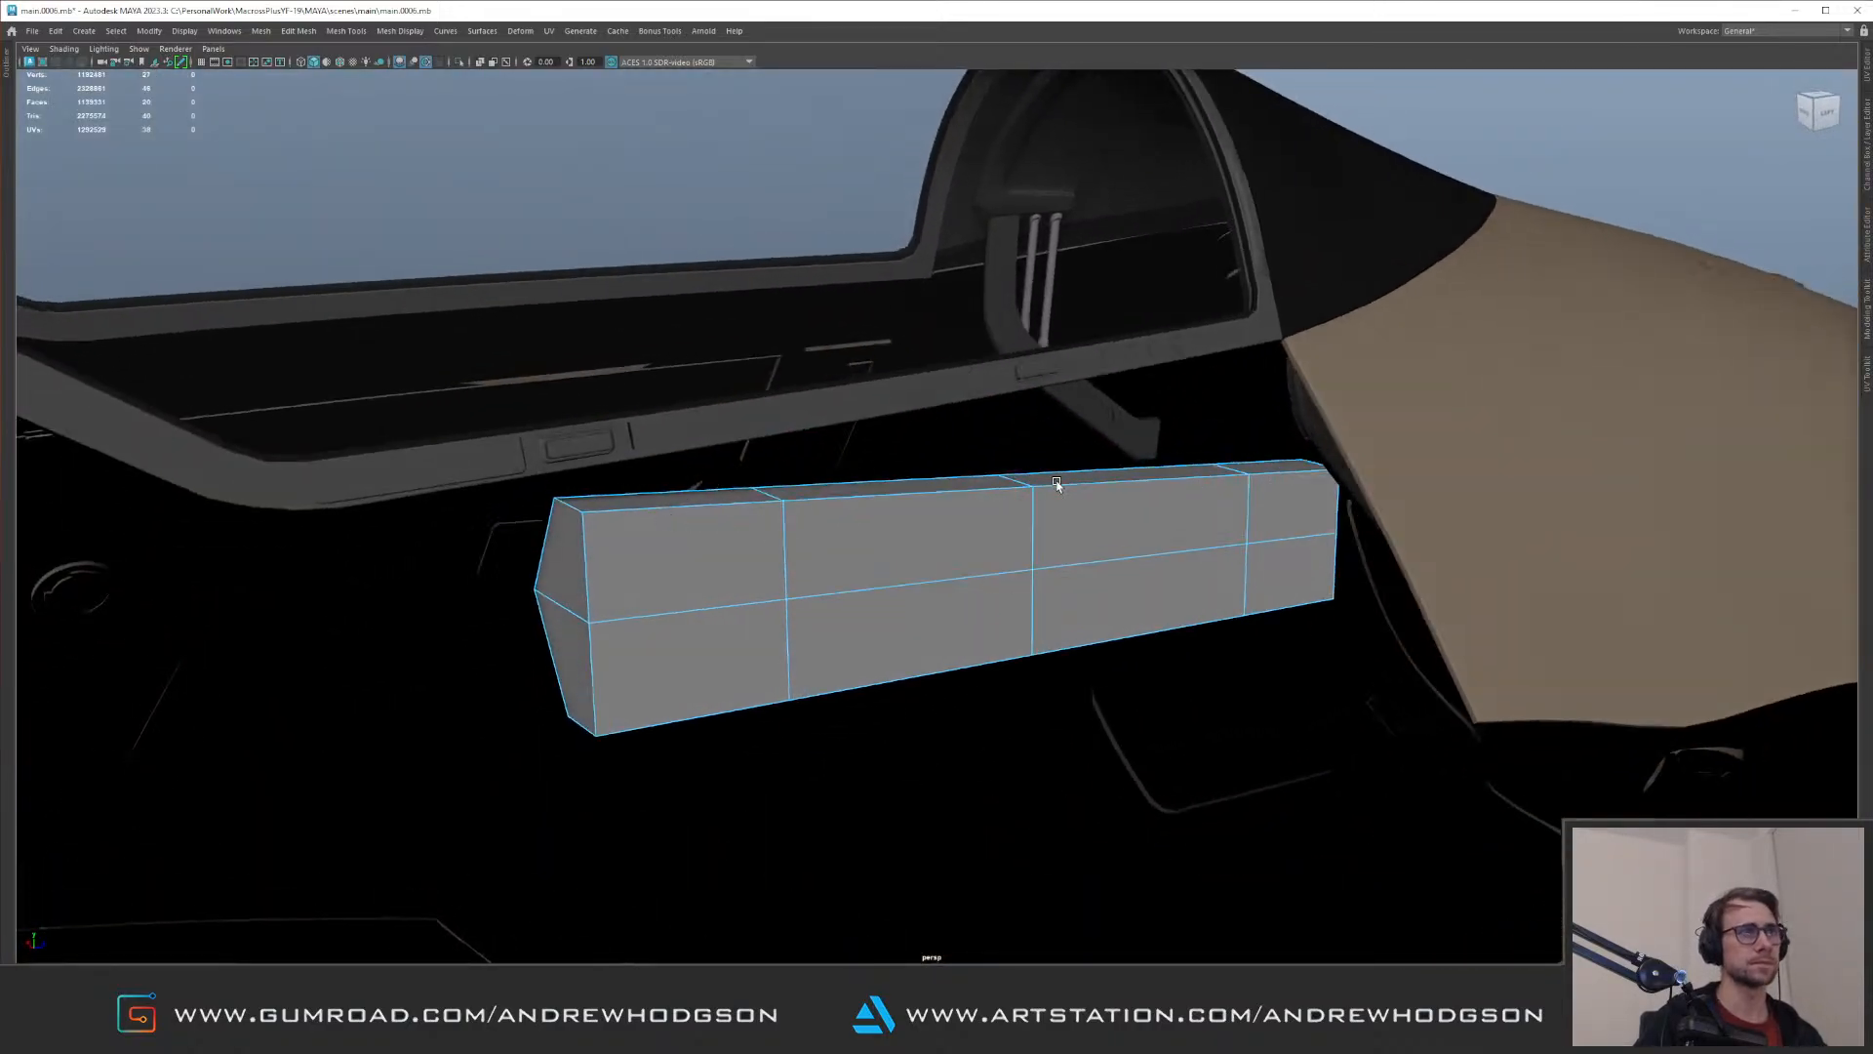
Step: Move the box's lower outer vertex near the forward end to fit the glass cover's lower edge
left_click_drag(803, 445, 820, 660, "alt")
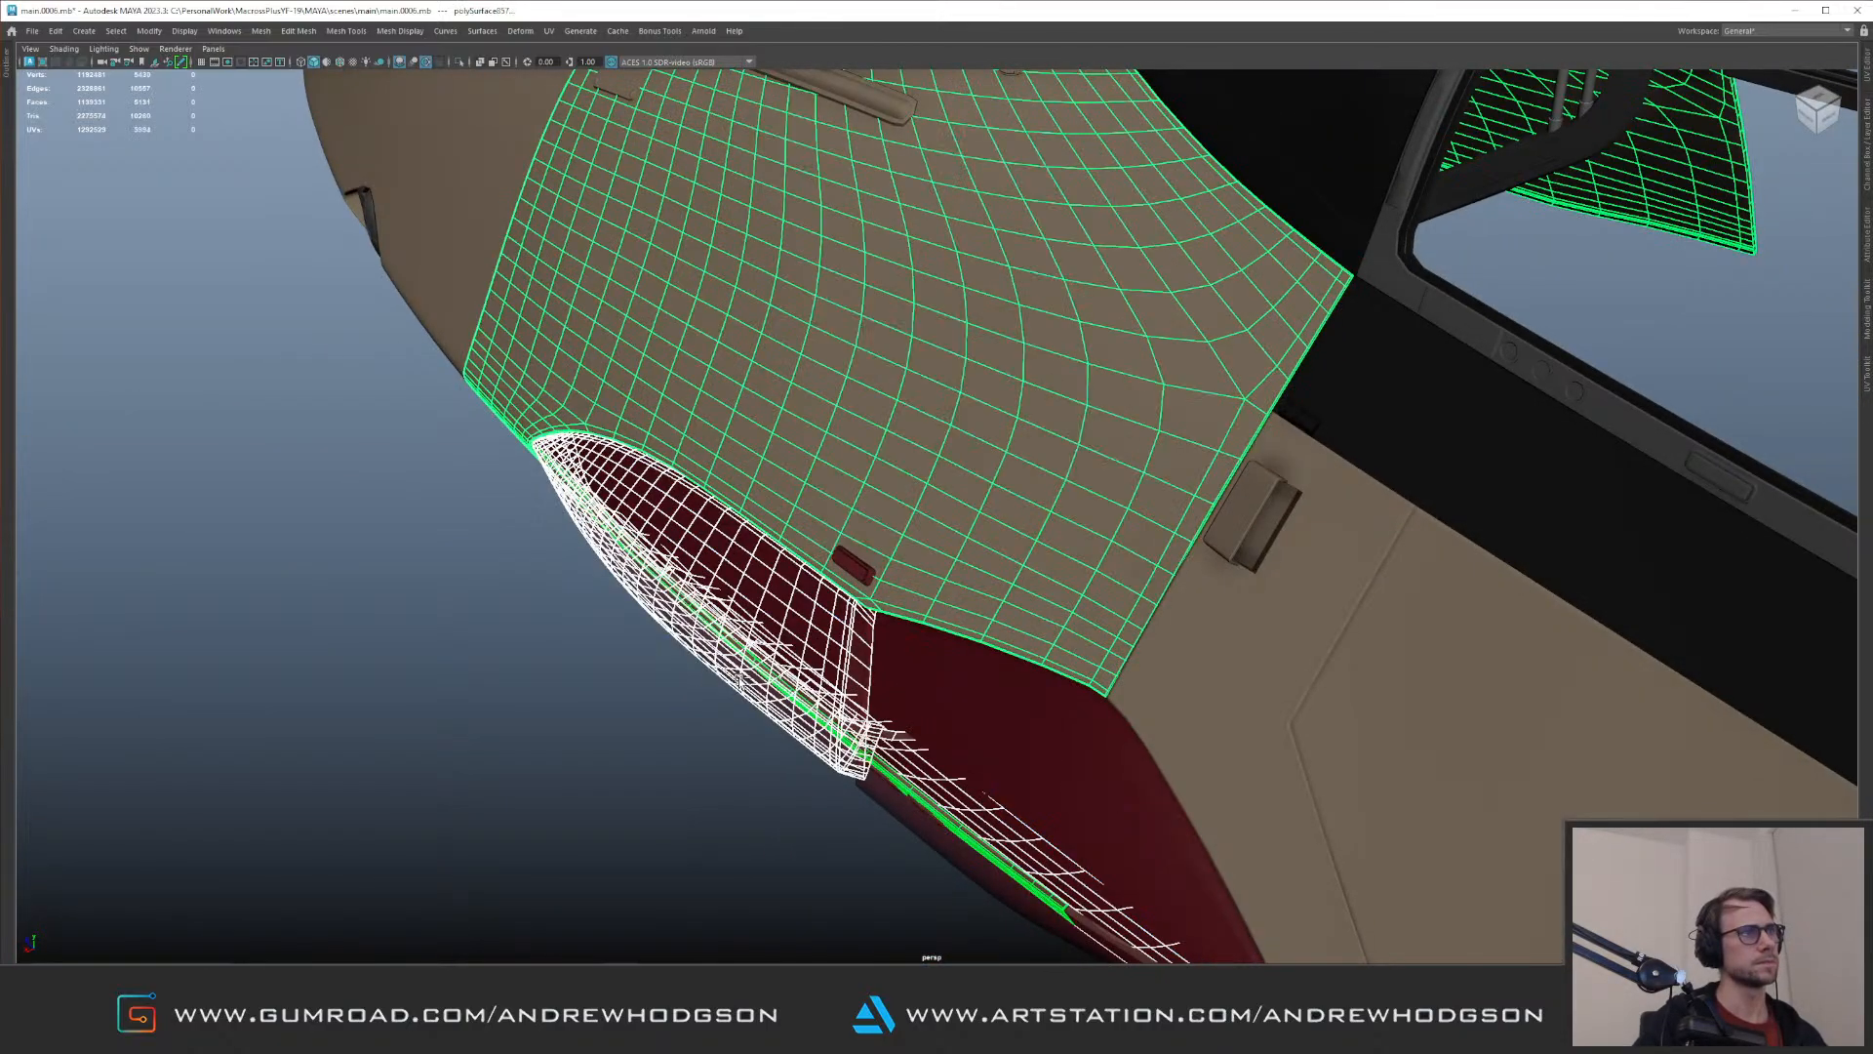
mouse_move(698, 690)
left_mouse_down()
mouse_move(658, 714)
mouse_move(691, 695)
left_mouse_up()
left_click_drag(659, 579, 786, 490, "alt")
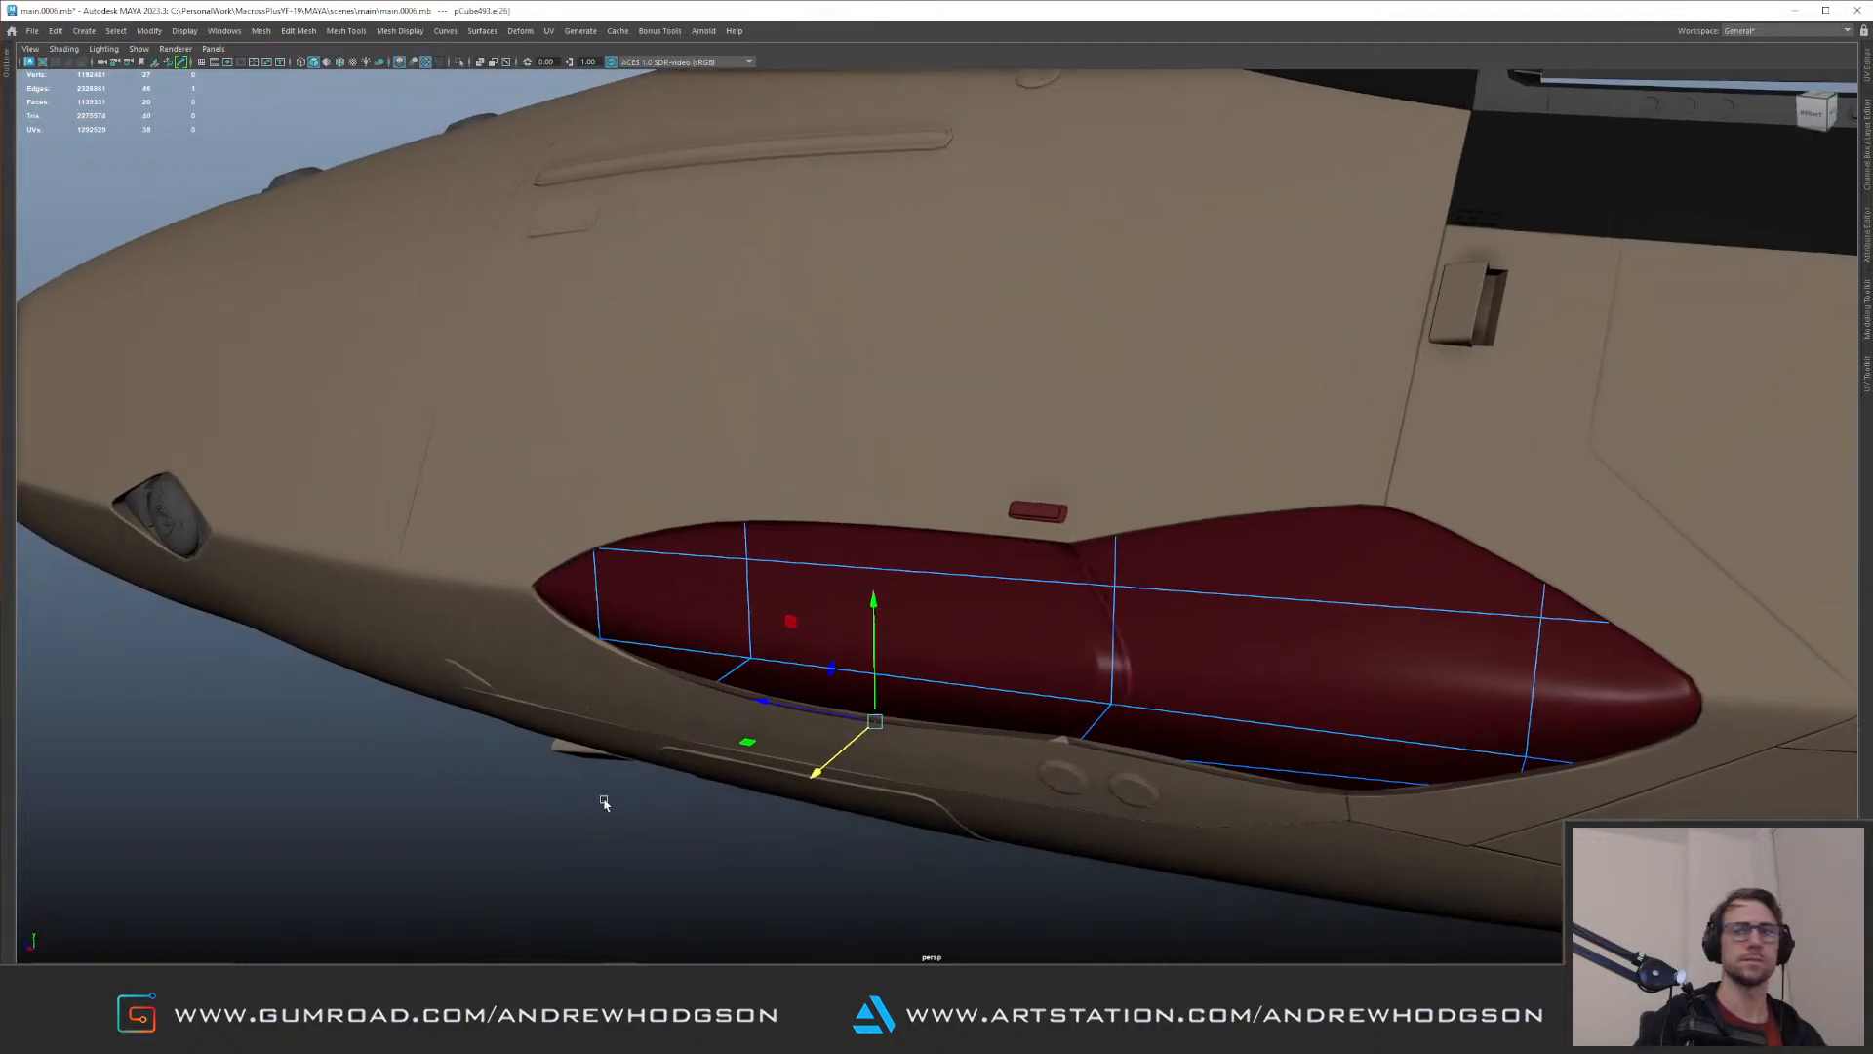
middle_click_drag(666, 607, 359, 534, "alt")
left_click_drag(555, 563, 598, 540, "alt")
right_click_drag(598, 539, 703, 636, "alt")
left_click_drag(704, 636, 703, 628, "alt")
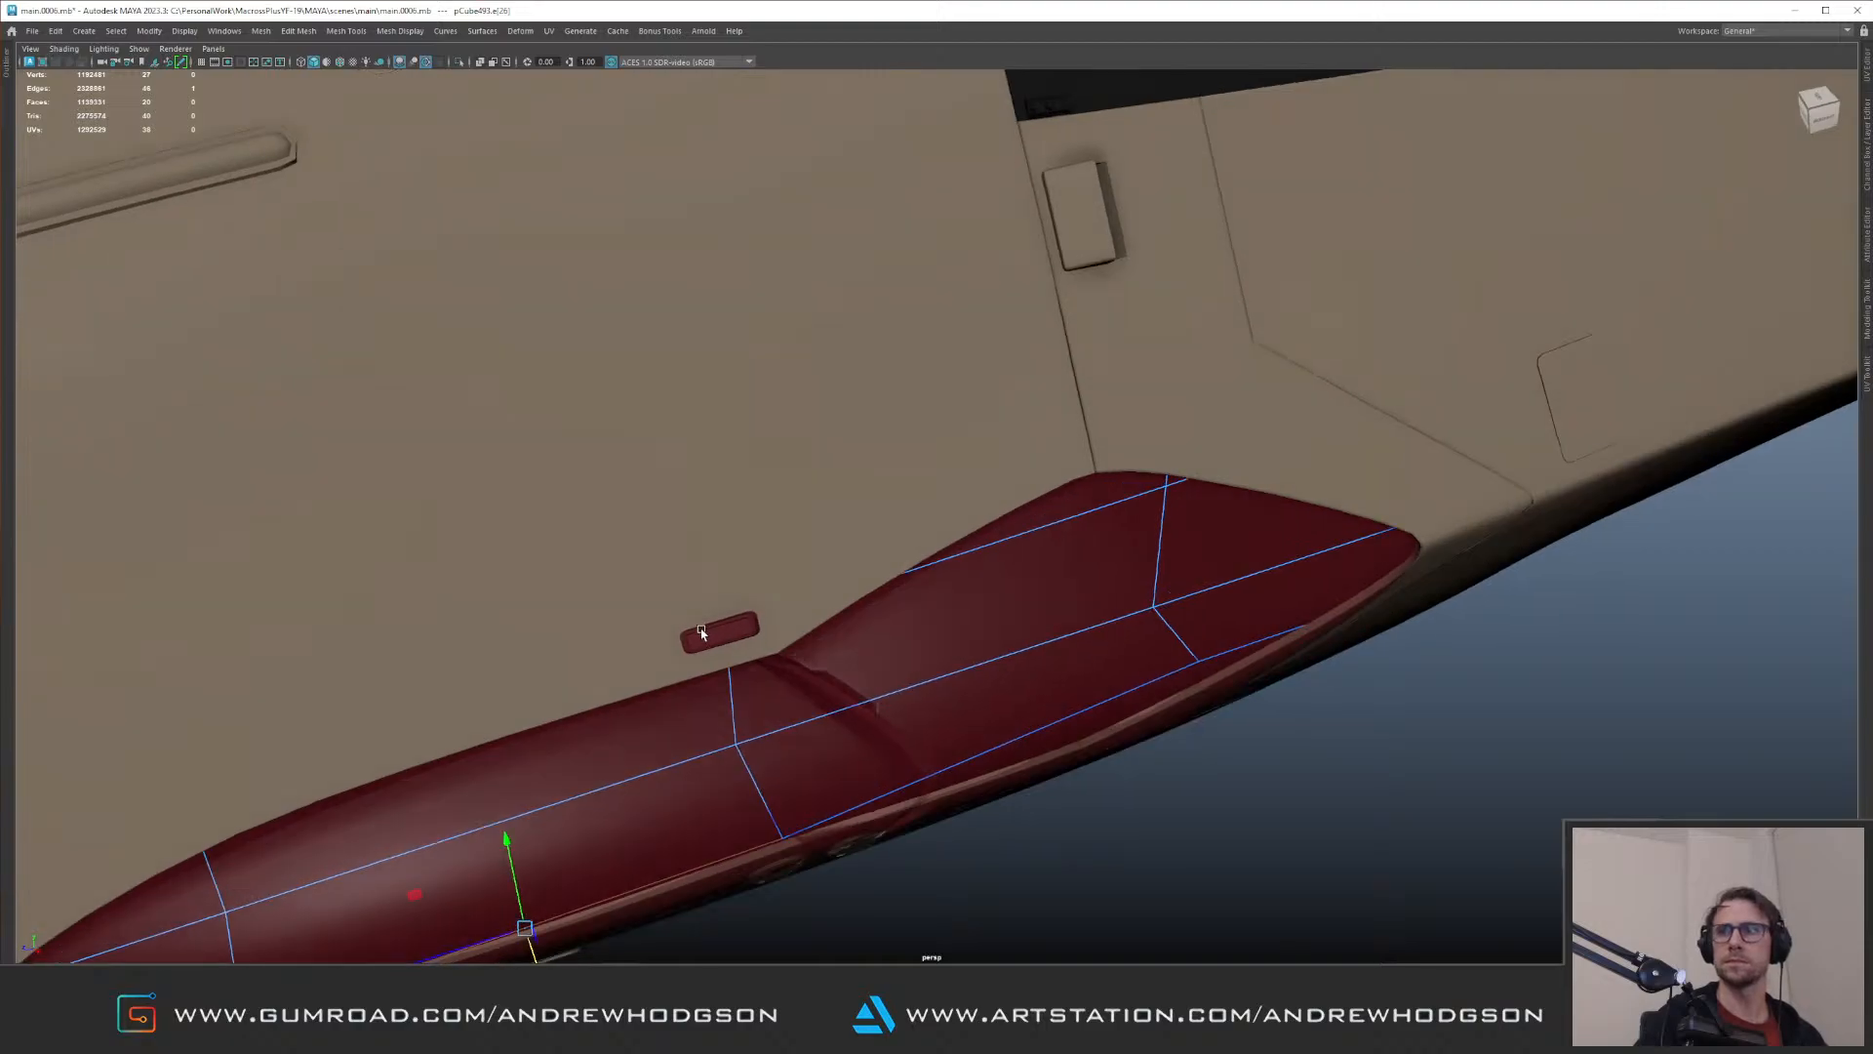
Step: Shift the lower outer vertex on the box's rear edge loop outward toward the fuselage skin
left_click_drag(899, 759, 982, 648, "alt")
left_click(983, 648)
middle_click_drag(982, 648, 805, 576, "alt")
key("ctrl+z")
left_click_drag(995, 594, 878, 544, "alt")
left_click_drag(813, 673, 821, 680)
left_click_drag(821, 680, 756, 686, "alt")
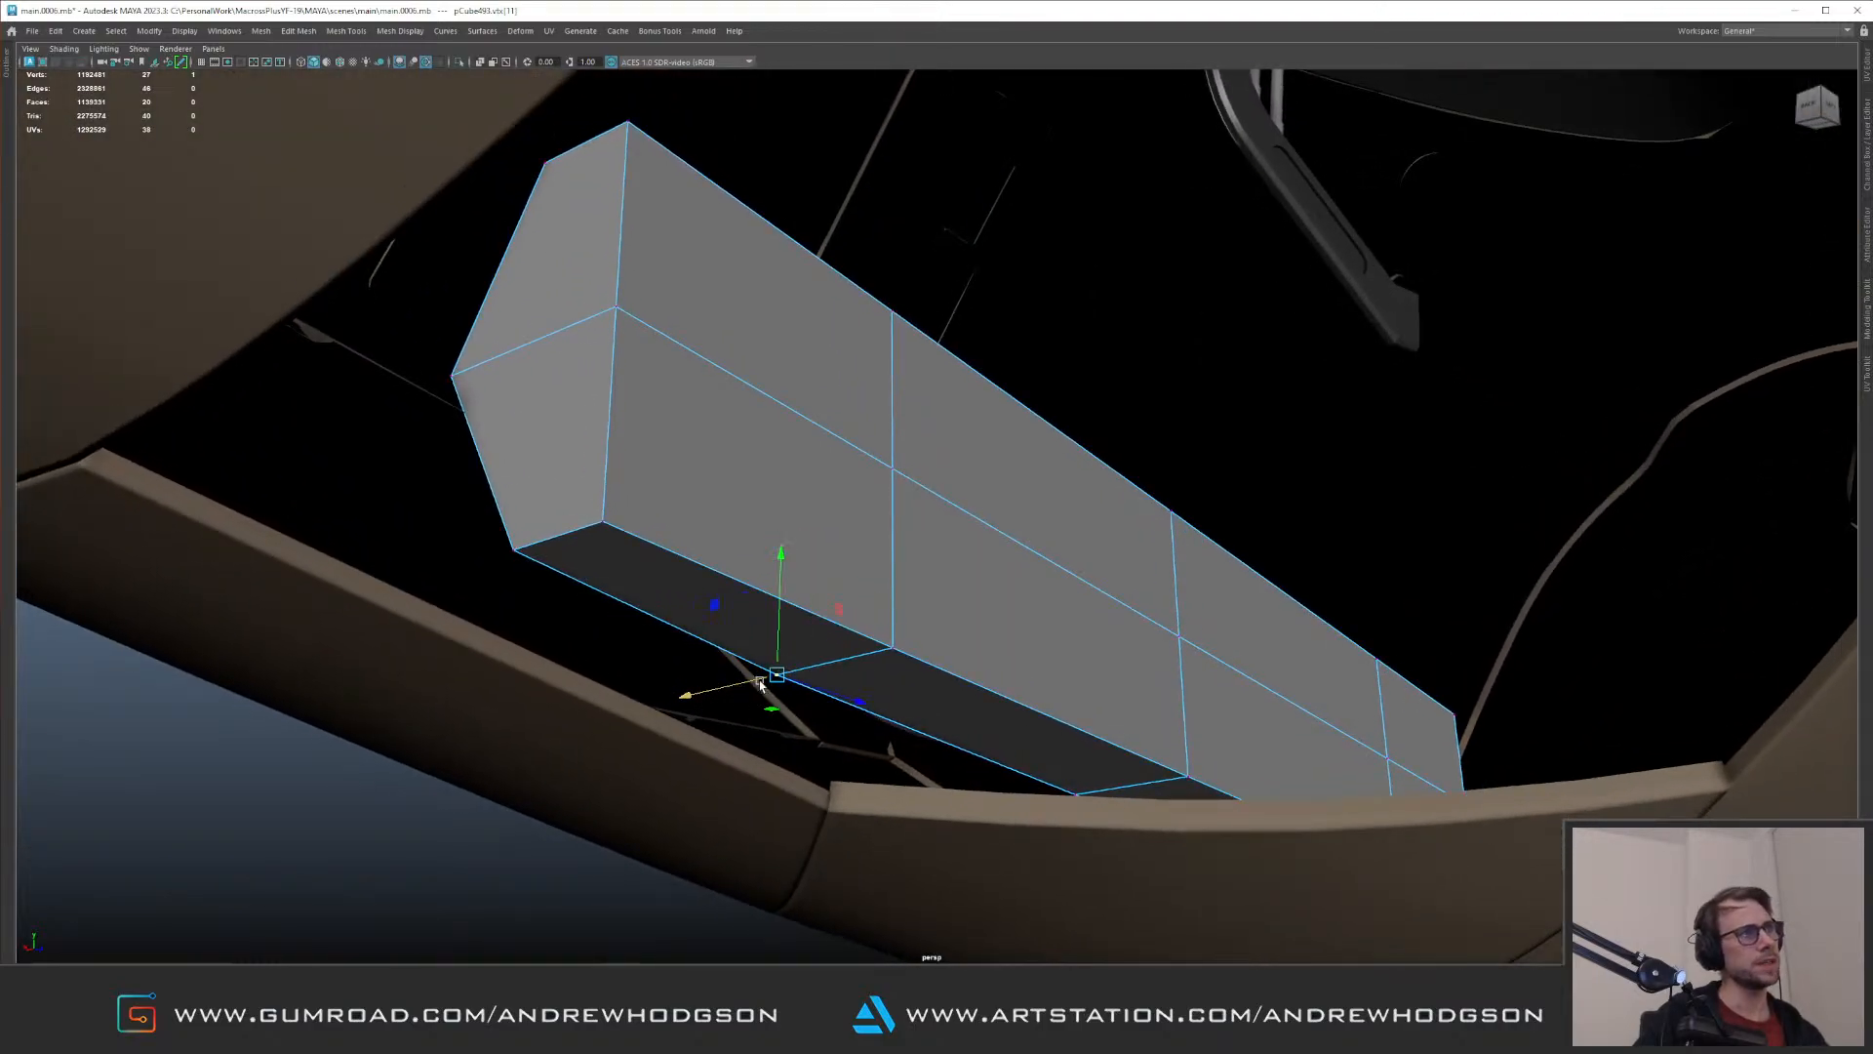
Step: Turn on smooth mesh preview for the box and return to object selection
right_click_drag(931, 528, 940, 510)
key("3")
left_click_drag(1025, 500, 906, 517, "alt")
scroll(909, 511, "down", 3)
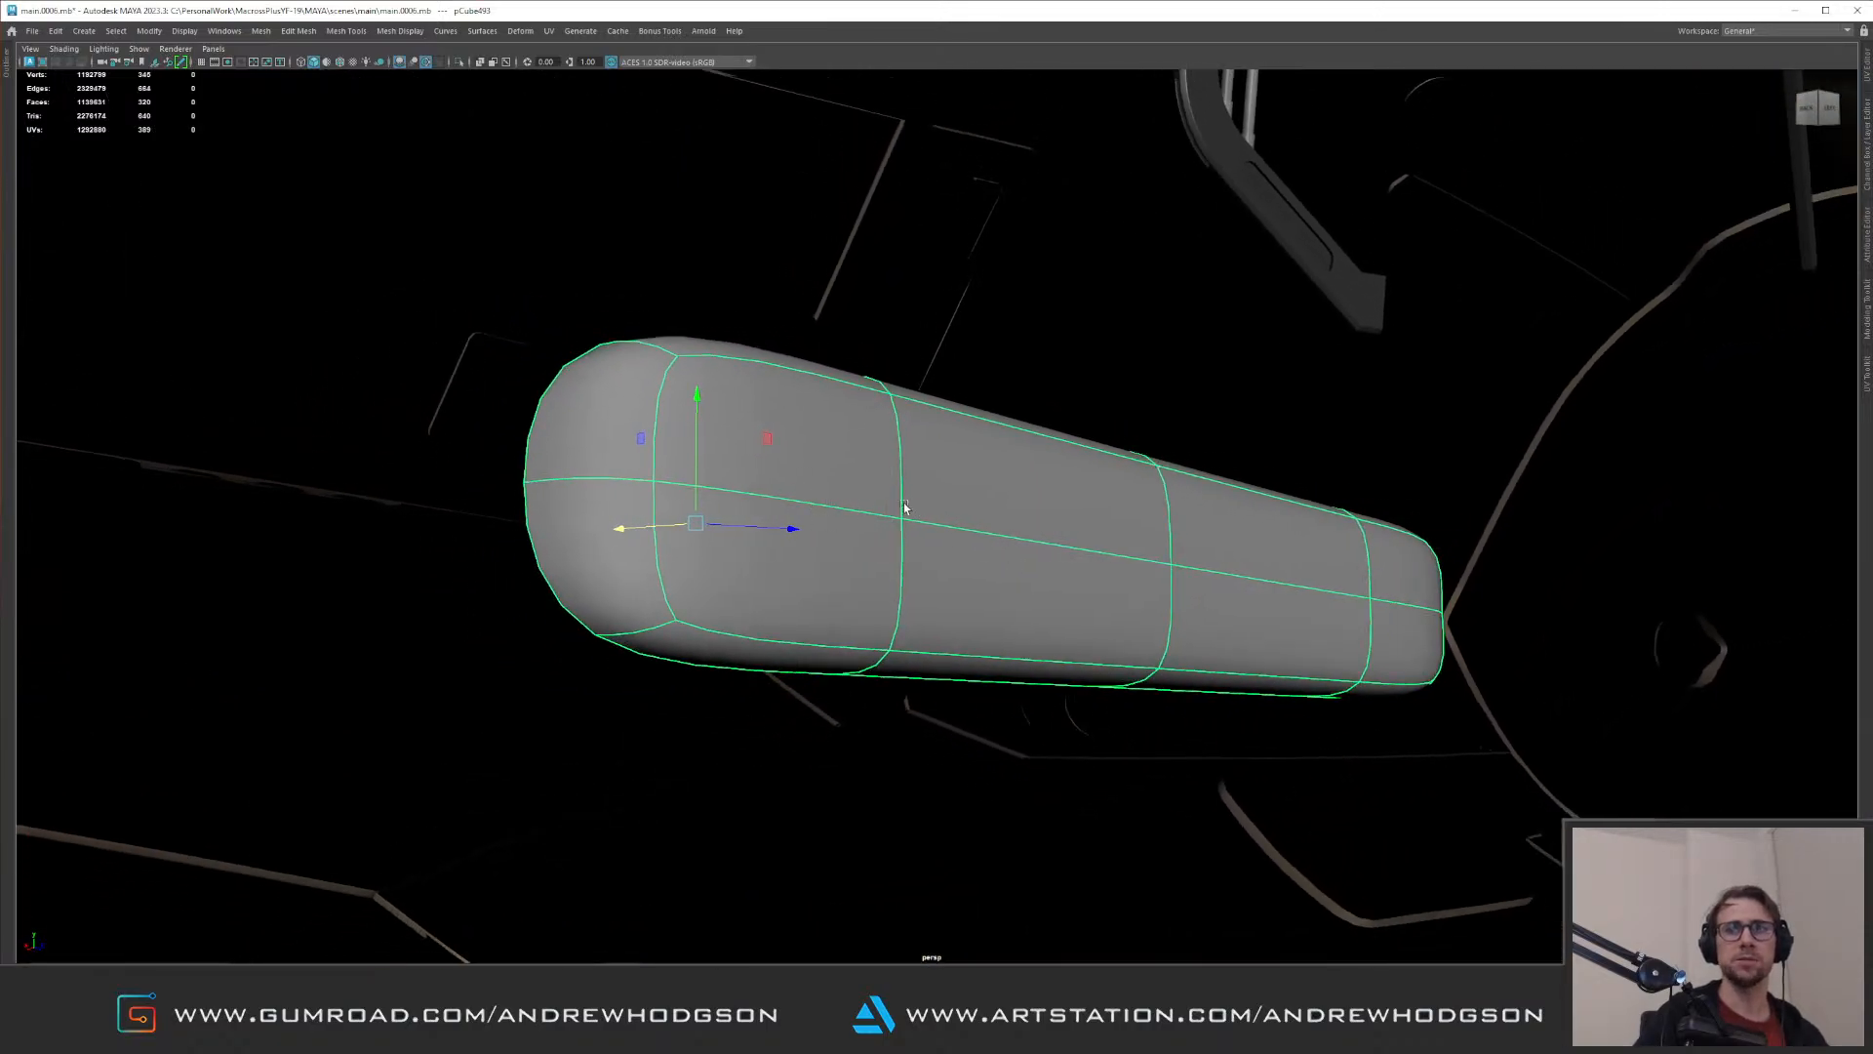
key("ctrl+1")
right_click_drag(902, 501, 909, 517)
left_click(922, 505)
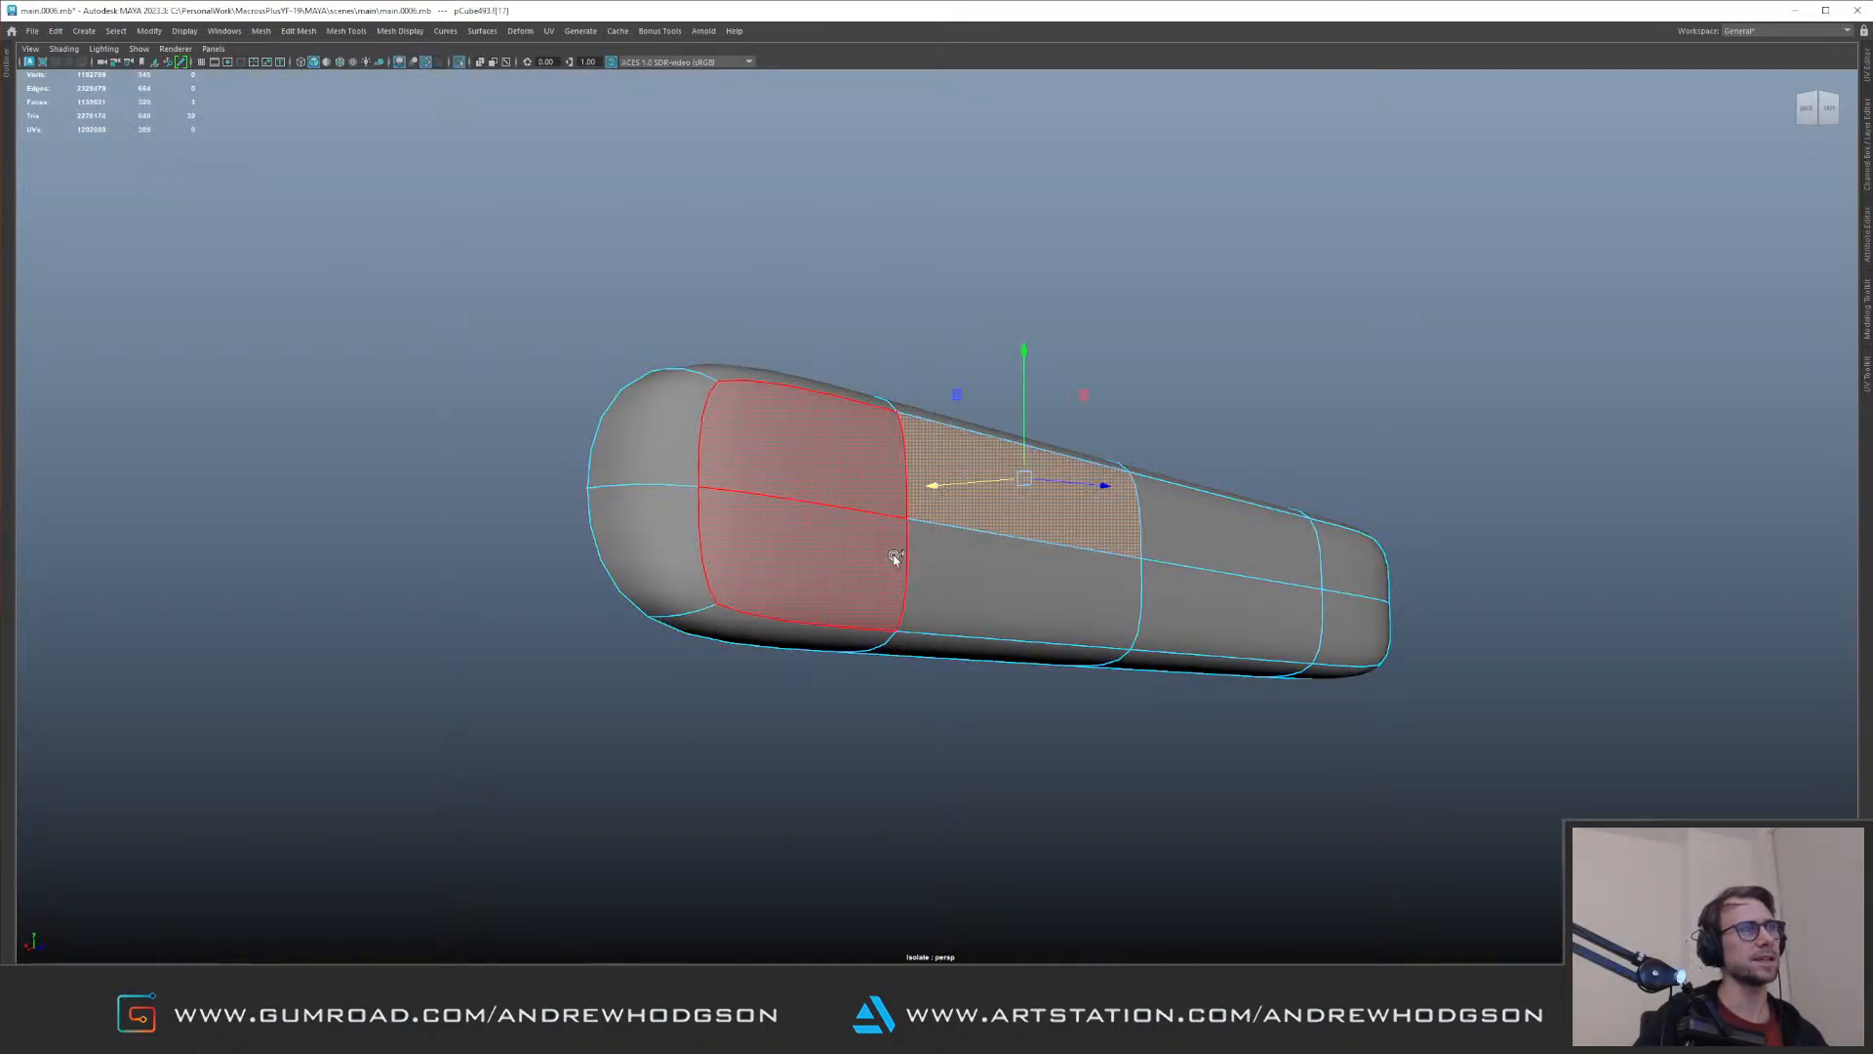
left_click_drag(1209, 550, 1329, 592)
key("r")
mouse_move(1128, 432)
left_mouse_down()
mouse_move(1129, 485)
mouse_move(1119, 449)
mouse_move(1155, 454)
left_mouse_up()
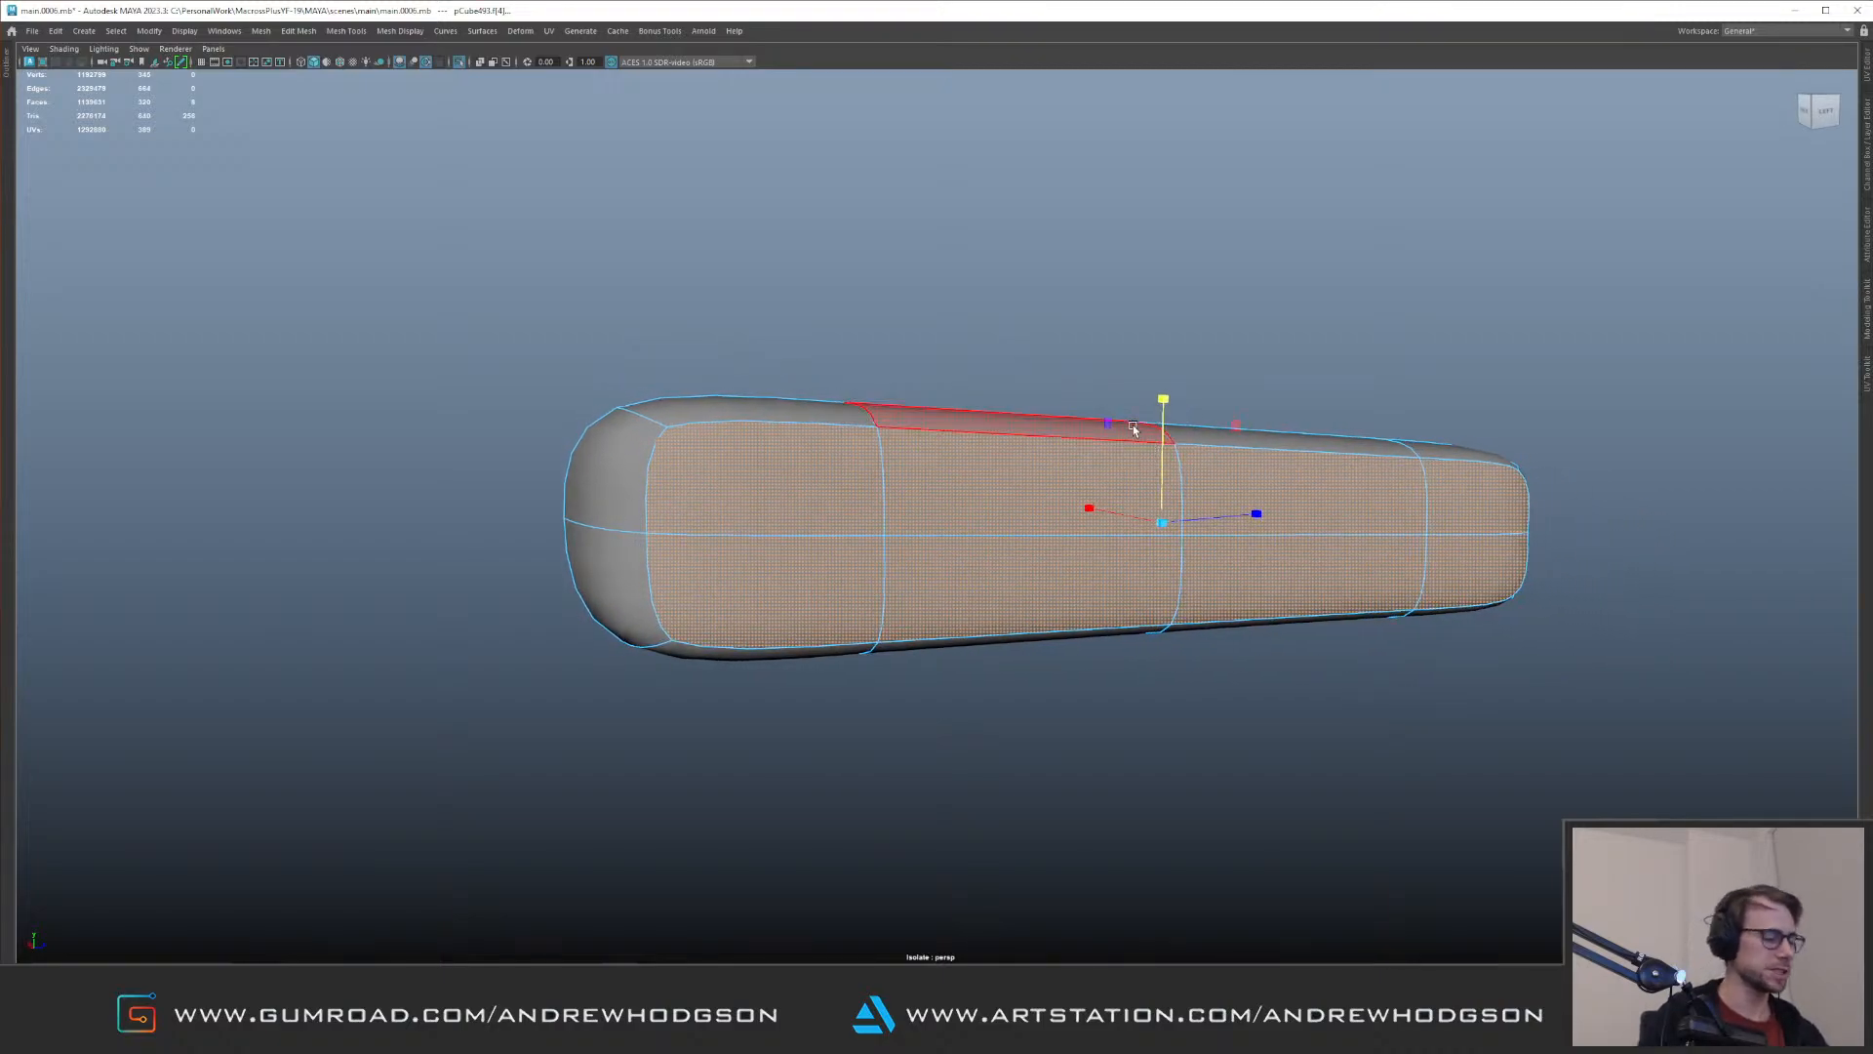
key("g")
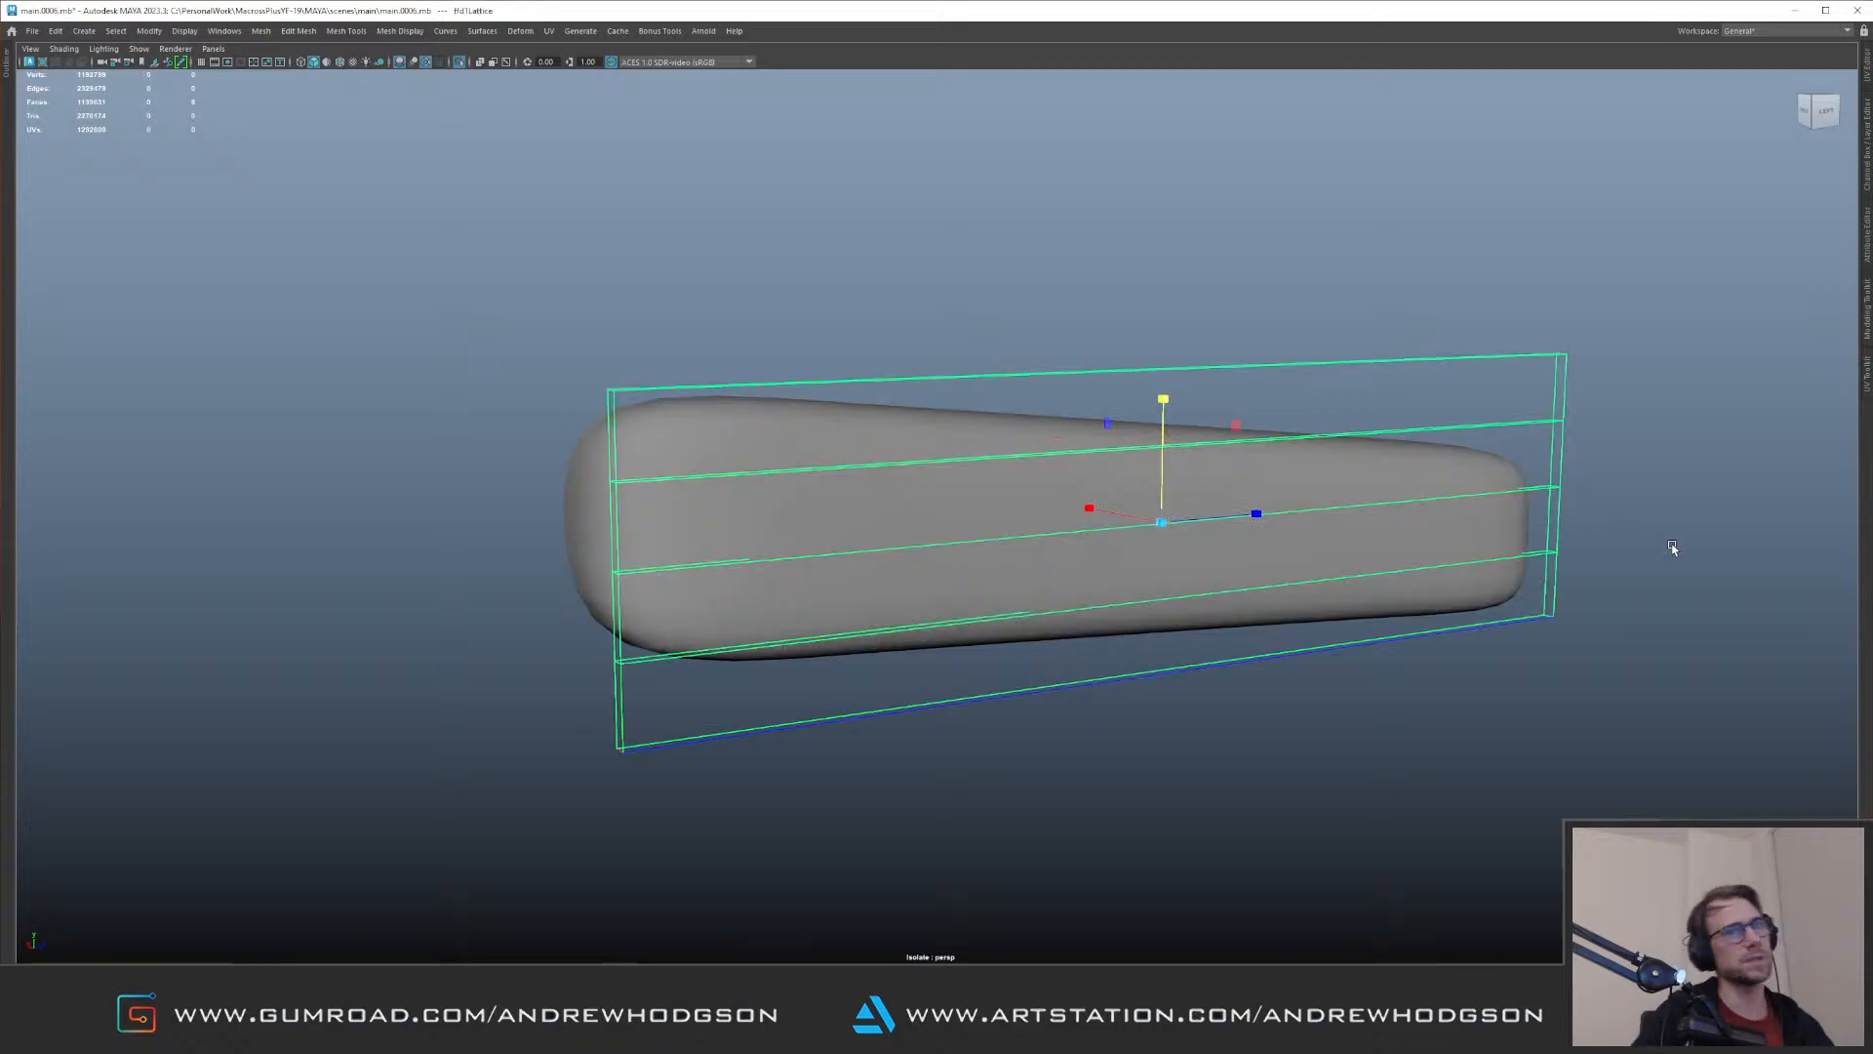
key("ctrl+z")
key("ctrl+z")
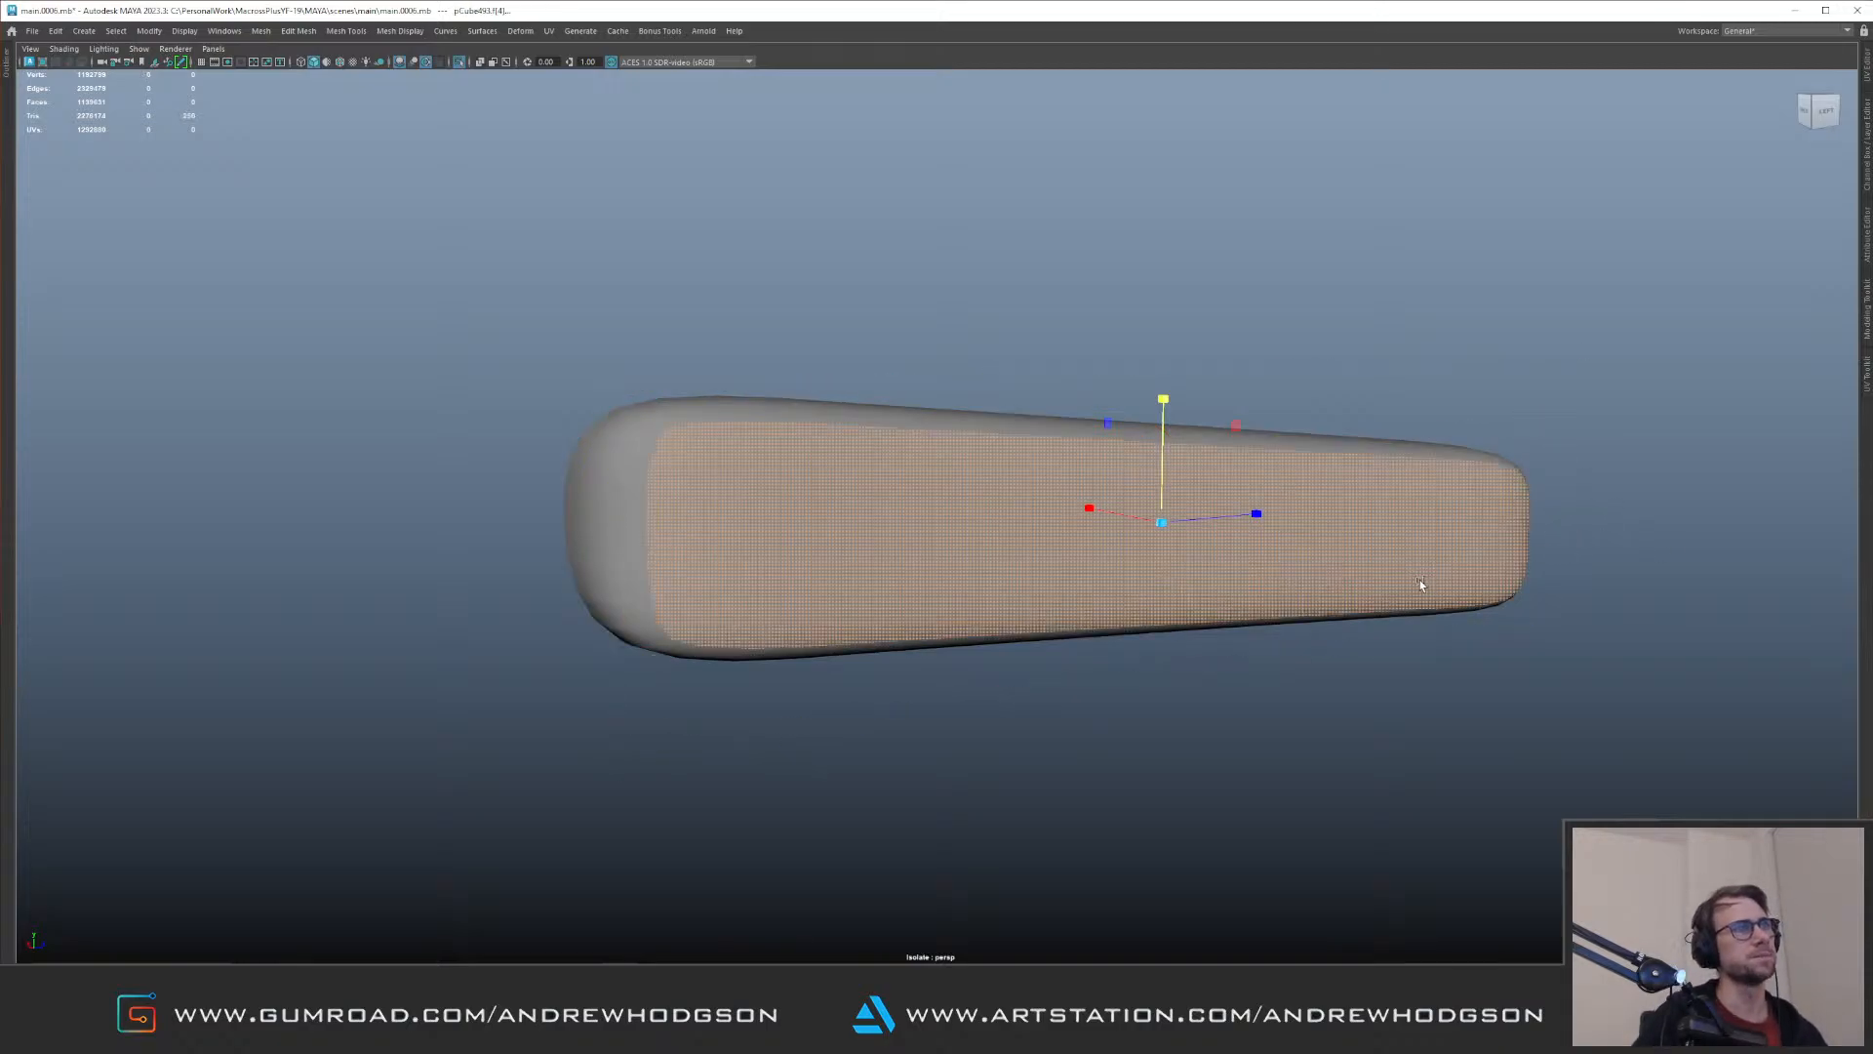
Step: Return to the unsmoothed box in the full scene and lower the upper edge row along its inboard side
key("F8")
key("1")
key("ctrl+1")
right_click_drag(1027, 600, 995, 441)
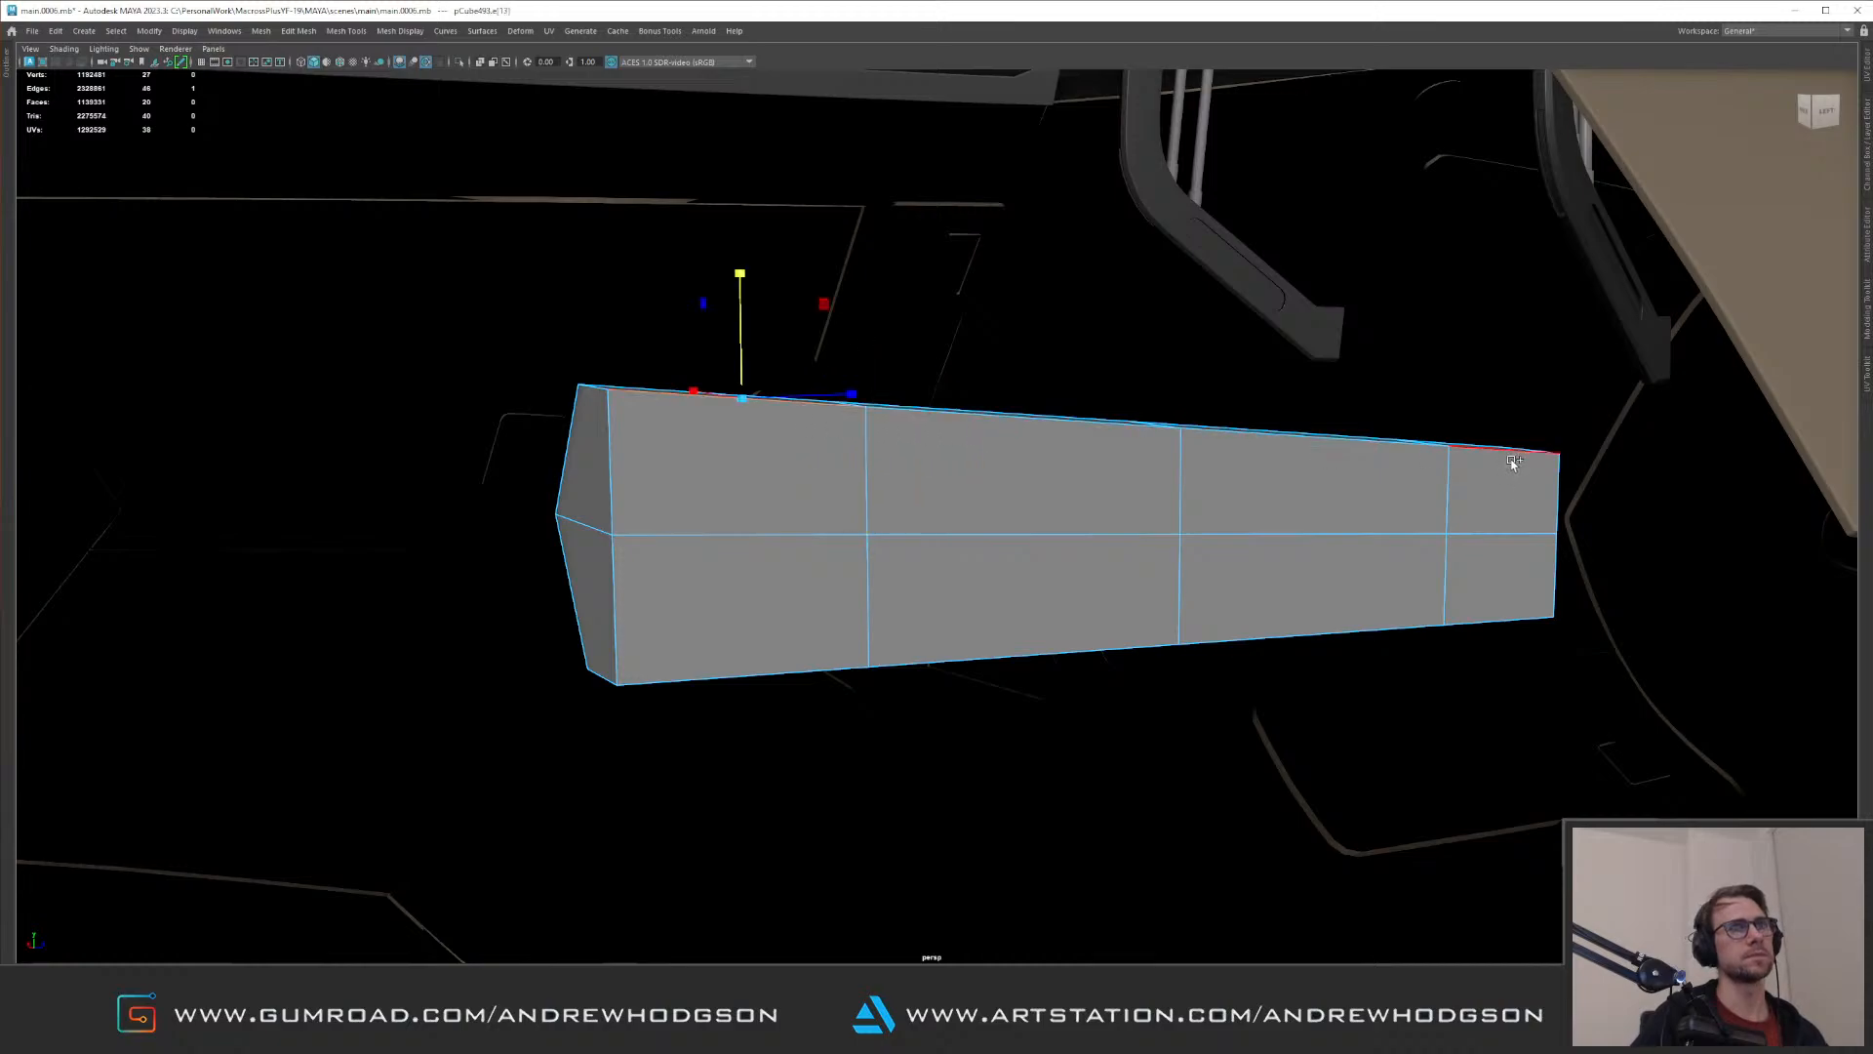
left_click_drag(1166, 337, 1164, 371)
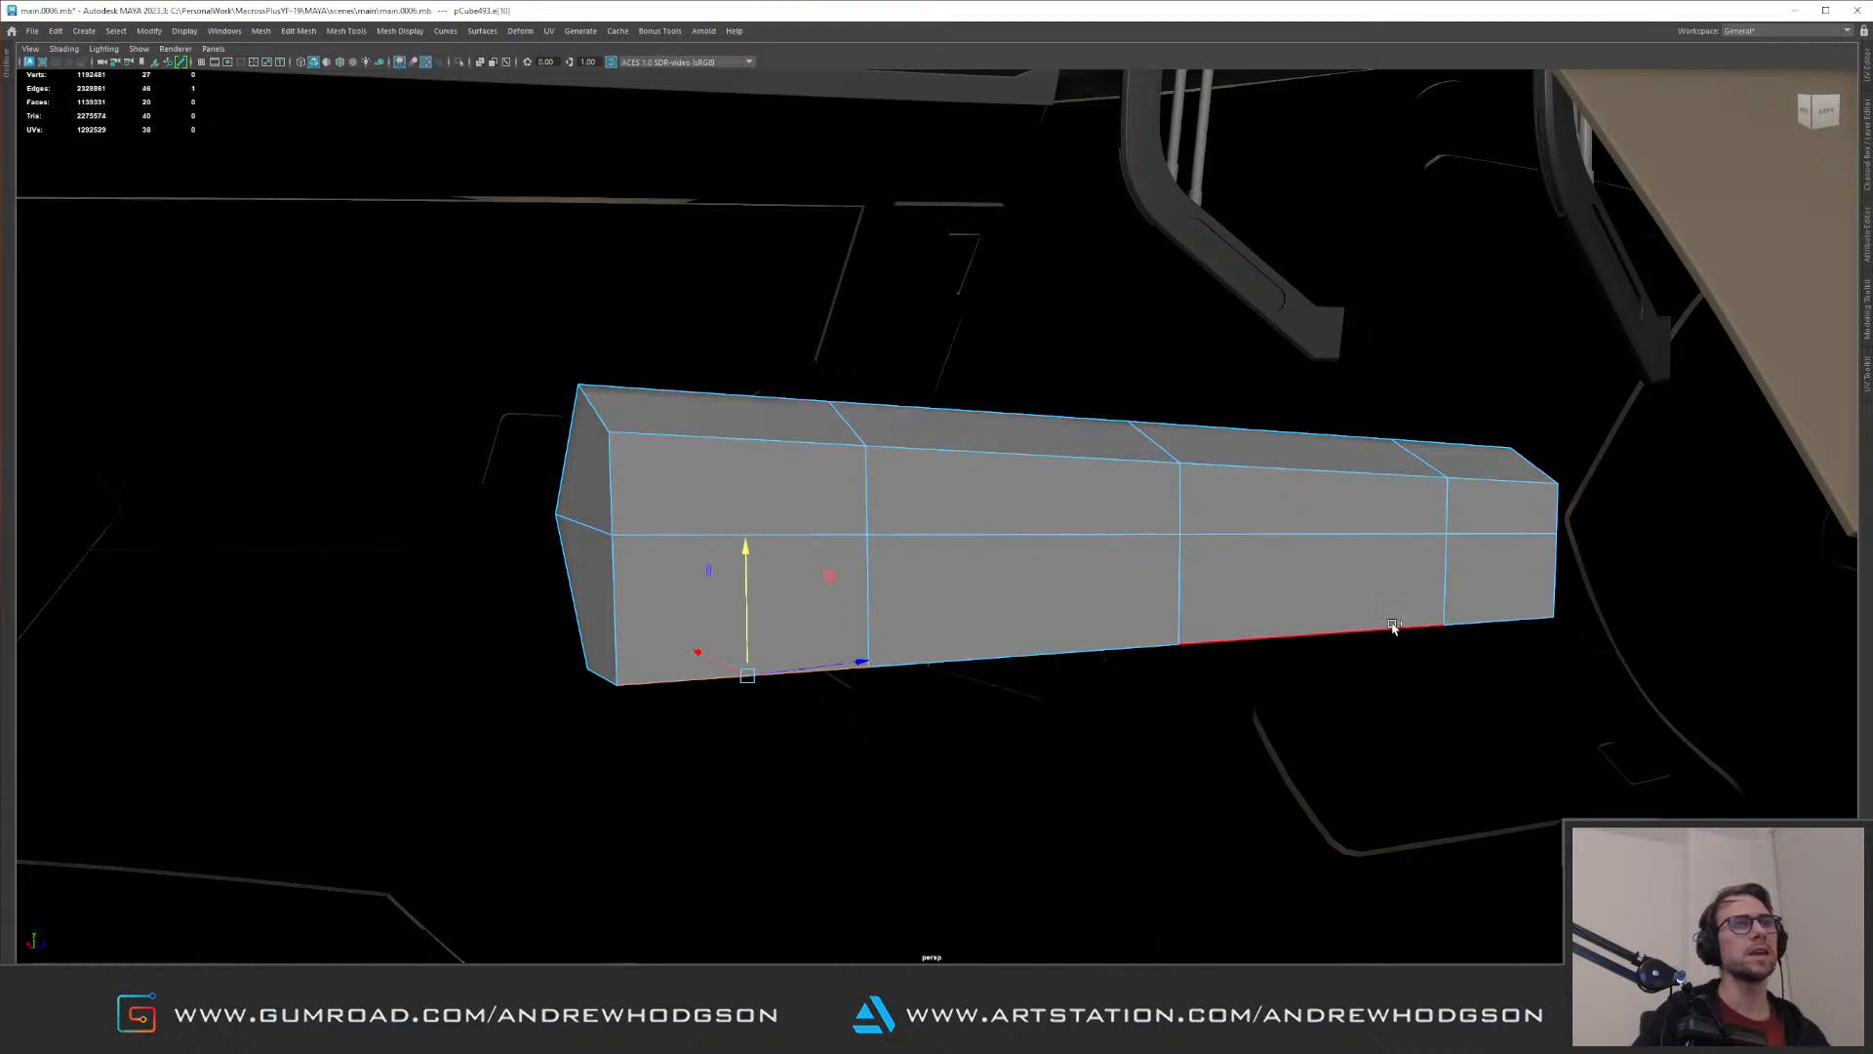
Step: Raise the lower edge row along the box's inboard side and turn smooth mesh preview back on
left_click_drag(1225, 567, 1247, 566, "alt")
left_click_drag(1150, 521, 1157, 481)
right_click_drag(1151, 488, 1067, 431, "alt")
key("3")
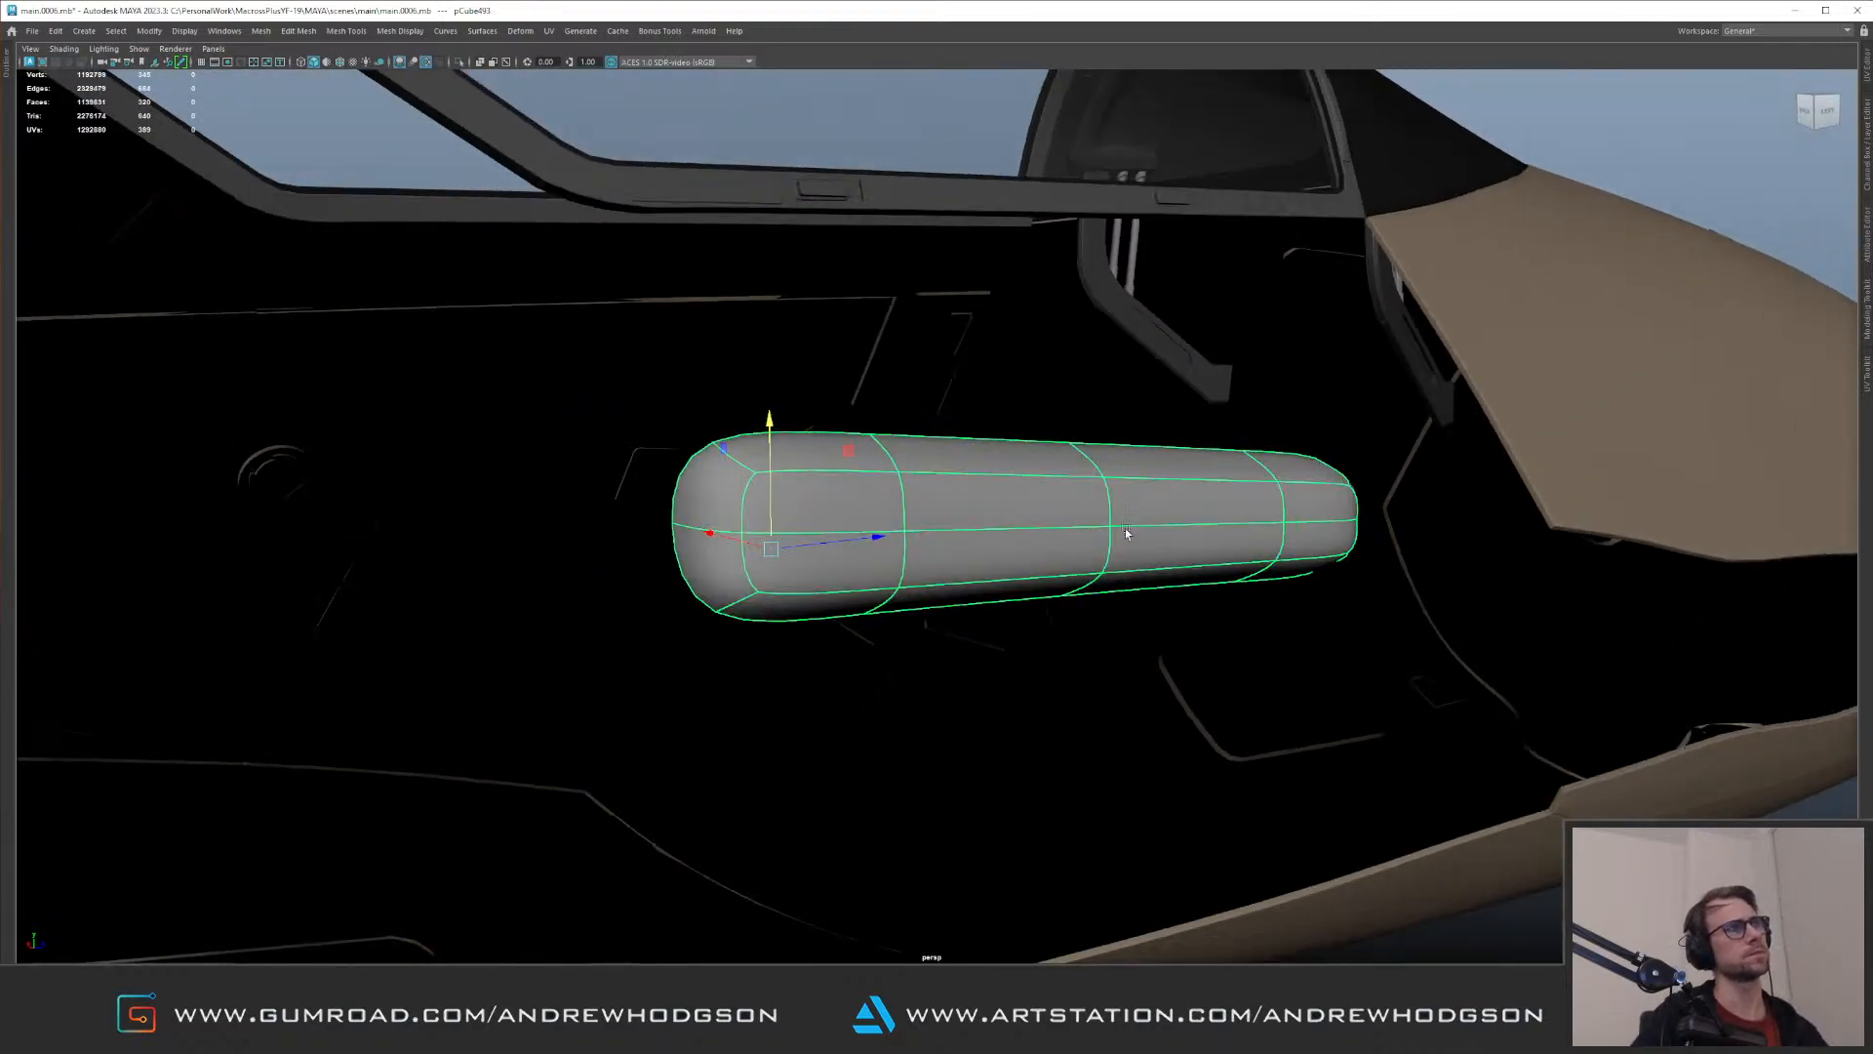
Step: Reverse the face normals of the box behind the red glass
right_click_drag(1099, 530, 1062, 326, "alt")
left_click(1378, 275)
left_click_drag(1065, 374, 1016, 452, "alt")
right_click_drag(1016, 452, 1094, 545, "alt")
left_click(1098, 543)
key("space")
left_click_drag(1089, 567, 1140, 168)
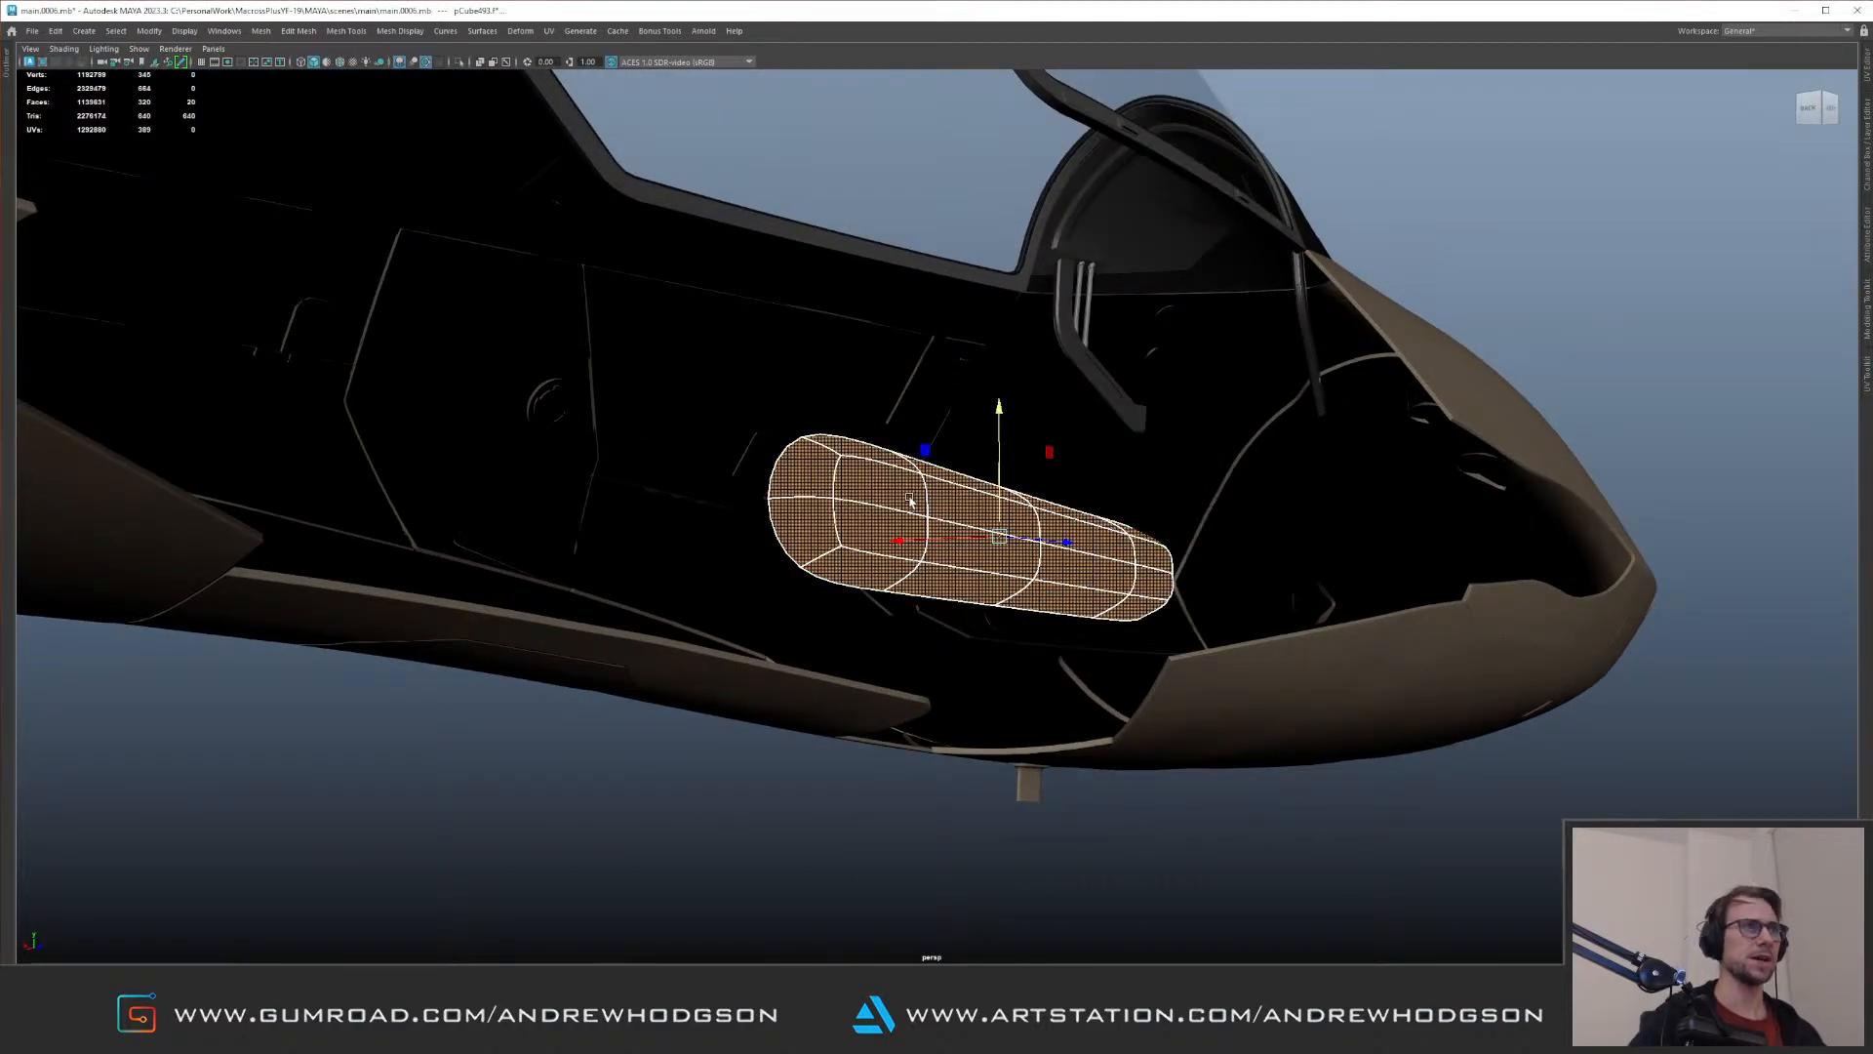
Step: Examine the box from inside the fuselage and through the red glass outside
left_click_drag(908, 501, 982, 511, "alt")
right_click_drag(981, 511, 1064, 498, "alt")
right_click_drag(1039, 532, 1092, 623, "alt")
left_click_drag(851, 567, 1055, 606, "alt")
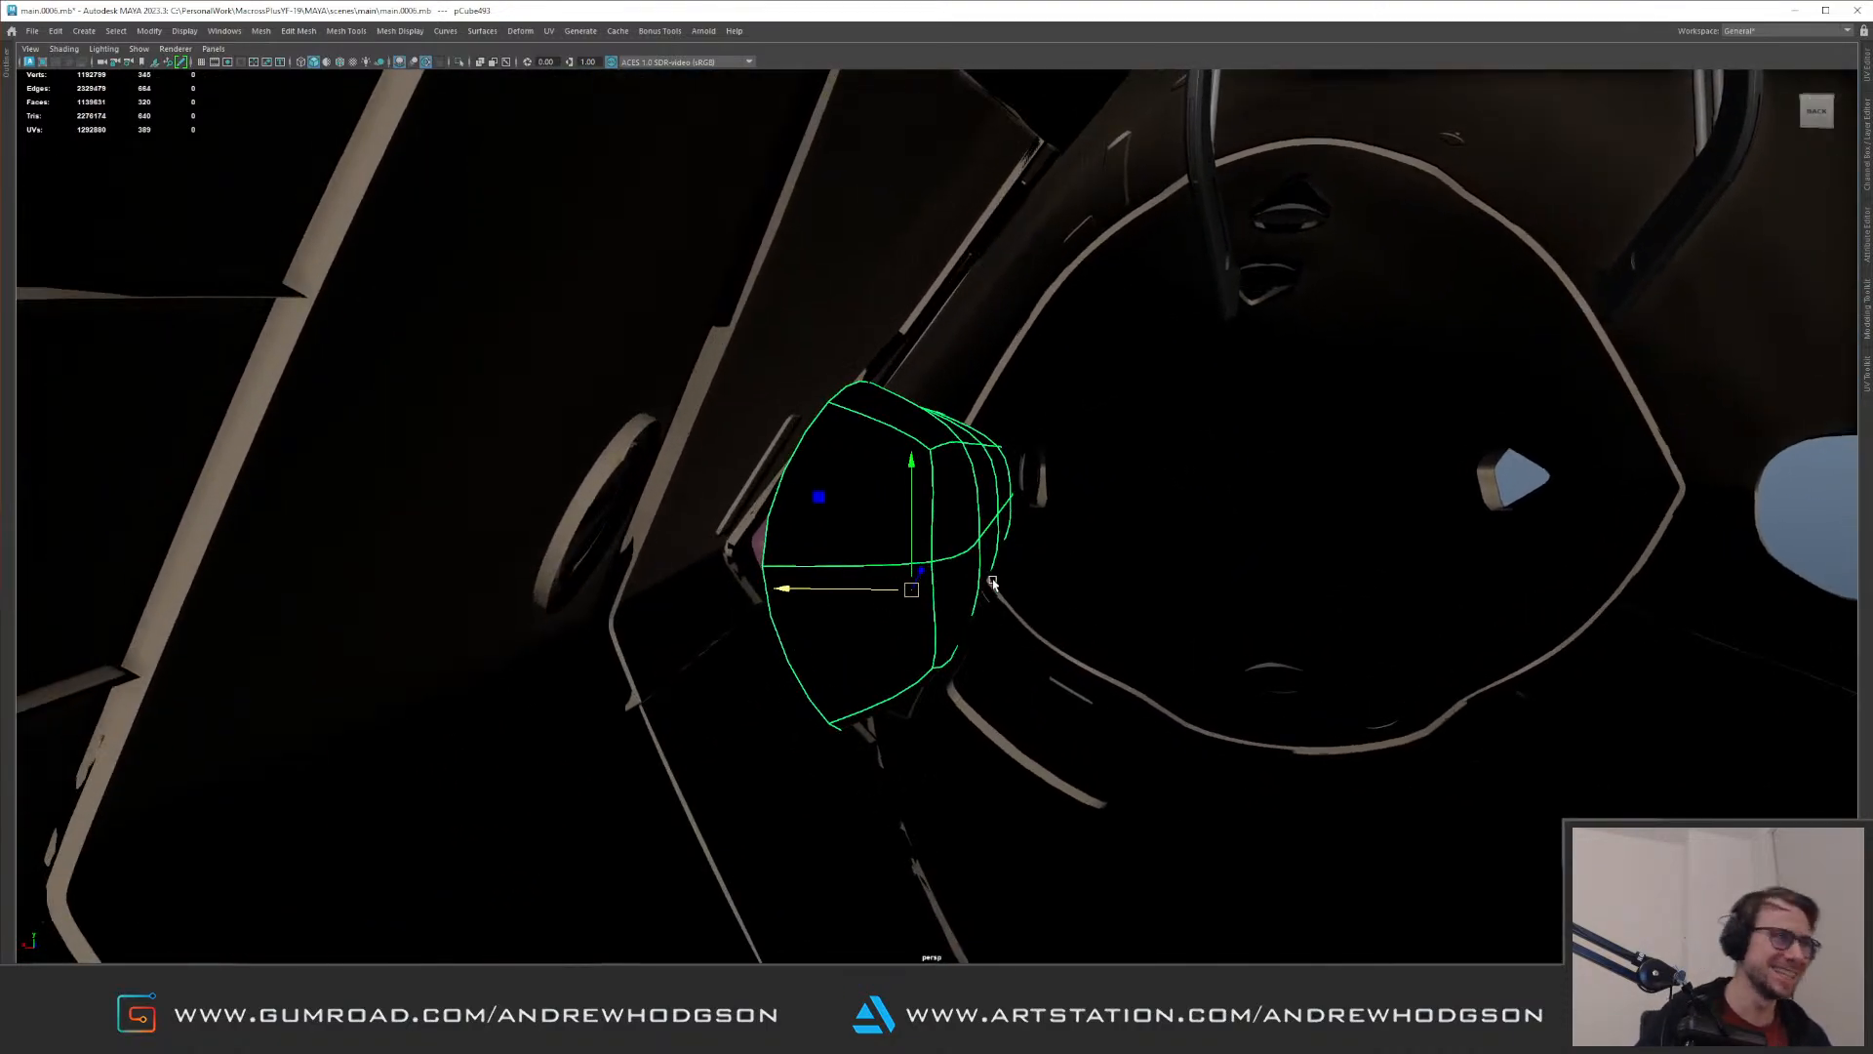
right_click_drag(992, 583, 865, 582, "alt")
left_click_drag(866, 581, 1276, 636, "alt")
left_click_drag(1016, 576, 1049, 604, "alt")
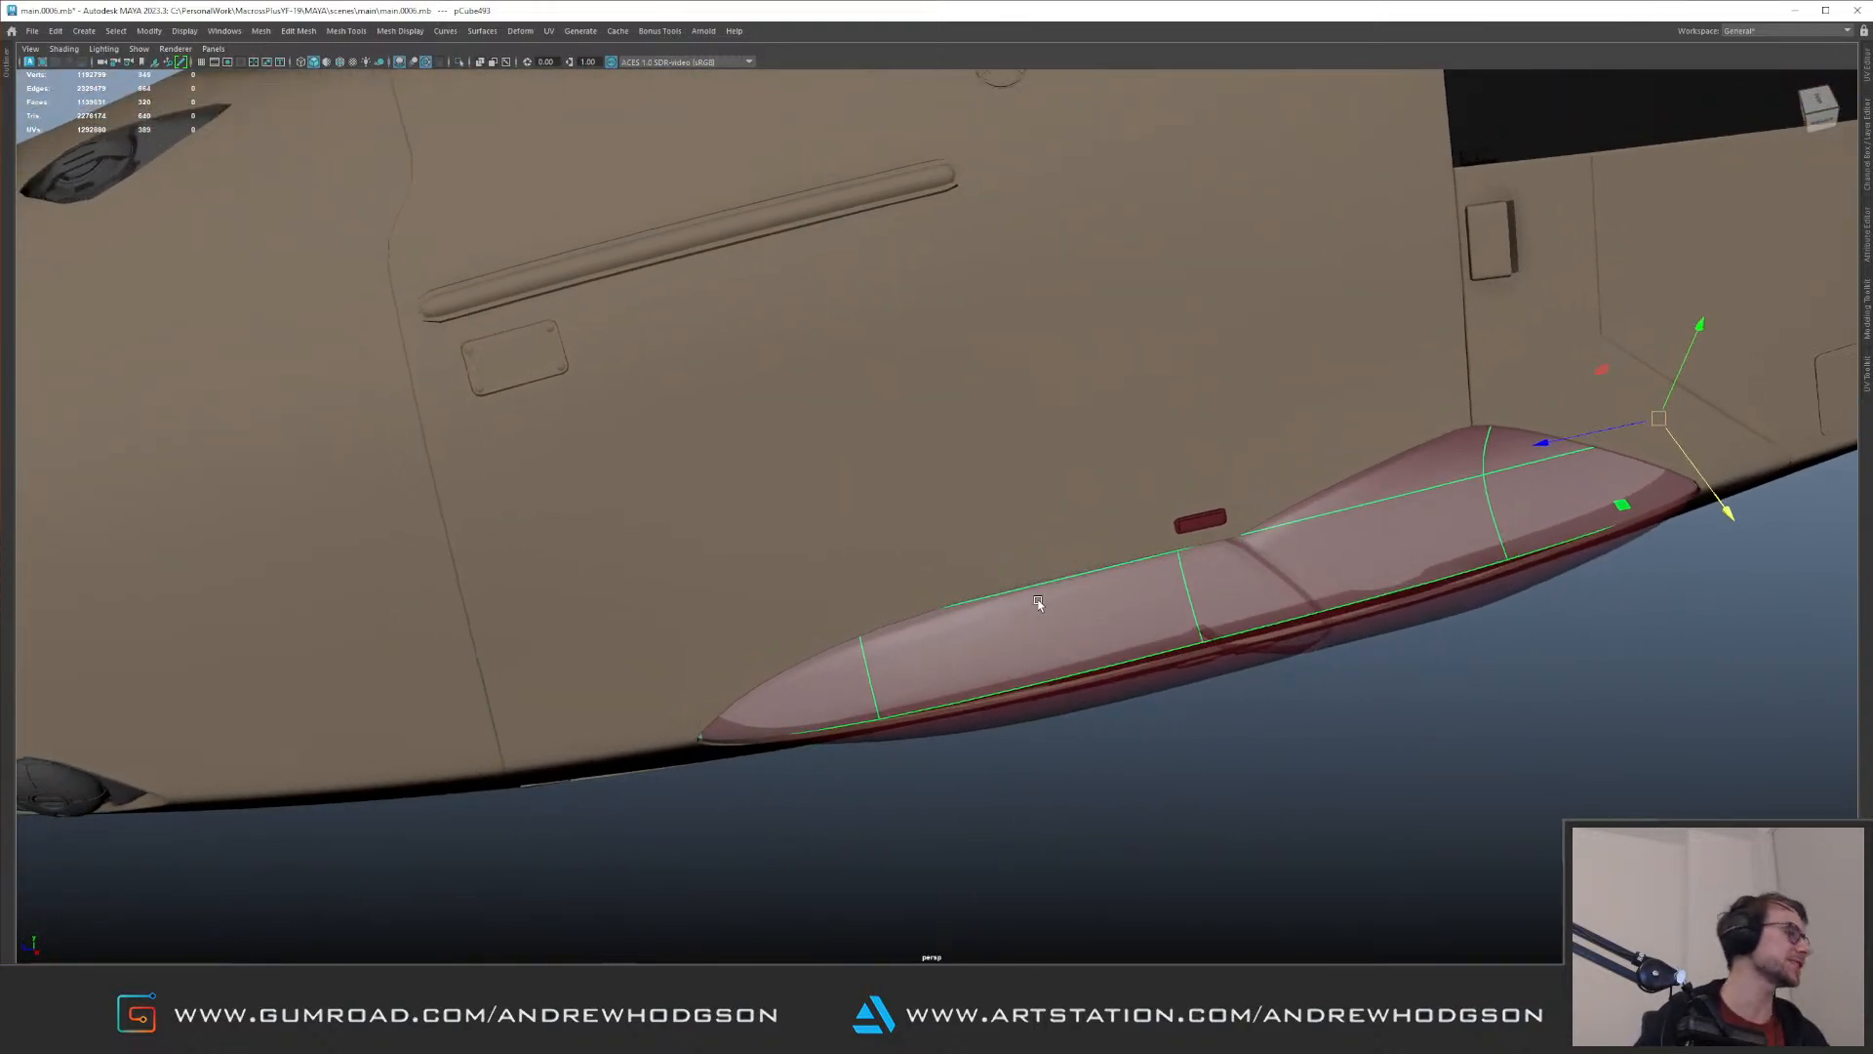
right_click_drag(1049, 604, 840, 536, "alt")
left_click_drag(841, 535, 706, 522, "alt")
Step: Shift the short corner edges at the box's rear end along its length to reshape that end, and clear the selection
key("ctrl+1")
key("F10")
left_click(431, 502)
key("ctrl+1")
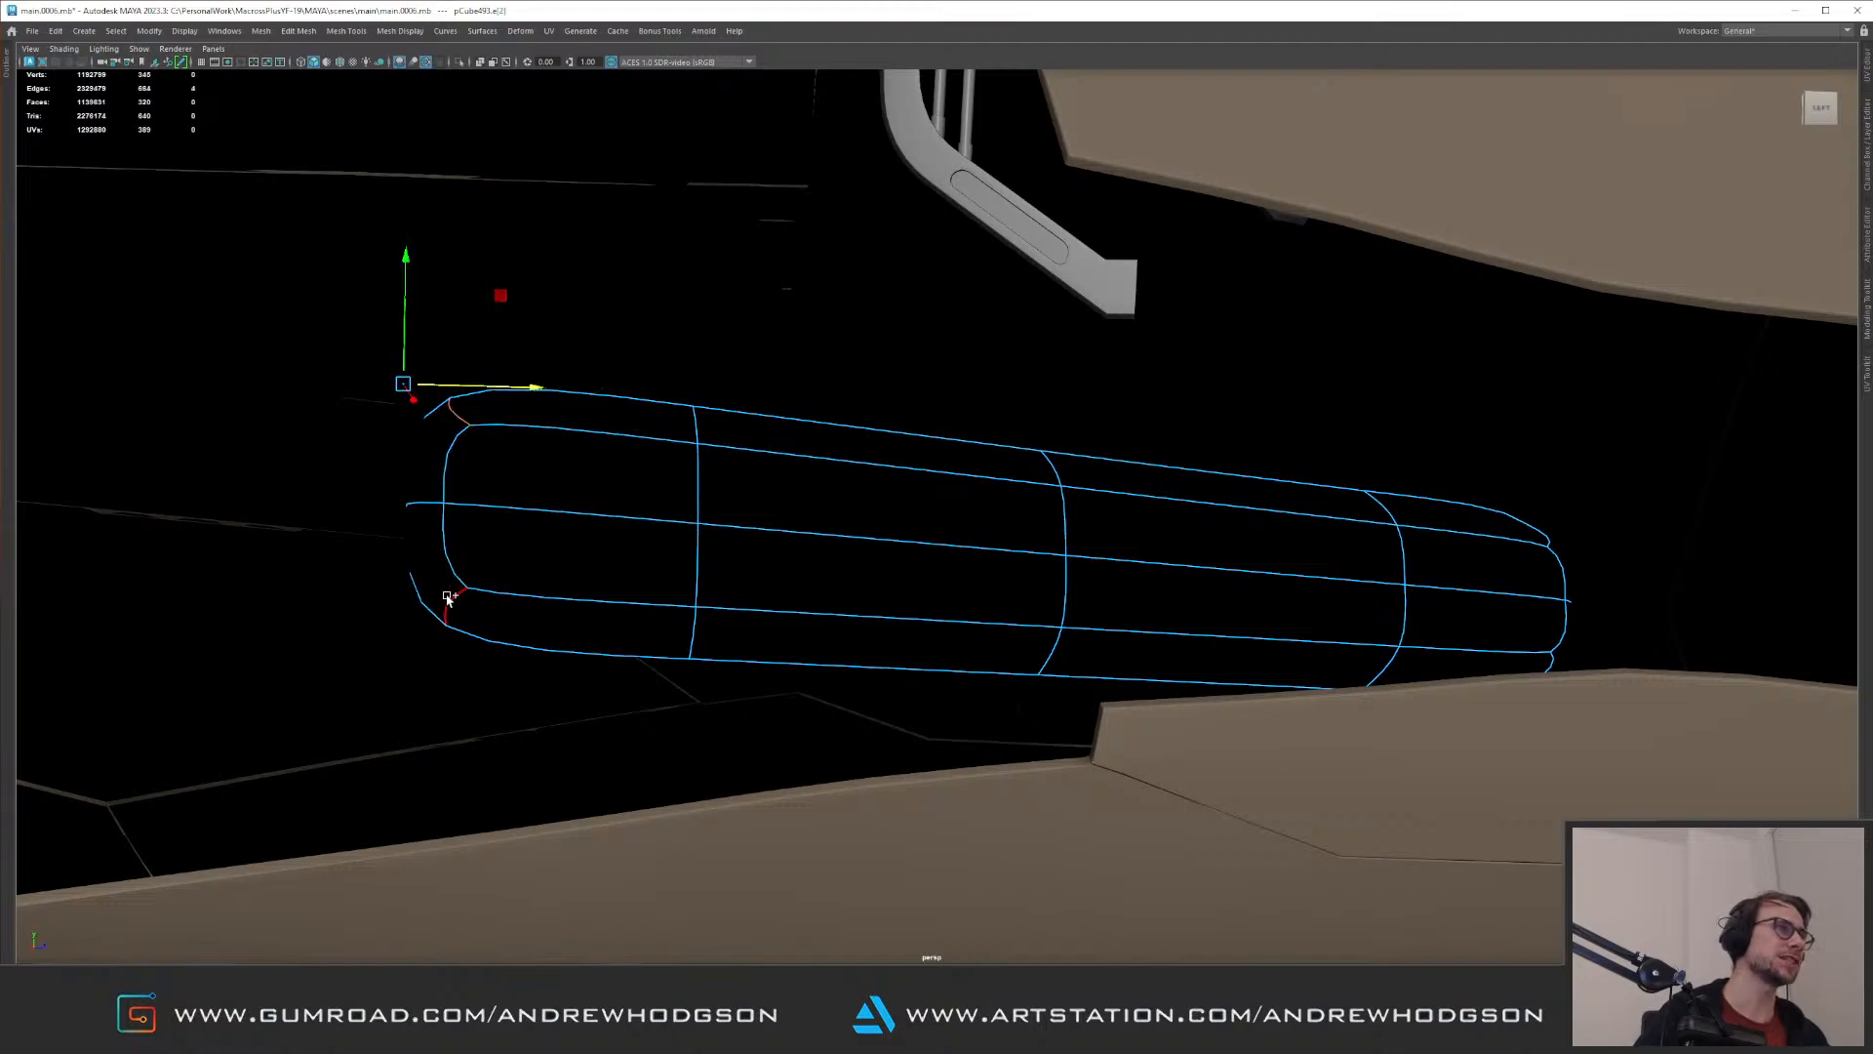
left_click_drag(518, 504, 824, 447)
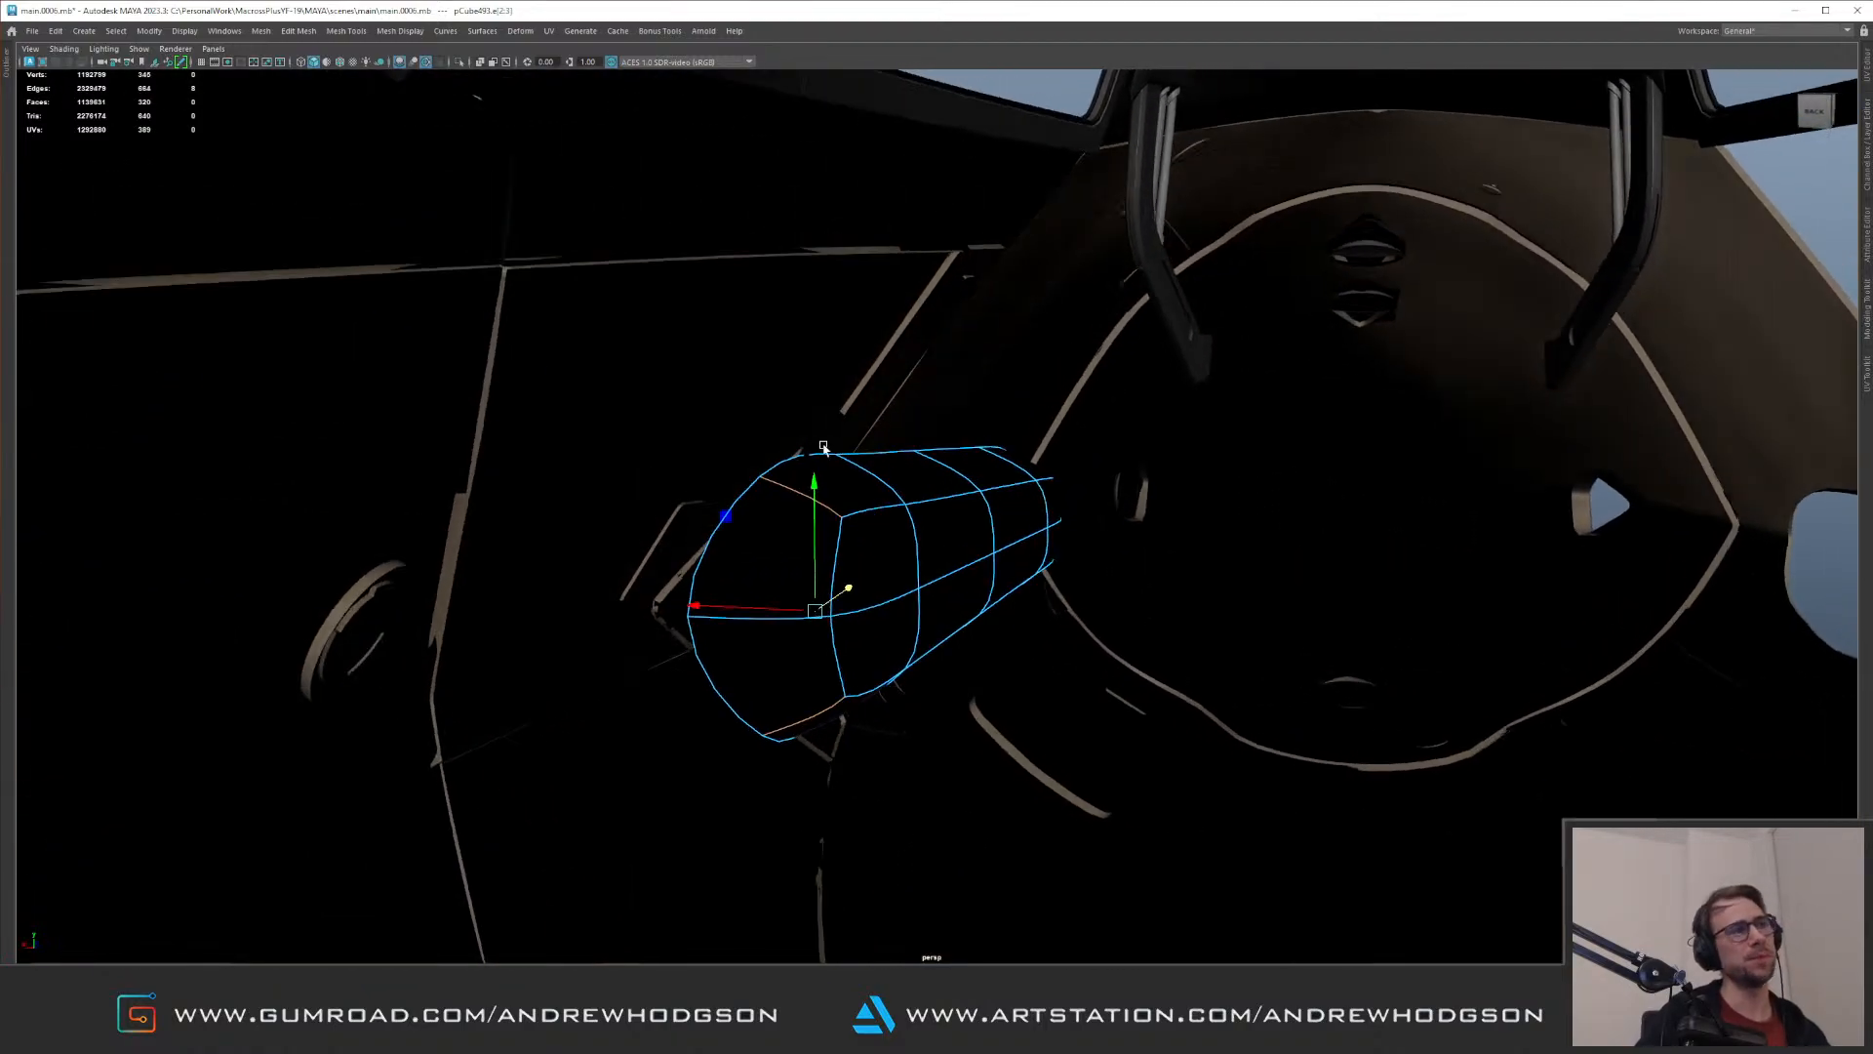
left_click_drag(795, 524, 893, 450, "alt")
right_click_drag(894, 450, 1211, 447, "alt")
left_click_drag(1314, 536, 1388, 518, "alt")
right_click_drag(1388, 518, 1014, 222, "alt")
left_click(1013, 221)
Step: Isolate the nose's lens assemblies, duplicate the forward upper one and group the copy
left_click_drag(1138, 351, 618, 360, "alt")
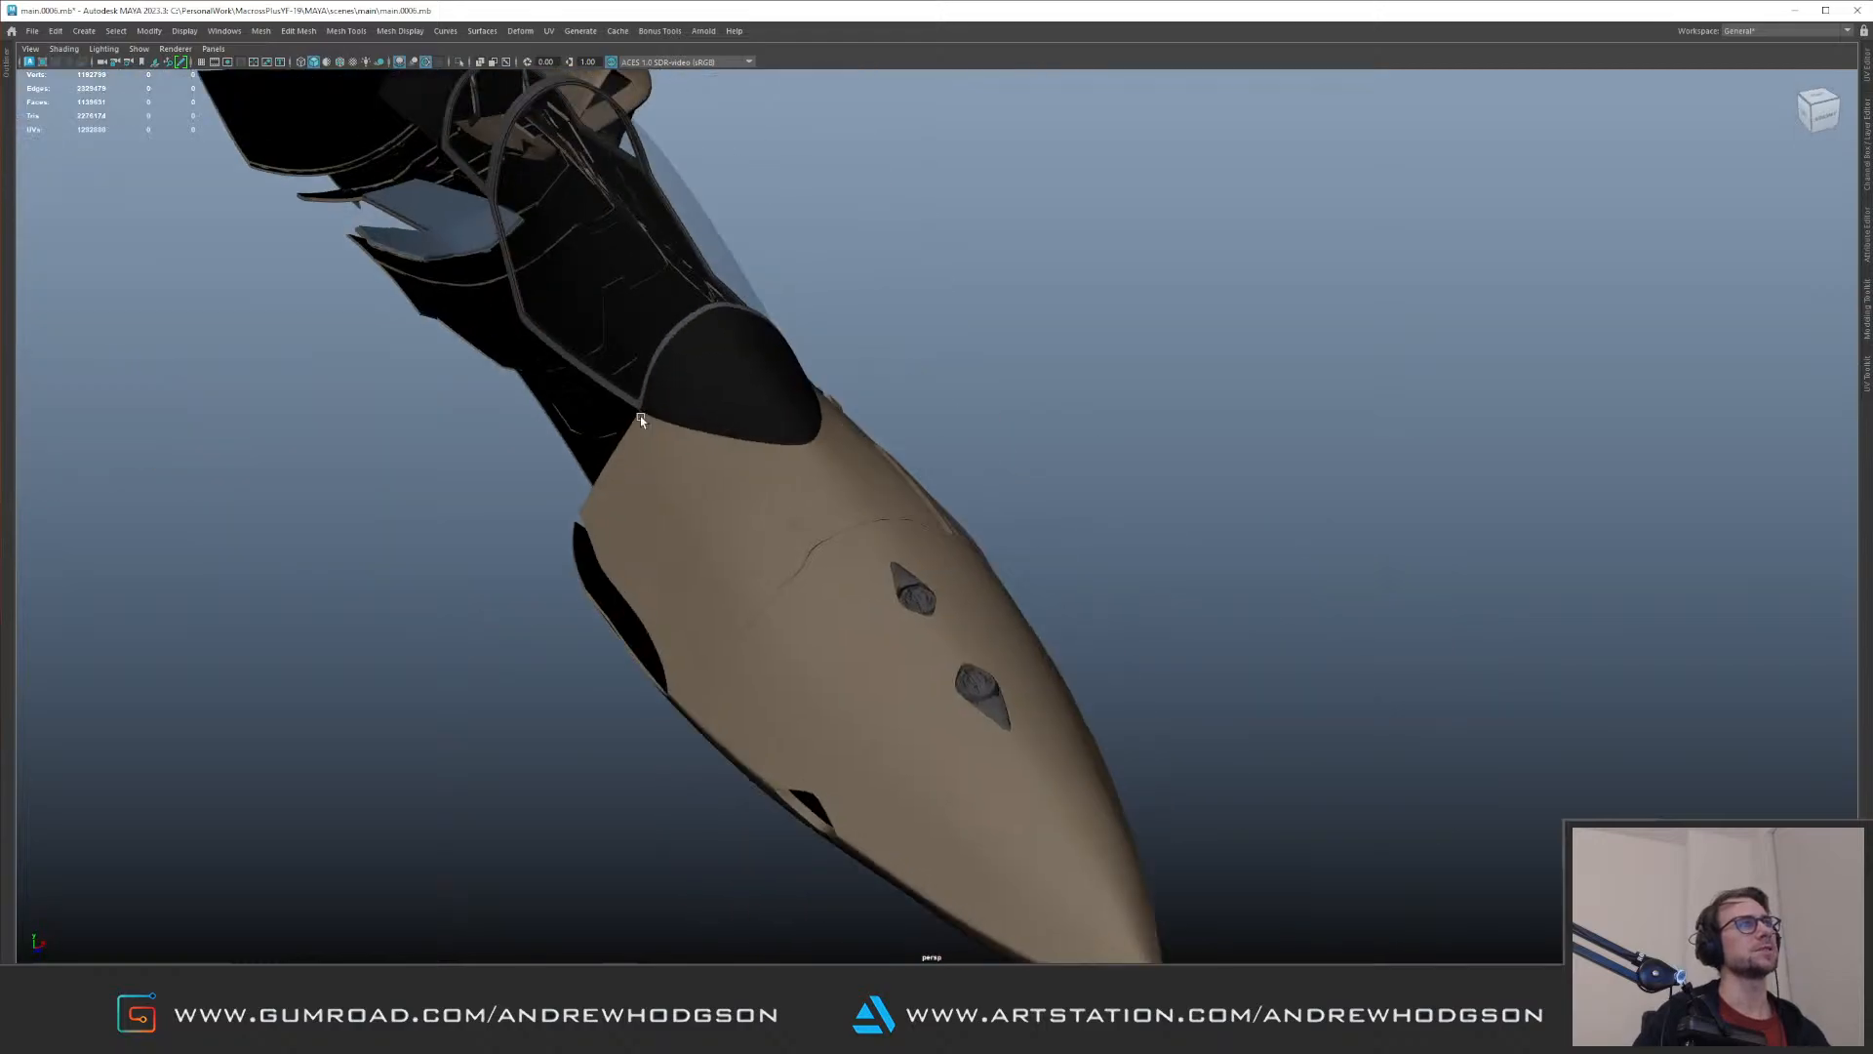
right_click_drag(617, 360, 372, 423, "alt")
left_click_drag(371, 422, 848, 352, "alt")
middle_click_drag(848, 352, 933, 315, "alt")
left_click_drag(934, 315, 1191, 348, "alt")
left_click_drag(820, 348, 551, 462, "alt")
middle_click_drag(552, 462, 985, 405, "alt")
right_click_drag(439, 507, 591, 562, "alt")
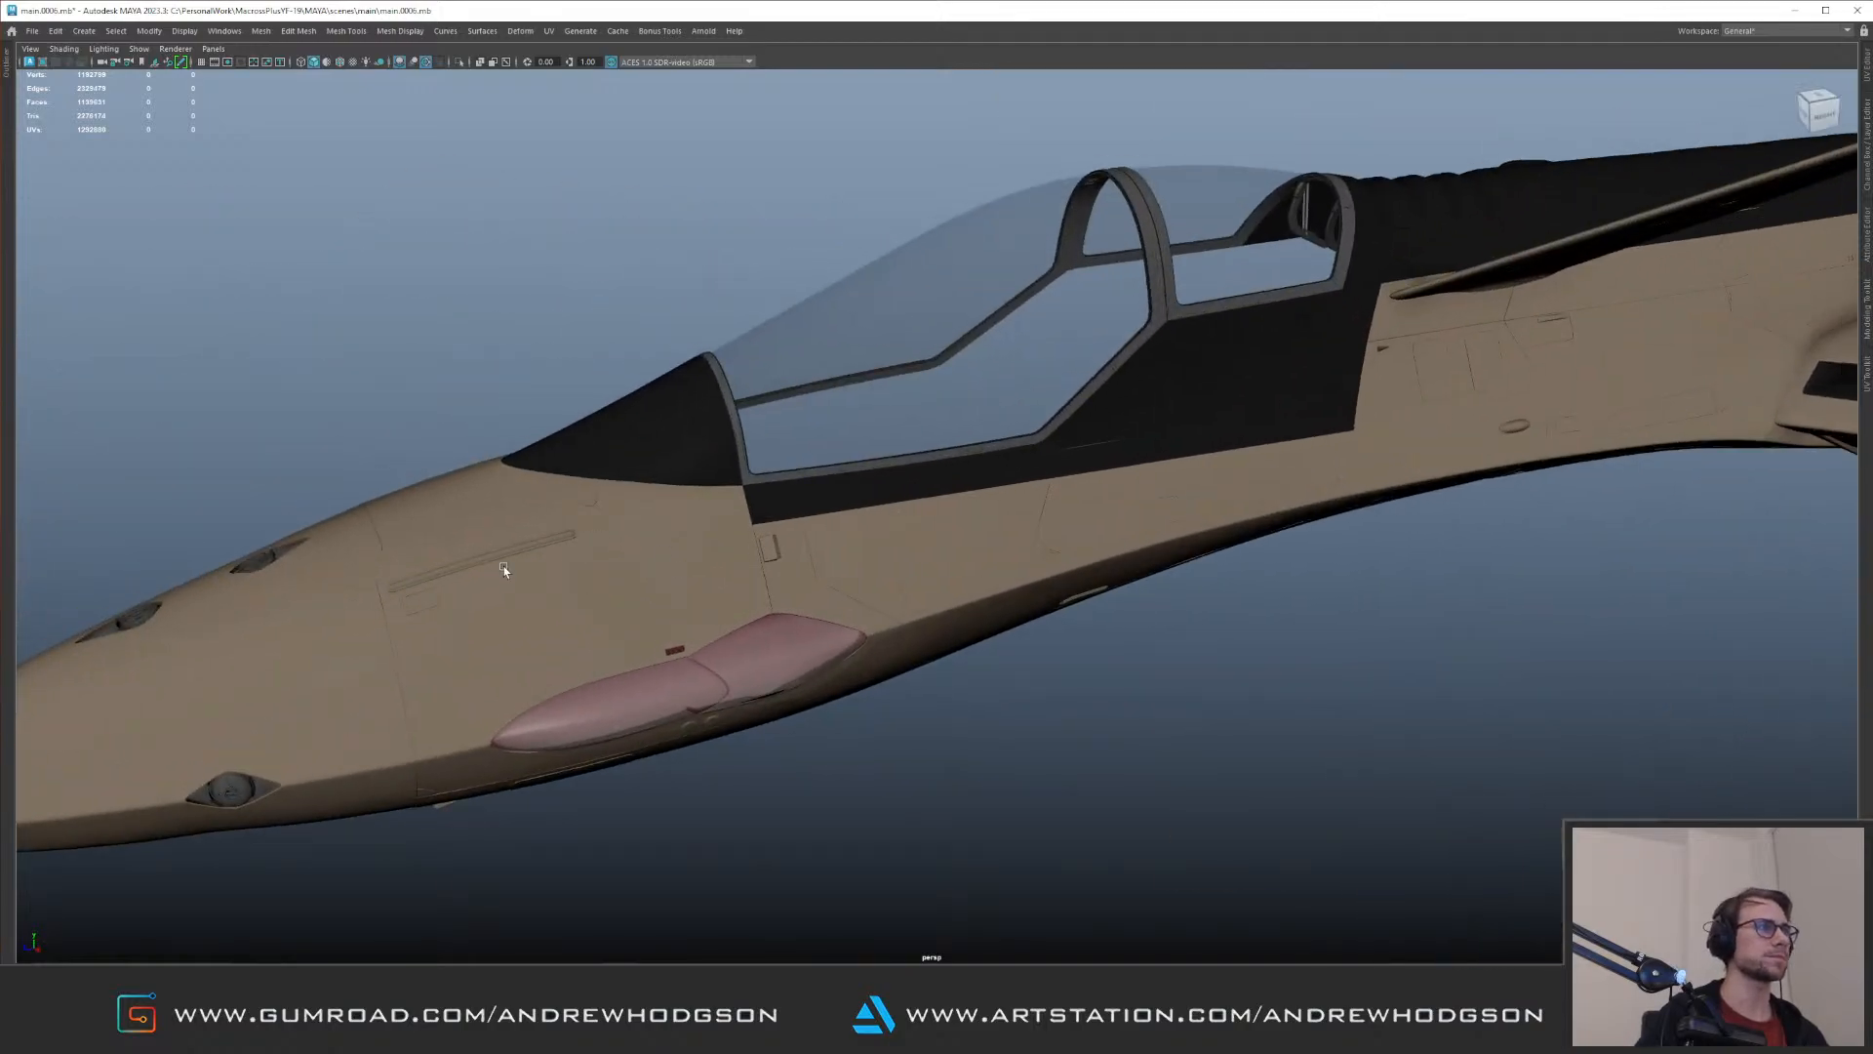
key("ctrl+1")
left_click(413, 457)
middle_click_drag(295, 534, 577, 484, "alt")
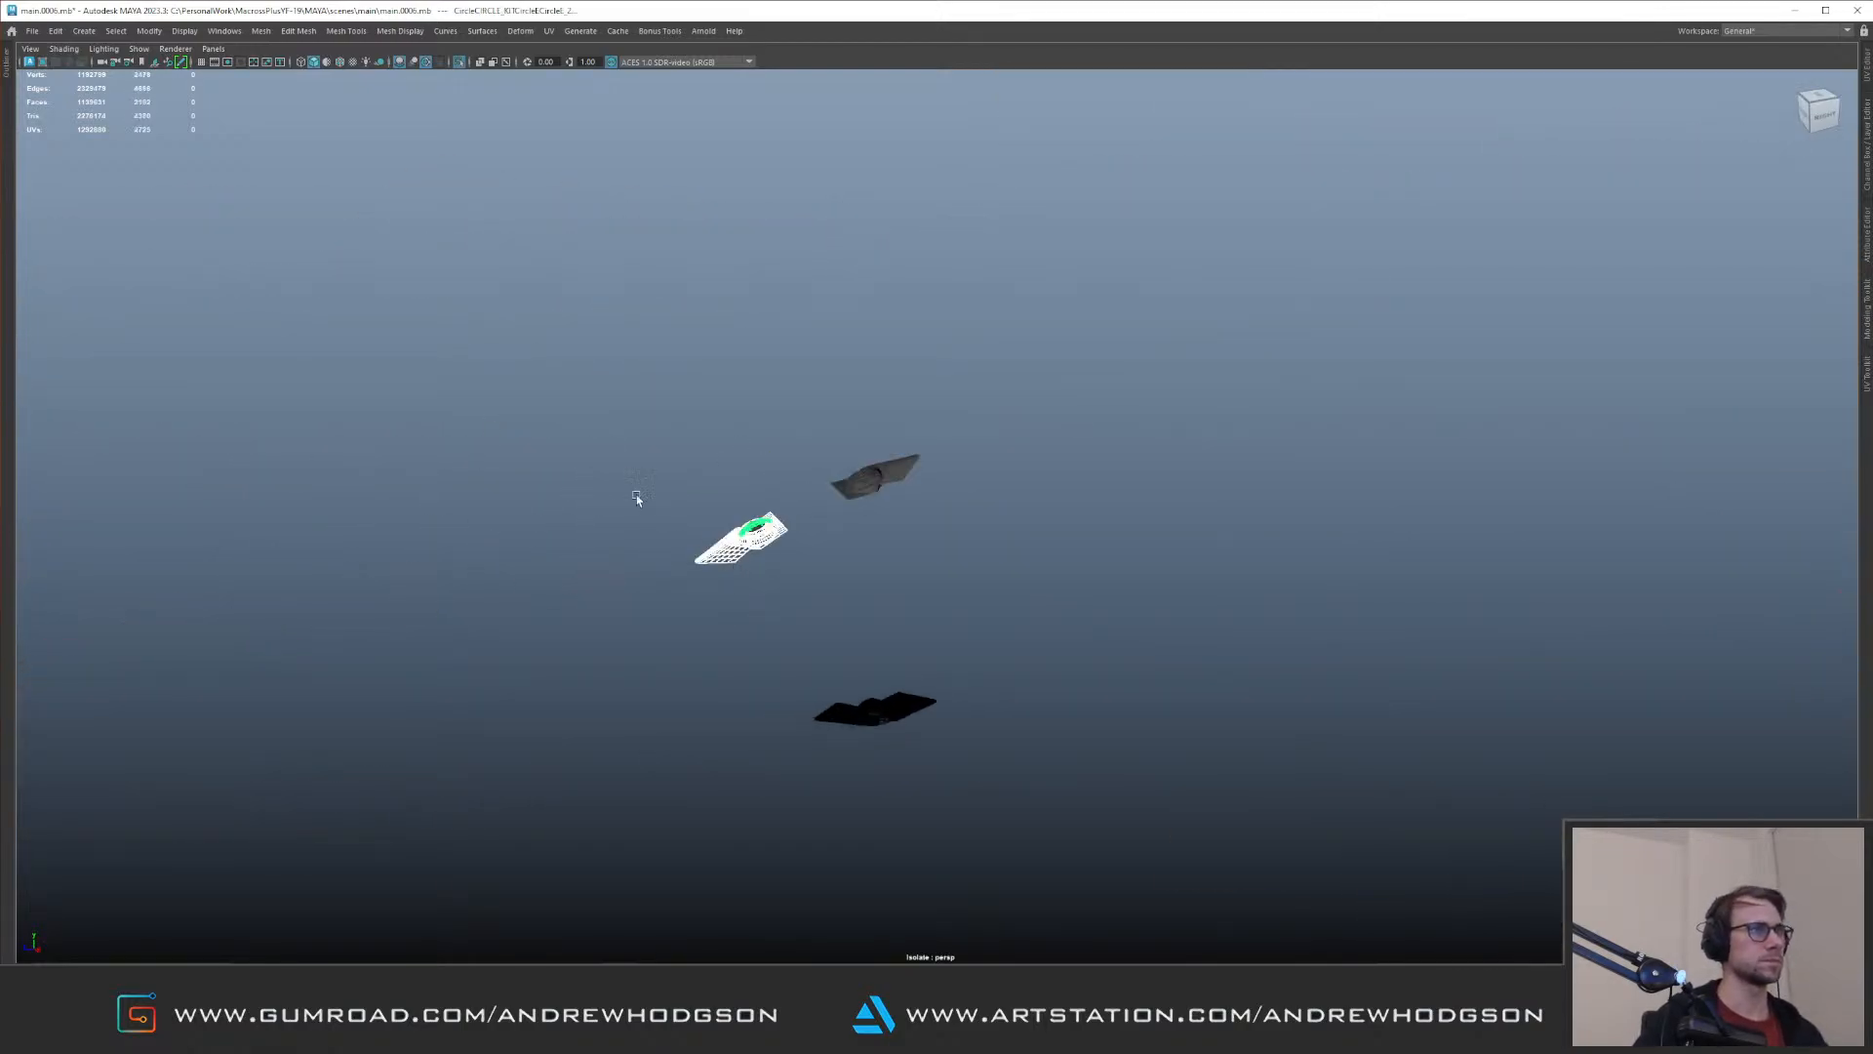
key("ctrl+g")
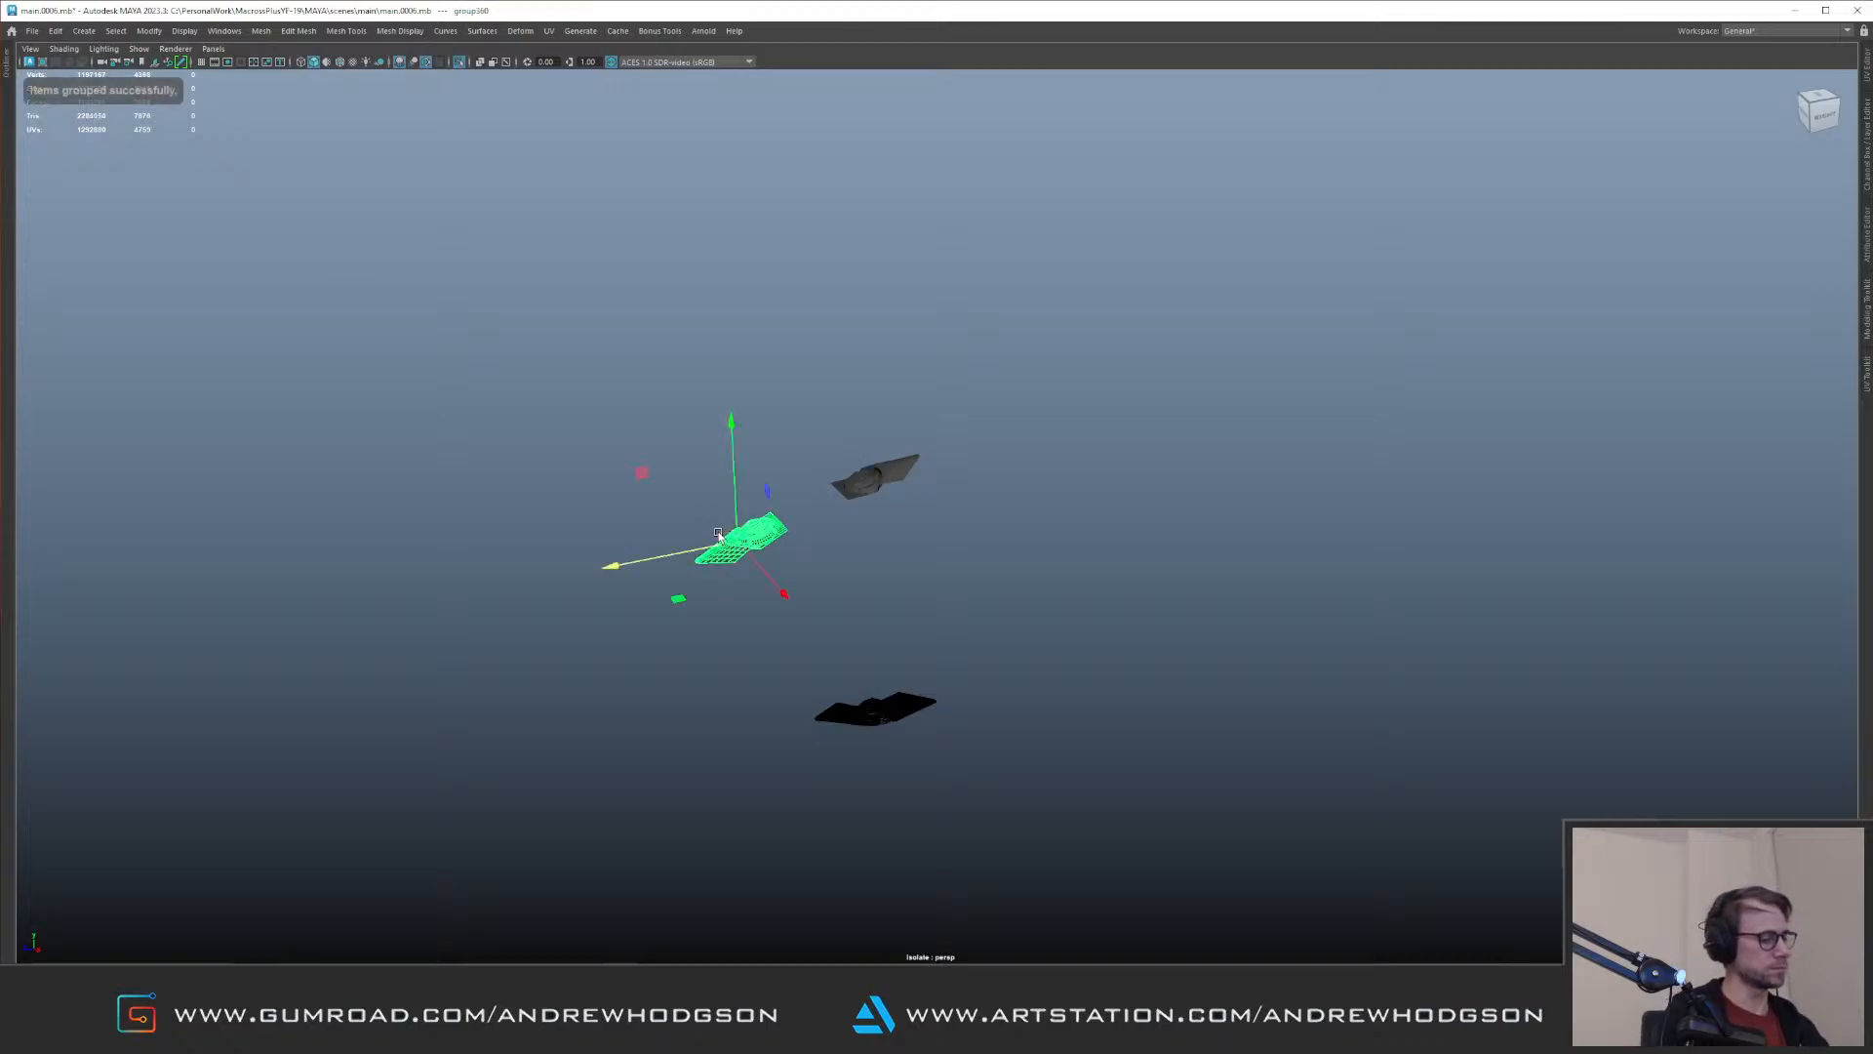
Step: Return to the full scene and move the grouped lens copy to the red glass cover on the nose's side
key("ctrl+1")
right_click_drag(840, 338, 794, 378, "alt")
middle_click_drag(793, 379, 728, 420, "alt")
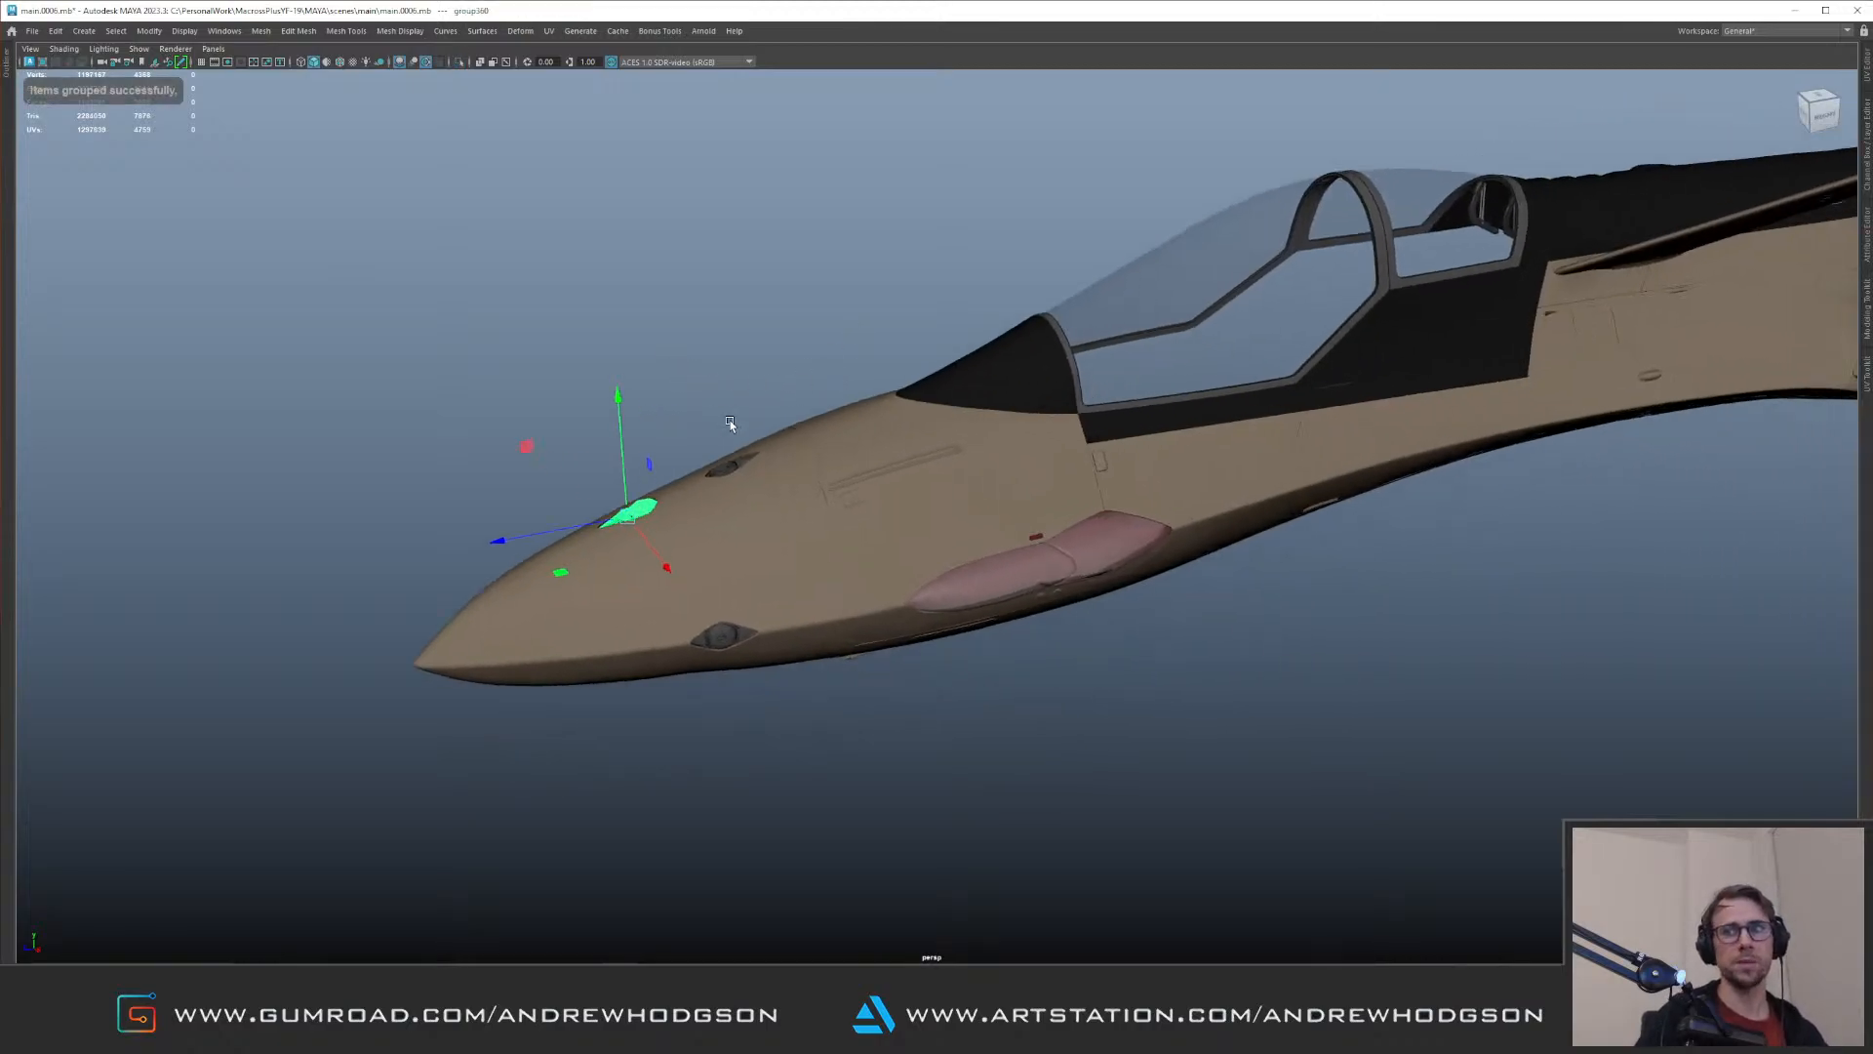
key("f")
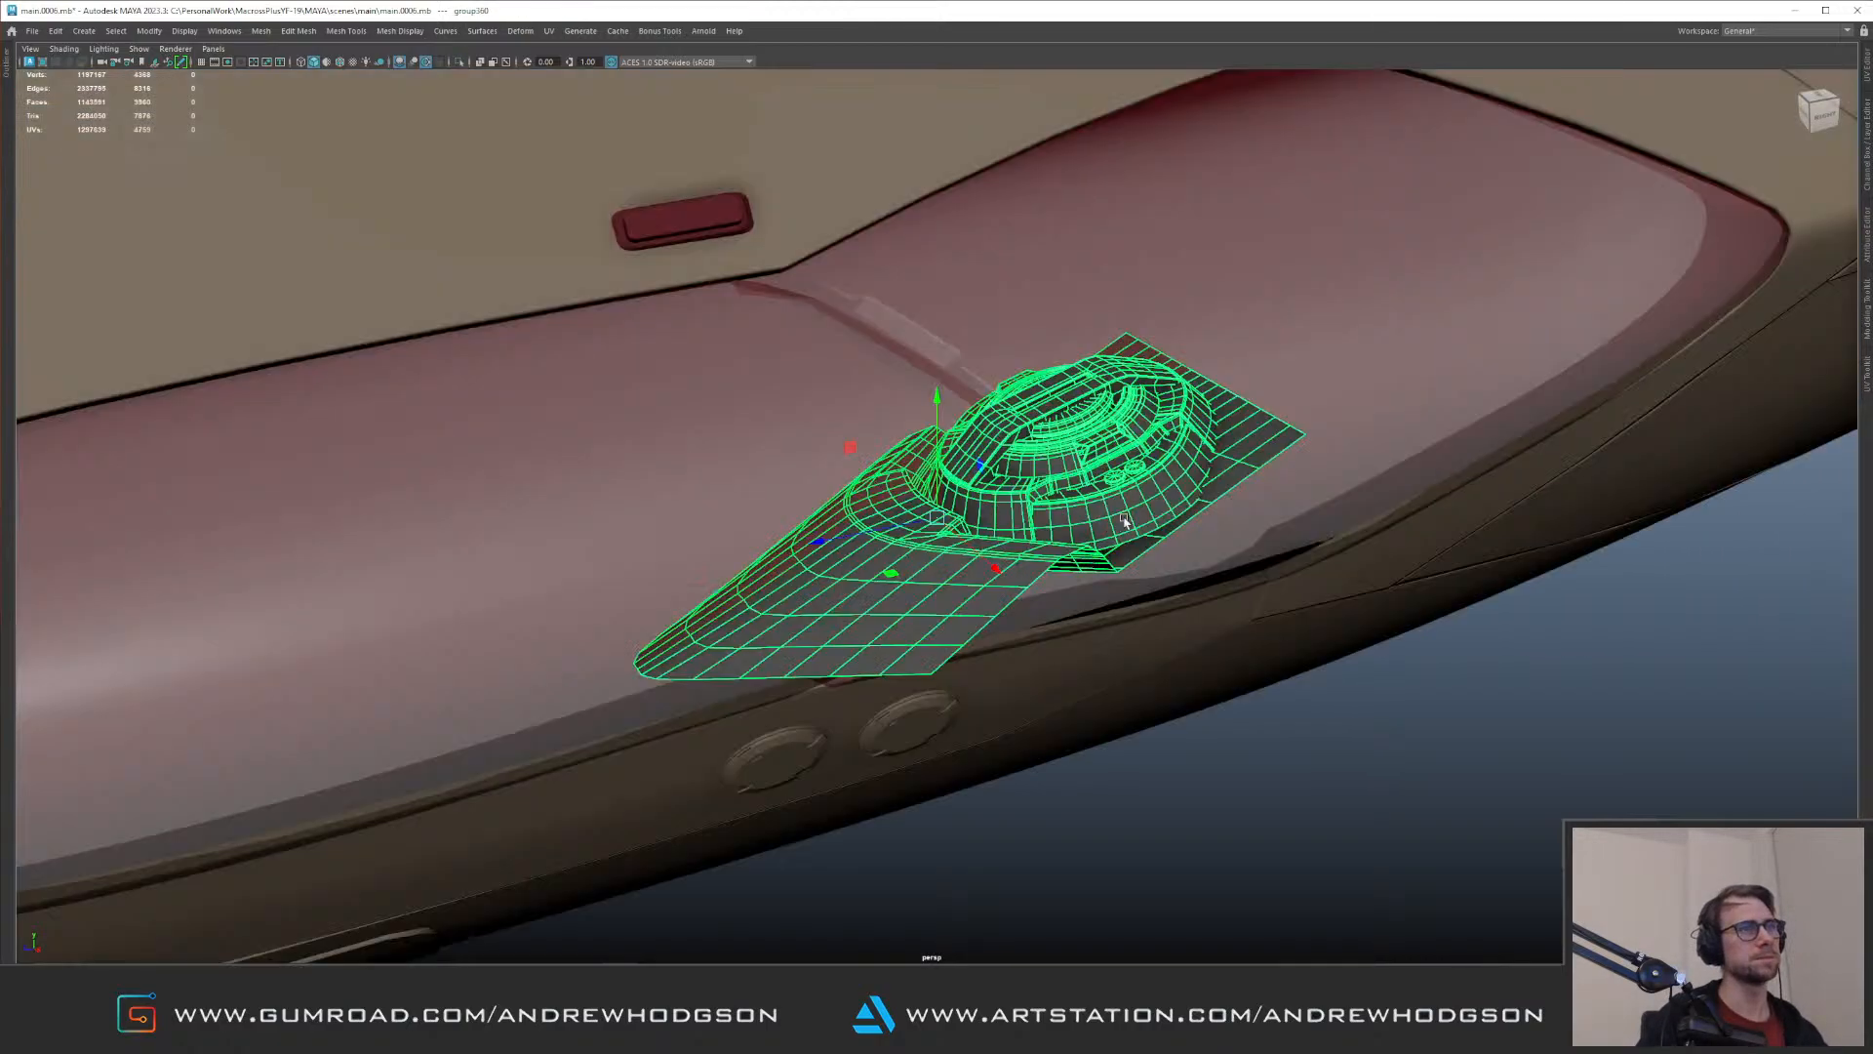
Step: Rotate and move the lens group so it faces outward behind the forward part of the red glass
right_click_drag(1120, 523, 1085, 543, "alt")
key("e")
mouse_move(1085, 543)
left_mouse_down("alt")
mouse_move(966, 427)
mouse_move(951, 493)
mouse_move(972, 549)
mouse_move(1063, 524)
left_mouse_up("alt")
key("w")
left_click_drag(922, 532, 836, 514, "alt")
key("w")
left_click_drag(961, 464, 812, 497, "alt")
key("e")
left_click_drag(1227, 513, 718, 515)
left_click_drag(720, 515, 862, 507, "alt")
left_click_drag(689, 499, 837, 542)
Step: Select the whole lens group again and rotate it to line up with the glass cover's length
left_click(1052, 514)
left_click_drag(1118, 341, 1059, 435, "alt")
right_click_drag(1059, 436, 1093, 442, "alt")
left_click_drag(1093, 442, 558, 456, "alt")
left_click(941, 557)
key("Up")
key("e")
left_click_drag(700, 570, 586, 459)
right_click_drag(586, 459, 824, 511, "alt")
left_click_drag(823, 511, 786, 592, "alt")
Step: Scale and nudge the lens group to fill the pointed forward half of the red glass cover
key("r")
mouse_move(786, 592)
right_mouse_down("alt")
mouse_move(751, 566)
mouse_move(781, 571)
right_mouse_up("alt")
mouse_move(781, 571)
left_mouse_down("alt")
mouse_move(897, 576)
mouse_move(792, 569)
left_mouse_up("alt")
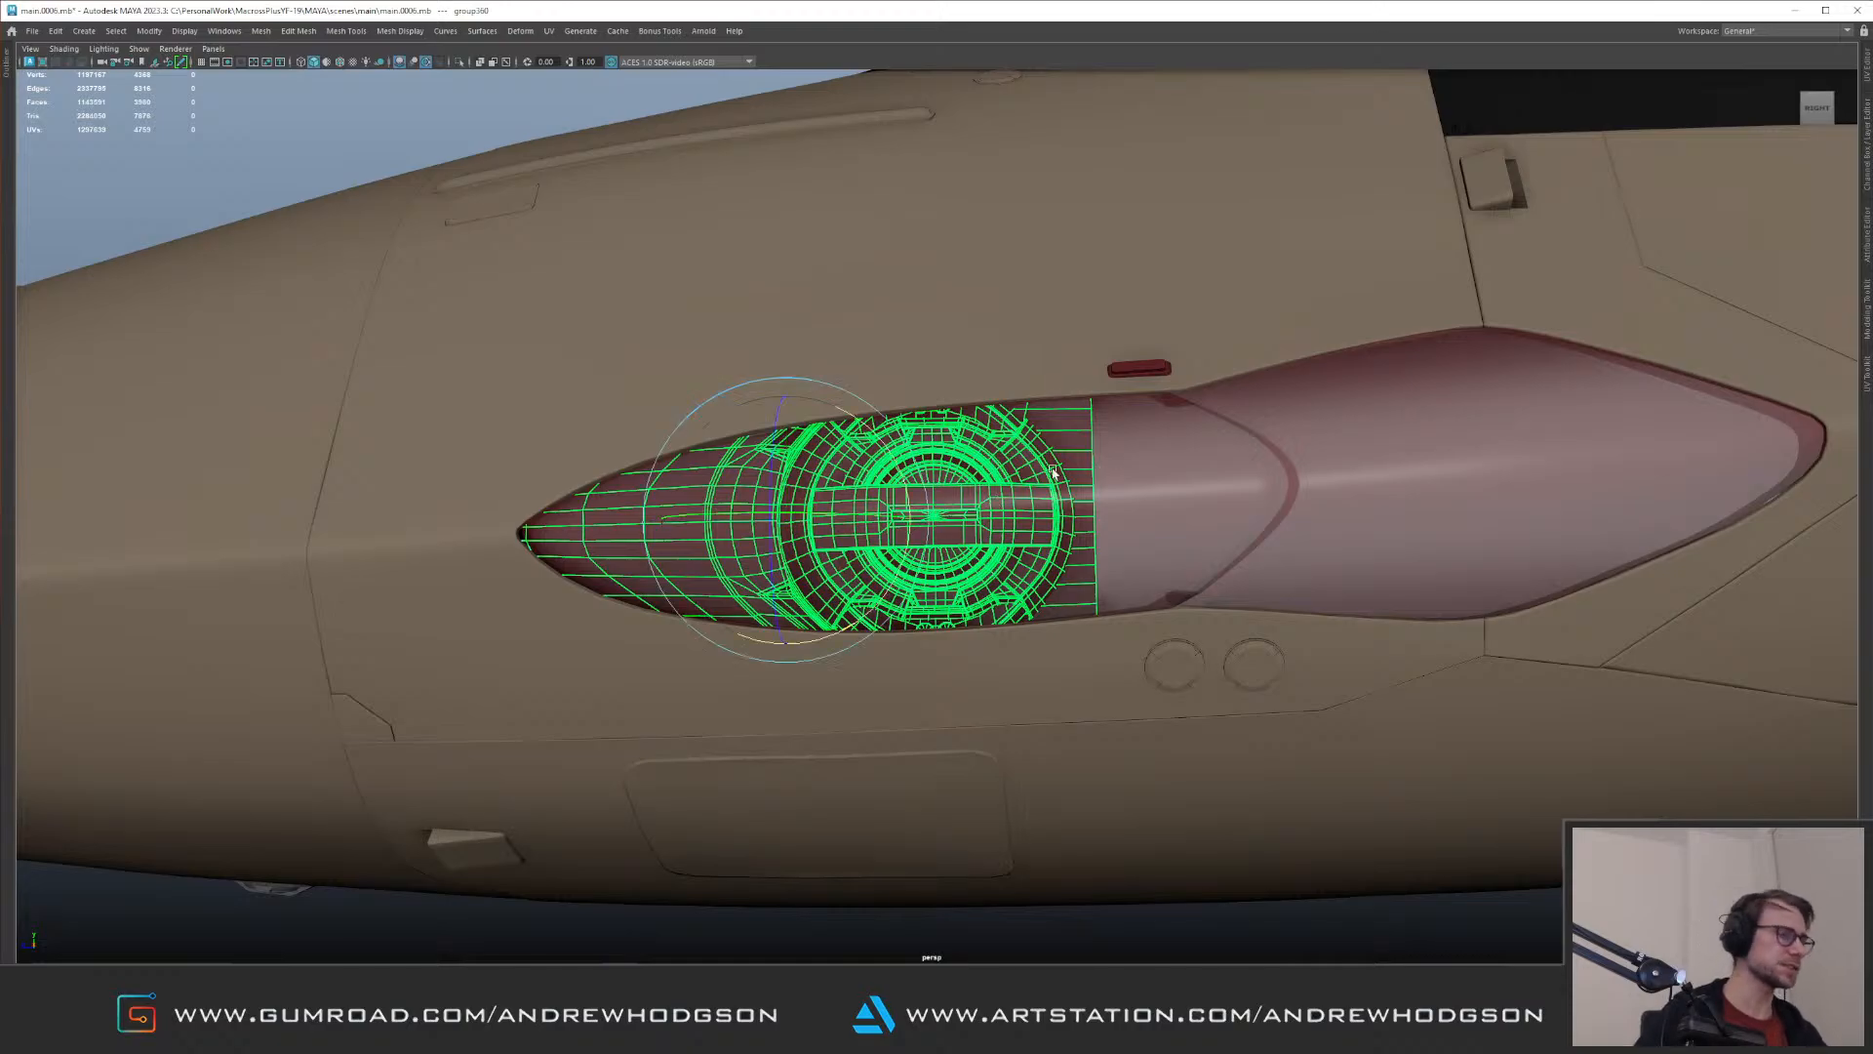
left_click_drag(821, 634, 829, 631)
key("w")
left_click_drag(811, 522, 781, 472, "alt")
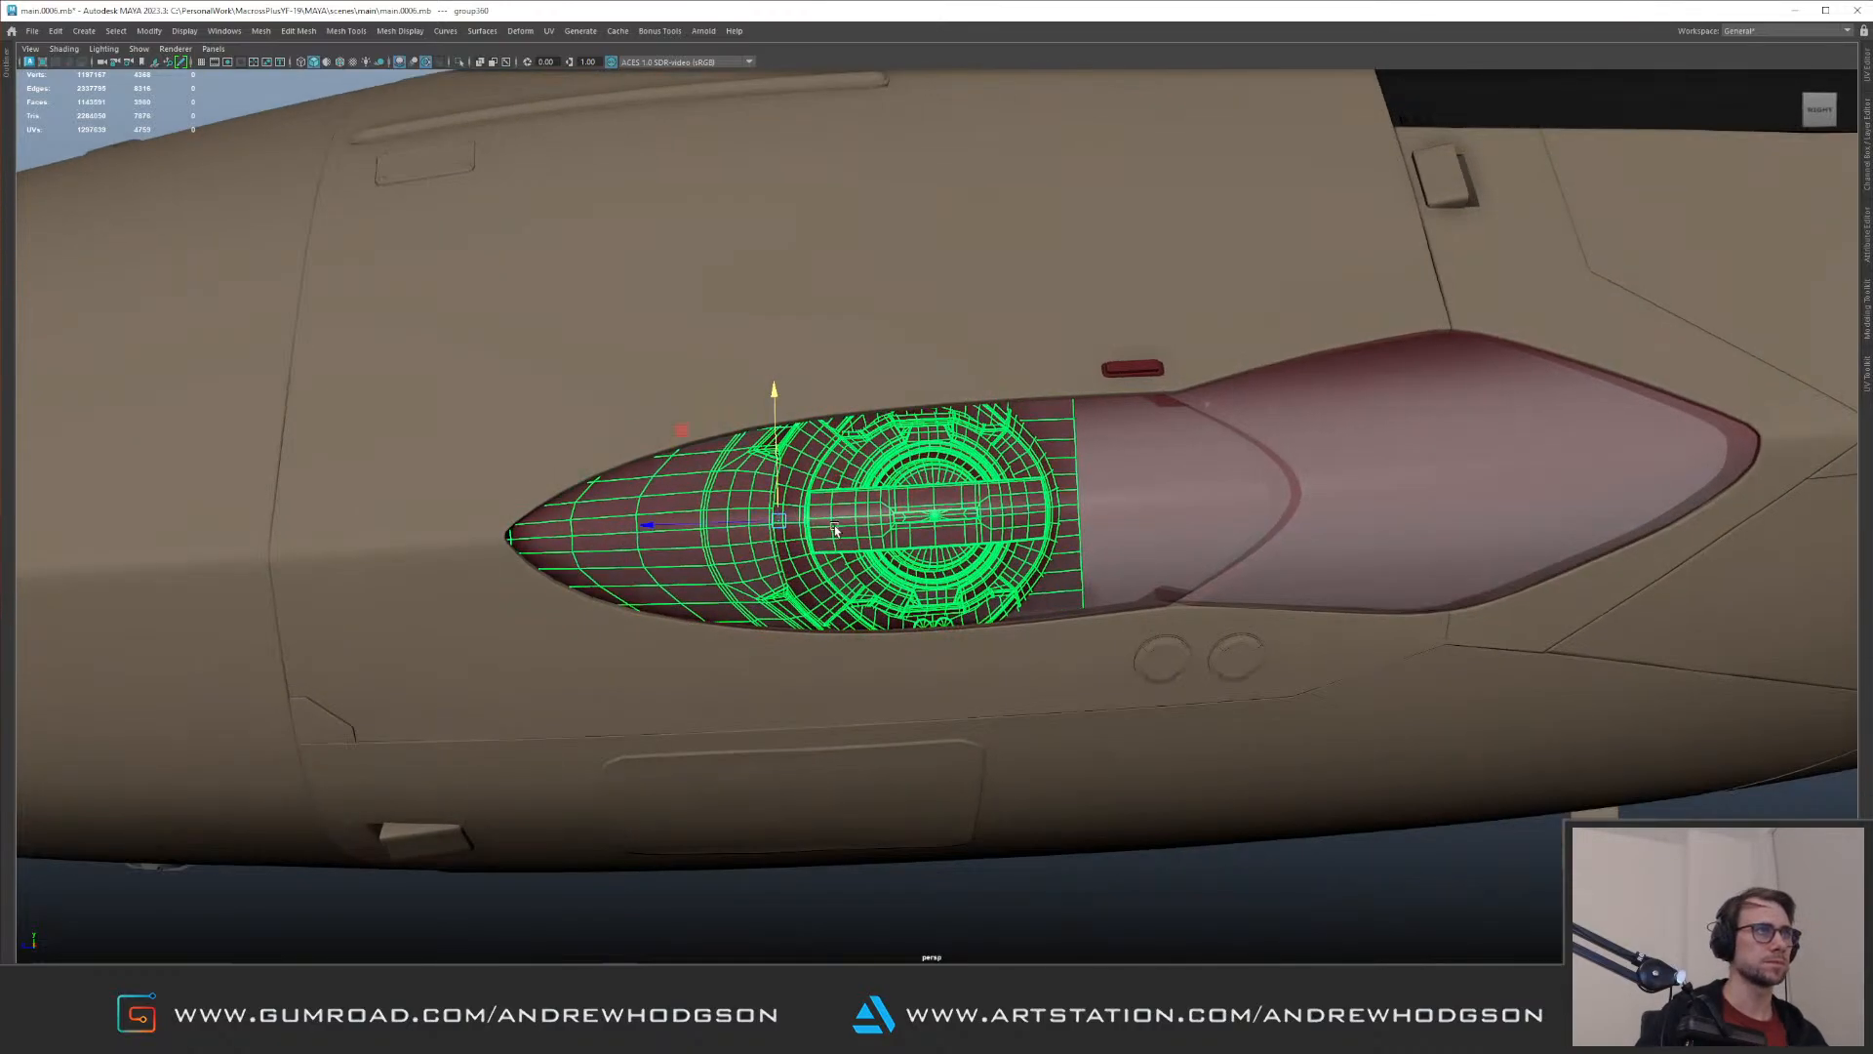
Step: Examine the lens group's fit behind the red glass from inside the fuselage and from outside
left_click(1276, 876)
right_click_drag(1268, 859, 856, 401, "alt")
left_click_drag(857, 401, 966, 507, "alt")
right_click_drag(966, 507, 1405, 690, "alt")
left_click_drag(1405, 690, 1142, 549, "alt")
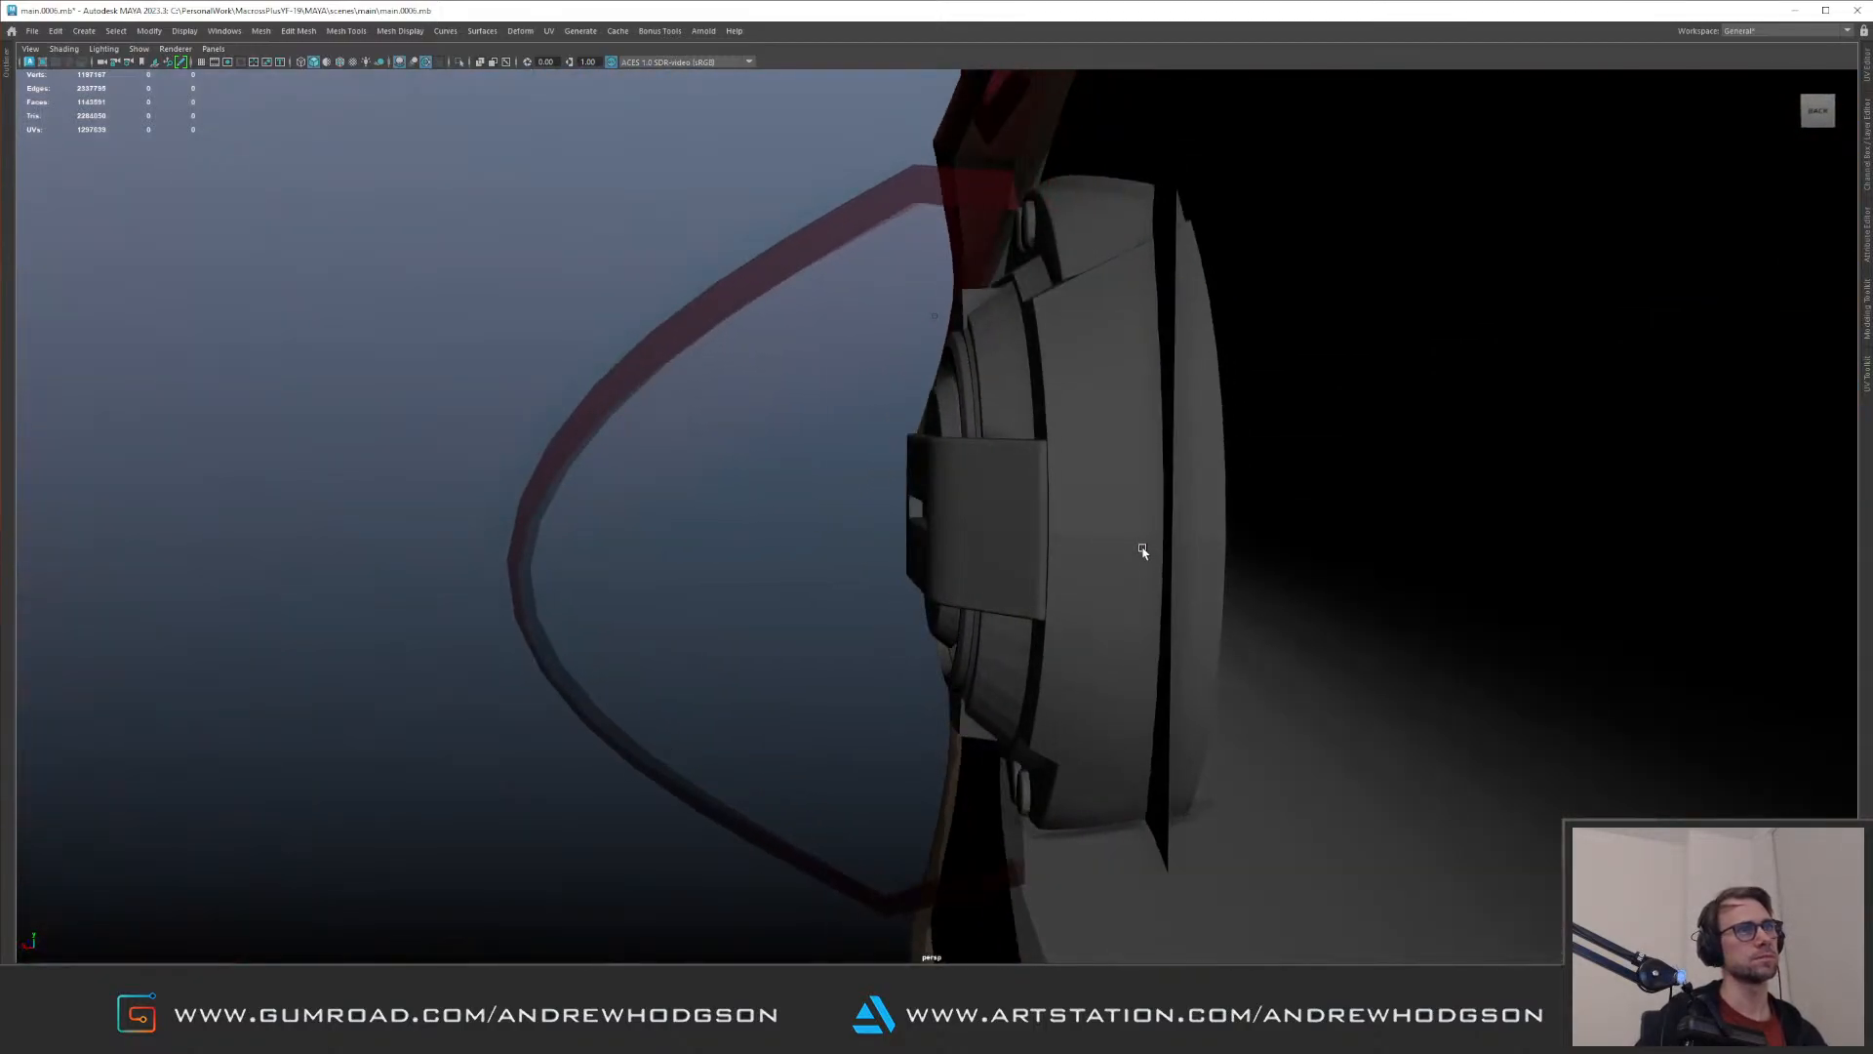
left_click(1141, 549)
right_click_drag(1142, 549, 778, 391, "alt")
left_click_drag(778, 391, 1004, 494, "alt")
right_click_drag(1004, 494, 961, 376, "alt")
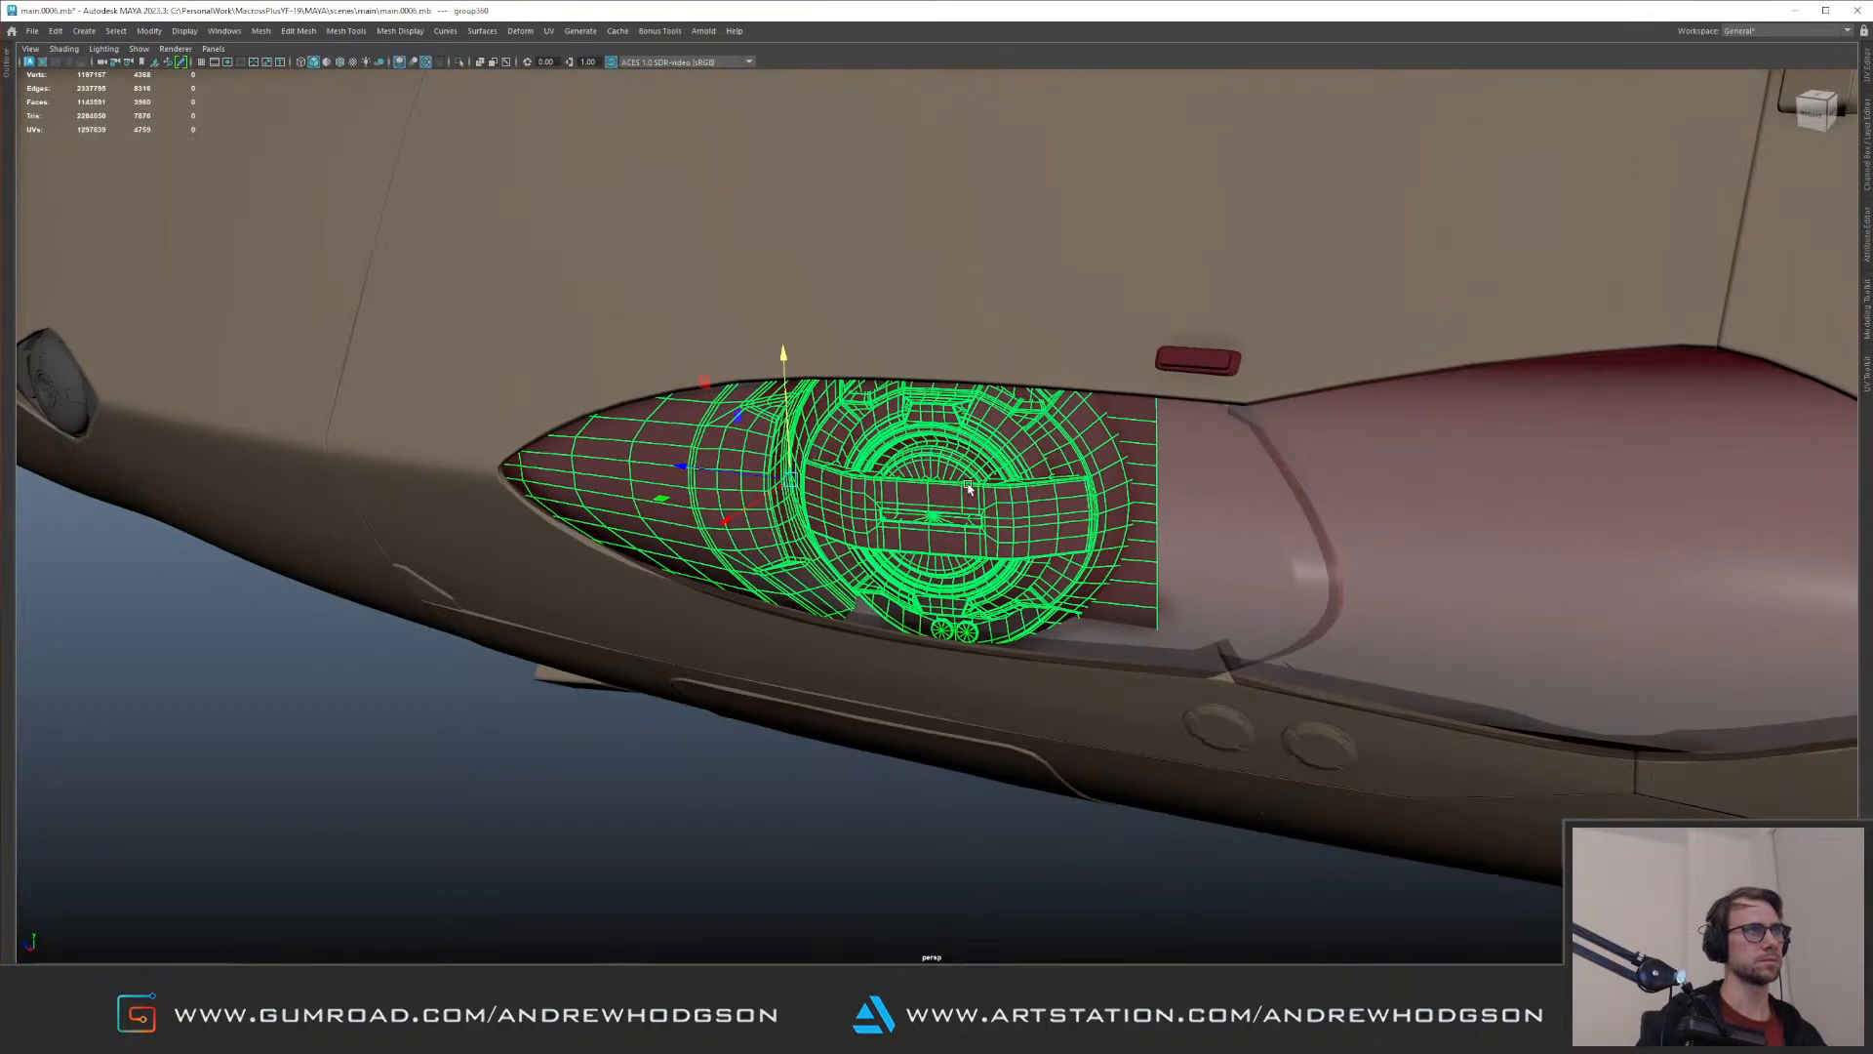
left_click_drag(937, 377, 1058, 422, "alt")
right_click_drag(1058, 422, 817, 426, "alt")
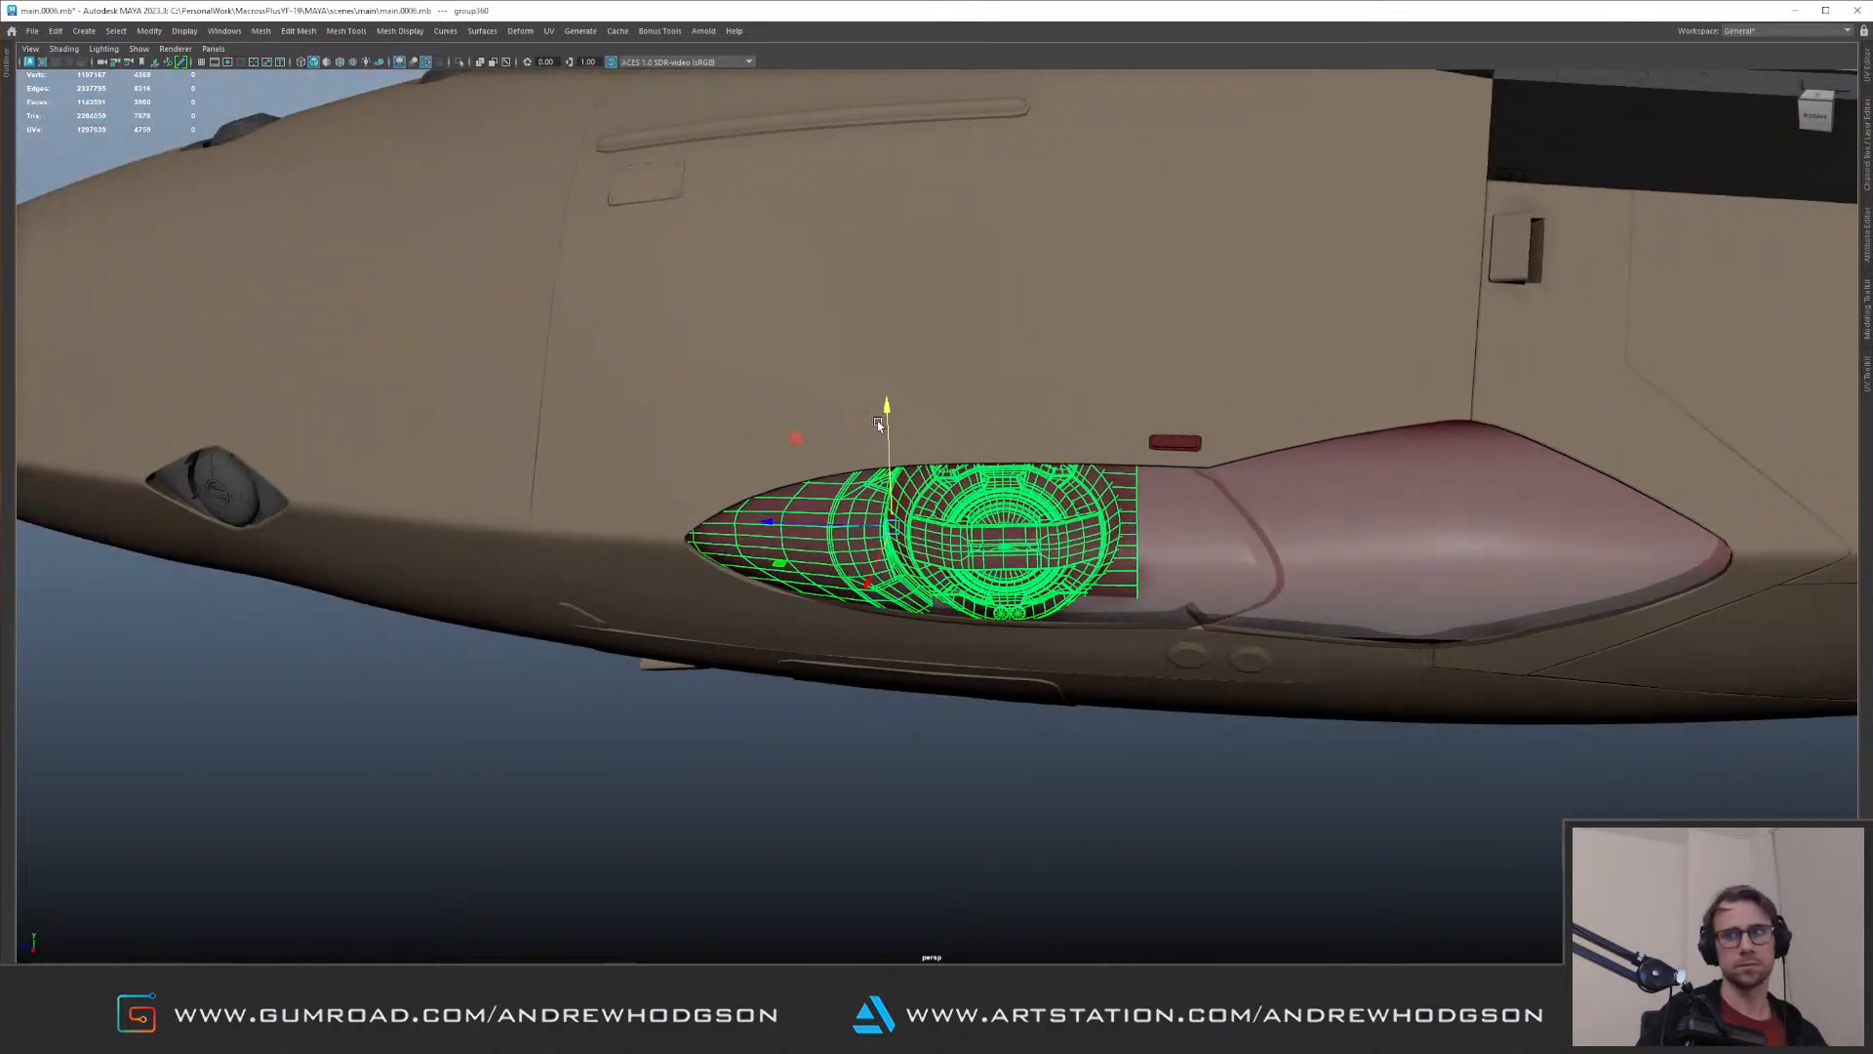
Step: Try a duplicate of the lens group rotated around and placed in the rear half of the red glass, and delete it
left_click_drag(884, 418, 853, 475, "alt")
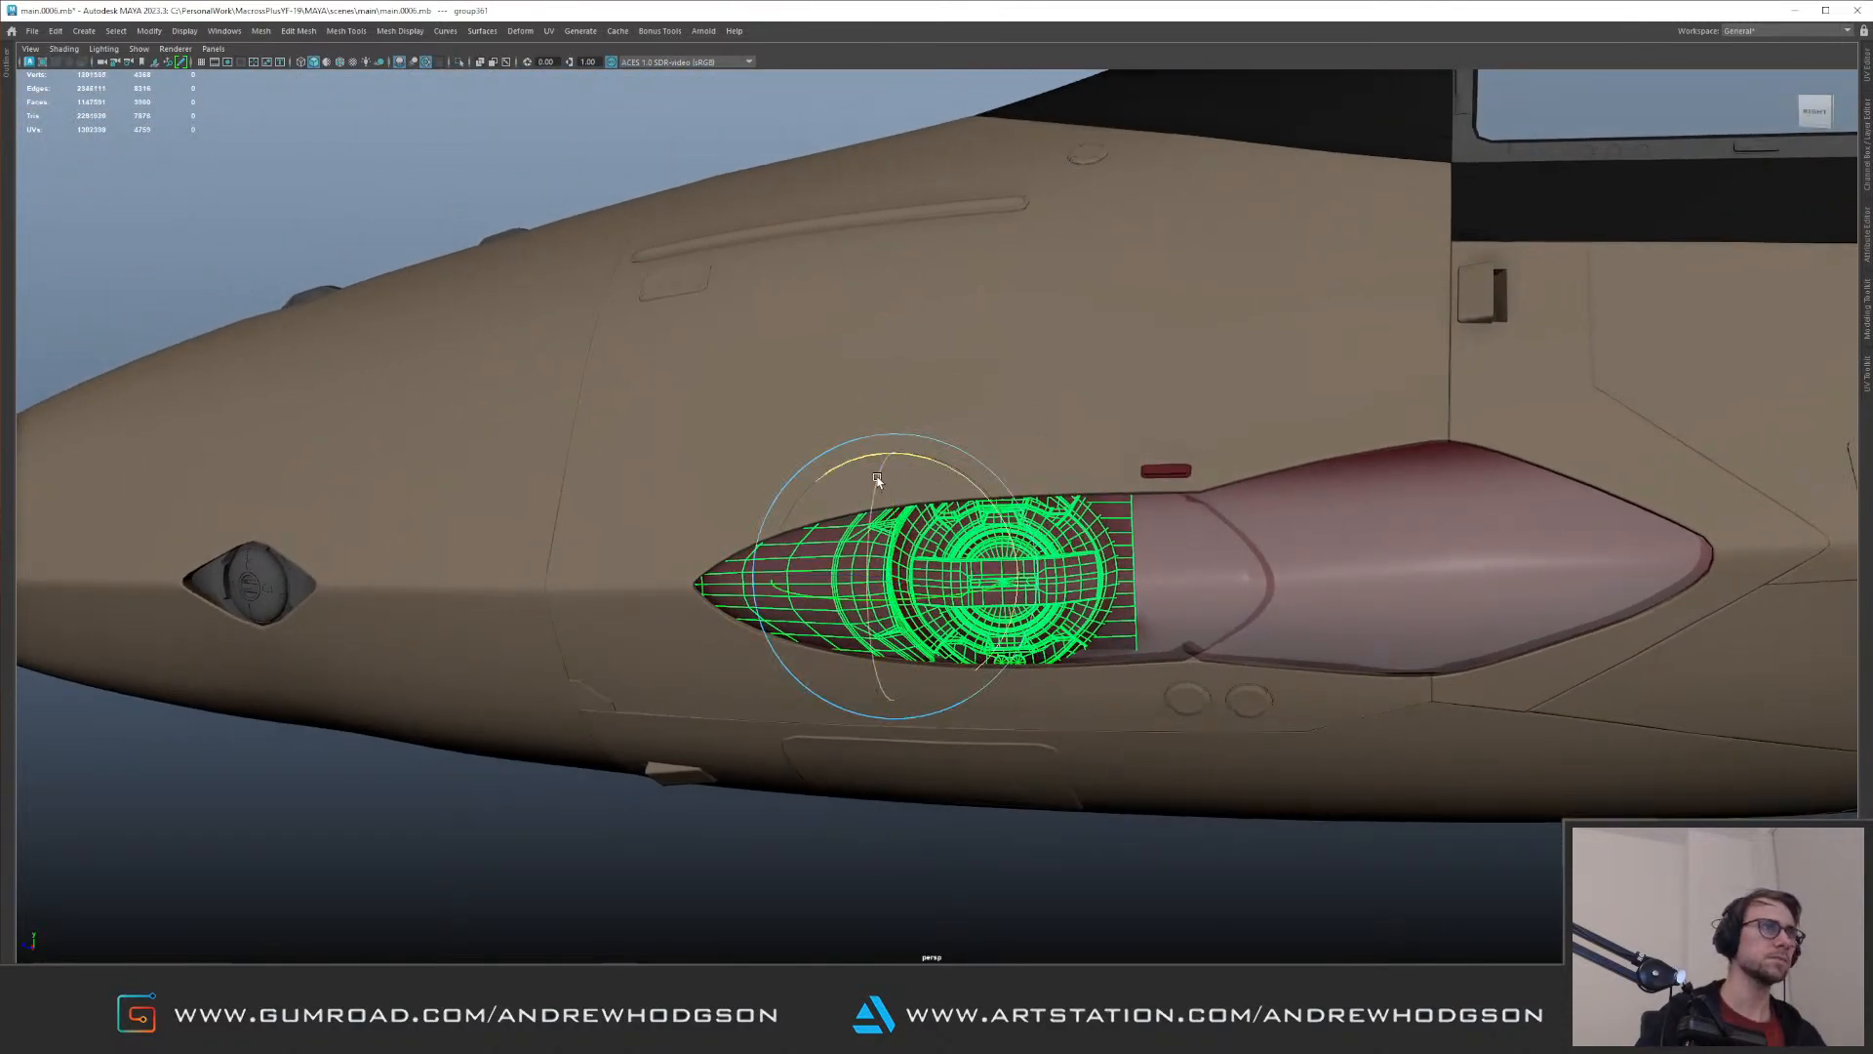
left_click_drag(927, 459, 1098, 475)
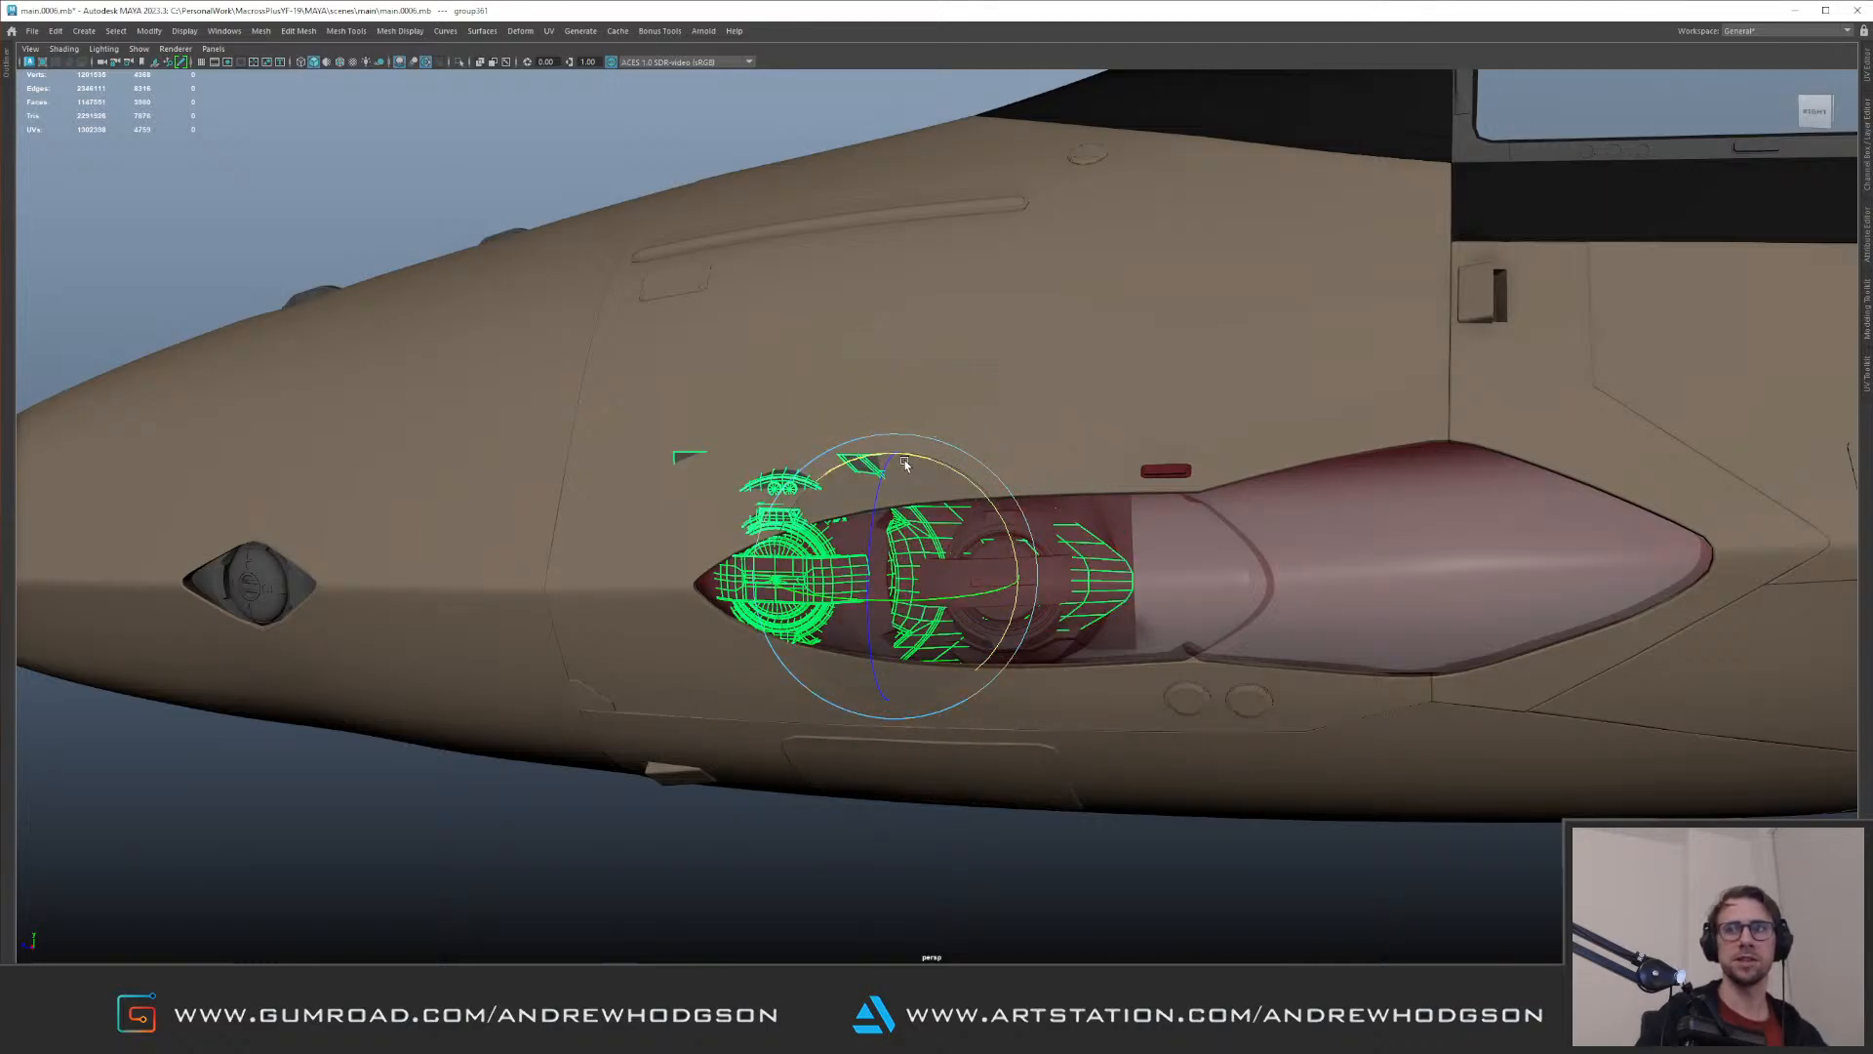
key("w")
left_click_drag(880, 463, 1157, 580, "alt")
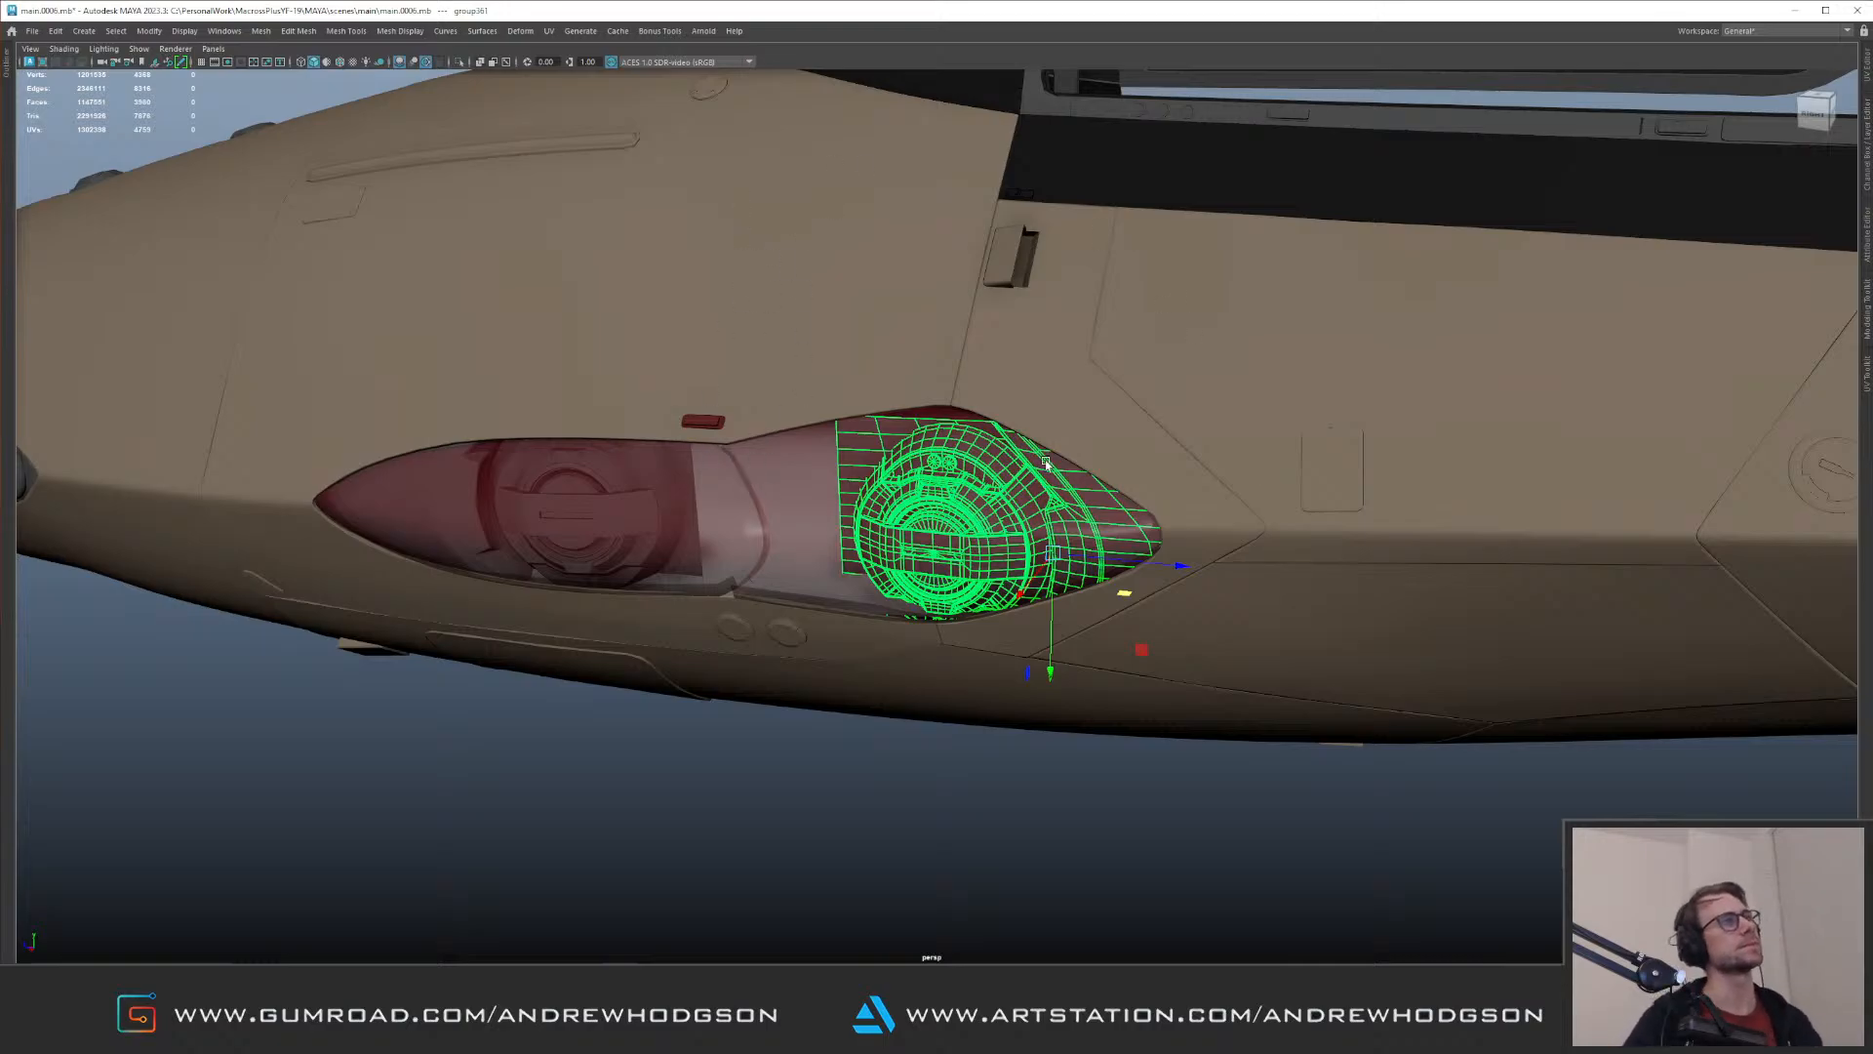
right_click_drag(1038, 461, 969, 397, "alt")
left_click_drag(970, 397, 659, 335, "alt")
left_click_drag(847, 324, 1047, 388, "alt")
key("Delete")
Step: Duplicate the parent group of the round lens assembly on the nose's side and isolate the copy
middle_click_drag(592, 517, 800, 371, "alt")
right_click_drag(800, 370, 794, 548, "alt")
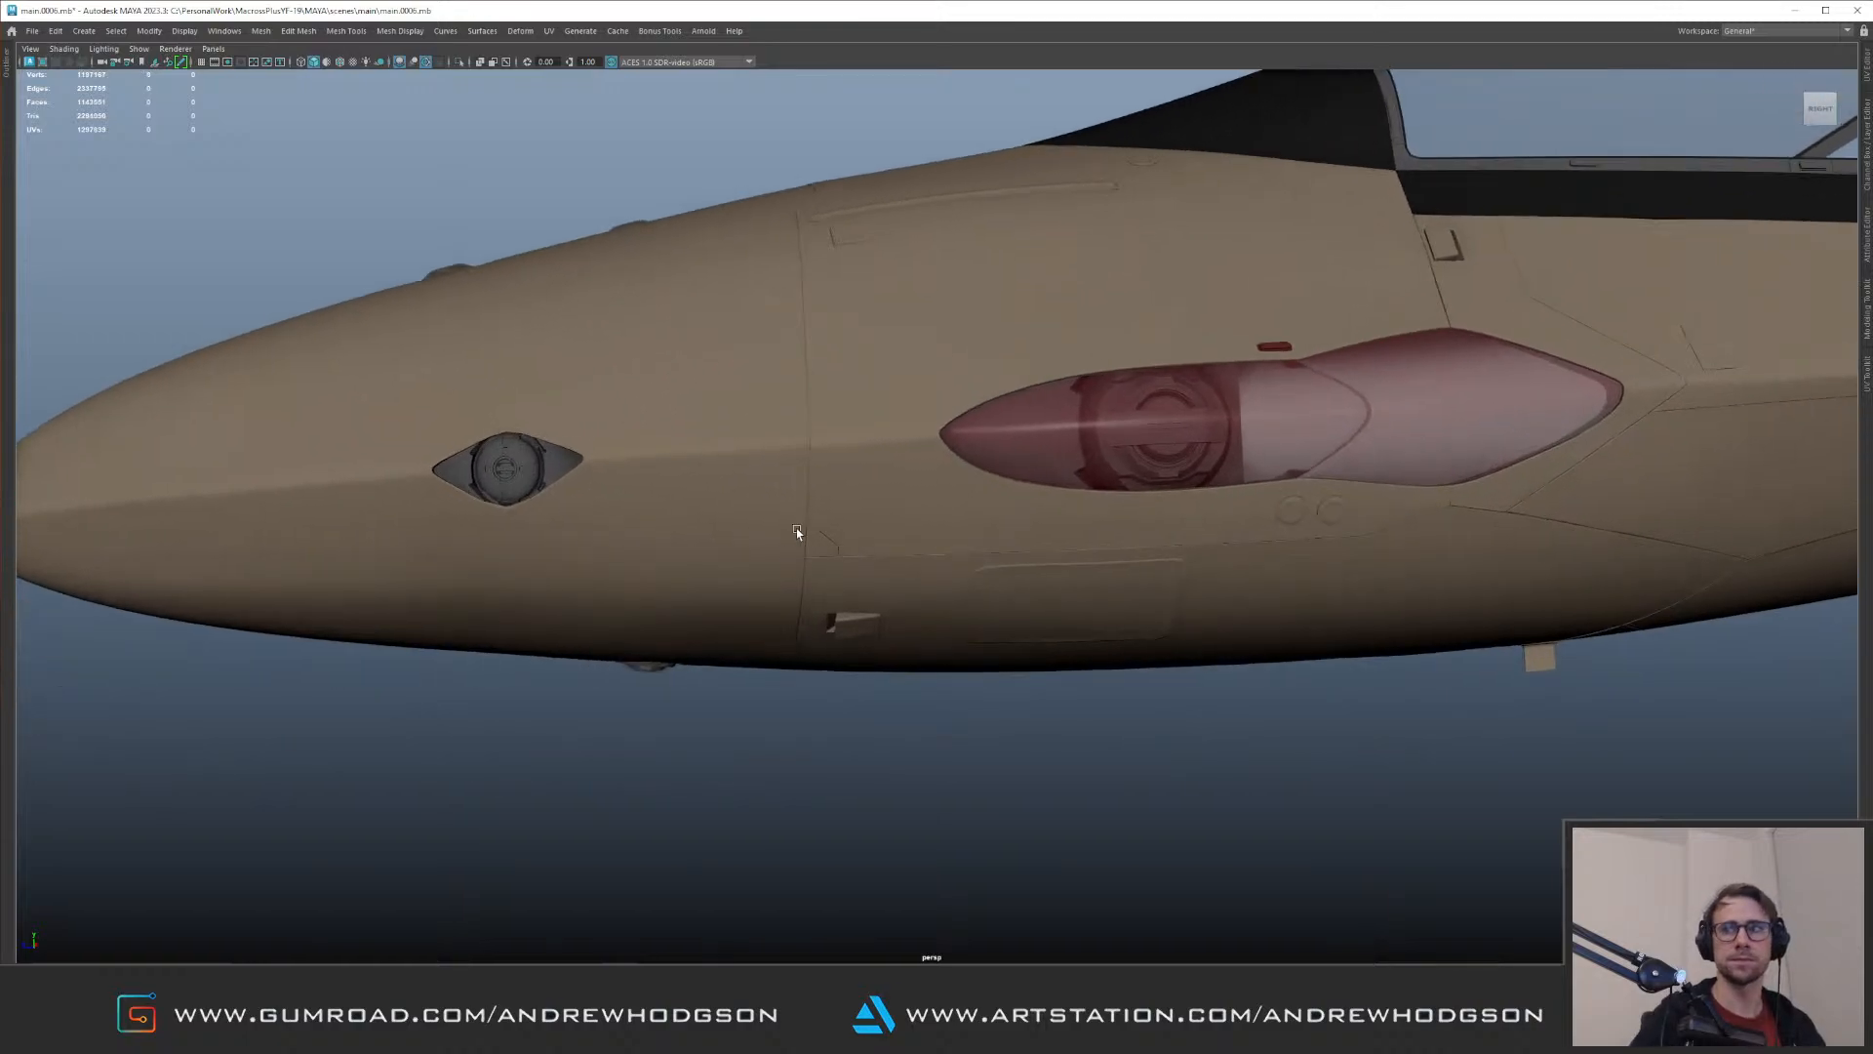
middle_click_drag(652, 422, 778, 468, "alt")
right_click_drag(778, 469, 710, 430, "alt")
right_click_drag(671, 490, 732, 518, "alt")
scroll(732, 515, "up", 3)
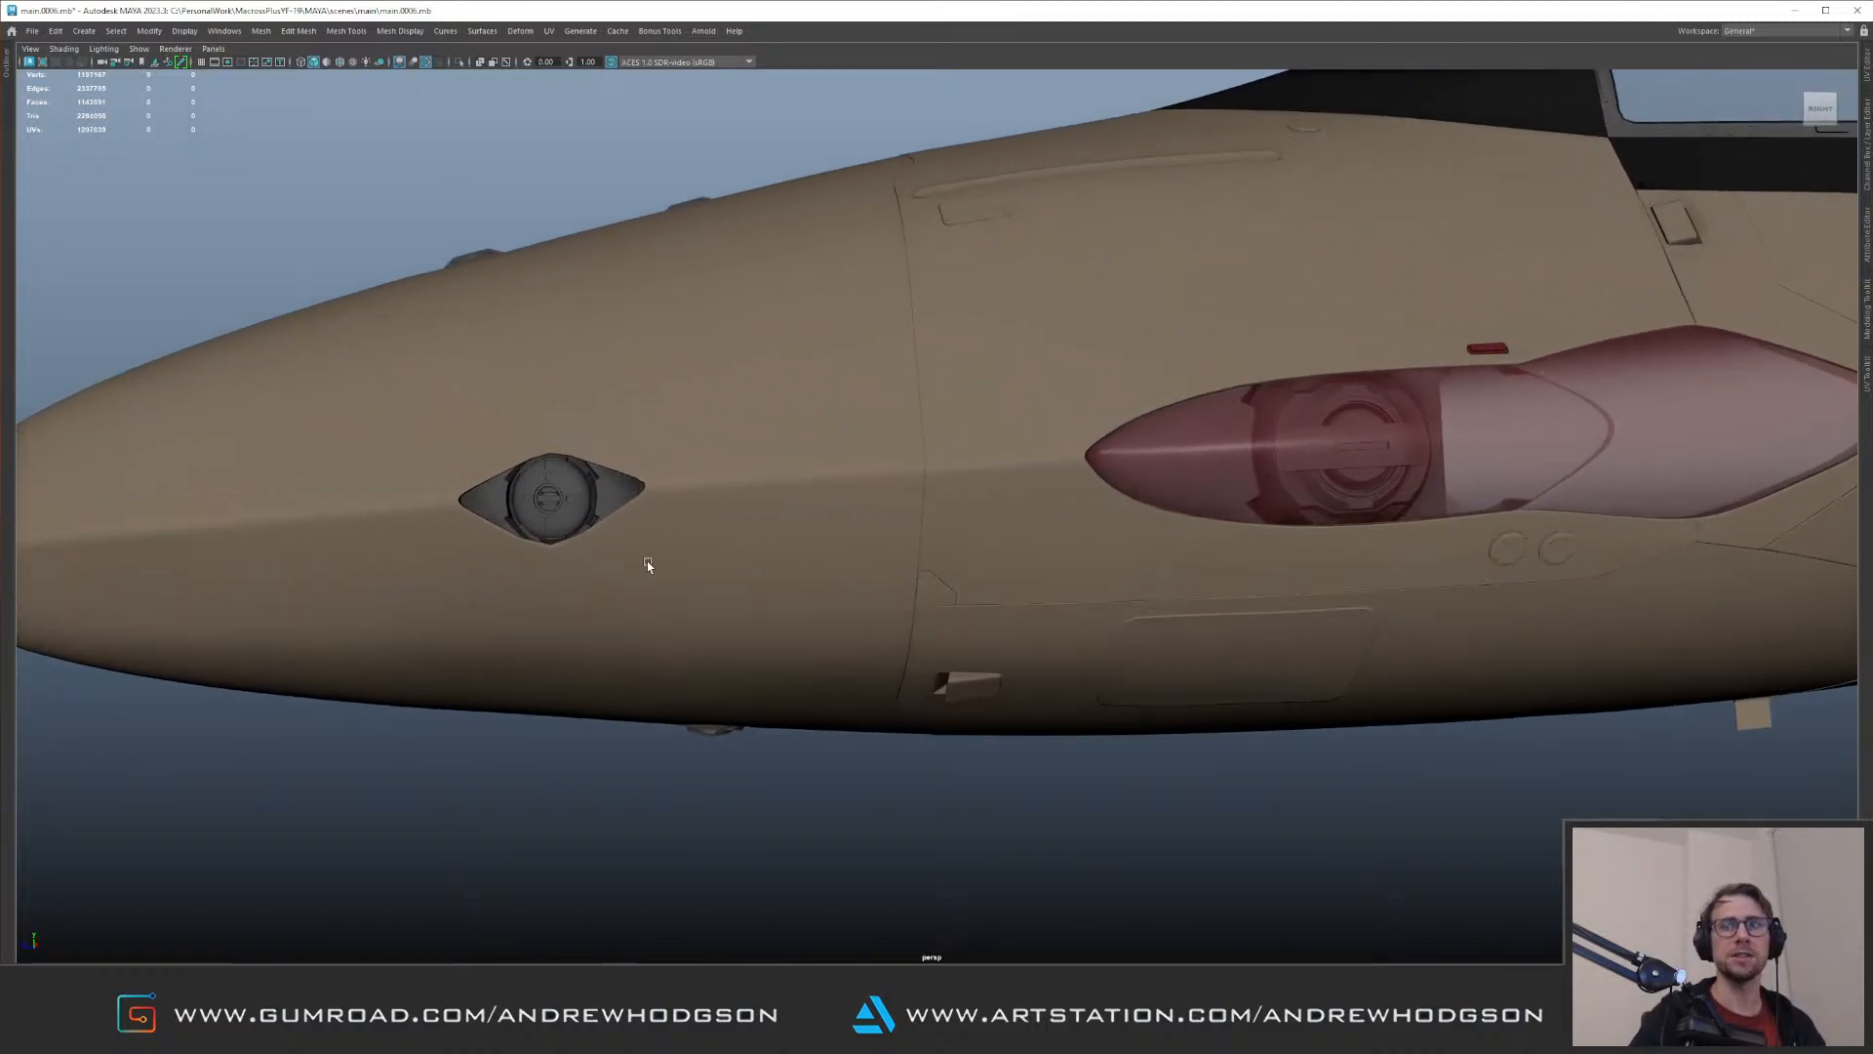
left_click(581, 507)
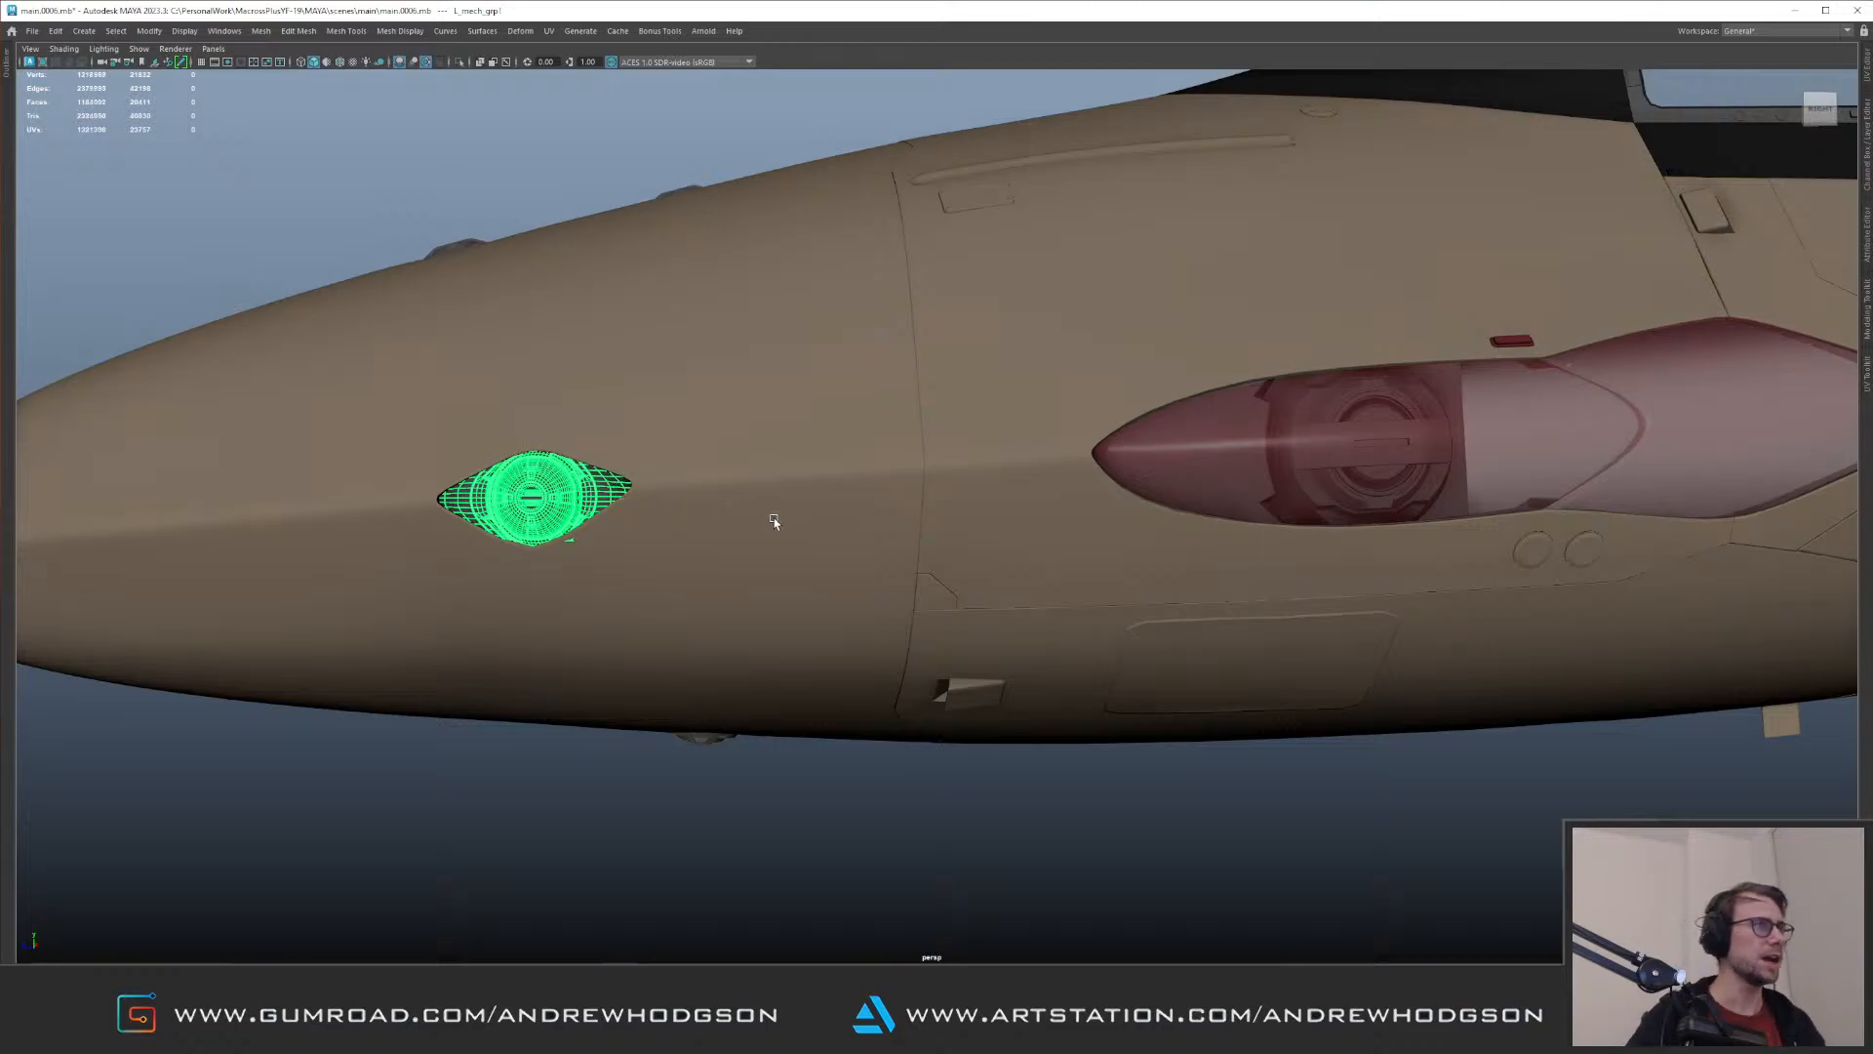
right_click_drag(761, 518, 635, 468, "alt")
left_click_drag(547, 437, 807, 498, "alt")
key("ctrl+1")
Step: Delete the unneeded parts of the duplicated group, keeping only the round lens assembly
right_click_drag(922, 515, 771, 473, "alt")
left_click_drag(771, 474, 771, 356, "alt")
left_click_drag(1067, 243, 1412, 551)
key("Delete")
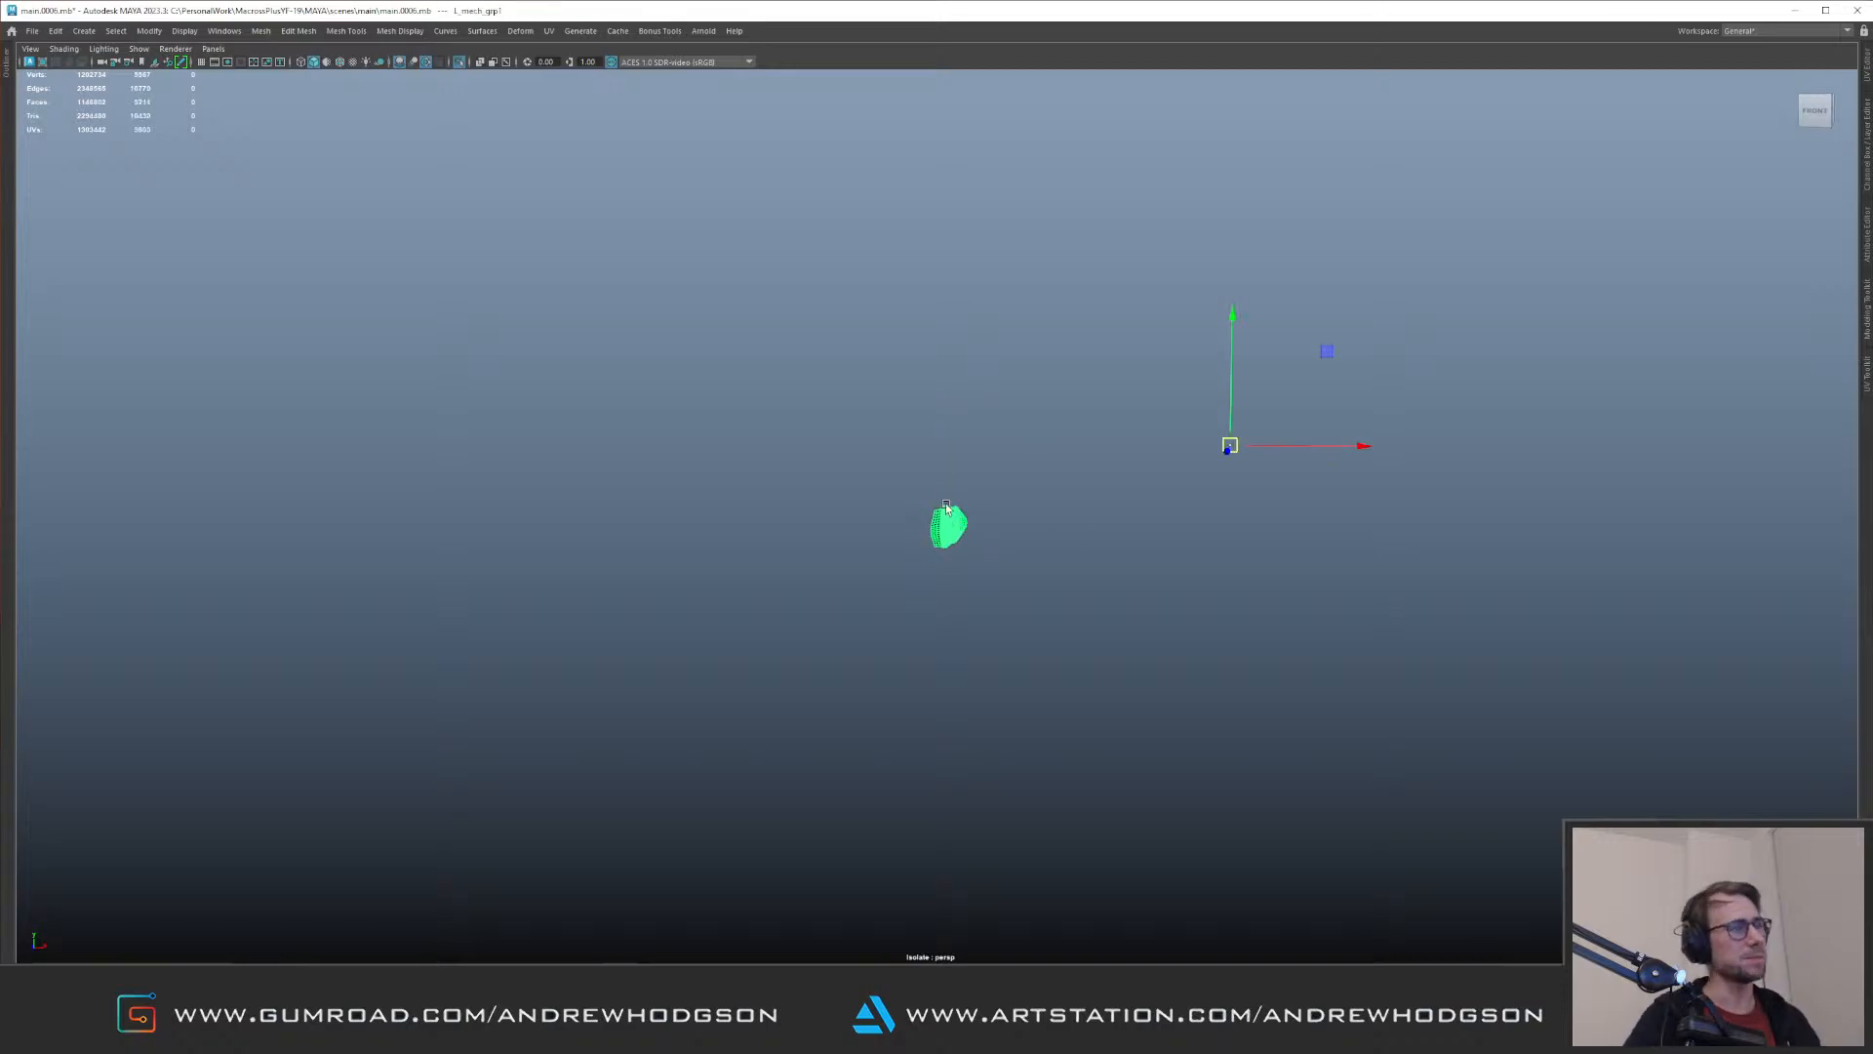
Step: Put the copied round lens parts in their own group and move it to the rear half of the red glass
left_click_drag(963, 471, 904, 506, "alt")
key("ctrl+1")
right_click_drag(904, 506, 644, 397, "alt")
middle_click_drag(644, 397, 483, 441, "alt")
key("ctrl+1")
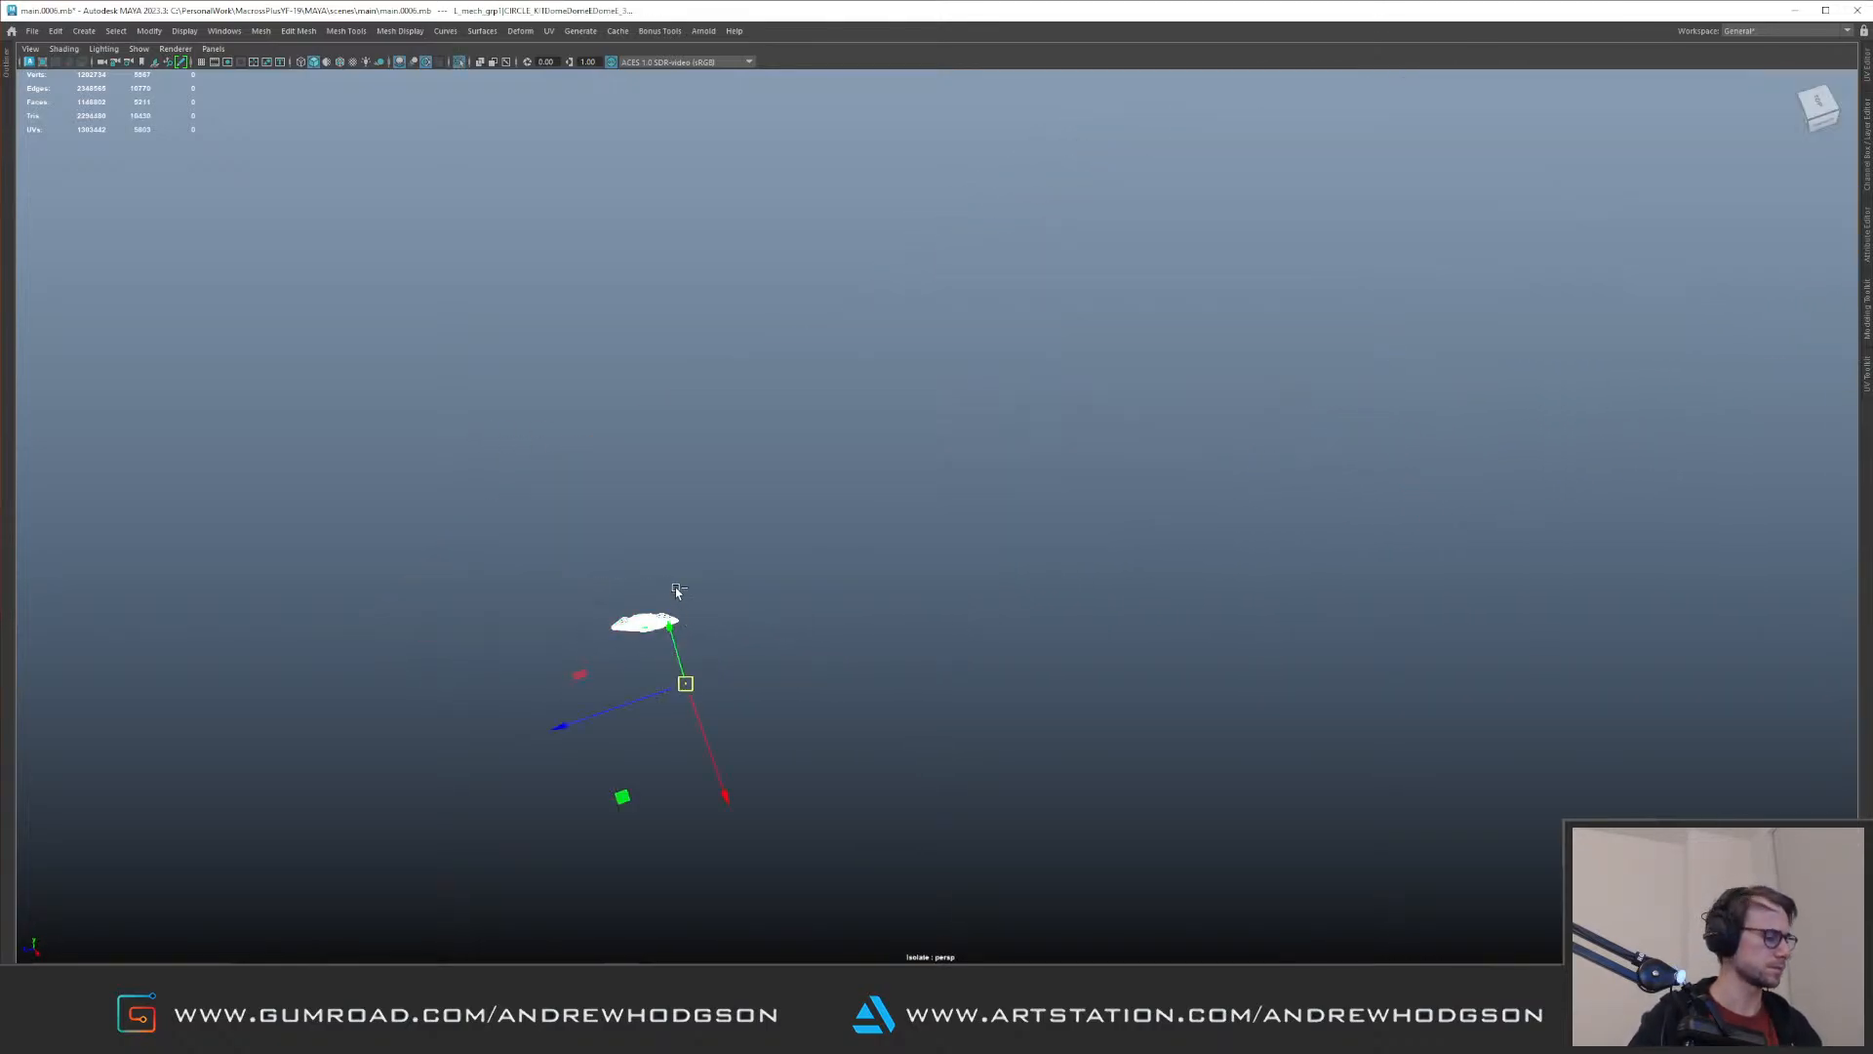
key("ctrl+1")
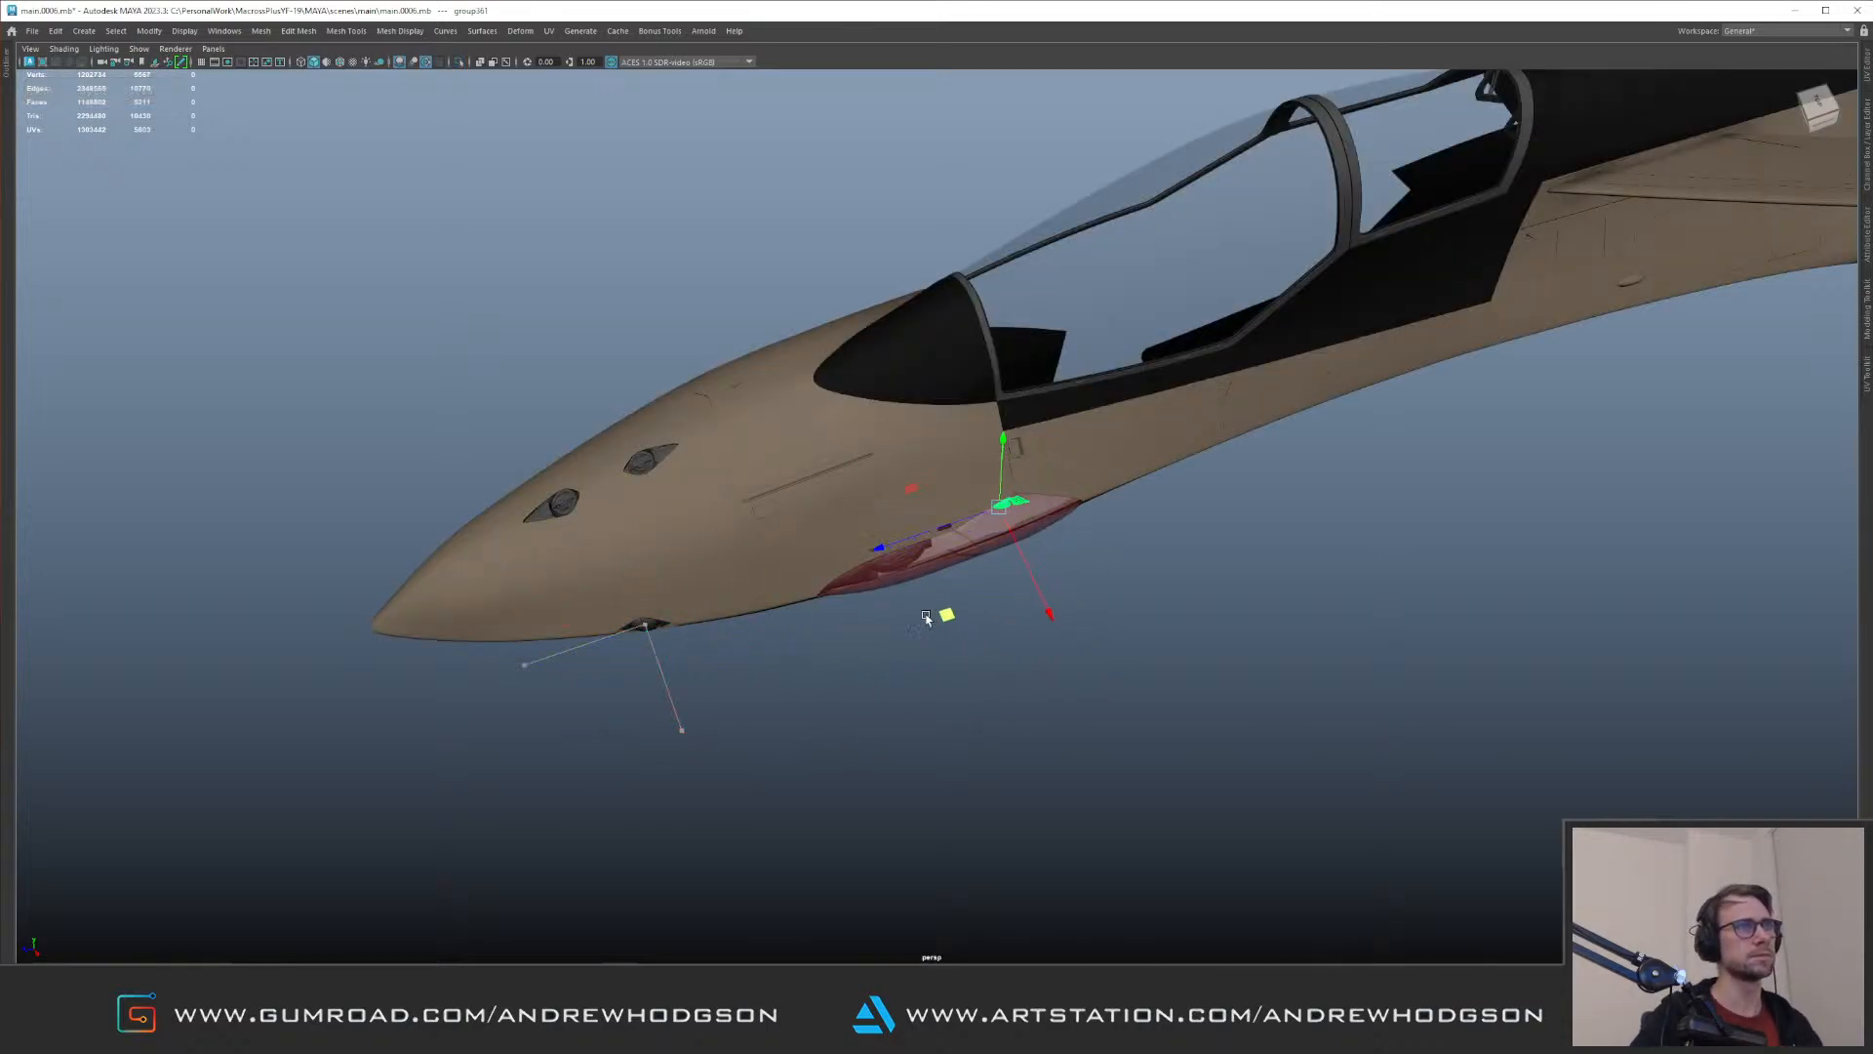
key("f")
Step: Rotate, scale and position the round lens group to fill the rear half of the red glass
right_click_drag(1216, 677, 1052, 575, "alt")
left_click_drag(1052, 575, 780, 483, "alt")
right_click_drag(780, 483, 719, 485, "alt")
middle_click_drag(719, 486, 724, 563, "alt")
left_click_drag(724, 564, 1167, 624, "alt")
key("e")
key("e")
left_click_drag(951, 634, 964, 692)
key("e")
key("w")
left_click_drag(964, 691, 999, 607, "alt")
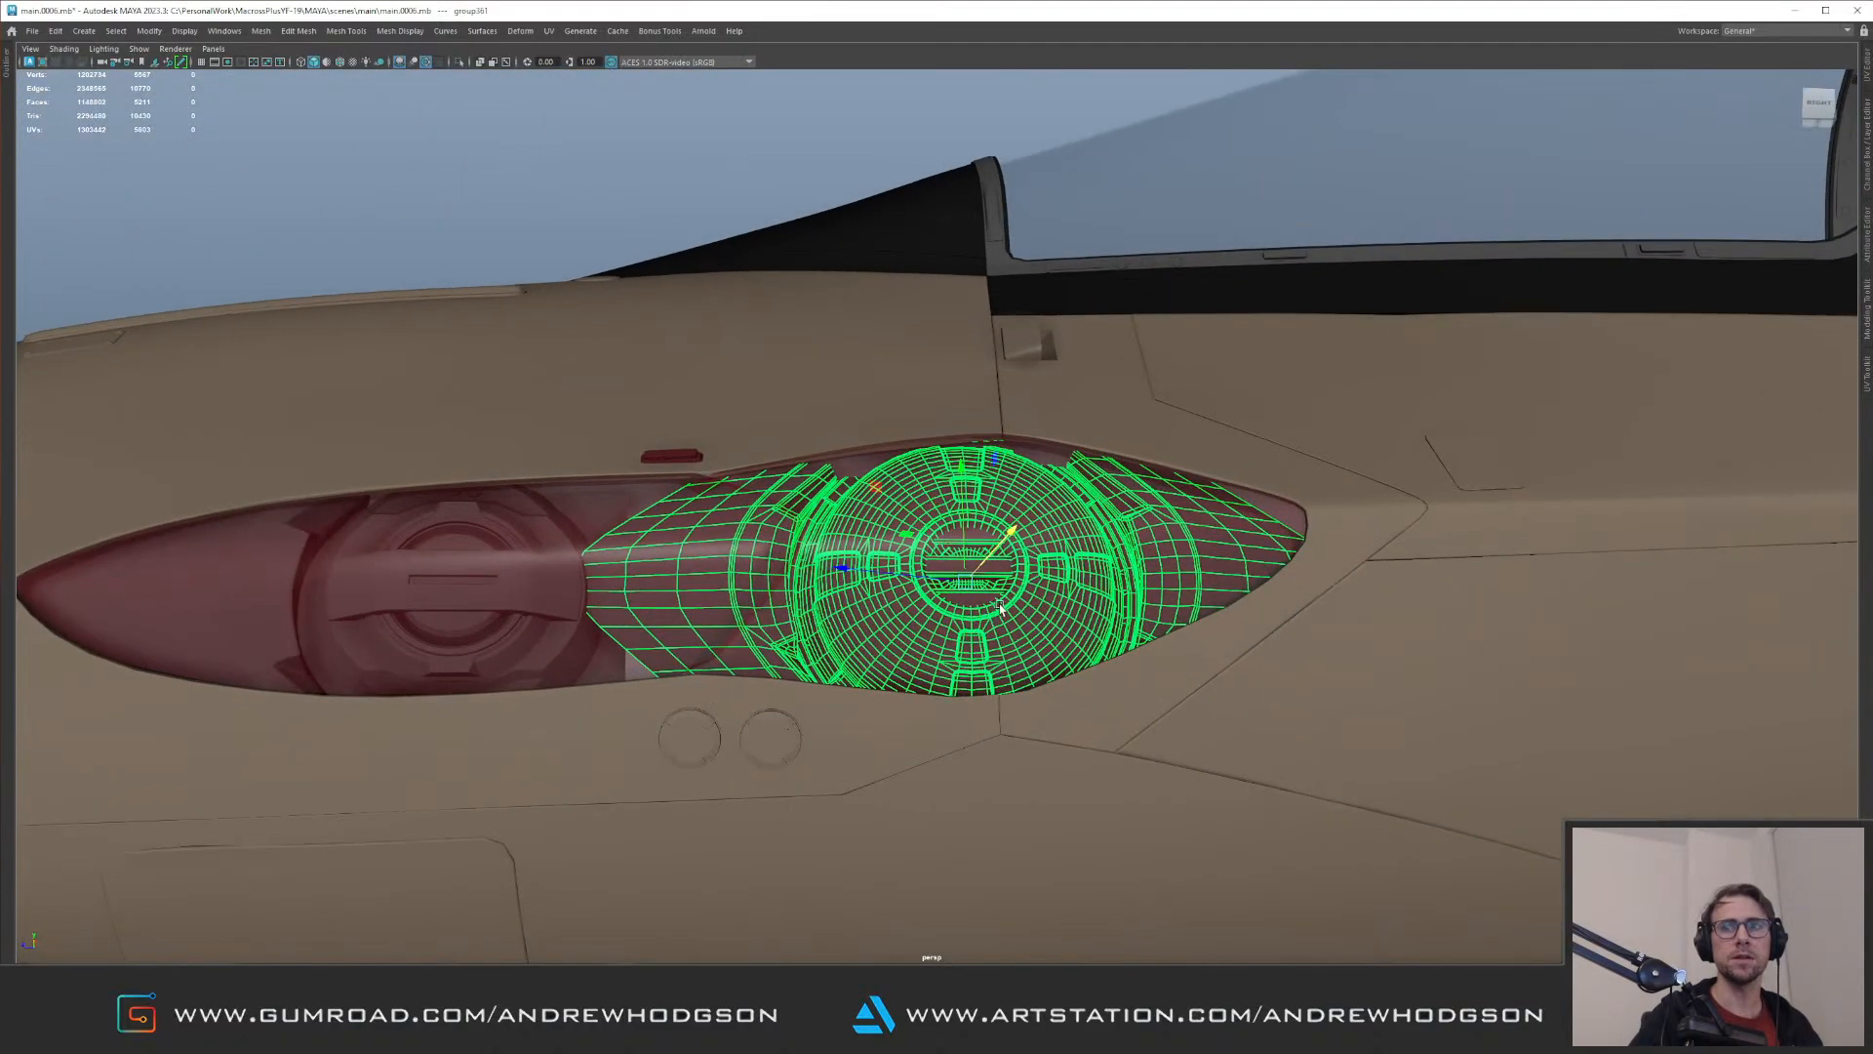
Step: Adjust the round lens group's depth behind the glass and tilt it to follow the fuselage side
right_click_drag(999, 607, 844, 541, "alt")
left_click_drag(866, 549, 869, 532, "alt")
right_click_drag(869, 533, 971, 613, "alt")
left_click_drag(971, 614, 899, 527, "alt")
key("e")
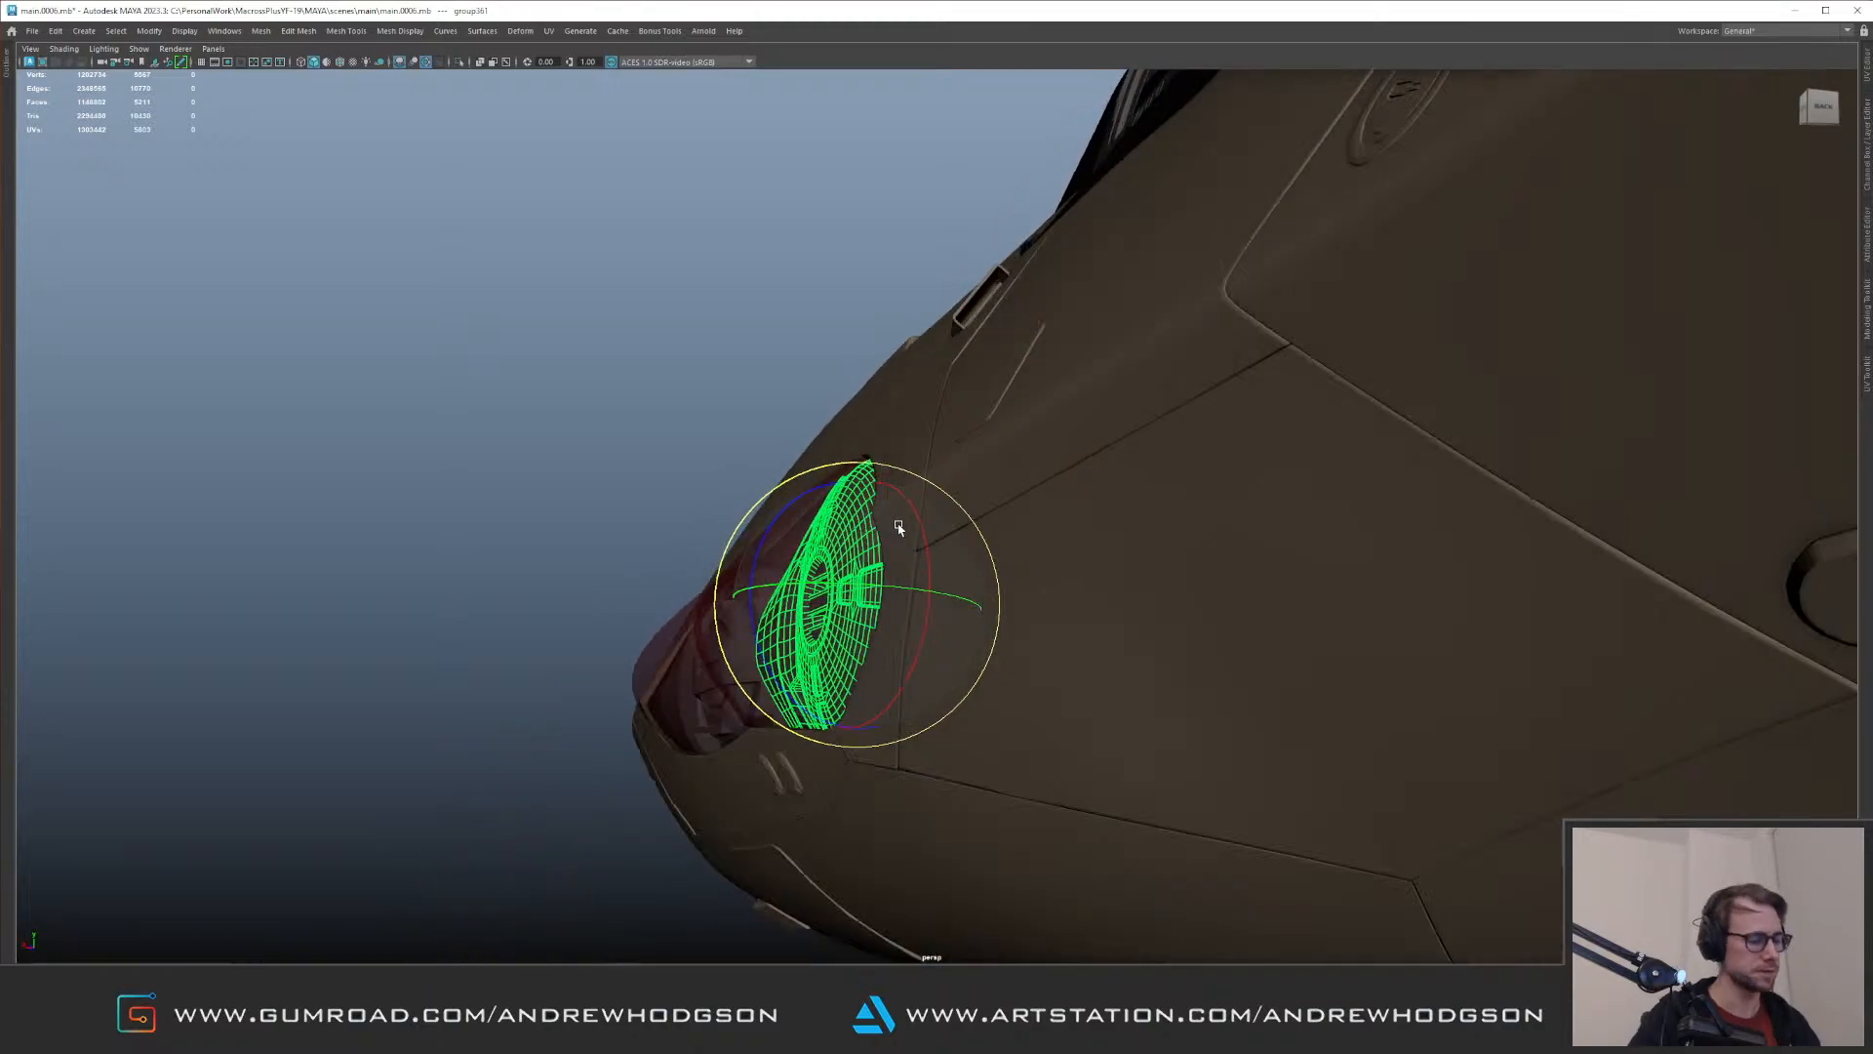
left_click_drag(741, 486, 591, 345, "alt")
left_click(604, 306)
Step: Inspect the fit of the round lens group and the connecting housing piece behind the red glass from several angles
left_click_drag(975, 433, 990, 499, "alt")
right_click_drag(990, 500, 951, 491, "alt")
left_click_drag(951, 491, 360, 414, "alt")
left_click_drag(985, 400, 878, 582, "alt")
right_click_drag(878, 581, 881, 498, "alt")
left_click_drag(881, 499, 1317, 470, "alt")
left_click(1318, 471)
key("f")
left_click_drag(702, 376, 719, 446, "alt")
right_click_drag(719, 446, 794, 515, "alt")
left_click_drag(794, 515, 840, 521, "alt")
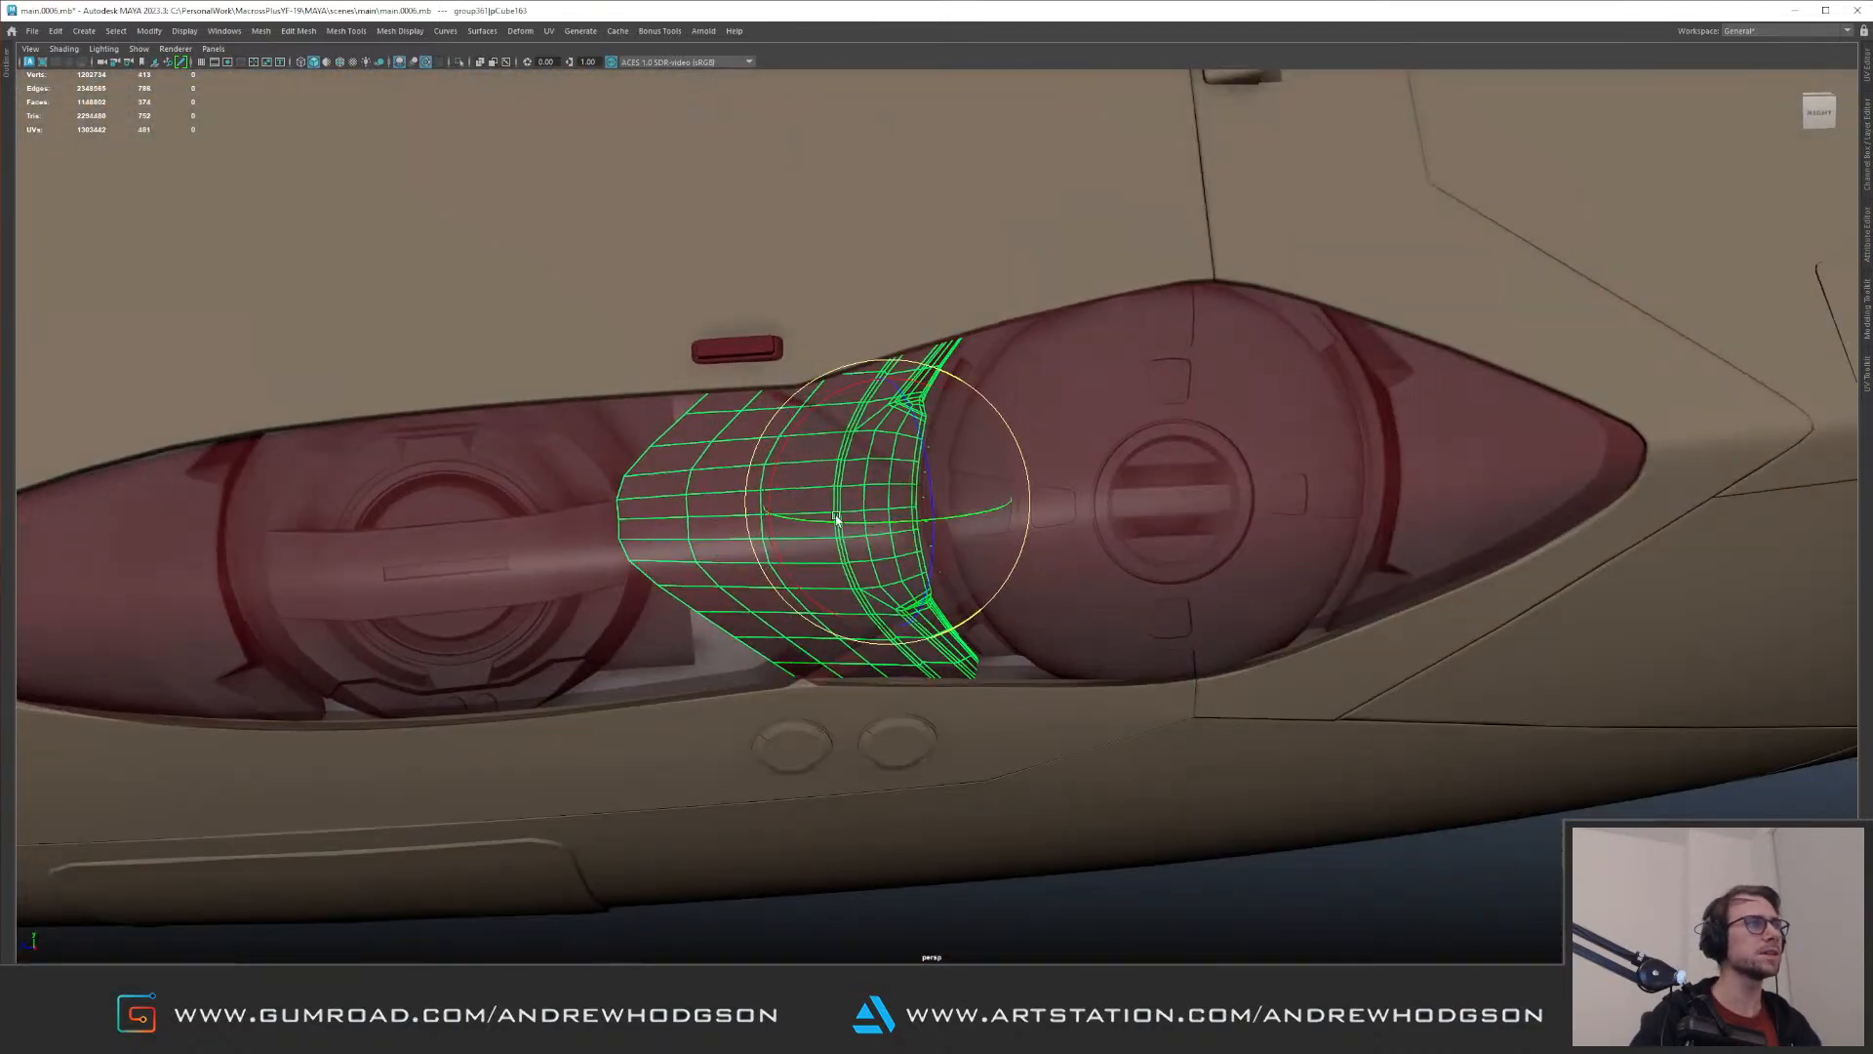
Step: Stretch the connecting housing piece's open edge loop to the neighbouring smaller lens assembly using soft selection
key("ctrl+1")
right_click_drag(745, 443, 747, 376)
double_click(829, 708, "shift")
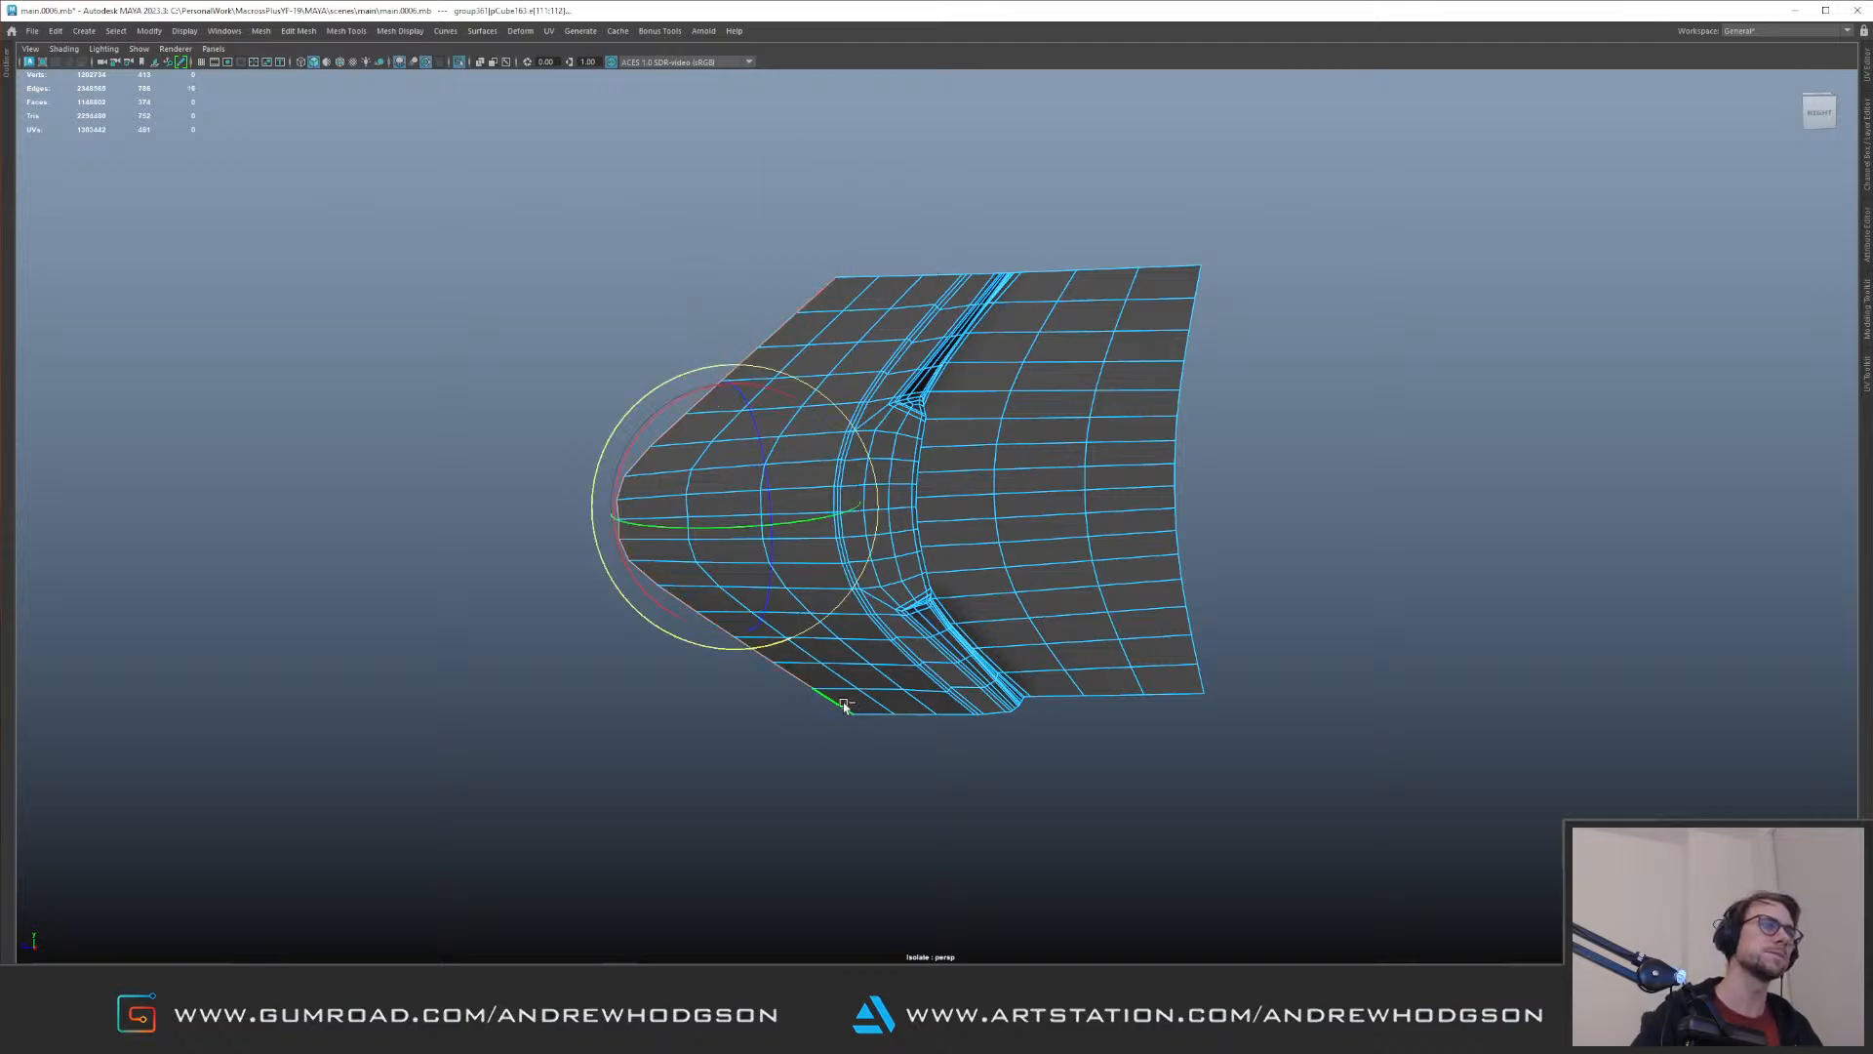
key("ctrl+1")
key("b")
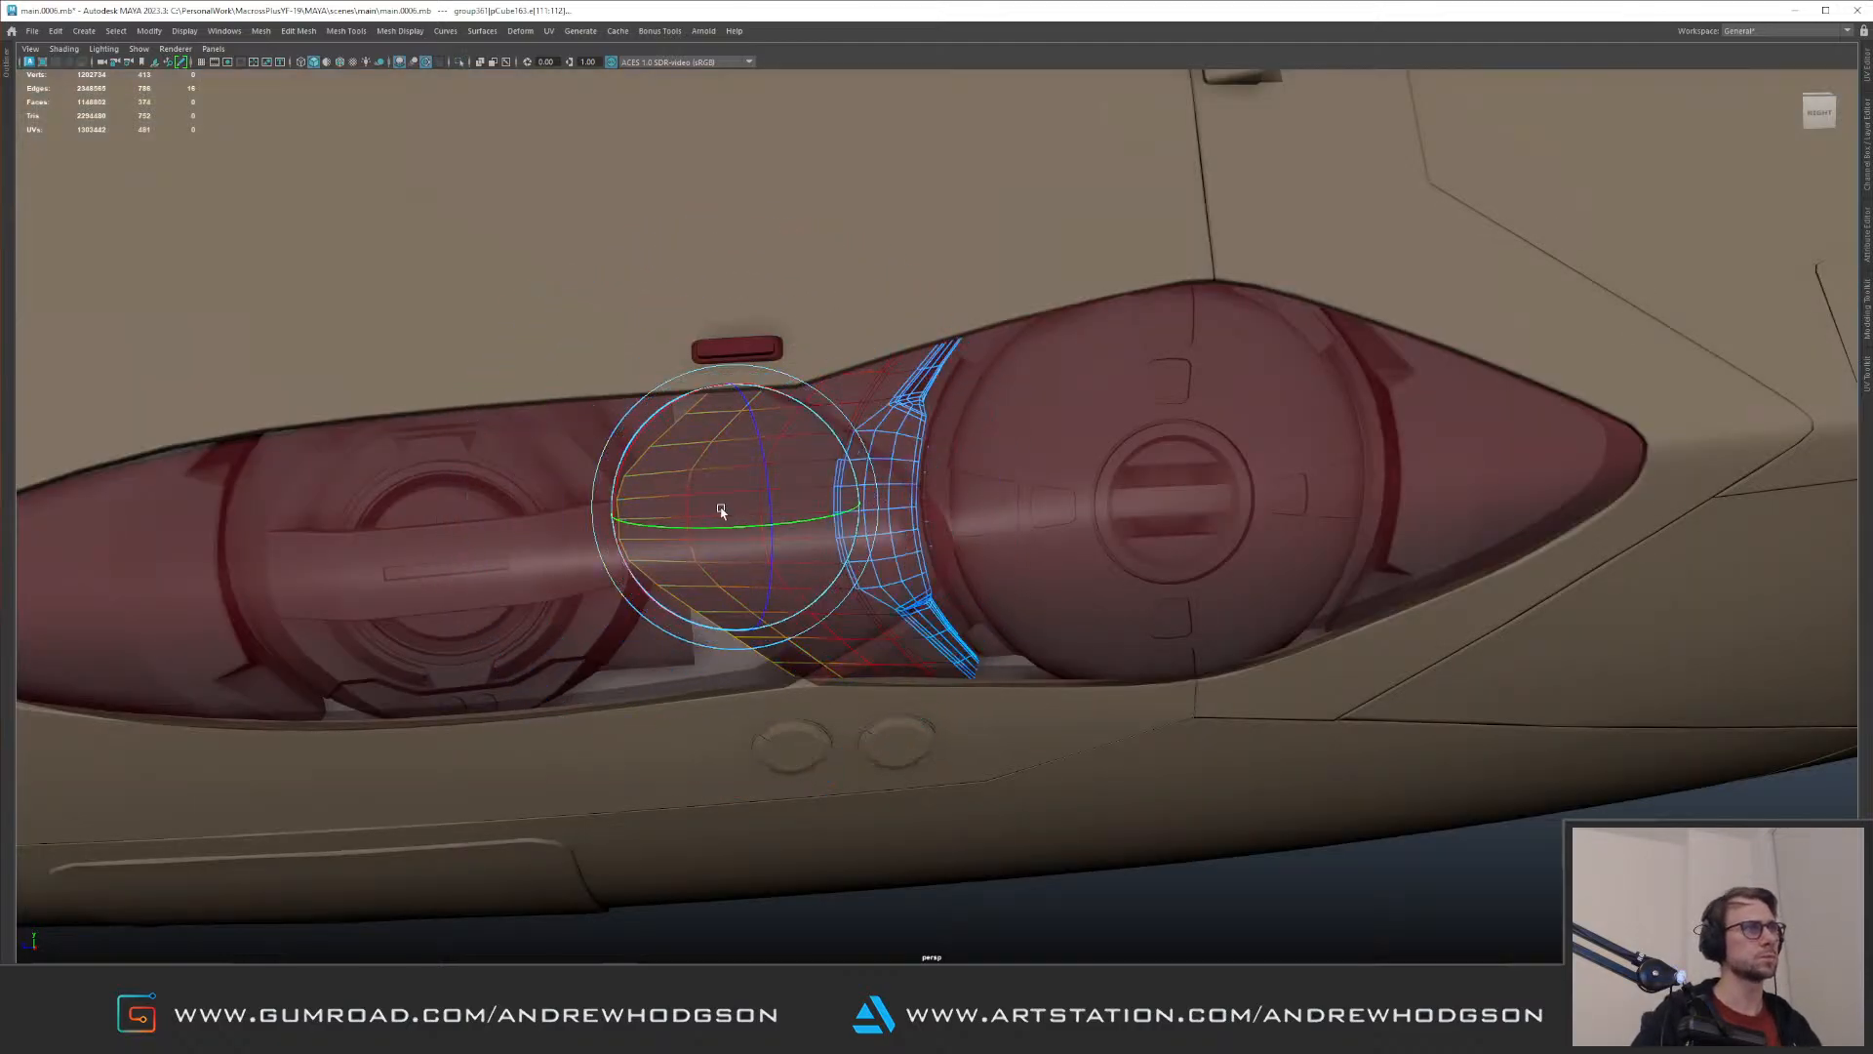
key("w")
left_click_drag(753, 578, 560, 620, "alt")
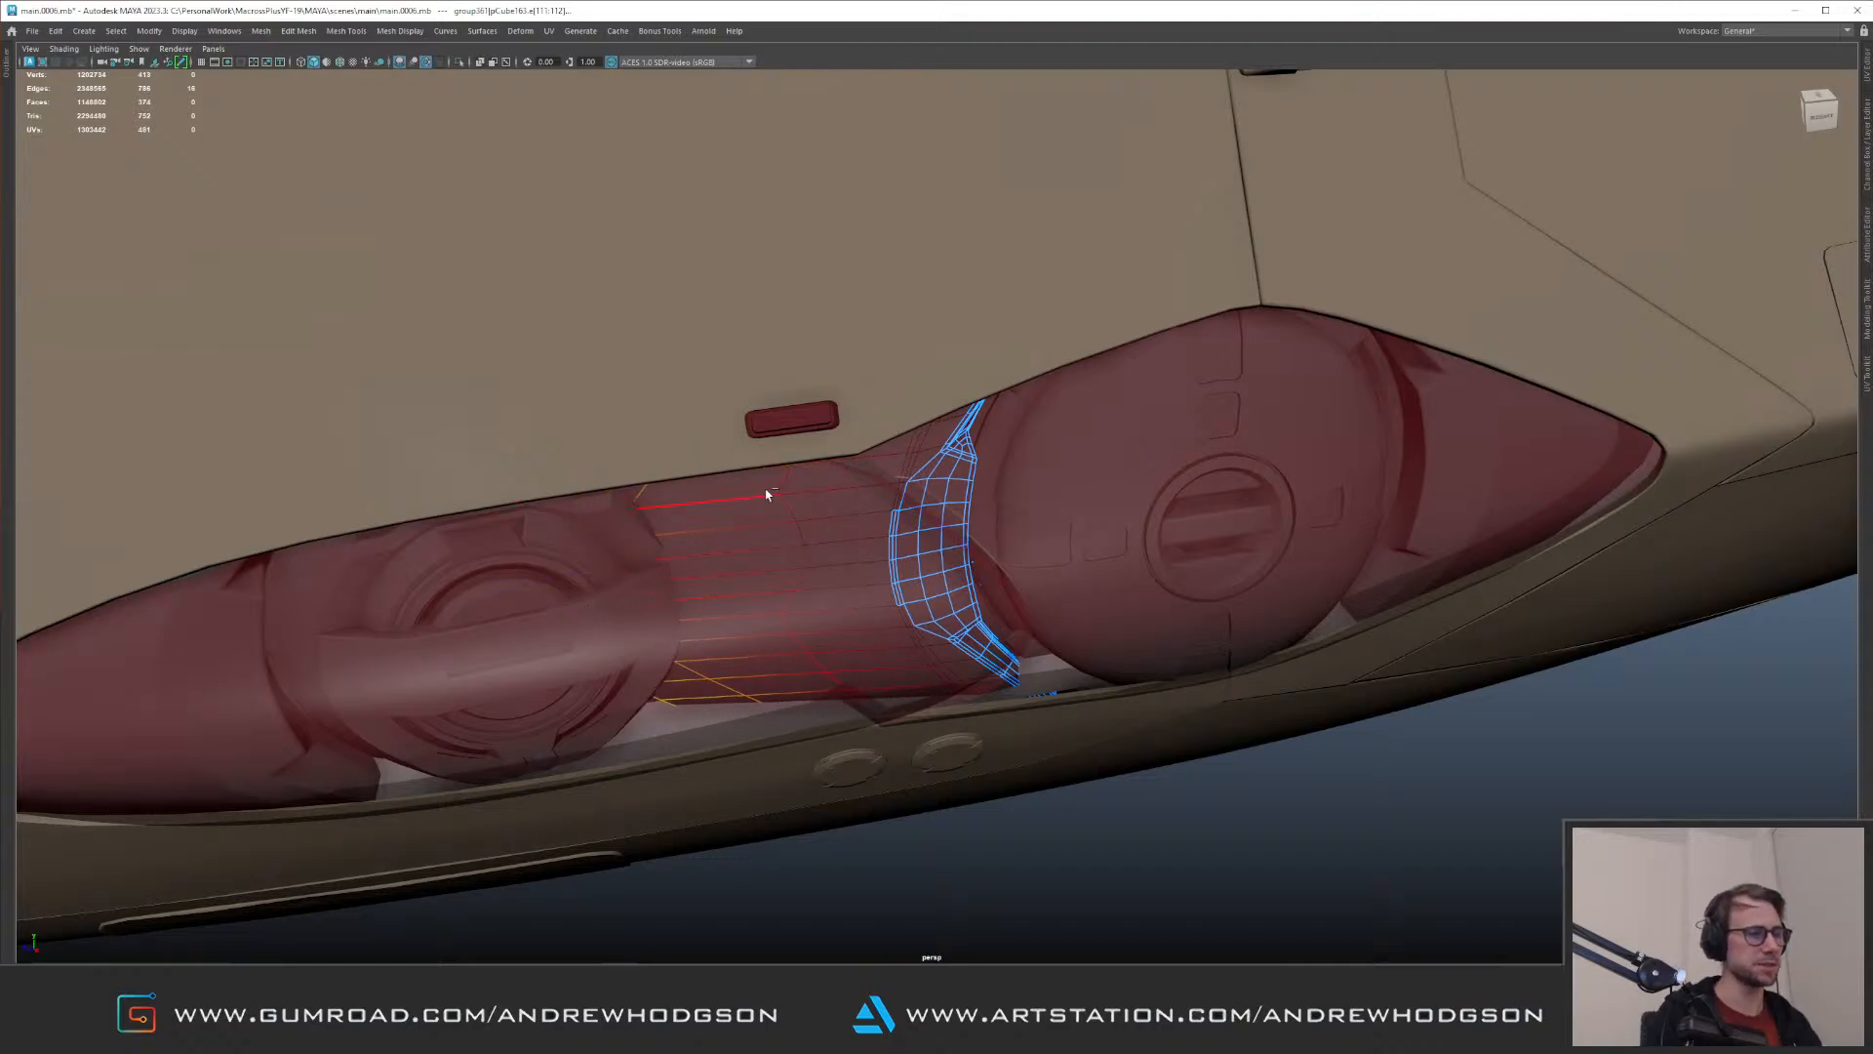
key("F8")
left_click(1317, 787)
Step: Examine the lens assemblies behind the red glass up close and within the whole aircraft from several sides
right_click_drag(829, 546, 488, 420, "alt")
left_click_drag(741, 390, 866, 362, "alt")
right_click_drag(866, 362, 1070, 552, "alt")
left_click_drag(1071, 552, 1112, 586, "alt")
right_click_drag(1112, 585, 878, 429, "alt")
middle_click_drag(1073, 361, 493, 380, "alt")
middle_click_drag(1522, 419, 419, 469, "alt")
left_click_drag(975, 435, 985, 518, "alt")
right_click_drag(683, 410, 456, 364, "alt")
middle_click_drag(456, 364, 717, 351, "alt")
right_click_drag(718, 352, 531, 342, "alt")
left_click_drag(531, 343, 466, 285, "alt")
Step: Launch a second Maya 2023 session and enlarge its home window over most of the screen
key("super")
type("maya")
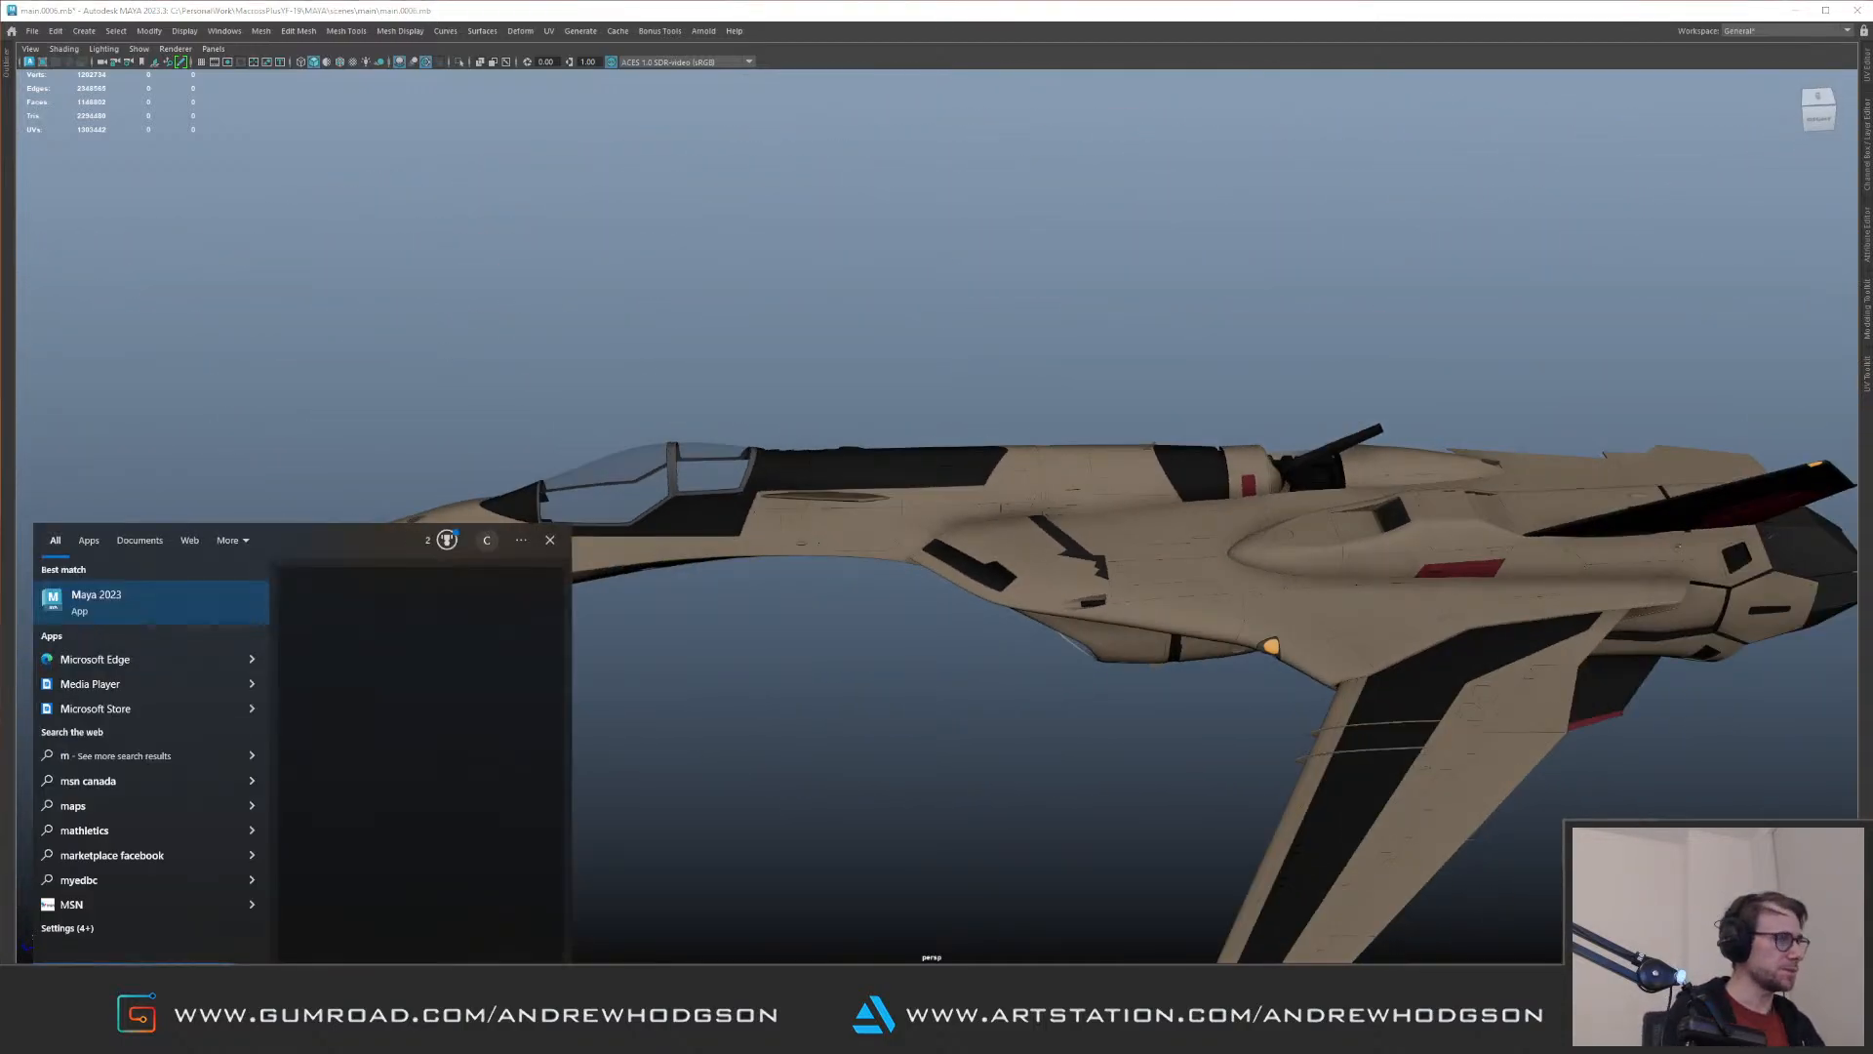
left_click(167, 601)
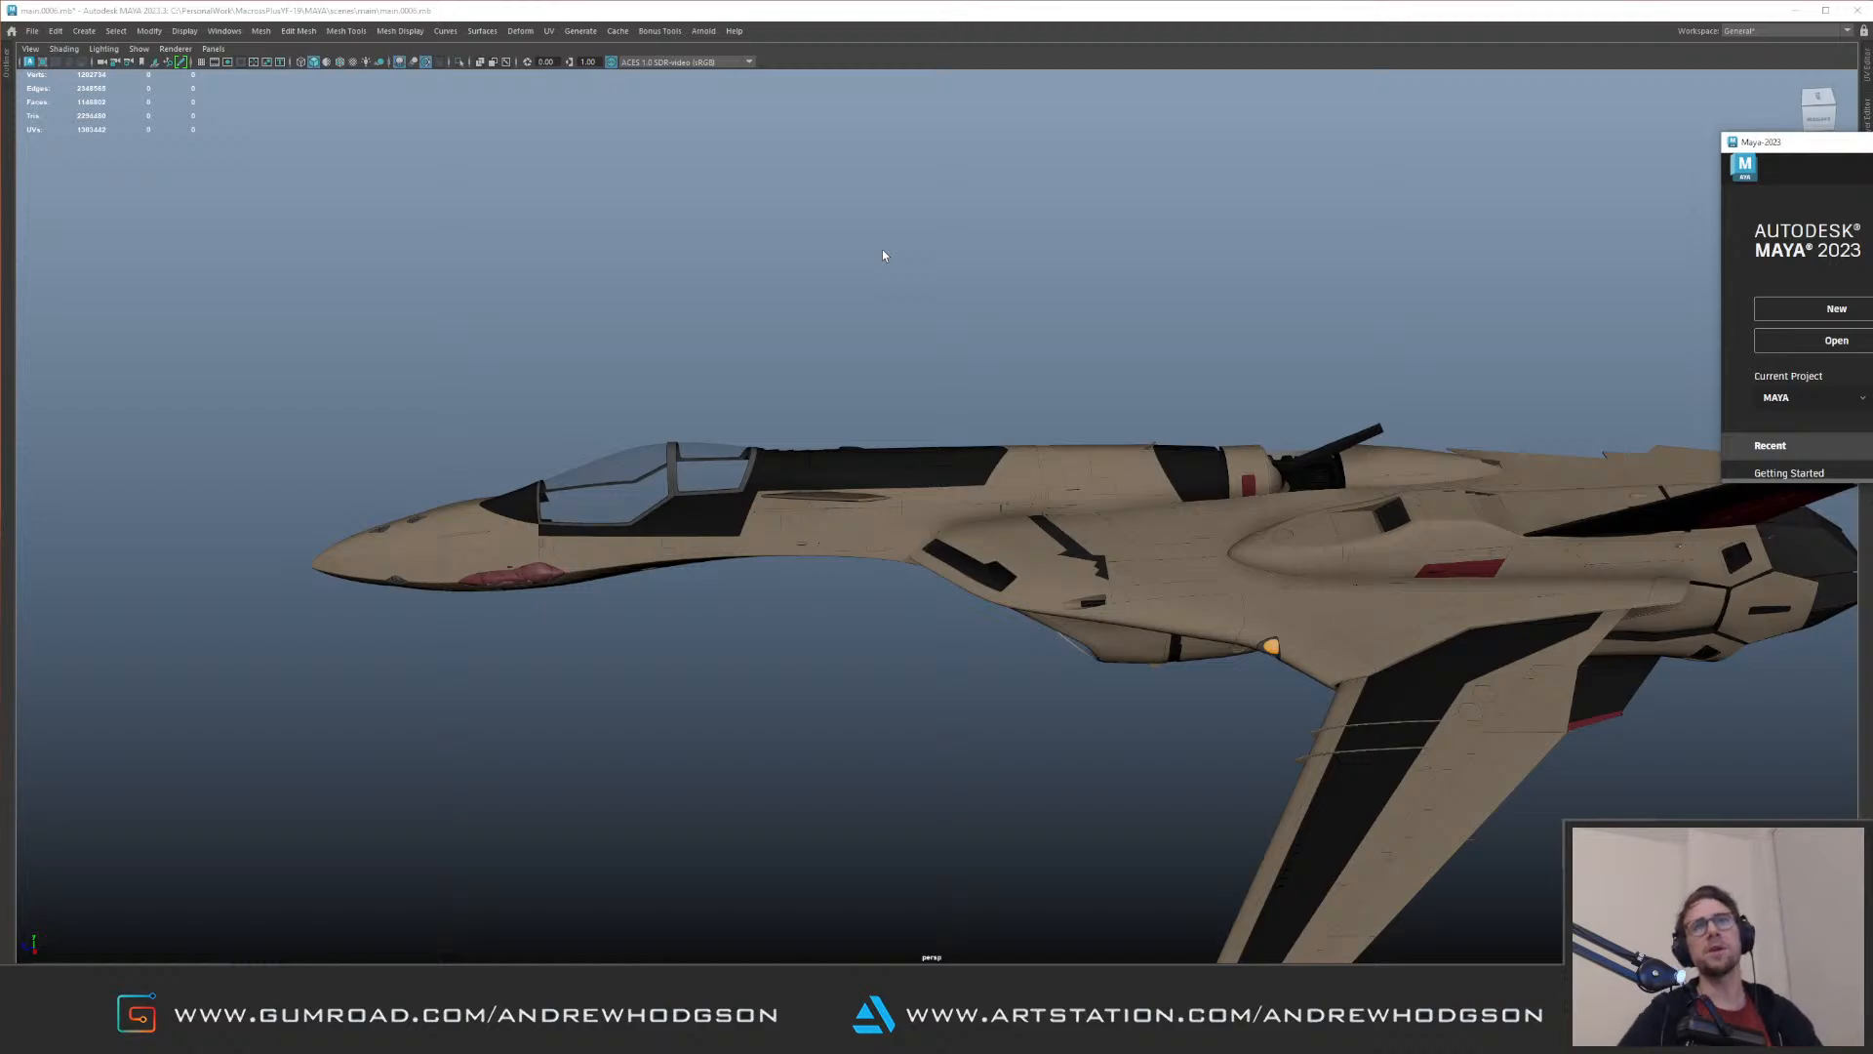
left_click_drag(1872, 143, 204, 10)
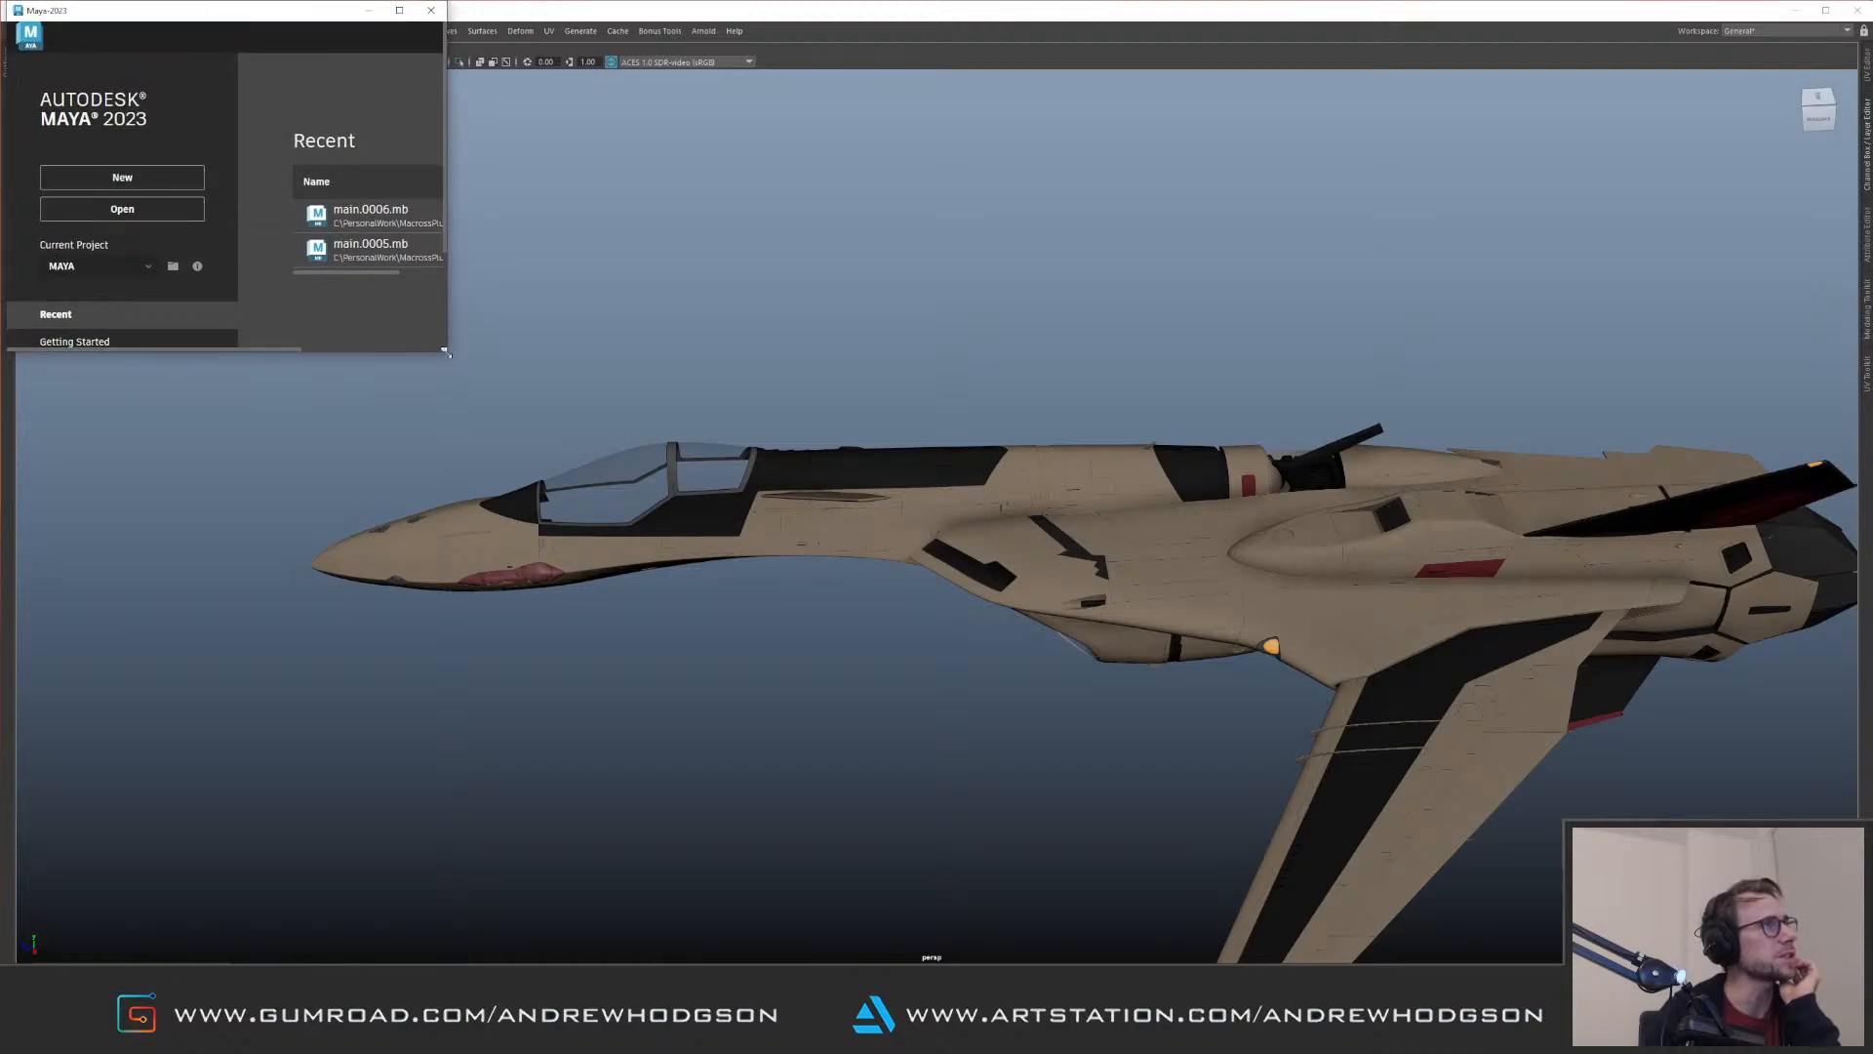
left_click_drag(447, 350, 1821, 886)
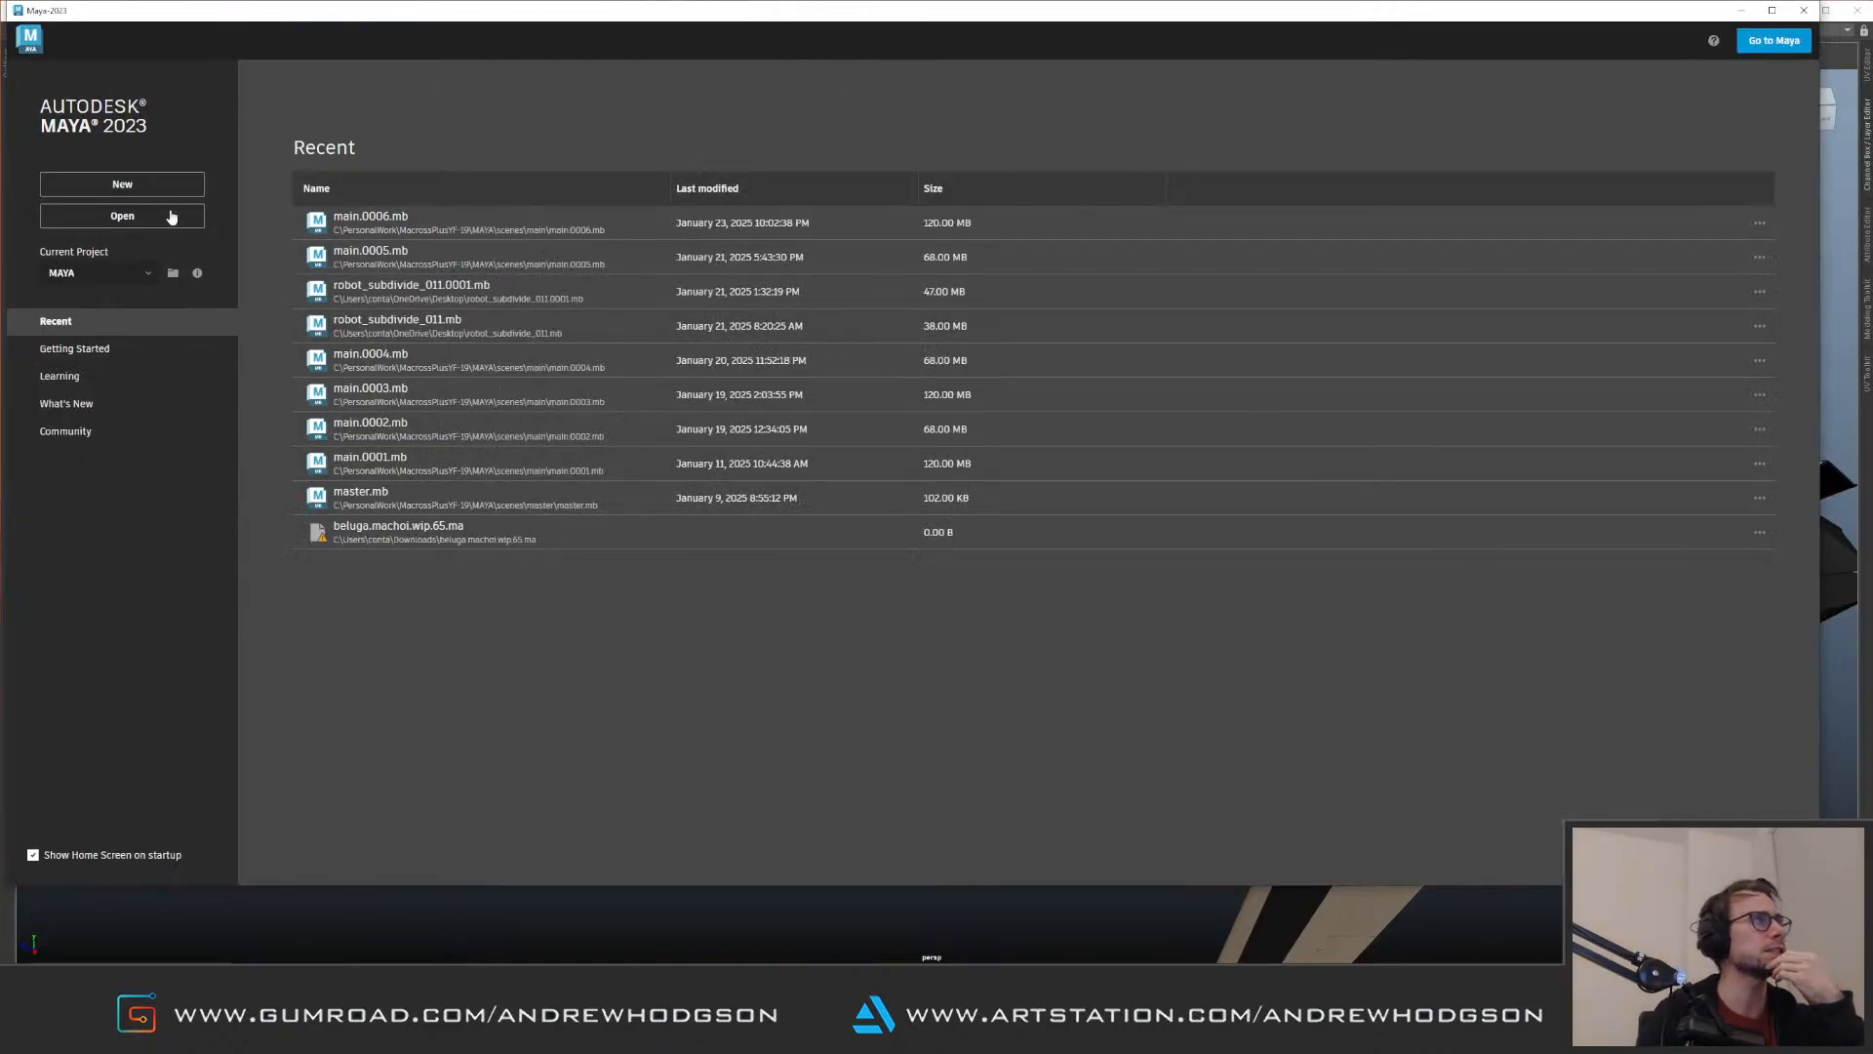
Step: Open the scene refinement.0054.mb from the project's oldFiles folder in the second Maya session
left_click(193, 219)
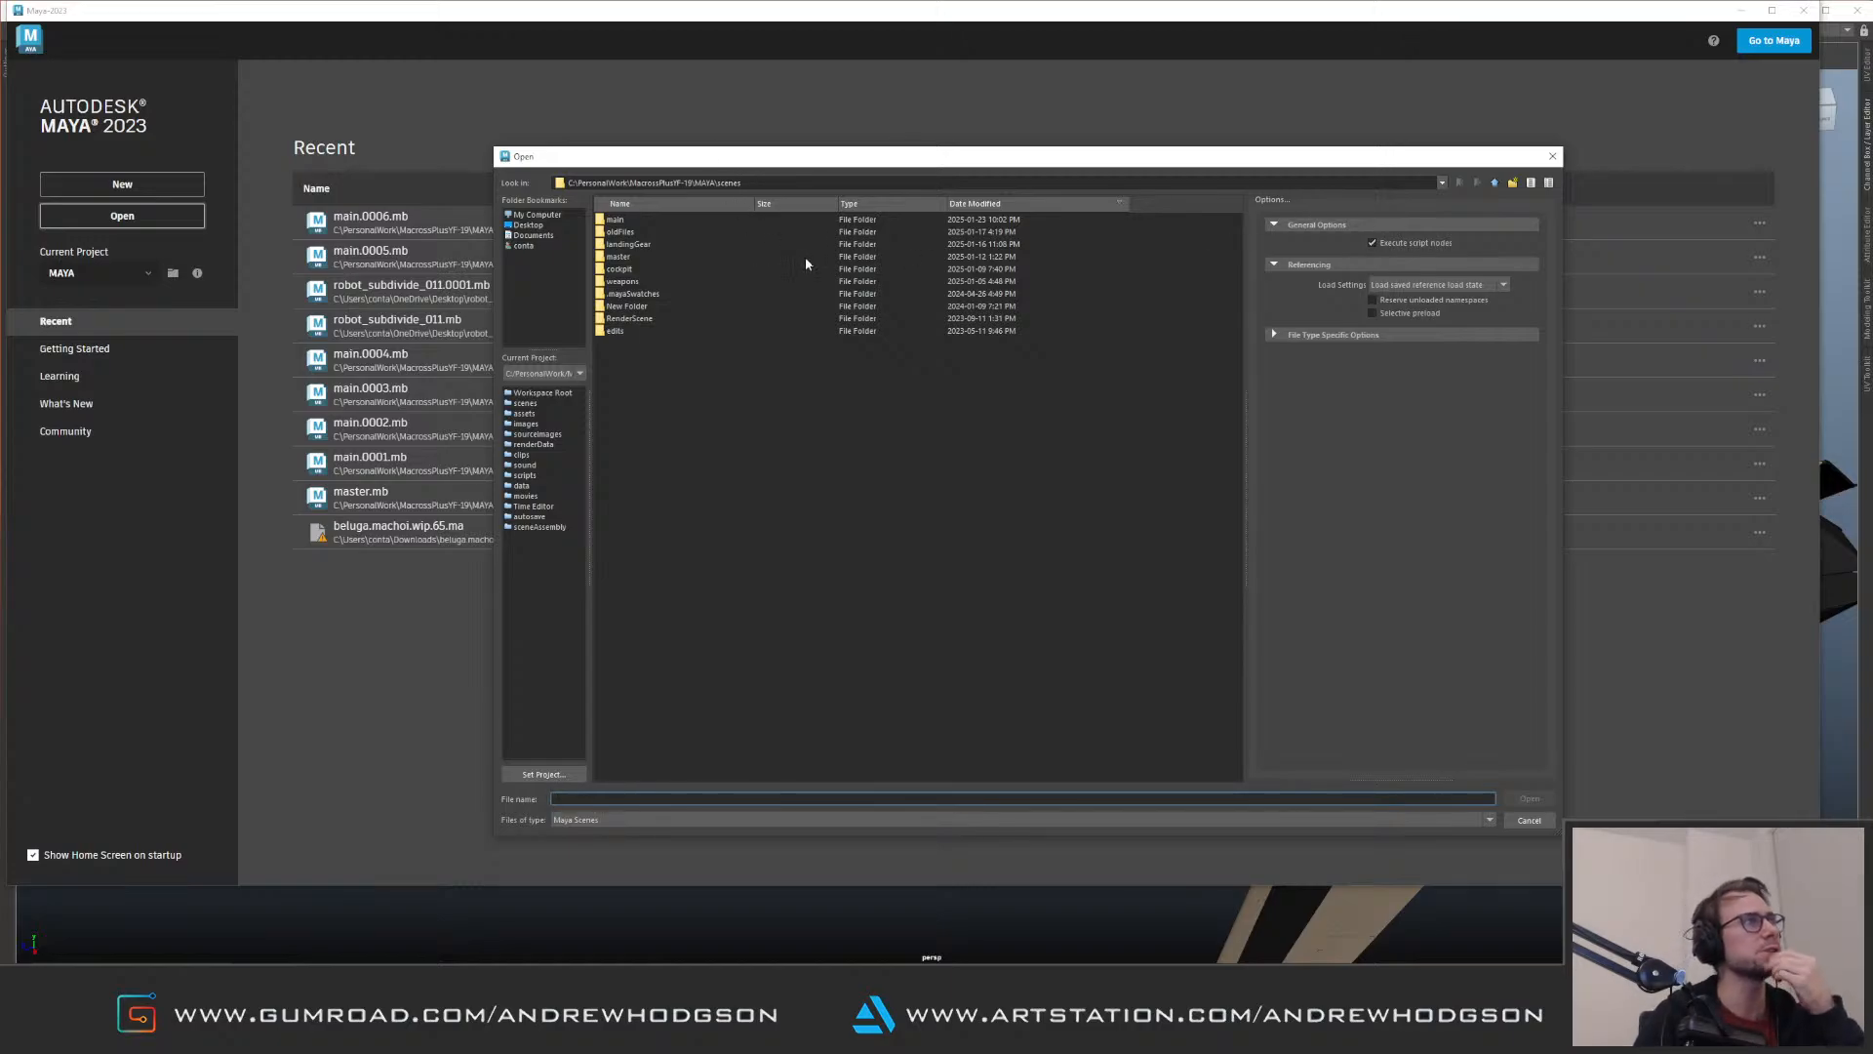
double_click(629, 234)
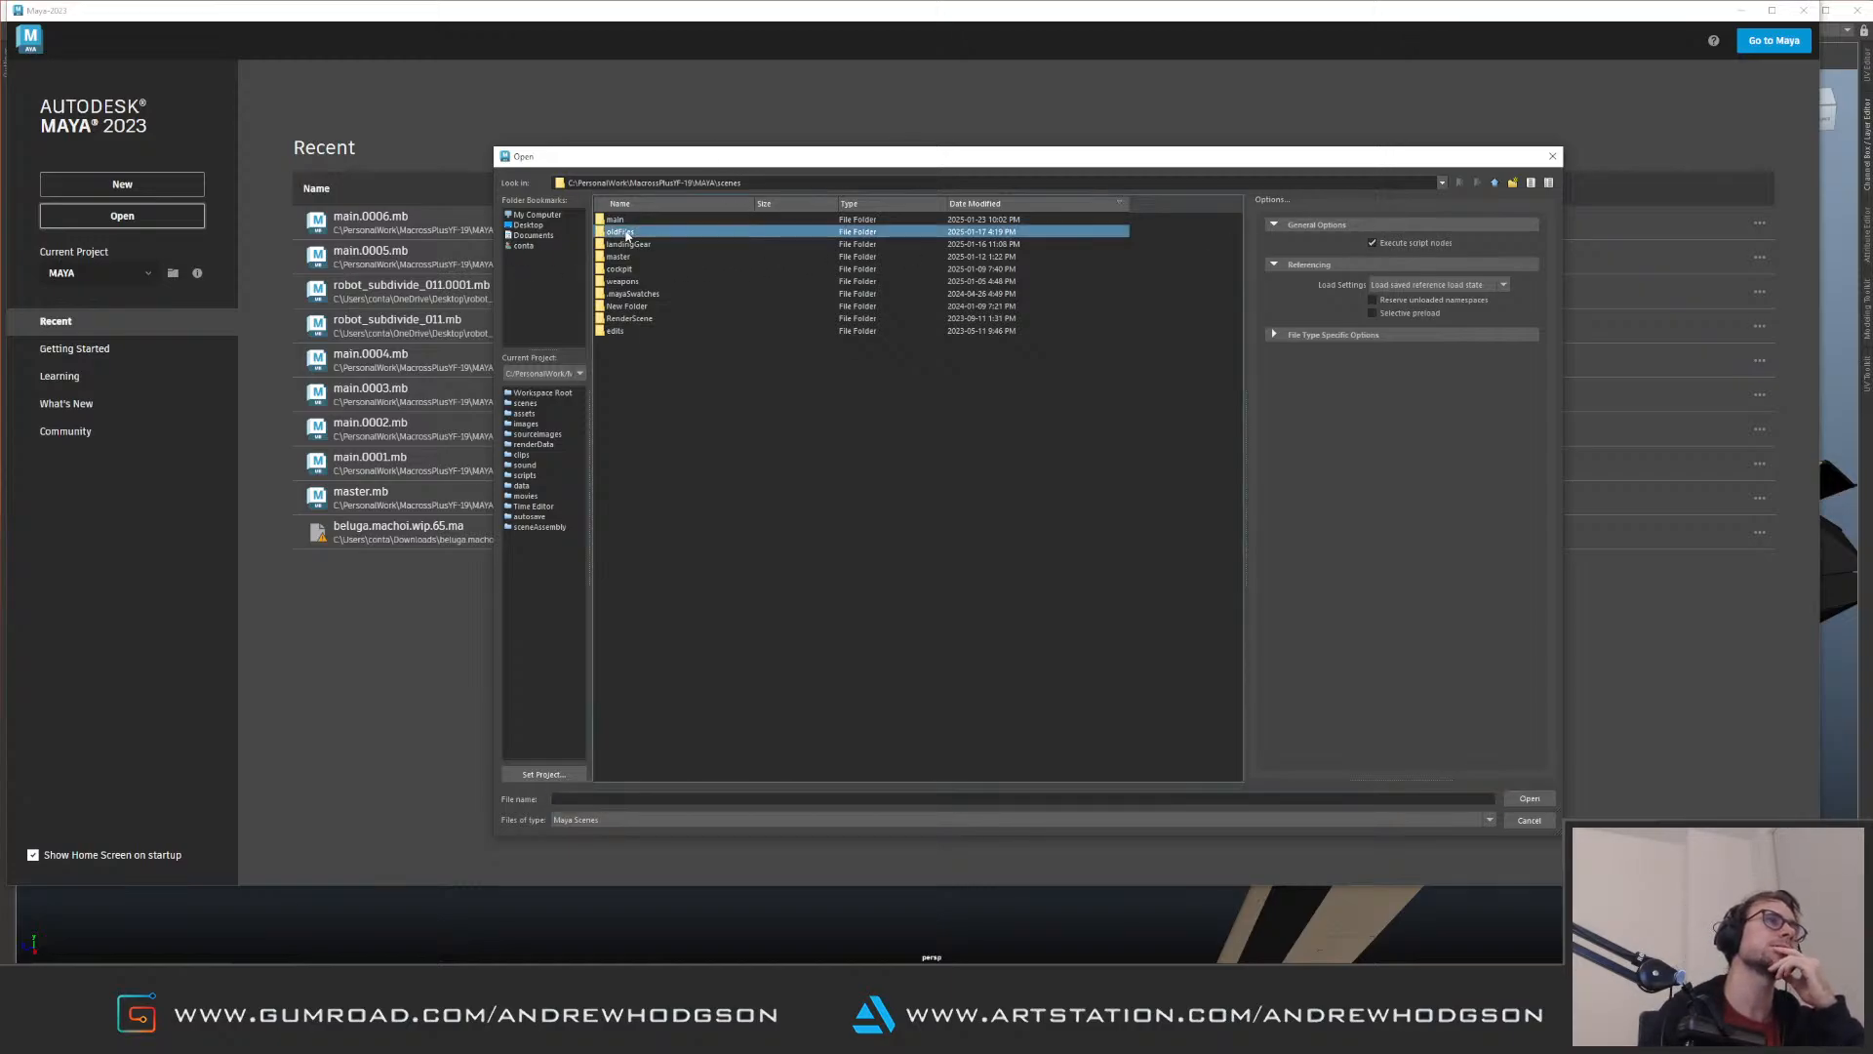
left_click(670, 244)
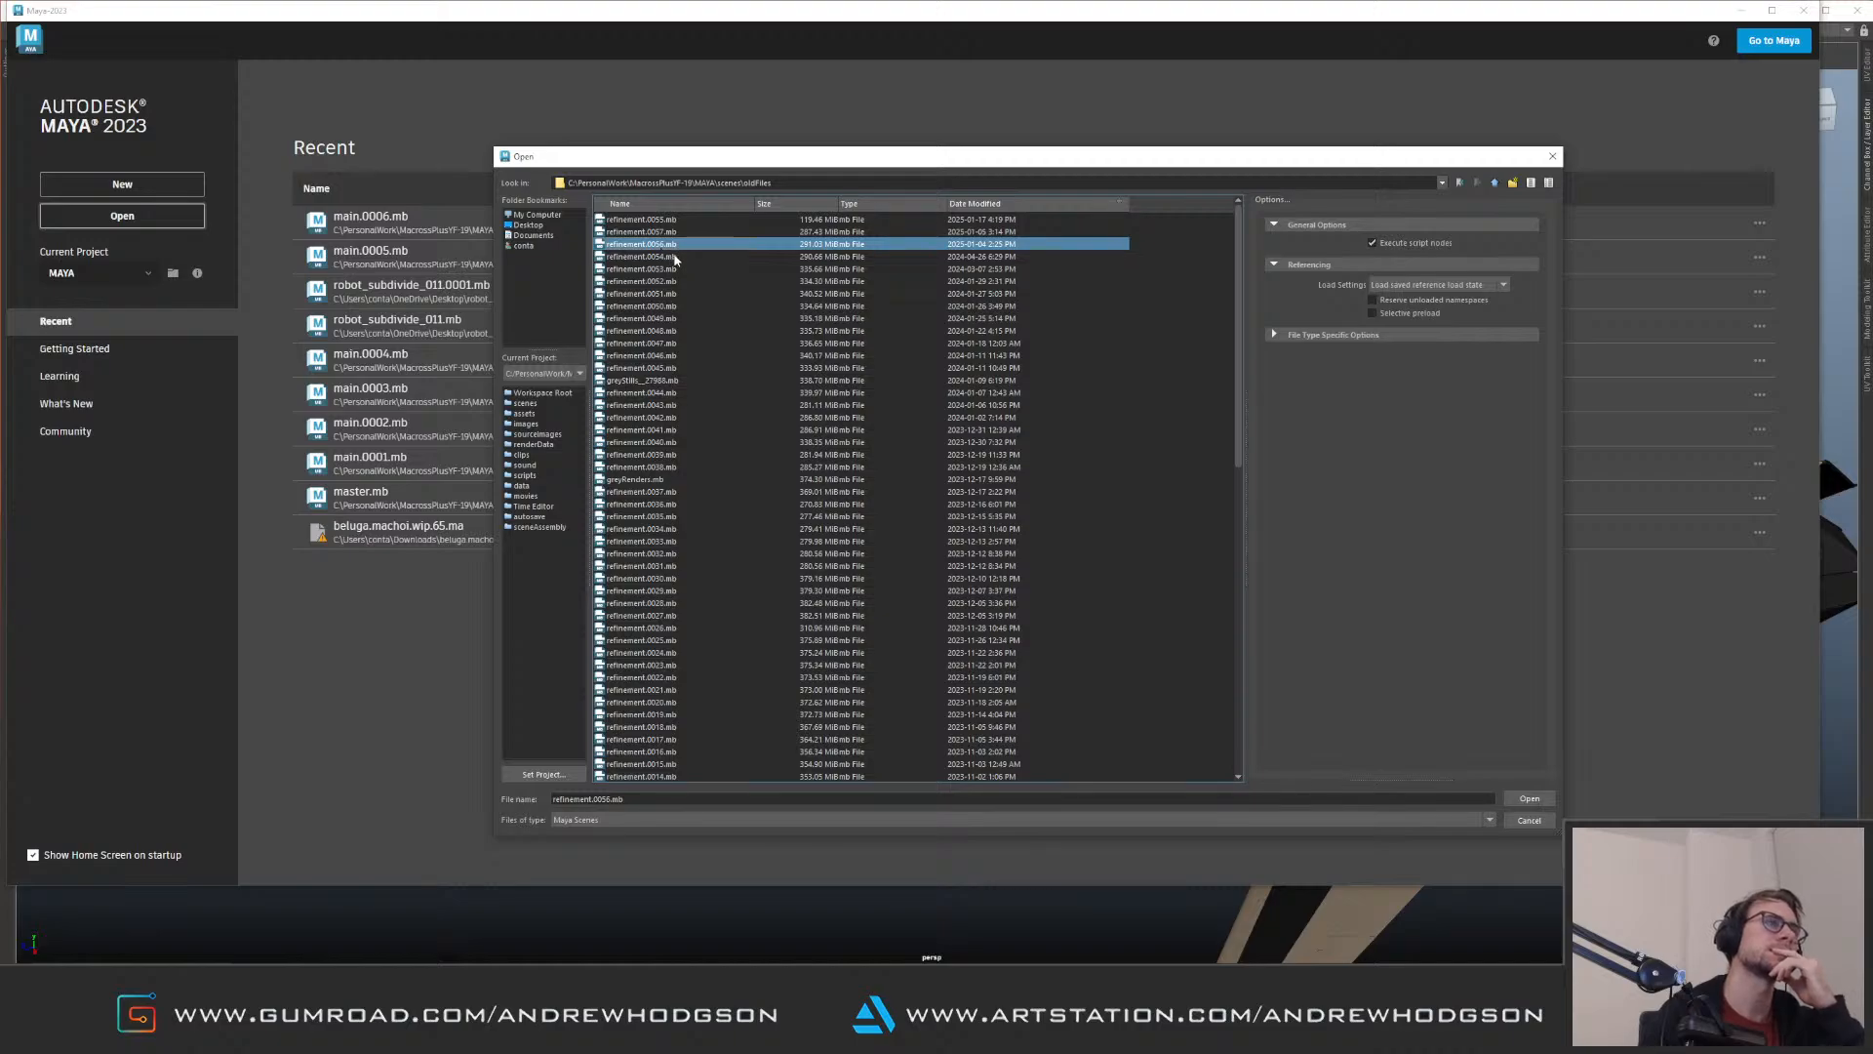
left_click(682, 255)
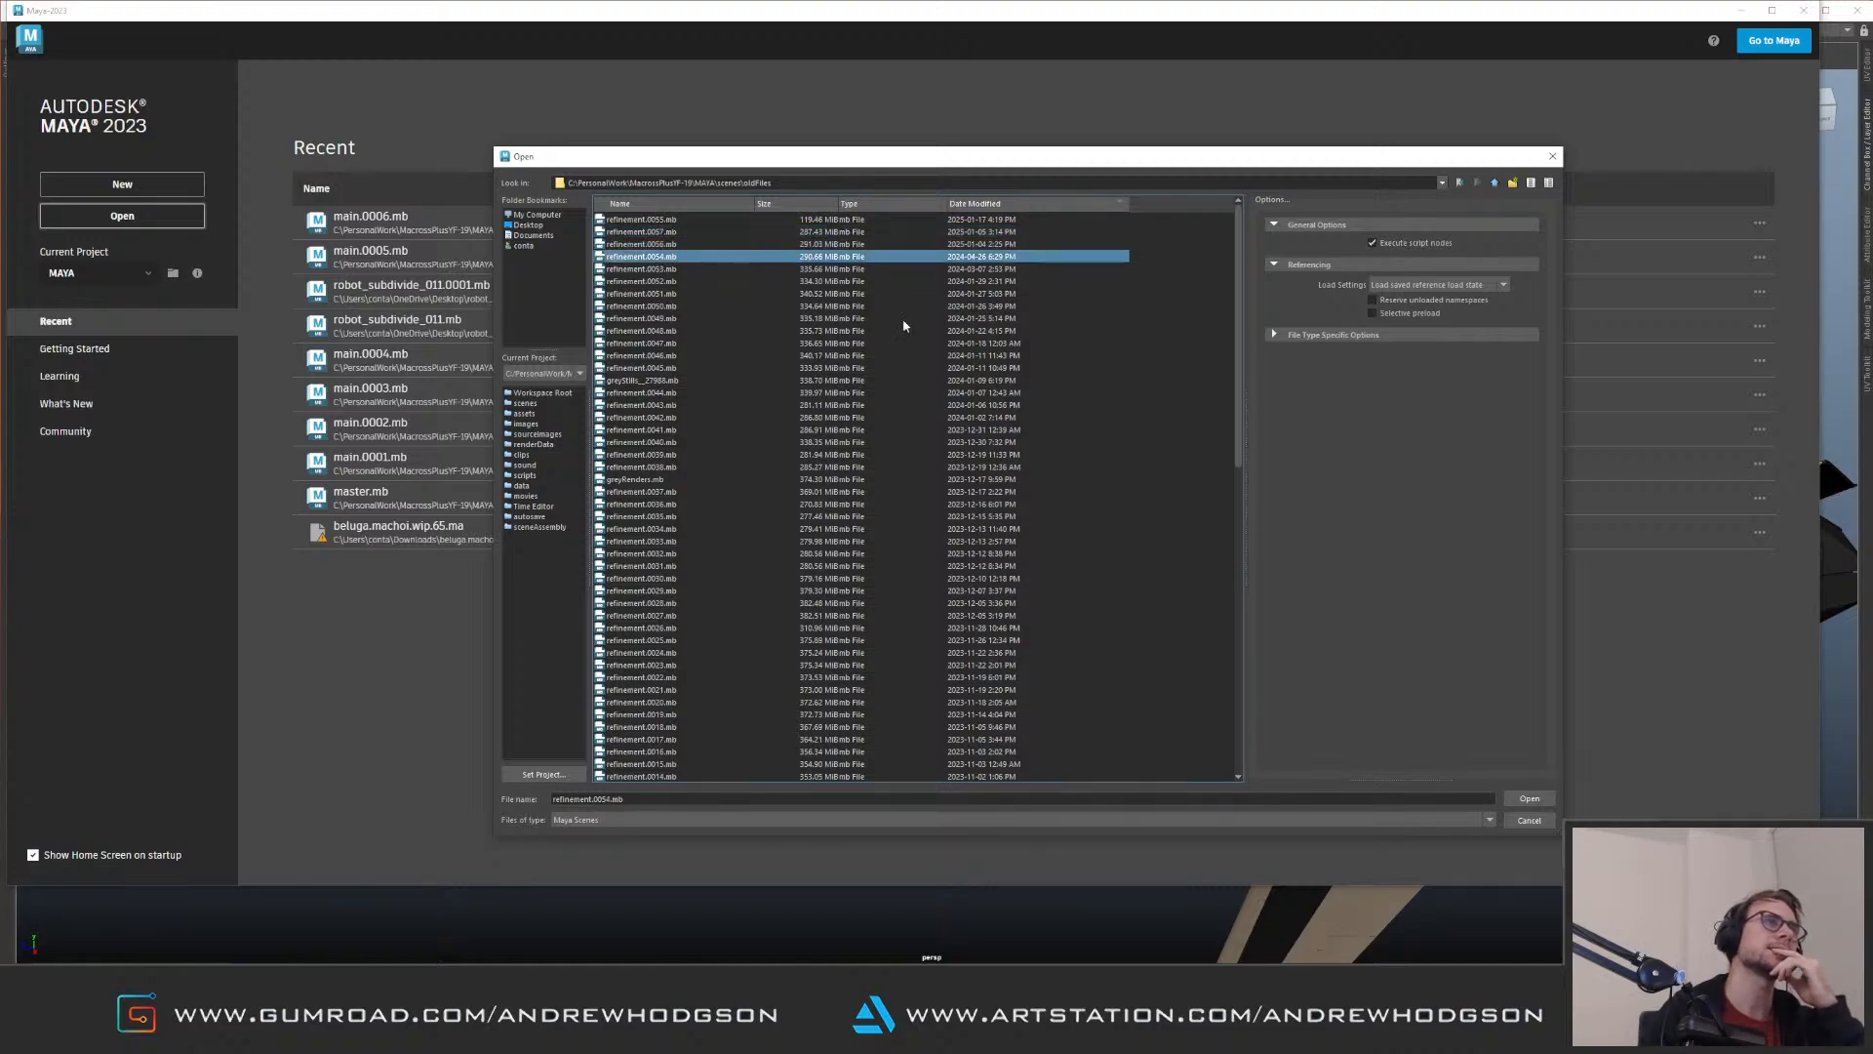
left_click(1529, 798)
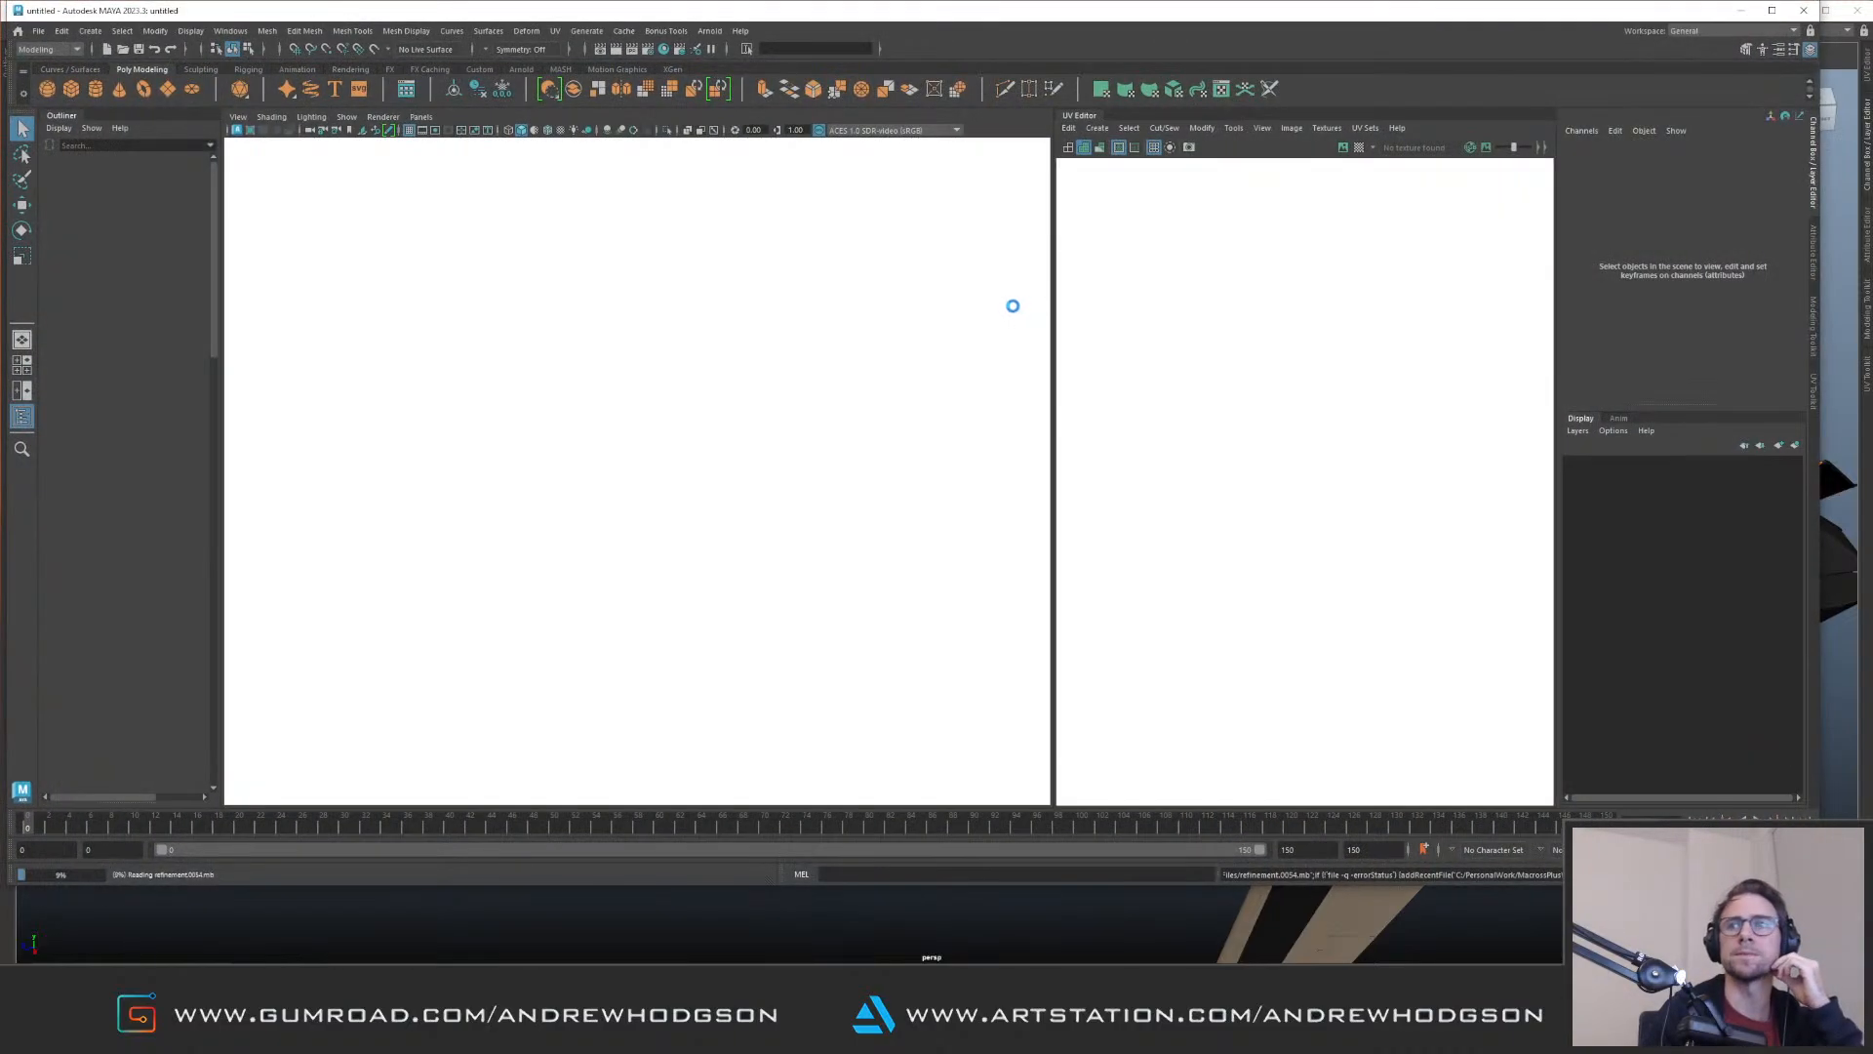
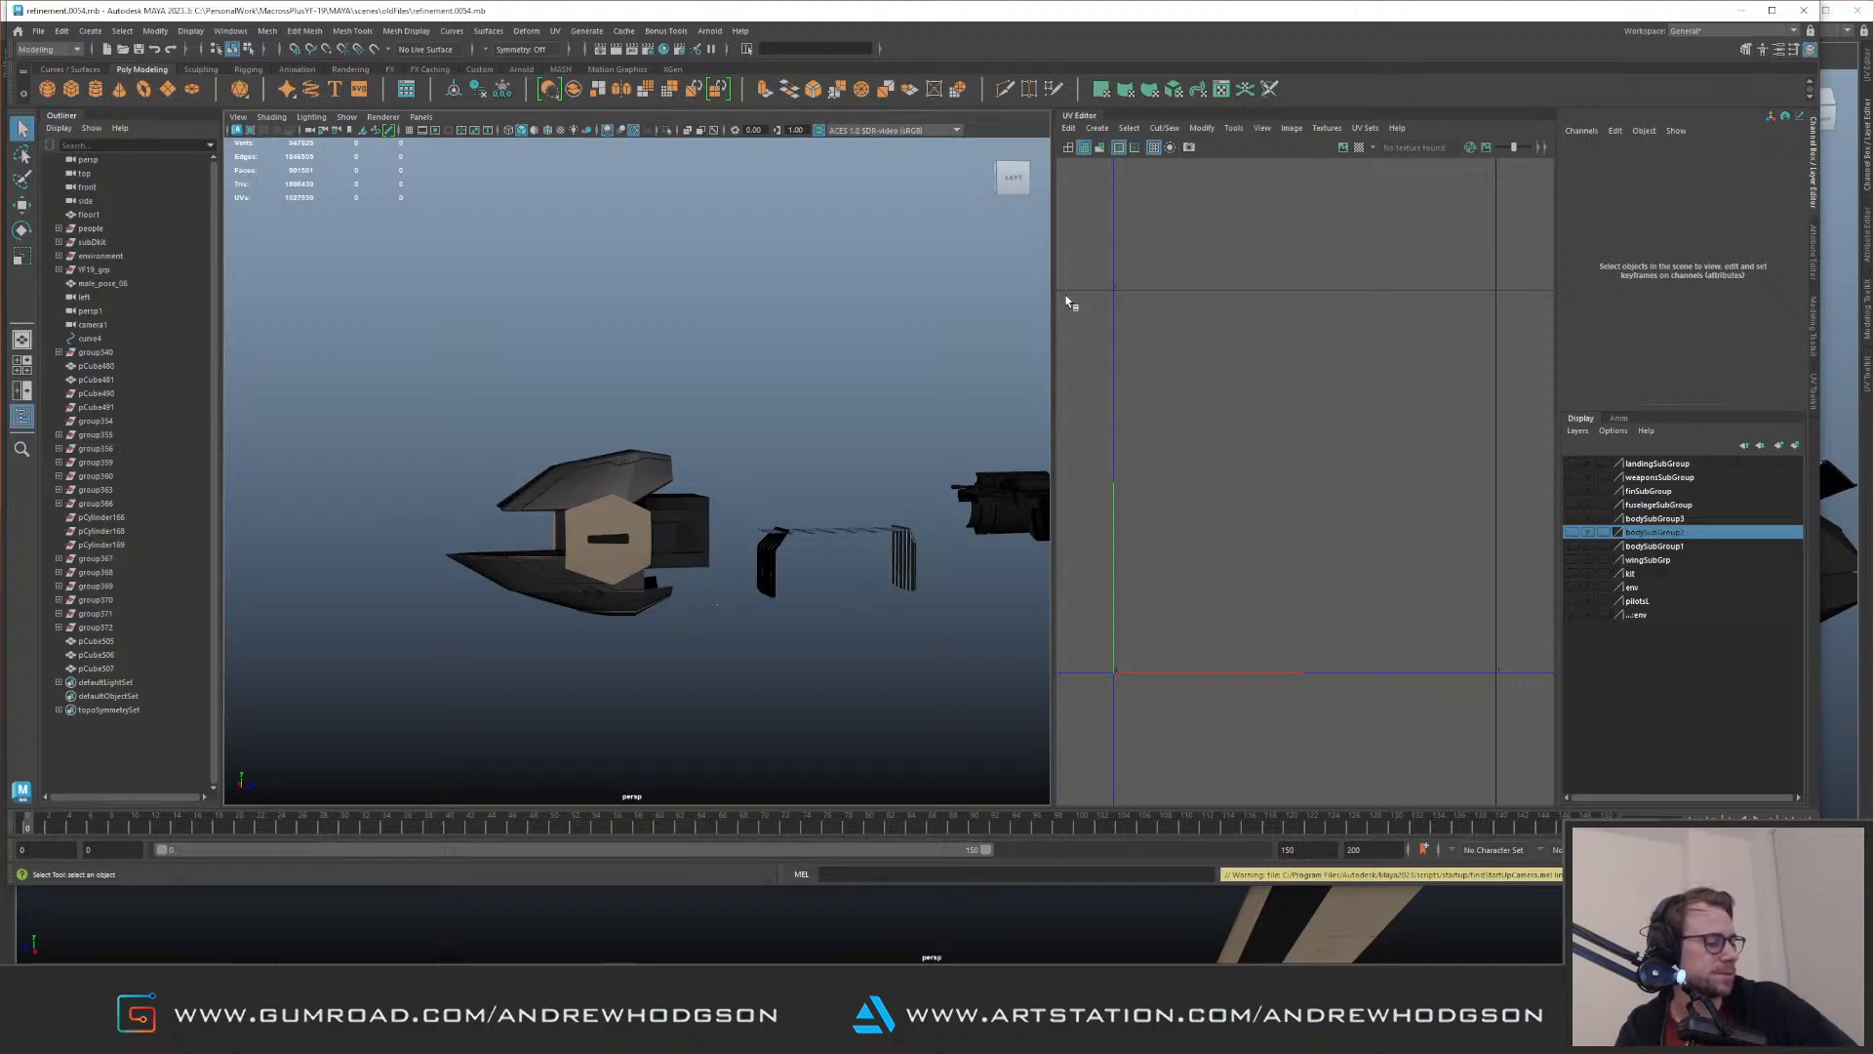
Step: Create a polygon cube in a single perspective view and rotate it to an arbitrary tilt, about 39 degrees in Z
left_click(692, 368)
left_click(1079, 116)
right_click_drag(1028, 307, 1031, 322, "shift")
key("f")
mouse_move(1134, 424)
right_mouse_down("alt")
mouse_move(343, 345)
mouse_move(614, 302)
right_mouse_up("alt")
key("e")
left_click_drag(870, 430, 909, 473, "alt")
left_click_drag(893, 467, 864, 551)
key("w")
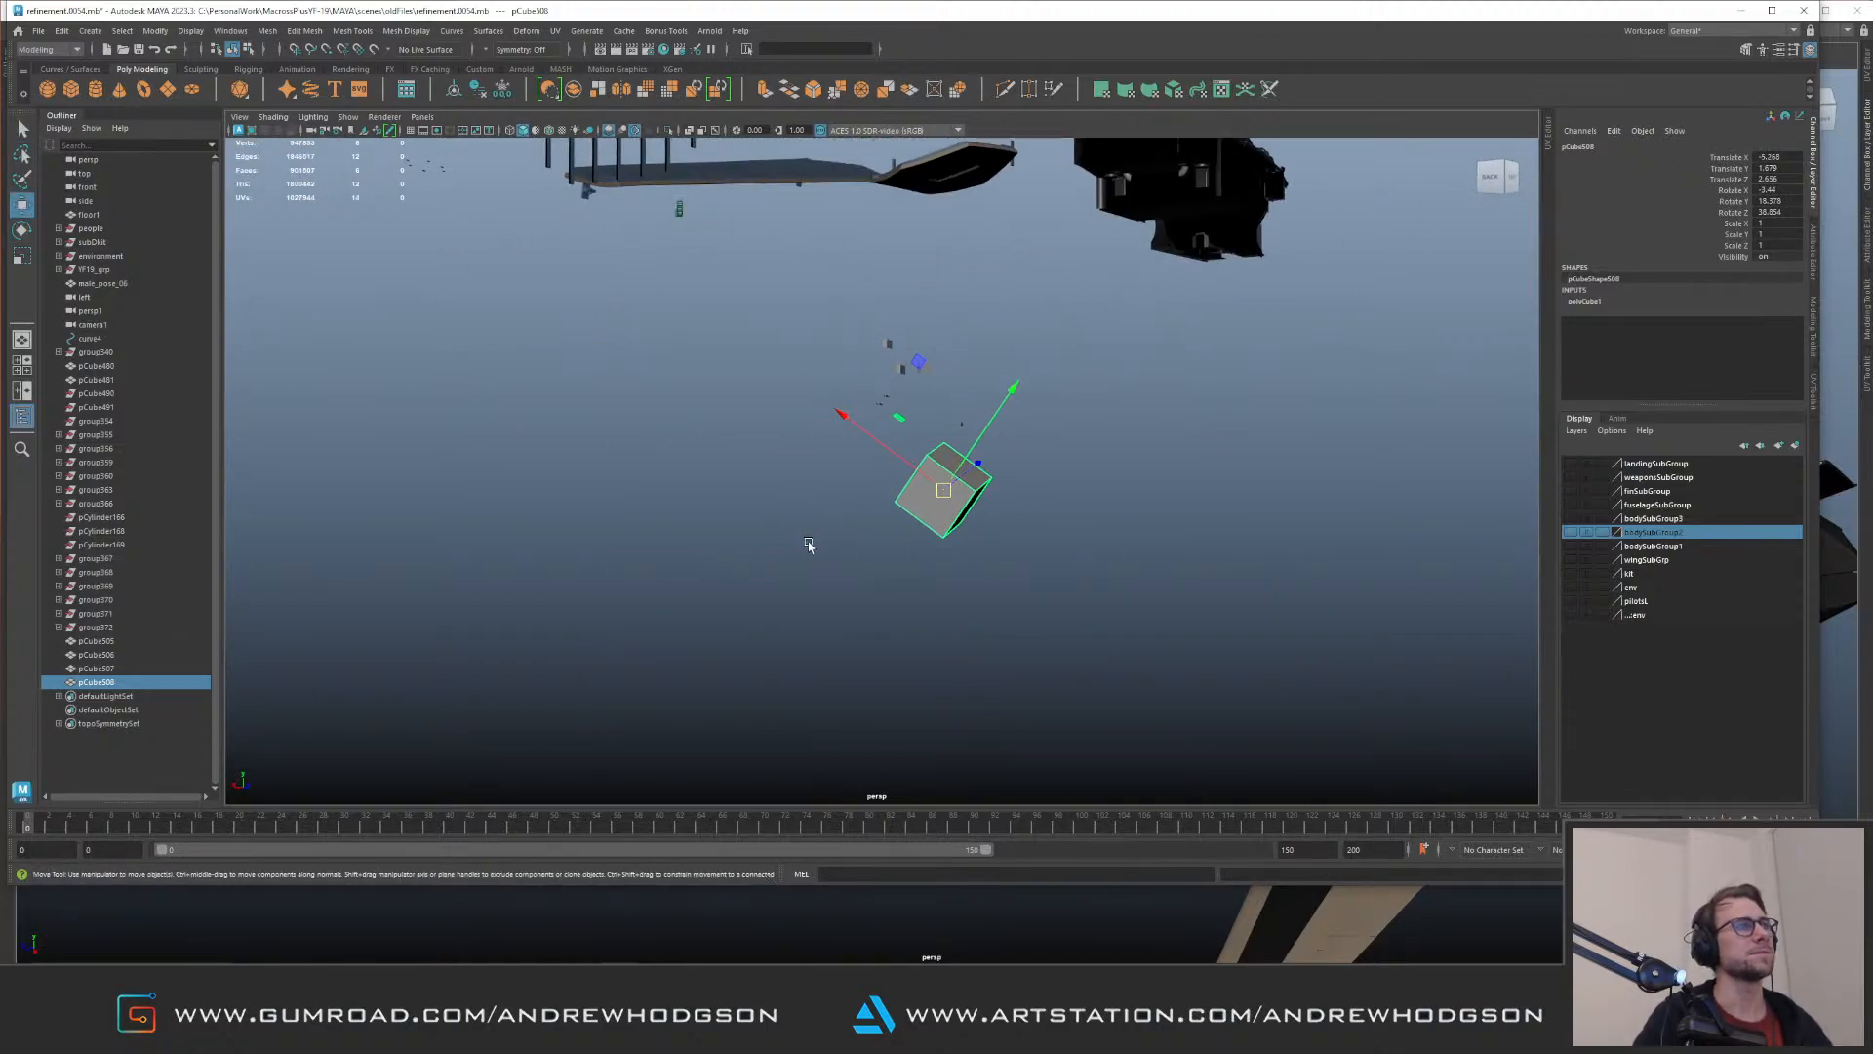
Step: Freeze the tilted cube's transformations and create a second, unrotated cube beside it
left_click(808, 543)
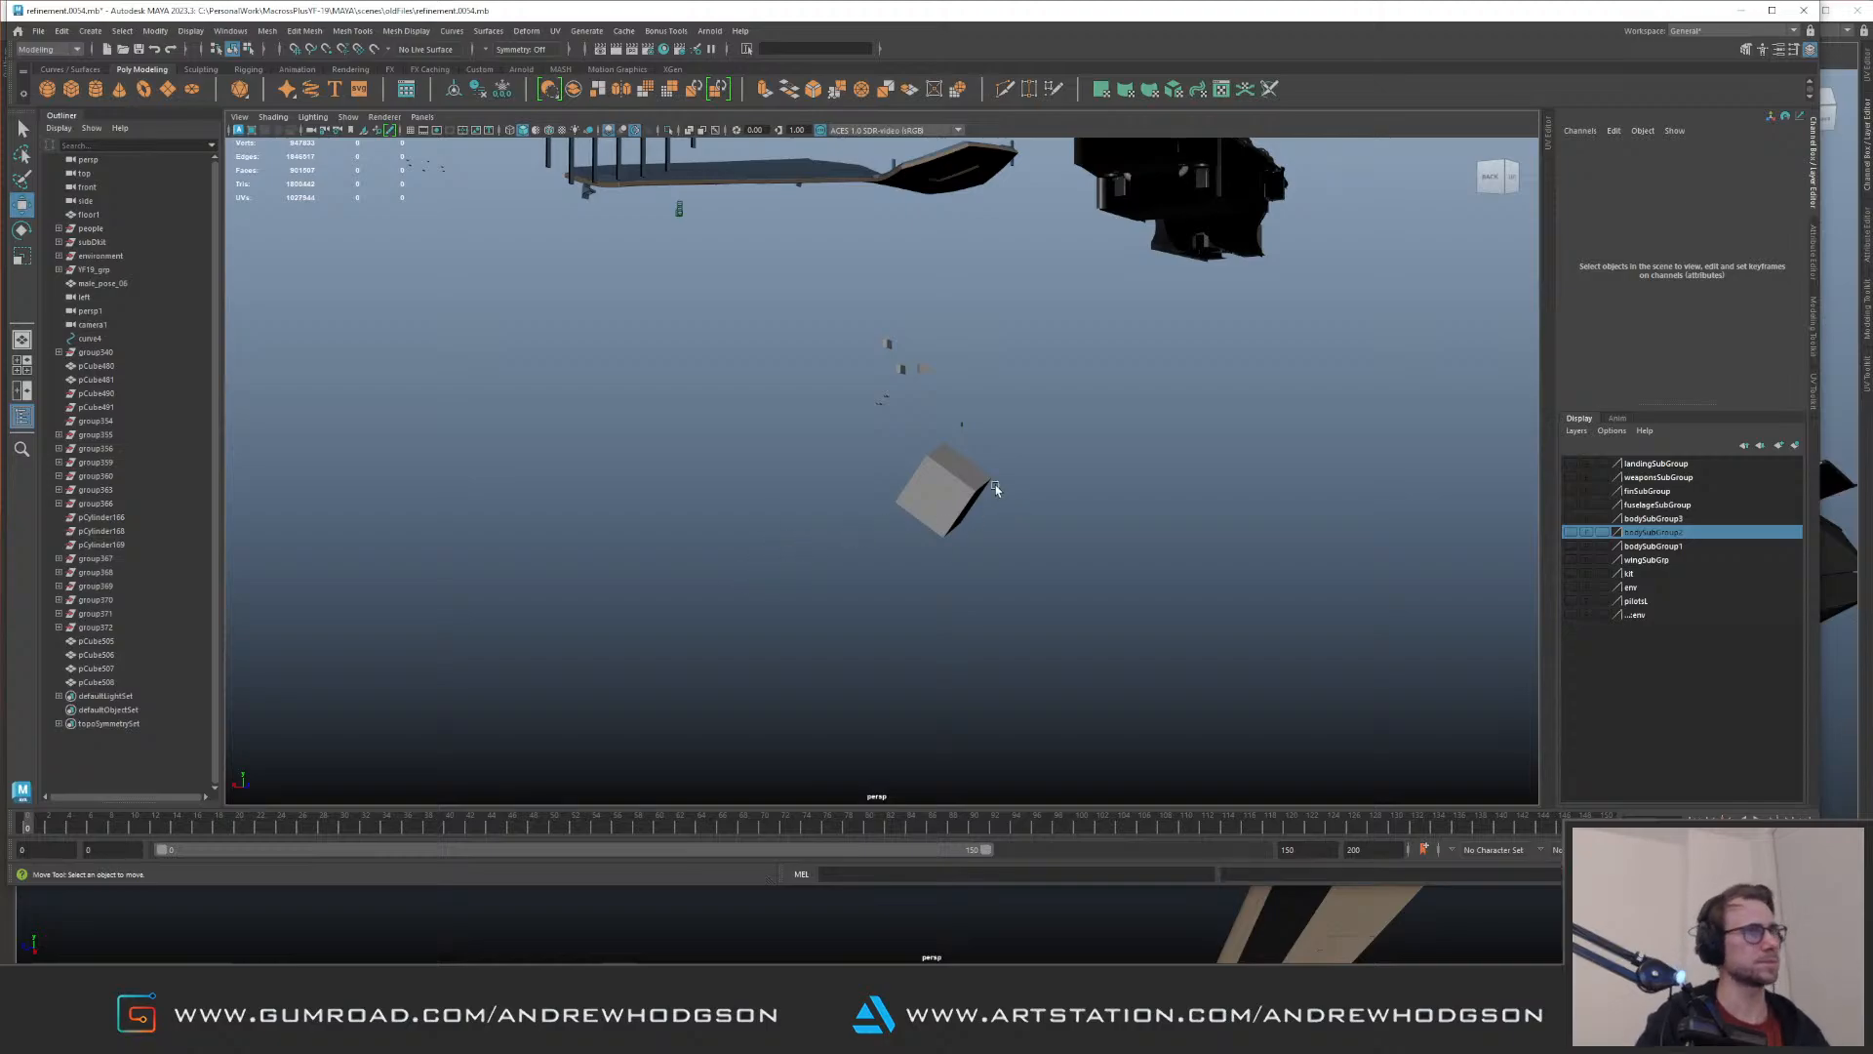
left_click(951, 488)
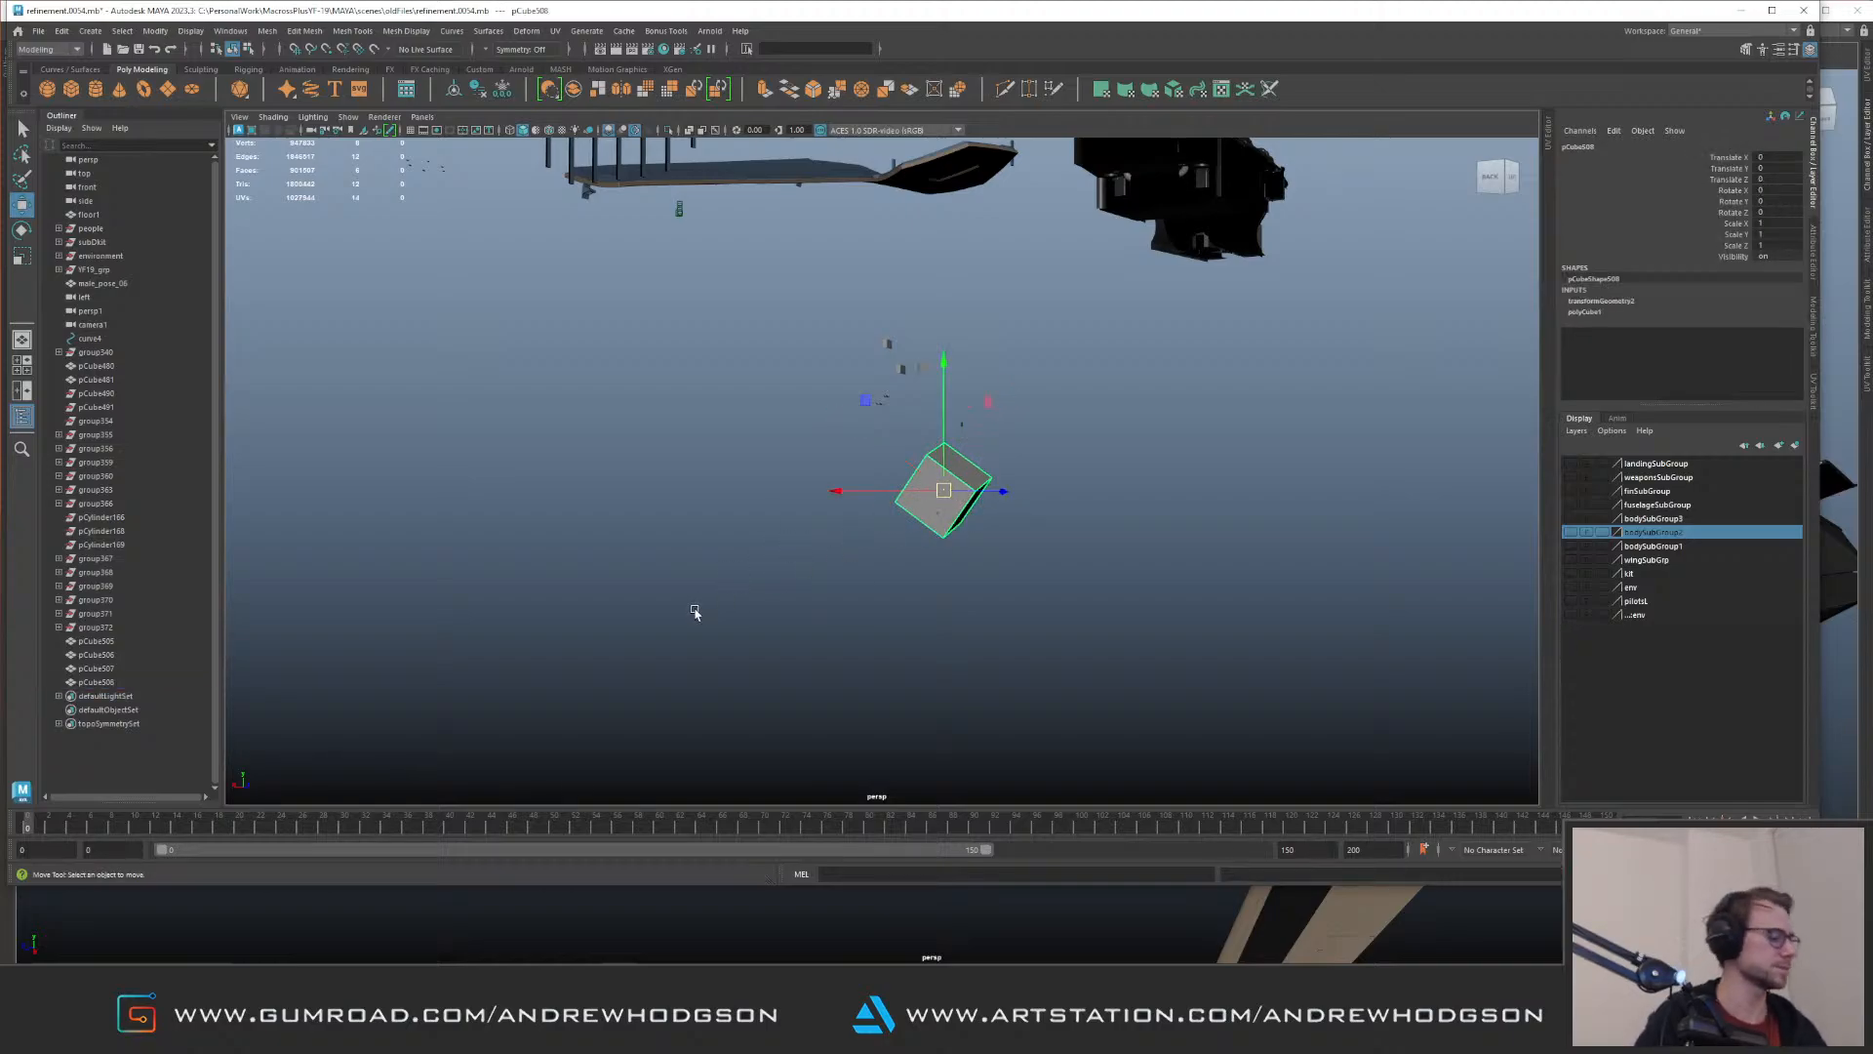
left_click(694, 613)
key("g")
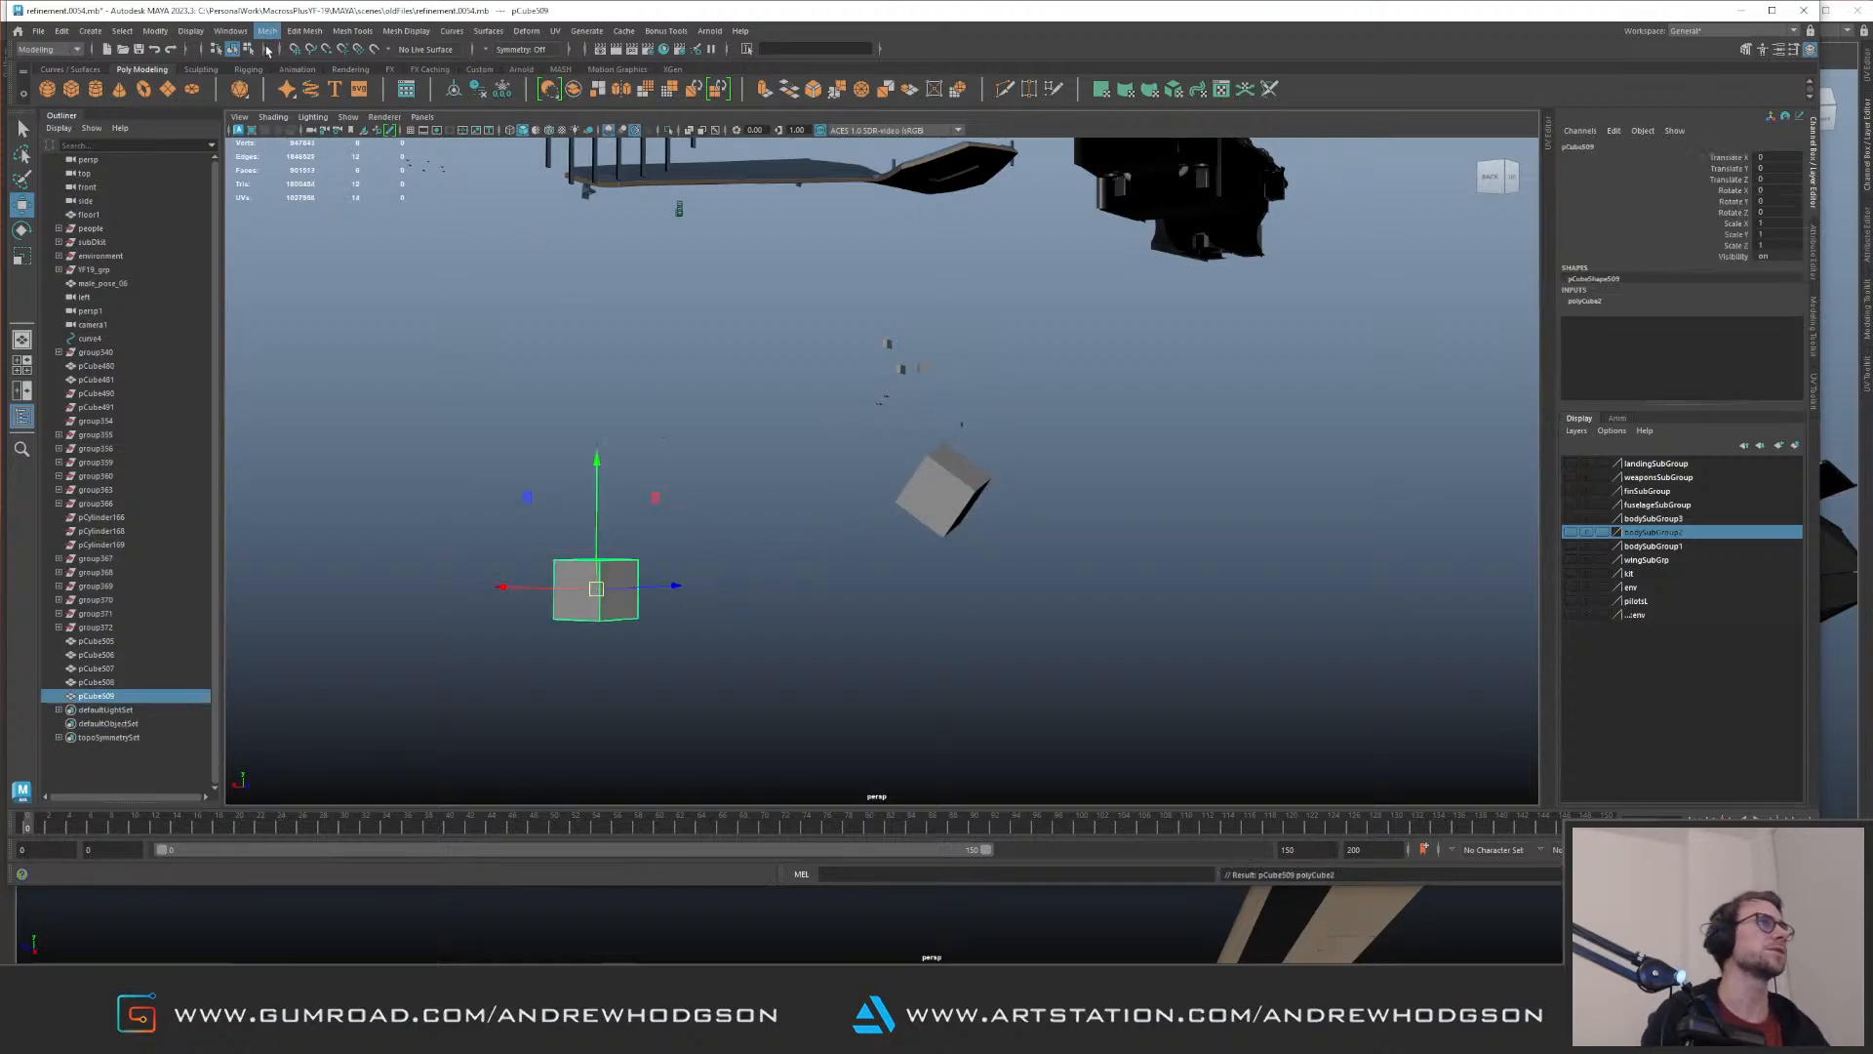
Step: Try snapping the second cube directly onto a face of the tilted cube with Snap Together, and compare the two cubes' axes
left_click(155, 30)
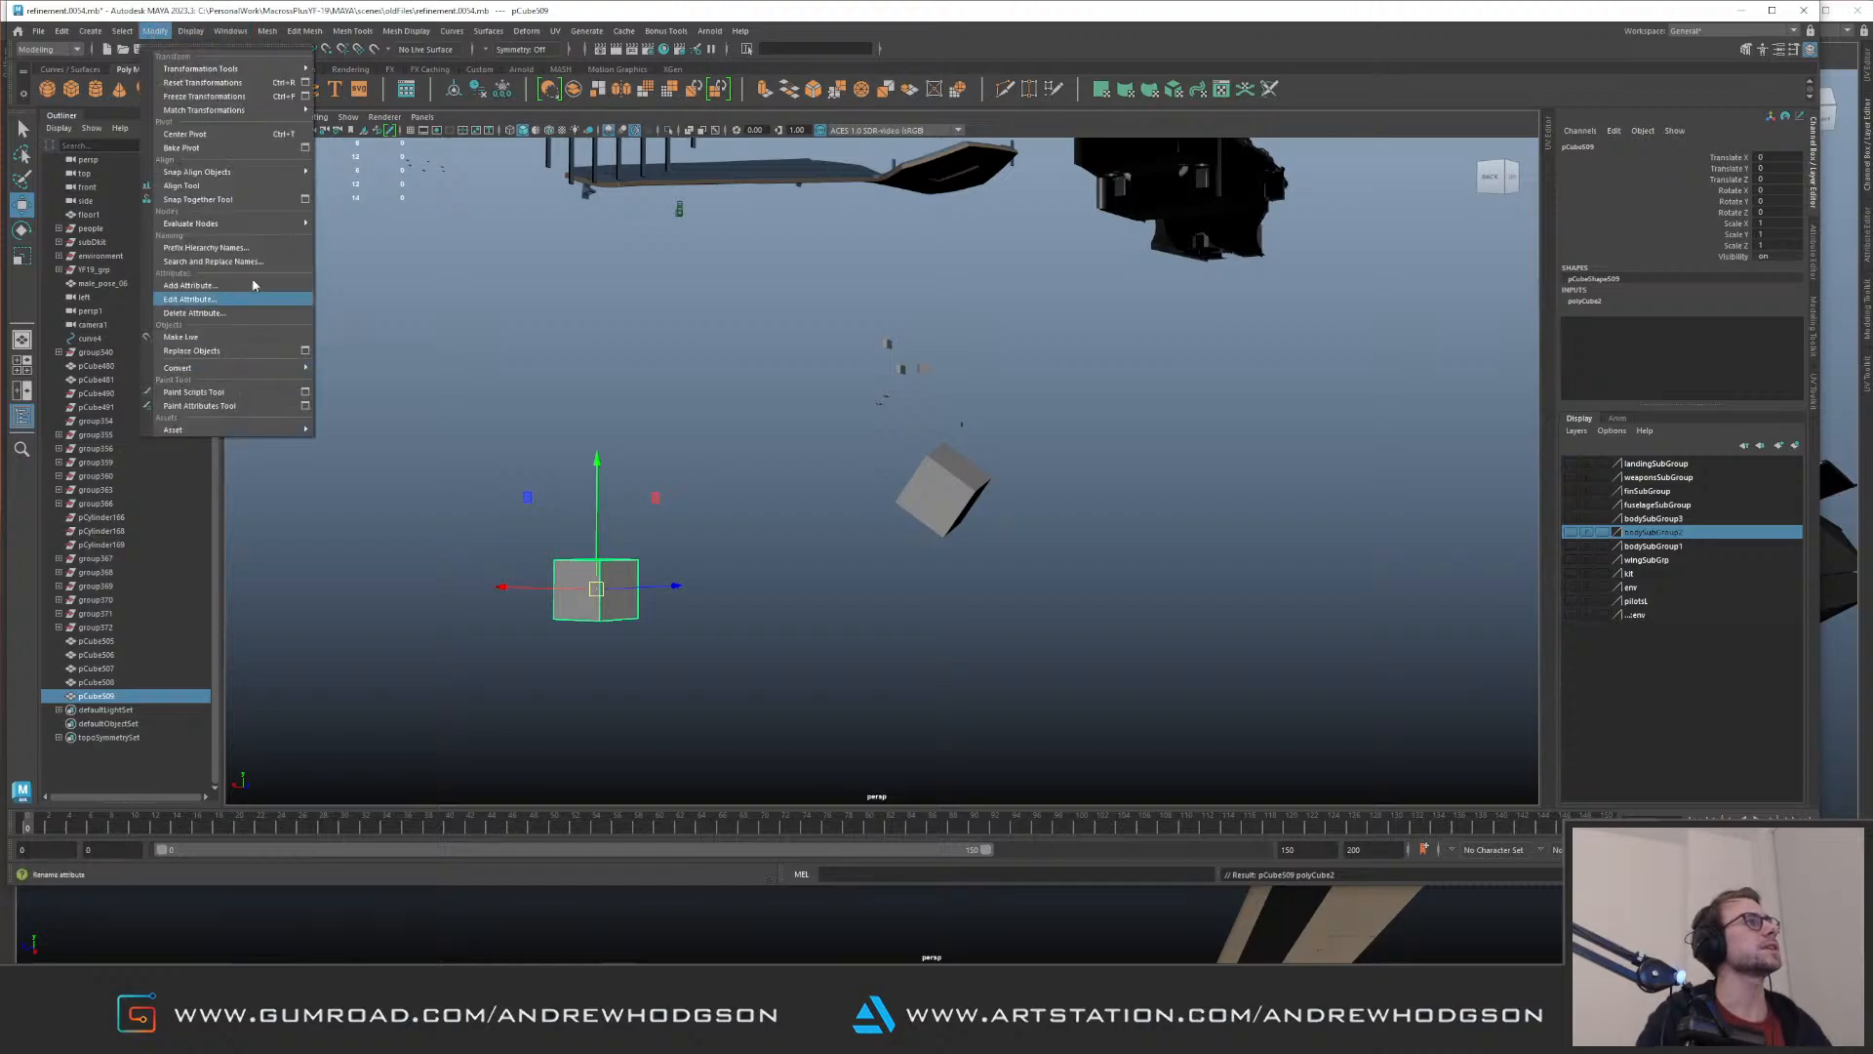
left_click(219, 200)
left_click_drag(683, 532, 635, 570, "alt")
left_click(608, 521)
left_click(957, 472)
key("Return")
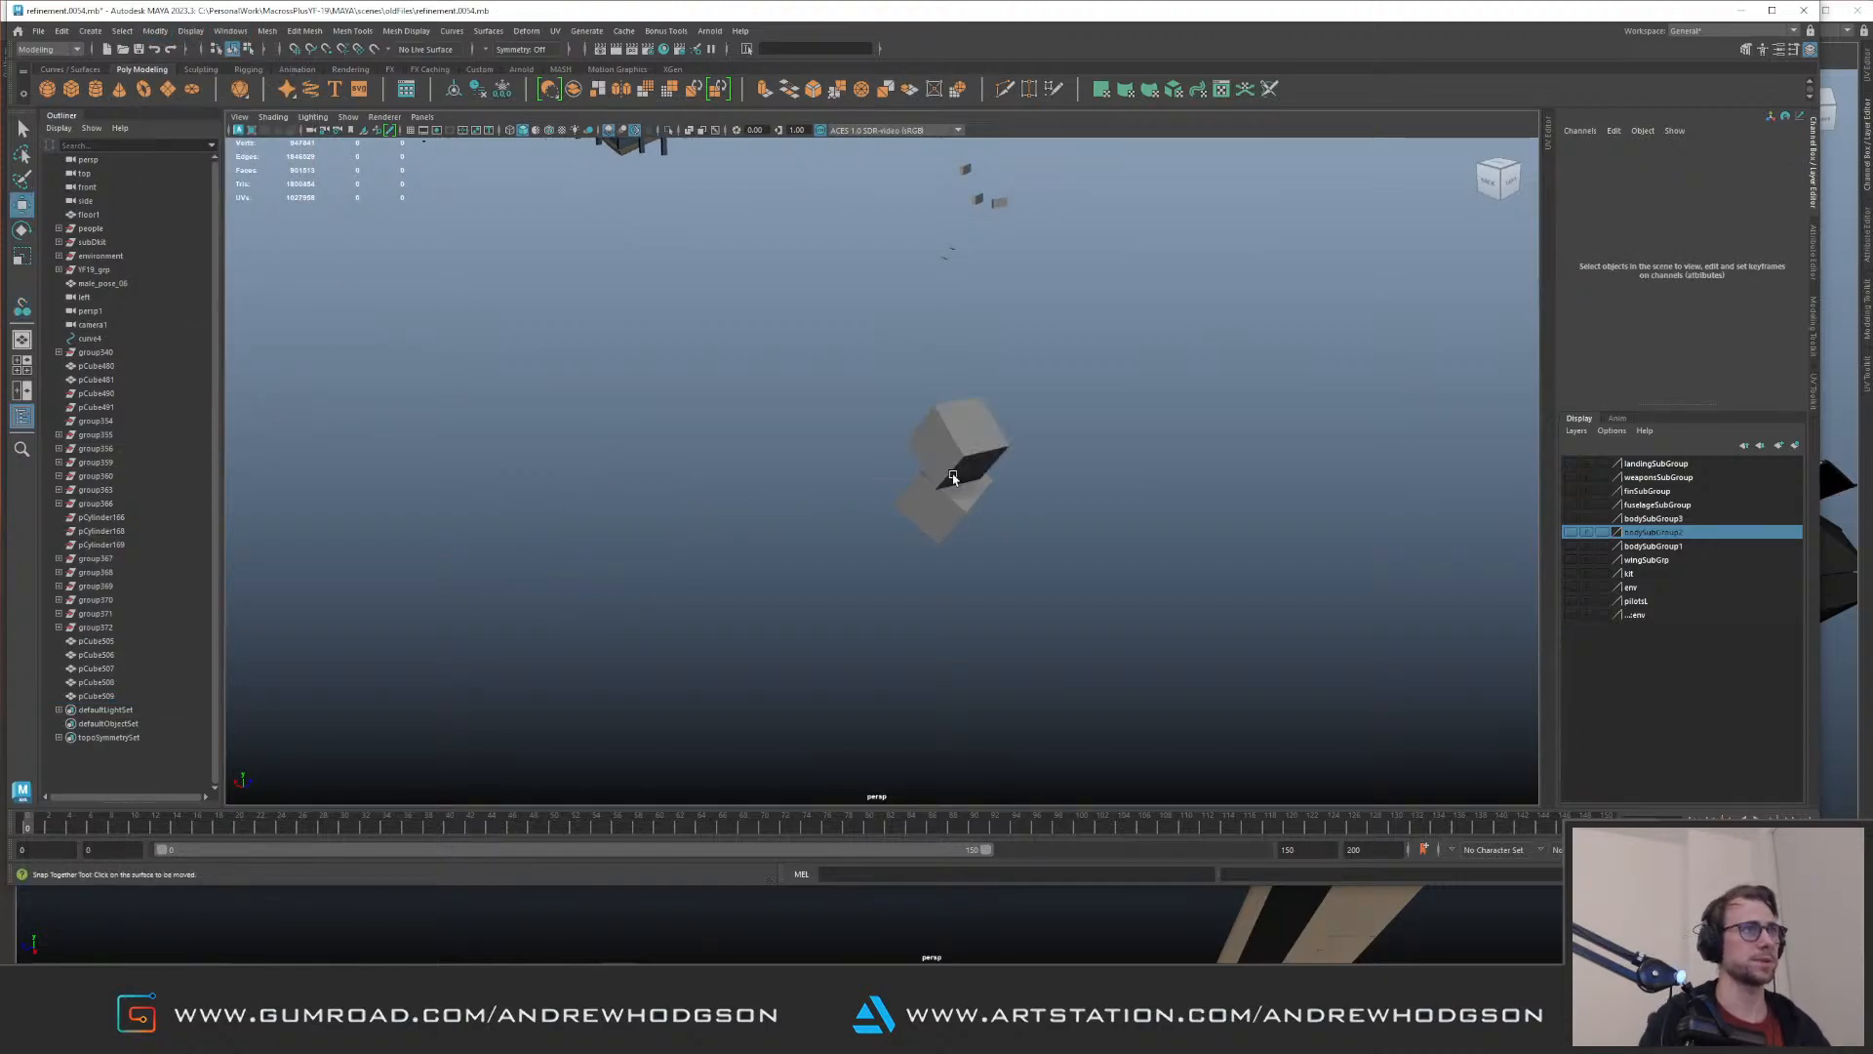
left_click(974, 415)
left_click_drag(983, 421, 913, 518, "alt")
left_click(913, 518)
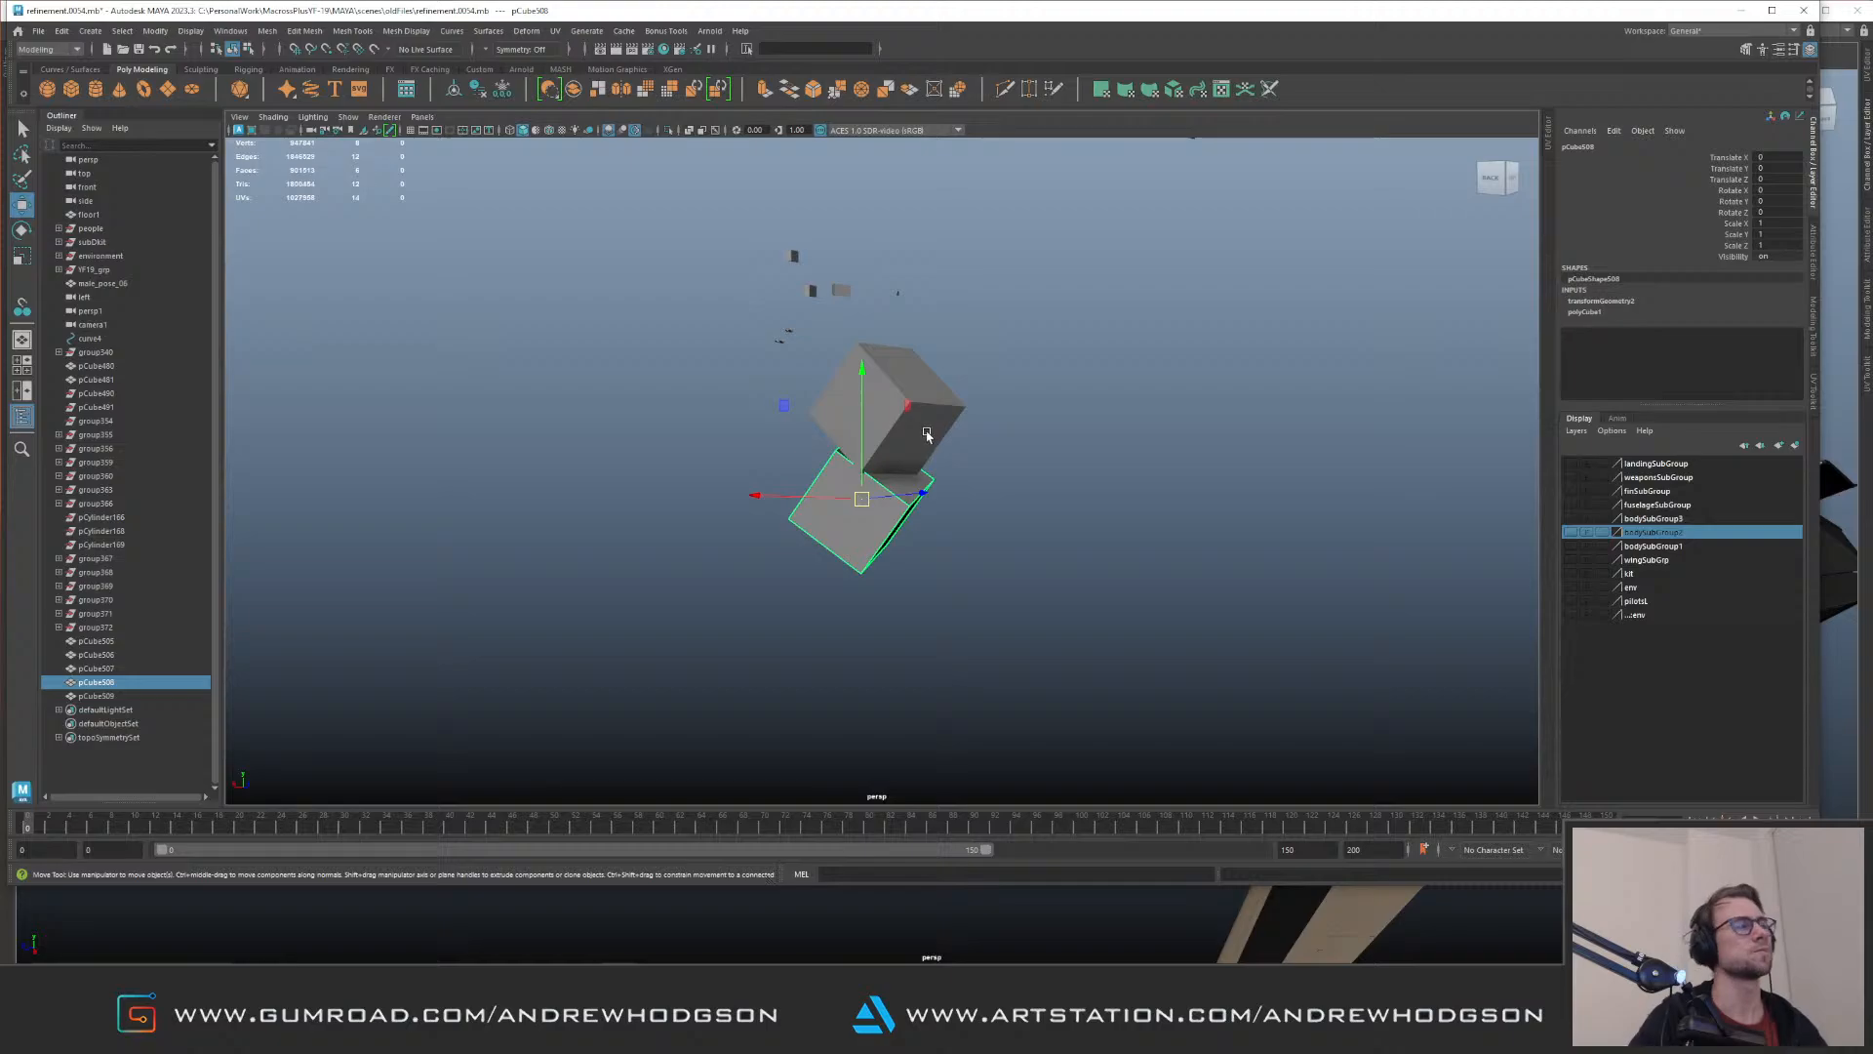
Step: Undo the snap of the second cube onto the tilted cube
key("ctrl+z")
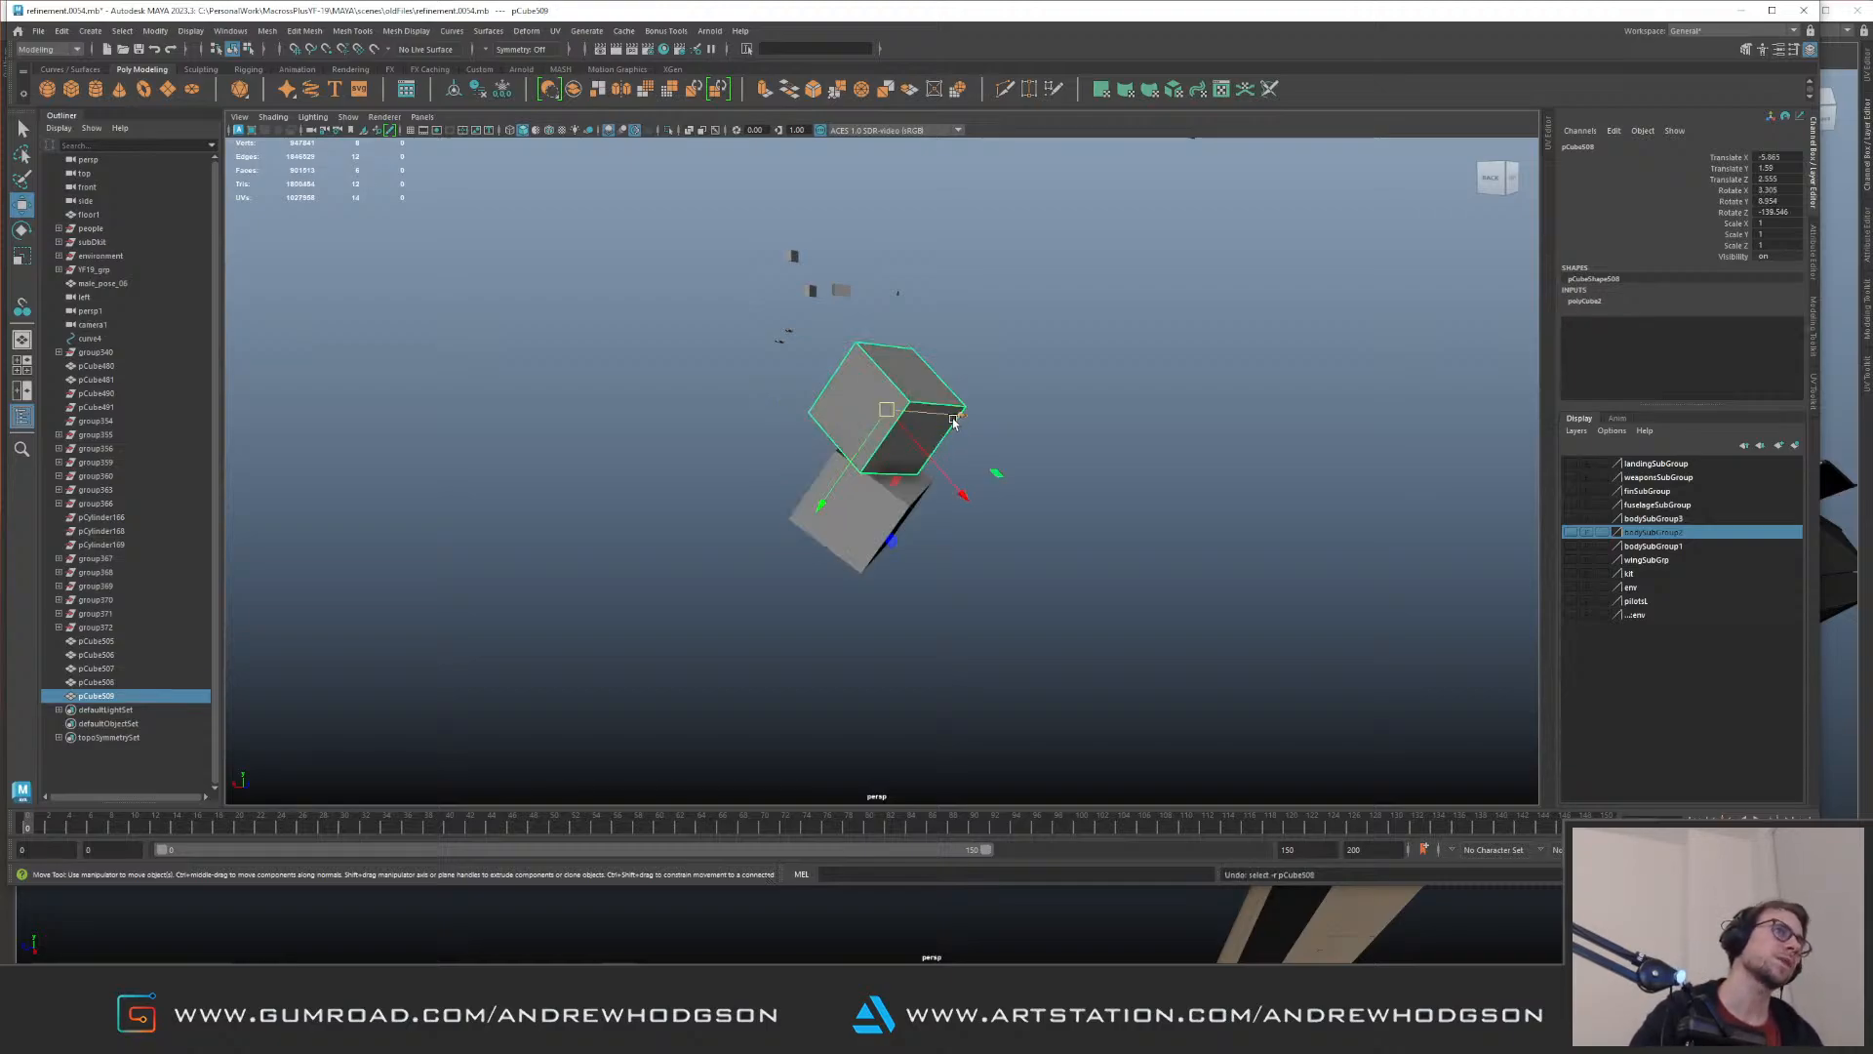
key("ctrl+z")
key("ctrl+z")
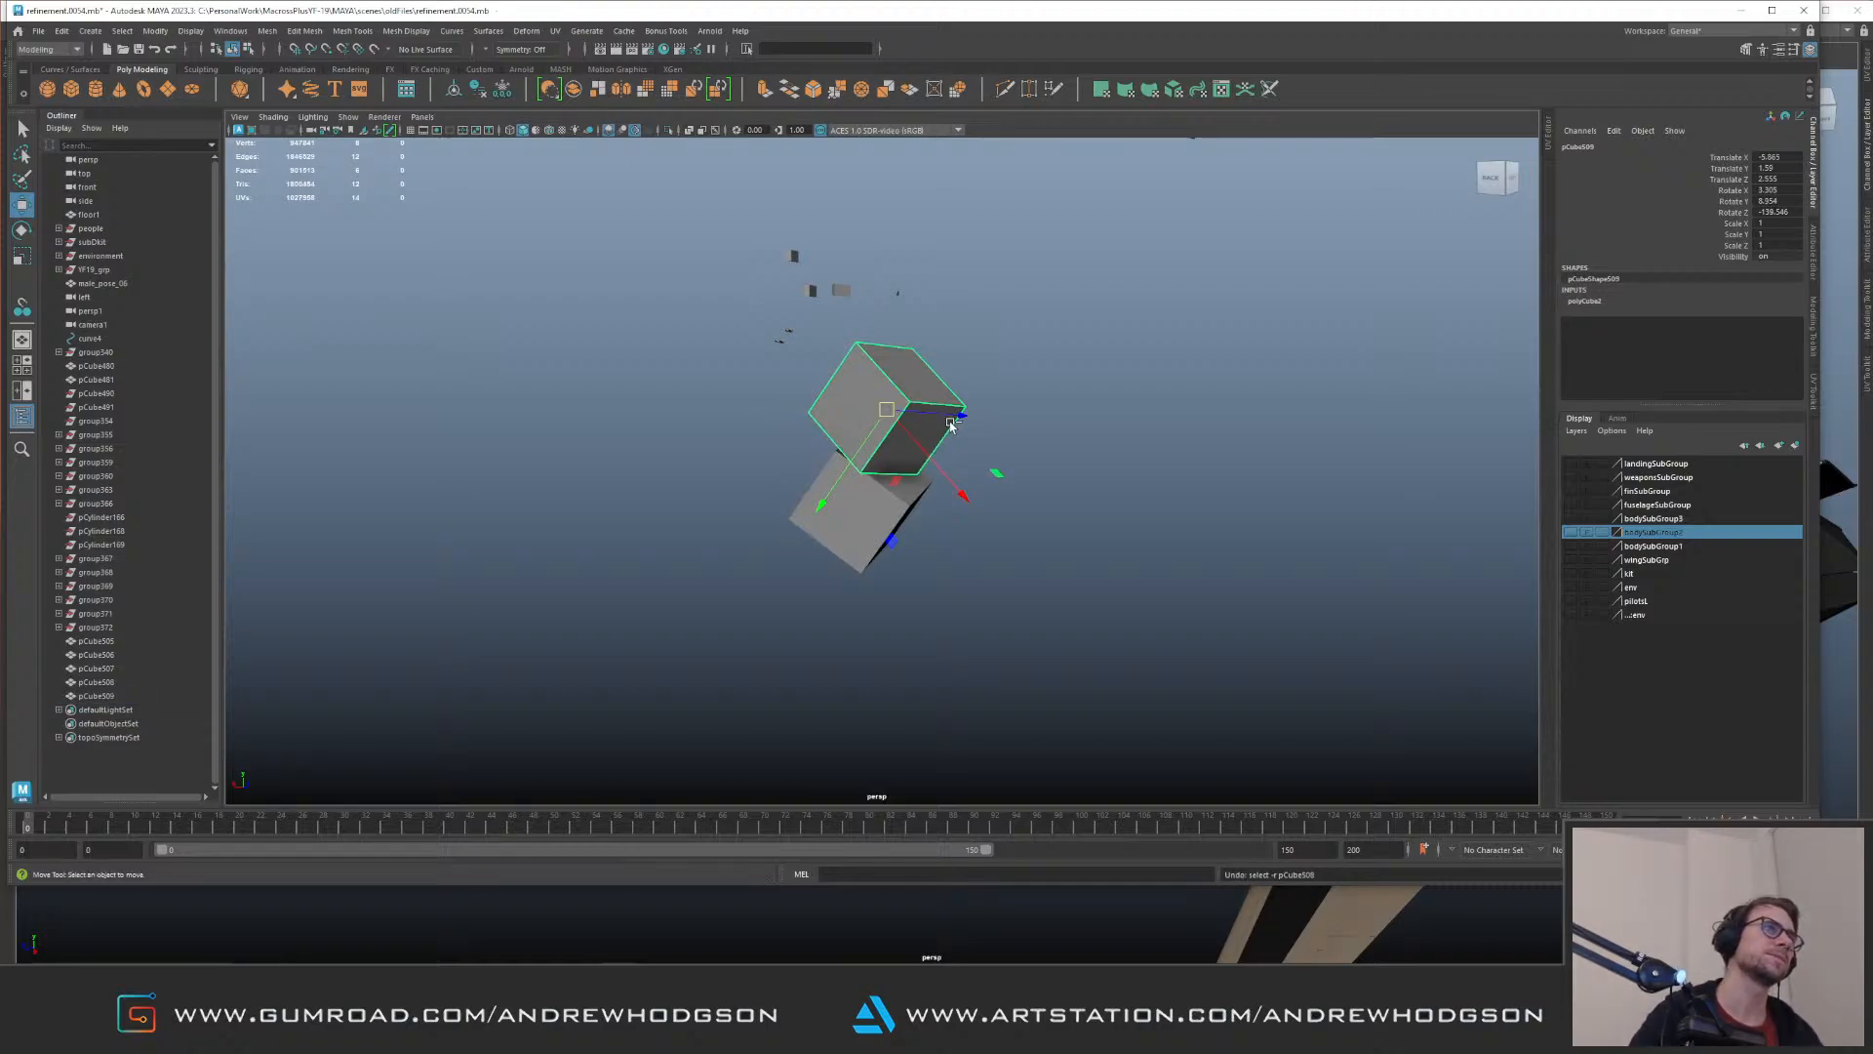
left_click(339, 630)
left_click_drag(339, 629, 599, 507, "alt")
Step: Group the second cube by itself and snap it with its group onto the tilted cube's face using Snap Together
key("ctrl+g")
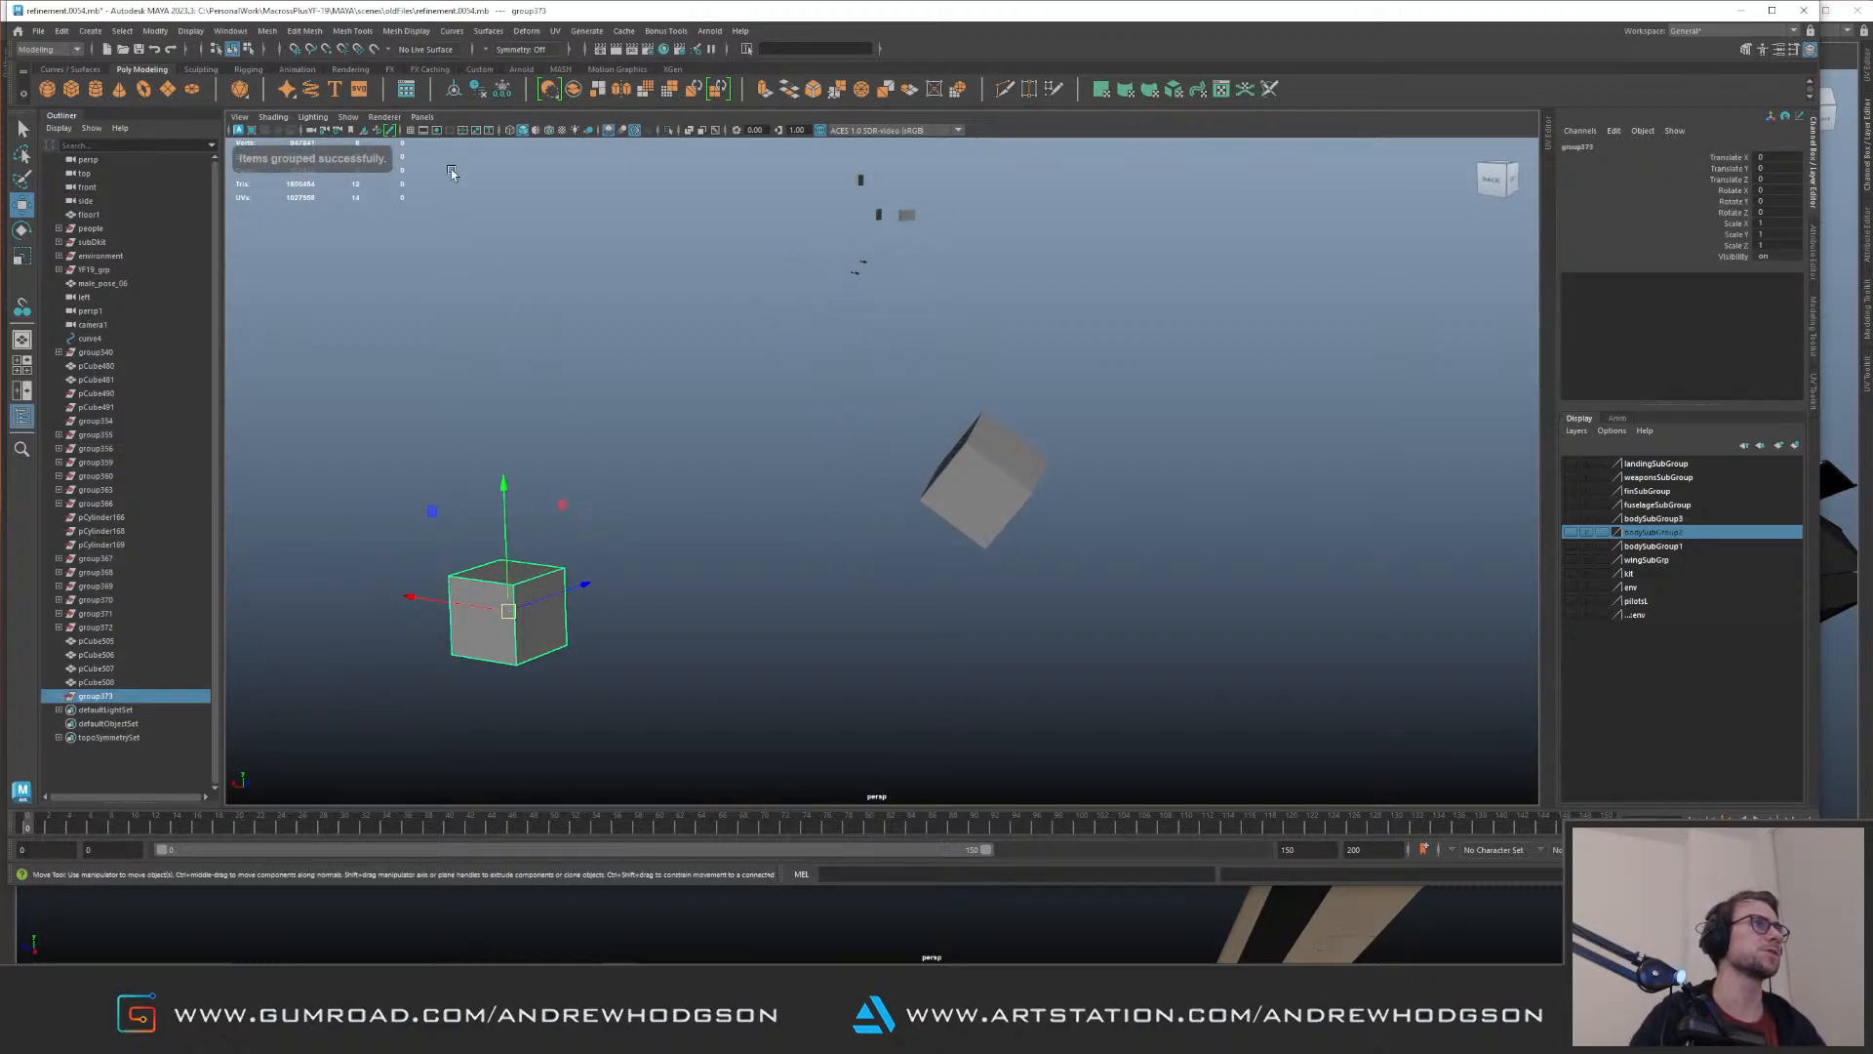
left_click(712, 468)
left_click(536, 578)
left_click(155, 30)
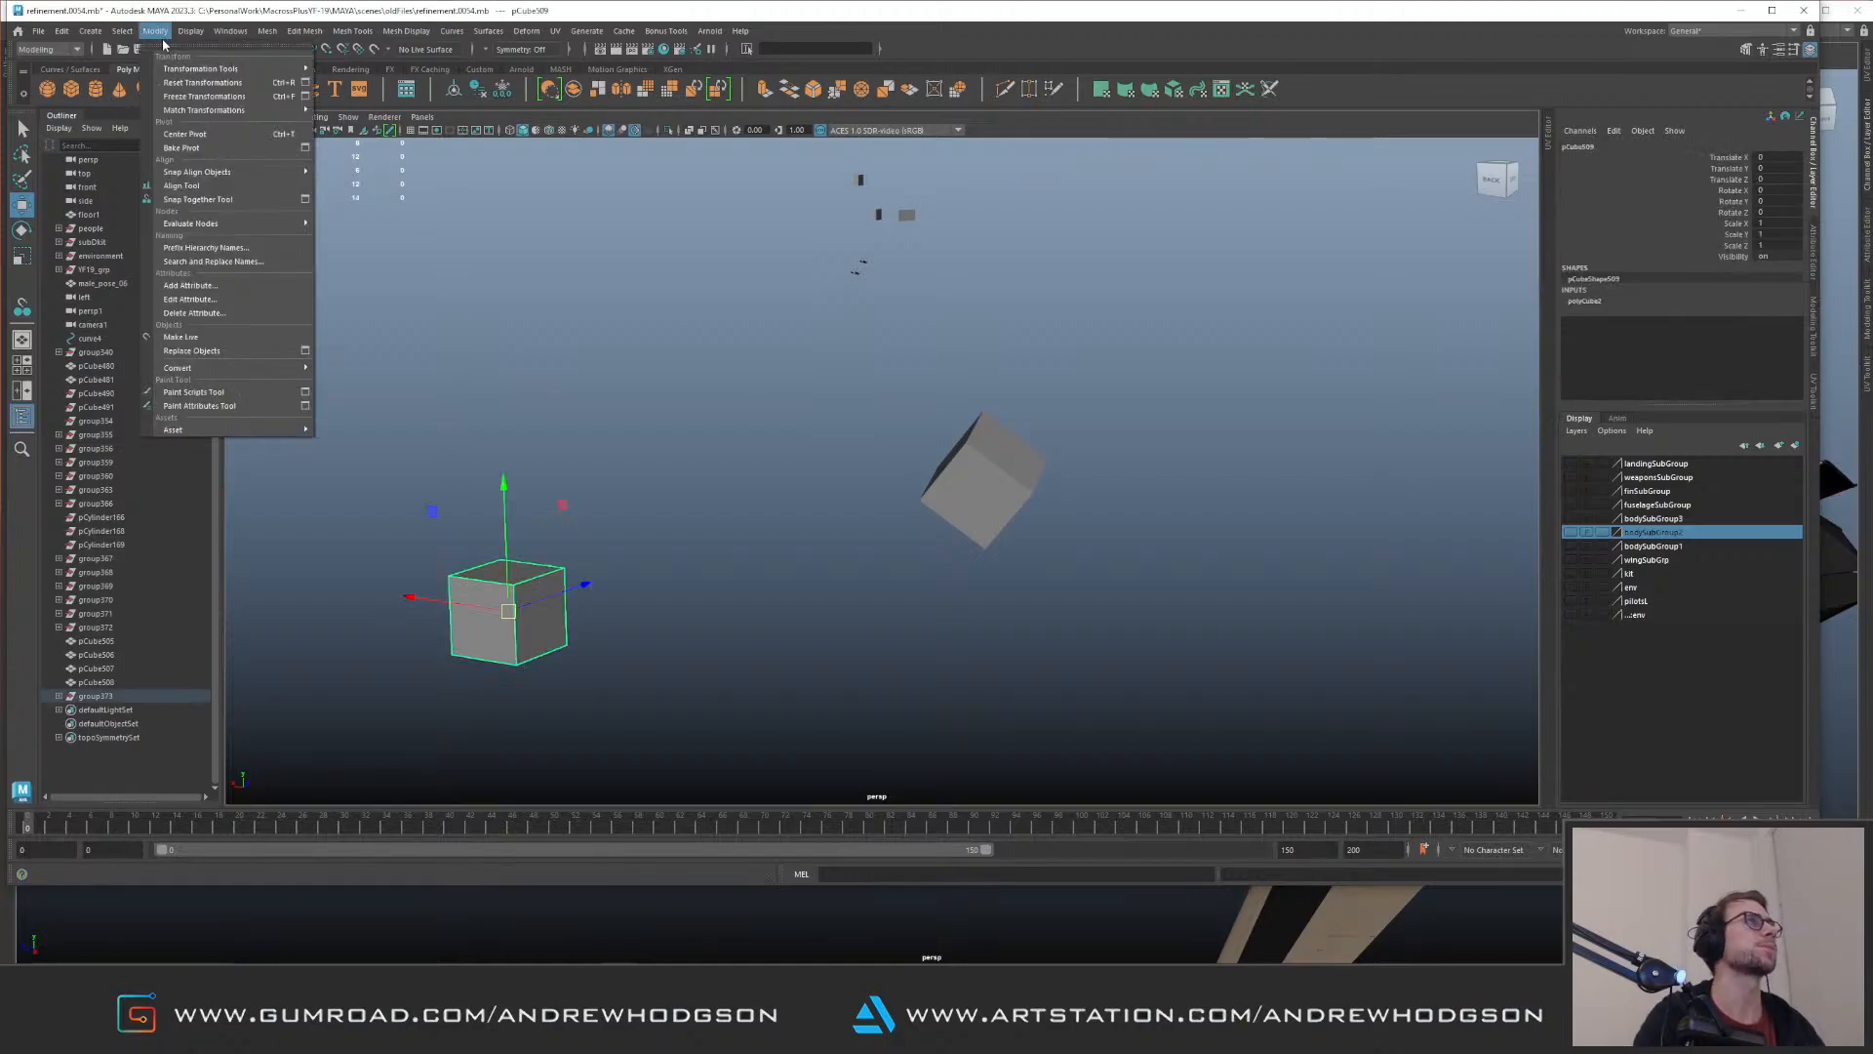
left_click(232, 201)
left_click(509, 570)
left_click(1015, 447)
key("Return")
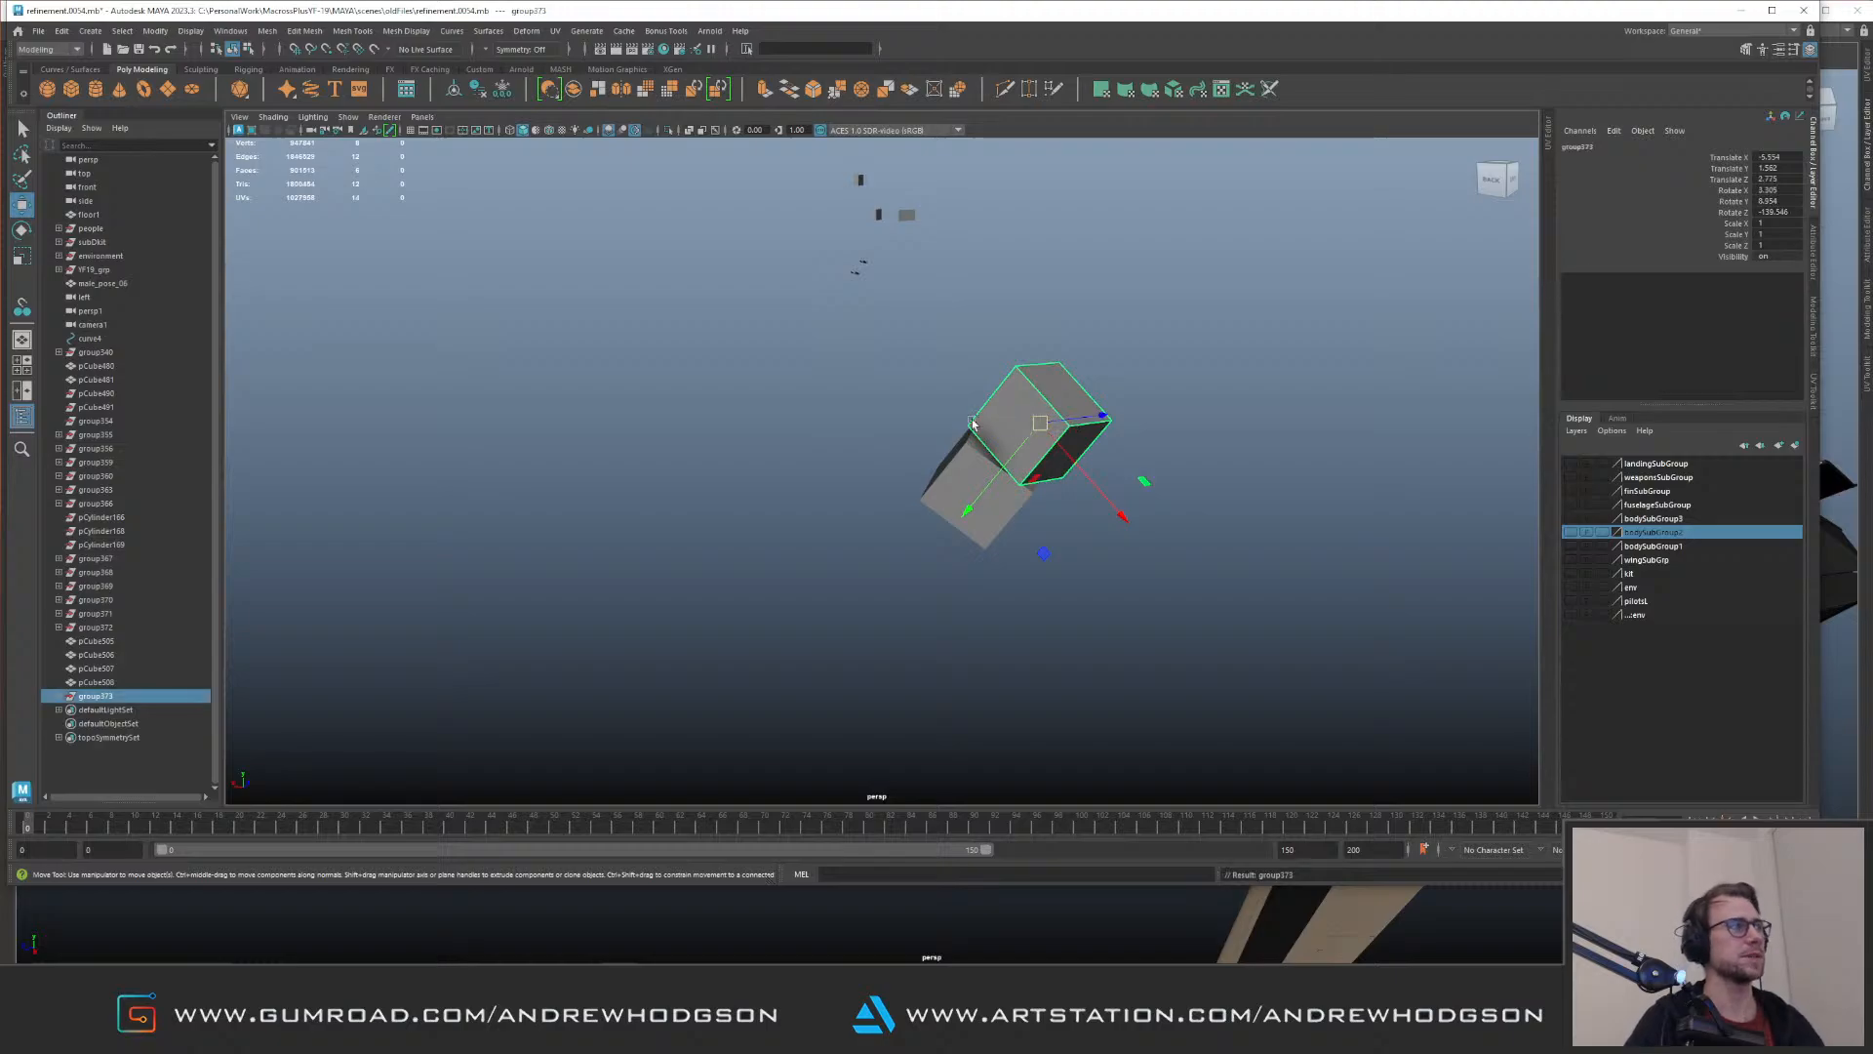
Step: Parent the frozen tilted cube under the snapped group and delete the helper cube from that group
left_click(58, 696)
left_click(117, 711)
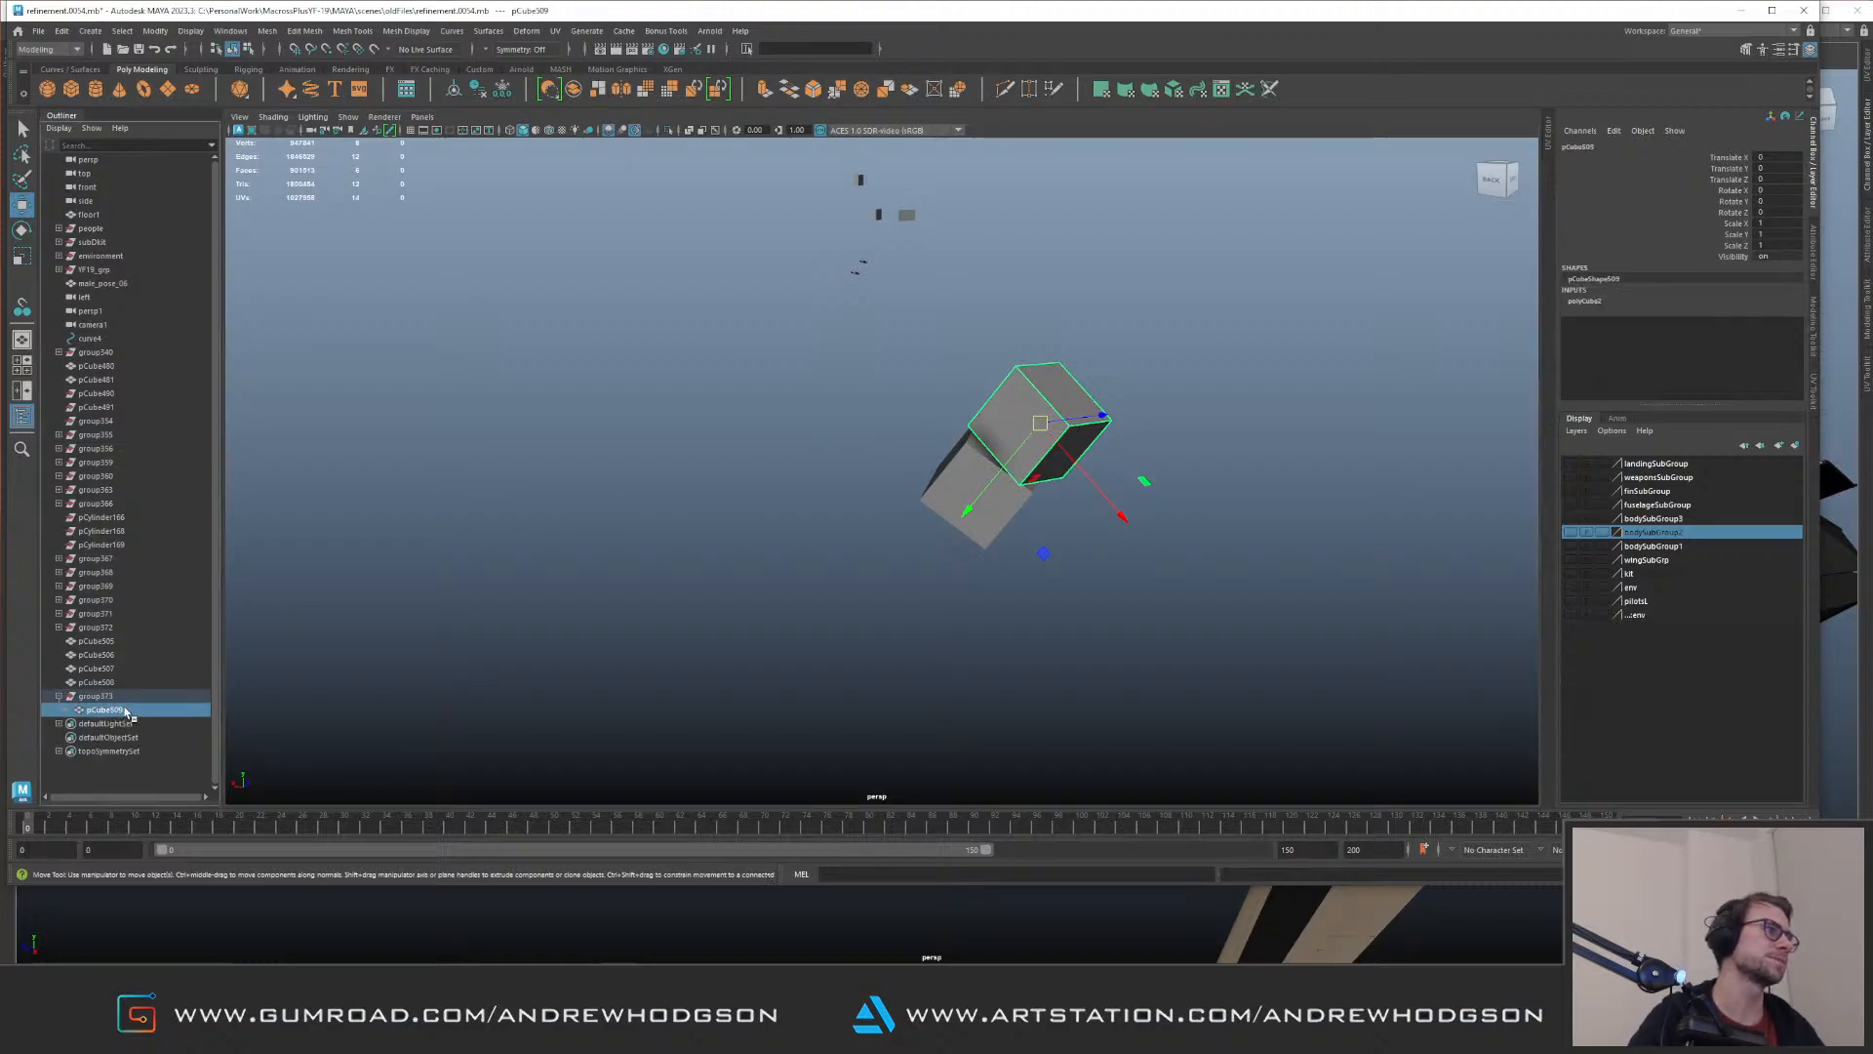
left_click(975, 525)
left_click(730, 583)
middle_click_drag(104, 685, 100, 698)
left_click(103, 699)
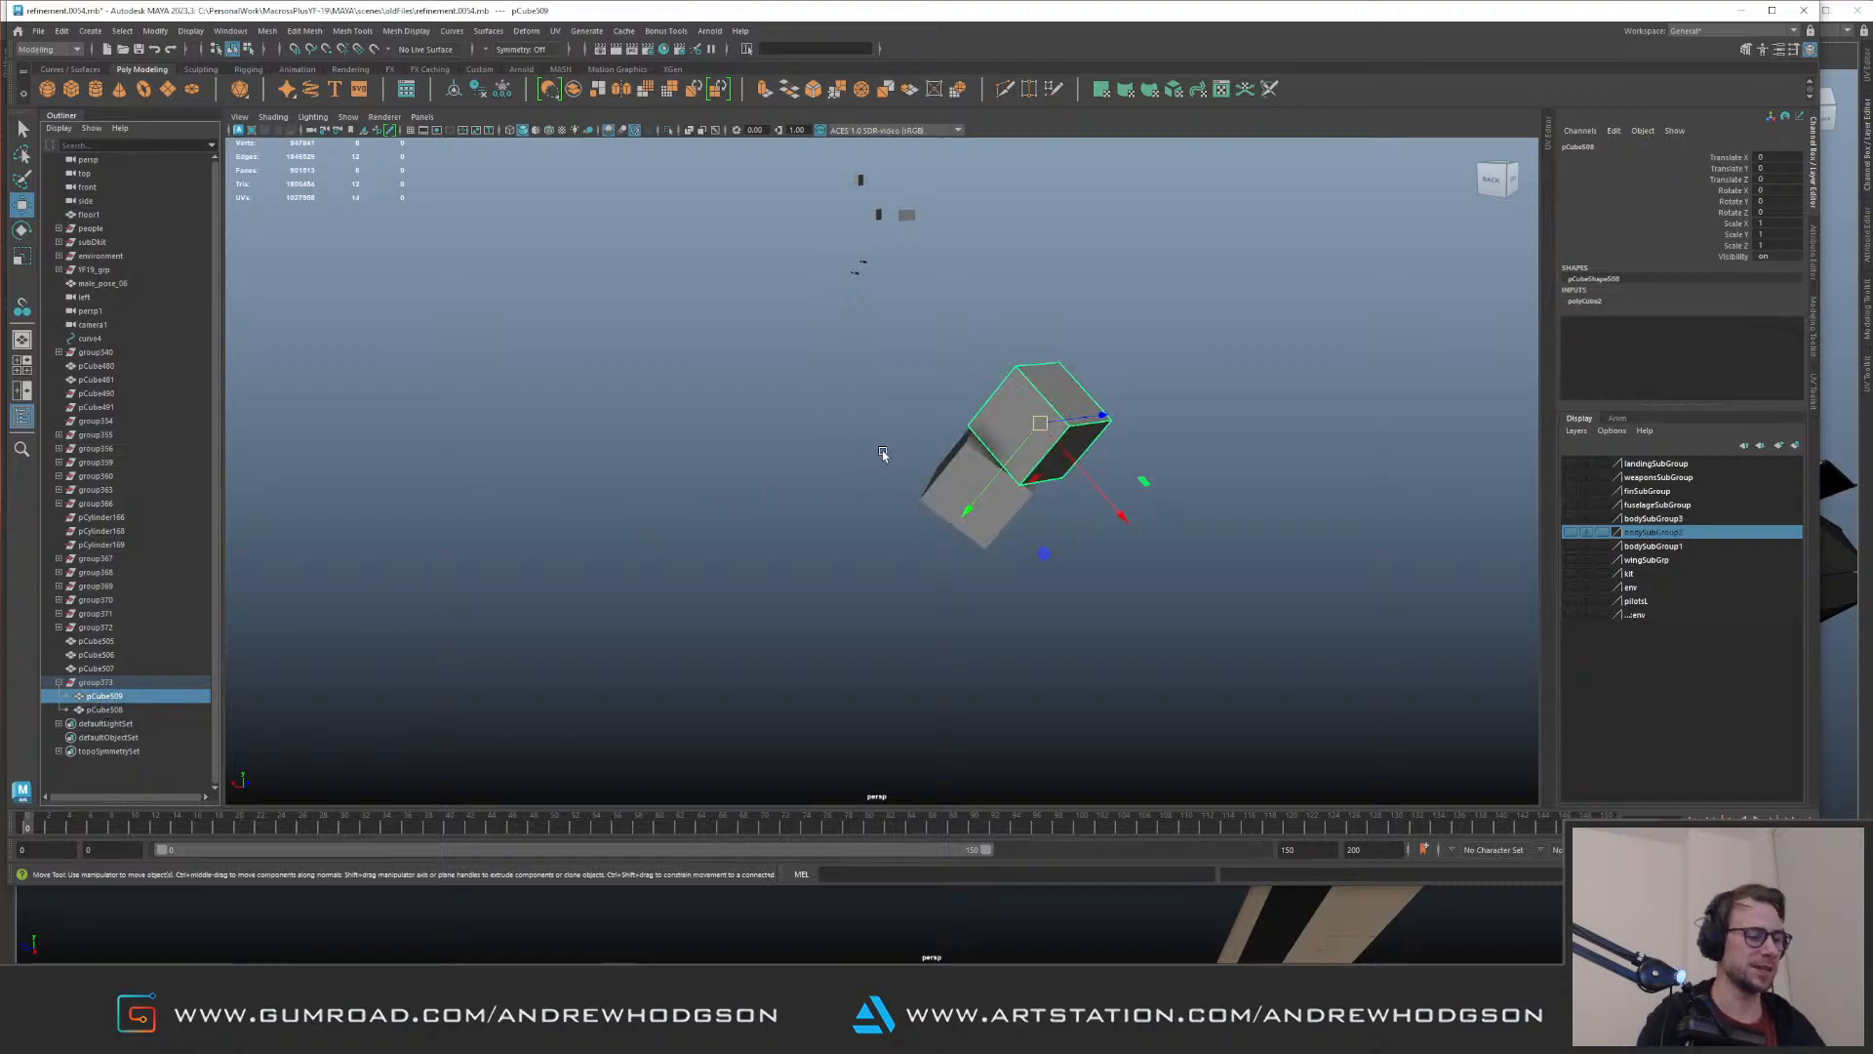
key("Delete")
Step: Move the group containing the tilted cube along its own aligned axes
left_click(97, 682)
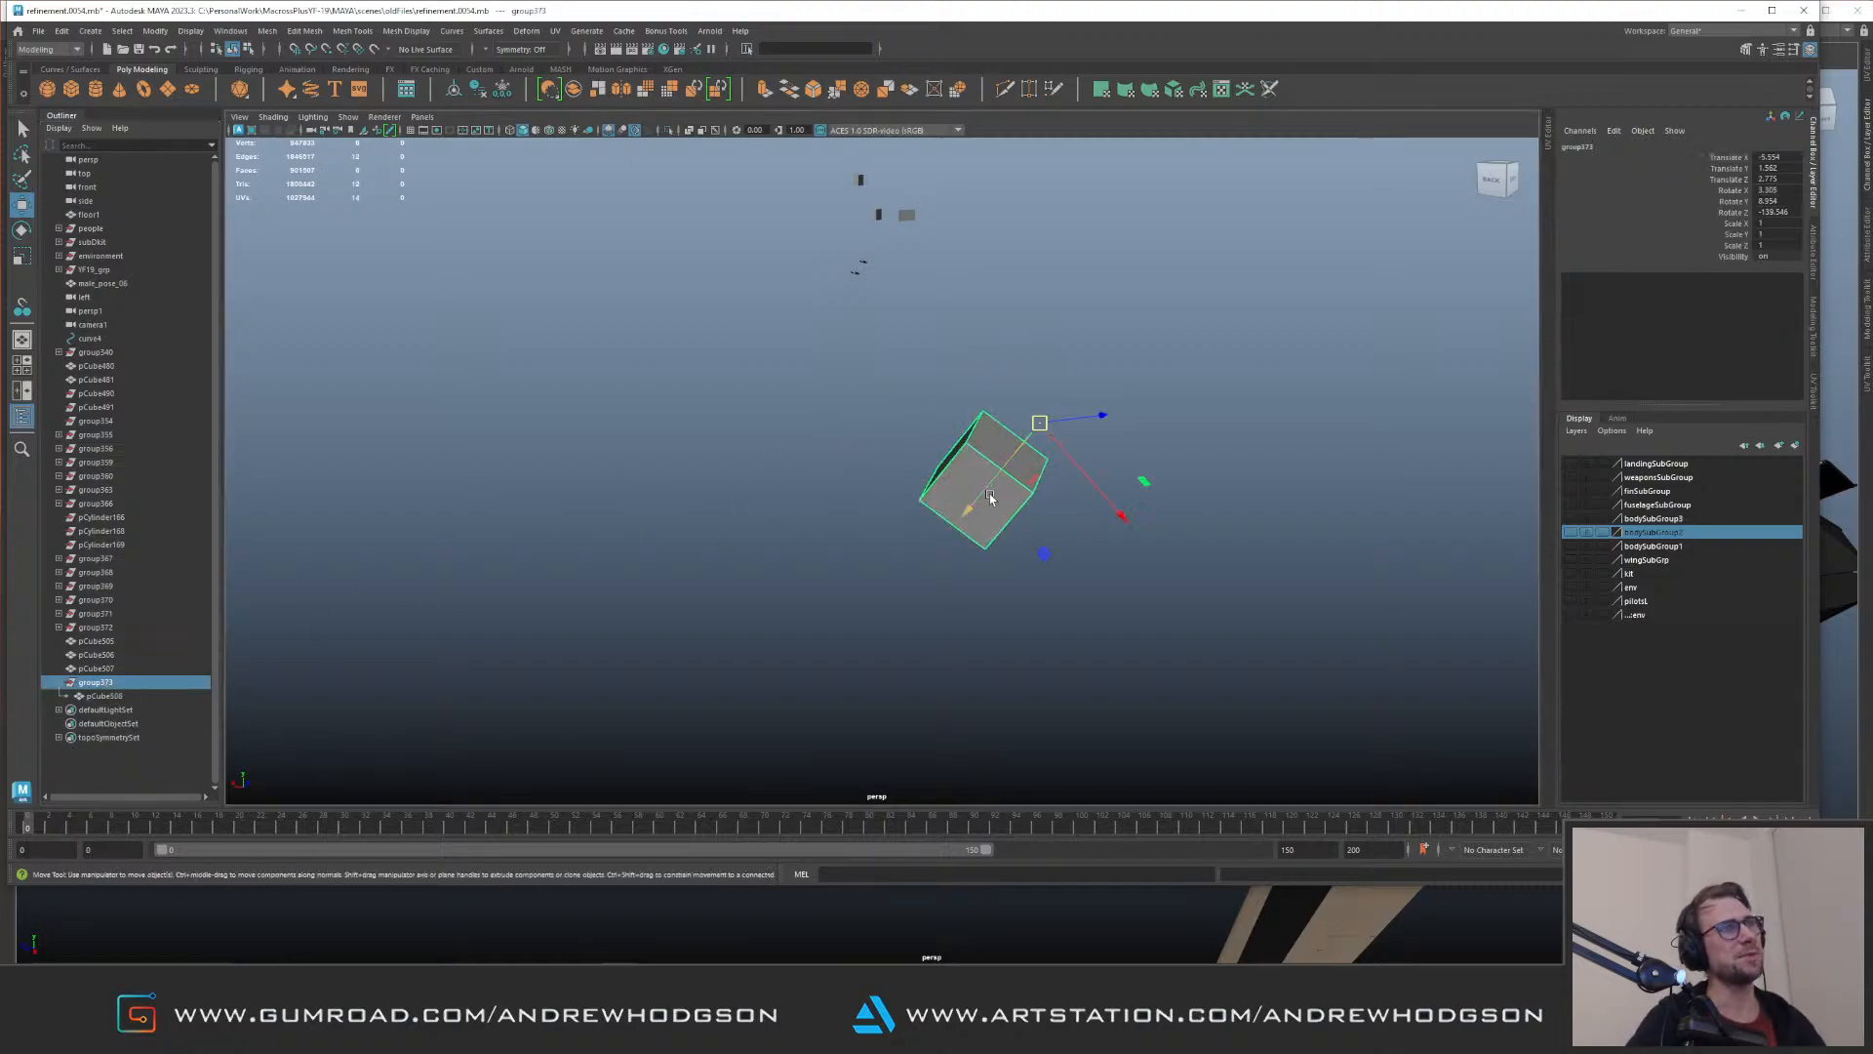
left_click_drag(988, 497, 870, 527, "alt")
right_click_drag(870, 527, 907, 560, "alt")
left_click_drag(909, 563, 1042, 512)
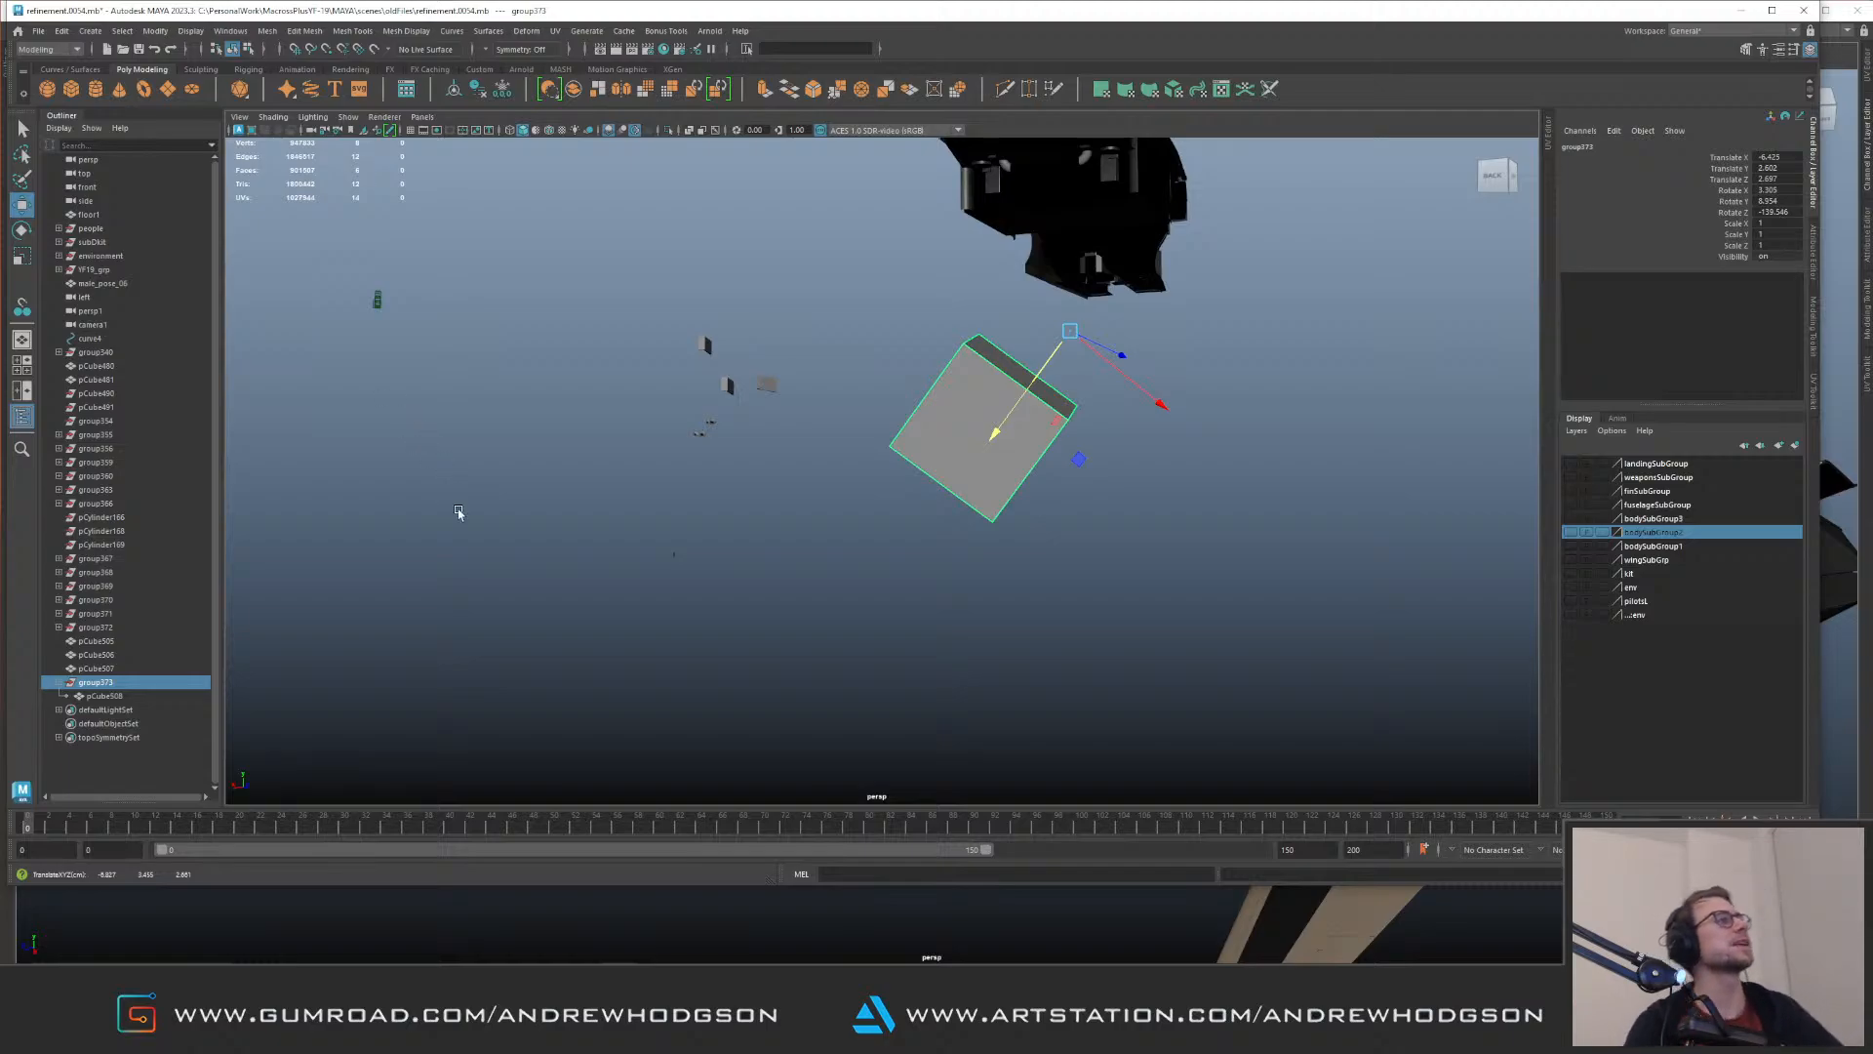
Step: Examine the orientation of the frozen cube's own axes by selecting it within the group
left_click(510, 570)
left_click(938, 451)
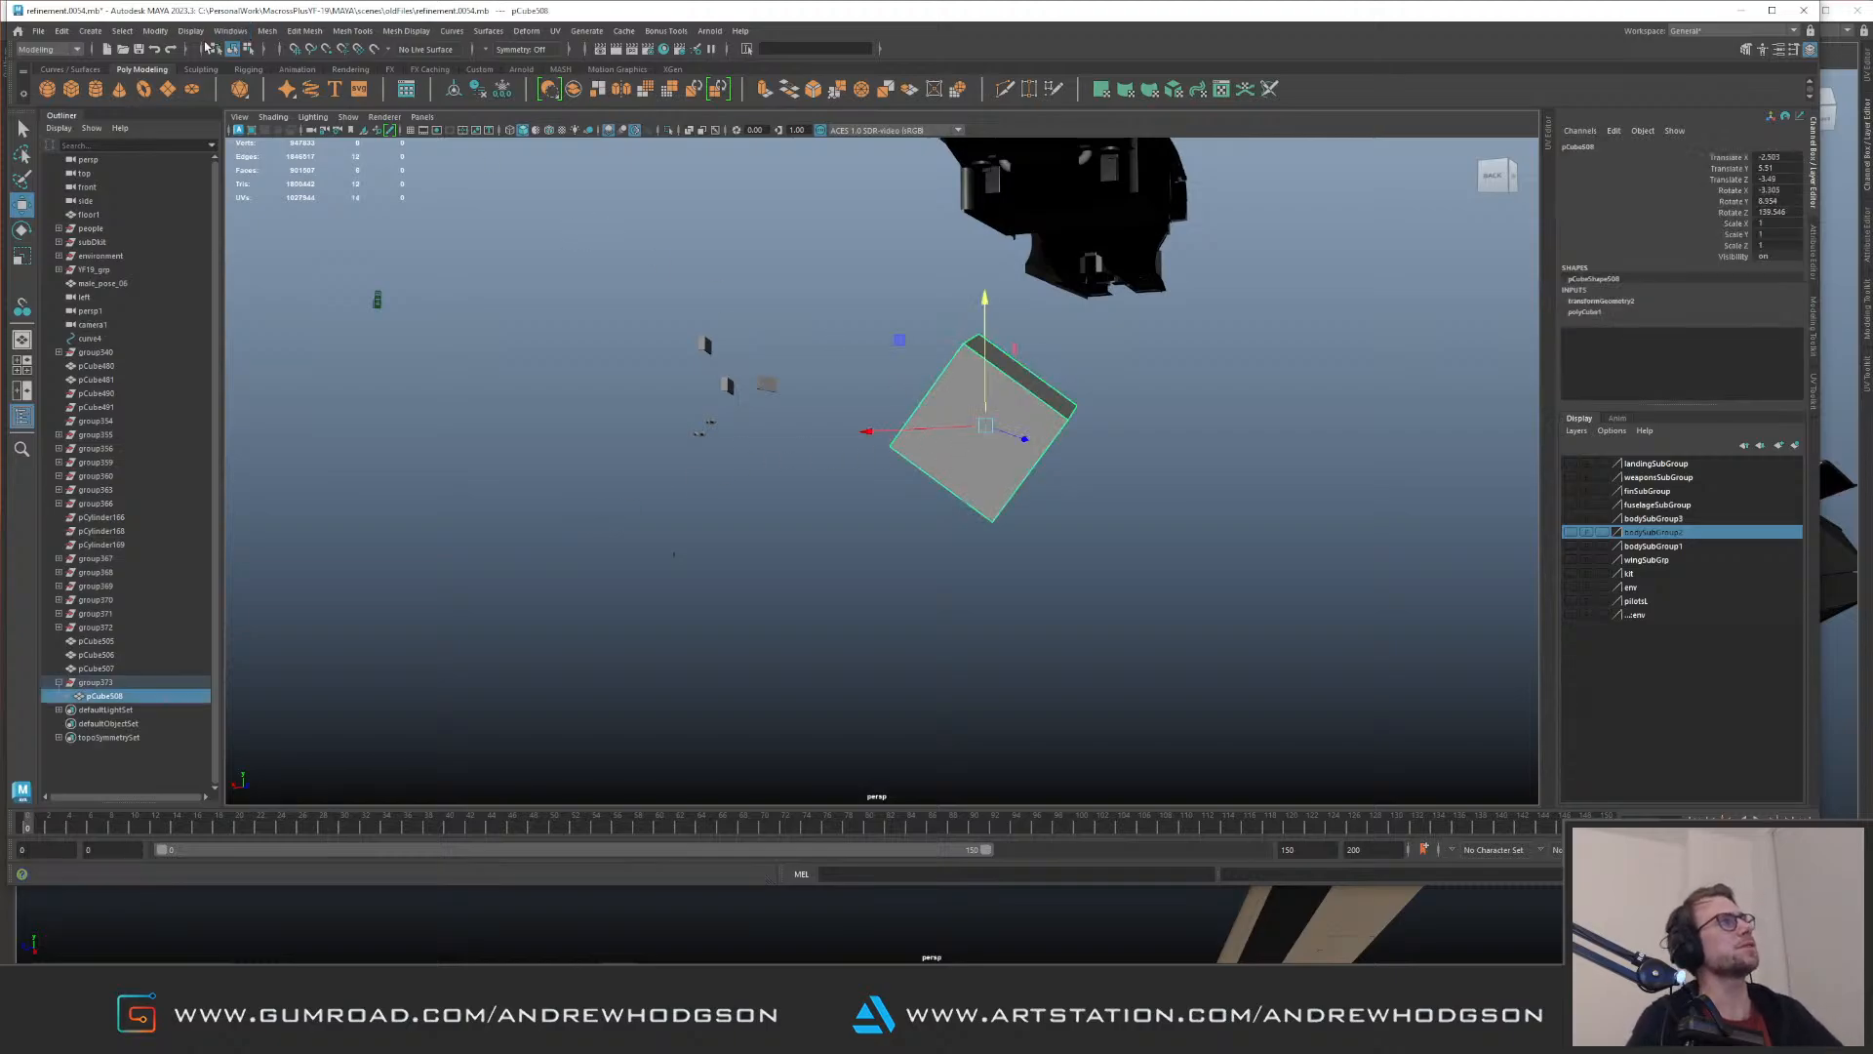
left_click(829, 556)
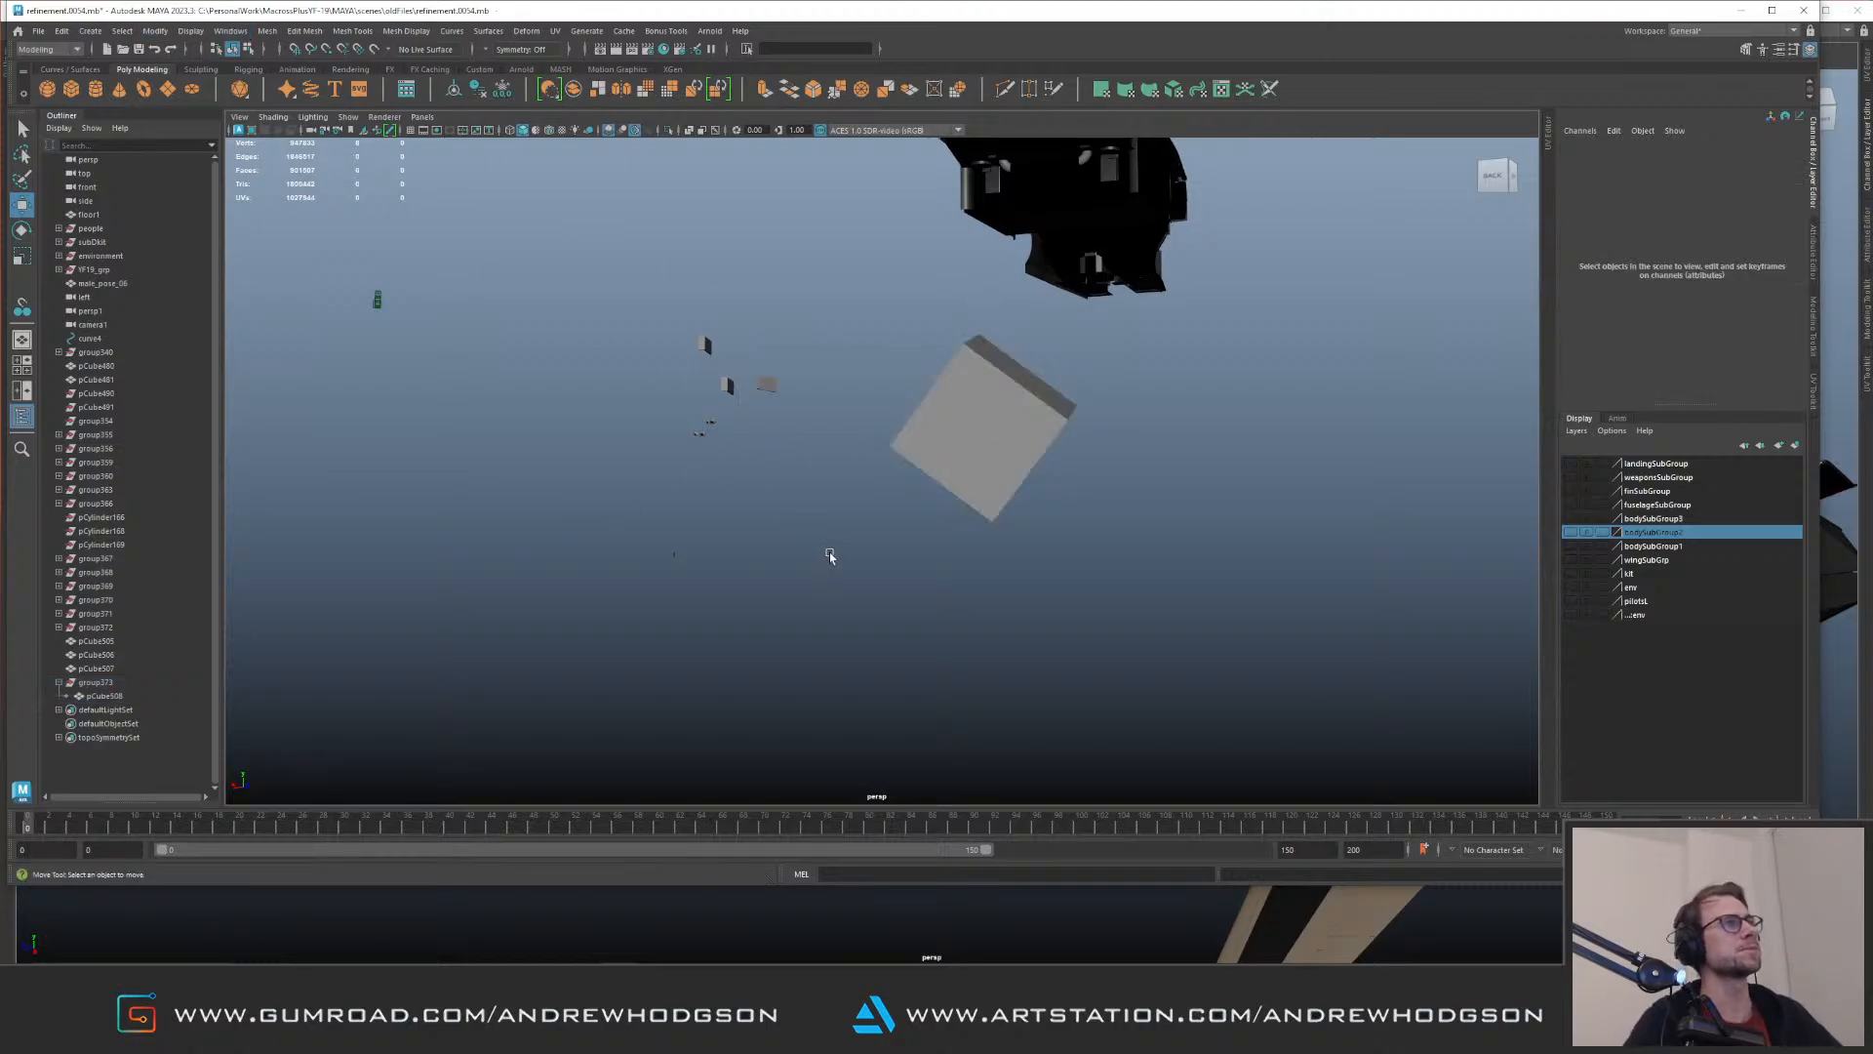
left_click(967, 496)
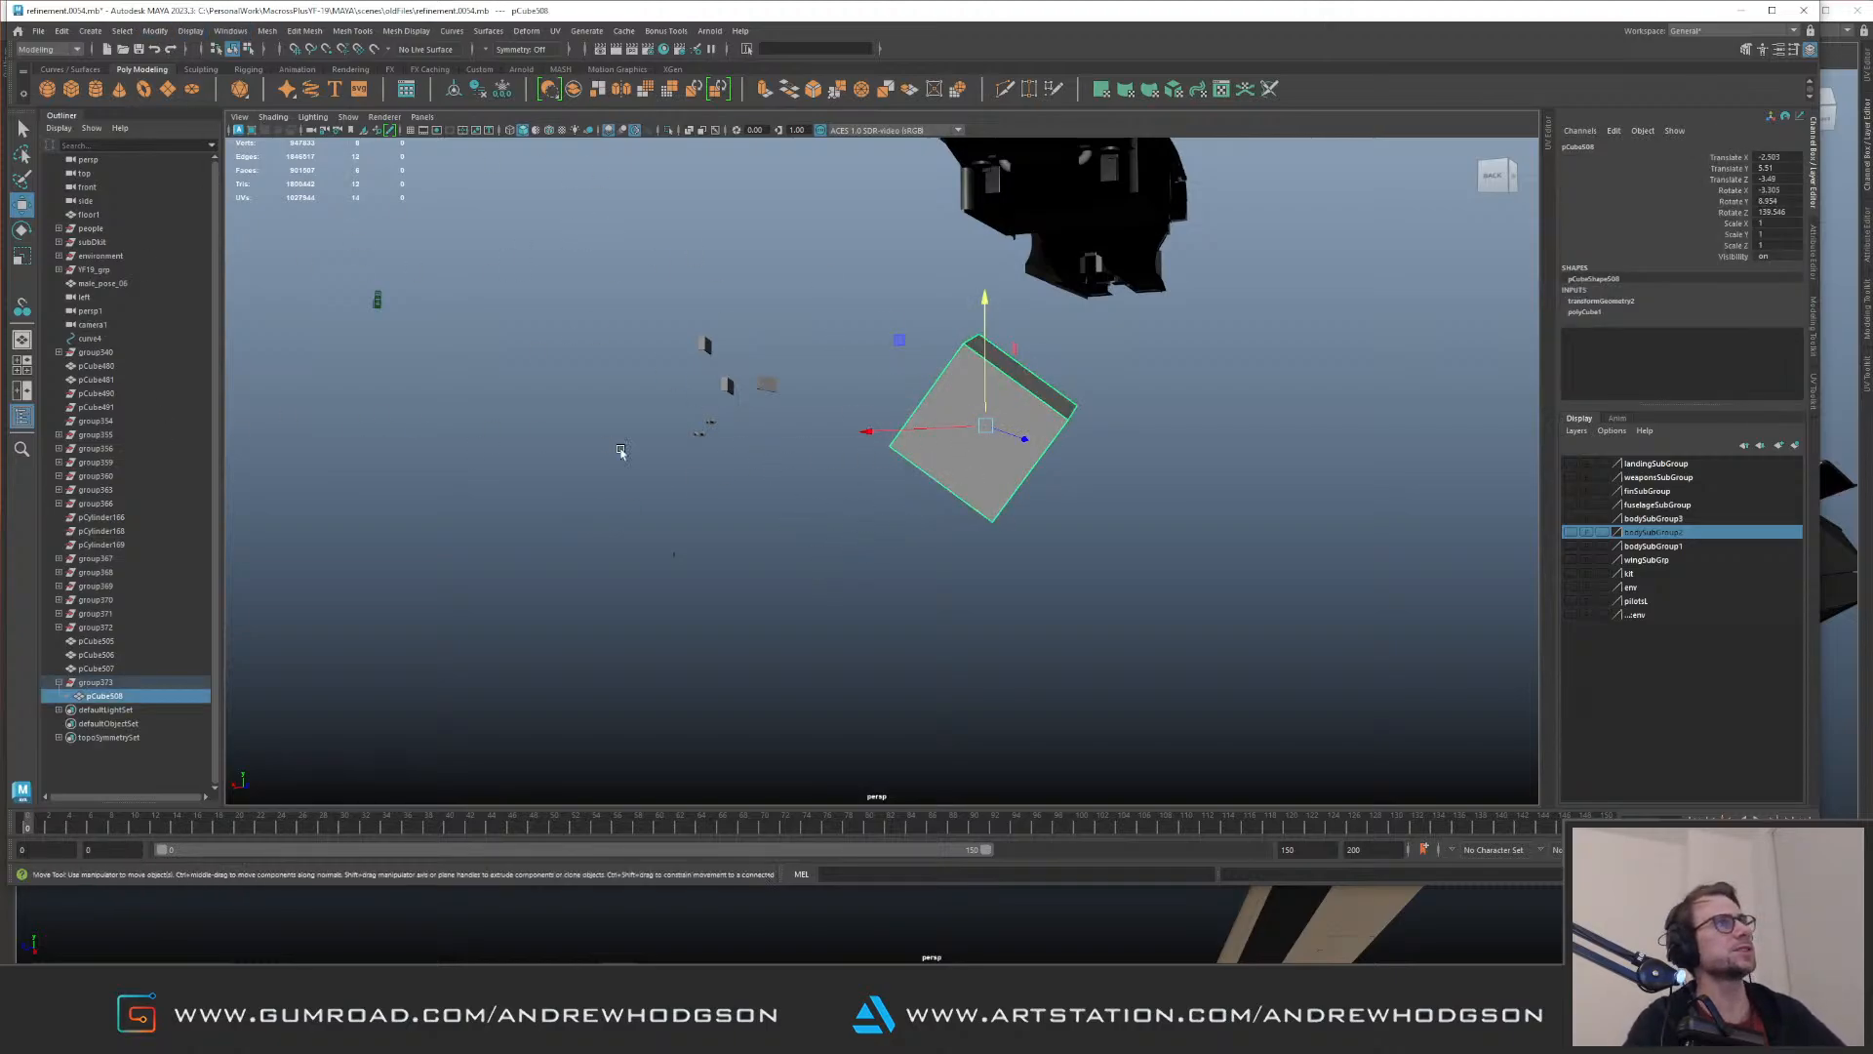
left_click(652, 490)
left_click_drag(1049, 536, 622, 484, "alt")
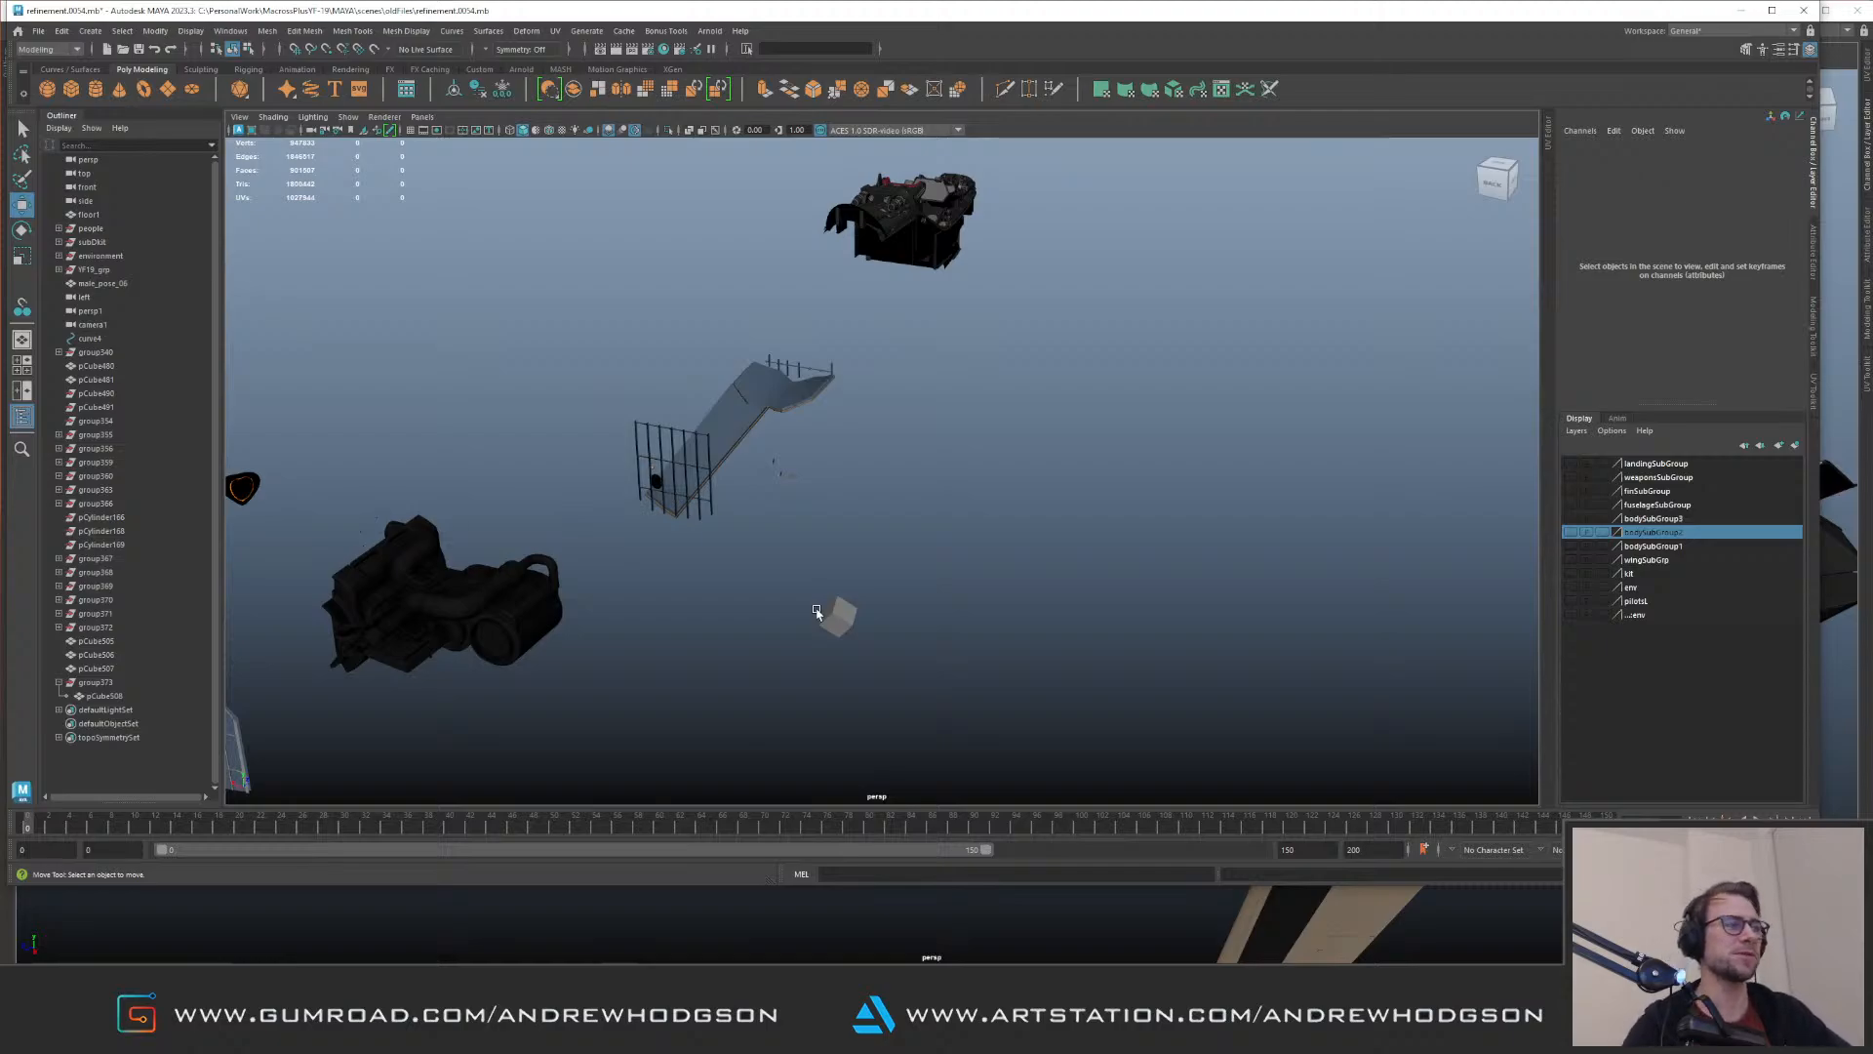
left_click_drag(739, 611, 818, 624)
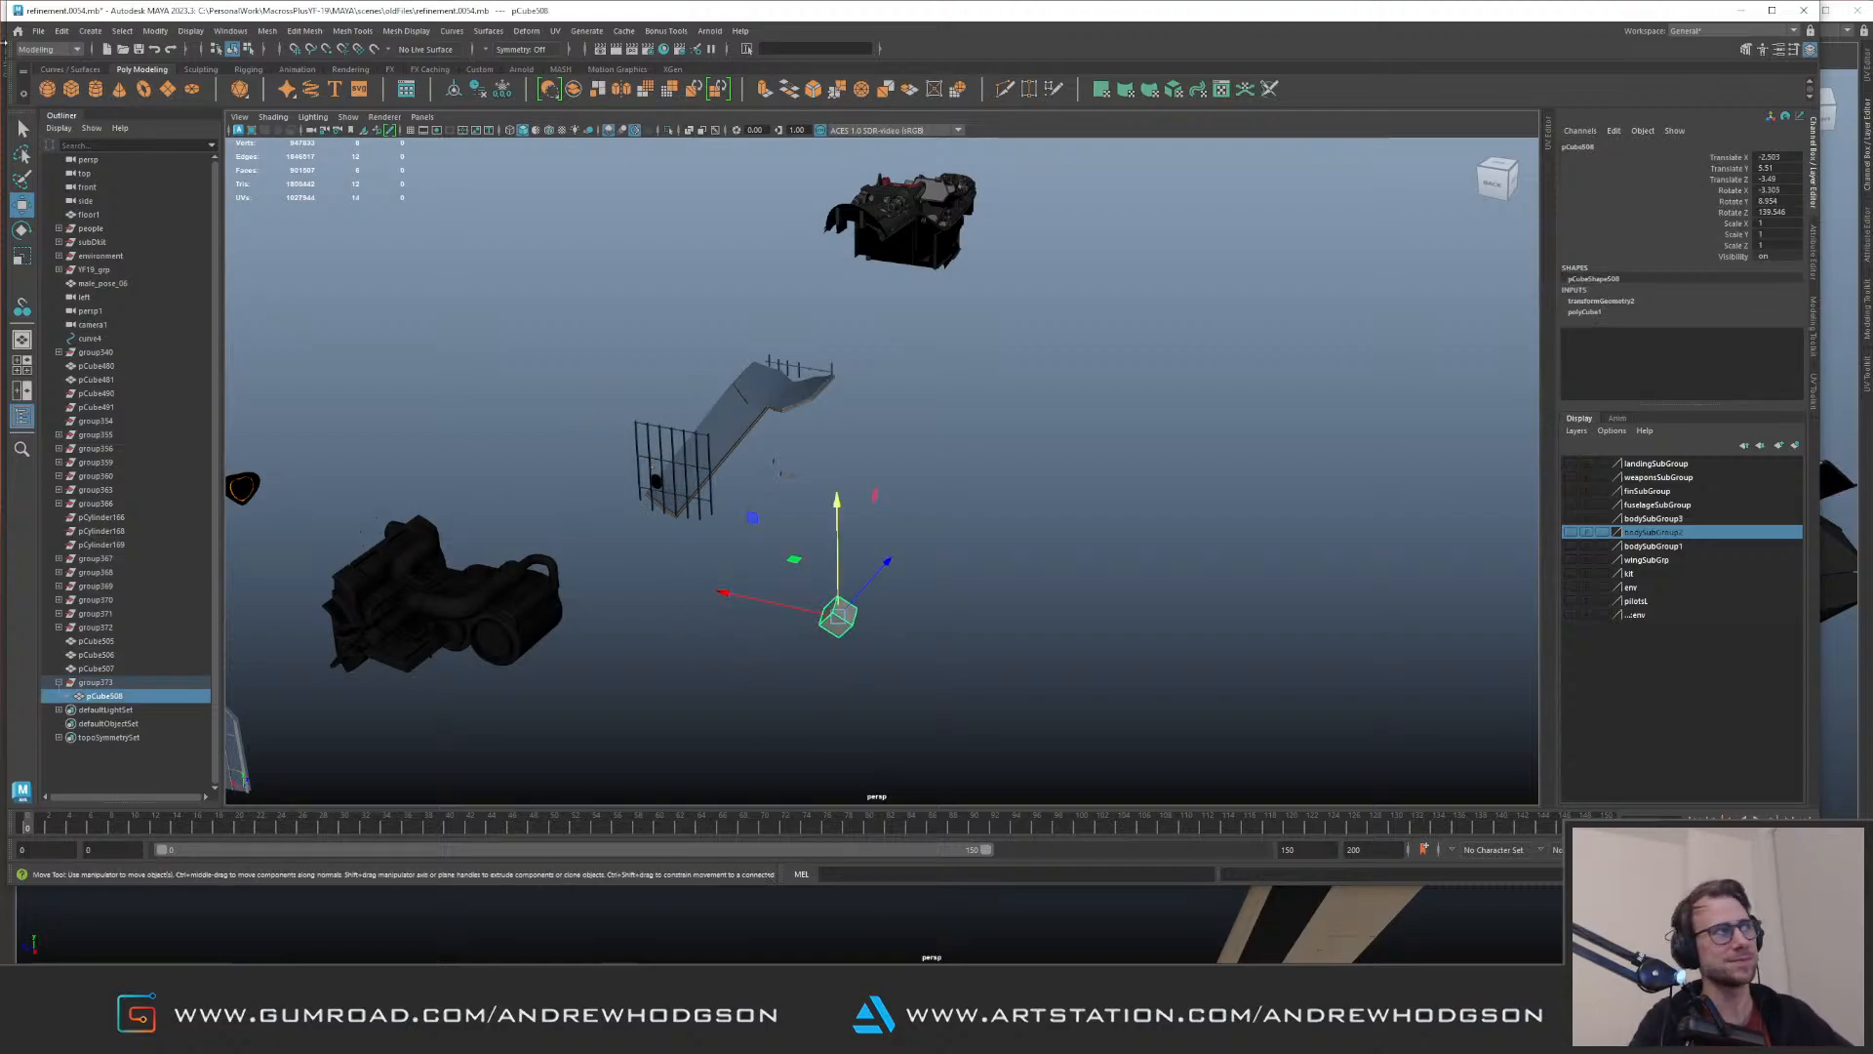
Step: Try moving the cube's group along its aligned axis, and undo the move
left_click(115, 689)
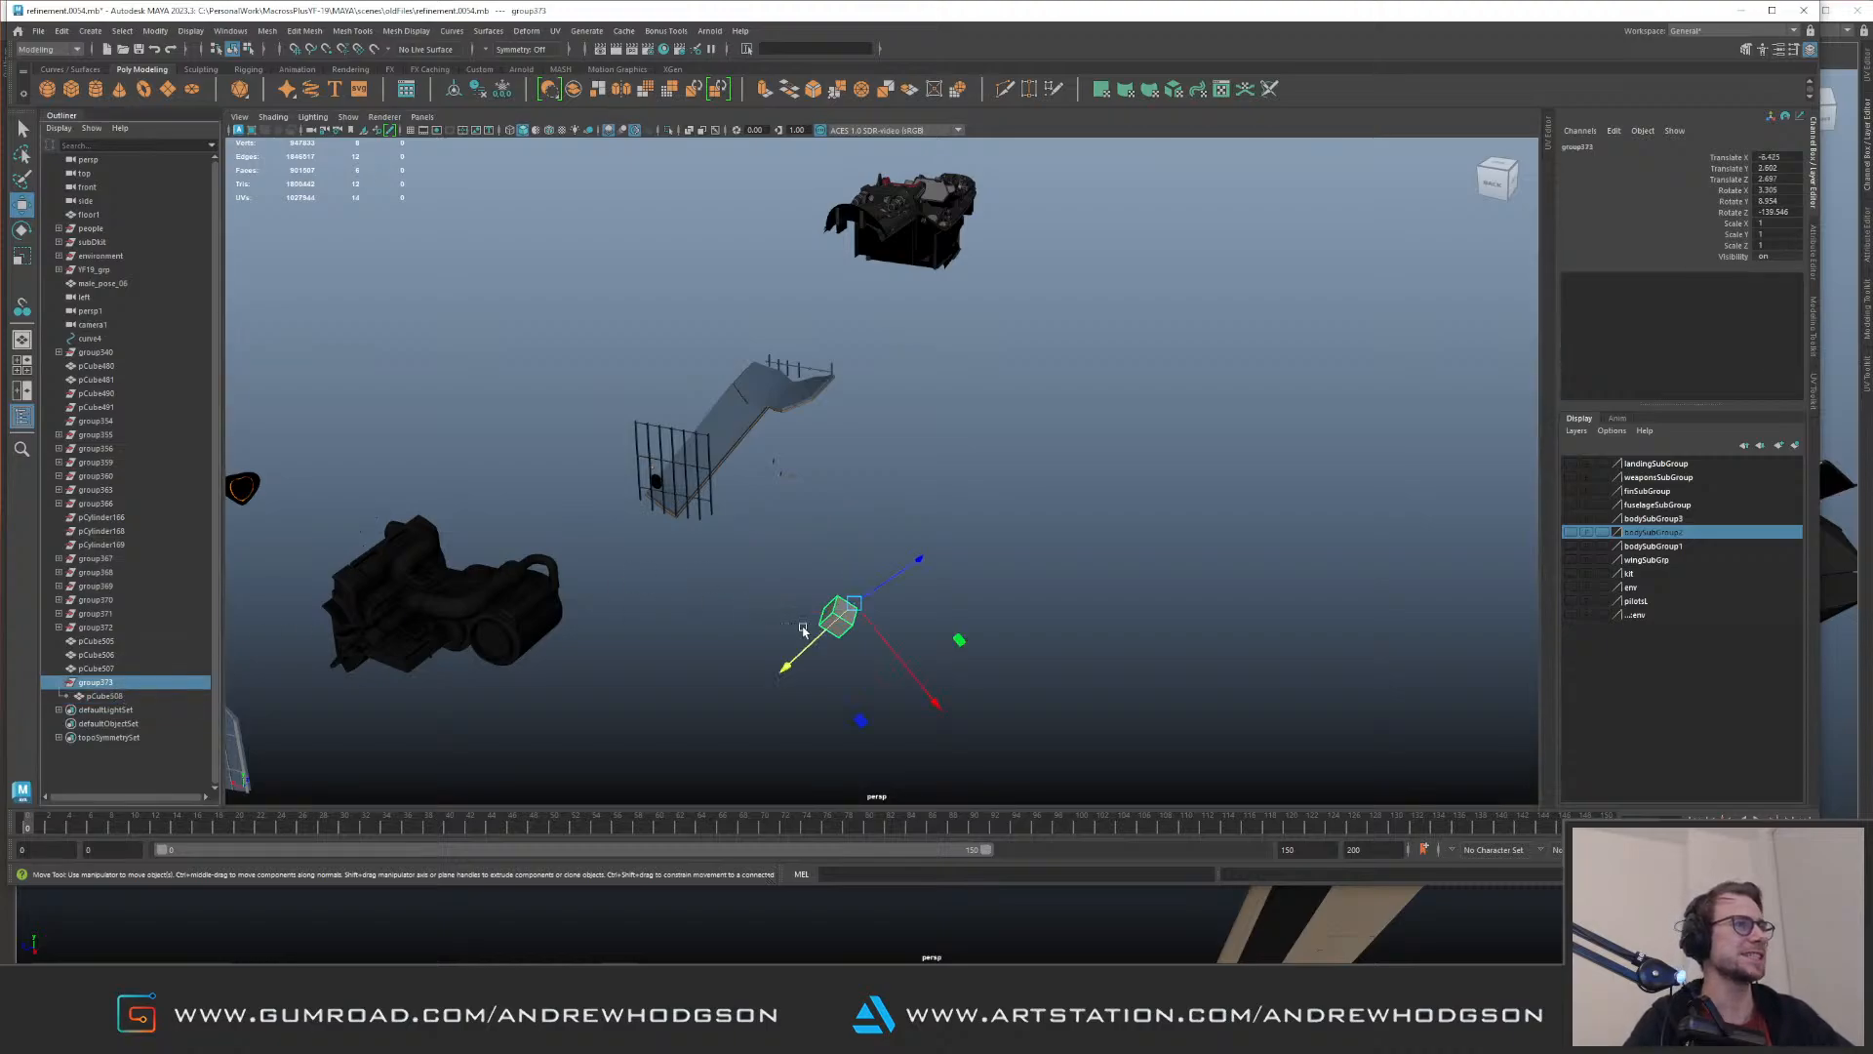
left_click_drag(798, 627, 857, 454, "alt")
left_click_drag(850, 586, 961, 506)
key("ctrl+z")
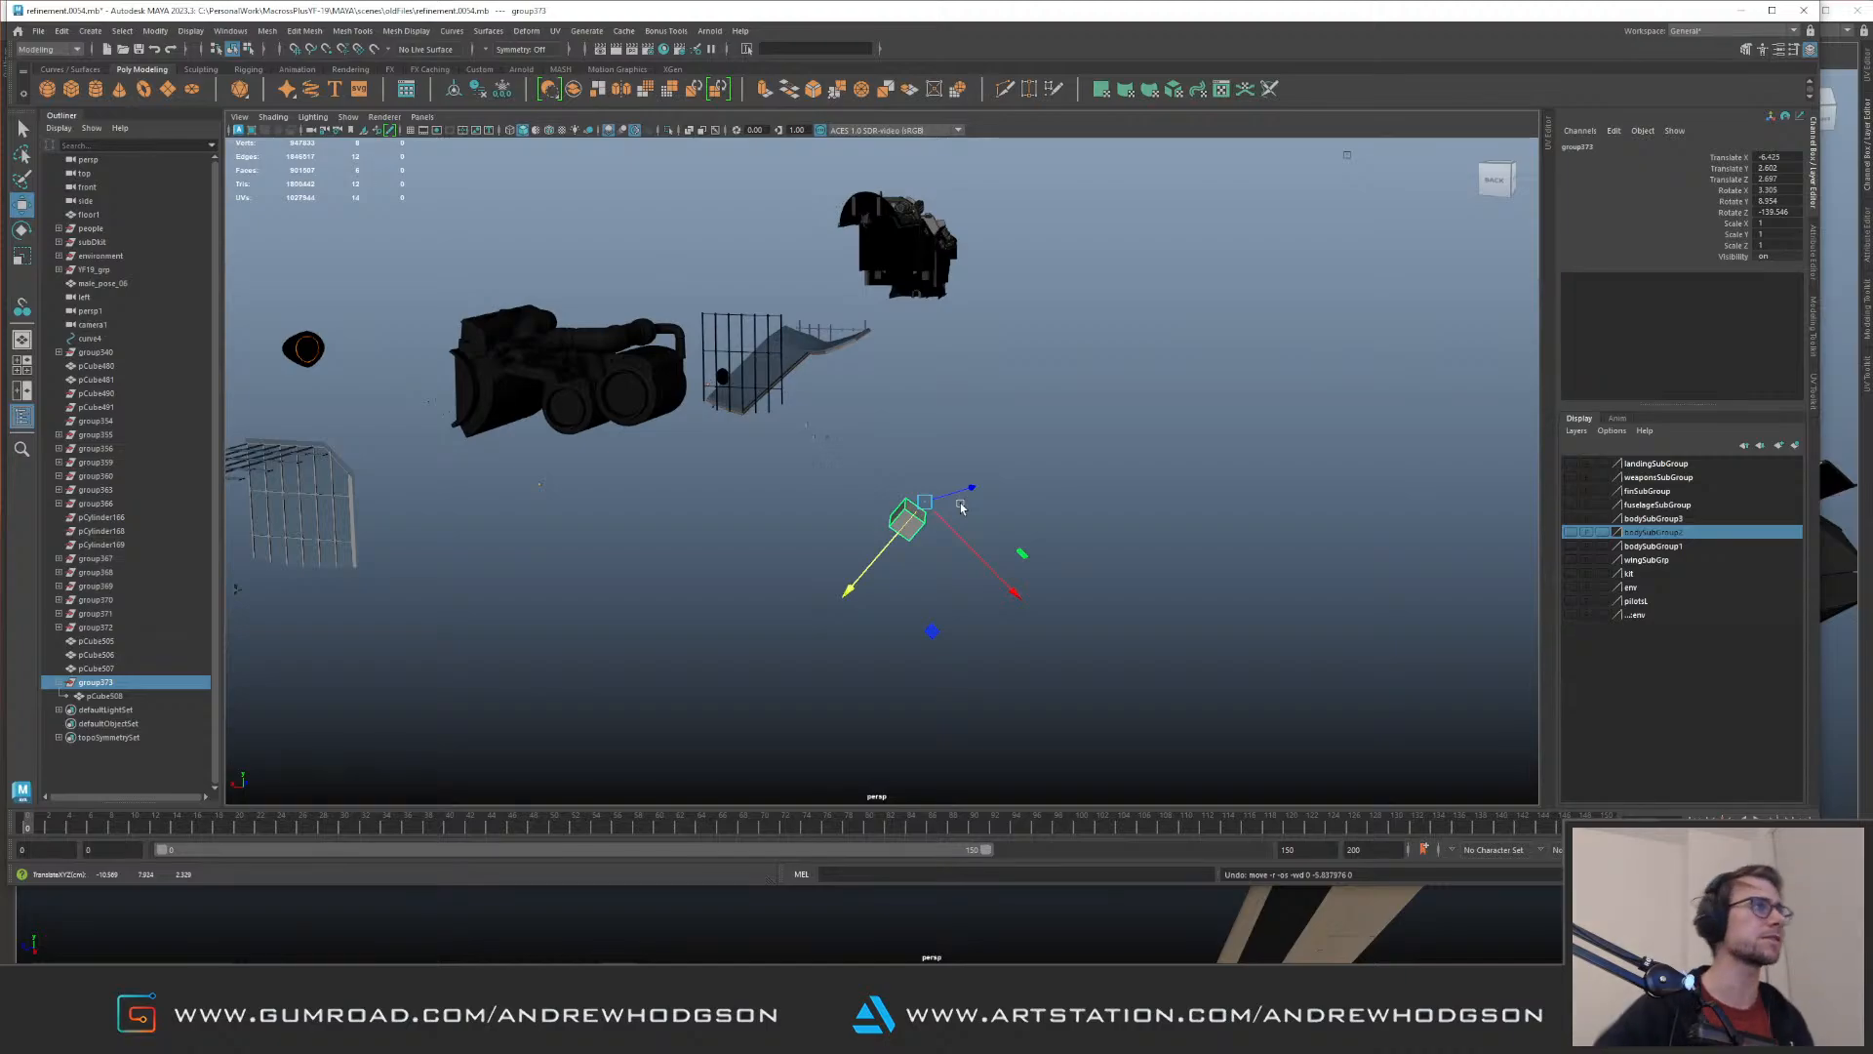
Step: Delete the tilted test cube from its group
key("Down")
left_click(970, 616)
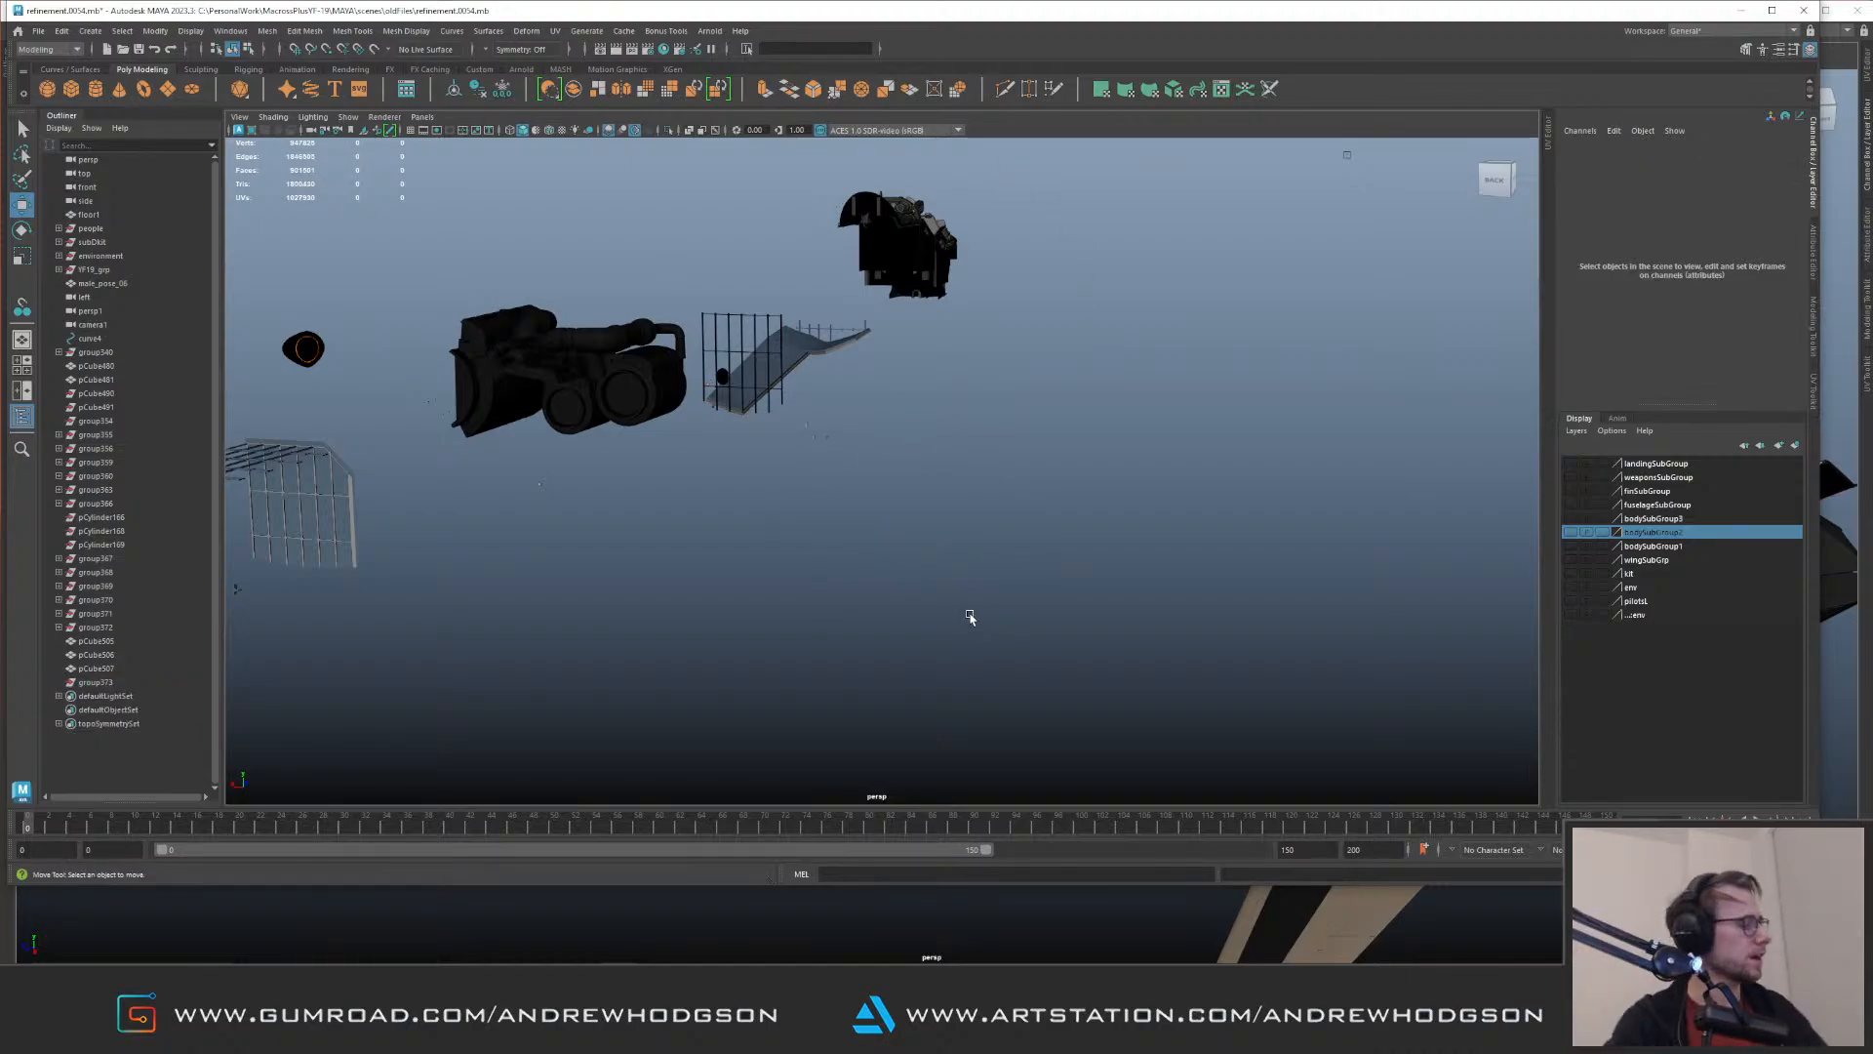
left_click_drag(999, 452, 911, 394, "alt")
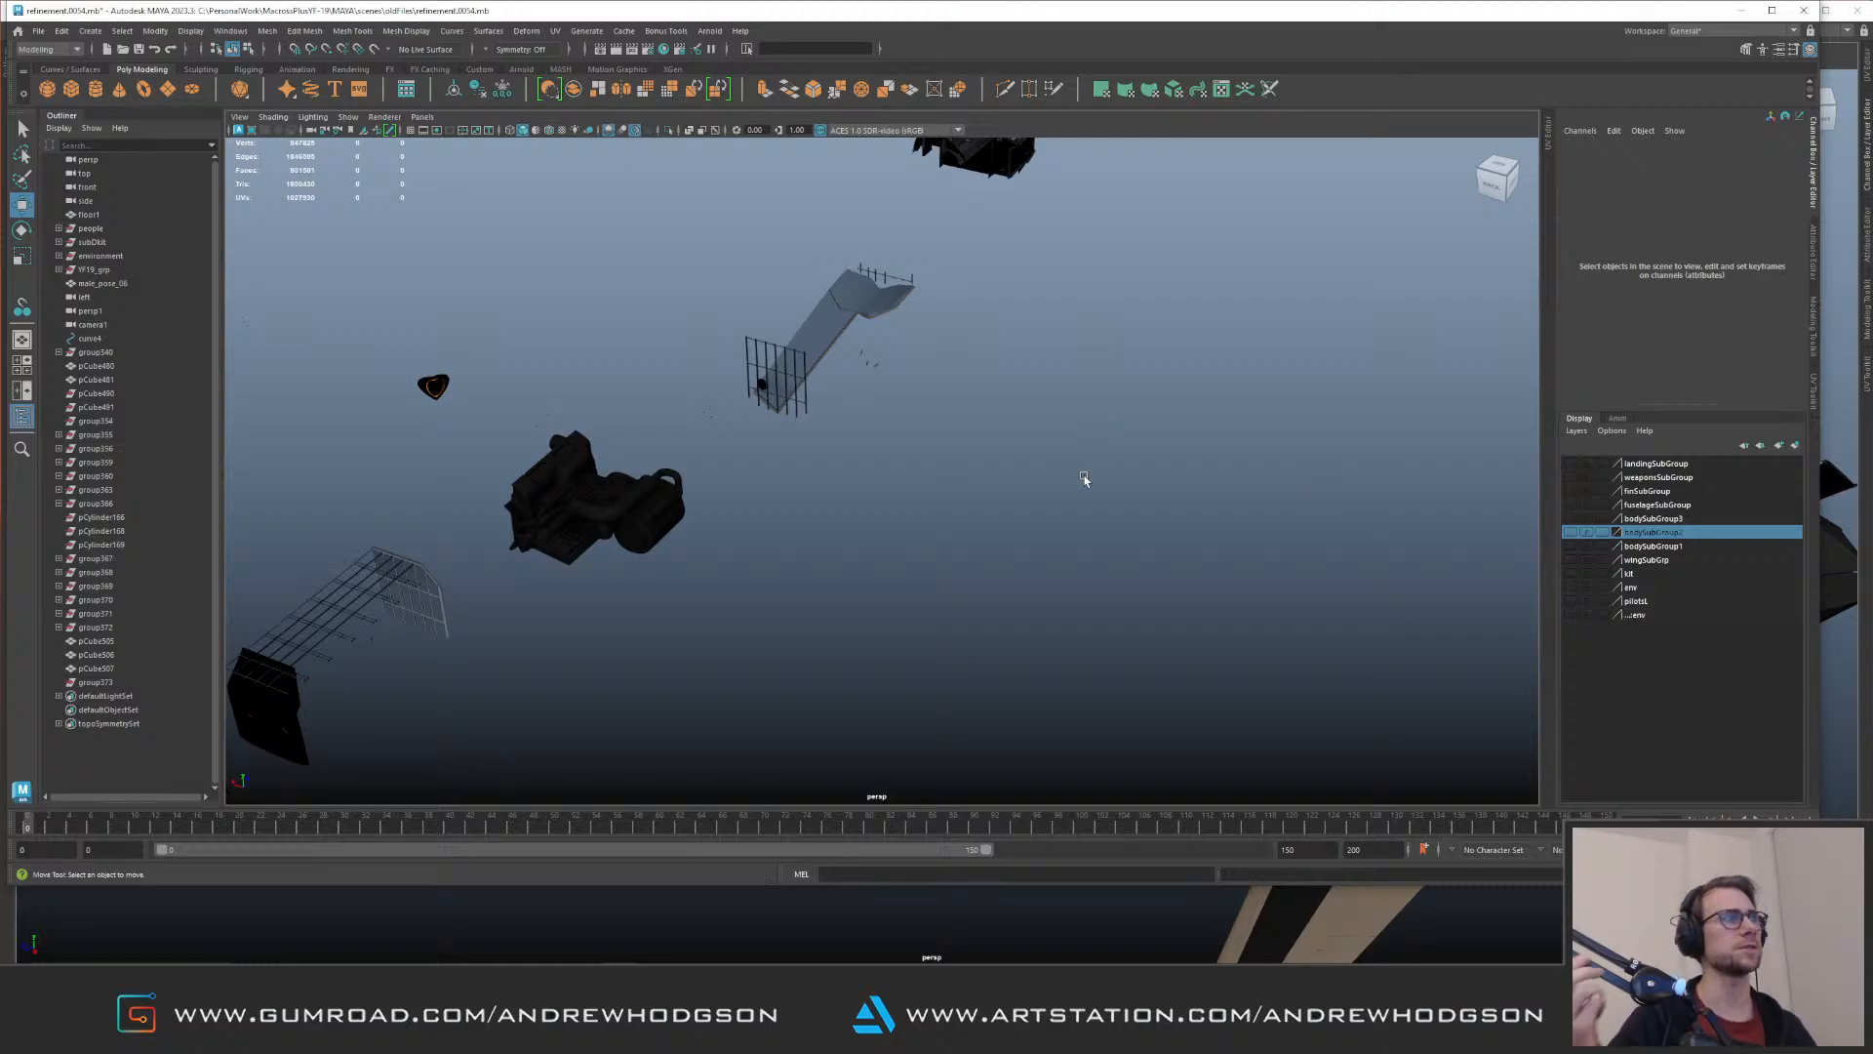
mouse_move(1079, 563)
left_mouse_down("alt")
mouse_move(825, 376)
mouse_move(983, 523)
mouse_move(1087, 535)
left_mouse_up("alt")
Step: Show the landing, weapons, fin, fuselage, body, wing, kit and env display layers, leaving pilotsL hidden
key("ctrl+1")
key("ctrl+1")
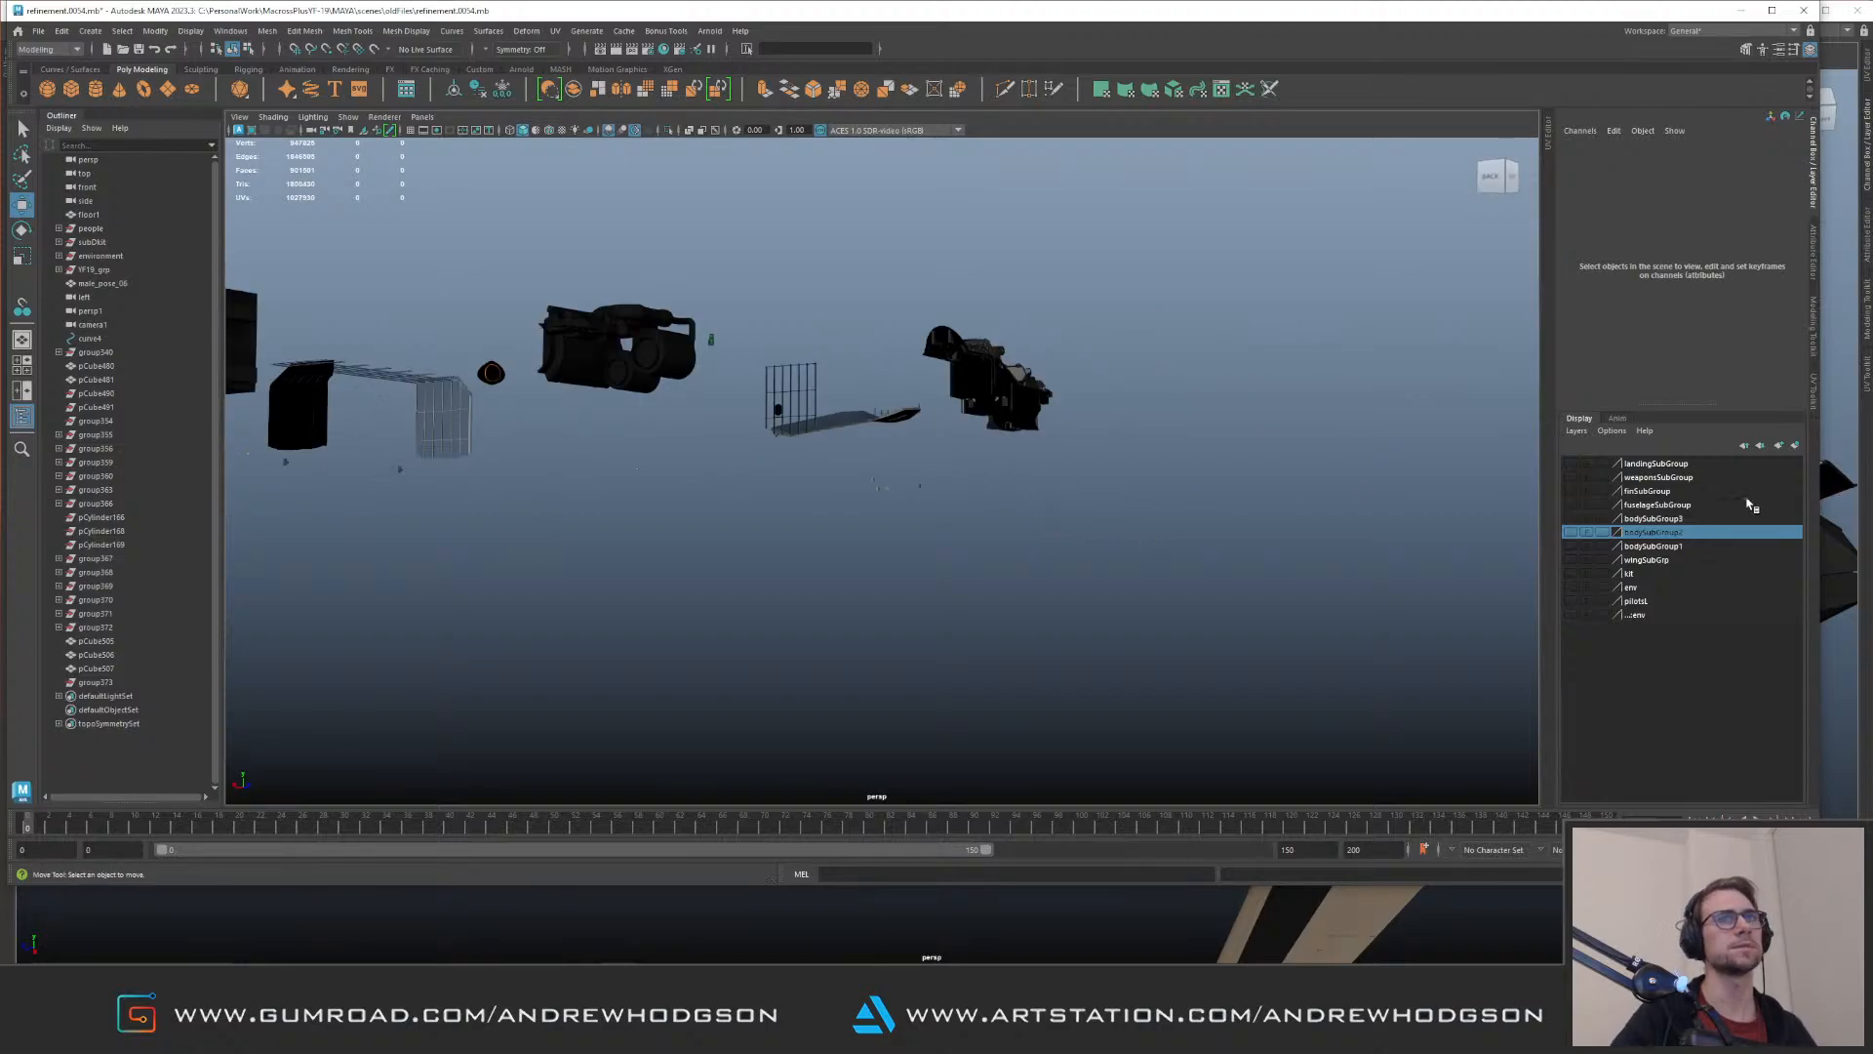
left_click(1573, 467)
left_click(1573, 478)
left_click(1572, 492)
left_click(1572, 514)
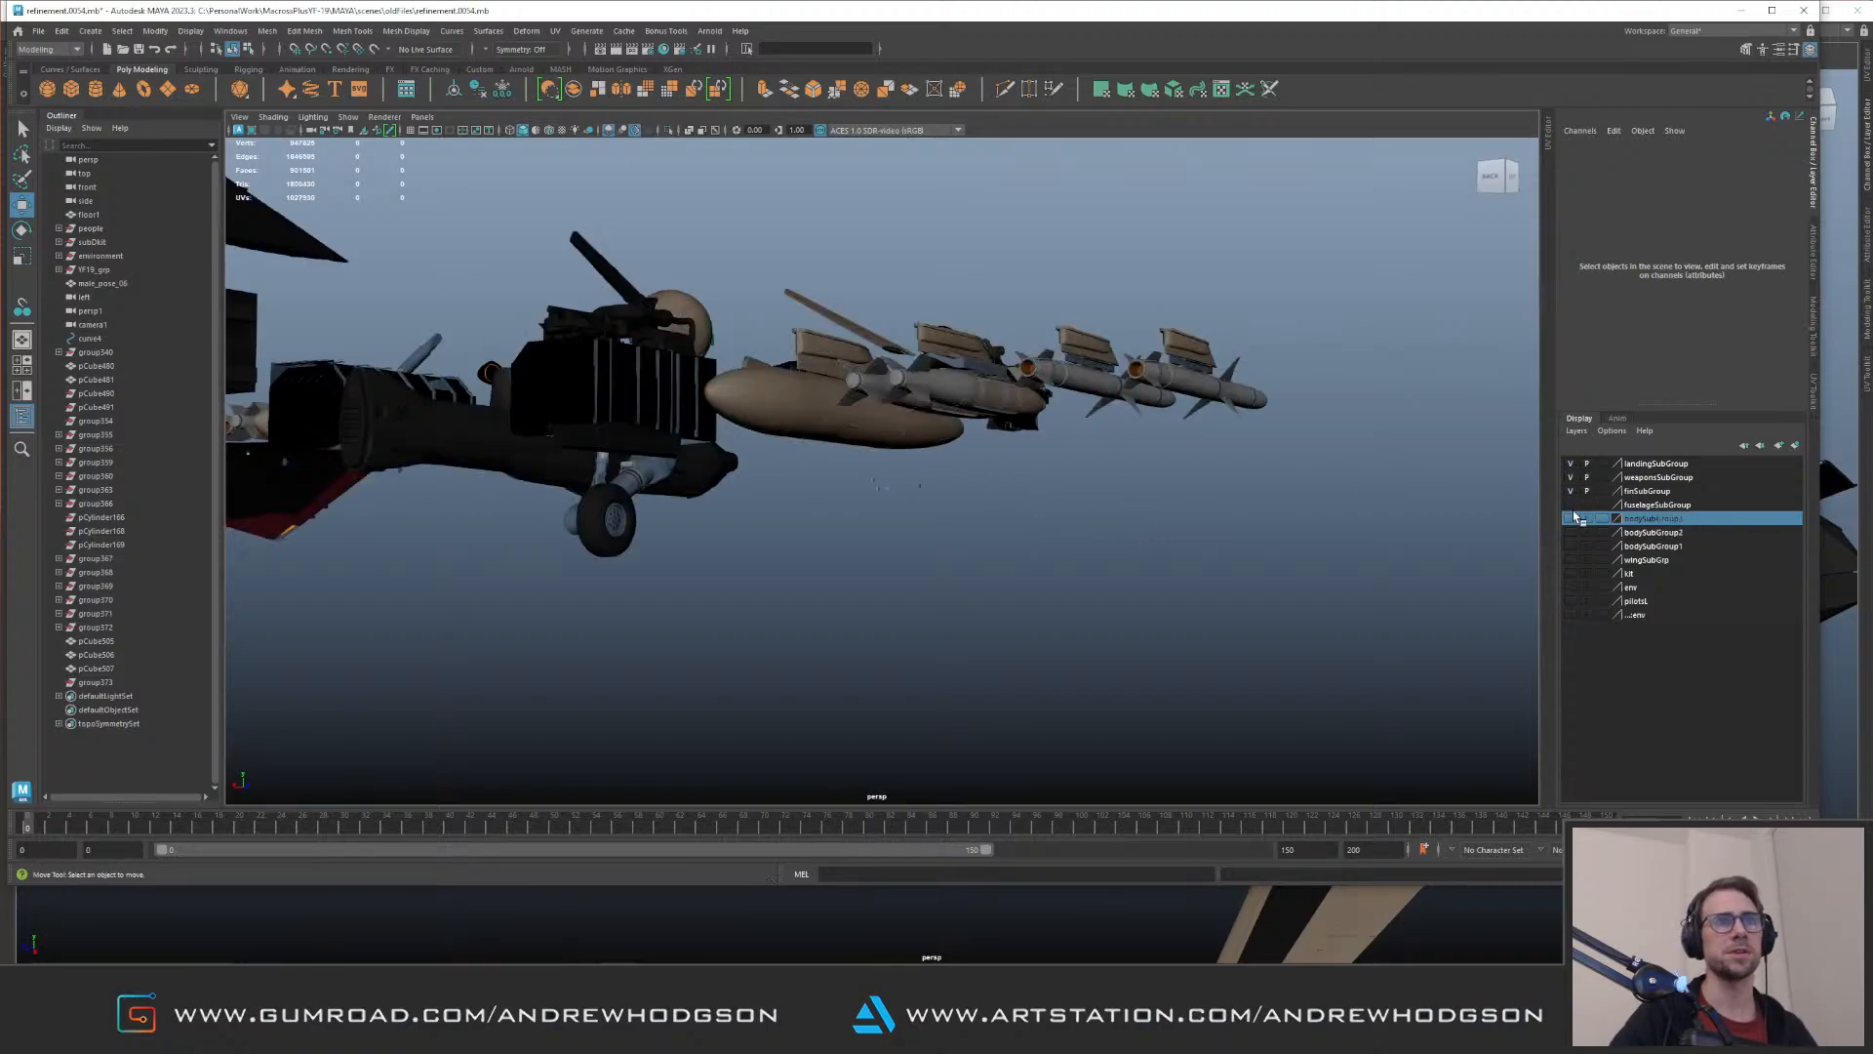
left_click(1571, 505)
left_click(1571, 532)
left_click(1571, 547)
left_click(1571, 560)
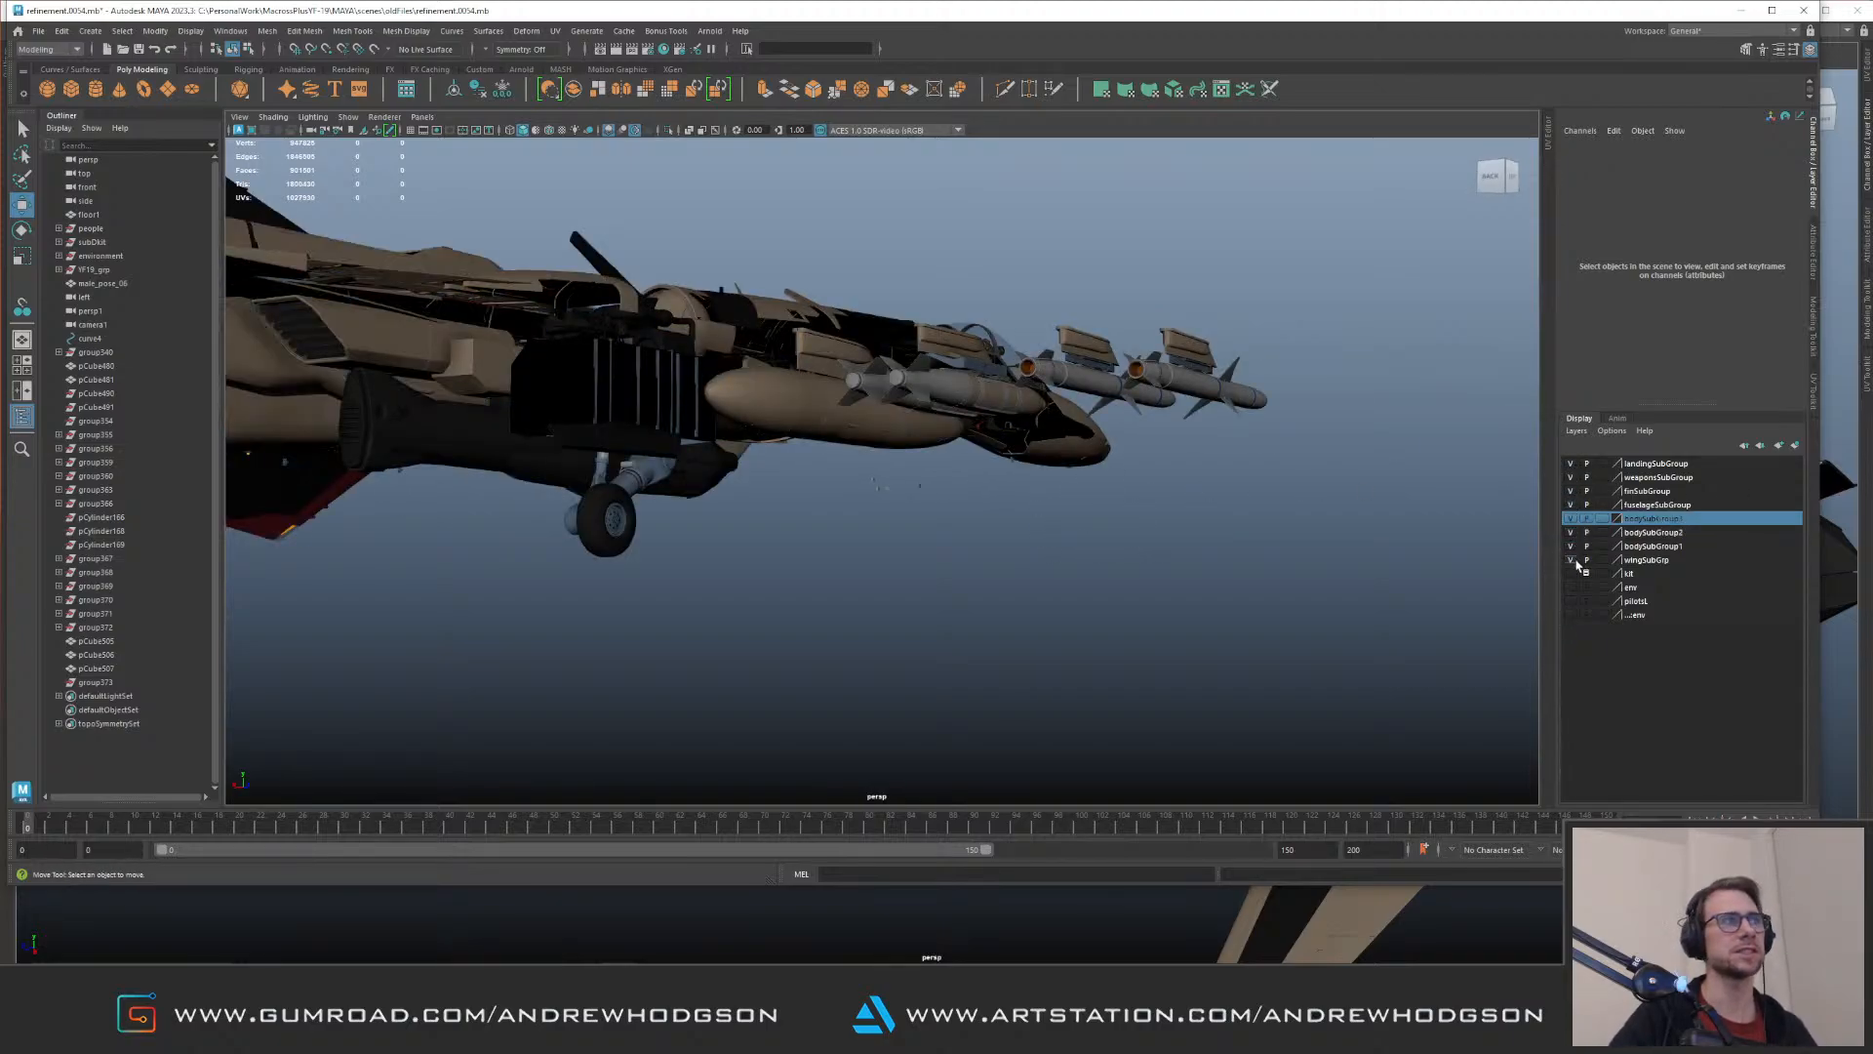
left_click(1573, 574)
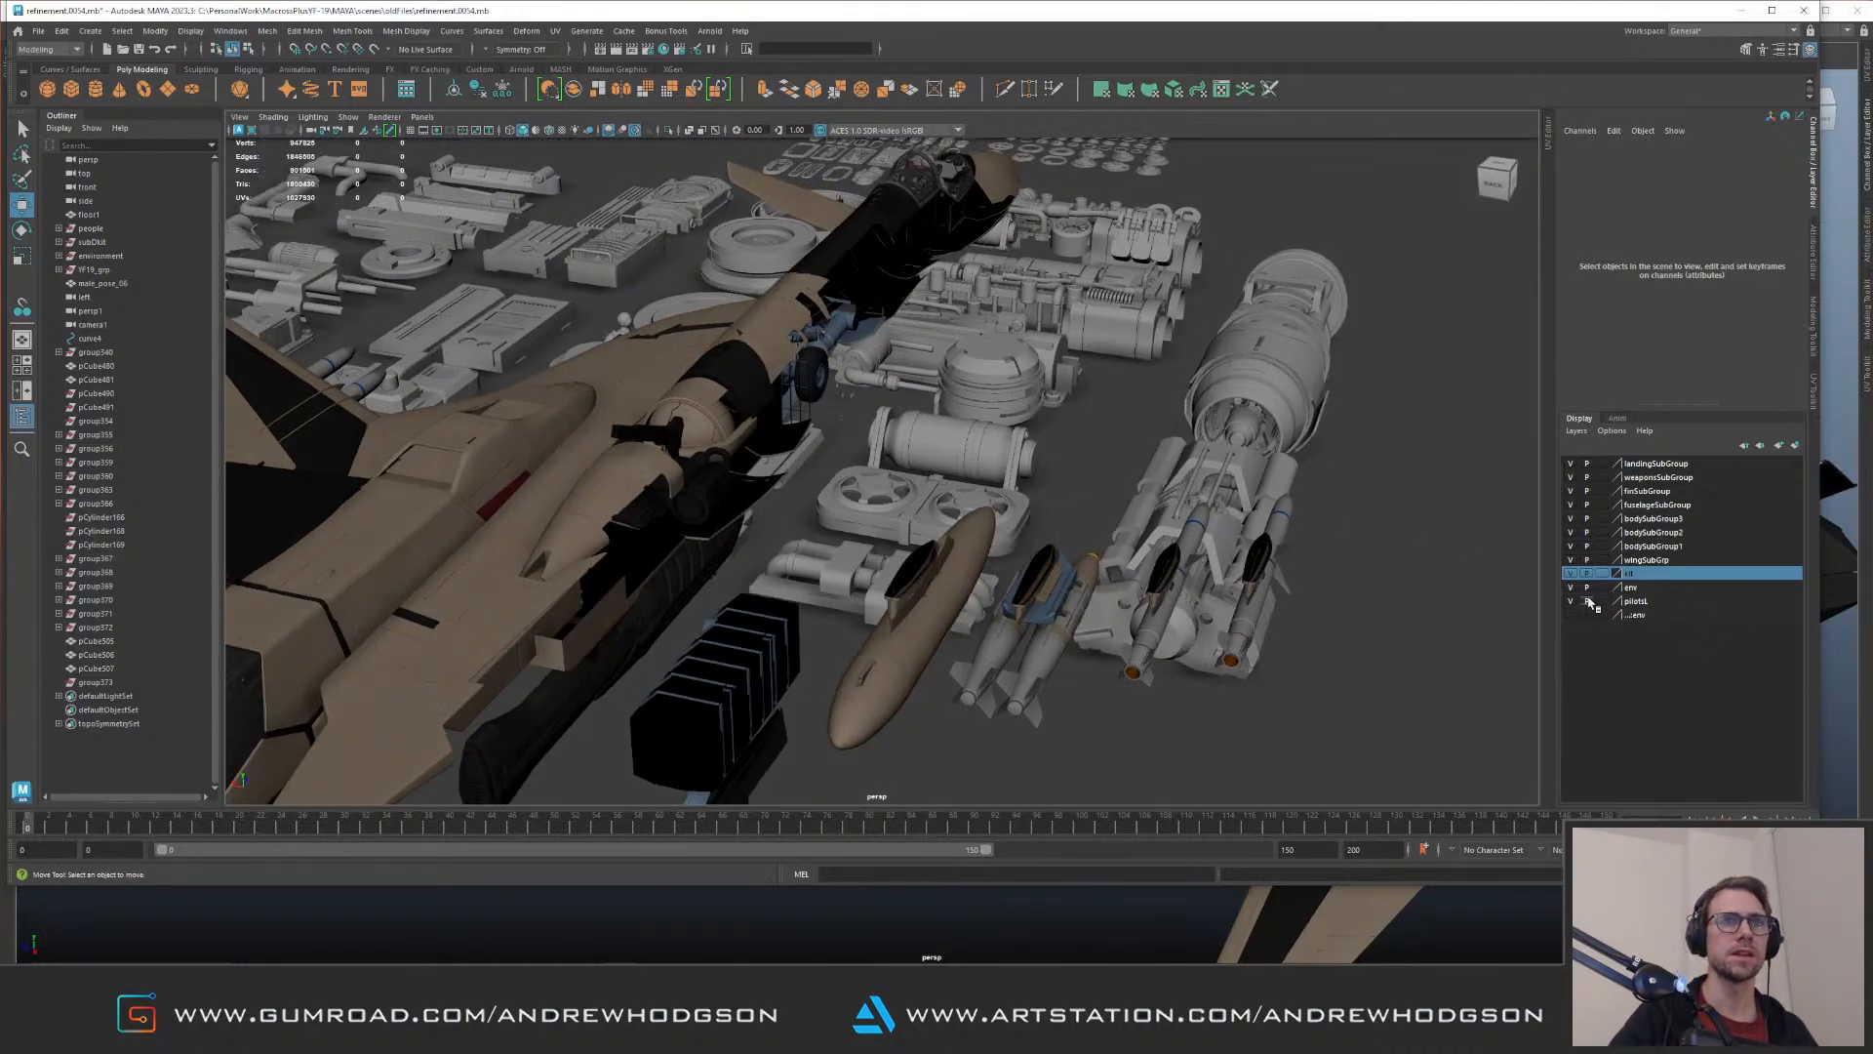
left_click(1571, 602)
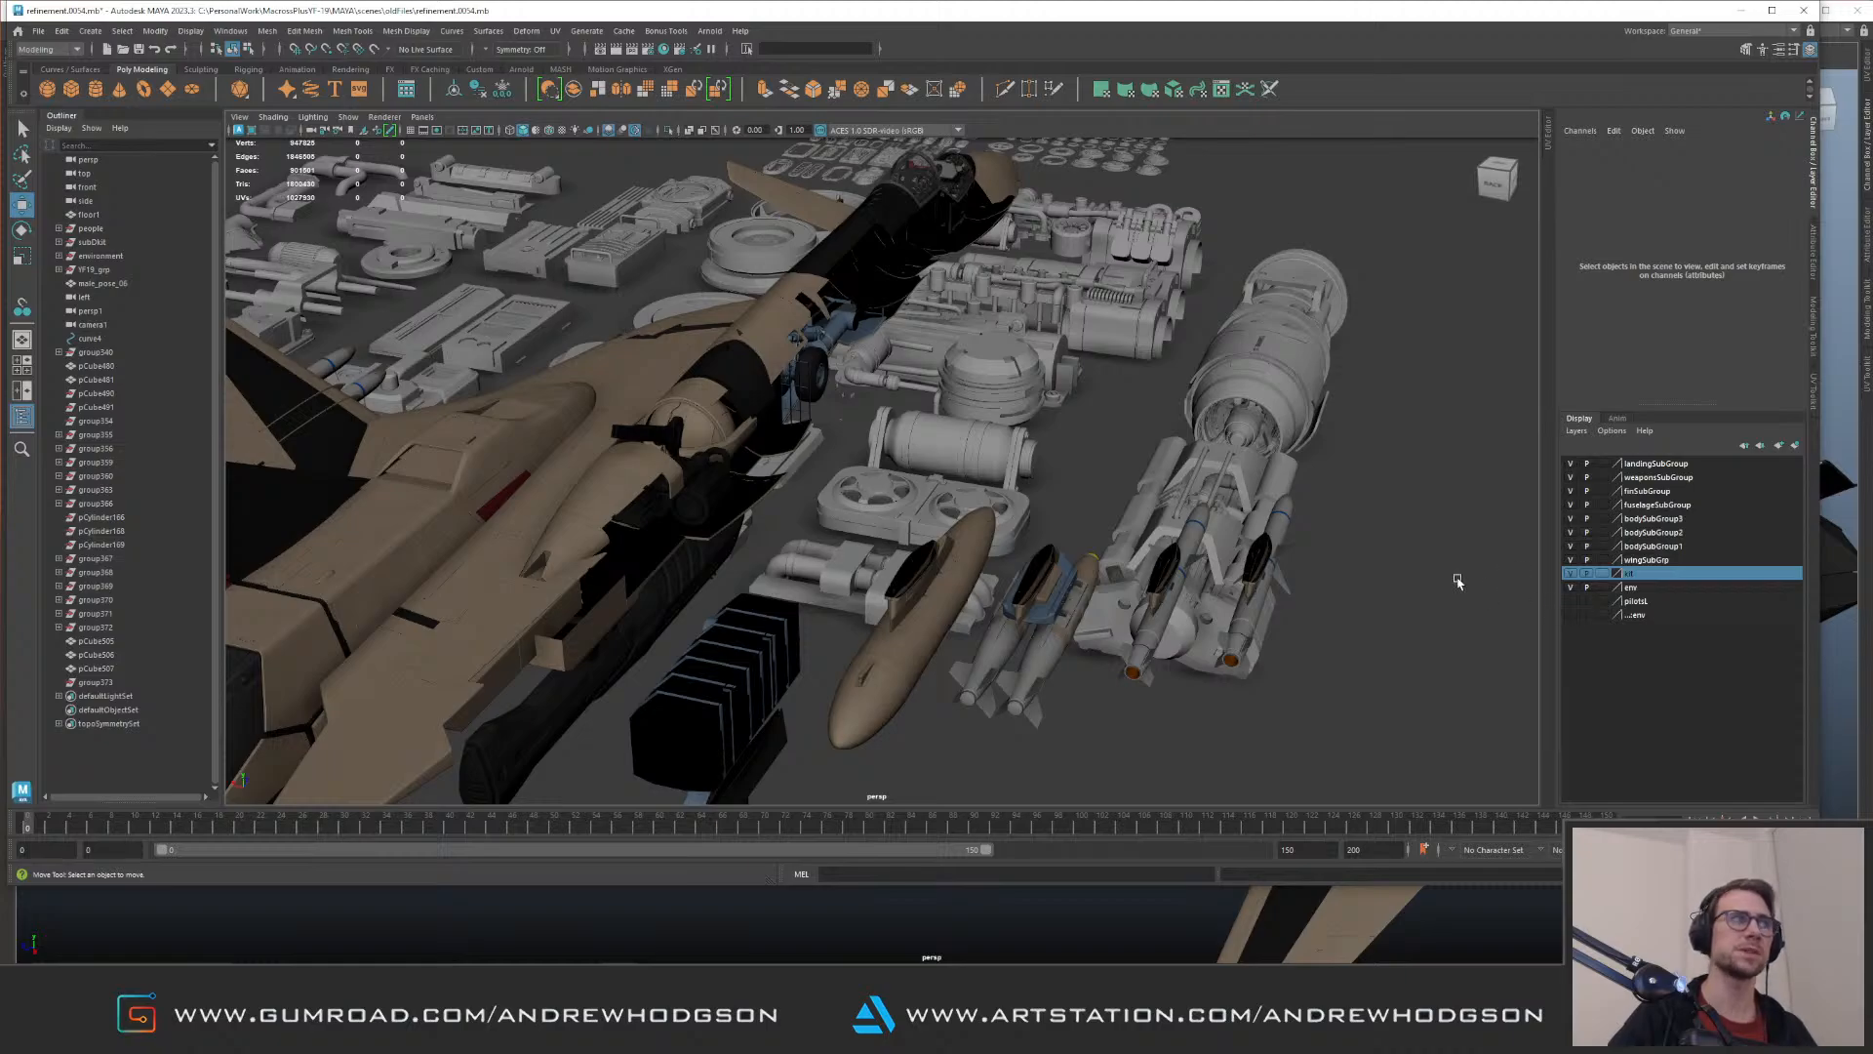
Step: Examine the old scene's aircraft, its landing gear and the kit parts laid out around it from several sides
middle_click_drag(769, 425, 1093, 430, "alt")
left_click_drag(1093, 429, 1268, 546, "alt")
right_click_drag(586, 410, 742, 429, "alt")
middle_click_drag(448, 332, 656, 416, "alt")
left_click_drag(655, 415, 1224, 439, "alt")
right_click_drag(937, 488, 1096, 536, "alt")
left_click_drag(1096, 536, 1342, 456, "alt")
right_click_drag(527, 488, 677, 512, "alt")
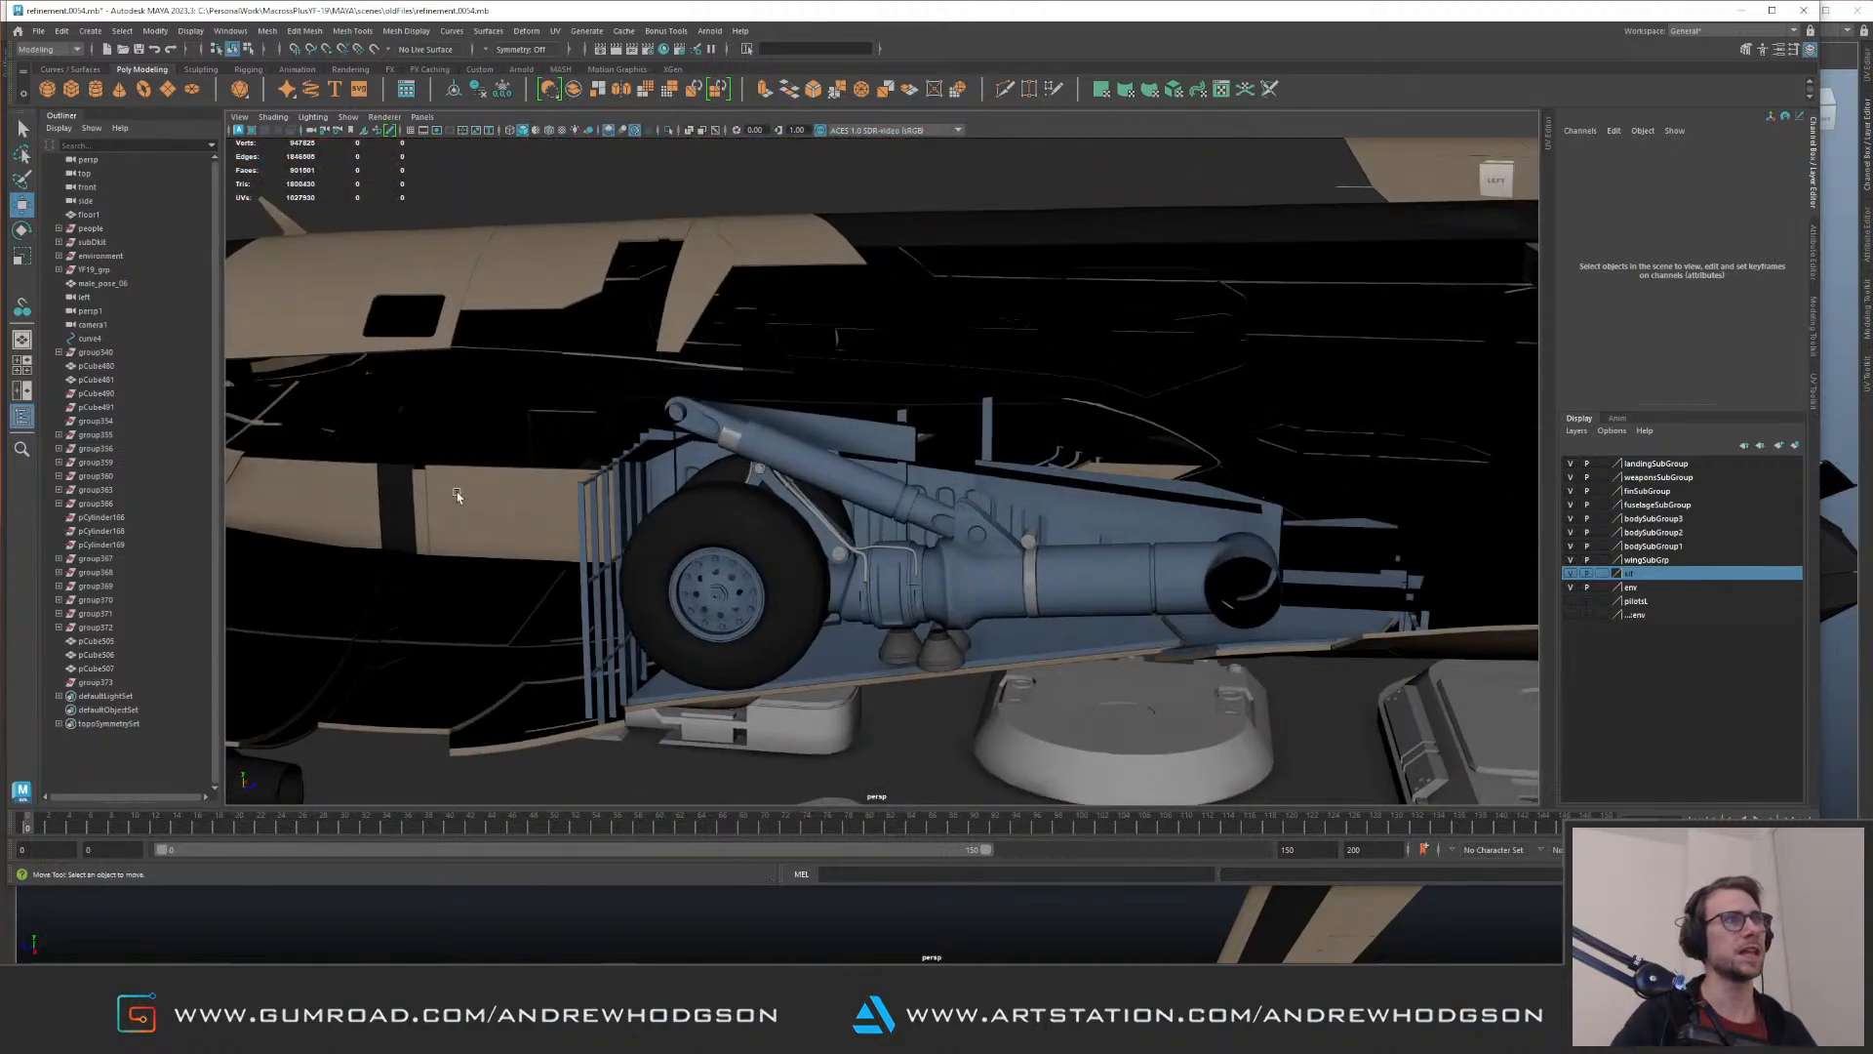
right_click_drag(1119, 507, 556, 342, "alt")
left_click_drag(556, 342, 1041, 439, "alt")
middle_click_drag(1041, 439, 1162, 443, "alt")
right_click_drag(1162, 443, 900, 399, "alt")
left_click_drag(899, 399, 958, 494, "alt")
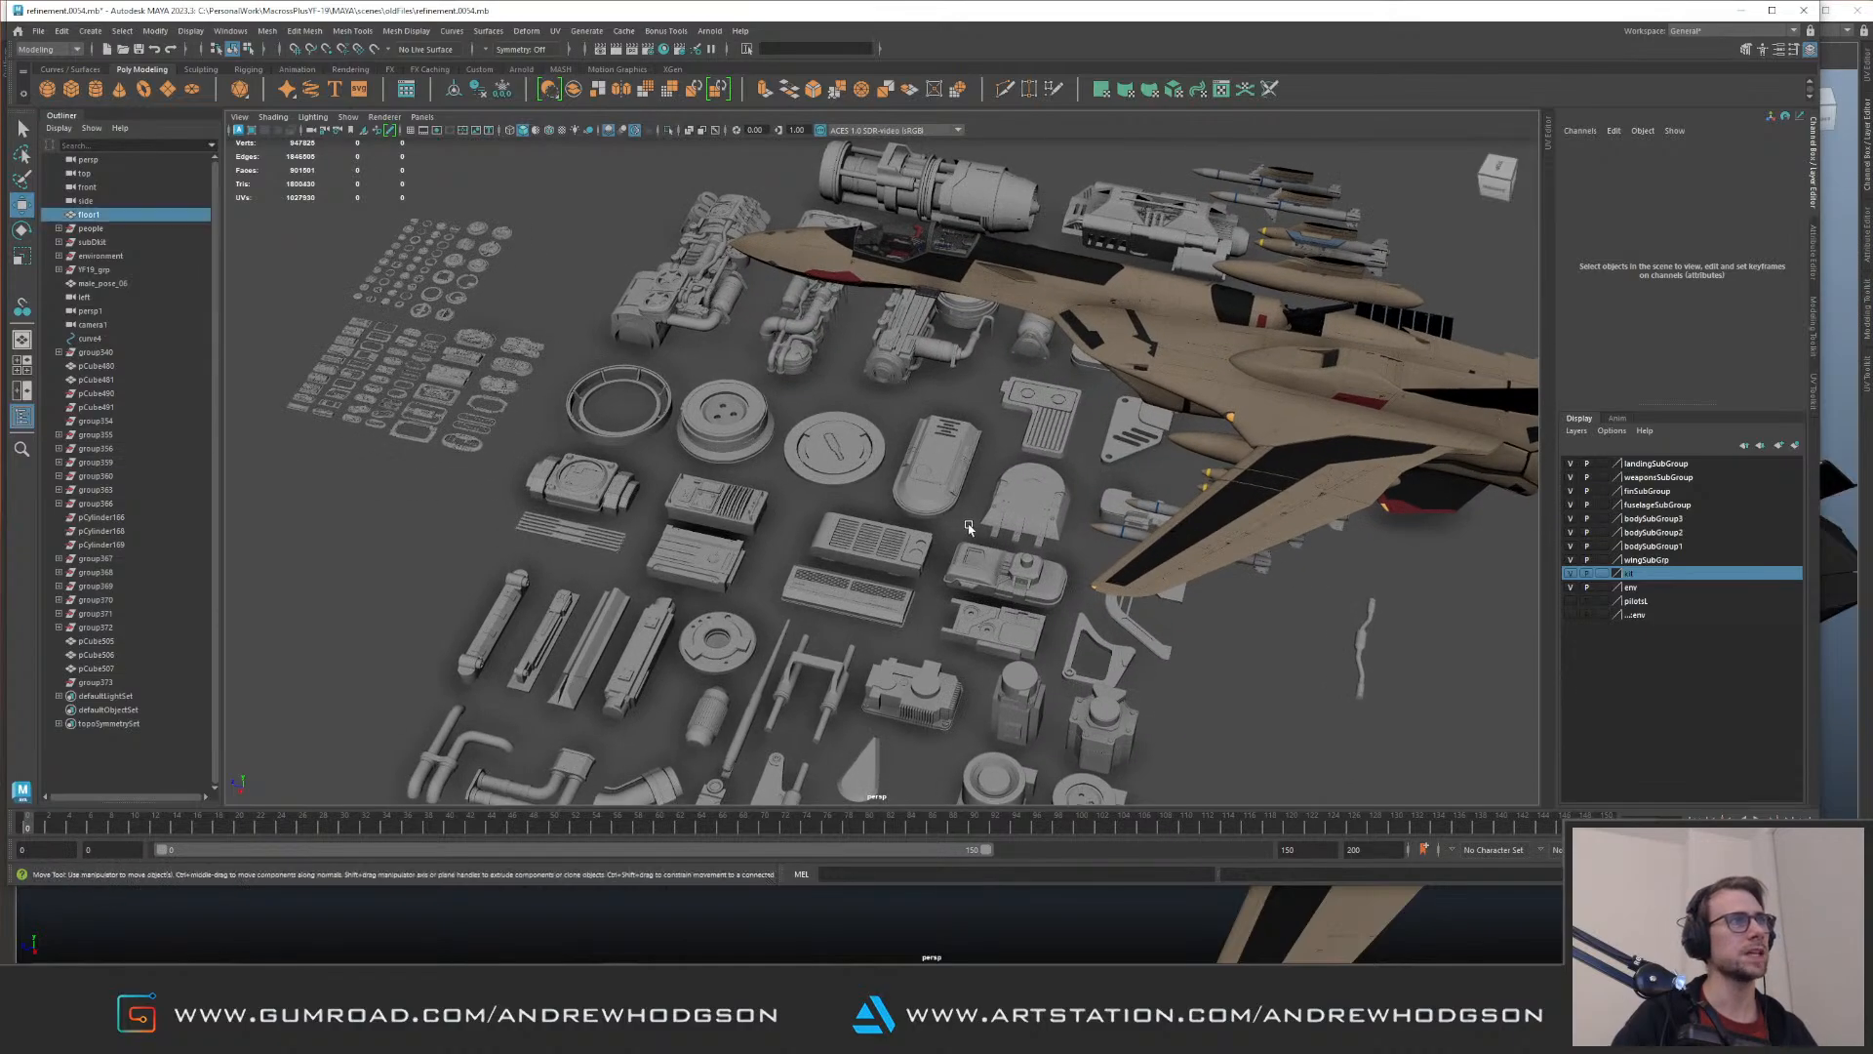
Step: Isolate the entire subDKit parts group in the viewport and clear the selection
left_click(958, 490)
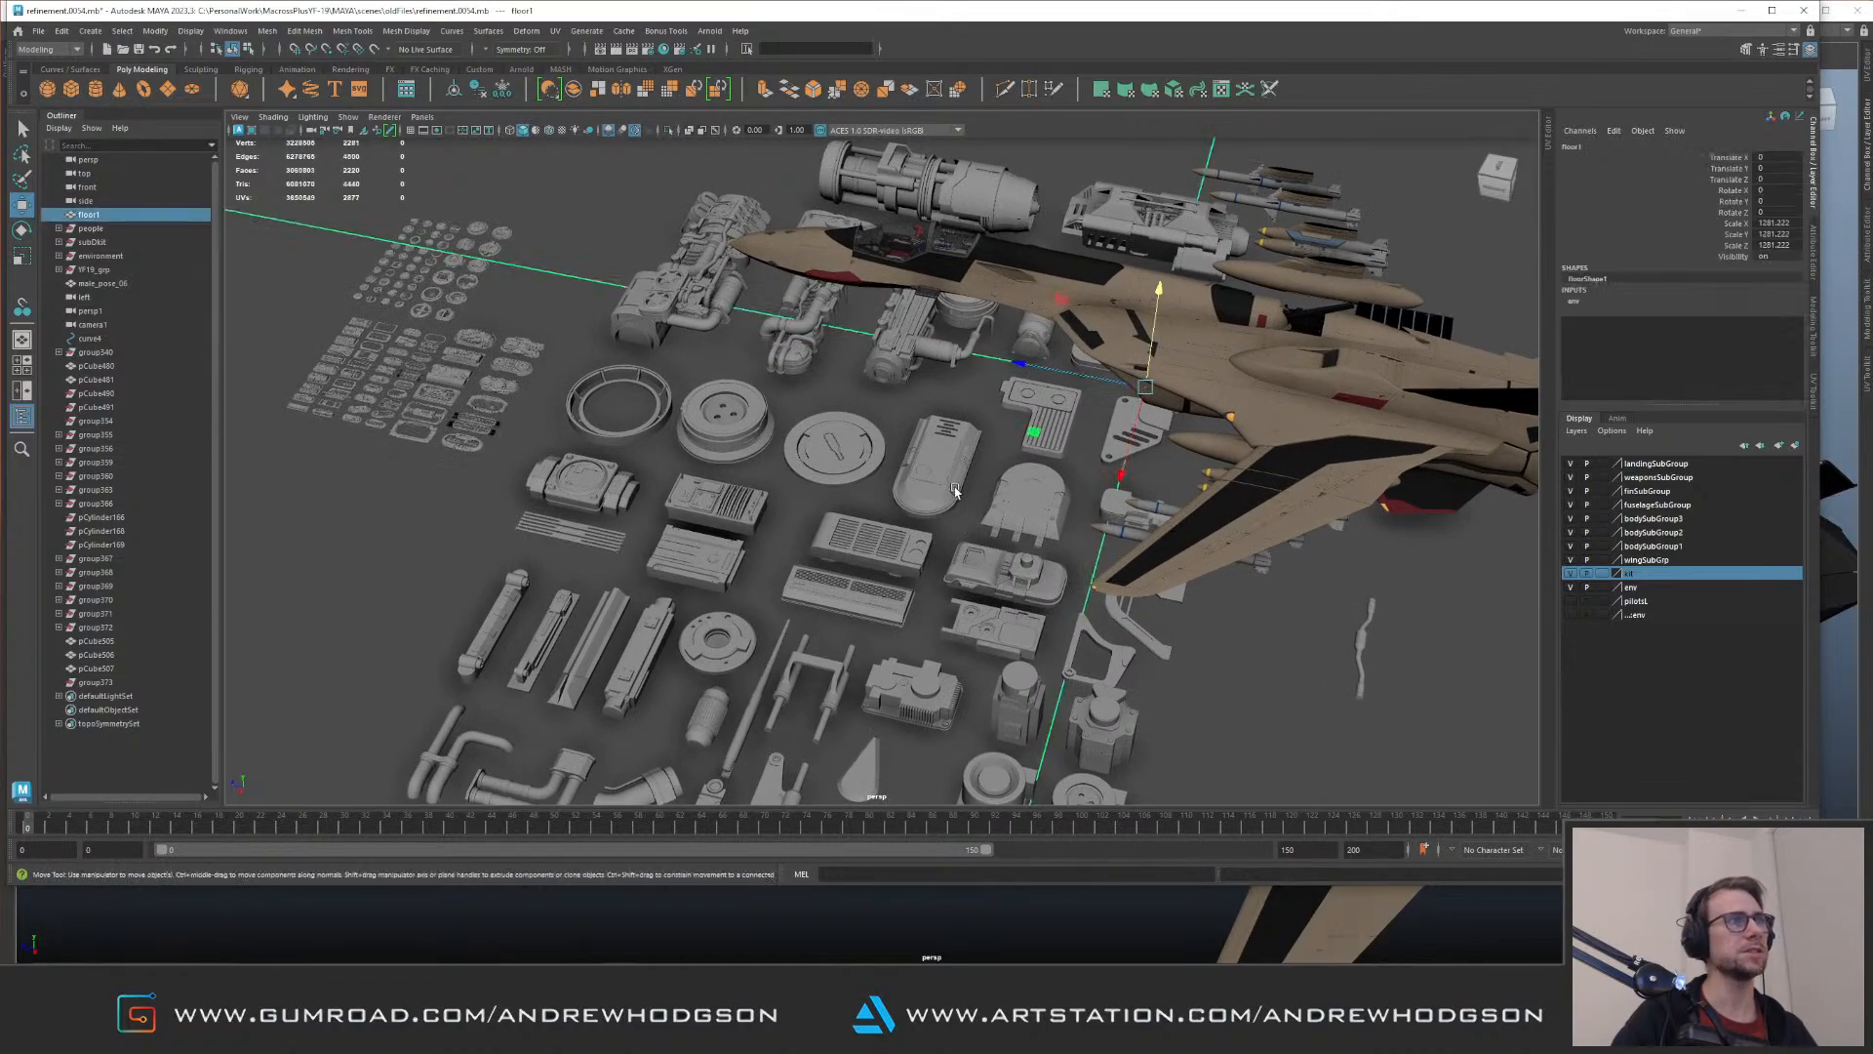
left_click(96, 244)
right_click_drag(969, 422, 785, 367, "alt")
left_click_drag(785, 366, 854, 392, "alt")
key("ctrl+1")
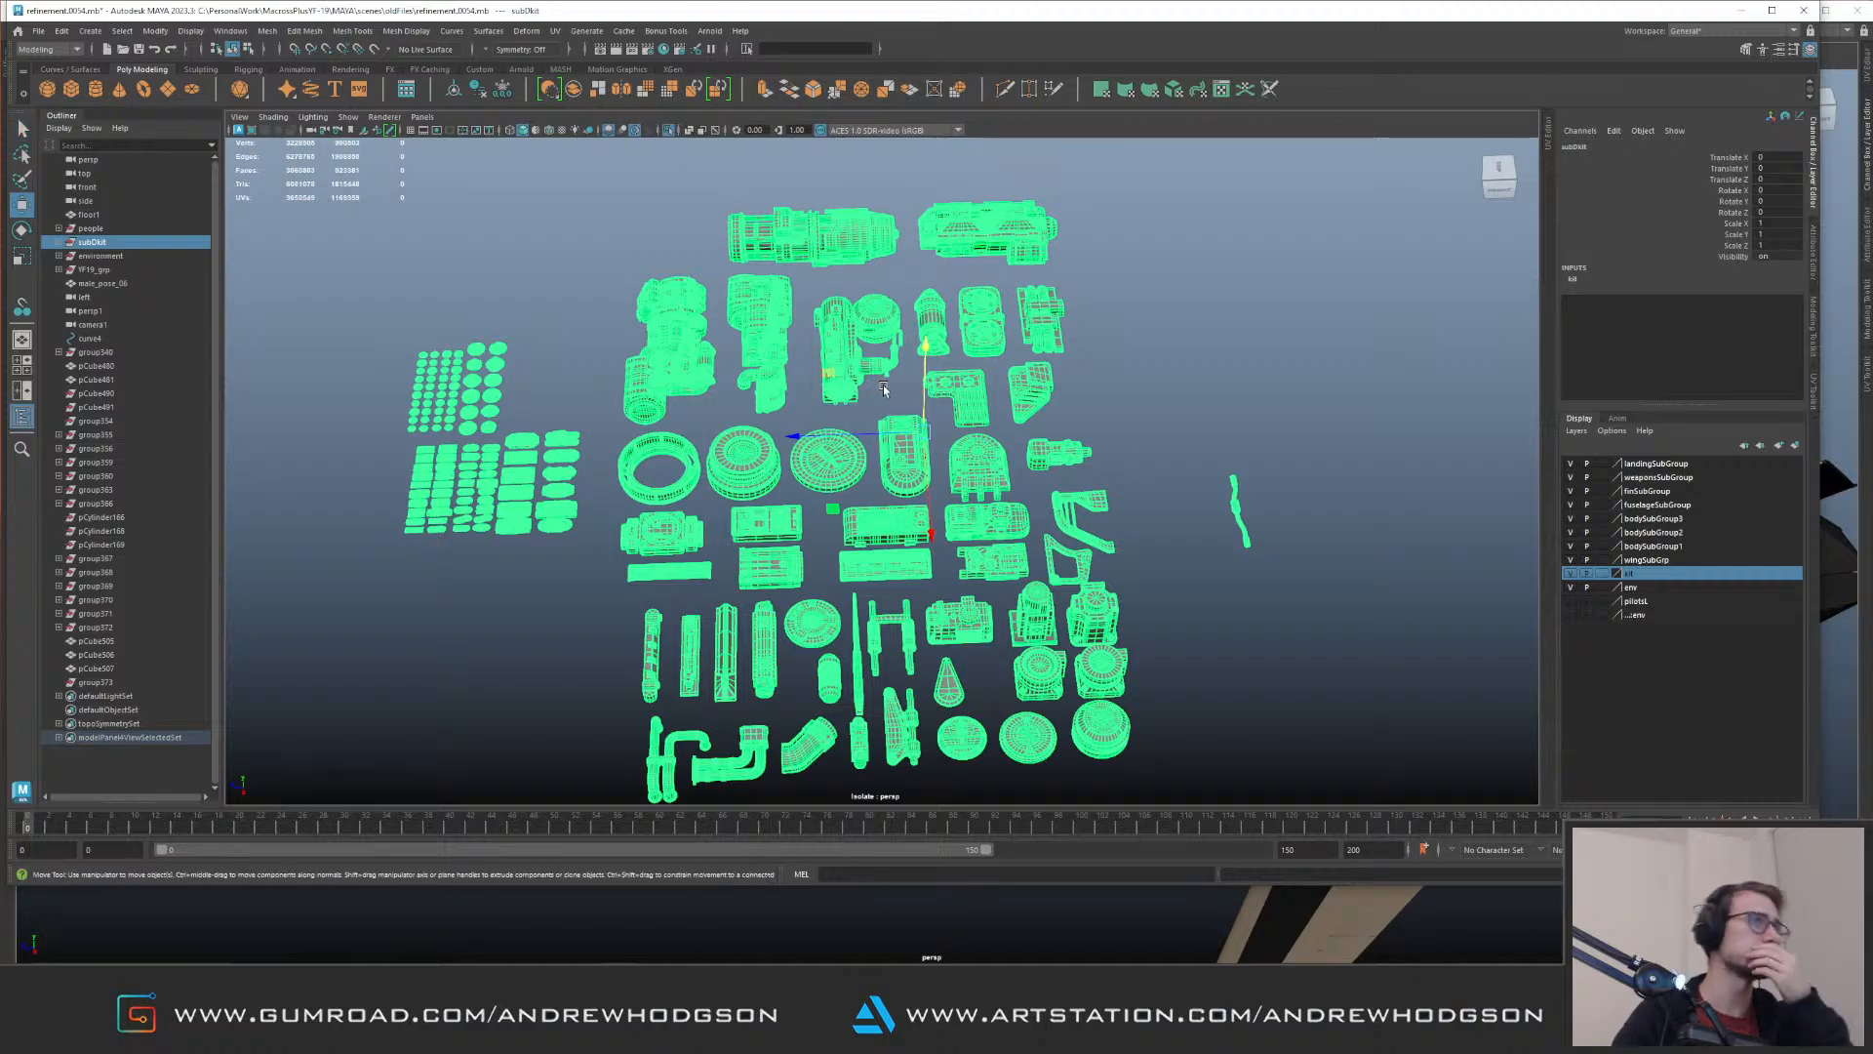
left_click(1231, 354)
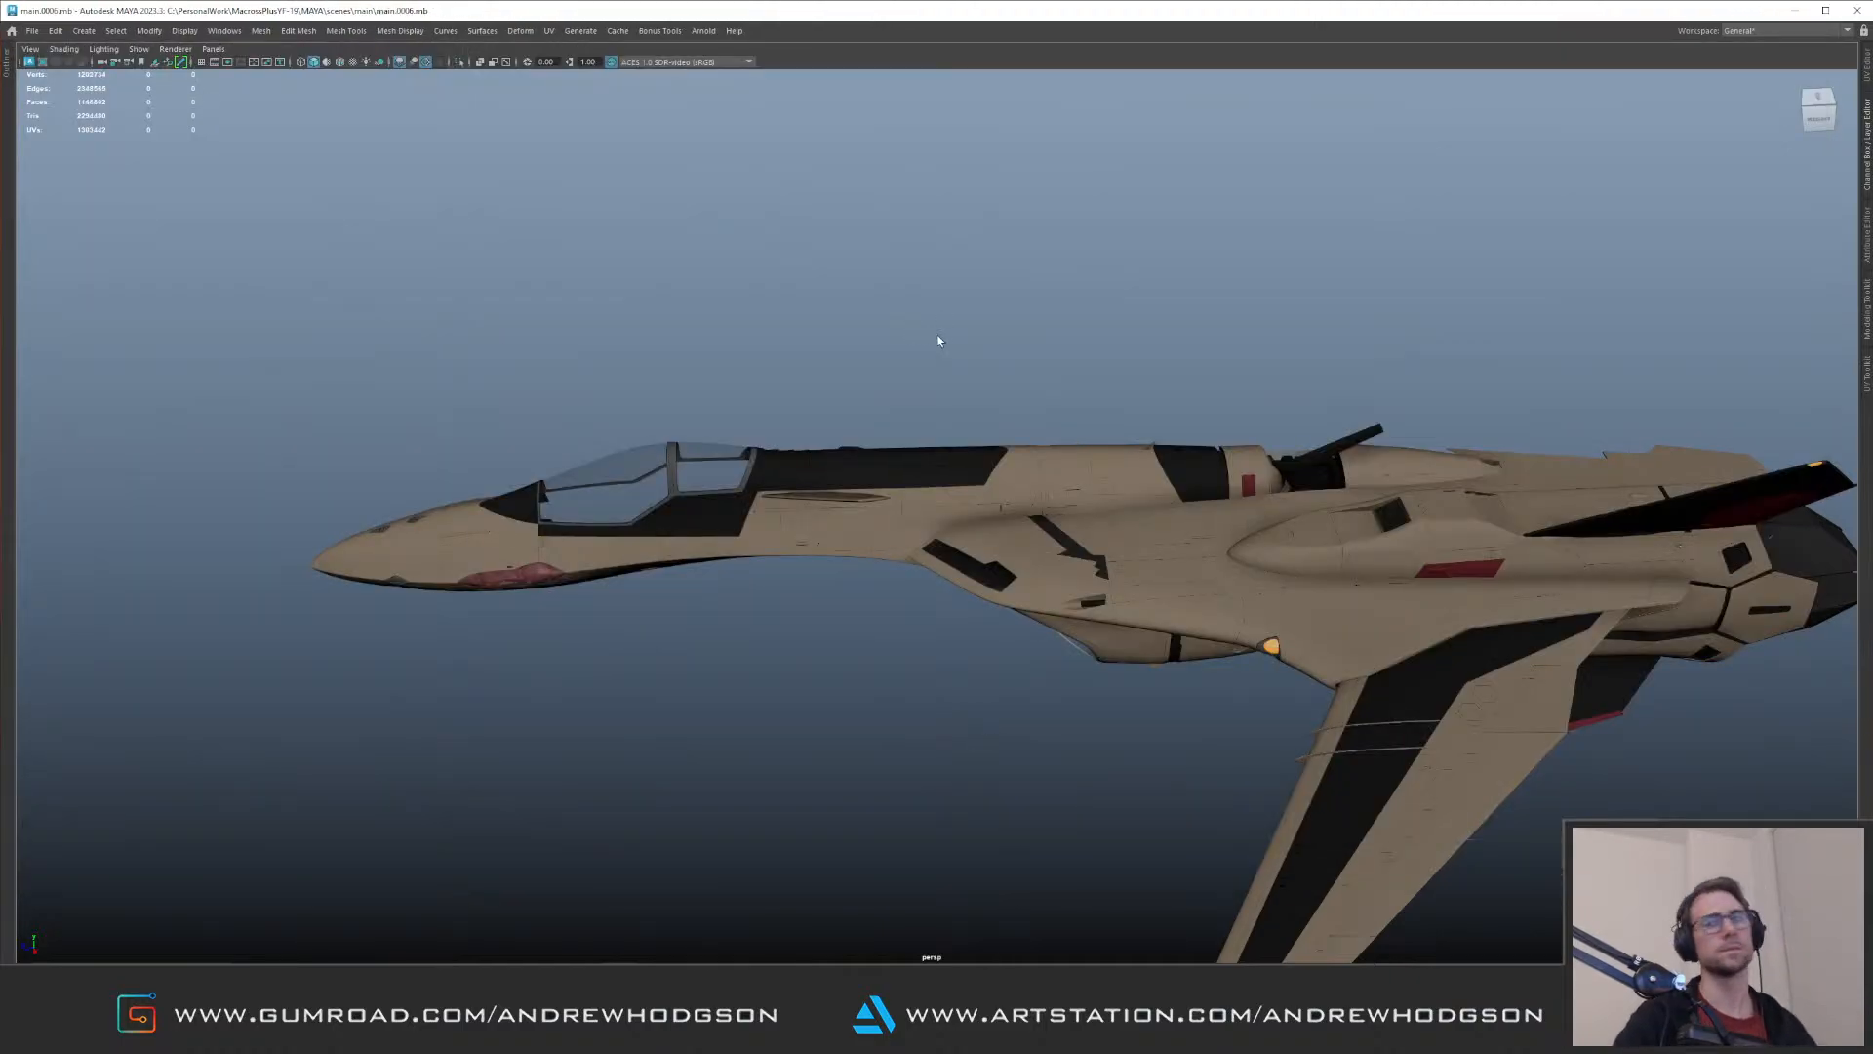
Step: Unhide the kit parts beside the aircraft and isolate them in the viewport
left_click_drag(915, 368, 749, 340, "alt")
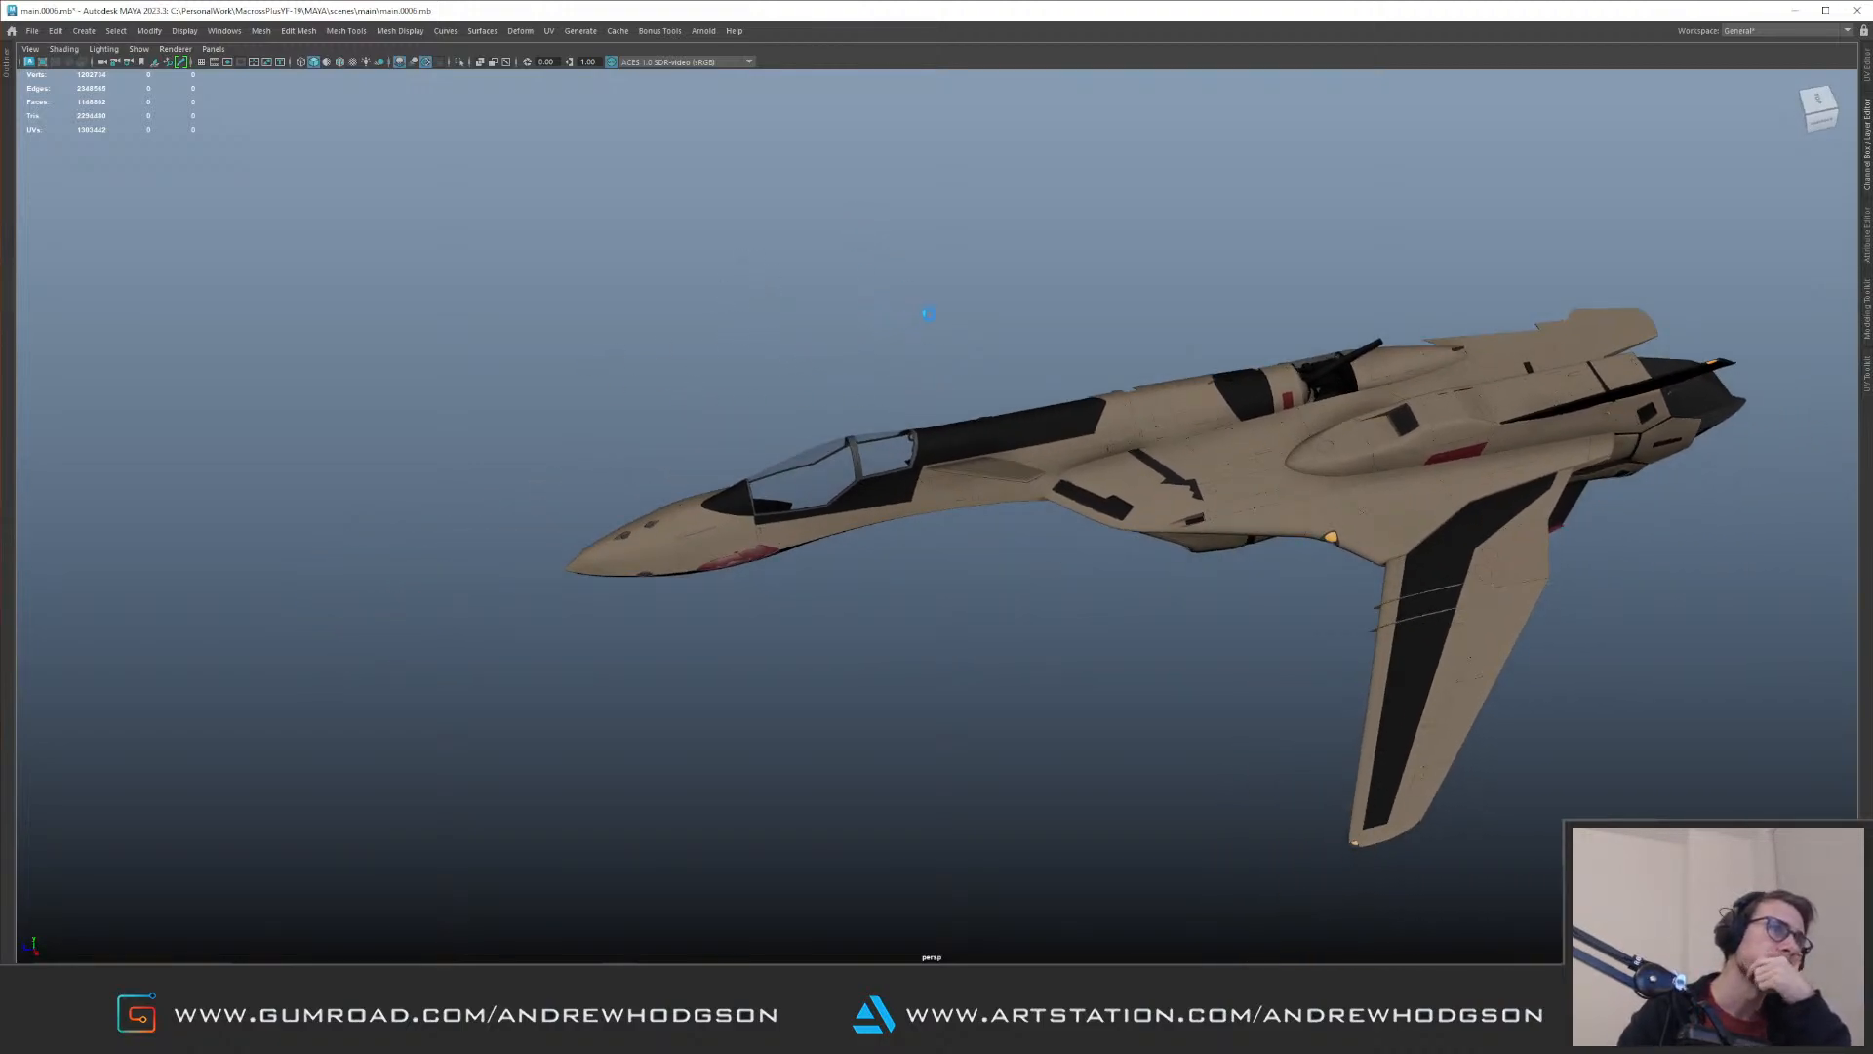
key("ctrl+shift+h")
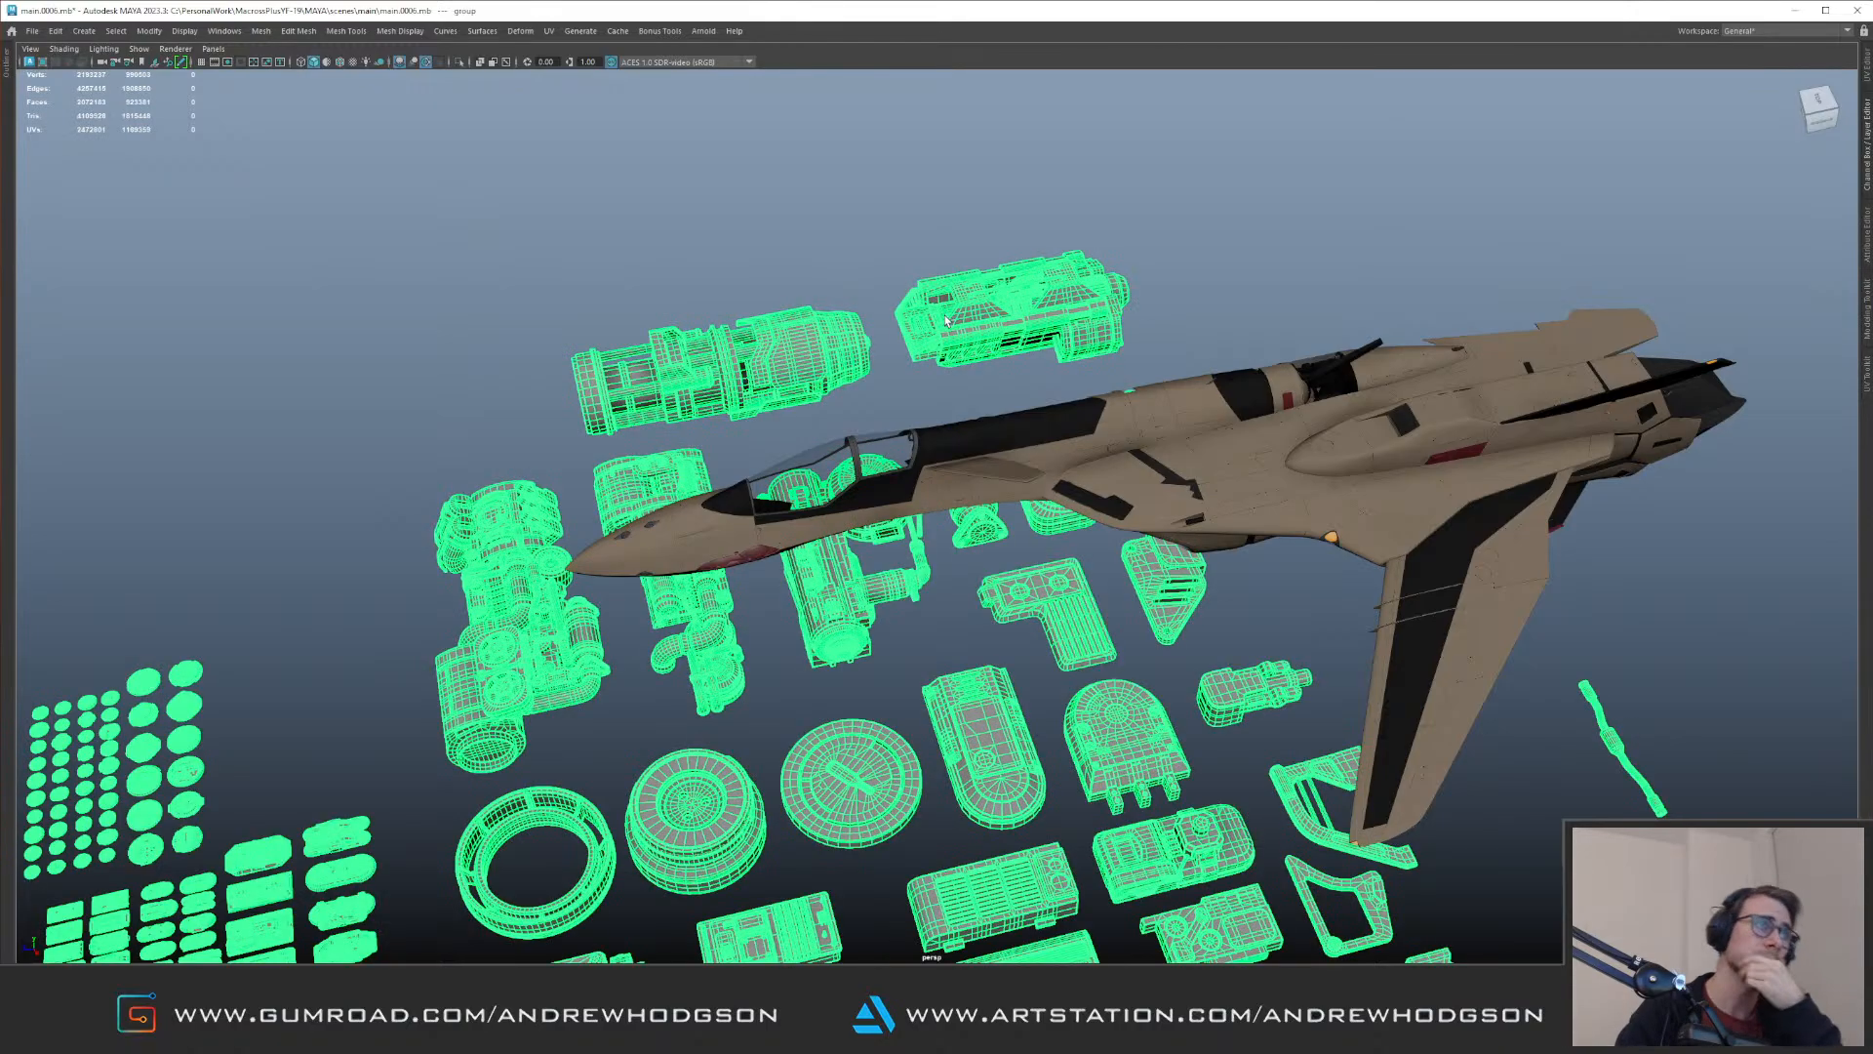
right_click_drag(885, 658, 780, 673, "alt")
middle_click_drag(780, 674, 951, 464, "alt")
key("ctrl+1")
Step: Delete the grid of small discs and plates beside the larger kit parts
left_click(349, 408)
left_click_drag(348, 408, 526, 352, "alt")
left_click_drag(349, 266, 616, 613)
key("Delete")
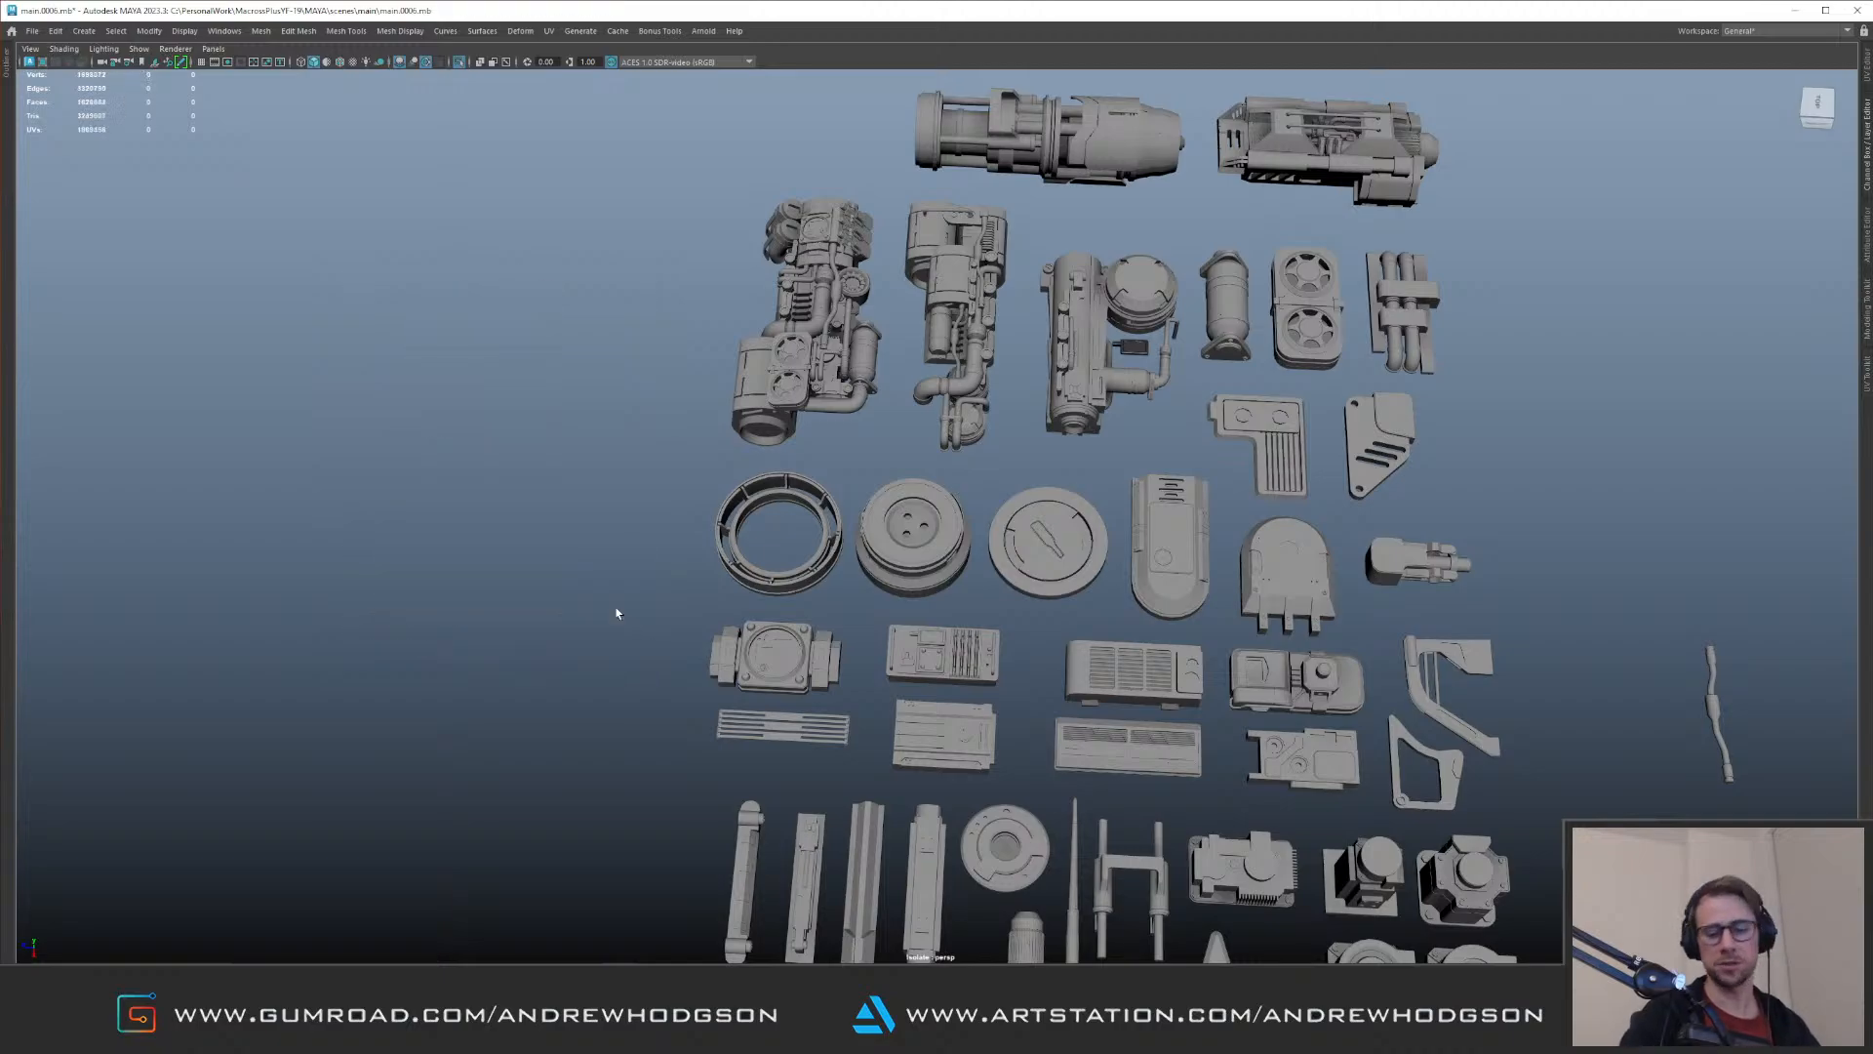
Step: Examine the isolated kit parts, including the engines, pipes, vents, brackets and round caps, from several sides
middle_click_drag(1083, 444, 962, 586, "alt")
right_click_drag(962, 585, 1078, 431, "alt")
mouse_move(1011, 366)
middle_mouse_down("alt")
mouse_move(874, 630)
mouse_move(782, 517)
mouse_move(724, 127)
middle_mouse_up("alt")
mouse_move(808, 687)
middle_mouse_down("alt")
mouse_move(766, 587)
mouse_move(892, 344)
middle_mouse_up("alt")
mouse_move(676, 392)
middle_mouse_down("alt")
mouse_move(961, 383)
mouse_move(1014, 595)
middle_mouse_up("alt")
left_click_drag(858, 439, 1117, 478, "alt")
middle_click_drag(615, 503, 925, 383, "alt")
left_click_drag(925, 382, 958, 388, "alt")
mouse_move(673, 254)
middle_mouse_down("alt")
mouse_move(1139, 330)
mouse_move(1023, 502)
middle_mouse_up("alt")
middle_click_drag(1059, 341, 999, 533, "alt")
right_click_drag(999, 534, 1016, 470, "alt")
left_click_drag(1017, 468, 972, 501, "alt")
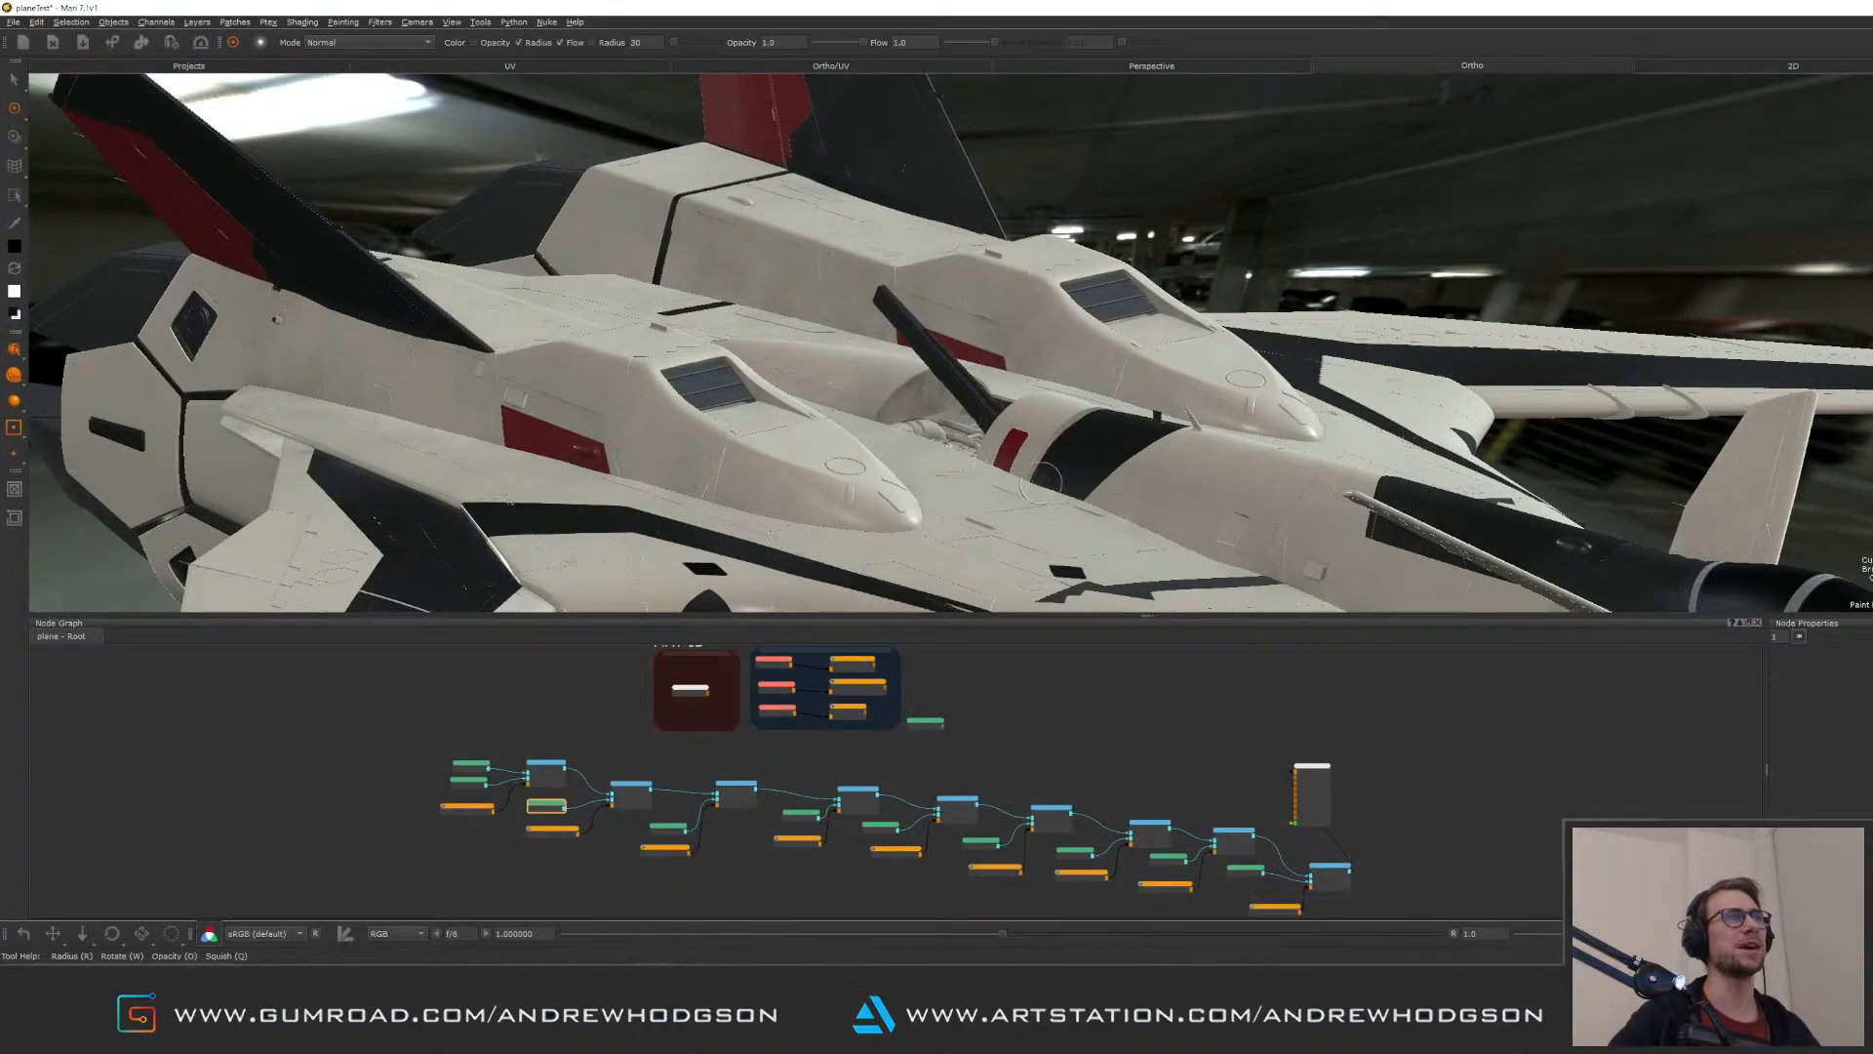
mouse_move(986, 366)
left_mouse_down("alt")
mouse_move(1015, 343)
mouse_move(973, 332)
left_mouse_up("alt")
key("p")
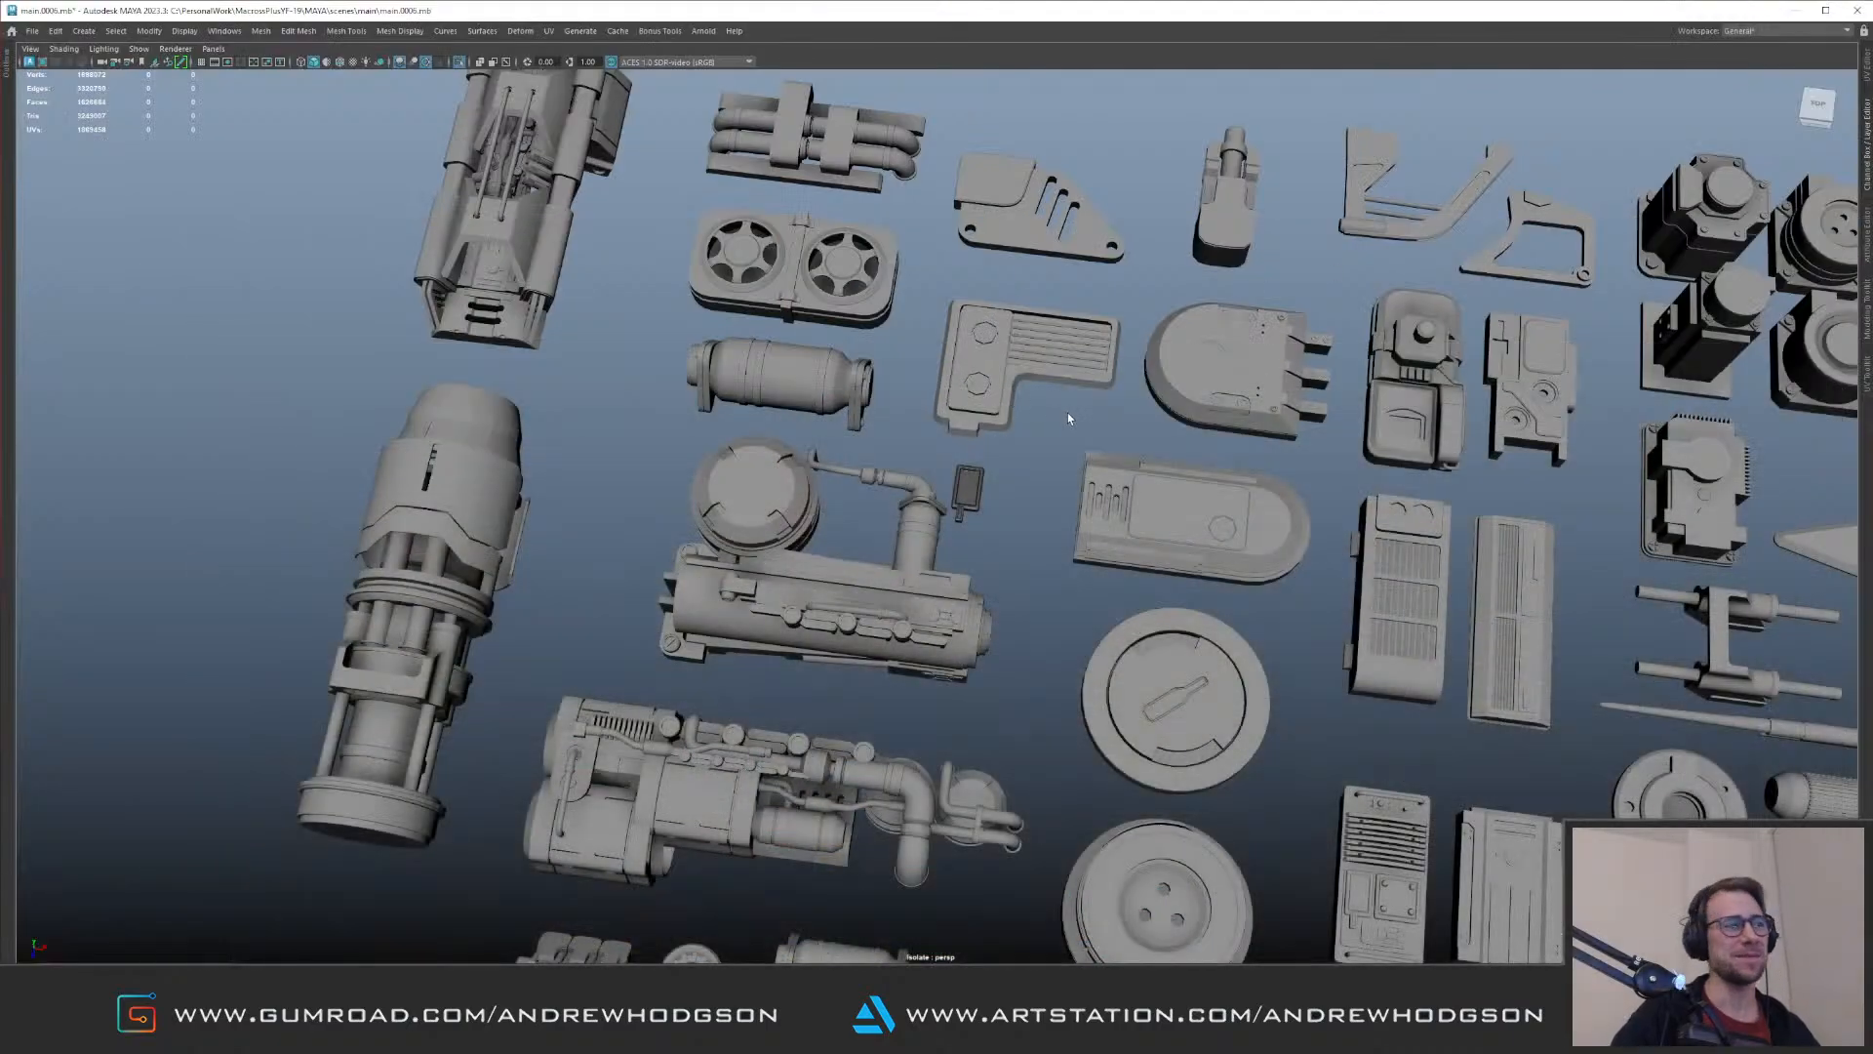
left_click_drag(1068, 412, 992, 435, "alt")
right_click_drag(993, 436, 700, 435, "alt")
left_click_drag(718, 433, 710, 428, "alt")
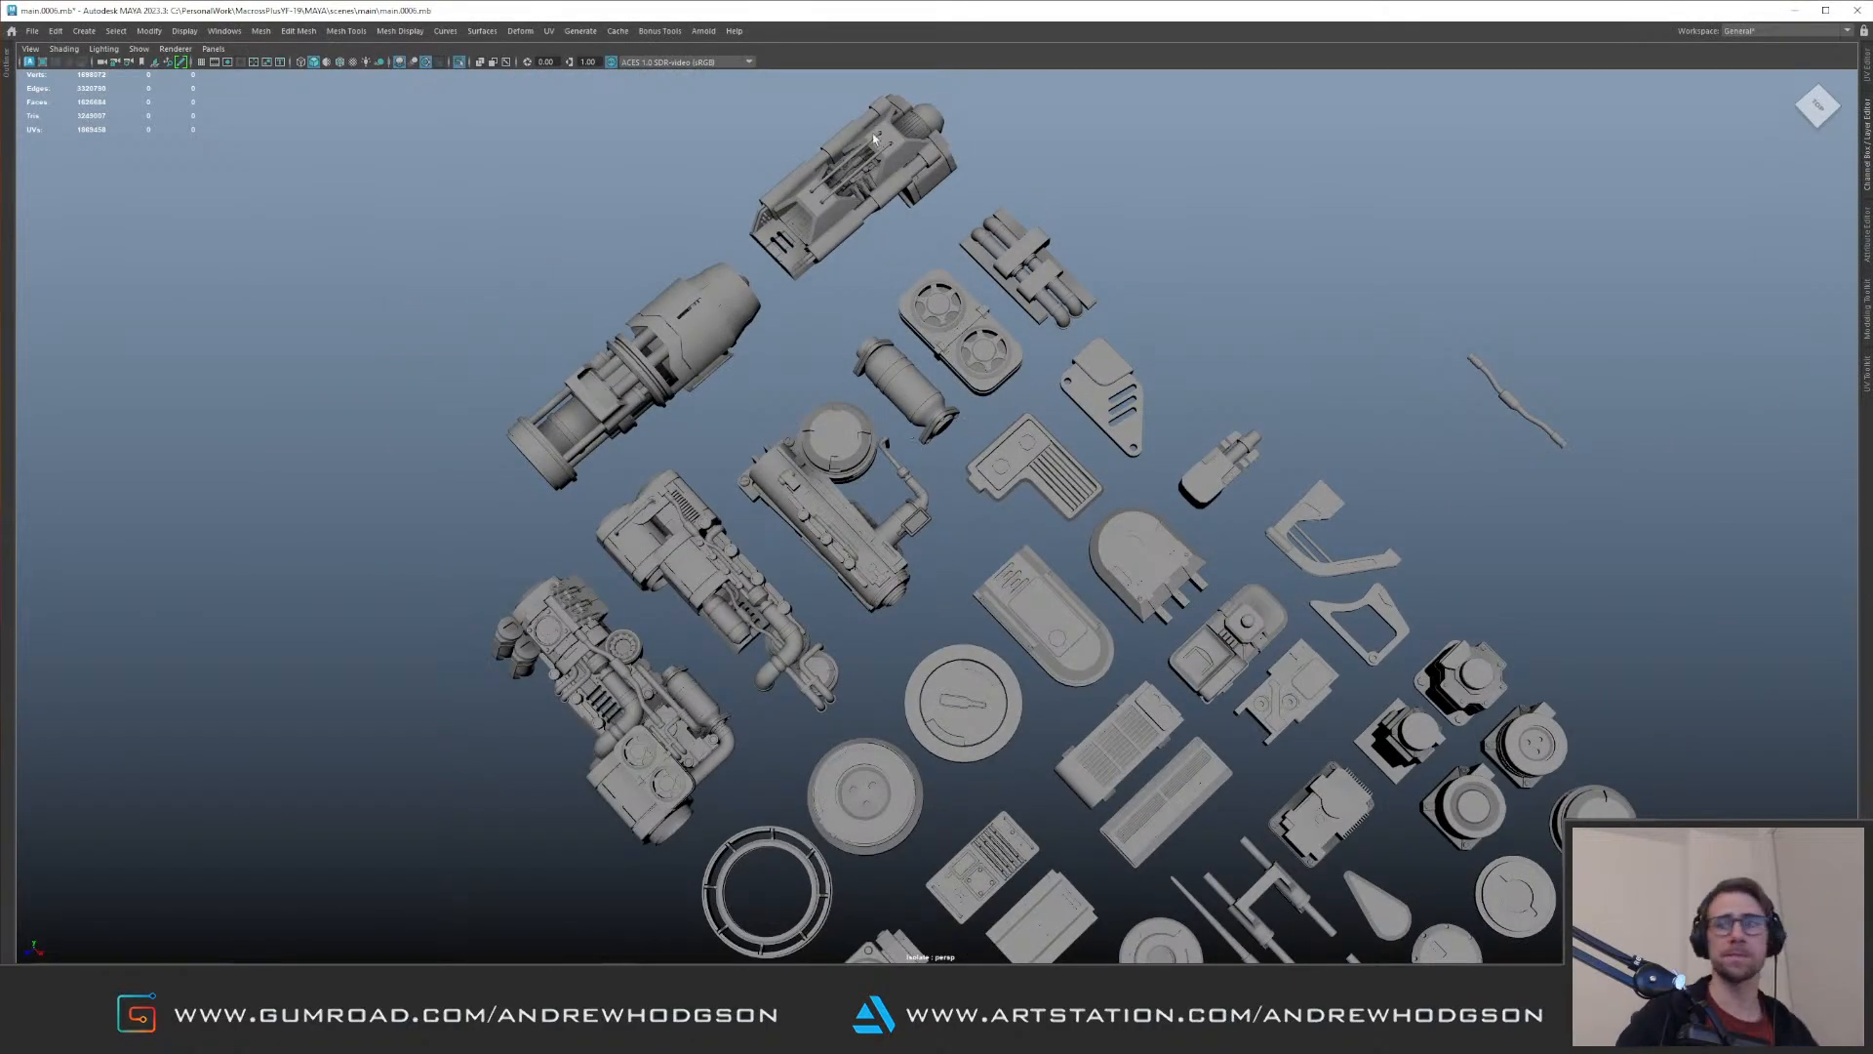
left_click_drag(928, 354, 1045, 471, "alt")
middle_click_drag(858, 151, 823, 389, "alt")
right_click_drag(823, 388, 975, 439, "alt")
left_click_drag(975, 440, 1061, 481, "alt")
right_click_drag(1049, 439, 833, 385, "alt")
left_click_drag(833, 384, 1005, 385, "alt")
middle_click_drag(976, 390, 309, 417, "alt")
left_click_drag(787, 355, 746, 312, "alt")
middle_click_drag(766, 253, 810, 444, "alt")
left_click_drag(810, 444, 878, 455, "alt")
Step: Select the whole rounded rectangular kit part with the raised knob, bring the aircraft back into view, and duplicate the part
scroll(878, 455, "up", 3)
left_click(898, 434)
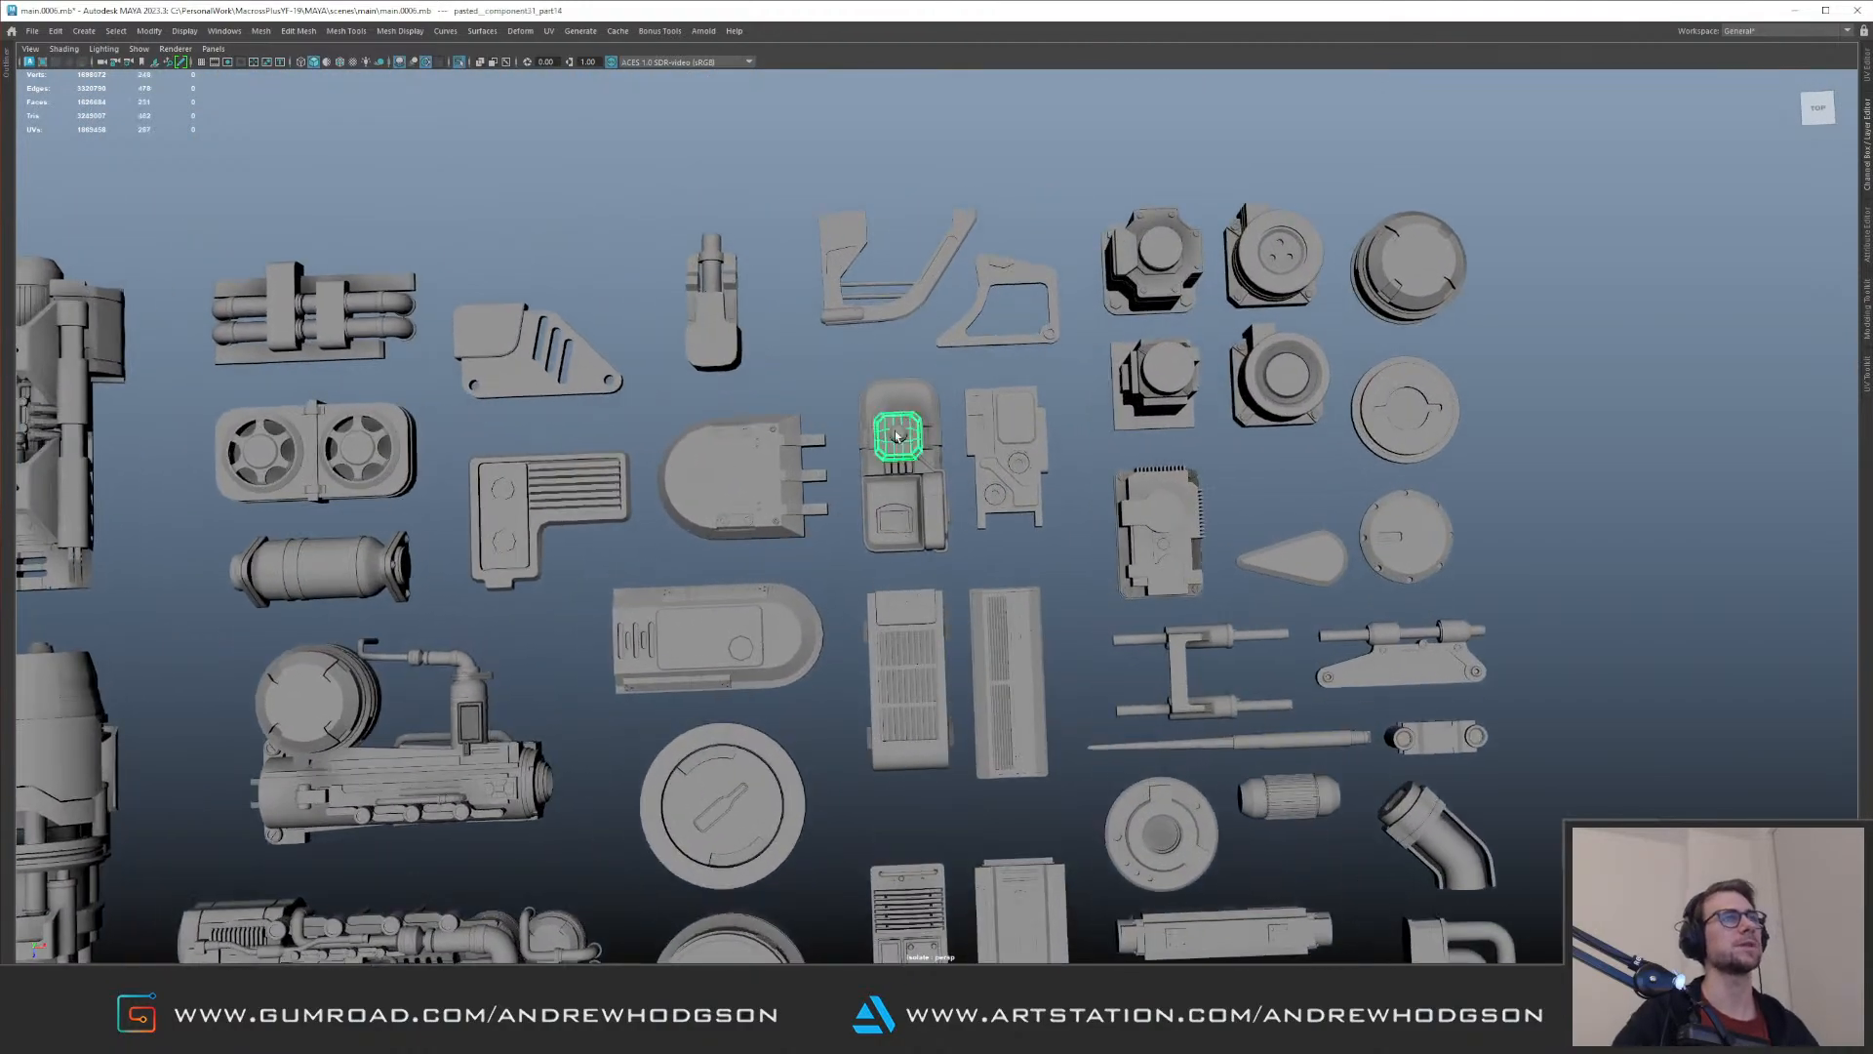
key("Up")
middle_click_drag(799, 393, 976, 429, "alt")
right_click_drag(976, 430, 683, 424, "alt")
key("w")
left_click_drag(903, 401, 963, 441, "alt")
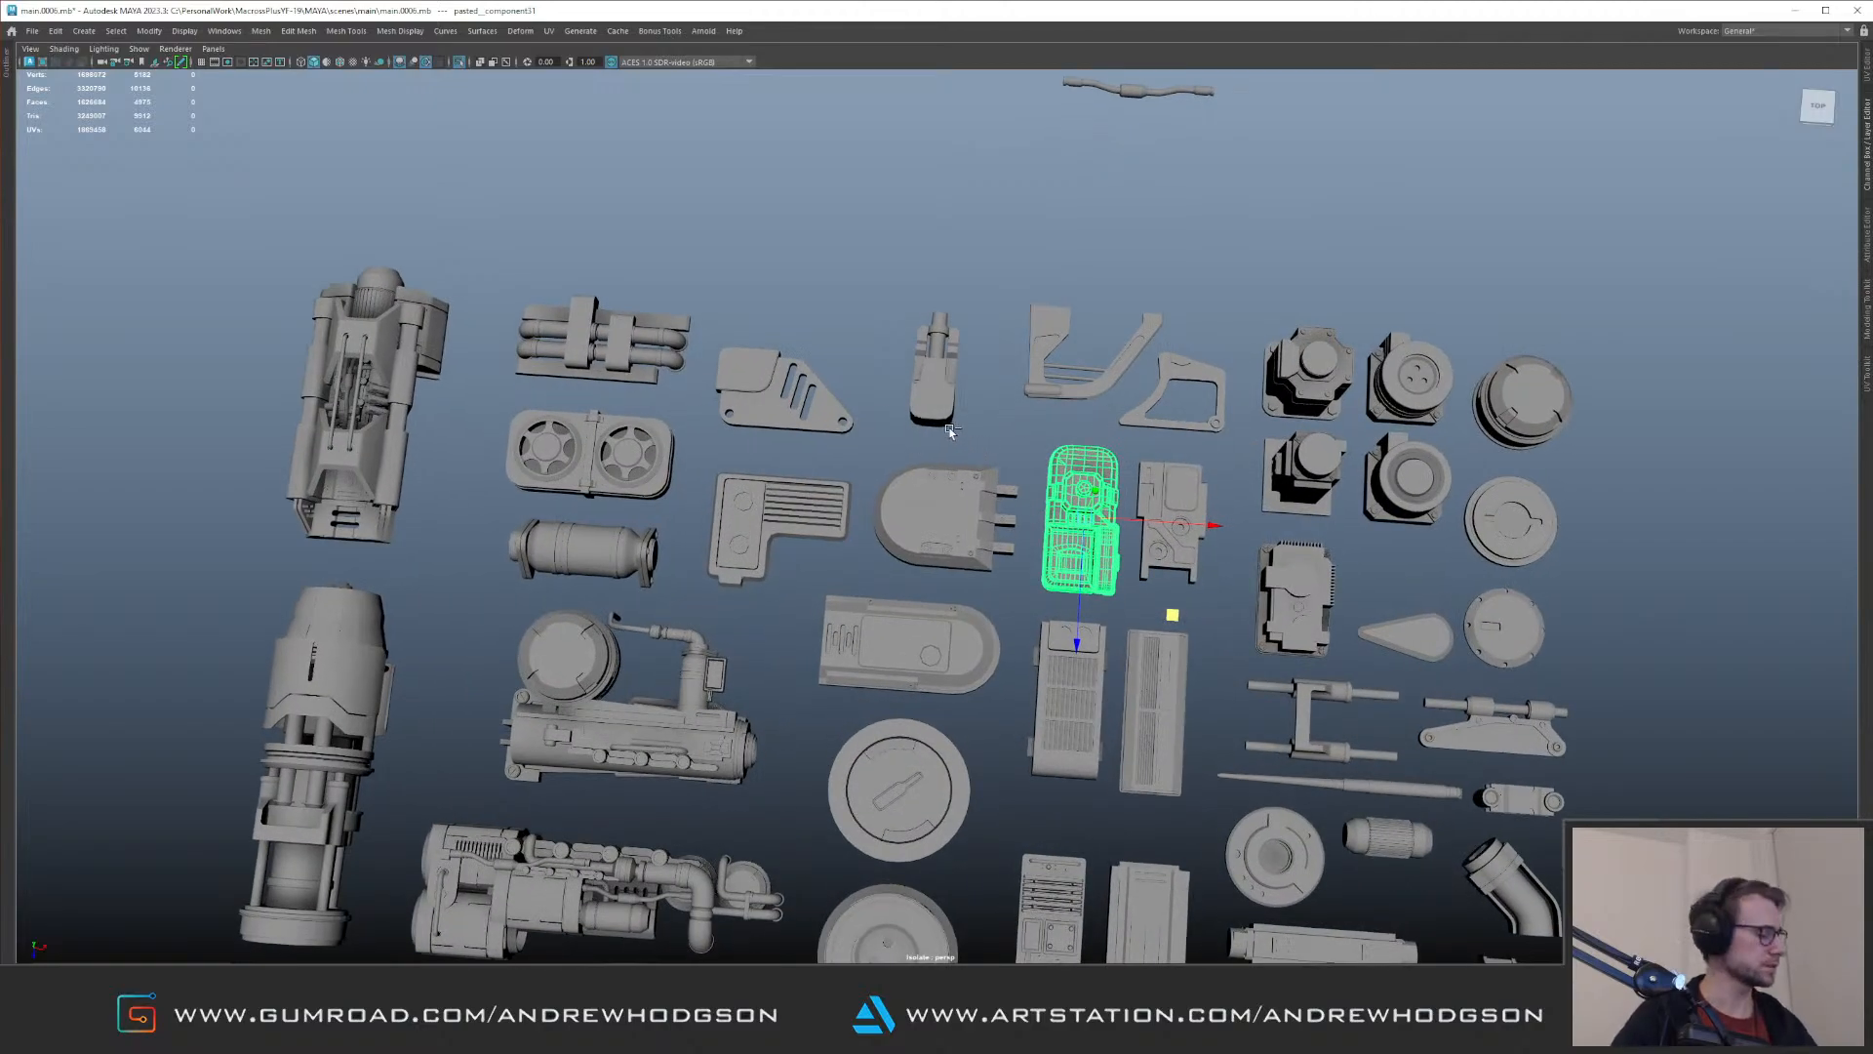
right_click_drag(966, 435, 473, 435, "alt")
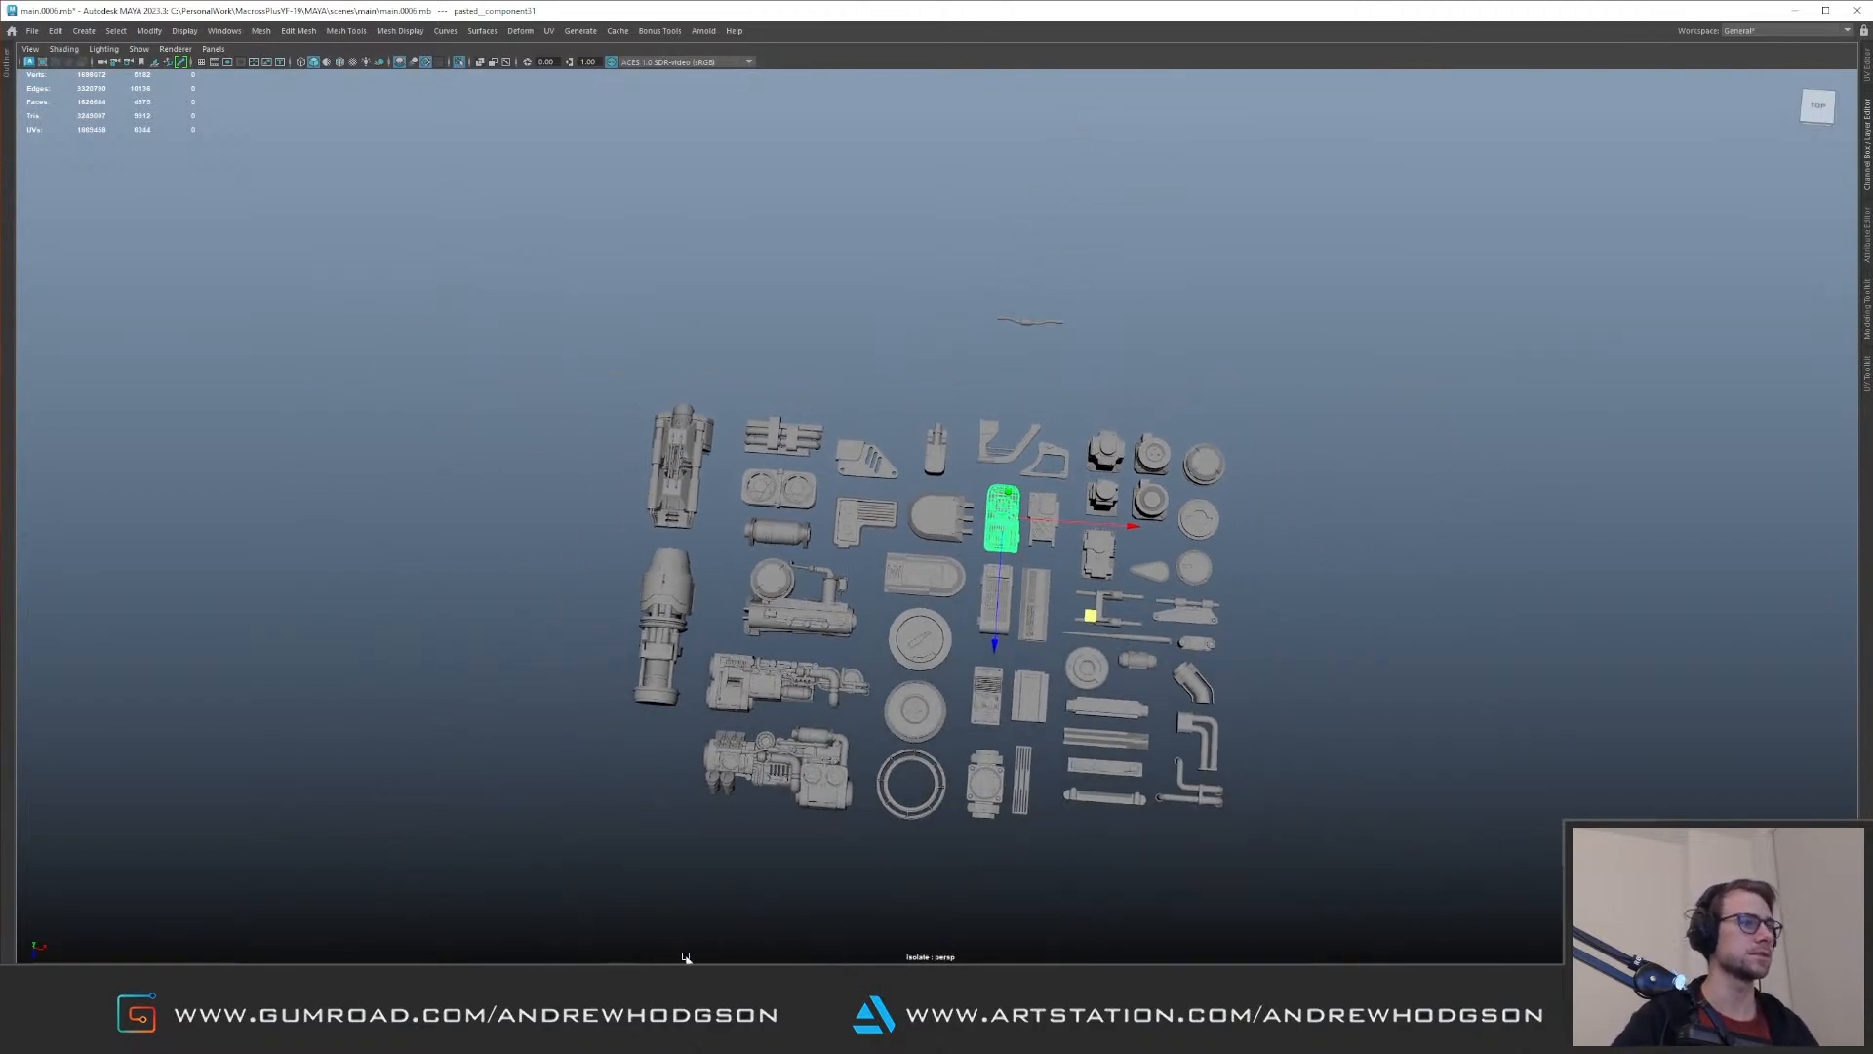
left_click_drag(1095, 578, 1044, 585, "alt")
key("ctrl+1")
right_click_drag(1044, 586, 1366, 639, "alt")
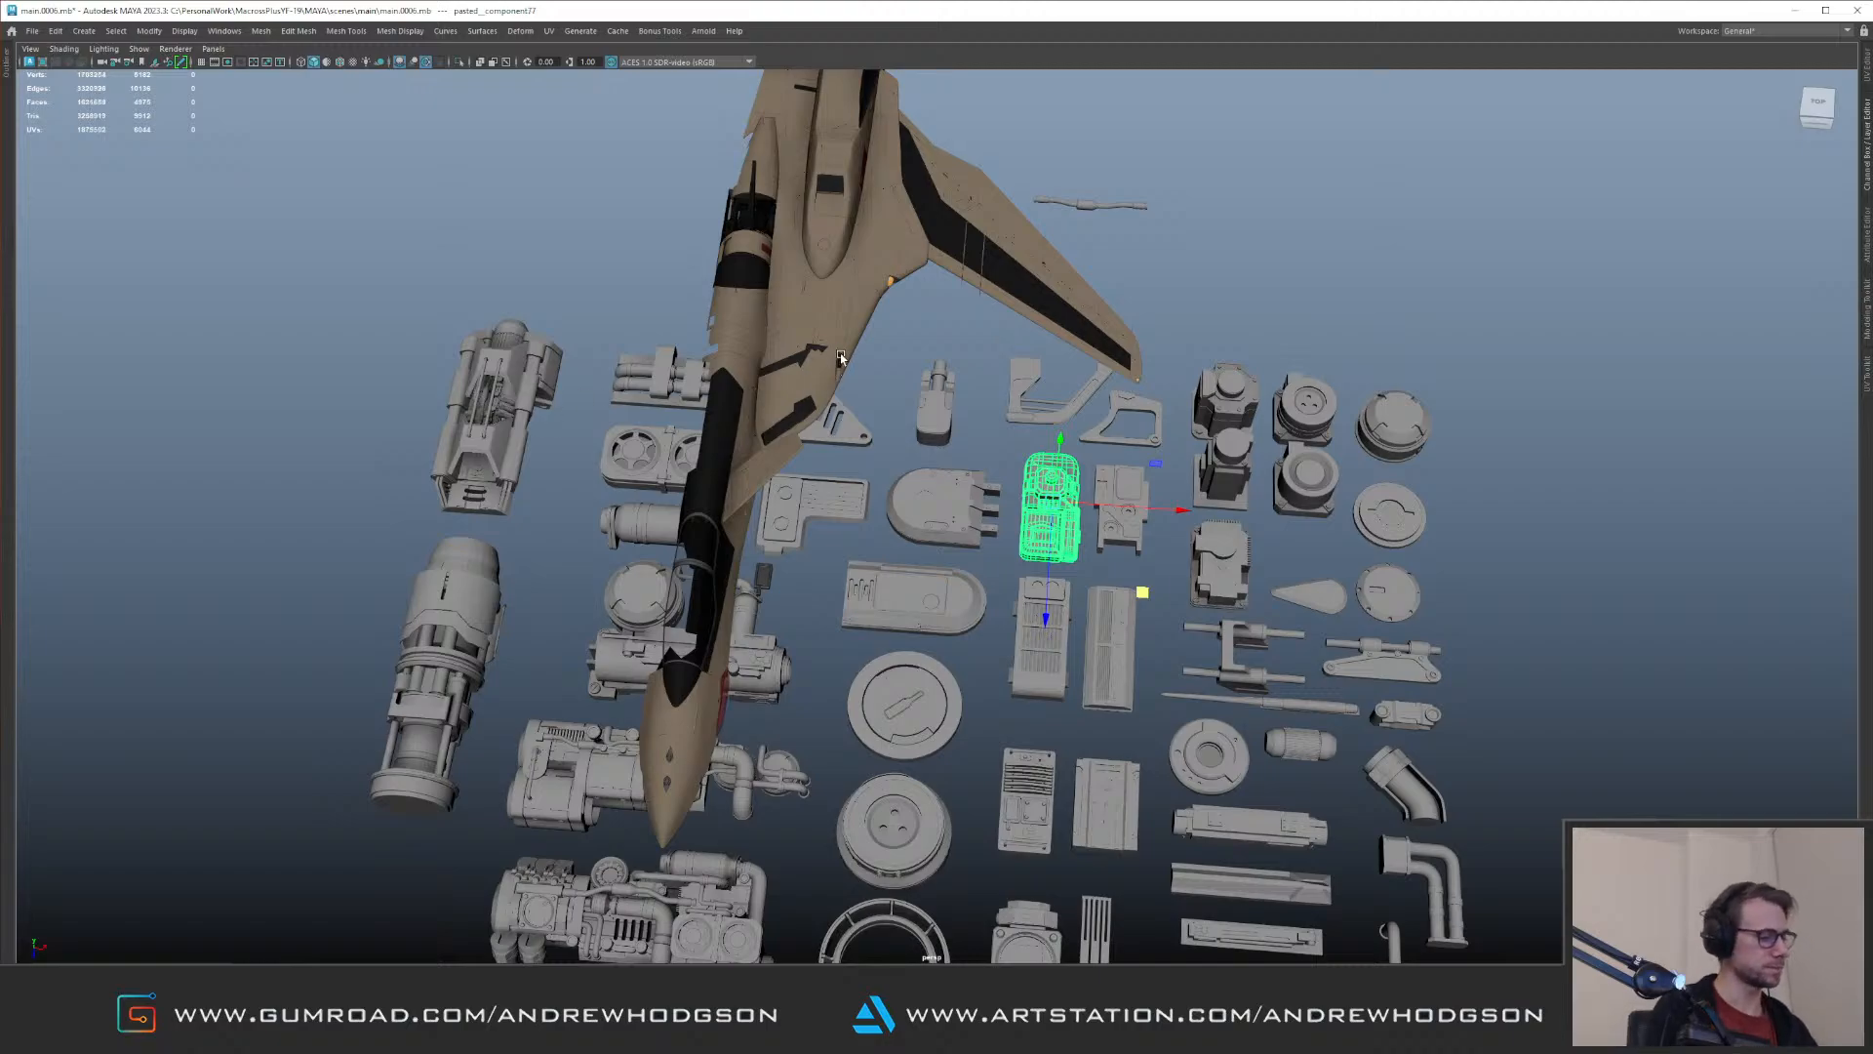
Step: Rotate the duplicated kit part to -90 degrees on Z and move it beside the aircraft's nose
left_click_drag(841, 359, 634, 390, "alt")
right_click_drag(634, 391, 857, 457, "alt")
left_click_drag(858, 456, 1192, 518, "alt")
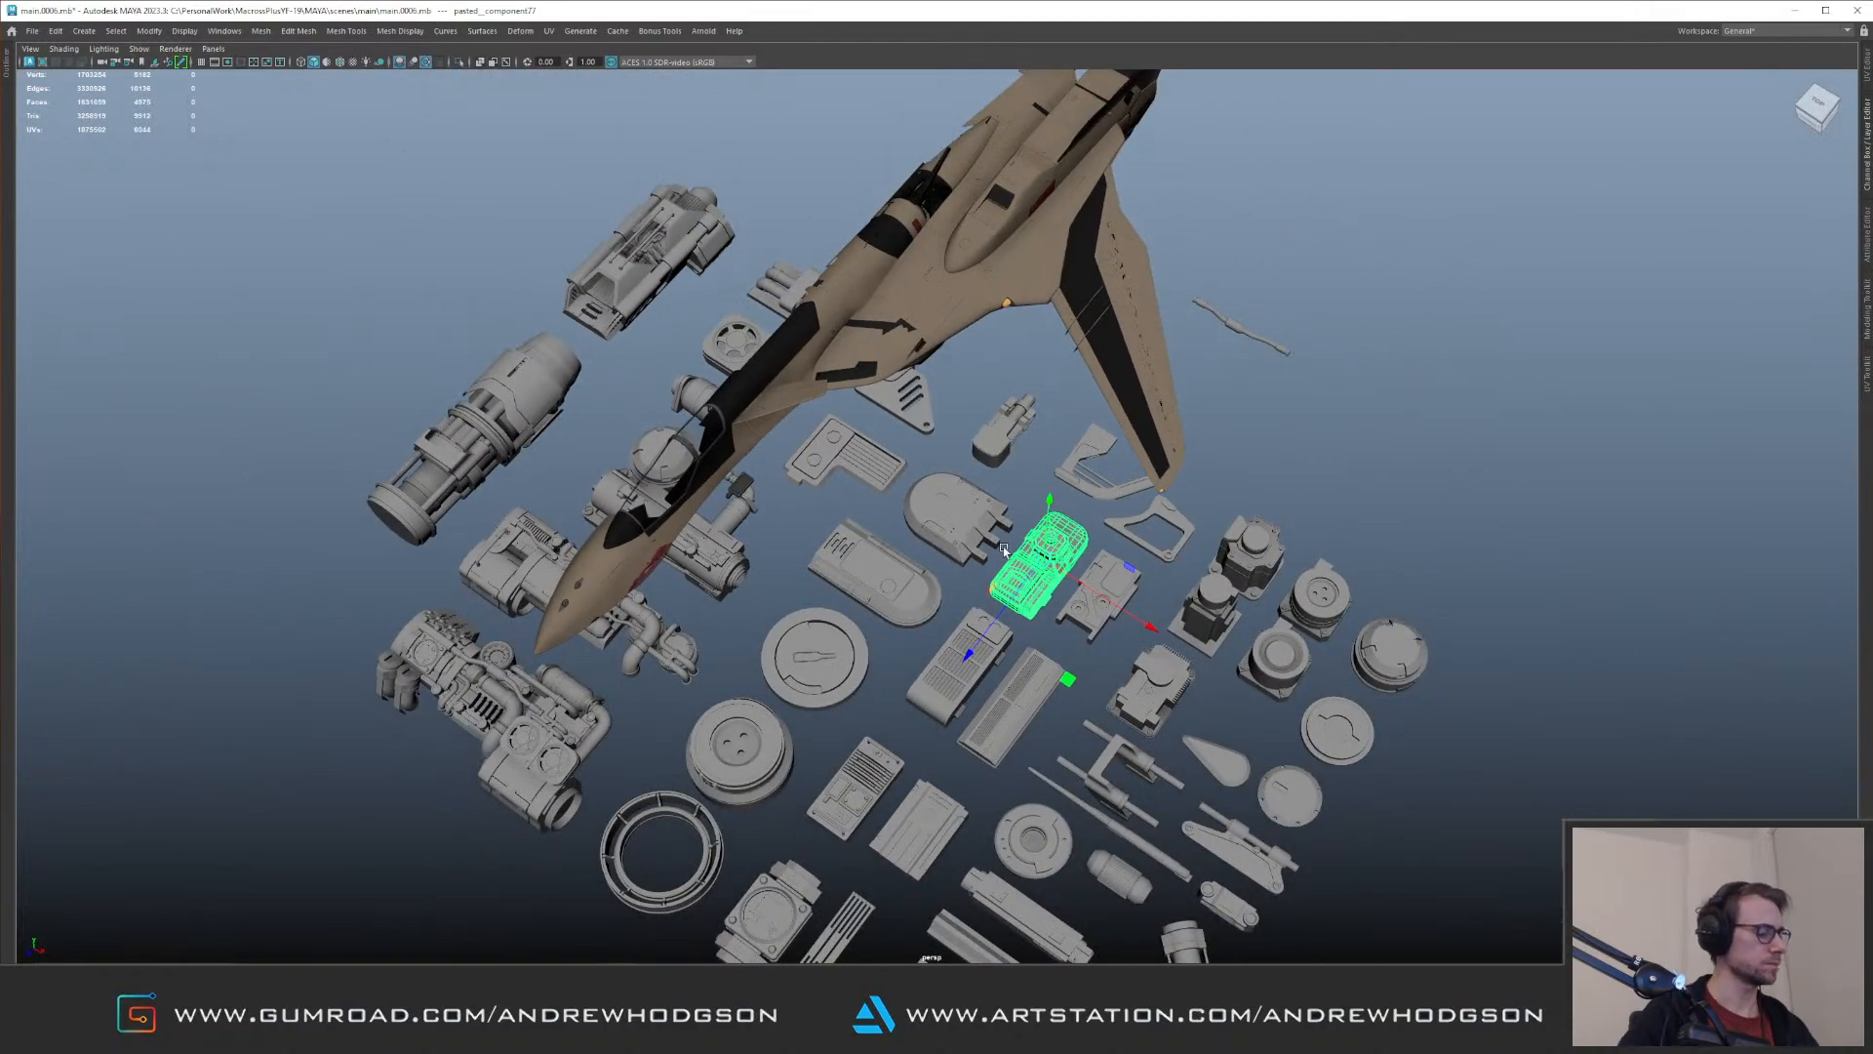
key("e")
mouse_move(989, 476)
left_mouse_down()
mouse_move(1141, 579)
mouse_move(964, 484)
left_mouse_up()
key("w")
middle_click_drag(964, 484, 716, 360, "alt")
right_click_drag(716, 360, 837, 459, "alt")
middle_click_drag(837, 458, 961, 629, "alt")
left_click_drag(961, 629, 756, 400, "alt")
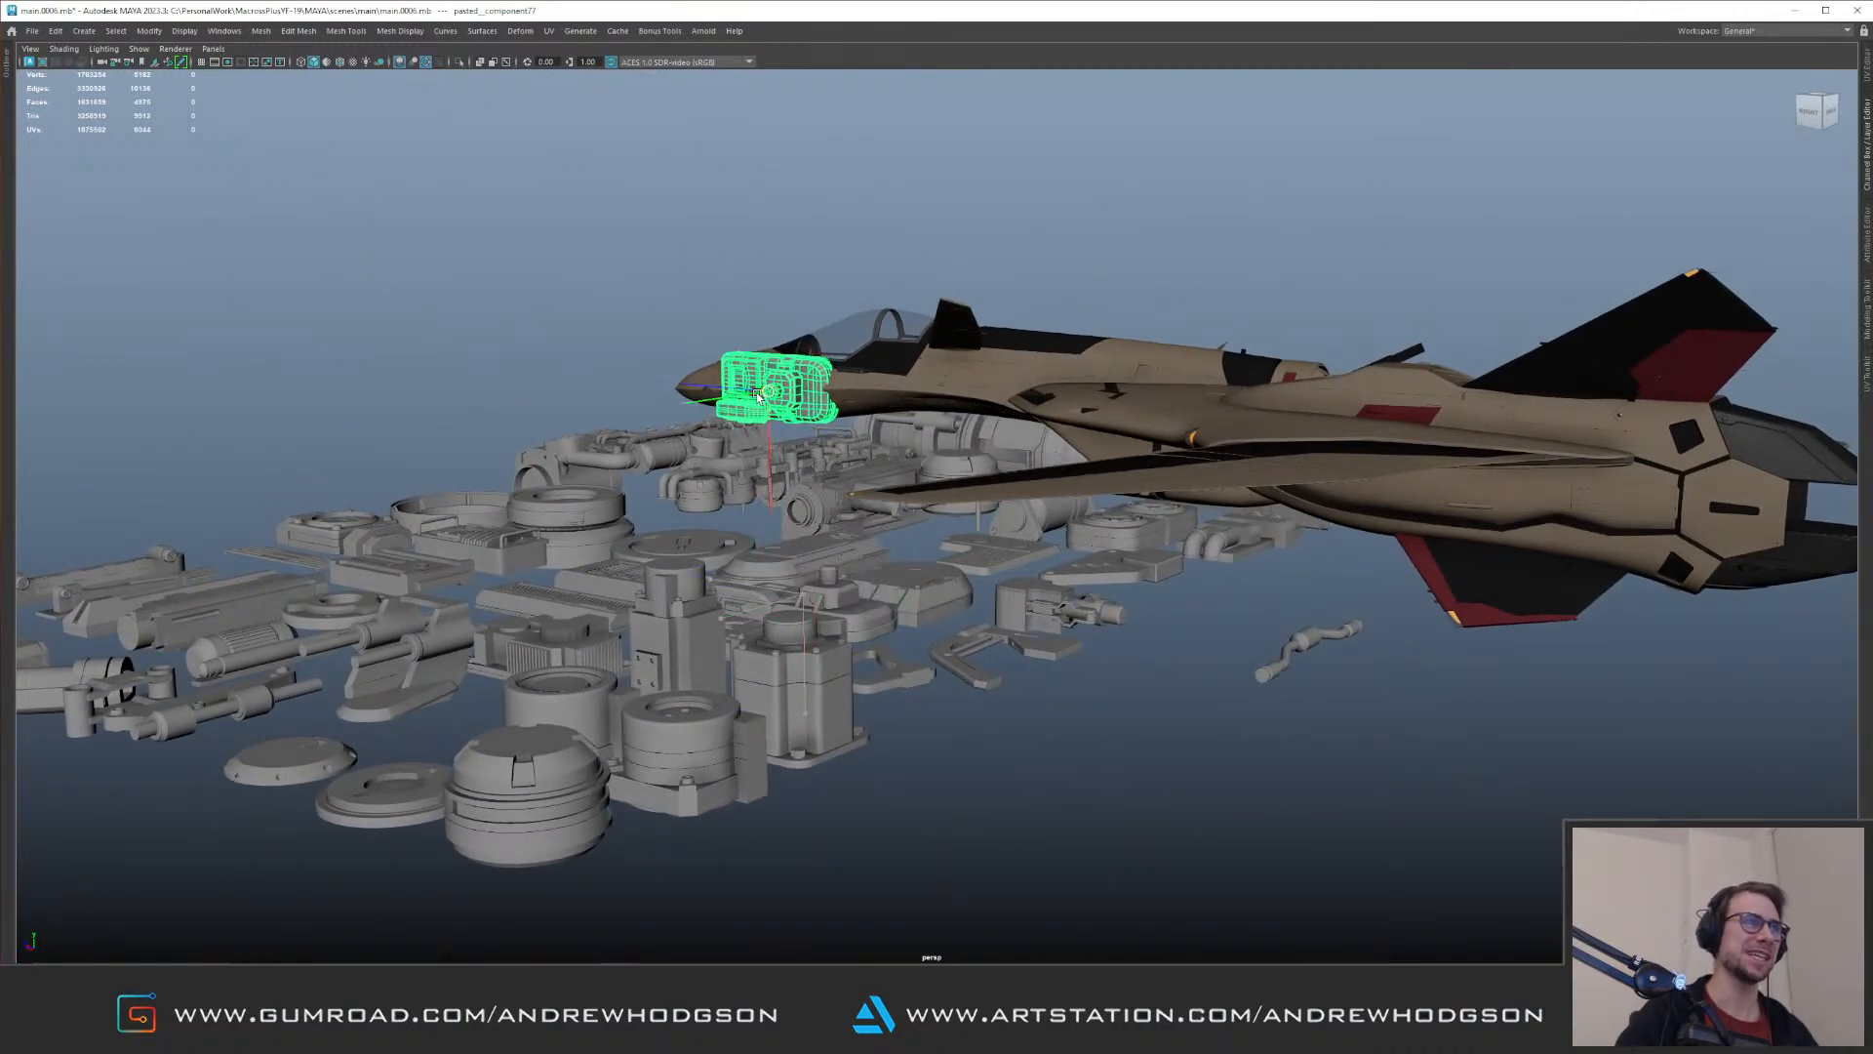
Step: Scale the copied kit part down to 0.233 and fit it behind the red transparent covers, angling it along the recess
key("f")
right_click_drag(832, 421, 886, 451, "alt")
key("r")
left_click_drag(937, 518, 488, 589)
key("w")
left_click_drag(862, 470, 974, 510, "alt")
left_click_drag(900, 605, 1048, 527)
key("f")
key("e")
left_click_drag(1100, 469, 1041, 519)
key("w")
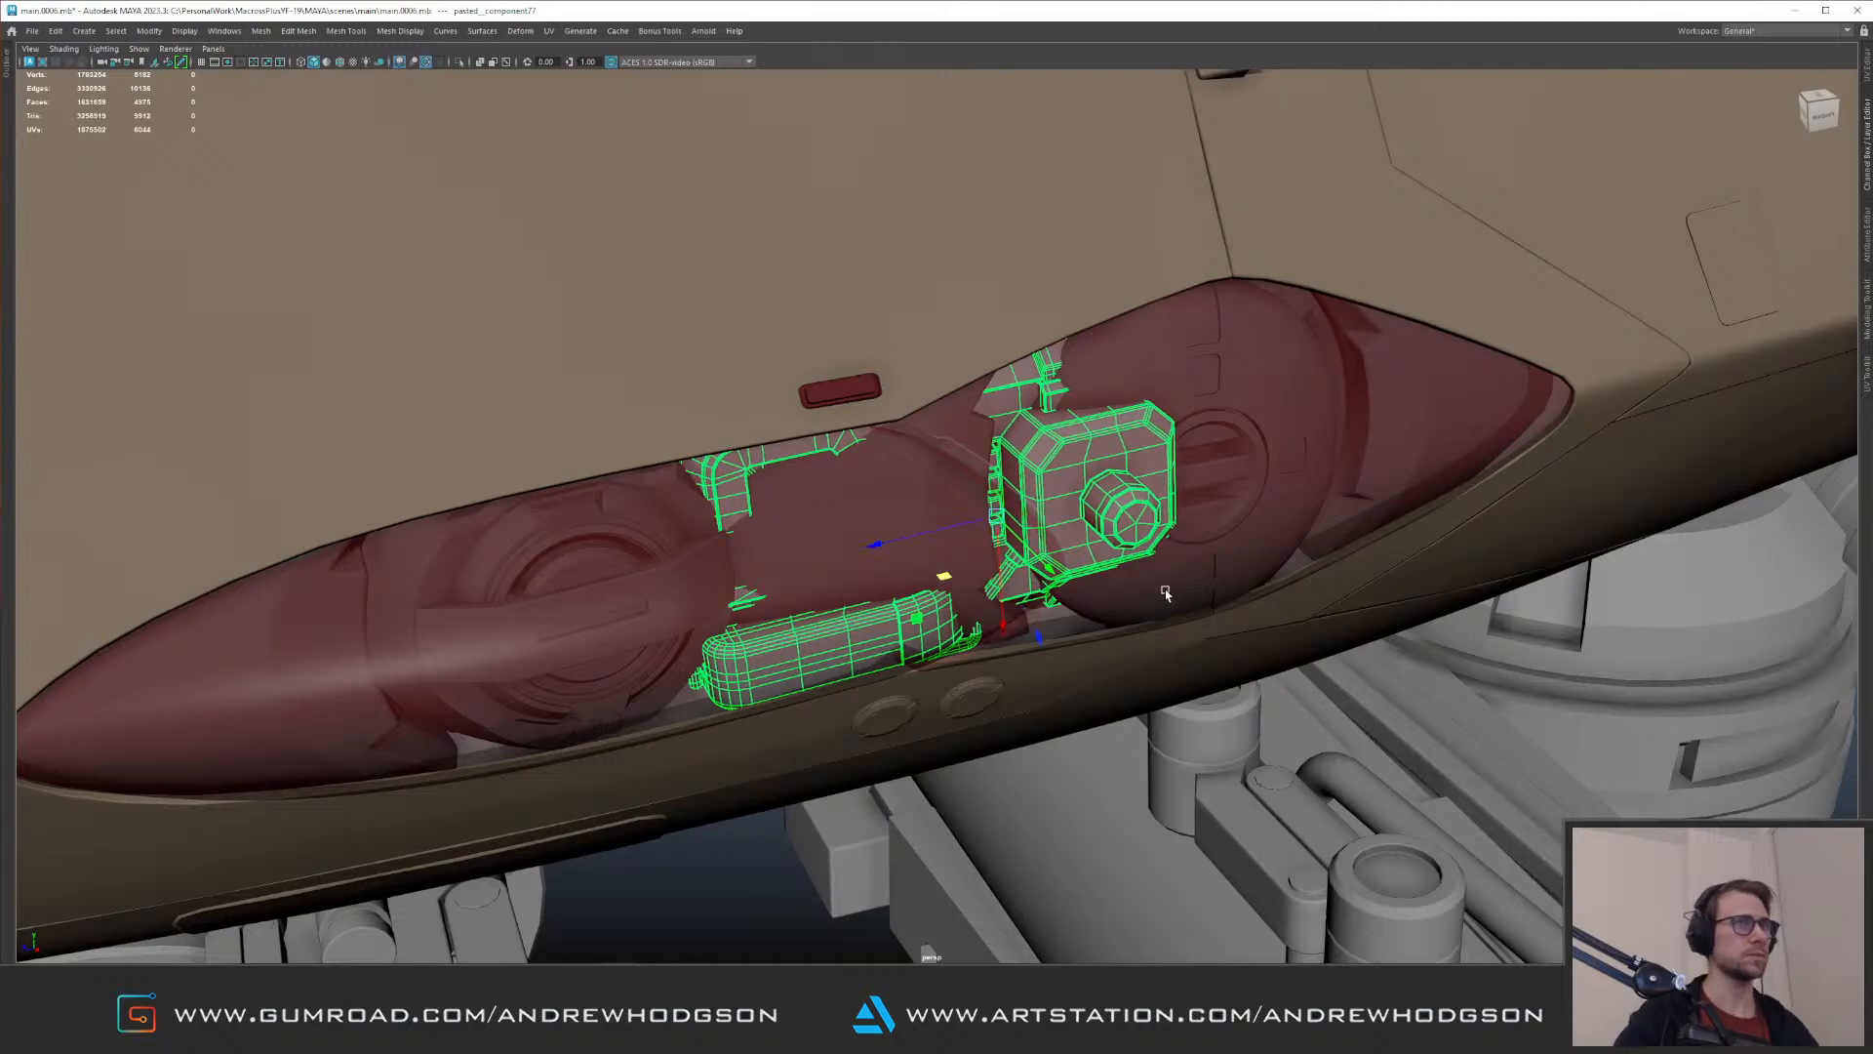
Step: Put the two red transparent covers on a new display layer and set that layer to Reference
left_click(1209, 555)
left_click(1004, 593, "shift")
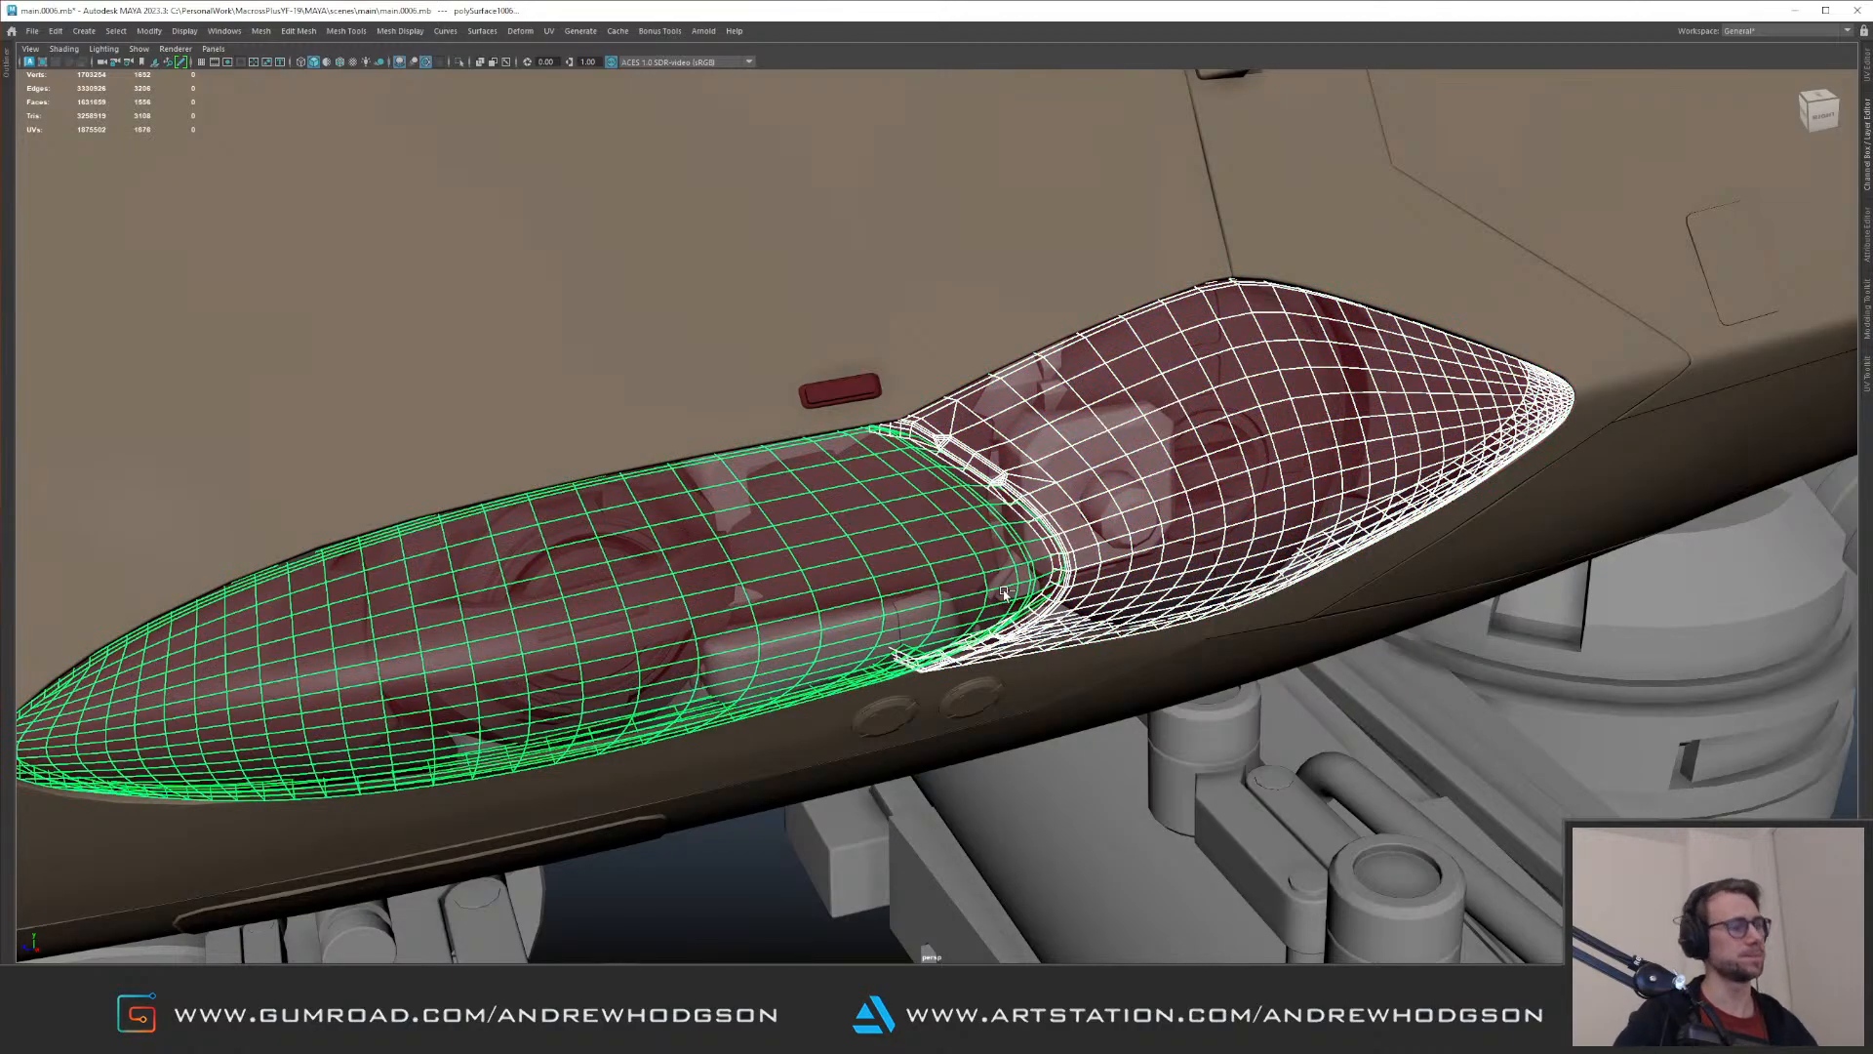
key("ctrl+h")
key("ctrl+z")
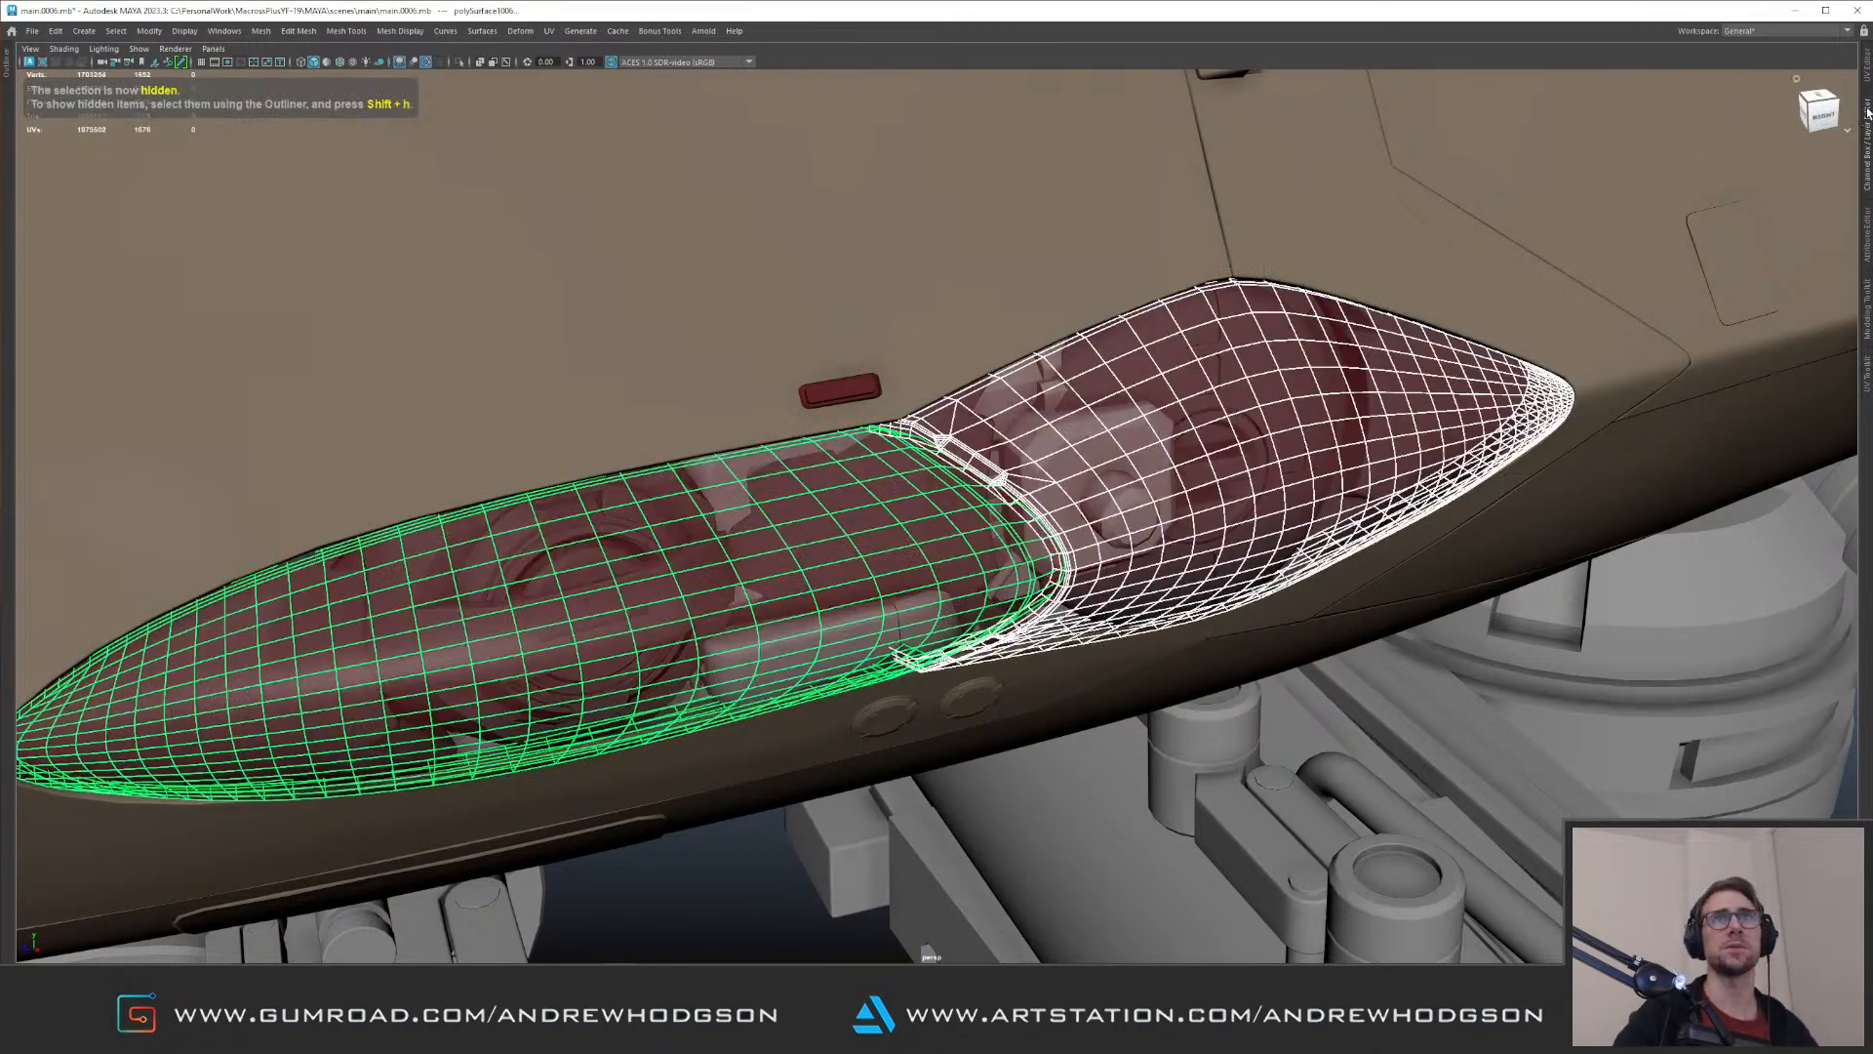
left_click(1868, 136)
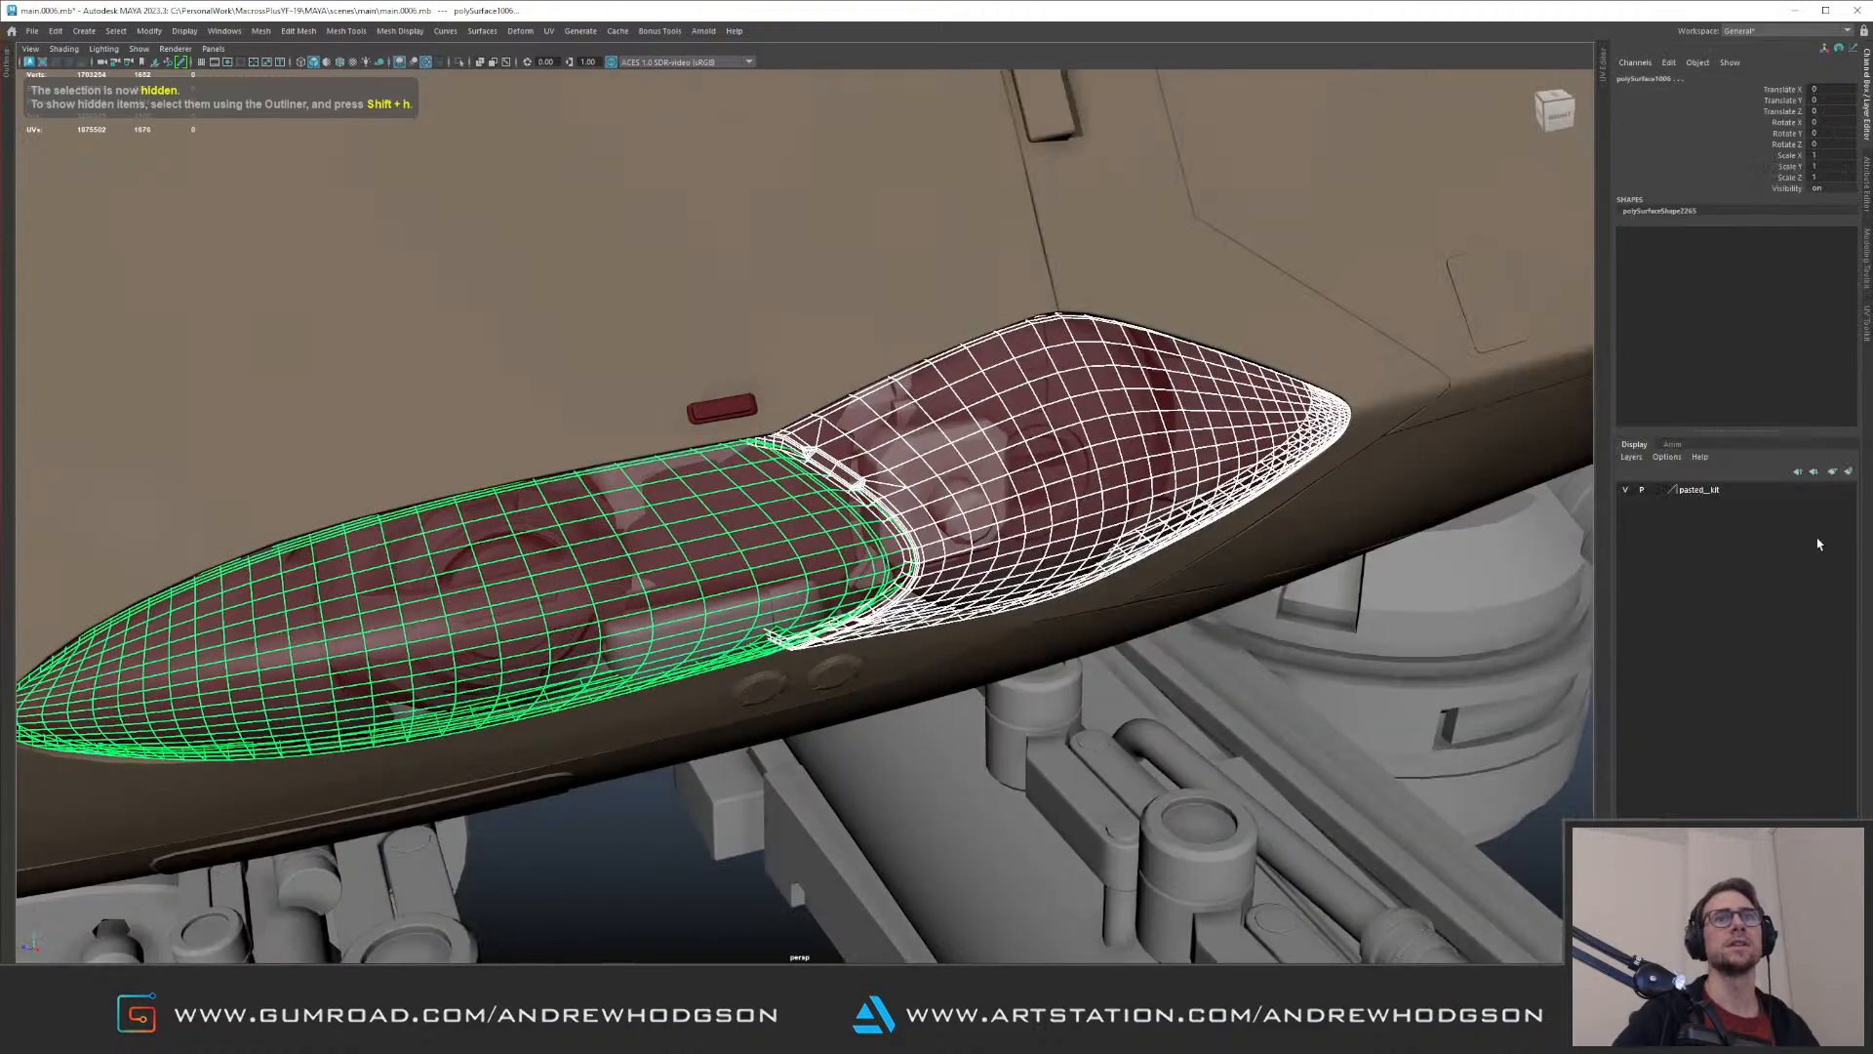
left_click(1850, 472)
left_click(1630, 494)
left_click(1657, 489)
left_click(1658, 488)
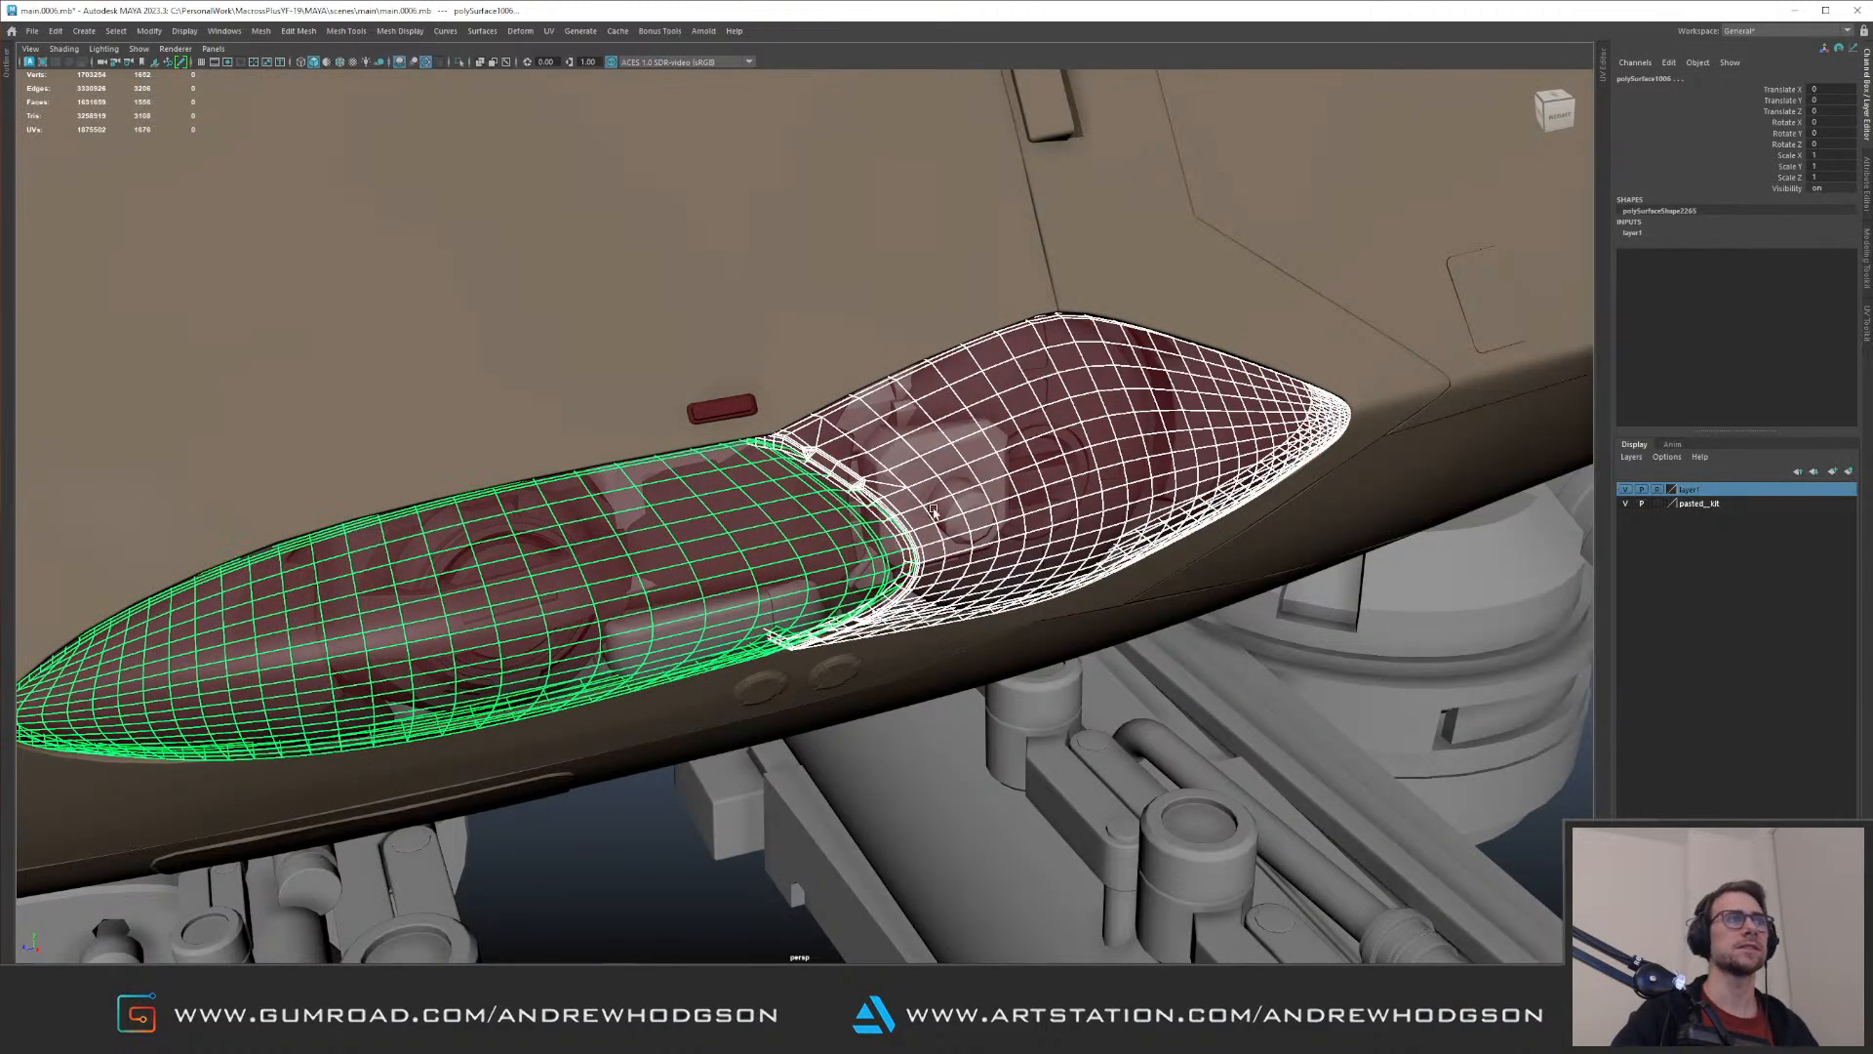
Step: Remove the old filler geometry that overlaps the kit part inside the recess behind the red covers
left_click(964, 493)
scroll(1042, 514, "up", 3)
key("Up")
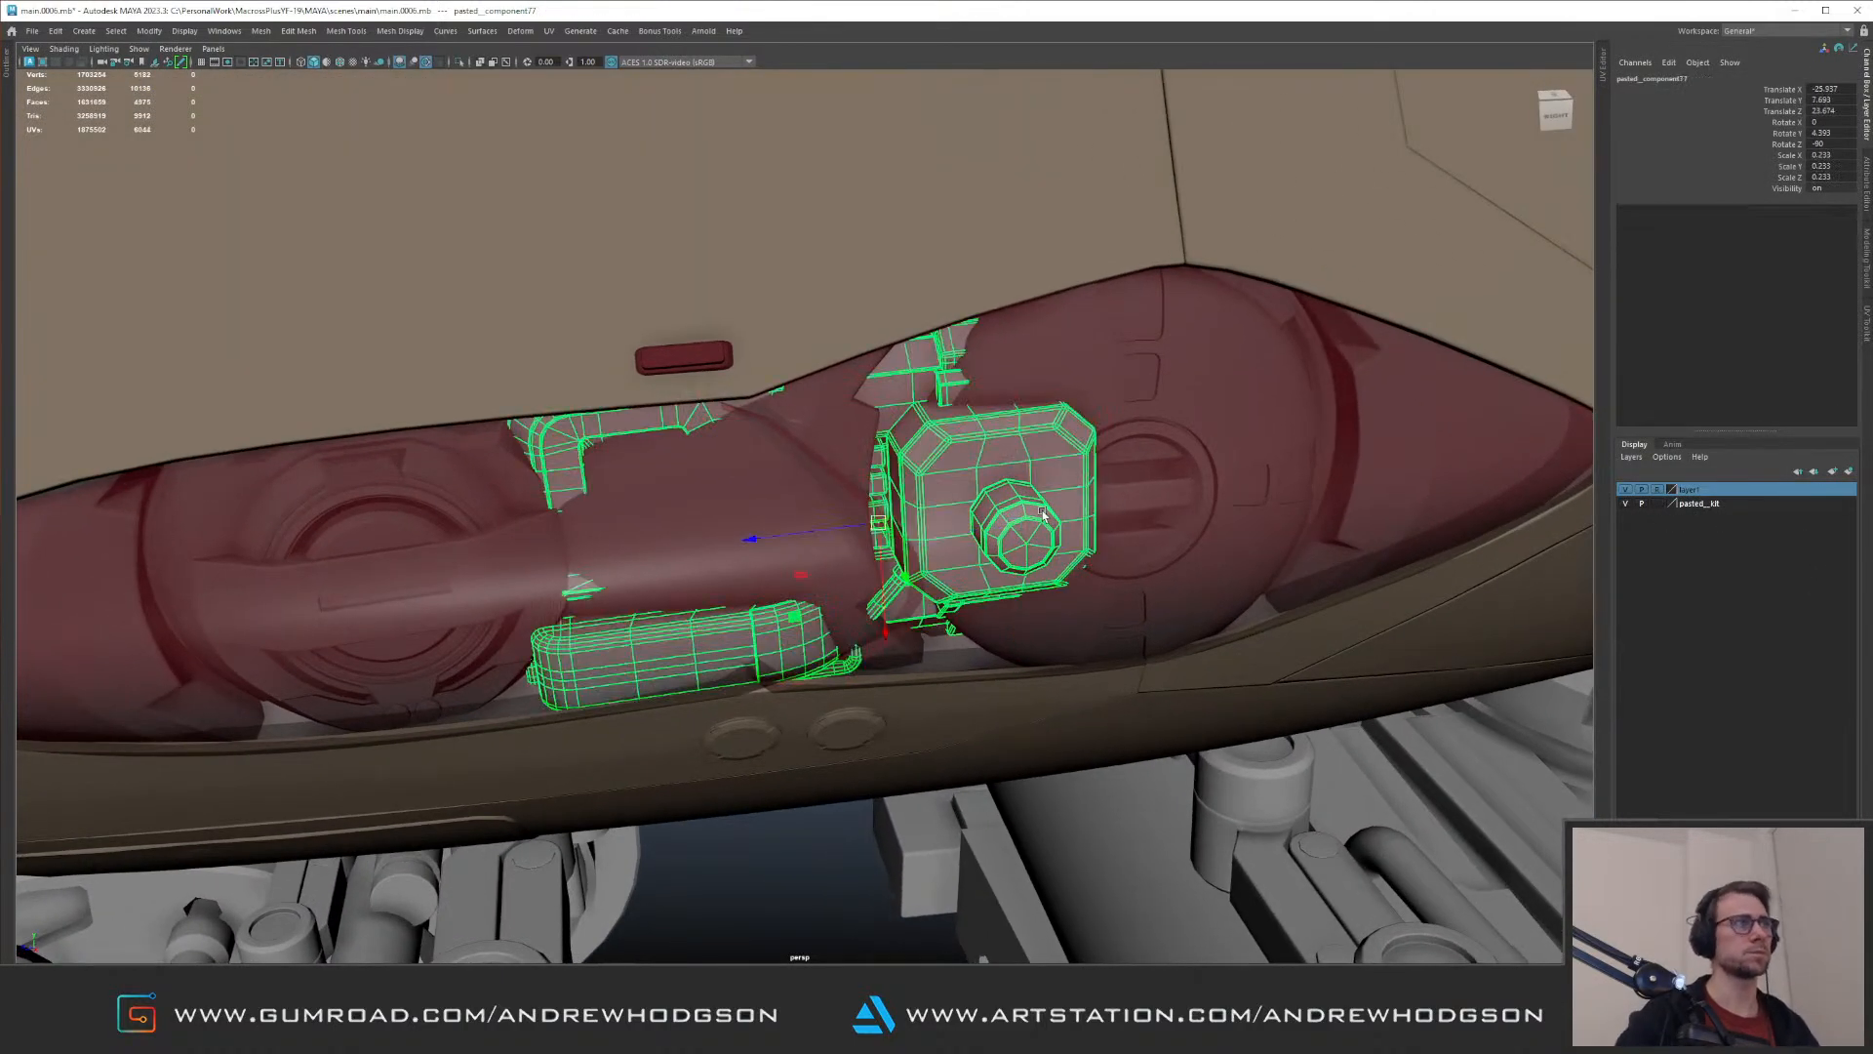
left_click_drag(812, 458, 757, 523, "alt")
left_click(759, 523)
middle_click_drag(766, 502, 849, 463, "alt")
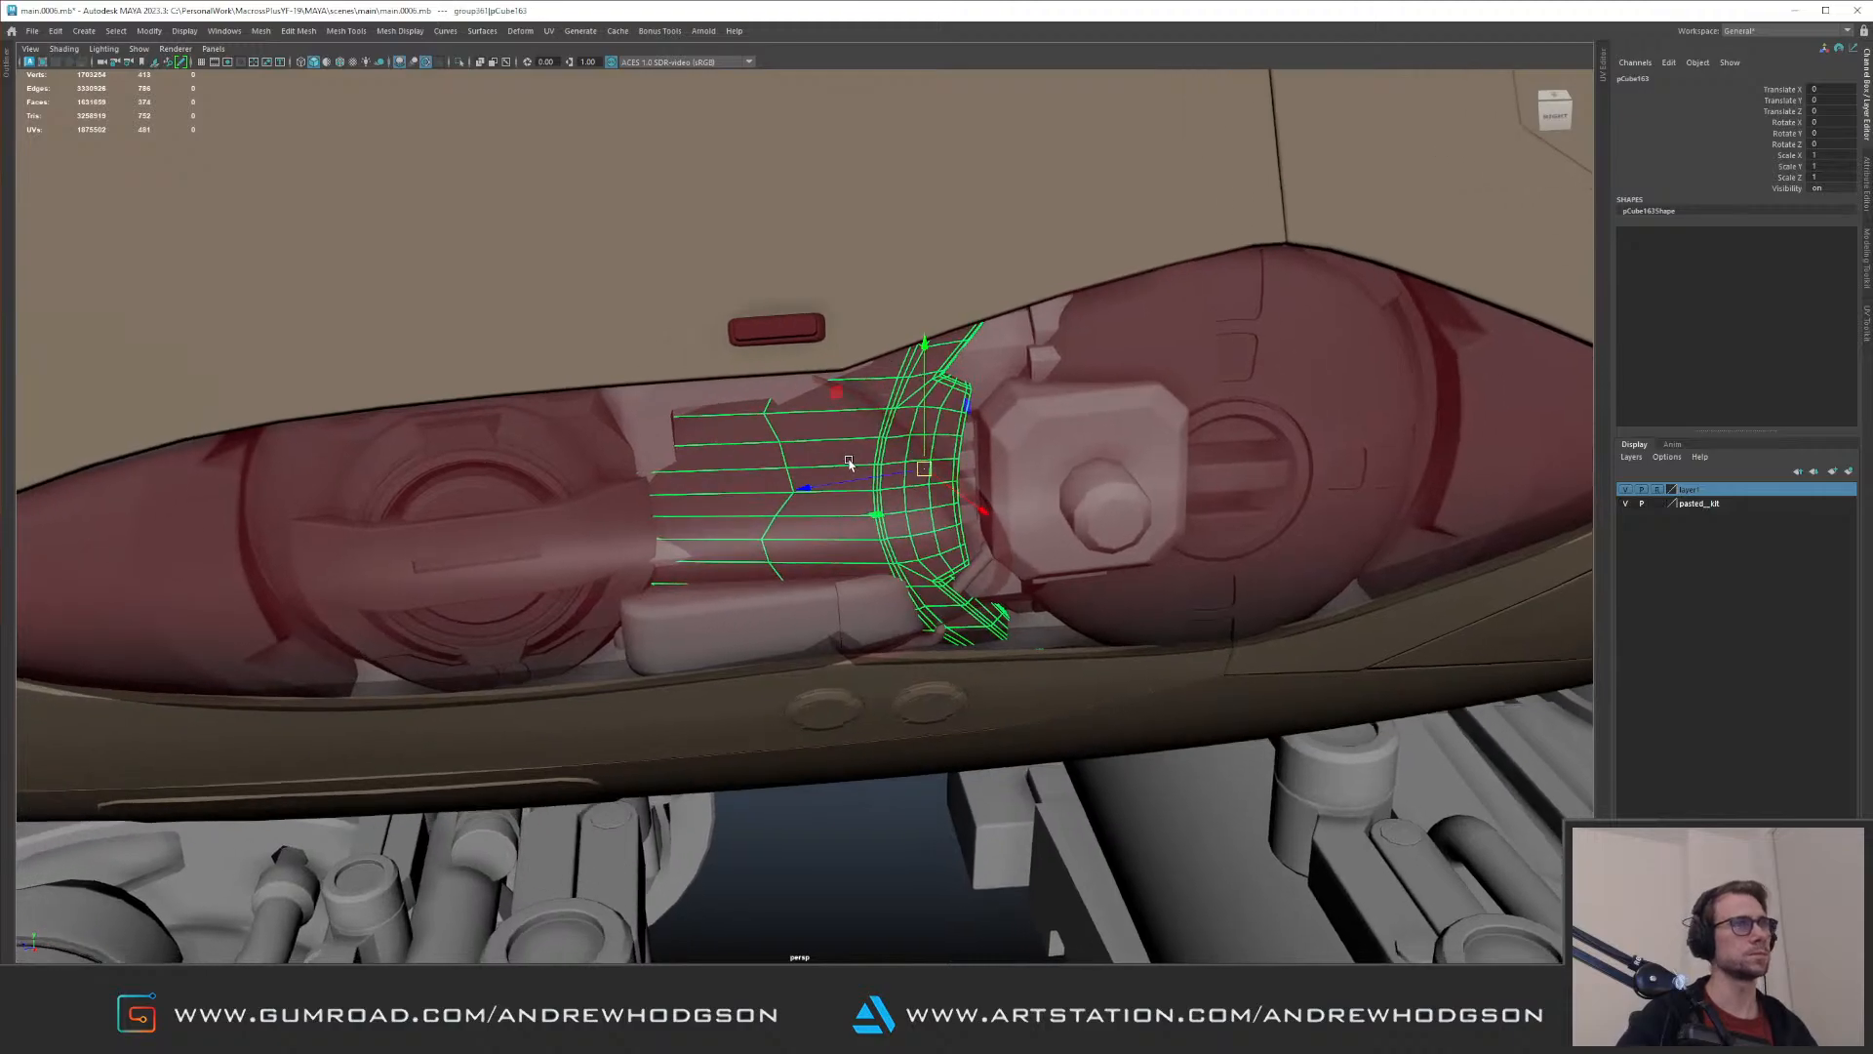
left_click(876, 374)
left_click_drag(805, 455, 831, 445, "alt")
left_click(815, 473)
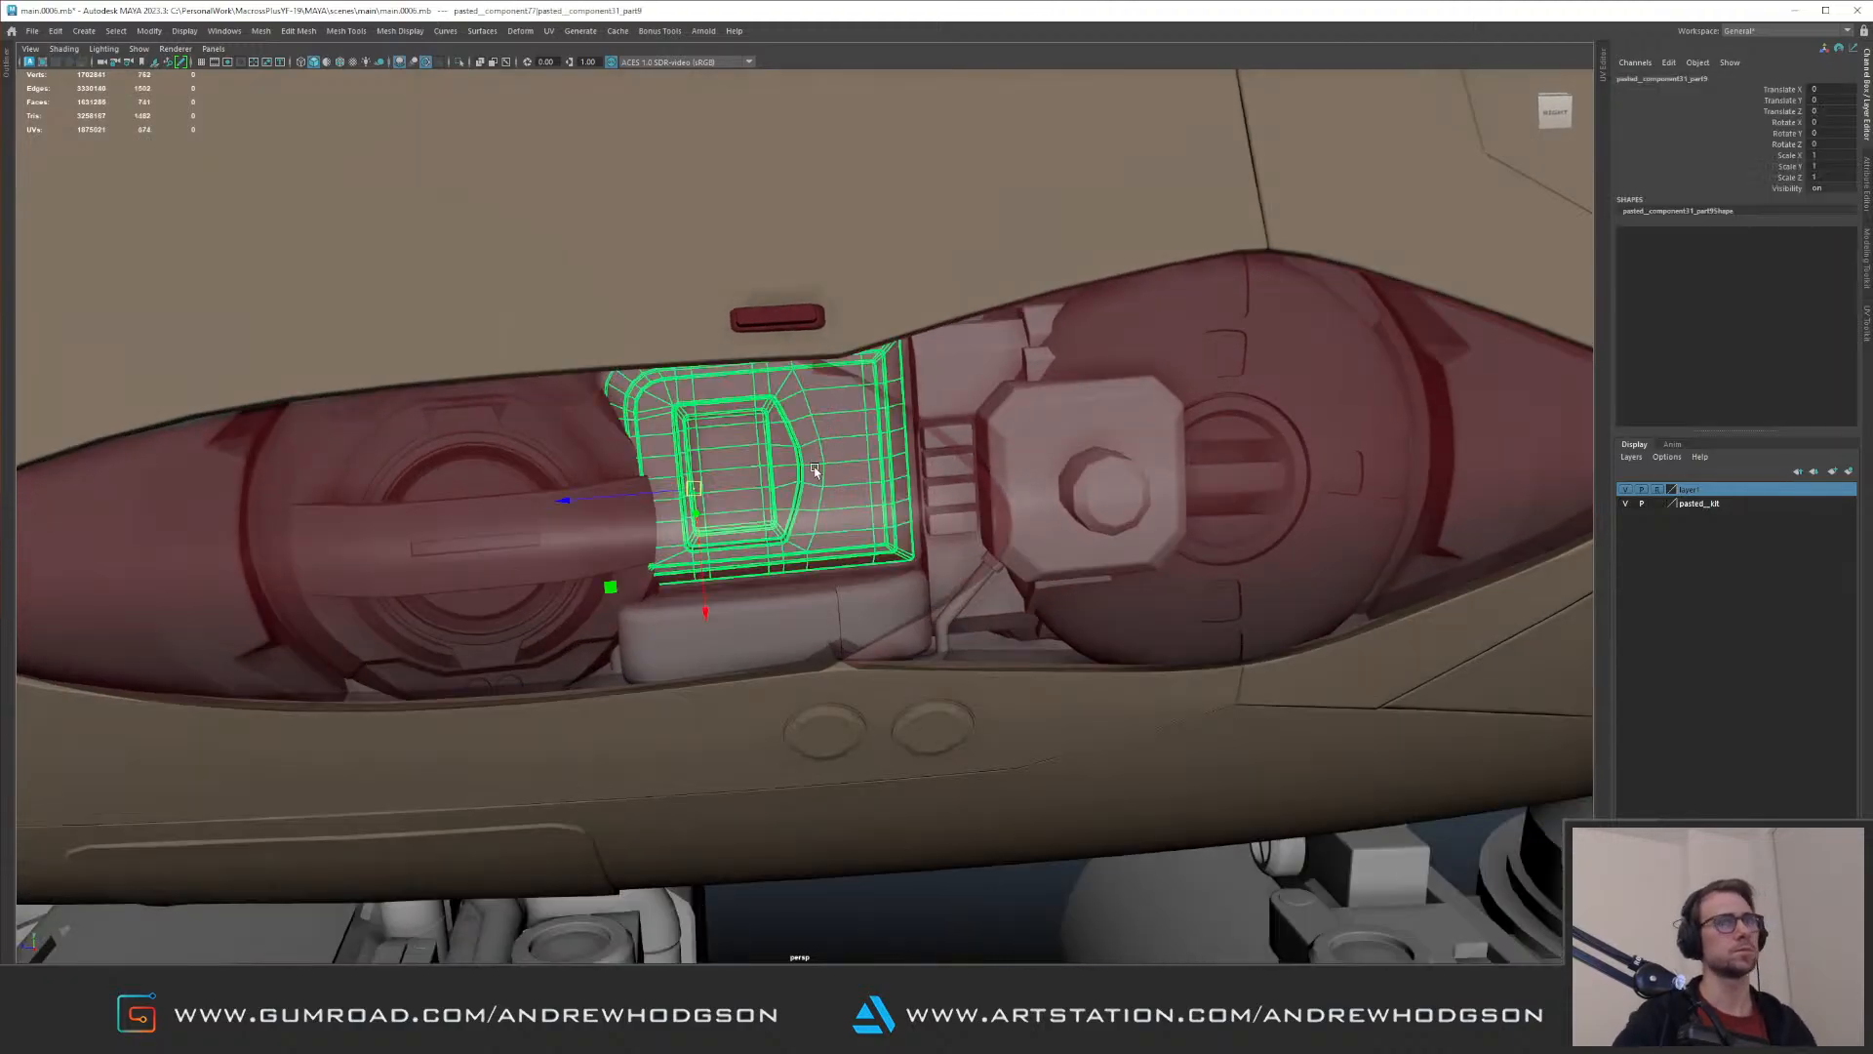
Step: Reselect the whole kit part, slide it along the recess, and rotate it to 1.497 degrees on Y
key("Up")
right_click_drag(889, 485, 810, 459, "alt")
left_click_drag(810, 458, 809, 474, "alt")
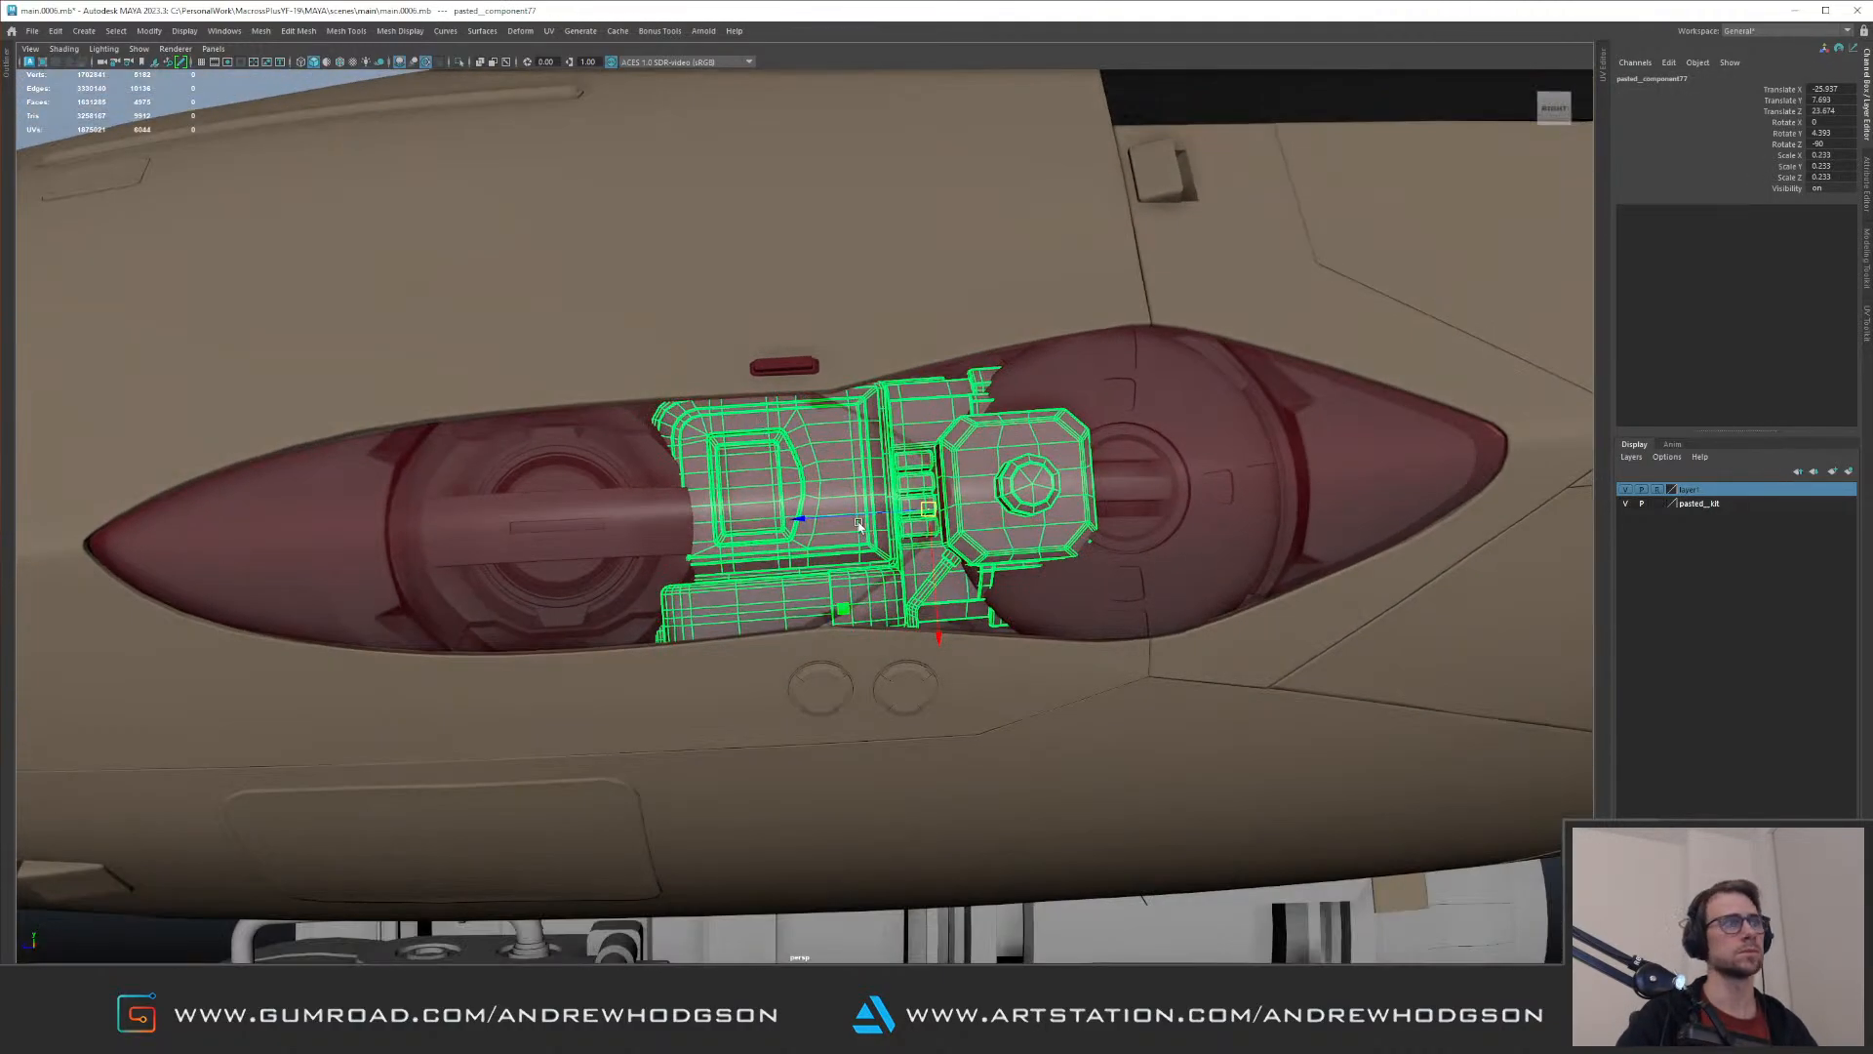
left_click_drag(923, 511, 752, 528)
key("e")
left_click_drag(799, 648, 1027, 610)
Step: Isolate the kit part and delete the round knob from its octagonal plate
key("ctrl+1")
left_click(907, 505)
left_click(889, 515)
key("Delete")
Step: Move the octagonal plate inward to a Translate Y of -0.402 and isolate the whole kit part again
left_click_drag(891, 510, 900, 664, "alt")
scroll(899, 534, "up", 3)
left_click(899, 535)
key("w")
key("ctrl+1")
key("Up")
key("ctrl+1")
Step: Add a lattice to the small bracket below the octagonal plate and set its T Divisions to 2
left_click(897, 668)
right_click_drag(900, 663, 957, 699, "alt")
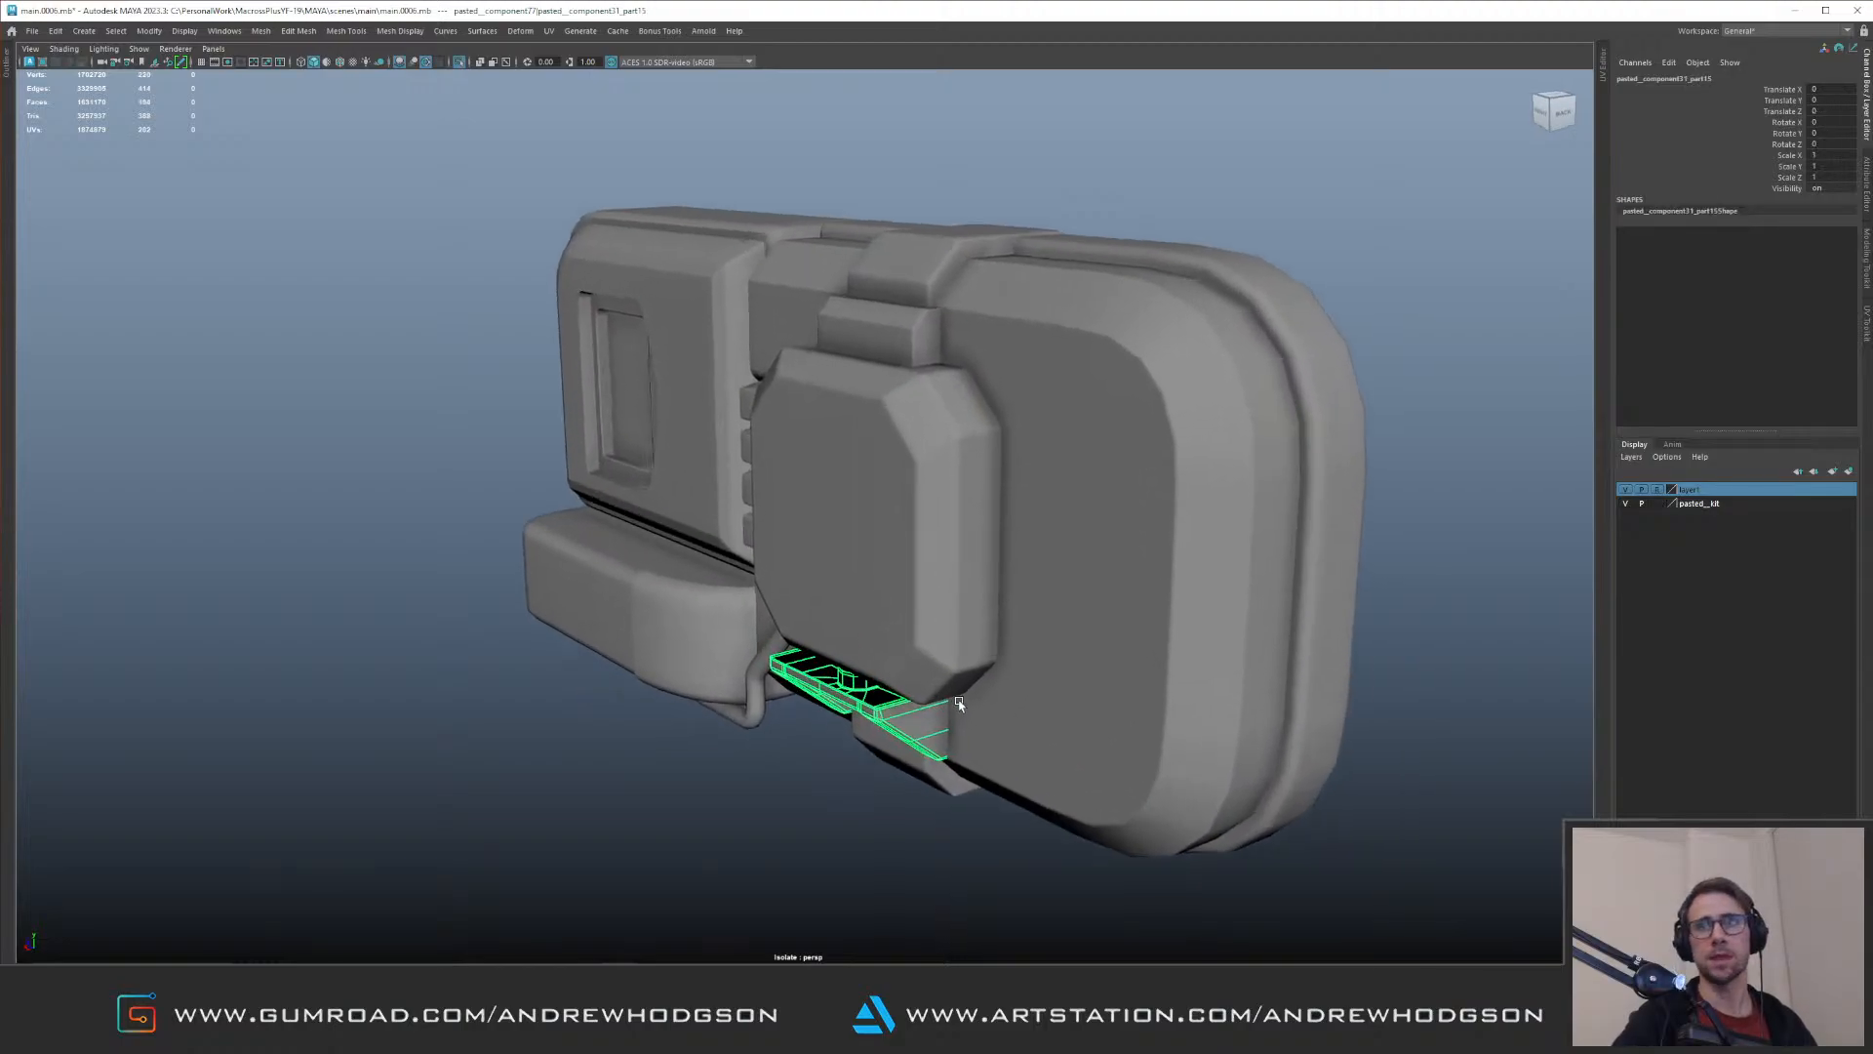
mouse_move(830, 511)
left_mouse_down("alt")
mouse_move(871, 596)
mouse_move(798, 547)
mouse_move(858, 602)
mouse_move(822, 542)
left_mouse_up("alt")
key("g")
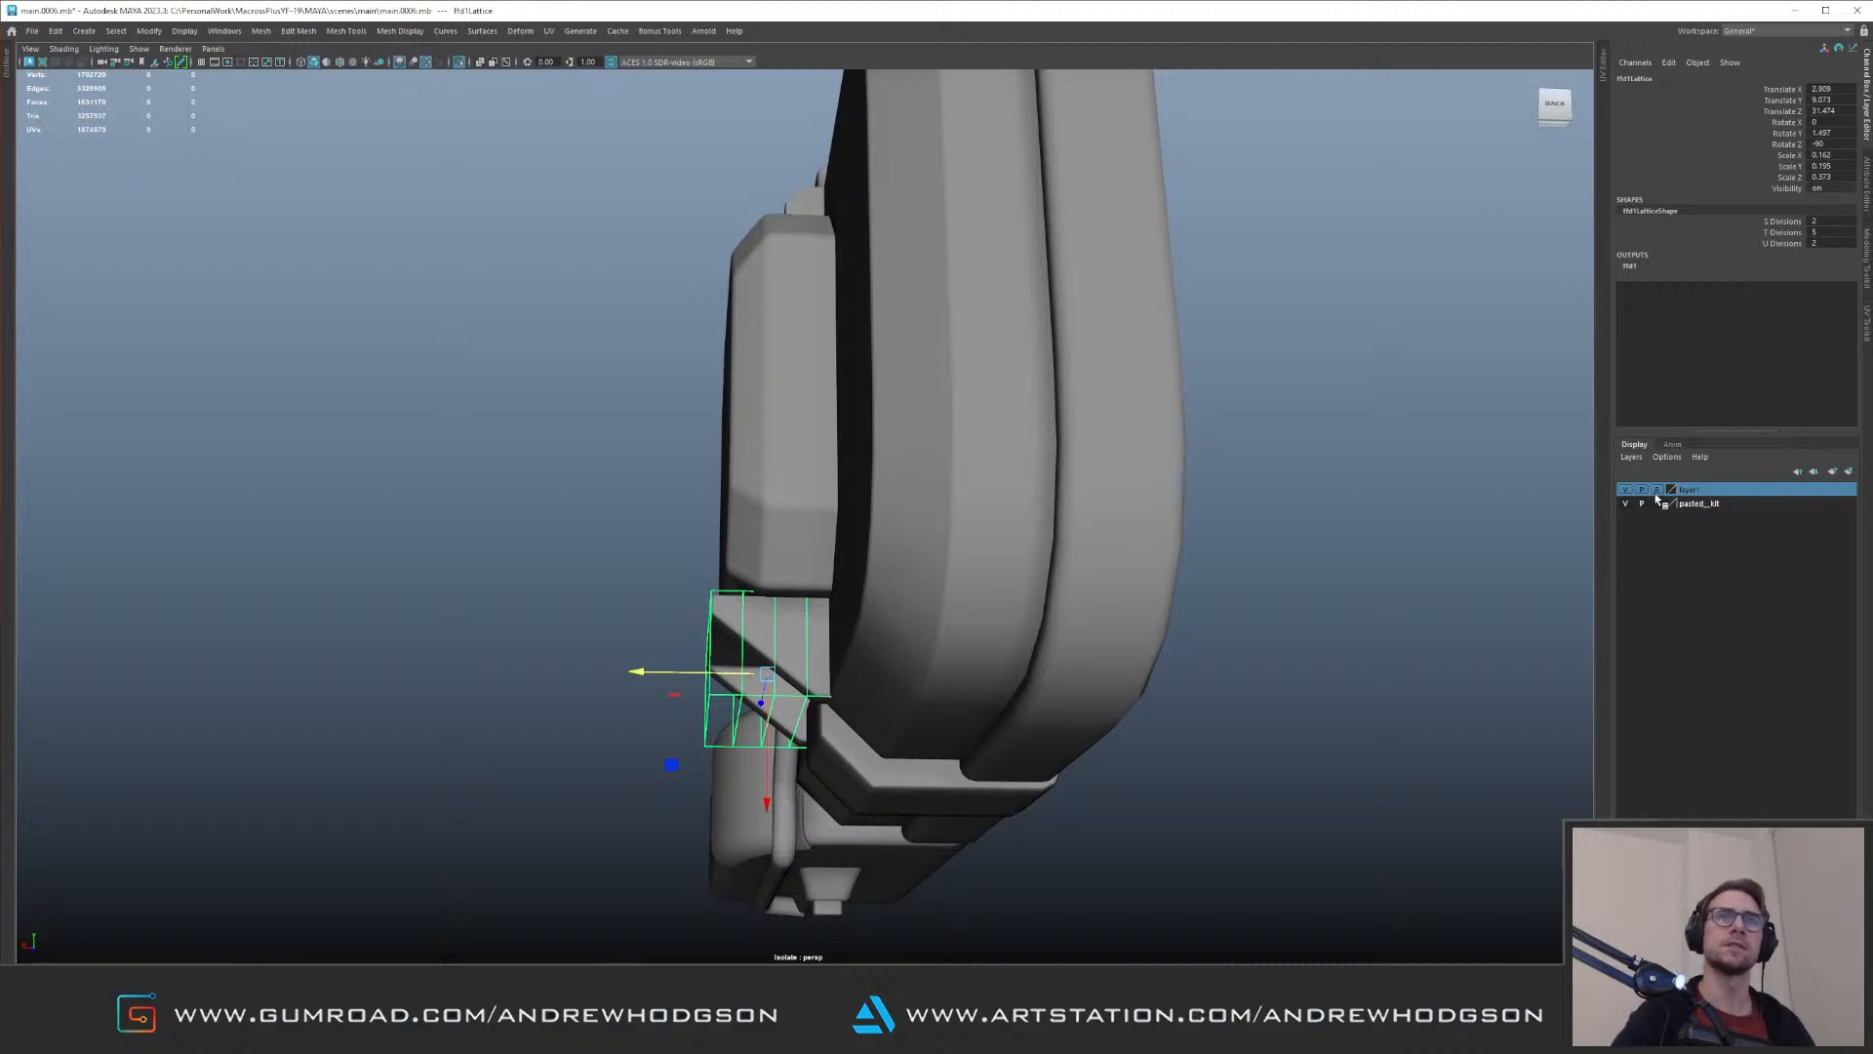
double_click(1833, 231)
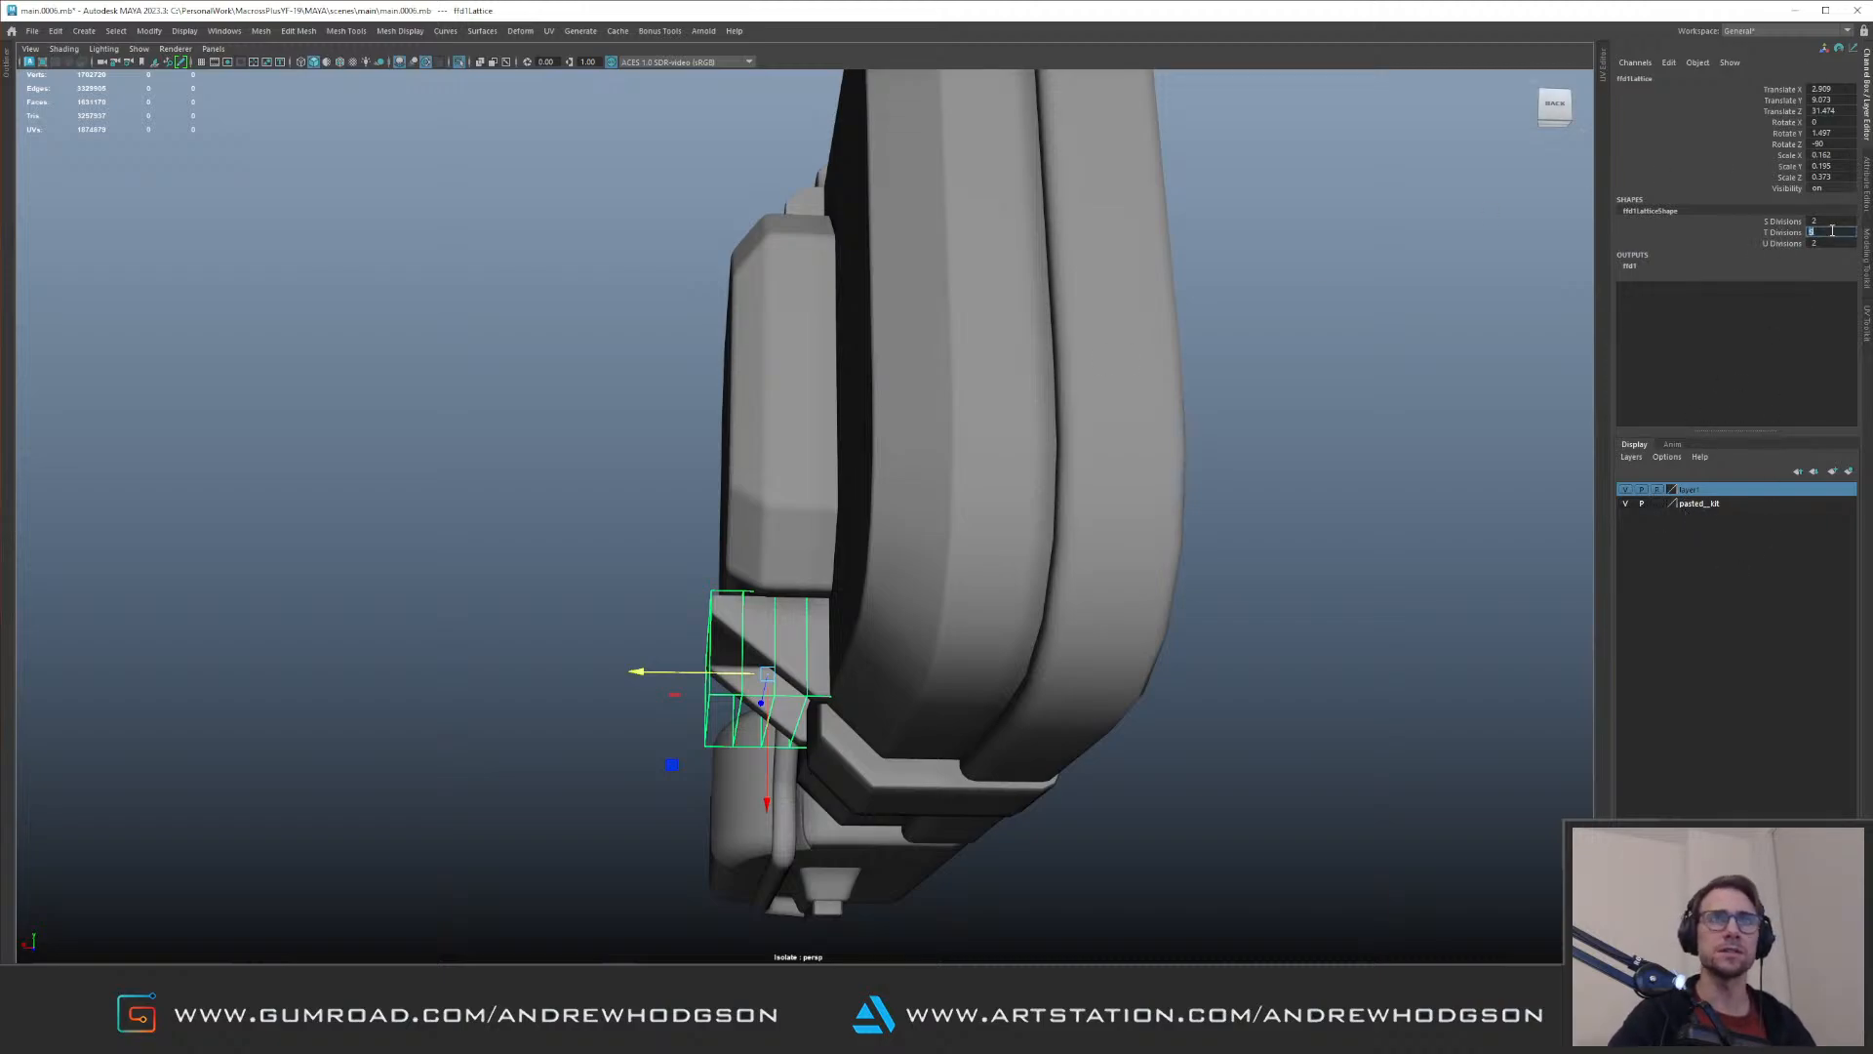
type("2")
key("Return")
Step: Pull the lattice's outer points inward so the bracket no longer sticks out past the octagonal plate
key("F8")
left_click_drag(536, 527, 666, 715)
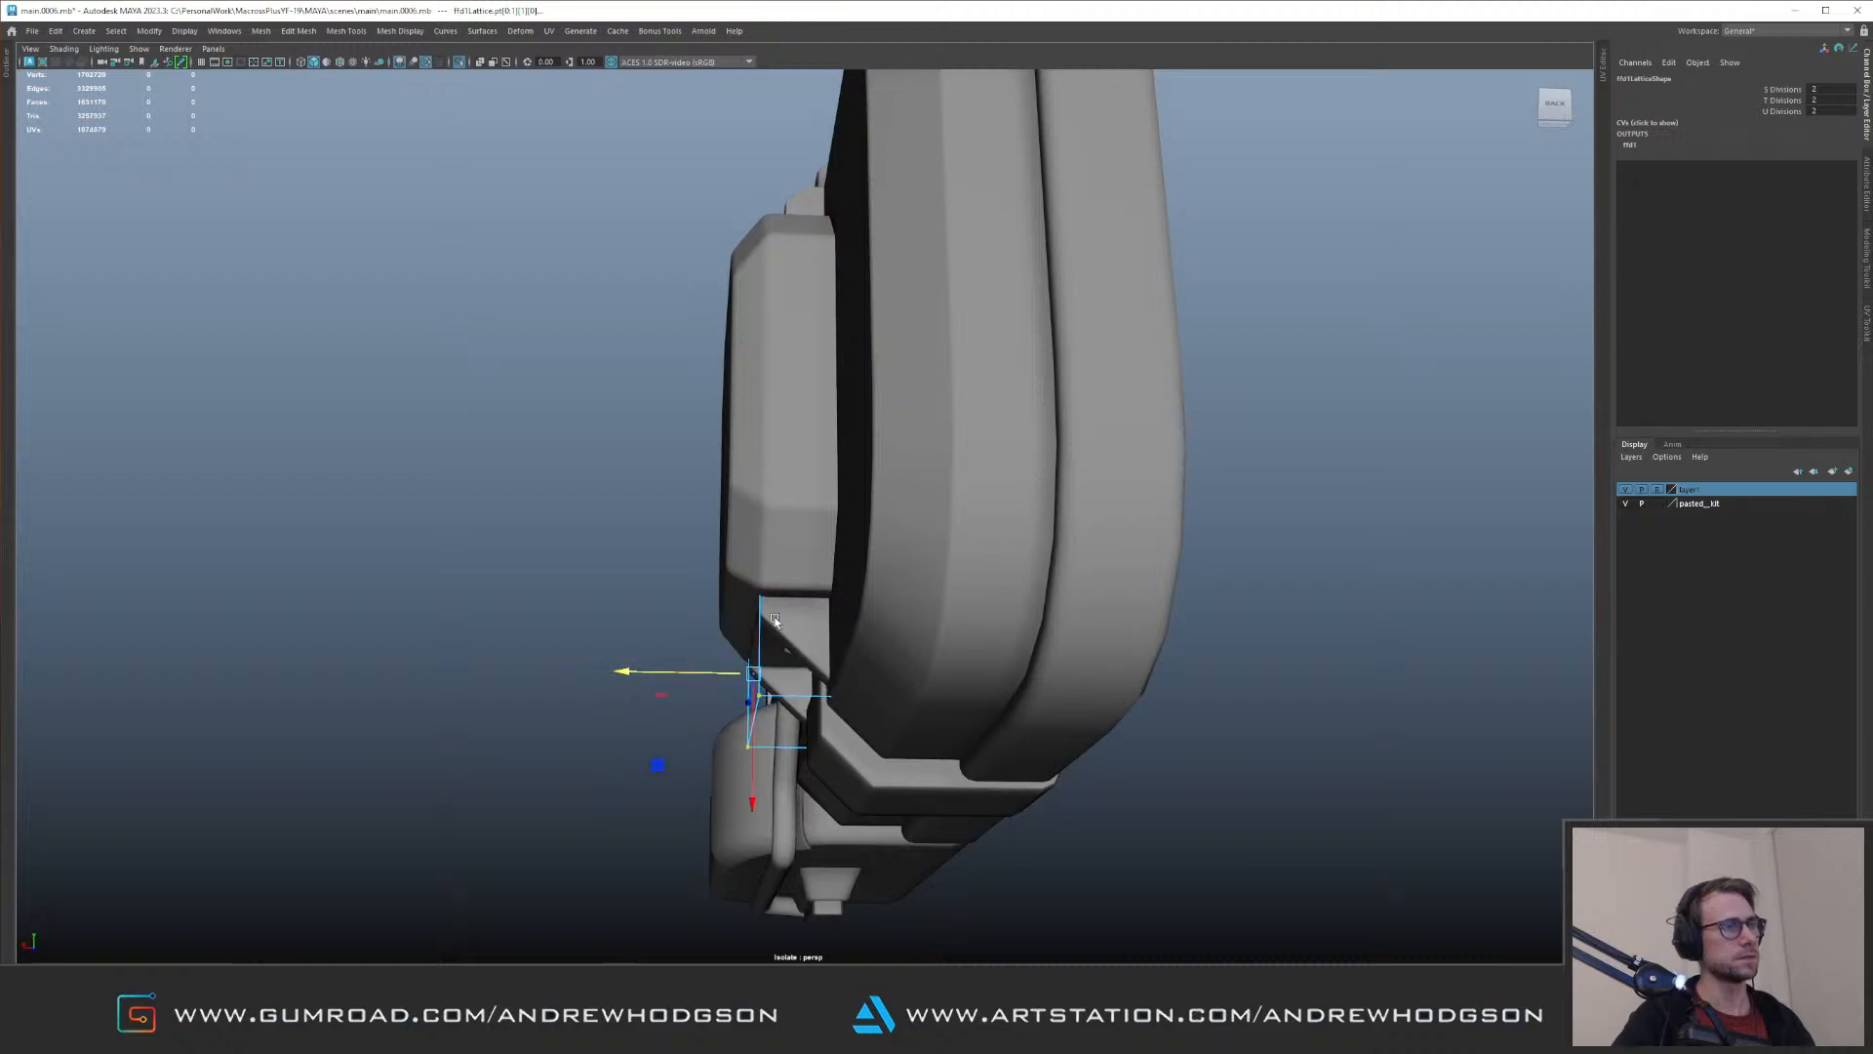
left_click_drag(763, 683, 763, 682)
key("ctrl+z")
key("ctrl+z")
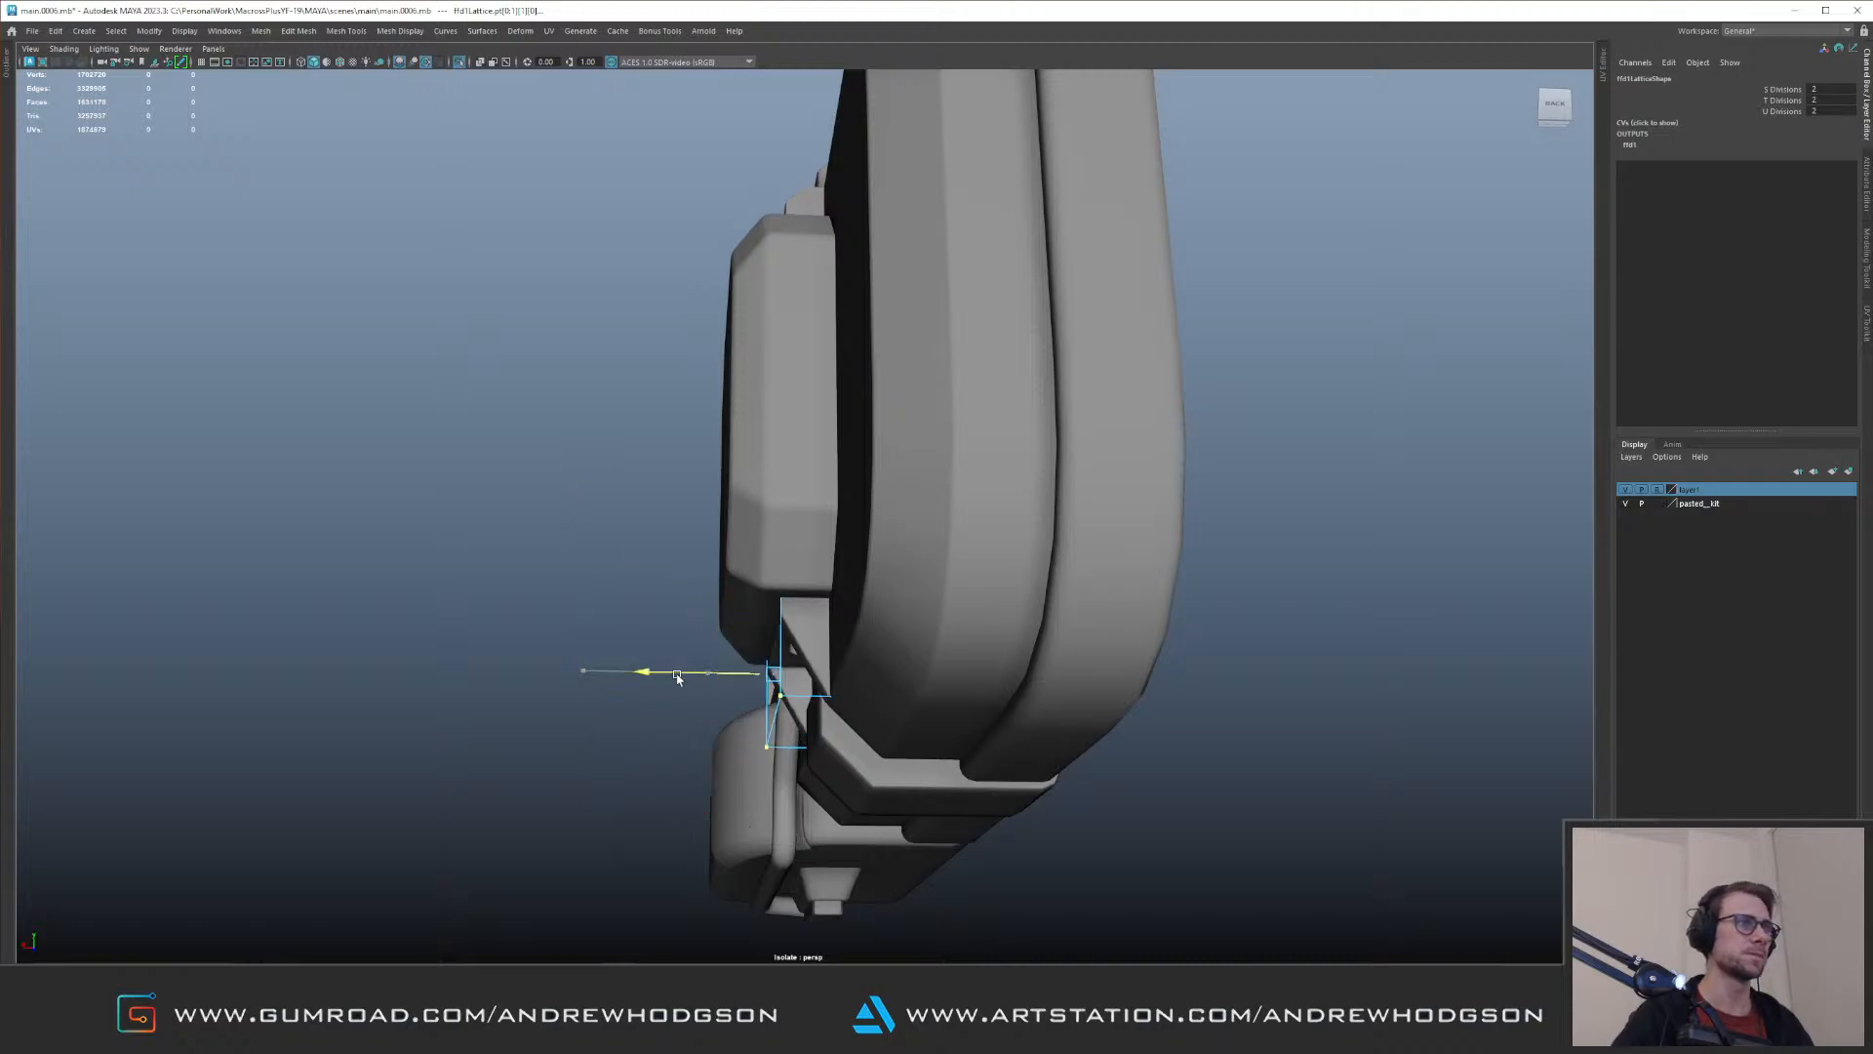
key("ctrl+z")
Step: Select the whole kit part, leave isolation, and check its fit in the recess behind the red covers
left_click_drag(713, 510, 794, 498, "alt")
left_click(829, 406)
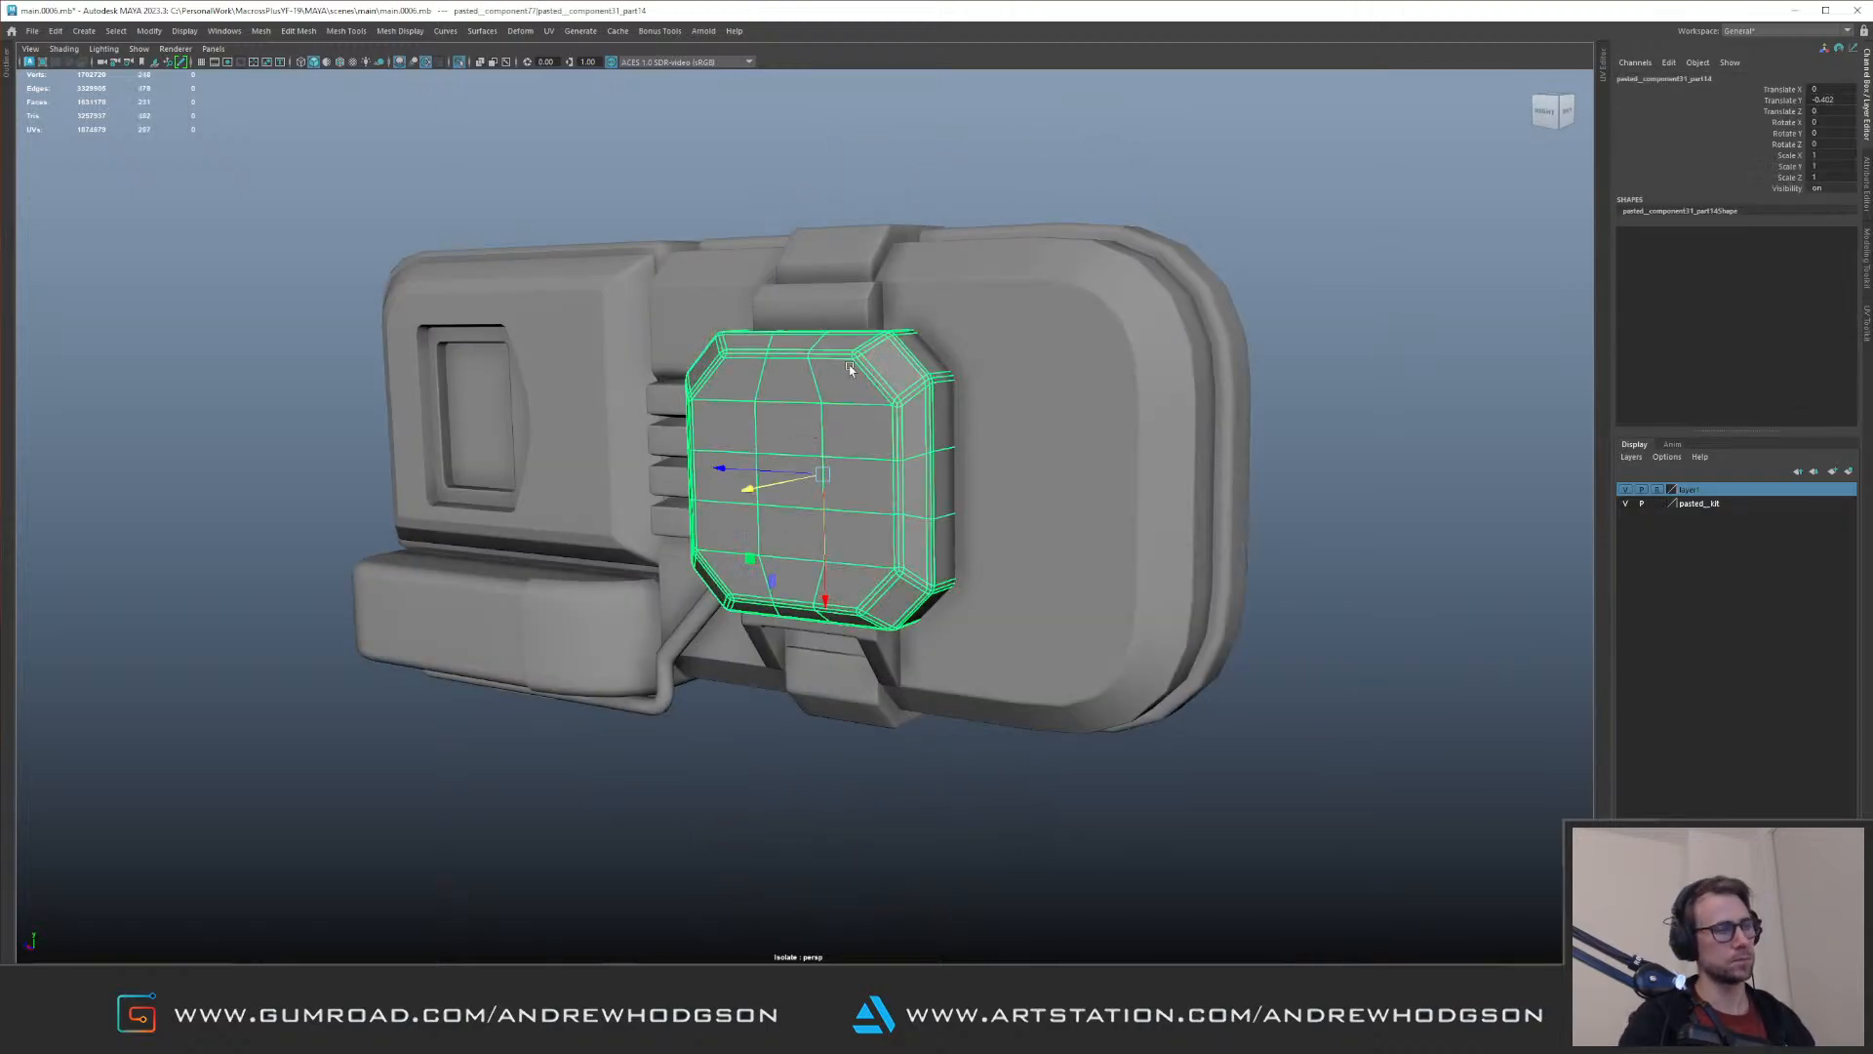
key("Up")
key("ctrl+1")
left_click_drag(766, 429, 832, 452, "alt")
right_click_drag(830, 454, 623, 486, "alt")
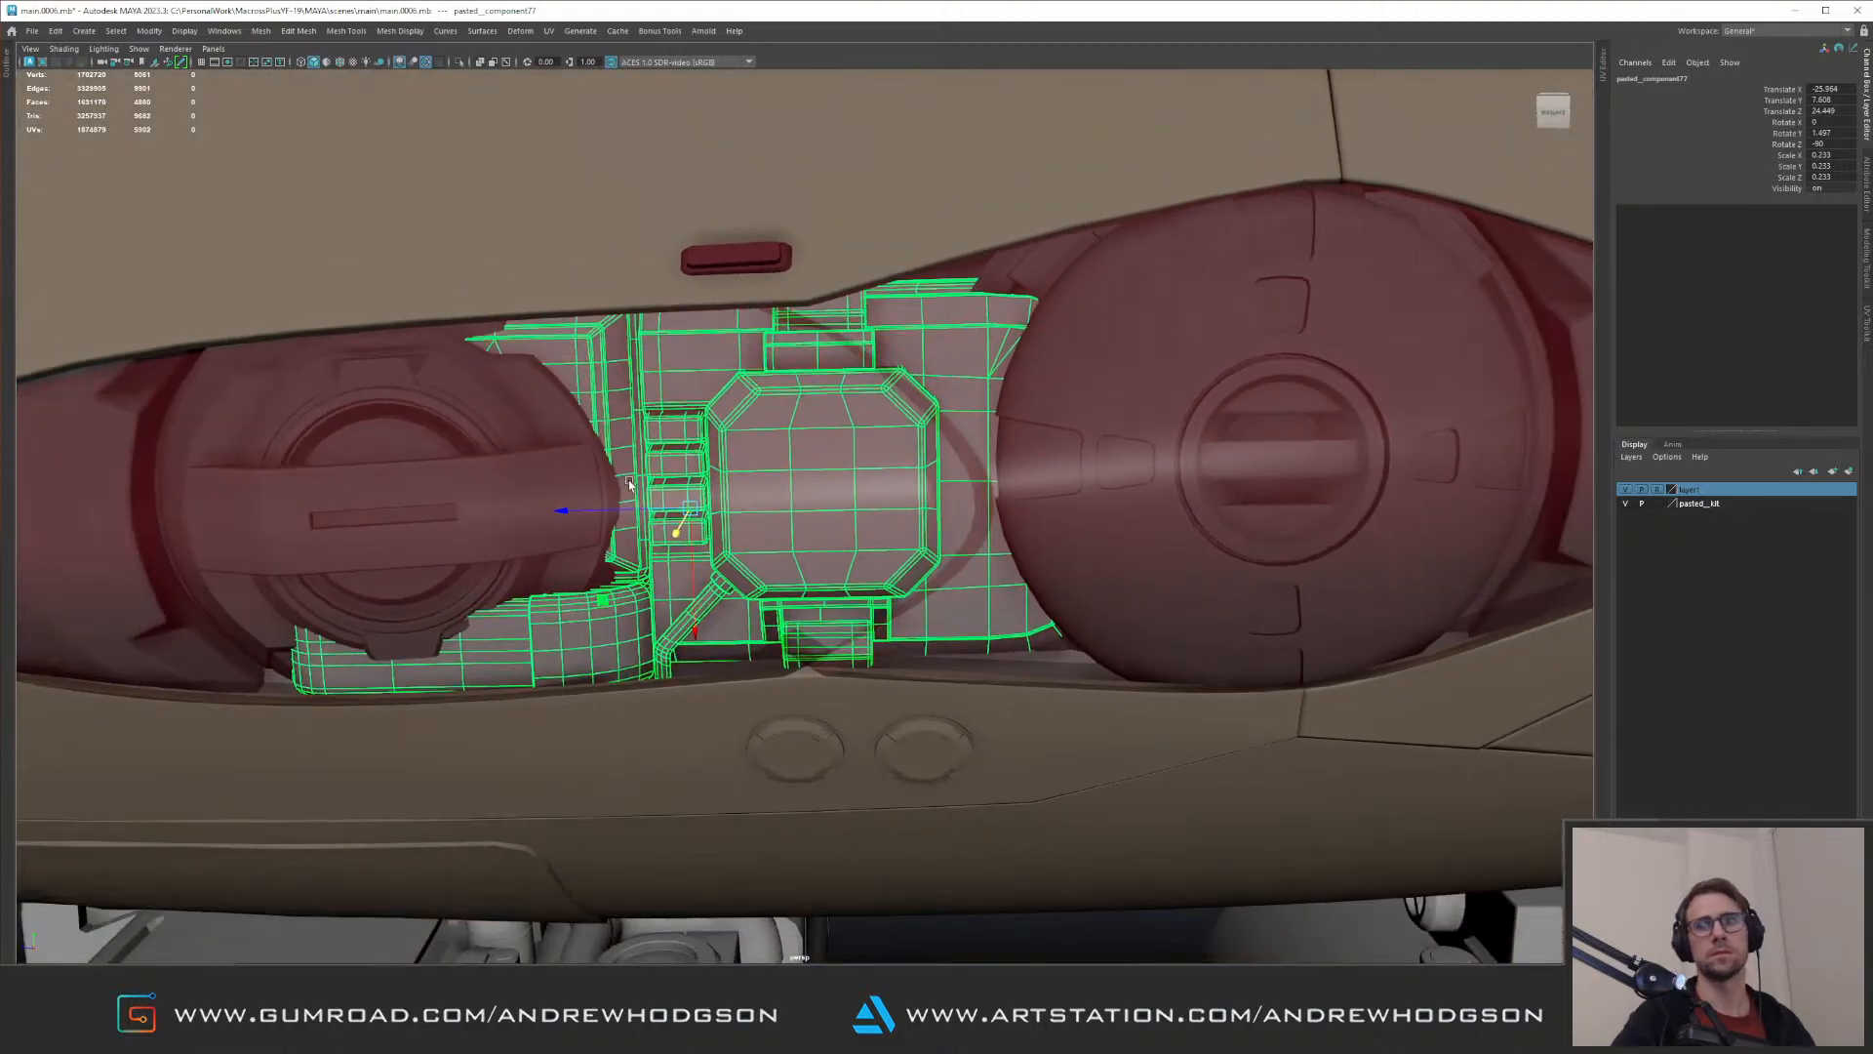
Step: Isolate the kit part, select all its pieces, and assign them the existing aluminium material
key("ctrl+1")
middle_click_drag(619, 427, 652, 478, "alt")
right_click_drag(654, 462, 547, 421, "alt")
left_click(337, 296)
right_click_drag(361, 429, 451, 474, "alt")
left_click_drag(230, 281, 1114, 795)
right_click(798, 511)
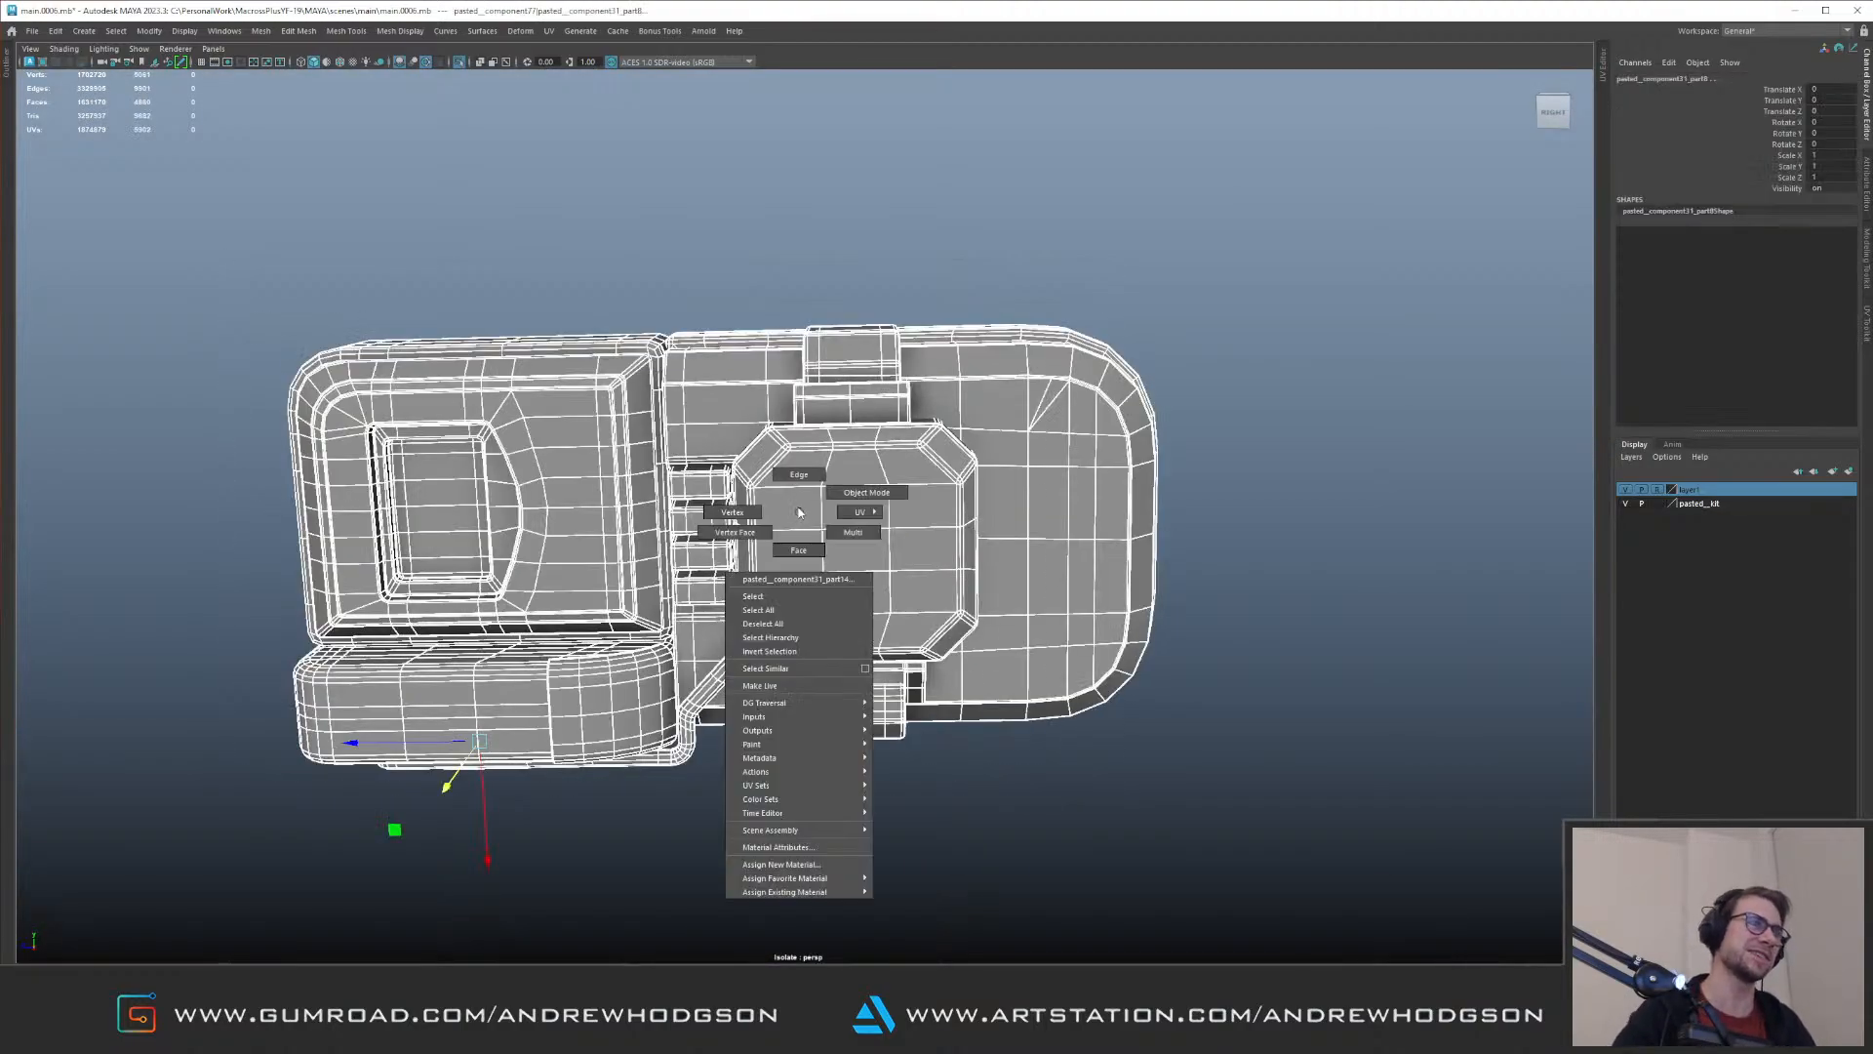
mouse_move(845, 892)
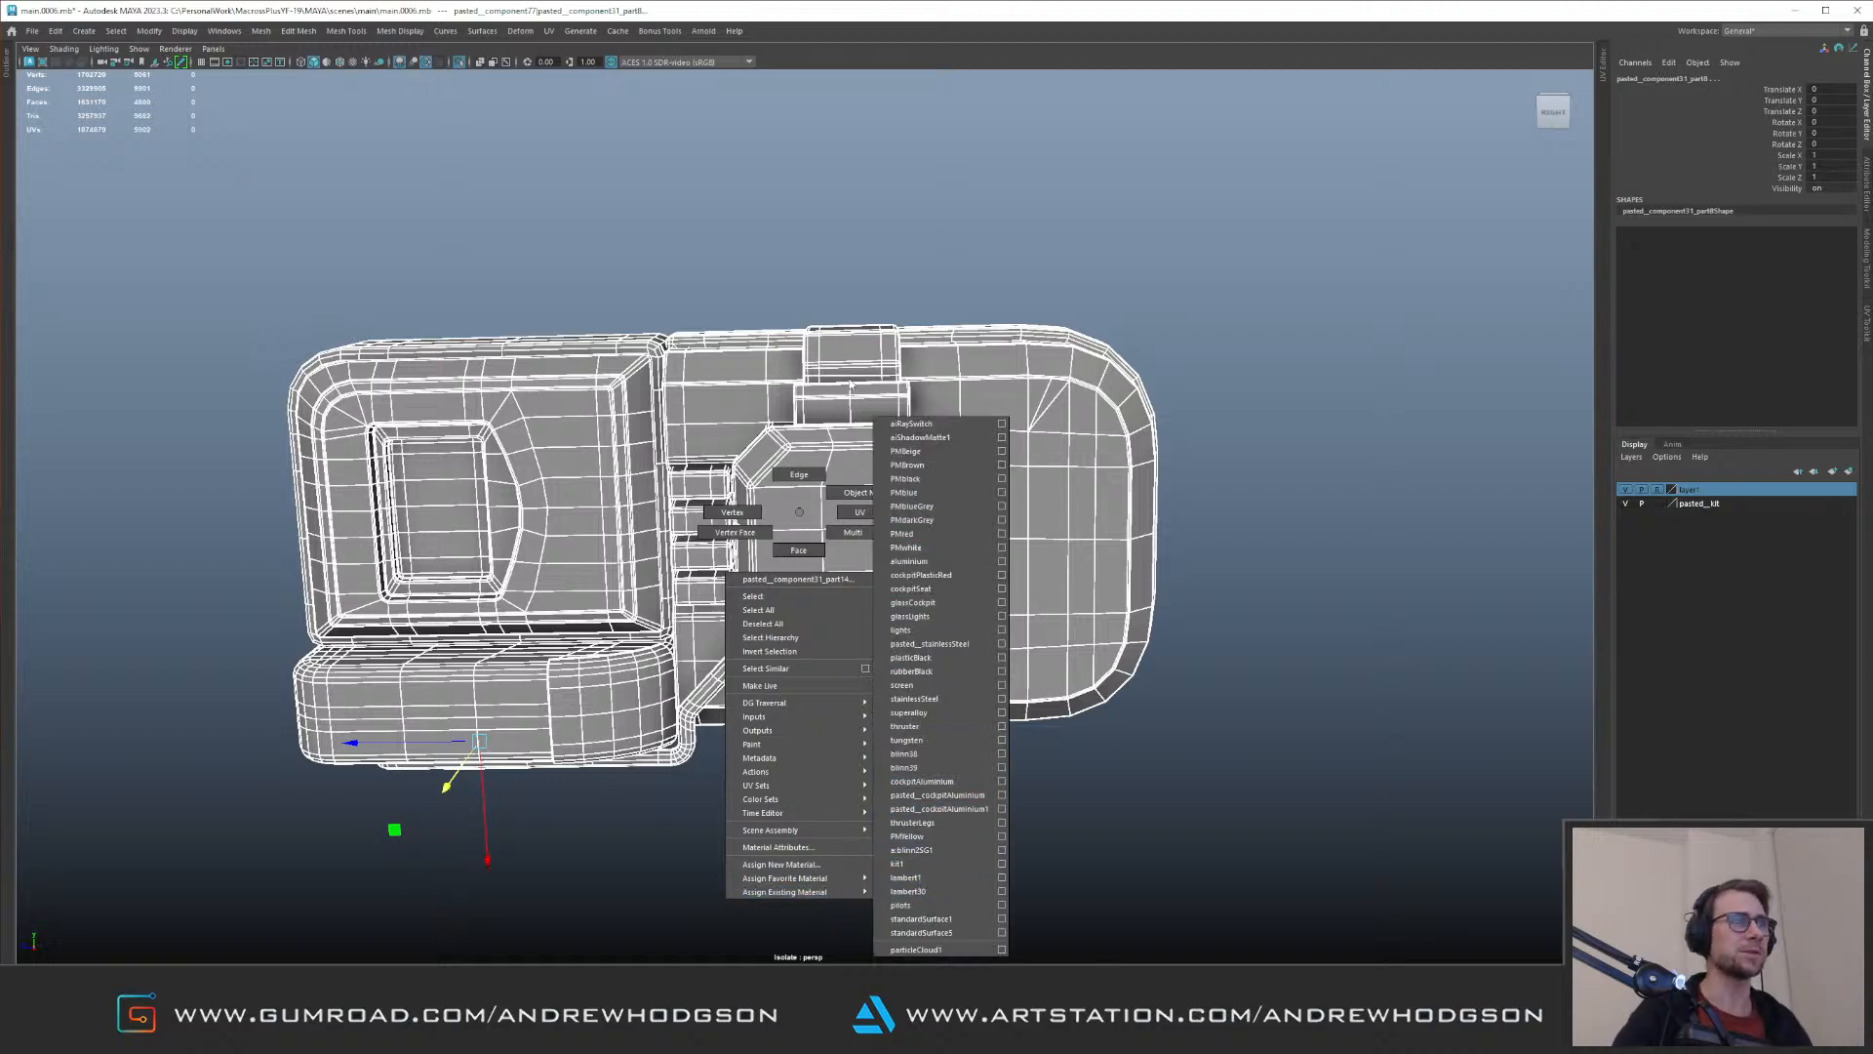
left_click(929, 562)
left_click(1233, 455)
Step: Reselect the whole kit part, show the aircraft again, and nudge the part along the recess between the round lamp units
left_click(1113, 436)
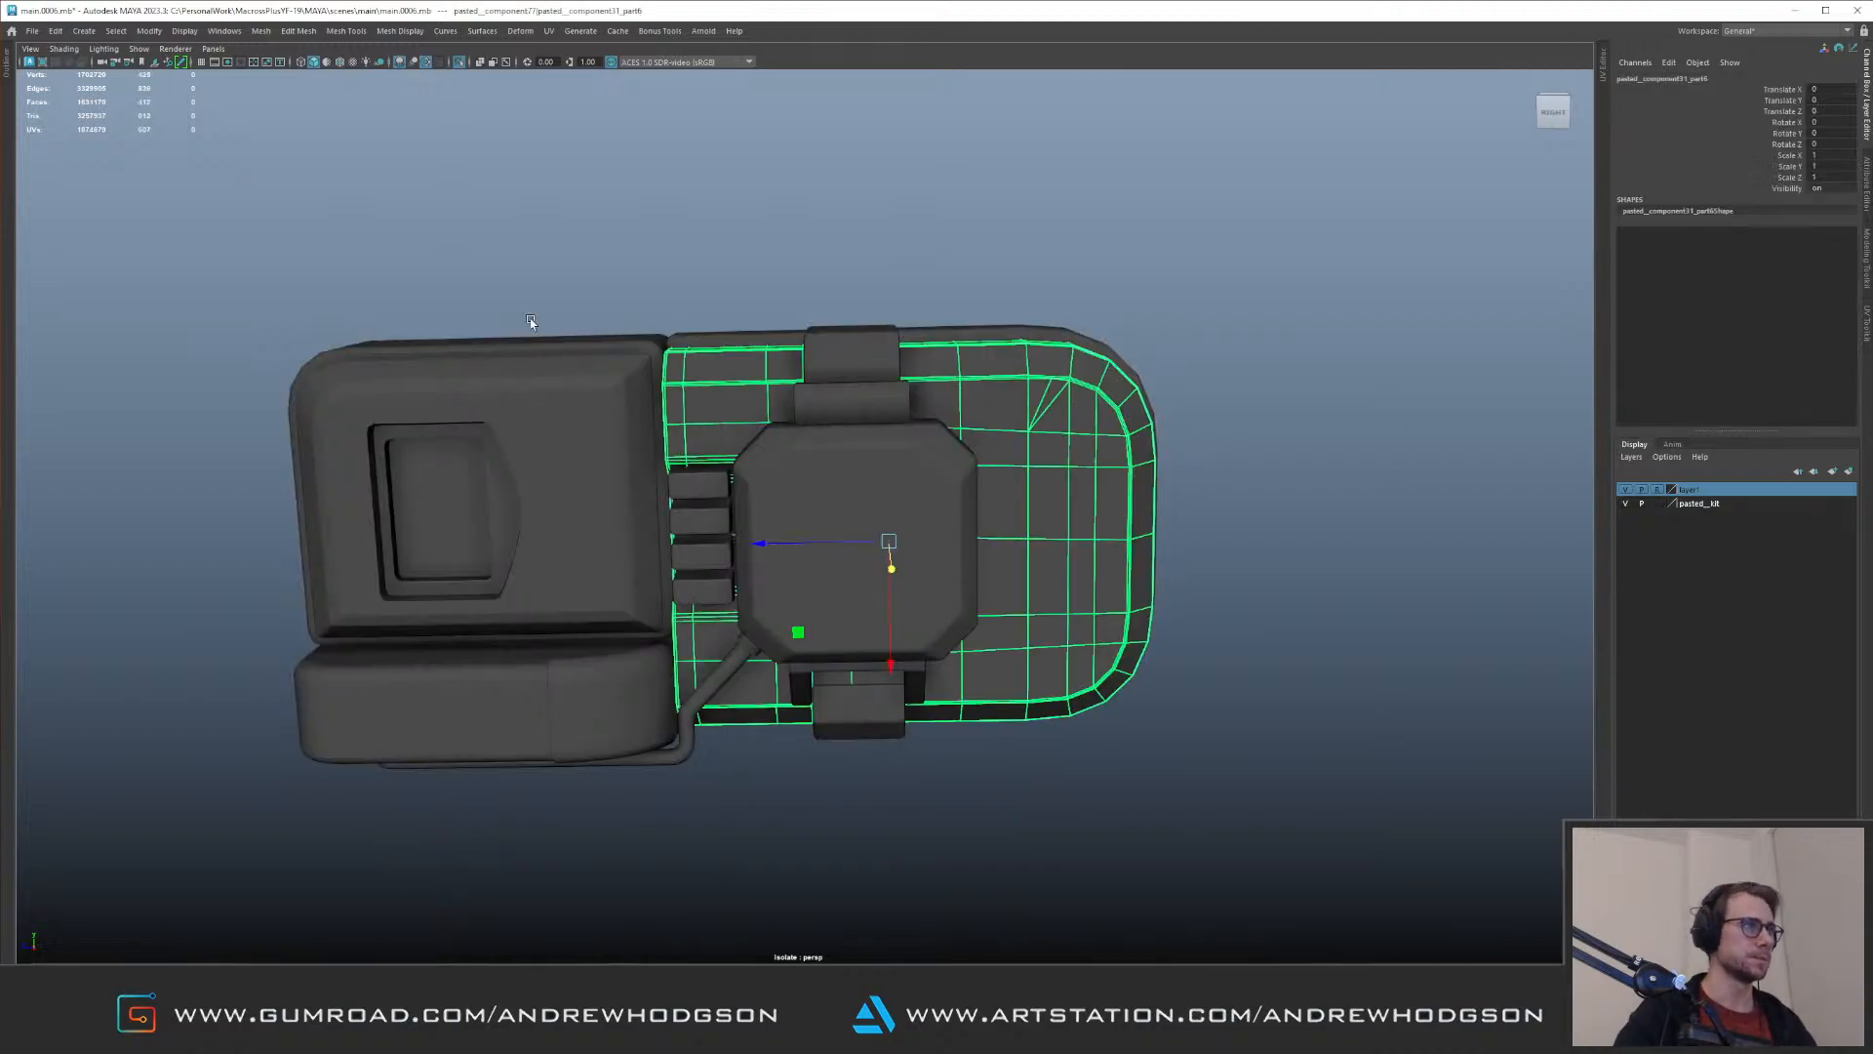
key("Up")
key("ctrl+1")
mouse_move(651, 573)
left_mouse_down("alt")
mouse_move(710, 544)
mouse_move(623, 576)
mouse_move(589, 510)
mouse_move(674, 596)
left_mouse_up("alt")
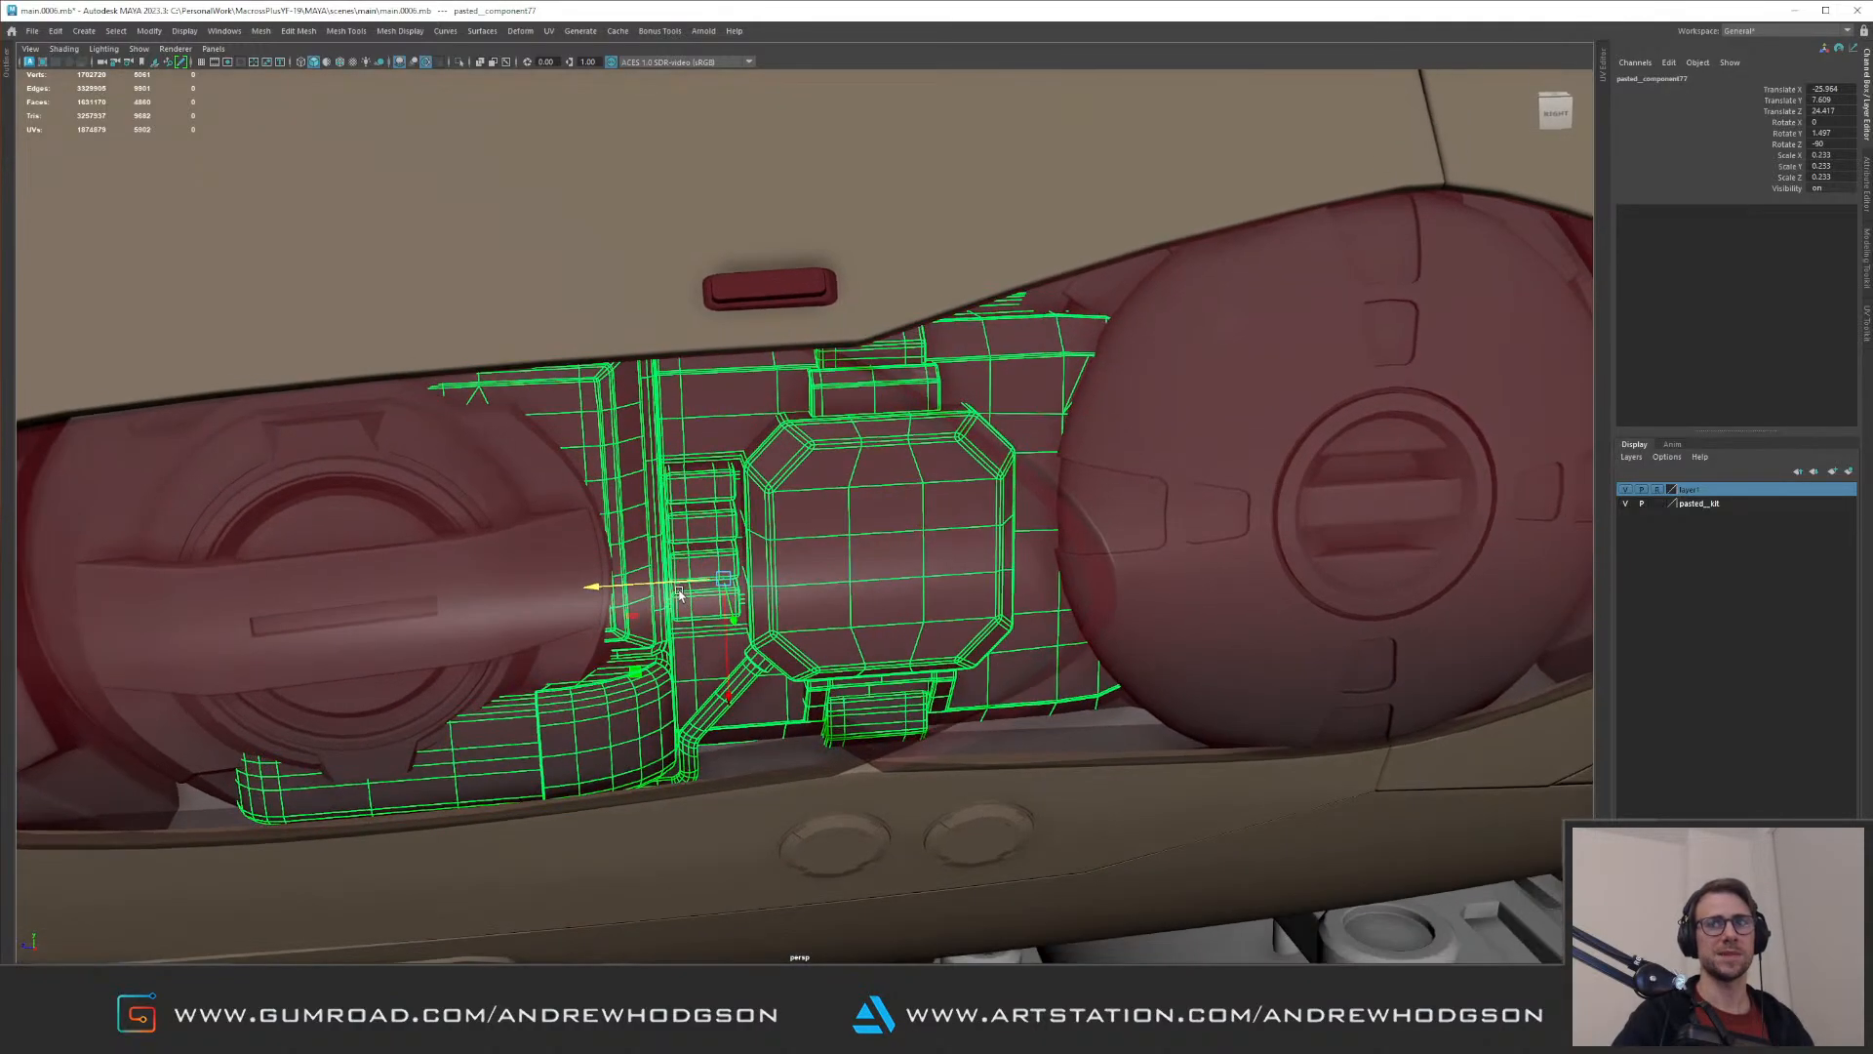
right_click_drag(674, 595, 766, 623, "alt")
left_click_drag(767, 623, 746, 607, "alt")
left_click_drag(632, 586, 684, 580)
right_click_drag(767, 572, 726, 551, "alt")
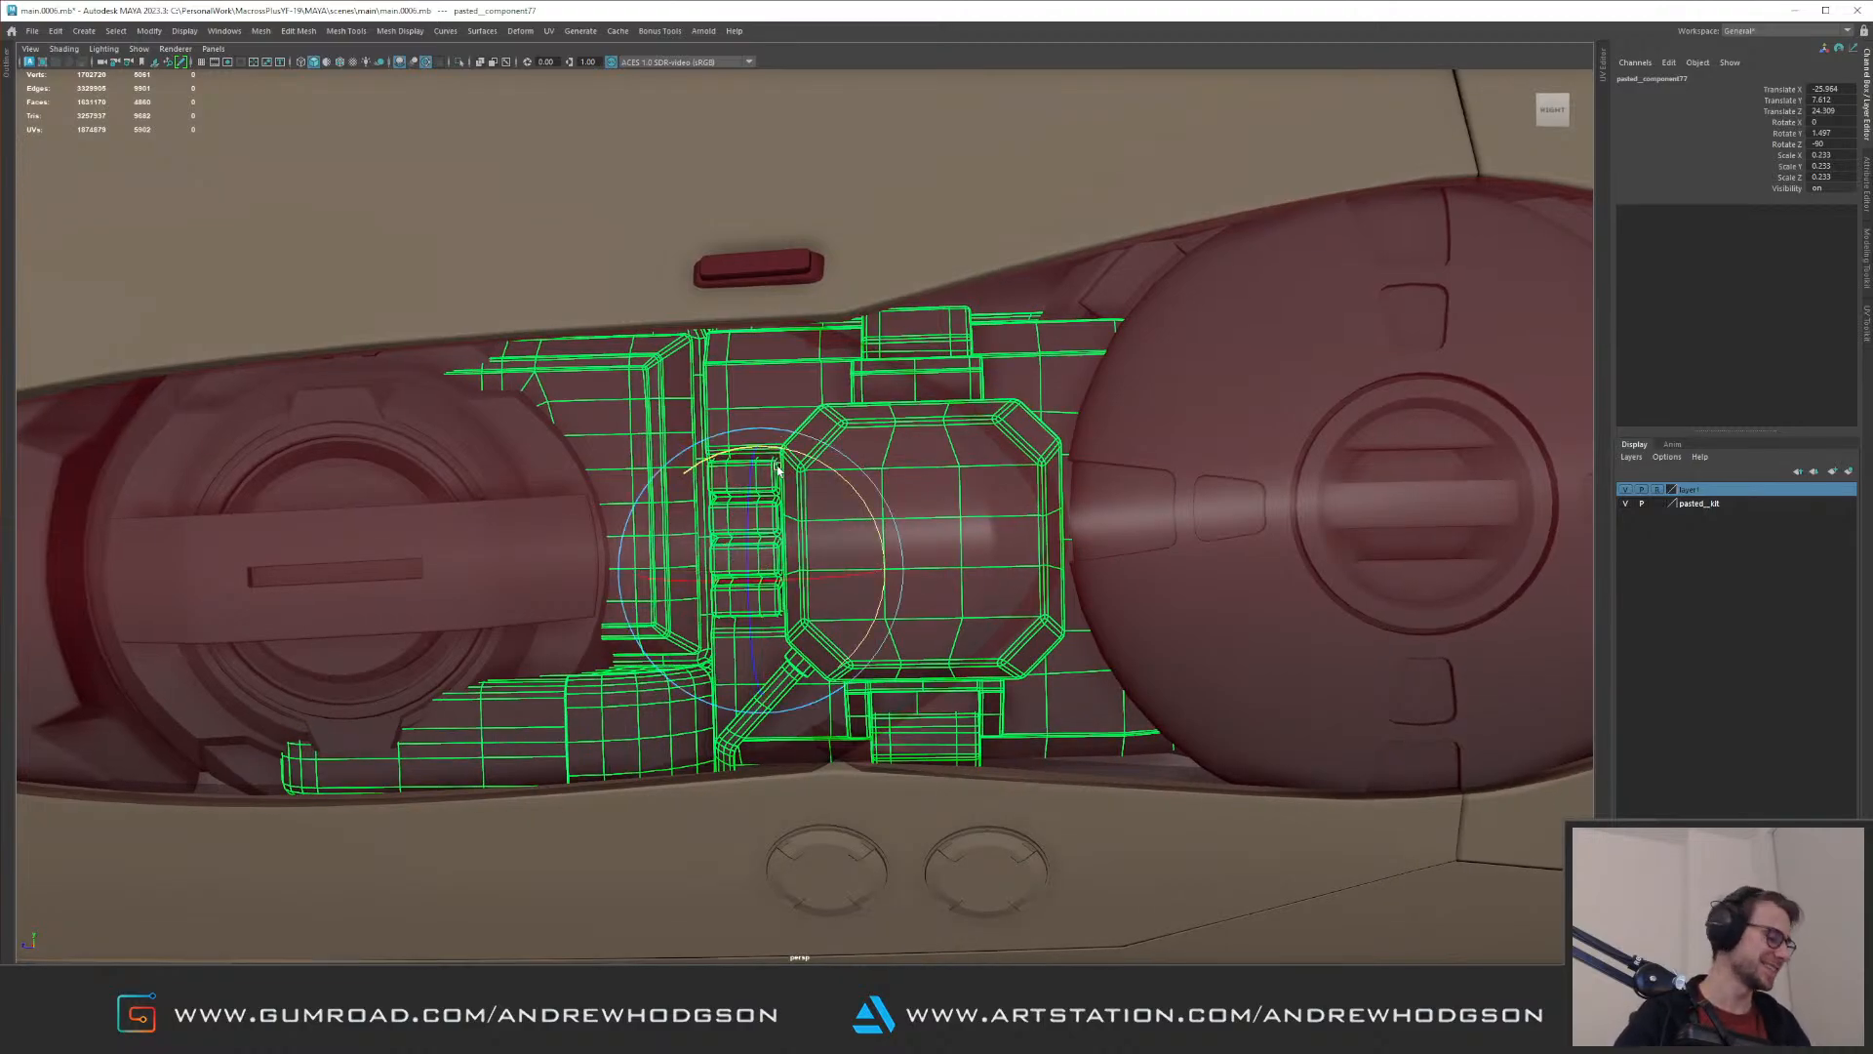
Step: Turn the kit part around to -177.977 degrees on Y and recentre it in the recess
left_click_drag(828, 469, 992, 475)
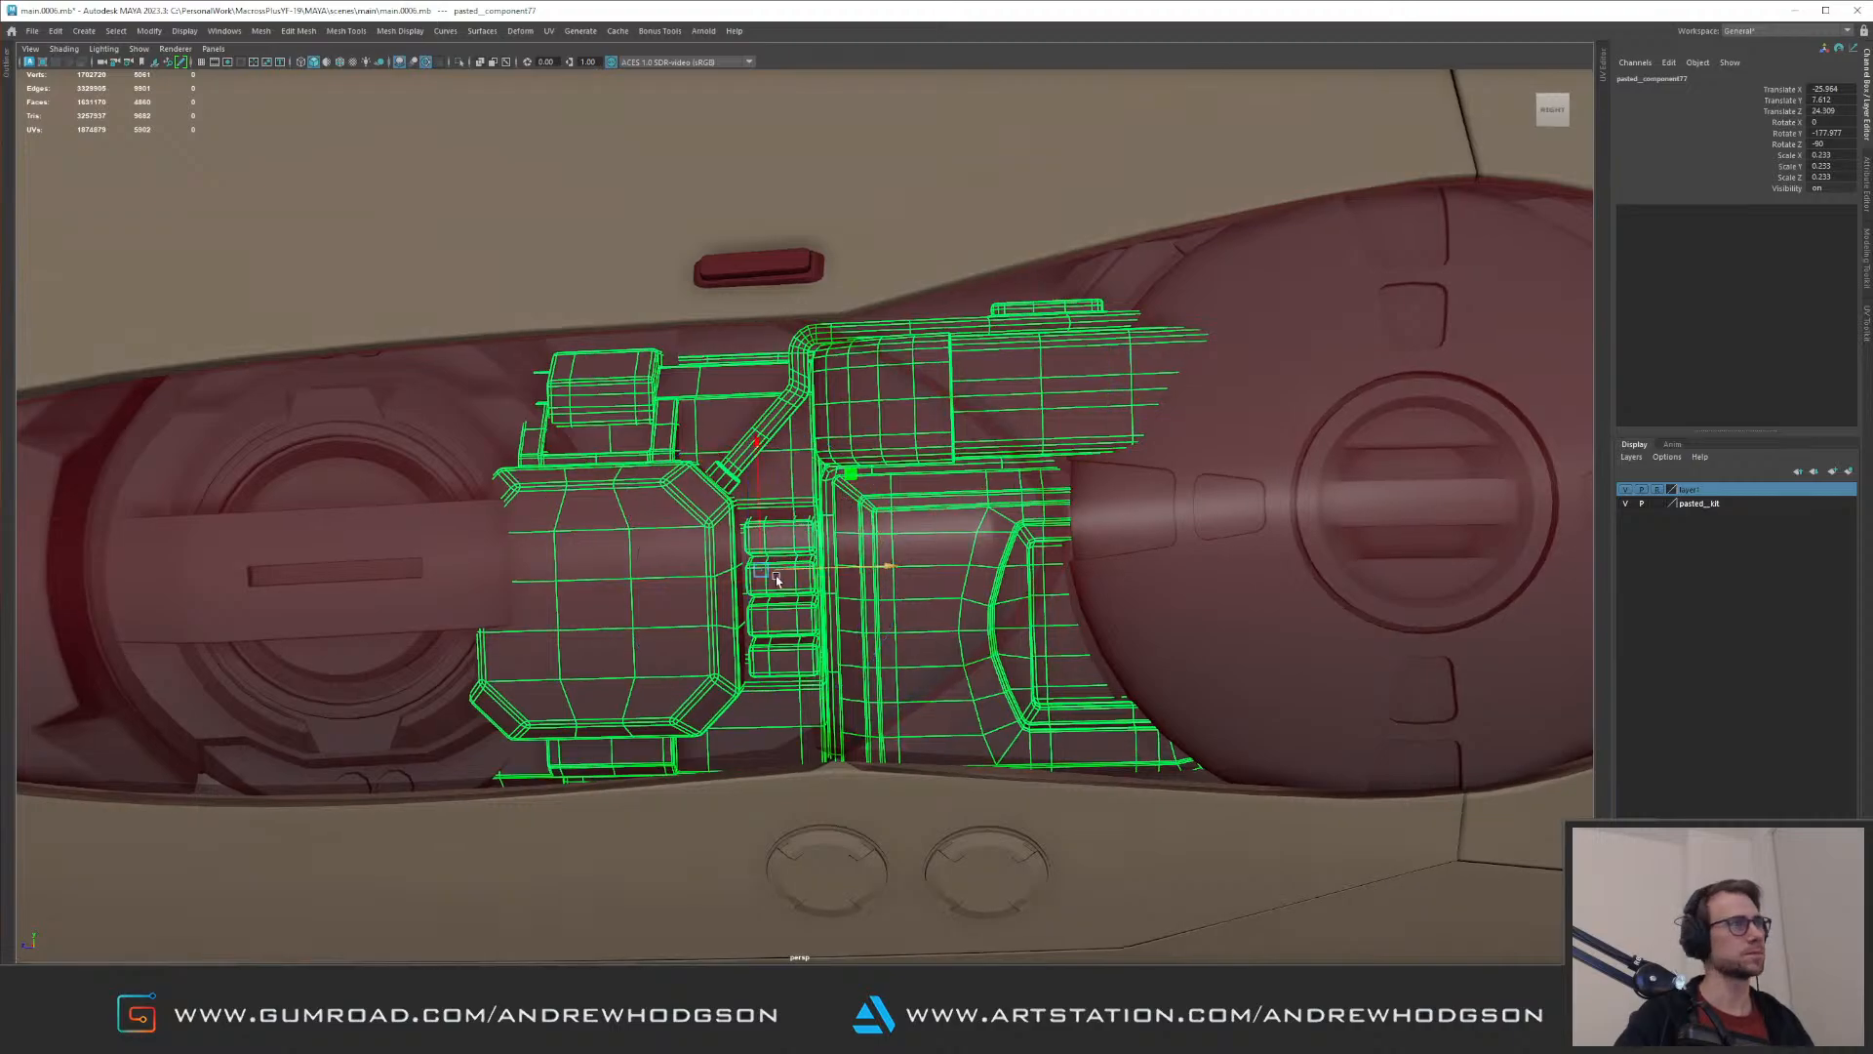
left_click_drag(754, 575, 805, 581)
left_click_drag(805, 582, 762, 545, "alt")
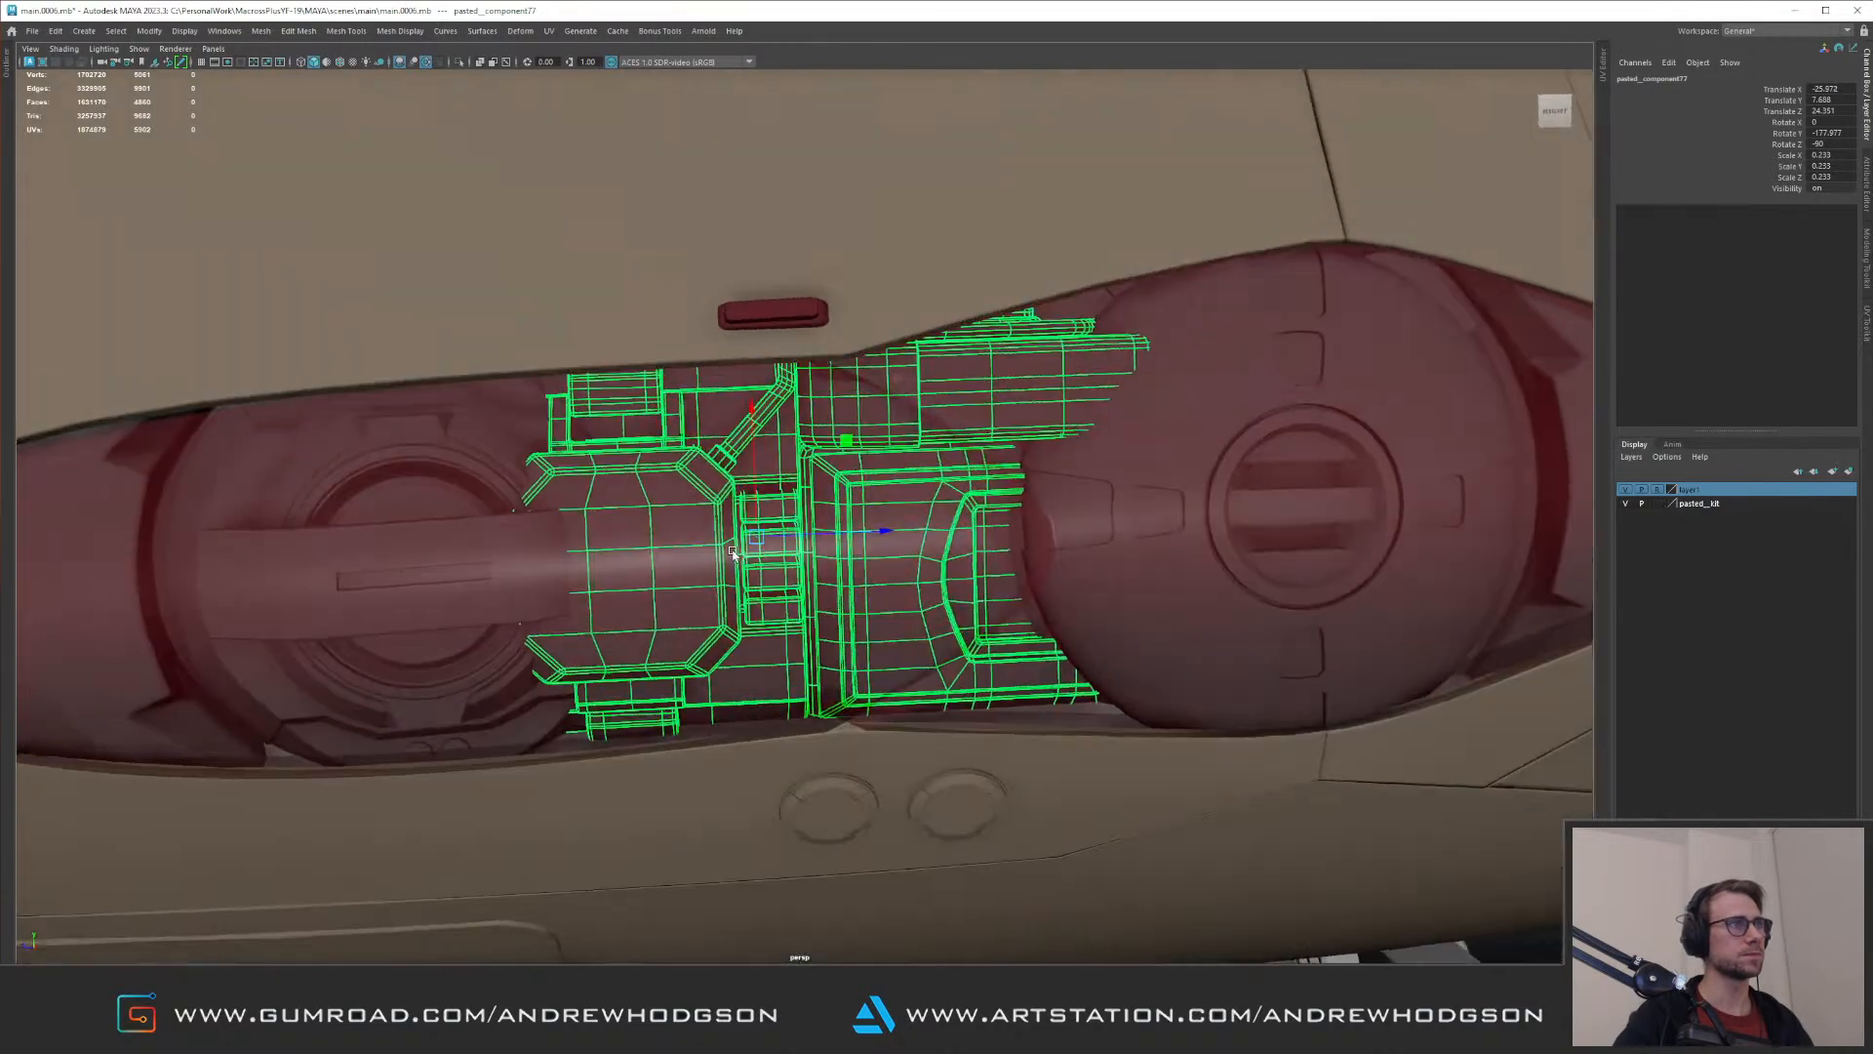
Step: Nudge the kit part along the recess, isolate it, and push its rounded box and adjoining piece deeper into the recess
right_click_drag(802, 543, 878, 533, "alt")
left_click_drag(878, 533, 805, 454, "alt")
key("ctrl+1")
left_click_drag(805, 454, 779, 505, "alt")
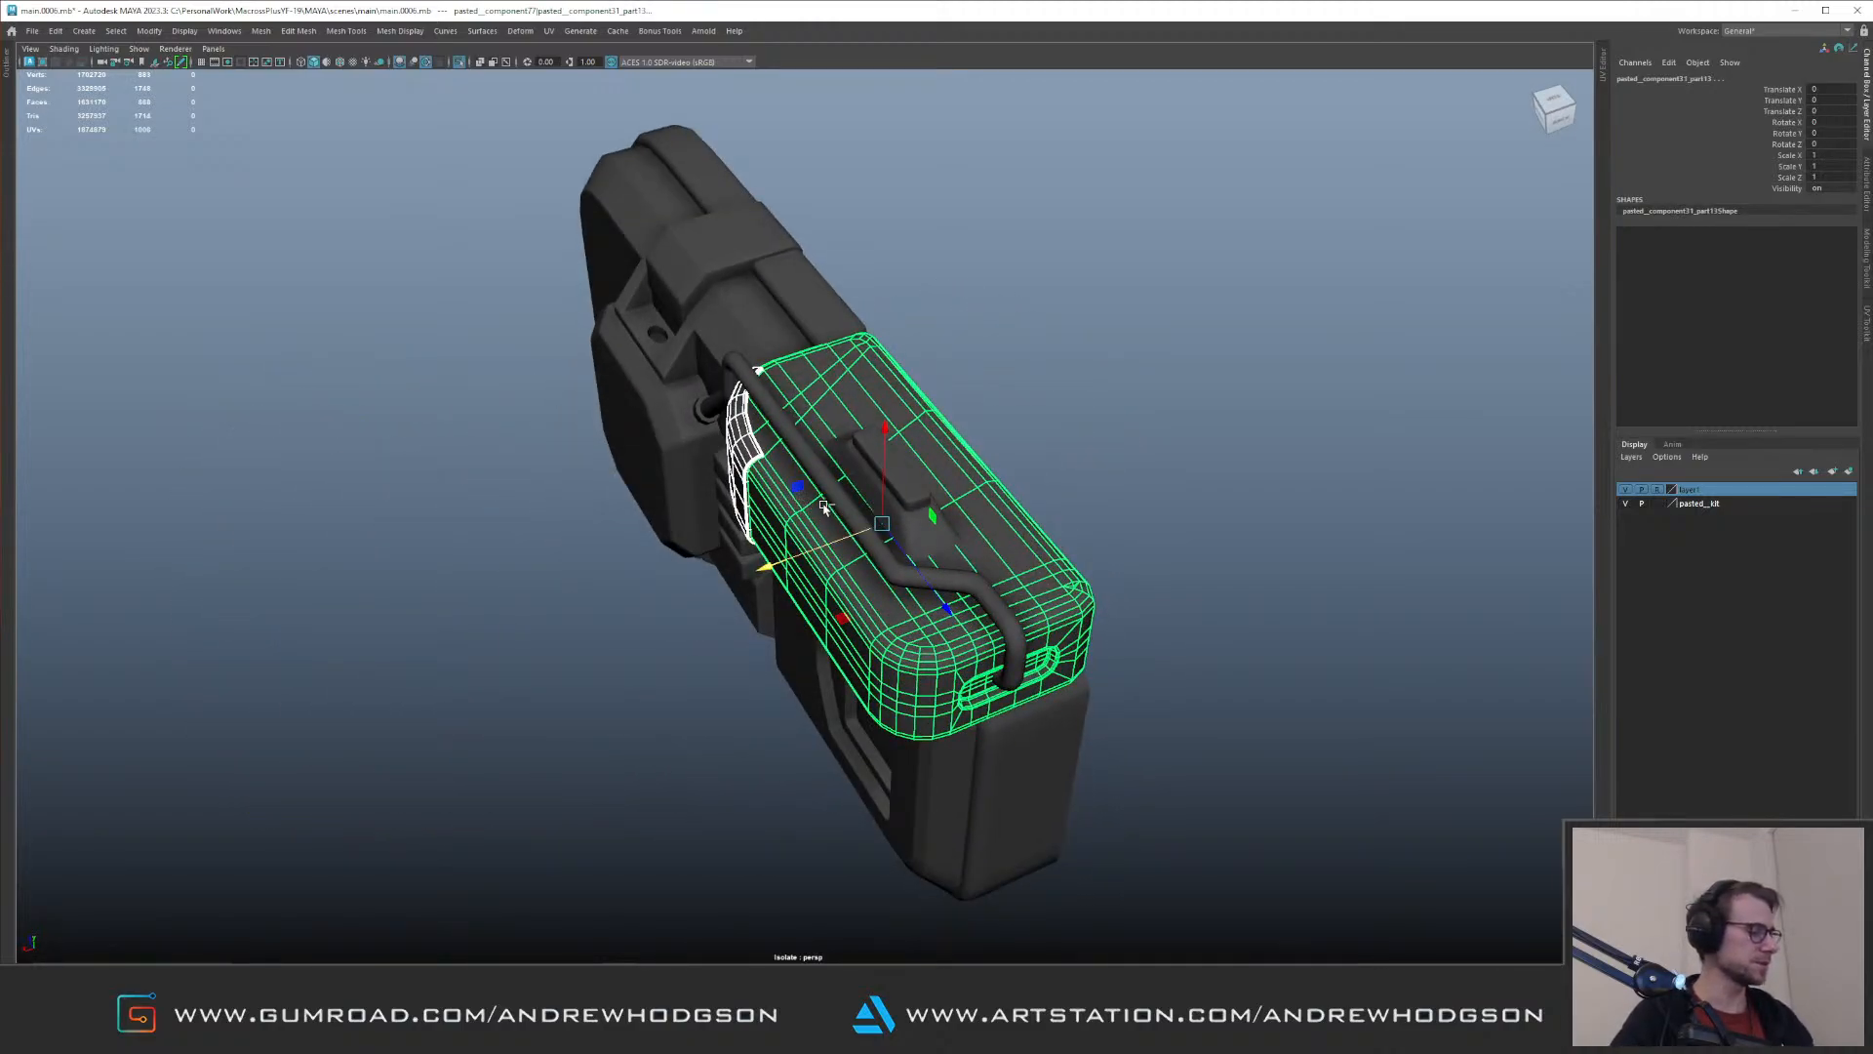
key("ctrl+1")
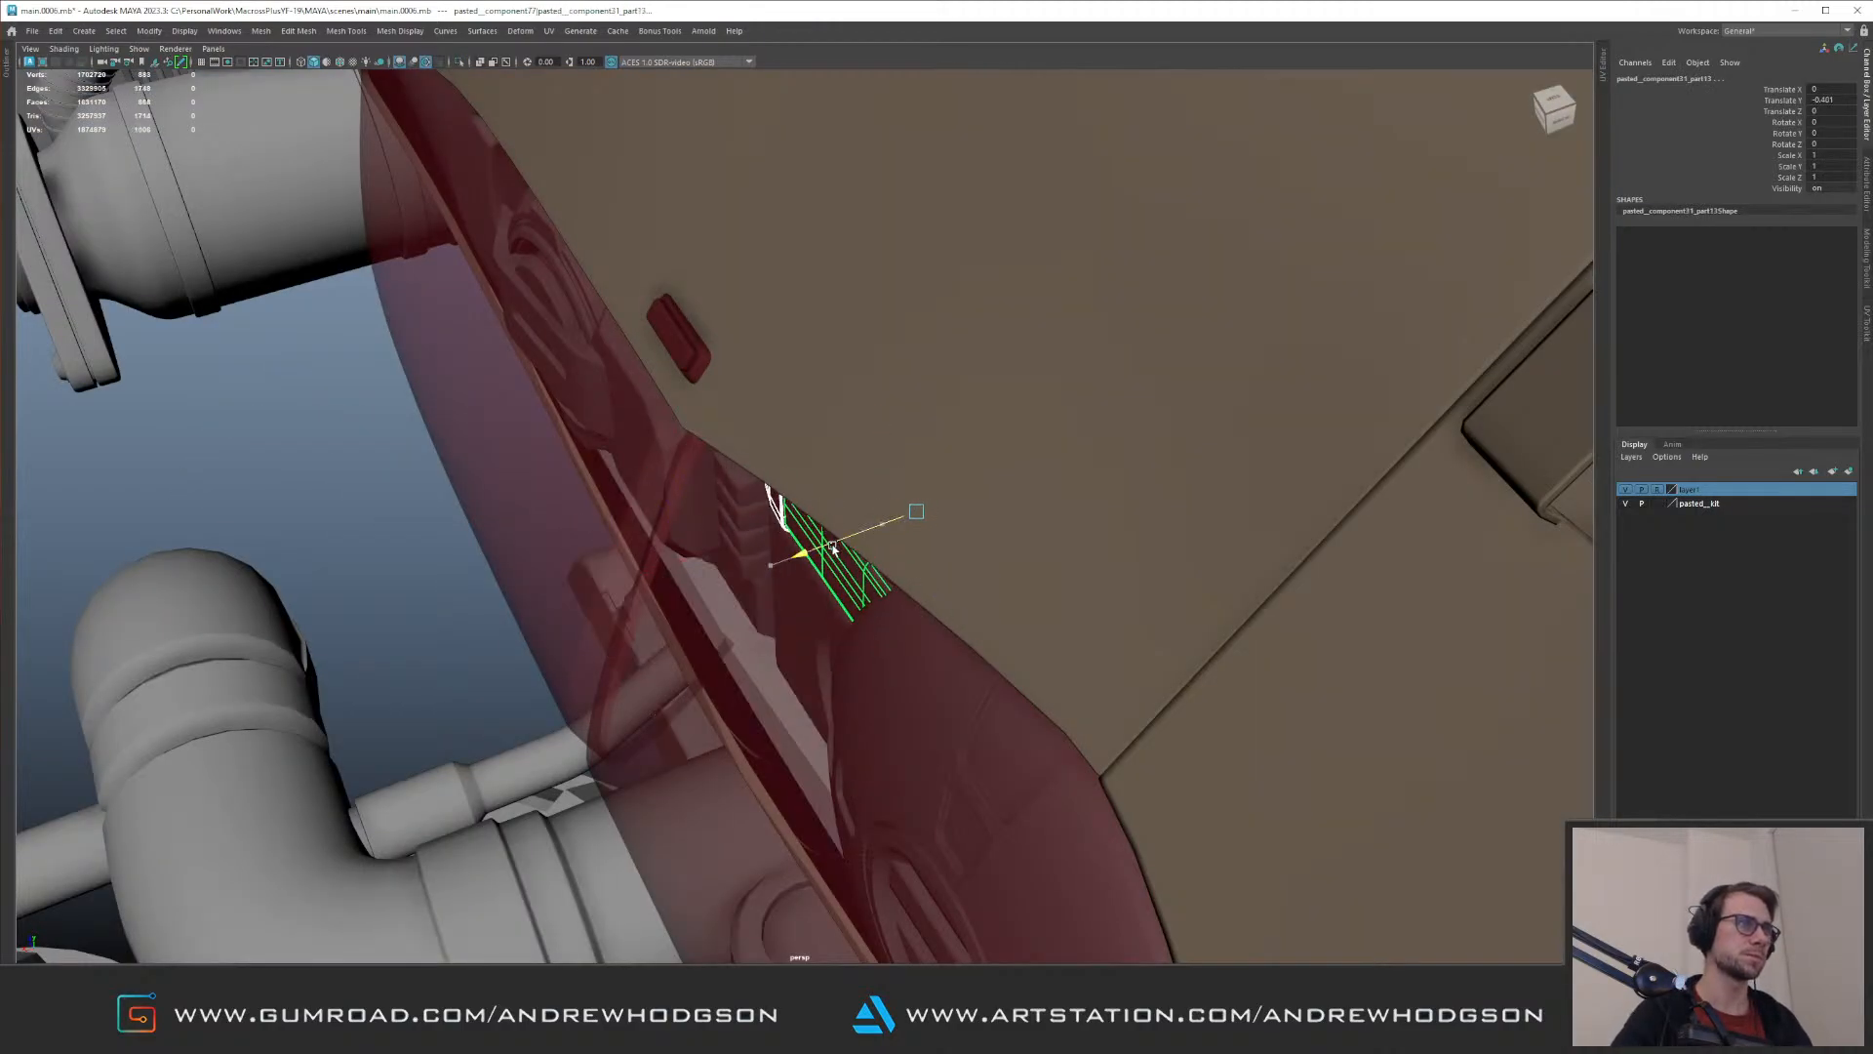
left_click_drag(814, 551, 879, 438, "alt")
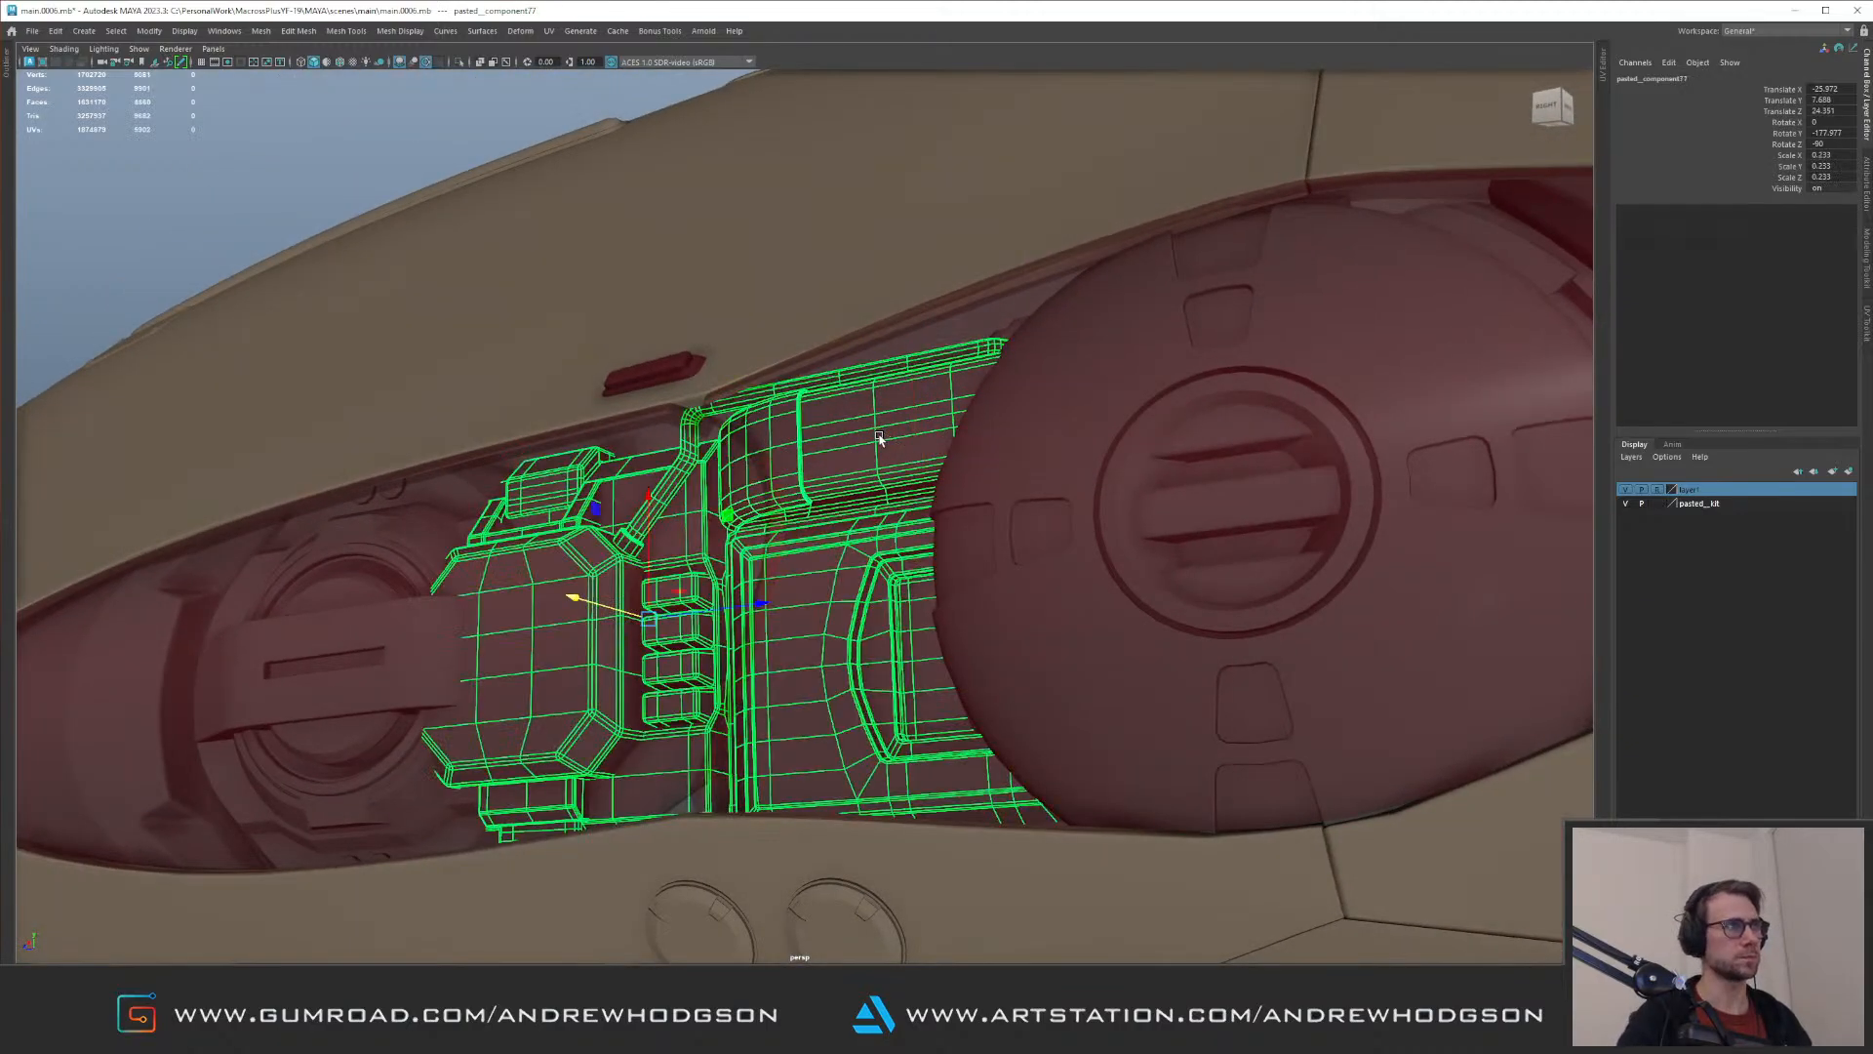
Step: Scale the whole kit part to 0.253 and recentre it between the two round lamp units
left_click_drag(599, 458, 619, 632, "alt")
left_click_drag(554, 535, 554, 538)
right_click_drag(553, 538, 324, 173, "alt")
left_click(324, 174)
left_click_drag(324, 173, 785, 431, "alt")
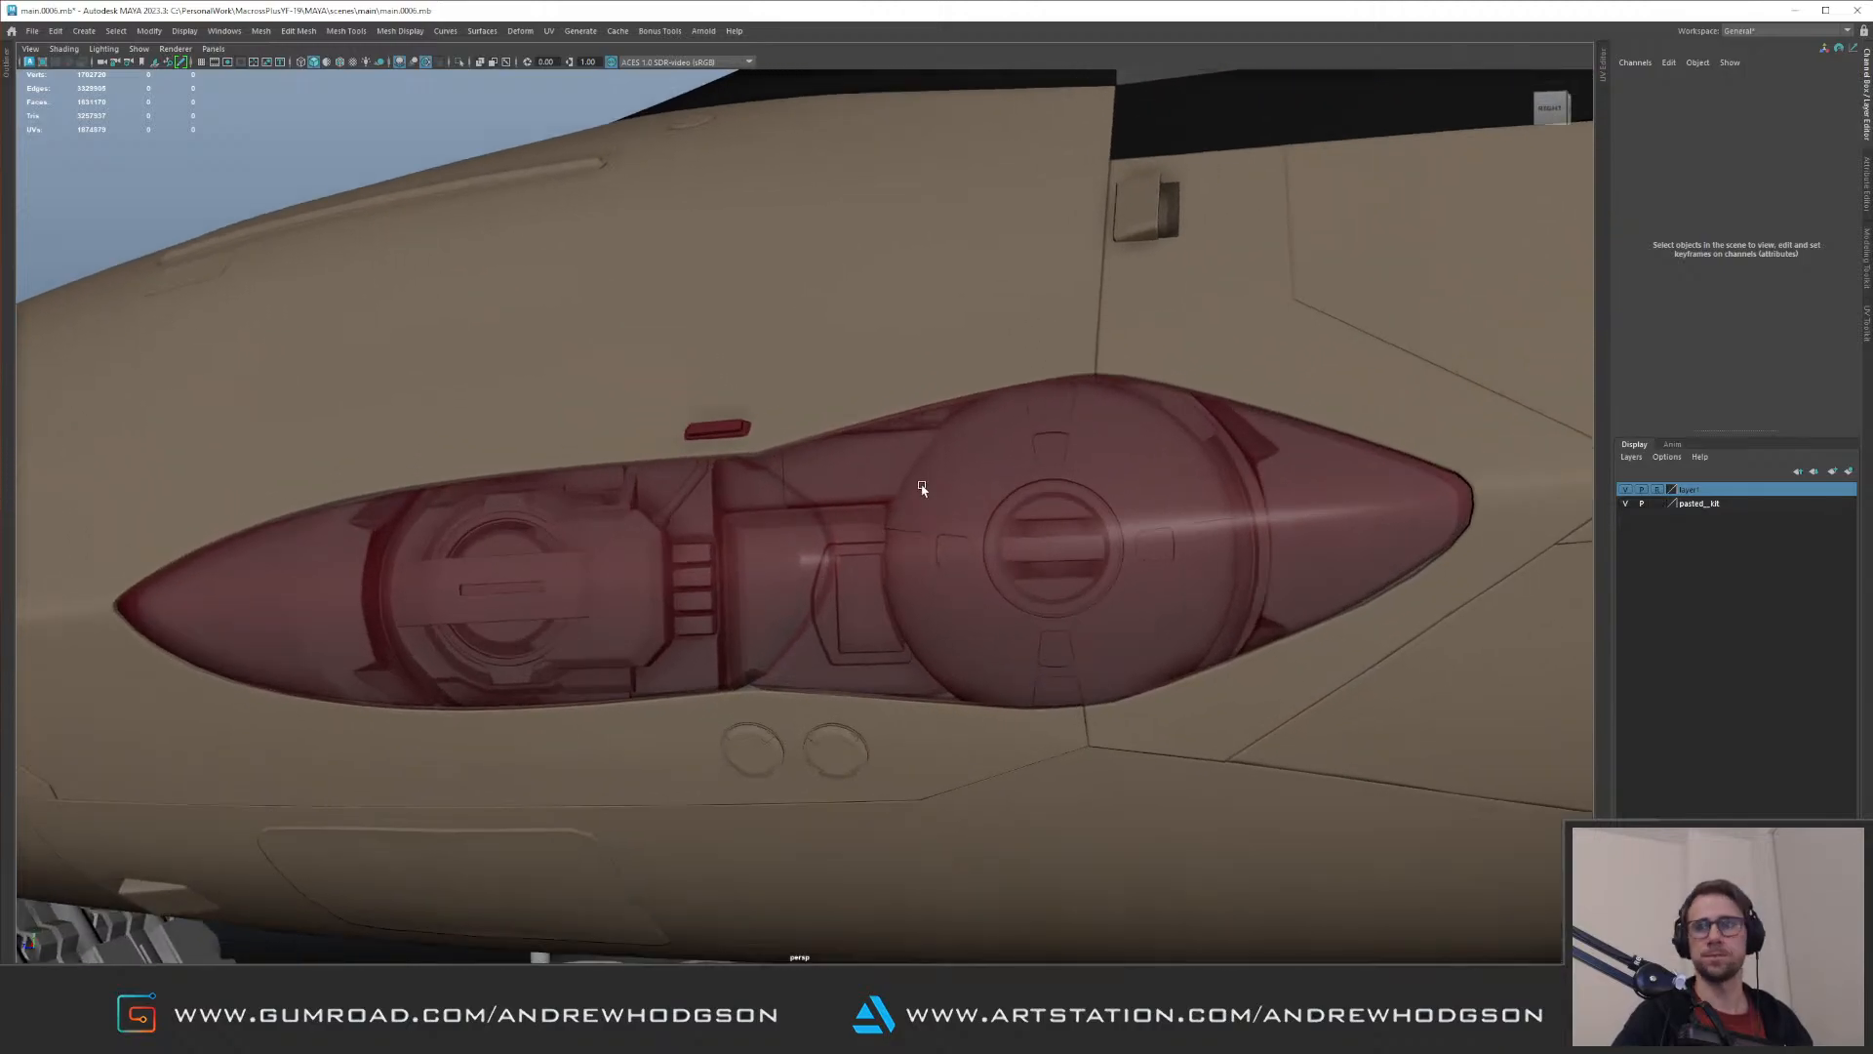
left_click(880, 466)
left_click_drag(773, 364, 786, 373, "alt")
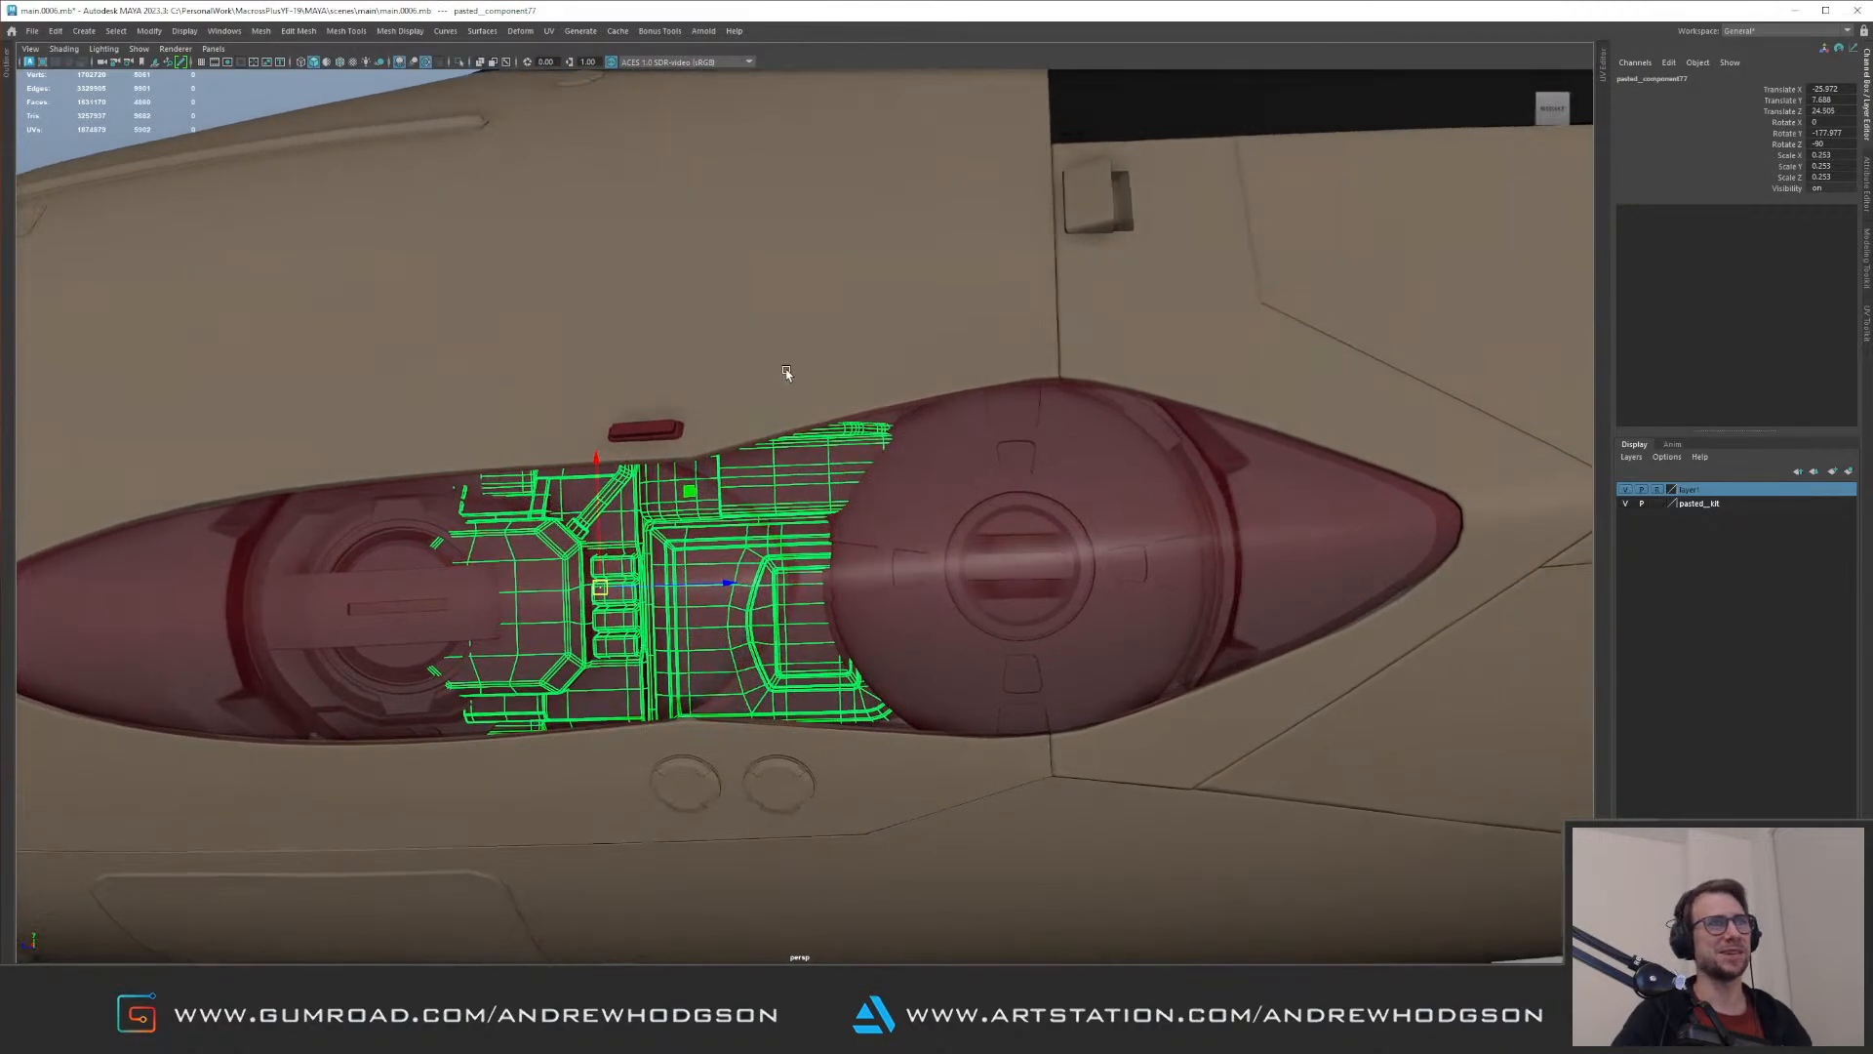
Step: Scale the larger round lamp group to 2.435 and reposition it at the cockpit end of the recess
left_click(1088, 532)
left_click_drag(1080, 501, 1061, 509, "alt")
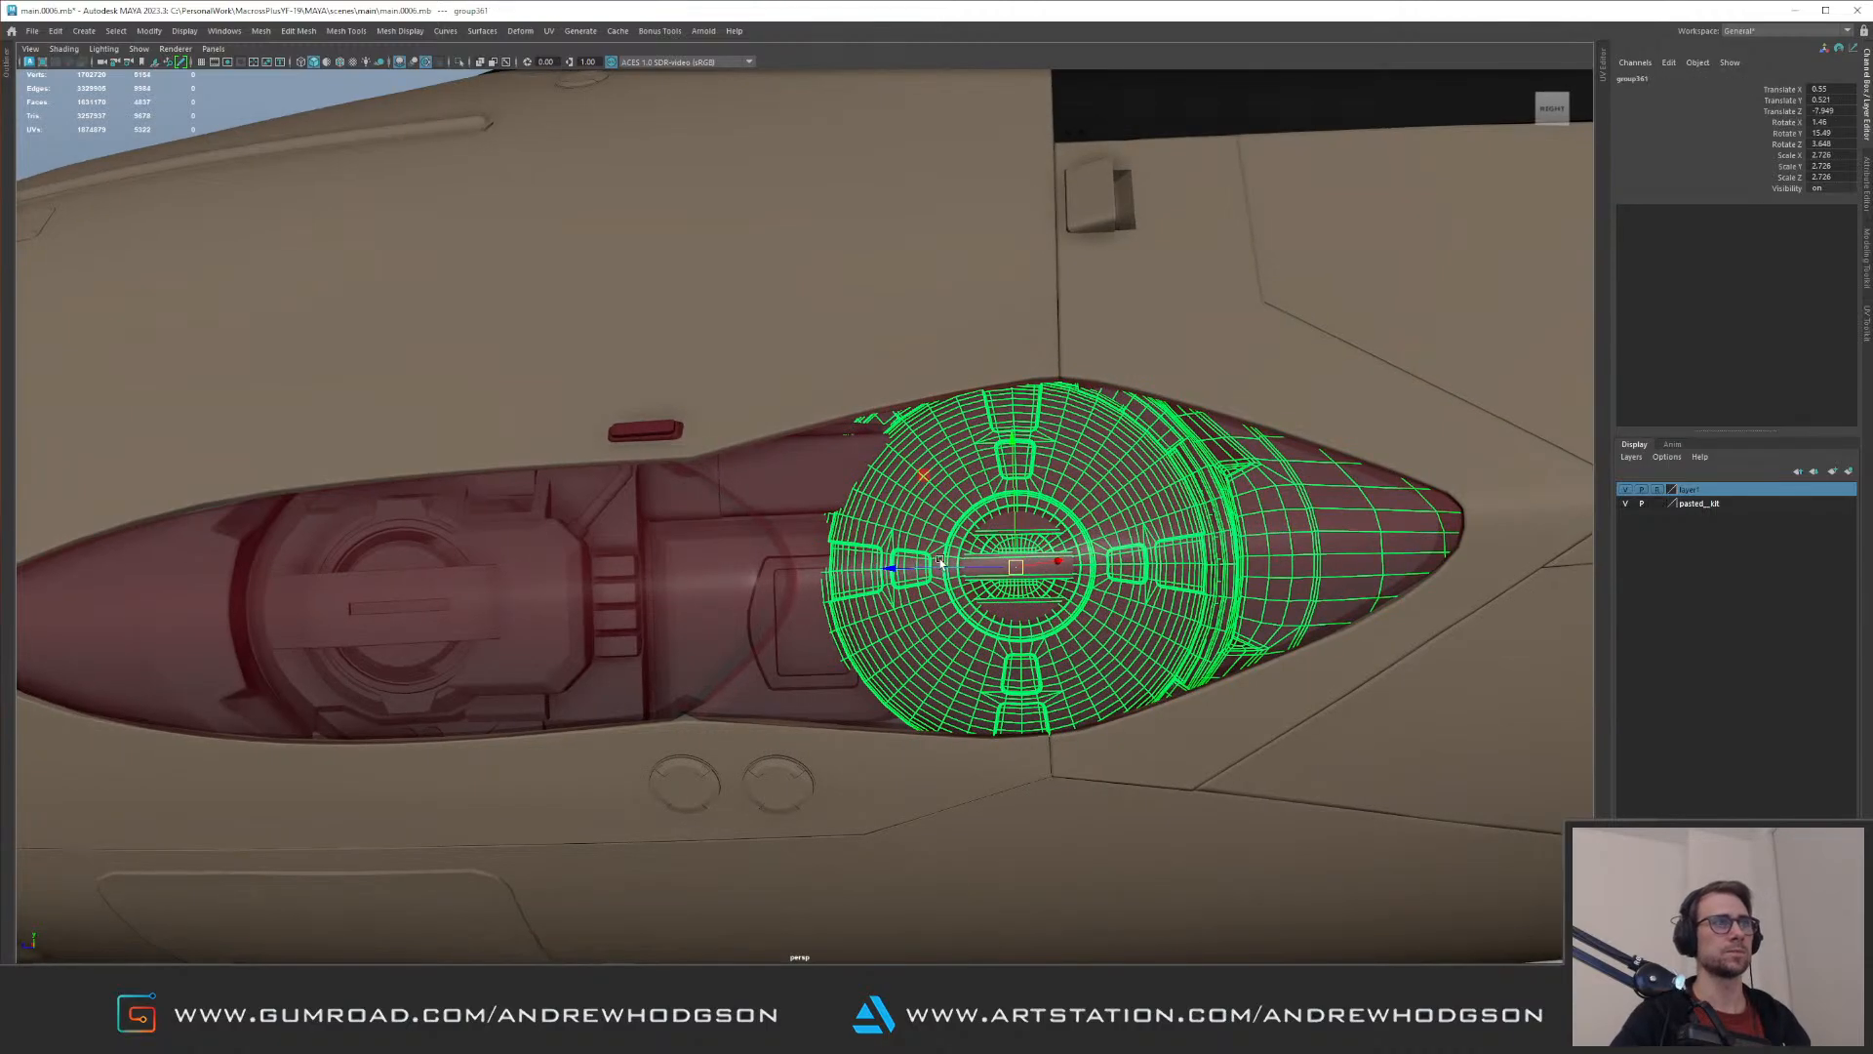
left_click_drag(907, 566, 990, 593)
left_click_drag(1054, 537, 970, 556)
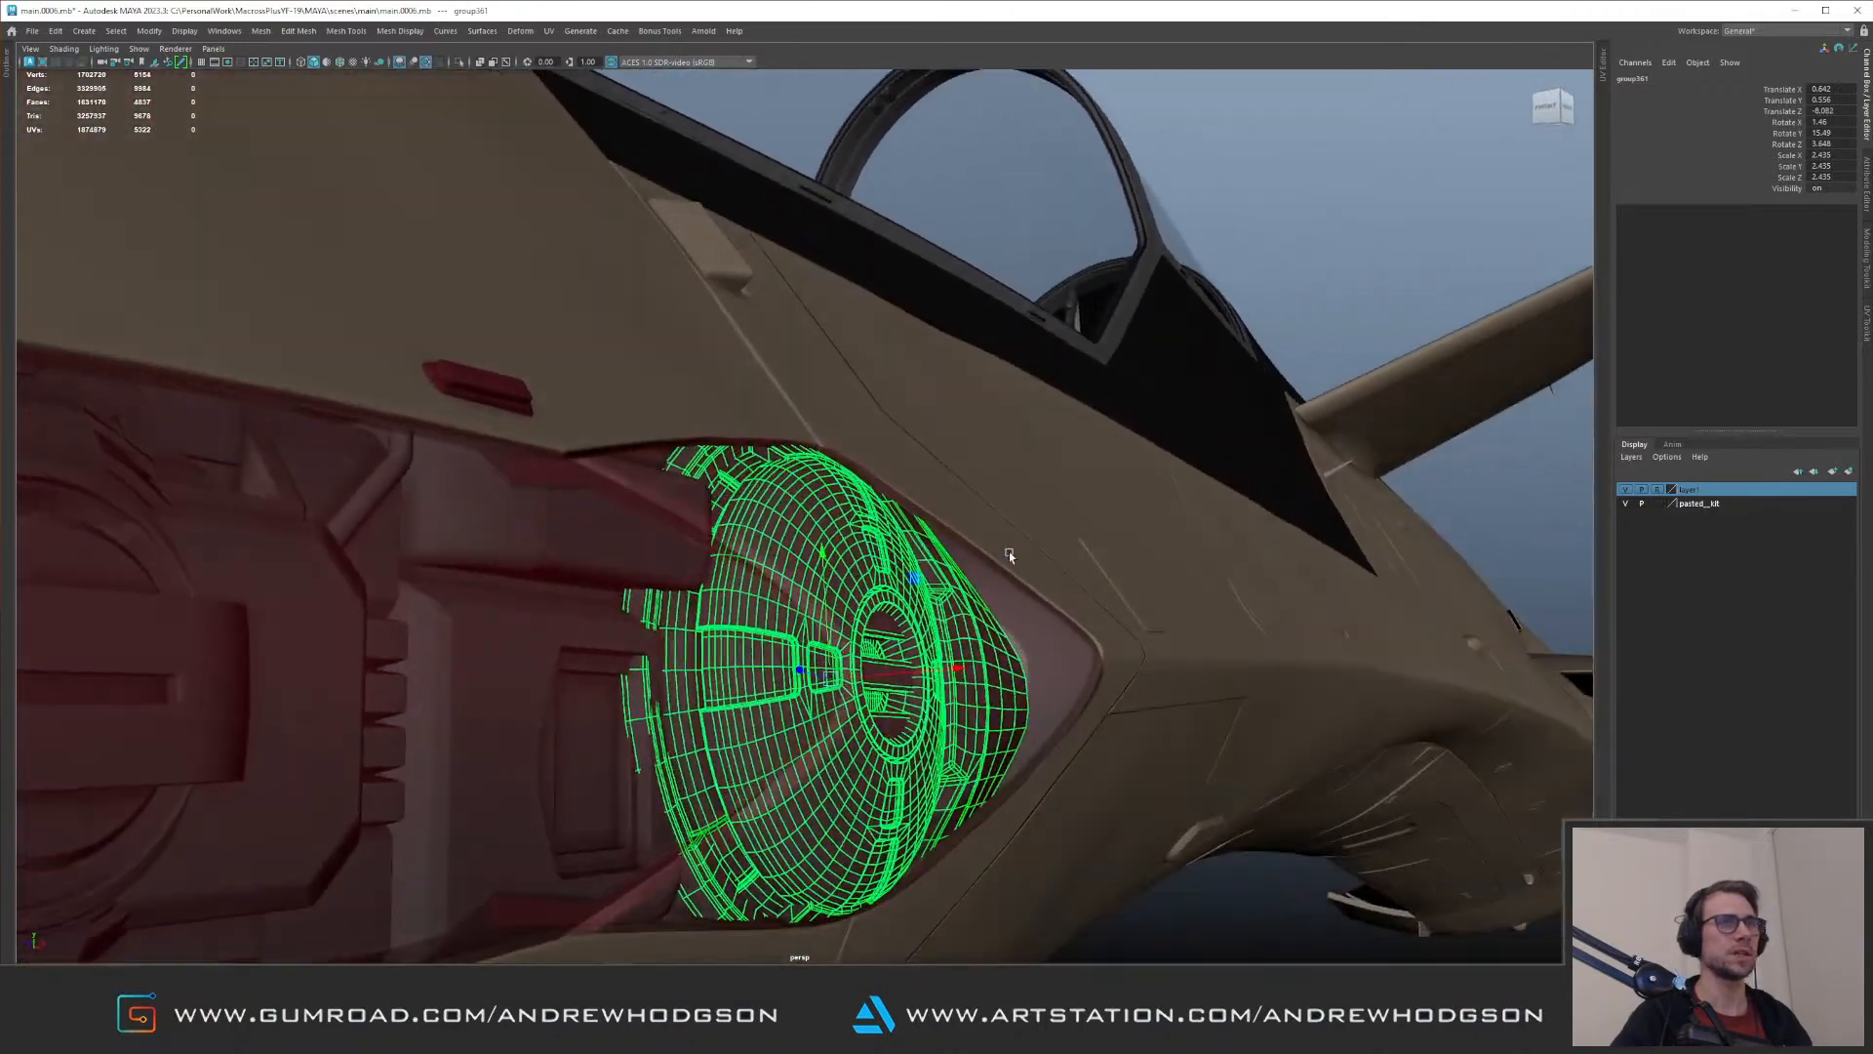
Step: Show the red cover layer as a template, check the larger lamp's fit, restore the layer, and review the recess
left_click(1657, 489)
mouse_move(1338, 539)
left_mouse_down("alt")
mouse_move(1276, 531)
mouse_move(1269, 558)
mouse_move(1346, 532)
left_mouse_up("alt")
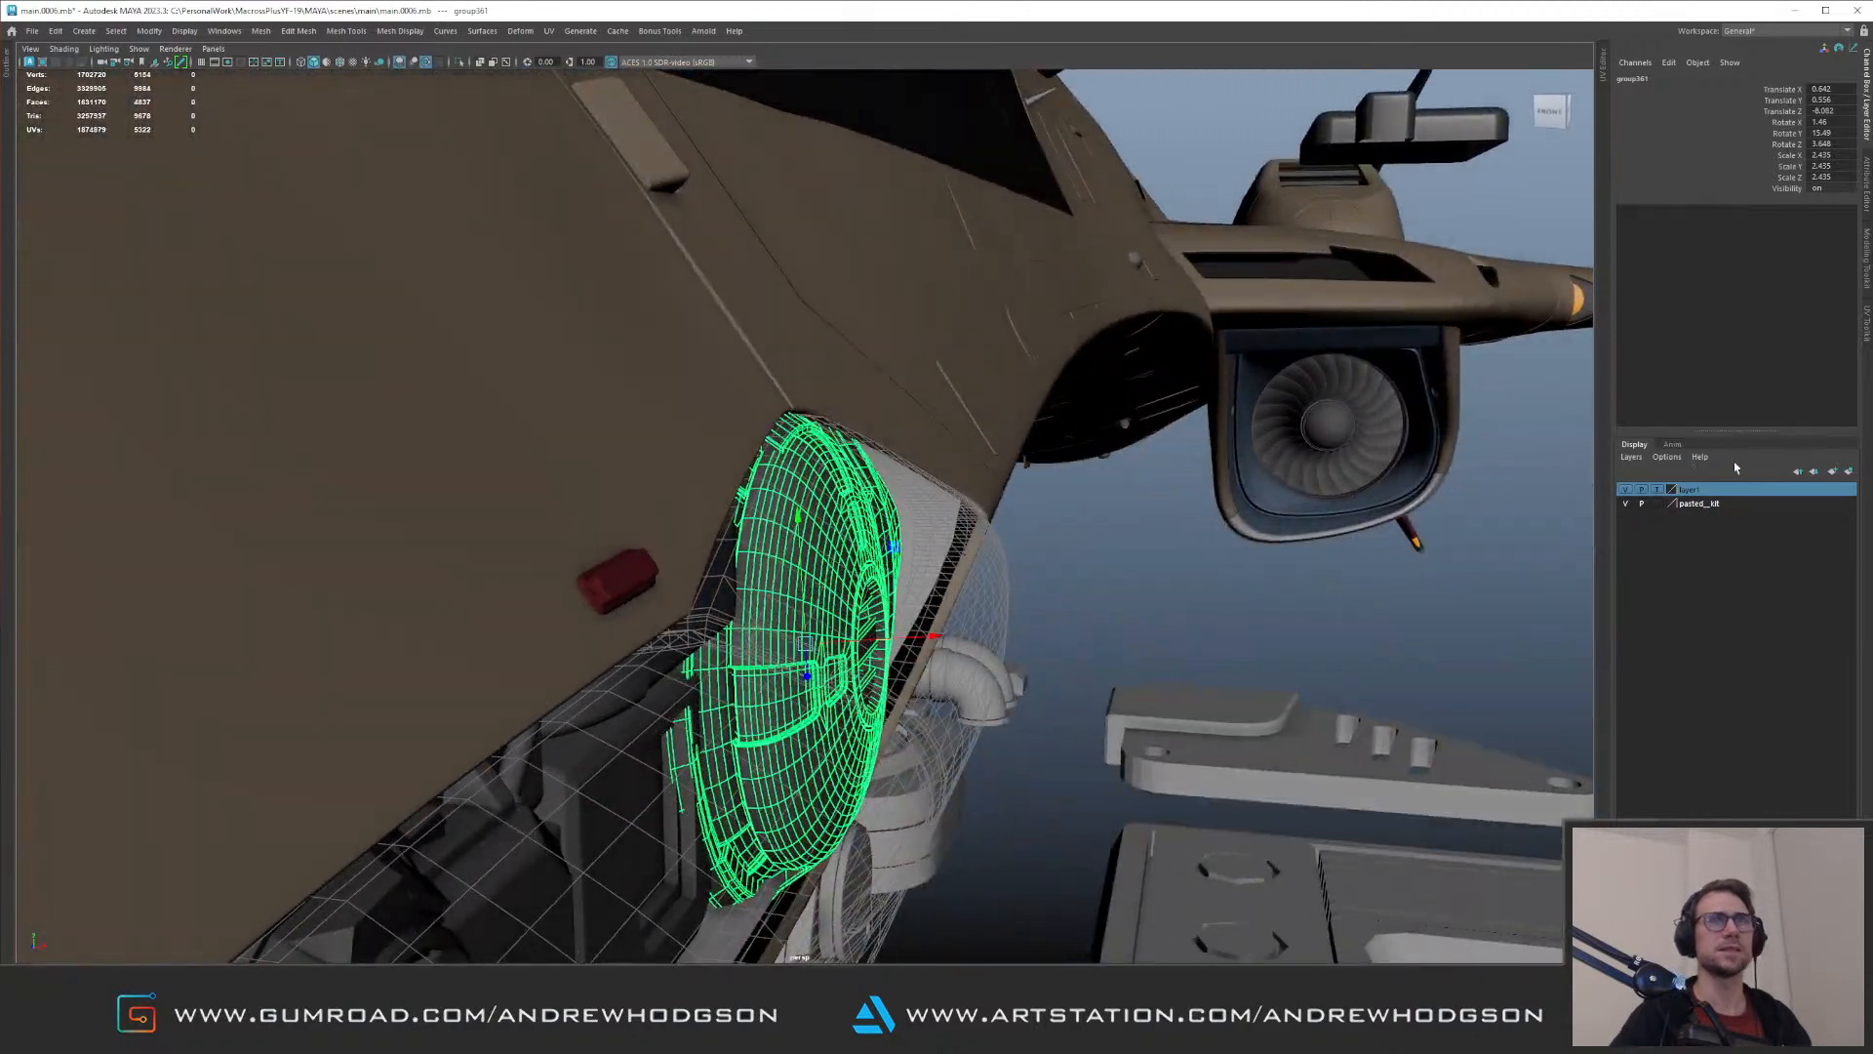
left_click(1655, 489)
left_click_drag(1217, 510, 275, 451, "alt")
scroll(275, 450, "down", 4)
left_click(406, 297)
left_click_drag(406, 297, 673, 506, "alt")
scroll(723, 455, "up", 4)
scroll(715, 418, "up", 6)
middle_click_drag(674, 507, 978, 583, "alt")
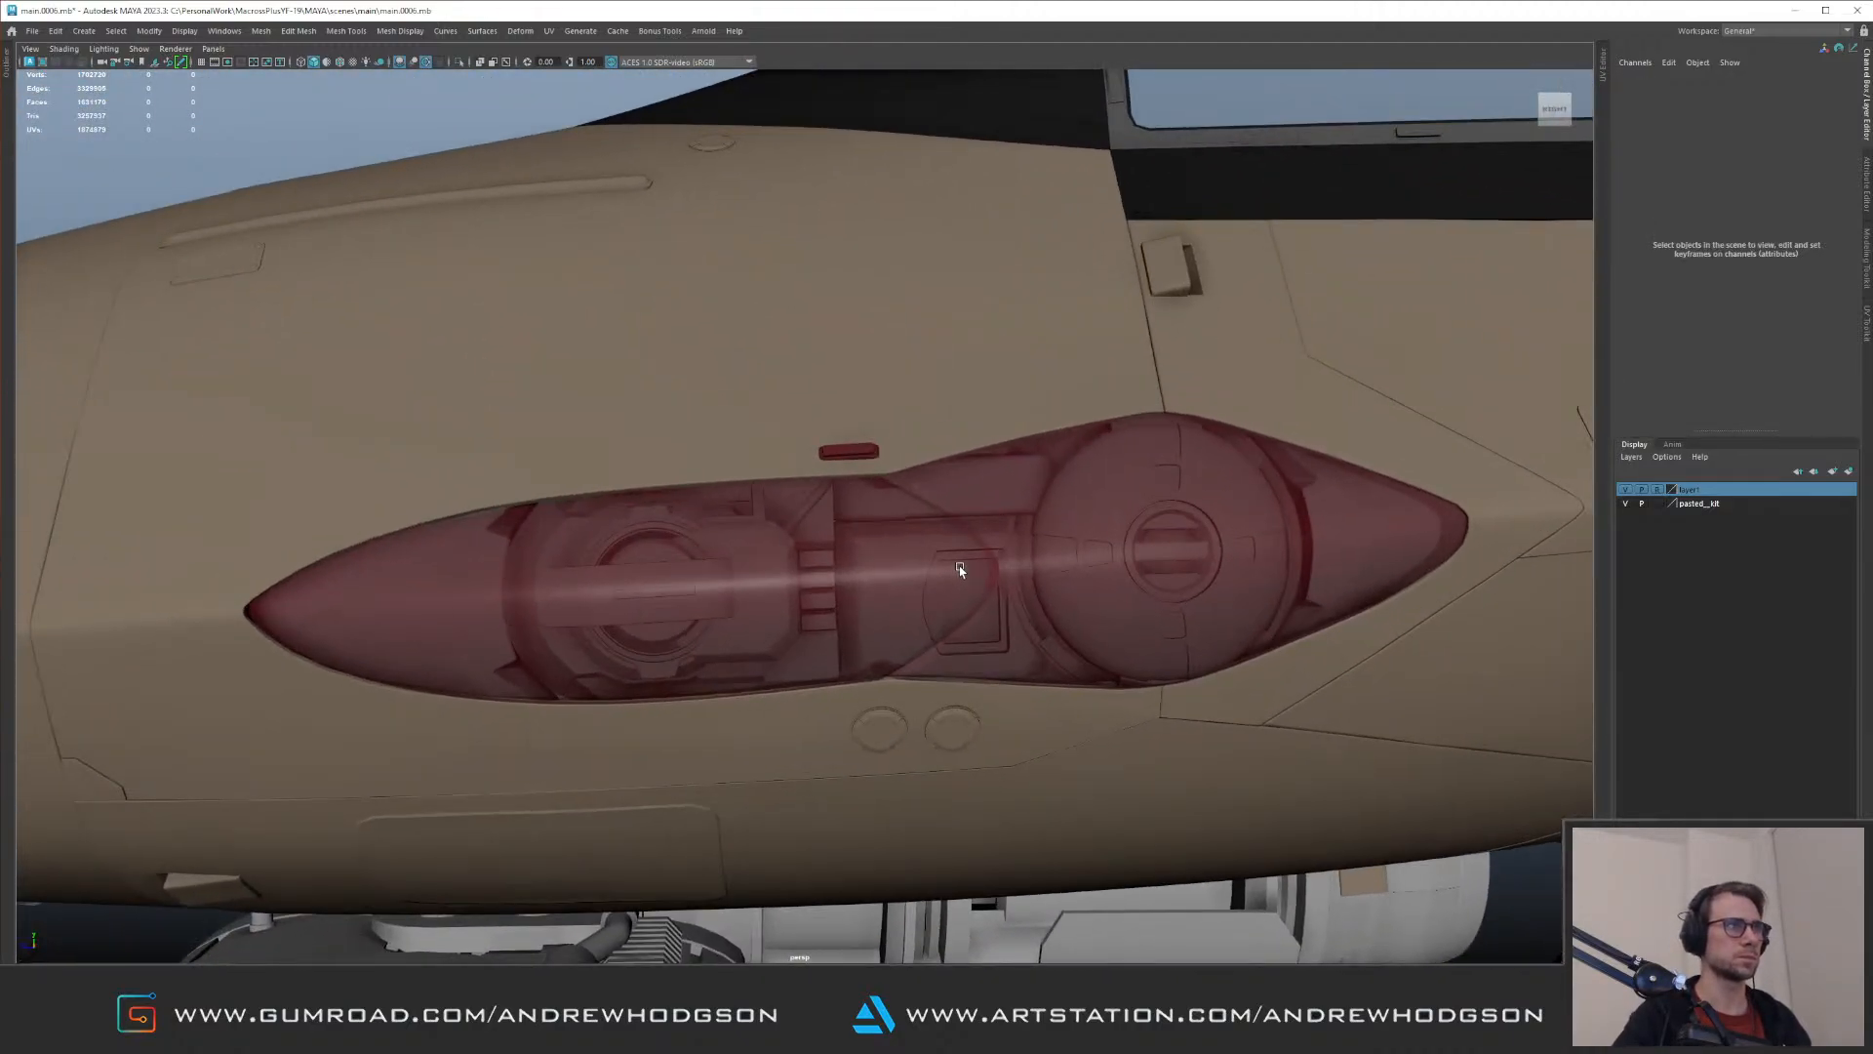
Step: Select the whole kit part, slide it along the recess against the larger lamp unit, and clear the selection
left_click(960, 568)
left_click_drag(817, 364, 898, 407, "alt")
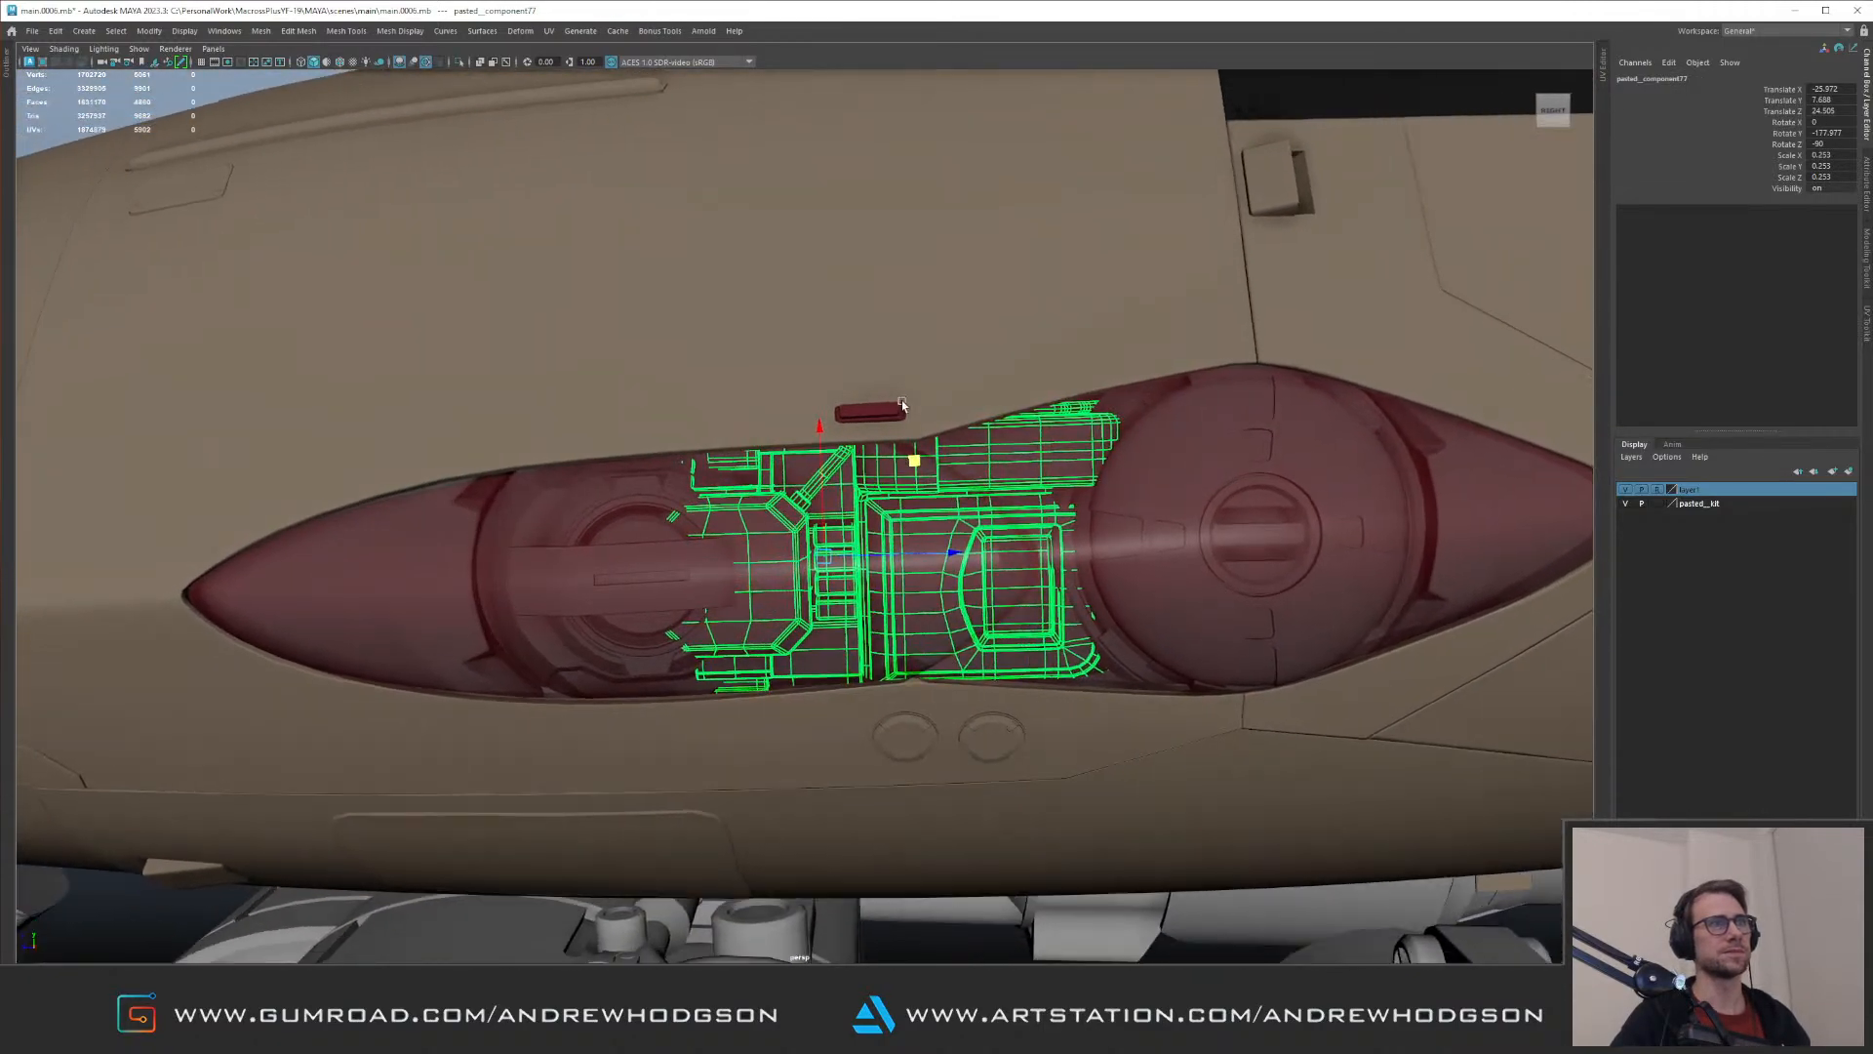
middle_click_drag(899, 406, 757, 412, "alt")
scroll(806, 533, "up", 2)
left_click_drag(797, 549, 783, 554)
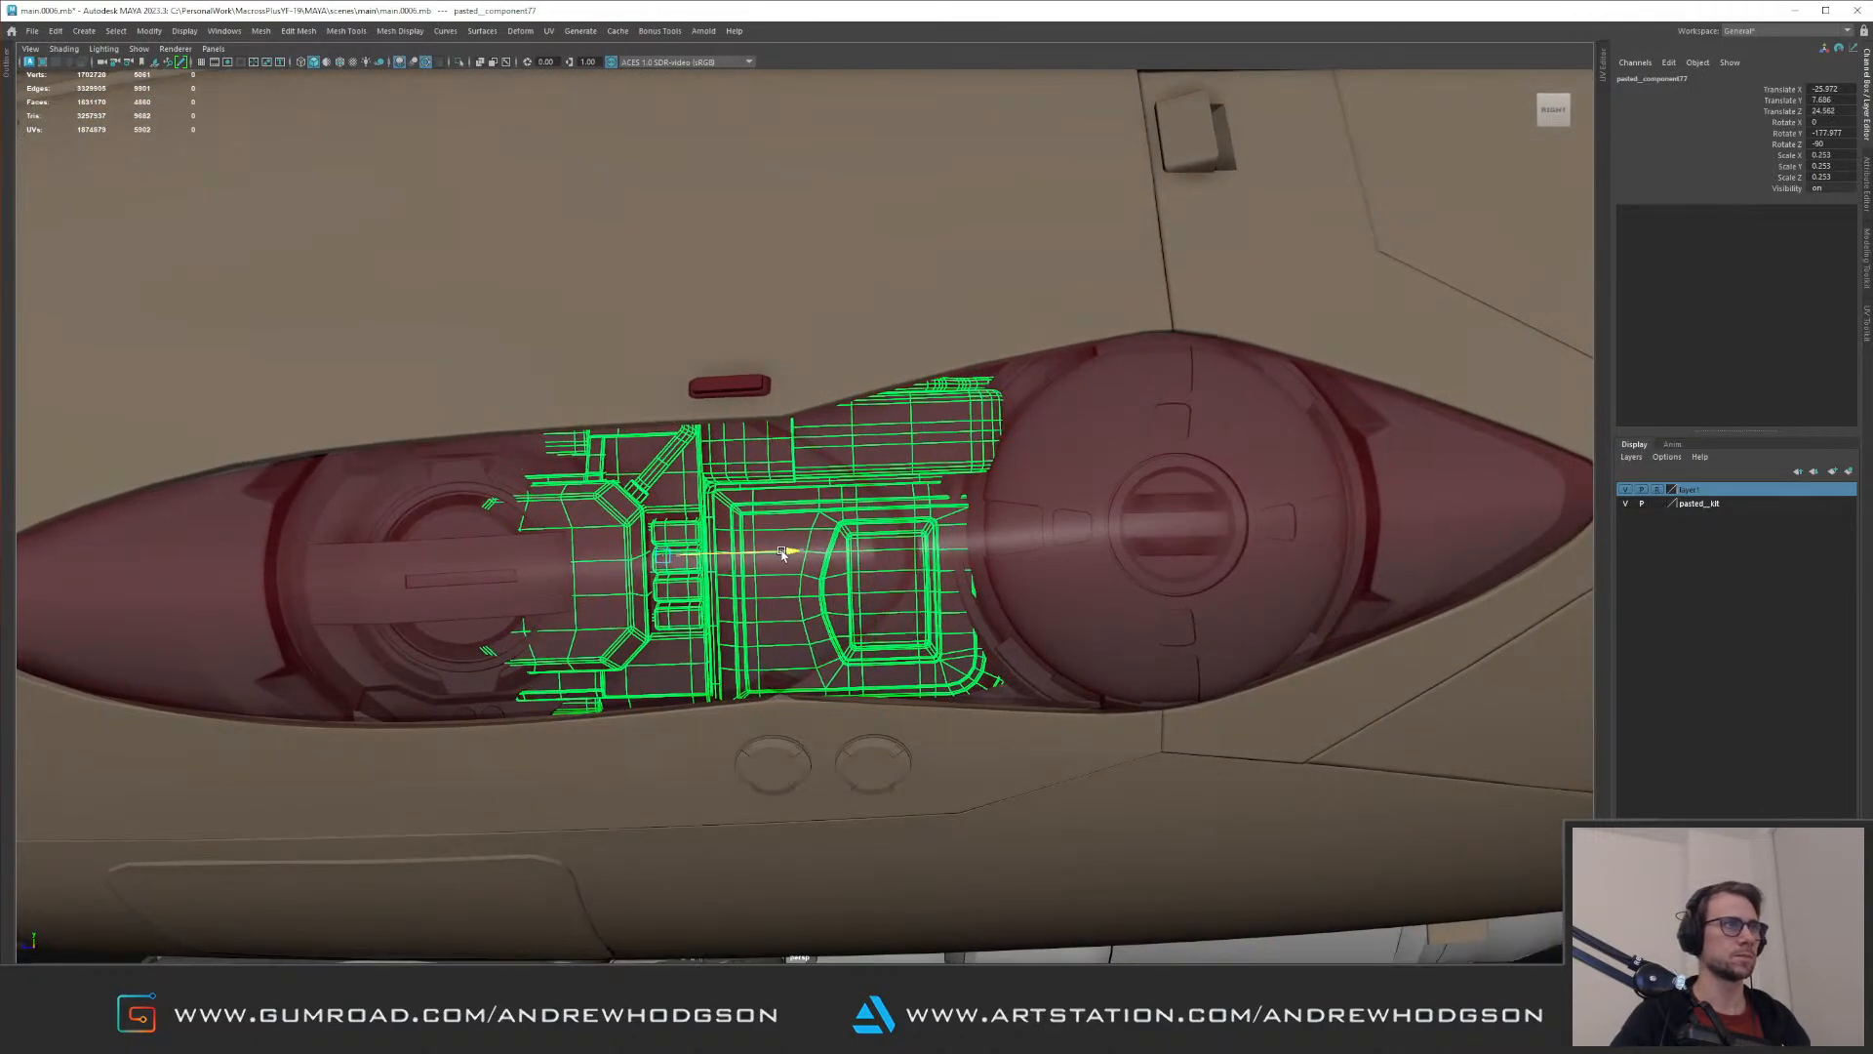
right_click_drag(787, 553, 566, 439, "alt")
left_click(384, 208)
Step: Inspect the recess from inside the fuselage and examine the hull surface bordering it in isolation
left_click_drag(546, 259, 738, 312, "alt")
right_click_drag(739, 312, 580, 351, "alt")
left_click_drag(581, 351, 583, 337, "alt")
right_click_drag(582, 337, 1120, 452, "alt")
left_click_drag(1120, 452, 610, 453, "alt")
right_click_drag(610, 454, 881, 488, "alt")
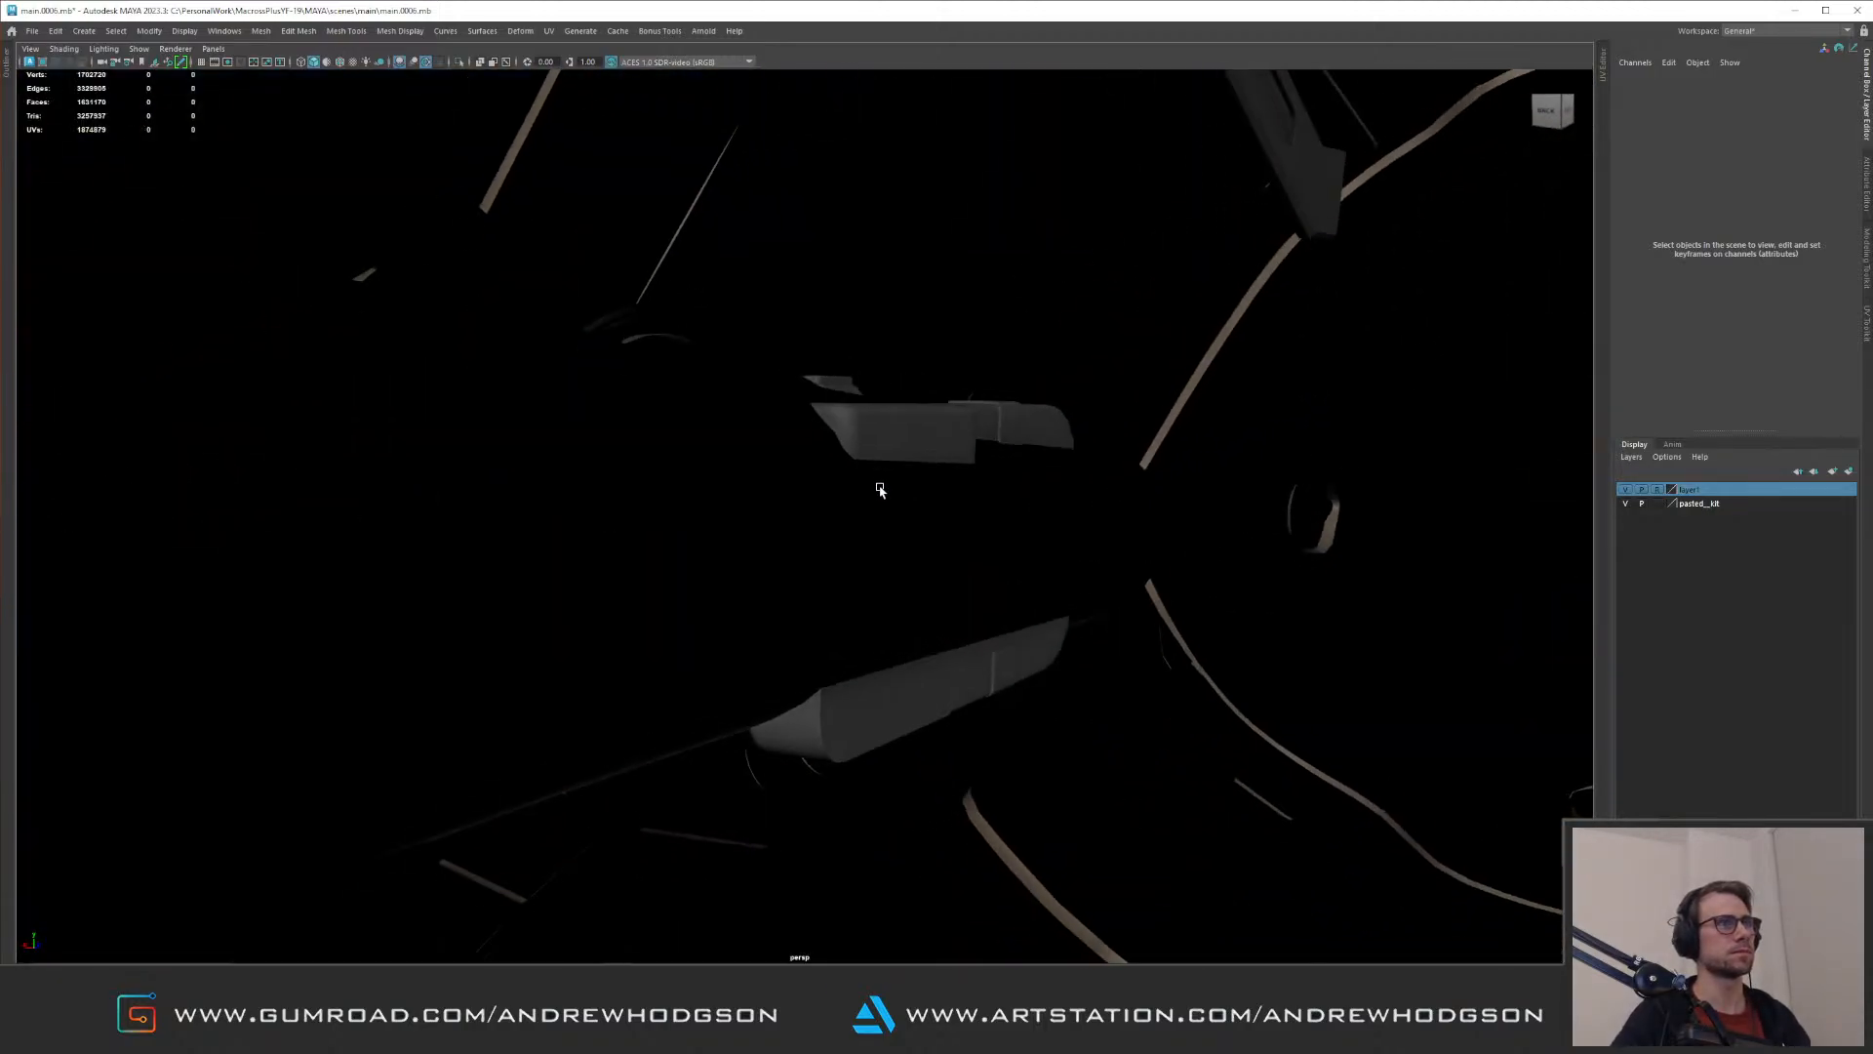
left_click(730, 457)
key("f")
left_click_drag(904, 440, 963, 382, "alt")
key("ctrl+1")
left_click(786, 427)
key("ctrl+1")
mouse_move(796, 461)
left_mouse_down("alt")
mouse_move(805, 433)
mouse_move(771, 381)
mouse_move(786, 384)
mouse_move(723, 448)
mouse_move(853, 368)
mouse_move(822, 438)
left_mouse_up("alt")
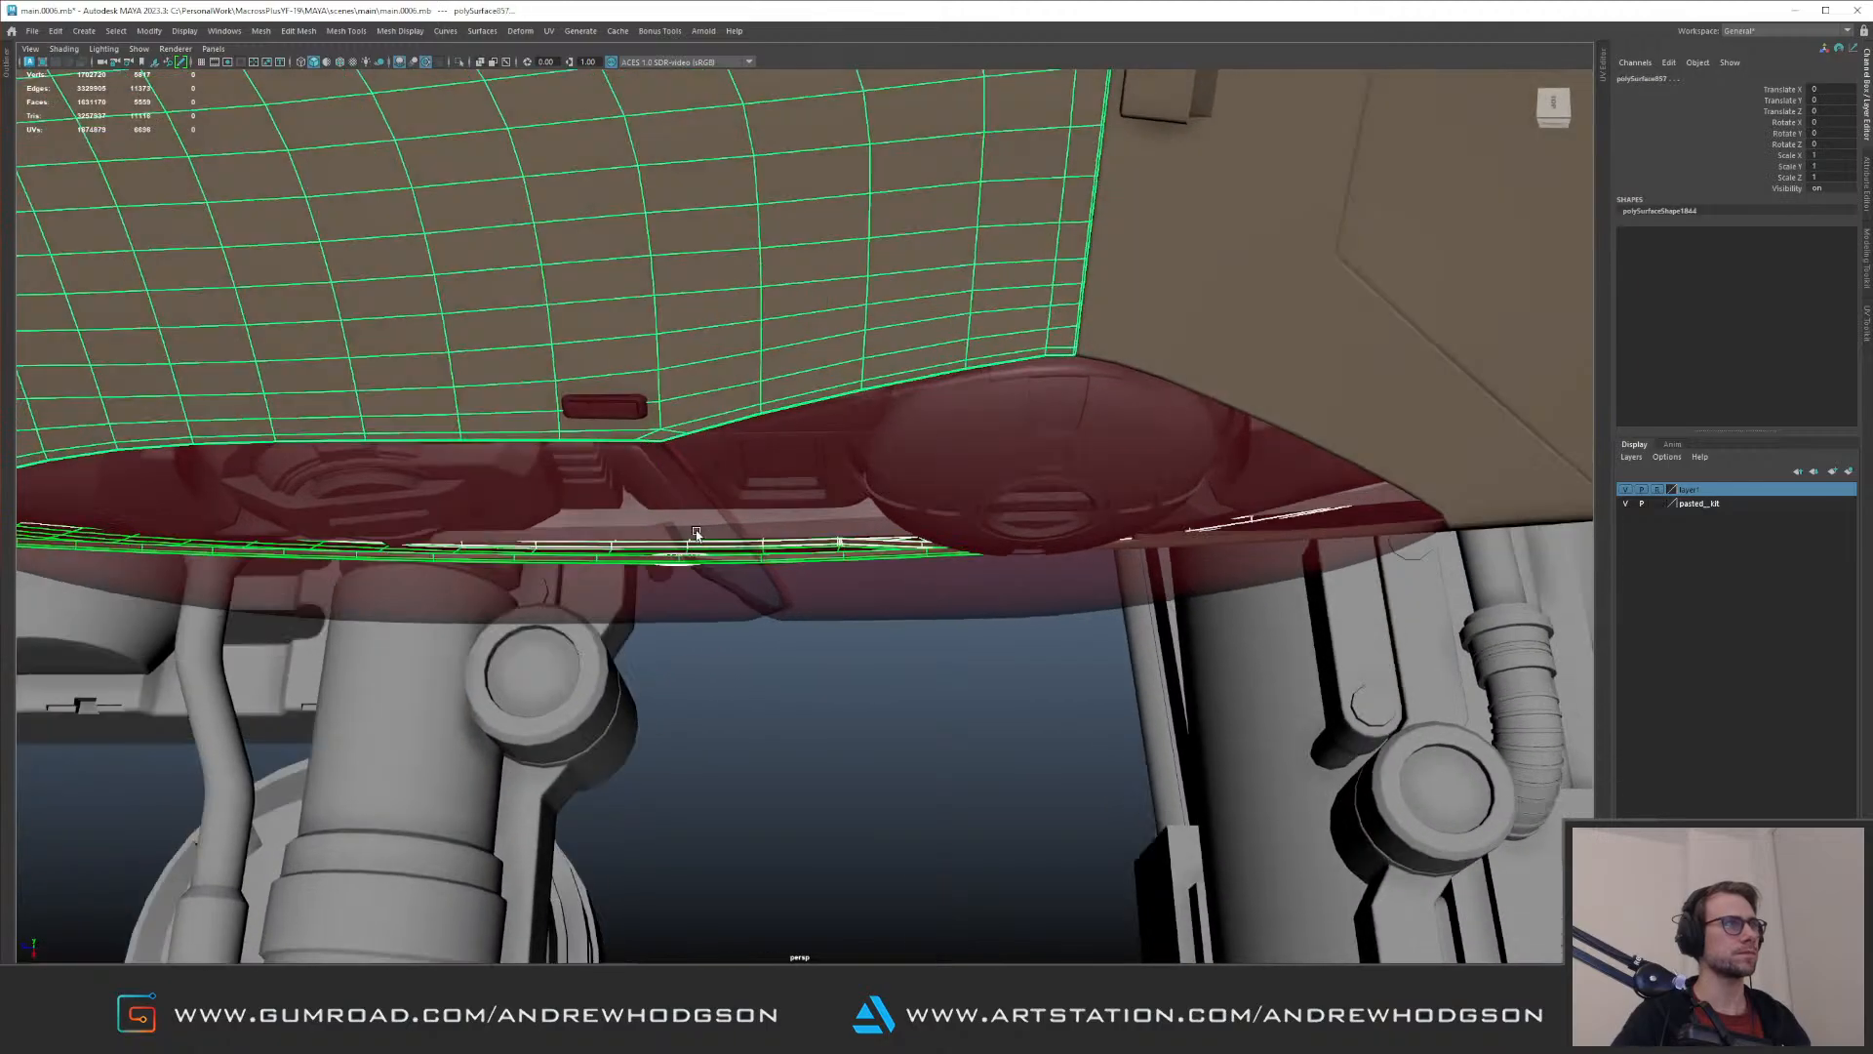
Step: Adjust the position of a single vertex on the recess piece's lower edge below the kit part
left_click(681, 525)
left_click_drag(681, 525, 933, 418, "alt")
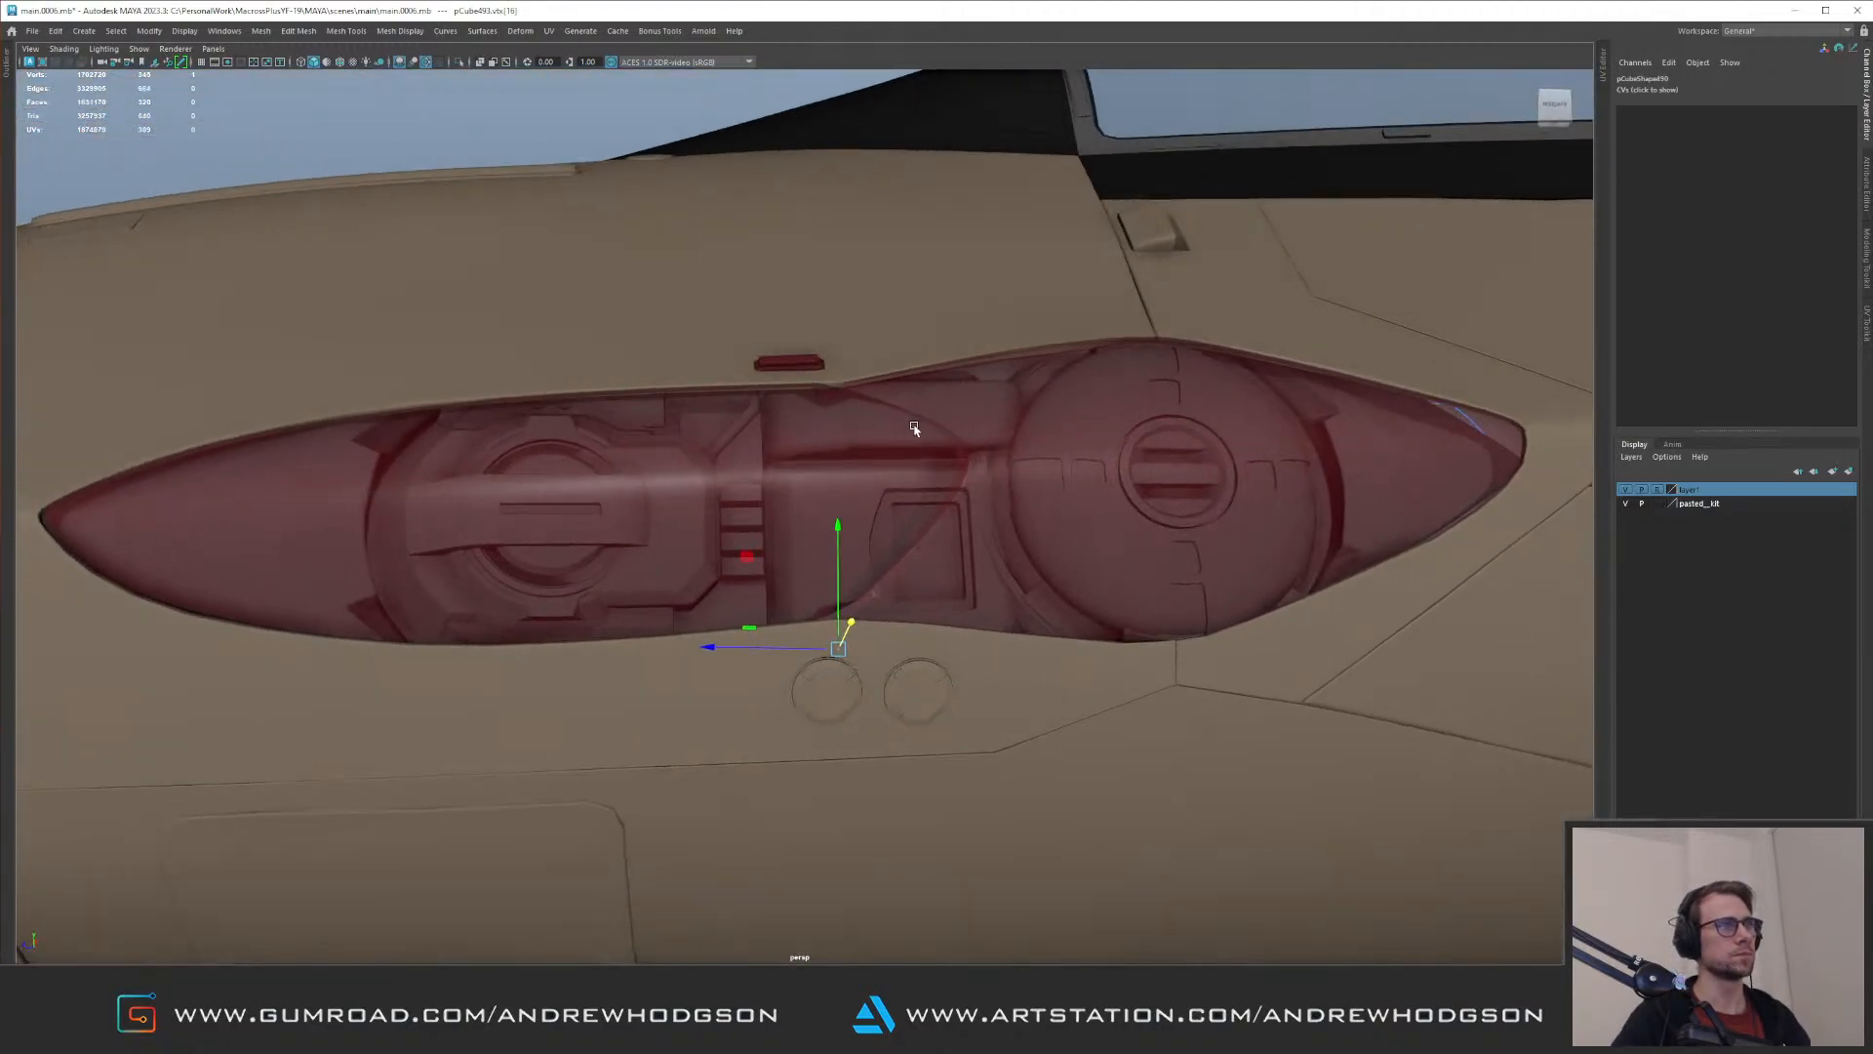
right_click_drag(933, 418, 907, 305, "alt")
left_click(896, 195)
Step: Select the whole kit part again and nudge its position behind the red cover
left_click_drag(896, 194, 959, 517, "alt")
left_click(965, 513)
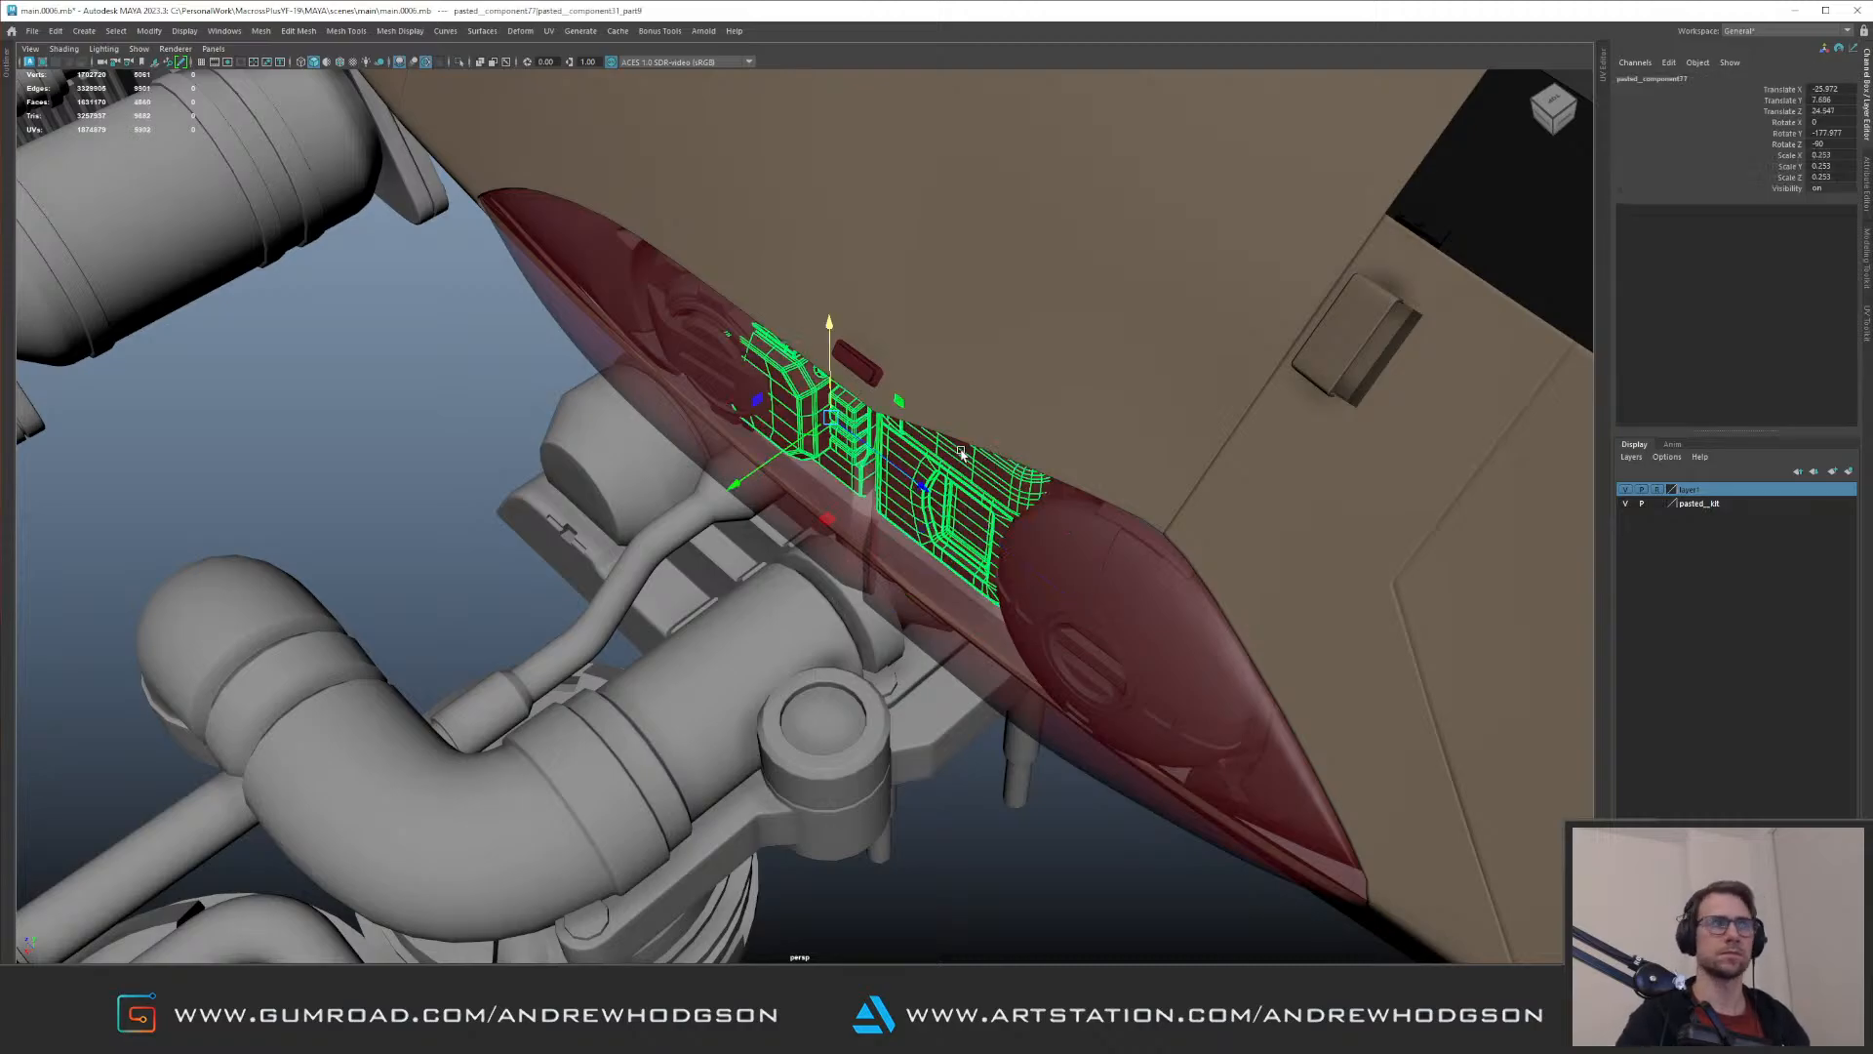
left_click_drag(1047, 344, 852, 435, "alt")
Step: Select the smaller lamp unit's whole group, rotate it to follow the hull, and reposition it in the recess
left_click(874, 576)
key("Up")
left_click_drag(753, 371, 762, 455, "alt")
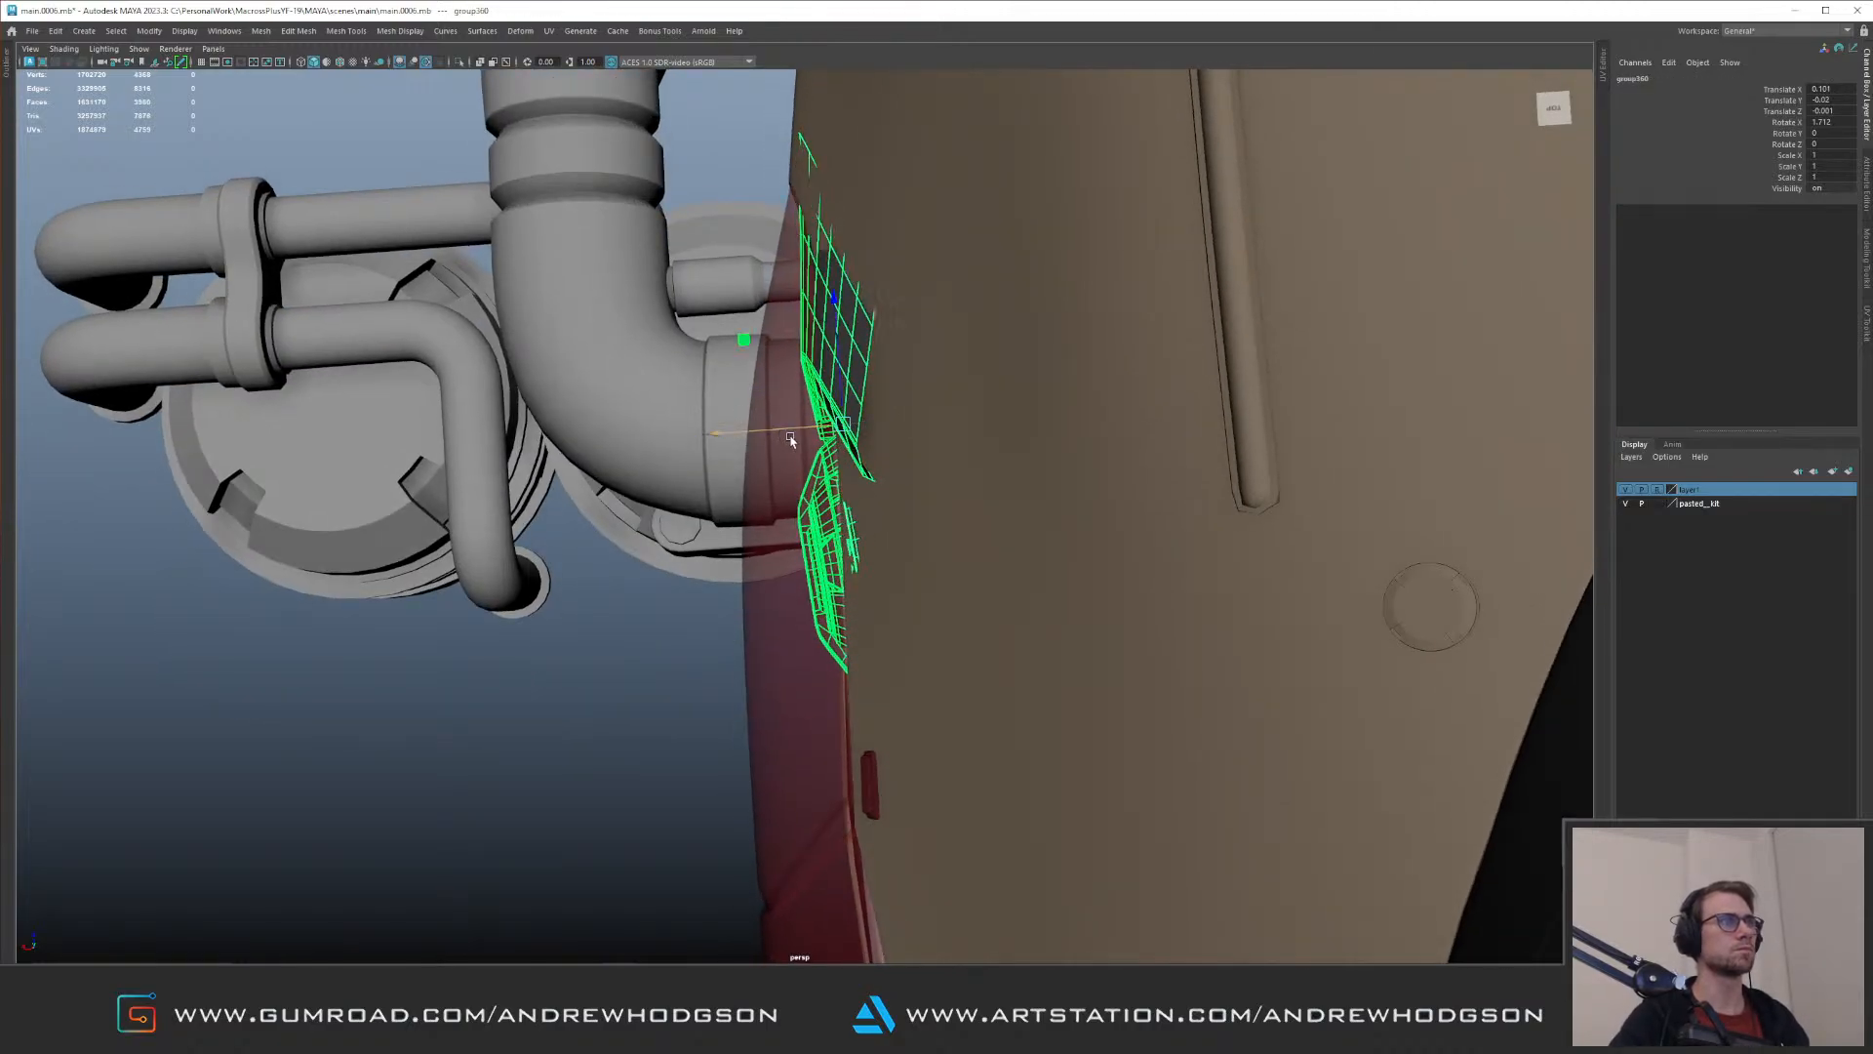
left_click_drag(789, 539, 792, 542)
key("w")
left_click_drag(818, 429, 1079, 458, "alt")
Step: Adjust the kit part's height in the recess and check its fit with nothing selected
left_click(1183, 520)
left_click_drag(1184, 520, 917, 441, "alt")
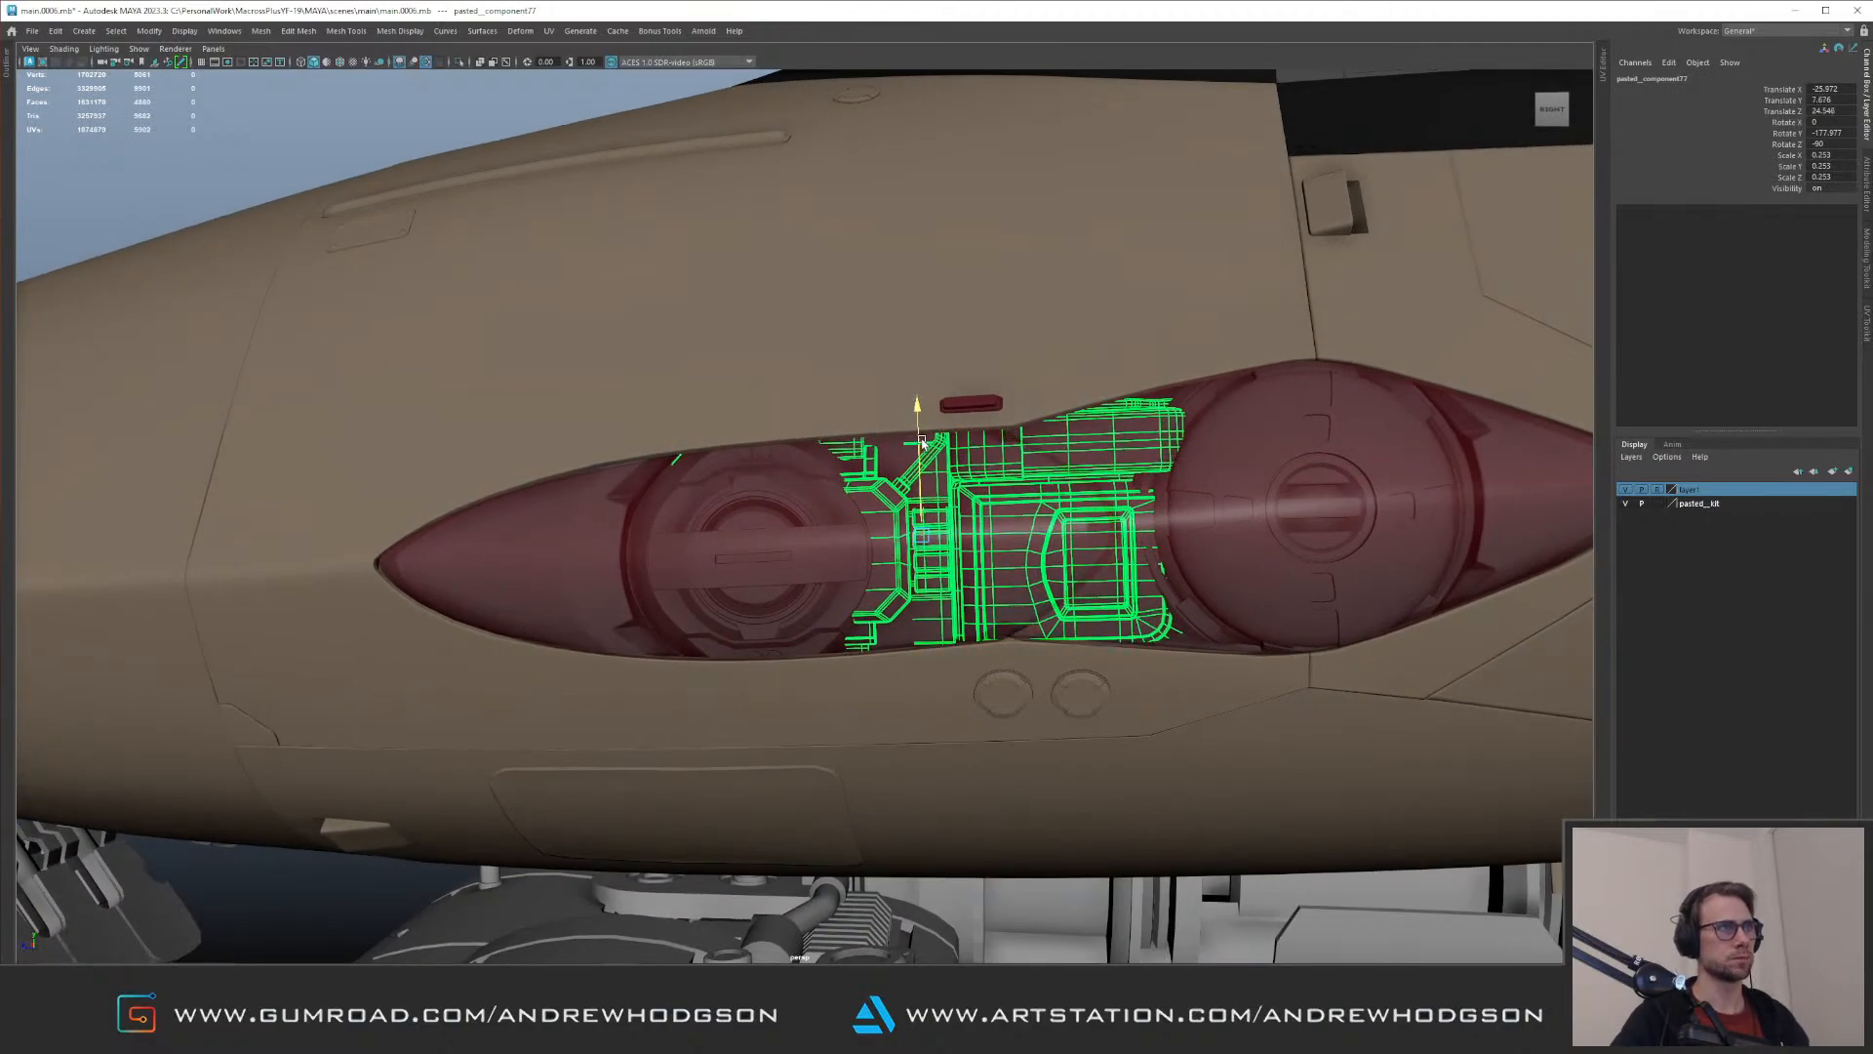
right_click_drag(974, 422, 909, 359, "alt")
left_click(551, 181)
left_click_drag(670, 208, 862, 453, "alt")
Step: Adjust the depth of the larger round lamp group in the recess and check its clearance under the red cover
left_click(974, 518)
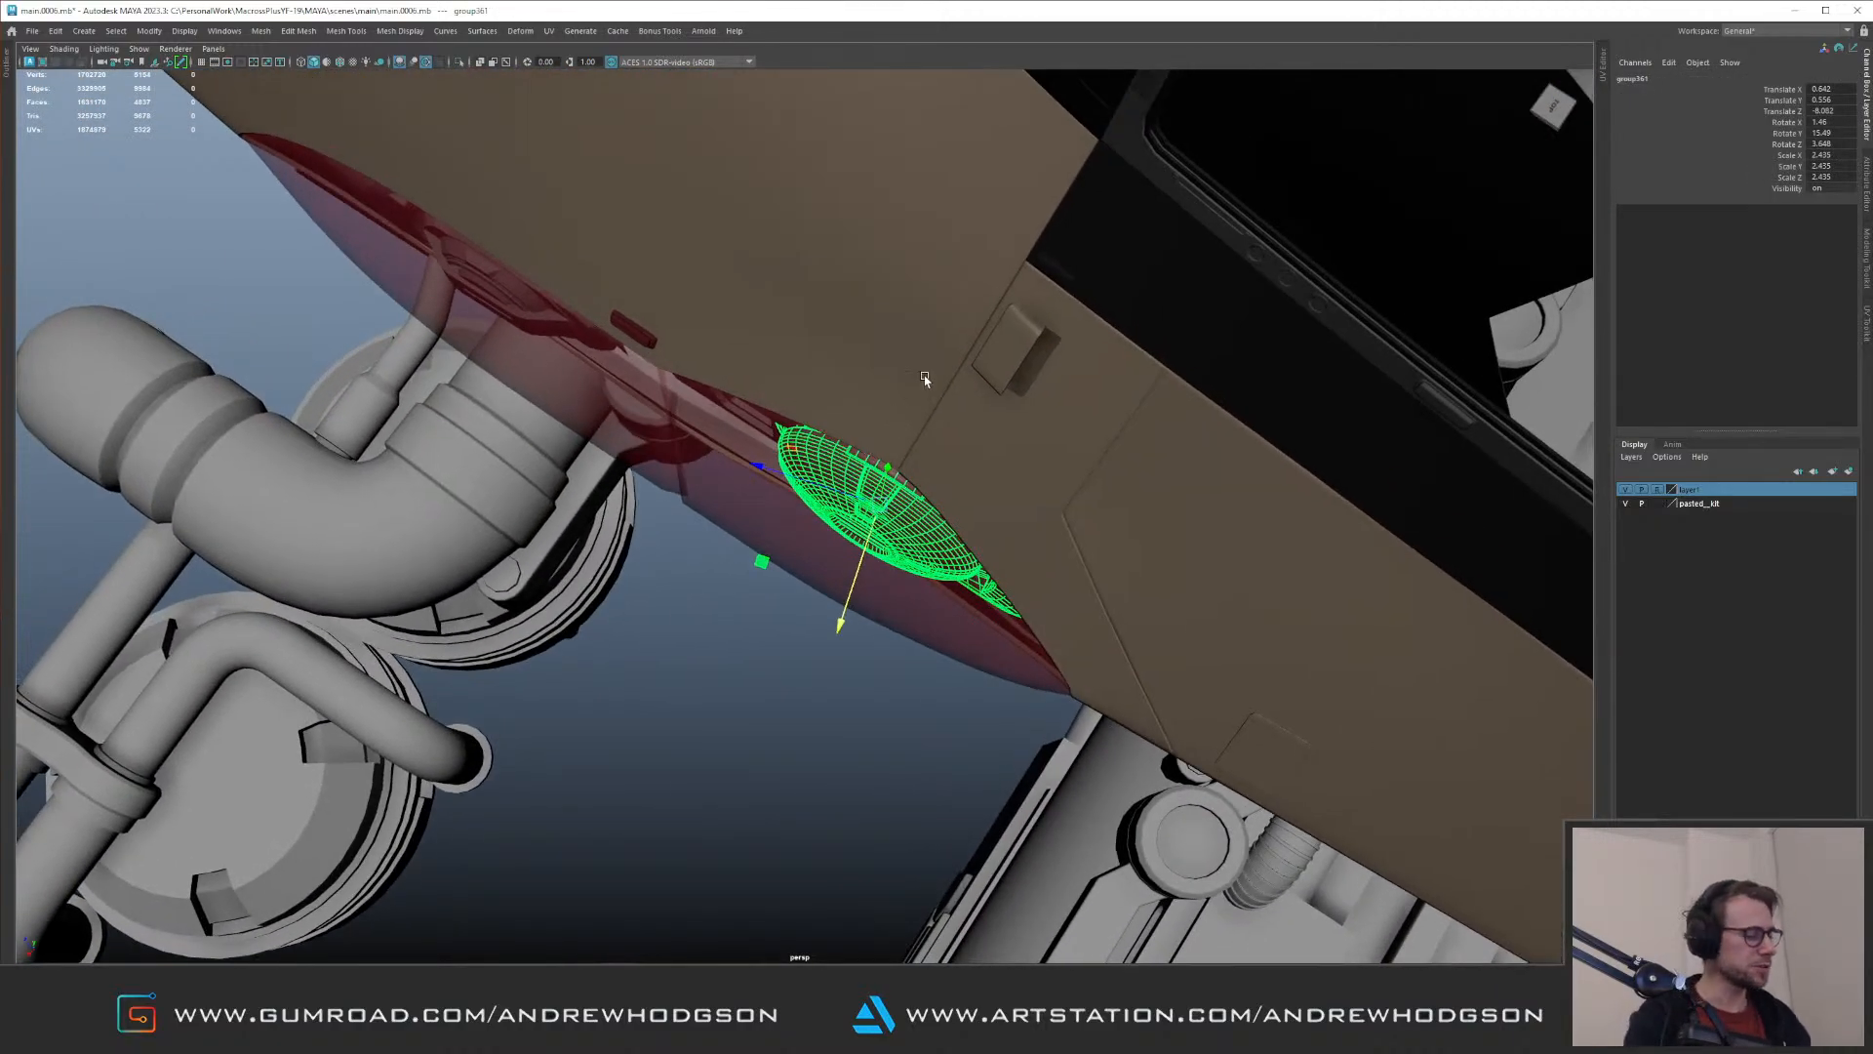
left_click_drag(759, 411, 896, 643, "alt")
left_click_drag(895, 643, 985, 488, "alt")
left_click(711, 702)
right_click_drag(986, 488, 819, 478, "alt")
middle_click_drag(819, 478, 704, 660, "alt")
left_click_drag(704, 660, 769, 556, "alt")
middle_click_drag(769, 556, 739, 585, "alt")
right_click_drag(739, 585, 804, 624, "alt")
left_click_drag(804, 625, 834, 615, "alt")
Step: Deform the pointed end piece beside the larger lamp with a lattice and delete its history
left_click(929, 622)
left_click_drag(683, 624, 873, 538, "alt")
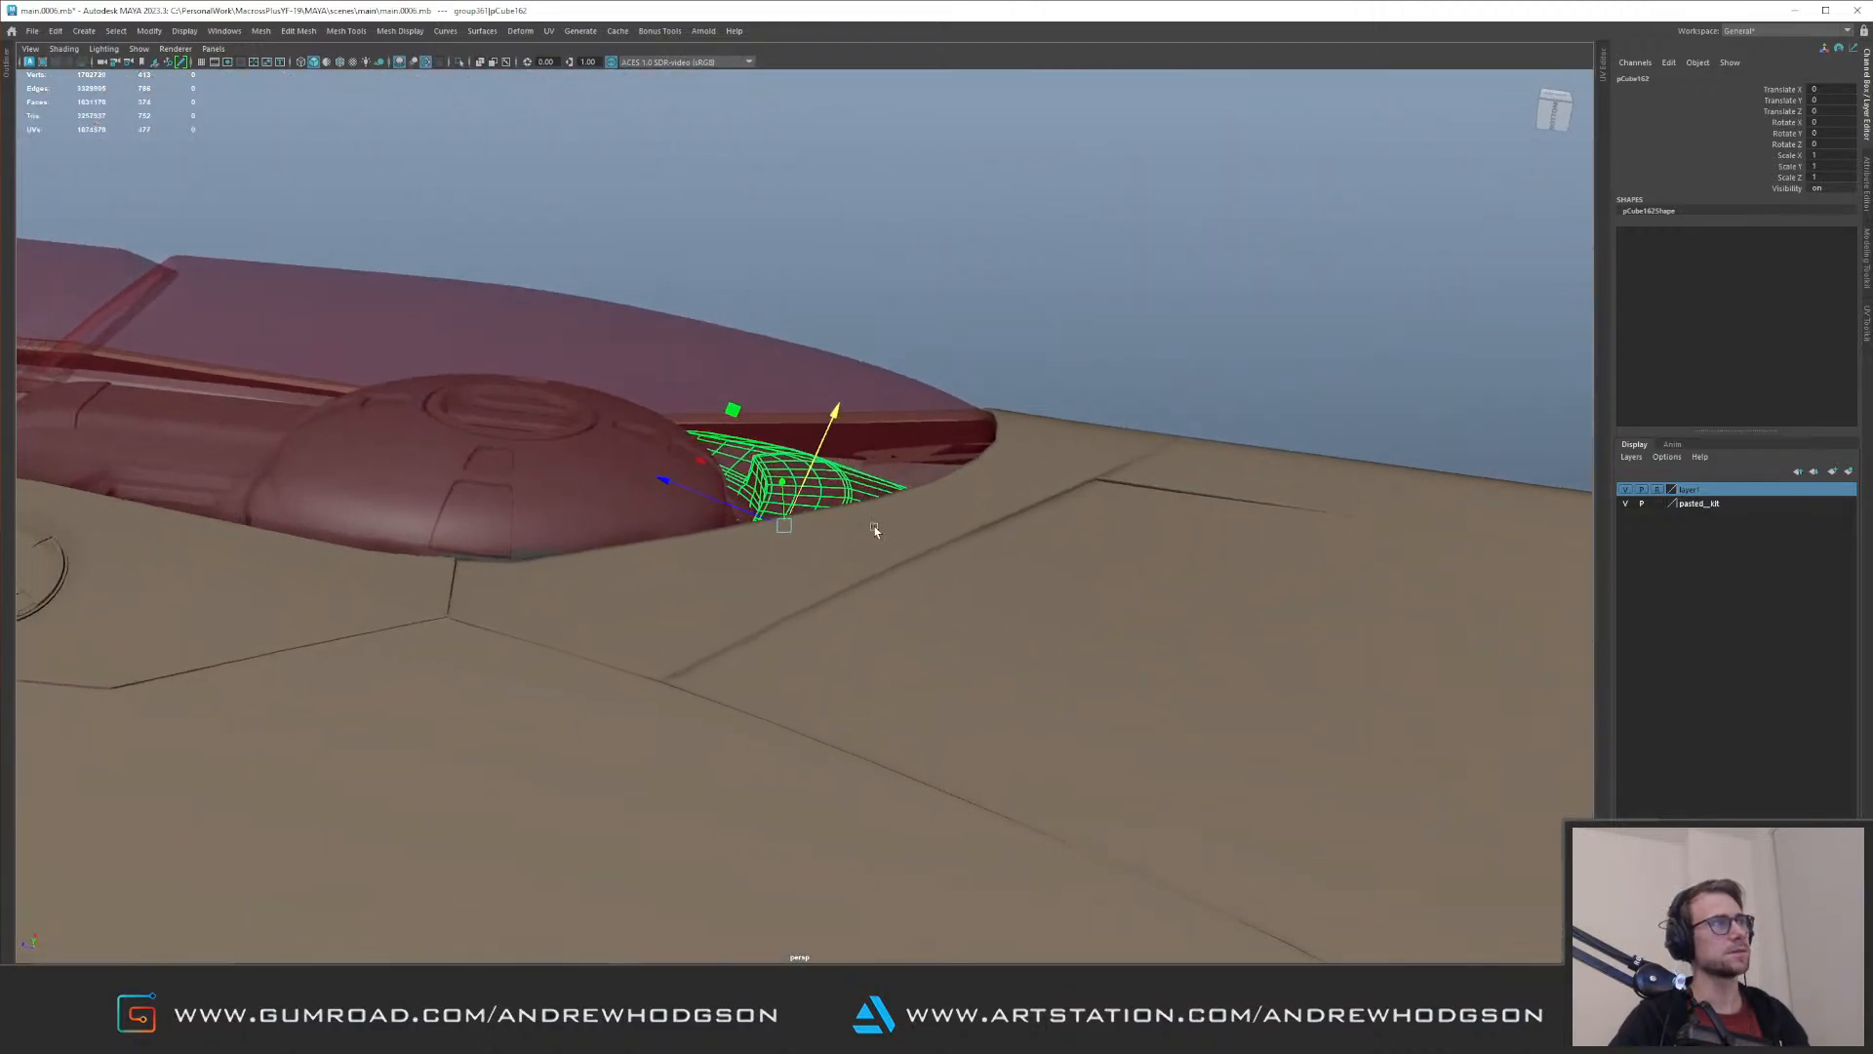
right_click_drag(1017, 424, 1234, 765, "alt")
left_click_drag(1064, 689, 850, 430)
left_click_drag(940, 502, 945, 478, "alt")
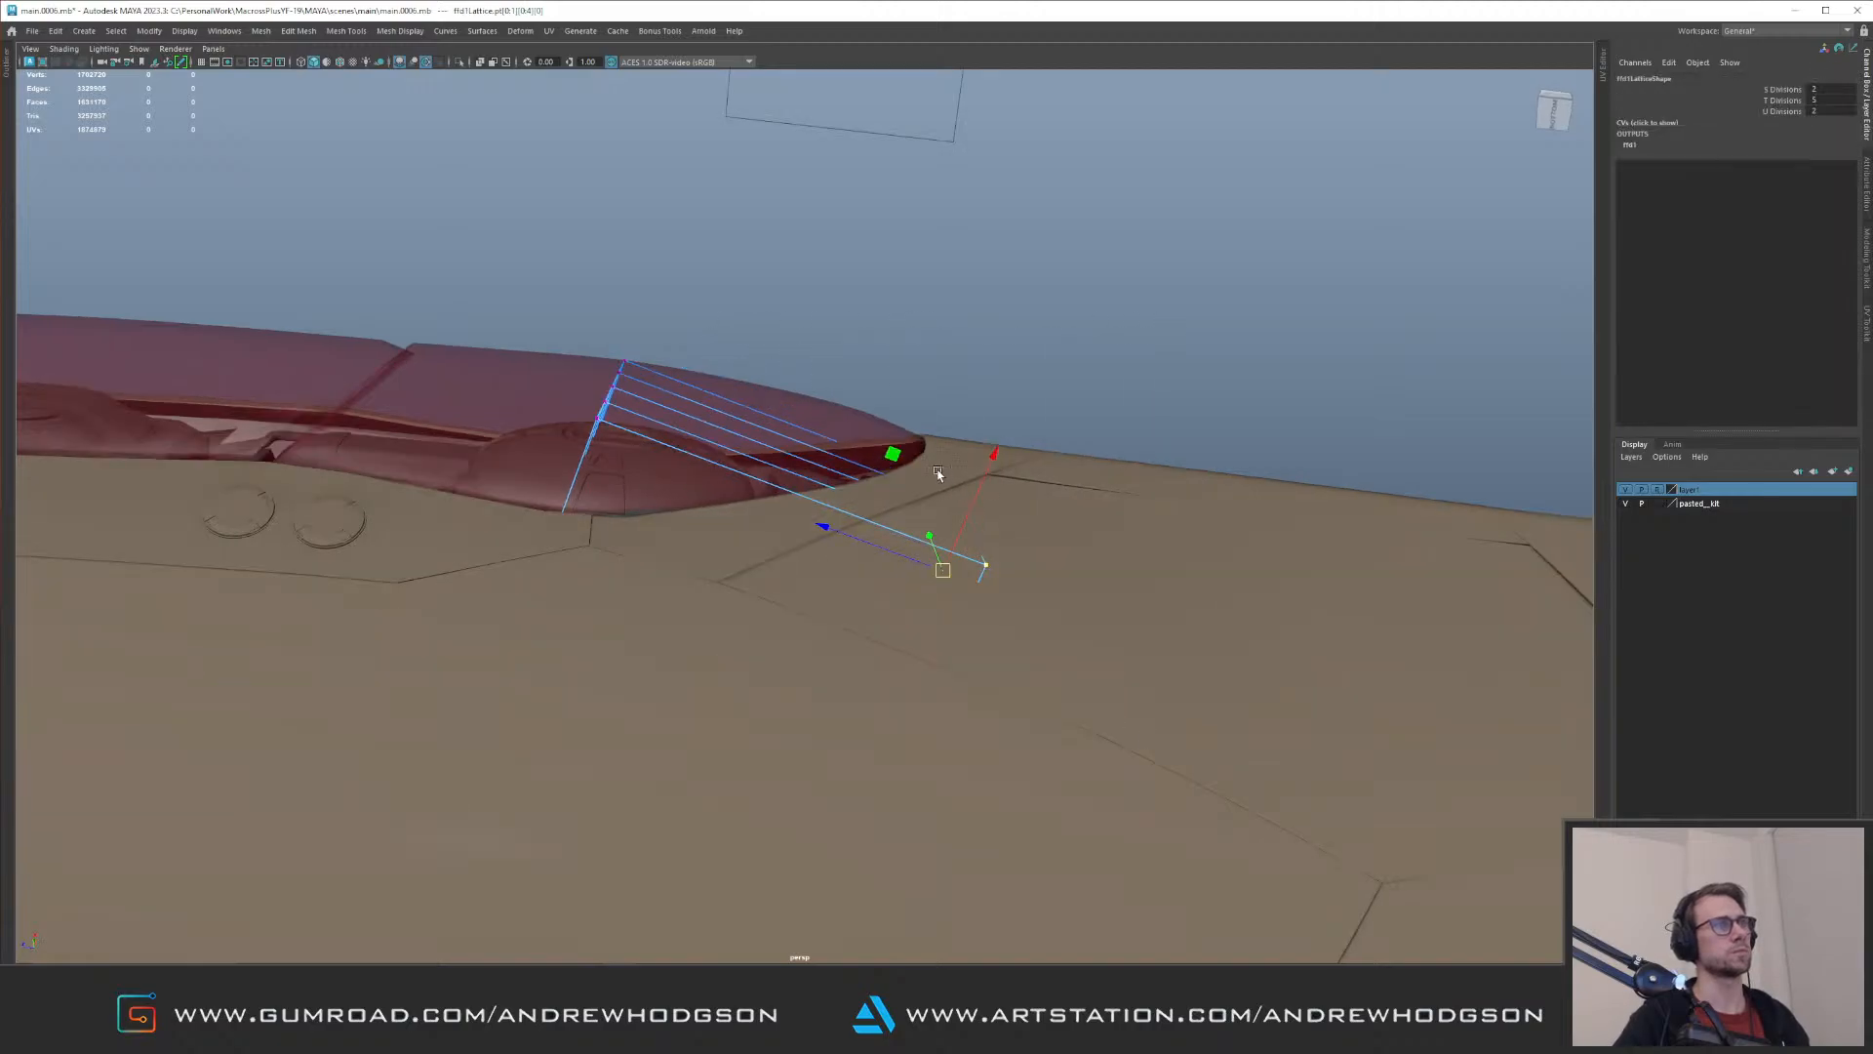
left_click_drag(918, 414, 778, 493, "alt")
key("alt+shift+d")
Step: Isolate the pointed end piece and select the vertices around its tip
left_click(829, 611)
key("ctrl+1")
left_click_drag(829, 611, 789, 612, "alt")
right_click_drag(789, 613, 1200, 673, "alt")
right_click_drag(1200, 673, 954, 677)
right_click_drag(1015, 676, 1122, 771)
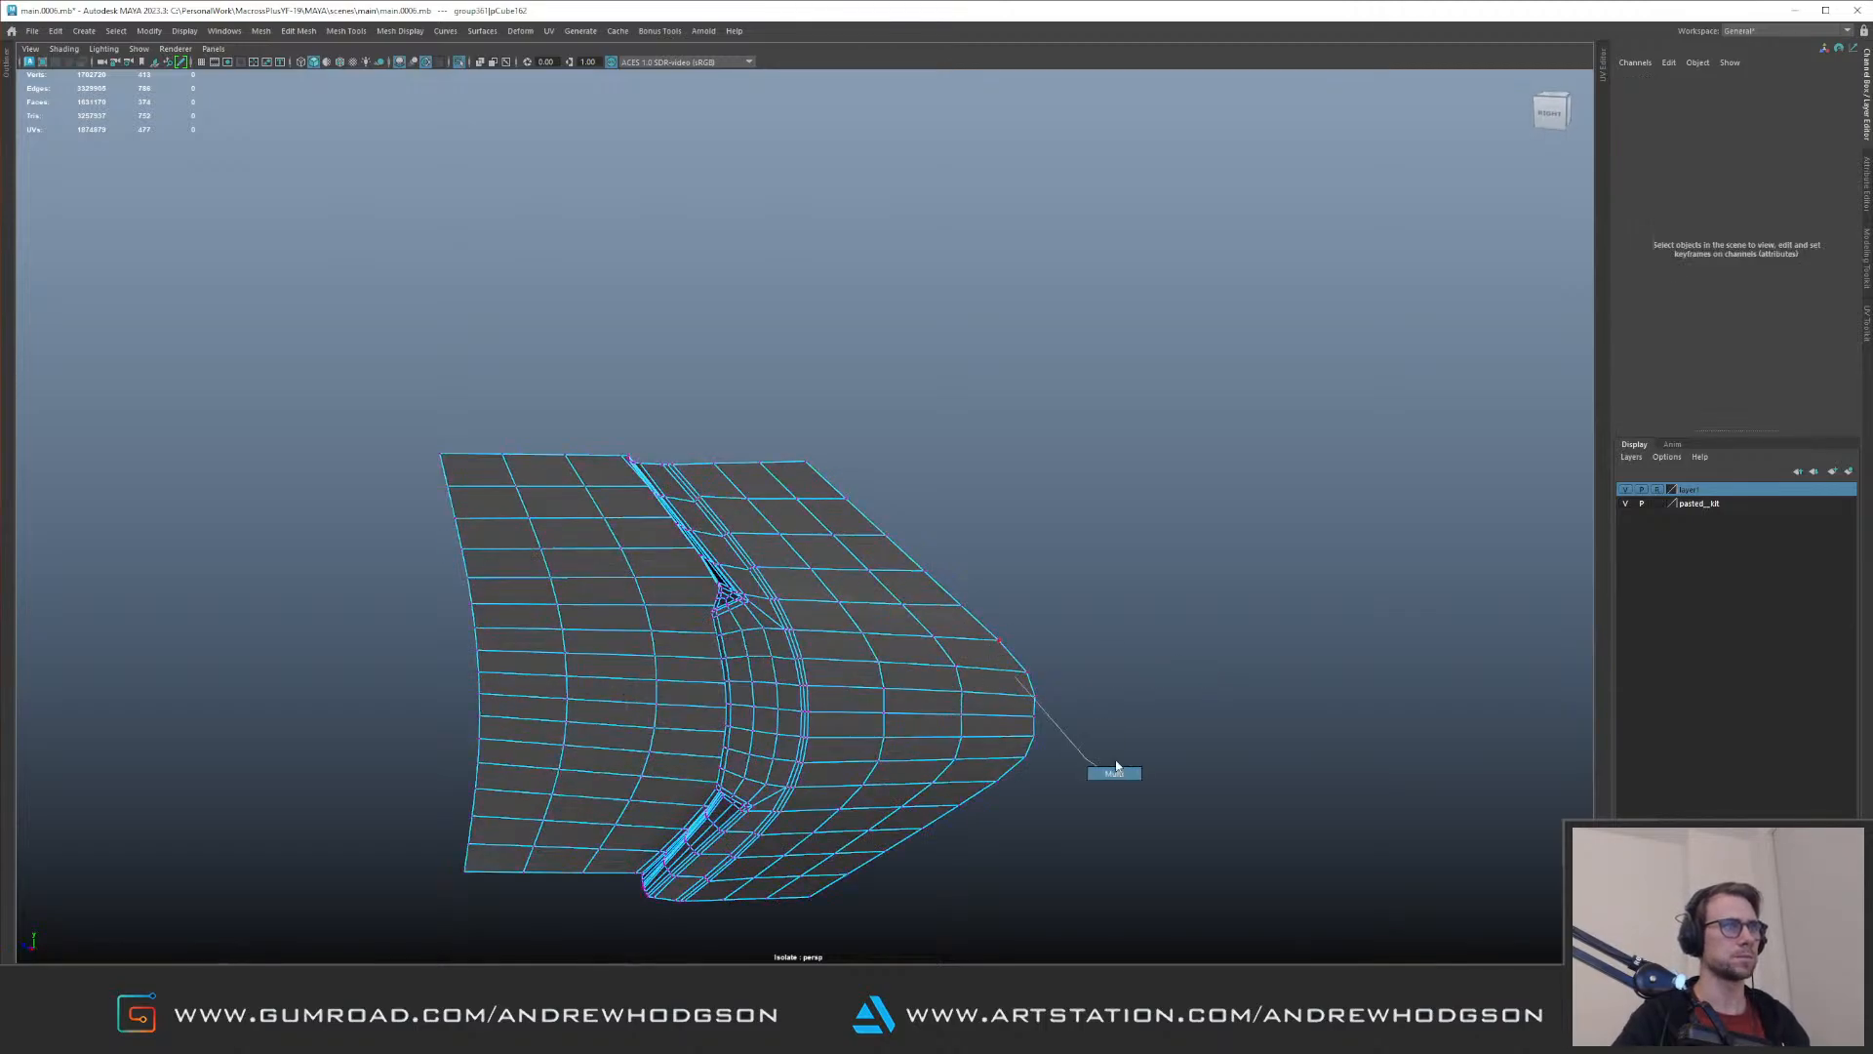
left_click(1035, 705)
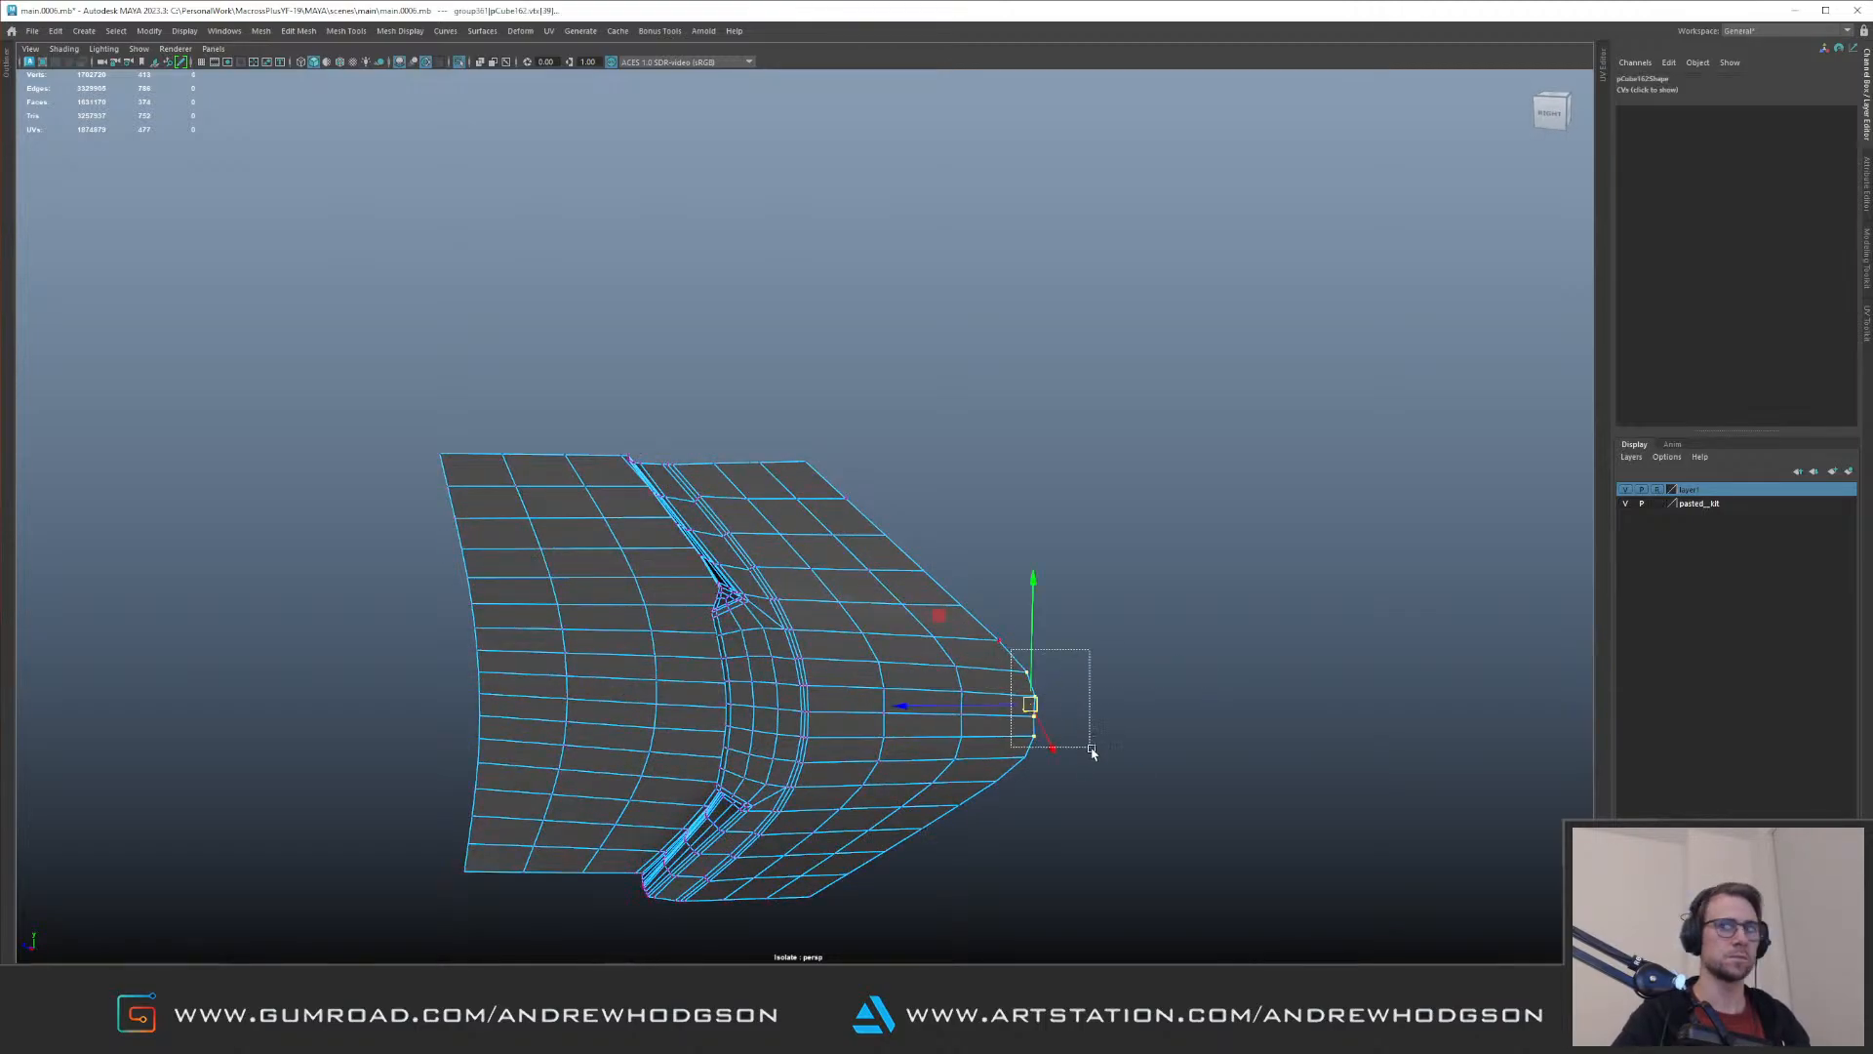
left_click_drag(987, 682, 1024, 655, "alt")
right_click_drag(1025, 656, 1124, 701, "alt")
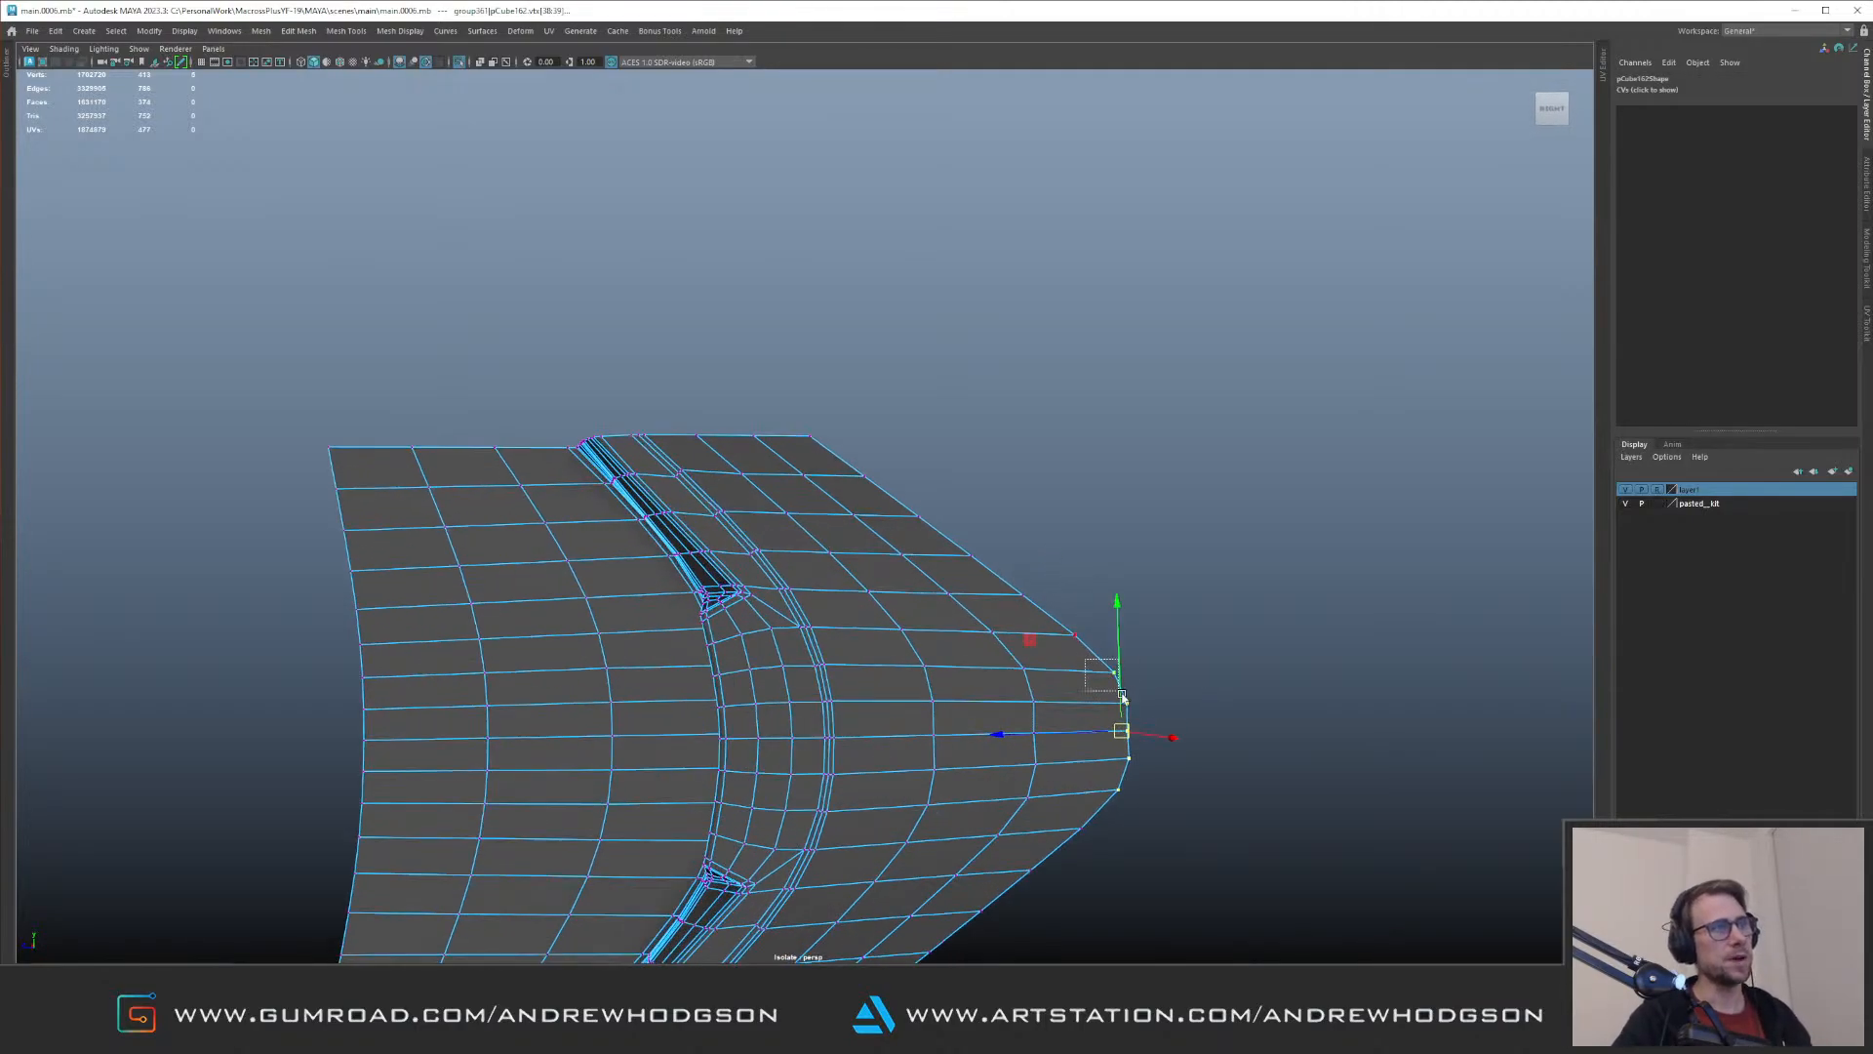
Step: Show the aircraft again and move the end piece's tip vertices with soft selection to fit the recess's pointed corner
key("ctrl+1")
right_click_drag(1242, 798, 518, 615, "alt")
left_click_drag(518, 615, 920, 544, "alt")
right_click_drag(920, 543, 1221, 418, "alt")
middle_click_drag(1221, 418, 1048, 432, "alt")
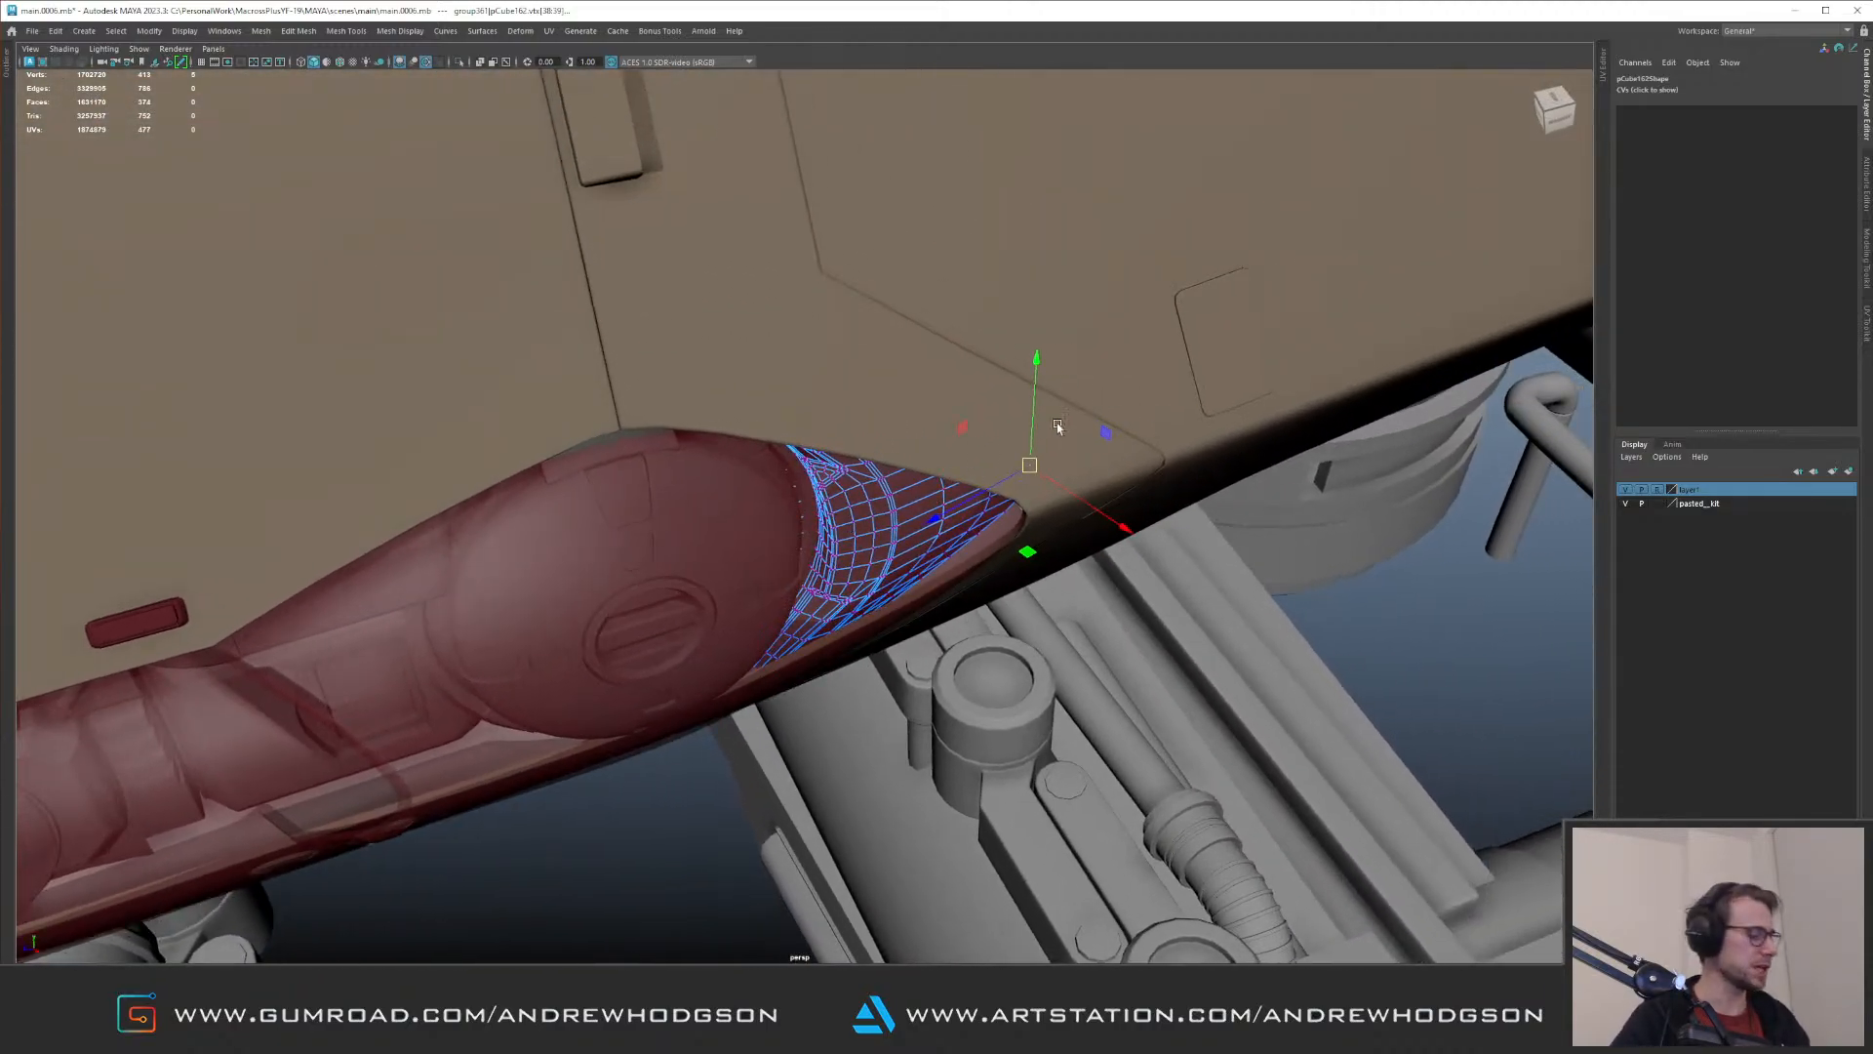
key("b")
left_click_drag(1090, 400, 1226, 430)
left_click_drag(1030, 552, 833, 607, "alt")
Step: Clear the selection and review the detailed recess from several angles along the aircraft's nose
left_click_drag(516, 300, 941, 818)
left_click_drag(880, 683, 843, 622, "alt")
right_click_drag(843, 622, 487, 243)
left_click_drag(486, 243, 508, 230, "alt")
left_click(512, 227)
right_click_drag(511, 227, 718, 337, "alt")
left_click_drag(717, 336, 603, 302, "alt")
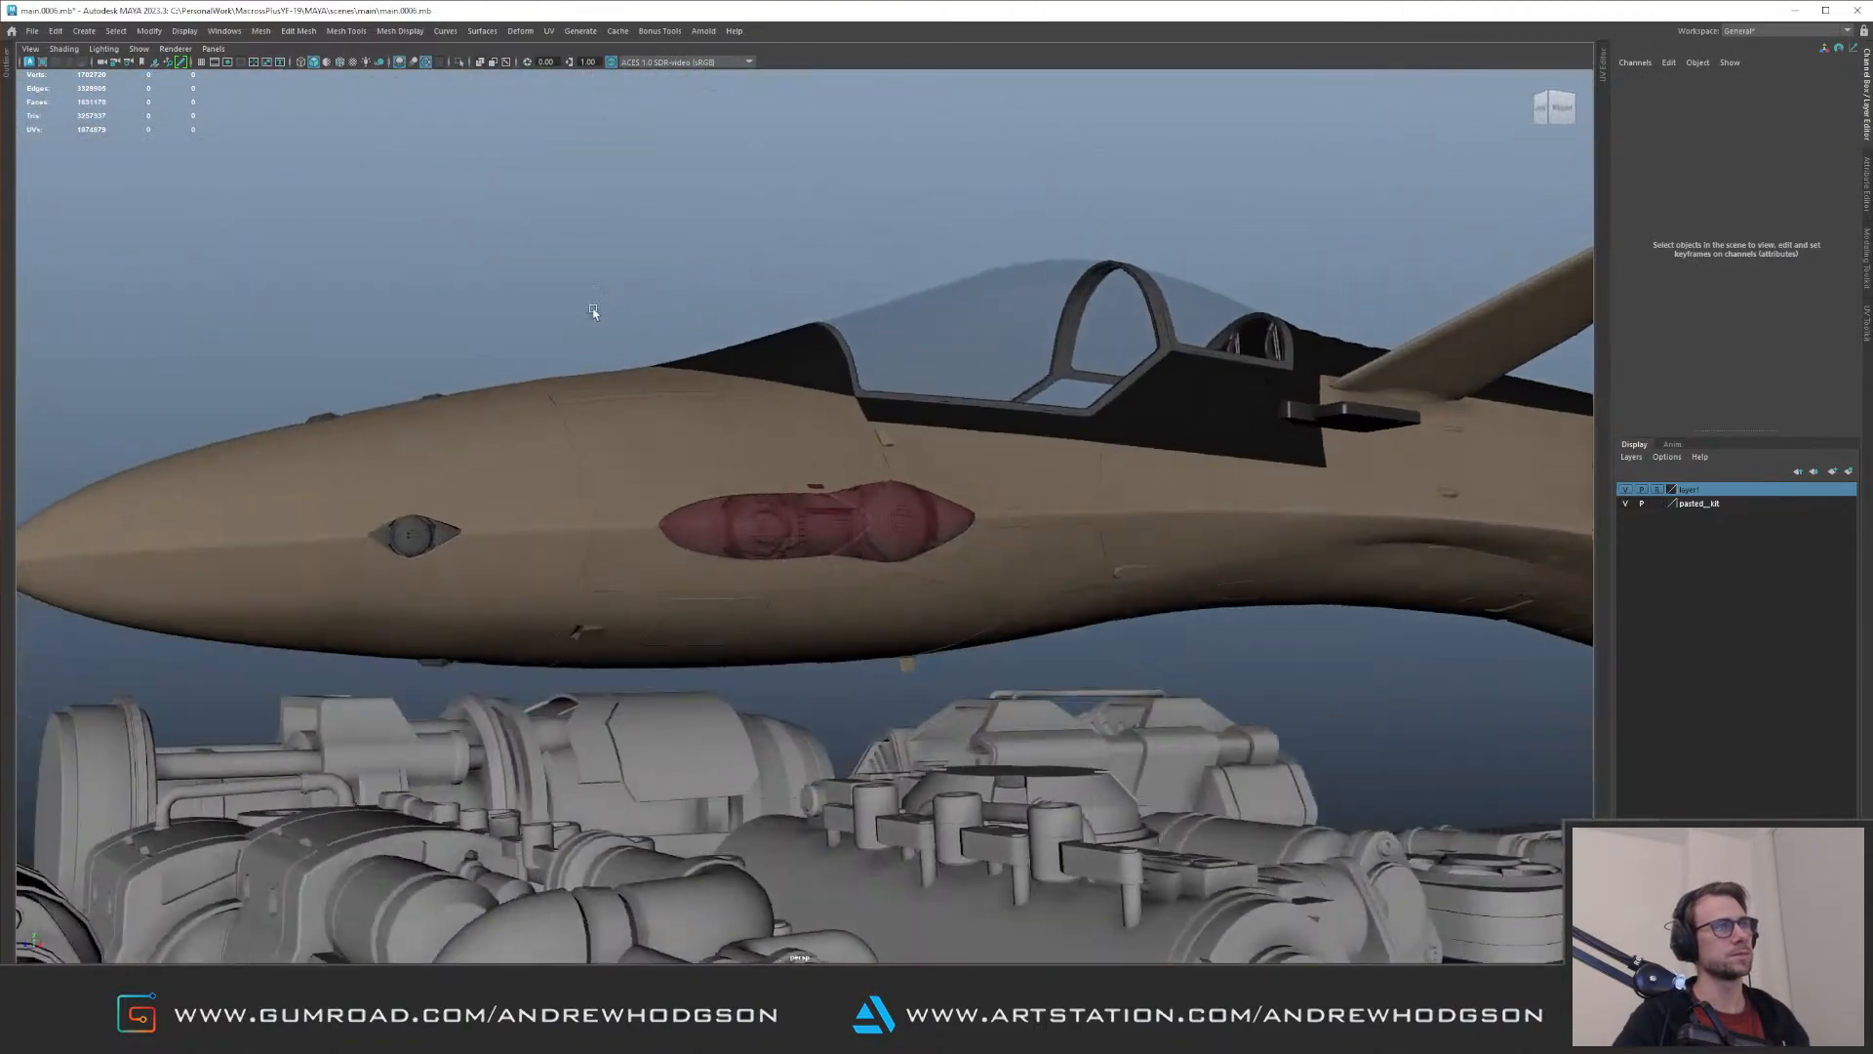
right_click_drag(603, 302, 781, 391, "alt")
left_click_drag(780, 390, 891, 535, "alt")
left_click_drag(744, 427, 882, 462, "alt")
right_click_drag(882, 463, 722, 445, "alt")
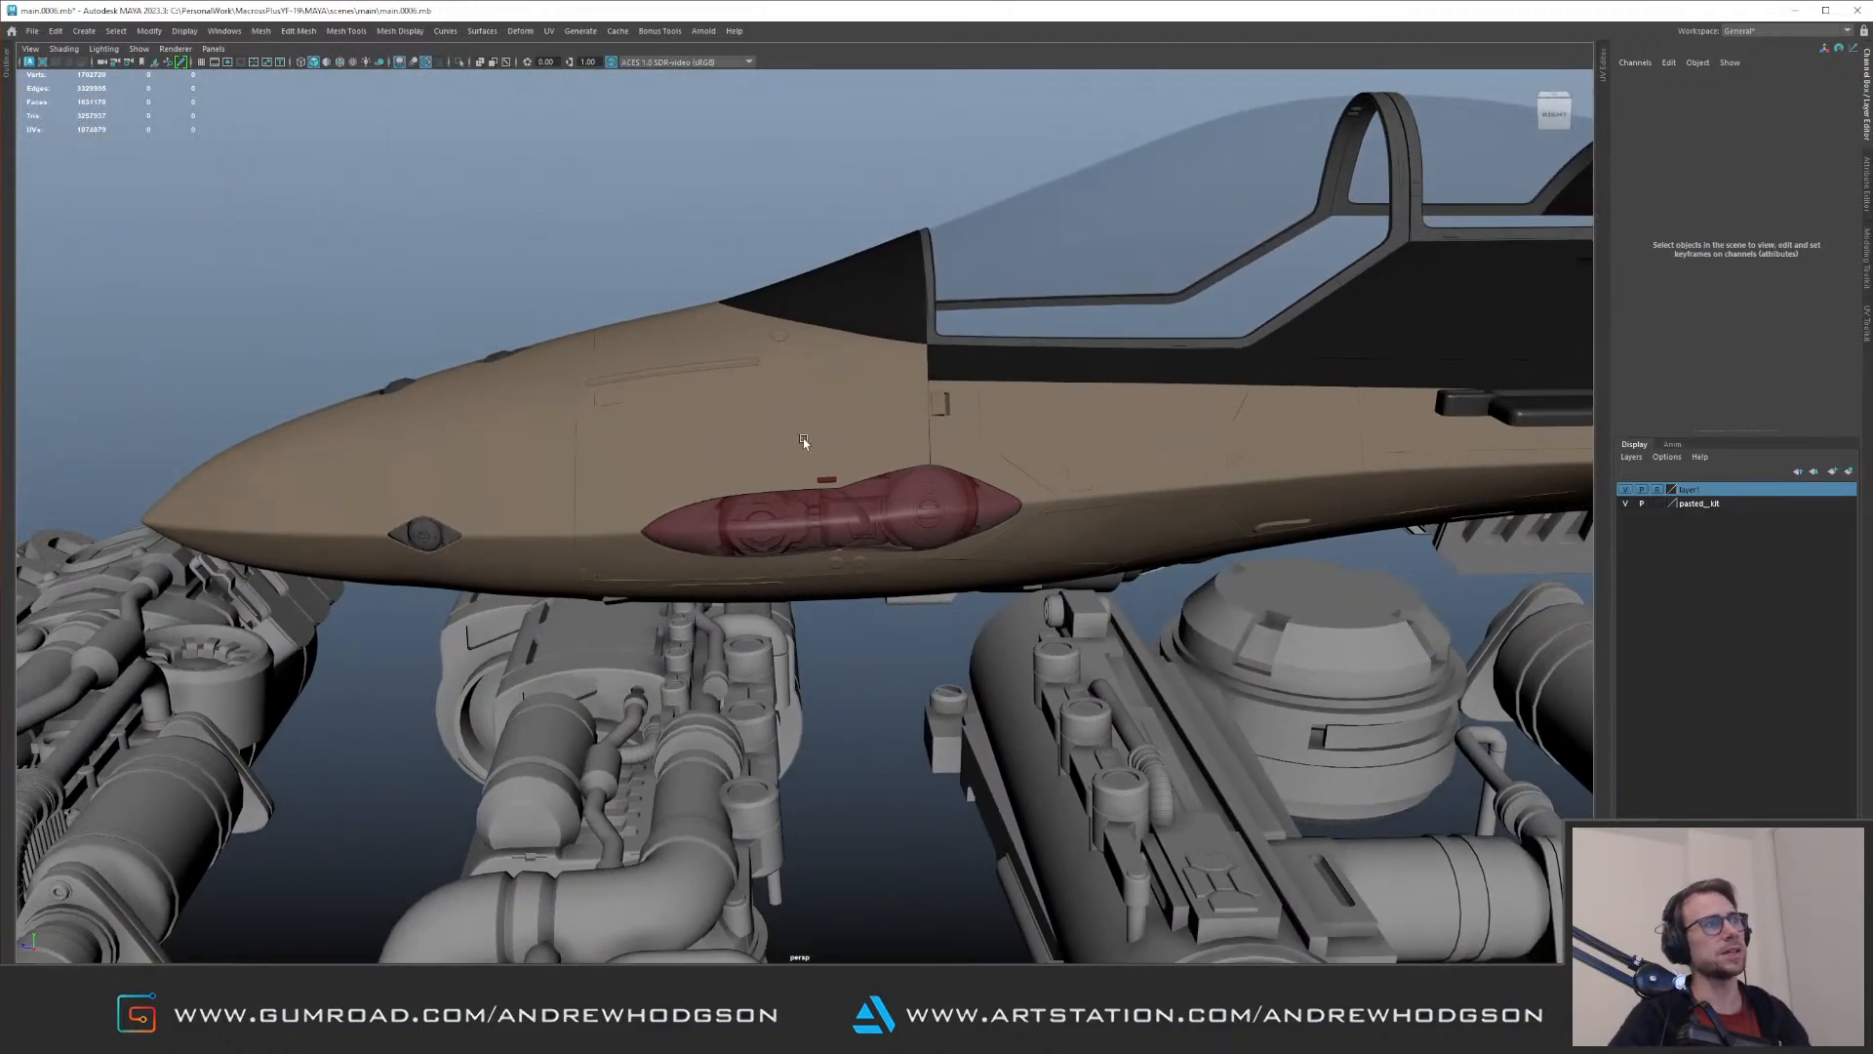
left_click_drag(804, 444, 823, 544, "alt")
Step: Select the smaller lamp unit's whole group in the recess and isolate it
left_click(854, 506)
left_click_drag(812, 471, 785, 515, "alt")
right_click_drag(786, 514, 897, 506, "alt")
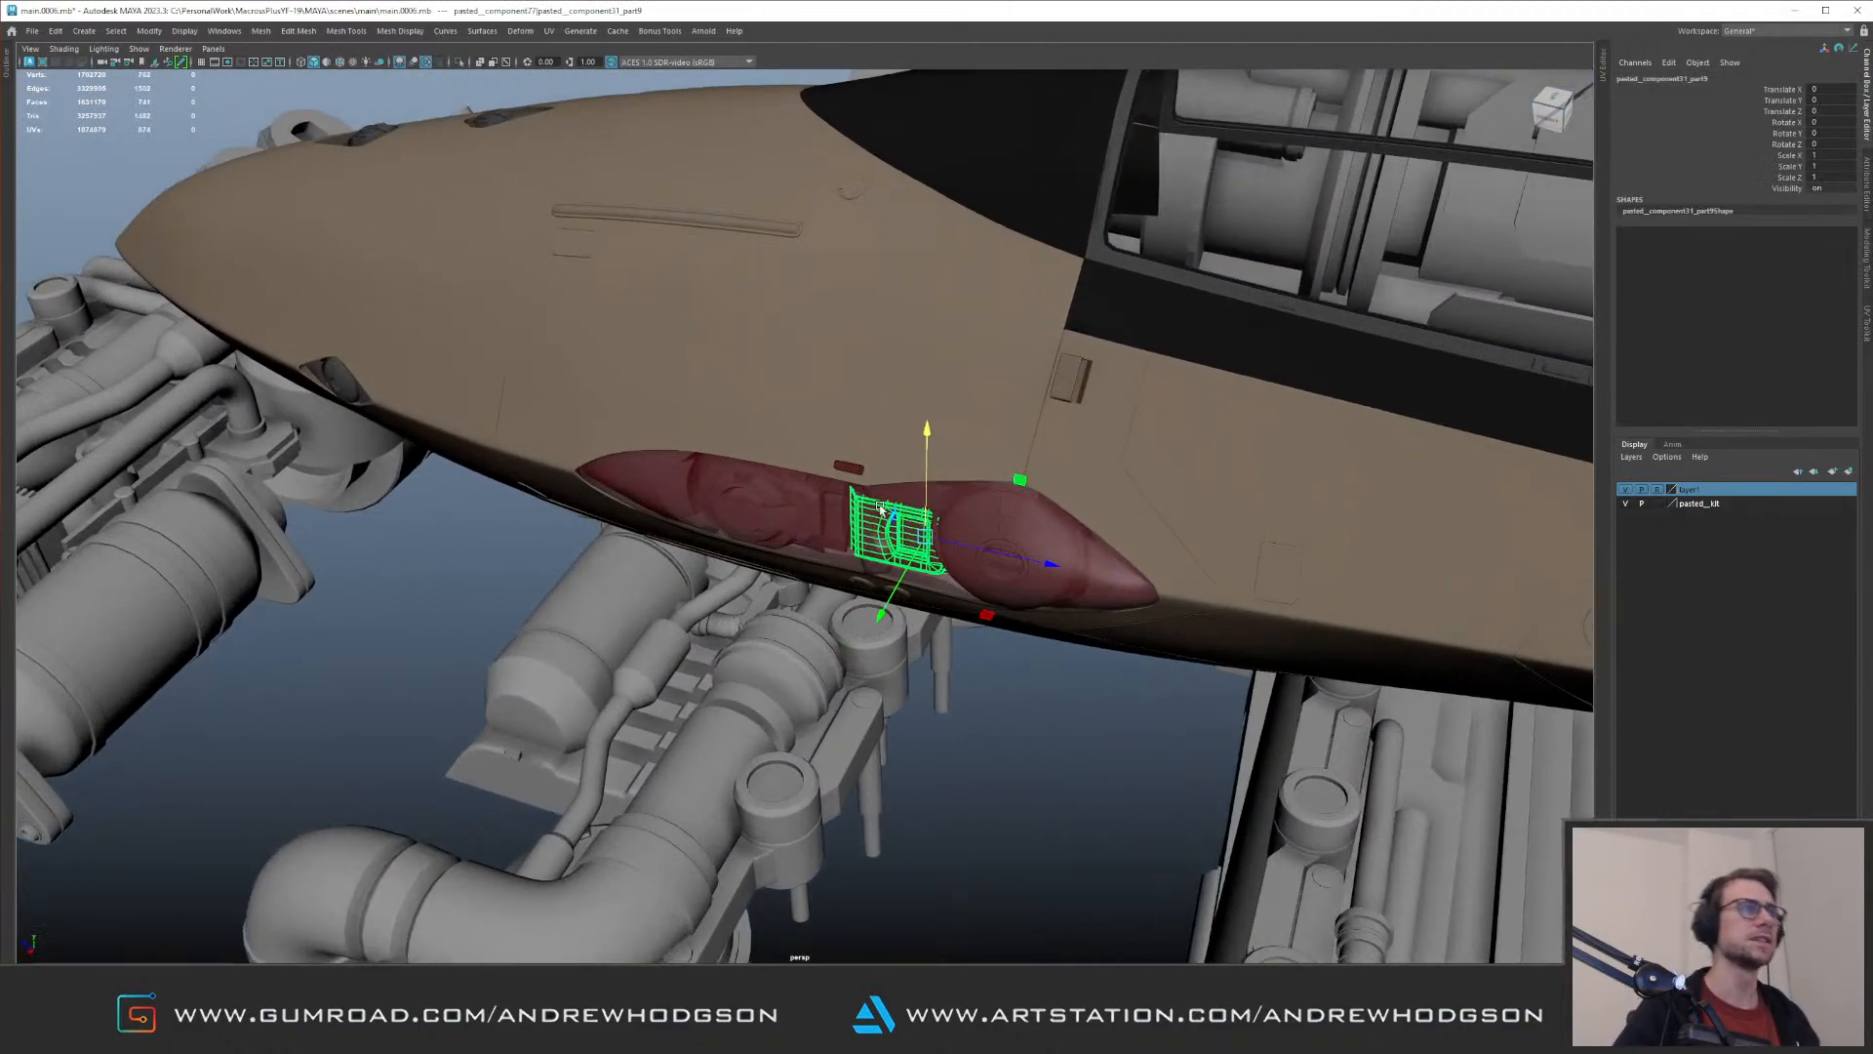
left_click(802, 509)
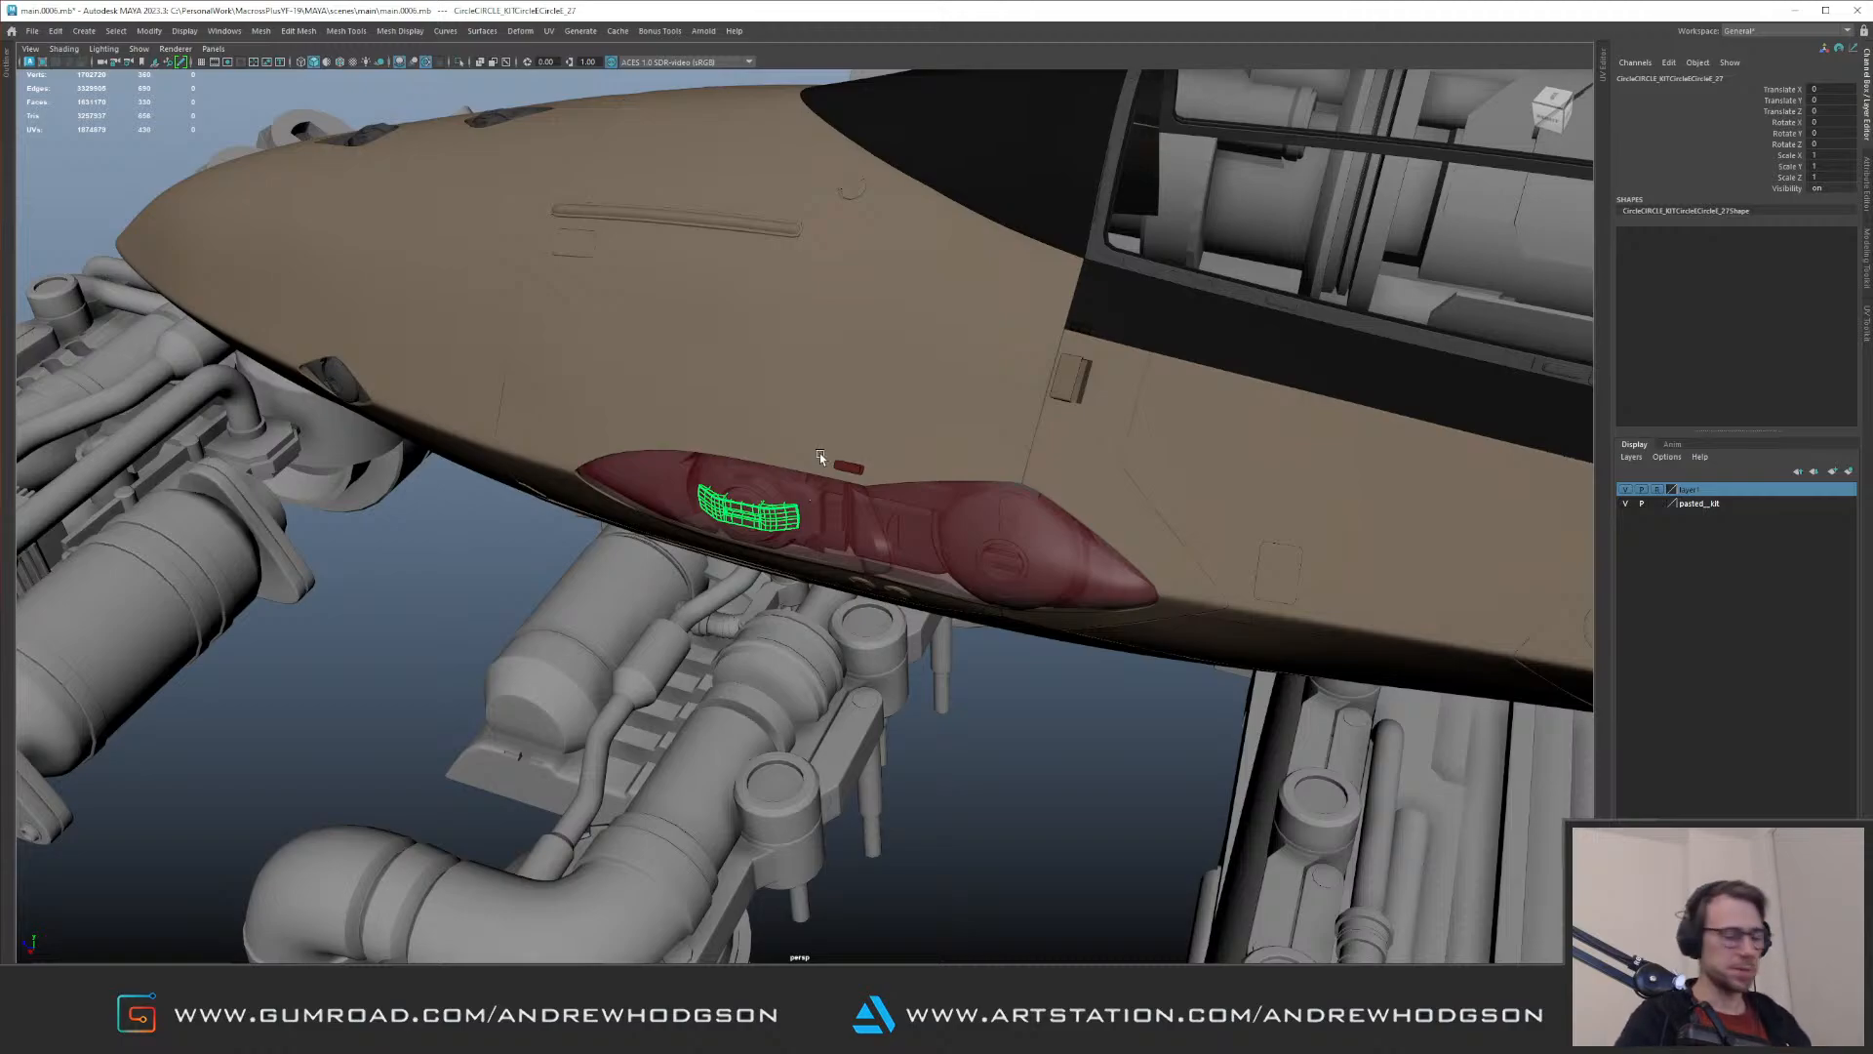
key("Up")
left_click_drag(740, 344, 845, 410, "alt")
right_click_drag(845, 410, 966, 511, "alt")
key("ctrl+1")
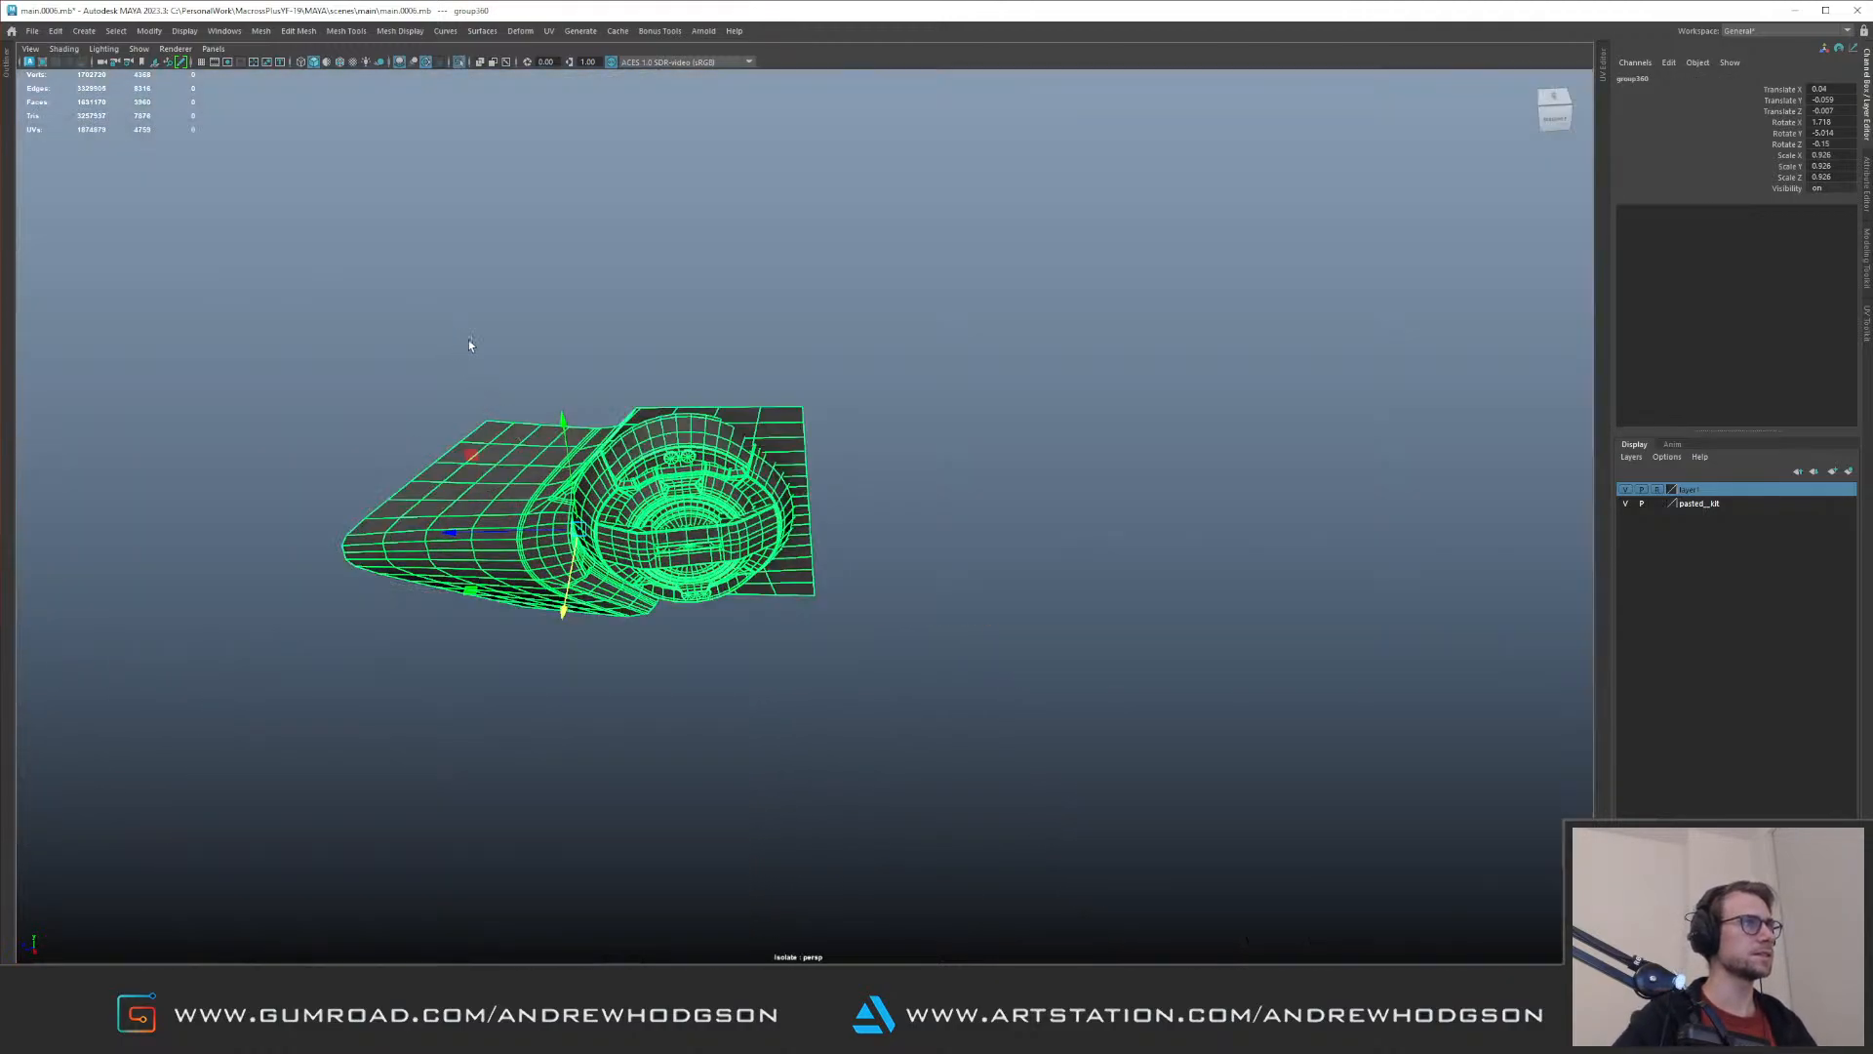
Step: Group only the smaller unit's round lamp pieces, excluding the end fairing and backing plate, and leave isolation
left_click_drag(462, 339, 810, 644)
left_click_drag(421, 423, 528, 615, "ctrl")
middle_click_drag(595, 409, 765, 455, "alt")
key("ctrl+g")
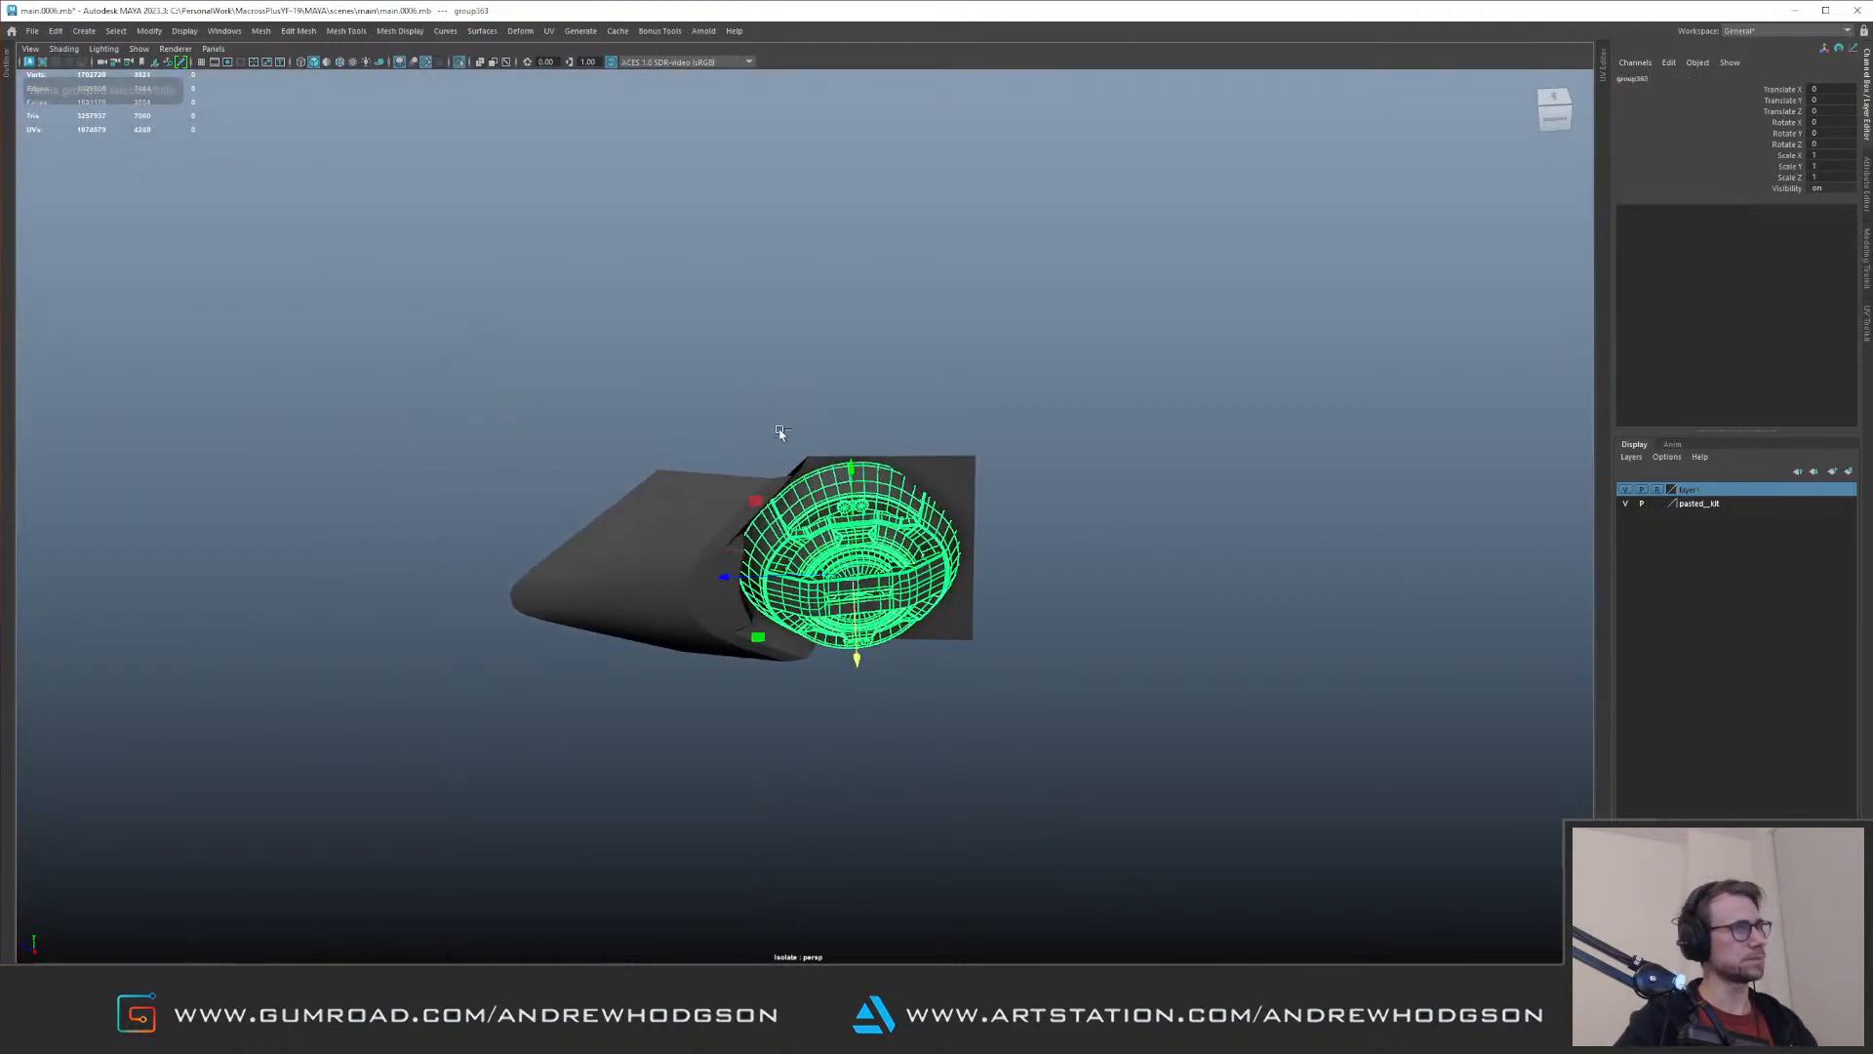
key("ctrl+1")
Step: Try to move the grouped round lamp pieces within the recess, and undo the move
left_click_drag(828, 469, 722, 556, "alt")
right_click_drag(722, 556, 808, 625, "alt")
left_click_drag(815, 686, 871, 607)
key("ctrl+z")
left_click_drag(876, 472, 899, 554, "alt")
Step: Select the whole kit part, nudge it slightly in the recess, and check its fit beside both lamp units
left_click(960, 601)
middle_click_drag(957, 528, 859, 506, "alt")
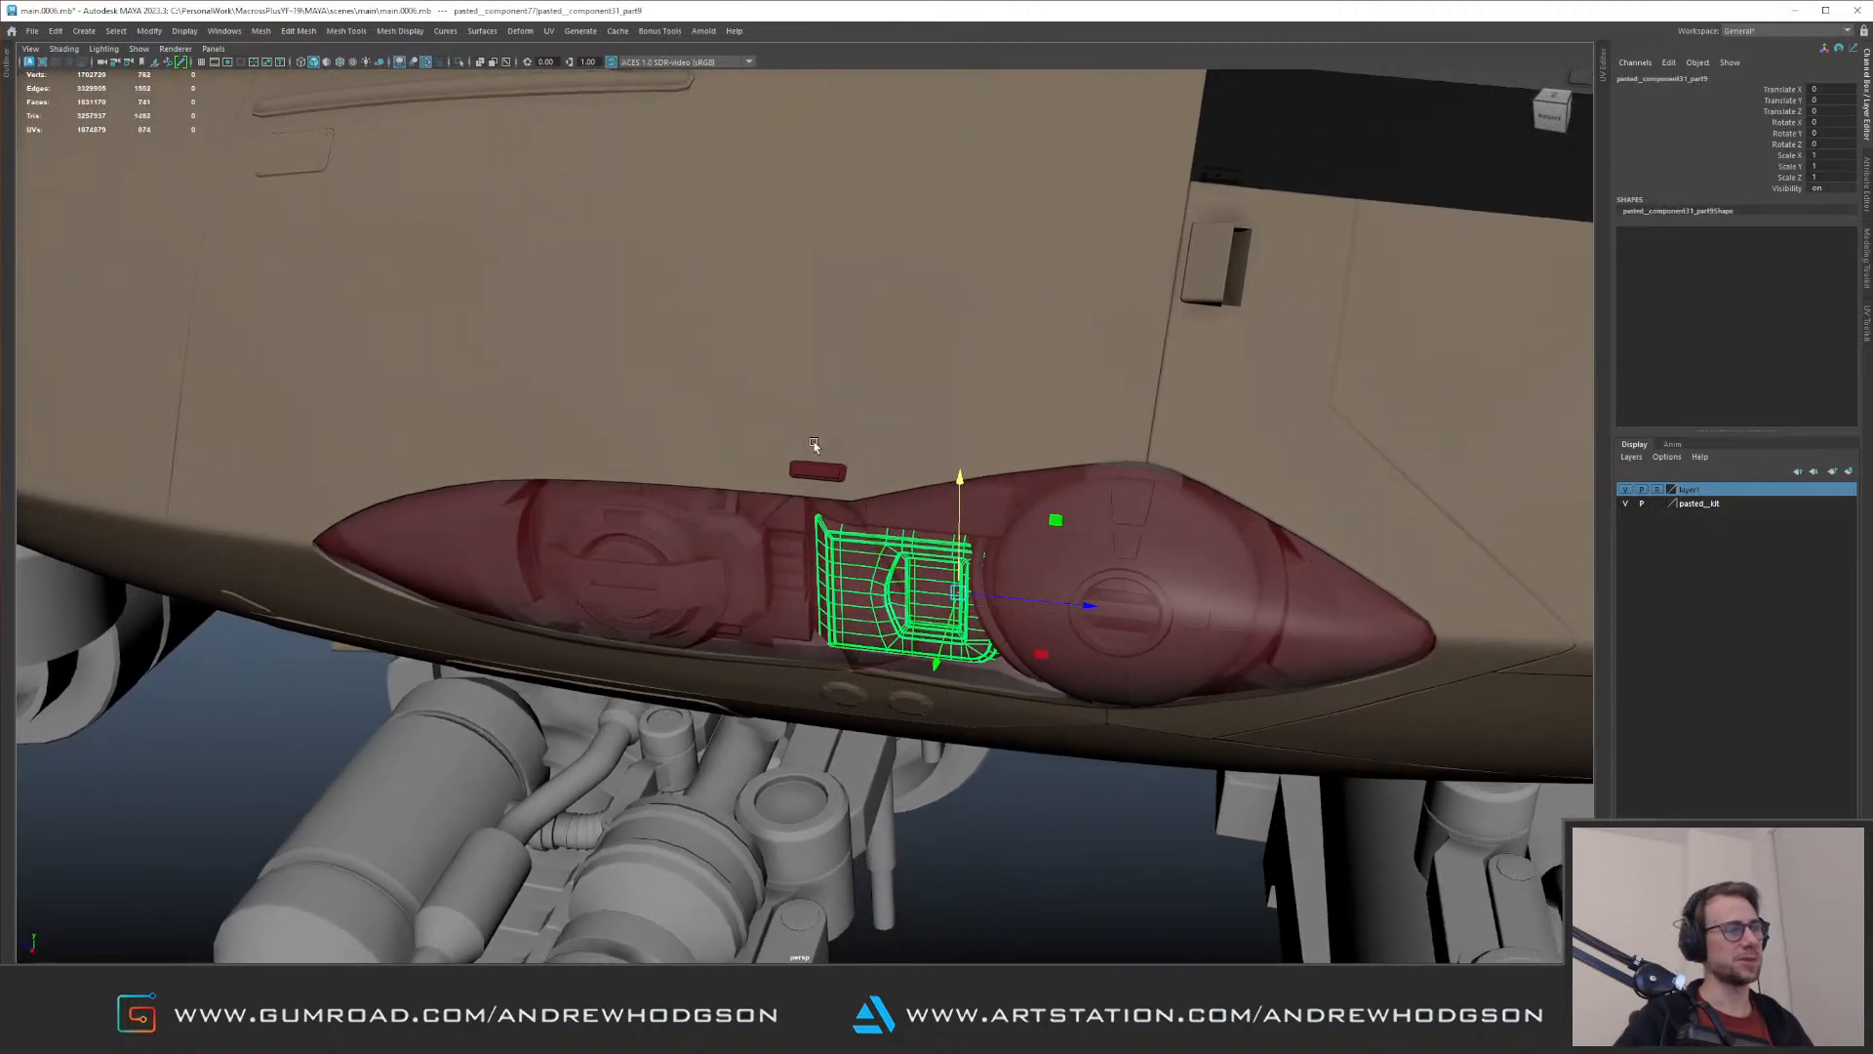
key("Up")
left_click_drag(904, 542, 745, 645, "alt")
left_click_drag(745, 646, 796, 553, "alt")
left_click_drag(785, 427, 786, 440)
mouse_move(819, 539)
left_mouse_down("alt")
mouse_move(848, 599)
mouse_move(817, 561)
left_mouse_up("alt")
right_click_drag(818, 561, 387, 156, "alt")
left_click(384, 154)
right_click_drag(722, 322, 1032, 430, "alt")
left_click_drag(1032, 429, 941, 405, "alt")
right_click_drag(941, 405, 907, 478, "alt")
mouse_move(907, 478)
left_mouse_down("alt")
mouse_move(907, 514)
mouse_move(917, 497)
left_mouse_up("alt")
Step: Select the end vertices of the kit part's rounded box and lower panel in isolation, and extend them beneath the larger lamp
left_click(925, 486)
right_click_drag(941, 423, 990, 585, "alt")
middle_click_drag(990, 585, 862, 531, "alt")
left_click(873, 514, "shift")
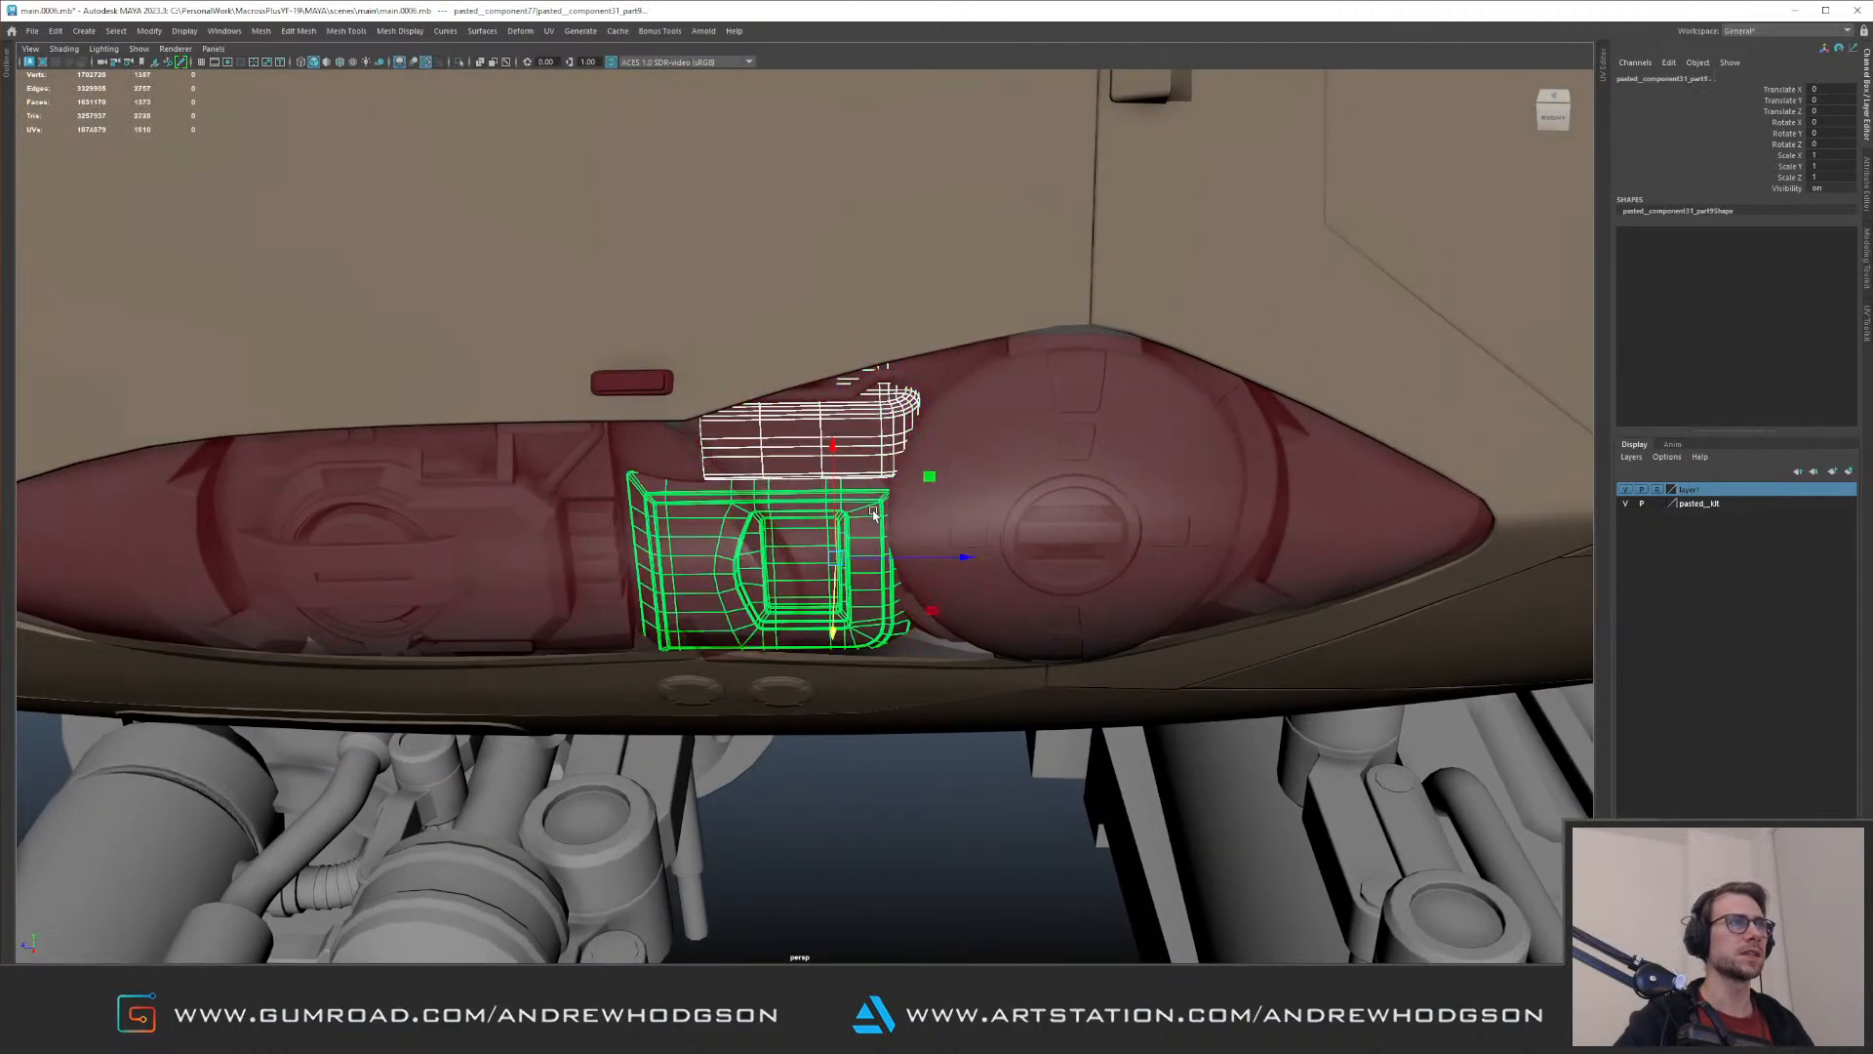
key("ctrl+1")
key("F9")
left_click_drag(1124, 295, 878, 691)
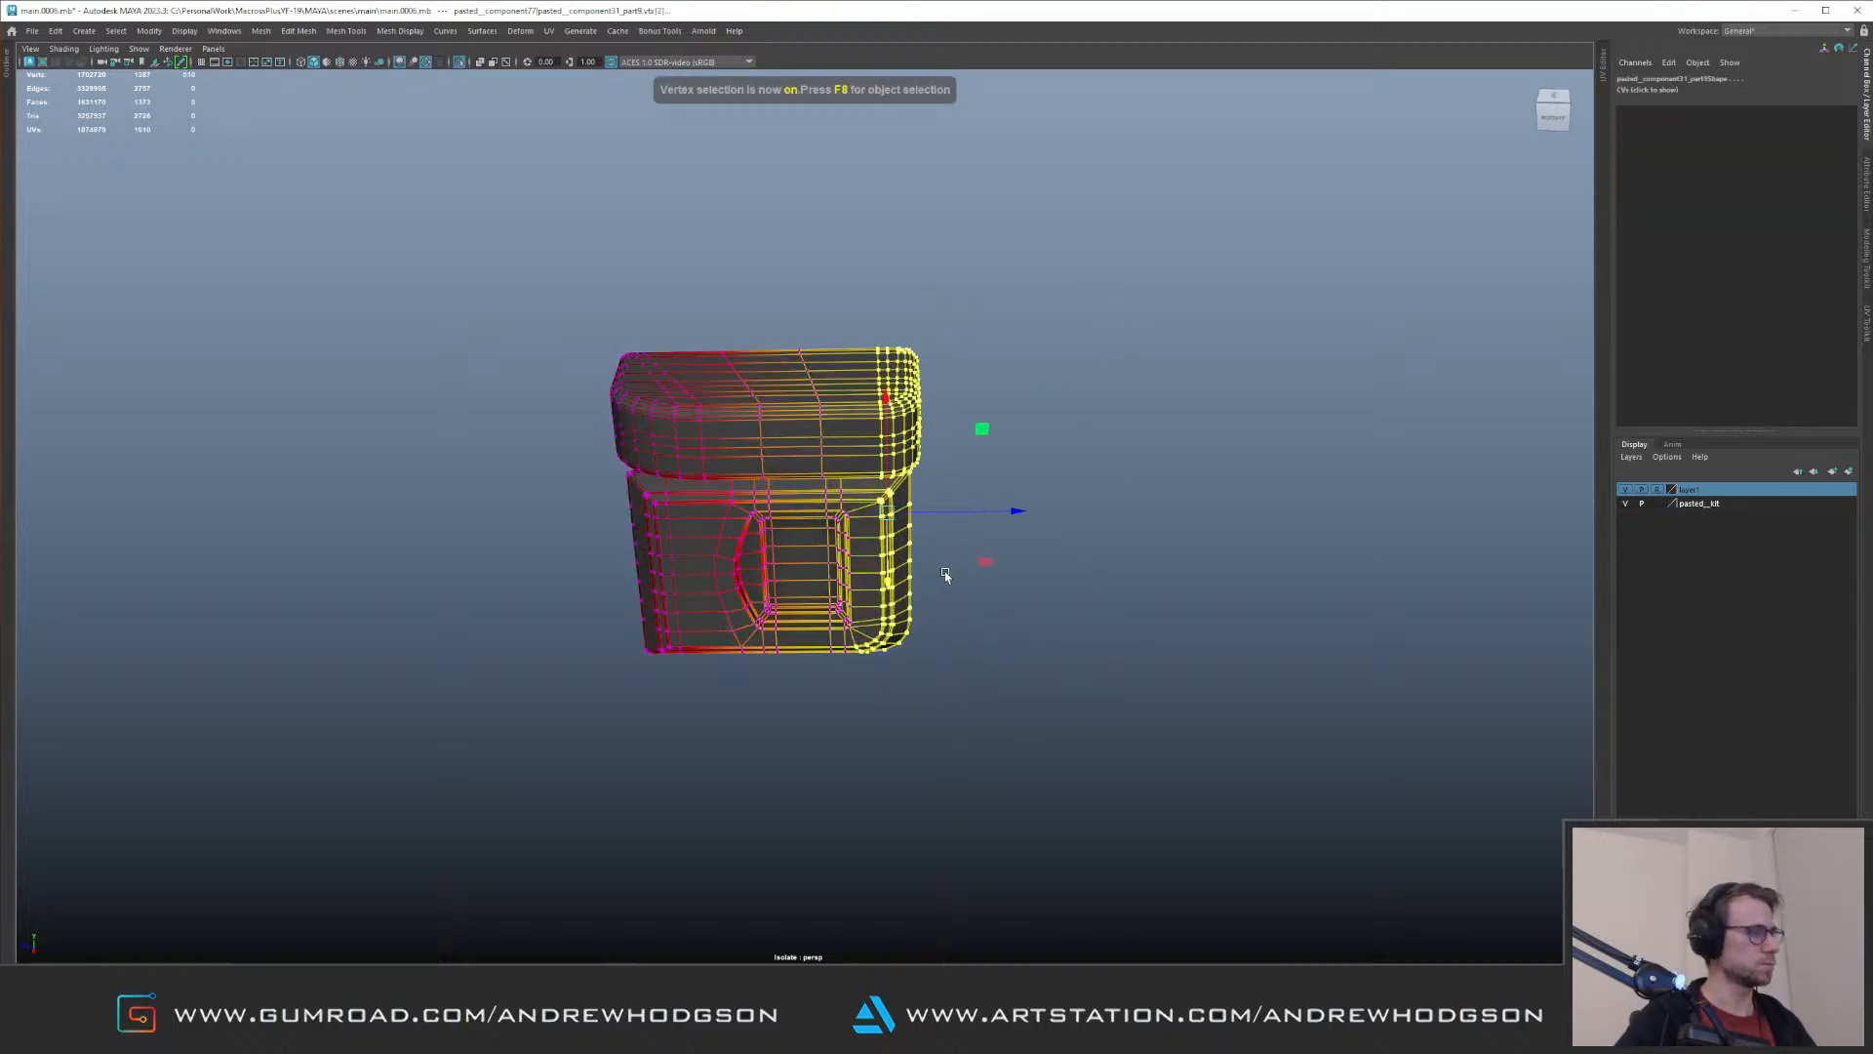
key("ctrl+1")
left_click_drag(980, 515, 1047, 509)
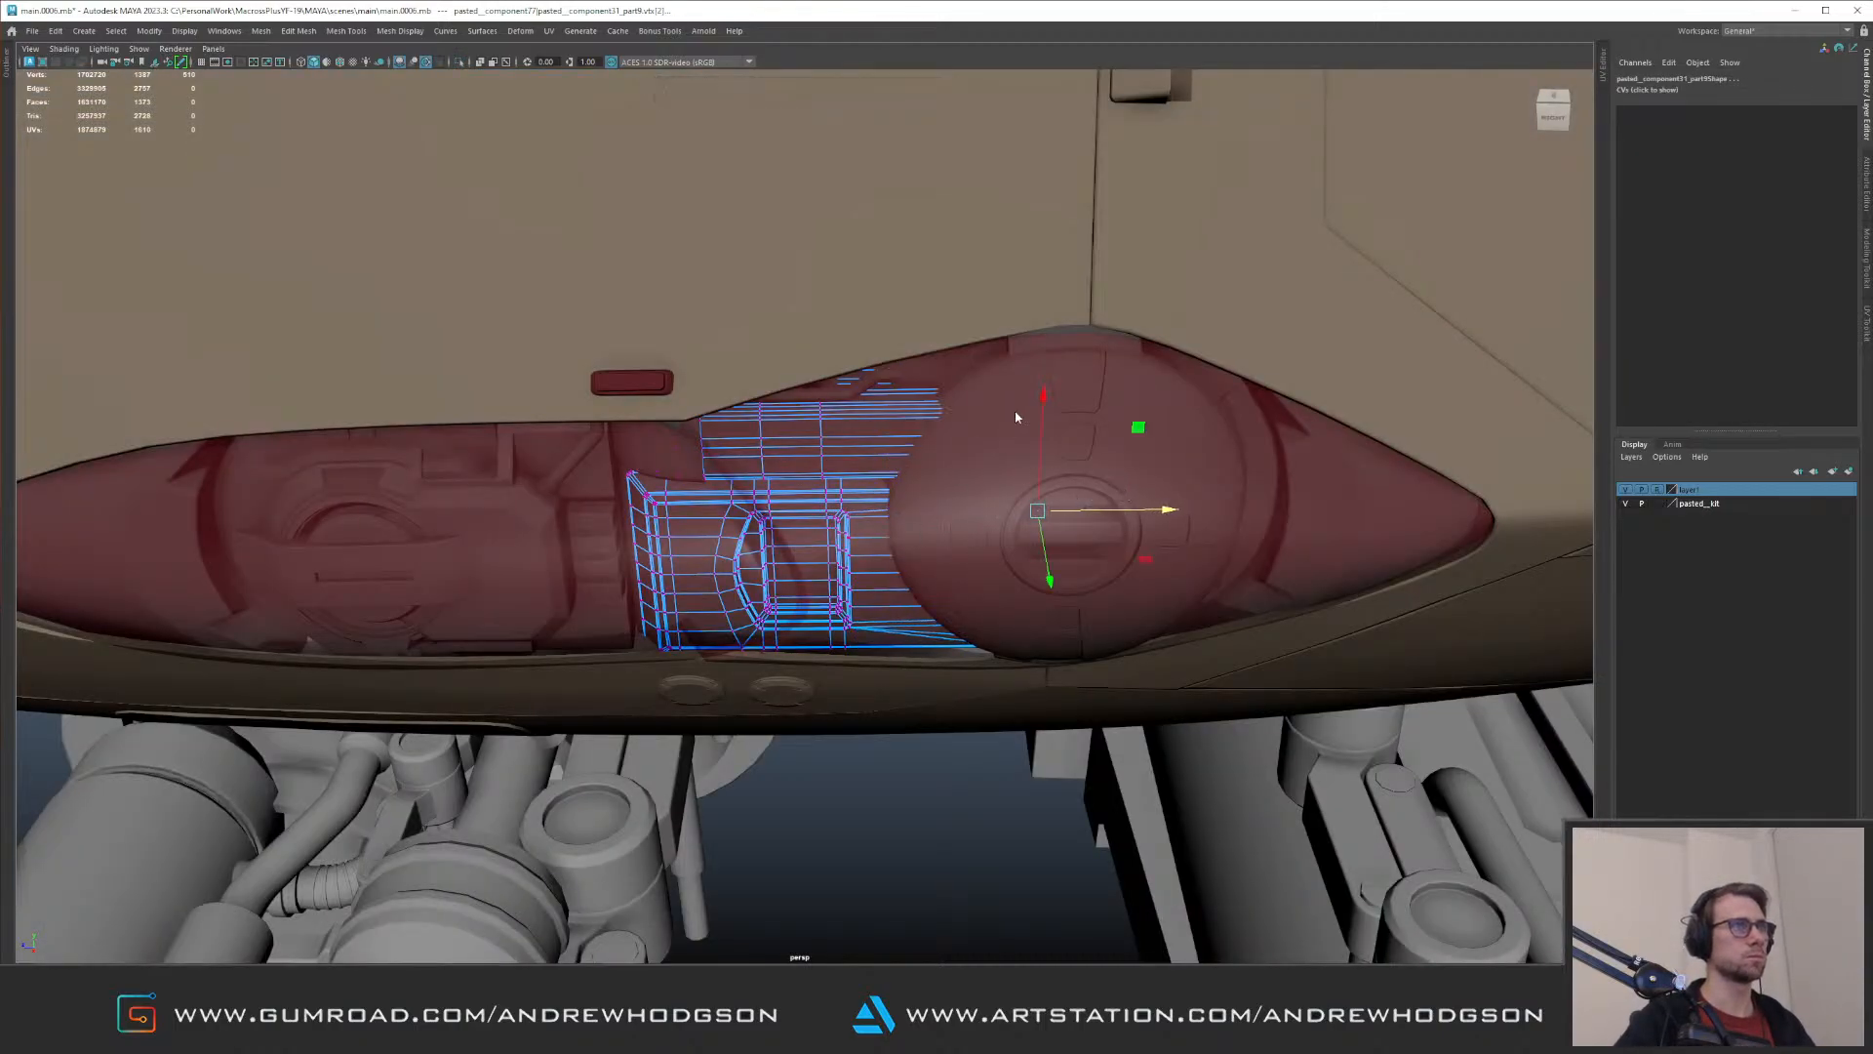
Step: Leave component editing, deselect the kit part, and inspect its extended panels beneath the red cover
key("F8")
right_click_drag(1165, 402, 538, 241, "alt")
left_click(498, 100)
mouse_move(498, 115)
left_mouse_down("alt")
mouse_move(548, 84)
mouse_move(490, 87)
left_mouse_up("alt")
right_click_drag(591, 283, 960, 403, "alt")
left_click_drag(961, 403, 1062, 417, "alt")
right_click_drag(1044, 430, 742, 419, "alt")
left_click_drag(742, 420, 1026, 411, "alt")
right_click_drag(1025, 411, 618, 406, "alt")
mouse_move(619, 406)
left_mouse_down("alt")
mouse_move(719, 414)
mouse_move(616, 399)
left_mouse_up("alt")
right_click_drag(617, 398, 858, 439, "alt")
Step: Try to raise the upper vertices of the kit part's rounded box, undo the move, and clear the selection
left_click(851, 436)
key("ctrl+1")
key("F9")
left_click_drag(591, 348, 929, 424)
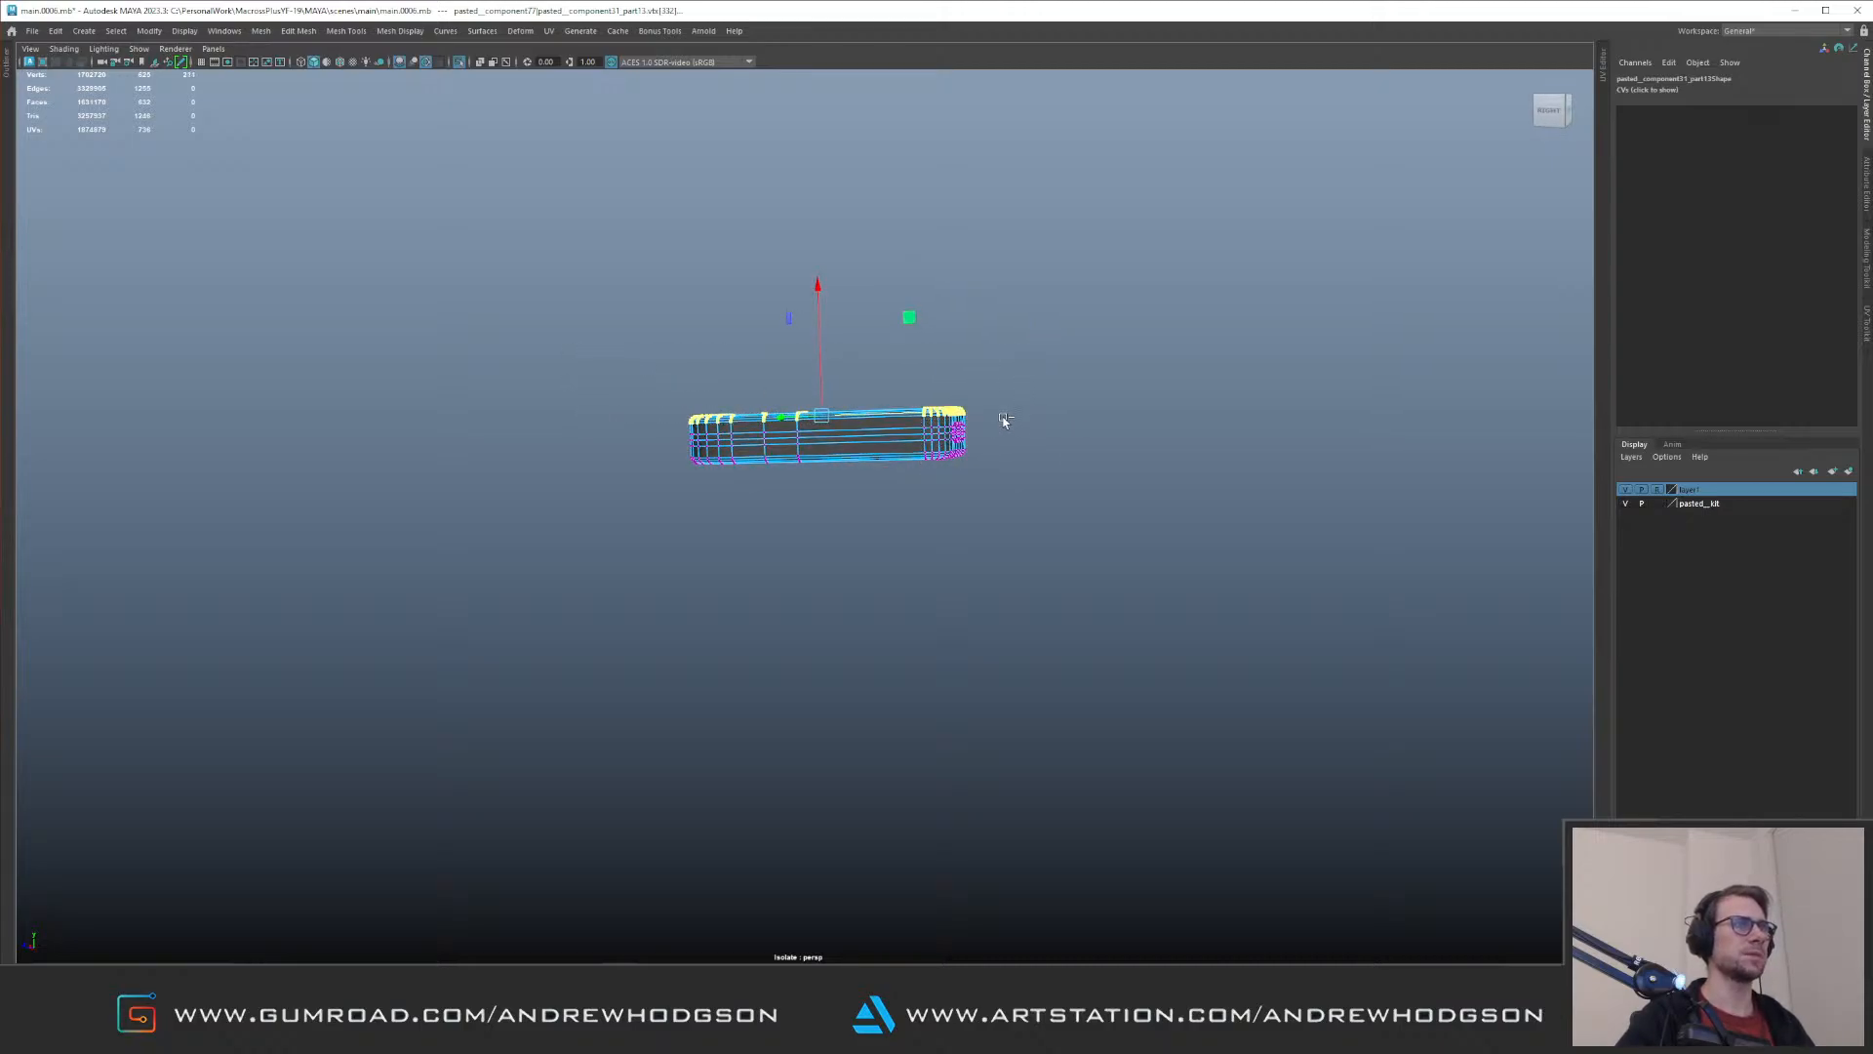
key("ctrl+1")
left_click_drag(826, 382, 828, 341)
key("ctrl+z")
key("F8")
right_click_drag(1124, 307, 582, 246, "alt")
left_click(581, 247)
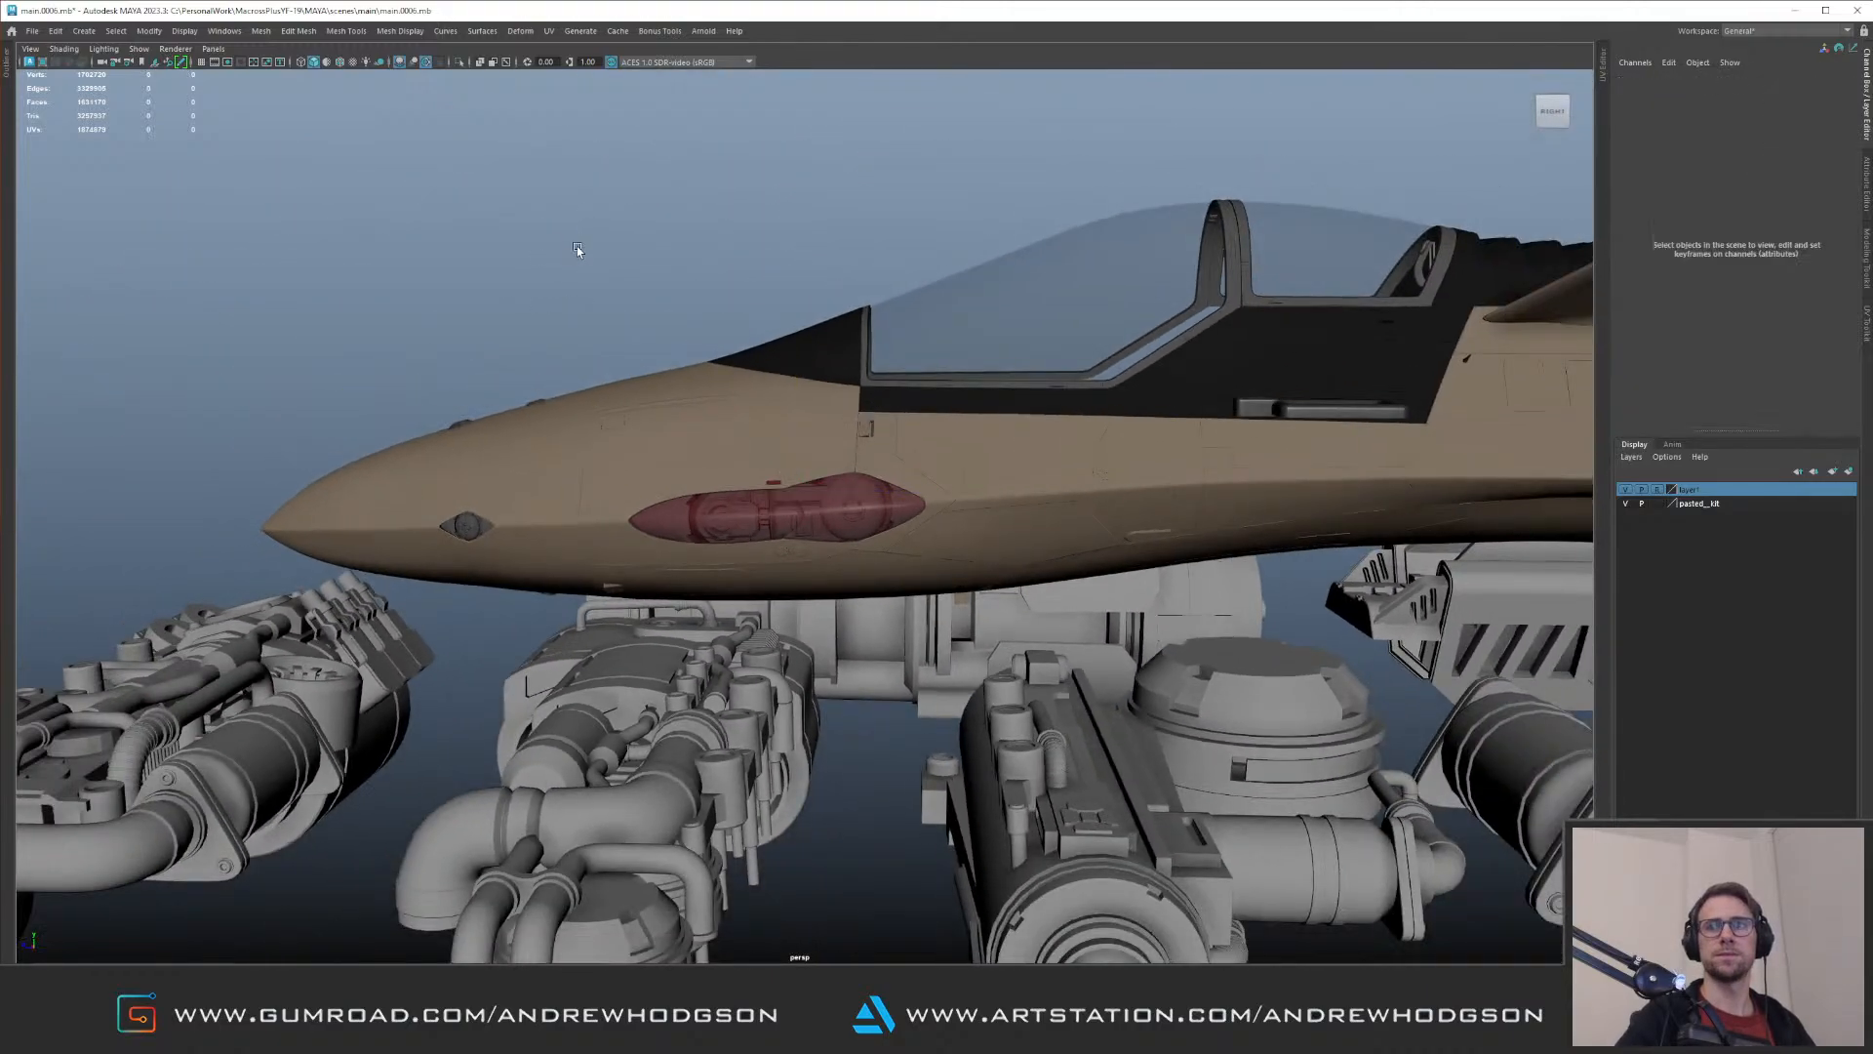
left_click_drag(582, 247, 674, 376, "alt")
right_click_drag(674, 376, 775, 436, "alt")
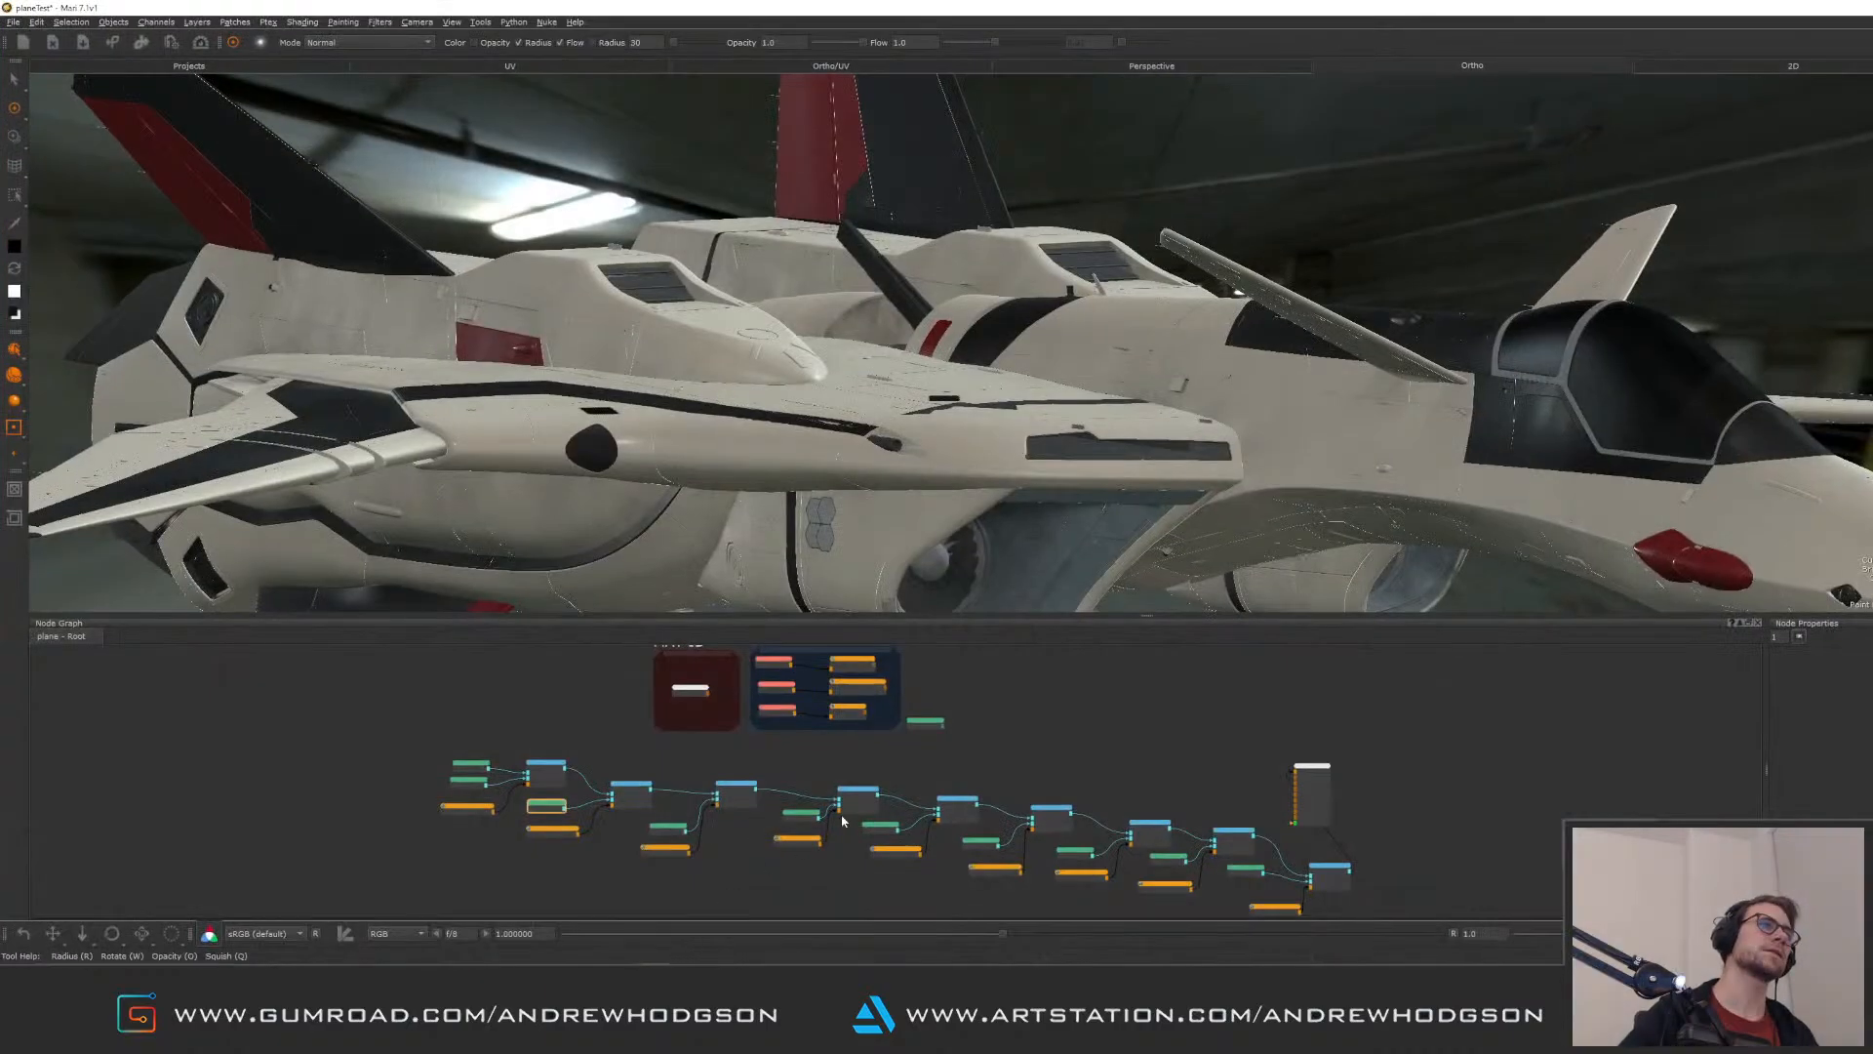
Step: Switch to Mari and close it, discarding the project's unsaved changes
left_click(1868, 8)
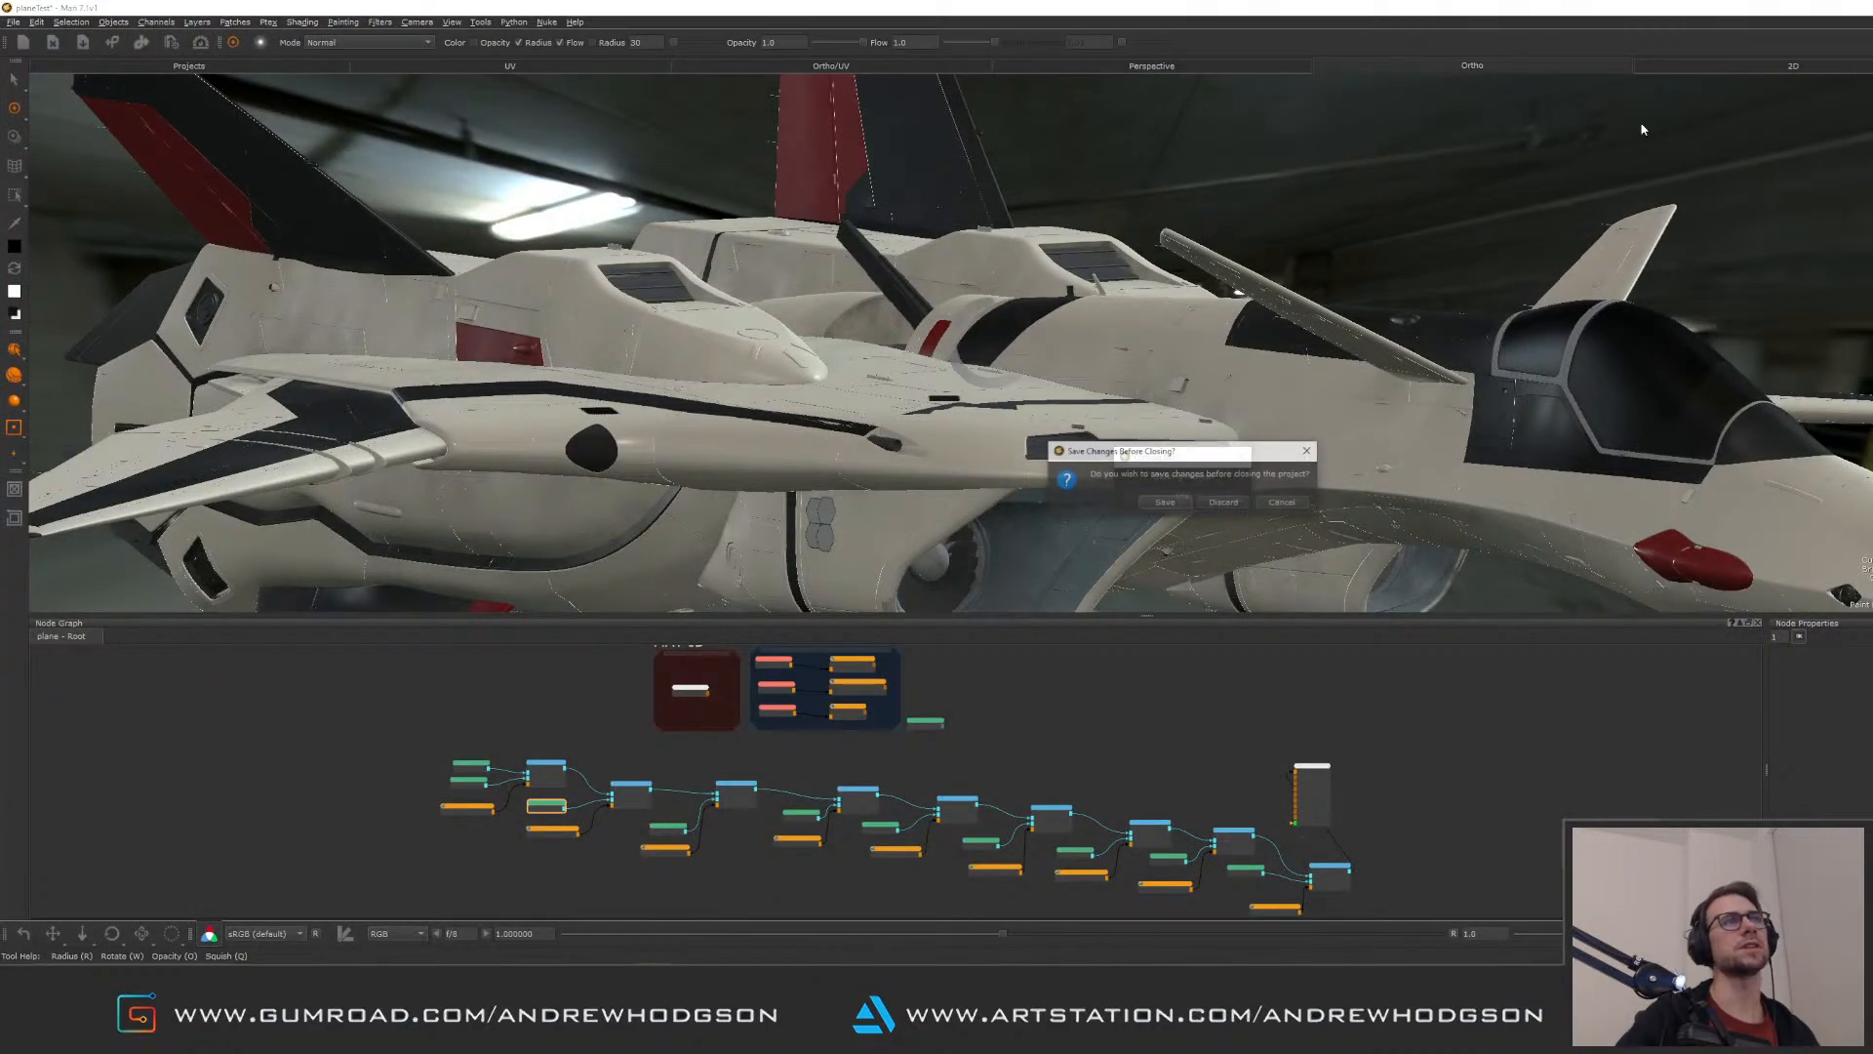
left_click(1225, 503)
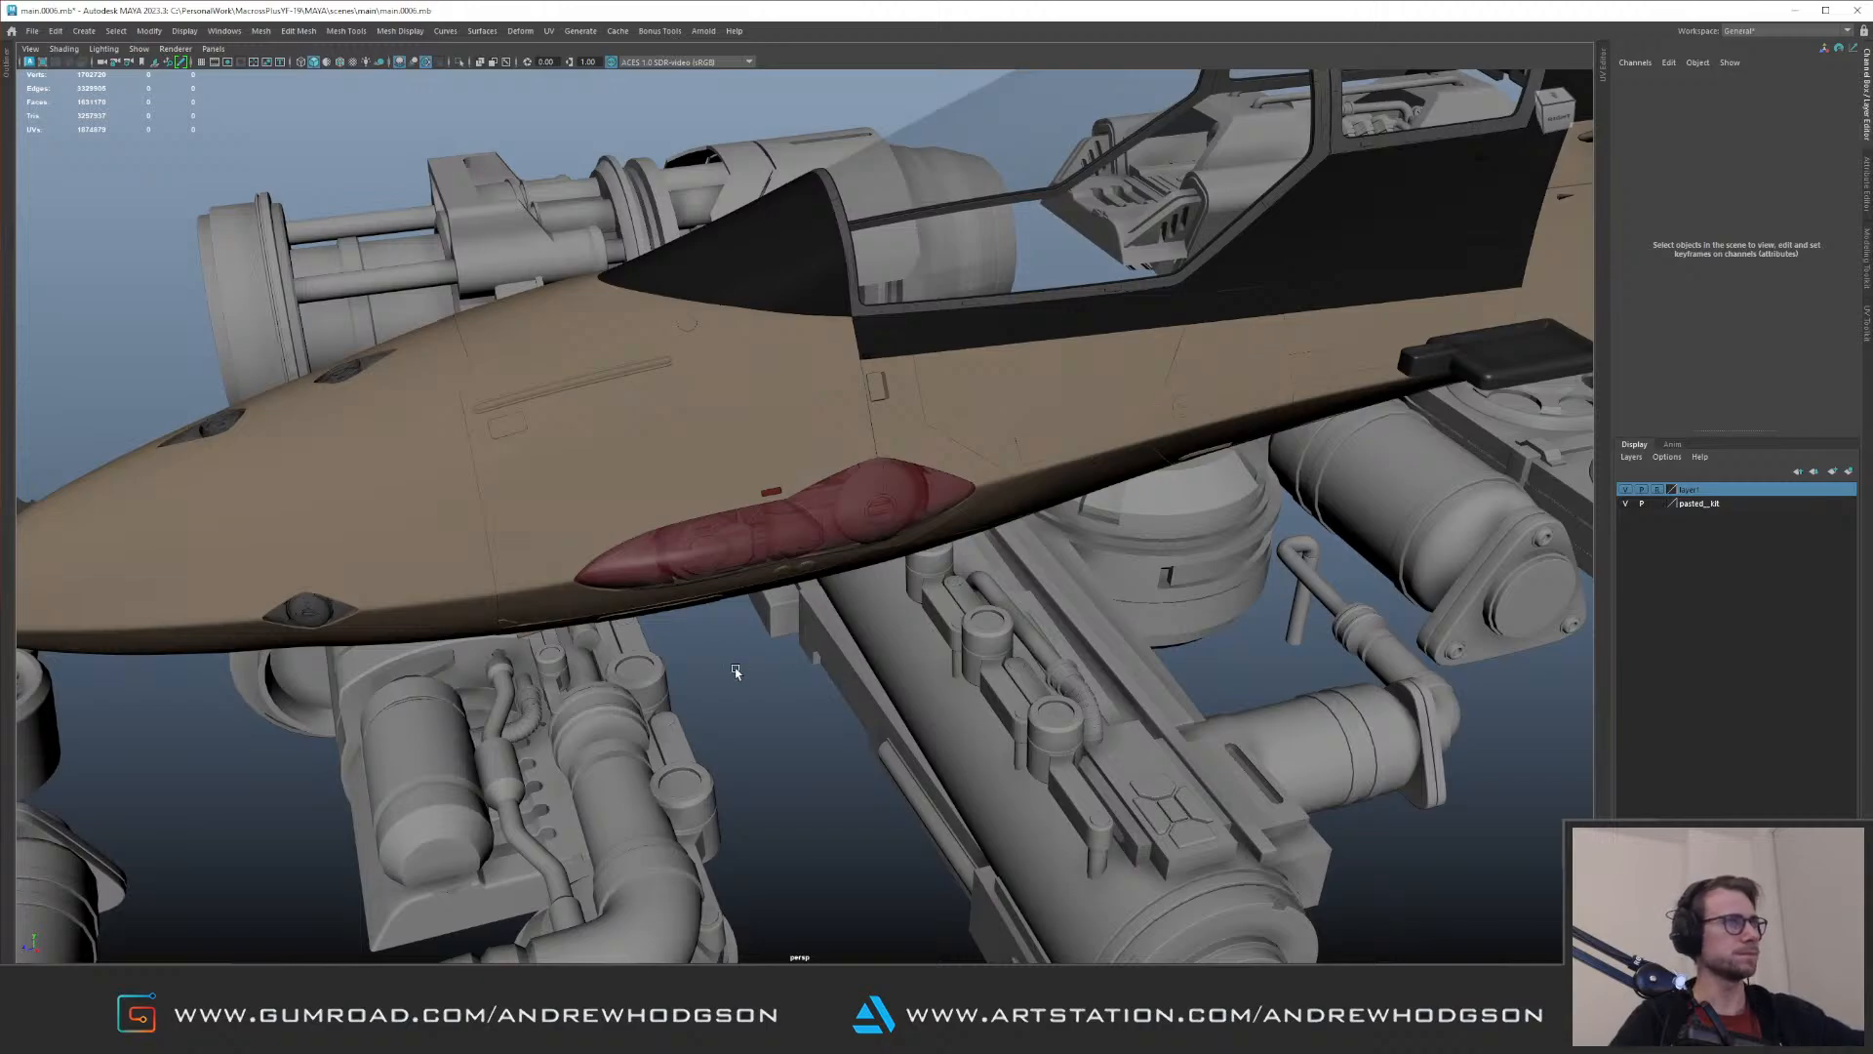
Step: Return to Maya and examine the nose and the lamp units behind the red cover
right_click_drag(1152, 455, 542, 283, "alt")
left_click_drag(542, 283, 900, 261, "alt")
right_click_drag(900, 261, 1018, 345, "alt")
left_click_drag(1020, 348, 895, 372, "alt")
right_click_drag(893, 369, 1044, 388, "alt")
left_click_drag(1044, 388, 1046, 370, "alt")
left_click_drag(488, 429, 569, 468, "alt")
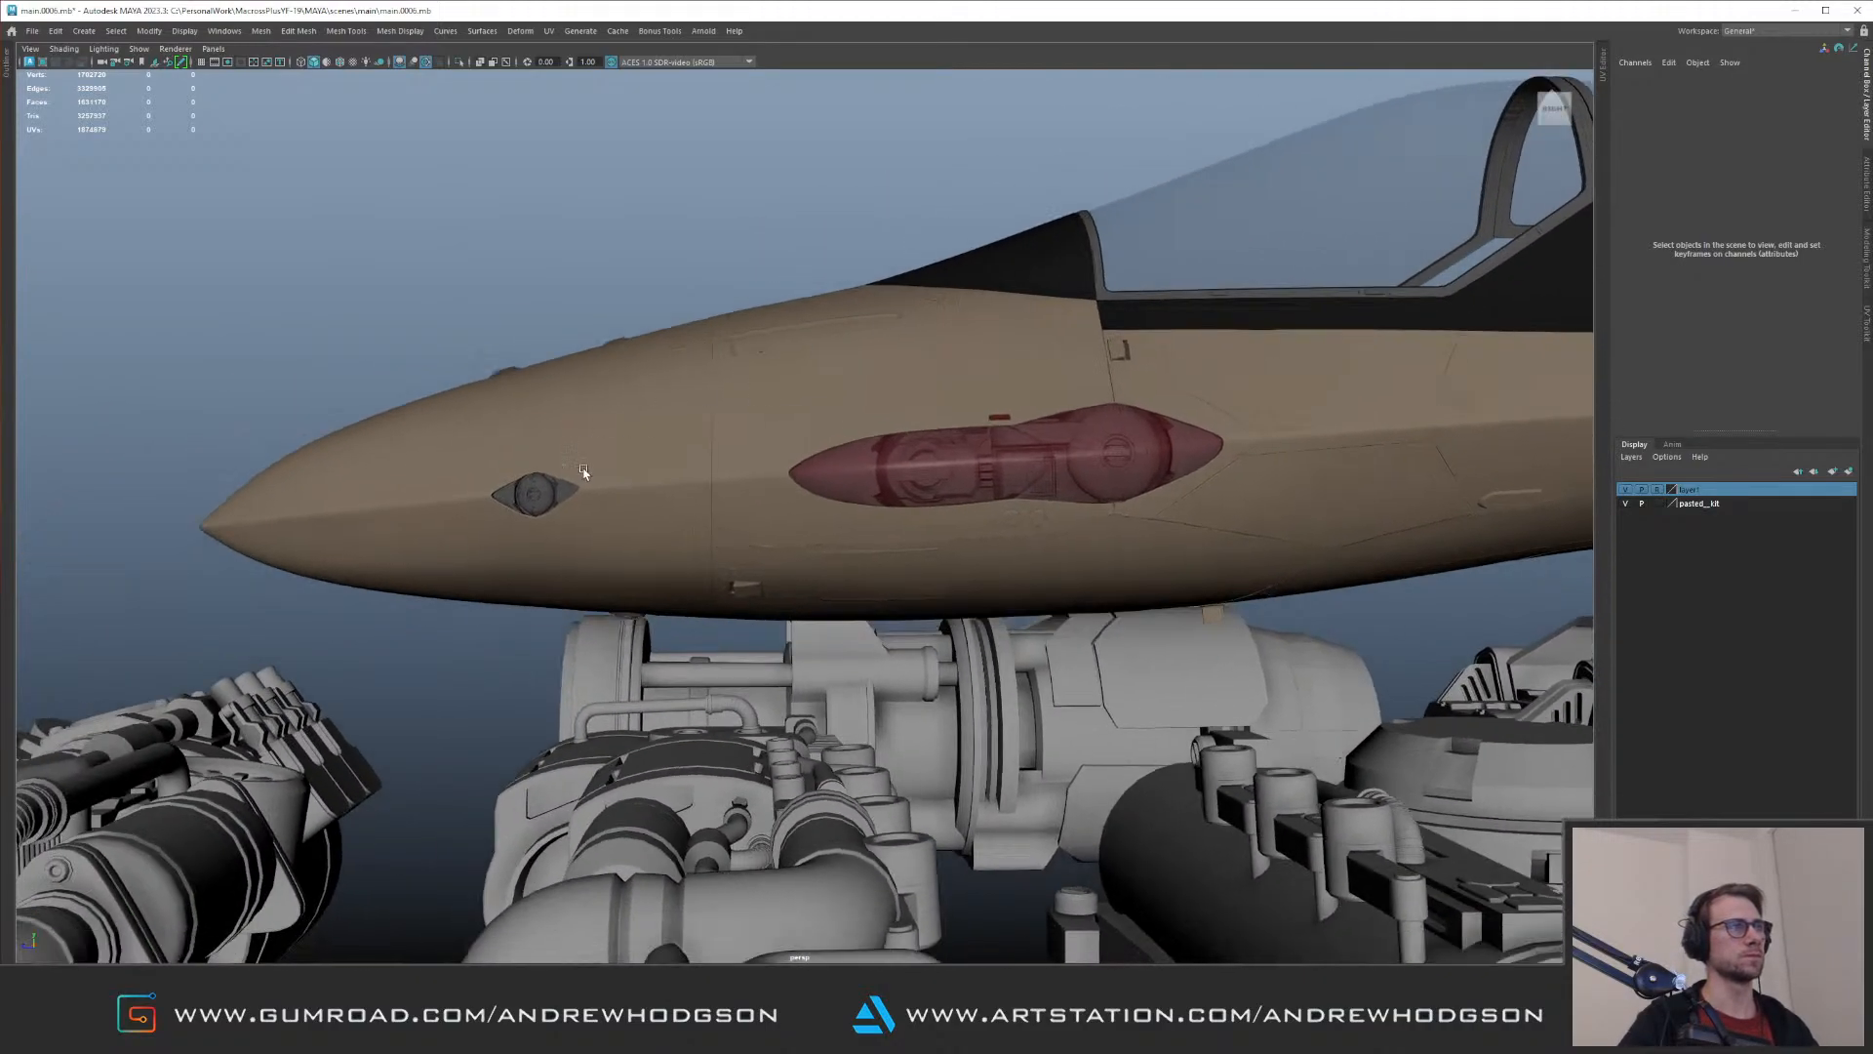
right_click_drag(569, 468, 1037, 463, "alt")
left_click_drag(1037, 462, 935, 398, "alt")
Step: Check a piece behind the red cover in isolation, leave isolation, and turn on soft selection
left_click(938, 405)
key("ctrl+1")
right_click_drag(693, 389, 639, 363)
left_click_drag(647, 360, 726, 408)
key("ctrl+1")
key("b")
left_click_drag(712, 337, 830, 307)
left_click_drag(729, 386, 819, 389, "alt")
left_click(754, 374)
left_click(865, 379)
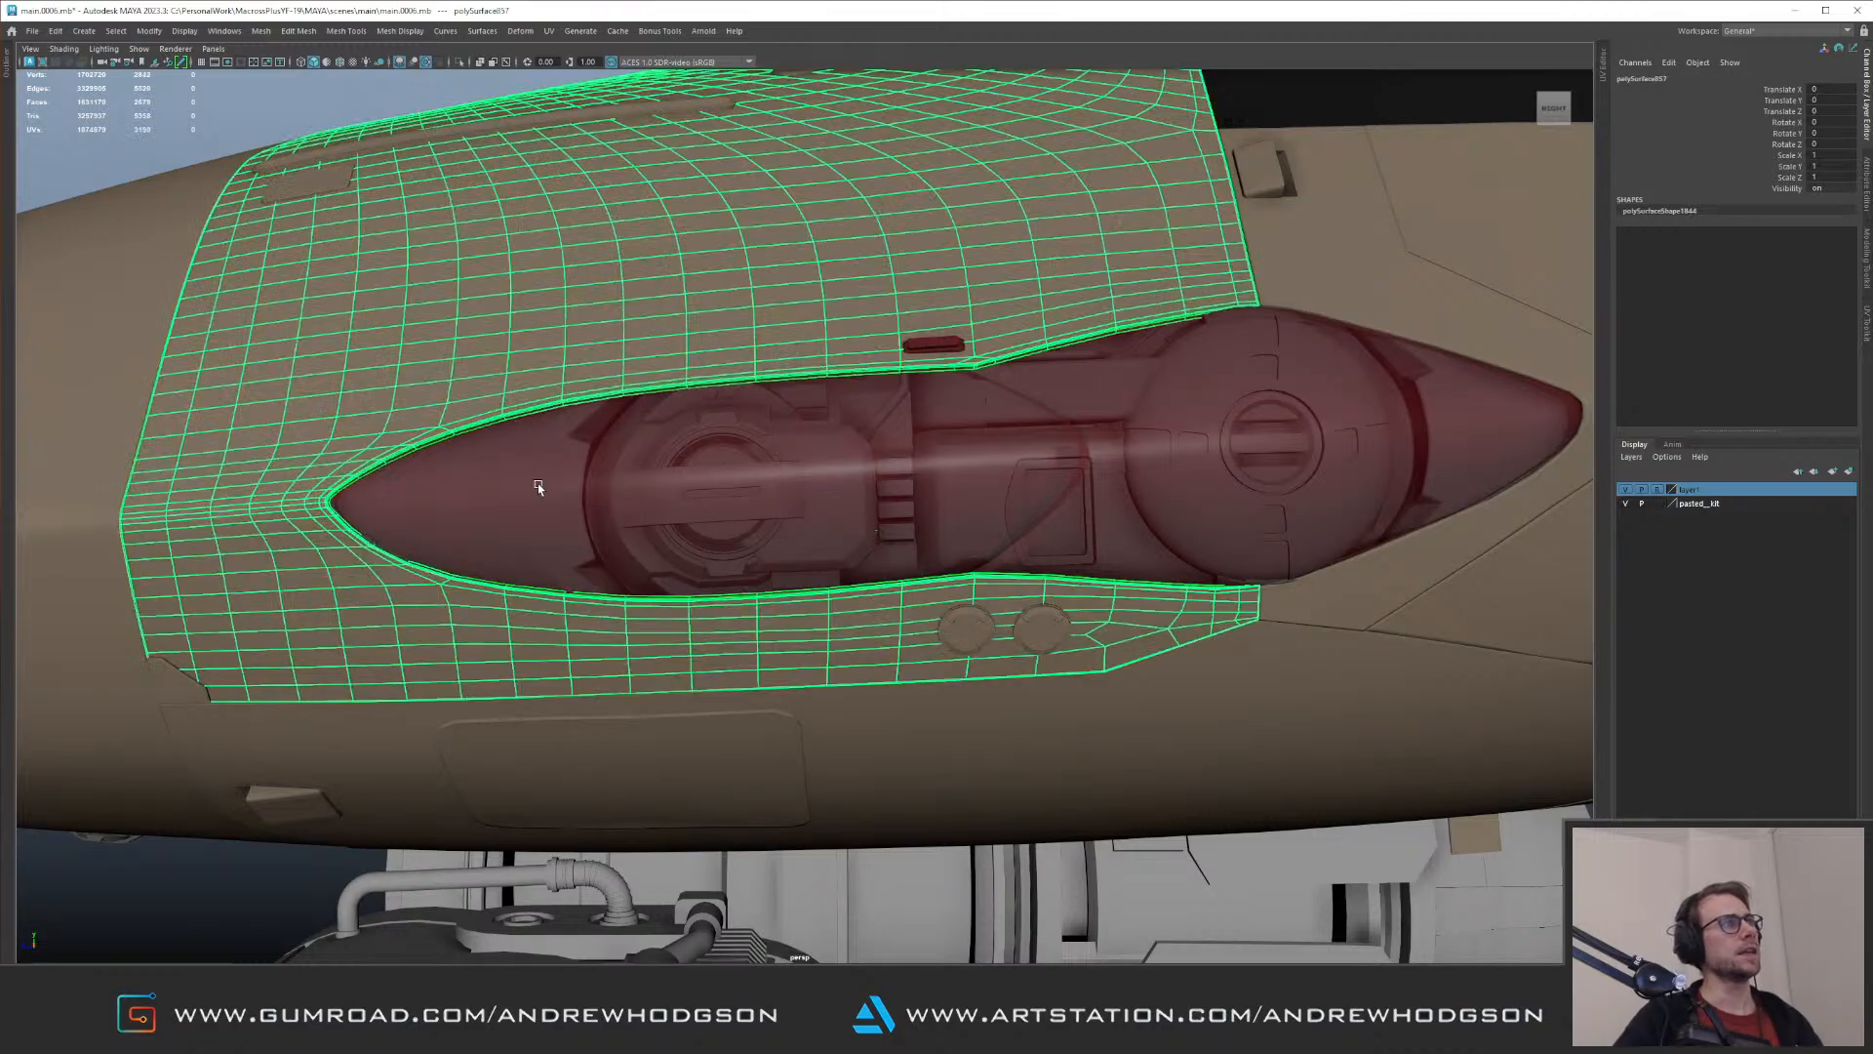
Step: Soft-select the tip vertices of the smaller lamp's end fairing in isolation, and adjust them to fit the pointed recess
left_click(564, 482)
right_click_drag(569, 481, 664, 502, "alt")
key("ctrl+1")
key("F9")
left_click_drag(843, 334, 834, 336, "alt")
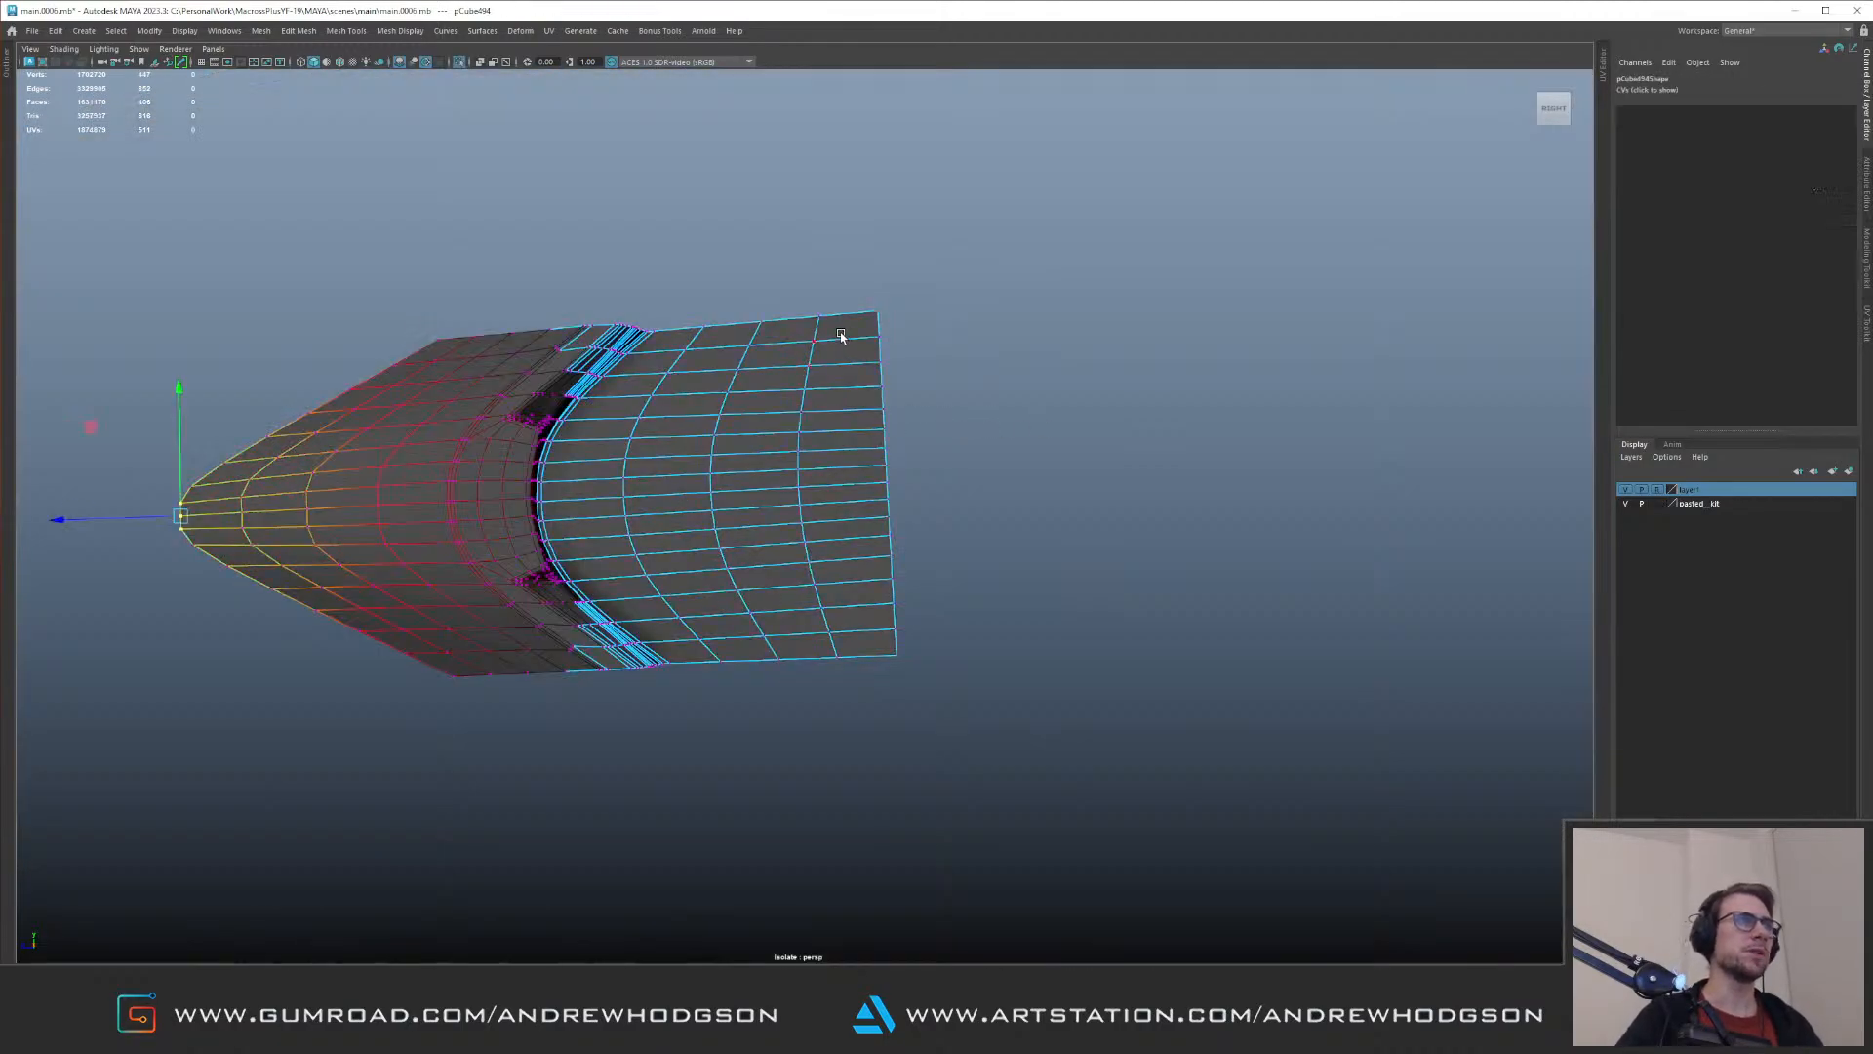
right_click_drag(796, 322, 811, 314)
right_click_drag(884, 347, 819, 352)
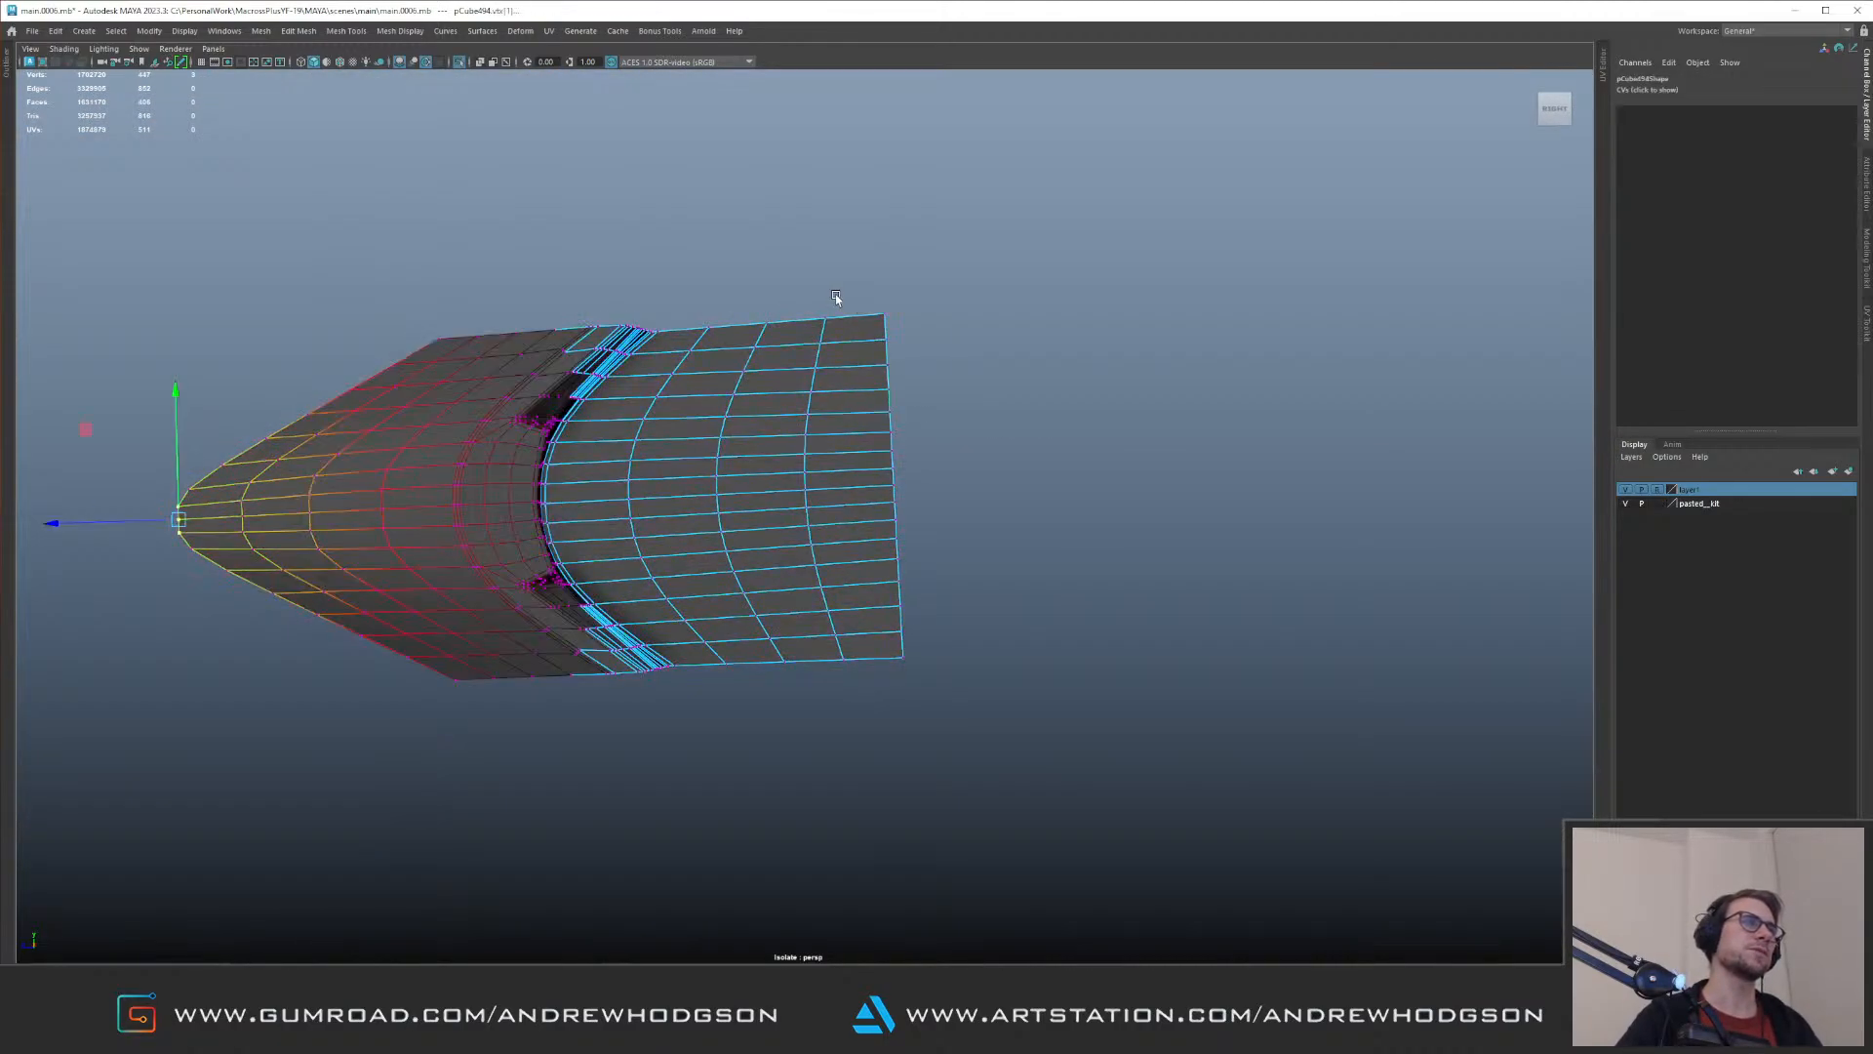
right_click_drag(851, 502, 851, 452)
key("ctrl+1")
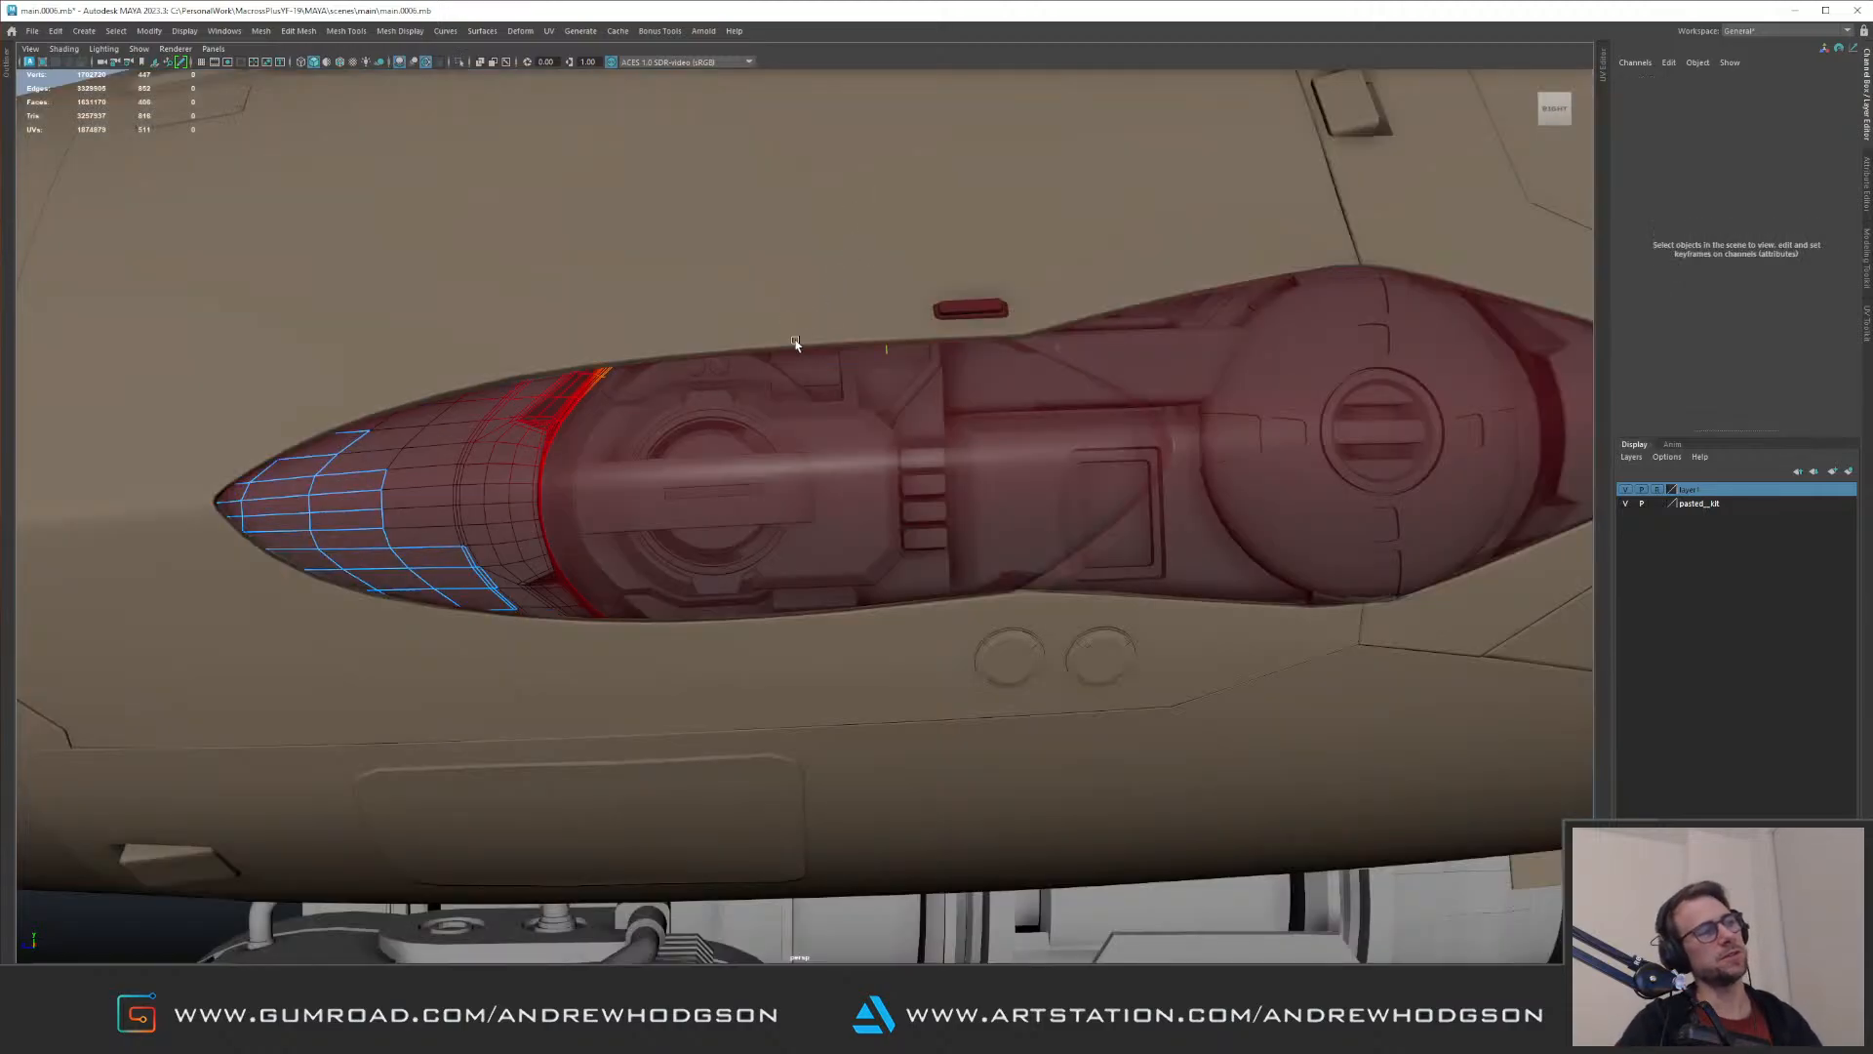
left_click_drag(798, 393, 744, 429, "alt")
right_click_drag(529, 478, 571, 437)
mouse_move(571, 438)
left_mouse_down("alt")
mouse_move(642, 401)
mouse_move(1142, 554)
mouse_move(715, 562)
left_mouse_up("alt")
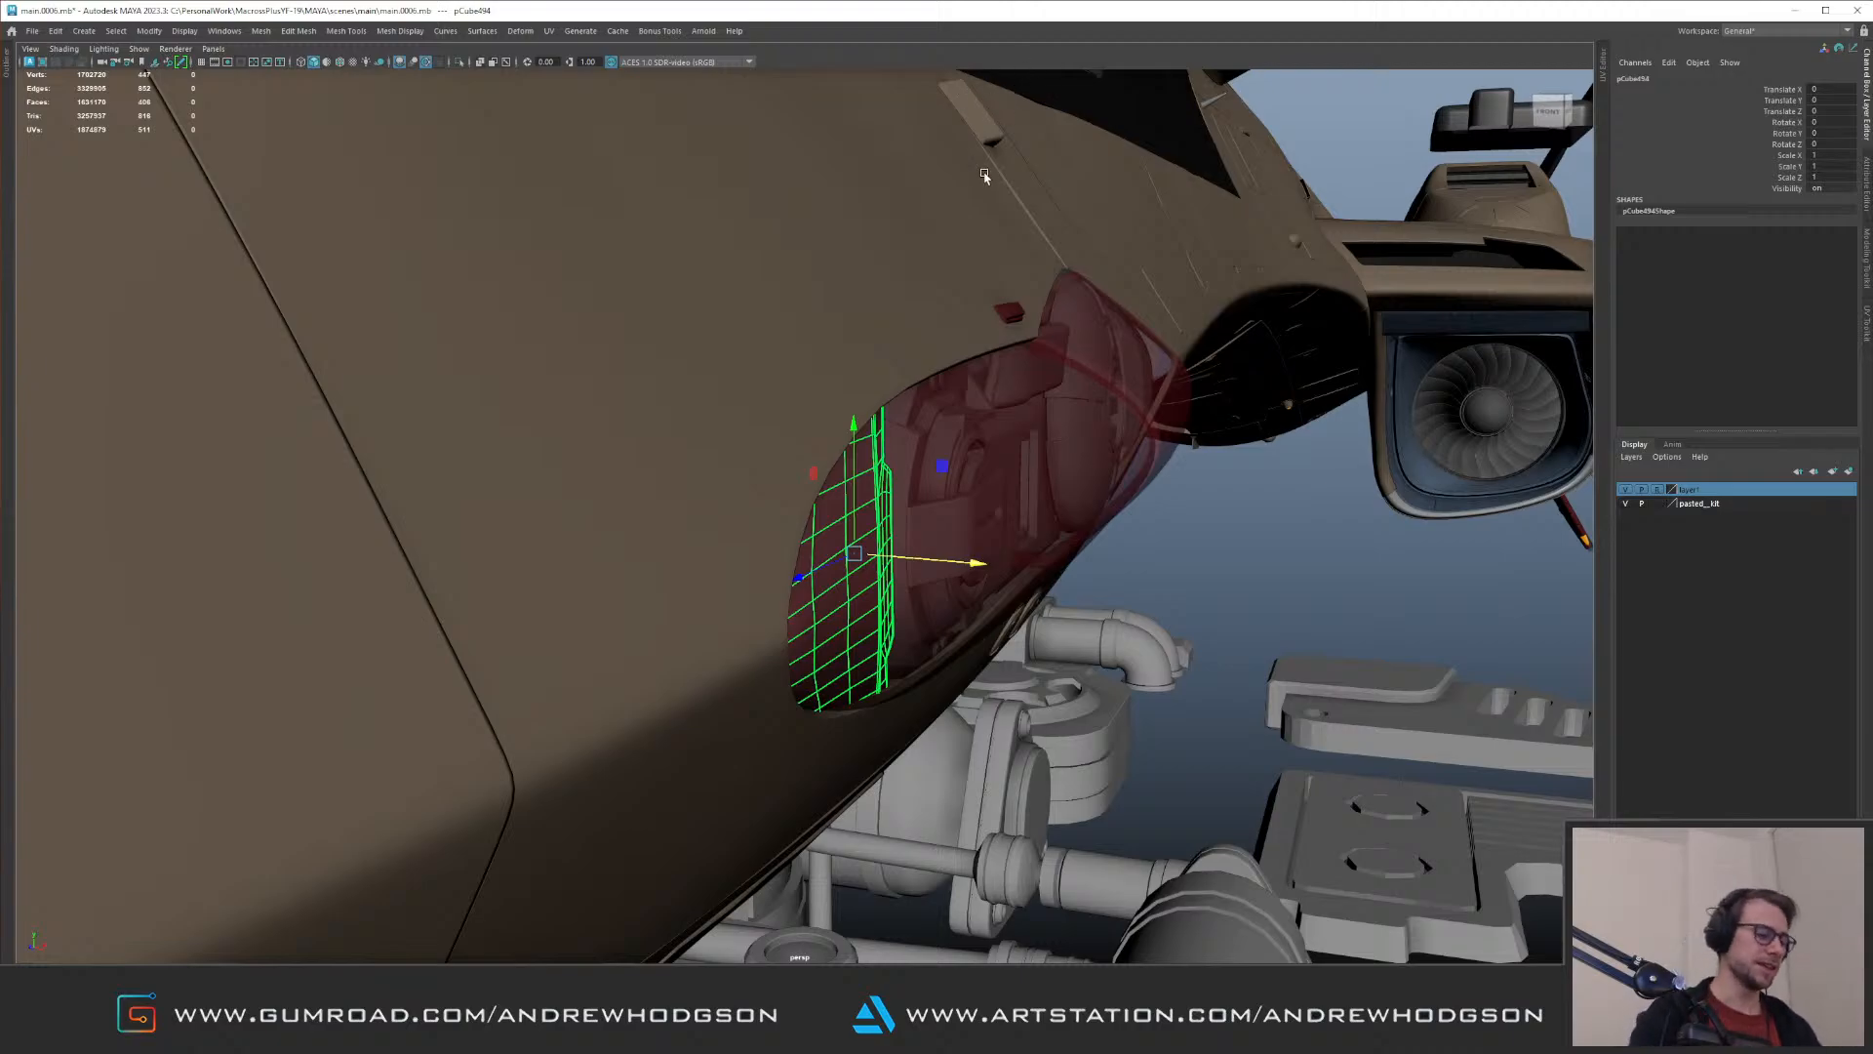
Step: Check the smaller lamp's end fairing against the recess outline and clear the selection
left_click_drag(1038, 428, 888, 367, "alt")
scroll(879, 349, "down", 4)
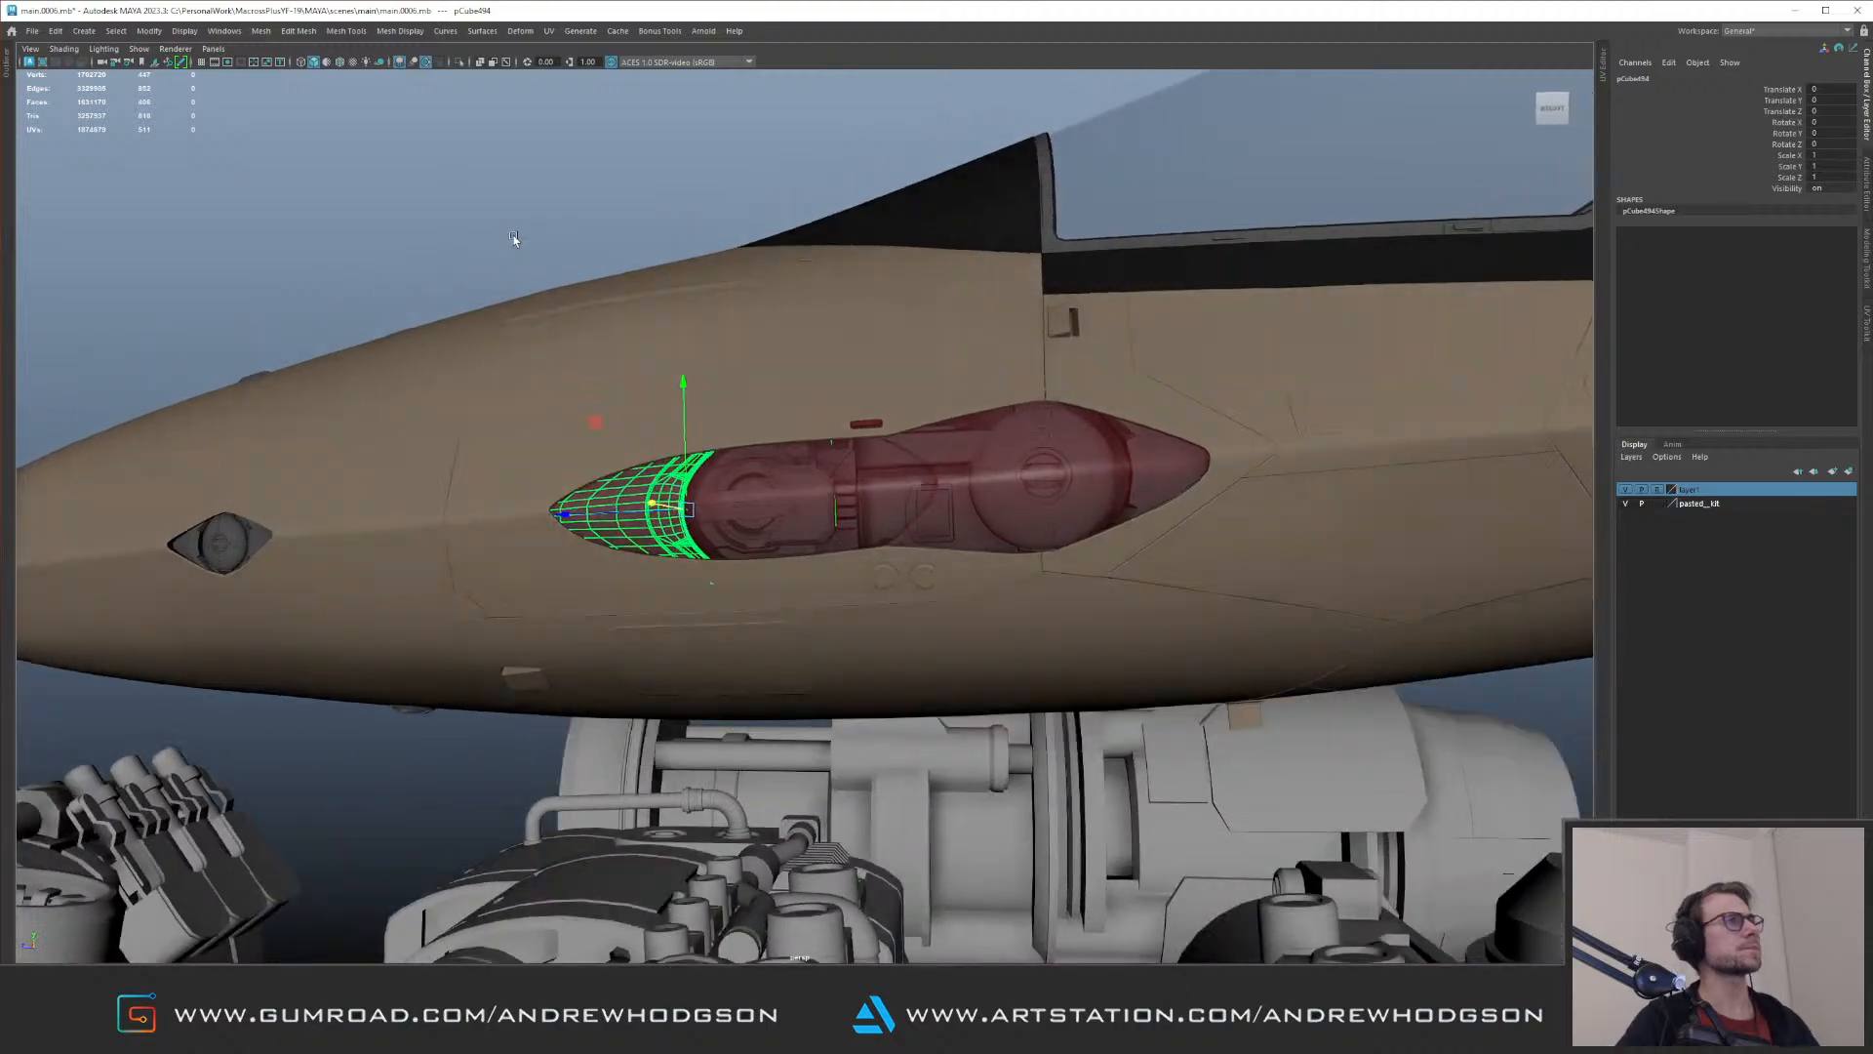
left_click(517, 313)
right_click_drag(517, 313, 588, 444, "alt")
left_click_drag(588, 444, 707, 385, "alt")
right_click_drag(707, 384, 1046, 457, "alt")
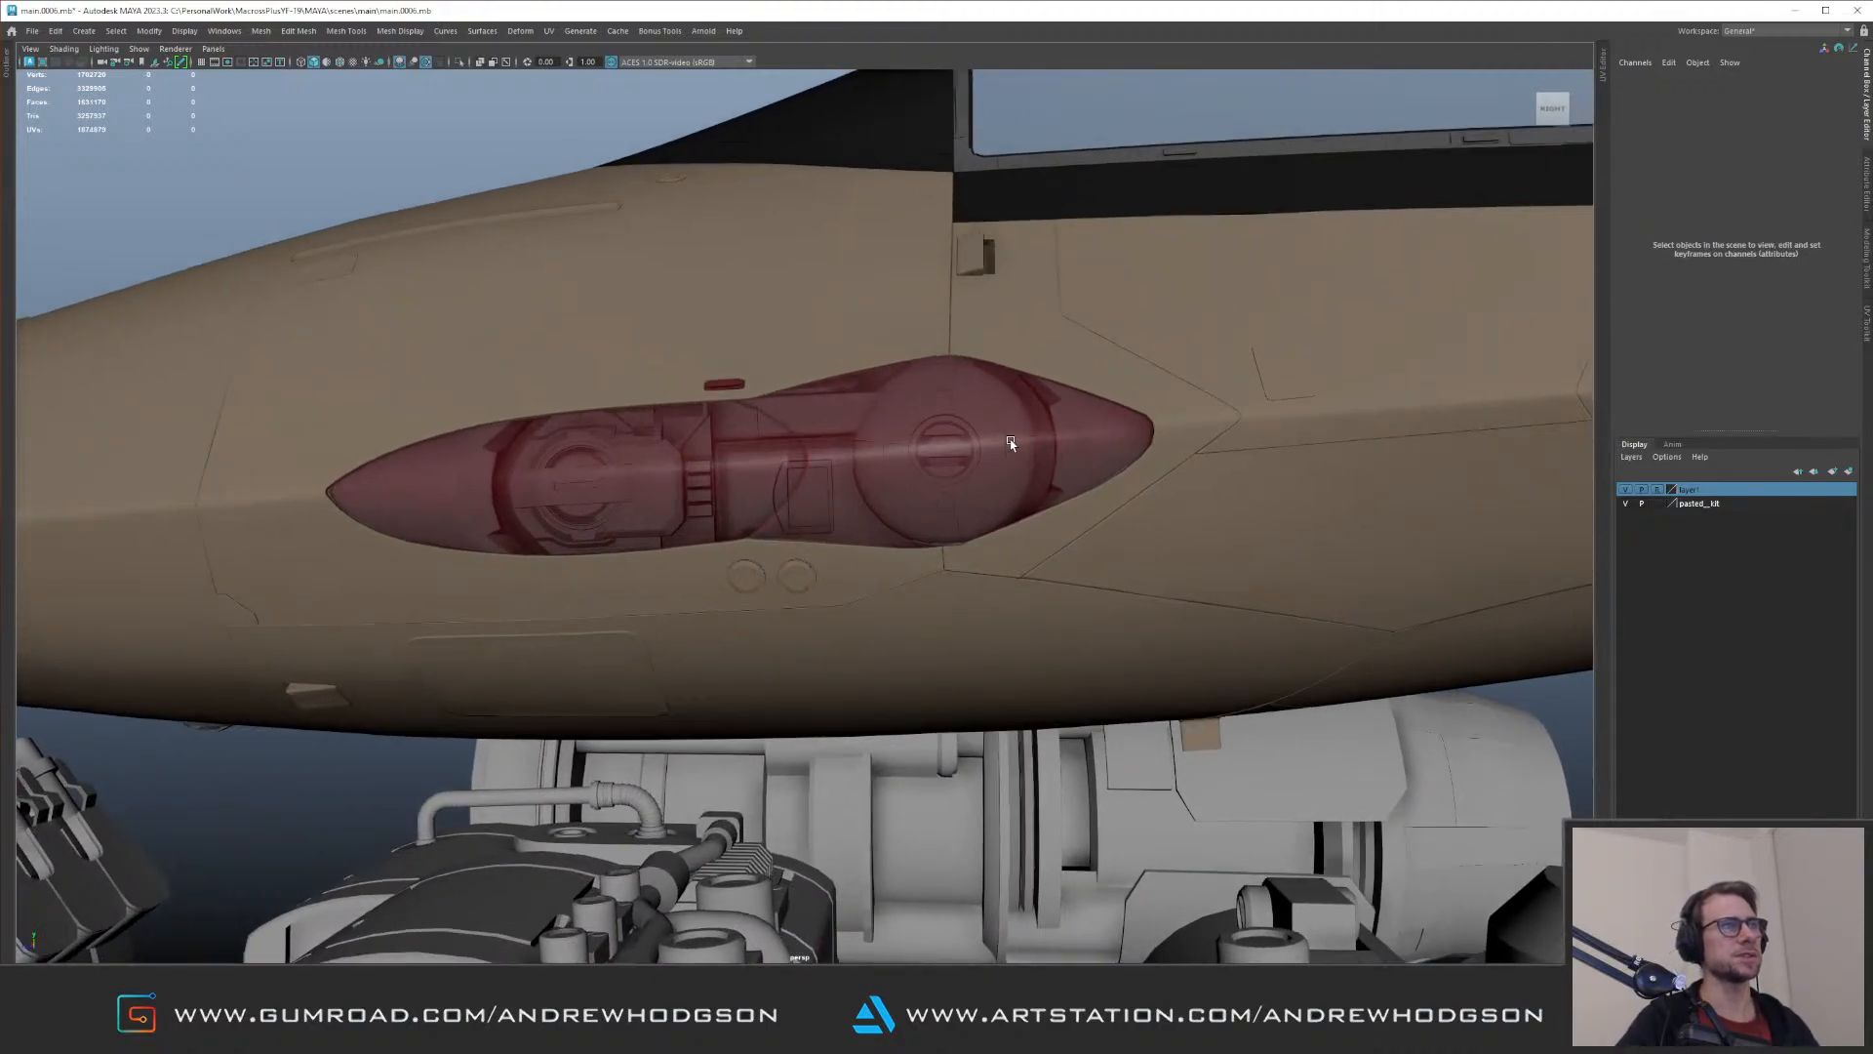
Step: Select the whole larger lamp group, adjust its depth in the recess, and deselect it
left_click(1011, 443)
key("Up")
right_click_drag(829, 404, 942, 482, "alt")
left_click_drag(877, 440, 874, 442)
middle_click_drag(875, 442, 796, 474, "alt")
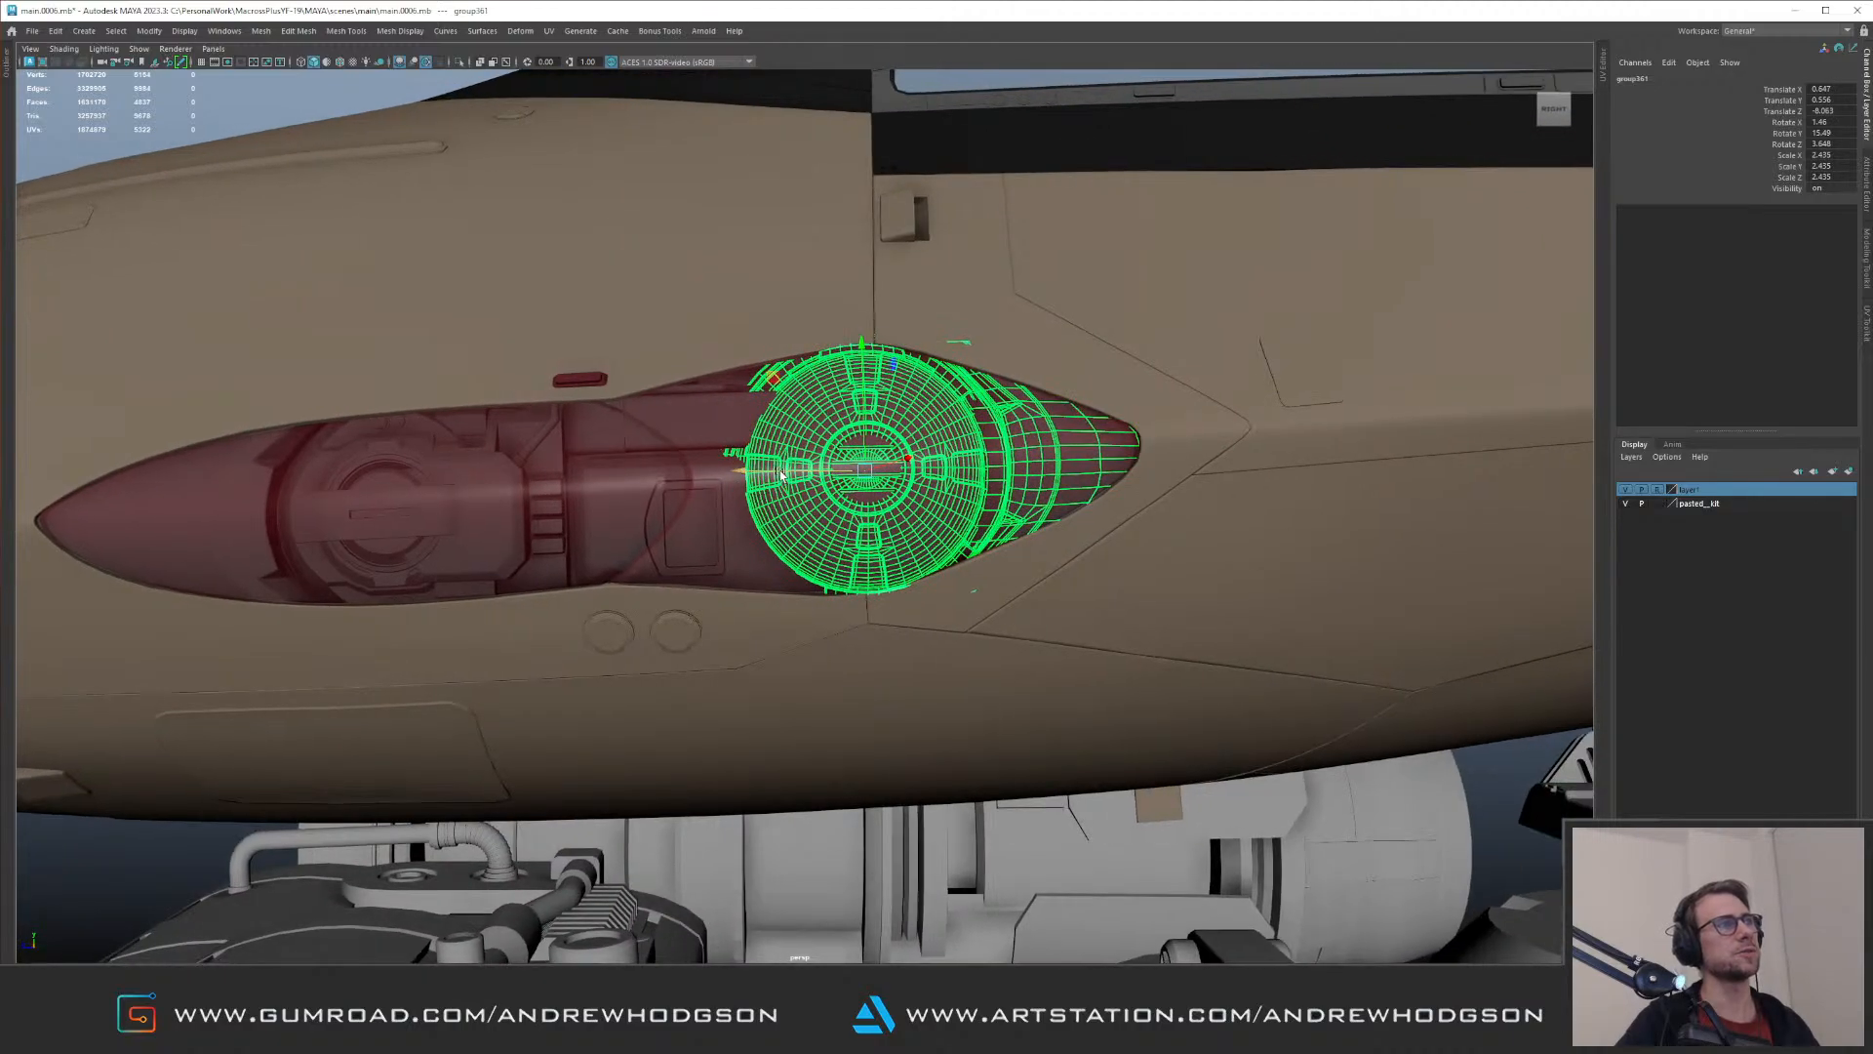
left_click_drag(781, 471, 883, 480)
right_click_drag(883, 481, 982, 553, "alt")
left_click_drag(985, 551, 959, 502)
left_click_drag(1009, 378, 843, 444, "alt")
right_click_drag(844, 444, 902, 531, "alt")
left_click_drag(842, 574, 761, 615)
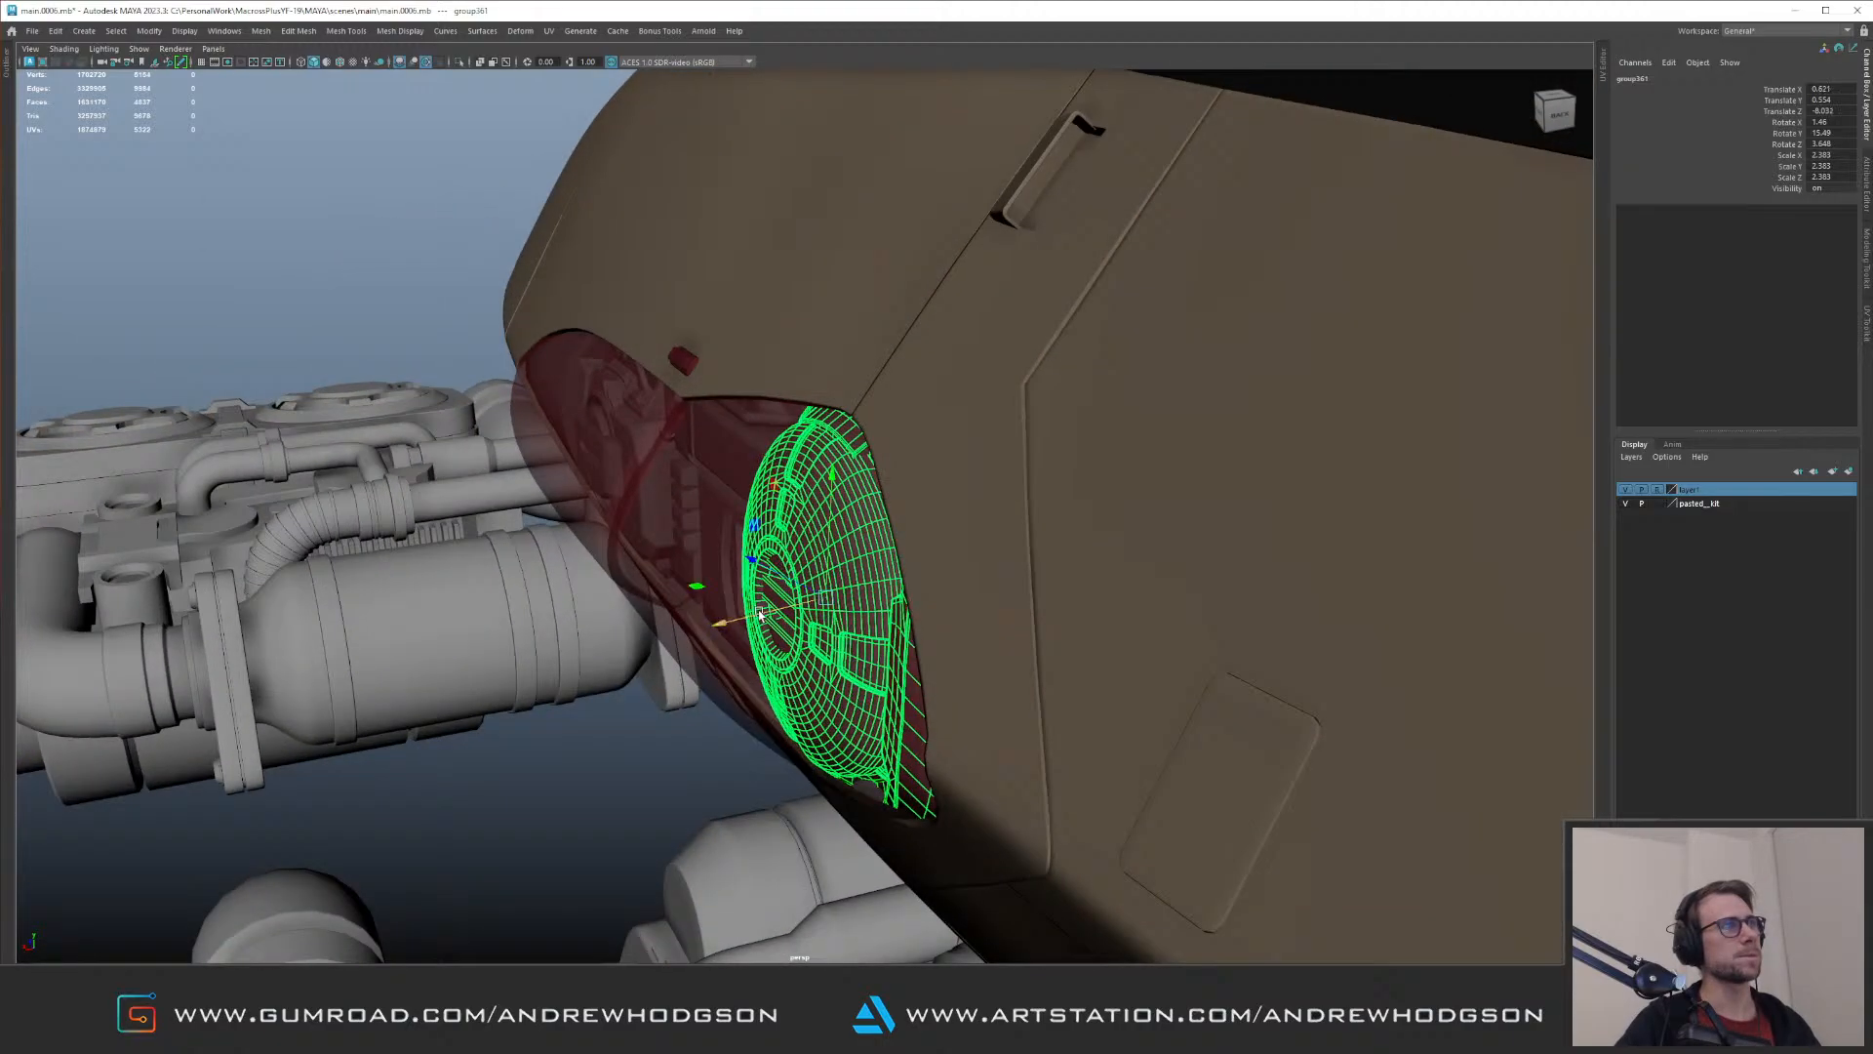
left_click(536, 277)
left_click_drag(536, 277, 797, 300, "alt")
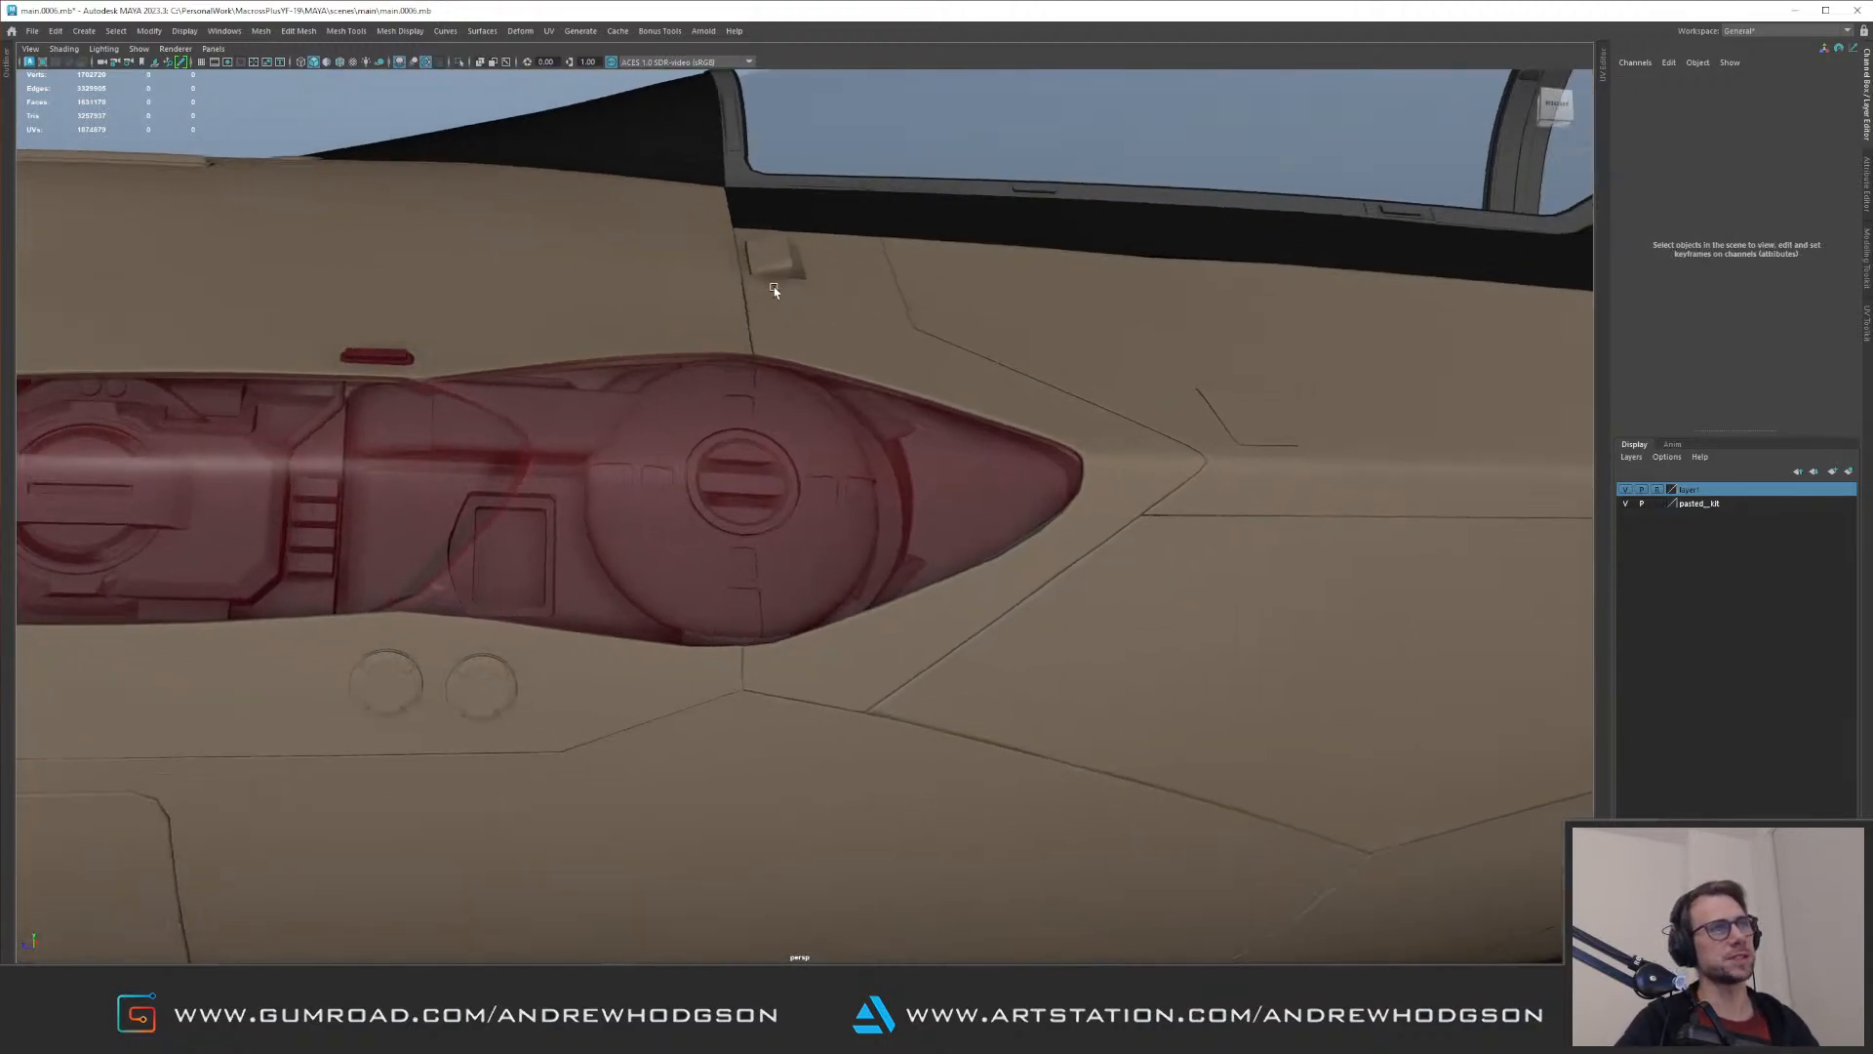
Step: Soft-select the tip vertices of the larger lamp's end fairing in isolation, and fit them into the recess's pointed end
right_click_drag(797, 300, 1112, 469, "alt")
left_click(1114, 445)
left_click_drag(1115, 445, 1003, 386, "alt")
key("f")
key("ctrl+1")
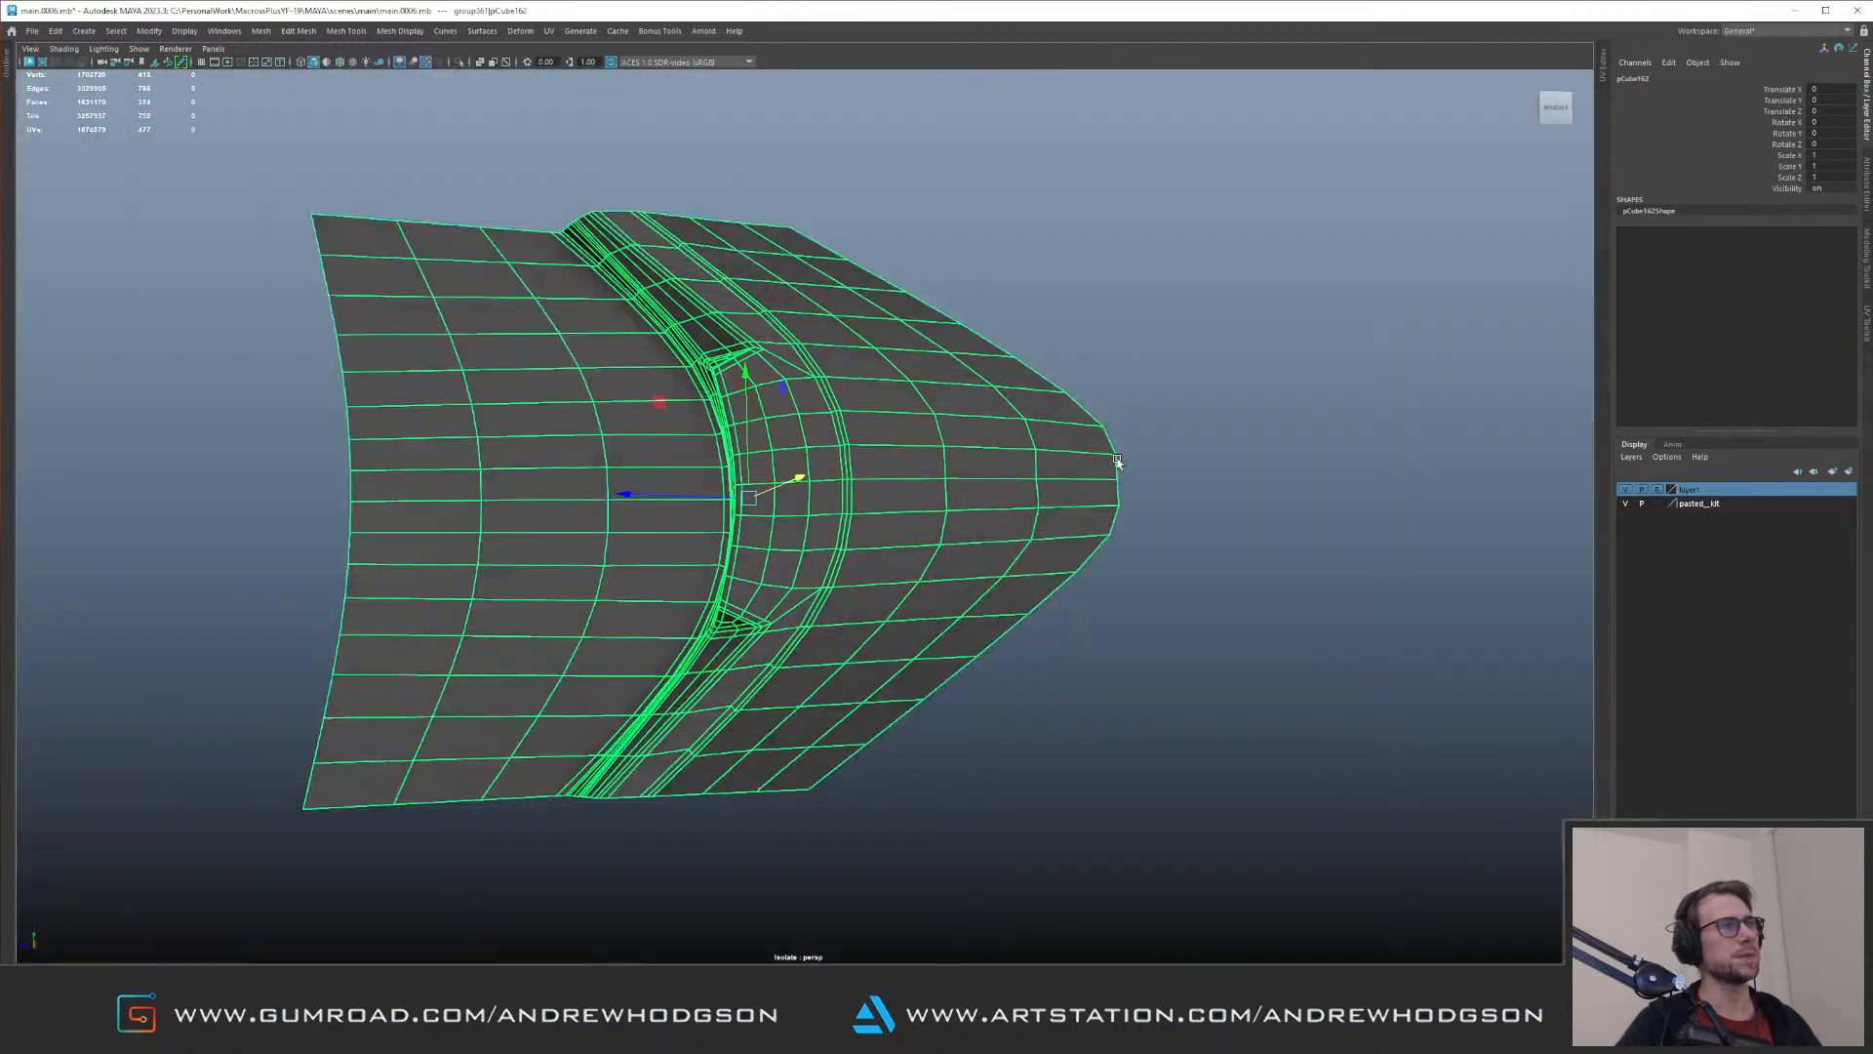
right_click_drag(1086, 449, 1044, 448)
left_click_drag(1083, 442, 1214, 490)
key("ctrl+1")
left_click_drag(1159, 552, 973, 488)
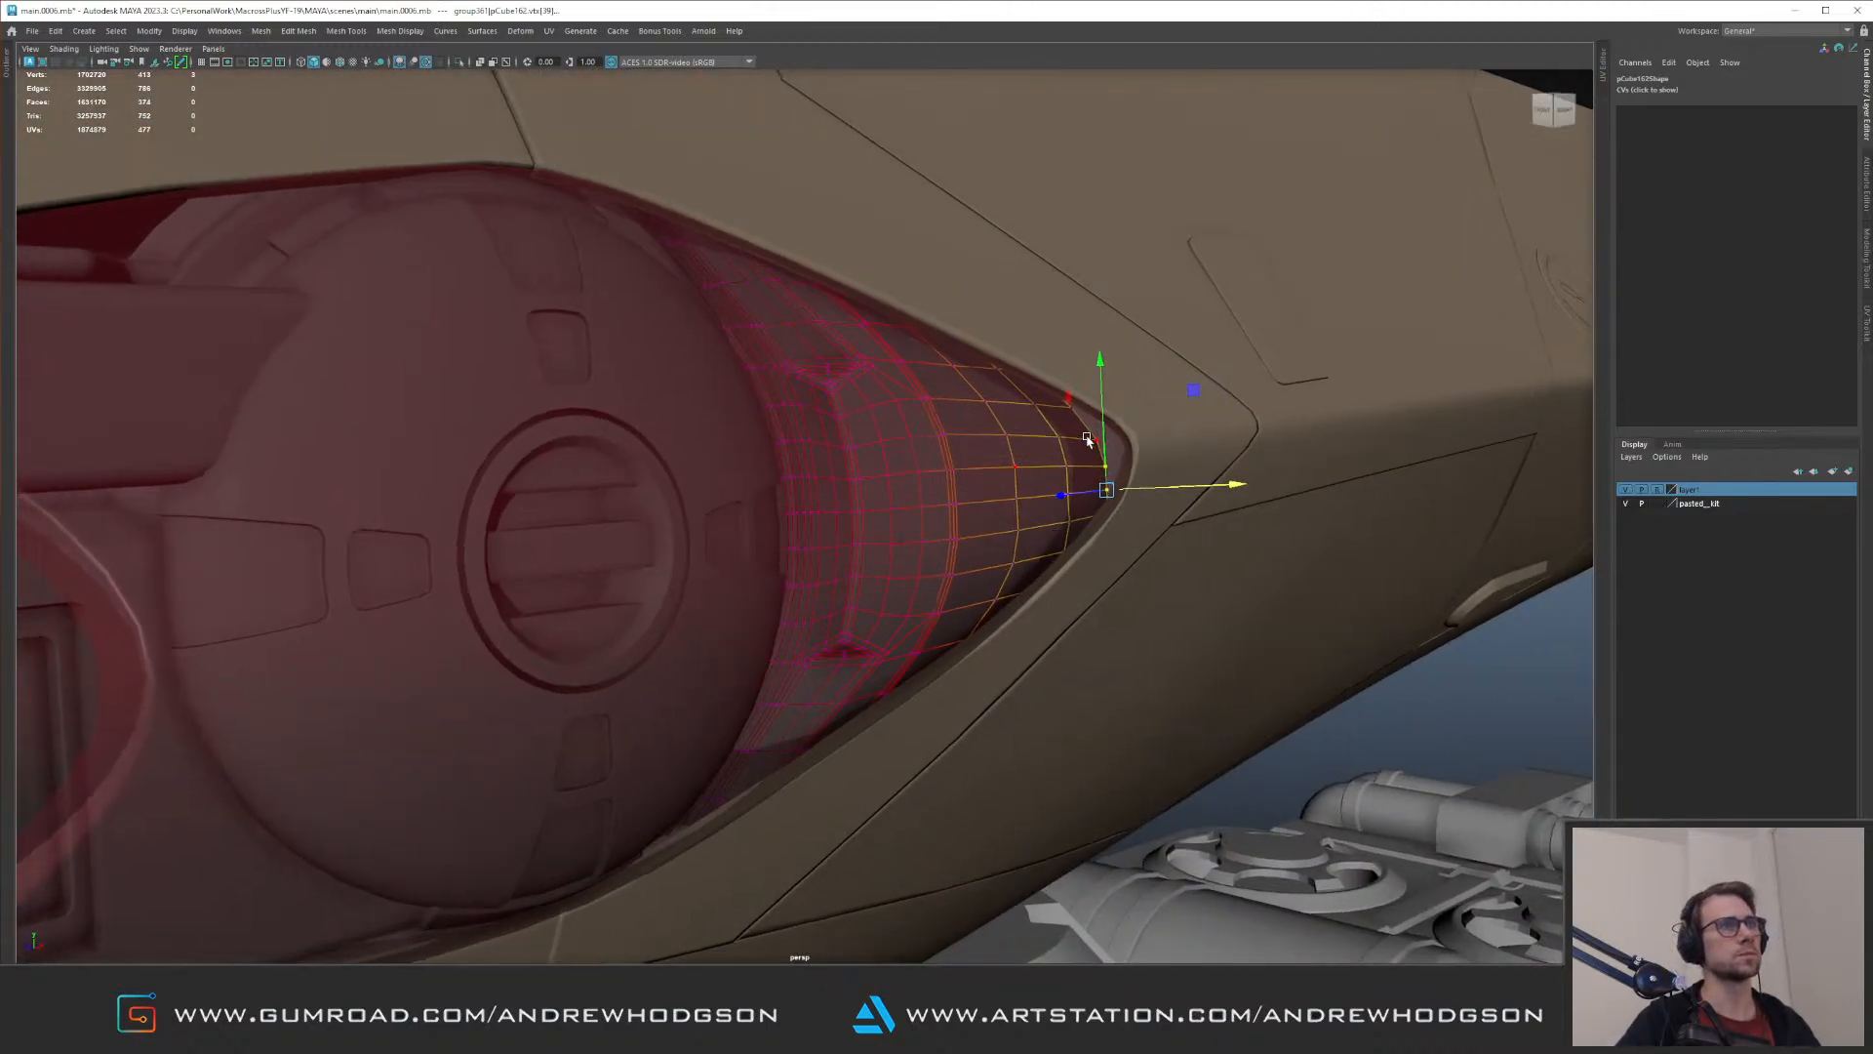
left_click_drag(1134, 477, 1049, 442)
key("b")
left_click_drag(1005, 349, 1000, 377, "alt")
right_click_drag(916, 473, 971, 395)
Step: Reposition the whole larger lamp group within the recess and scale it down slightly to about 2.359
key("Up")
key("f")
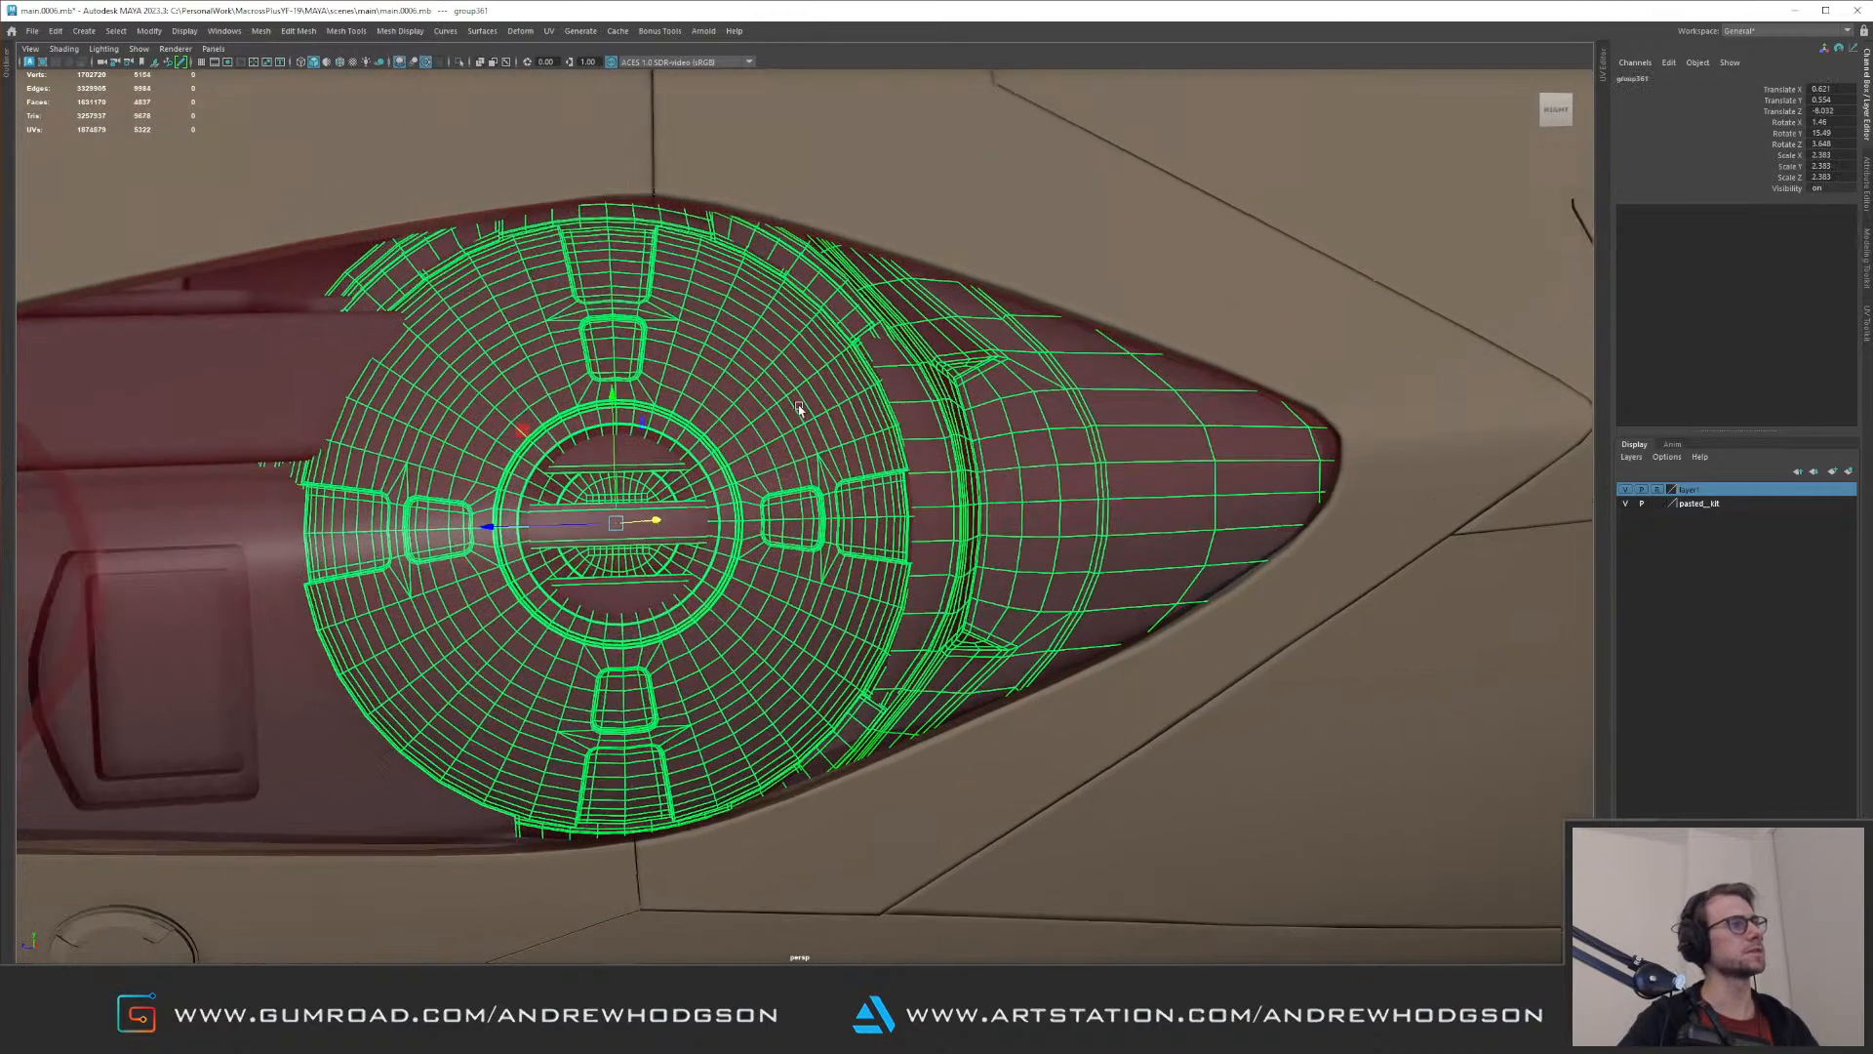
left_click_drag(654, 432, 782, 535)
left_click(1275, 583)
left_click_drag(1273, 583, 821, 543, "alt")
key("ctrl+z")
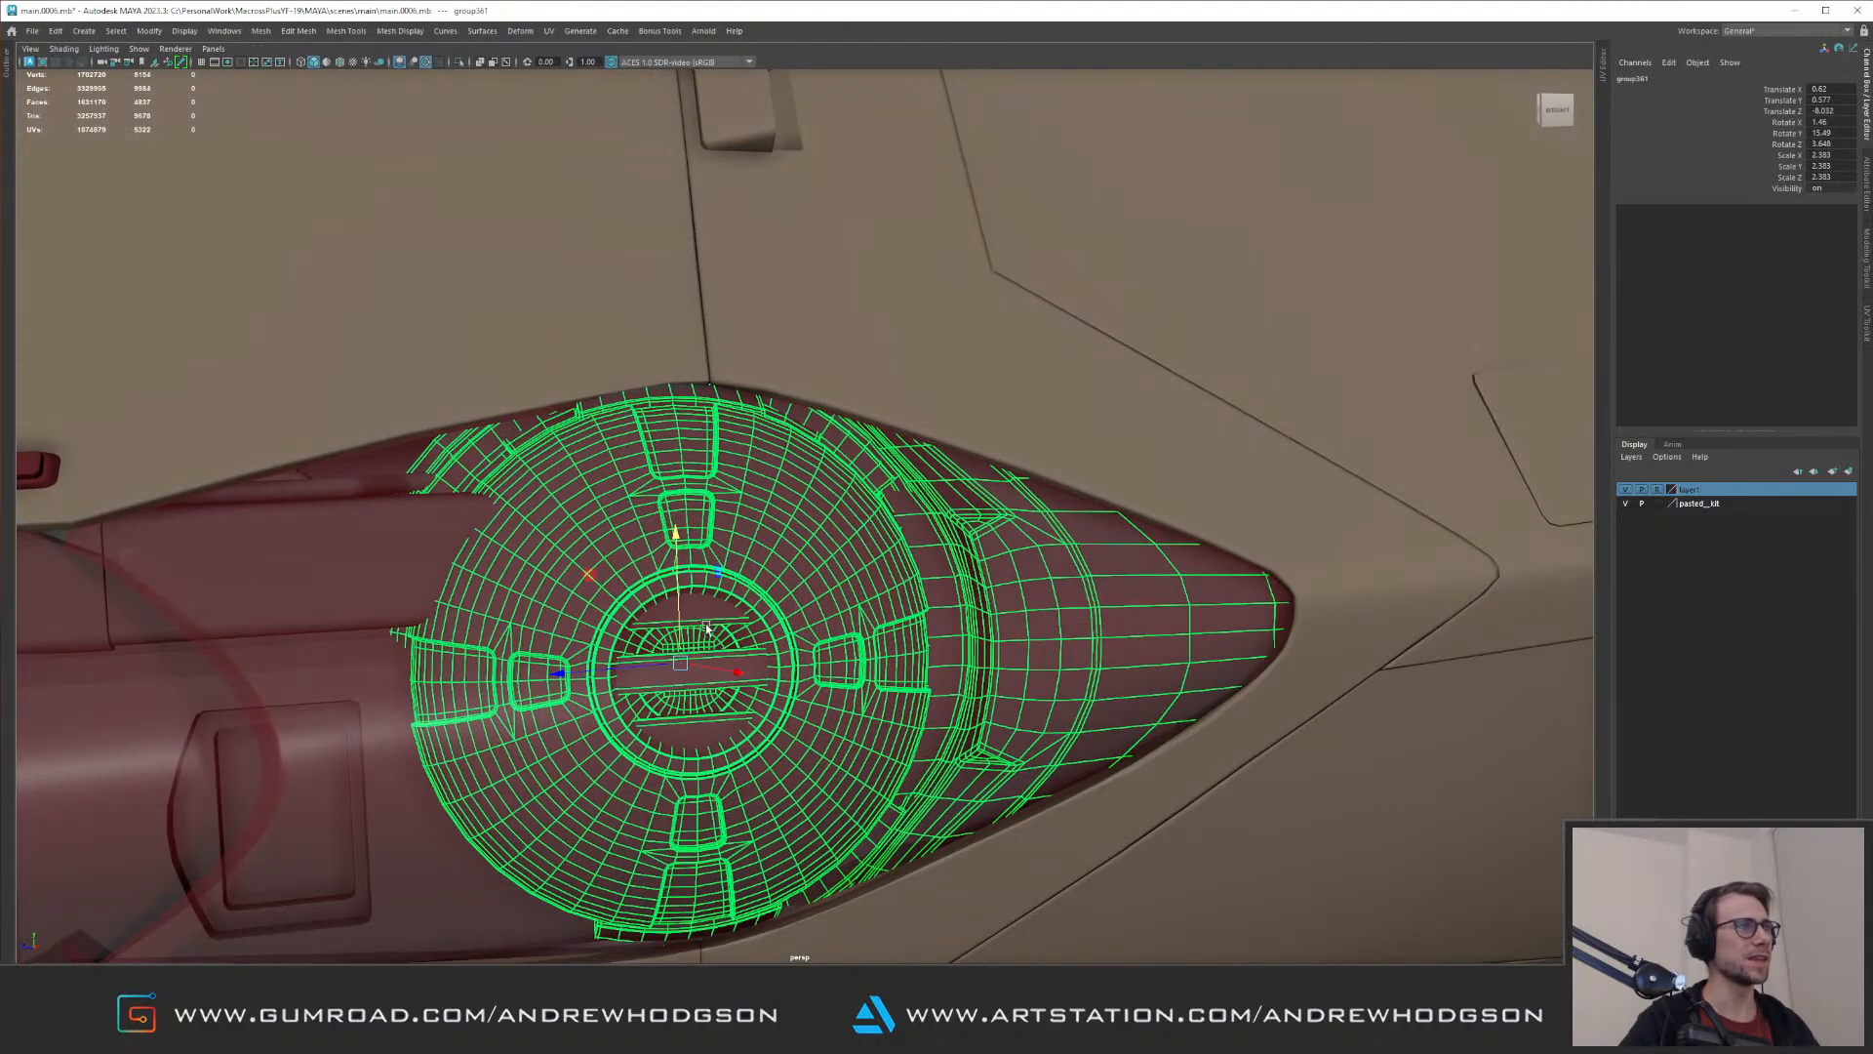
left_click_drag(681, 664, 670, 664)
left_click_drag(711, 587, 734, 467, "alt")
left_click(837, 532)
right_click_drag(734, 466, 646, 412, "alt")
key("Up")
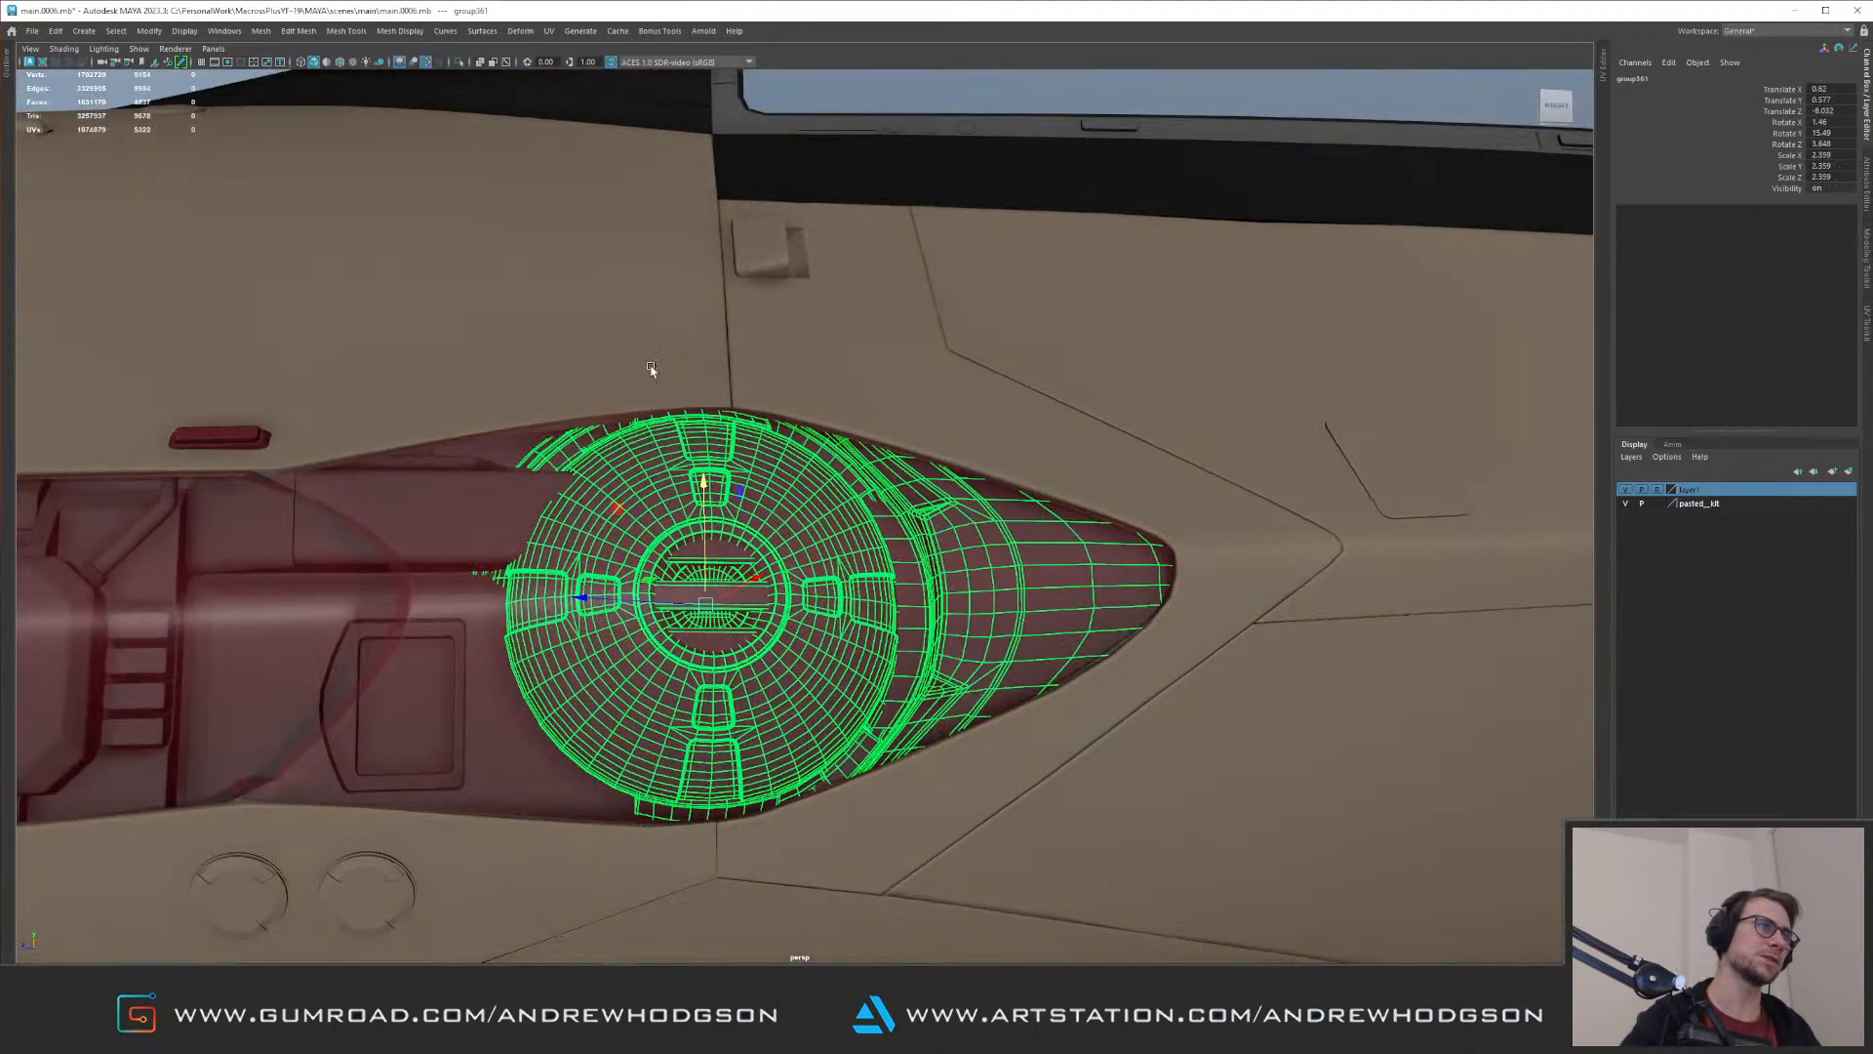
left_click_drag(704, 475, 701, 502, "alt")
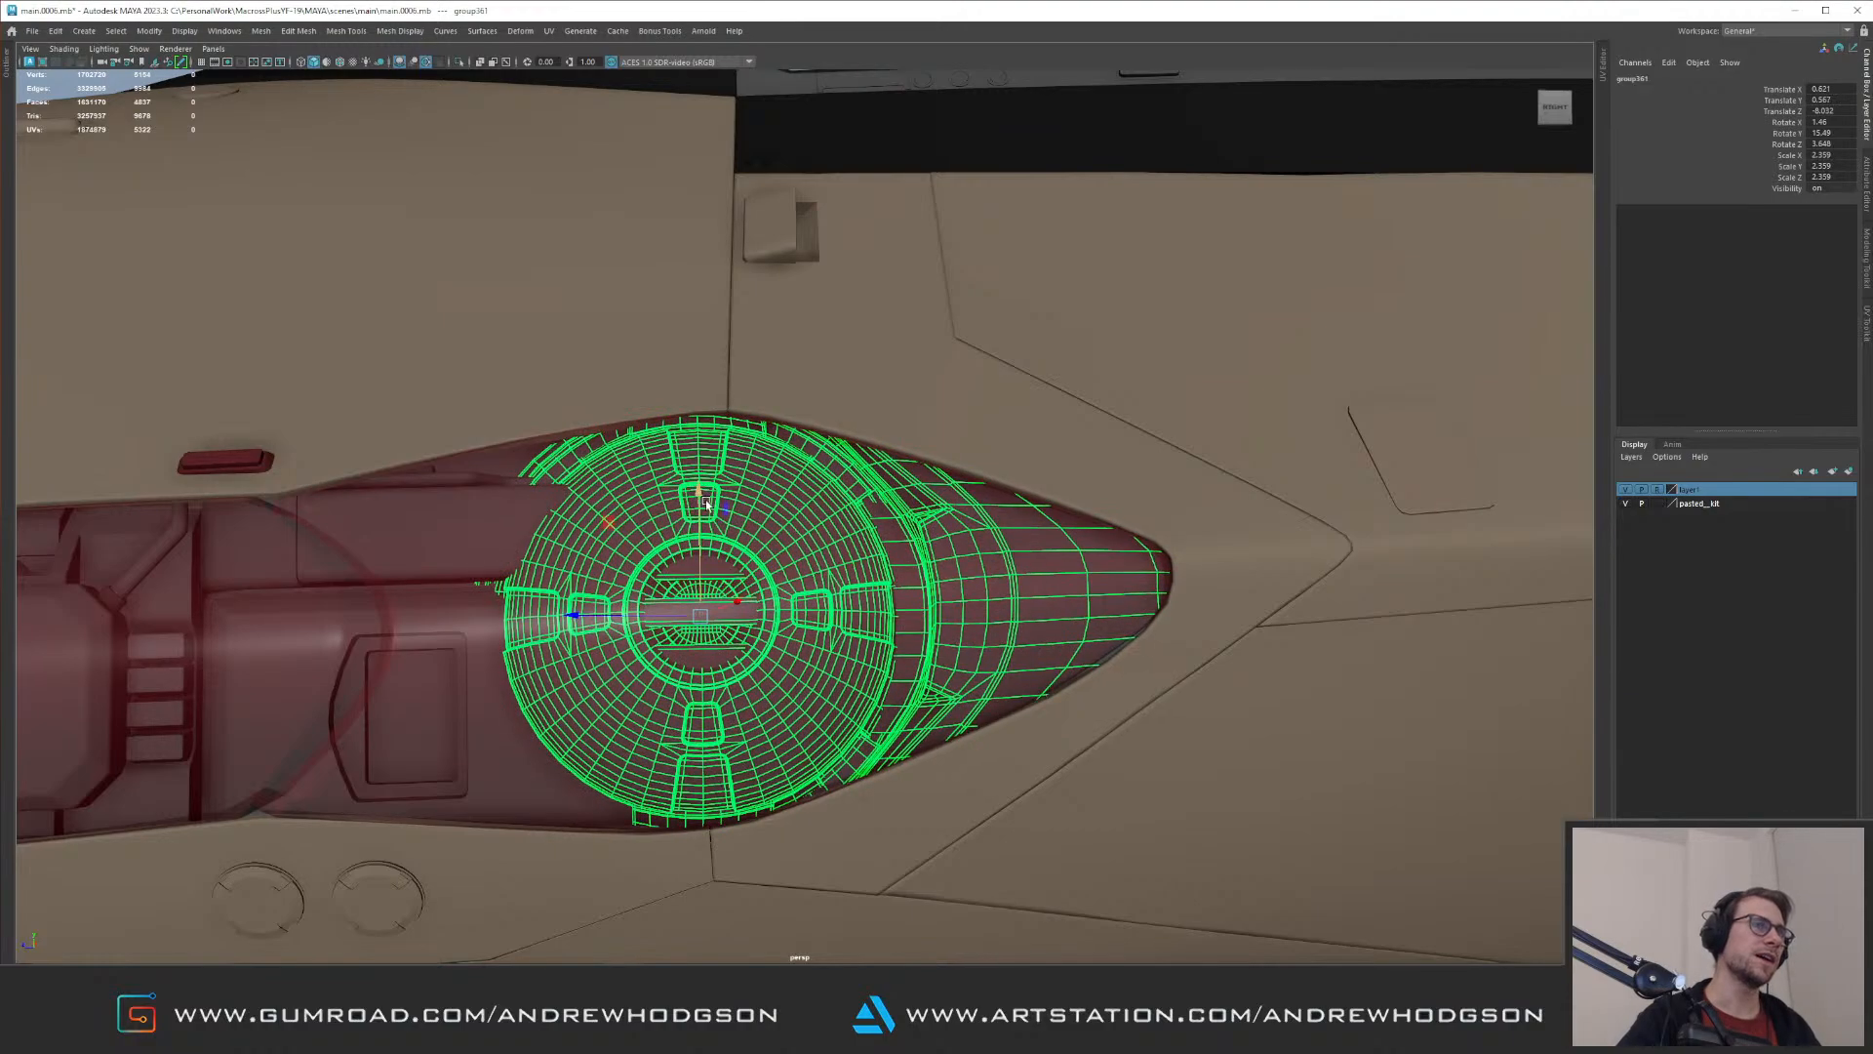
left_click_drag(802, 451, 826, 451, "alt")
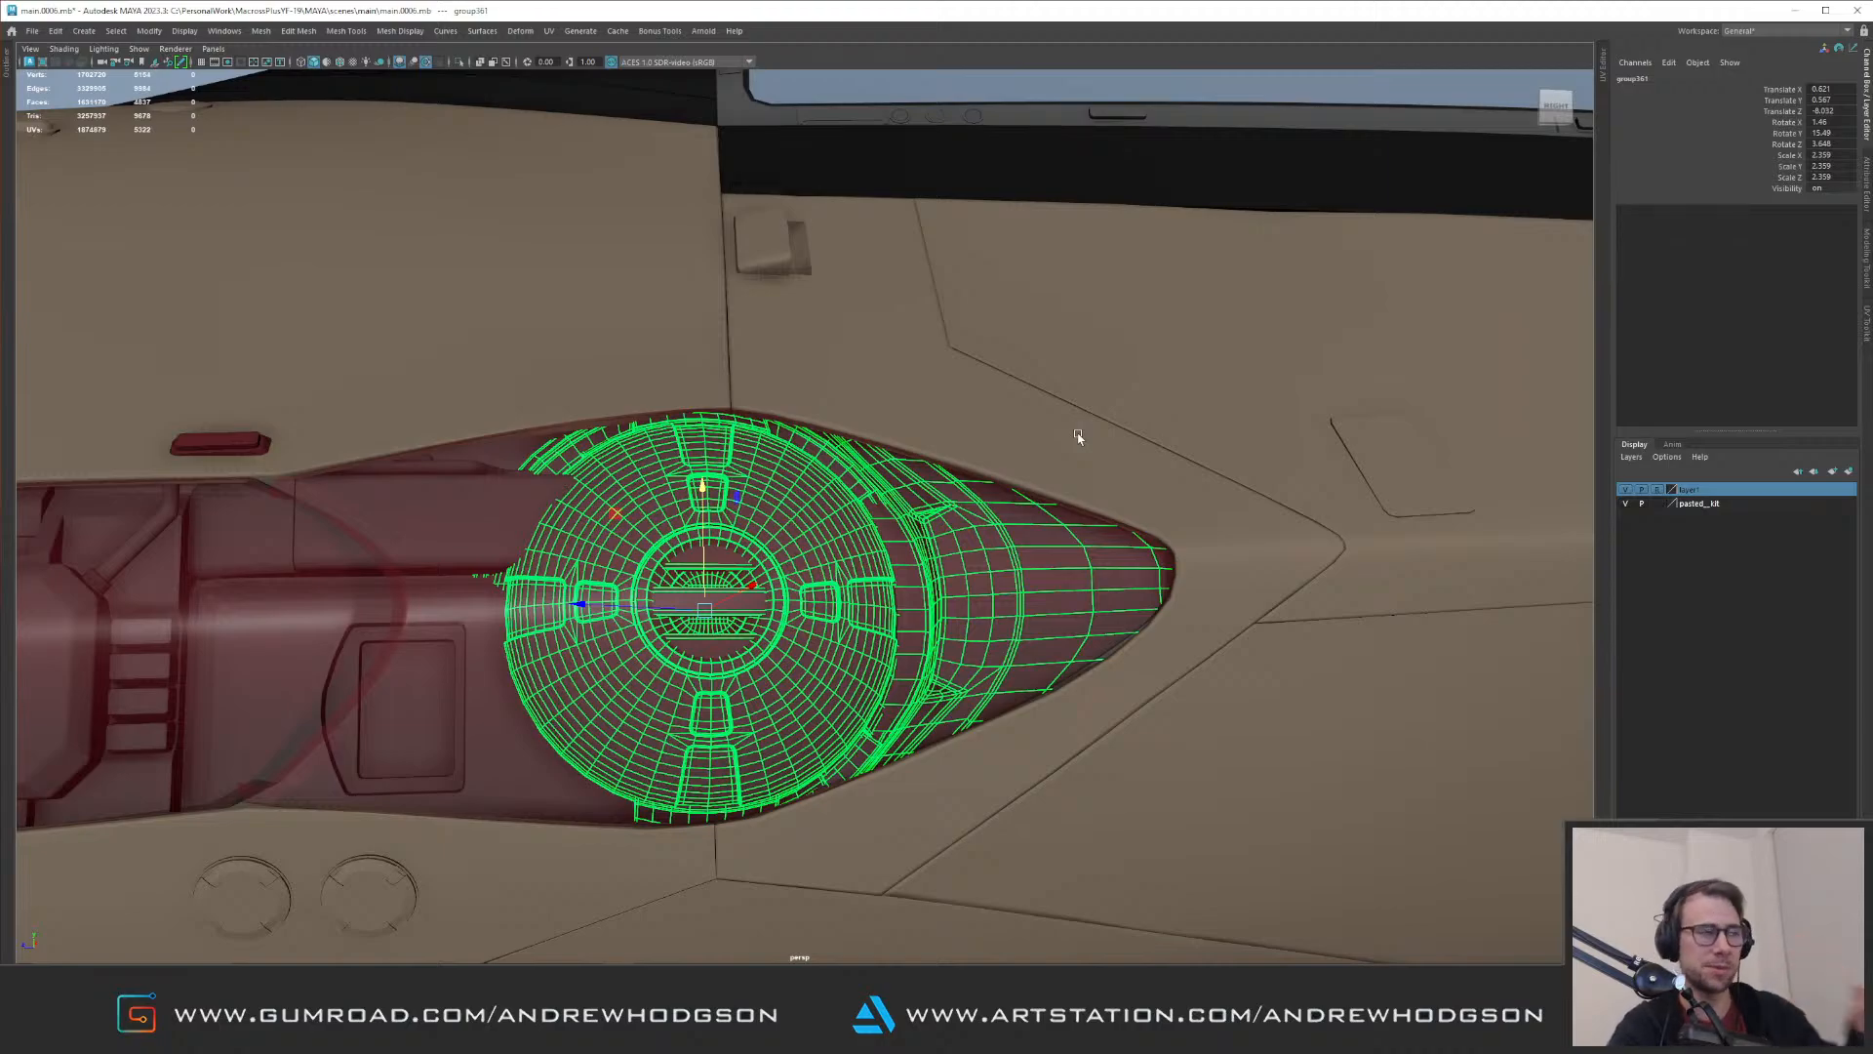
Step: Examine the resized larger lamp's fit in the recess, deselect it, and compare it with the neighbouring parts
left_click_drag(1081, 533, 1142, 635, "alt")
scroll(1141, 636, "down", 3)
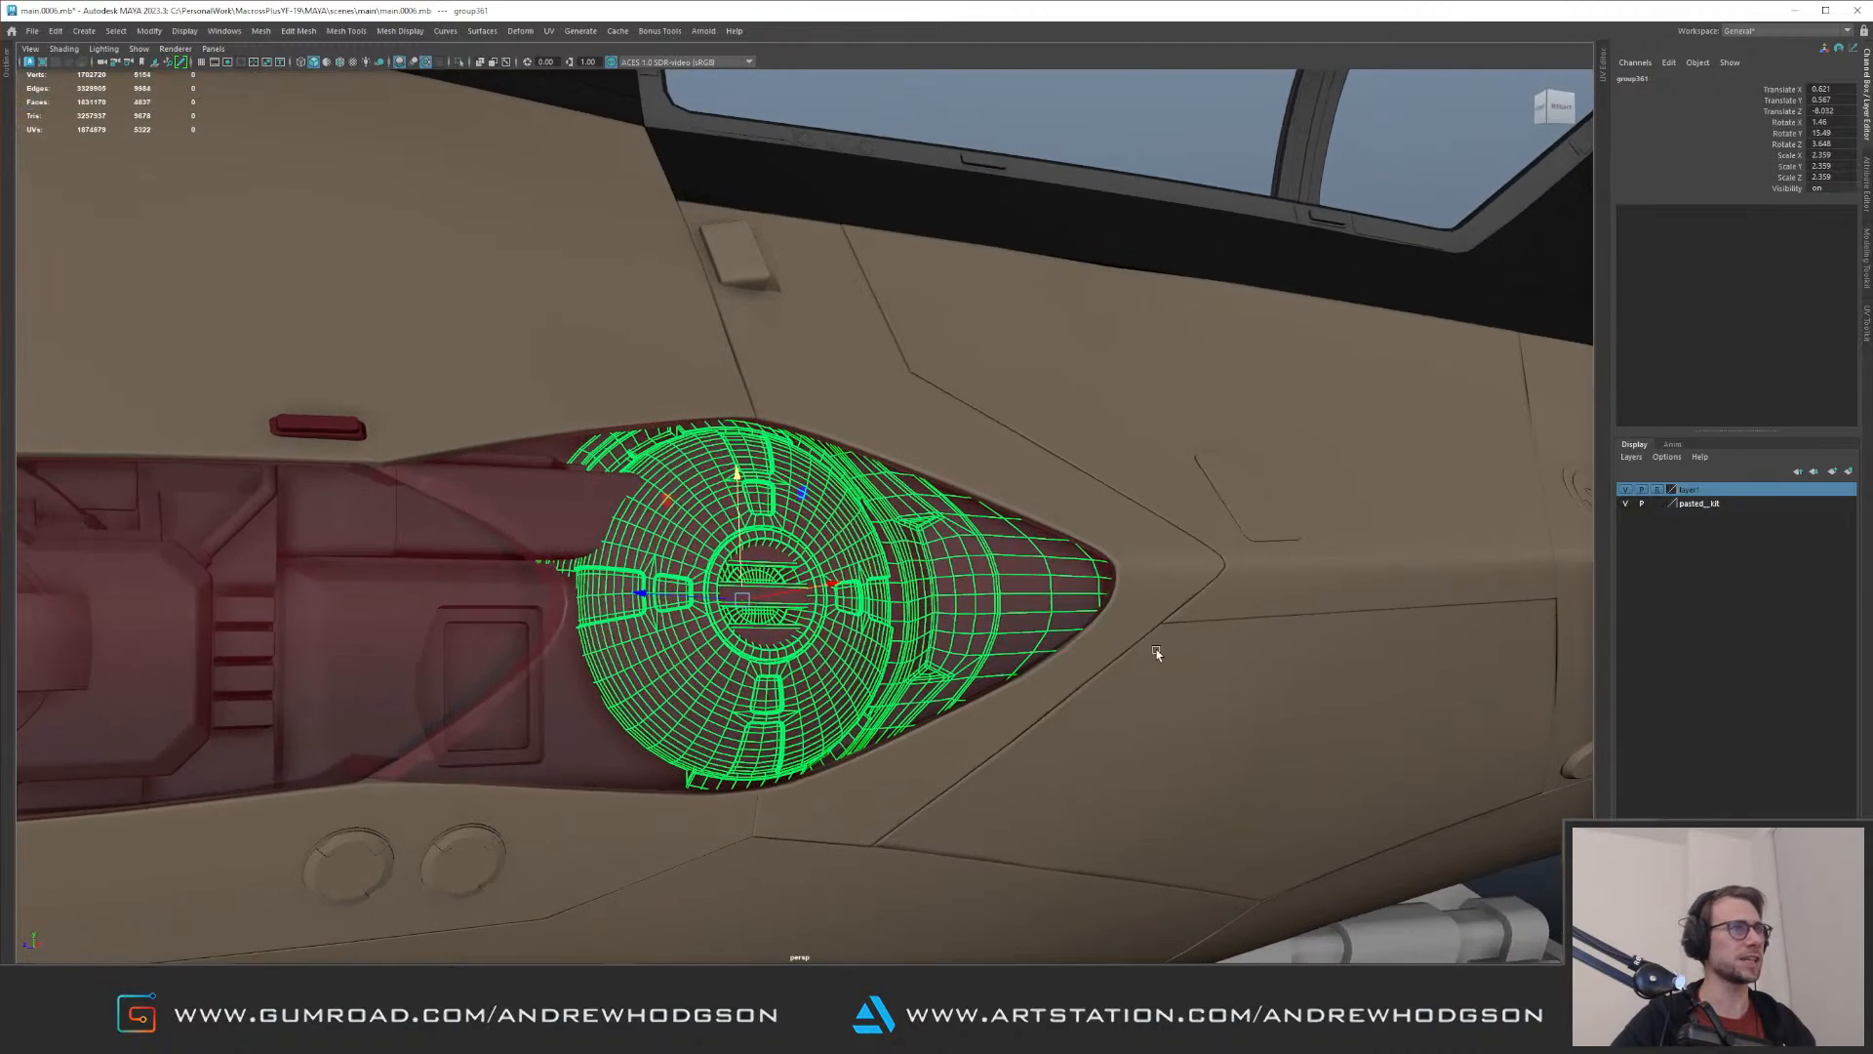
scroll(1141, 625, "up", 3)
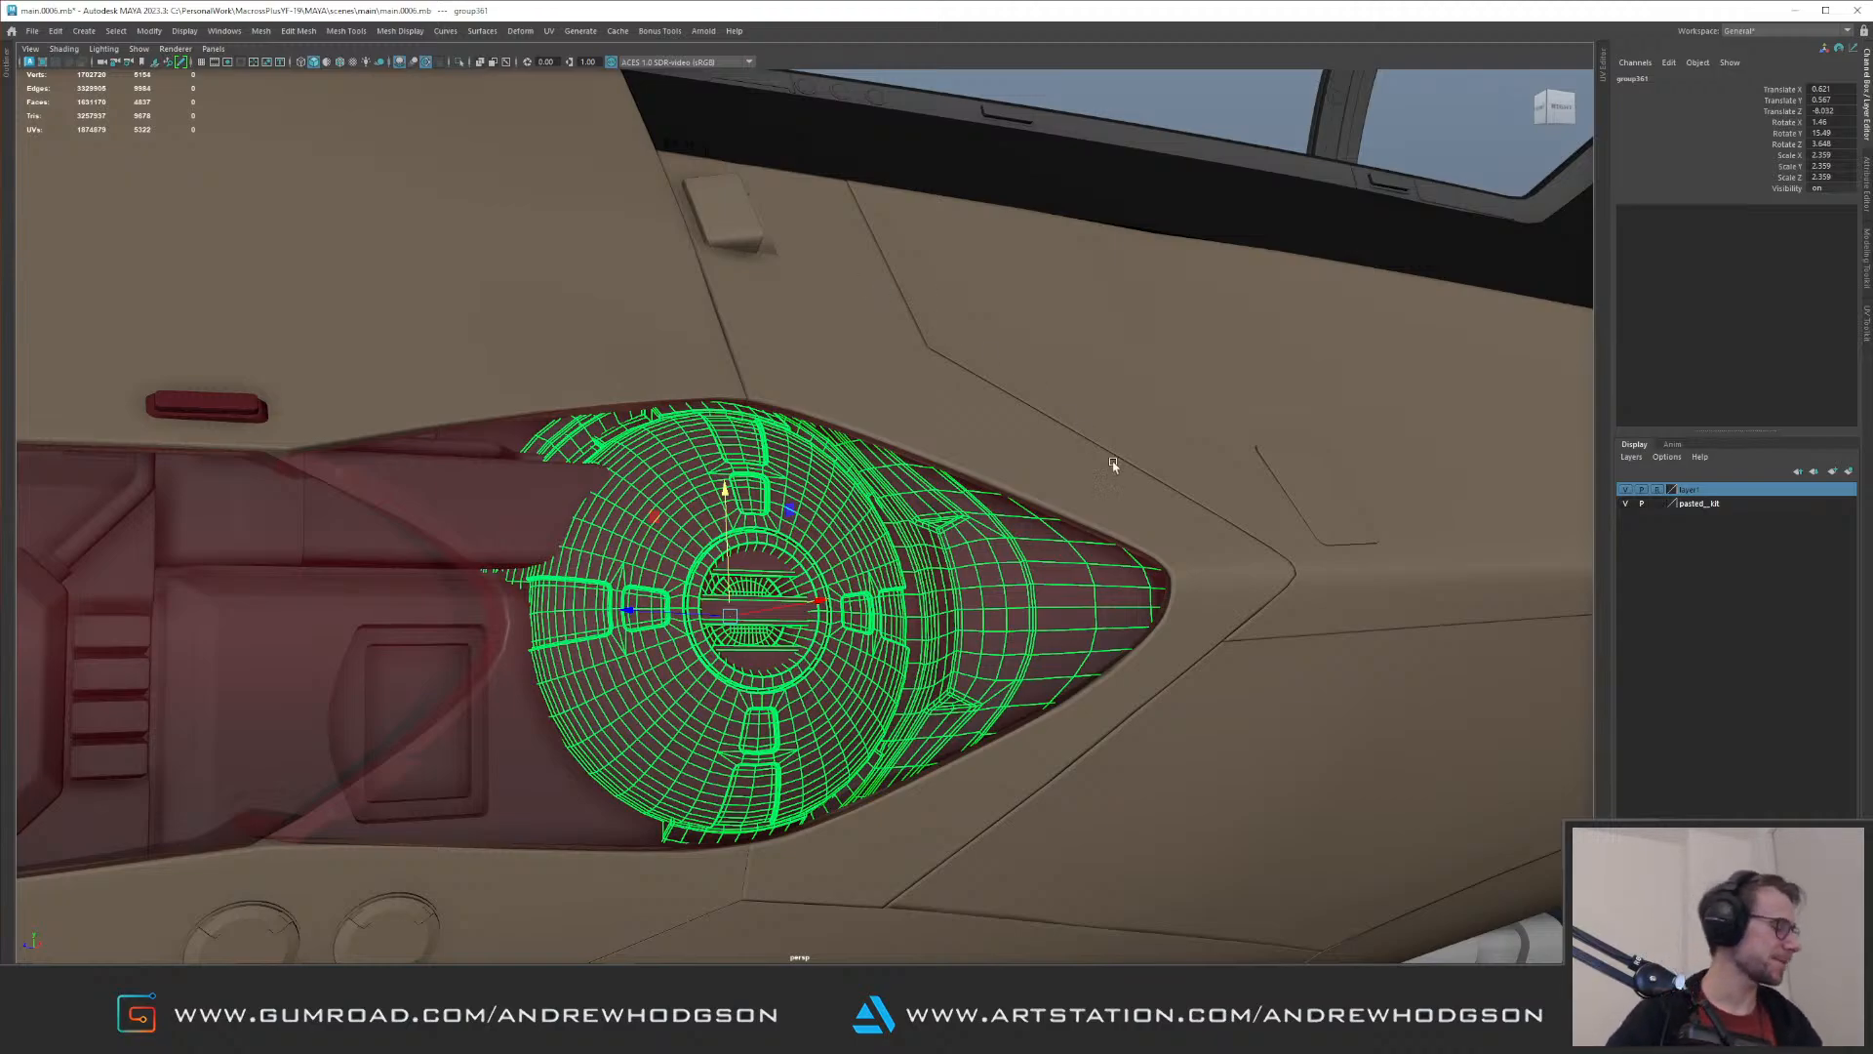
right_click_drag(1006, 549, 673, 312, "alt")
mouse_move(674, 312)
left_mouse_down("alt")
mouse_move(482, 226)
mouse_move(663, 283)
left_mouse_up("alt")
left_click(484, 226)
right_click_drag(662, 283, 485, 322, "alt")
left_click_drag(485, 322, 945, 489, "alt")
right_click_drag(945, 488, 1034, 429, "alt")
left_click_drag(1035, 429, 918, 482, "alt")
right_click_drag(918, 482, 1025, 478, "alt")
left_click_drag(1025, 479, 816, 509, "alt")
Step: Isolate the whole kit part and select its upper rounded box and lower panel
left_click(757, 521)
right_click_drag(815, 509, 893, 451, "alt")
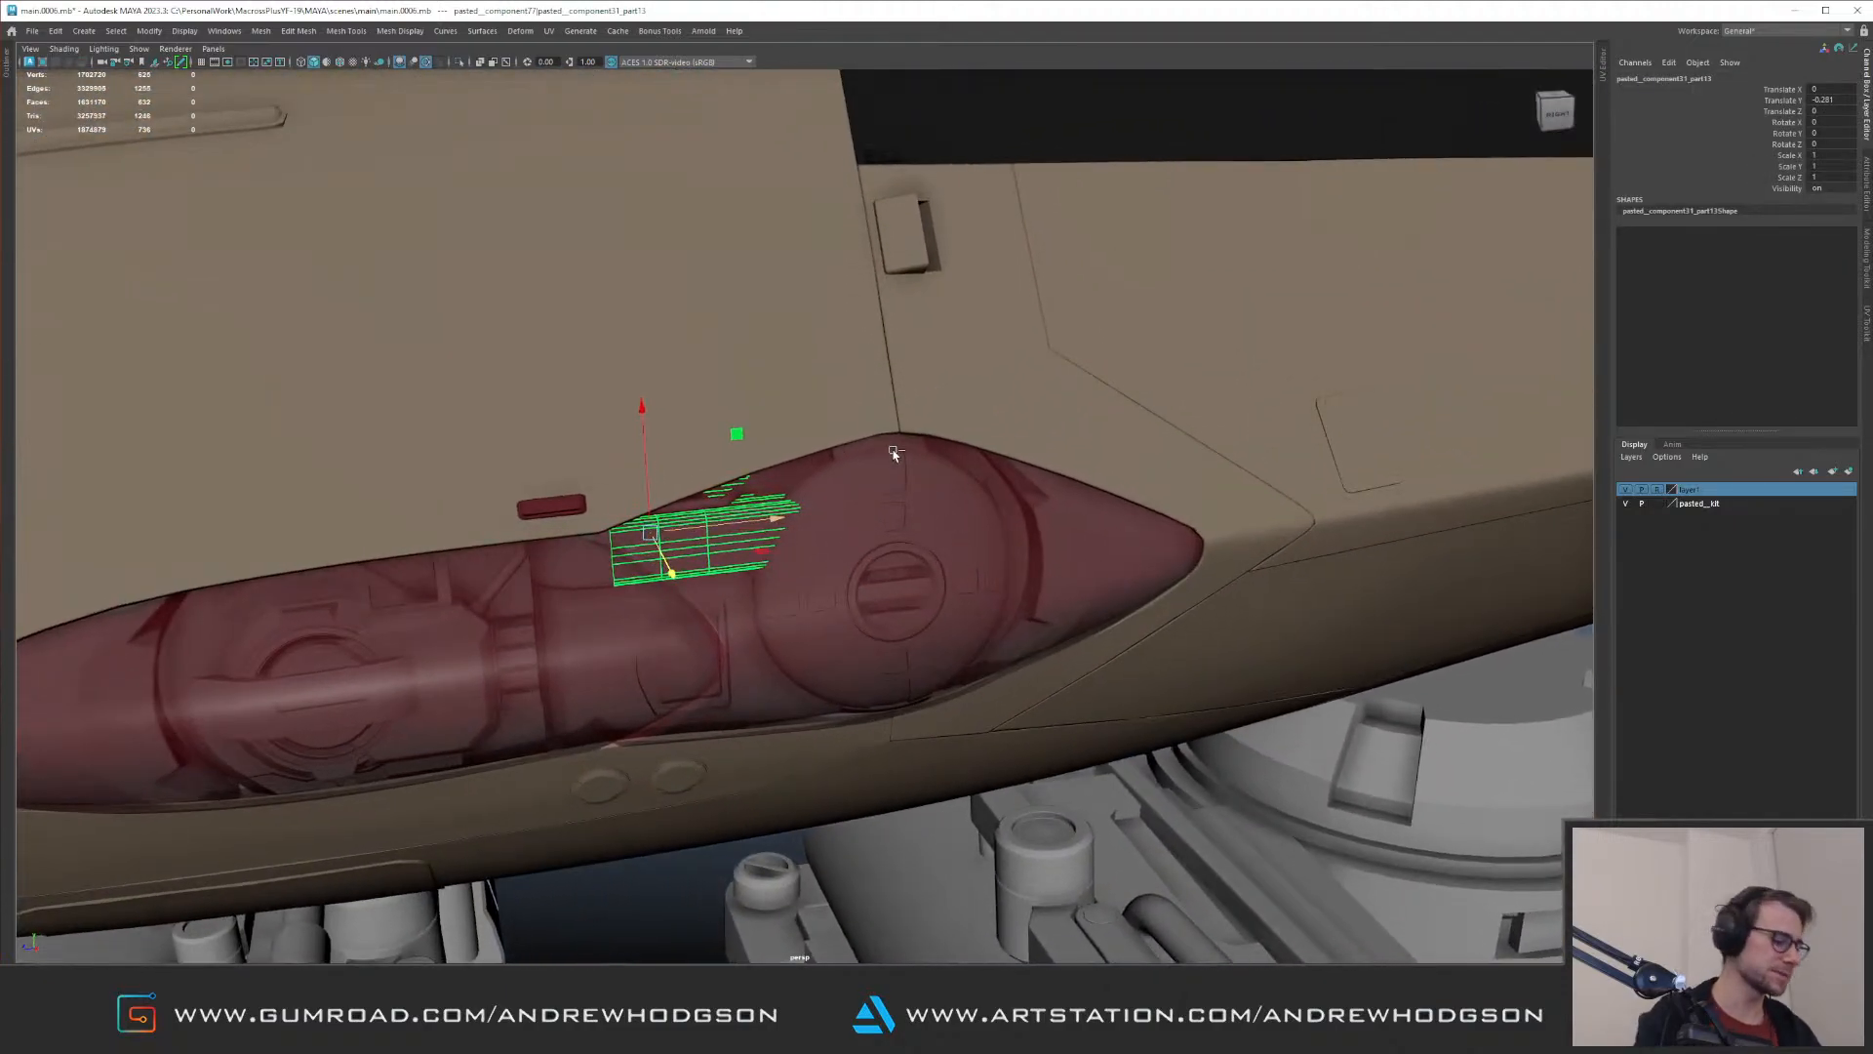
key("Up")
key("ctrl+1")
left_click_drag(633, 497, 597, 504, "alt")
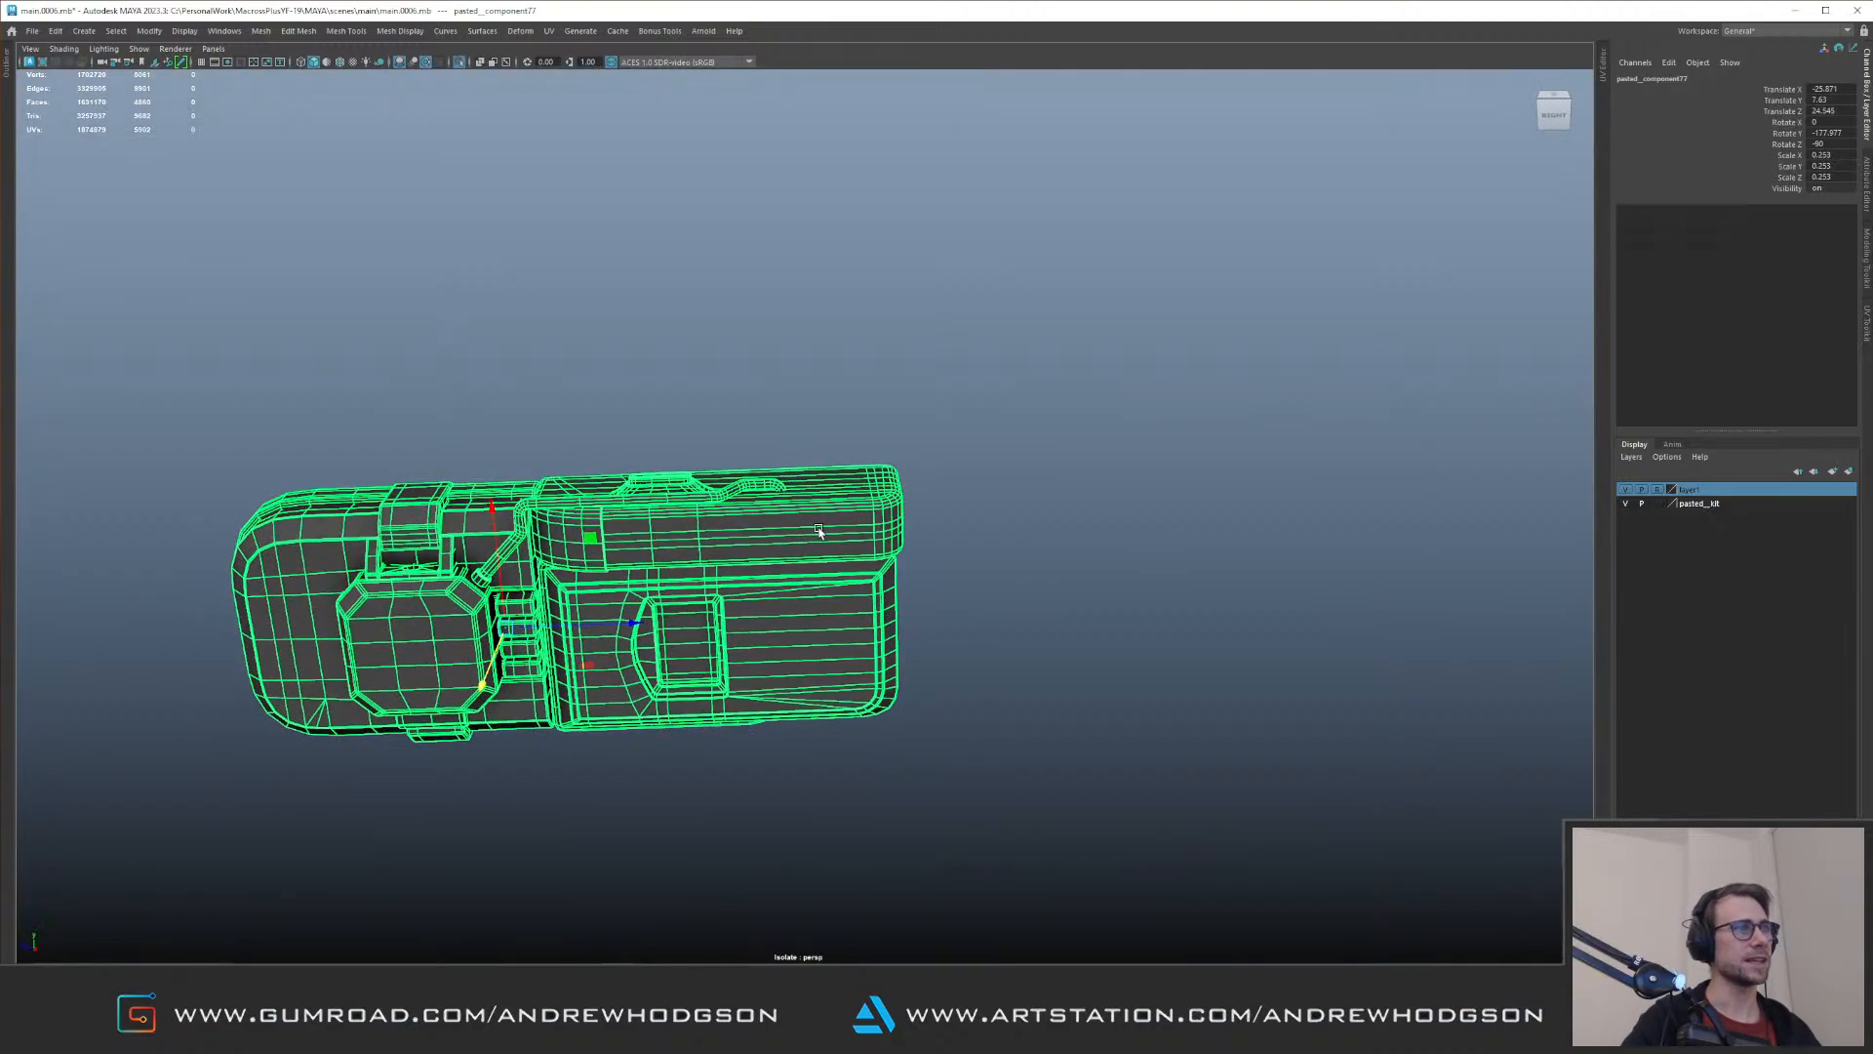
left_click(784, 484)
left_click(797, 426)
left_click_drag(798, 426, 899, 644)
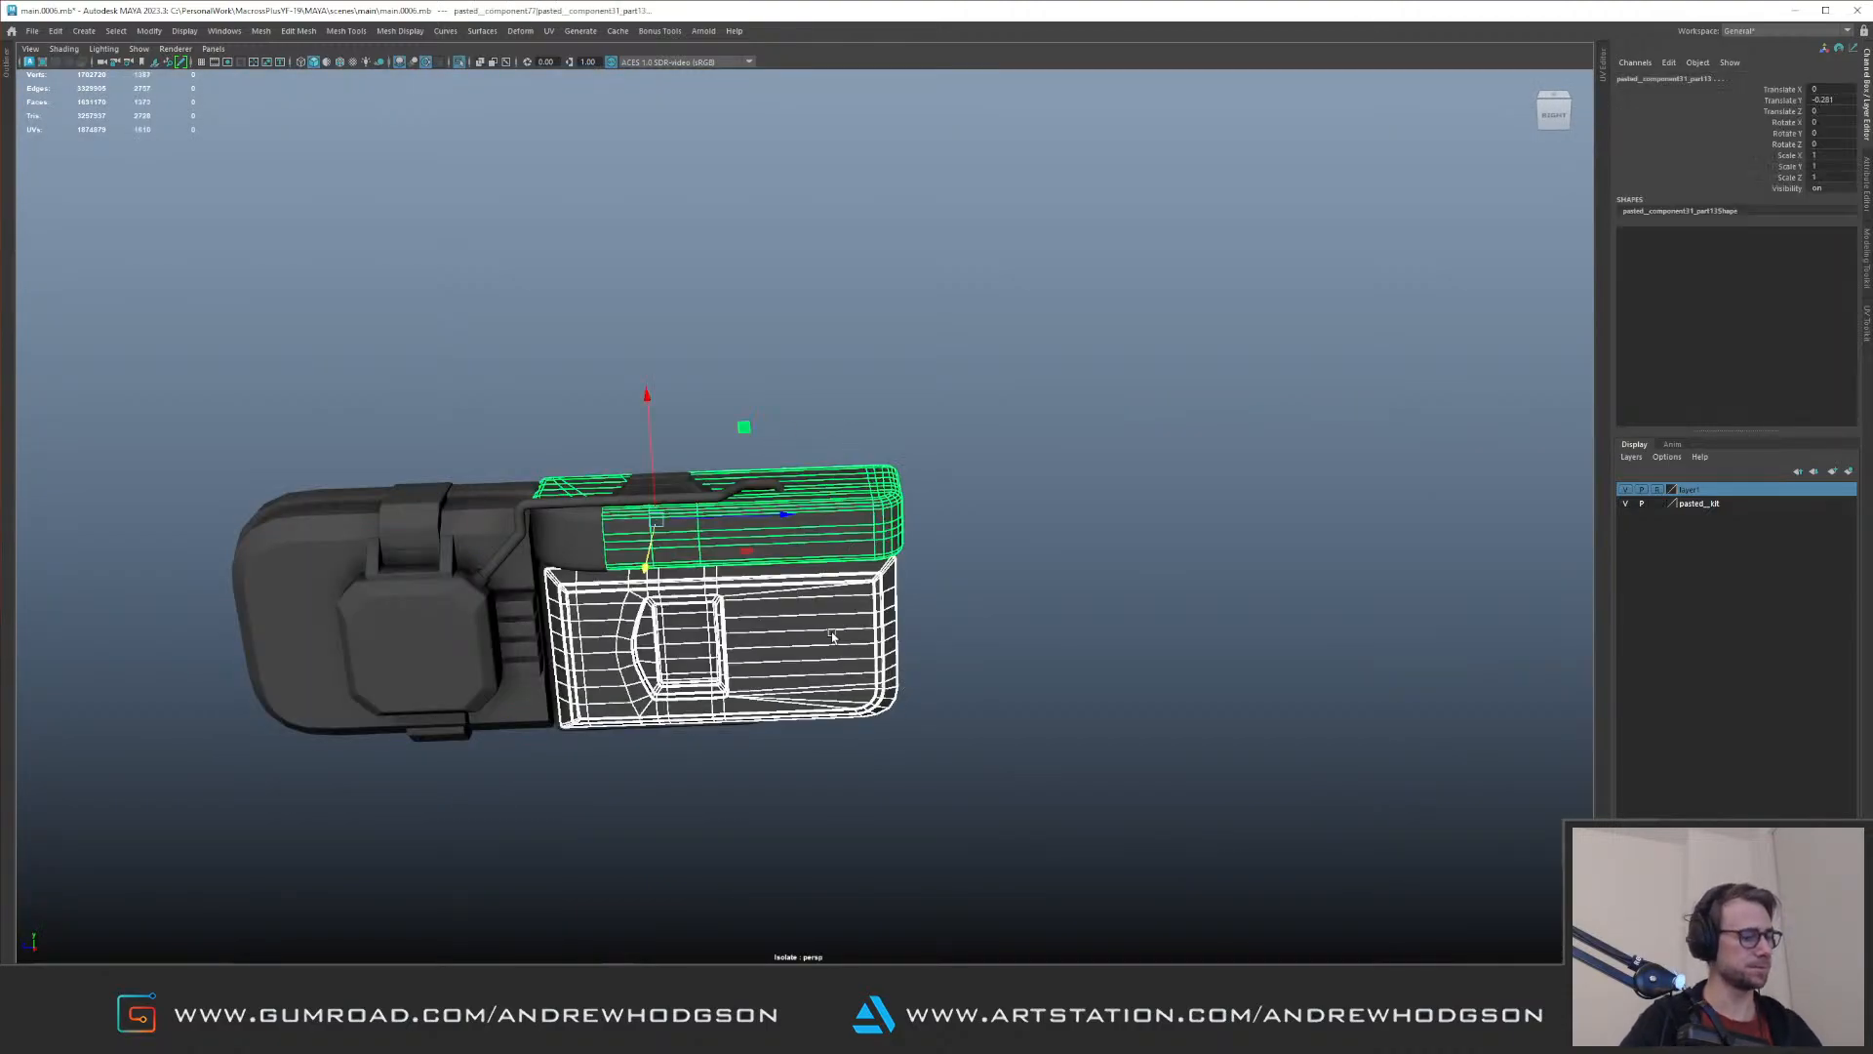
Step: Delete the end-cap geometry of the rounded box and lower panel, with soft selection off, and return to object mode
key("F10")
left_click_drag(828, 423, 980, 722)
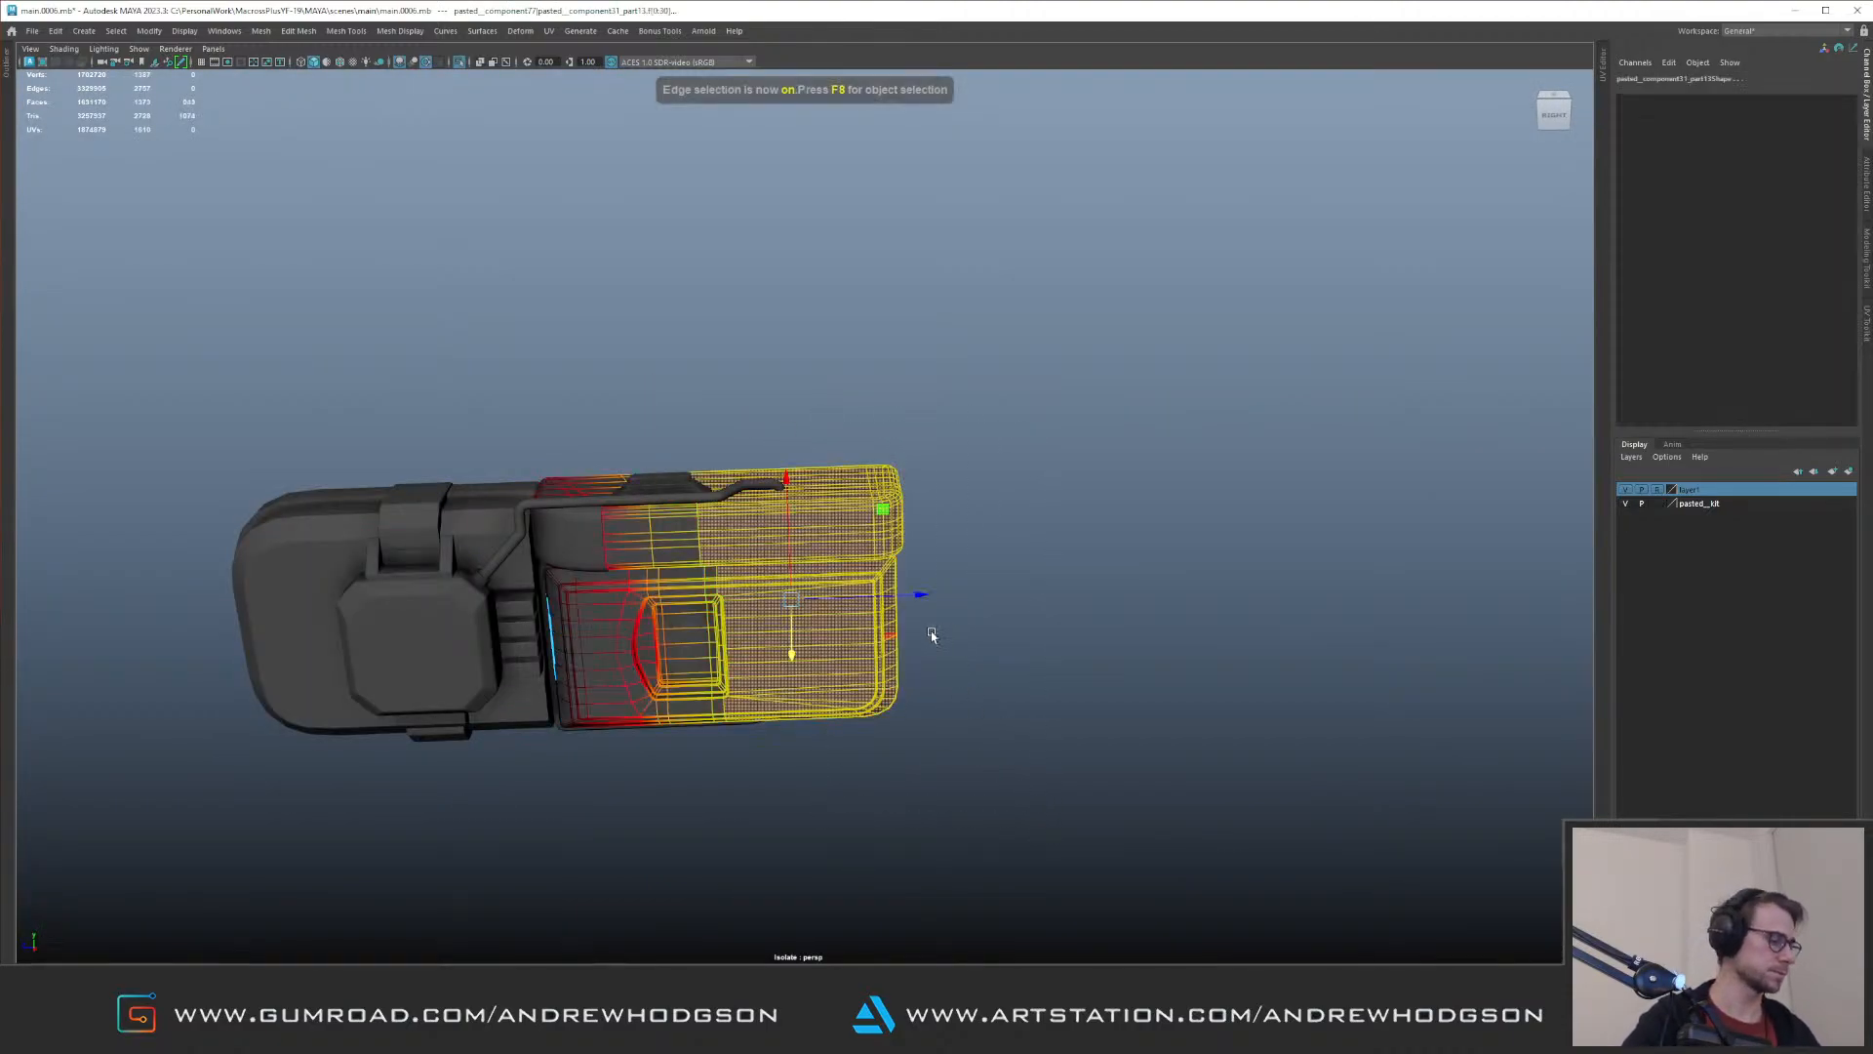
key("b")
left_click_drag(711, 380, 788, 777, "ctrl")
left_click_drag(789, 727, 798, 679, "alt")
right_click_drag(798, 679, 816, 677, "alt")
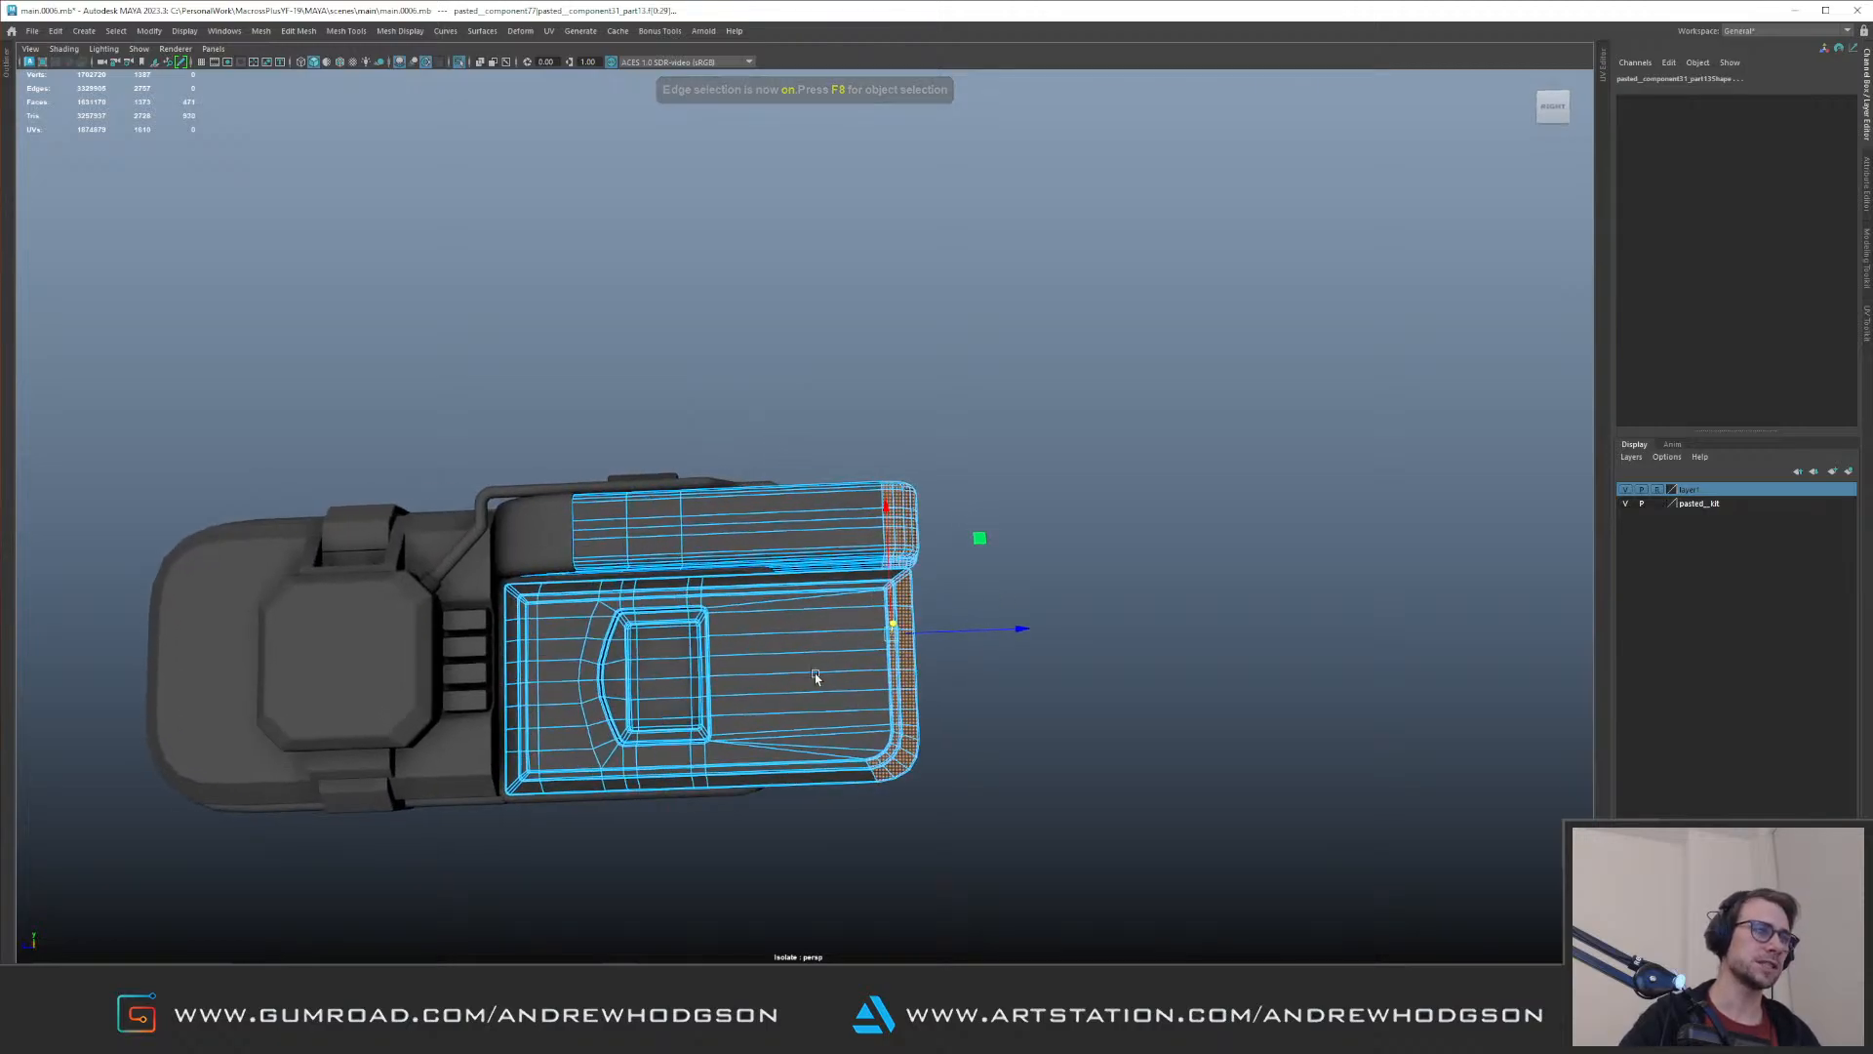
key("Delete")
key("F8")
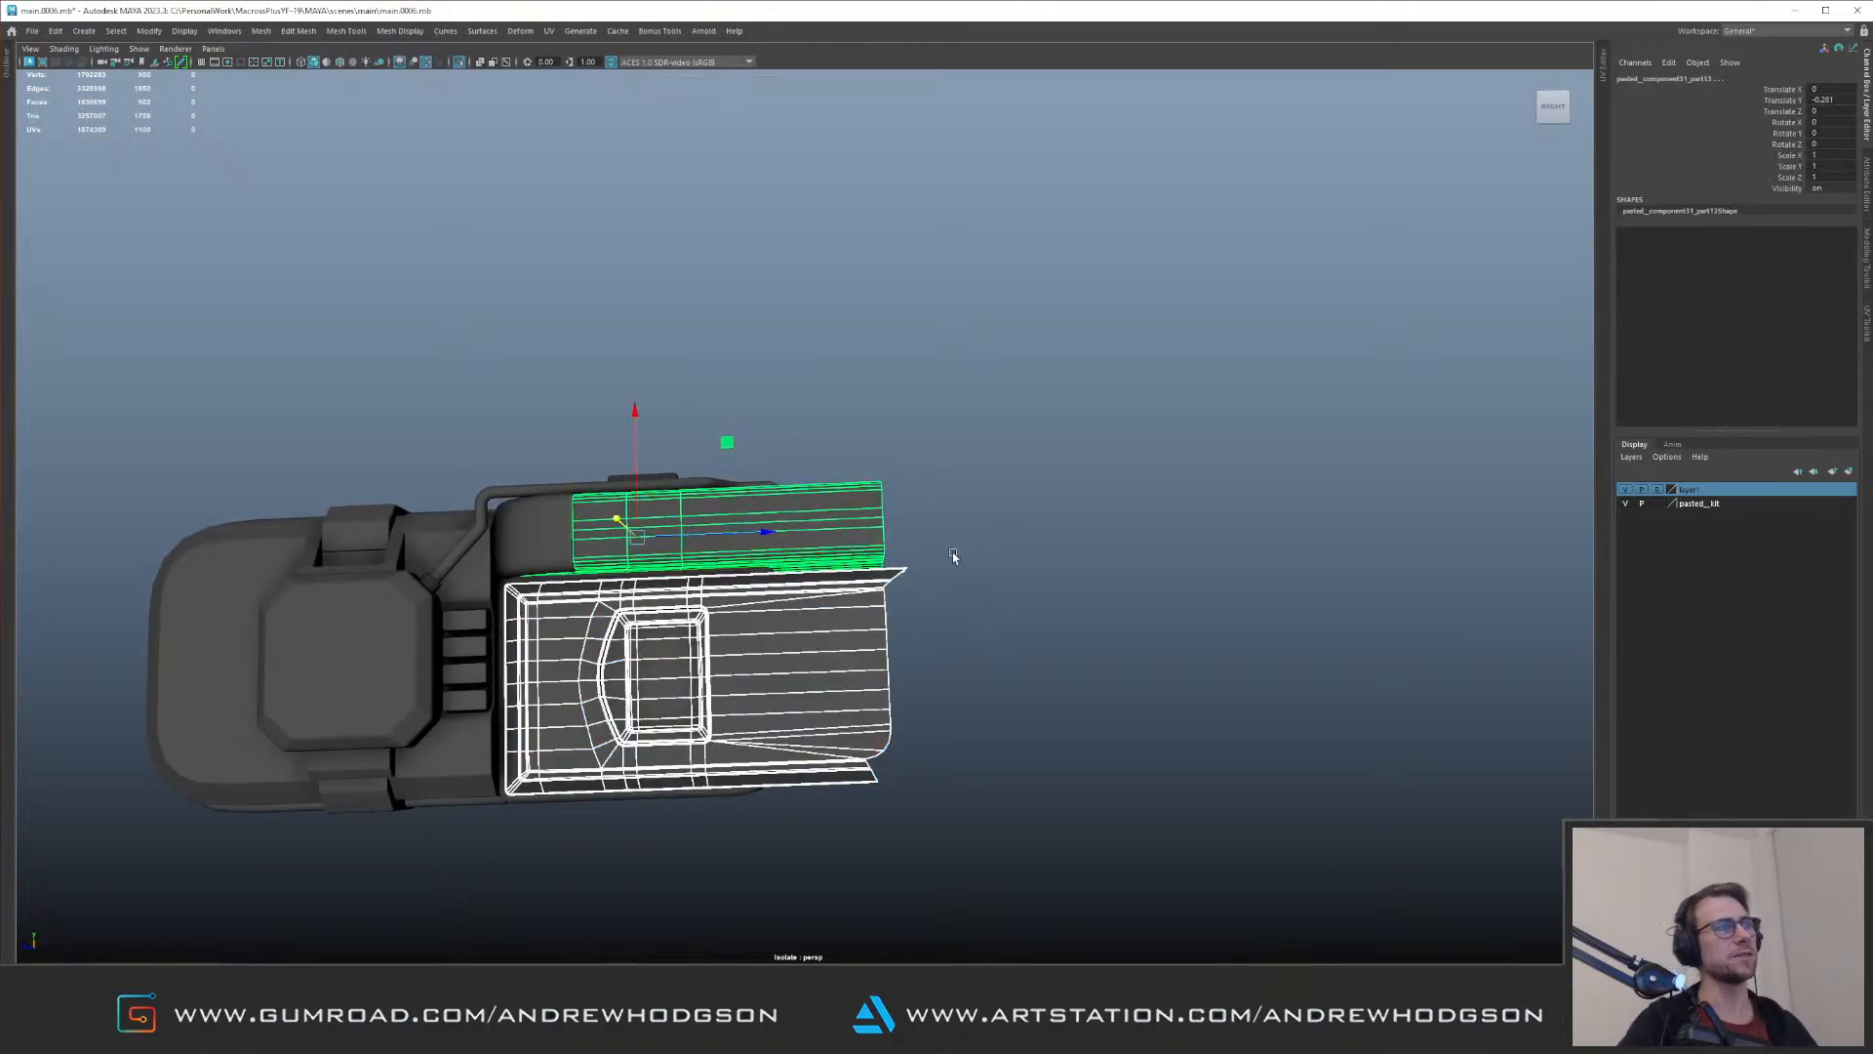
Step: Reselect the trimmed rounded box and lower panel, and leave isolation
left_click(958, 551)
left_click(877, 640)
left_click(866, 503)
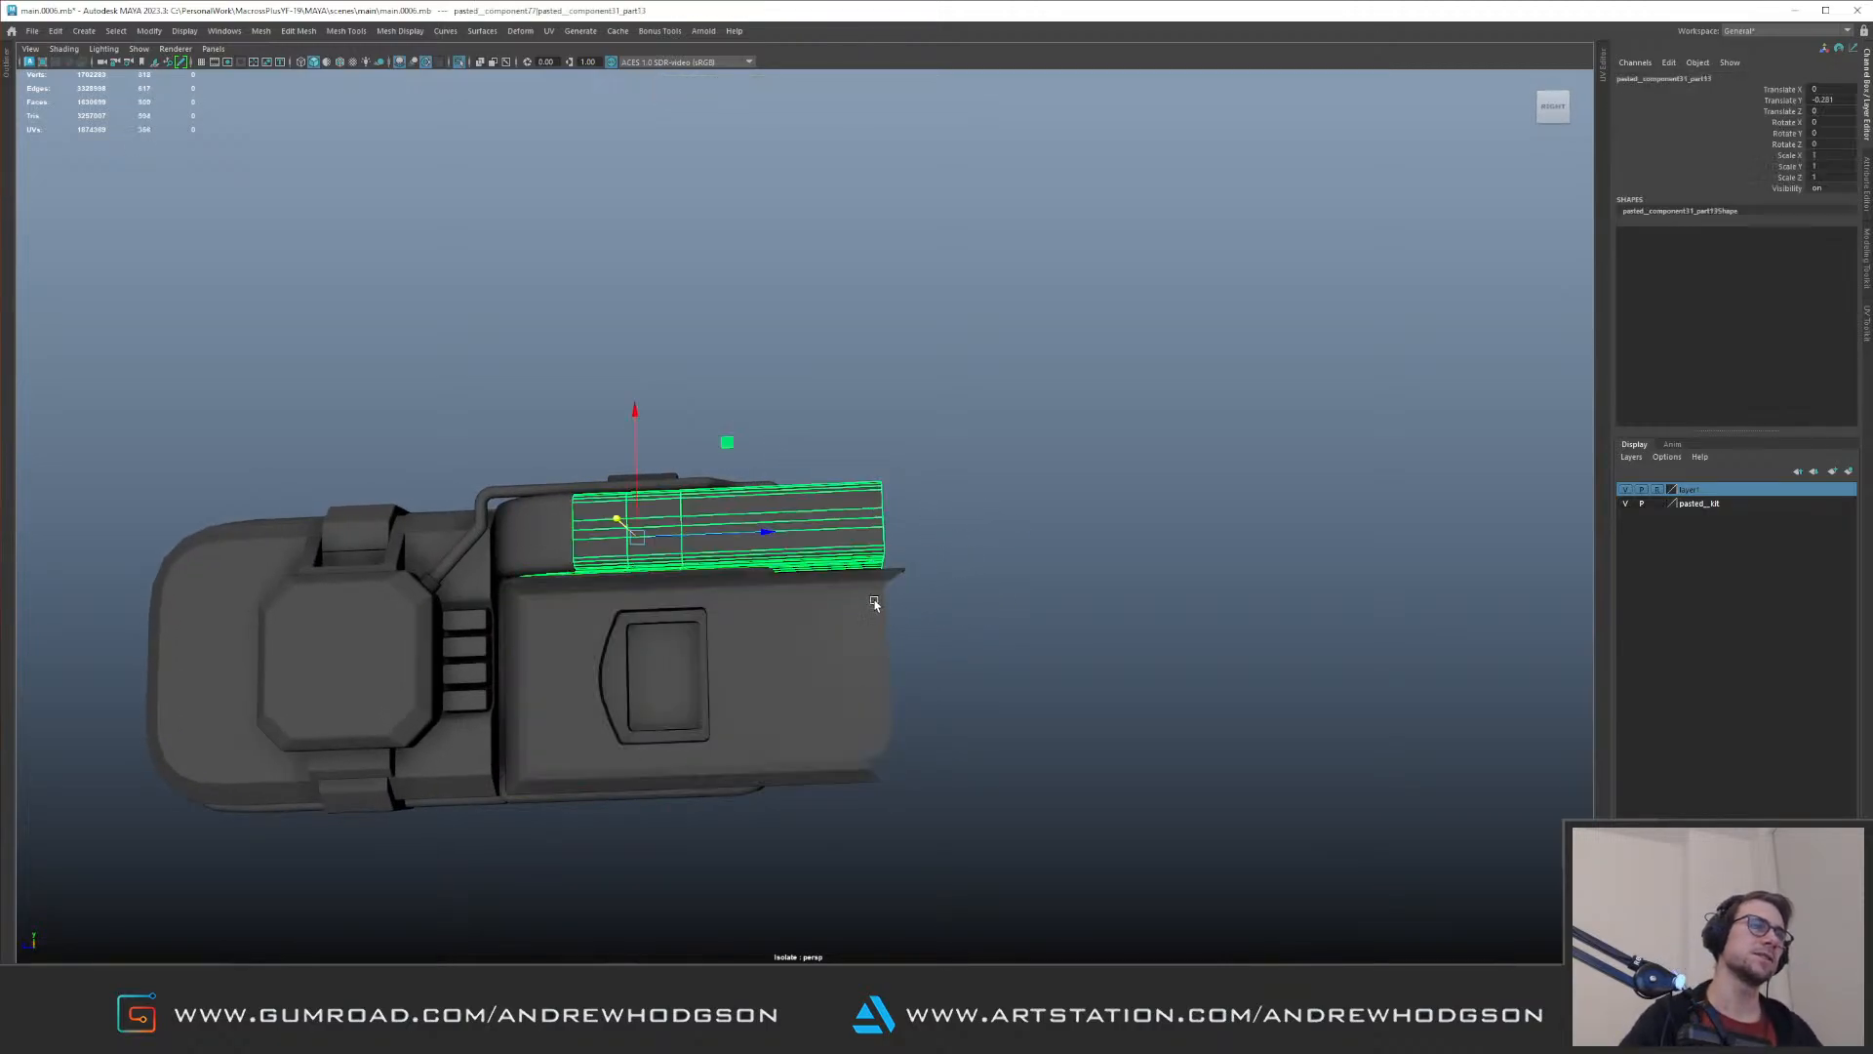
left_click(874, 599, "shift")
key("ctrl+1")
left_click_drag(852, 582, 887, 556, "alt")
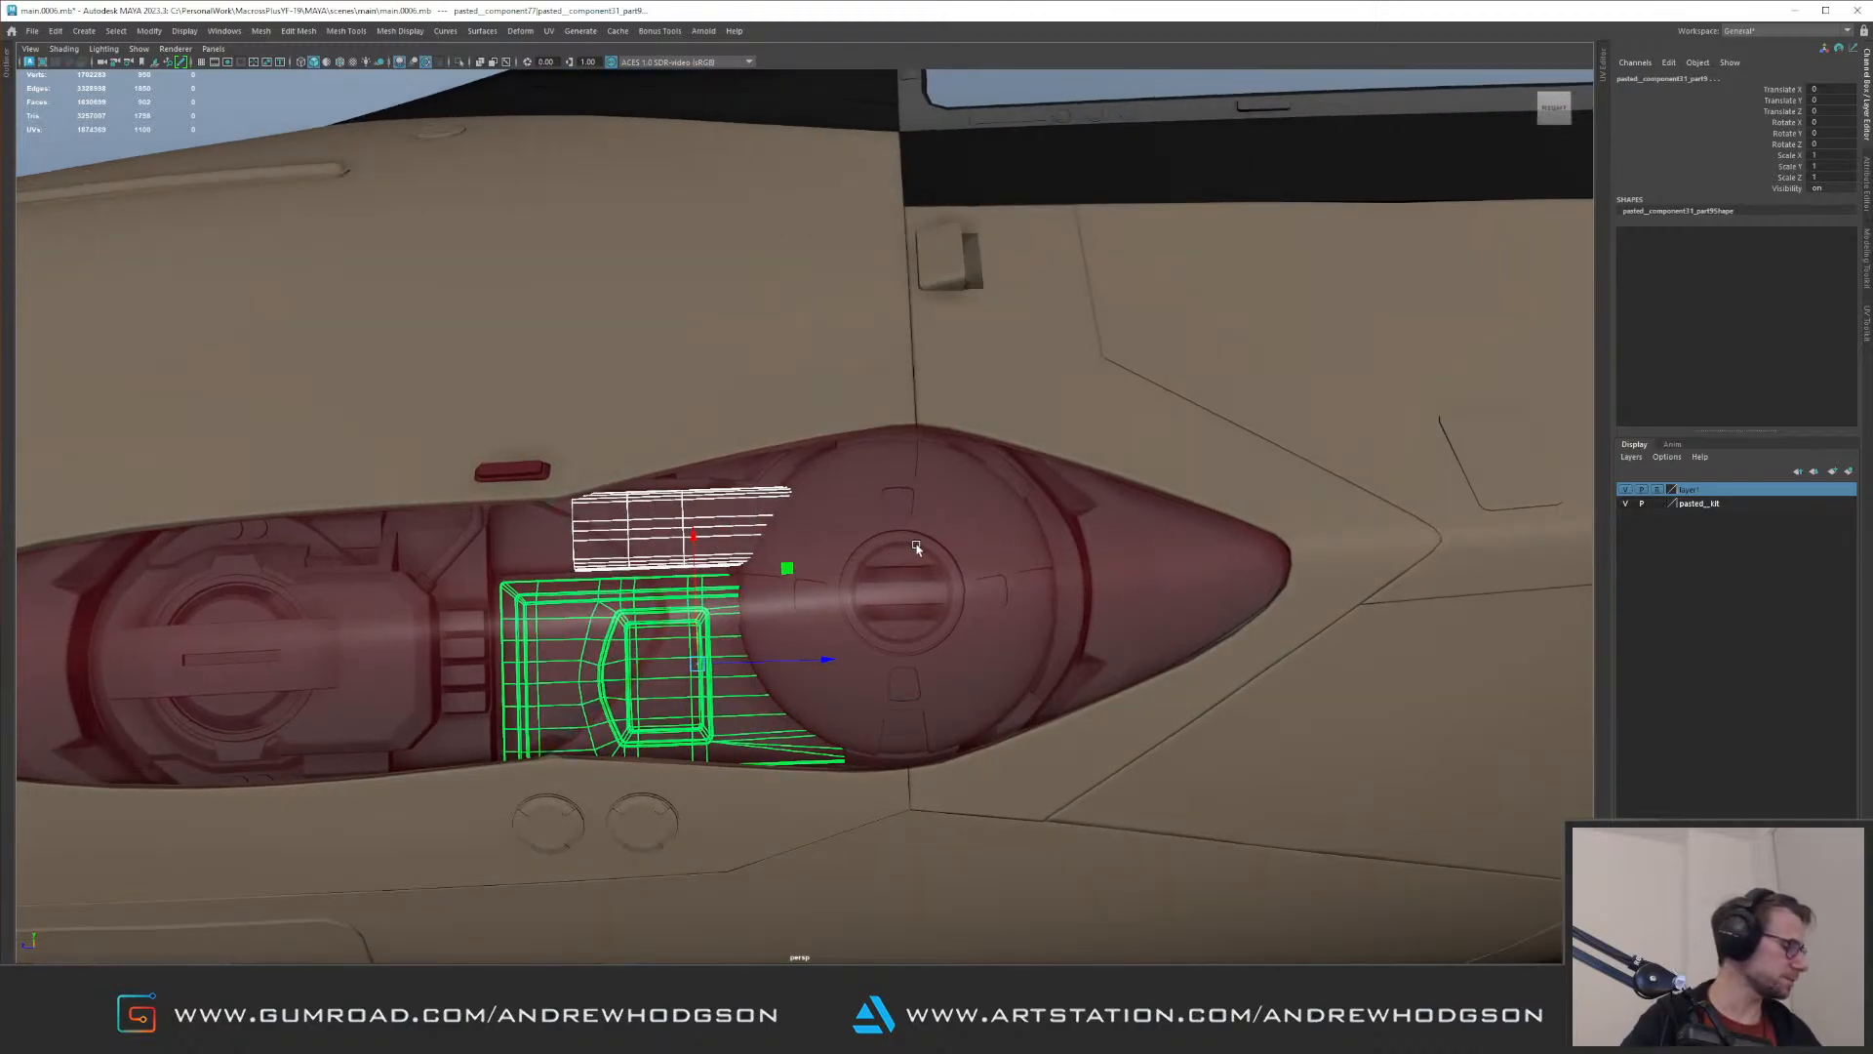
Step: Check the trimmed pieces beside the larger lamp from several angles, and clear the selection
right_click_drag(961, 561, 402, 457, "alt")
left_click_drag(619, 467, 727, 517, "alt")
right_click_drag(683, 512, 497, 369, "alt")
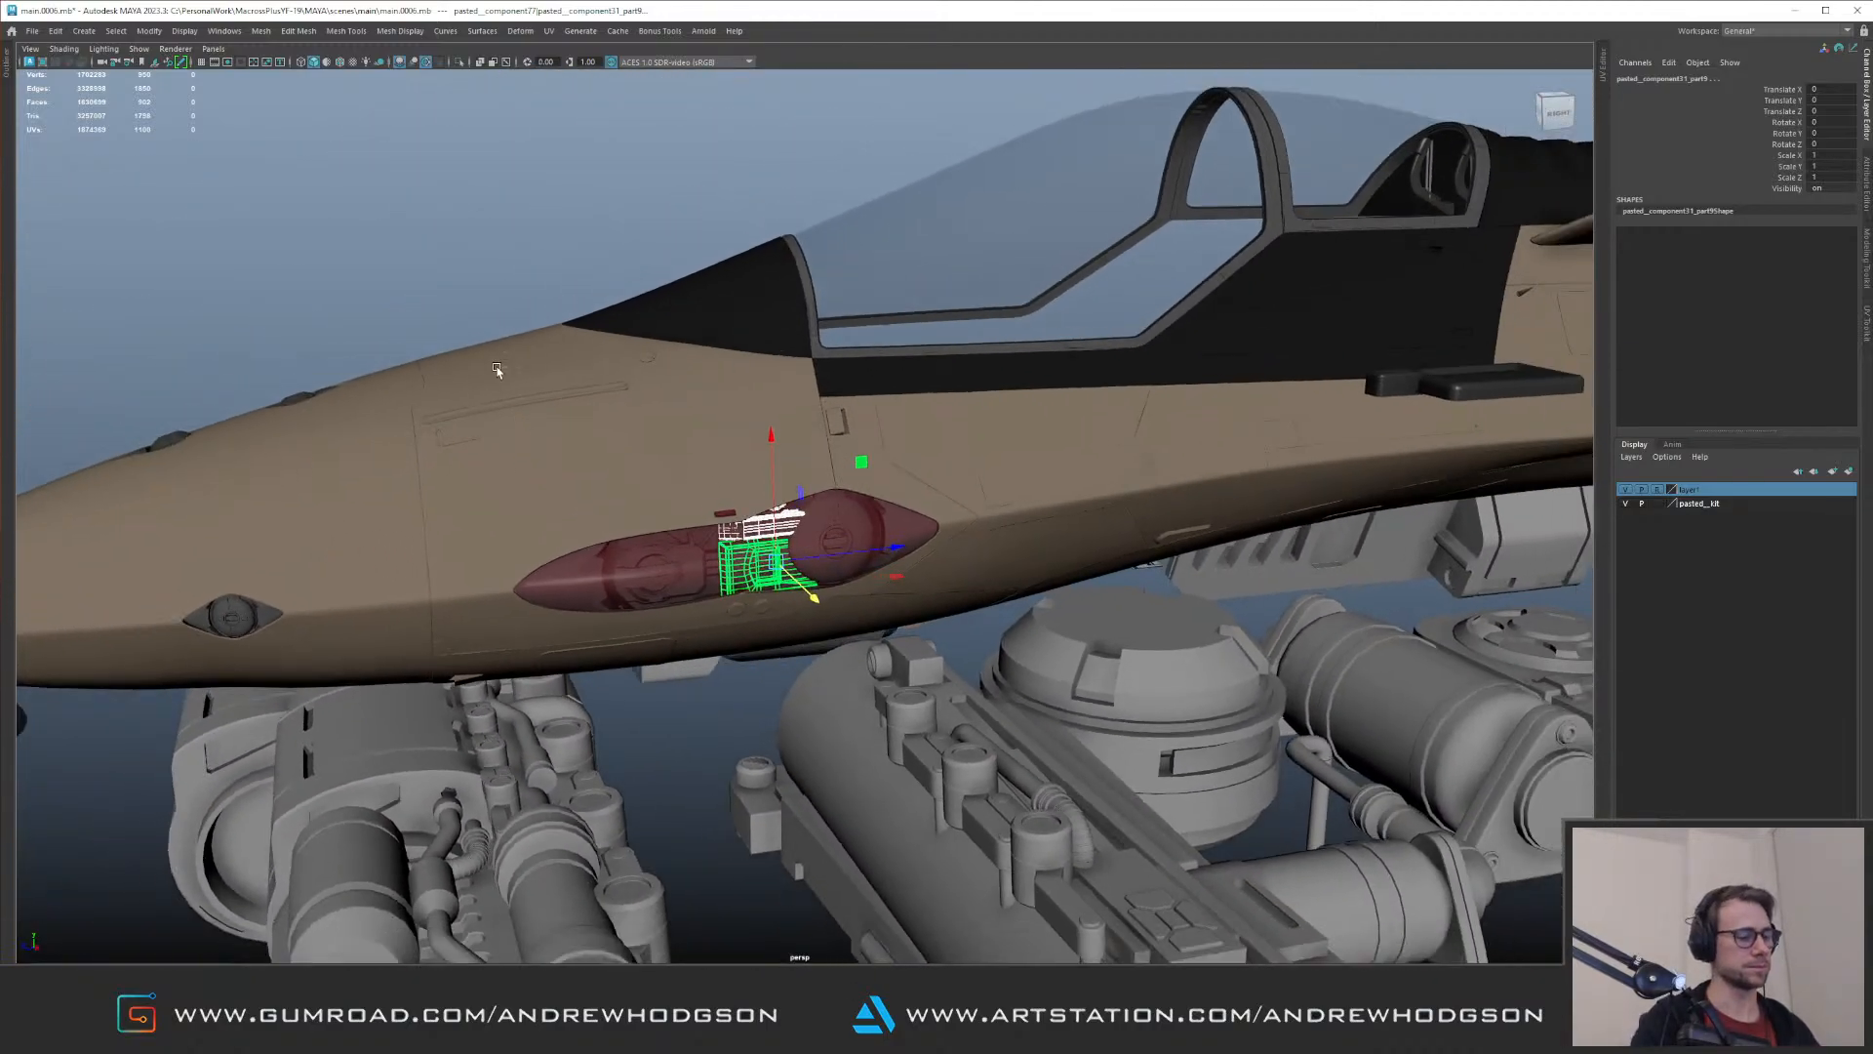
right_click_drag(875, 412, 492, 345, "alt")
left_click(523, 287)
left_click_drag(525, 302, 470, 392, "alt")
right_click_drag(532, 429, 846, 597, "alt")
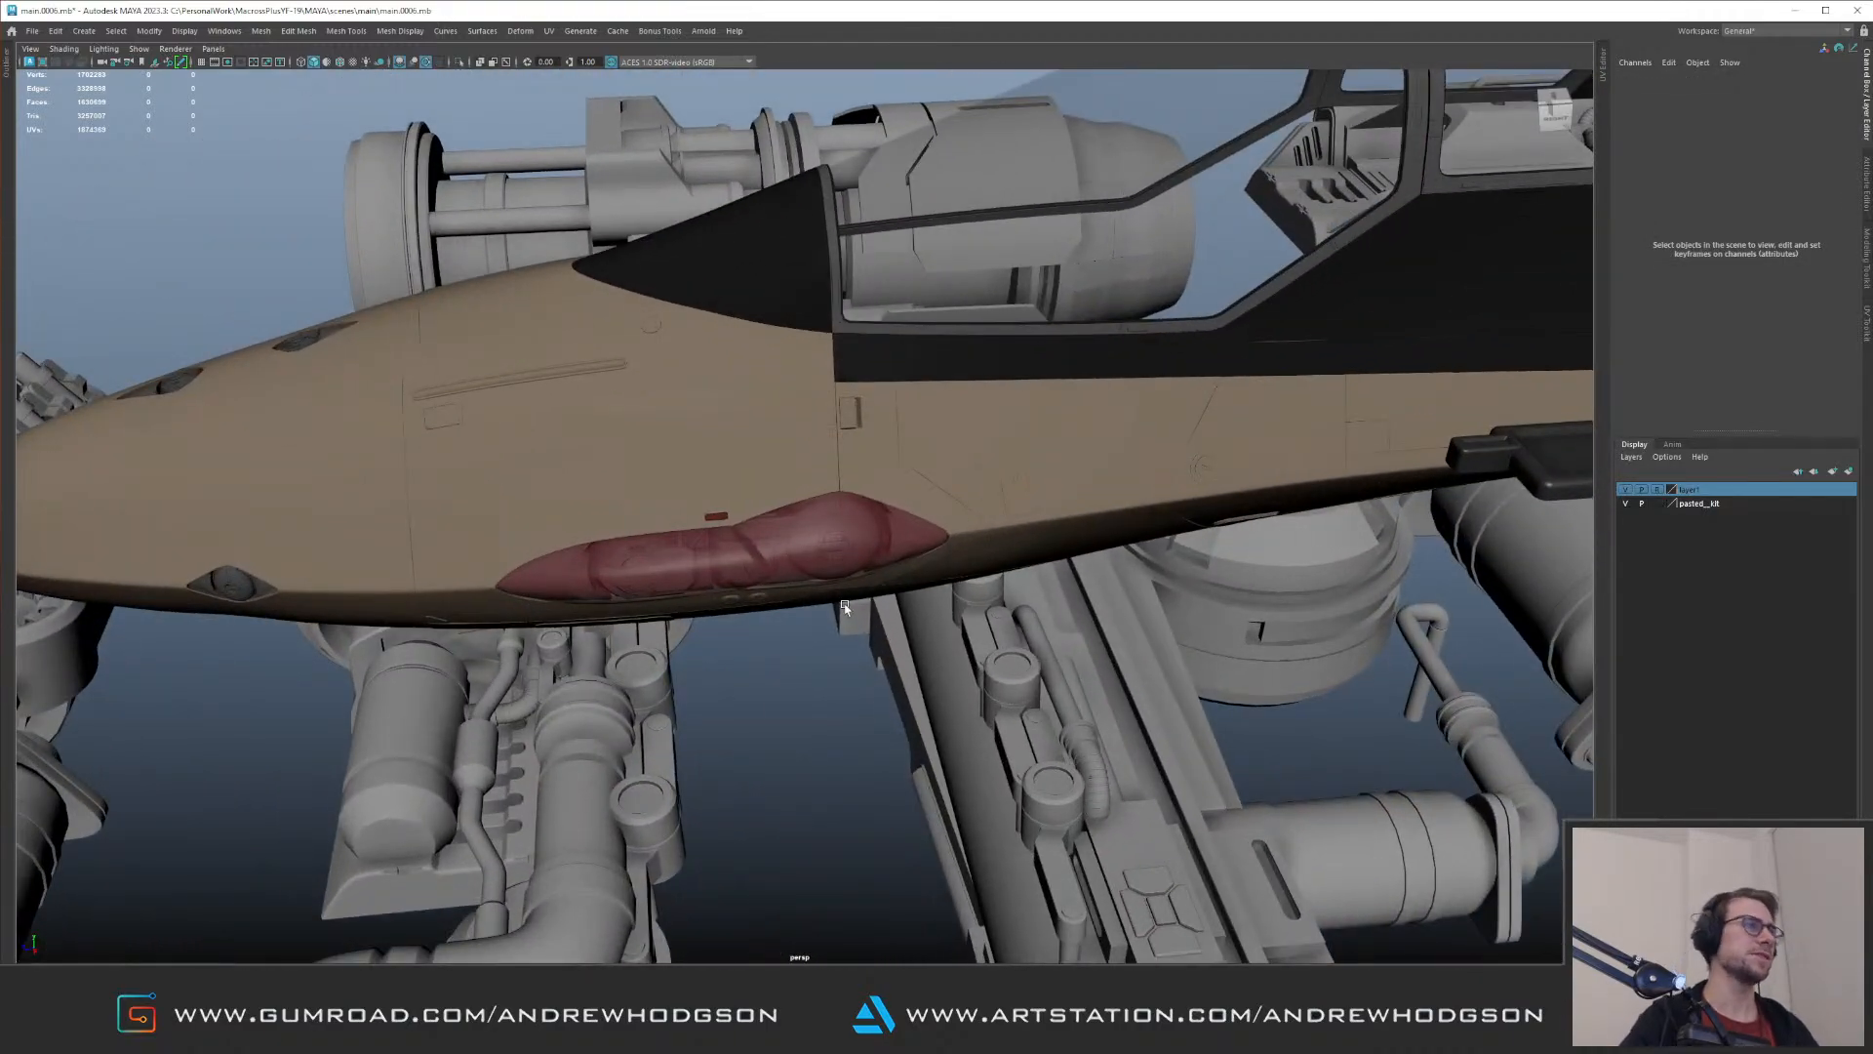
Step: Look over the aircraft's nose and the kit parts laid out around it
right_click_drag(732, 610, 498, 532, "alt")
left_click_drag(803, 530, 688, 473, "alt")
right_click_drag(751, 498, 1267, 610, "alt")
left_click_drag(941, 554, 1196, 695, "alt")
right_click_drag(702, 488, 922, 576, "alt")
mouse_move(859, 570)
left_mouse_down("alt")
mouse_move(916, 553)
mouse_move(883, 556)
left_mouse_up("alt")
right_click_drag(882, 557, 401, 531, "alt")
left_click_drag(625, 351, 916, 439, "alt")
right_click_drag(915, 439, 589, 355, "alt")
left_click_drag(589, 355, 634, 390, "alt")
middle_click_drag(635, 390, 853, 589, "alt")
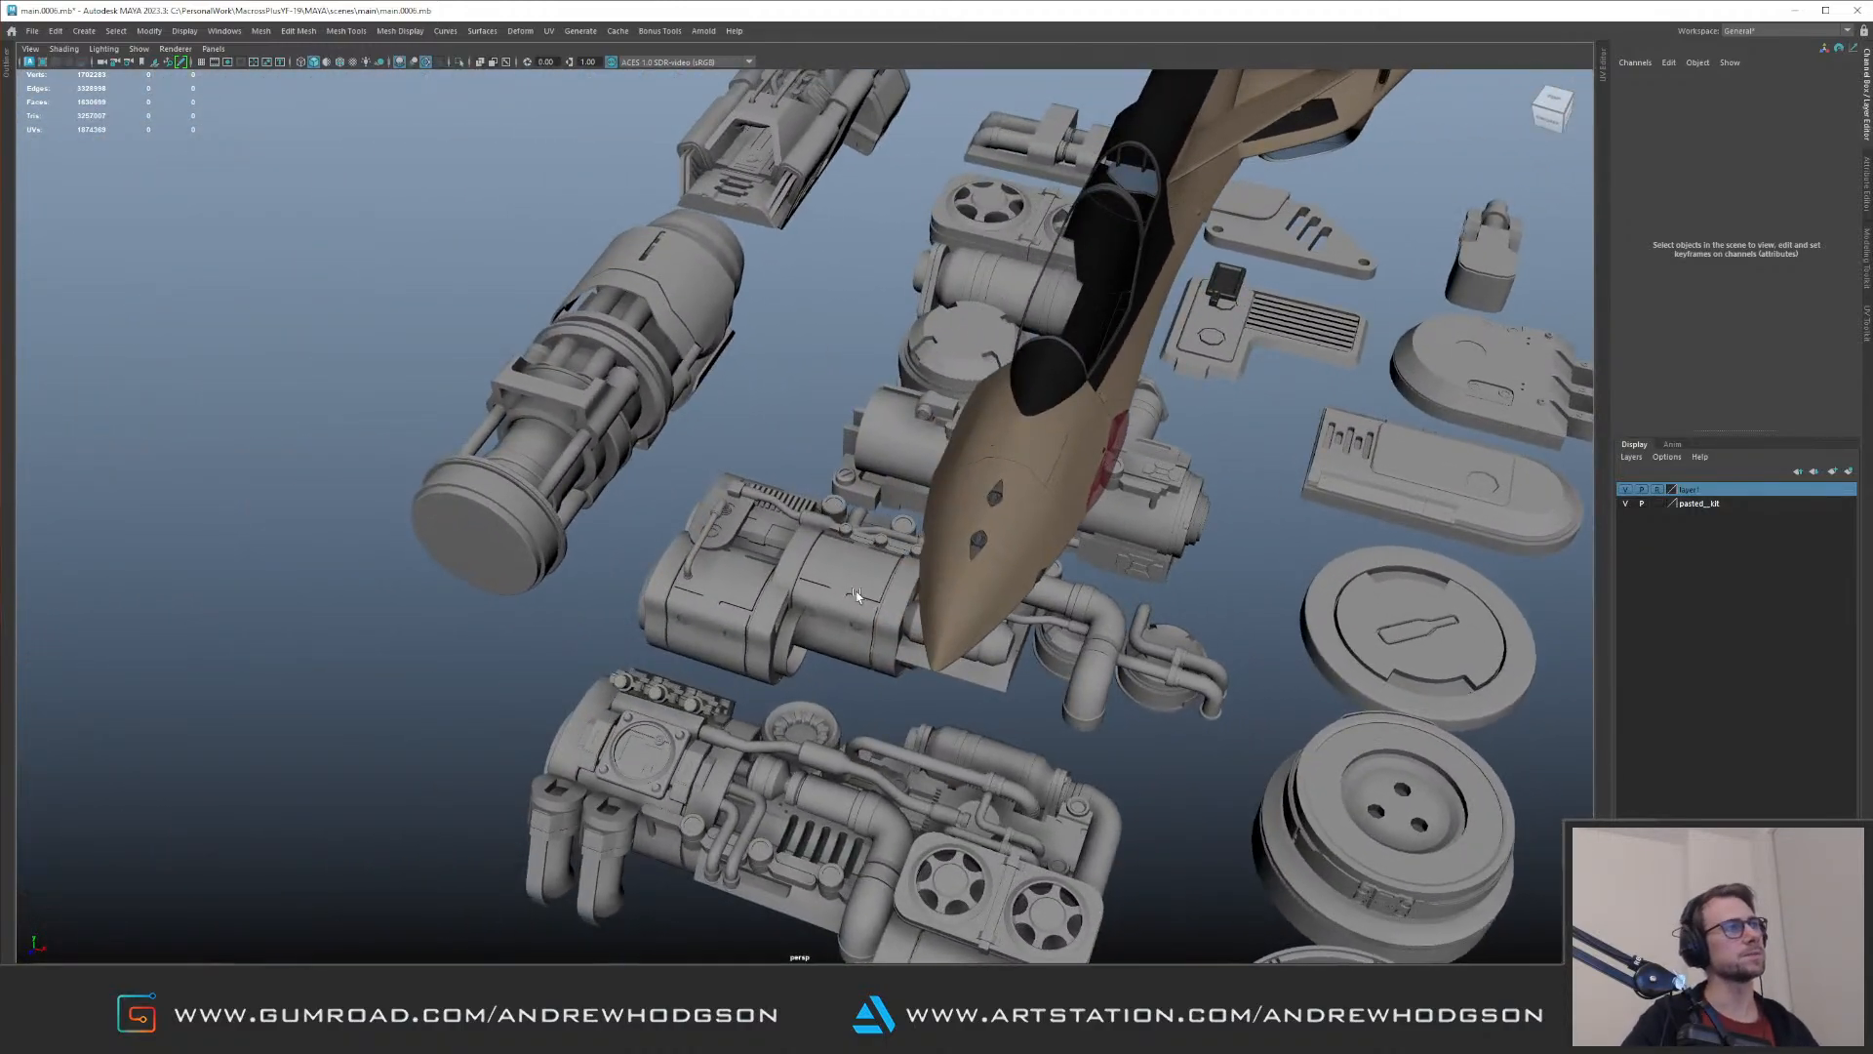
Step: Examine the rows of kit parts and engine blocks for a piece to fit between the two lamp units
left_click(852, 590)
left_click_drag(756, 415, 834, 510, "alt")
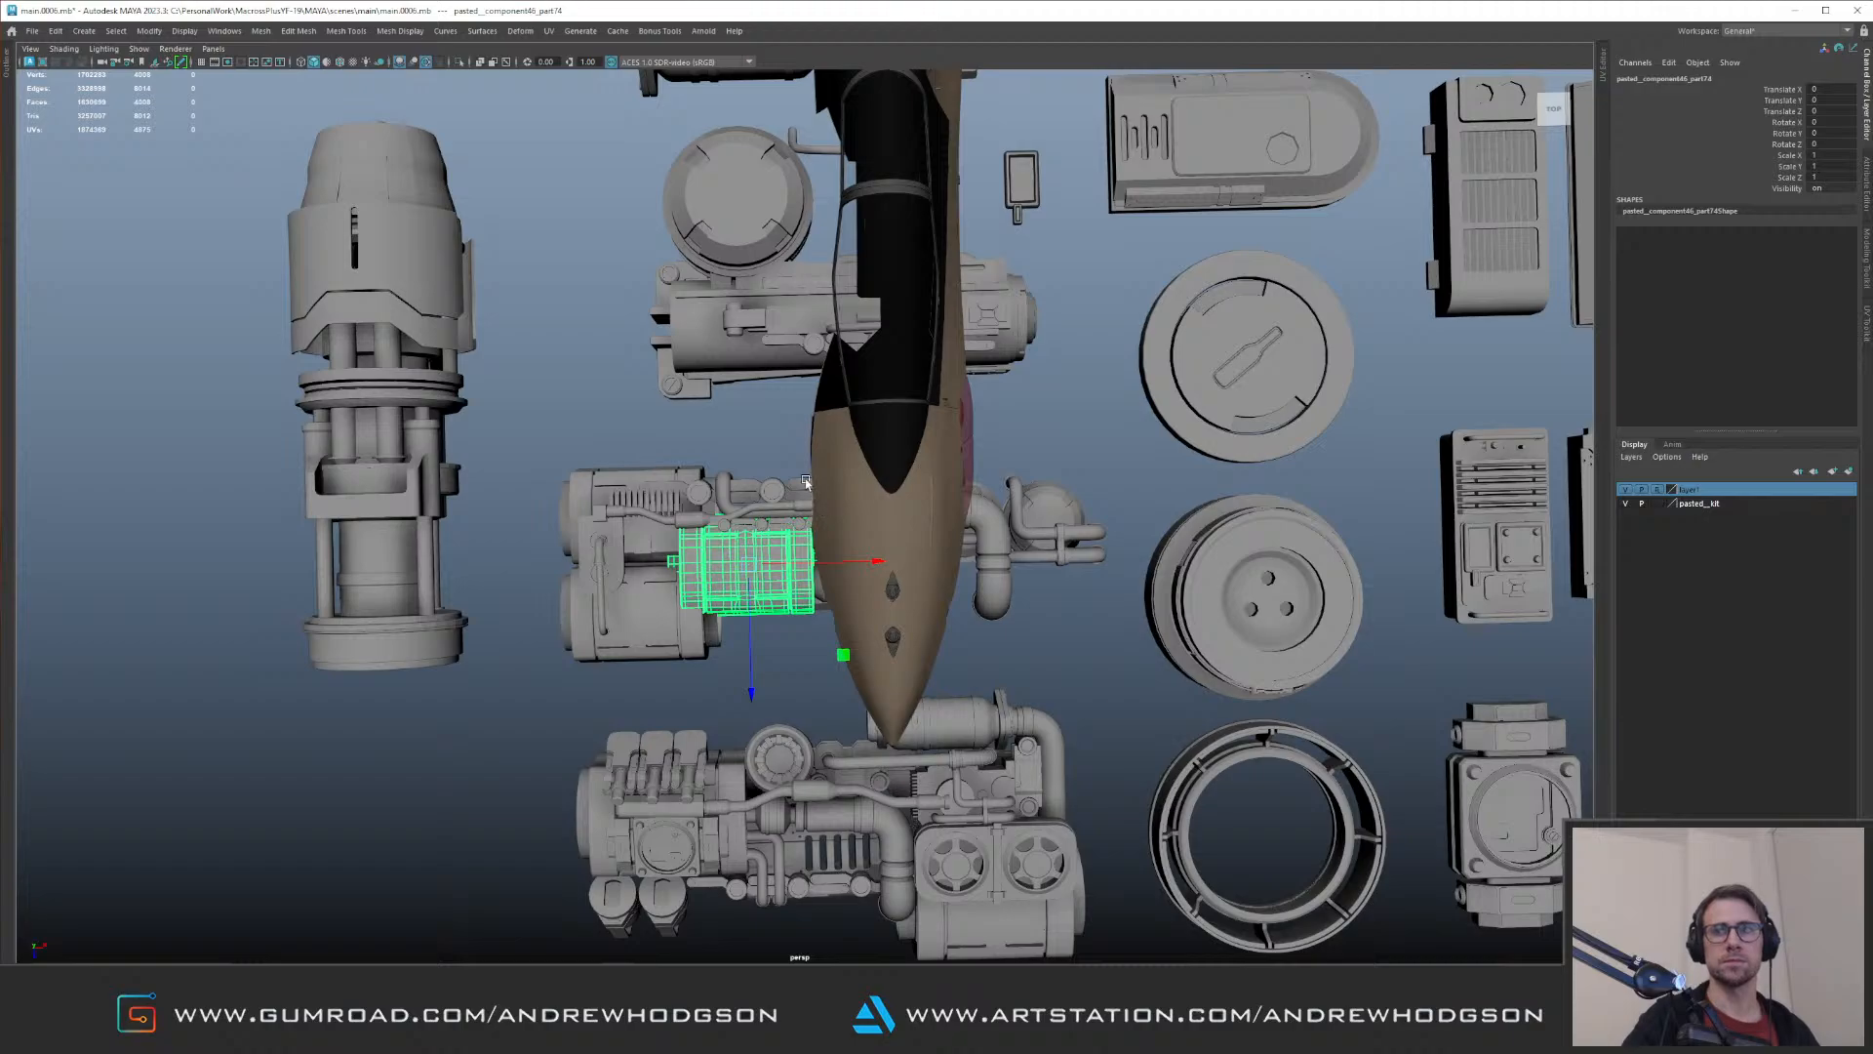
left_click_drag(971, 265, 684, 522, "alt")
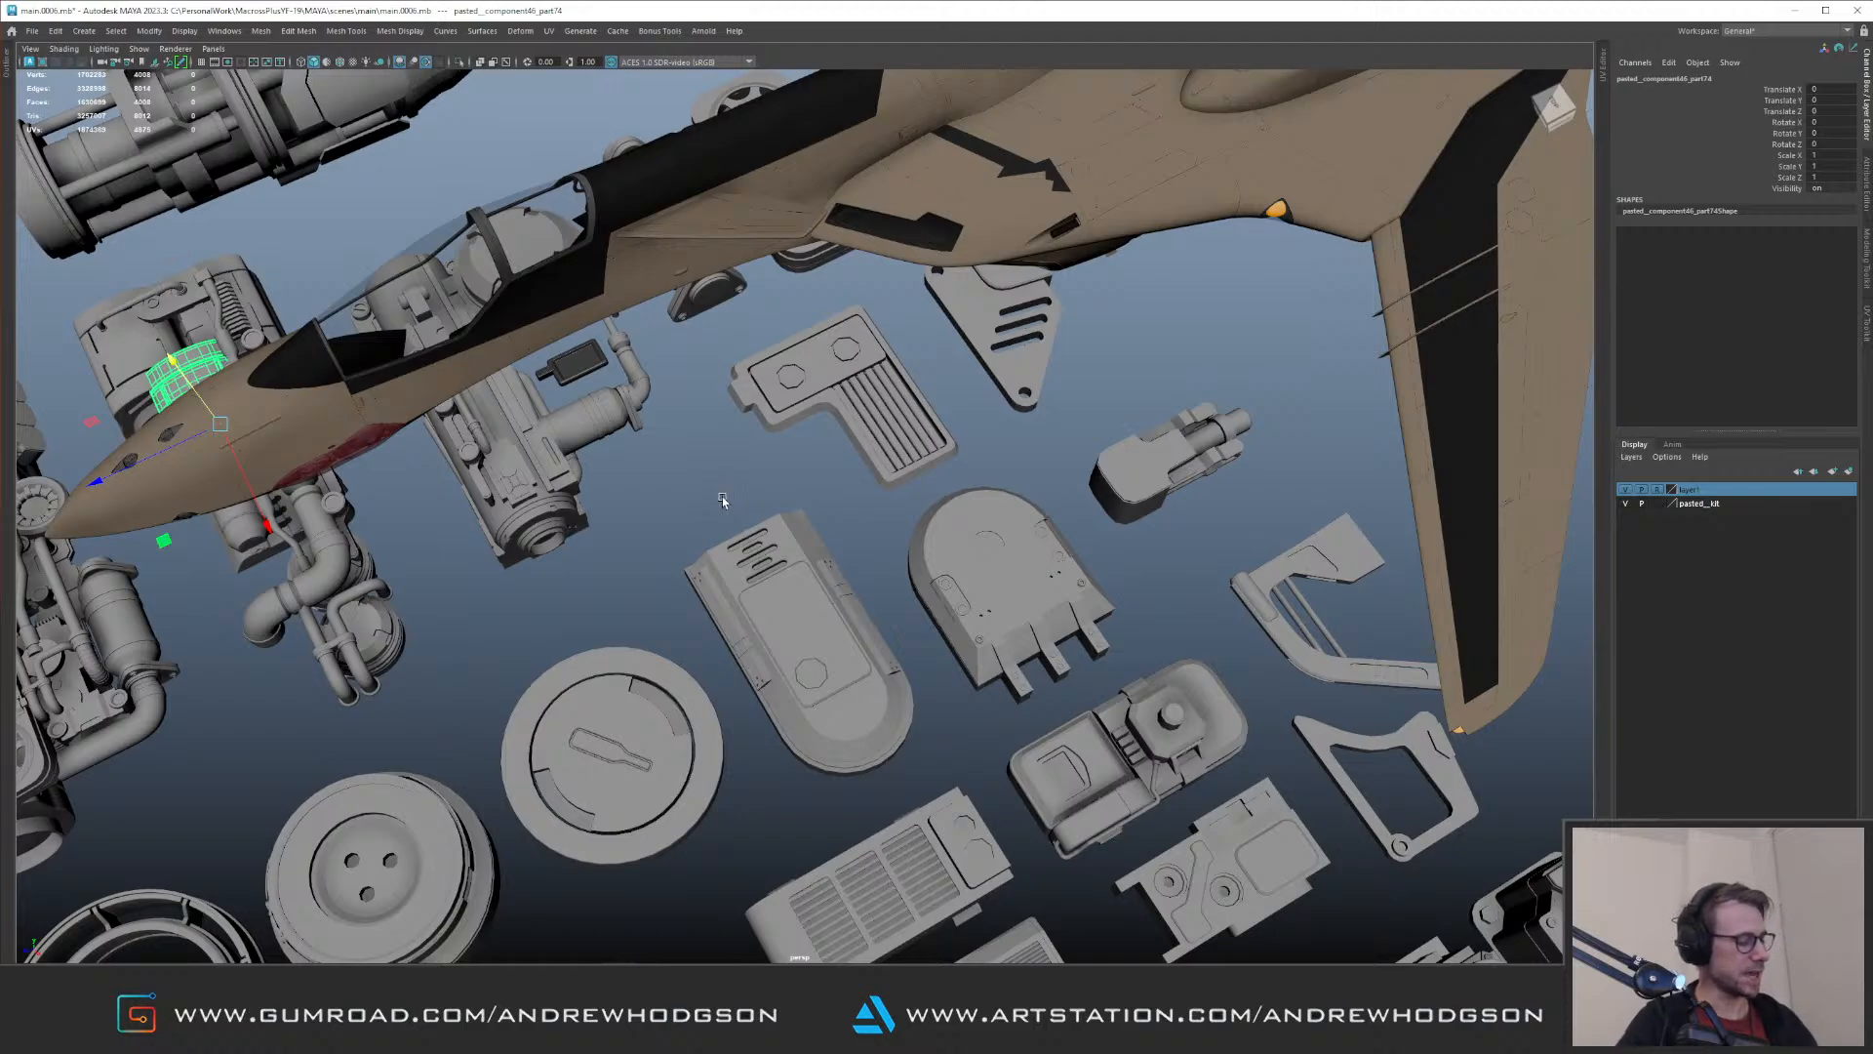
middle_click_drag(741, 459, 732, 401, "alt")
right_click_drag(731, 401, 691, 463, "alt")
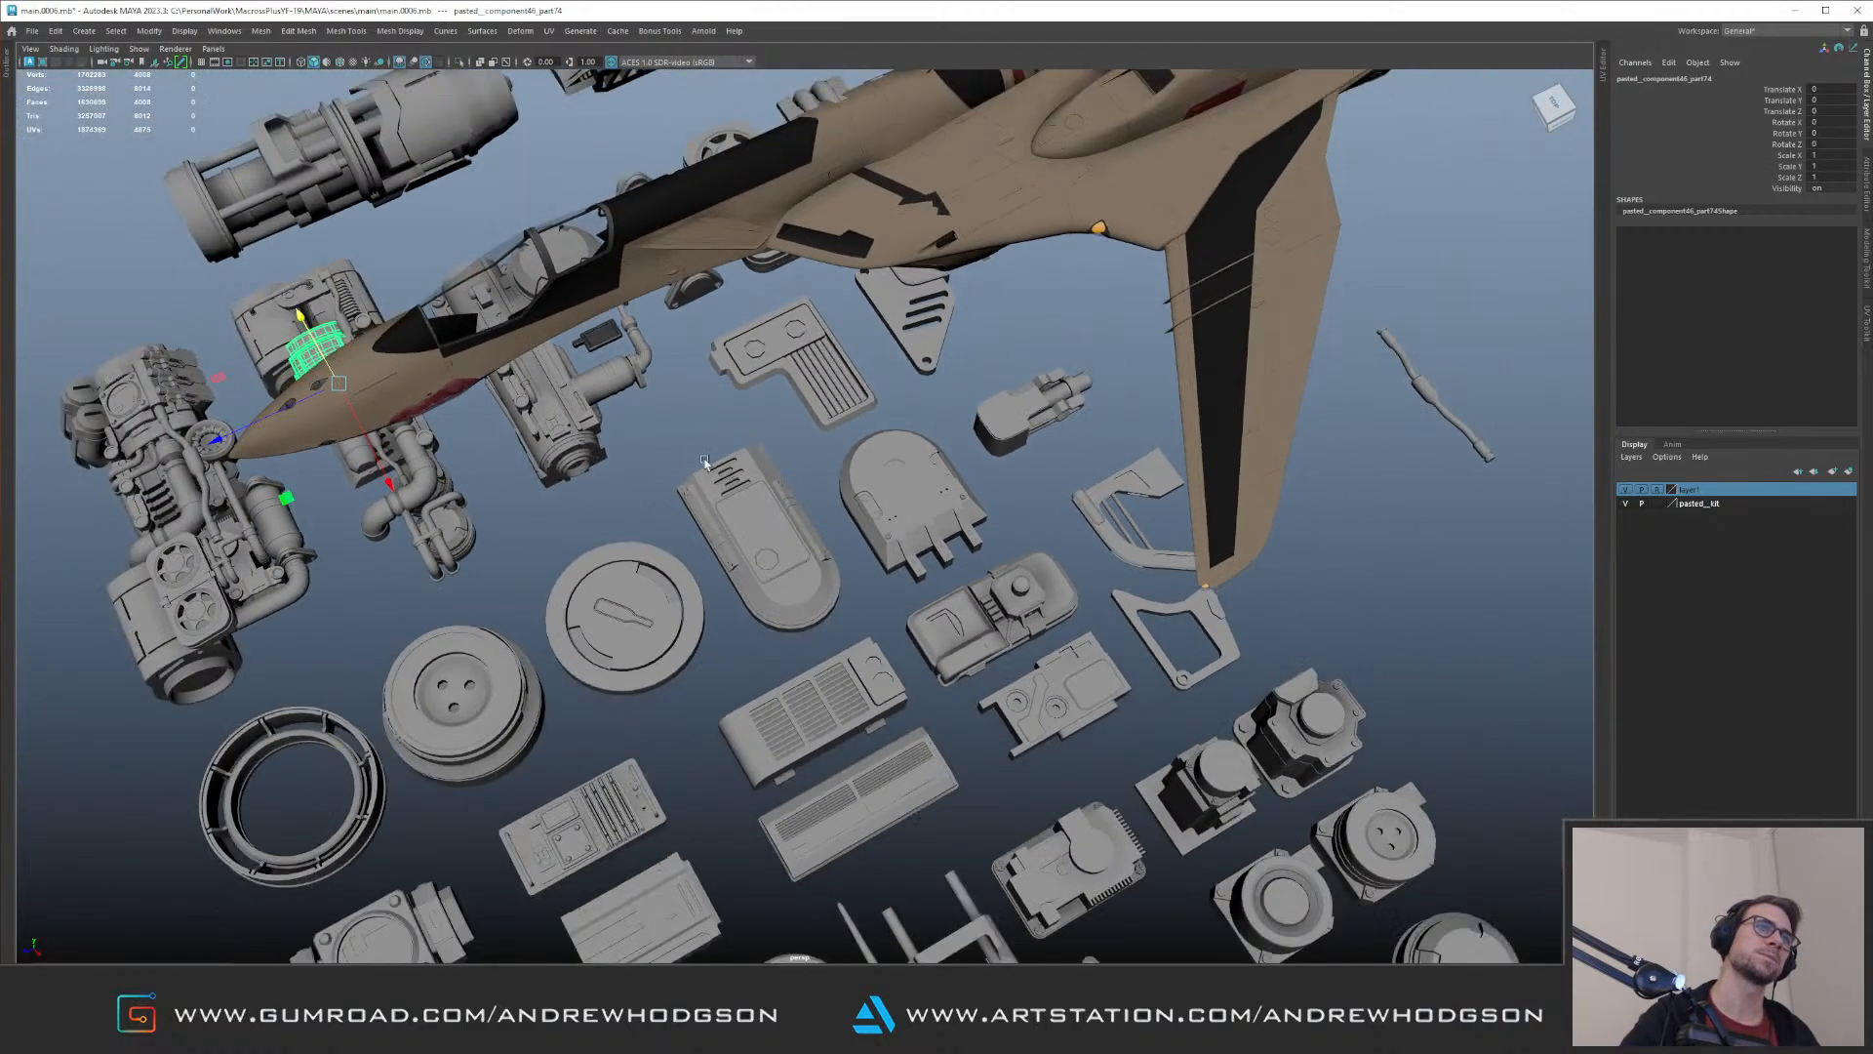
middle_click_drag(821, 456, 800, 408, "alt")
left_click_drag(951, 421, 693, 461, "alt")
middle_click_drag(692, 460, 888, 422, "alt")
left_click_drag(888, 422, 742, 431, "alt")
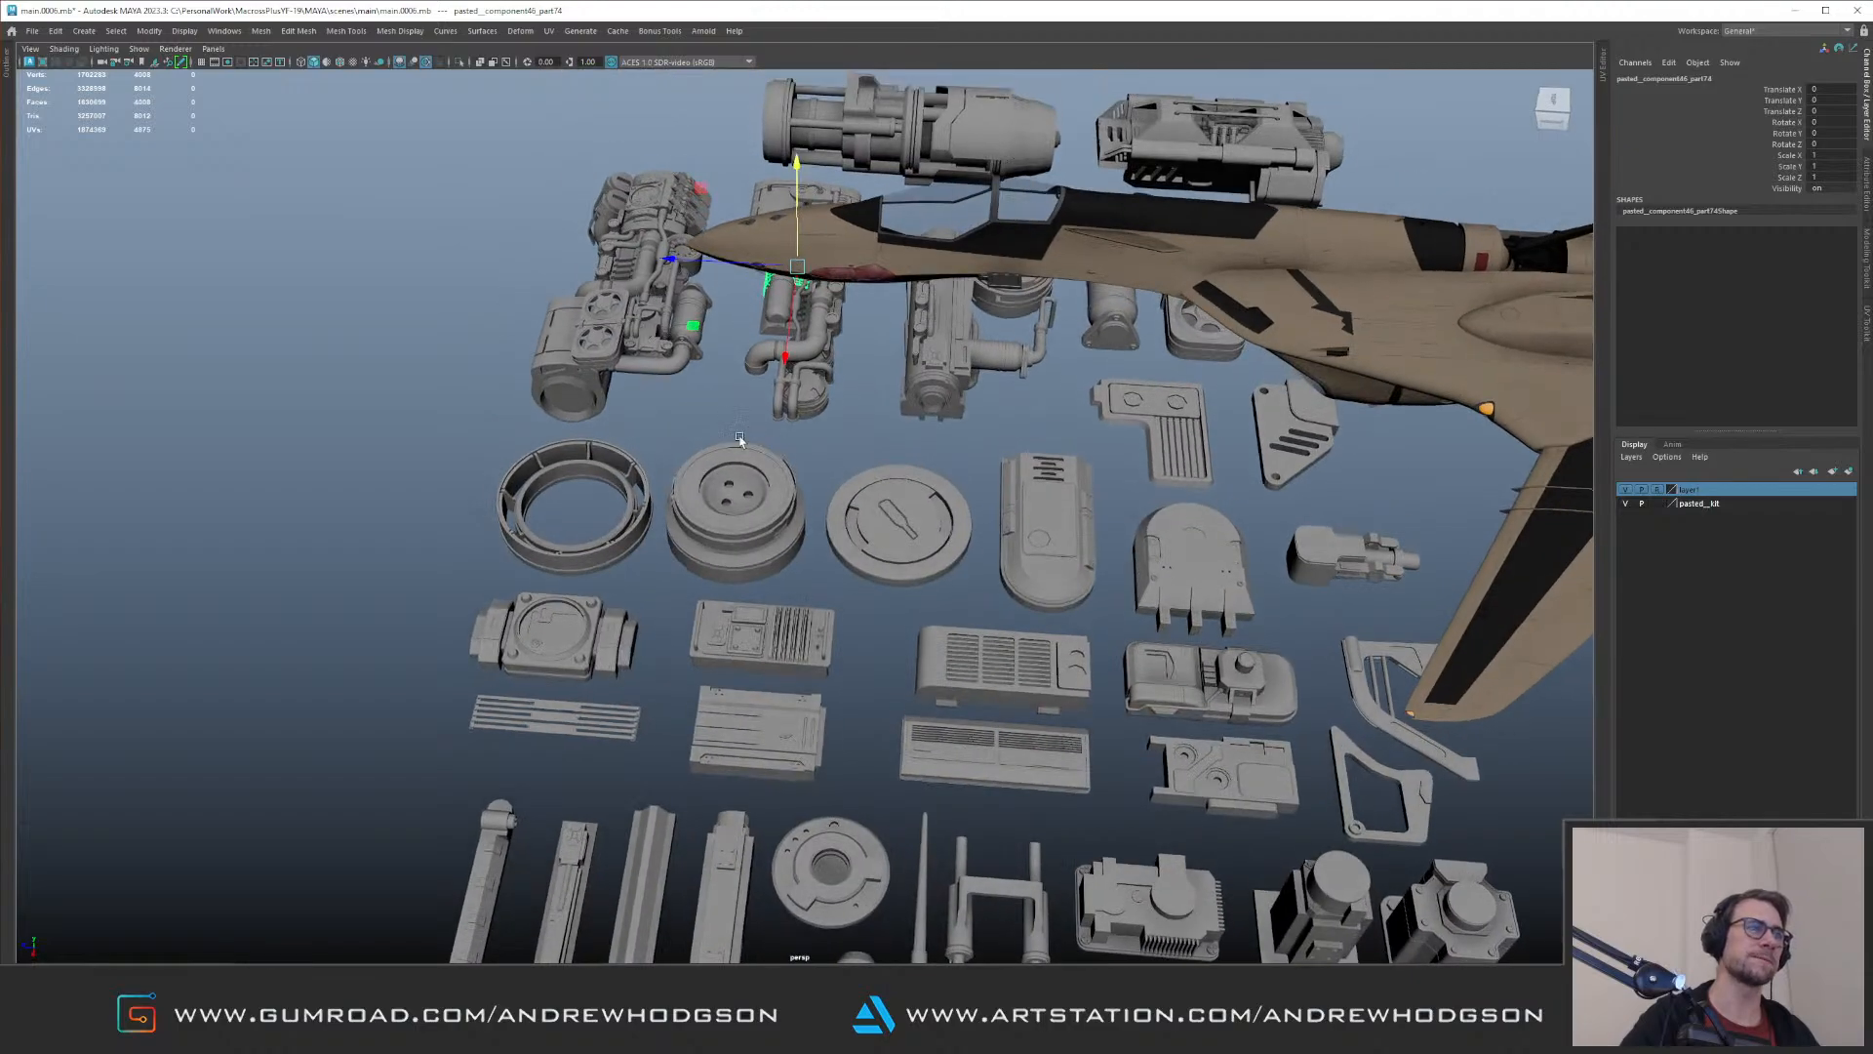
left_click_drag(642, 582, 787, 591, "alt")
scroll(786, 592, "up", 6)
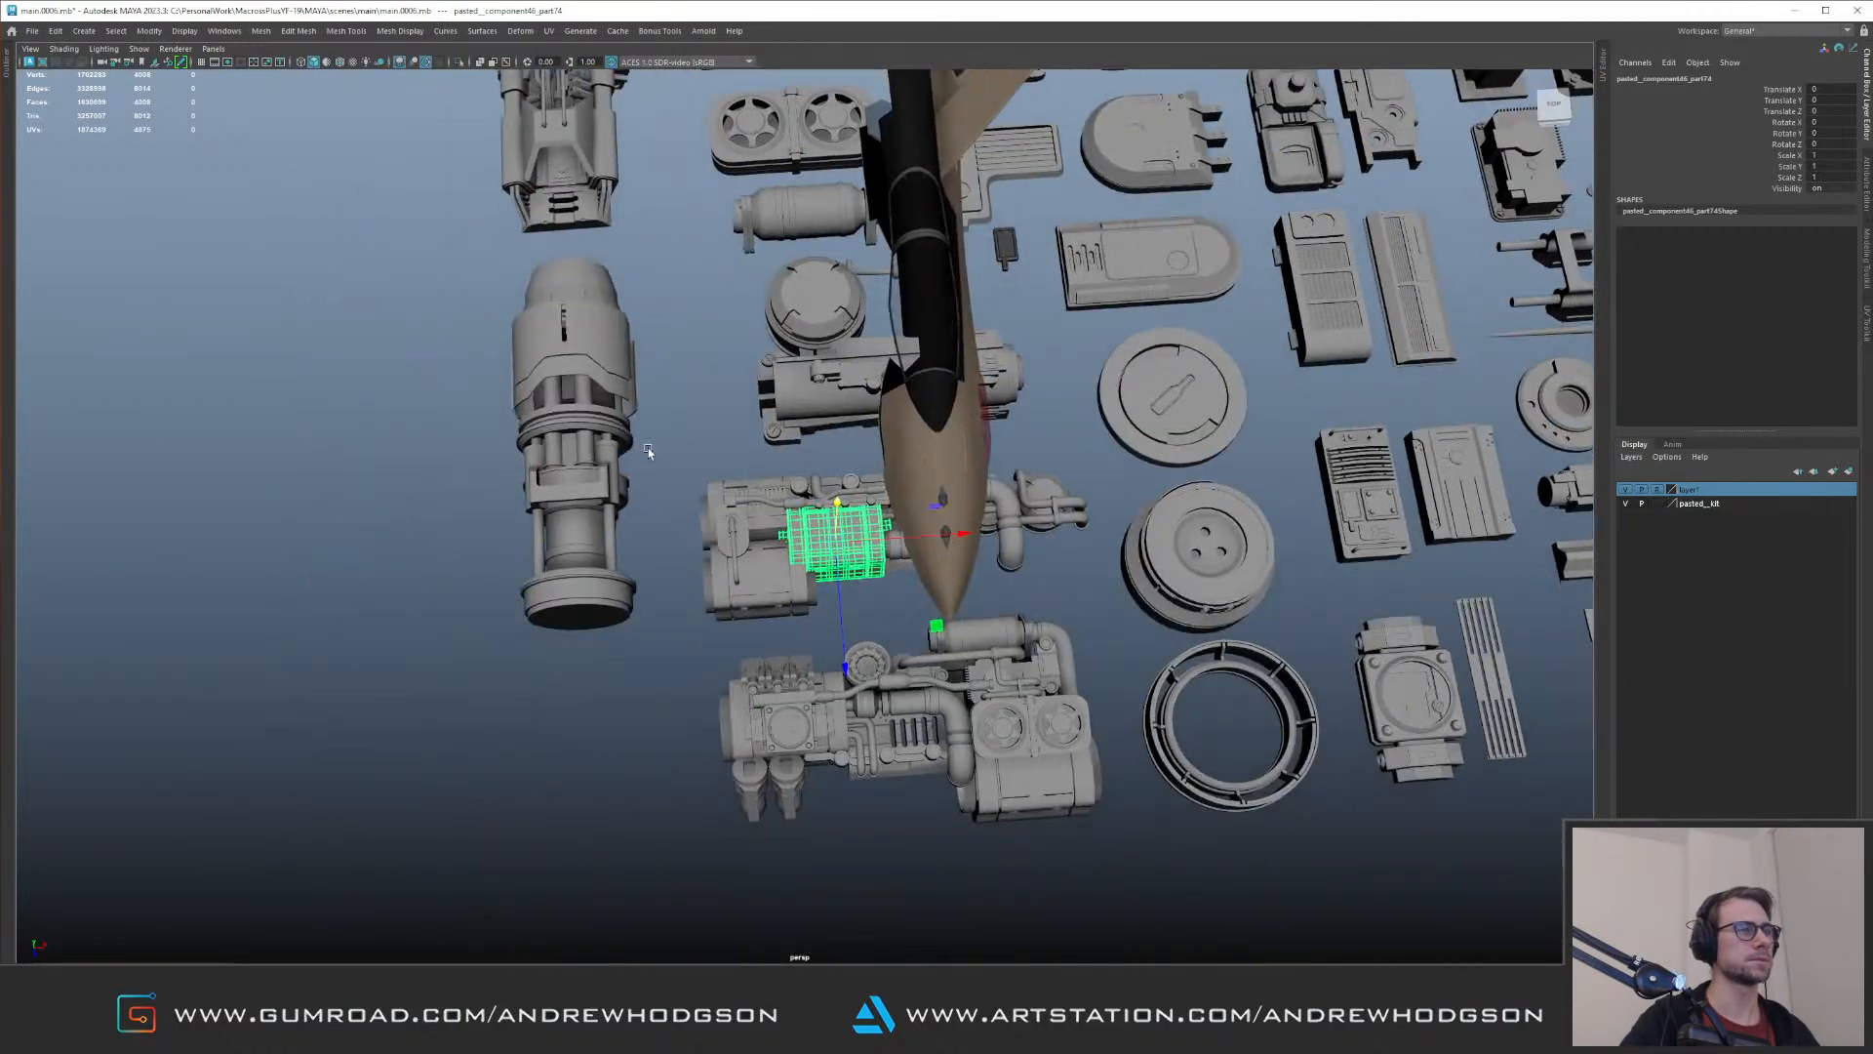
middle_click_drag(854, 592, 830, 457, "alt")
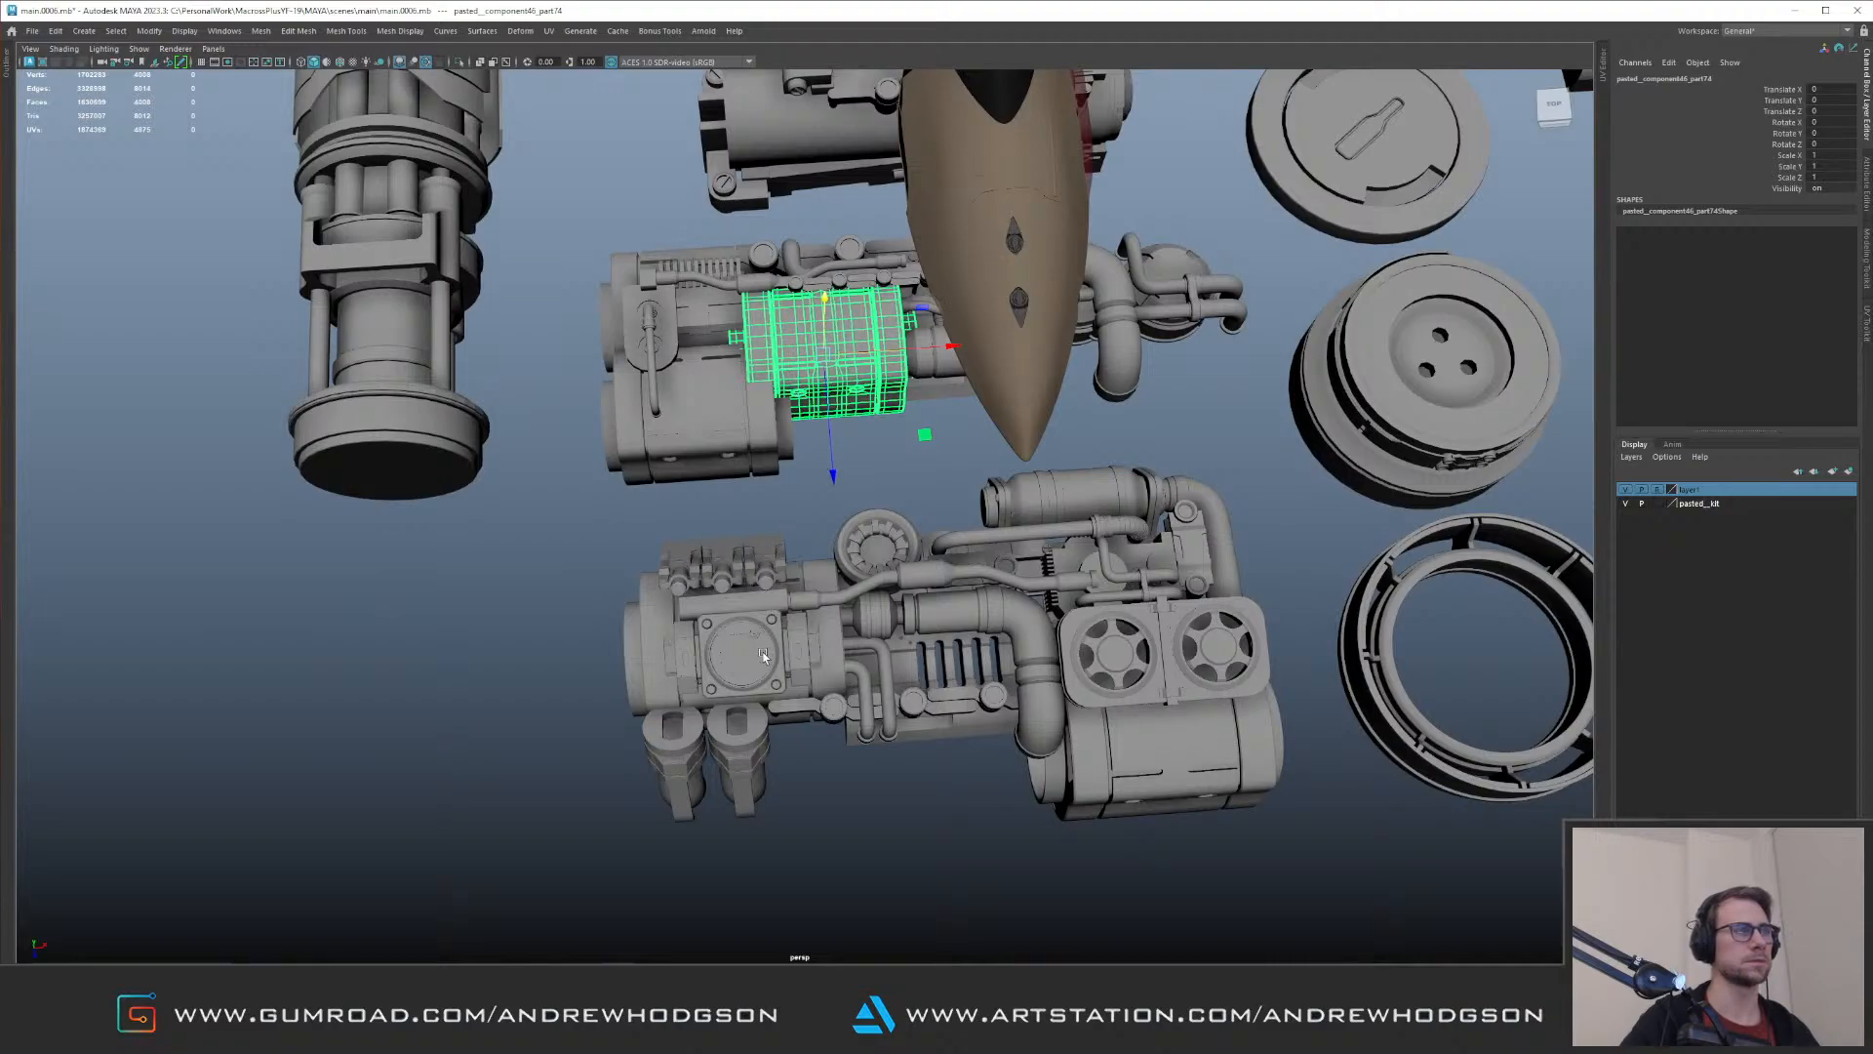
left_click_drag(785, 608, 781, 648, "alt")
Step: Select the bracket, side arms and pin of the end clamp on the foremost engine-block kit part
left_click(764, 710)
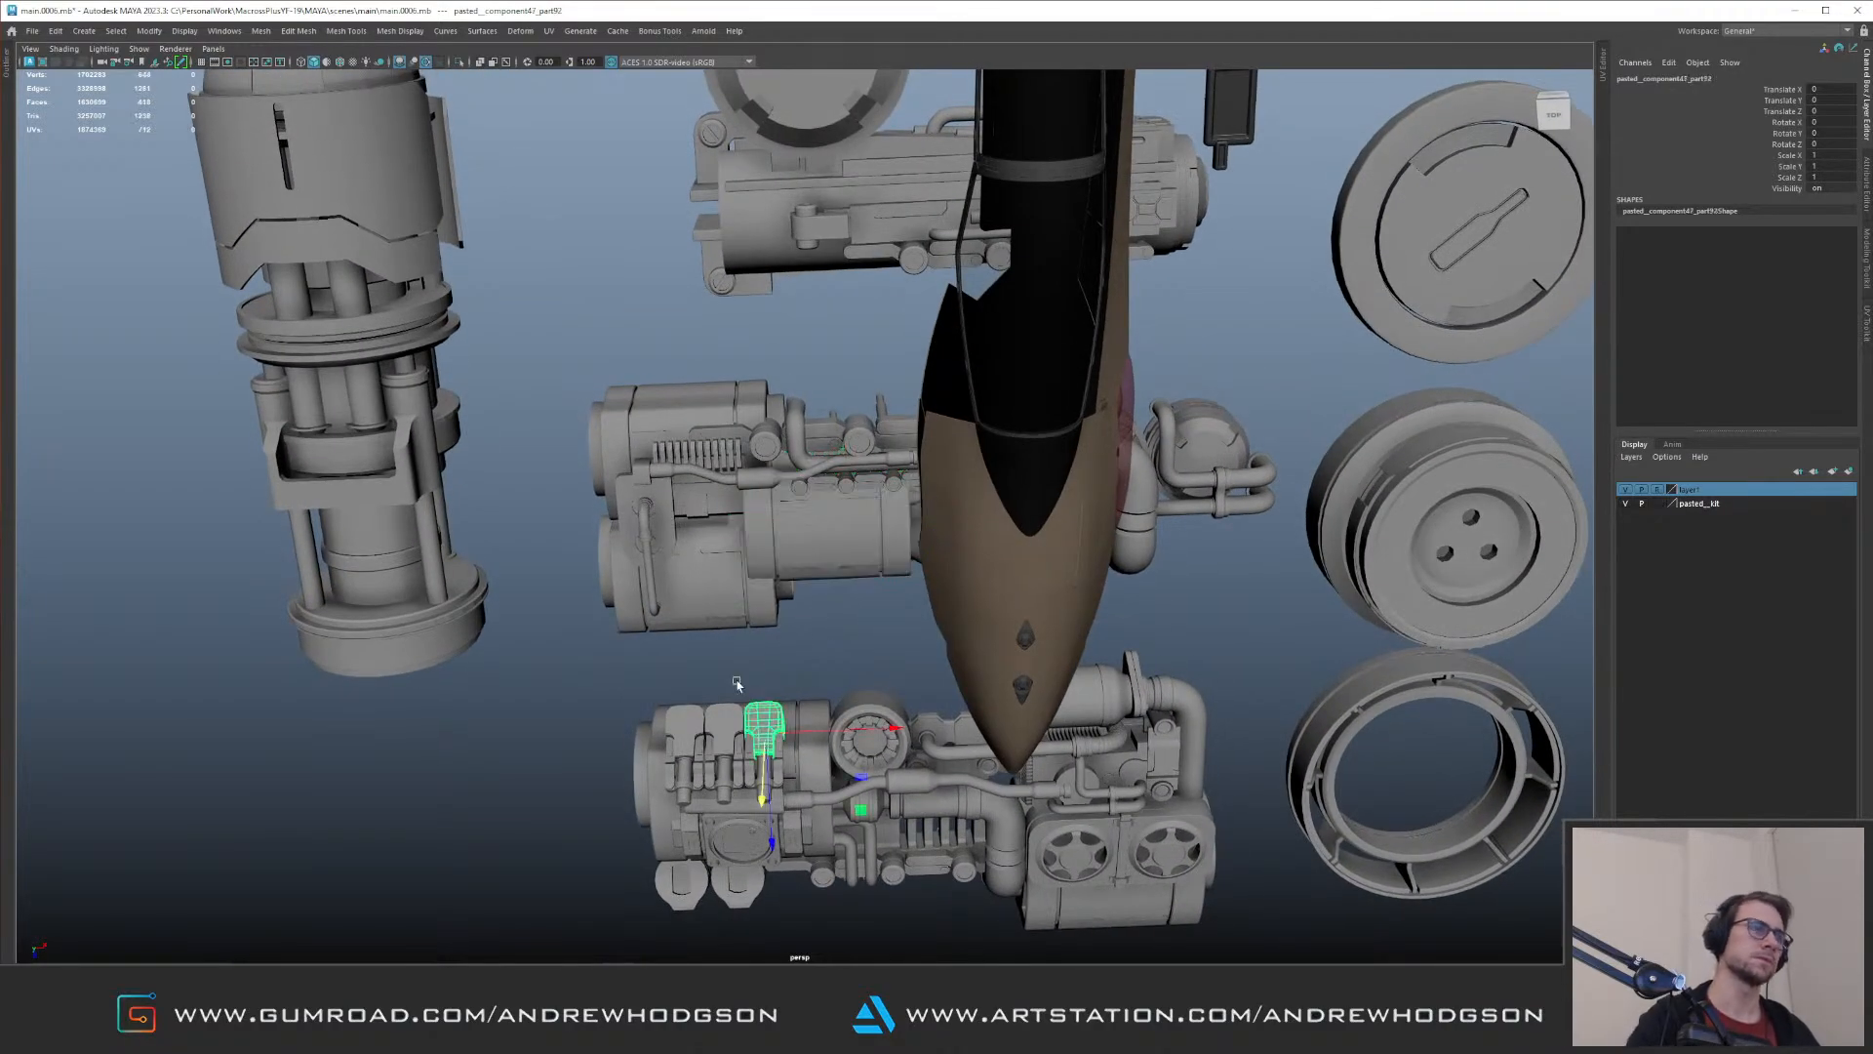
key("Up")
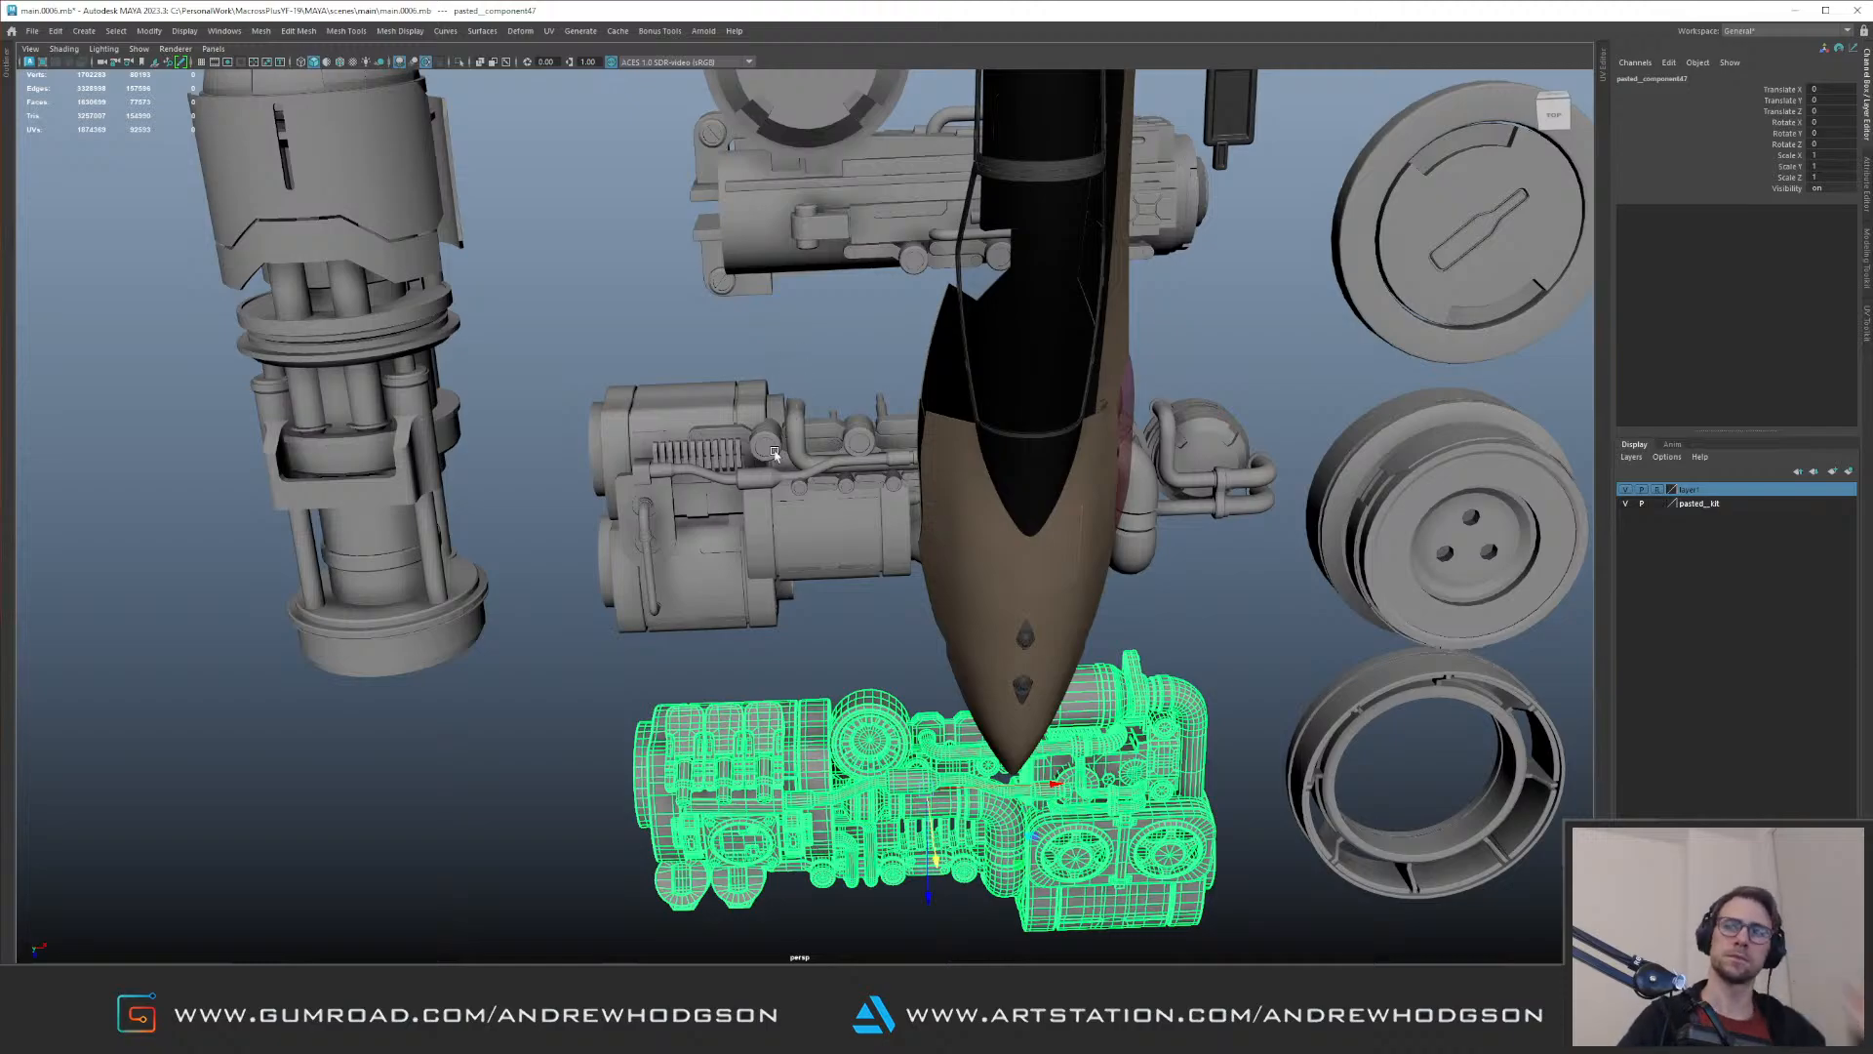
scroll(618, 635, "up", 5)
left_click(676, 703)
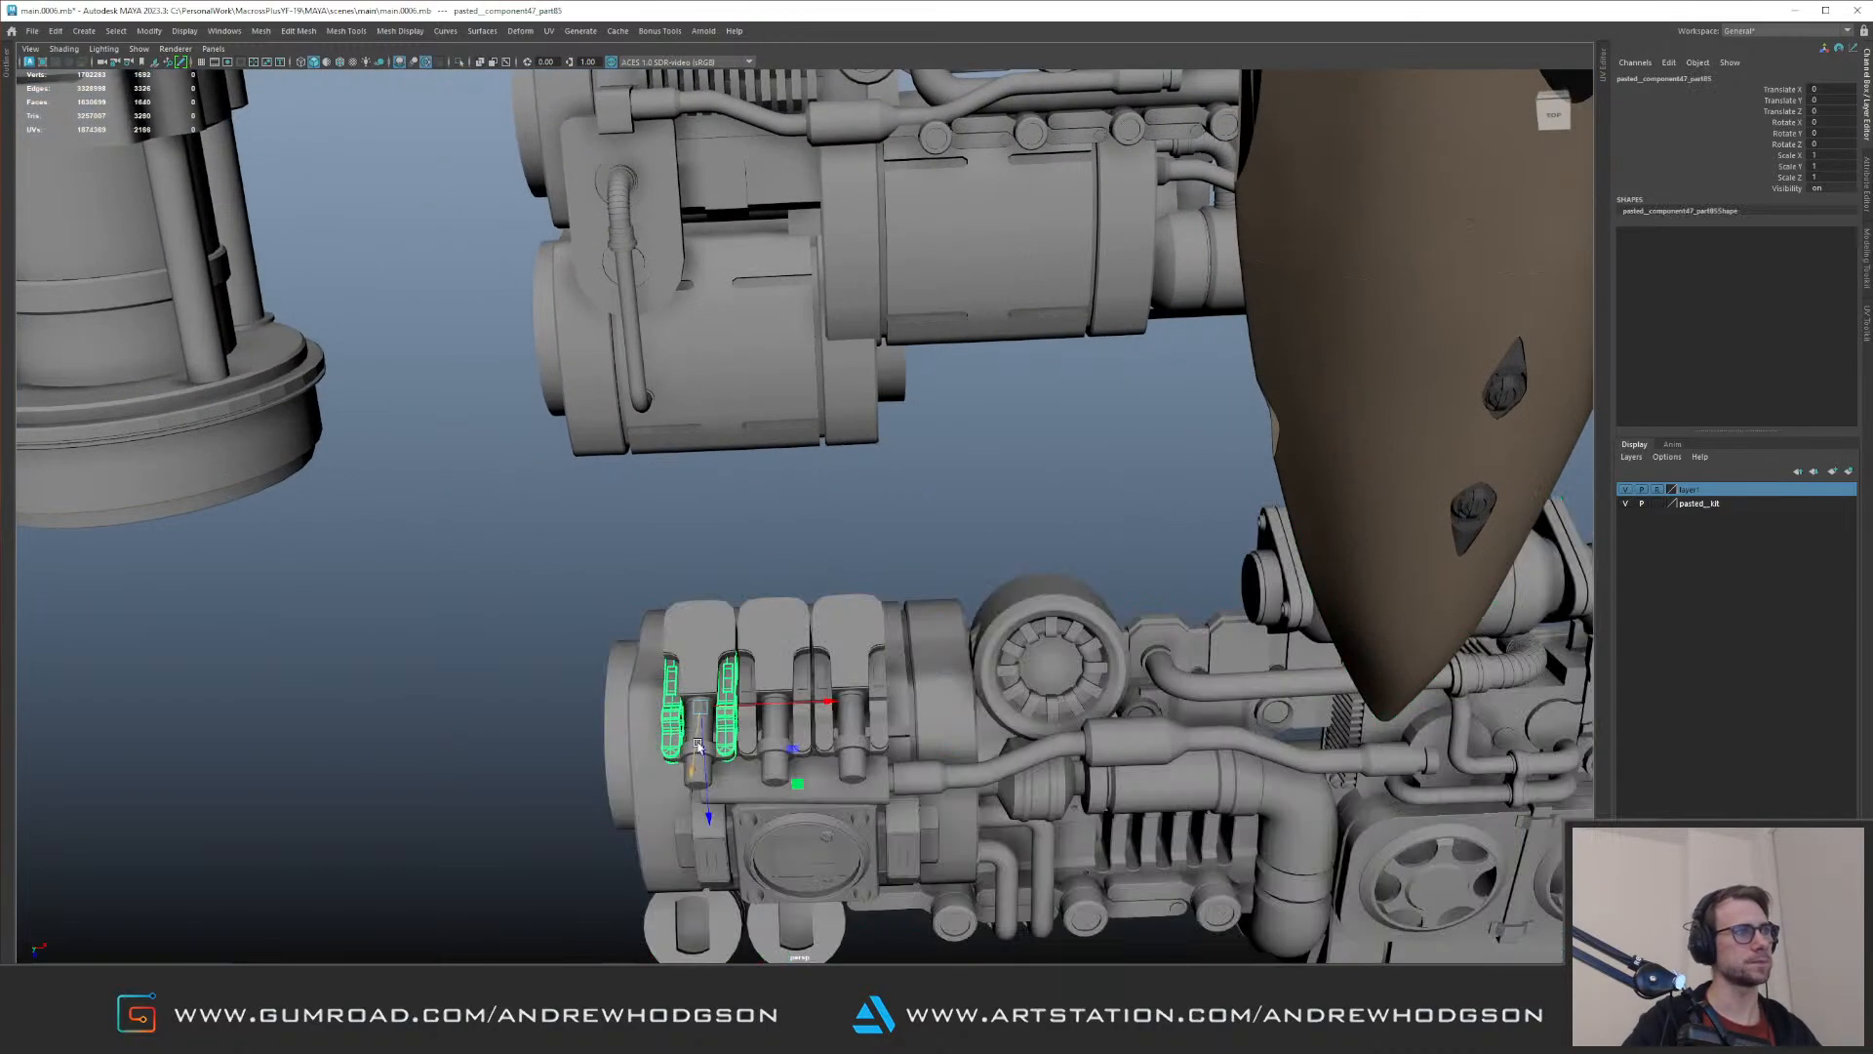
left_click(724, 667, "shift")
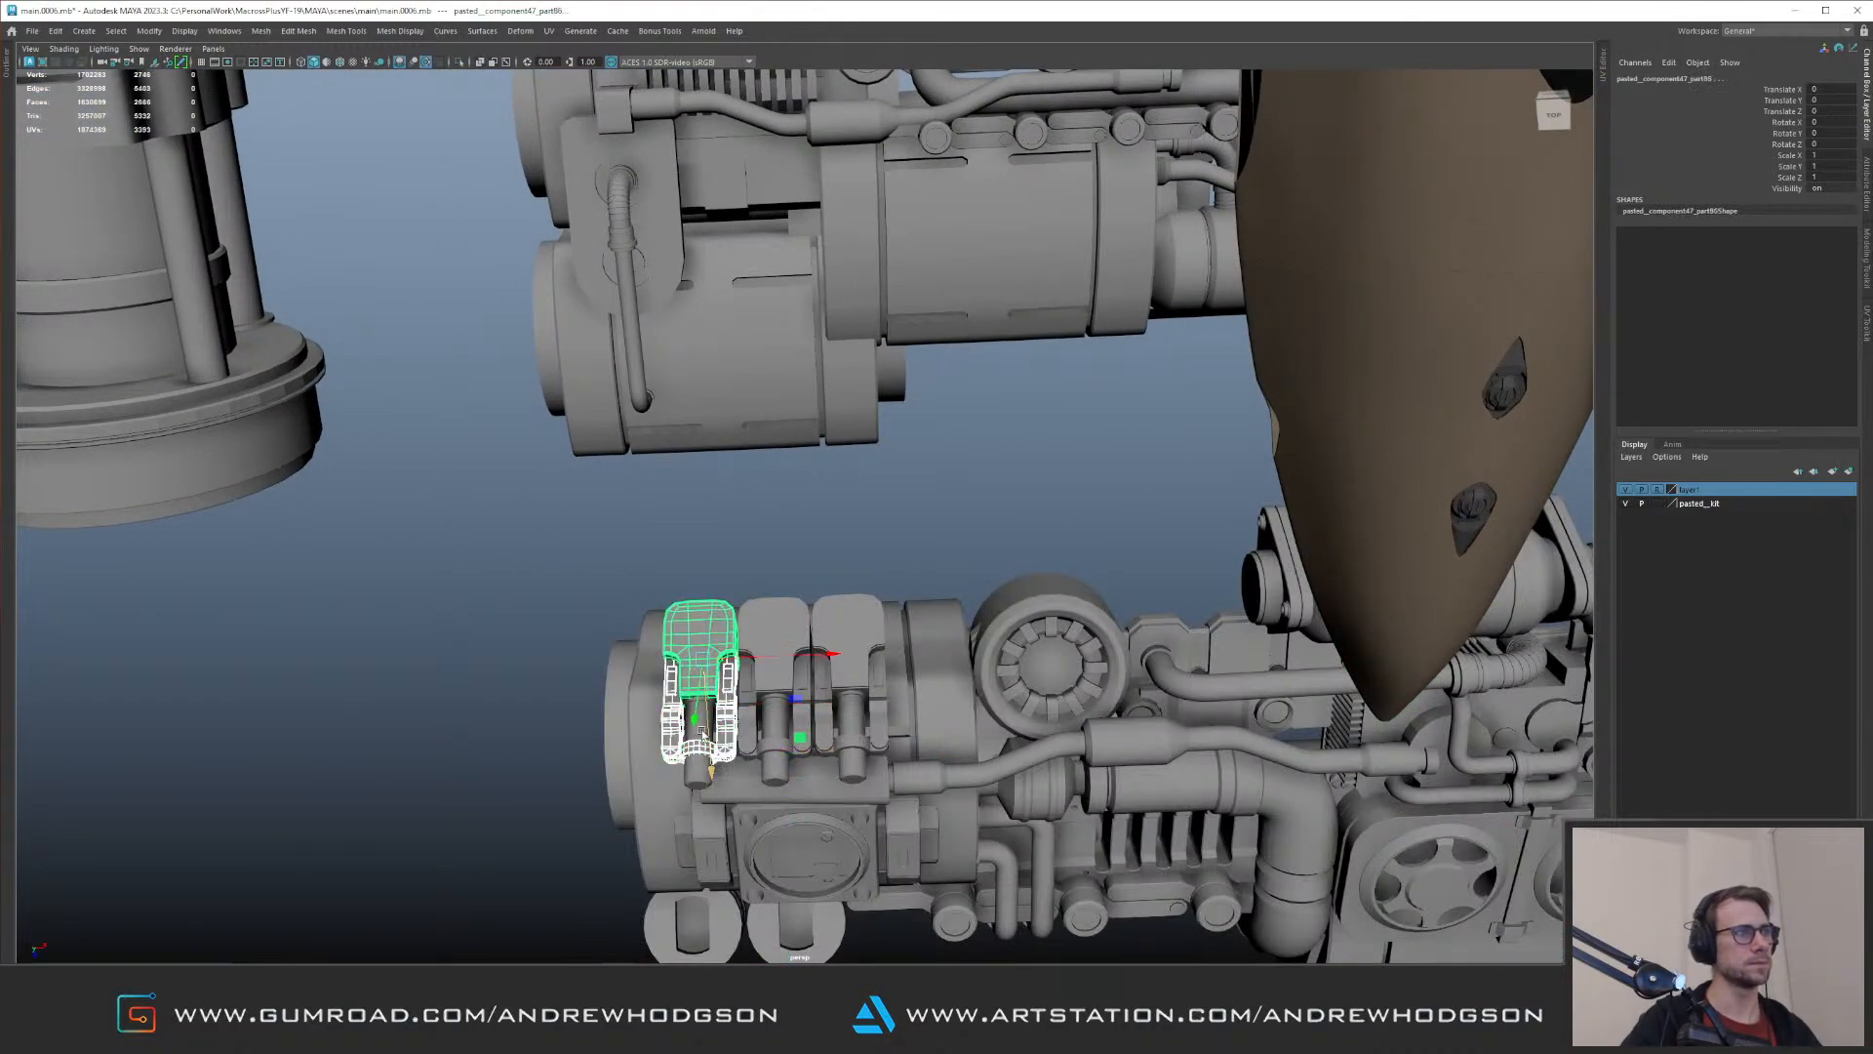
left_click(692, 776, "shift")
left_click_drag(691, 775, 655, 589, "alt")
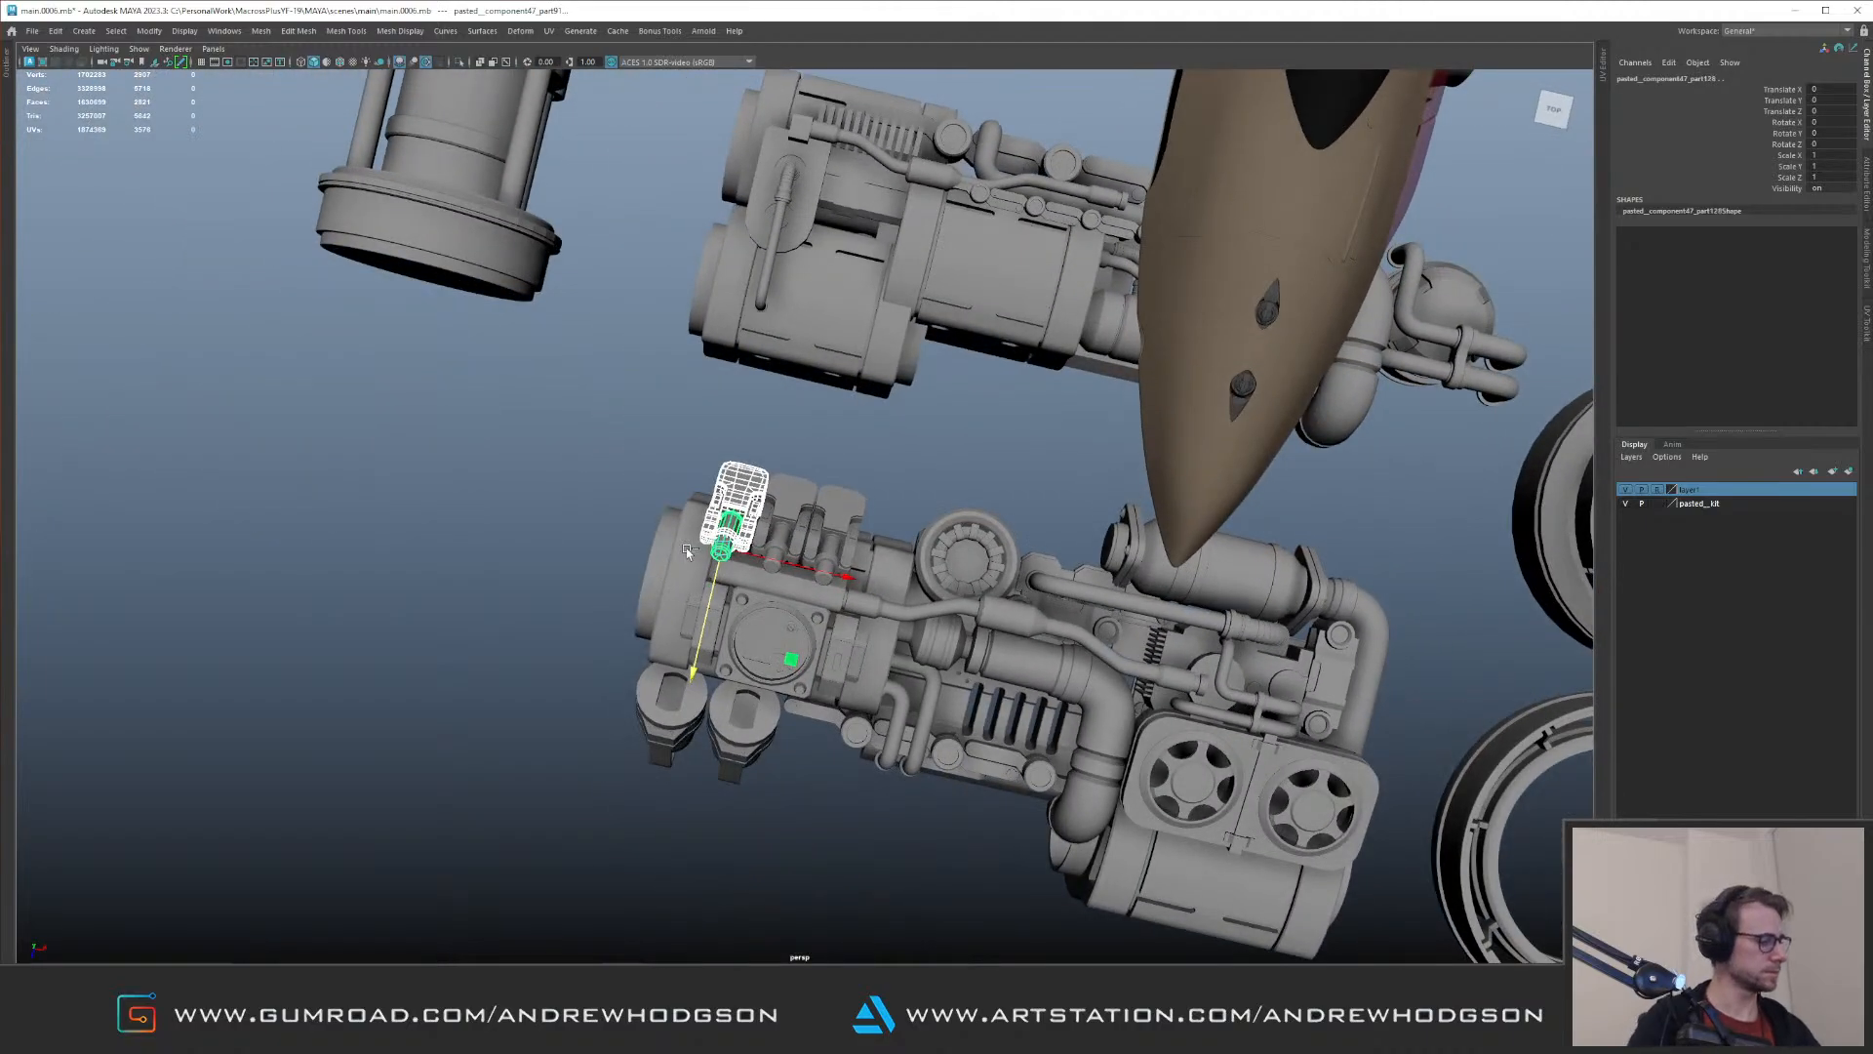
Step: Duplicate and group the selected clamp pieces, and move the group to the red side cover on the nose
key("ctrl+g")
mouse_move(686, 548)
left_mouse_down("alt")
mouse_move(662, 454)
mouse_move(694, 430)
mouse_move(733, 592)
mouse_move(664, 549)
left_mouse_up("alt")
middle_click(930, 463)
key("f")
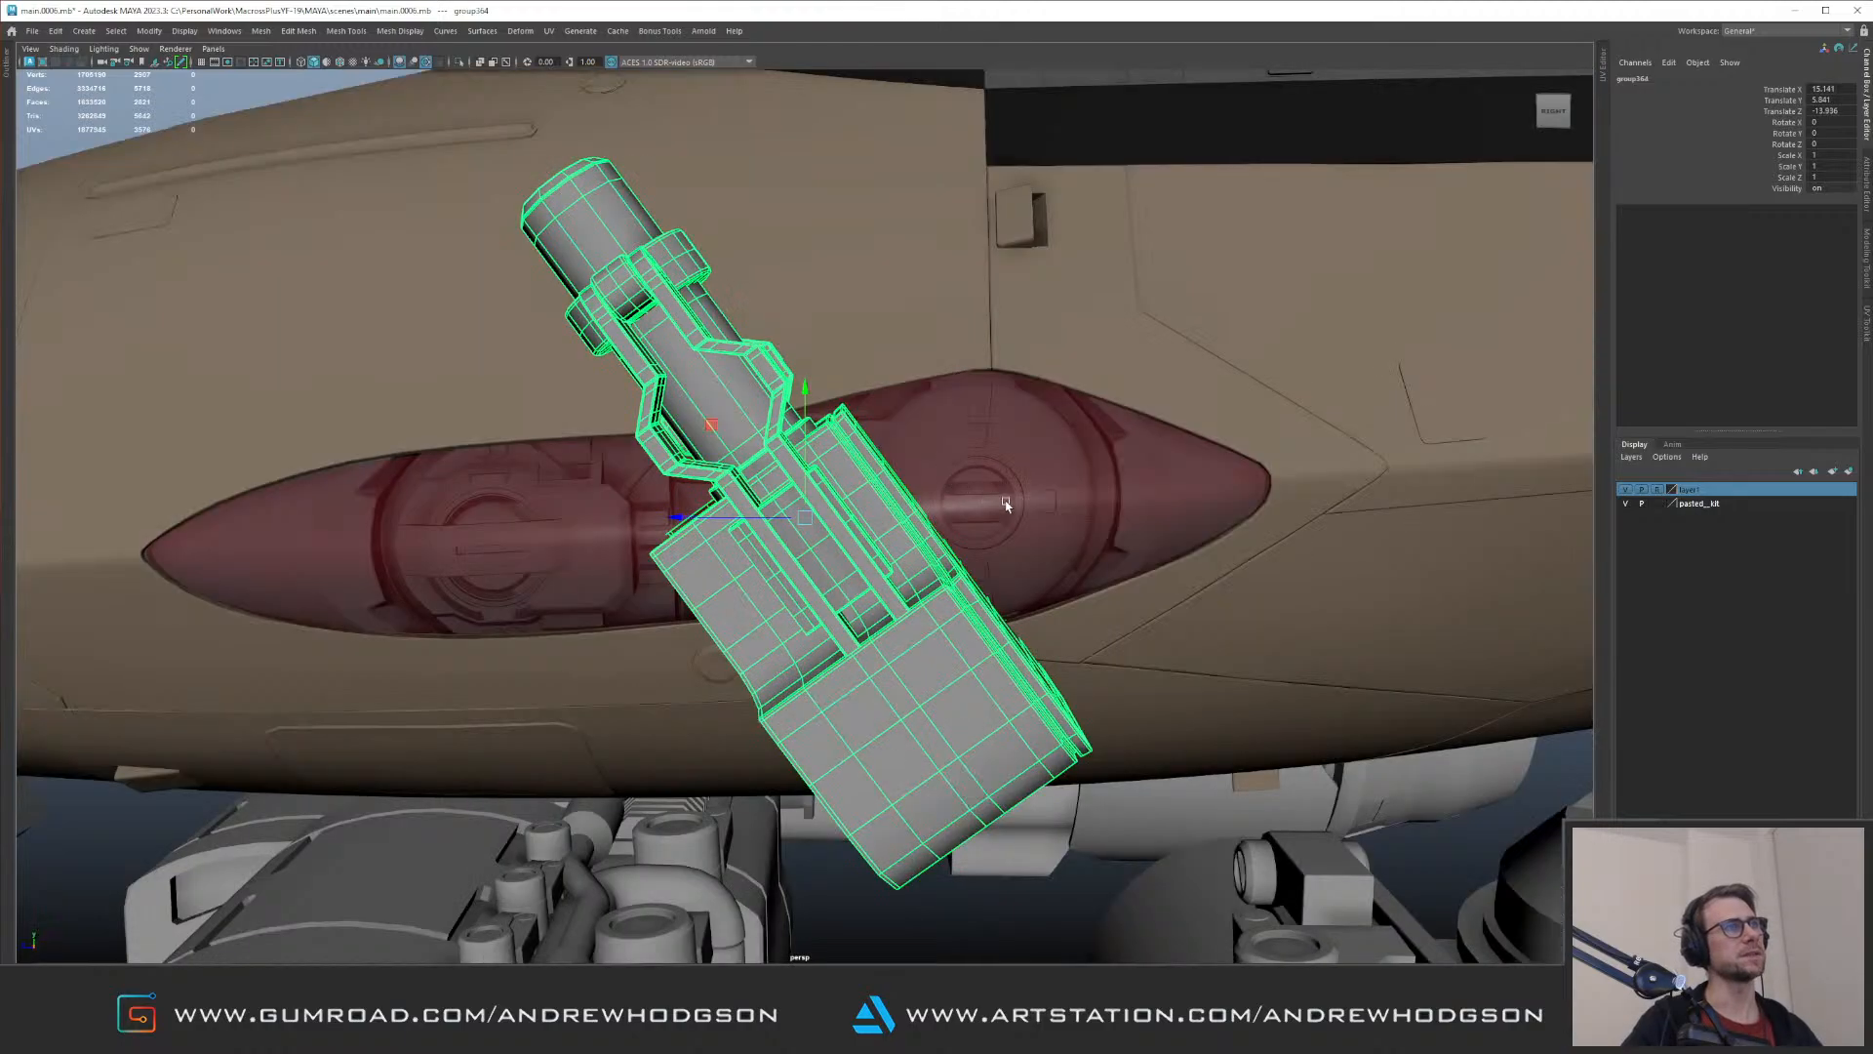
Step: Rotate the clamp group to lie lengthwise along the red cover and scale it down to about 0.265
right_click_drag(996, 504, 802, 514, "alt")
key("e")
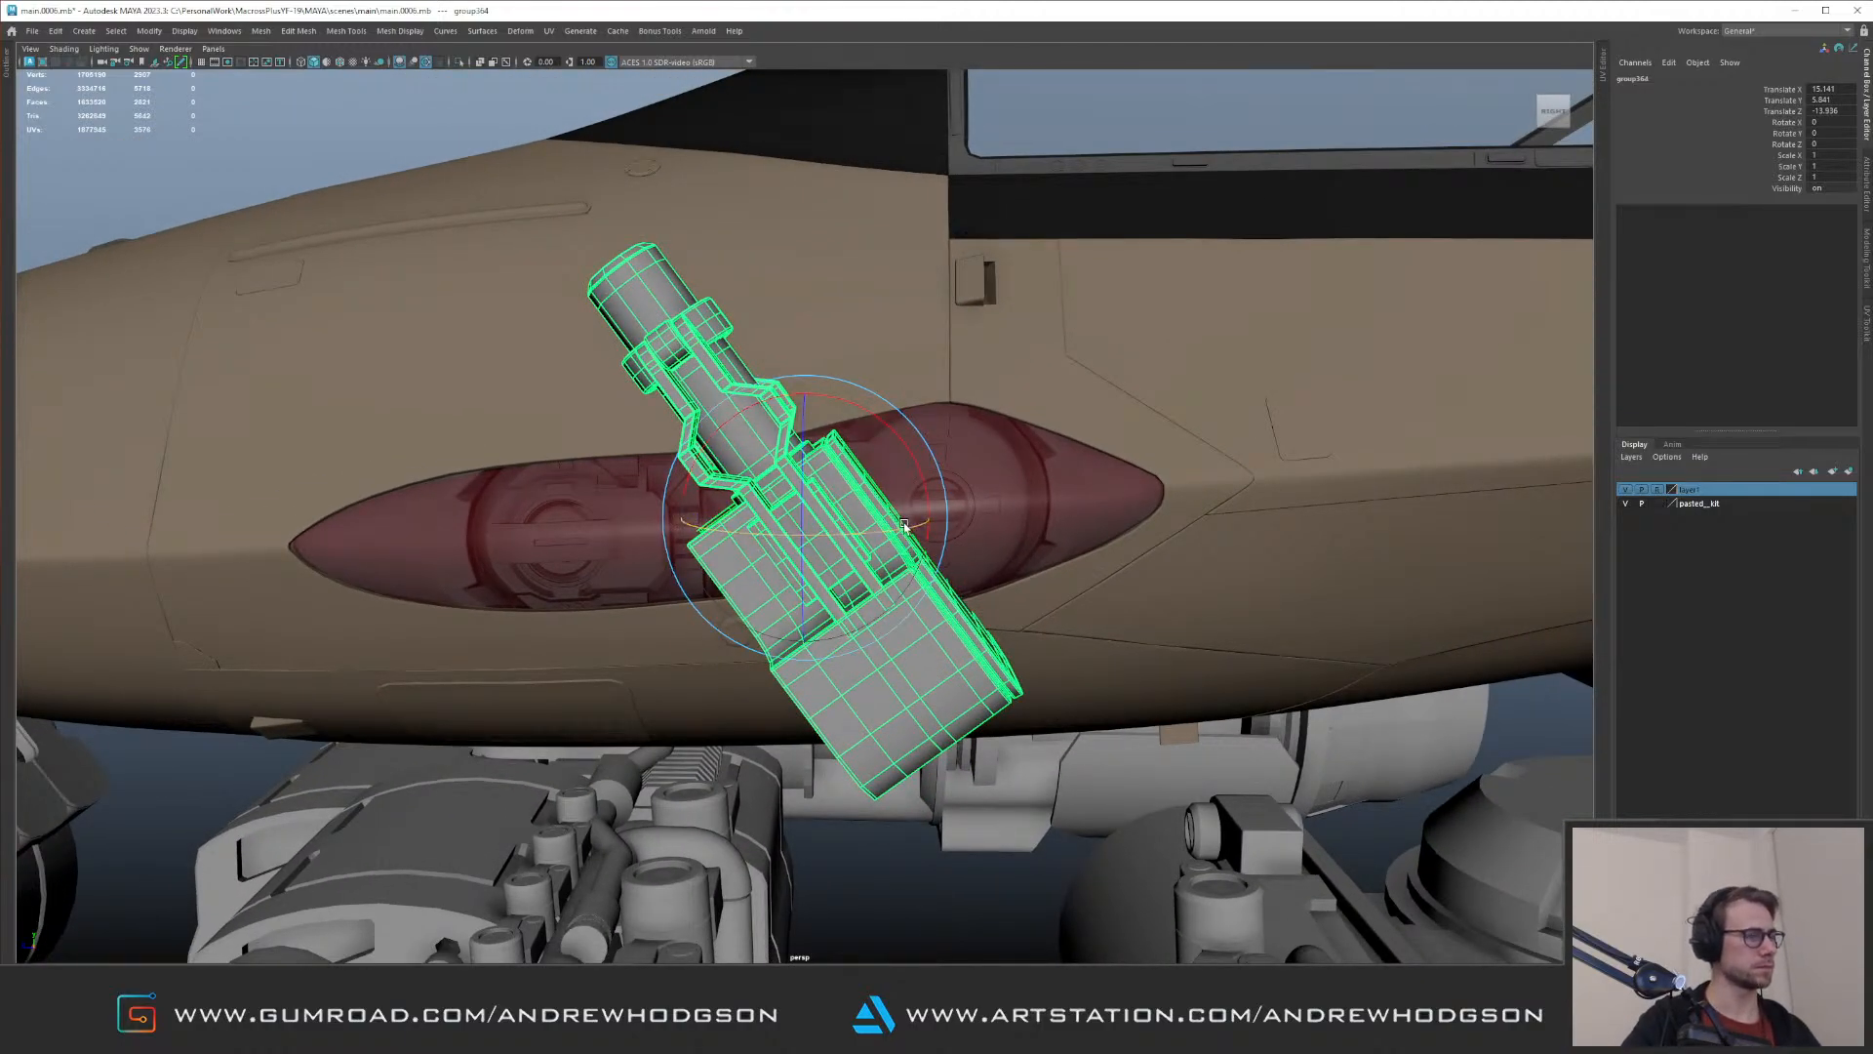
left_click_drag(893, 522, 624, 560)
key("r")
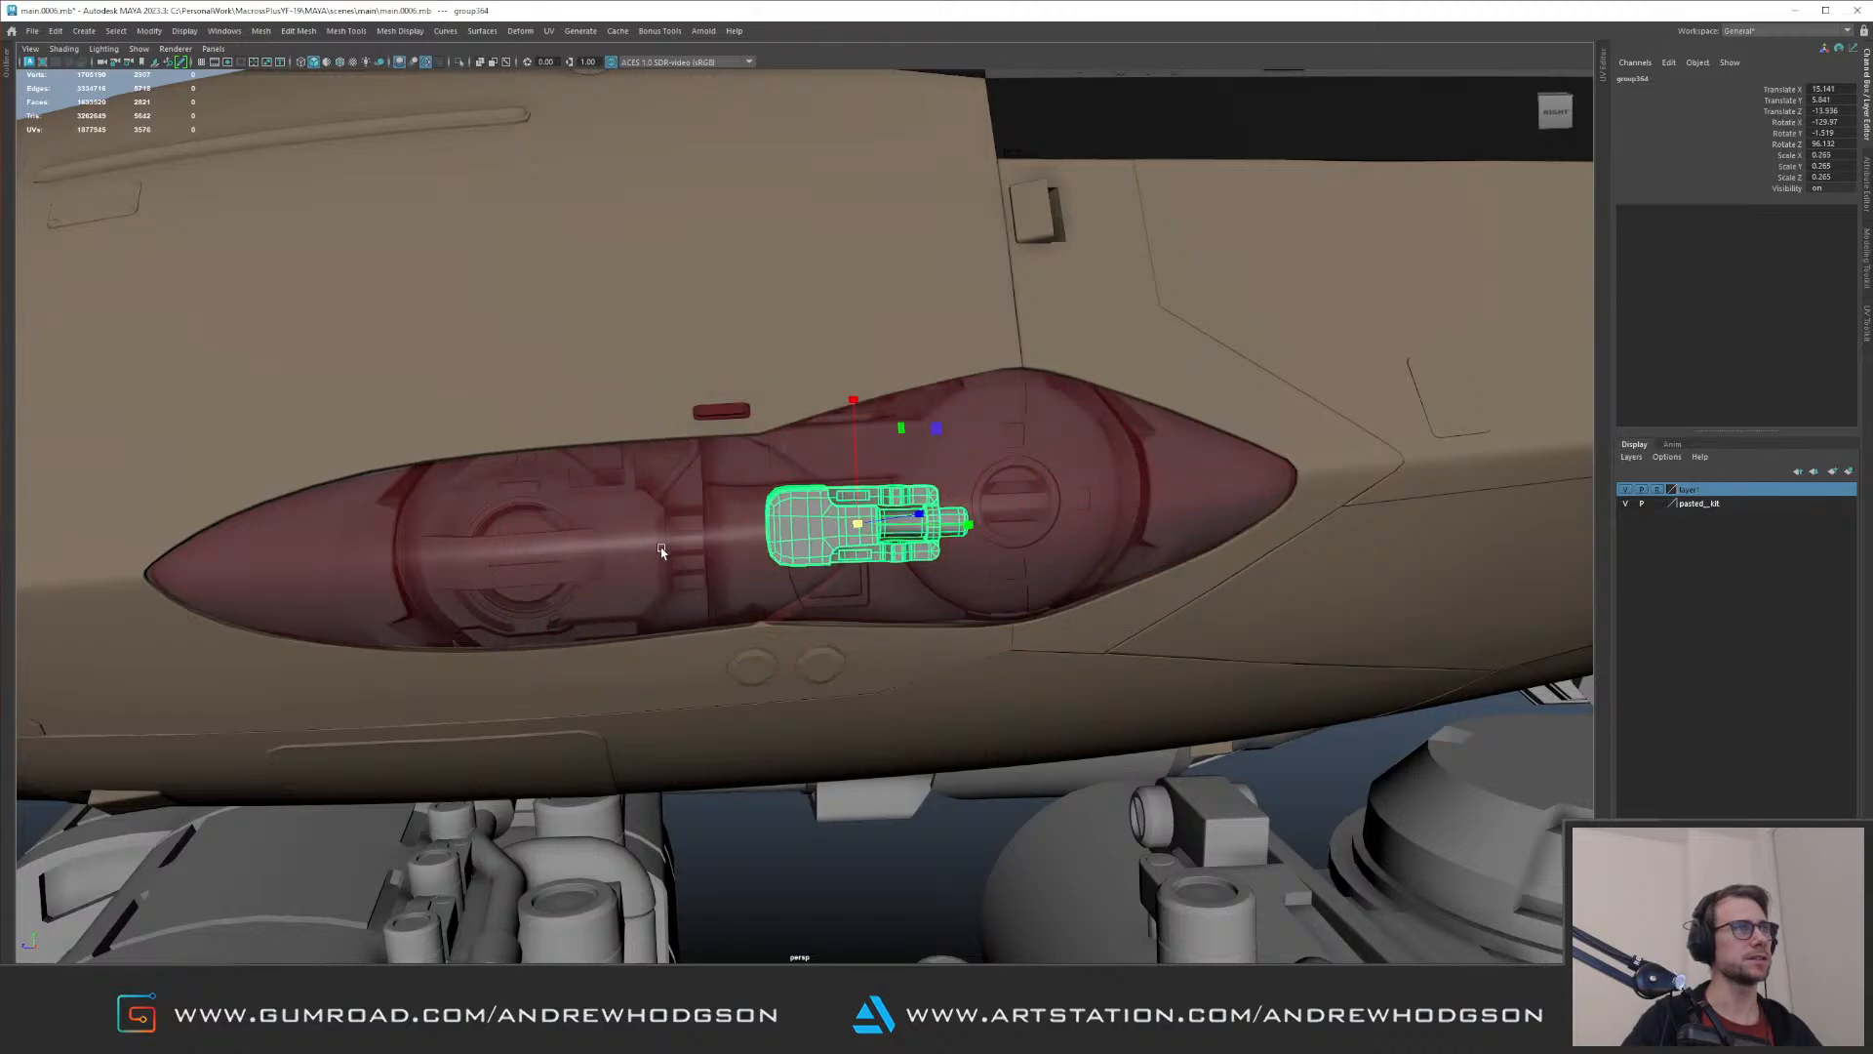
Step: Try to place the clamp group in the gap between the two lamp units, undoing the last change
key("w")
middle_click_drag(627, 560, 762, 556, "alt")
left_click_drag(995, 524, 405, 565)
key("f")
right_click_drag(866, 506, 673, 497, "alt")
mouse_move(673, 497)
left_mouse_down("alt")
mouse_move(784, 549)
mouse_move(657, 503)
left_mouse_up("alt")
left_click_drag(810, 522, 1149, 523, "alt")
right_click_drag(985, 488, 713, 441, "alt")
middle_click_drag(1239, 375, 752, 397, "alt")
key("ctrl+z")
Step: Adjust the clamp group's position and tilt behind the red cover, and enlarge its scale to about 0.42
right_click_drag(830, 453, 644, 486, "alt")
left_click_drag(505, 507, 957, 552, "alt")
middle_click_drag(960, 494, 883, 466, "alt")
right_click_drag(883, 465, 951, 488, "alt")
left_click_drag(951, 487, 884, 503, "alt")
key("f")
right_click_drag(1195, 504, 883, 492, "alt")
left_click_drag(883, 493, 804, 499, "alt")
left_click_drag(815, 501, 896, 474, "alt")
key("e")
left_click_drag(771, 479, 771, 467)
left_click_drag(898, 462, 951, 490)
left_click_drag(912, 485, 1071, 472, "alt")
left_click_drag(818, 498, 829, 504)
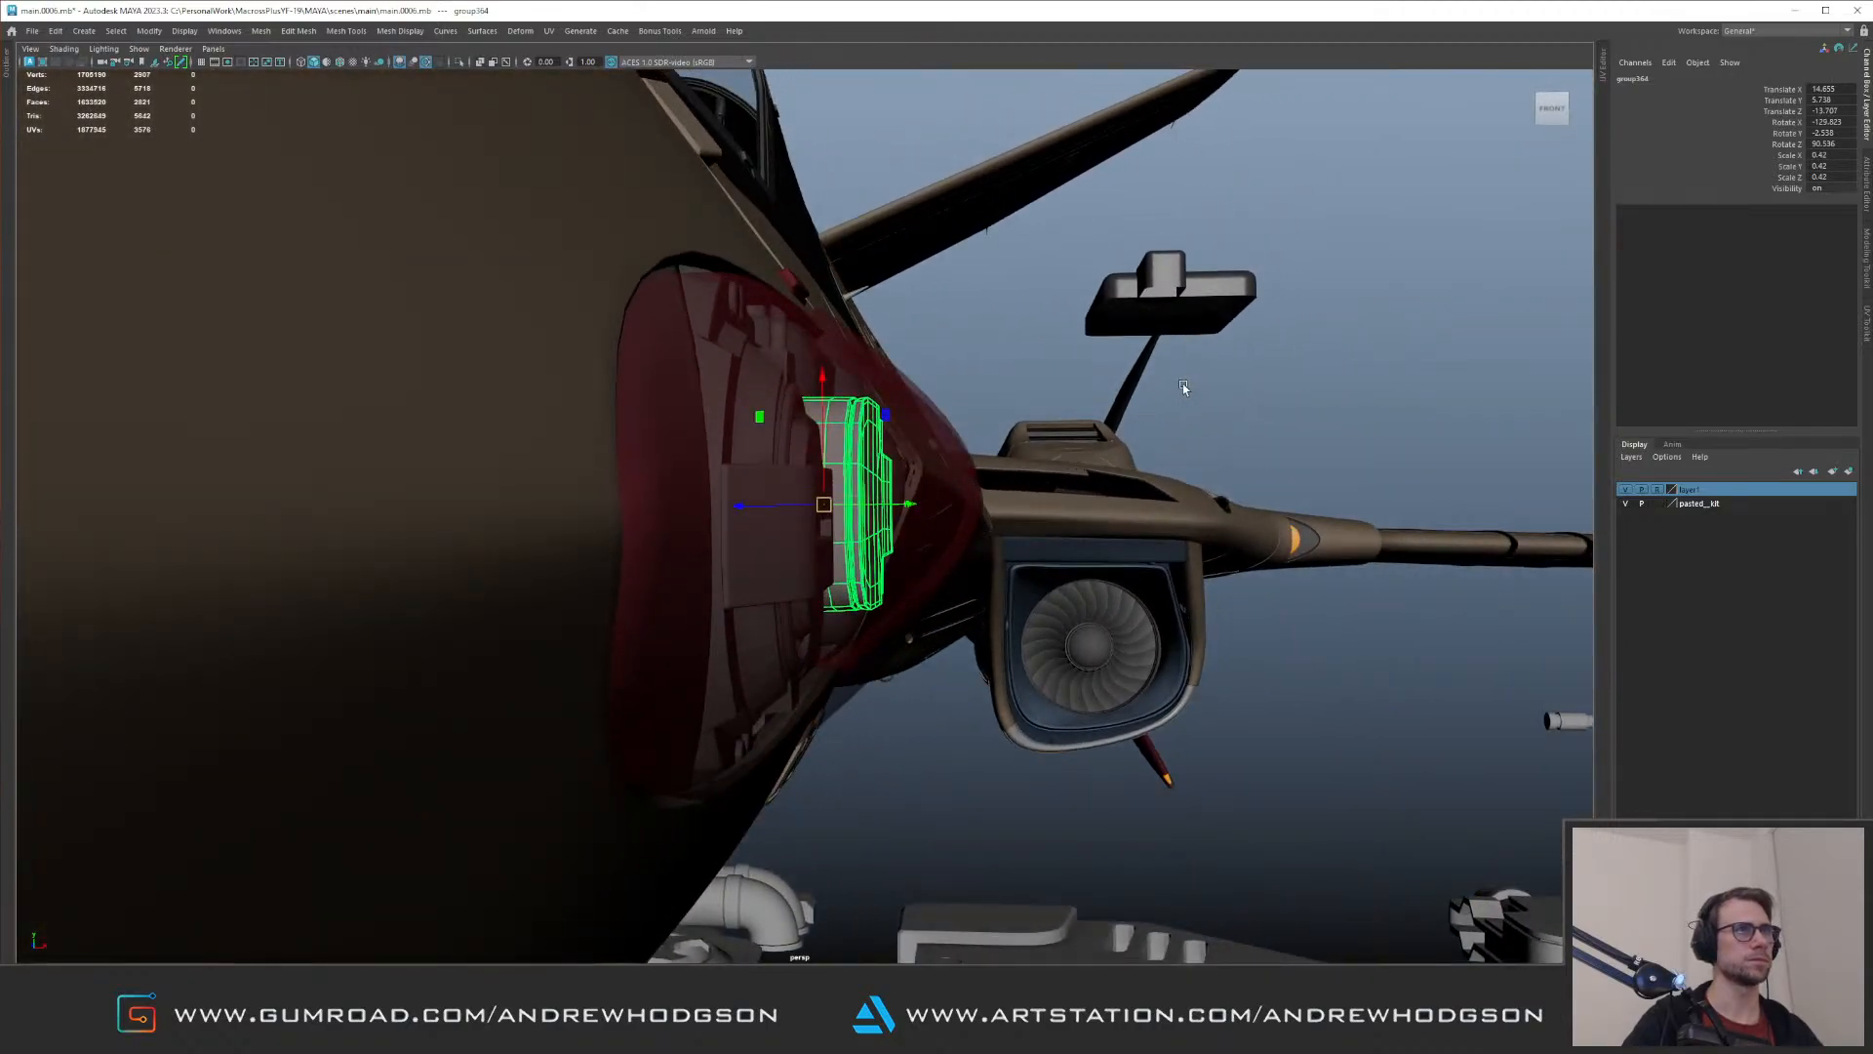
Step: Check the clamp group between the lamps with nothing selected, then reselect and delete it
left_click(1184, 389)
right_click_drag(1183, 389, 690, 410, "alt")
left_click_drag(689, 410, 809, 399, "alt")
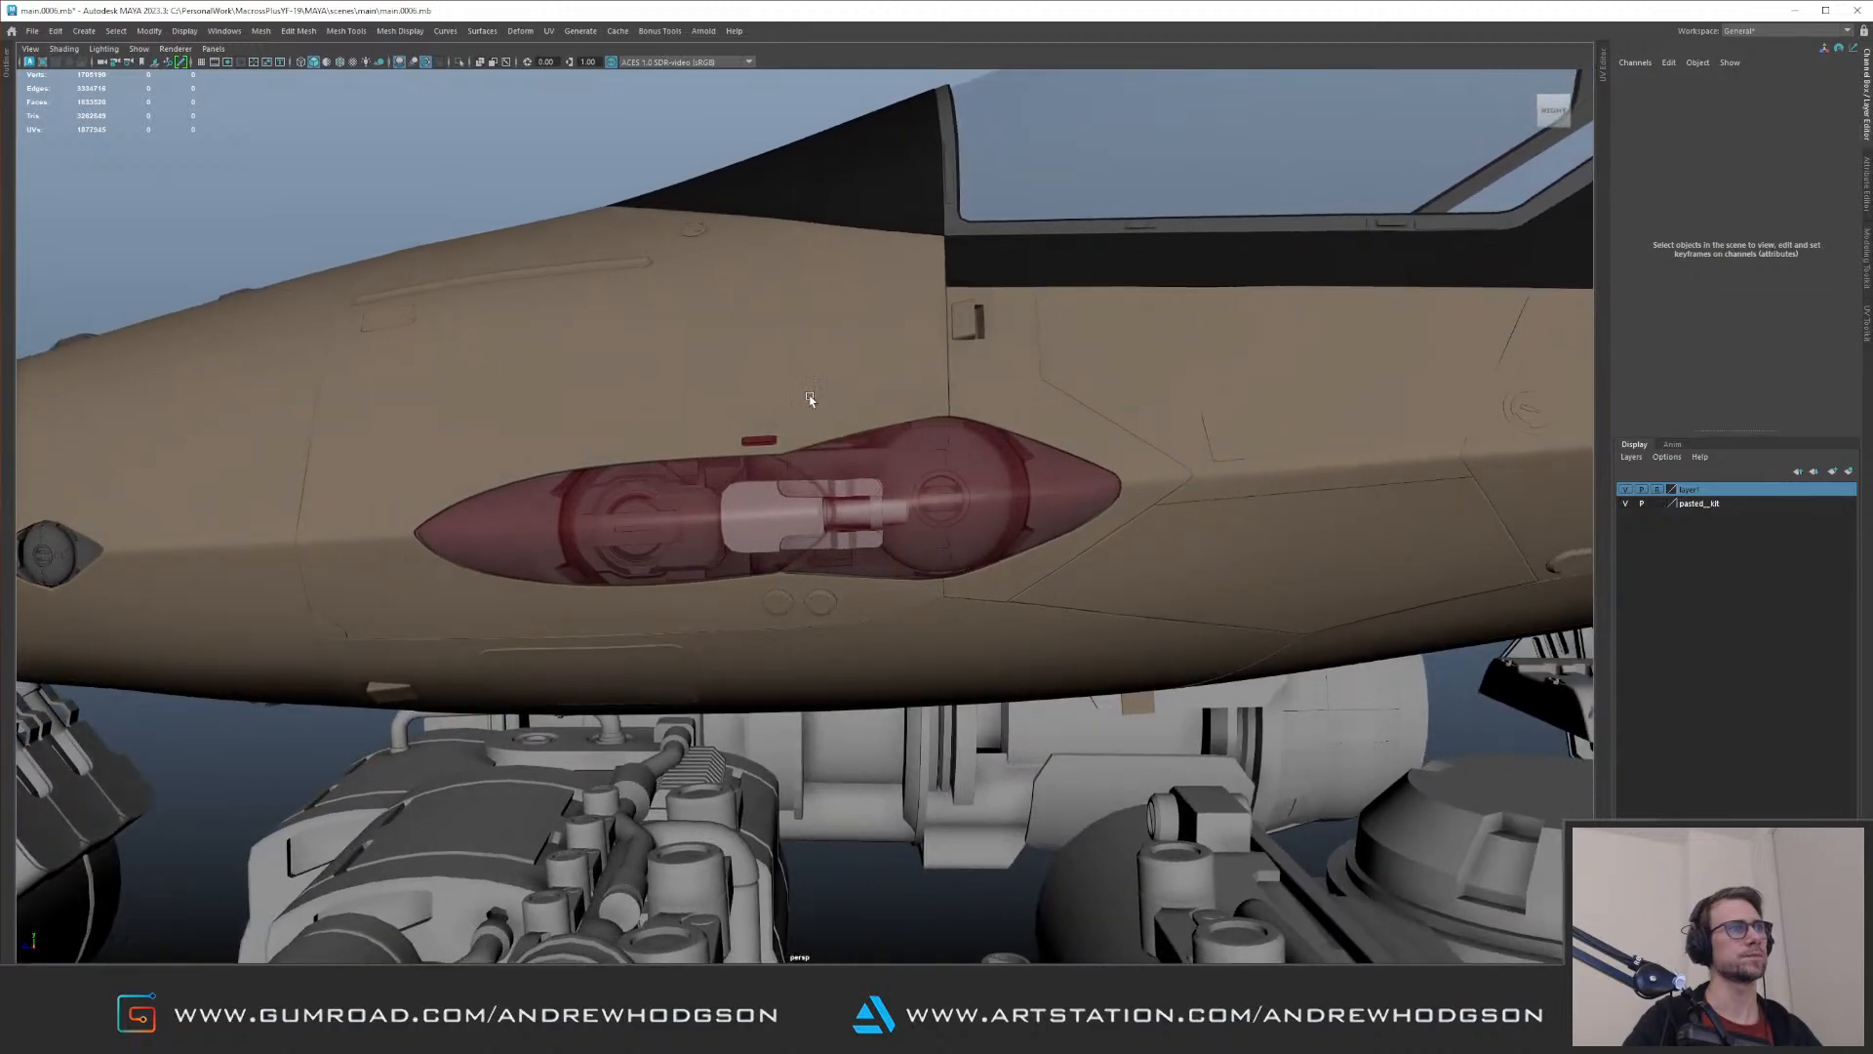
key("ctrl+z")
key("Delete")
Step: Duplicate the ribbed canister from the kit parts and move the copy to the aircraft's nose beside the red cover
right_click_drag(820, 371, 763, 356, "alt")
left_click_drag(759, 422, 780, 505, "alt")
middle_click_drag(781, 506, 371, 419, "alt")
right_click_drag(370, 419, 549, 568, "alt")
middle_click_drag(387, 680, 542, 477, "alt")
left_click_drag(541, 477, 616, 491, "alt")
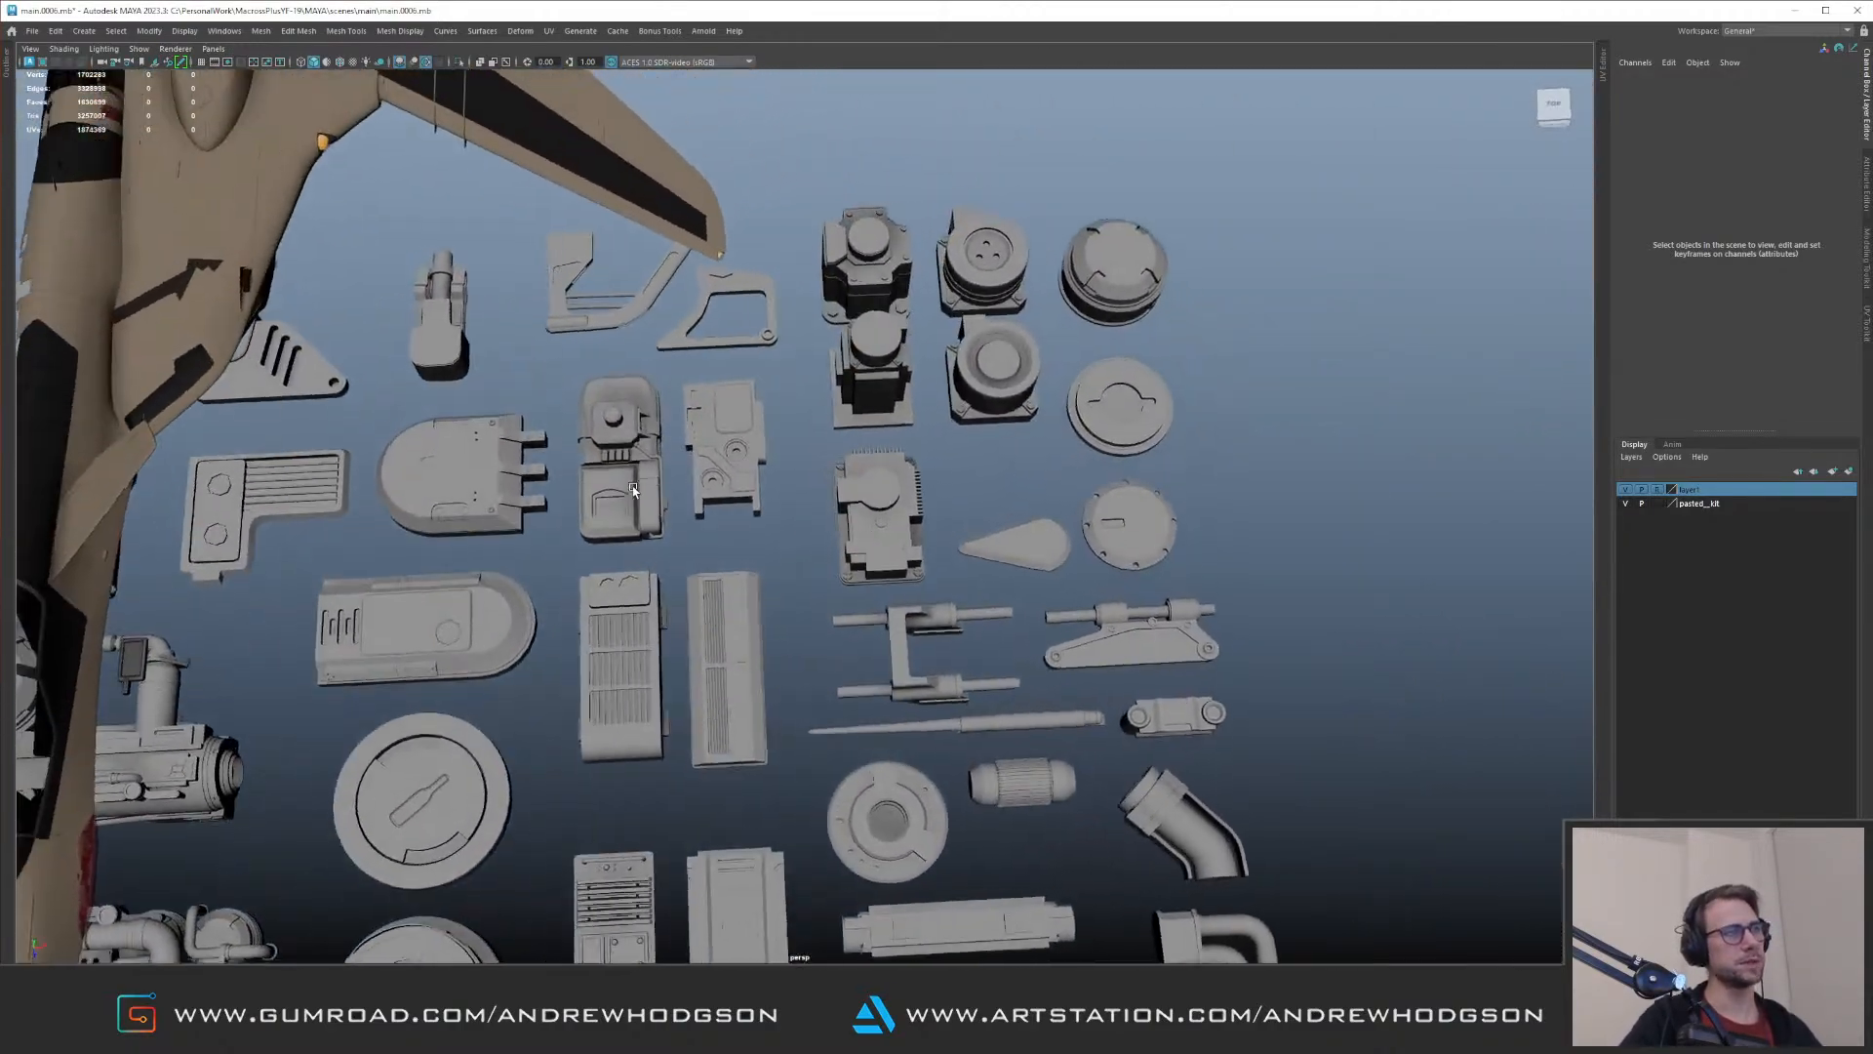
left_click(874, 642)
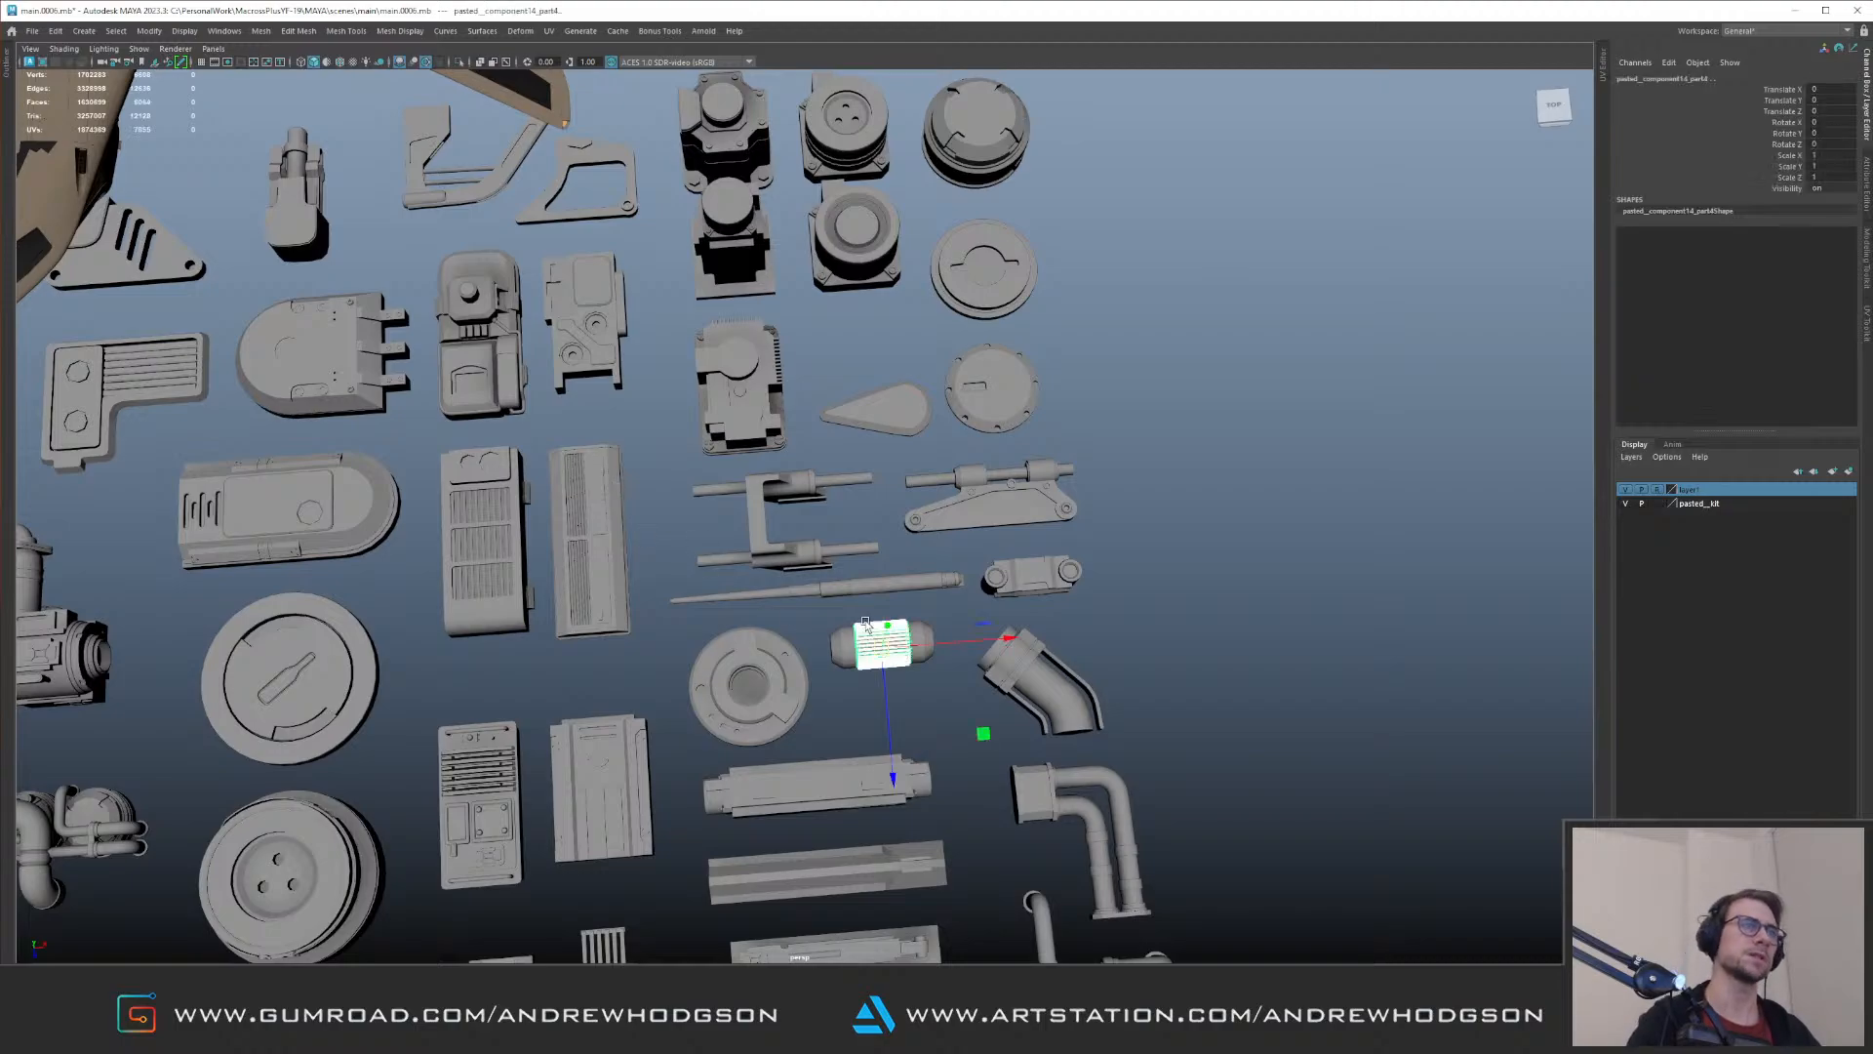
left_click_drag(933, 505, 809, 400, "alt")
right_click_drag(810, 400, 709, 336, "alt")
middle_click_drag(708, 337, 857, 505, "alt")
left_click_drag(979, 756, 610, 441)
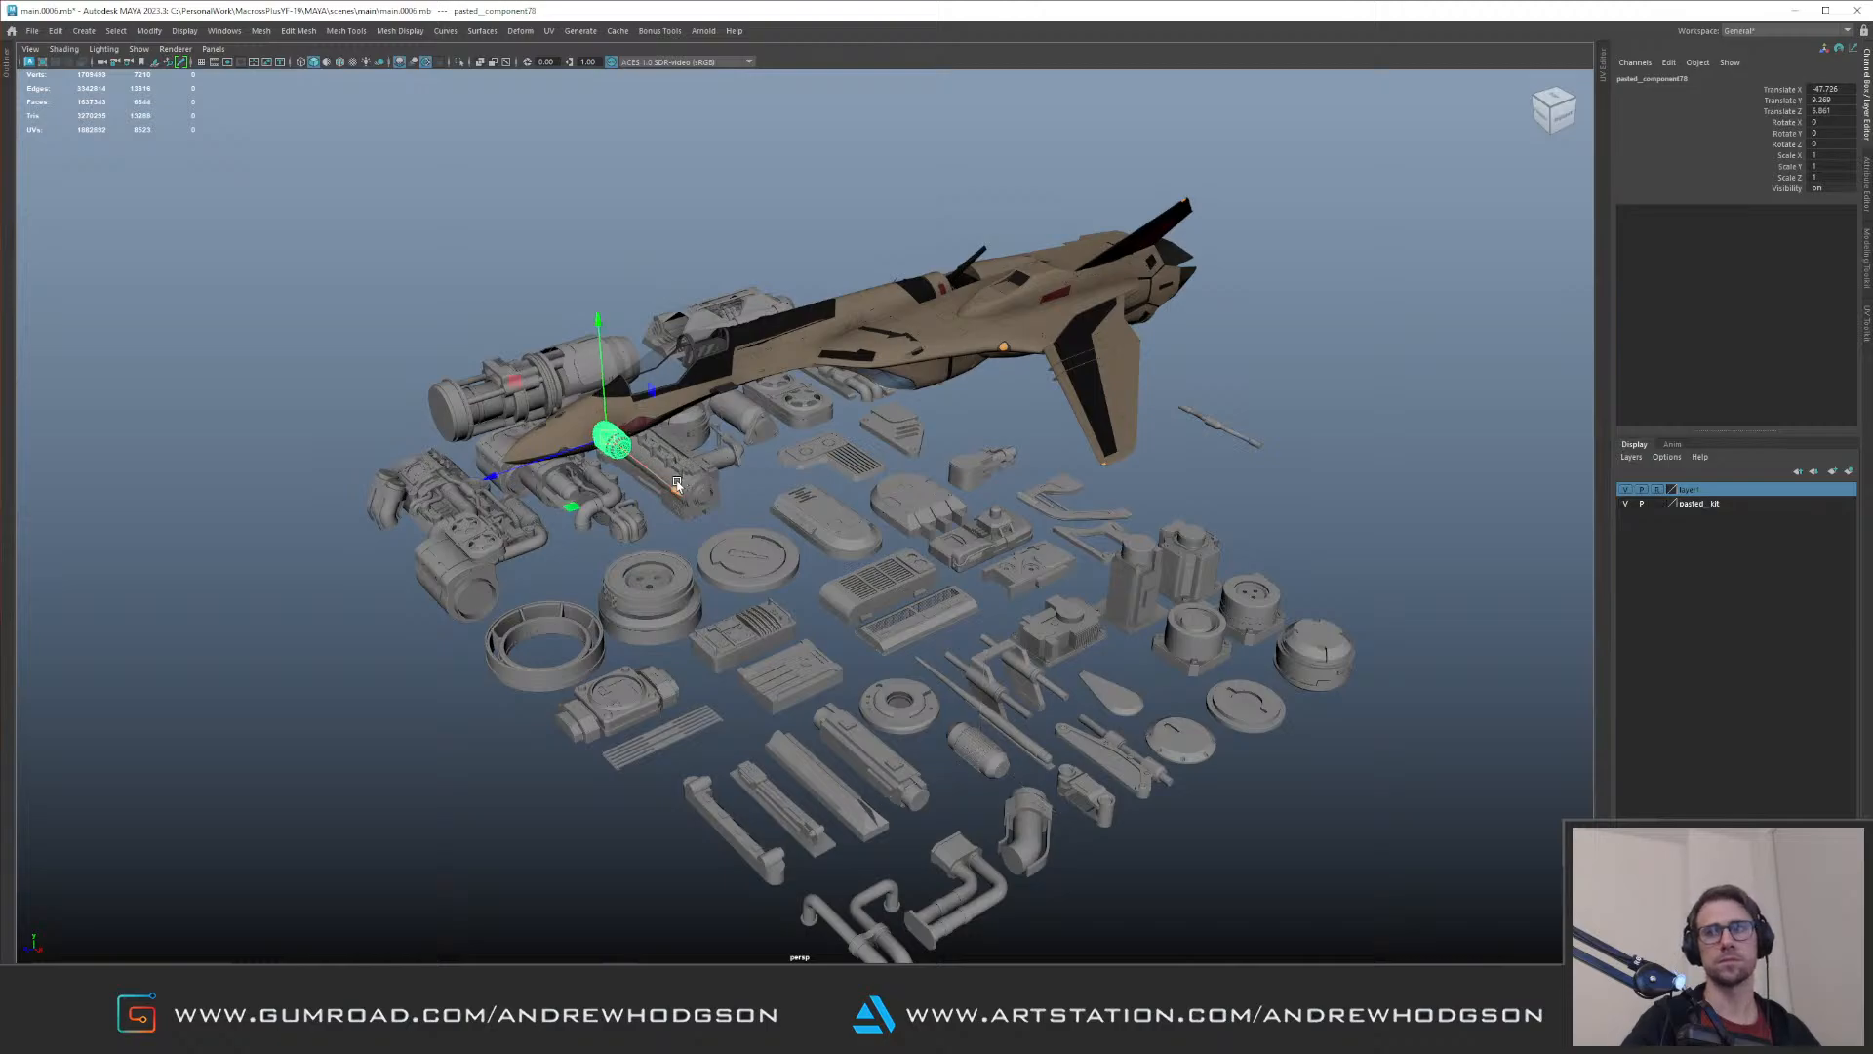
Step: Rotate the canister copy to -90 degrees about Y and scale it down to about 0.344
key("f")
left_click_drag(743, 484, 656, 429, "alt")
right_click_drag(656, 429, 613, 413, "alt")
key("e")
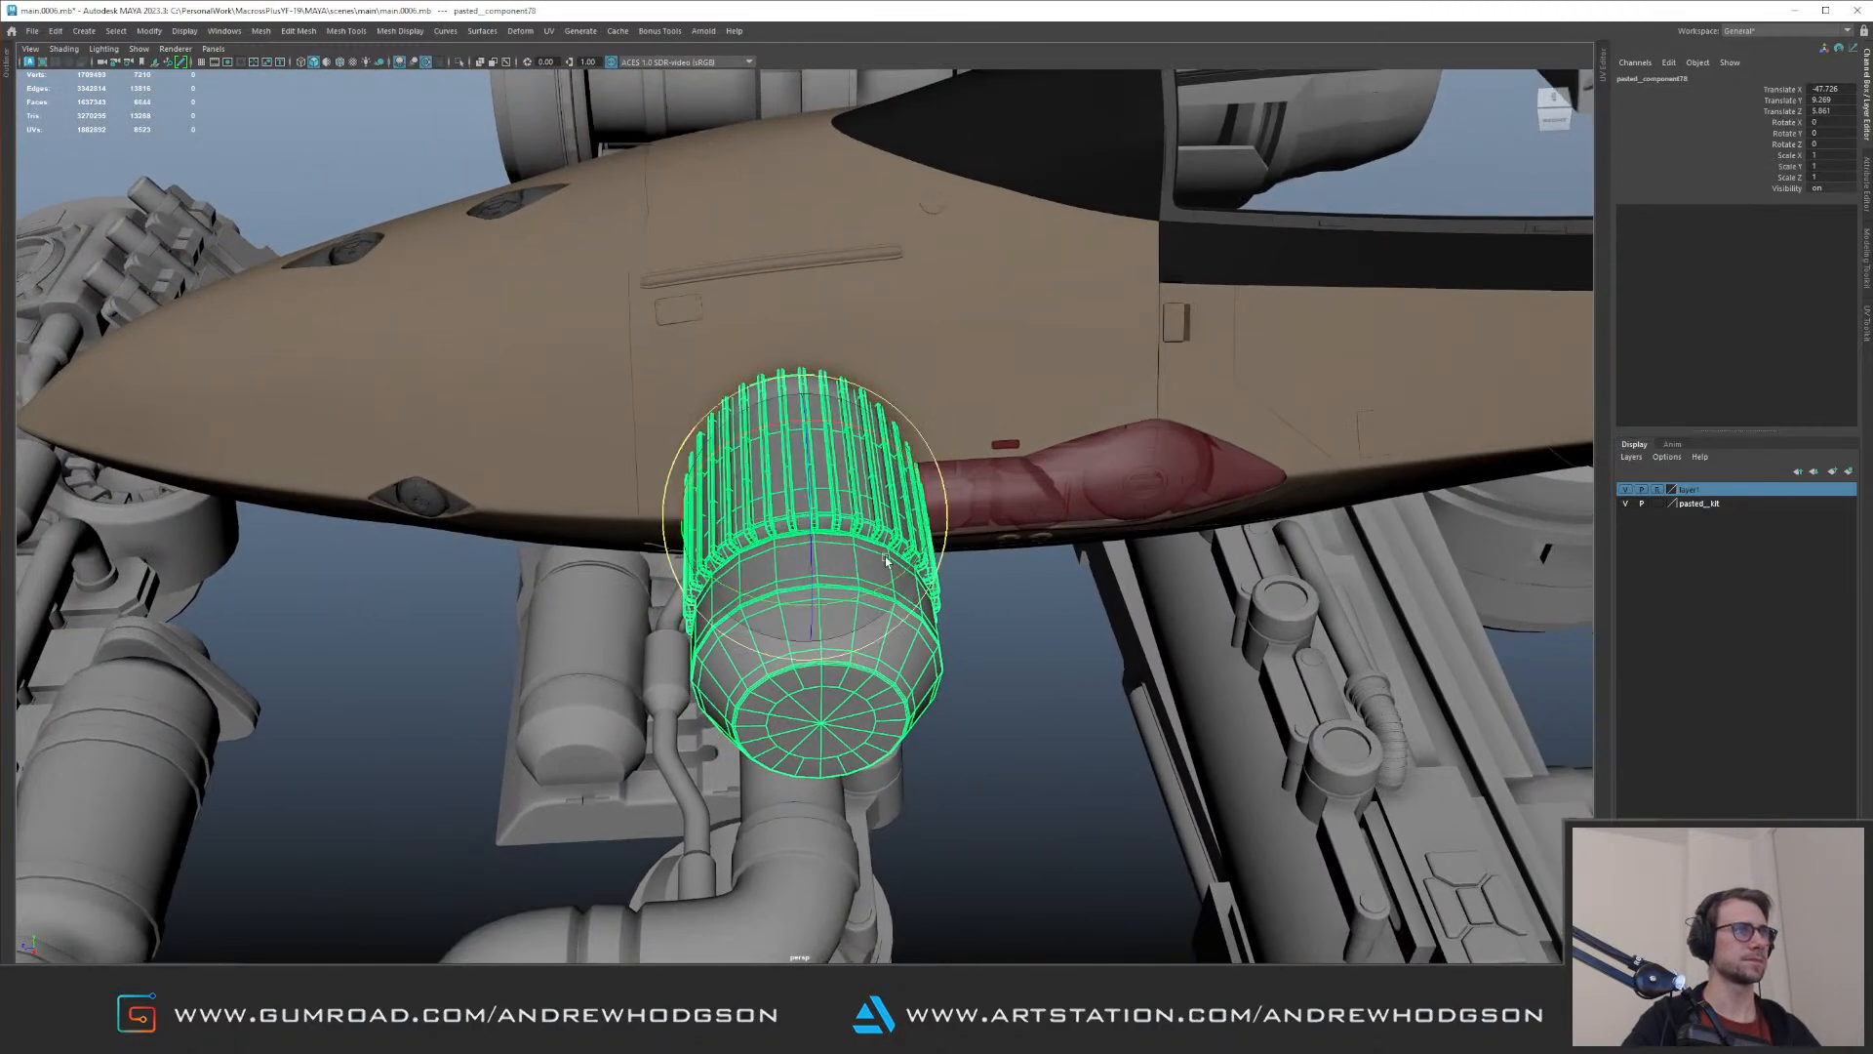
left_click_drag(881, 572, 803, 610)
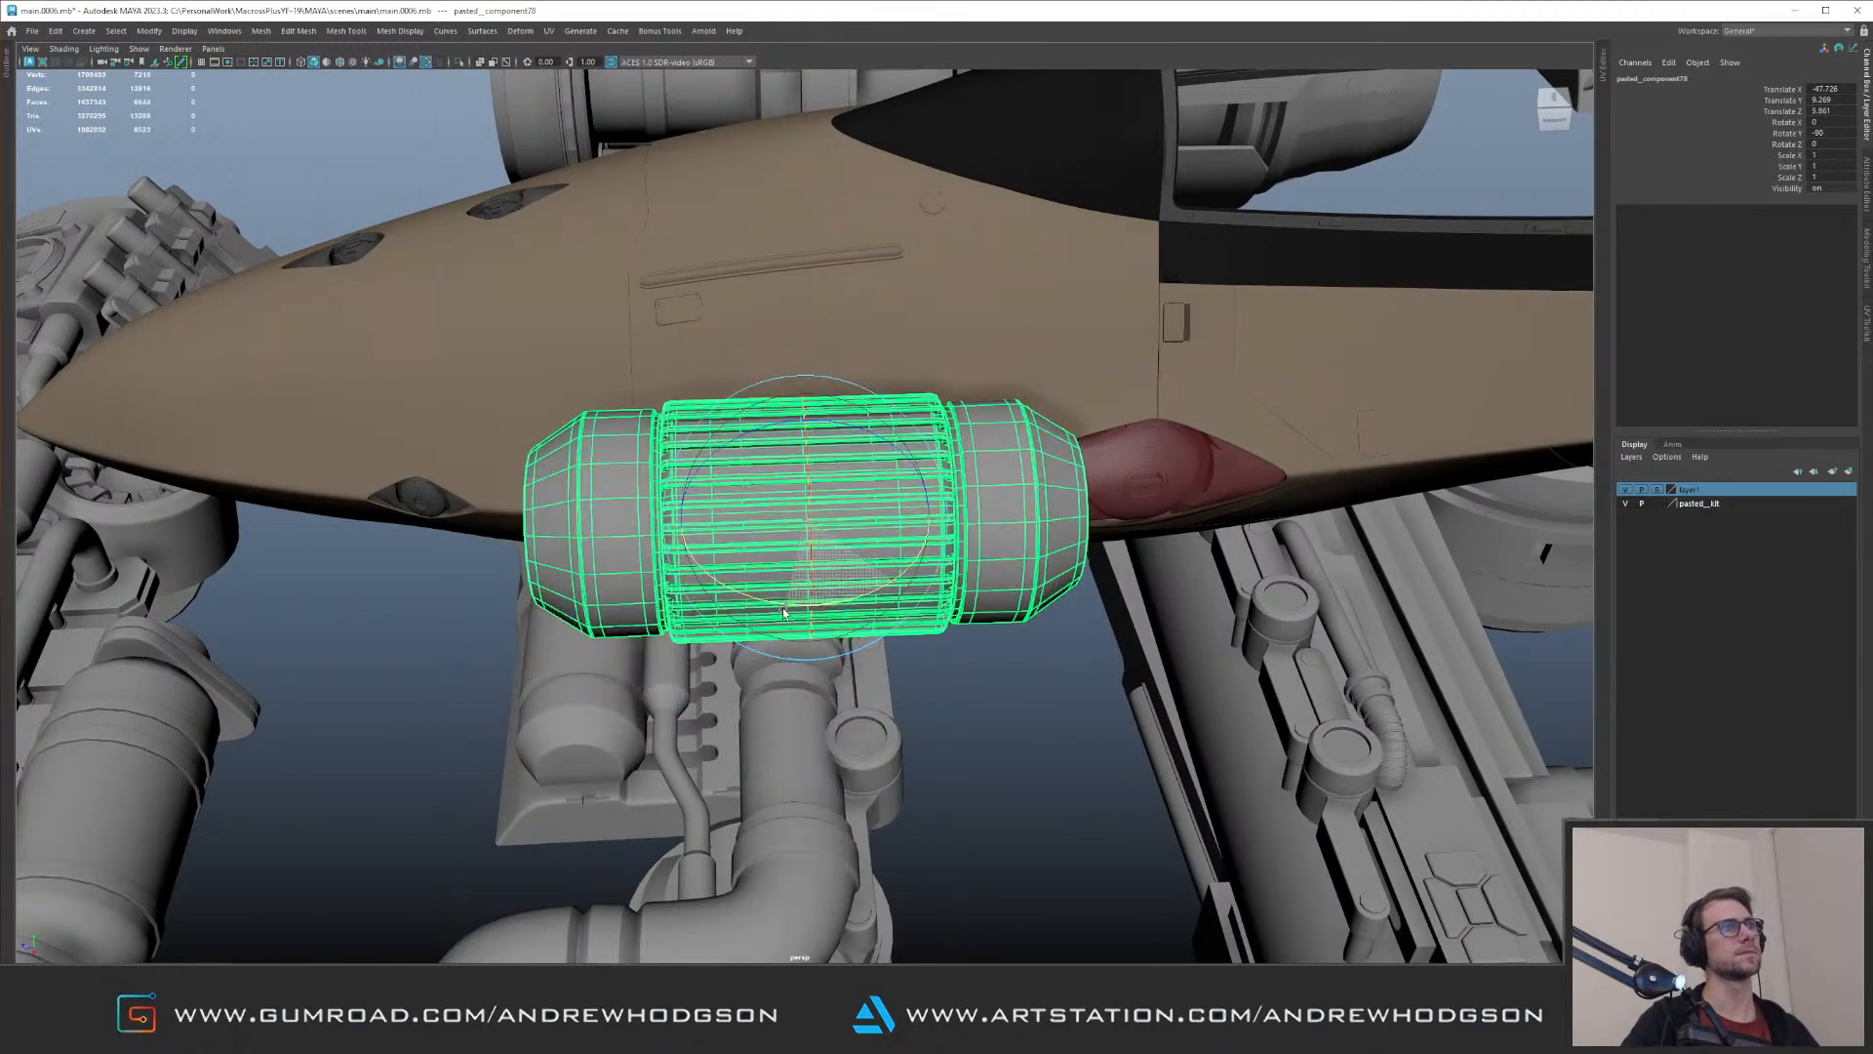
key("r")
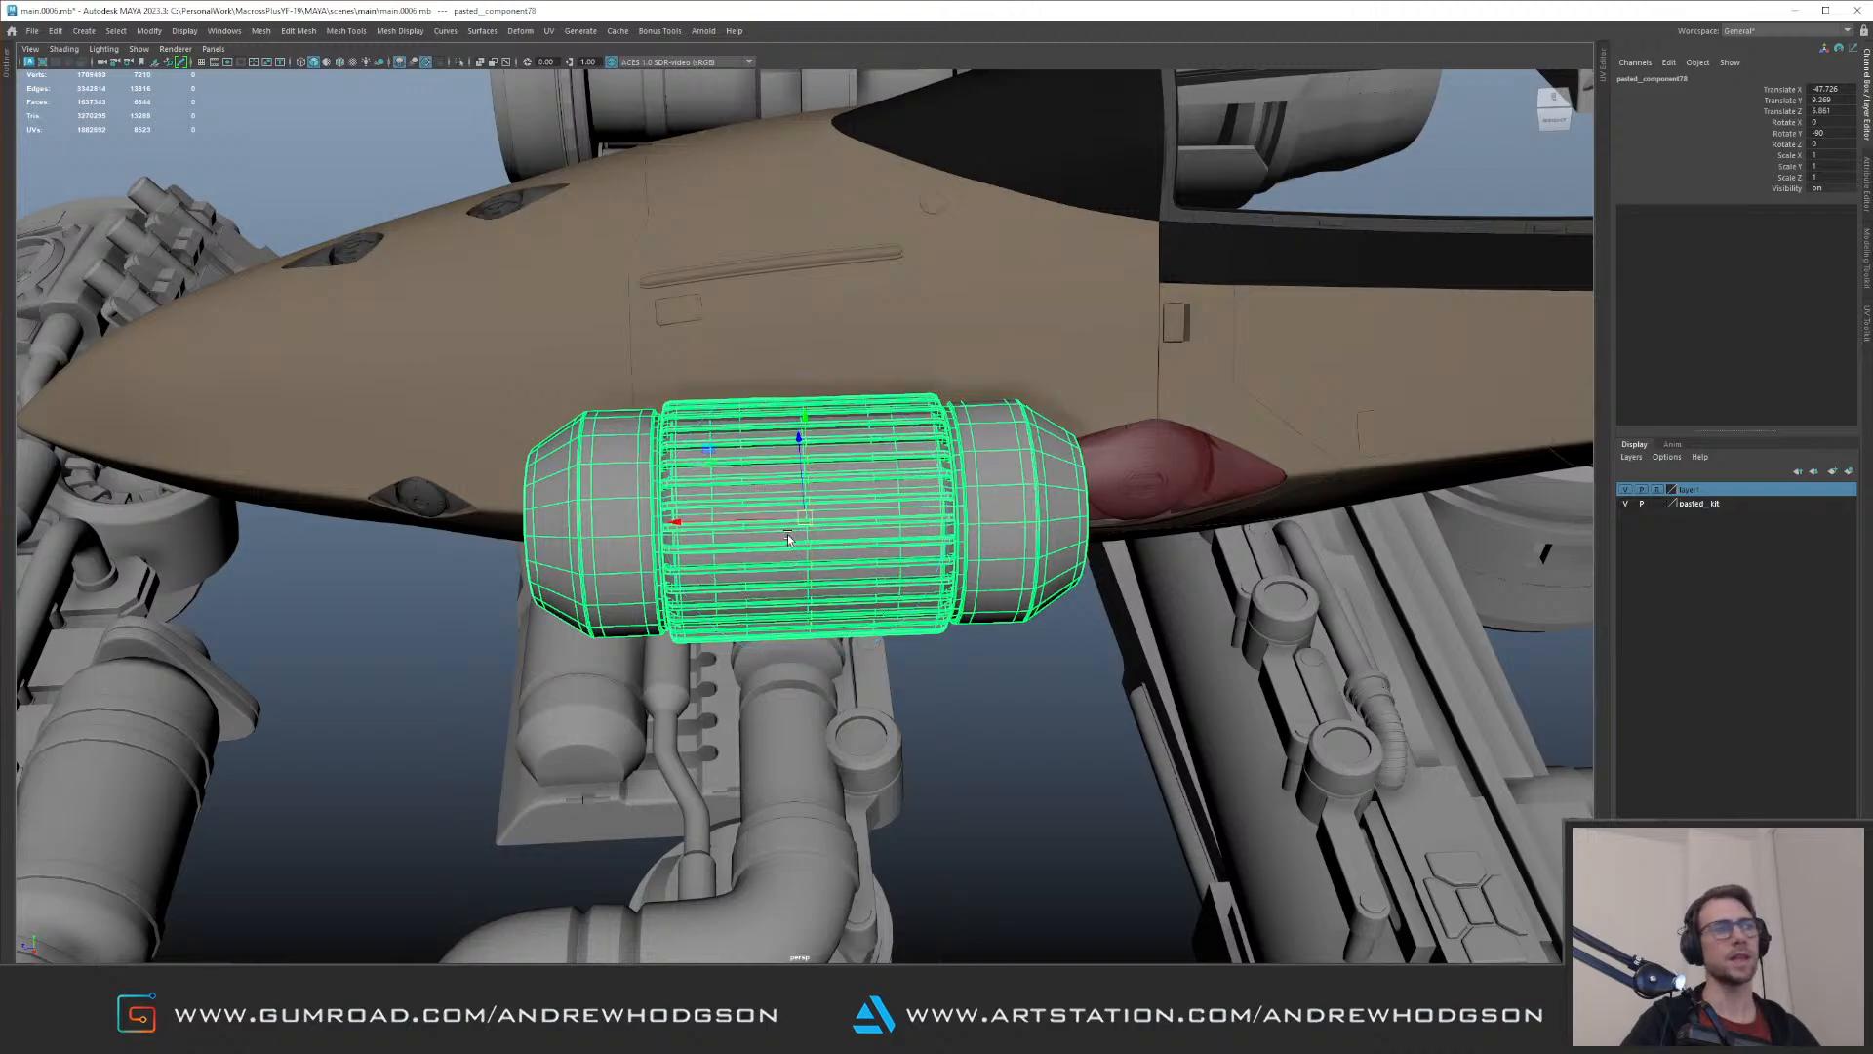
right_click_drag(788, 533, 827, 546, "alt")
left_click_drag(803, 518, 535, 590)
Step: Move the canister behind the red cover between the two lamp units and tilt it to follow the hull
key("w")
middle_click_drag(535, 589, 363, 687, "alt")
left_click_drag(363, 686, 278, 741, "alt")
left_click_drag(629, 579, 951, 510)
key("f")
left_click_drag(811, 524, 820, 468)
key("e")
key("w")
left_click_drag(820, 467, 802, 439, "alt")
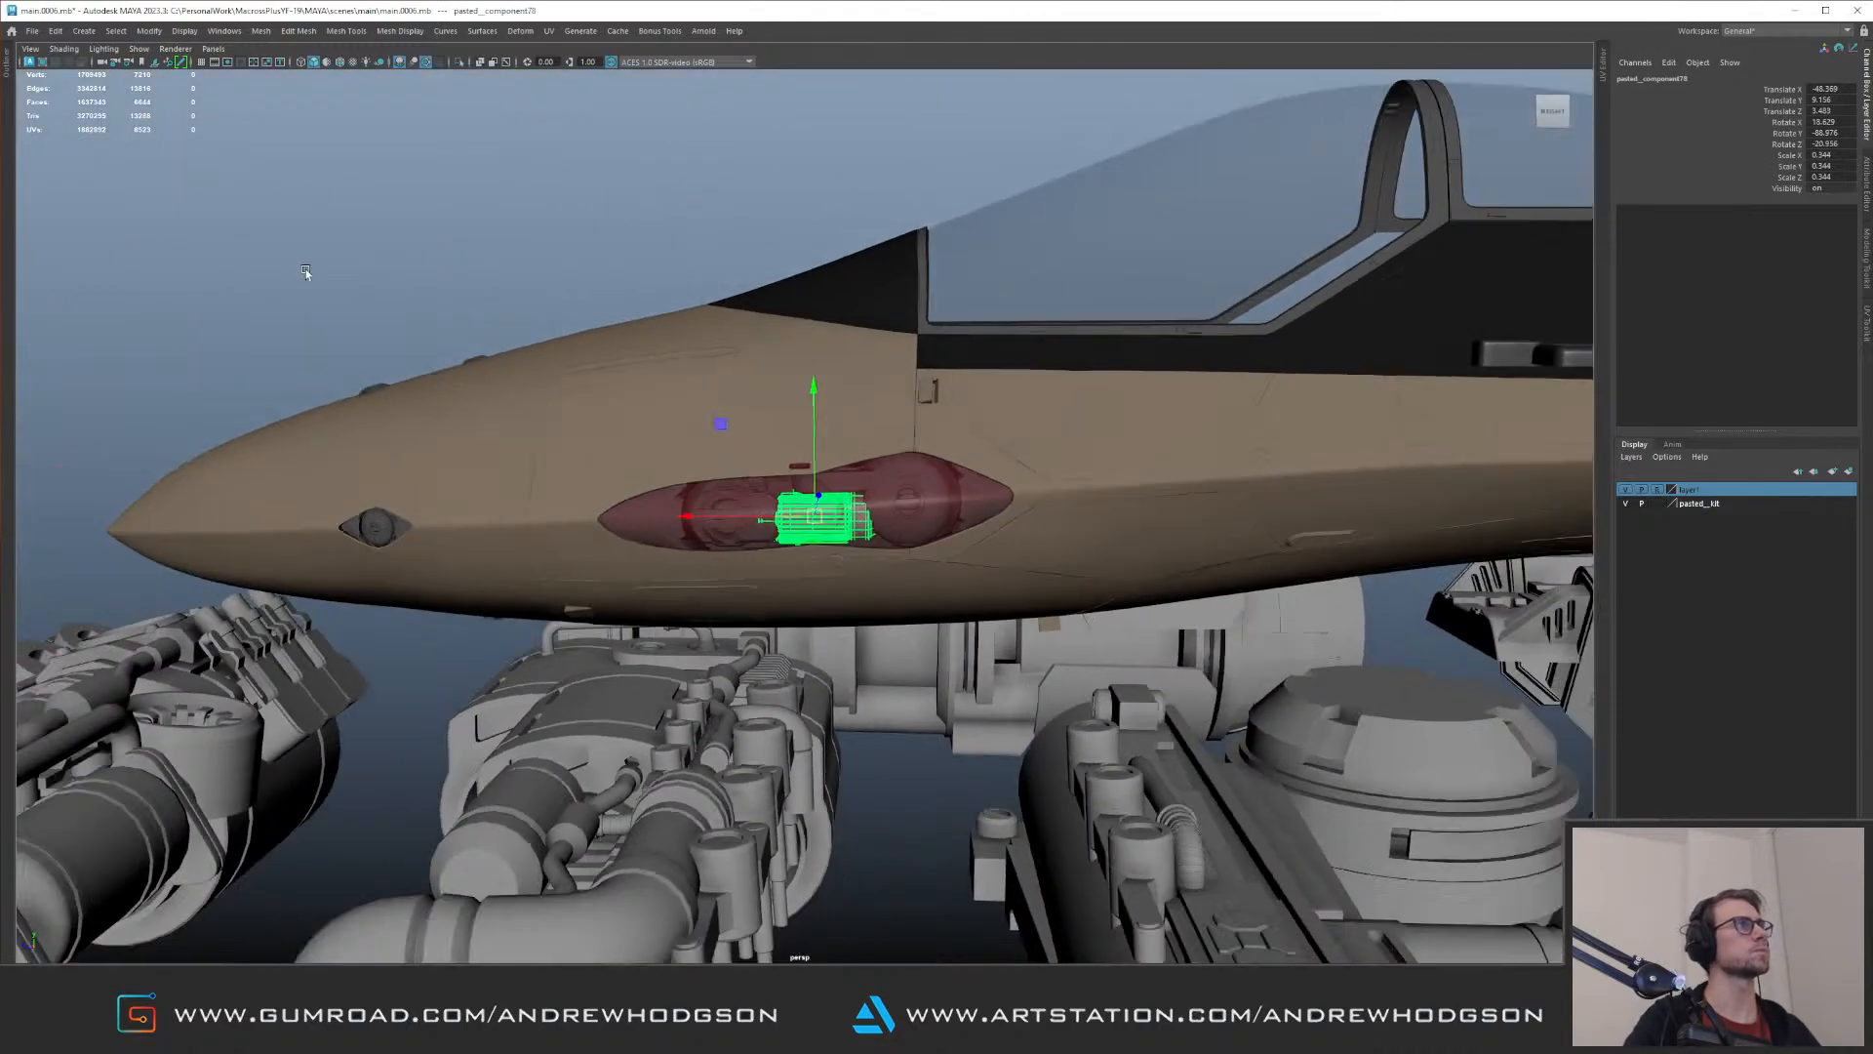
Step: Select all of the canister's pieces in isolation, leave isolation and assign them the existing aluminium material
left_click_drag(307, 267, 765, 364, "alt")
left_click(827, 510)
key("ctrl+1")
left_click(618, 350)
left_click_drag(617, 350, 1021, 572)
scroll(1015, 571, "up", 4)
key("ctrl+1")
left_click_drag(1063, 496, 954, 508, "alt")
right_click_drag(935, 482, 1066, 456)
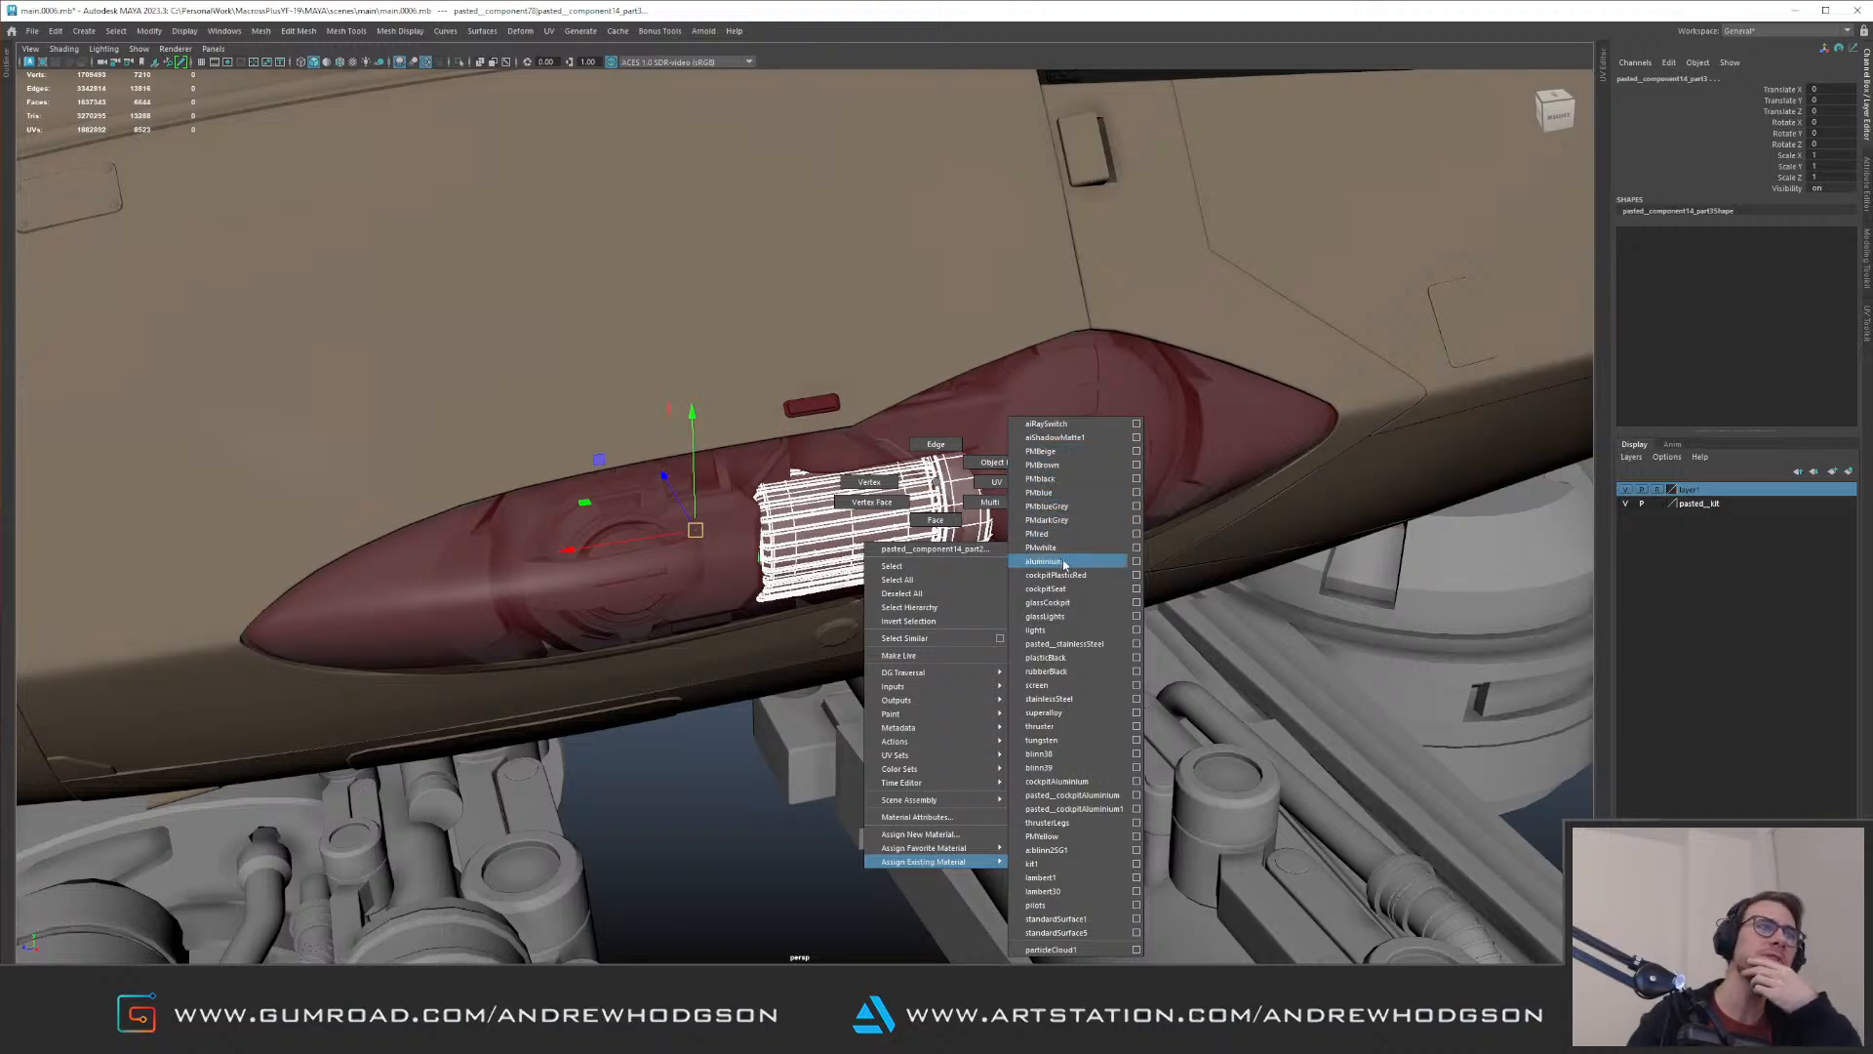
right_click_drag(1063, 563, 1063, 563)
left_click(812, 293)
Step: Select the canister's whole group through isolation, adjust its rotation between the lamps and clear the selection
left_click_drag(916, 525, 902, 488, "alt")
right_click_drag(903, 488, 1033, 531, "alt")
left_click_drag(1032, 531, 1007, 544, "alt")
left_click(955, 513)
key("e")
right_click_drag(954, 513, 991, 519, "alt")
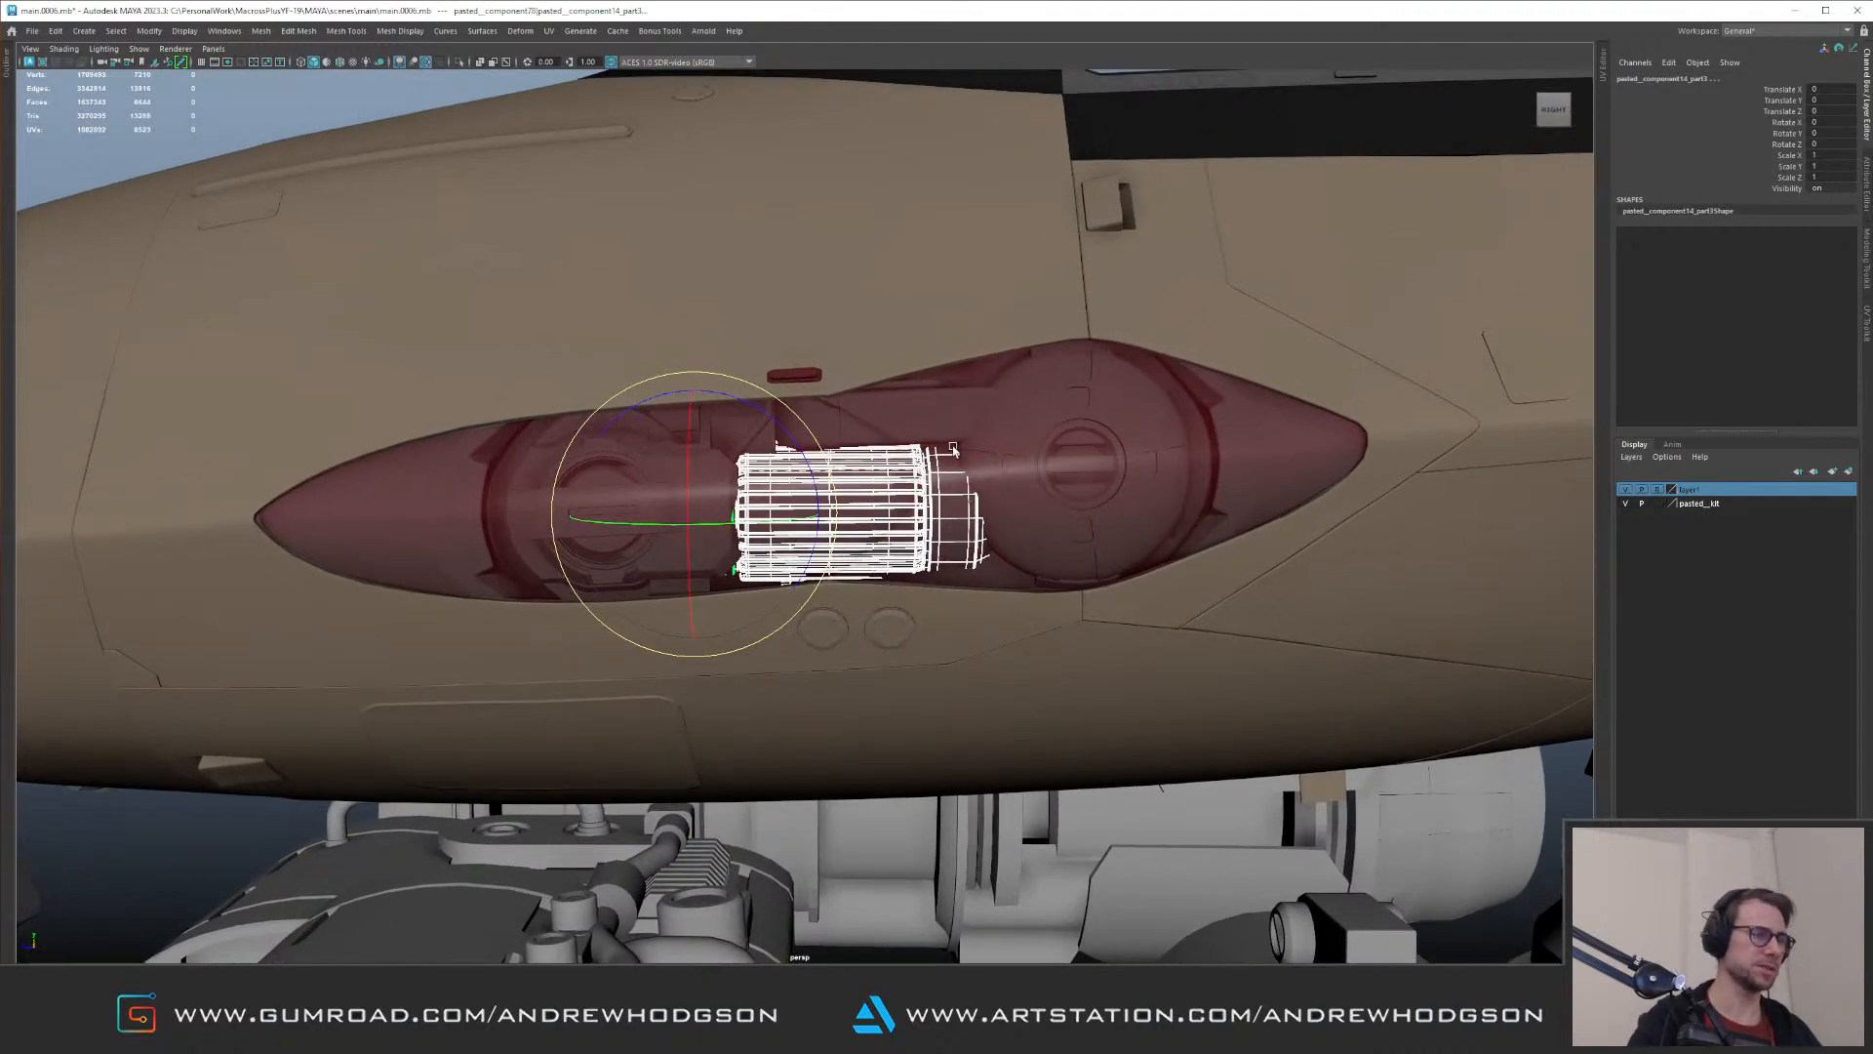
key("ctrl+1")
key("Up")
key("ctrl+1")
left_click_drag(952, 440, 942, 449)
key("w")
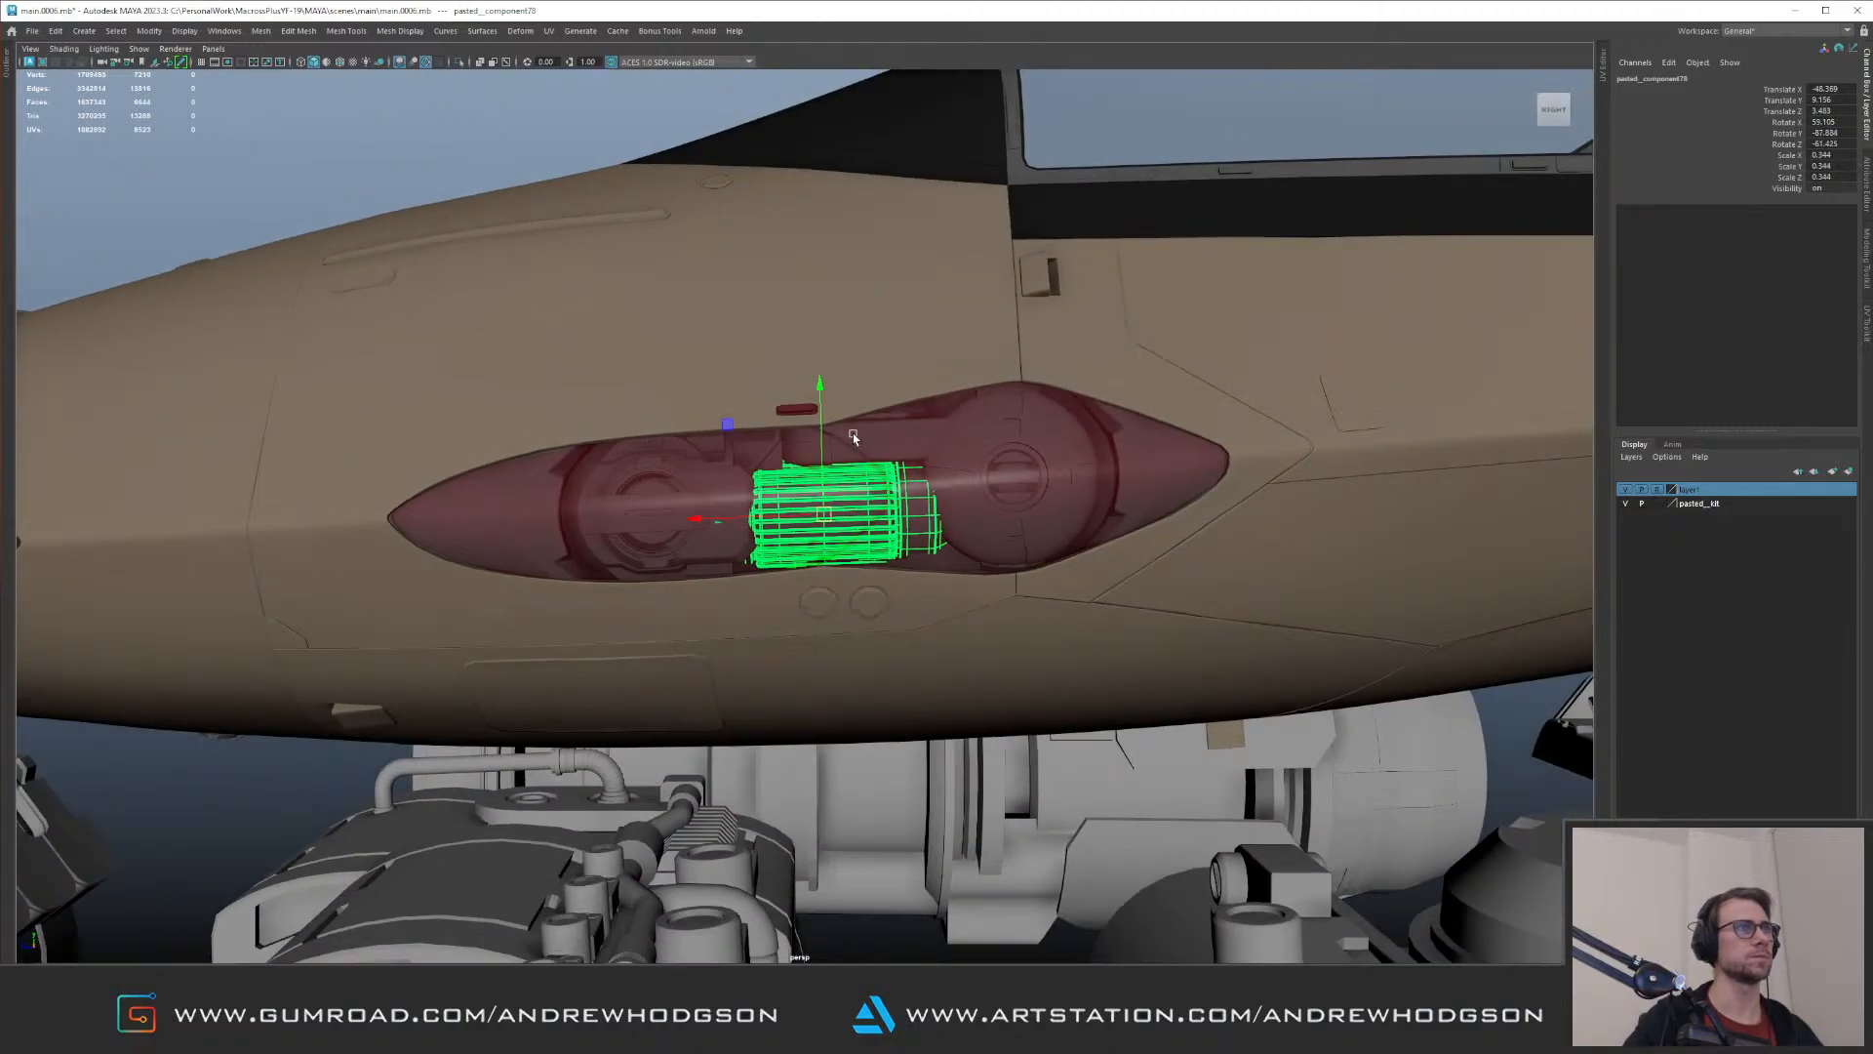
right_click_drag(942, 449, 741, 371, "alt")
left_click(490, 250)
Step: Check the canister and the larger lamp behind the red cover from several angles
left_click_drag(490, 250, 763, 327, "alt")
right_click_drag(763, 327, 620, 410, "alt")
left_click_drag(619, 410, 776, 525, "alt")
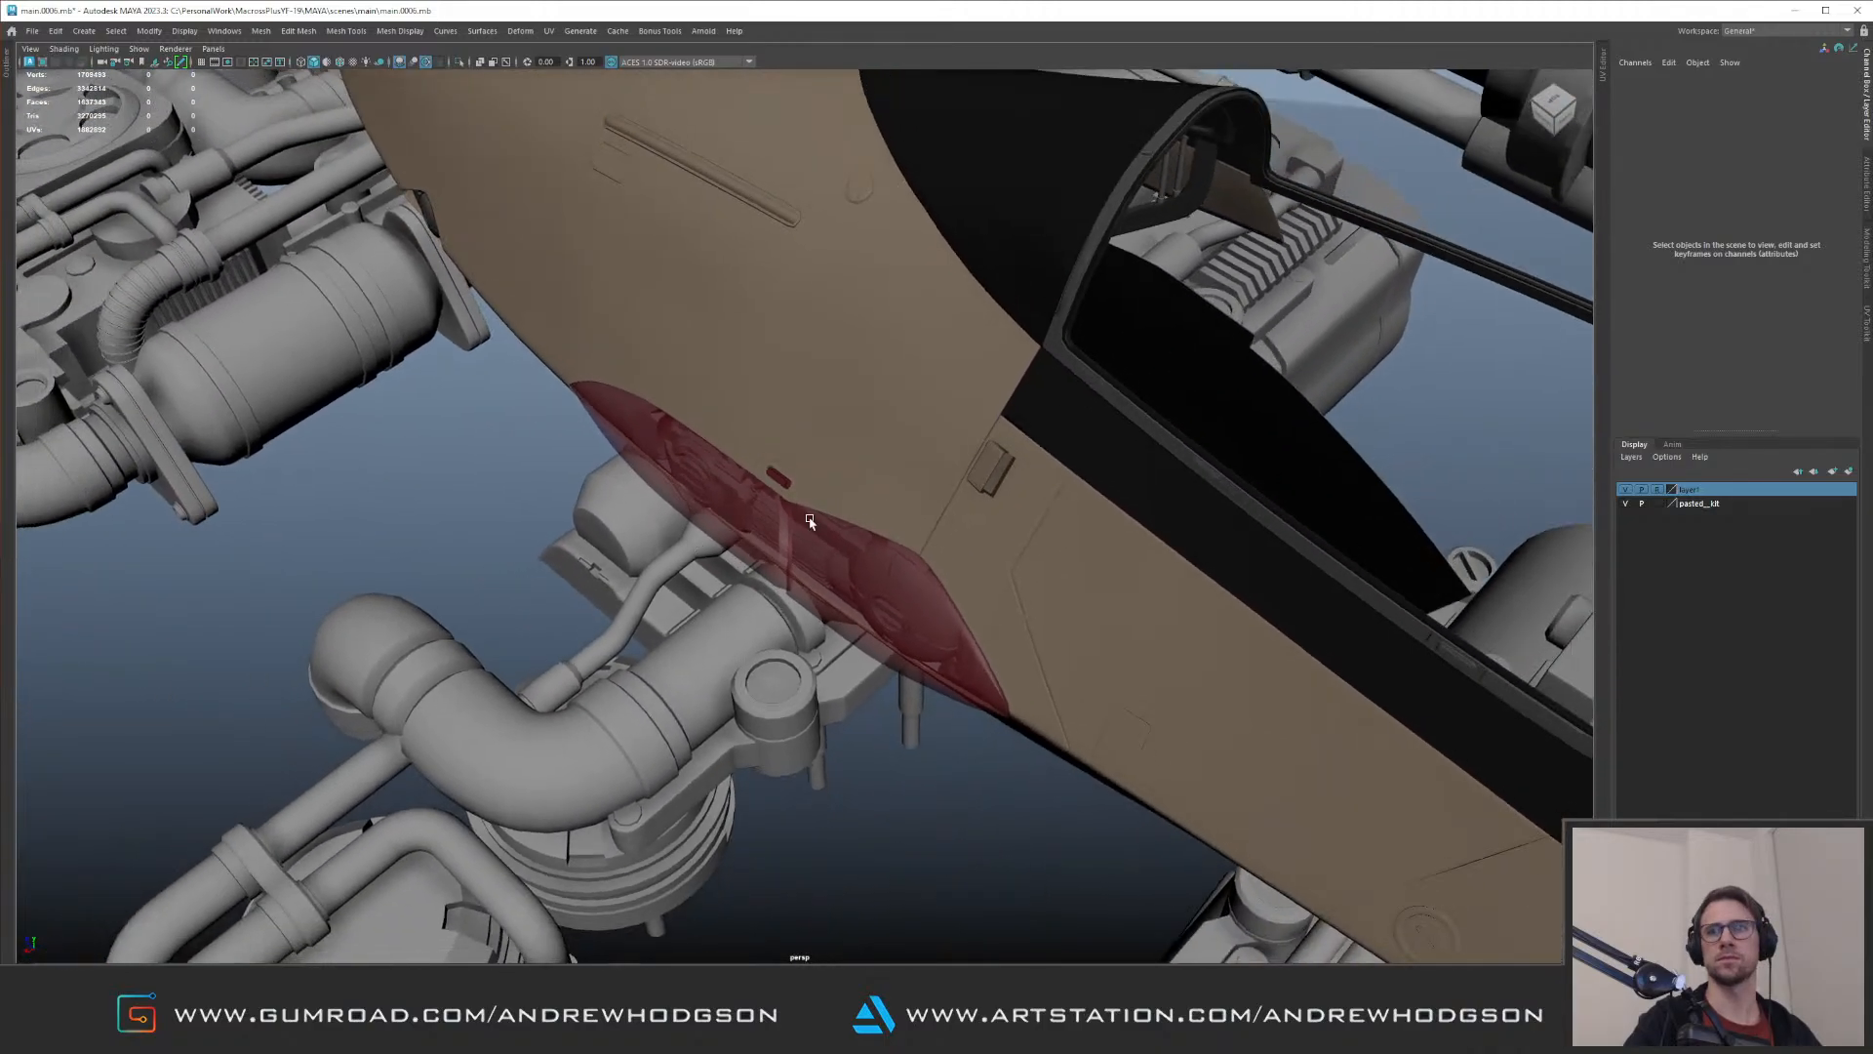
scroll(775, 525, "down", 3)
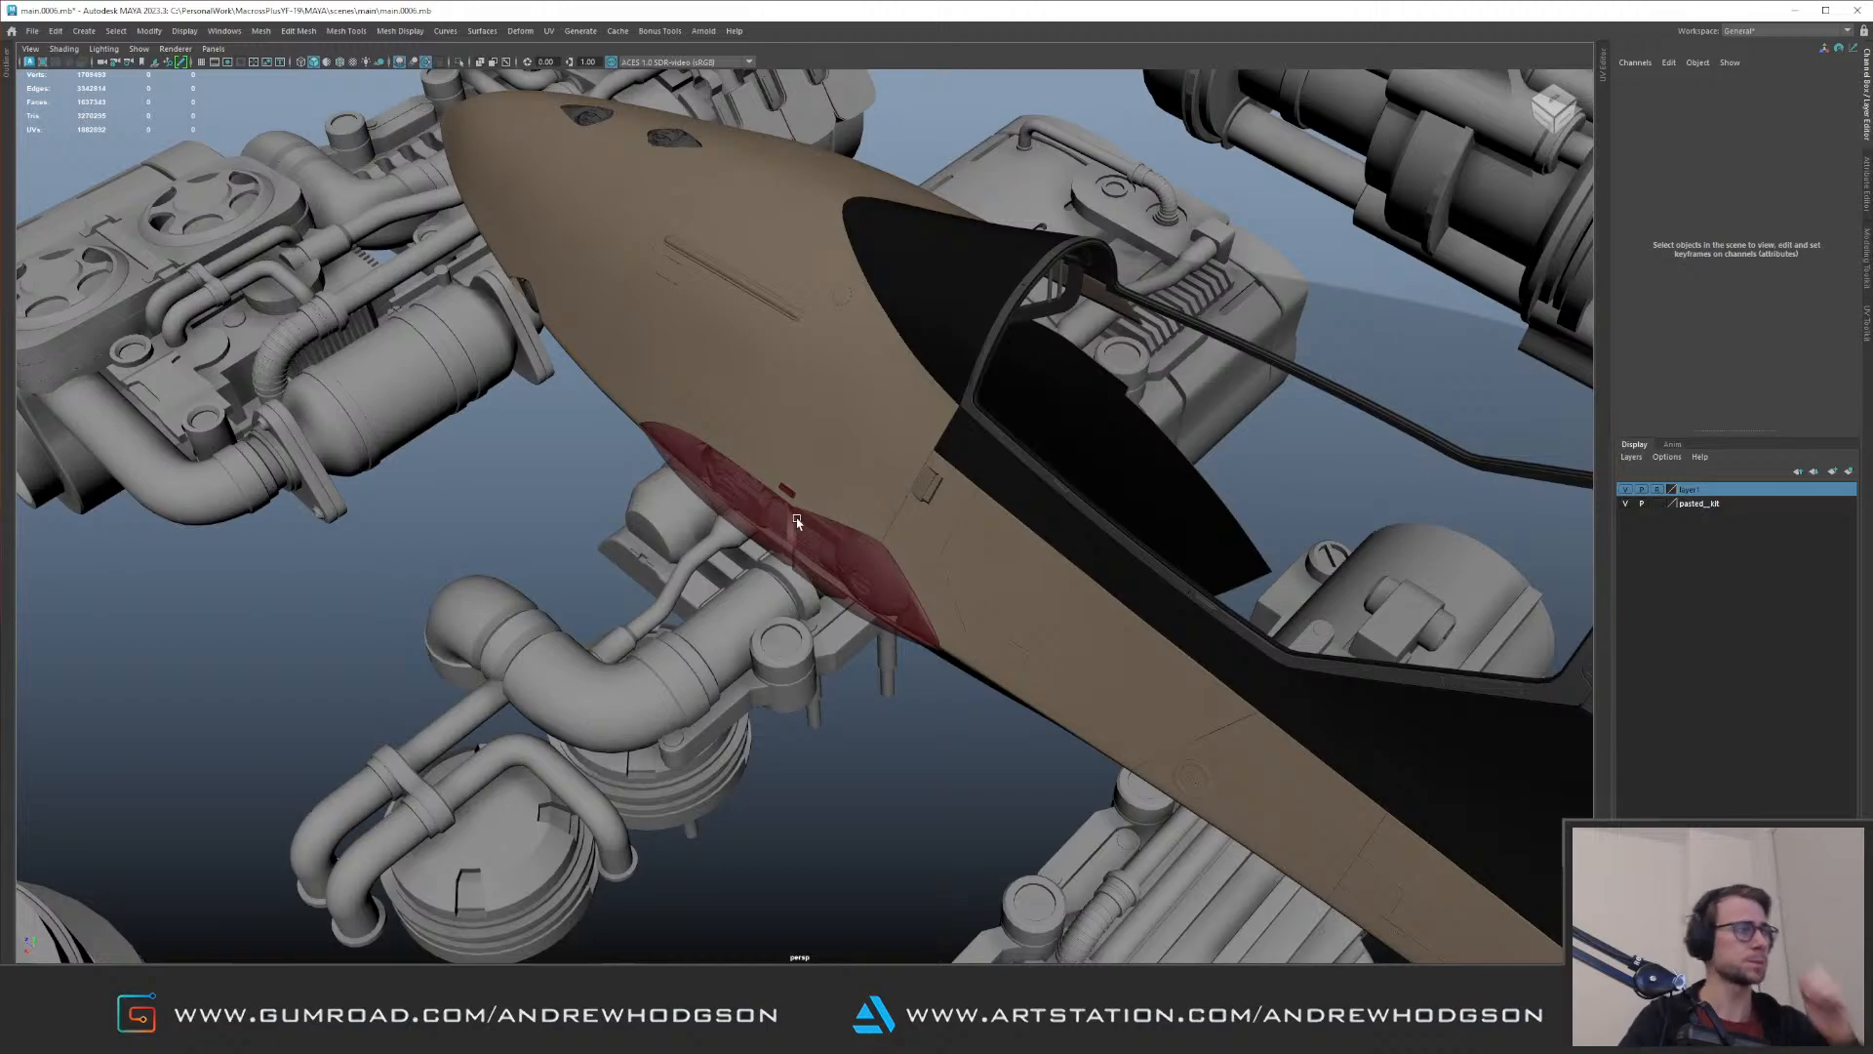
right_click_drag(1013, 433, 362, 313, "alt")
left_click_drag(823, 367, 901, 511, "alt")
right_click_drag(902, 511, 1133, 517, "alt")
left_click_drag(1133, 517, 1070, 518, "alt")
left_click(1077, 503)
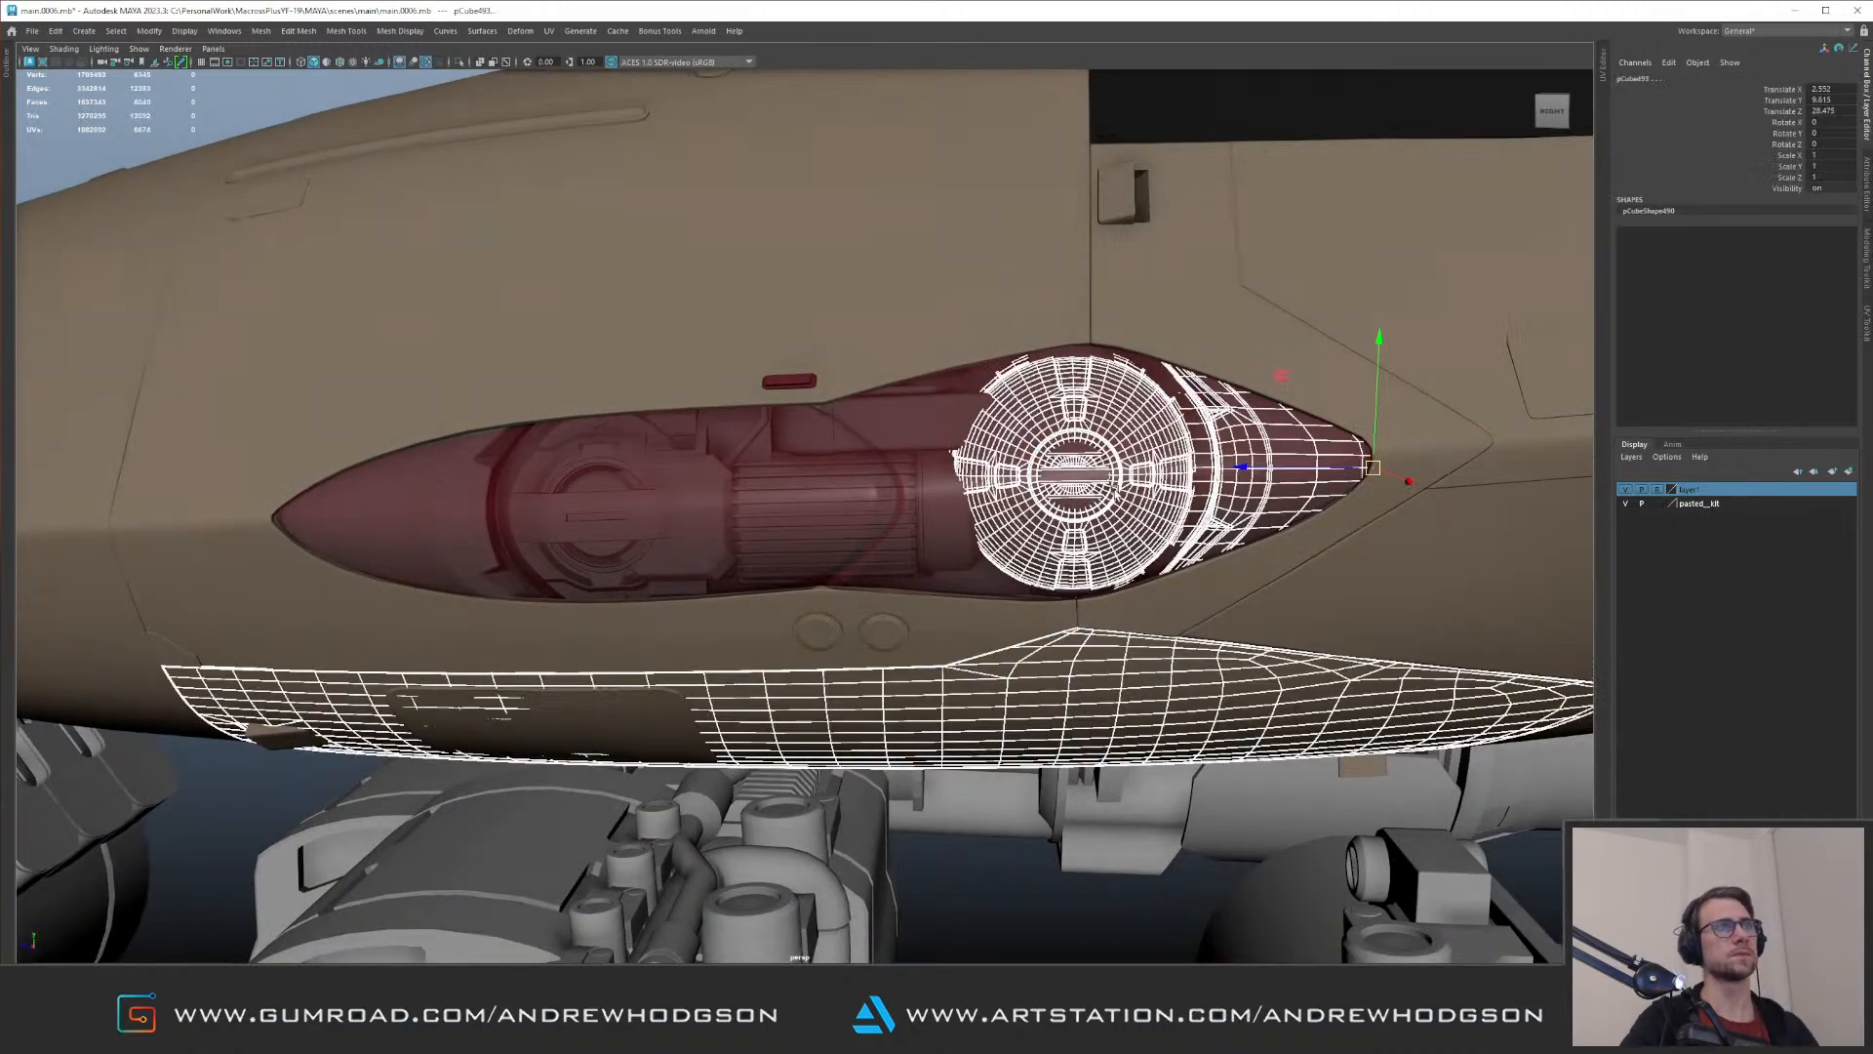
left_click(1085, 483)
left_click_drag(1005, 478, 932, 512)
left_click(629, 132)
Step: Review the red cover's internal details against the whole nose and cockpit, from near and far
scroll(635, 364, "down", 4)
left_click_drag(635, 364, 715, 356, "alt")
scroll(667, 378, "down", 6)
right_click_drag(668, 379, 1184, 410, "alt")
left_click_drag(1184, 409, 1056, 402, "alt")
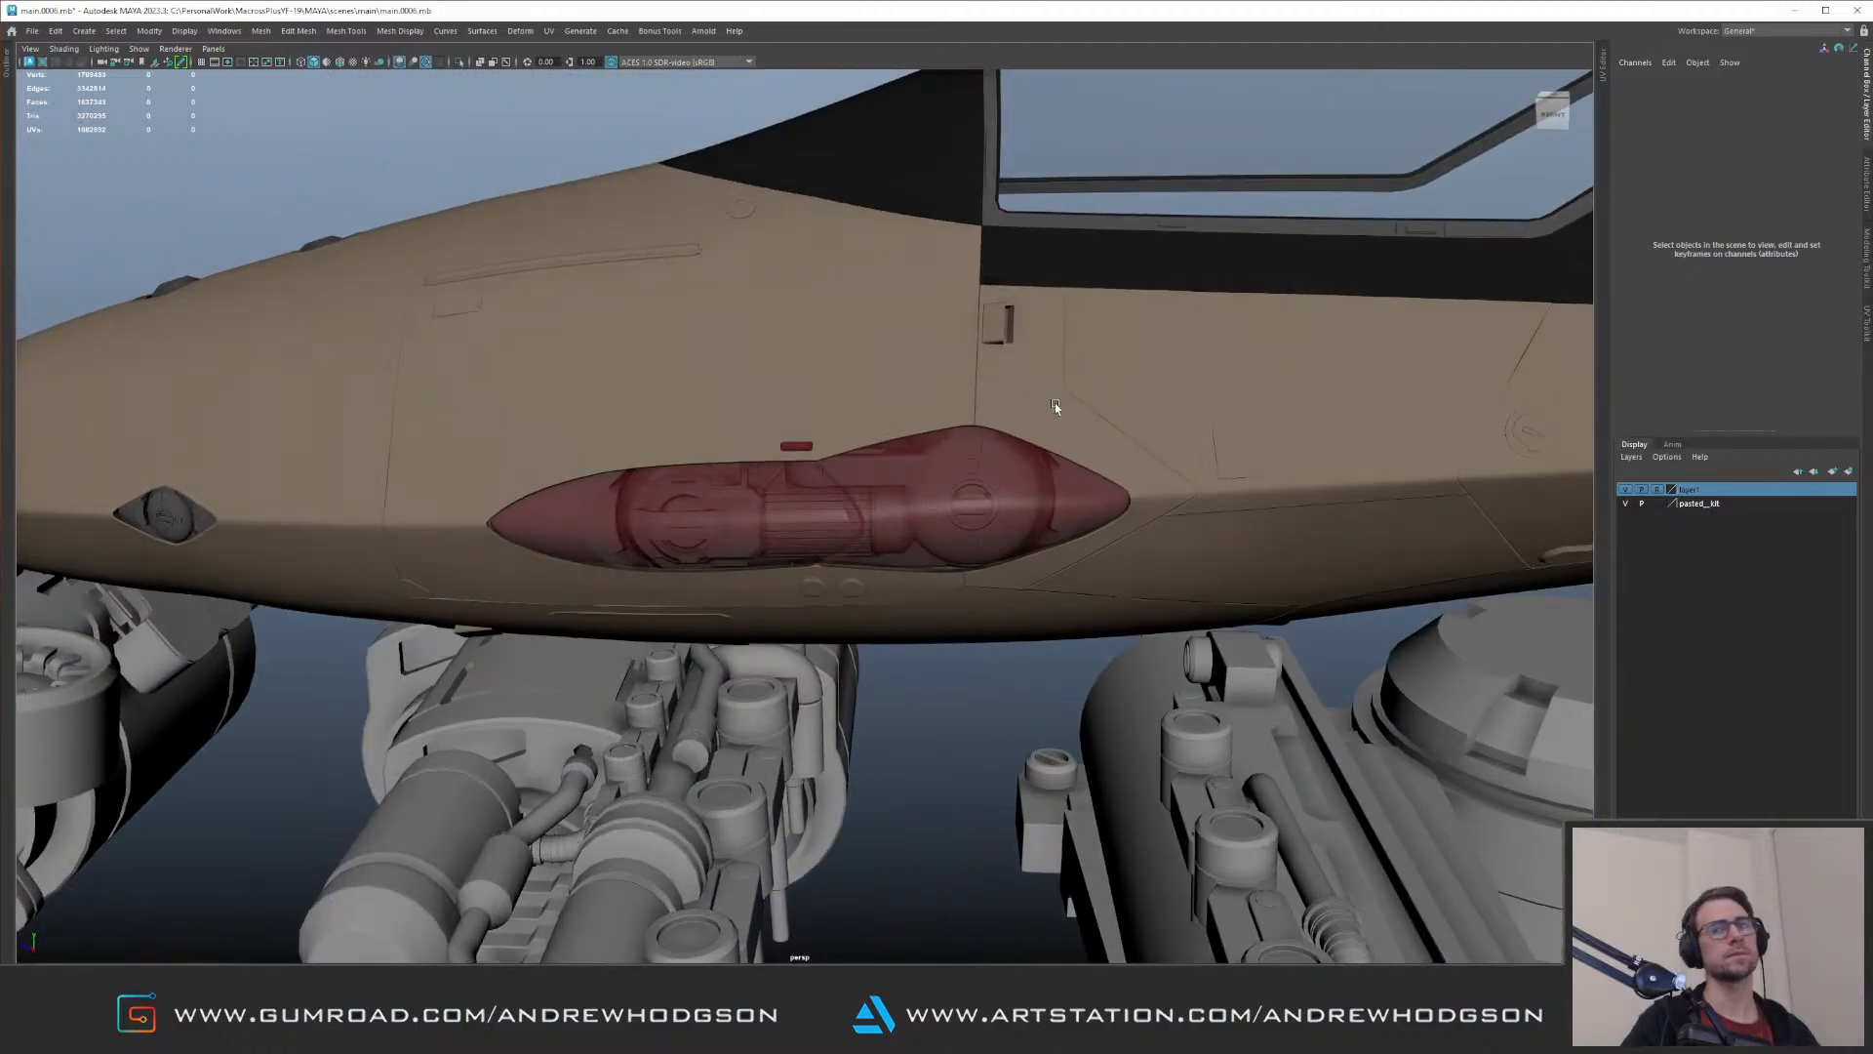
right_click_drag(1055, 402, 1173, 452, "alt")
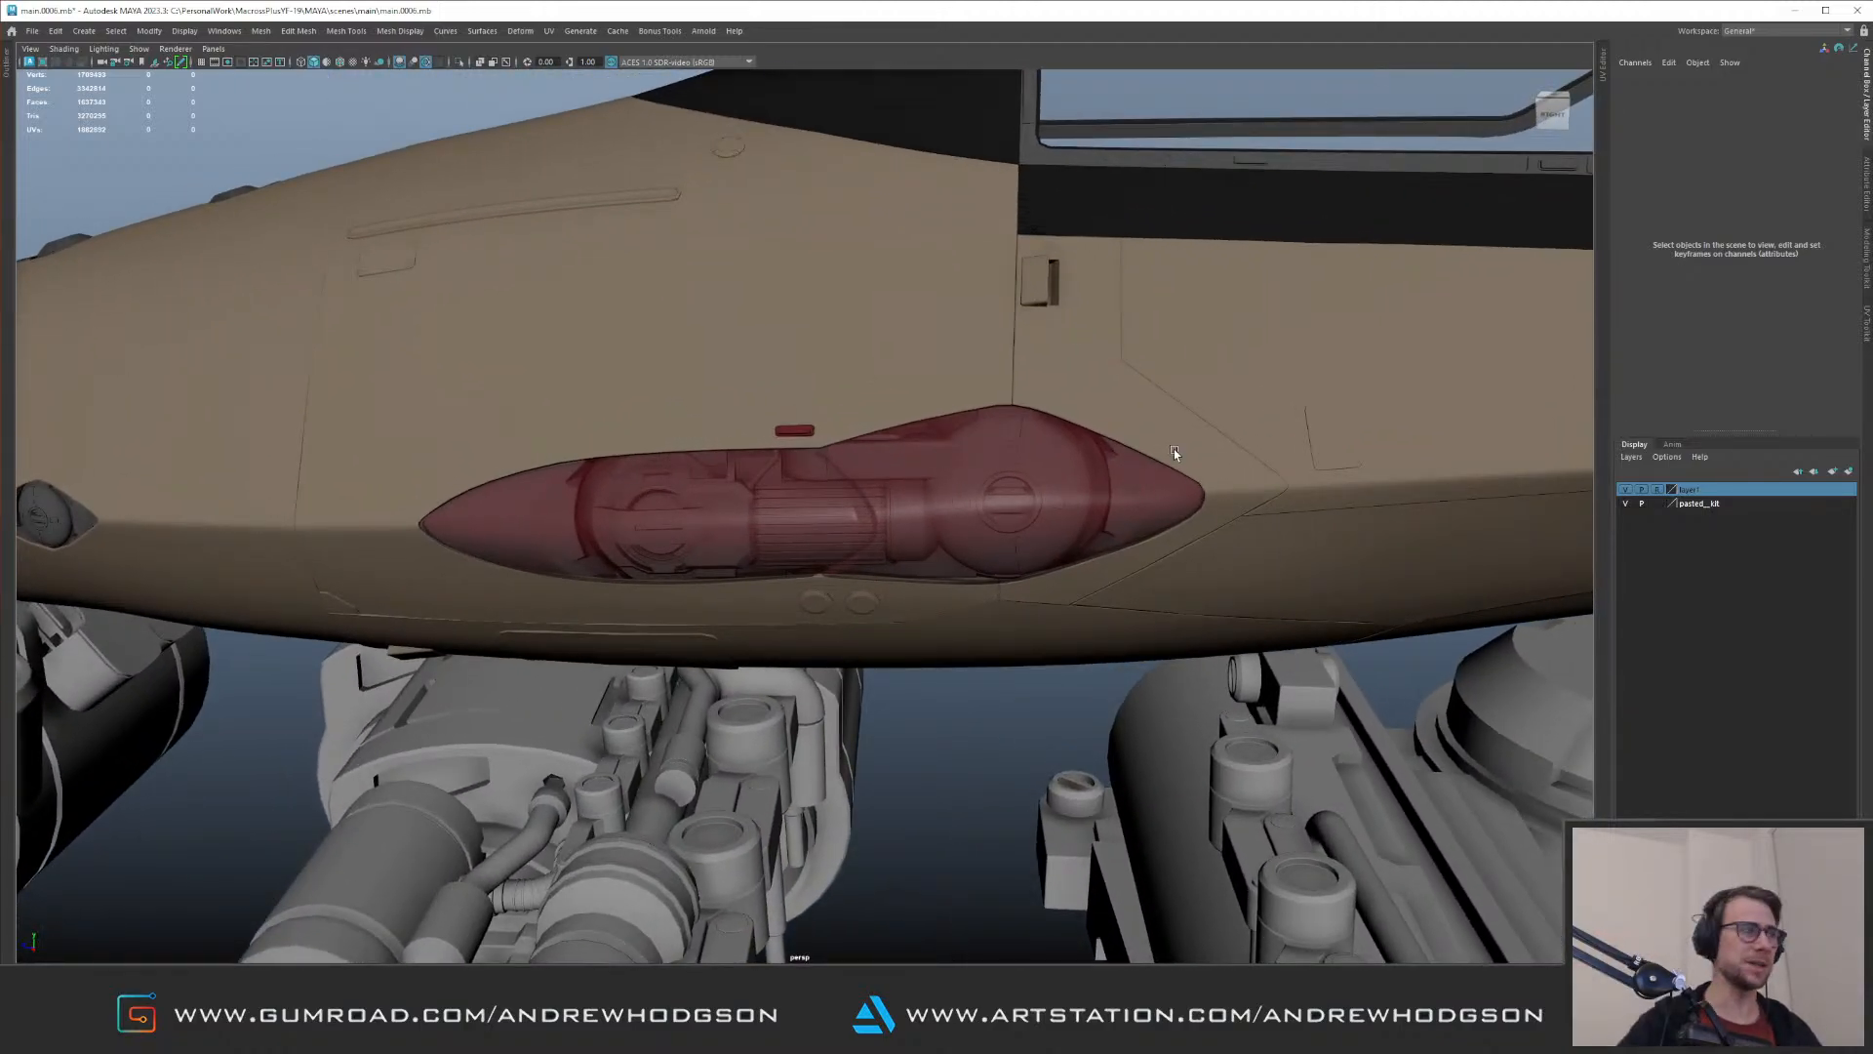
right_click_drag(1174, 448, 606, 293, "alt")
left_click_drag(606, 293, 828, 401, "alt")
right_click_drag(827, 401, 1176, 461, "alt")
left_click_drag(1177, 460, 1034, 402, "alt")
right_click_drag(1035, 402, 566, 390, "alt")
left_click_drag(566, 391, 722, 429, "alt")
right_click_drag(722, 430, 585, 444, "alt")
left_click_drag(585, 444, 810, 468, "alt")
right_click_drag(810, 469, 928, 506, "alt")
left_click_drag(928, 506, 675, 463, "alt")
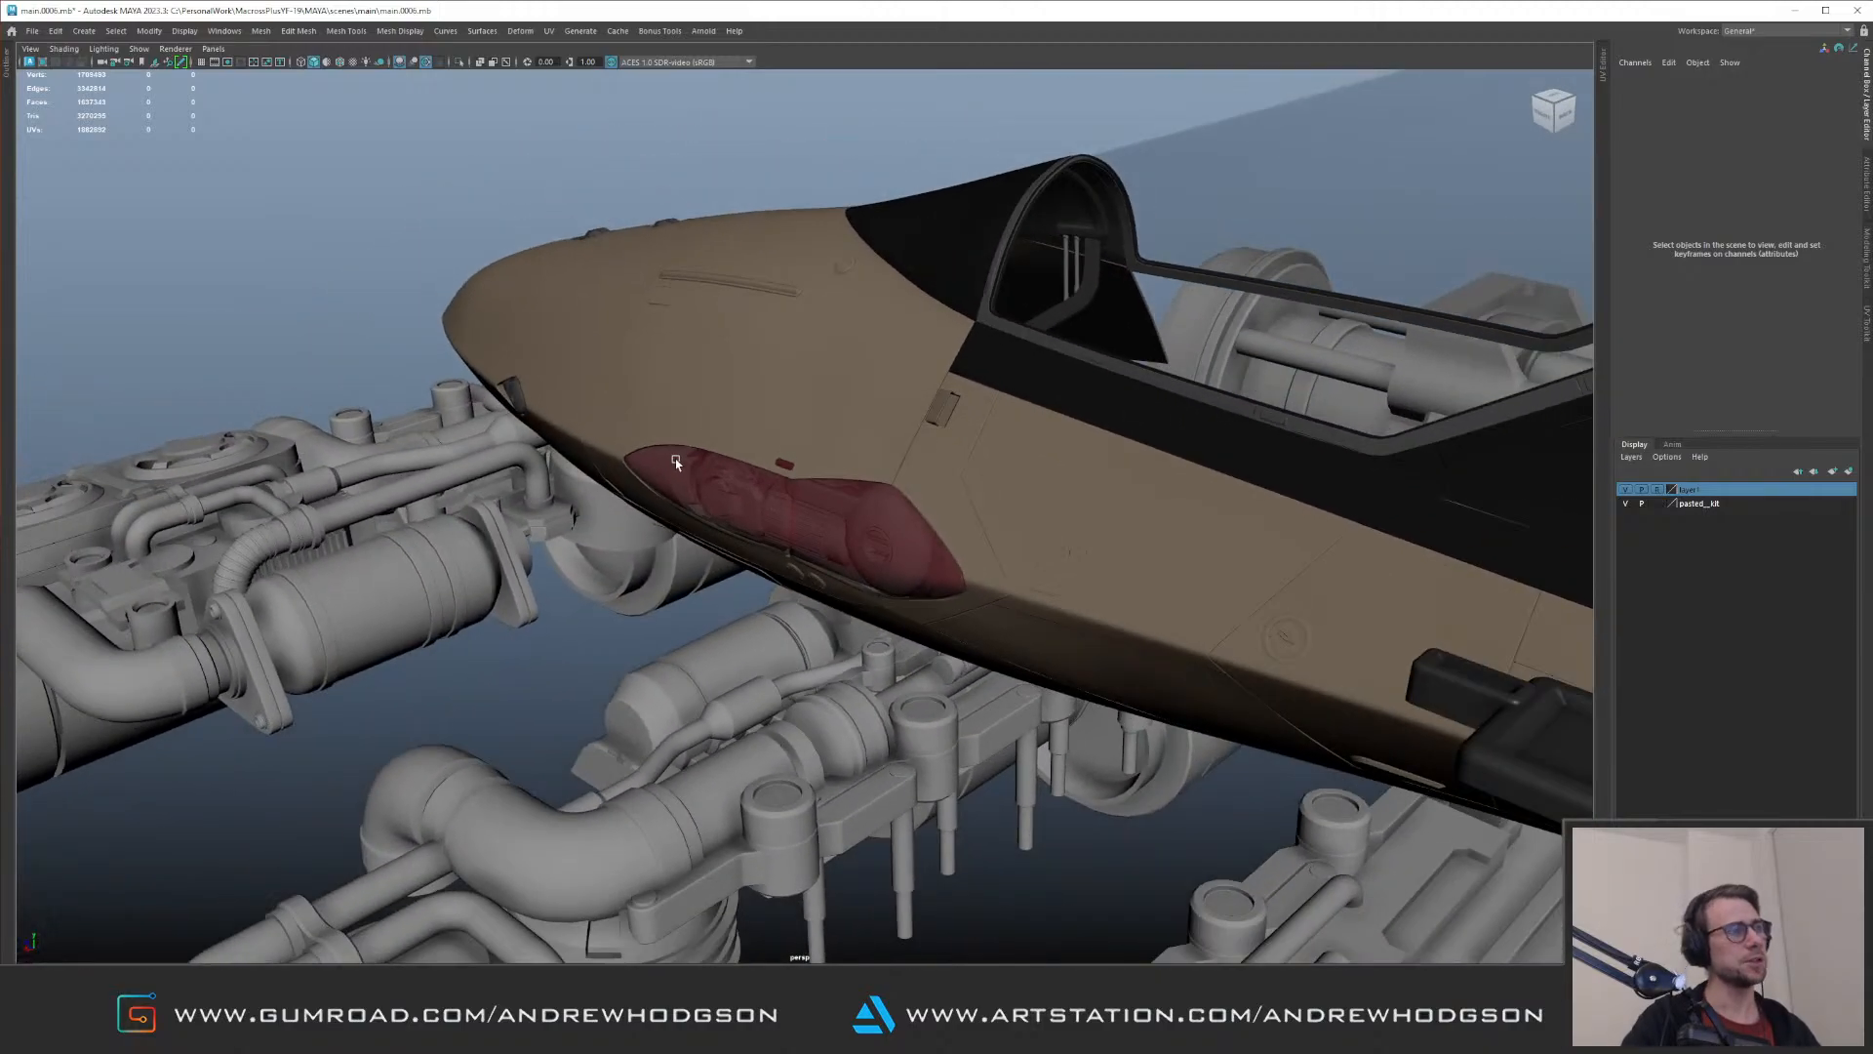
right_click_drag(675, 462, 619, 444, "alt")
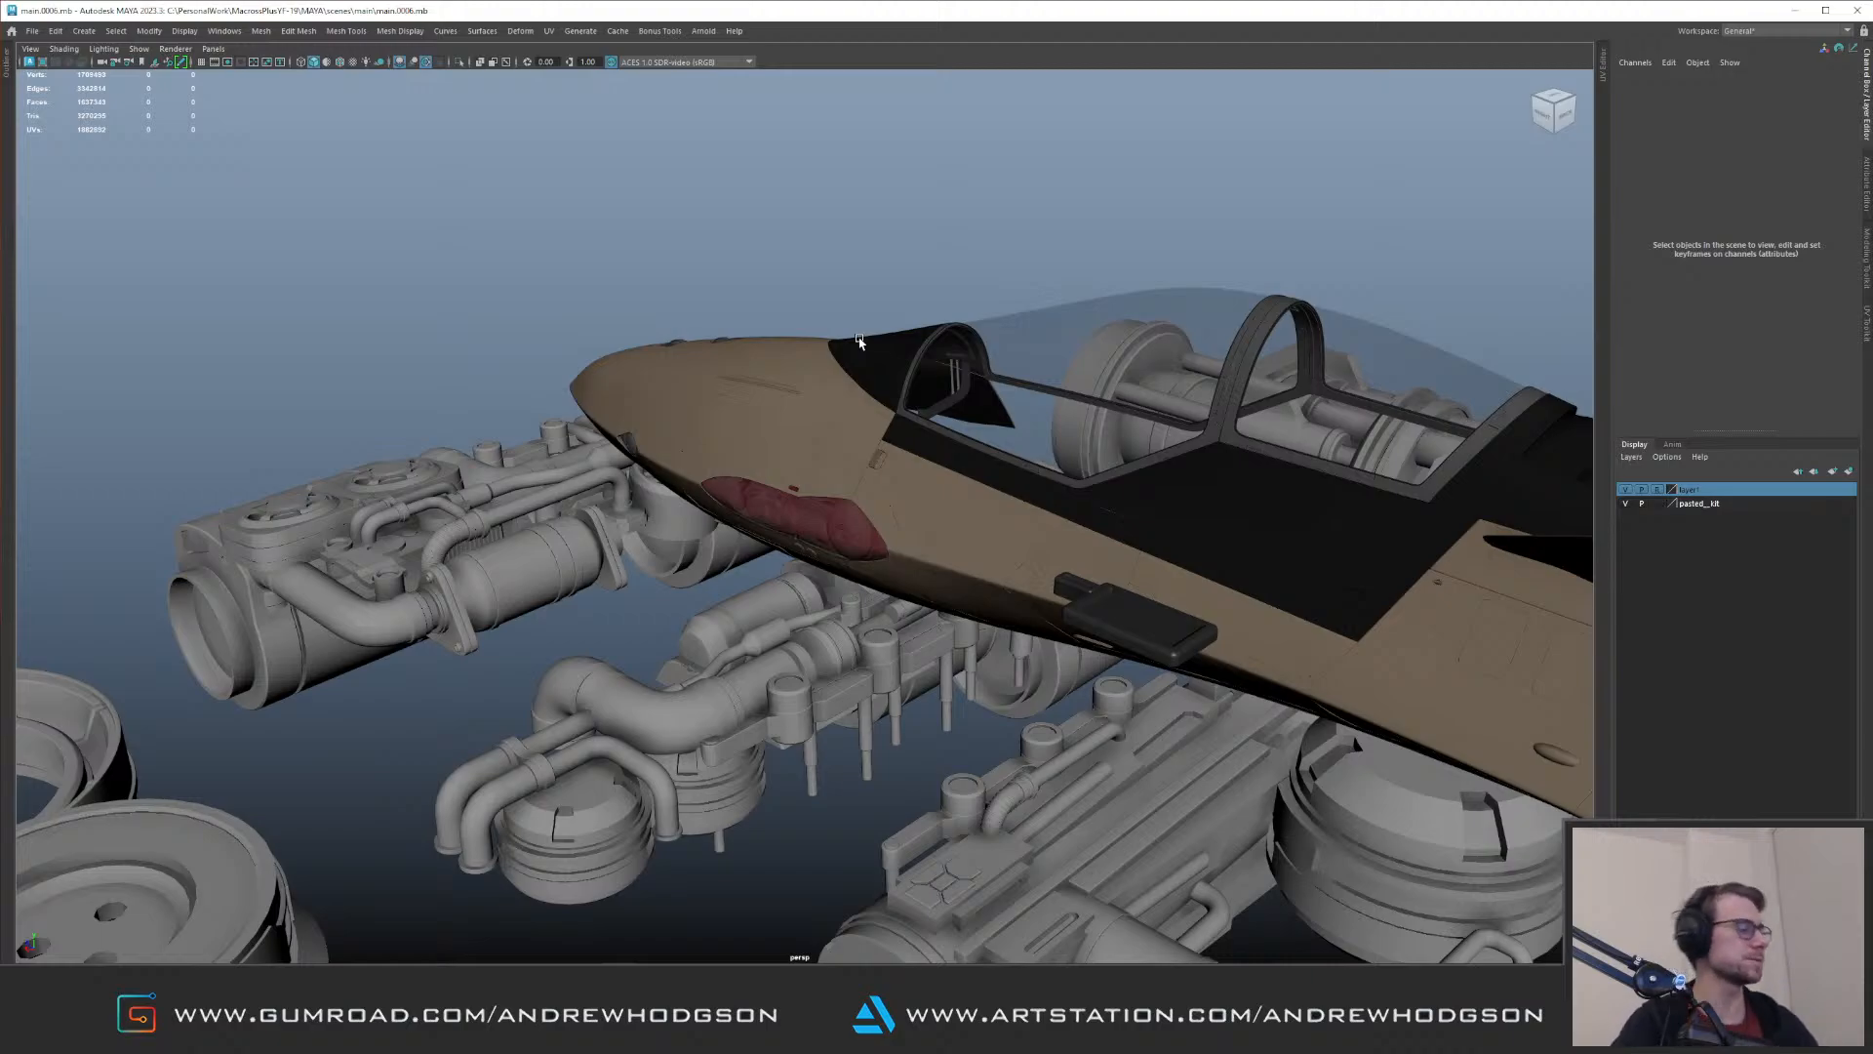
left_click_drag(1218, 465, 902, 395, "alt")
right_click_drag(903, 394, 1093, 472, "alt")
left_click_drag(1093, 472, 886, 436, "alt")
right_click_drag(886, 435, 1083, 509, "alt")
left_click_drag(1083, 510, 1054, 468, "alt")
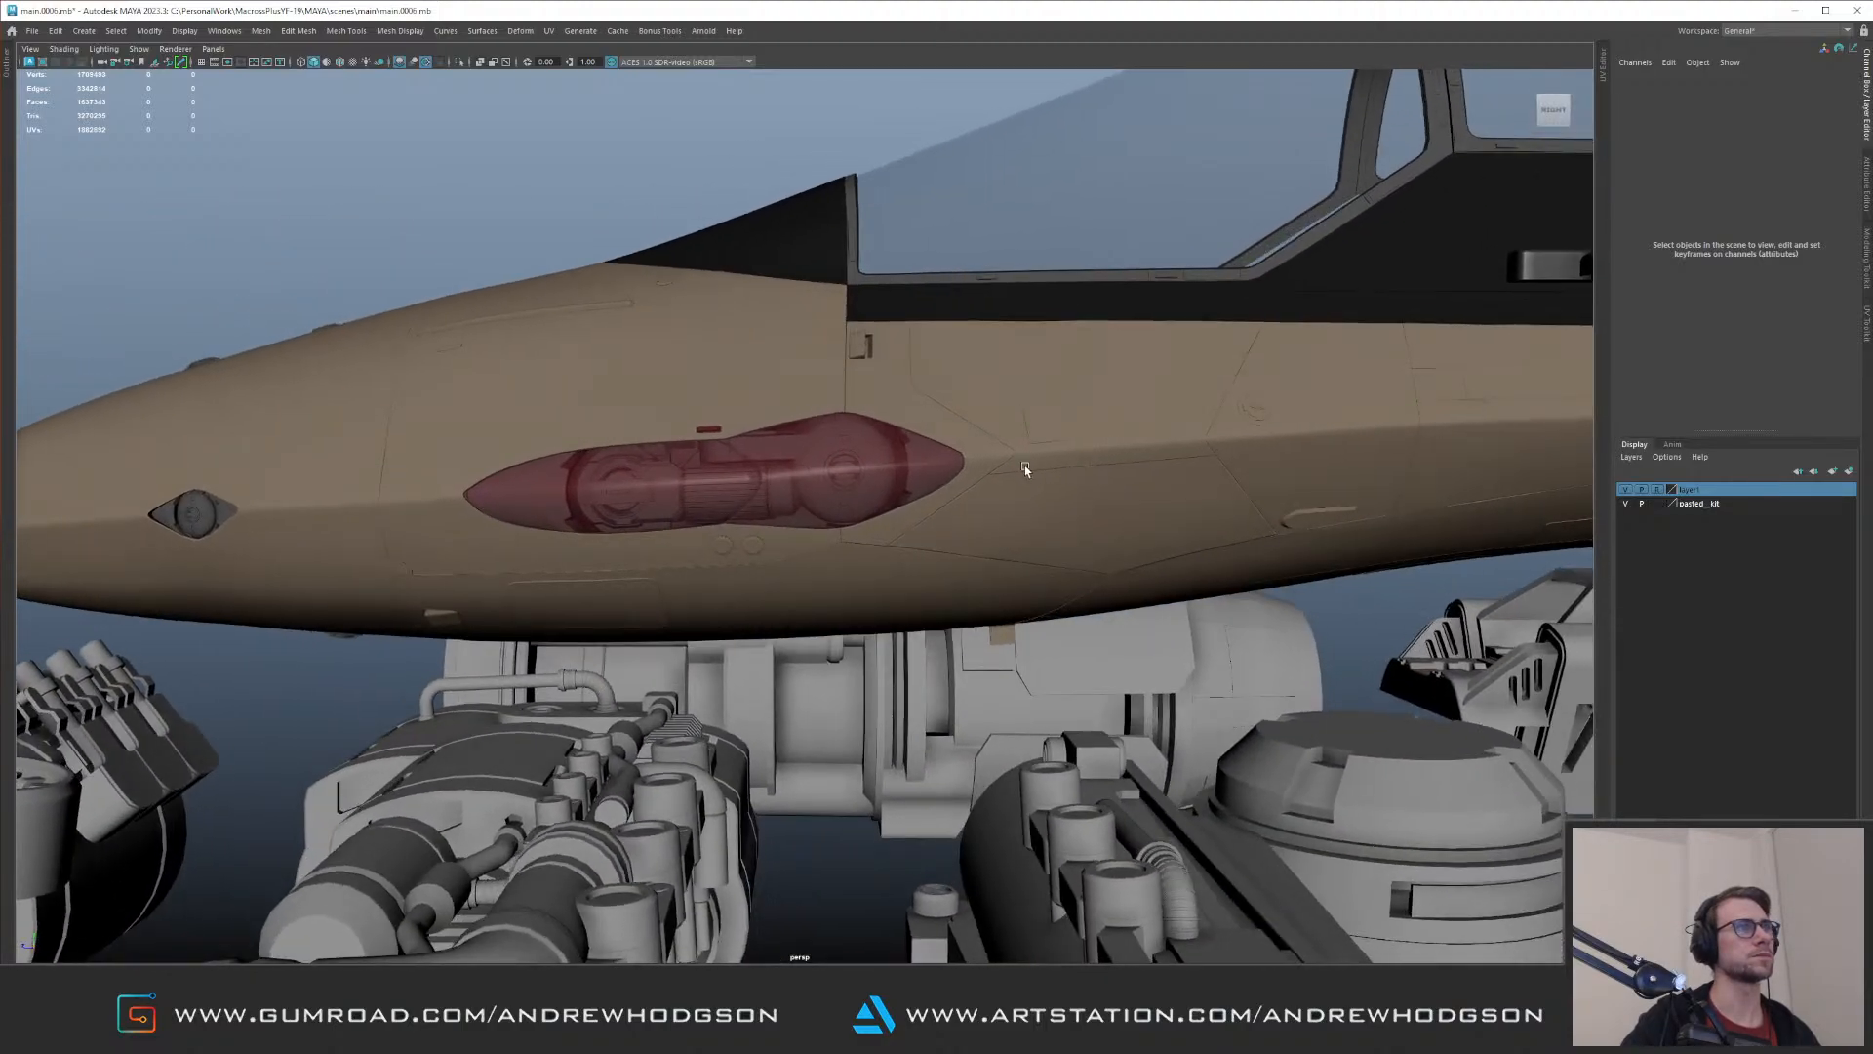
Step: Try shrinking and shifting the pointed rear housing behind the larger lamp, and undo the latest changes
right_click_drag(888, 410, 1009, 435, "alt")
left_click(1015, 427)
mouse_move(989, 422)
left_mouse_down()
mouse_move(962, 429)
mouse_move(979, 437)
left_mouse_up()
middle_click_drag(897, 327, 895, 338, "shift")
left_click_drag(895, 337, 1068, 399, "alt")
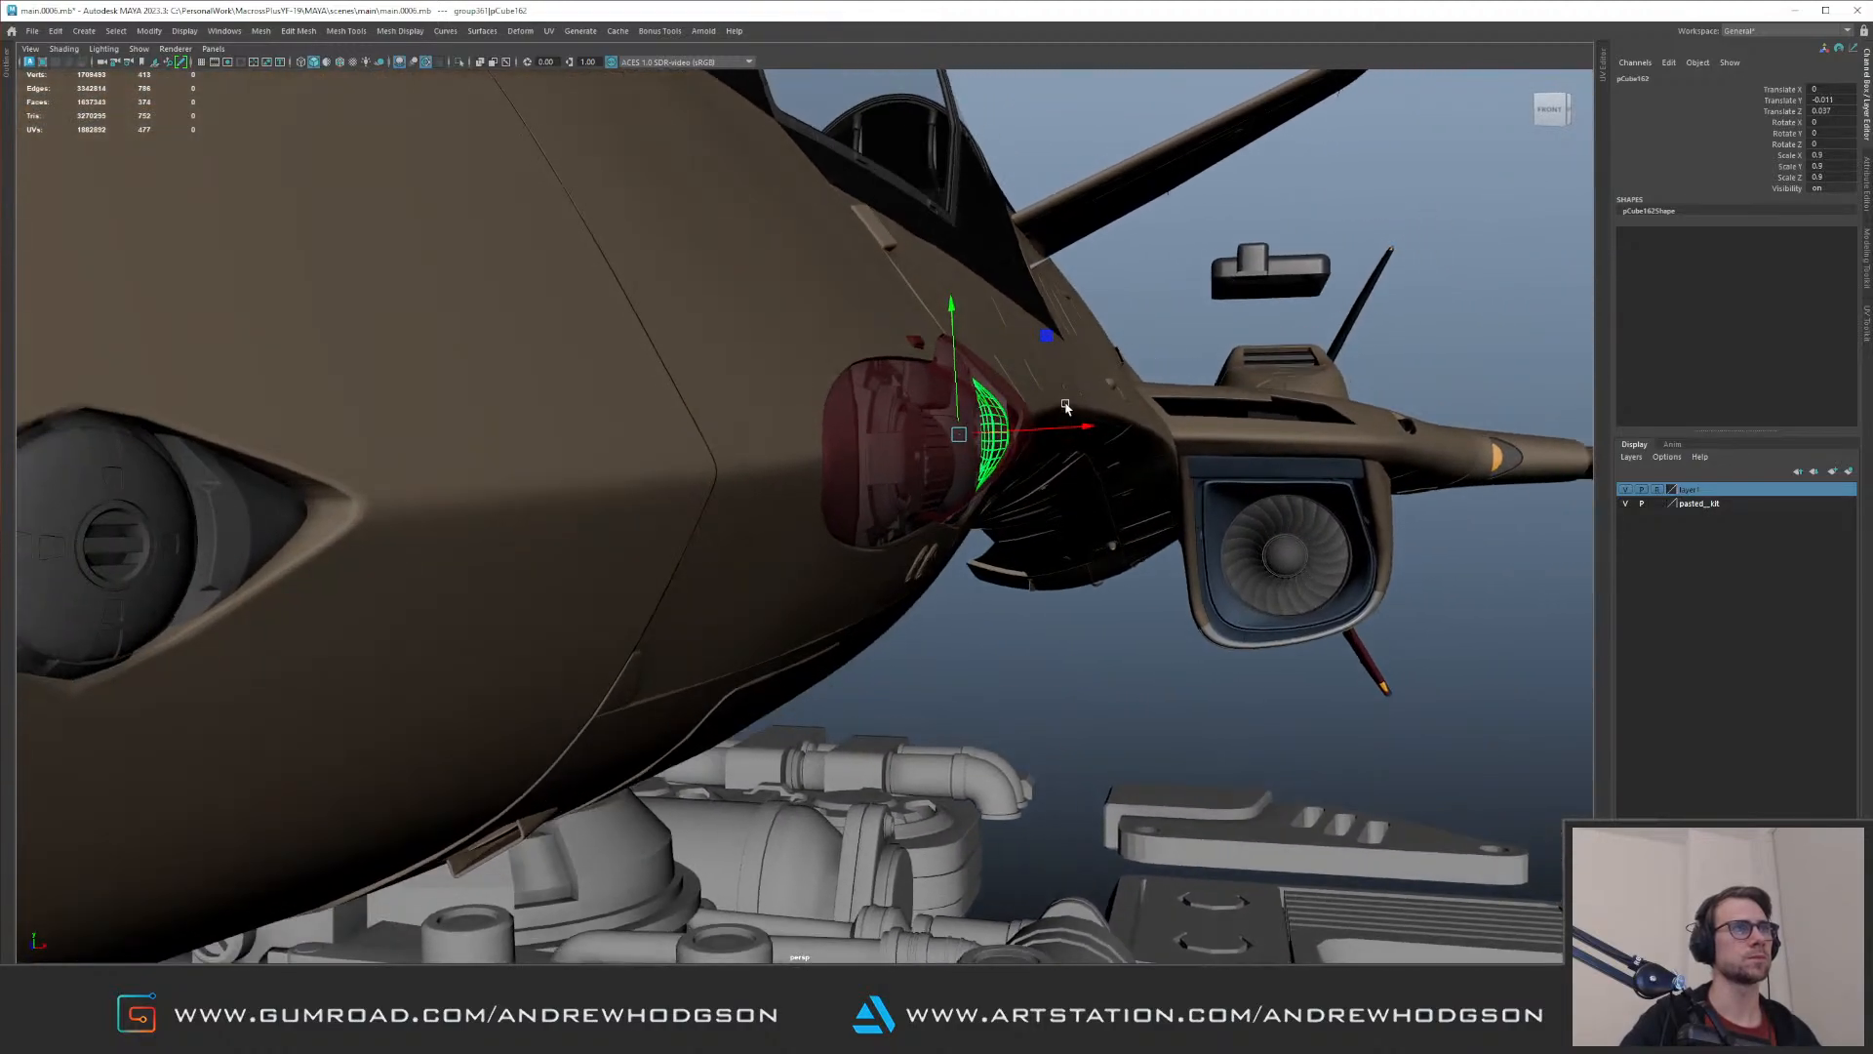
key("ctrl+z")
key("ctrl+z")
key("ctrl+z")
key("ctrl+z")
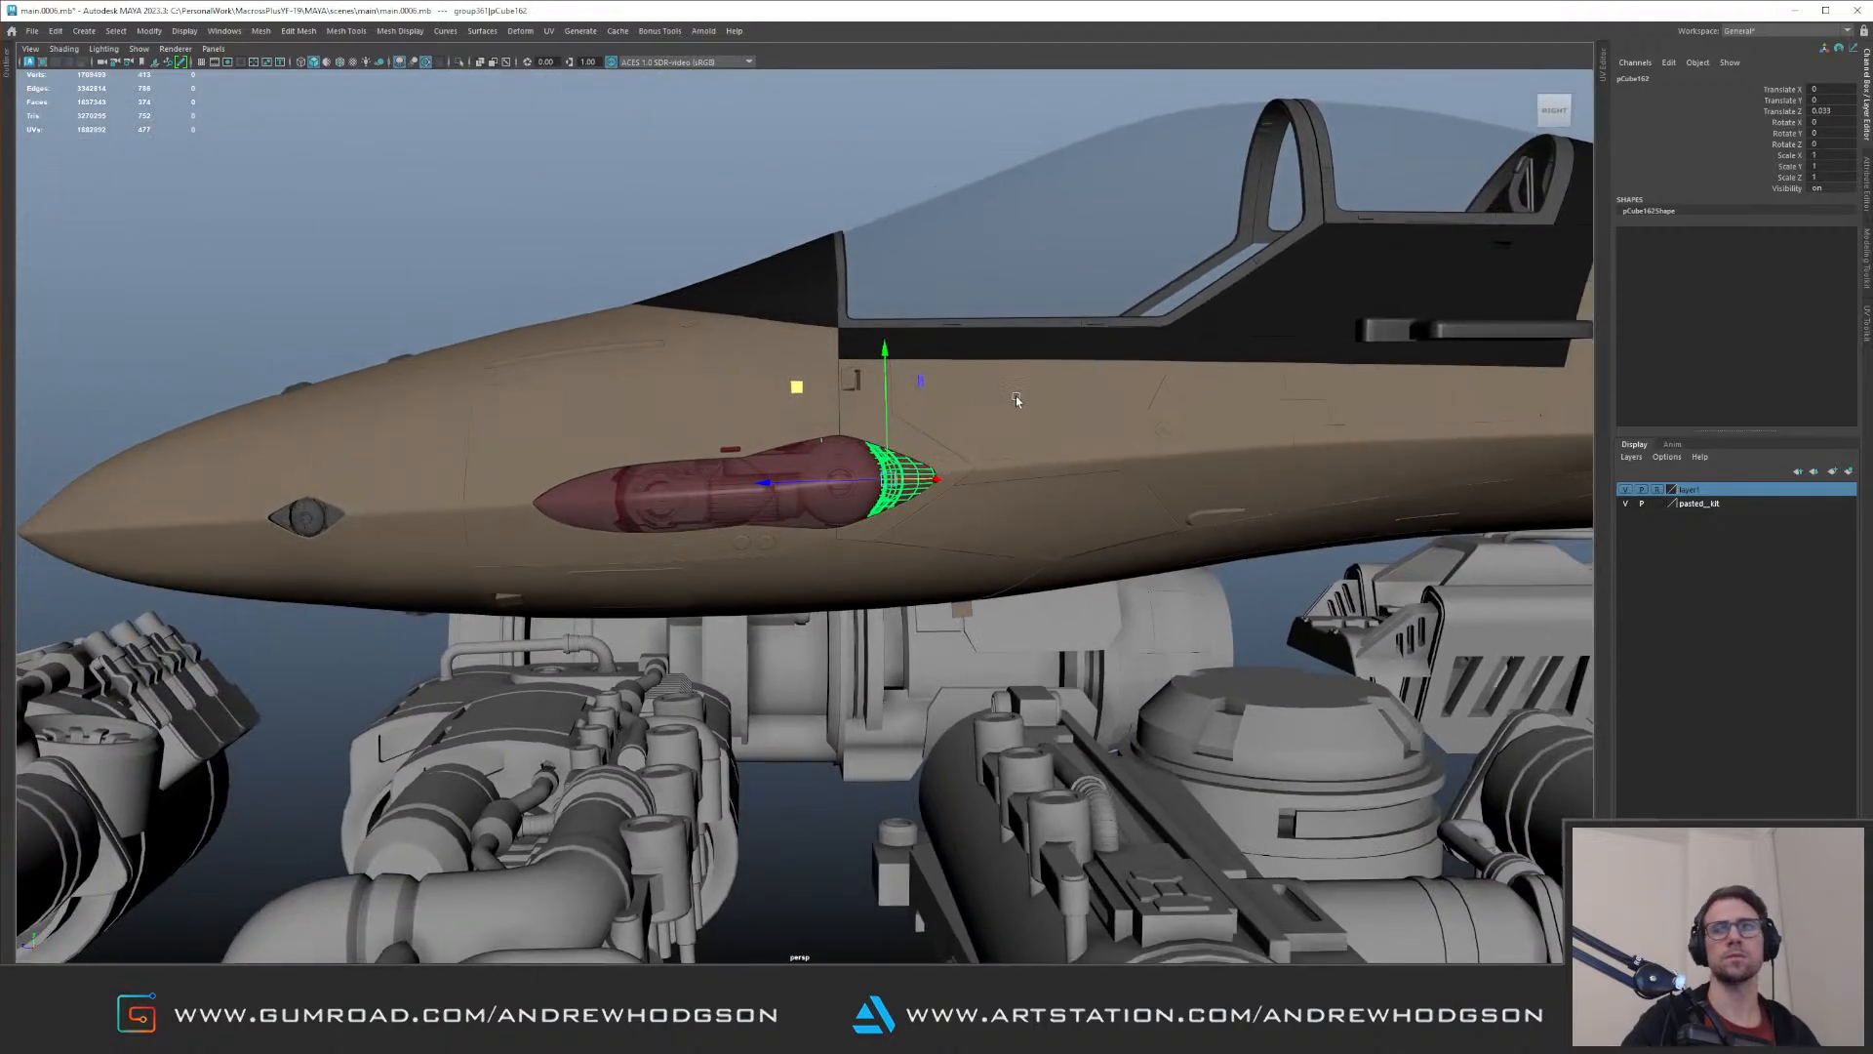
Step: Undo the last change to the pointed rear housing behind the larger lamp and clear the selection
left_click_drag(1016, 395, 1072, 507, "alt")
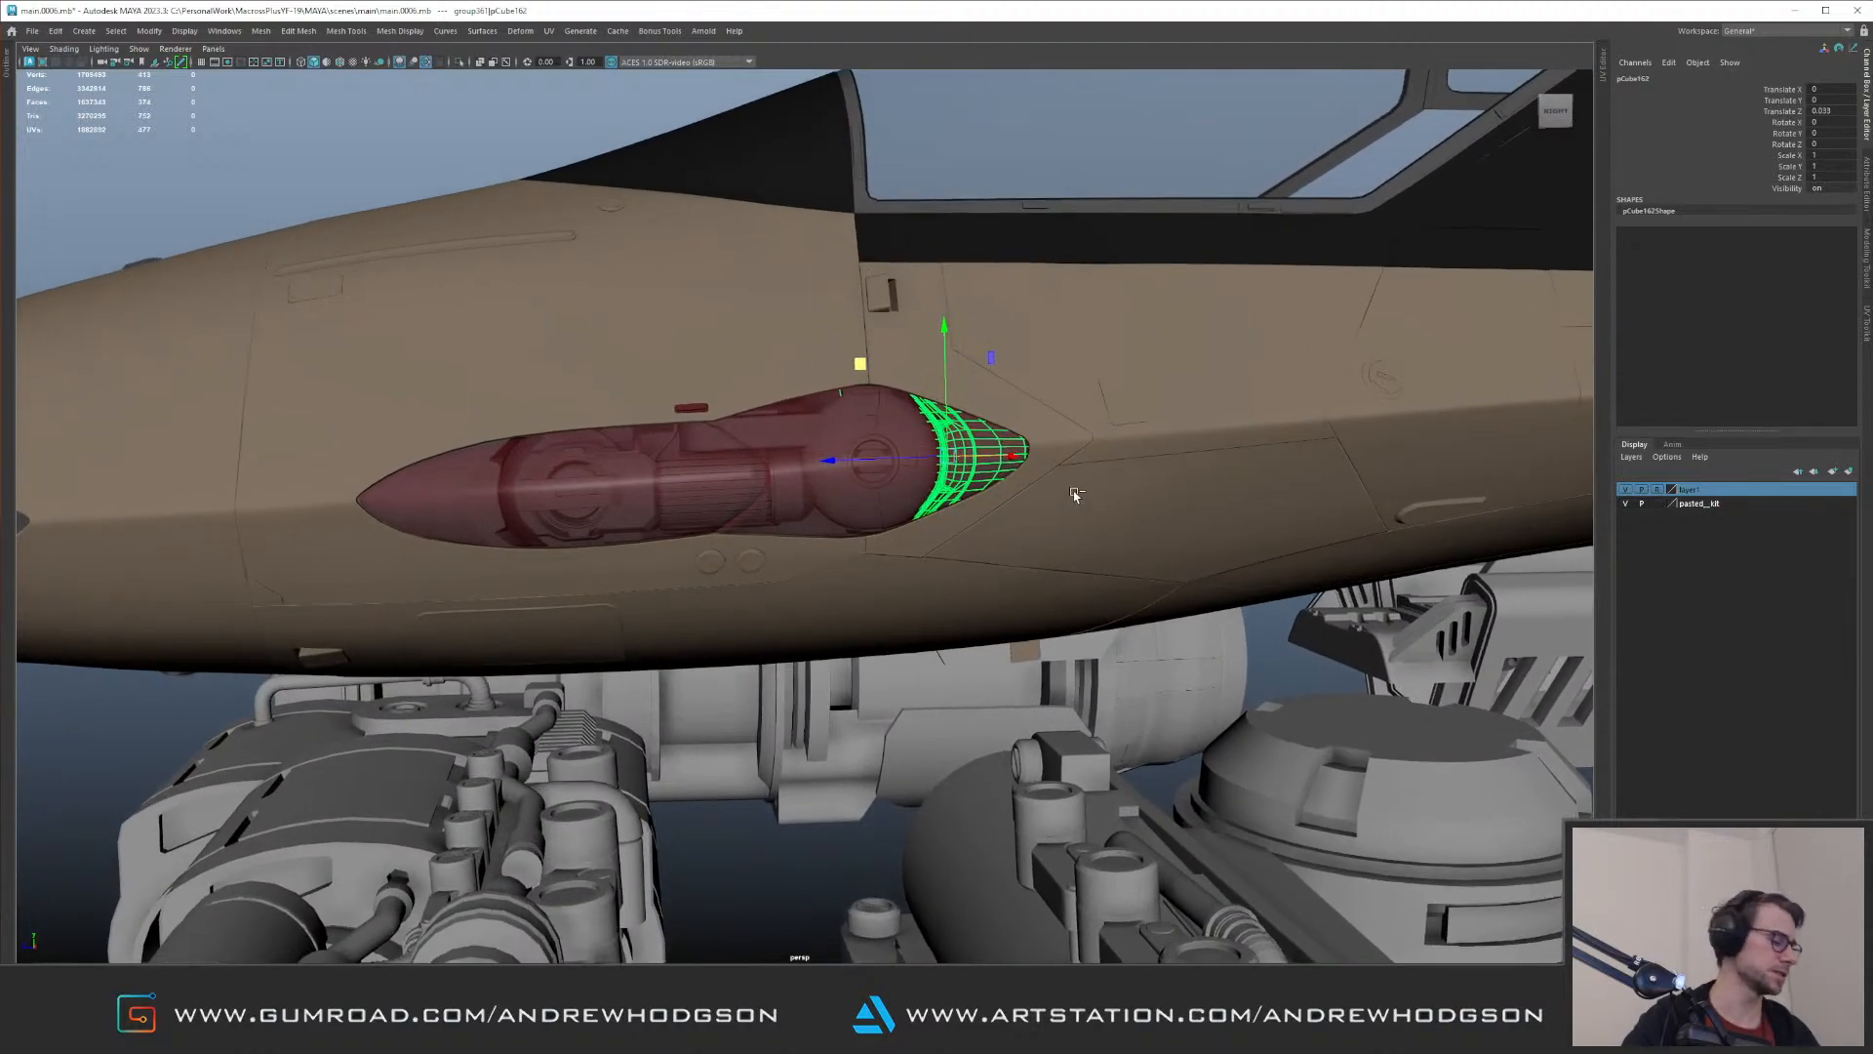
key("ctrl+z")
left_click(788, 830)
right_click_drag(788, 830, 686, 552, "alt")
left_click_drag(686, 552, 1059, 537, "alt")
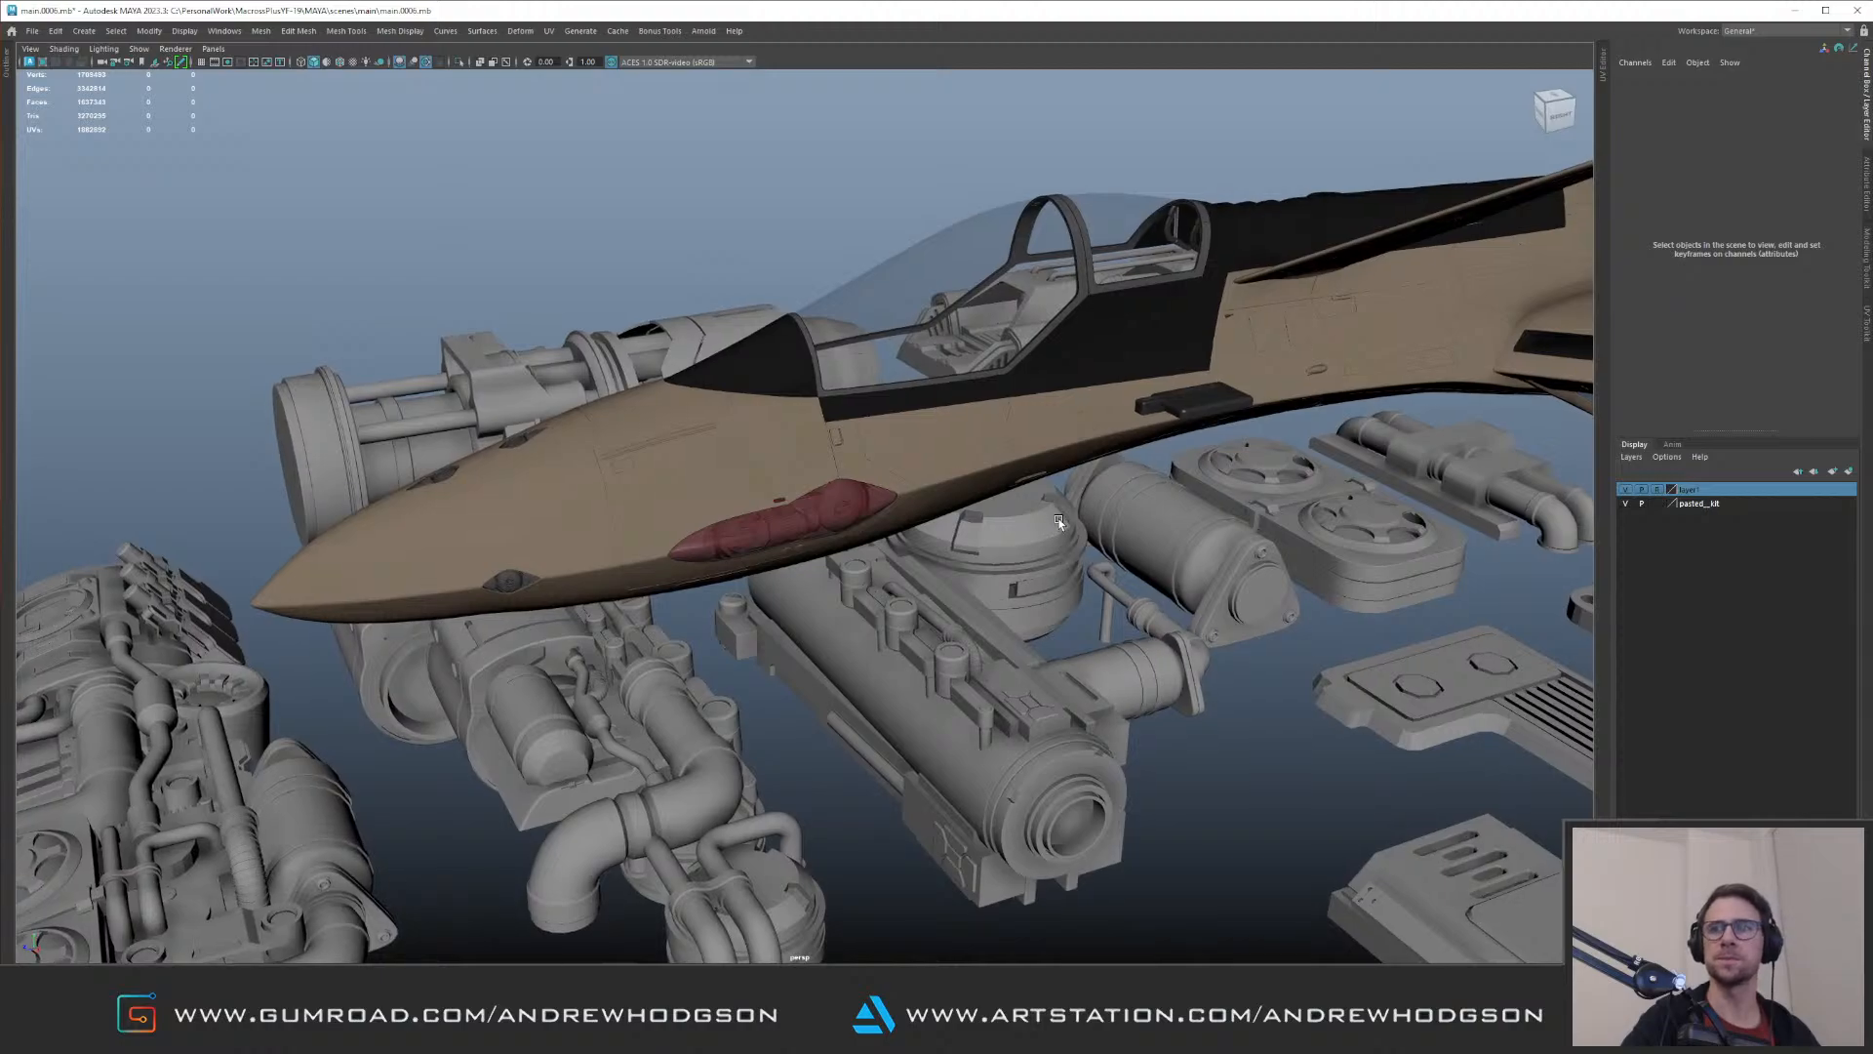
Step: Show the scene's Outliner, select the group holding all the kit parts and isolate it
right_click_drag(1056, 519, 907, 506, "alt")
left_click_drag(907, 506, 1029, 471, "alt")
right_click_drag(1028, 471, 400, 590, "alt")
left_click(1091, 601)
left_click_drag(1064, 565, 804, 485, "alt")
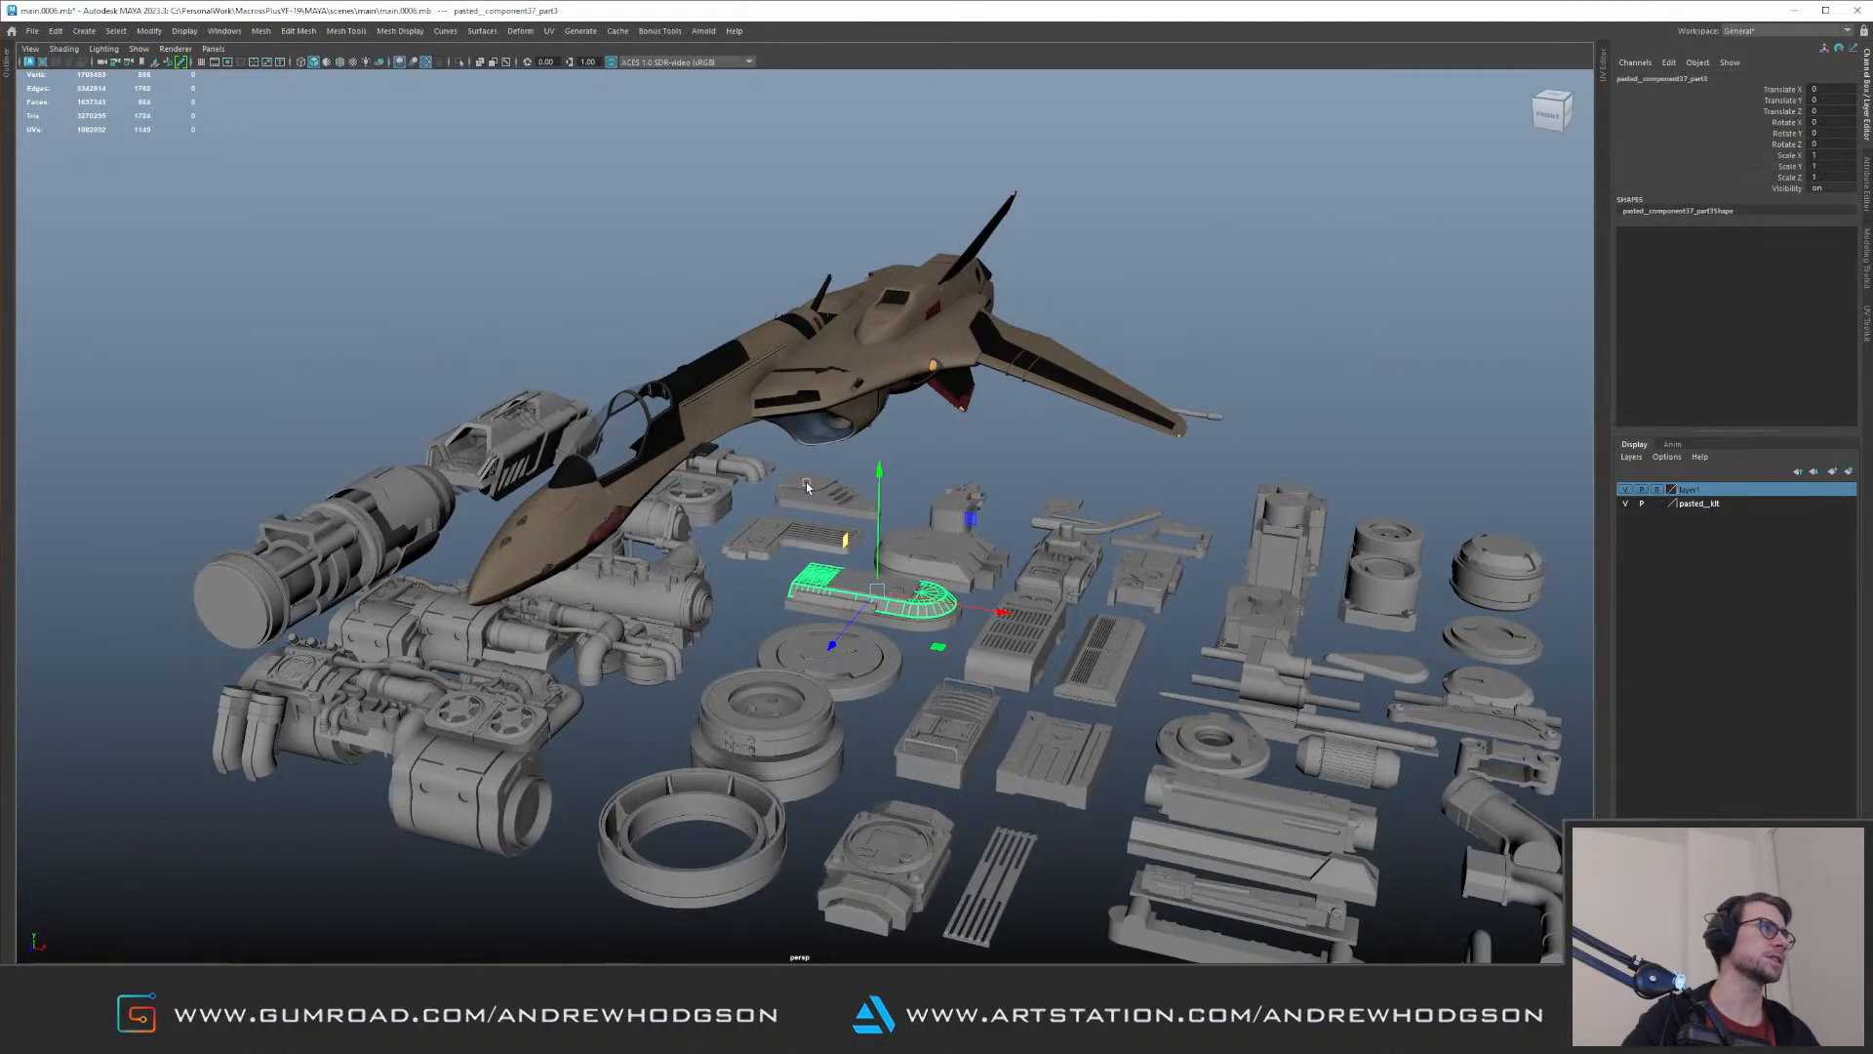
left_click(5, 66)
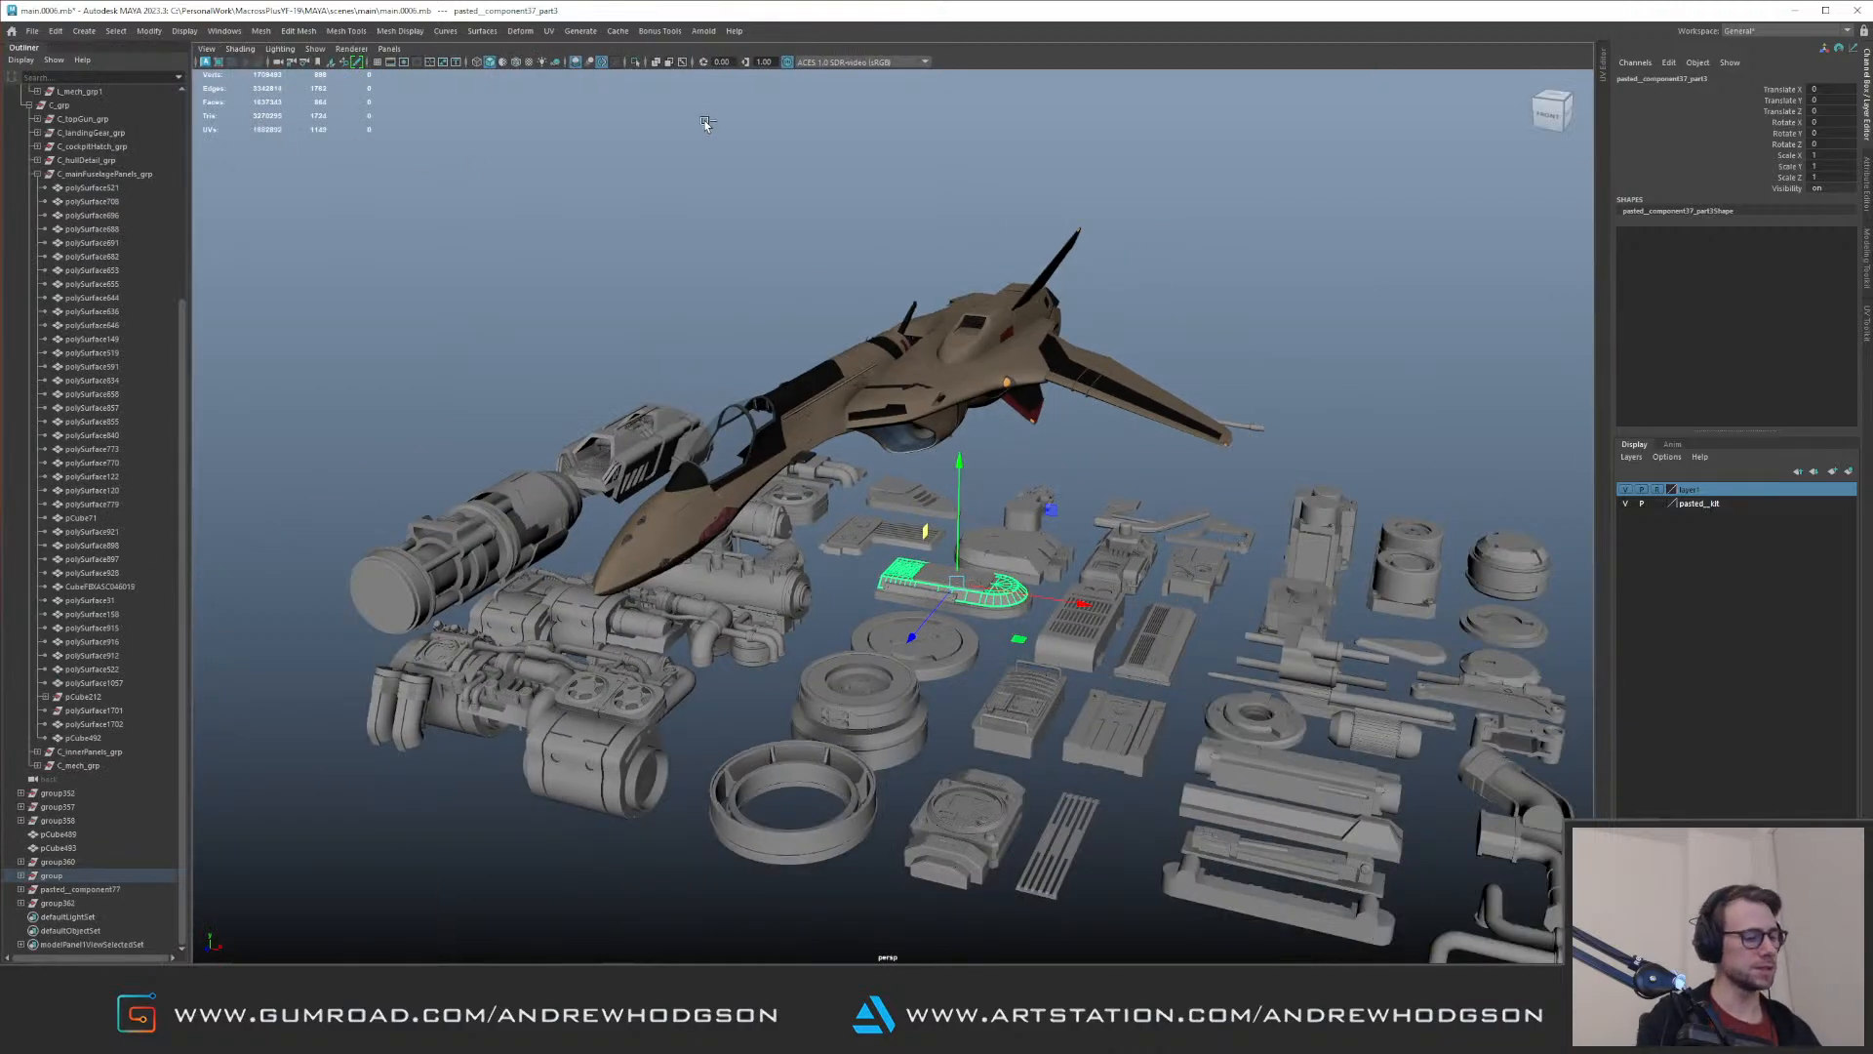
left_click_drag(704, 123, 995, 411, "alt")
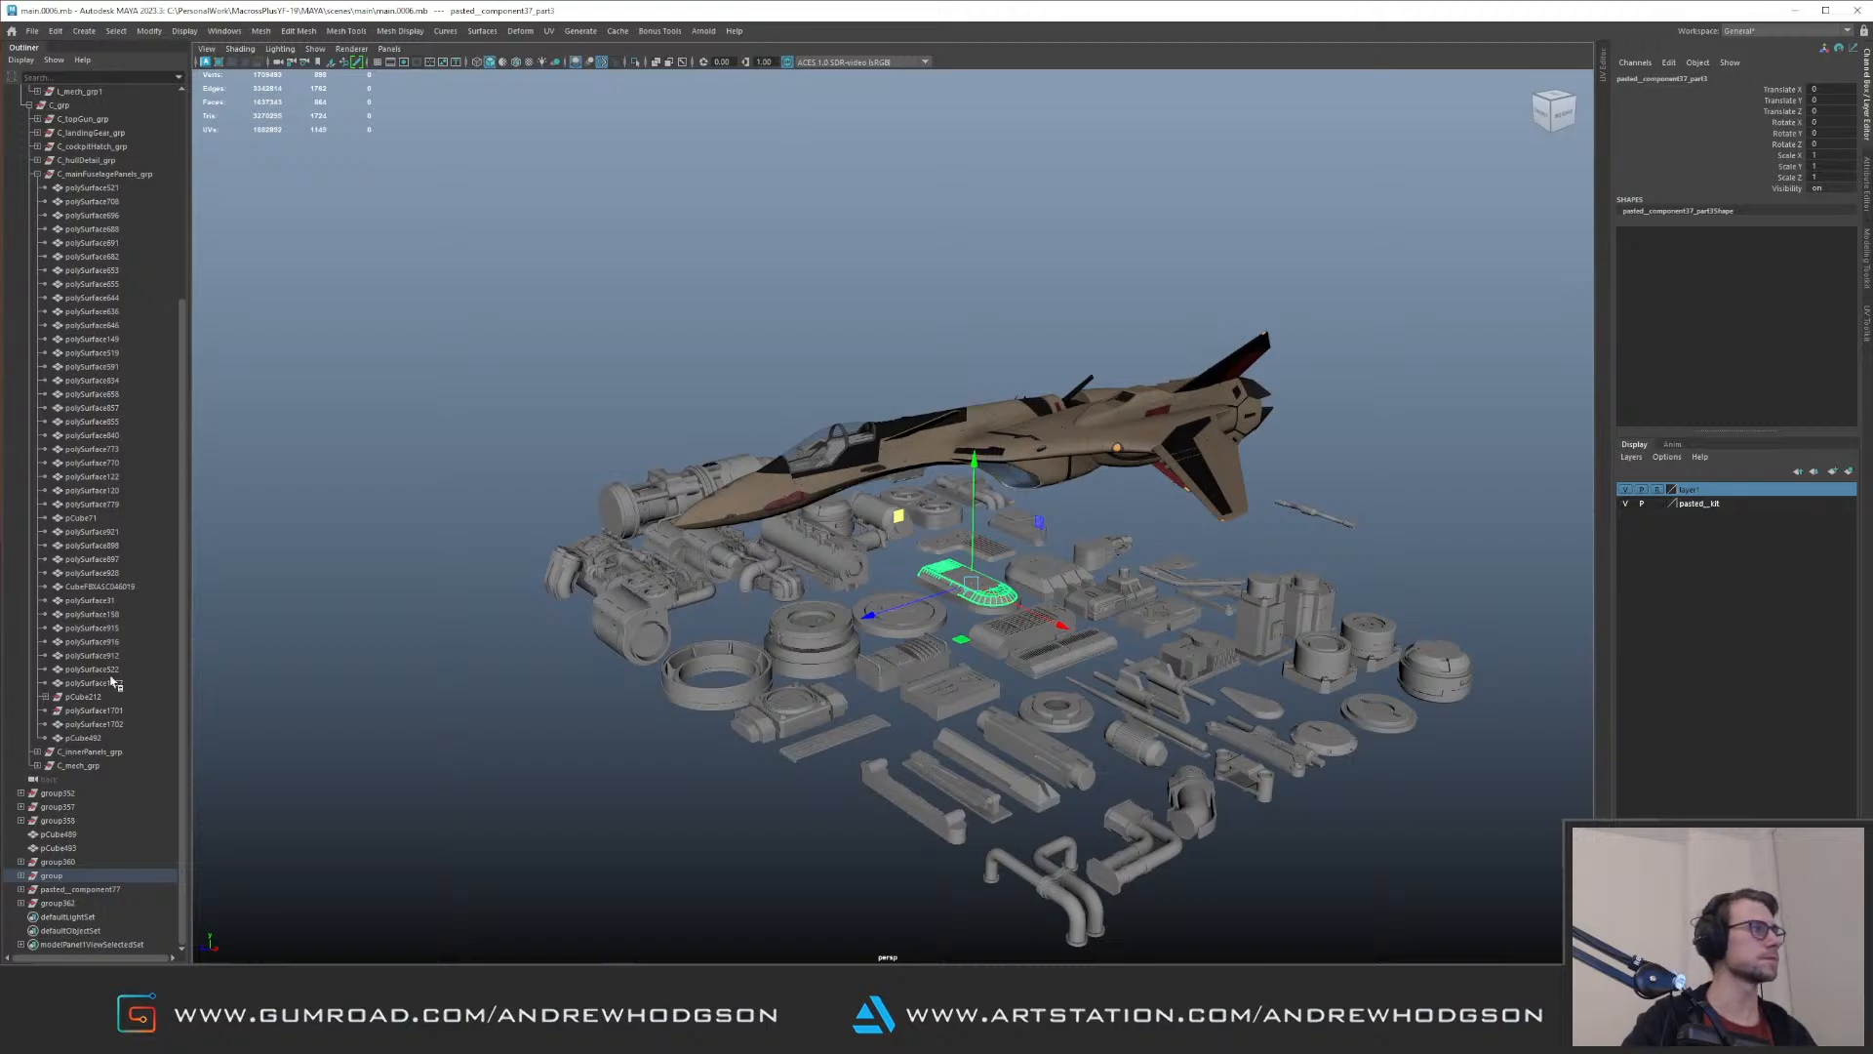
left_click(52, 875)
left_click_drag(963, 496, 741, 472, "alt")
key("ctrl+1")
Step: Select the whole component of the small canister placed above the kit rows and unparent it from the kit group
middle_click_drag(694, 471, 758, 535, "alt")
right_click_drag(757, 536, 1079, 548, "alt")
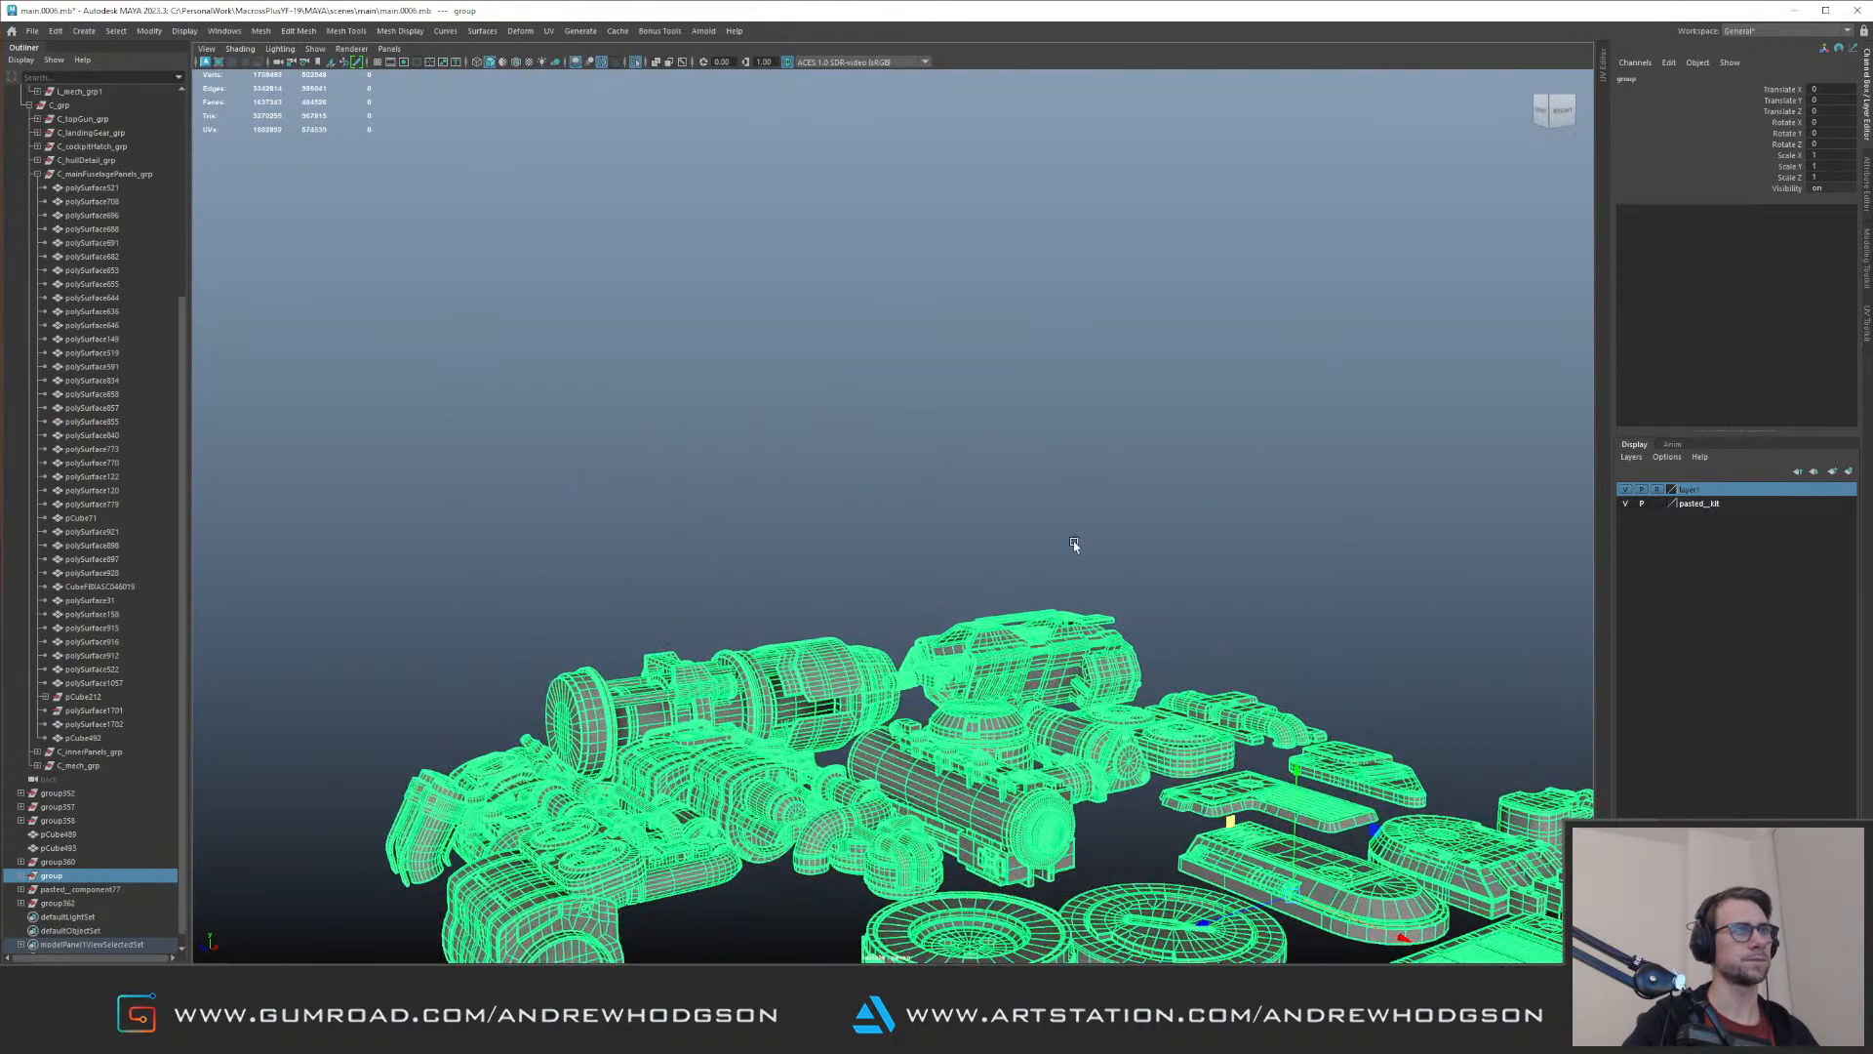
left_click_drag(1079, 547, 997, 412, "alt")
middle_click_drag(997, 412, 973, 346, "alt")
right_click_drag(974, 346, 940, 540, "alt")
left_click_drag(778, 571, 896, 640)
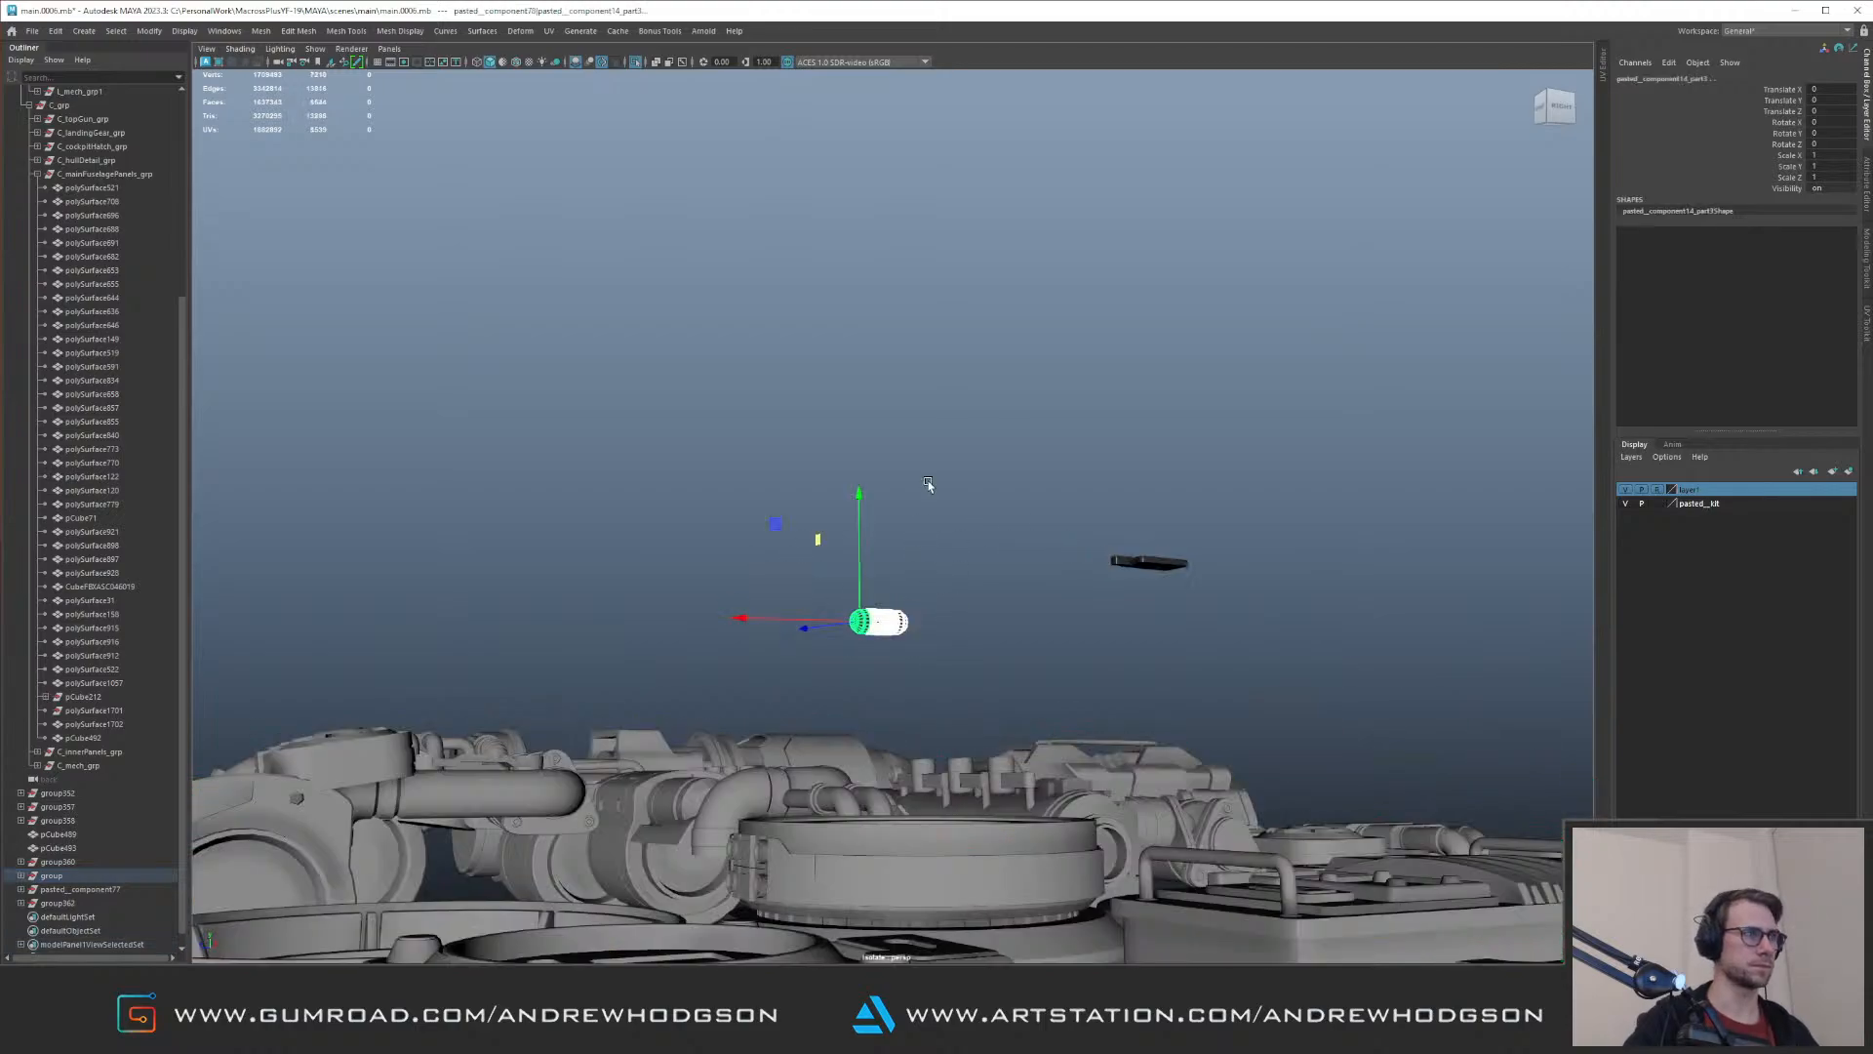
left_click(1010, 474)
key("Up")
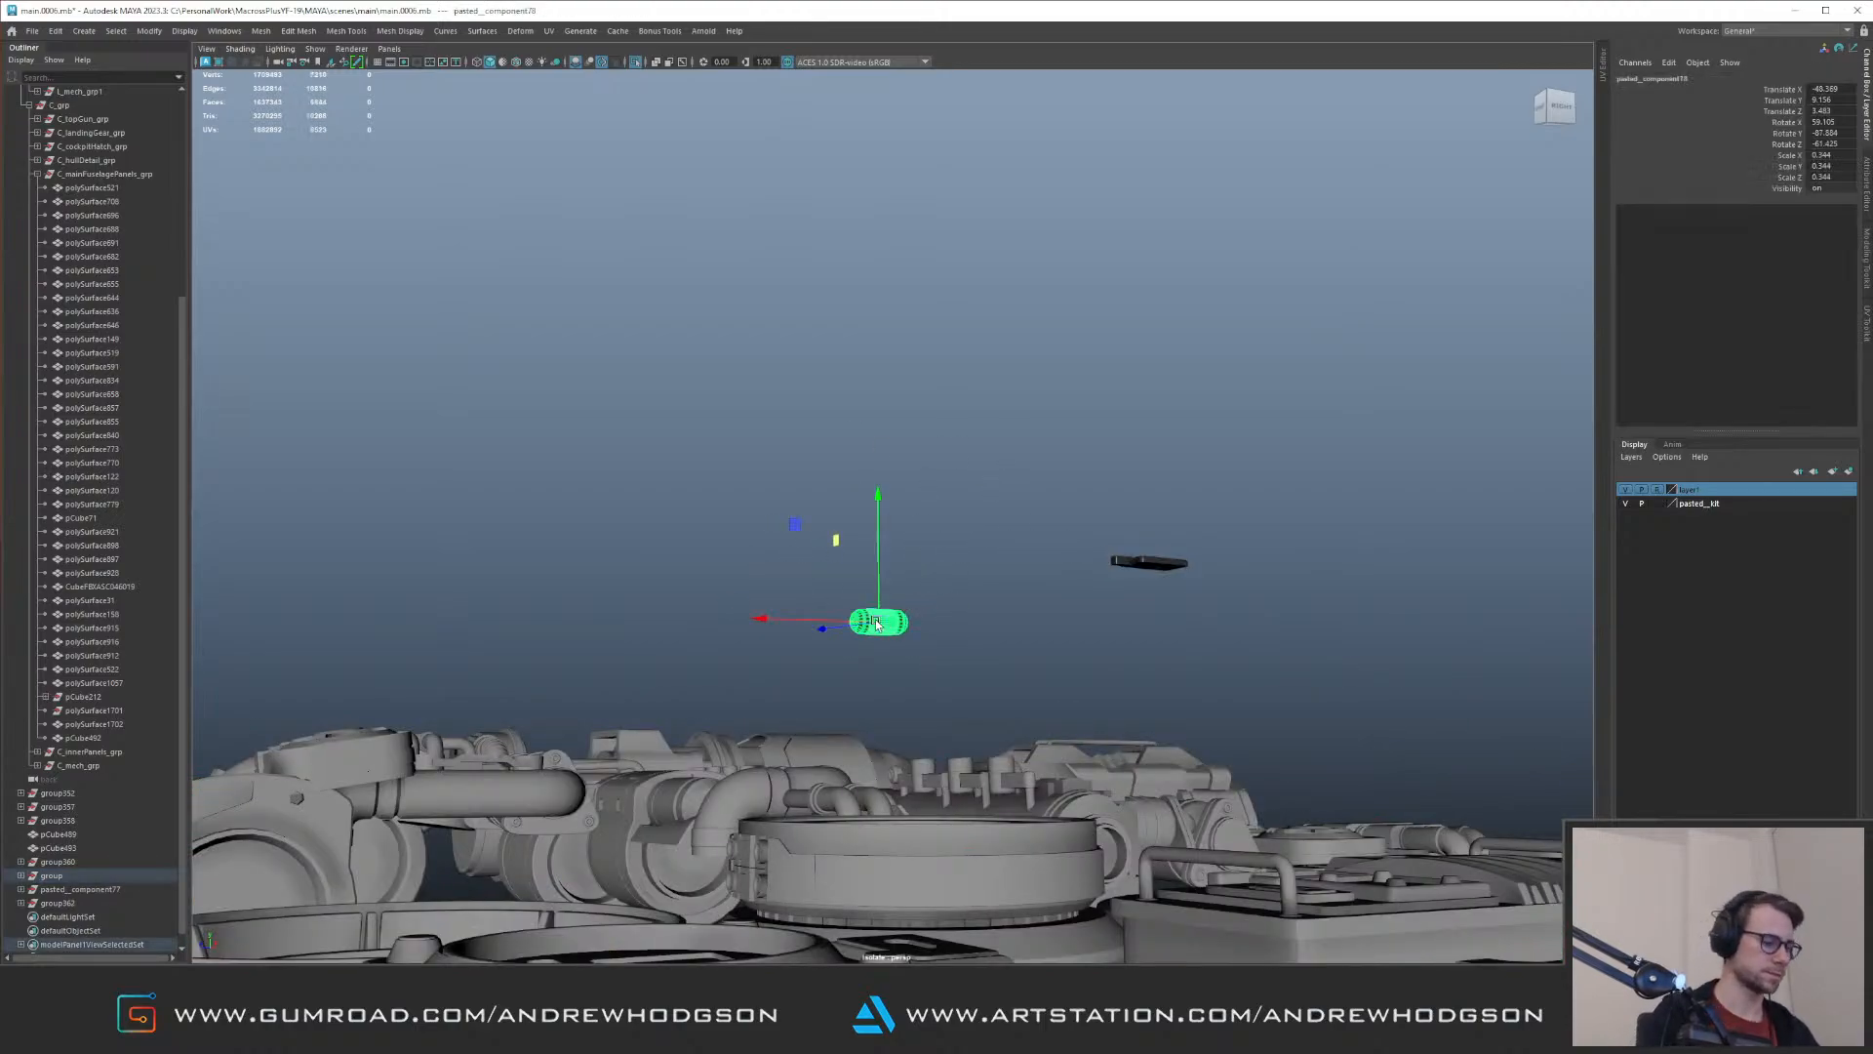
key("shift+p")
Step: Select the group of remaining kit parts, end the isolation and delete the group from the scene
right_click_drag(876, 624, 761, 406, "alt")
left_click_drag(761, 406, 1015, 522, "alt")
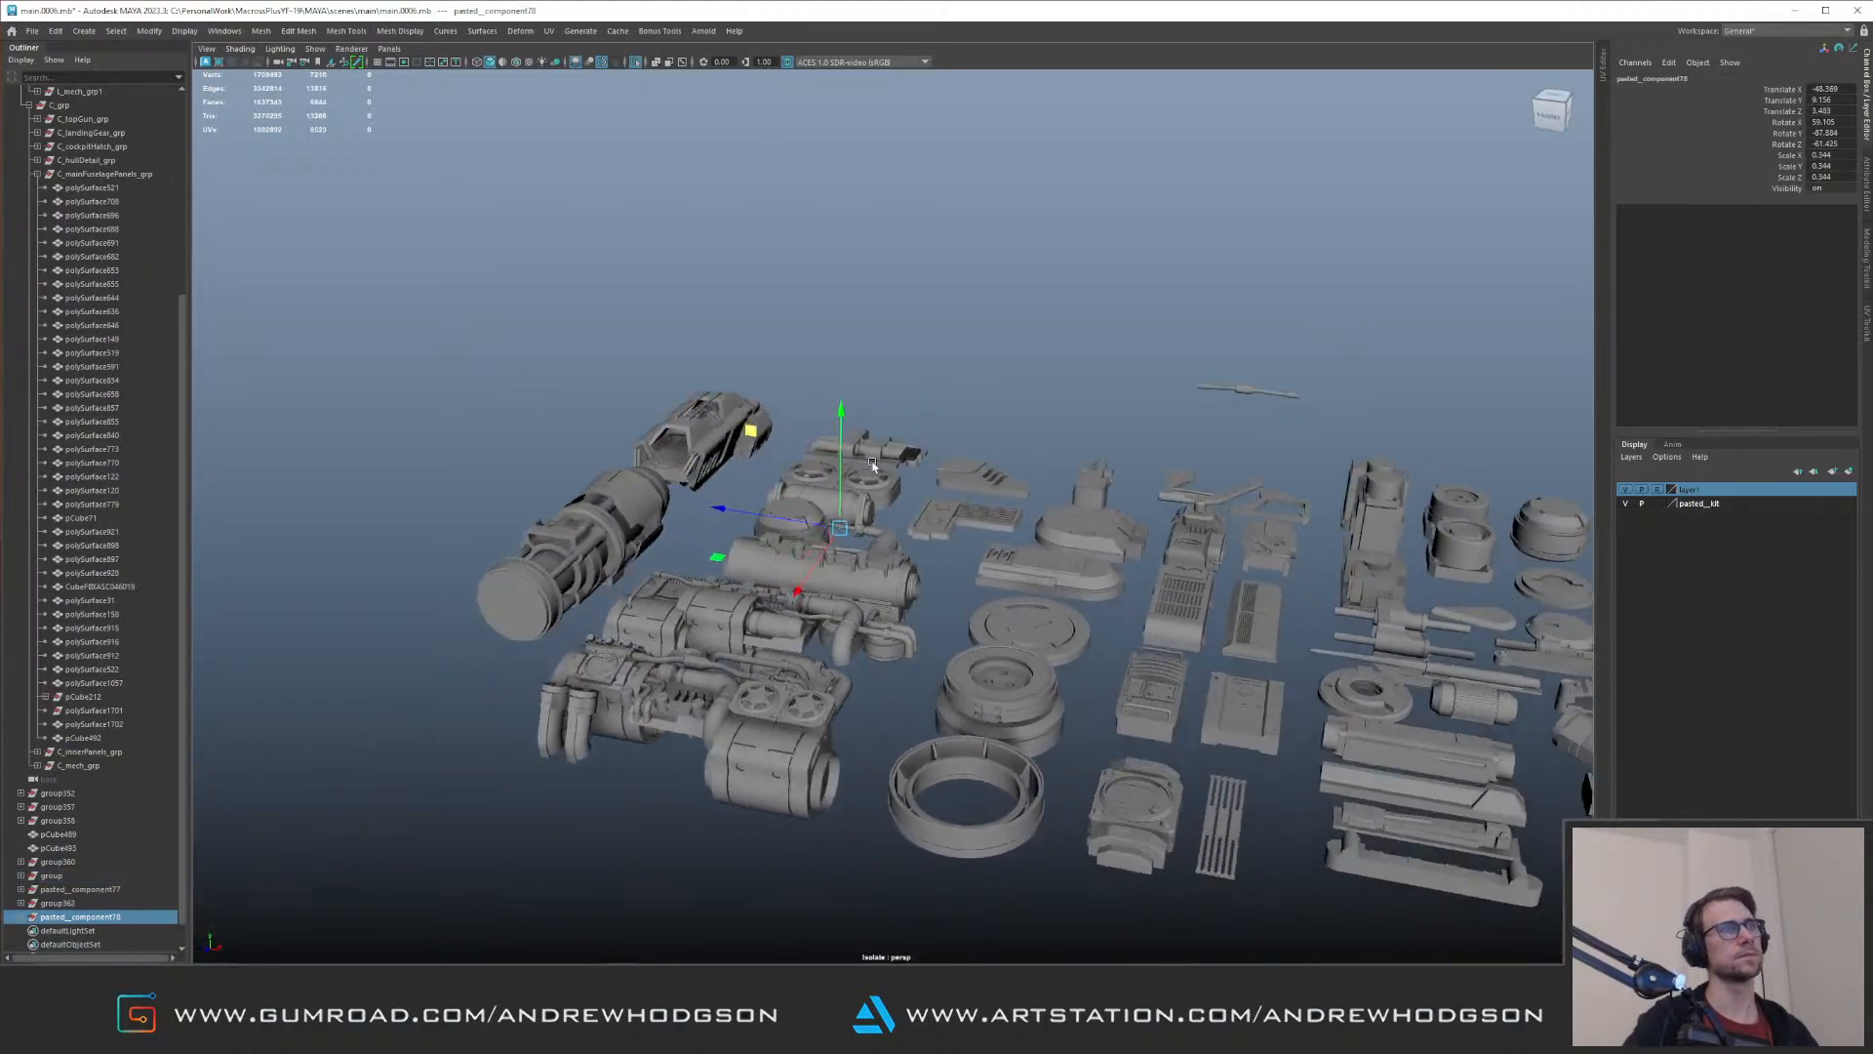
right_click_drag(1015, 522, 890, 470, "alt")
left_click(901, 472)
left_click(58, 876)
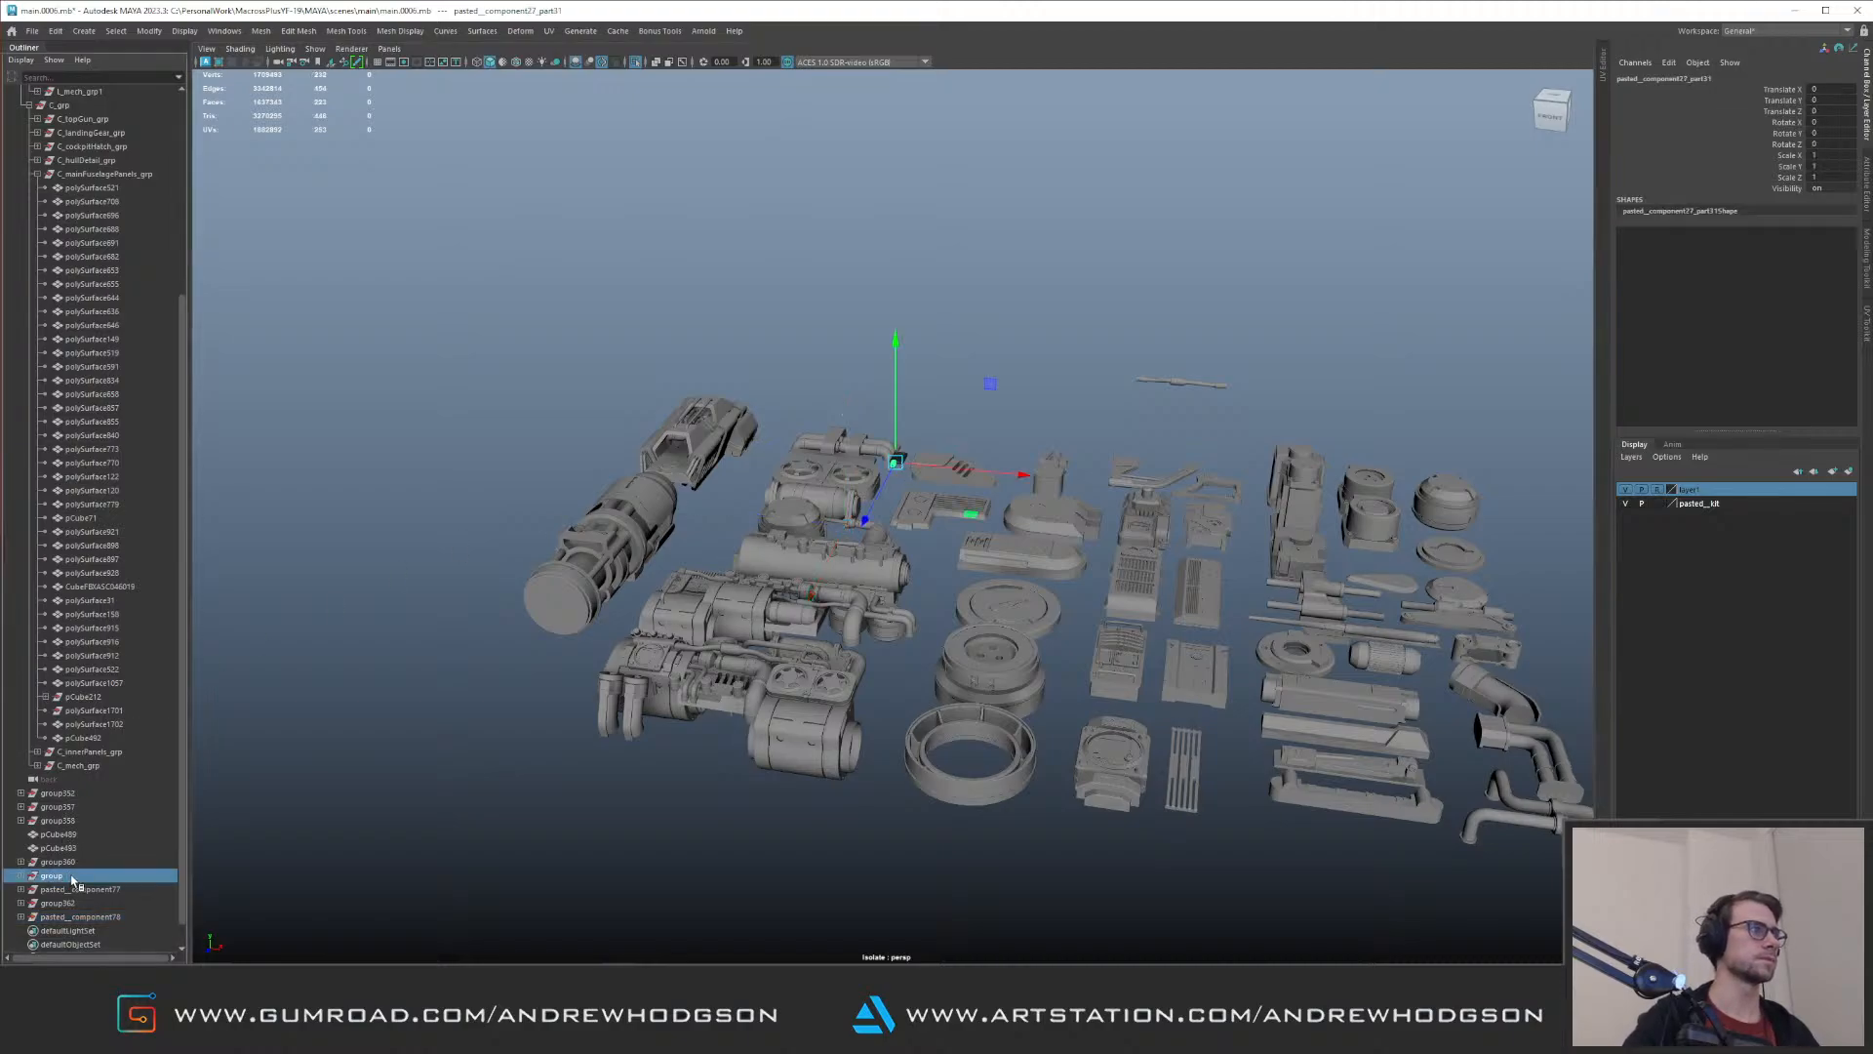
key("ctrl+1")
left_click_drag(1083, 292, 923, 359, "alt")
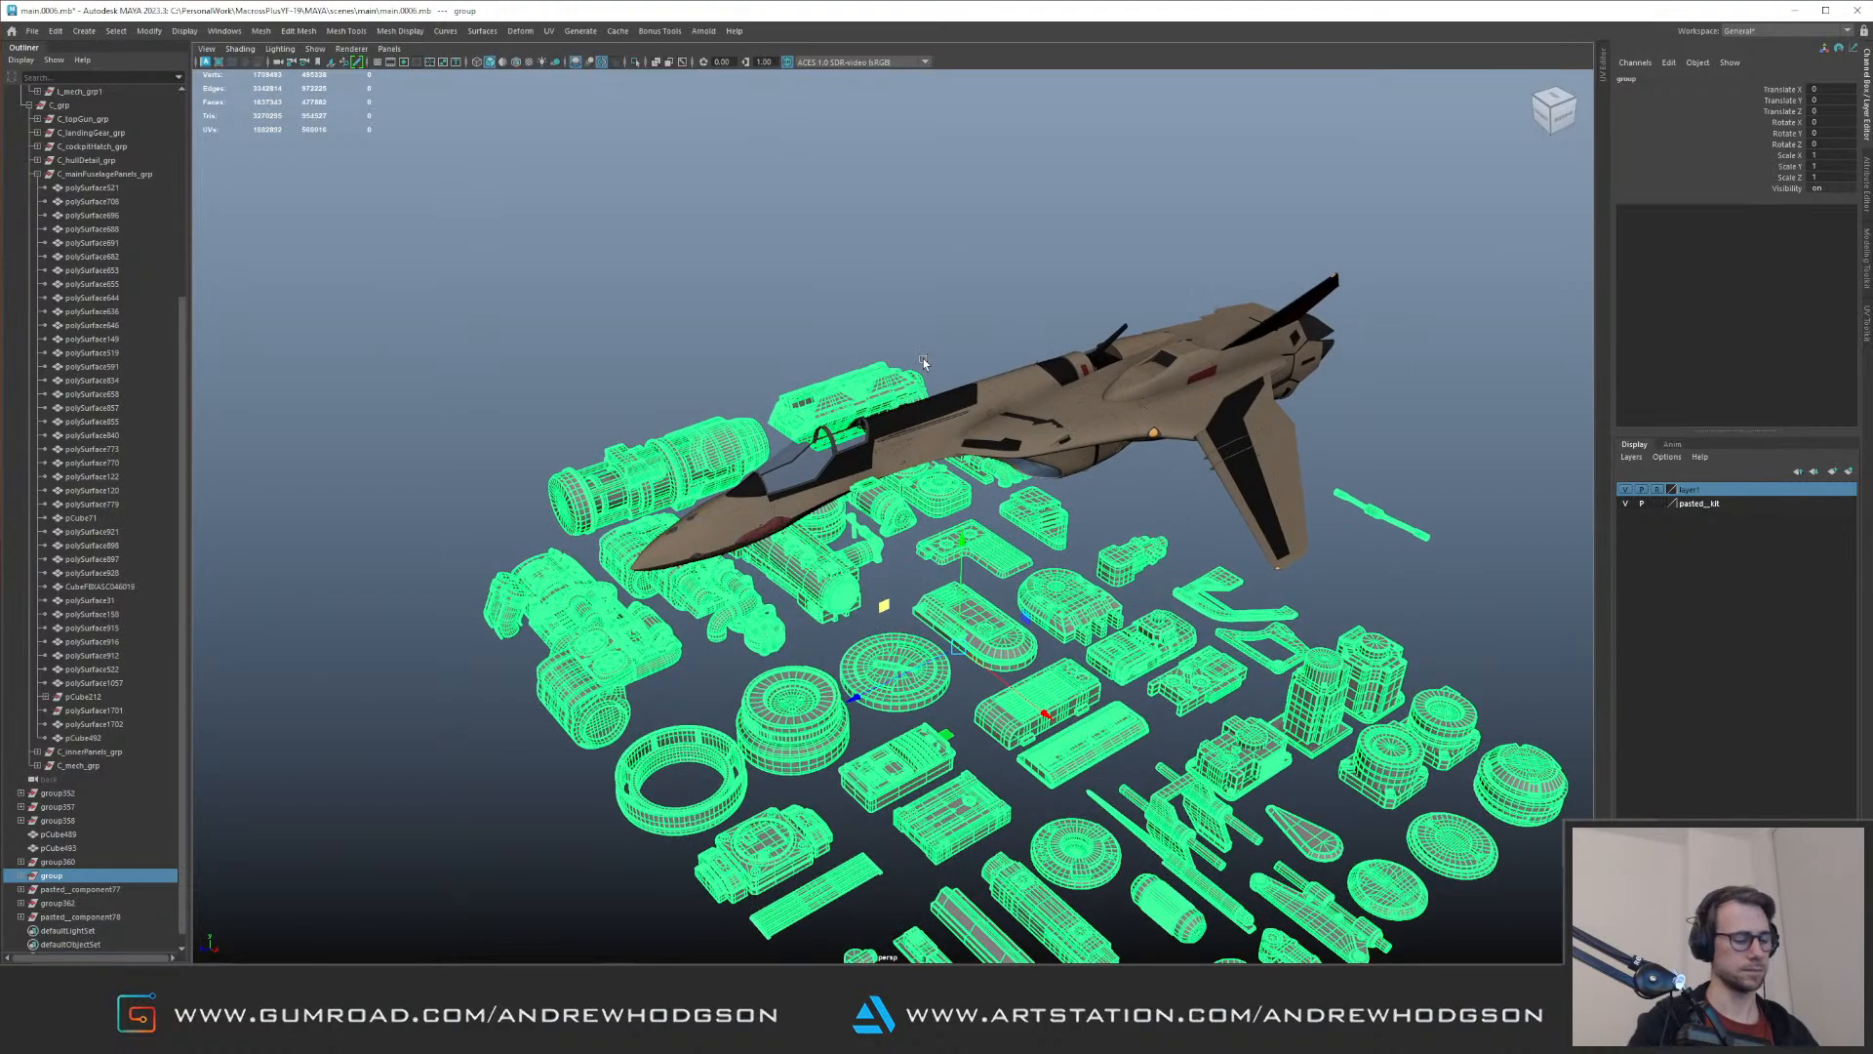
key("Delete")
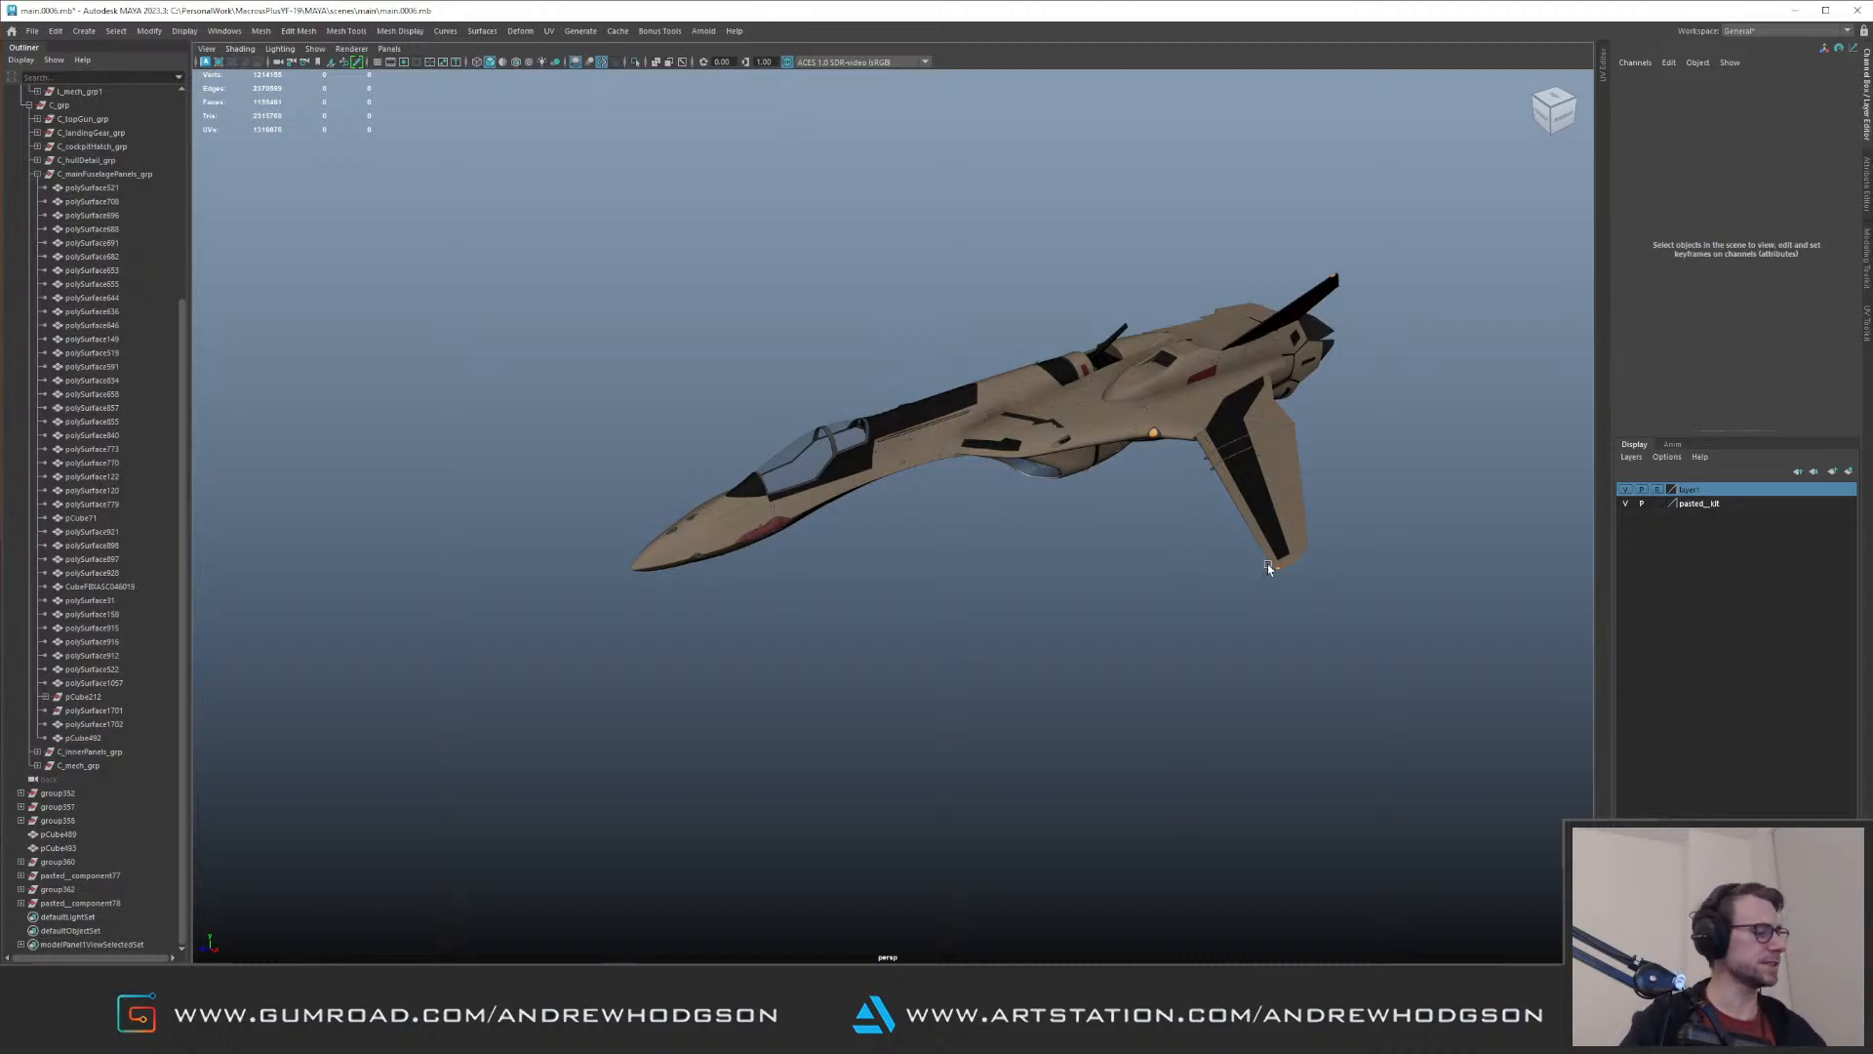
Step: Create a cube below the aircraft and delete its faces except one wall and the floor, leaving an L shape
right_click_drag(1183, 614, 1149, 606, "shift")
key("f")
left_click_drag(1023, 611, 1102, 517, "alt")
right_click_drag(1102, 517, 829, 468, "alt")
key("F11")
left_click_drag(706, 394, 817, 440)
key("Delete")
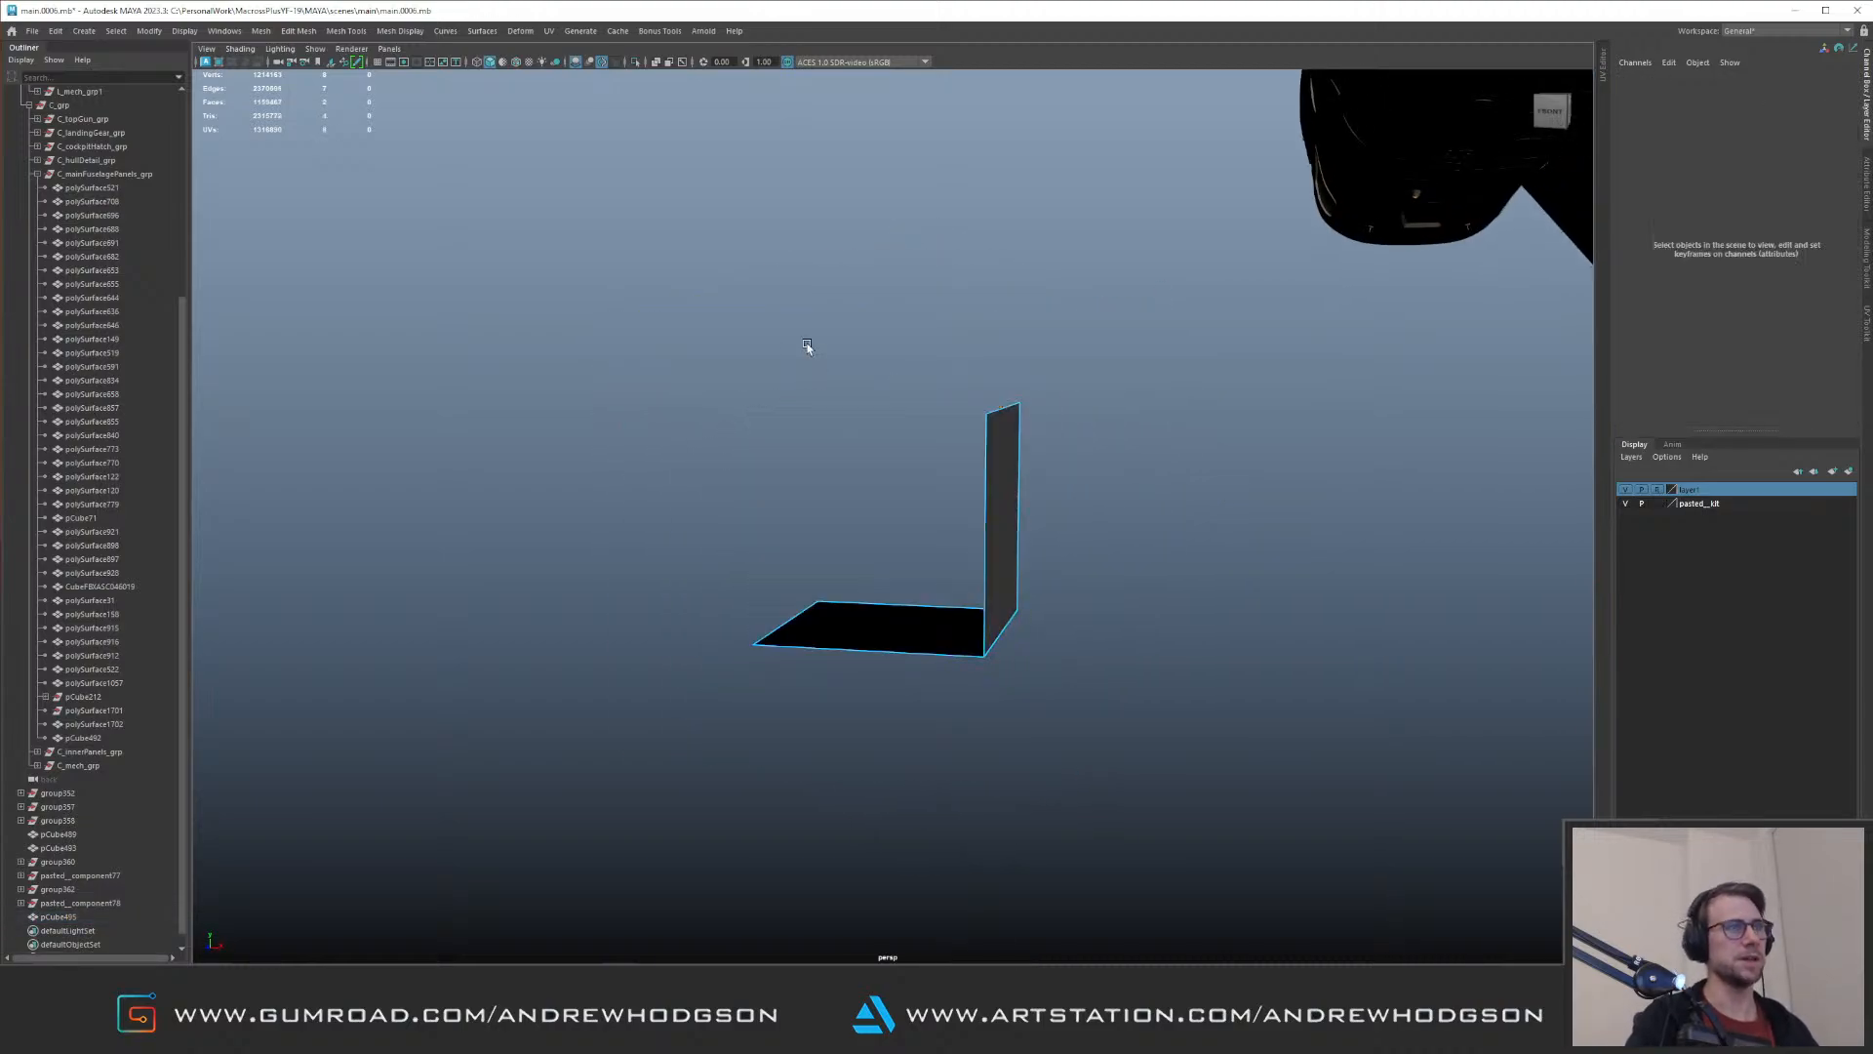
Step: Extrude the L shape's floor face with a Local Translate Z of -0.172
left_click_drag(1198, 744, 986, 485)
right_click_drag(1032, 623, 1015, 730, "shift")
left_click_drag(868, 717, 898, 646, "alt")
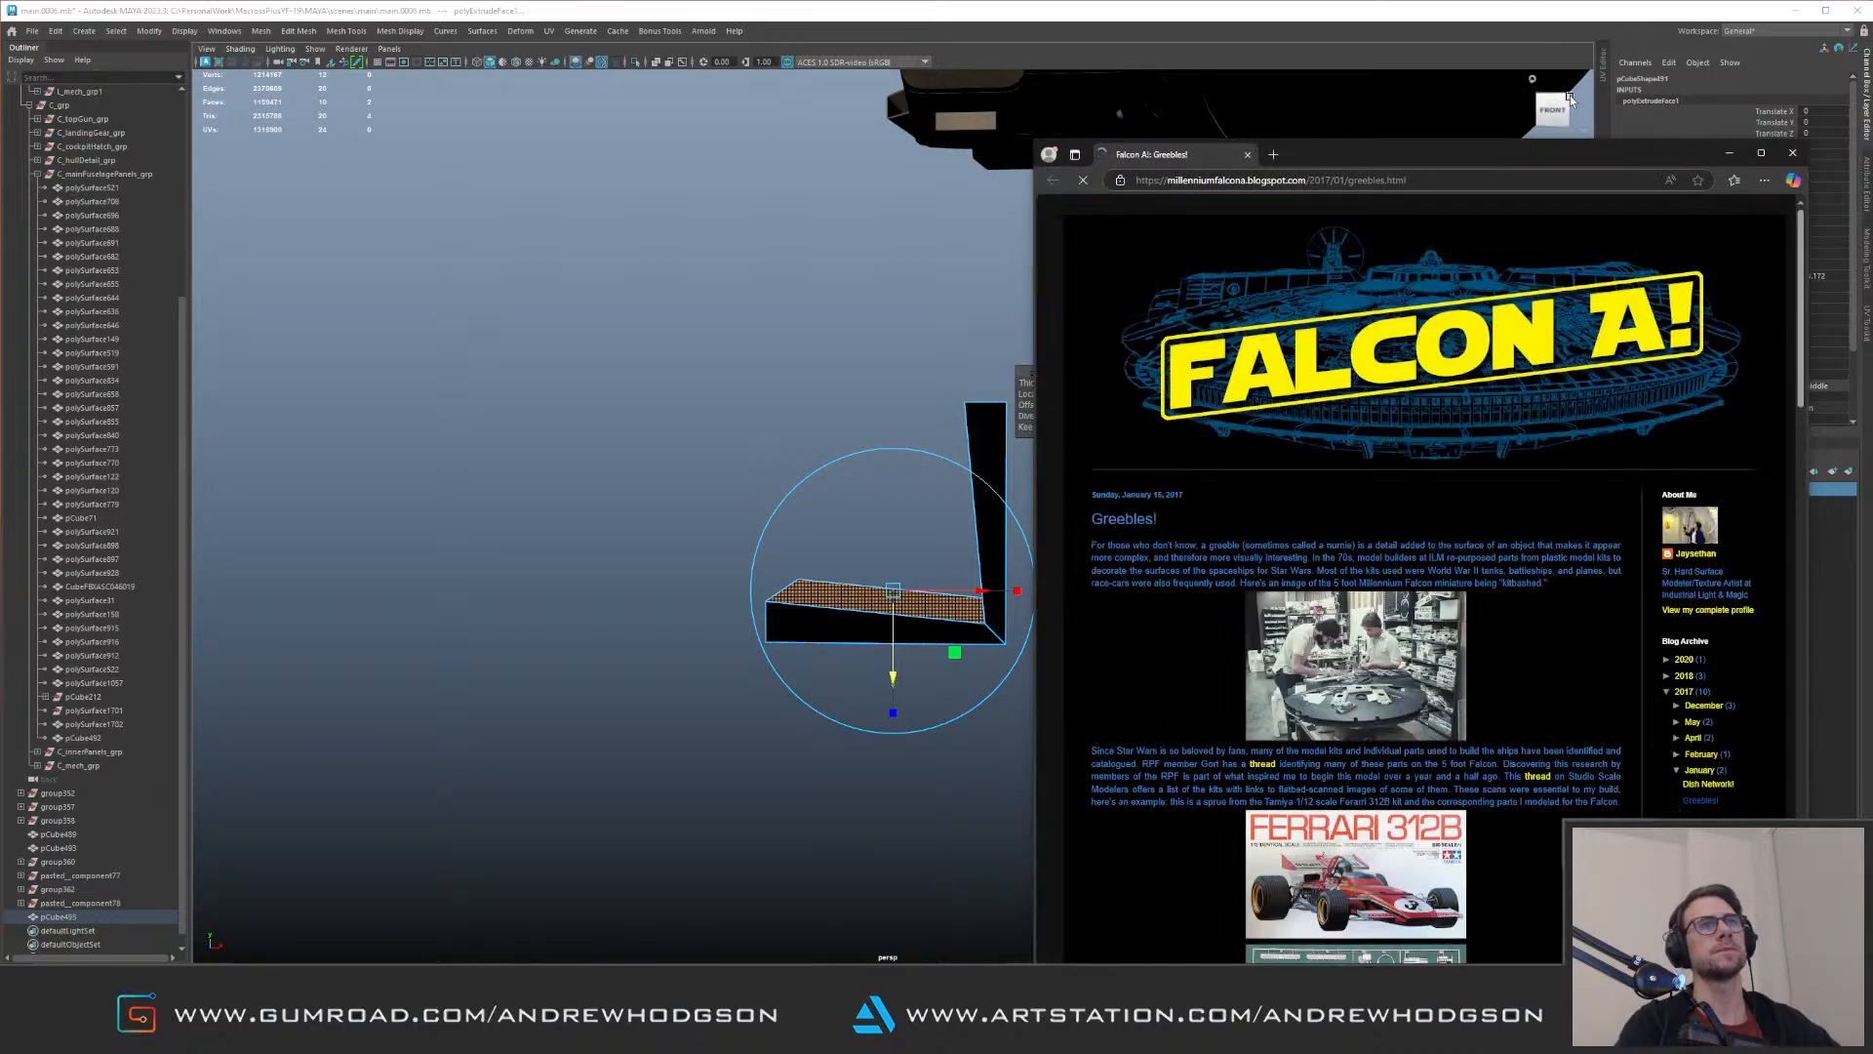
Step: Switch to the browser with the Falcon A! "Greebles!" post, enlarge it and read the author profile and the article down to its video
left_click_drag(1580, 162, 564, 26)
left_click_drag(779, 138, 1869, 202)
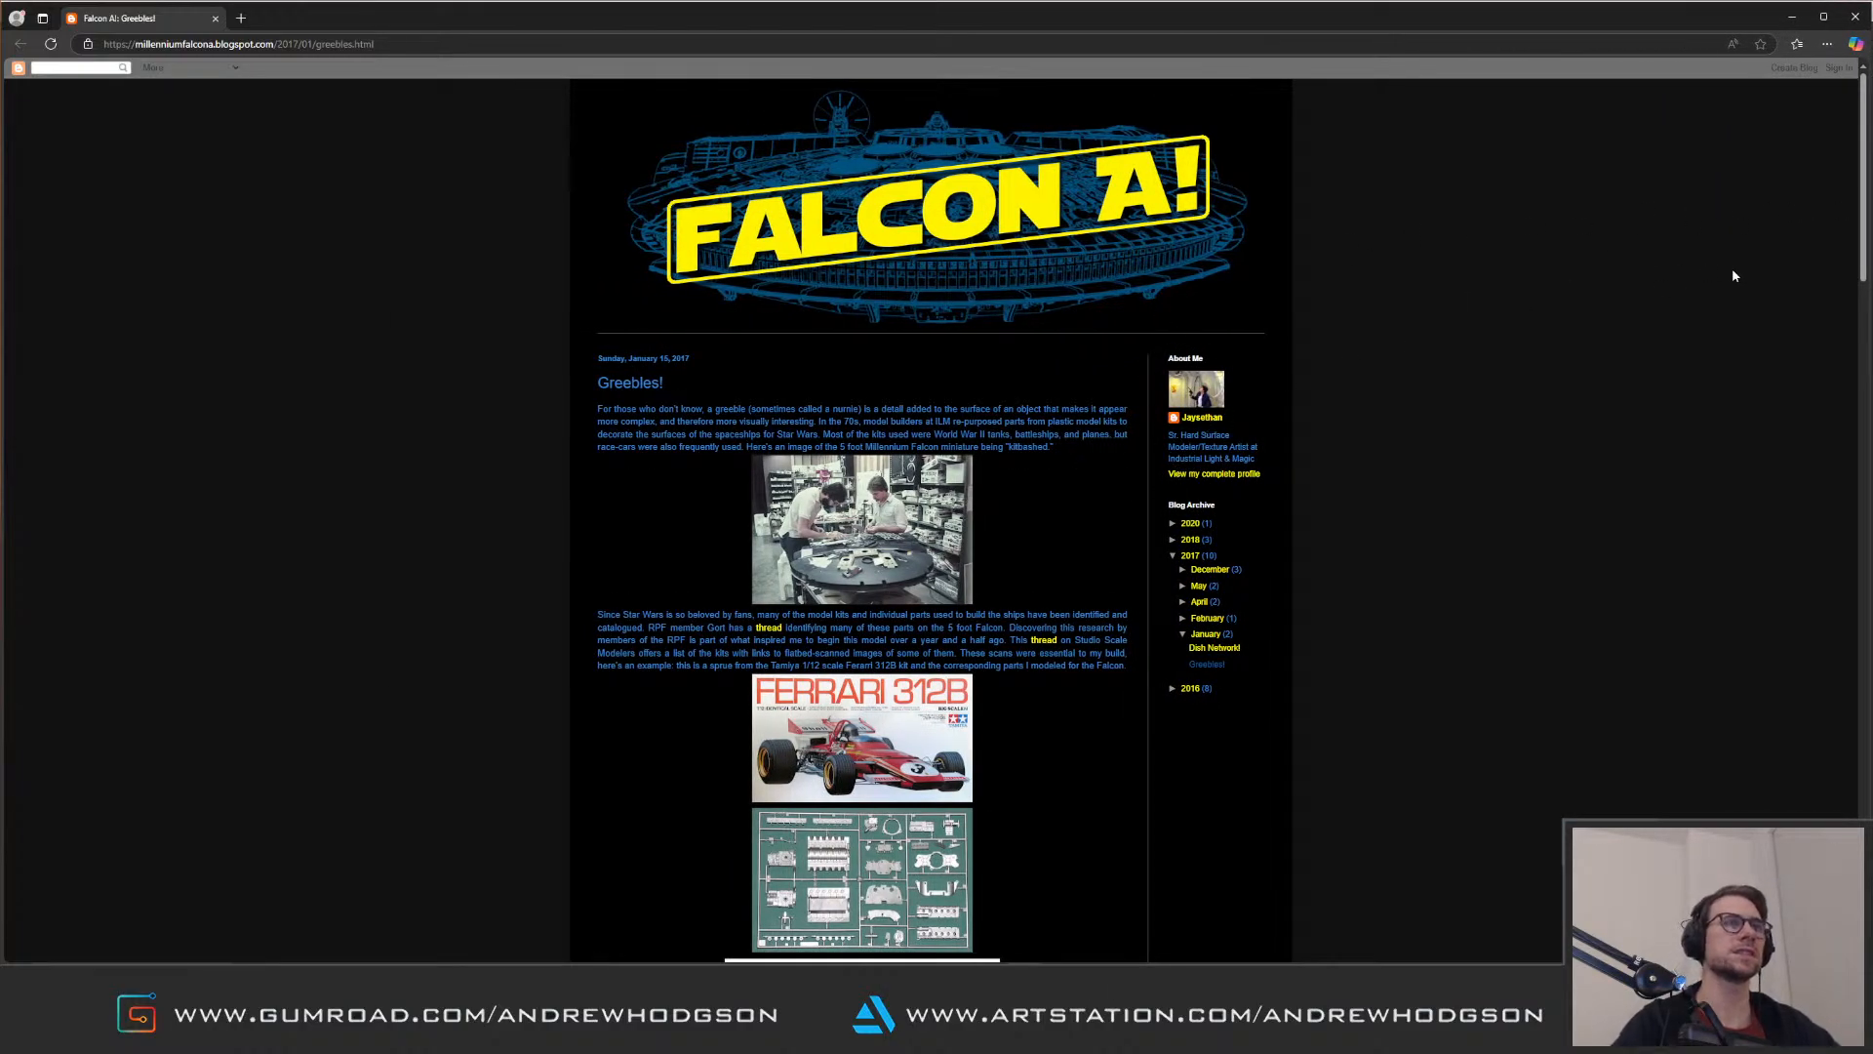
left_click_drag(1169, 435, 1262, 458)
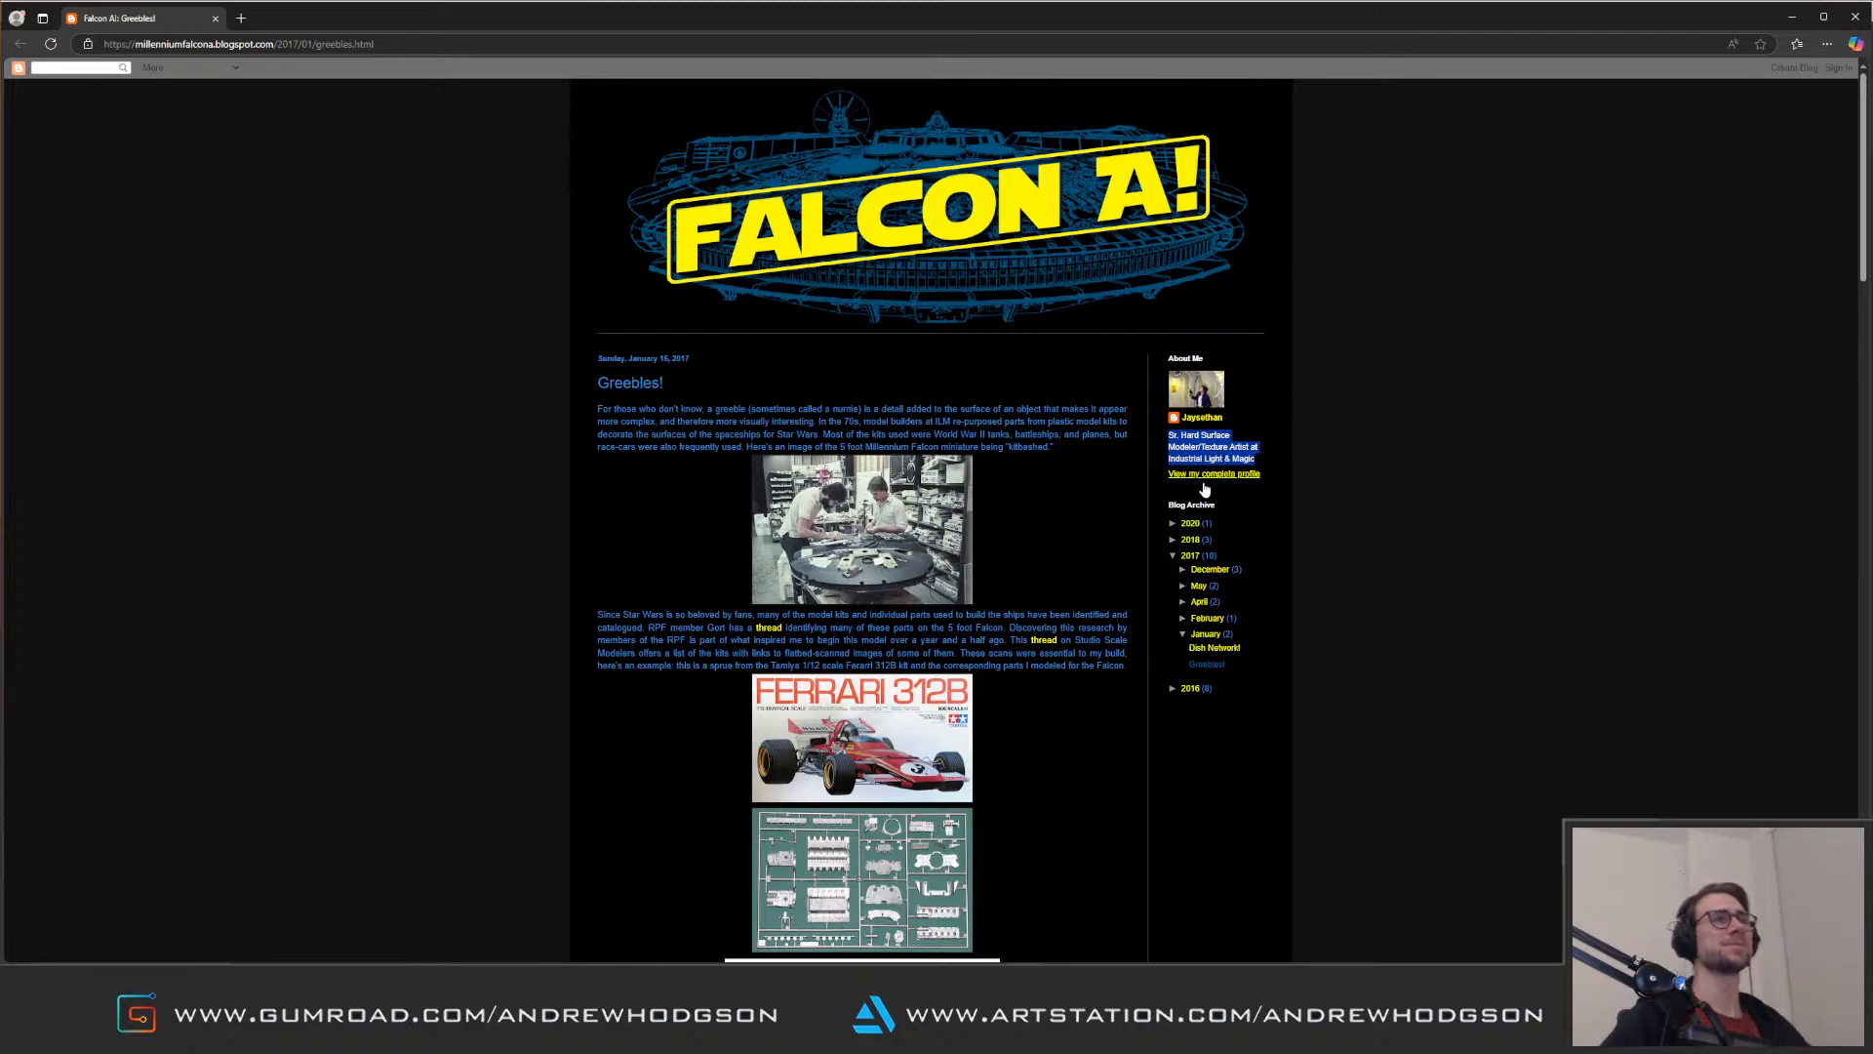
left_click_drag(1070, 438, 1065, 436)
left_click_drag(1864, 115, 1845, 462)
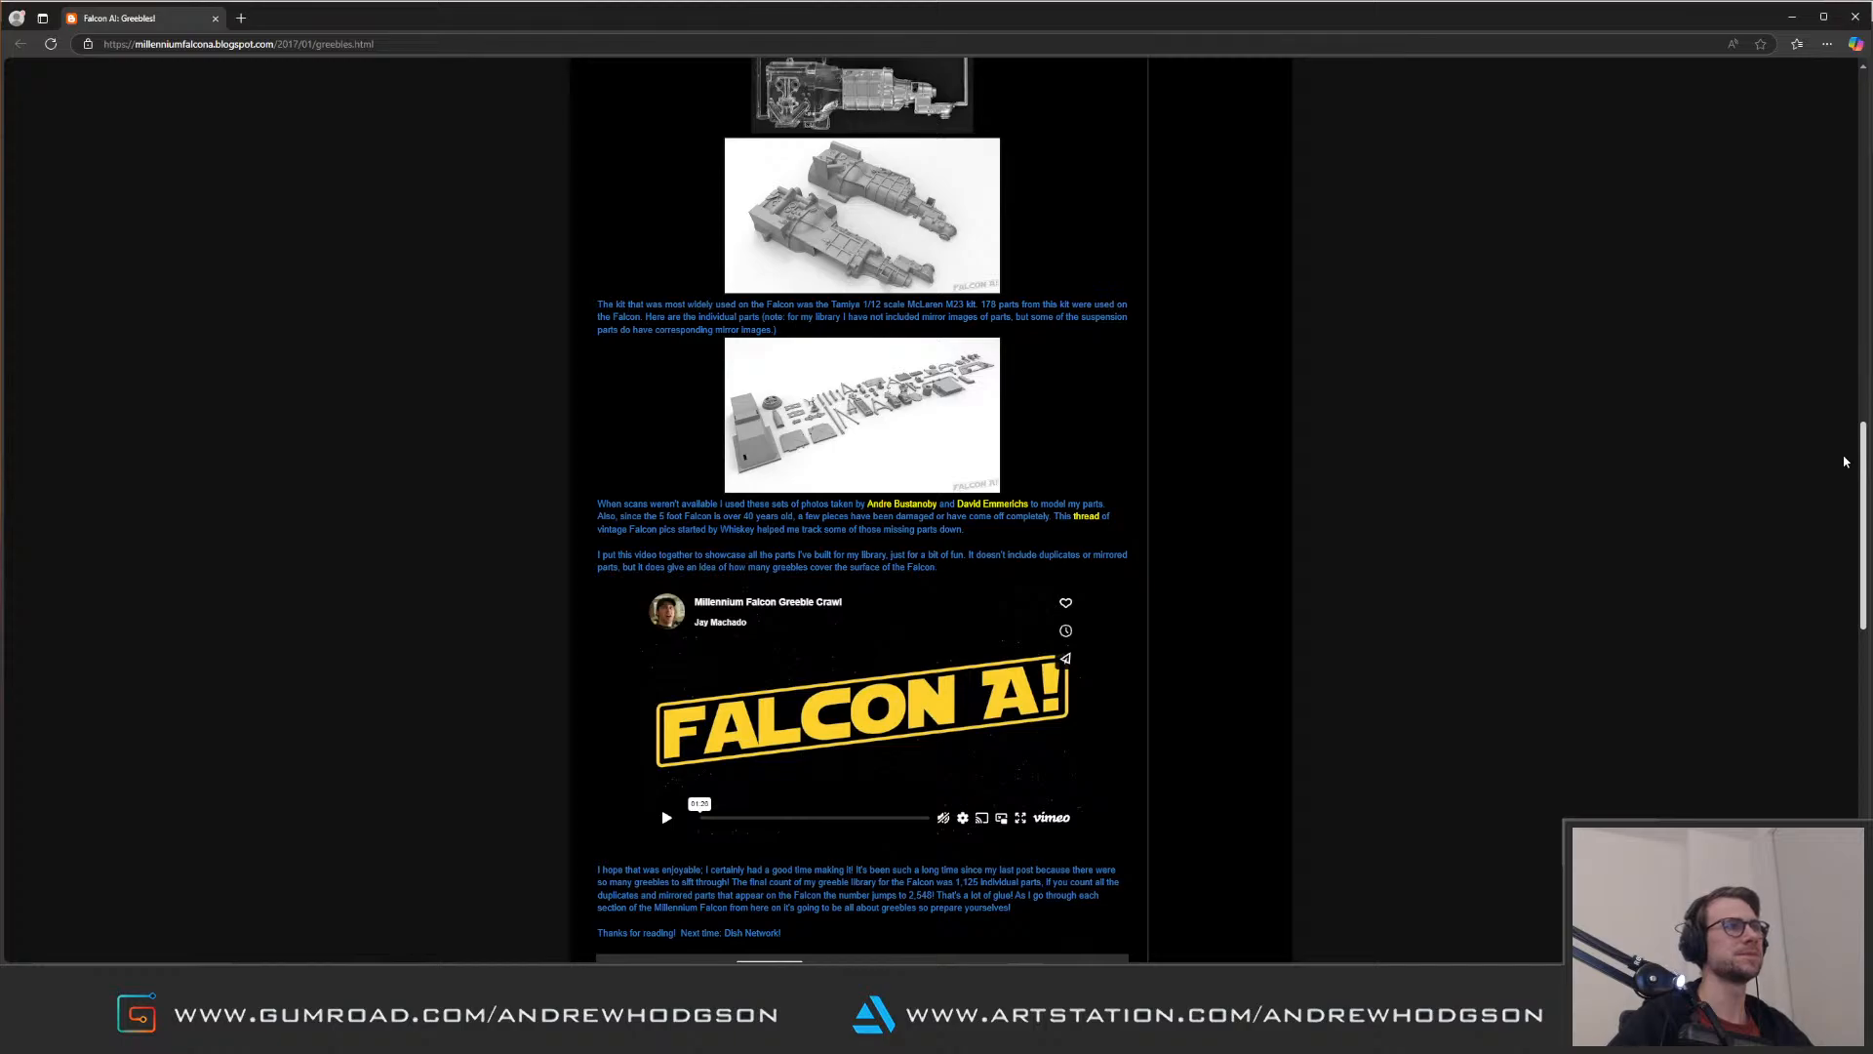
Step: Watch the Millennium Falcon Greeble Crawl video full screen, skipping ahead through the part library, and return to the post
left_click(1020, 818)
left_click(1016, 760)
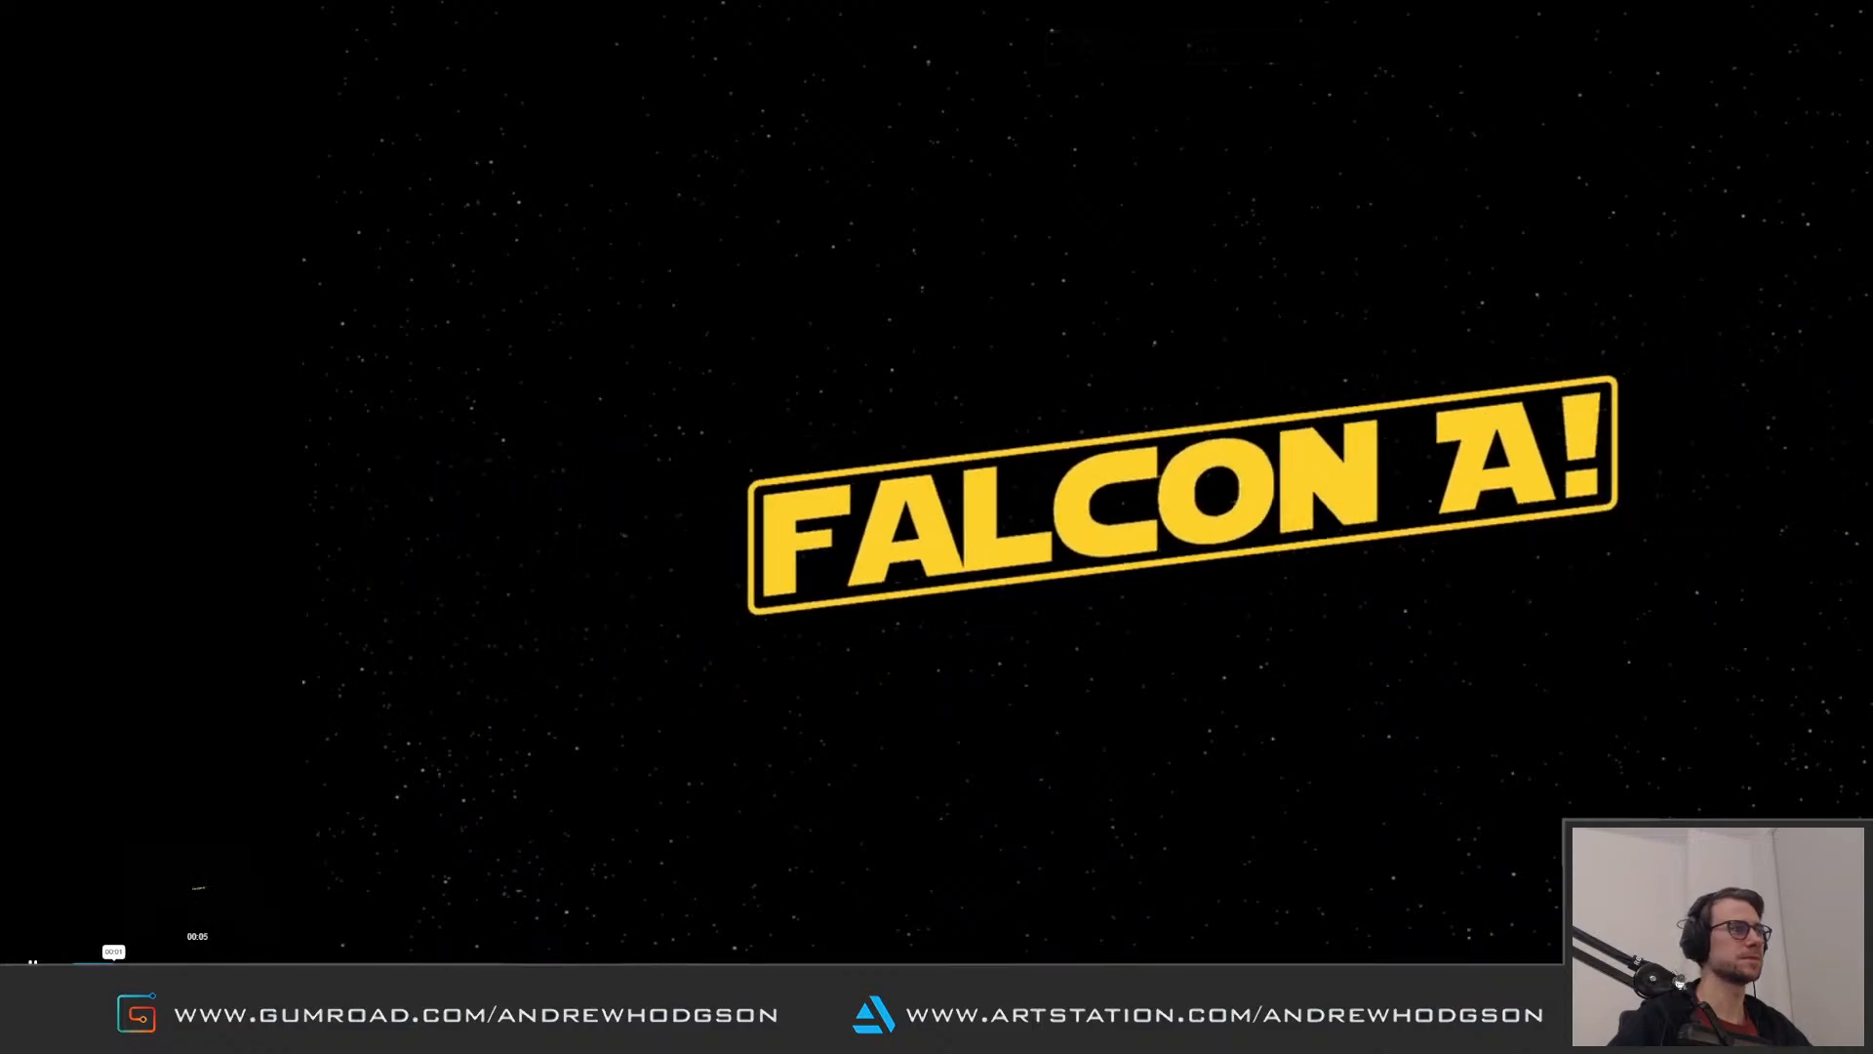
left_click(200, 965)
left_click(330, 965)
left_click(438, 965)
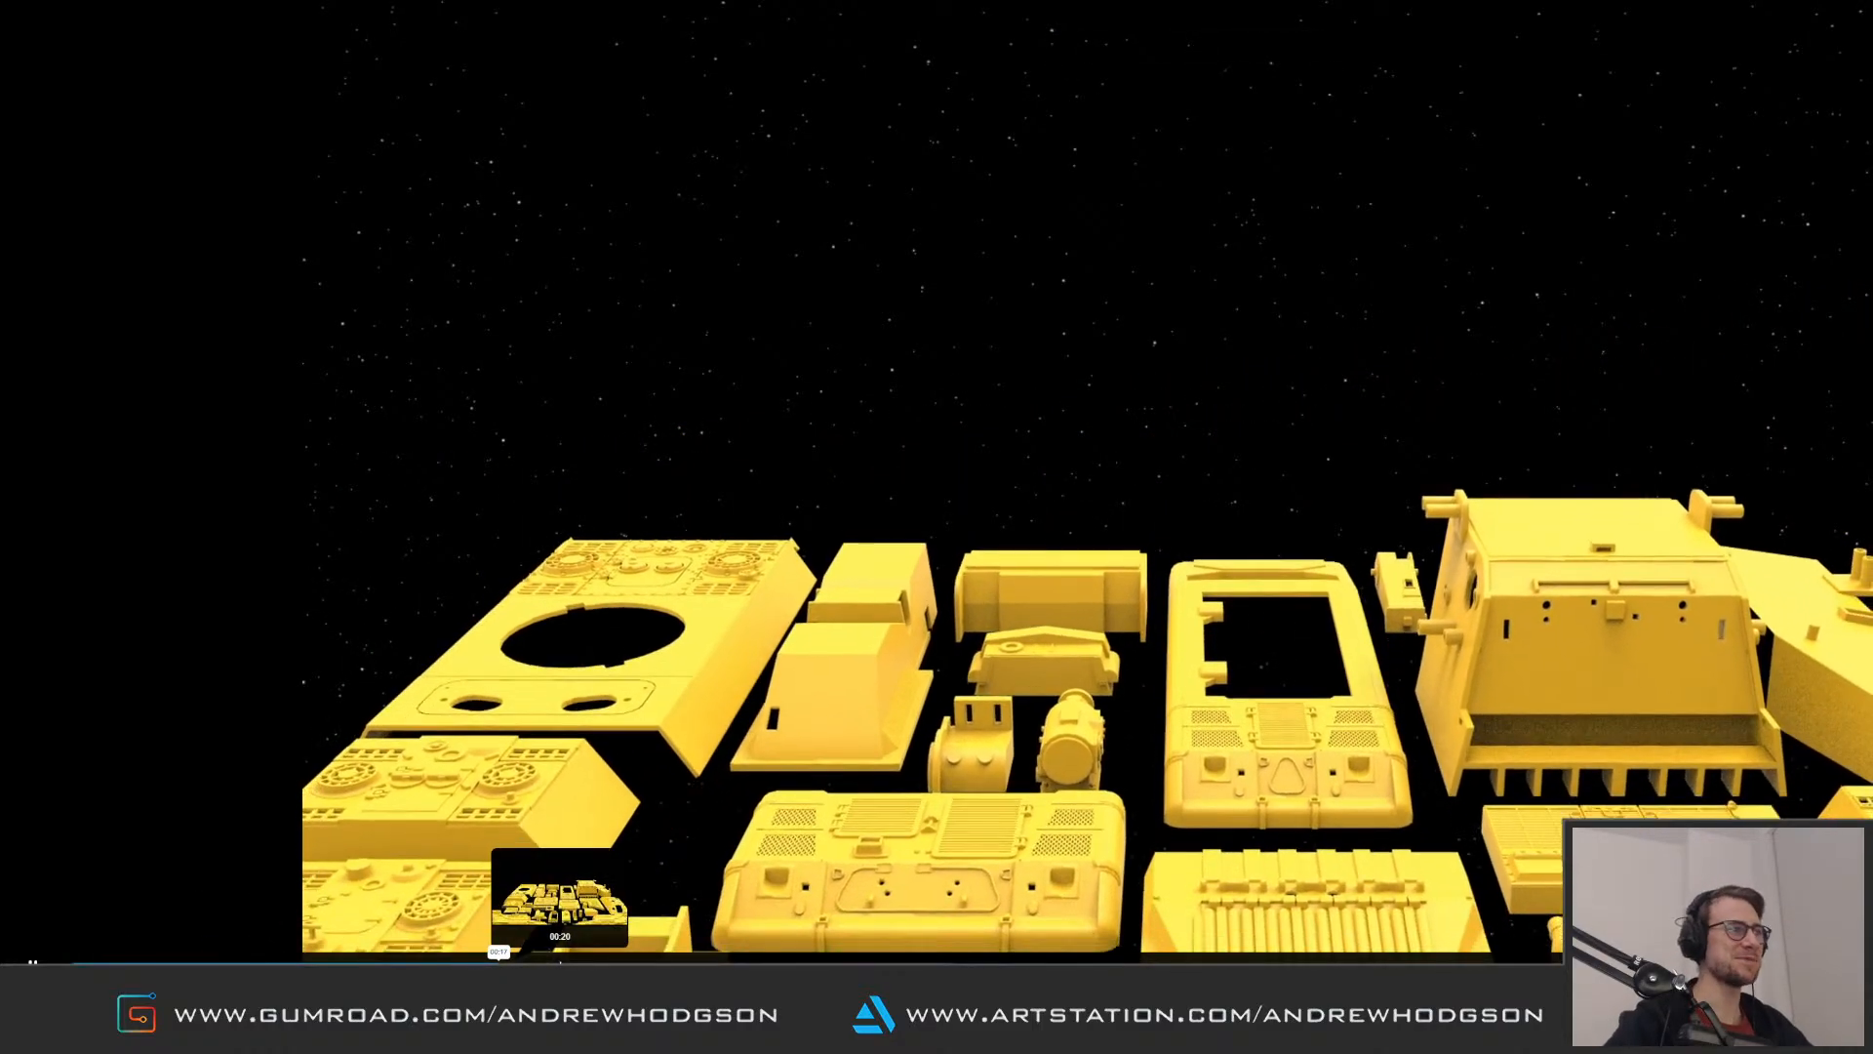
left_click(669, 965)
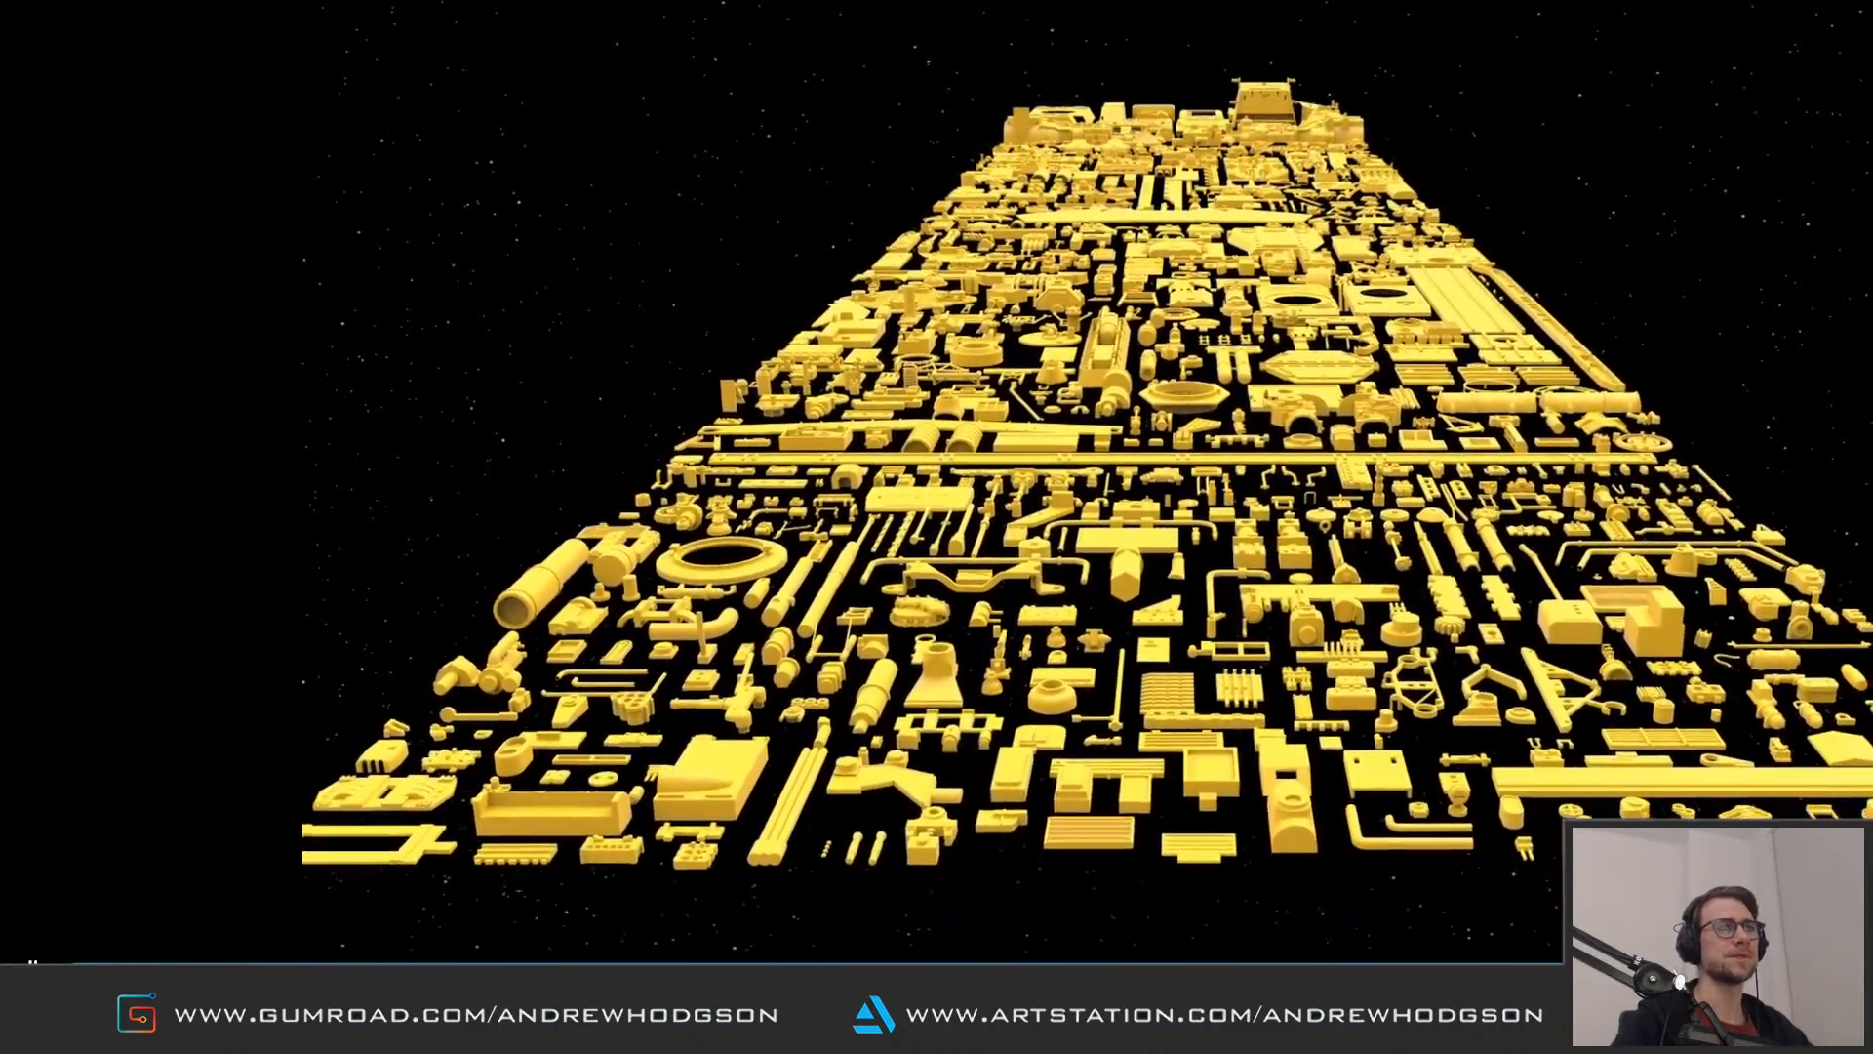
key("space")
key("Escape")
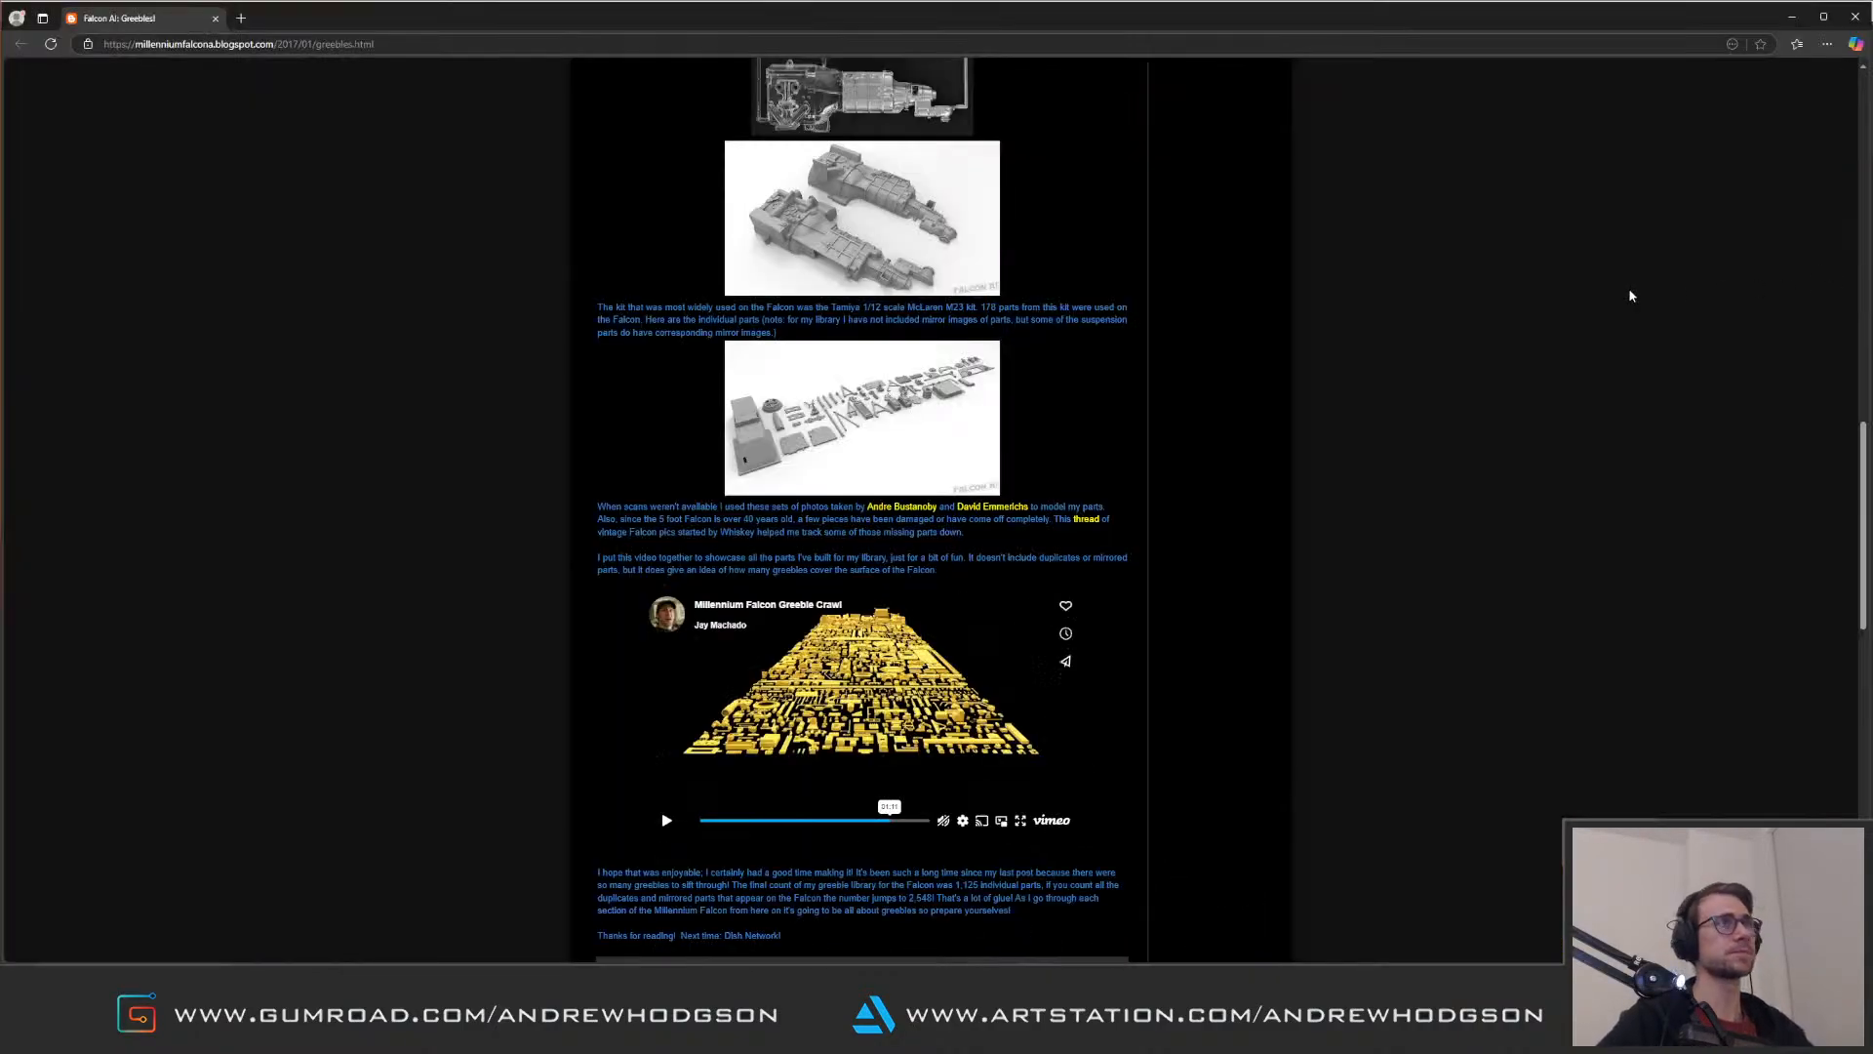
Step: Browse the blog's 2020 and 2018 archives and examine an enlarged render in the Lower Access Pits post
left_click_drag(1863, 455, 1795, 103)
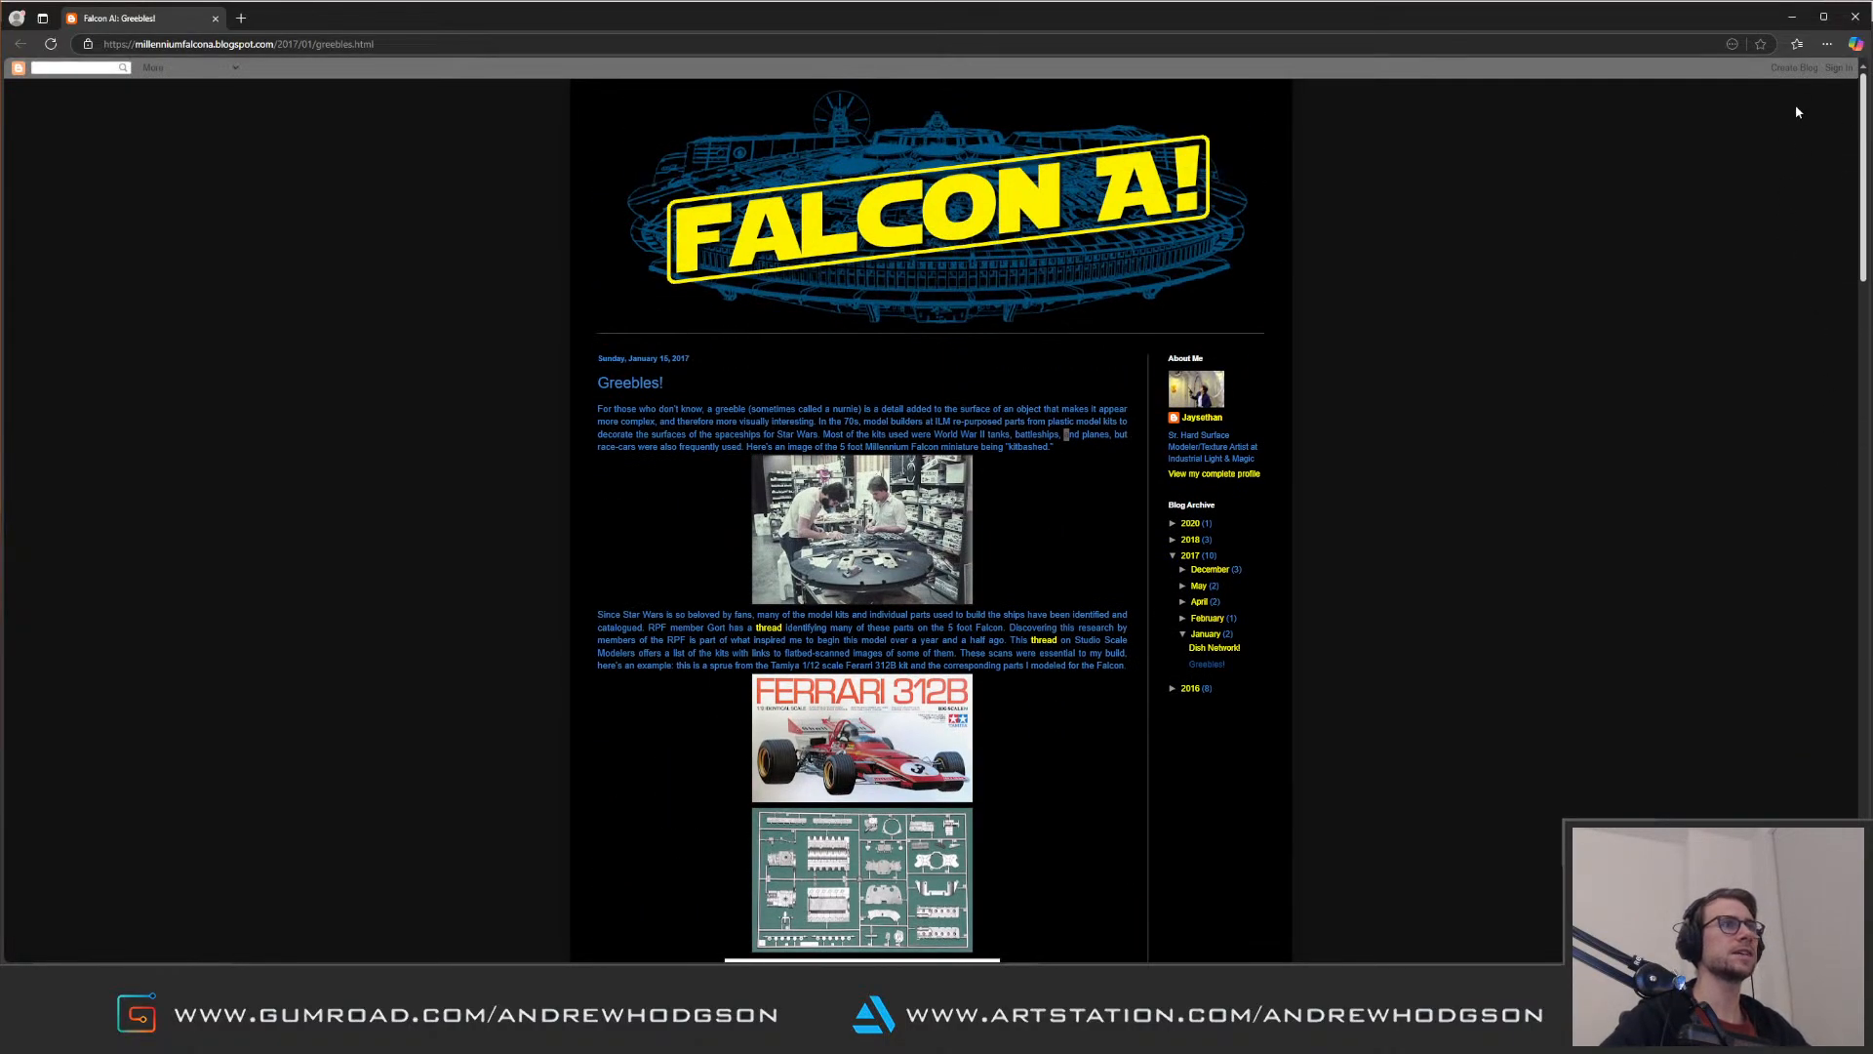
left_click(1191, 523)
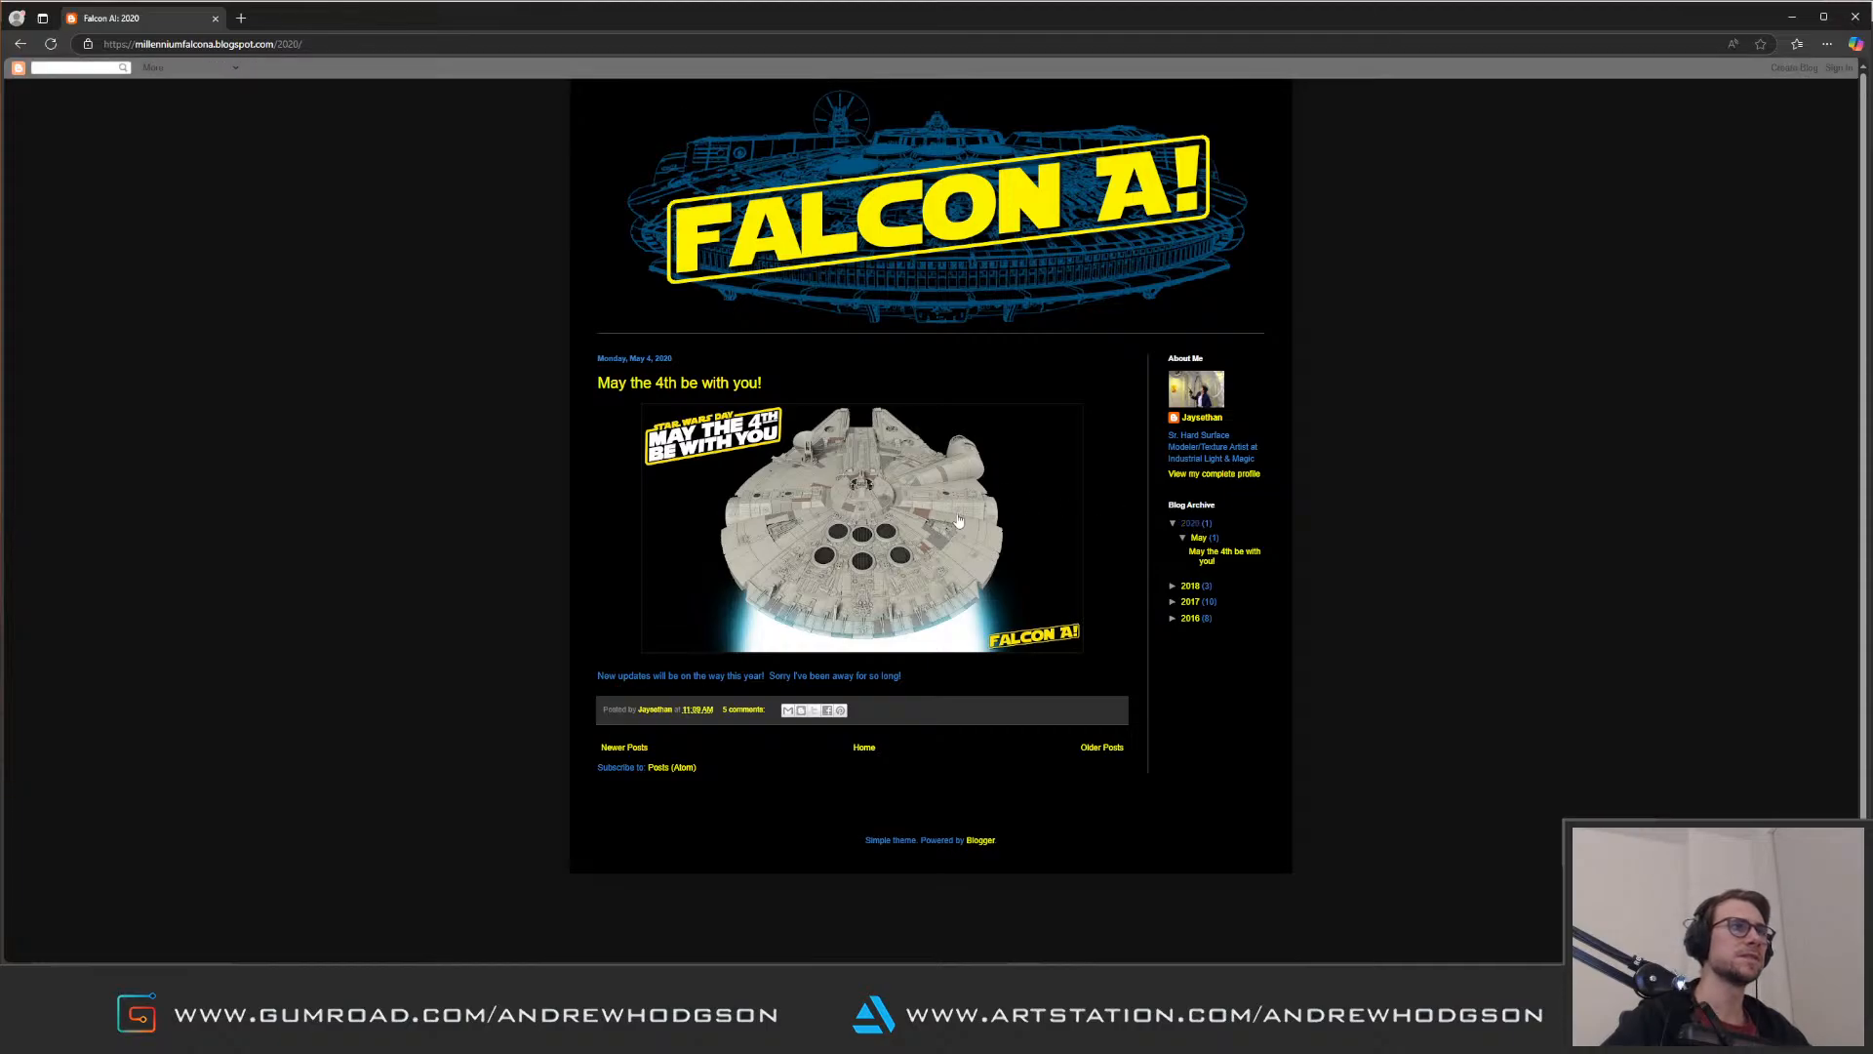
left_click(1190, 586)
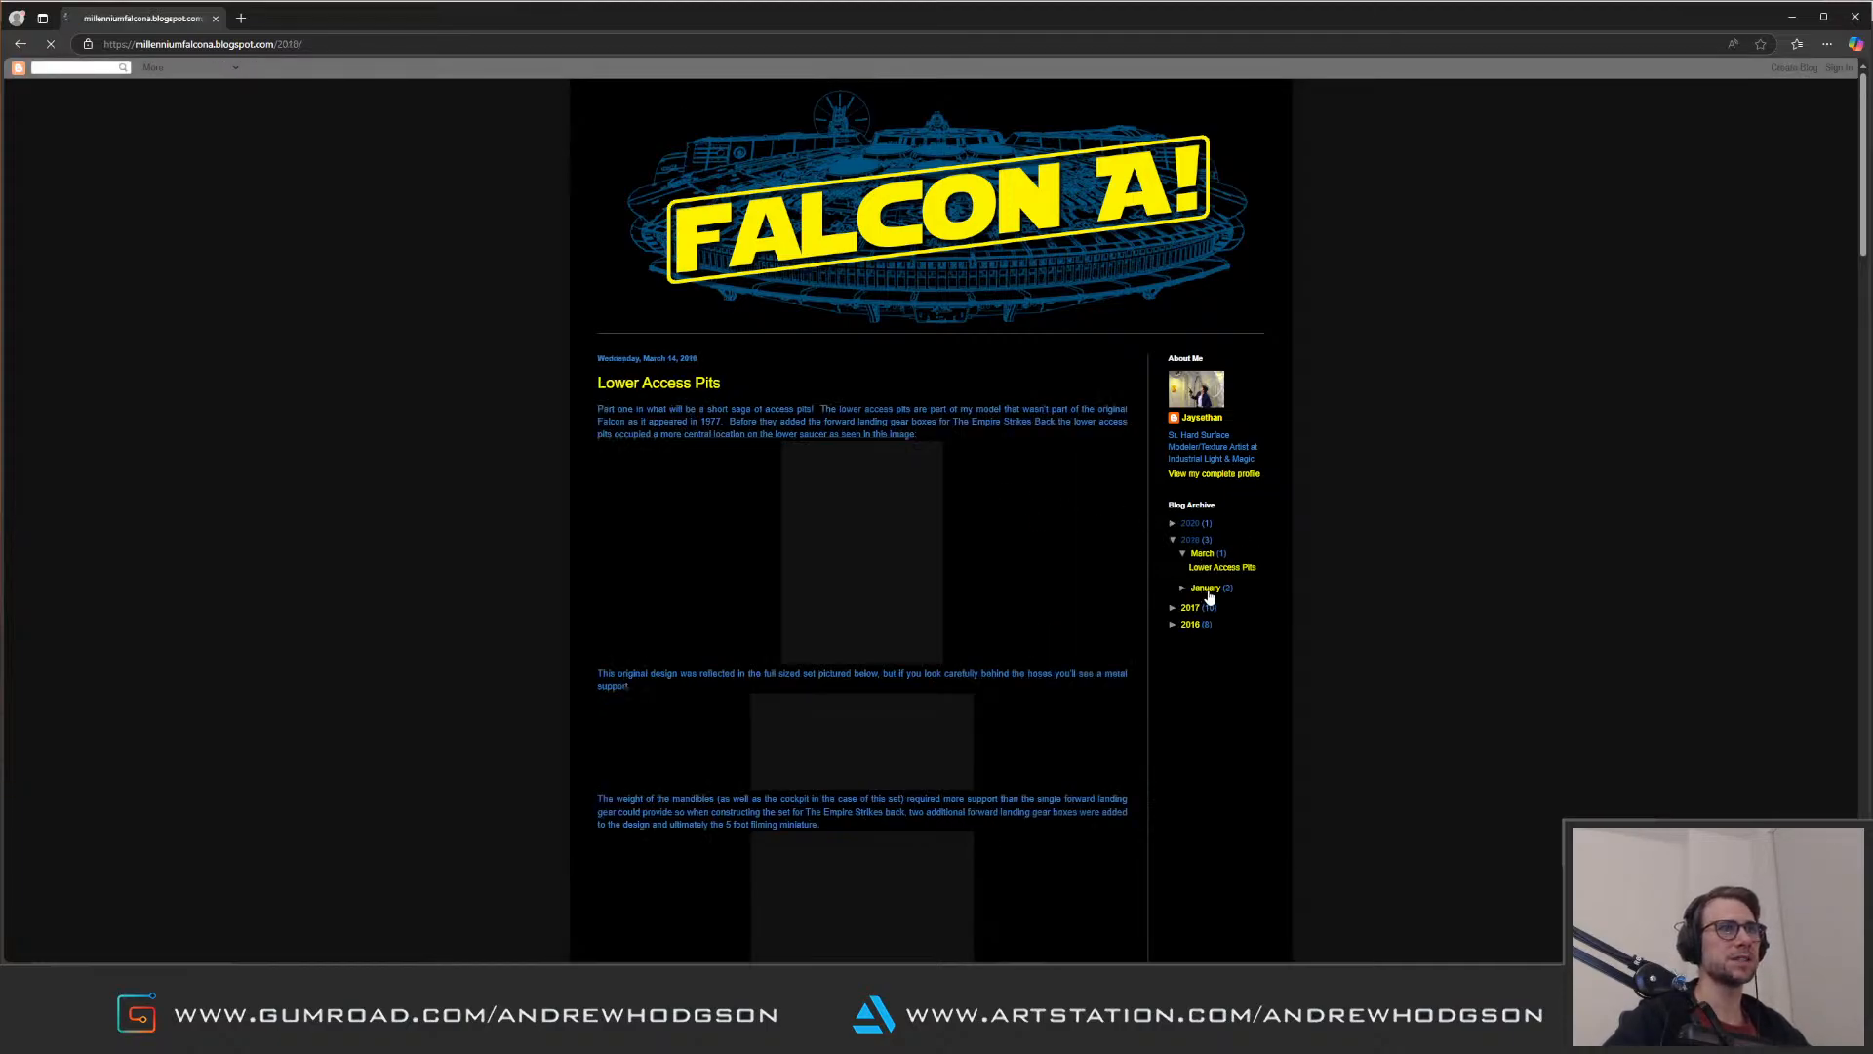
scroll(505, 664, "down", 6)
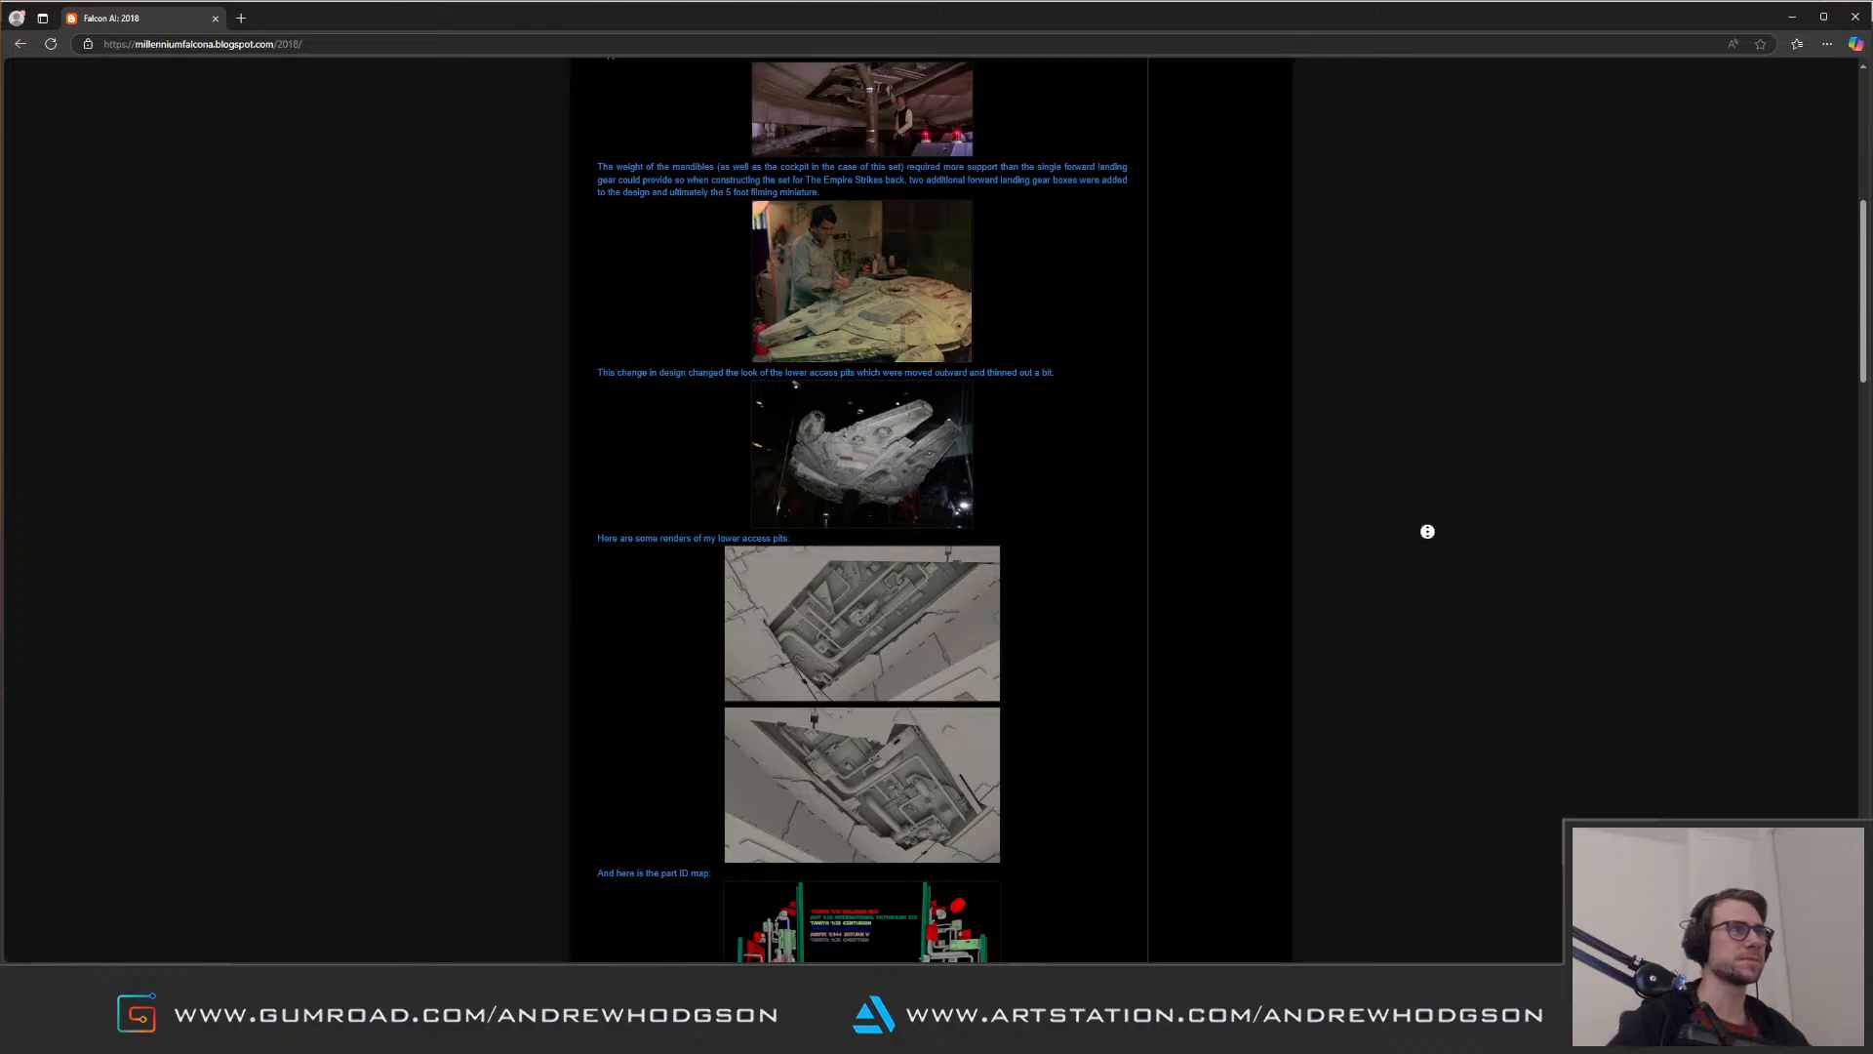
scroll(1425, 523, "down", 1)
left_click(966, 671)
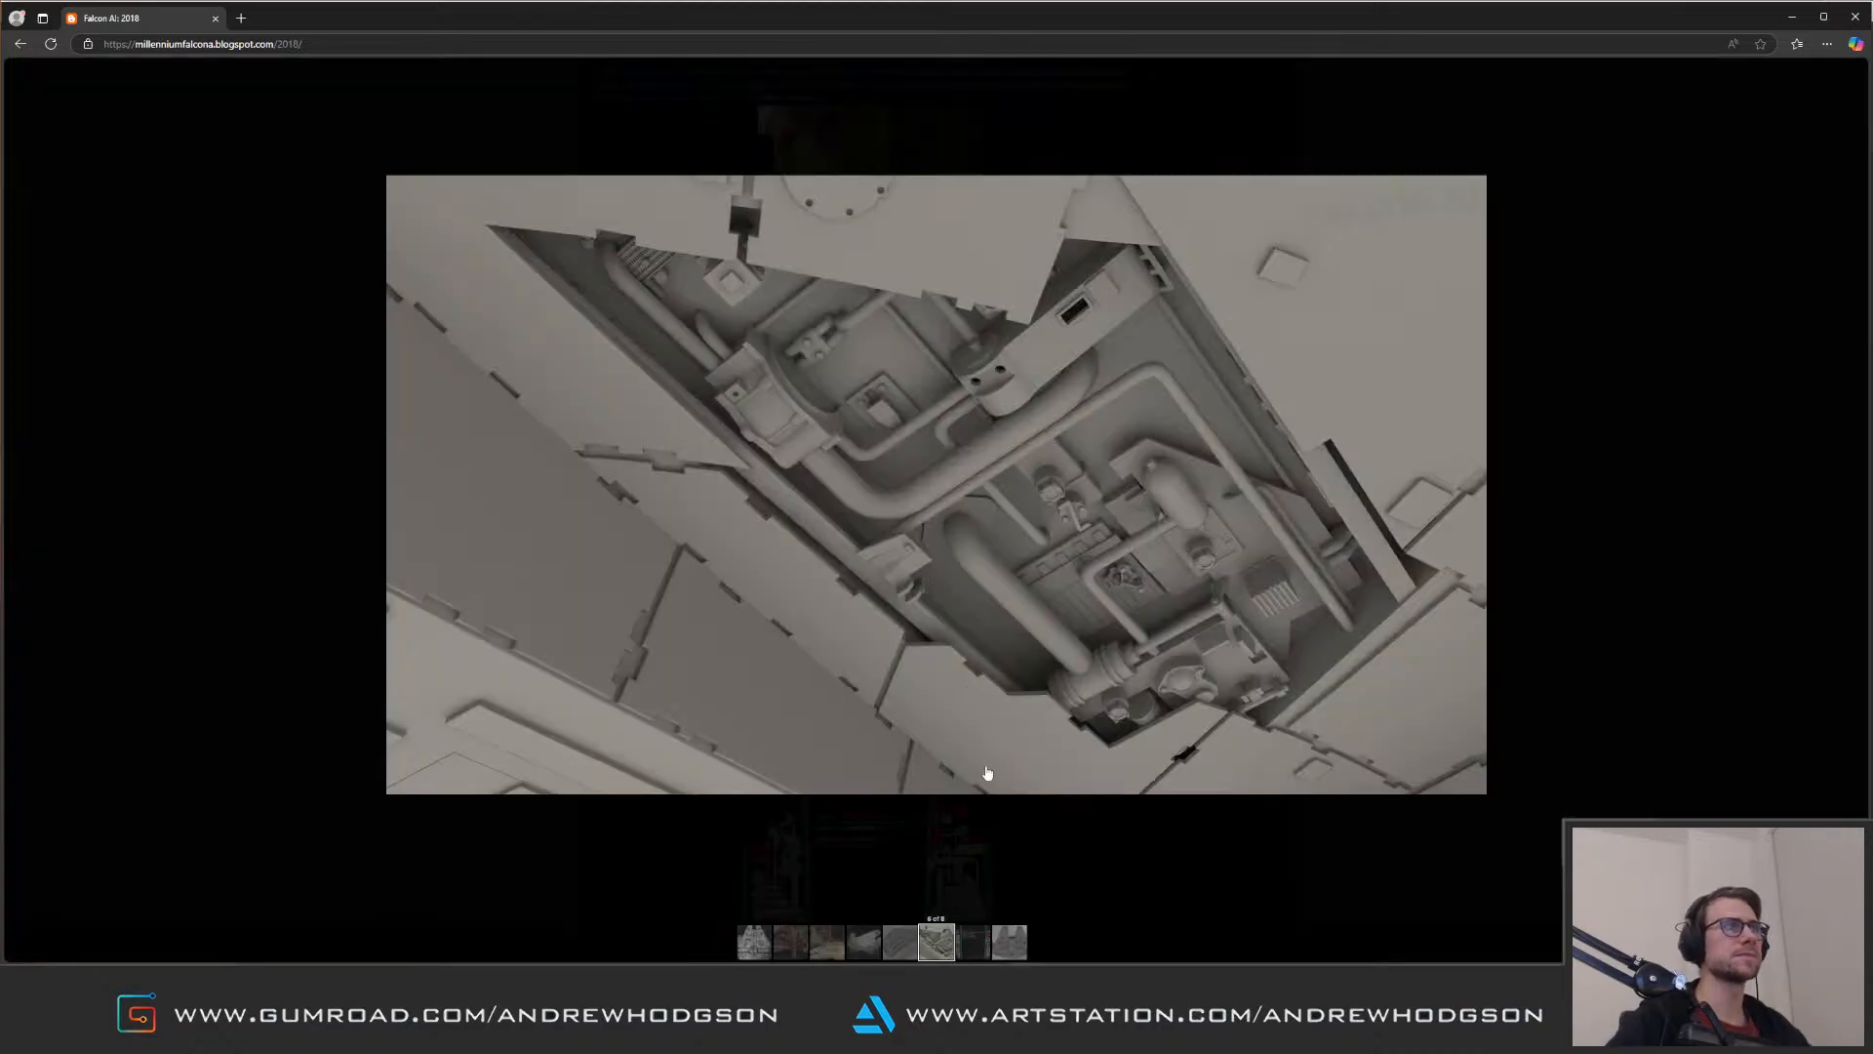
left_click(1097, 833)
Step: Read on to the Jaws Part III: Upper Jaw post and examine the enlarged progress render of the whole Falcon
scroll(1254, 487, "down", 6)
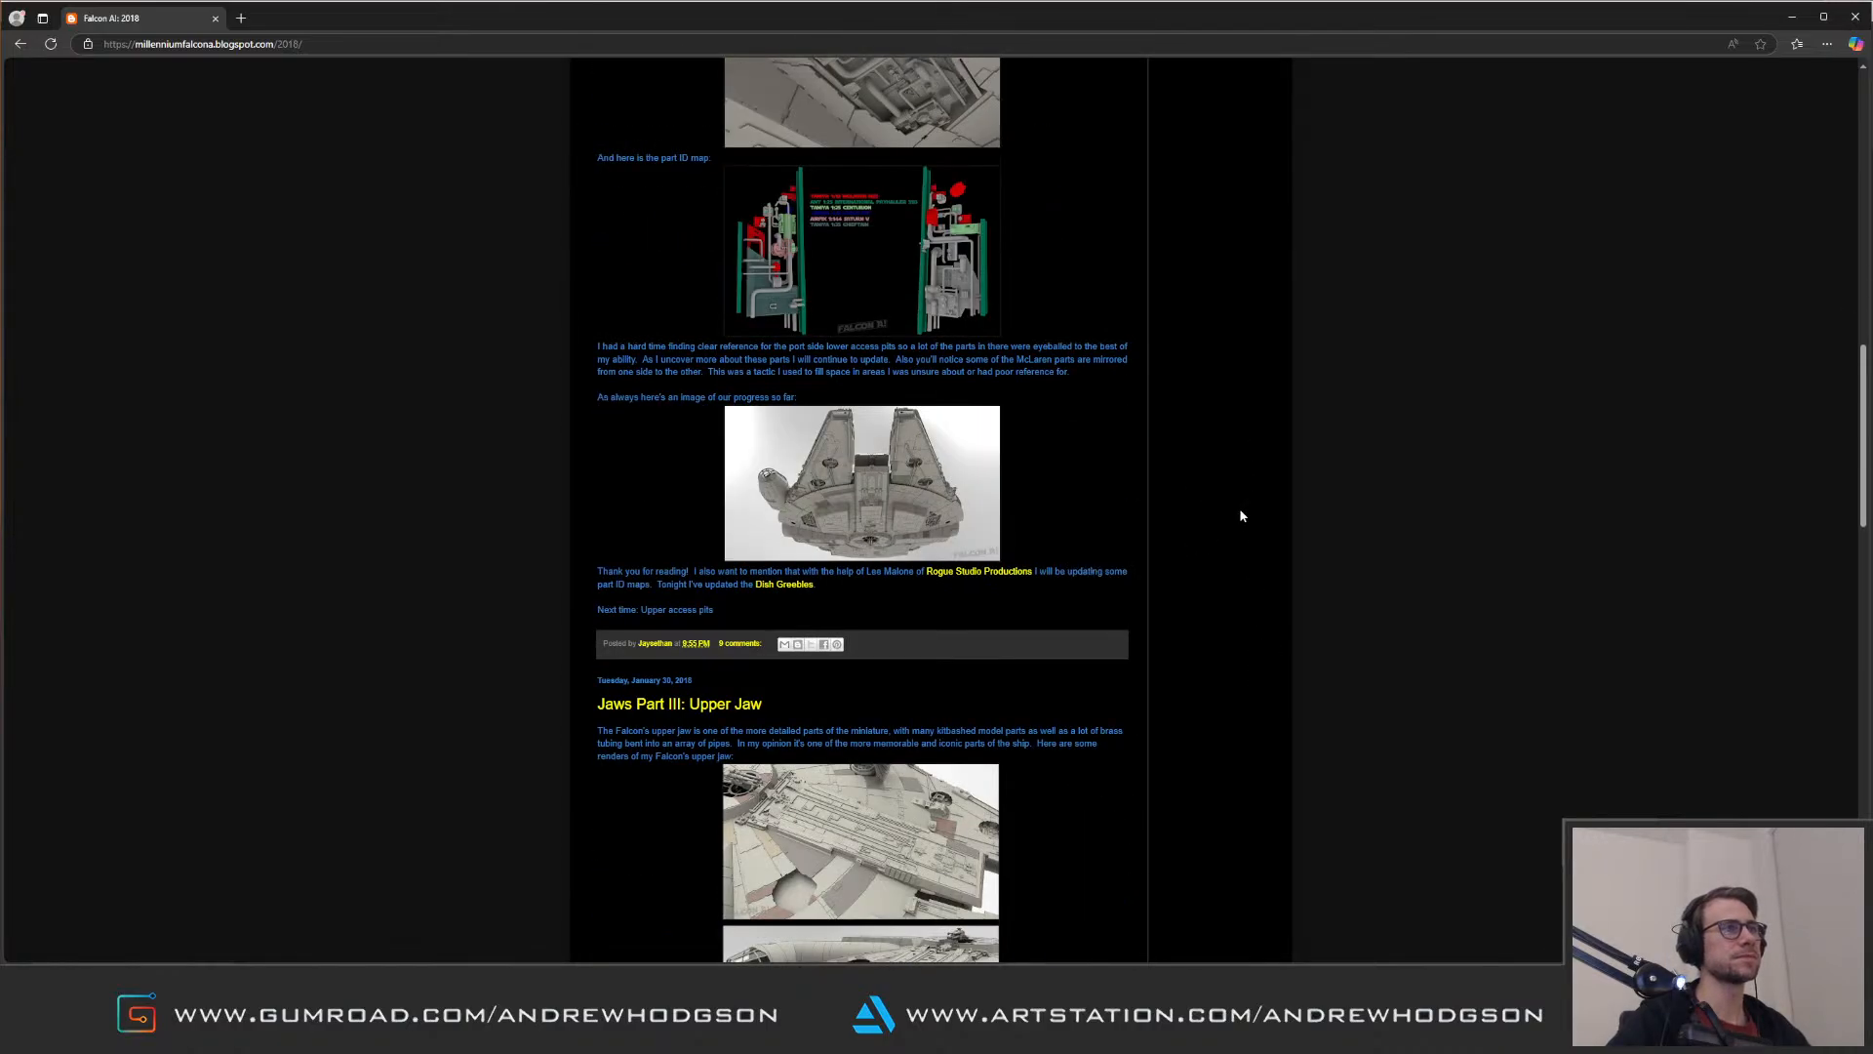
scroll(1235, 566, "down", 7)
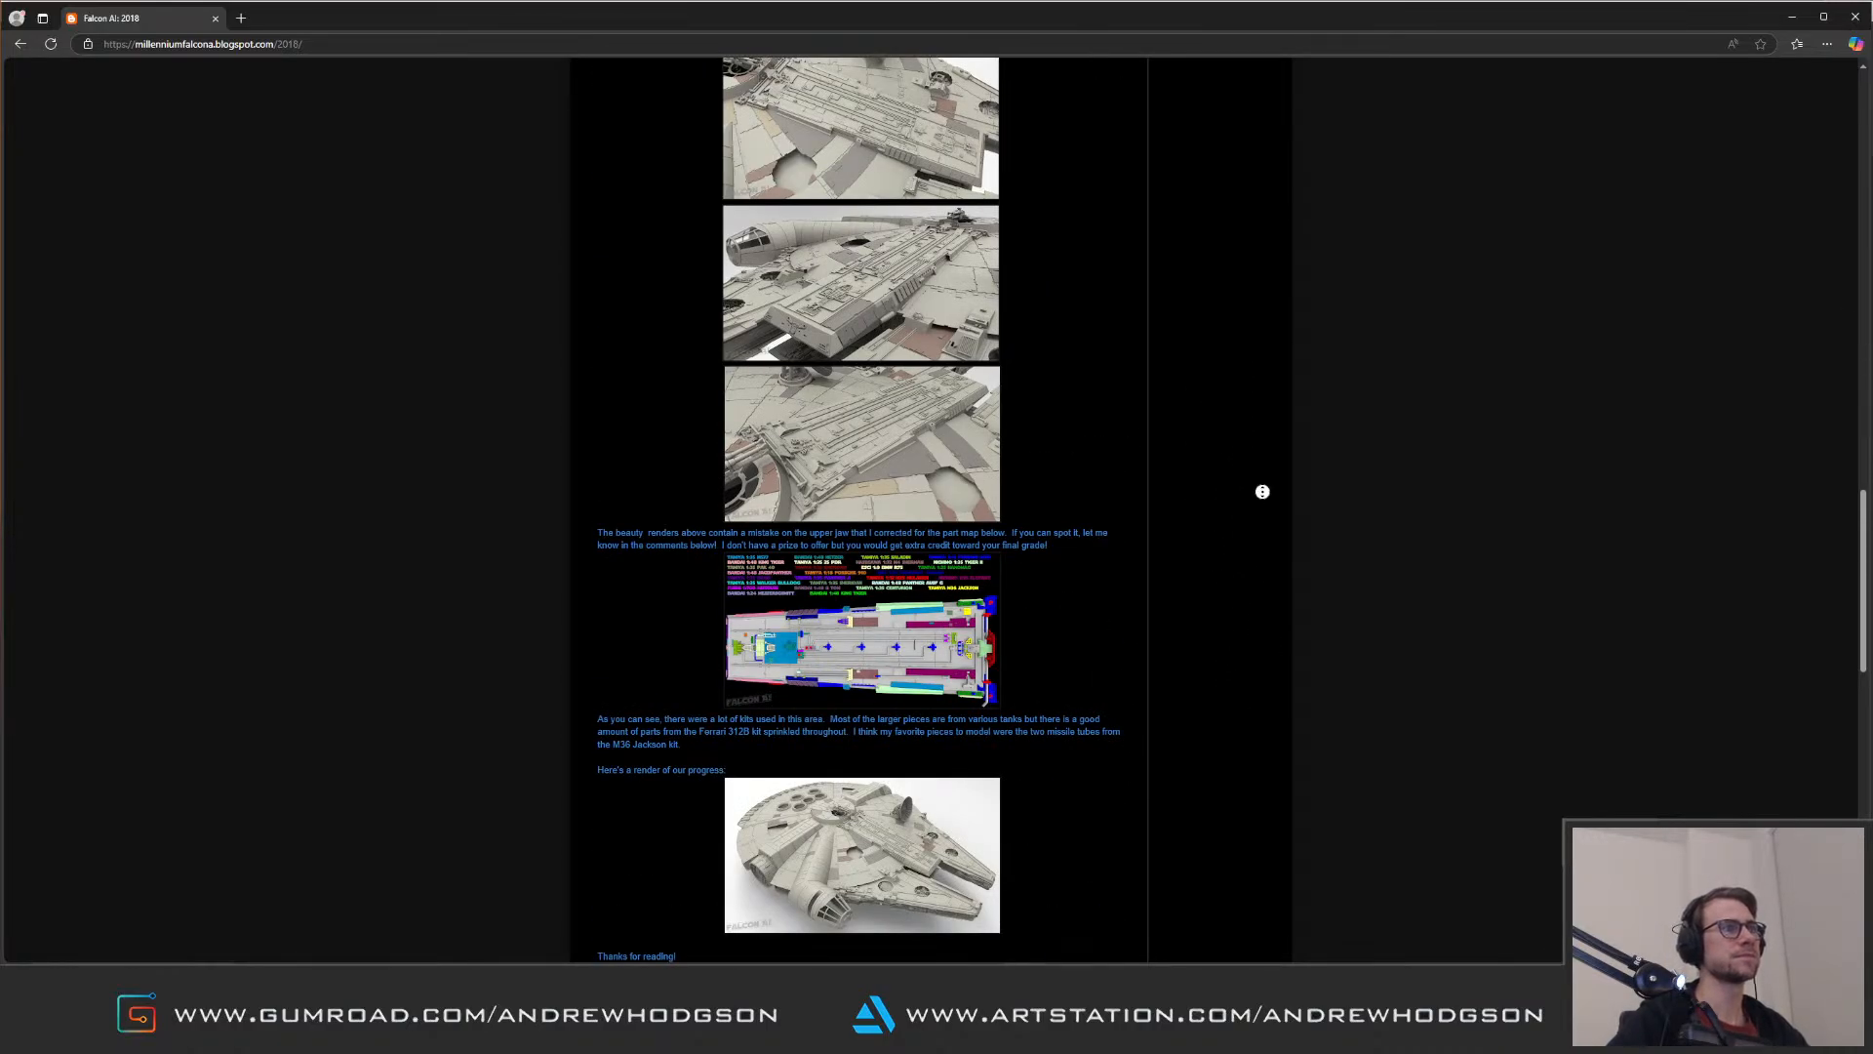
scroll(1265, 493, "down", 3)
left_click(985, 605)
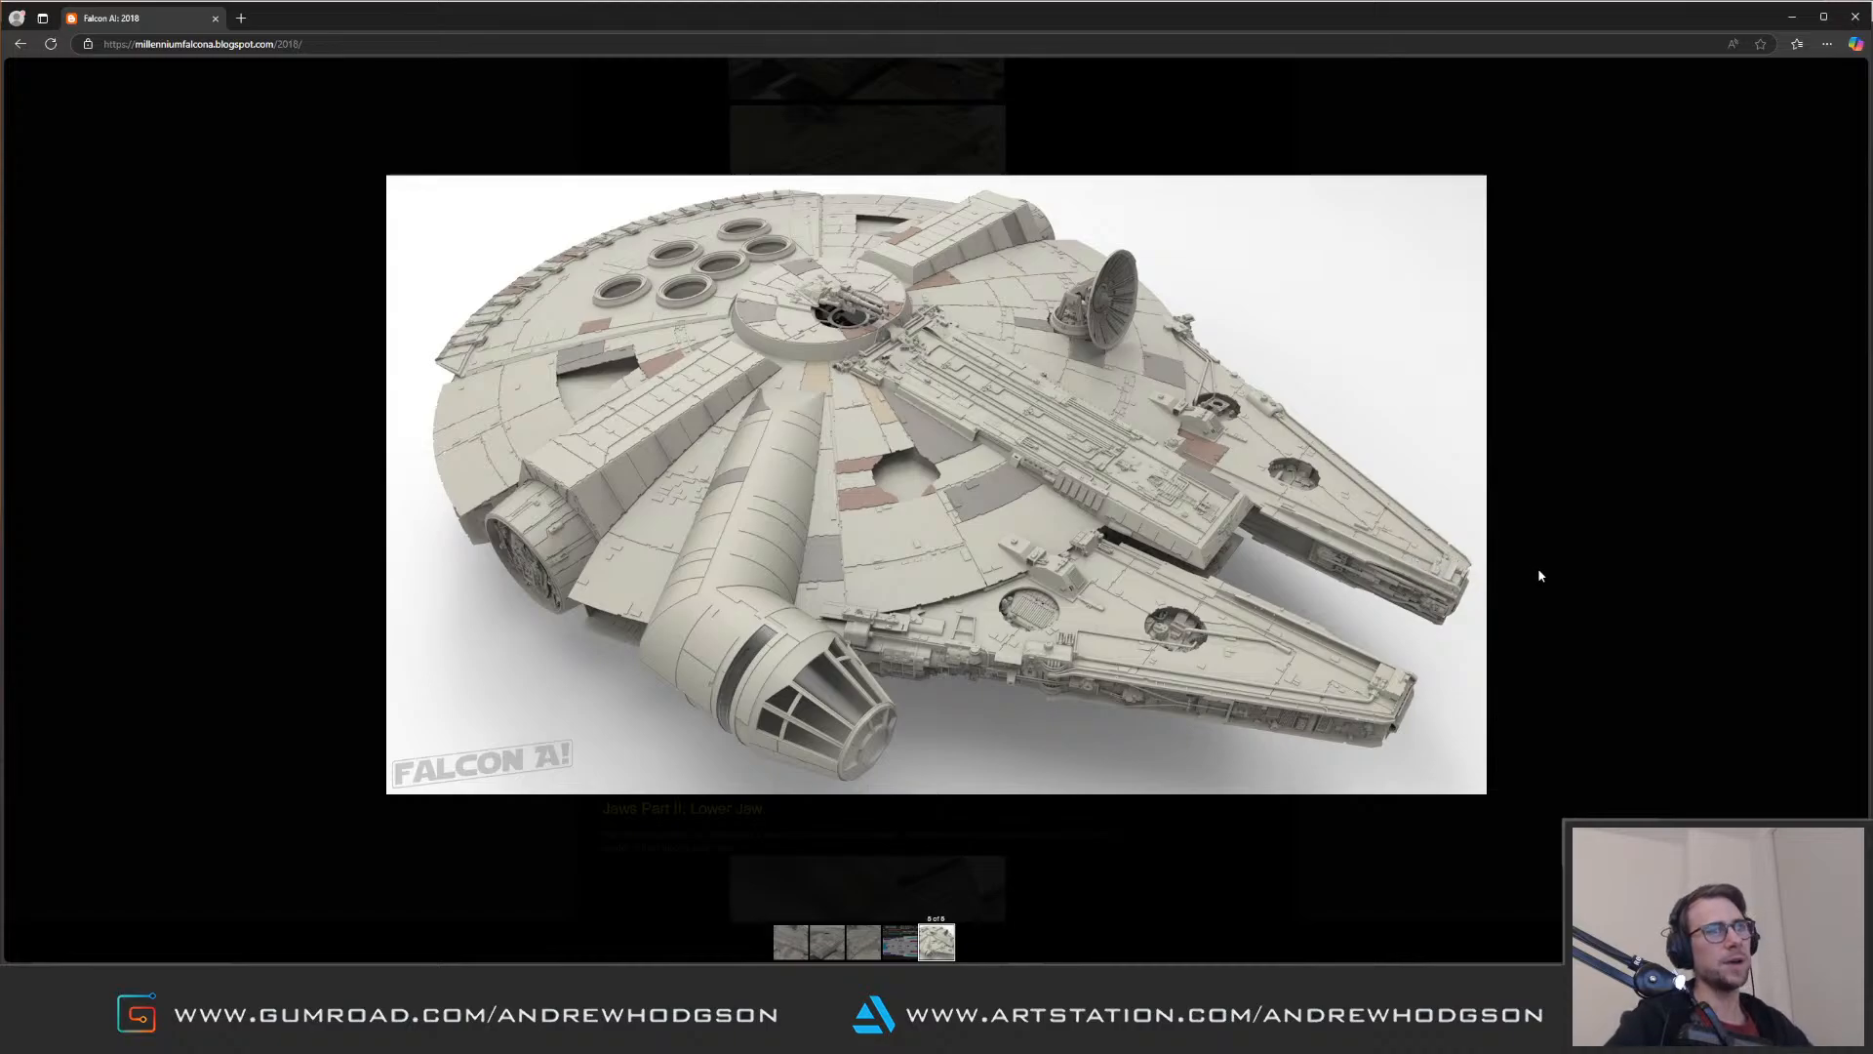
left_click(1429, 578)
Step: Examine the enlarged landing gear box render in the Jaws Part II: Lower Jaw post and skim the rest
scroll(1184, 599, "down", 6)
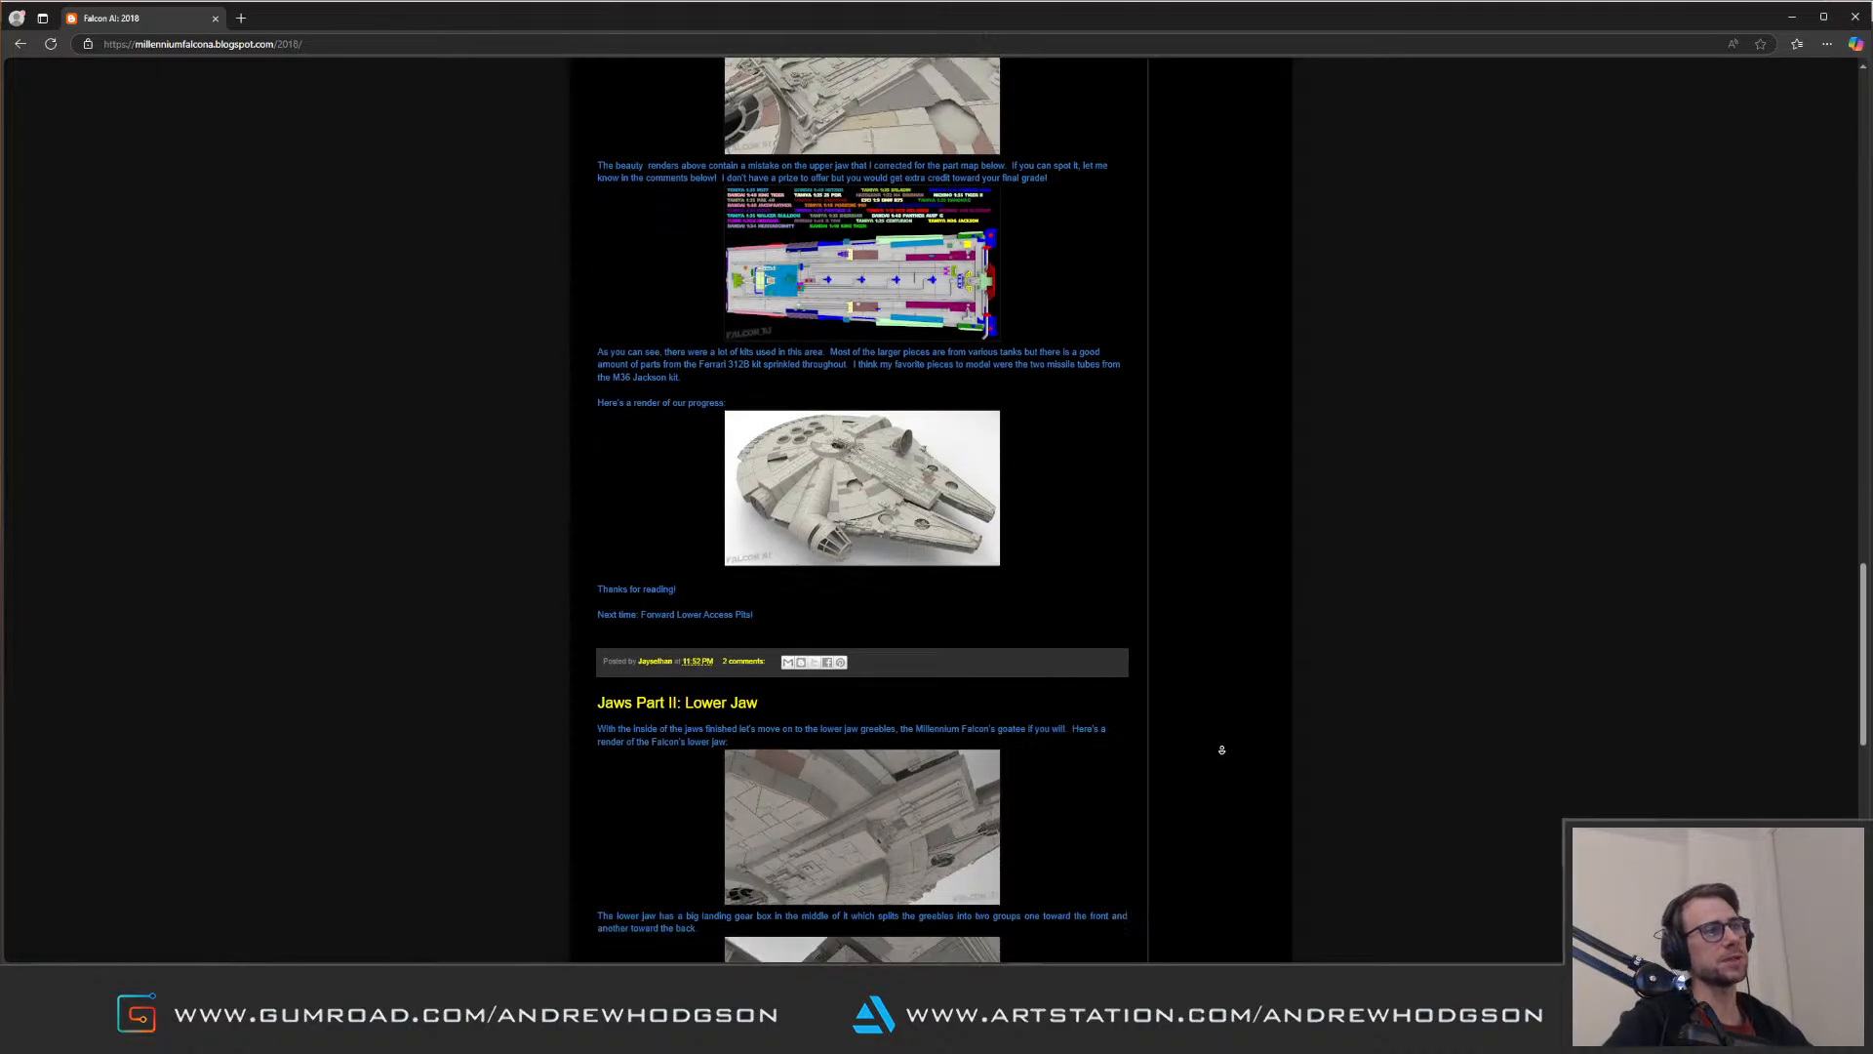
left_click(925, 615)
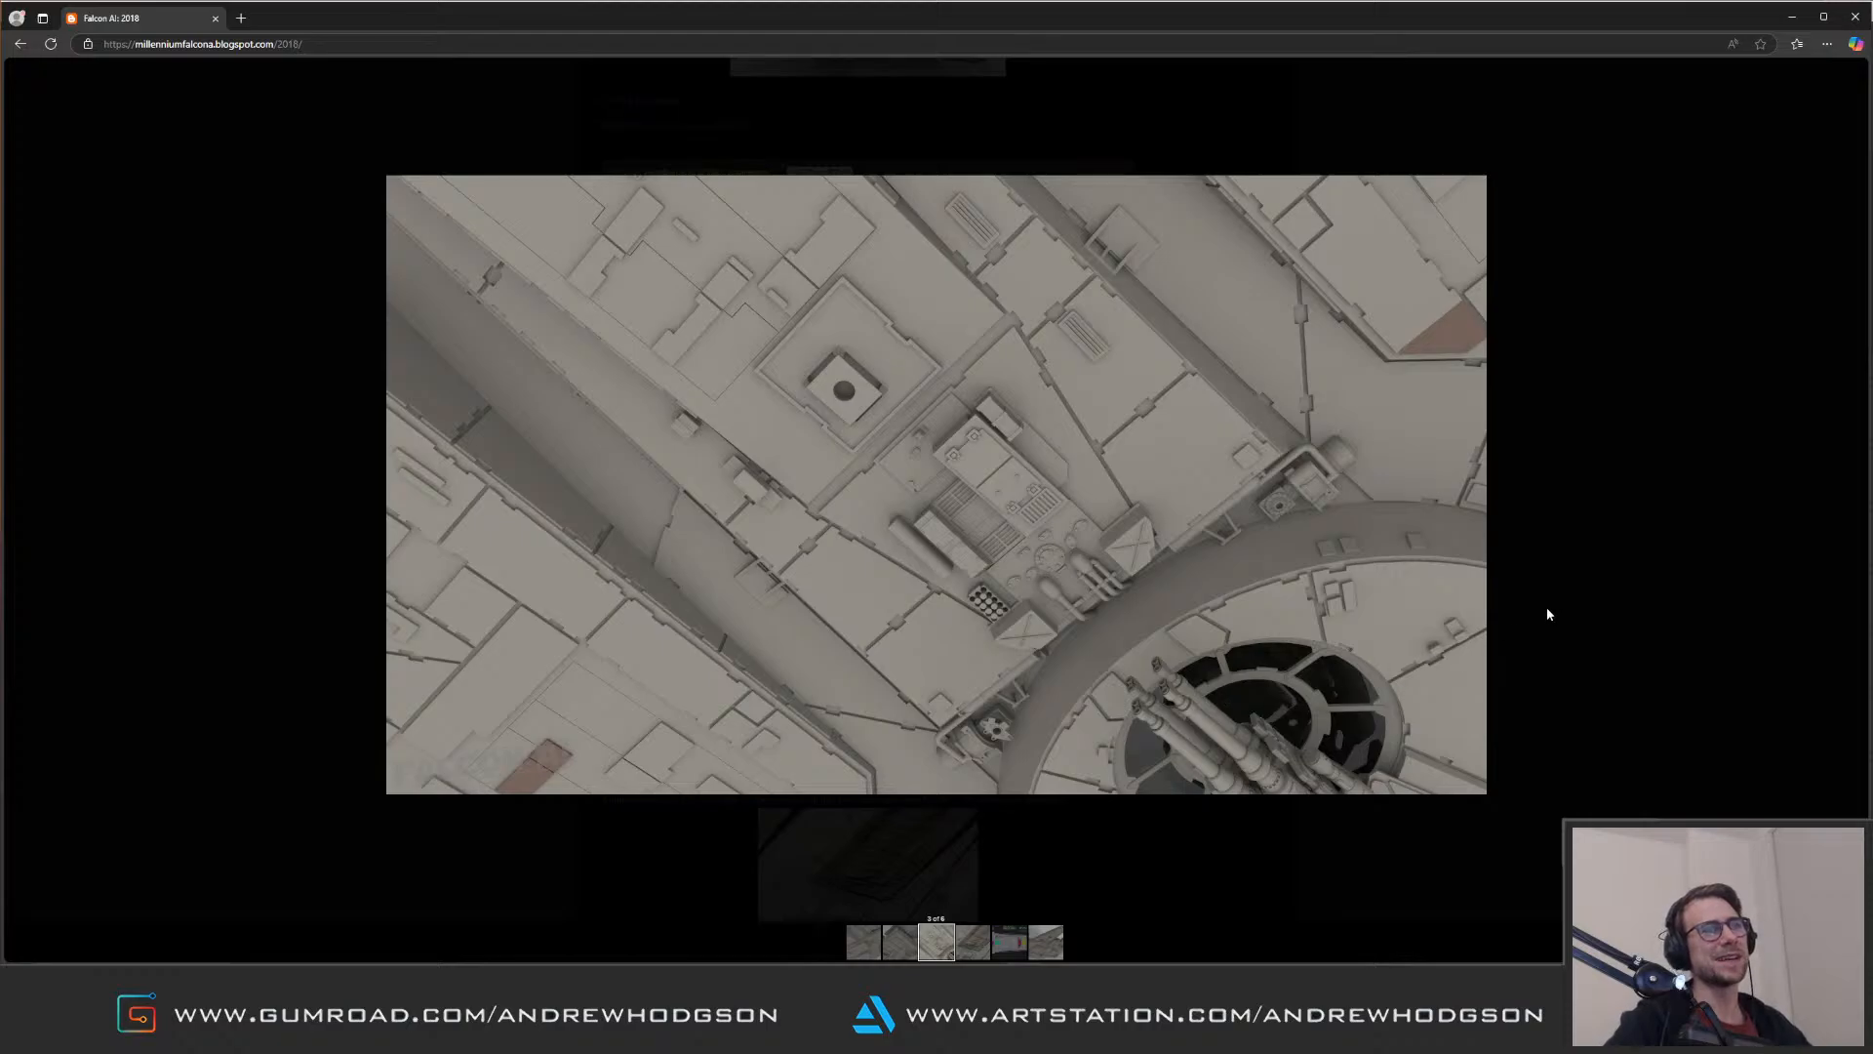
left_click(1550, 588)
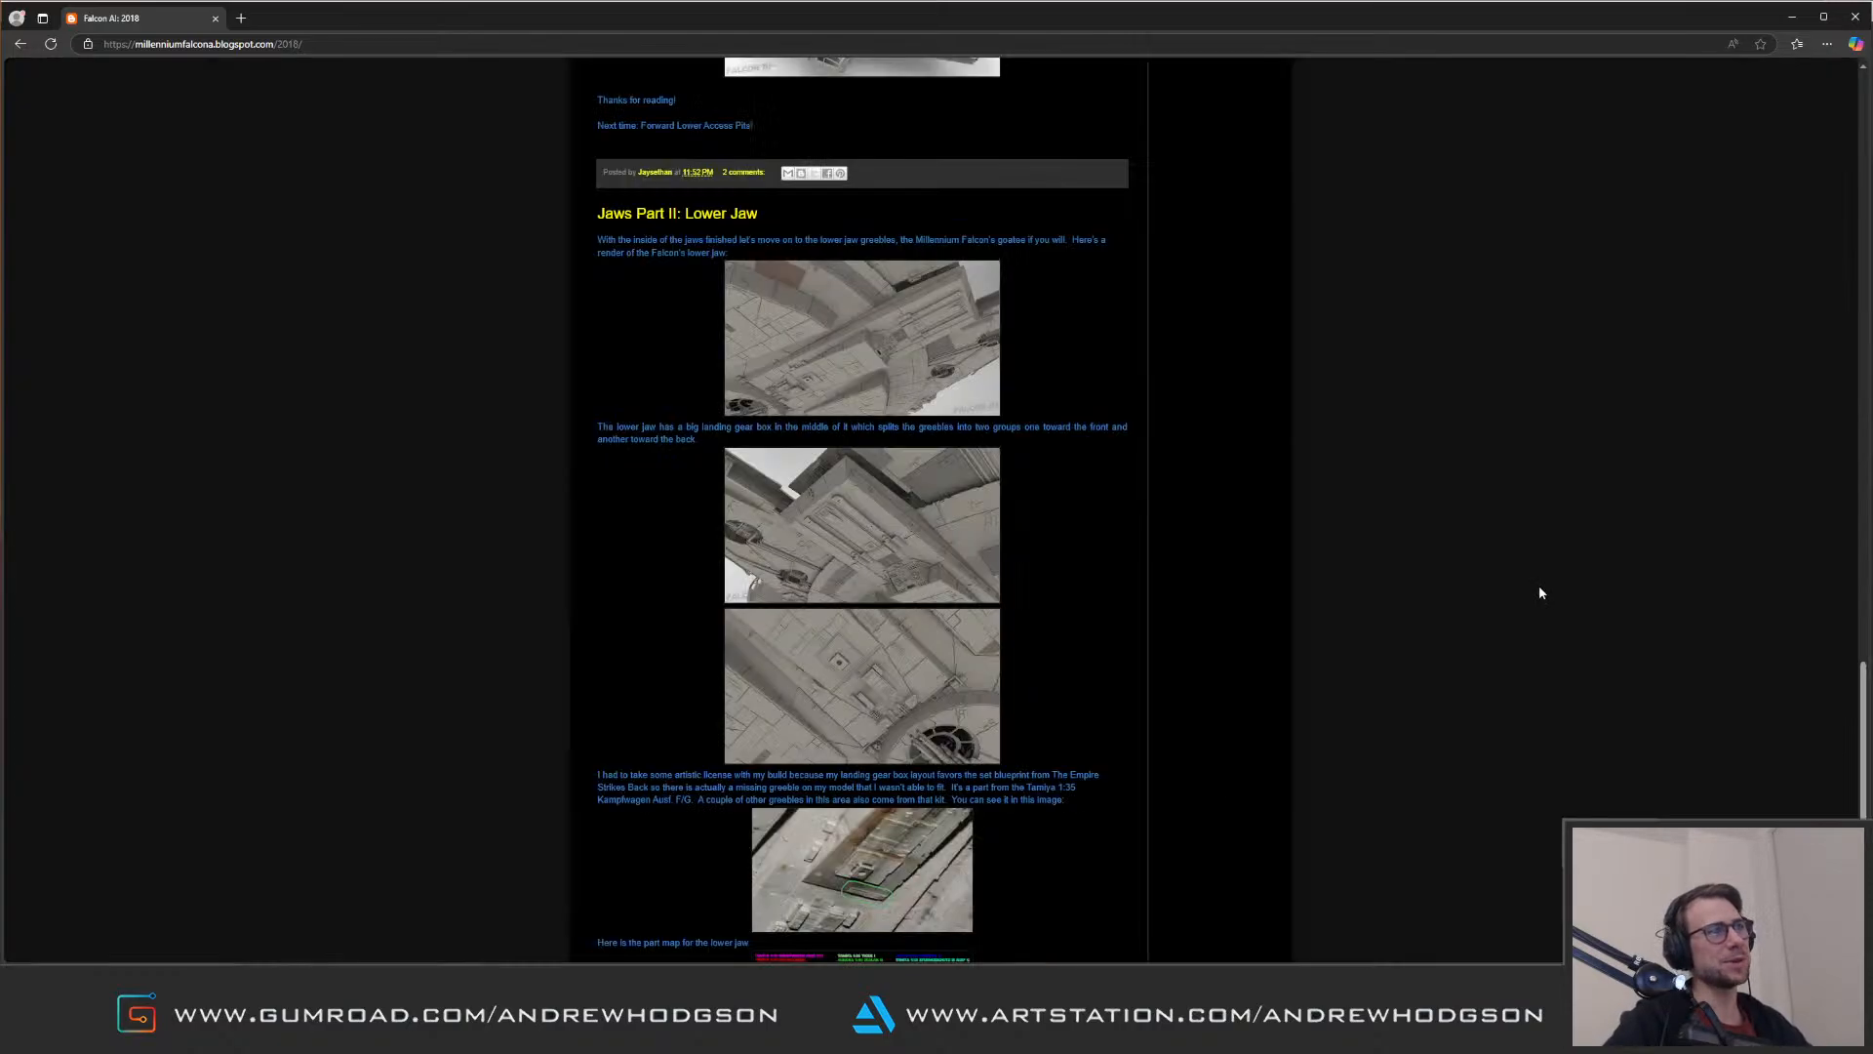
scroll(1208, 558, "down", 5)
scroll(1198, 692, "up", 15)
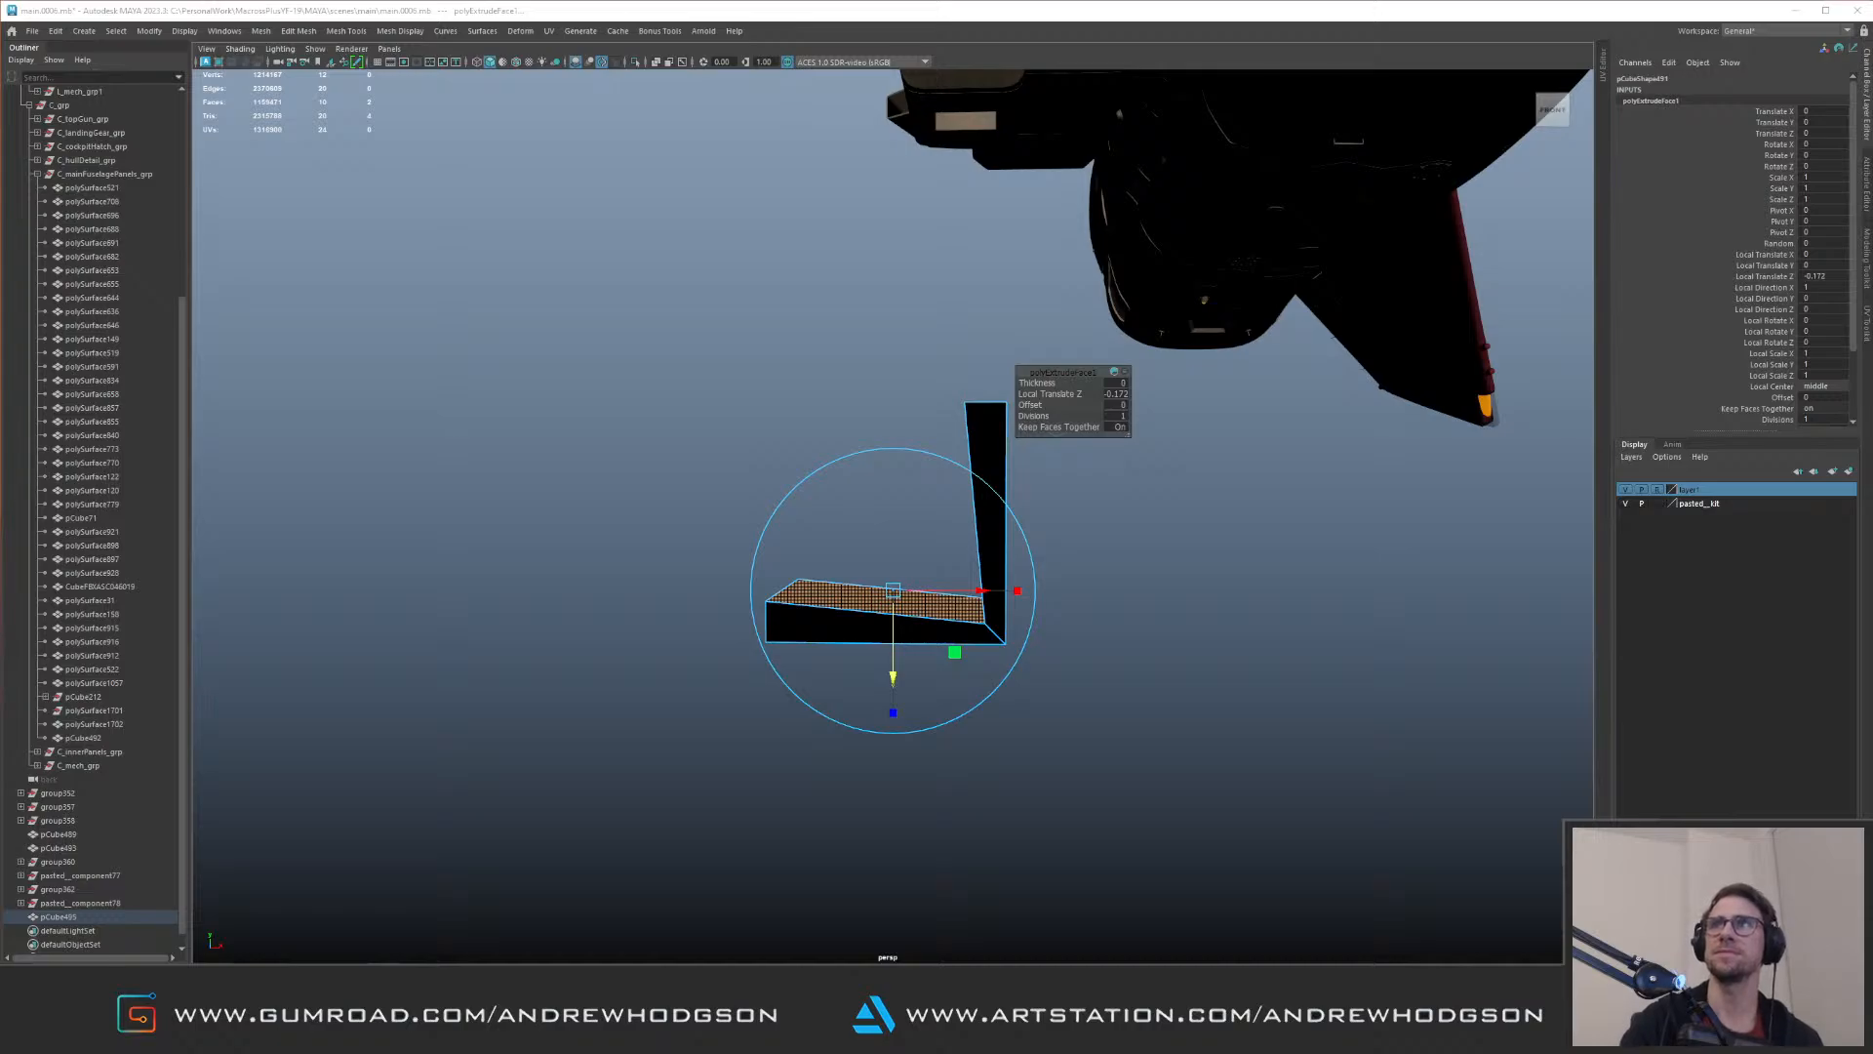
Step: Bring the YouTube window with the full model supervisor interview onto this screen, maximize it, and enlarge the player to cinema mode
left_click_drag(1872, 199, 1581, 197)
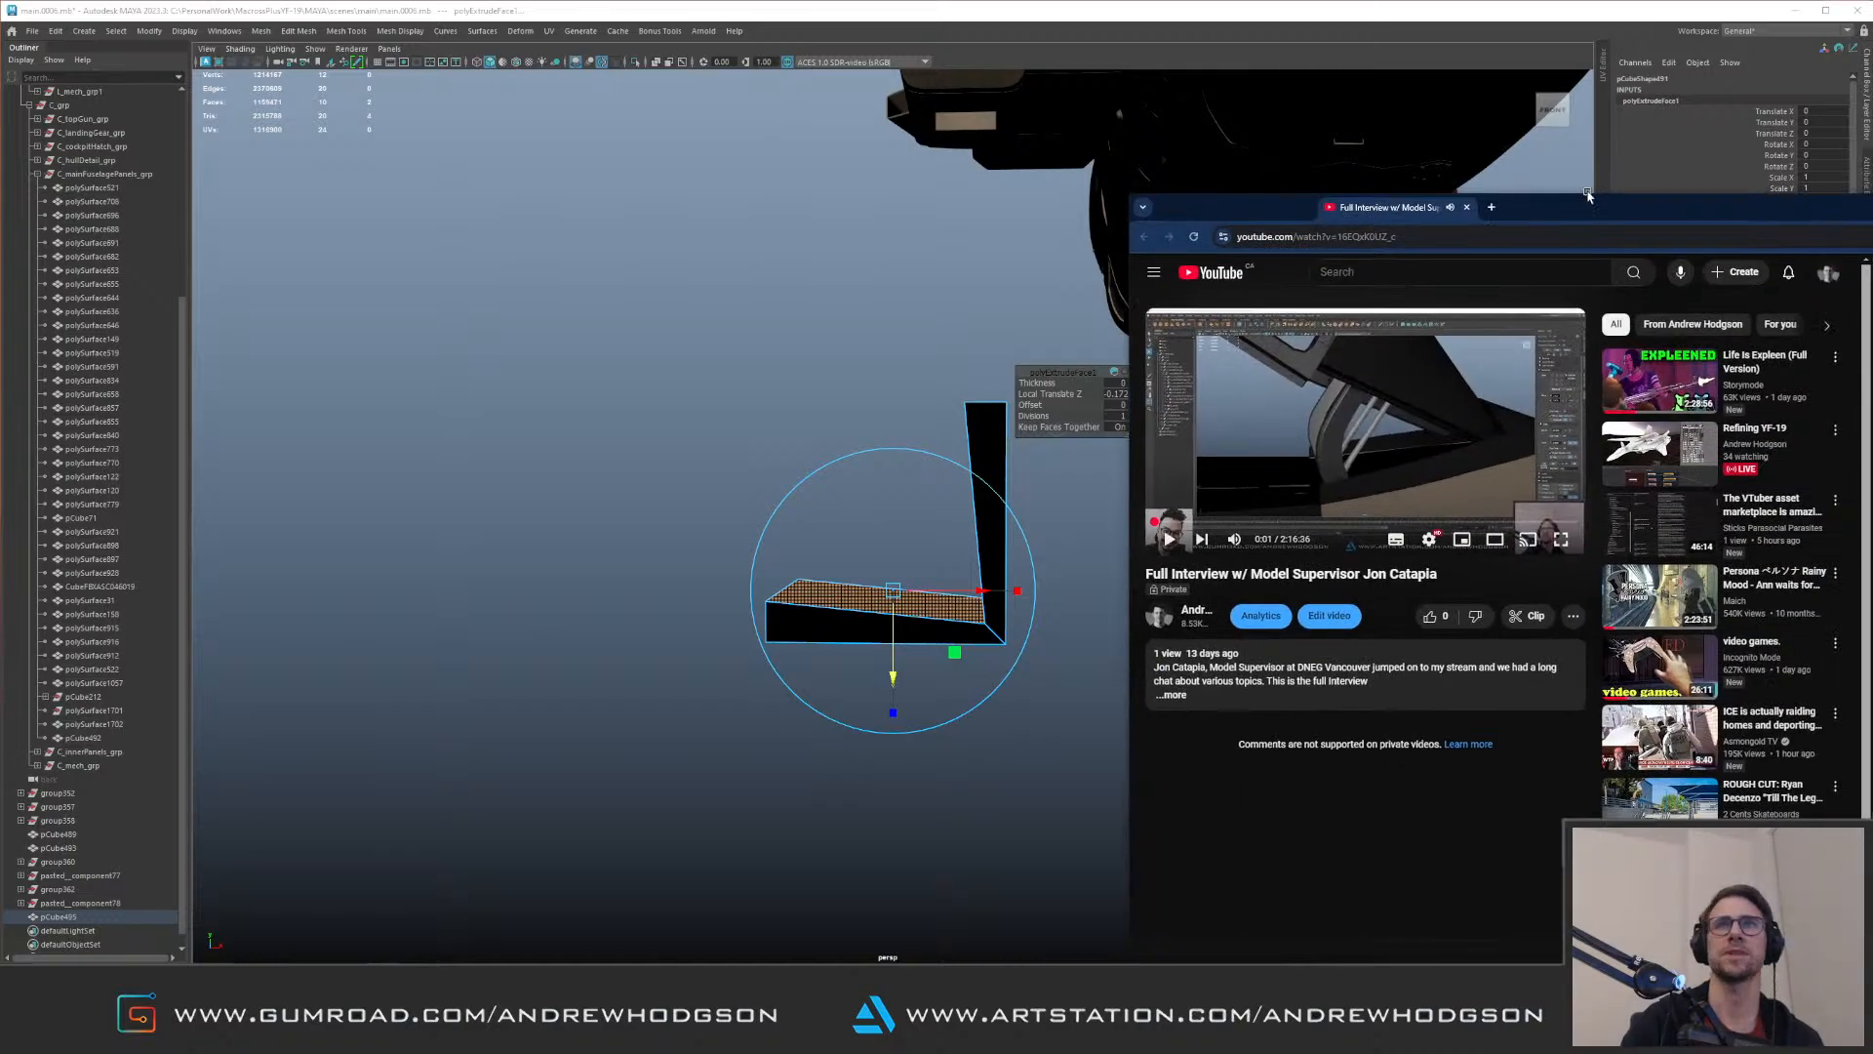
double_click(1582, 198)
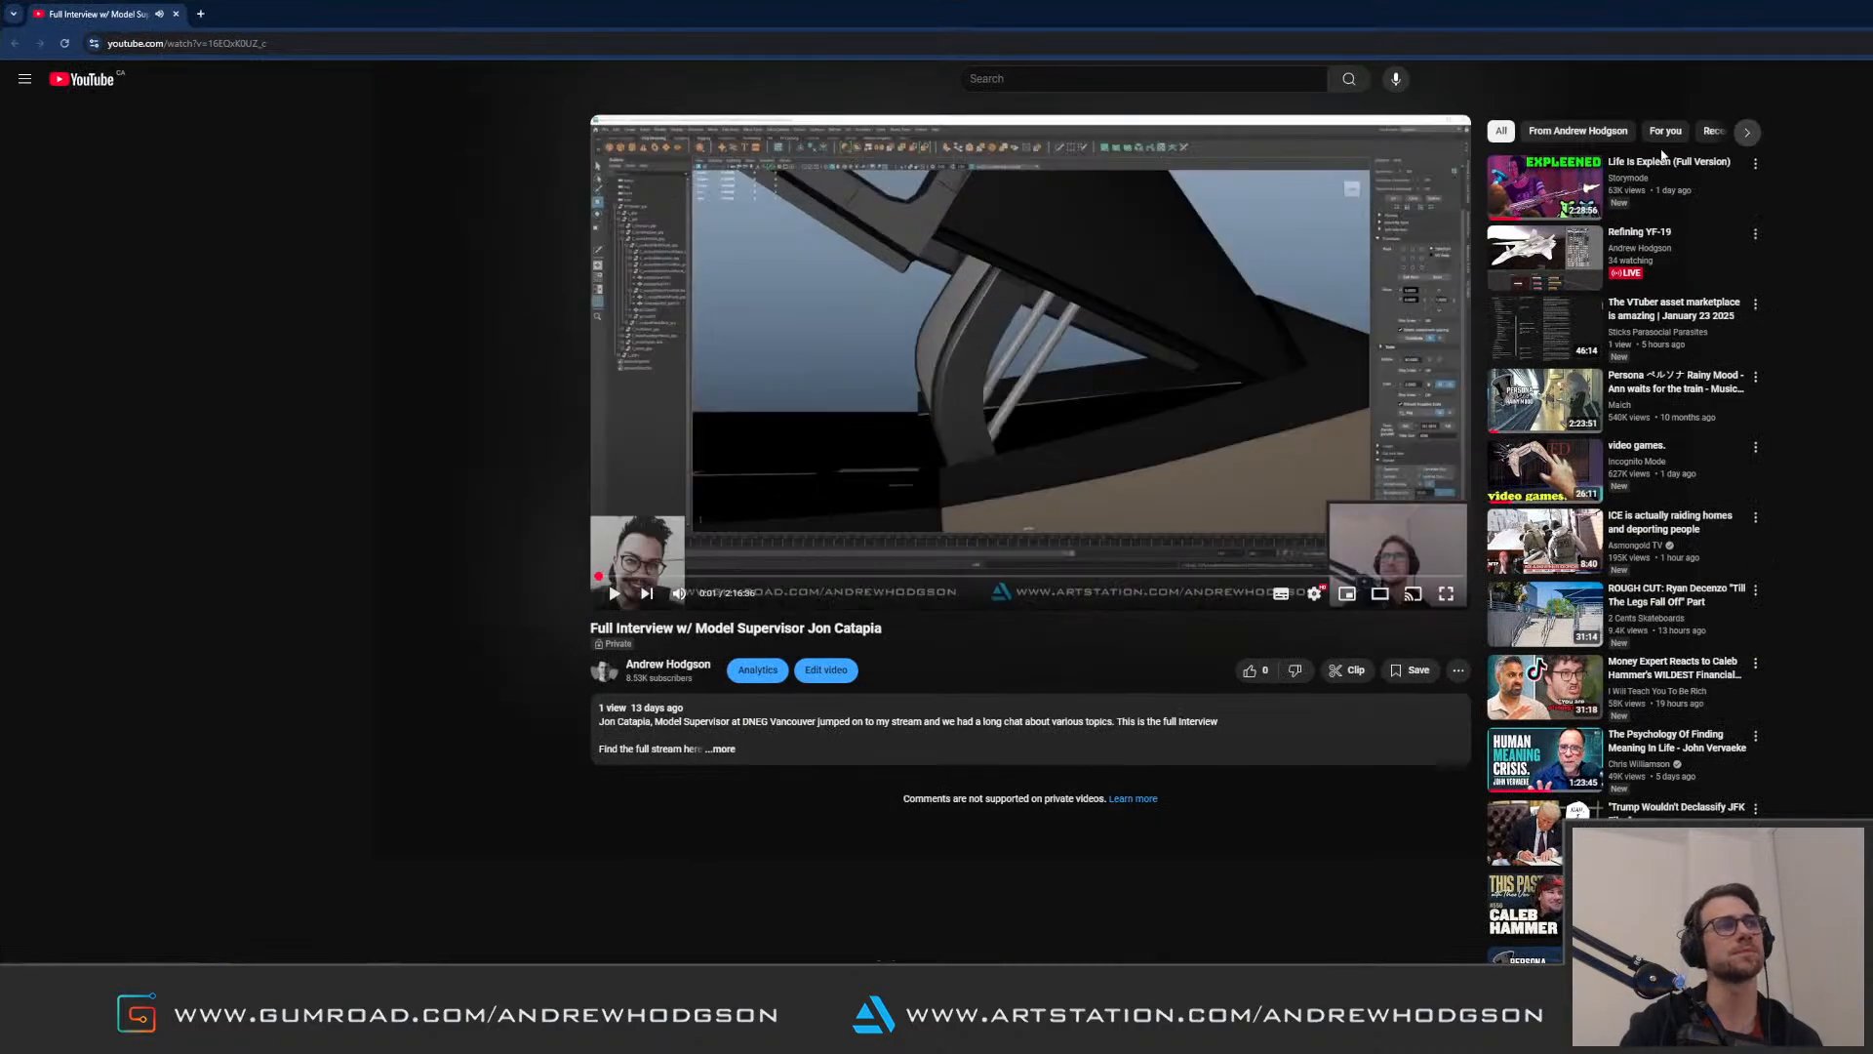
left_click(1381, 594)
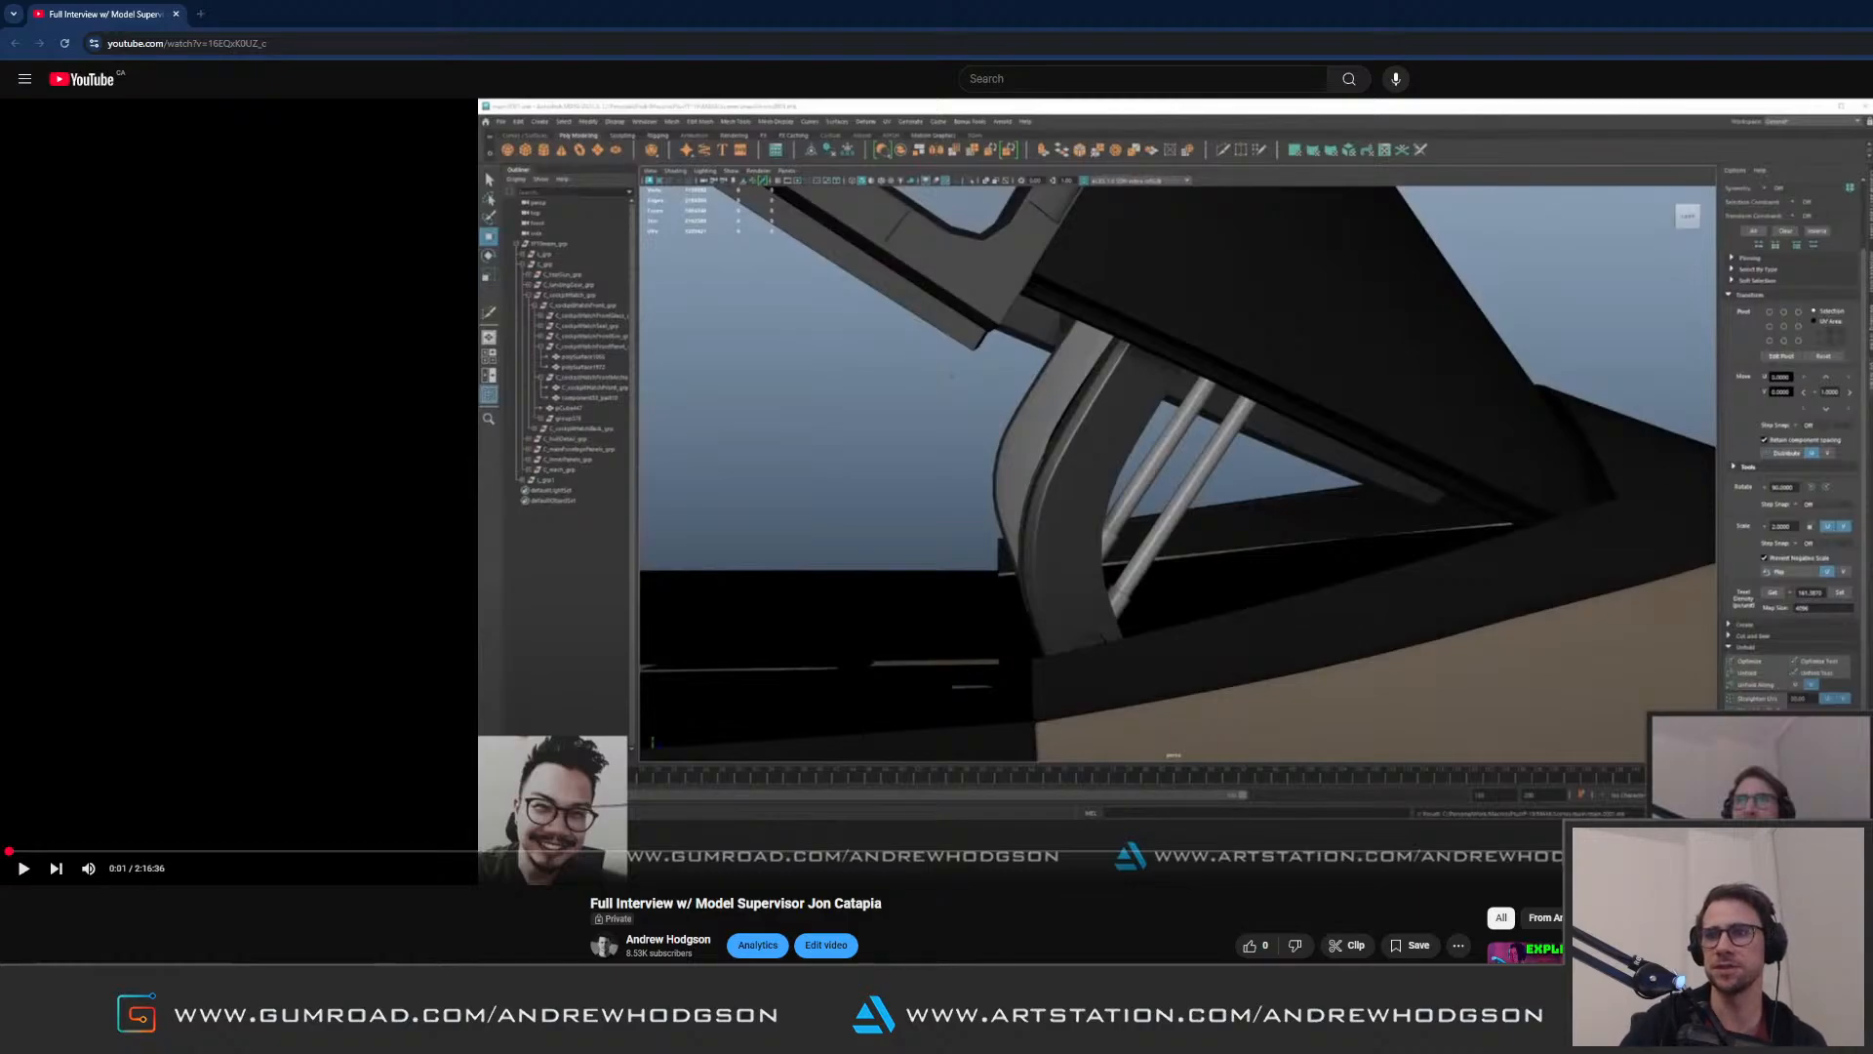
Step: Play the interview from about 2:06:52 and skip through its closing minutes to the Alita: Battle Angel portfolio page
left_click(1561, 851)
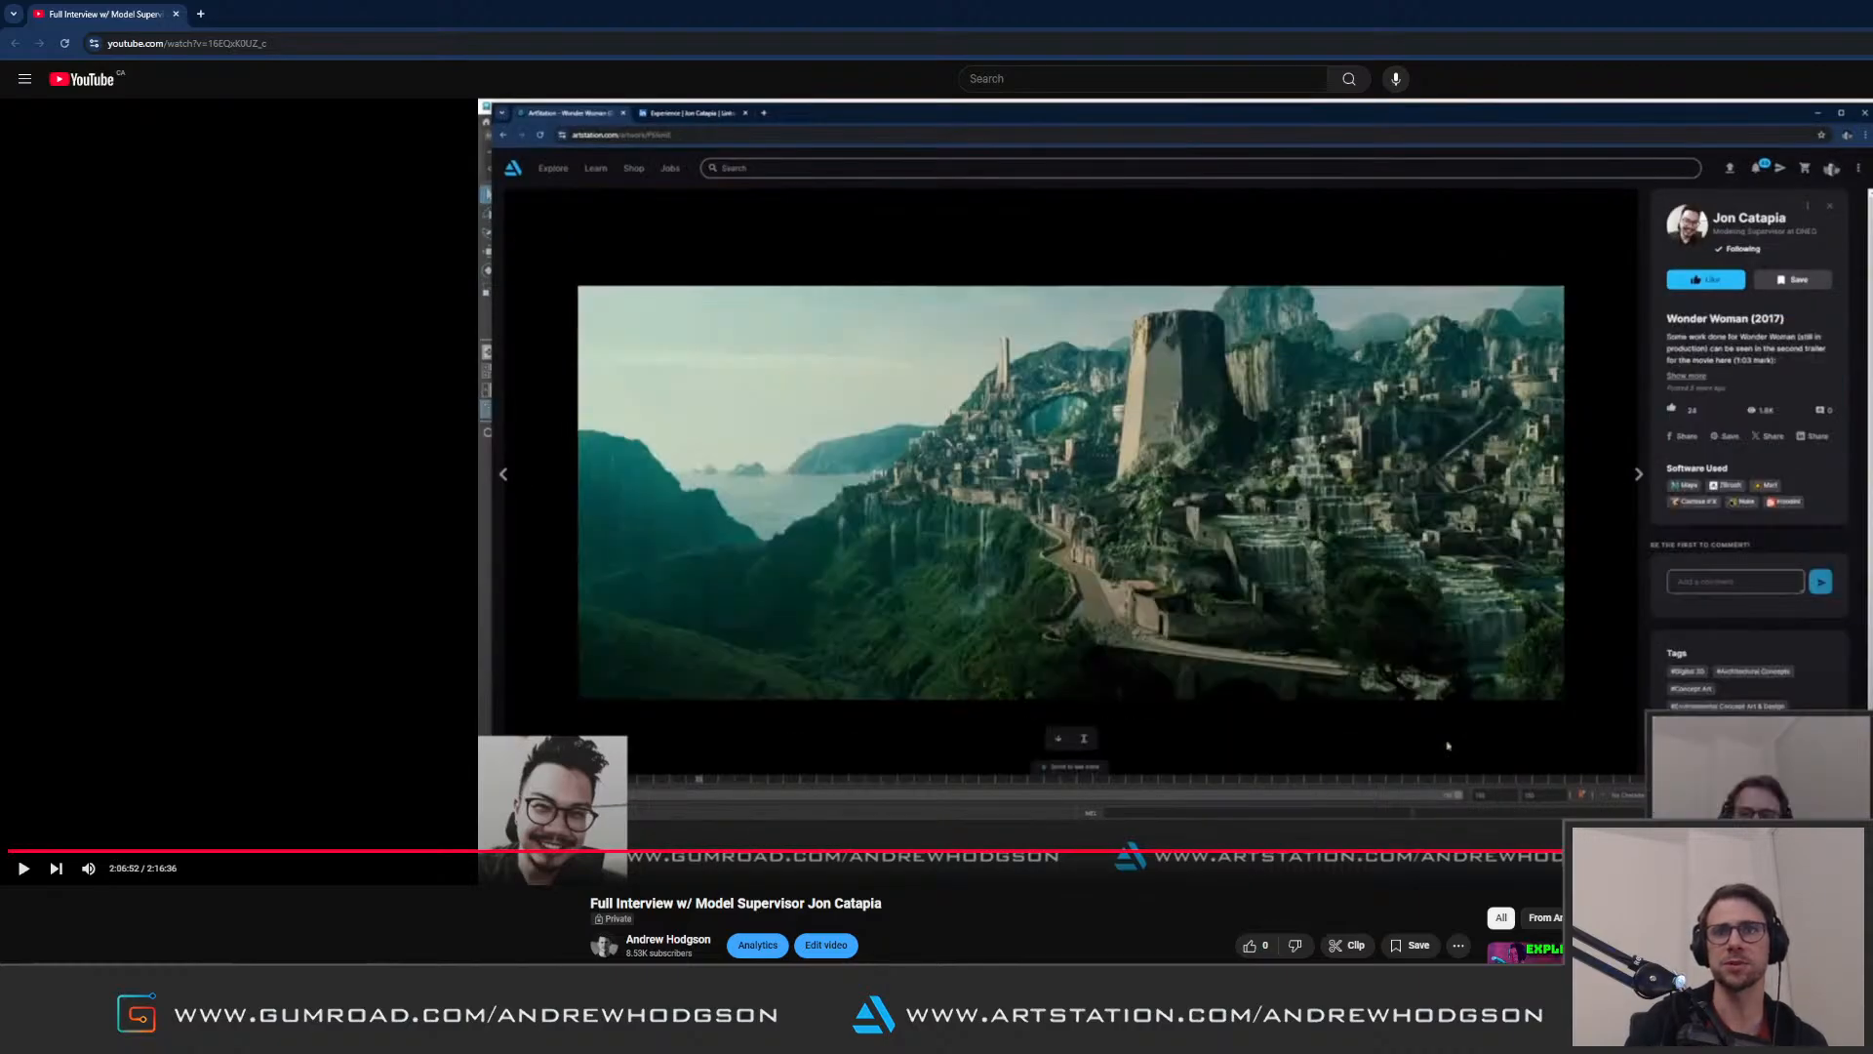
key("space")
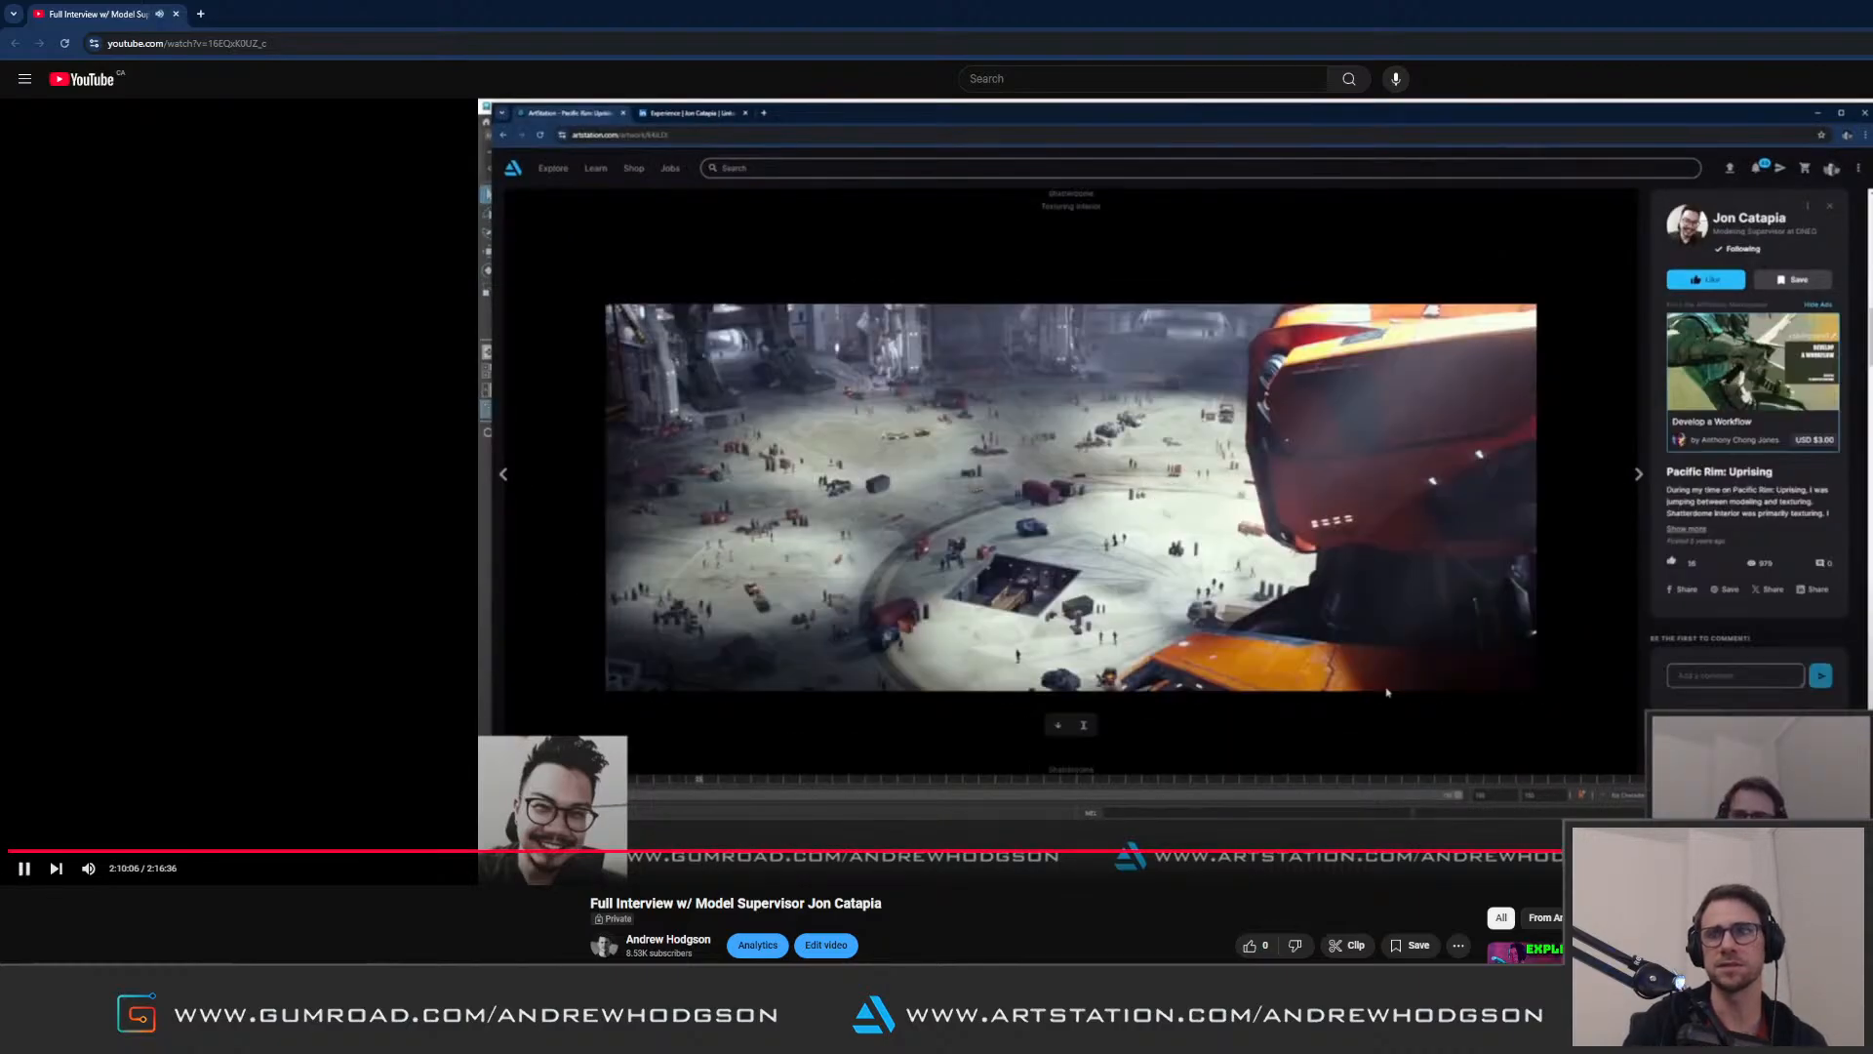
left_click(1864, 851)
left_click(1864, 851)
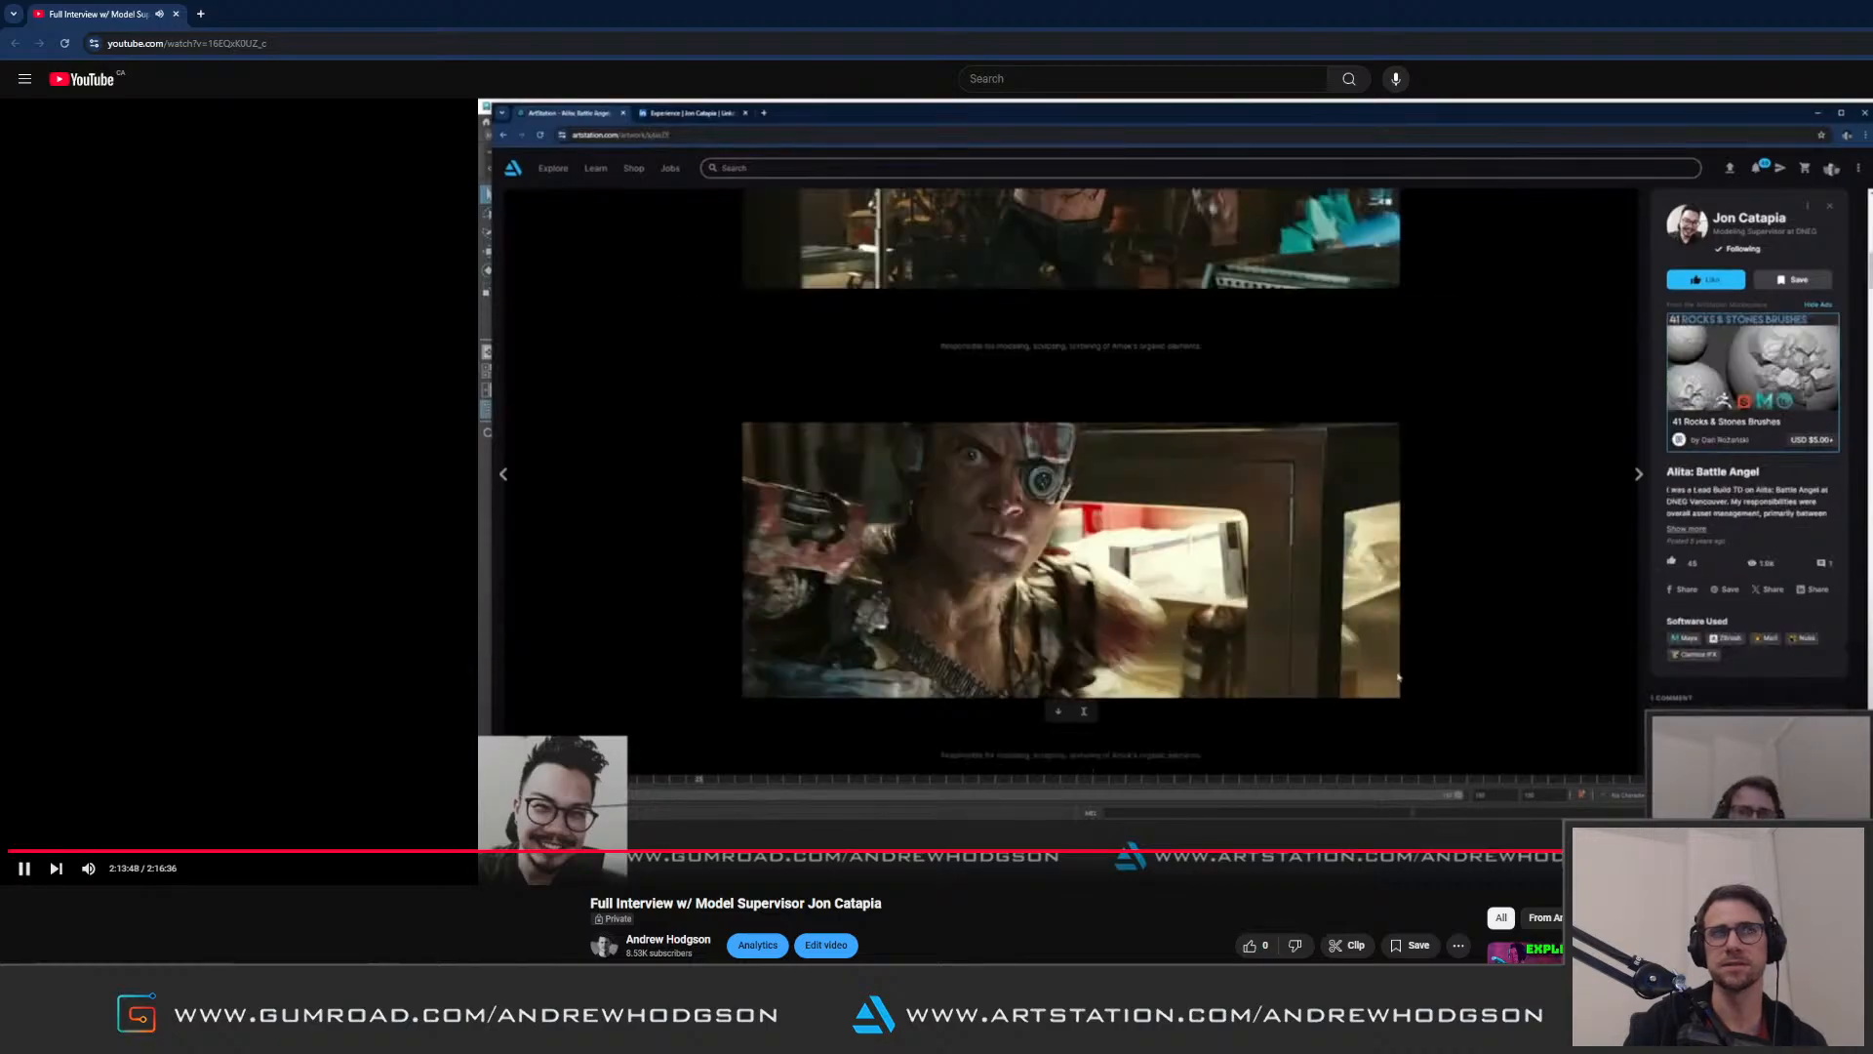
left_click(1864, 850)
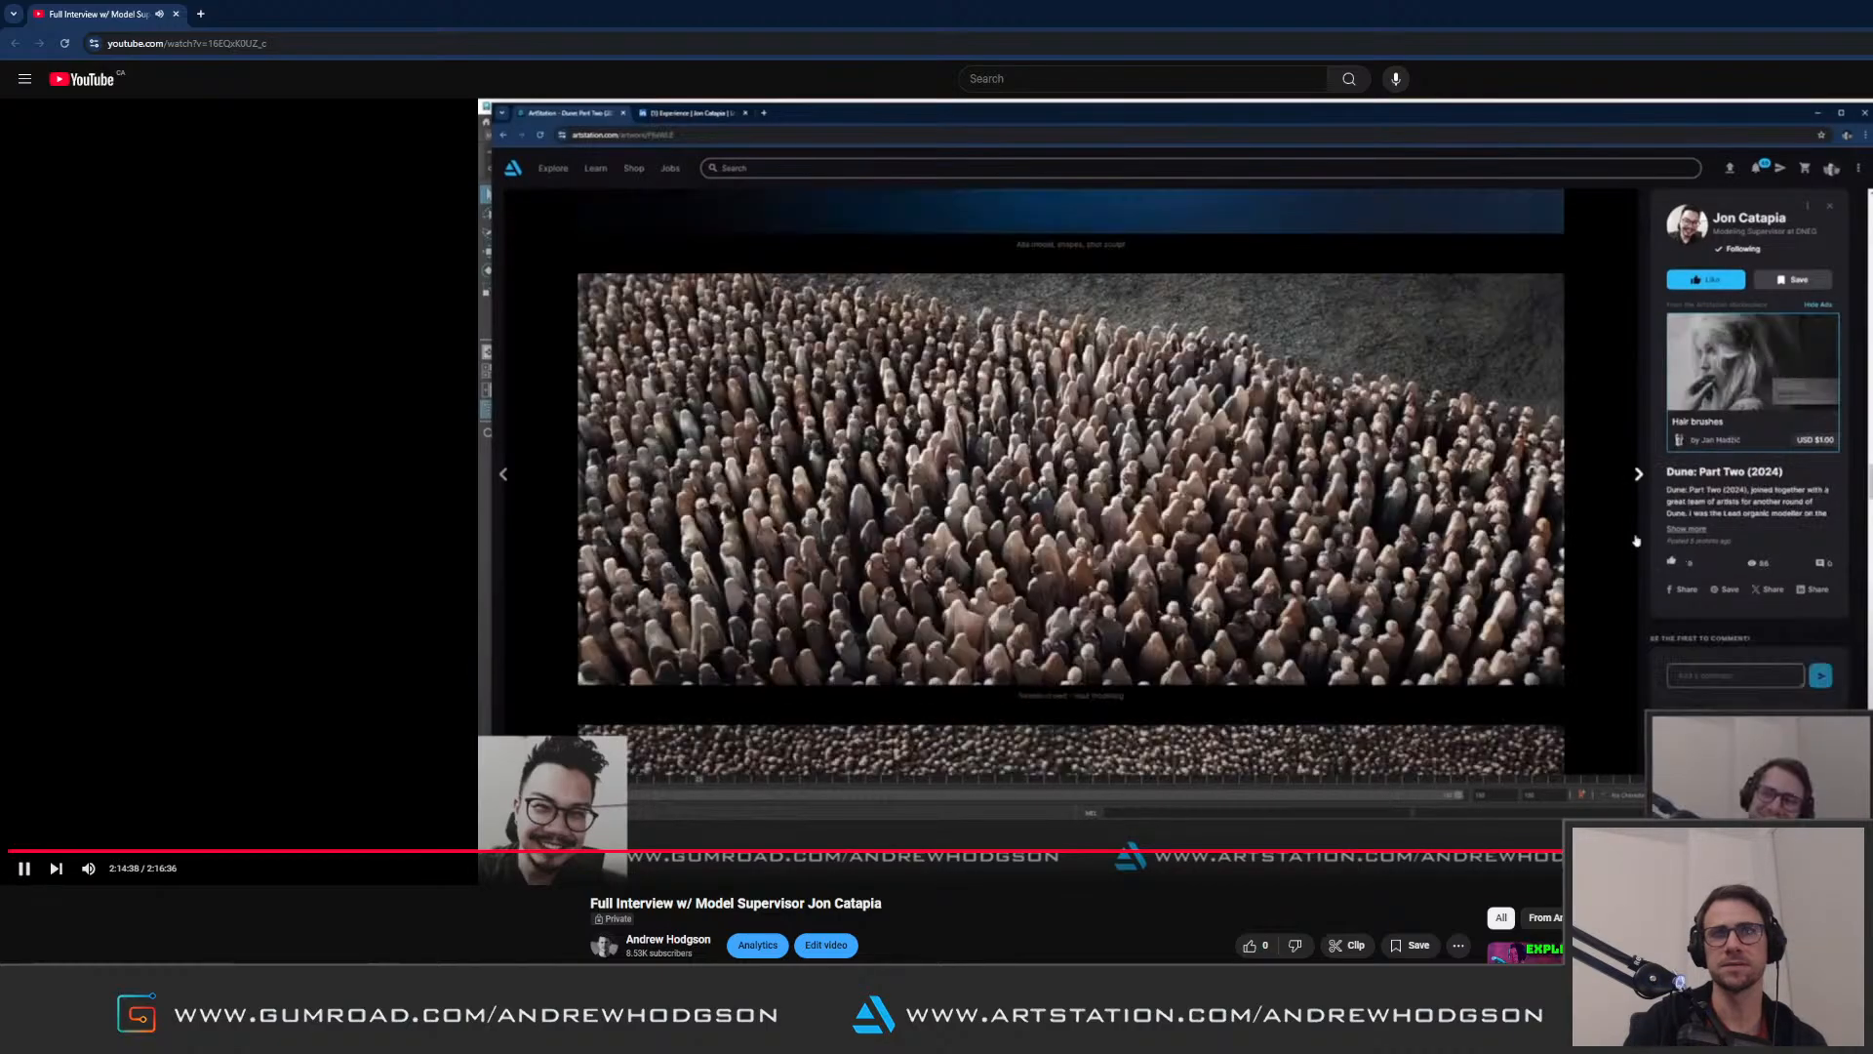
left_click(1864, 851)
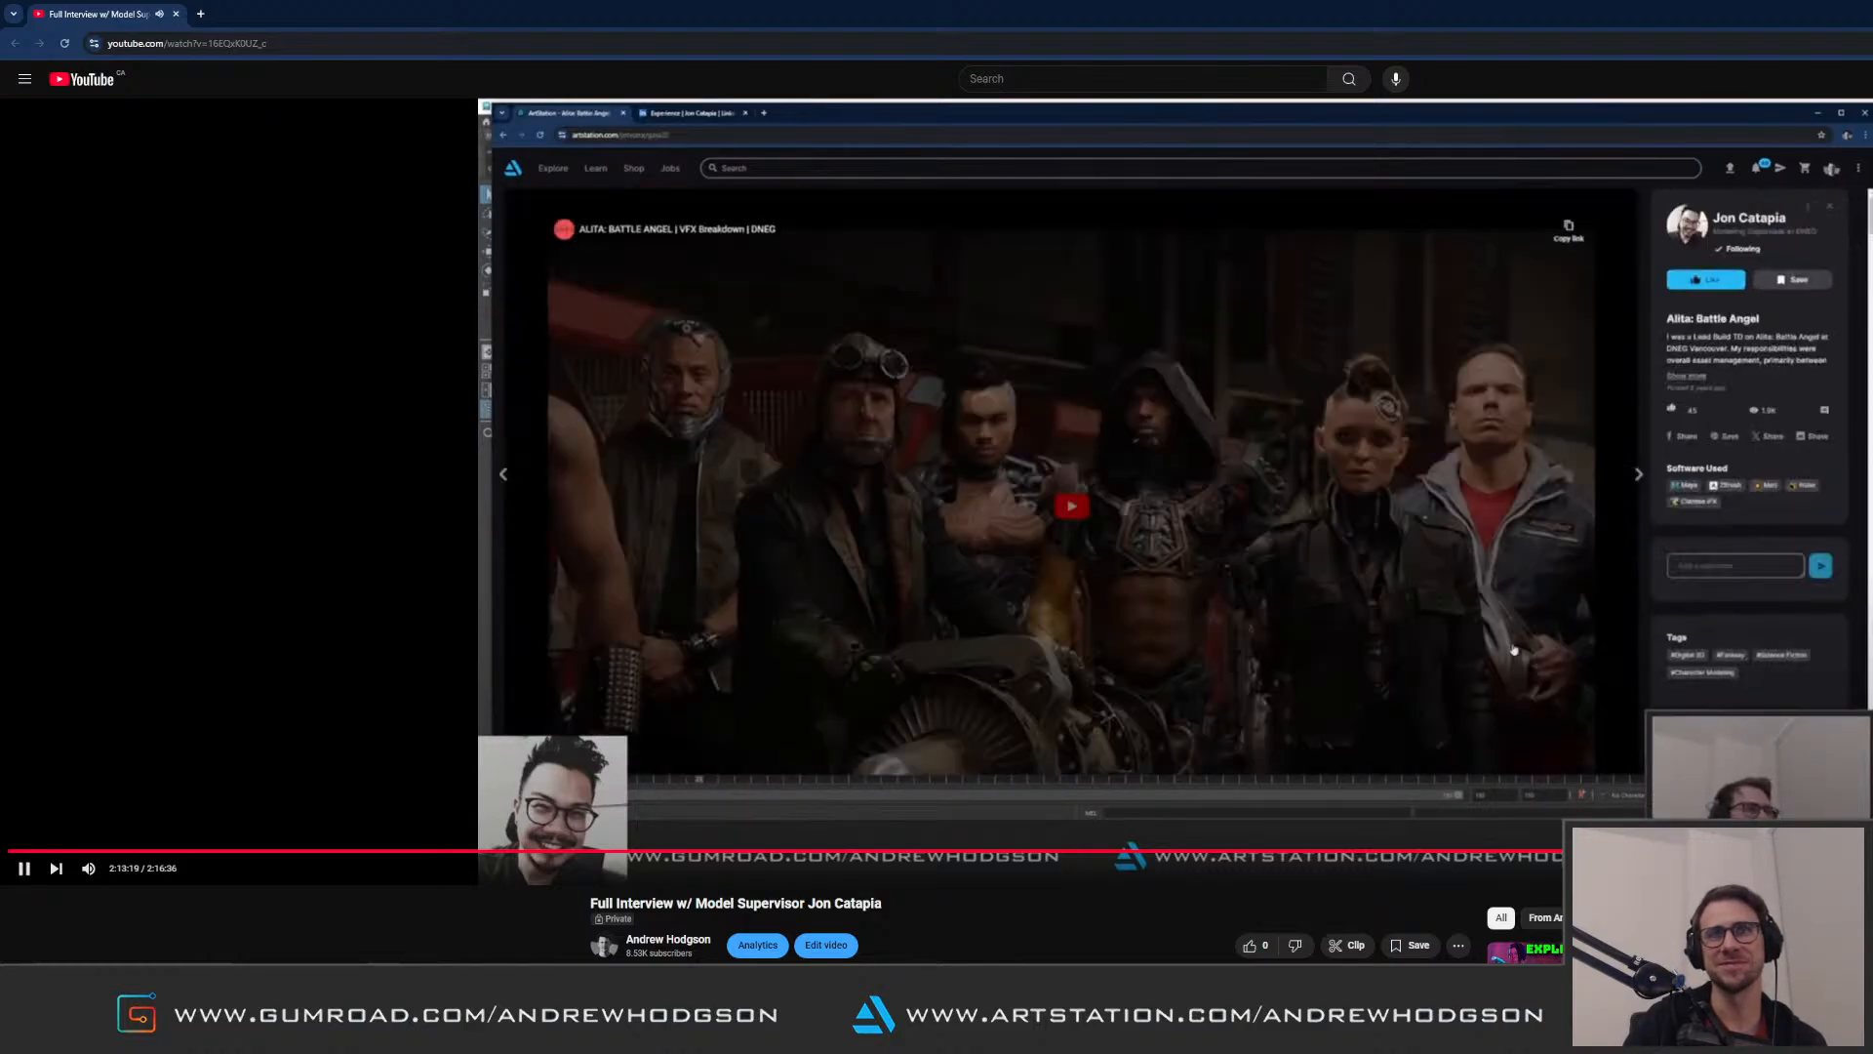
Step: Seek back and forth in short jumps between the interview's Alita: Battle Angel and Dune: Part Two segments, returning to about 2:13:53
key("Right")
key("Right")
key("Right")
key("Right")
key("Right")
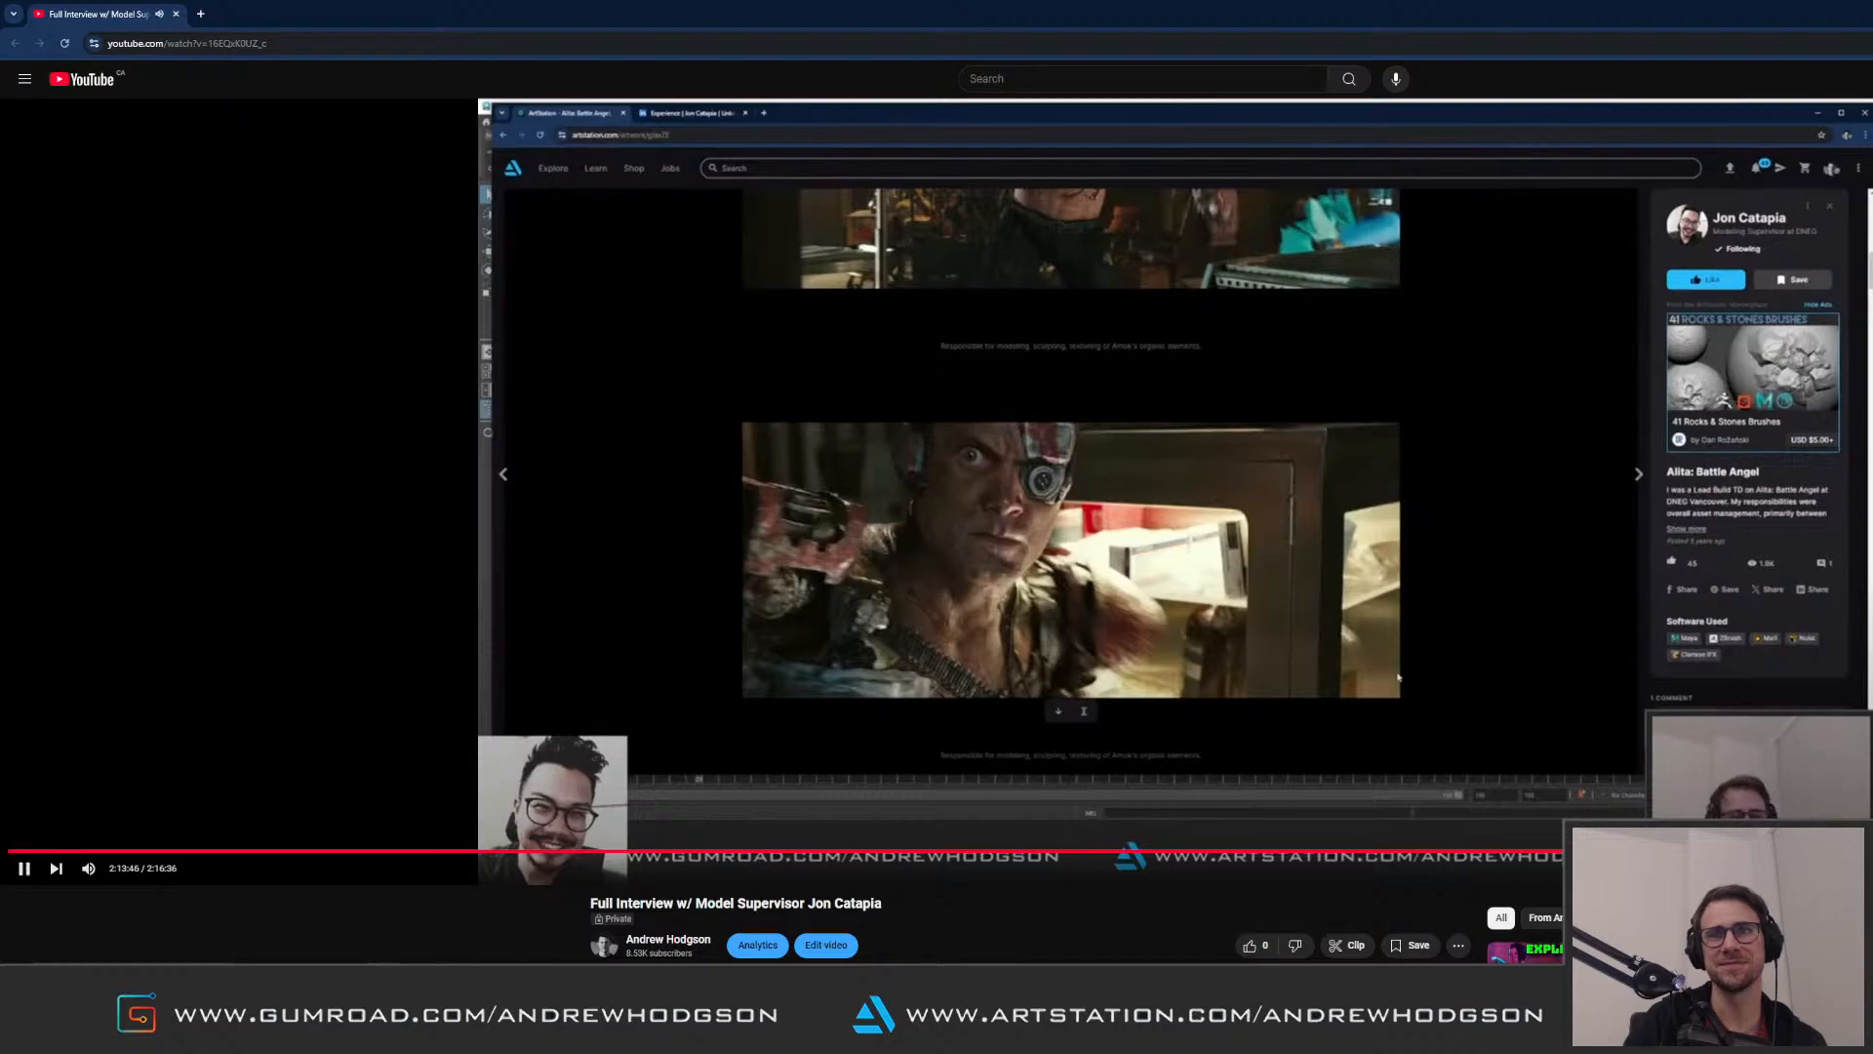
key("Right")
key("Right")
key("Right")
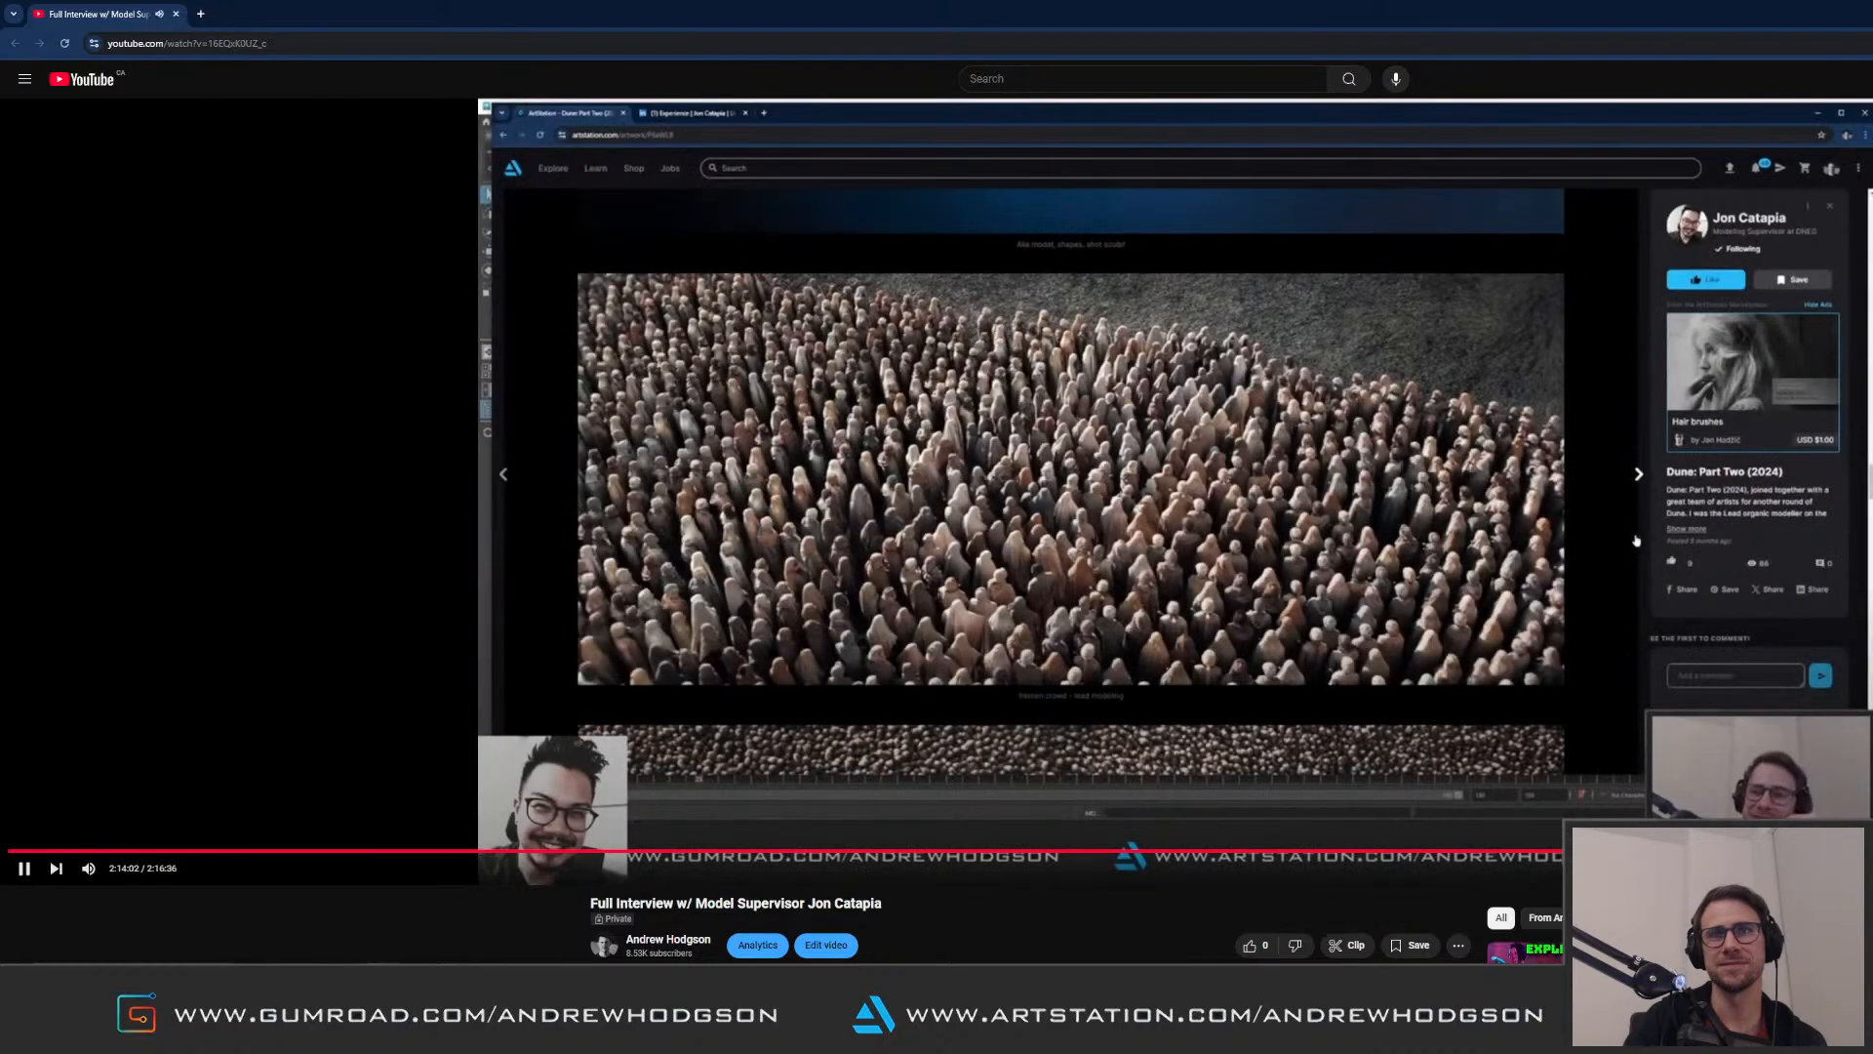
key("Left")
key("Left")
key("Left")
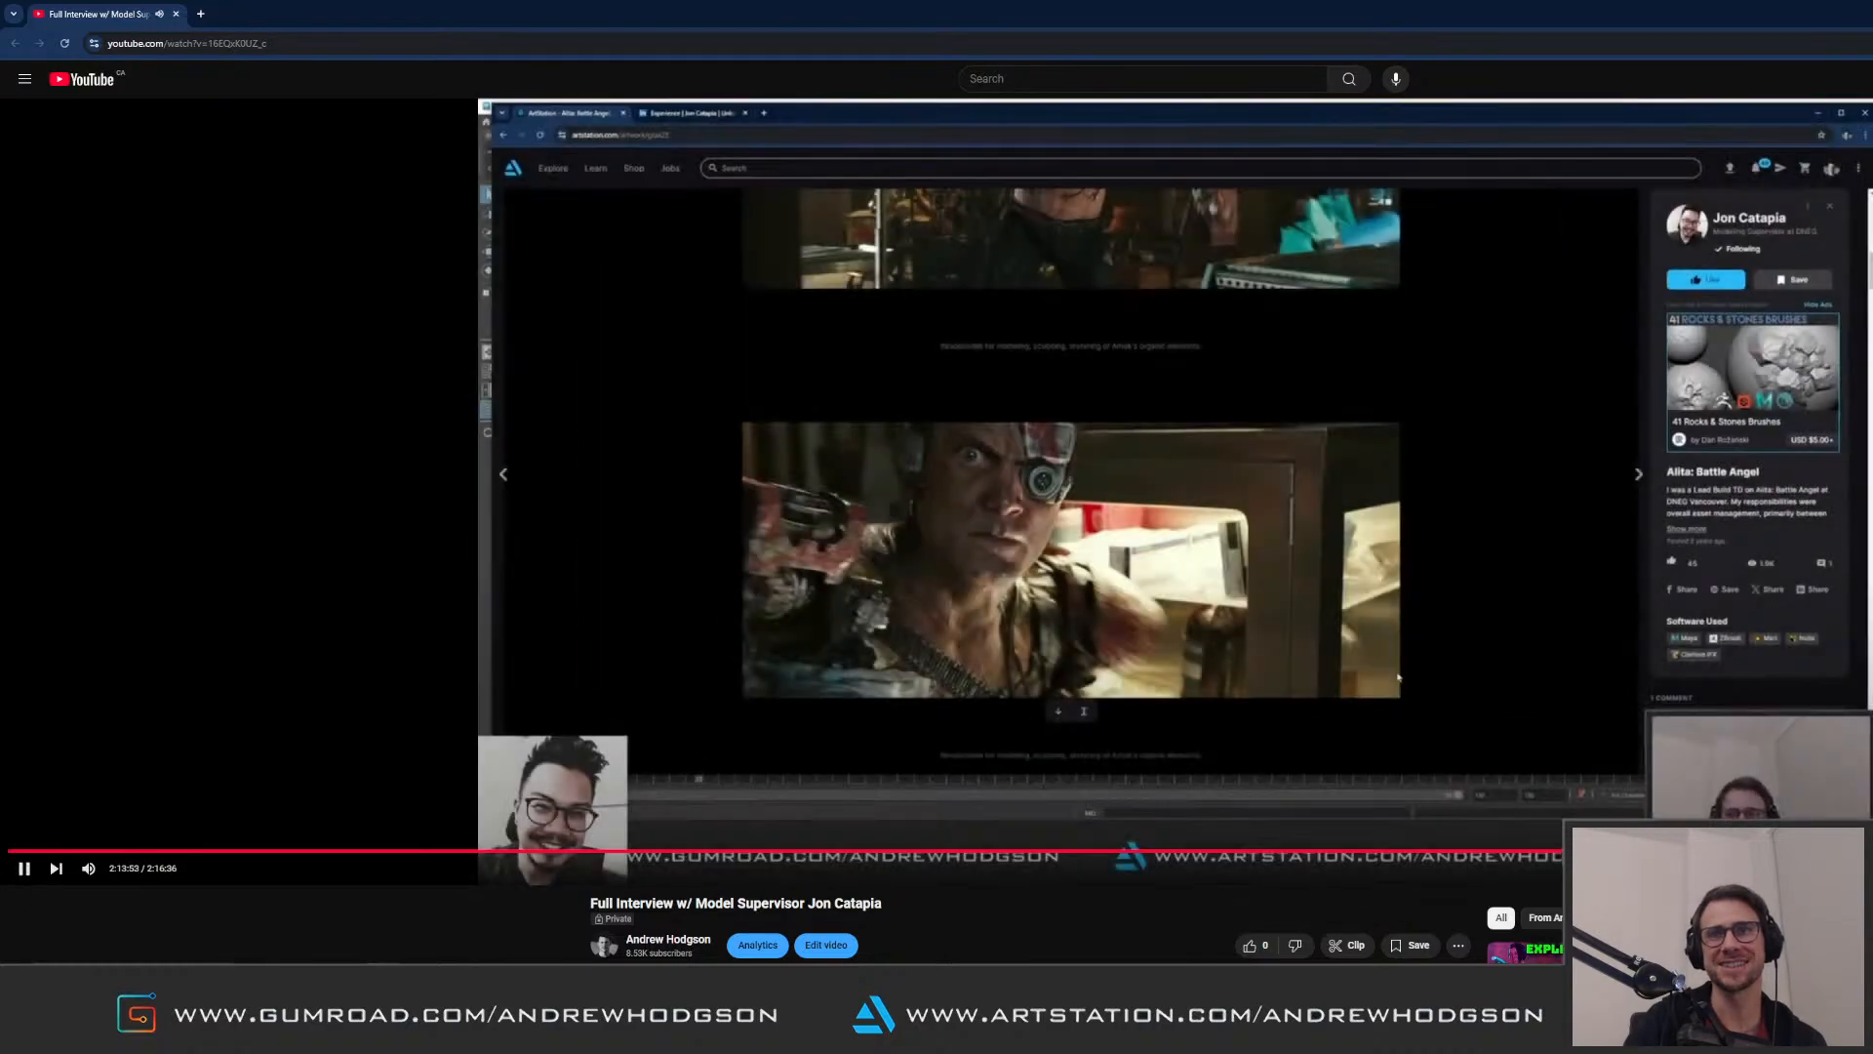
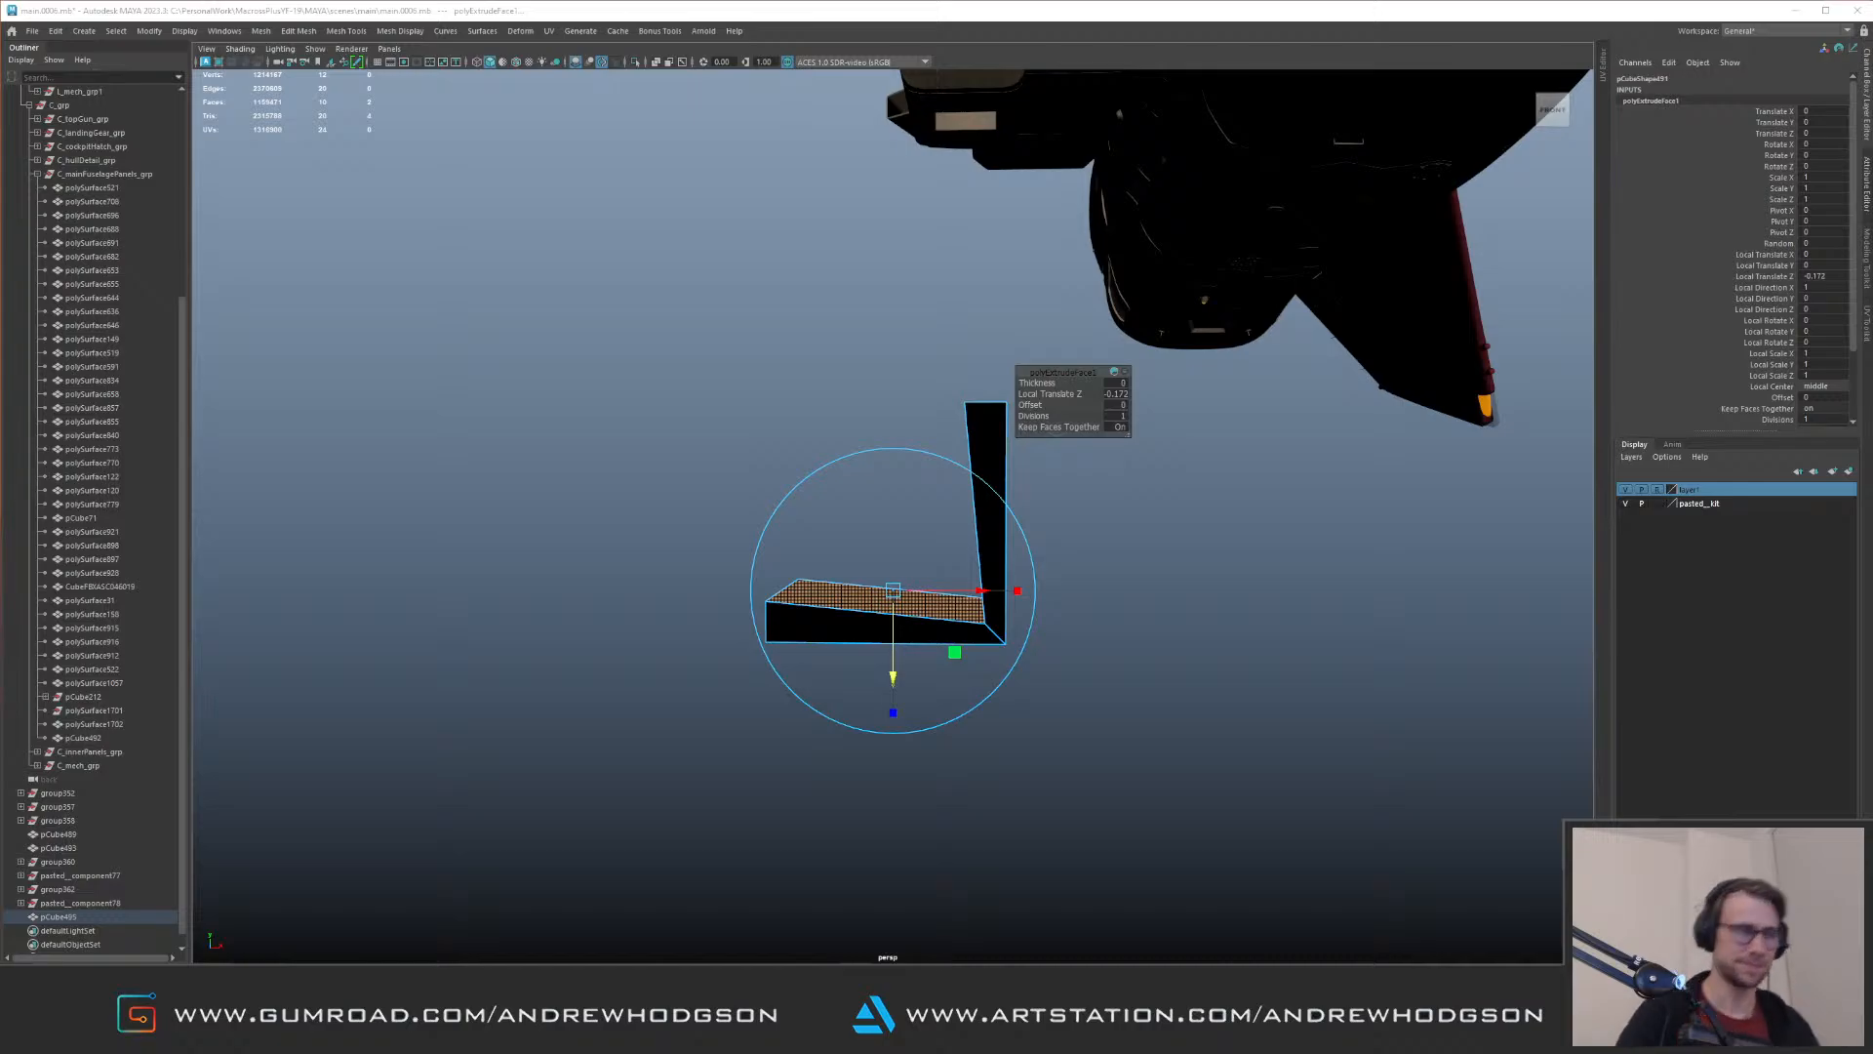
Step: Delete the extruded L-shaped cube floating below the aircraft
left_click(585, 449)
left_click_drag(675, 550, 835, 675)
key("ctrl+1")
key("ctrl+1")
key("Delete")
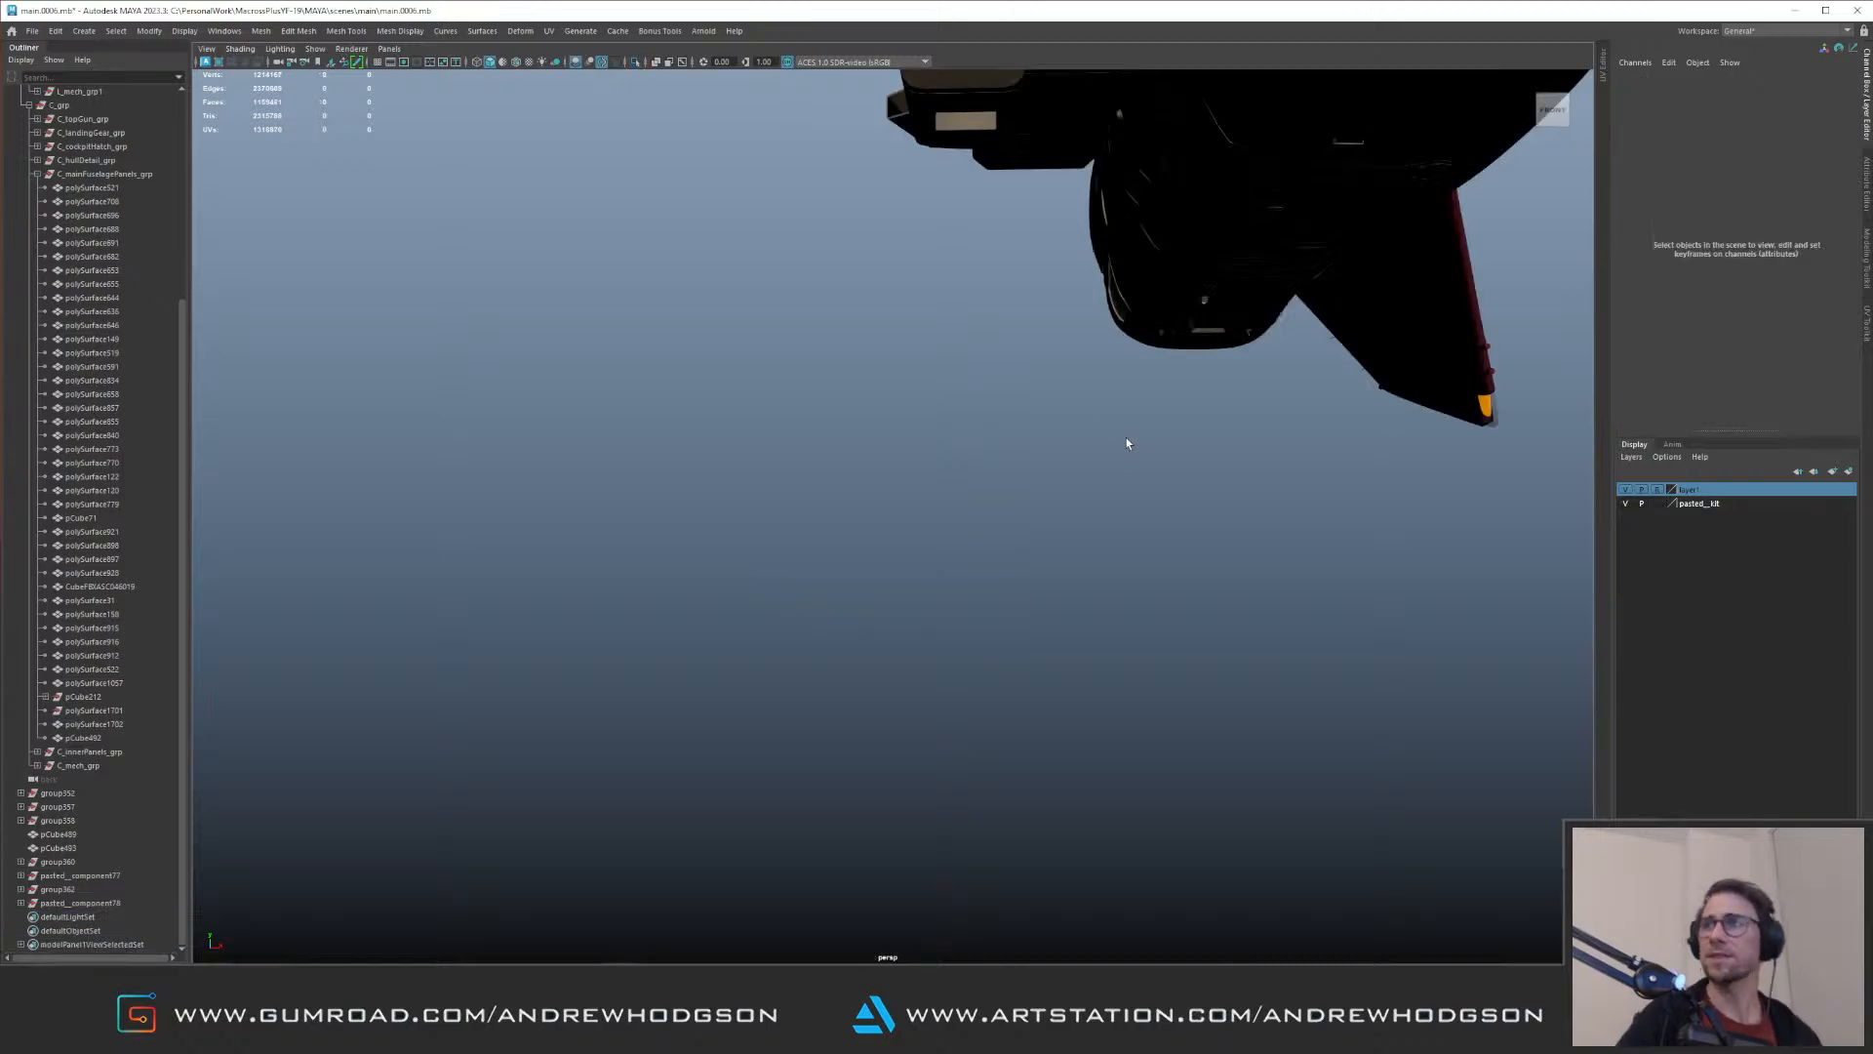
Step: Inspect the YF-19's air intake, side fuselage, nose and overall silhouette from several angles
left_click_drag(1019, 554, 626, 409, "alt")
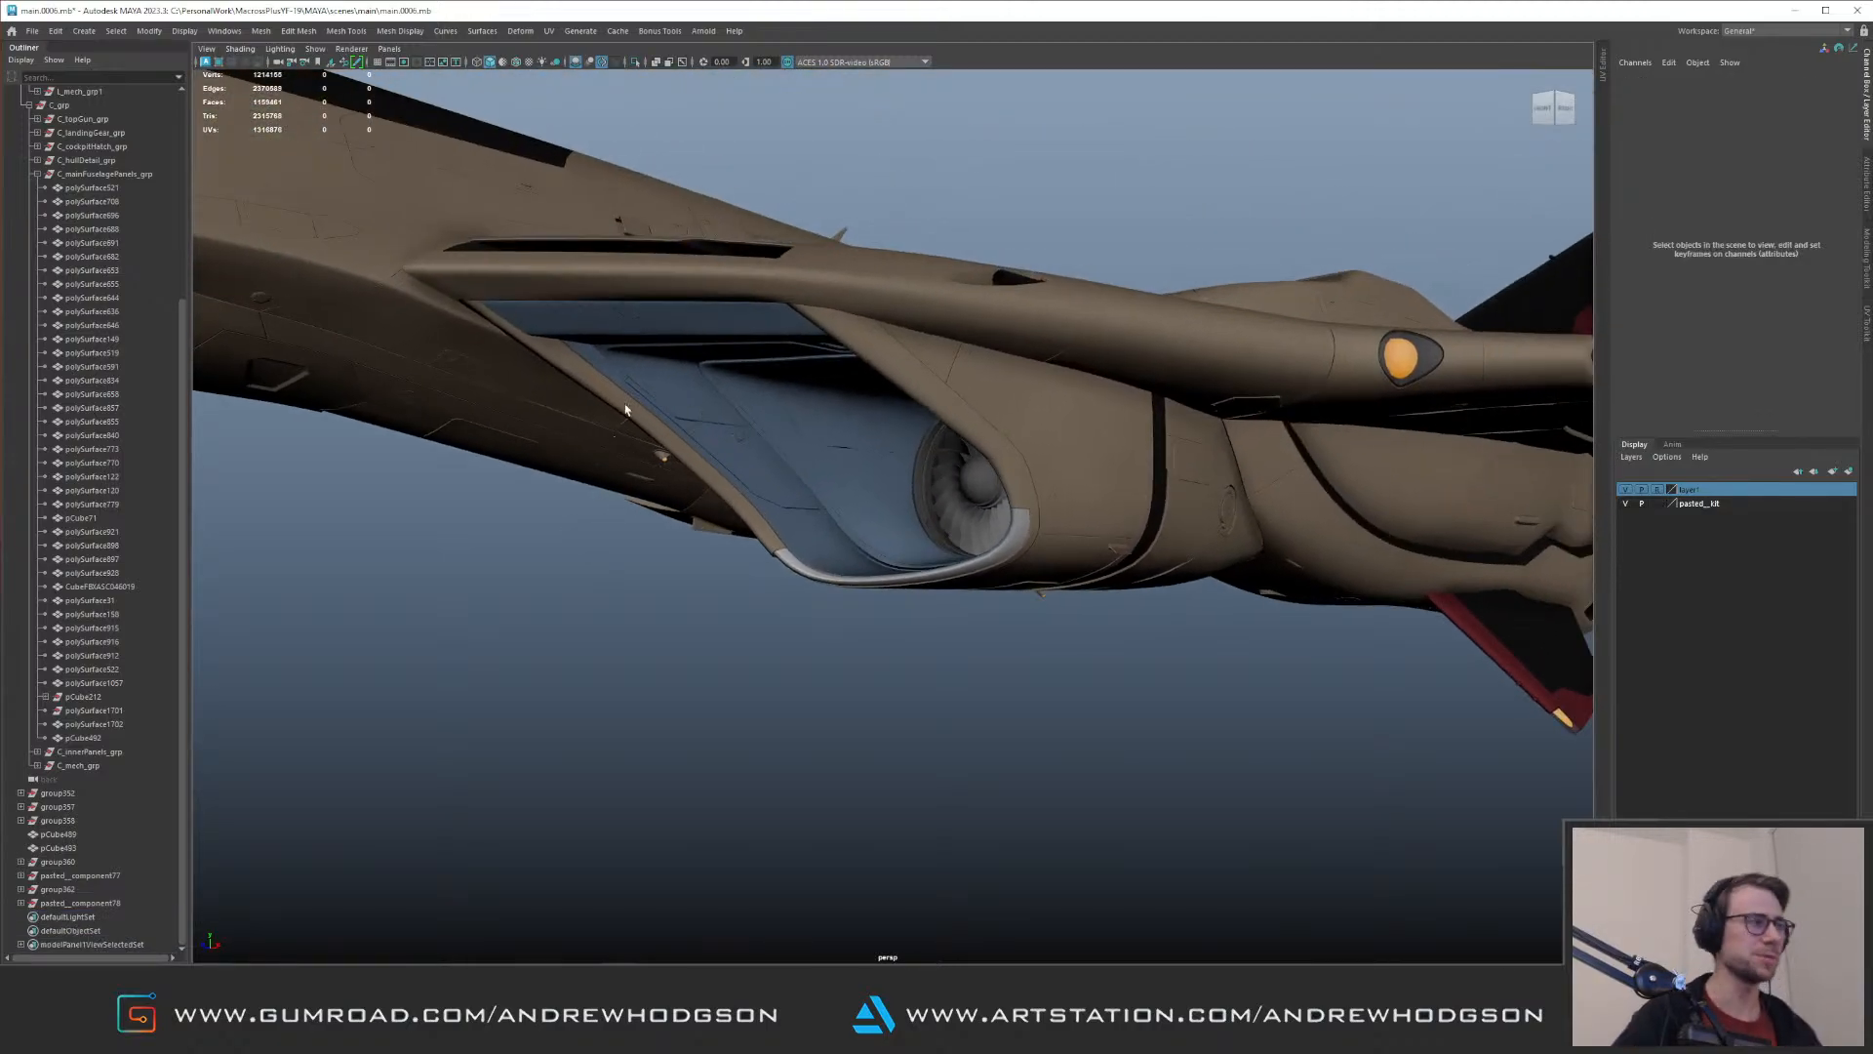
left_click_drag(795, 476, 892, 405, "alt")
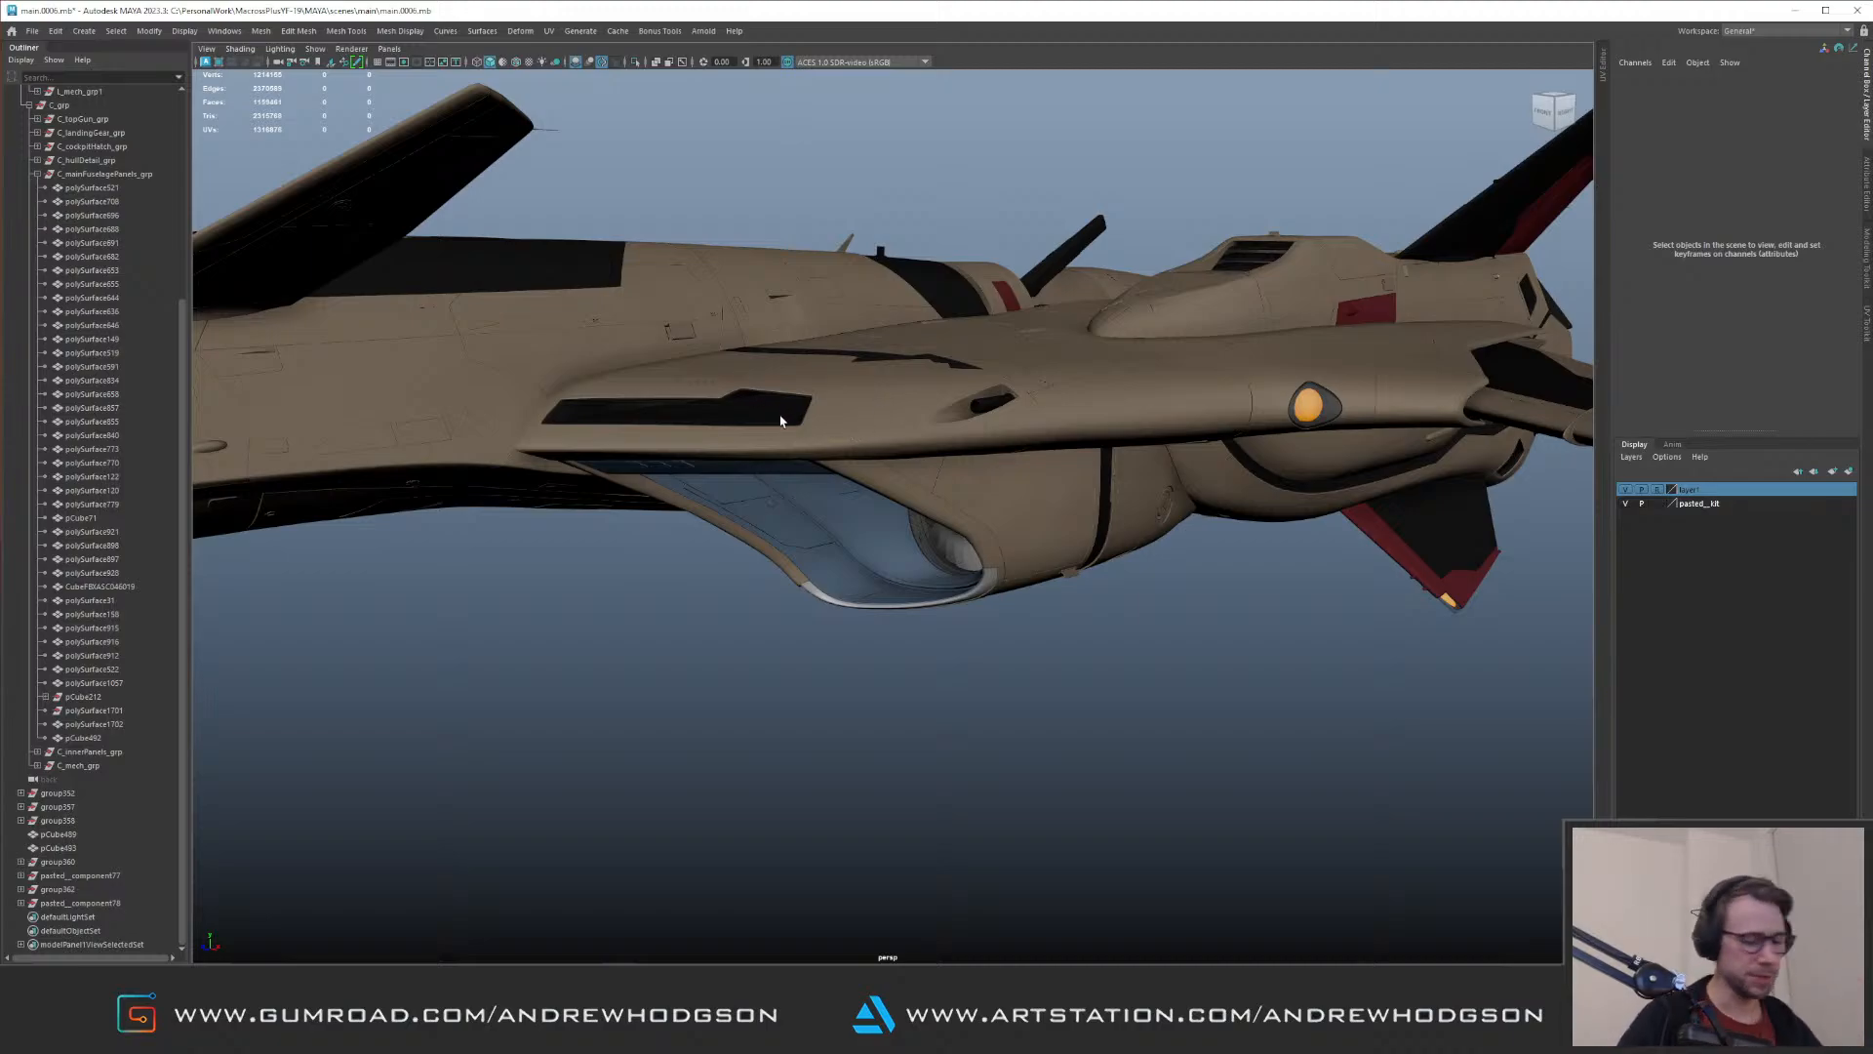
left_click_drag(865, 455, 965, 382, "alt")
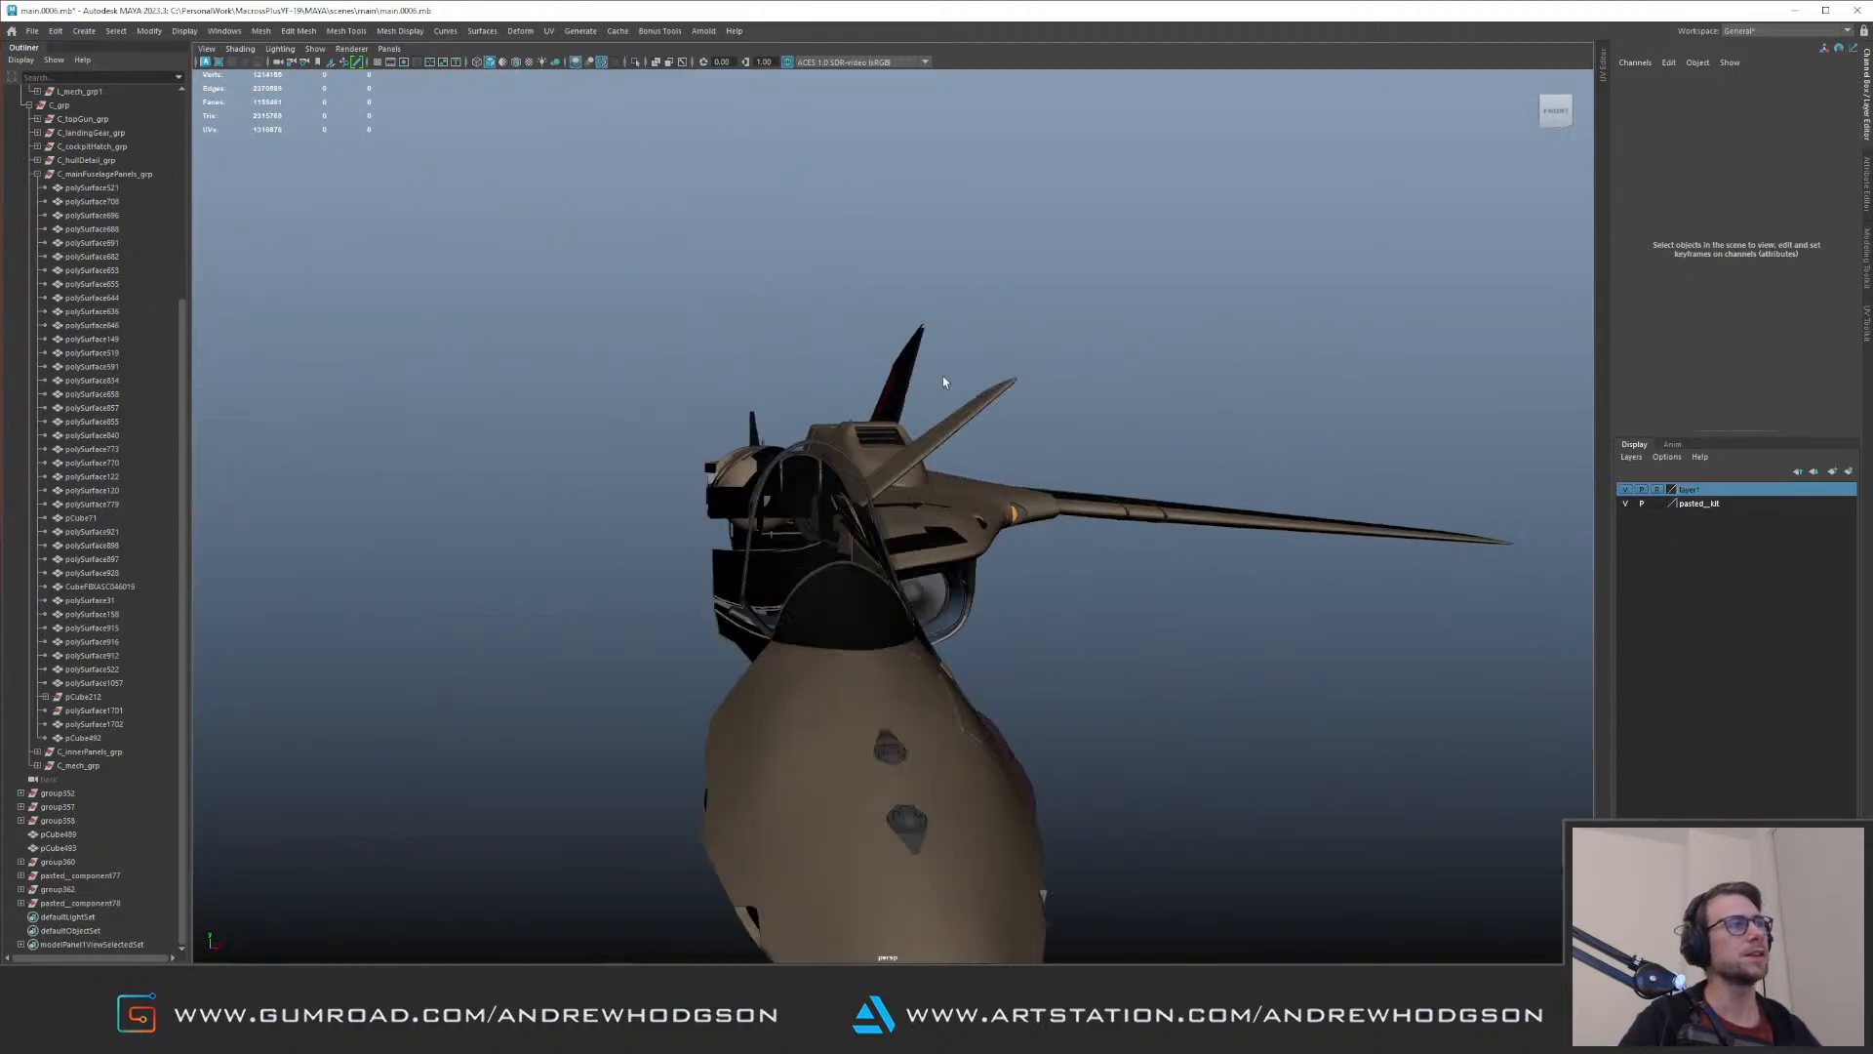
left_click_drag(808, 398, 810, 452, "alt")
middle_click_drag(868, 385, 744, 506, "alt")
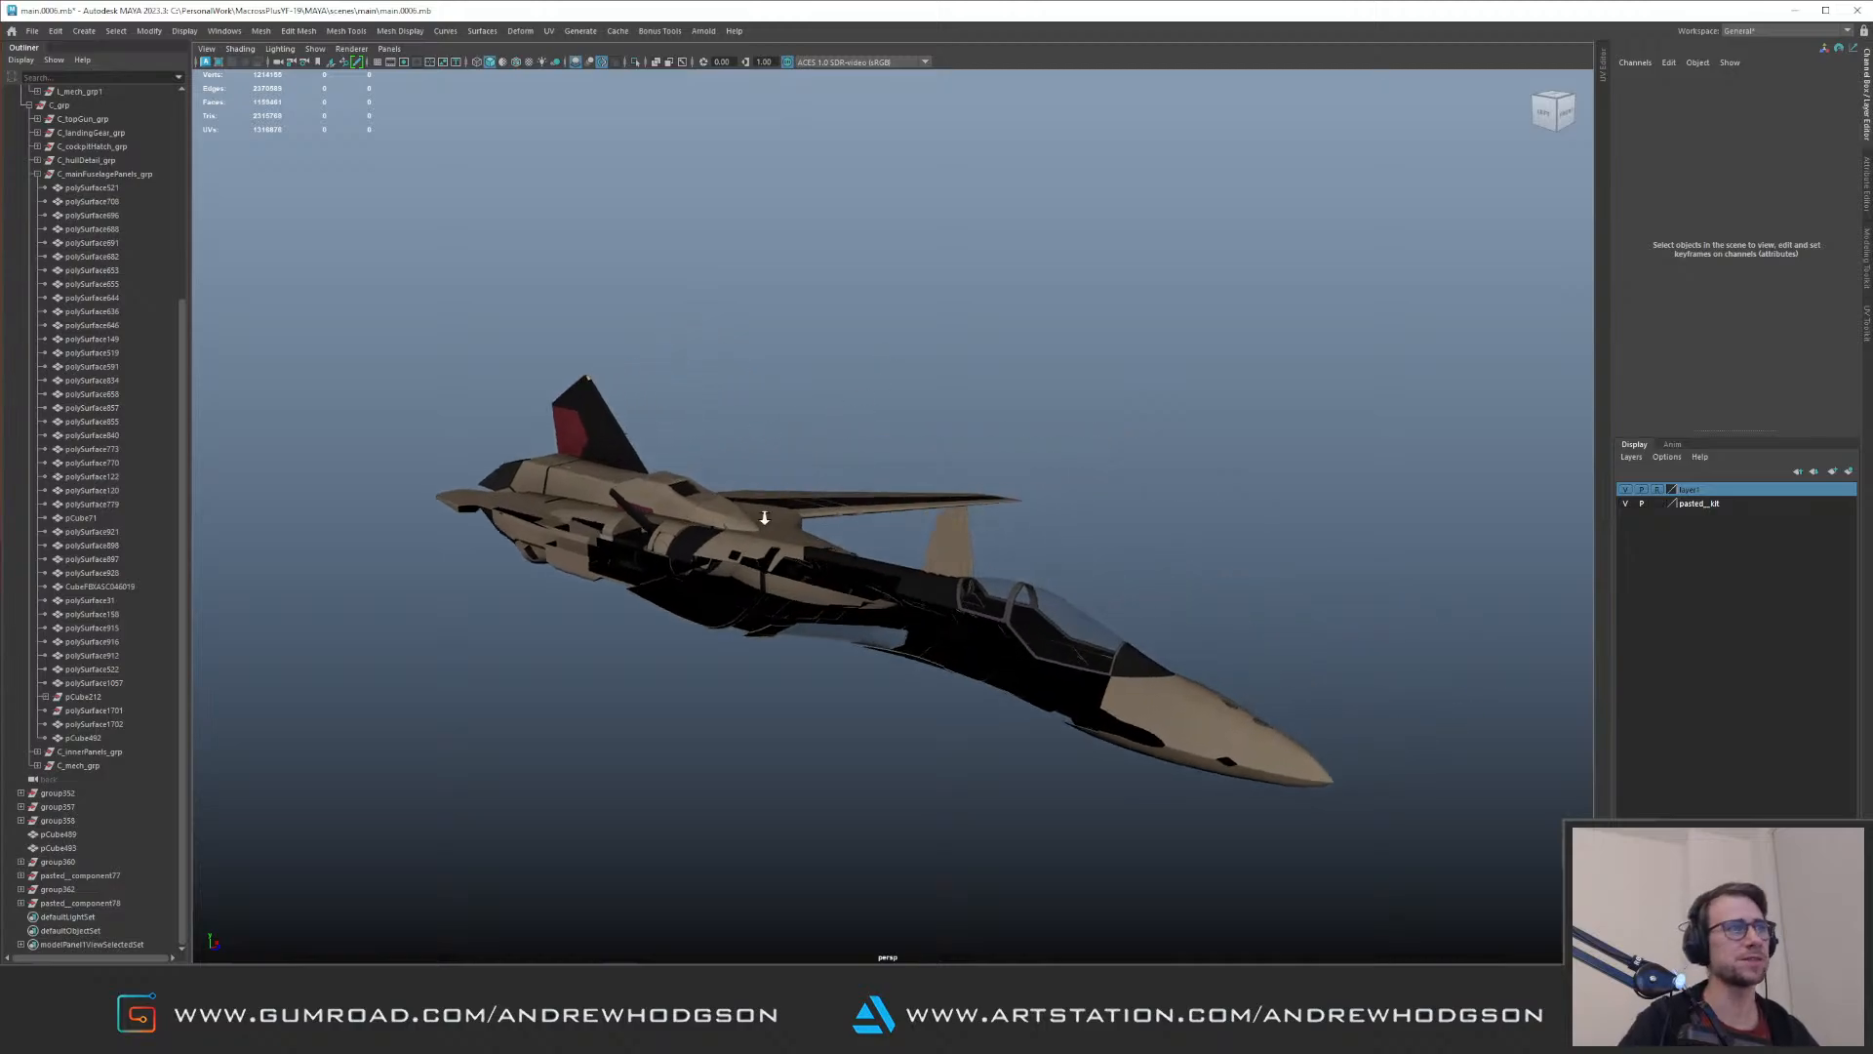
right_click_drag(744, 506, 908, 512, "alt")
left_click_drag(907, 512, 1015, 537, "alt")
middle_click_drag(1015, 537, 873, 474, "alt")
right_click_drag(873, 473, 1004, 507, "alt")
left_click_drag(1005, 508, 1047, 530, "alt")
right_click_drag(1047, 530, 1045, 623, "alt")
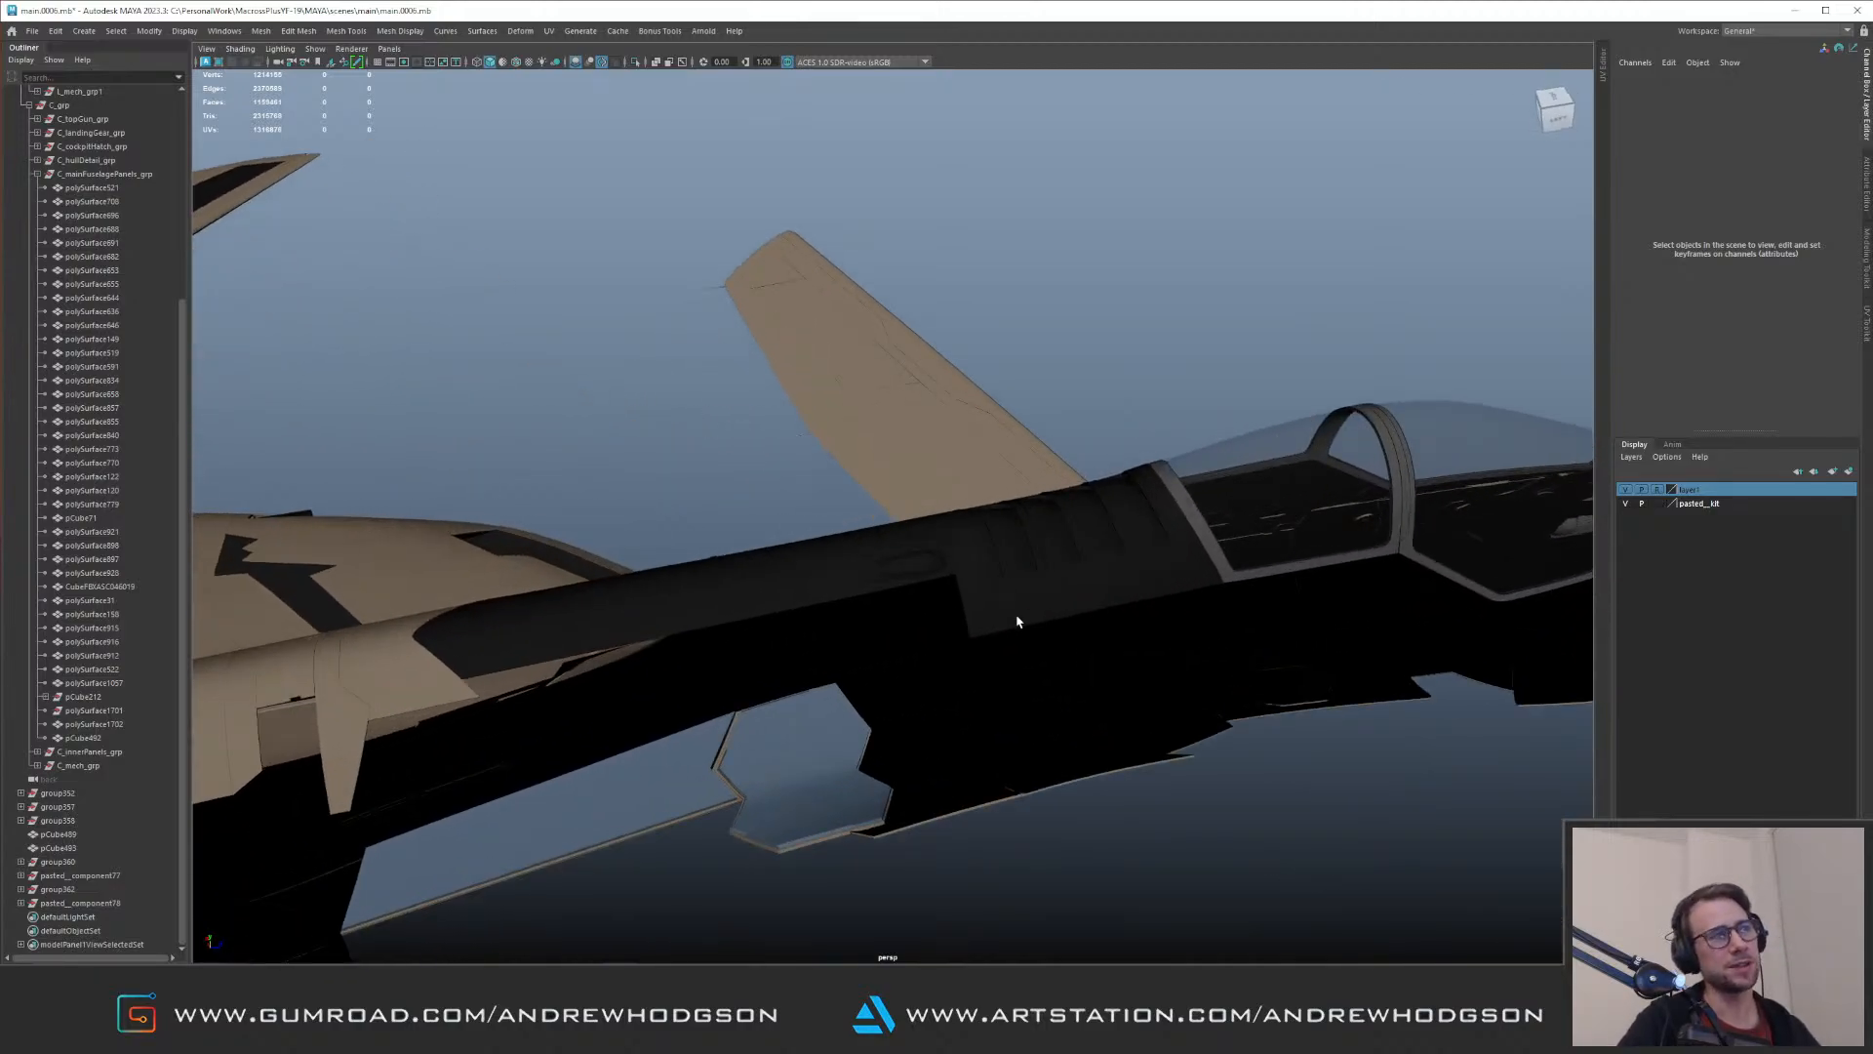
Step: Examine the dark spine panels behind the cockpit and the fuselage surfaces around the canopy and wings
left_click_drag(883, 585, 891, 547, "alt")
right_click_drag(891, 548, 901, 613, "alt")
middle_click_drag(683, 560, 915, 395, "alt")
left_click_drag(915, 396, 874, 451, "alt")
middle_click_drag(873, 451, 971, 424, "alt")
left_click(932, 589)
left_click_drag(933, 589, 843, 488, "alt")
right_click_drag(843, 488, 535, 464, "alt")
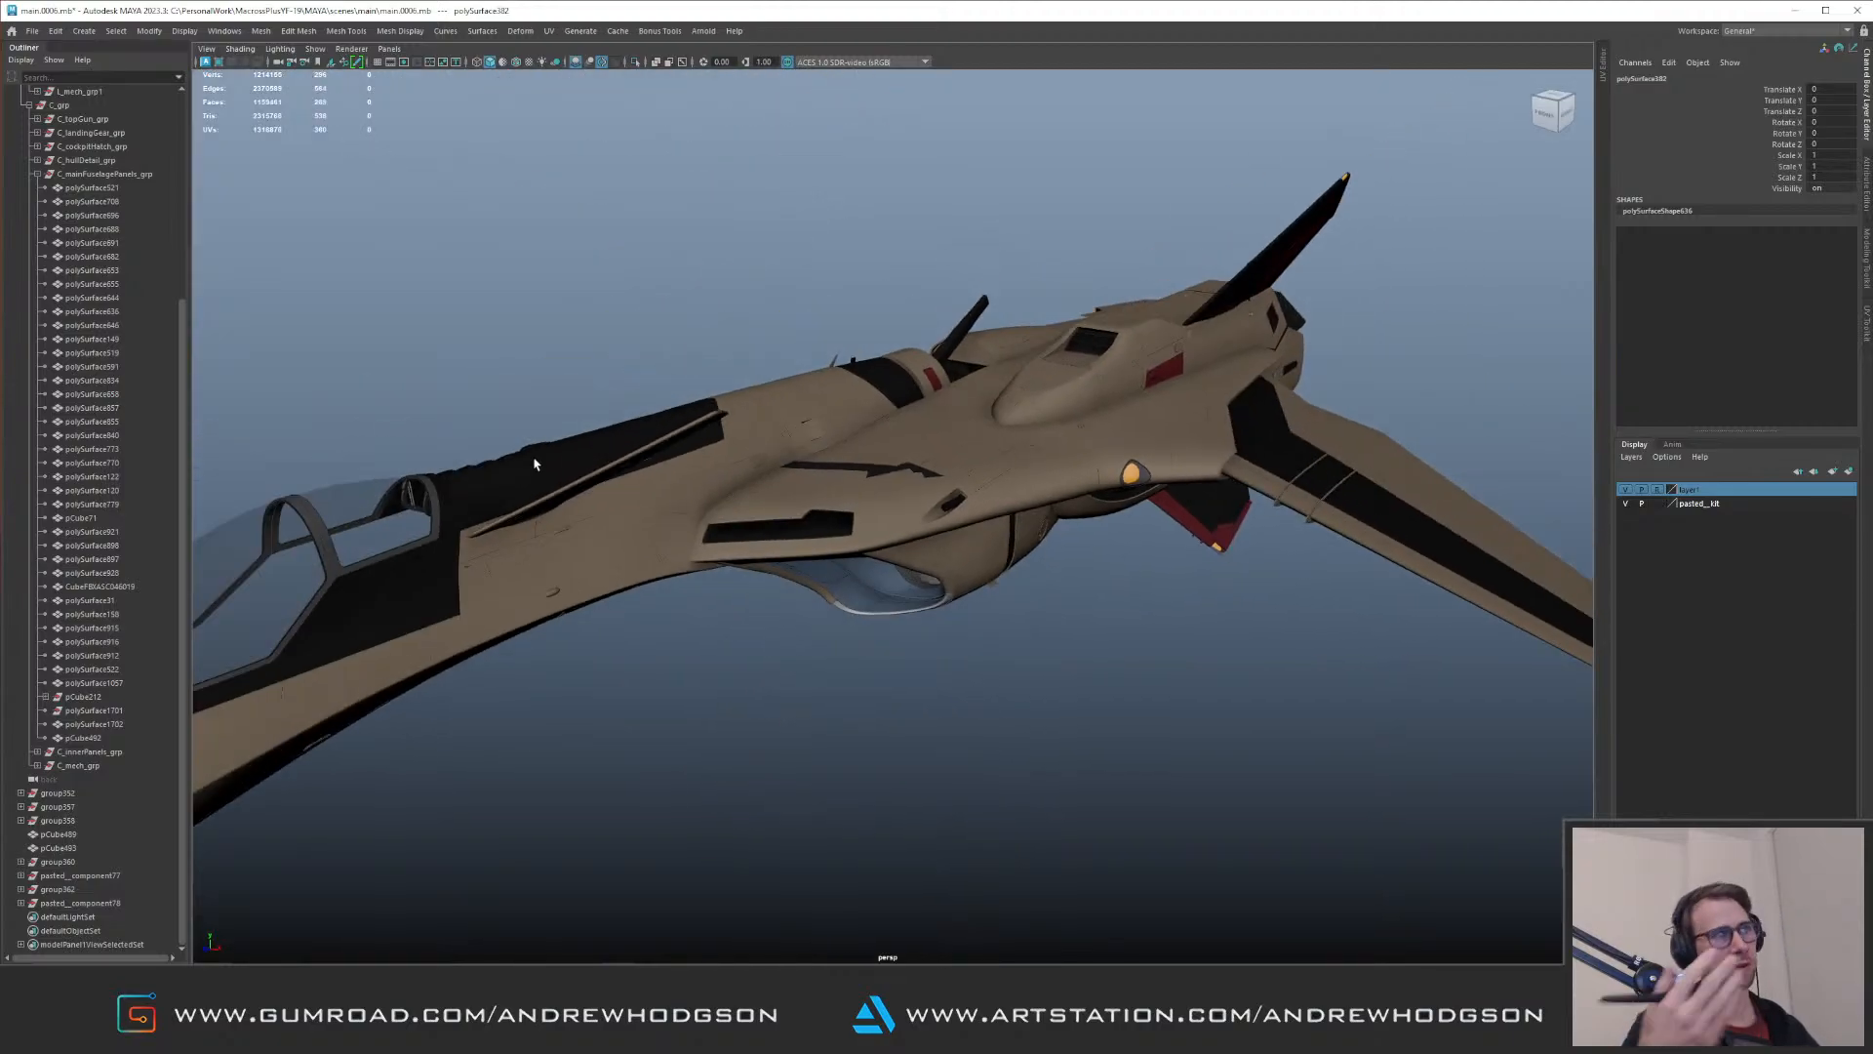
left_click_drag(829, 397, 934, 254, "alt")
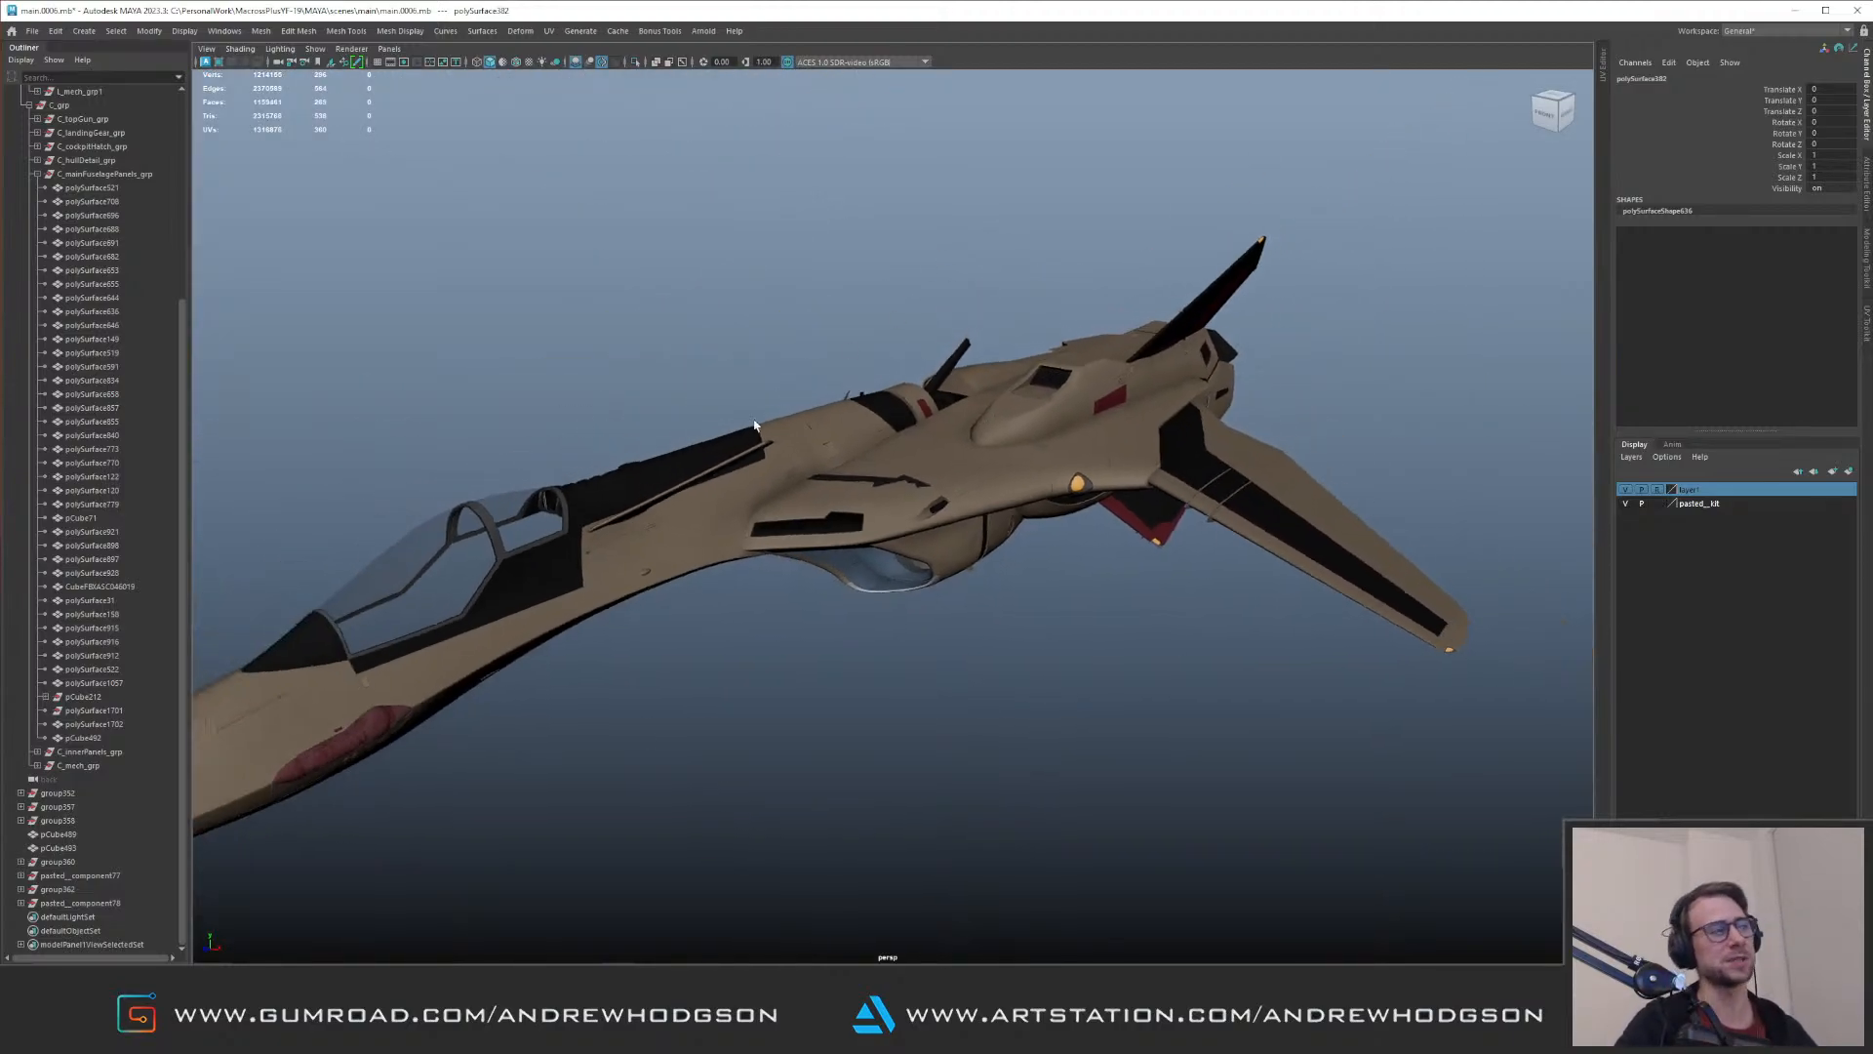
left_click_drag(754, 426, 850, 376, "alt")
Step: Isolate the loose groups from group352 to pasted__component78 and inspect their separate detail parts
left_click(80, 902)
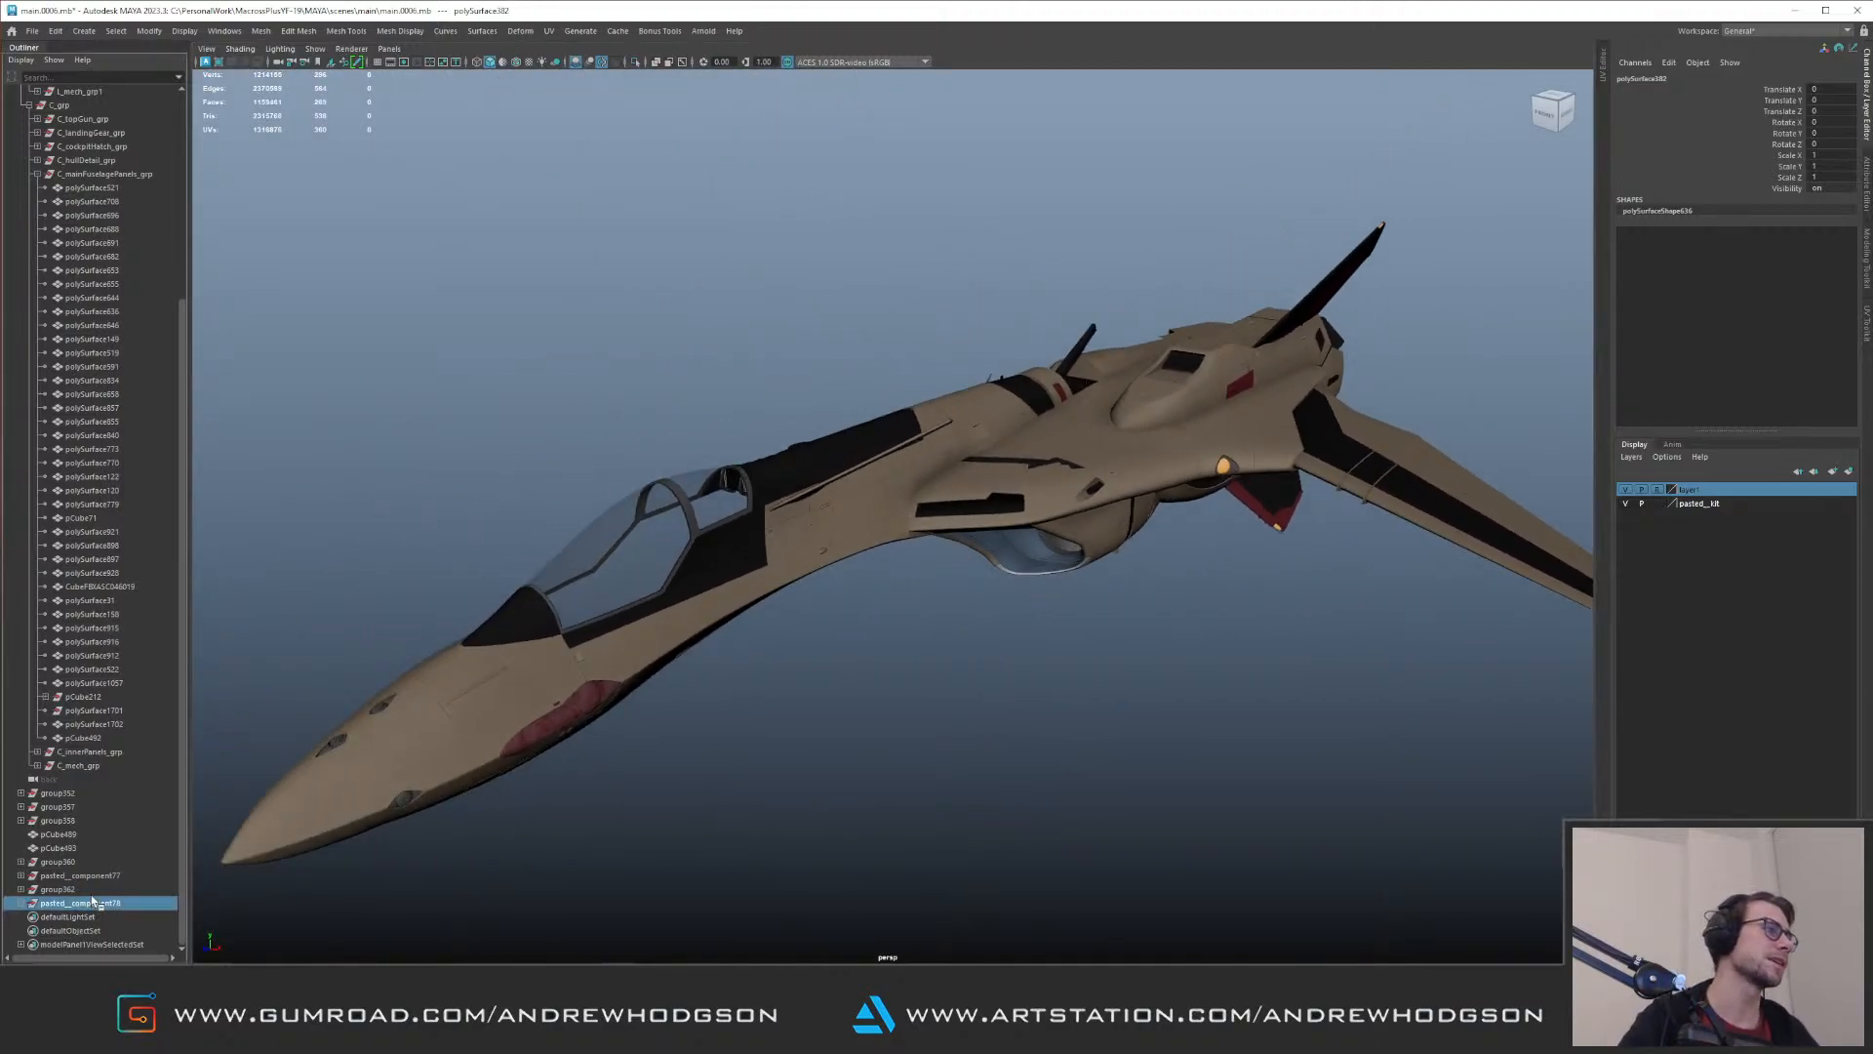
left_click(59, 792, "shift")
key("f")
key("ctrl+1")
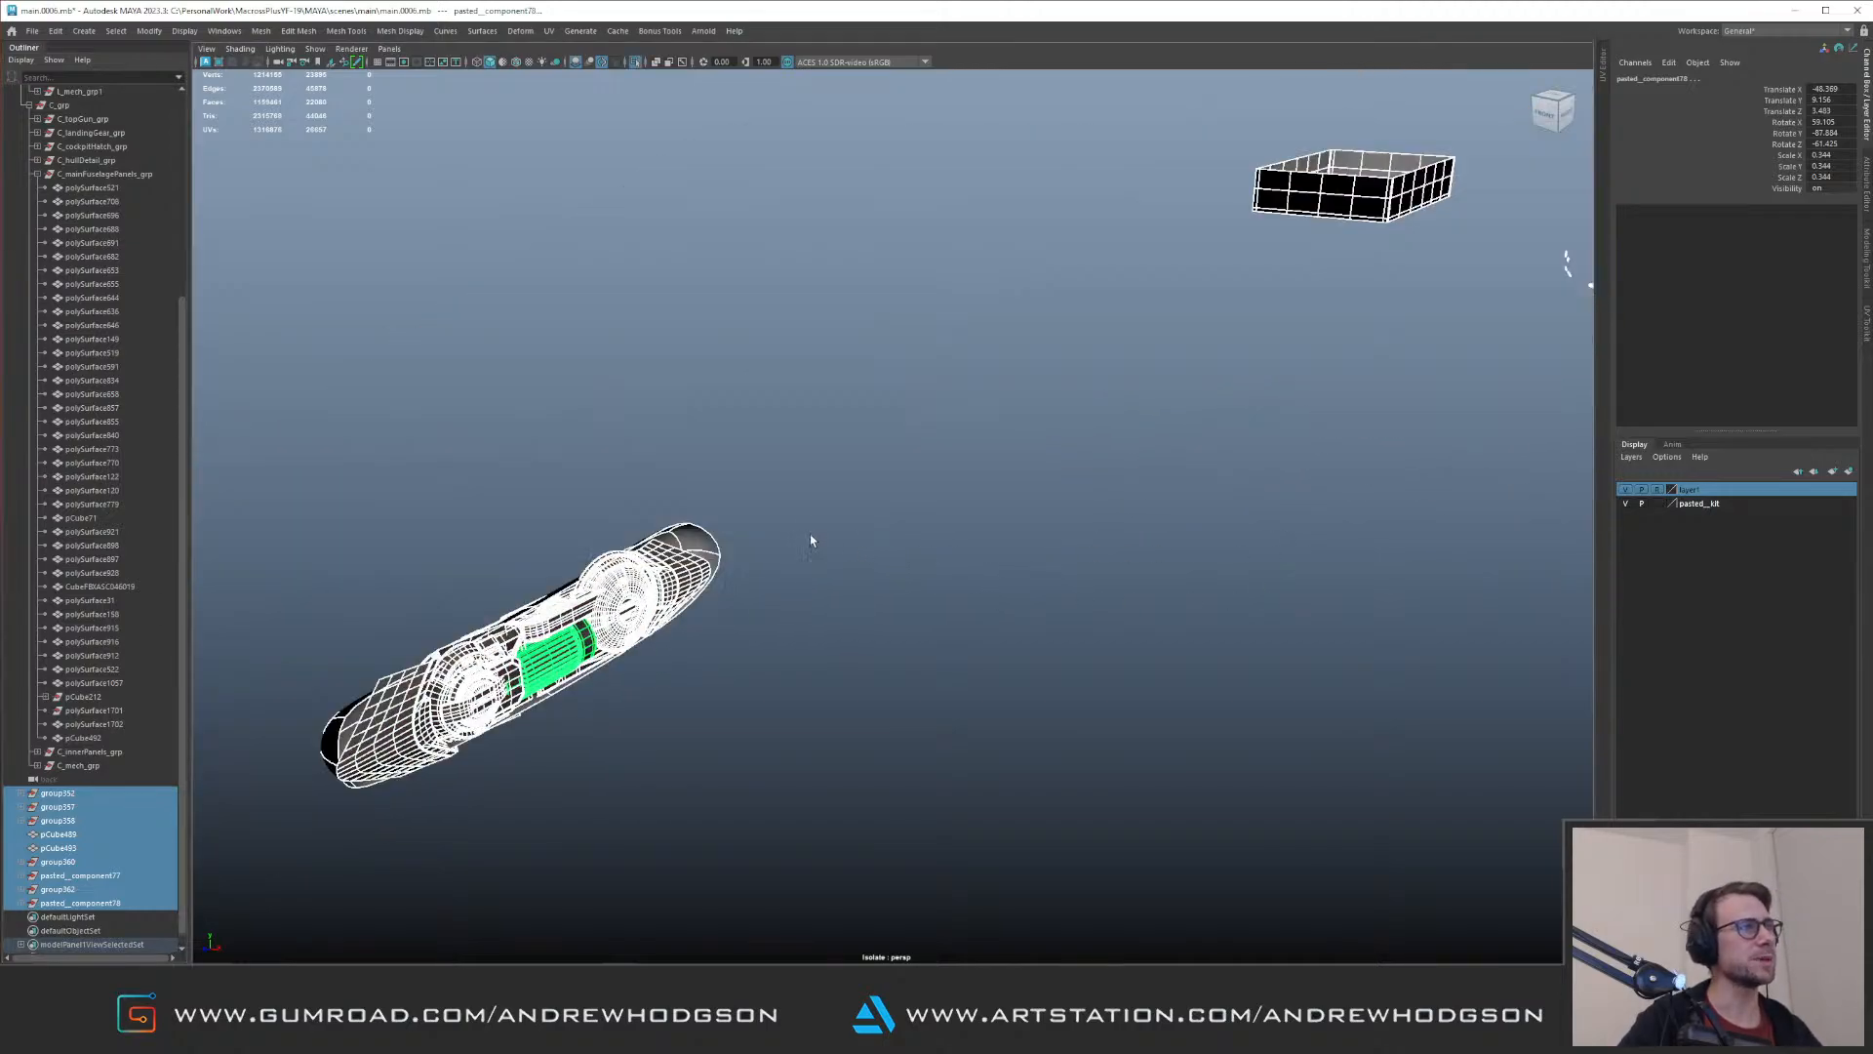
left_click(462, 483)
middle_click_drag(1164, 377, 677, 556, "alt")
left_click_drag(1058, 444, 1152, 402)
key("f")
key("ctrl+1")
Step: Examine where the small sphere-based detail sits beneath the wing root on the full aircraft
right_click_drag(1152, 402, 429, 404, "alt")
left_click_drag(1028, 358, 1053, 405, "alt")
right_click_drag(1053, 405, 695, 372, "alt")
right_click_drag(817, 368, 831, 351, "alt")
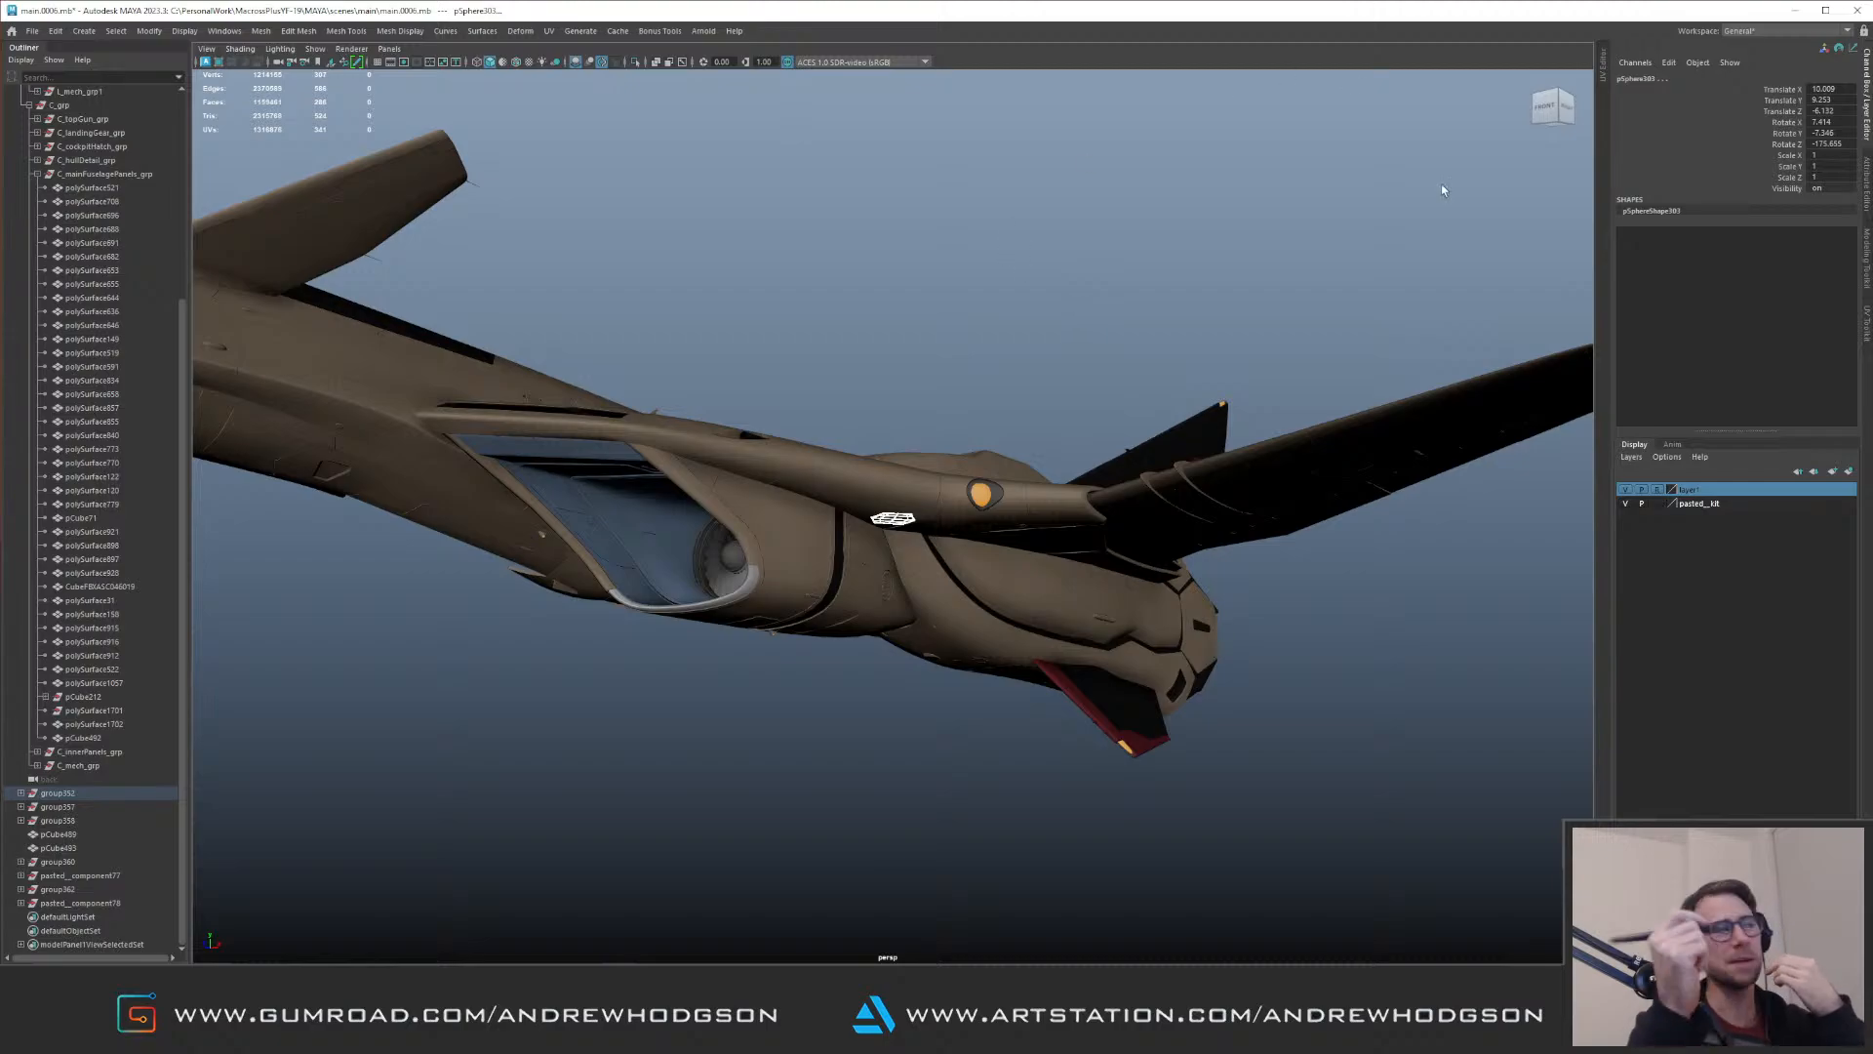
left_click(902, 316)
left_click_drag(902, 316, 368, 560, "alt")
right_click_drag(368, 560, 263, 634, "alt")
Step: Isolate the loose groups from group352 to pasted__component78 again and frame only the nose pod parts
left_click(84, 794)
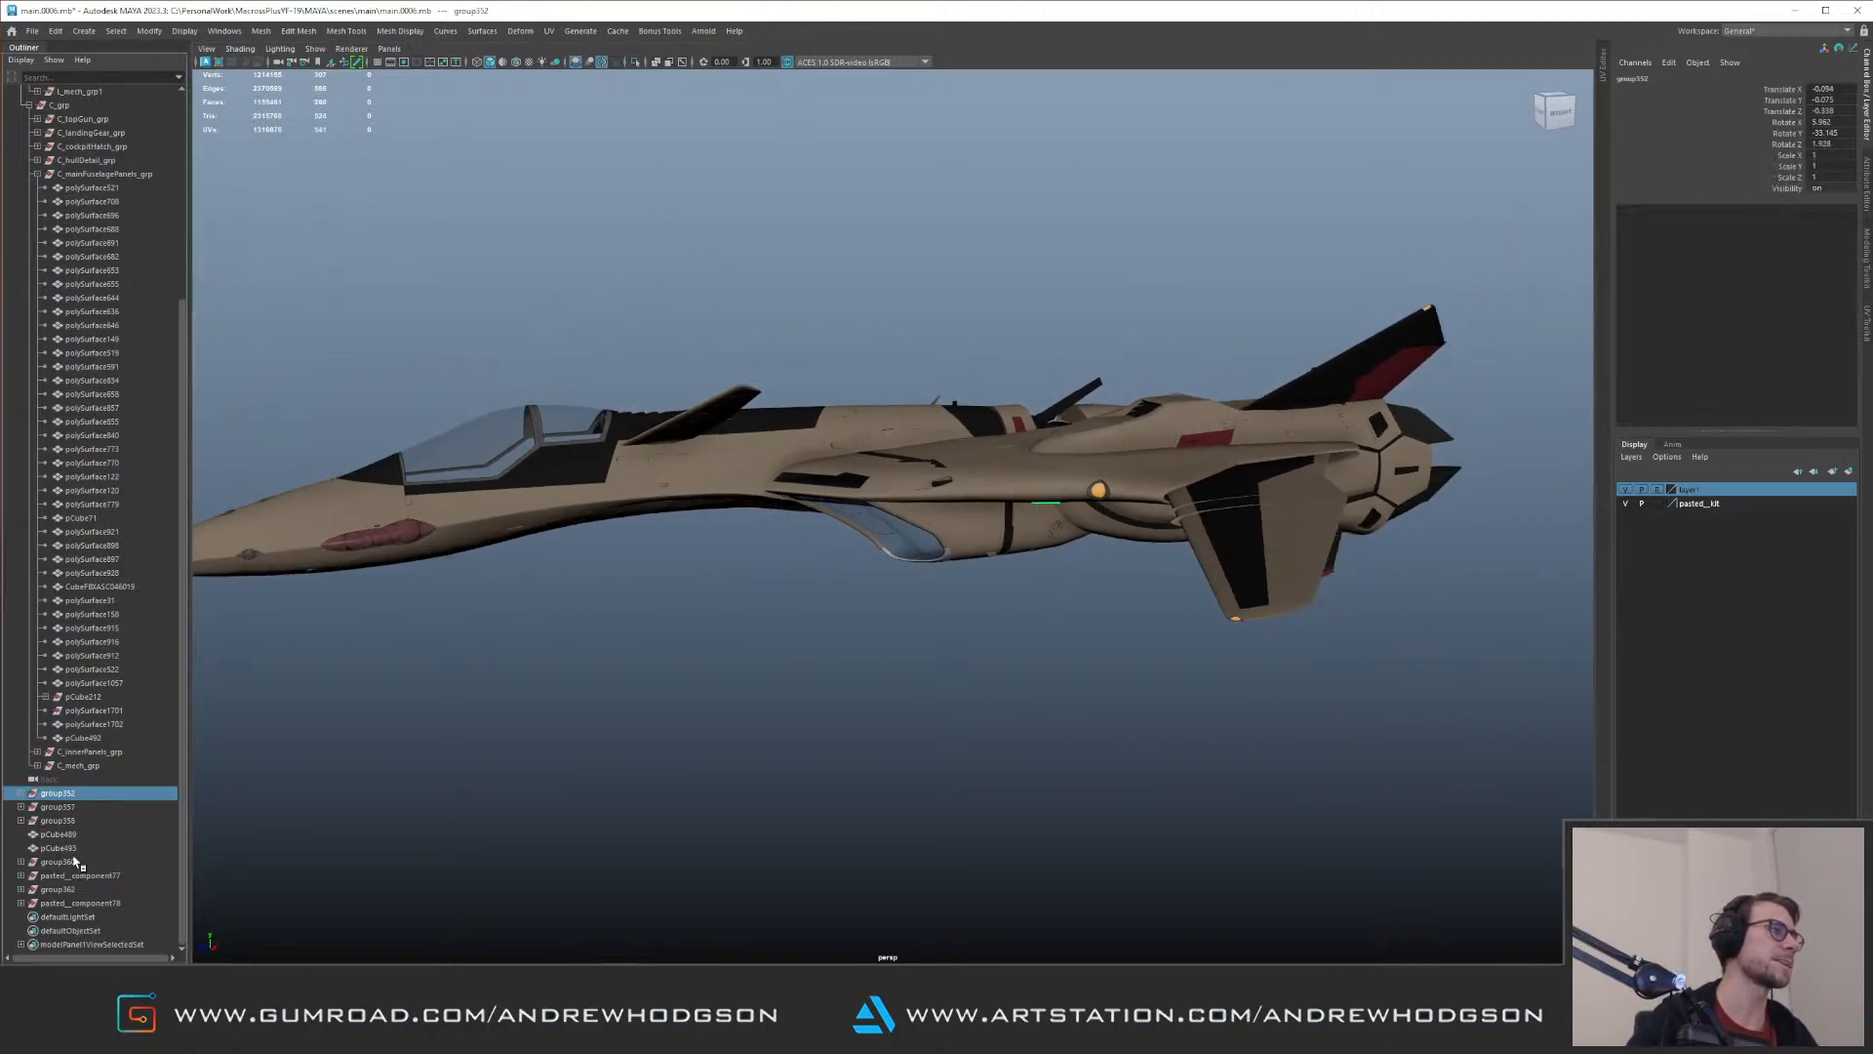
left_click(95, 904, "shift")
middle_click_drag(635, 548, 992, 539, "alt")
right_click_drag(991, 538, 778, 459, "alt")
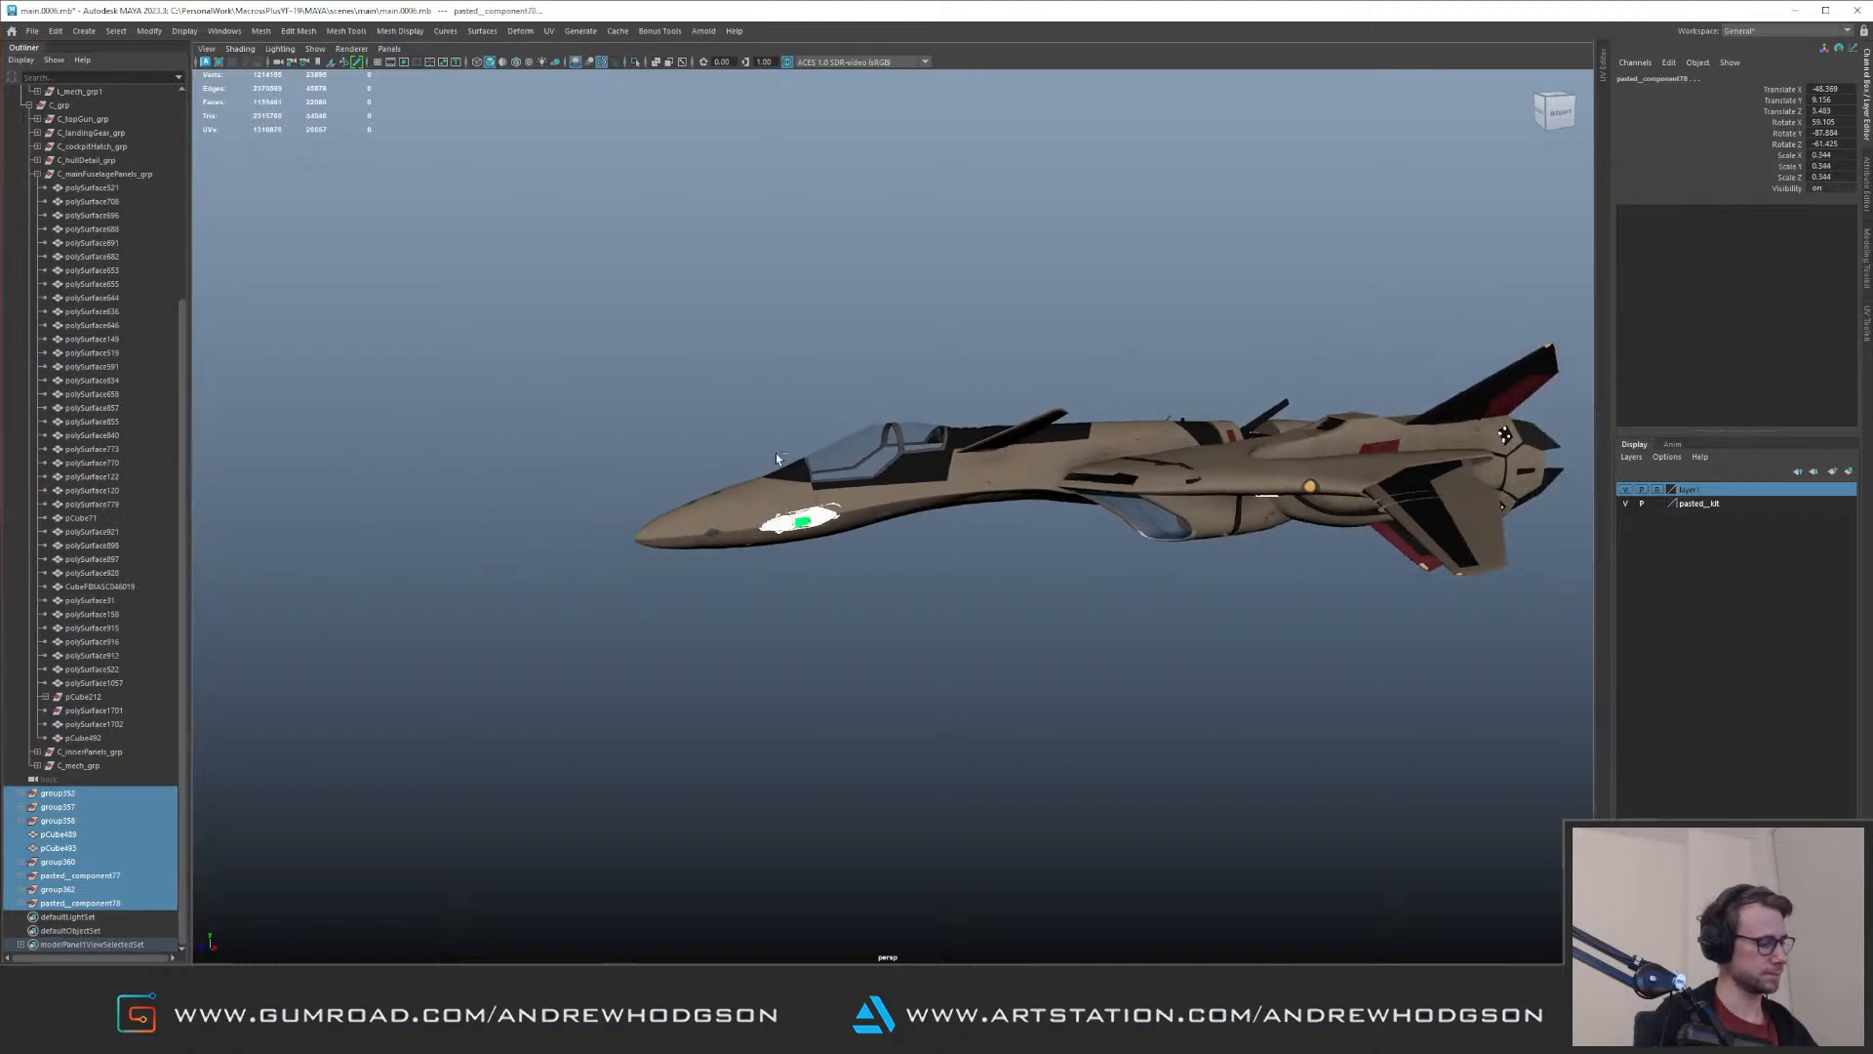
key("ctrl+1")
left_click(724, 413)
left_click_drag(692, 457, 893, 582)
key("f")
right_click_drag(868, 517, 815, 480, "alt")
left_click_drag(815, 480, 907, 527, "alt")
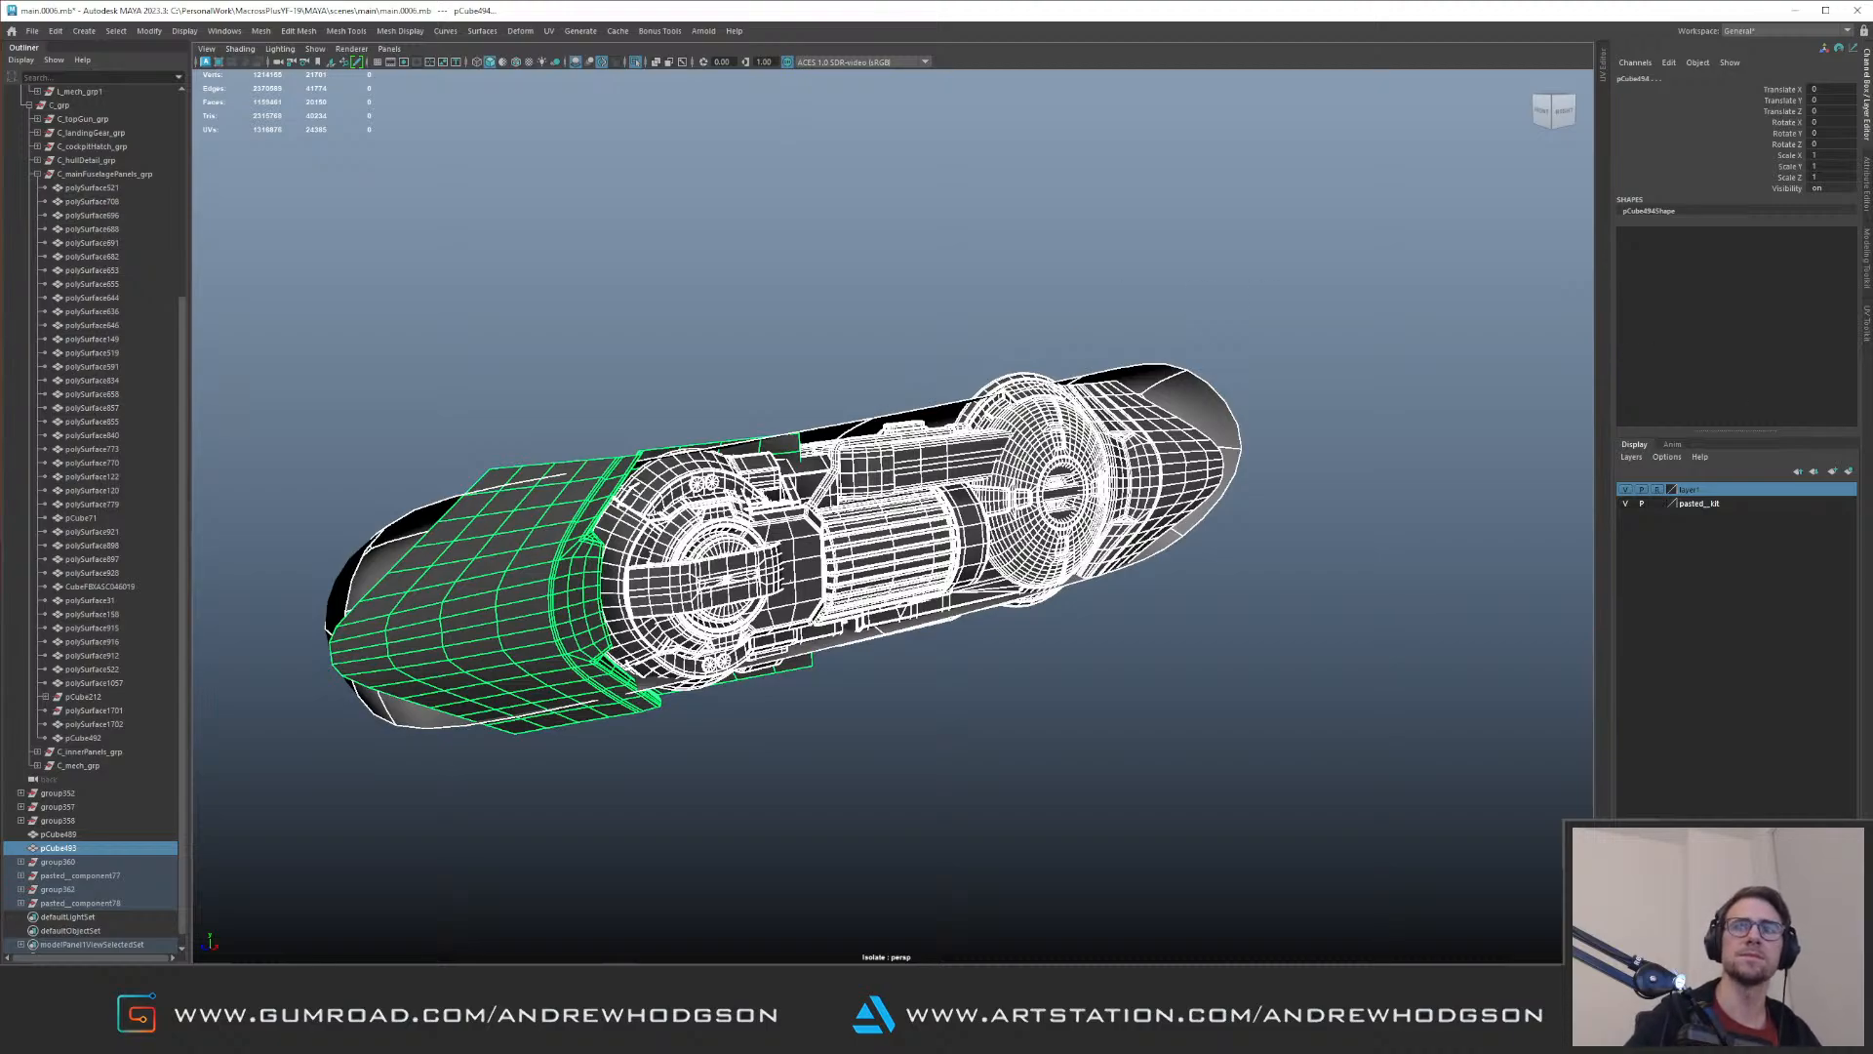
Step: Examine the isolated nose pod's shells, discs and ribbed cylinder from all sides
left_click_drag(985, 385, 855, 379, "alt")
right_click_drag(855, 379, 625, 370, "alt")
left_click_drag(624, 370, 814, 429, "alt")
right_click_drag(815, 429, 965, 439, "alt")
left_click_drag(966, 439, 741, 402, "alt")
middle_click_drag(741, 402, 916, 414, "alt")
left_click_drag(916, 415, 961, 408, "alt")
key("ctrl+1")
Step: Select the nose pod's recess shell and its lower faces protruding through the fuselage, with the full aircraft shown again
key("ctrl+1")
left_click(683, 546)
left_click_drag(586, 292, 707, 320, "alt")
right_click_drag(719, 322, 781, 343, "alt")
right_click_drag(917, 636, 916, 572)
left_click_drag(916, 573, 962, 611, "alt")
middle_click_drag(962, 611, 790, 517, "alt")
left_click(956, 680)
right_click_drag(878, 580, 890, 652)
left_click(892, 651)
left_click(898, 667, "shift")
left_click(880, 556, "shift")
left_click_drag(881, 553, 749, 411, "alt")
middle_click_drag(908, 410, 776, 489, "alt")
key("ctrl+1")
left_click_drag(776, 488, 866, 535, "alt")
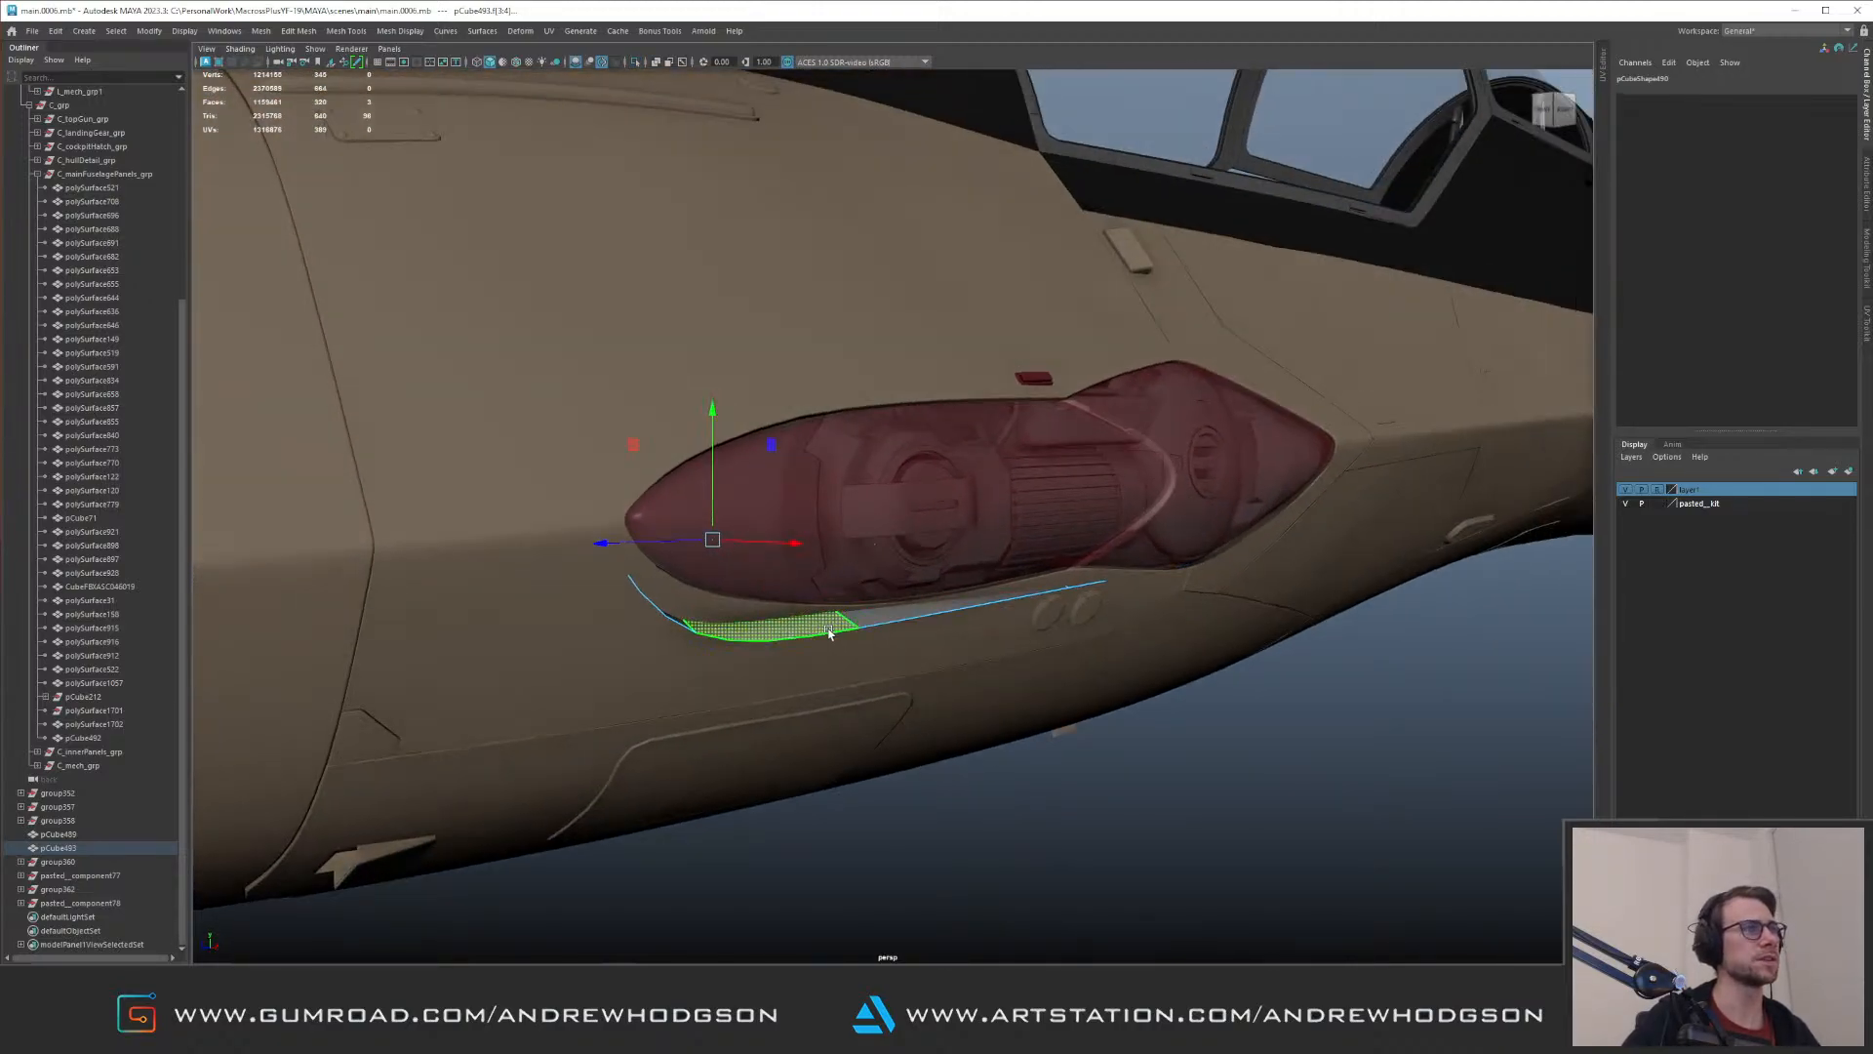
Step: Adjust the lower edge loop of the nose pod's recess shell so it tucks behind the fuselage skin
key("F10")
double_click(814, 636)
mouse_move(817, 637)
left_mouse_down("alt")
mouse_move(812, 656)
mouse_move(657, 536)
mouse_move(790, 487)
mouse_move(870, 571)
mouse_move(874, 483)
mouse_move(792, 466)
mouse_move(870, 520)
mouse_move(820, 575)
mouse_move(837, 629)
left_mouse_up("alt")
key("F8")
left_click_drag(837, 630, 961, 670, "alt")
key("ctrl+z")
key("ctrl+1")
key("ctrl+1")
left_click_drag(961, 671, 957, 567, "alt")
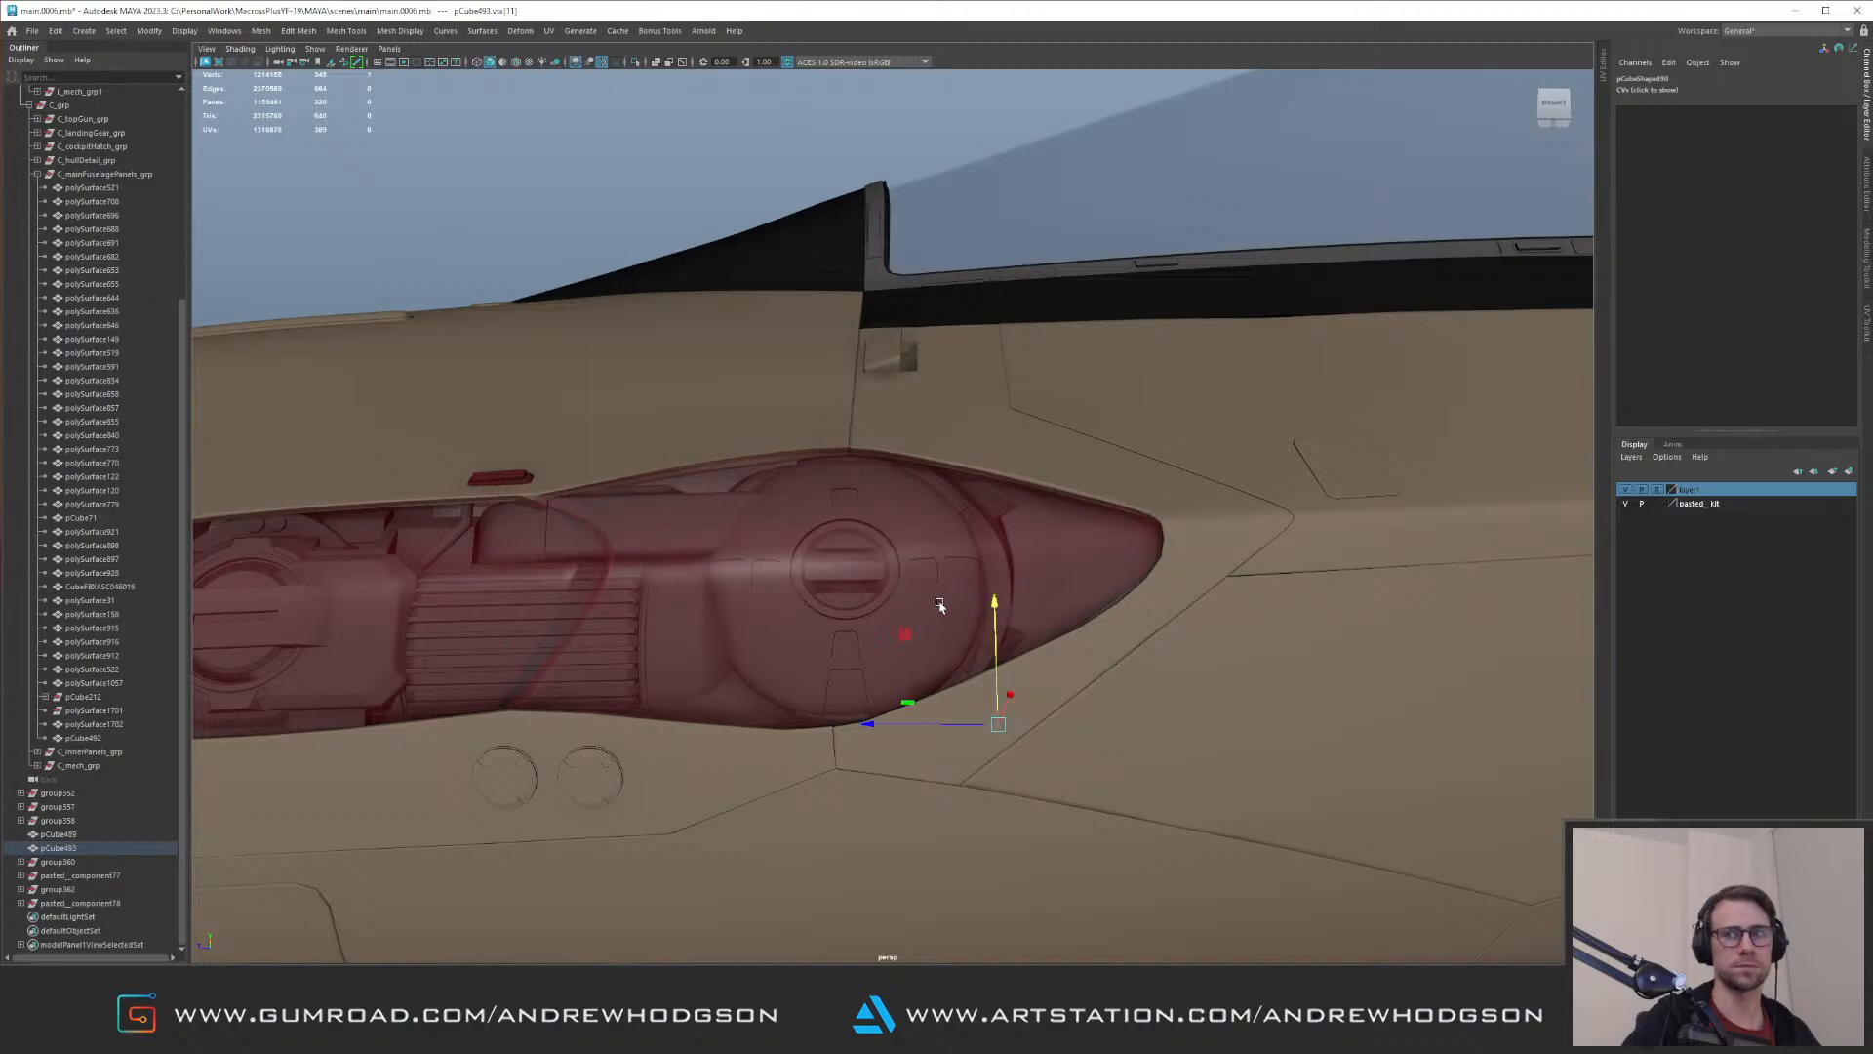
Step: Reposition the recess shell's vertices around the rear part of the nose pod to follow the fuselage
right_click_drag(941, 605, 1025, 458)
scroll(799, 502, "down", 6)
left_click_drag(782, 481, 904, 497, "alt")
right_click_drag(849, 517, 712, 519, "alt")
left_click_drag(816, 515, 893, 584, "alt")
right_click_drag(1092, 606, 946, 618)
left_click_drag(946, 618, 984, 638)
left_click_drag(828, 638, 733, 643)
Step: Move the recess shell's rear upper and lower corner vertices sideways, working from inside the fuselage
left_click_drag(1088, 324, 941, 337, "alt")
left_click_drag(747, 328, 843, 458)
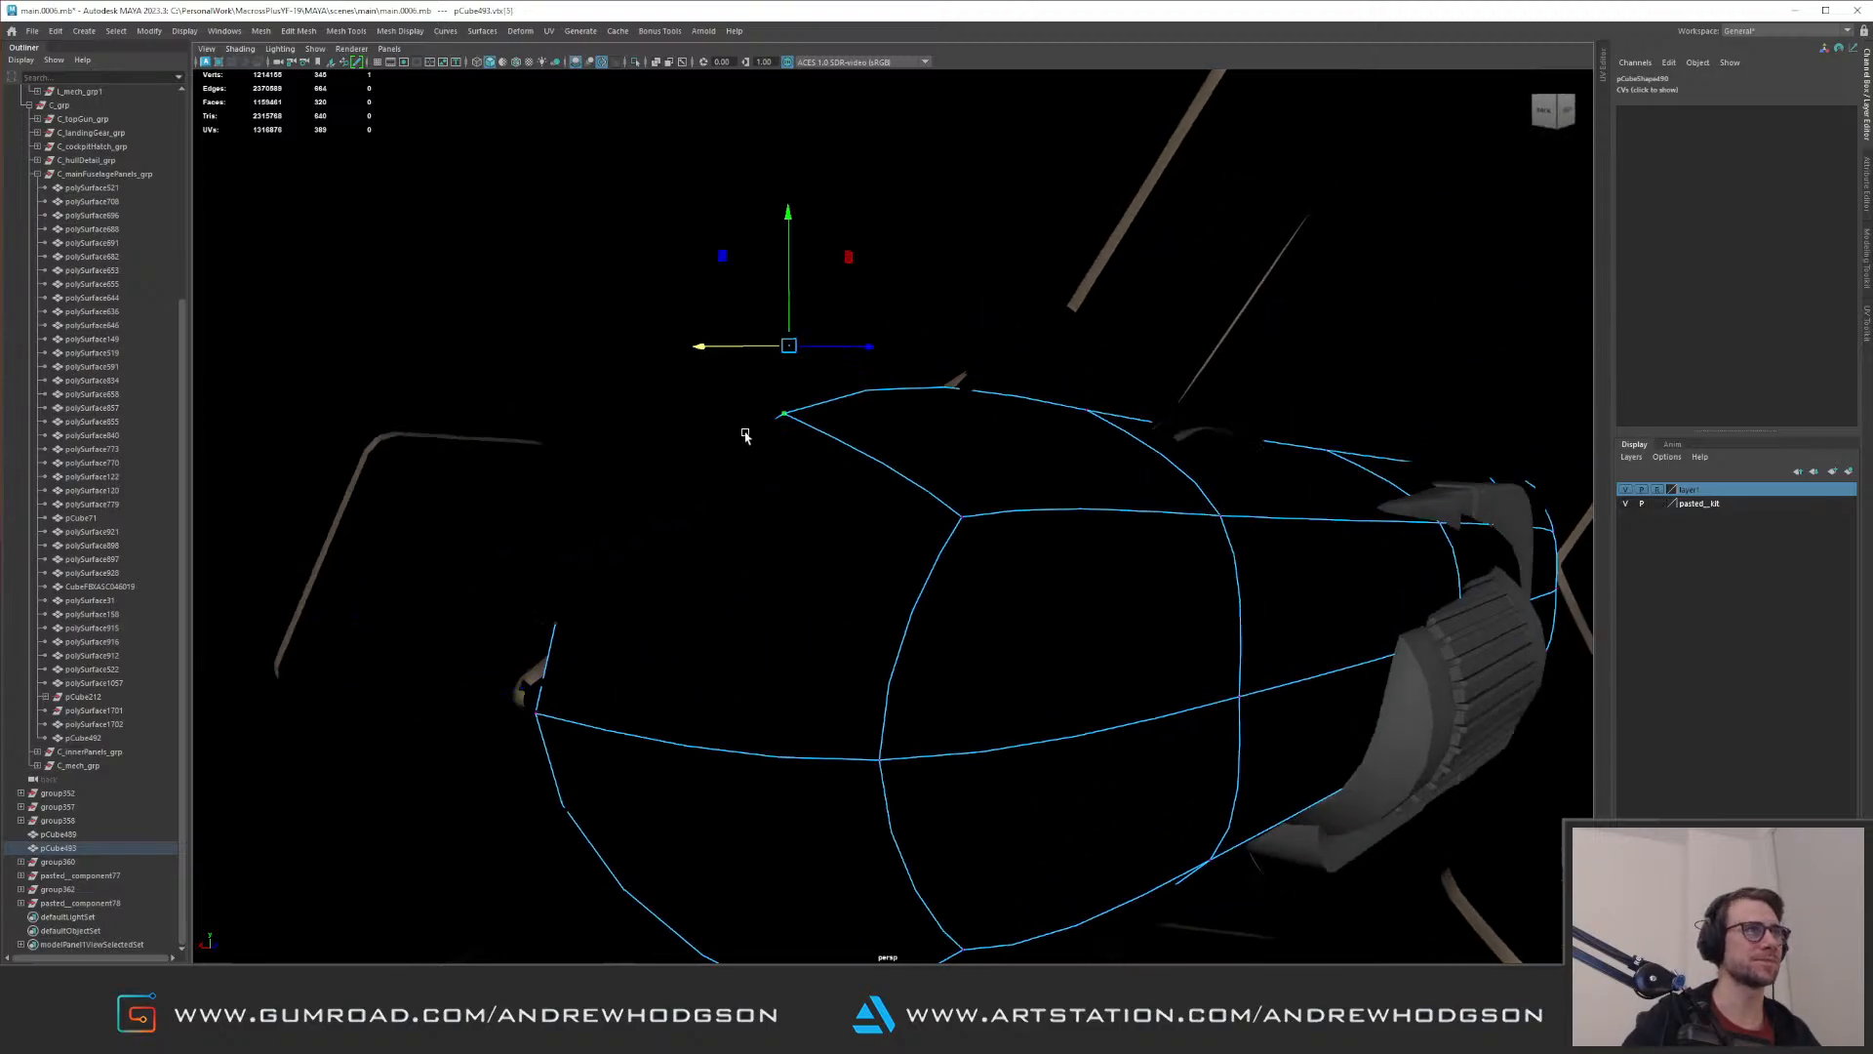
left_click_drag(744, 355, 949, 296, "alt")
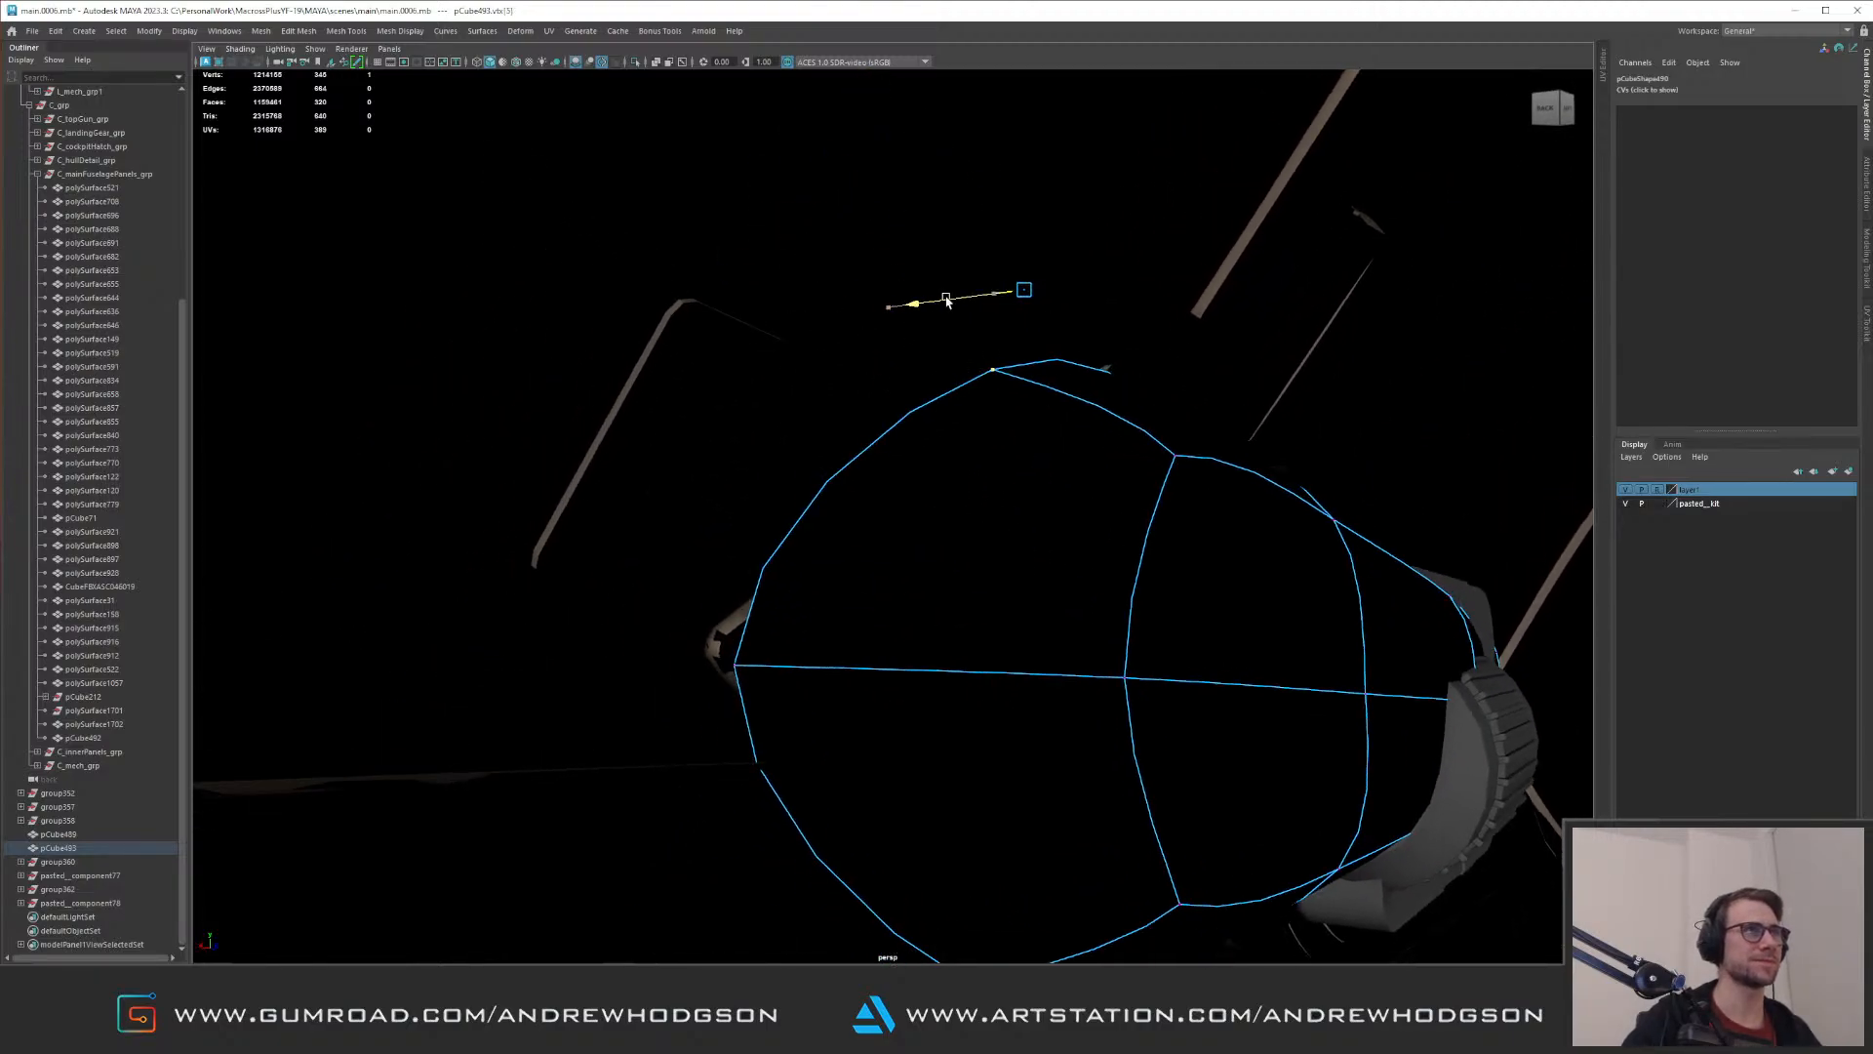
left_click_drag(871, 427, 849, 313, "alt")
left_click_drag(883, 463, 786, 457, "alt")
left_click_drag(874, 695, 1019, 732)
left_click_drag(1005, 491, 800, 470, "alt")
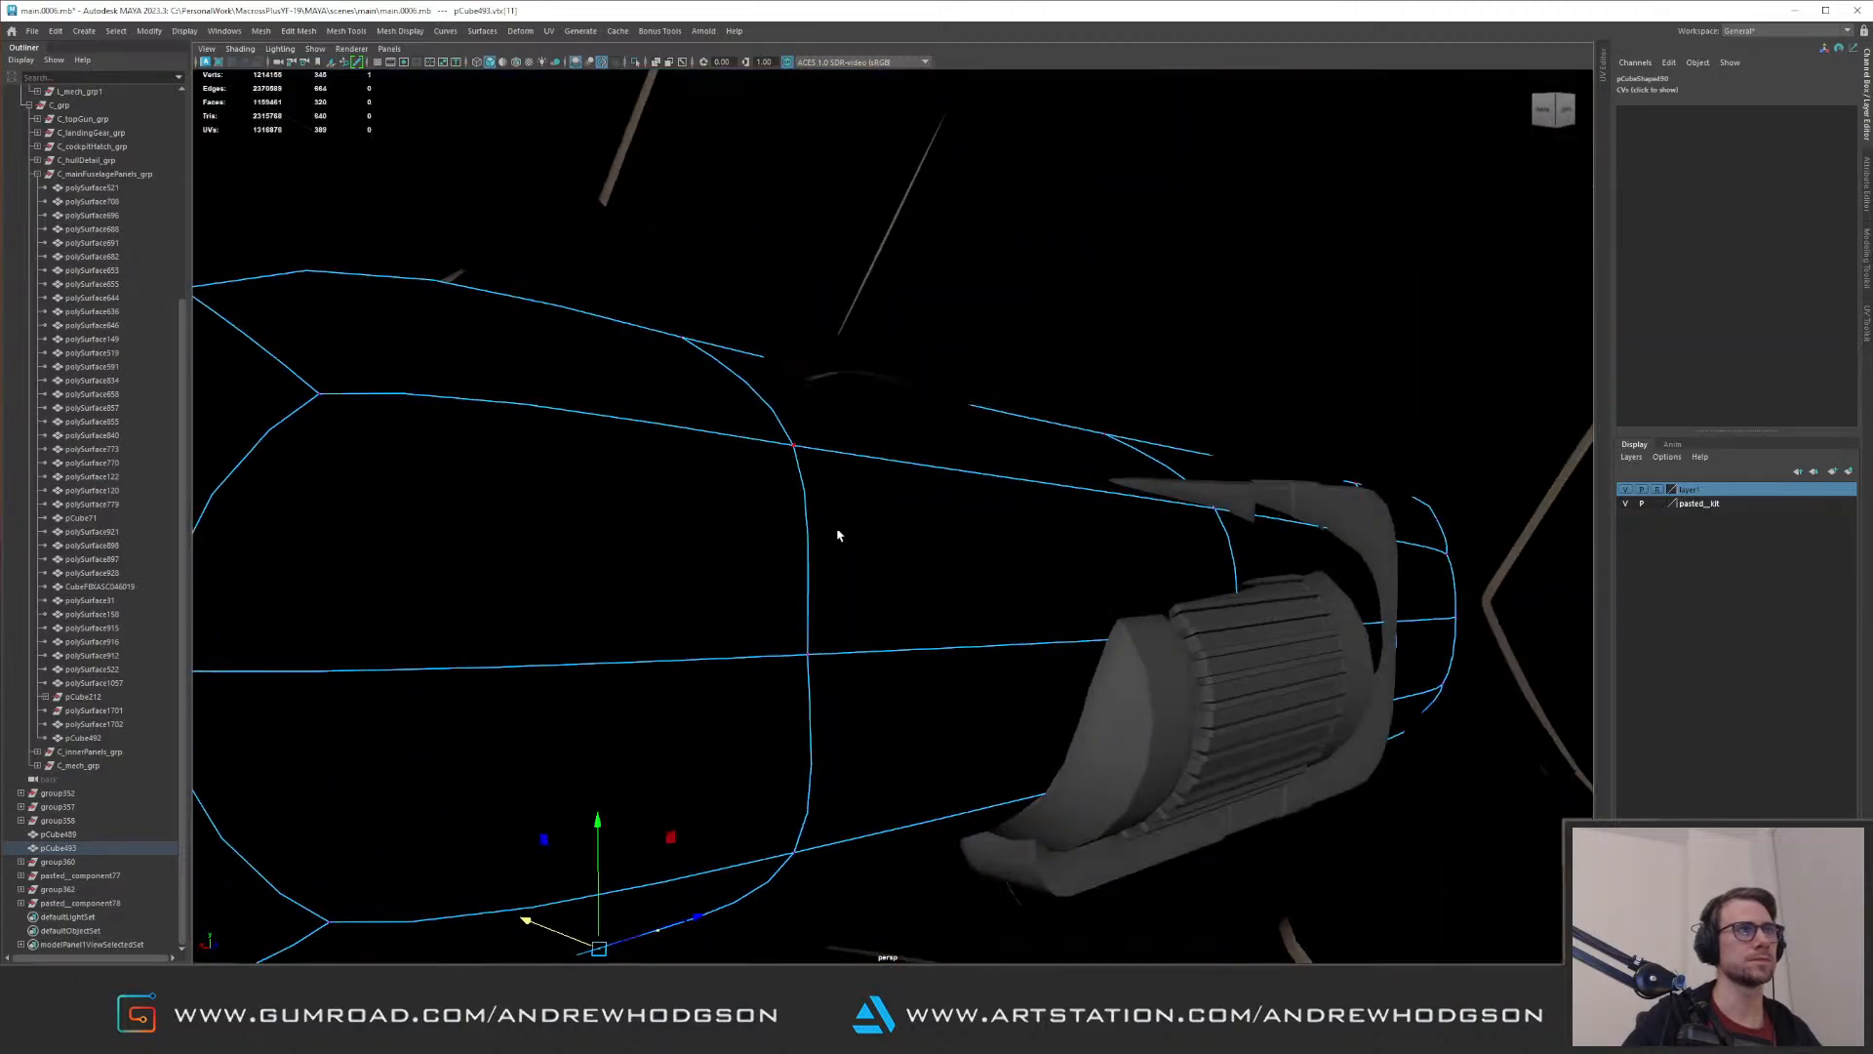
Step: Inspect the reshaped recess shell against the nose and in isolation
key("q")
right_click_drag(845, 532, 1050, 469)
left_click_drag(1049, 469, 861, 474, "alt")
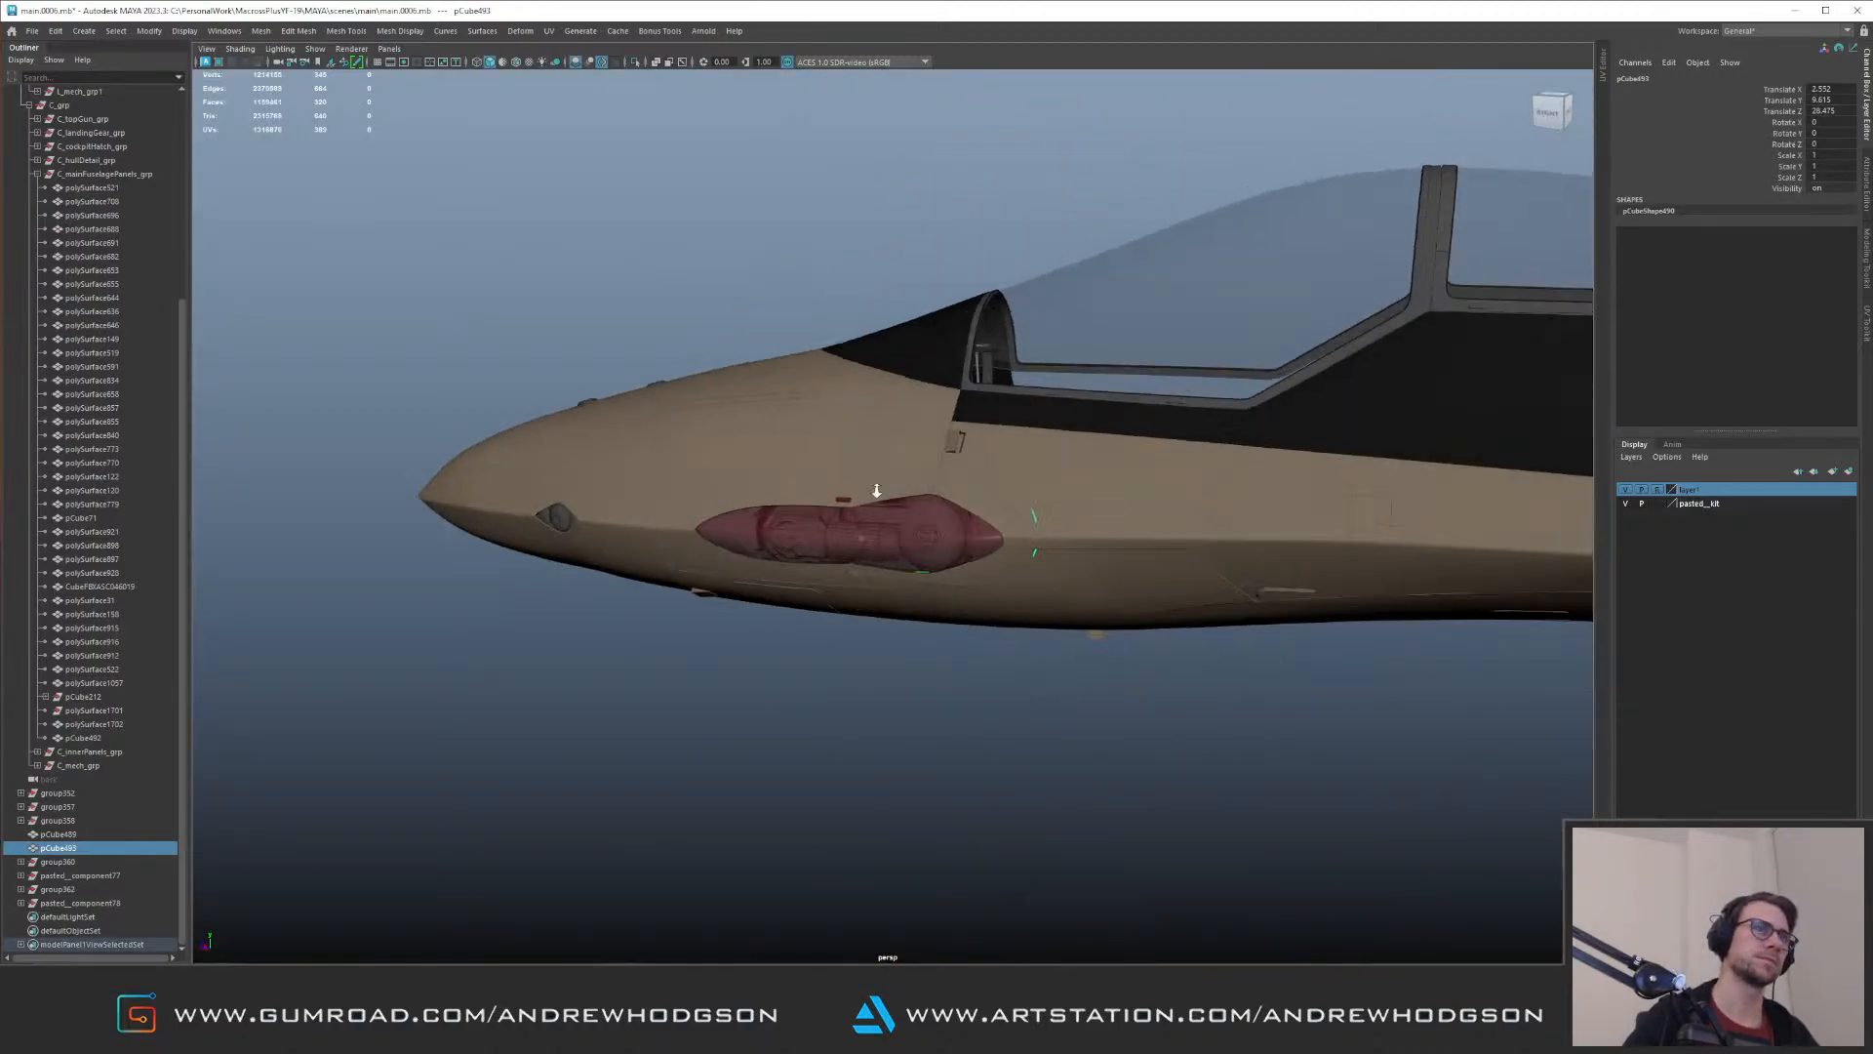
right_click_drag(861, 474, 1192, 486, "alt")
middle_click_drag(1191, 486, 898, 457, "alt")
right_click_drag(898, 457, 1038, 542, "alt")
key("f")
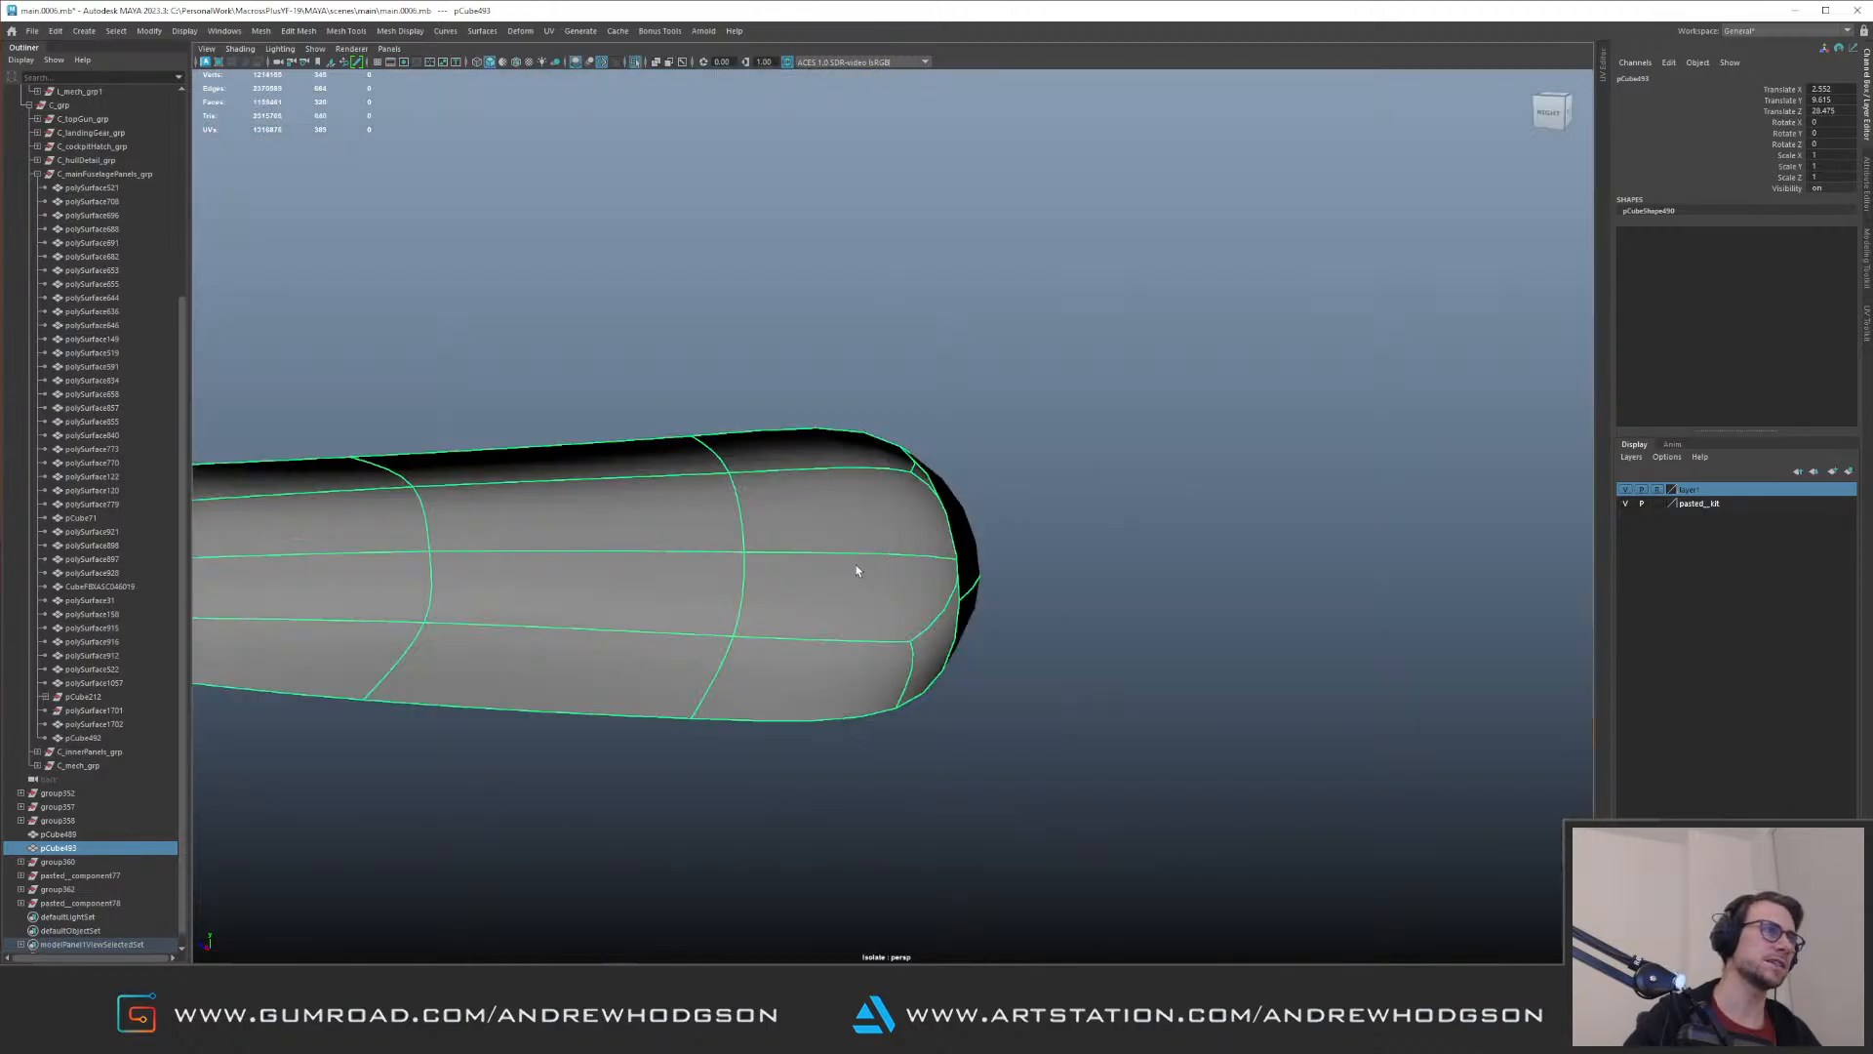
right_click_drag(865, 565, 823, 514, "alt")
mouse_move(824, 514)
left_mouse_down("alt")
mouse_move(1079, 498)
mouse_move(1061, 490)
left_mouse_up("alt")
key("ctrl+1")
Step: Check the recess shell from inside the fuselage for pod parts protruding through its back
right_click_drag(1150, 535, 910, 574)
mouse_move(913, 571)
left_mouse_down()
mouse_move(989, 596)
mouse_move(991, 501)
mouse_move(974, 518)
mouse_move(800, 514)
mouse_move(849, 523)
mouse_move(928, 399)
left_mouse_up()
key("ctrl+1")
key("w")
key("F8")
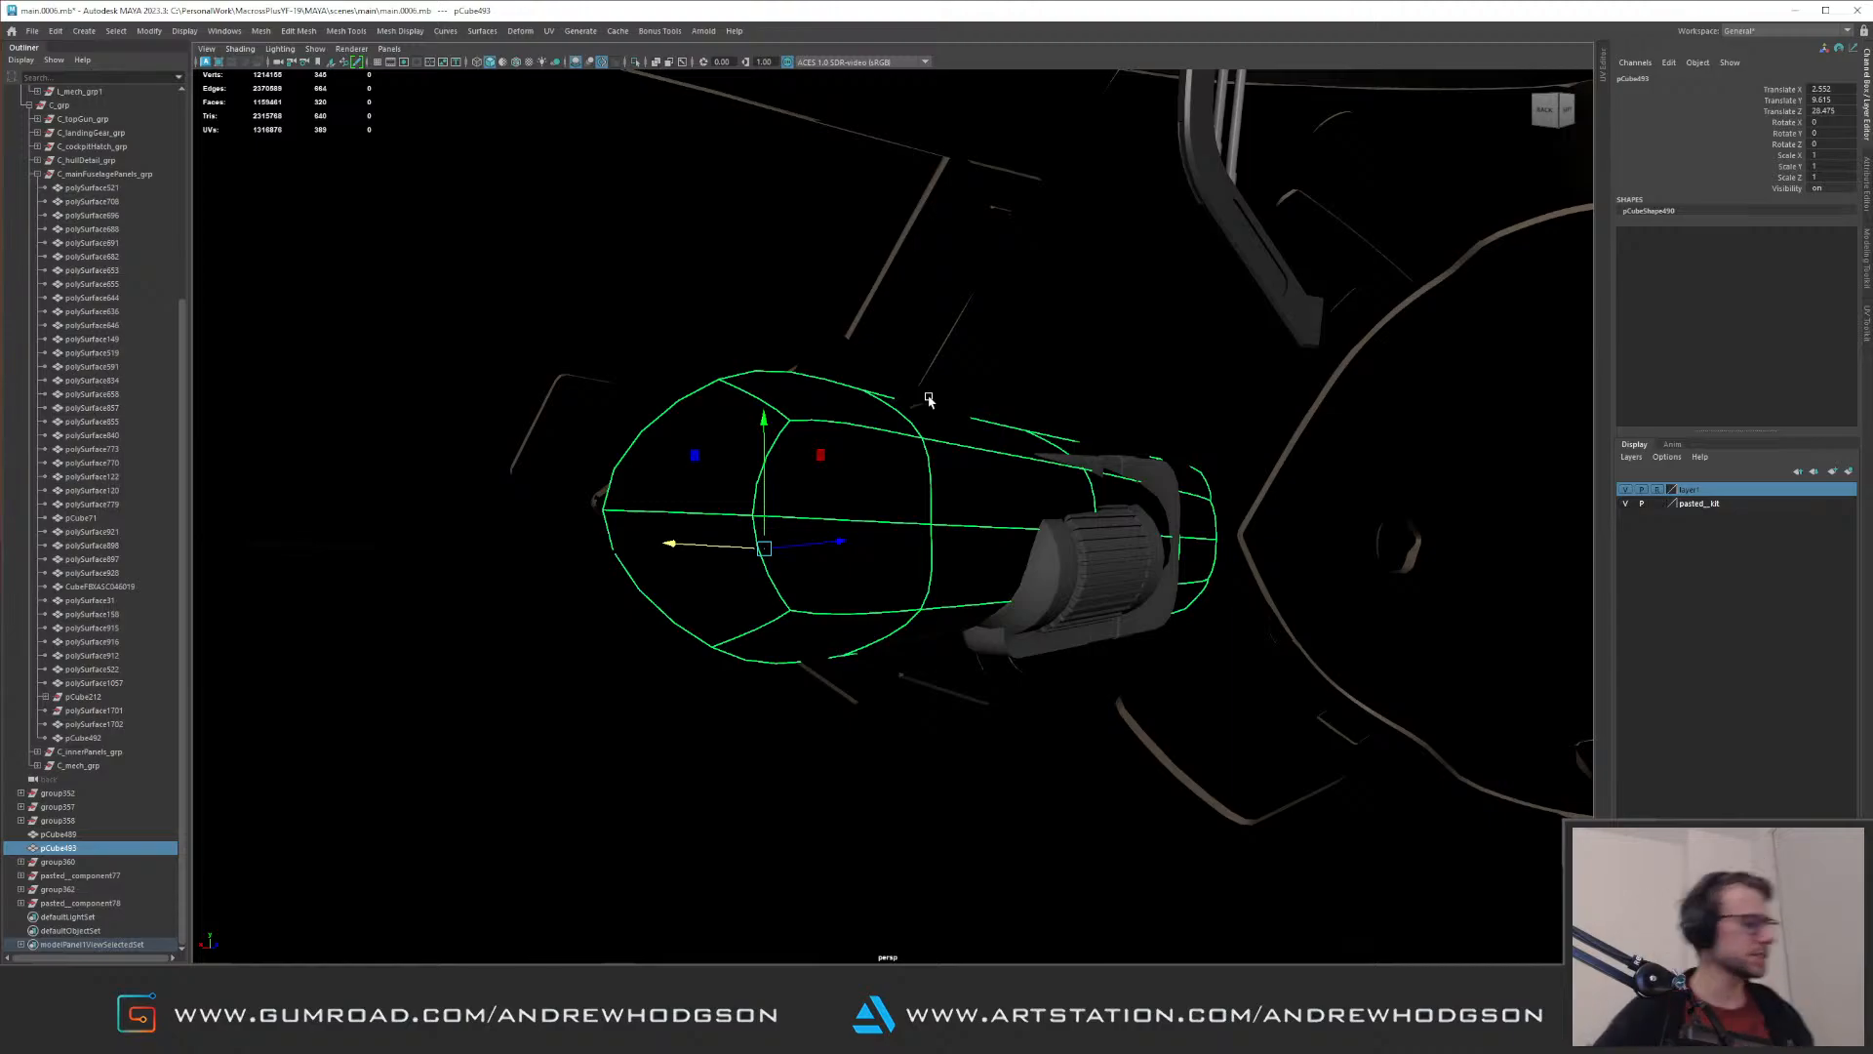
left_click_drag(734, 367, 775, 423, "alt")
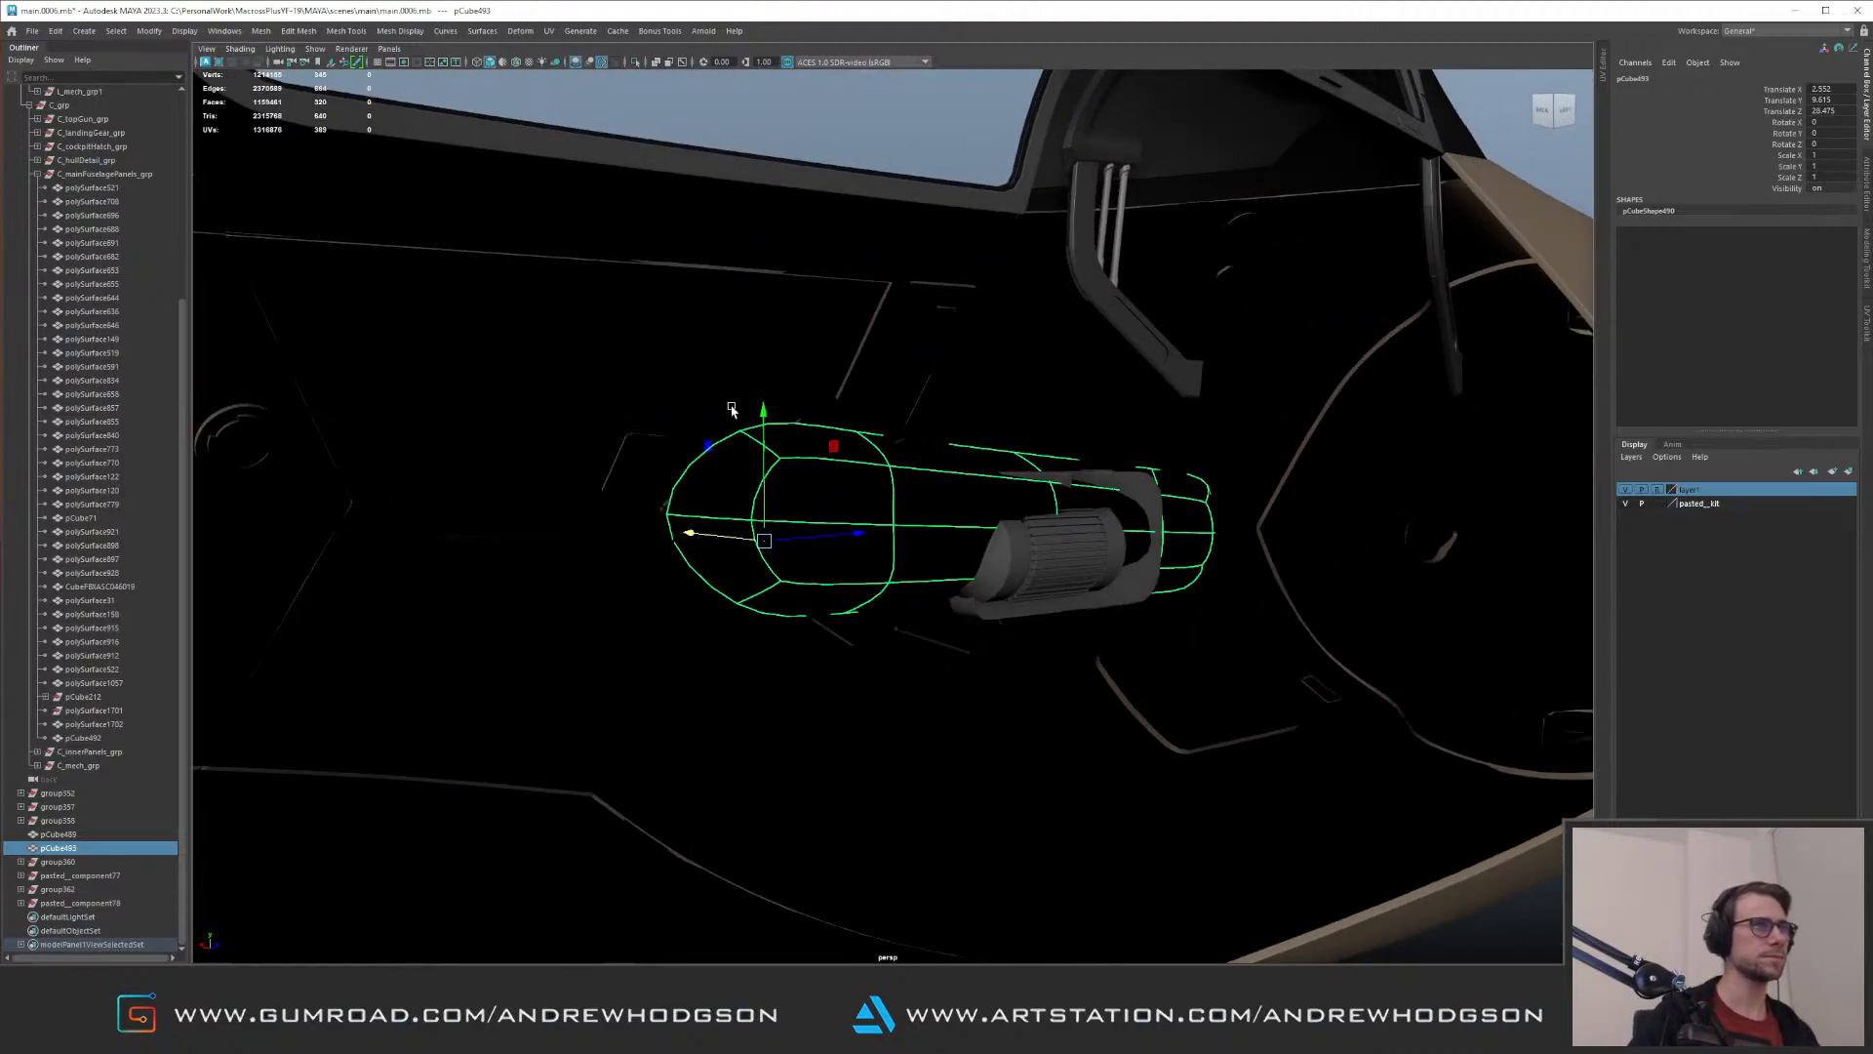
left_click_drag(705, 363, 648, 376, "alt")
right_click_drag(648, 377, 1008, 460, "alt")
left_click_drag(1007, 460, 1084, 550, "alt")
Step: Select the protruding kit part's whole group, pasted__component77, and isolate it
left_click(1086, 597, "shift")
left_click(1091, 664, "shift")
left_click_drag(1083, 625, 770, 427, "alt")
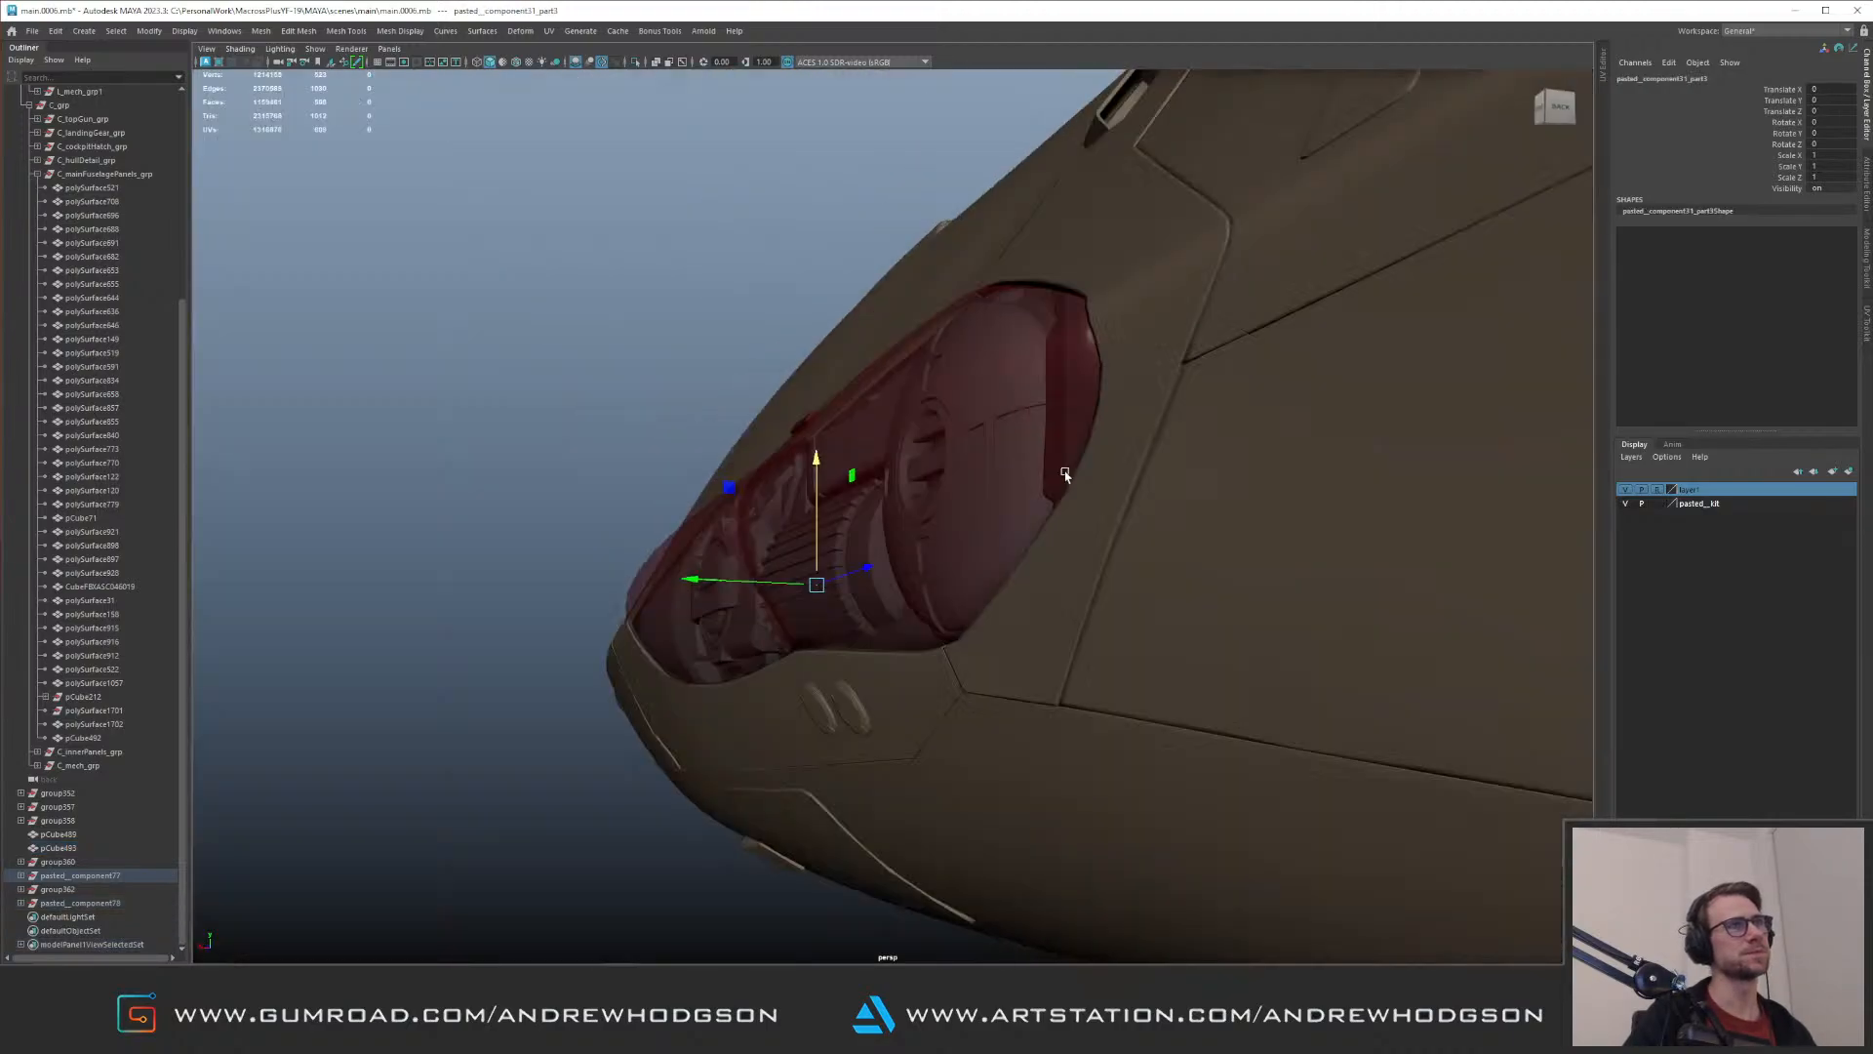
mouse_move(1058, 477)
left_mouse_down("alt")
mouse_move(1074, 494)
mouse_move(1108, 427)
left_mouse_up("alt")
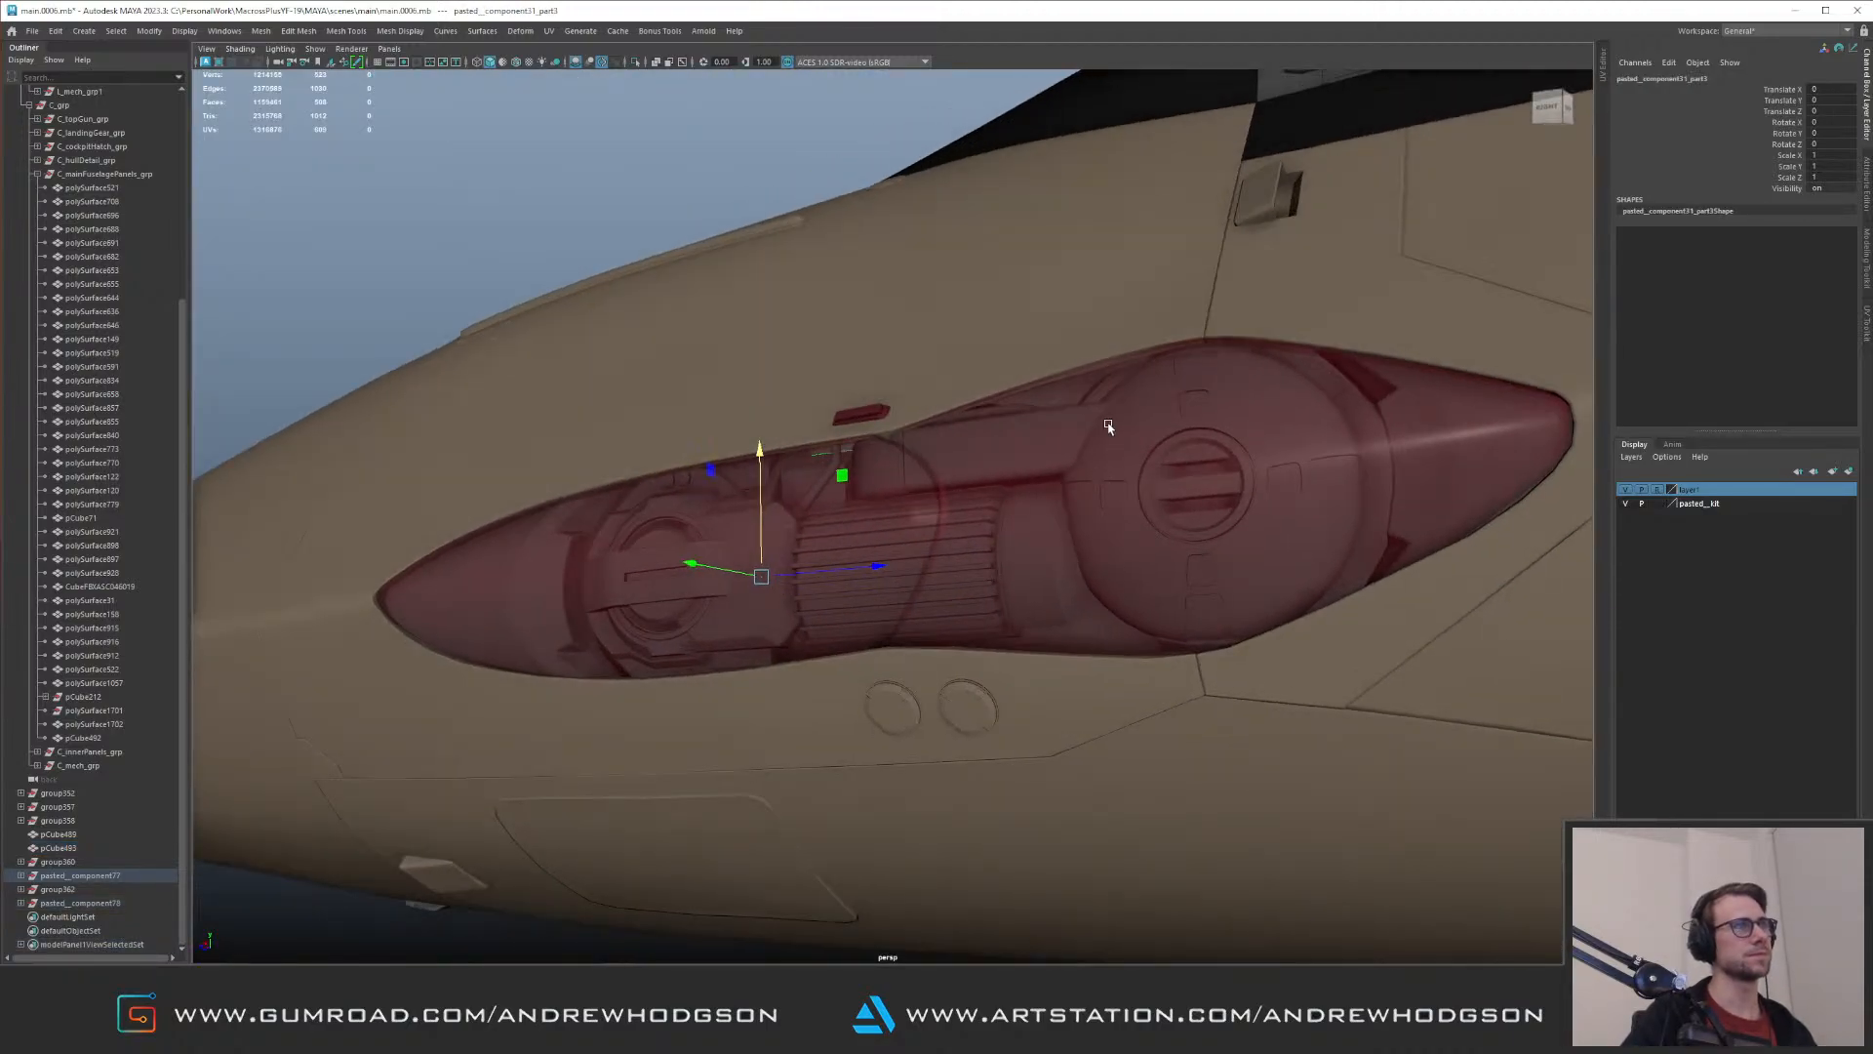
key("Up")
left_click_drag(847, 410, 698, 443, "alt")
key("ctrl+1")
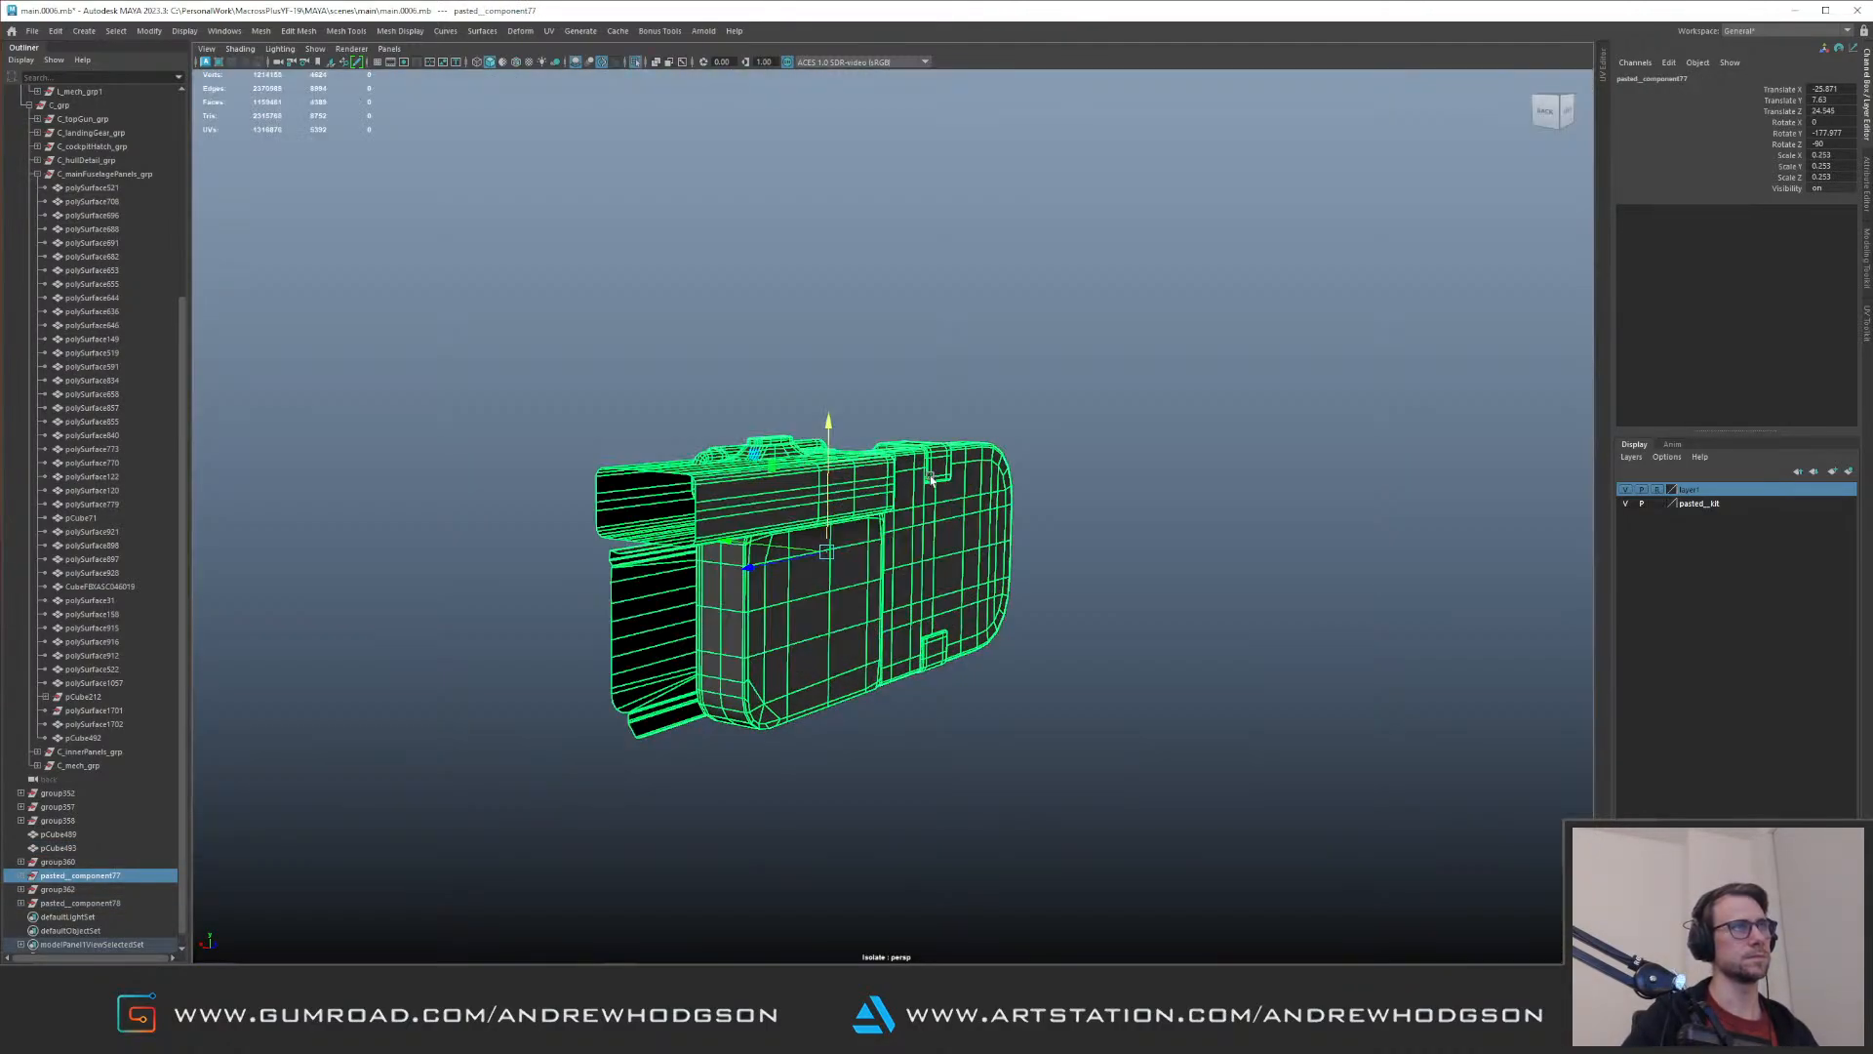
Step: Delete the hidden back-side faces of the open, rounded housing in the isolated component
left_click(937, 472)
left_click_drag(837, 488, 881, 504, "alt")
left_click(901, 535)
right_click_drag(881, 504, 896, 607)
left_click_drag(896, 607, 914, 568, "alt")
left_click_drag(870, 459, 901, 519, "alt")
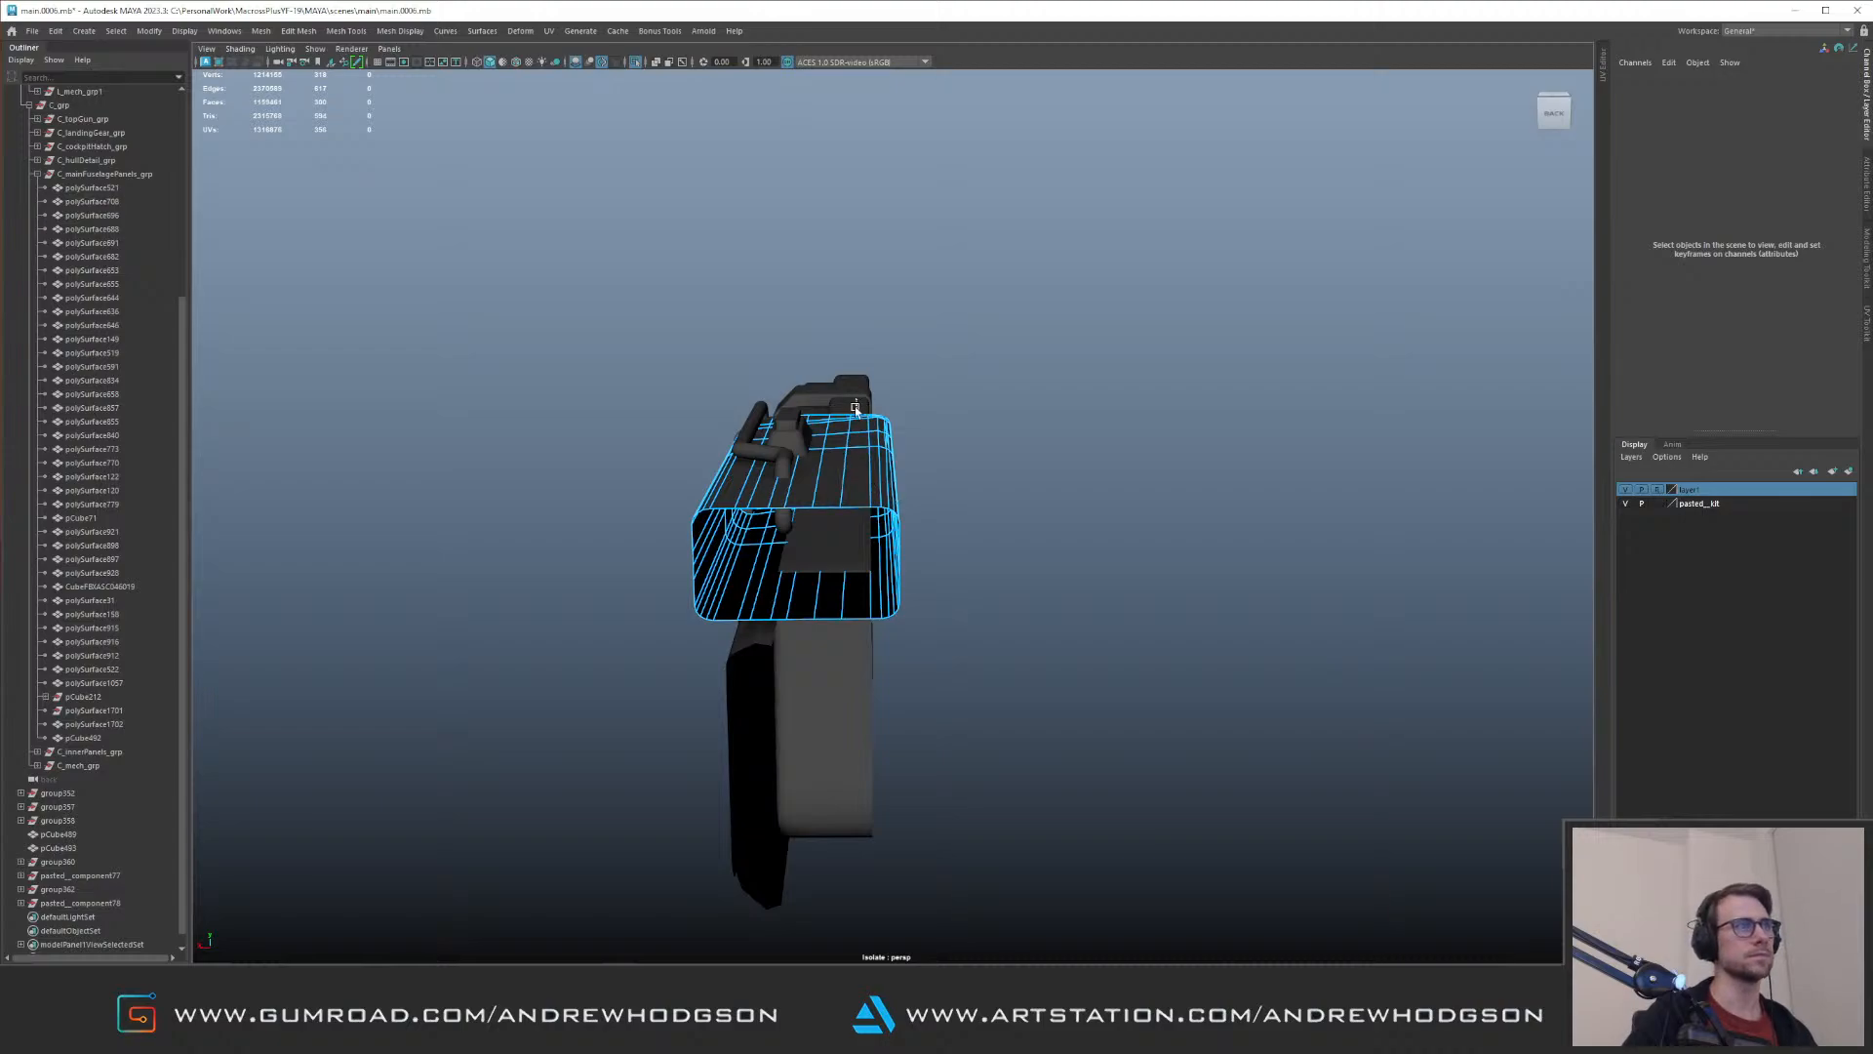
left_click_drag(854, 407, 883, 625)
left_click_drag(769, 360, 857, 640)
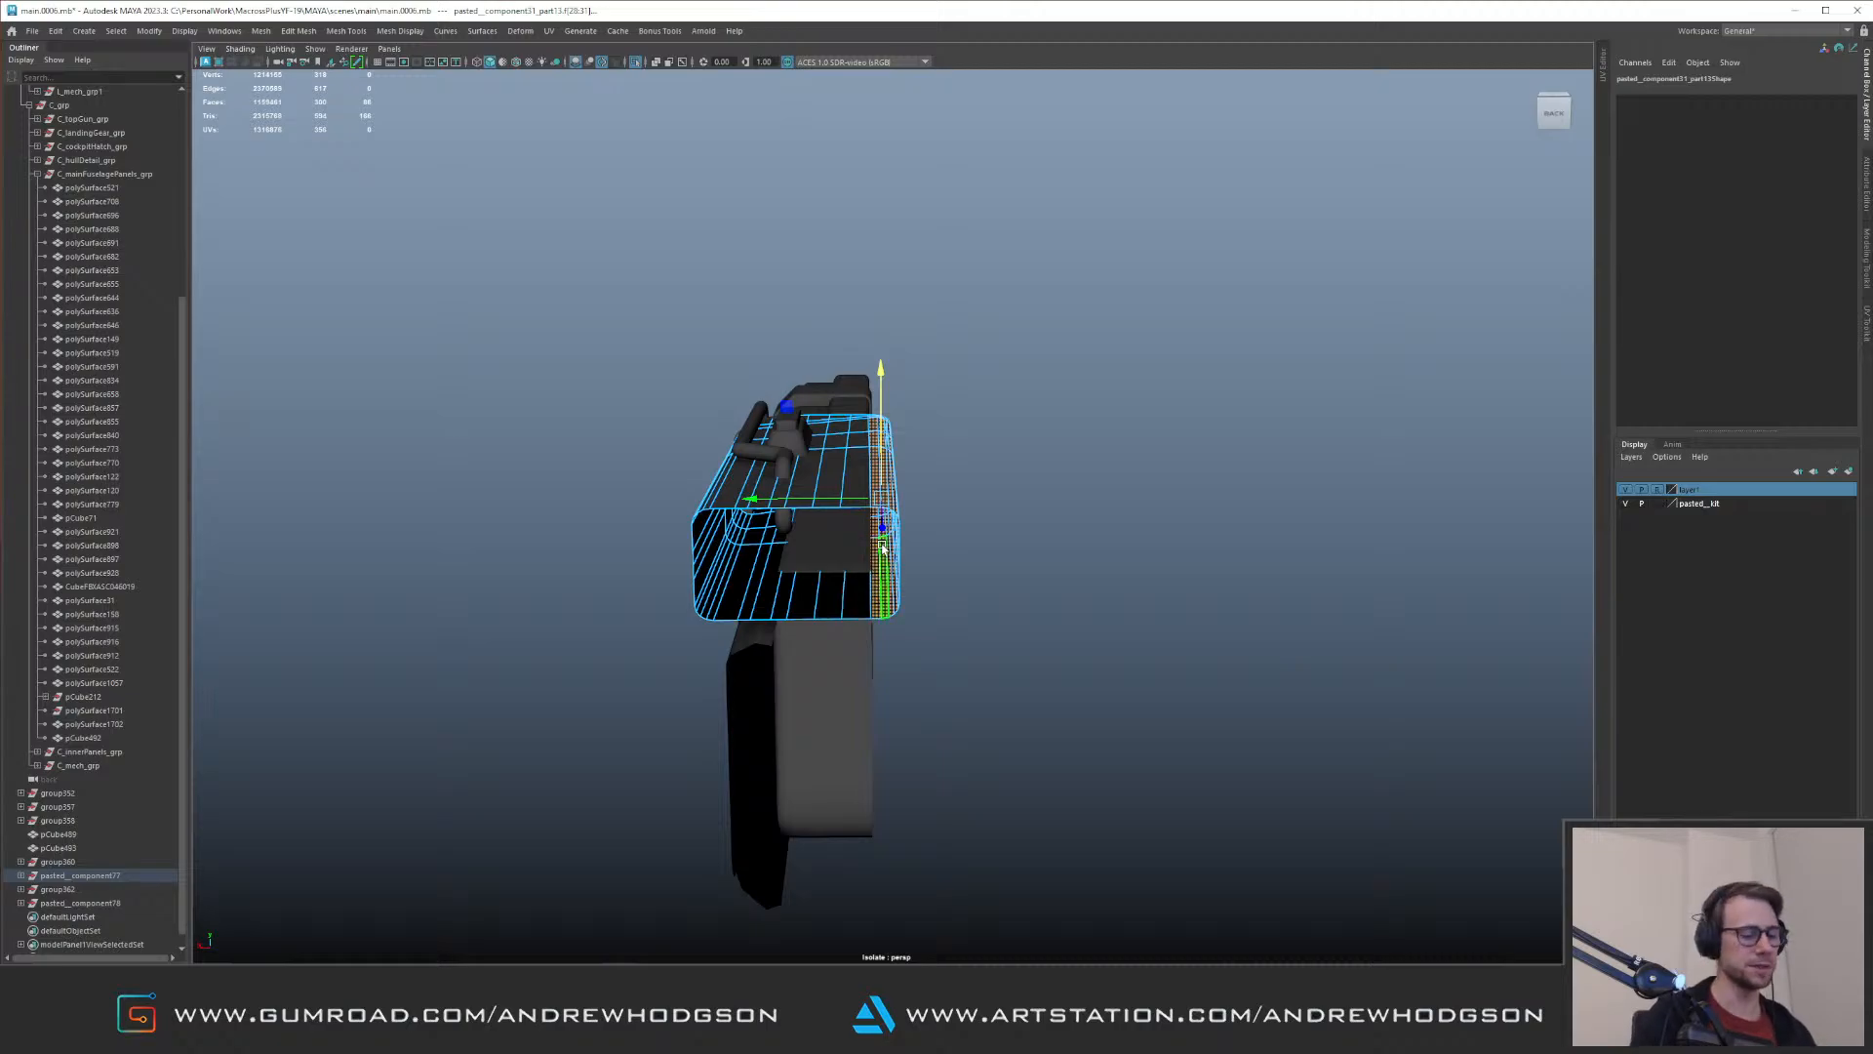
key("Delete")
key("F8")
Step: Delete the hidden back faces of the rounded block below the housing
left_click(853, 661)
mouse_move(853, 660)
left_mouse_down("alt")
mouse_move(794, 640)
mouse_move(858, 702)
mouse_move(837, 661)
left_mouse_up("alt")
key("F11")
left_click_drag(857, 439, 1242, 889)
left_click_drag(754, 372, 860, 918)
left_click_drag(856, 795, 804, 718, "alt")
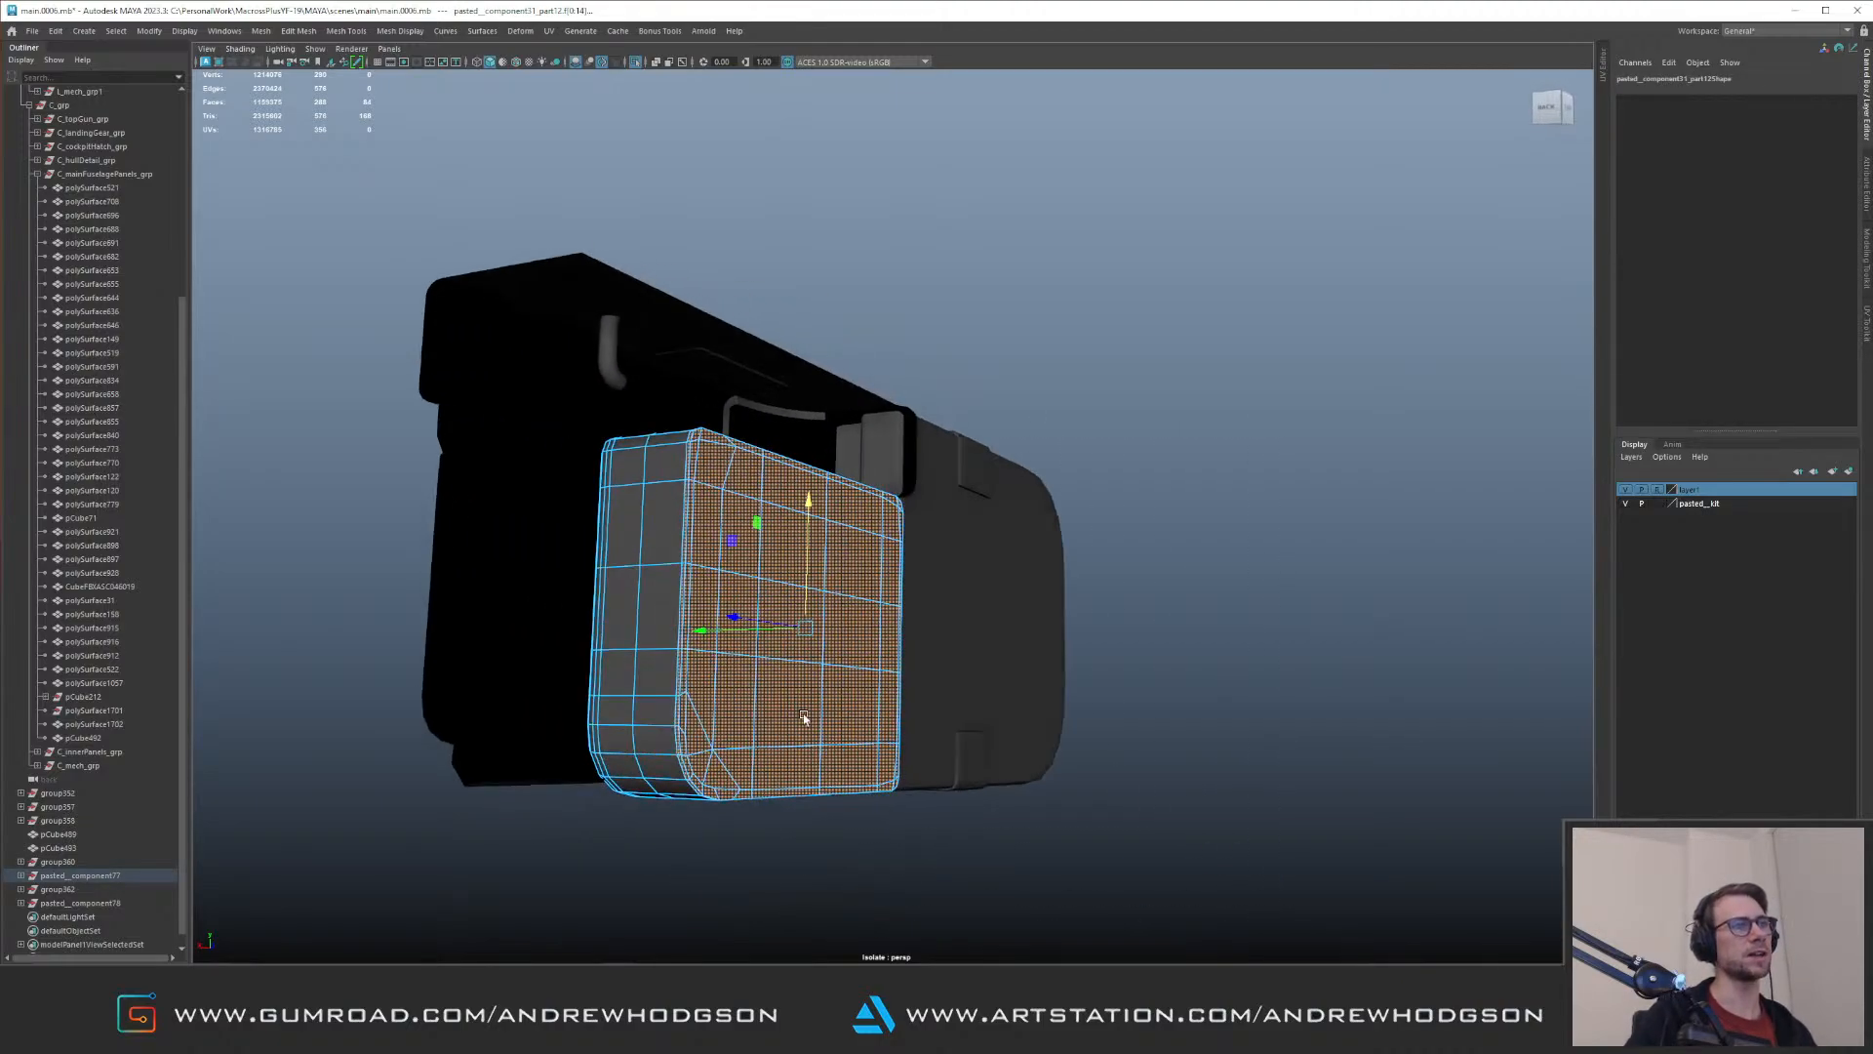
key("Delete")
key("F8")
Step: Delete the back faces of the large rounded end cover, refining the selection along its rim
left_click(977, 507)
left_click_drag(973, 504, 826, 514, "alt")
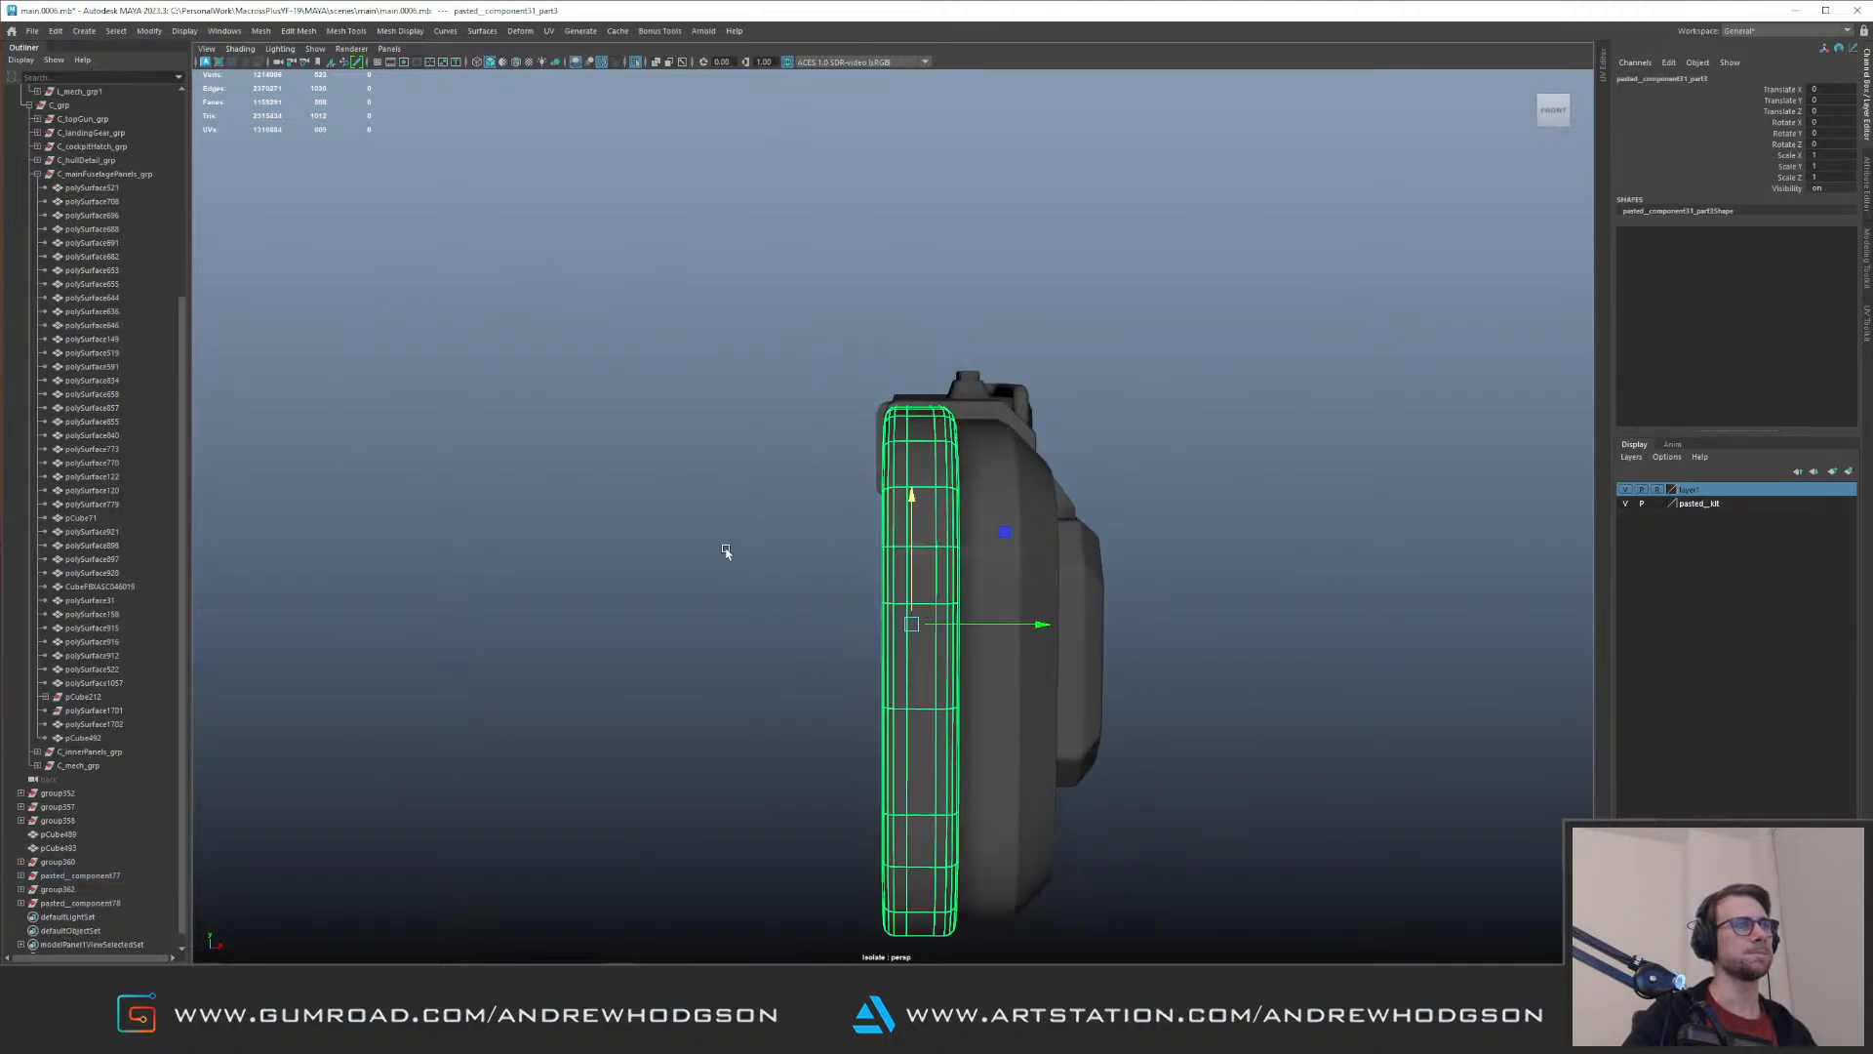
key("F11")
scroll(787, 423, "down", 3)
left_click_drag(767, 334, 917, 857)
left_click_drag(915, 789, 914, 455, "alt")
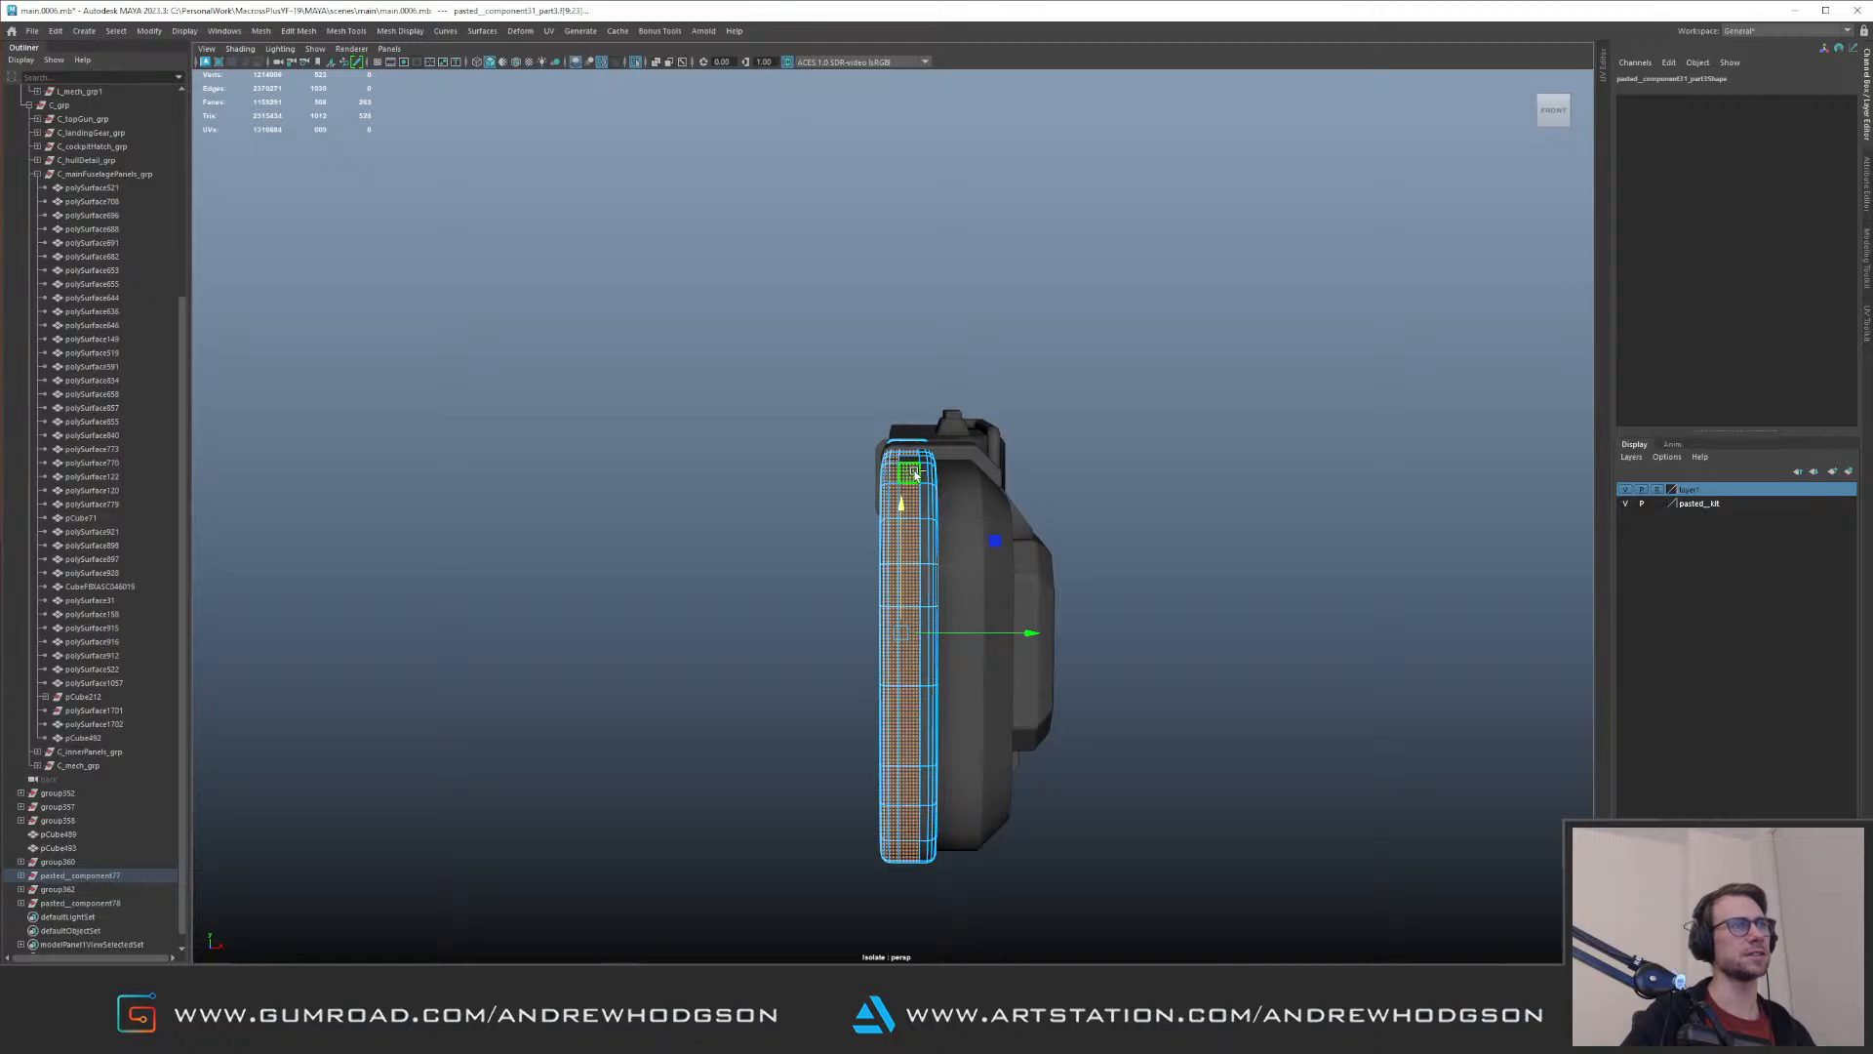
double_click(914, 473, "ctrl")
left_click_drag(942, 528, 935, 483, "alt")
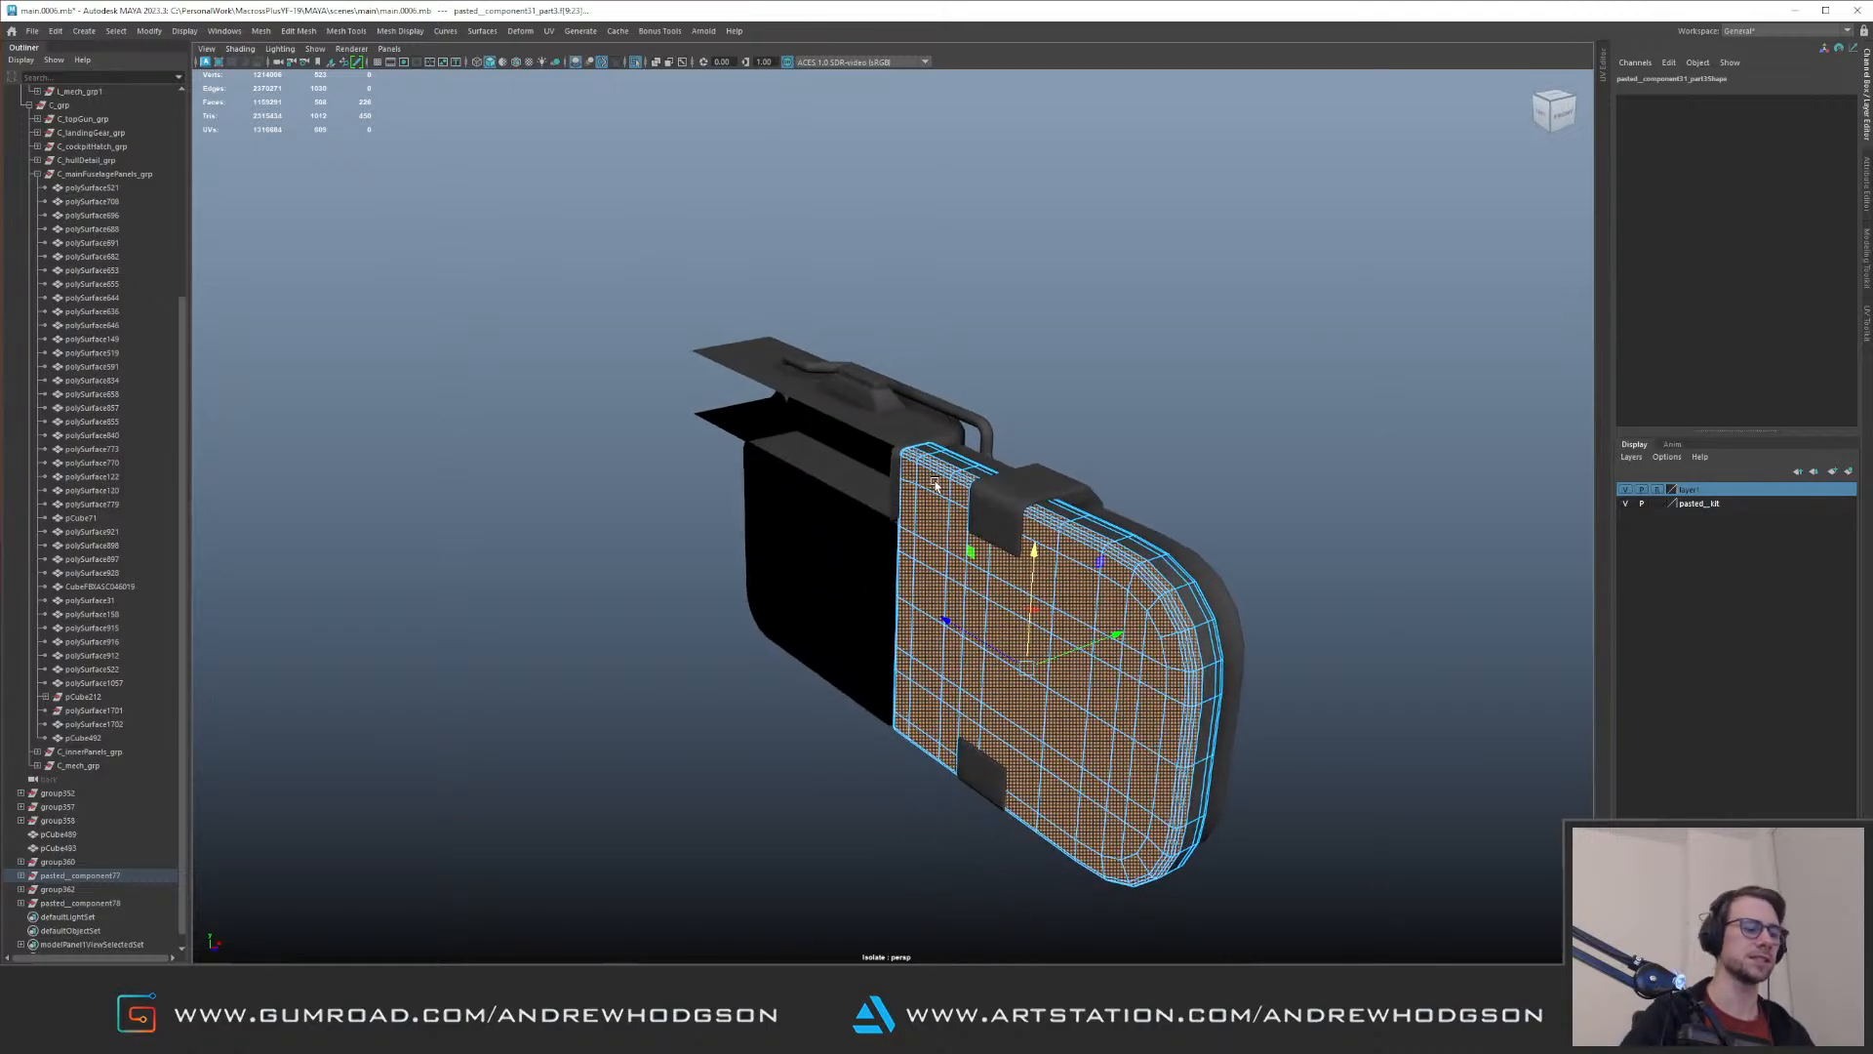
key("Delete")
key("F8")
Step: Delete the hidden back faces of the two clips wrapped around the edge of the rounded end cover
left_click(1034, 524)
left_click_drag(1034, 524, 814, 585, "alt")
left_click_drag(1000, 573, 1025, 575, "alt")
key("F11")
left_click_drag(676, 414, 942, 935)
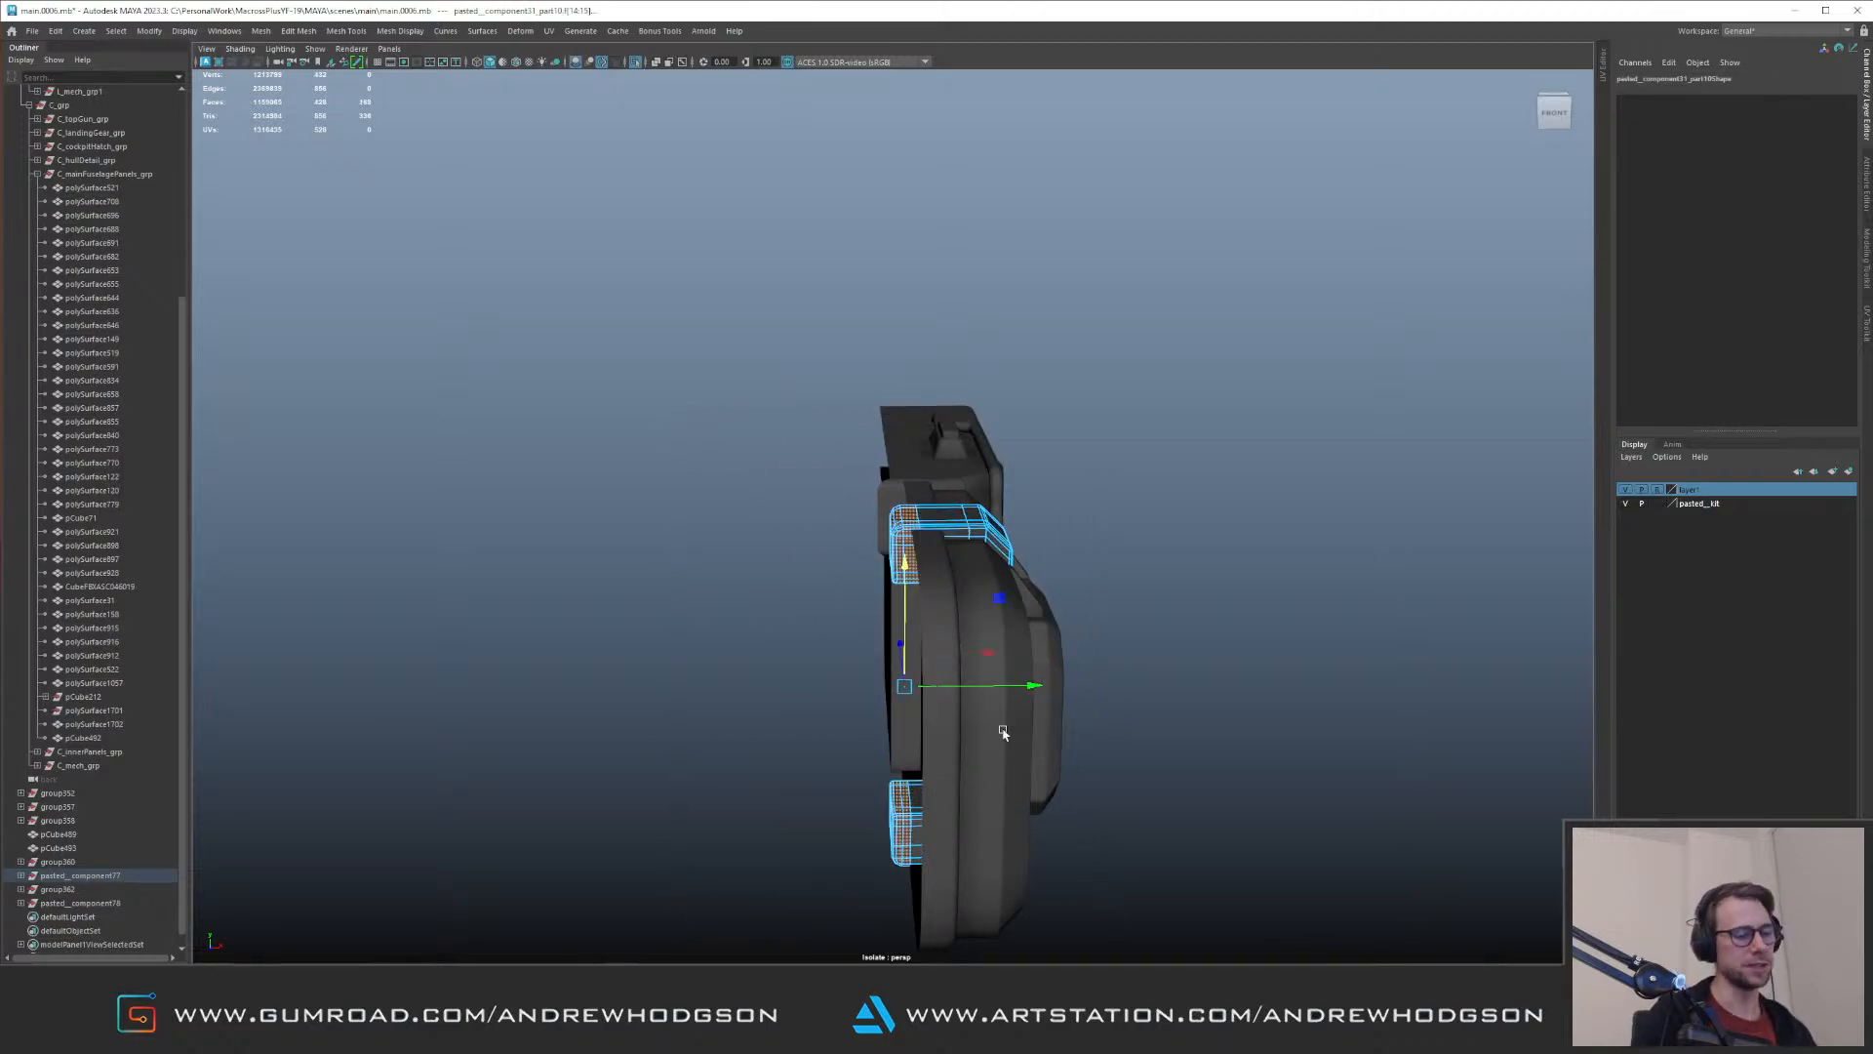
key("Delete")
left_click_drag(841, 576, 876, 627, "alt")
right_click_drag(875, 627, 954, 544)
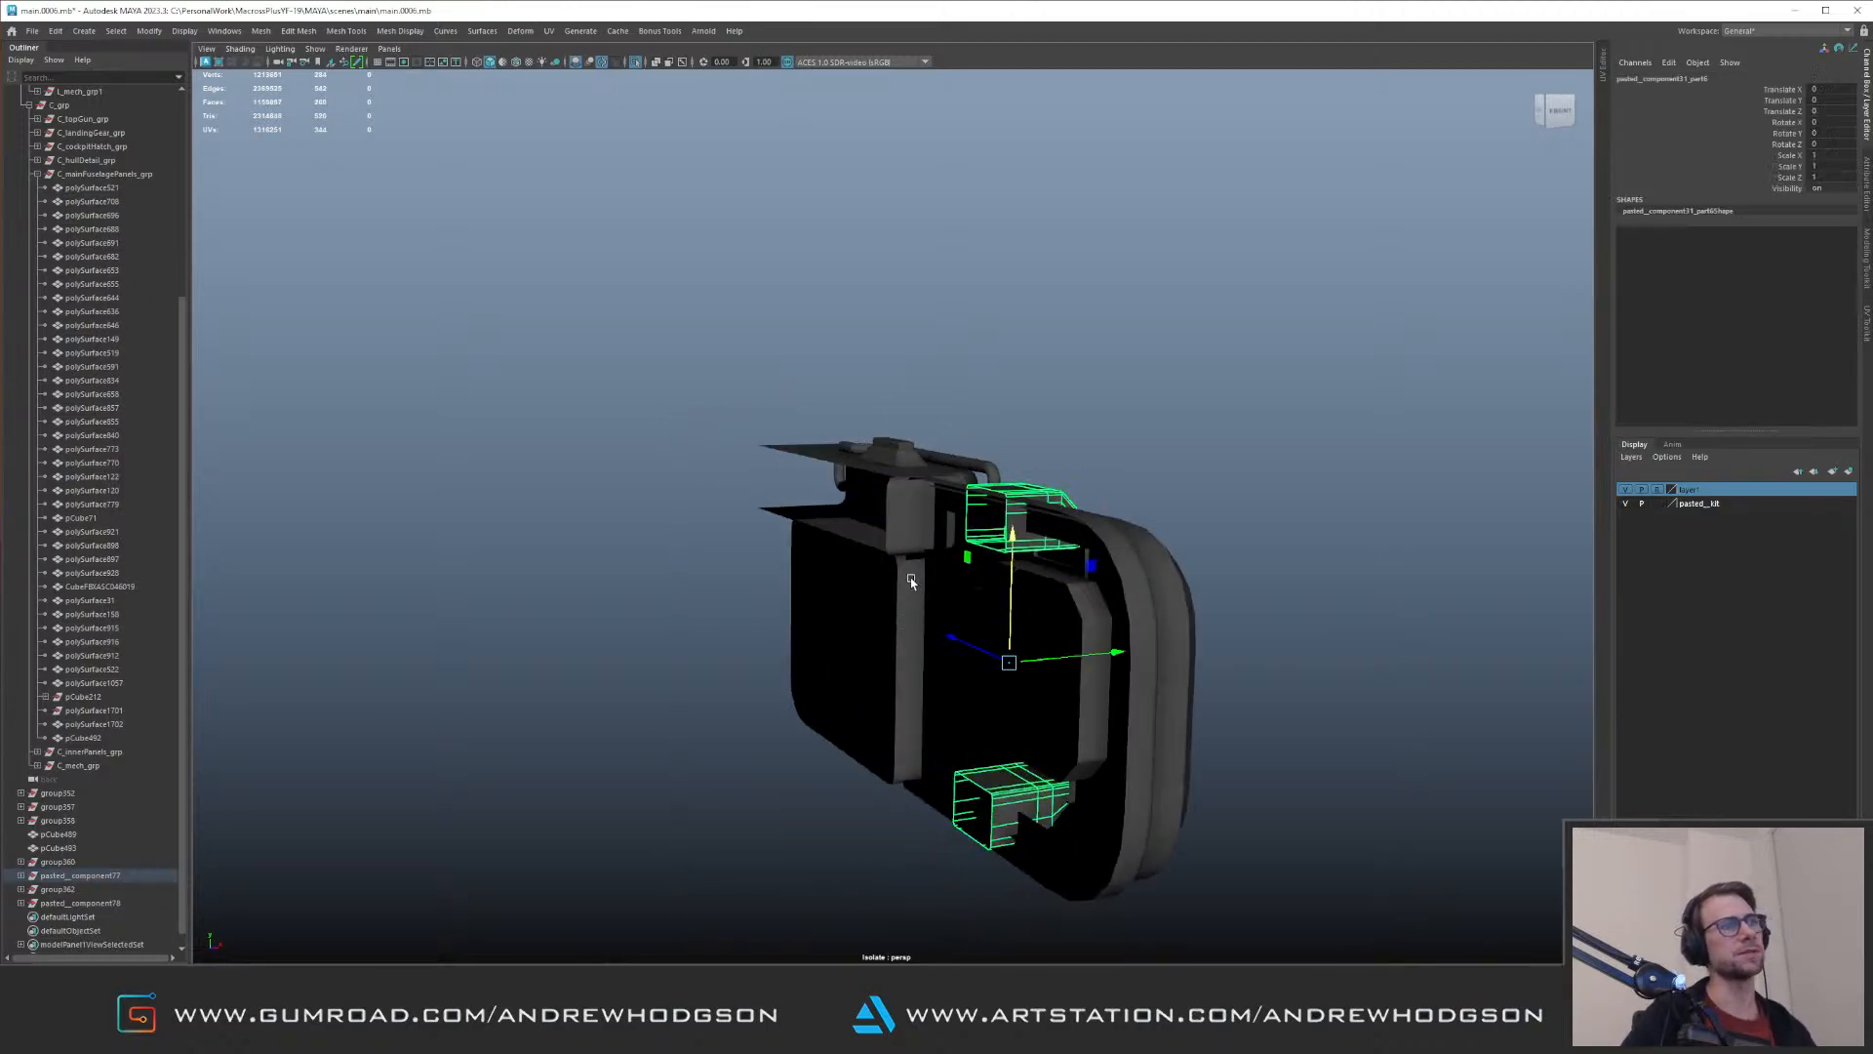
Step: Leave the isolated component and examine the glass-covered pod on the aircraft's nose from several angles
left_click_drag(912, 577, 985, 597, "alt")
left_click(1074, 615)
left_click(1101, 581, "shift")
left_click_drag(1102, 580, 988, 544, "alt")
key("ctrl+1")
right_click_drag(1027, 532, 624, 546, "alt")
left_click(1015, 716)
left_click_drag(1015, 716, 937, 644, "alt")
right_click_drag(937, 644, 1225, 610, "alt")
left_click_drag(1226, 609, 1246, 657, "alt")
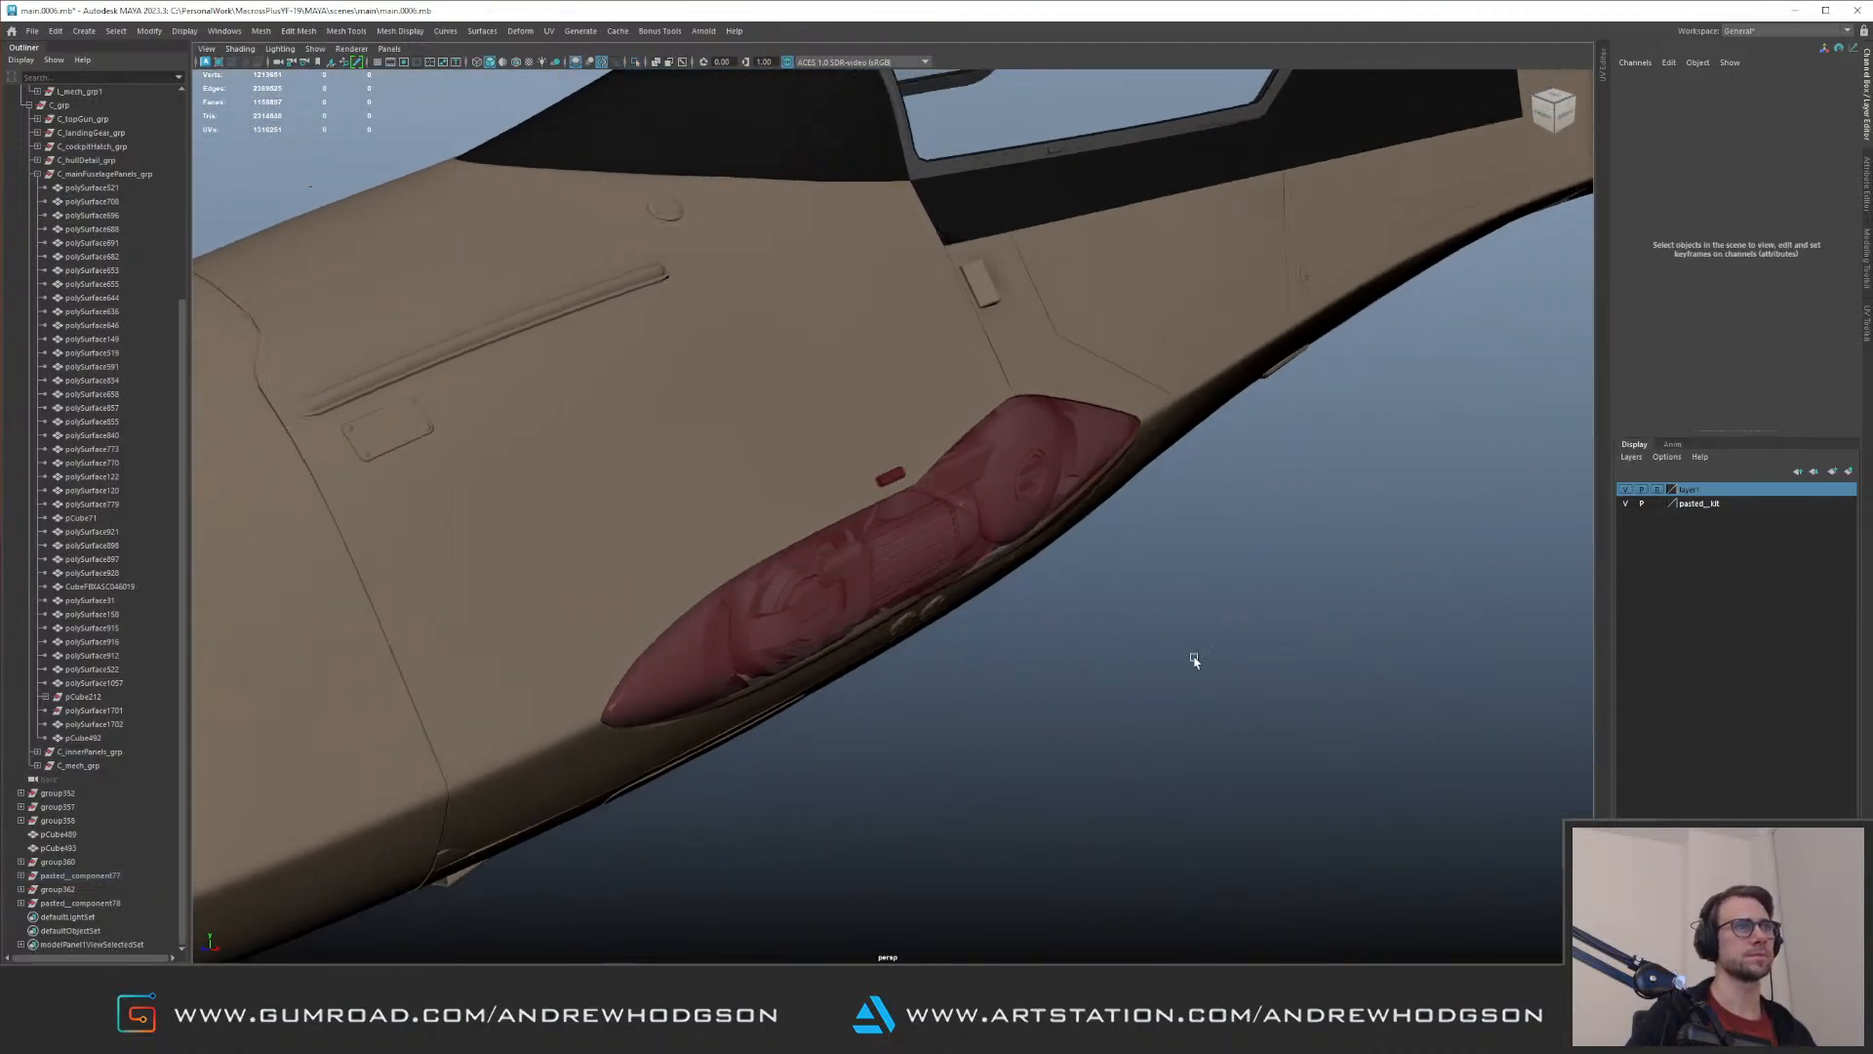
right_click_drag(1246, 656, 694, 618, "alt")
left_click_drag(694, 618, 558, 590, "alt")
right_click_drag(558, 590, 1275, 648, "alt")
left_click_drag(1275, 648, 888, 517, "alt")
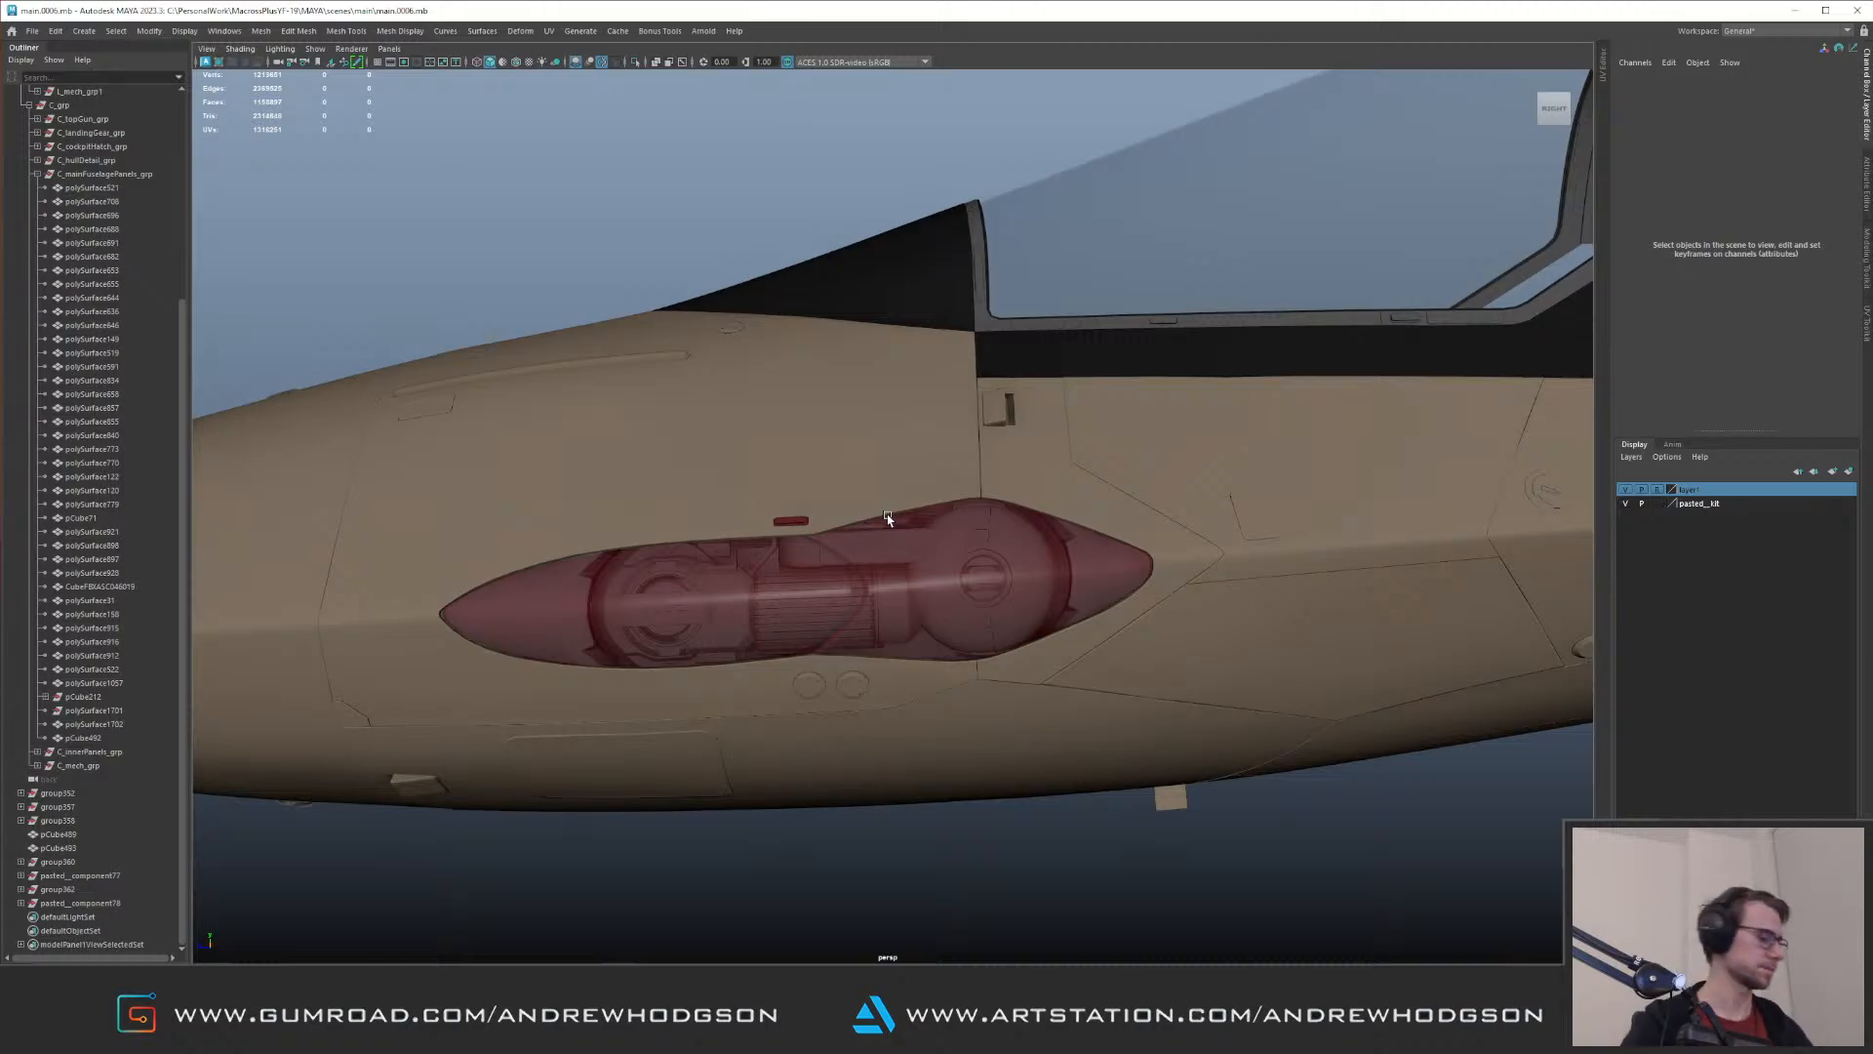
left_click_drag(737, 354, 605, 478, "alt")
middle_click_drag(605, 478, 1142, 531, "alt")
right_click_drag(1141, 532, 1162, 537, "alt")
Step: Inspect the small bar above the pod and the ribbed barrel component from inside the fuselage, selecting the barrel's whole group
left_click(828, 491)
left_click_drag(827, 491, 917, 481, "alt")
scroll(800, 469, "up", 2)
right_click_drag(800, 469, 923, 456)
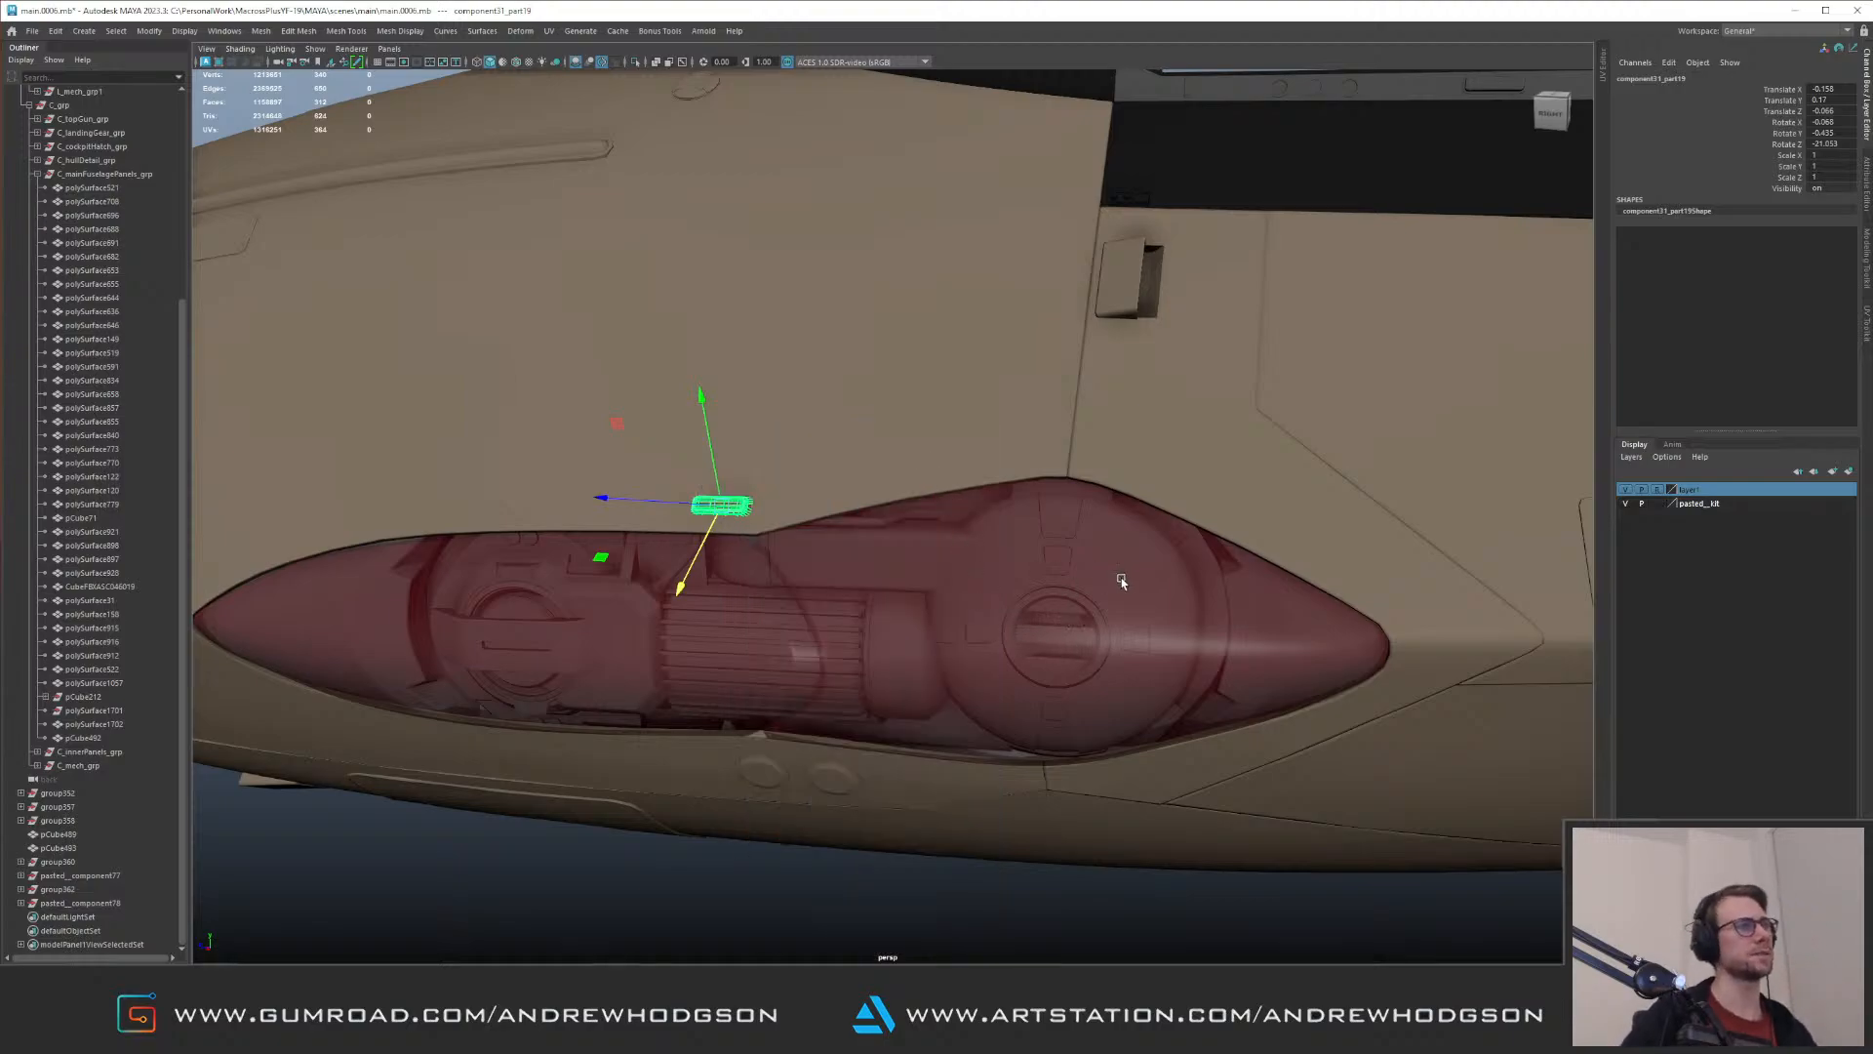
right_click_drag(1123, 581, 974, 536, "alt")
left_click_drag(945, 442, 803, 518, "alt")
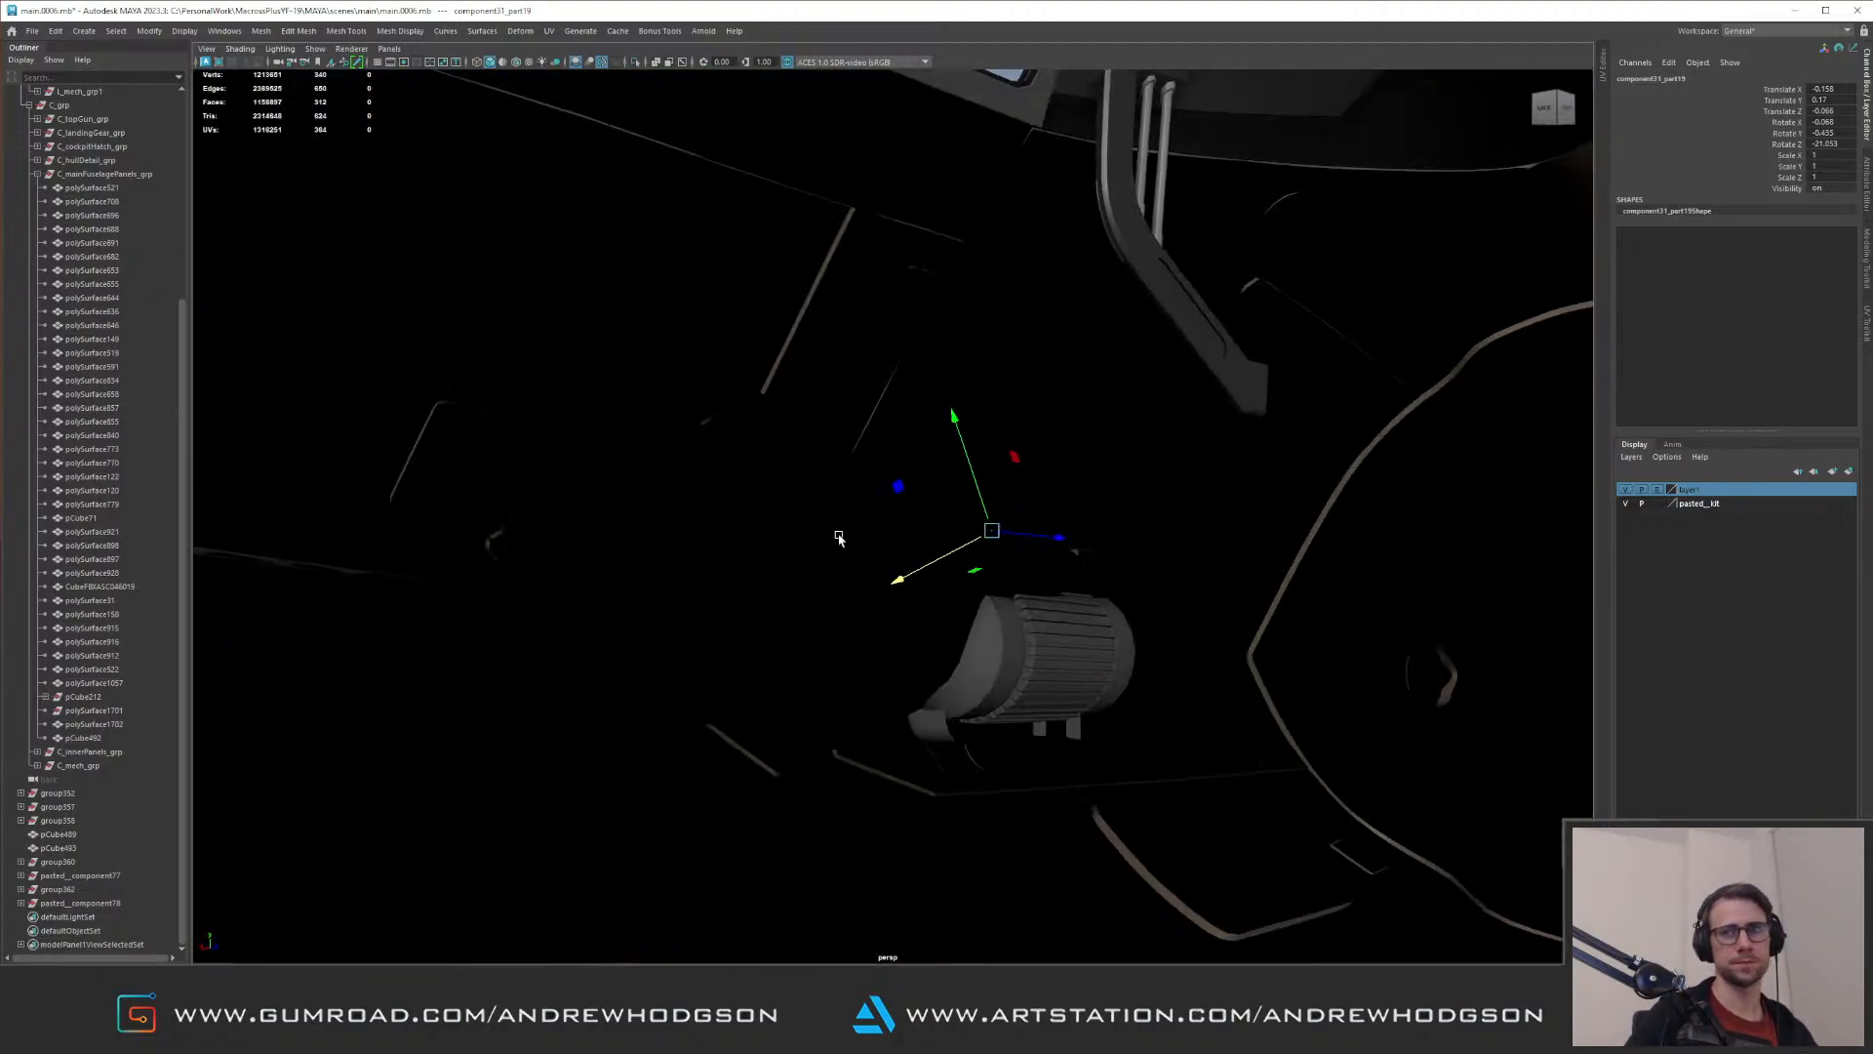
right_click_drag(803, 518, 1046, 575, "alt")
left_click(1125, 679)
key("Up")
left_click_drag(911, 350, 911, 434, "alt")
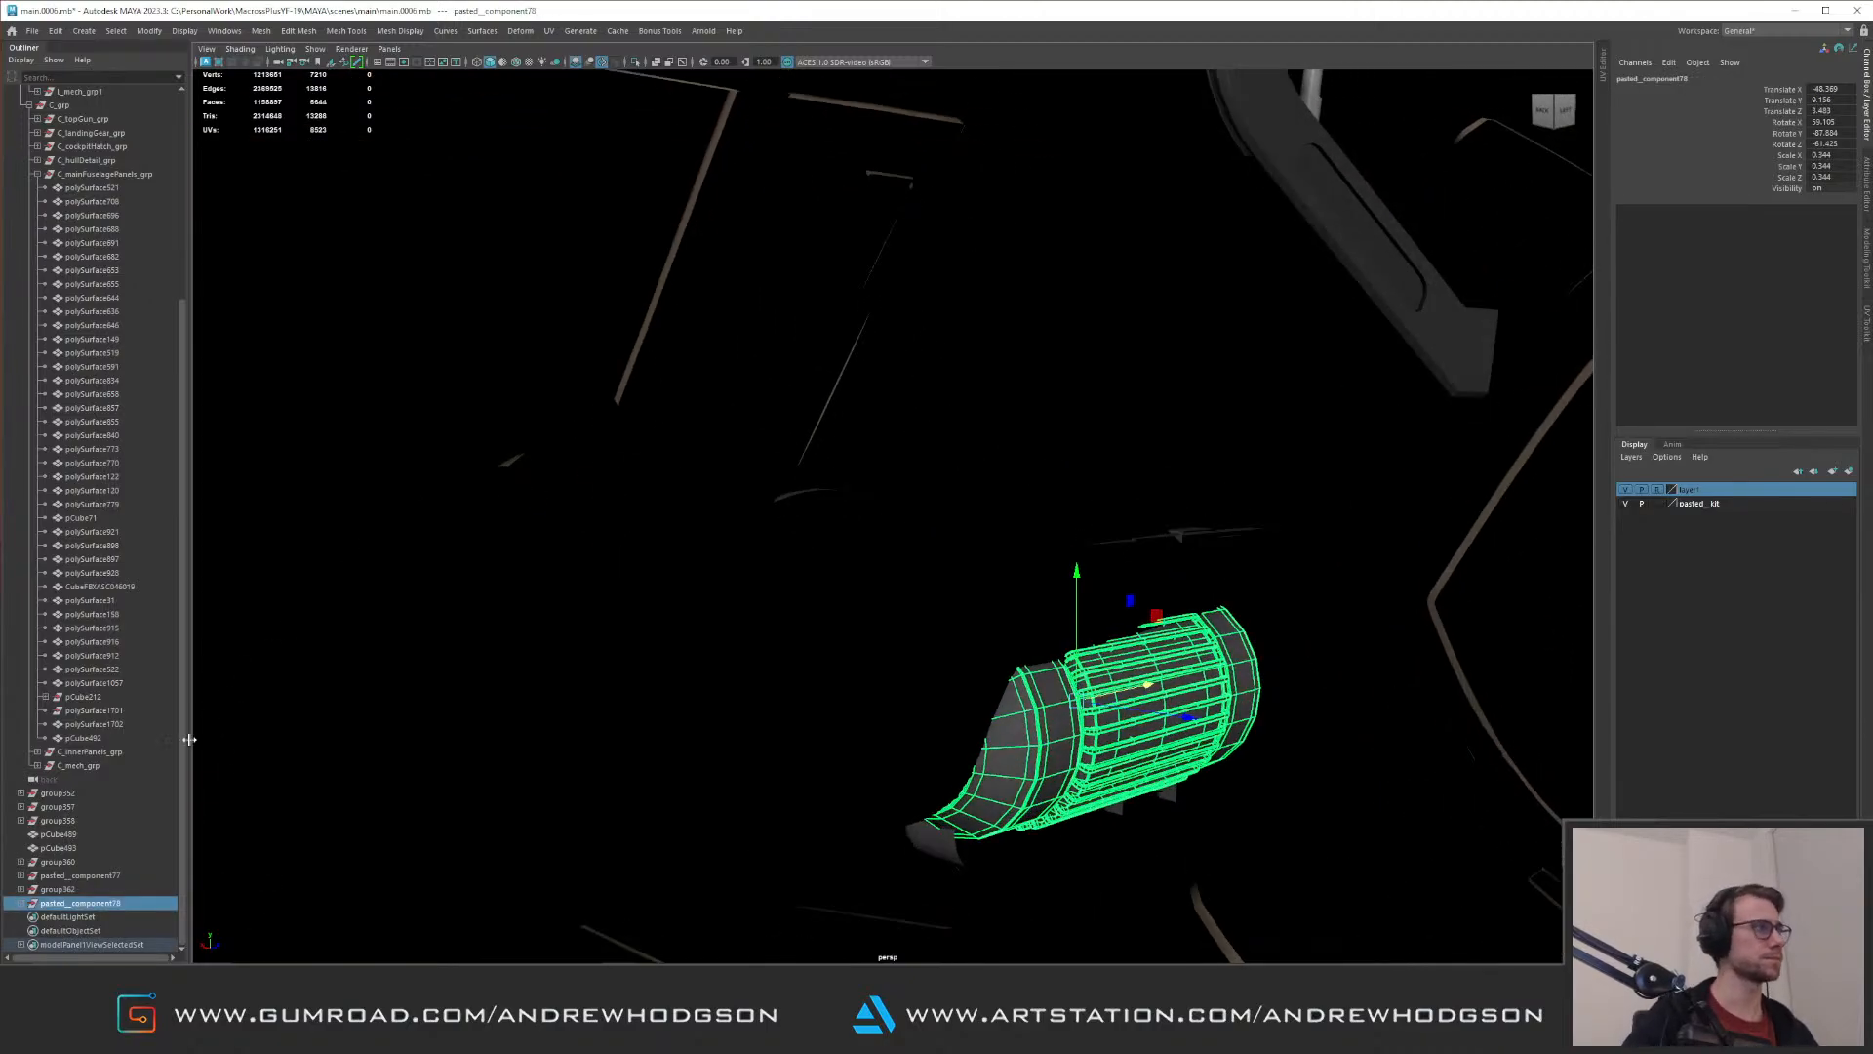
Step: Collapse C_grp and its fuselage panels subgroup in the scene hierarchy and expand L_mech_grp
scroll(114, 302, "up", 5)
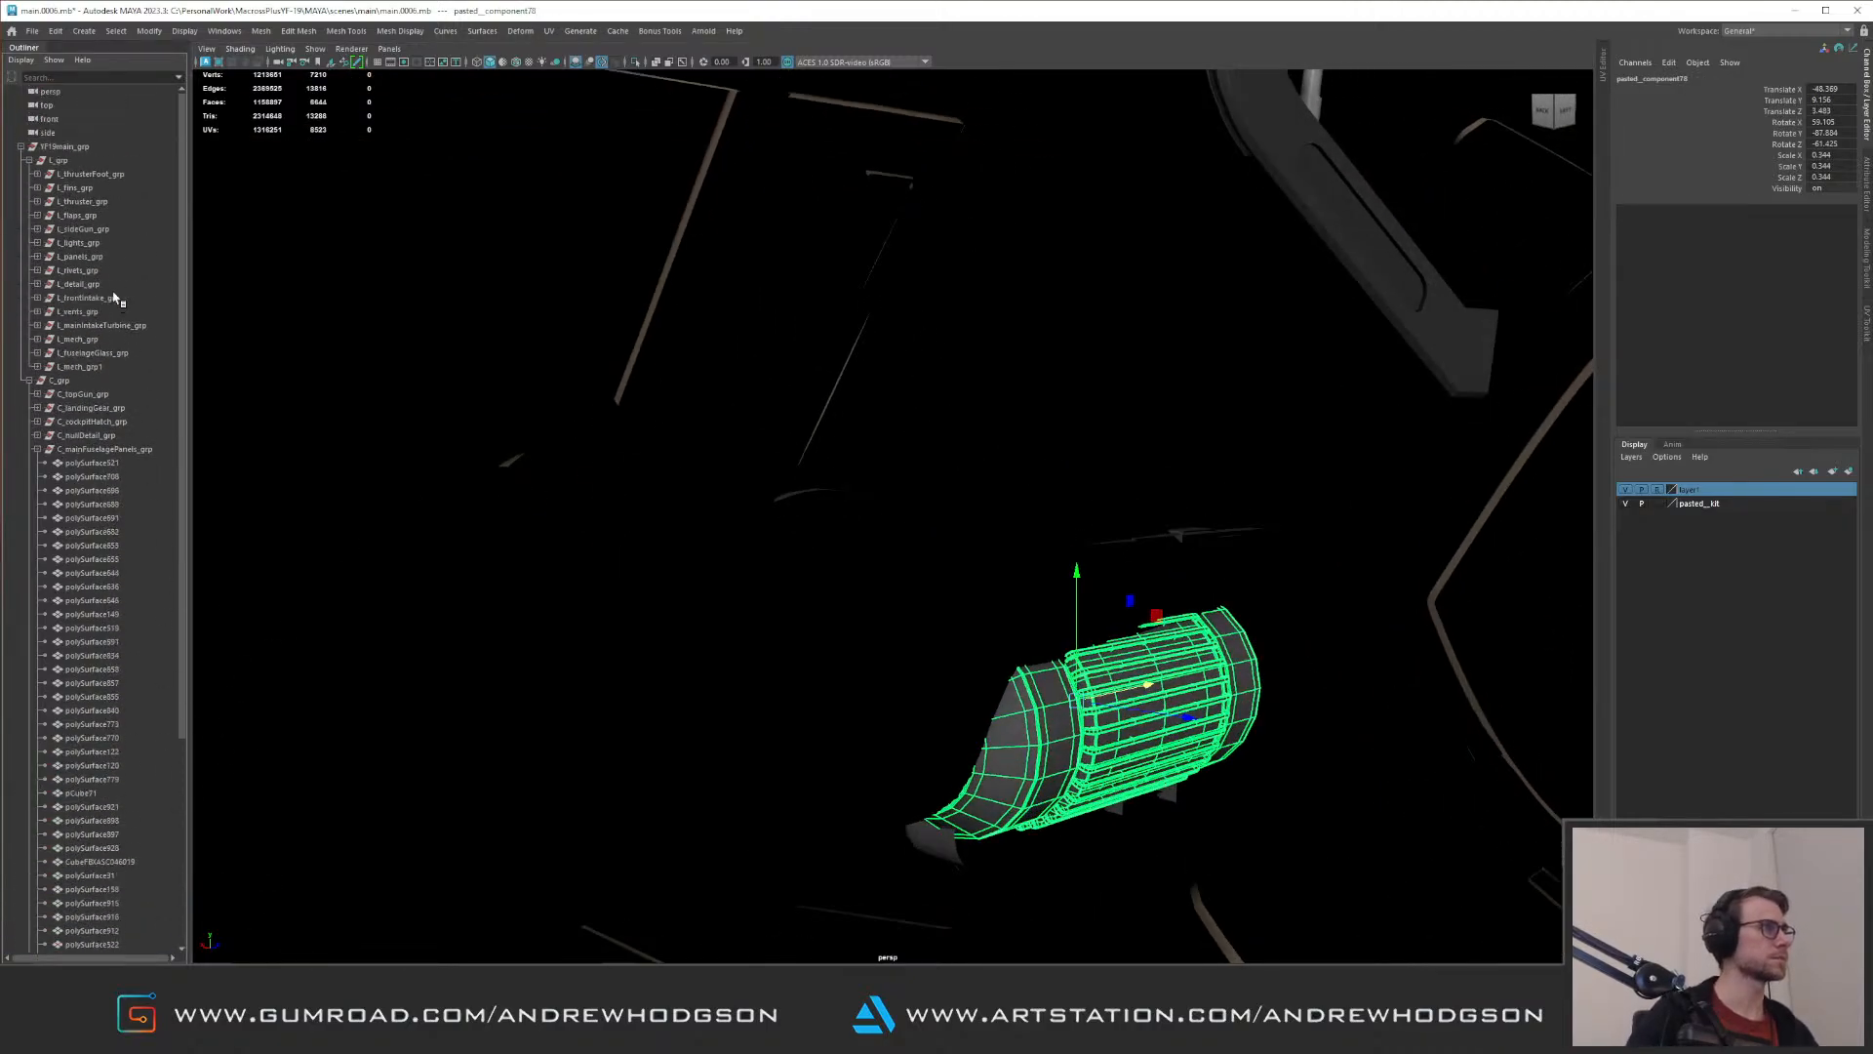
left_click(36, 449)
left_click(30, 380)
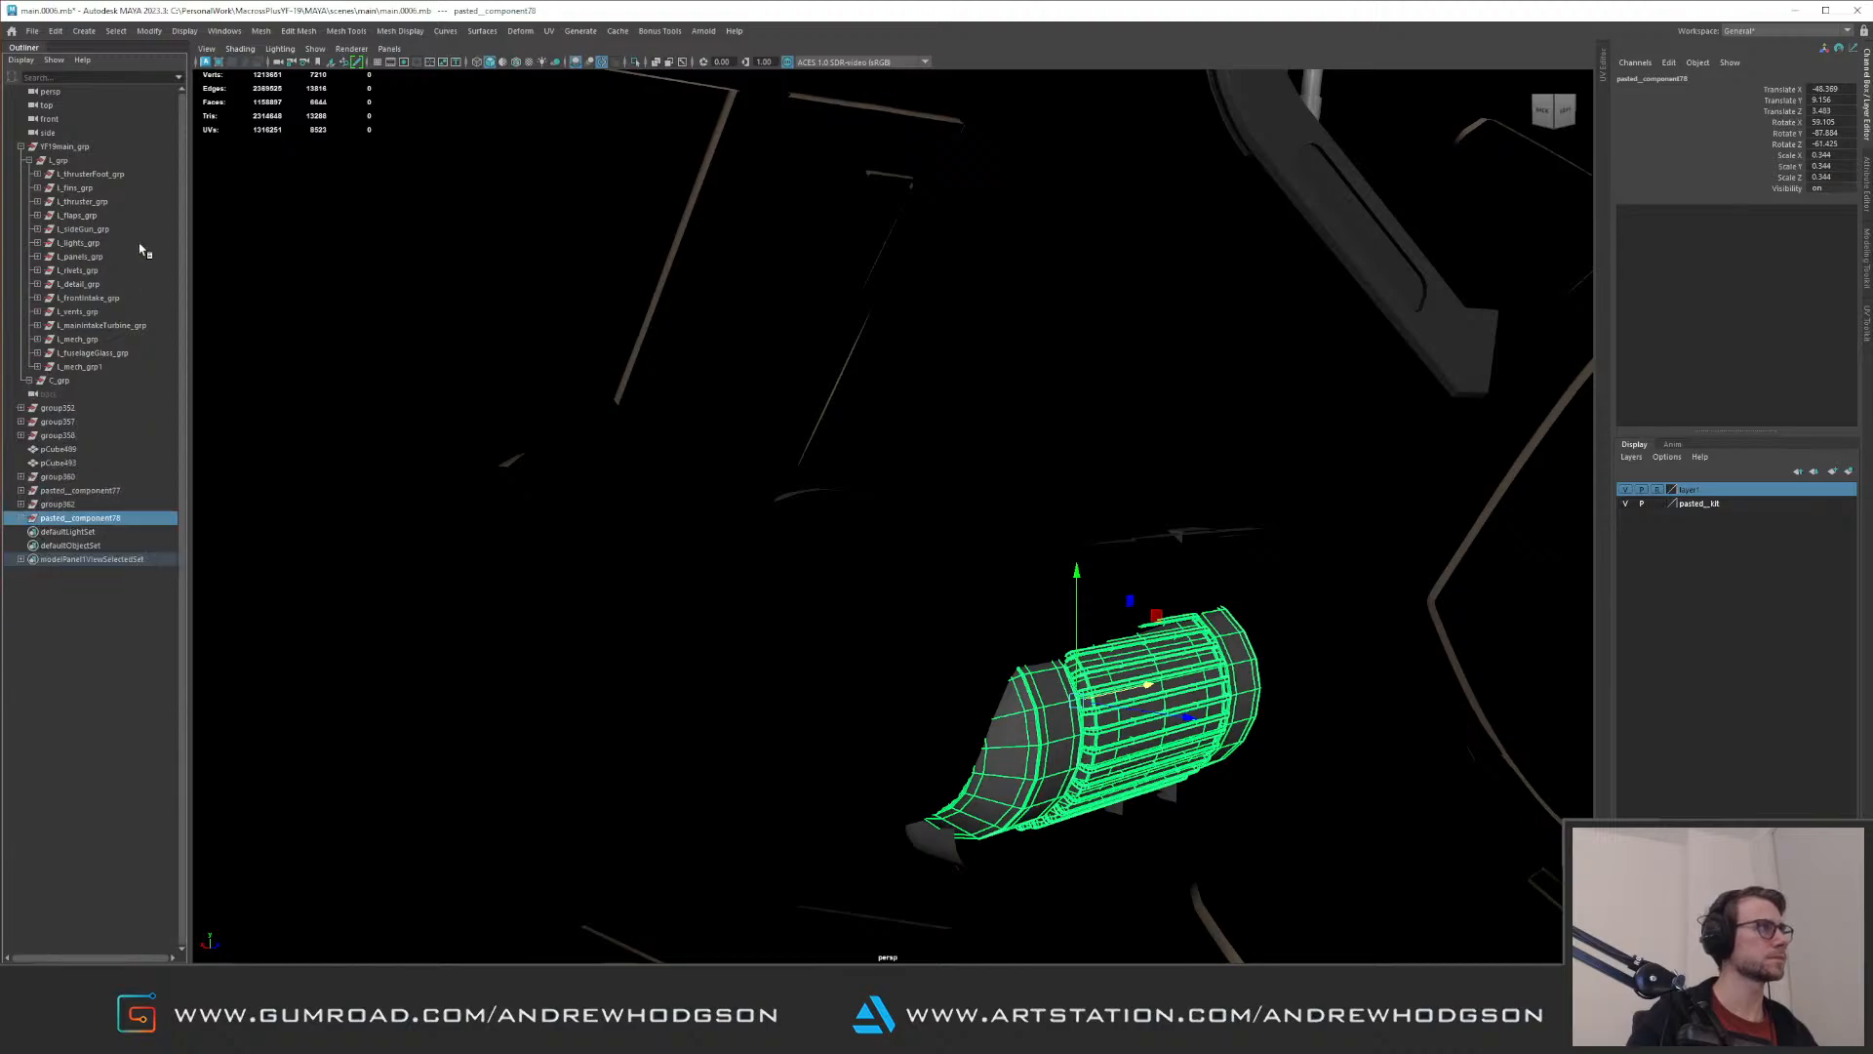
left_click_drag(615, 316, 1071, 397, "alt")
right_click_drag(1072, 396, 962, 403, "alt")
left_click_drag(962, 404, 757, 442, "alt")
right_click_drag(757, 442, 1003, 597, "alt")
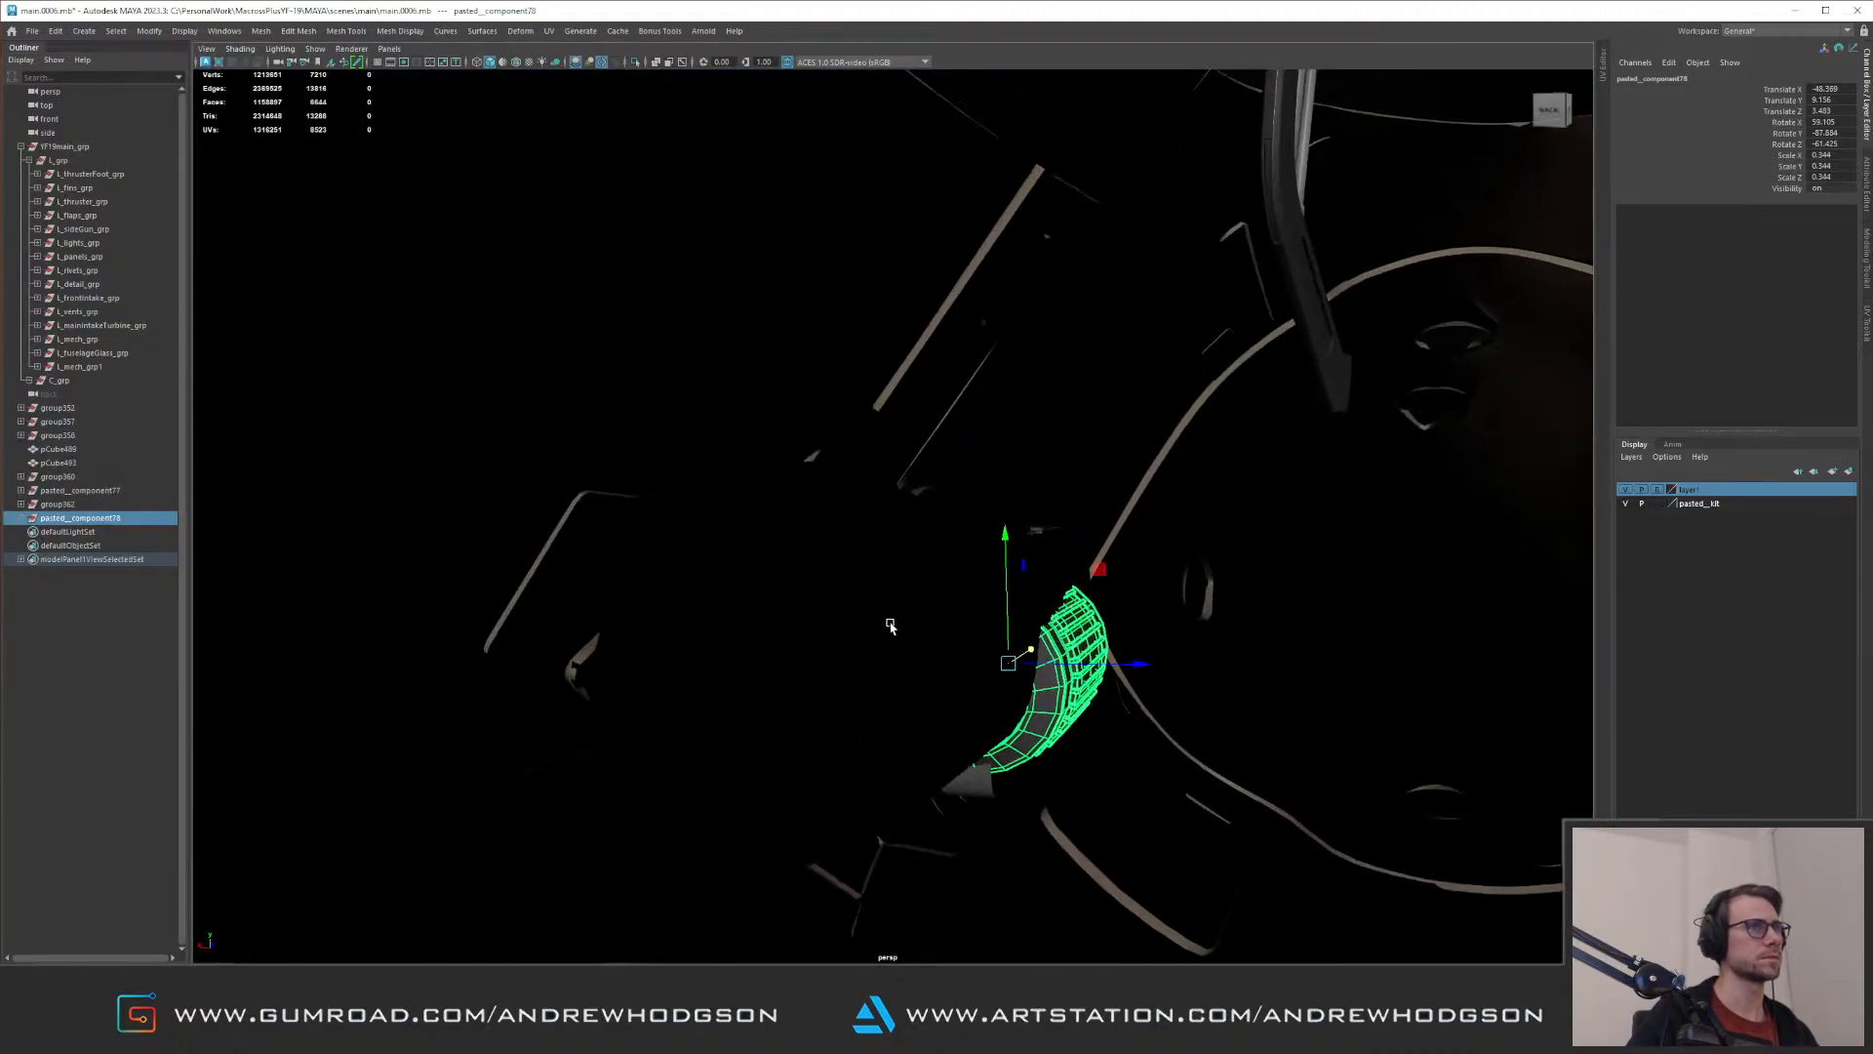
left_click(890, 624)
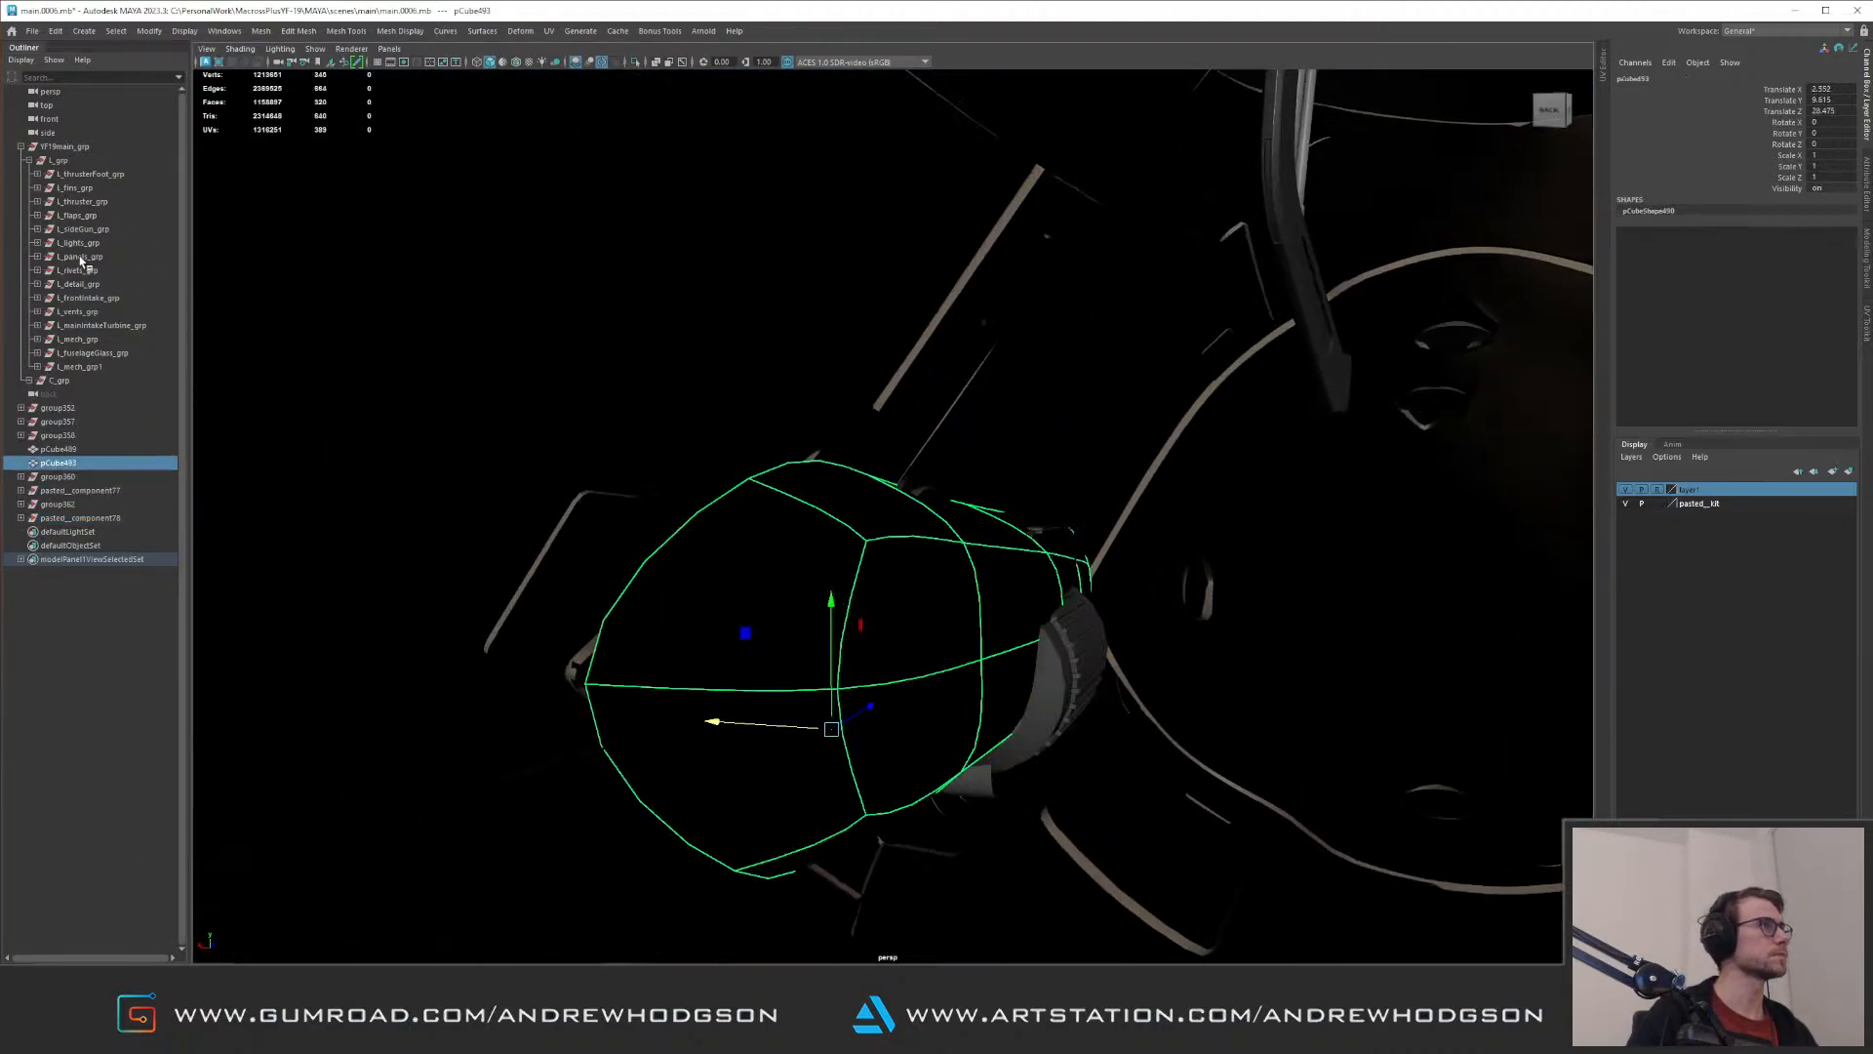
left_click(94, 343)
right_click_drag(798, 397, 683, 342, "alt")
left_click_drag(683, 341, 698, 391, "alt")
right_click_drag(698, 390, 767, 488, "alt")
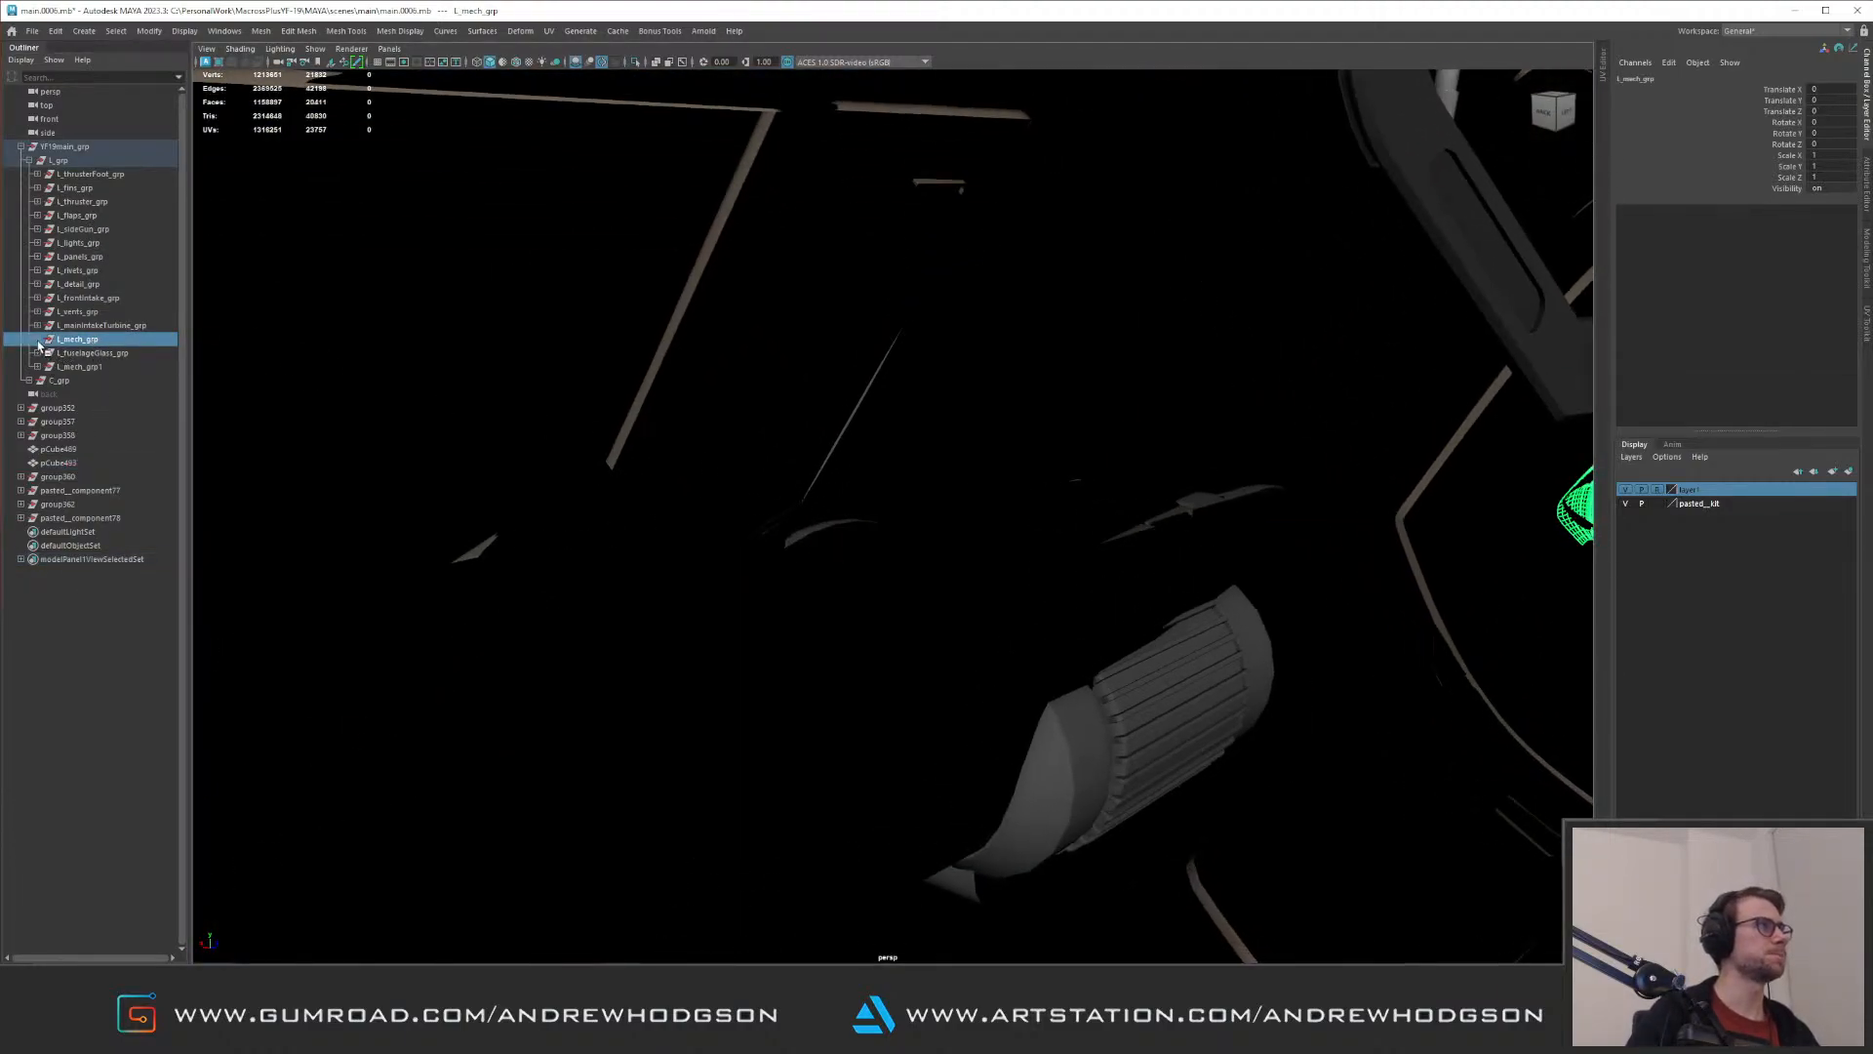
left_click(44, 340)
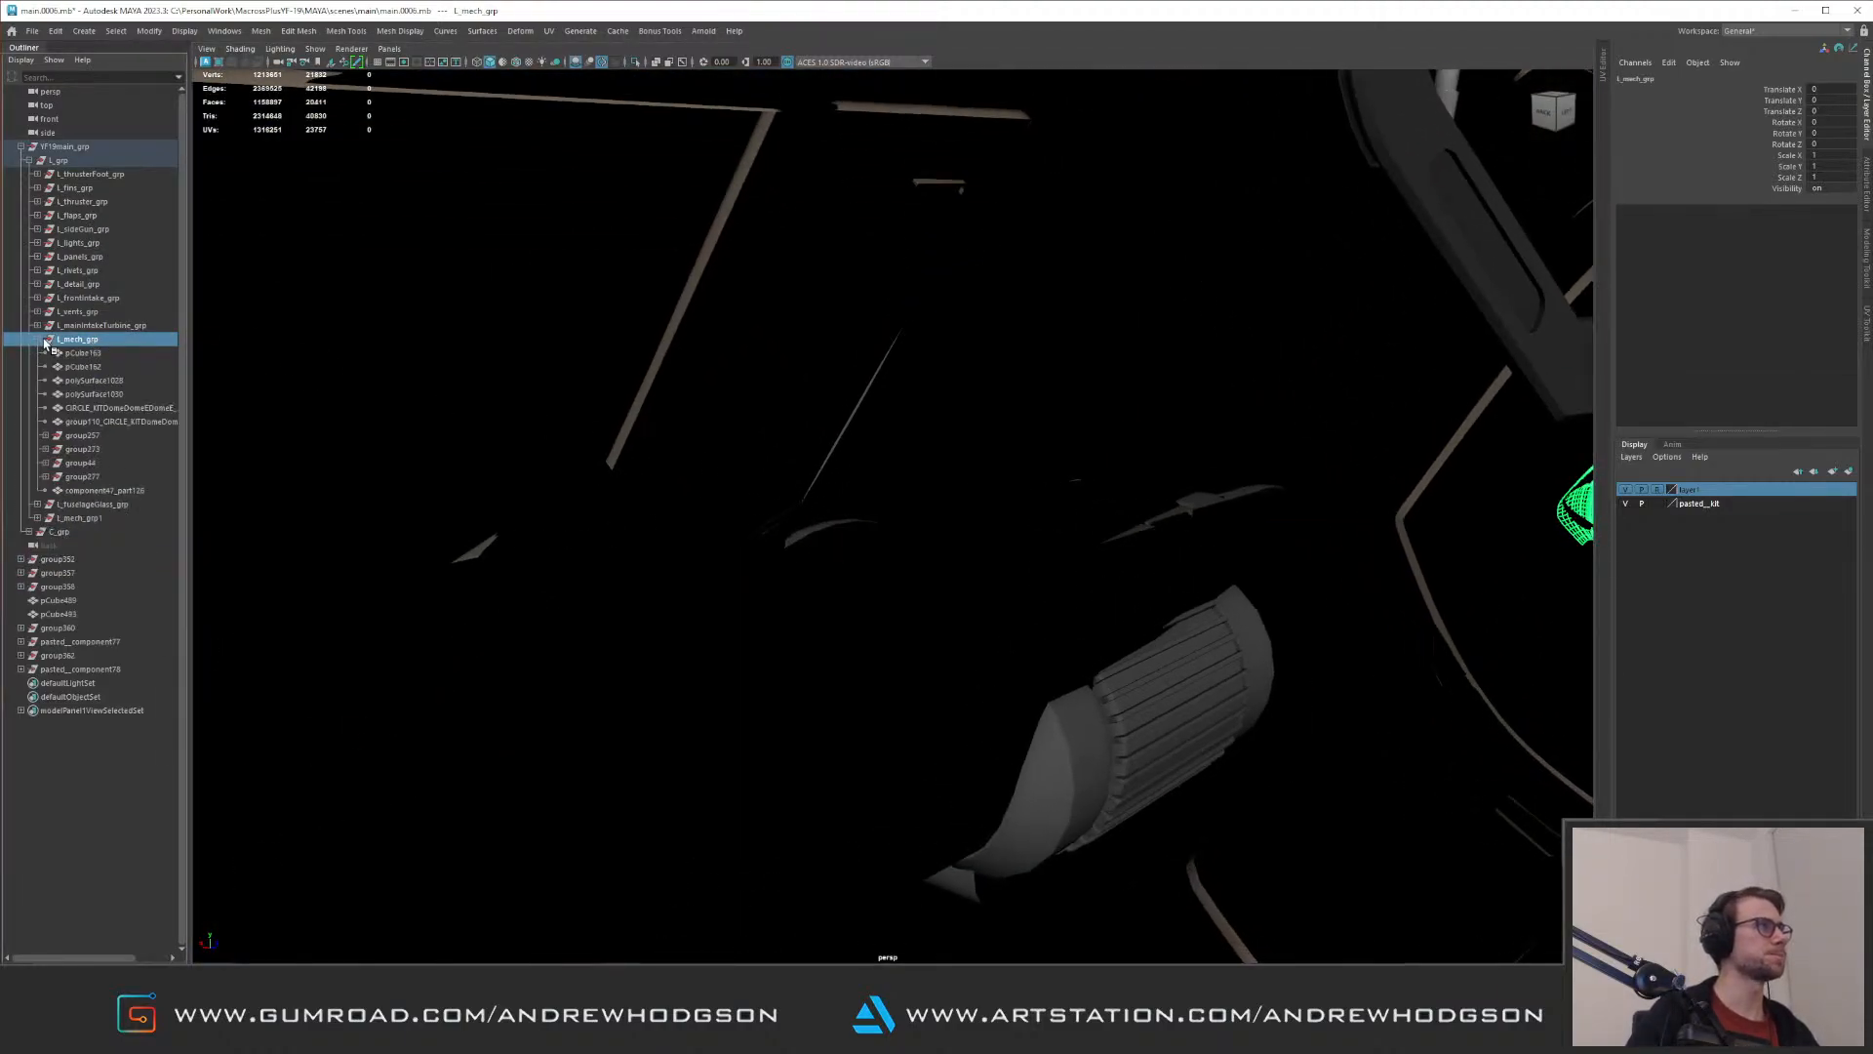
Step: Select the loose pod objects from group357 through pasted__component78 and isolate them
left_click(68, 670)
left_click(98, 570, "shift")
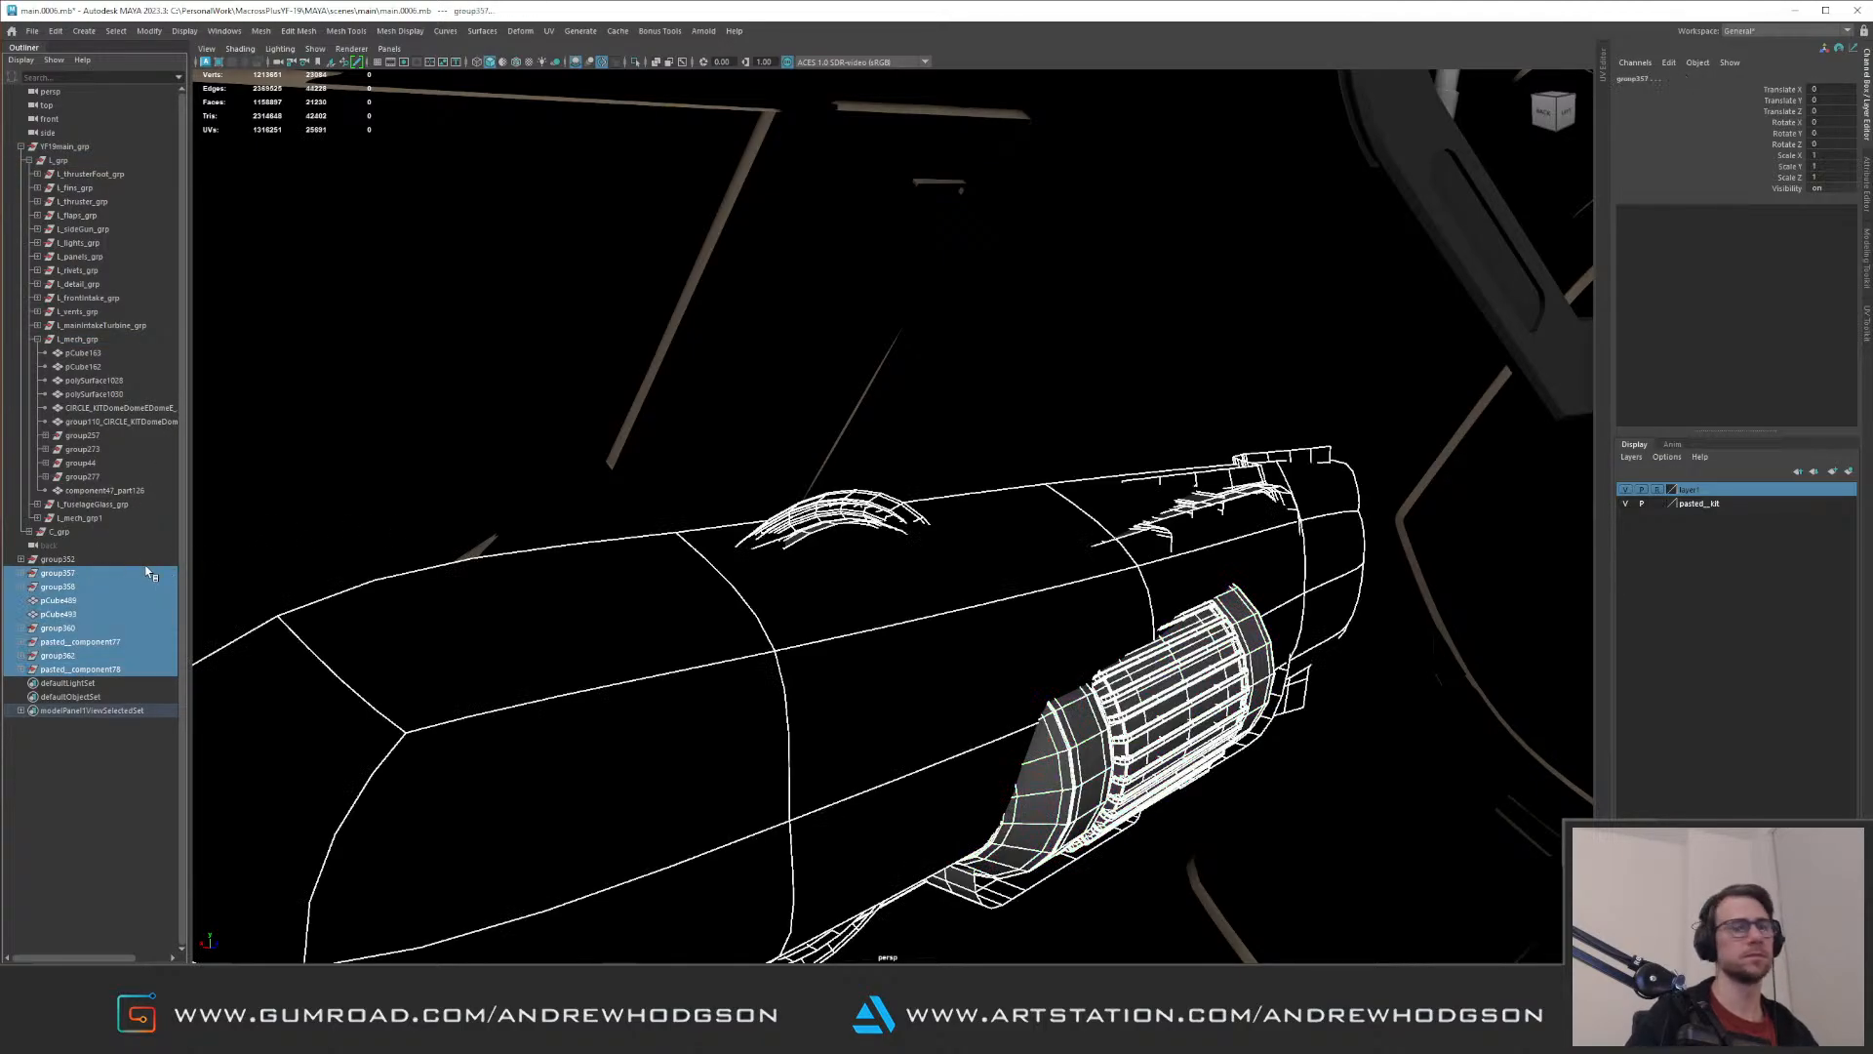
right_click_drag(881, 493, 578, 454, "alt")
key("ctrl+1")
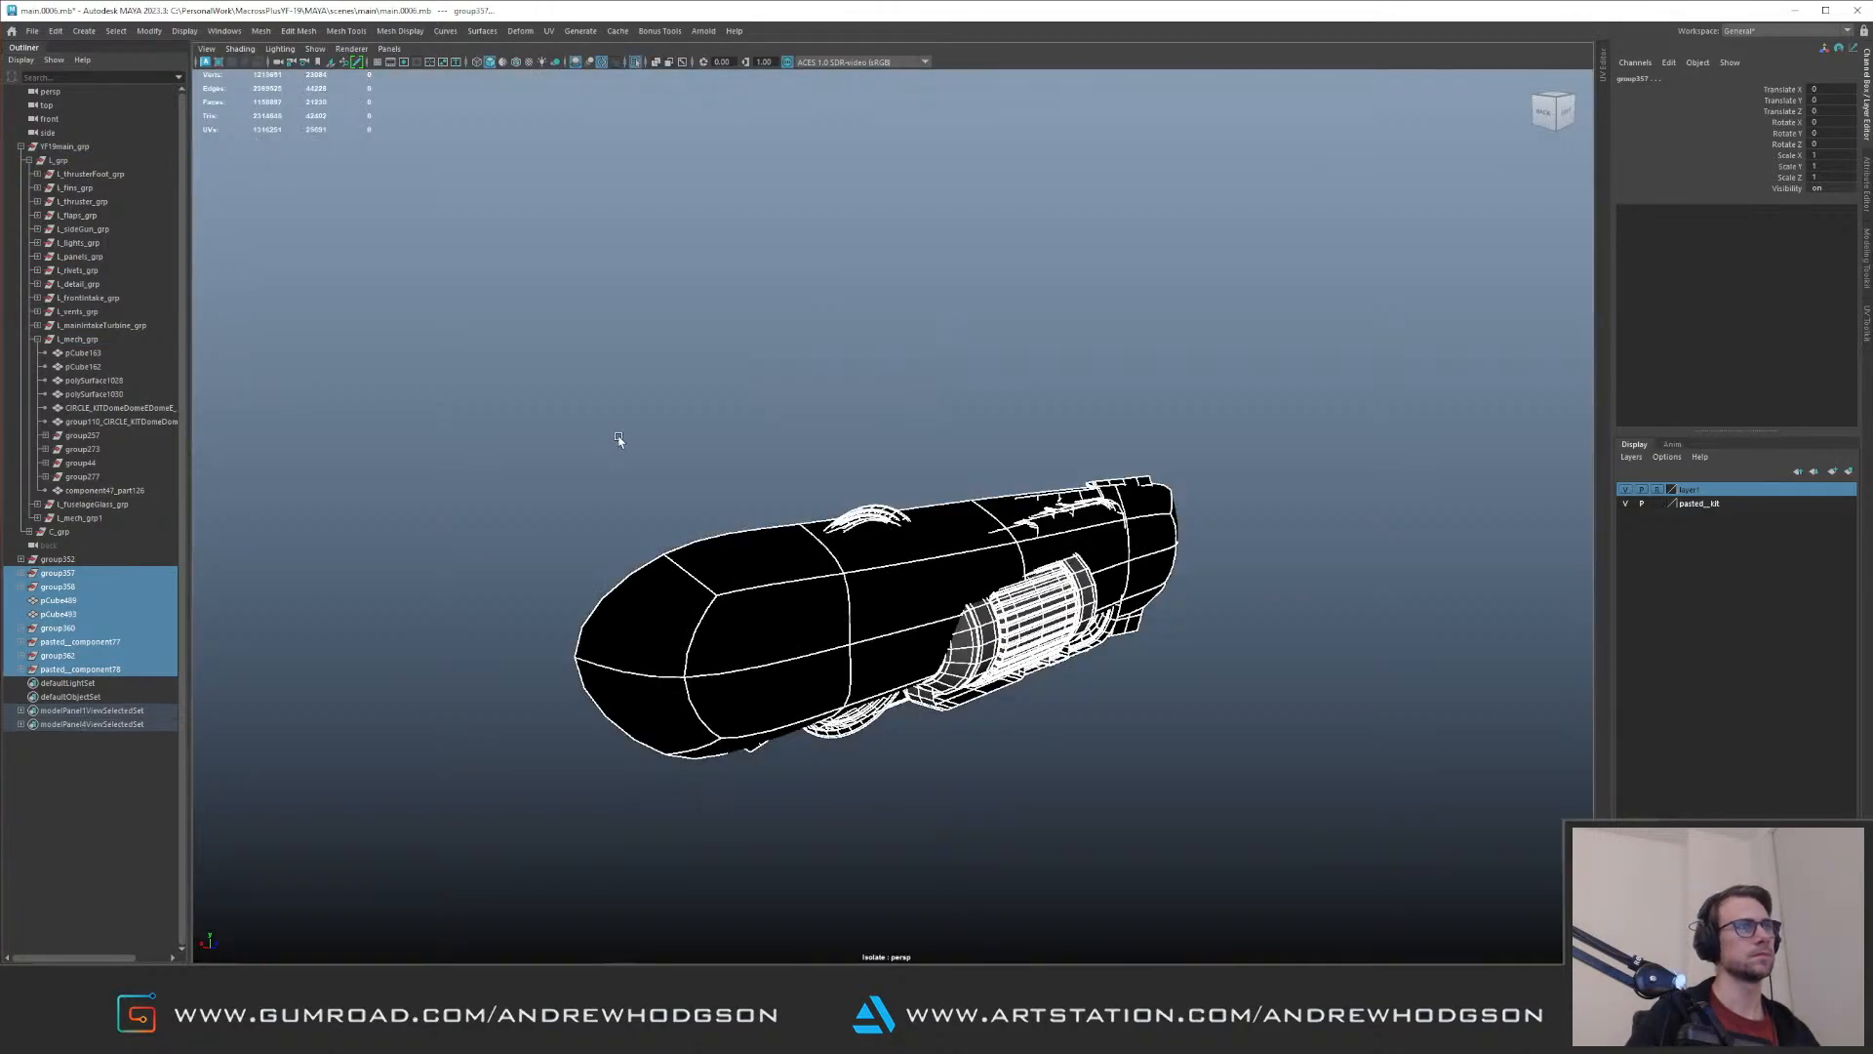
Step: Parent the pod's isolated meshes under L_mech_grp, collapse that group and return to the full model
left_click_drag(619, 438, 709, 430, "alt")
left_click(578, 398)
left_click_drag(578, 398, 621, 396, "alt")
left_click_drag(542, 393, 994, 647)
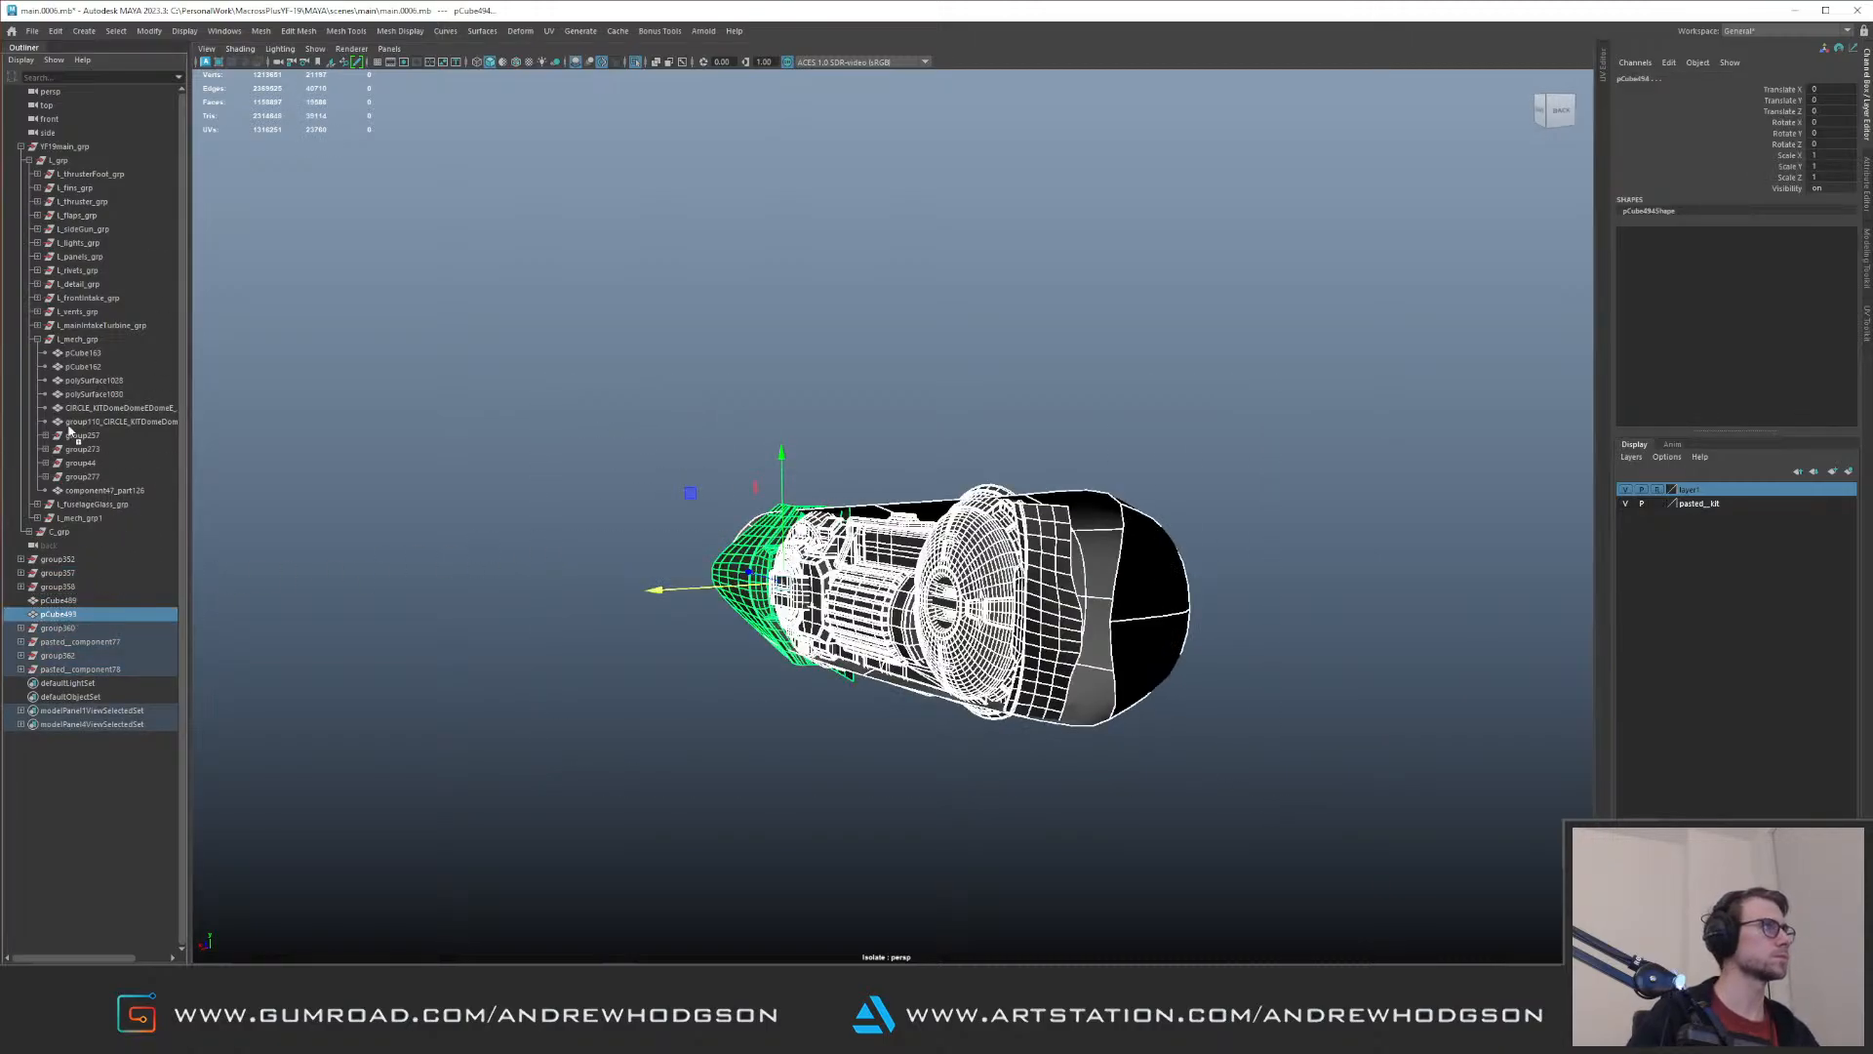
middle_click_drag(89, 347, 89, 341)
left_click(84, 339)
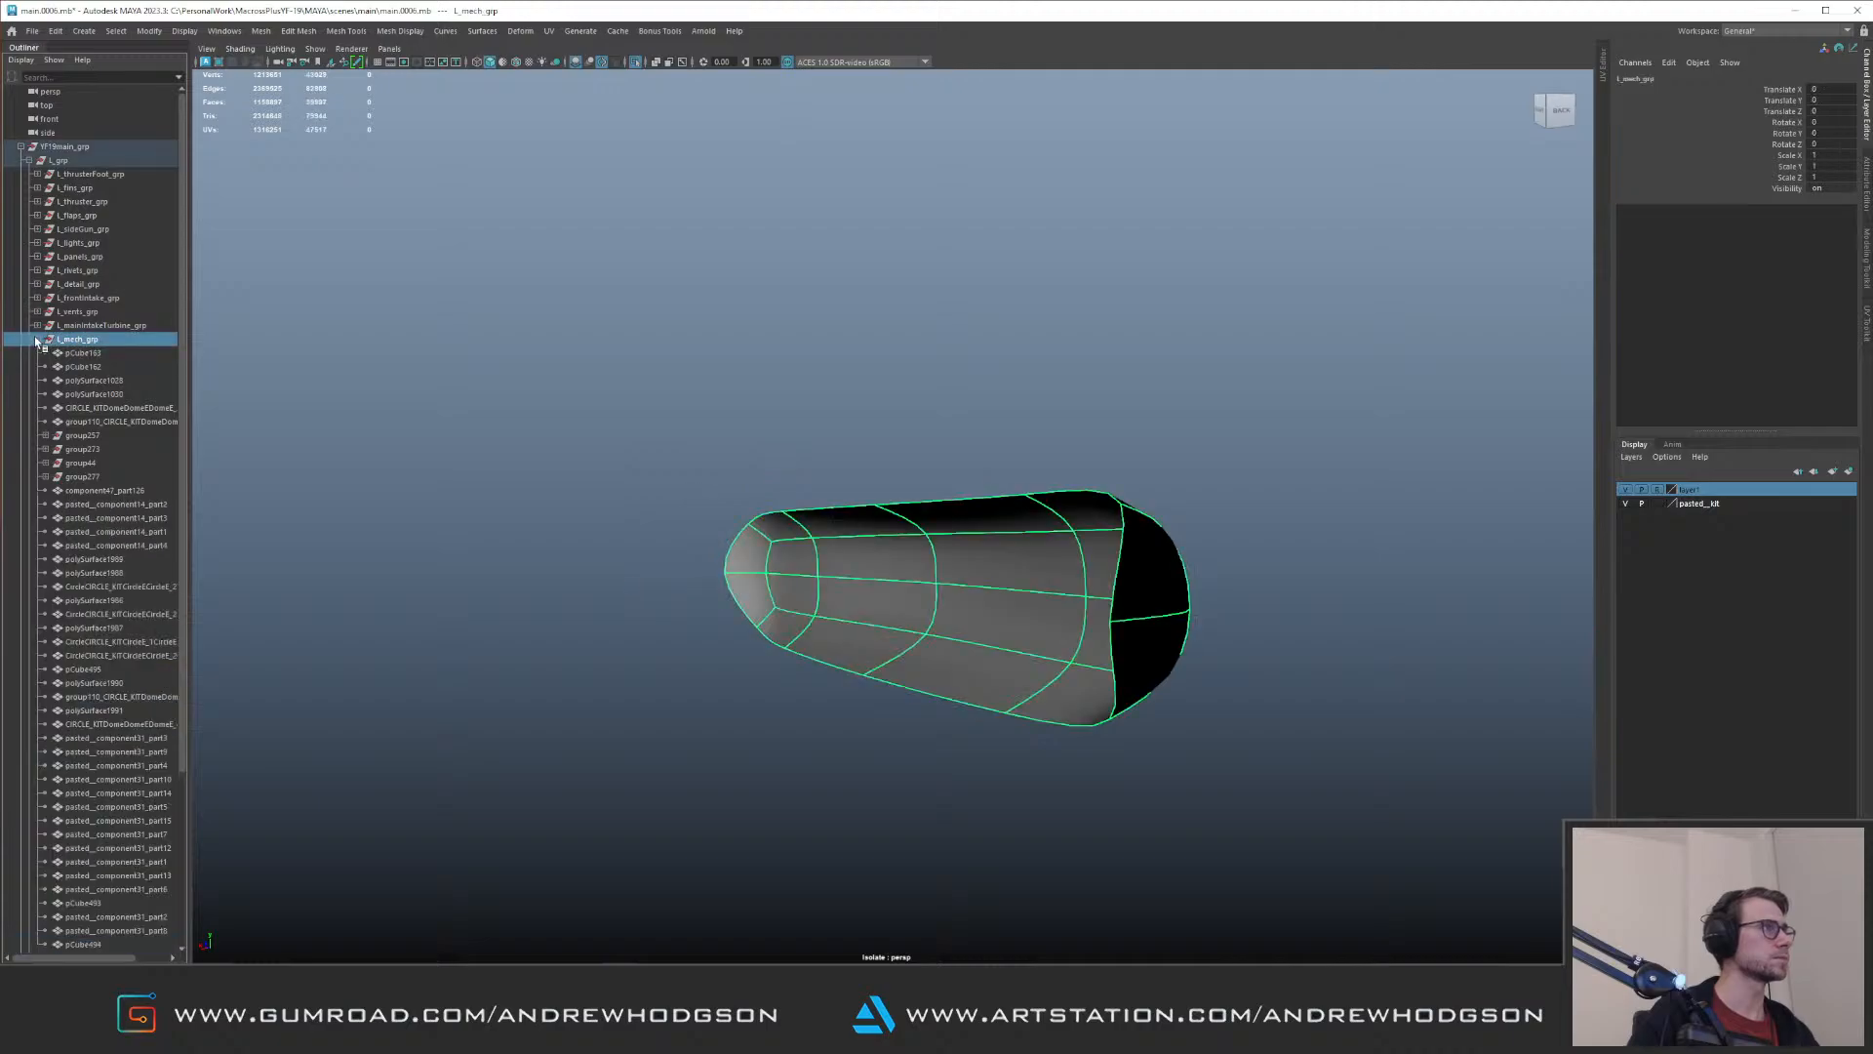
left_click(37, 340)
key("ctrl+1")
Step: Smooth the pod's recess shell by one division, delete its history and isolate it
left_click_drag(1026, 499, 905, 533, "alt")
left_click(905, 532)
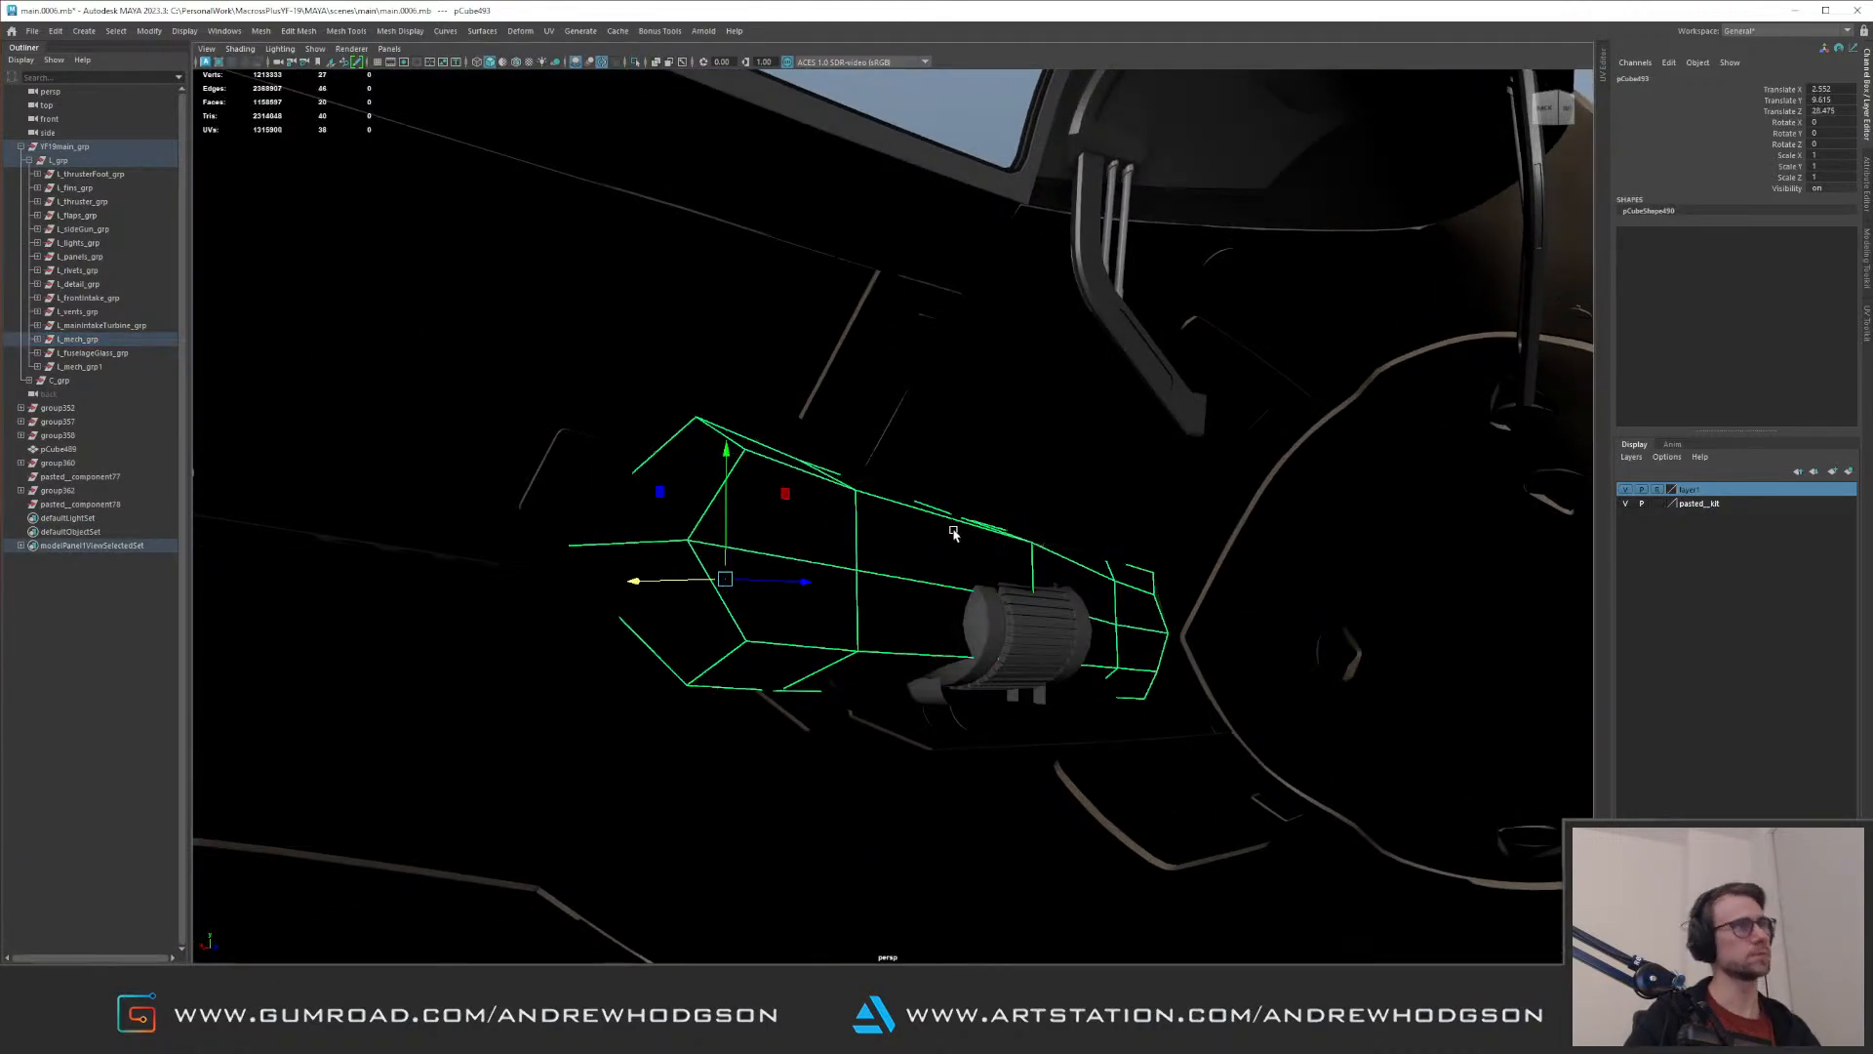
key("g")
key("alt+shift+d")
left_click_drag(951, 378, 461, 469, "alt")
key("F8")
key("ctrl+1")
key("f")
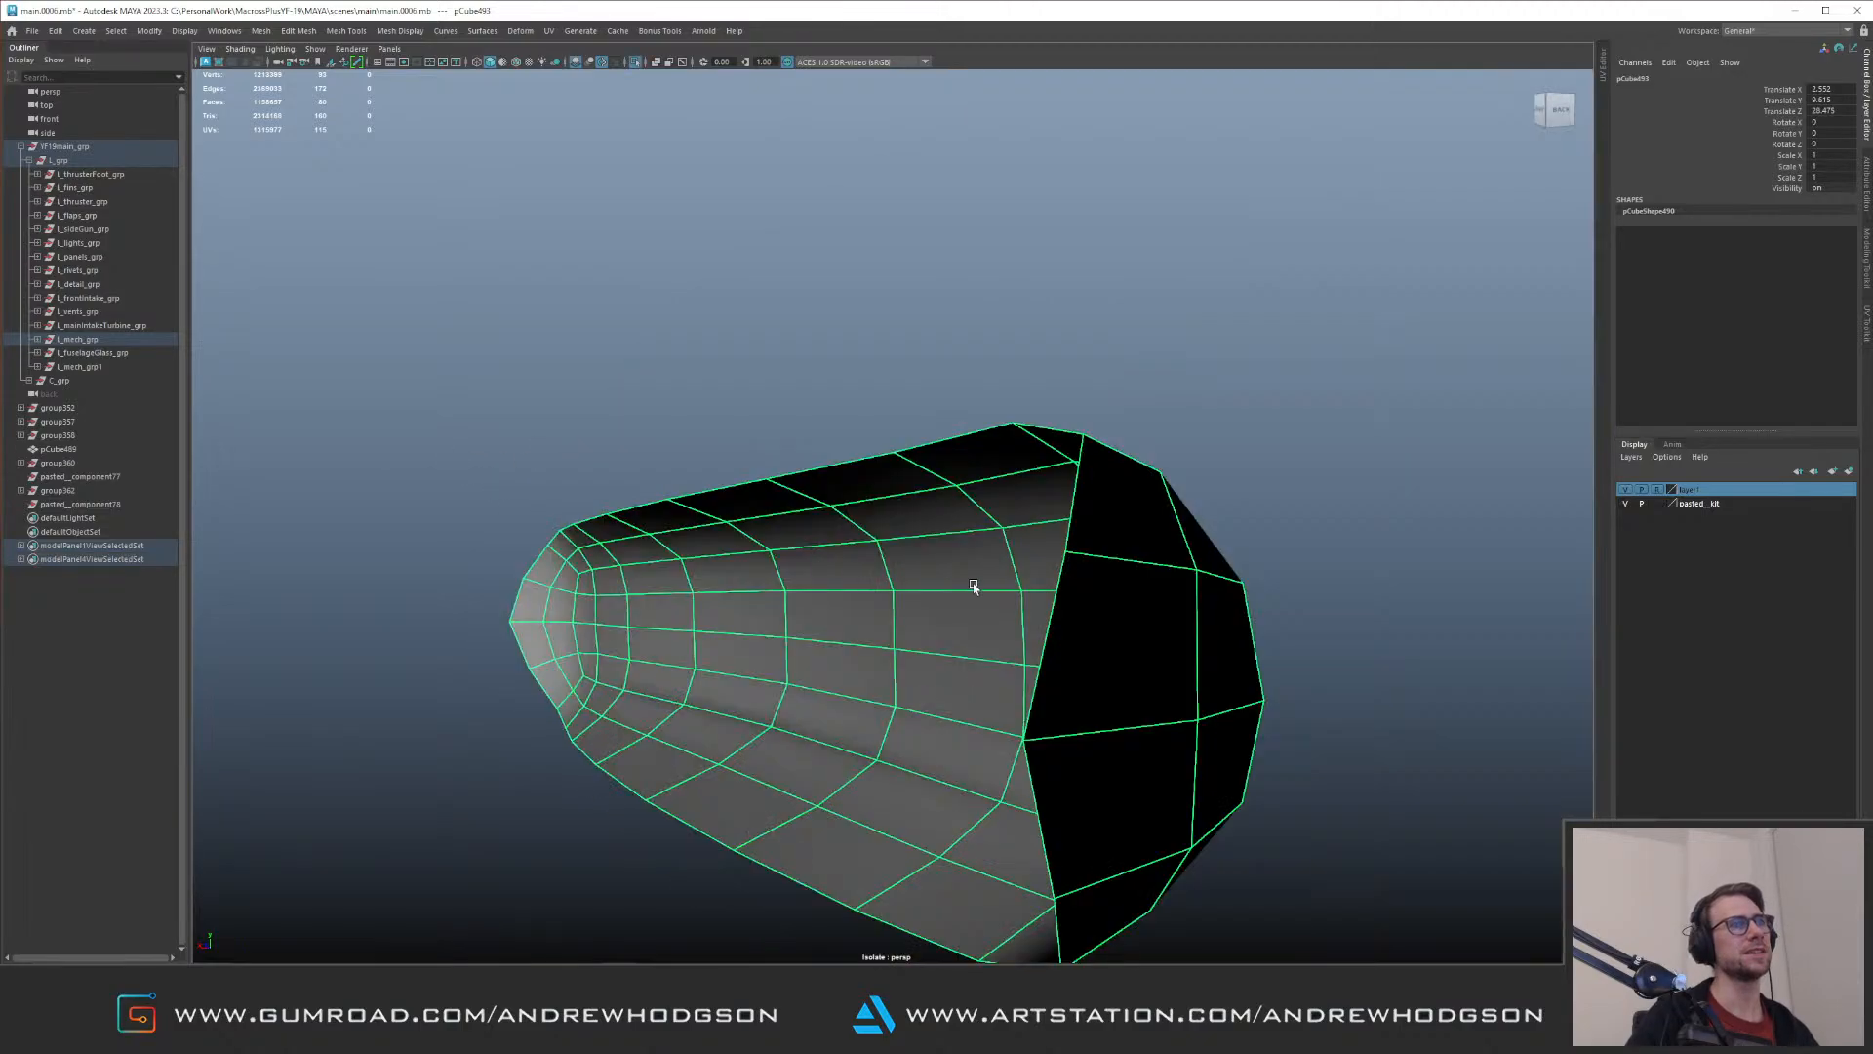
Step: Adjust the vertices at the wide open end of the recess shell against the surrounding fuselage
key("ctrl+1")
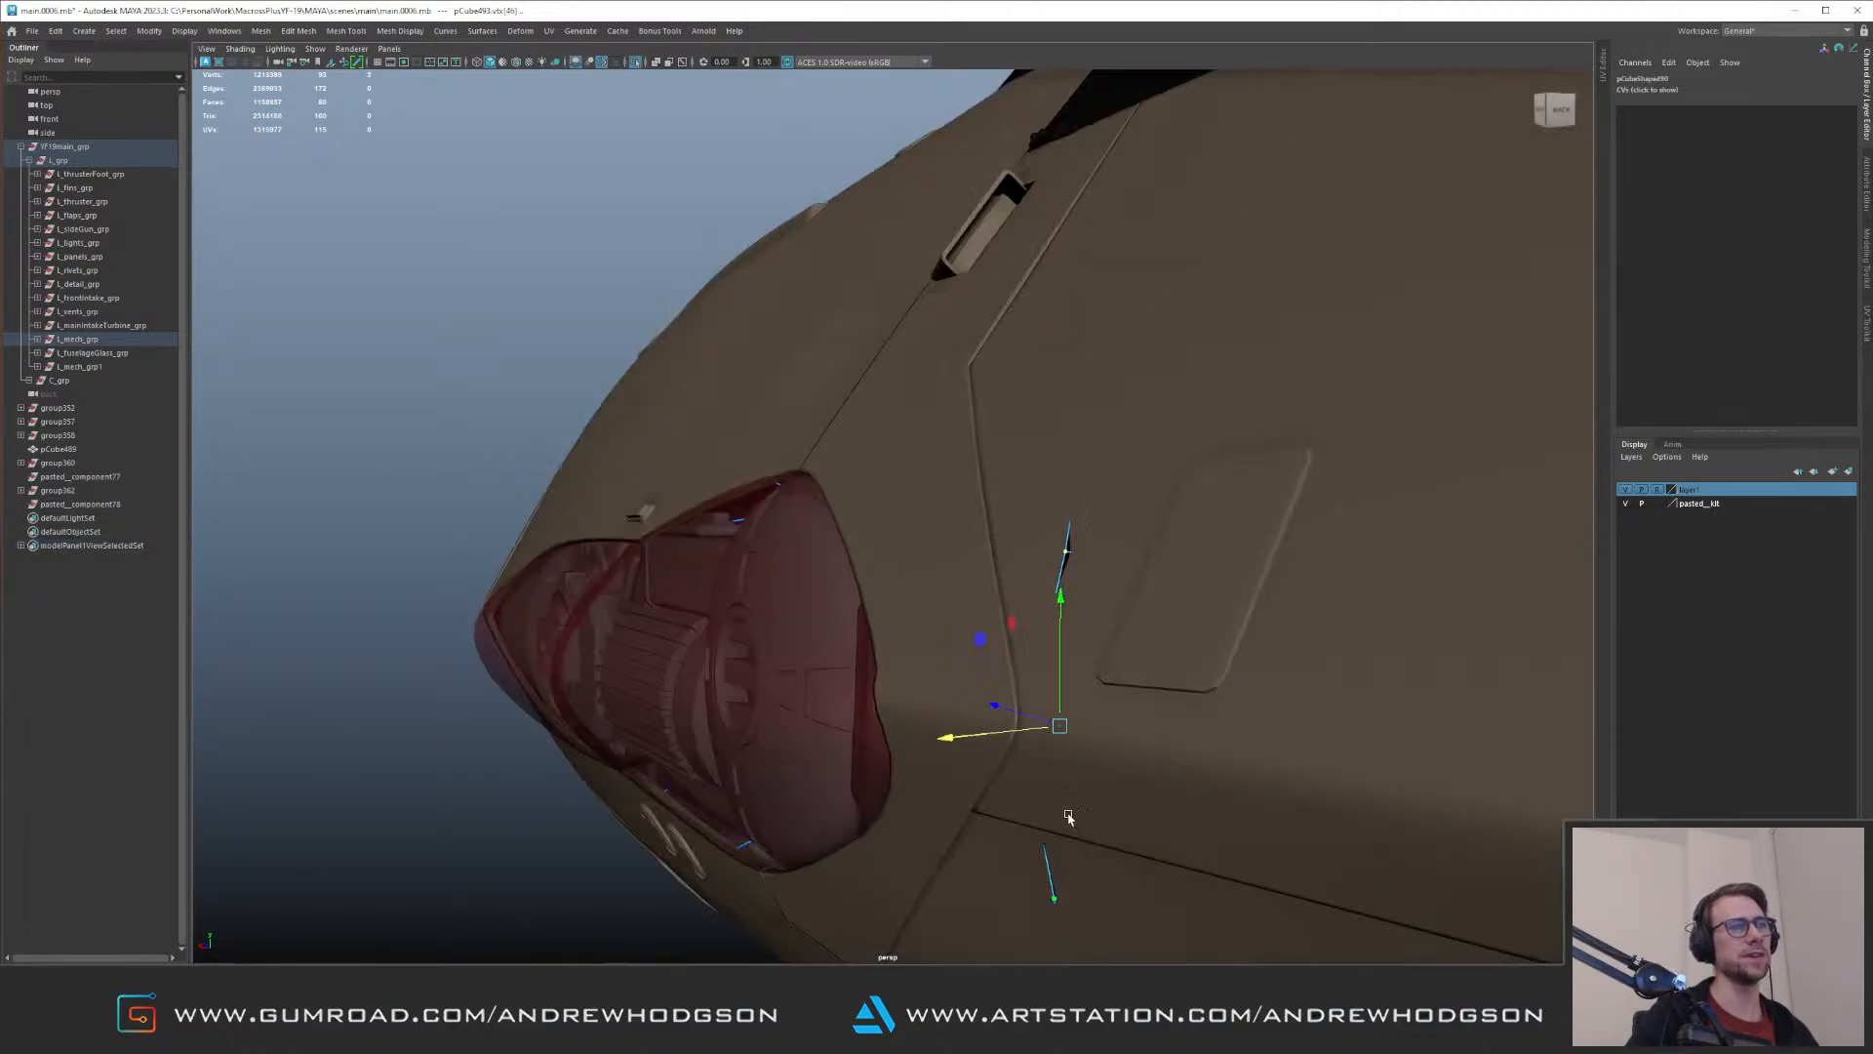
left_click_drag(945, 717, 894, 708, "alt")
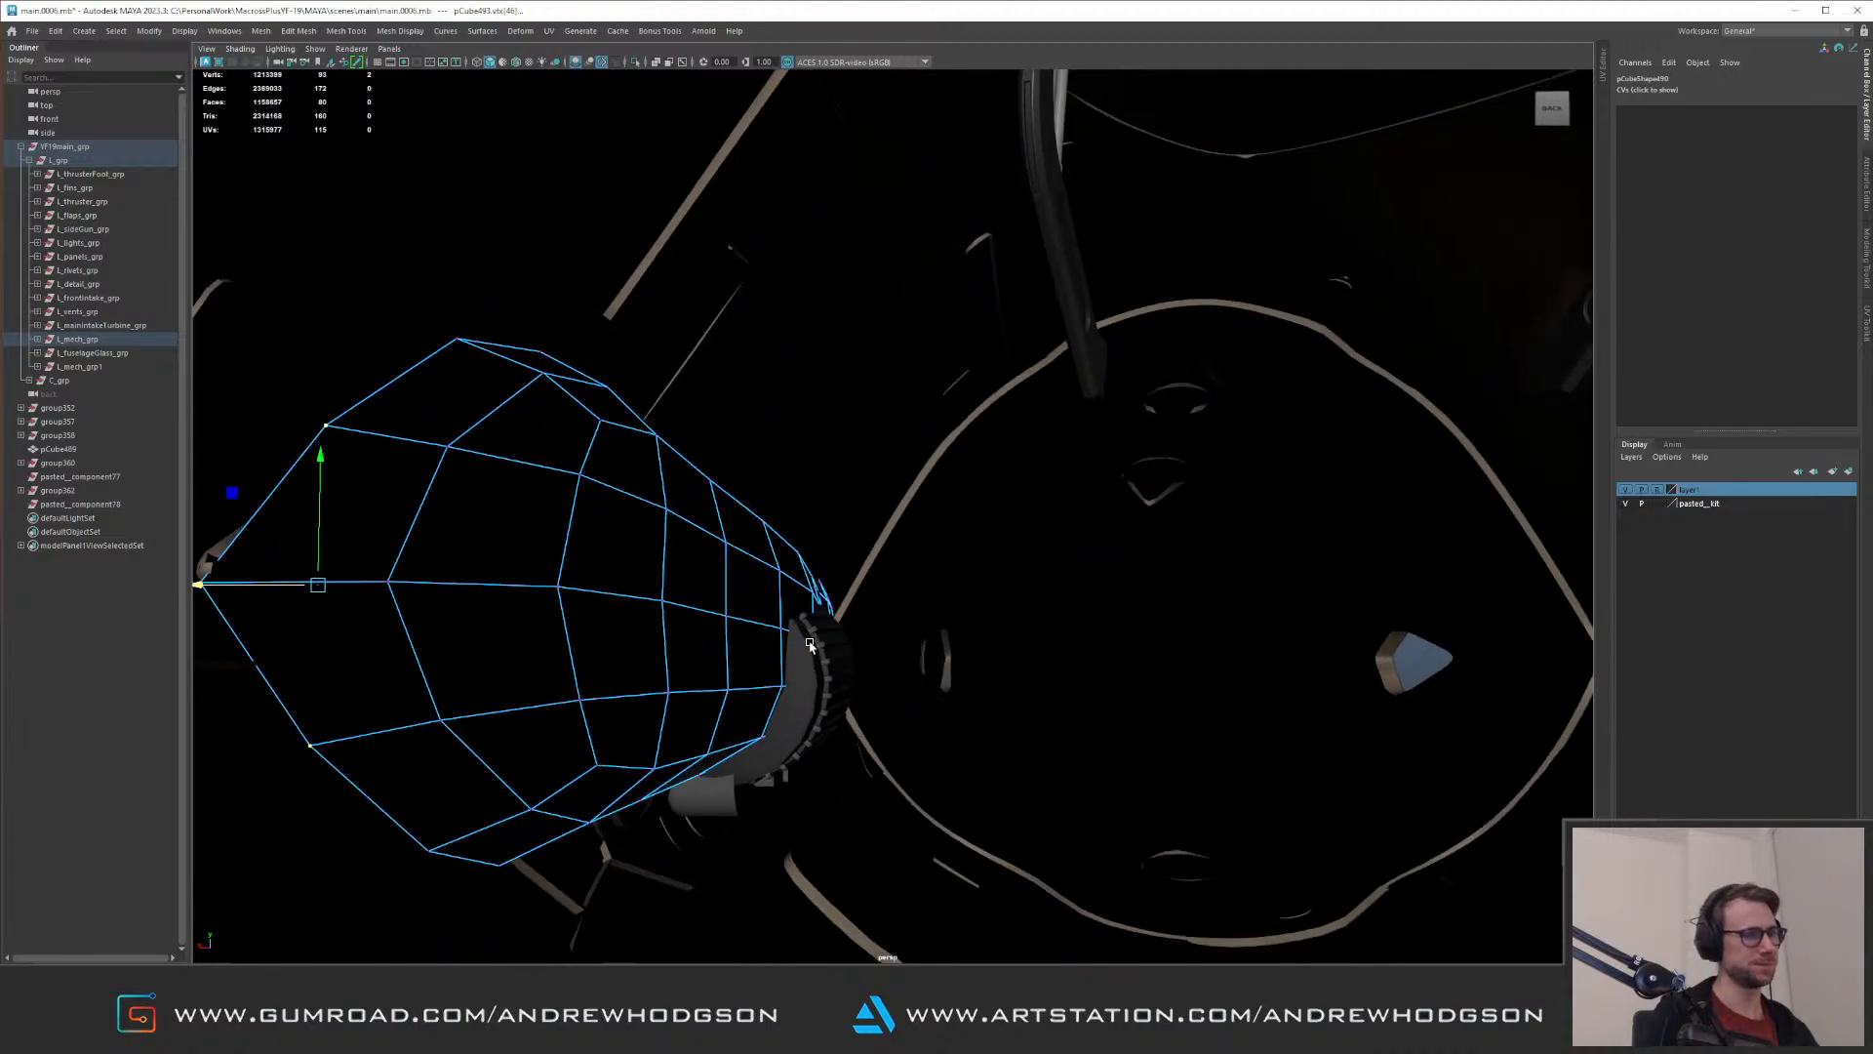
left_click_drag(536, 567, 560, 589, "alt")
key("F8")
Step: Check the ribbed kit component beside the recess shell in isolation
left_click(680, 759)
left_click_drag(635, 701, 1052, 475, "alt")
key("Up")
key("ctrl+1")
left_click(1285, 470)
left_click_drag(1259, 450, 1047, 437, "alt")
key("ctrl+1")
key("ctrl+1")
Step: Isolate the recess shell, select its rear tip vertex and move it toward the rear tip of the fuselage opening
key("F9")
middle_click_drag(1128, 442, 1129, 461)
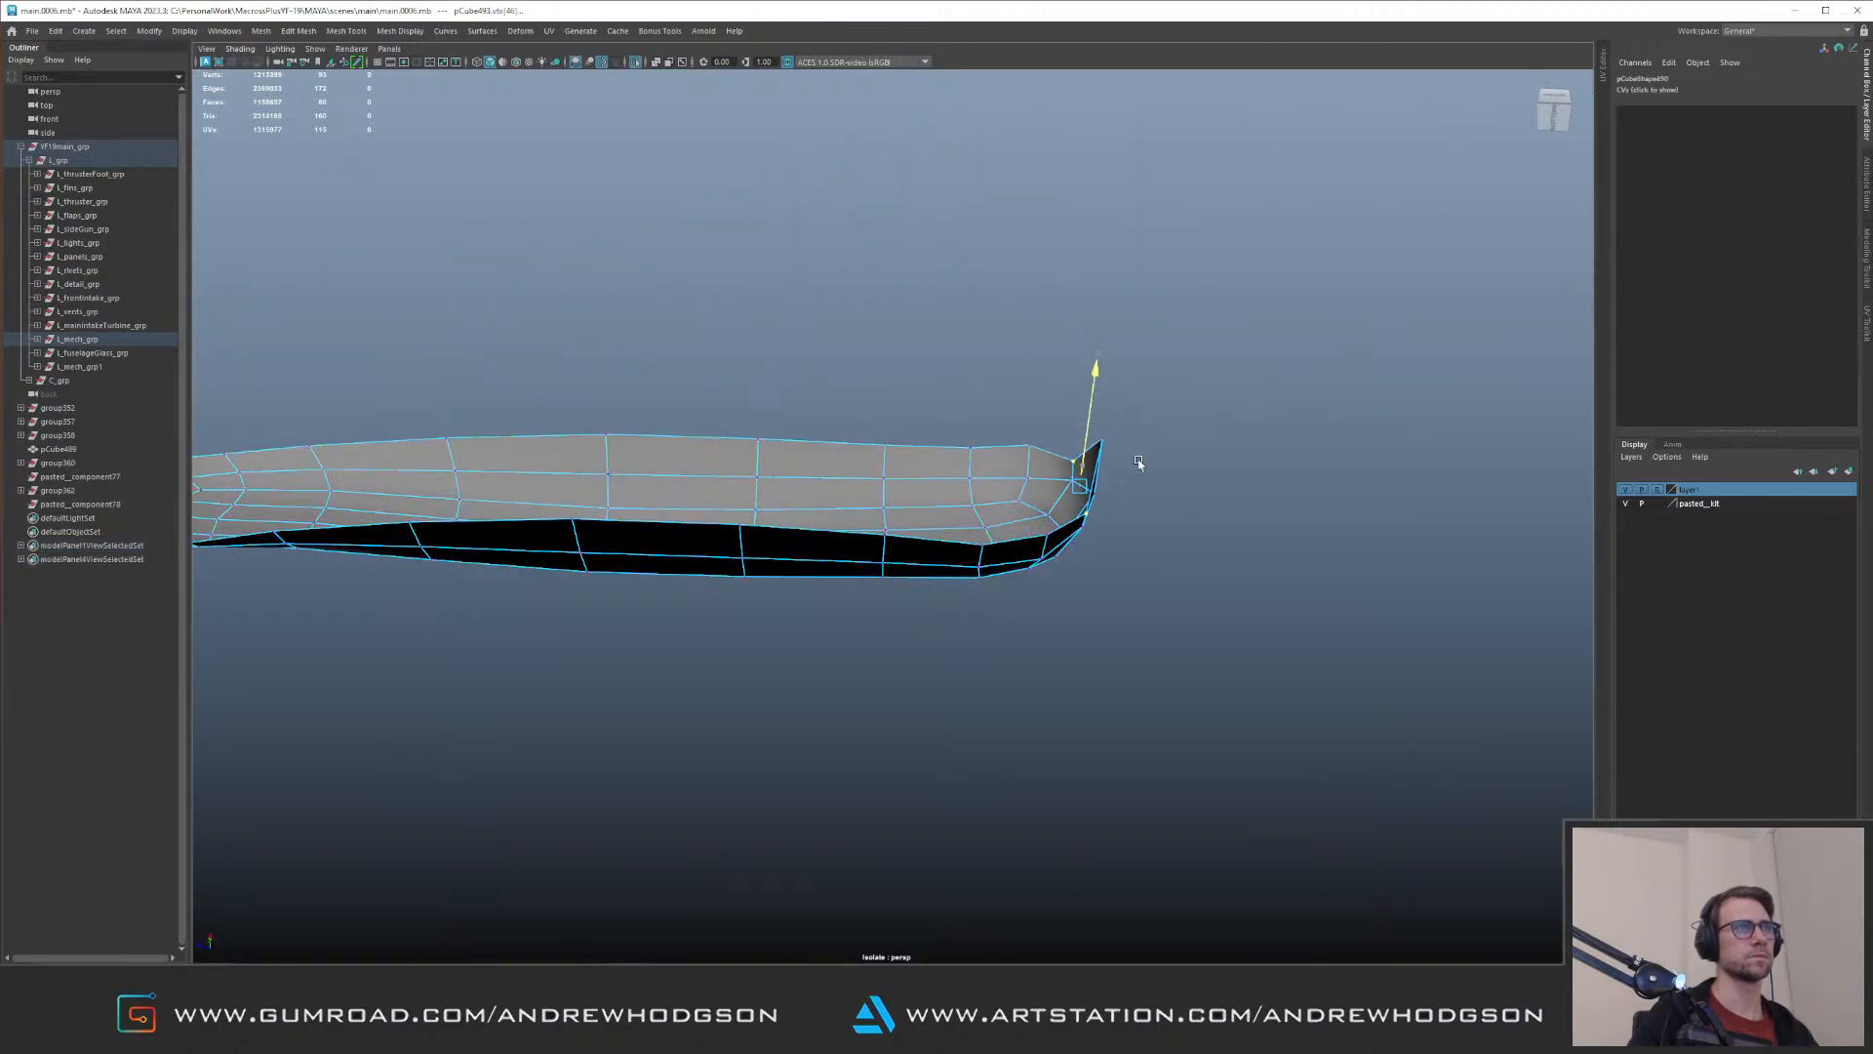
left_click_drag(1180, 412, 1095, 460)
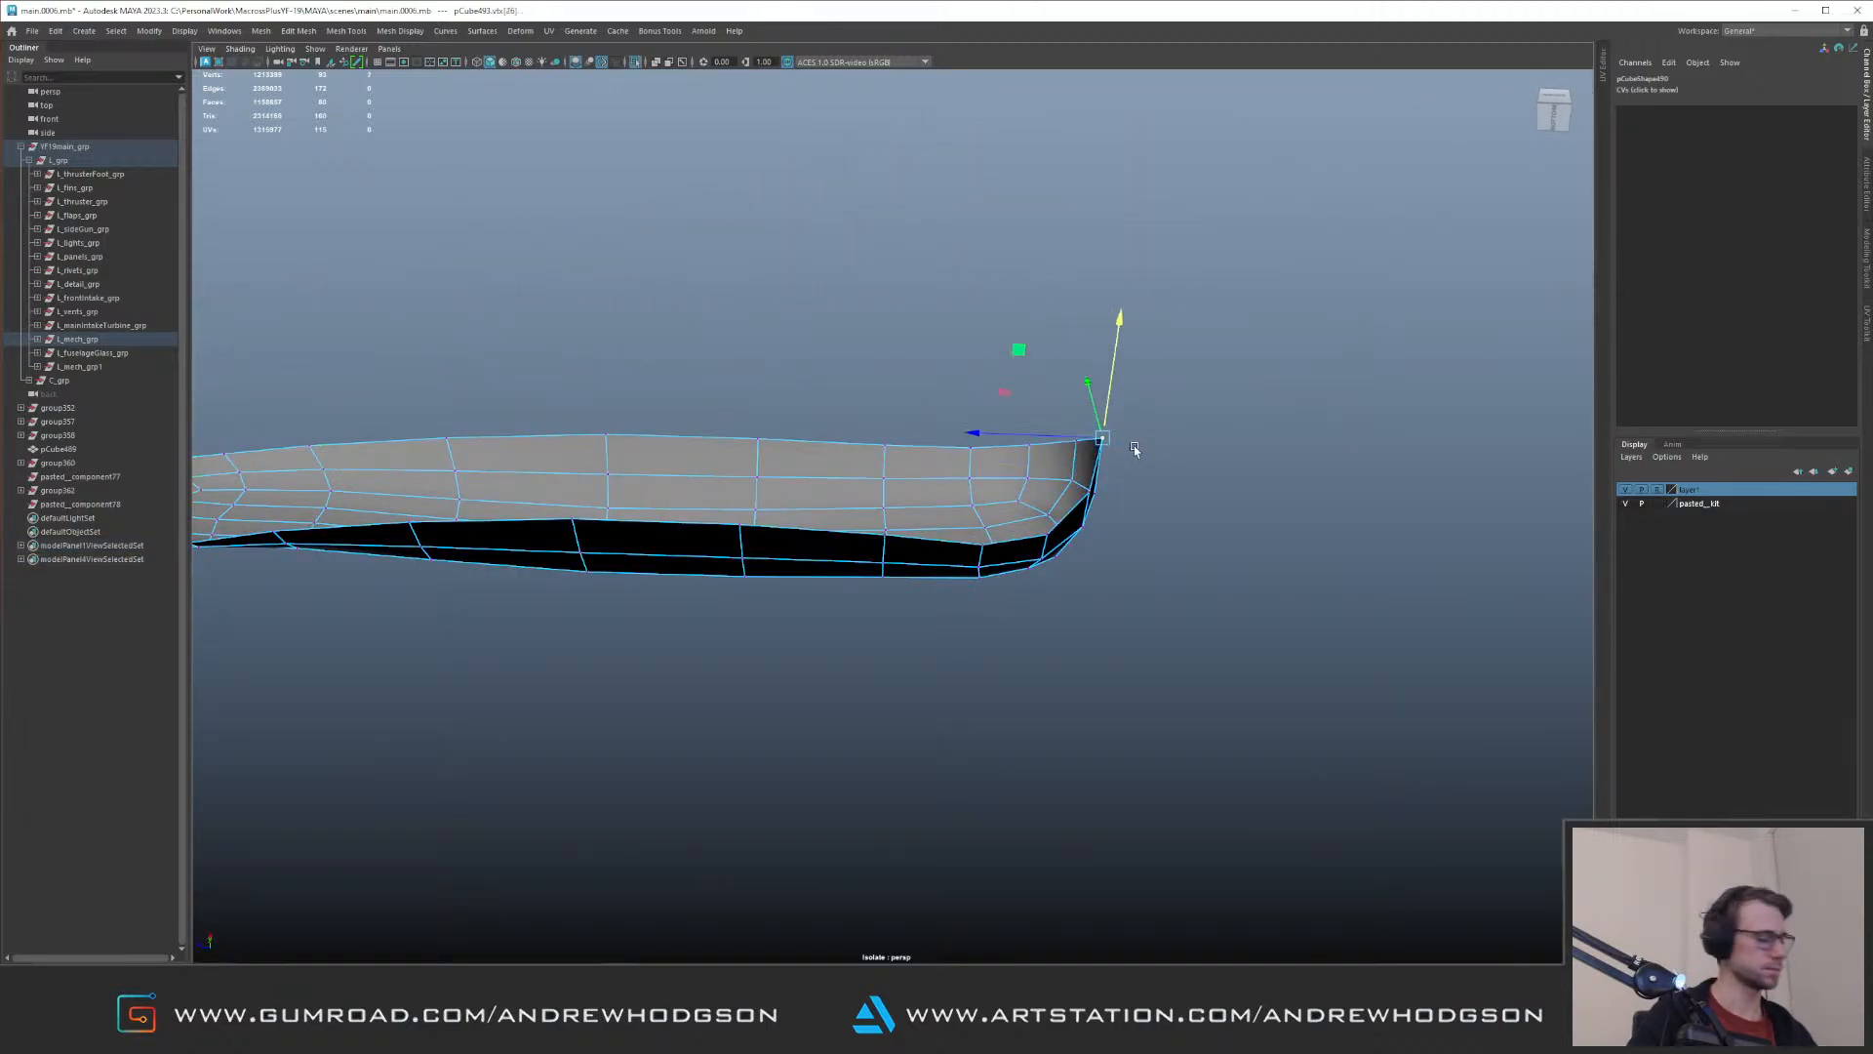
key("b")
middle_click_drag(1121, 446, 1400, 459)
key("ctrl+1")
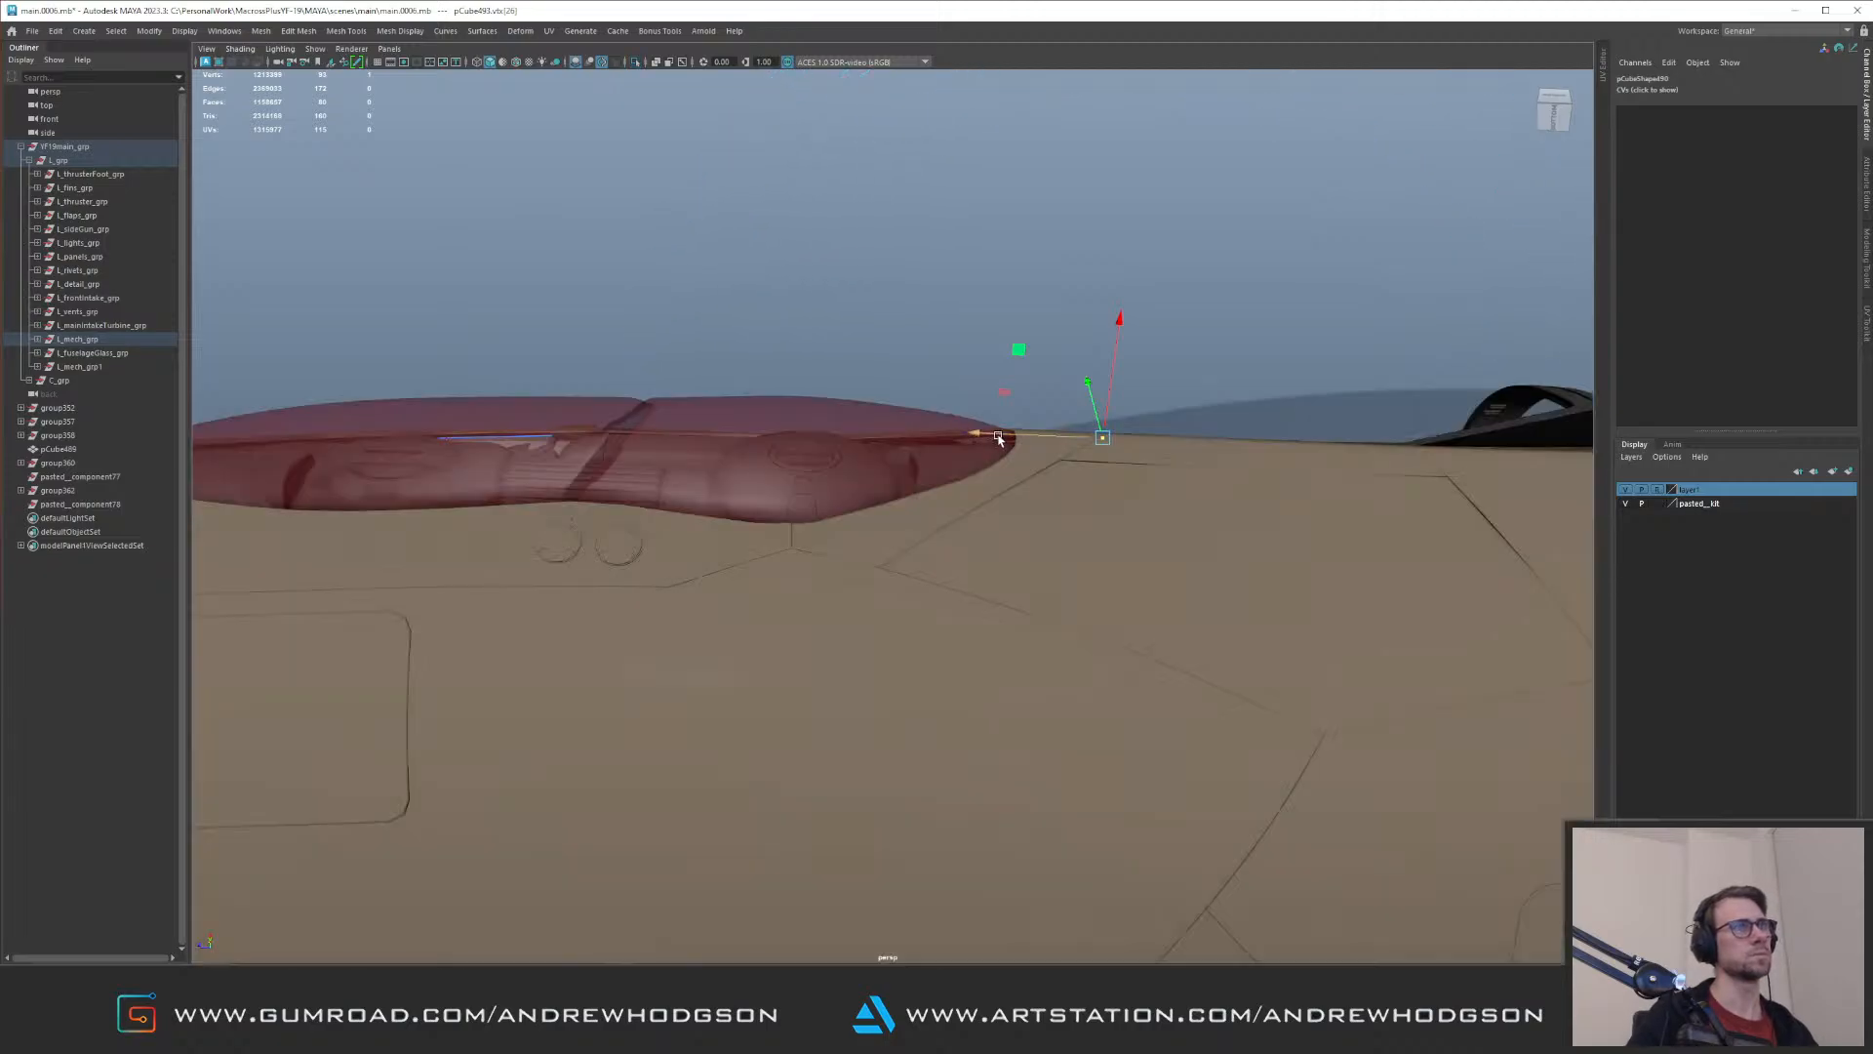
left_click_drag(922, 442, 925, 443)
mouse_move(925, 443)
left_mouse_down("alt")
mouse_move(987, 502)
mouse_move(945, 443)
left_mouse_up("alt")
Step: Reposition the recess shell's rear rim vertices to follow the fuselage opening's edge, undoing one misplaced move
right_click_drag(771, 425, 1024, 499, "alt")
left_click_drag(1044, 478, 1030, 461)
left_click_drag(781, 418, 933, 528)
left_click_drag(862, 401, 804, 427, "alt")
key("ctrl+z")
left_click_drag(960, 426, 1003, 414)
left_click_drag(1005, 416, 1269, 363, "alt")
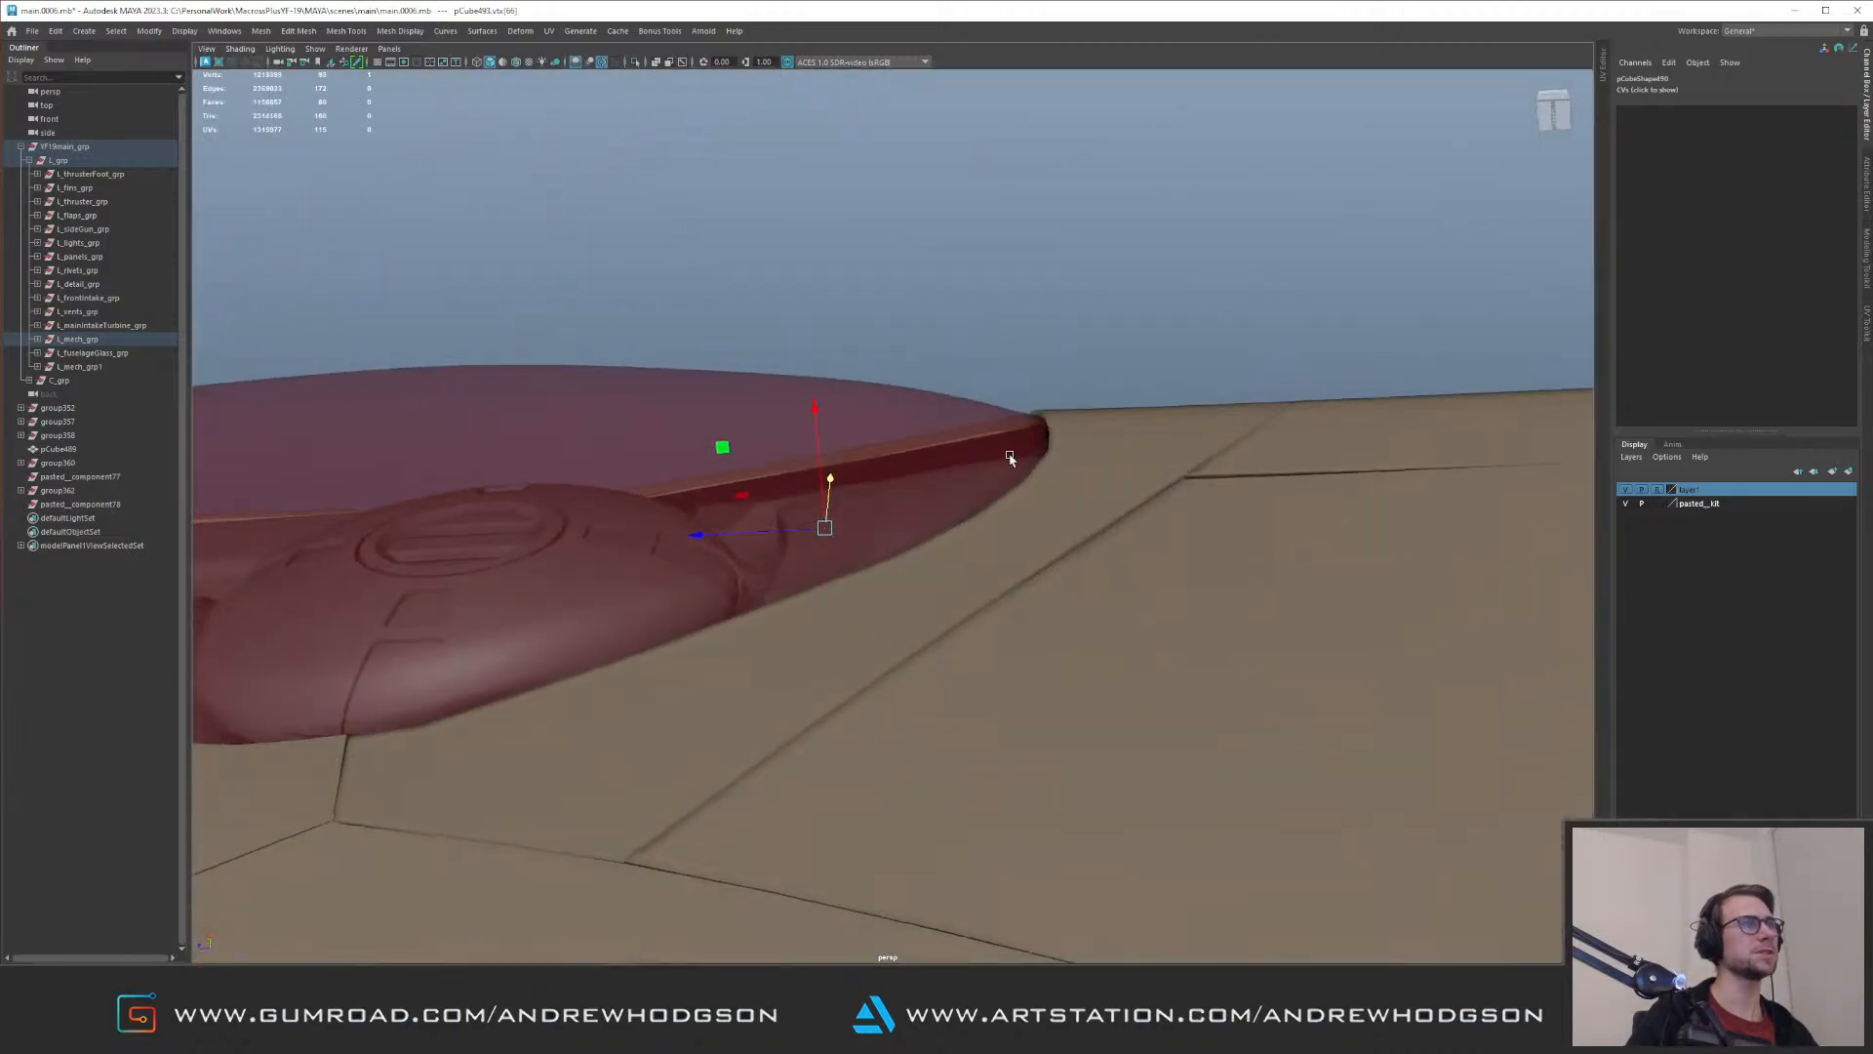
left_click_drag(1011, 452, 1003, 473, "alt")
left_click_drag(823, 465, 836, 415)
left_click_drag(837, 415, 633, 493, "alt")
Step: Adjust the recess shell's upper rim vertices above the round dome to follow the fuselage opening
key("F8")
left_click_drag(898, 512, 952, 532, "alt")
left_click(957, 536)
right_click_drag(957, 536, 933, 535)
key("ctrl+1")
left_click_drag(957, 499, 921, 459)
key("ctrl+1")
left_click_drag(921, 458, 926, 533, "alt")
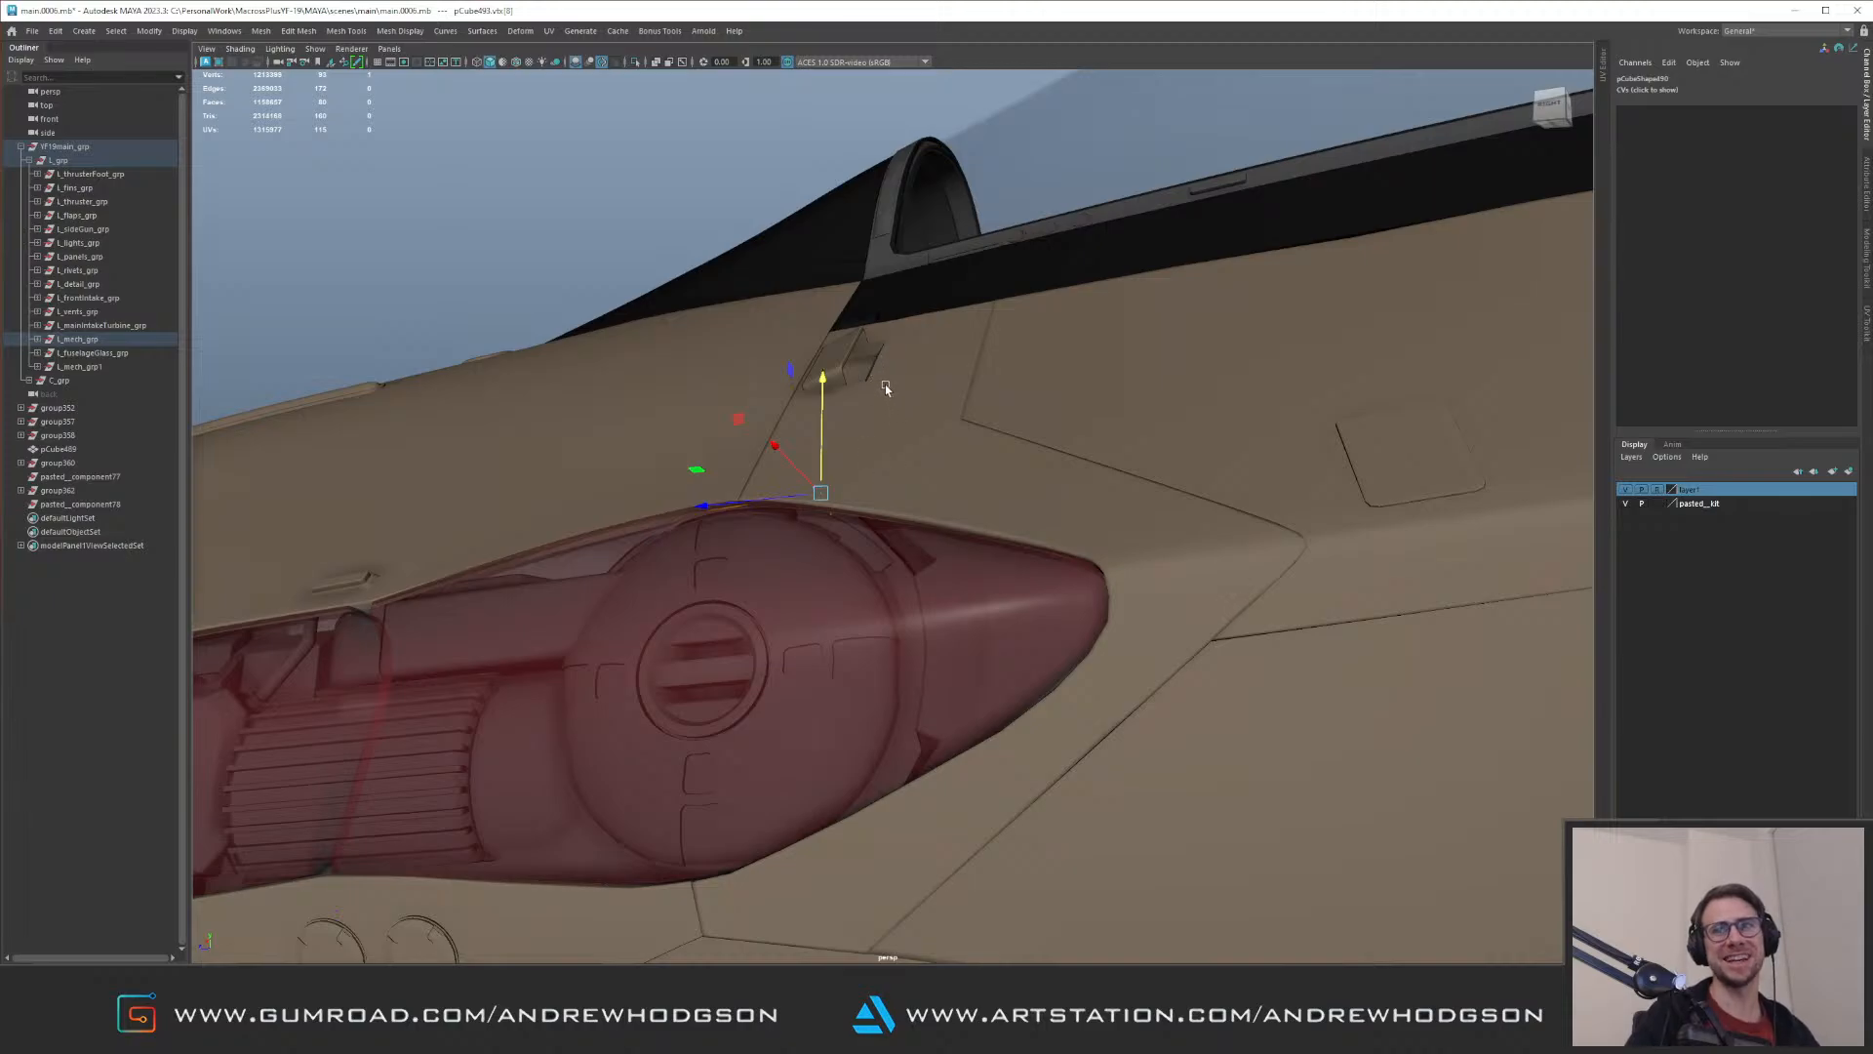
left_click_drag(864, 410, 700, 501, "alt")
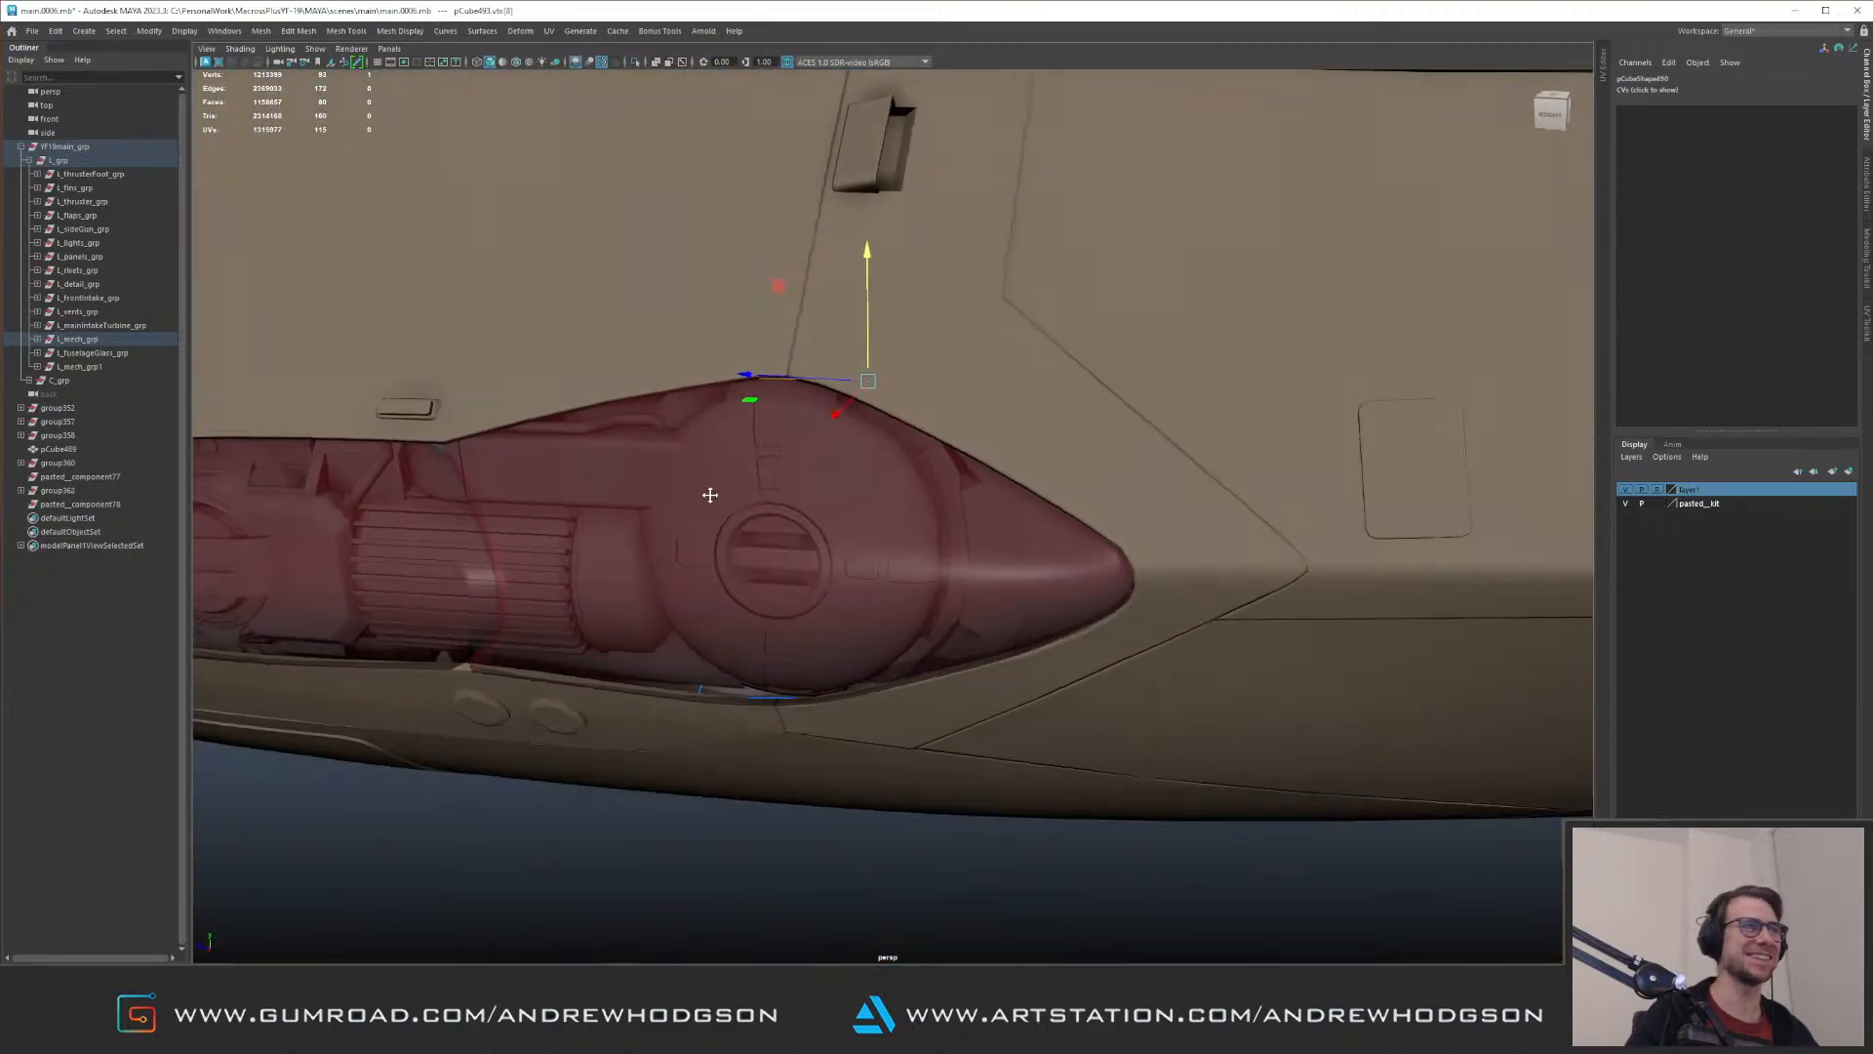
middle_click_drag(700, 500, 854, 377, "alt")
right_click_drag(854, 378, 911, 536, "alt")
Step: Move the recess shell's lower rim vertices below the round dome to close the gap along the opening
left_click_drag(911, 536, 819, 452, "alt")
right_click_drag(819, 452, 825, 585, "alt")
left_click_drag(708, 509, 957, 591)
left_click_drag(932, 548, 838, 578, "alt")
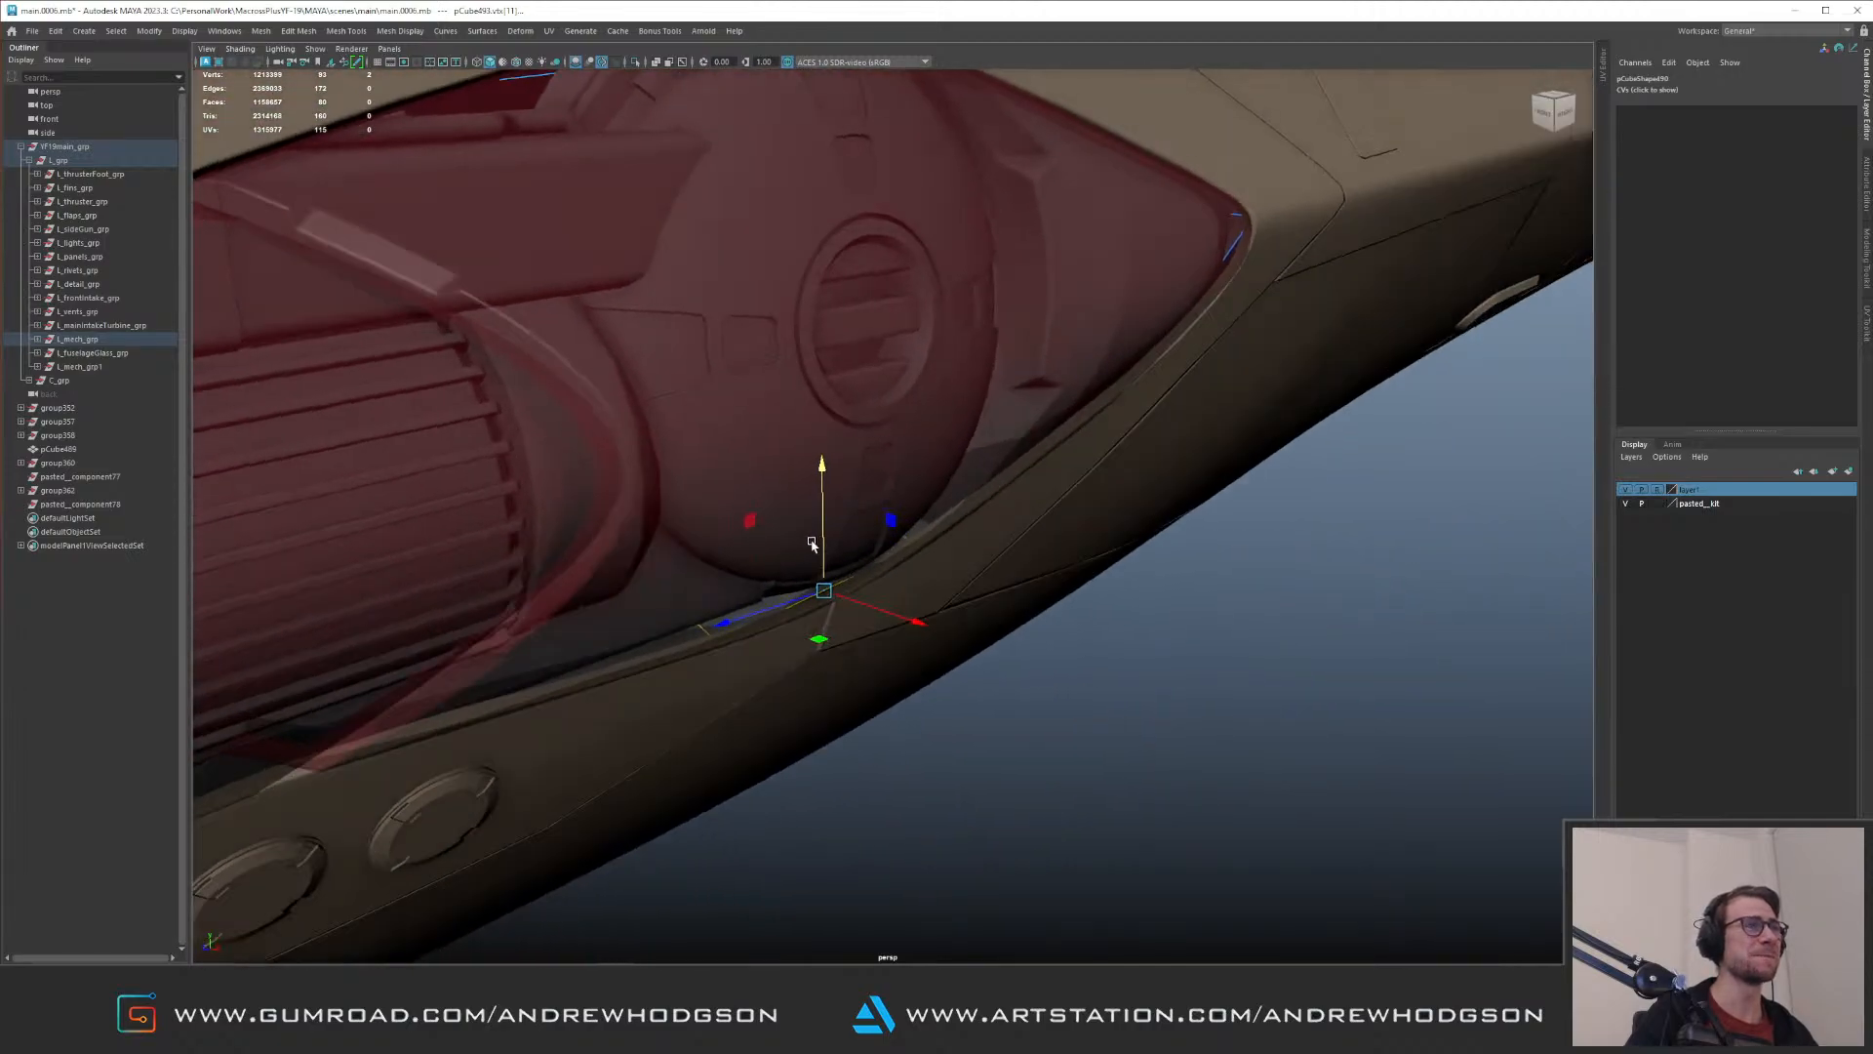
left_click_drag(995, 534, 695, 420, "alt")
left_click_drag(519, 430, 808, 548)
Step: Move the lower rim vertices along the front half of the recess shell to fit the fuselage opening
middle_click_drag(715, 496, 853, 490, "alt")
left_click_drag(853, 490, 685, 621, "alt")
left_click_drag(1052, 715, 807, 688, "alt")
left_click_drag(811, 569, 806, 545, "alt")
left_click_drag(920, 737, 1016, 650)
left_click_drag(1015, 650, 1054, 642, "alt")
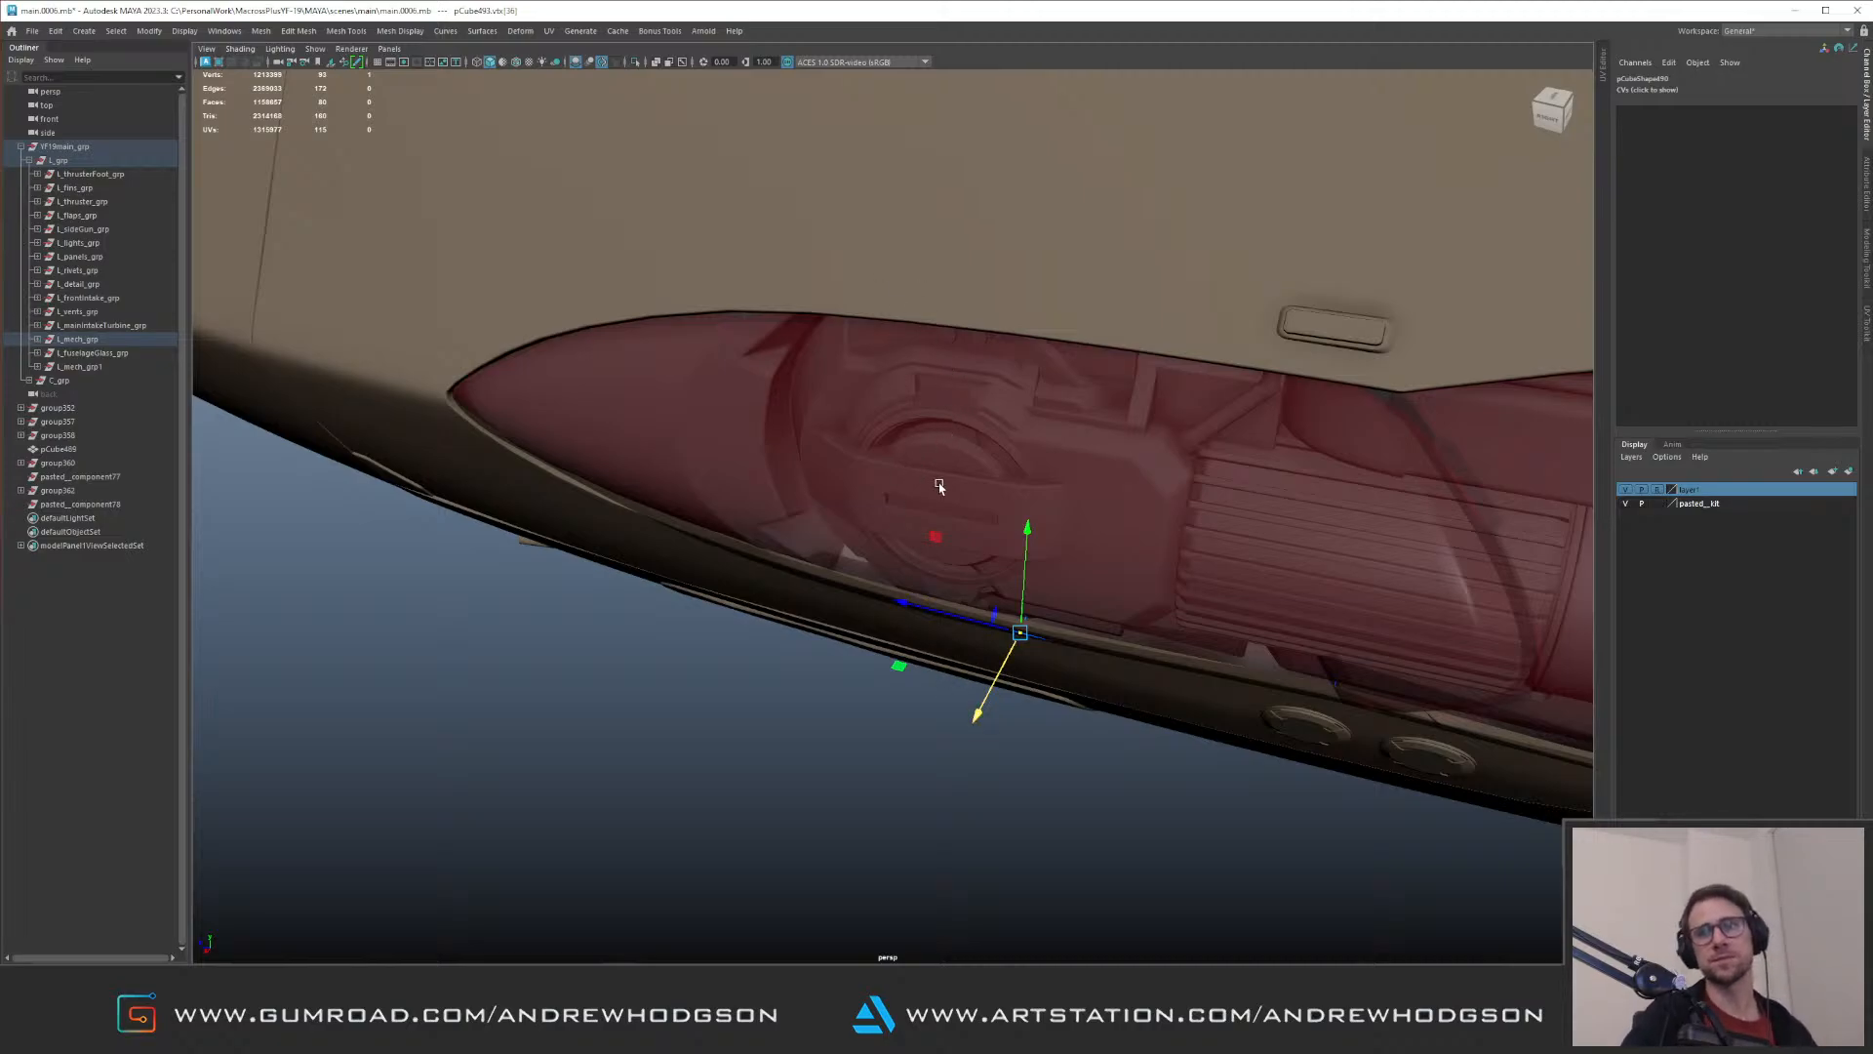
left_click_drag(1002, 562, 976, 604, "alt")
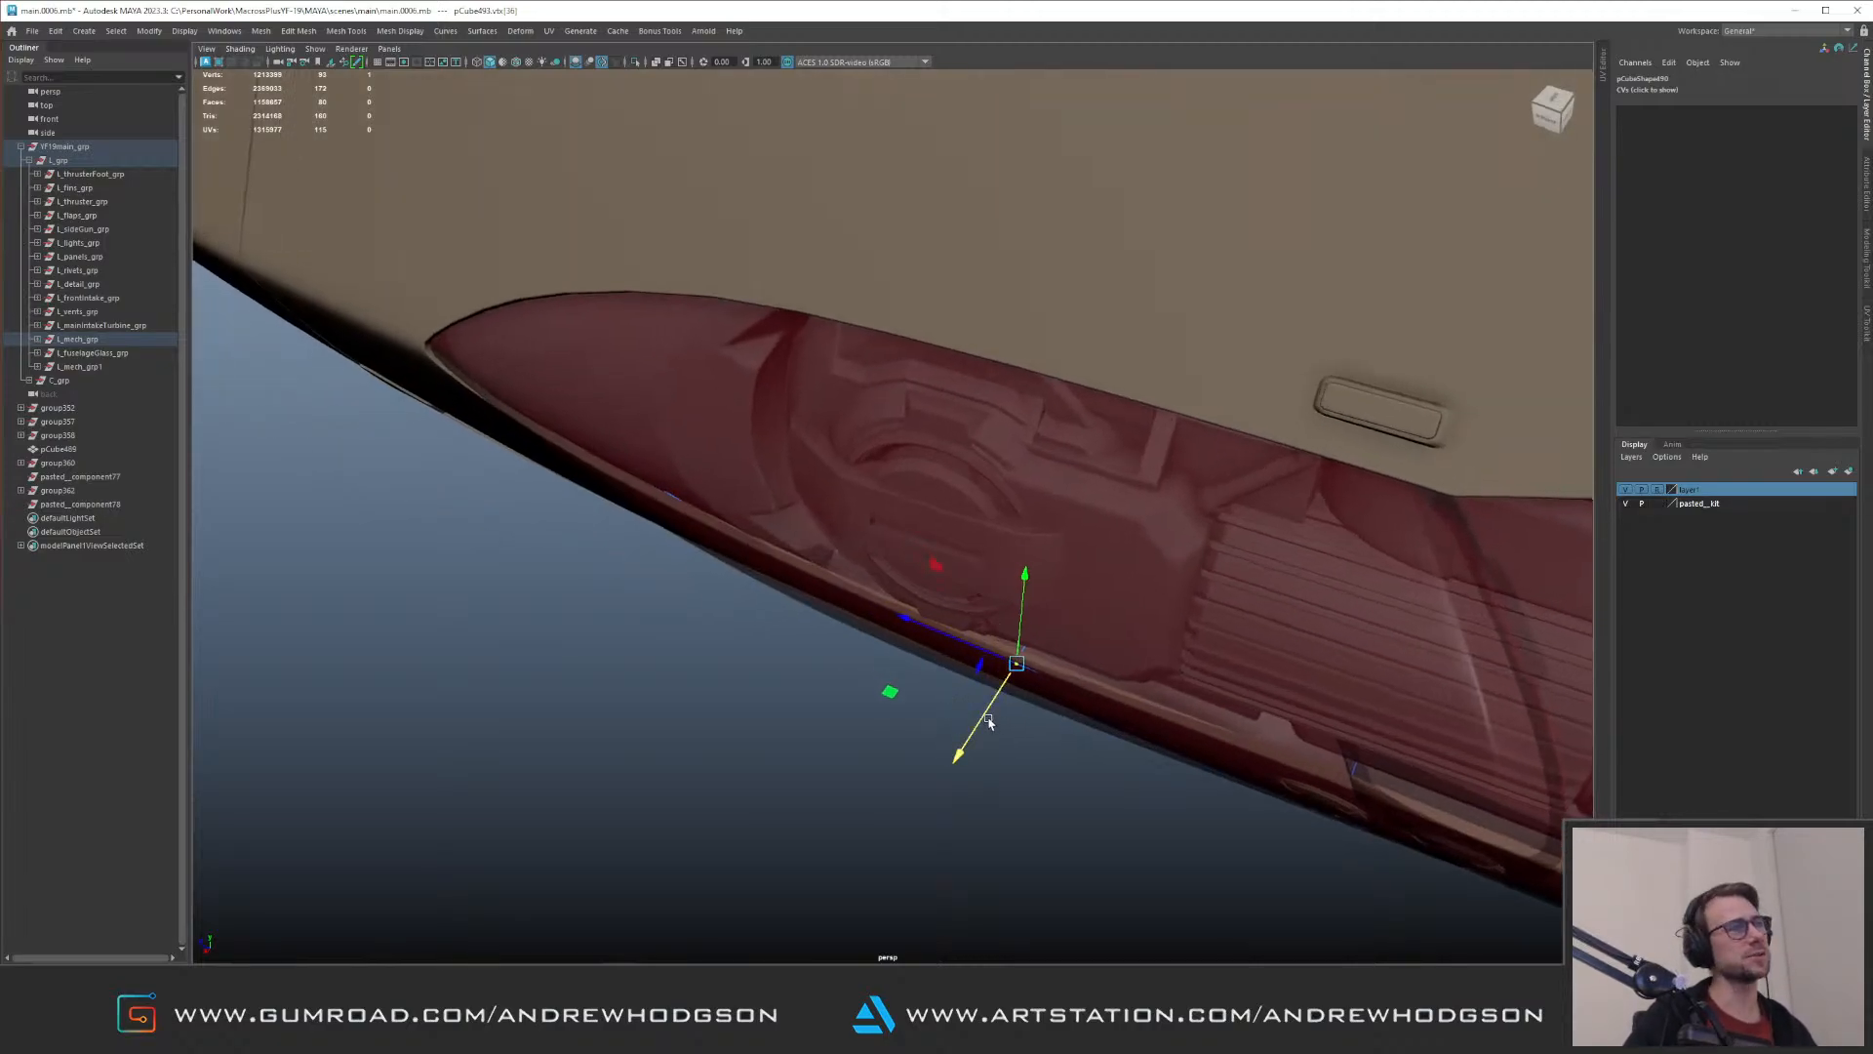
left_click_drag(991, 709, 914, 501, "alt")
middle_click_drag(914, 501, 1093, 480, "alt")
right_click_drag(1093, 480, 1008, 622, "alt")
left_click_drag(1008, 622, 1041, 598, "alt")
key("F8")
Step: Make the layer1 geometry selectable and select the pod's glass cover
left_click(1024, 523)
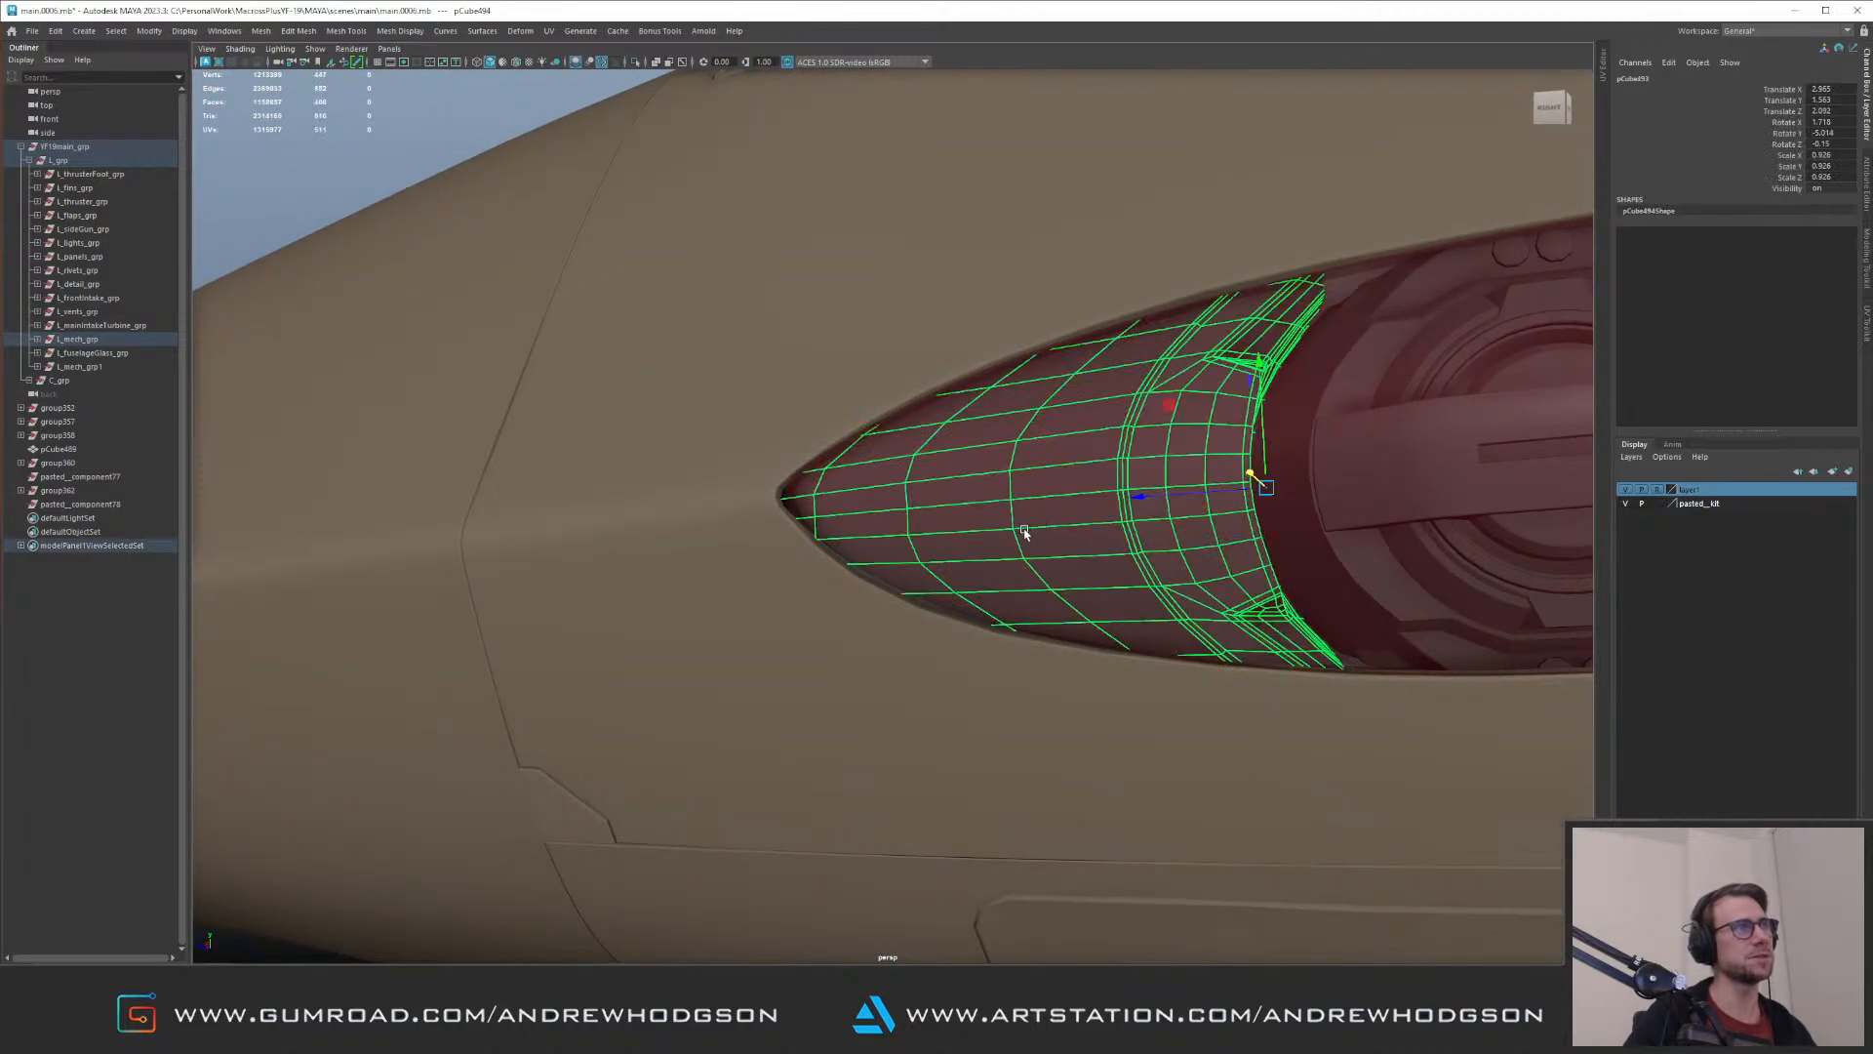
left_click_drag(1020, 531, 991, 539, "alt")
left_click_drag(842, 525, 1143, 514, "alt")
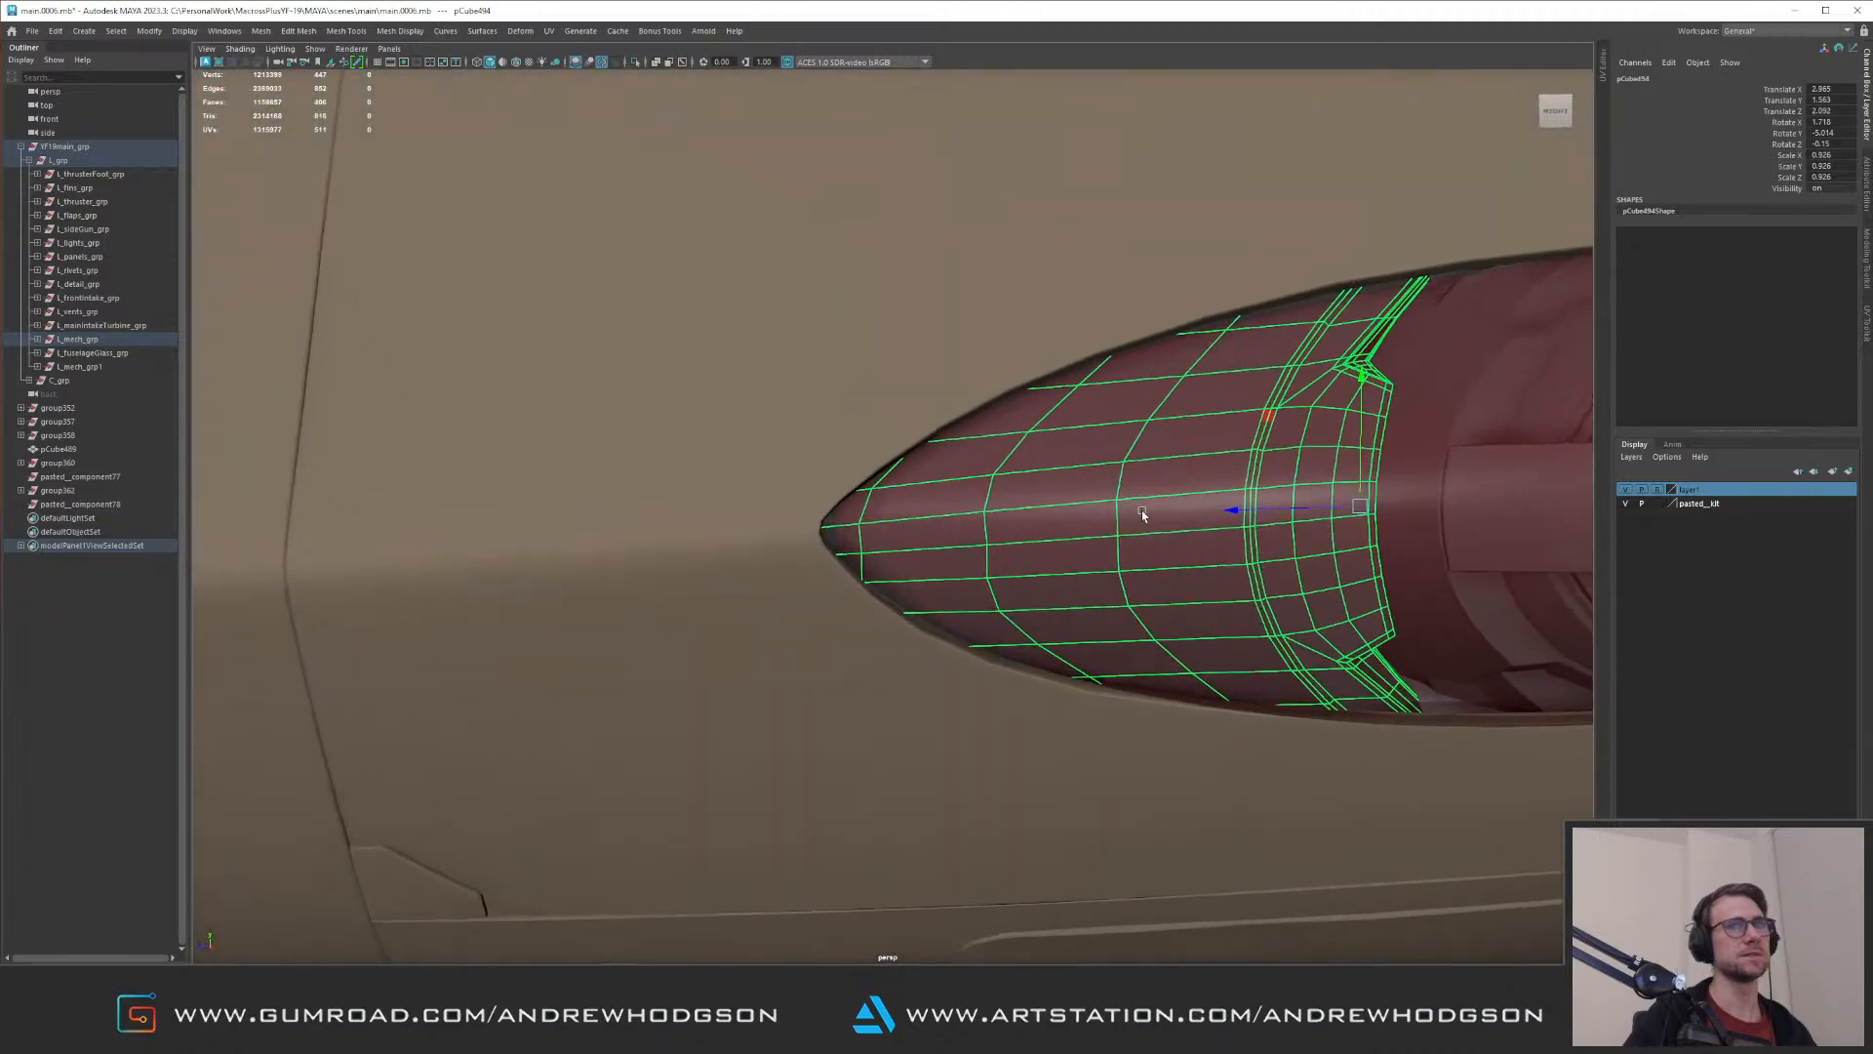
left_click(1656, 492)
left_click(1243, 511)
right_click_drag(1243, 512, 837, 440, "alt")
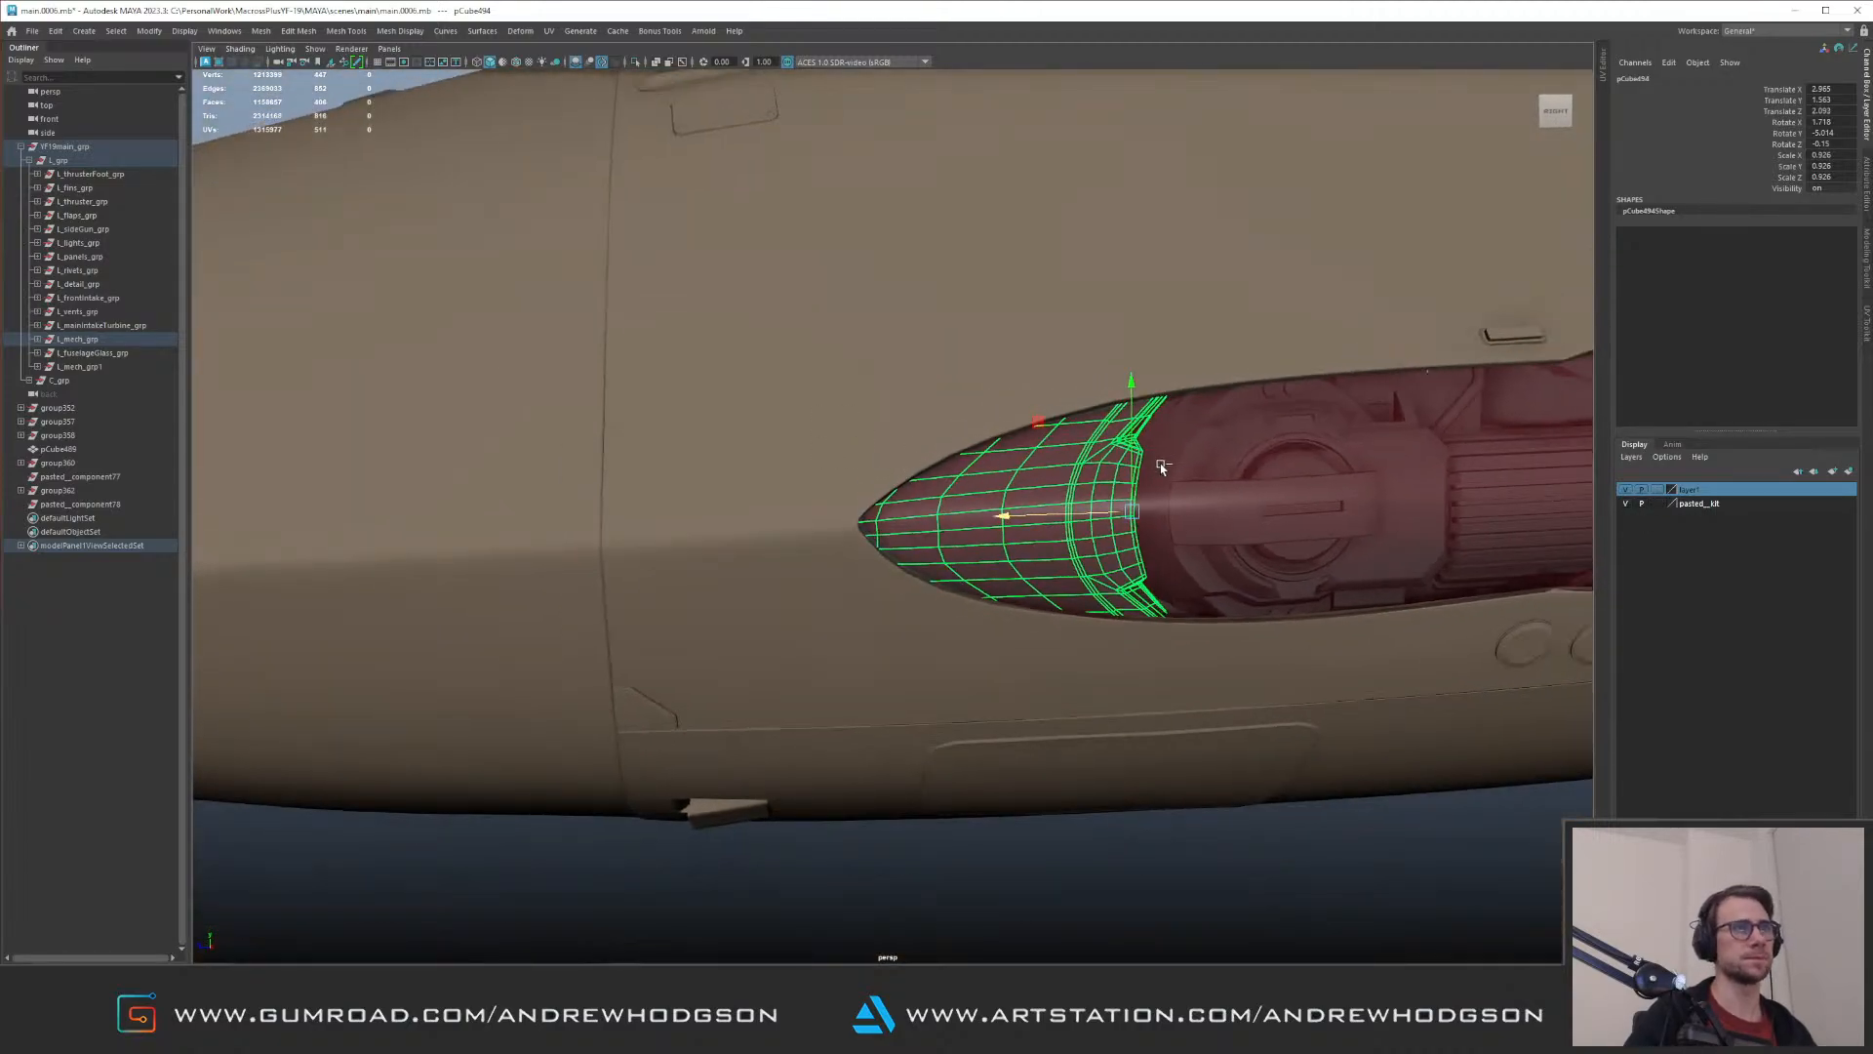
left_click(1206, 441)
Step: Select the pod's glass cover in place of the kit part and compare its front end in isolation with the fuselage opening
left_click_drag(1205, 441, 927, 439, "alt")
right_click_drag(928, 439, 1054, 560, "alt")
left_click_drag(1054, 560, 911, 527, "alt")
right_click_drag(911, 527, 970, 582, "alt")
key("ctrl+1")
key("ctrl+1")
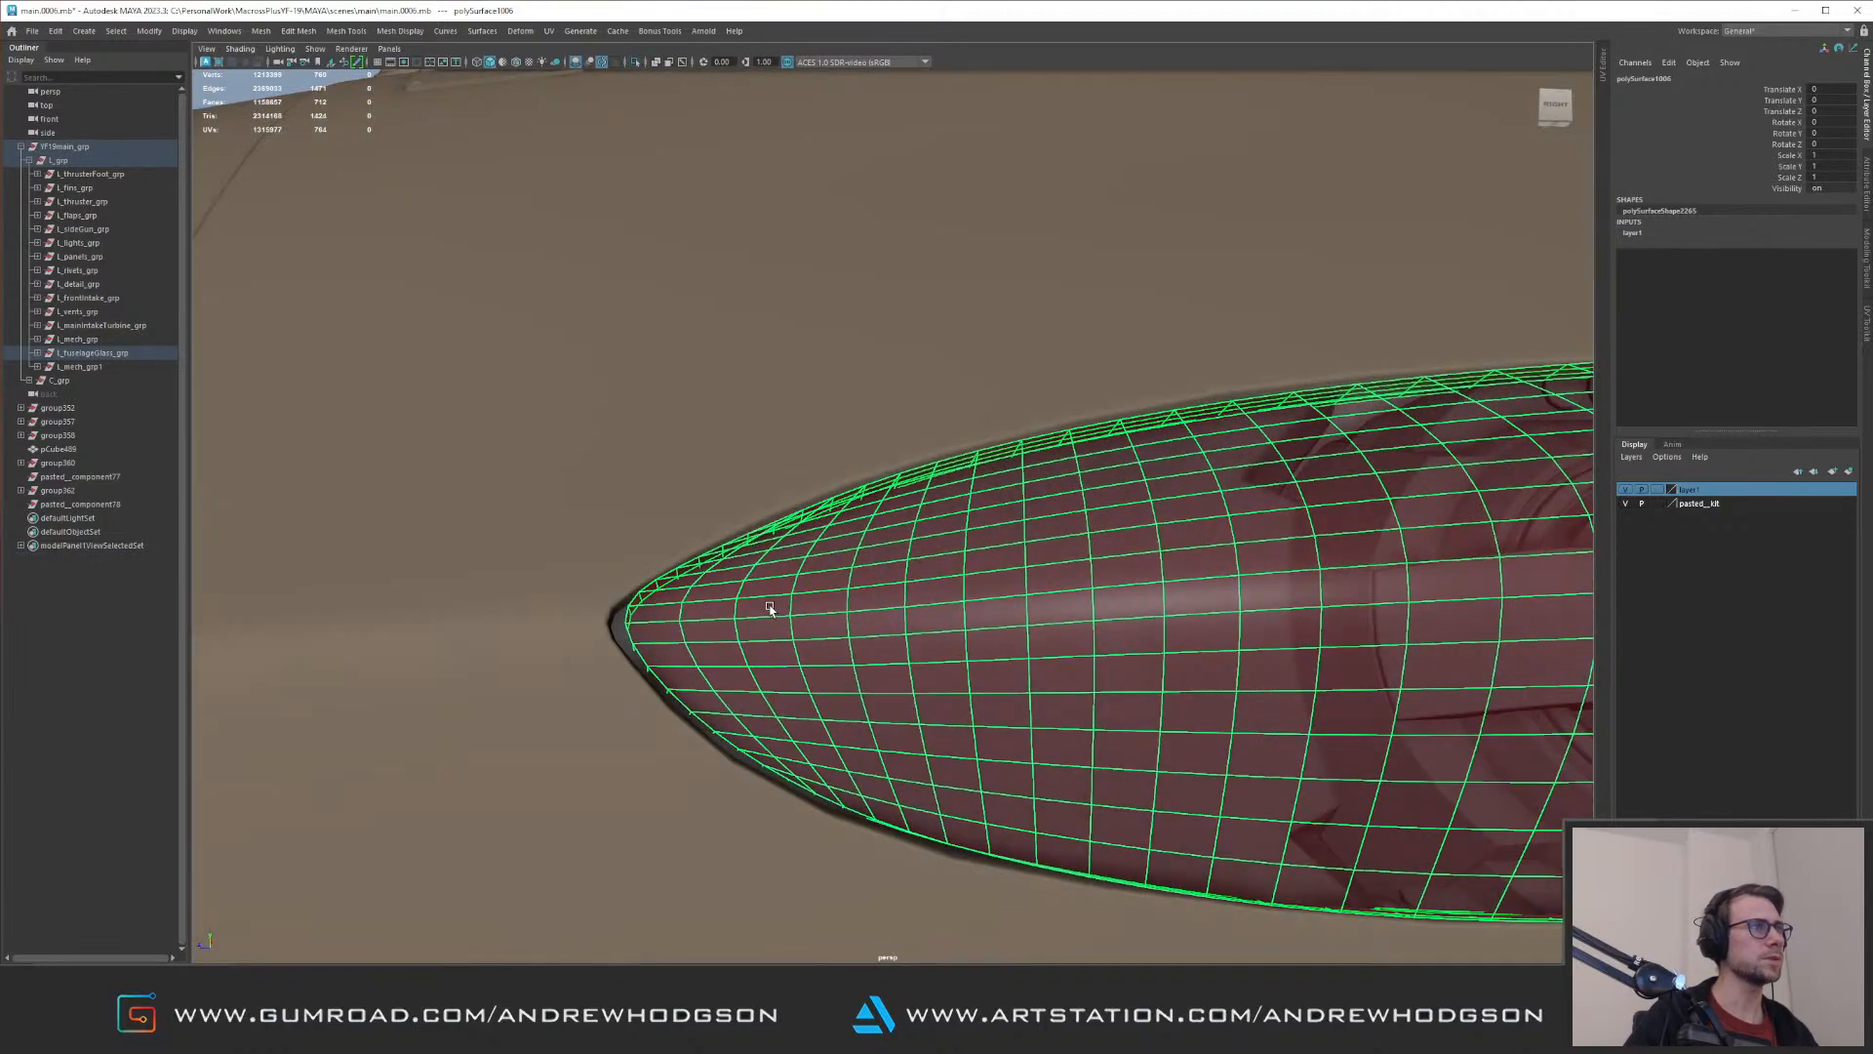
left_click_drag(765, 611, 713, 663, "alt")
key("ctrl+1")
right_click_drag(713, 664, 586, 646)
left_click_drag(585, 646, 662, 683)
key("ctrl+1")
Step: Move the glass cover's front tip vertices forward with soft selection to fill the point of the fuselage opening
right_click_drag(675, 648, 664, 611, "alt")
middle_click_drag(701, 523, 636, 531, "alt")
right_click_drag(637, 532, 689, 609, "alt")
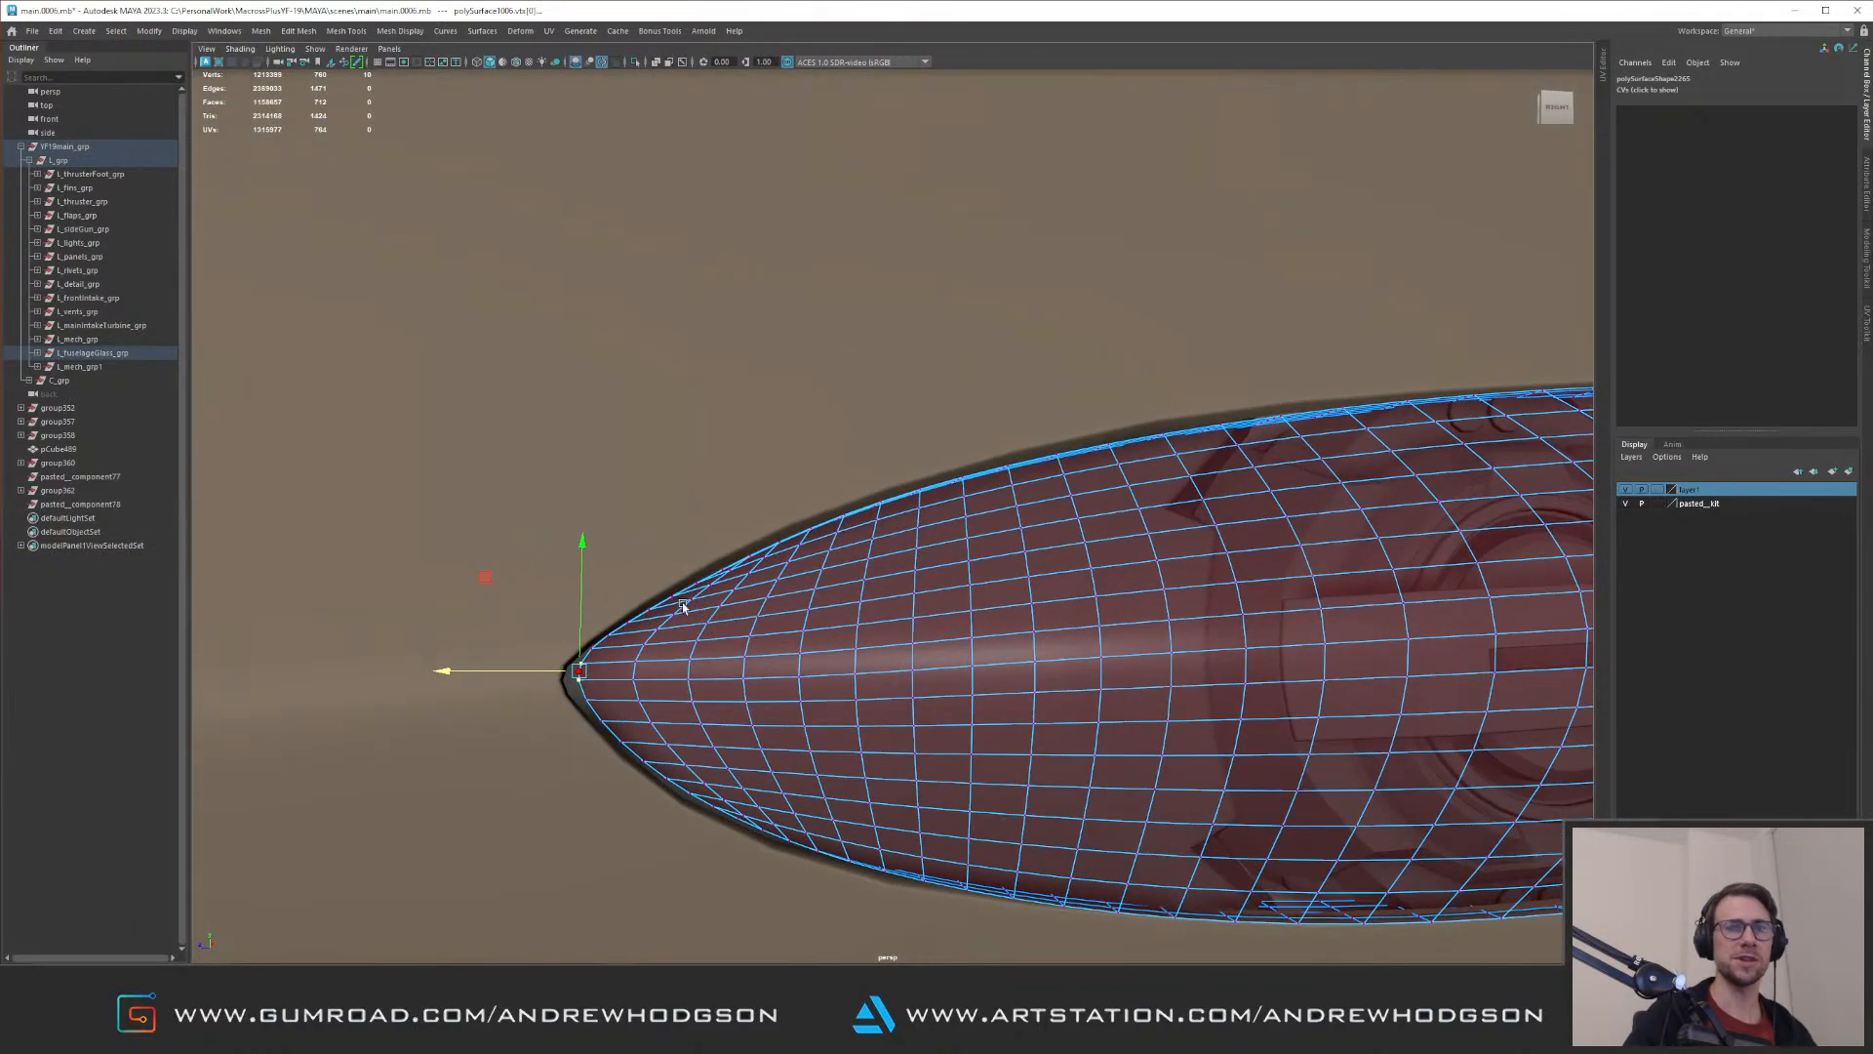
key("b")
middle_click_drag(685, 536, 410, 644)
middle_click_drag(519, 607, 707, 532, "alt")
right_click_drag(707, 532, 778, 598, "alt")
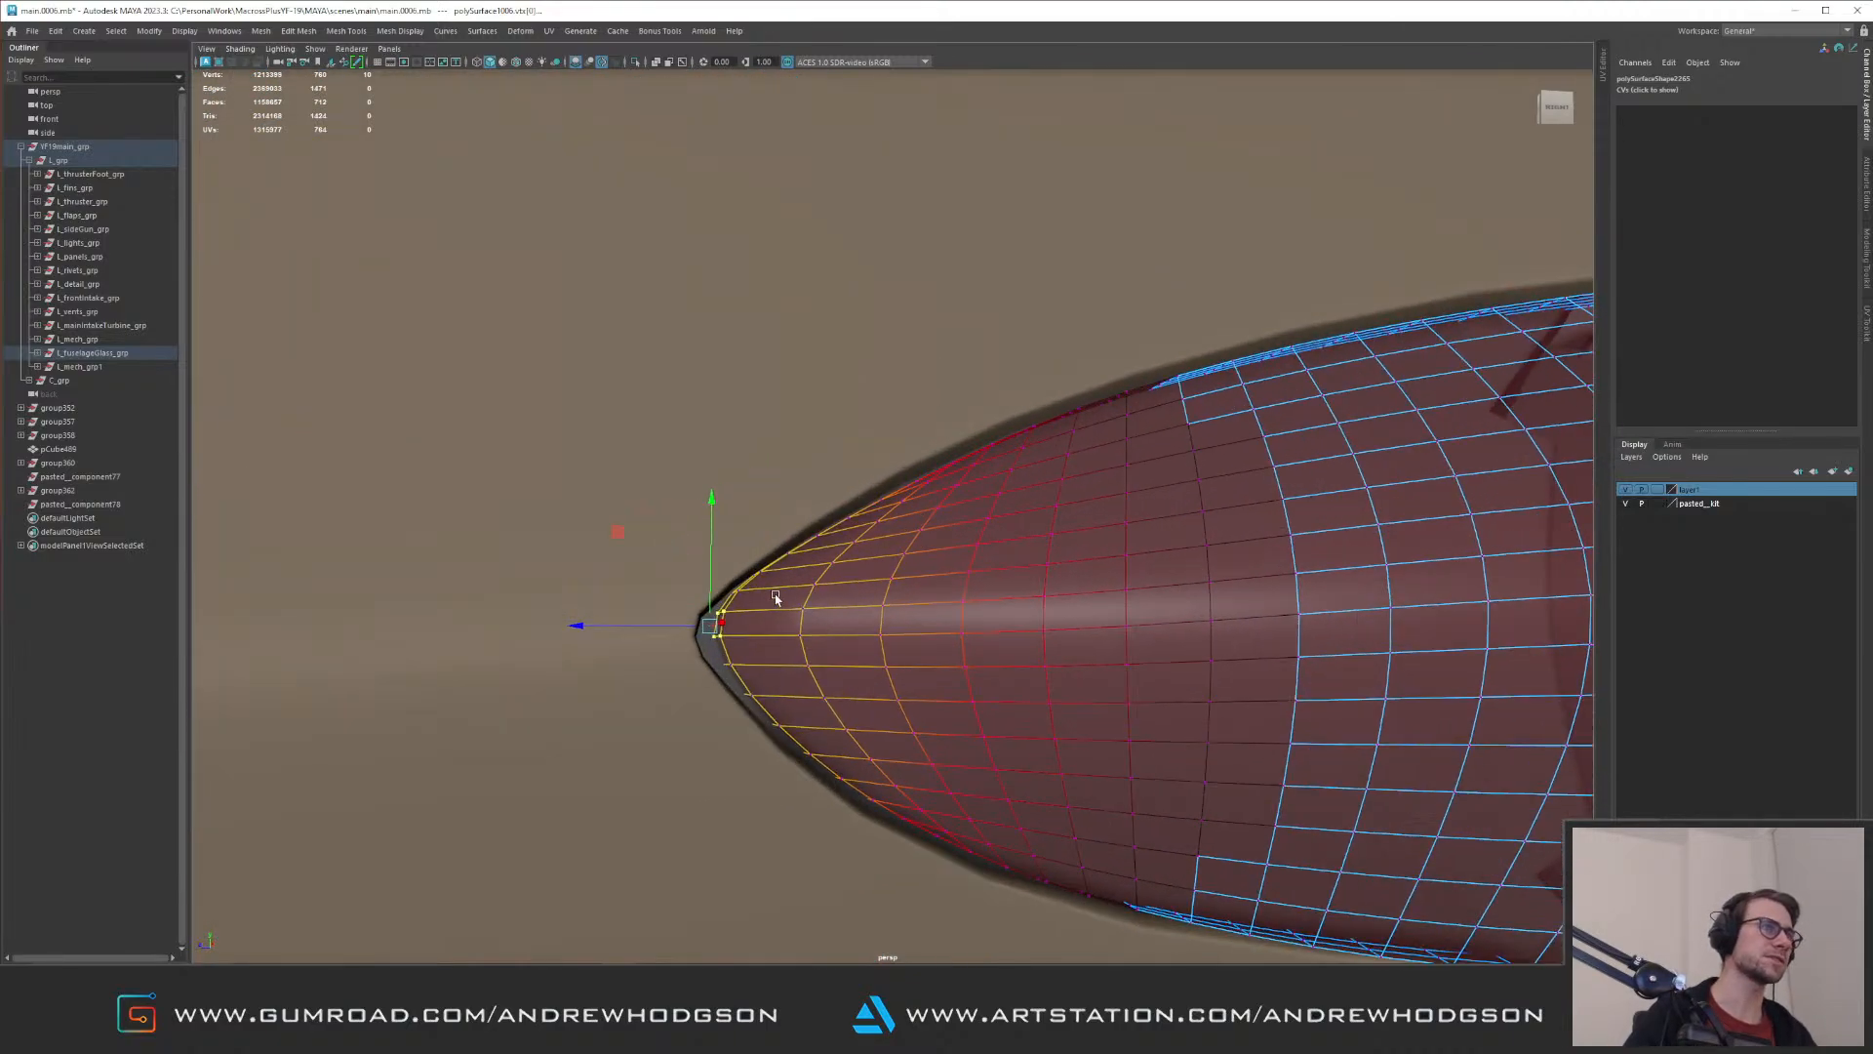
left_click_drag(777, 598, 746, 591, "alt")
left_click_drag(610, 549, 598, 544)
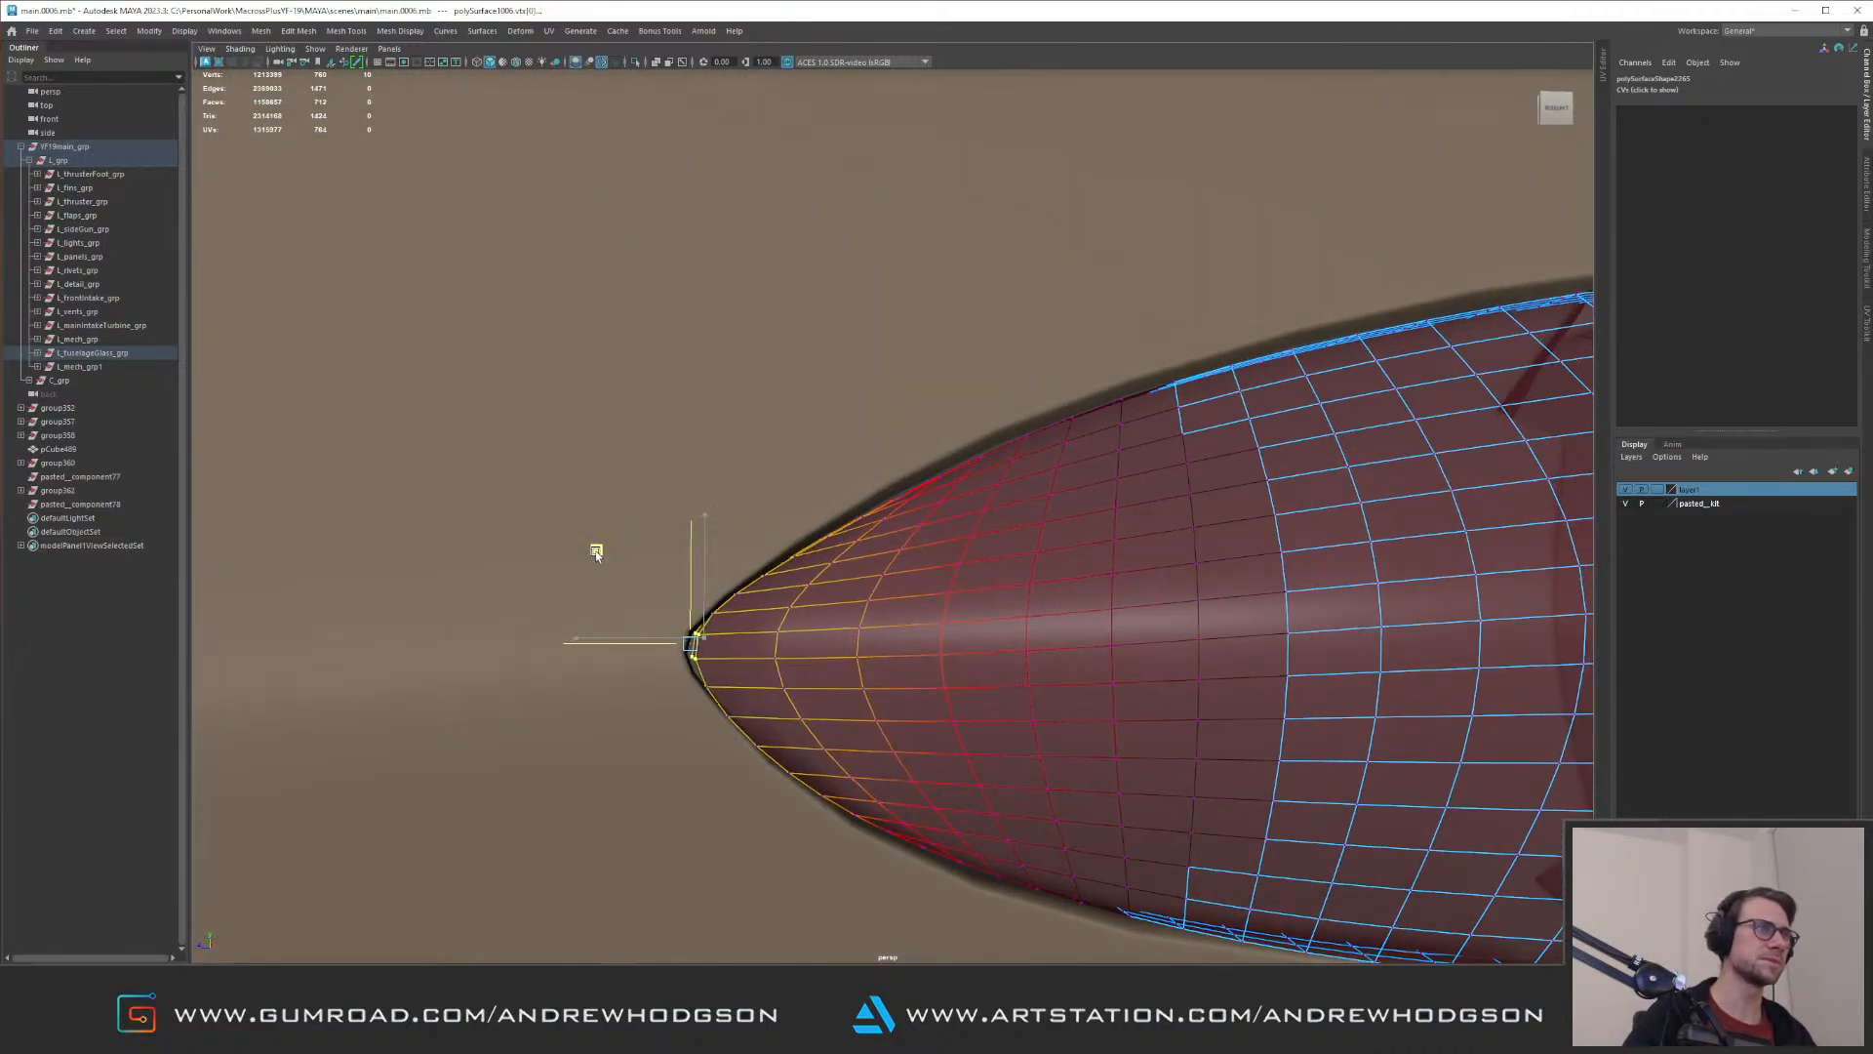
Step: Check the glass cover's rim against the fuselage opening along its full length from several angles
left_click_drag(886, 535, 899, 458, "alt")
middle_click_drag(900, 459, 732, 481, "alt")
mouse_move(732, 481)
left_mouse_down("alt")
mouse_move(761, 478)
mouse_move(711, 464)
left_mouse_up("alt")
right_click_drag(711, 464, 930, 561, "alt")
left_click_drag(930, 561, 954, 553, "alt")
right_click_drag(954, 553, 829, 552, "alt")
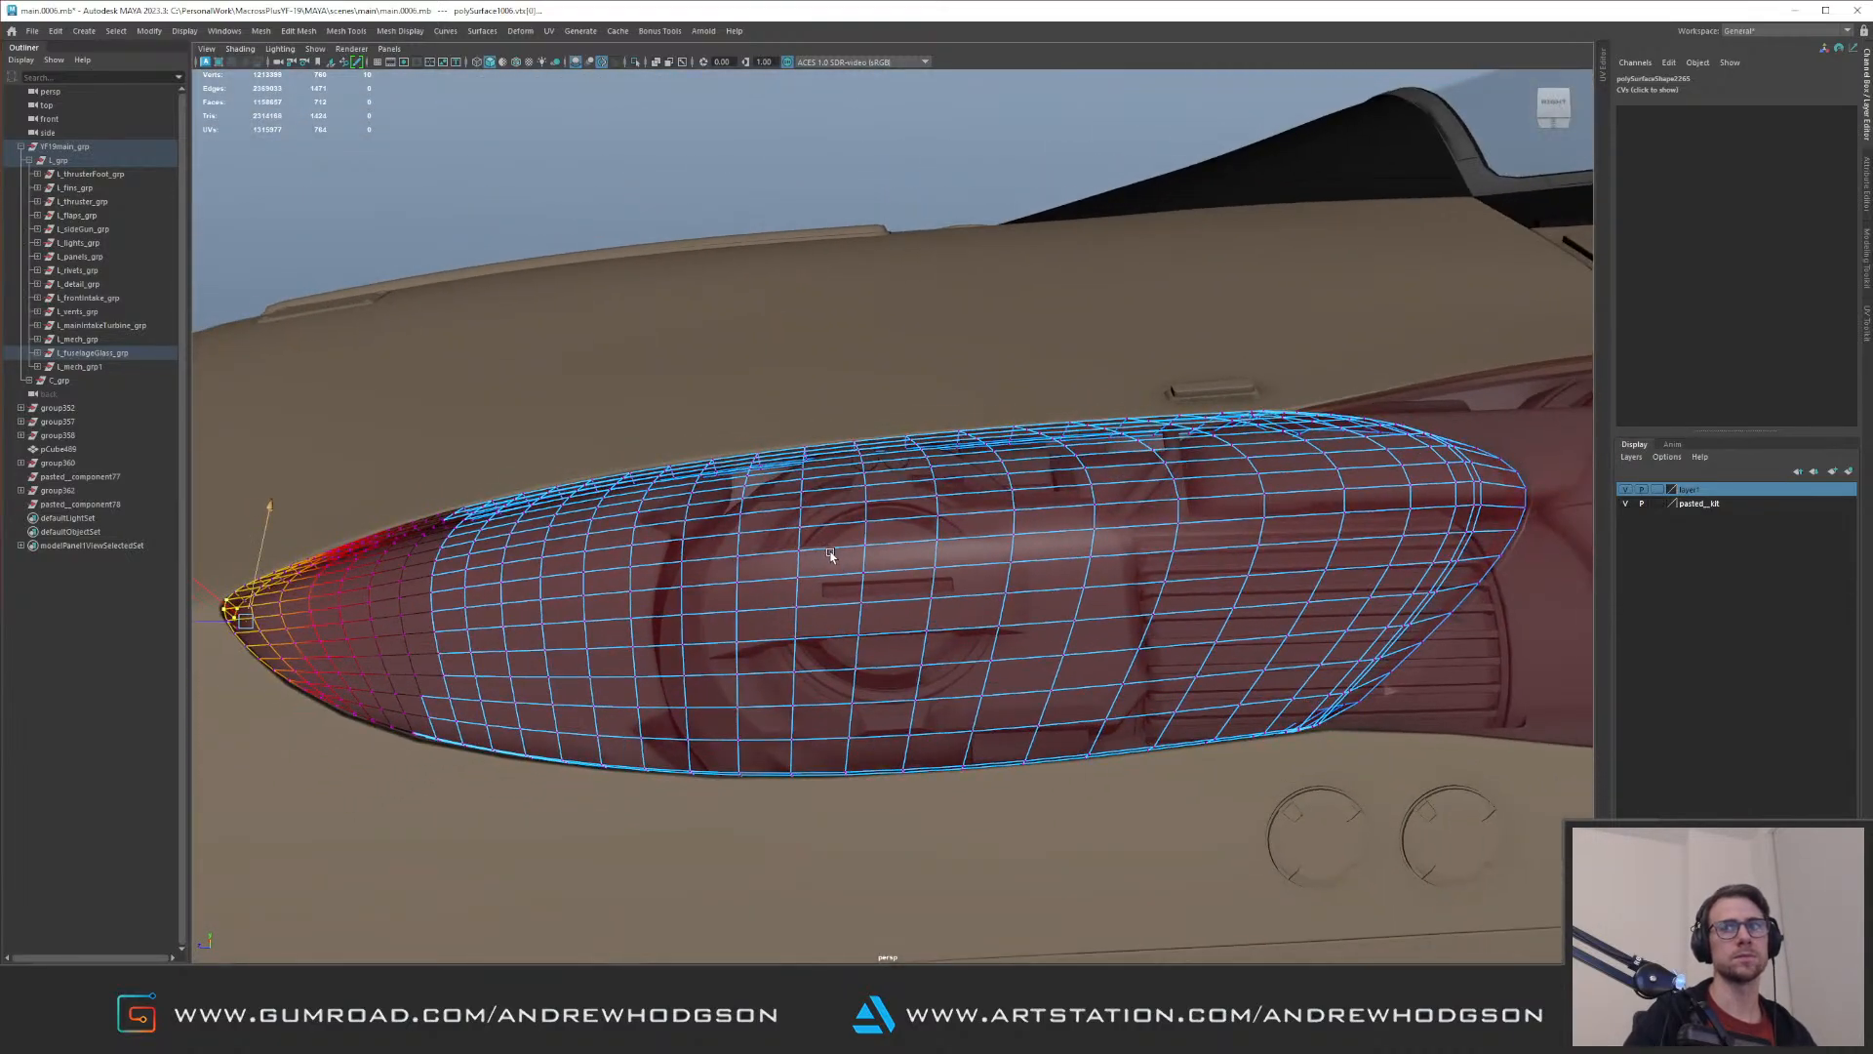
left_click_drag(829, 553, 843, 571, "alt")
right_click_drag(843, 571, 770, 551, "alt")
left_click_drag(770, 551, 625, 554, "alt")
right_click_drag(626, 553, 761, 640, "alt")
left_click_drag(761, 640, 723, 589, "alt")
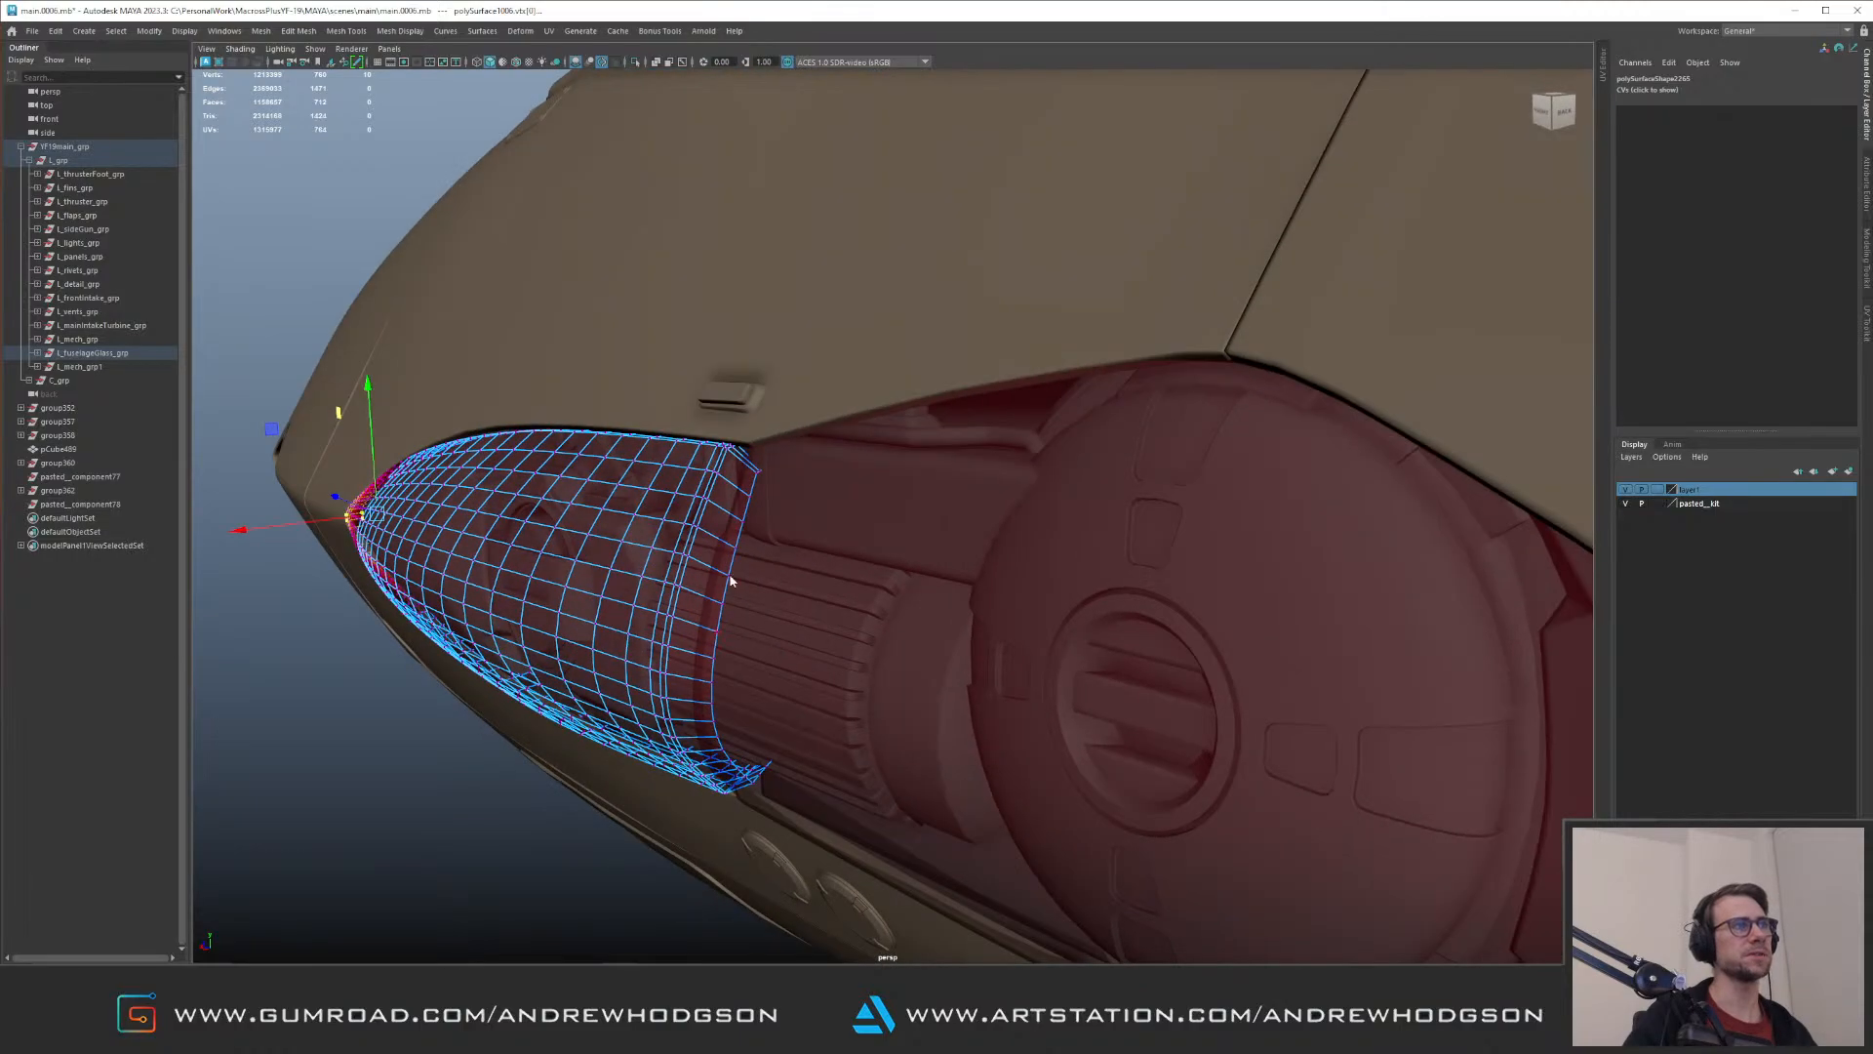
Step: Clear the component selection and review the whole pod with its glass cover against the surrounding nose
left_click(778, 521)
left_click_drag(781, 515, 741, 528, "alt")
right_click_drag(740, 528, 682, 532, "alt")
right_click_drag(681, 532, 728, 478)
left_click_drag(728, 477, 662, 490, "alt")
middle_click_drag(662, 490, 744, 489, "alt")
left_click_drag(744, 488, 597, 600, "alt")
left_click(625, 623)
left_click_drag(734, 499, 798, 548, "alt")
right_click_drag(799, 549, 824, 485)
left_click(620, 798)
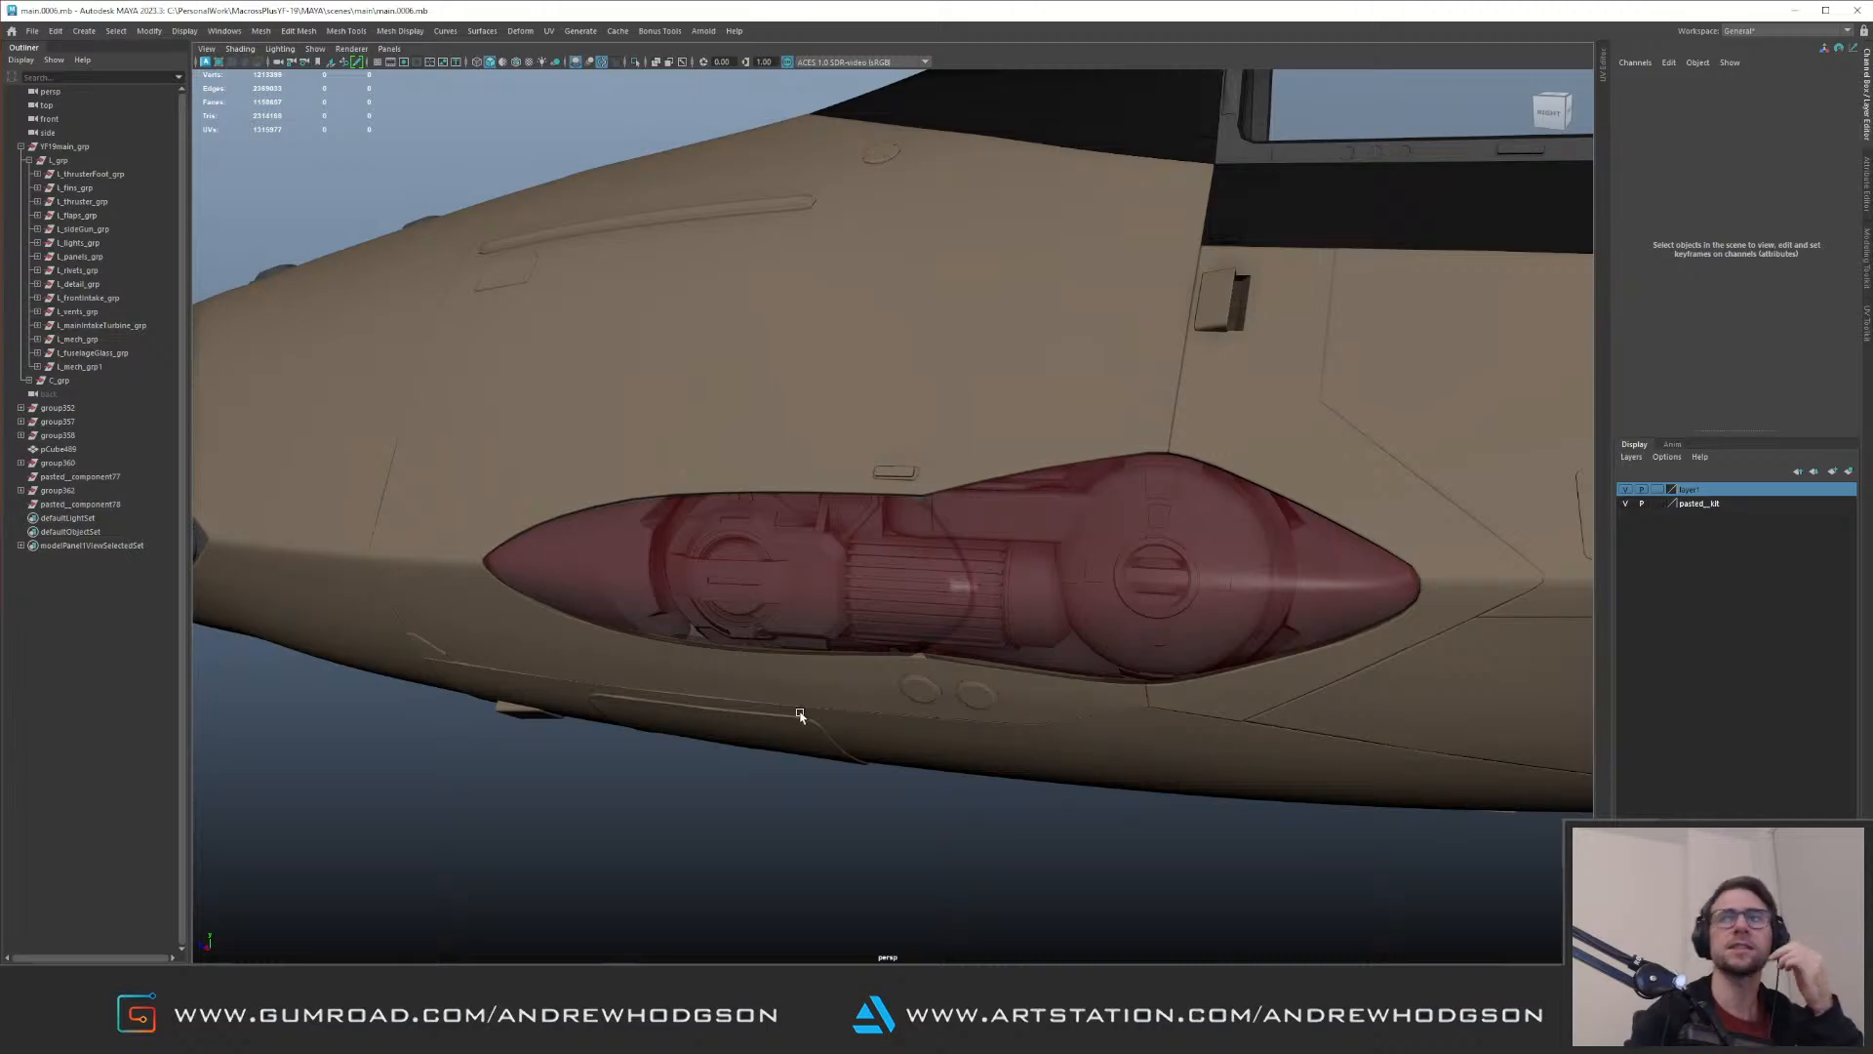
Step: Switch to the browser to view the Pan Spatial fighter jet image and close it
left_click(350, 1038)
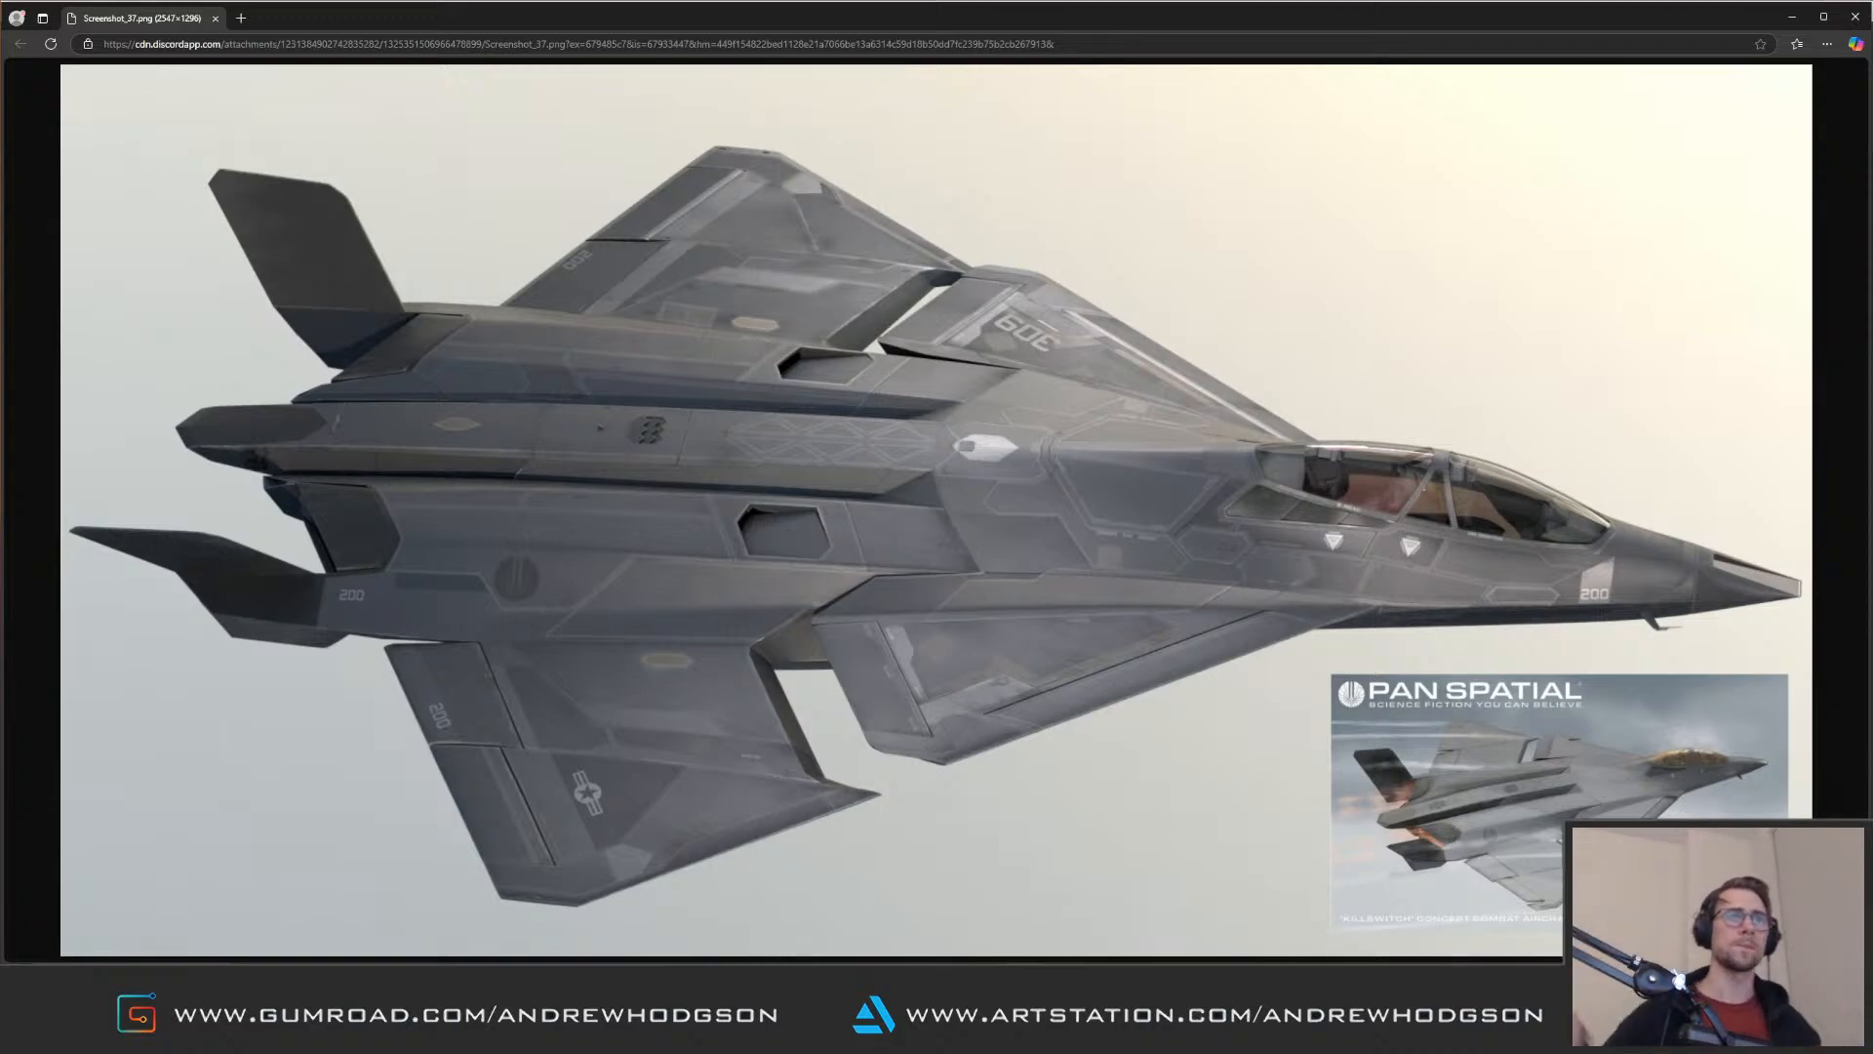
left_click(1855, 17)
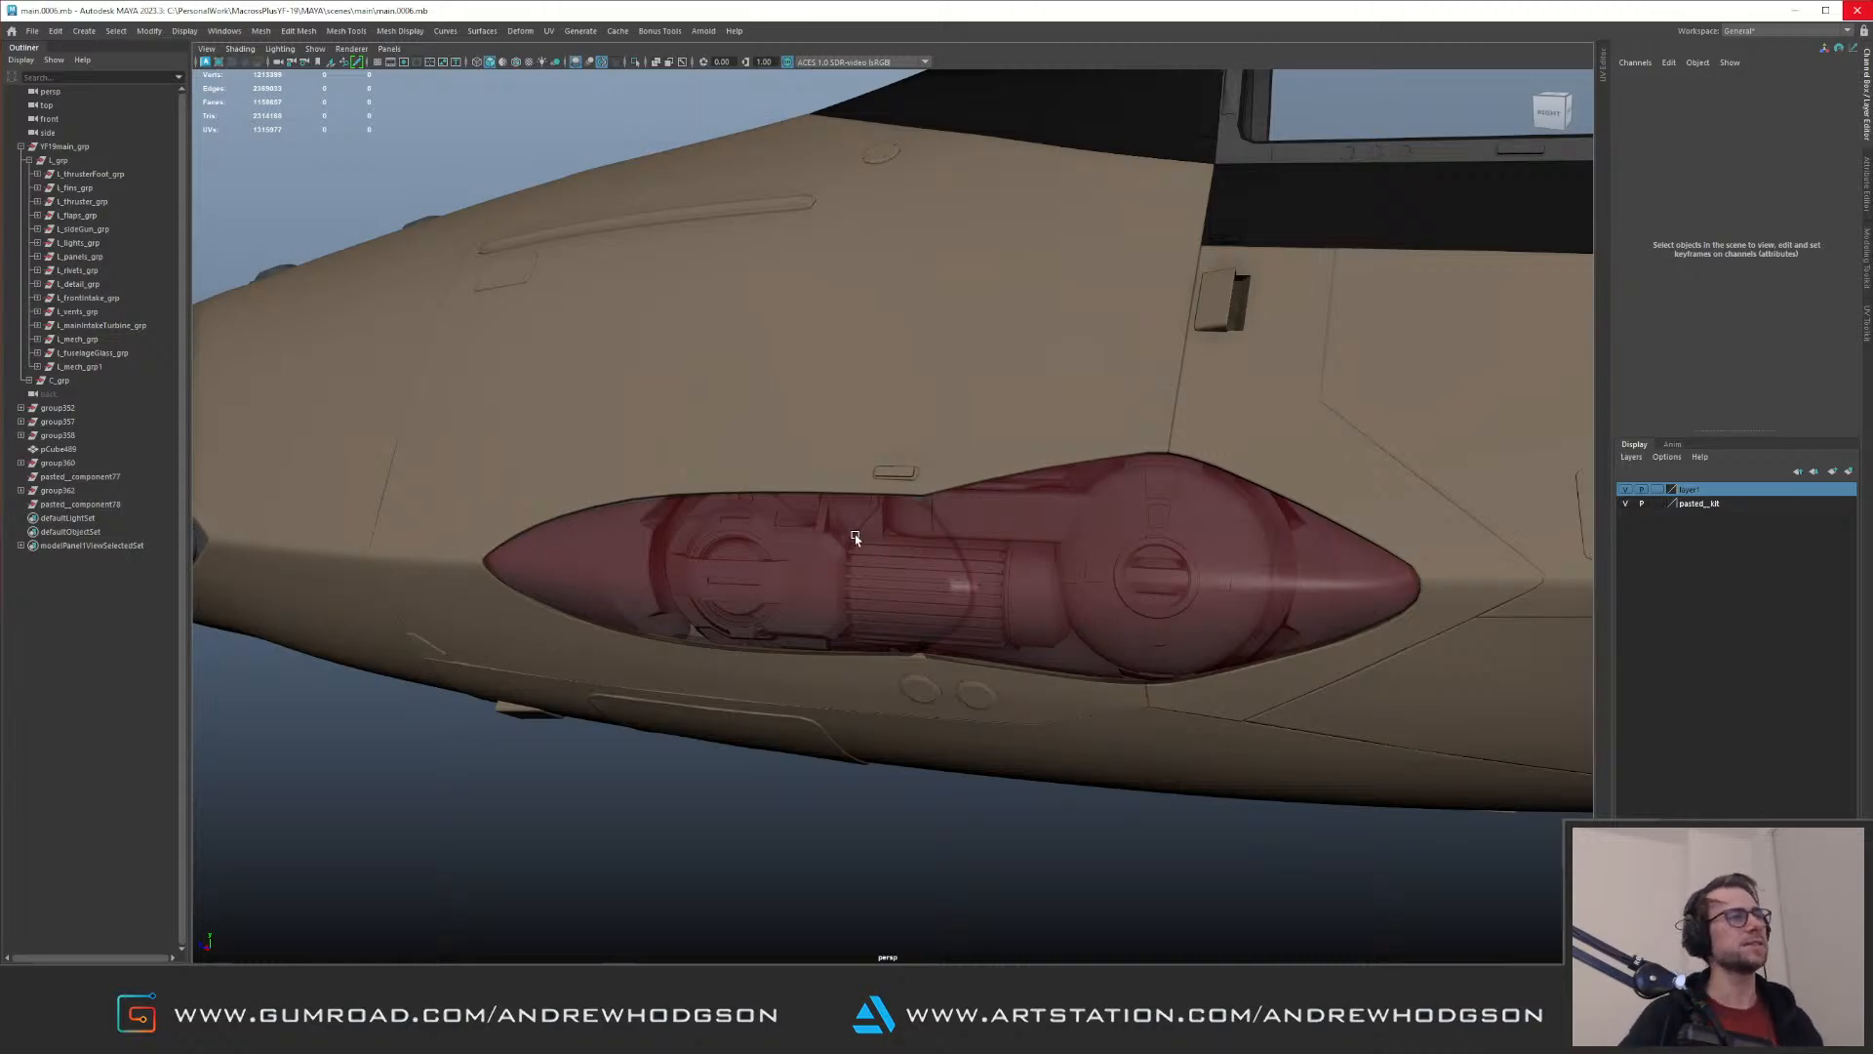
Step: Isolate the ring of fins in the middle of the pod and delete one of its fins
left_click_drag(856, 537, 937, 517, "alt")
right_click_drag(937, 517, 602, 355, "alt")
left_click_drag(829, 430, 774, 459, "alt")
right_click_drag(774, 459, 678, 451, "alt")
left_click_drag(678, 451, 829, 527, "alt")
left_click(928, 558)
key("ctrl+1")
key("ctrl+1")
right_click_drag(761, 489, 995, 527, "alt")
left_click_drag(995, 527, 987, 543, "alt")
Step: Delete further fin geometry from the ring, comparing the isolated part with the assembled pod
key("ctrl+1")
key("F11")
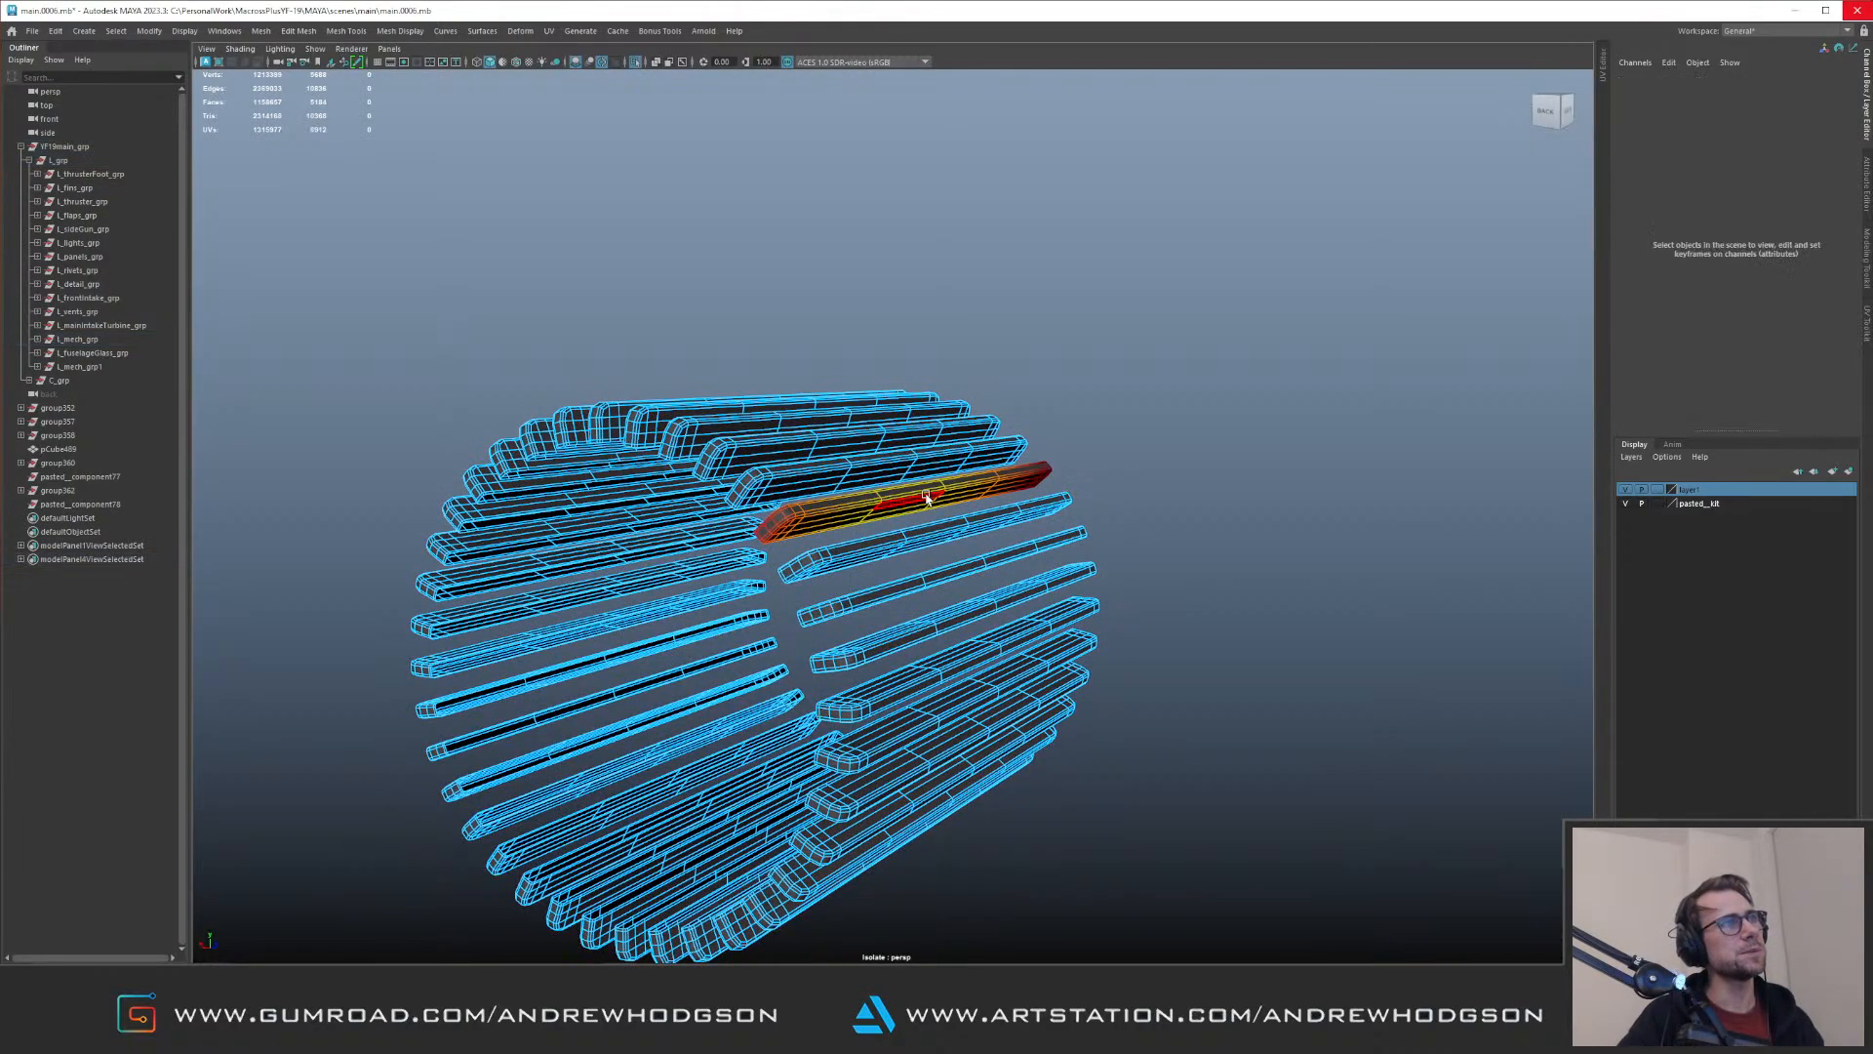
left_click(915, 488)
key("Delete")
key("F8")
key("ctrl+1")
left_click_drag(832, 523, 962, 515, "alt")
key("ctrl+1")
key("F11")
left_click(1226, 390)
left_click_drag(1227, 390, 721, 591, "alt")
key("Delete")
key("F8")
key("ctrl+1")
key("ctrl+1")
Step: Delete the adjacent fins along the lower part of the ring one by one
key("F7")
double_click(739, 621)
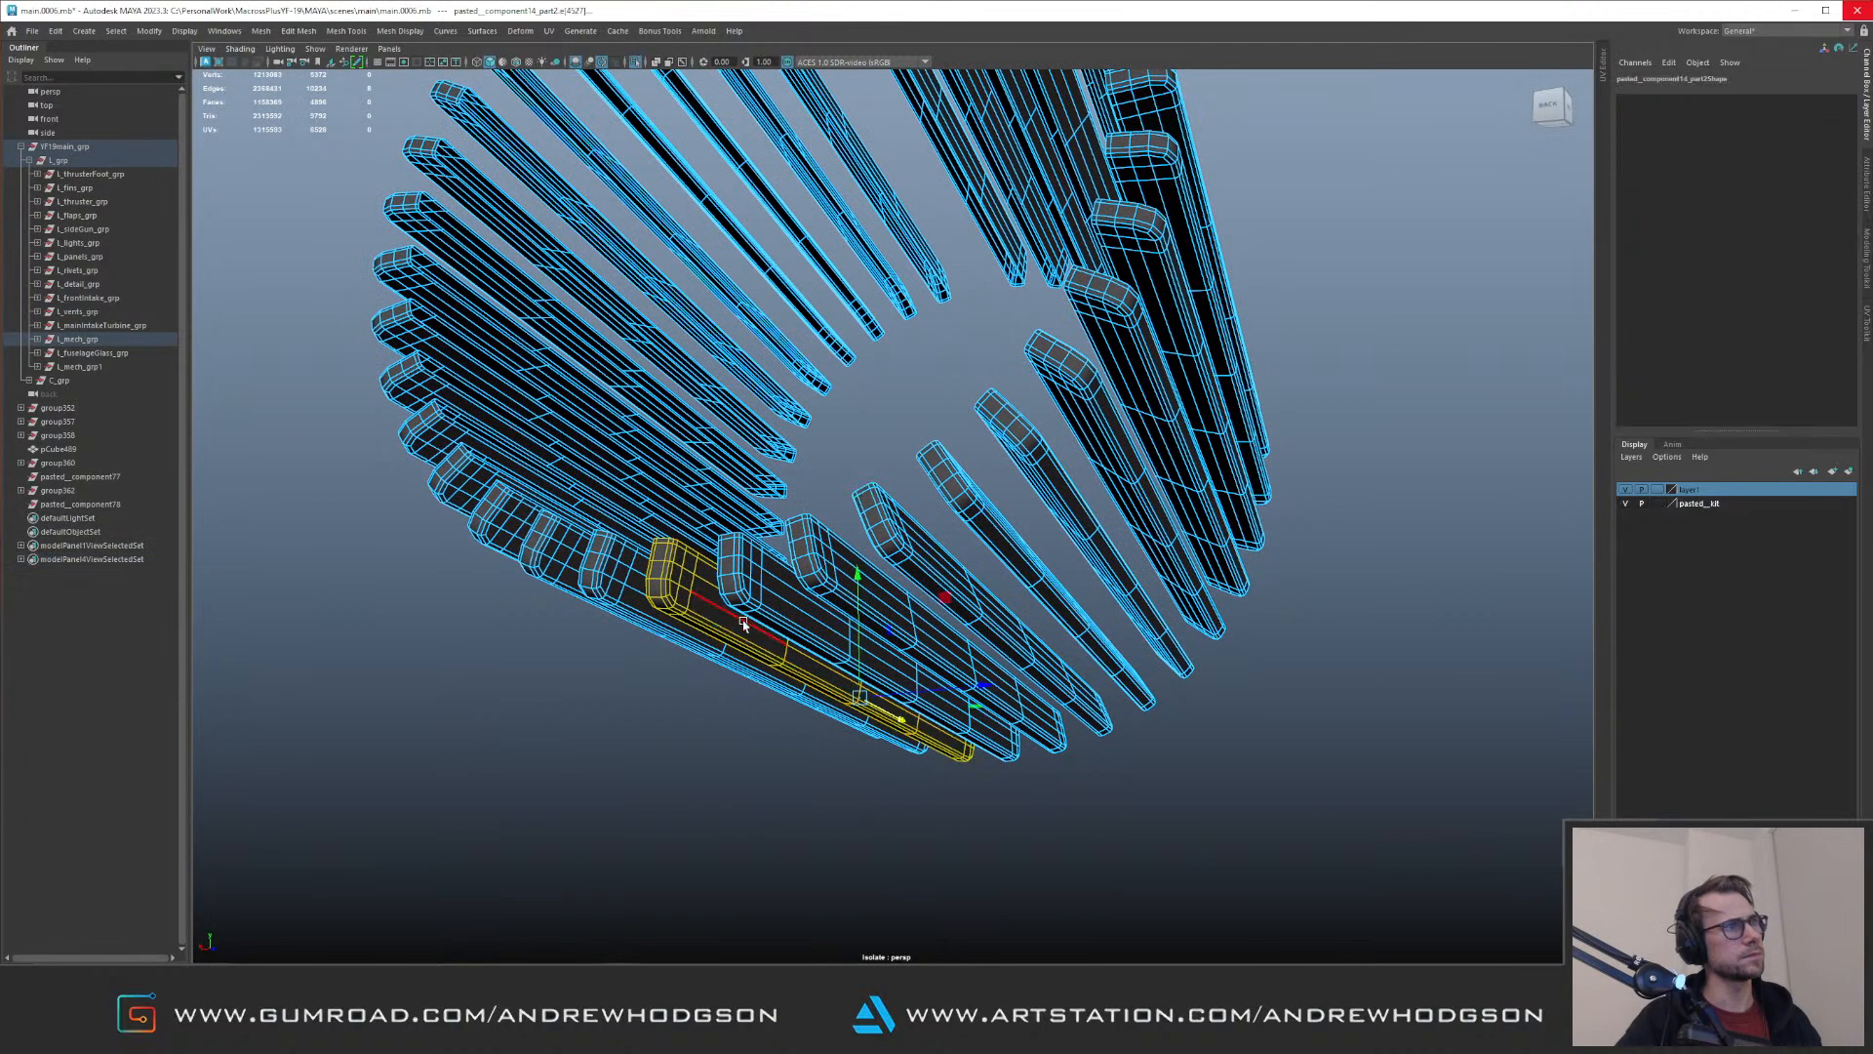
key("Delete")
double_click(785, 603)
key("F11")
double_click(741, 632)
key("Delete")
double_click(785, 612)
key("Delete")
double_click(863, 590)
key("Delete")
double_click(930, 583)
key("Delete")
scroll(928, 410, "down", 10)
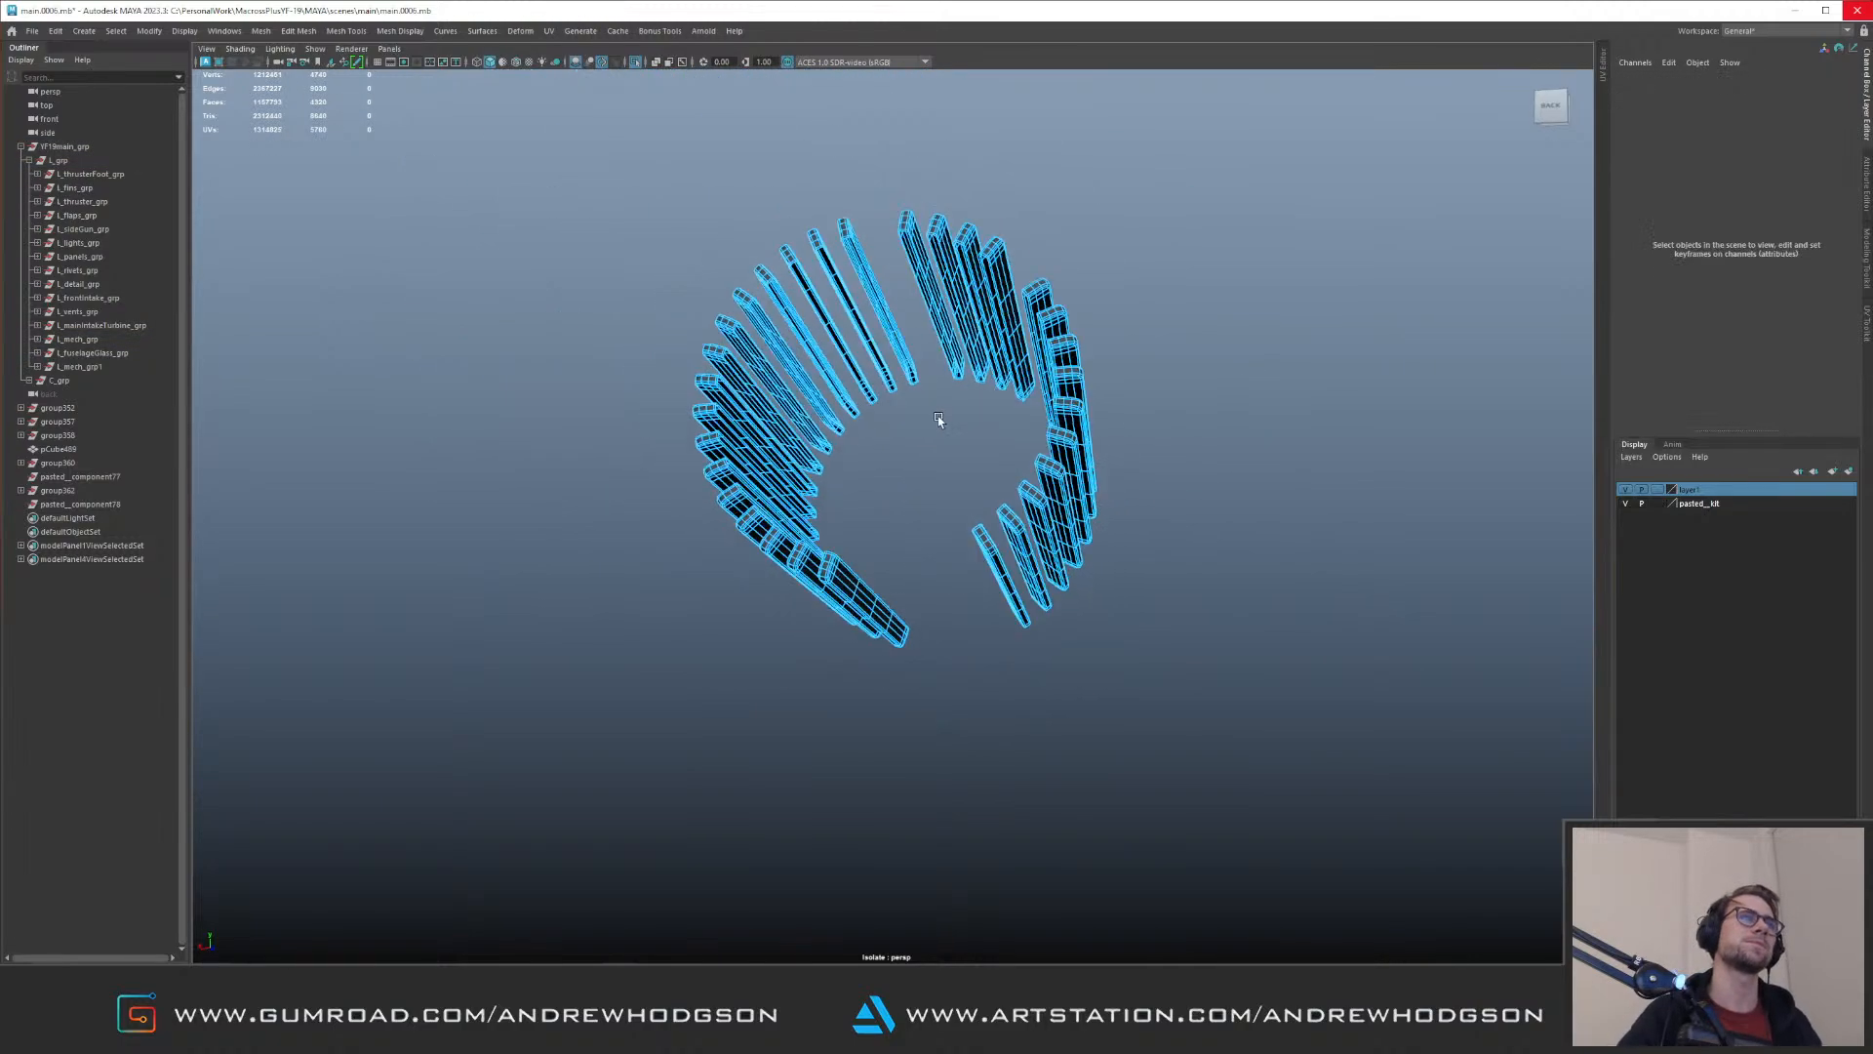
Step: Delete the remaining fins on the ring's inner side, keep those facing the opening, and show the full aircraft again
double_click(1041, 676)
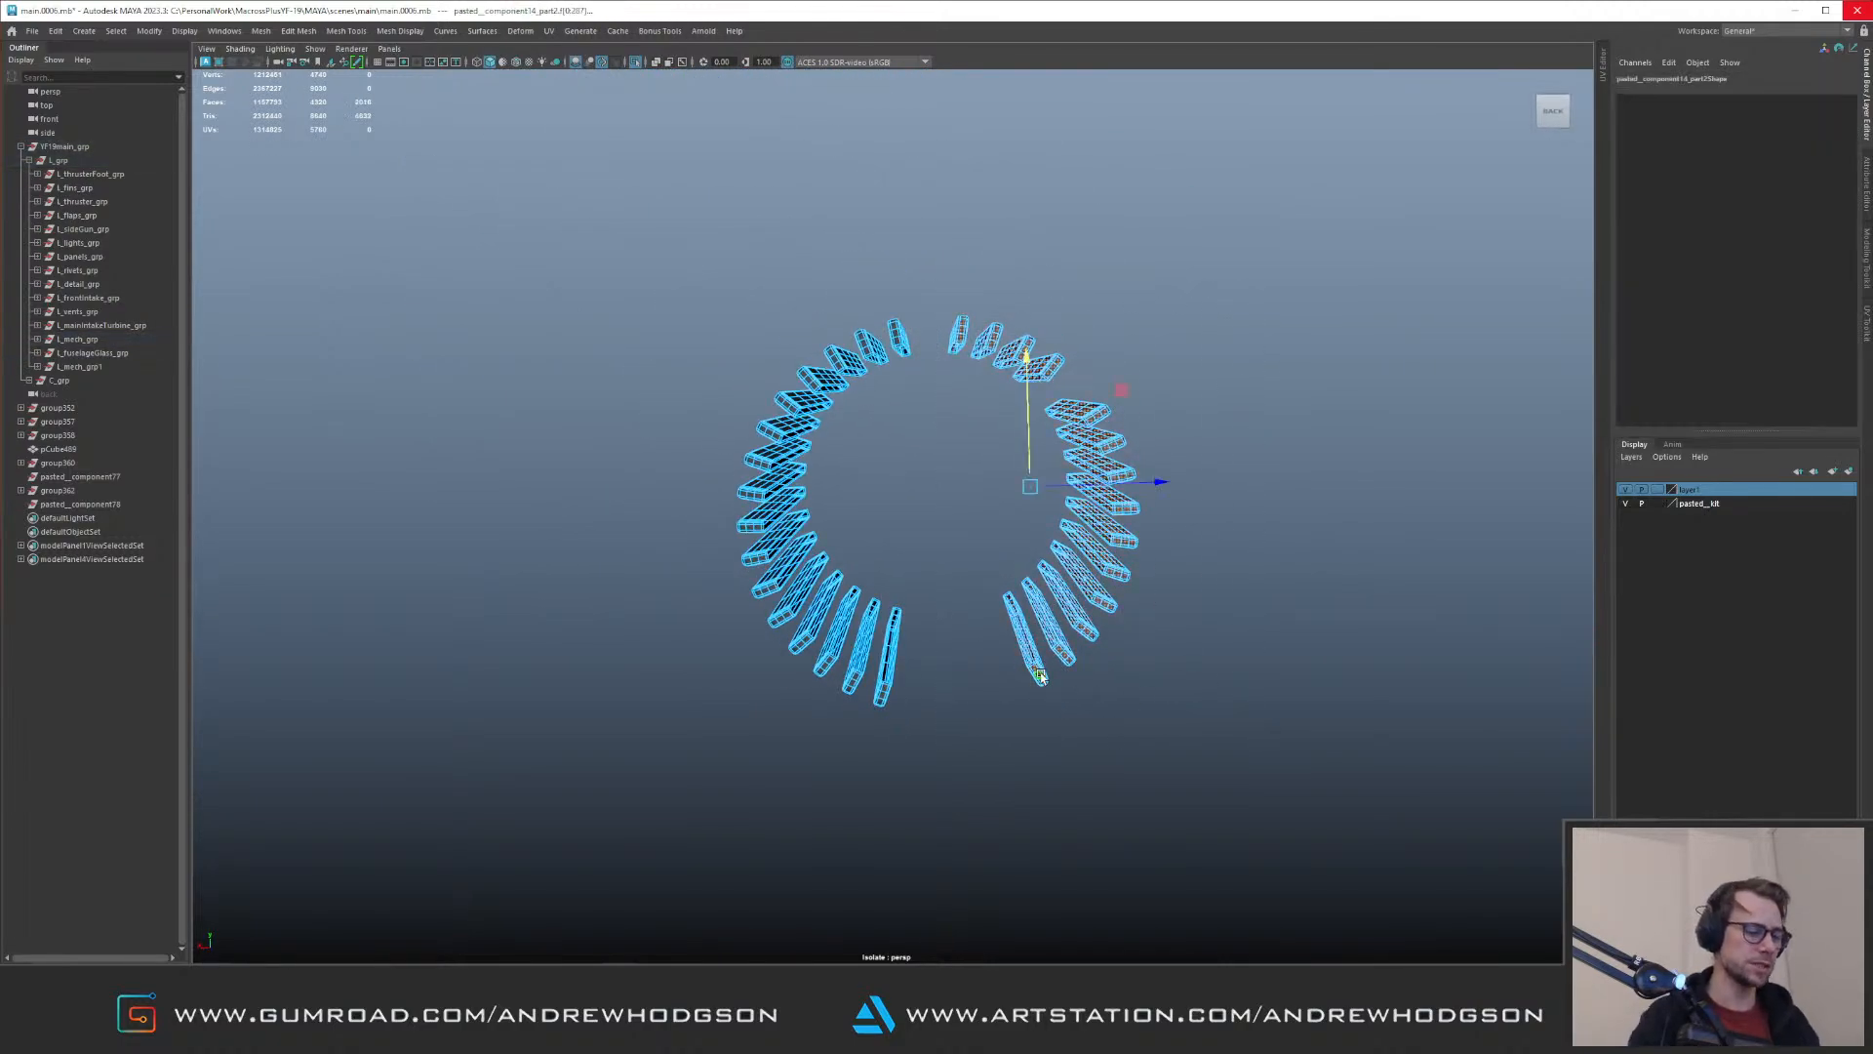
key("Delete")
right_click_drag(823, 447, 1087, 351)
key("ctrl+1")
scroll(1087, 351, "down", 5)
left_click_drag(1087, 351, 1031, 379, "alt")
scroll(1031, 379, "up", 4)
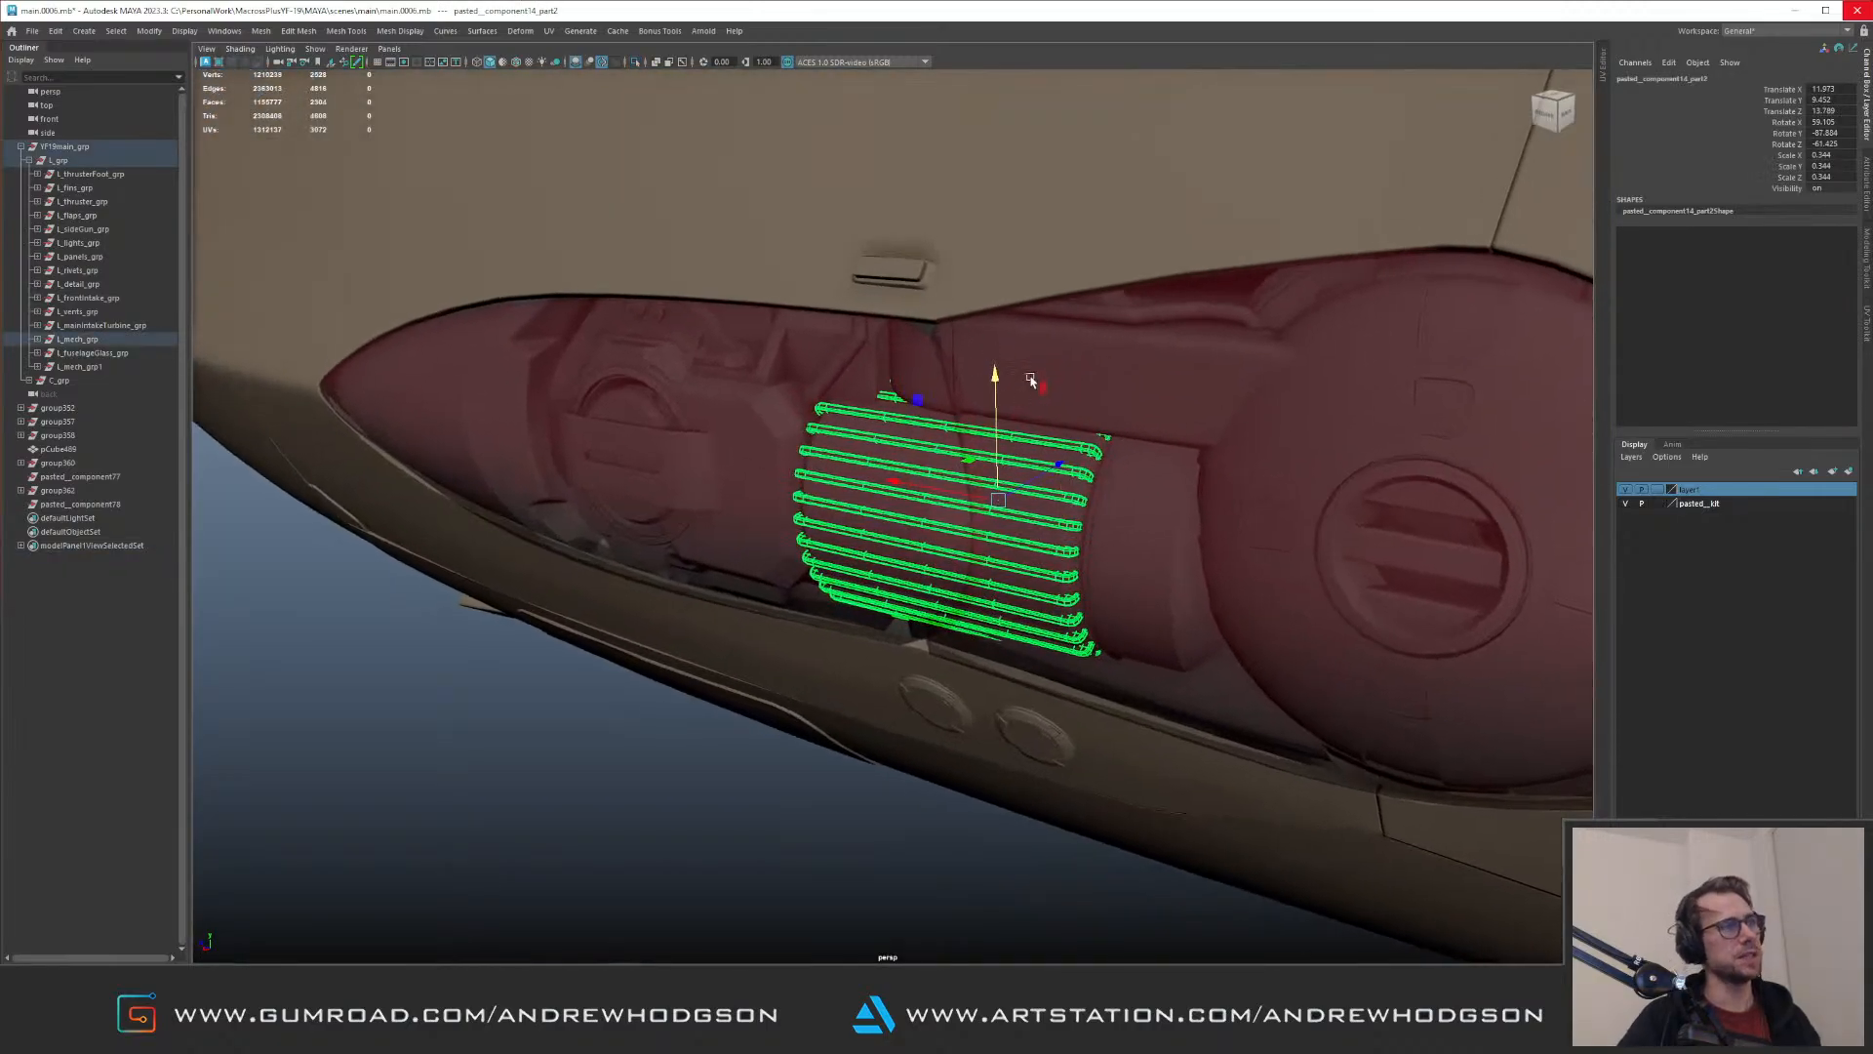
Step: Select the ungrouped objects from group352 through pasted__component78 and isolate them
right_click_drag(887, 472, 711, 435, "alt")
left_click_drag(711, 435, 908, 363, "alt")
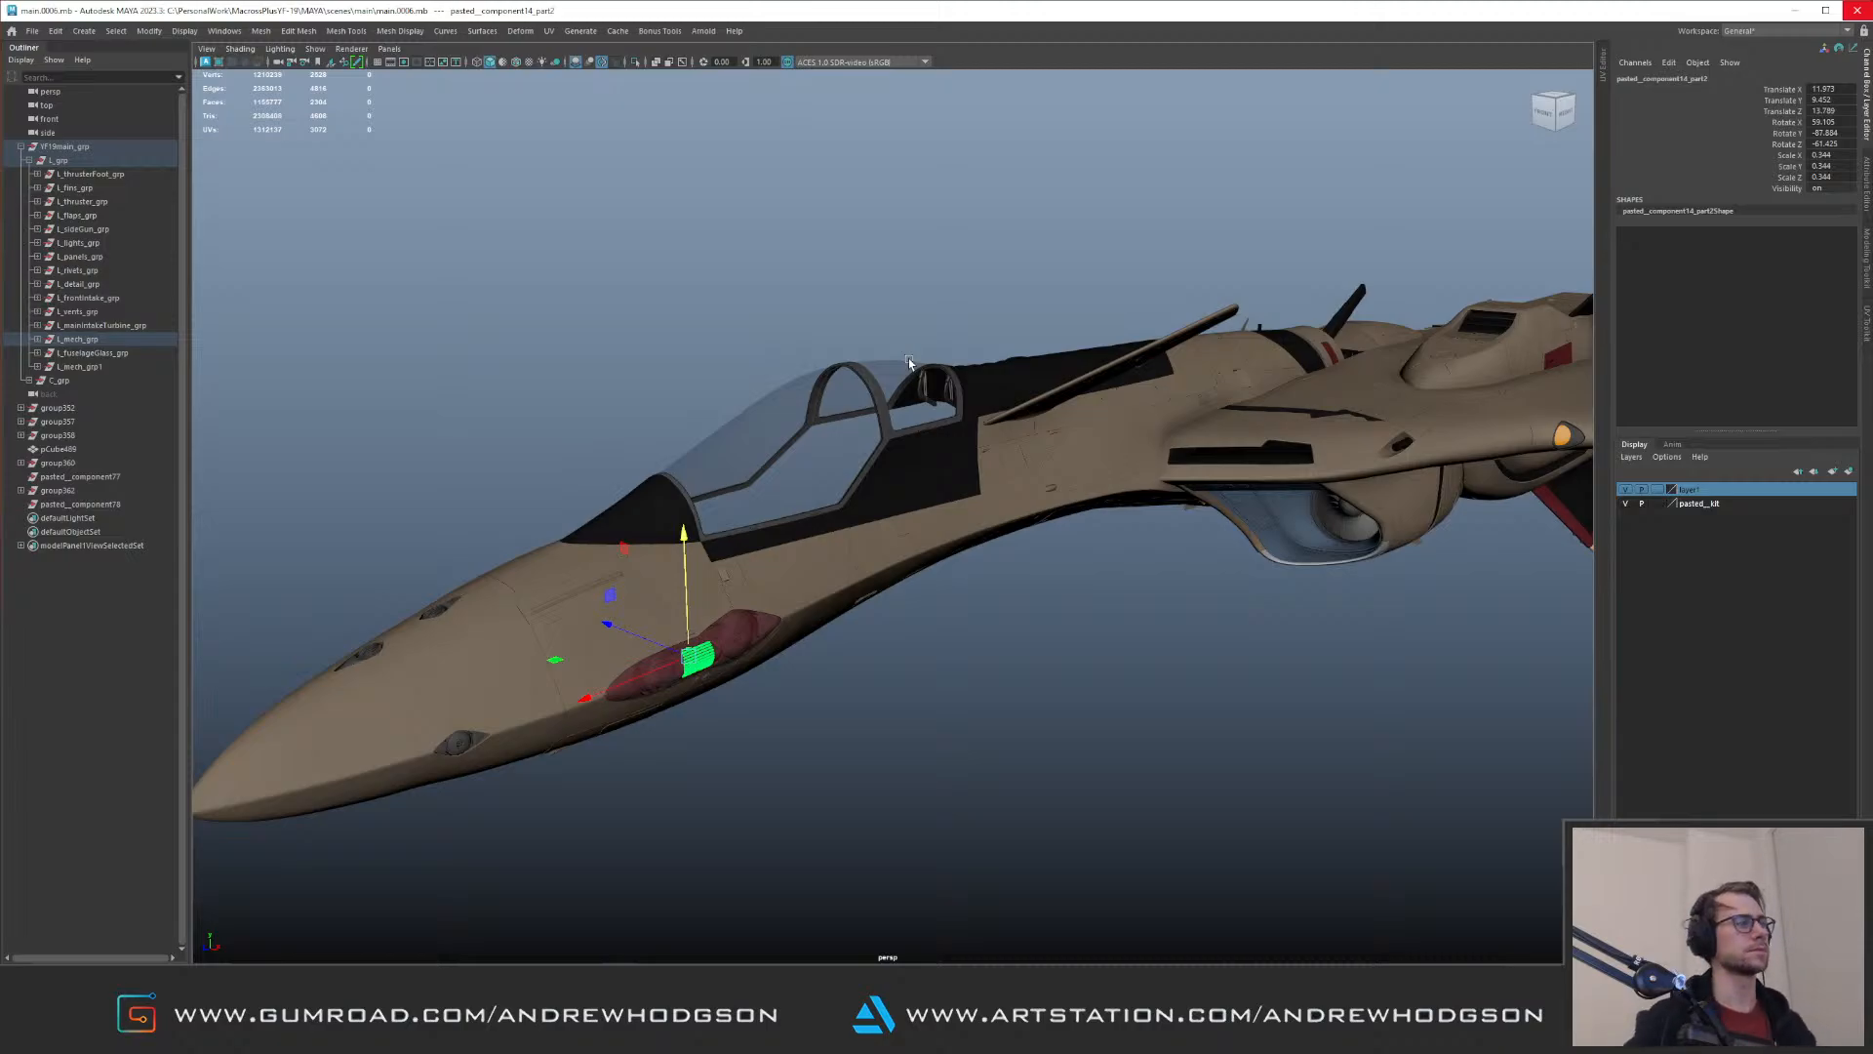
left_click_drag(601, 421, 849, 507, "alt")
right_click_drag(849, 506, 644, 429, "alt")
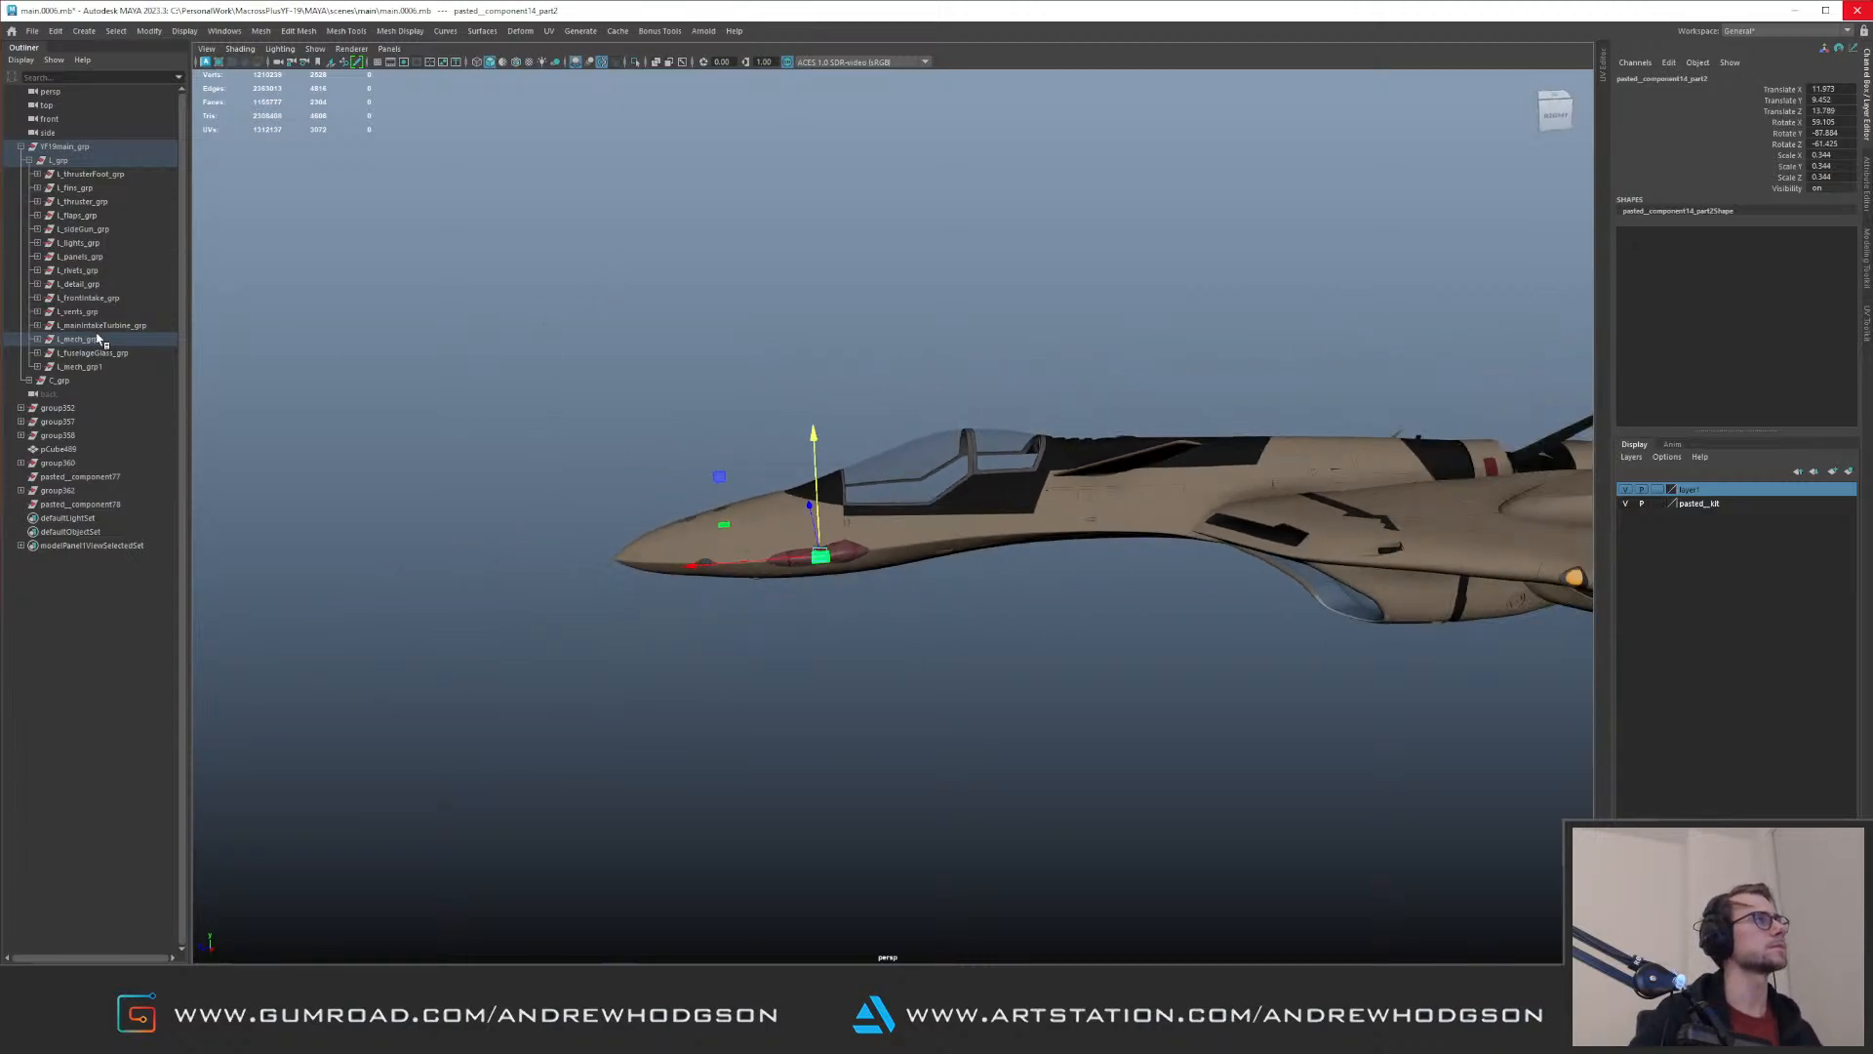
left_click(57, 408)
left_click(78, 503, "shift")
left_click_drag(761, 508, 632, 396, "alt")
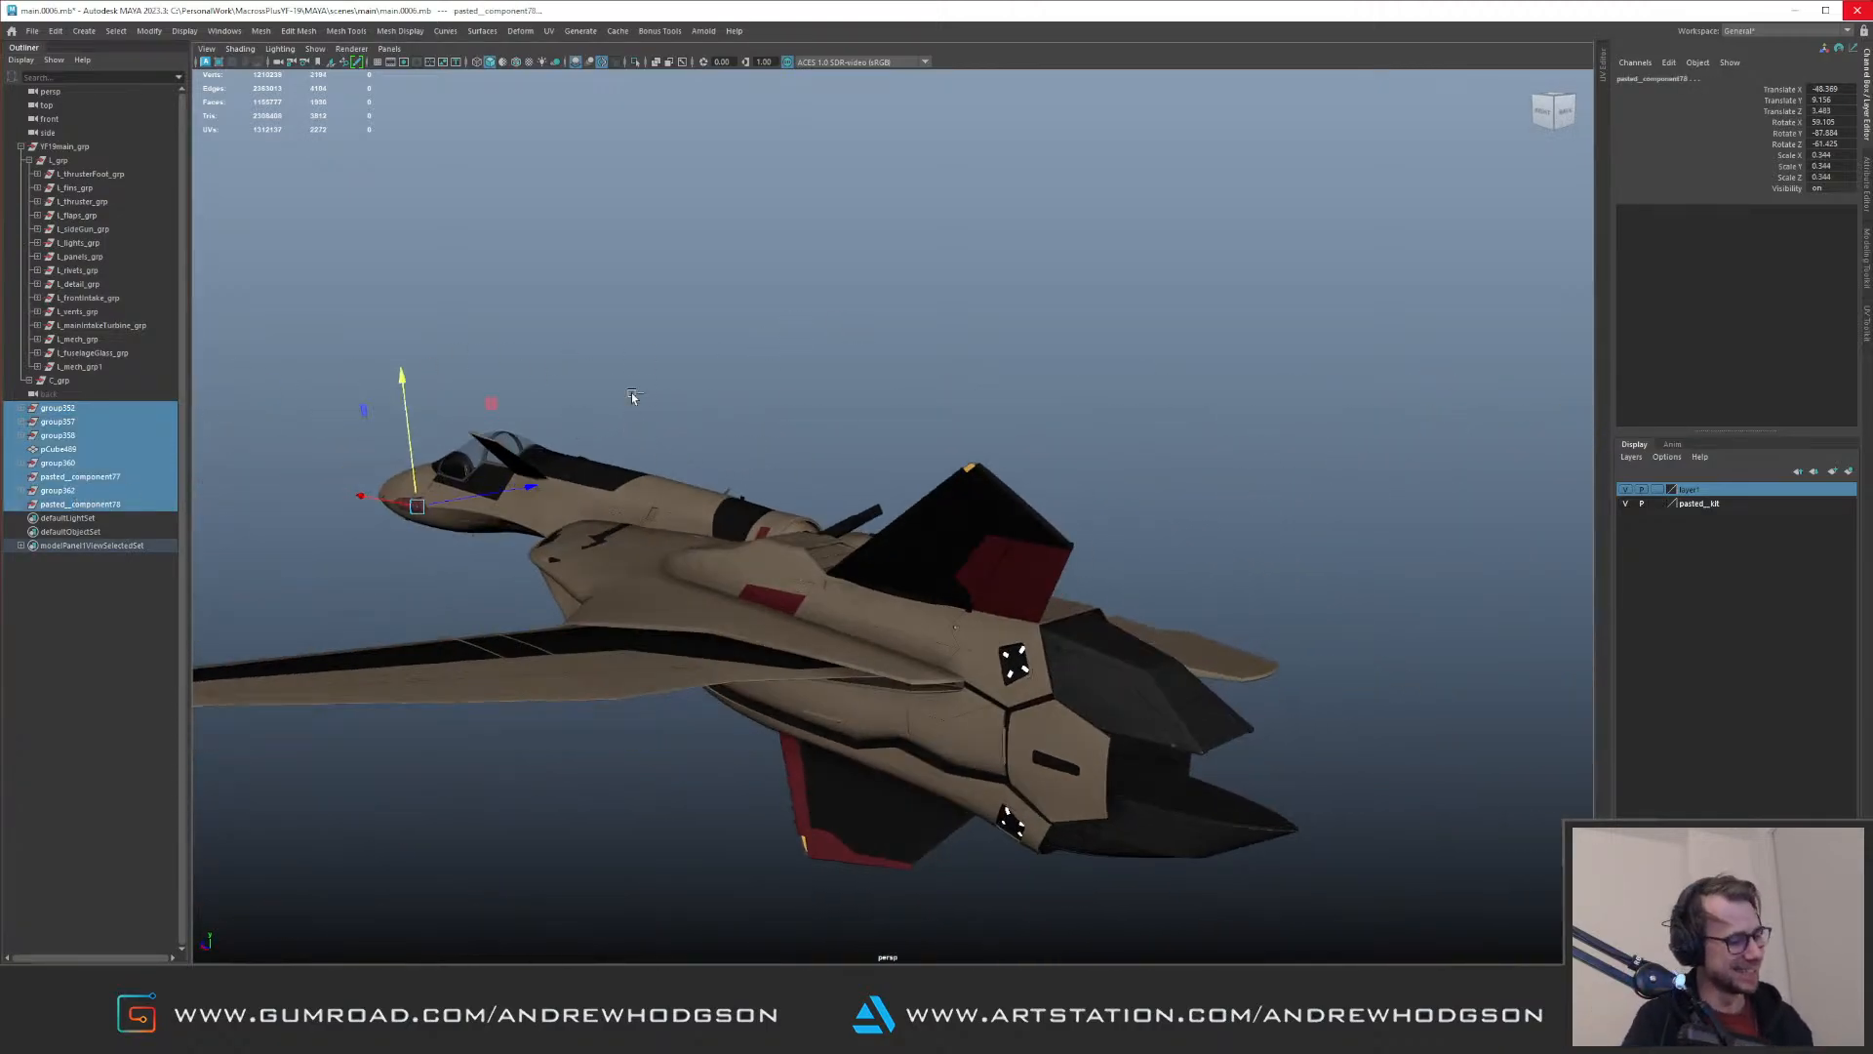
key("ctrl+1")
Step: Combine the small tail blocks of group357 and group358 into one mesh and clear its construction history
left_click_drag(933, 582, 1158, 819)
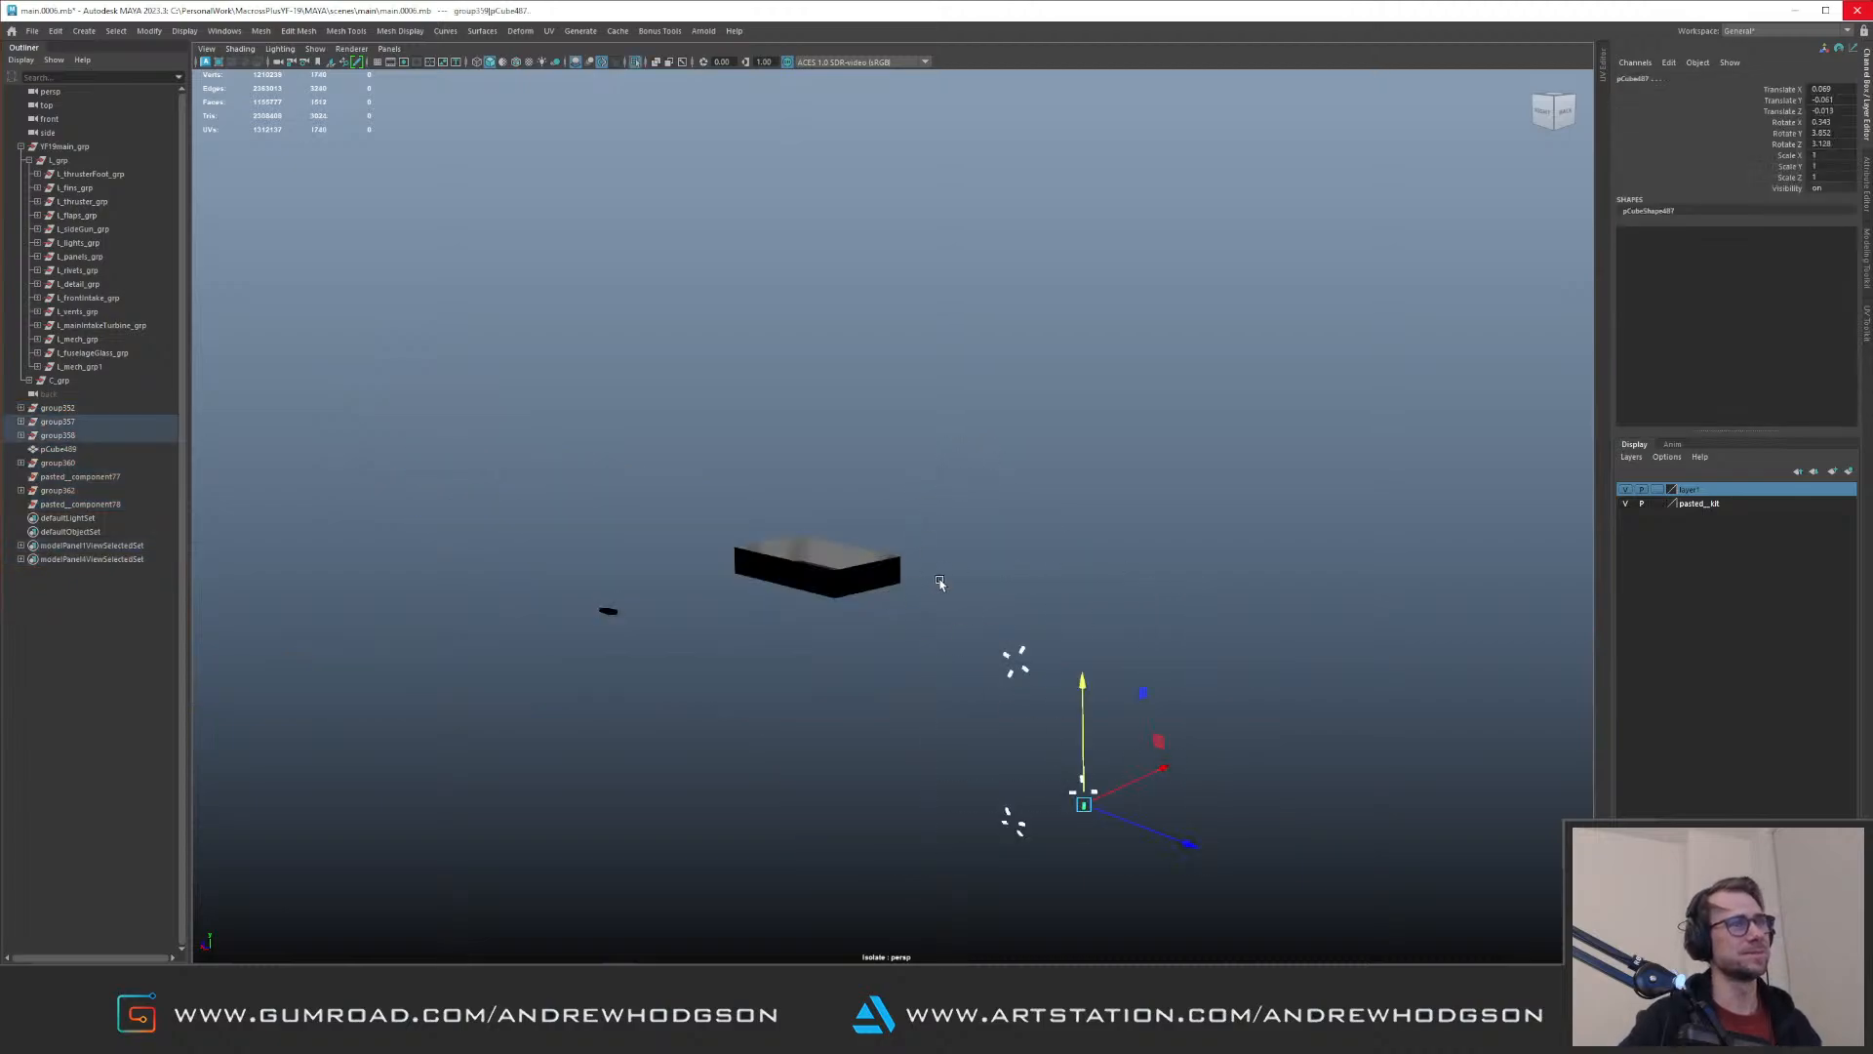
key("space")
left_click_drag(785, 614, 807, 660)
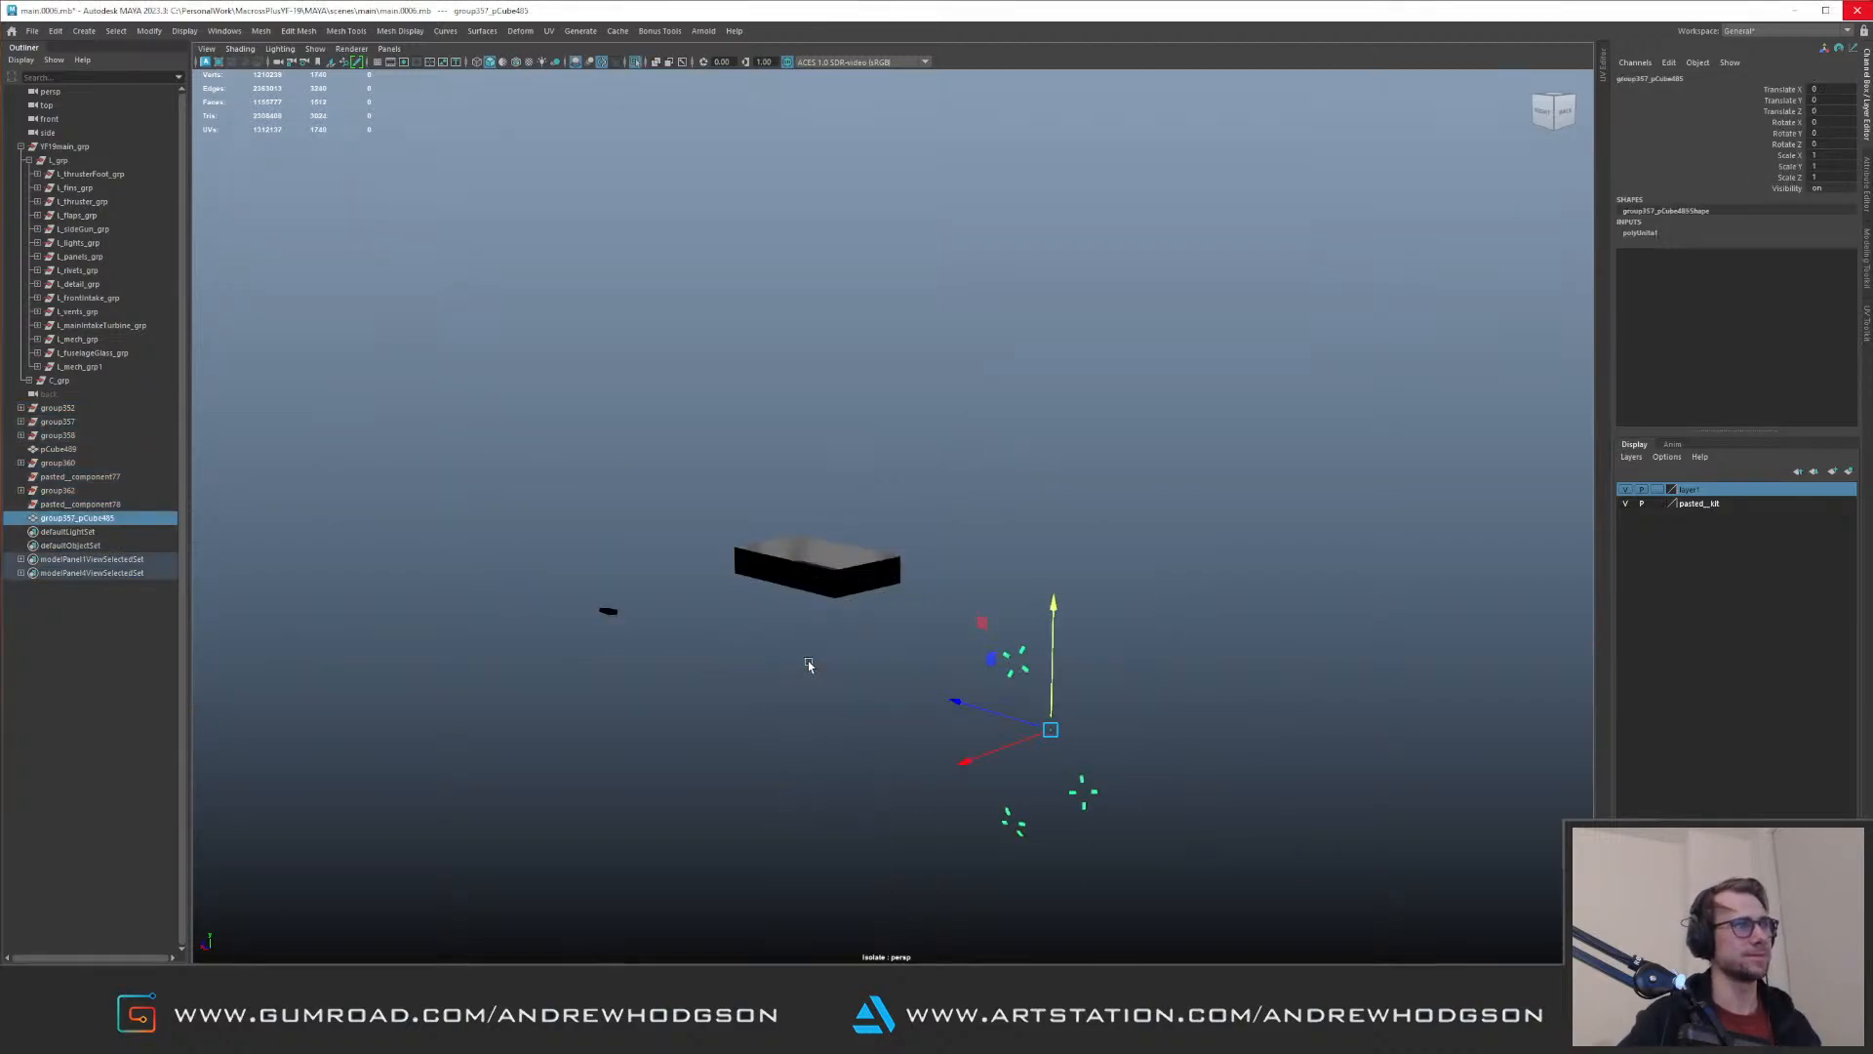
right_click_drag(808, 660, 644, 488, "alt")
middle_click_drag(515, 383, 615, 384, "alt")
Step: Frame the small group352 parts in the full aircraft and examine the hexagonal panel on the underside
left_click_drag(481, 391, 722, 627)
key("ctrl+1")
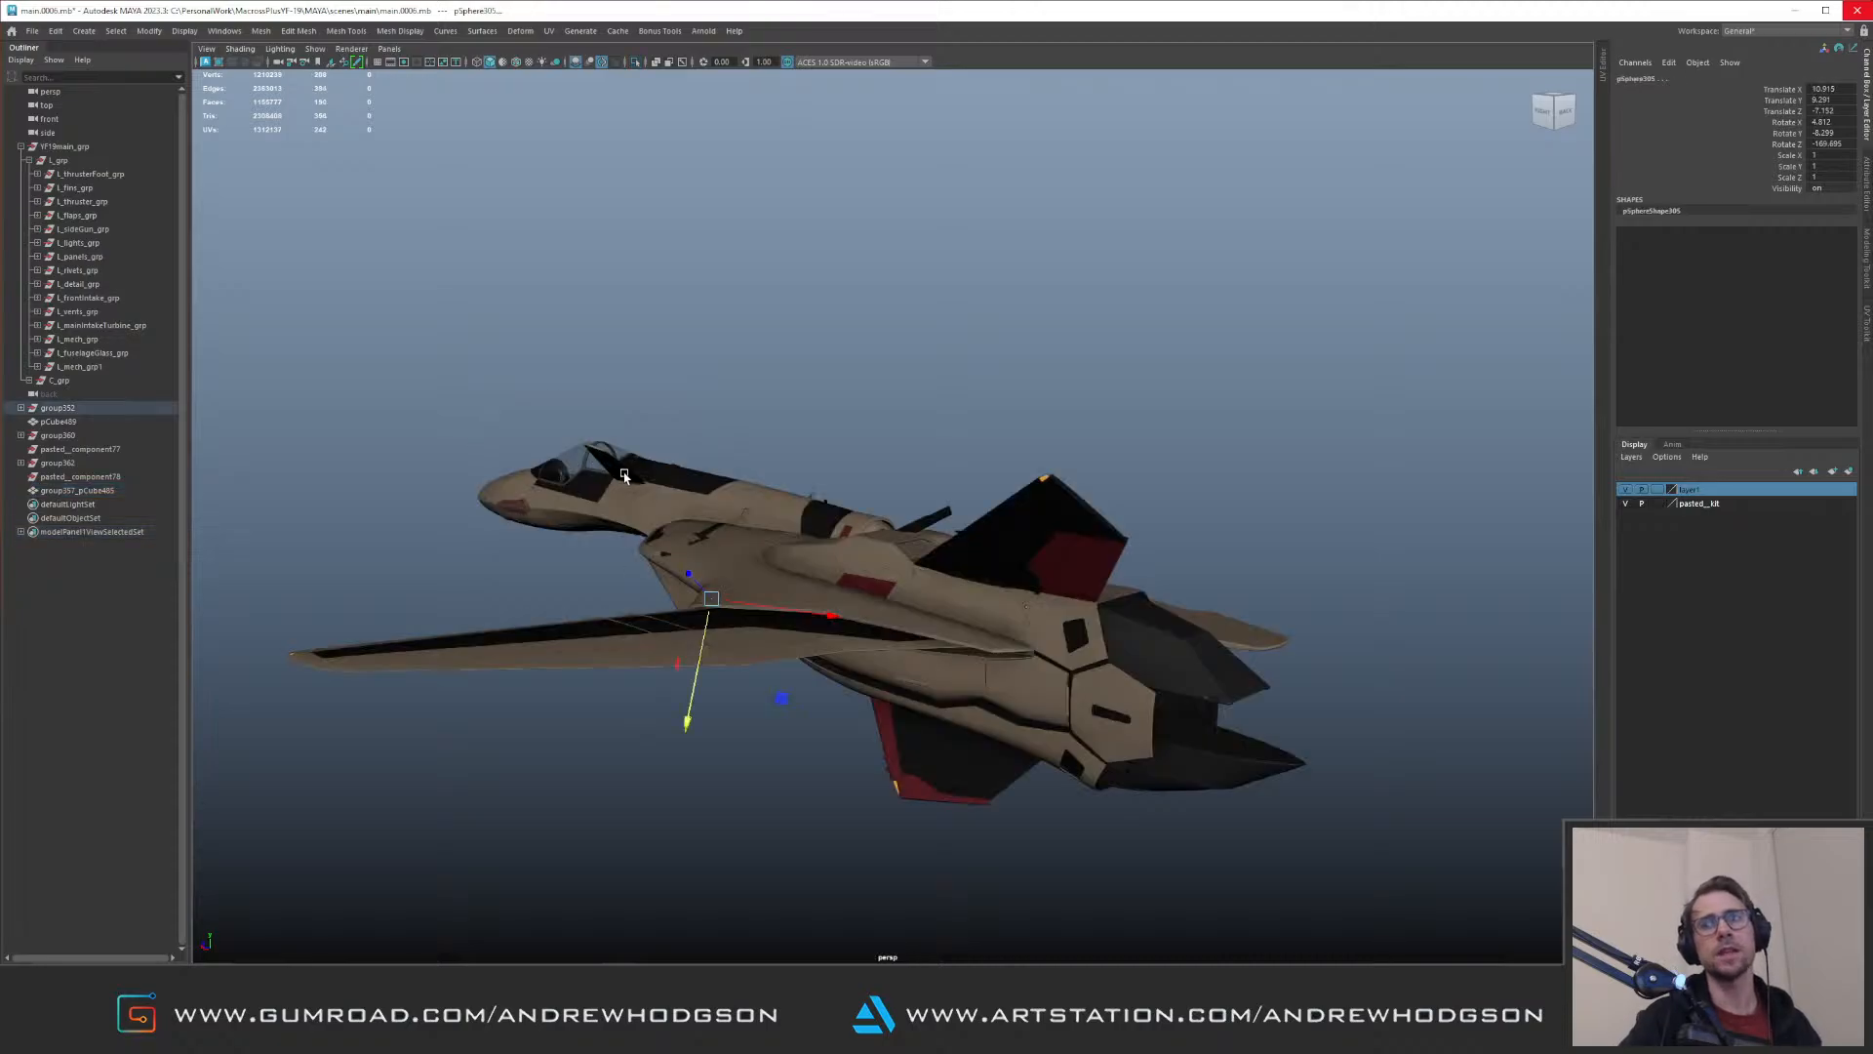
key("f")
left_click_drag(732, 430, 388, 462, "alt")
left_click_drag(609, 441, 717, 502, "alt")
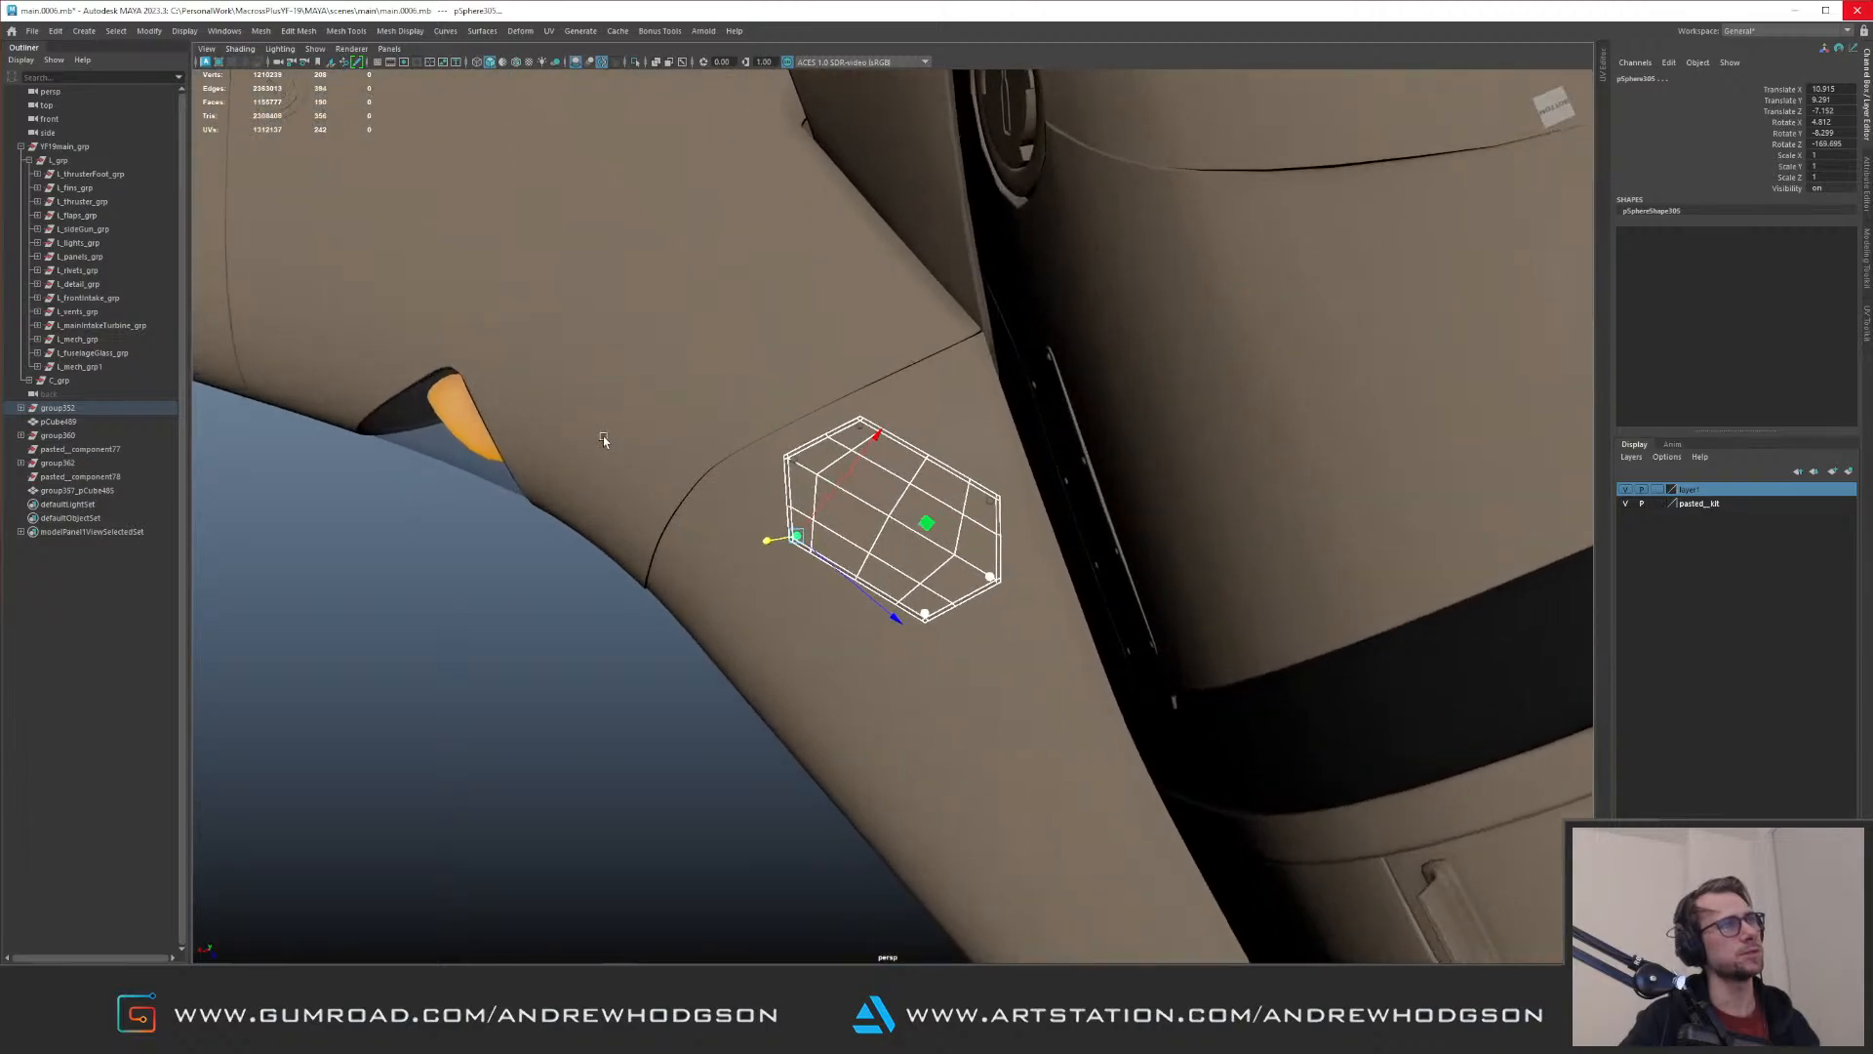
left_click_drag(621, 444, 824, 456, "alt")
right_click_drag(797, 466, 829, 518, "alt")
left_click(928, 541)
left_click_drag(942, 416, 707, 377, "alt")
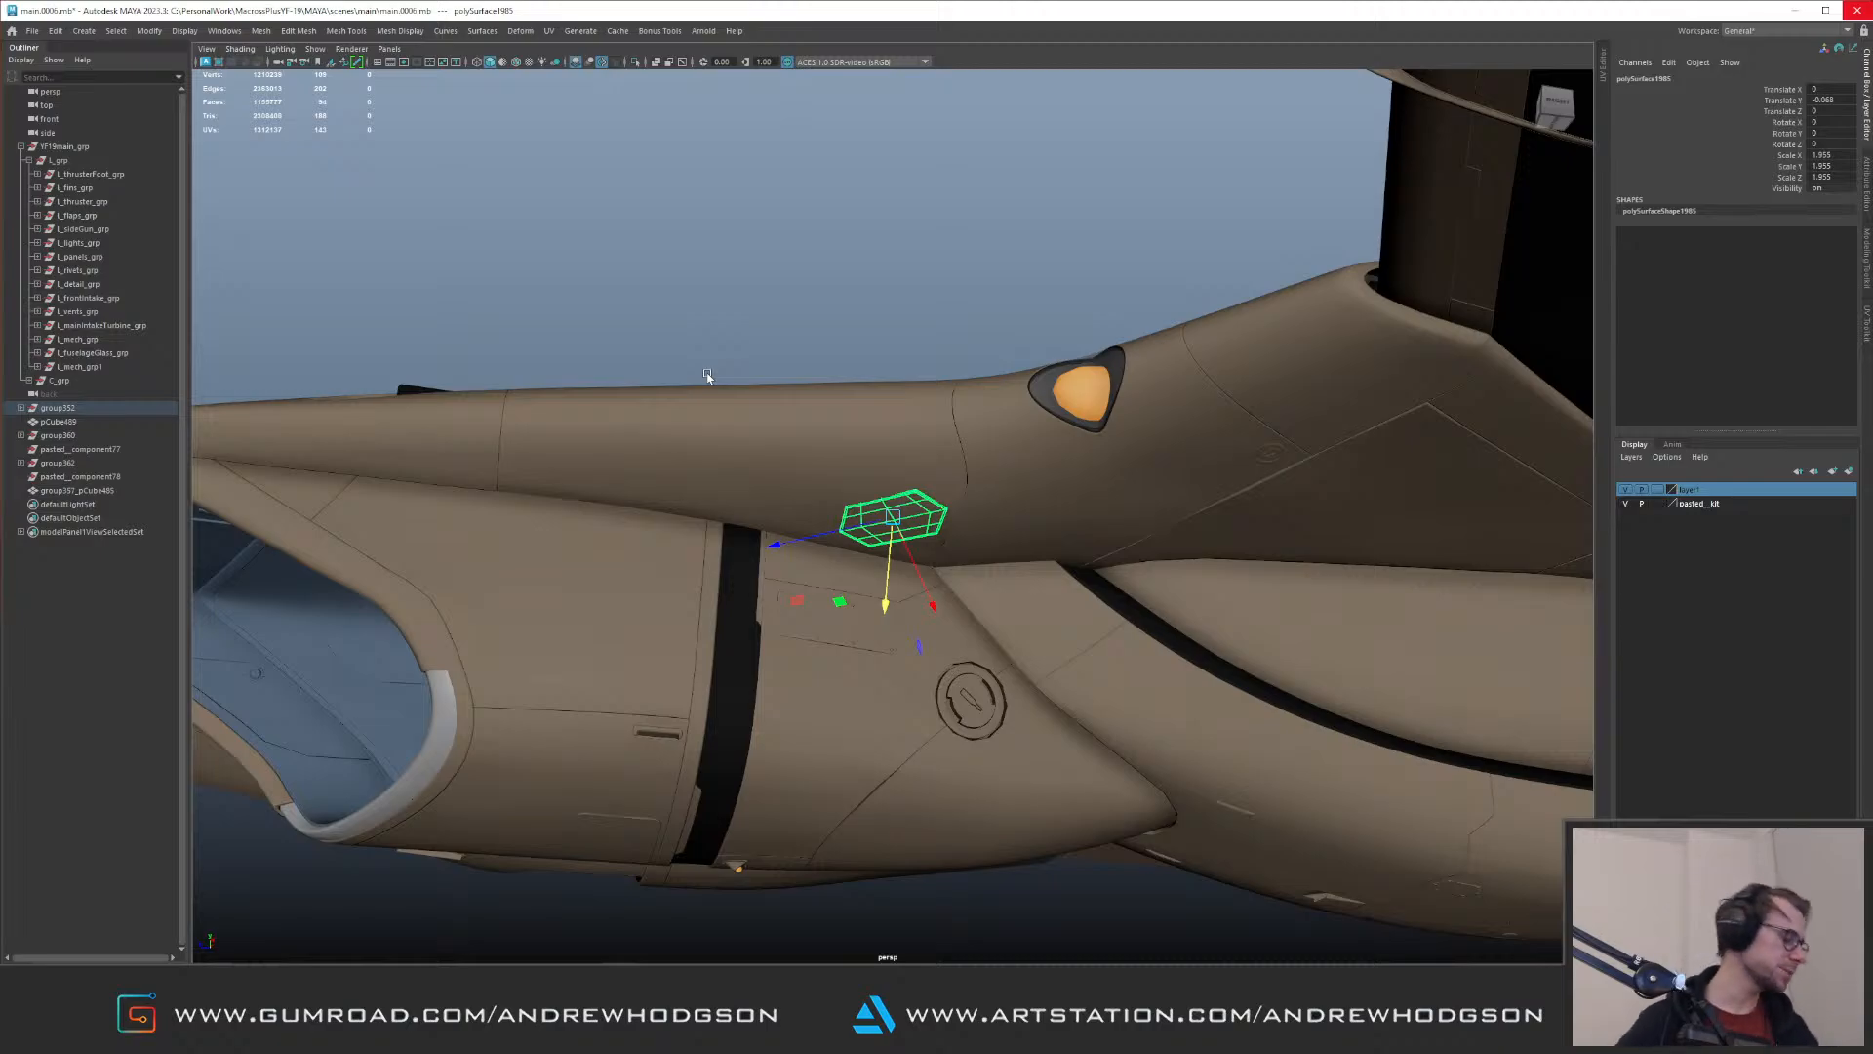
Step: Deselect the hexagonal panel and save the scene
mouse_move(884, 525)
right_mouse_down("alt")
mouse_move(766, 529)
mouse_move(847, 525)
right_mouse_up("alt")
left_click(781, 337)
left_click_drag(781, 336, 831, 426, "alt")
key("ctrl+s")
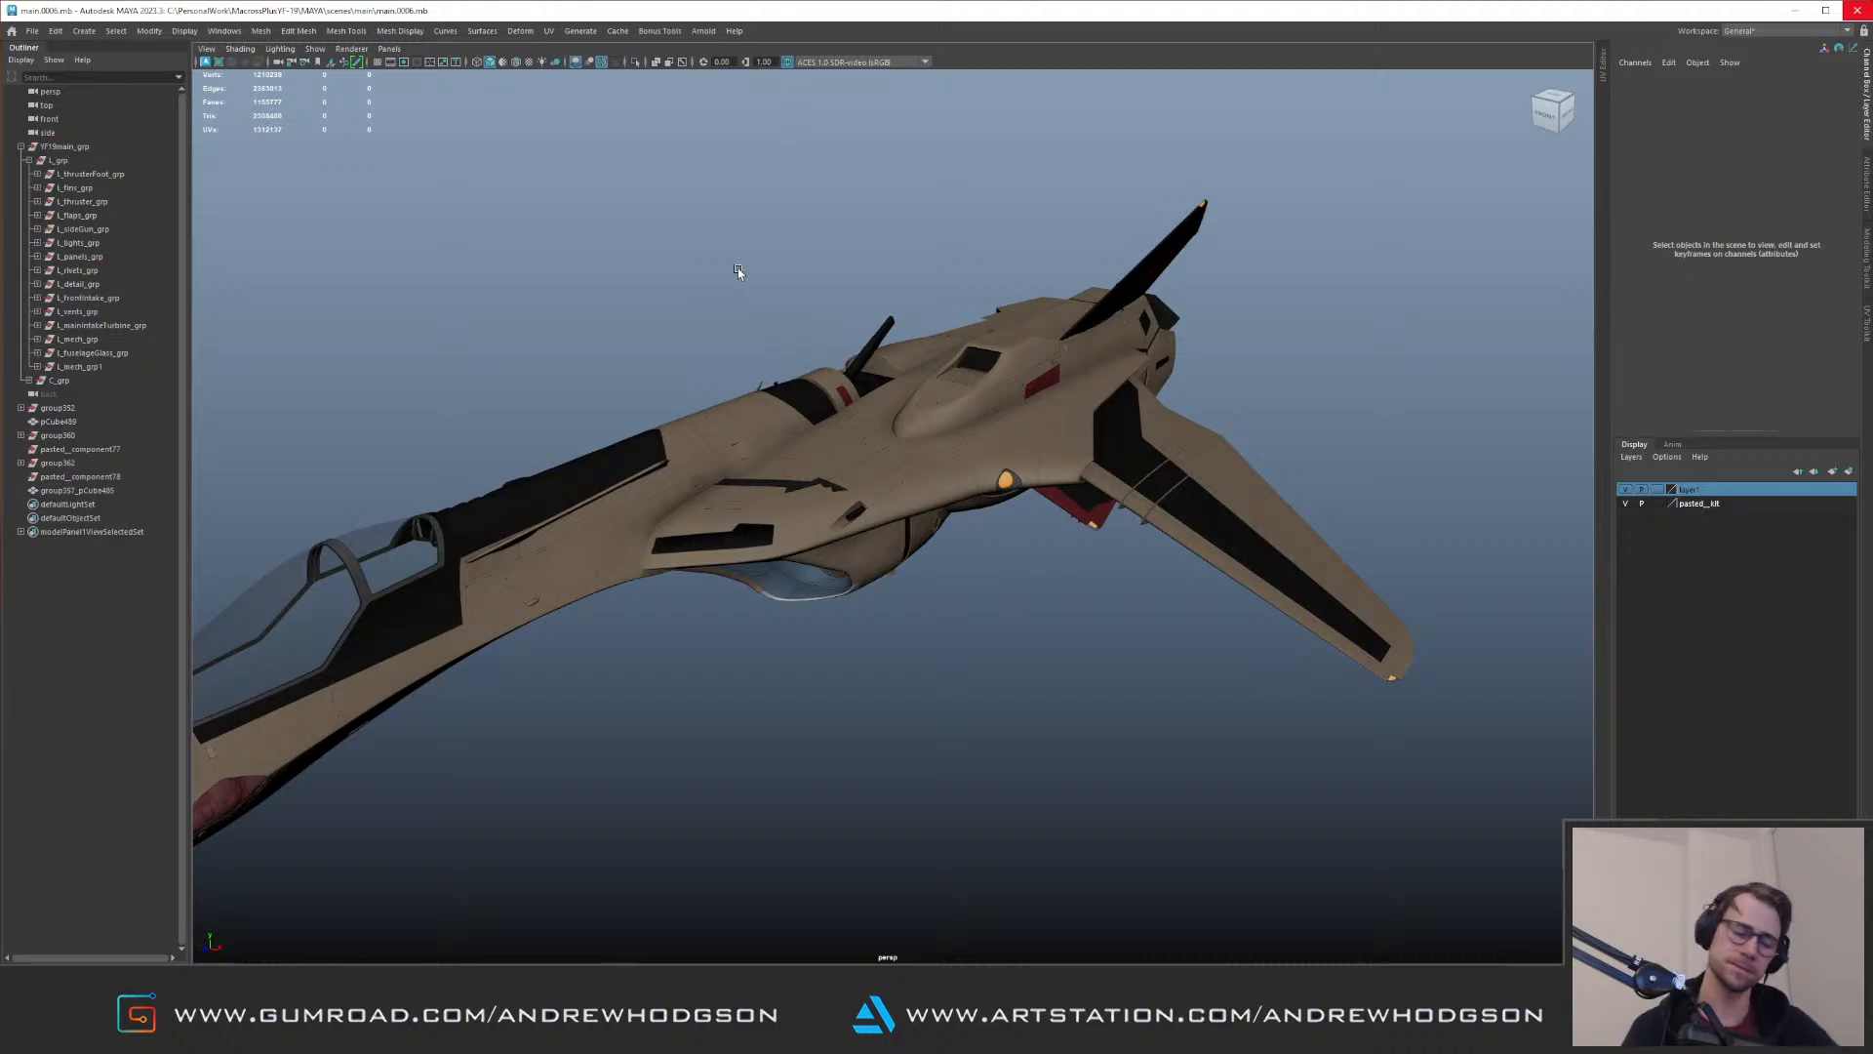
Step: Identify the combined tail blocks in their diamond-shaped recesses and move their mesh into L_mech_grp
left_click(96, 492)
left_click_drag(987, 452, 615, 381, "alt")
middle_click_drag(615, 381, 485, 468, "alt")
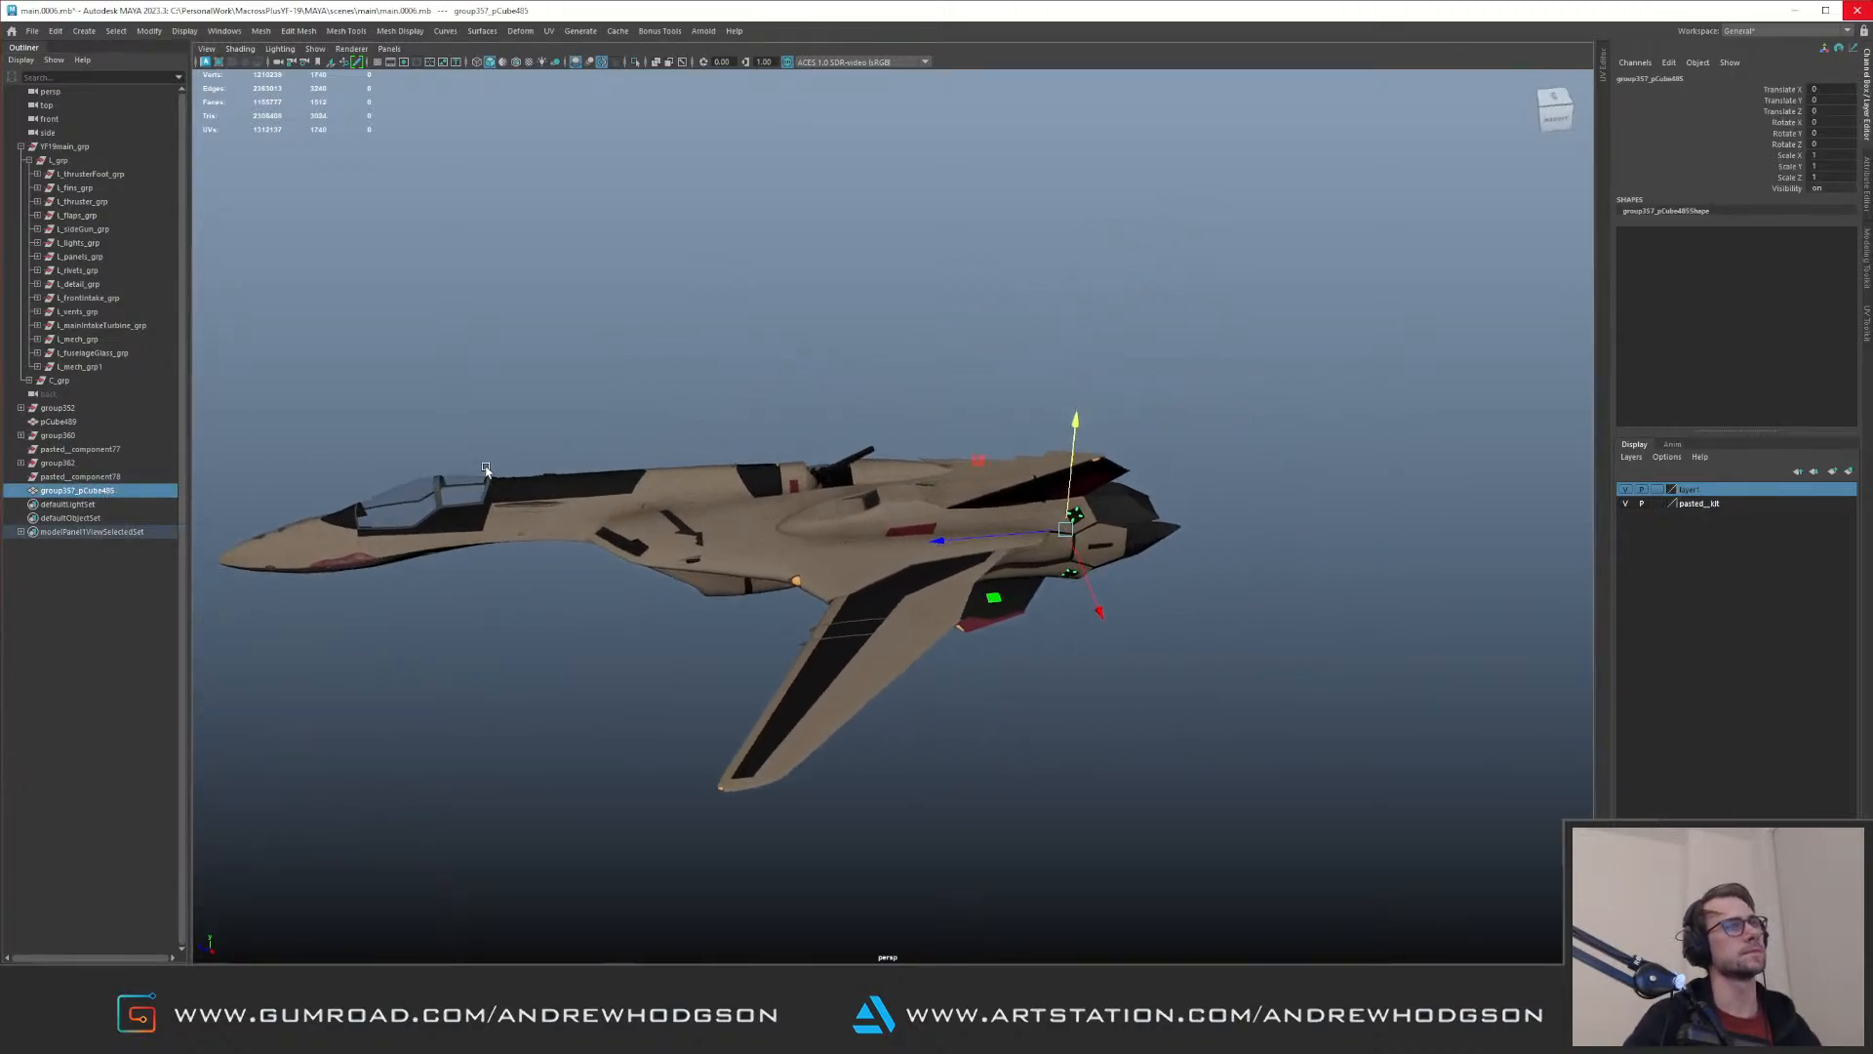
left_click_drag(485, 469, 342, 478, "alt")
right_click_drag(781, 527, 998, 562, "alt")
middle_click_drag(998, 562, 576, 462, "alt")
right_click_drag(575, 461, 927, 546, "alt")
left_click_drag(771, 522, 857, 489, "alt")
right_click_drag(857, 489, 1024, 508, "alt")
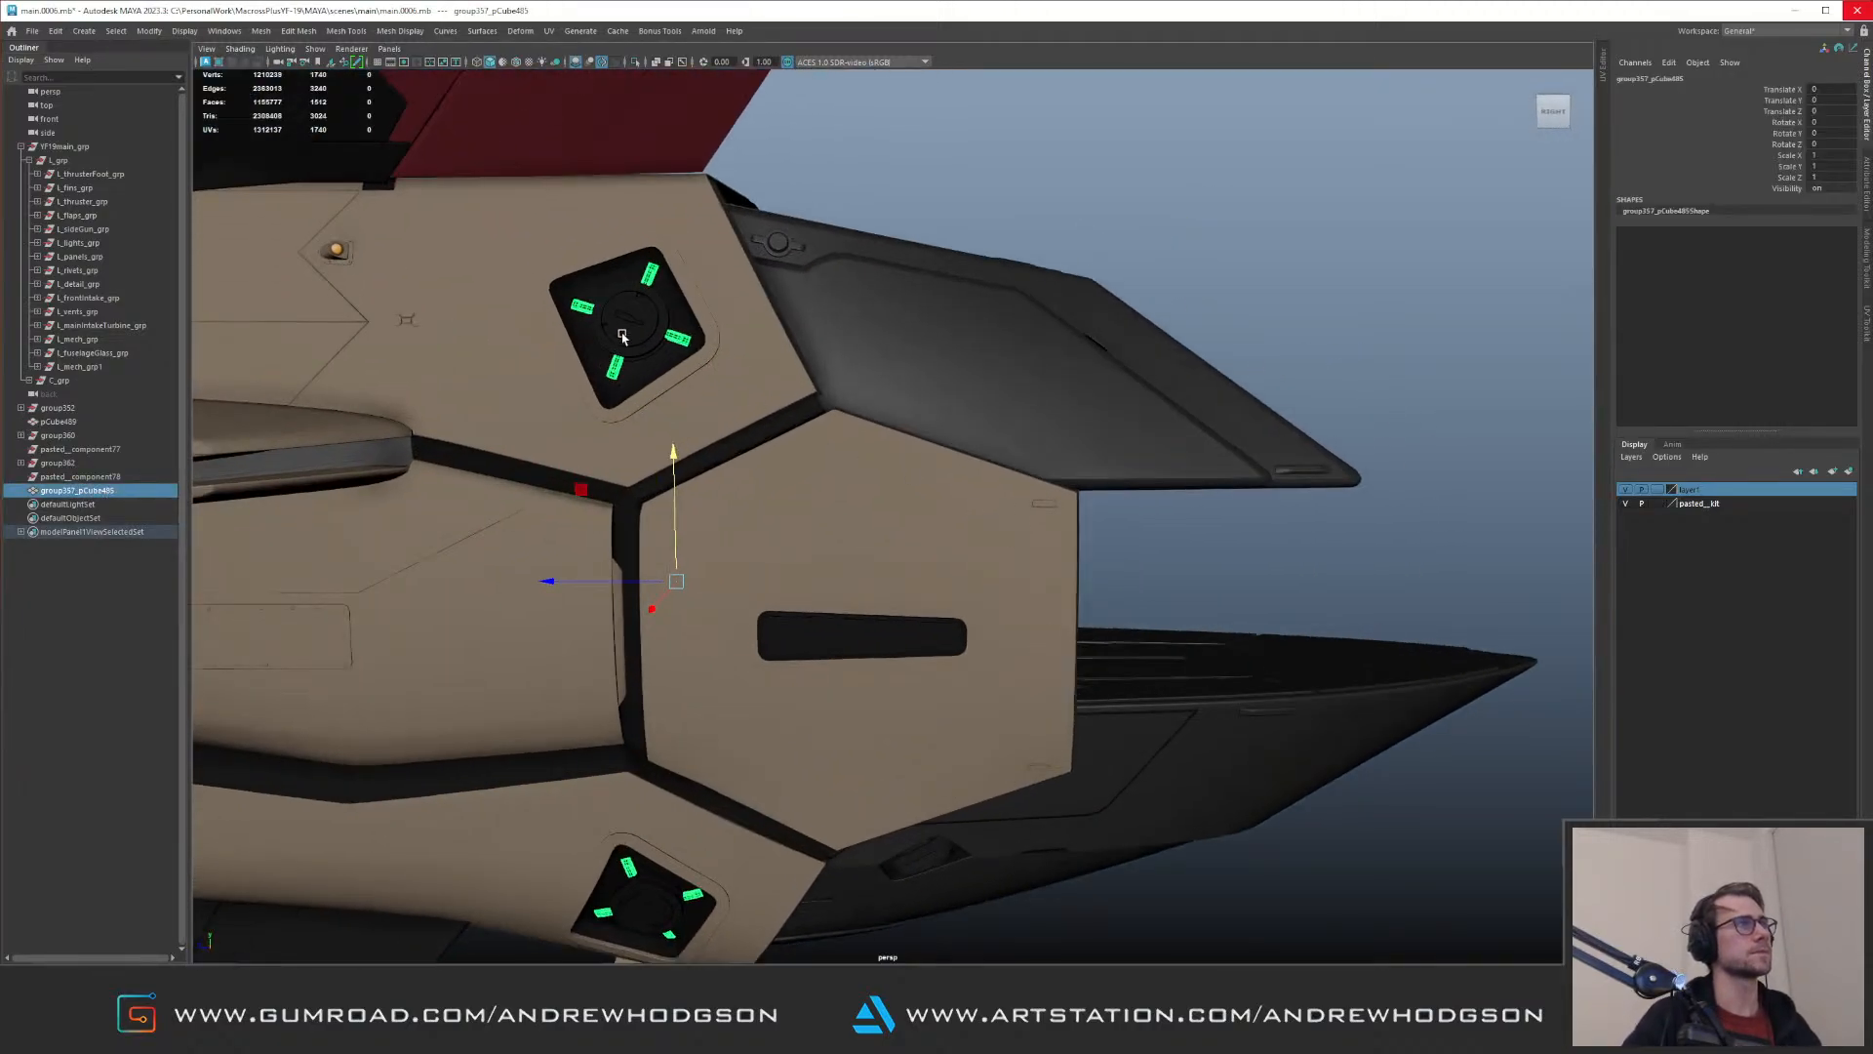
left_click(627, 335)
key("ctrl+z")
mouse_move(107, 489)
middle_mouse_down()
mouse_move(144, 416)
mouse_move(91, 340)
middle_mouse_up()
left_click(90, 339)
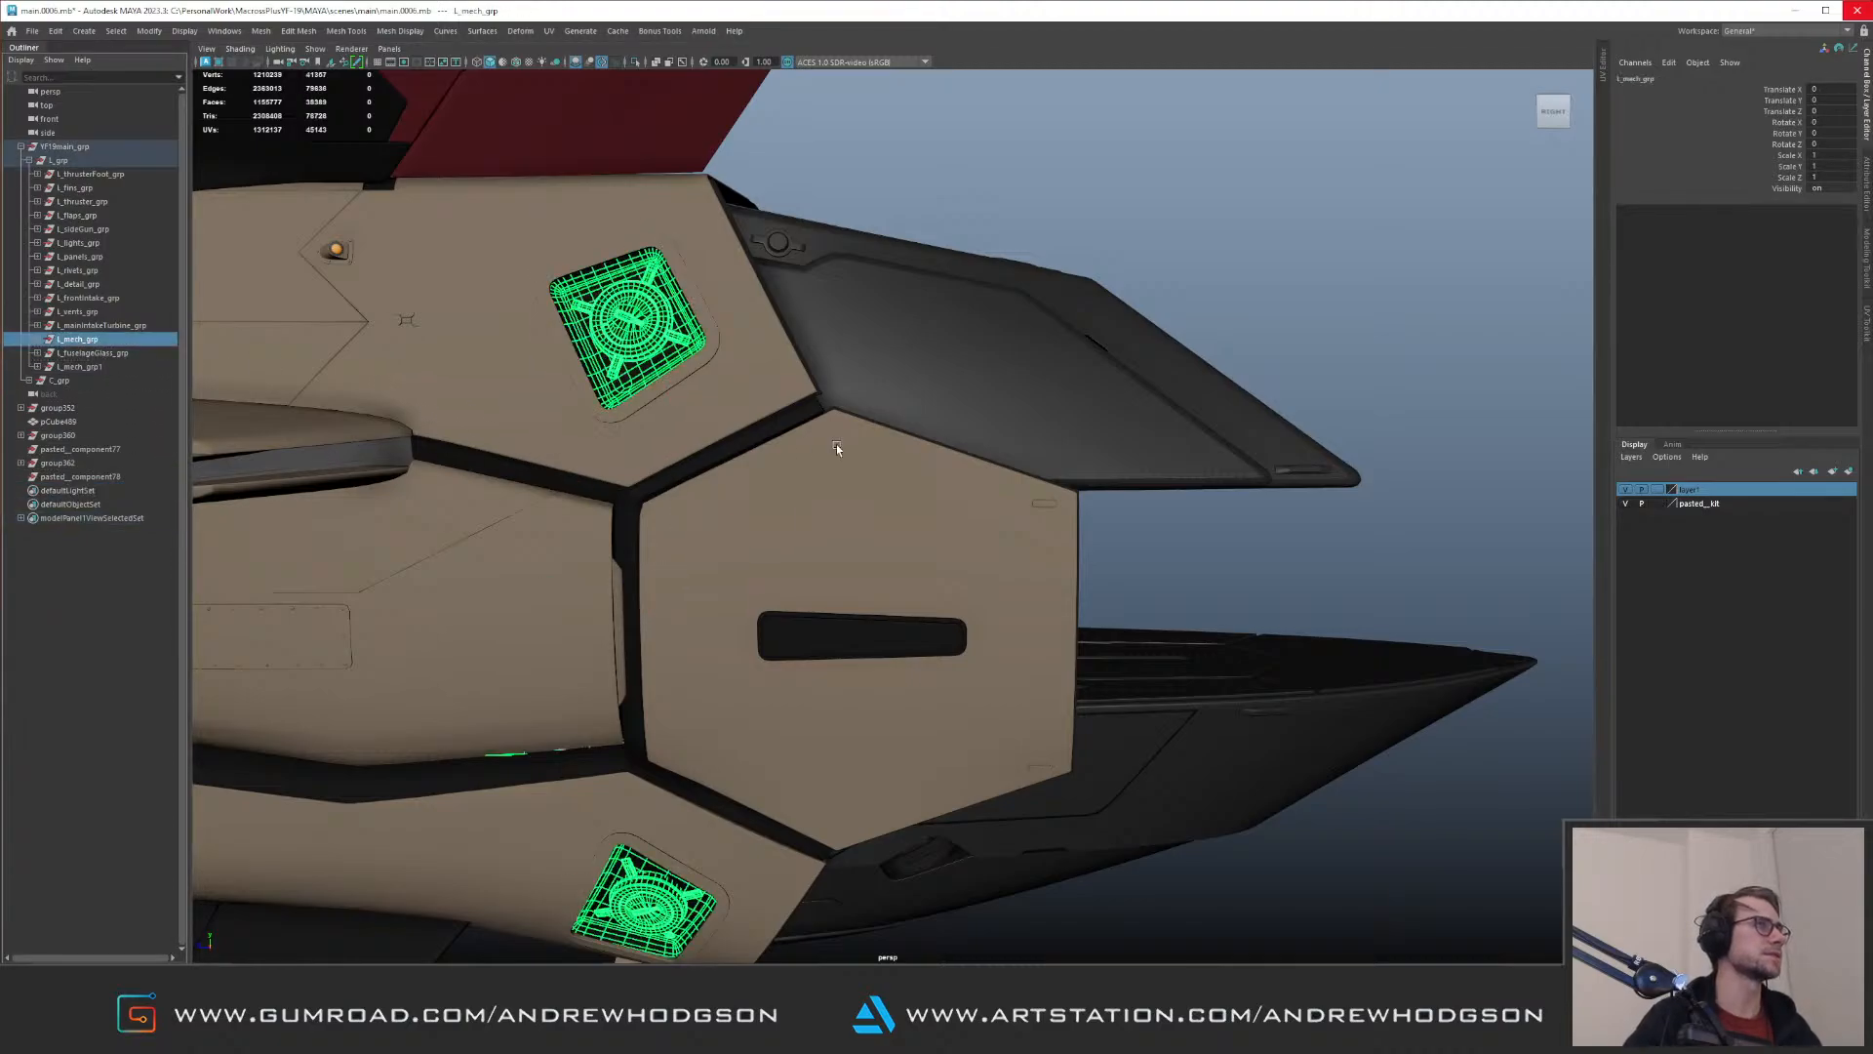
Step: Check around the aircraft which parts belong to L_mech_grp
right_click_drag(803, 443, 409, 312, "alt")
middle_click_drag(410, 312, 894, 374, "alt")
left_click_drag(894, 372, 417, 293, "alt")
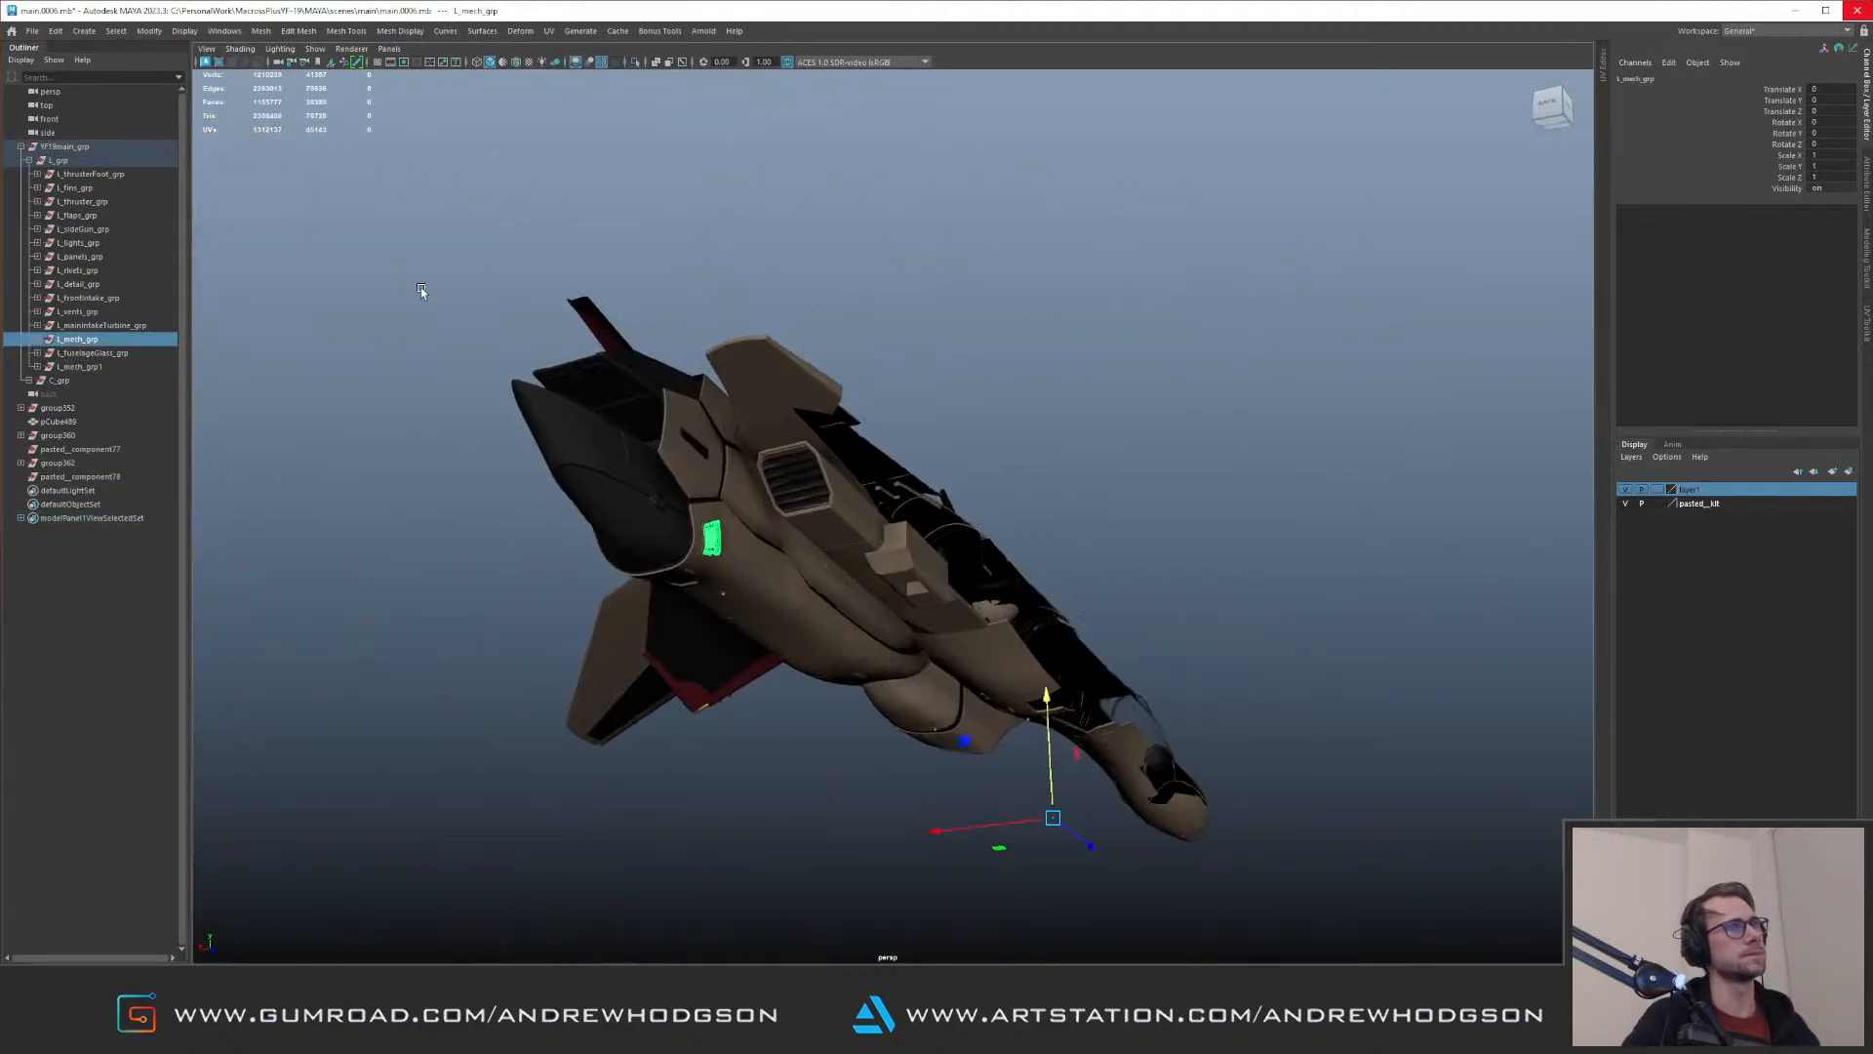
right_click_drag(418, 293, 751, 498, "alt")
left_click_drag(752, 498, 656, 360, "alt")
right_click_drag(657, 360, 331, 381, "alt")
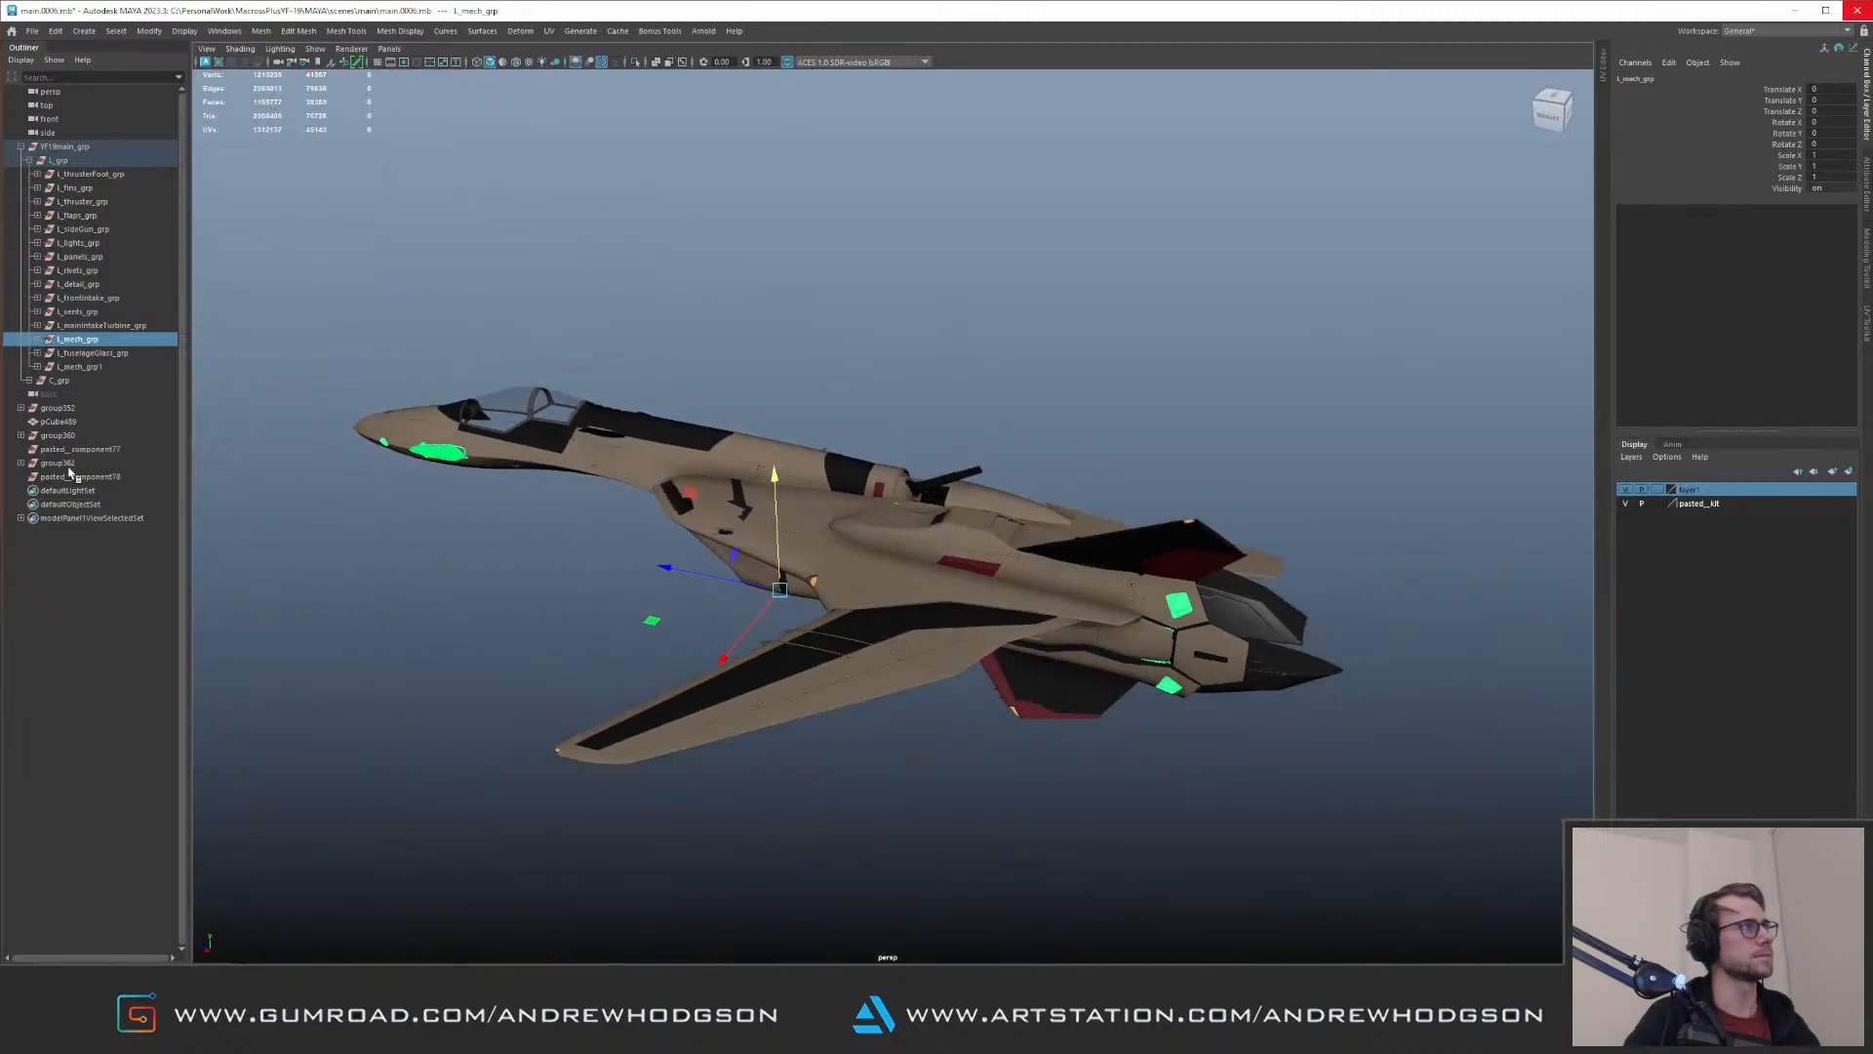
Step: Isolate the remaining ungrouped objects, pick out the pCube489 slab, and show the full aircraft again
left_click(72, 476)
middle_click_drag(72, 476, 60, 423)
left_click(63, 408, "shift")
left_click_drag(488, 429, 727, 381, "alt")
right_click_drag(727, 381, 820, 496, "alt")
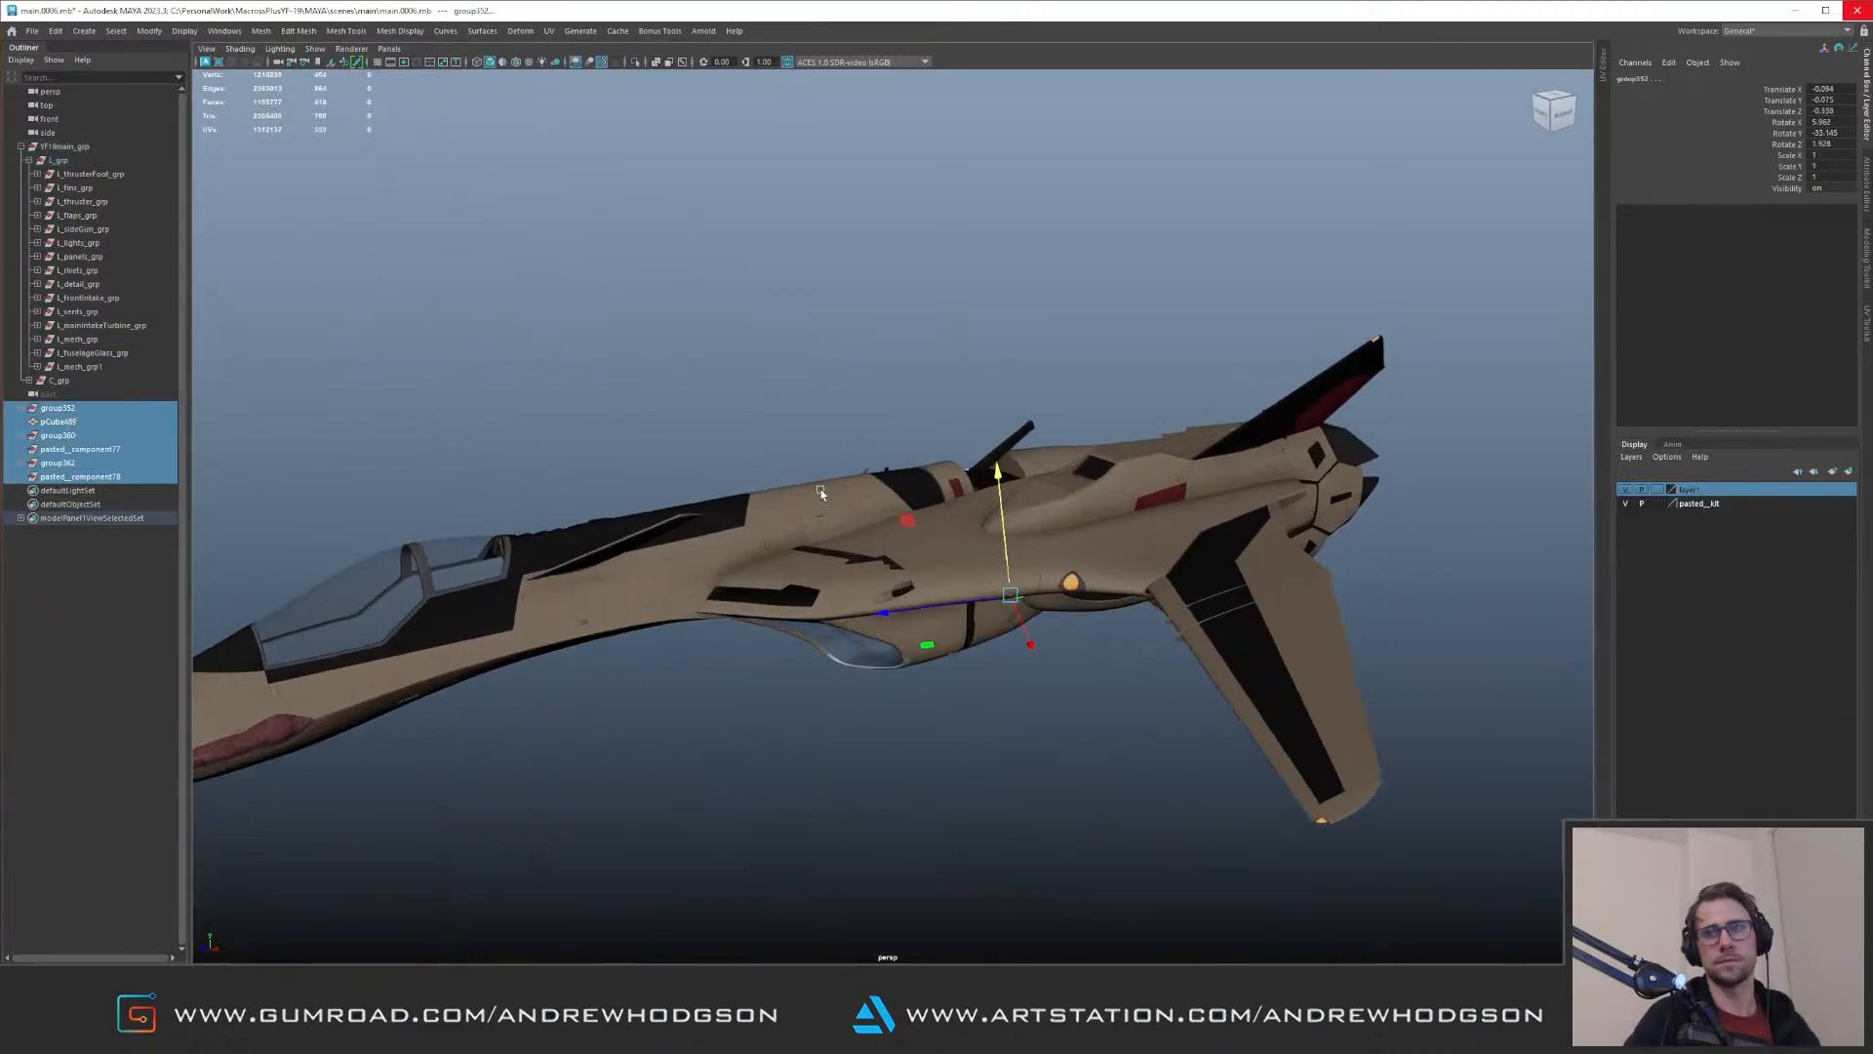
left_click_drag(753, 420, 747, 424, "alt")
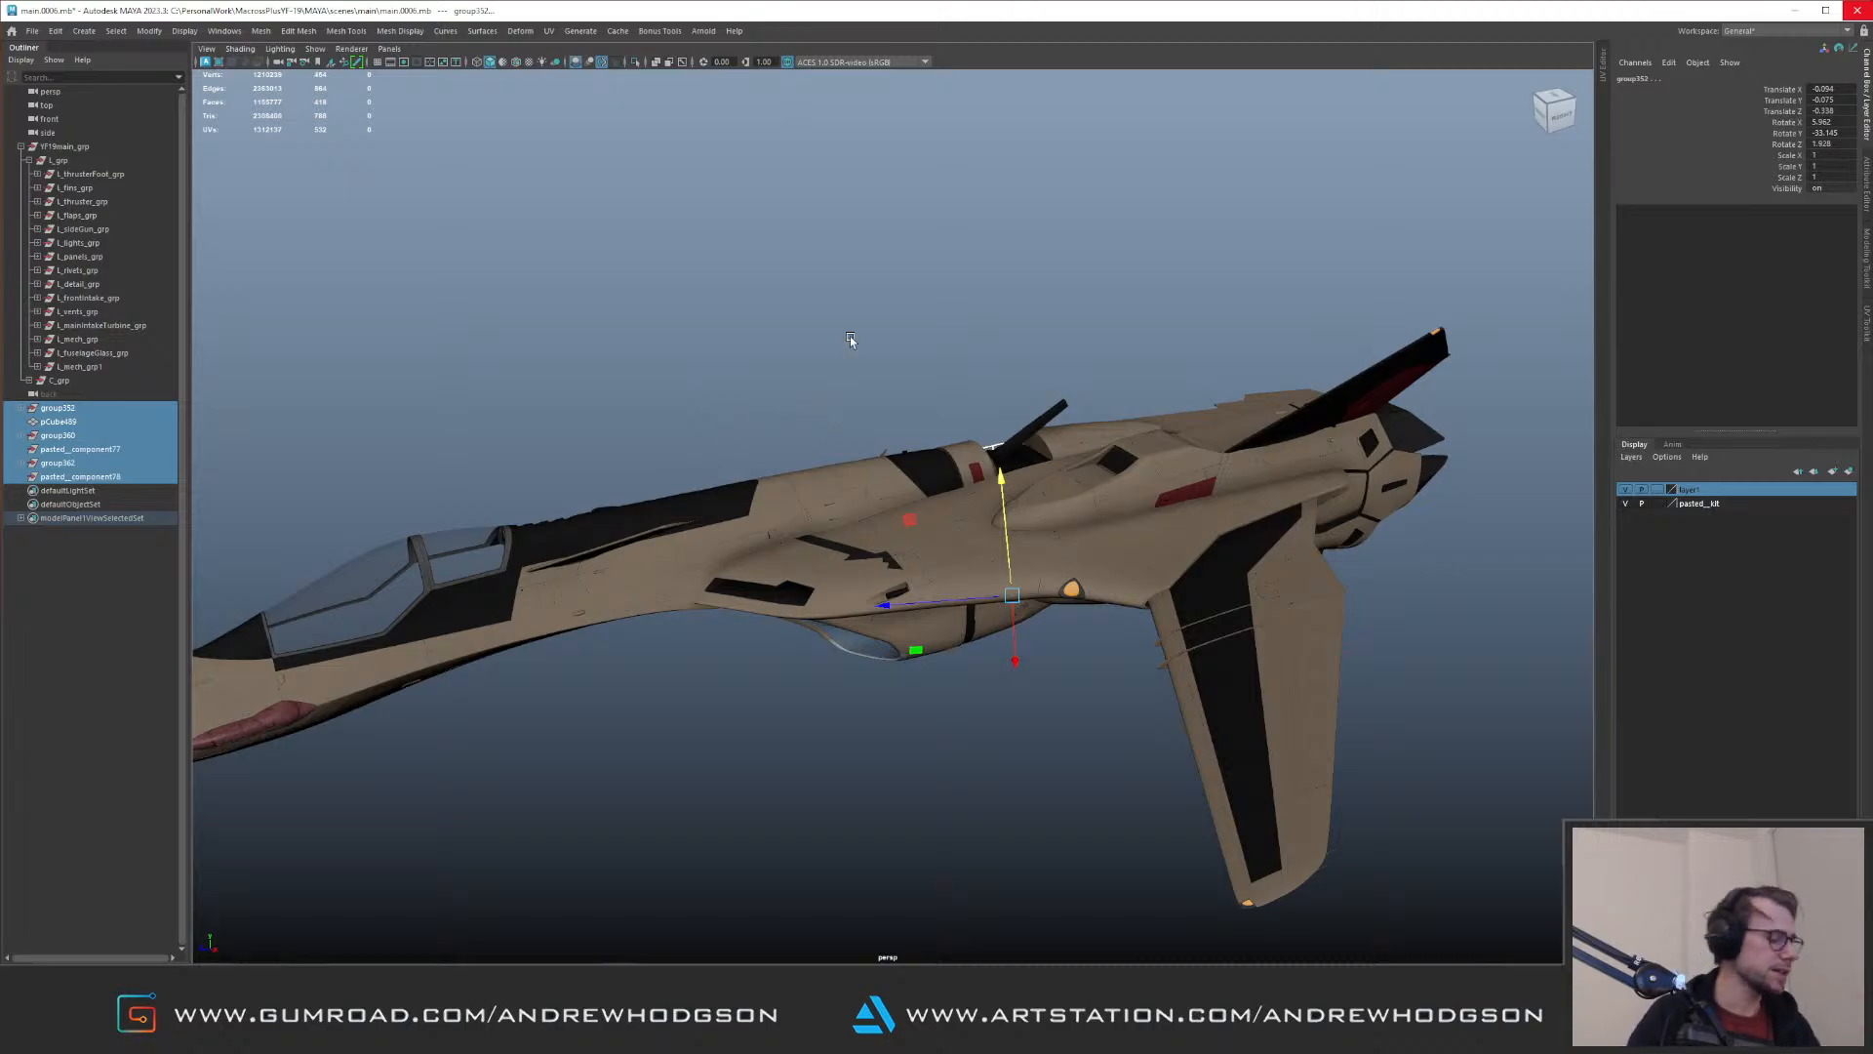
key("ctrl+1")
mouse_move(966, 407)
left_mouse_down("alt")
mouse_move(978, 422)
mouse_move(956, 424)
left_mouse_up("alt")
left_click(1023, 429)
key("ctrl+1")
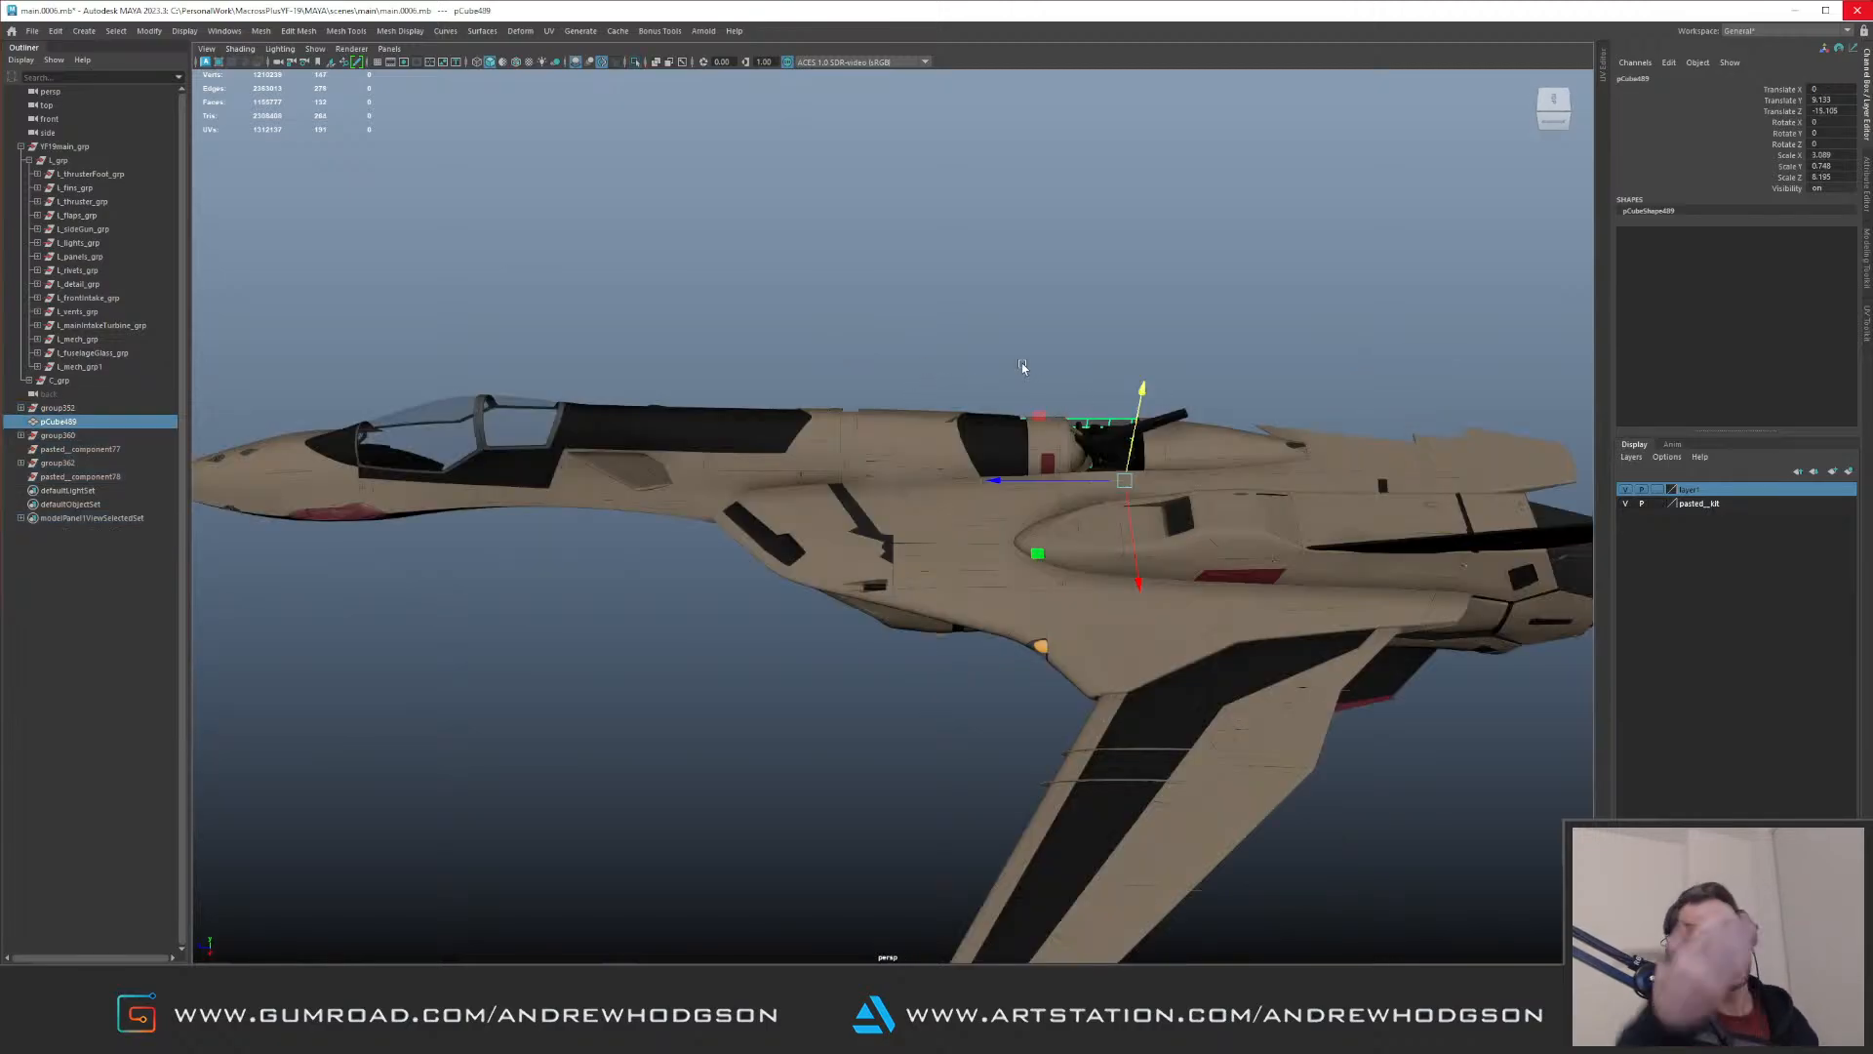
Step: Frame the pCube489 slab at the gun turret bay and add the adjoining C_grp mesh to the selection
left_click_drag(733, 458, 773, 615, "alt")
key("f")
left_click(535, 436)
left_click(804, 777, "shift")
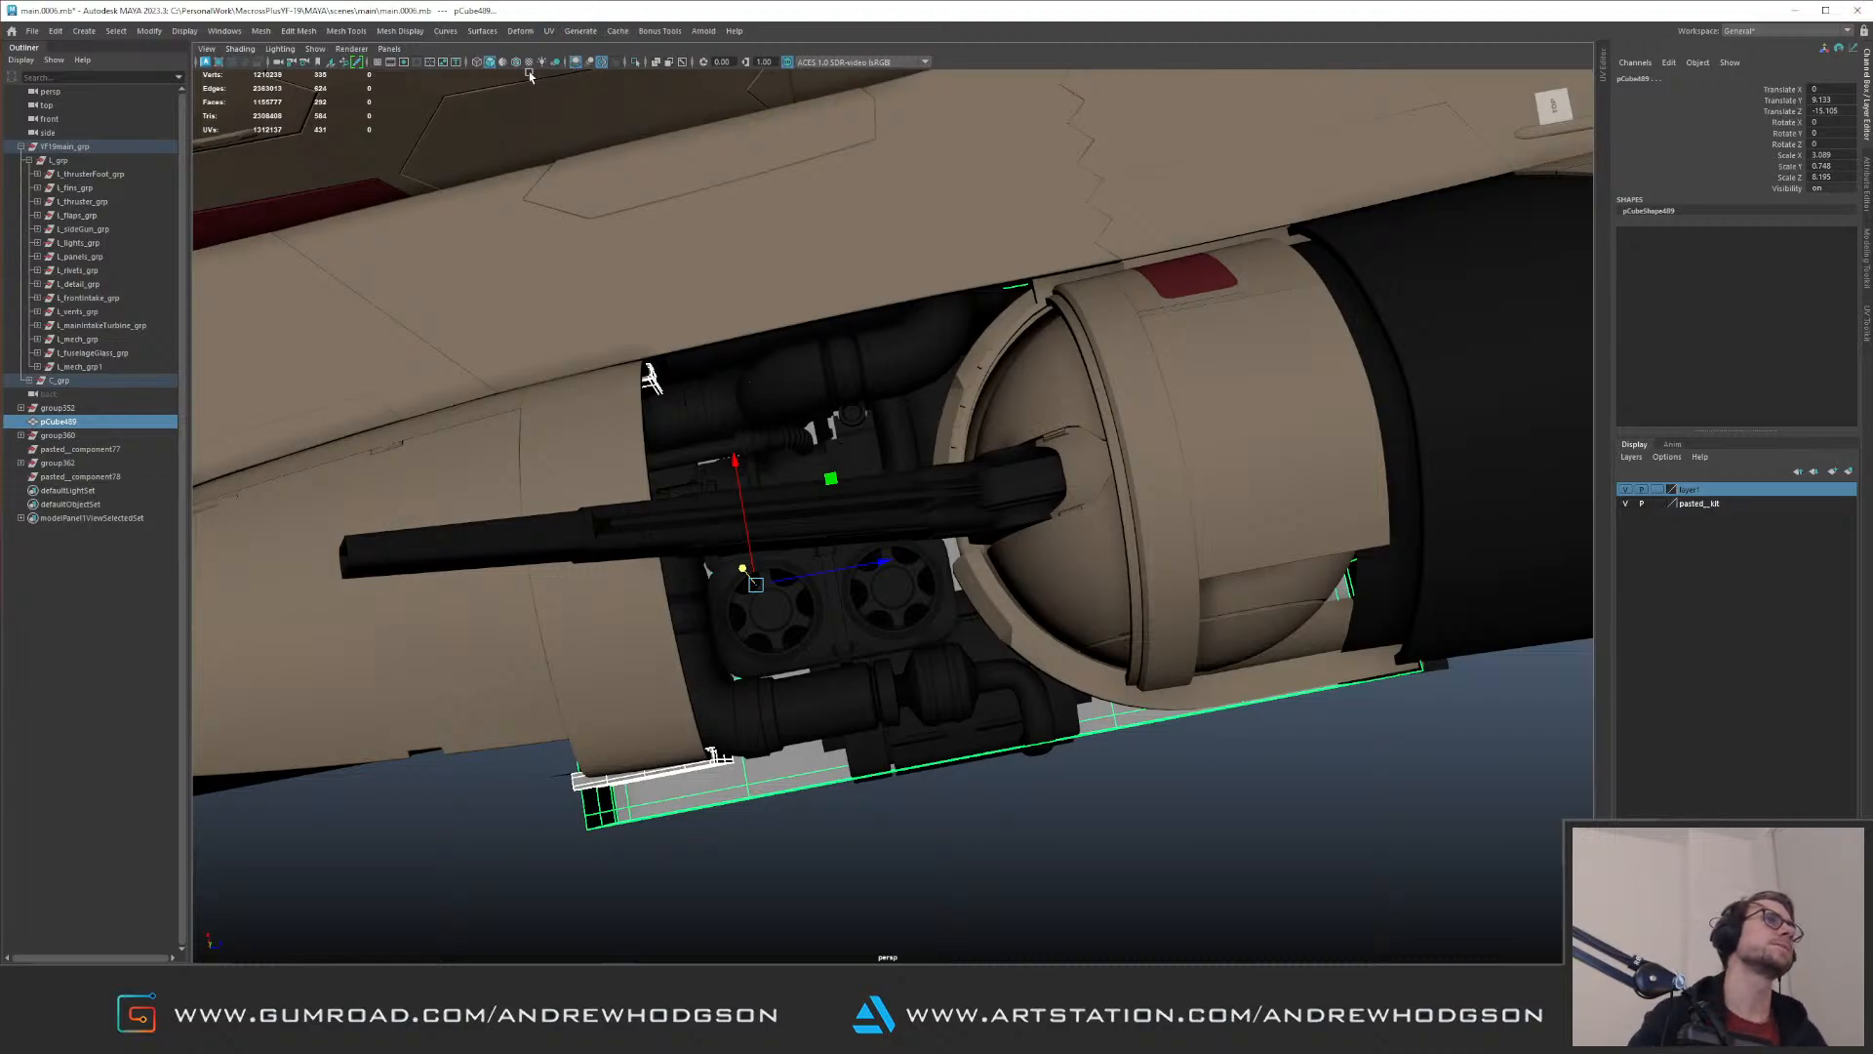
Step: Show wireframe over the shaded aircraft and examine the mesh flow around the intake, wing and fuselage
right_click_drag(671, 168, 391, 303, "alt")
left_click_drag(390, 302, 858, 272, "alt")
right_click_drag(857, 272, 531, 372, "alt")
left_click_drag(531, 372, 644, 381, "alt")
right_click_drag(644, 381, 962, 410, "alt")
middle_click_drag(962, 410, 1020, 499, "alt")
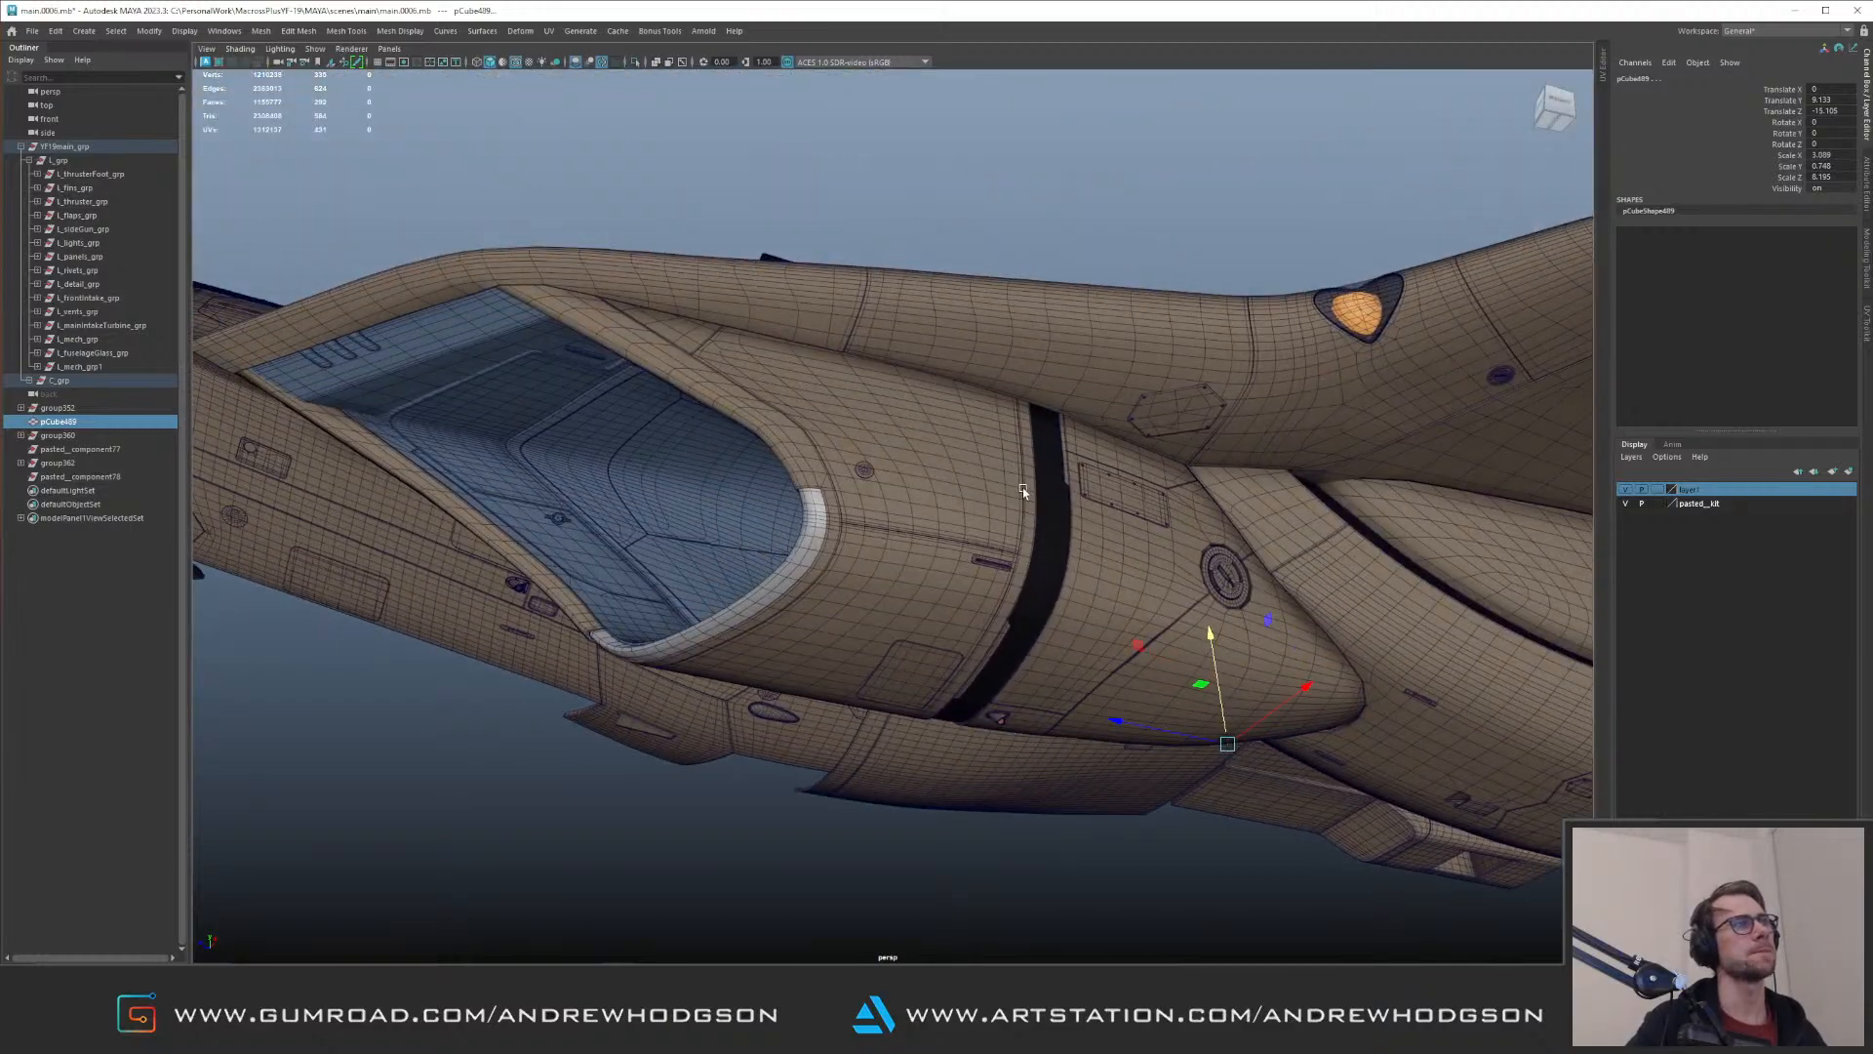
right_click_drag(964, 400, 829, 390, "alt")
left_click_drag(830, 390, 1033, 412, "alt")
right_click_drag(1032, 411, 772, 382, "alt")
left_click_drag(773, 382, 719, 314, "alt")
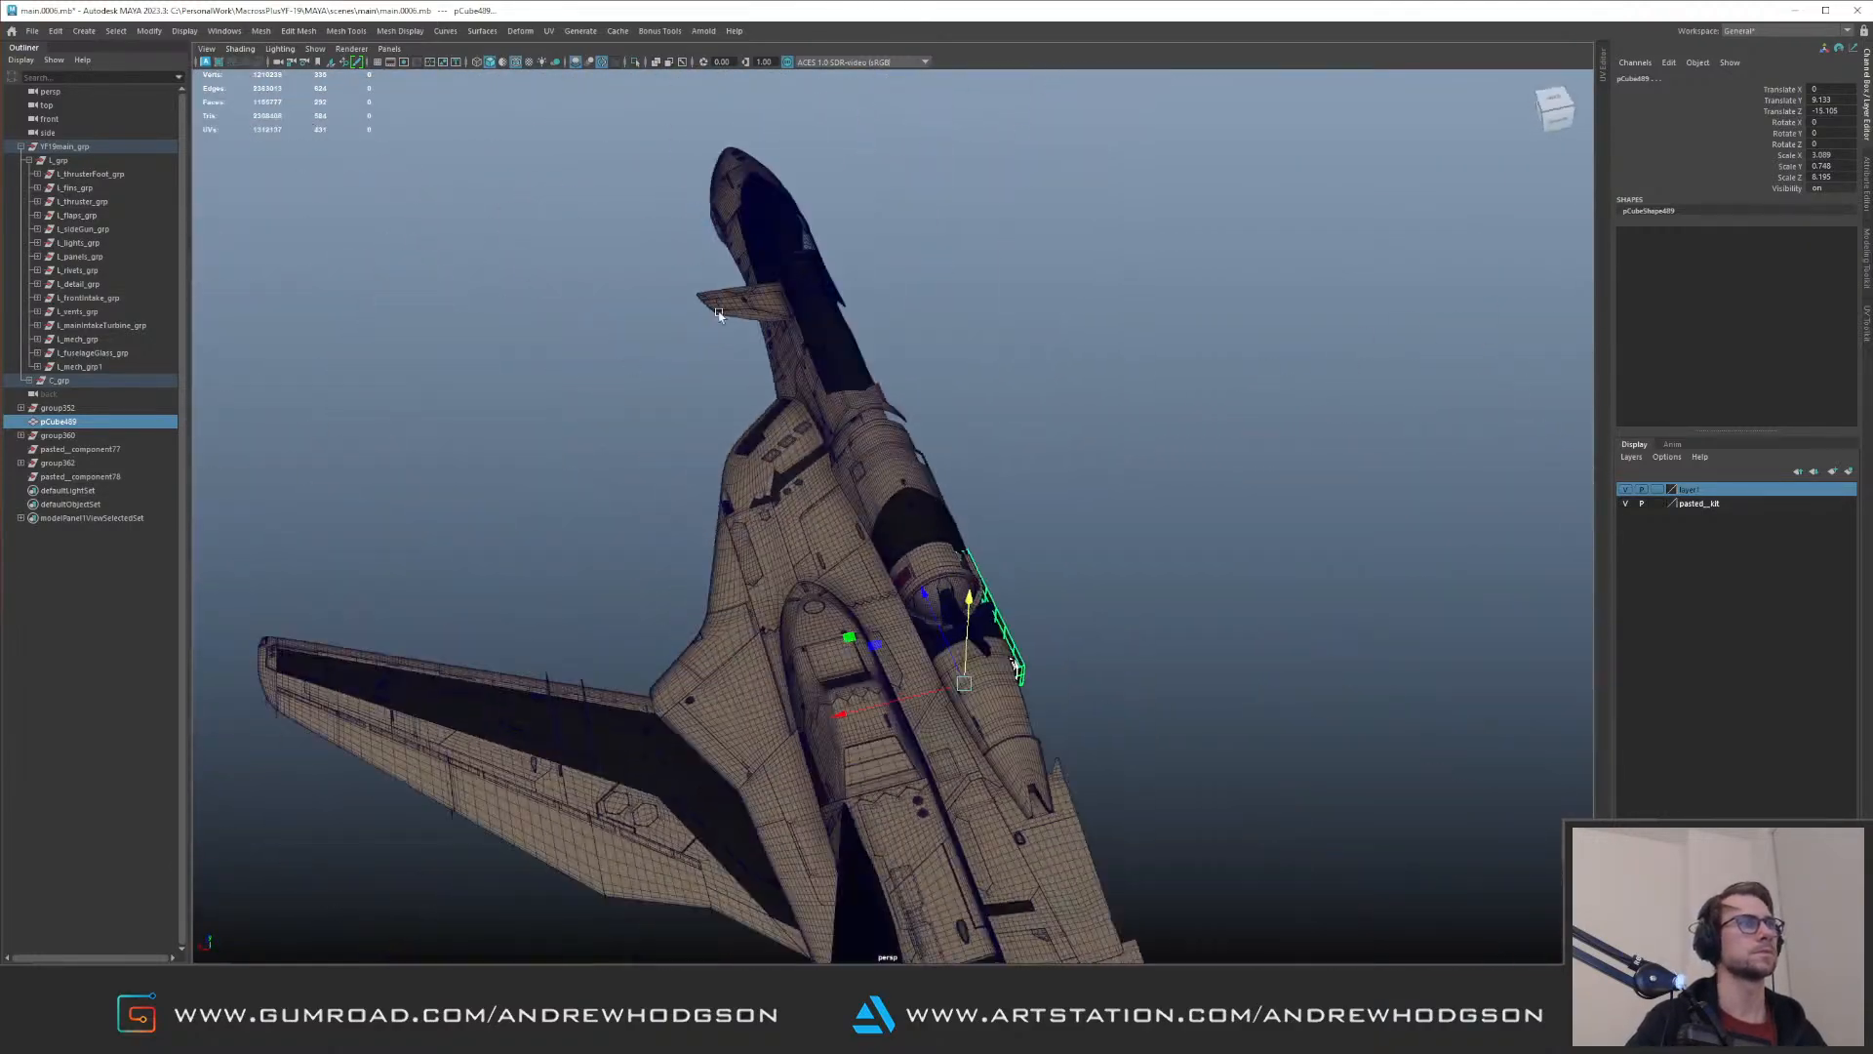
Step: Turn off the wireframe overlay on the shaded aircraft and clear the selection
left_click(516, 61)
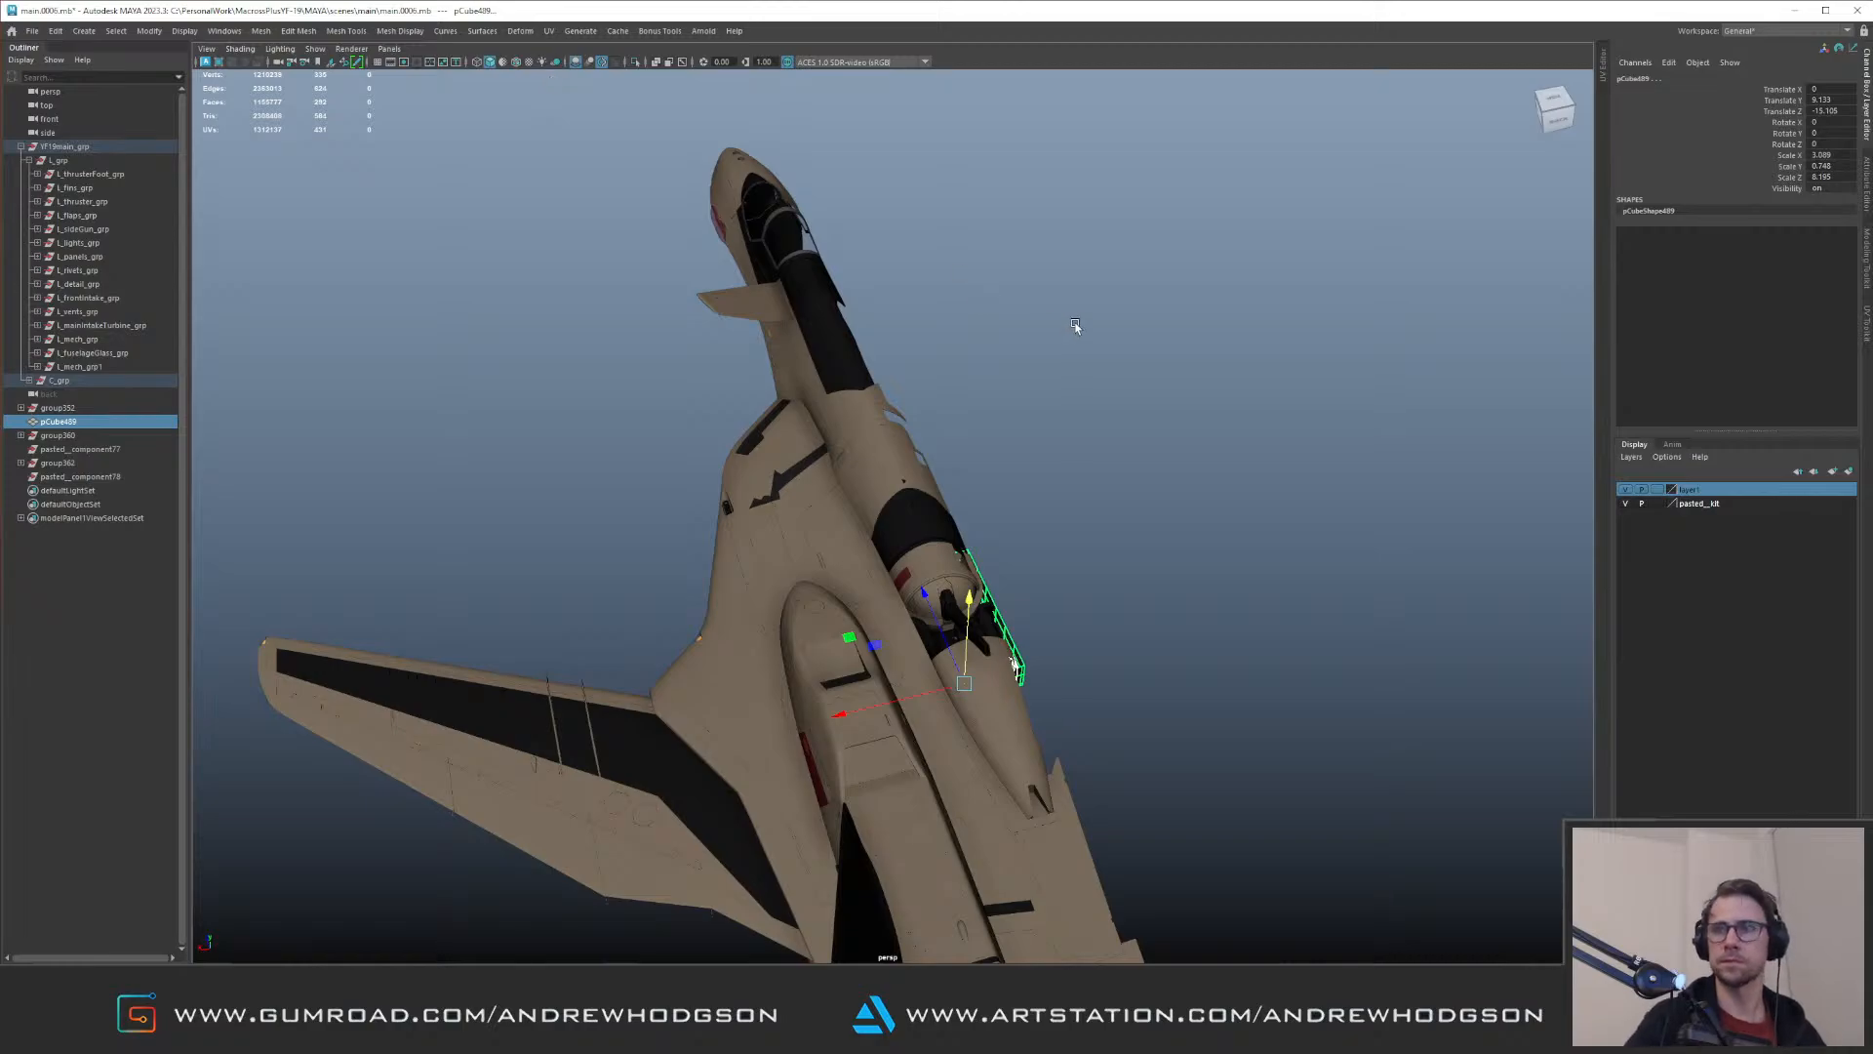
left_click(1075, 327)
left_click_drag(1034, 351, 849, 395, "alt")
right_click_drag(849, 395, 936, 414, "alt")
left_click_drag(937, 413, 847, 405, "alt")
right_click_drag(846, 405, 774, 565, "alt")
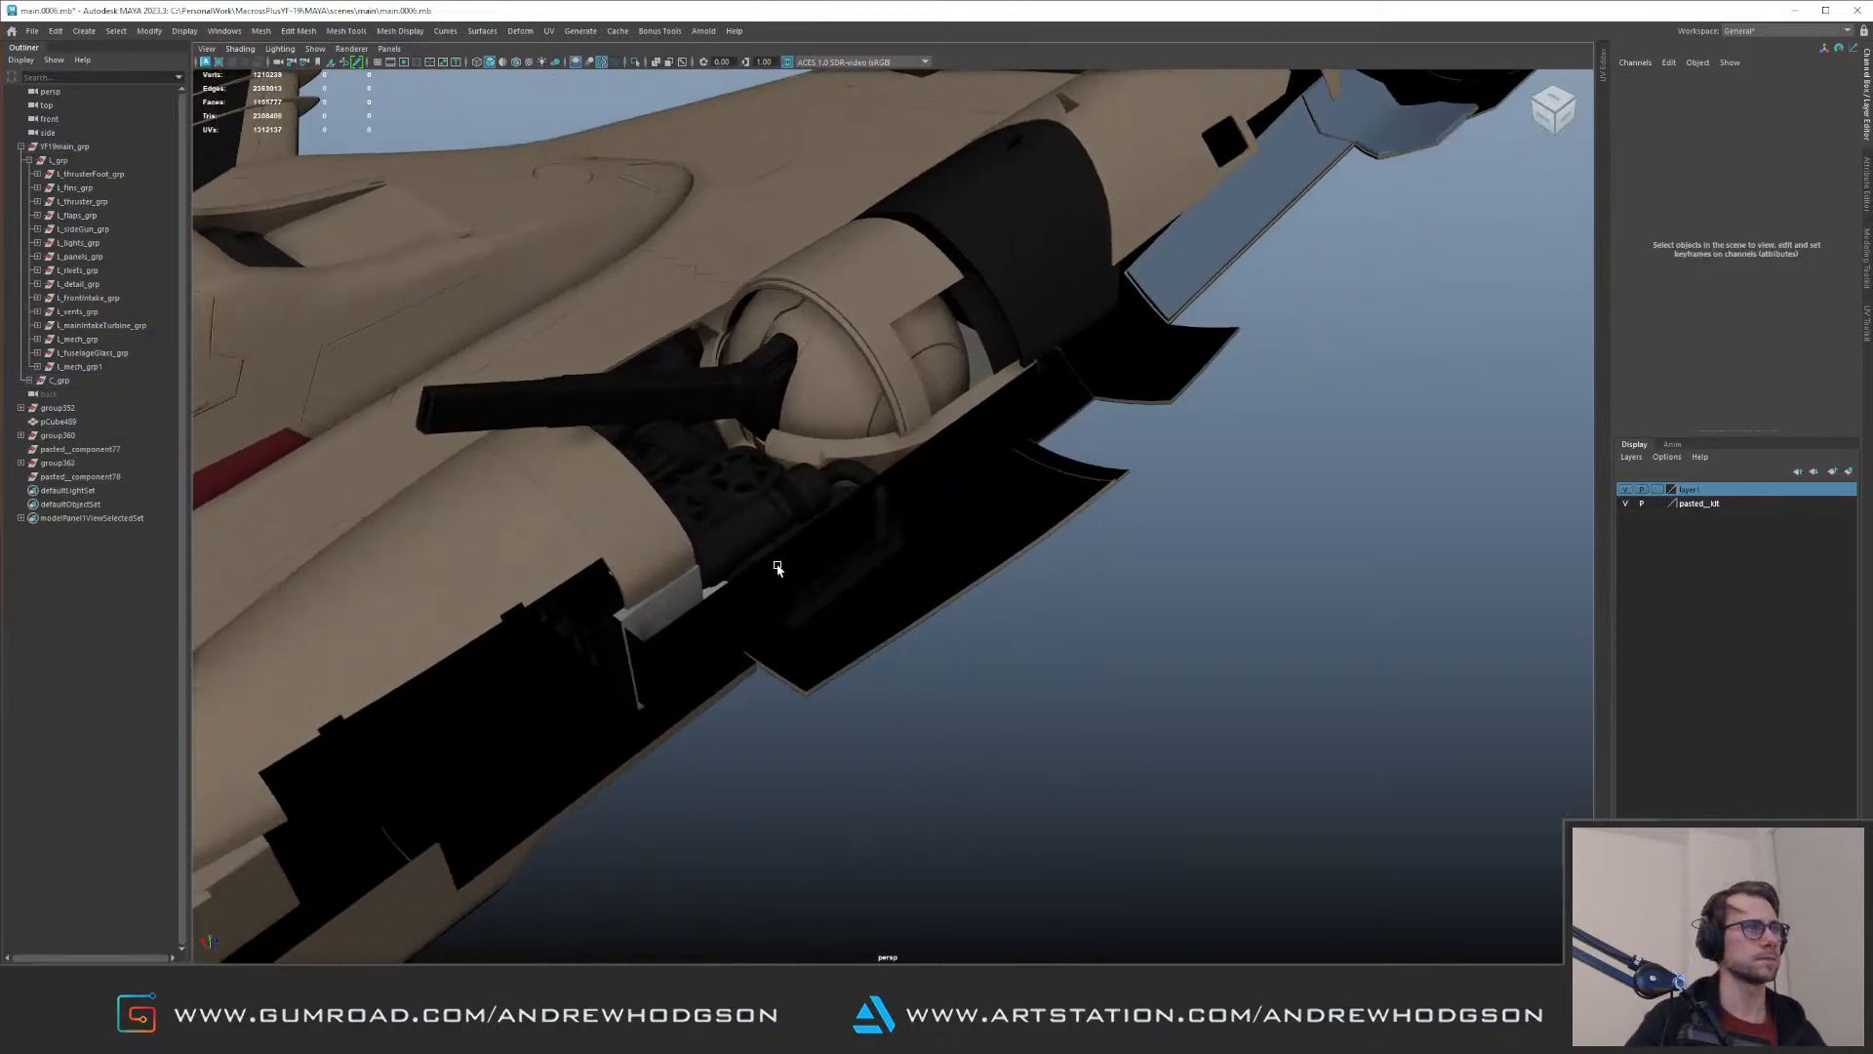
Step: Select the bracket pair at the end of the gun turret bay and examine its fit from several sides
left_click(693, 587)
left_click(680, 589)
left_click_drag(702, 566, 920, 419, "alt")
right_click_drag(920, 418, 1096, 397, "alt")
mouse_move(1095, 397)
left_mouse_down("alt")
mouse_move(1083, 334)
mouse_move(1068, 394)
left_mouse_up("alt")
right_click_drag(1068, 395, 961, 410, "alt")
left_click_drag(961, 410, 1132, 493, "alt")
right_click_drag(1041, 488, 917, 500, "alt")
left_click_drag(917, 499, 959, 534, "alt")
right_click_drag(959, 534, 1110, 427, "alt")
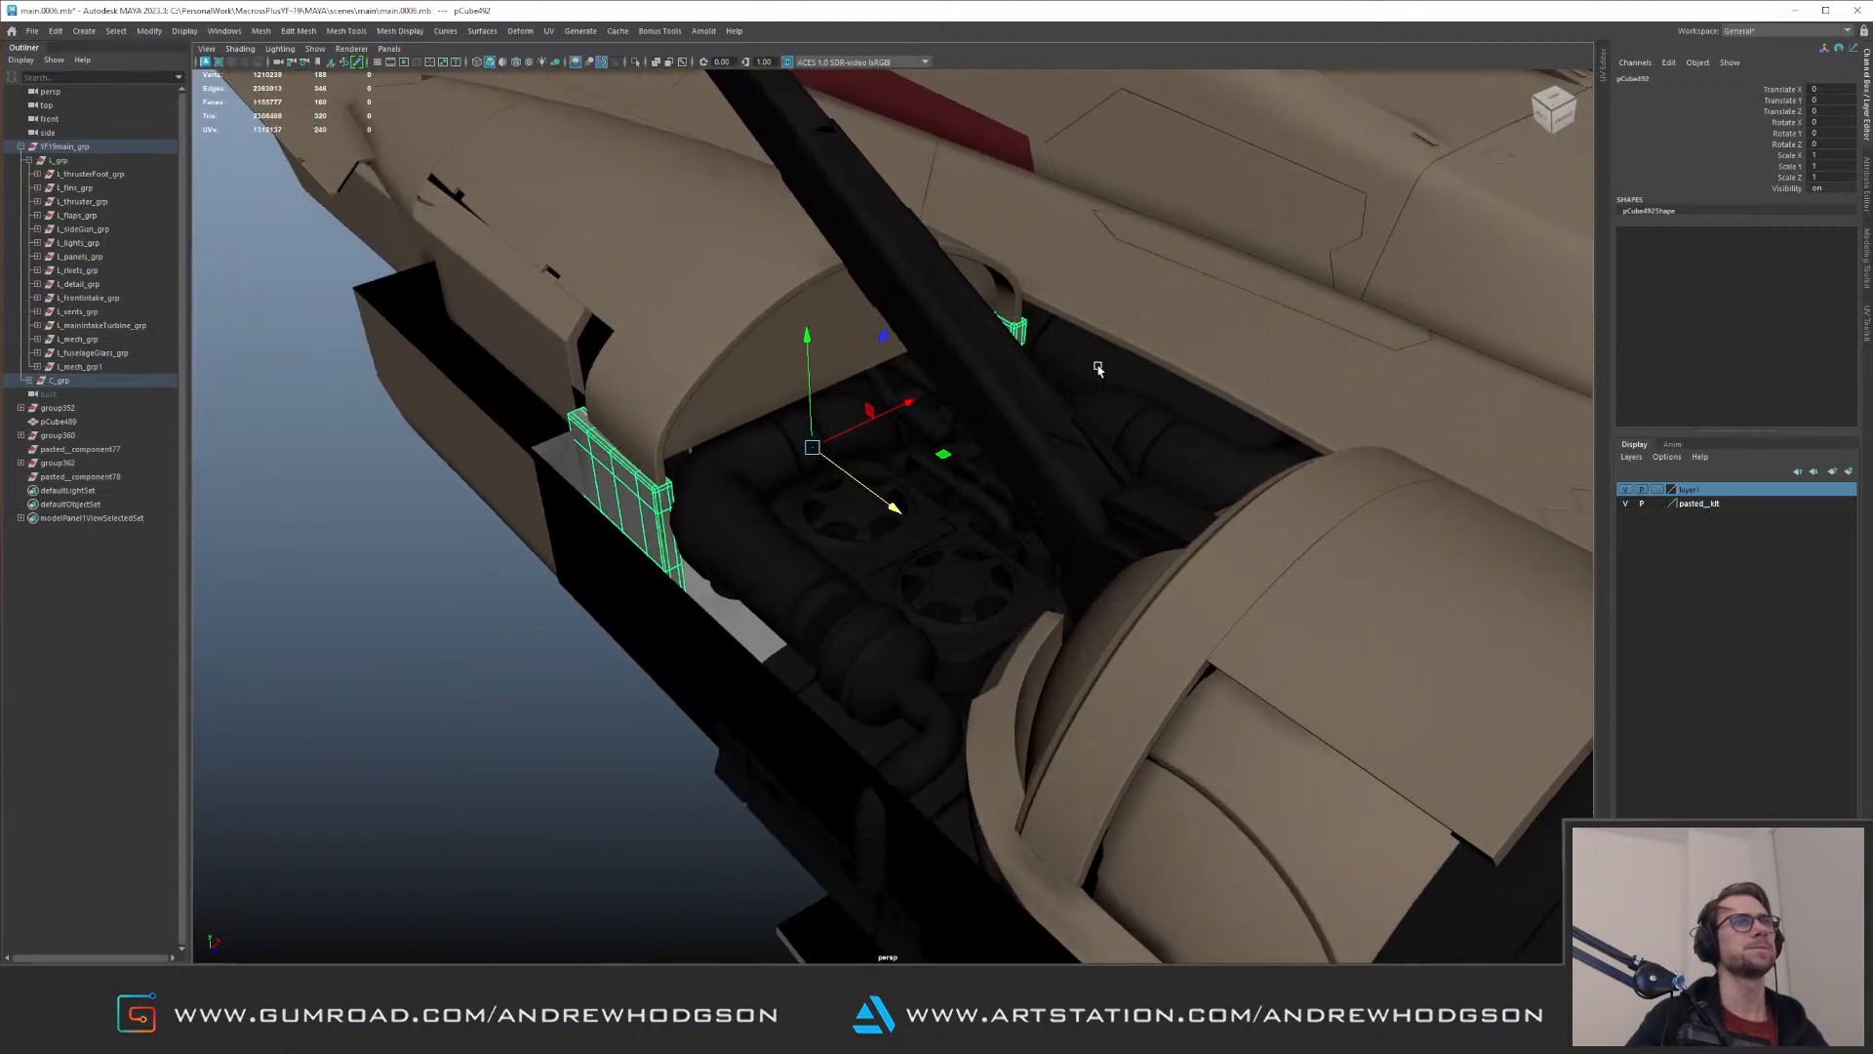
Step: Bring up the attributes of the bay's inner mech part, the pCube489 slab and the bracket pair to compare them
left_click(1095, 366)
middle_click_drag(1094, 366, 983, 451, "alt")
left_click_drag(982, 451, 1041, 363, "alt")
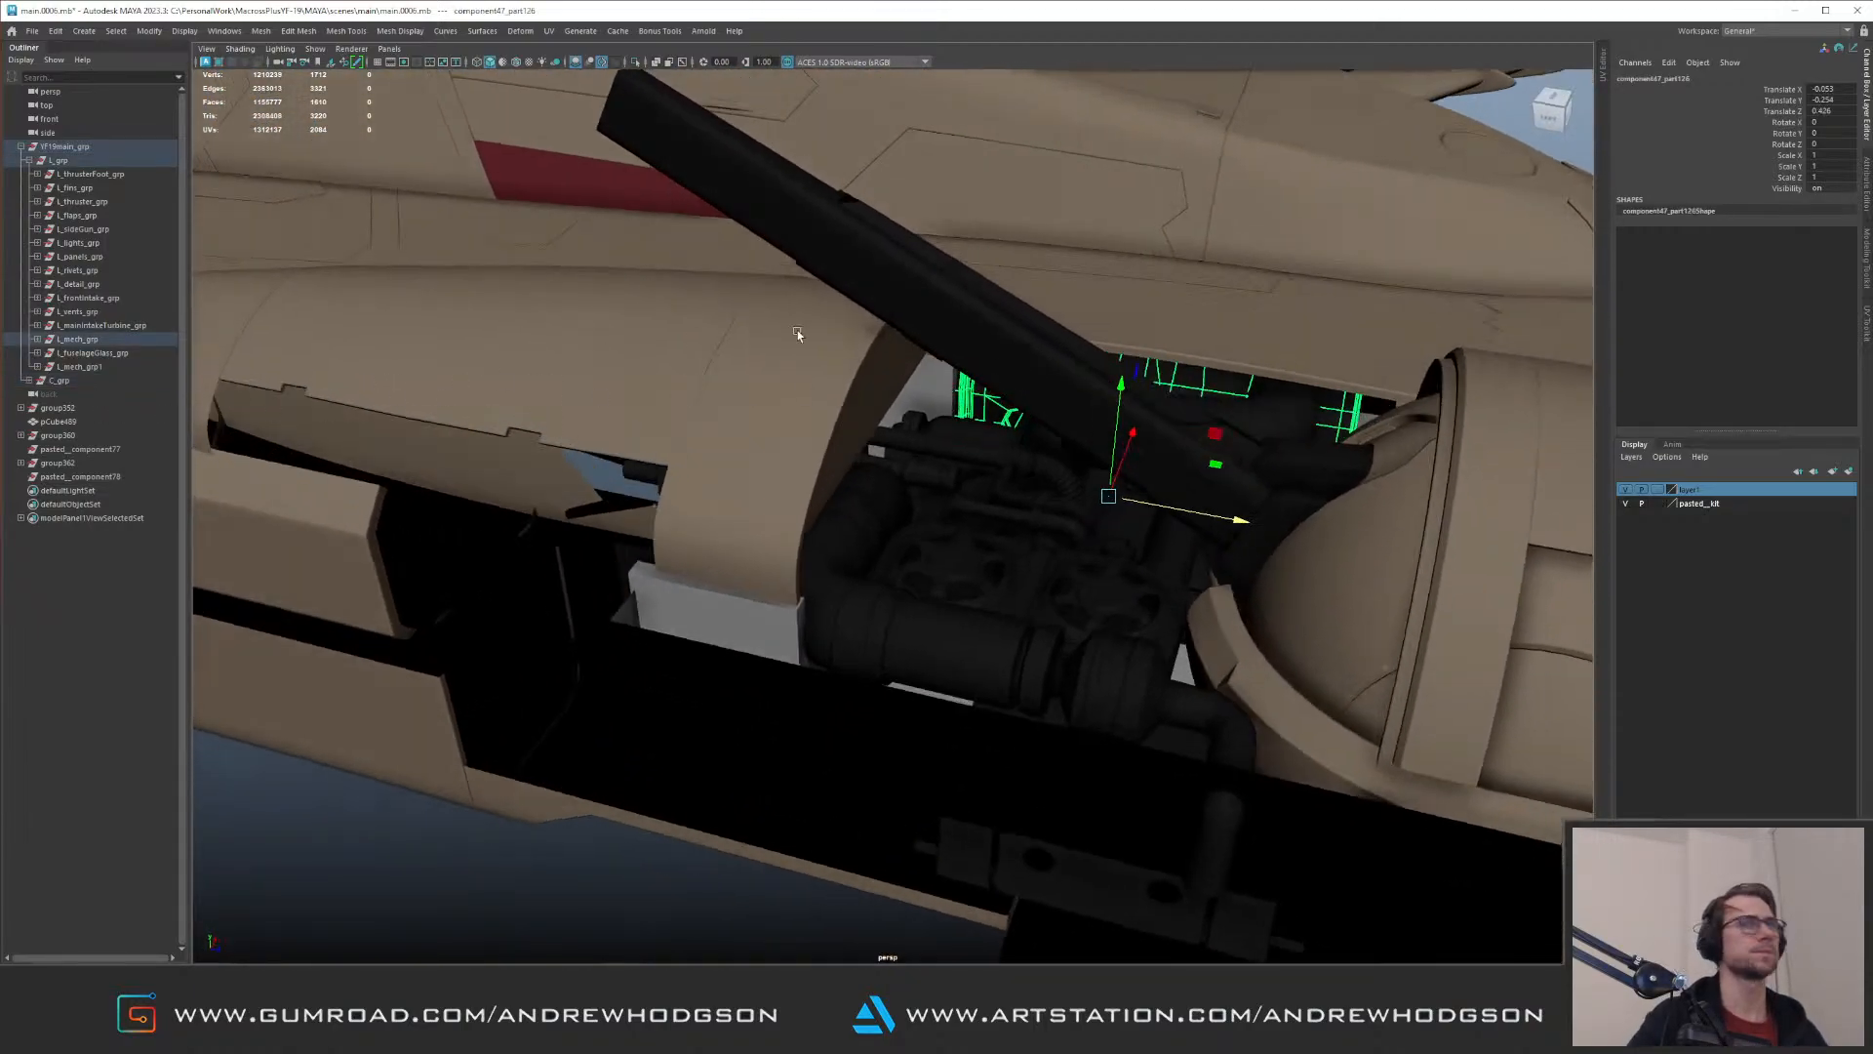
left_click(1863, 192)
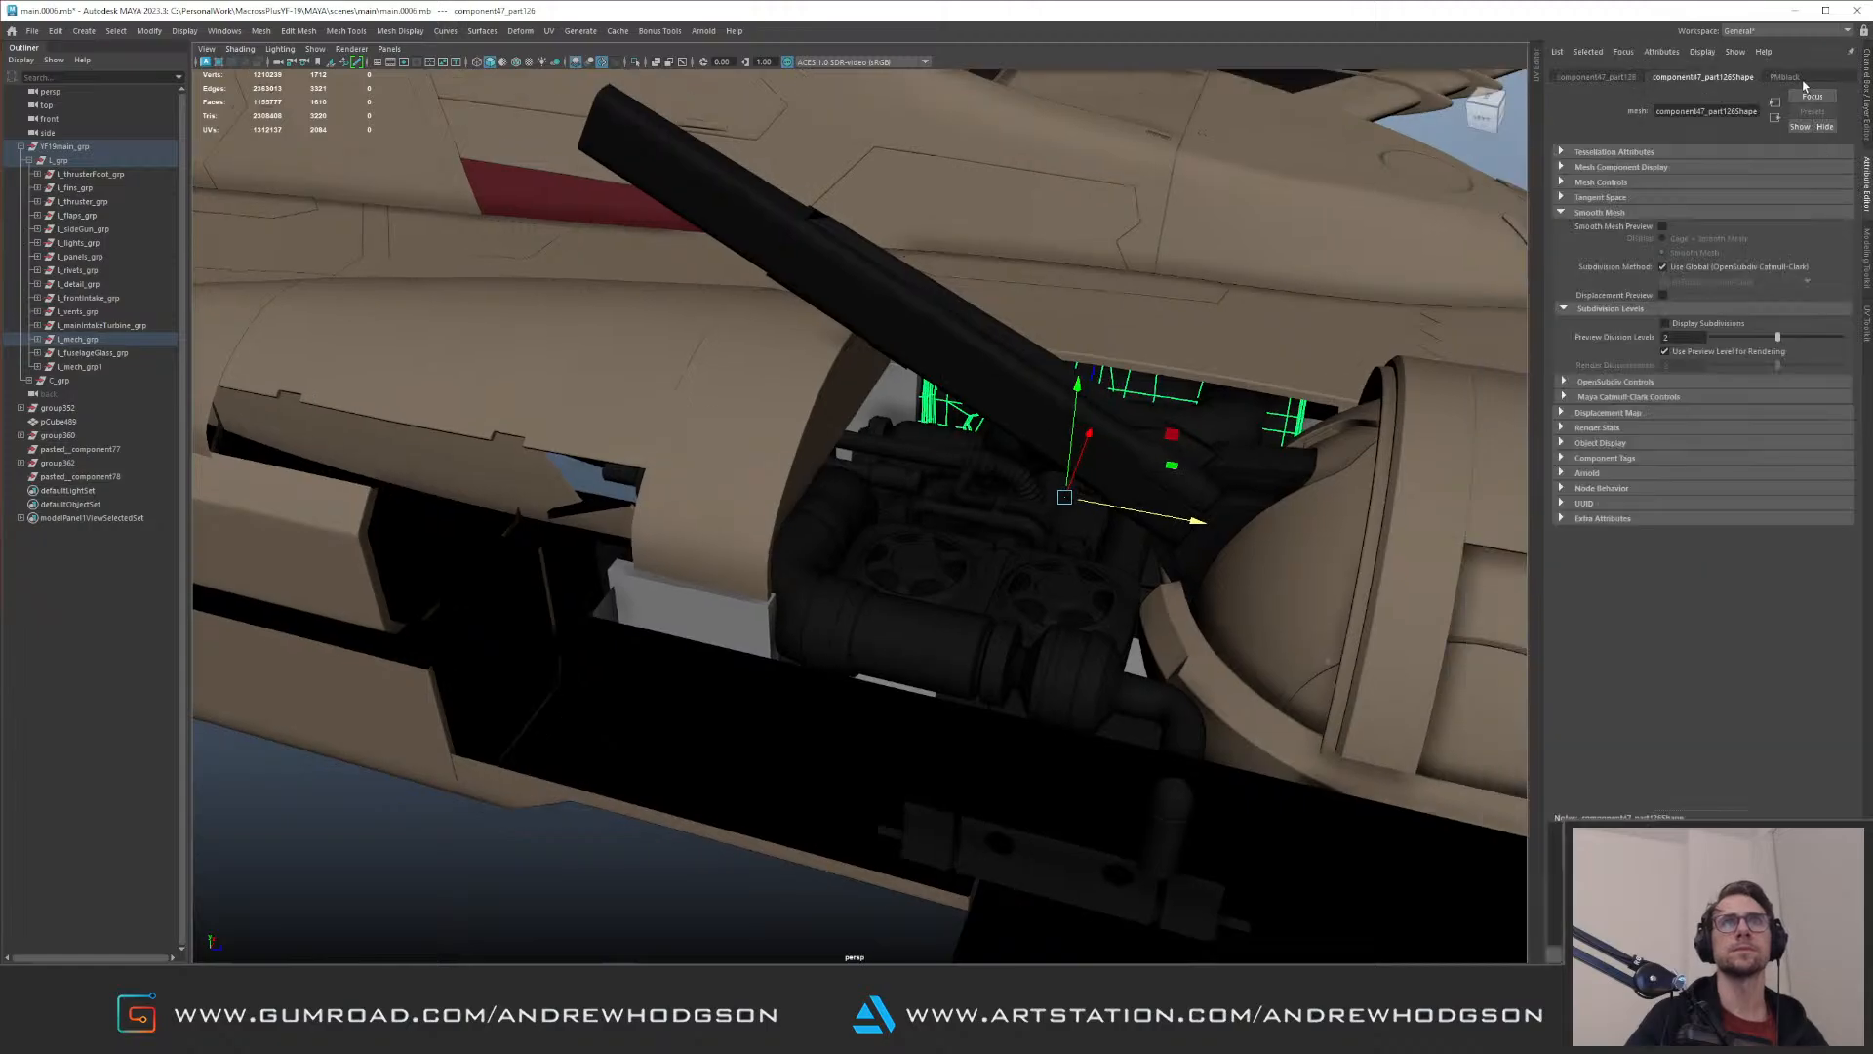
left_click_drag(712, 518, 811, 456, "alt")
left_click(907, 455)
left_click(877, 448)
left_click(912, 408)
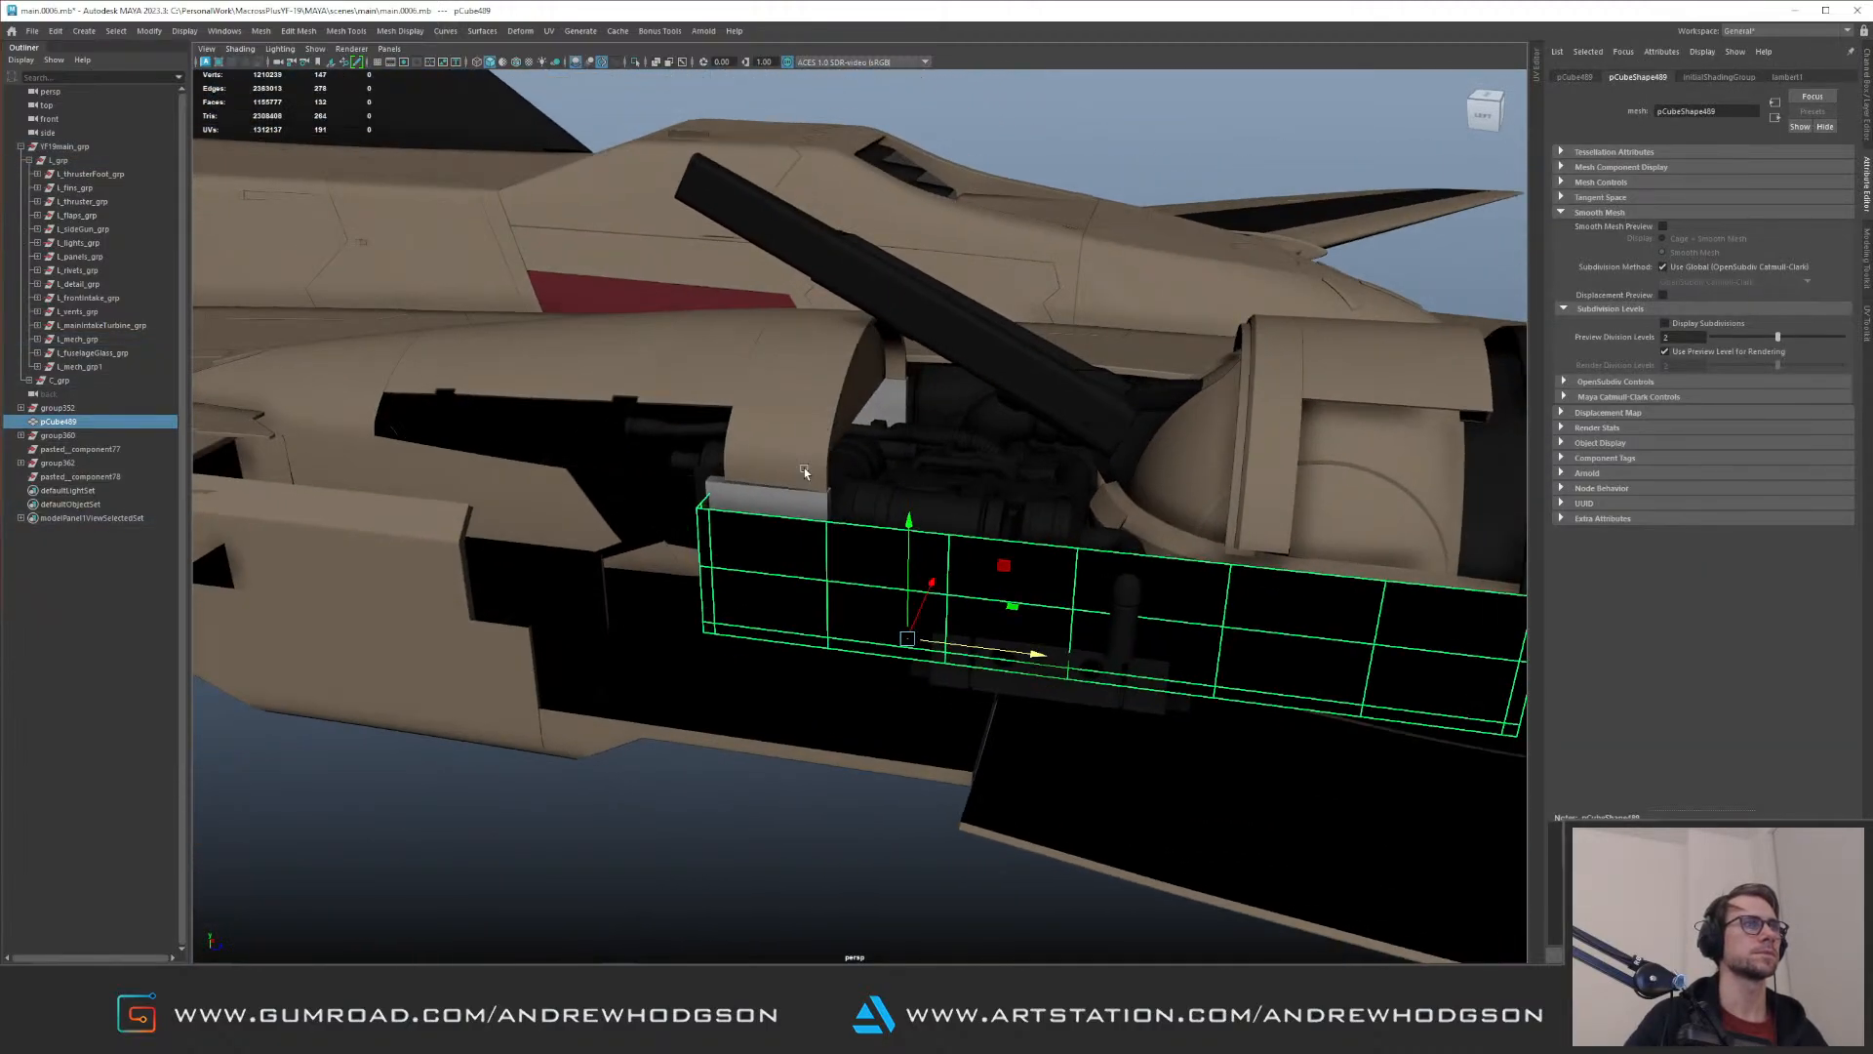
left_click(789, 507)
right_click_drag(861, 393, 991, 561)
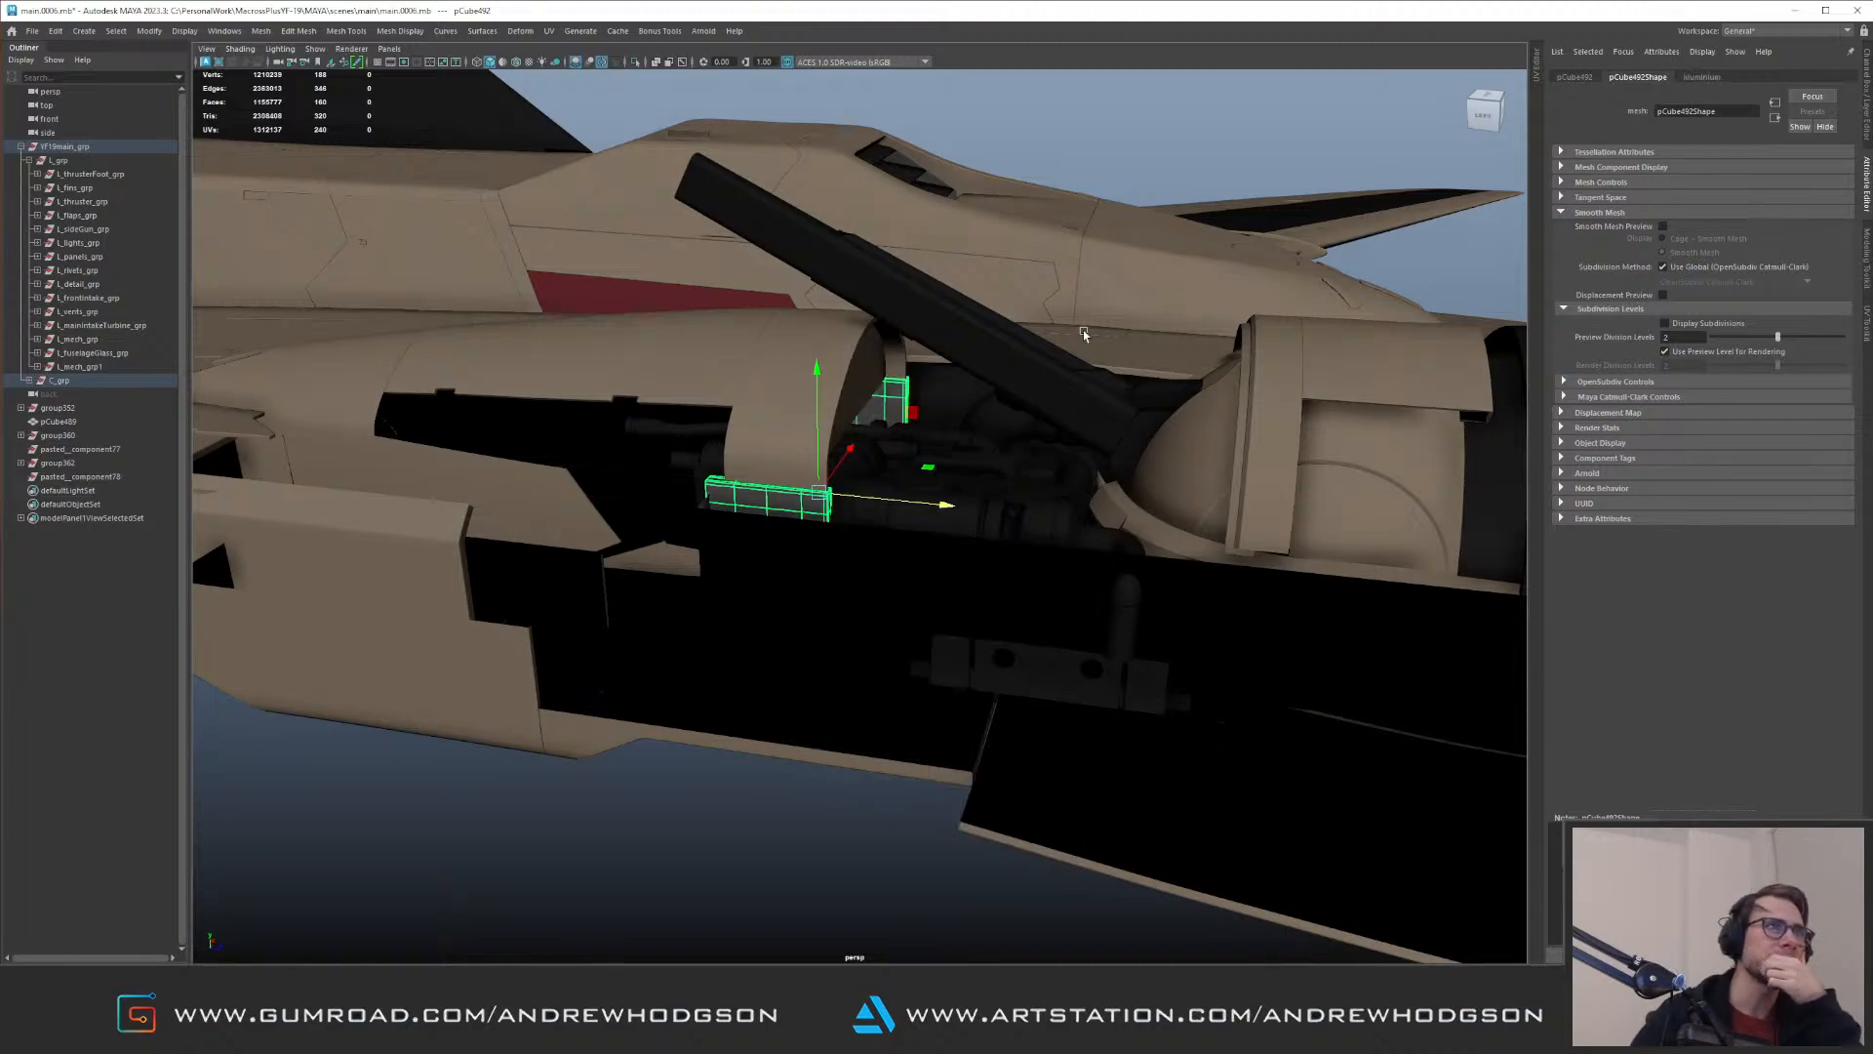
Step: Isolate the pipe and fan machinery of the gun bay, examine its parts, and show the full aircraft again
left_click(1163, 186)
left_click(956, 515)
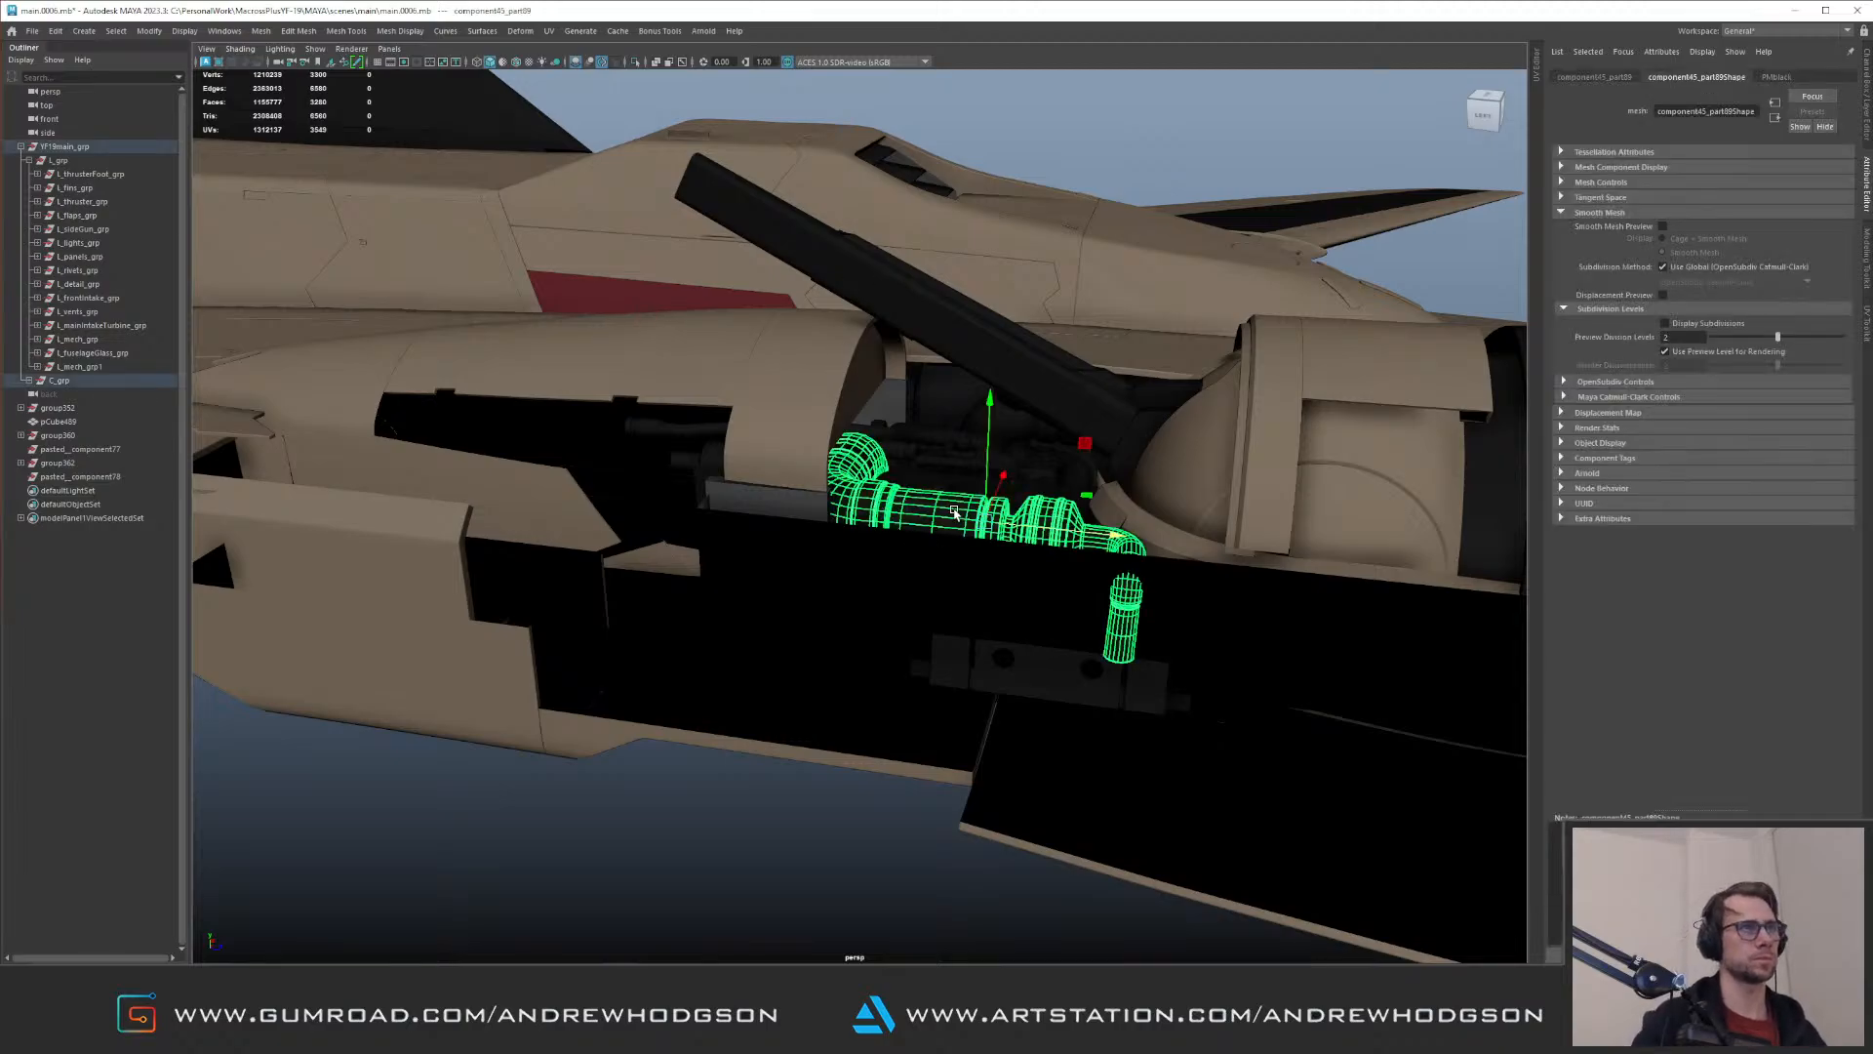
key("Up")
key("ctrl+1")
left_click_drag(837, 371, 825, 395, "alt")
left_click_drag(615, 278, 1298, 779)
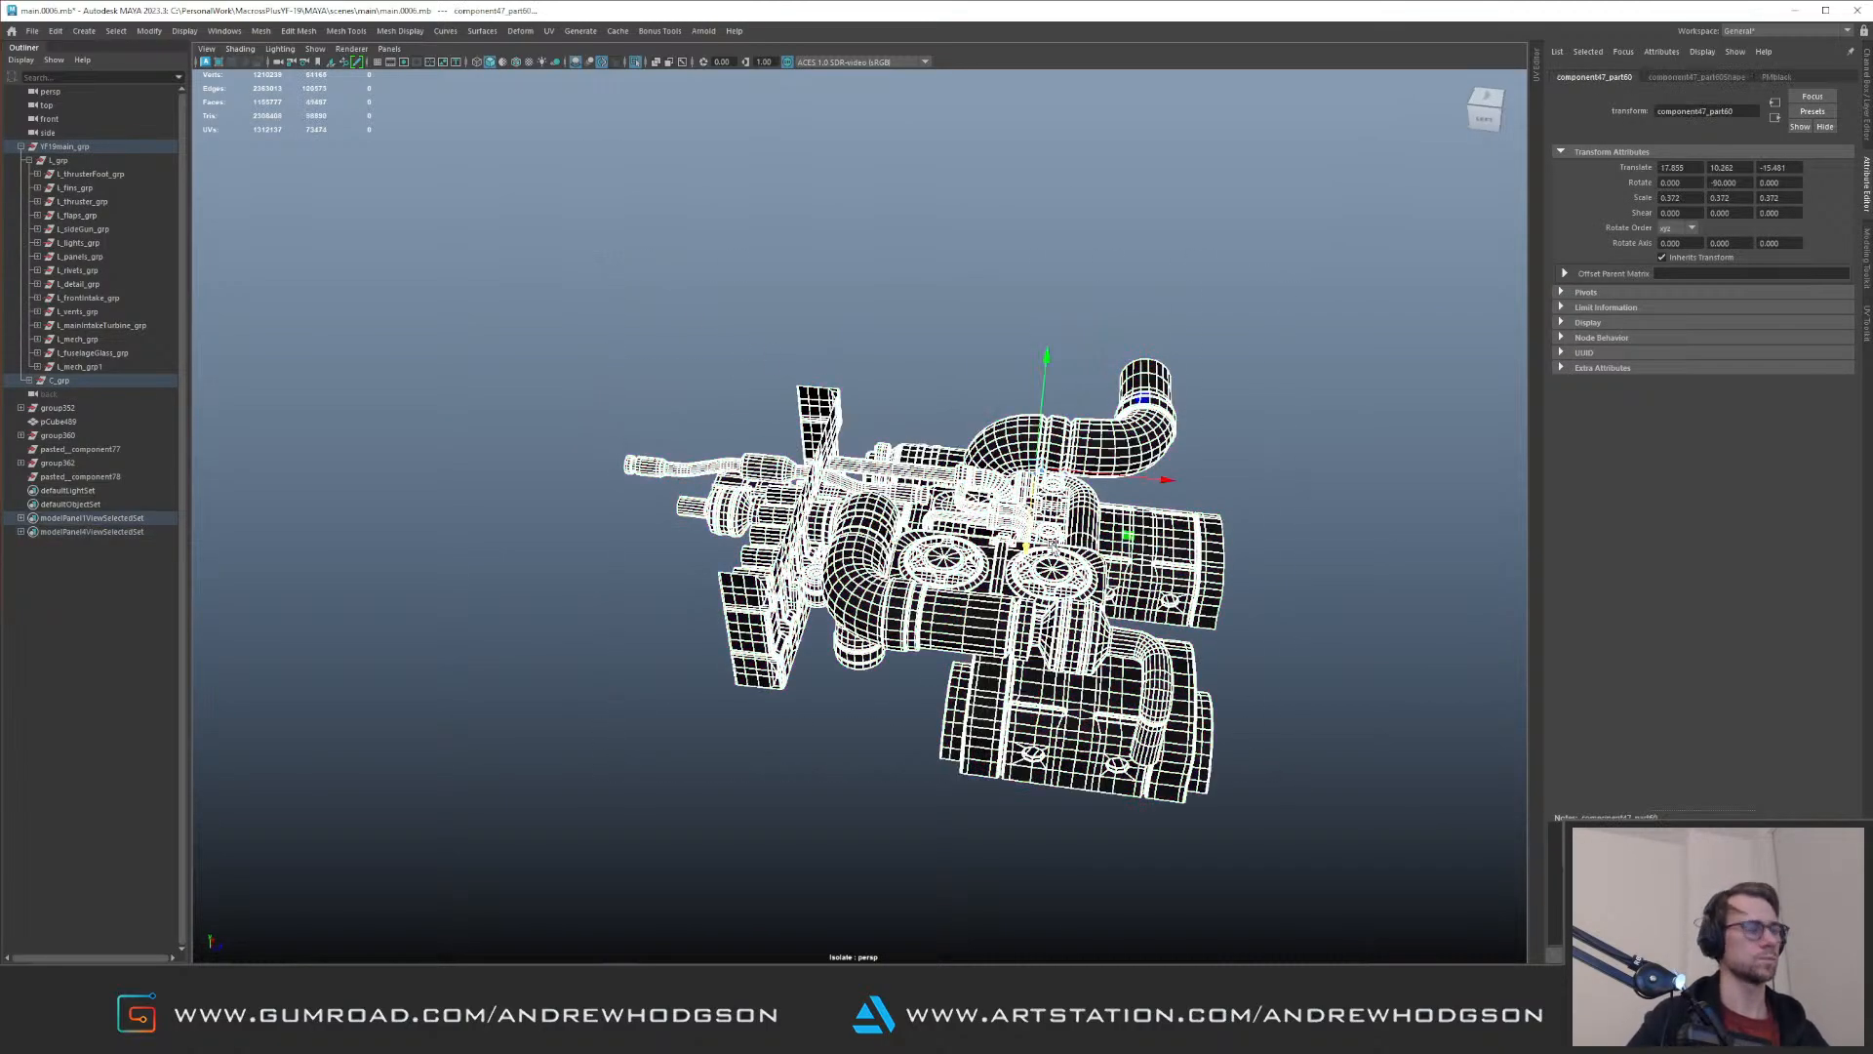
left_click(1050, 685)
left_click(847, 788)
key("ctrl+1")
Step: Select the pCube489 slab, pick the ribbed inner panel behind the cockpit for comparison, and locate that panel's group in the Outliner
right_click_drag(1121, 486, 675, 333, "alt")
left_click_drag(675, 334, 976, 648, "alt")
left_click(976, 652)
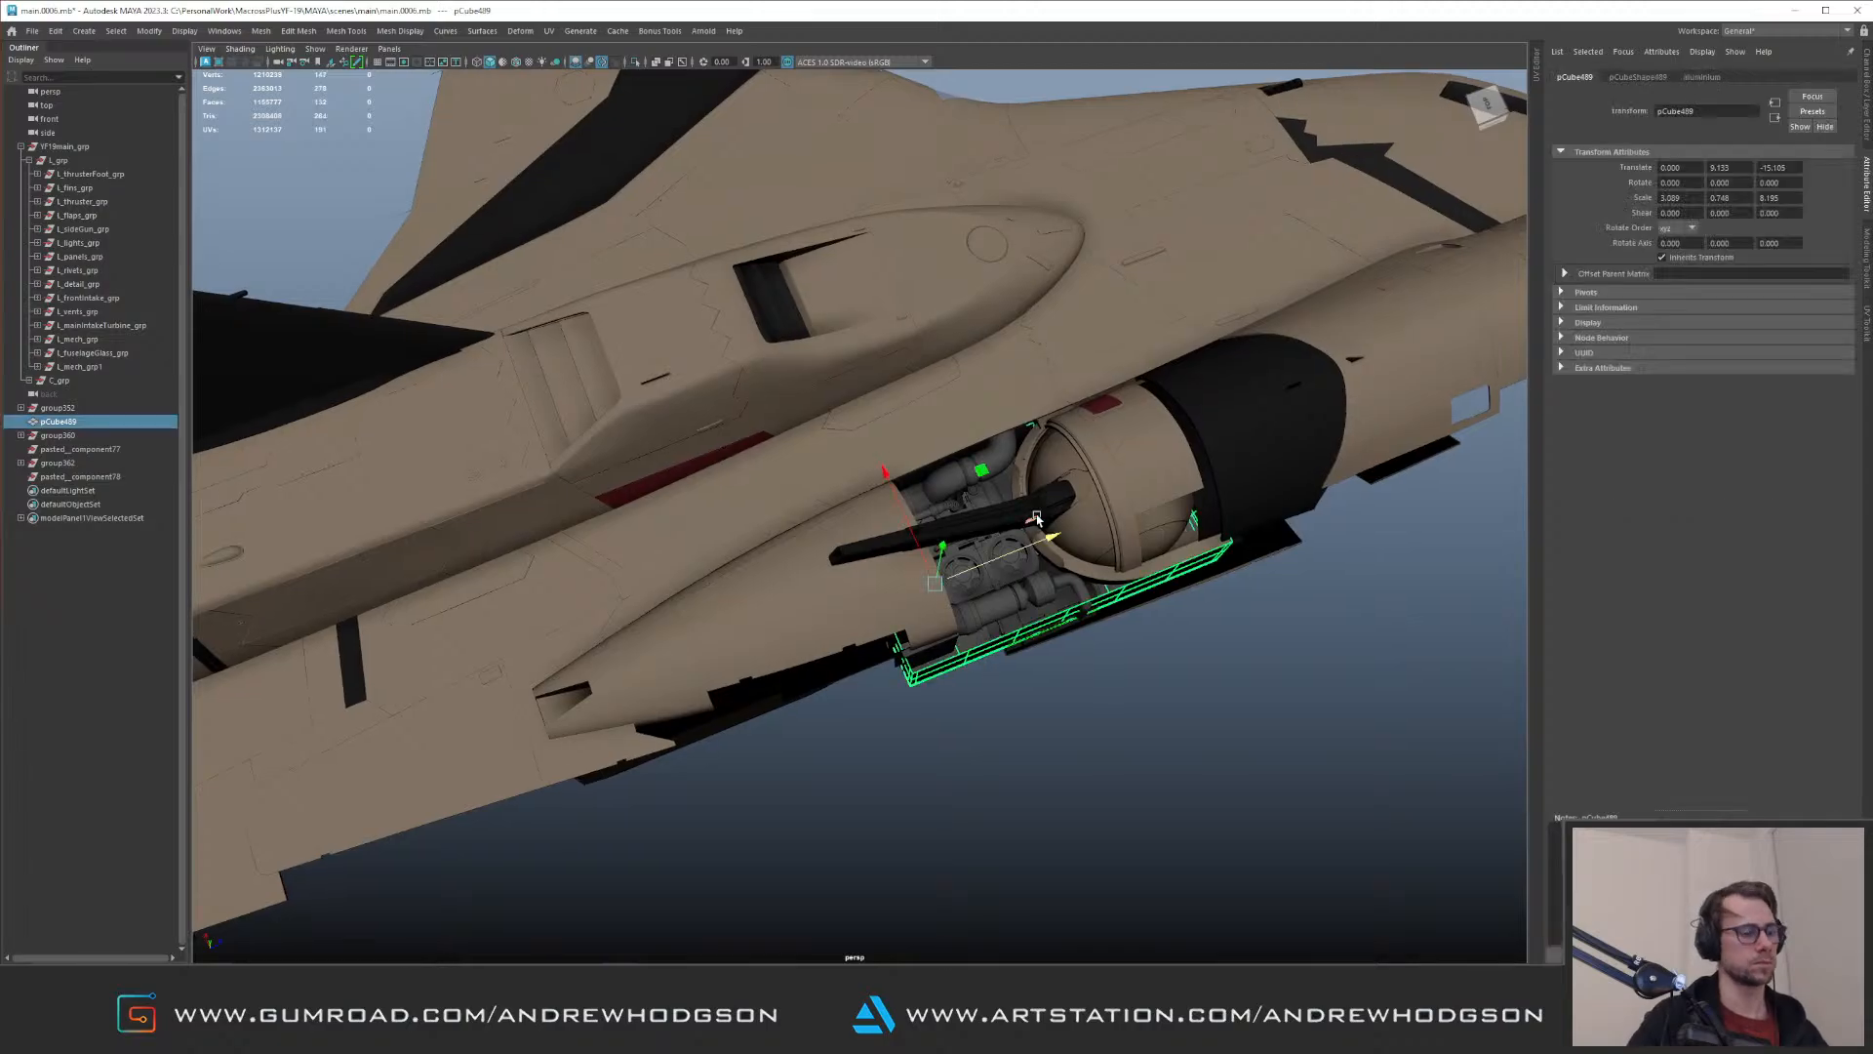
right_click_drag(1036, 517, 757, 351, "alt")
left_click_drag(878, 420, 776, 330, "alt")
right_click_drag(777, 330, 851, 473, "alt")
left_click_drag(851, 472, 934, 452, "alt")
left_click(985, 376)
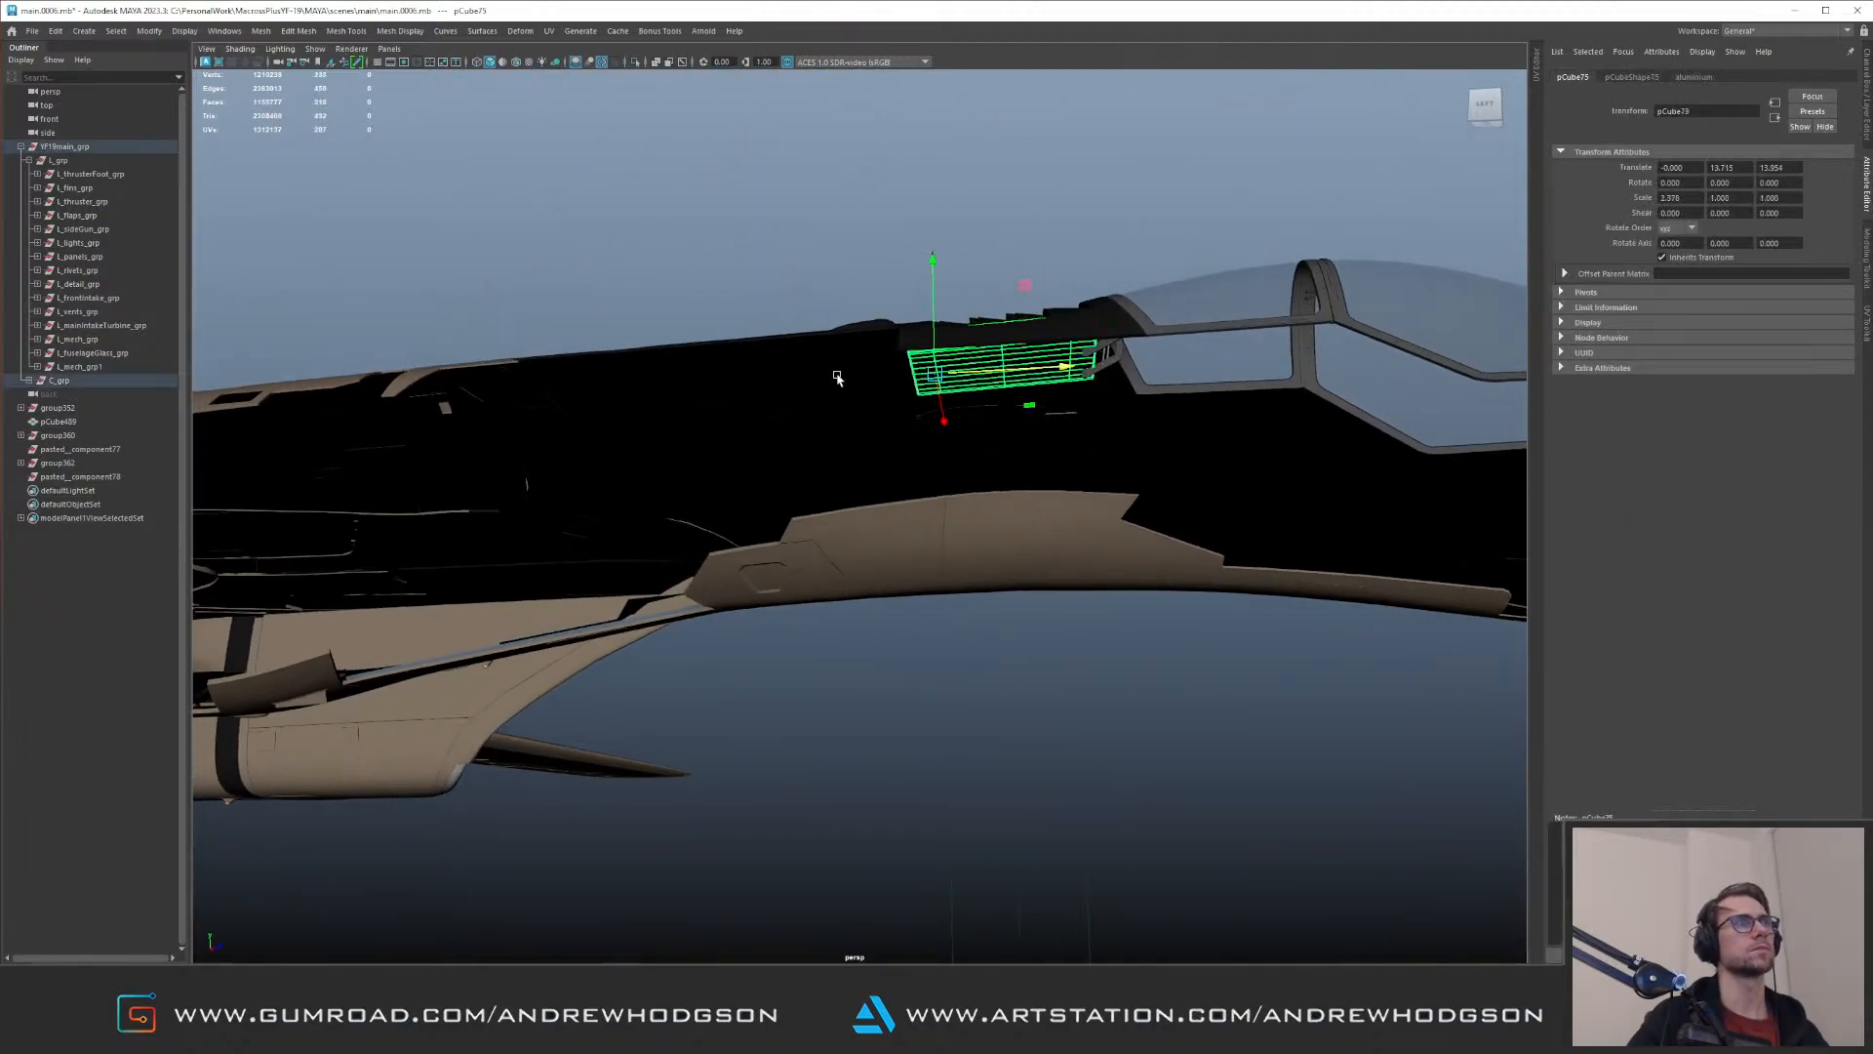
middle_click_drag(670, 338, 1034, 377, "alt")
left_click_drag(1033, 376, 1055, 392, "alt")
key("f")
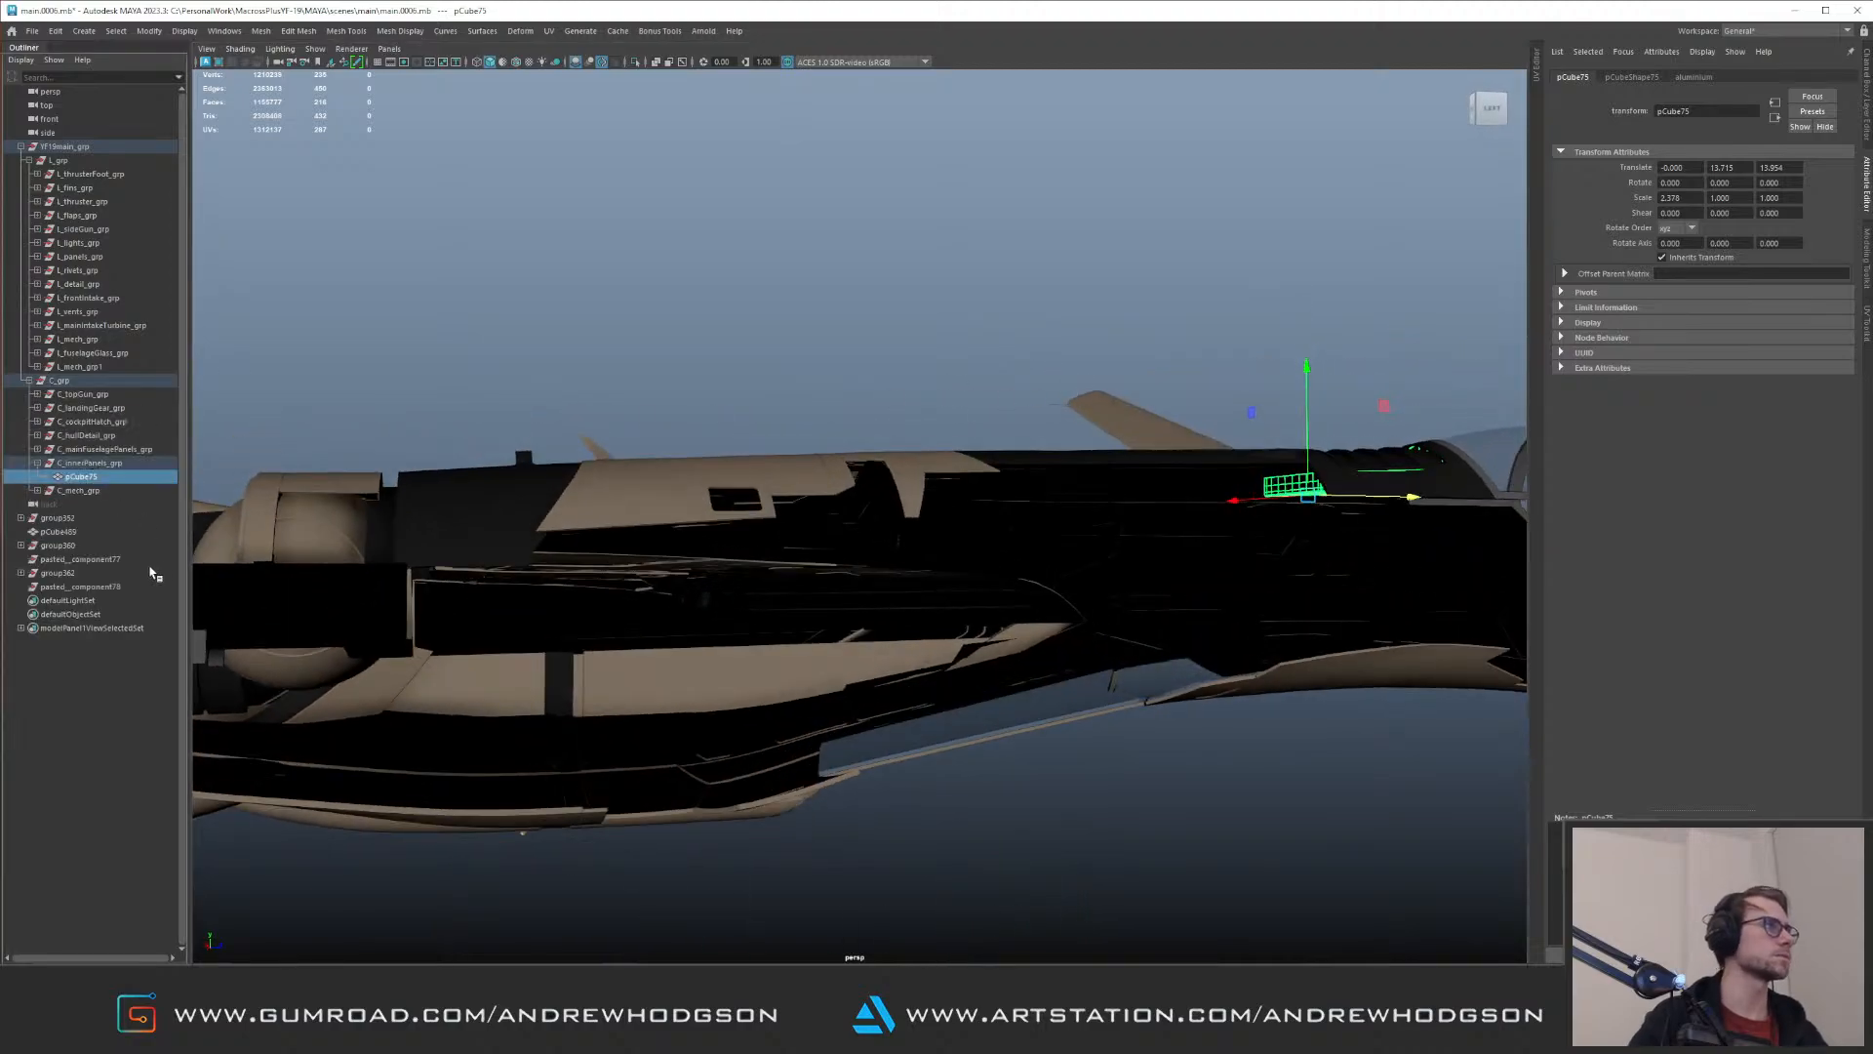
left_click(113, 464)
right_click_drag(868, 468, 736, 384, "alt")
left_click_drag(736, 384, 789, 490, "alt")
Step: Reselect the pCube489 slab, open its UVs, and move all its shells two tiles to the negative U side
left_click(505, 354)
left_click_drag(815, 297, 515, 292, "alt")
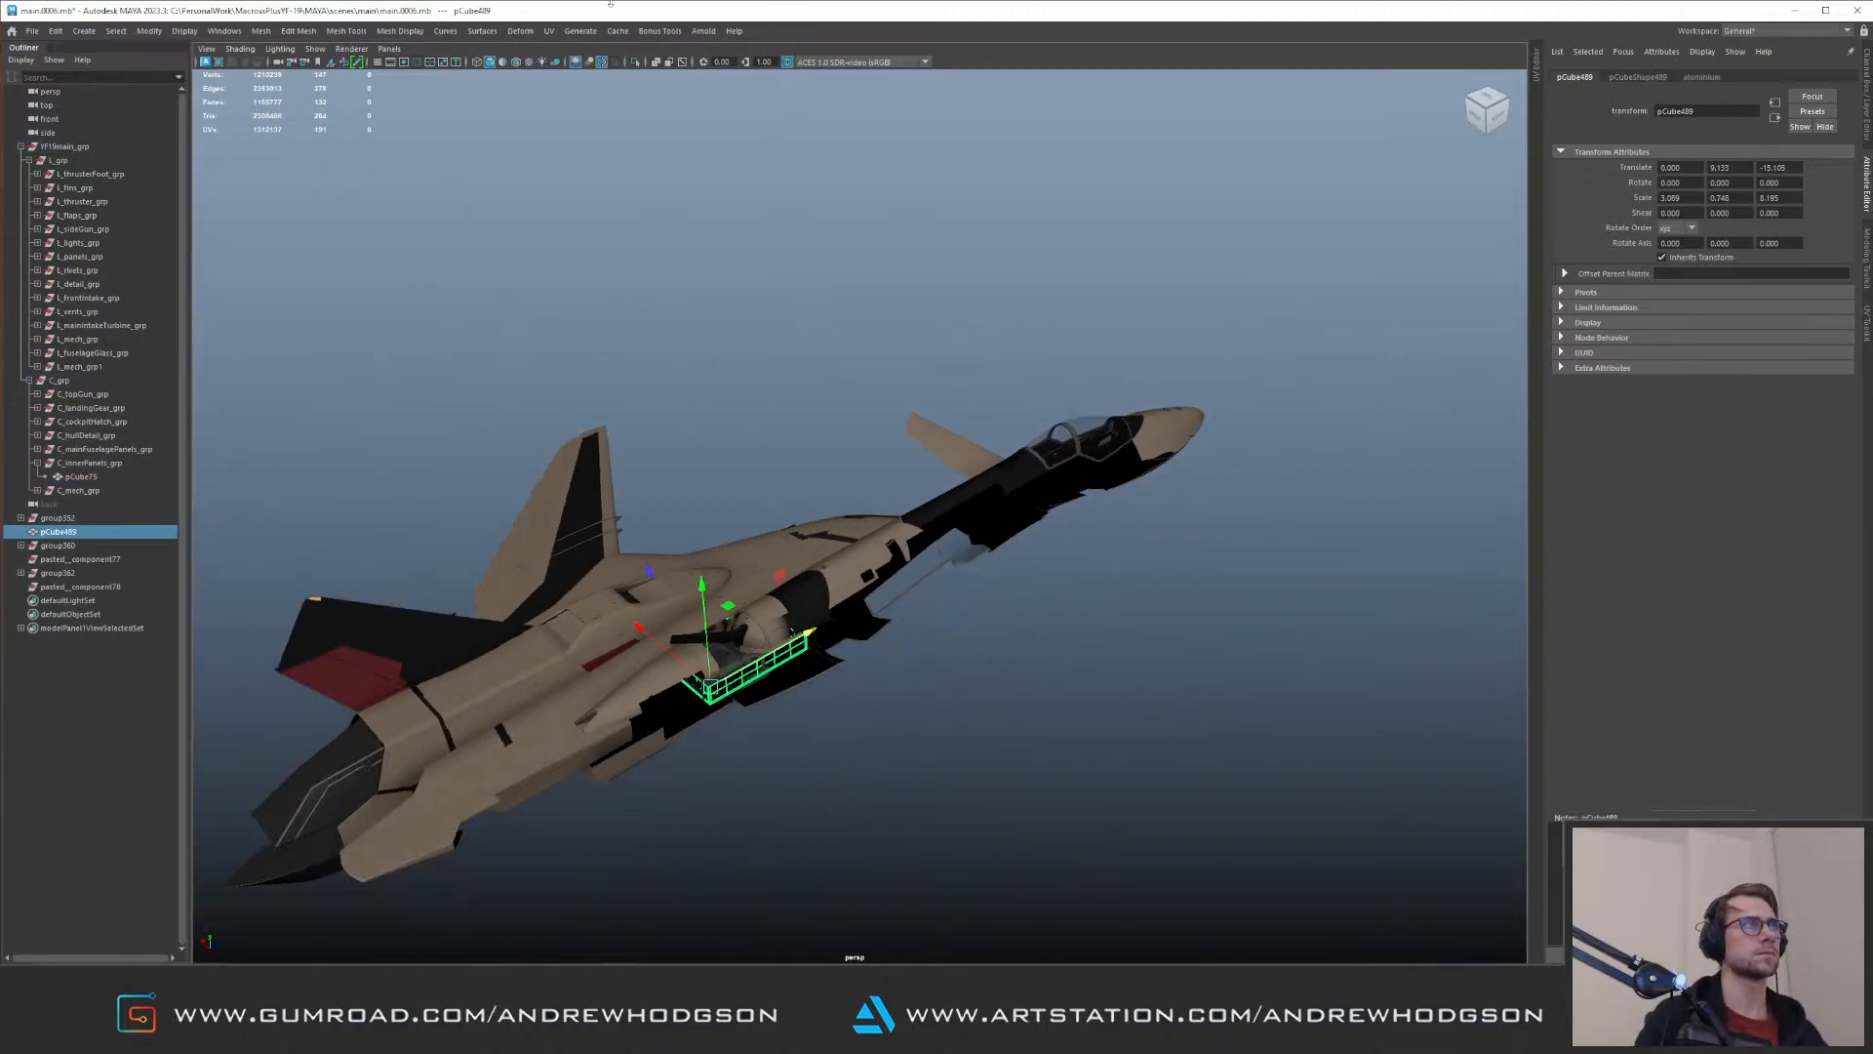
left_click(558, 32)
left_click(586, 53)
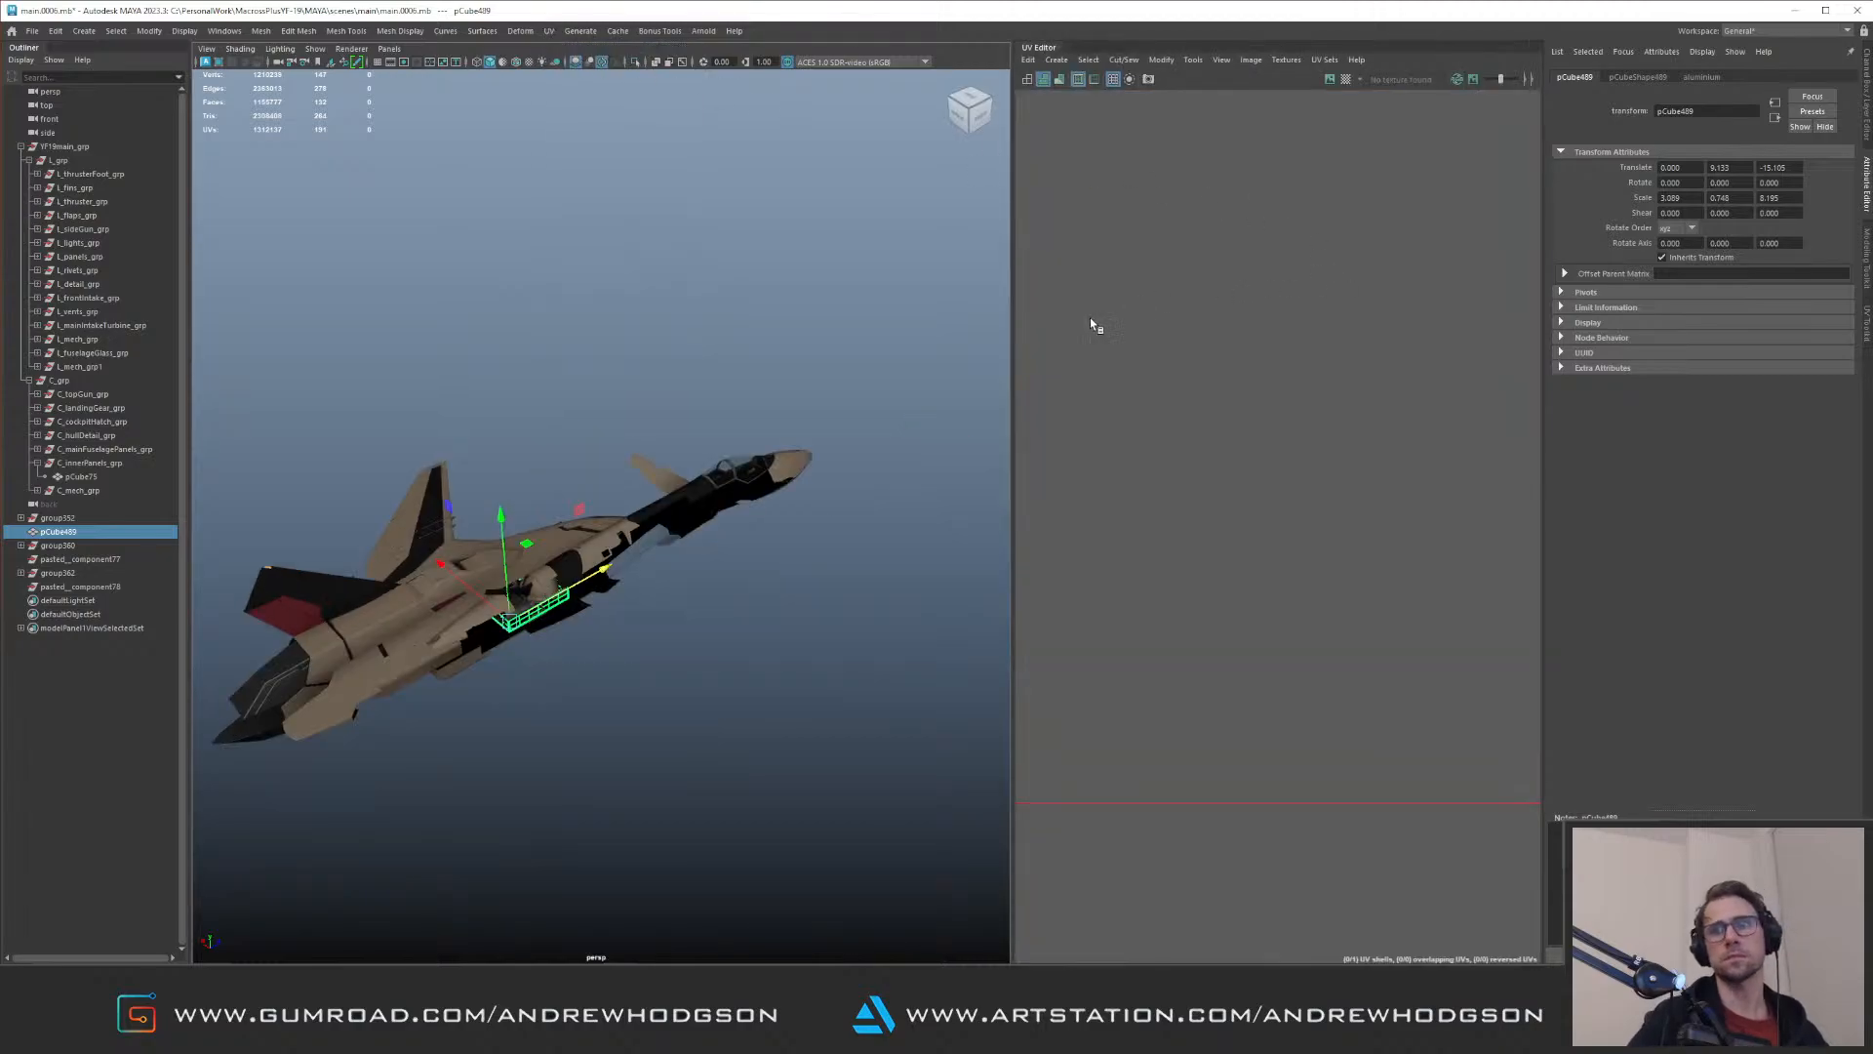
scroll(1312, 325, "down", 5)
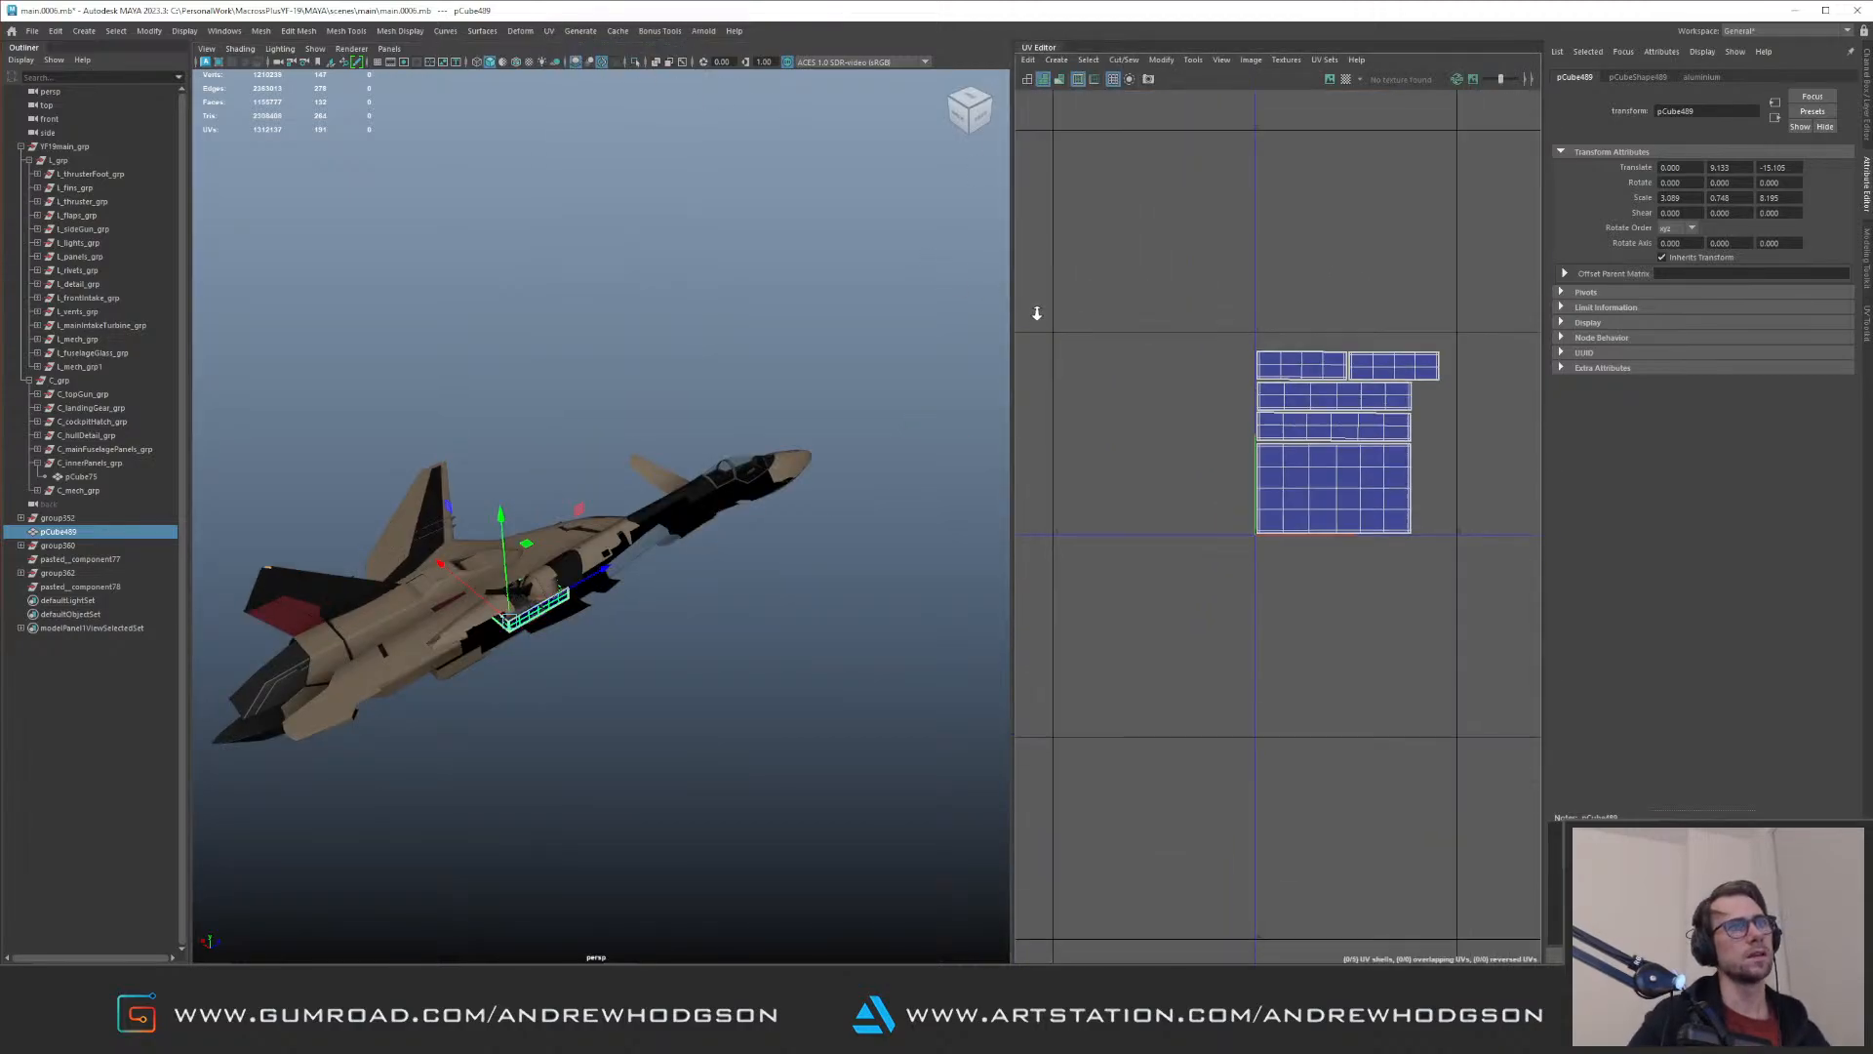
scroll(1304, 325, "down", 8)
middle_click_drag(1376, 322, 1104, 389, "alt")
scroll(1112, 389, "up", 4)
key("F12")
left_click_drag(1256, 504, 1266, 546)
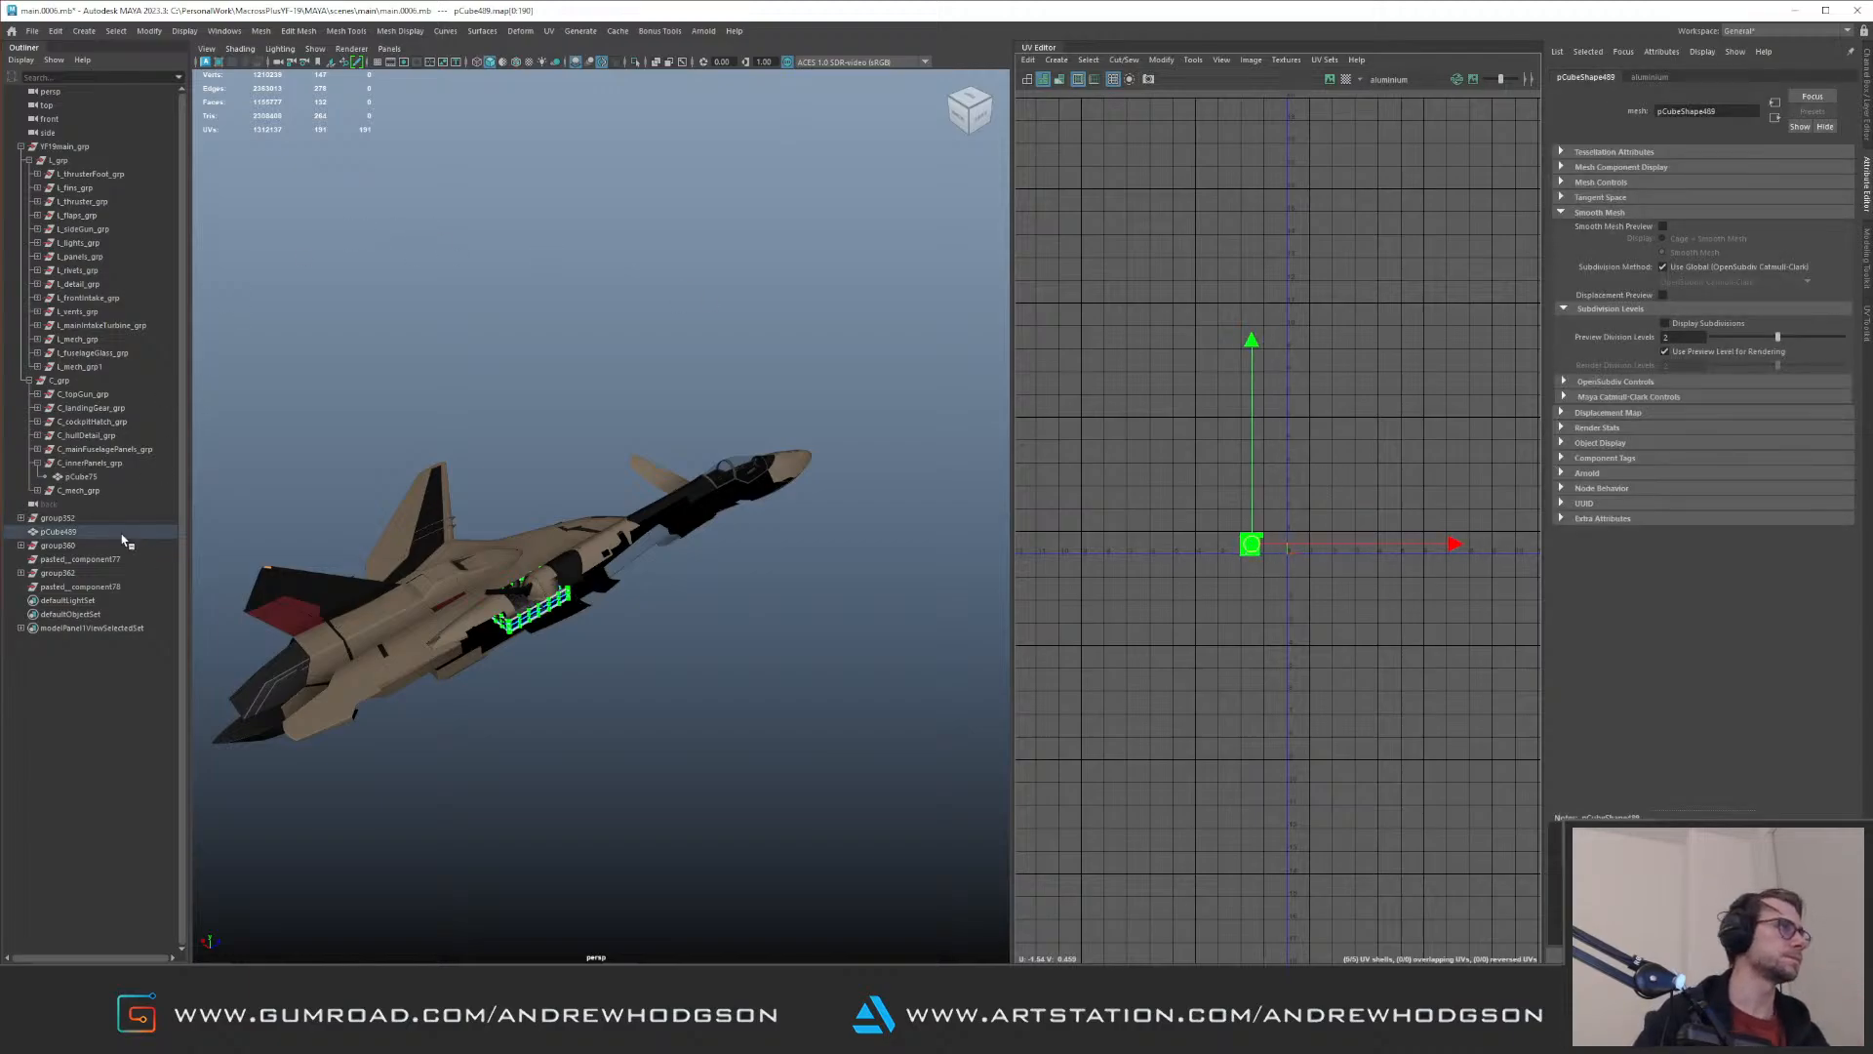
Step: Parent pCube489 under C_innerPanels_grp and select that group to show its combined UVs
left_click(126, 532)
middle_click_drag(147, 527, 105, 464)
left_click(97, 463)
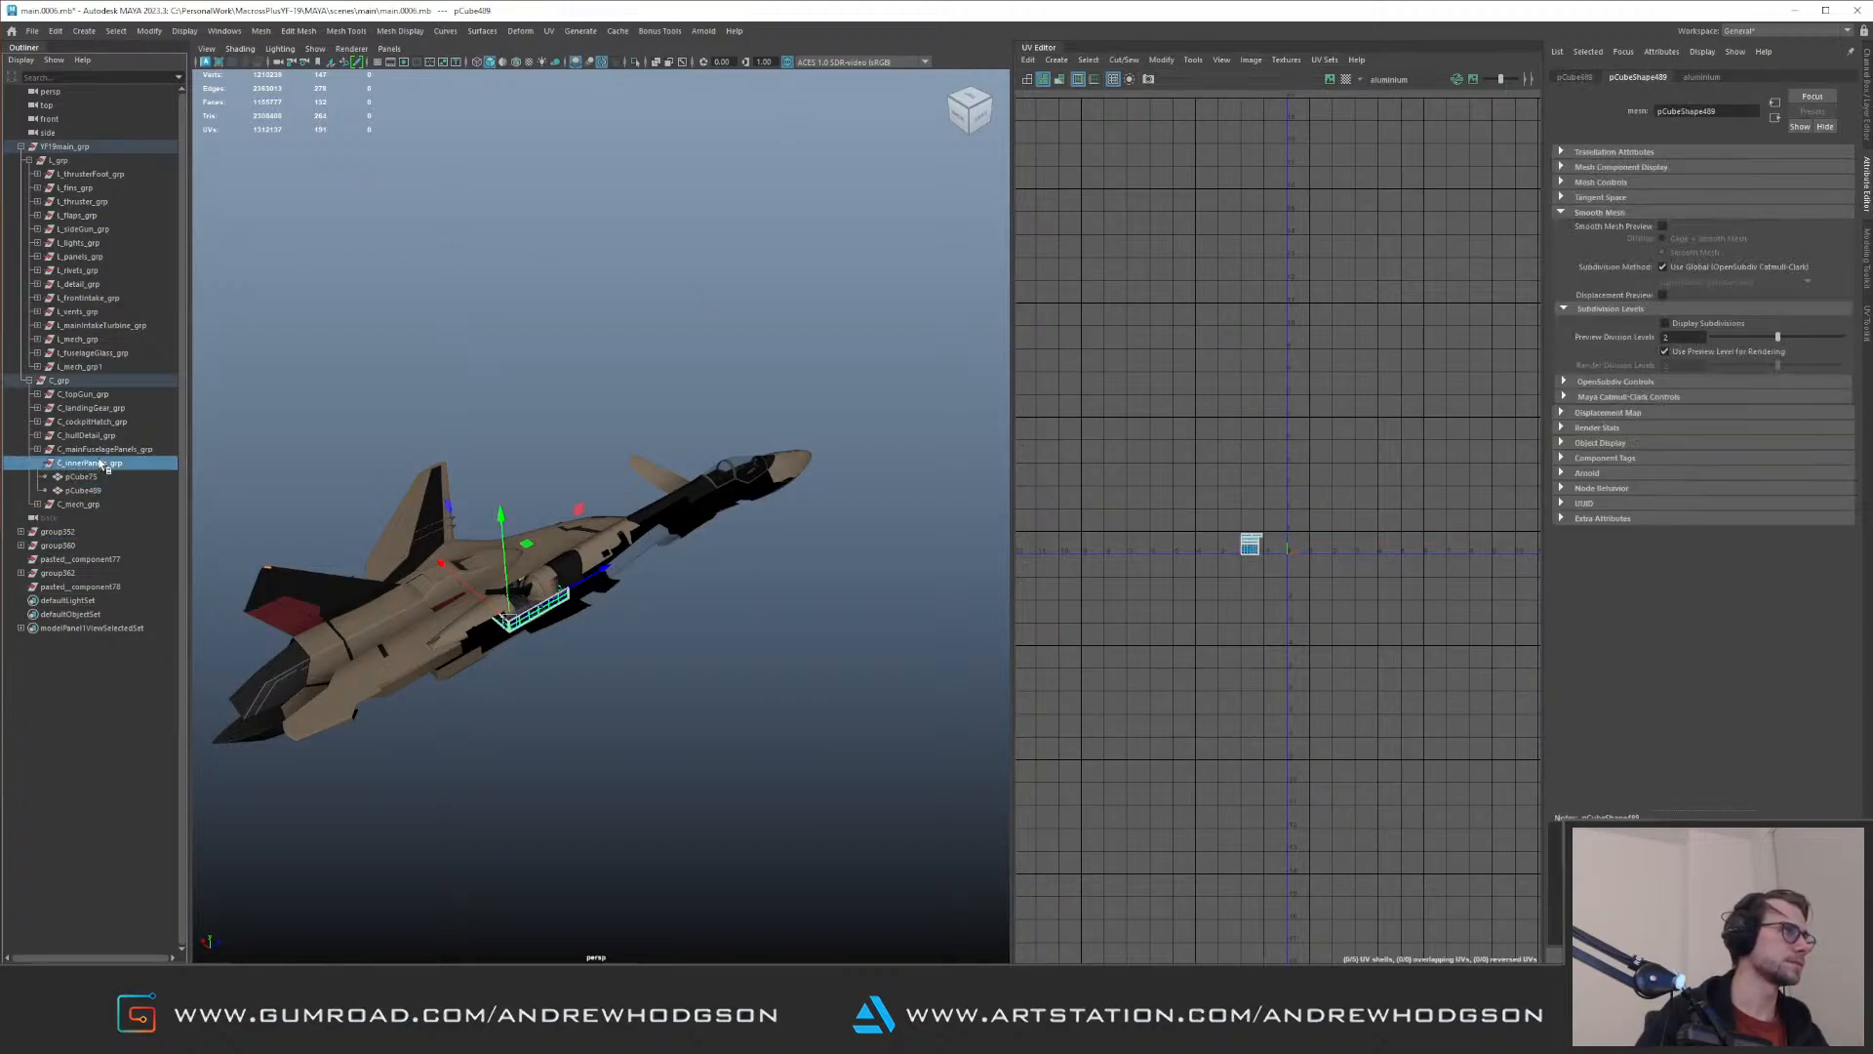
middle_click_drag(1268, 314, 1204, 467, "alt")
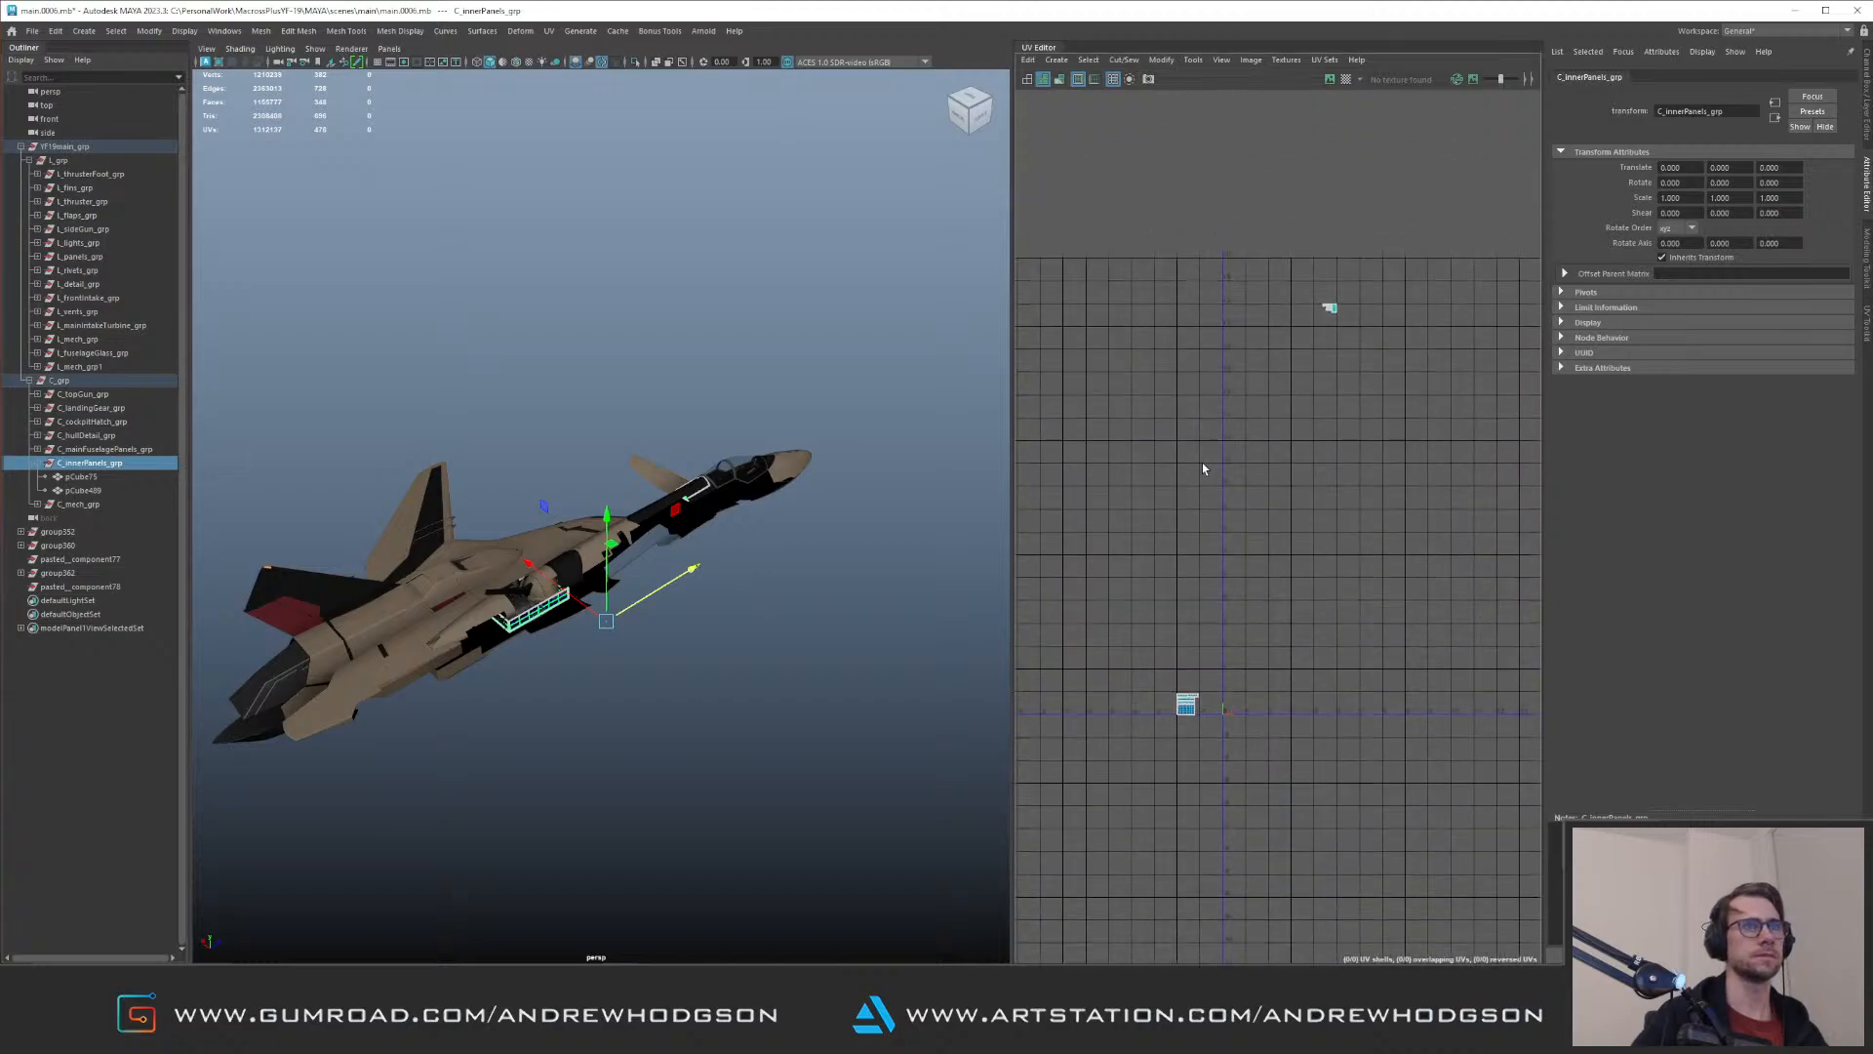
Step: Select YF19main_grp and examine the upper rows of its UV tile layout
left_click(76, 148)
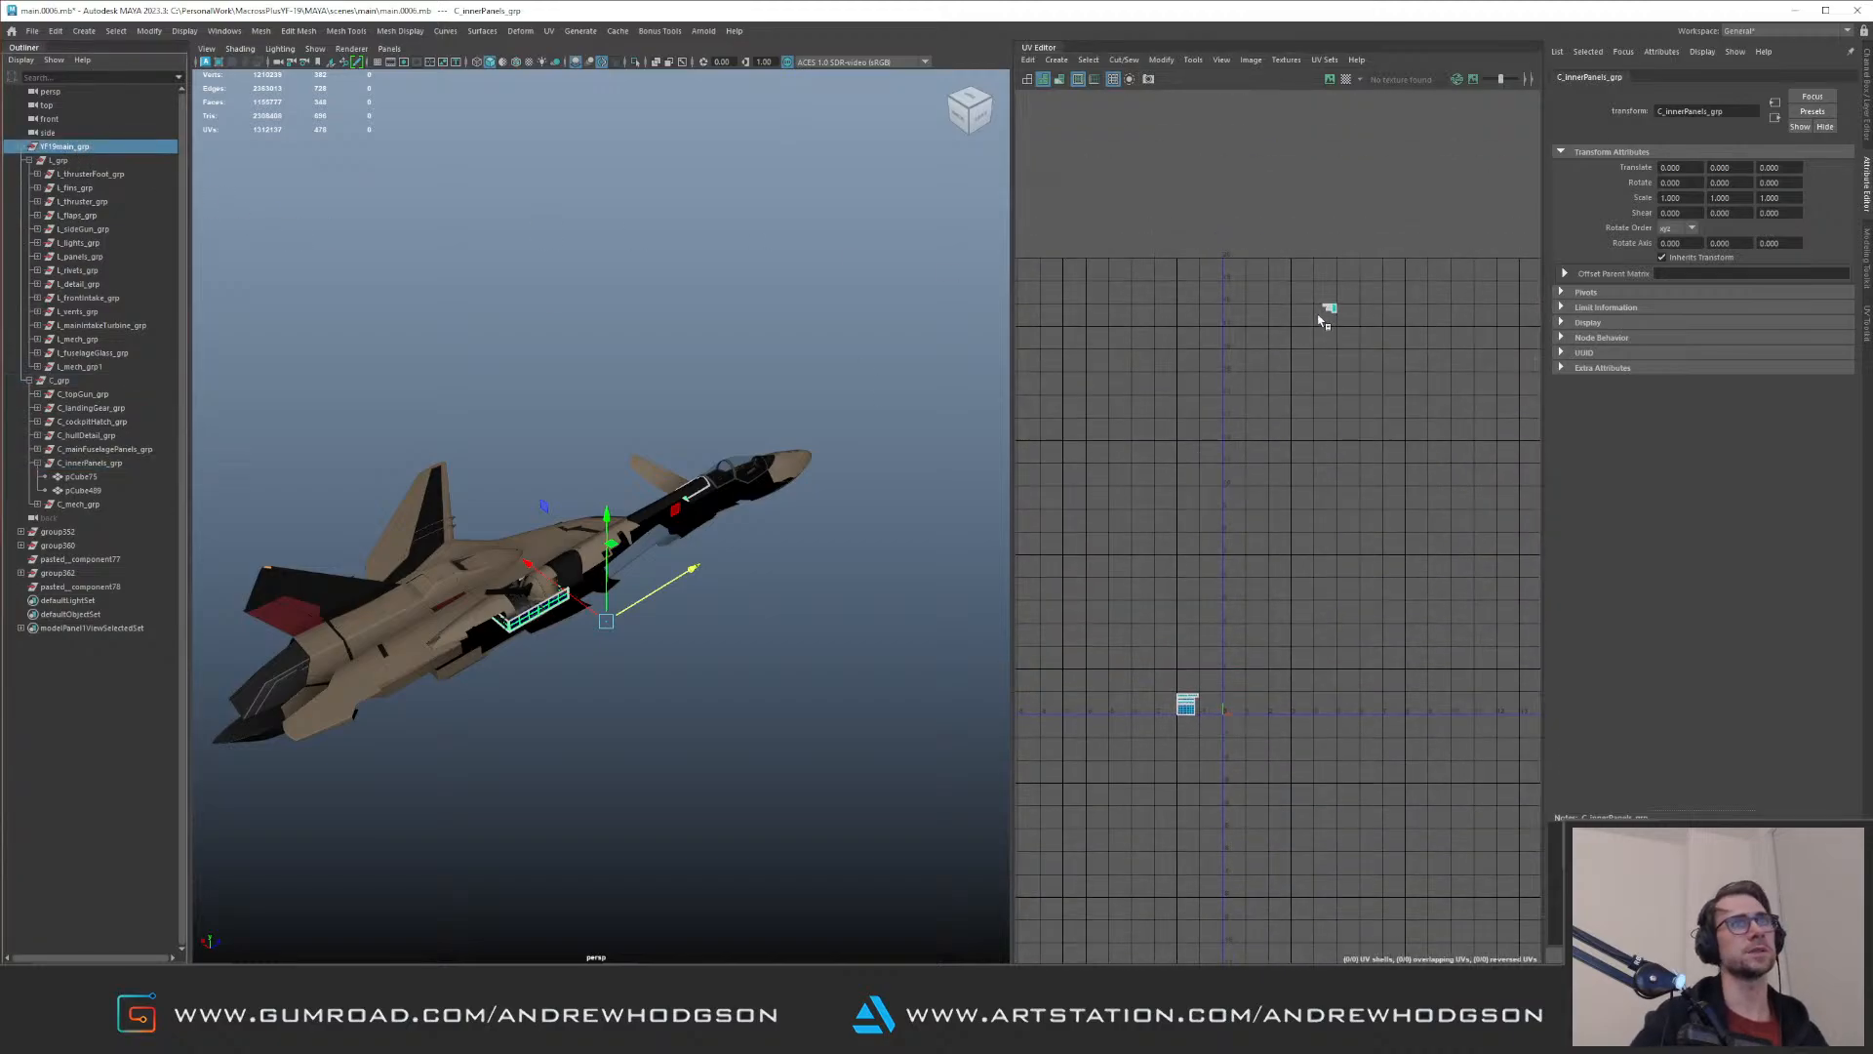
middle_click_drag(1298, 274, 1220, 371, "alt")
mouse_move(1218, 390)
right_mouse_down("alt")
mouse_move(1428, 458)
mouse_move(1391, 469)
mouse_move(1212, 374)
right_mouse_up("alt")
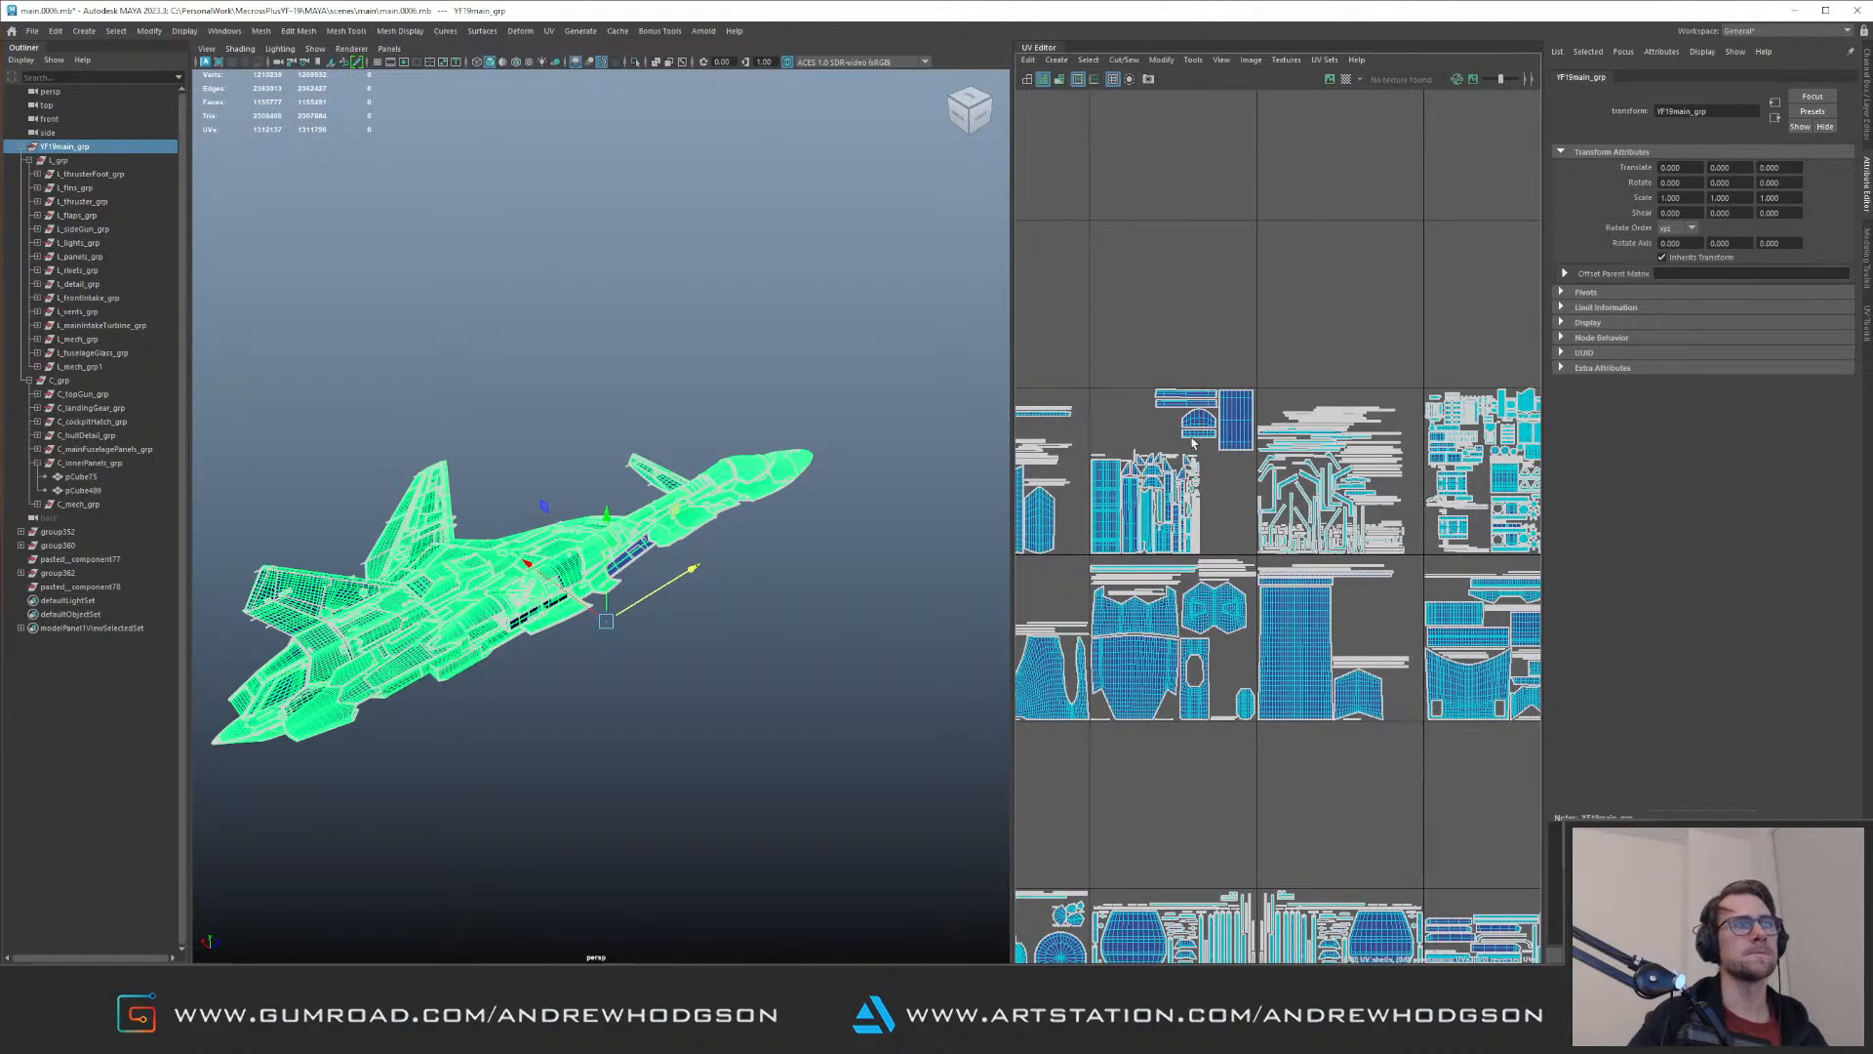
right_click_drag(1299, 439, 1196, 356, "alt")
middle_click_drag(1196, 356, 1560, 356, "alt")
middle_click_drag(1346, 374, 1086, 331, "alt")
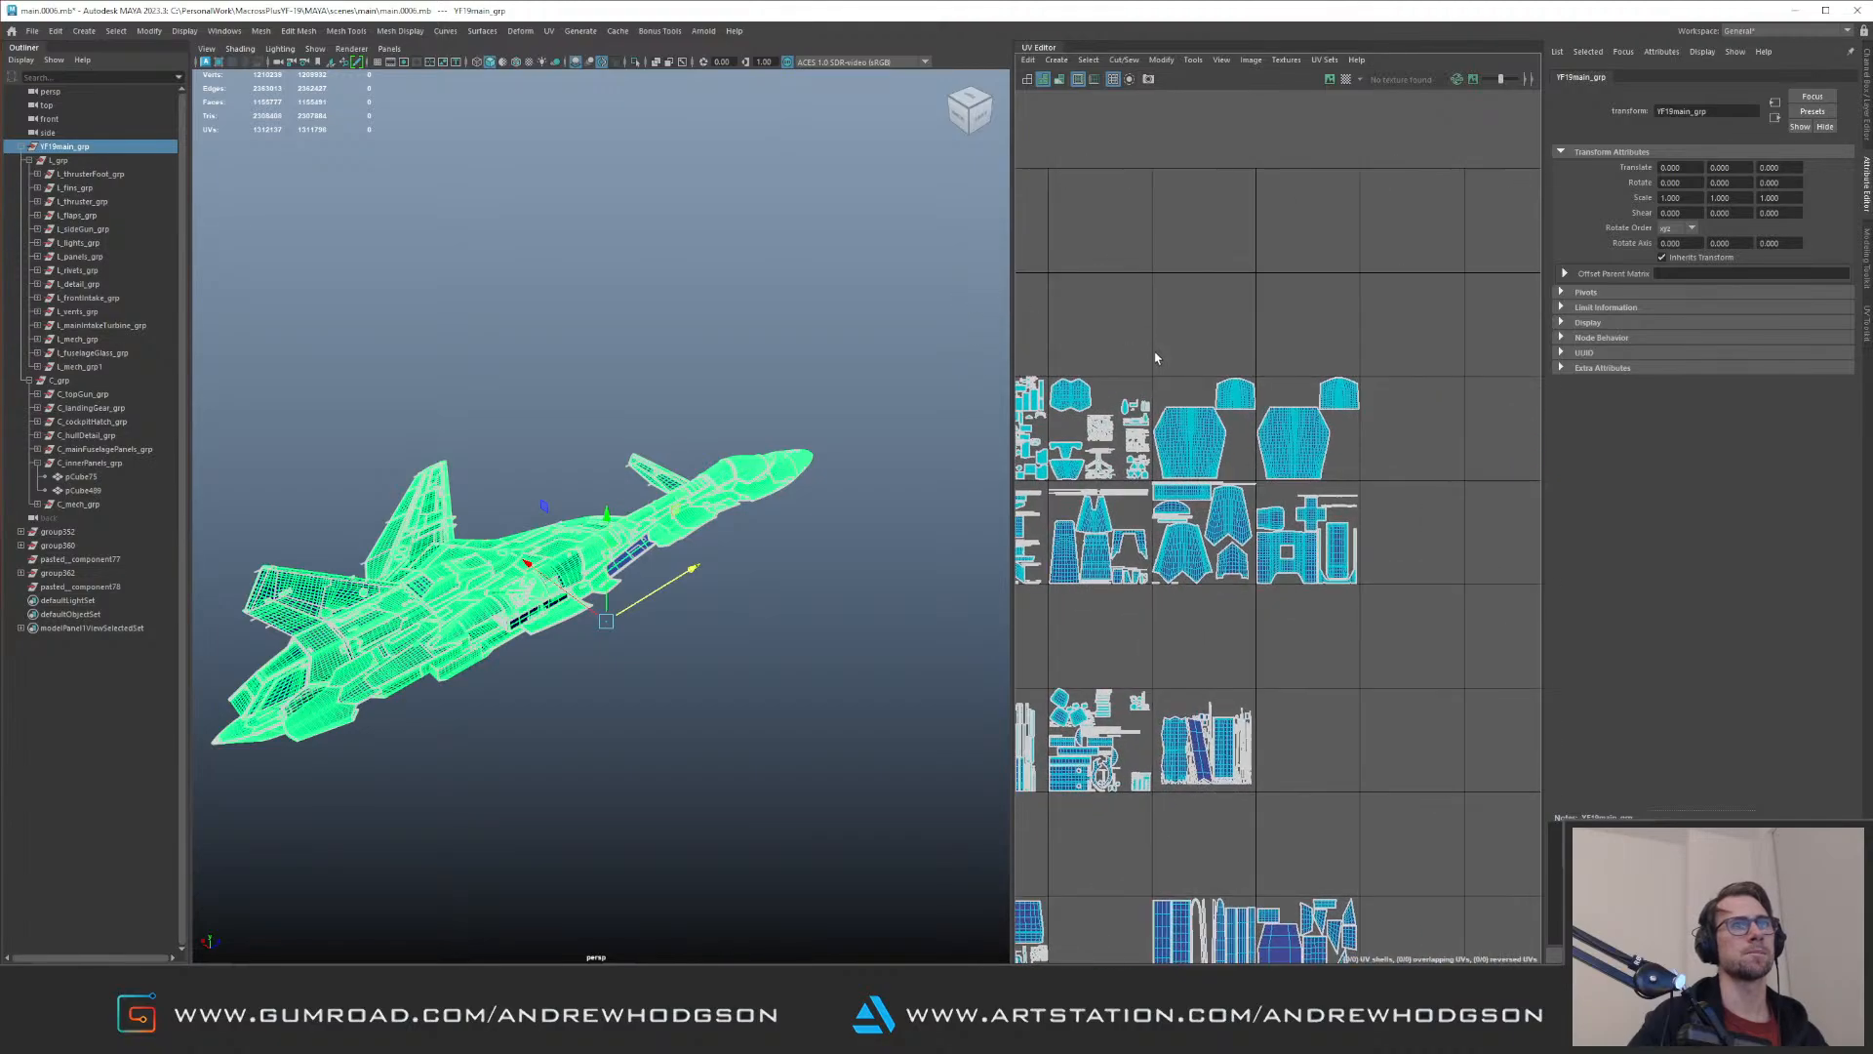
scroll(1124, 371, "down", 3)
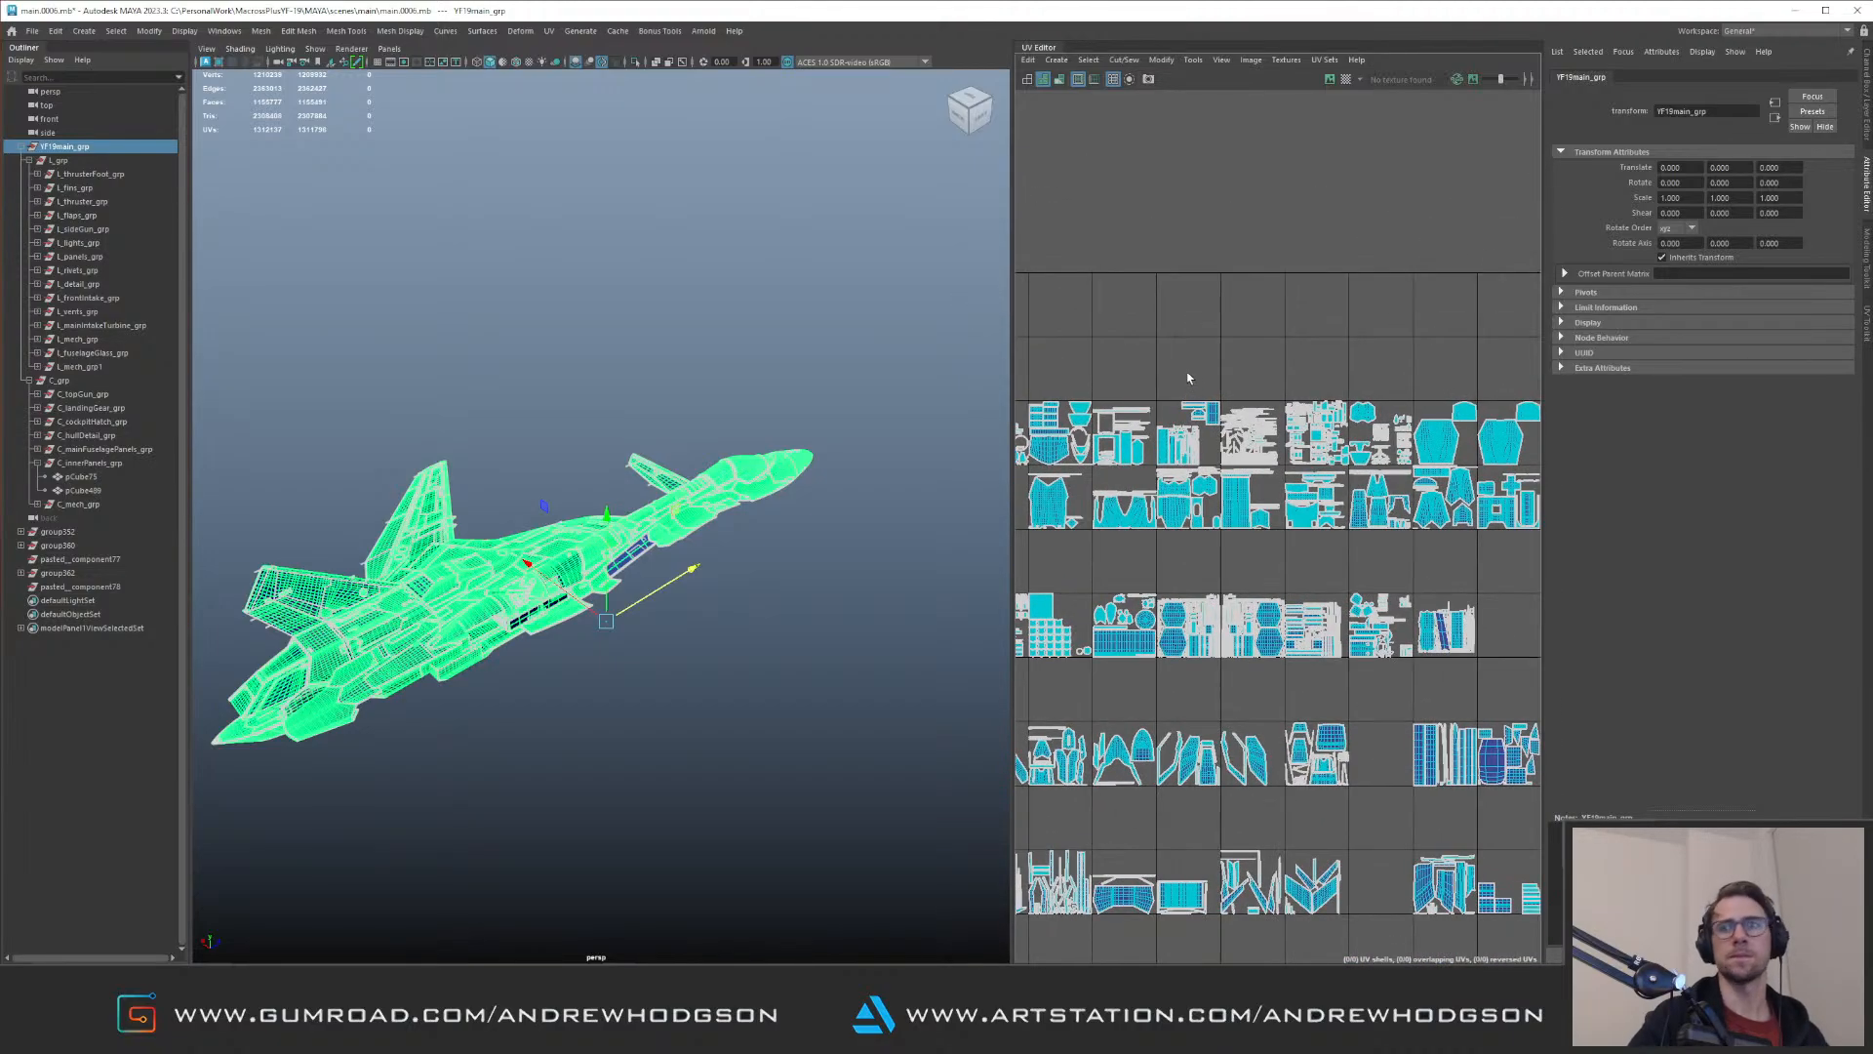
middle_click_drag(1254, 378, 1242, 384, "alt")
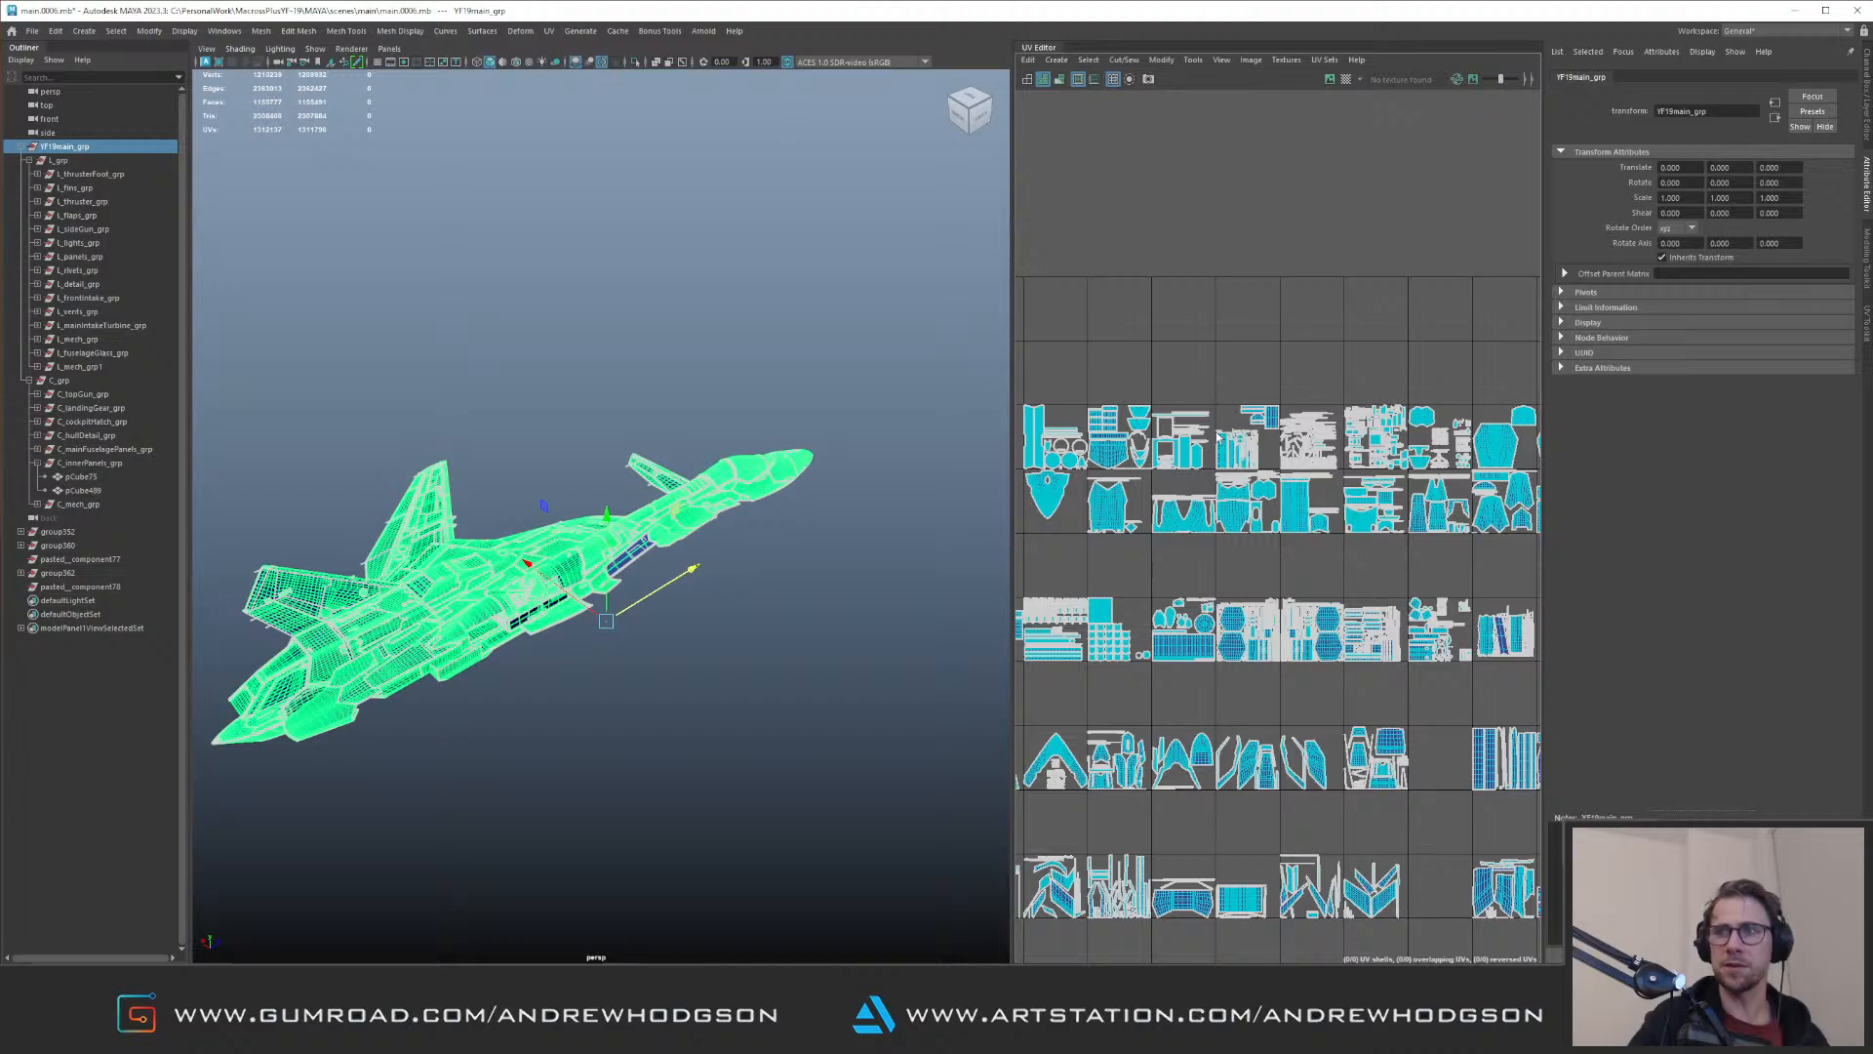
Step: Compare the position of pCube489's offset UV shells with the lower rows of the main UV tiles
scroll(1184, 469, "down", 3)
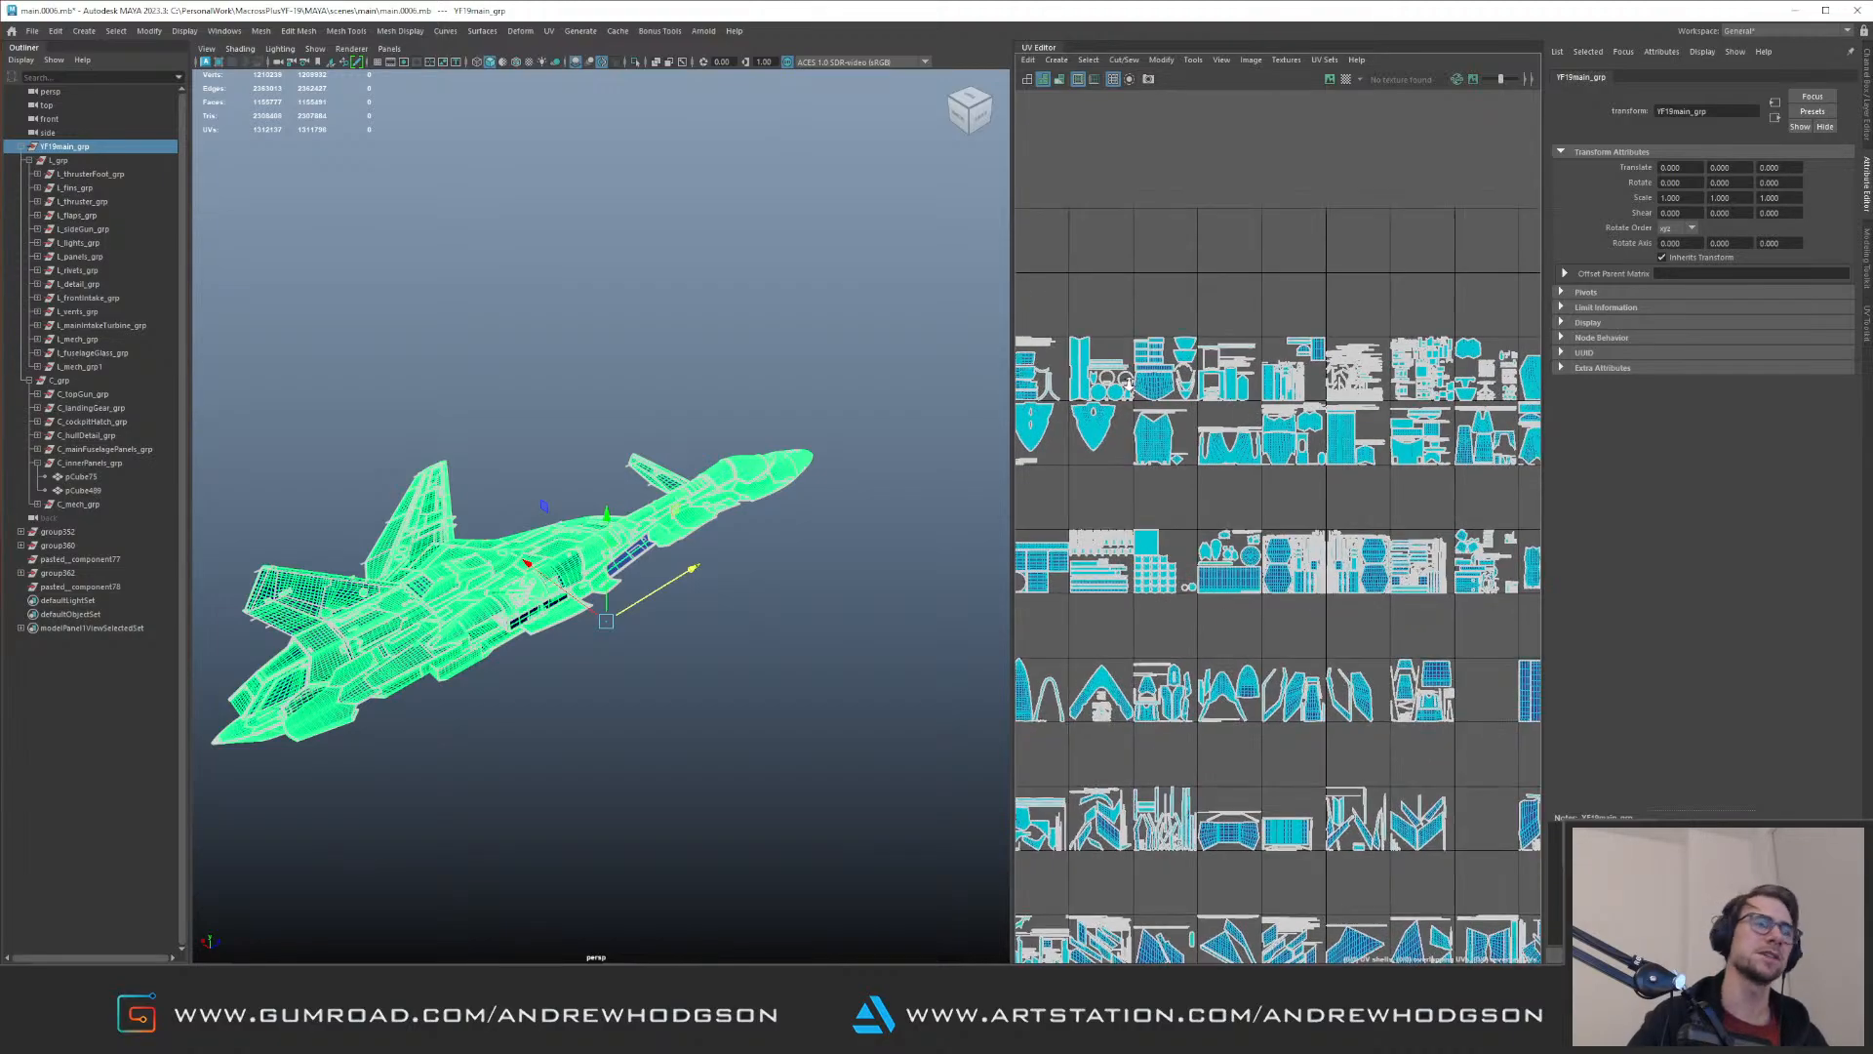
middle_click_drag(1239, 337, 1350, 201, "alt")
middle_click_drag(1214, 396, 1234, 258, "alt")
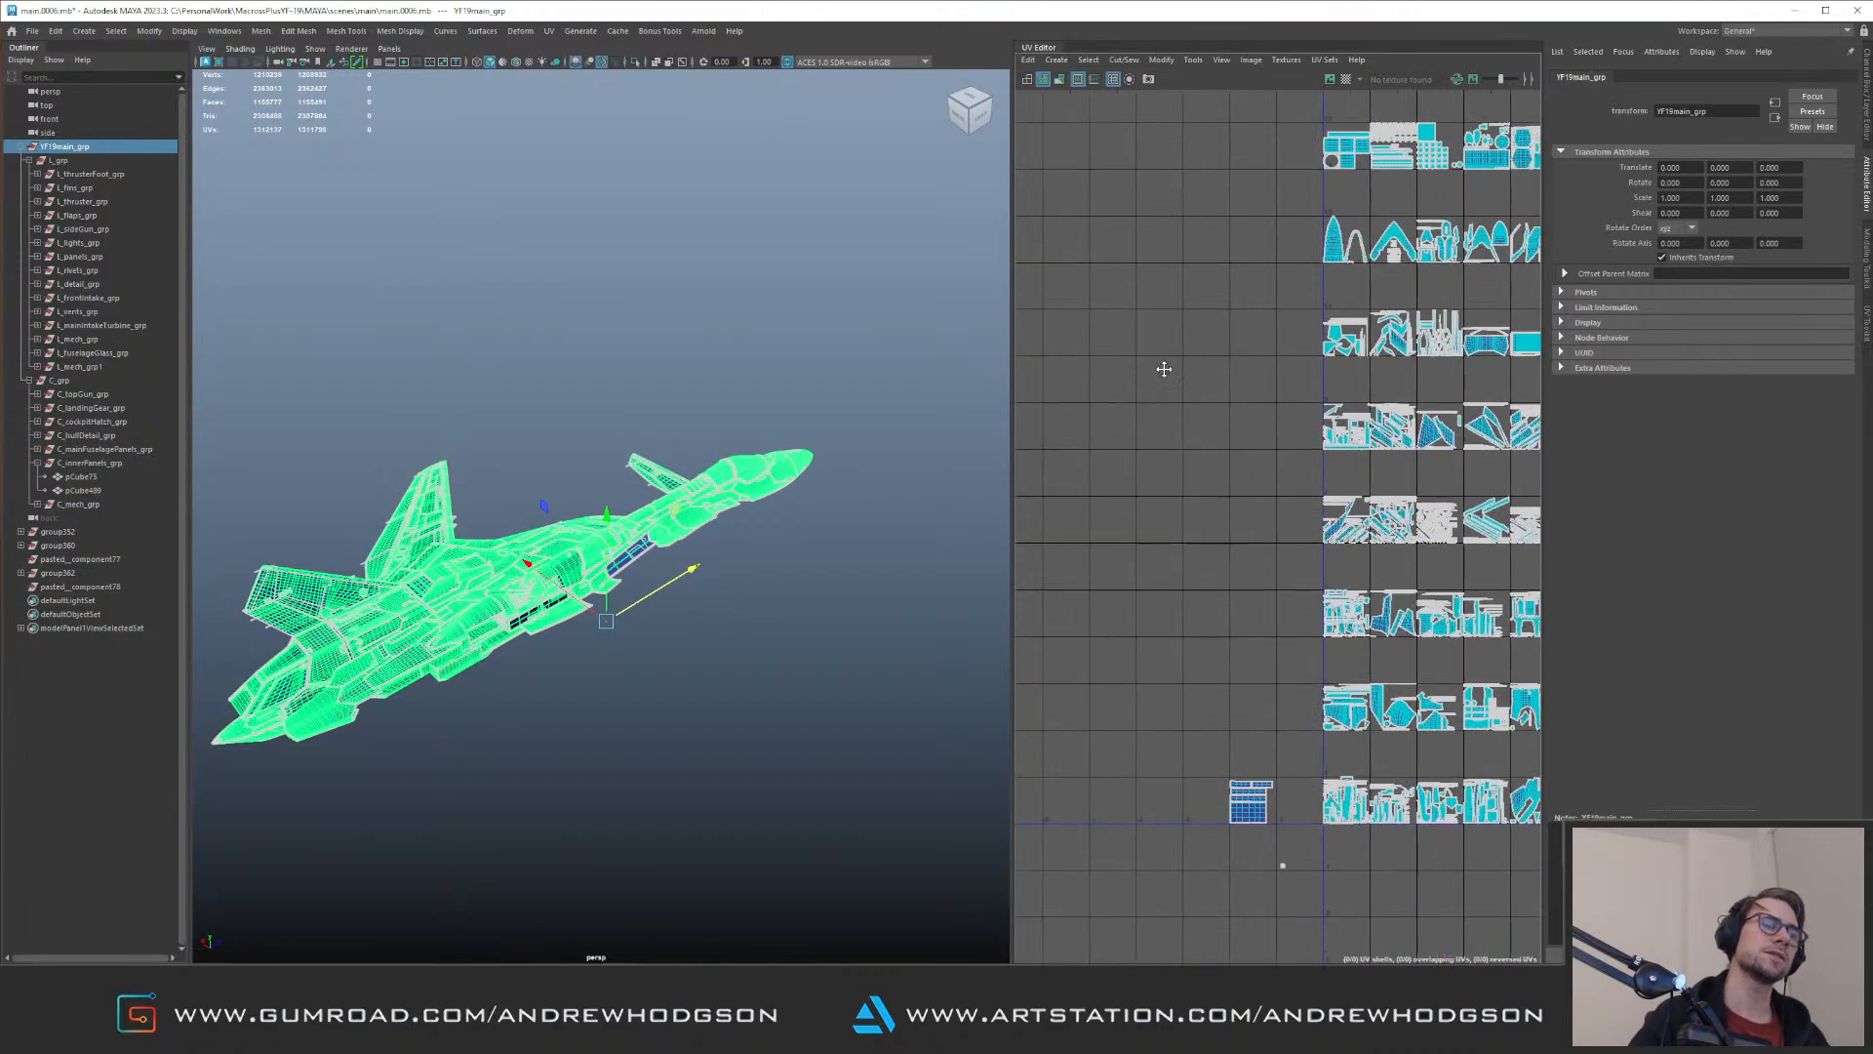
middle_click_drag(1170, 369, 1138, 300, "alt")
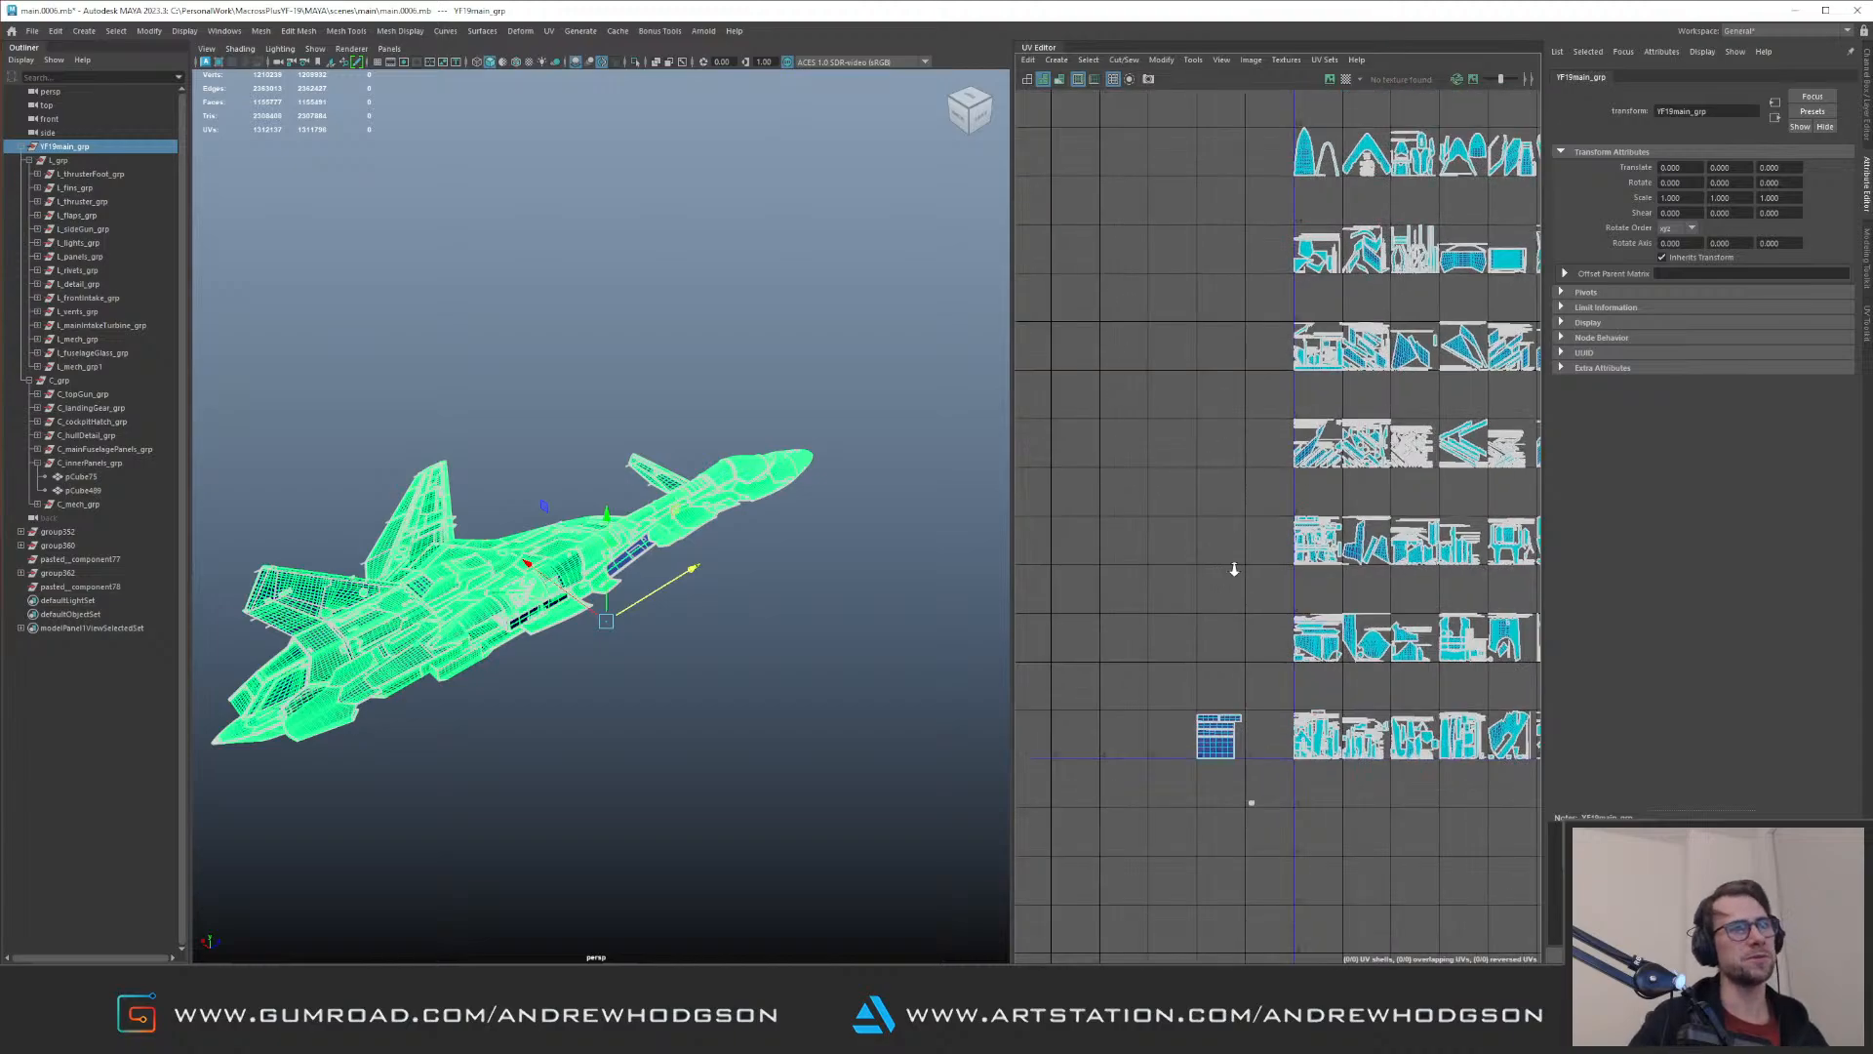
scroll(1115, 428, "up", 5)
middle_click_drag(1132, 384, 1041, 307, "alt")
middle_click_drag(1165, 353, 1132, 138, "alt")
Step: Examine the selected YF19main_grp mesh around the whole aircraft beside its UV tiles
left_click_drag(672, 543, 829, 488, "alt")
scroll(831, 547, "up", 3)
middle_click_drag(836, 543, 764, 556, "alt")
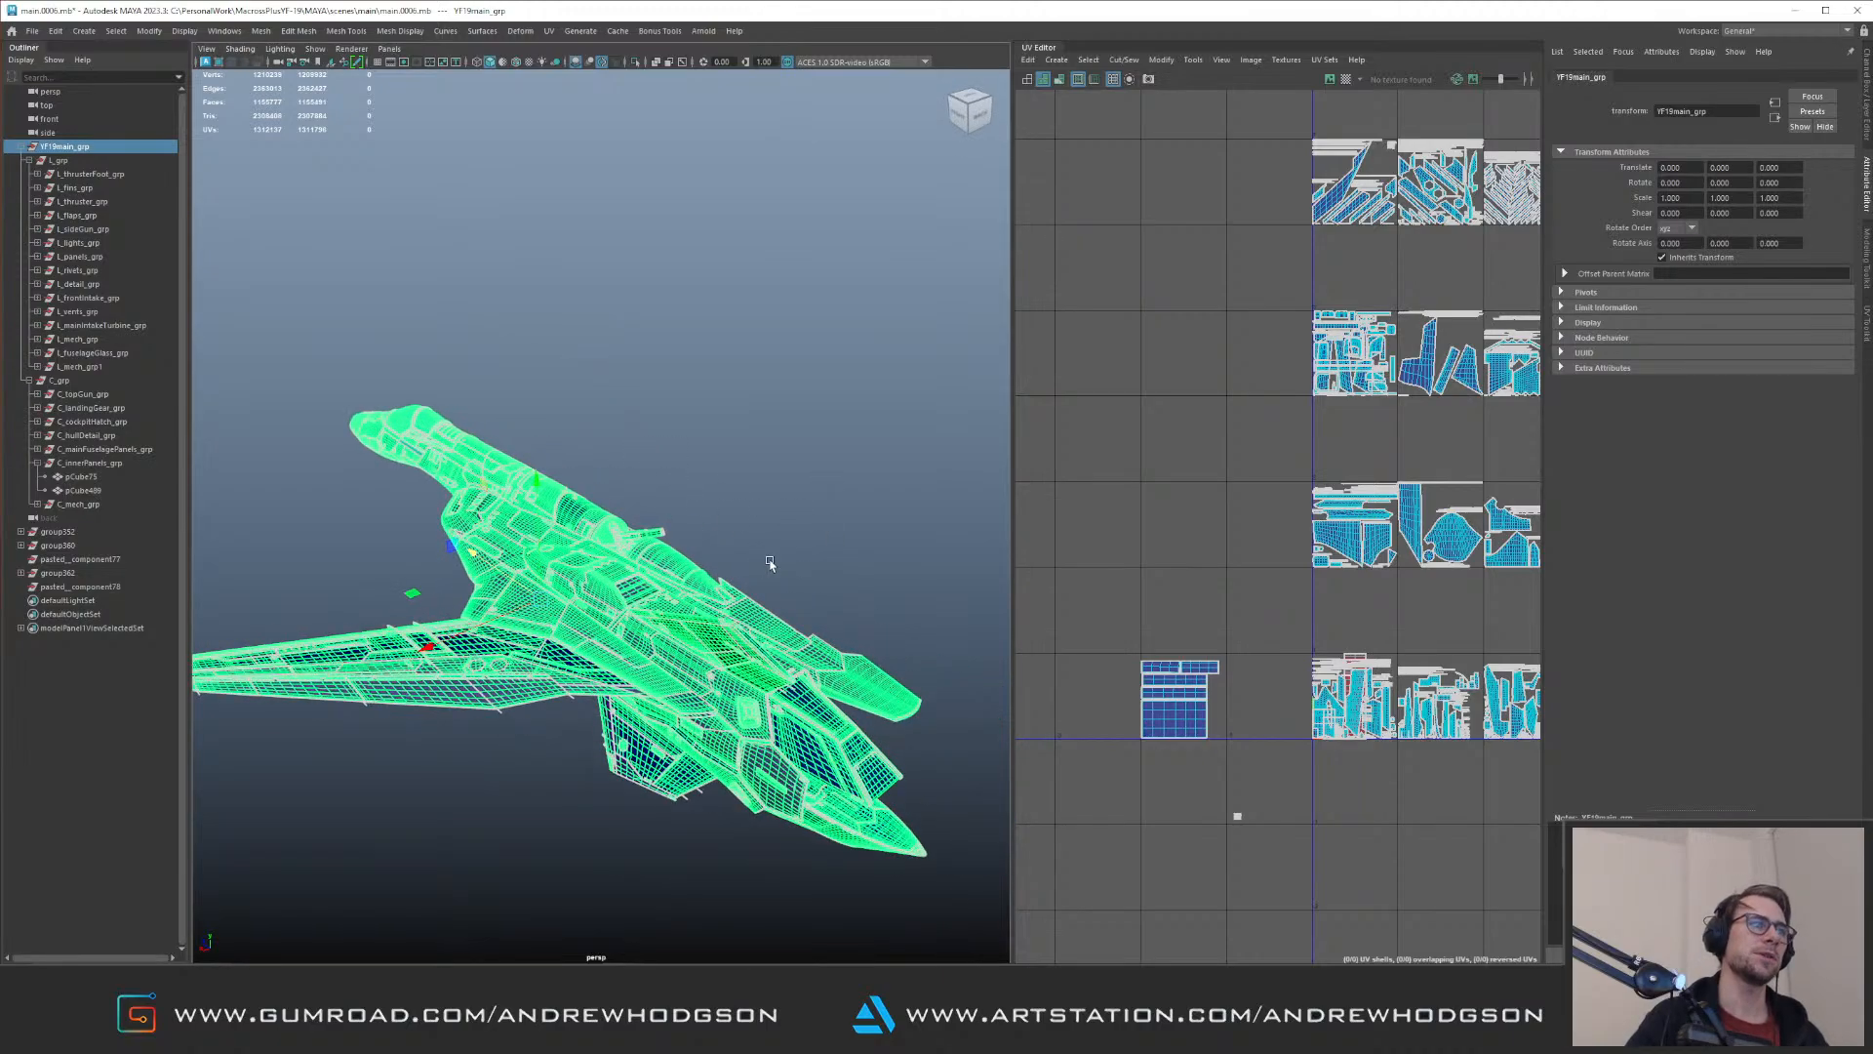
scroll(768, 553, "up", 3)
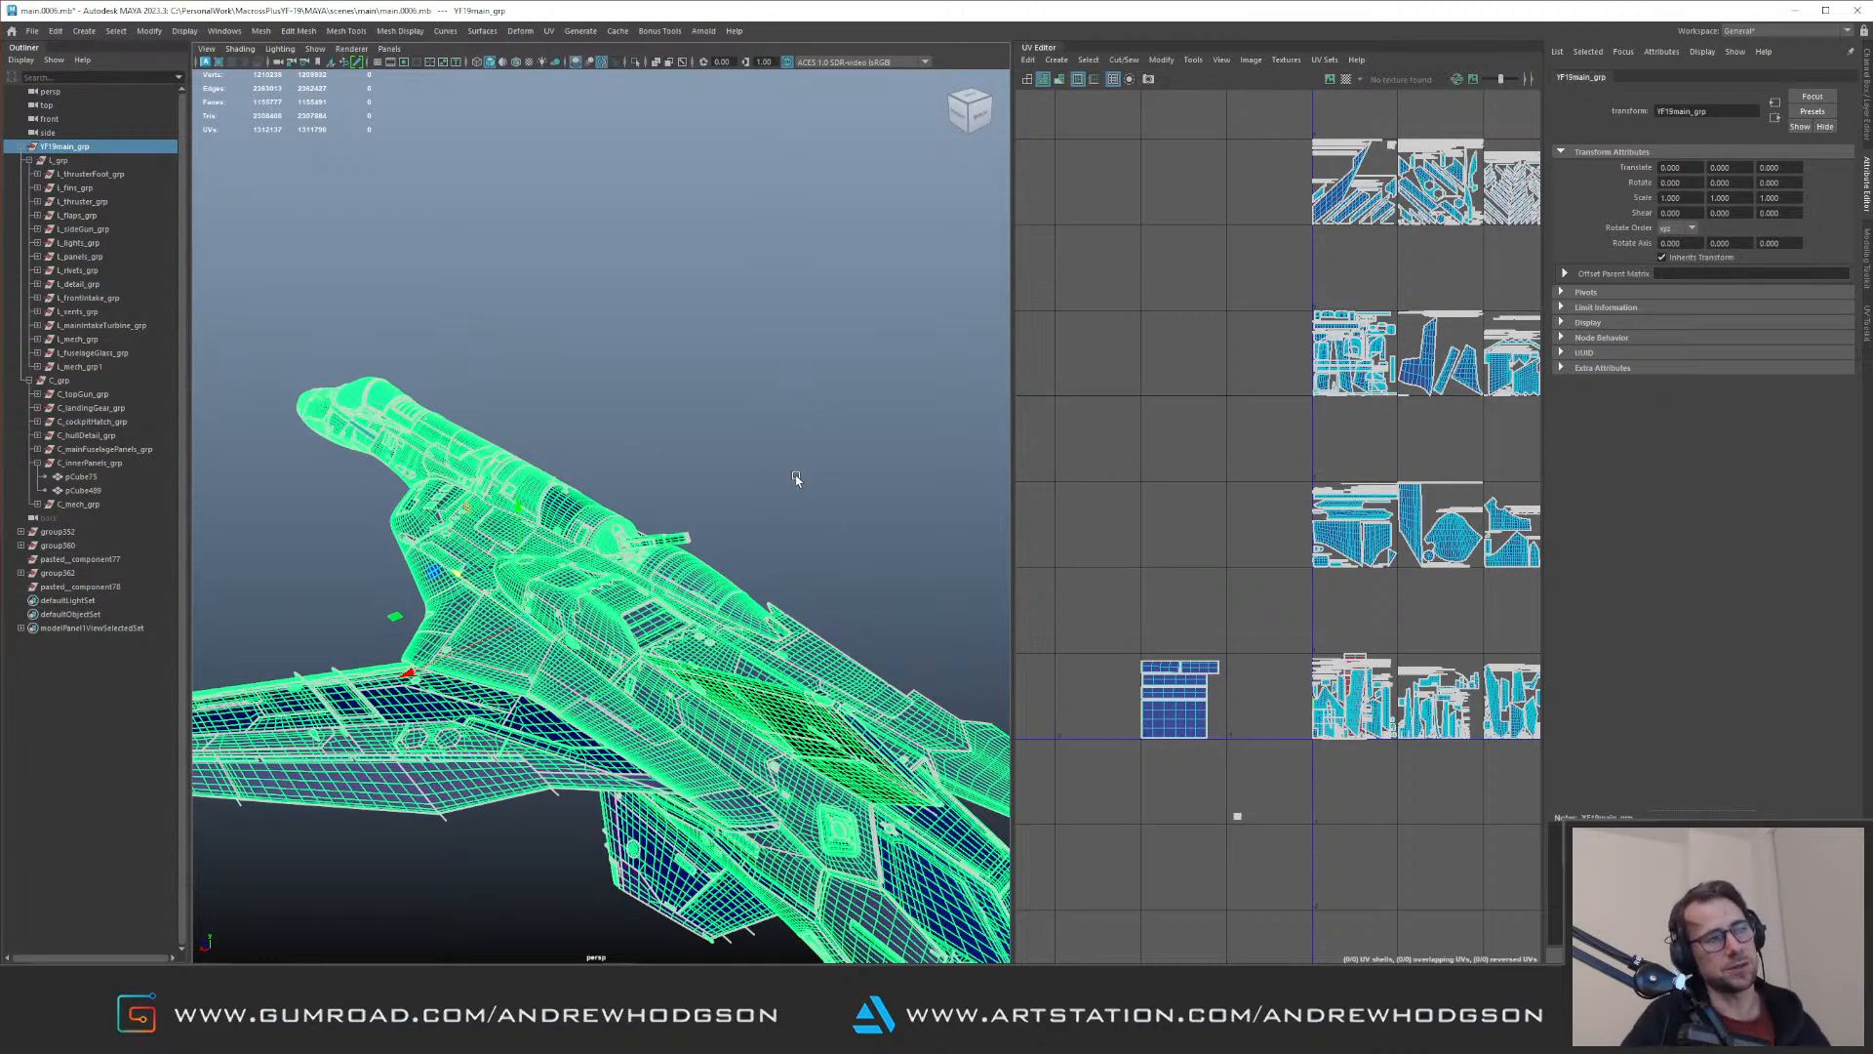
left_click_drag(827, 502, 775, 541, "alt")
right_click_drag(776, 541, 650, 435, "alt")
left_click_drag(651, 435, 719, 422, "alt")
right_click_drag(719, 423, 752, 504, "alt")
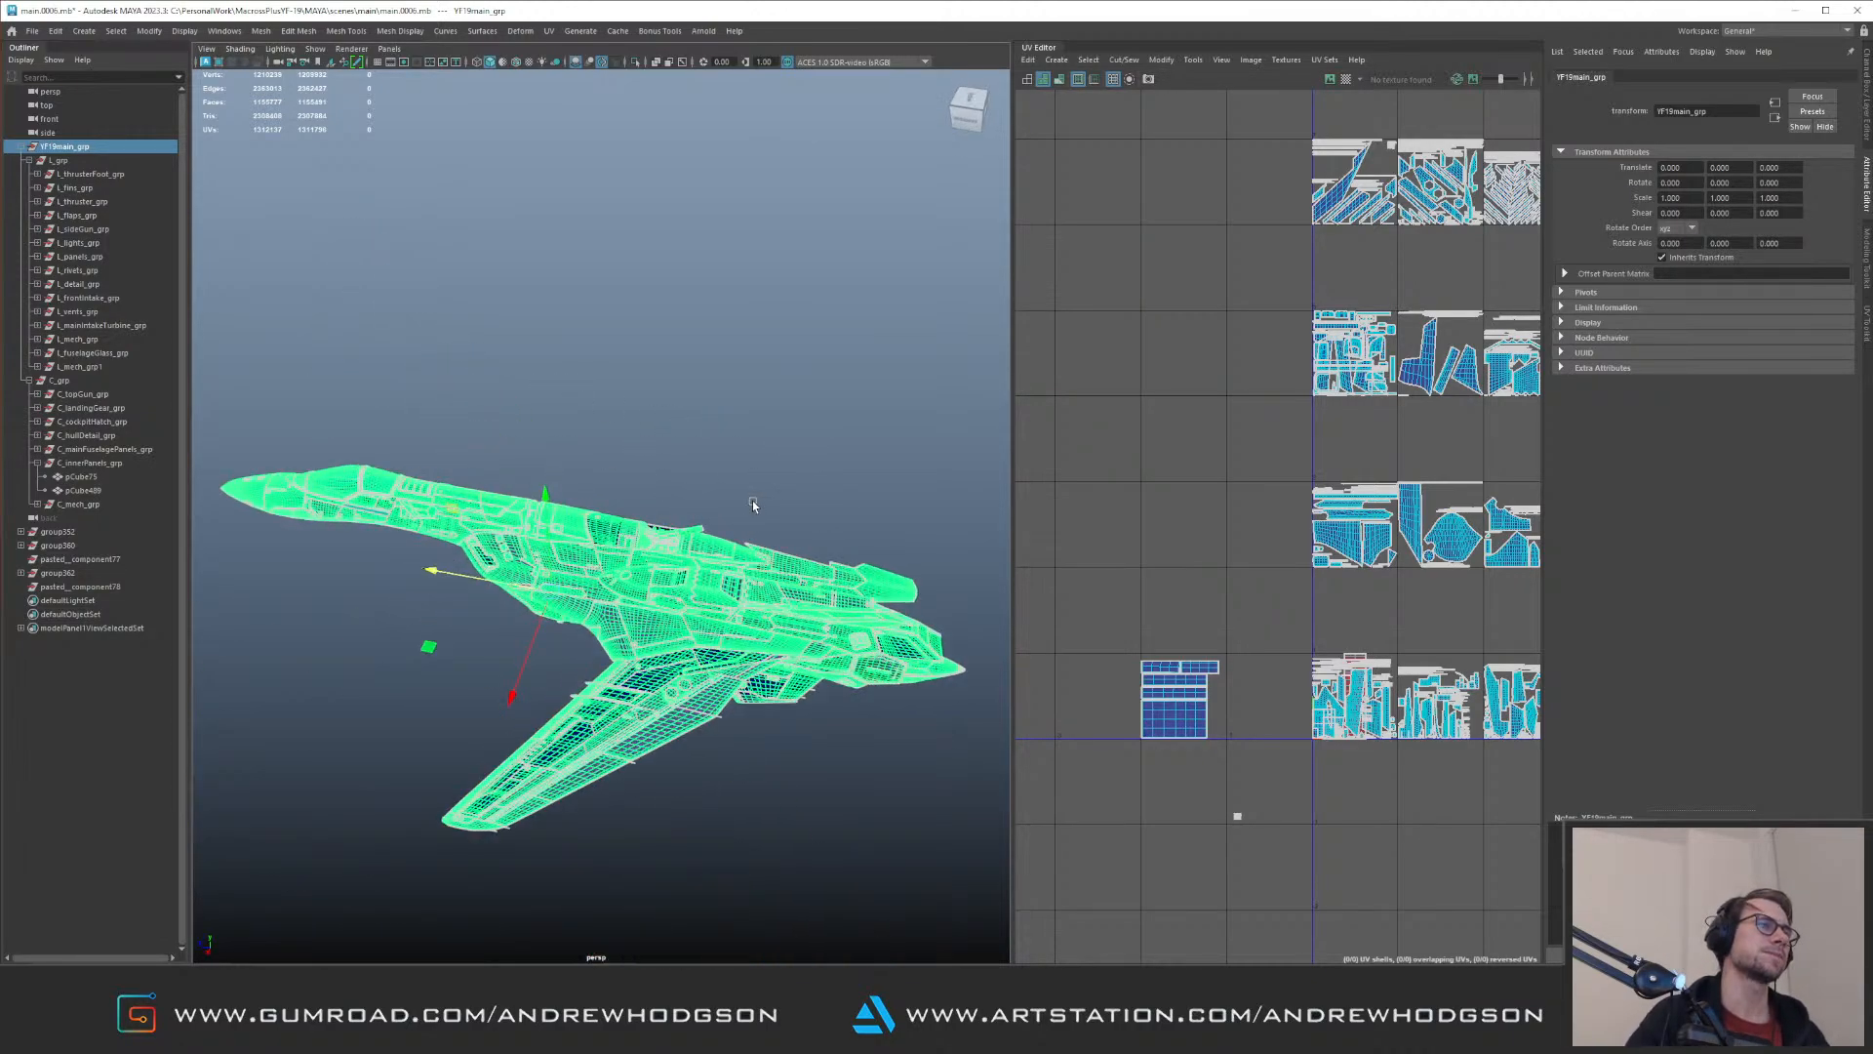
left_click_drag(752, 505, 723, 535, "alt")
scroll(712, 527, "up", 3)
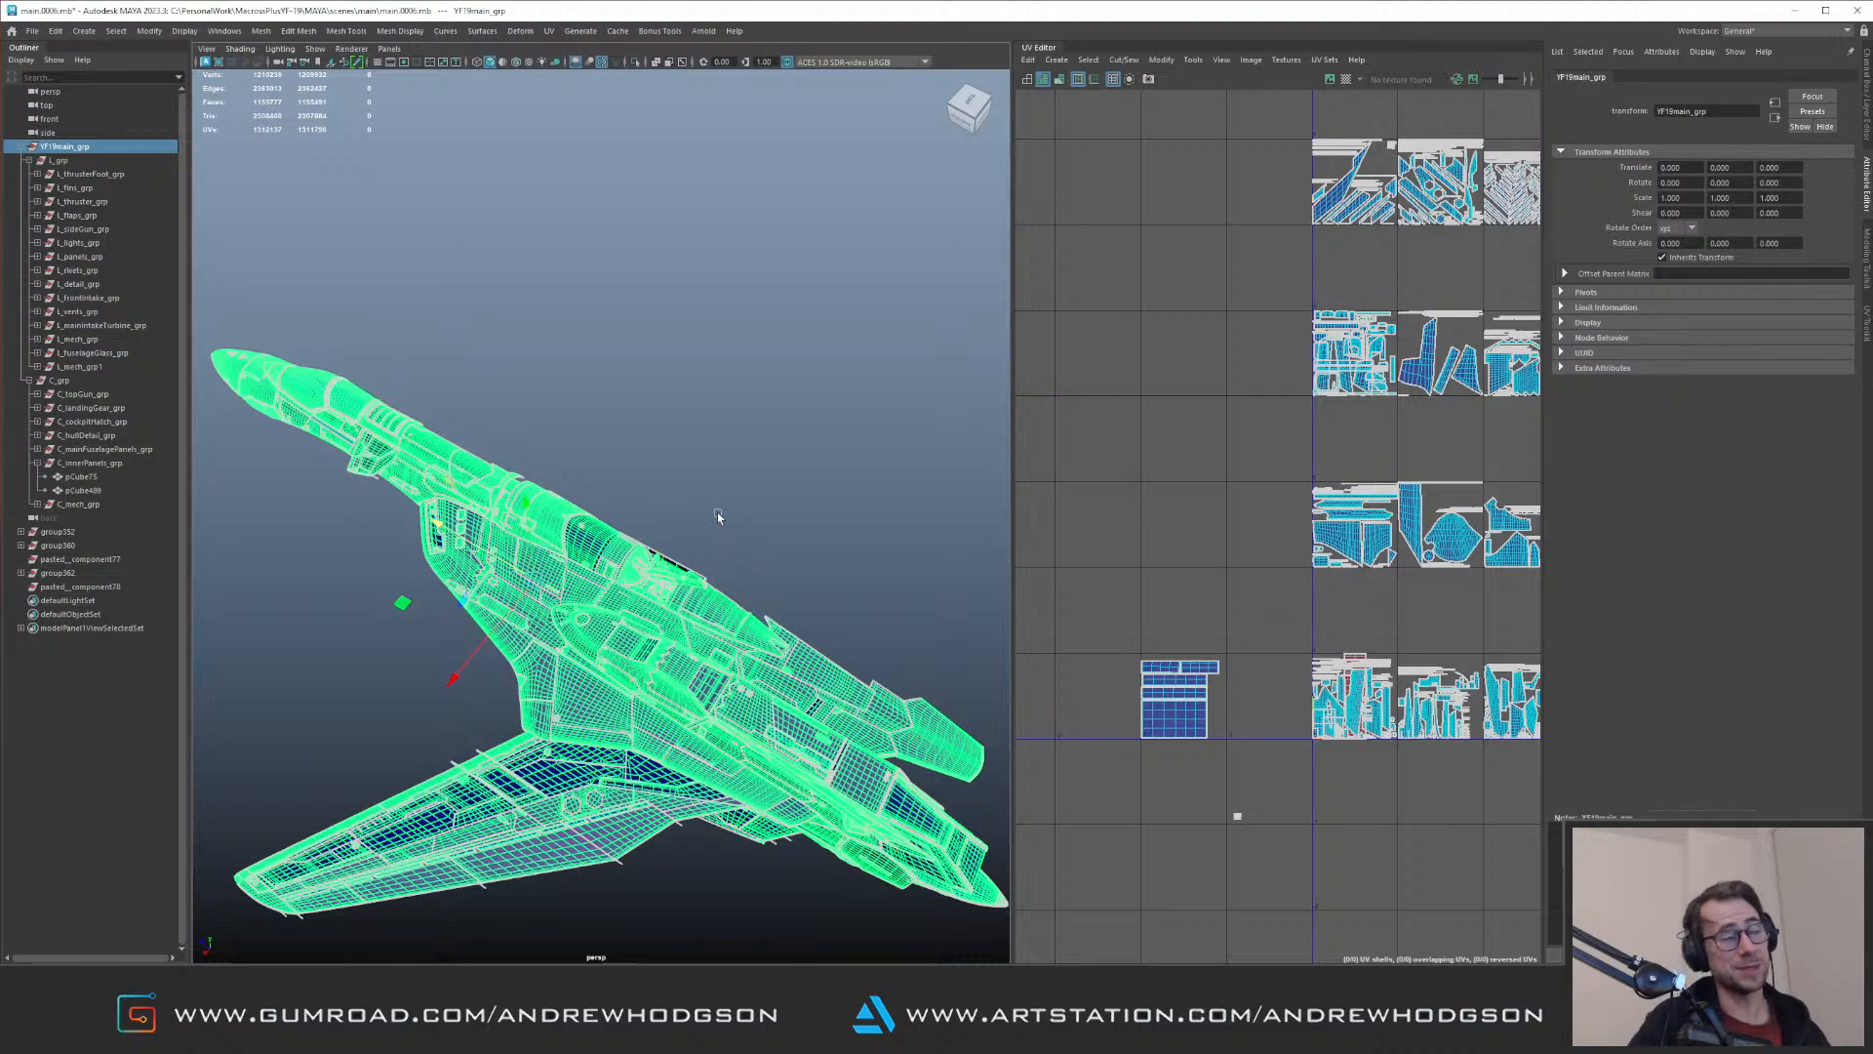
right_click_drag(720, 525, 1066, 588, "alt")
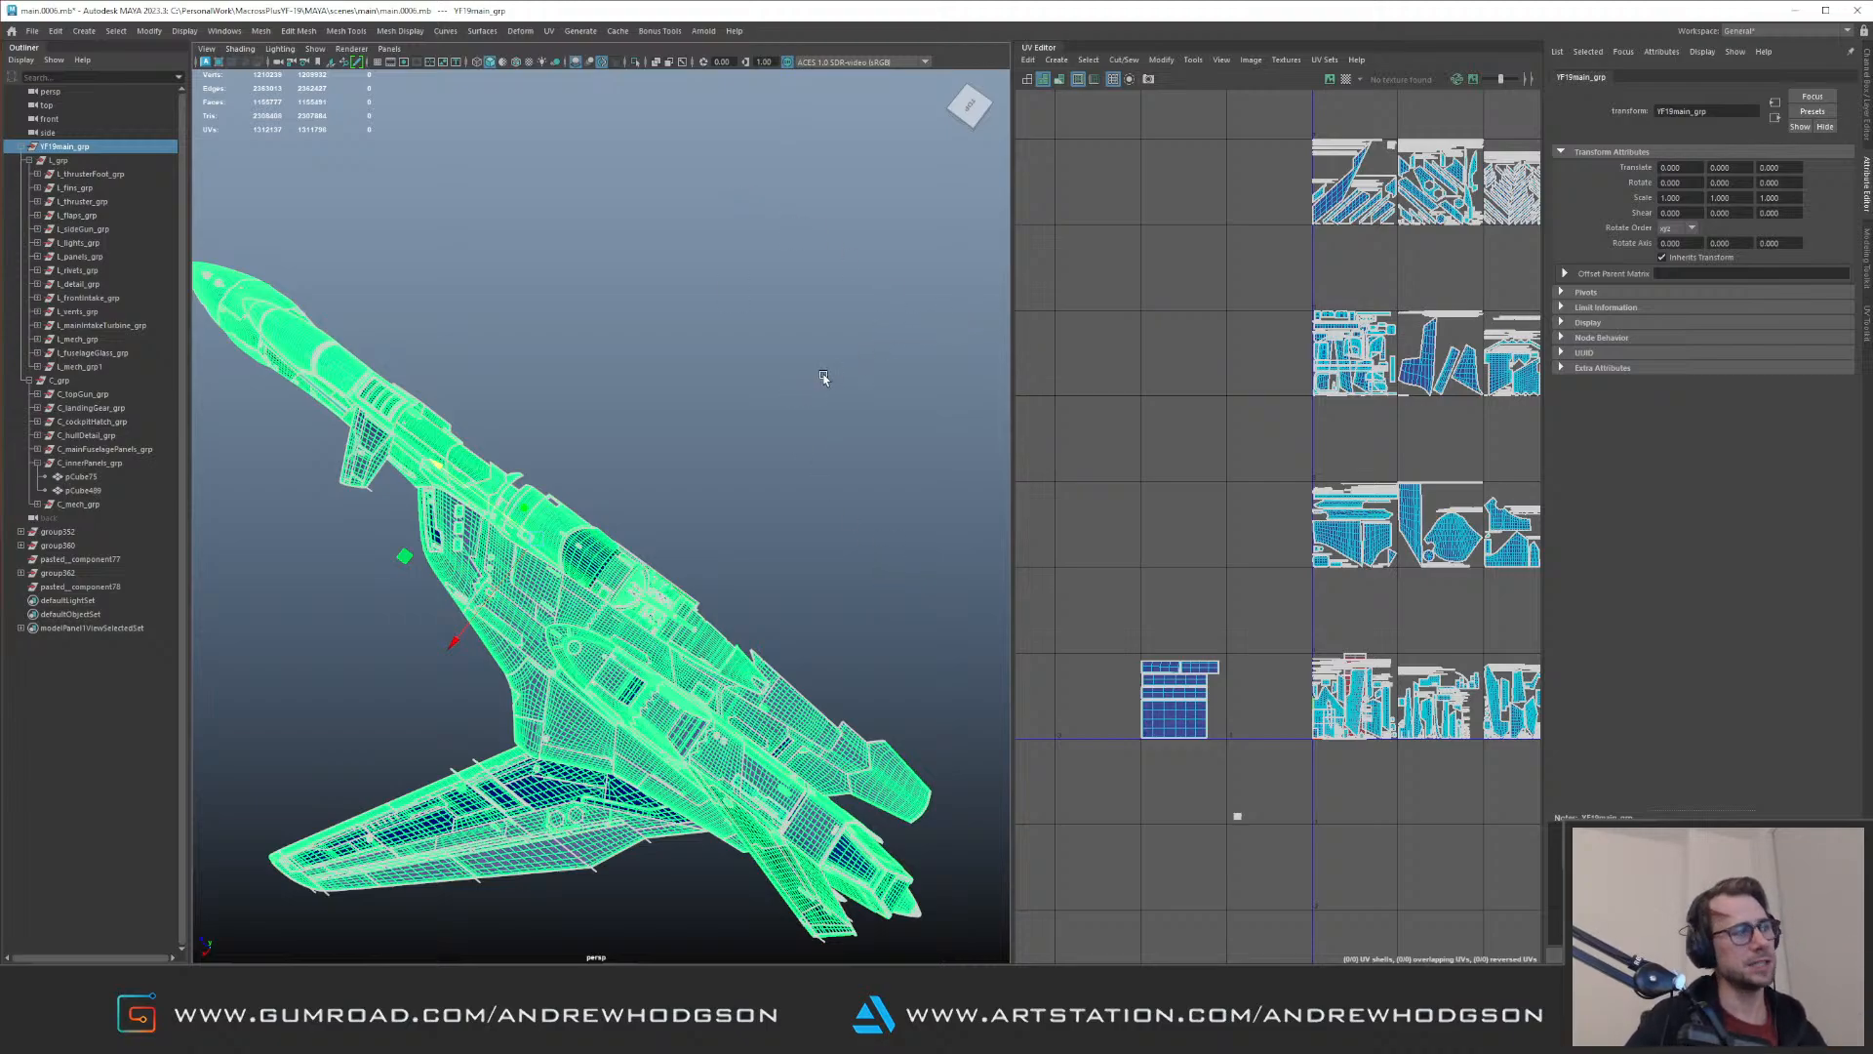
Step: Select several fuselage and panel parts, show their UVs in UV component mode, and clear the selection
right_click_drag(914, 556, 513, 546, "alt")
left_click_drag(513, 546, 554, 389, "alt")
right_click_drag(554, 388, 673, 424, "alt")
left_click(672, 419)
left_click_drag(671, 420, 376, 365, "alt")
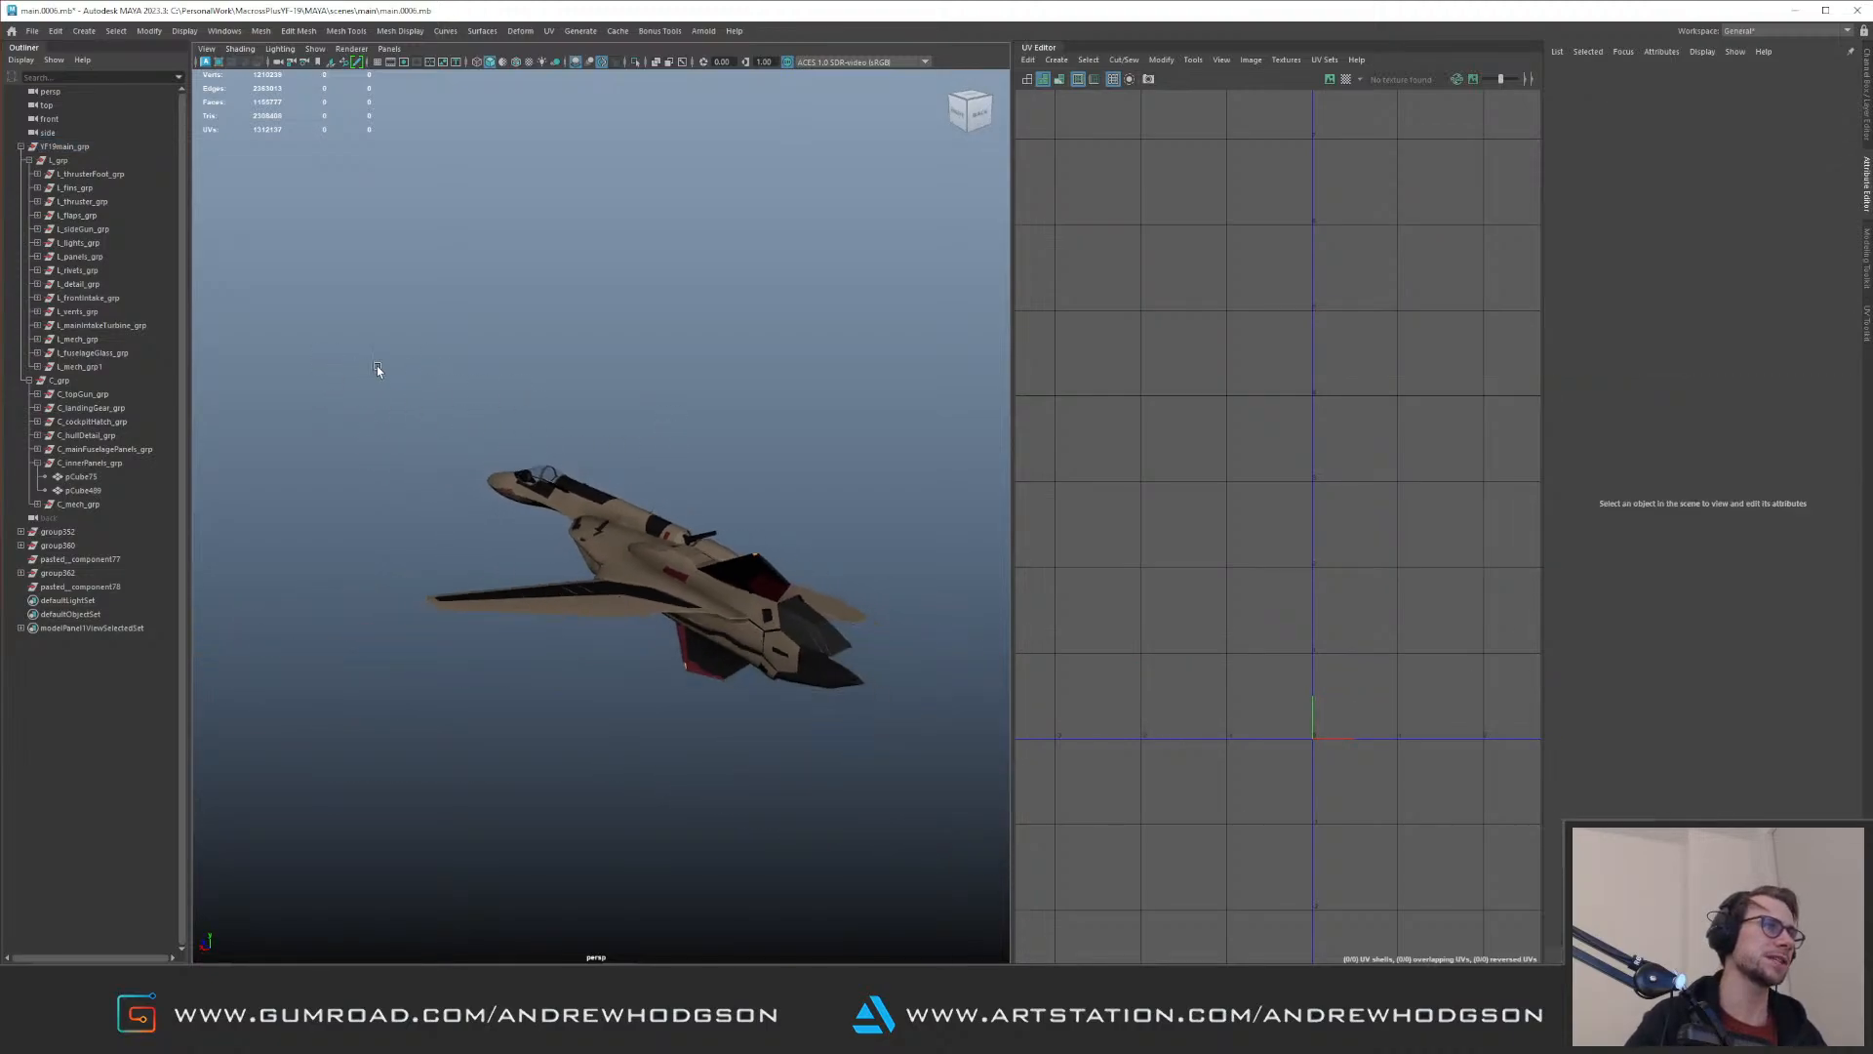
left_click(775, 639)
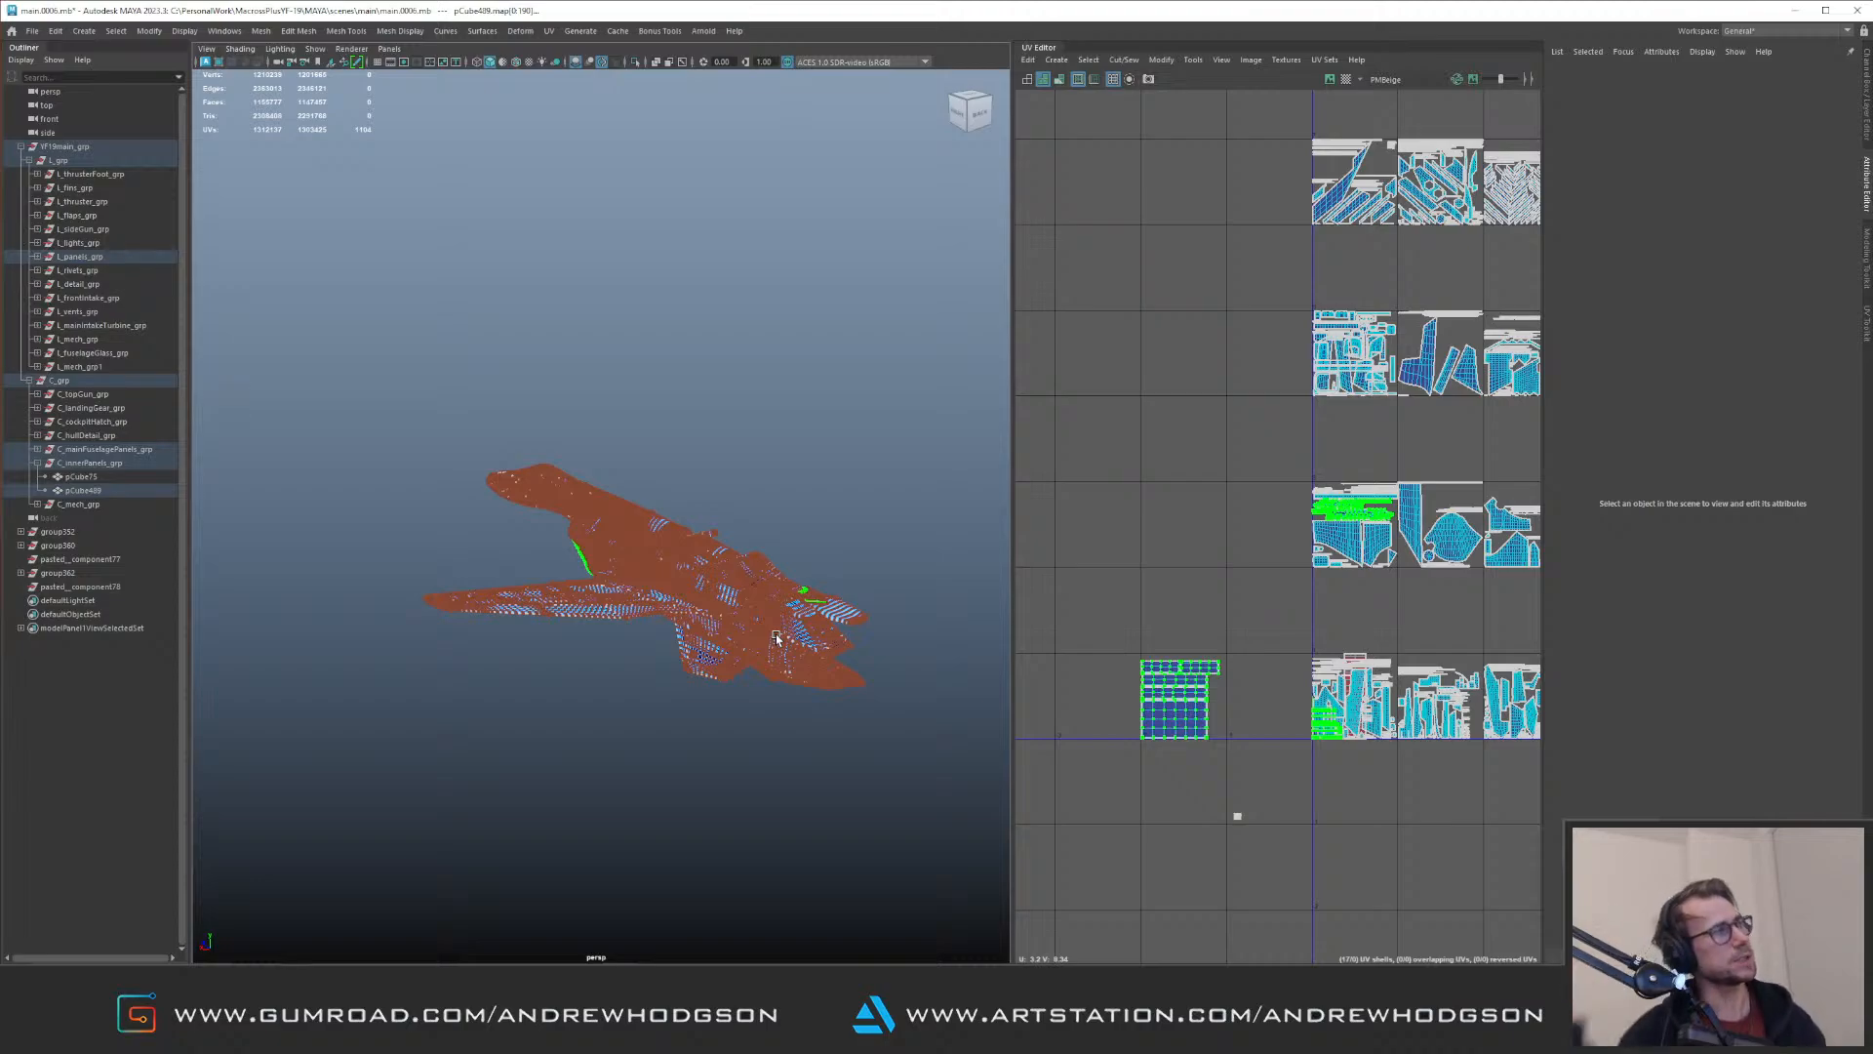
right_click_drag(672, 566, 768, 519)
left_click(768, 518)
mouse_move(767, 518)
left_mouse_down("alt")
mouse_move(724, 500)
mouse_move(757, 477)
left_mouse_up("alt")
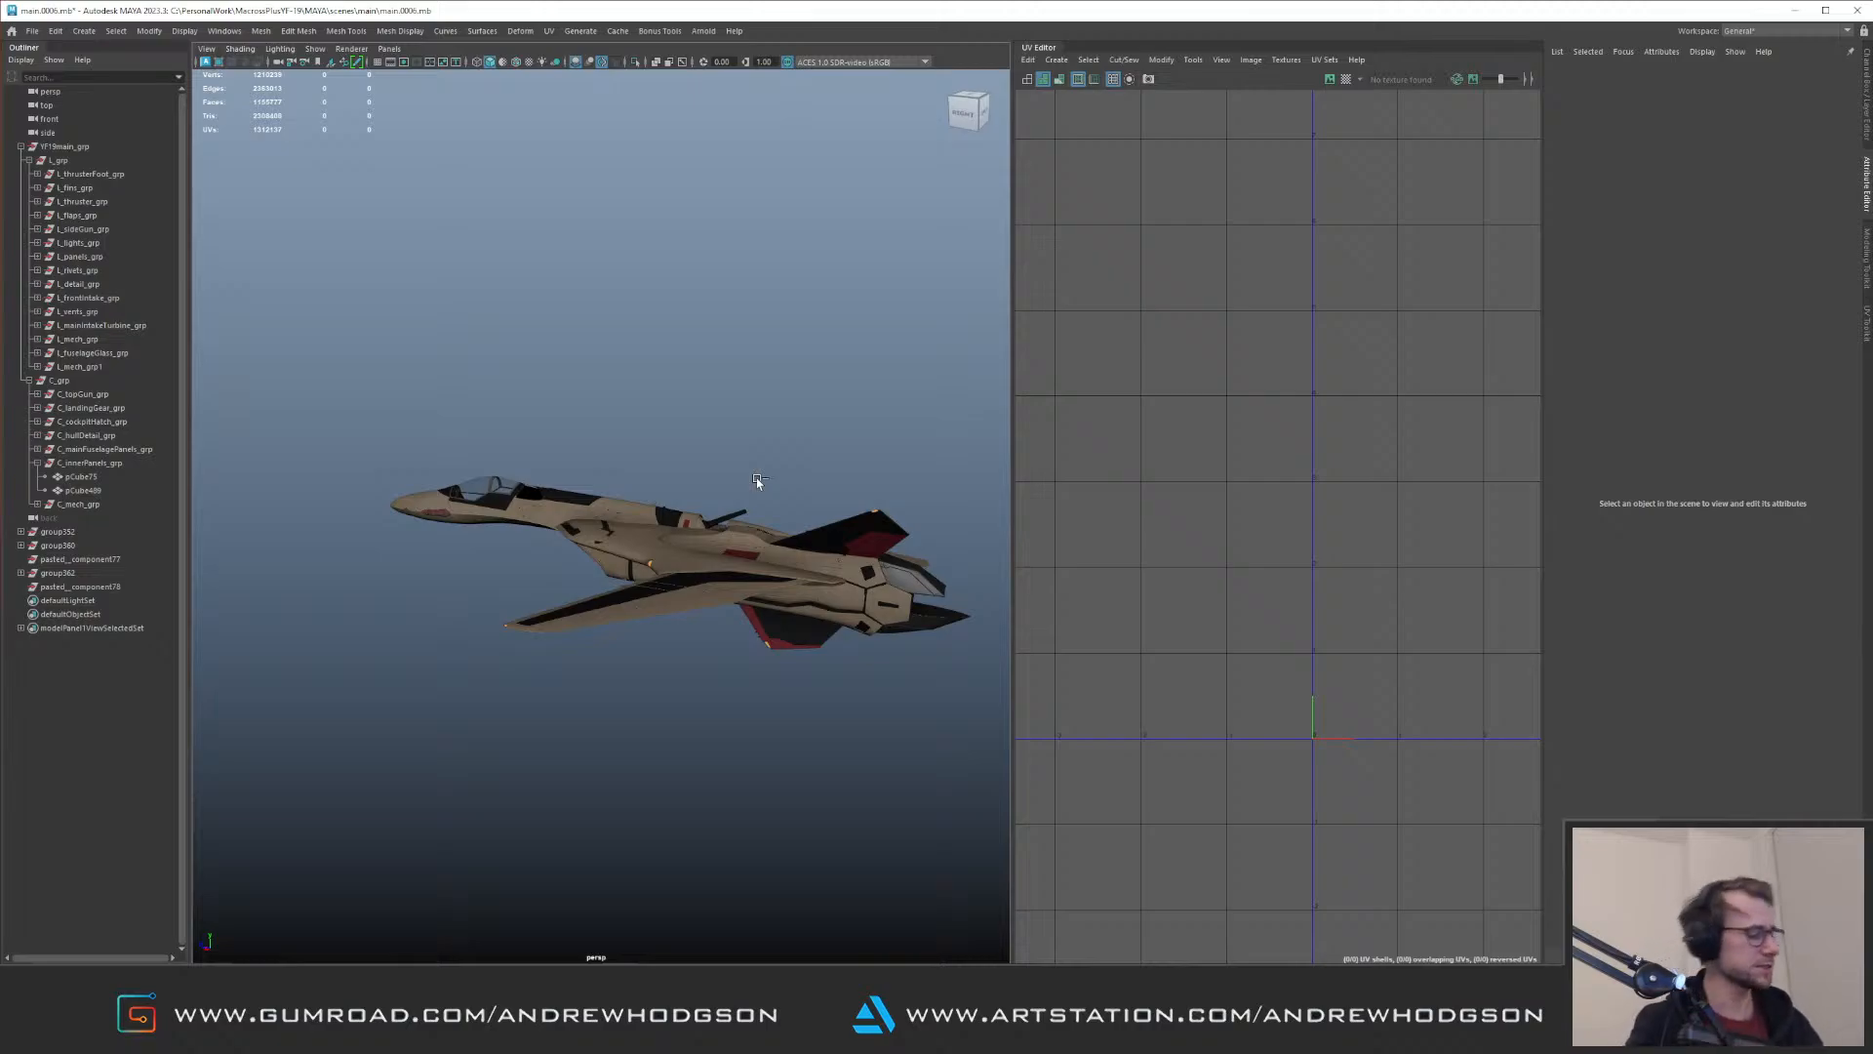
Step: Select every object of the aircraft in the viewport to display the complete UV tile layout
right_click_drag(1078, 488, 832, 435, "alt")
middle_click_drag(1237, 420, 1208, 454, "alt")
middle_click_drag(1188, 345, 1210, 454, "alt")
right_click_drag(1210, 454, 1167, 402, "alt")
left_click_drag(334, 360, 960, 755)
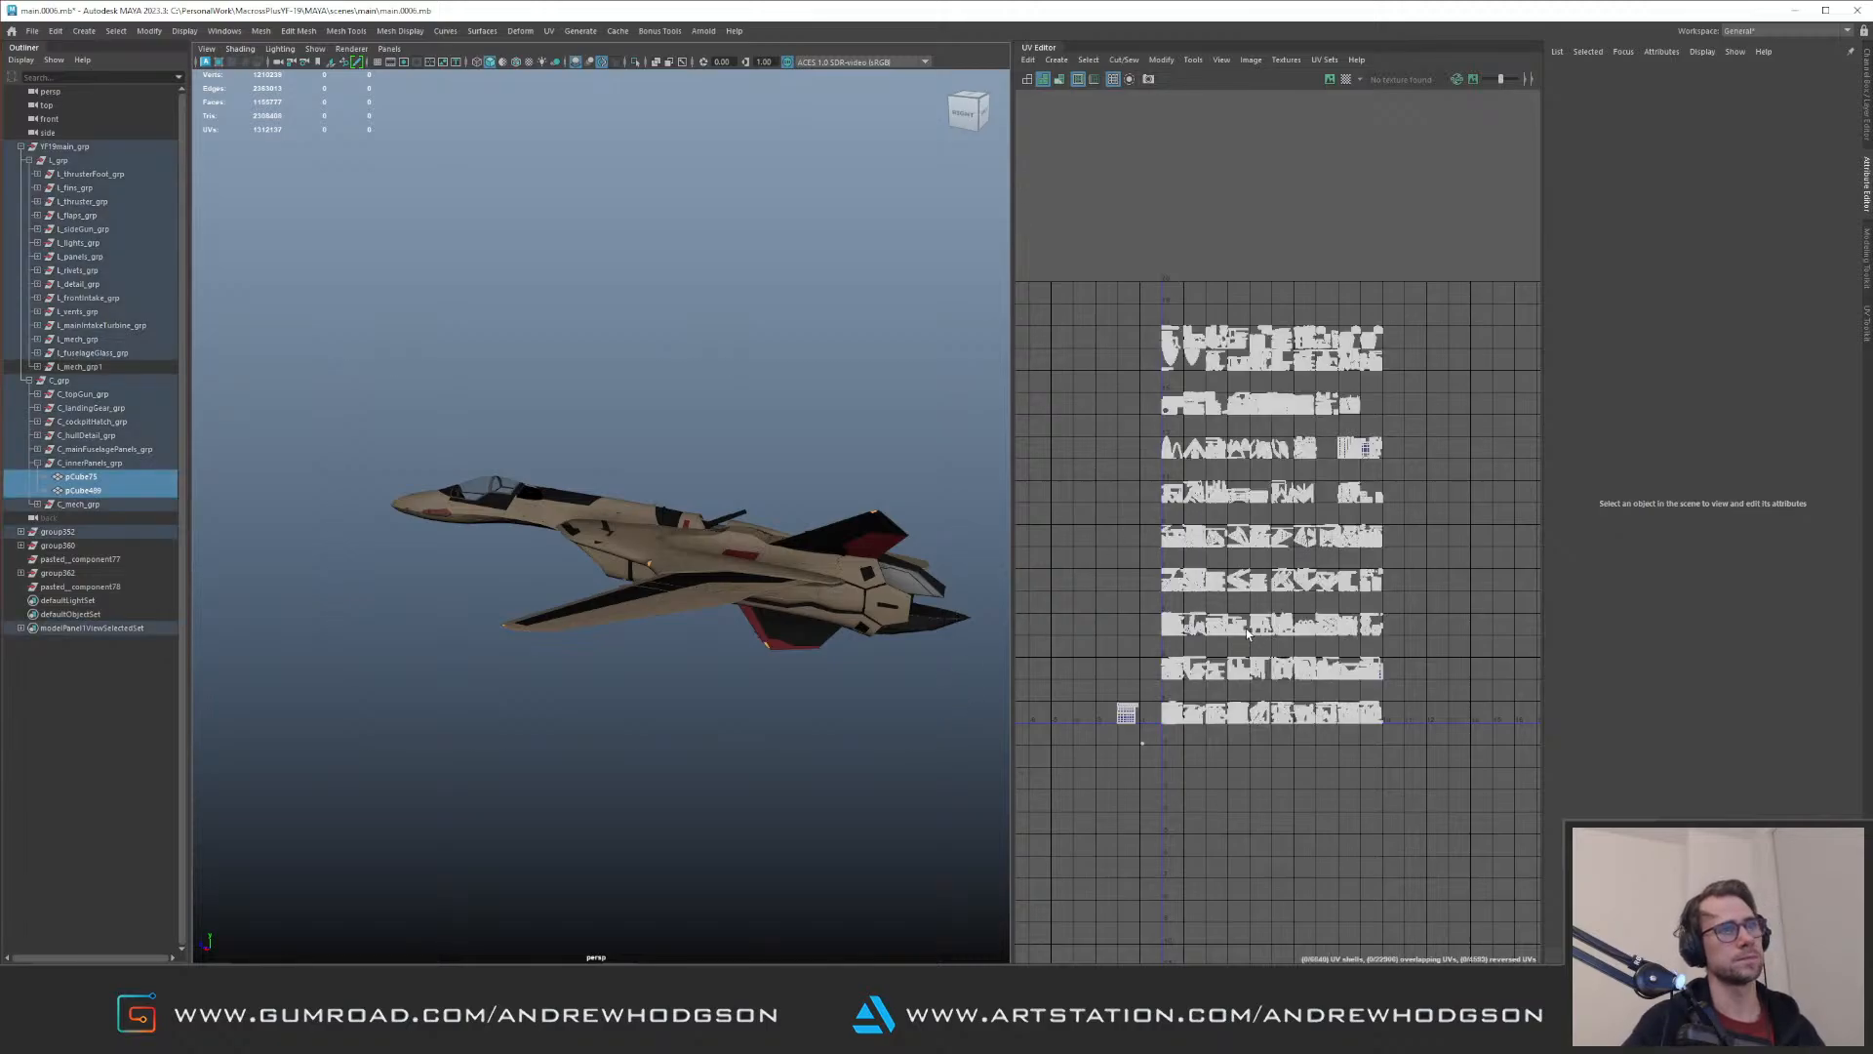
Step: Examine all the rows of the aircraft's UV tiles together with the separate shells beside the lowest row
key("f")
middle_click_drag(1252, 524, 1273, 566, "alt")
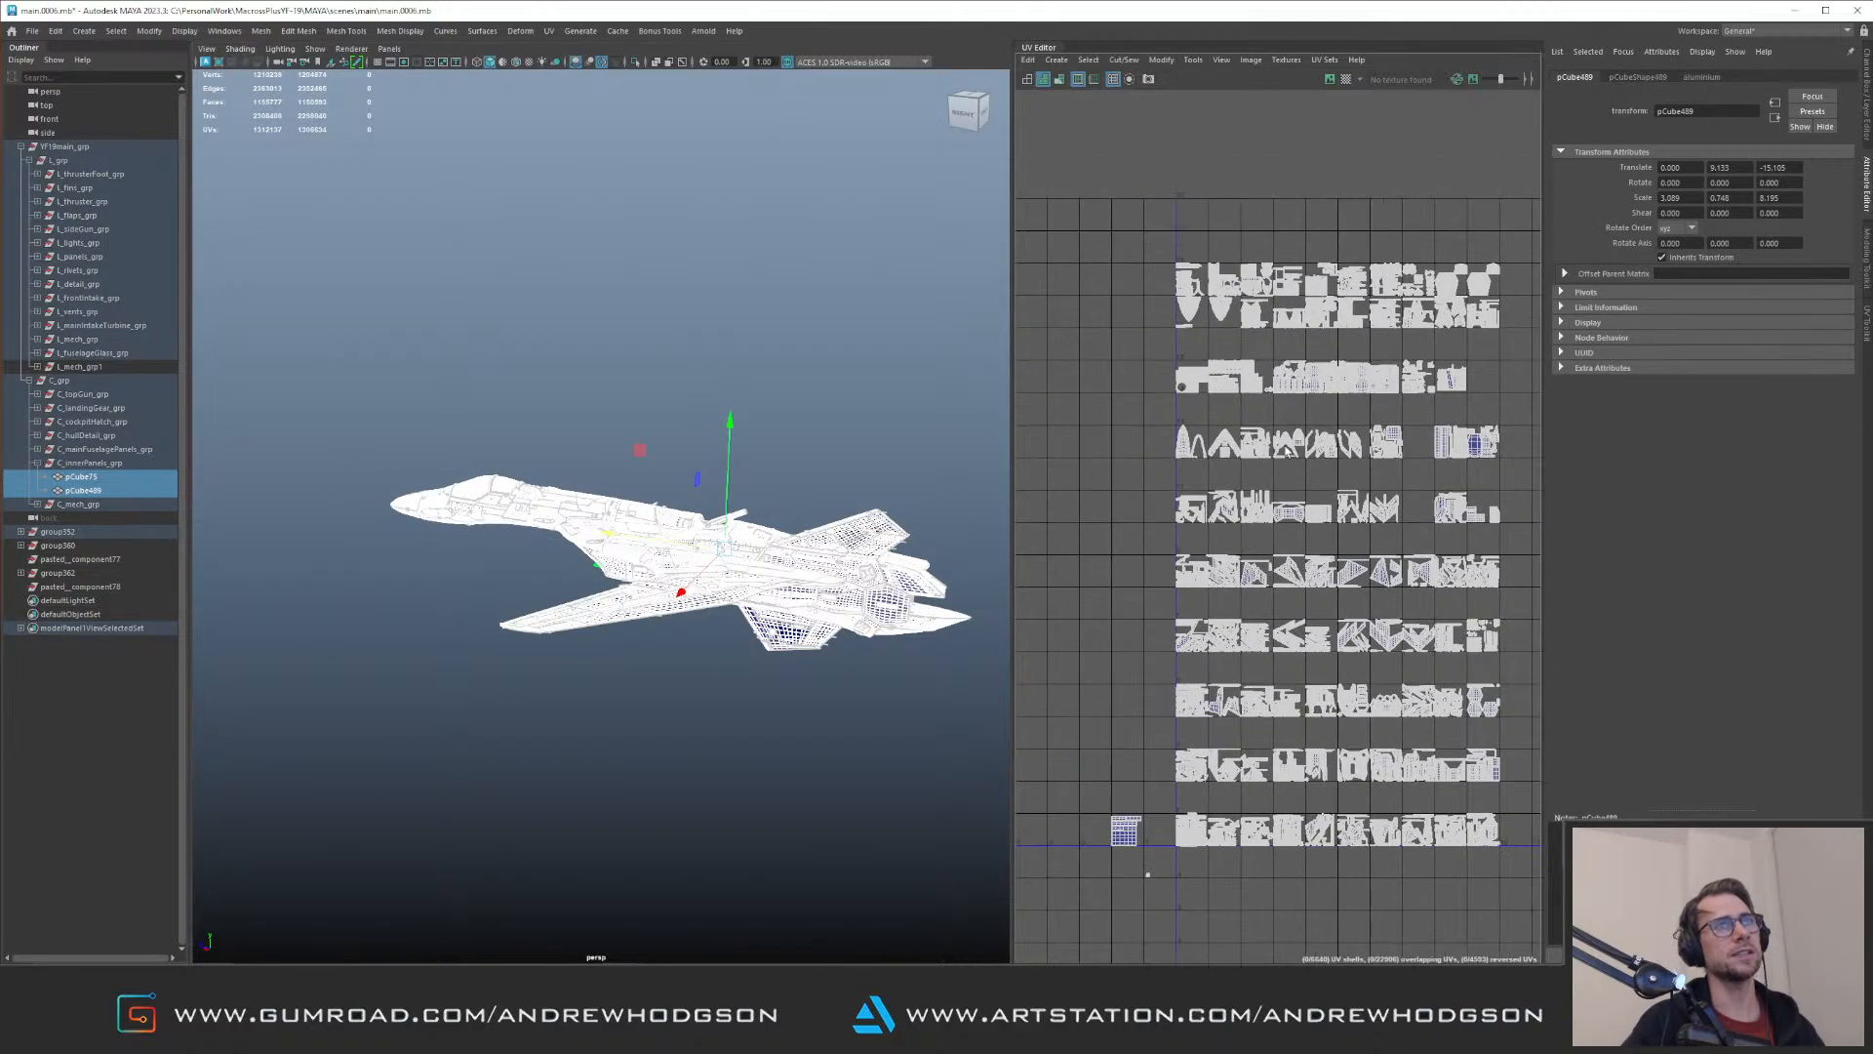
middle_click_drag(1292, 417, 1259, 480, "alt")
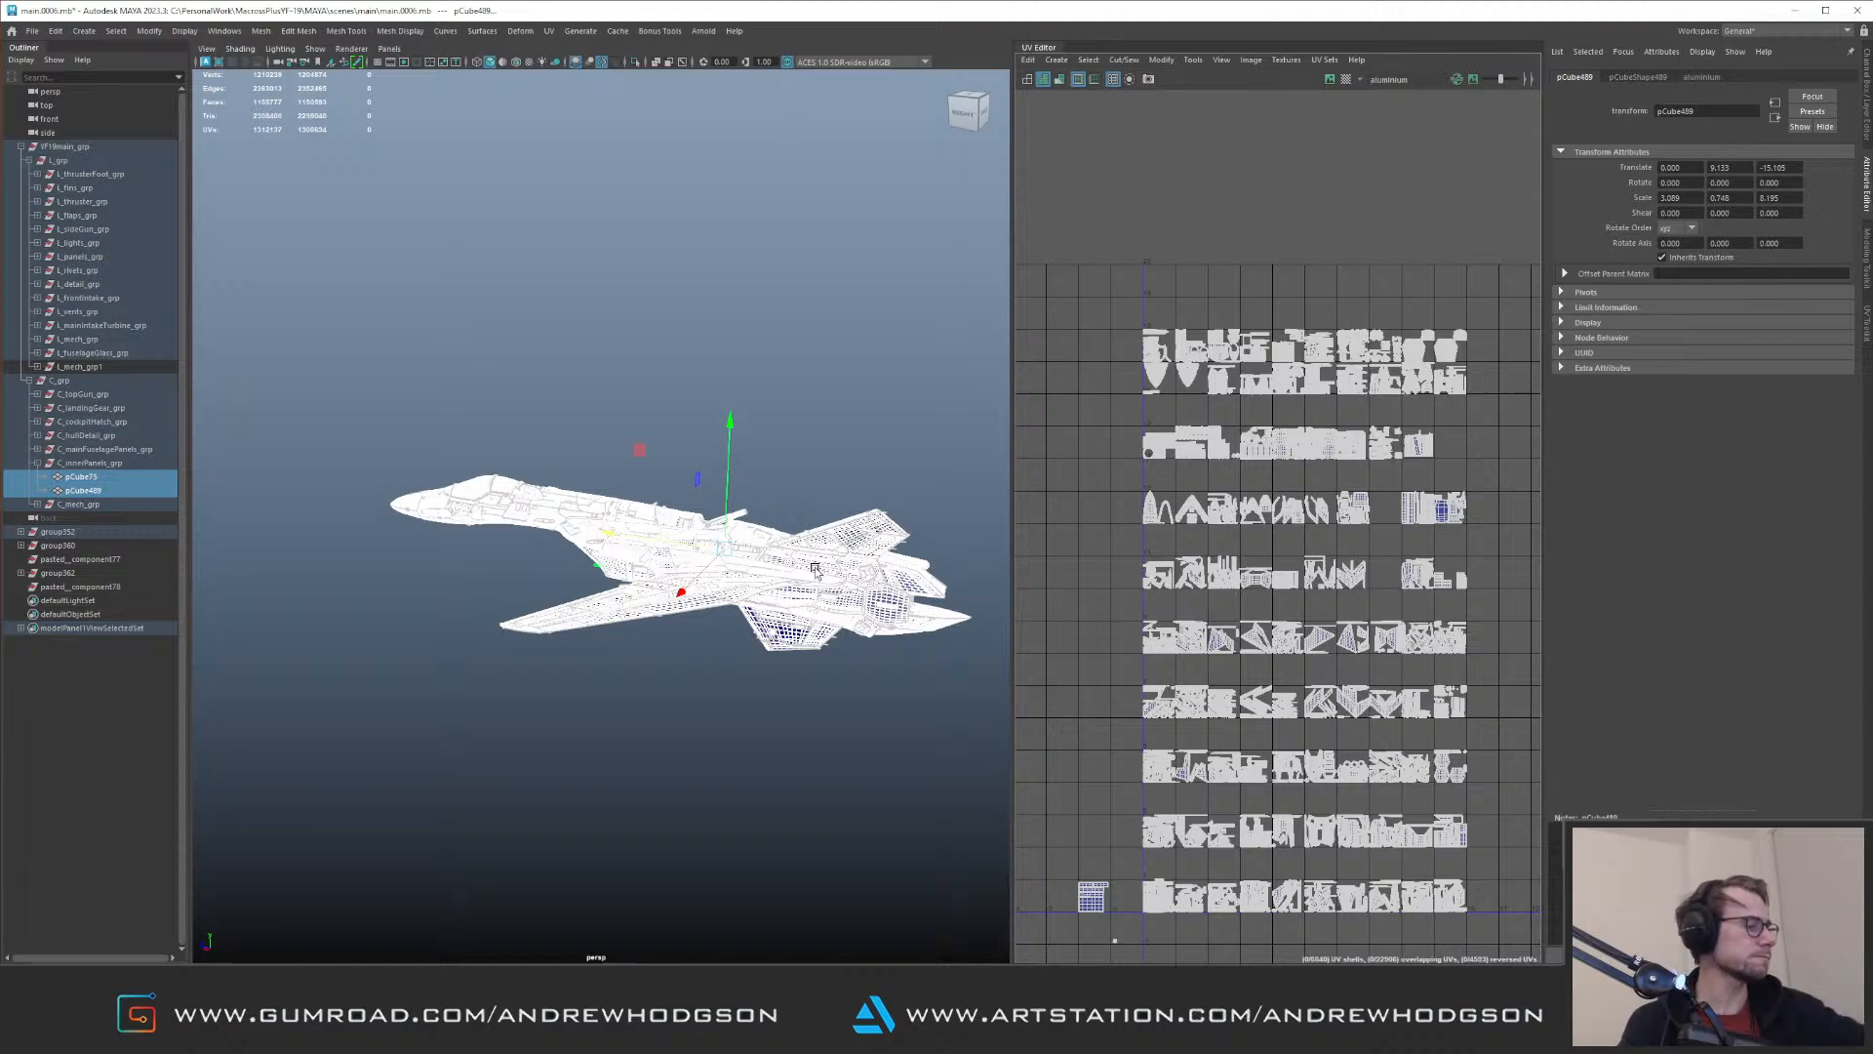
Step: Bring the reference image board over the UV Editor and examine the YF-19 model kit photos
right_click_drag(1872, 487, 1194, 477)
scroll(1194, 476, "down", 15)
middle_click_drag(1229, 356, 1103, 309)
scroll(1199, 395, "up", 8)
middle_click_drag(1188, 464, 1445, 447)
scroll(1197, 508, "up", 7)
middle_click_drag(1197, 507, 1353, 466)
scroll(1352, 466, "down", 3)
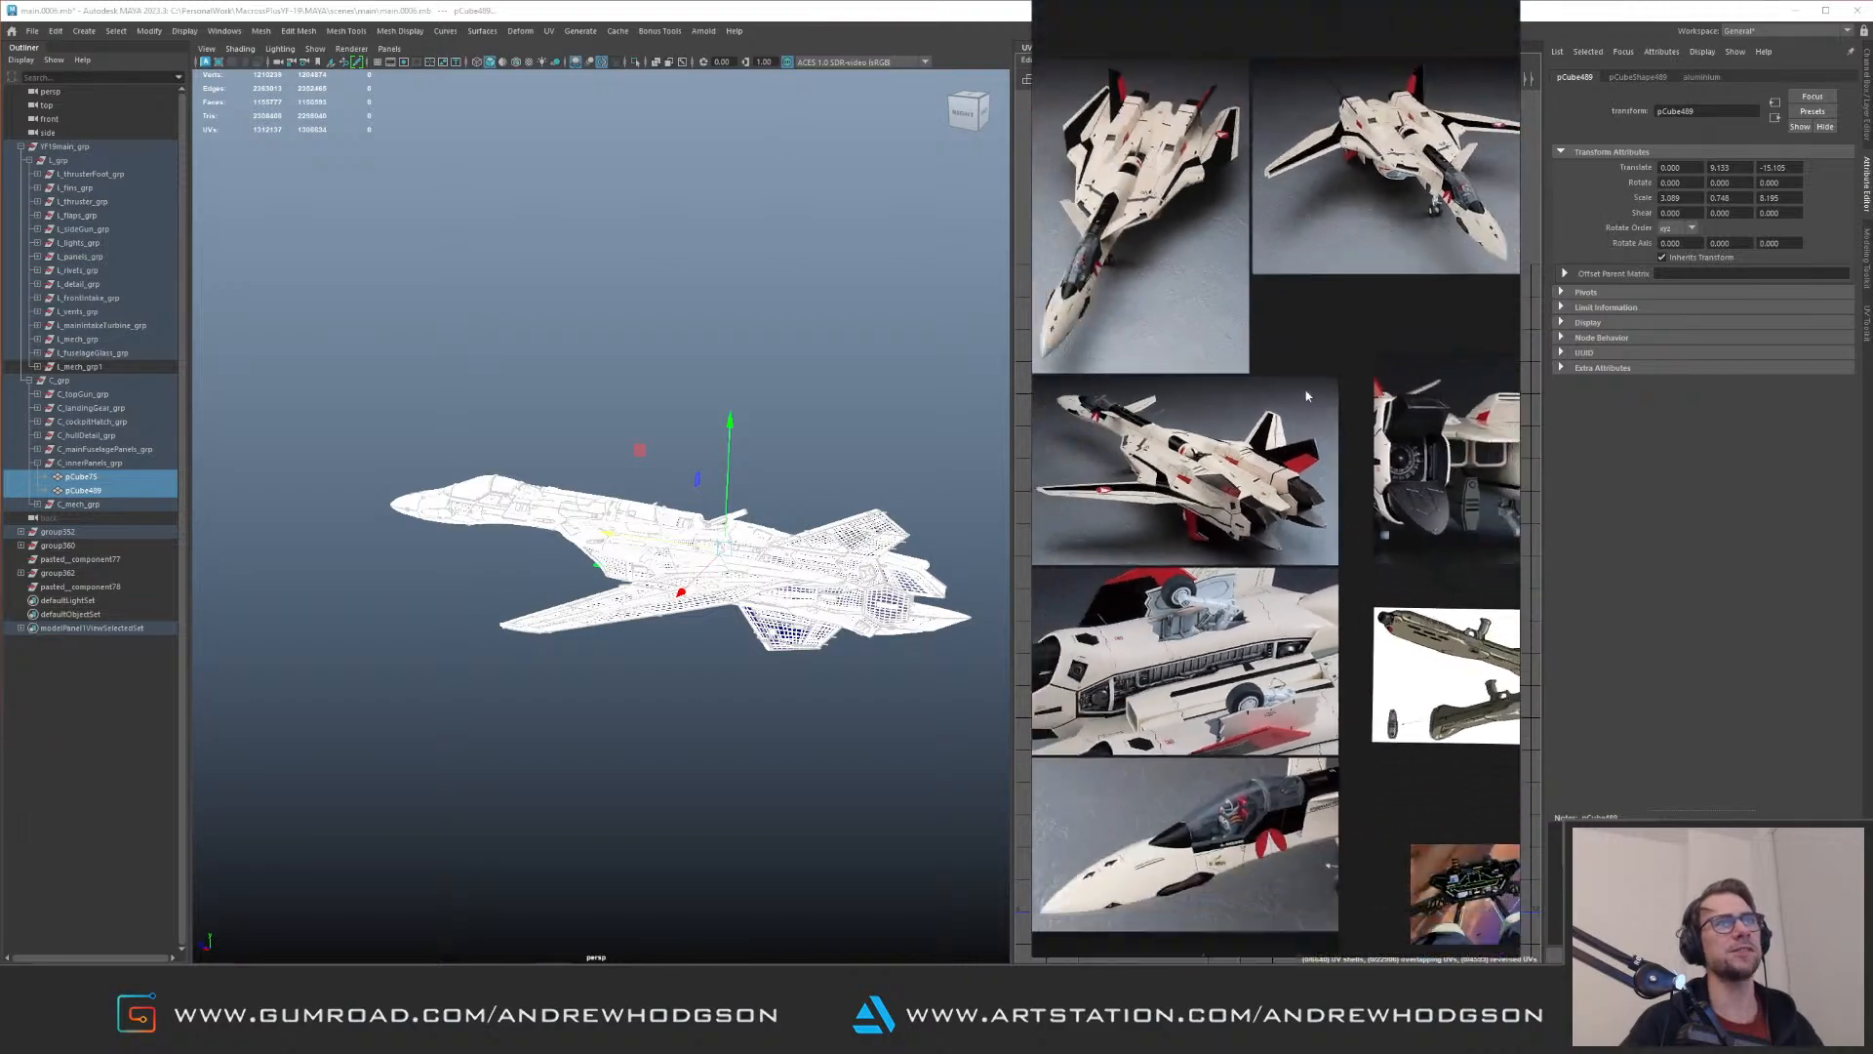
Step: Examine the real jet photos on the reference board, including fuselage surfaces, exhaust nozzles and nose markings
scroll(1312, 486, "down", 5)
middle_click_drag(1313, 486, 1228, 244)
middle_click_drag(1318, 693, 1284, 459)
scroll(1274, 488, "up", 3)
middle_click_drag(1250, 538, 1244, 320)
scroll(1299, 517, "up", 3)
scroll(1299, 515, "up", 1)
middle_click_drag(1098, 480, 1346, 412)
scroll(1297, 381, "up", 3)
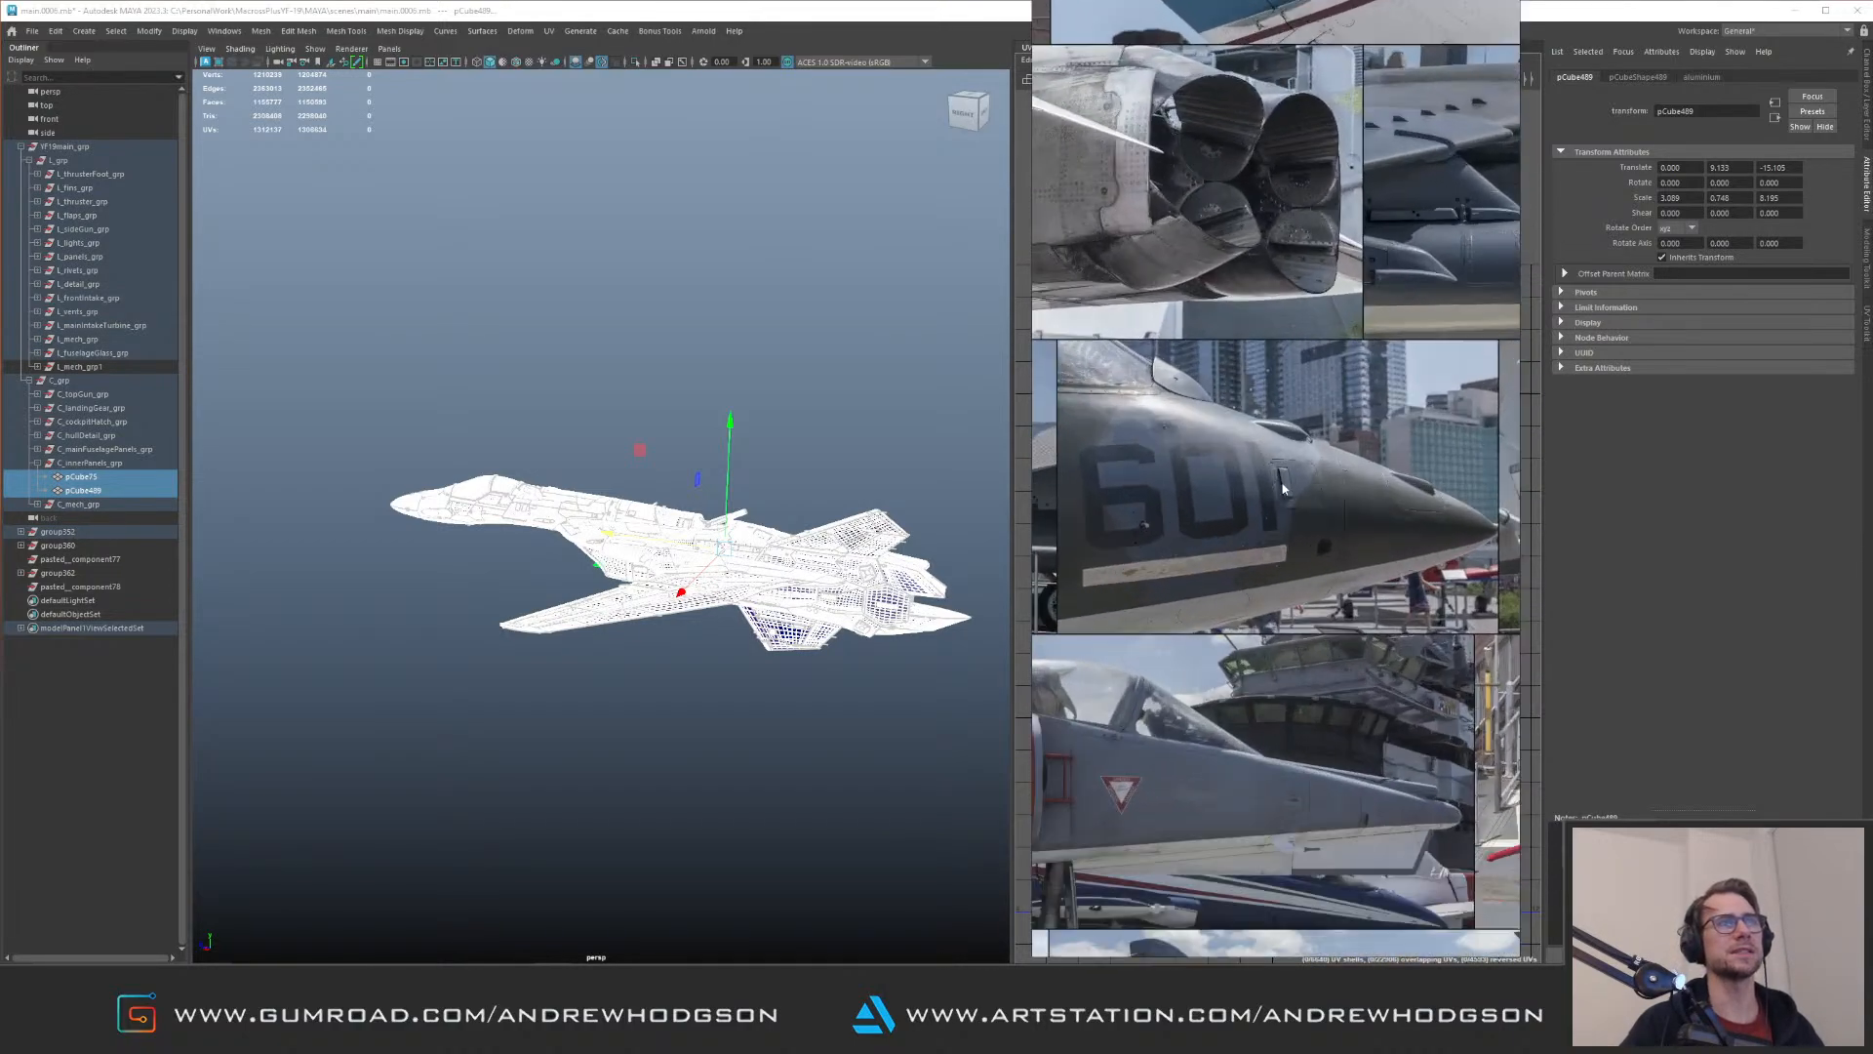
middle_click_drag(1279, 305, 1366, 479)
scroll(1366, 479, "down", 5)
scroll(1110, 453, "up", 3)
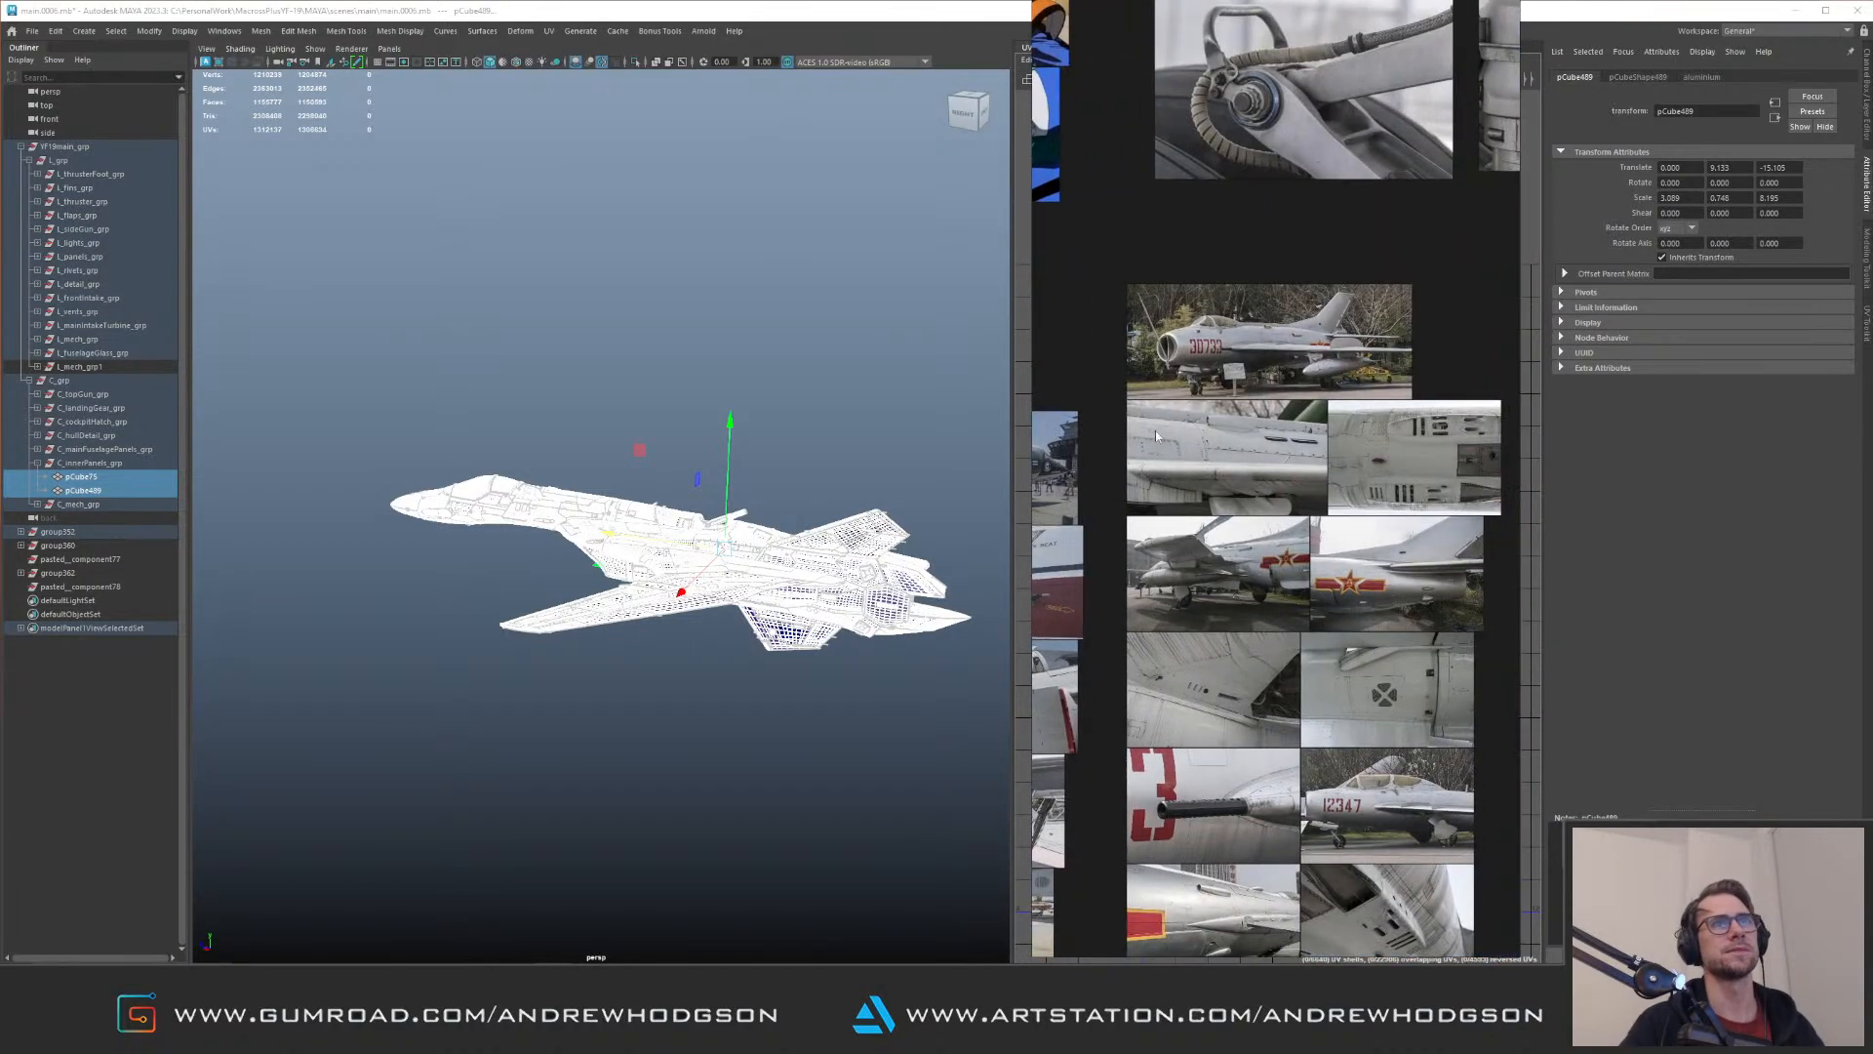
Step: Examine the landing gear close-ups and remaining jet photos, and move the reference board off the UV Editor
middle_click_drag(1327, 373, 1265, 595)
scroll(1288, 337, "up", 3)
scroll(1313, 306, "down", 2)
middle_click_drag(1401, 205, 1340, 340)
scroll(1340, 339, "down", 4)
middle_click_drag(1395, 78, 1214, 319)
scroll(1223, 336, "up", 3)
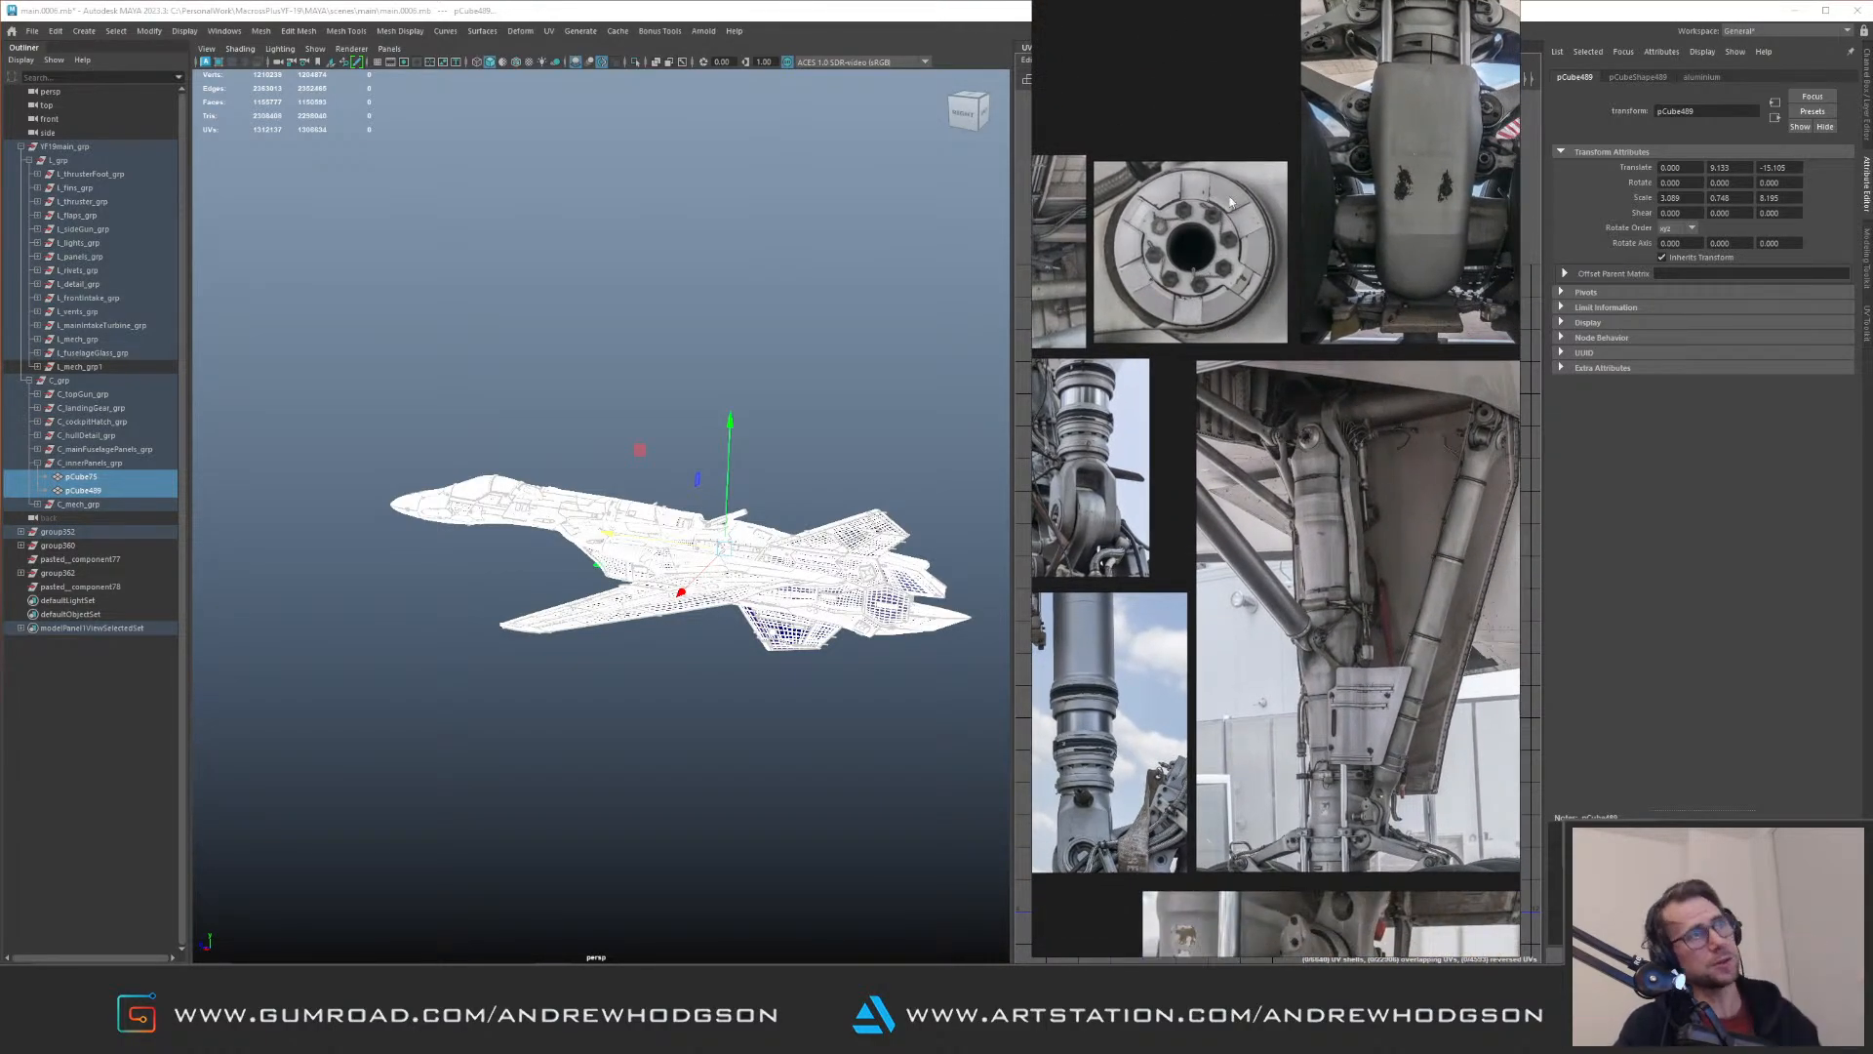
scroll(1174, 559, "down", 3)
middle_click_drag(1174, 559, 1308, 341)
middle_click_drag(1102, 800, 1434, 390)
middle_click_drag(1161, 649, 1372, 390)
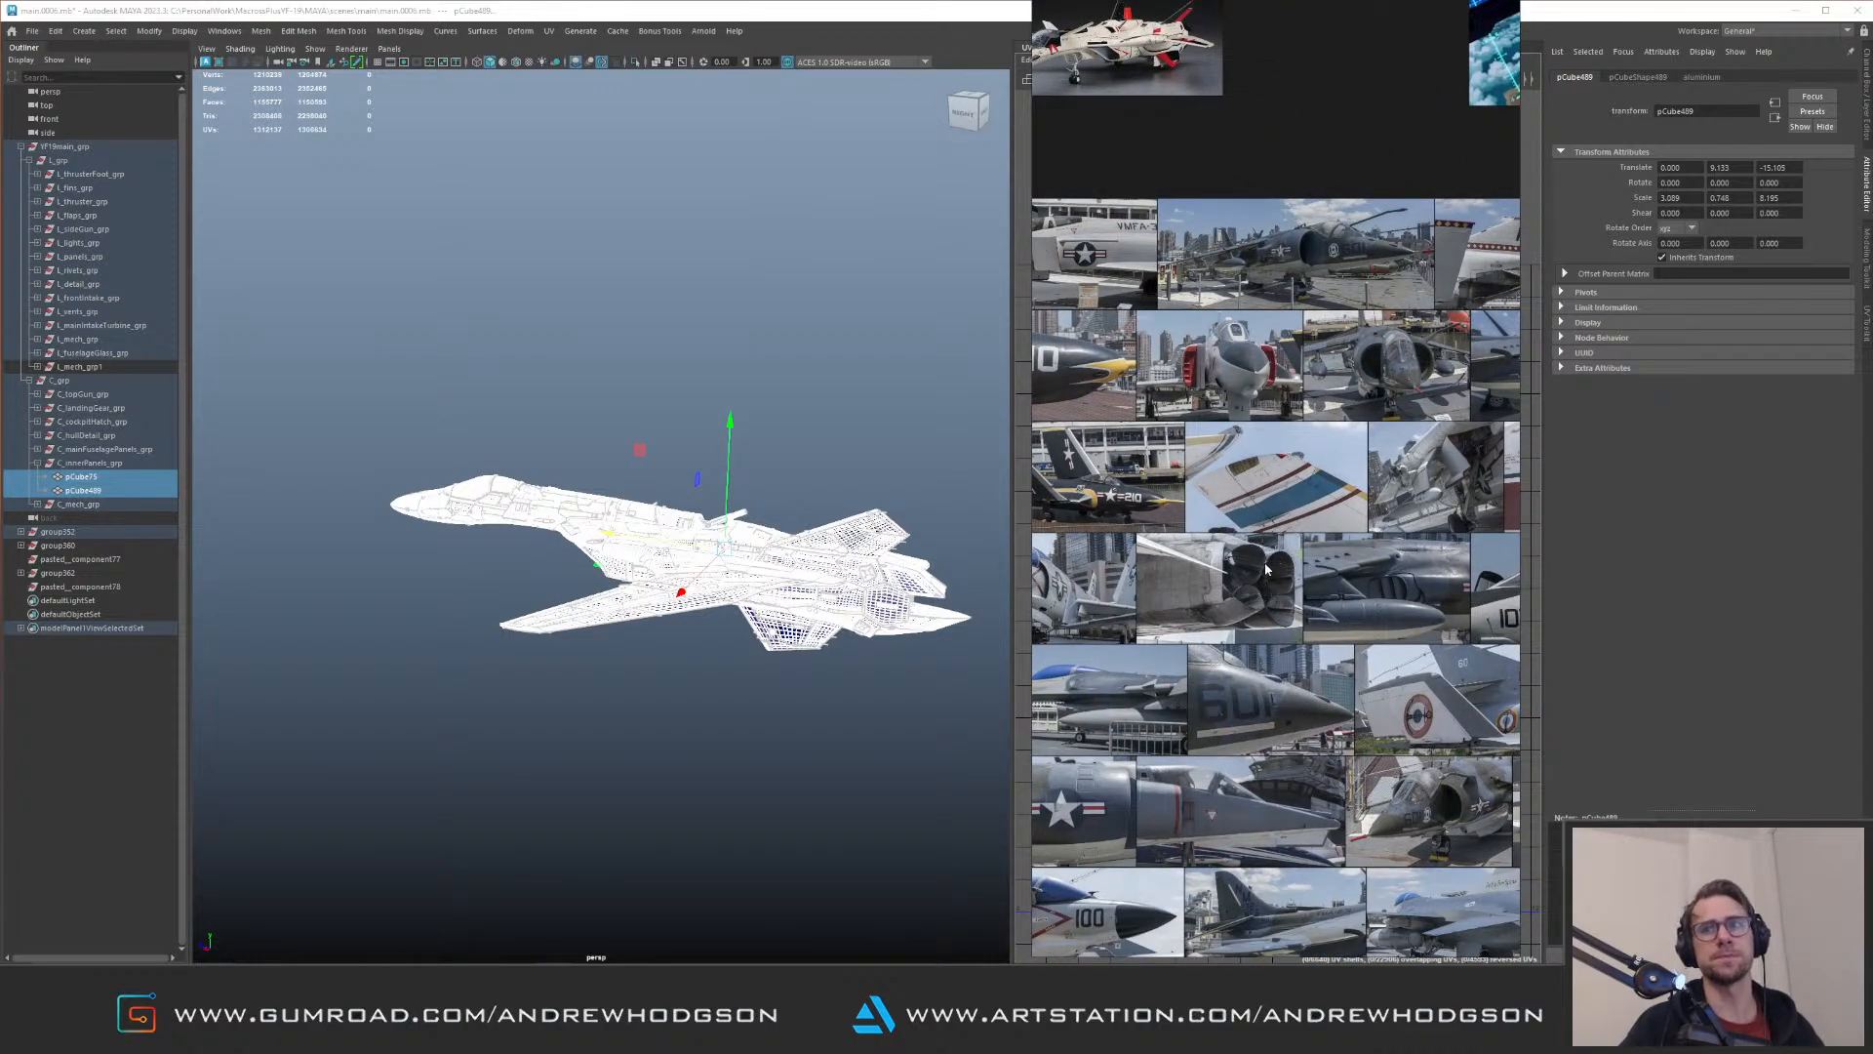
right_click_drag(1267, 576, 1872, 580)
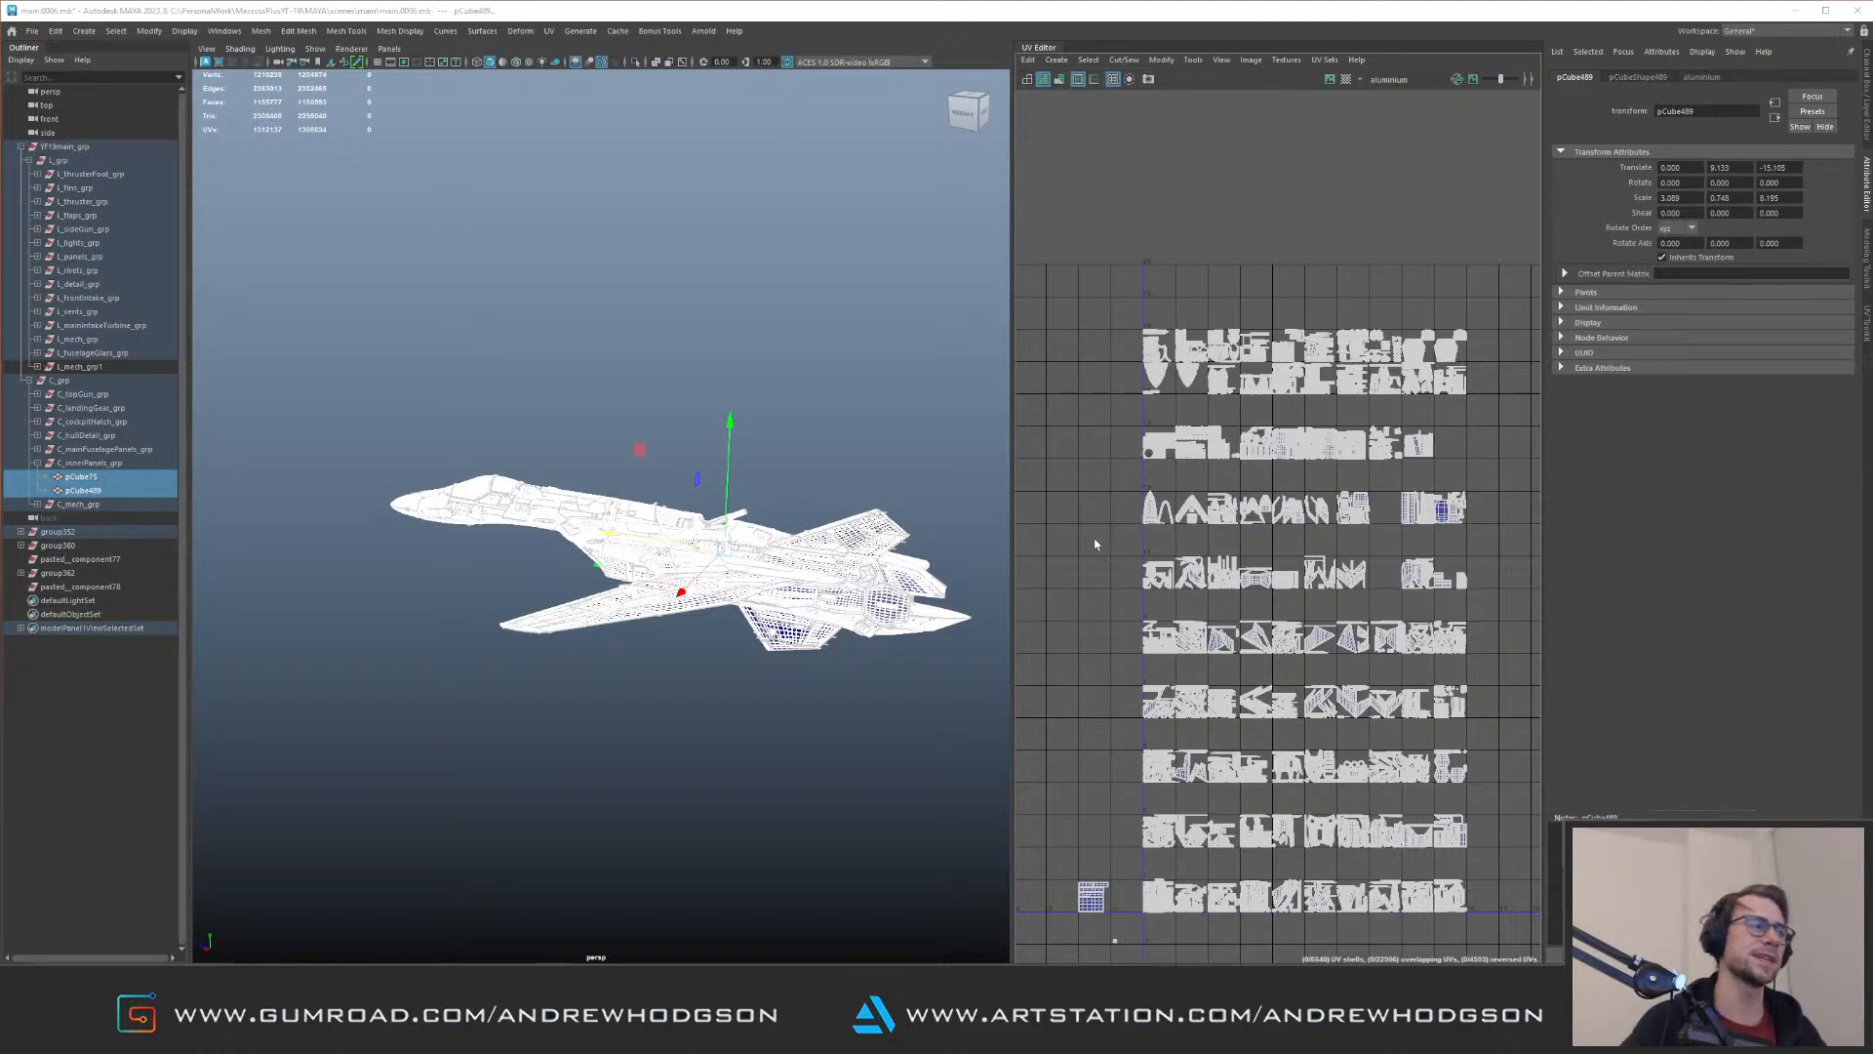
Step: Select the first leftover group below YF19main_grp, check it in isolation, and inspect where its parts sit on the aircraft
left_click_drag(665, 597, 624, 648, "alt")
right_click_drag(625, 649, 722, 585, "alt")
left_click_drag(722, 586, 713, 605, "alt")
right_click_drag(712, 546, 745, 573, "alt")
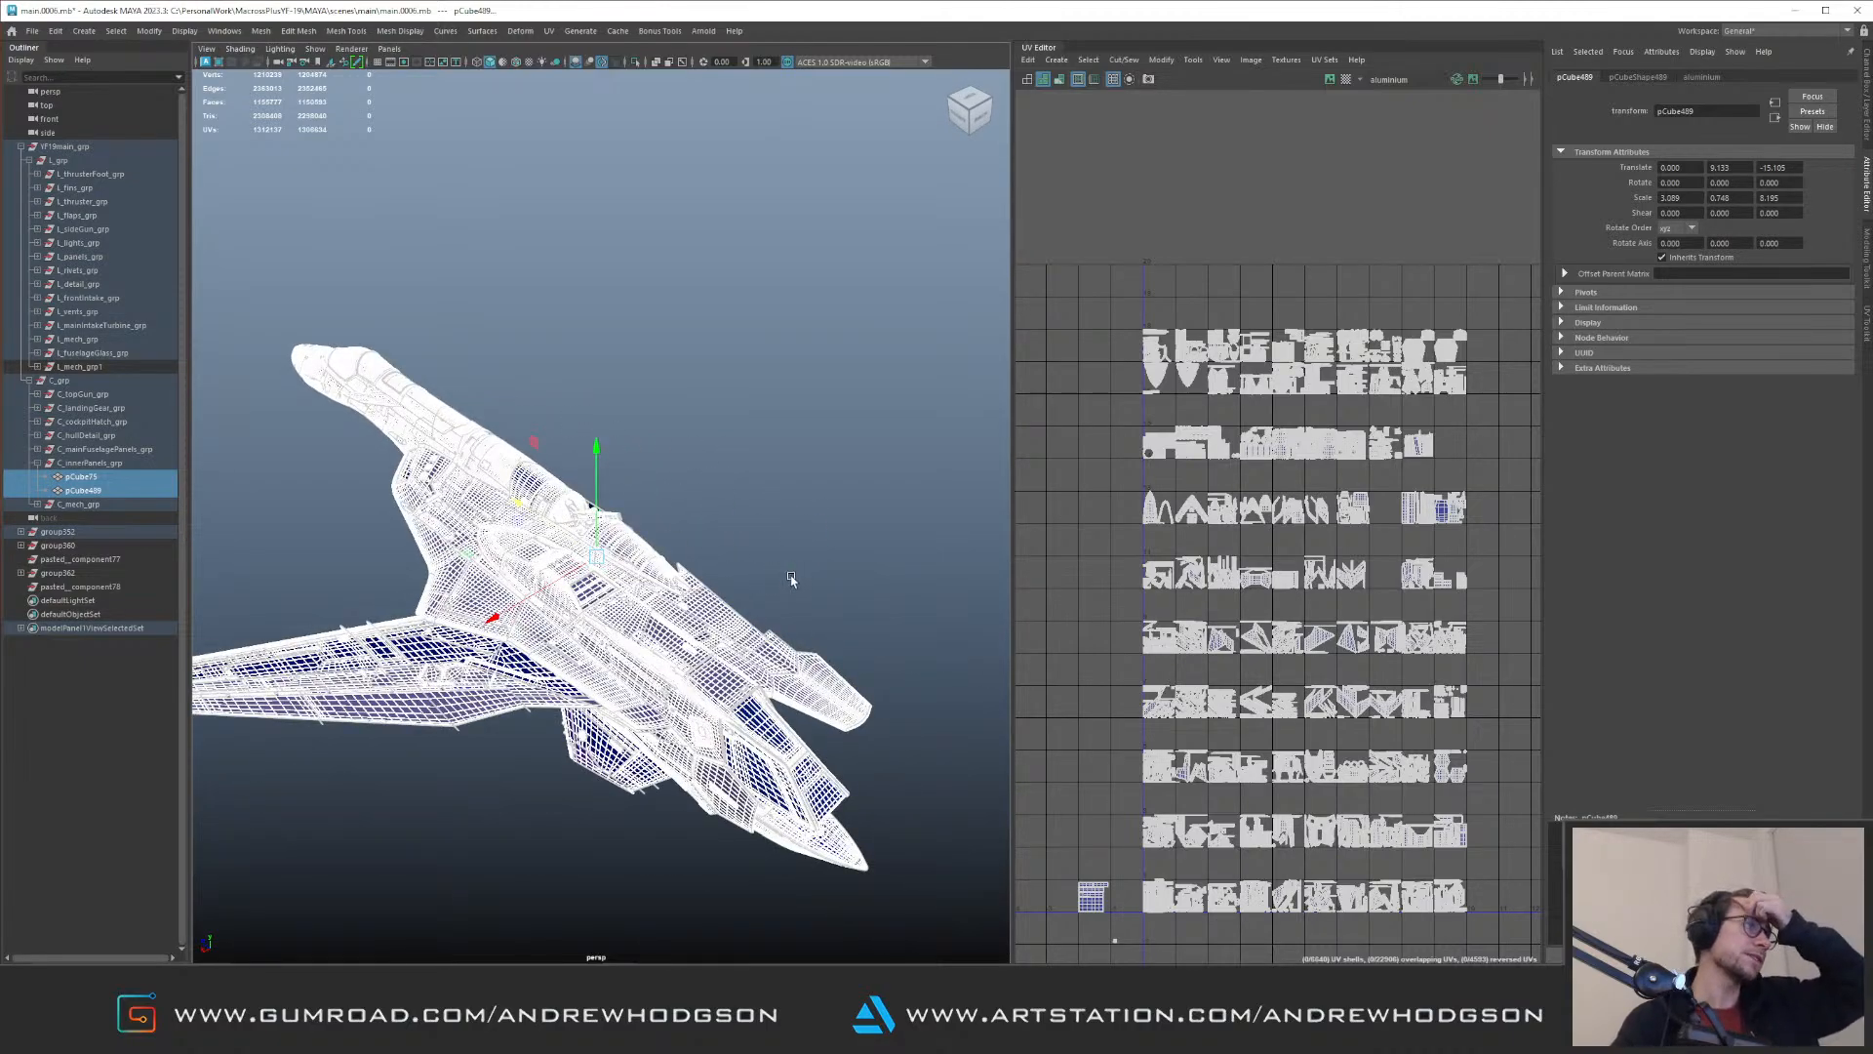
left_click(59, 532)
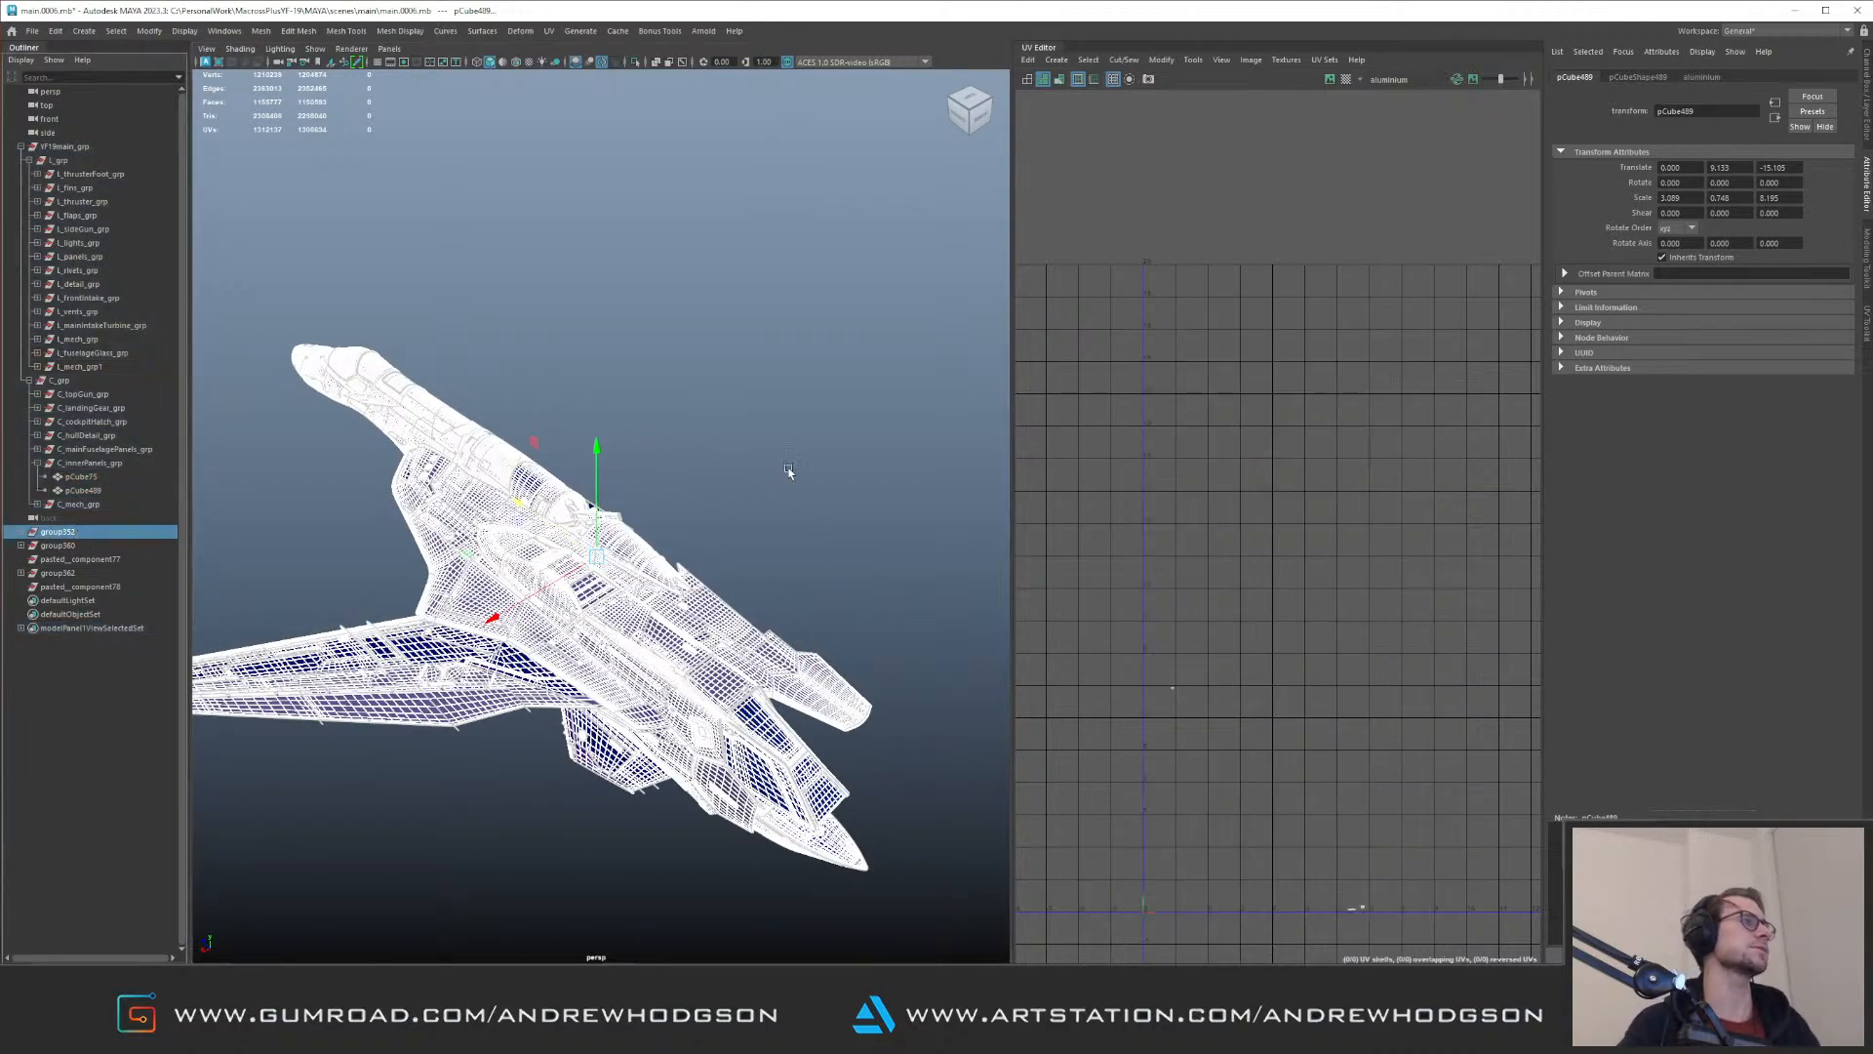
key("ctrl+1")
key("ctrl+1")
key("f")
right_click_drag(704, 490, 488, 488, "alt")
left_click_drag(487, 488, 681, 370, "alt")
left_click_drag(459, 429, 482, 576, "alt")
Step: Select the small hexagonal fuselage panel polySurface1985 and unparent it from its leftover group to the scene's top level
left_click(286, 385)
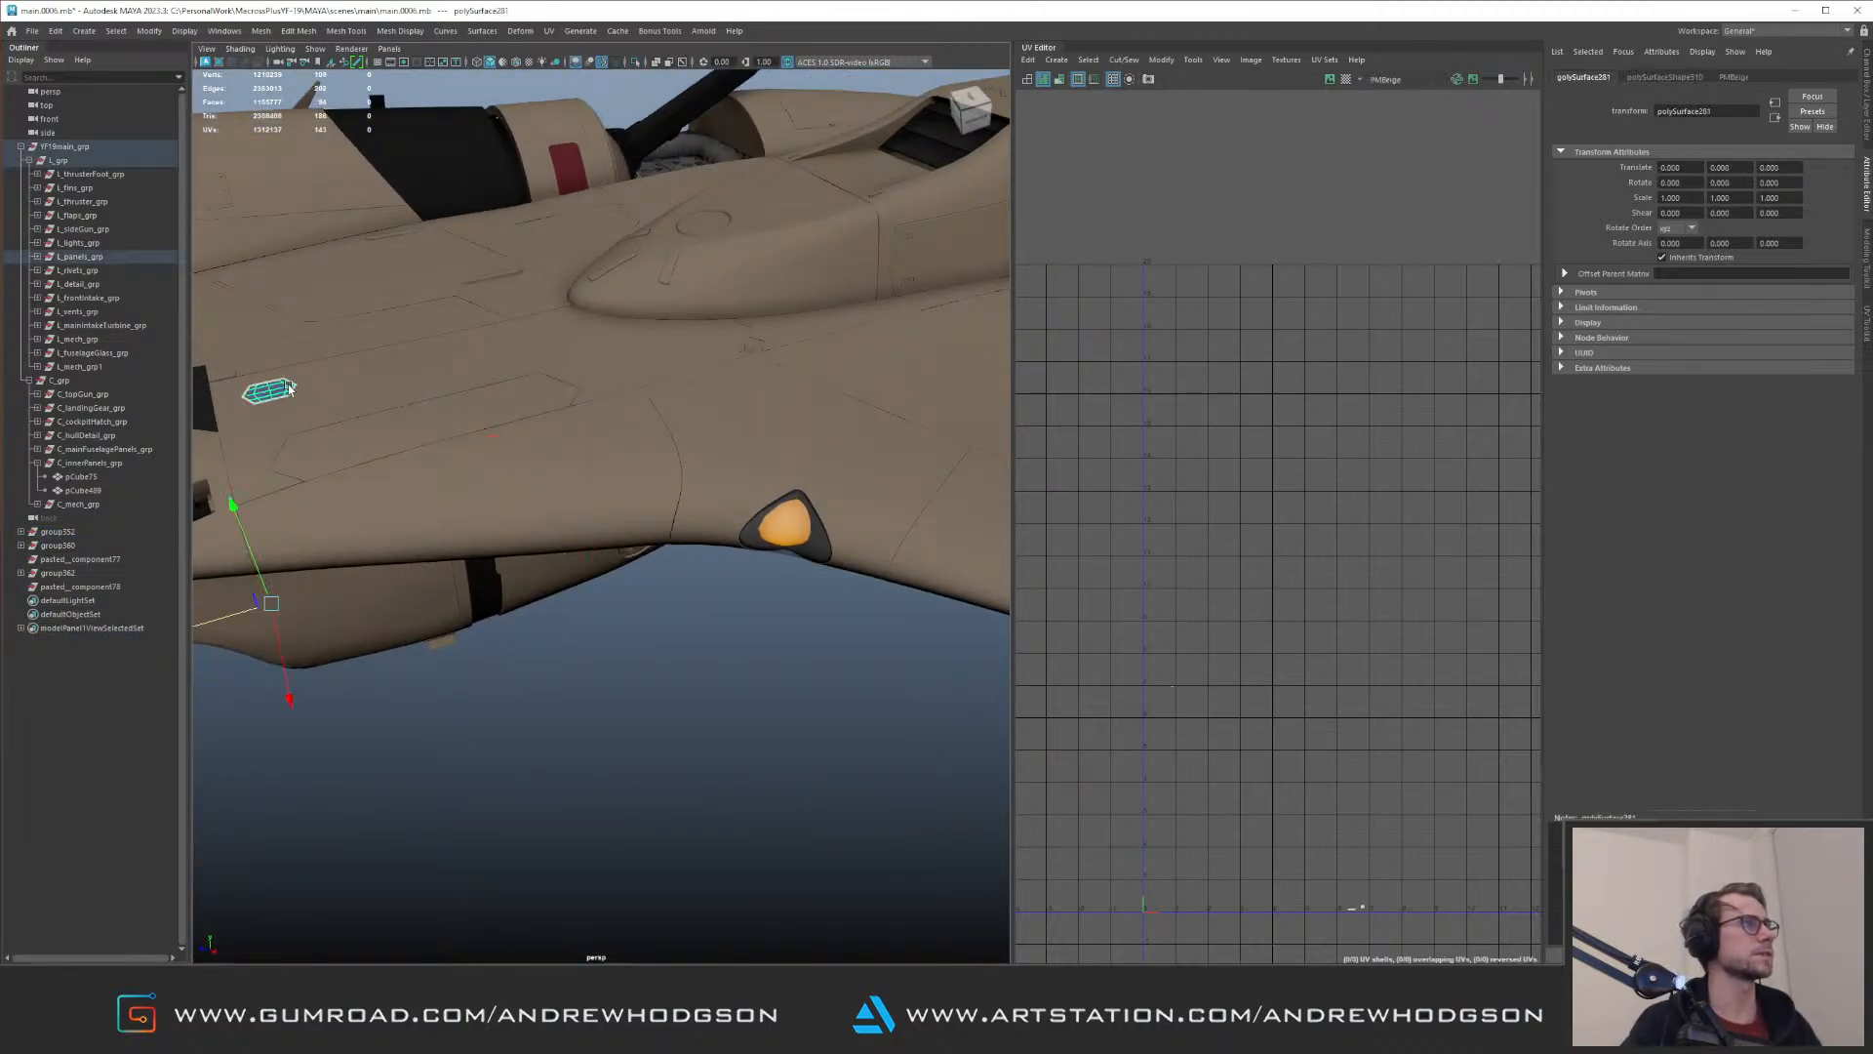
left_click_drag(548, 581, 590, 536, "alt")
left_click(590, 536)
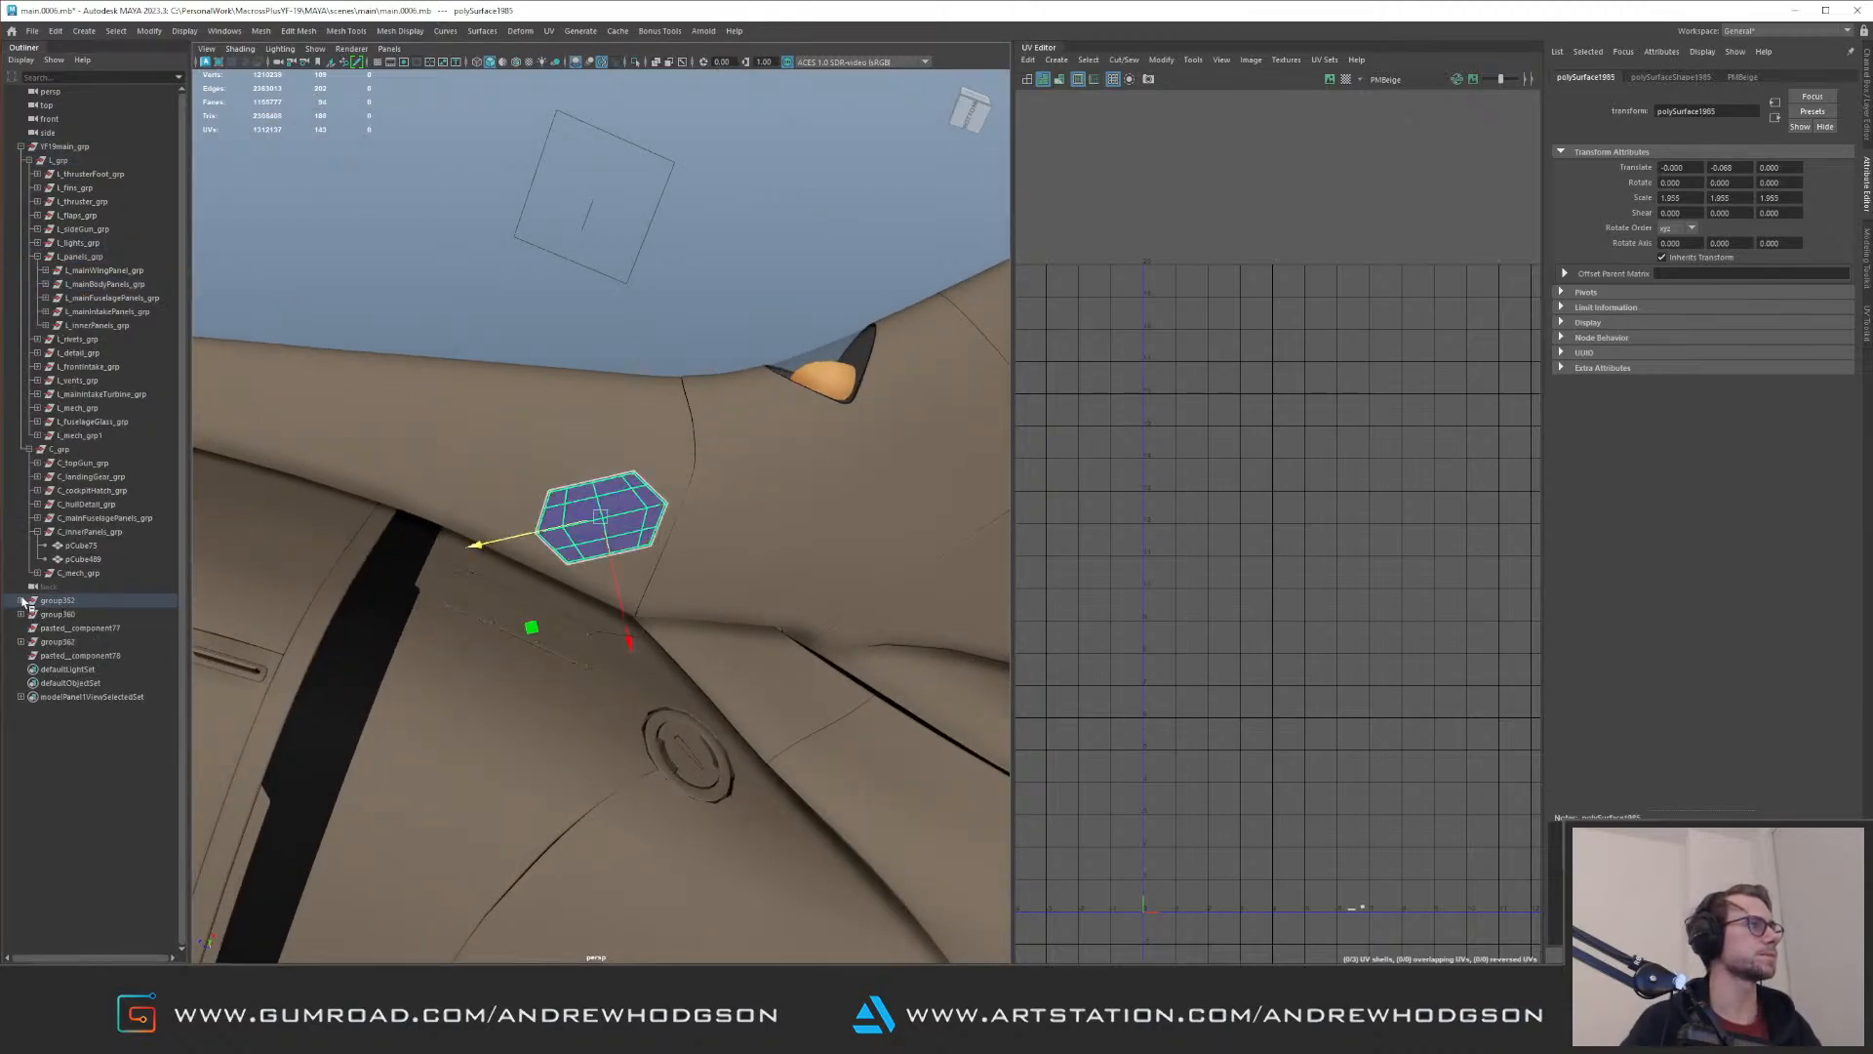
left_click(21, 600, "shift")
key("shift+p")
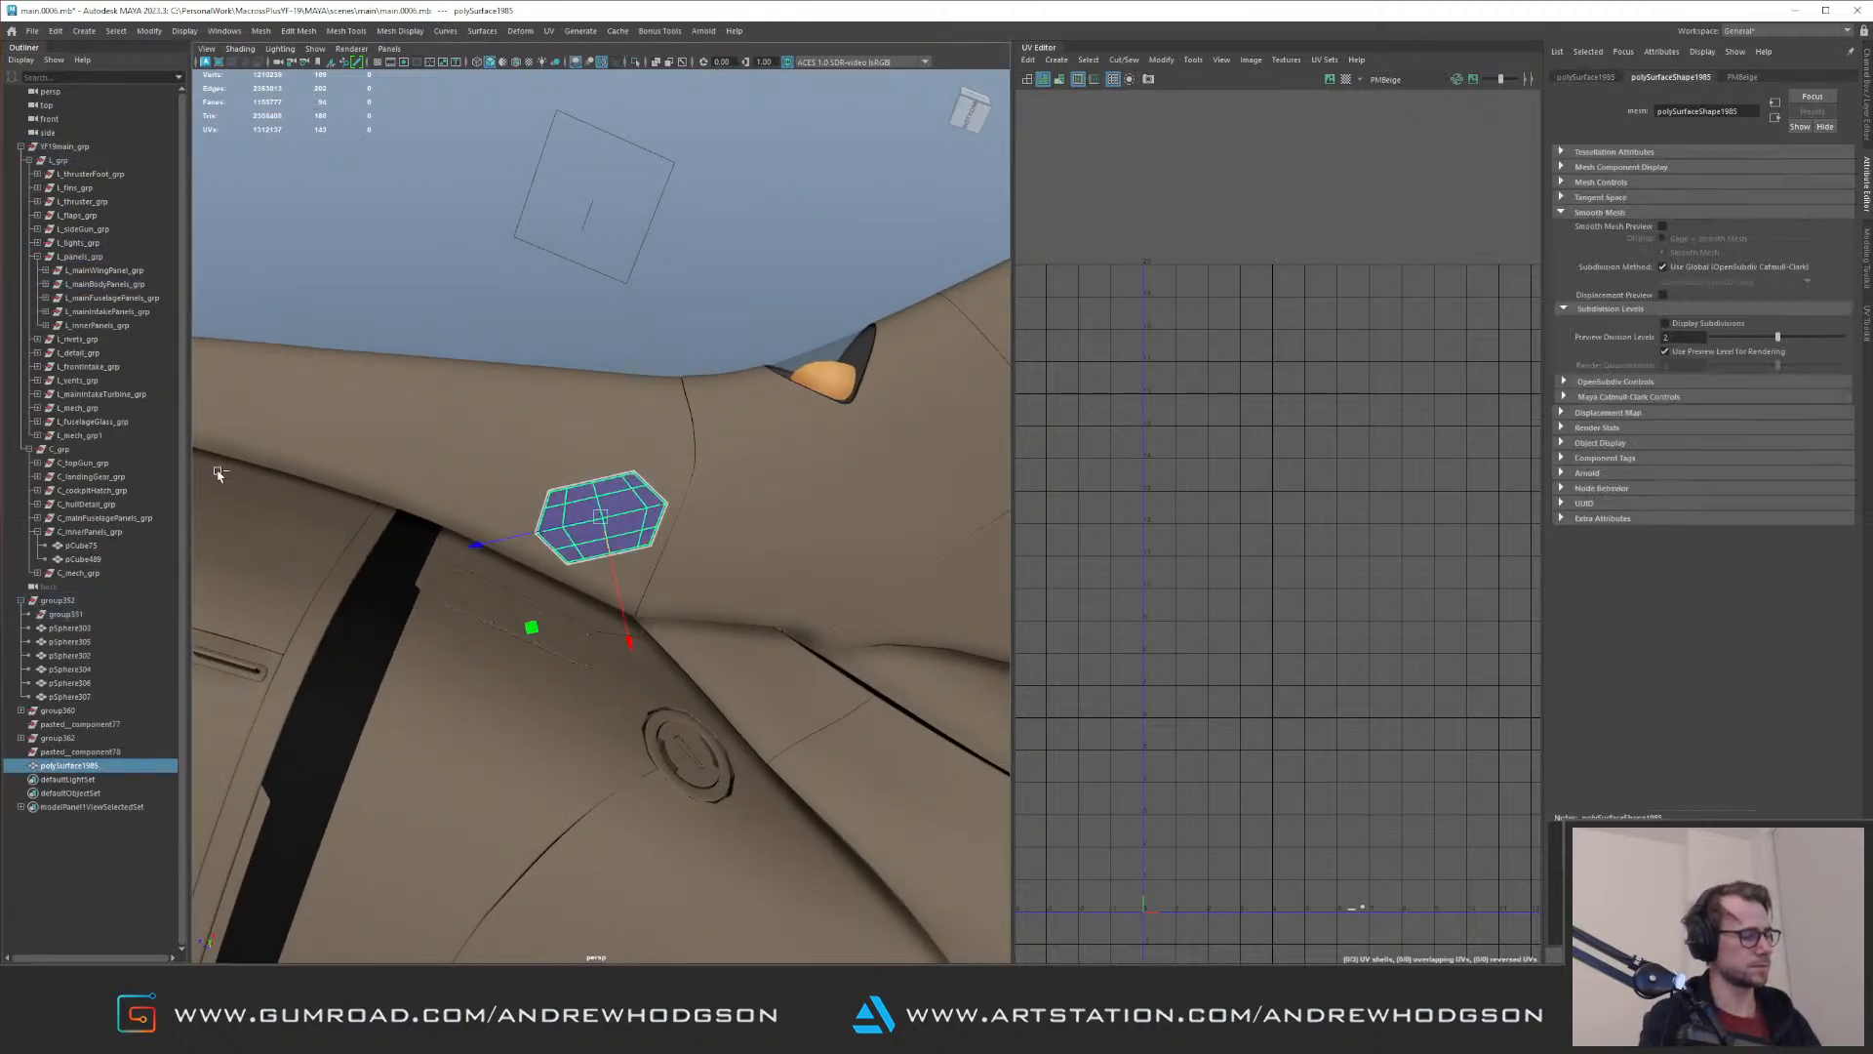
Step: Select all UVs of the hexagonal panel and set their texel density to 360 at map size 4096
right_click_drag(1236, 685, 1290, 688)
left_click_drag(1286, 760, 1426, 932)
key("f")
right_click_drag(1480, 551, 1083, 322, "alt")
left_click(1610, 412)
left_click(1863, 327)
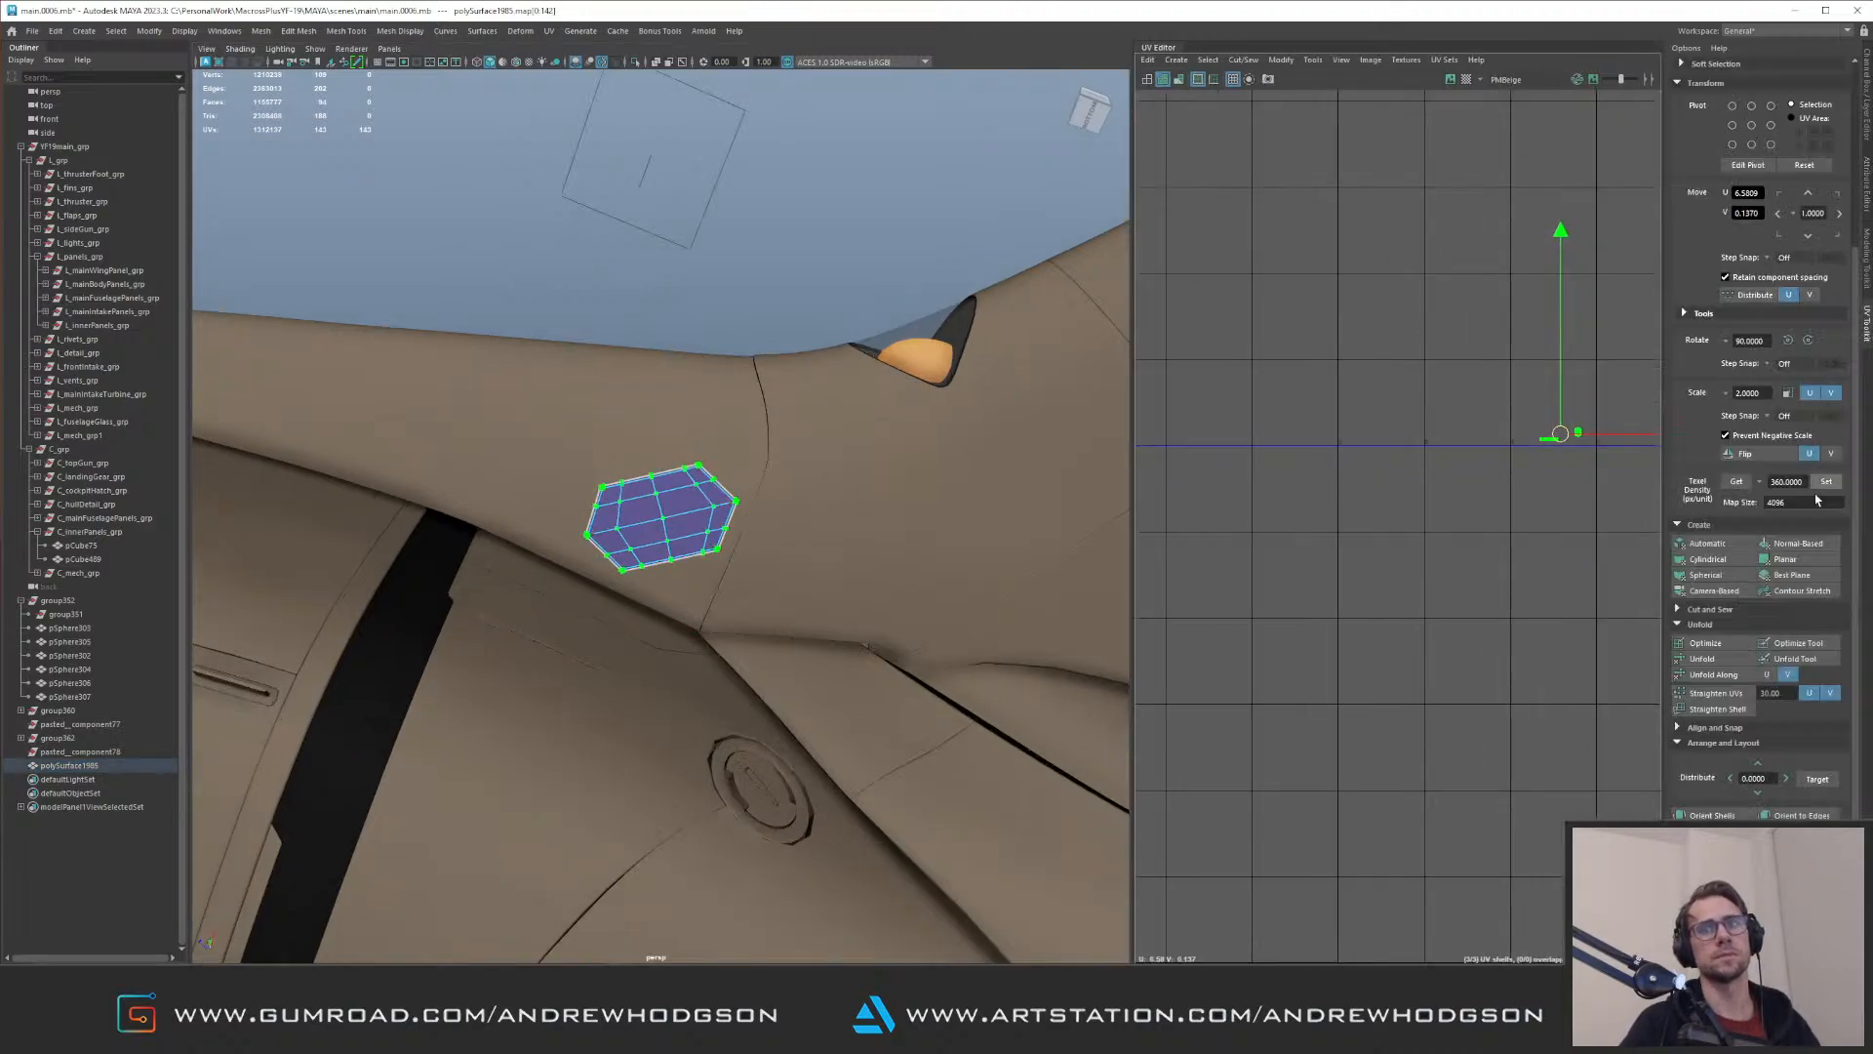
left_click(1826, 482)
Step: Lay out the hexagonal panel's UV shells and move them into the empty space below the UV tile row
right_click_drag(1553, 470, 1306, 398, "alt")
key("ctrl+l")
left_click_drag(1233, 396, 1595, 476)
Step: Check which group holds the surrounding fuselage panel and parent the hexagonal panel under L_mainBodyPanels_grp
right_click_drag(814, 456, 857, 402)
left_click(754, 430)
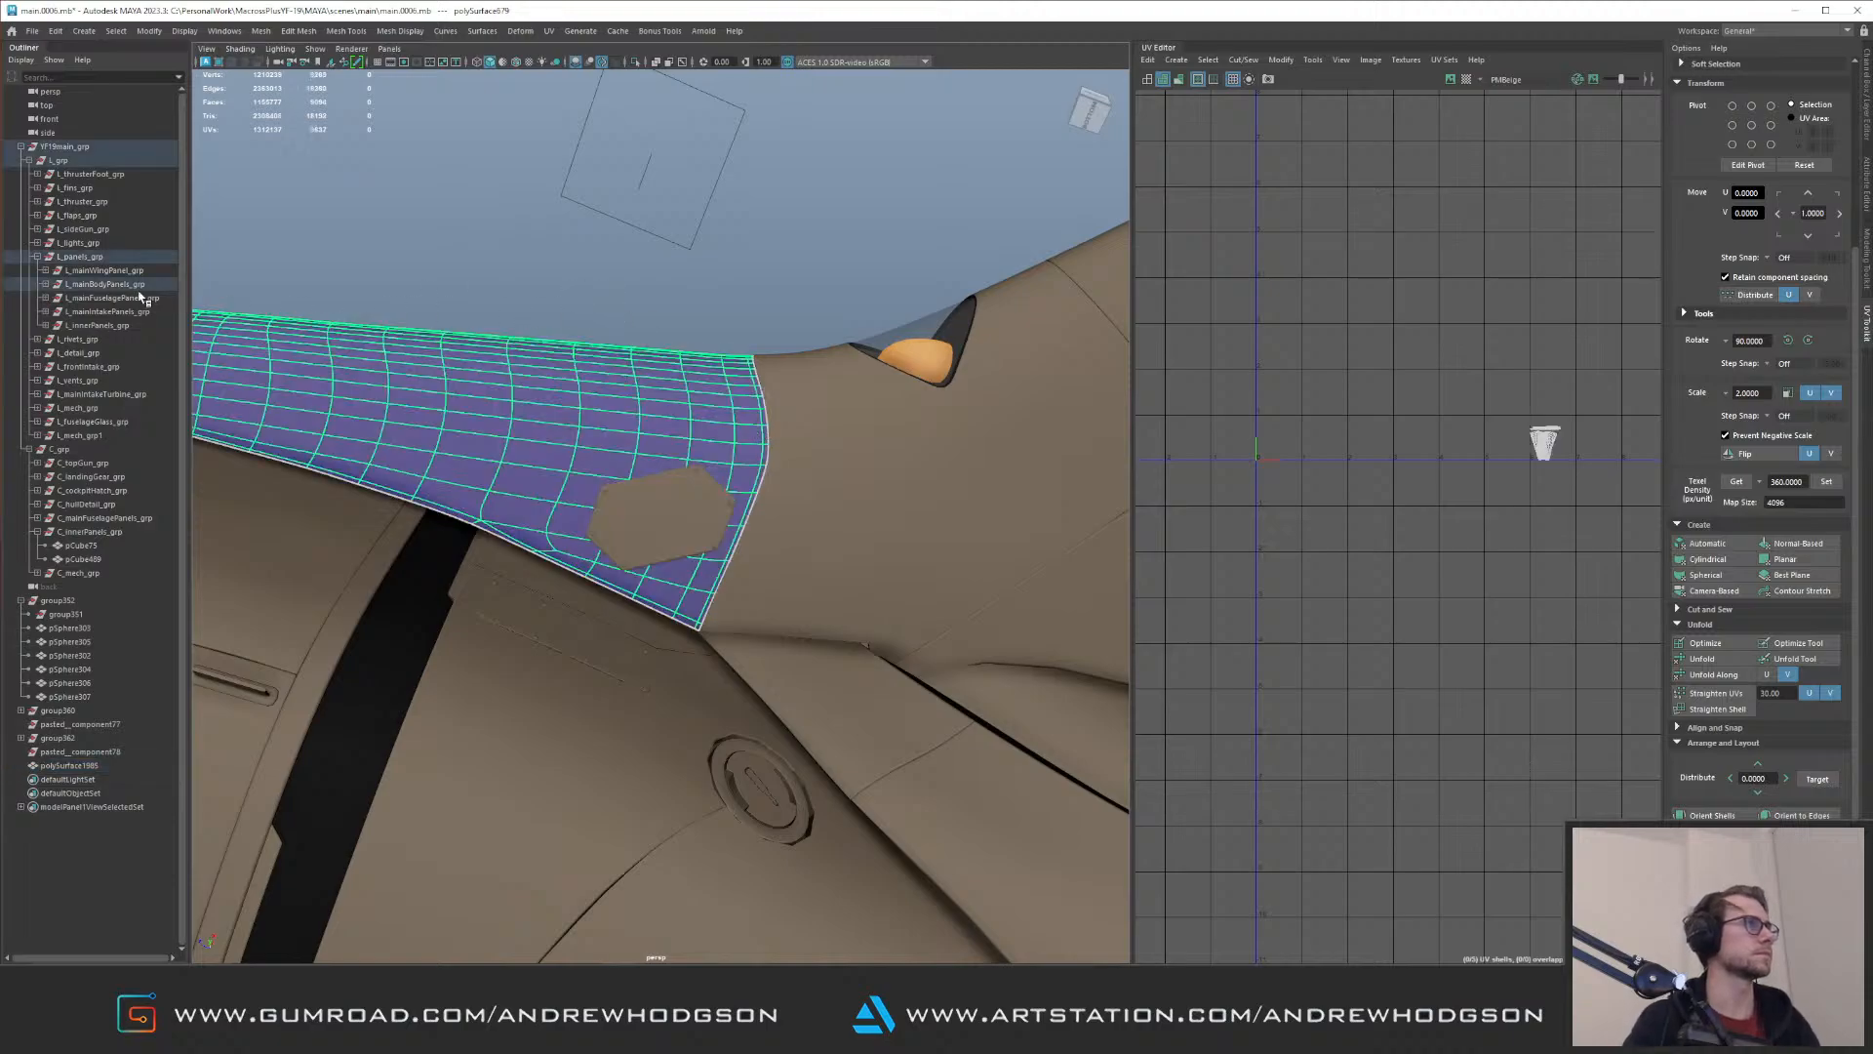
left_click(634, 518)
middle_click_drag(89, 767, 107, 284)
Step: Display the UVs of L_mainBodyPanels_grp and locate the hexagonal panel's shells below the lowest tile row
left_click(103, 283)
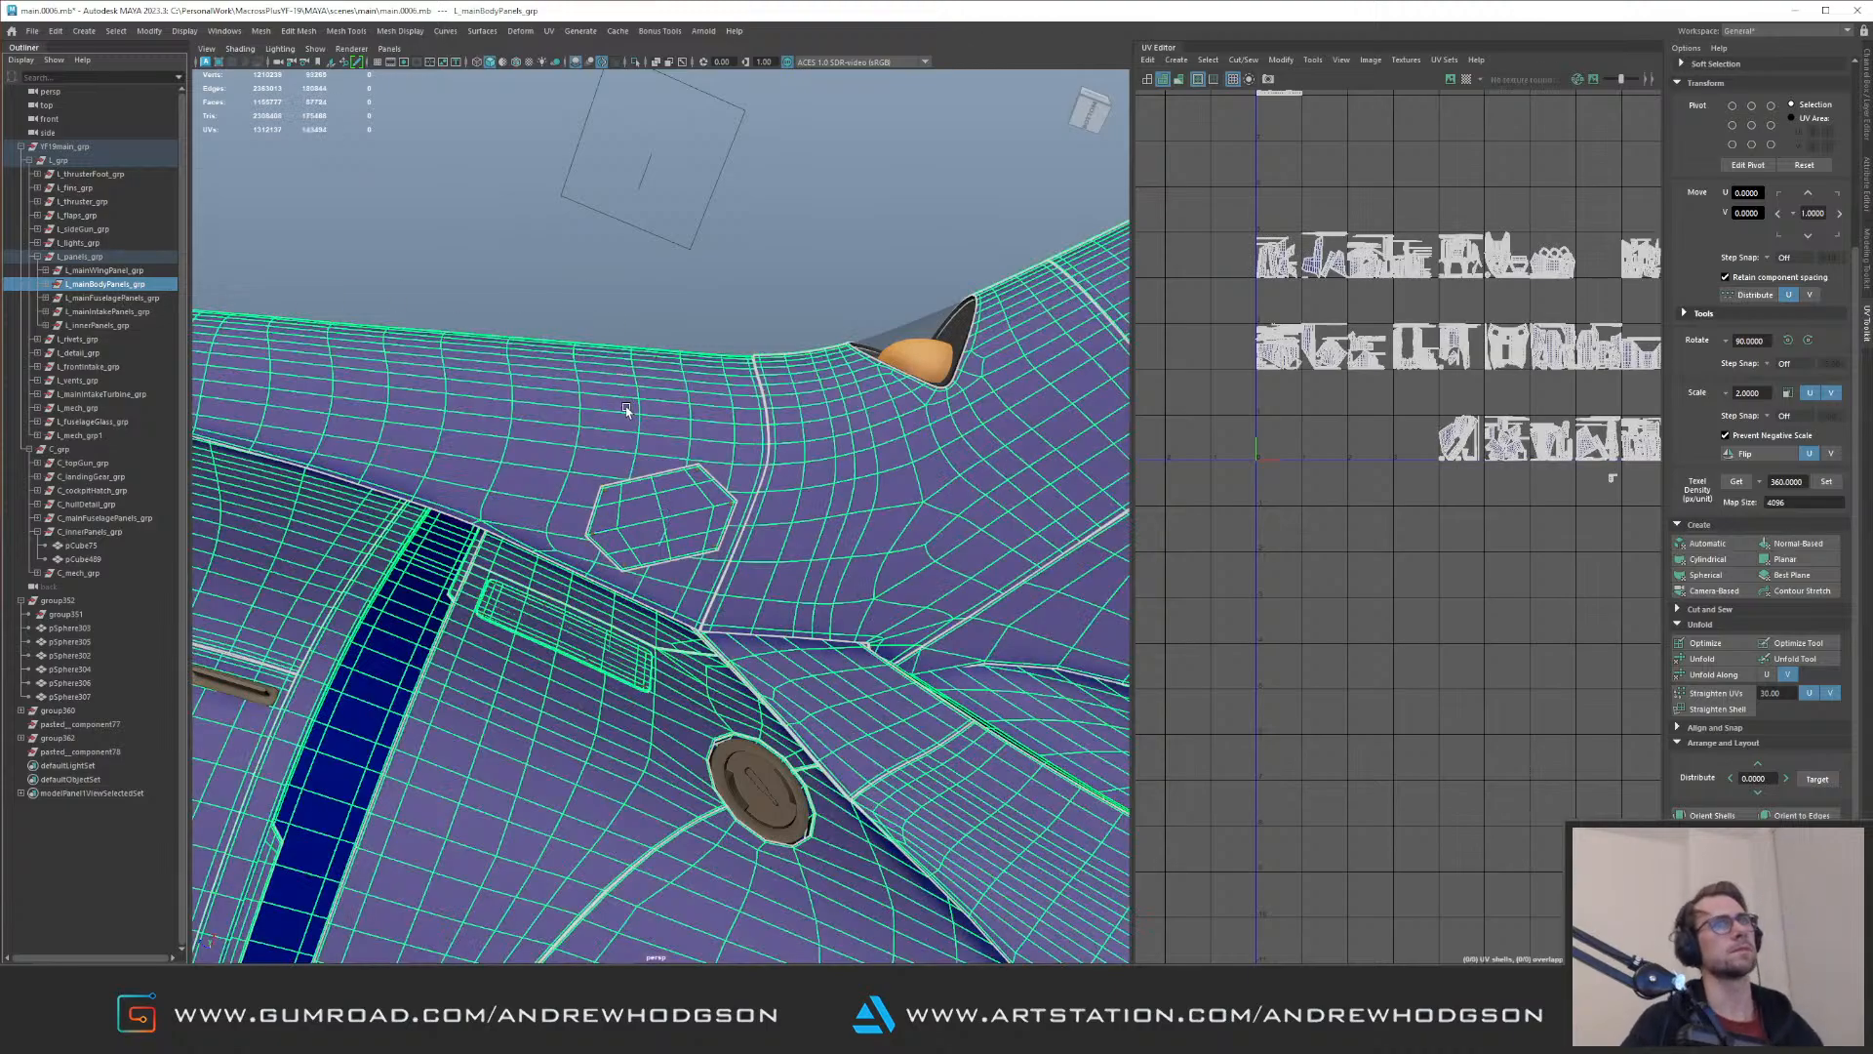
middle_click_drag(1583, 468, 1364, 519, "alt")
right_click_drag(1364, 519, 1477, 535, "alt")
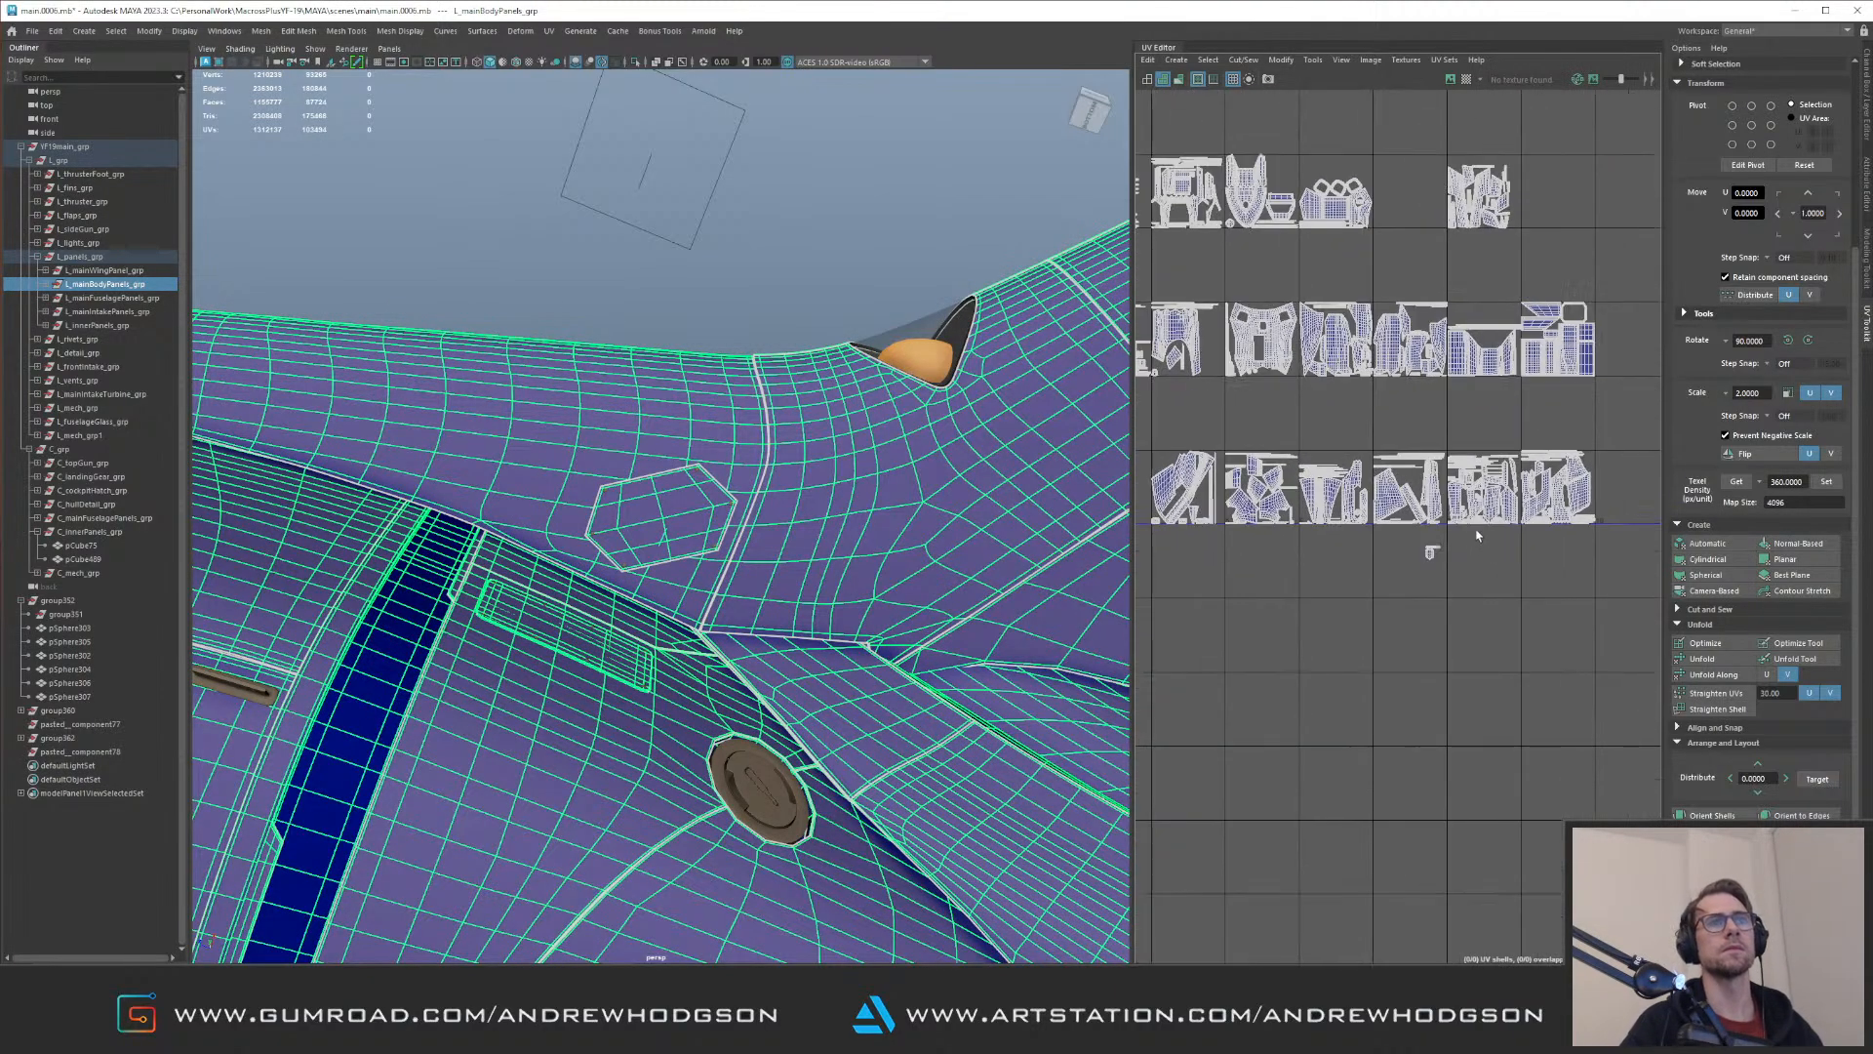
left_click(630, 417)
key("ctrl+z")
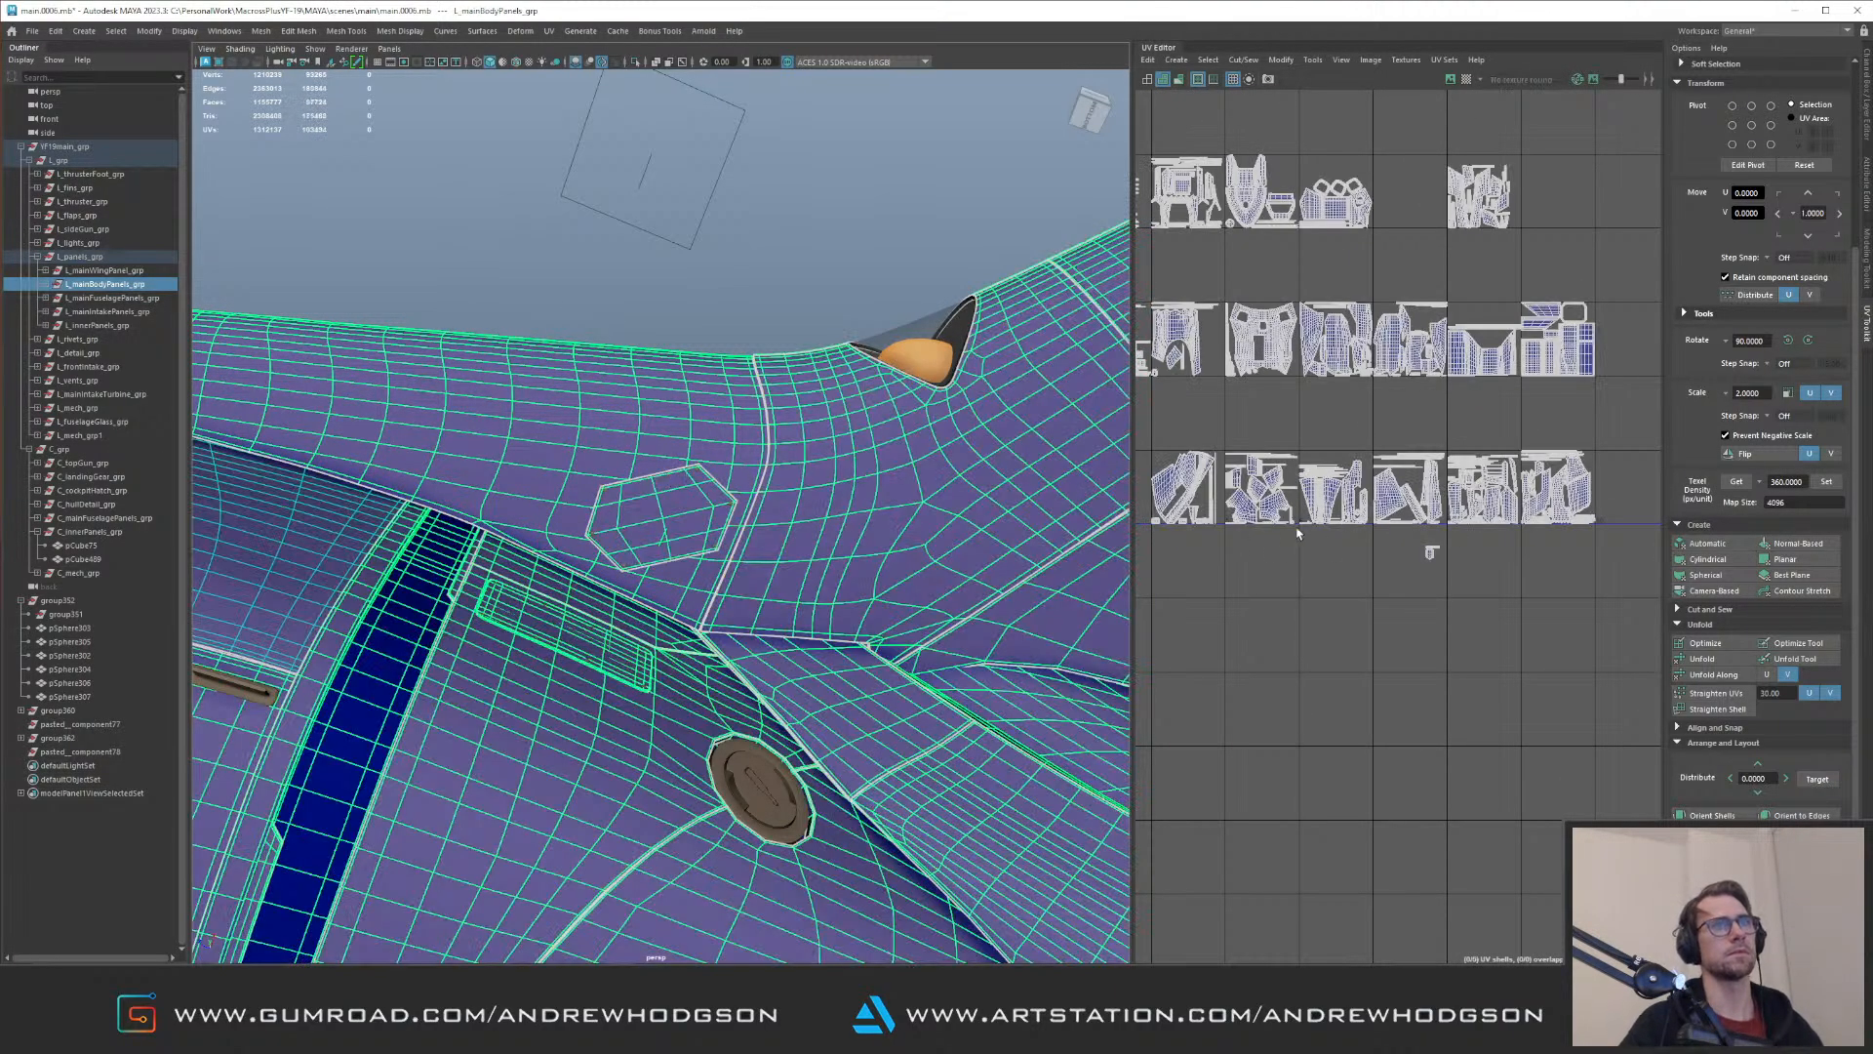
right_click_drag(1286, 542, 1415, 556, "alt")
right_click_drag(1531, 590, 1532, 551)
Step: Select the UVs of the hexagonal panel's main shell and frame the panel on the fuselage
left_click_drag(1539, 570, 1523, 558)
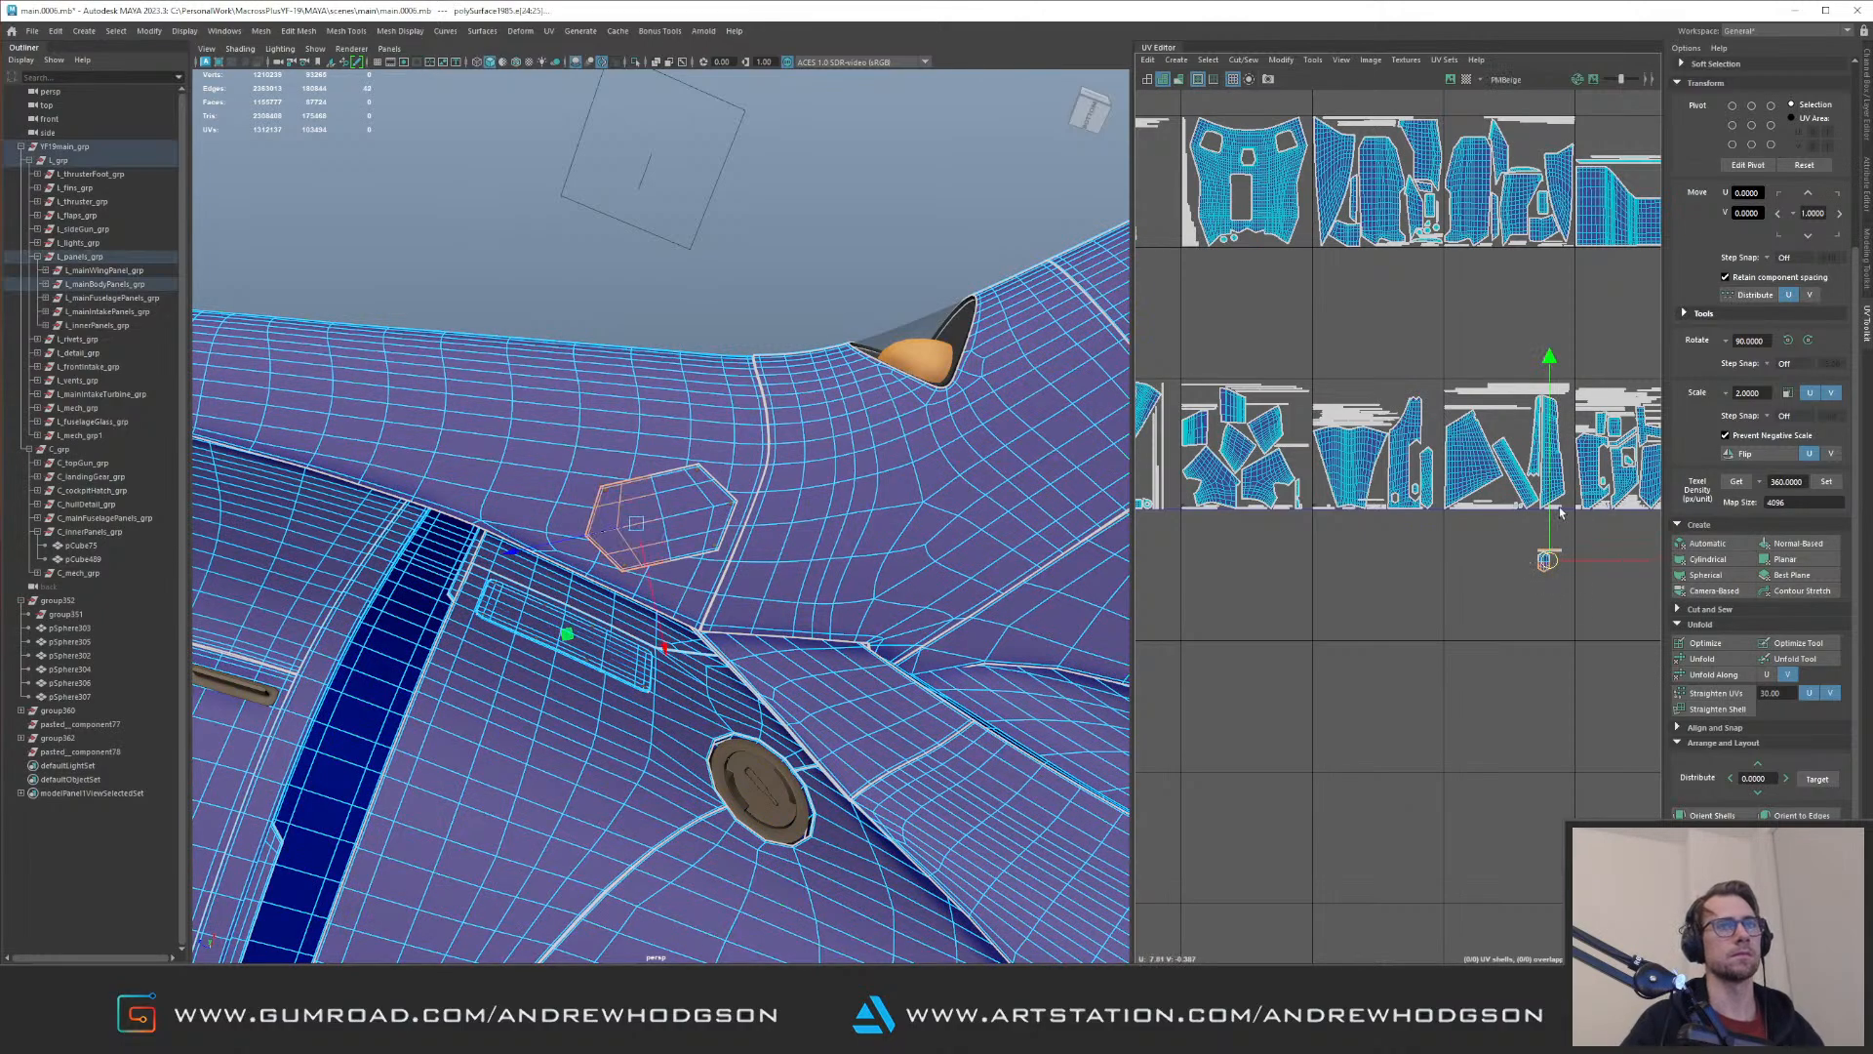
middle_click_drag(1491, 536, 1397, 496, "alt")
right_click_drag(1398, 496, 1421, 587, "alt")
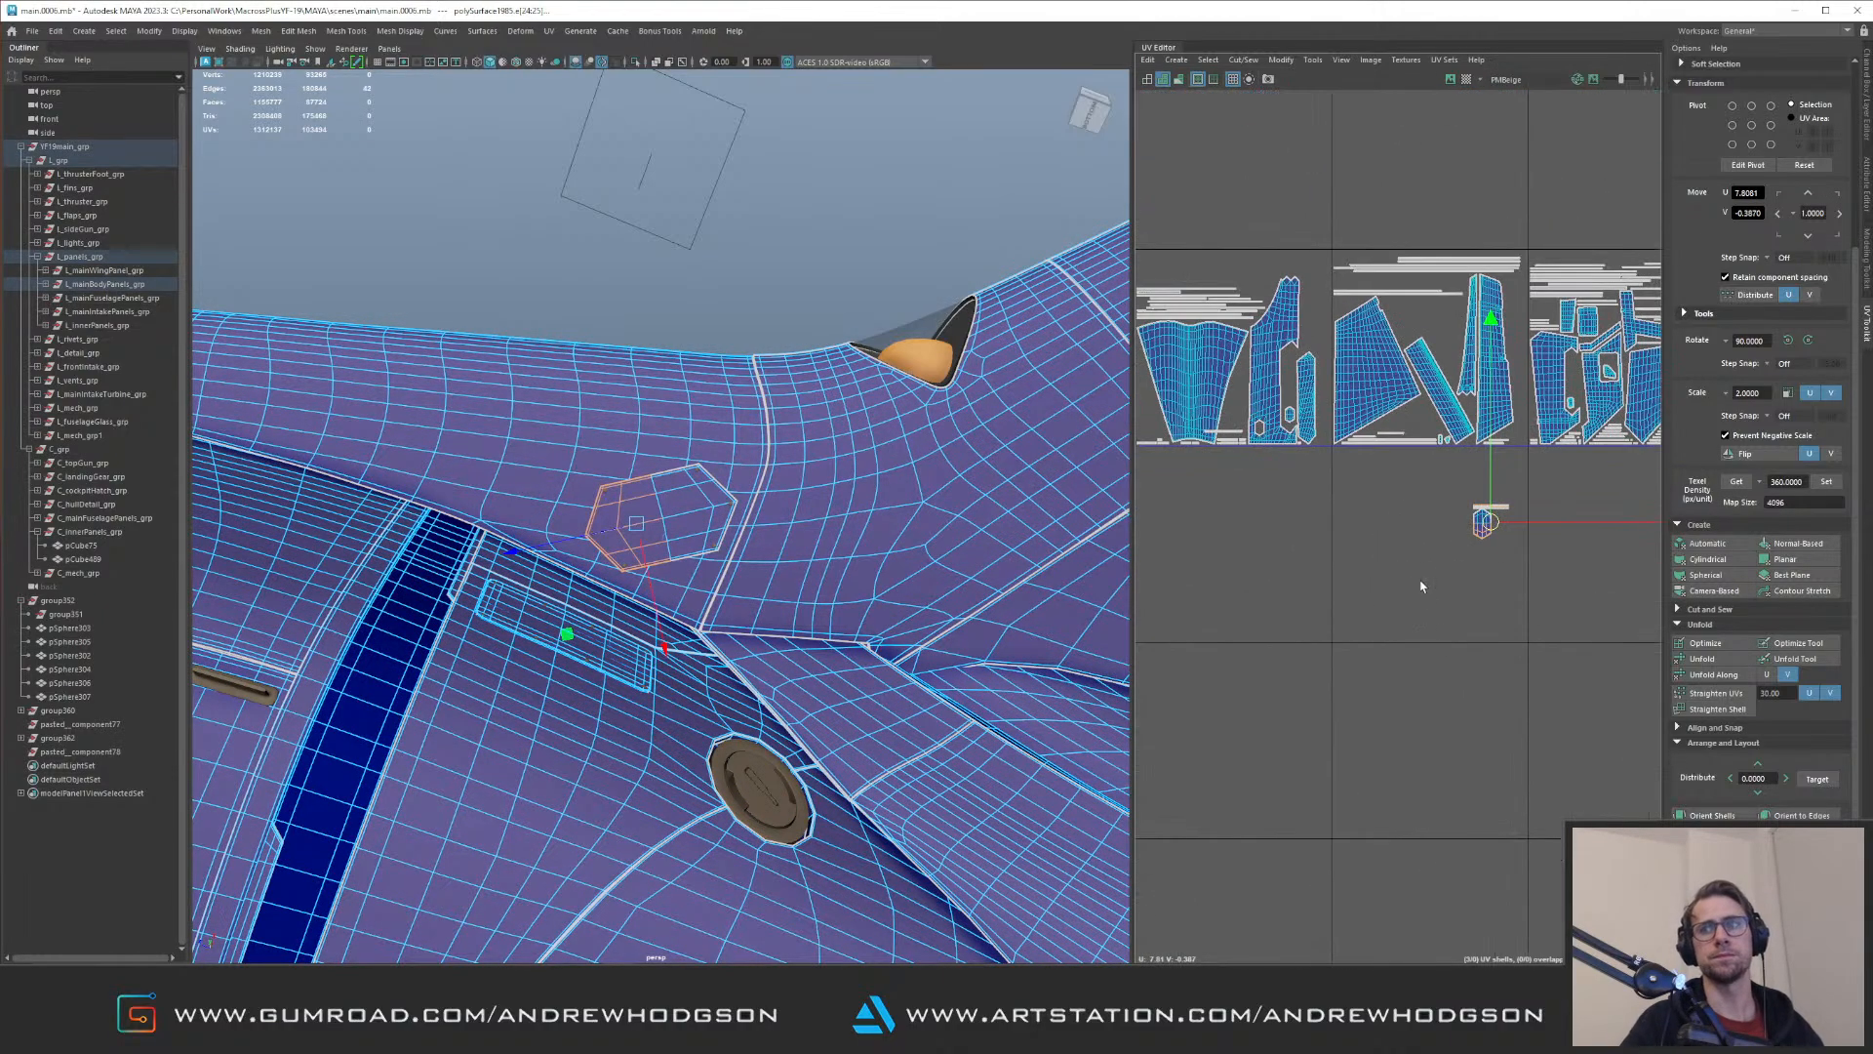
right_click_drag(1458, 518, 1511, 520)
left_click_drag(1421, 506, 1533, 597)
key("f")
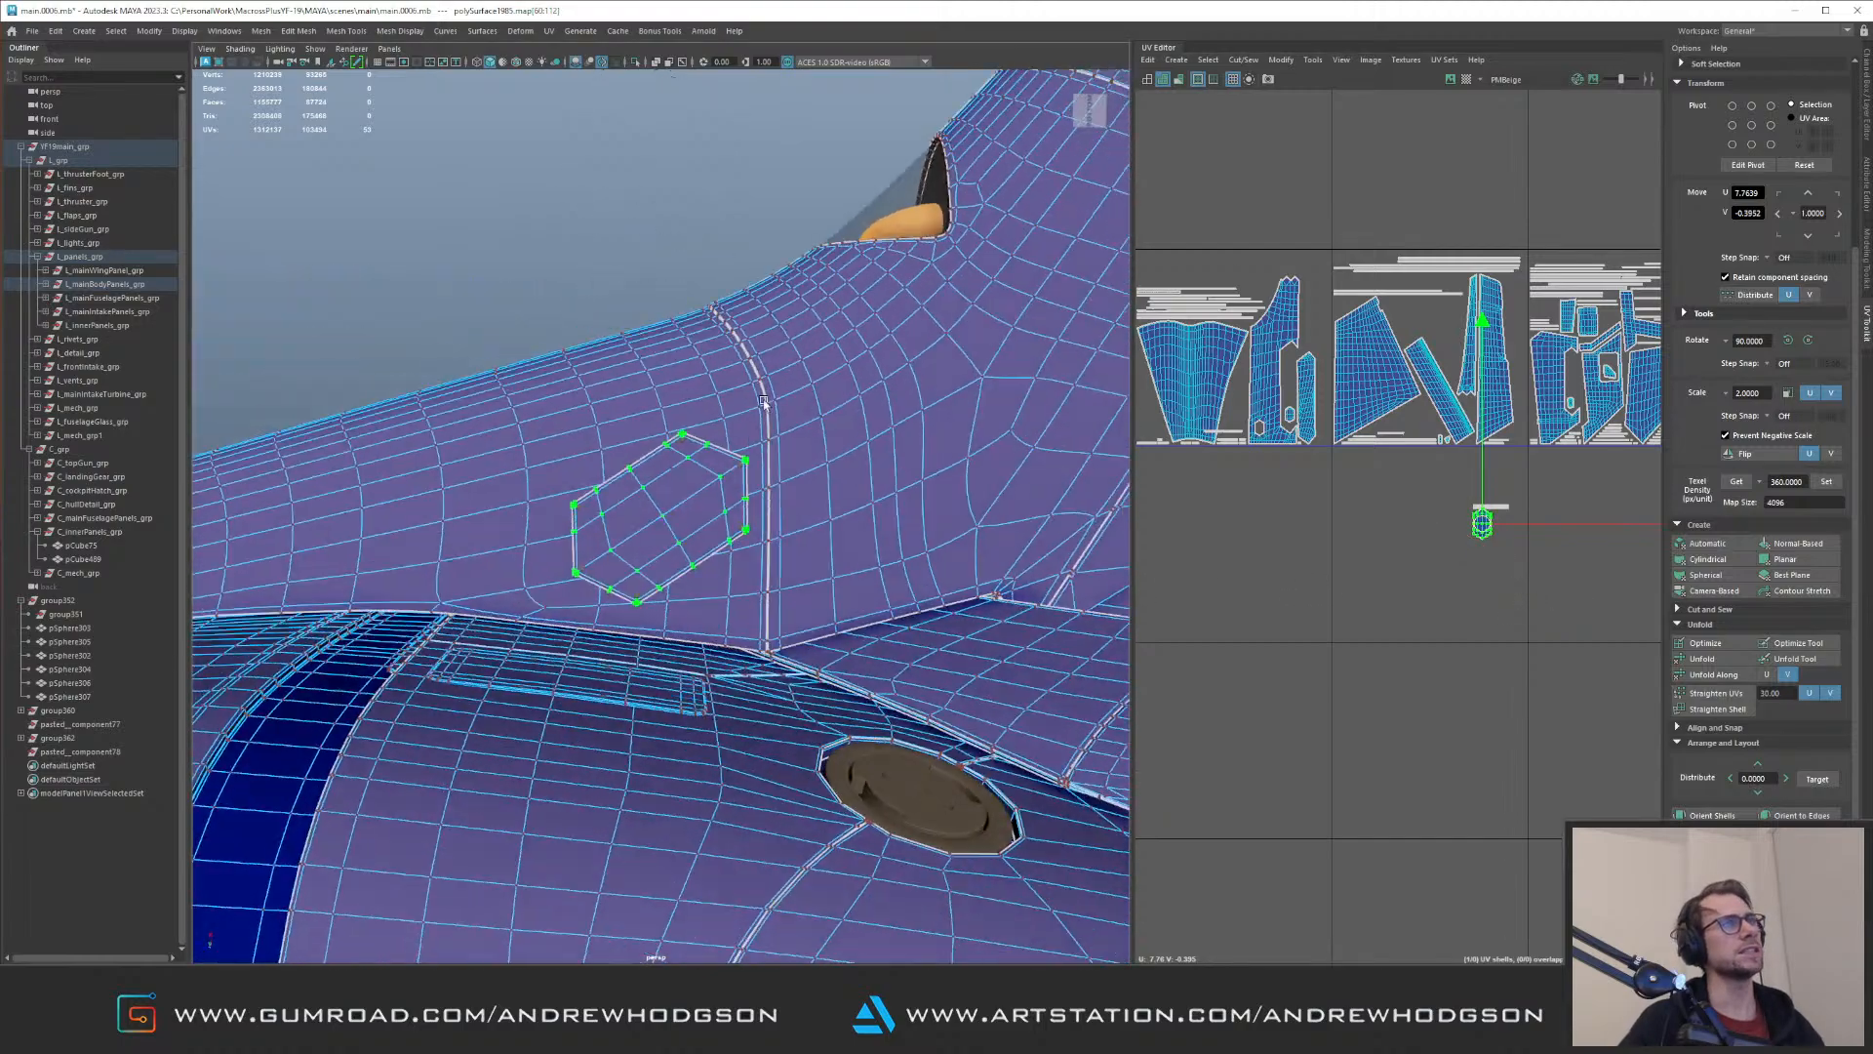
Step: Turn on the checker map and select the hexagonal panel with its surrounding fuselage panel to compare their checker direction
left_click(1465, 79)
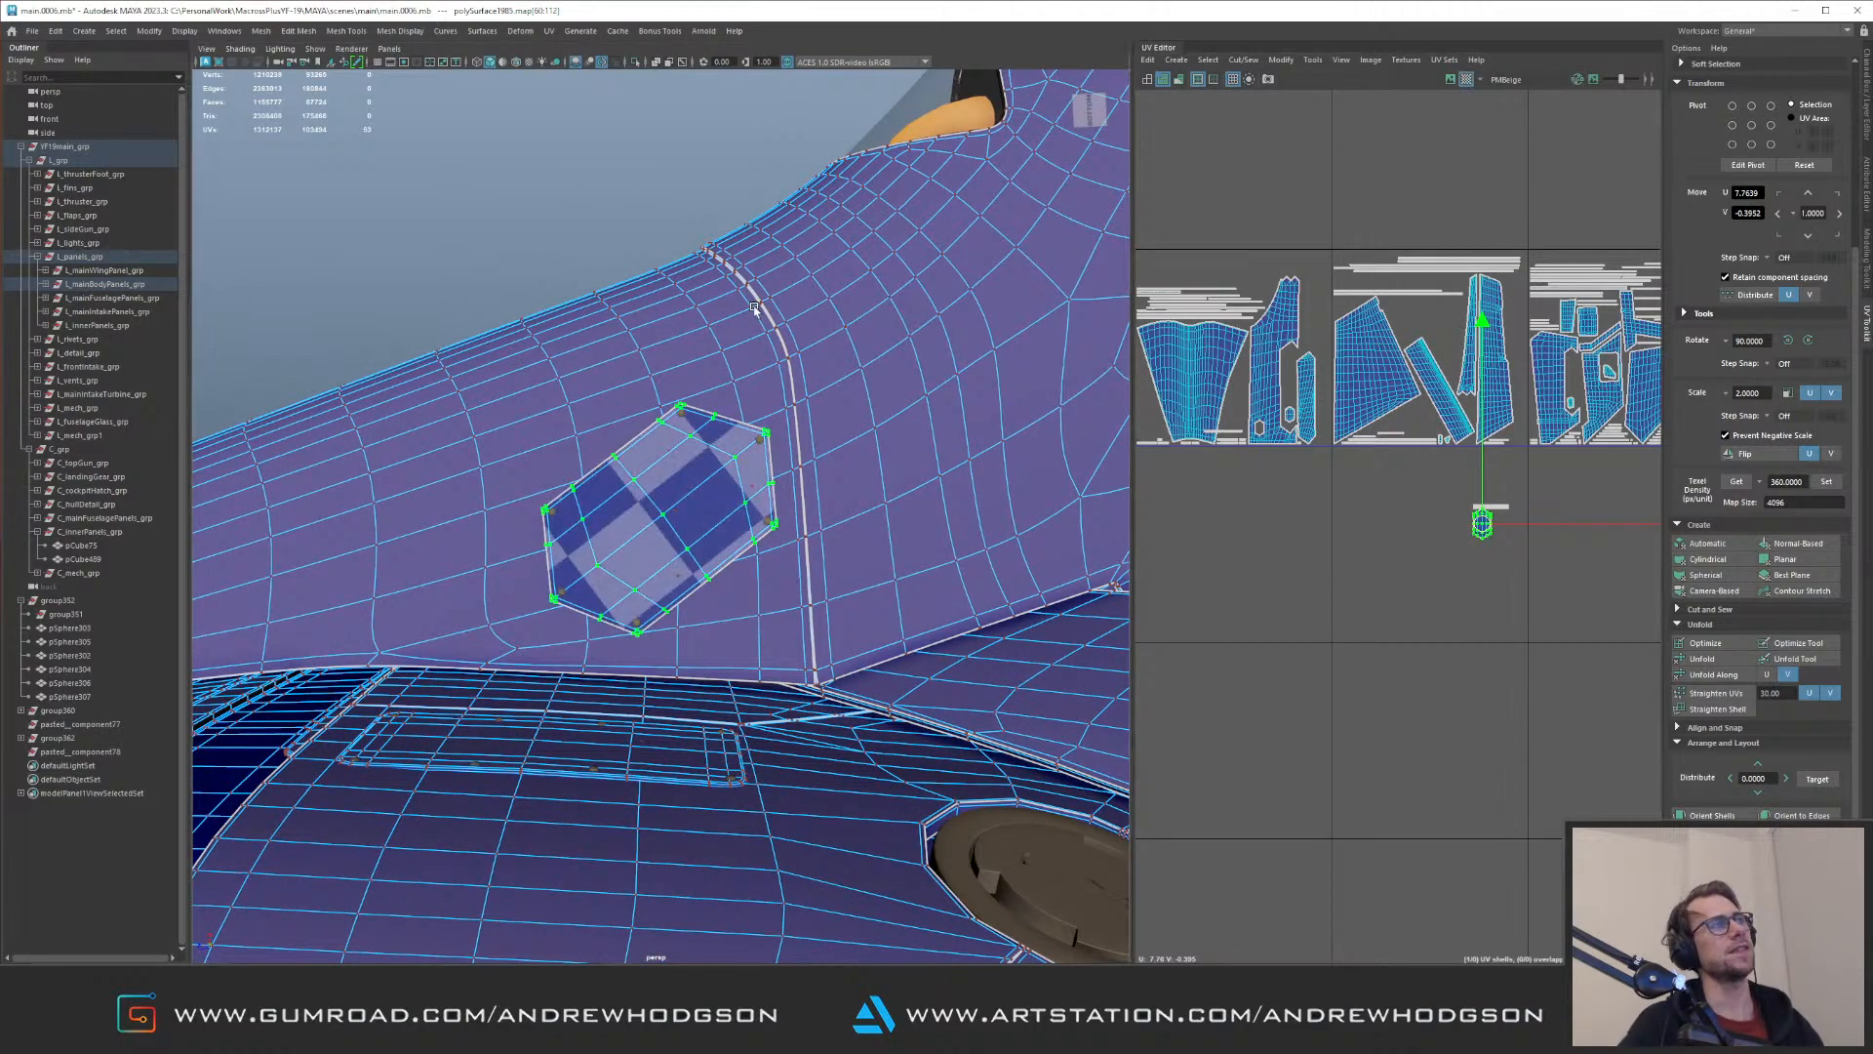
left_click(687, 353)
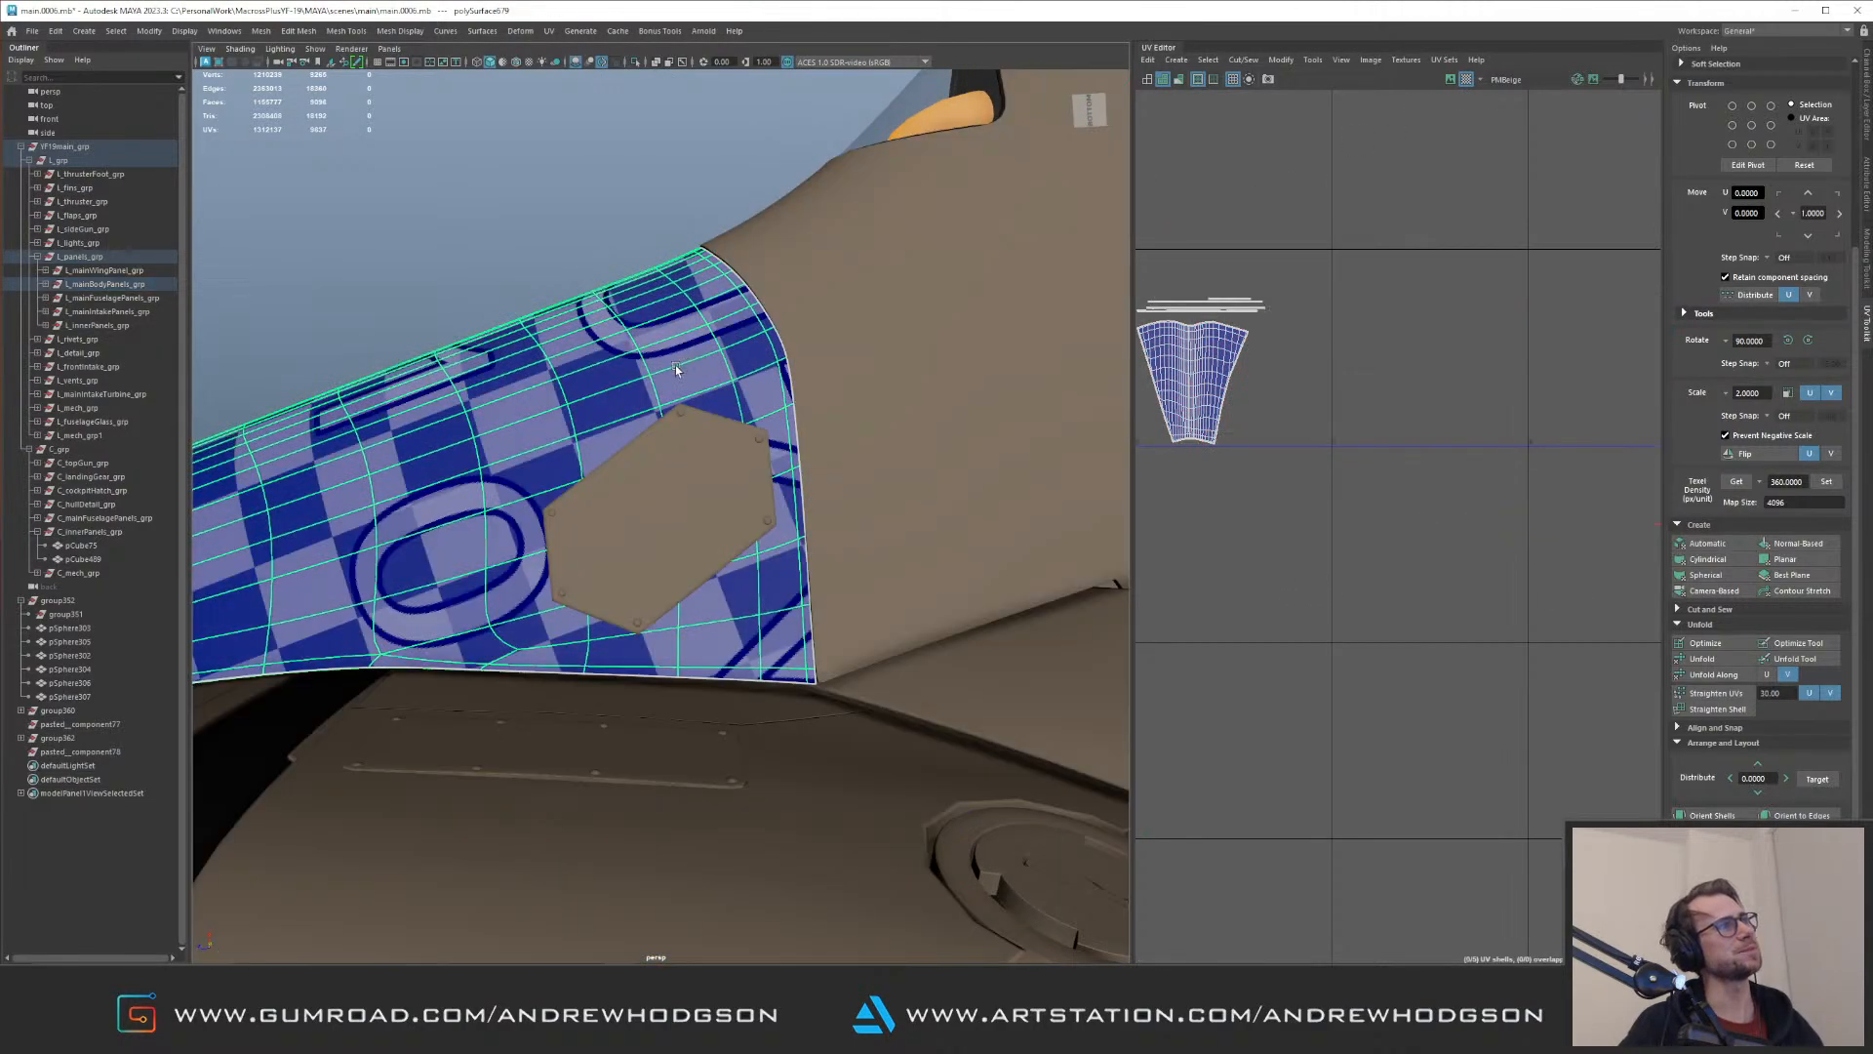
left_click(722, 452)
key("f")
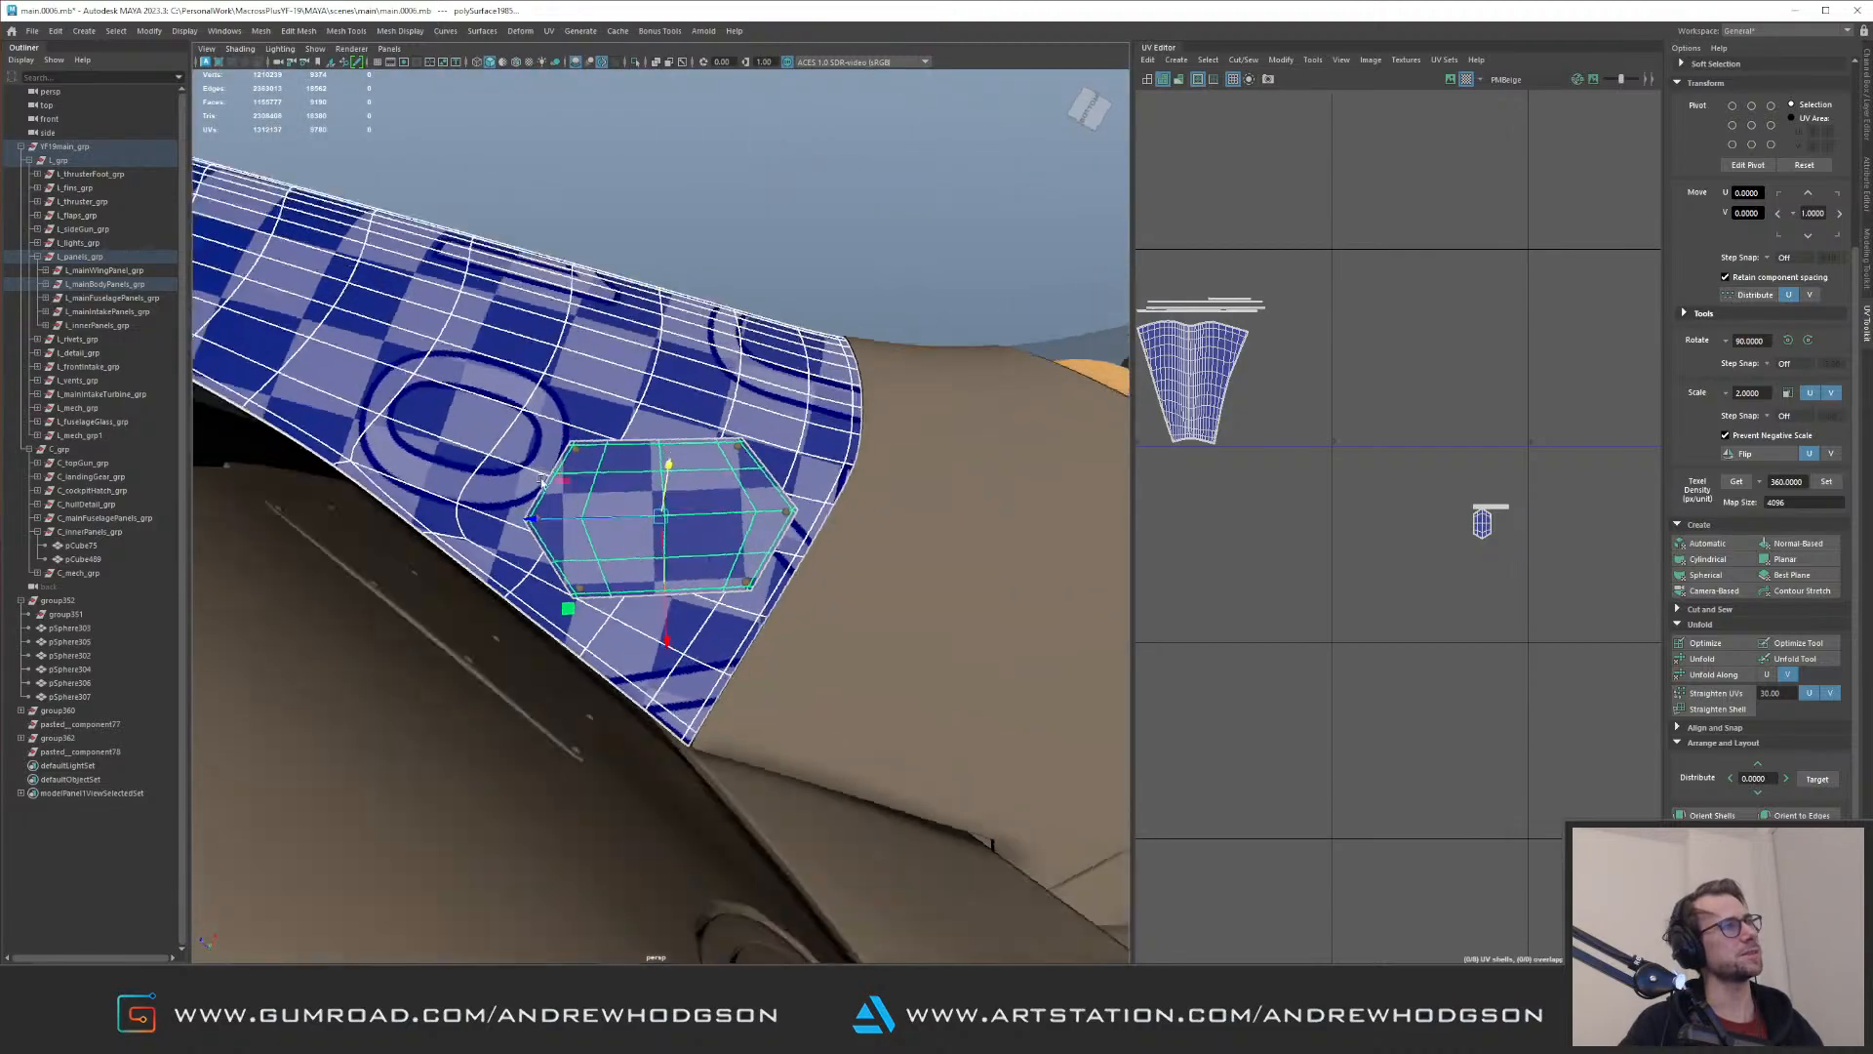
left_click_drag(542, 480, 742, 493, "alt")
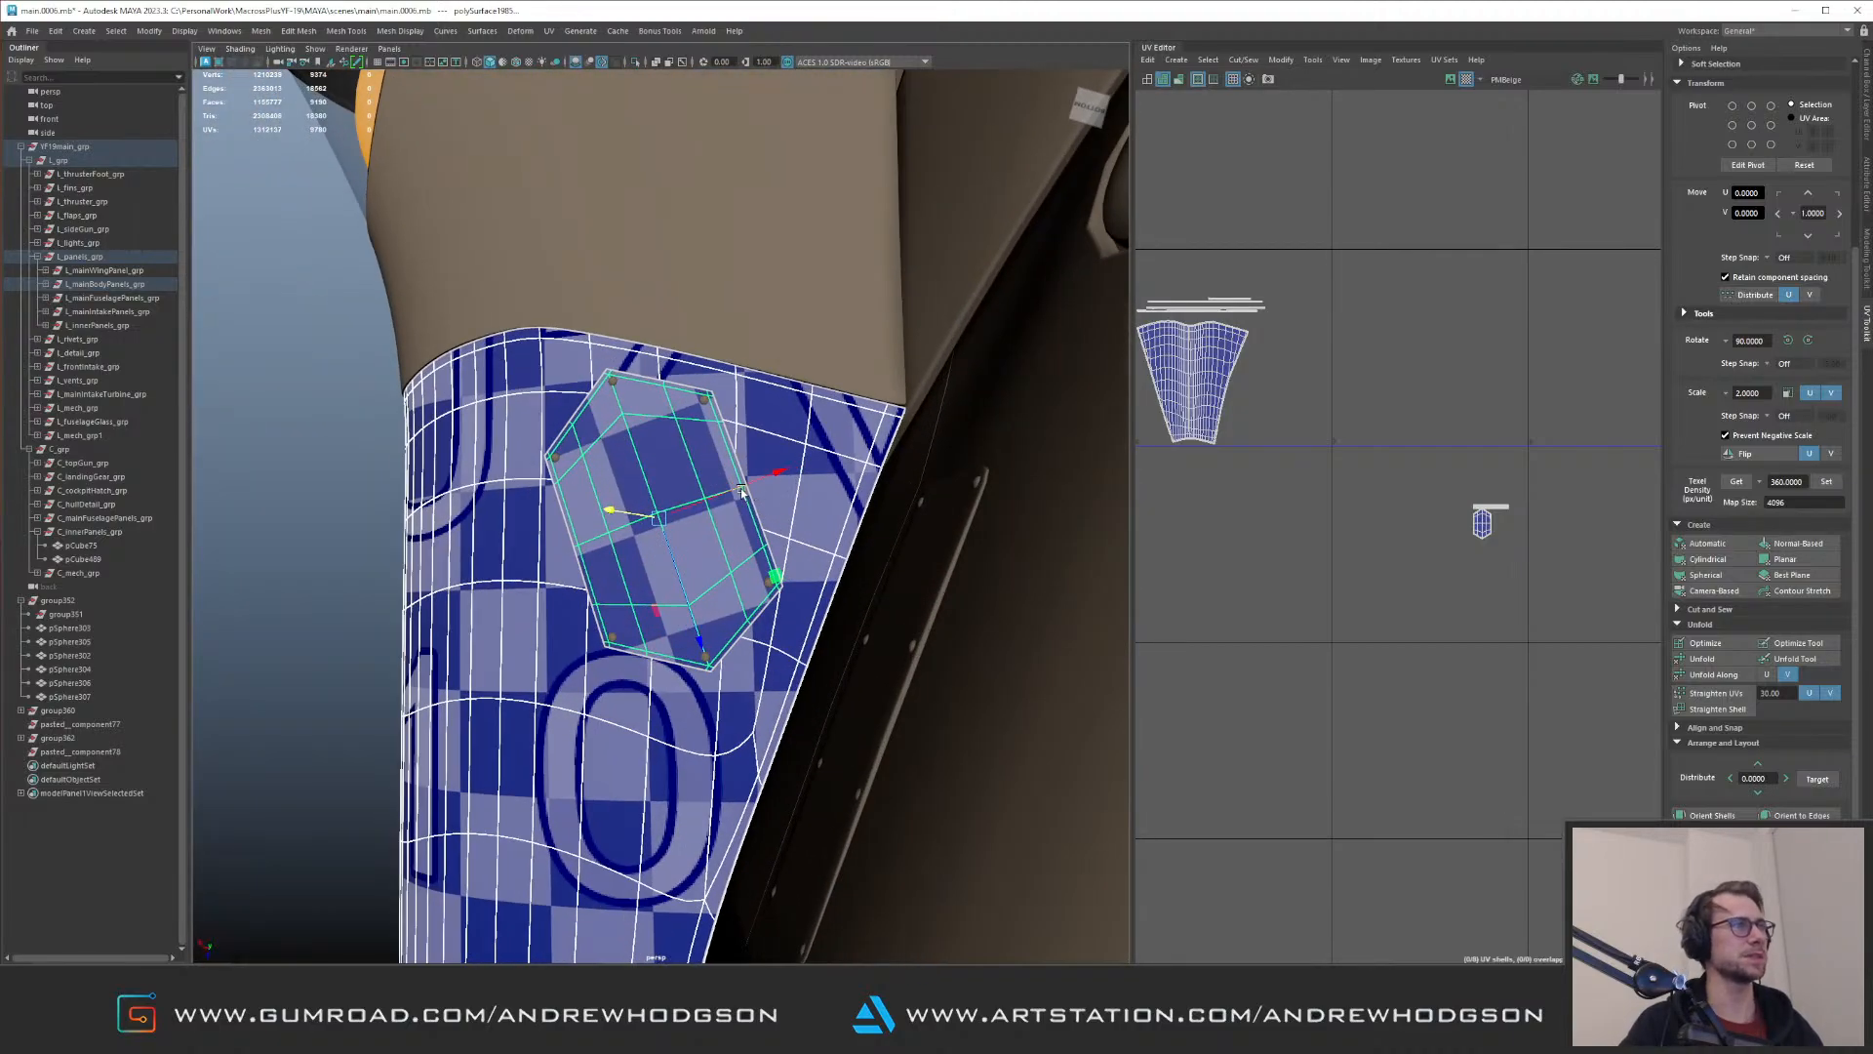
Step: Rotate the hexagonal panel's main UV shell so its checker pattern follows the surrounding fuselage panel
key("F12")
left_click_drag(1443, 530, 1509, 556)
key("e")
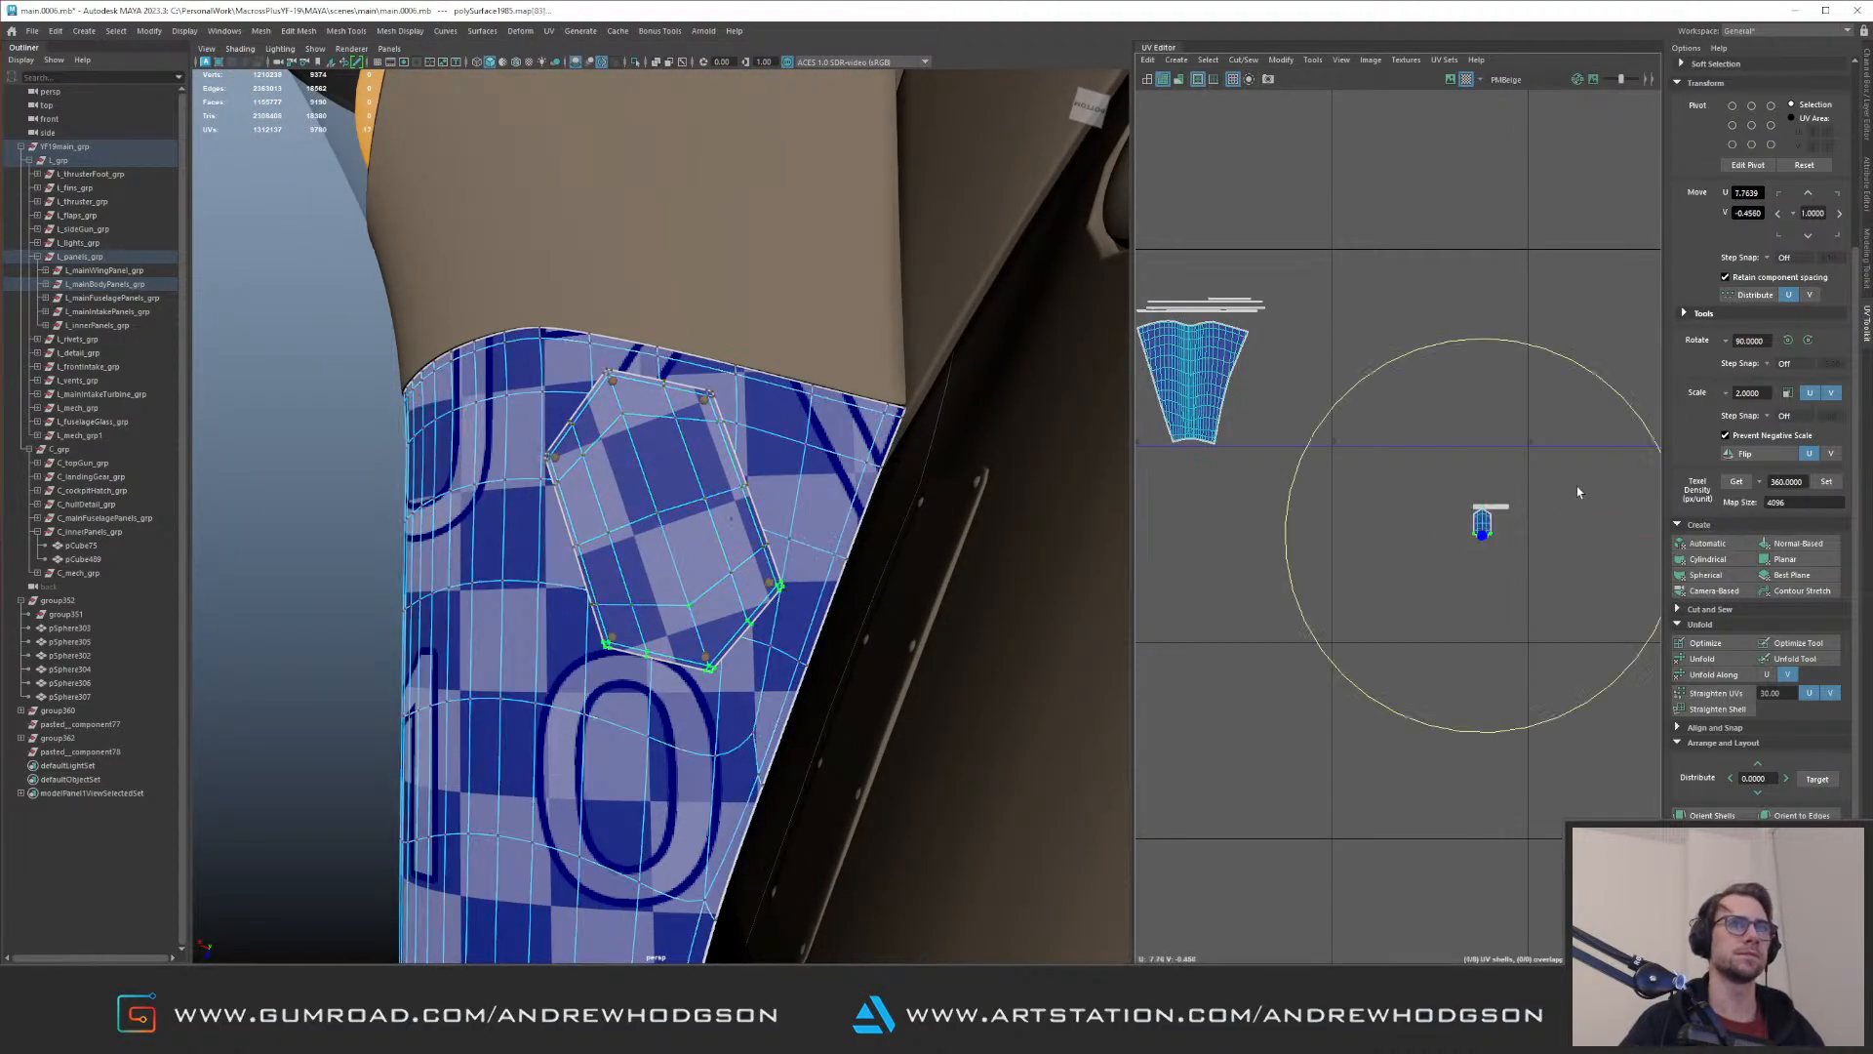
left_click_drag(1622, 389, 1538, 343)
key("w")
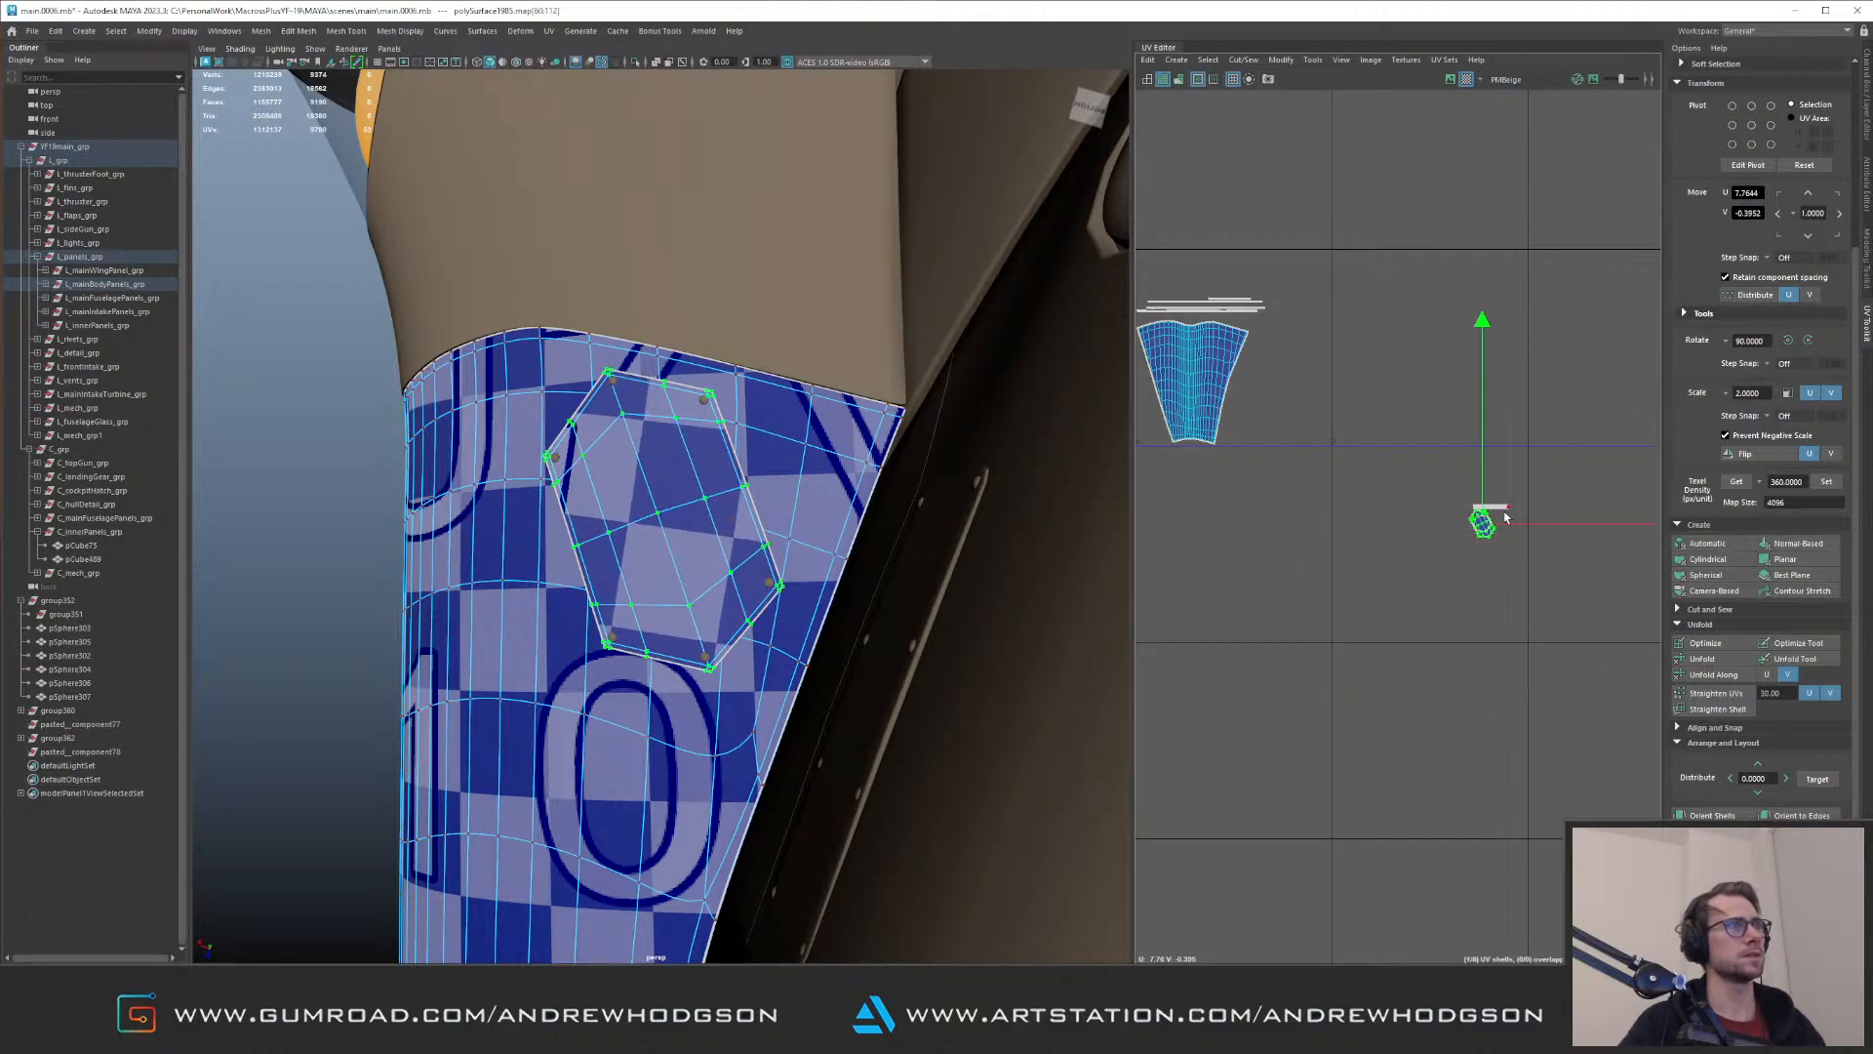
Step: Compare the hexagonal panel's checker direction with the surrounding panel and pick one corner UV to check the shell's orientation
left_click_drag(995, 522, 761, 480, "alt")
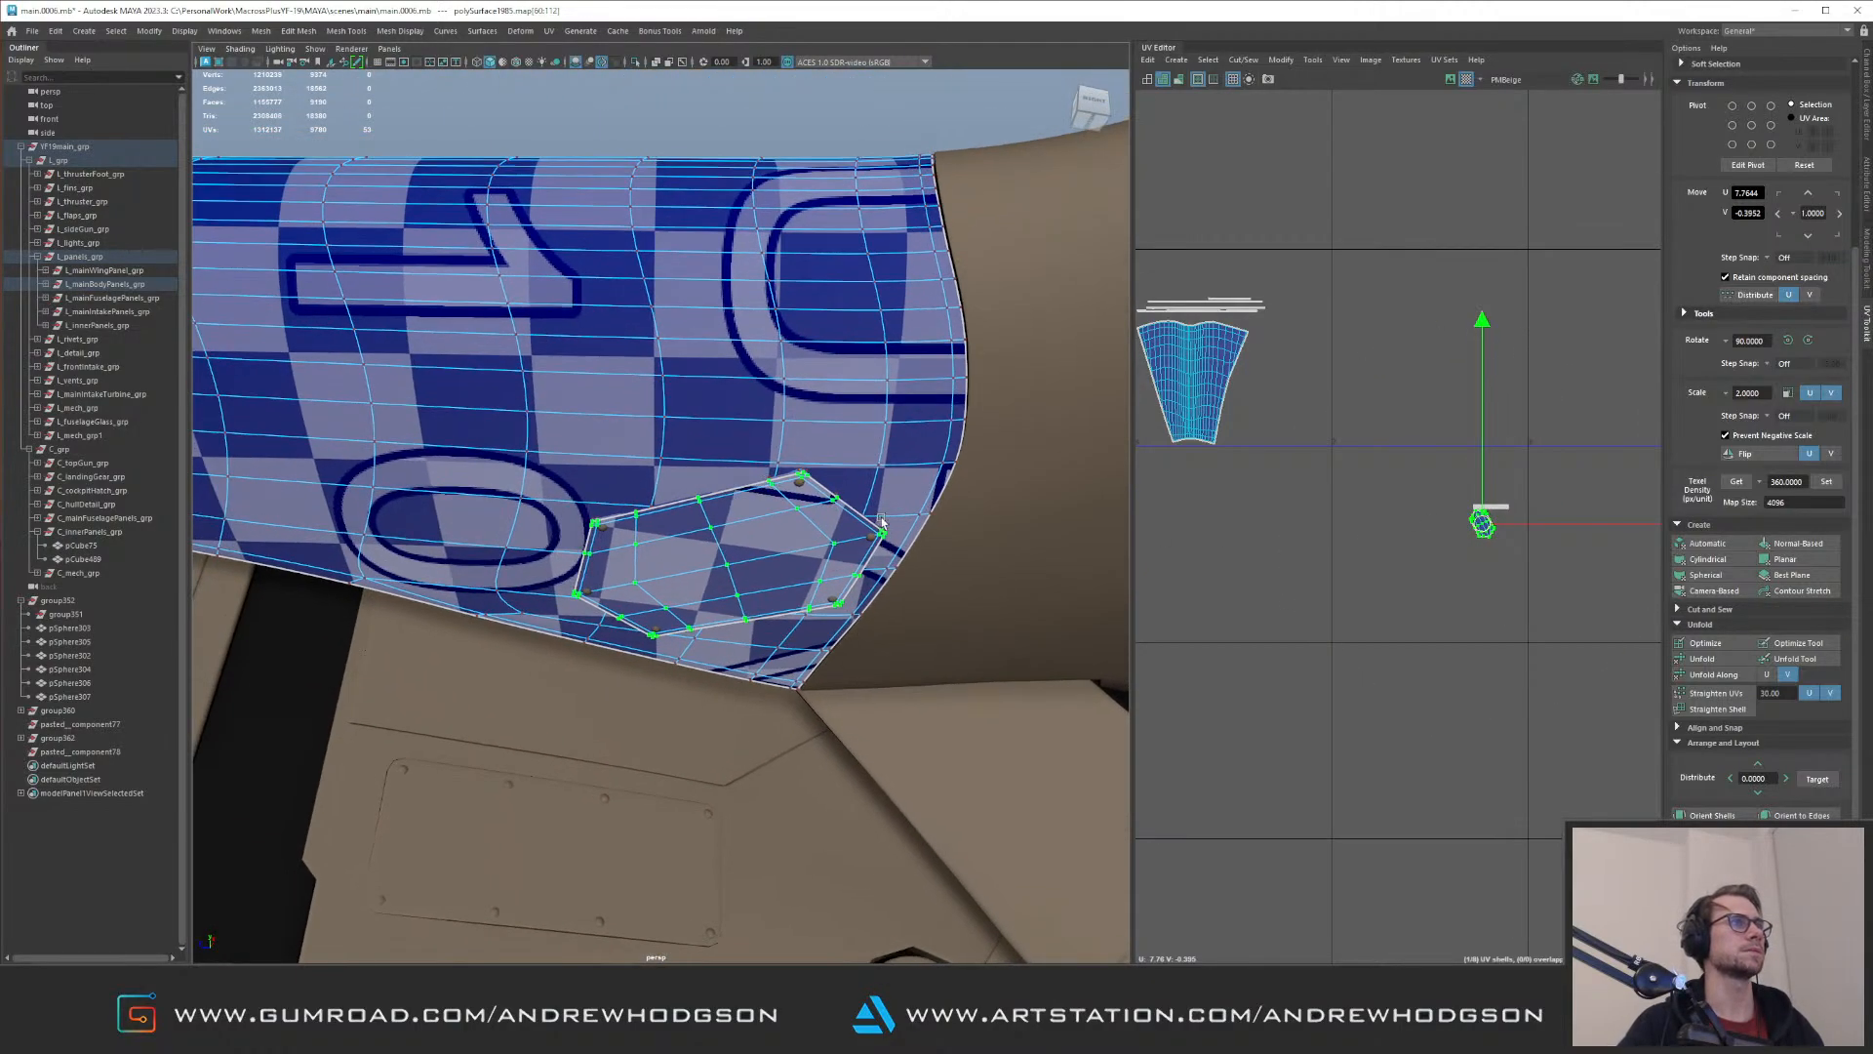
left_click(882, 533)
right_click_drag(1493, 554, 1547, 650, "alt")
right_click_drag(1493, 499, 1290, 361, "alt")
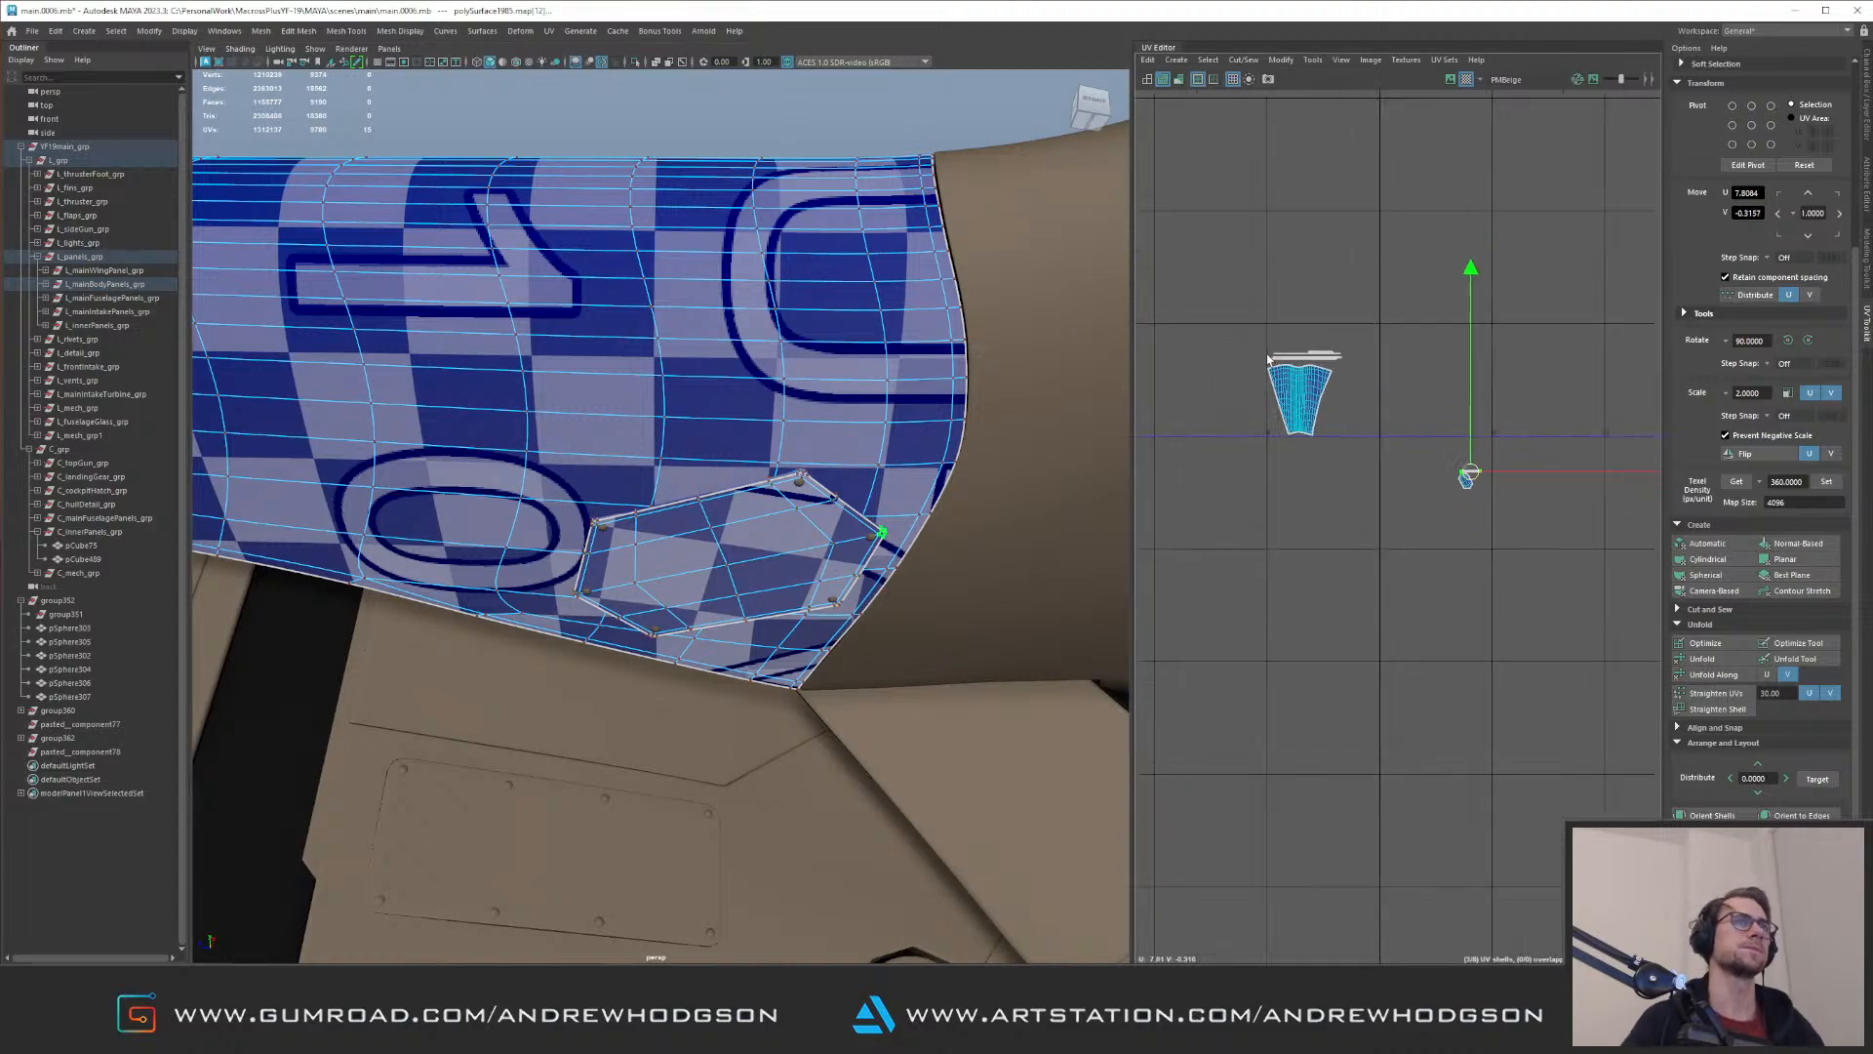
Step: With L_mainBodyPanels_grp's UVs displayed, move the hexagonal panel's shells into a lowest-row tile at about U 6.90, V 0.59
left_click(92, 284)
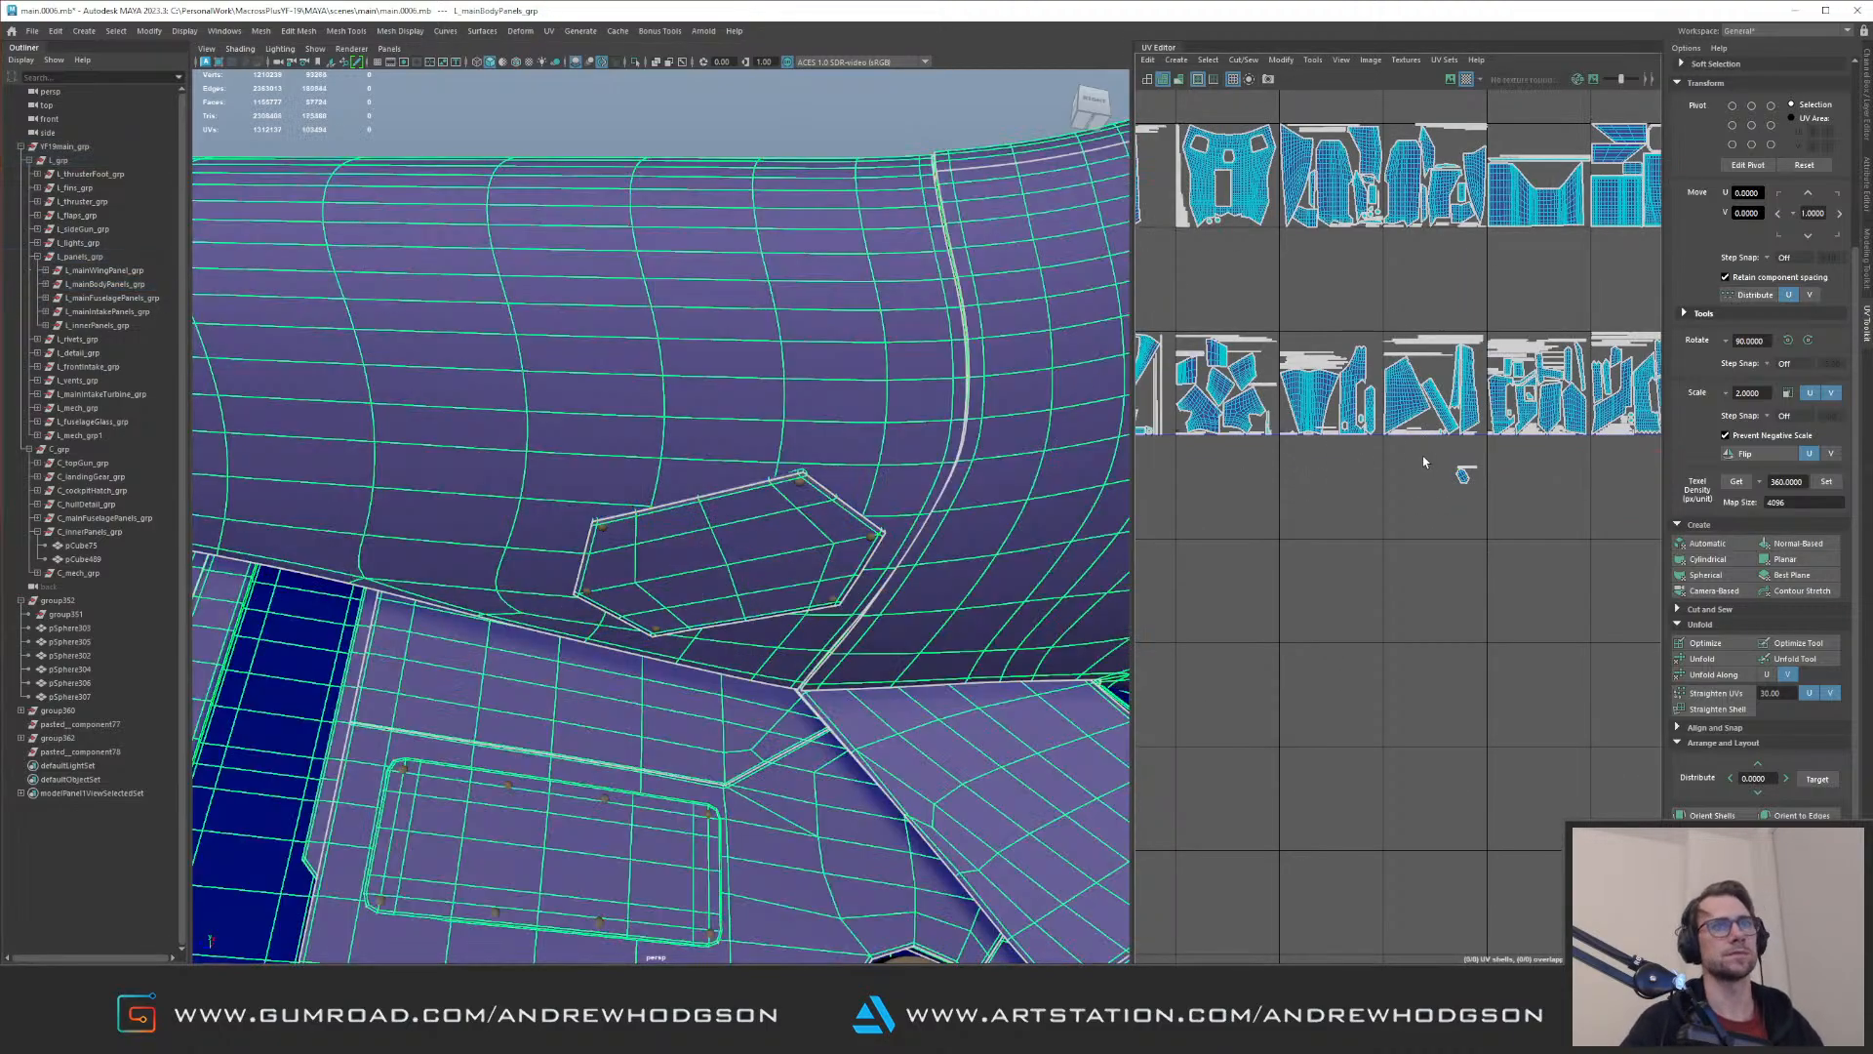
left_click(1464, 475)
middle_click_drag(1465, 485, 1487, 574, "alt")
right_click_drag(1400, 480, 1450, 523, "alt")
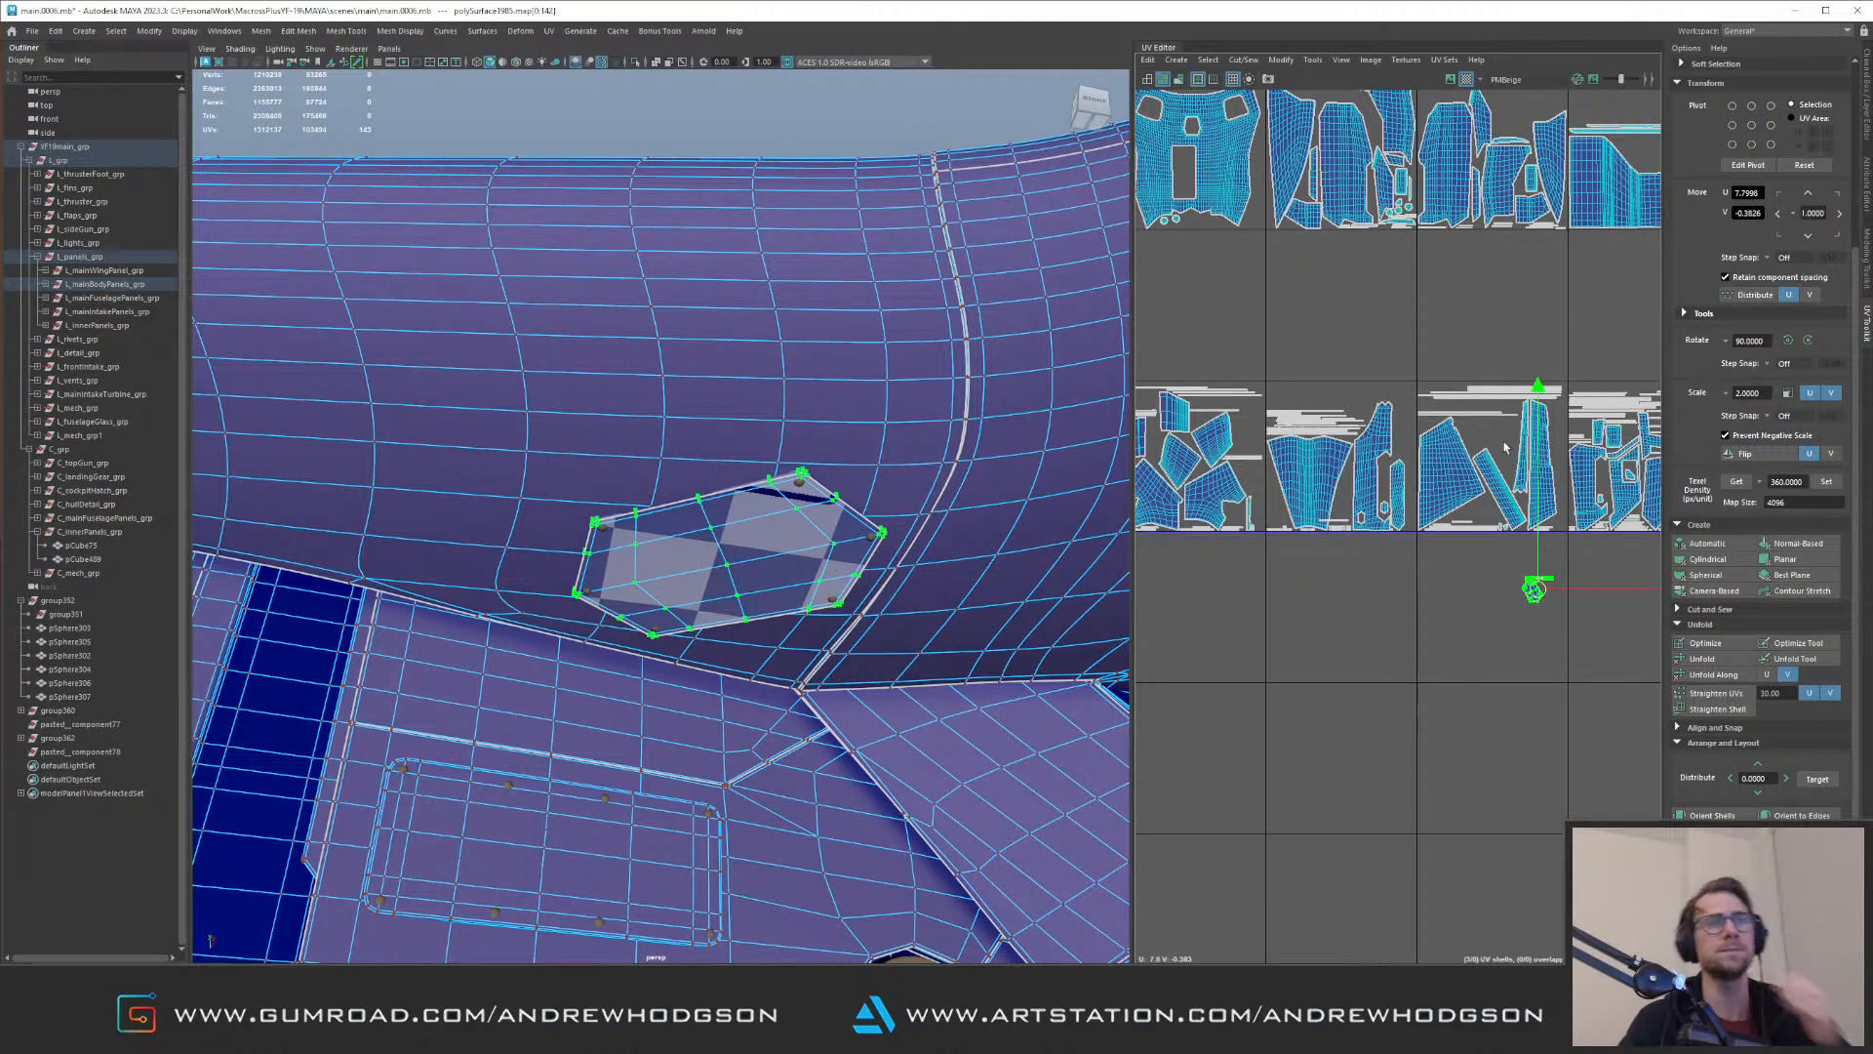
left_click_drag(1540, 595, 1415, 532)
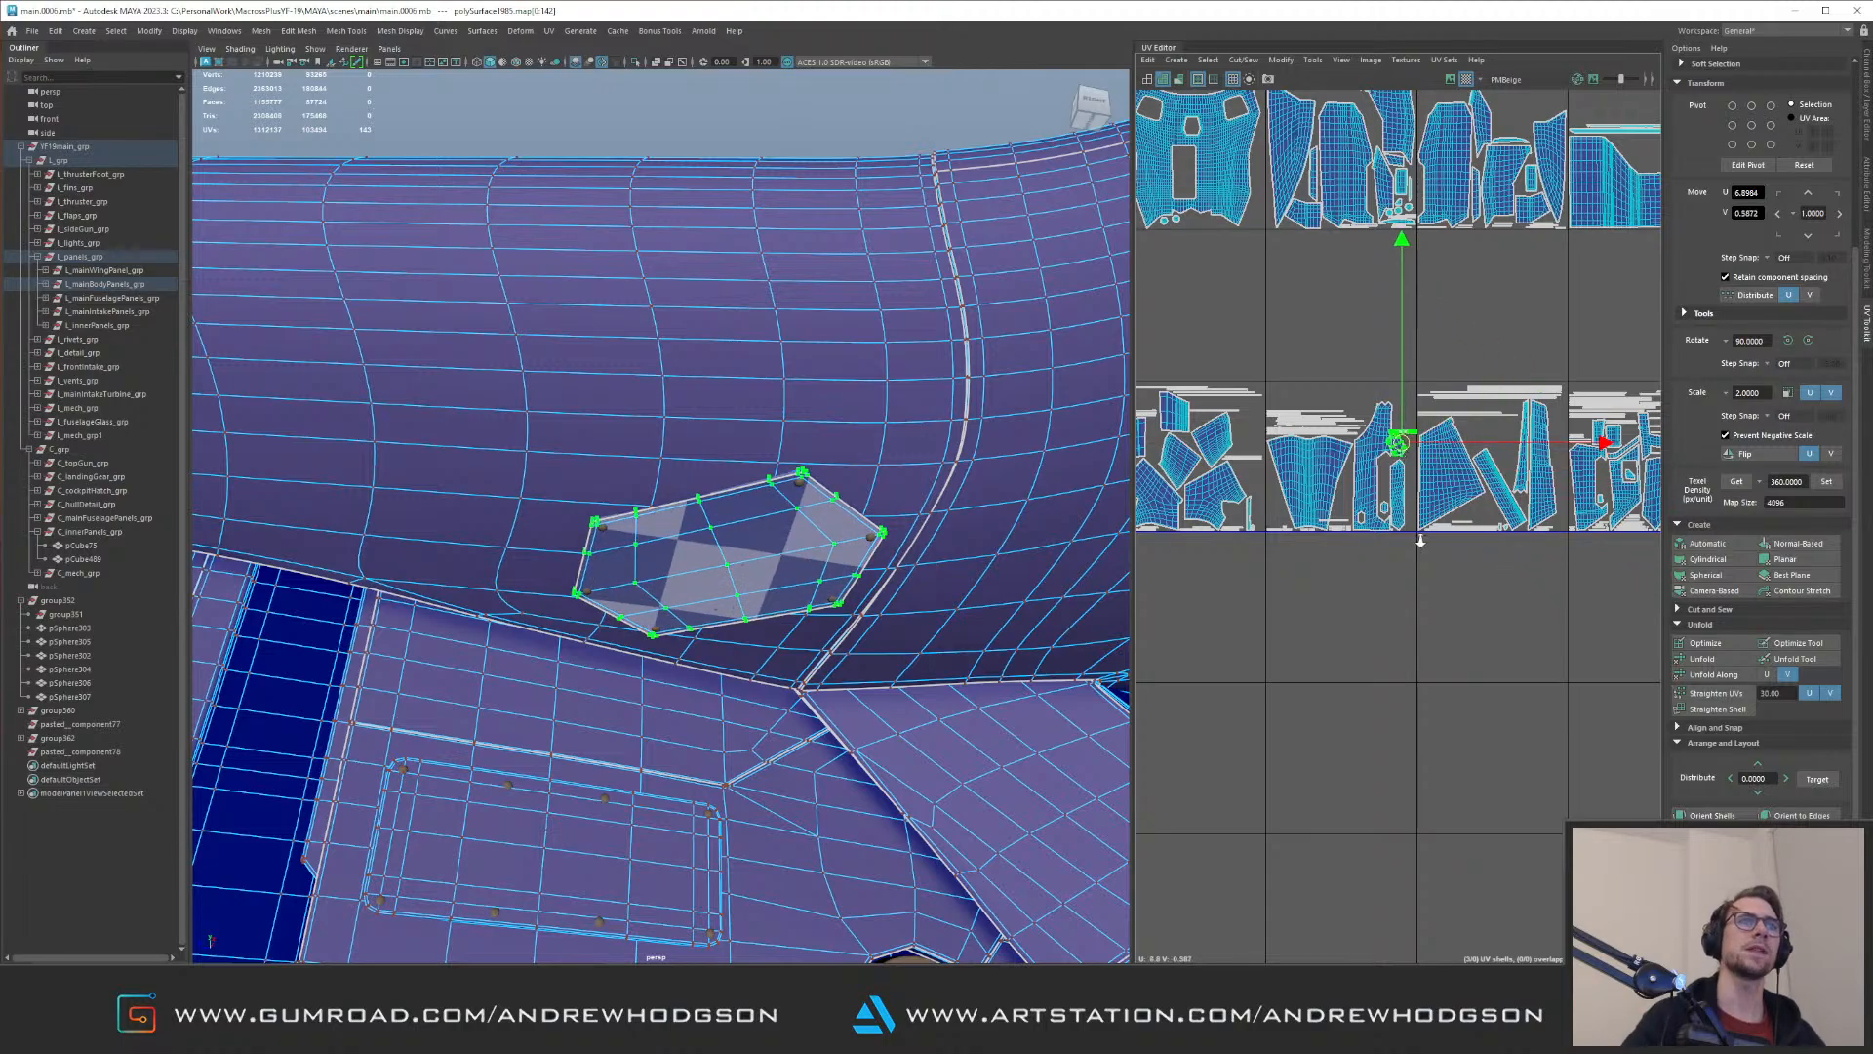
Step: Position the hexagonal panel's main shell in the free space above the long narrow shell, clear of neighbouring shells
scroll(1415, 532, "up", 10)
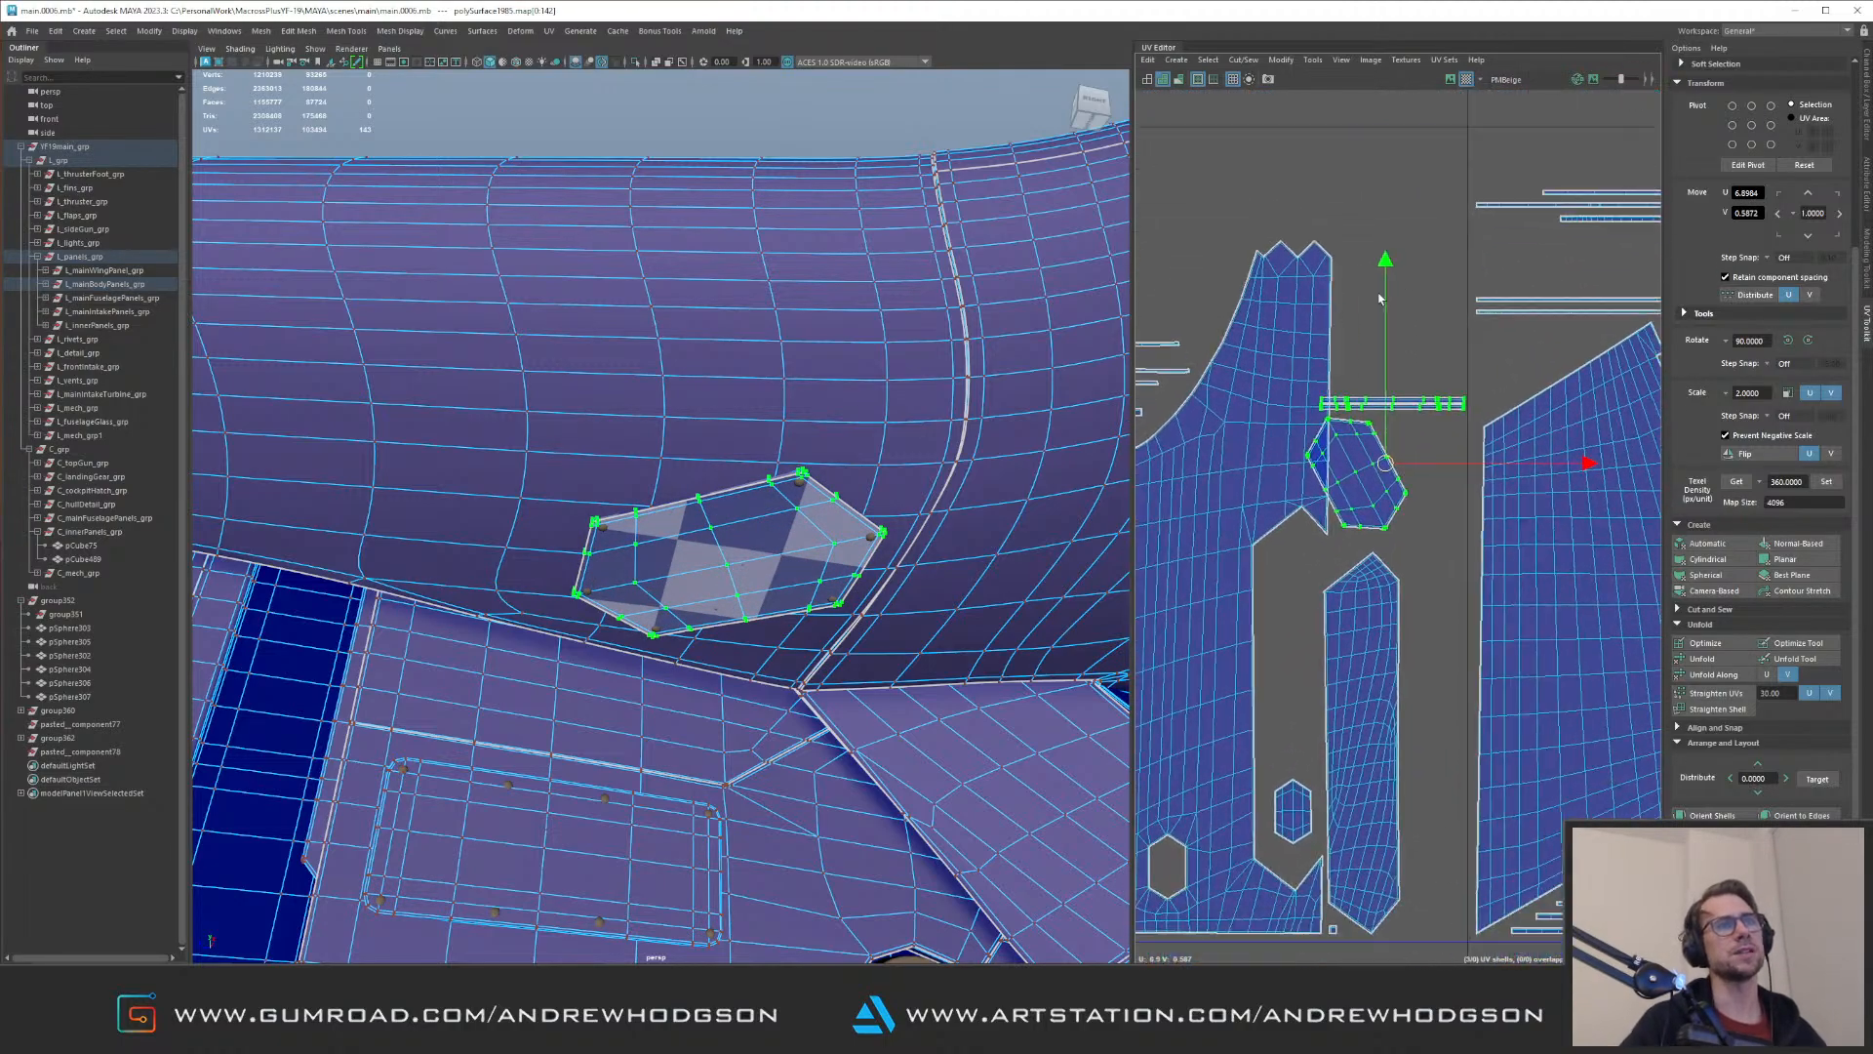
middle_click_drag(1390, 305, 1389, 320, "alt")
scroll(1391, 332, "up", 3)
left_click_drag(1392, 477, 1441, 473)
left_click_drag(1474, 374, 1531, 398)
right_click_drag(1531, 400, 1626, 452, "ctrl")
Step: Move the hexagonal panel's thin border strips into the gap between its main shell and the long narrow shell
left_click_drag(1453, 390, 1393, 577)
middle_click_drag(1351, 437, 1392, 227, "alt")
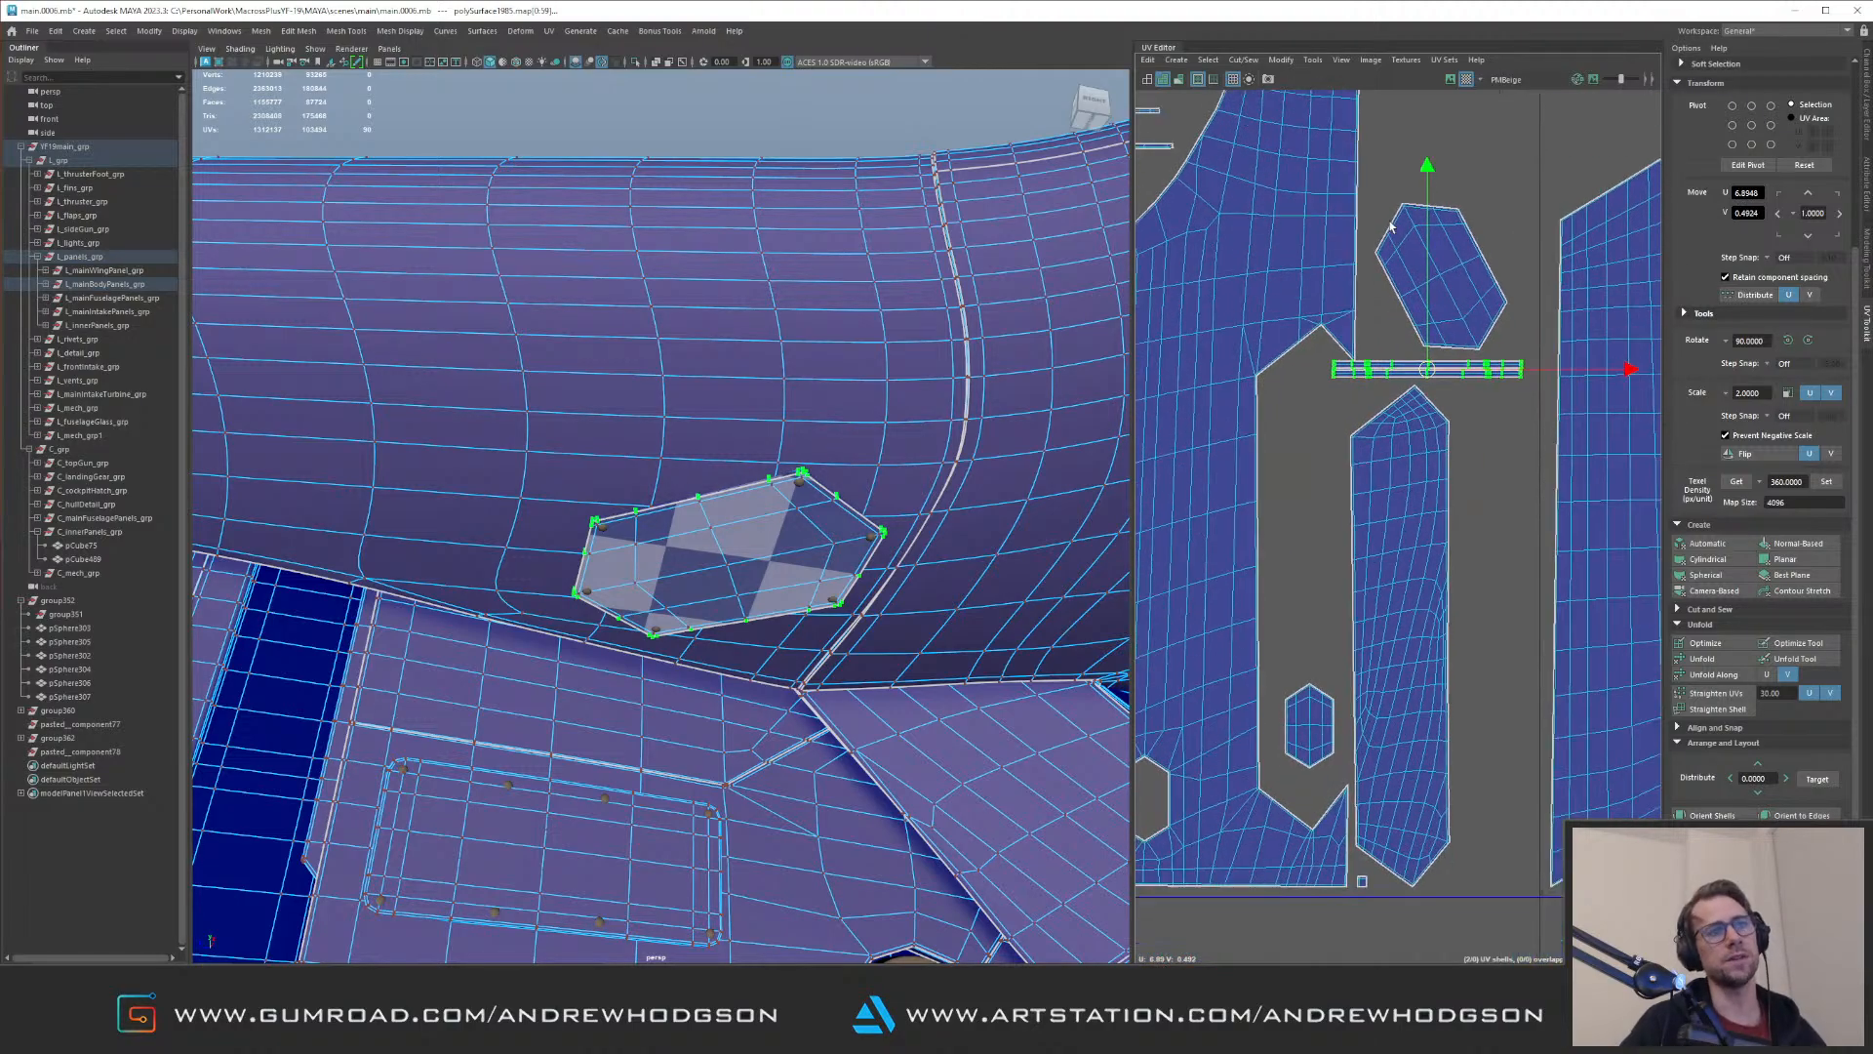
middle_click_drag(1389, 362, 1390, 490, "alt")
right_click_drag(1356, 472, 1527, 532, "alt")
left_click_drag(1485, 520, 1395, 527)
right_click_drag(1379, 517, 1480, 531, "alt")
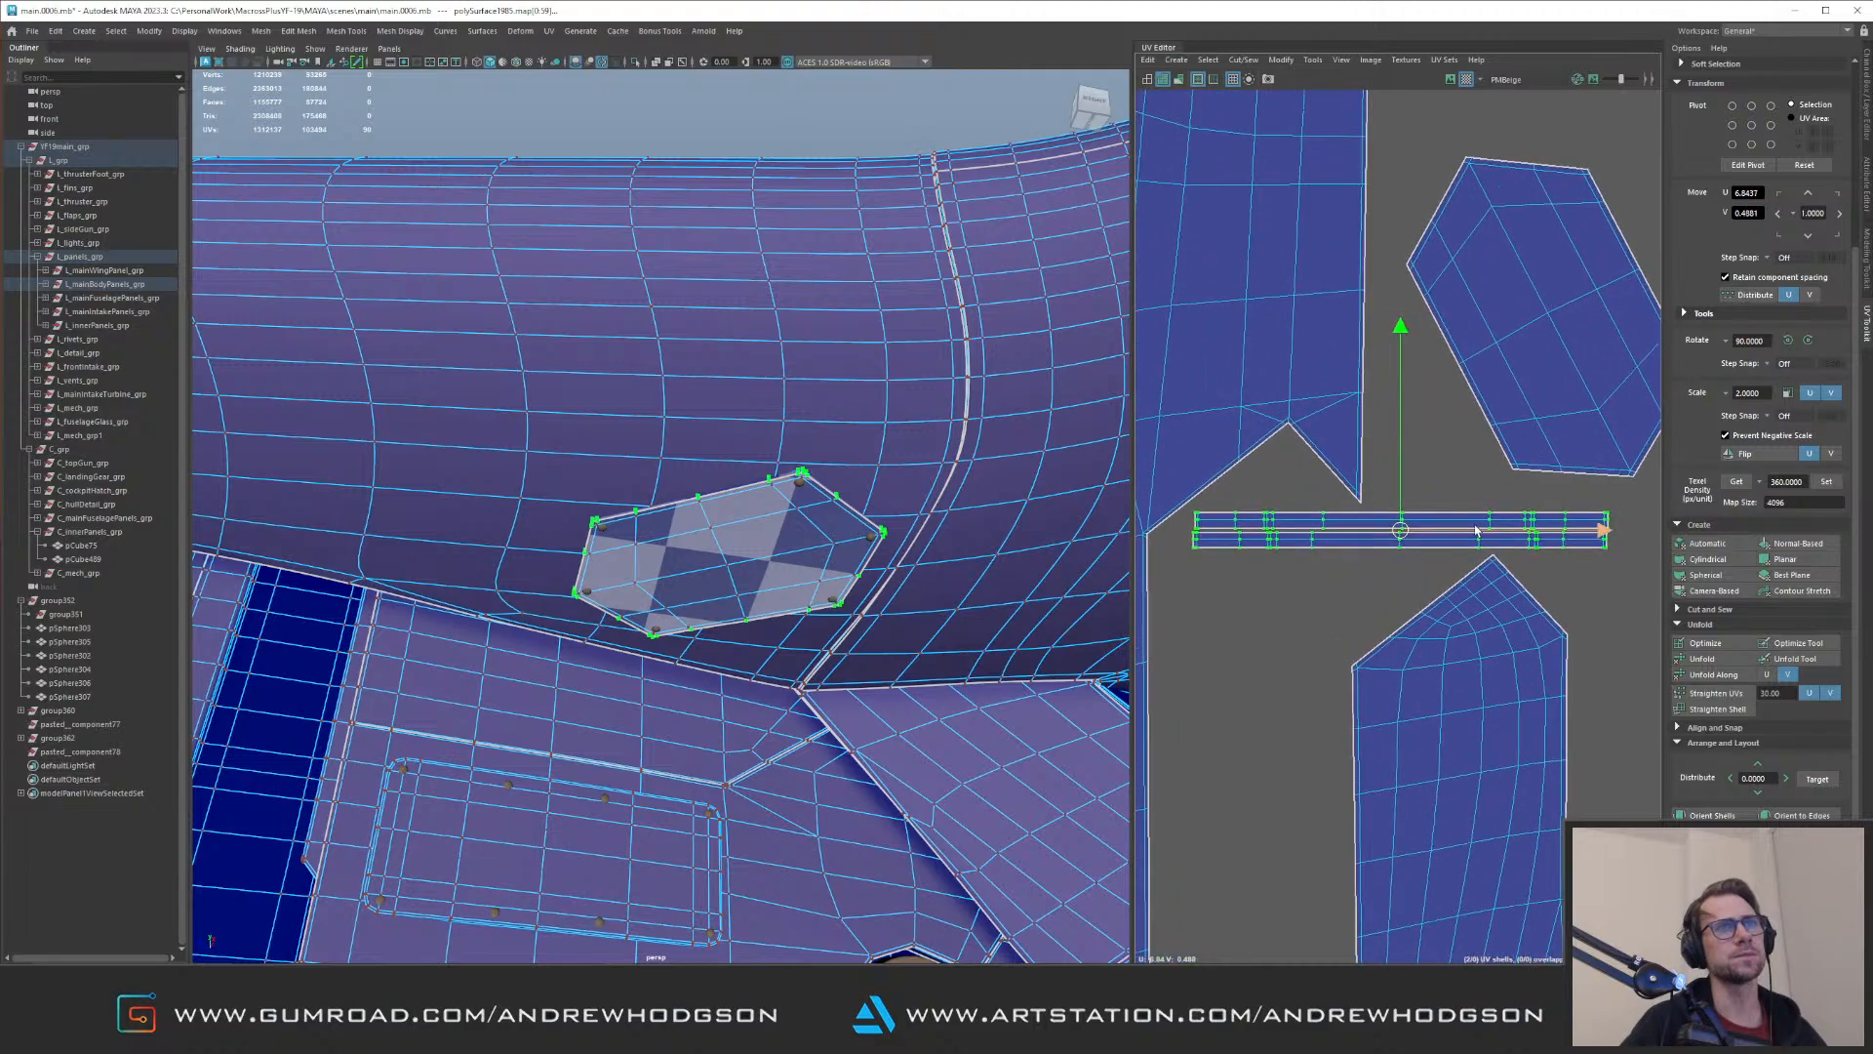
Step: Nudge the hexagonal panel's upper border strip to about U 6.84, V 0.49, leaving a small gap above the lower strip
left_click_drag(1511, 501, 1572, 521)
right_click_drag(1502, 510, 1549, 415, "ctrl")
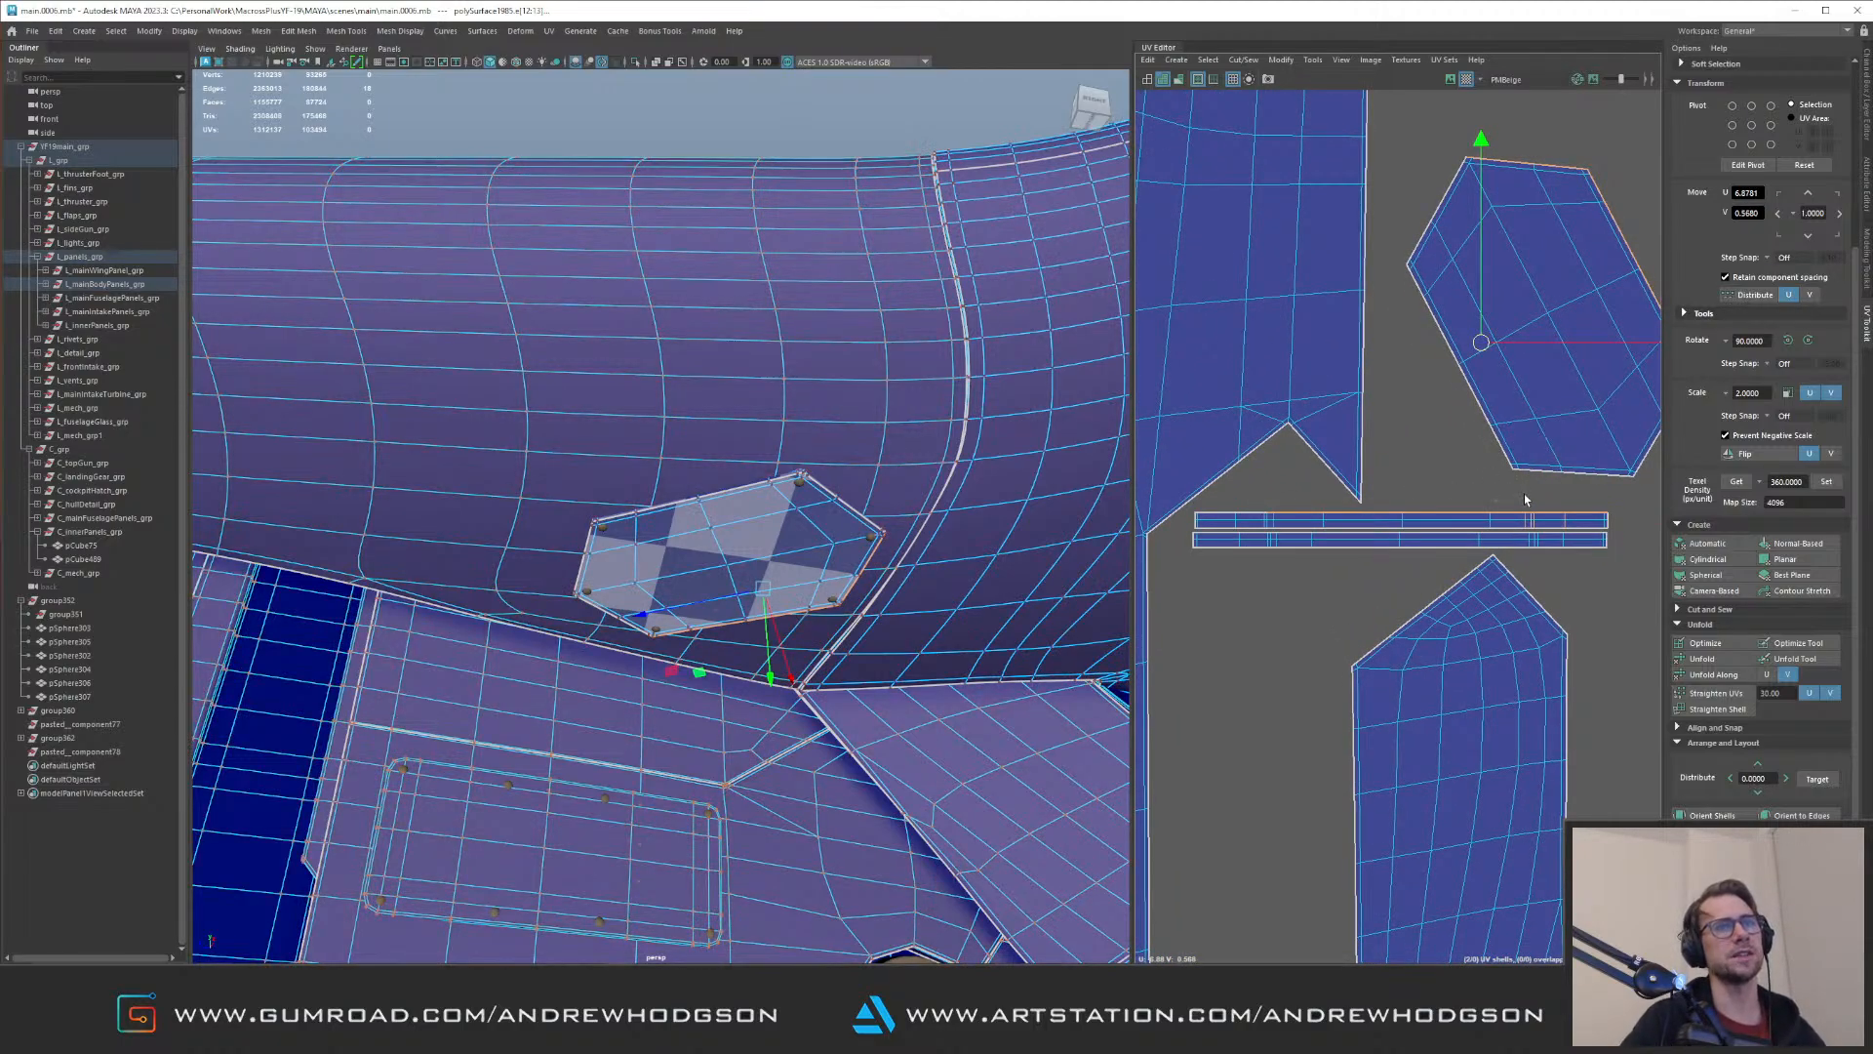
left_click_drag(1552, 522, 1573, 524)
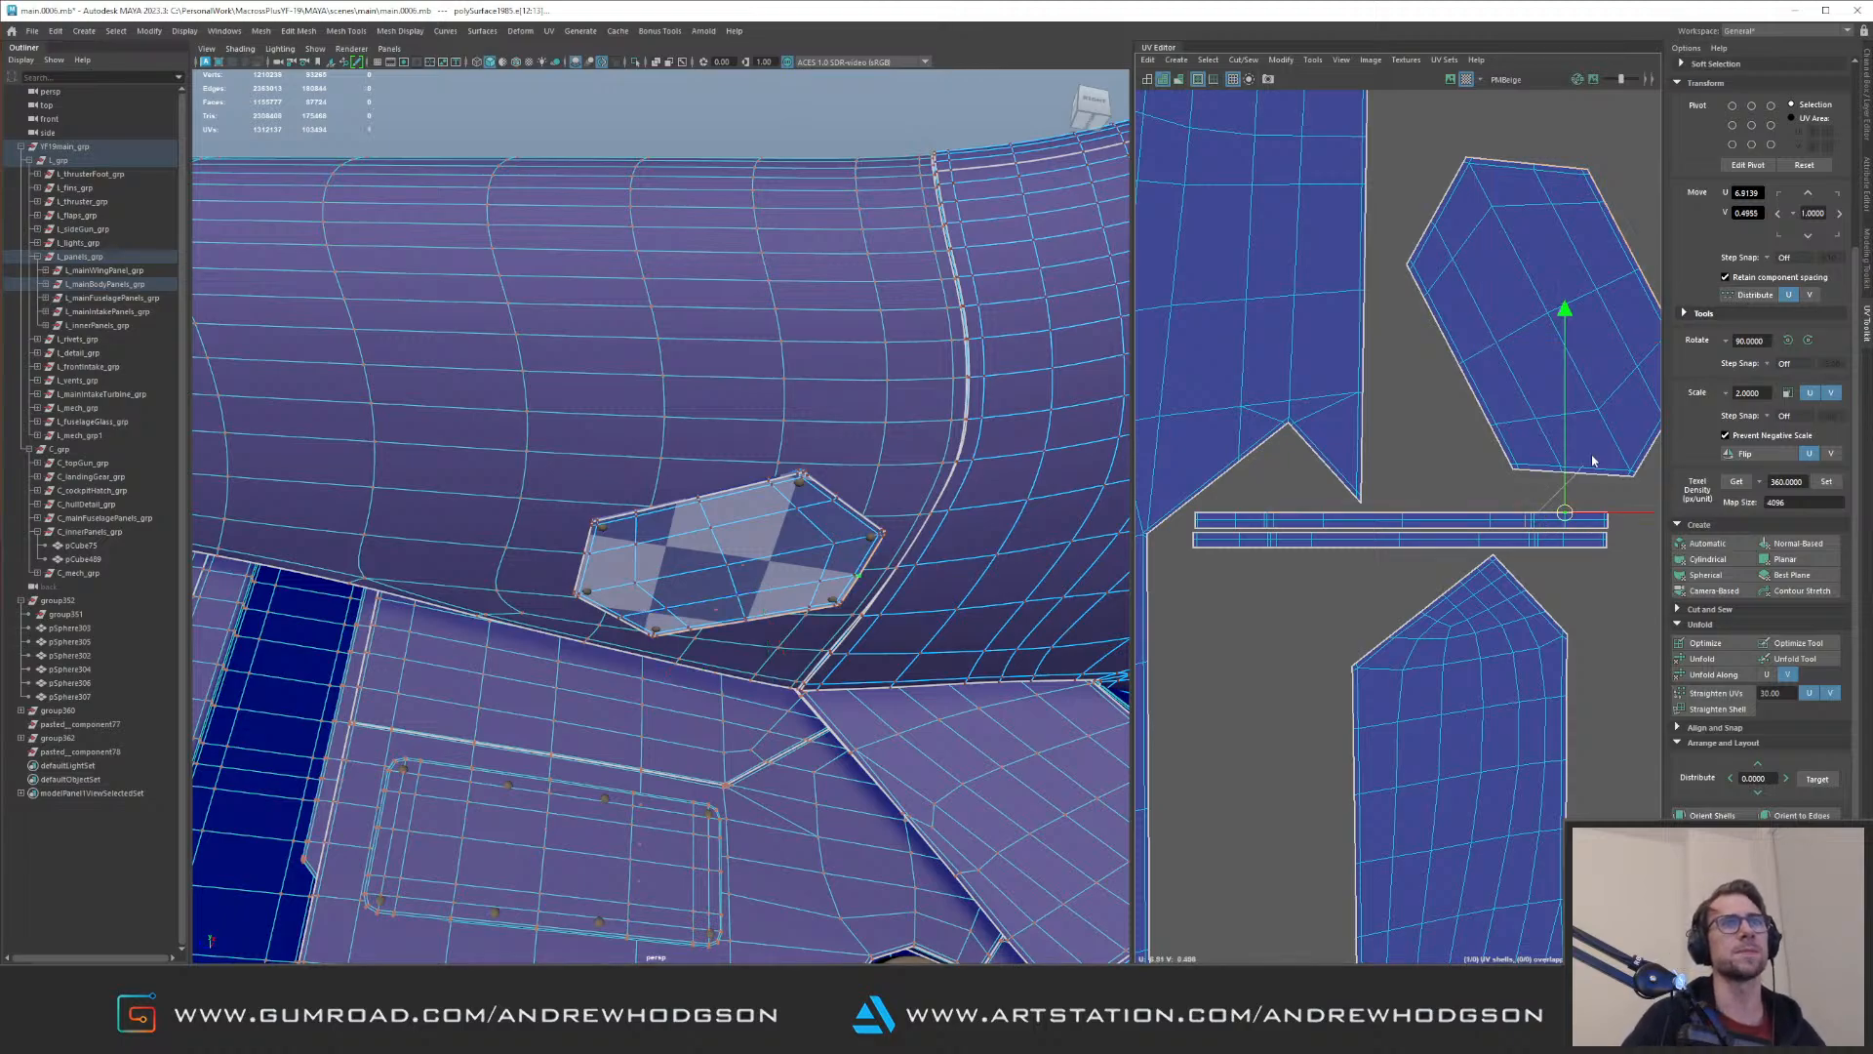
right_click_drag(1502, 509, 1439, 478, "ctrl")
left_click_drag(1403, 490, 1405, 485)
right_click_drag(1448, 515, 1397, 389, "alt")
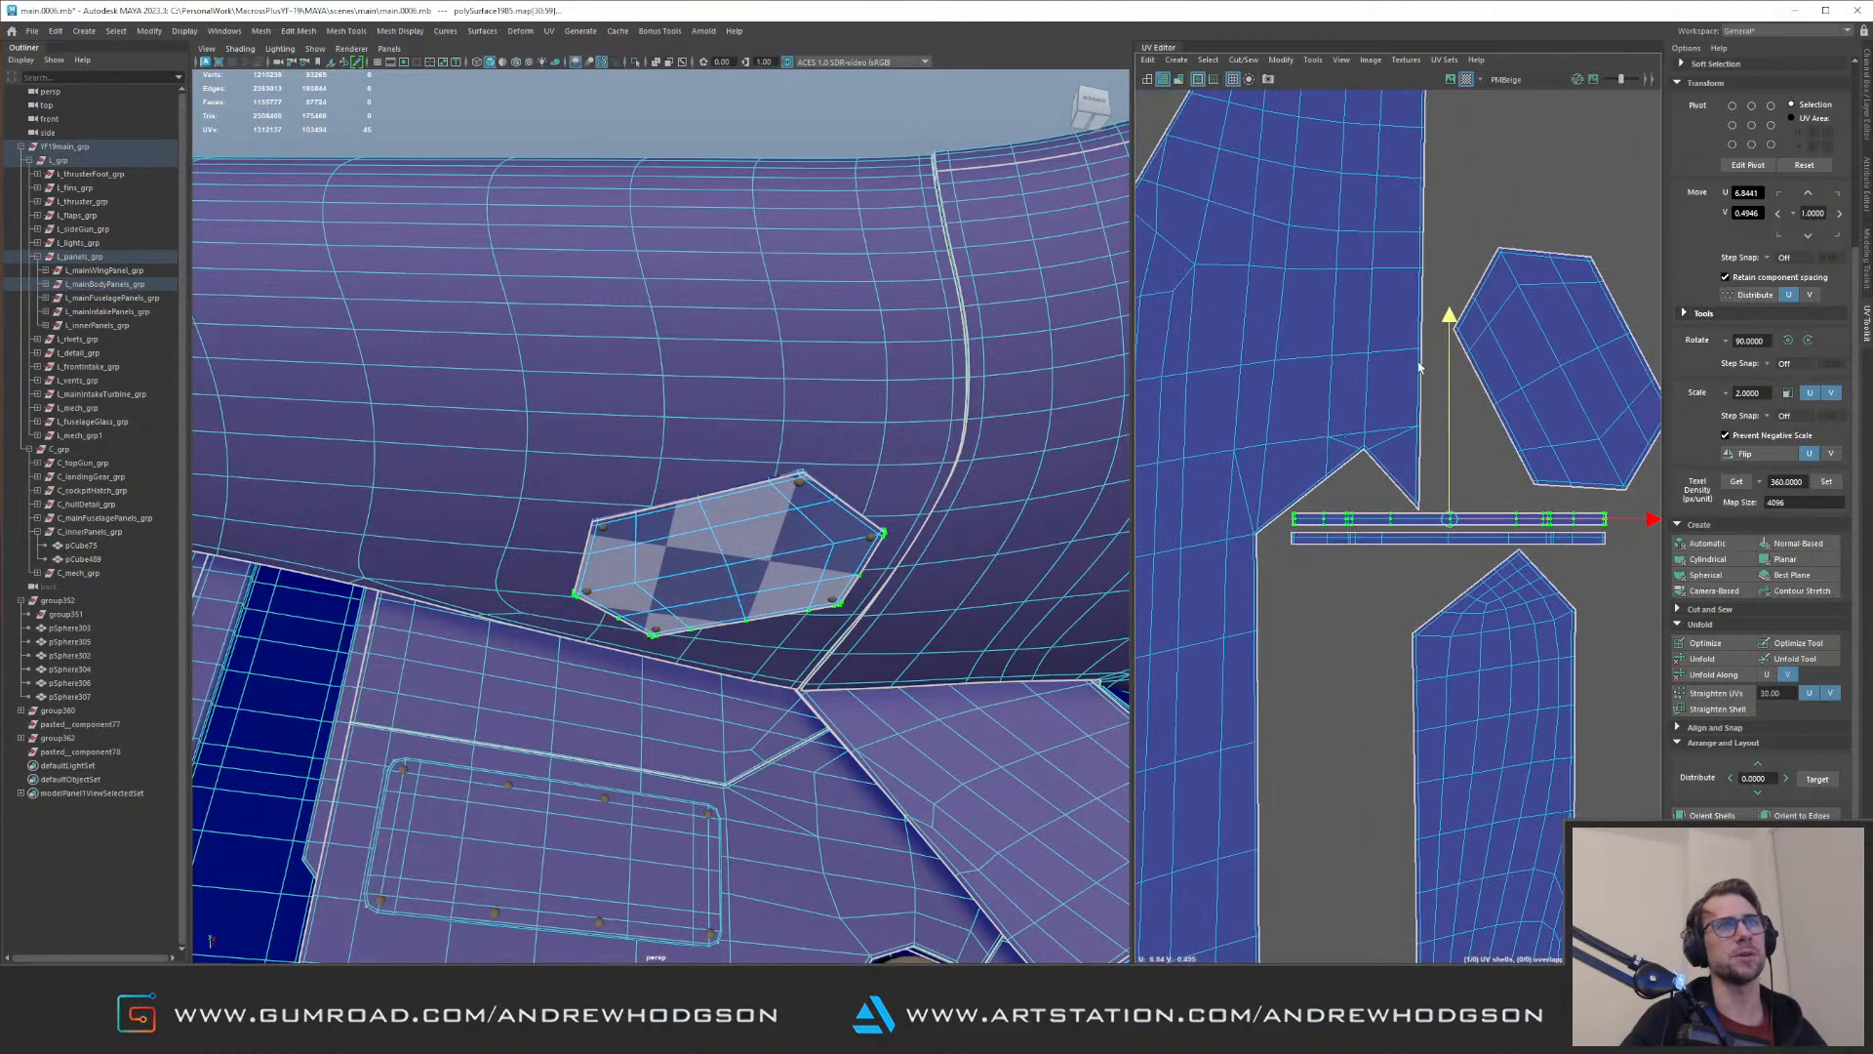
Step: Review the hexagonal panel's shells against L_mainBodyPanels_grp's UV layout, clear the selection and bring the whole aircraft into view
middle_click_drag(1618, 317, 1464, 390, "alt")
right_click_drag(1465, 390, 897, 475, "alt")
key("Up")
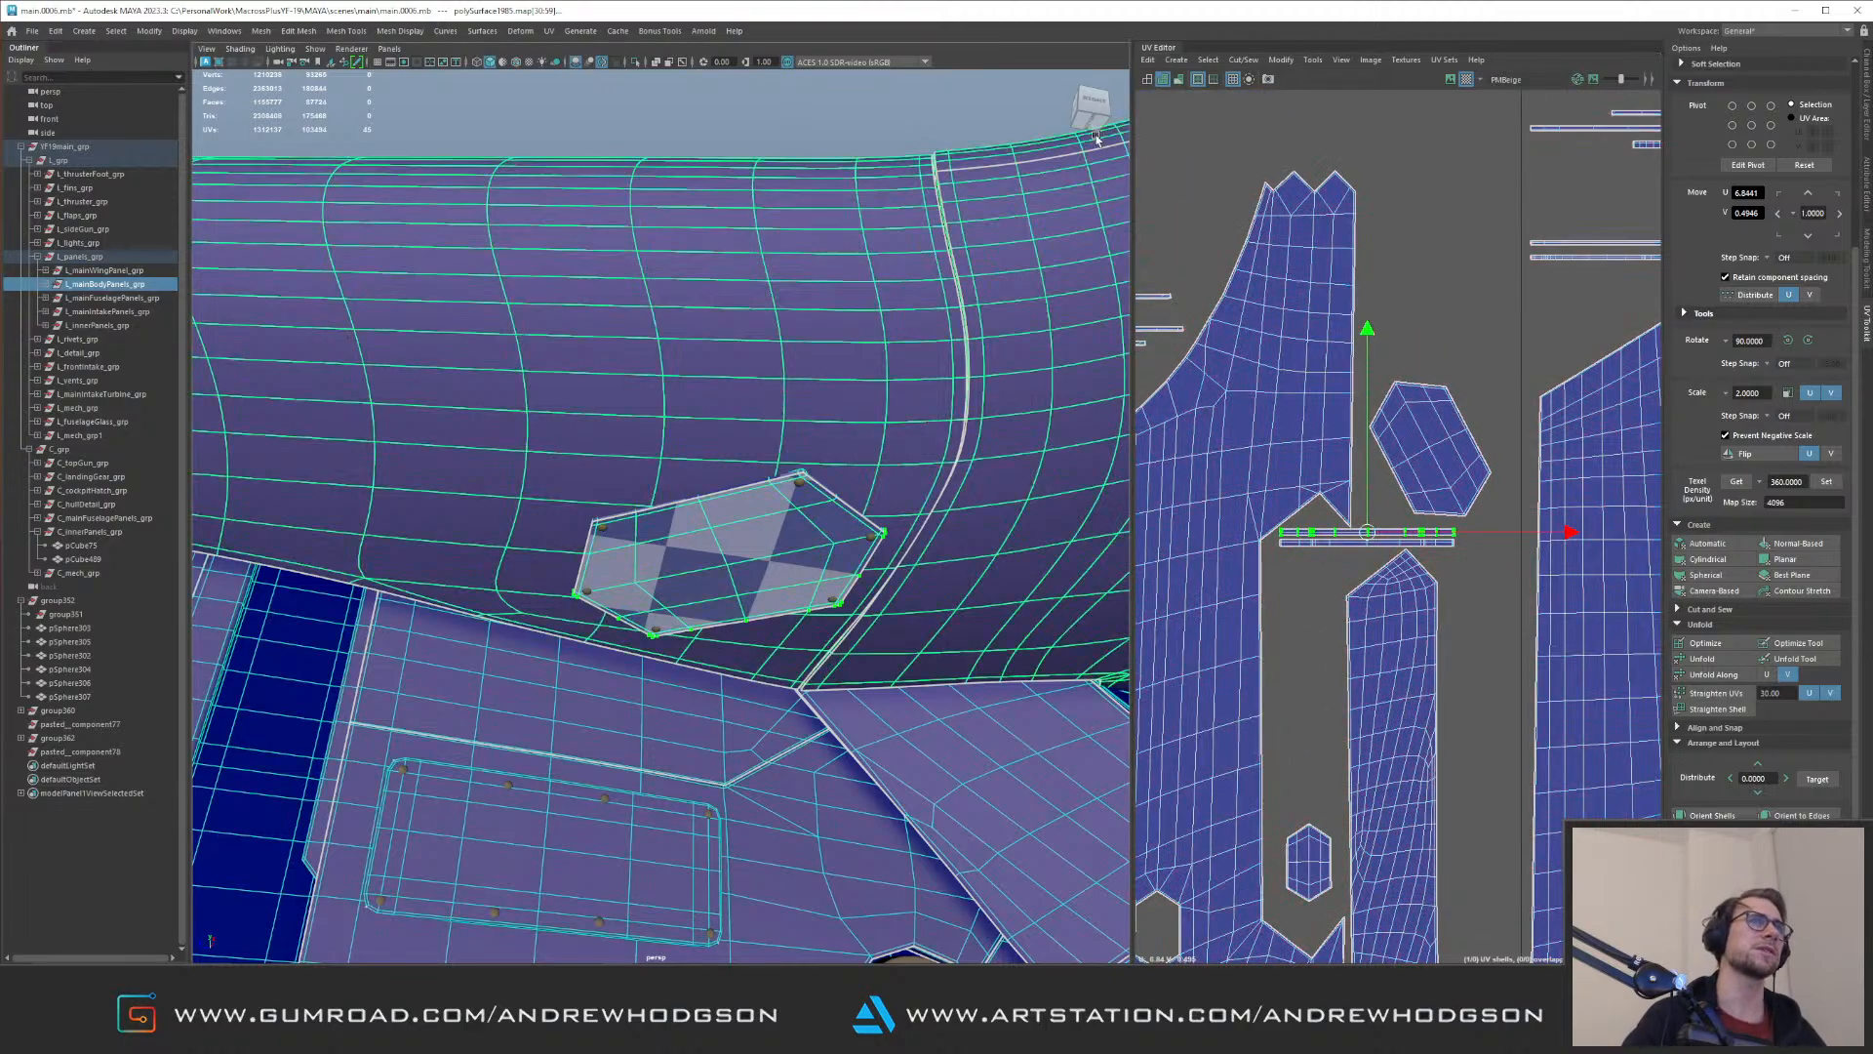
left_click(1467, 80)
right_click_drag(814, 351, 465, 323, "alt")
left_click(568, 297)
left_click_drag(465, 323, 518, 289, "alt")
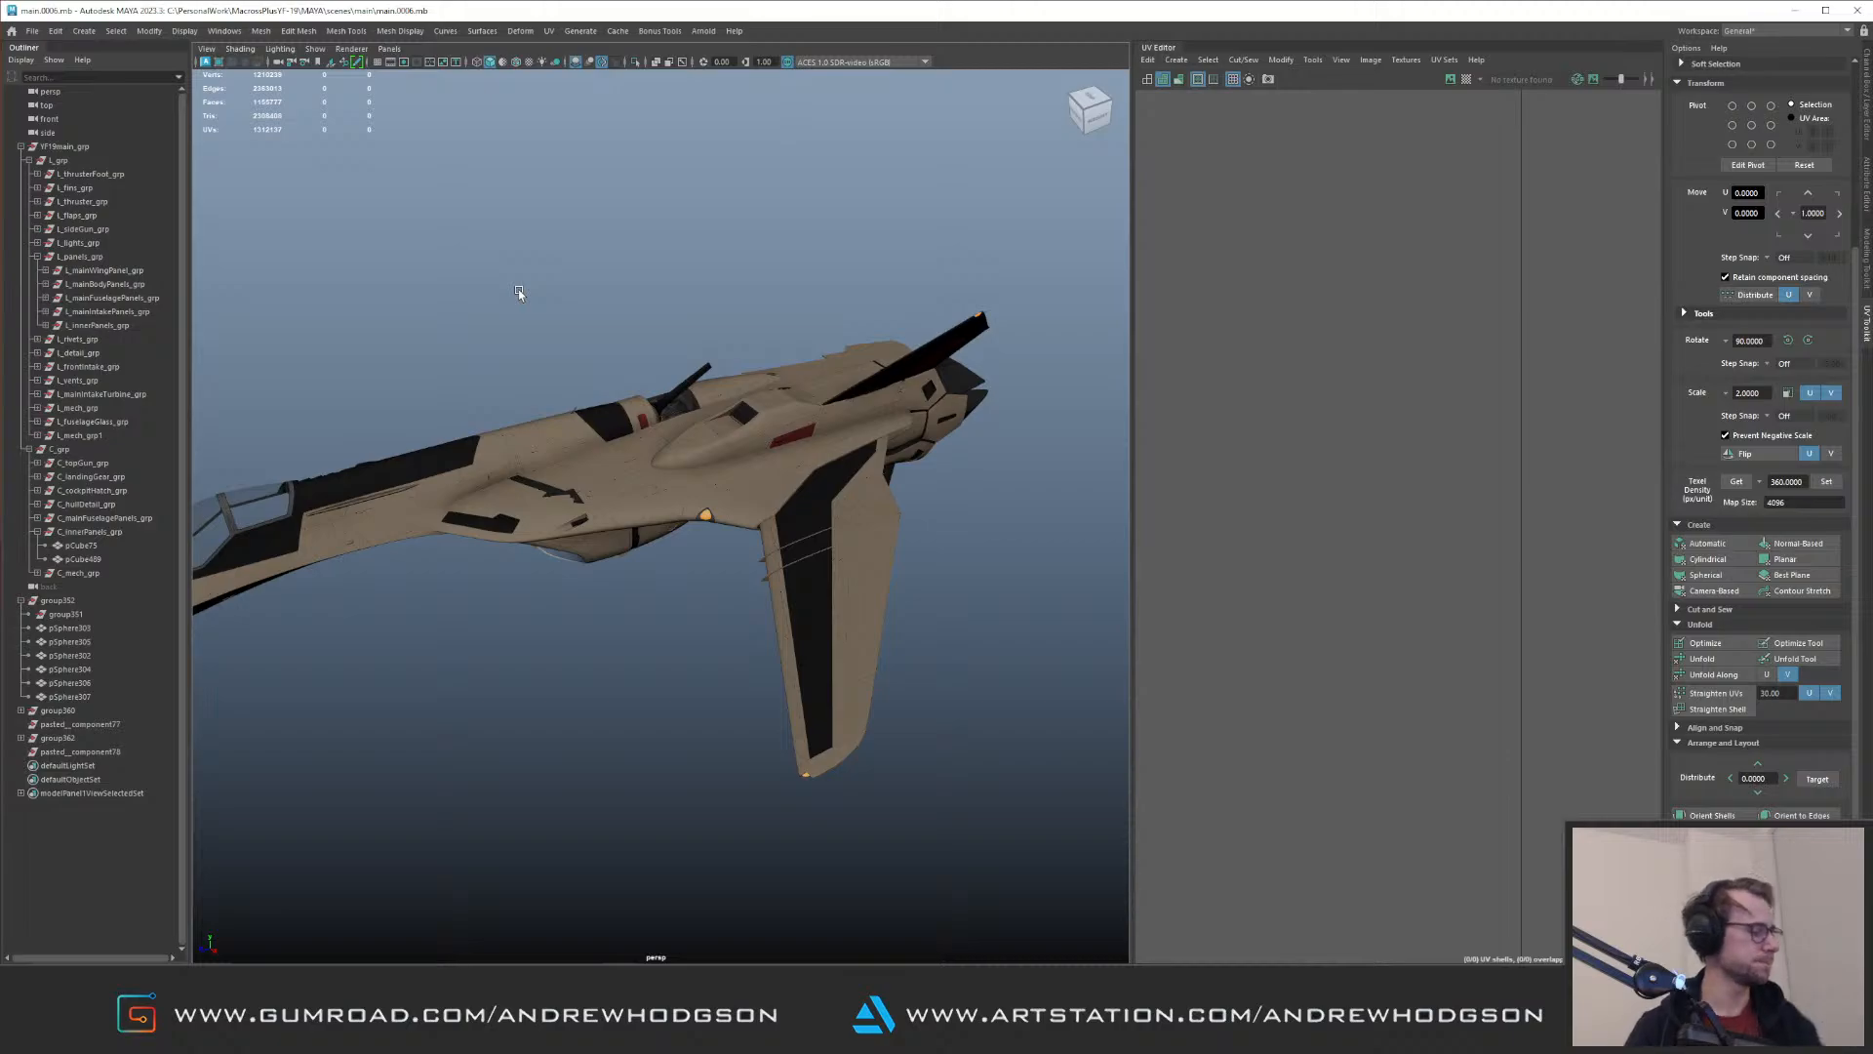
Step: Check the four leftover top-level groups listed below group352 for geometry in isolation, and delete them
left_click(64, 752)
left_click(76, 711, "shift")
left_click_drag(673, 537, 732, 577, "alt")
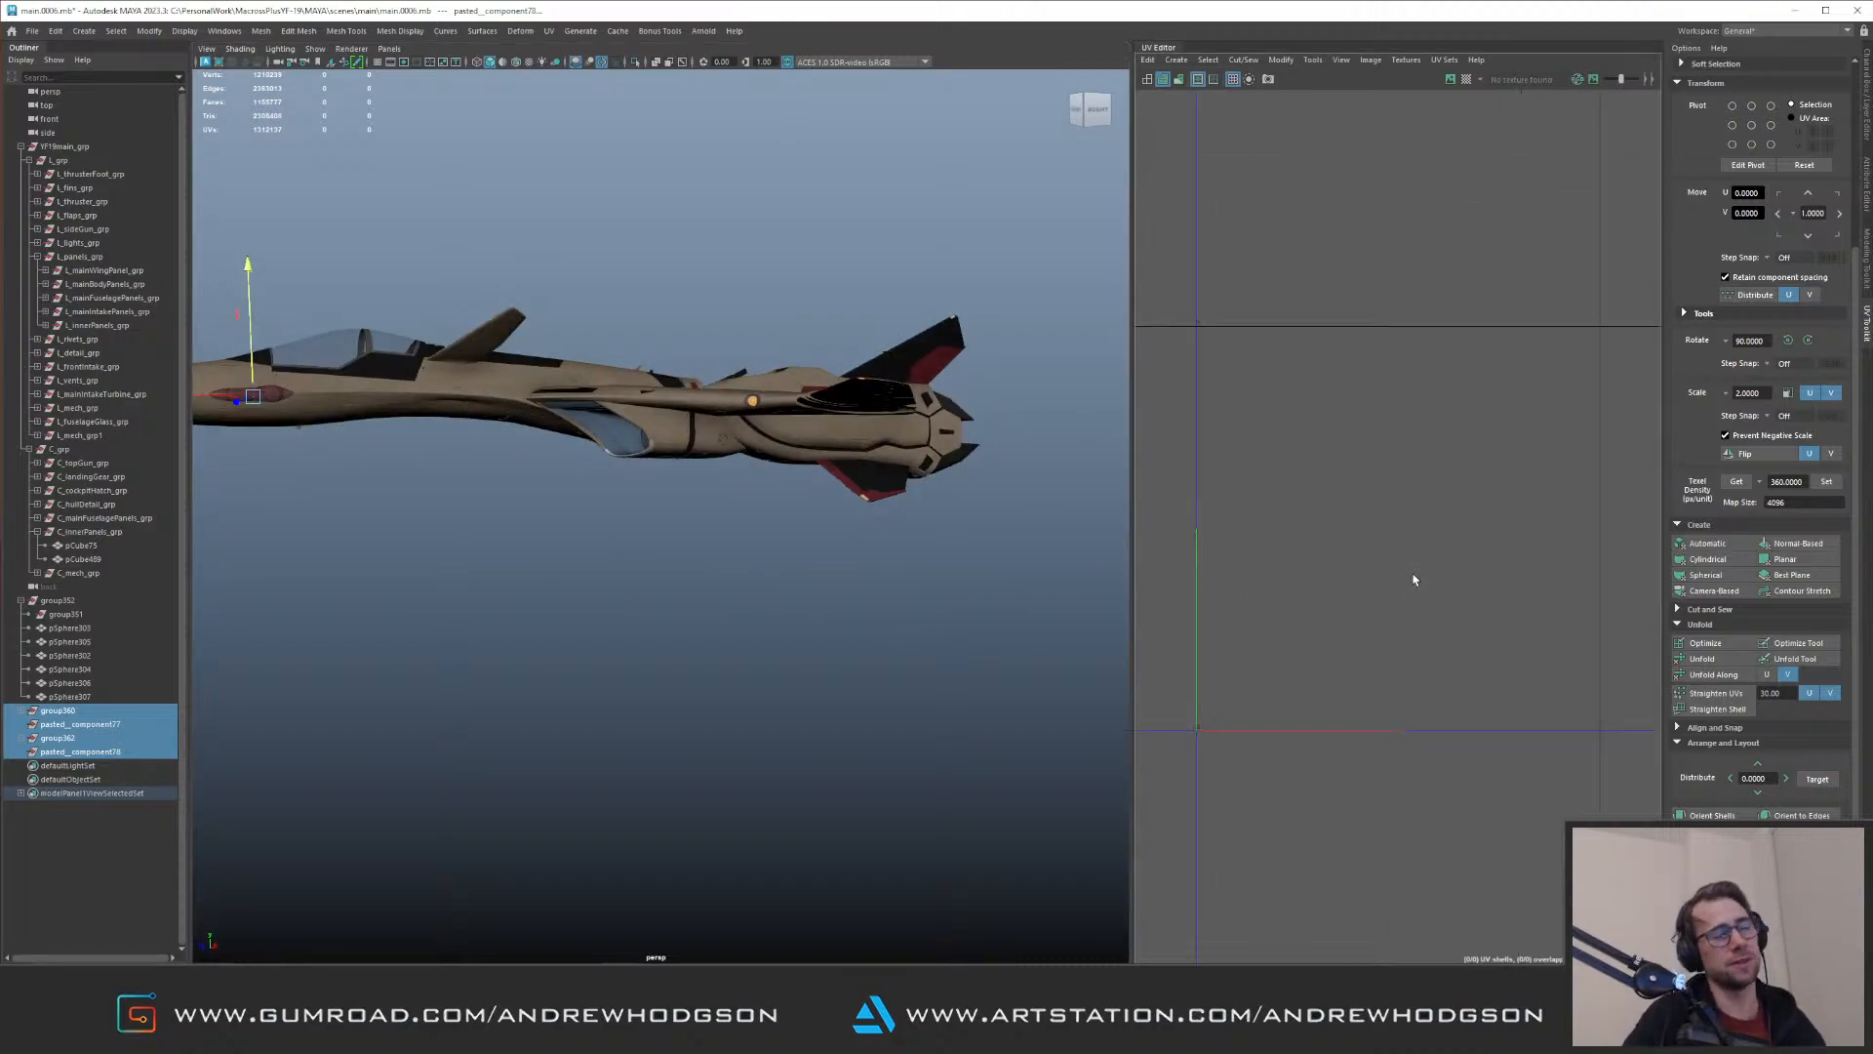
left_click_drag(576, 586, 858, 566, "alt")
middle_click_drag(859, 566, 722, 575, "alt")
left_click_drag(722, 576, 746, 624, "alt")
middle_click_drag(746, 624, 439, 629, "alt")
right_click_drag(439, 629, 747, 663, "alt")
left_click_drag(747, 662, 506, 573, "alt")
right_click_drag(507, 573, 782, 659, "alt")
key("ctrl+1")
key("ctrl+1")
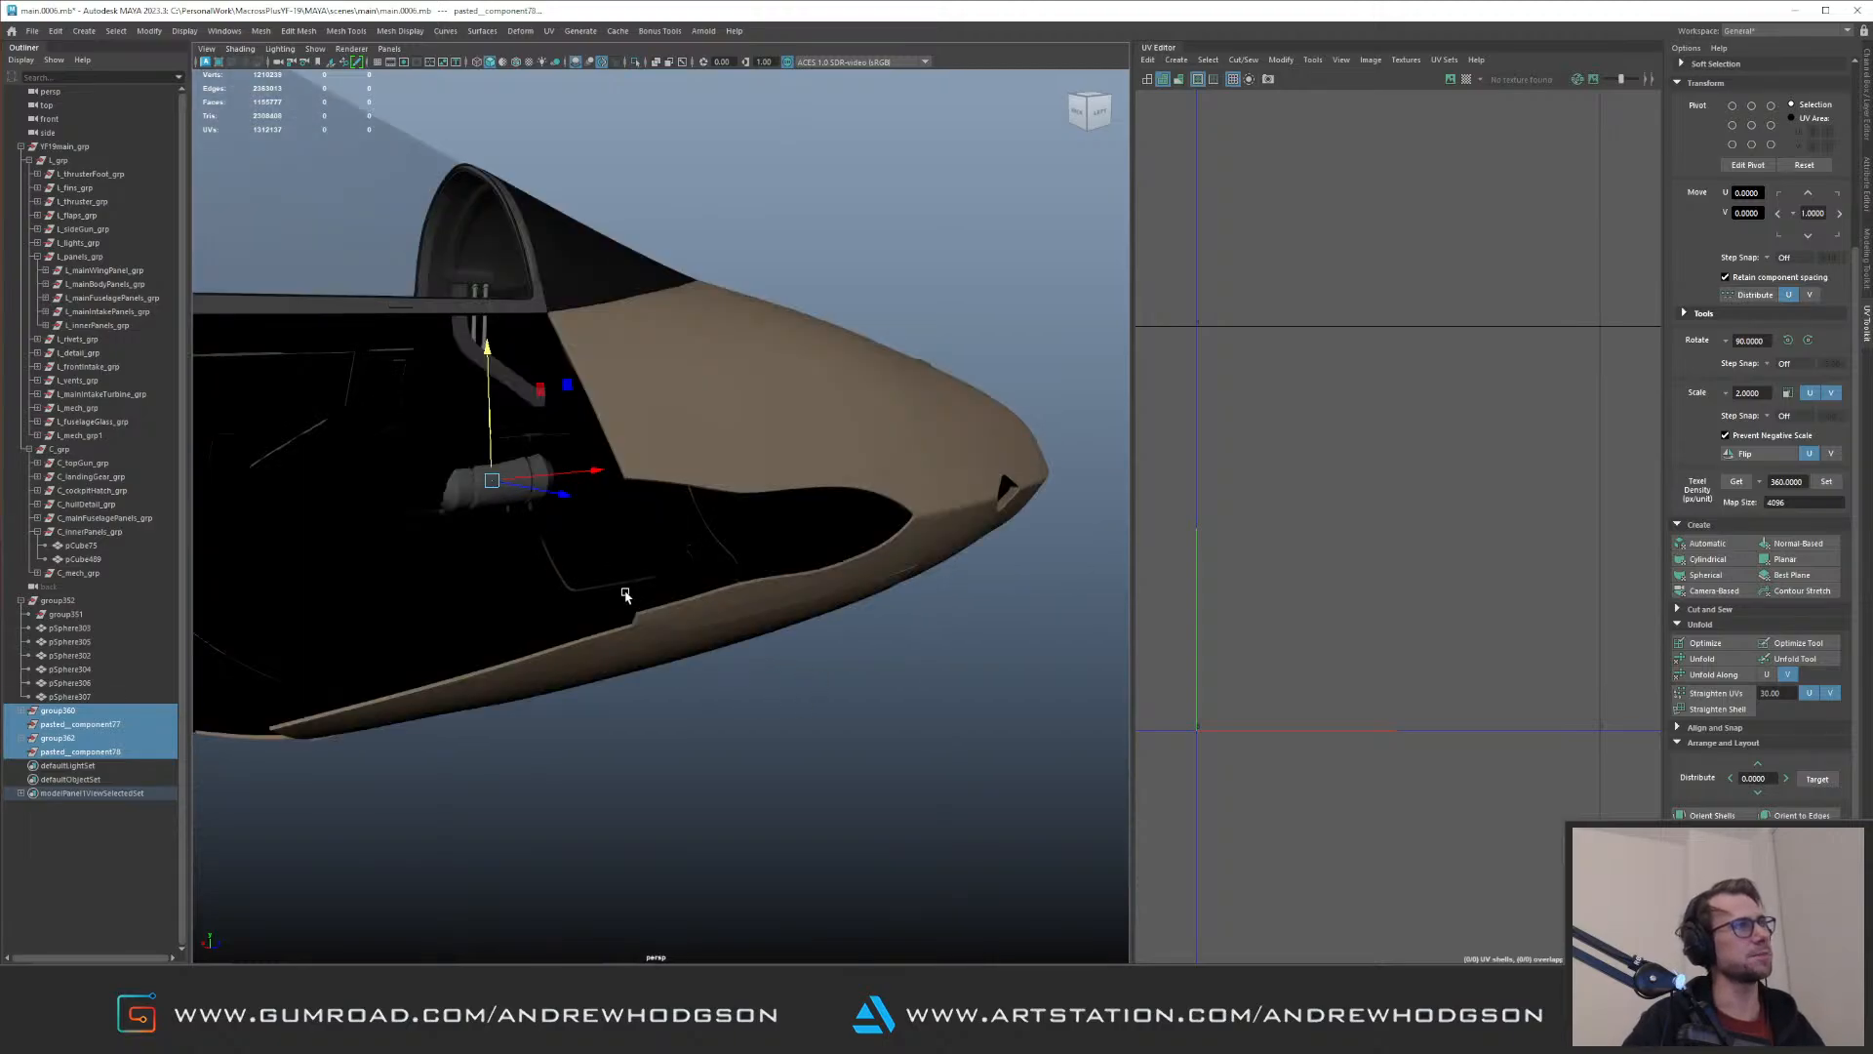
left_click_drag(628, 593, 507, 561, "alt")
middle_click_drag(508, 561, 628, 552, "alt")
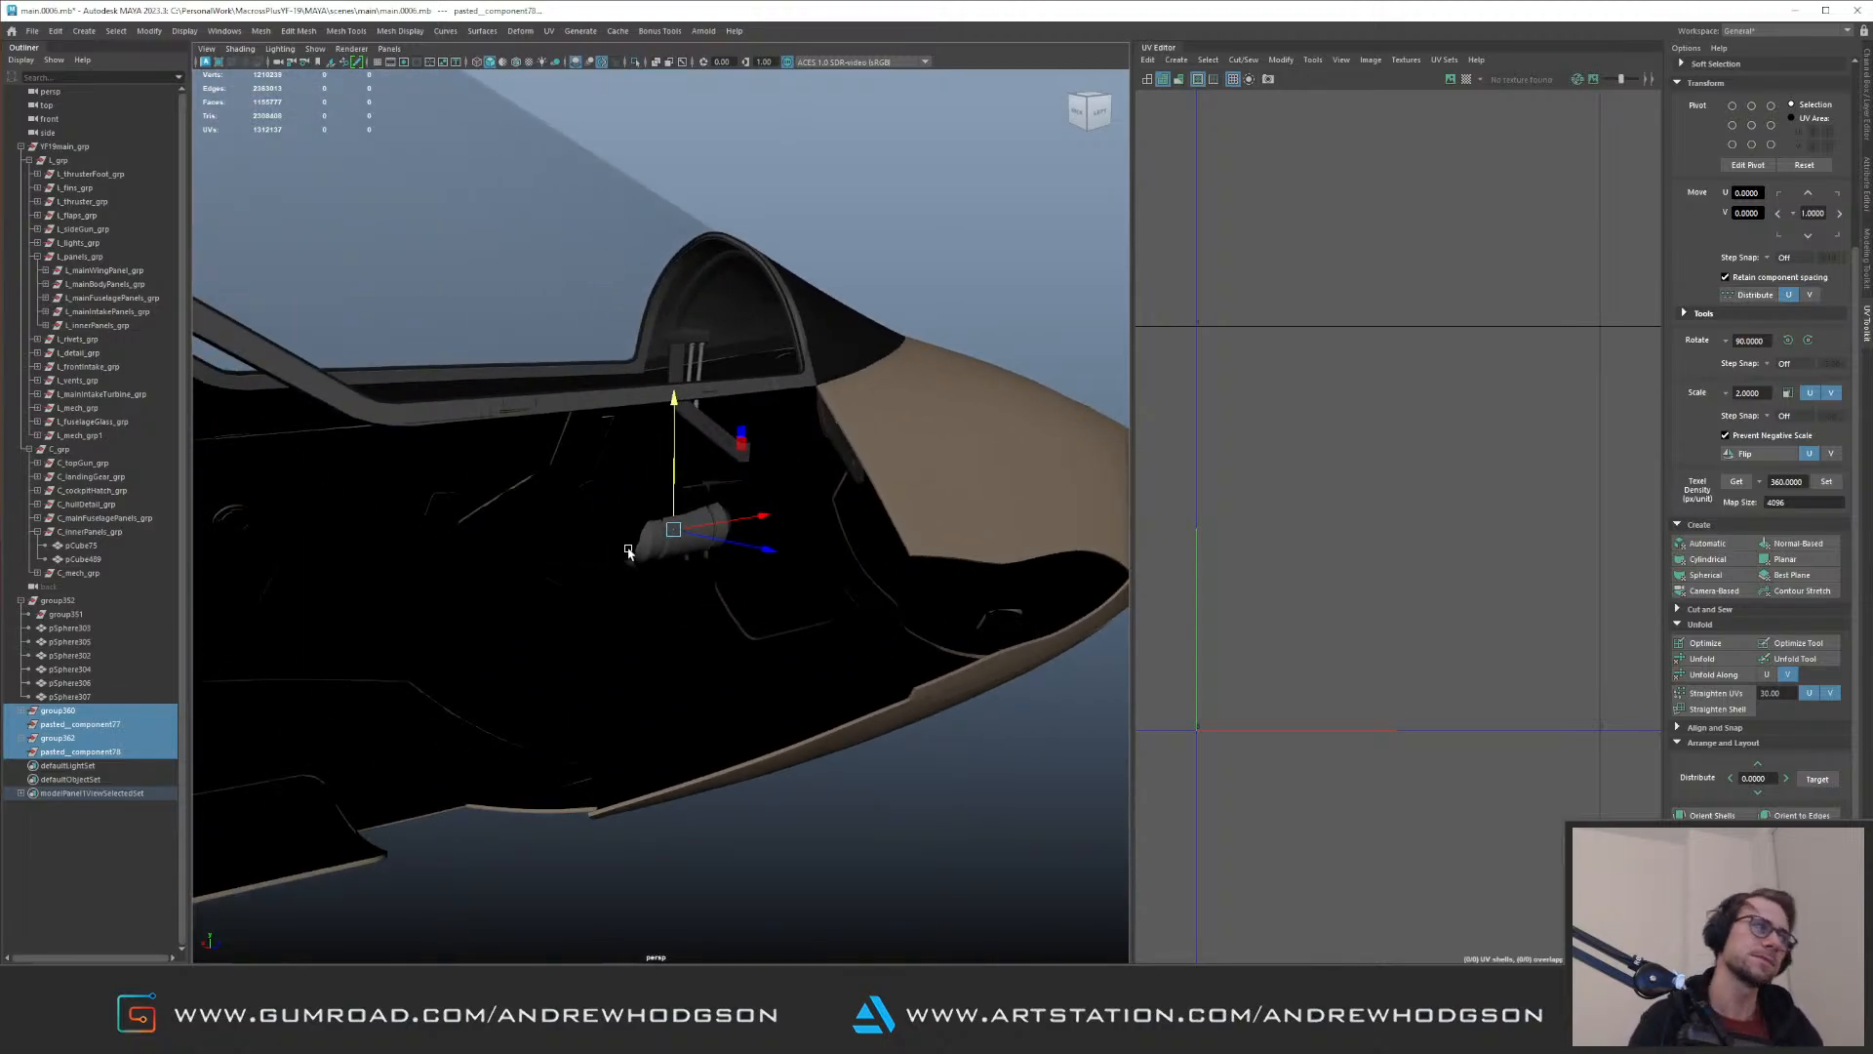
key("Delete")
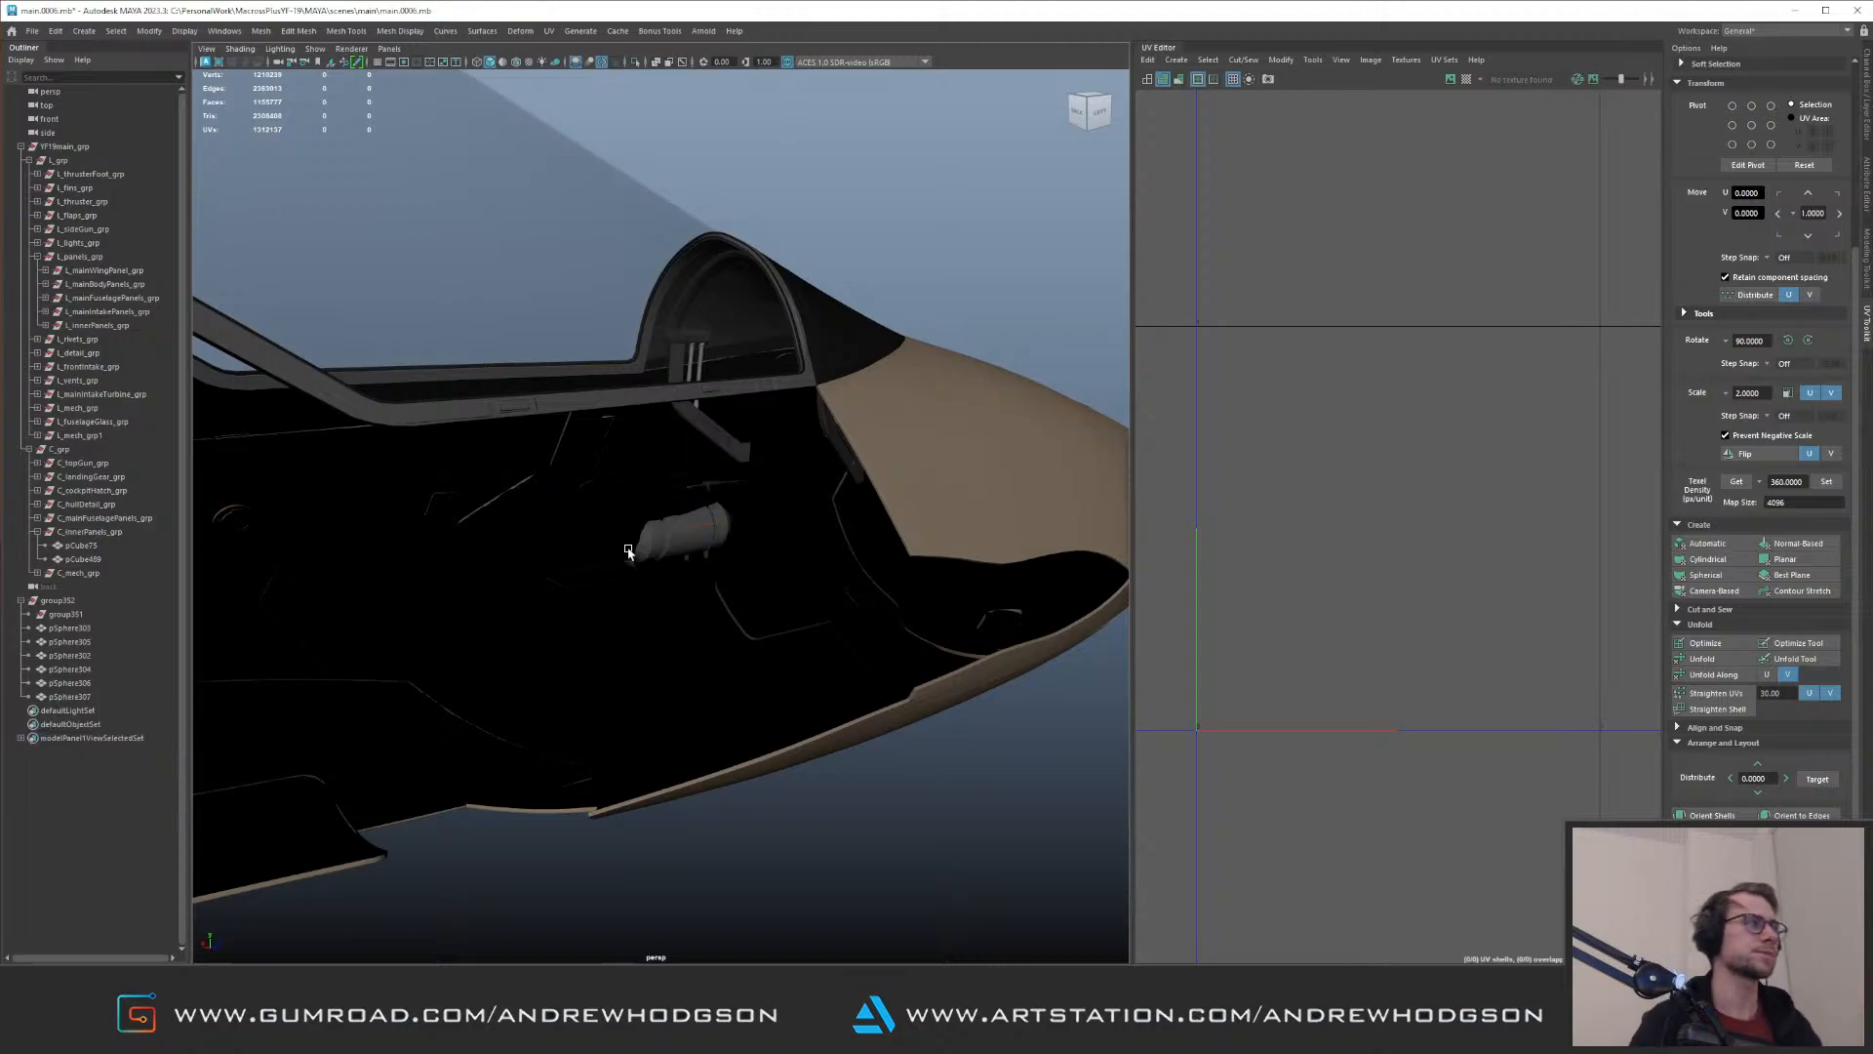
Step: Collapse the C_grp subgroup that holds the two nose panels and highlight its contents on the model
right_click_drag(792, 524, 604, 462, "alt")
left_click_drag(756, 483, 389, 532, "alt")
scroll(393, 556, "up", 3)
left_click(37, 531)
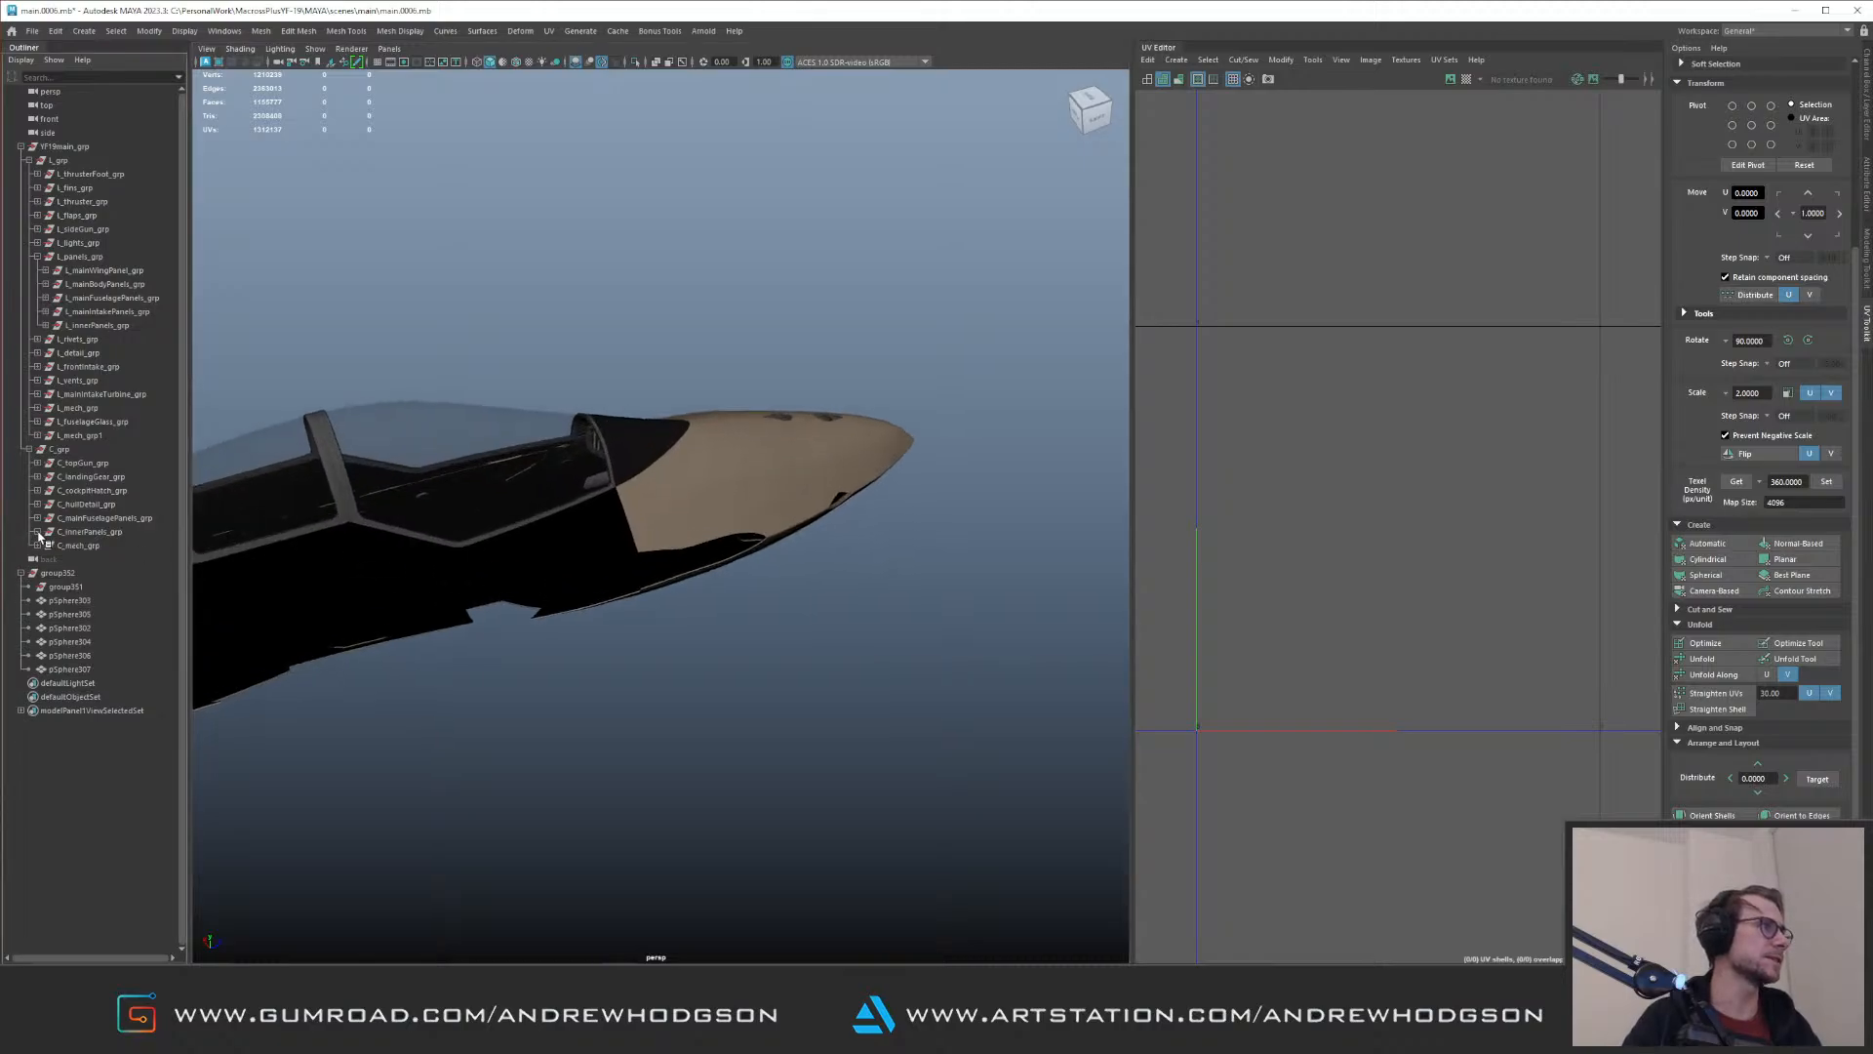
left_click(115, 532)
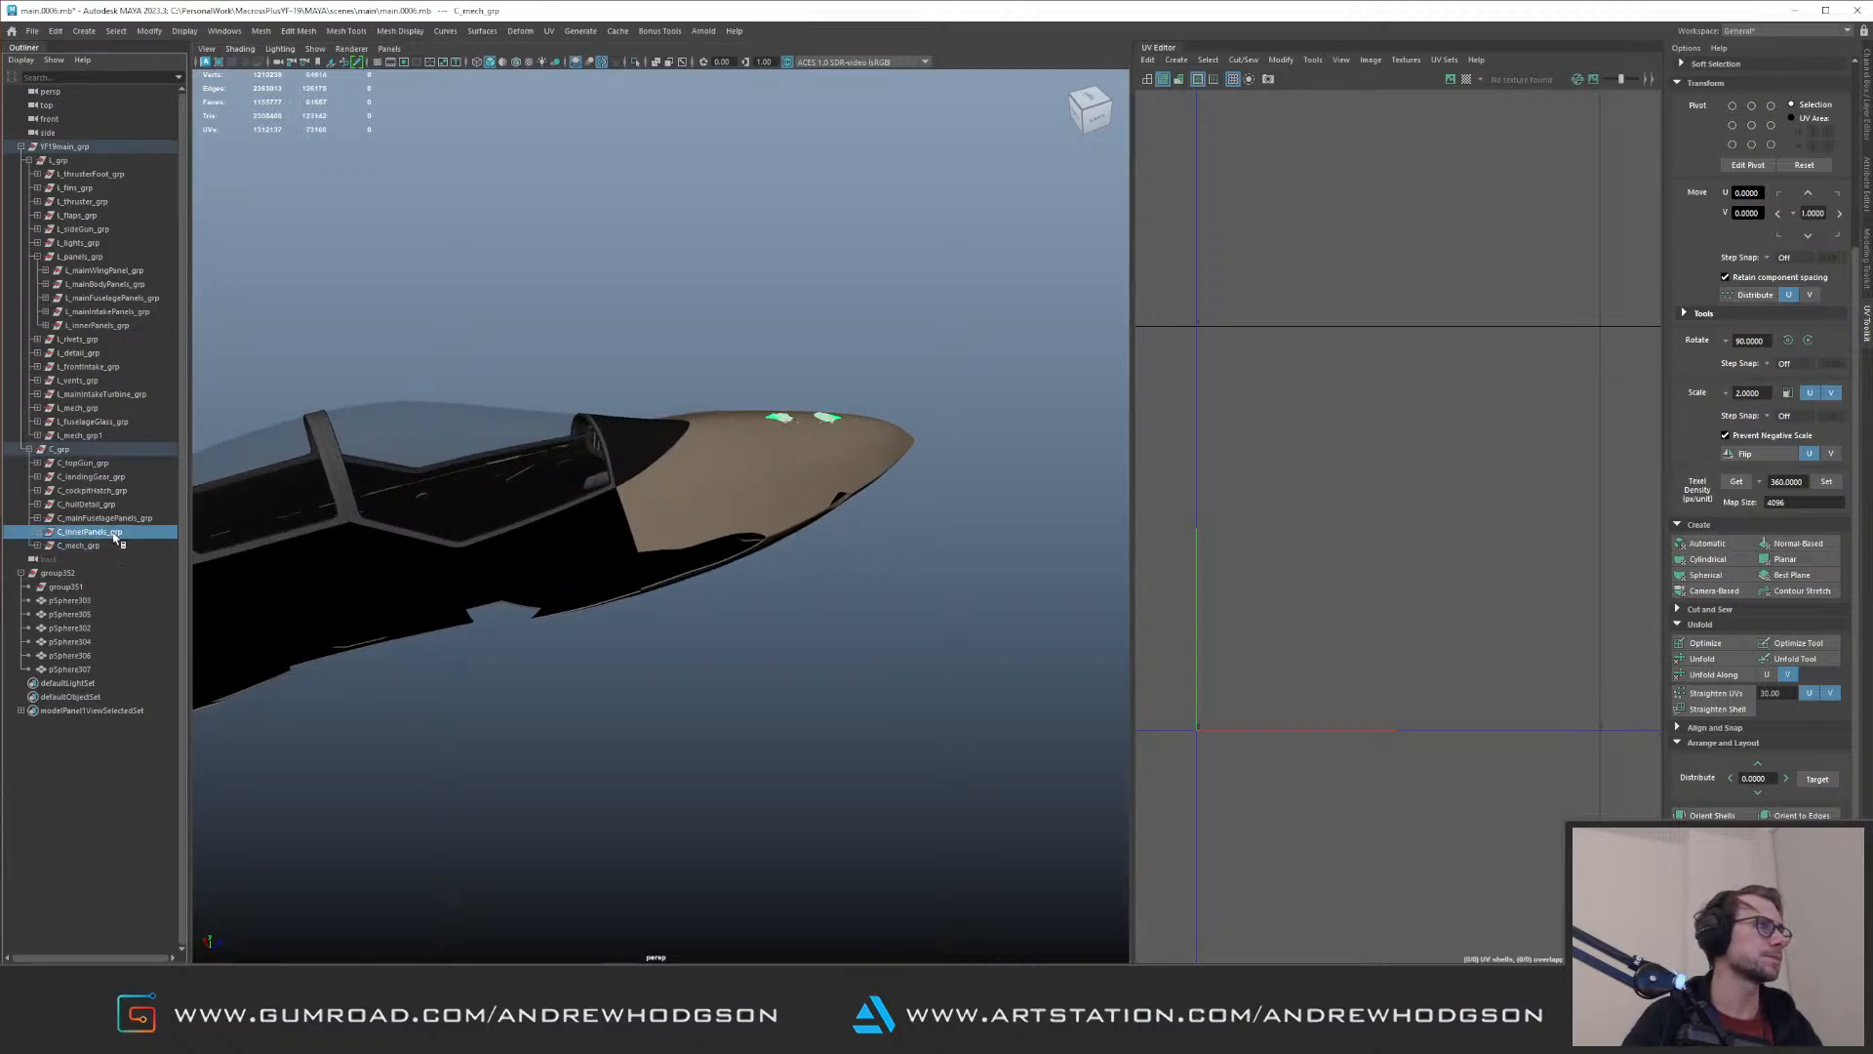
scroll(684, 486, "down", 5)
Step: Isolate group352, select its six spheres and locate them on the aircraft
left_click(59, 574)
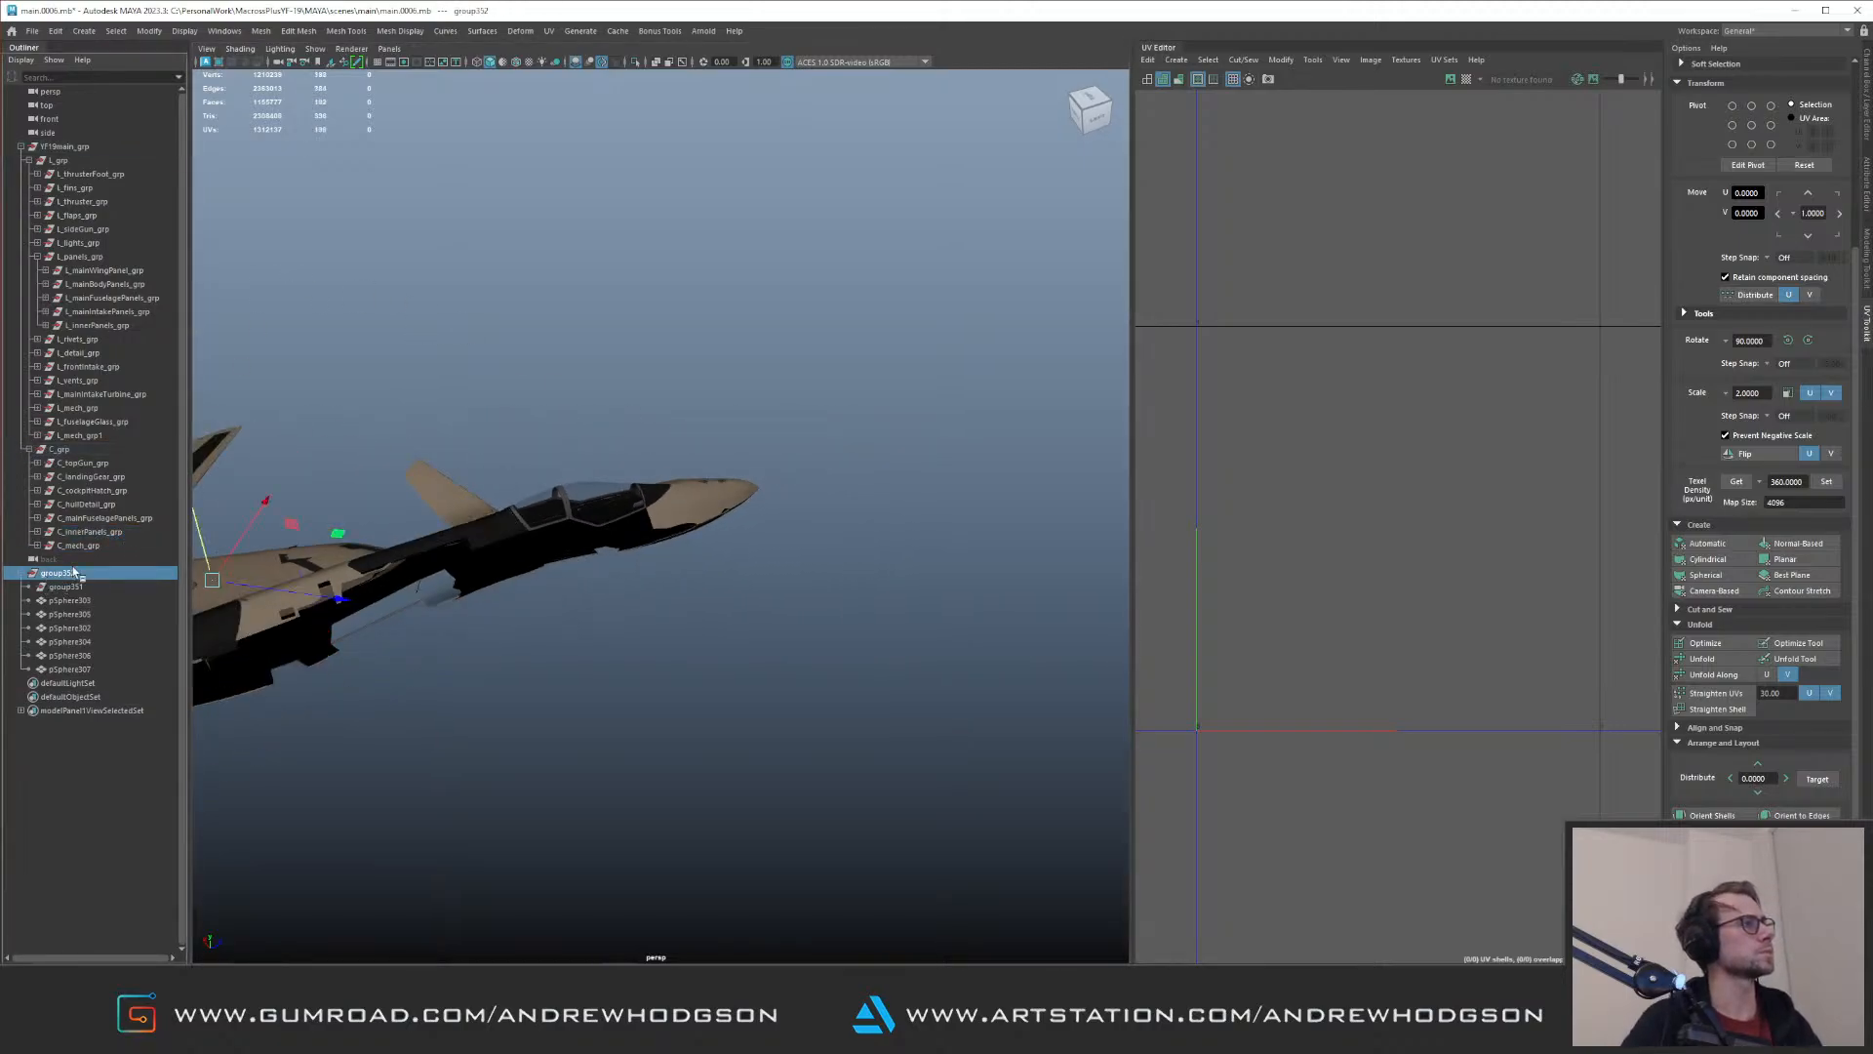
left_click_drag(439, 444, 404, 457, "alt")
middle_click_drag(404, 458, 673, 468, "alt")
scroll(683, 439, "up", 5)
left_click_drag(722, 402, 510, 376, "alt")
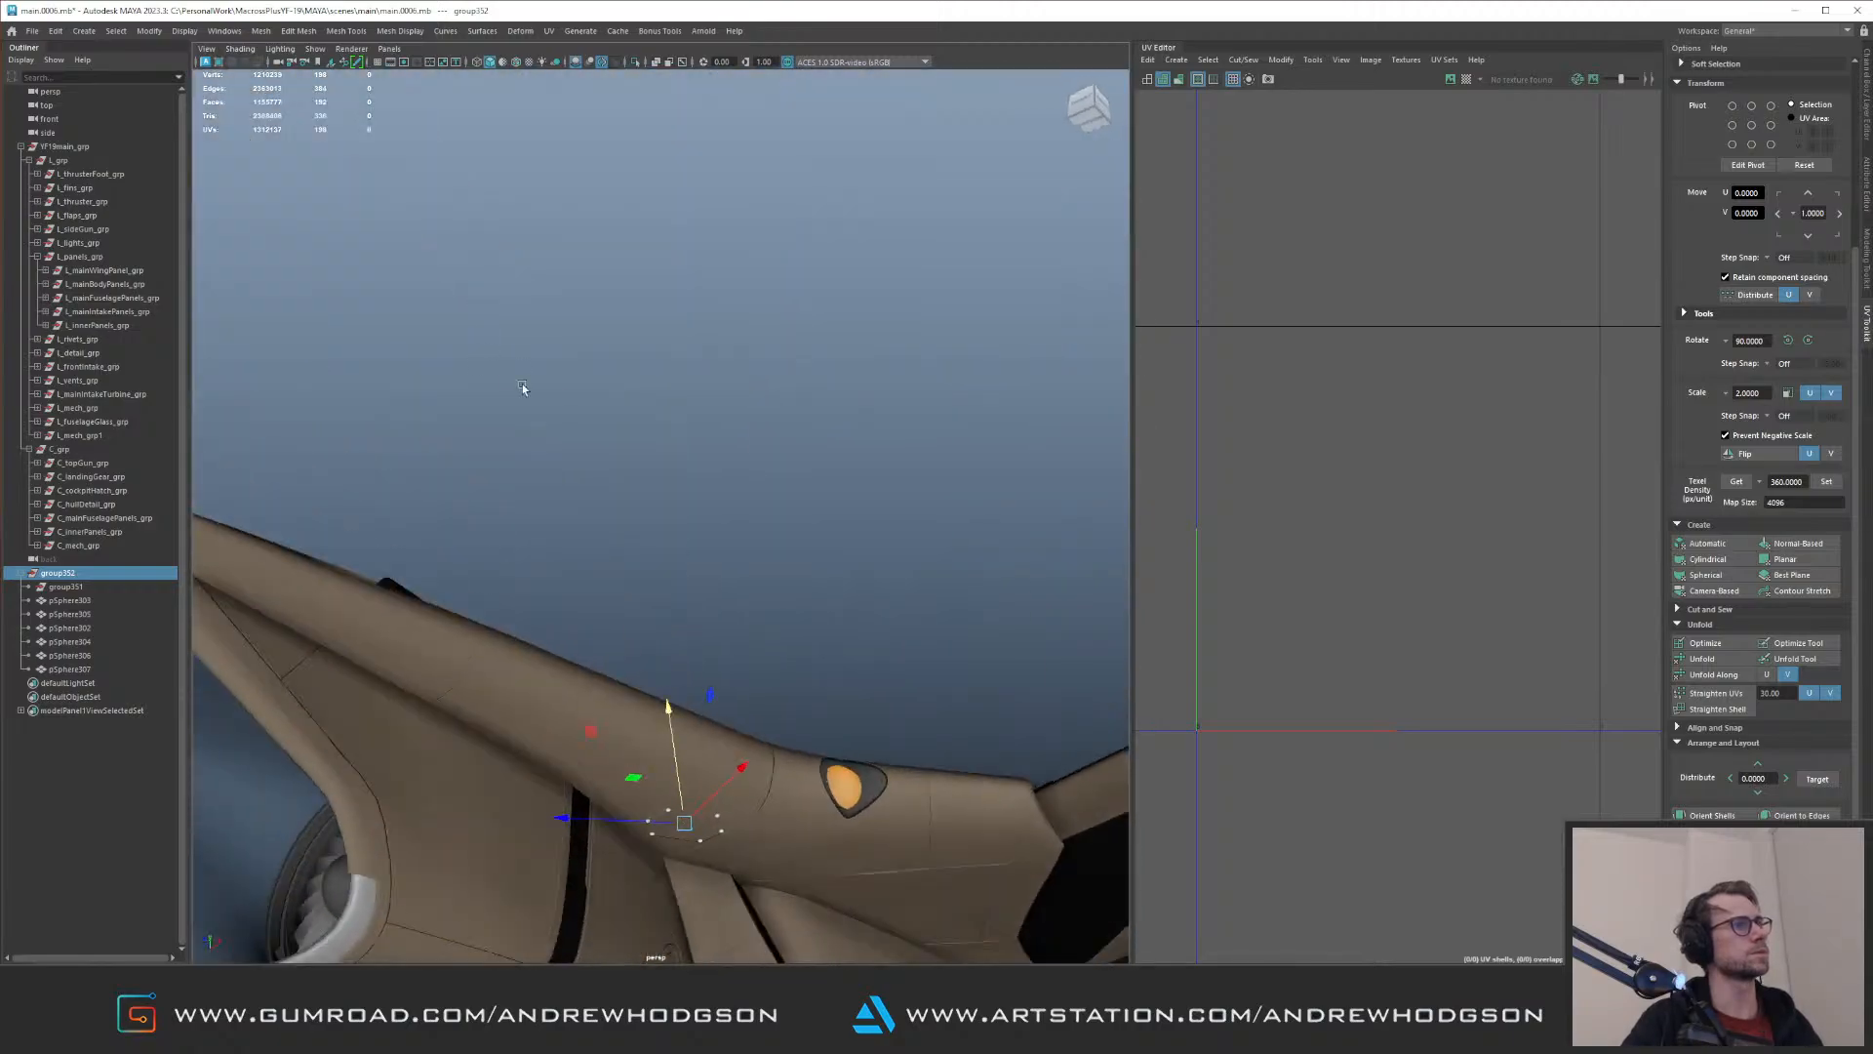
middle_click_drag(547, 439, 607, 310, "alt")
left_click_drag(607, 309, 625, 255, "alt")
scroll(654, 468, "up", 5)
key("ctrl+1")
left_click_drag(629, 457, 851, 667)
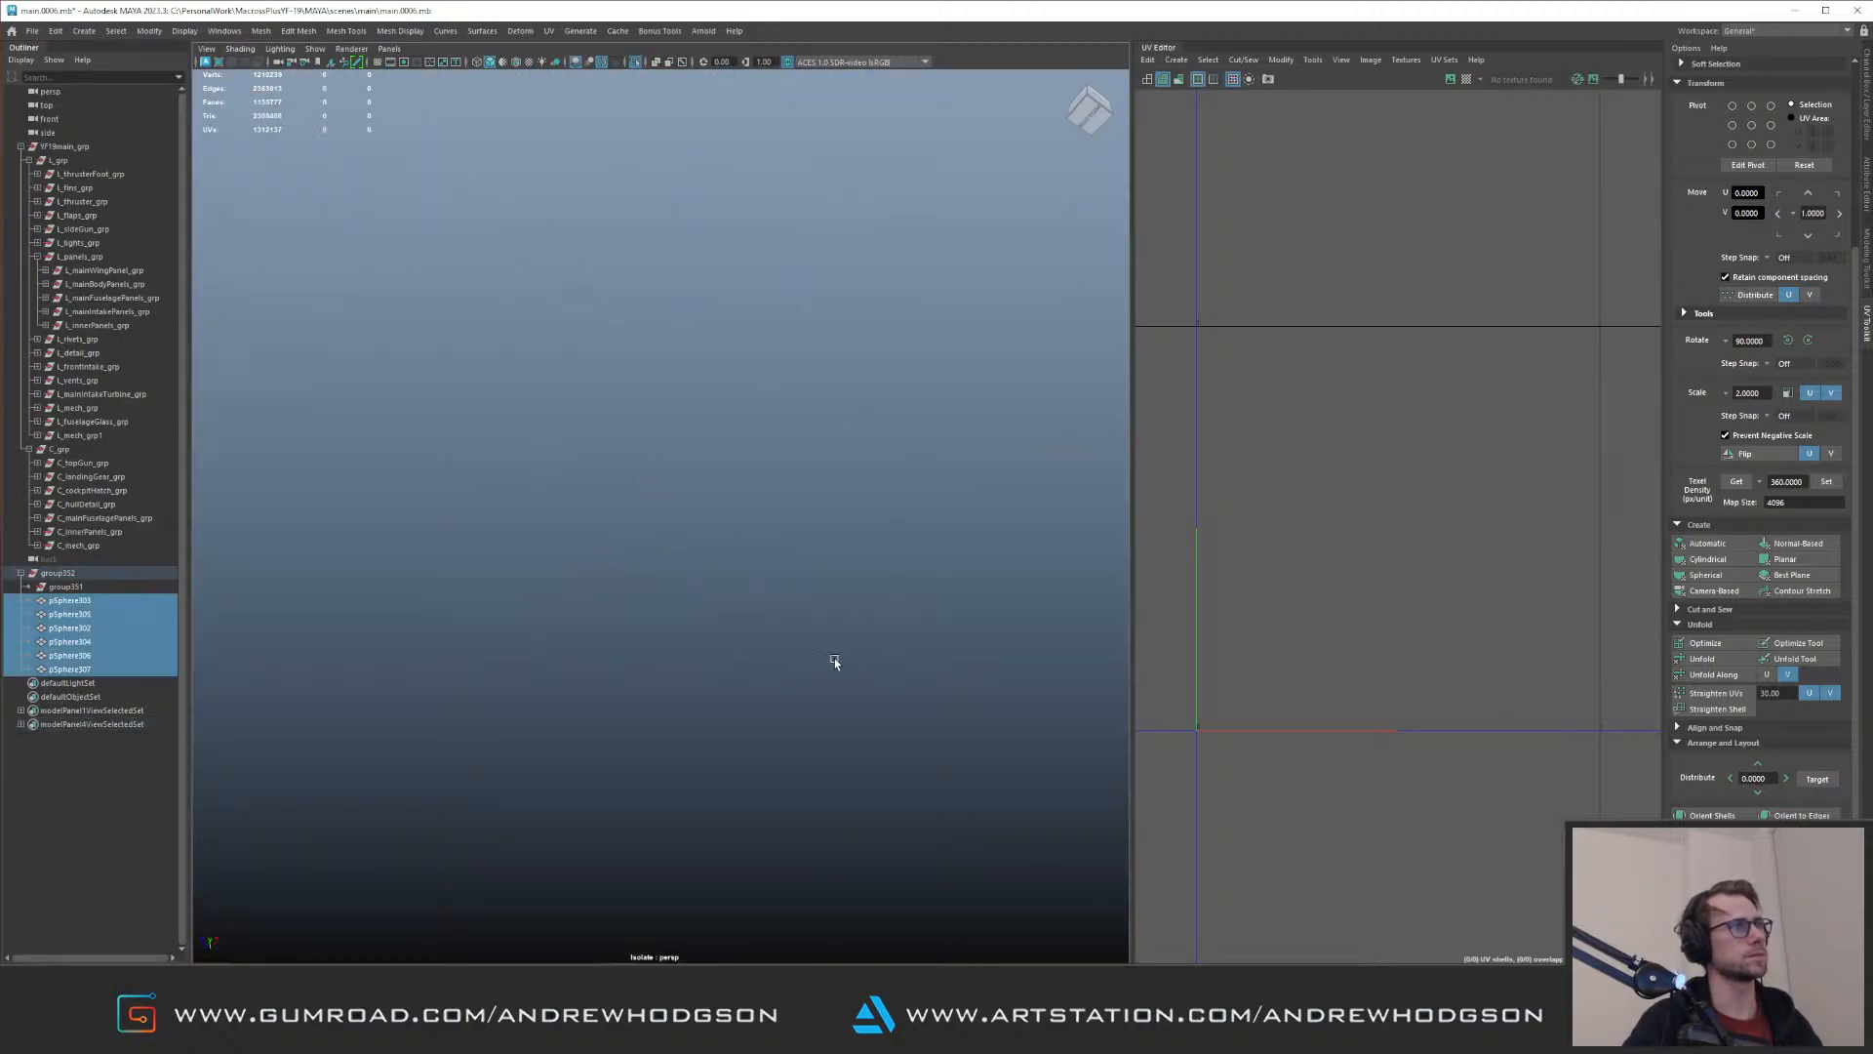
key("ctrl+1")
Step: Find a similar riveted hexagonal panel on the upper body and select one of its rivets to identify its group
left_click_drag(689, 494, 679, 583, "alt")
right_click_drag(679, 583, 732, 638, "alt")
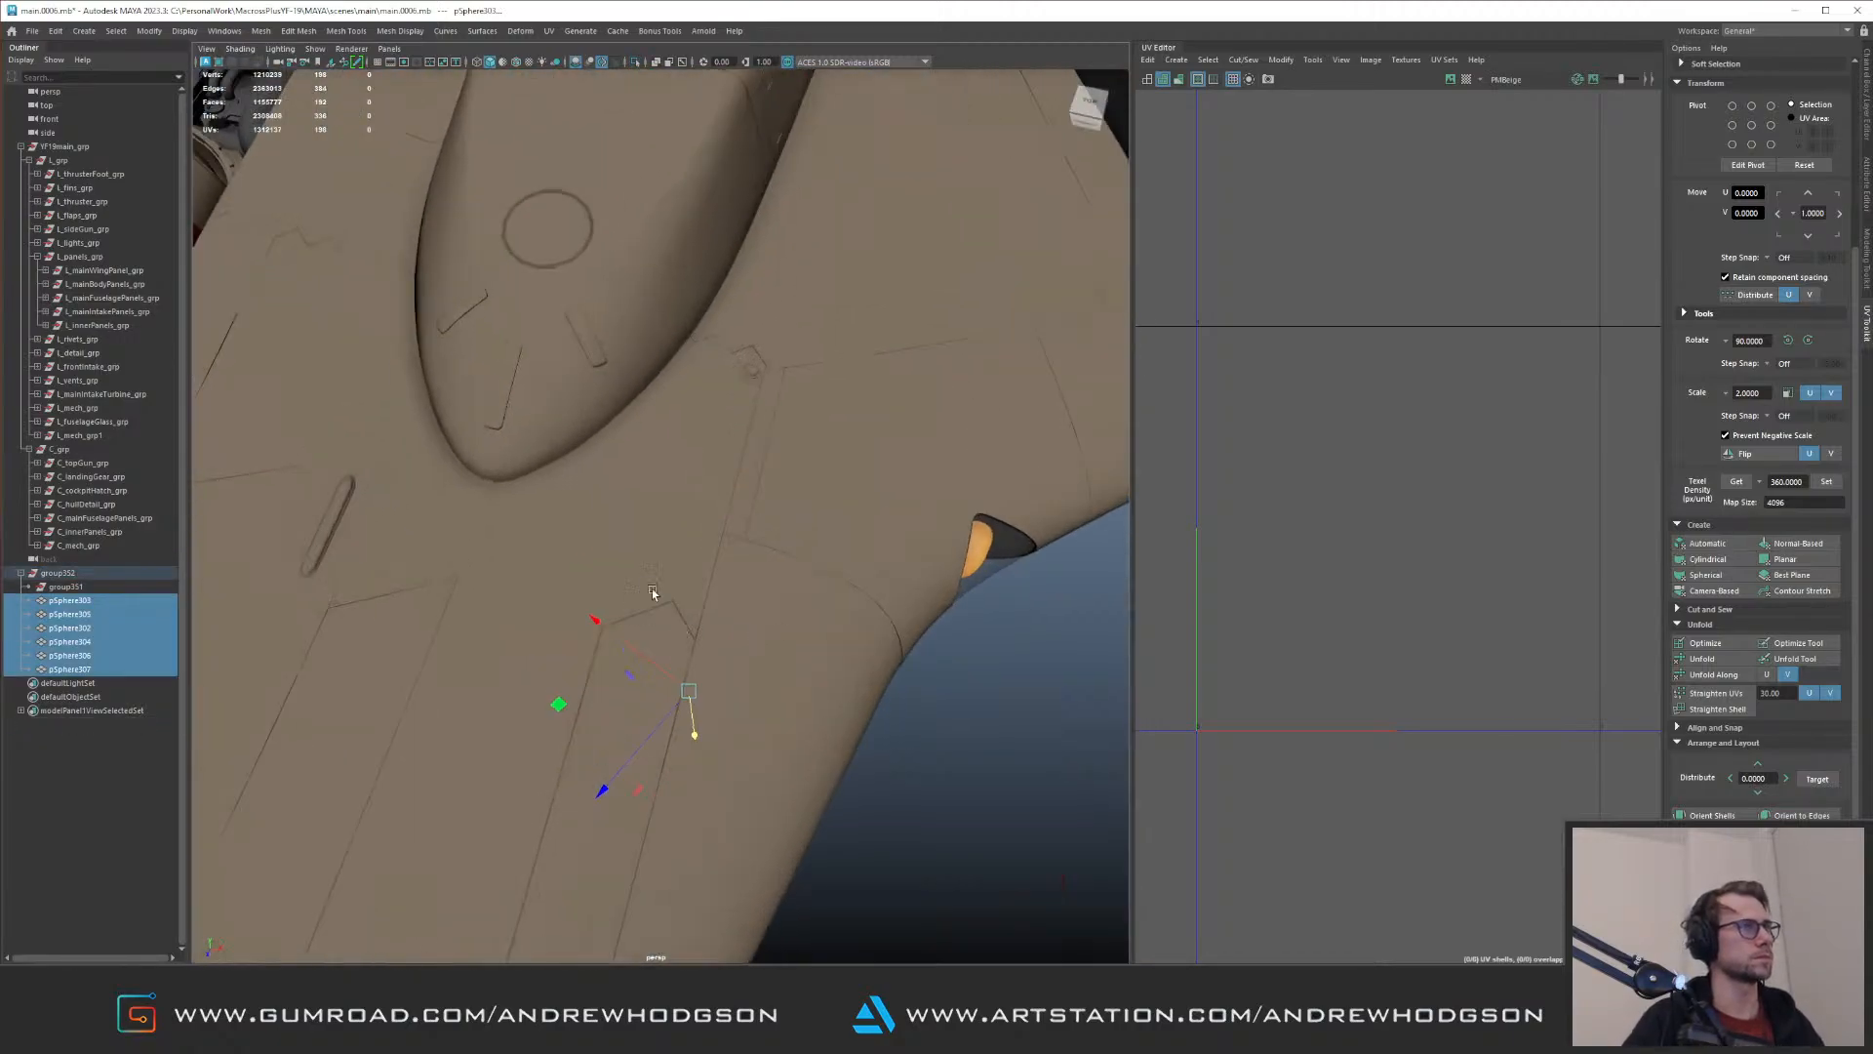
left_click_drag(634, 546, 534, 543, "alt")
middle_click_drag(656, 489, 832, 346, "alt")
left_click_drag(682, 422, 564, 573, "alt")
middle_click_drag(564, 573, 626, 540, "alt")
scroll(627, 540, "up", 5)
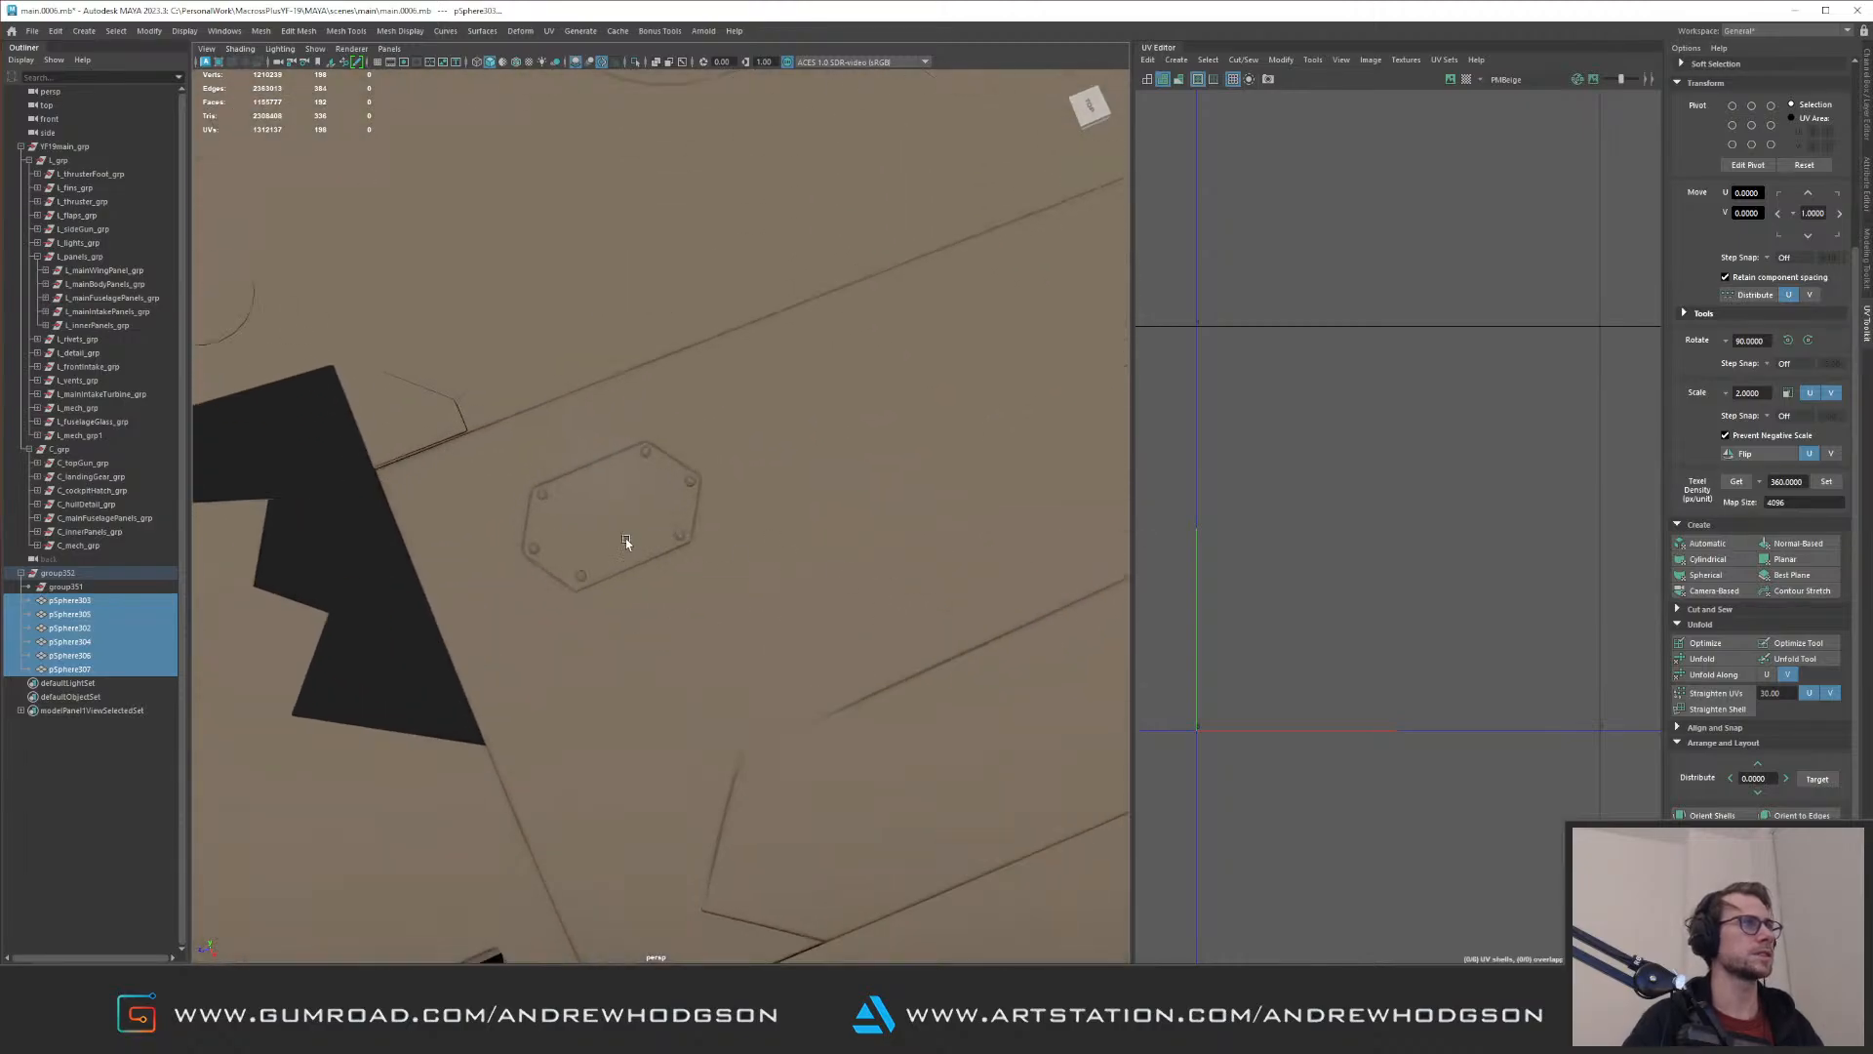
left_click(683, 538)
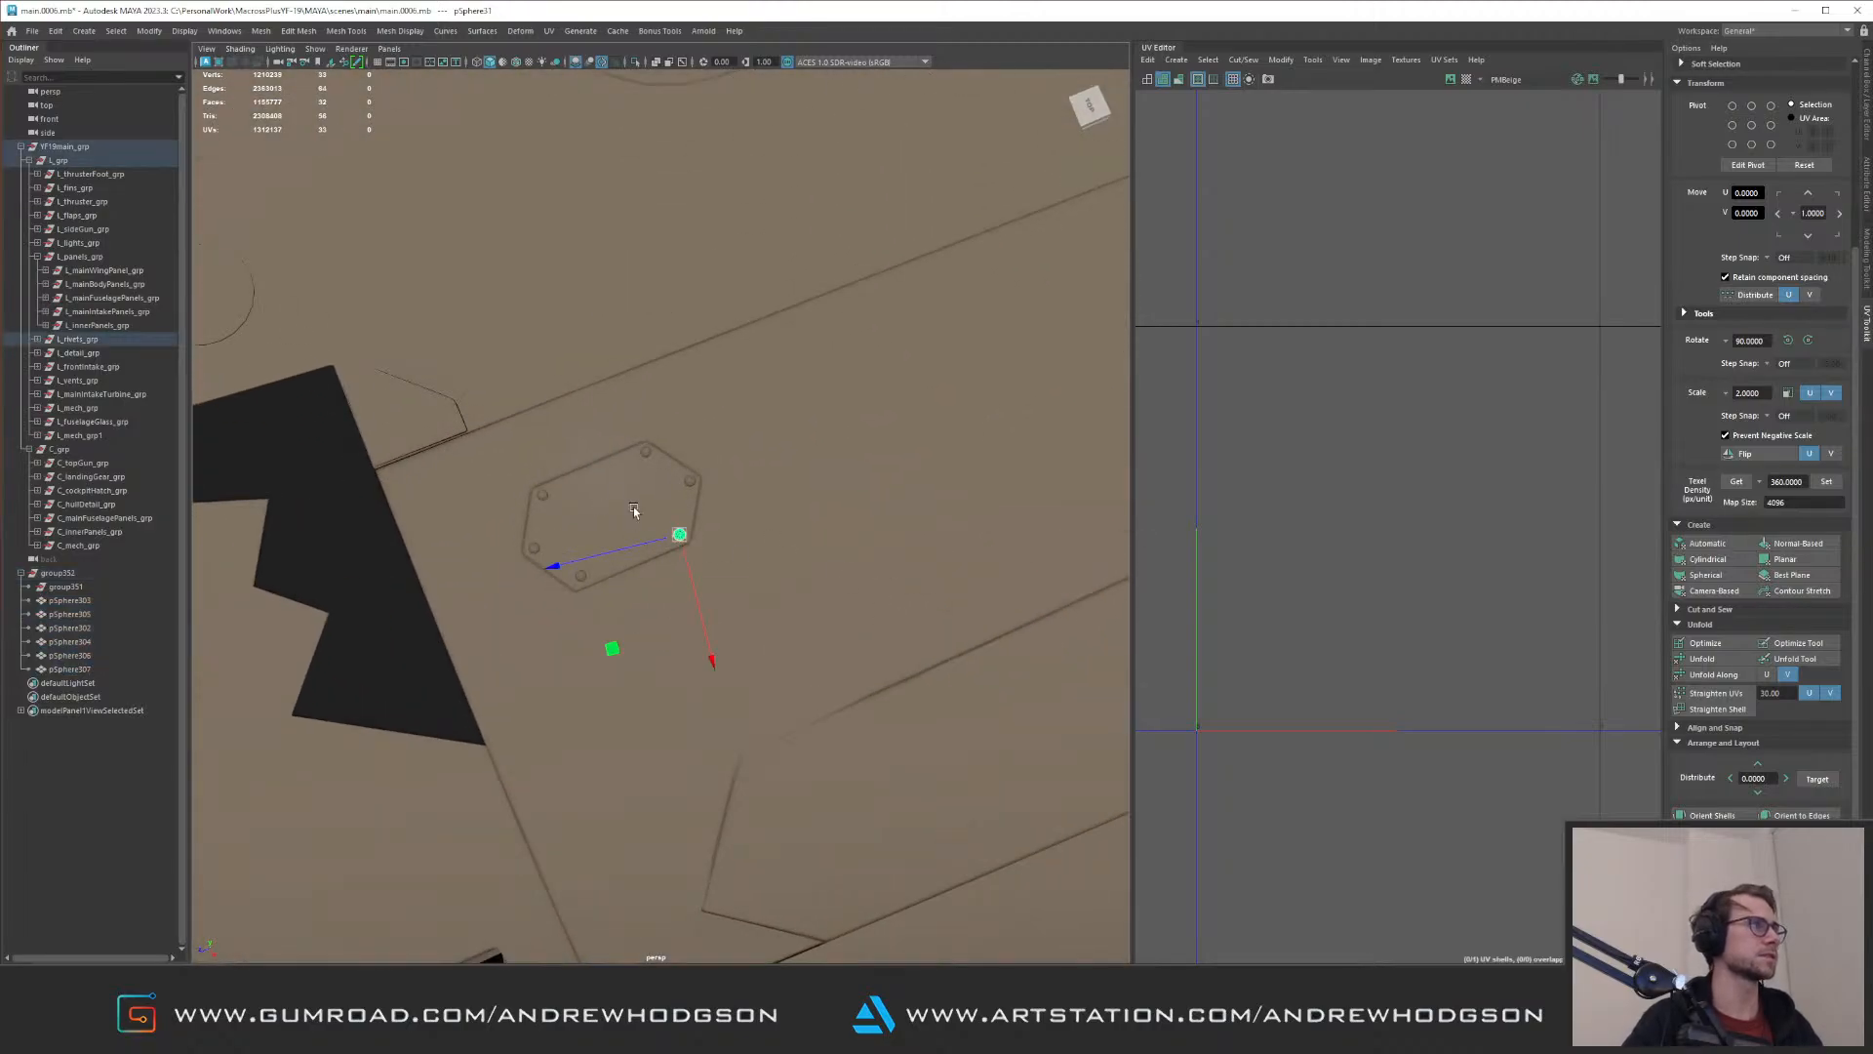
Step: Expand L_rivets_grp and inspect its contents in isolation and on the model
left_click(37, 339)
left_click(76, 339)
key("f")
key("ctrl+1")
mouse_move(709, 390)
left_mouse_down("alt")
mouse_move(635, 364)
mouse_move(644, 322)
left_mouse_up("alt")
key("ctrl+1")
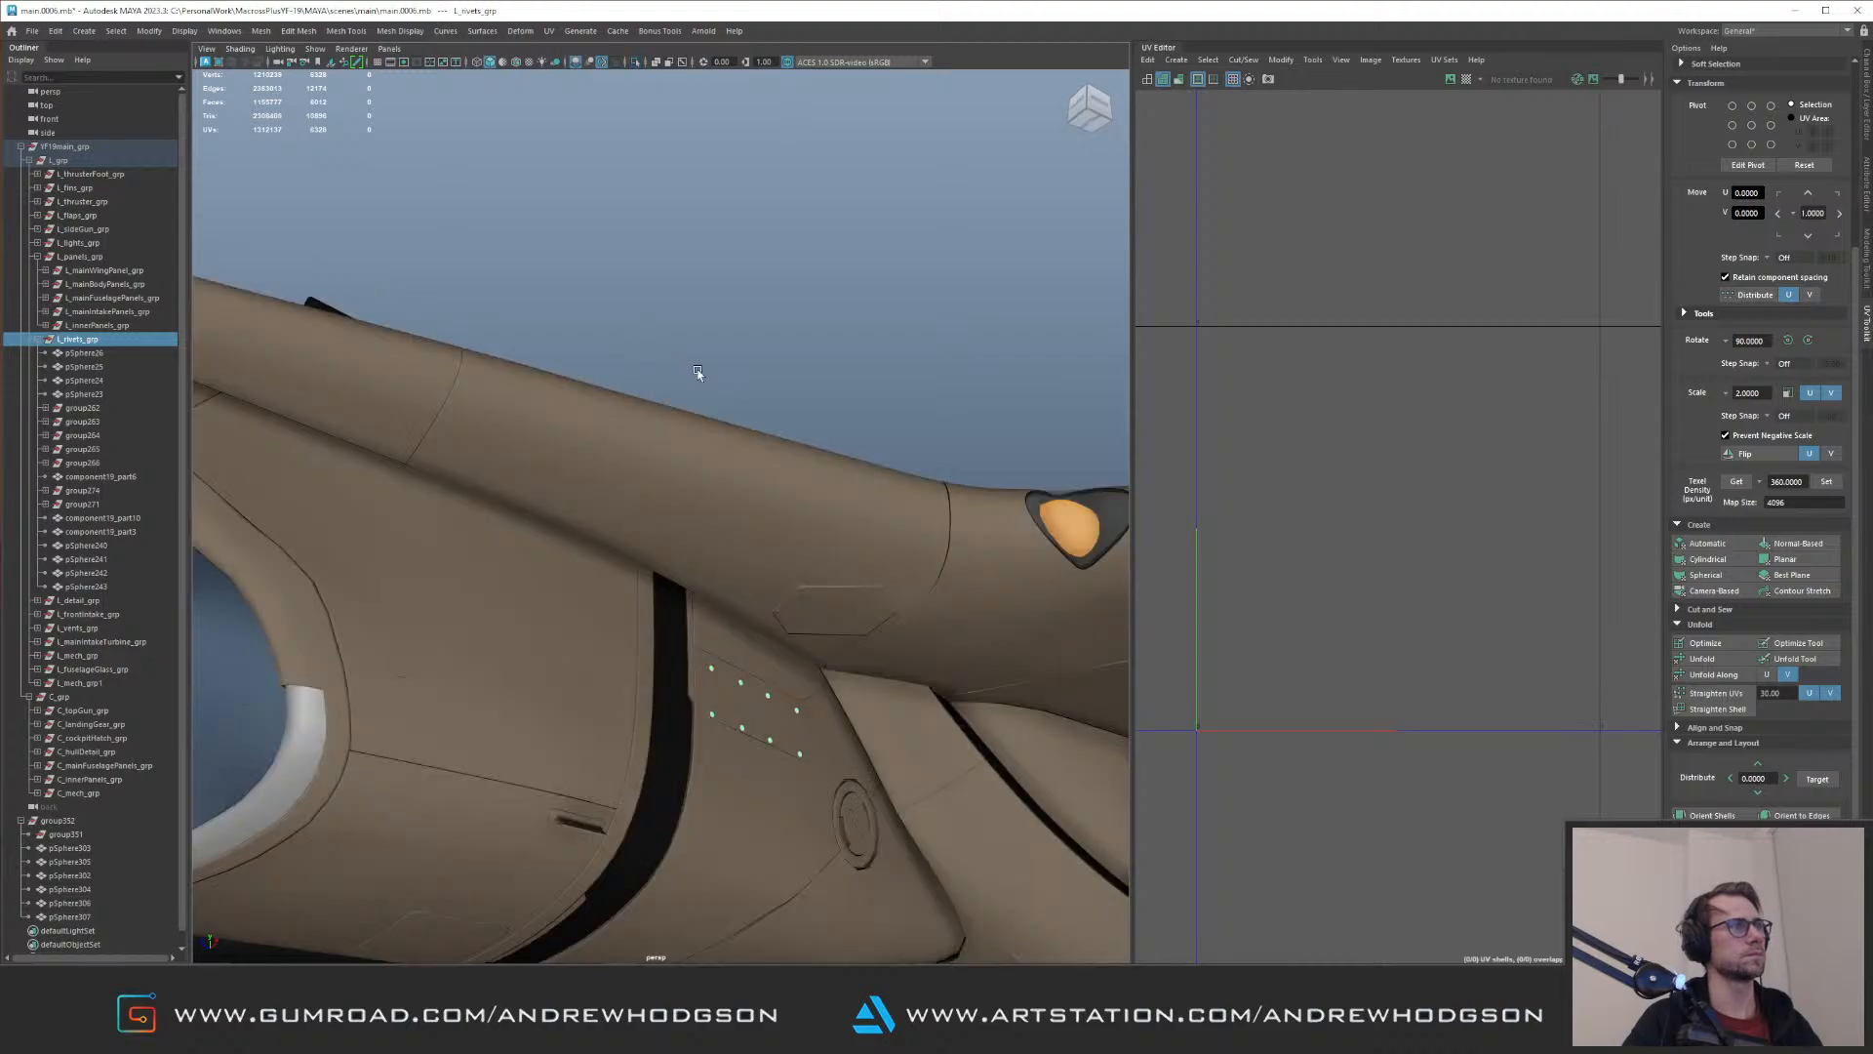
Step: Isolate group352, select all six of its sphere rivets and move them into L_rivets_grp
left_click(799, 564)
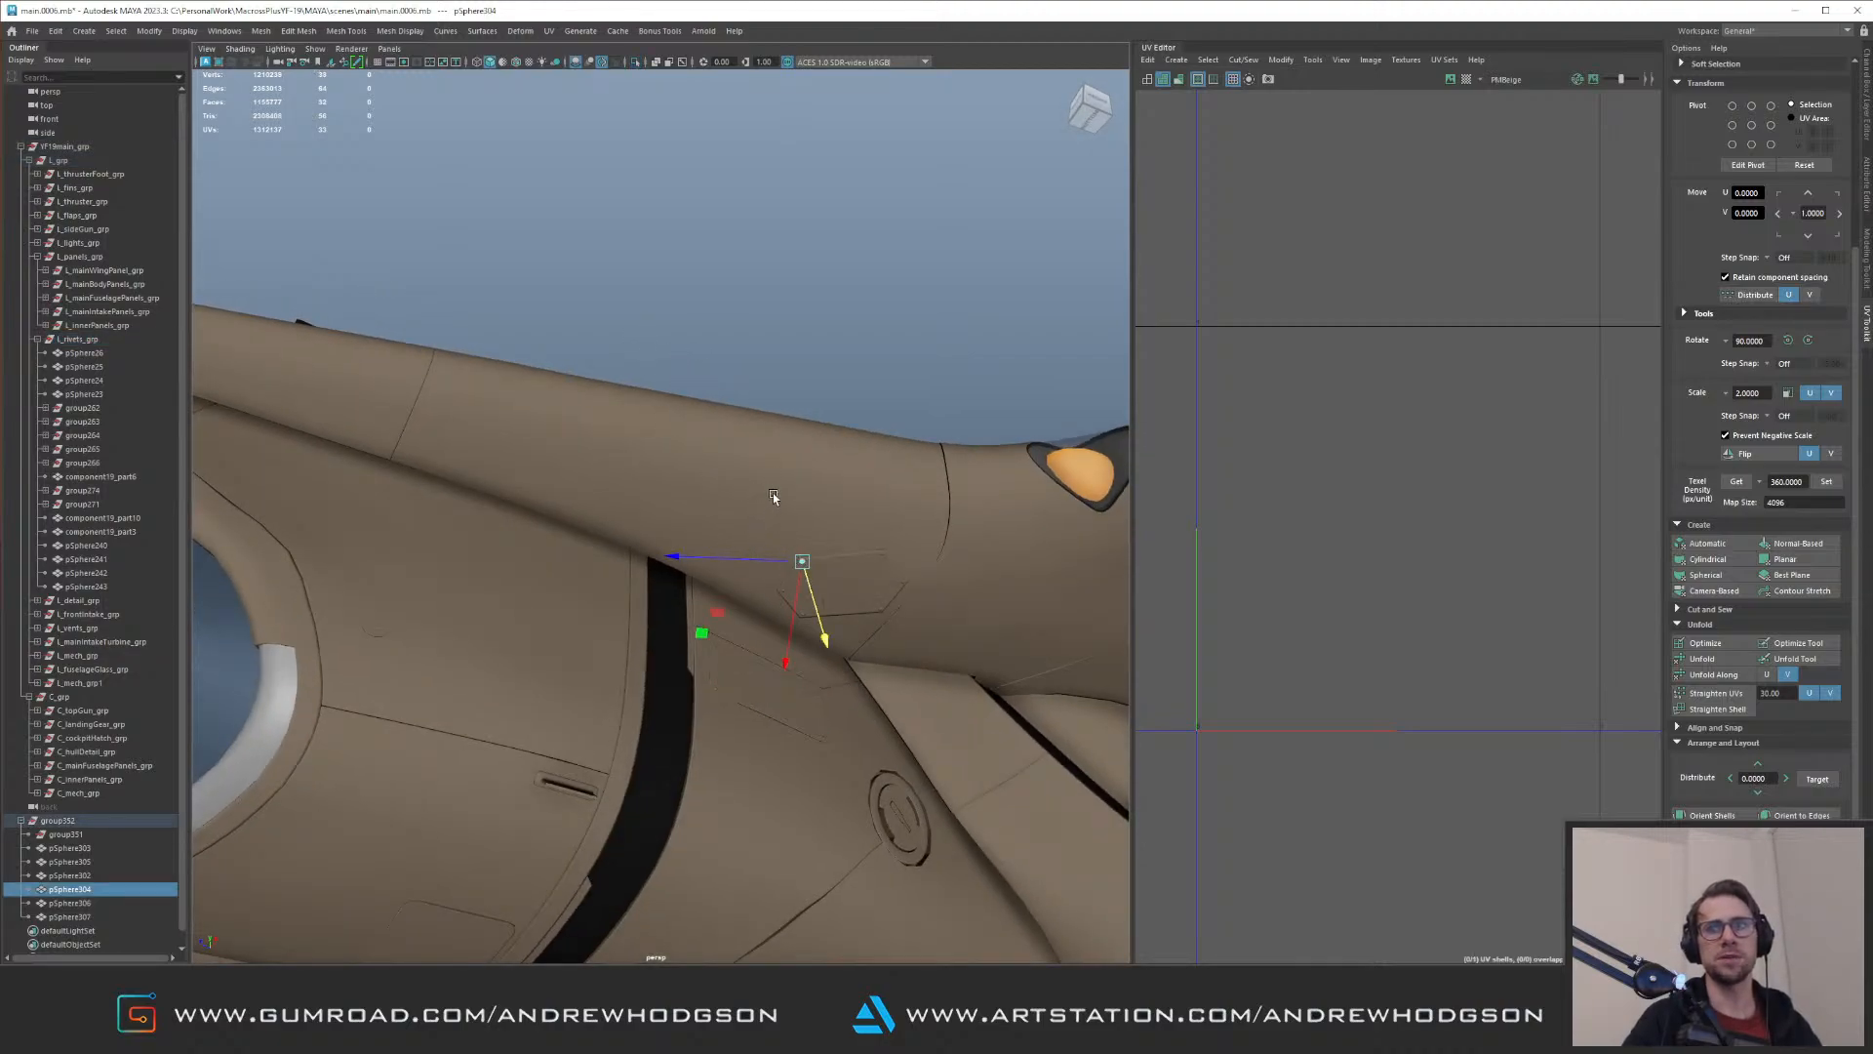
left_click_drag(761, 462, 689, 412, "alt")
key("Up")
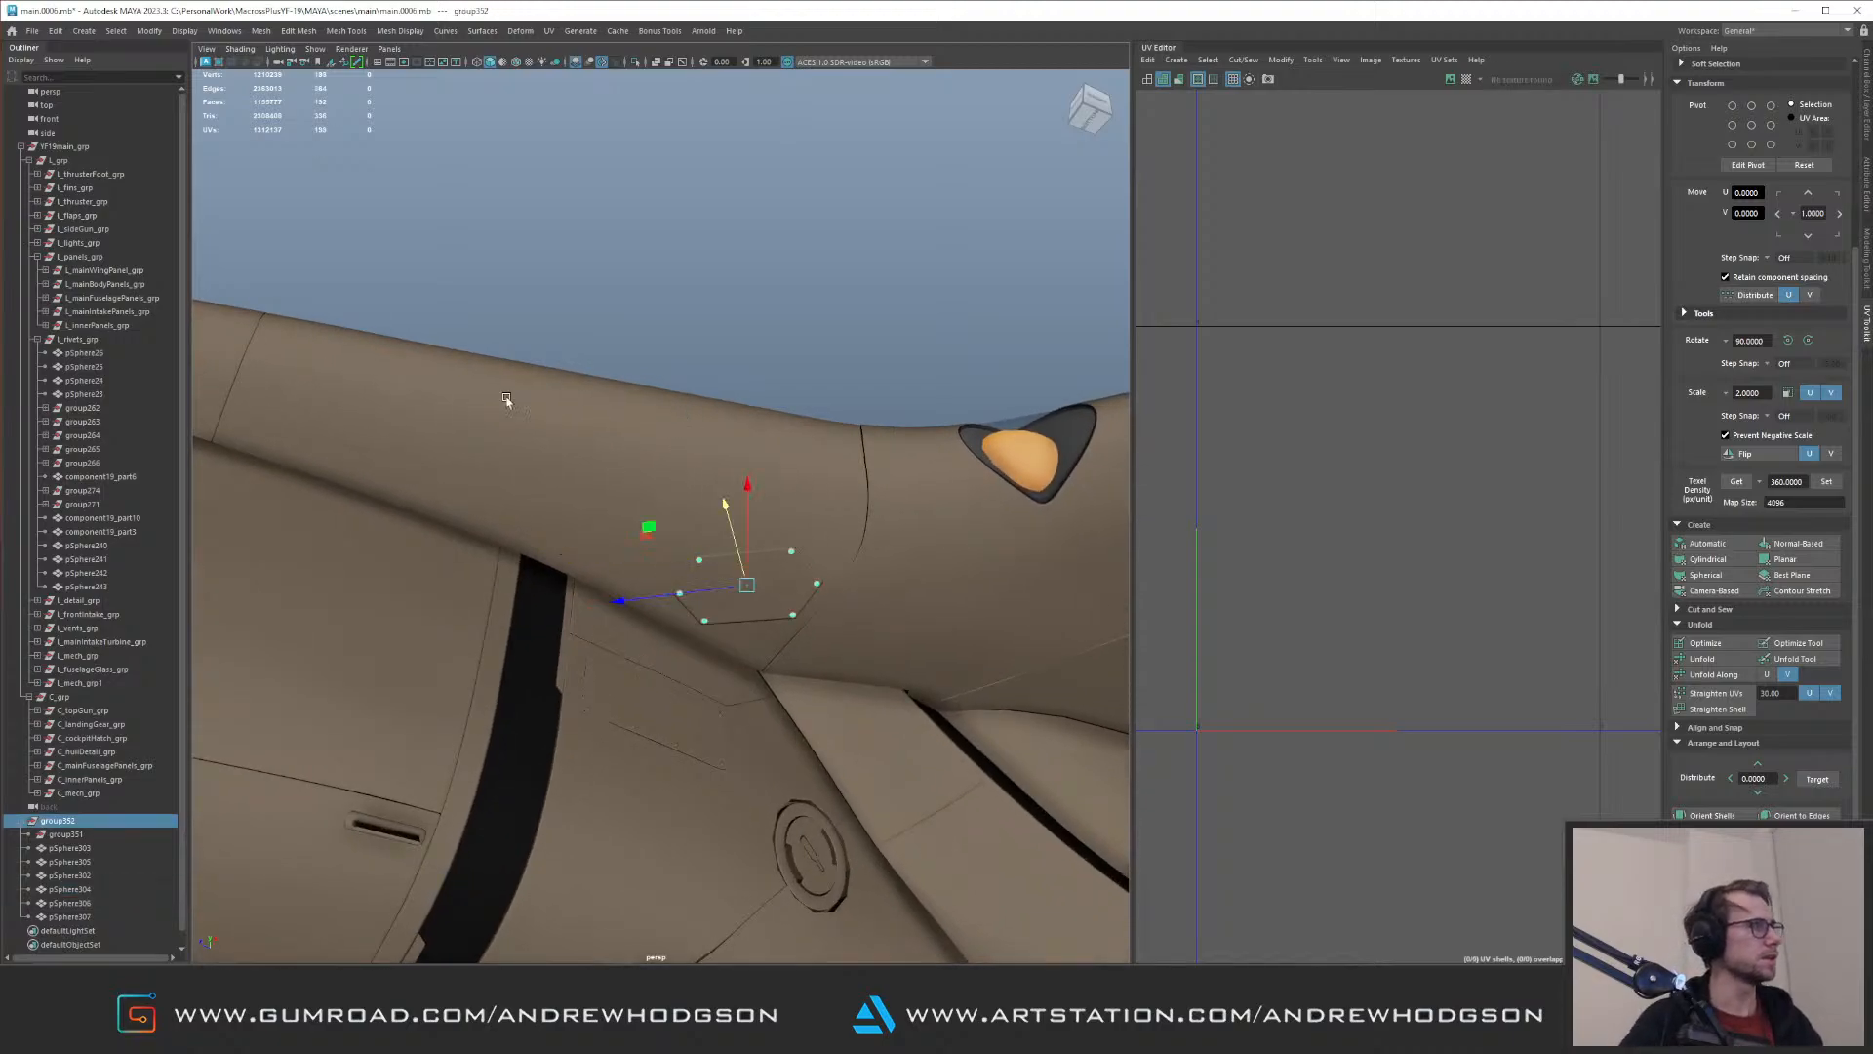
key("ctrl+1")
left_click_drag(577, 401, 829, 649)
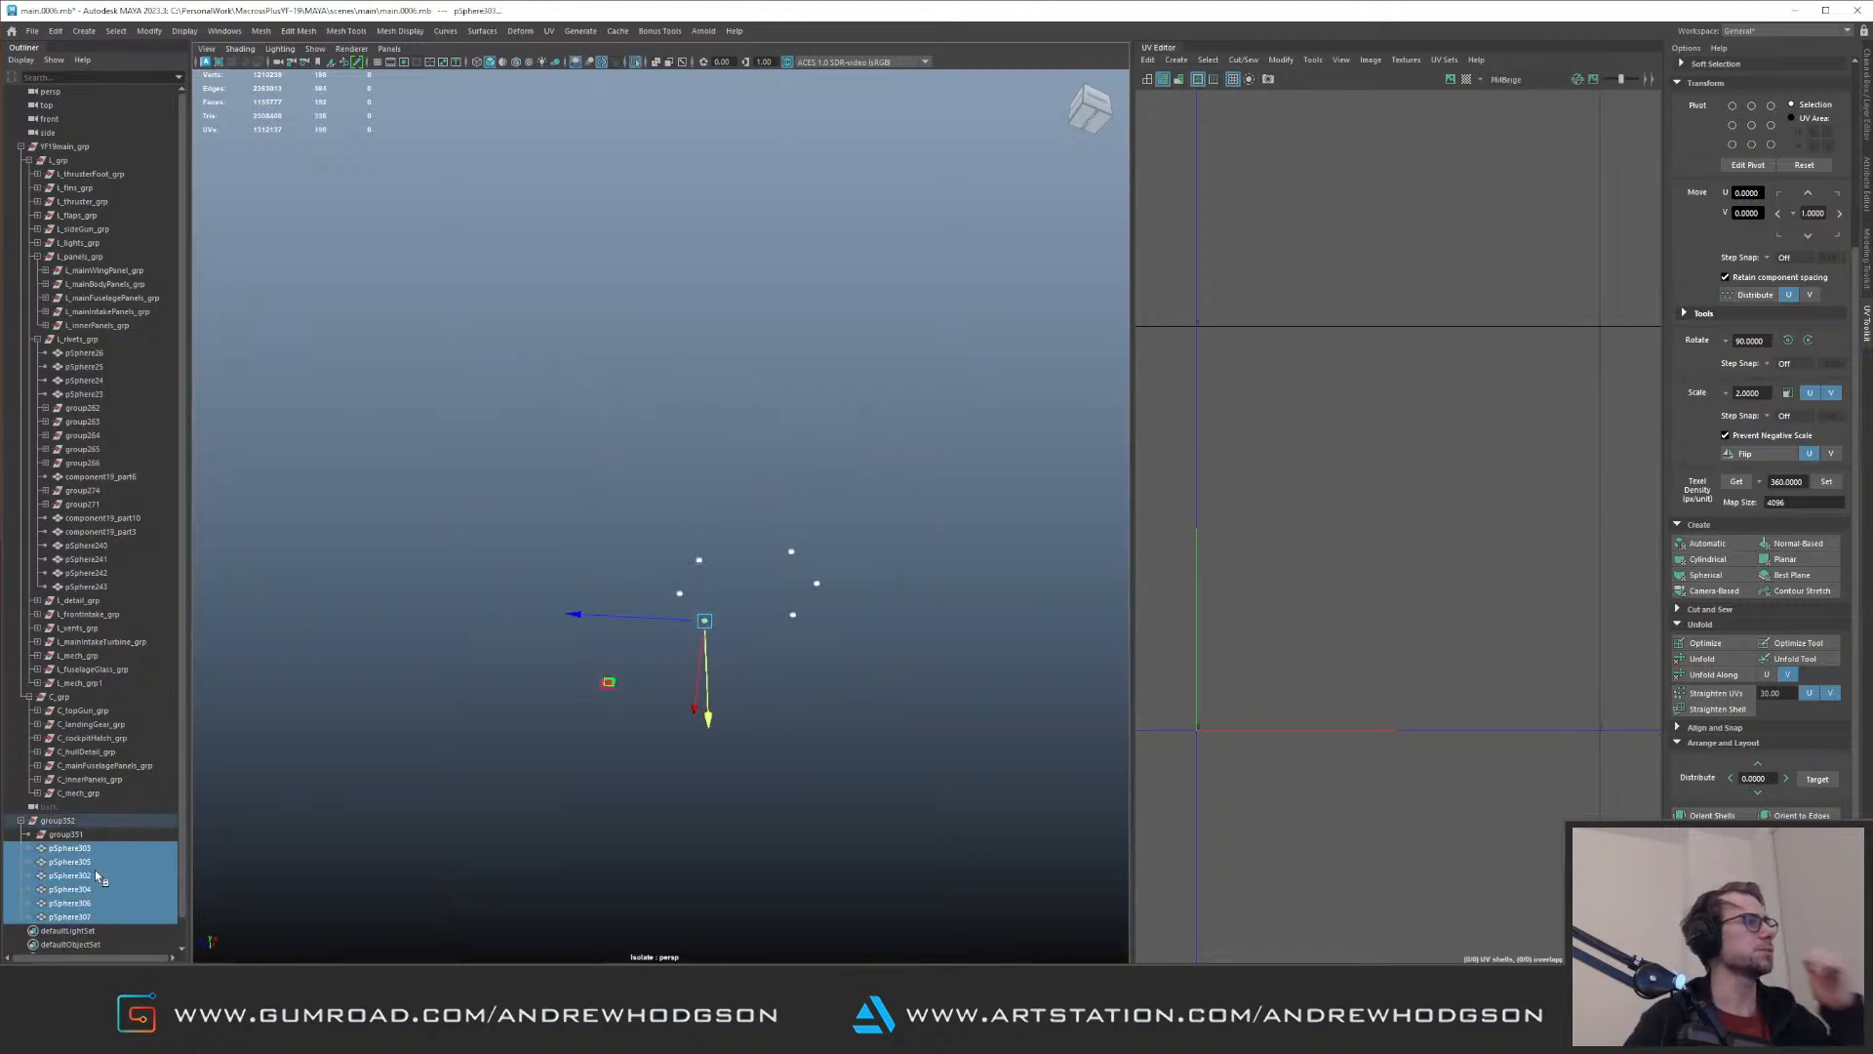
middle_click_drag(48, 863, 83, 340)
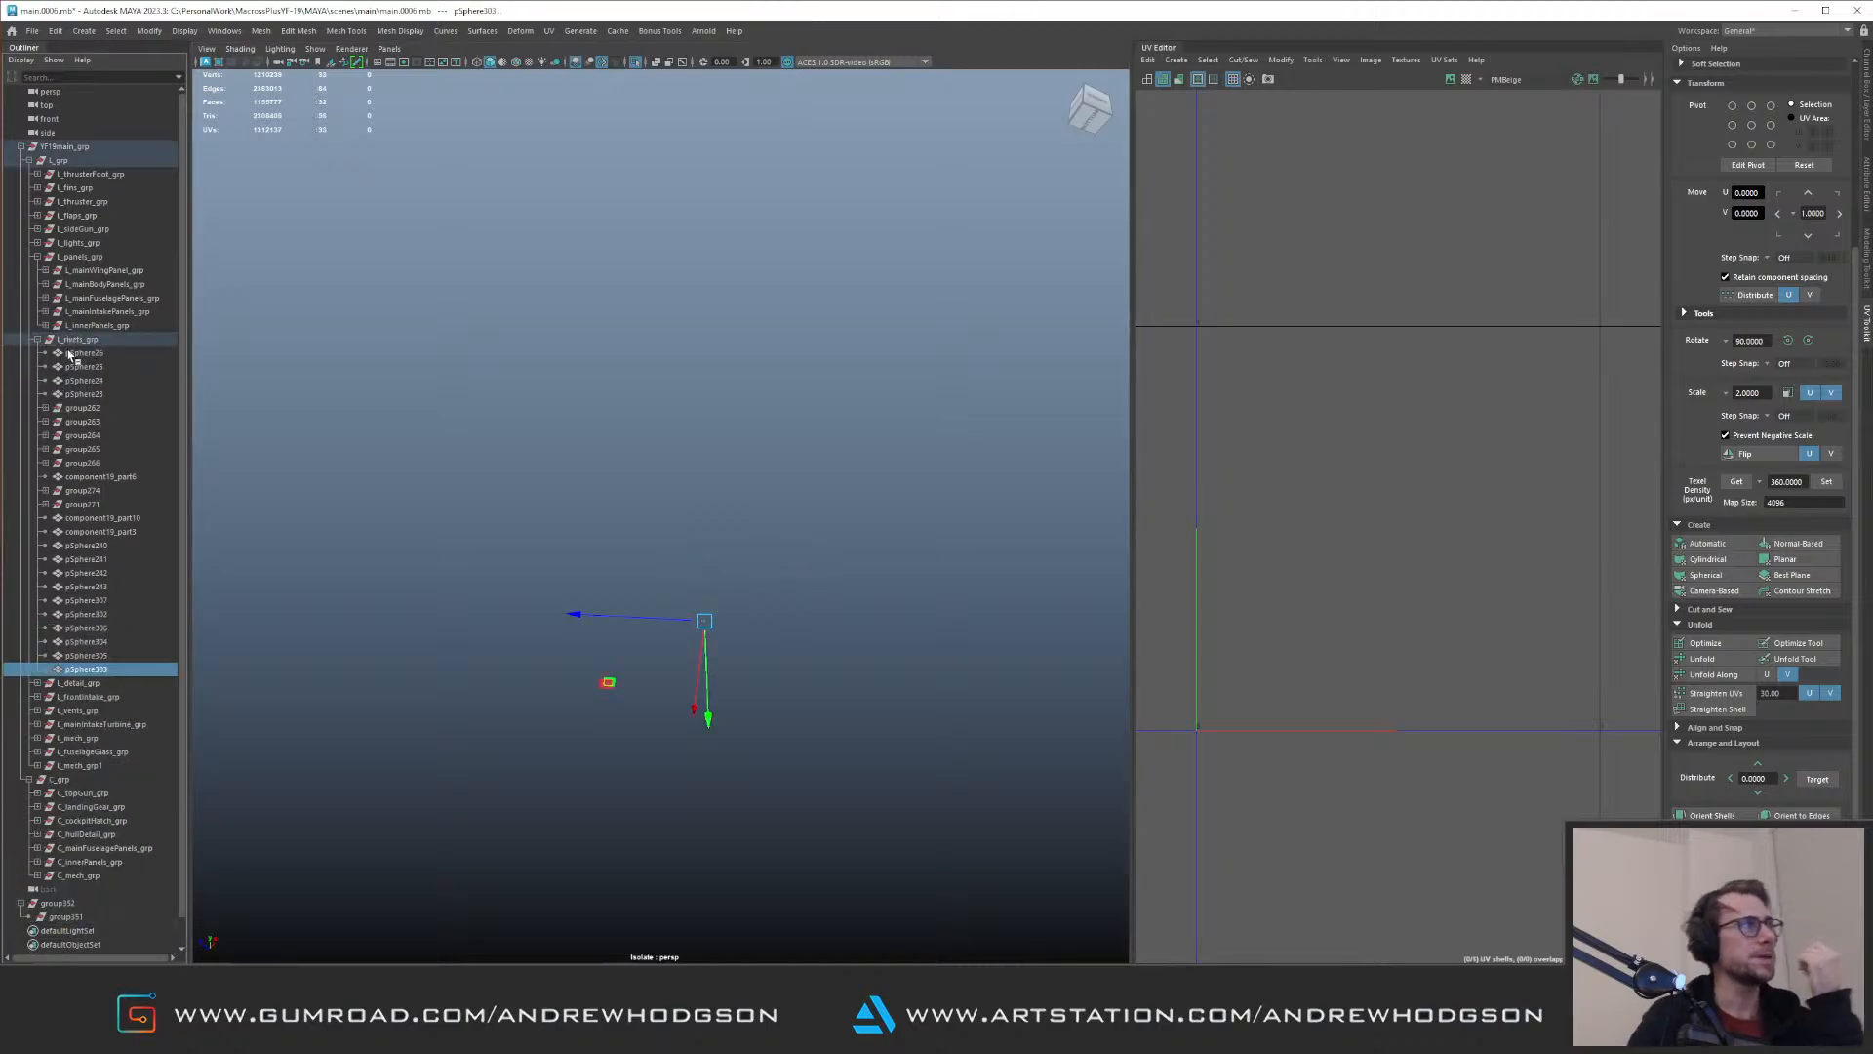
Step: Collapse L_rivets_grp, restore the full model view and delete the leftover group352
left_click(38, 340)
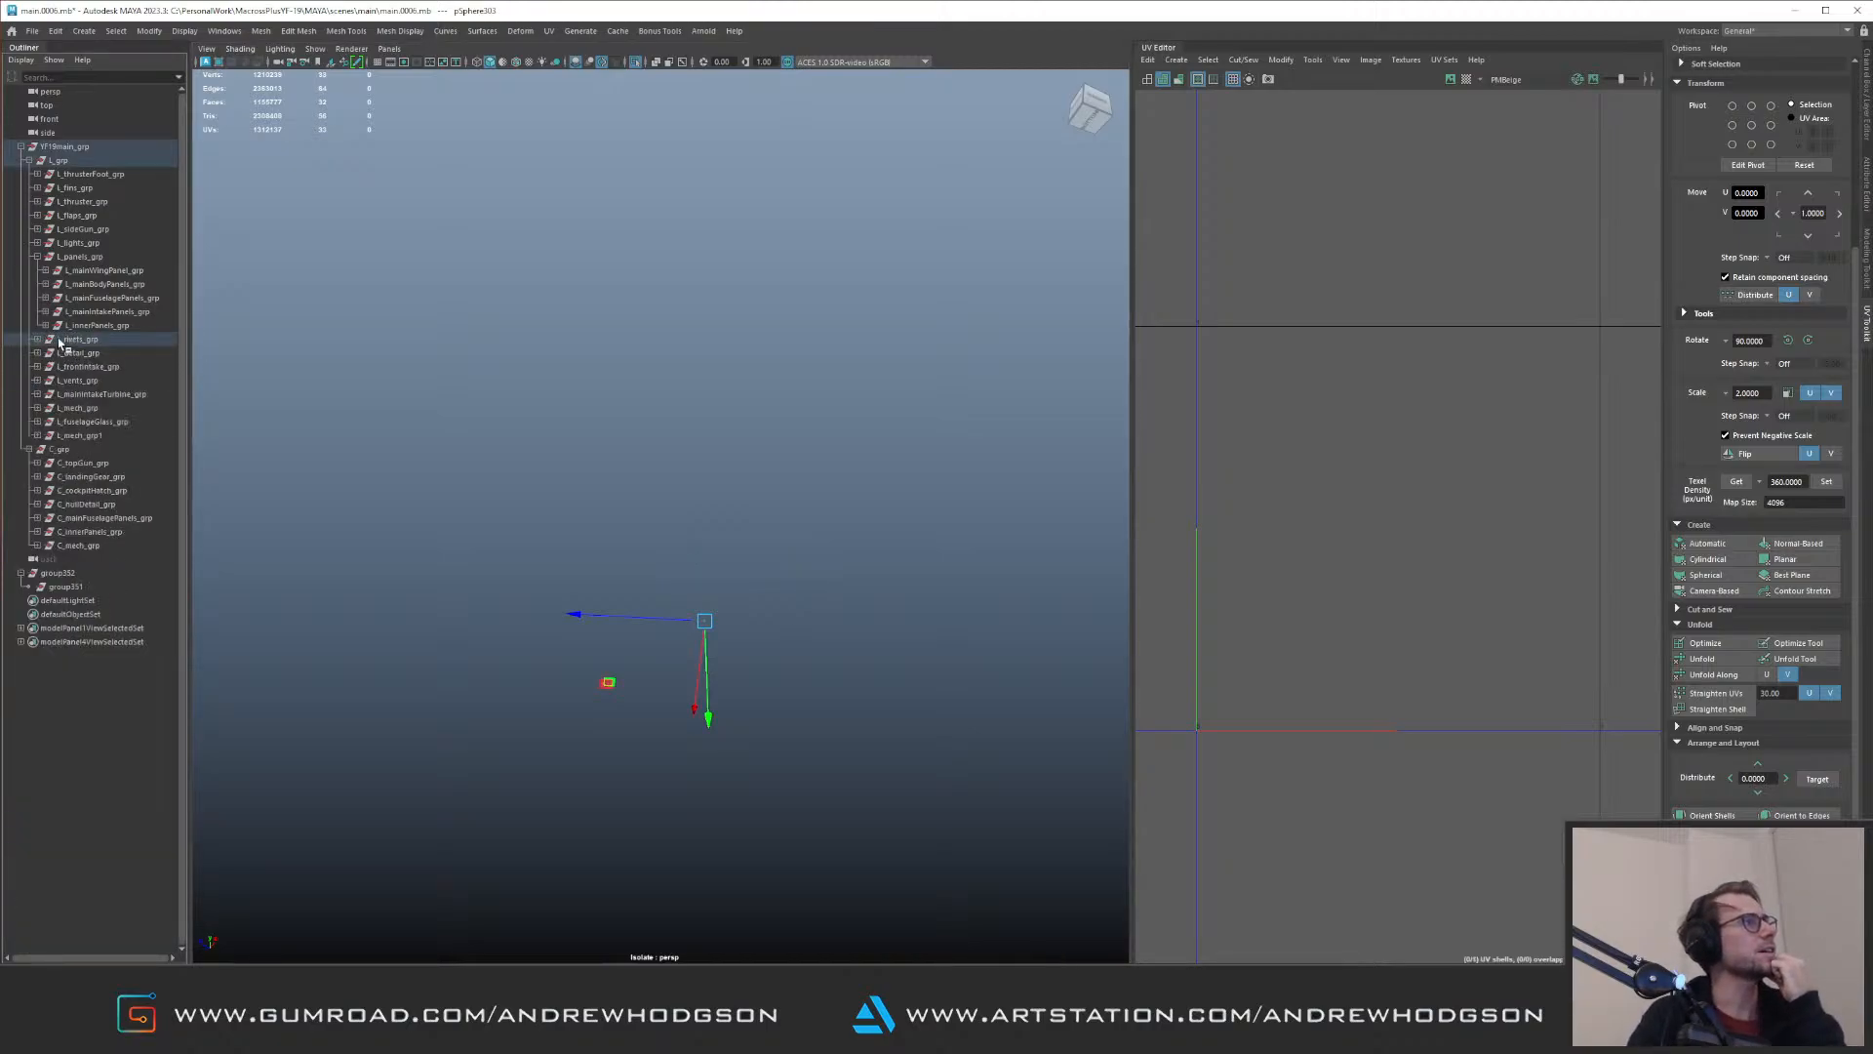
left_click(102, 575)
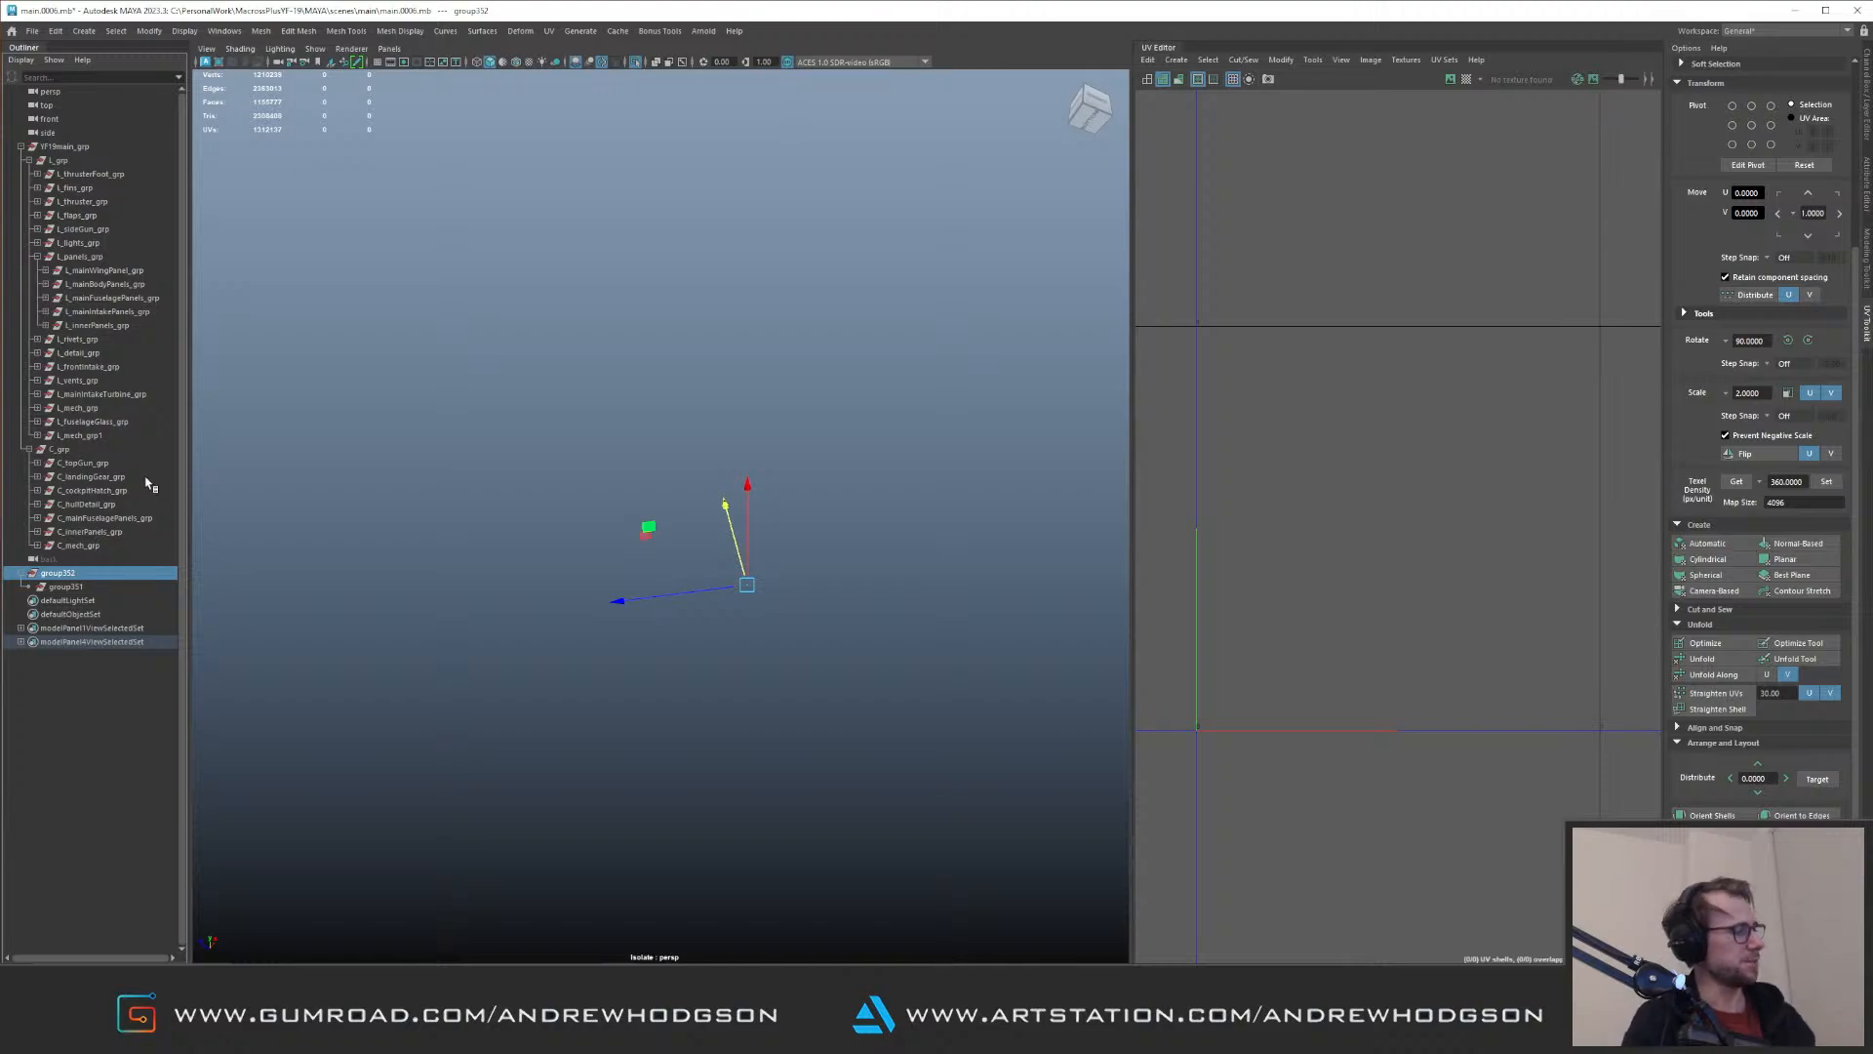
key("ctrl+1")
left_click_drag(828, 489, 664, 466, "alt")
key("Delete")
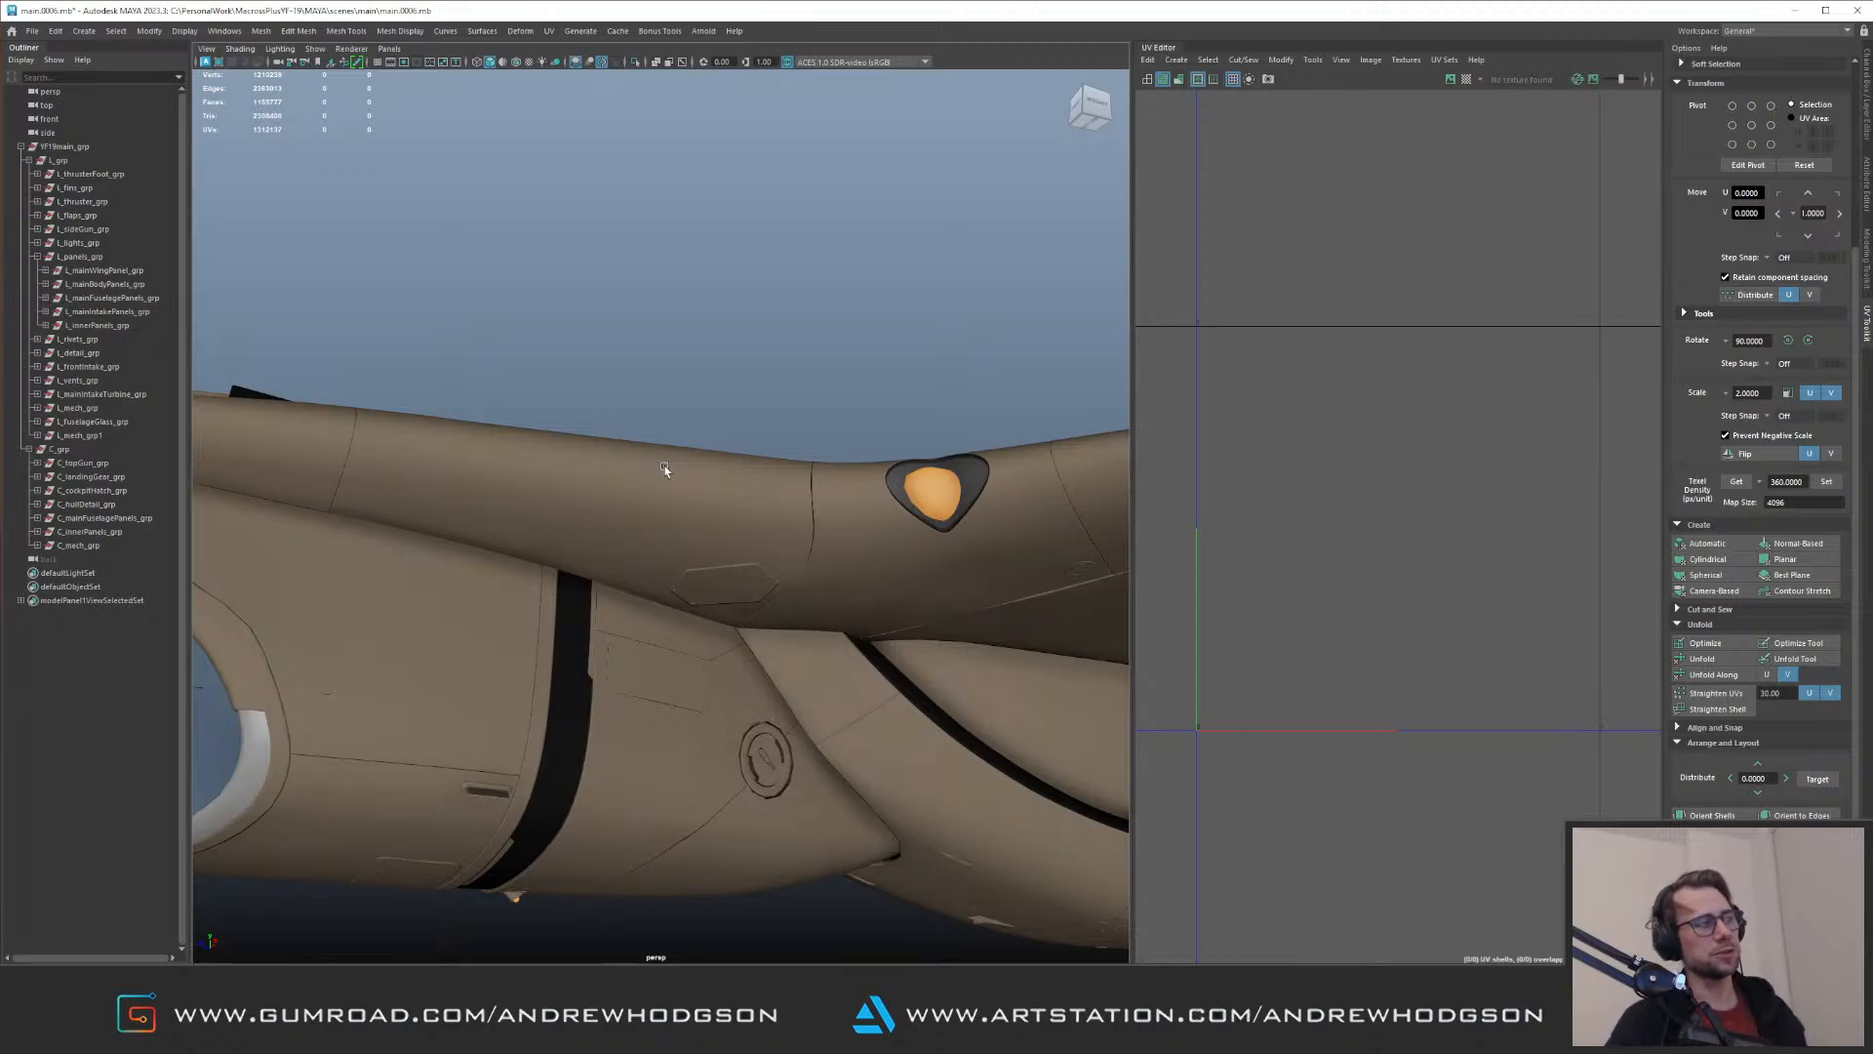
Step: Review the whole aircraft and select the forward fuselage pieces to examine their UV layout
right_click_drag(749, 618, 610, 463, "alt")
left_click_drag(610, 464, 416, 441, "alt")
right_click_drag(416, 441, 382, 432, "alt")
left_click_drag(383, 432, 478, 332, "alt")
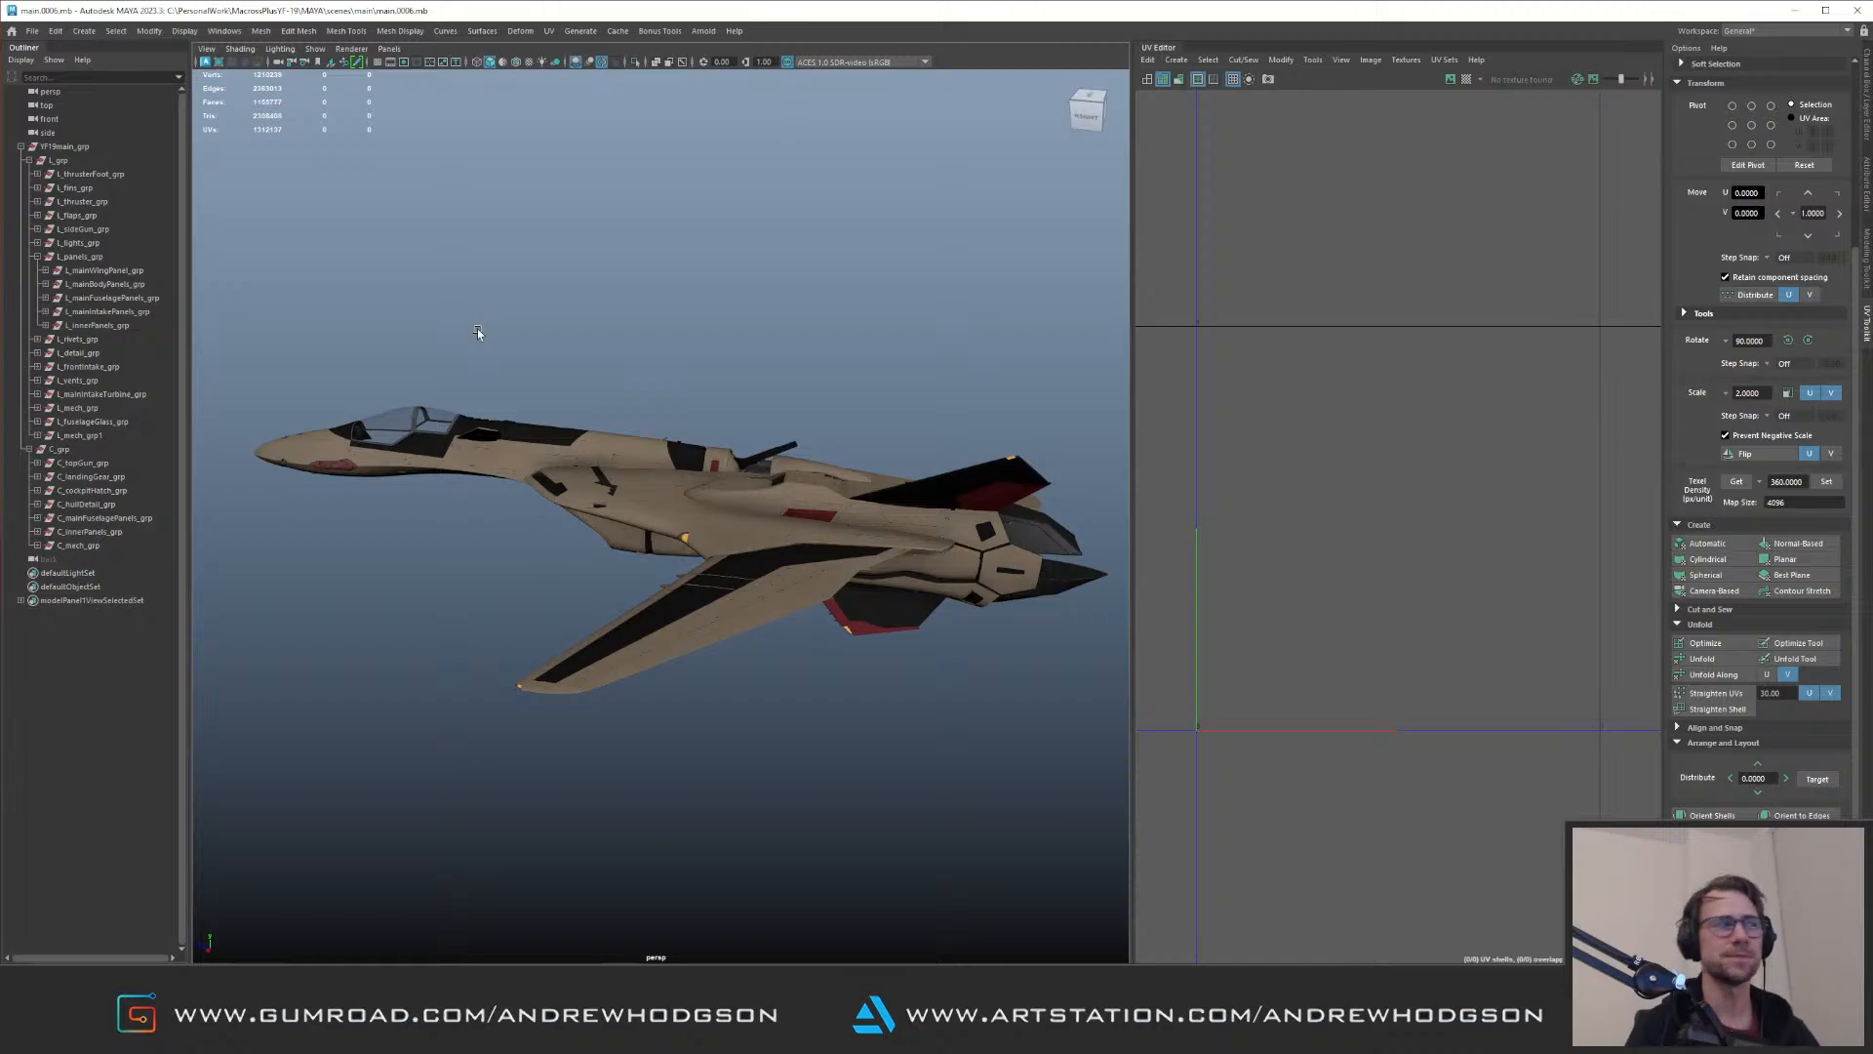
left_click_drag(402, 379, 595, 513)
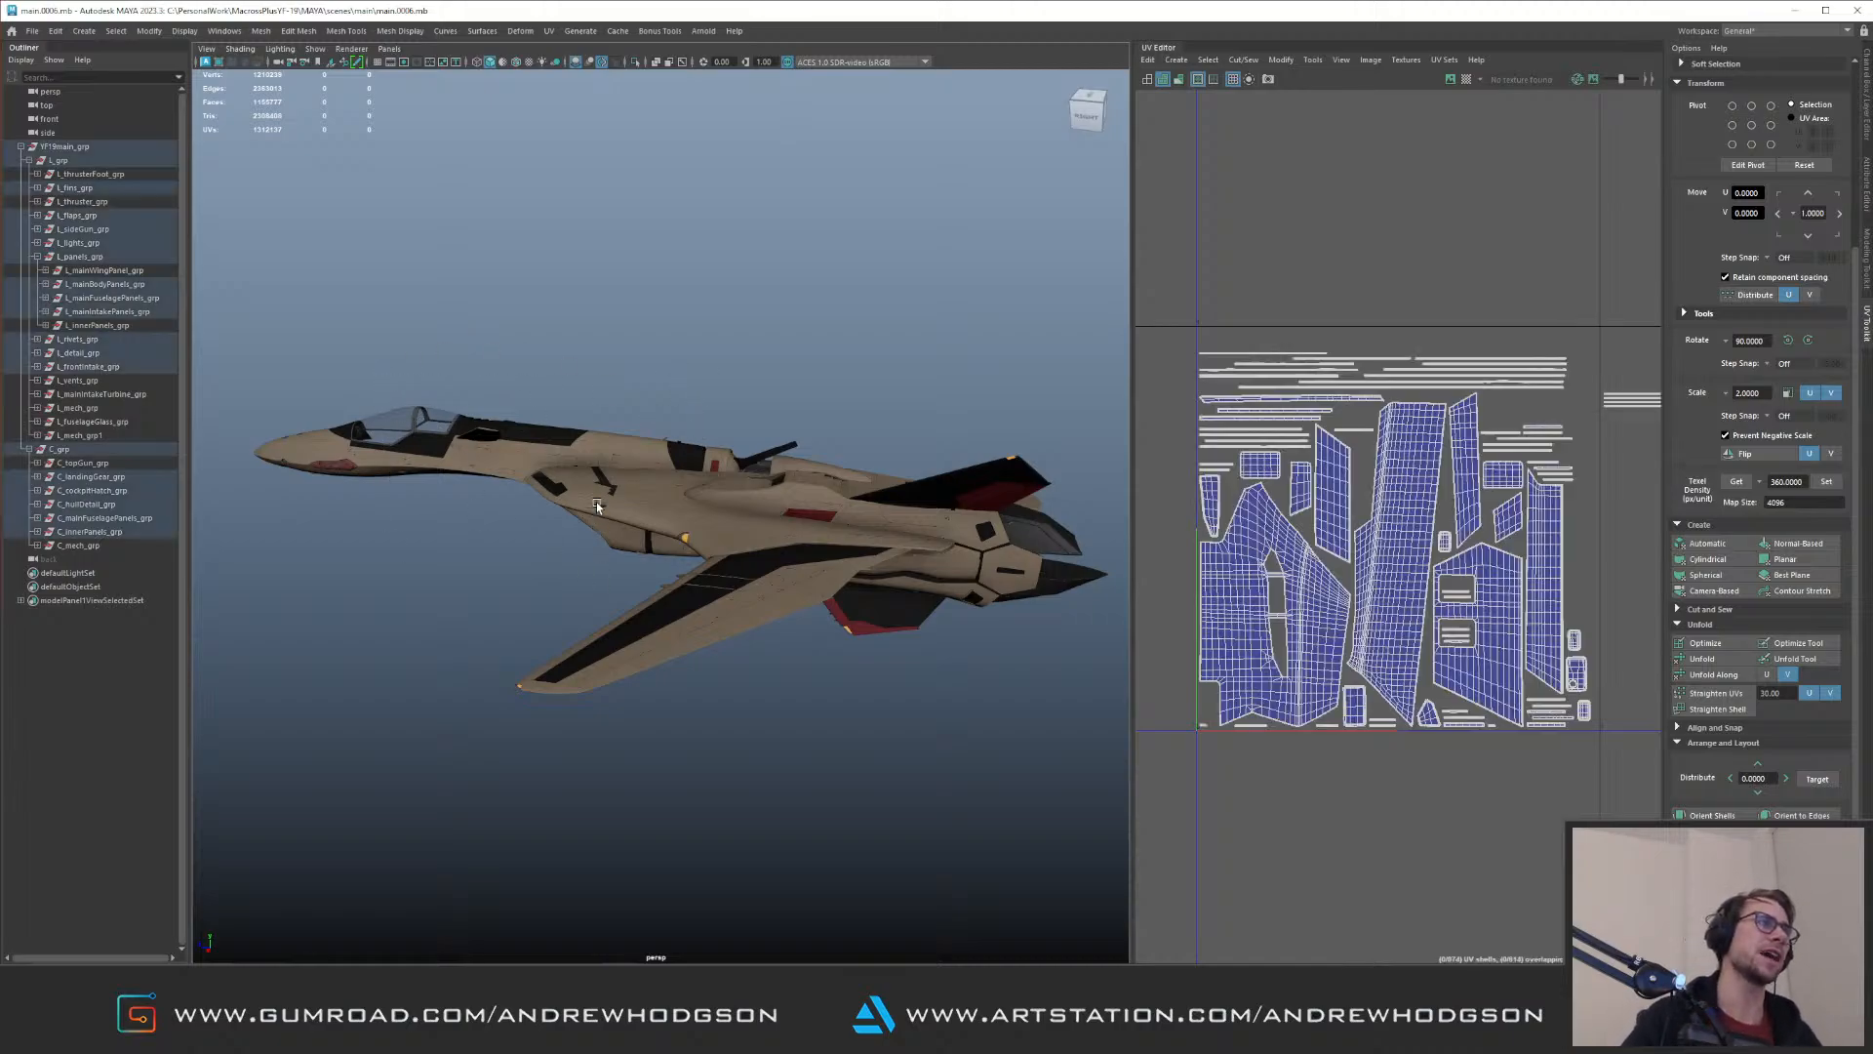
left_click_drag(667, 349, 727, 439, "alt")
scroll(697, 488, "down", 3)
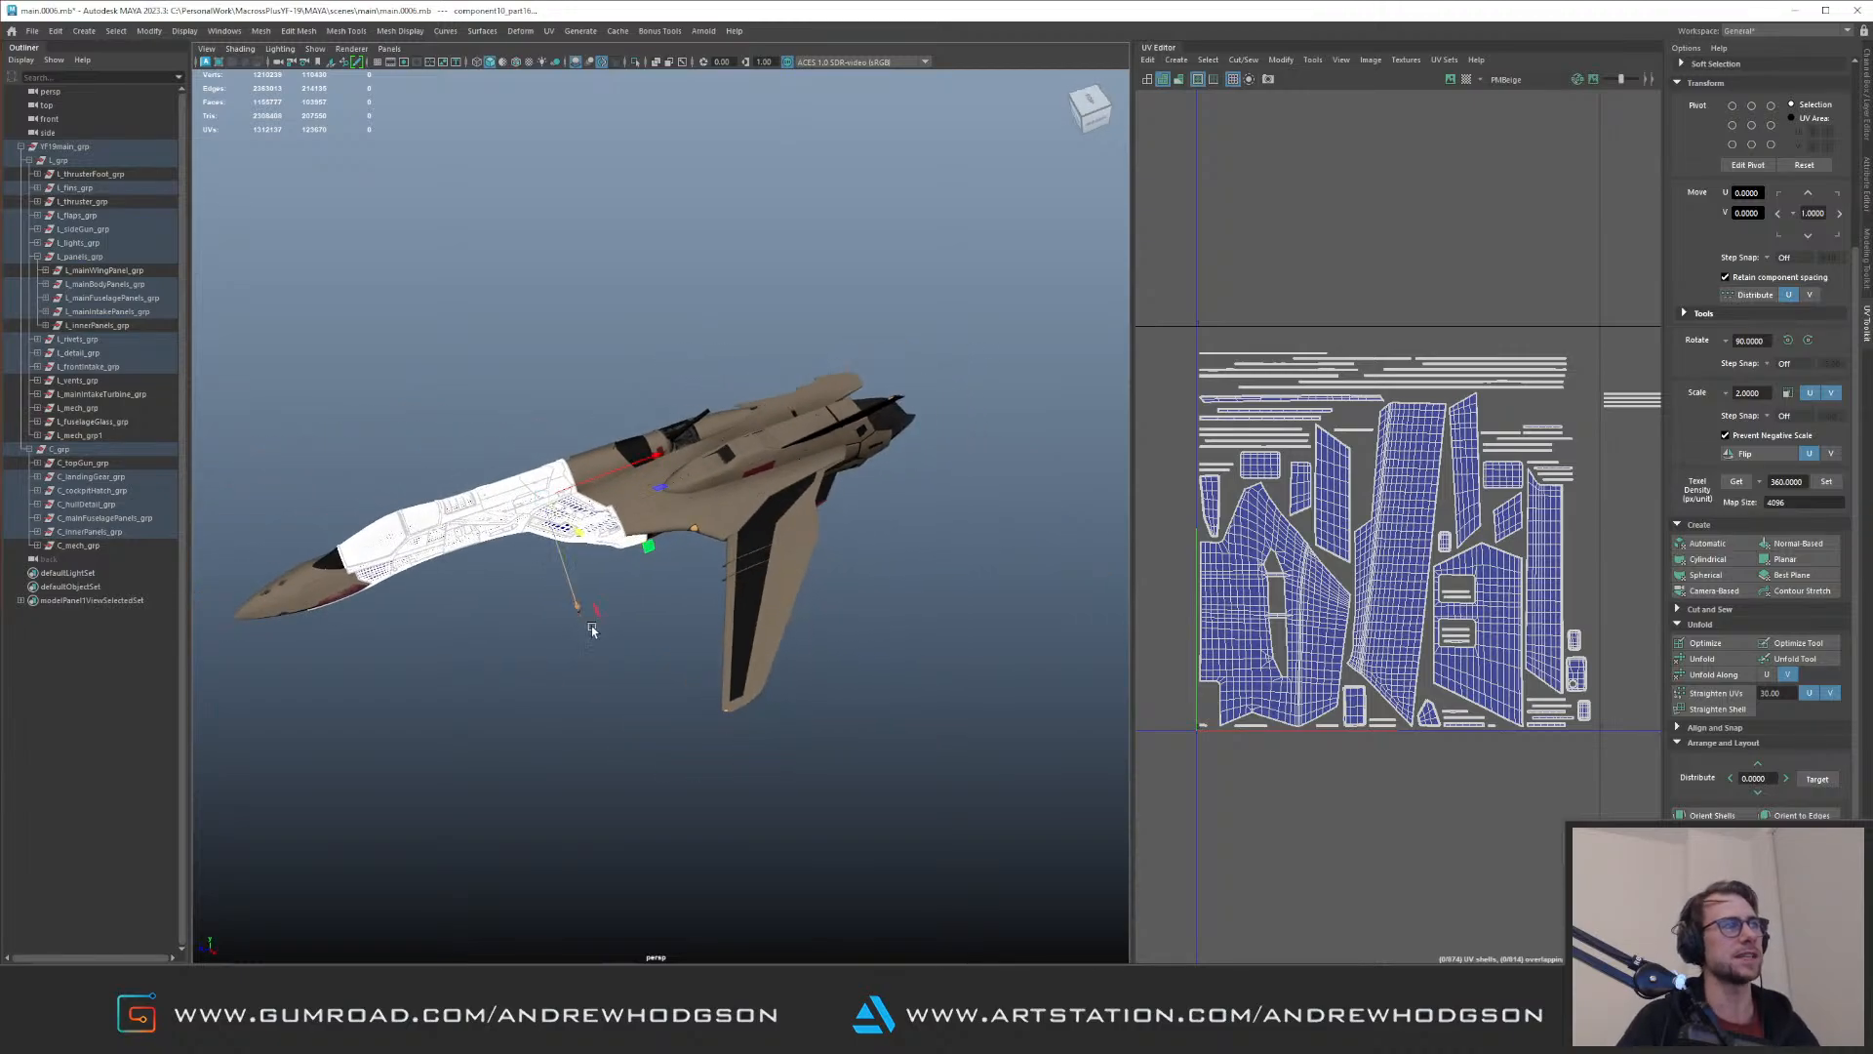
left_click(656, 583)
scroll(615, 475, "down", 1)
scroll(615, 472, "down", 2)
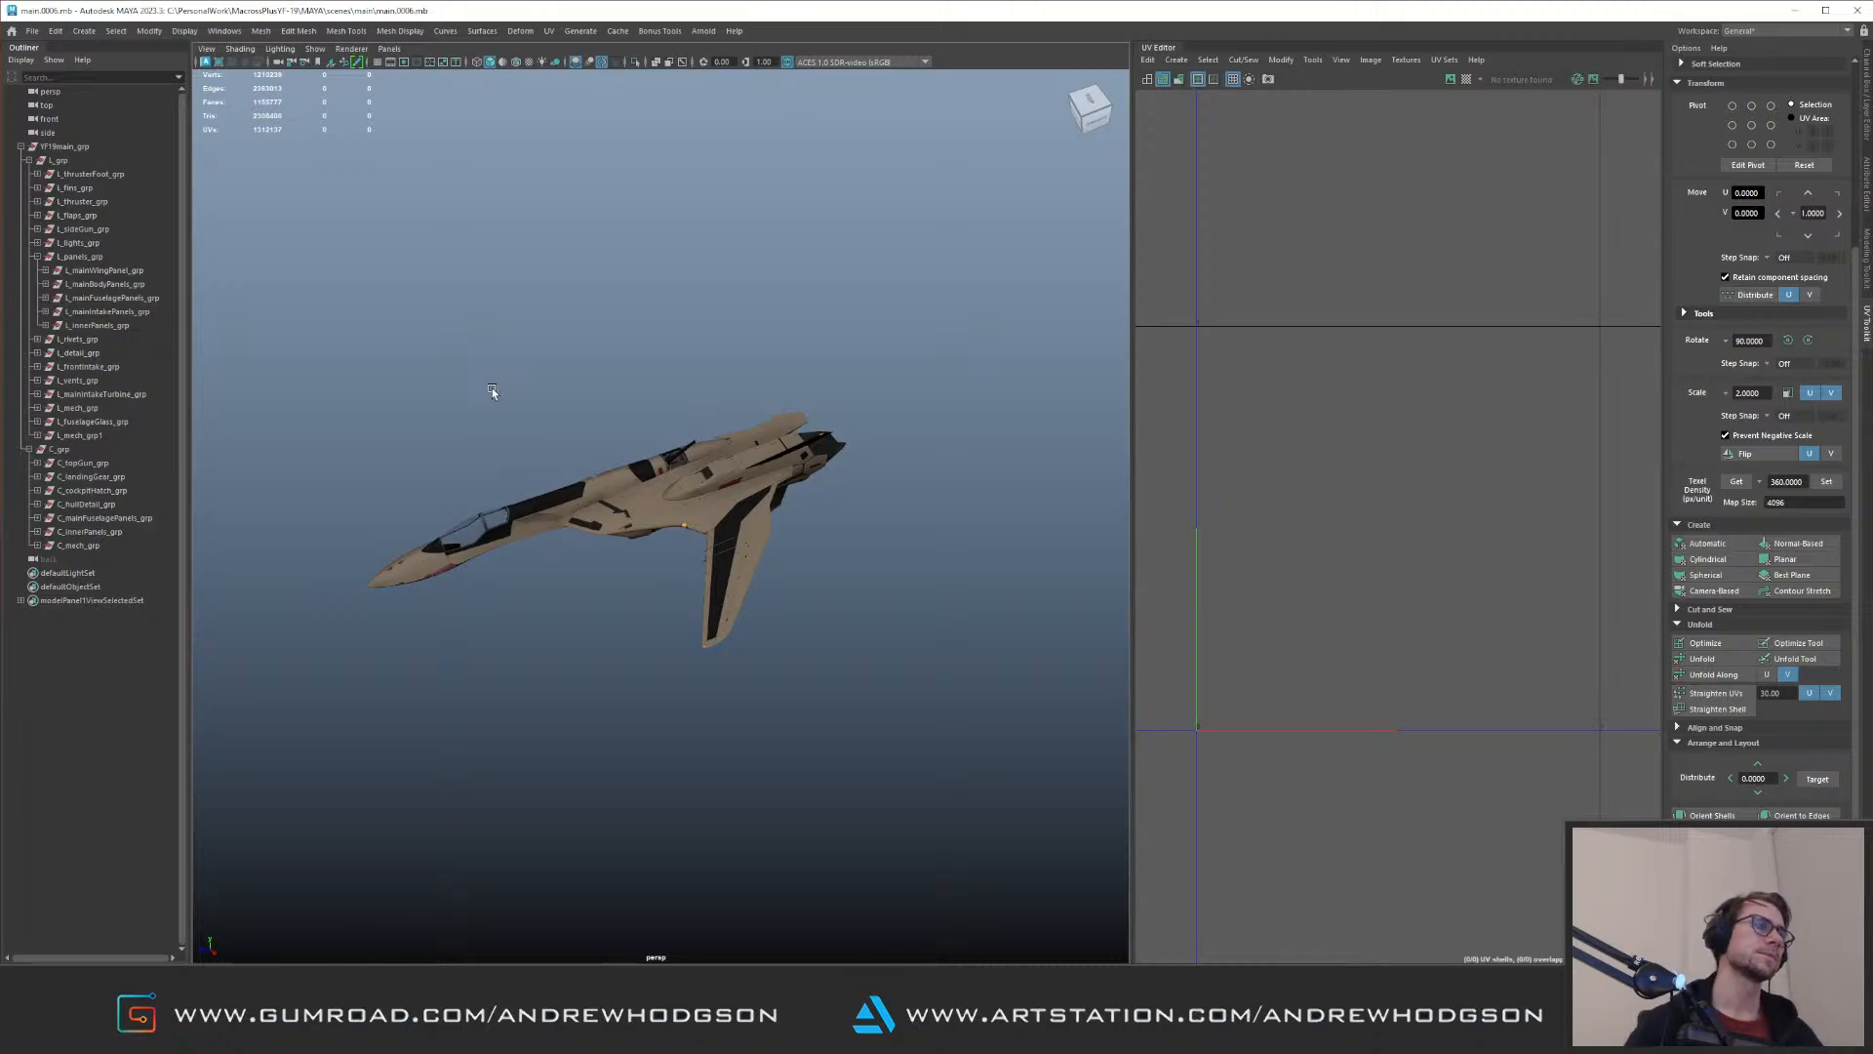
Step: Isolate L_mech_grp1, check its subgroups for geometry, and delete the group
scroll(636, 463, "up", 3)
left_click_drag(636, 463, 484, 365, "alt")
scroll(728, 411, "up", 3)
left_click_drag(569, 443, 619, 503, "alt")
right_click_drag(619, 503, 21, 147, "alt")
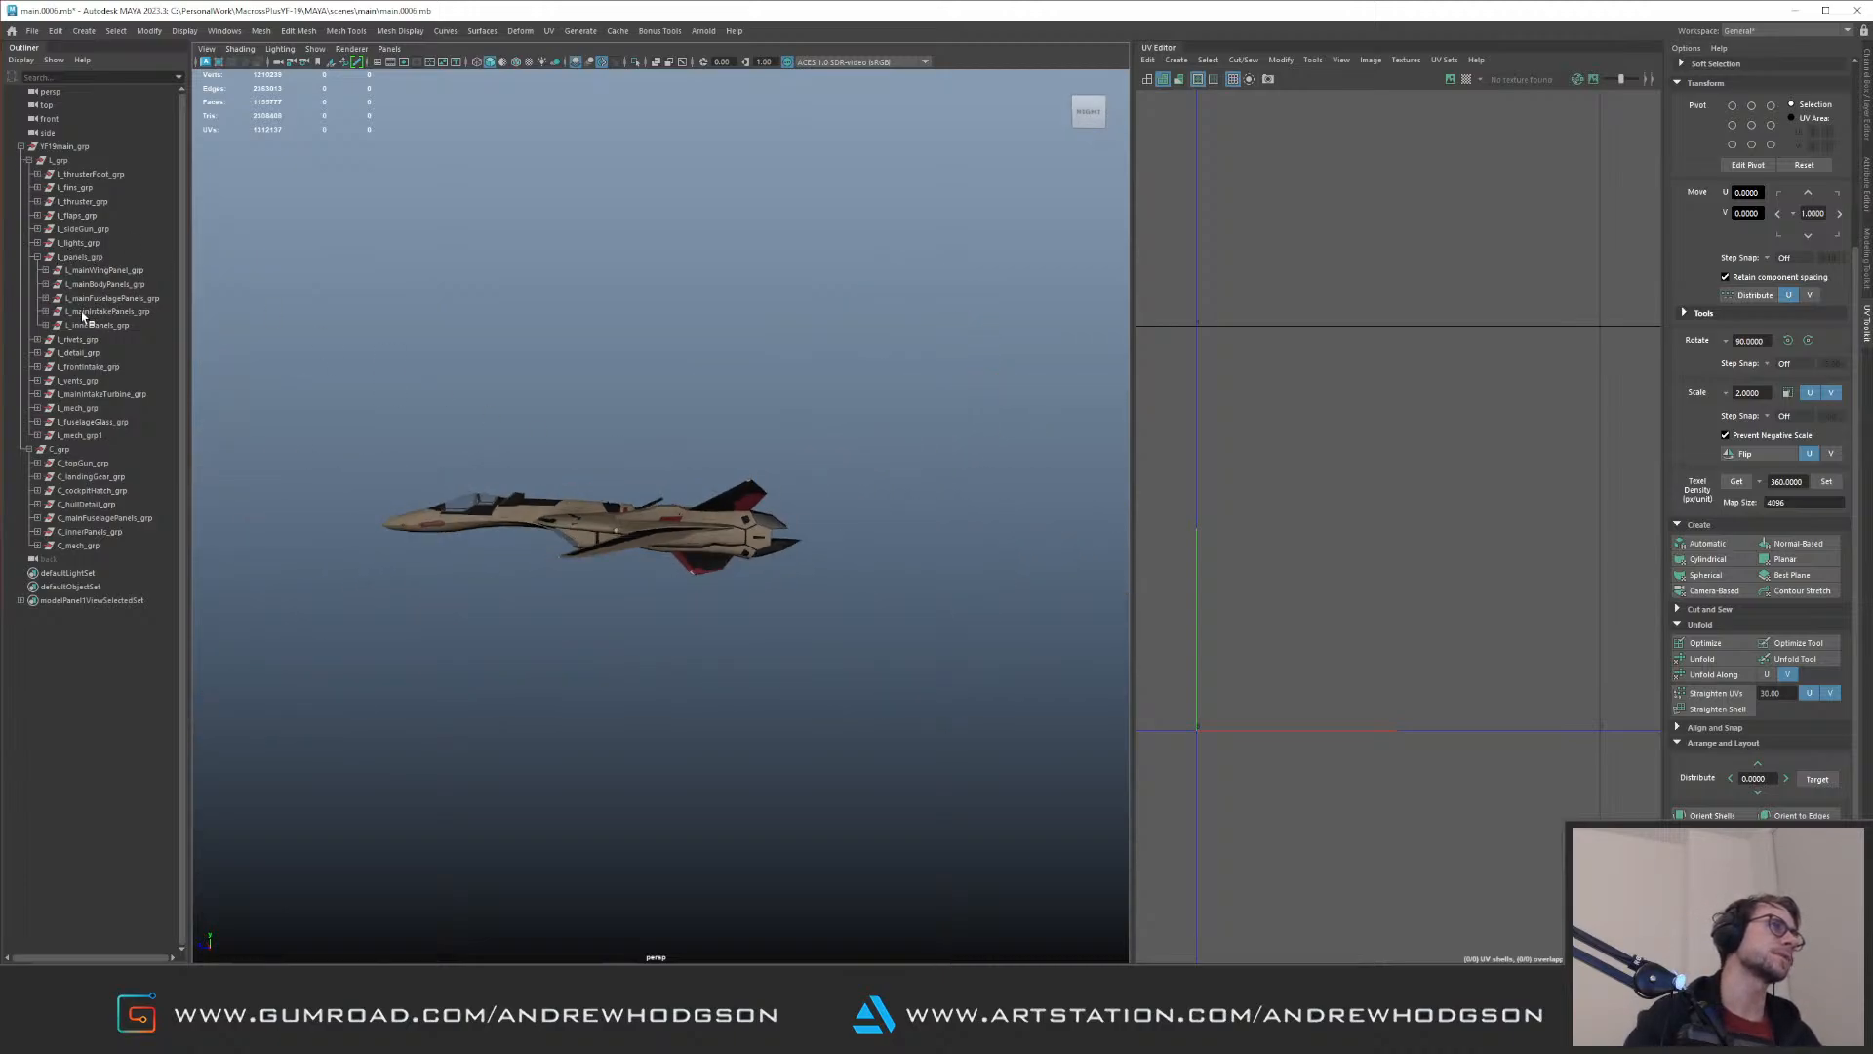
left_click(93, 436)
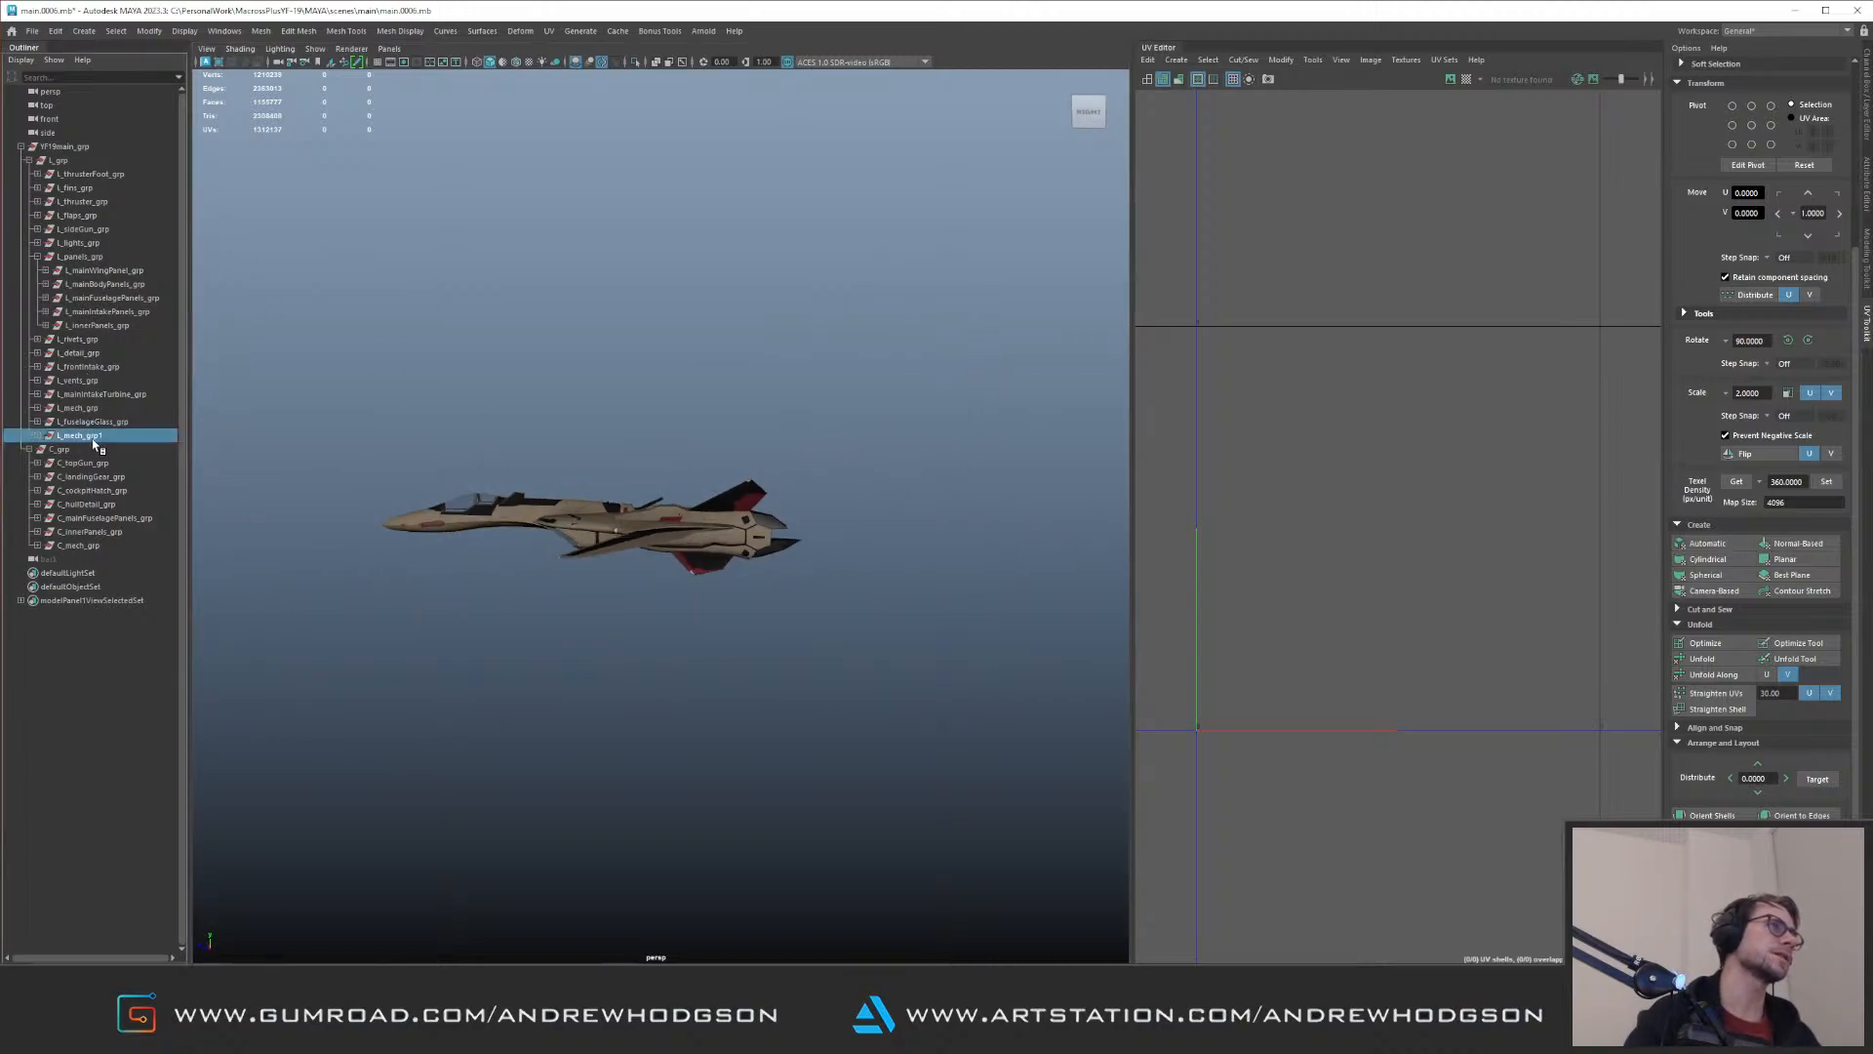
key("f")
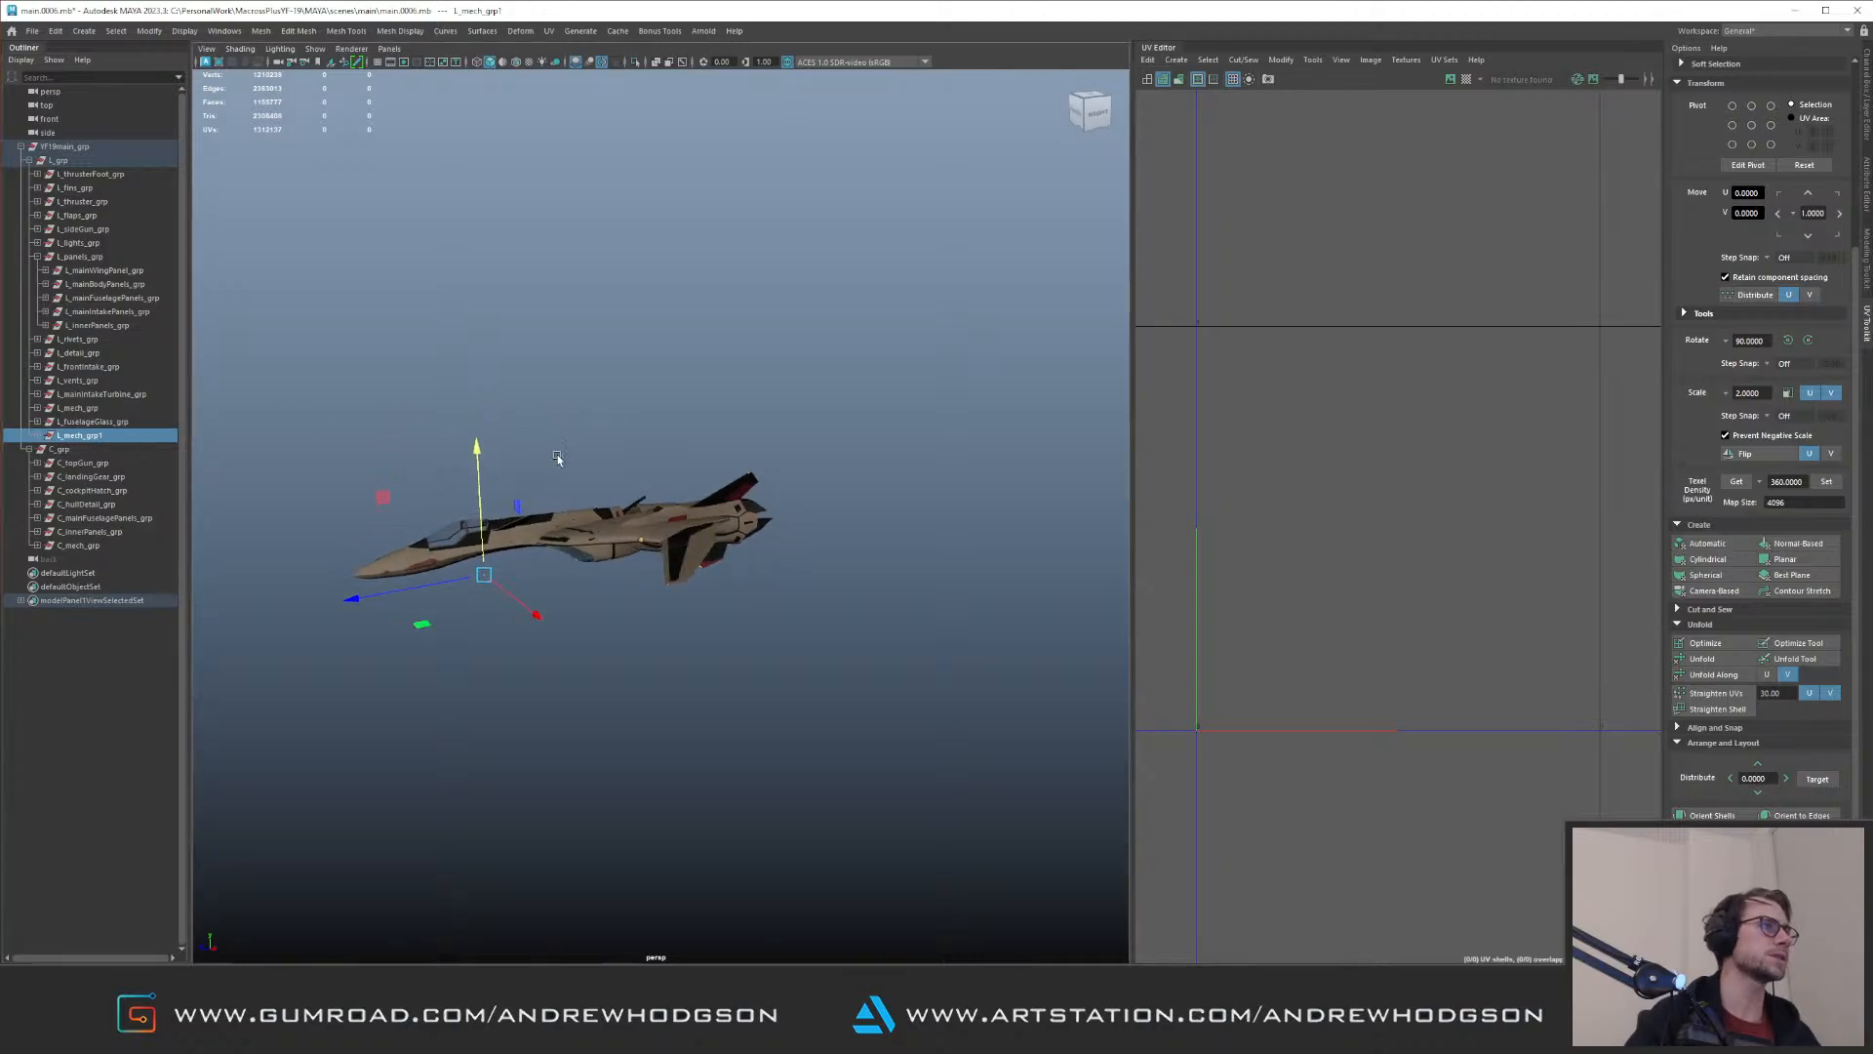
key("ctrl+1")
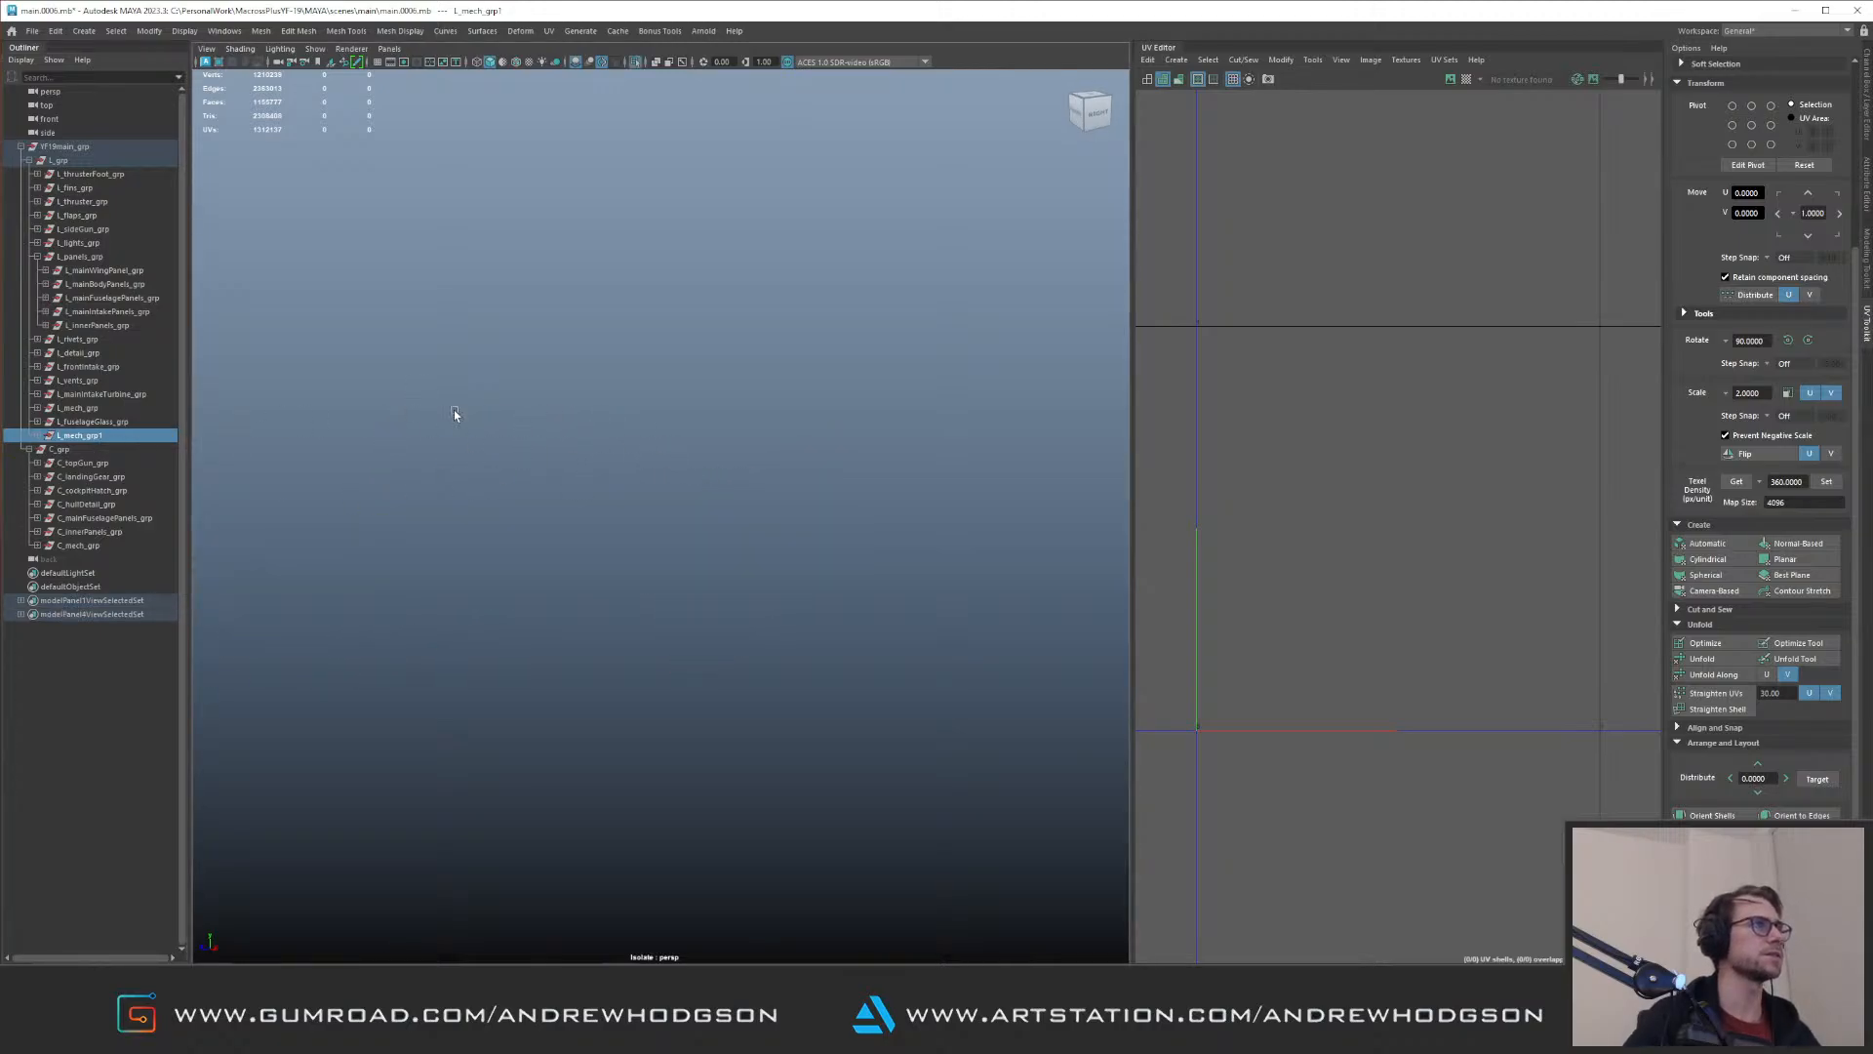
left_click(37, 435)
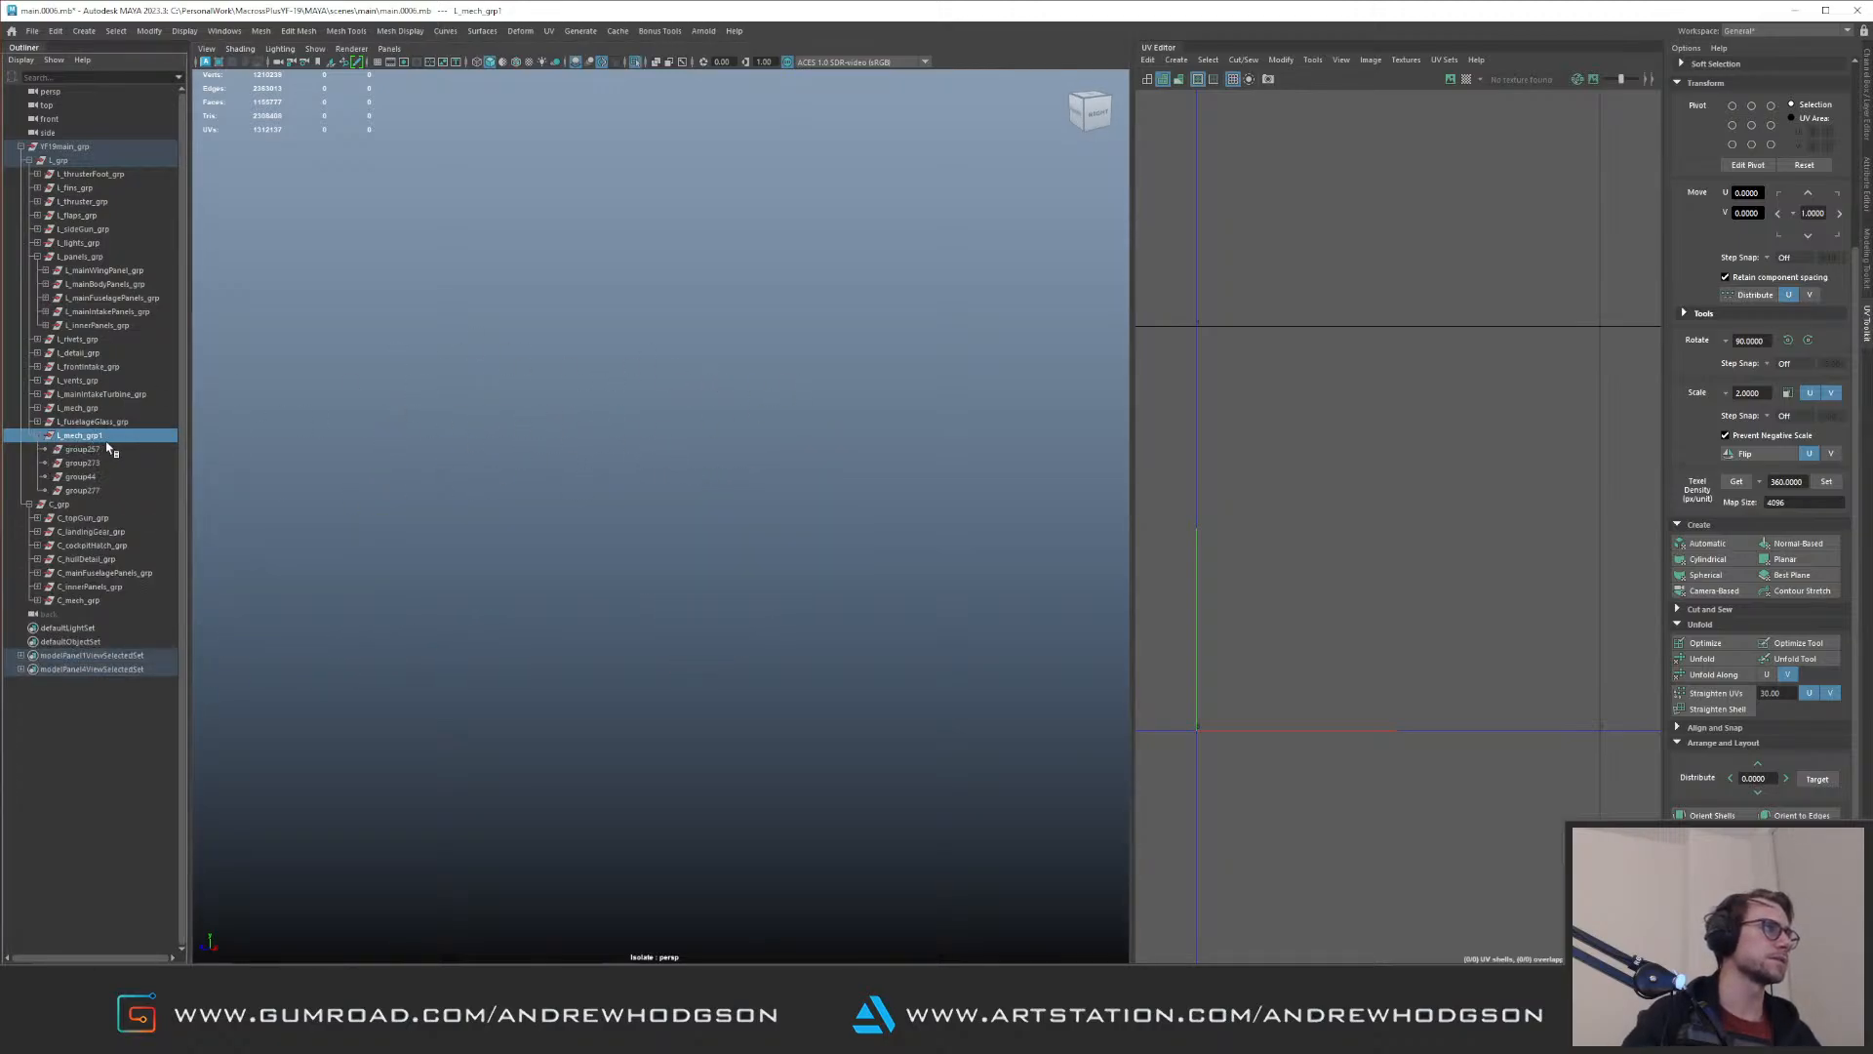
key("Delete")
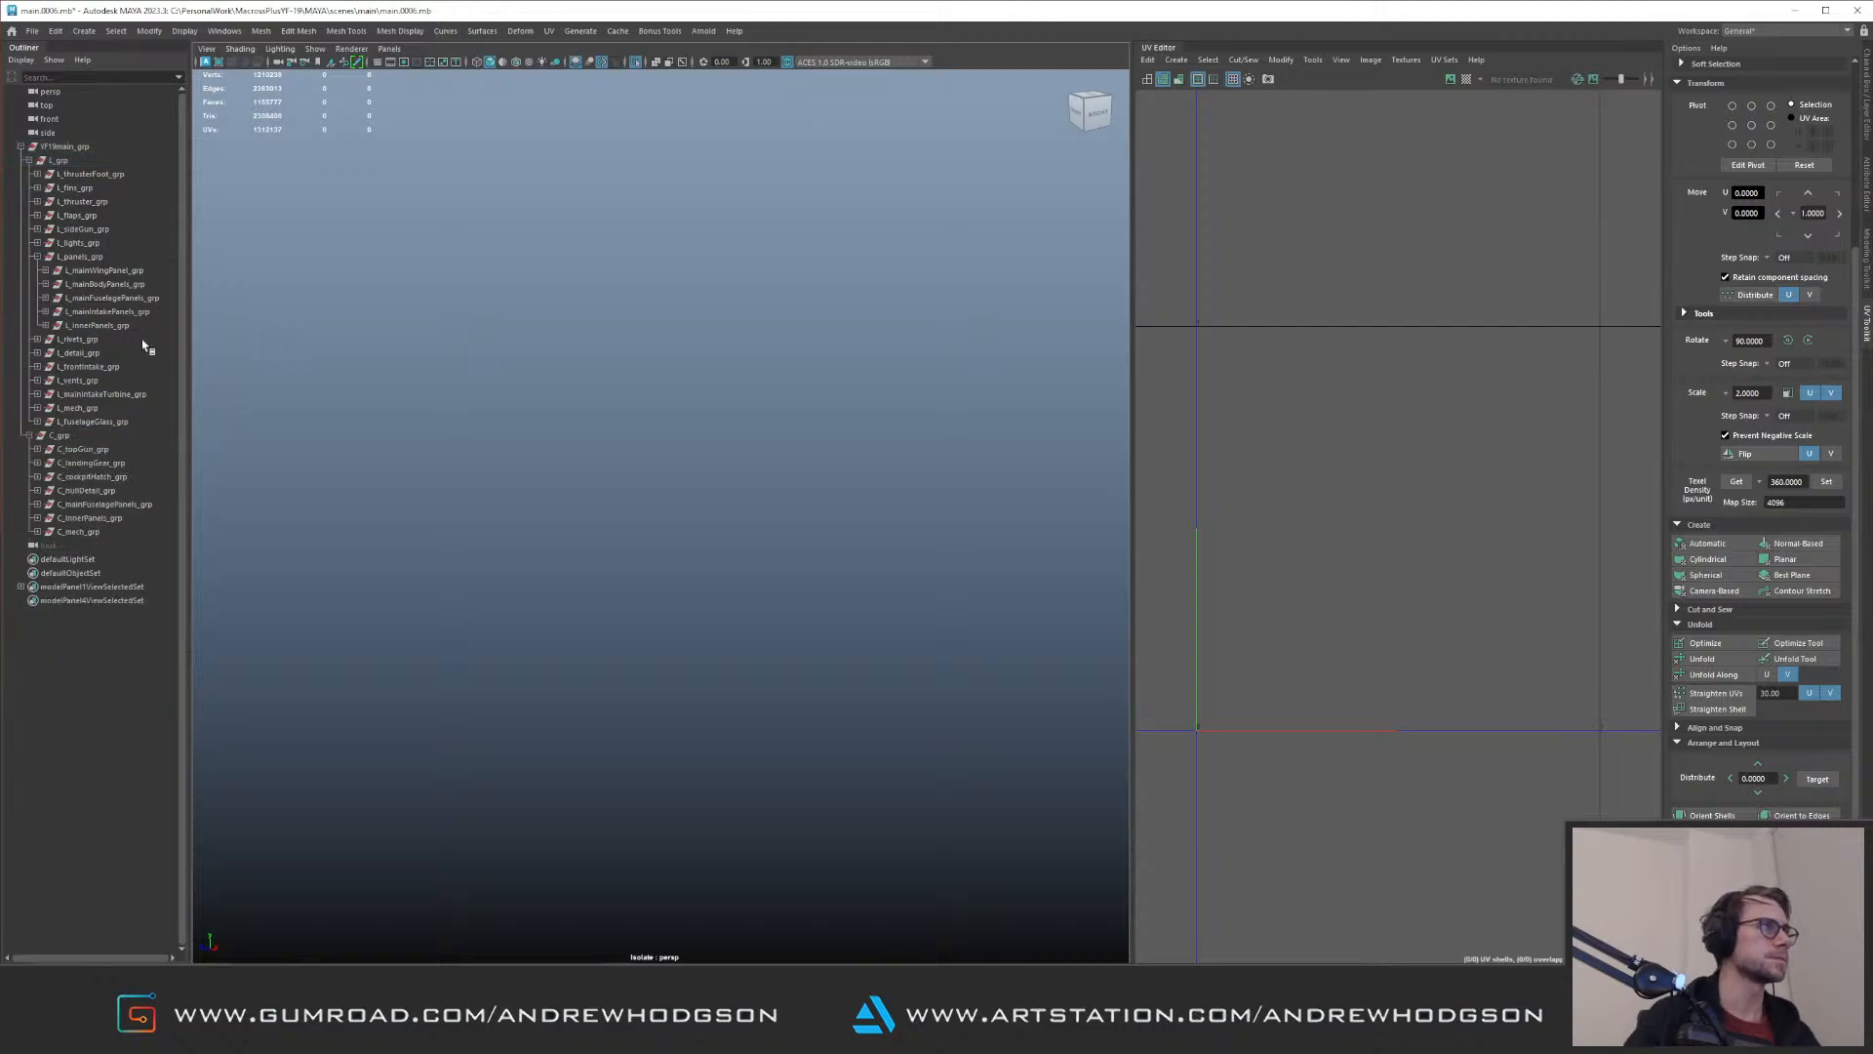
Step: Isolate L_mech_grp and select the shallow backing shell around the mechanical assembly
left_click(78, 408)
key("ctrl+1")
key("ctrl+1")
left_click(718, 322)
left_click_drag(611, 351, 539, 419, "alt")
right_click_drag(539, 419, 430, 518, "alt")
middle_click_drag(430, 518, 793, 496, "alt")
left_click_drag(793, 496, 410, 512, "alt")
left_click(371, 528)
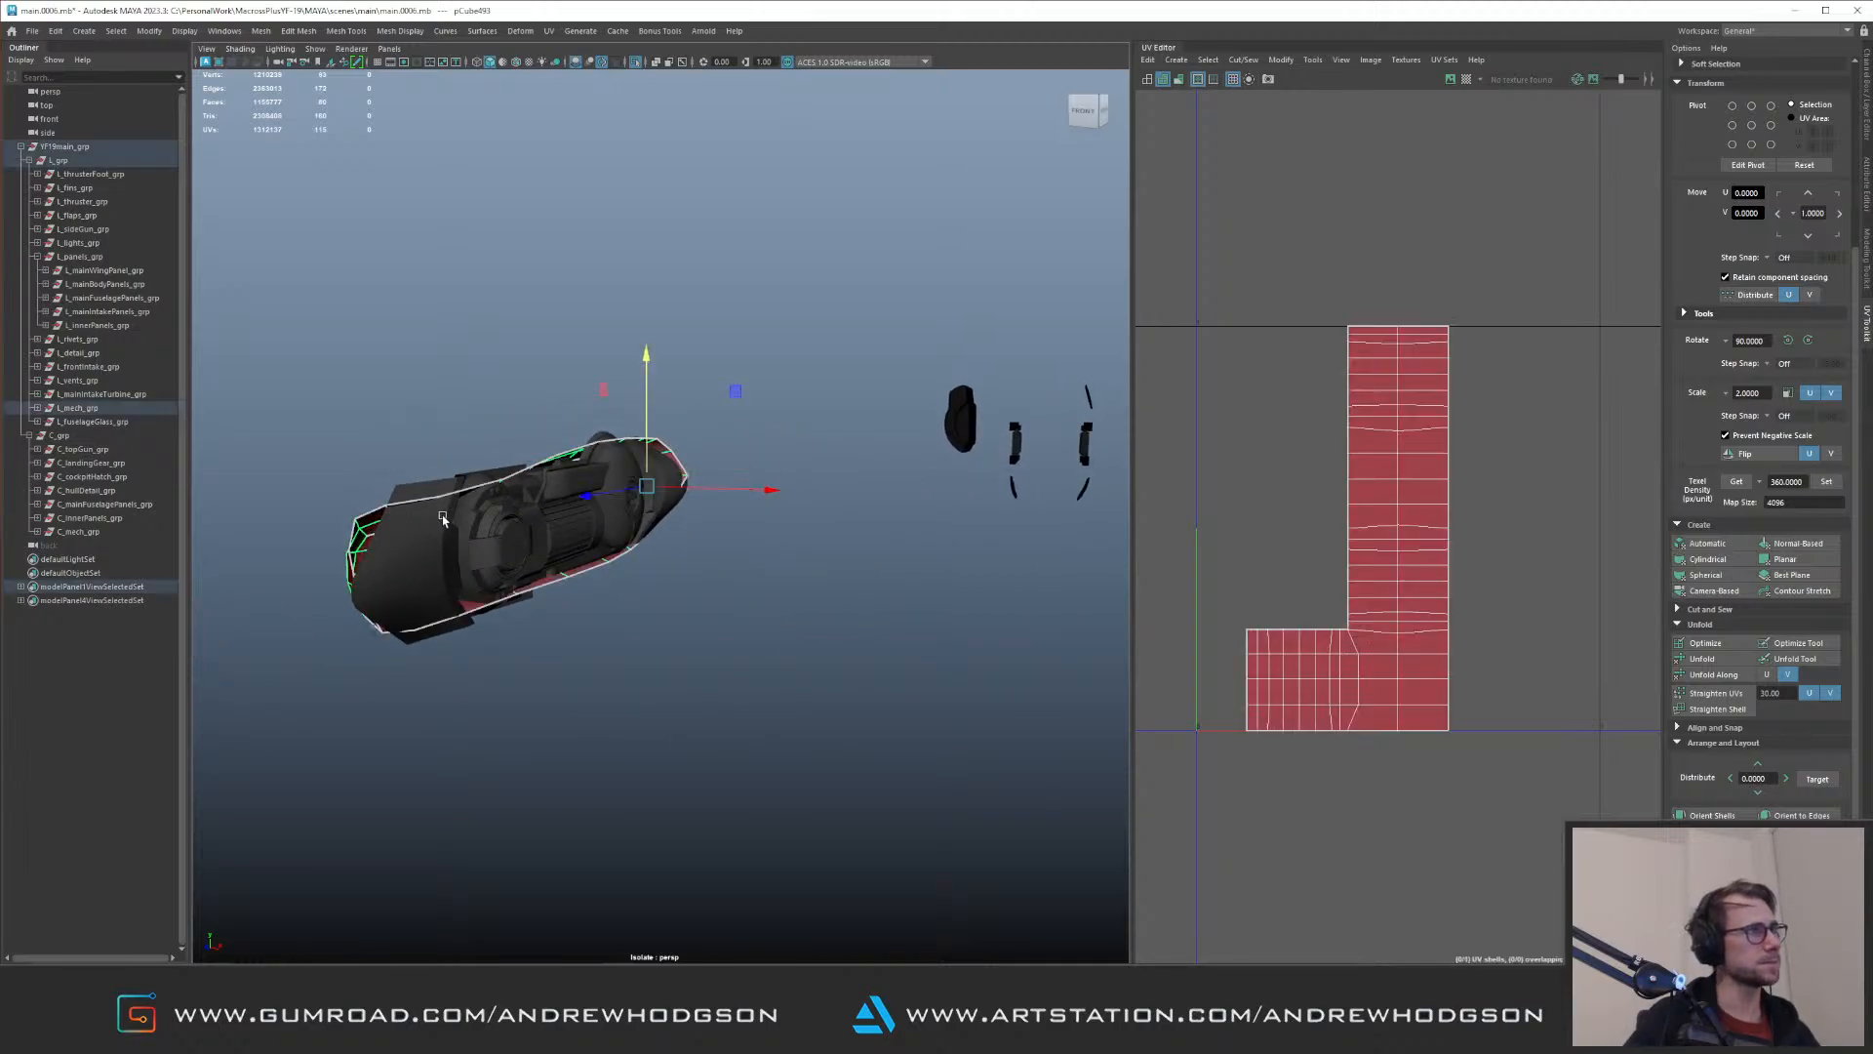
Step: Reproject the backing shell's UVs, unfold them along U, and unfold the whole shell
right_click_drag(1400, 566, 1249, 381)
left_click_drag(1239, 328, 1473, 722)
key("g")
right_click_drag(1469, 402, 1232, 320, "alt")
right_click_drag(1269, 352, 1393, 419)
left_click_drag(1392, 418, 1581, 532)
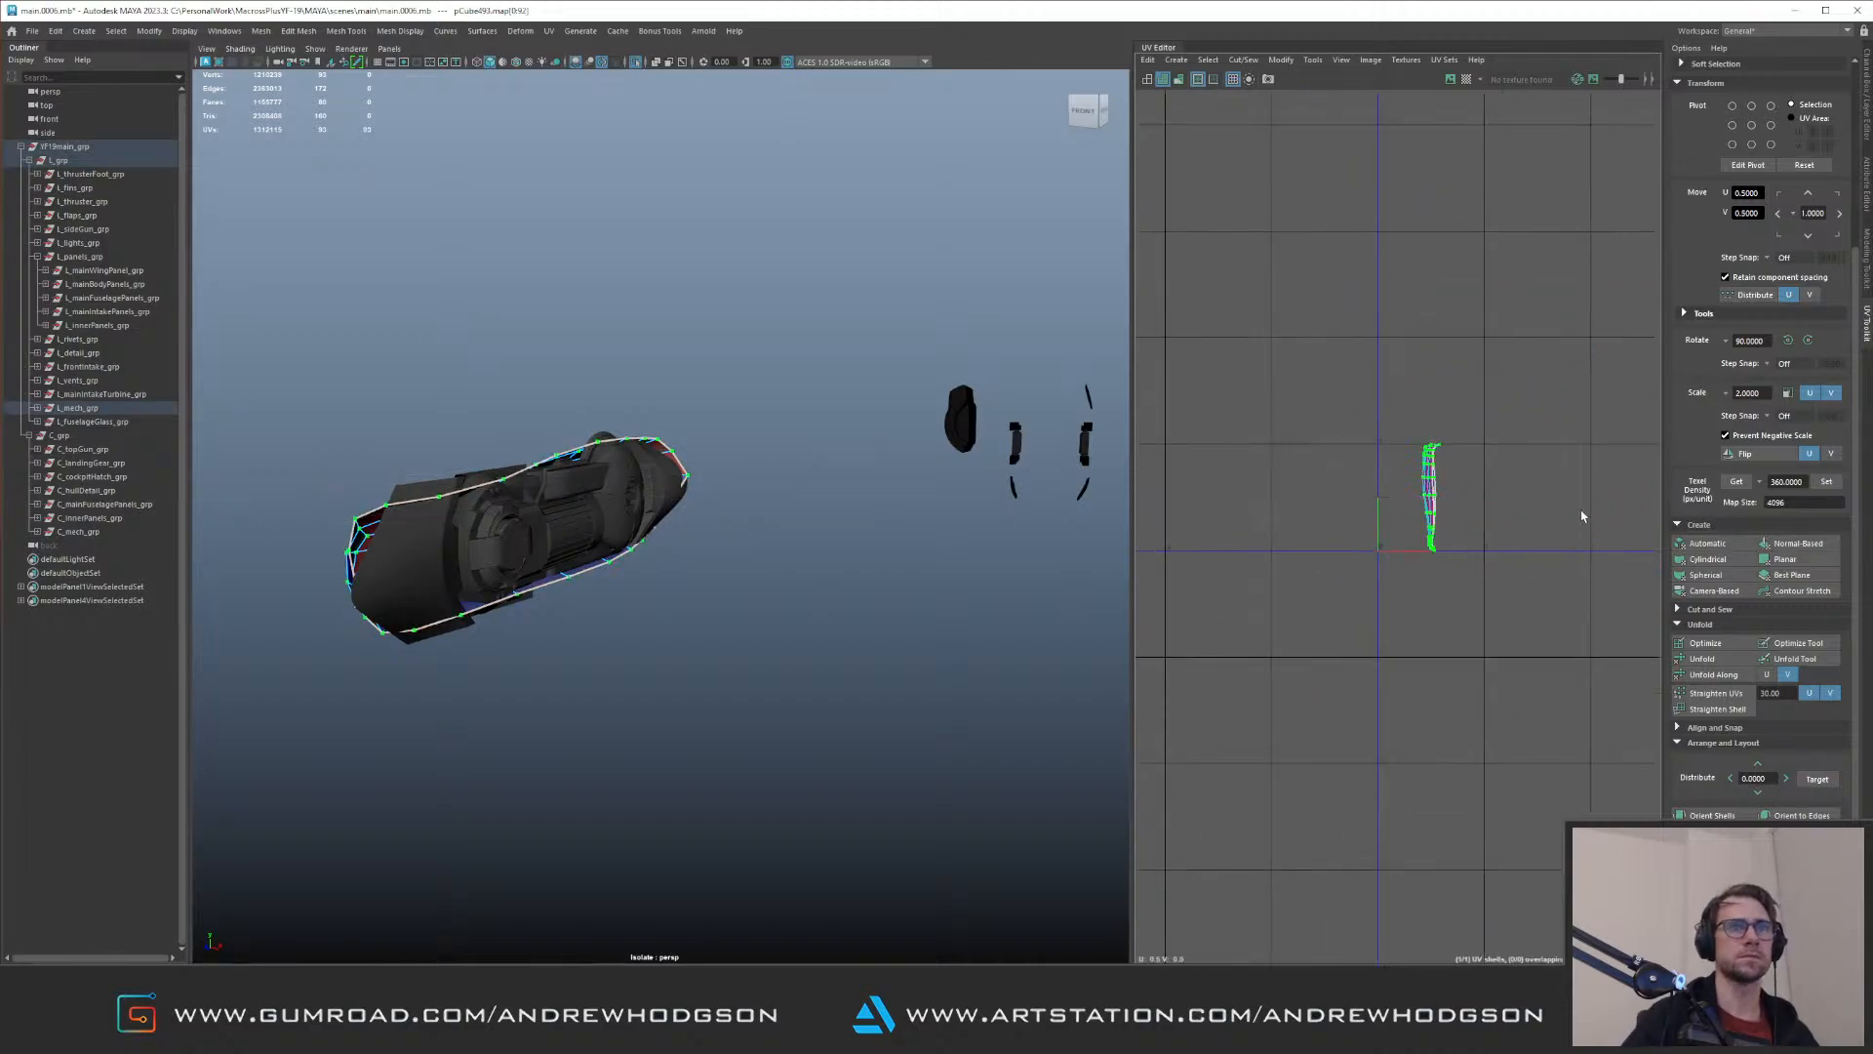
left_click(1774, 674)
key("f")
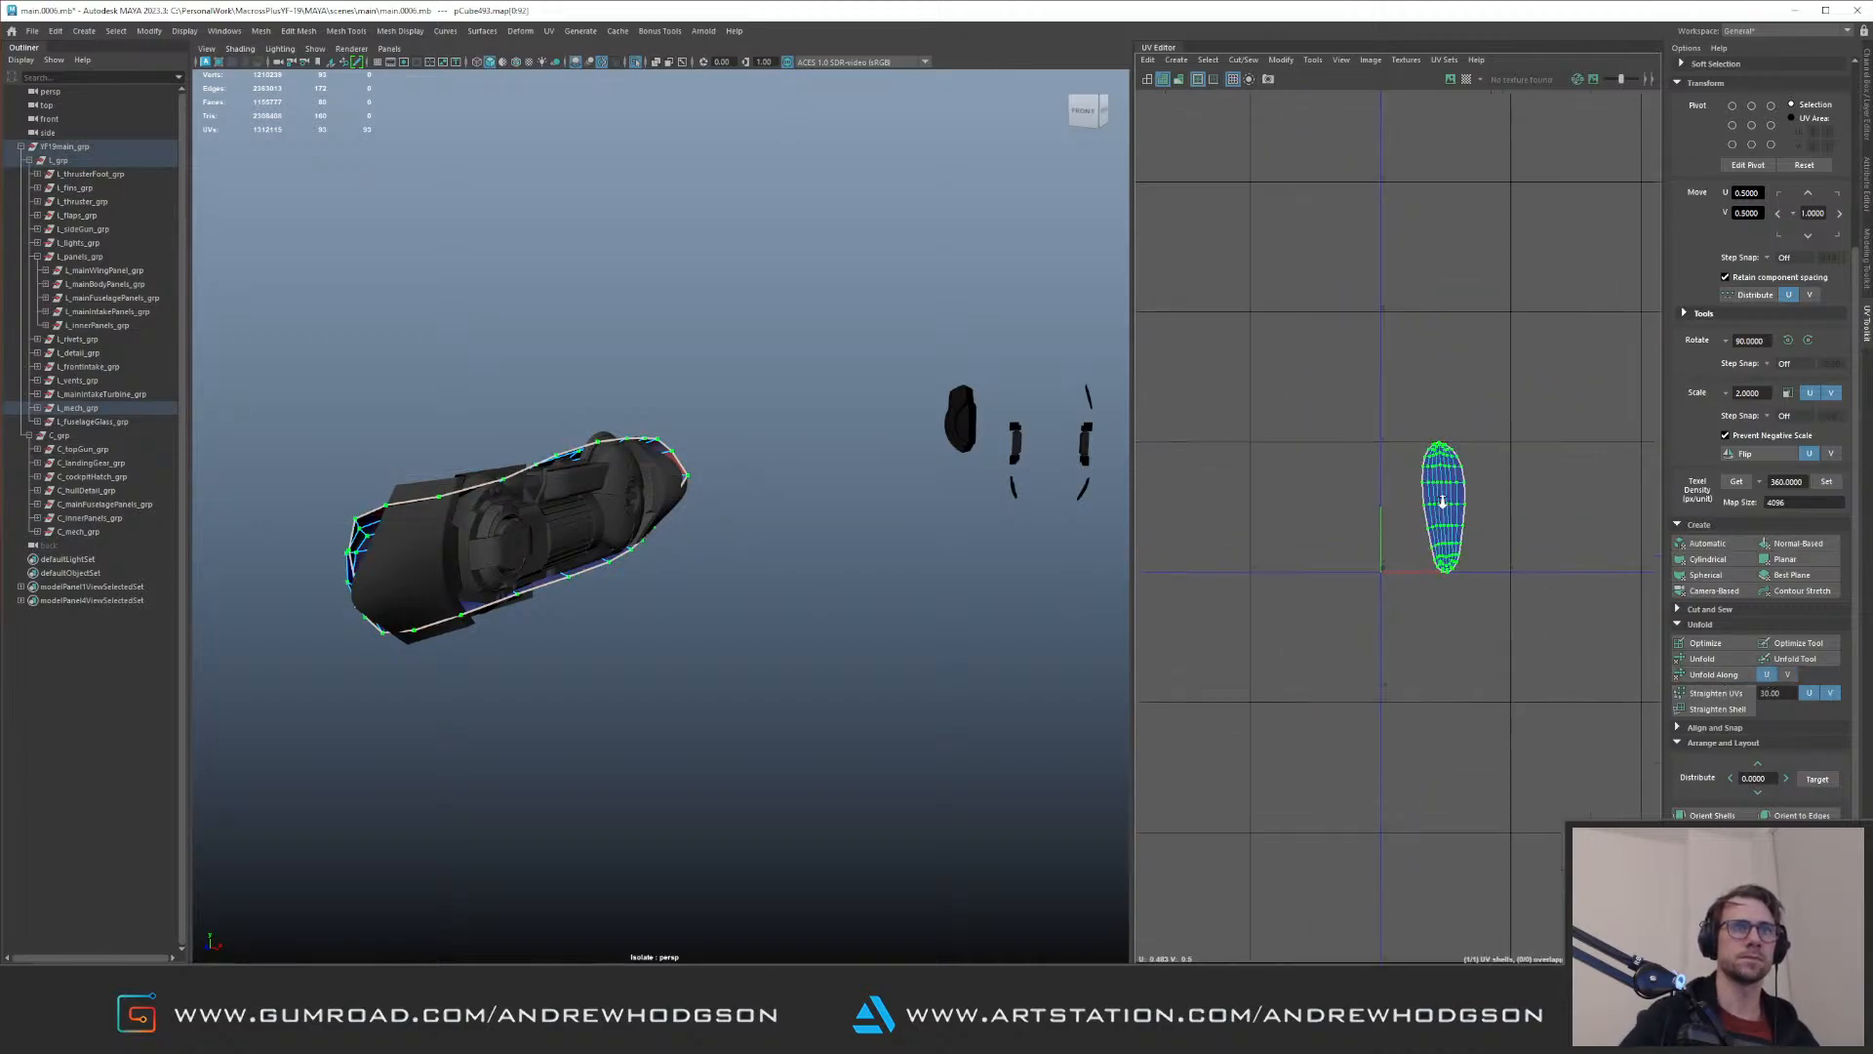
left_click(1723, 660)
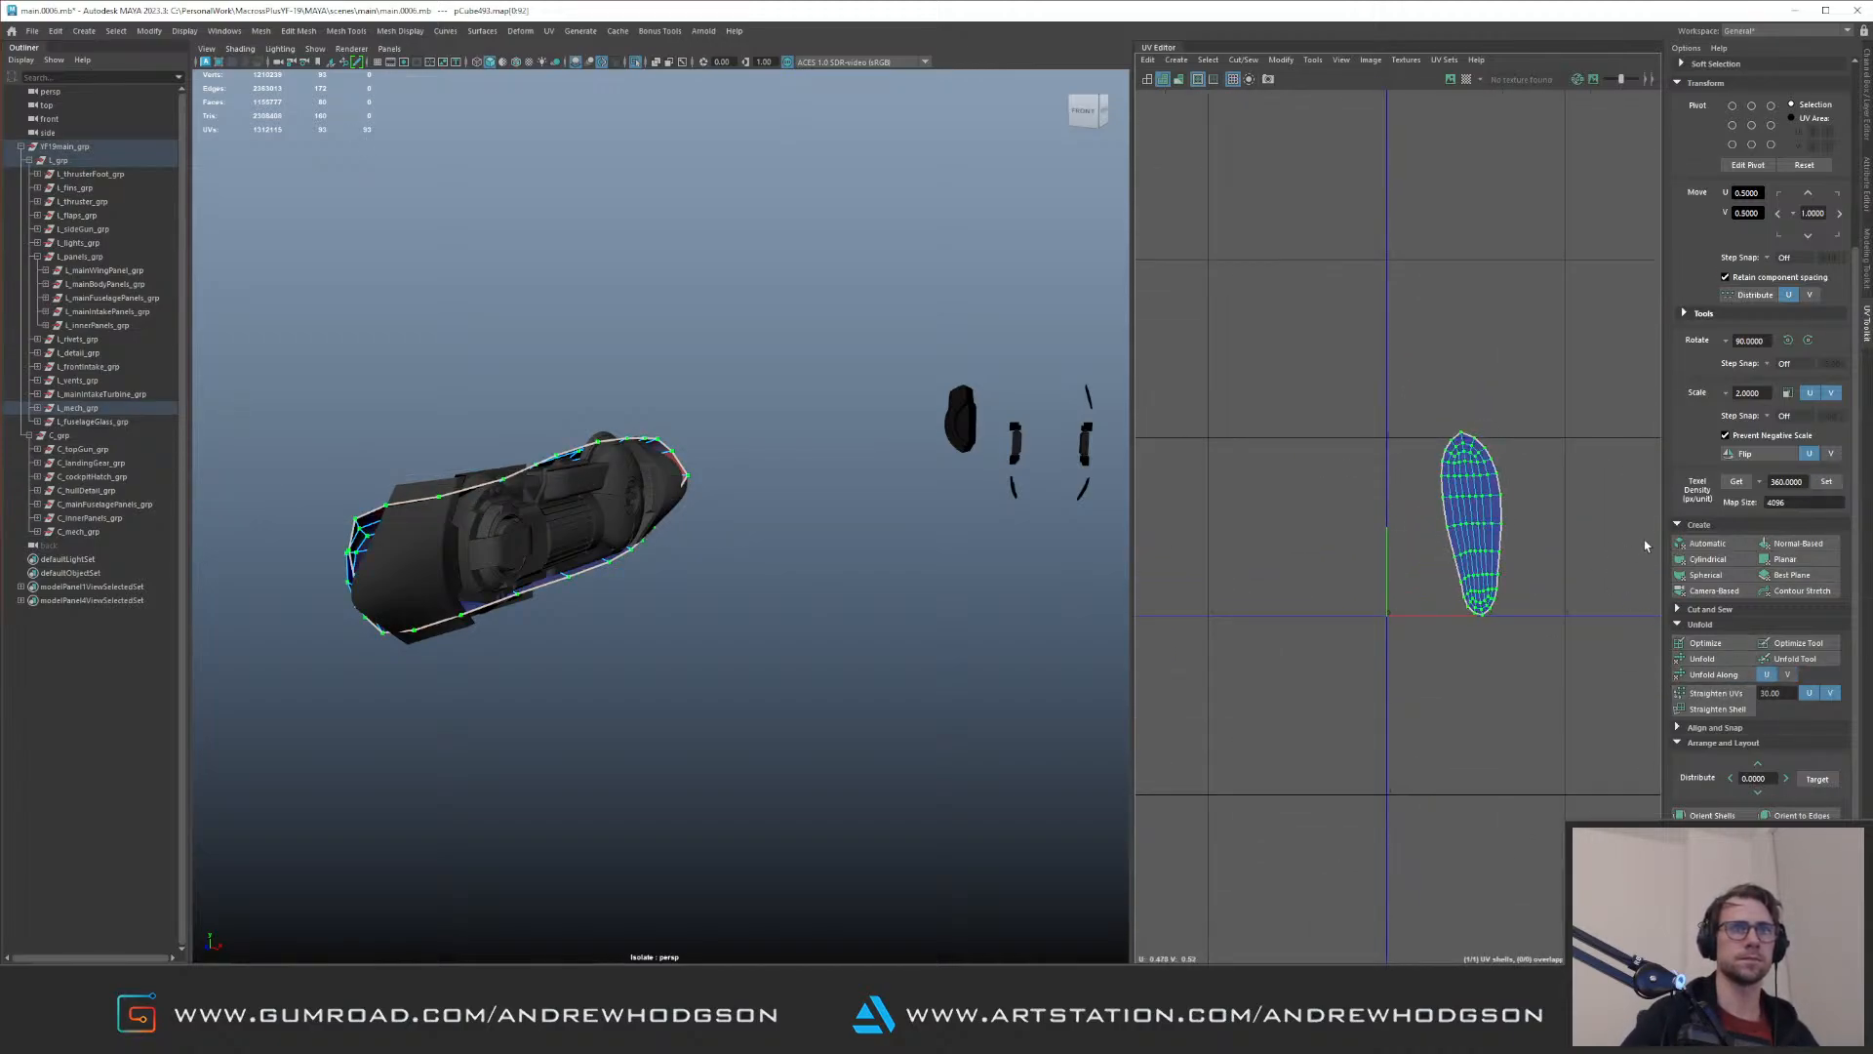
Step: Apply a texel density of 360 to the backing shell's UVs and place them left of the first tile
left_click(1826, 481)
middle_click_drag(1445, 420, 1377, 471, "alt")
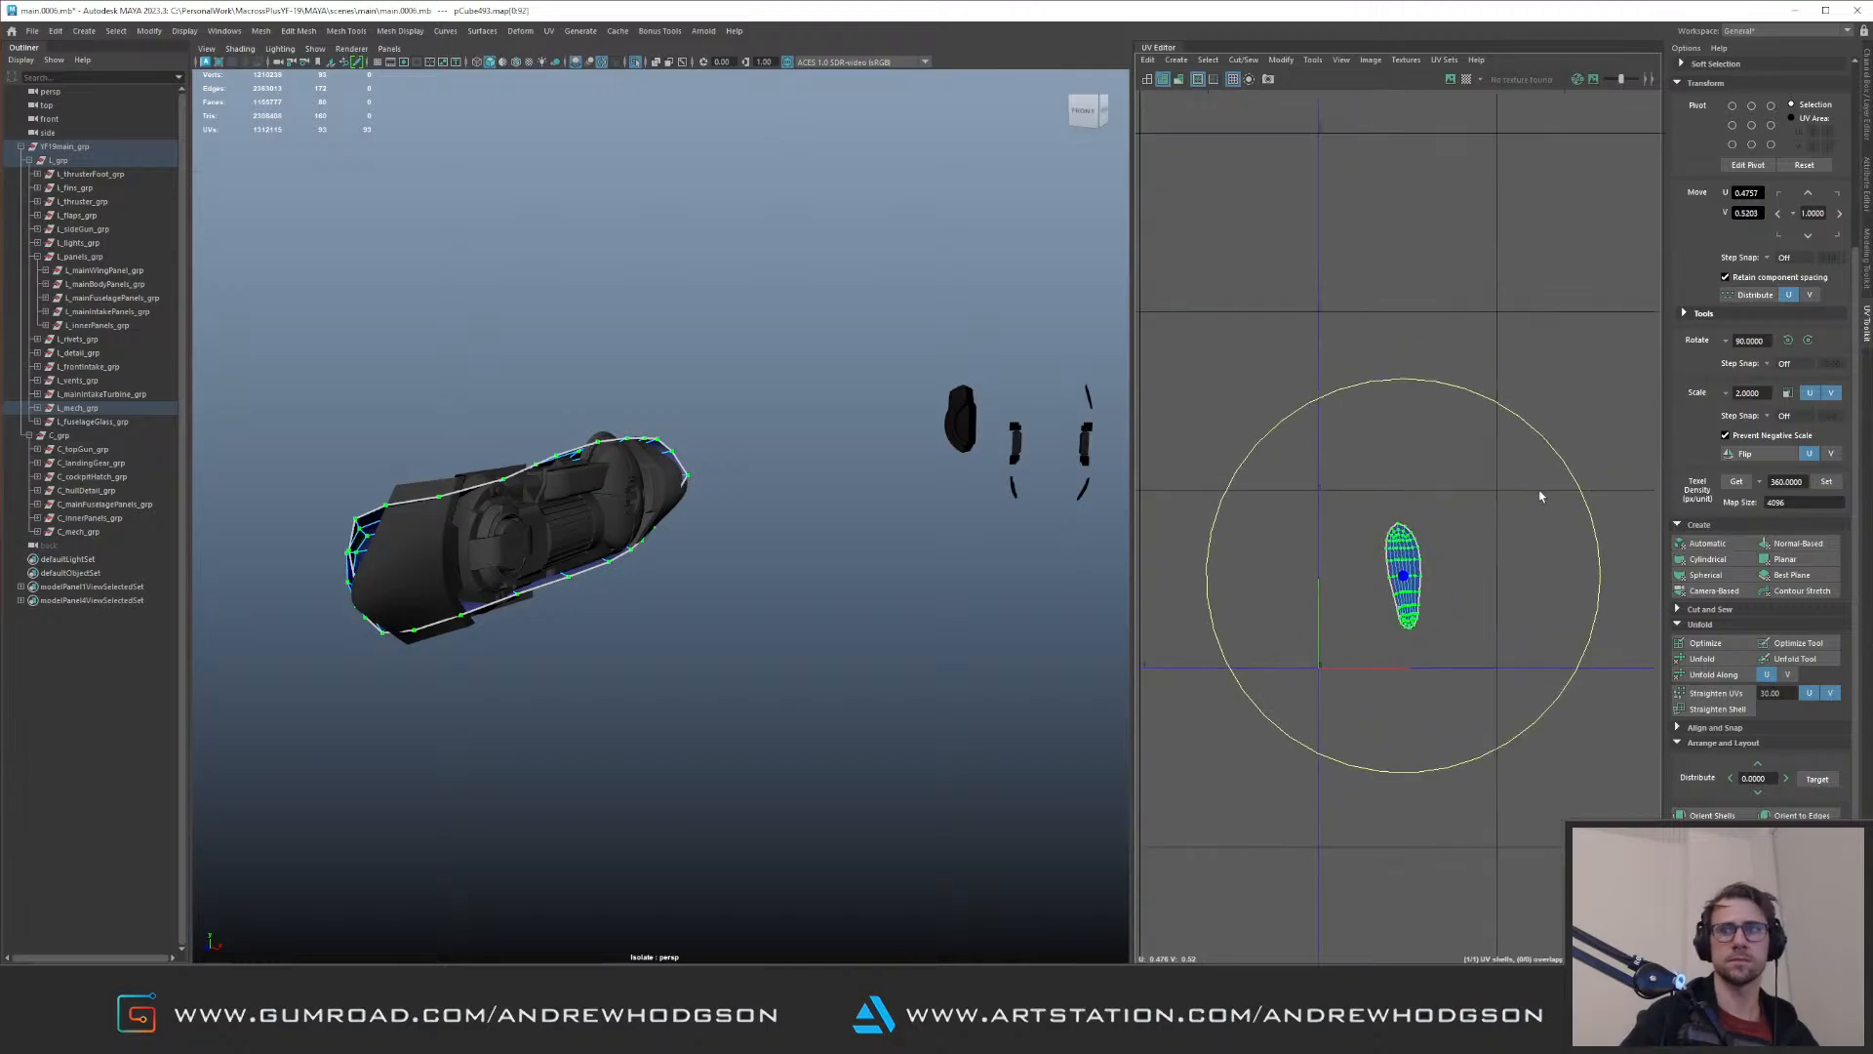
left_click_drag(1589, 507, 1600, 529)
key("w")
left_click_drag(1405, 576, 1169, 603)
Step: Select the mechanical assembly, apply texel density 360 to its large tile-filling UV block and lay it out in the first tile
right_click_drag(508, 575, 687, 432)
left_click_drag(335, 397, 648, 593)
key("f")
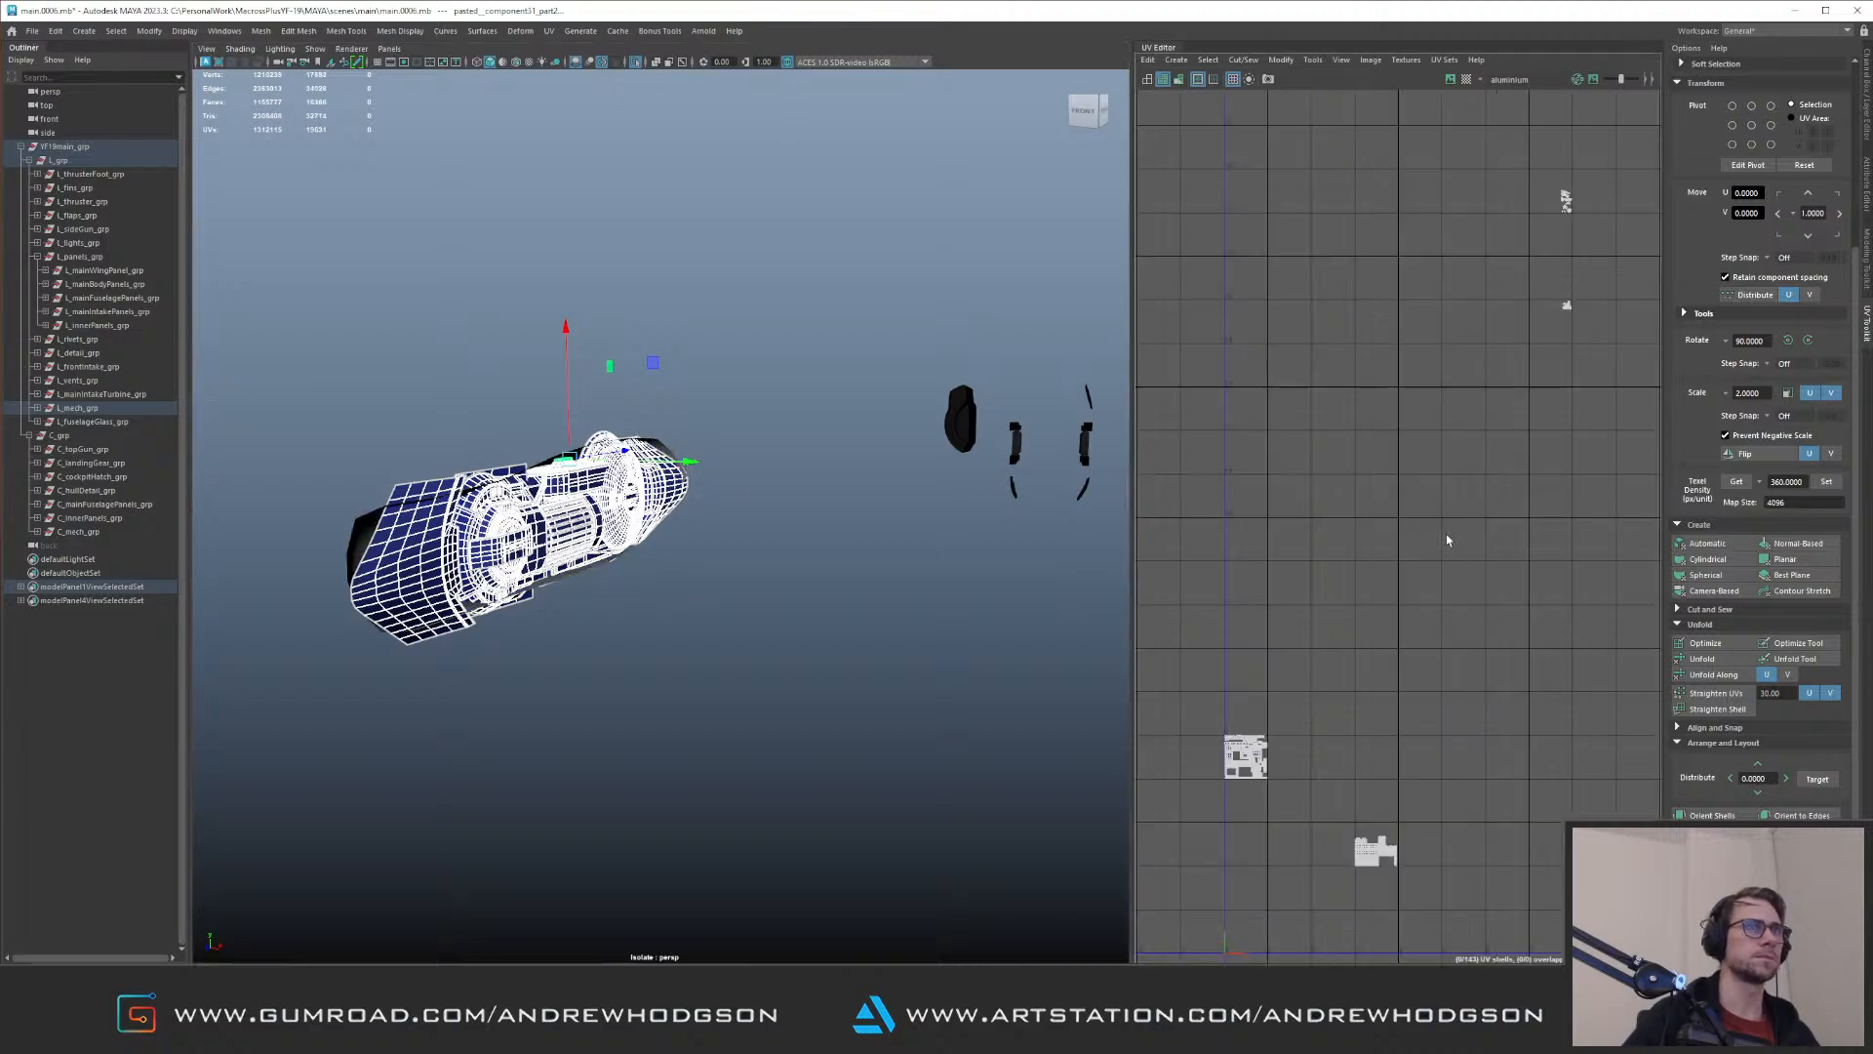
right_click_drag(1433, 591, 1493, 595)
left_click_drag(1214, 697, 1297, 784)
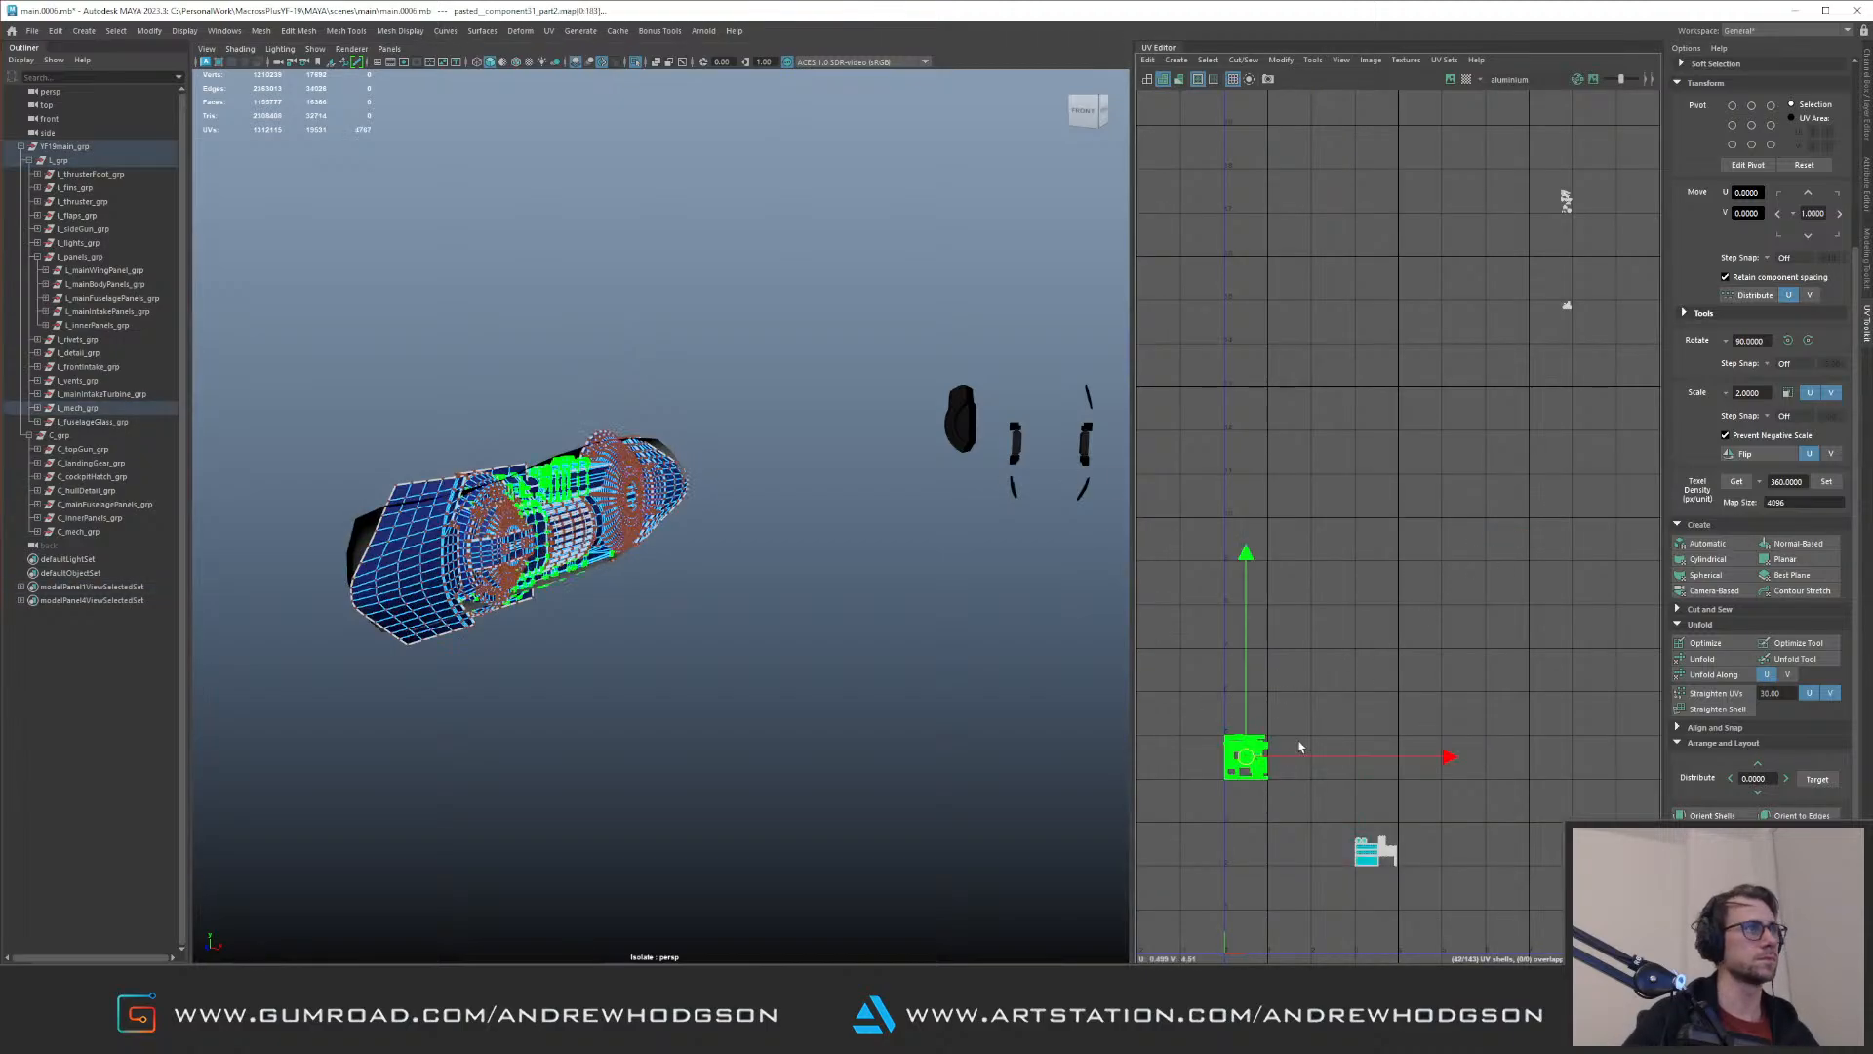
left_click(1827, 481)
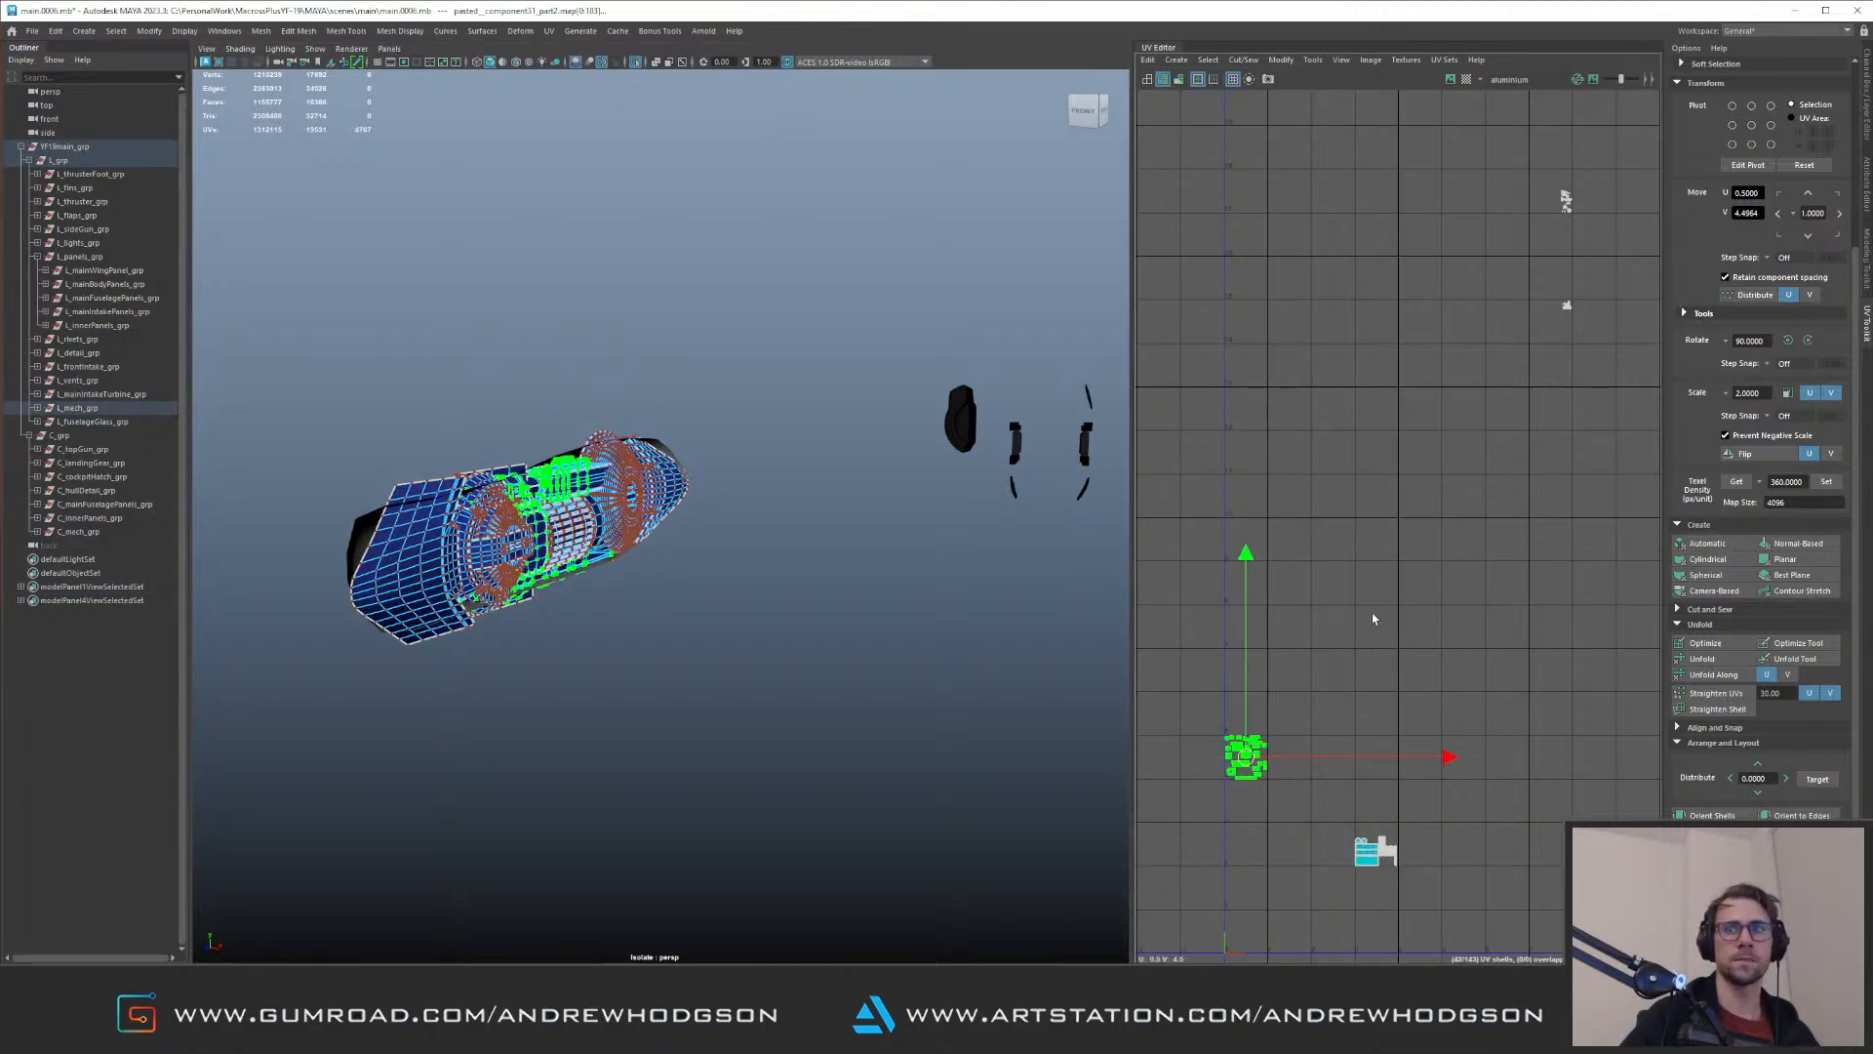
middle_click_drag(1387, 637, 1397, 559, "alt")
right_click_drag(1394, 631, 1462, 661, "alt")
middle_click_drag(1396, 652, 1463, 536, "alt")
right_click_drag(1406, 656, 1474, 667, "alt")
key("ctrl+l")
Step: Set the ribbed cylinder's larger offset UV block to texel density 360, lay it out and shift it up one tile
middle_click_drag(1298, 617, 1344, 567, "alt")
right_click_drag(1343, 567, 1321, 565, "alt")
middle_click_drag(1321, 564, 1271, 594, "alt")
left_click(1440, 639)
left_click_drag(727, 542, 581, 456, "alt")
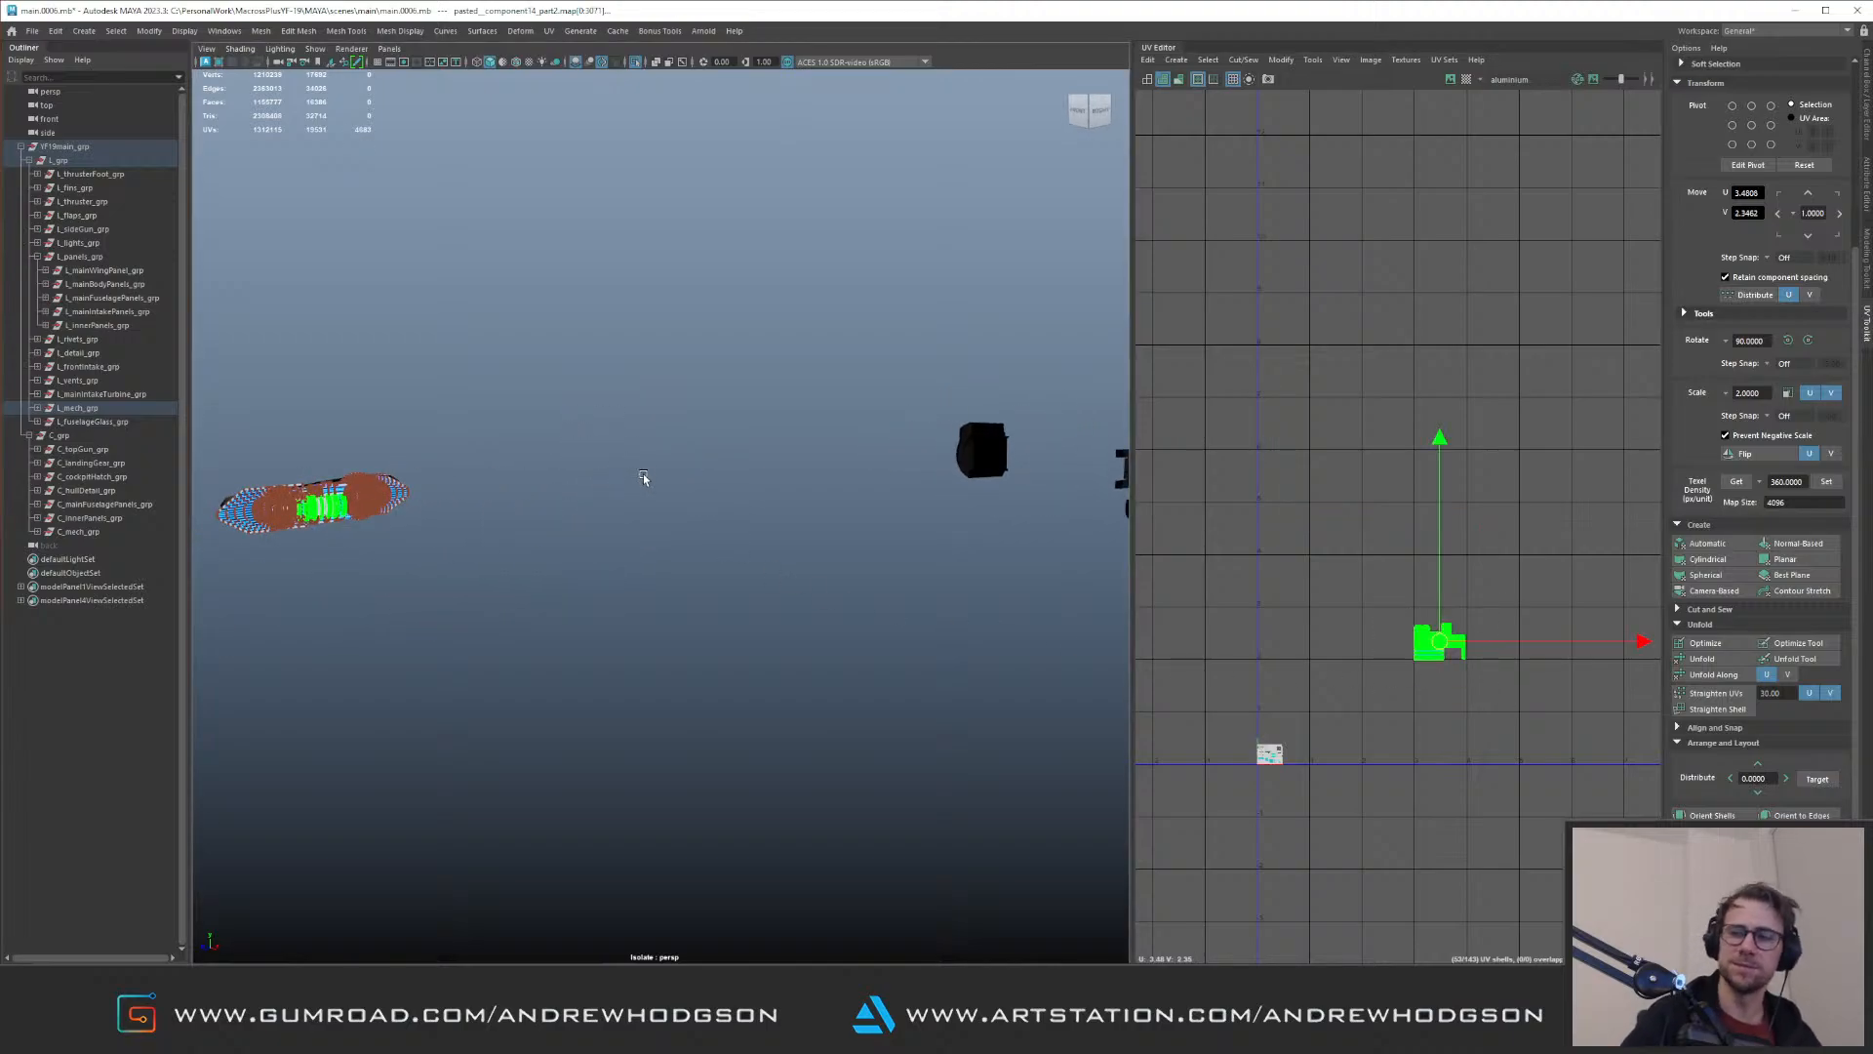
key("f")
right_click_drag(1405, 630, 1689, 782, "alt")
middle_click_drag(1689, 782, 1472, 648, "alt")
left_click(1254, 243)
left_click_drag(1252, 243, 1514, 474)
scroll(1554, 557, "down", 8)
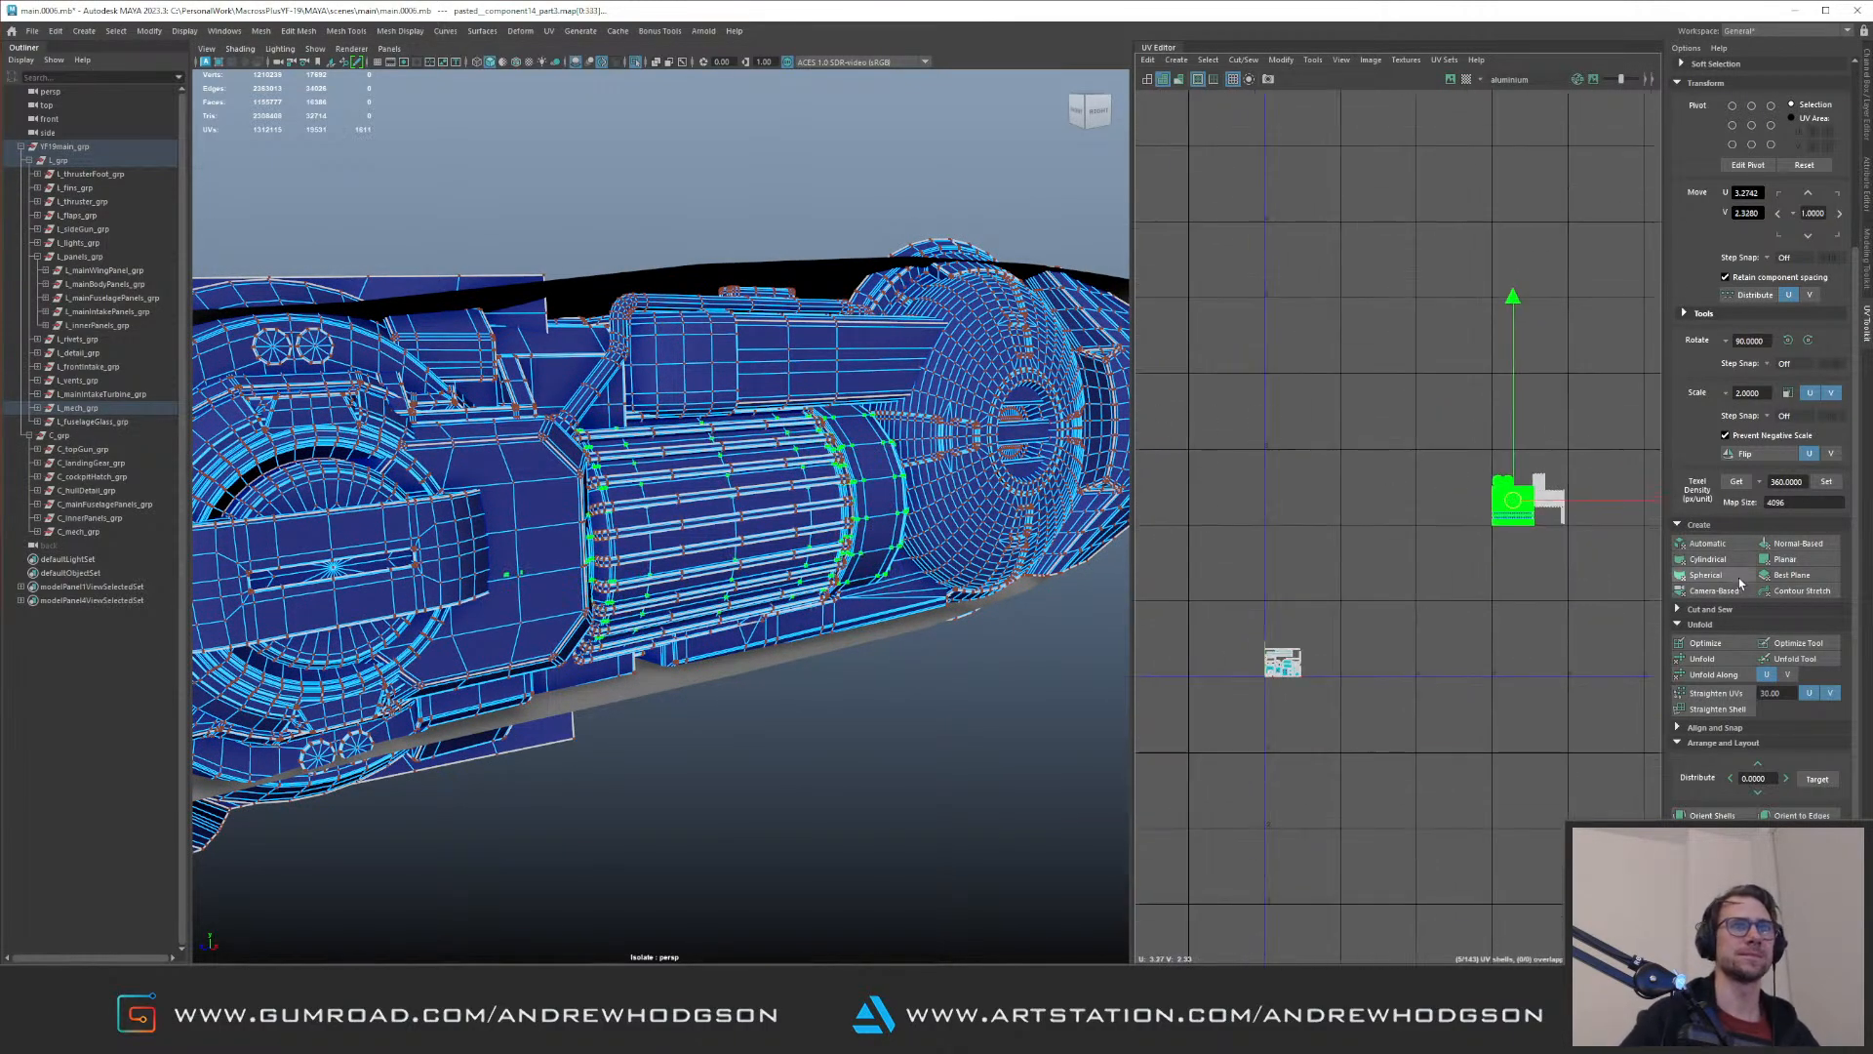
left_click(1826, 482)
key("ctrl+l")
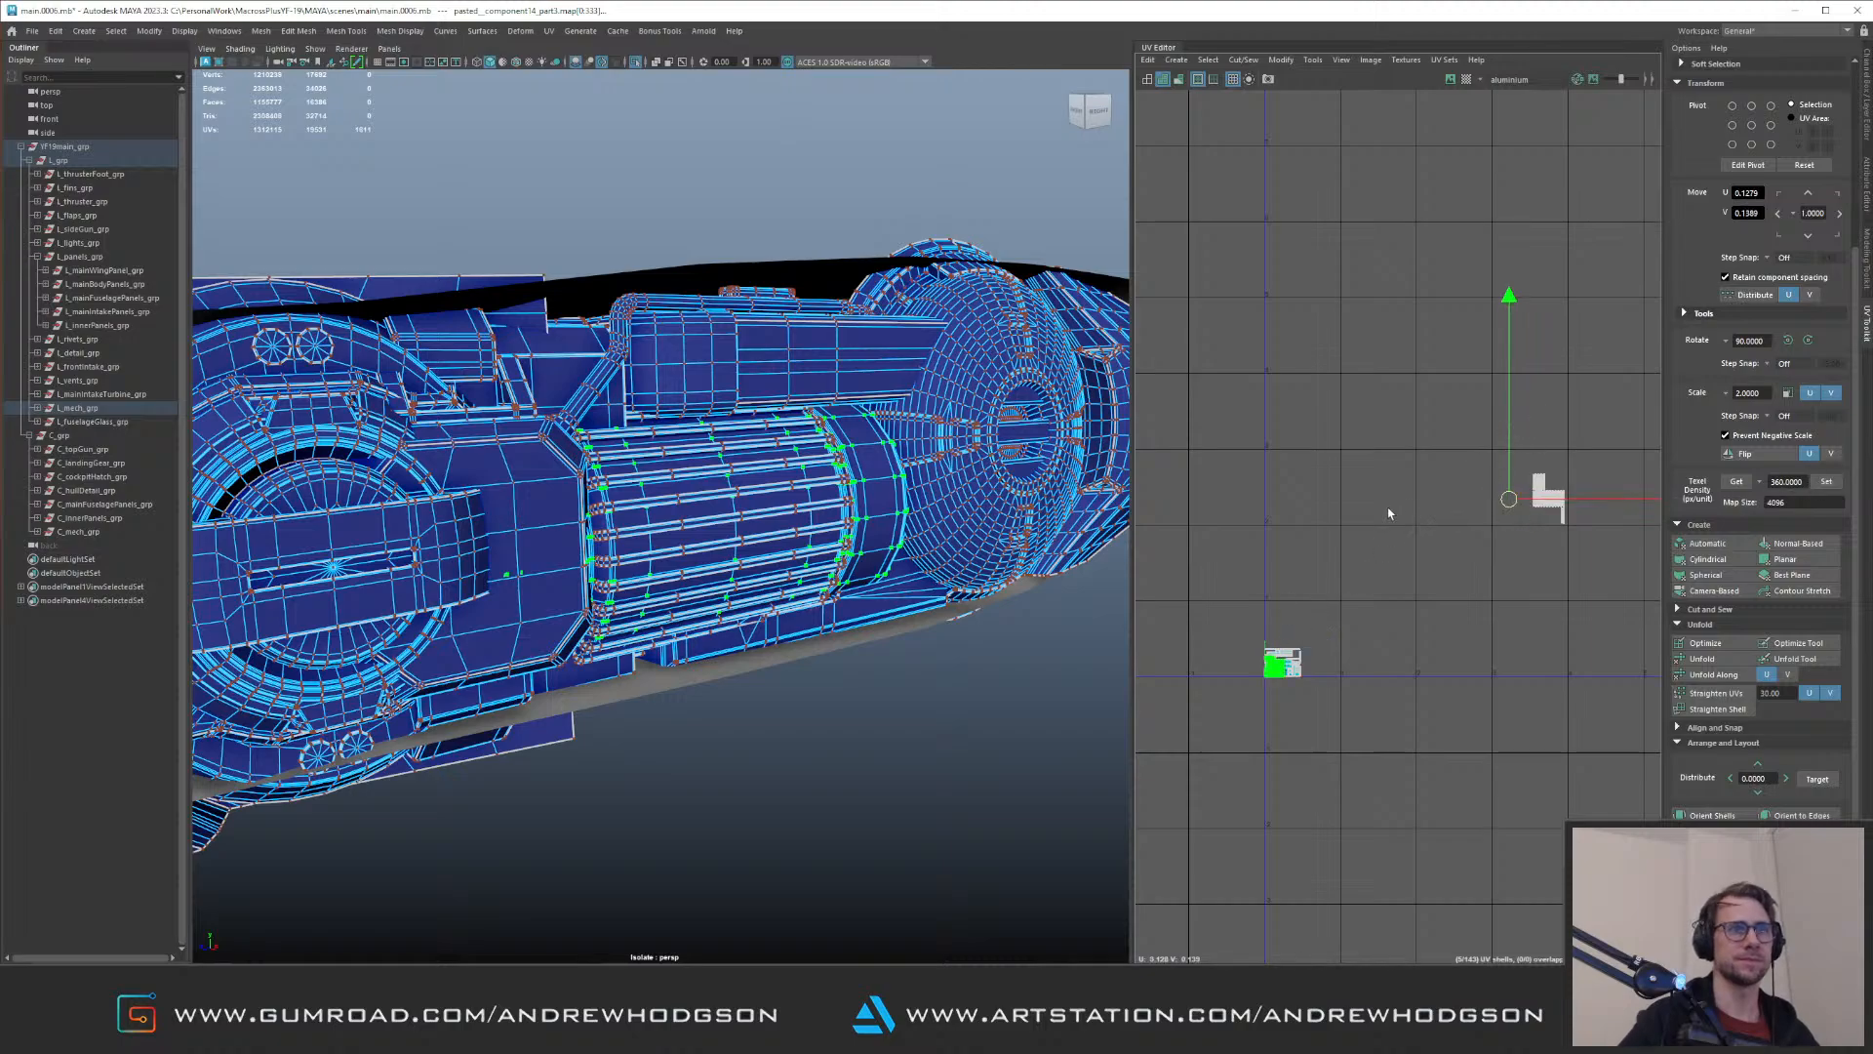
key("Up")
Step: Set the ribbed cylinder's remaining UV block to texel density 360, lay it out and shift it up two tiles
left_click_drag(1613, 560, 1510, 454)
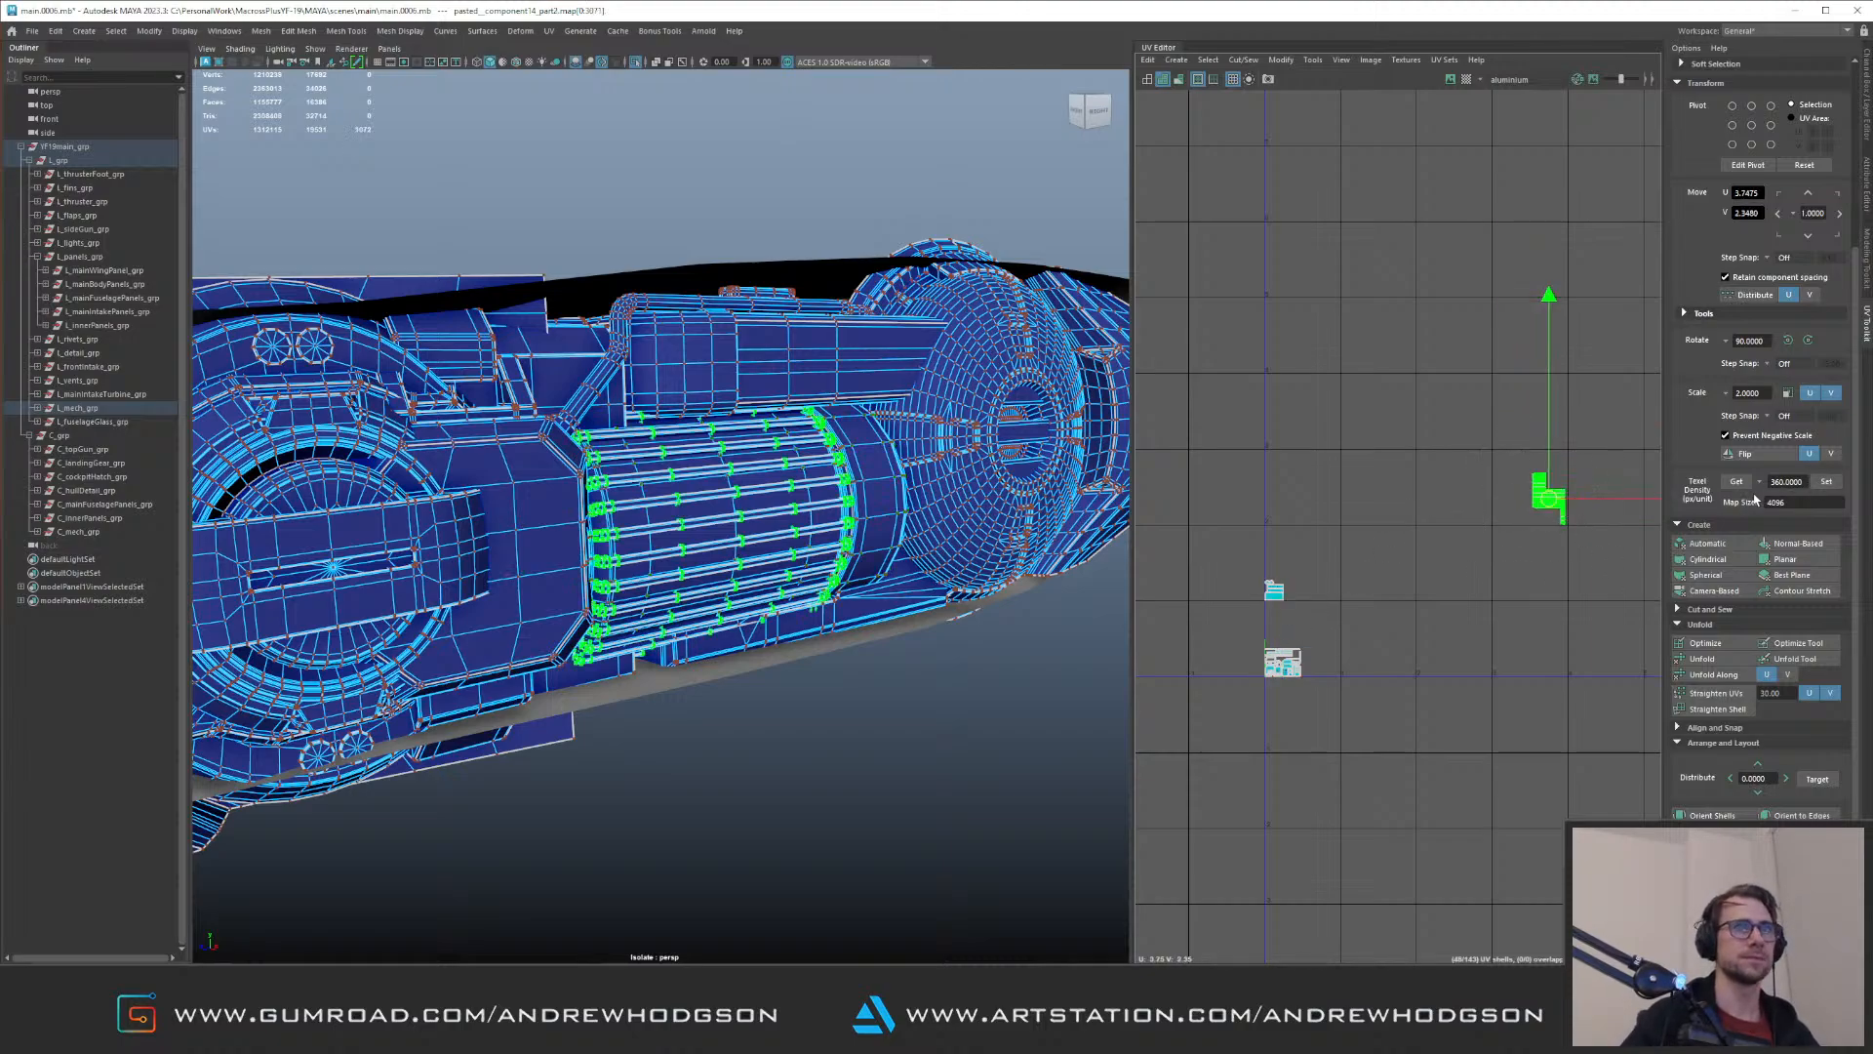
left_click(1827, 482)
key("ctrl+l")
middle_click_drag(1277, 428, 1373, 473, "alt")
key("Up")
key("Up")
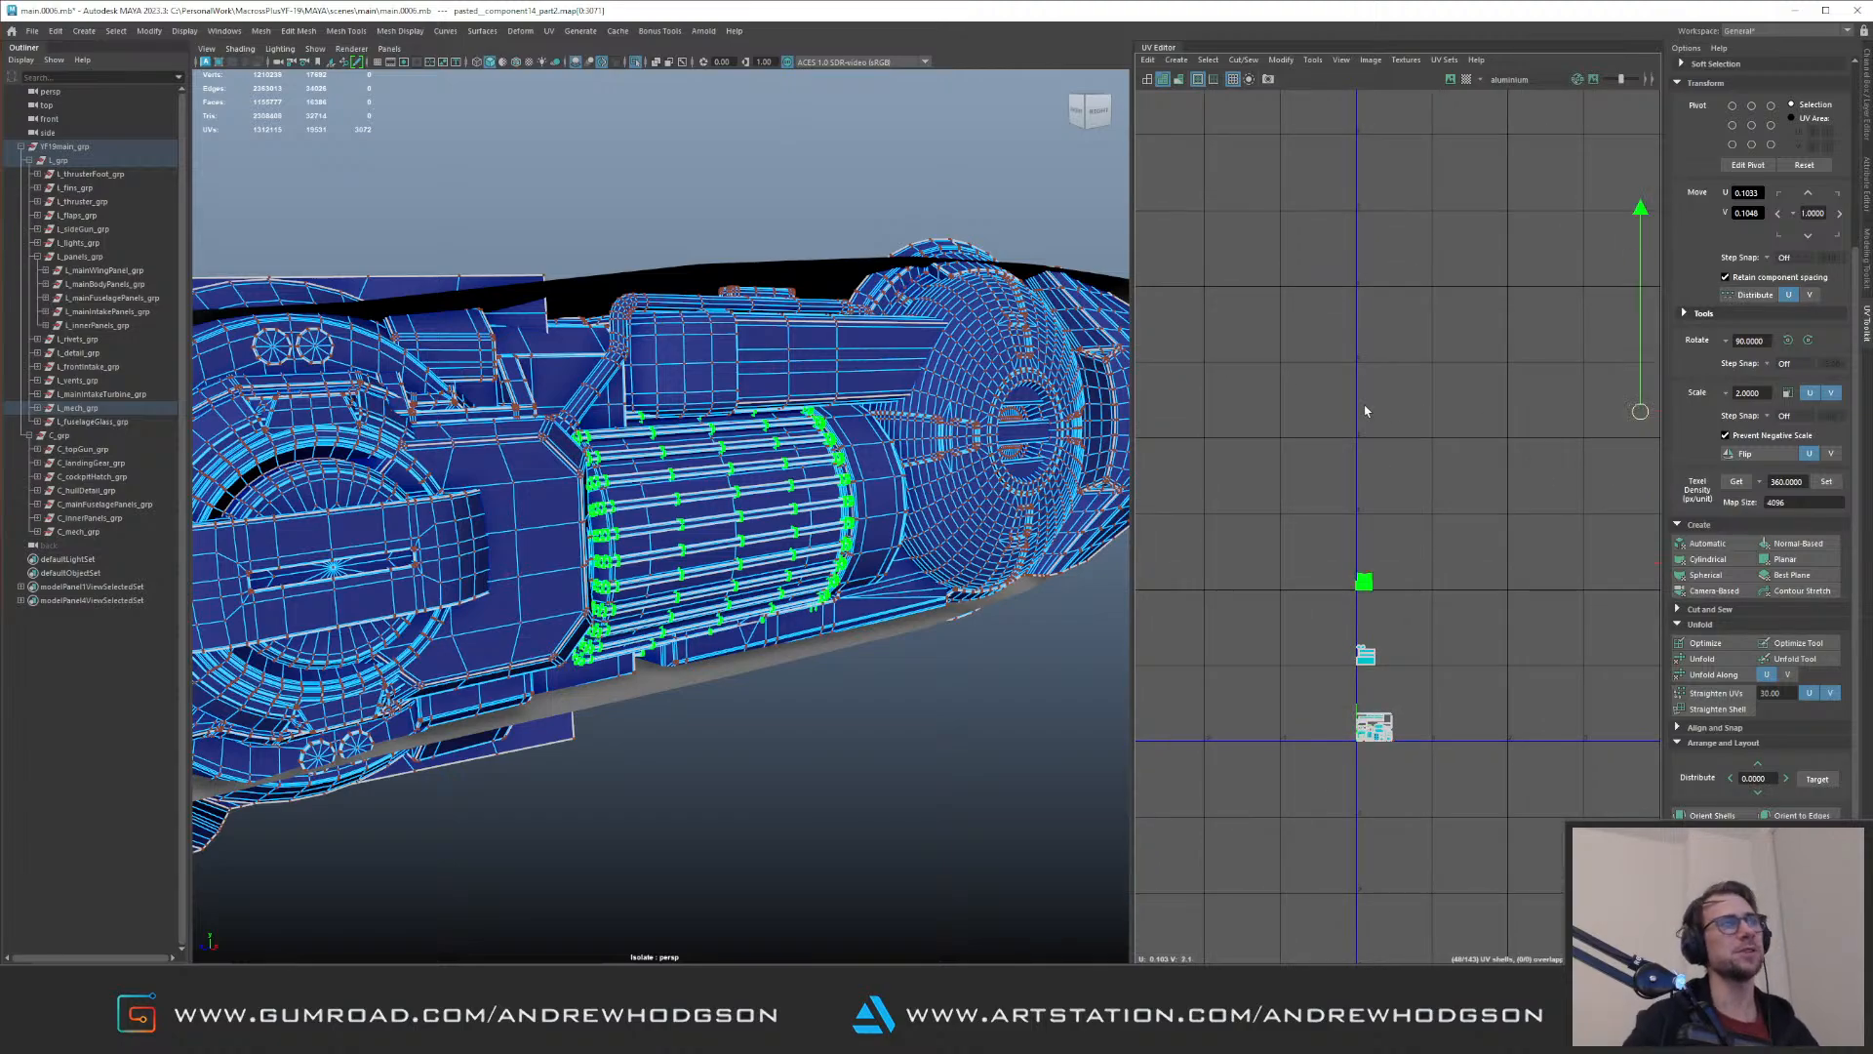
Step: Inspect the round disc, the box housing and the end cap individually, and reselect the whole mechanical group
right_click_drag(635, 652, 717, 576)
left_click(983, 299)
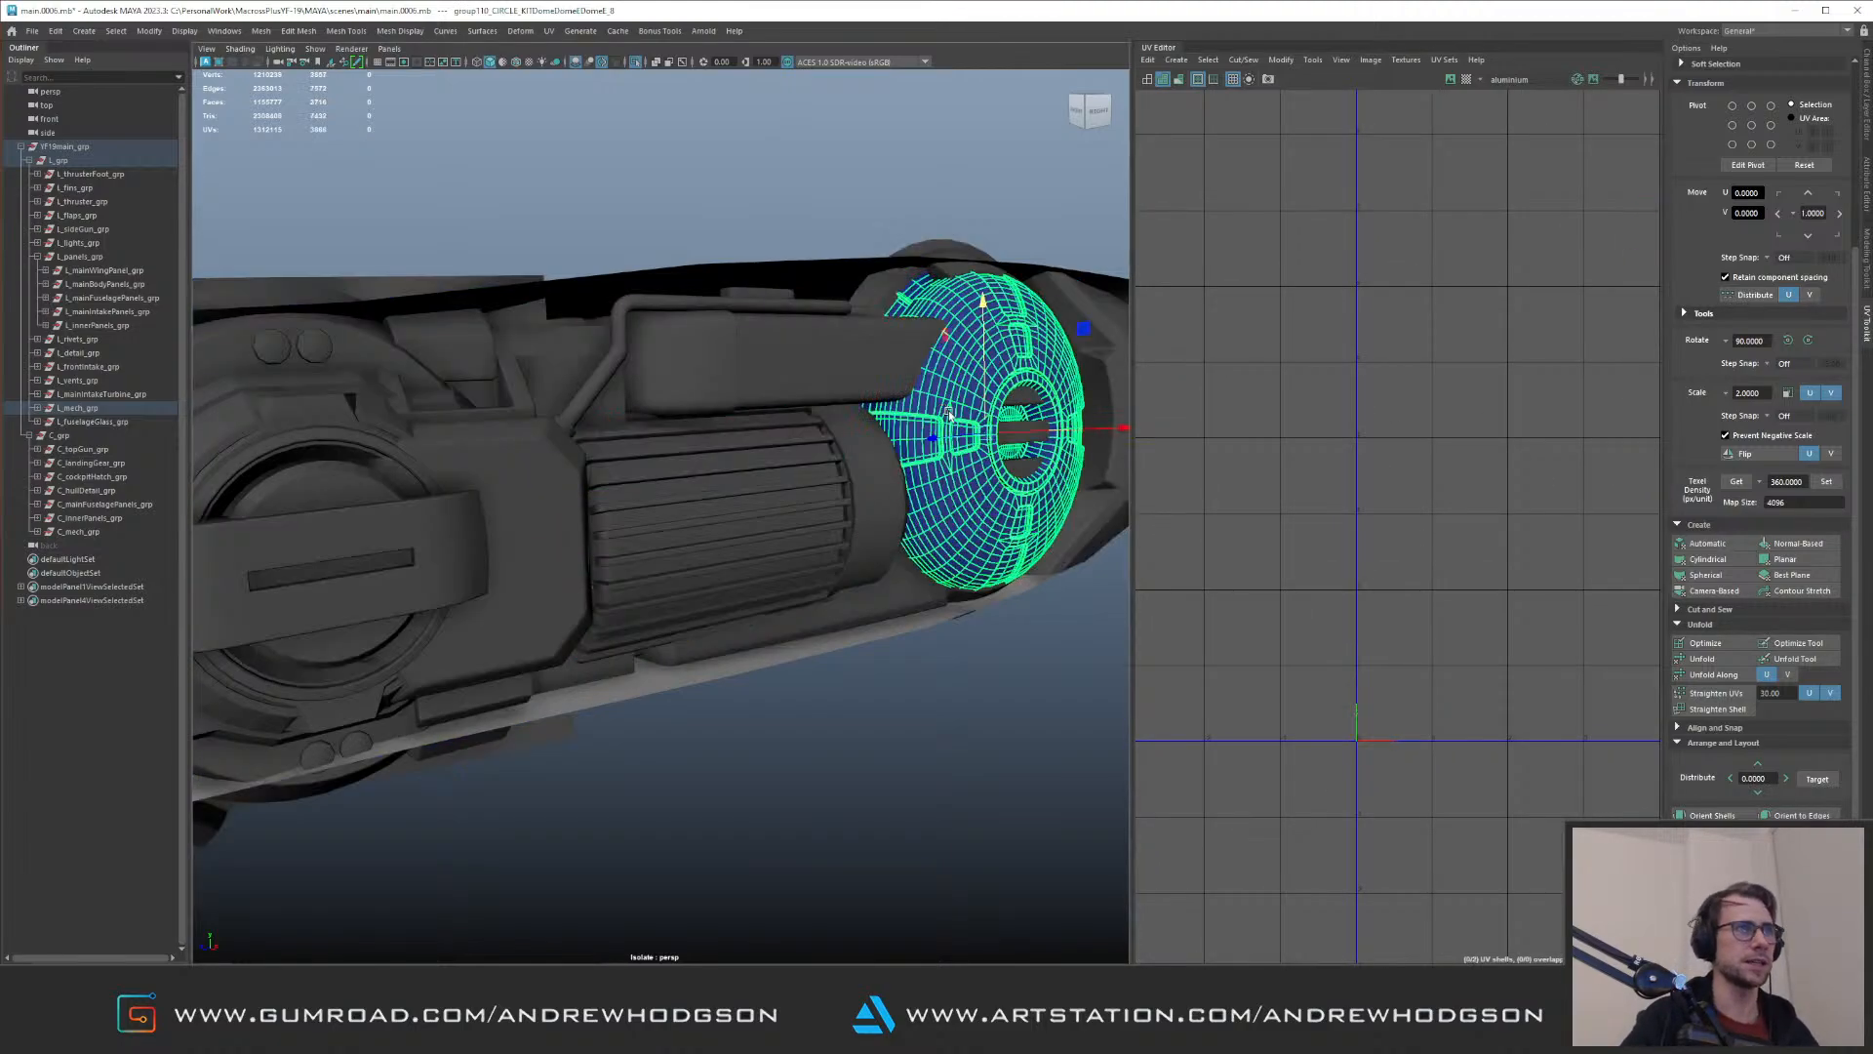
left_click_drag(983, 299, 890, 293, "alt")
middle_click_drag(889, 293, 684, 319, "alt")
middle_click_drag(779, 359, 731, 430, "alt")
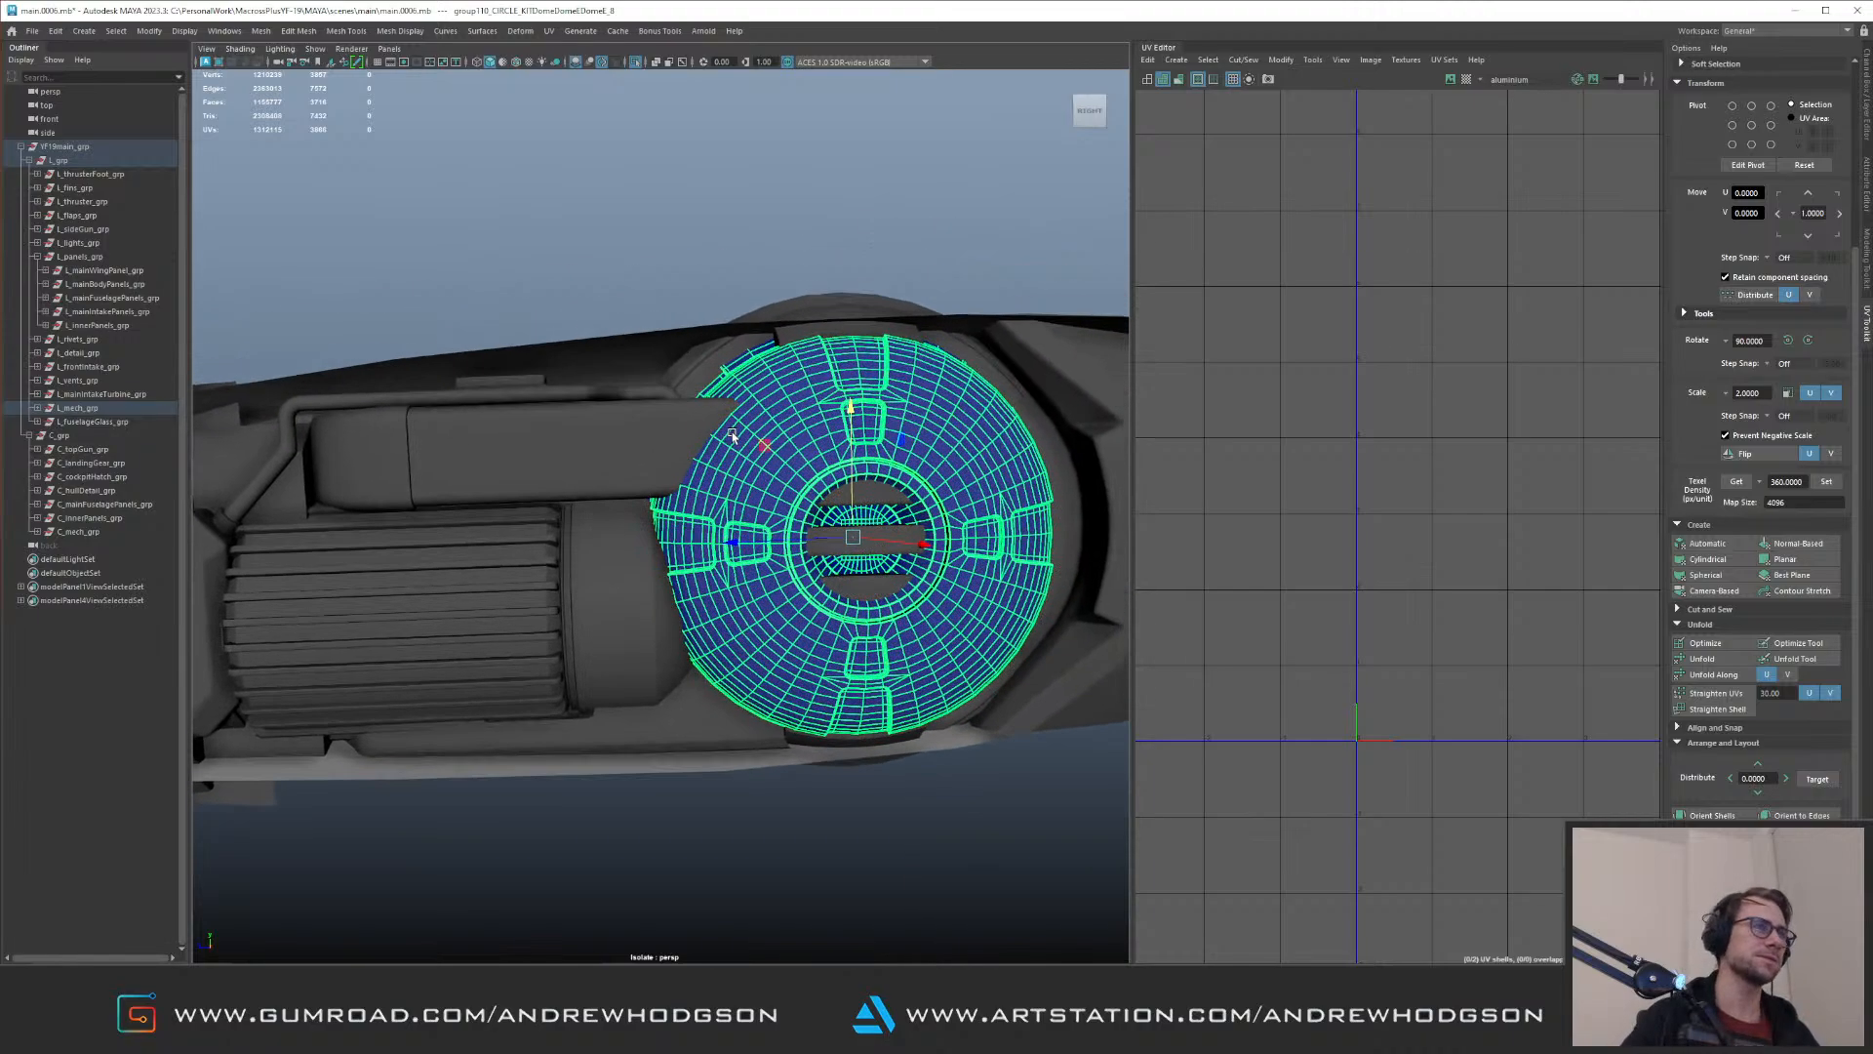
left_click(644, 451)
right_click_drag(644, 452, 600, 324, "alt")
key("Up")
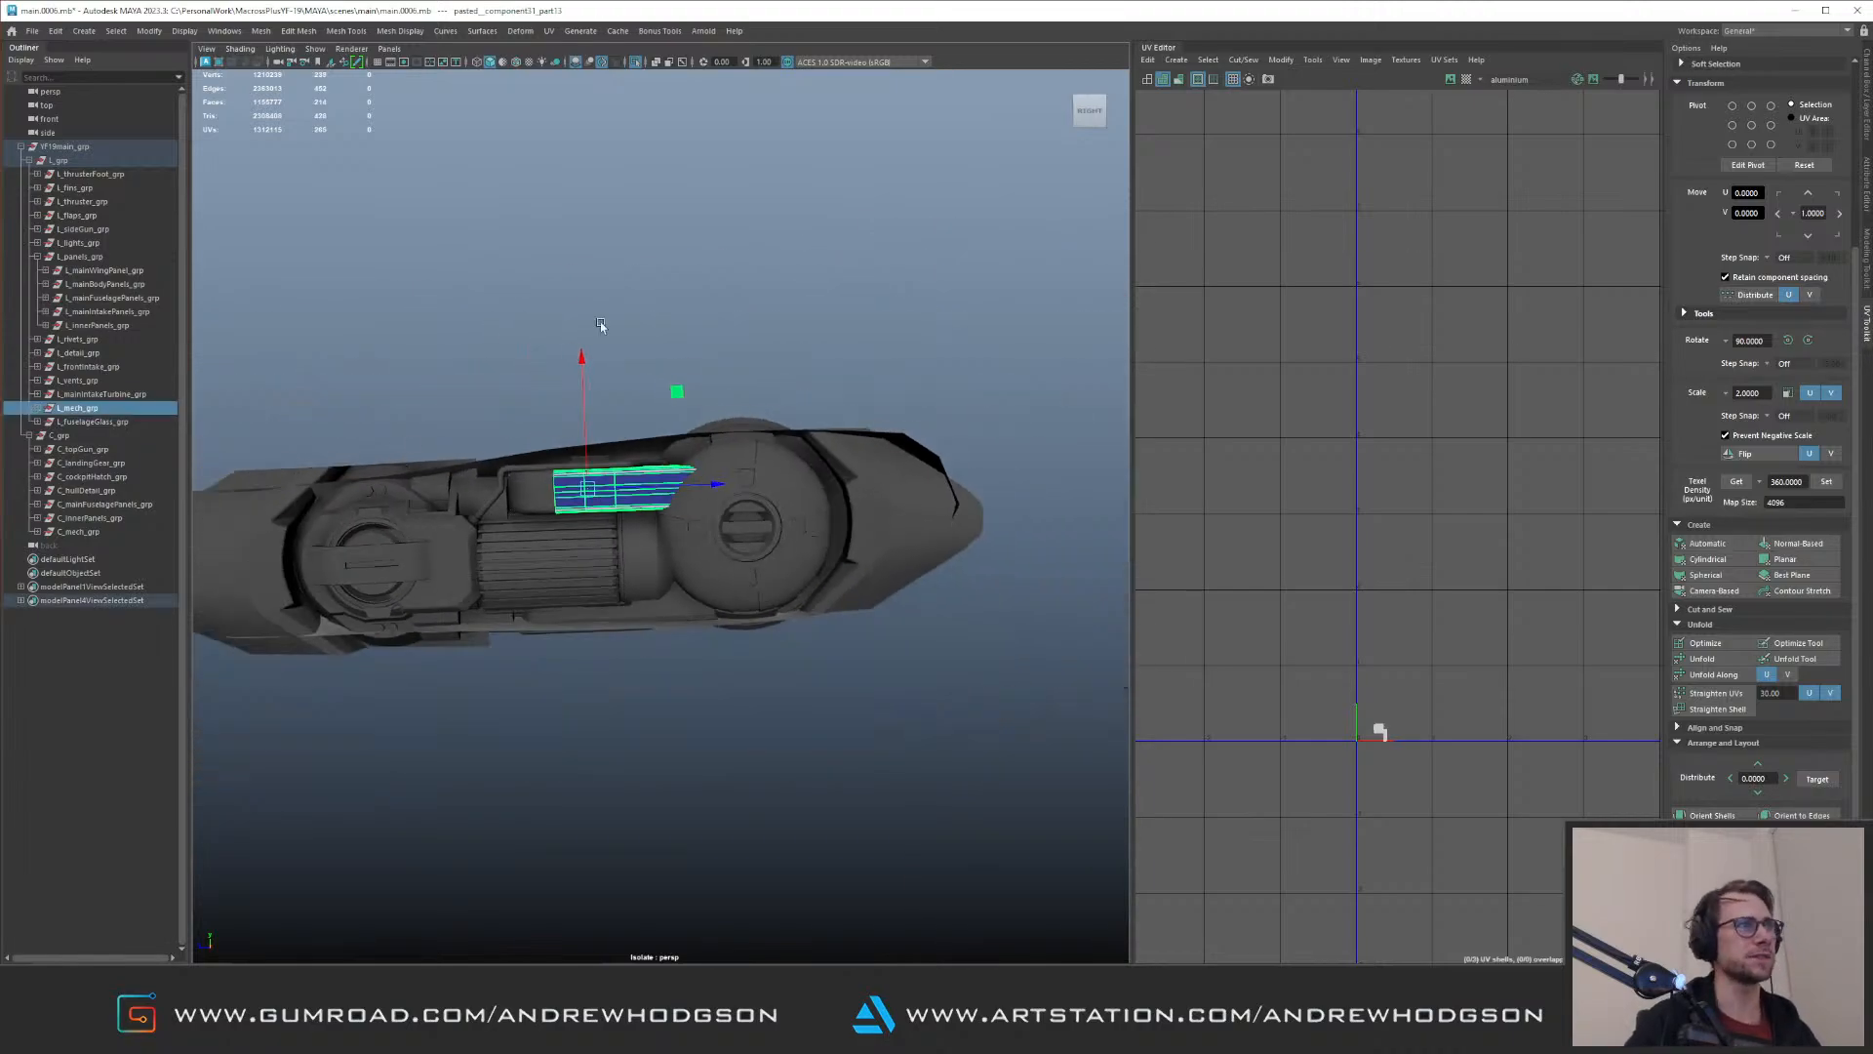
left_click(871, 478)
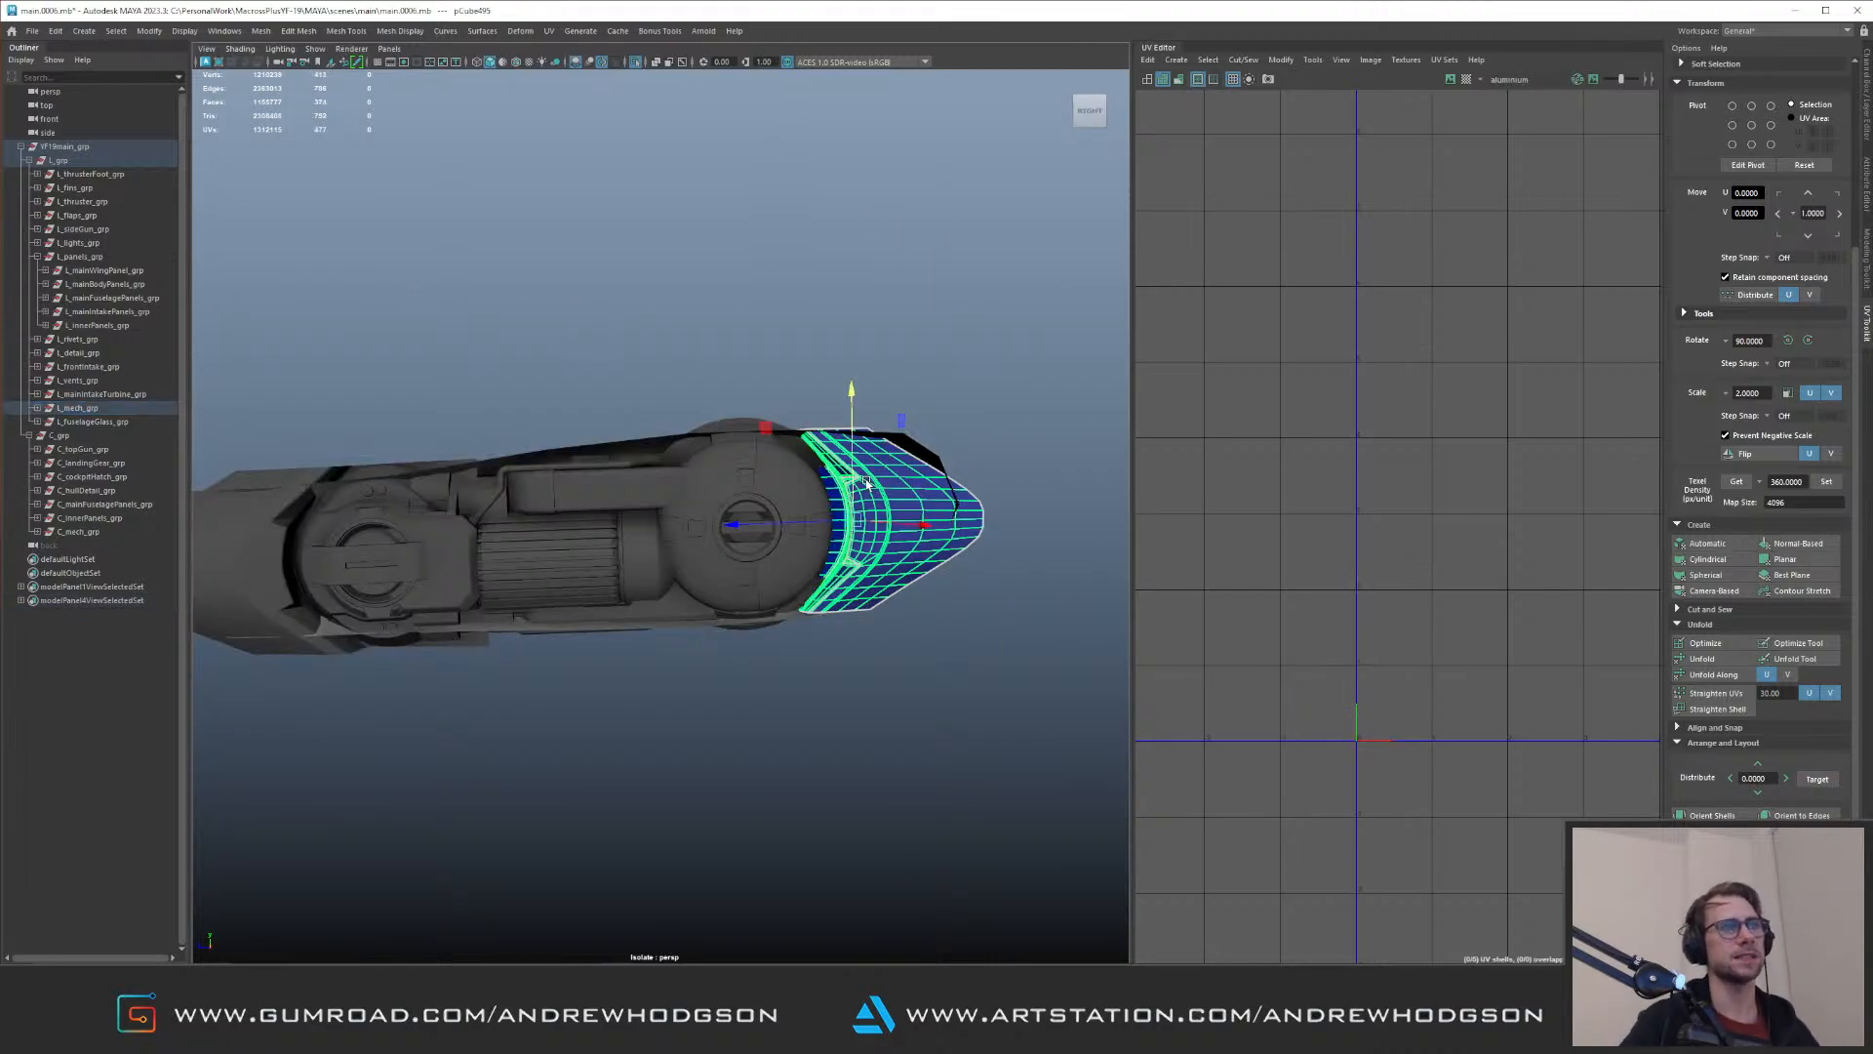
key("Up")
Step: Examine the mechanical group's UV blocks and which parts of the assembly each one covers
right_click_drag(1289, 687, 1335, 699)
left_click_drag(1346, 699, 1410, 755)
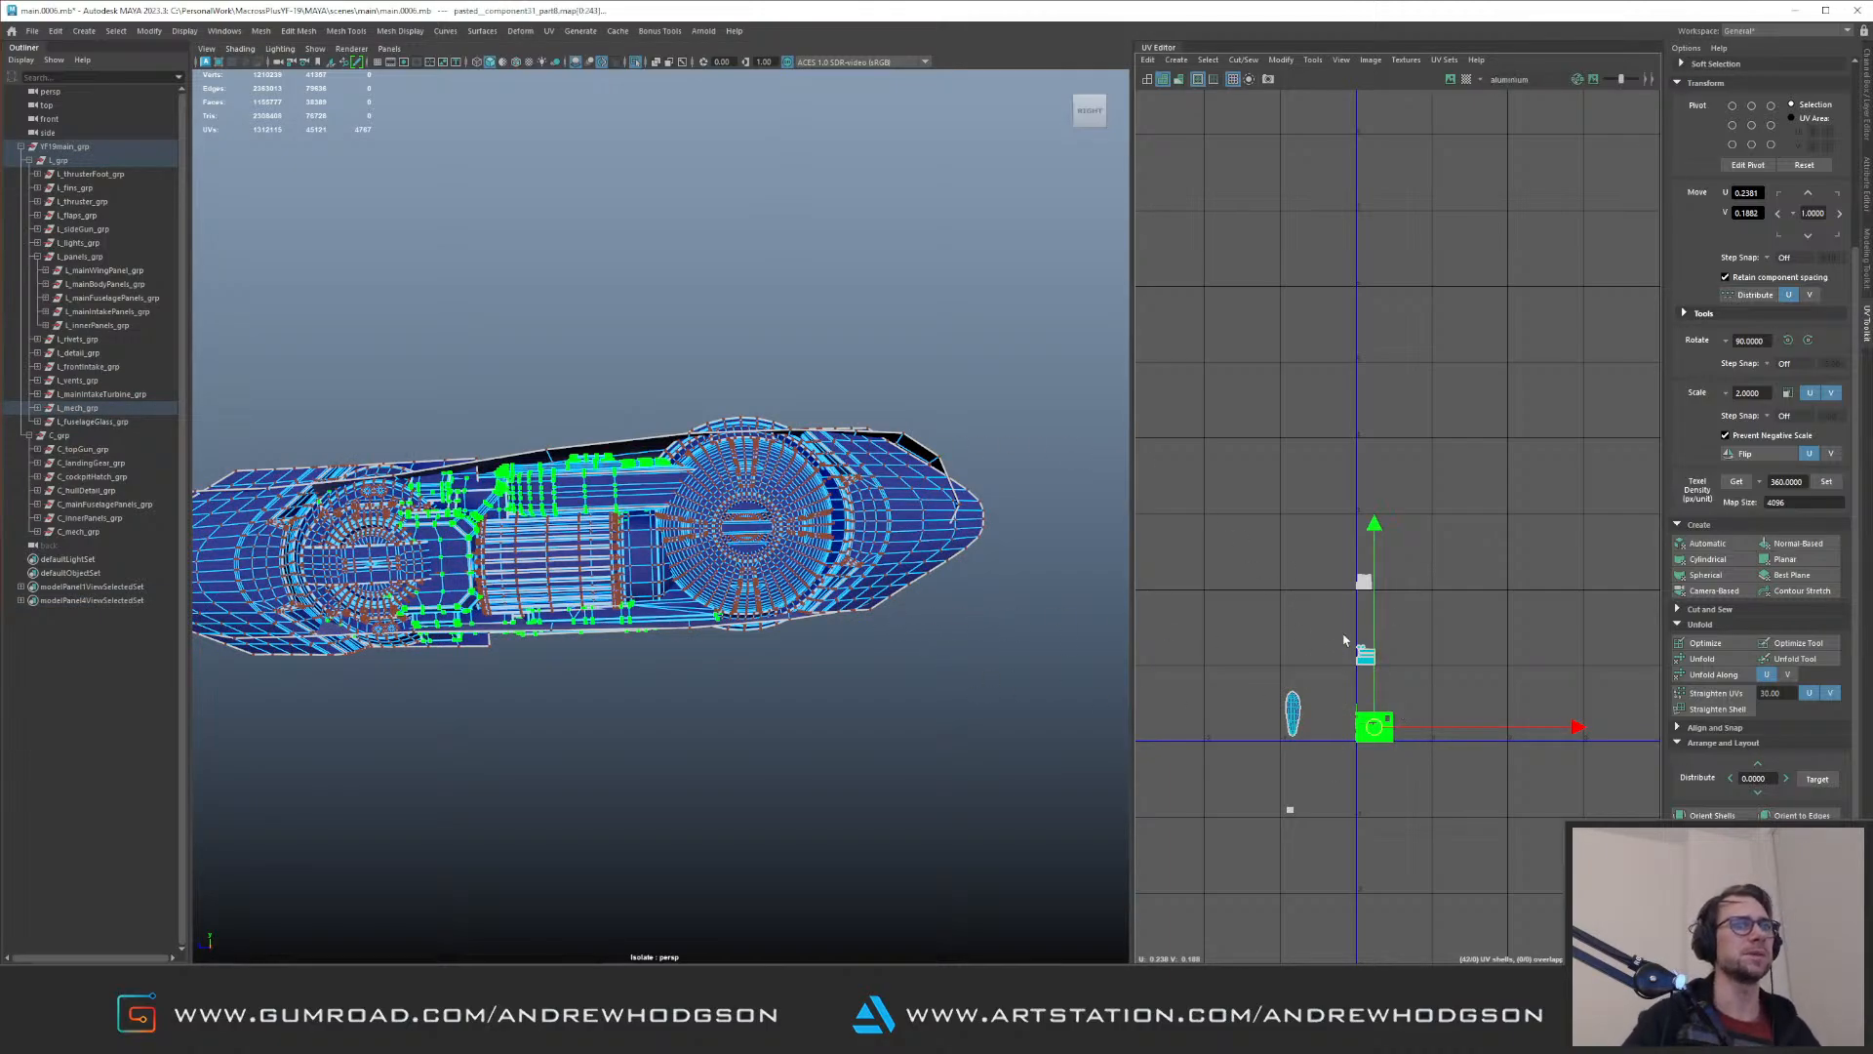
left_click_drag(1344, 635, 1393, 683)
right_click_drag(1518, 499, 1387, 285, "alt")
middle_click_drag(1610, 125, 1269, 487, "alt")
right_click_drag(1258, 441, 1393, 600, "alt")
left_click_drag(1310, 564, 1490, 773)
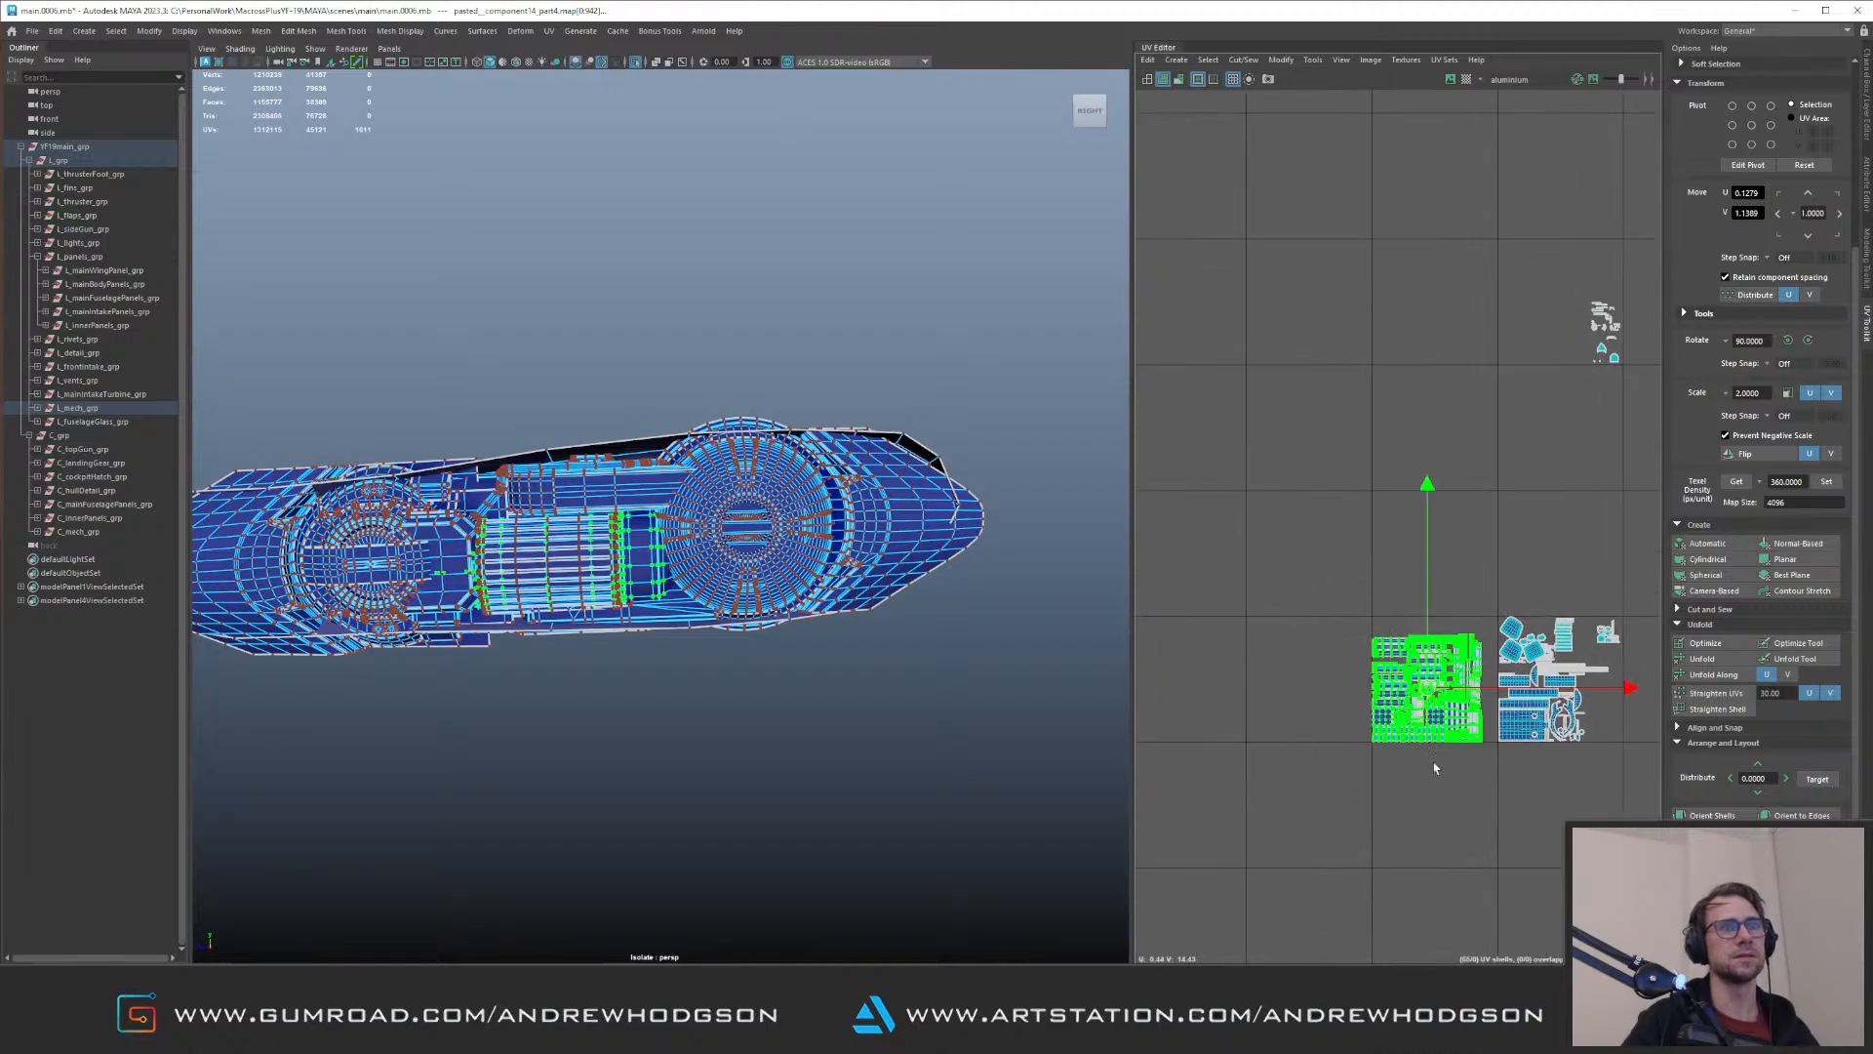
right_click_drag(771, 556, 605, 478, "alt")
left_click_drag(585, 469, 989, 537, "alt")
left_click_drag(872, 555, 757, 535, "alt")
left_click_drag(464, 437, 686, 567)
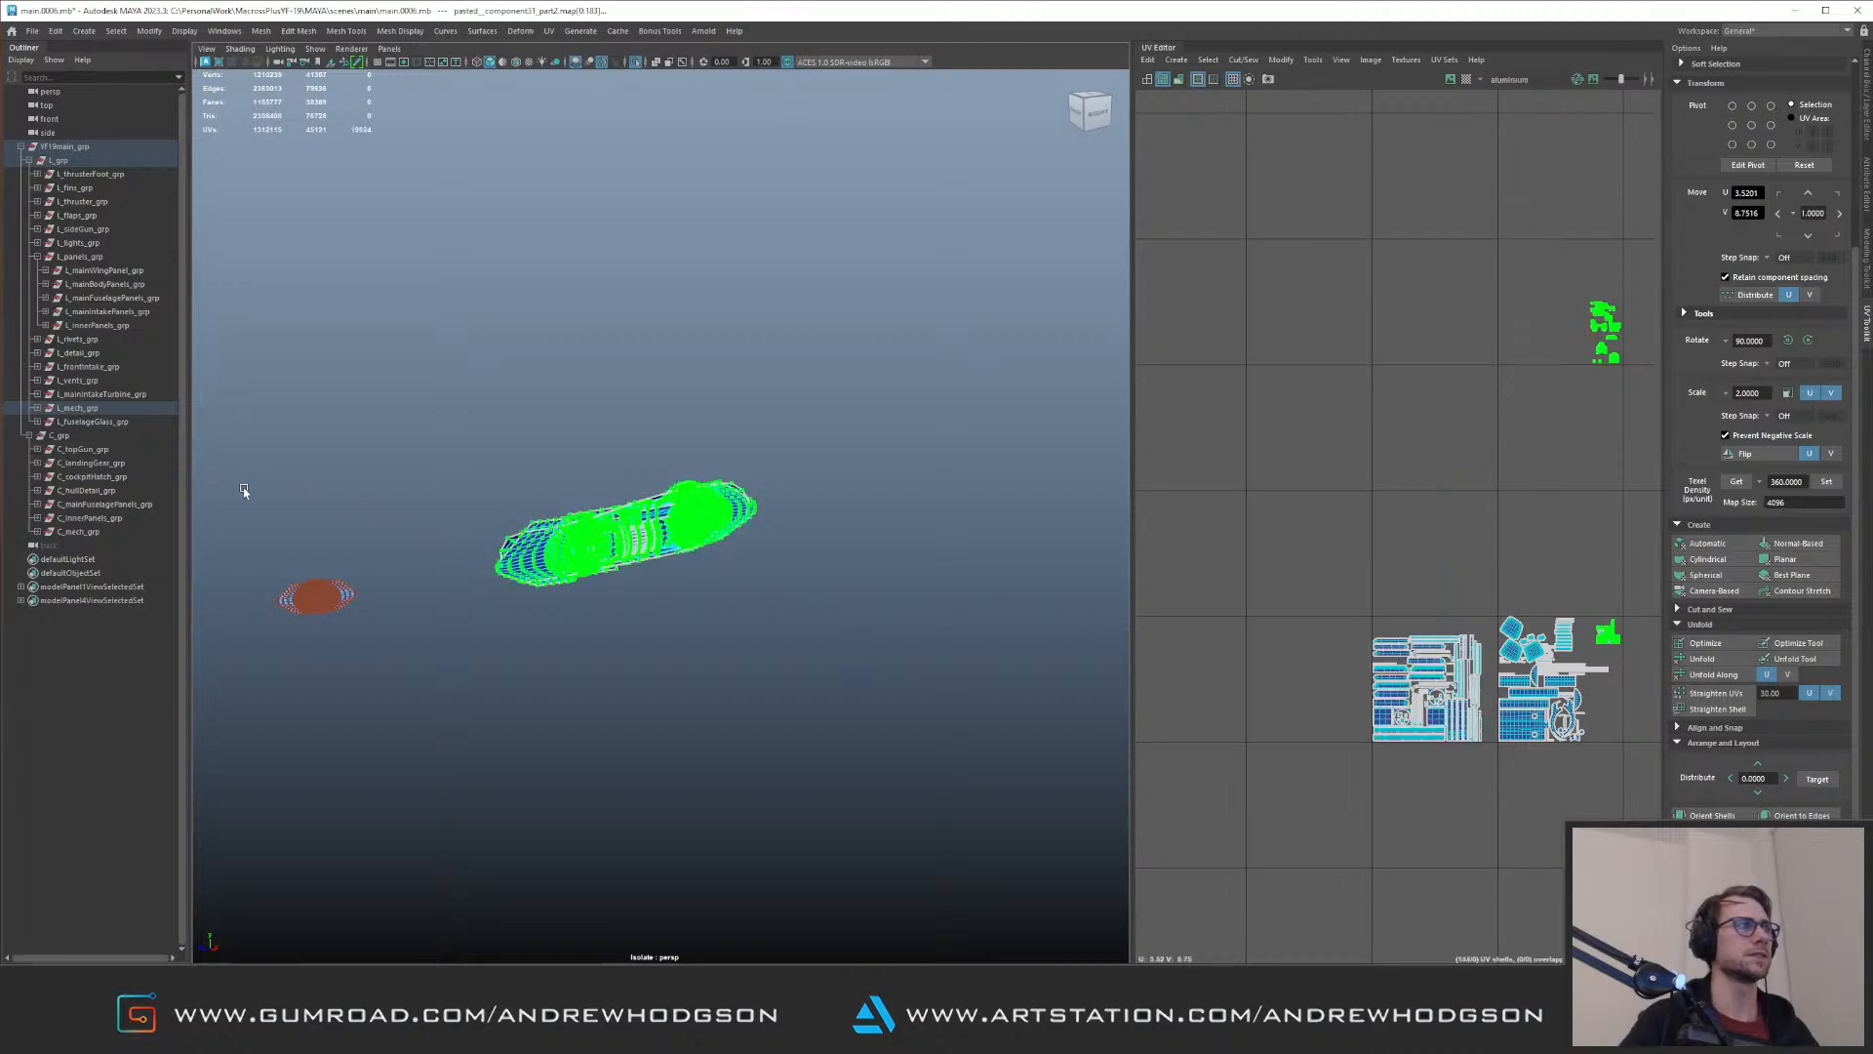
left_click_drag(251, 521, 372, 627)
right_click_drag(1363, 746, 1363, 627, "alt")
middle_click_drag(1407, 758, 1372, 474, "alt")
left_click_drag(1335, 231, 1471, 499)
left_click_drag(1265, 233, 1528, 509)
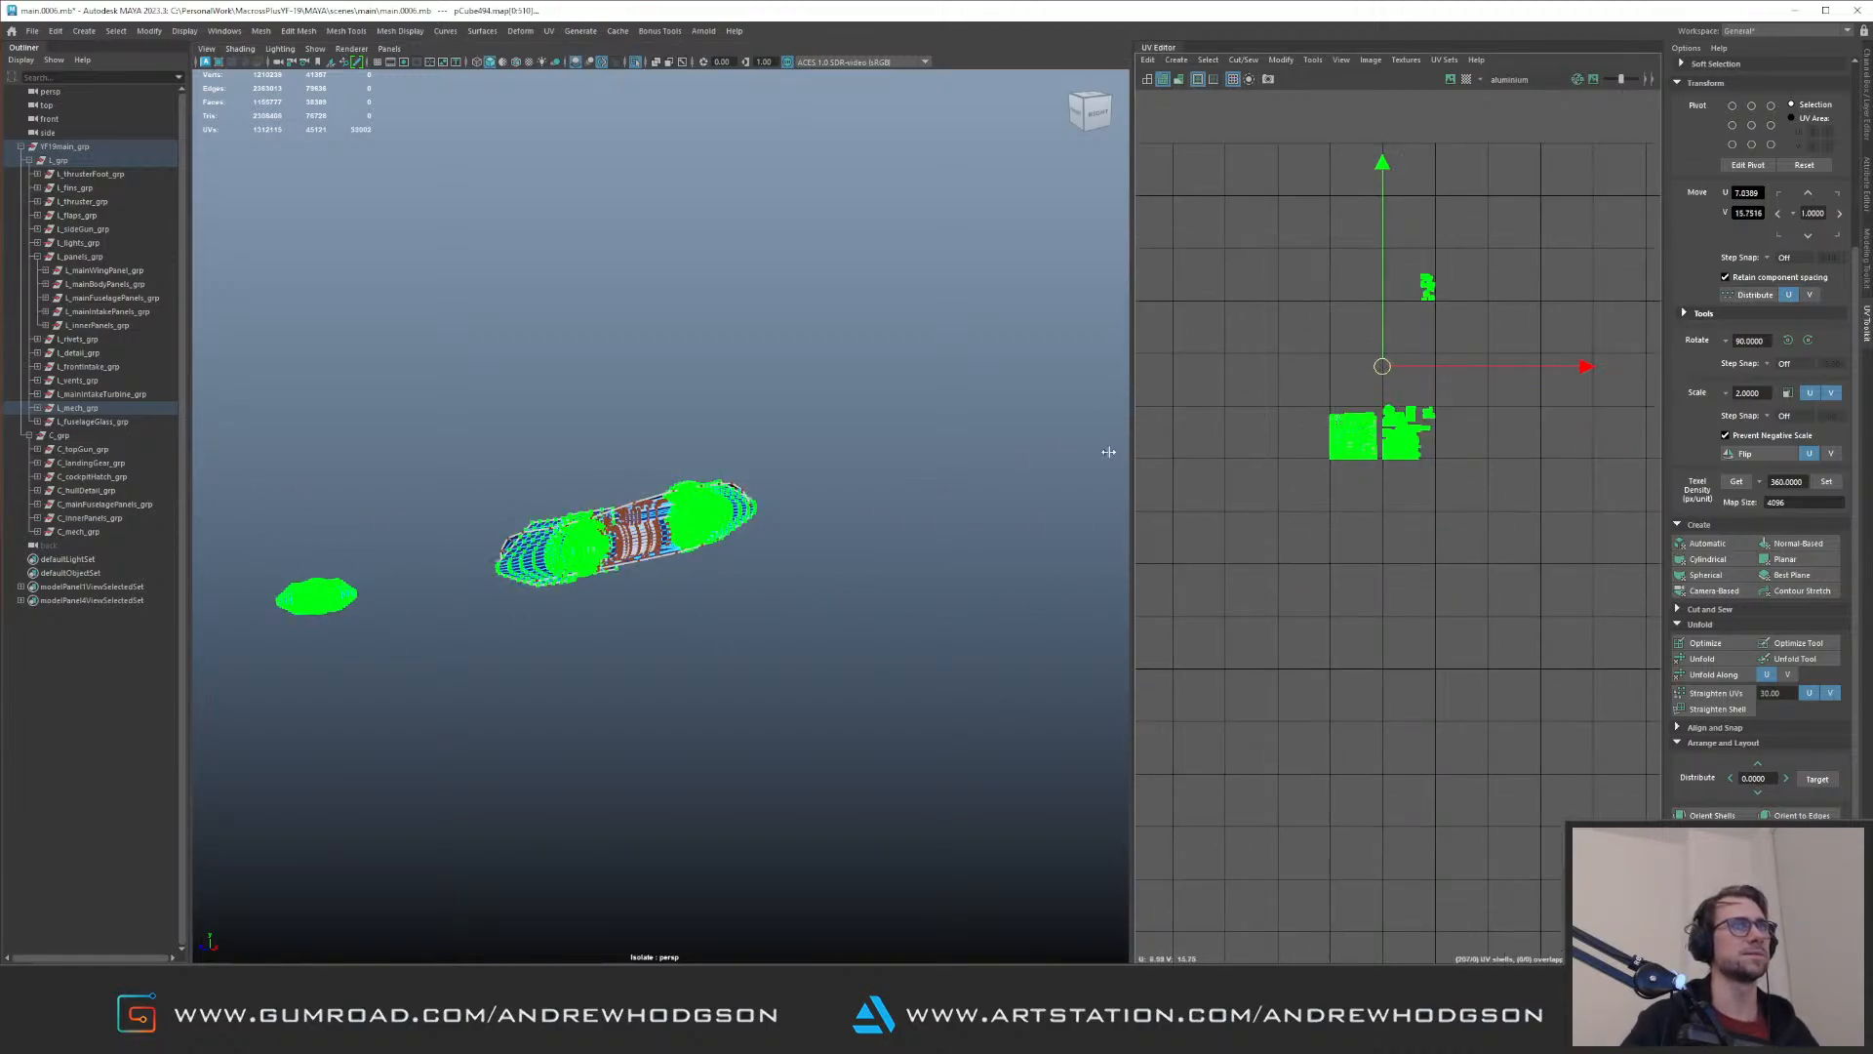
Step: Check the assembly's separate parts from several angles and compare the disc with the full L_mech_grp
right_click_drag(1078, 427, 944, 360, "alt")
middle_click_drag(945, 360, 276, 510, "alt")
middle_click_drag(581, 470, 958, 455, "alt")
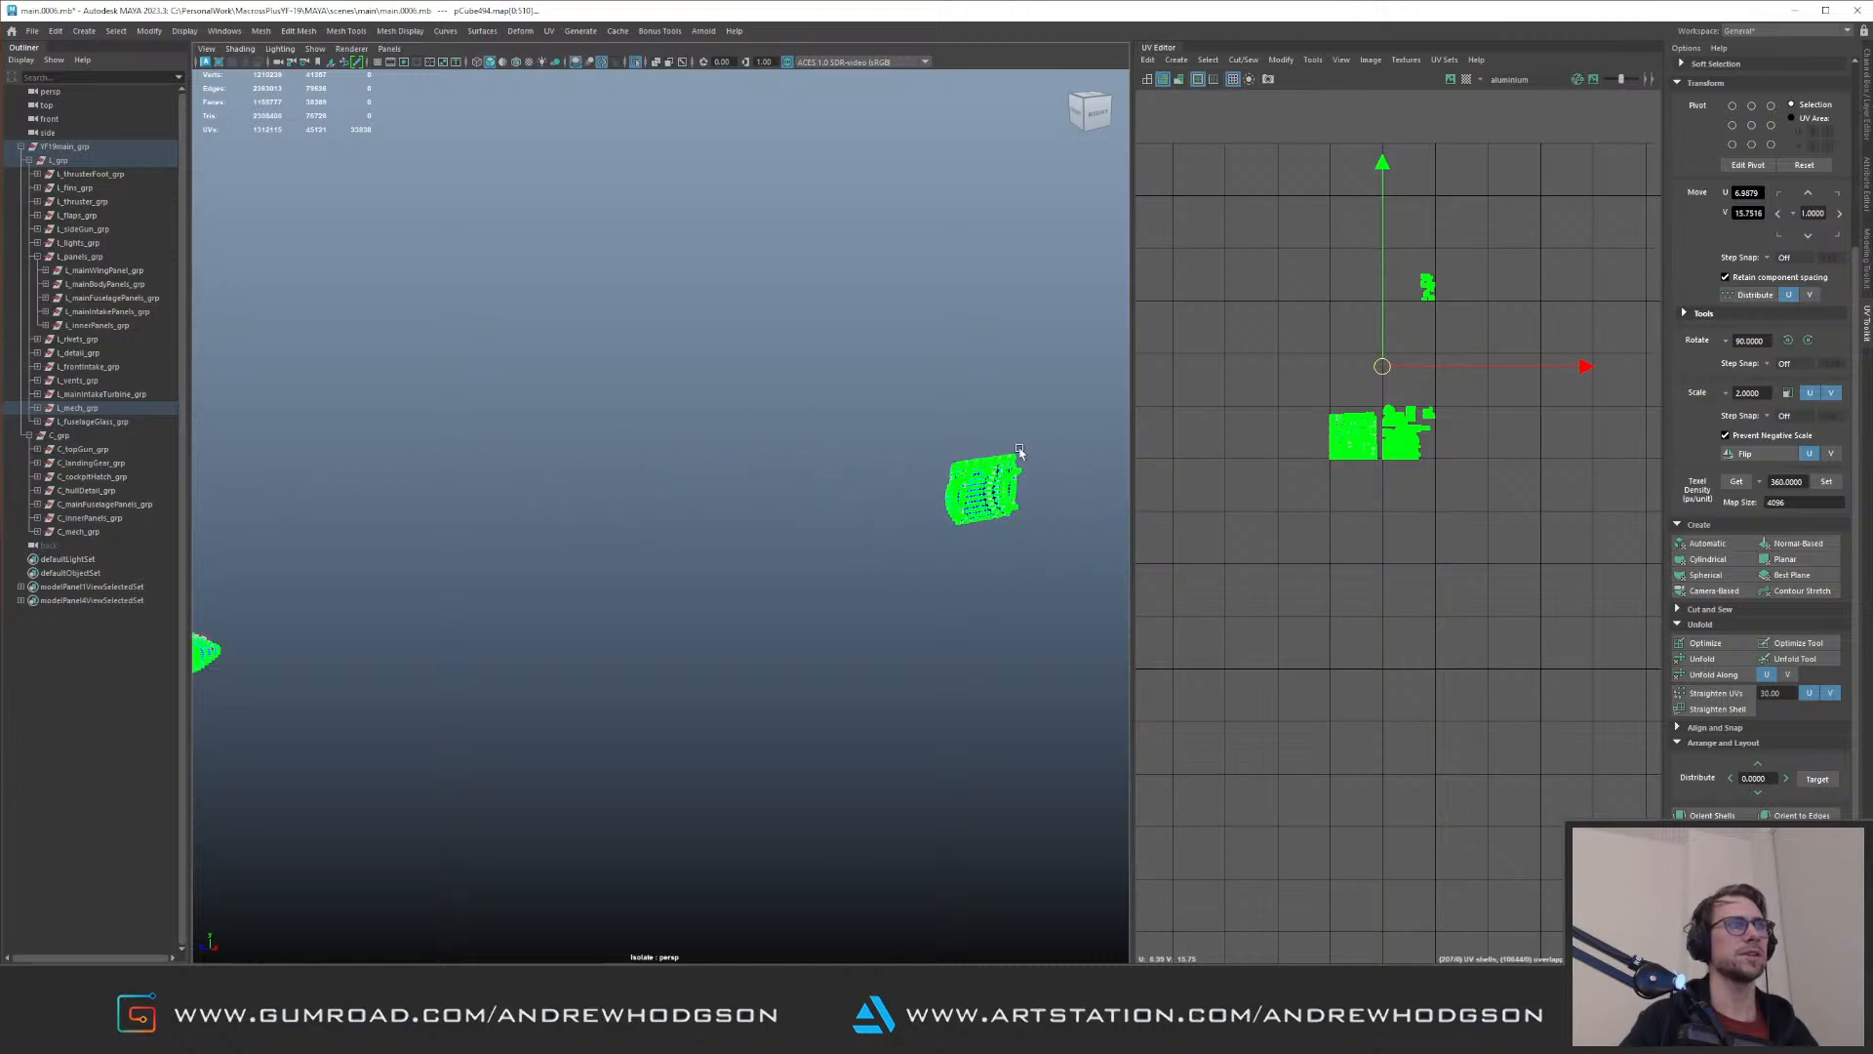
middle_click_drag(390, 488, 916, 405, "alt")
right_click_drag(917, 406, 1014, 488, "alt")
middle_click_drag(945, 499, 332, 371, "alt")
right_click_drag(644, 497, 696, 552, "alt")
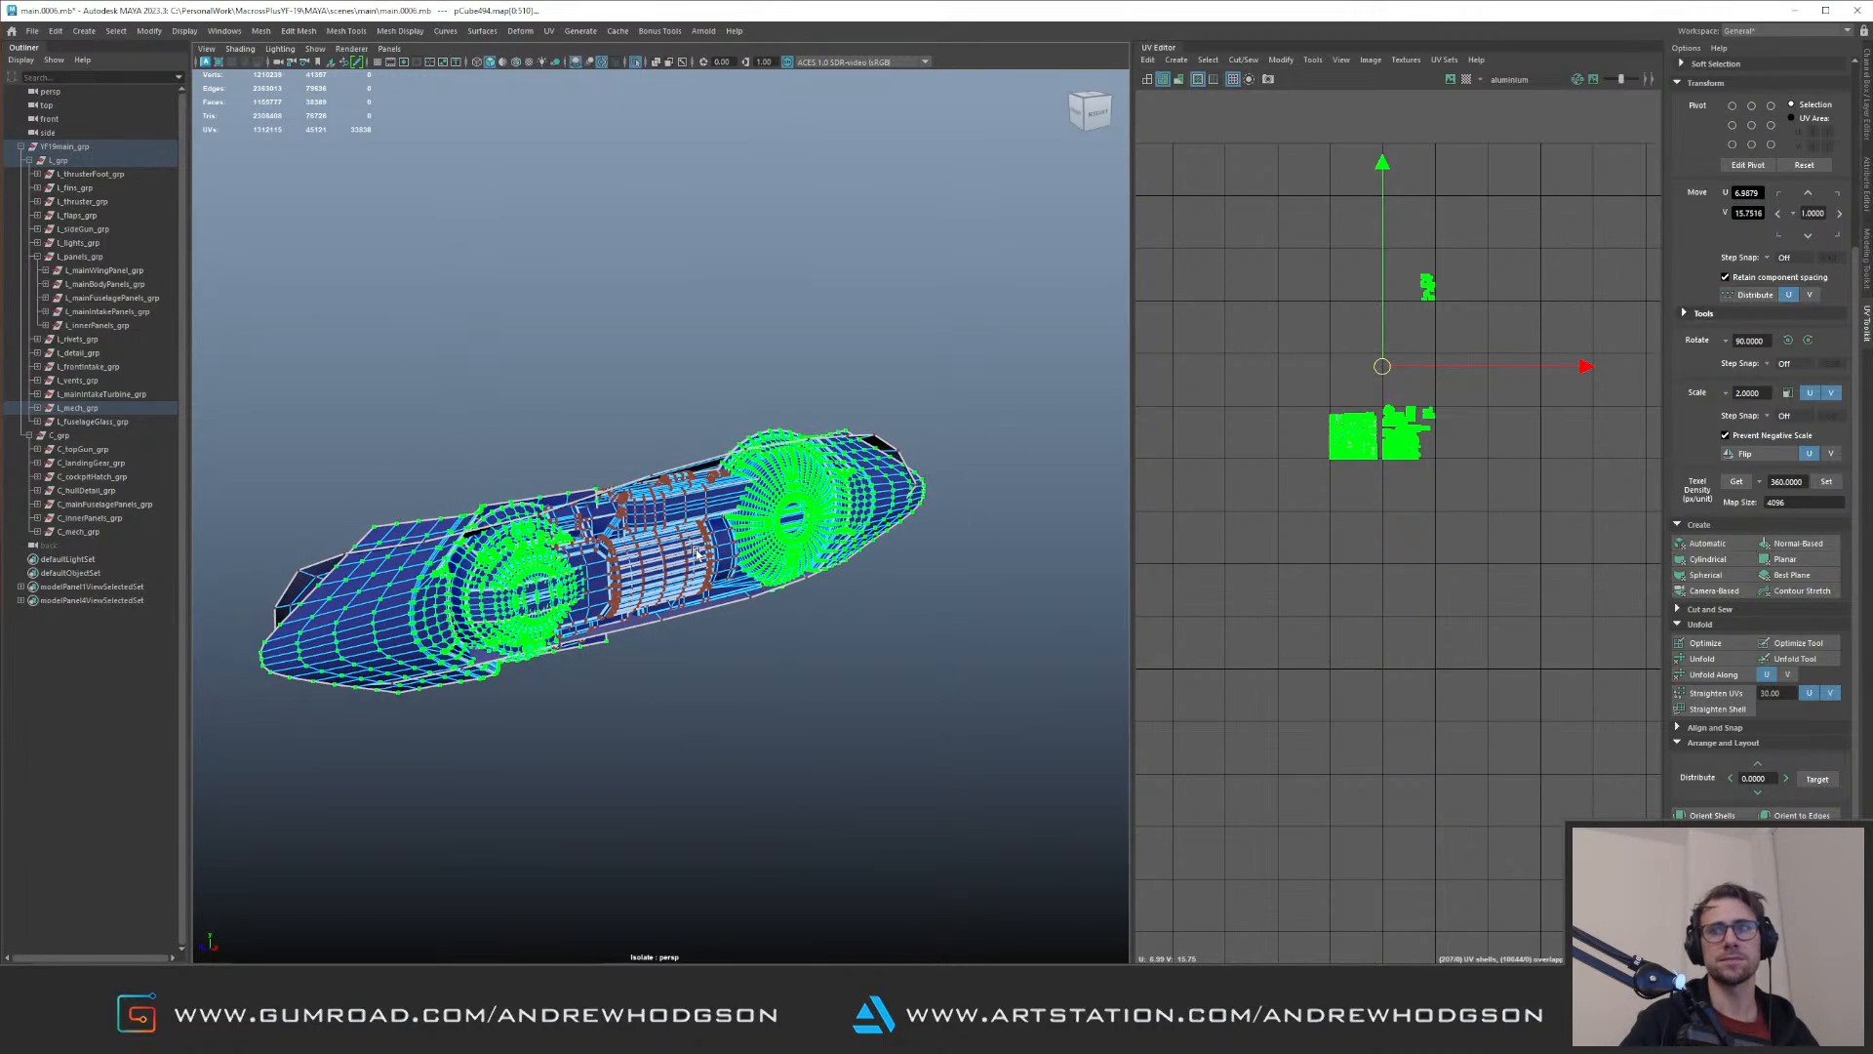
left_click_drag(703, 548, 623, 527, "alt")
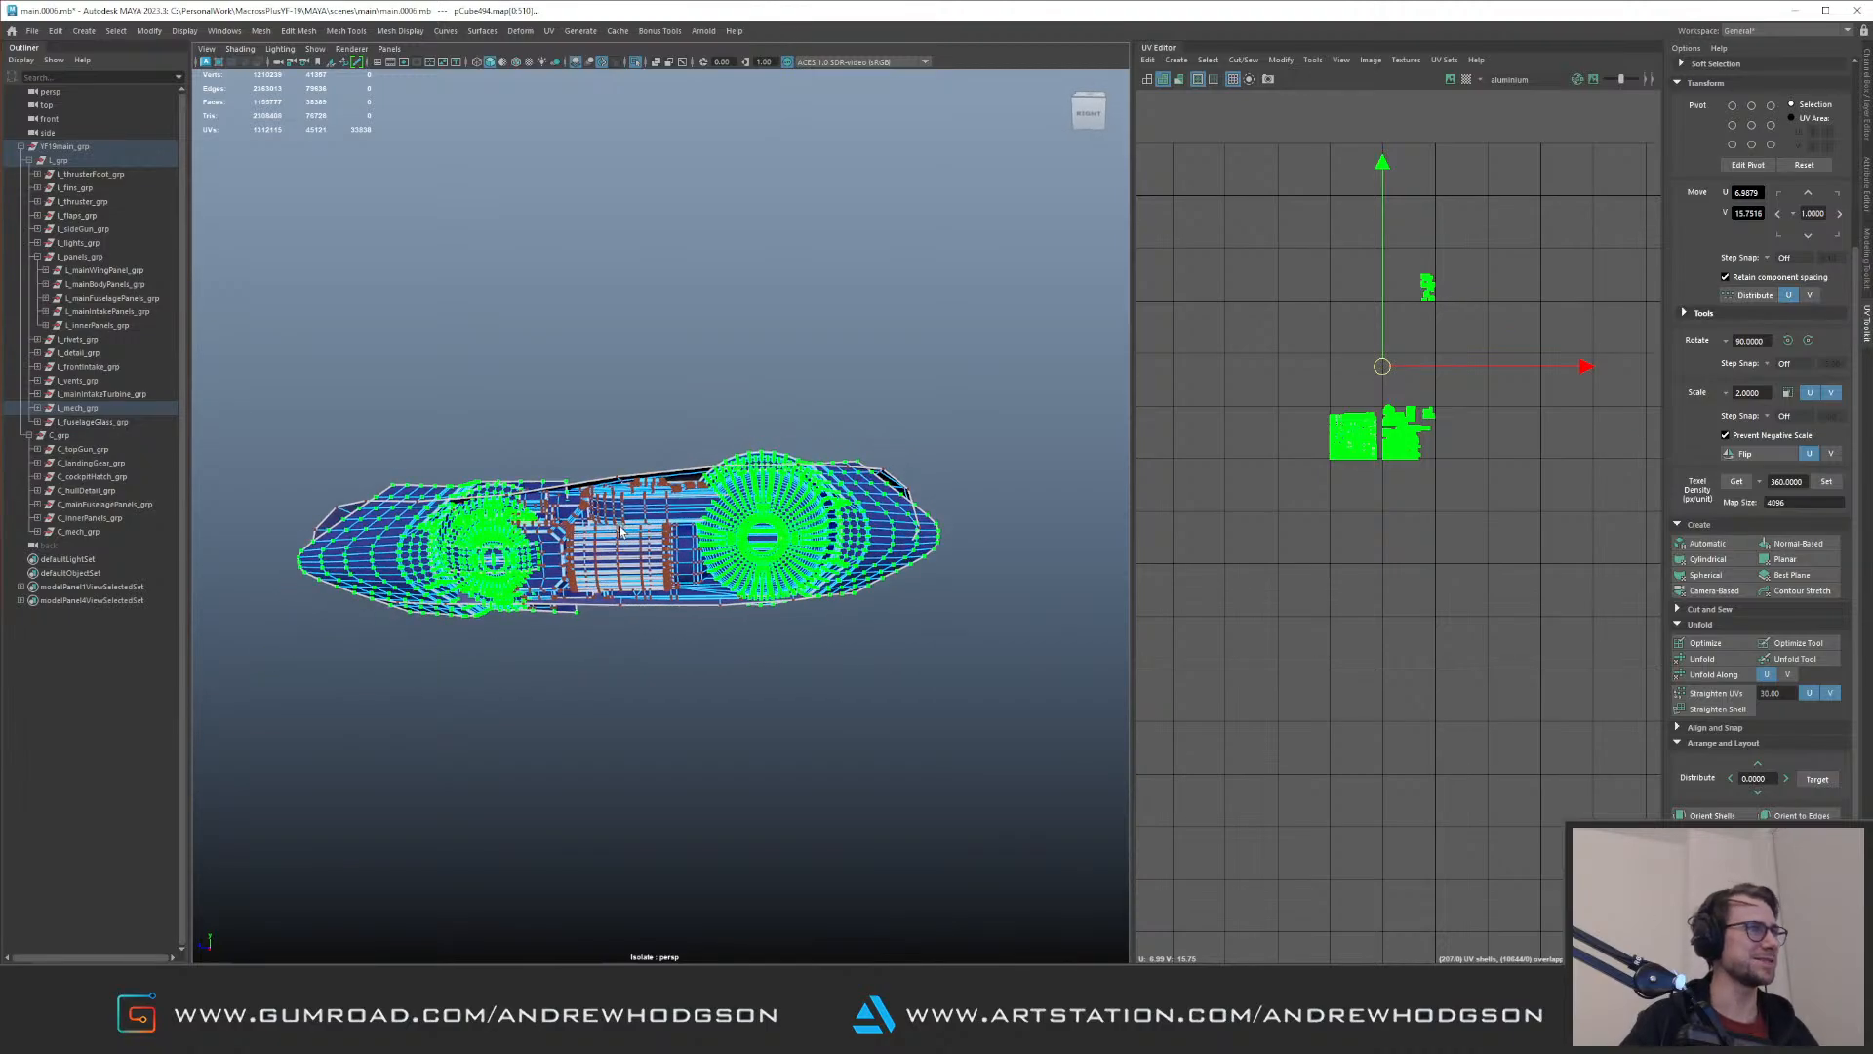
right_click_drag(622, 528, 681, 515, "alt")
key("F8")
left_click(778, 481)
left_click_drag(802, 480, 810, 471, "alt")
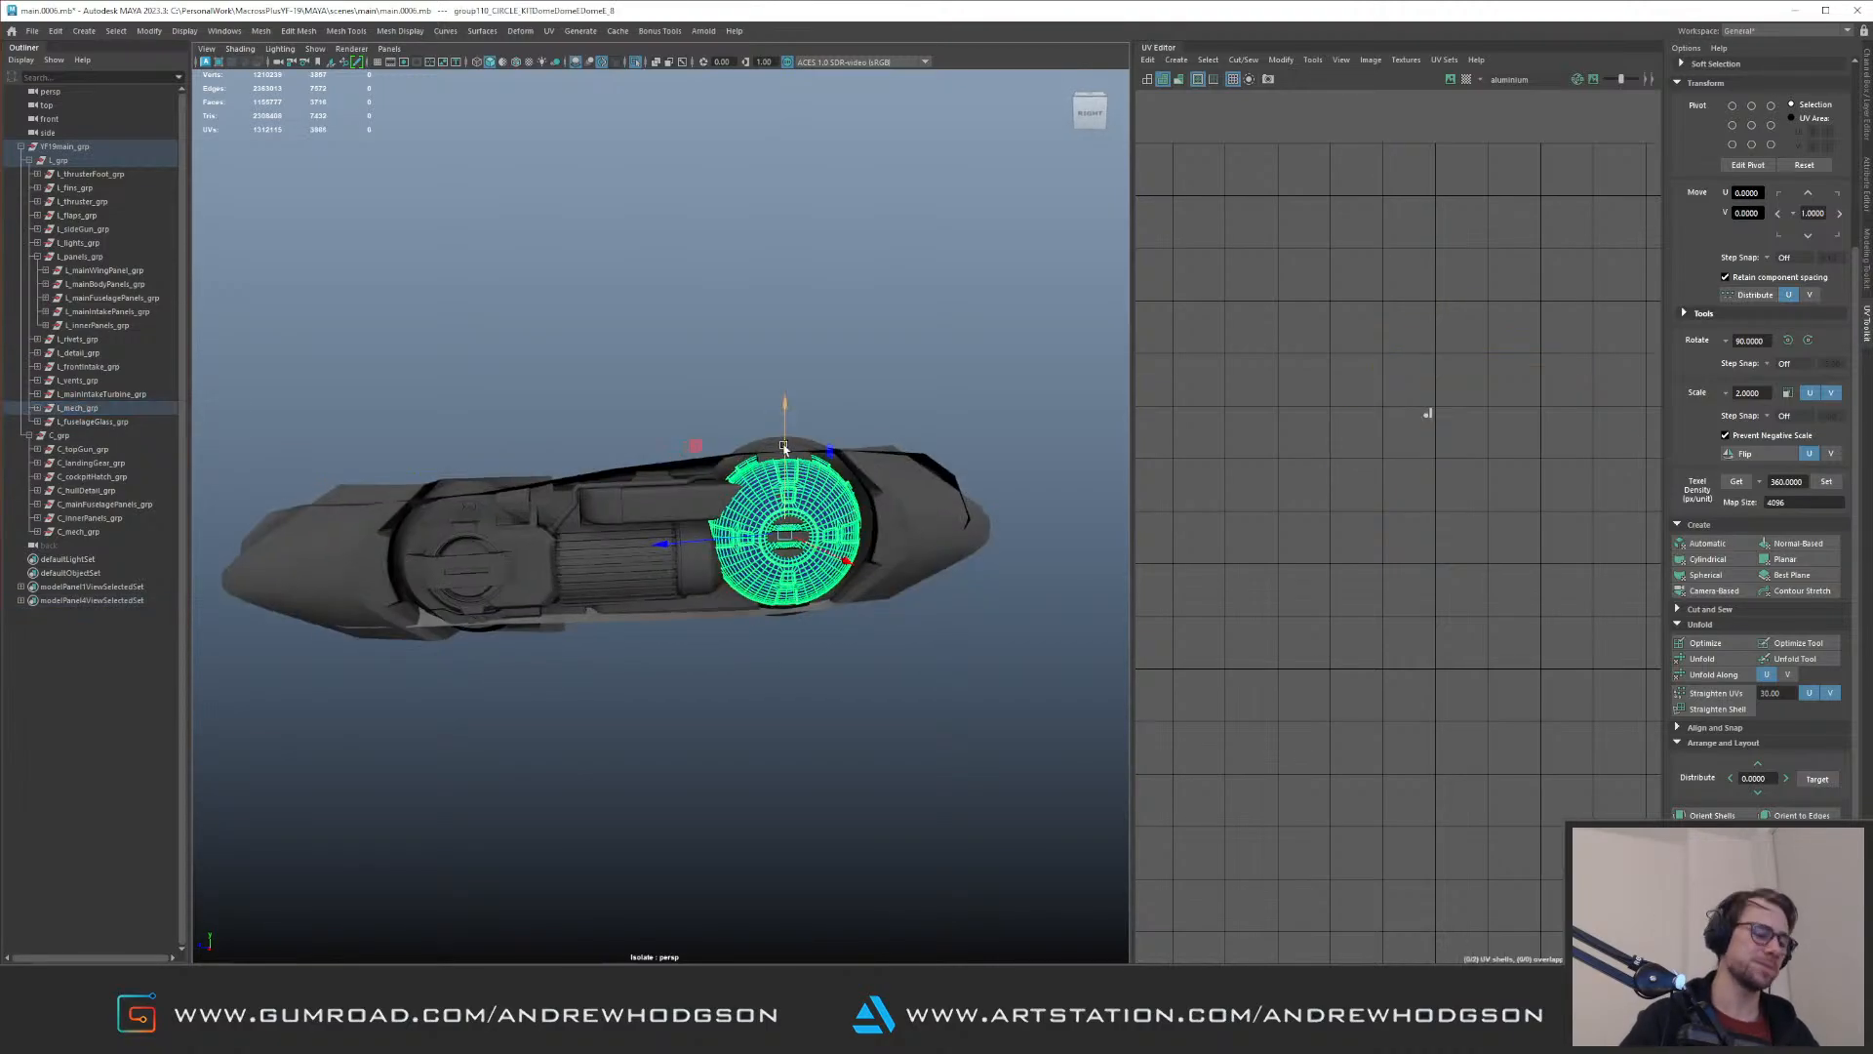
key("Up")
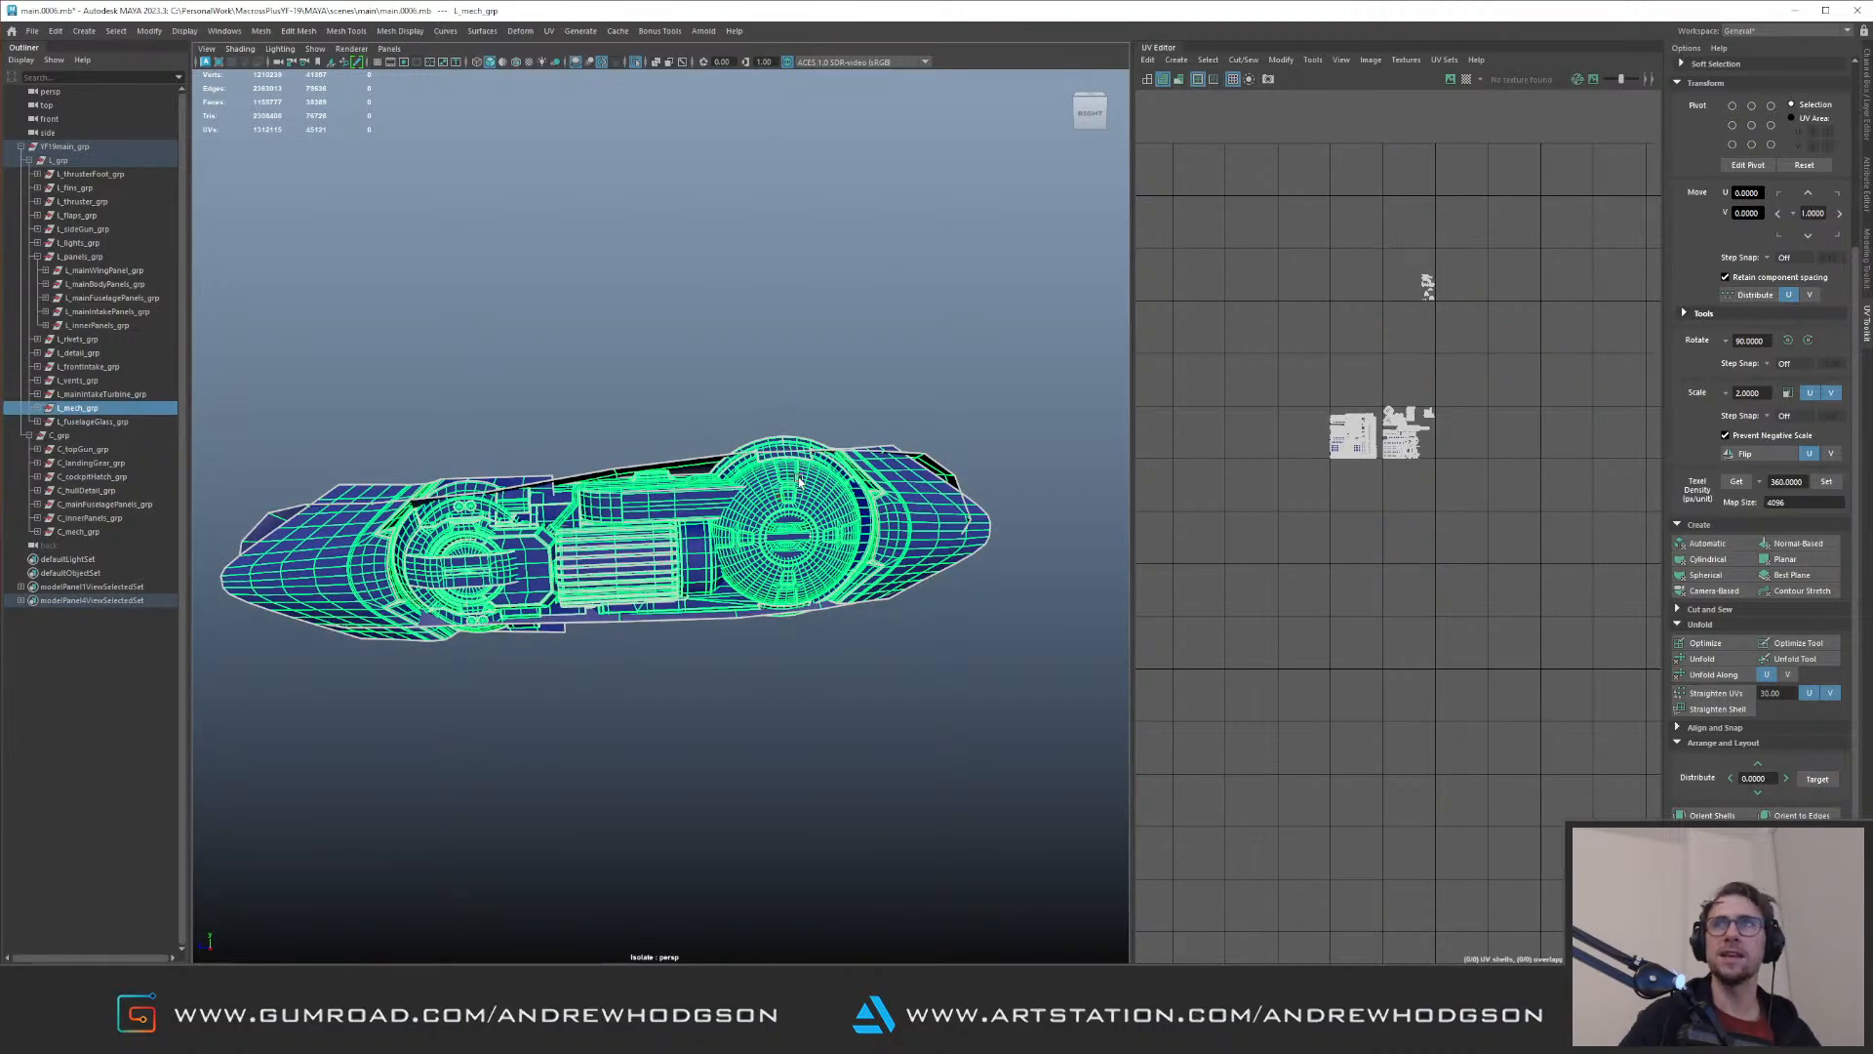
left_click_drag(763, 474, 771, 485, "alt")
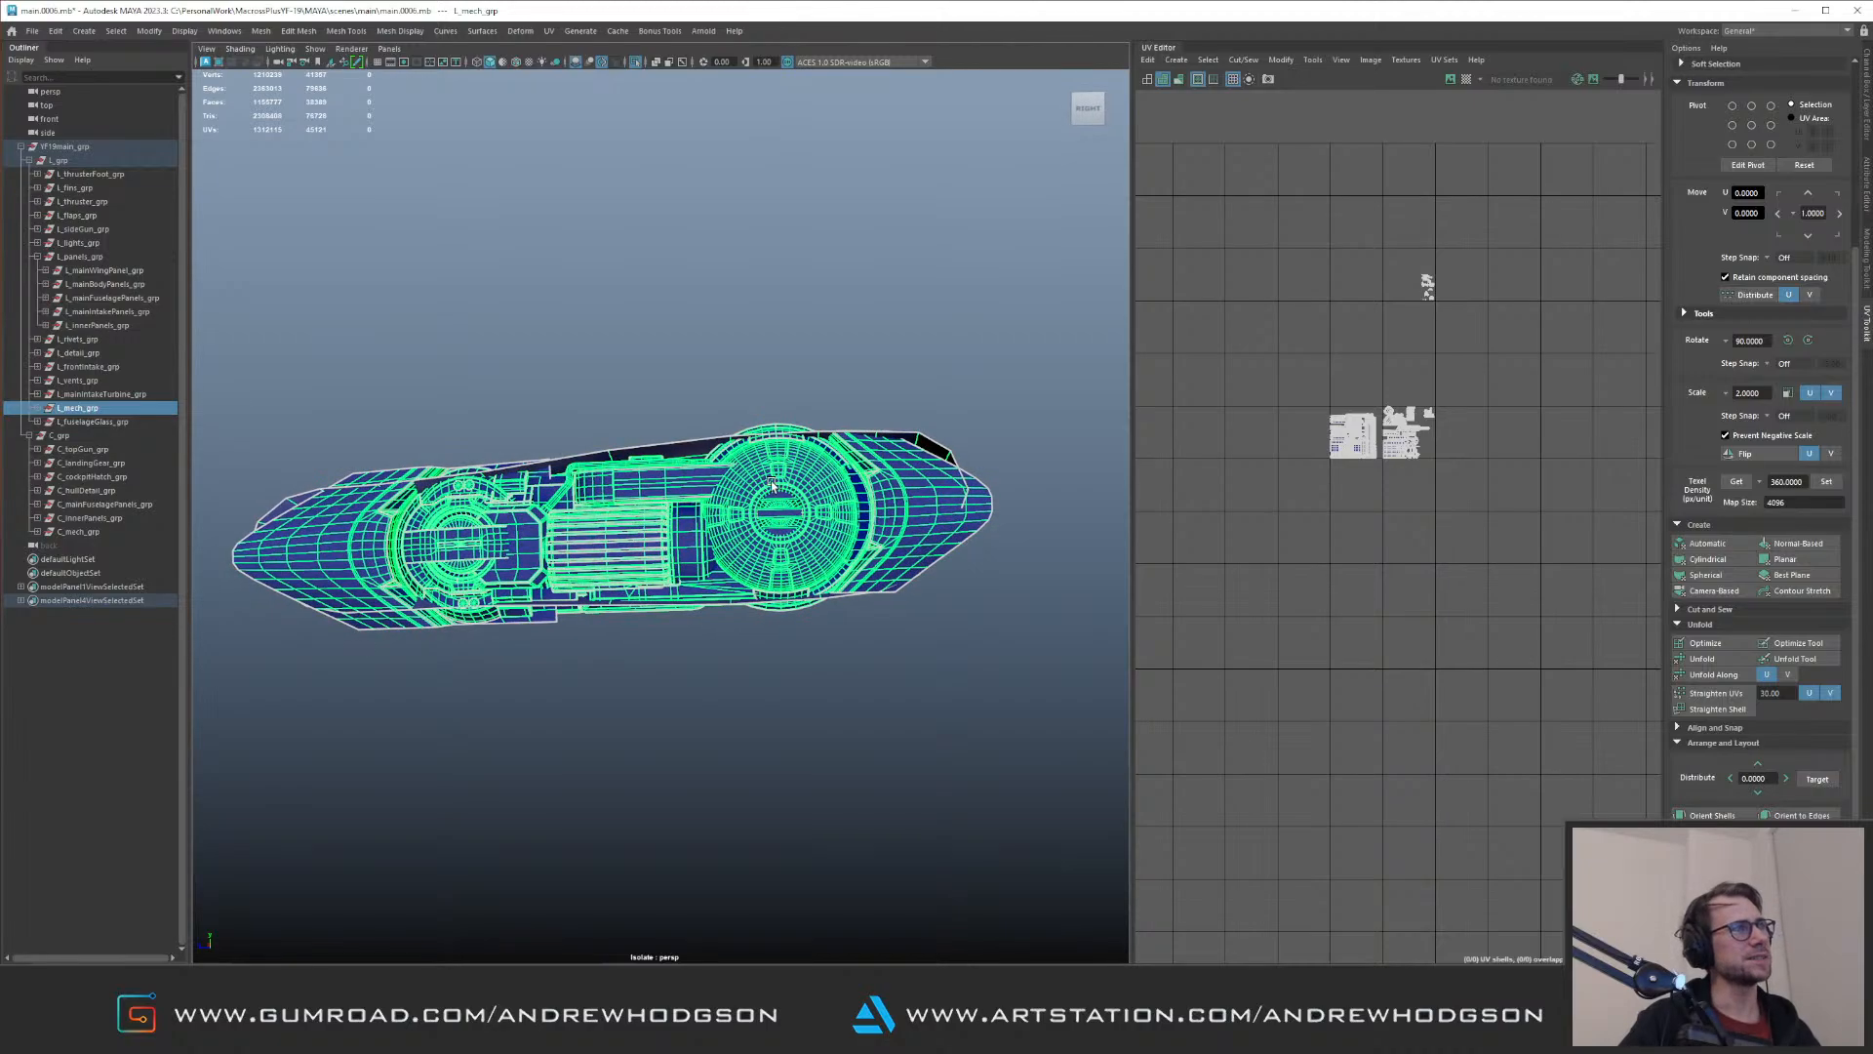
Step: Select the large disc and adjoining end cap pieces and set their UVs to texel density 360
left_click(771, 484)
left_click_drag(671, 619, 609, 590, "alt")
left_click_drag(1372, 396, 1471, 456)
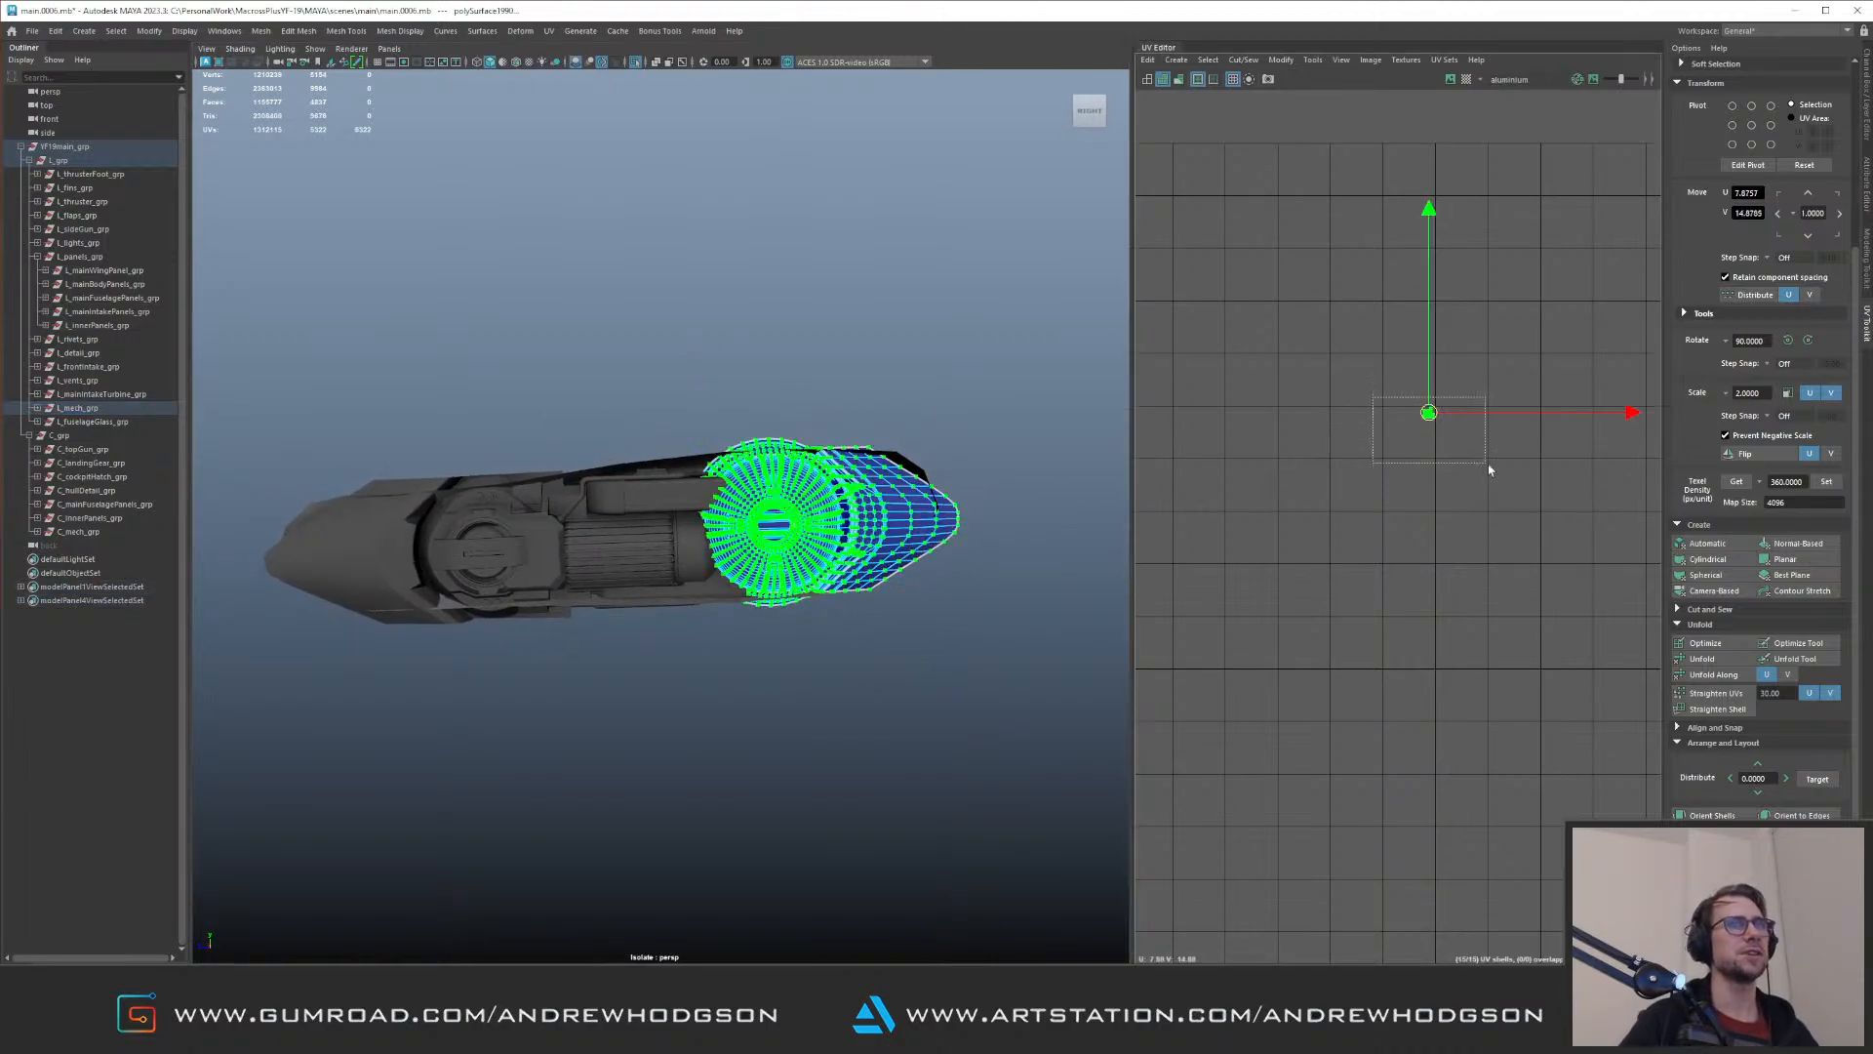
left_click(1827, 482)
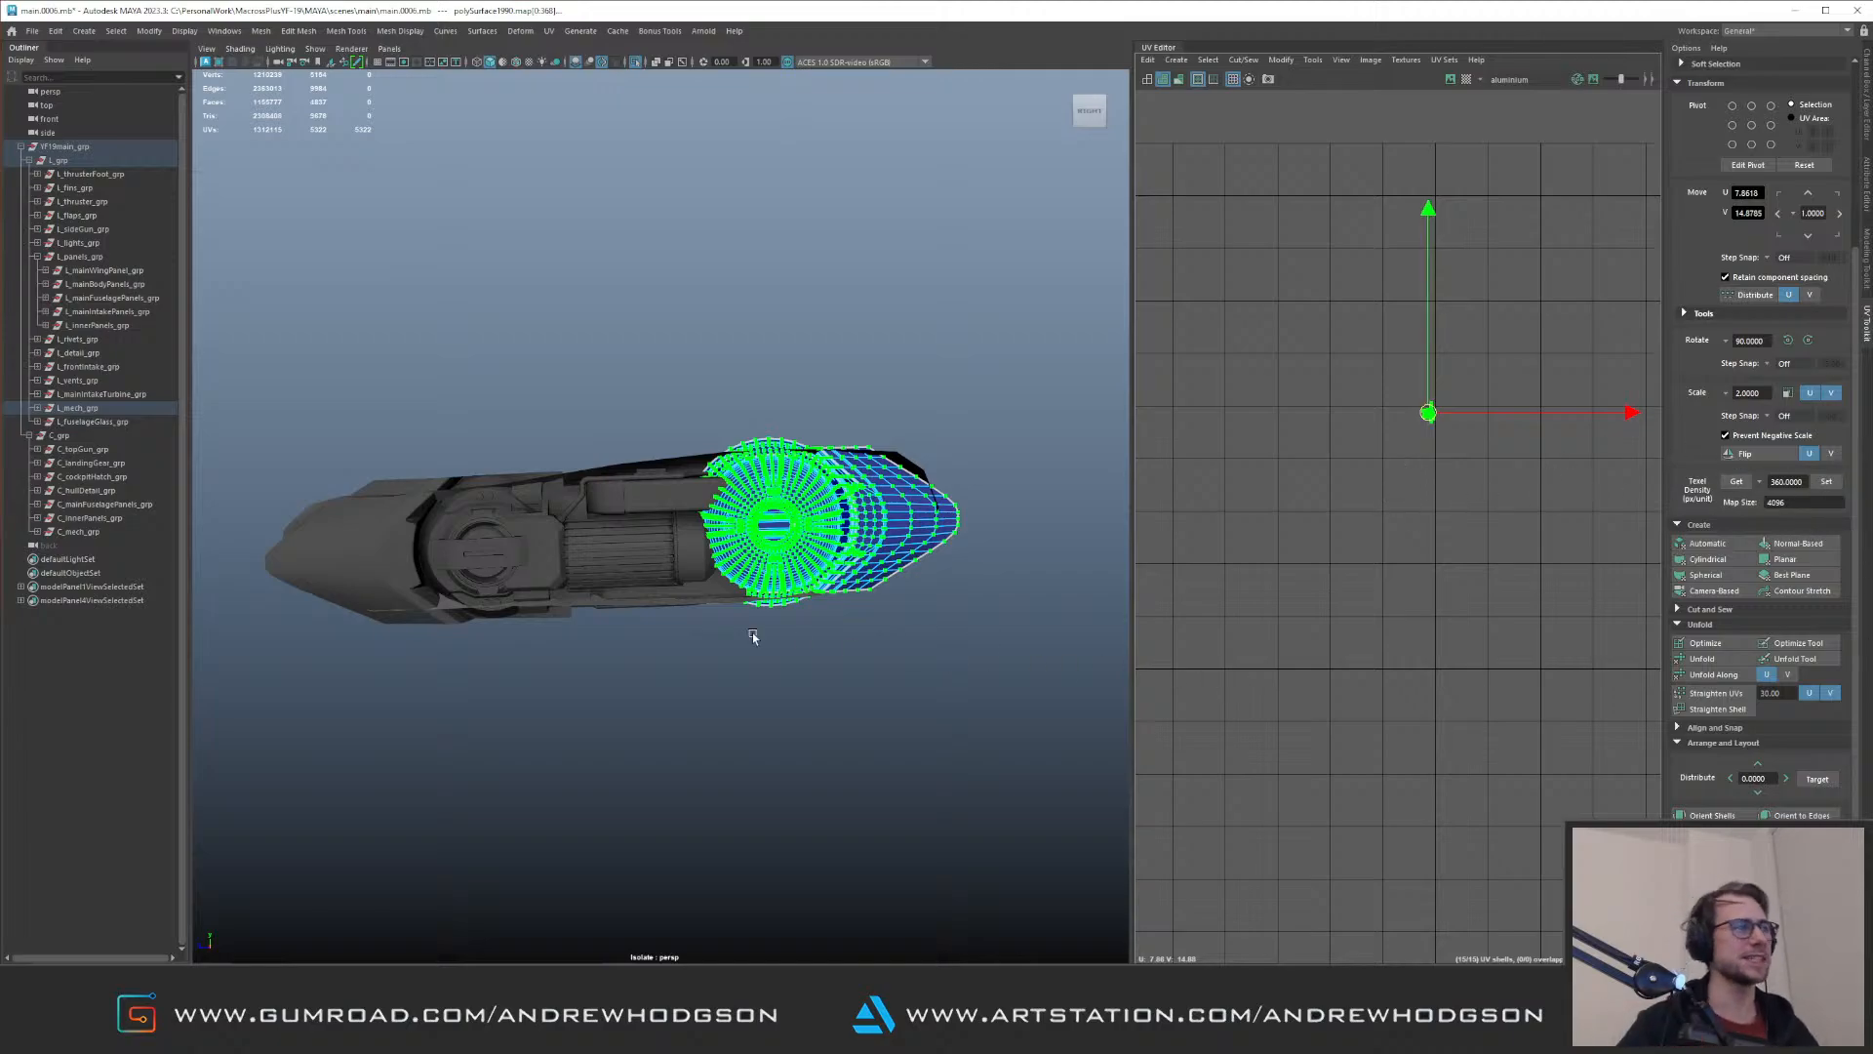
Step: Lay out the large disc and end cap UVs at texel density 360 and shift them three tiles right and two down
left_click_drag(746, 569, 792, 652, "alt")
middle_click_drag(1271, 551, 1400, 297, "alt")
right_click_drag(1400, 298, 1319, 460, "alt")
left_click(1830, 484)
key("ctrl+l")
left_click_drag(1194, 658, 1296, 740)
middle_click_drag(1356, 575, 1399, 460, "alt")
key("Right")
key("Right")
key("Down")
key("Down")
key("Right")
Step: Set the opposite end's round mechanism UVs to texel density 360, lay them out and shift them one tile right and one down
left_click(720, 445)
left_click_drag(326, 420, 922, 674)
left_click_drag(585, 459, 623, 475, "alt")
middle_click_drag(1539, 320, 1450, 547, "alt")
left_click_drag(1535, 320, 1410, 200)
right_click_drag(1000, 450, 449, 437, "alt")
left_click_drag(449, 437, 436, 427, "alt")
left_click(1827, 481)
key("ctrl+l")
middle_click_drag(1257, 502, 1425, 341, "alt")
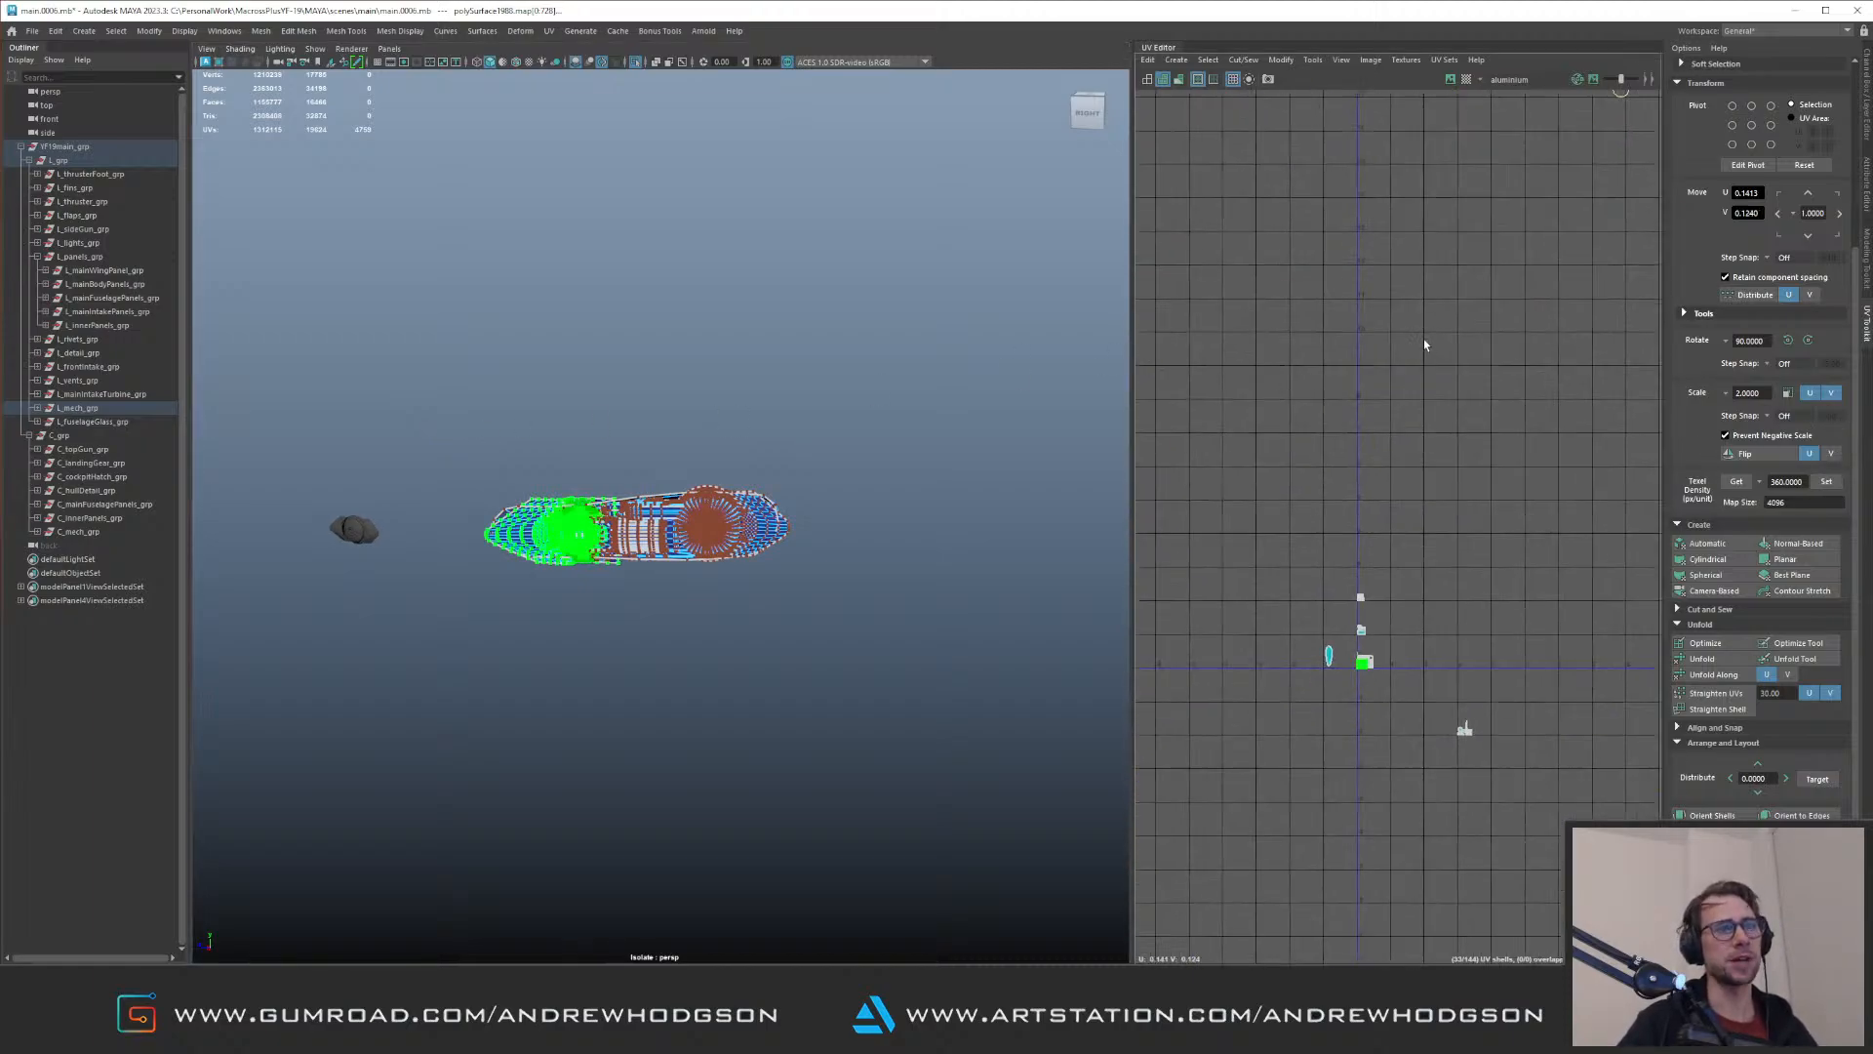
key("Right")
key("Down")
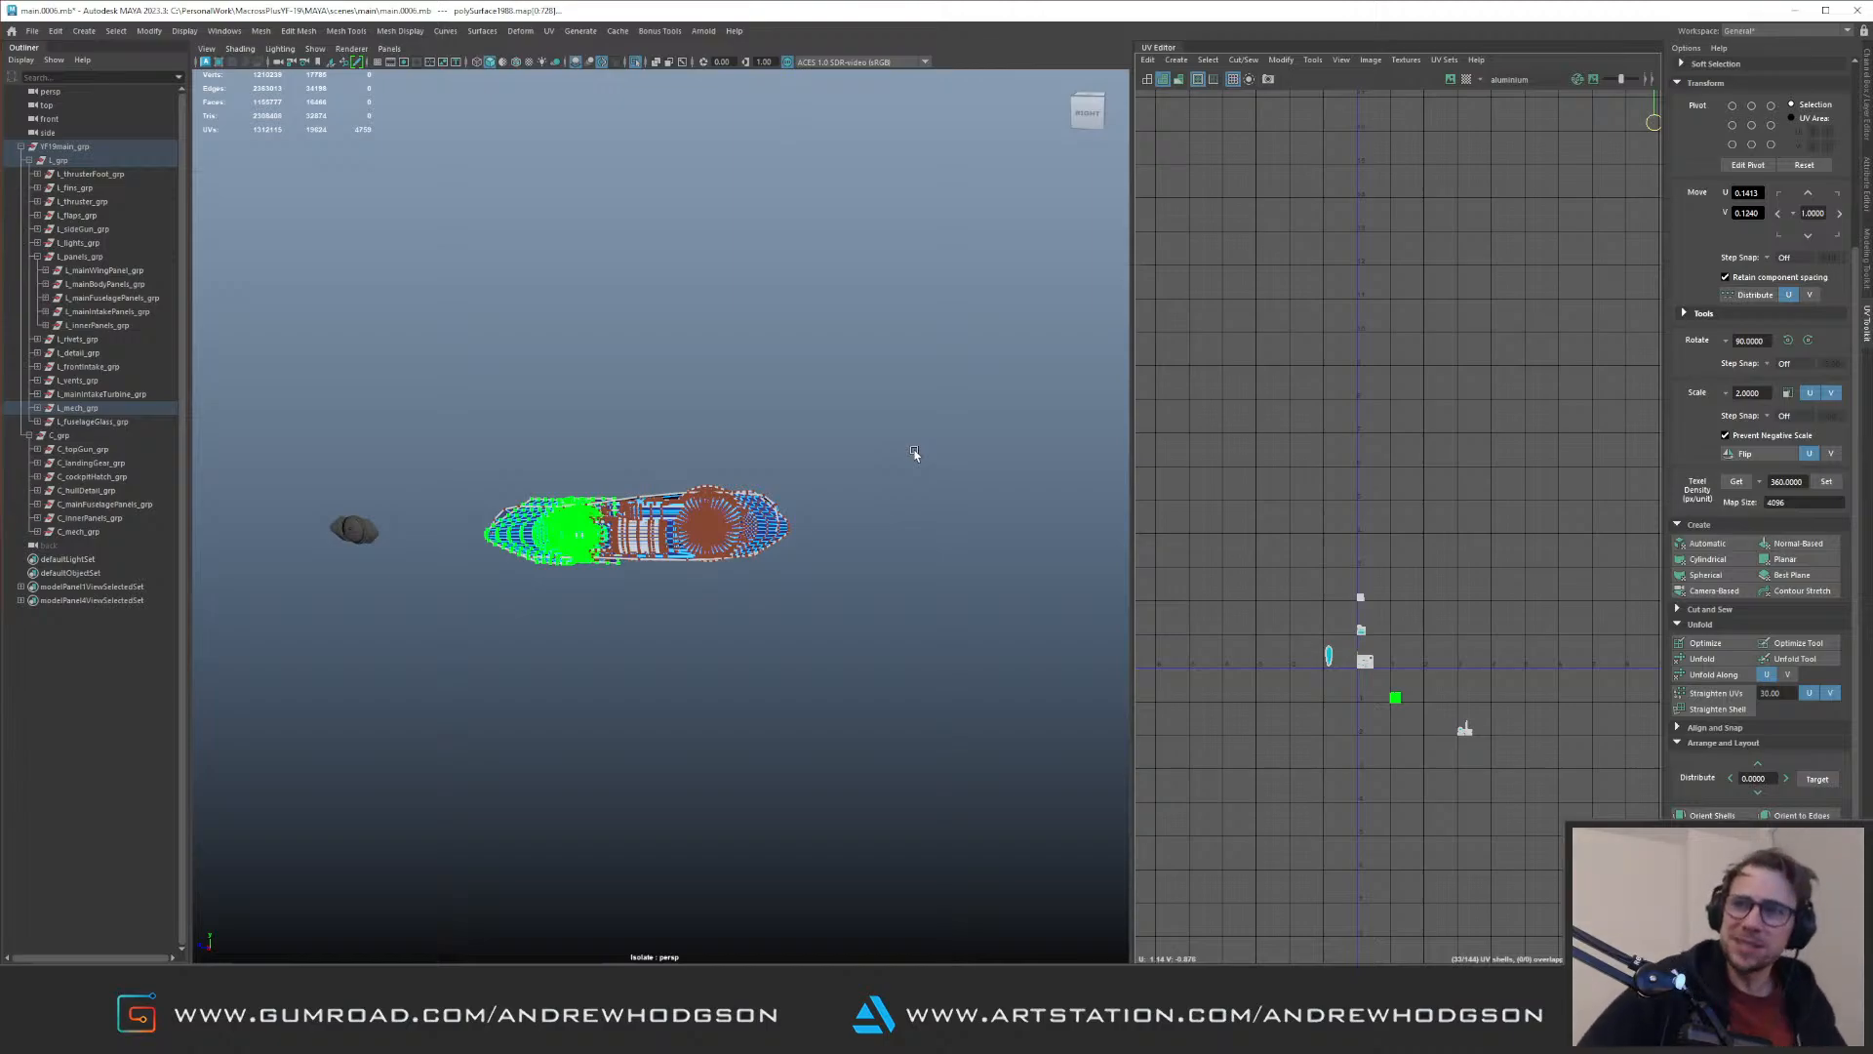
Step: Review all of the assembly's UVs, reselect its objects and restore the full model view around them
left_click_drag(454, 401, 862, 661)
scroll(1455, 644, "up", 2)
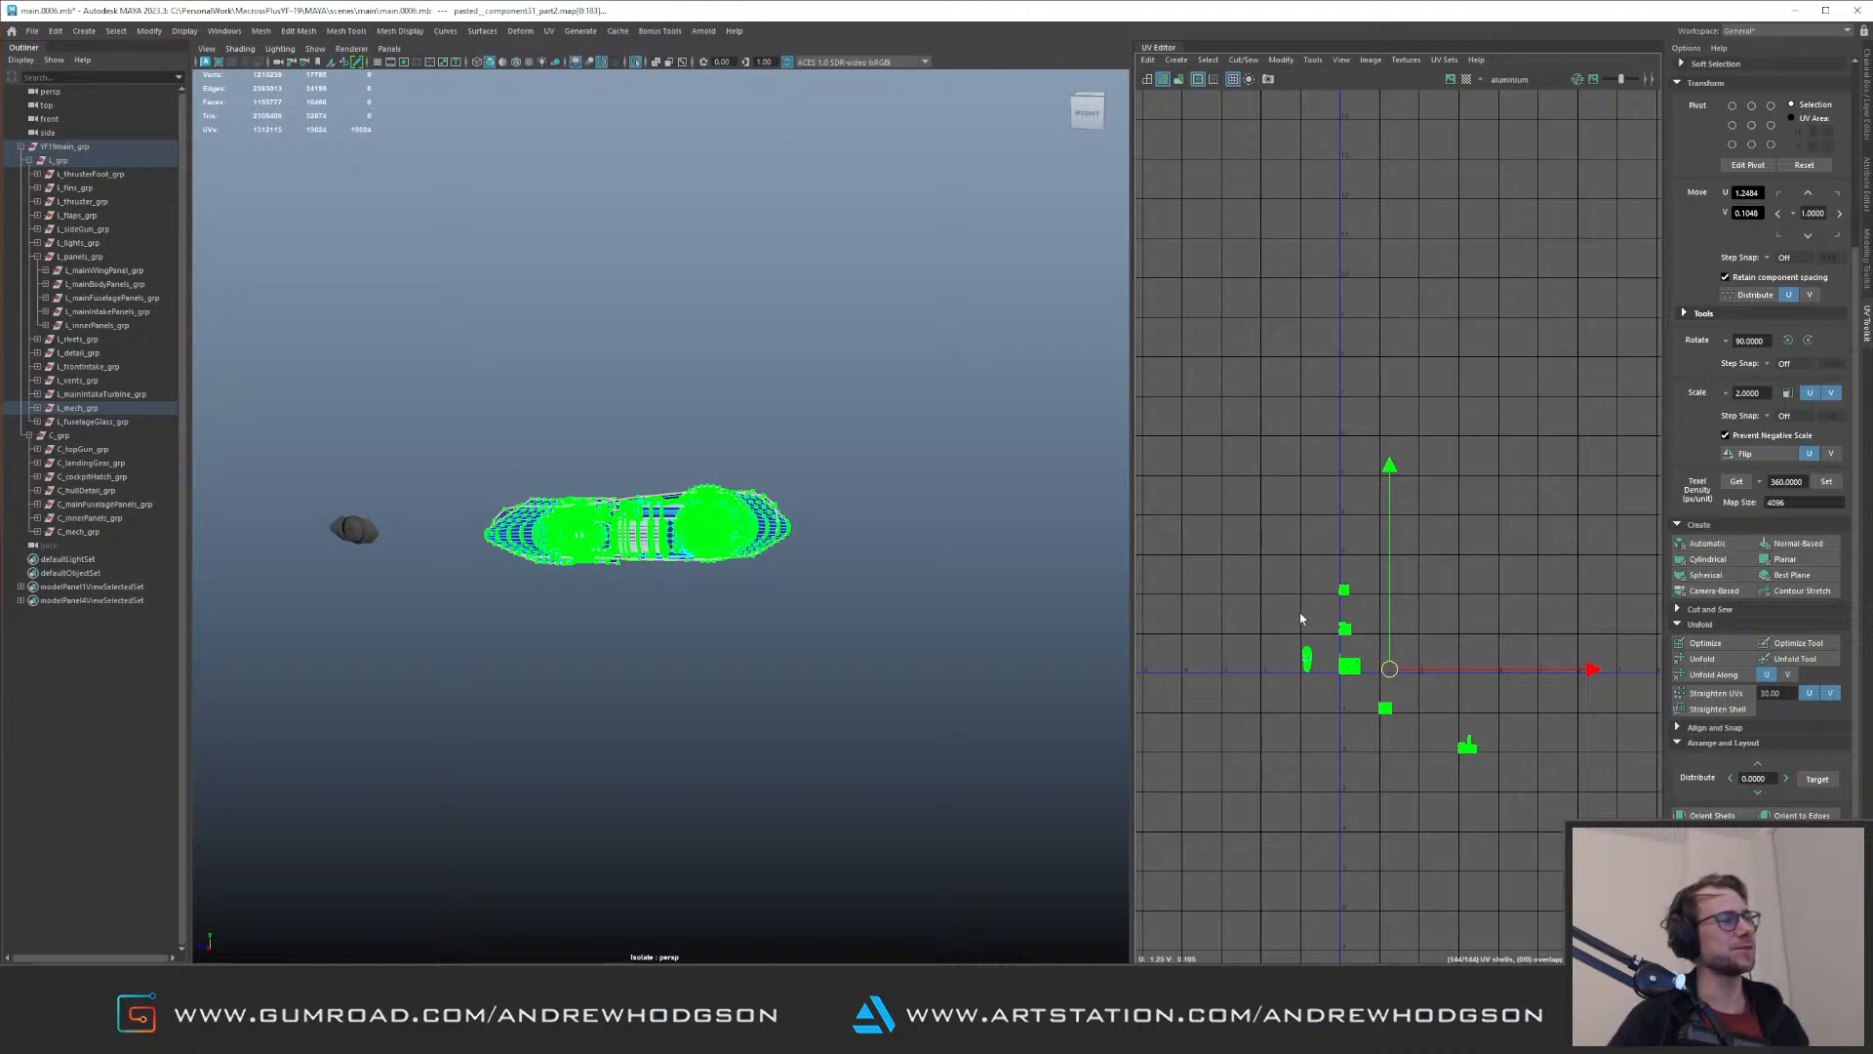
left_click(761, 434)
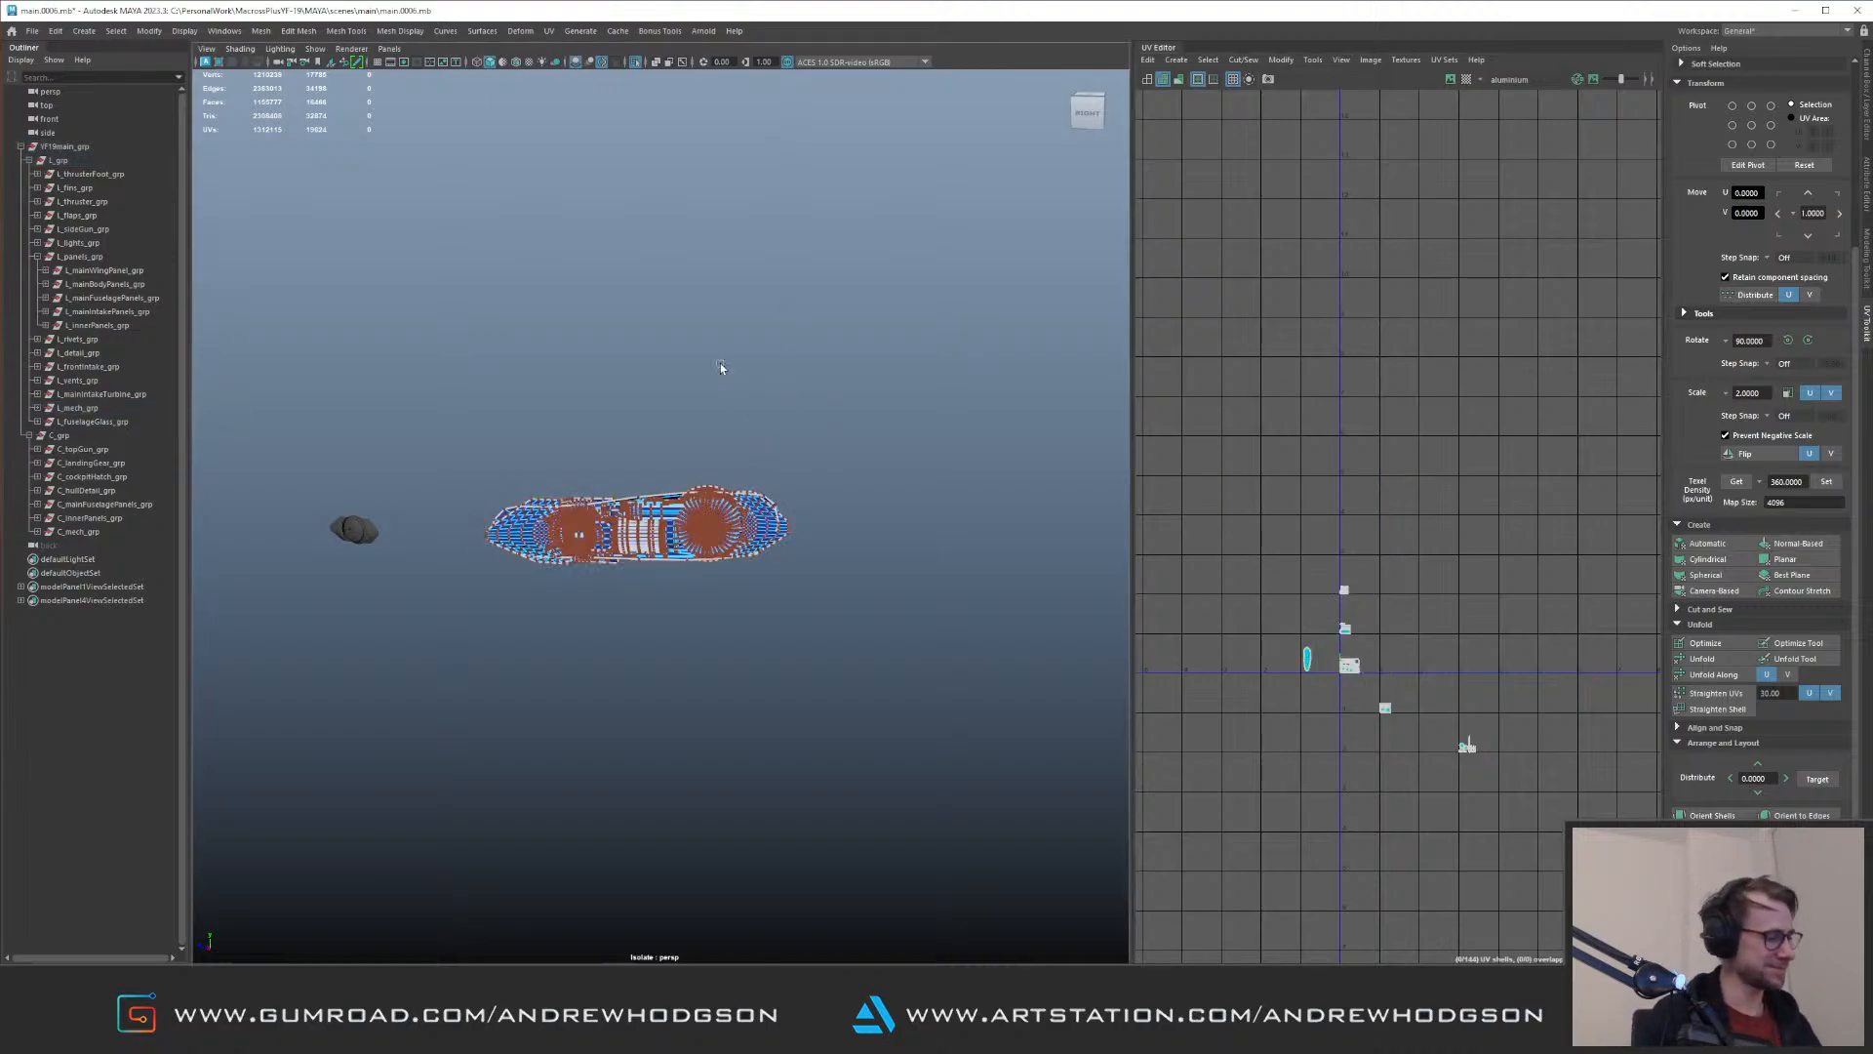
key("F8")
left_click(472, 421)
left_click_drag(473, 421, 818, 607)
key("ctrl+1")
left_click_drag(743, 506, 700, 528, "alt")
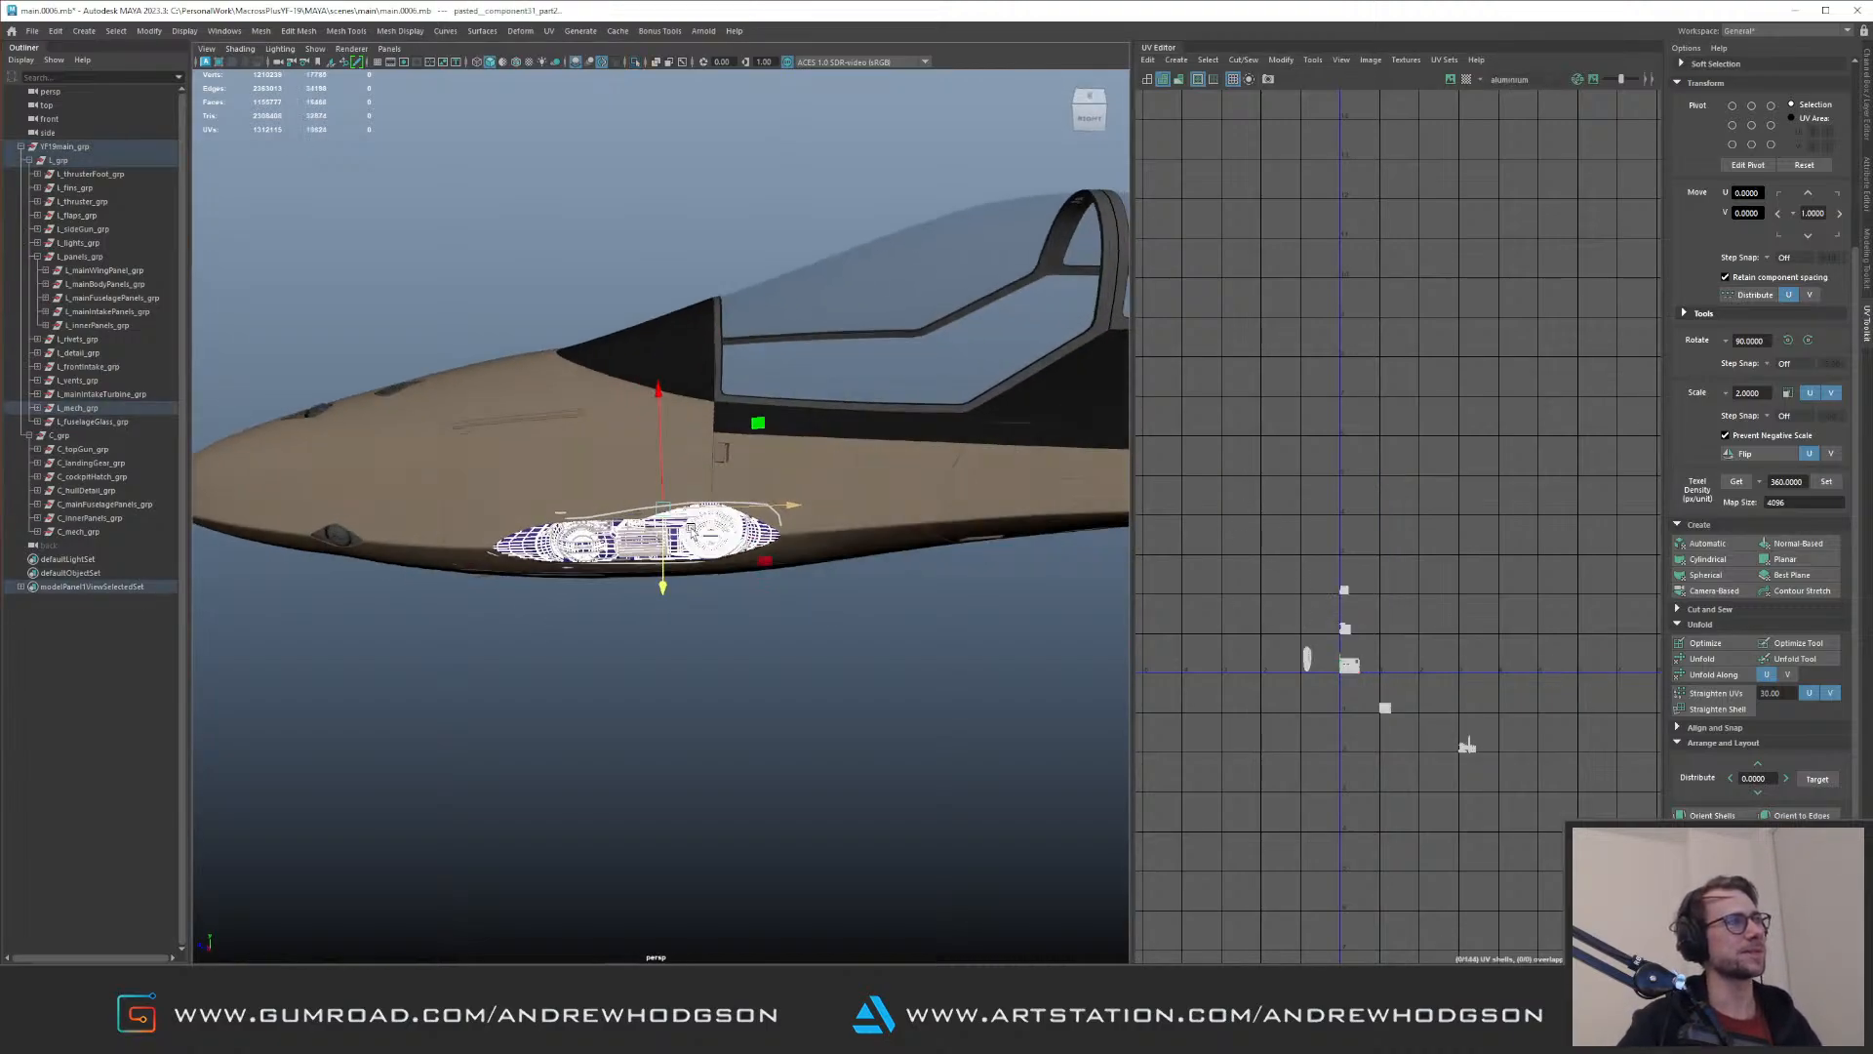
scroll(700, 528, "up", 6)
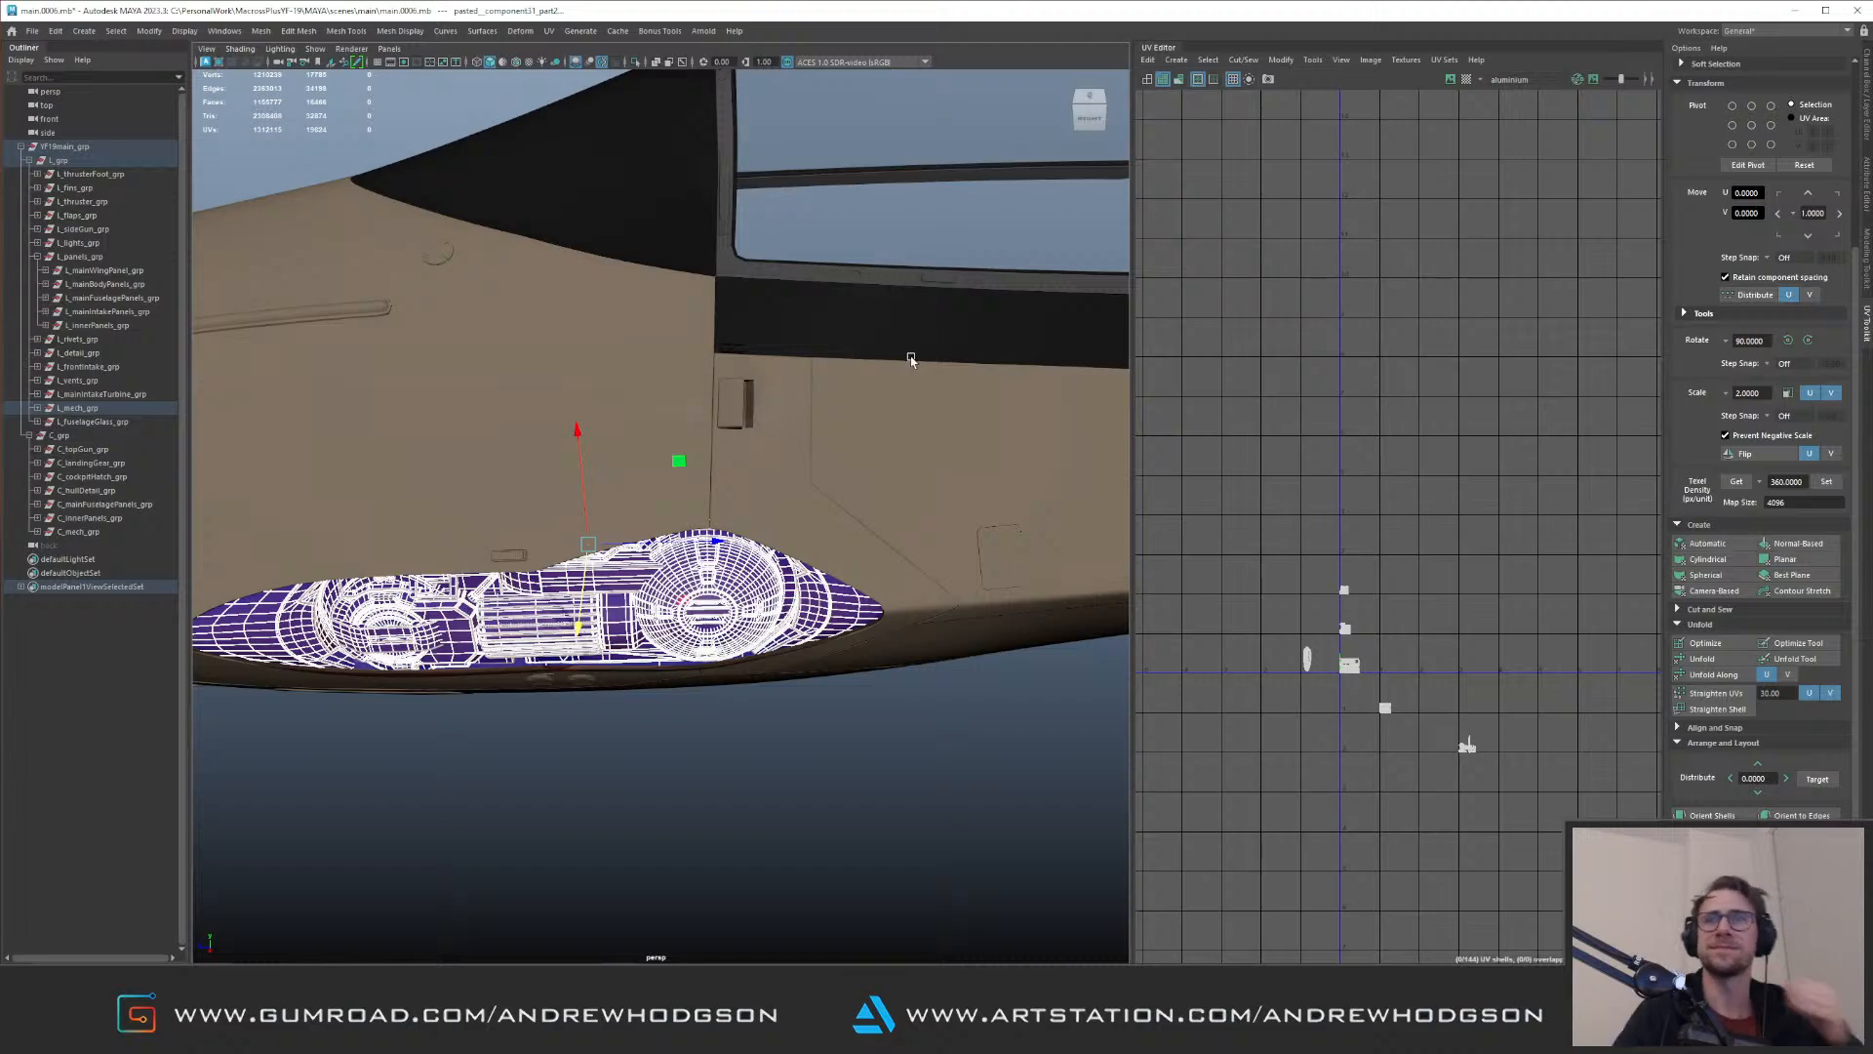
Step: Examine the mechanism assembly in the fuselage recess from several angles and how its UVs spread across the tiles
left_click_drag(707, 607, 724, 531, "alt")
right_click_drag(724, 547, 886, 717, "alt")
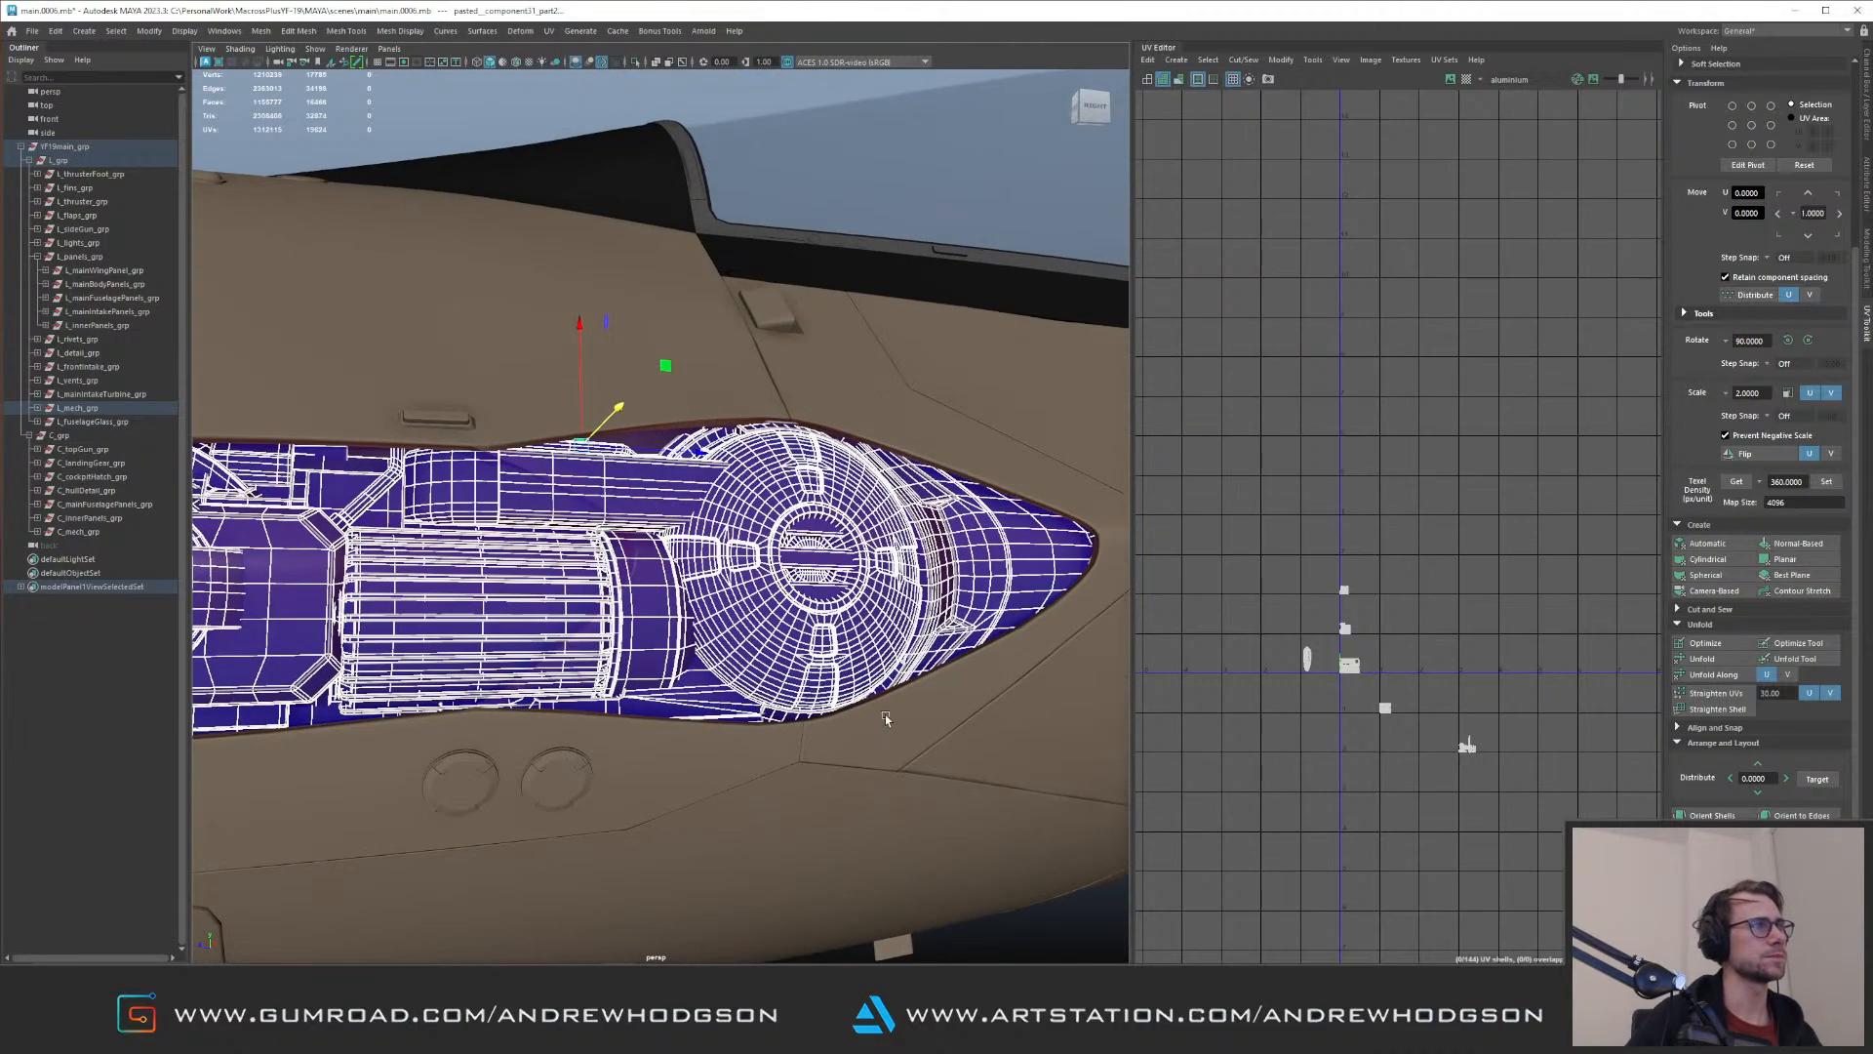
left_click_drag(865, 678, 791, 598, "alt")
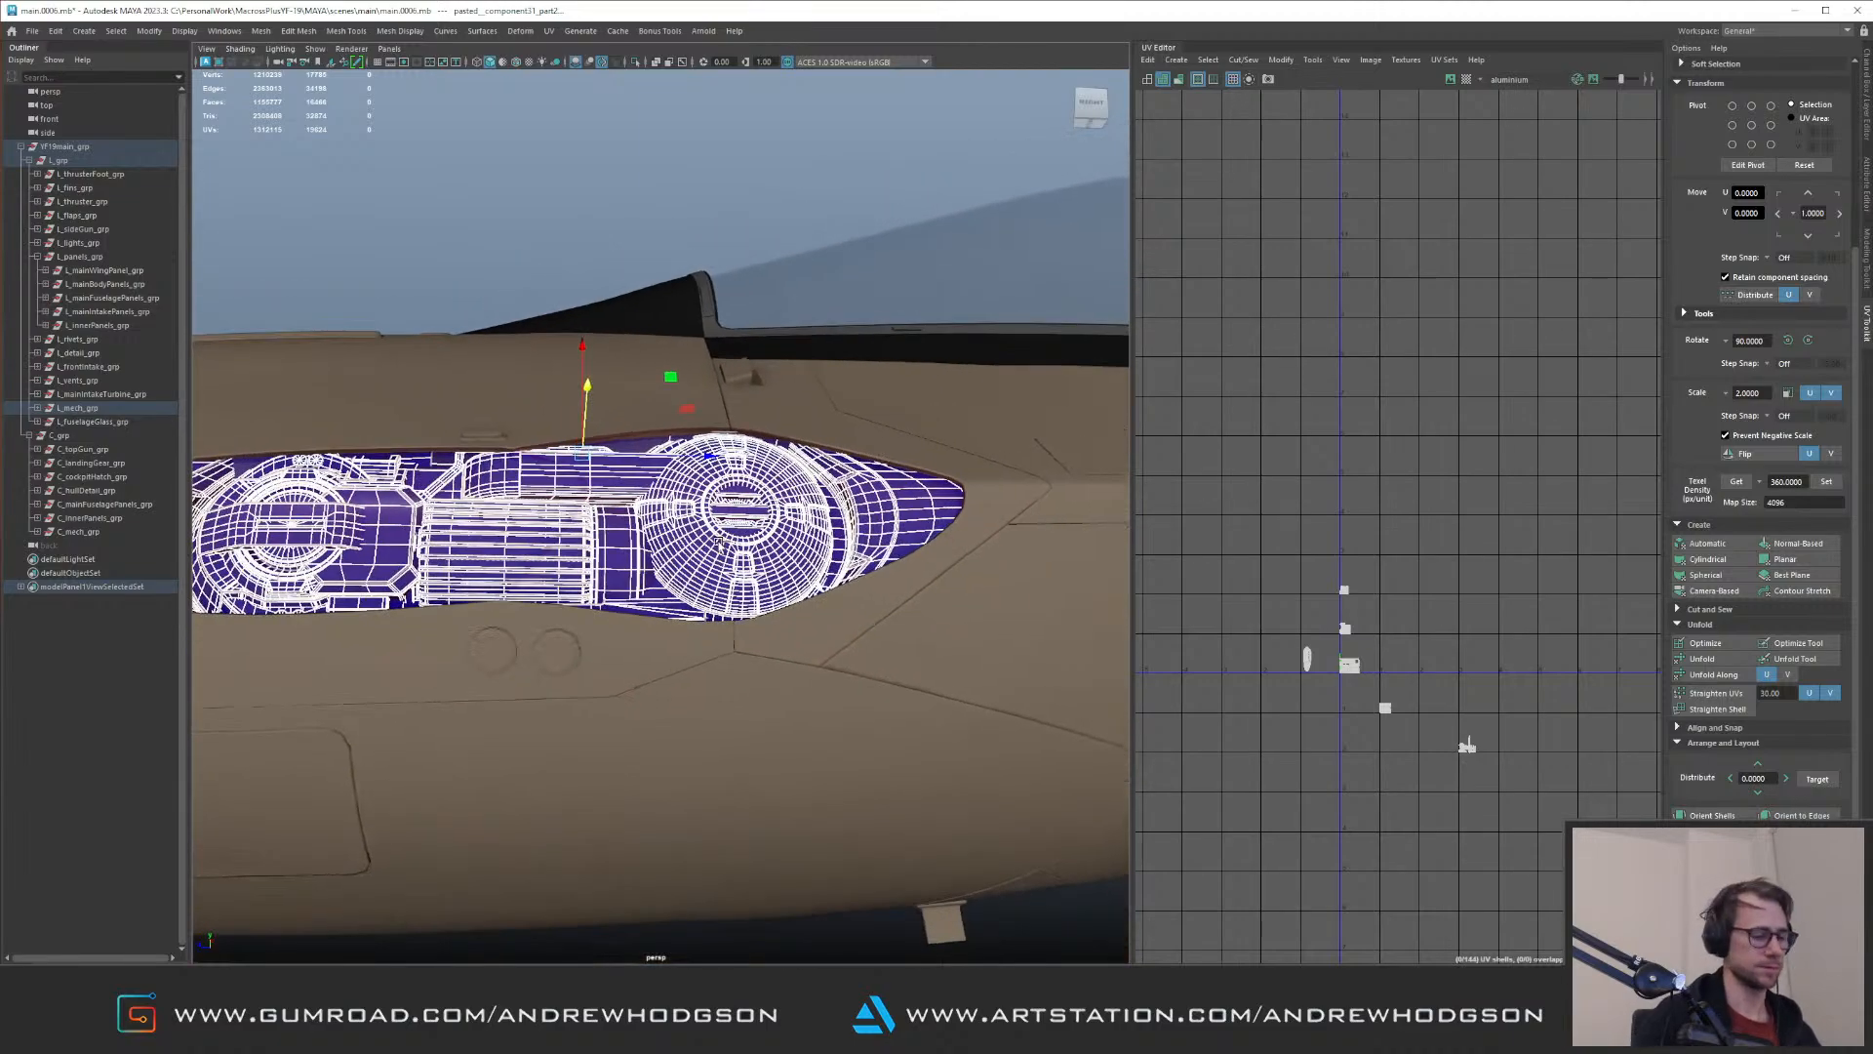
scroll(1385, 458, "down", 5)
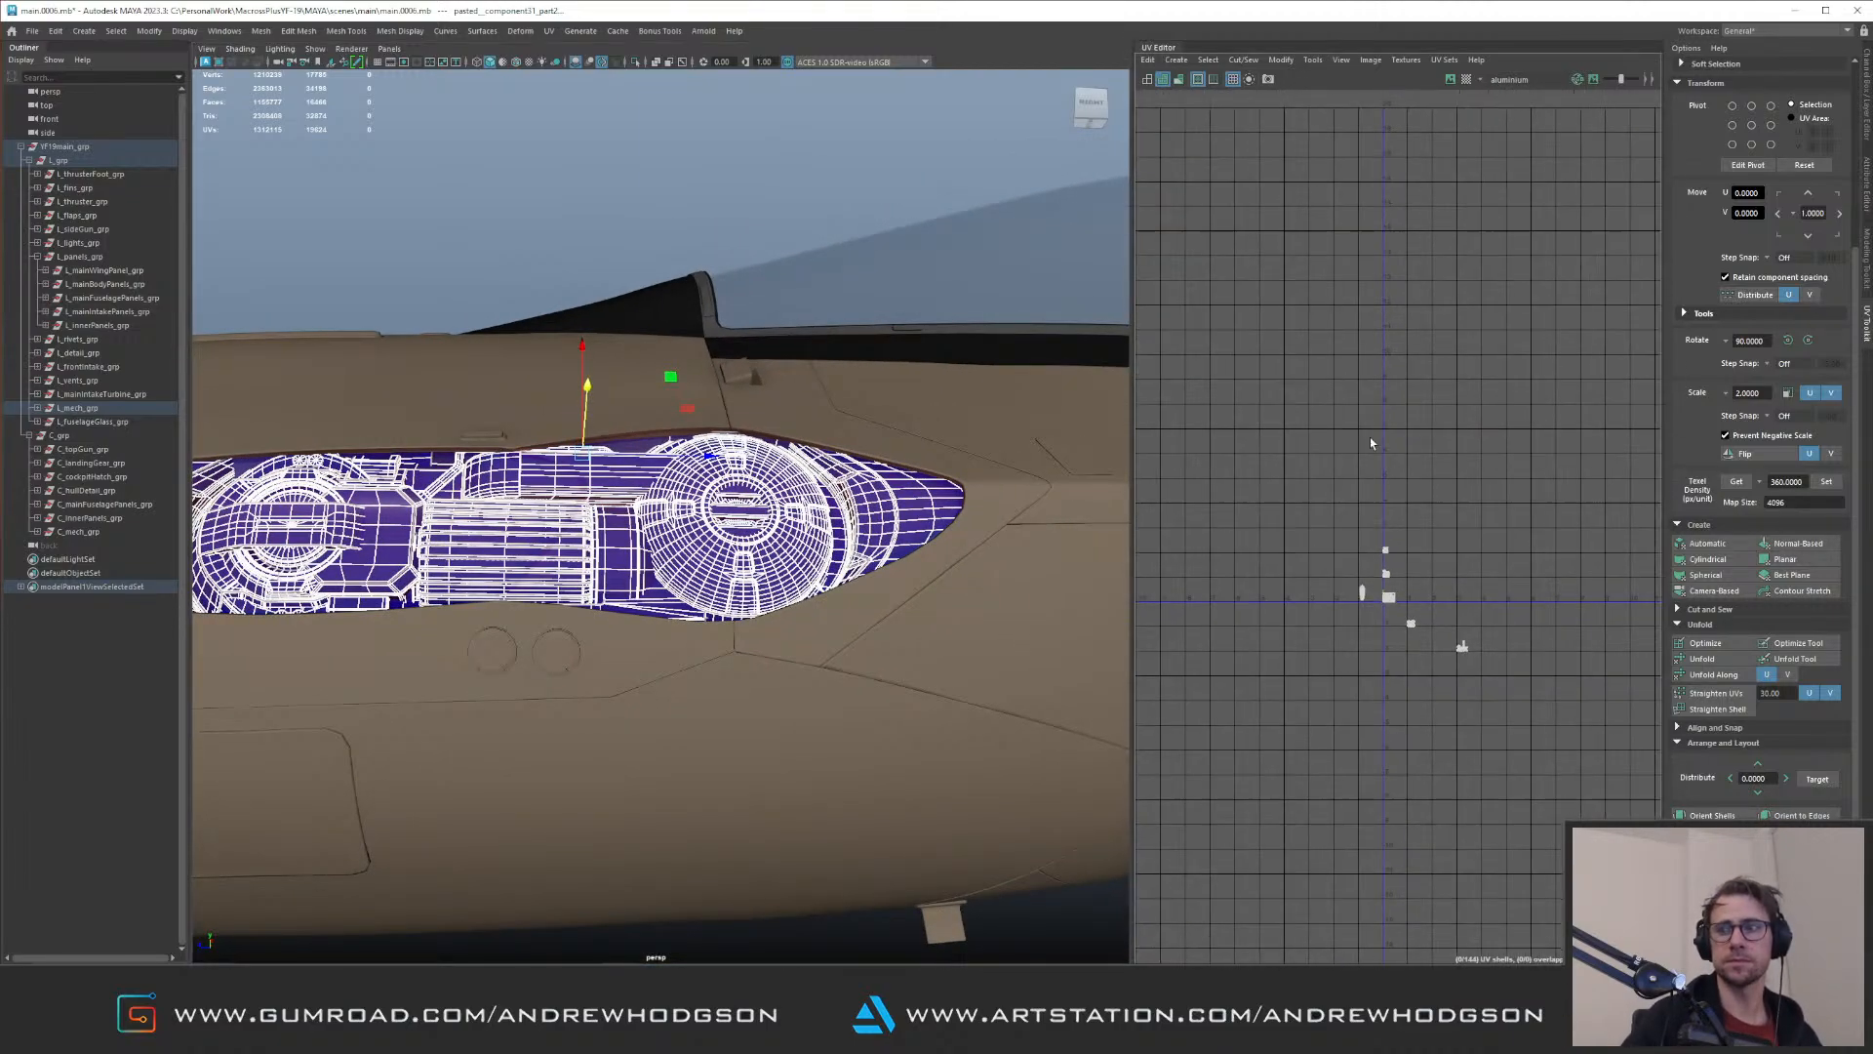
scroll(1405, 444, "down", 1)
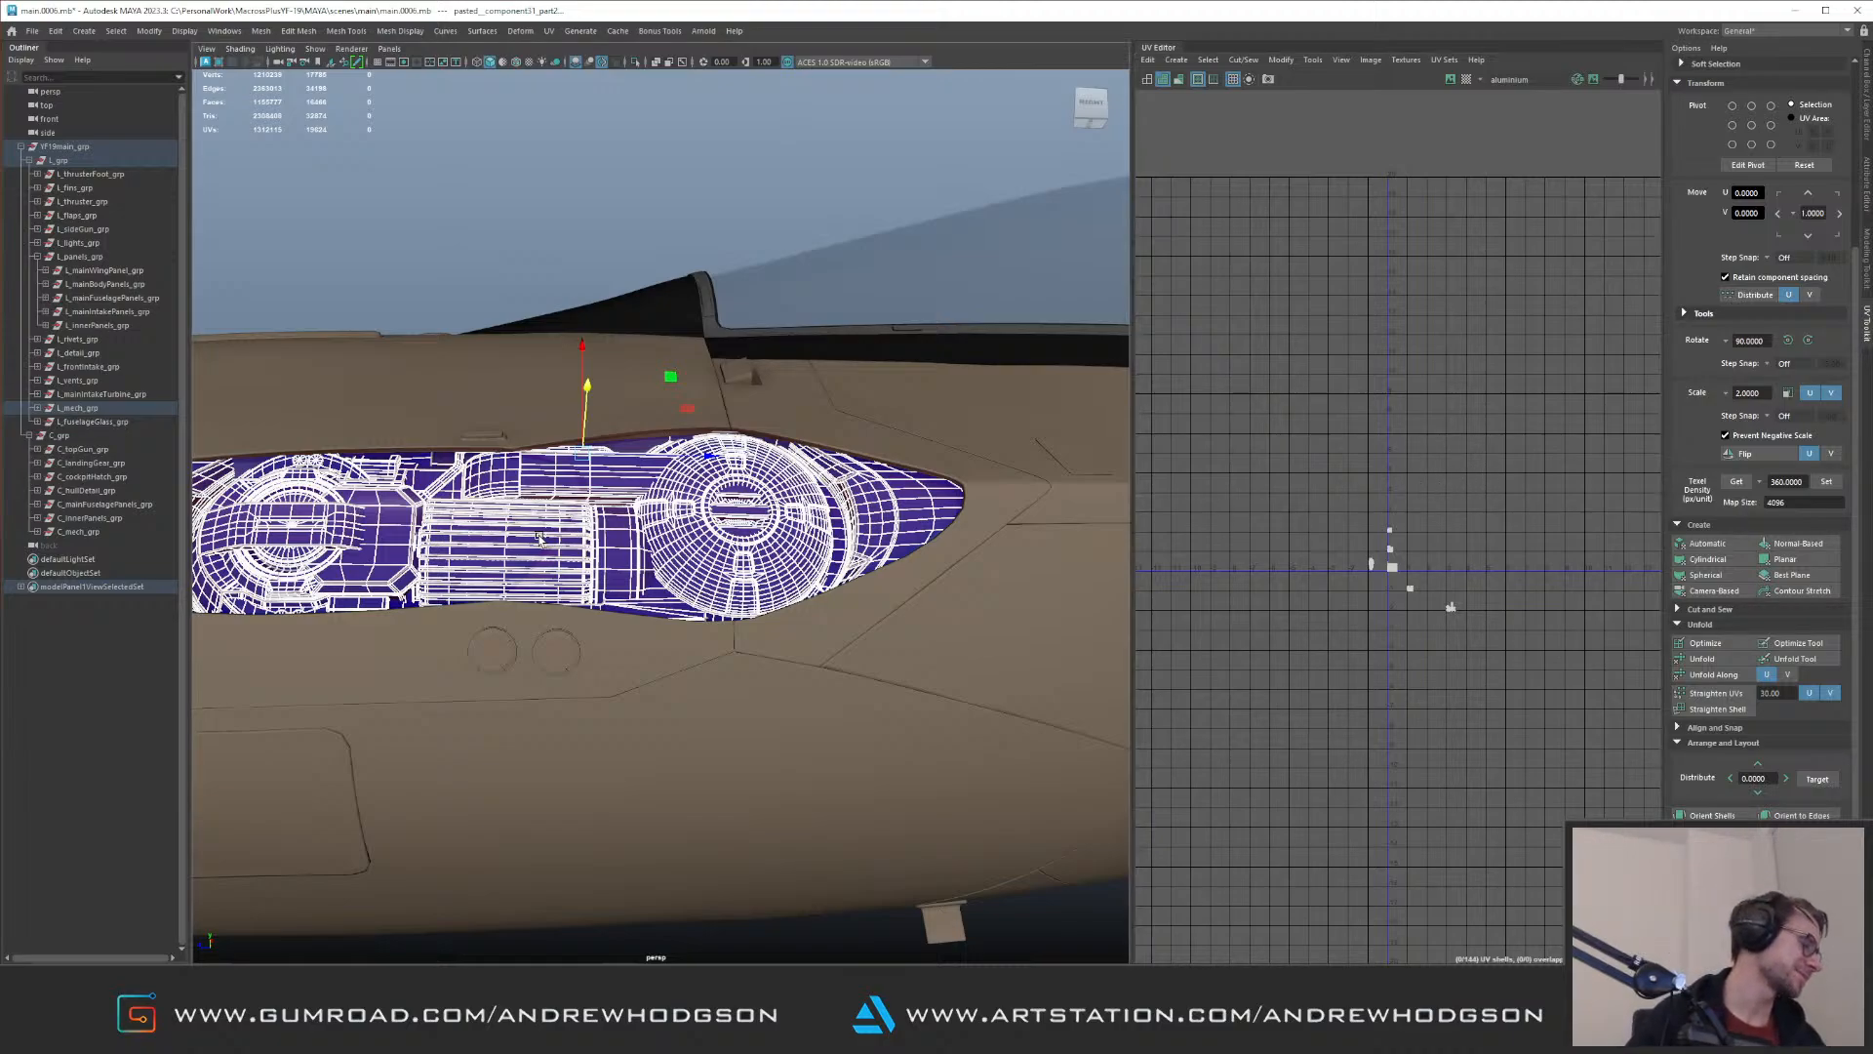
left_click_drag(575, 544, 663, 597, "alt")
right_click_drag(663, 597, 405, 465, "alt")
left_click_drag(653, 497, 595, 509, "alt")
right_click_drag(595, 509, 514, 489, "alt")
left_click_drag(514, 489, 556, 468, "alt")
right_click_drag(556, 468, 822, 564, "alt")
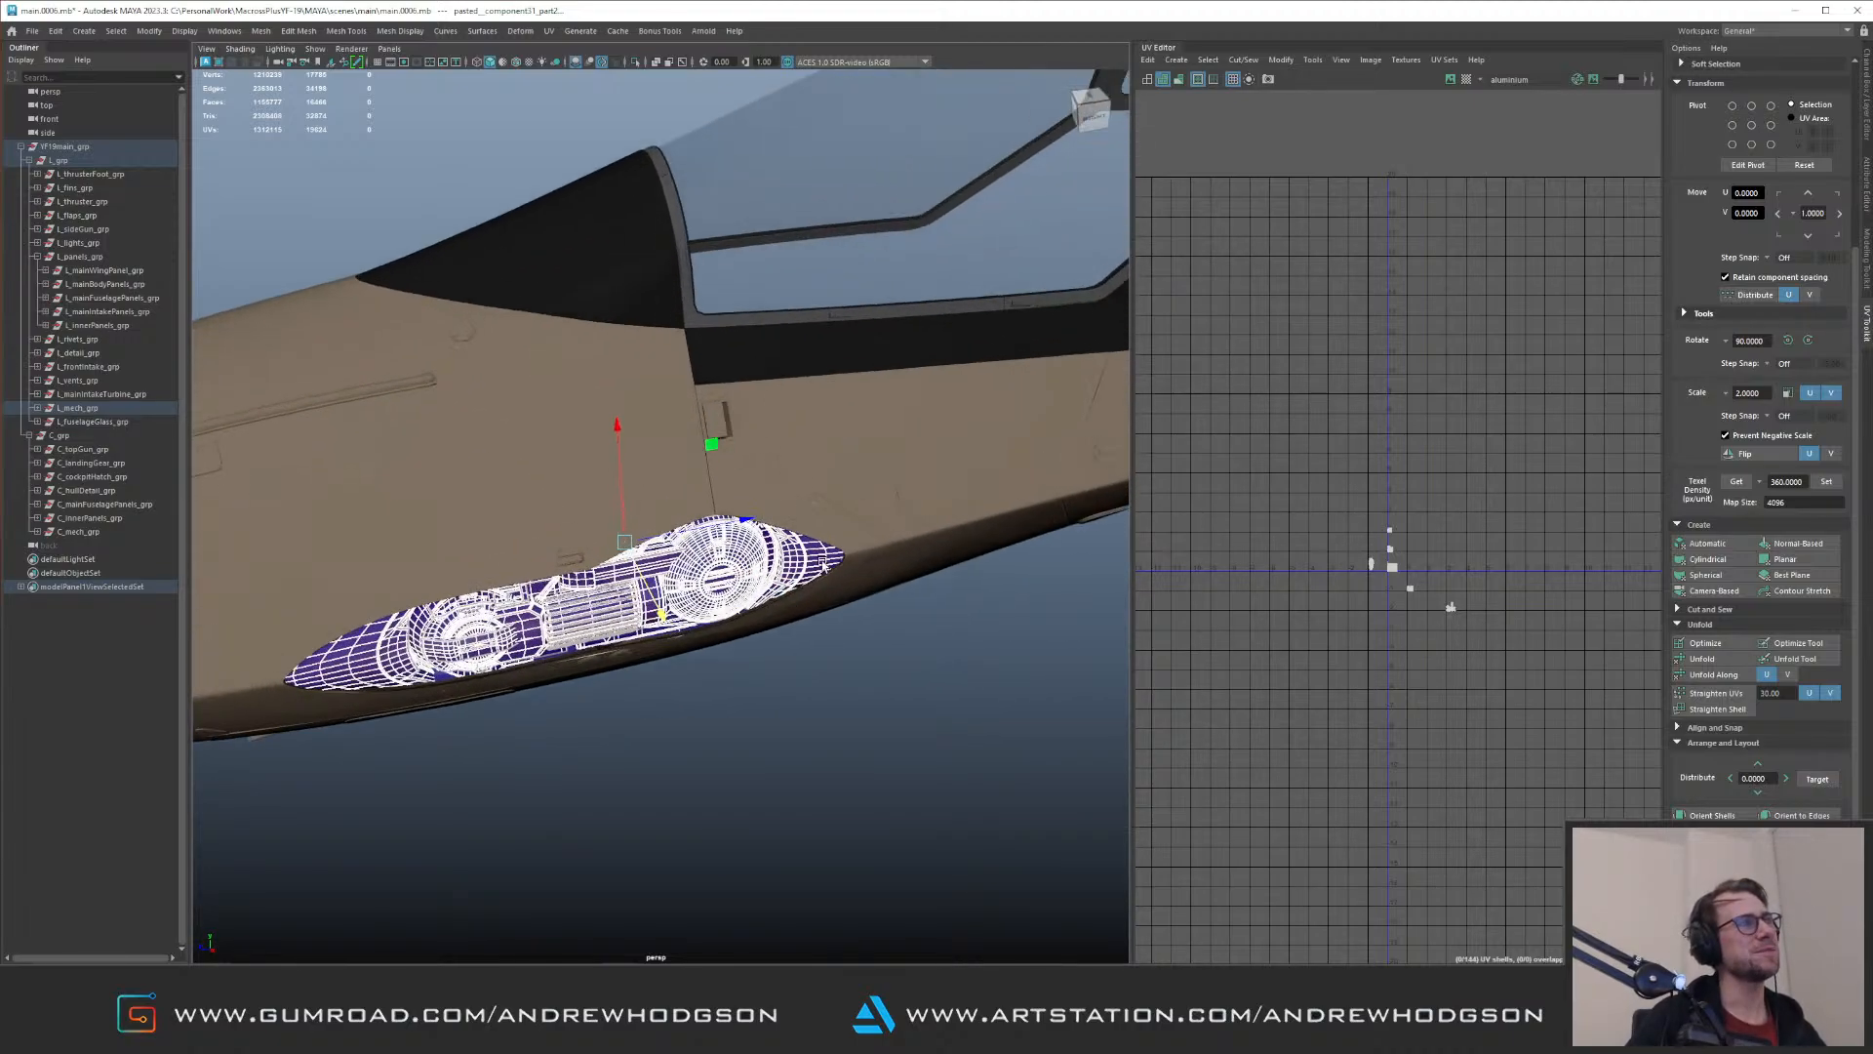
left_click_drag(797, 510, 754, 542, "alt")
right_click_drag(753, 542, 678, 527, "alt")
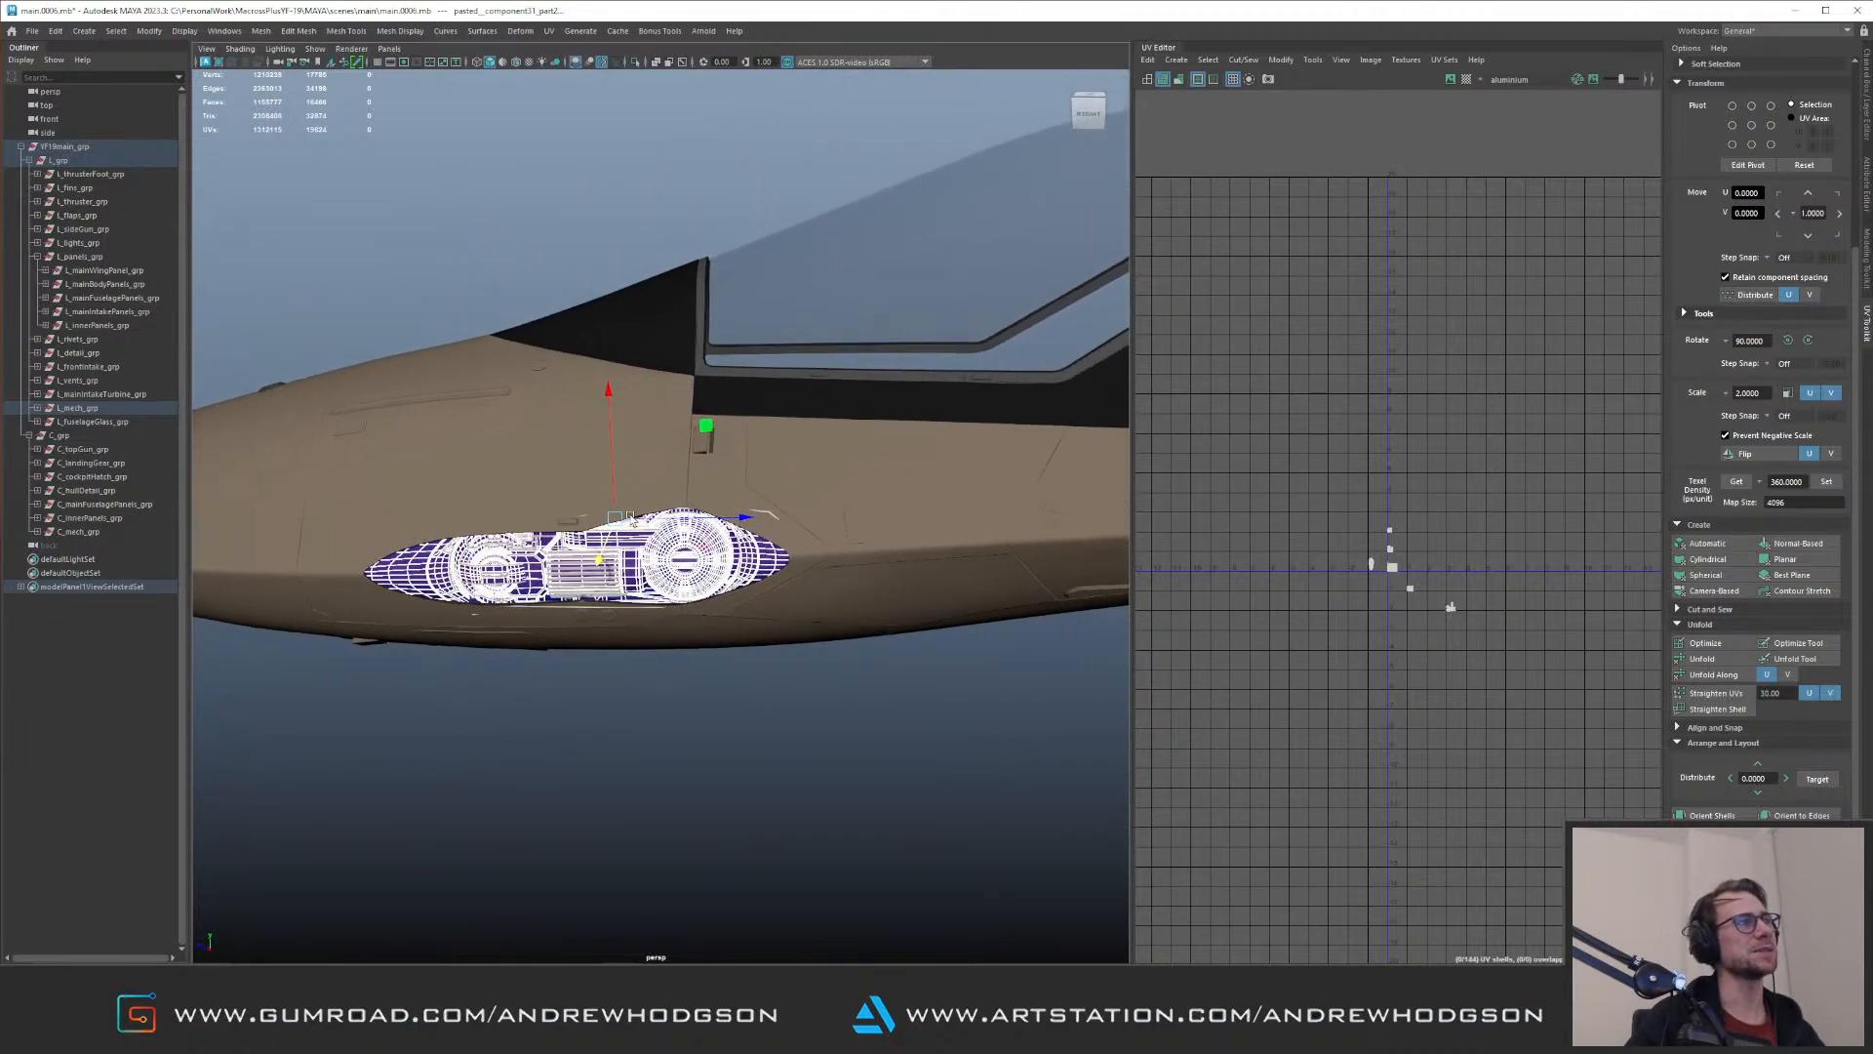
left_click_drag(678, 526, 683, 490, "alt")
right_click_drag(683, 489, 847, 554, "alt")
Step: Move the UV shells from the first tile above down into the main tile, just above its existing cluster
right_click_drag(1316, 576, 1606, 733, "alt")
middle_click_drag(1606, 733, 1352, 754, "alt")
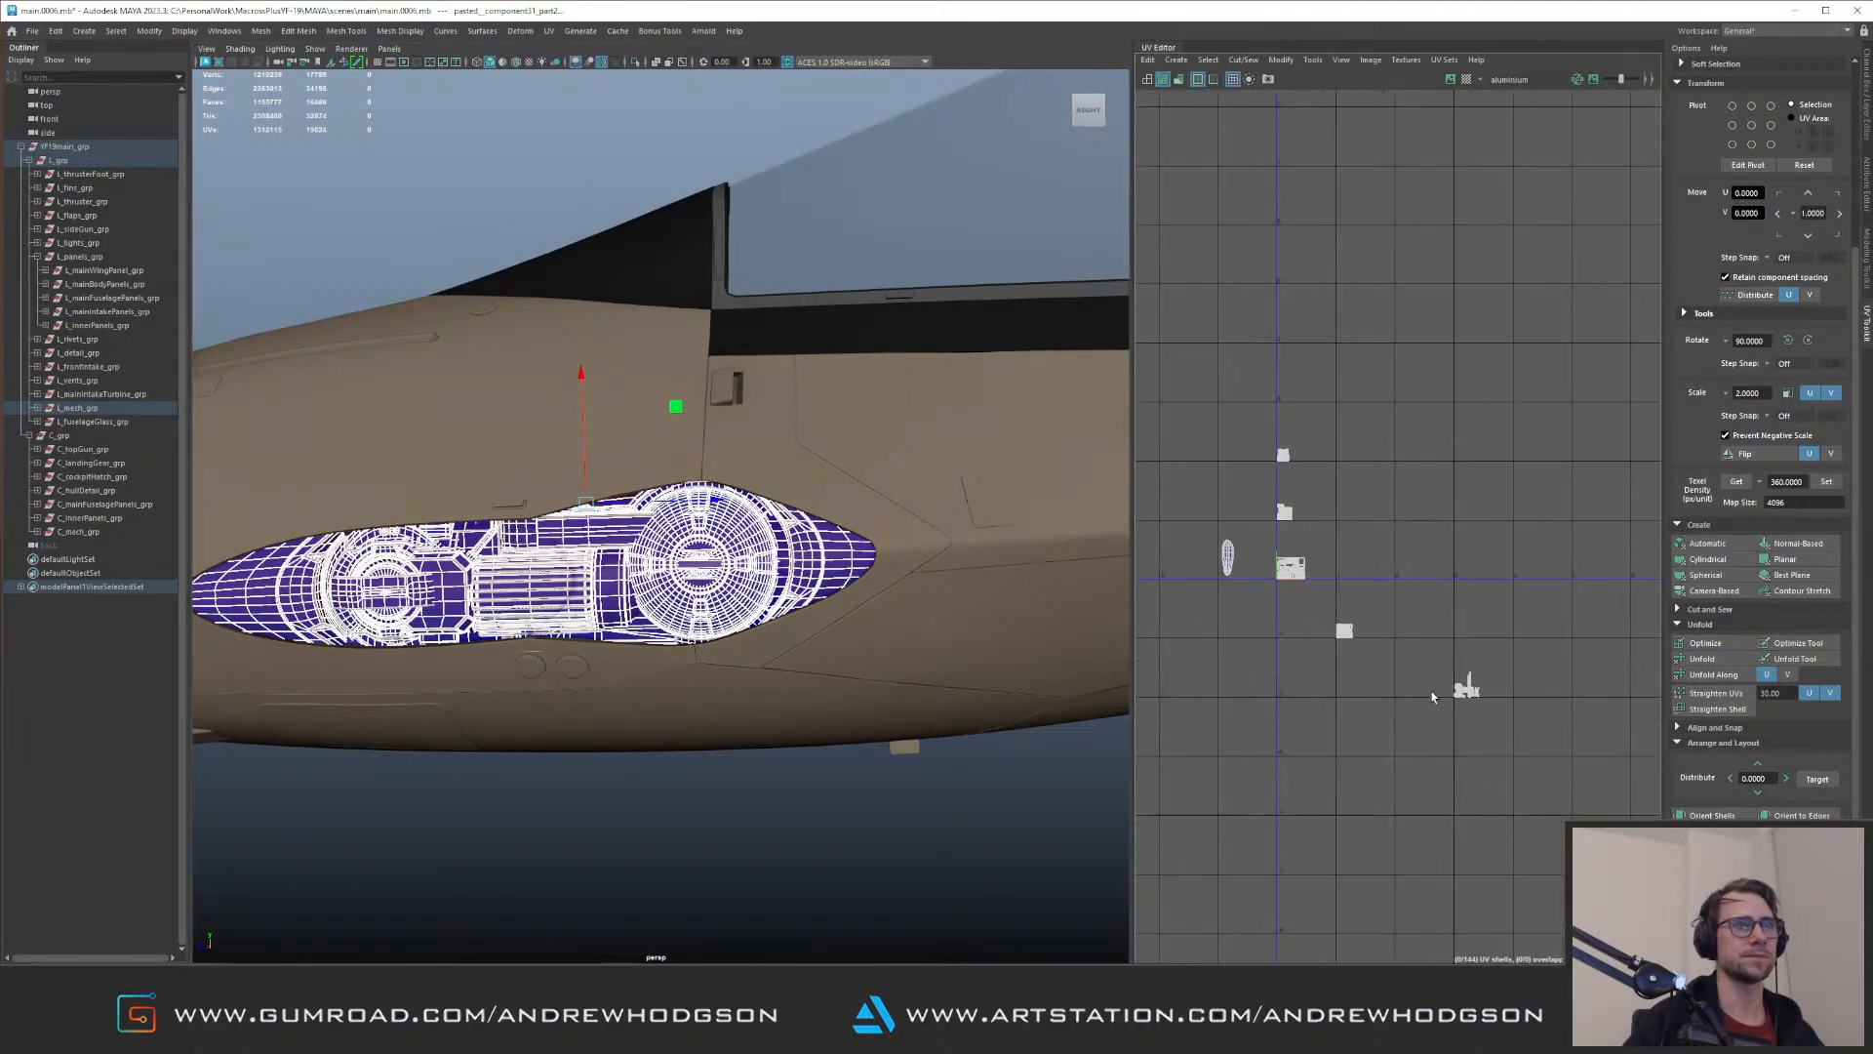
right_click_drag(1471, 523, 1547, 513)
right_click_drag(1249, 514, 1344, 600, "alt")
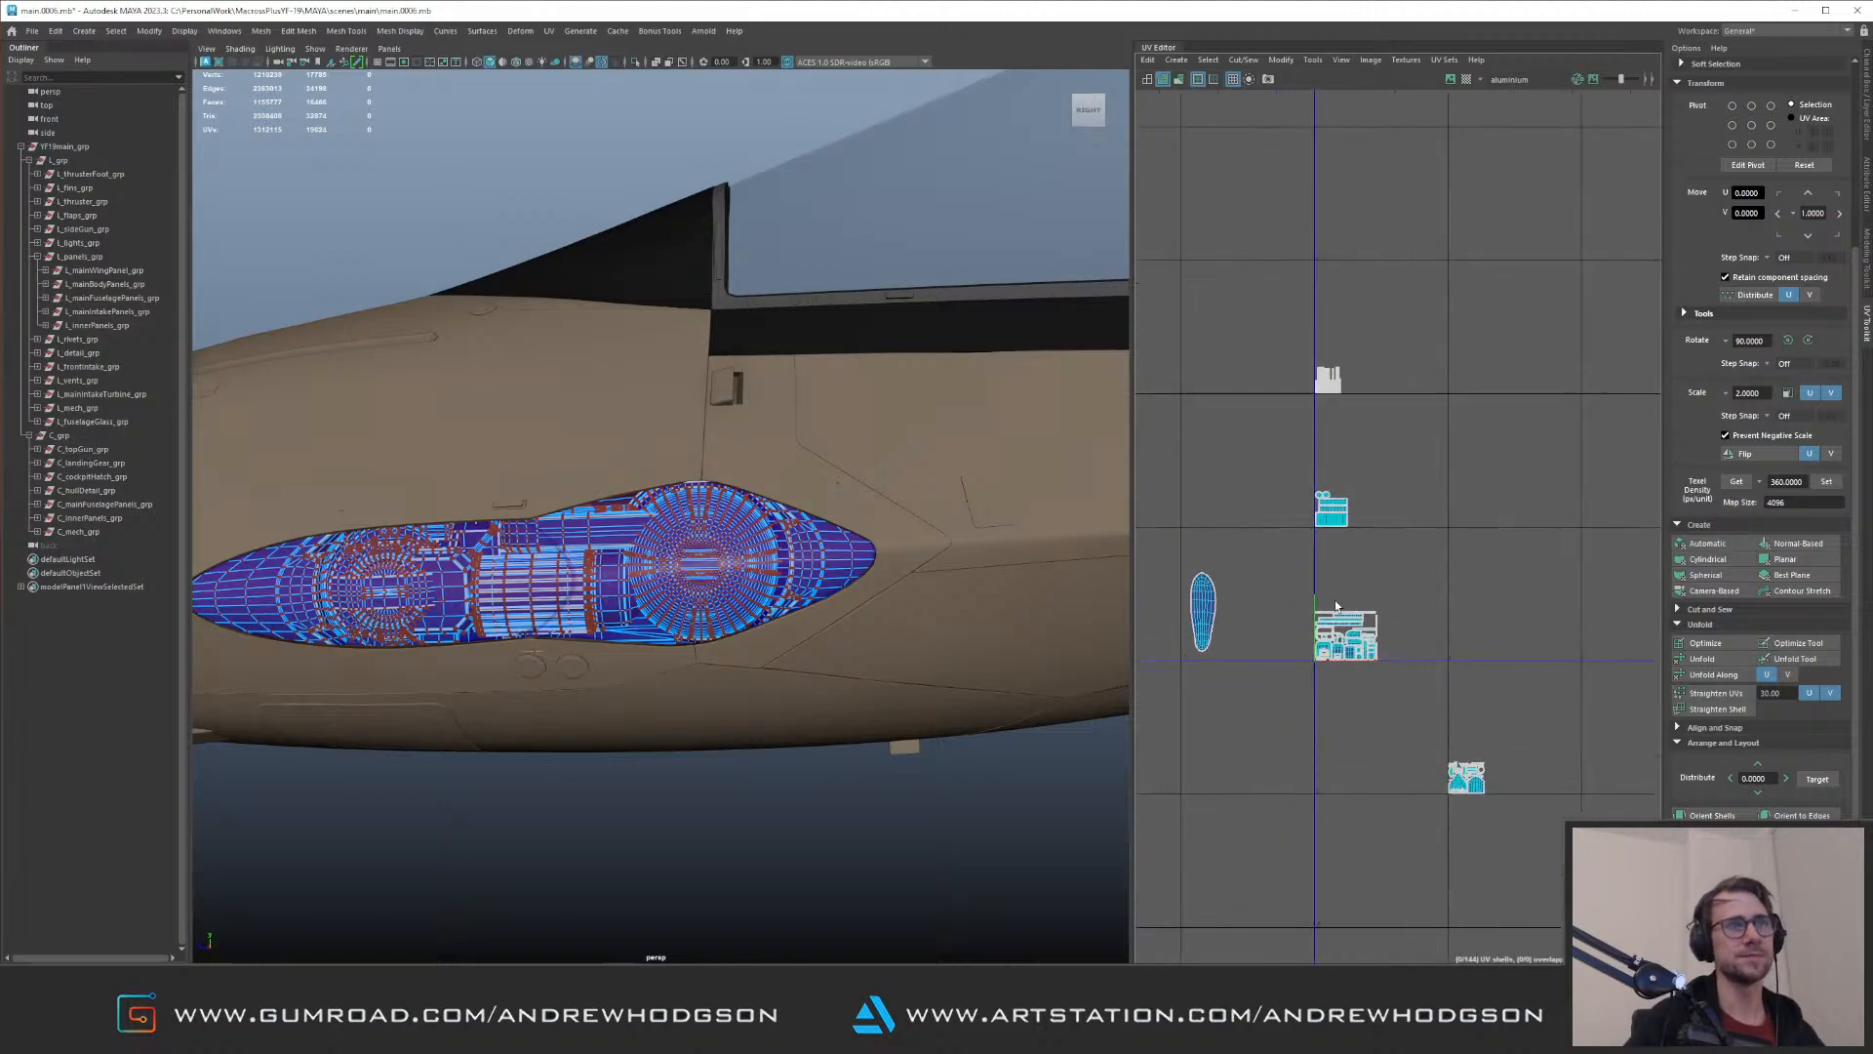
left_click_drag(1295, 472, 1384, 542)
middle_click_drag(1384, 475, 1333, 448, "alt")
left_click_drag(1284, 482, 1288, 566)
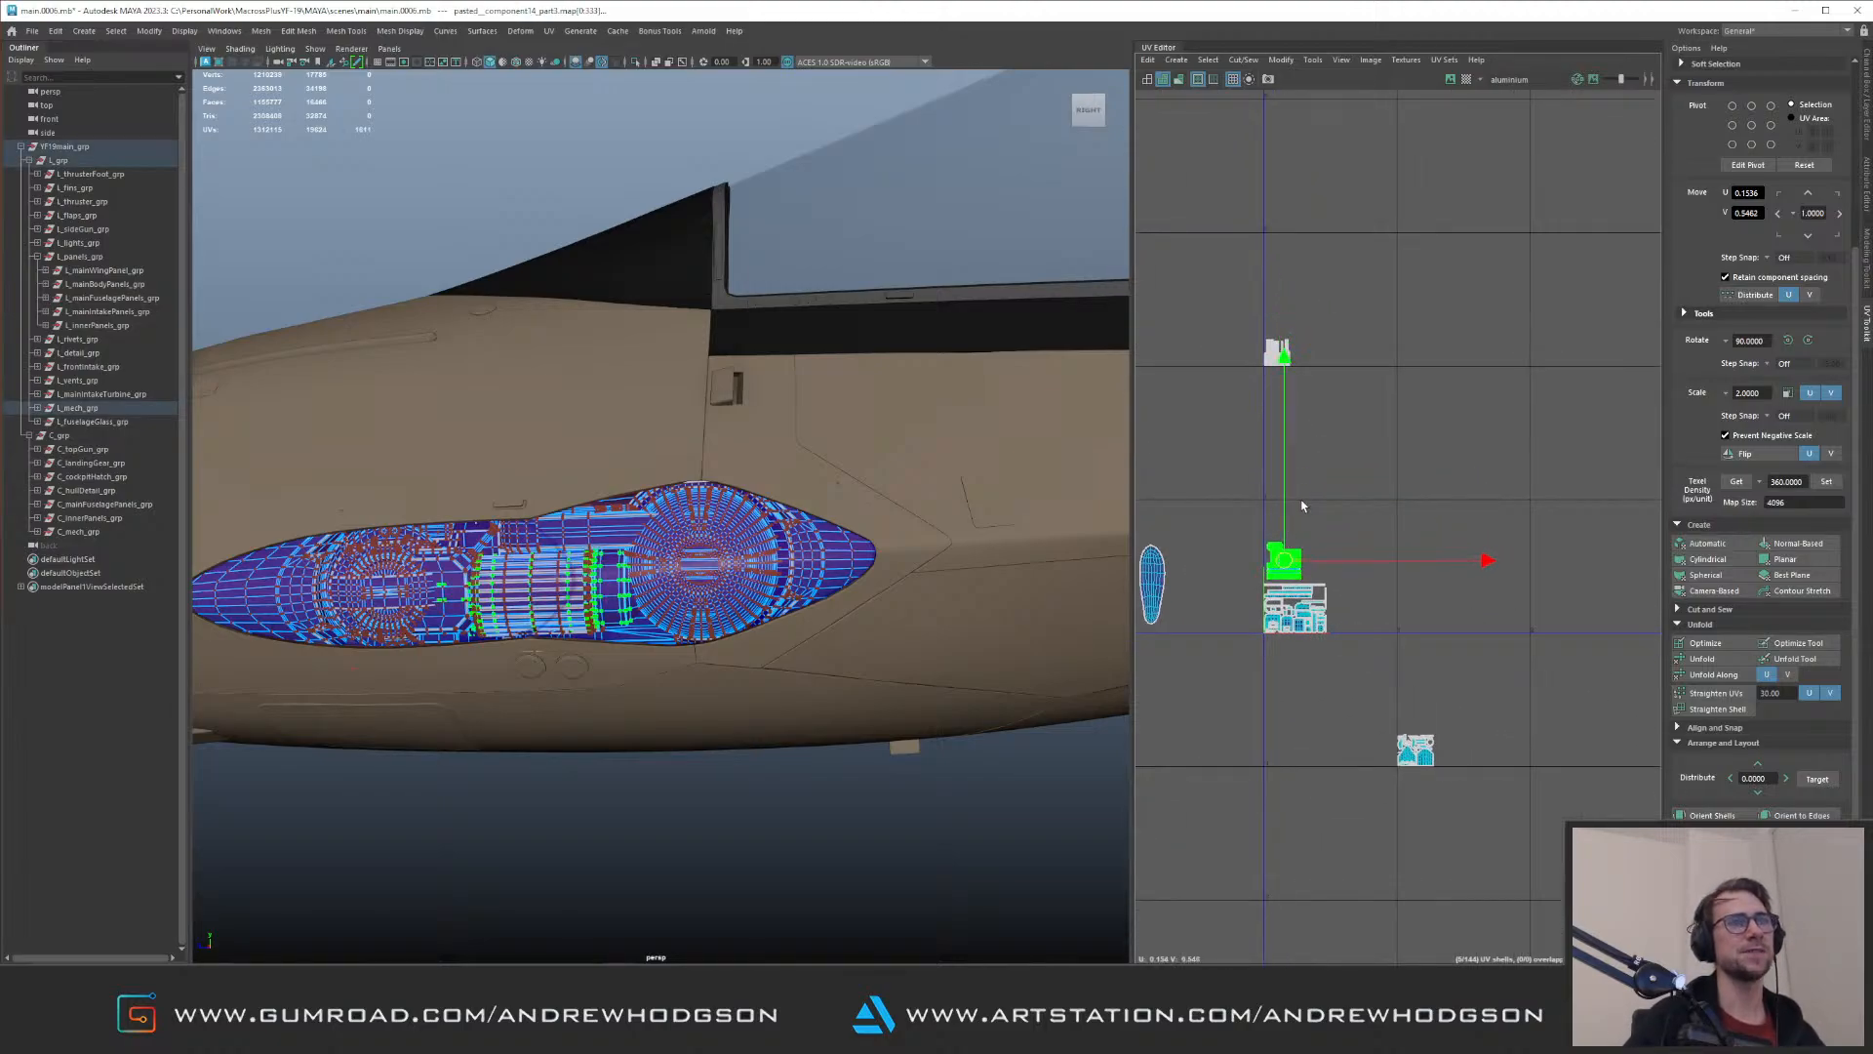
Step: Move the elongated teardrop-shaped UV shell into the main tile, to the right of the existing shell clusters
middle_click_drag(1299, 501, 1393, 509, "alt")
left_click(1246, 592)
left_click_drag(1246, 595, 1470, 601)
Step: Shift the large disc's UVs three tiles left and one up, into the tile directly below the main one
middle_click_drag(1449, 474, 1304, 393, "alt")
scroll(1402, 478, "down", 2)
middle_click_drag(1497, 565, 1366, 512, "alt")
left_click_drag(1413, 618, 1498, 715)
right_click_drag(1491, 546, 1356, 690, "shift")
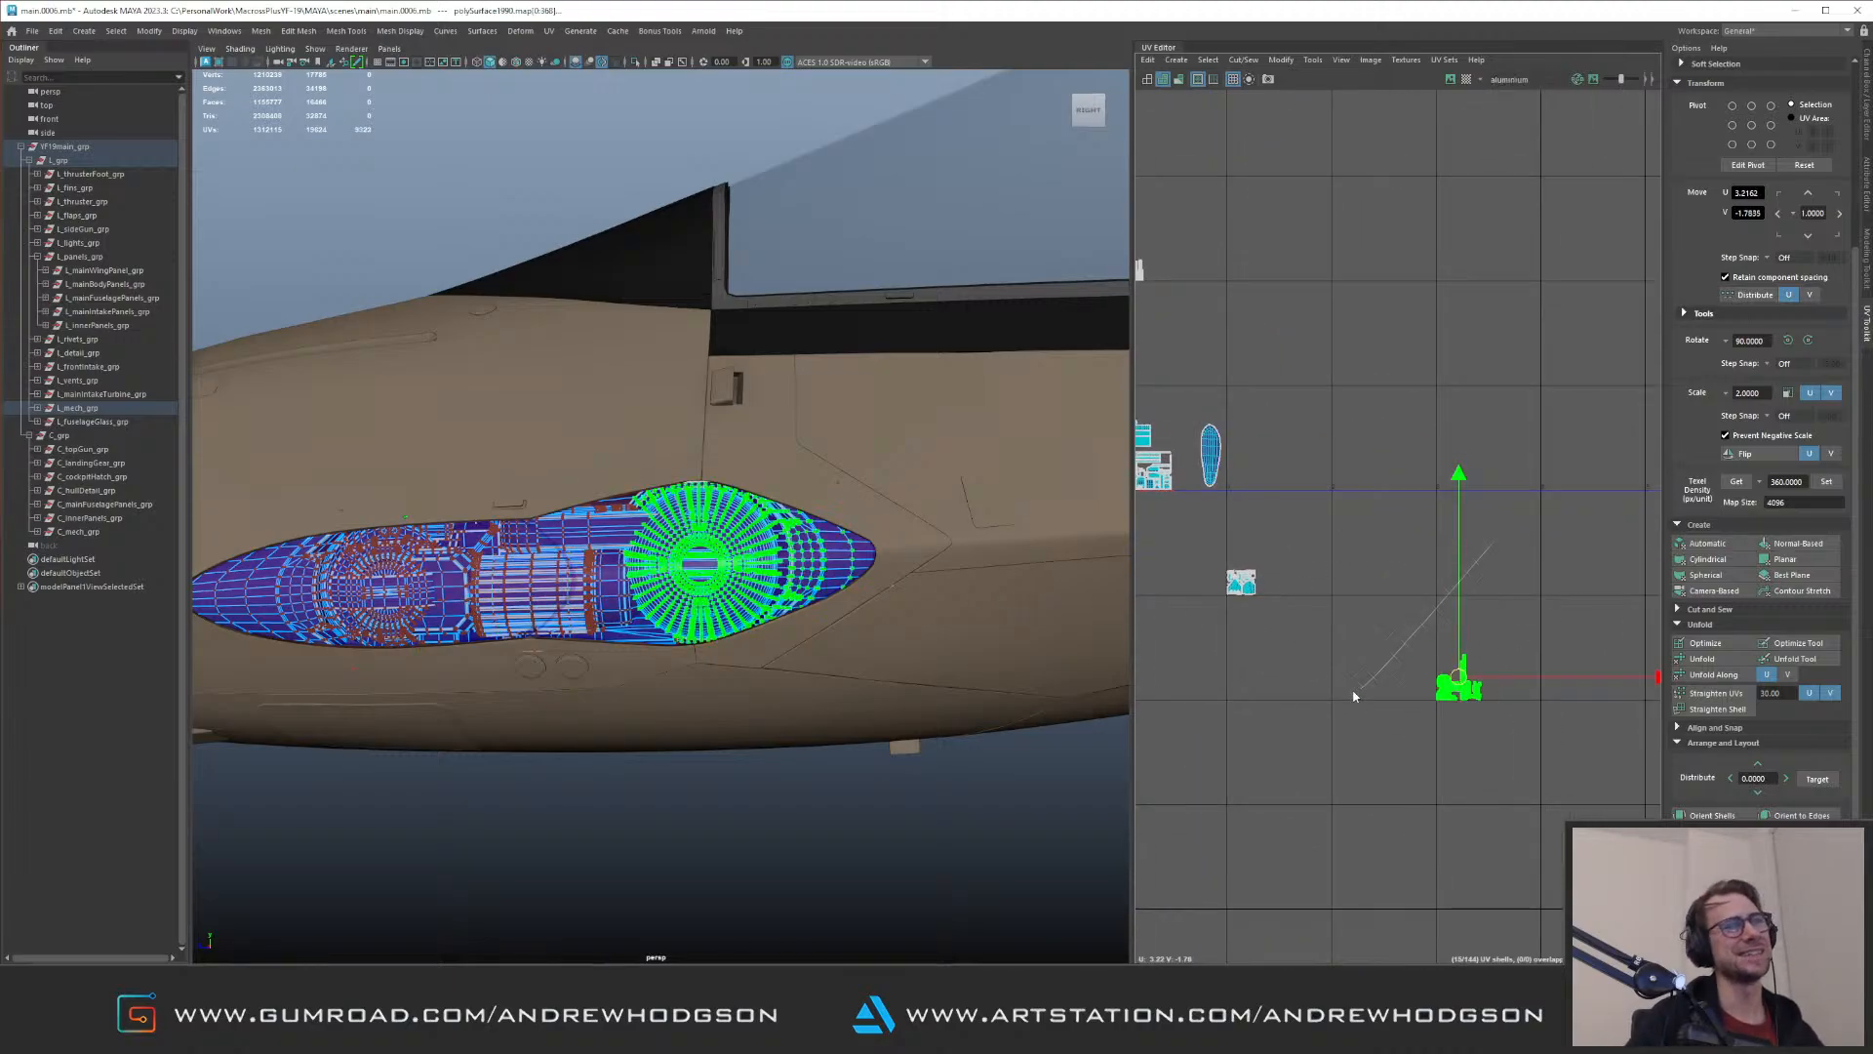
middle_click_drag(1325, 553, 1432, 603, "alt")
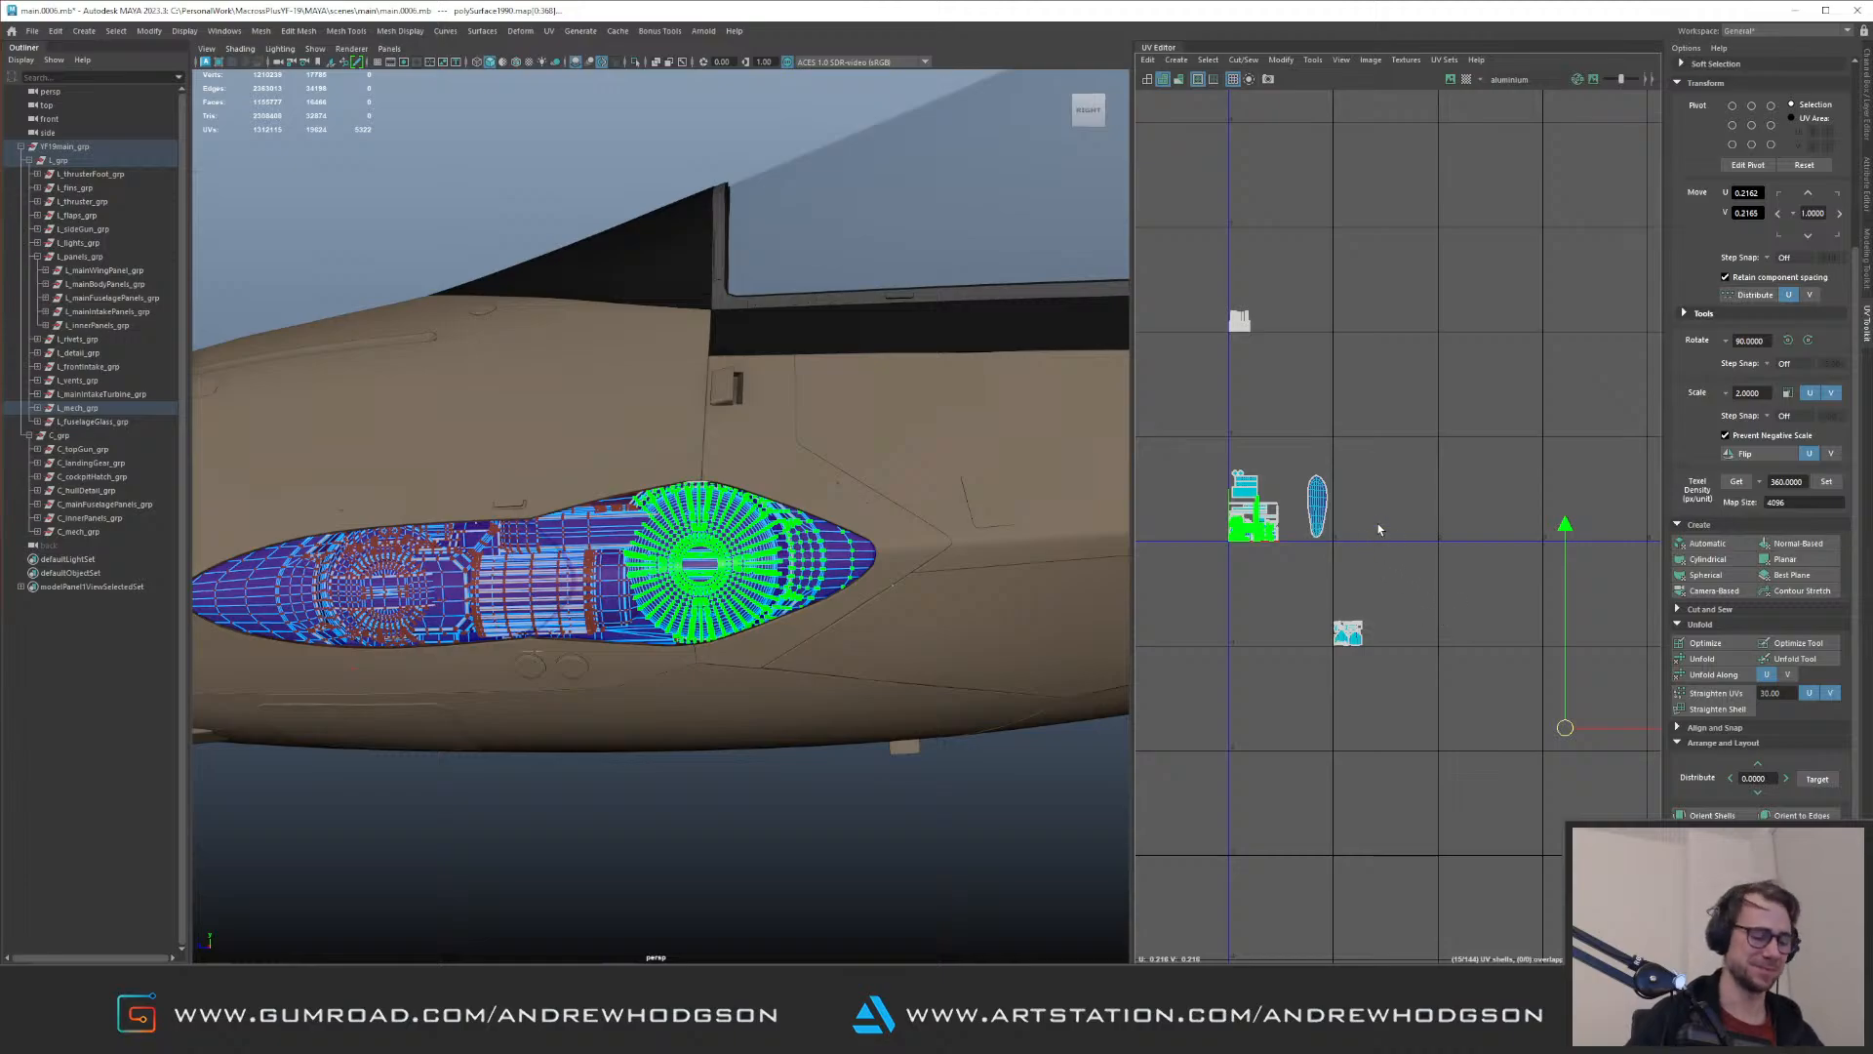
key("ctrl+z")
Step: Move the ribbed central cylinder's UVs down into the main tile, between the upper shell cluster and the elongated shell
middle_click_drag(1402, 386, 1454, 445, "alt")
left_click_drag(1248, 326, 1377, 431)
left_click_drag(1292, 381, 1342, 513)
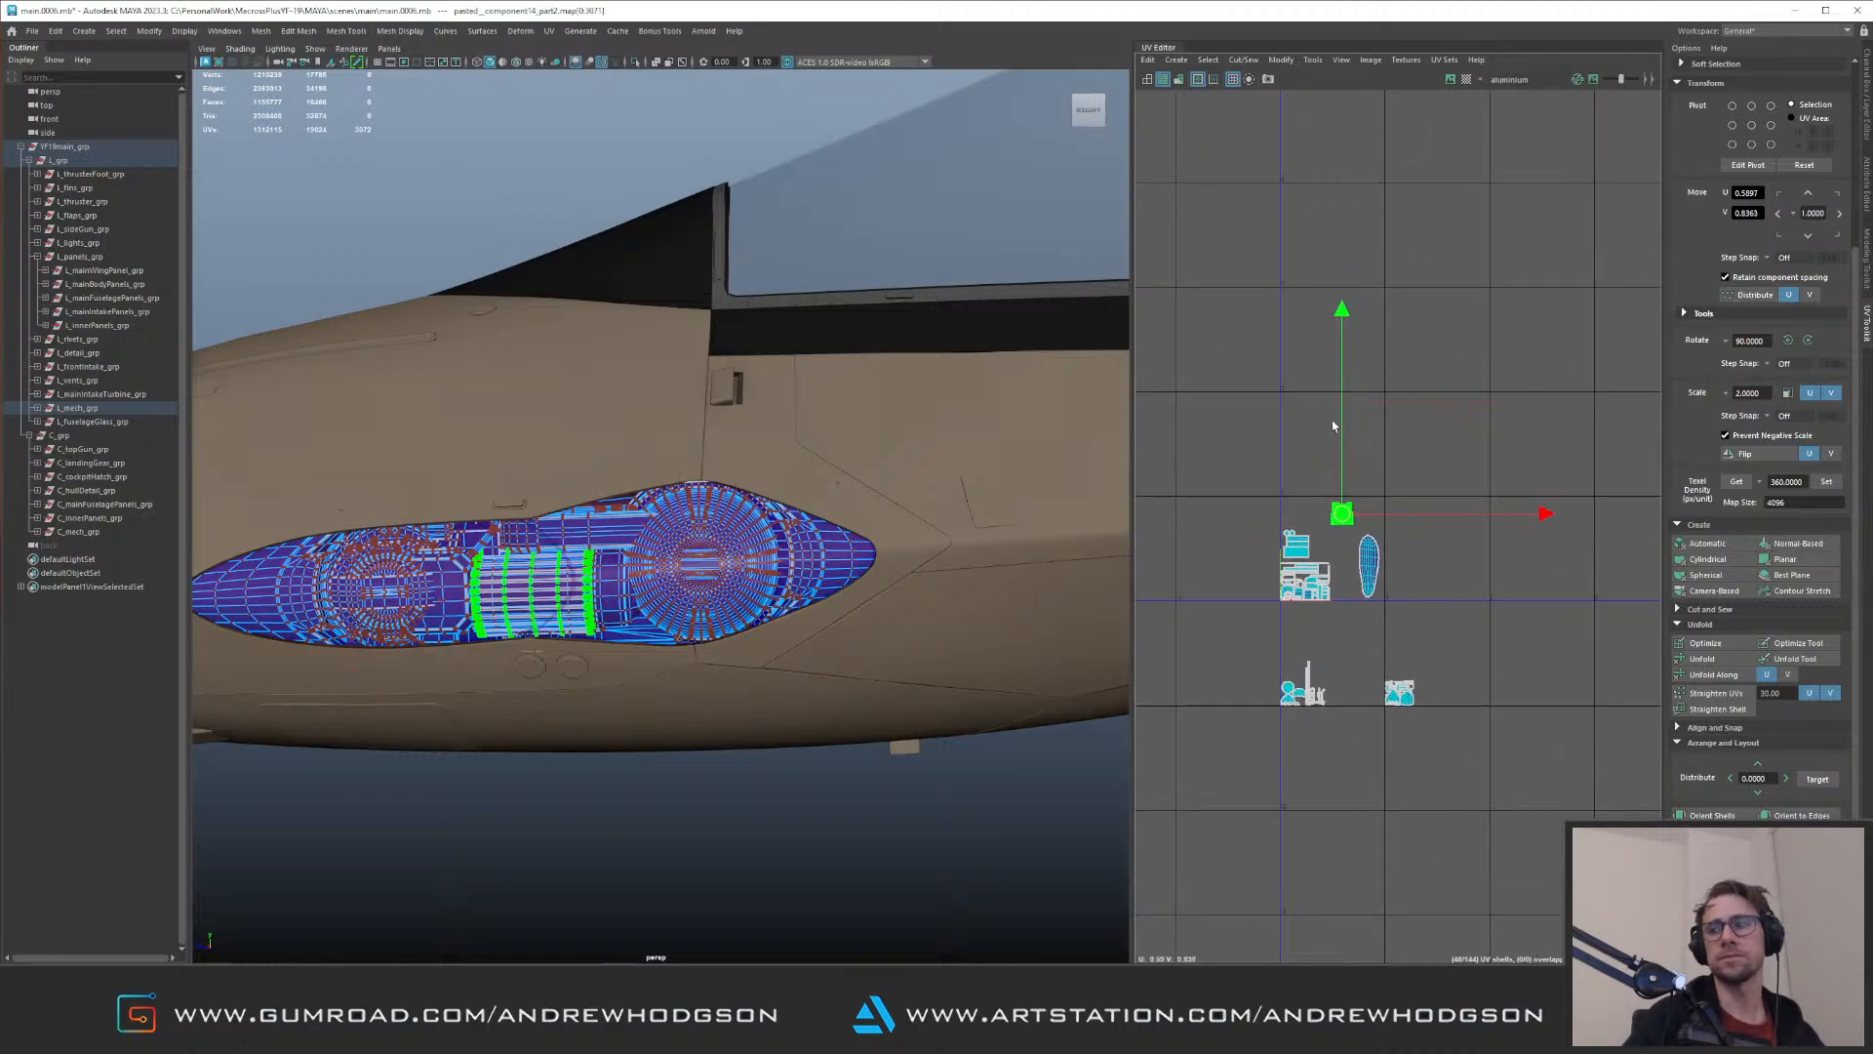
right_click_drag(1360, 395, 1439, 489, "alt")
middle_click_drag(1302, 541, 1319, 393, "alt")
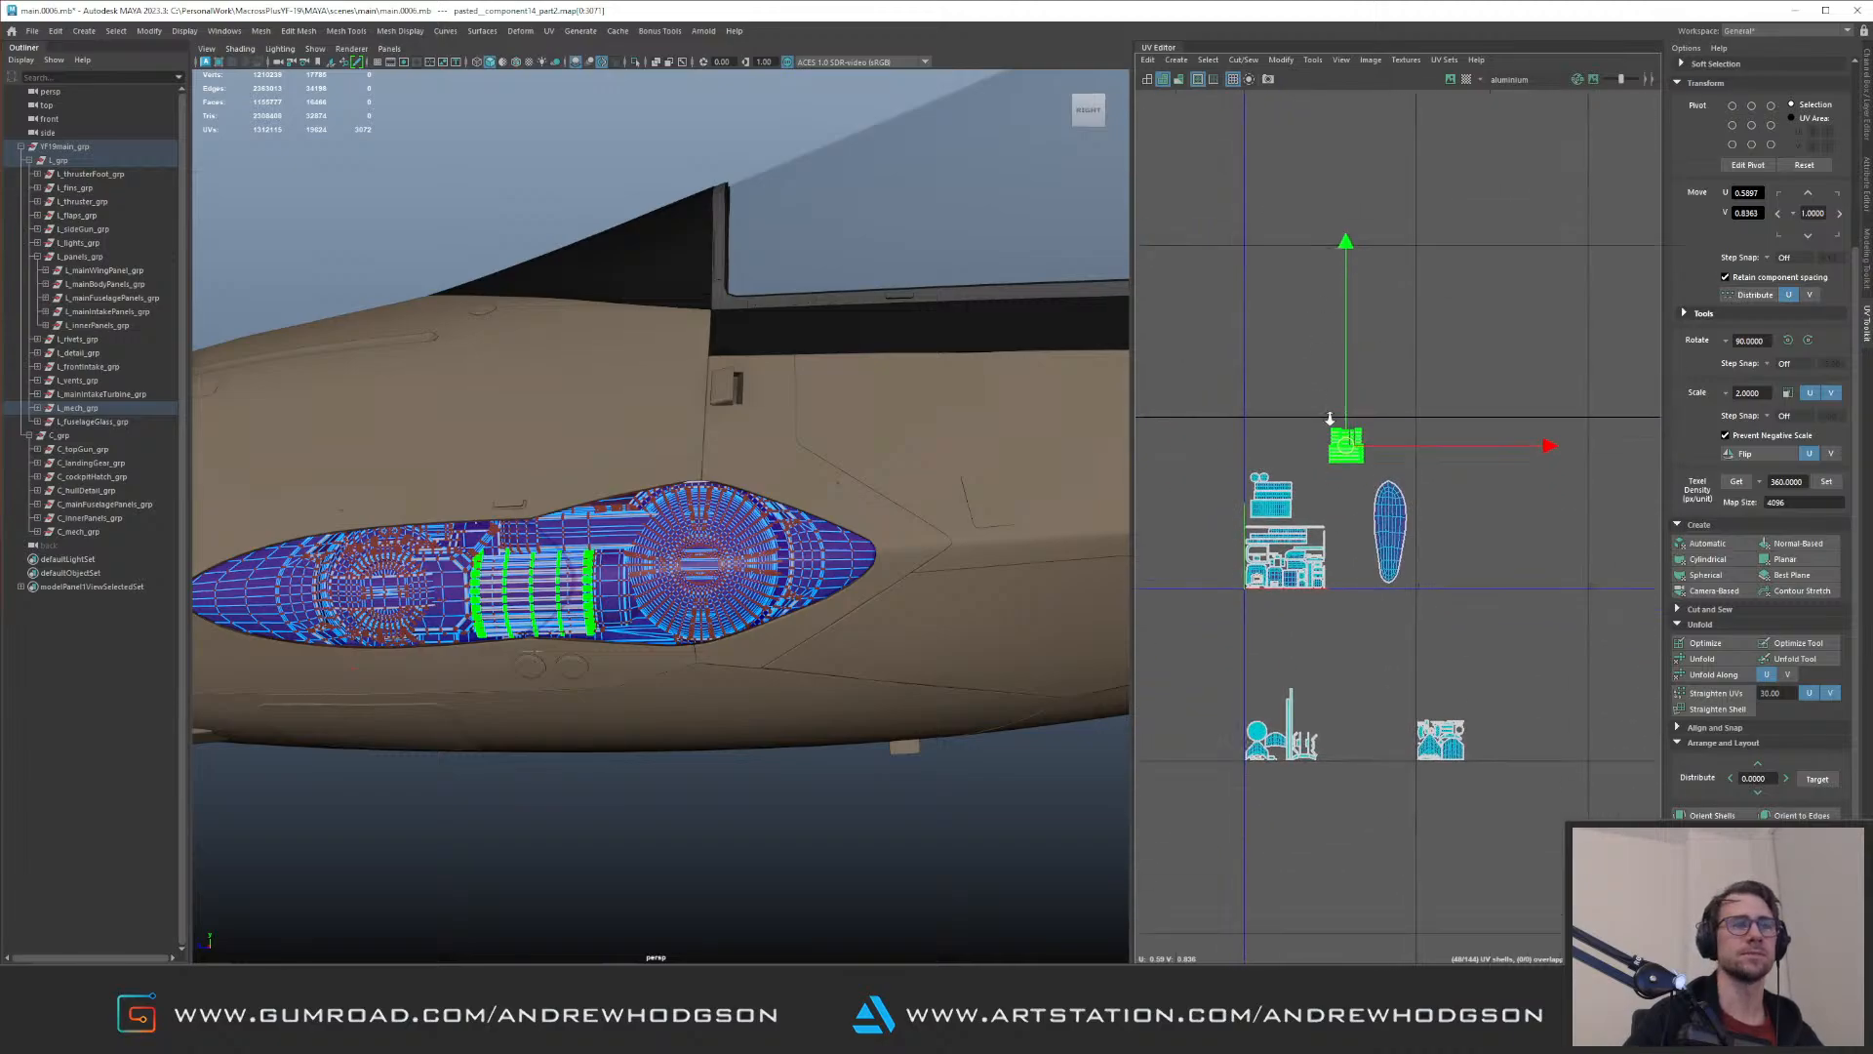
right_click_drag(1319, 393, 1401, 502, "alt")
left_click_drag(1364, 490, 1306, 589)
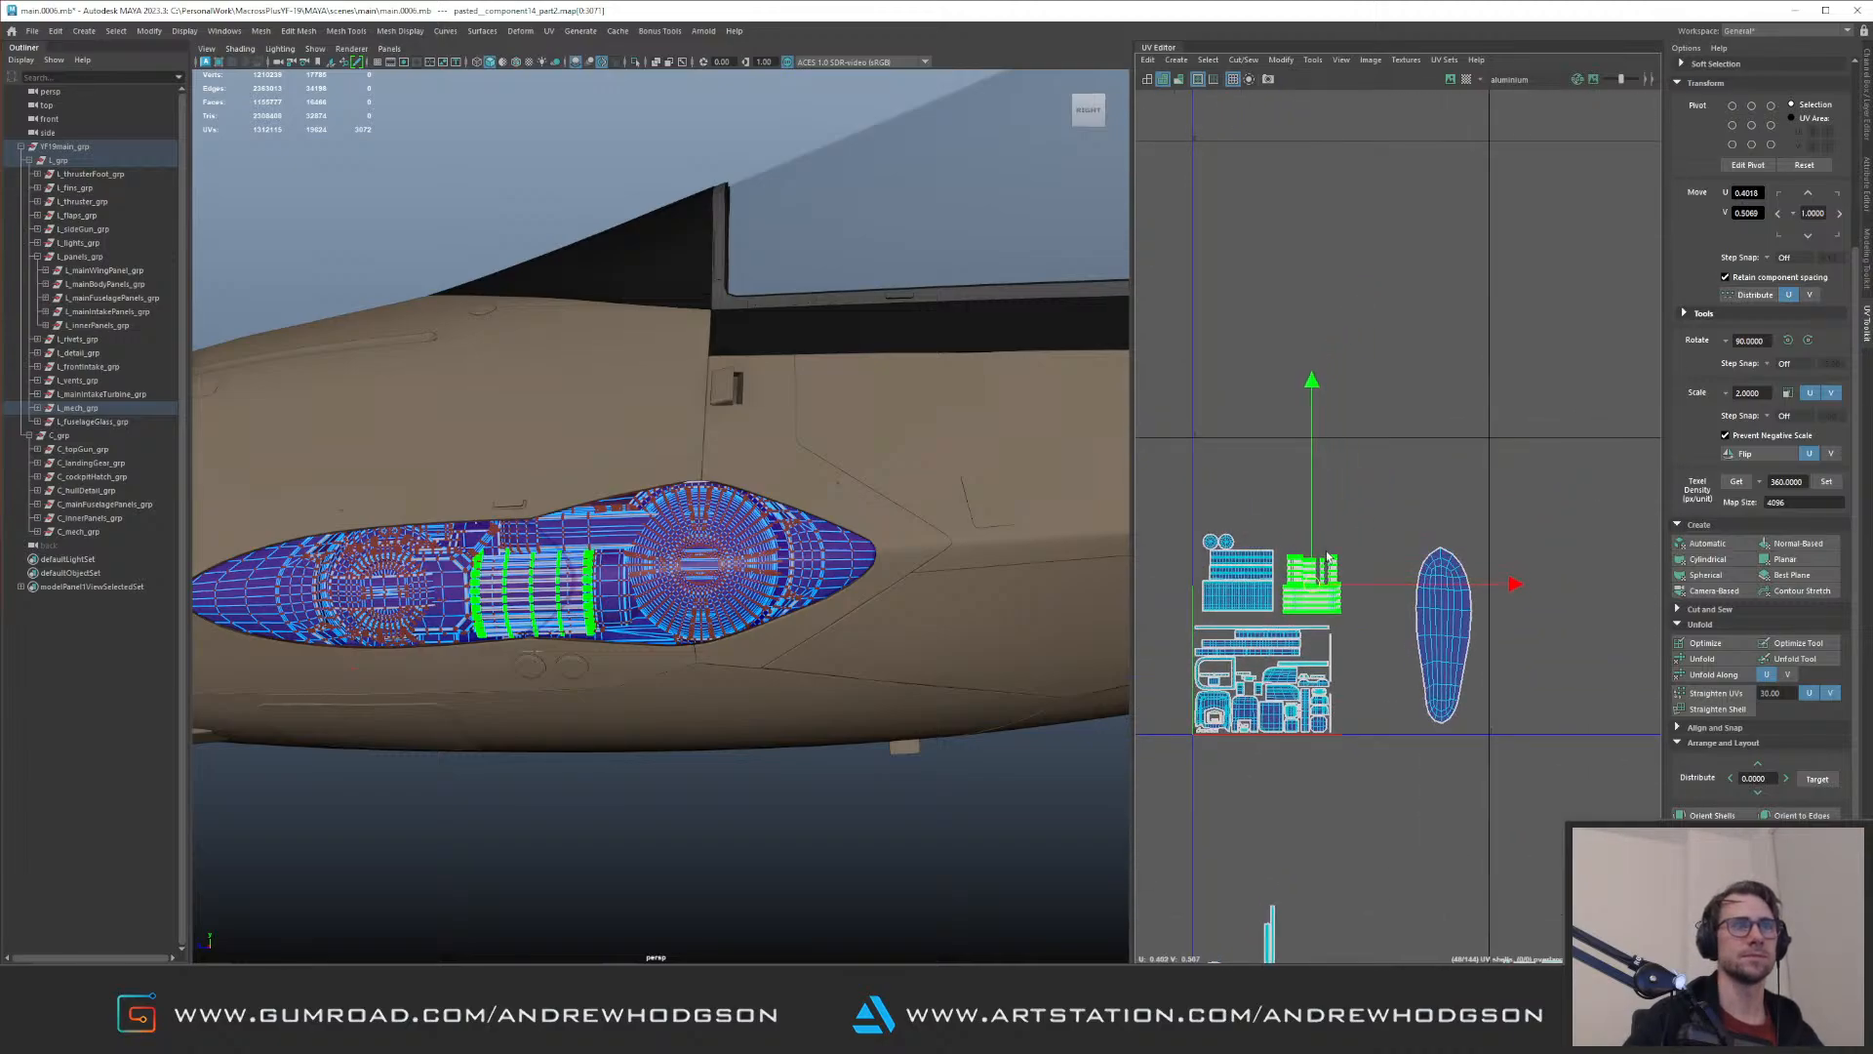
Step: Move the round mechanism's UVs from the lower right tile to the top of the main tile, above the other shells
middle_click_drag(1396, 622, 1378, 444, "alt")
right_click_drag(1385, 449, 1352, 419, "alt")
left_click_drag(1446, 684, 1275, 338)
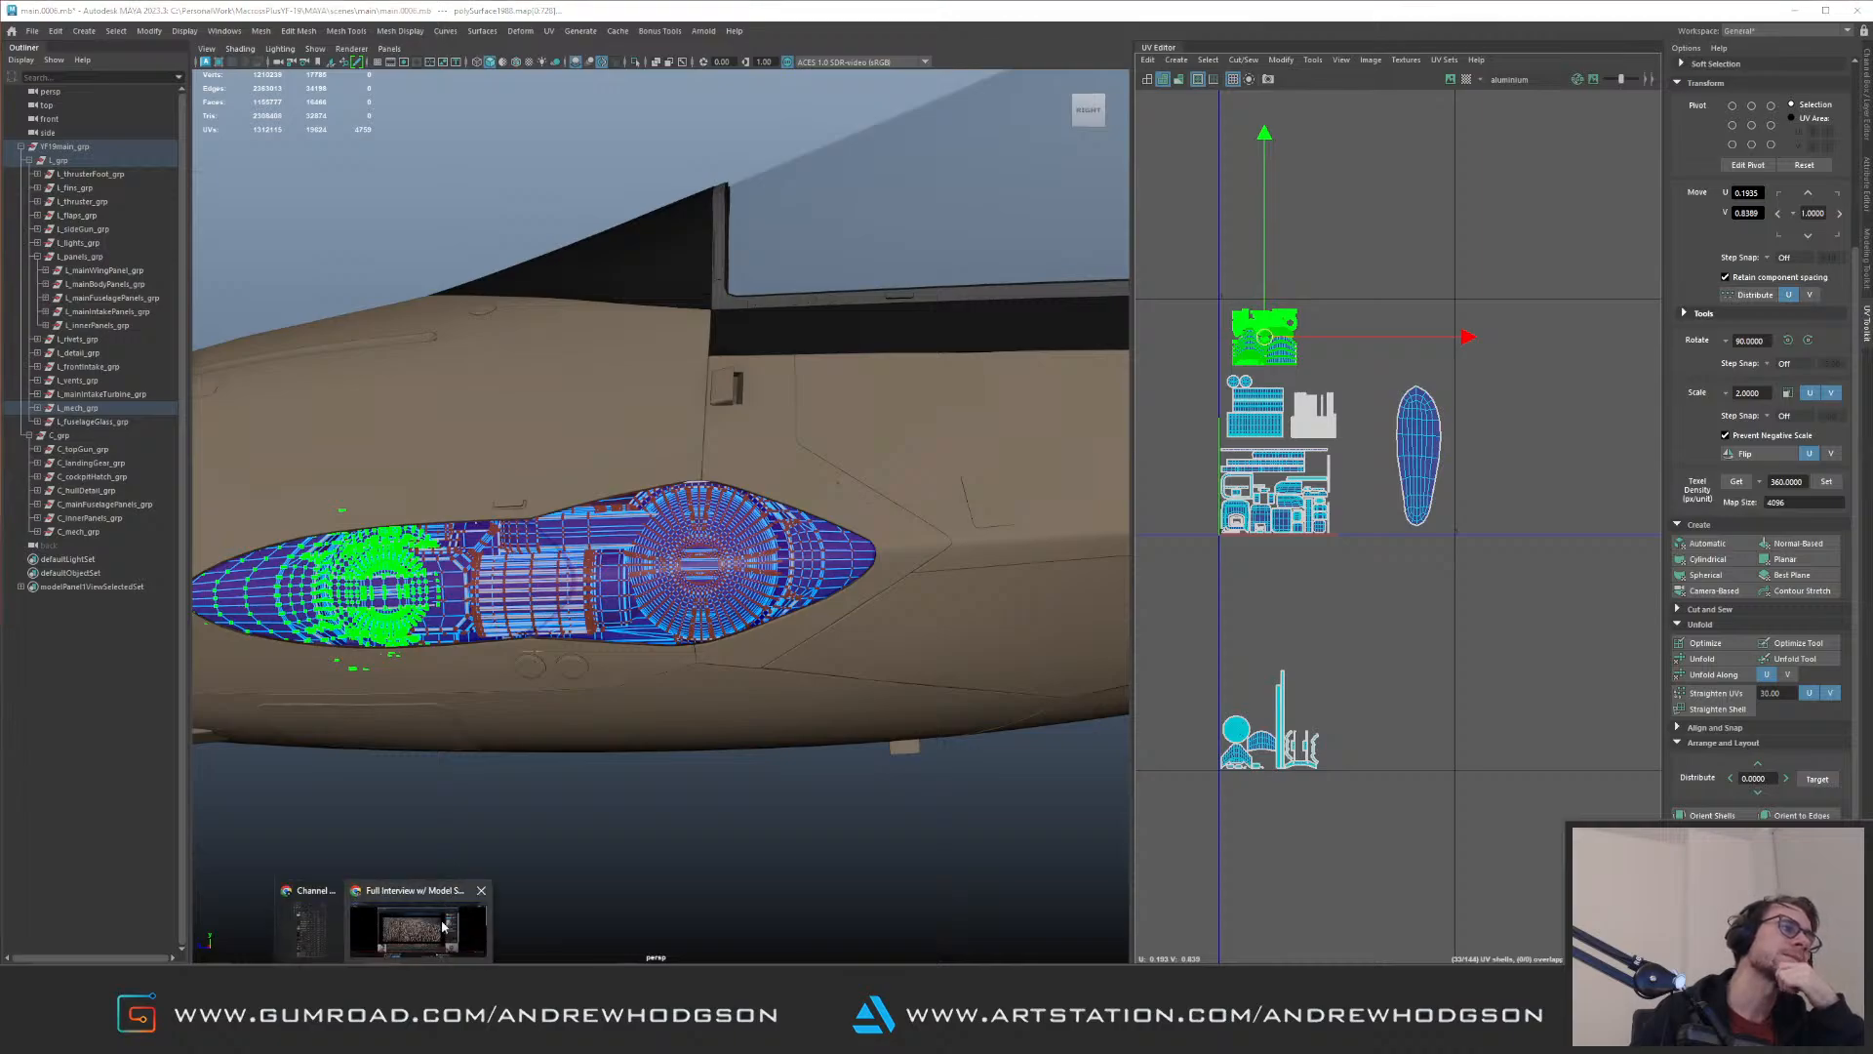
left_click(425, 916)
left_click_drag(1494, 19, 1872, 152)
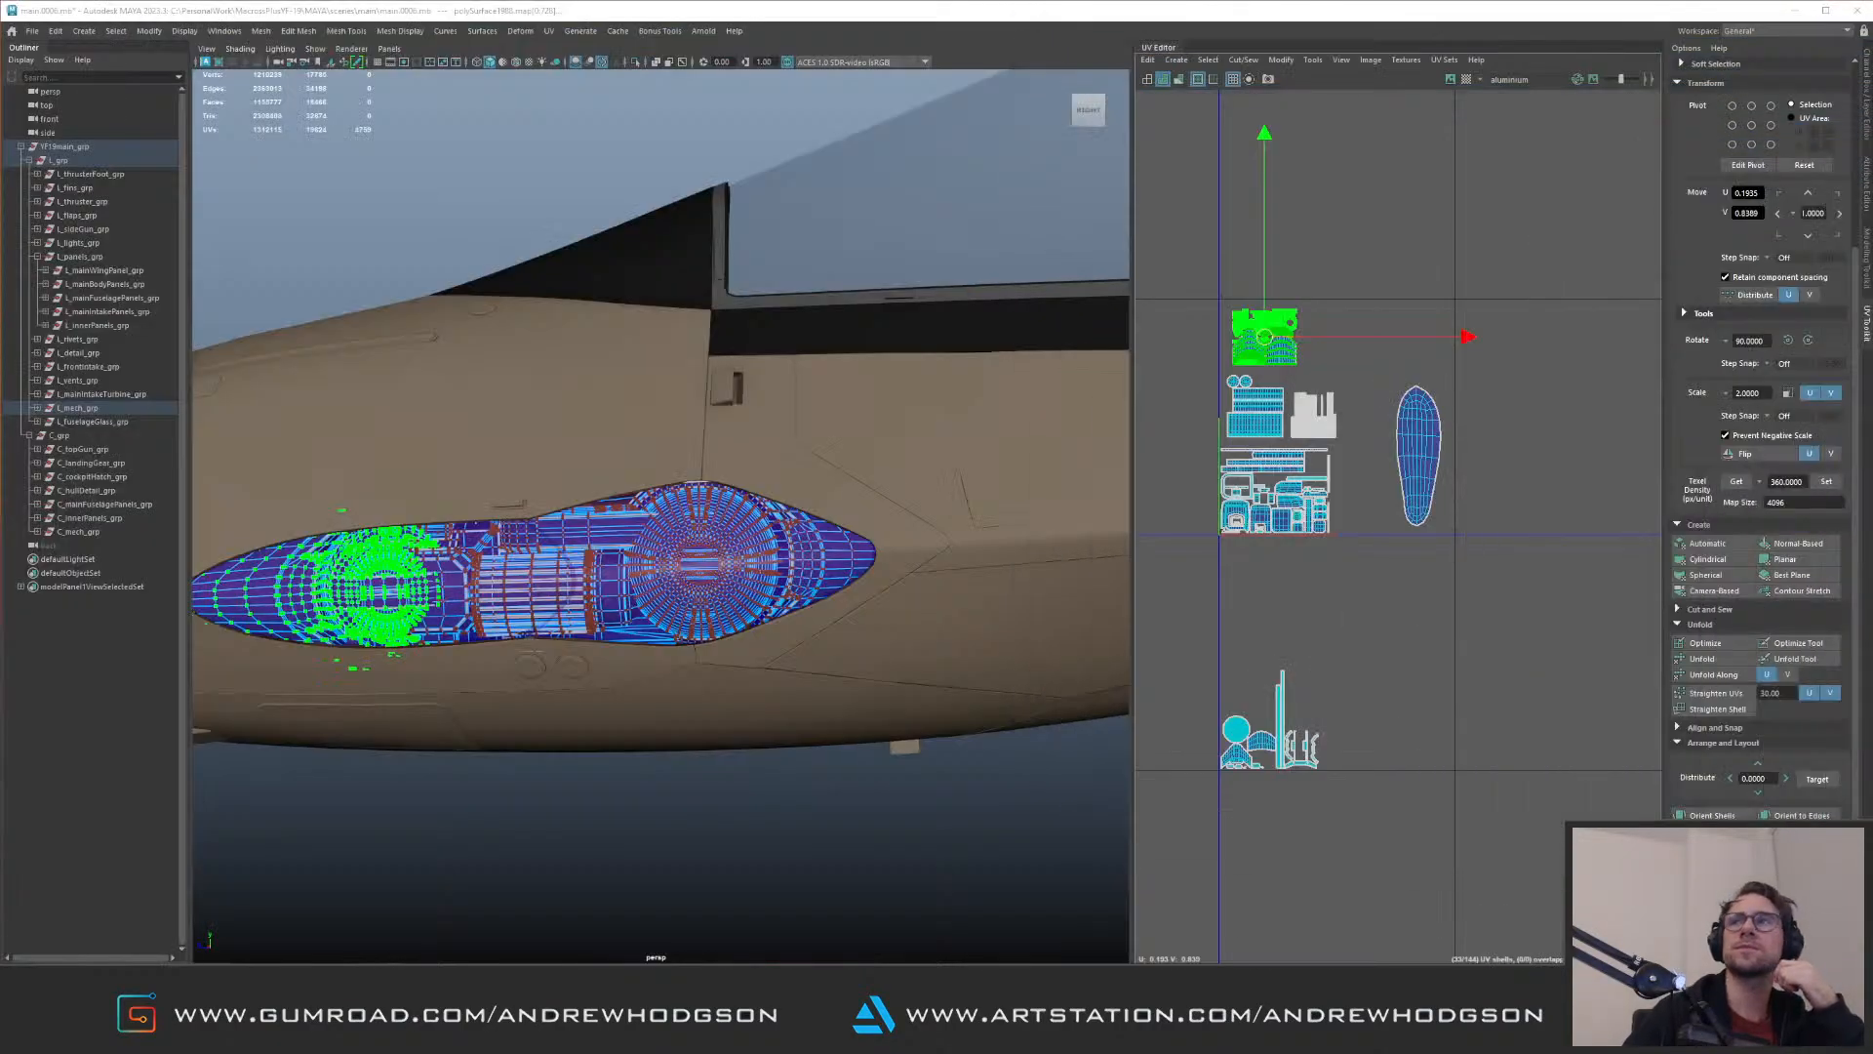
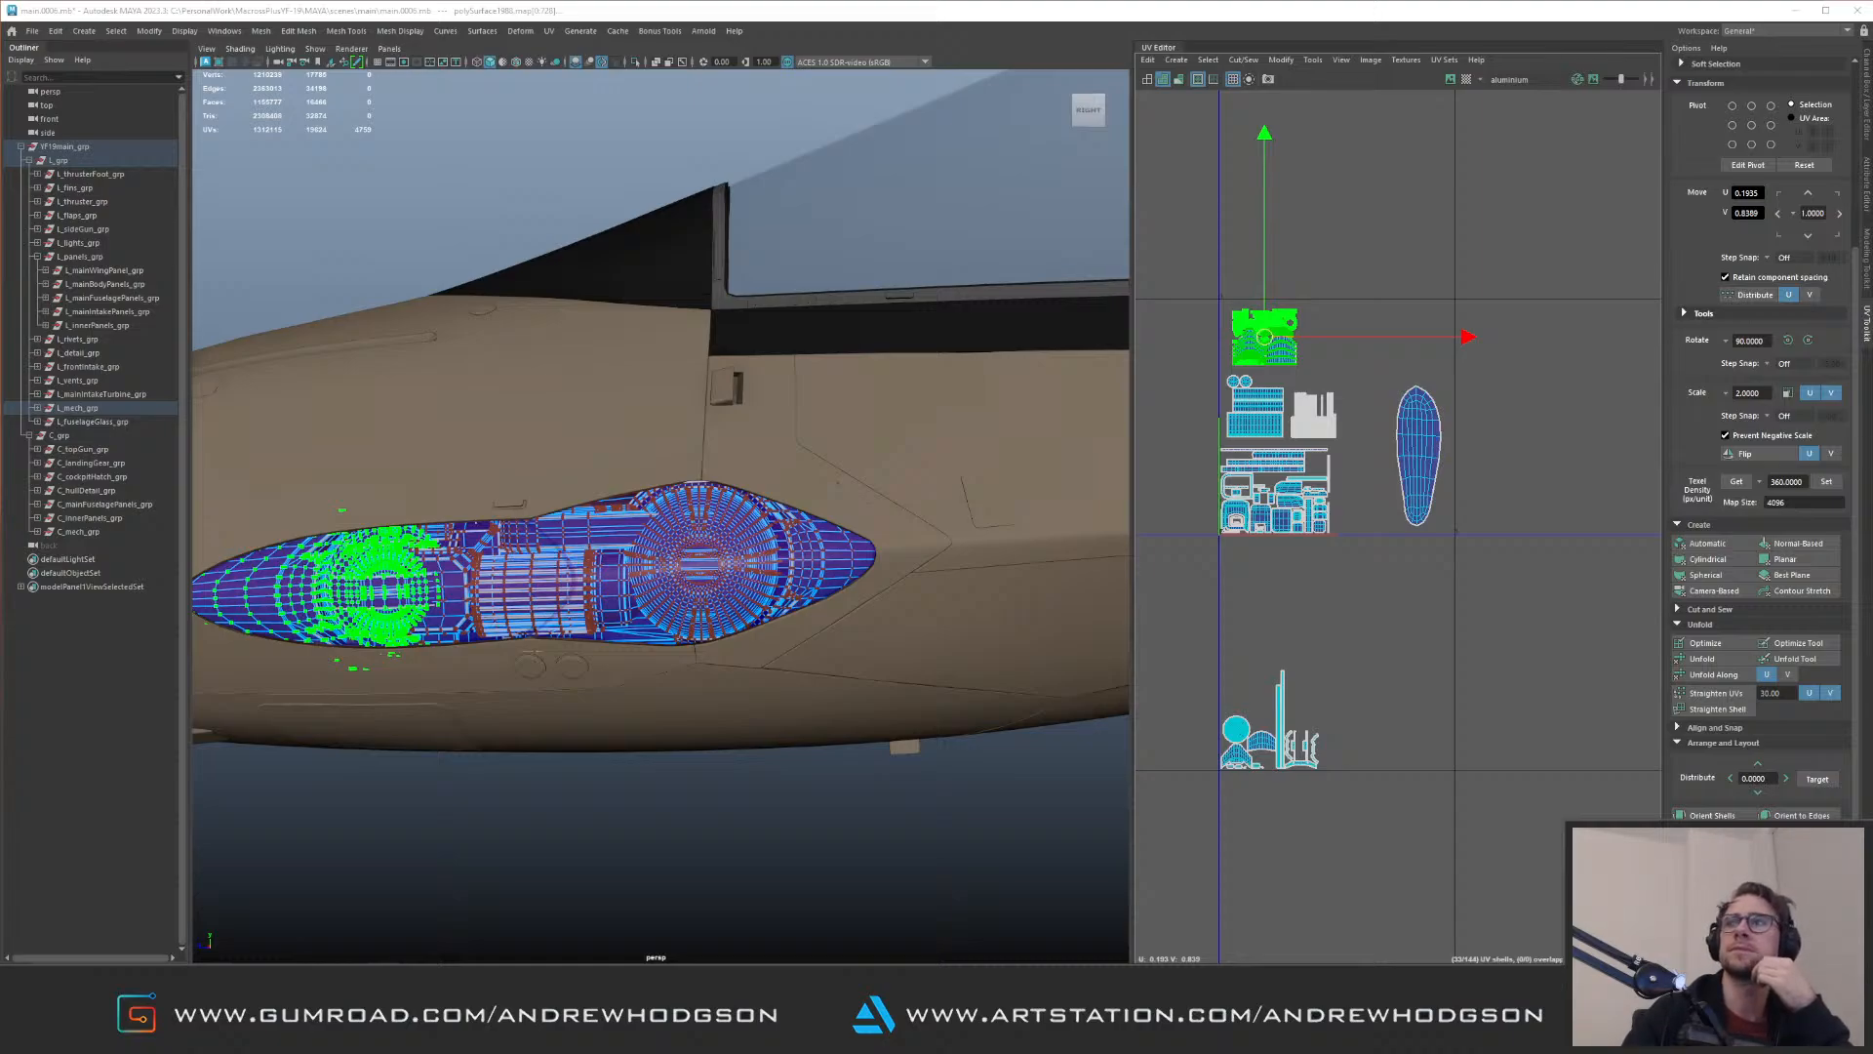
Step: Switch to the Instagram archive in the browser, view a gym story, and close the browser window
left_click_drag(1872, 154, 753, 22)
left_click_drag(969, 756, 1784, 962)
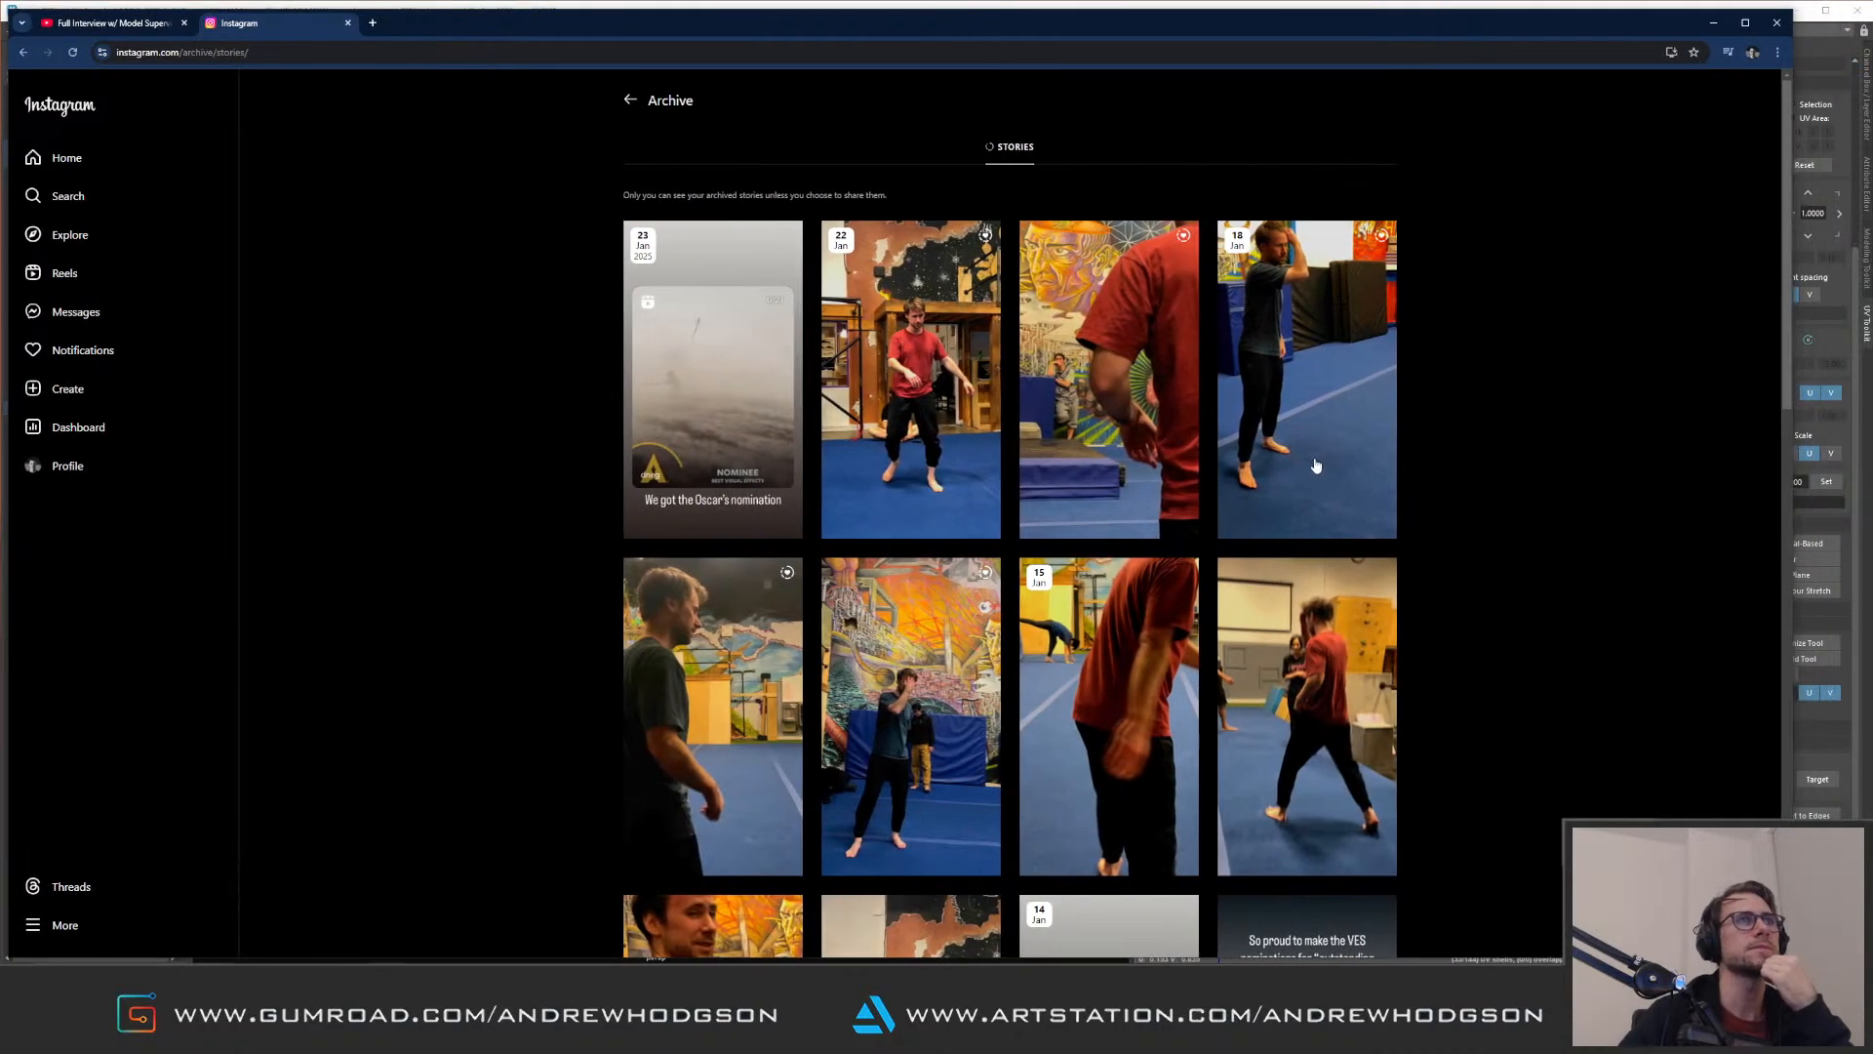
left_click(1130, 384)
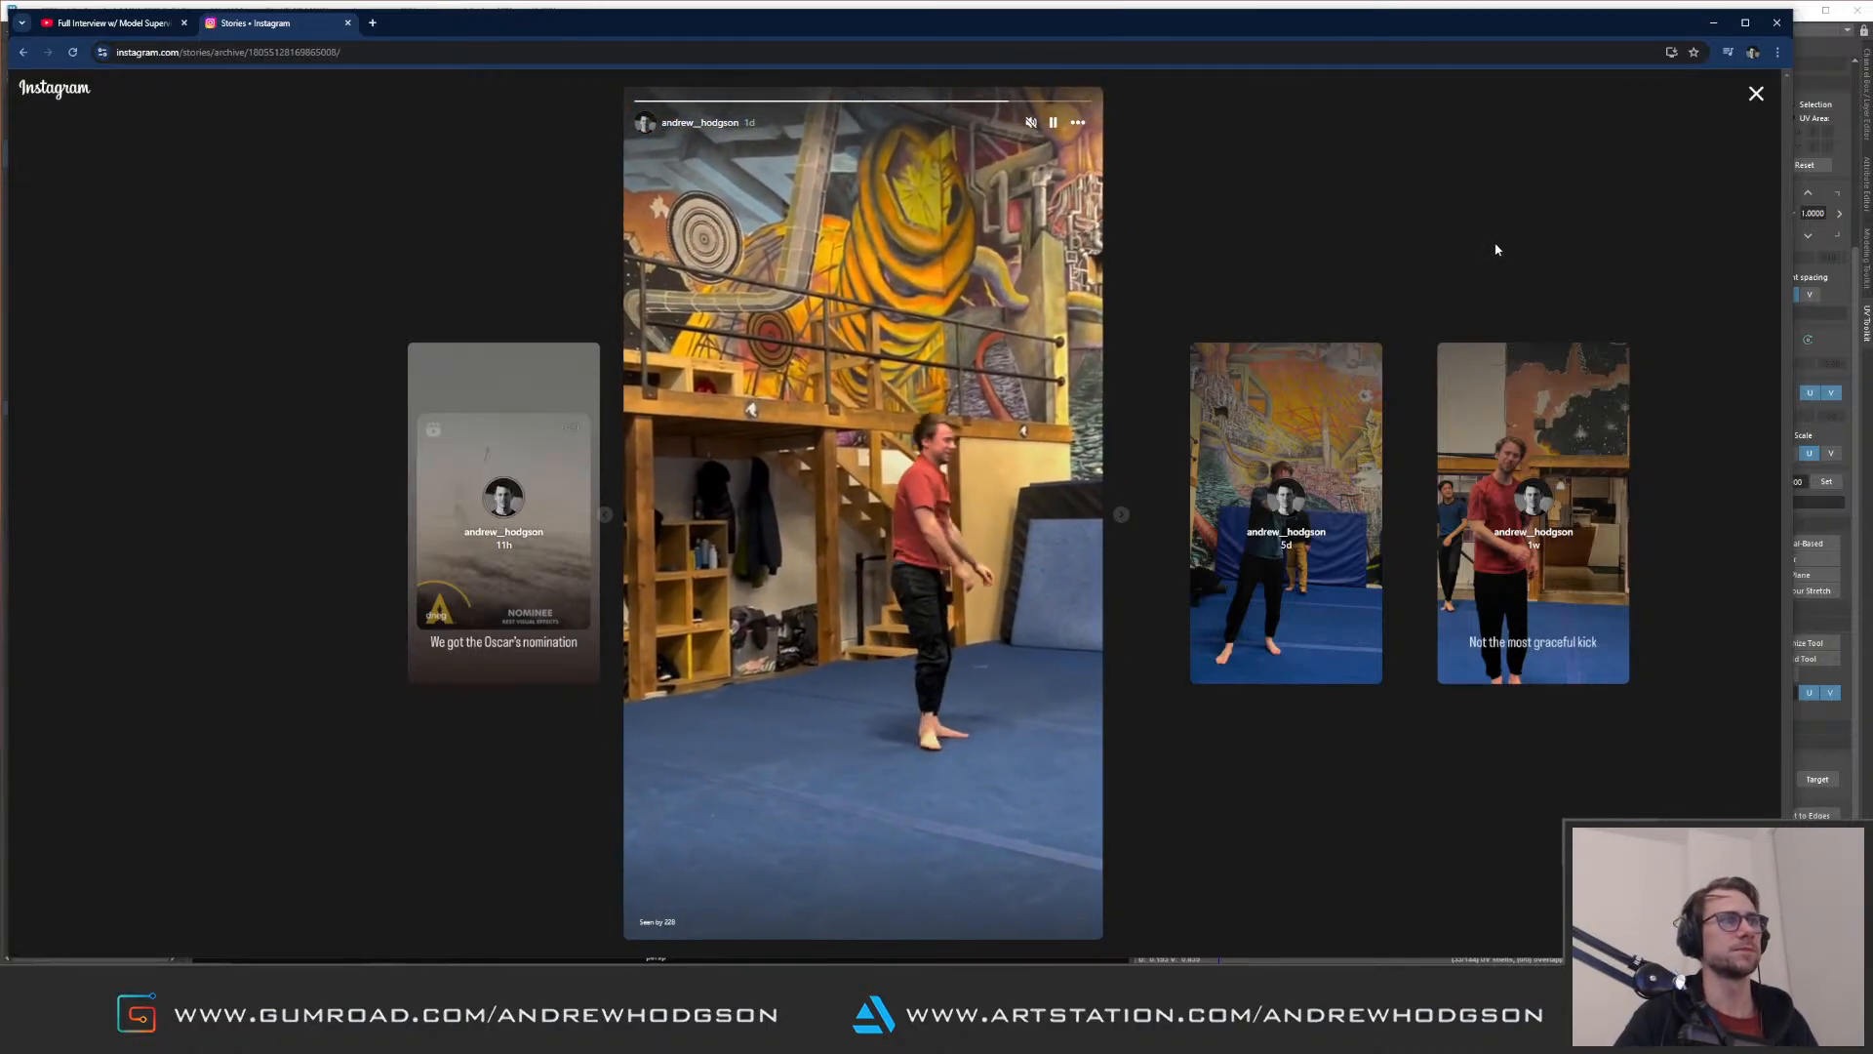
left_click(1778, 21)
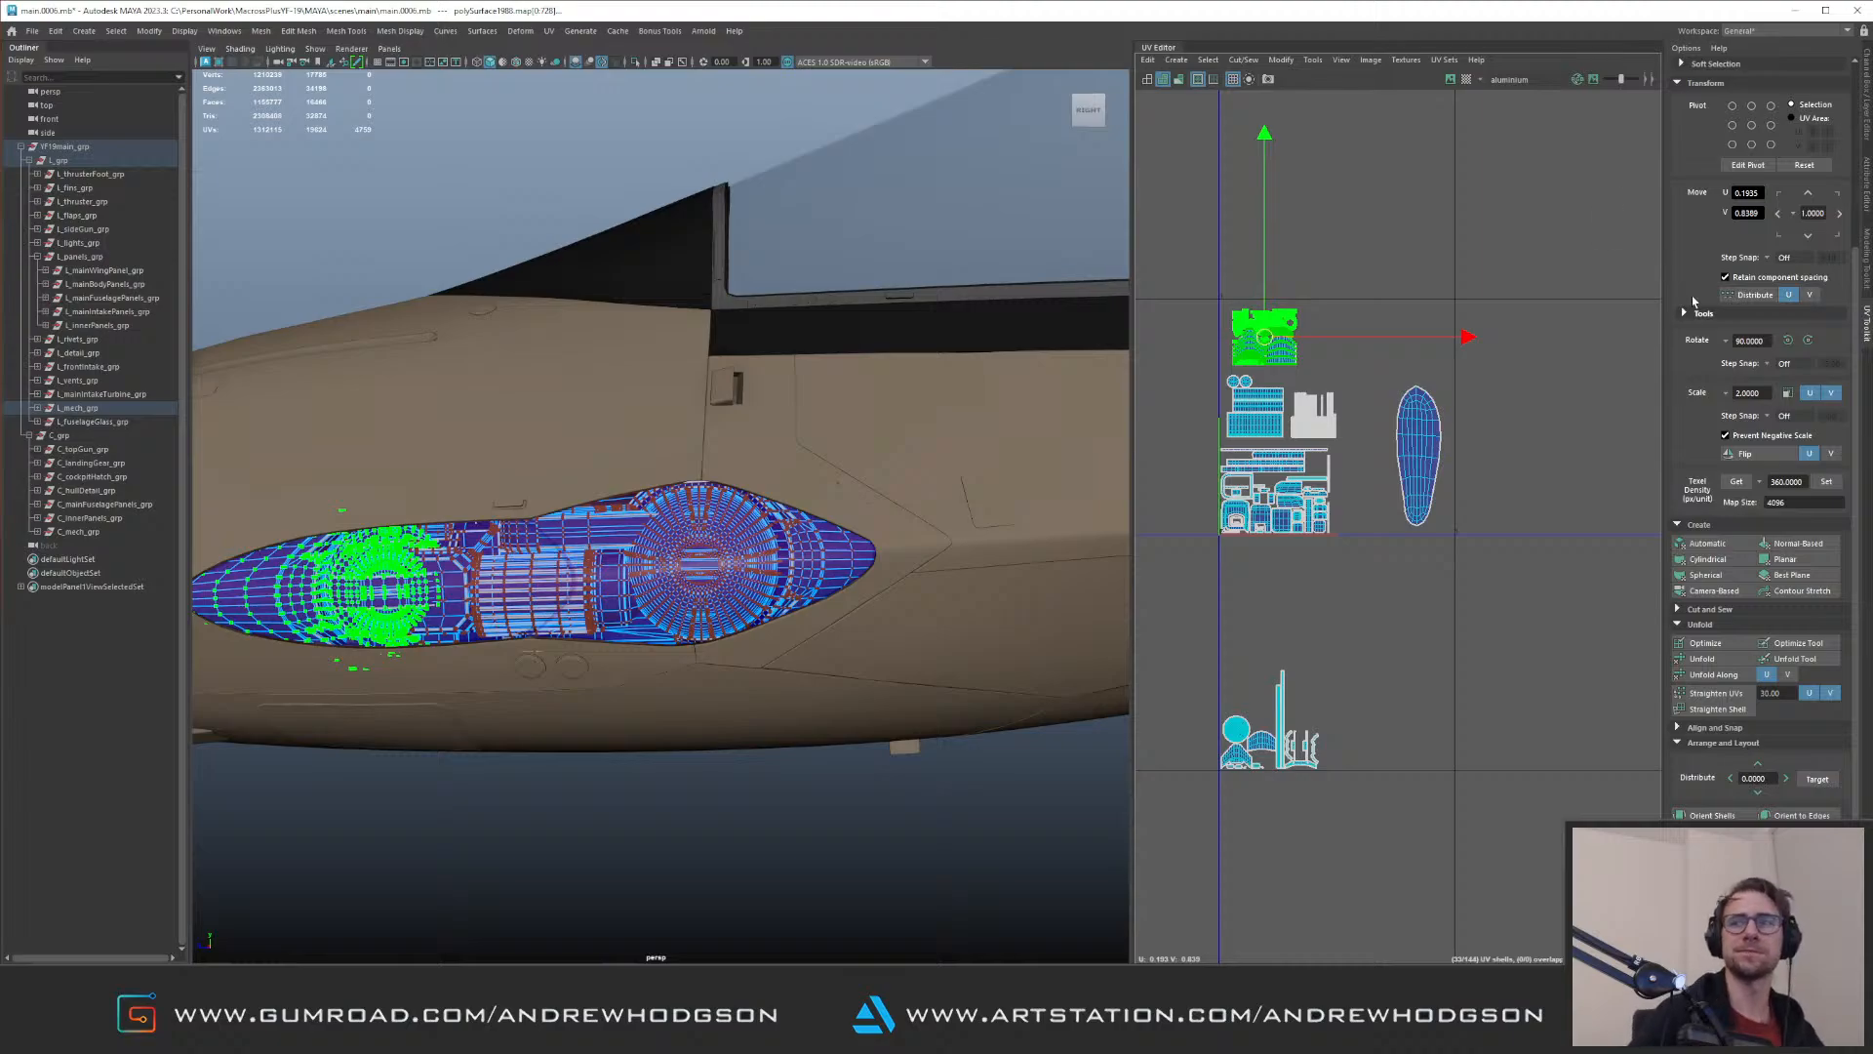
Step: Move the shell group with the round disc from the tile below into free space above the elongated oval shell
scroll(1625, 694, "down", 2)
left_click_drag(1449, 818, 1422, 420)
right_click_drag(1418, 454, 1518, 573, "alt")
middle_click_drag(1464, 410, 1408, 480, "alt")
right_click_drag(1408, 480, 1445, 467, "alt")
left_click_drag(1369, 413, 1432, 371)
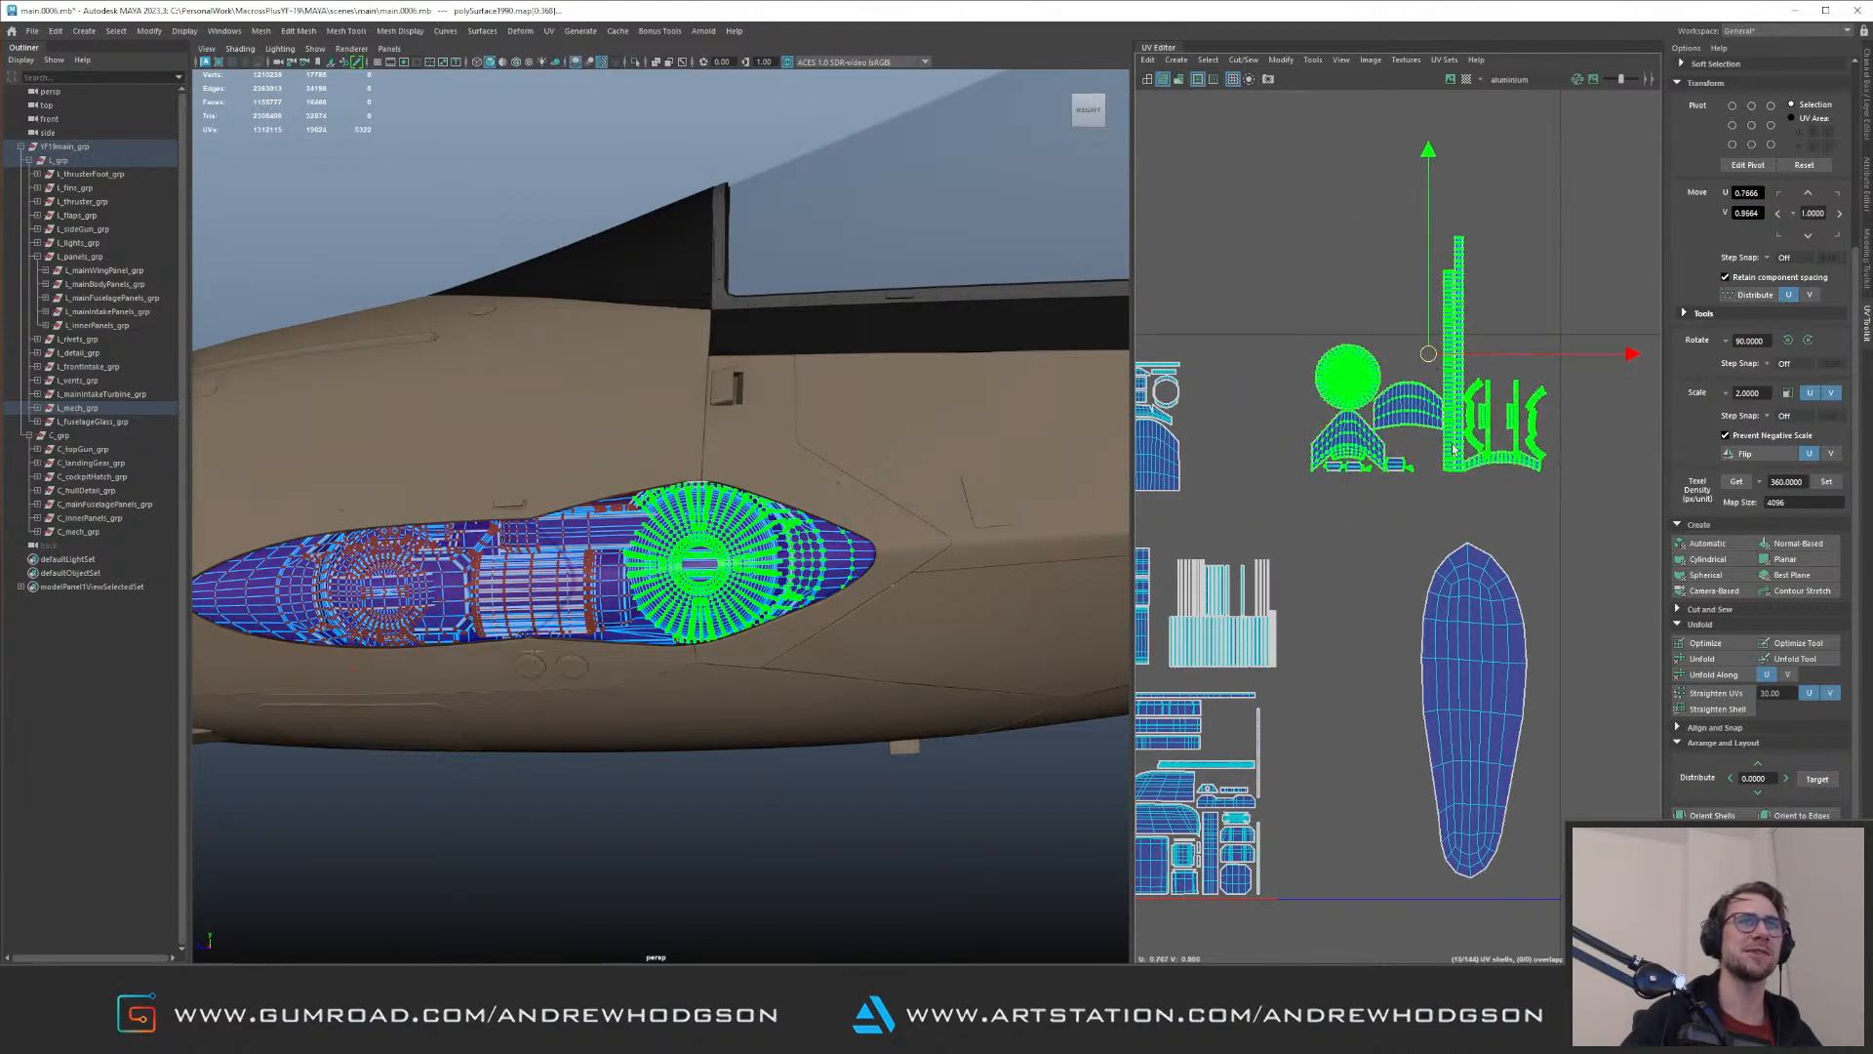
Step: Place the curved bracket-shaped shells above the round disc shell, beside the tall narrow strips
middle_click_drag(1399, 550, 1342, 517, "alt")
left_click_drag(1343, 517, 1416, 570)
left_click_drag(1546, 319, 1421, 446)
middle_click_drag(1440, 395, 1481, 485, "alt")
left_click_drag(1481, 485, 1347, 355)
scroll(1332, 392, "down", 2)
Step: Shift the elongated oval shell left beside the packed shells and move the disc group down and right toward the tile's upper-right corner
double_click(1442, 614)
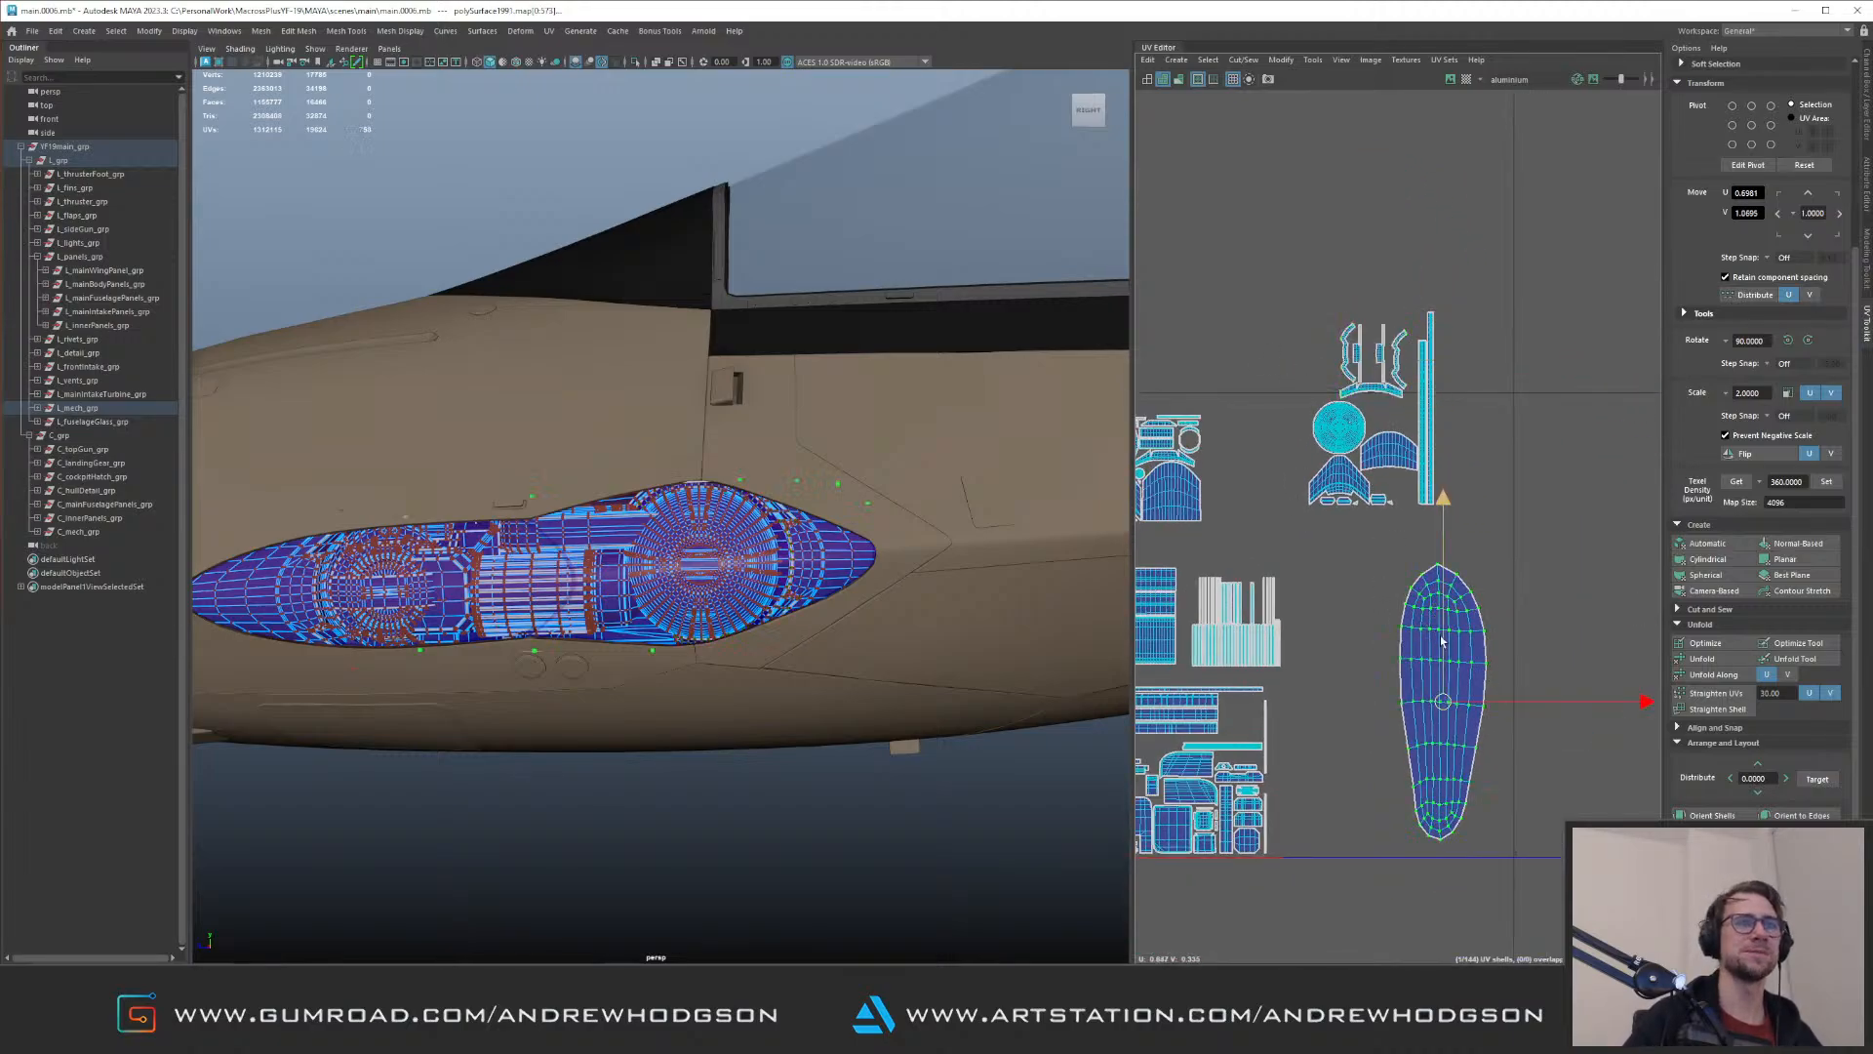
left_click_drag(1443, 703, 1337, 704)
left_click_drag(1235, 270, 1473, 455)
left_click_drag(1377, 413, 1440, 486)
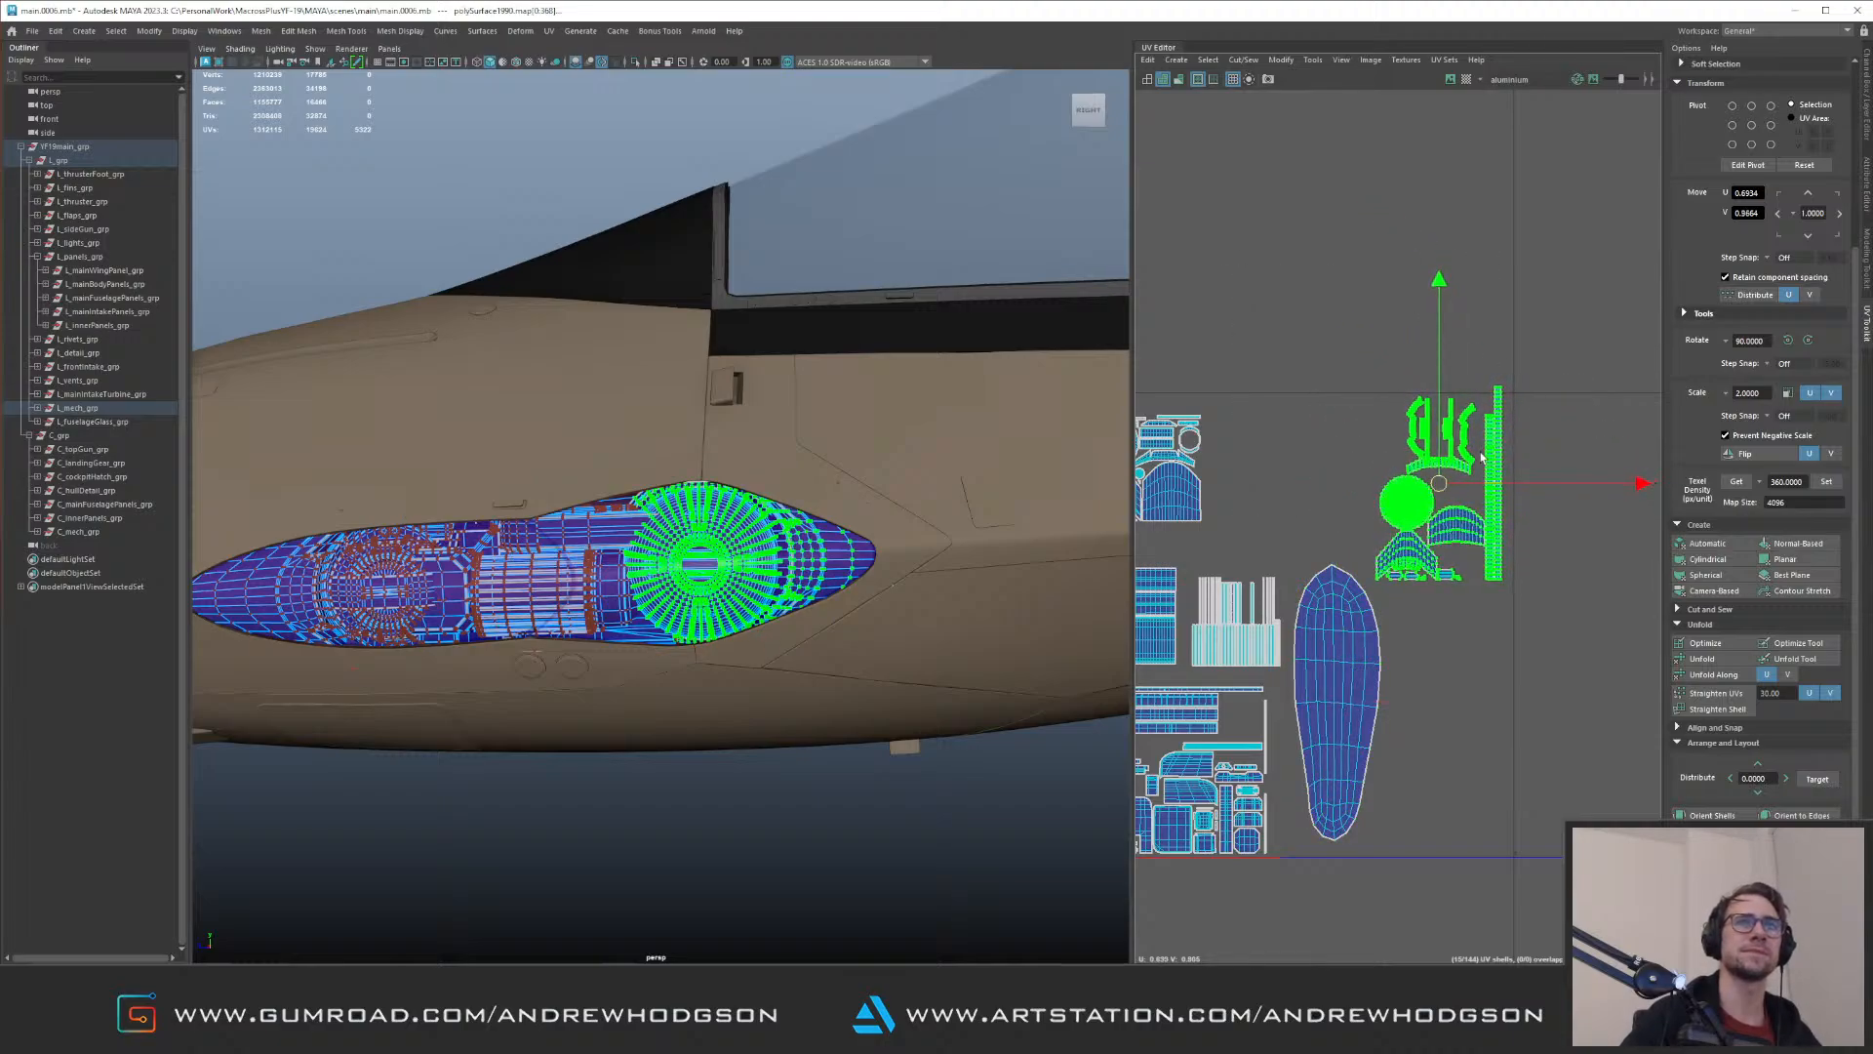
Step: Move the tallest strip shell right and down so it fits inside the tile's upper-right corner with a gap to its neighbour
left_click(1499, 390)
scroll(1576, 478, "up", 3)
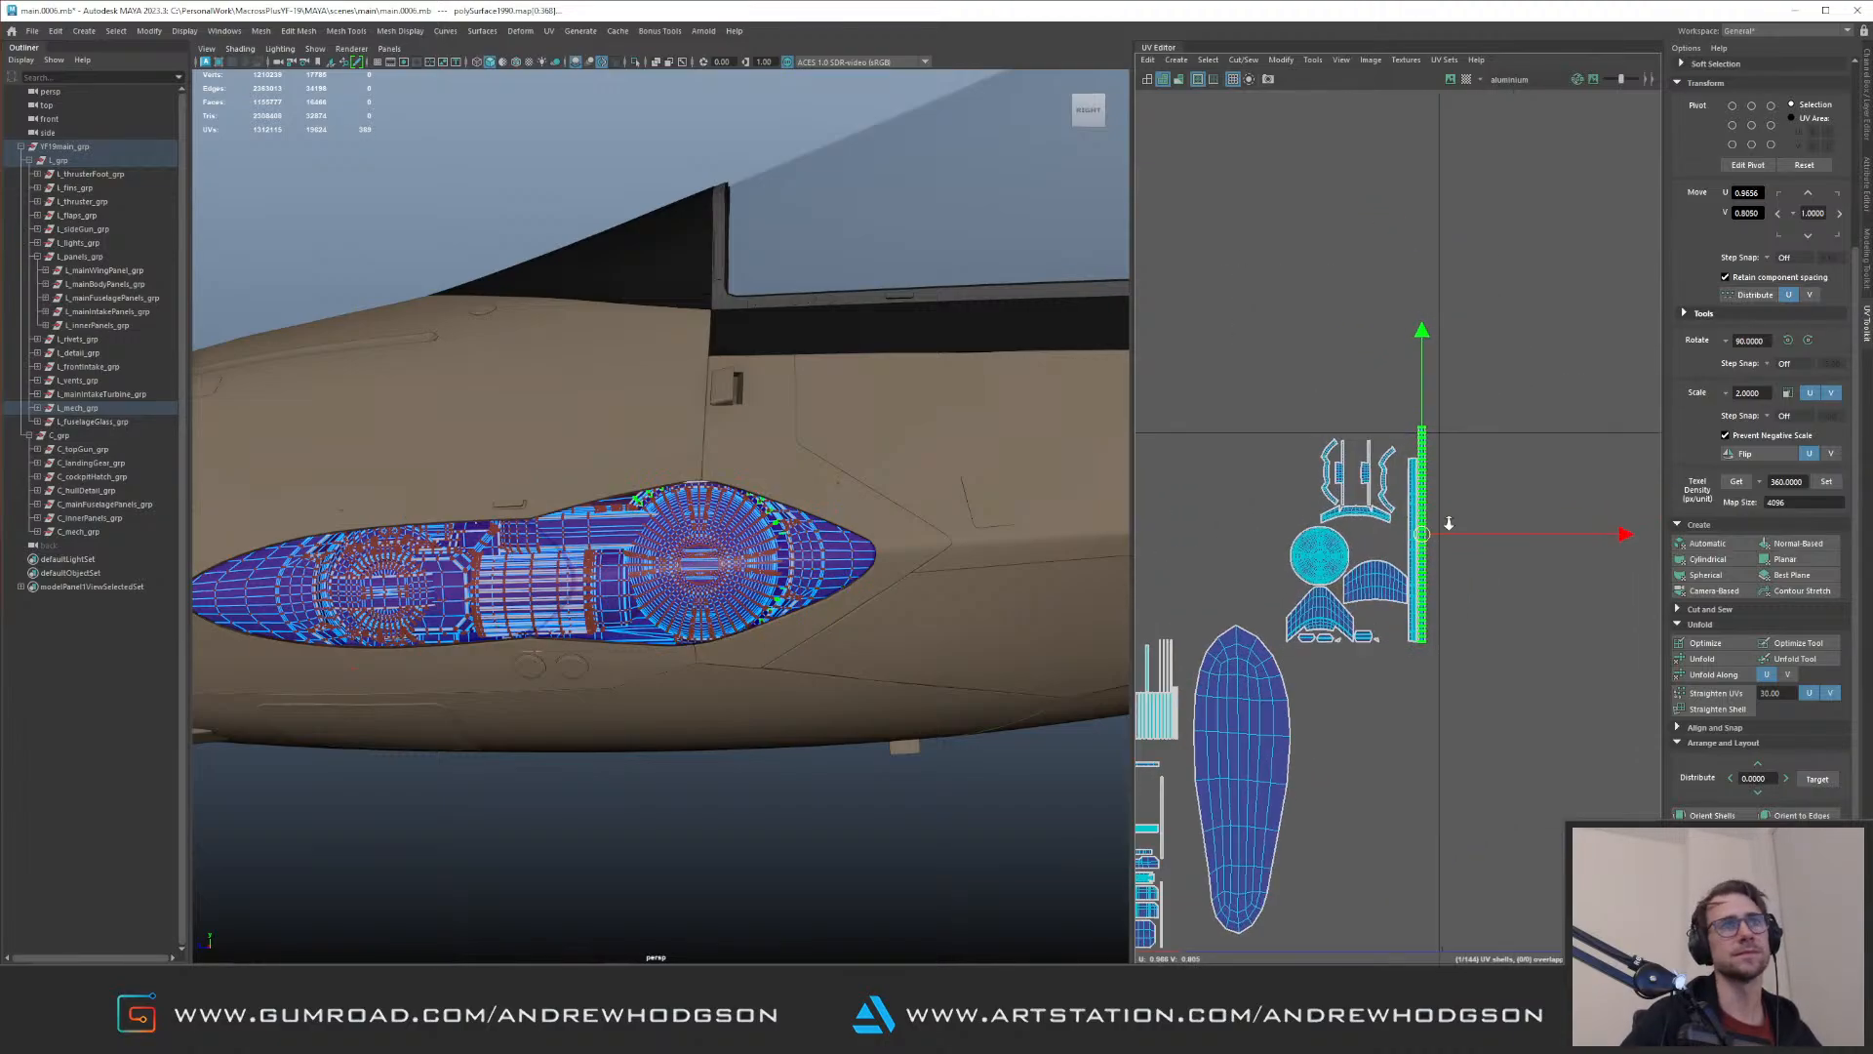
left_click_drag(1443, 576, 1450, 592)
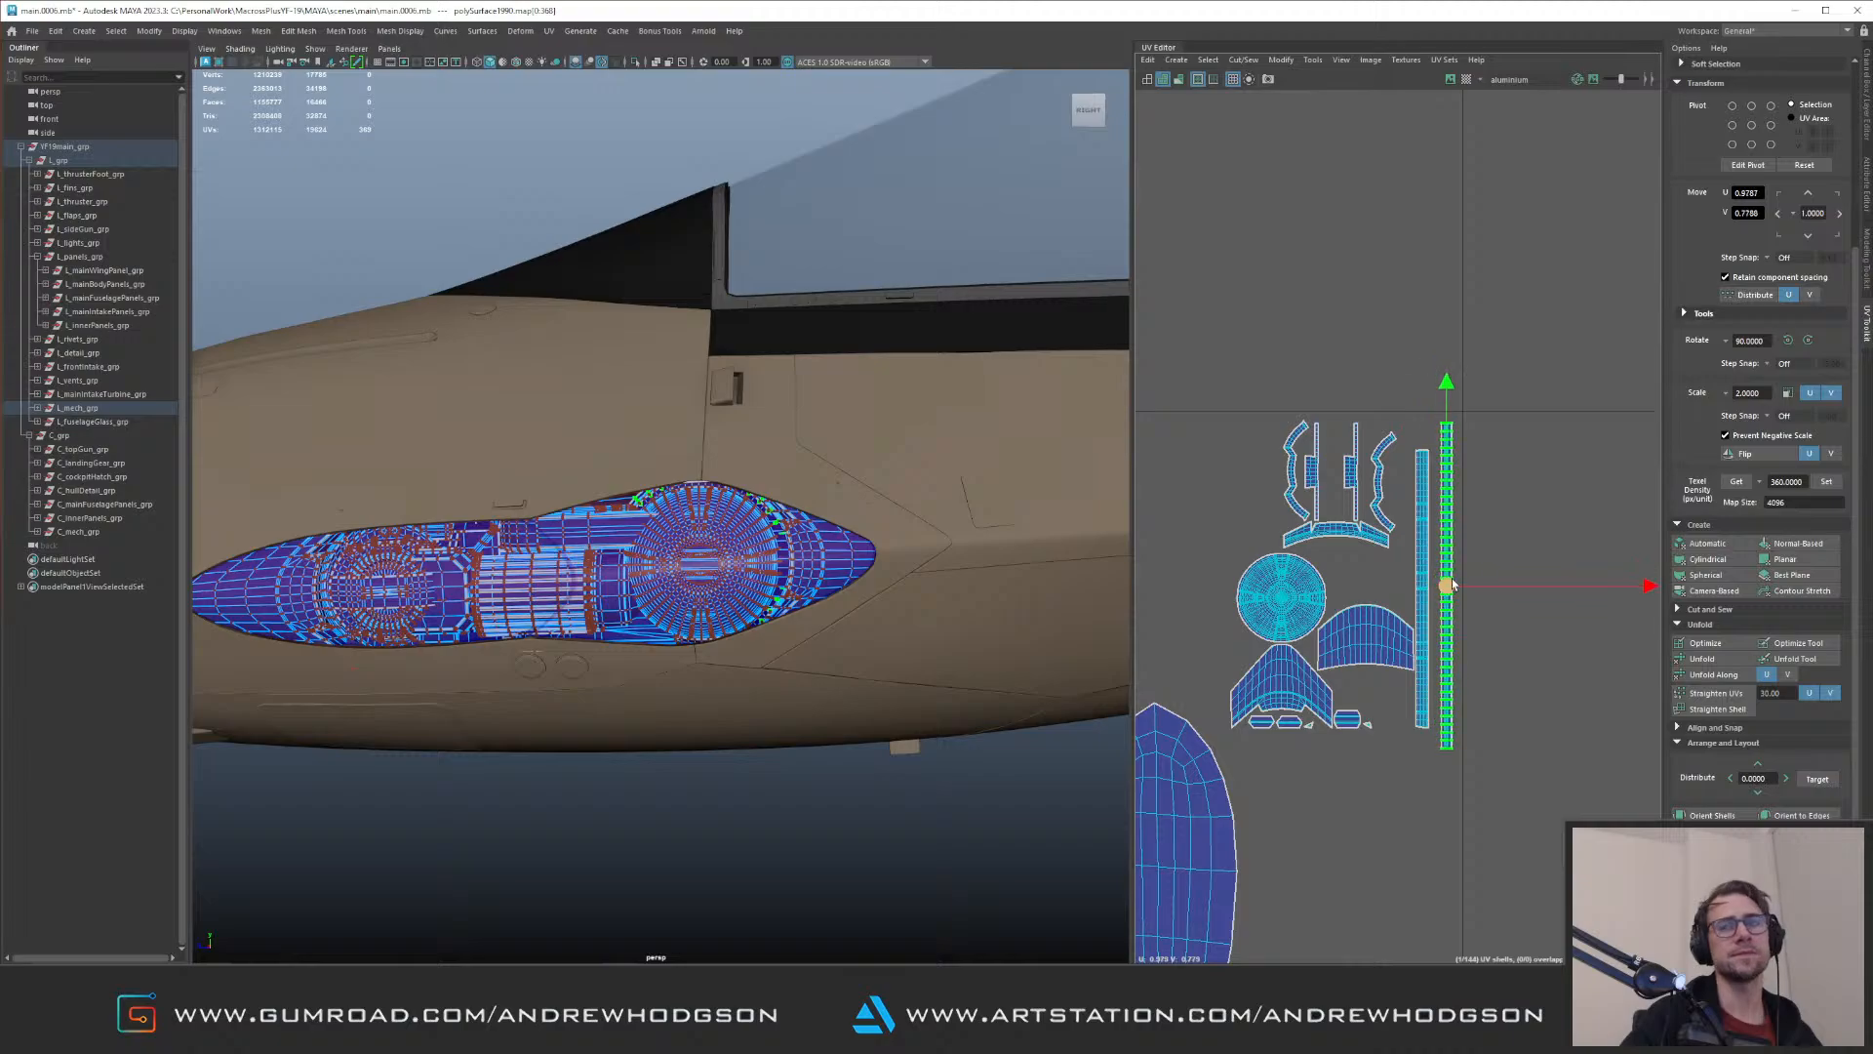
Step: Select all of the displayed UV shells and move them one tile up and two tiles left
scroll(1298, 478, "down", 5)
right_click_drag(1290, 465, 1220, 458, "alt")
left_click_drag(1308, 448, 1492, 620)
right_click_drag(1490, 620, 1230, 498, "alt")
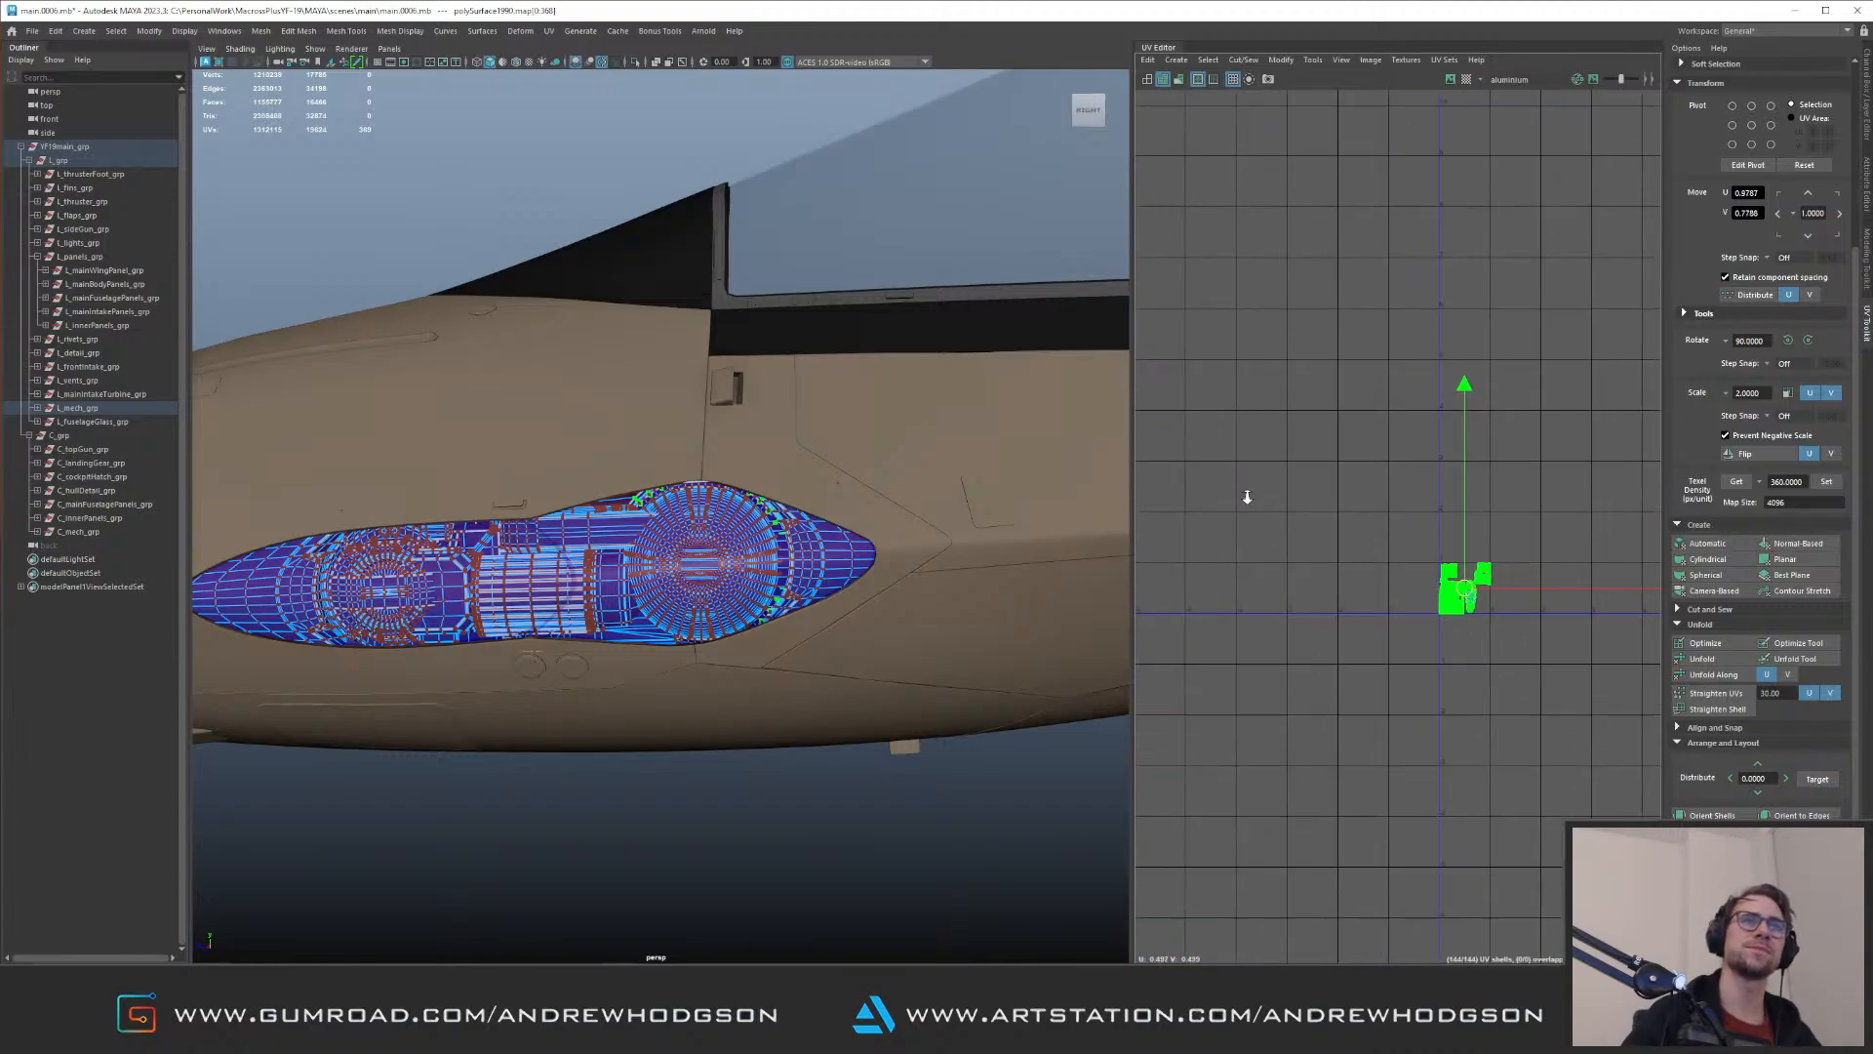
right_click_drag(1536, 537, 1401, 426, "alt")
middle_click_drag(1479, 425, 1376, 433, "alt")
right_click_drag(1375, 433, 1297, 435, "alt")
middle_click_drag(1429, 382, 1395, 472, "alt")
right_click_drag(1395, 473, 1419, 536, "alt")
key("Up")
key("Left")
key("Left")
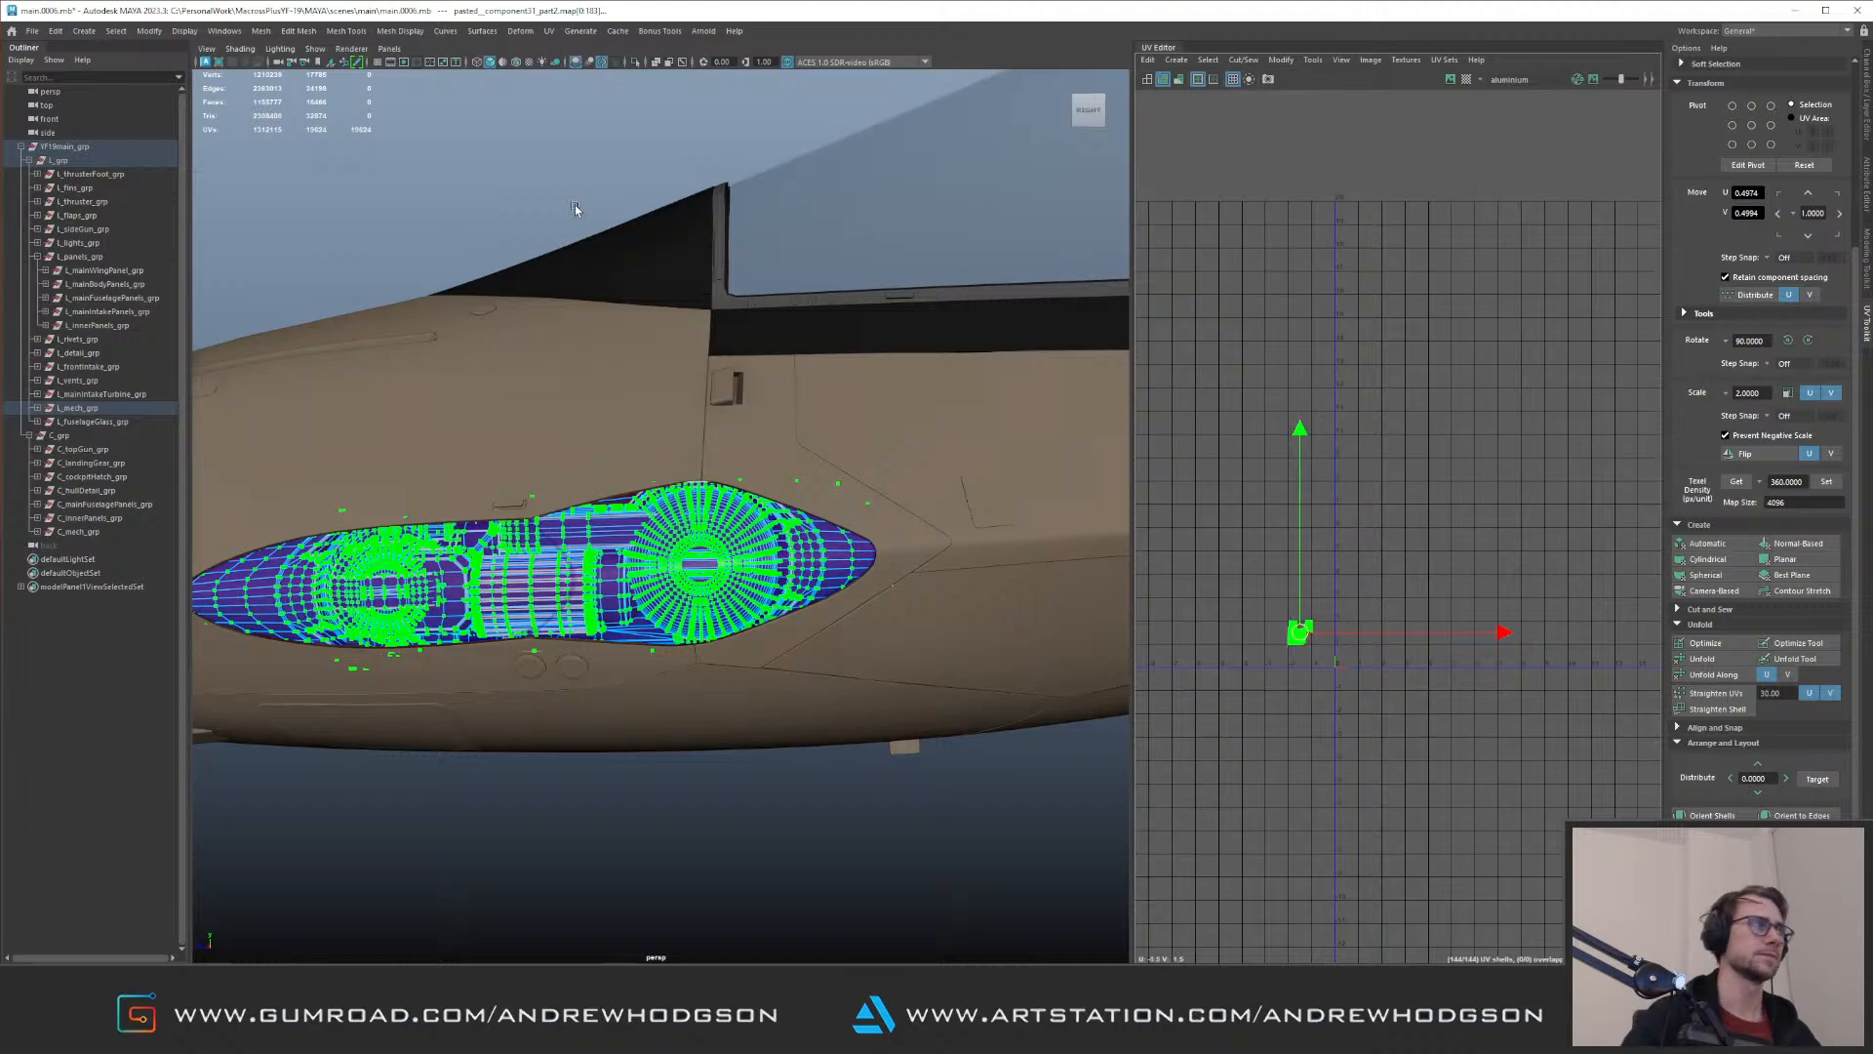
Step: Select L_grp to display its full UV layout and examine the small stray shell cluster below the main tiles and the aircraft in the viewport
left_click(107, 409)
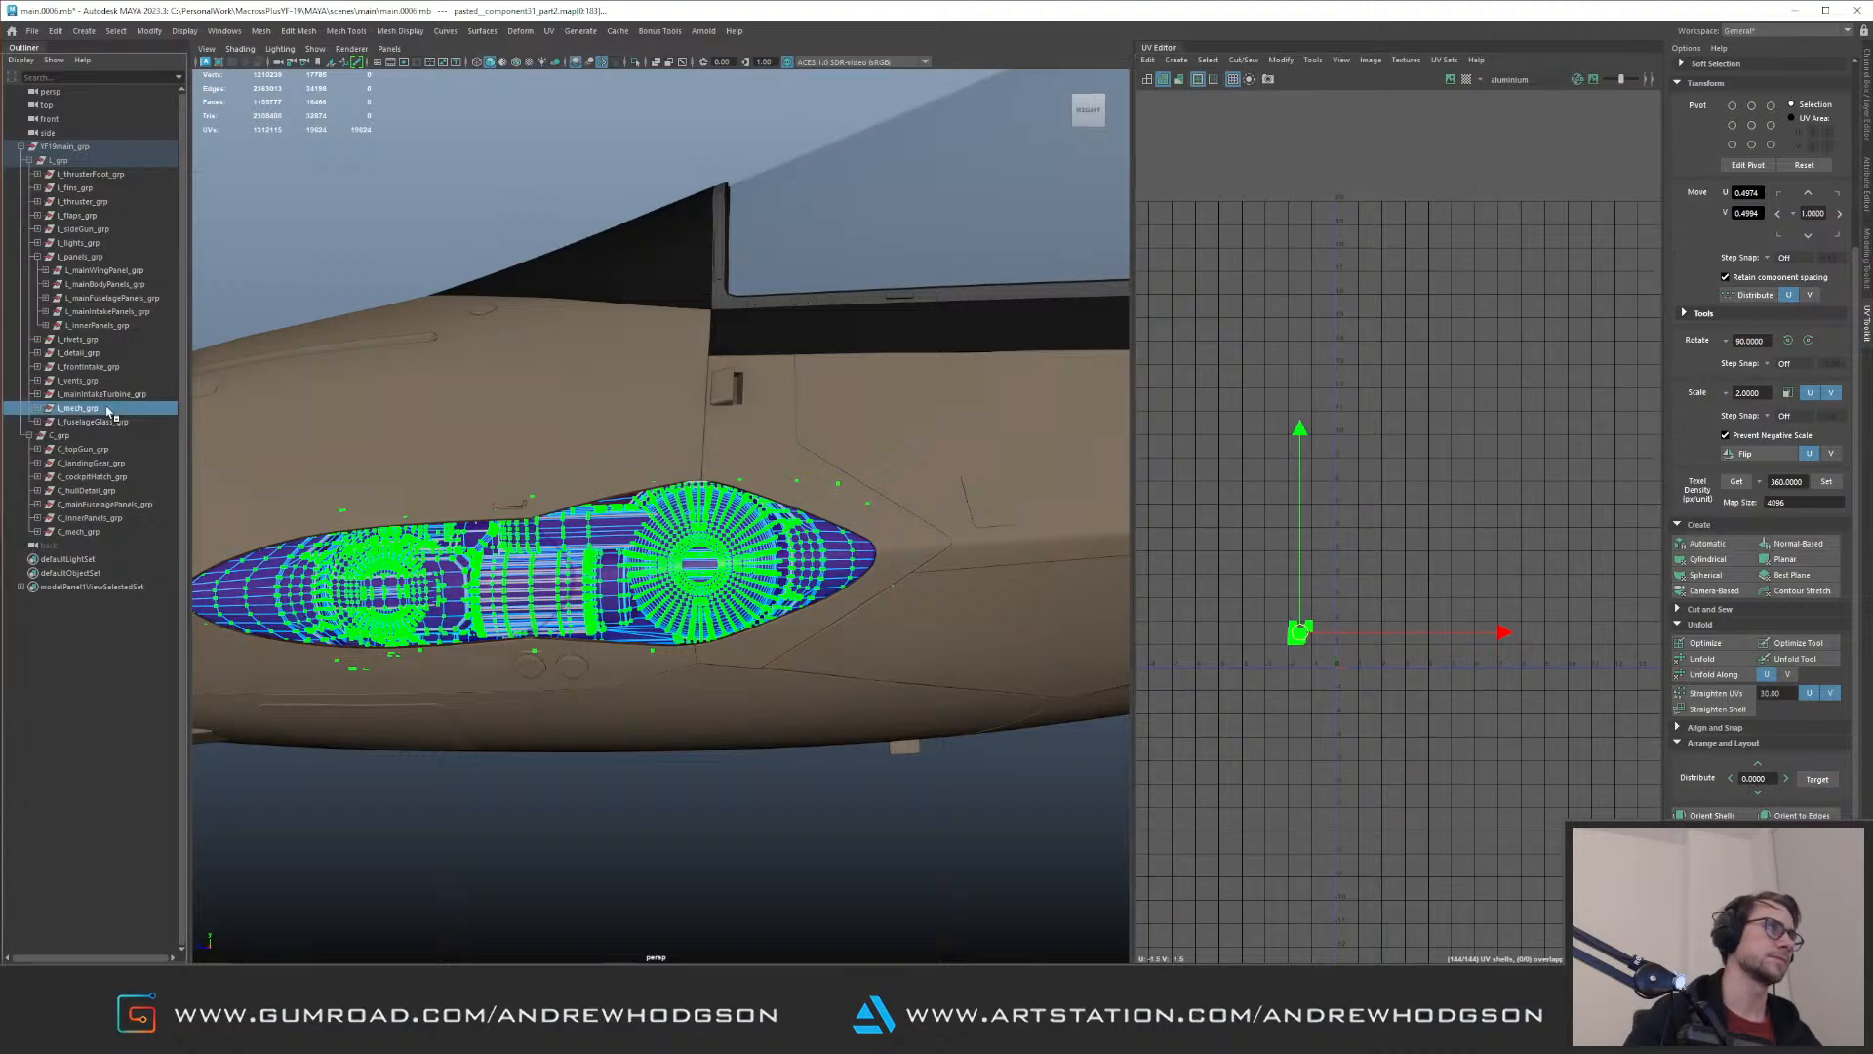
left_click(125, 162)
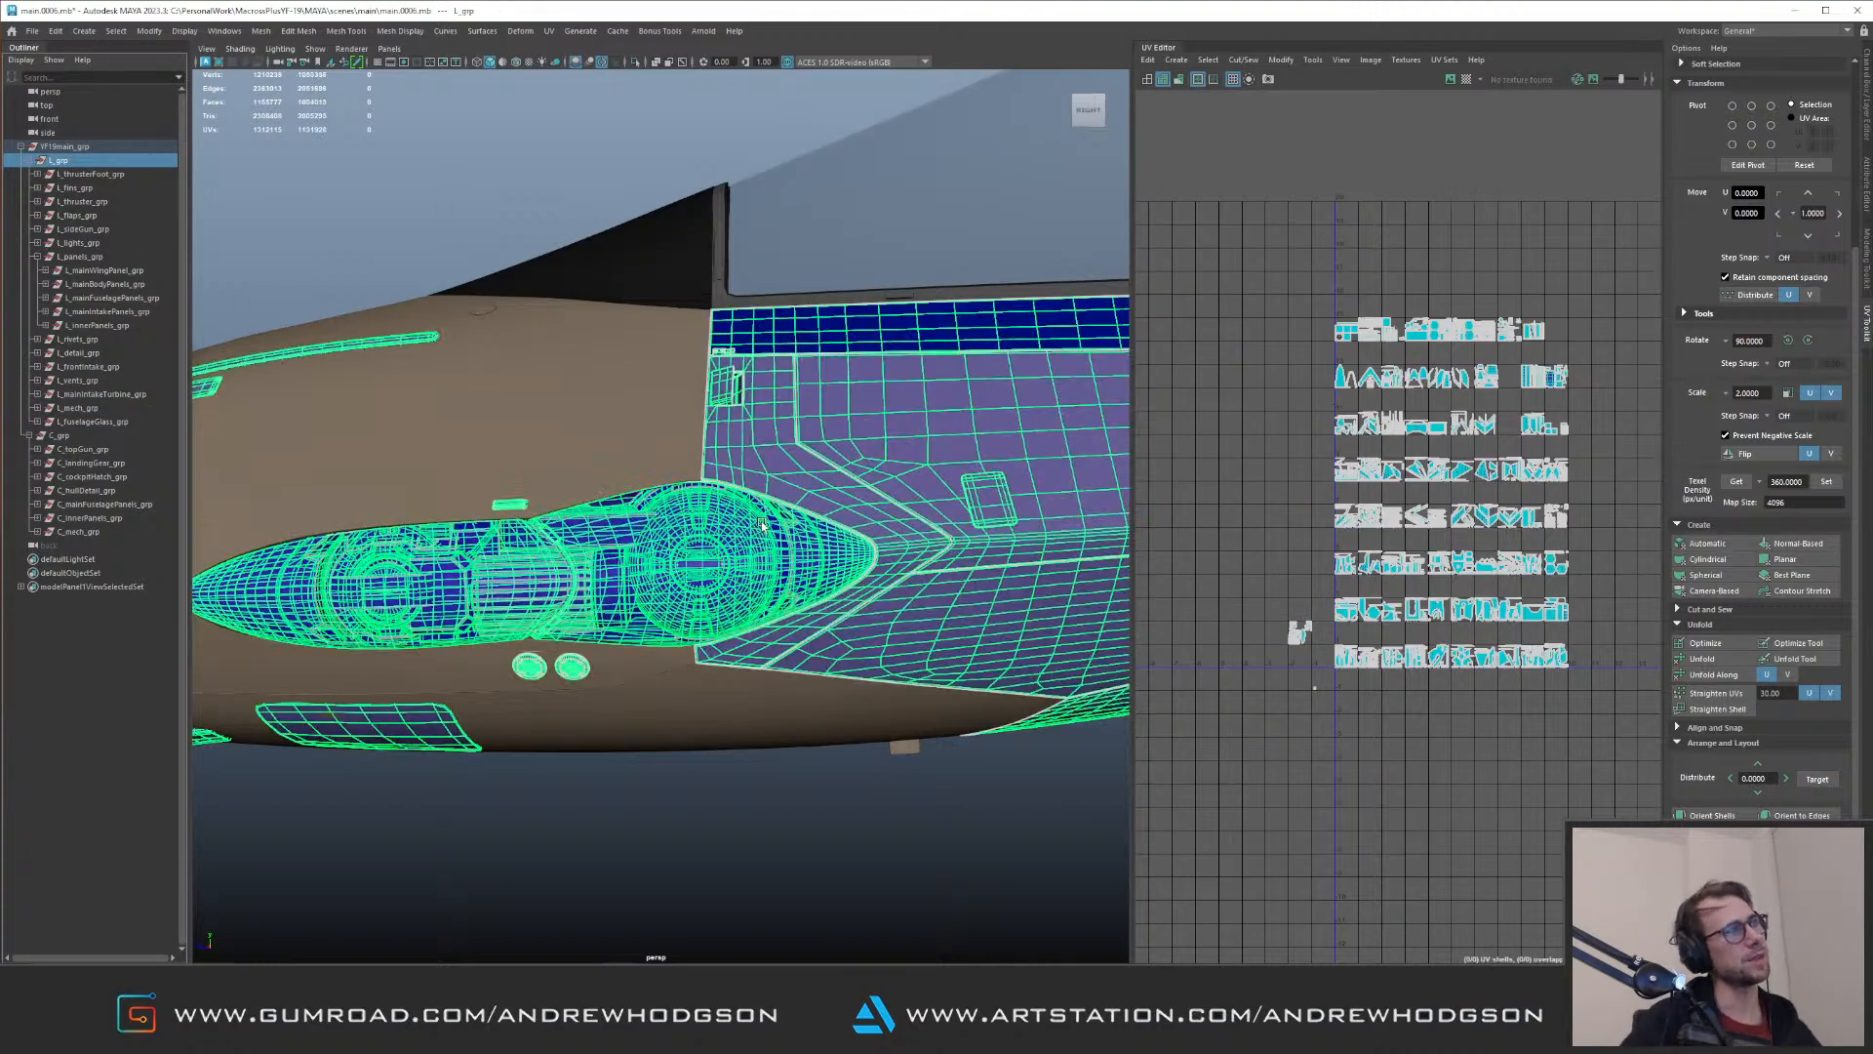
middle_click_drag(1359, 707, 1400, 658, "alt")
right_click_drag(1401, 657, 1458, 851, "alt")
middle_click_drag(1210, 802, 1370, 495, "alt")
right_click_drag(1370, 495, 1464, 716, "alt")
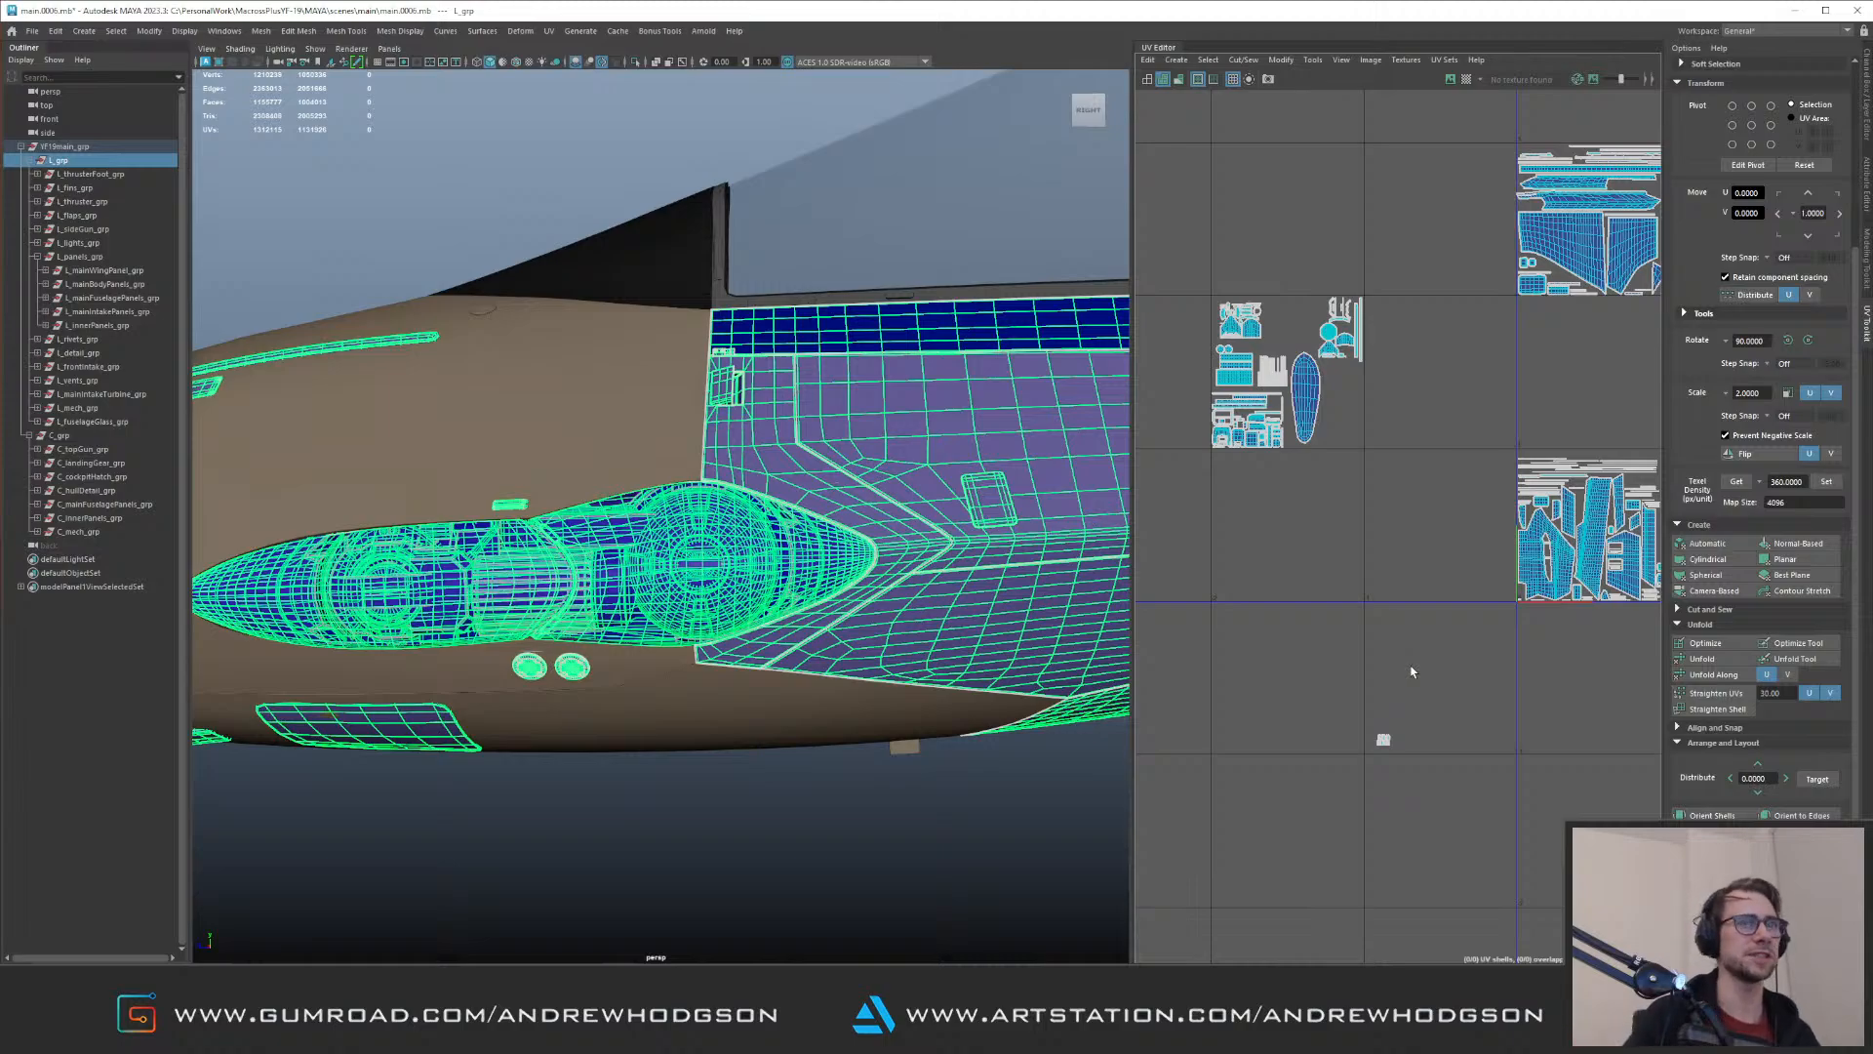
middle_click_drag(1405, 729, 1448, 493, "alt")
right_click_drag(1449, 493, 1526, 694, "alt")
right_click_drag(1439, 455, 1468, 514, "alt")
middle_click_drag(1467, 514, 1247, 649, "alt")
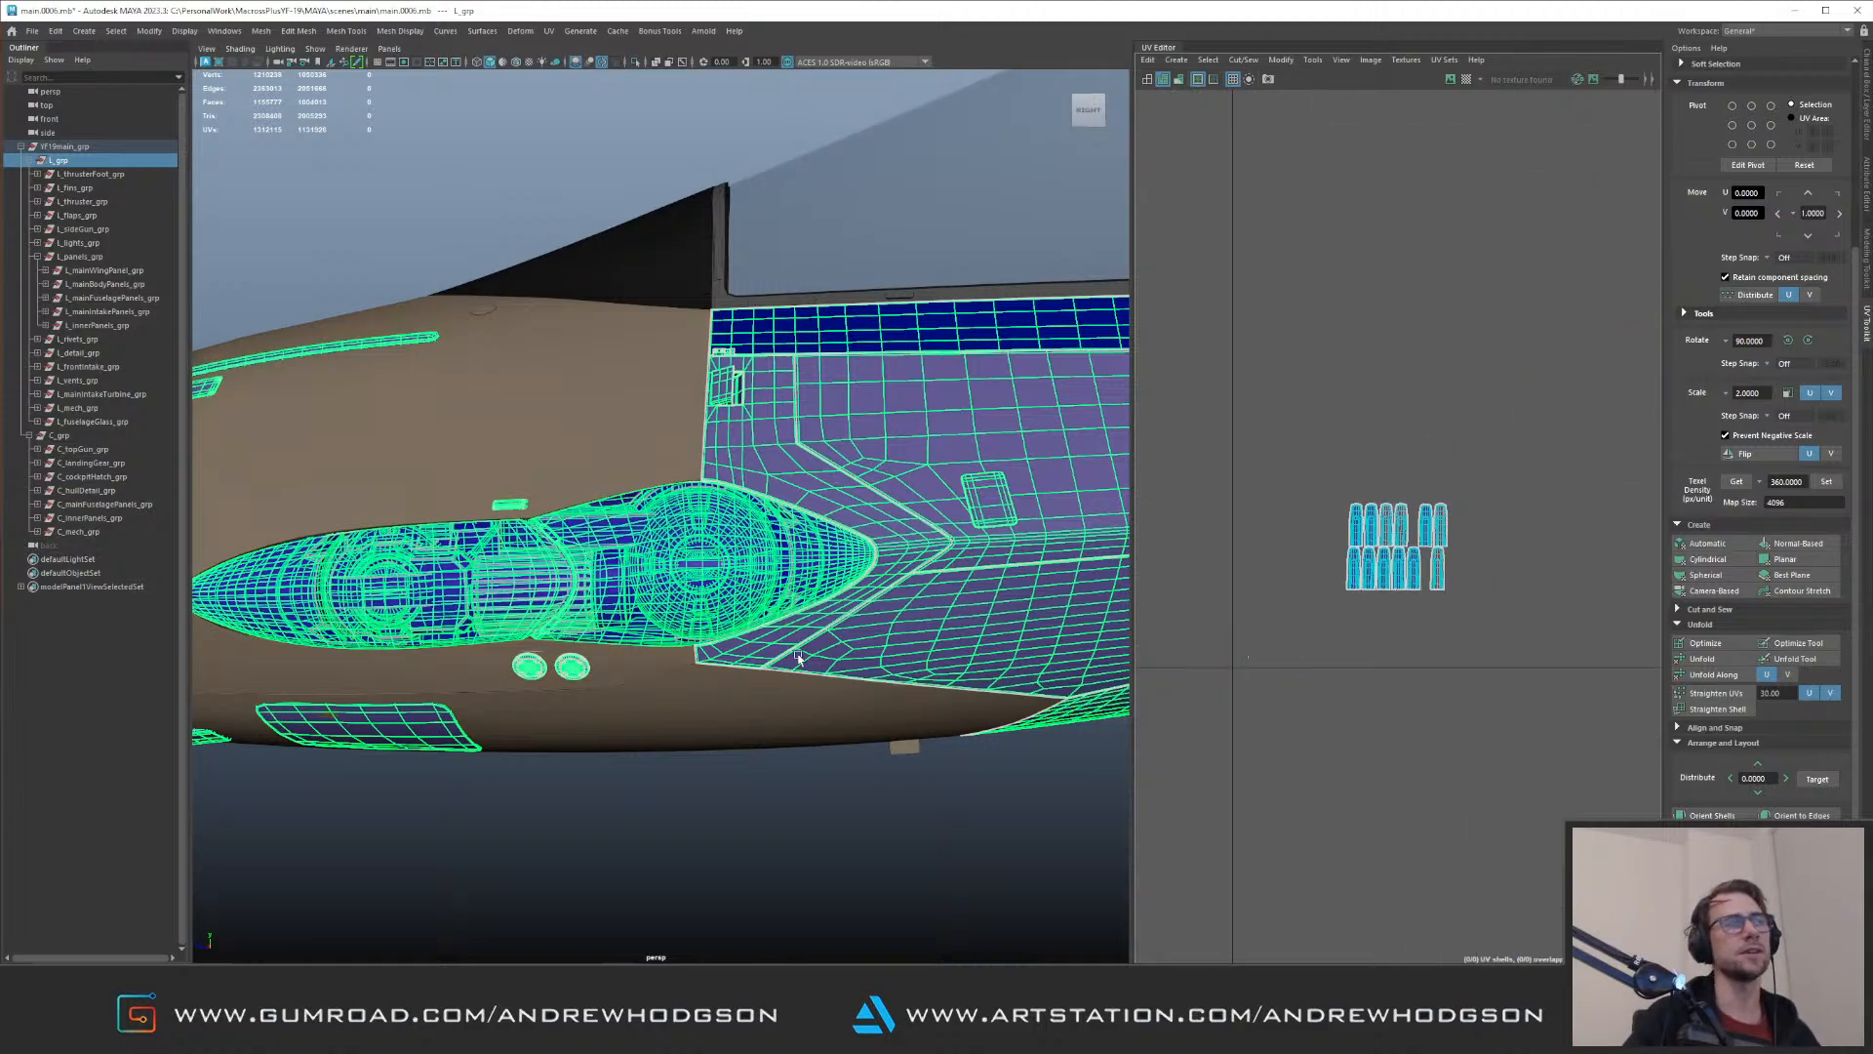
right_click_drag(837, 666, 591, 468, "alt")
middle_click_drag(1035, 478, 734, 498, "alt")
right_click_drag(733, 497, 364, 410, "alt")
left_click_drag(364, 410, 736, 448, "alt")
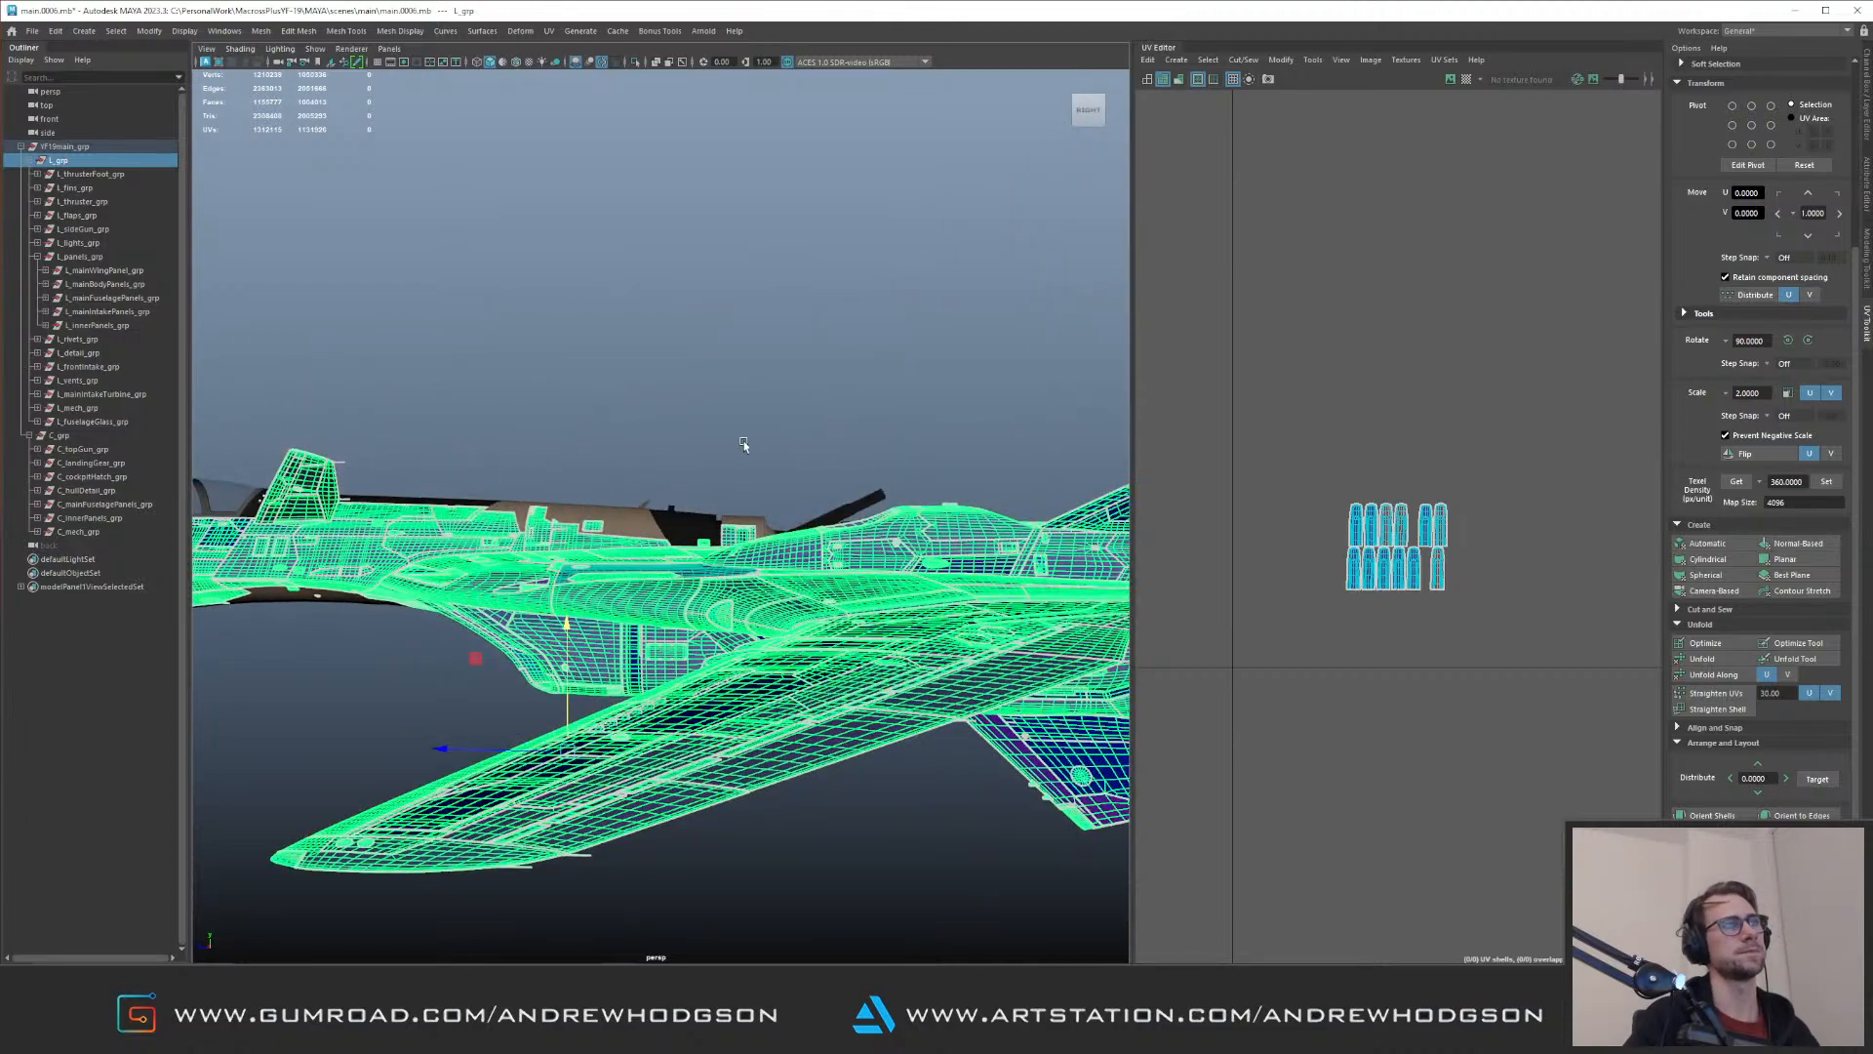
Step: Select the four reversed red shells in the small stray cluster and flip them along U
middle_click_drag(1448, 509, 1350, 505, "alt")
right_click_drag(1351, 504, 1522, 652, "alt")
right_click_drag(1360, 560, 1405, 587)
middle_click_drag(1388, 517, 1533, 525, "alt")
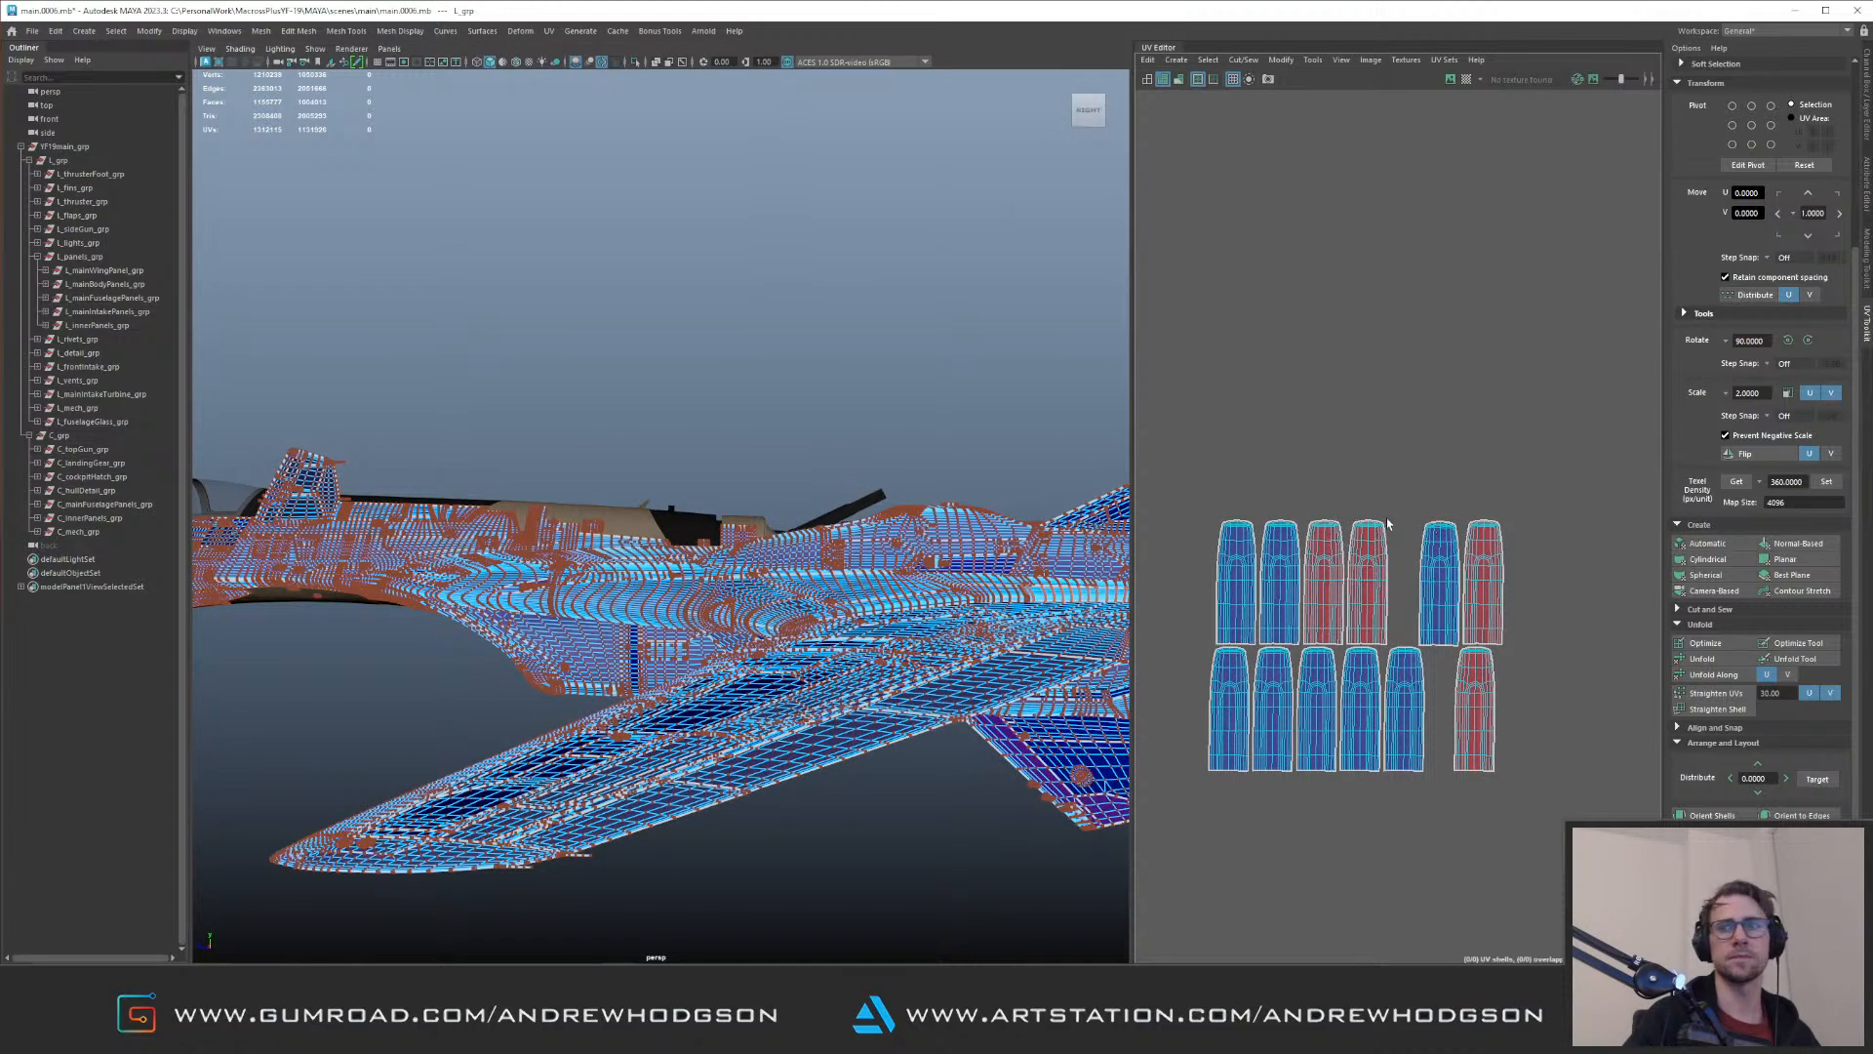
left_click(1381, 549)
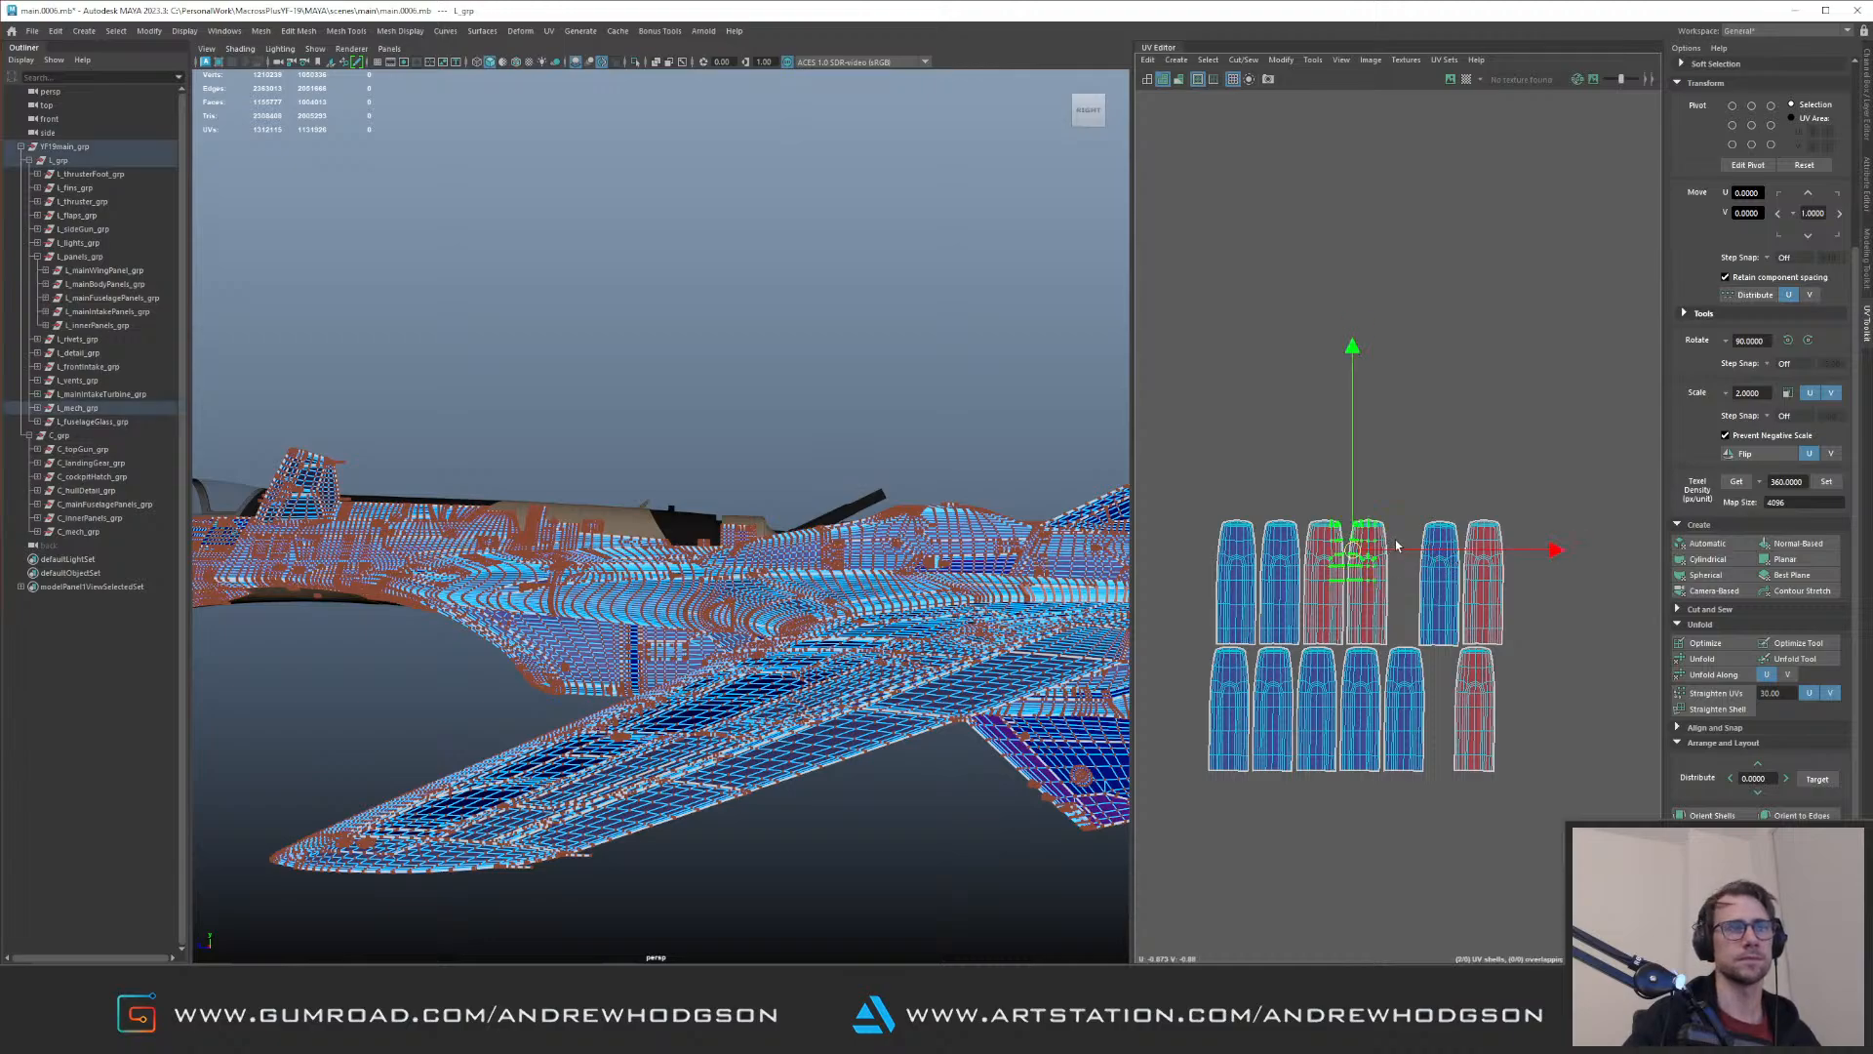
left_click_drag(1477, 550, 1518, 720, "shift")
right_click_drag(1518, 720, 1542, 633, "ctrl")
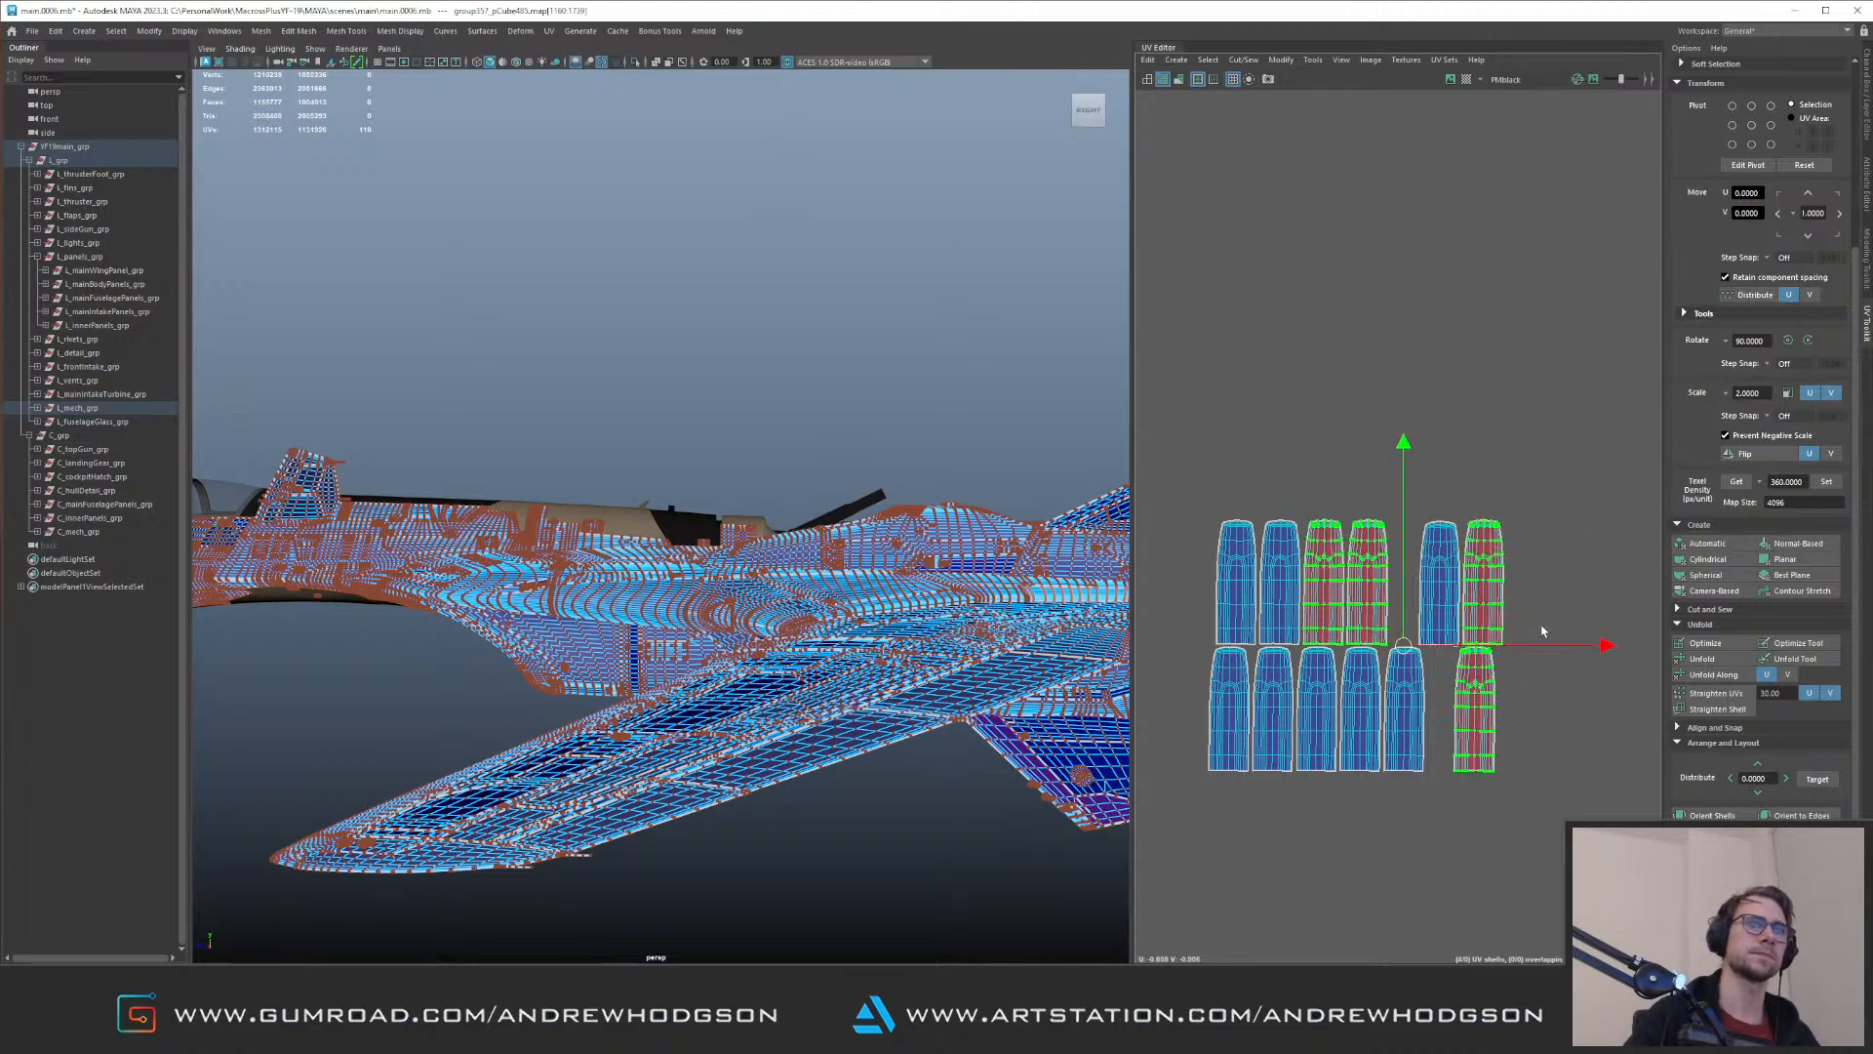
left_click(1746, 454)
Step: Select every shell of the small stray cluster and move them into the lower-left corner of their UV tile
left_click_drag(1187, 490, 1530, 761)
right_click_drag(1520, 675, 1237, 470, "alt")
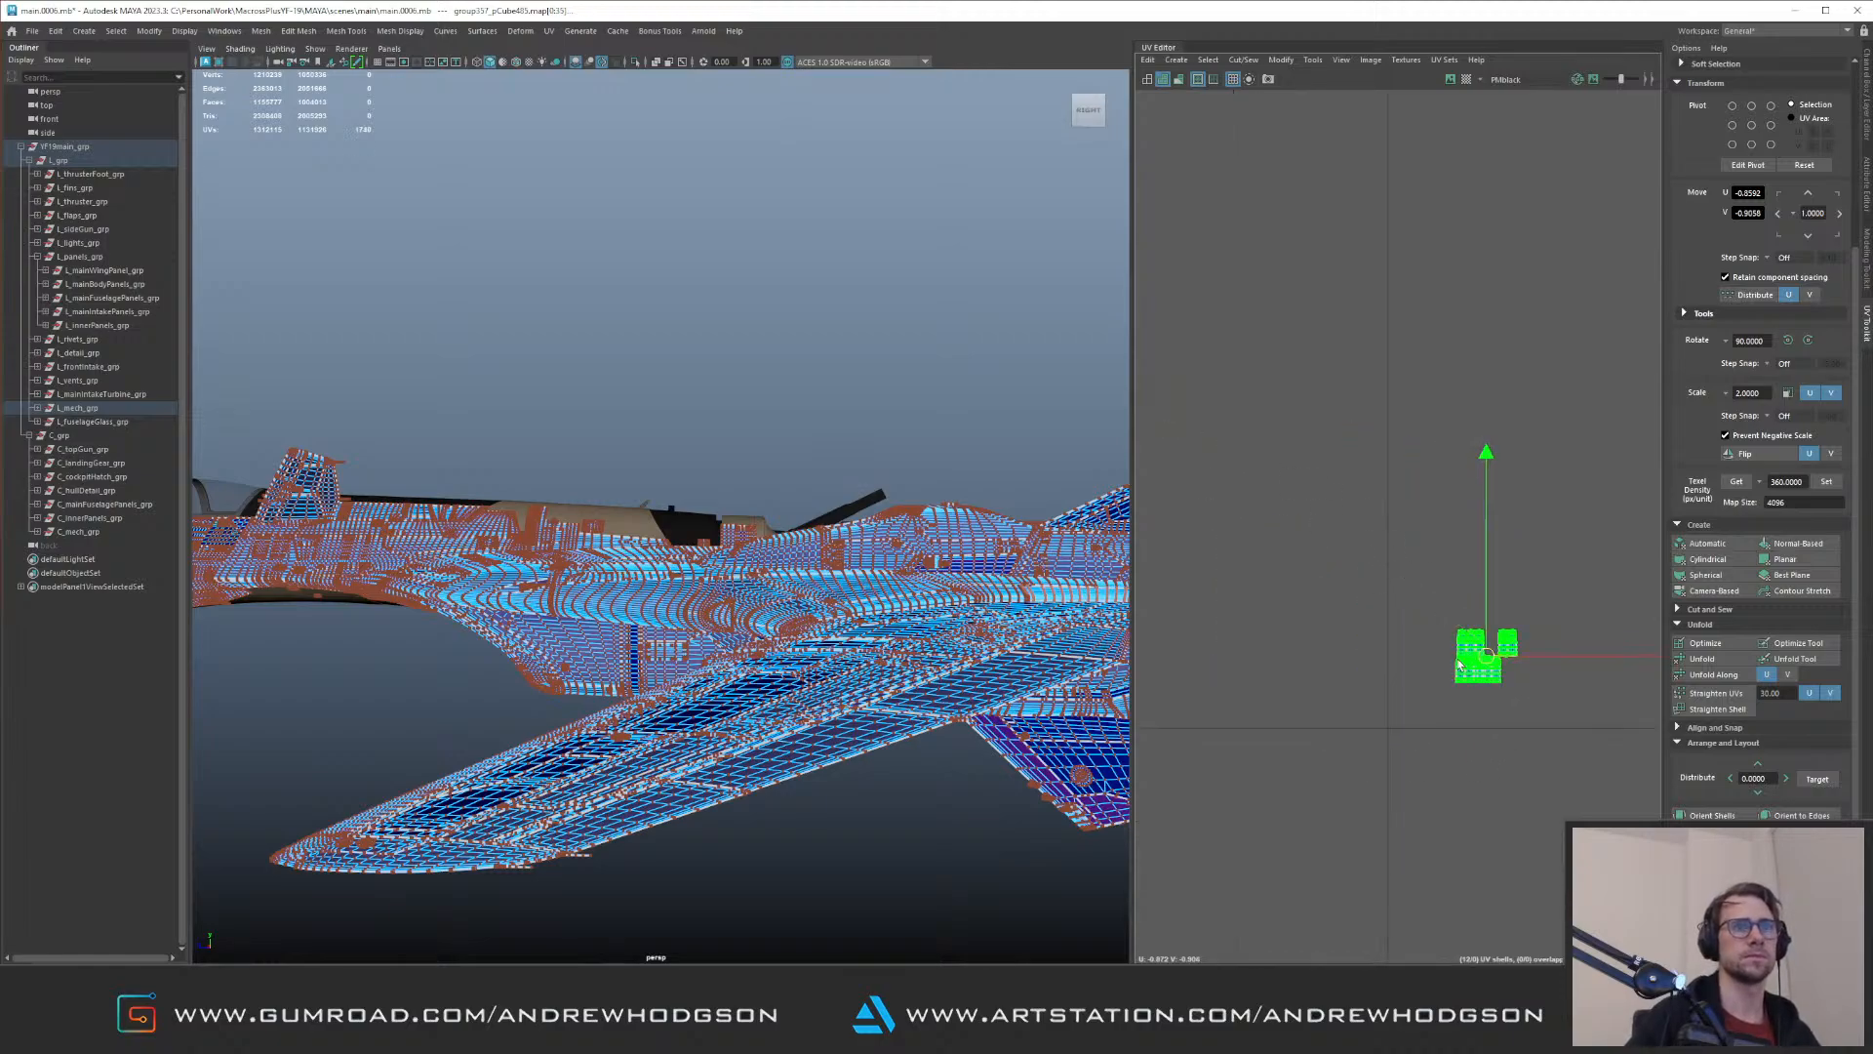
right_click_drag(1392, 494, 1365, 384, "alt")
middle_click_drag(1366, 384, 1420, 555, "alt")
middle_click_drag(1559, 532, 1376, 439, "alt")
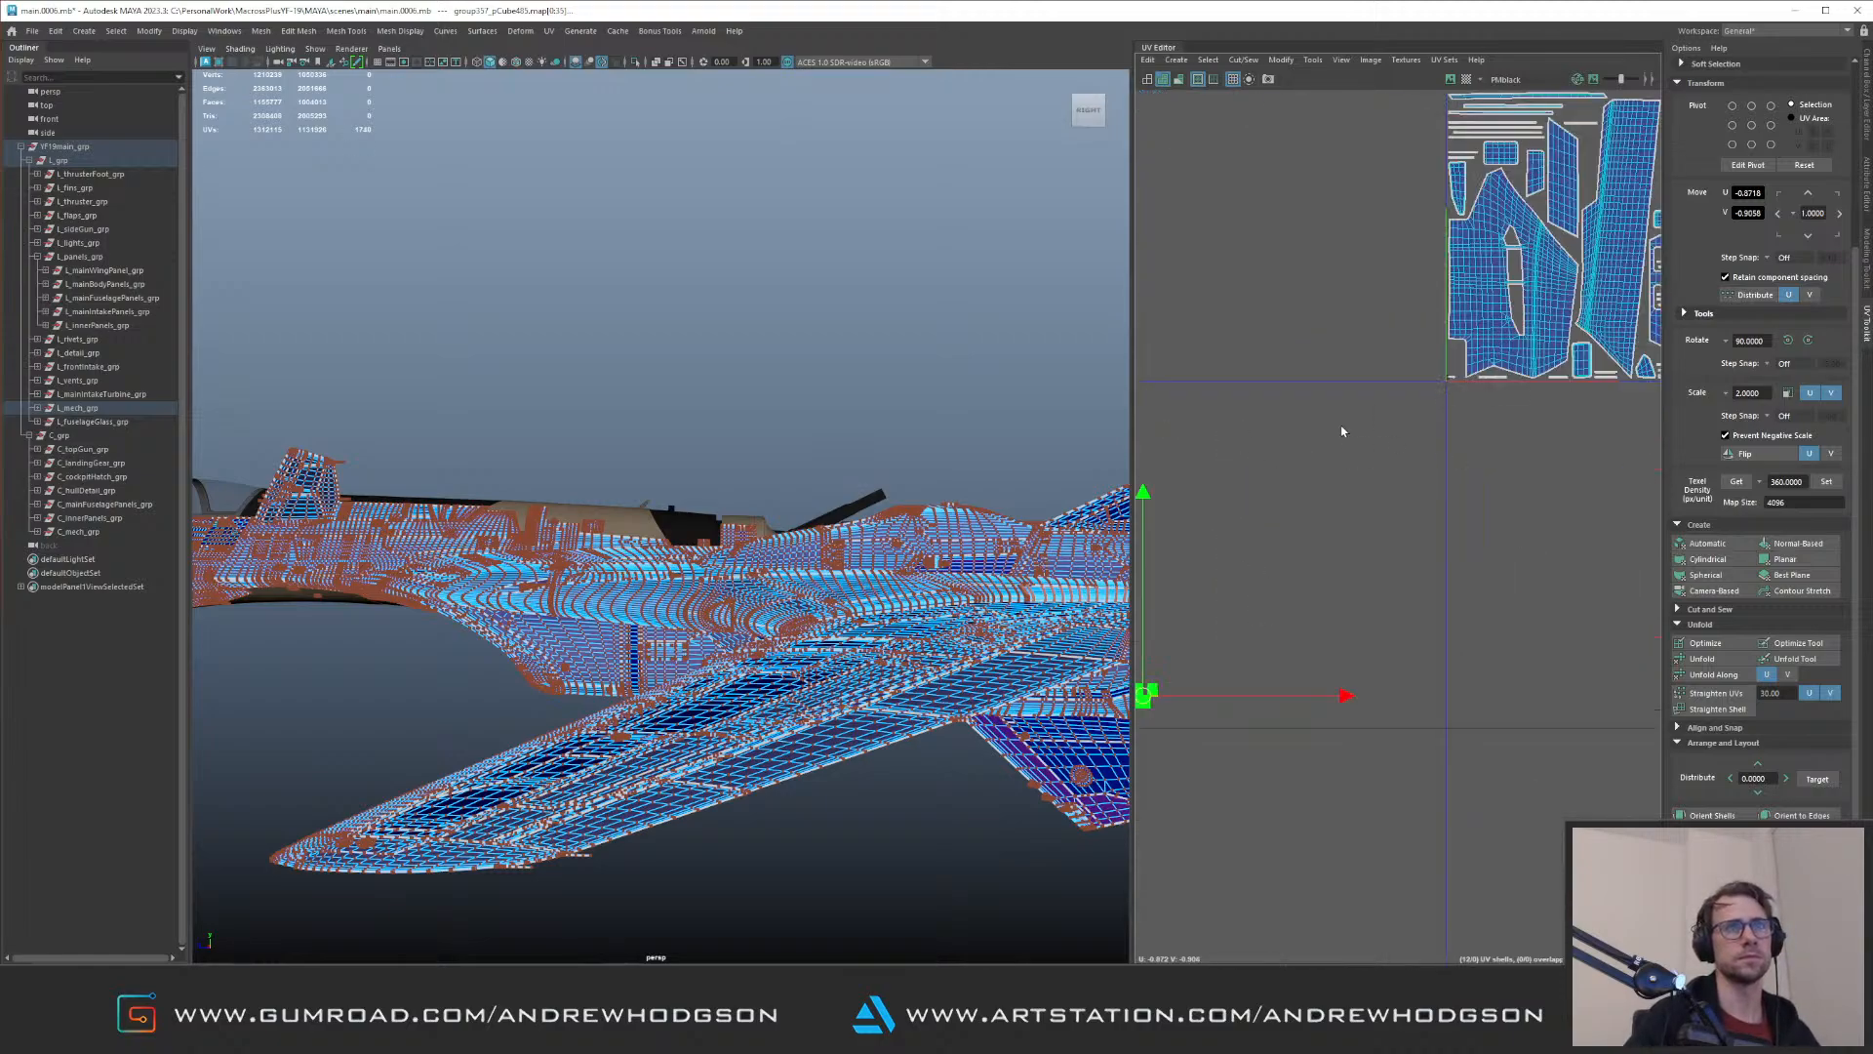
right_click_drag(1376, 439, 1321, 544, "alt")
key("ctrl+l")
key("Down")
key("Left")
right_click_drag(1413, 443, 1415, 313, "alt")
middle_click_drag(1415, 313, 1434, 435, "alt")
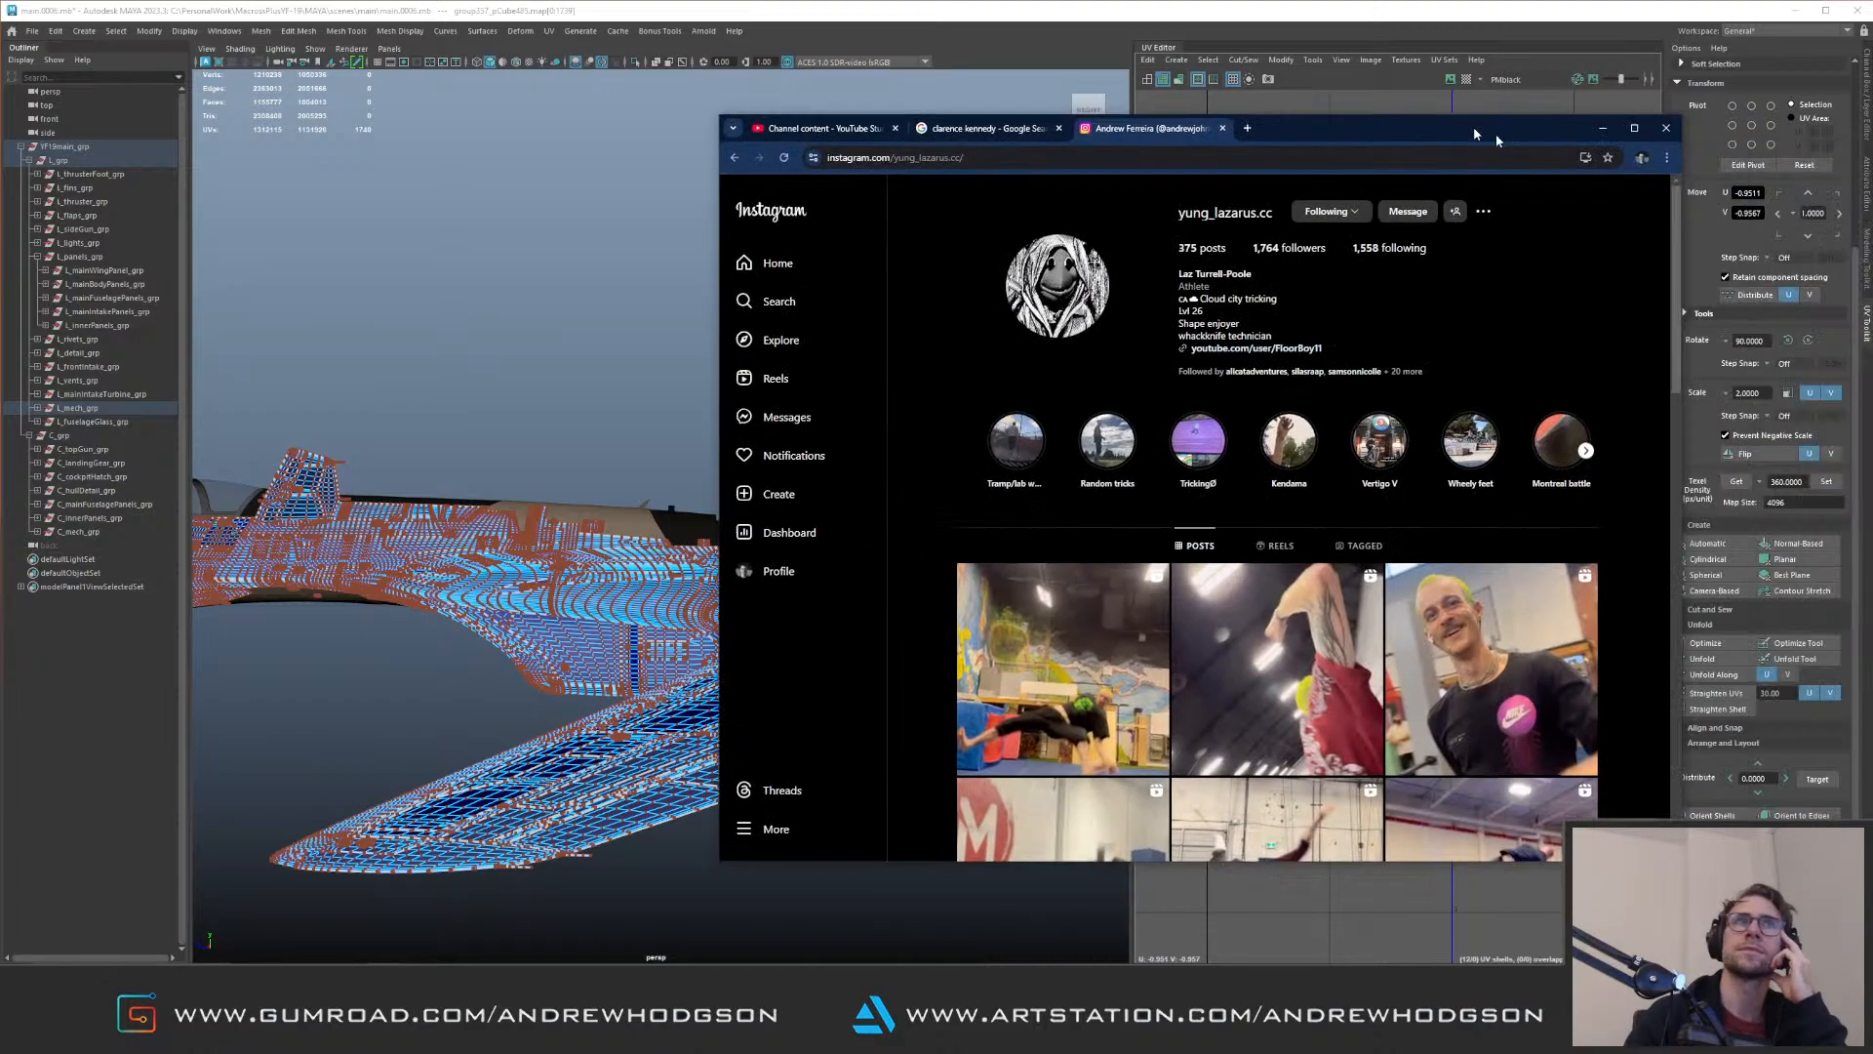
Step: Switch to an Instagram profile in the browser, view two tricking videos, and close the browser window
left_click_drag(1472, 132, 1566, 90)
left_click_drag(834, 761, 380, 944)
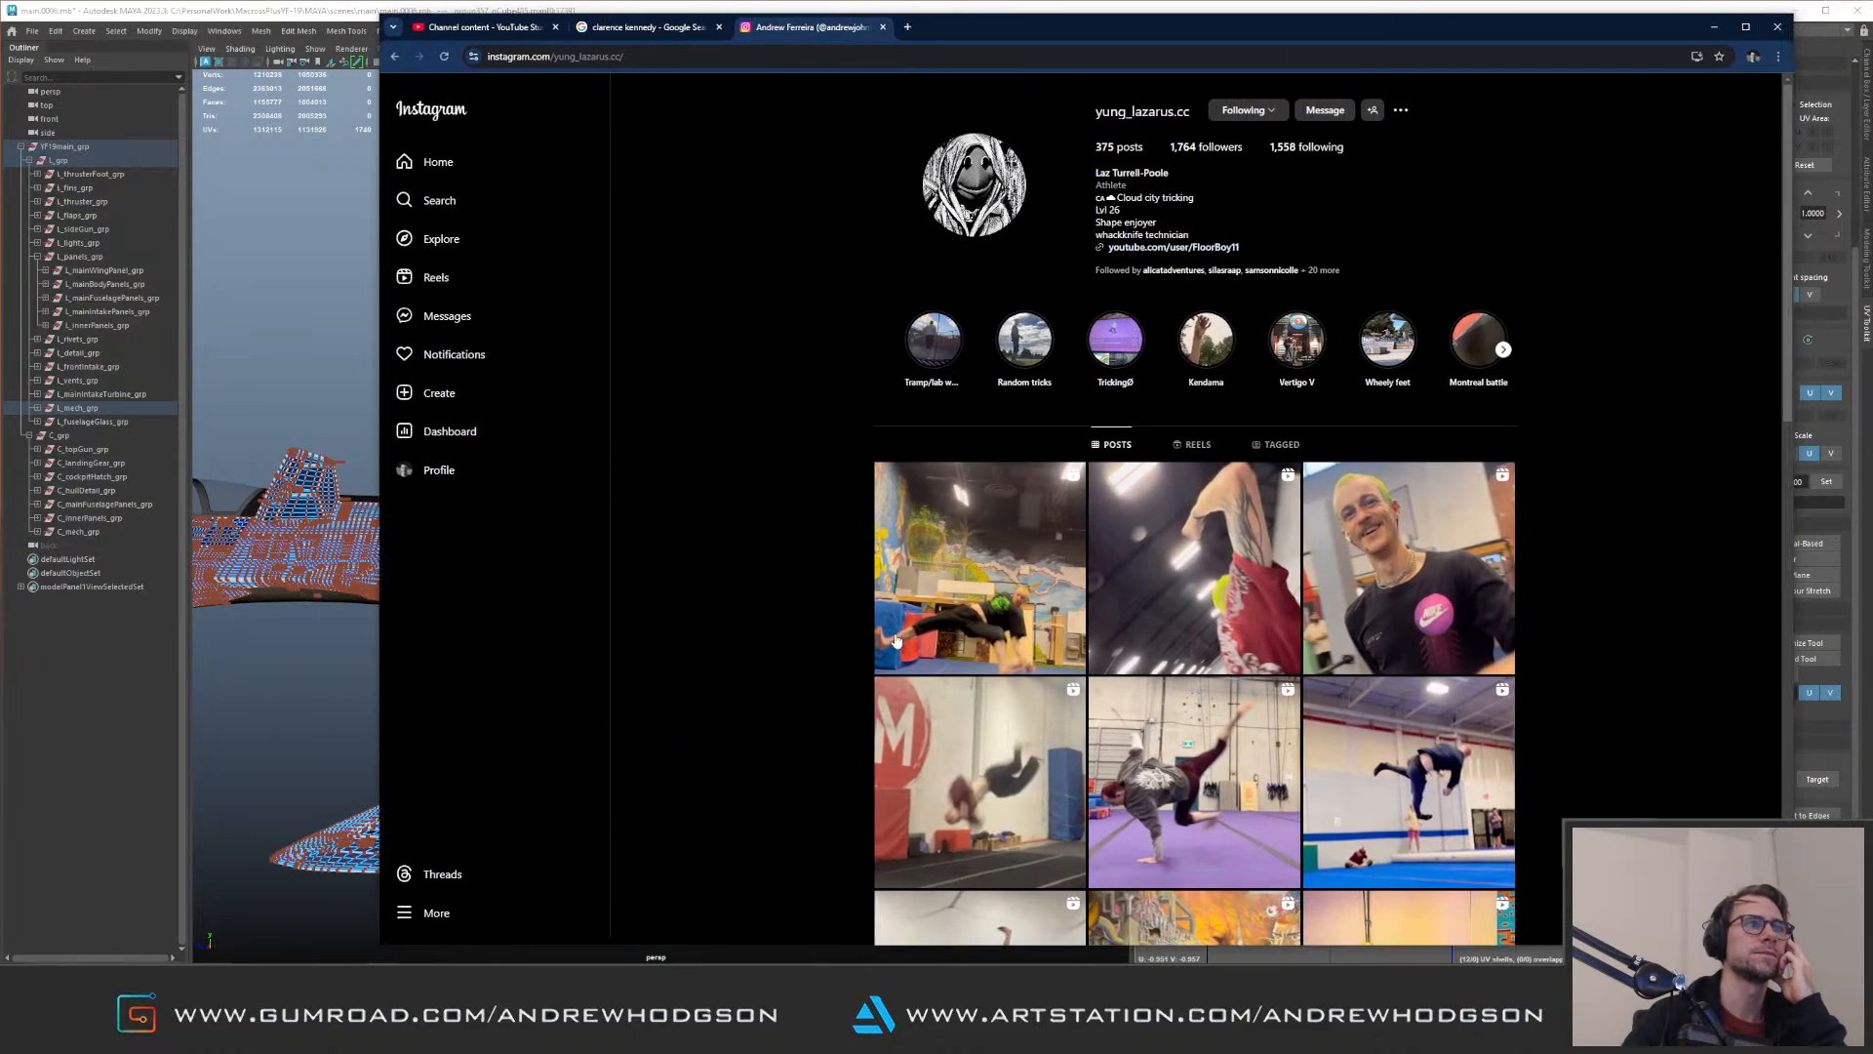
left_click(949, 583)
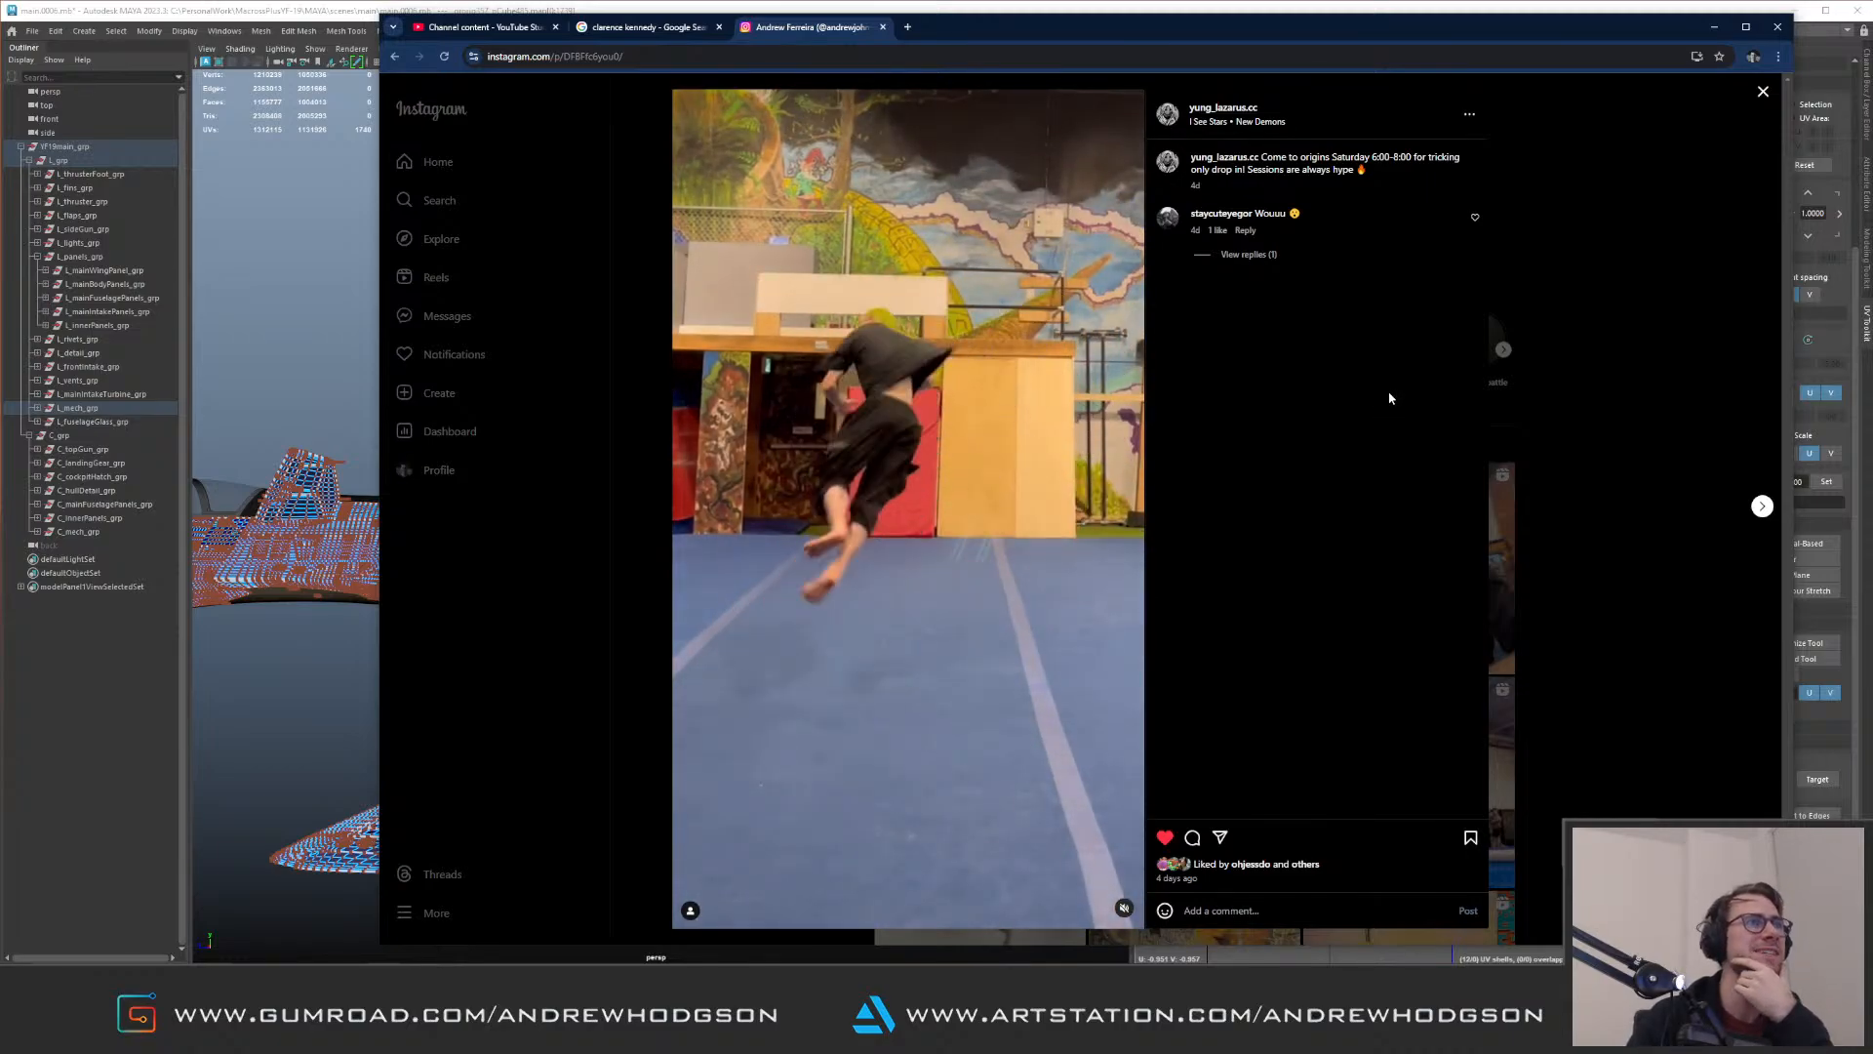
left_click(1248, 108)
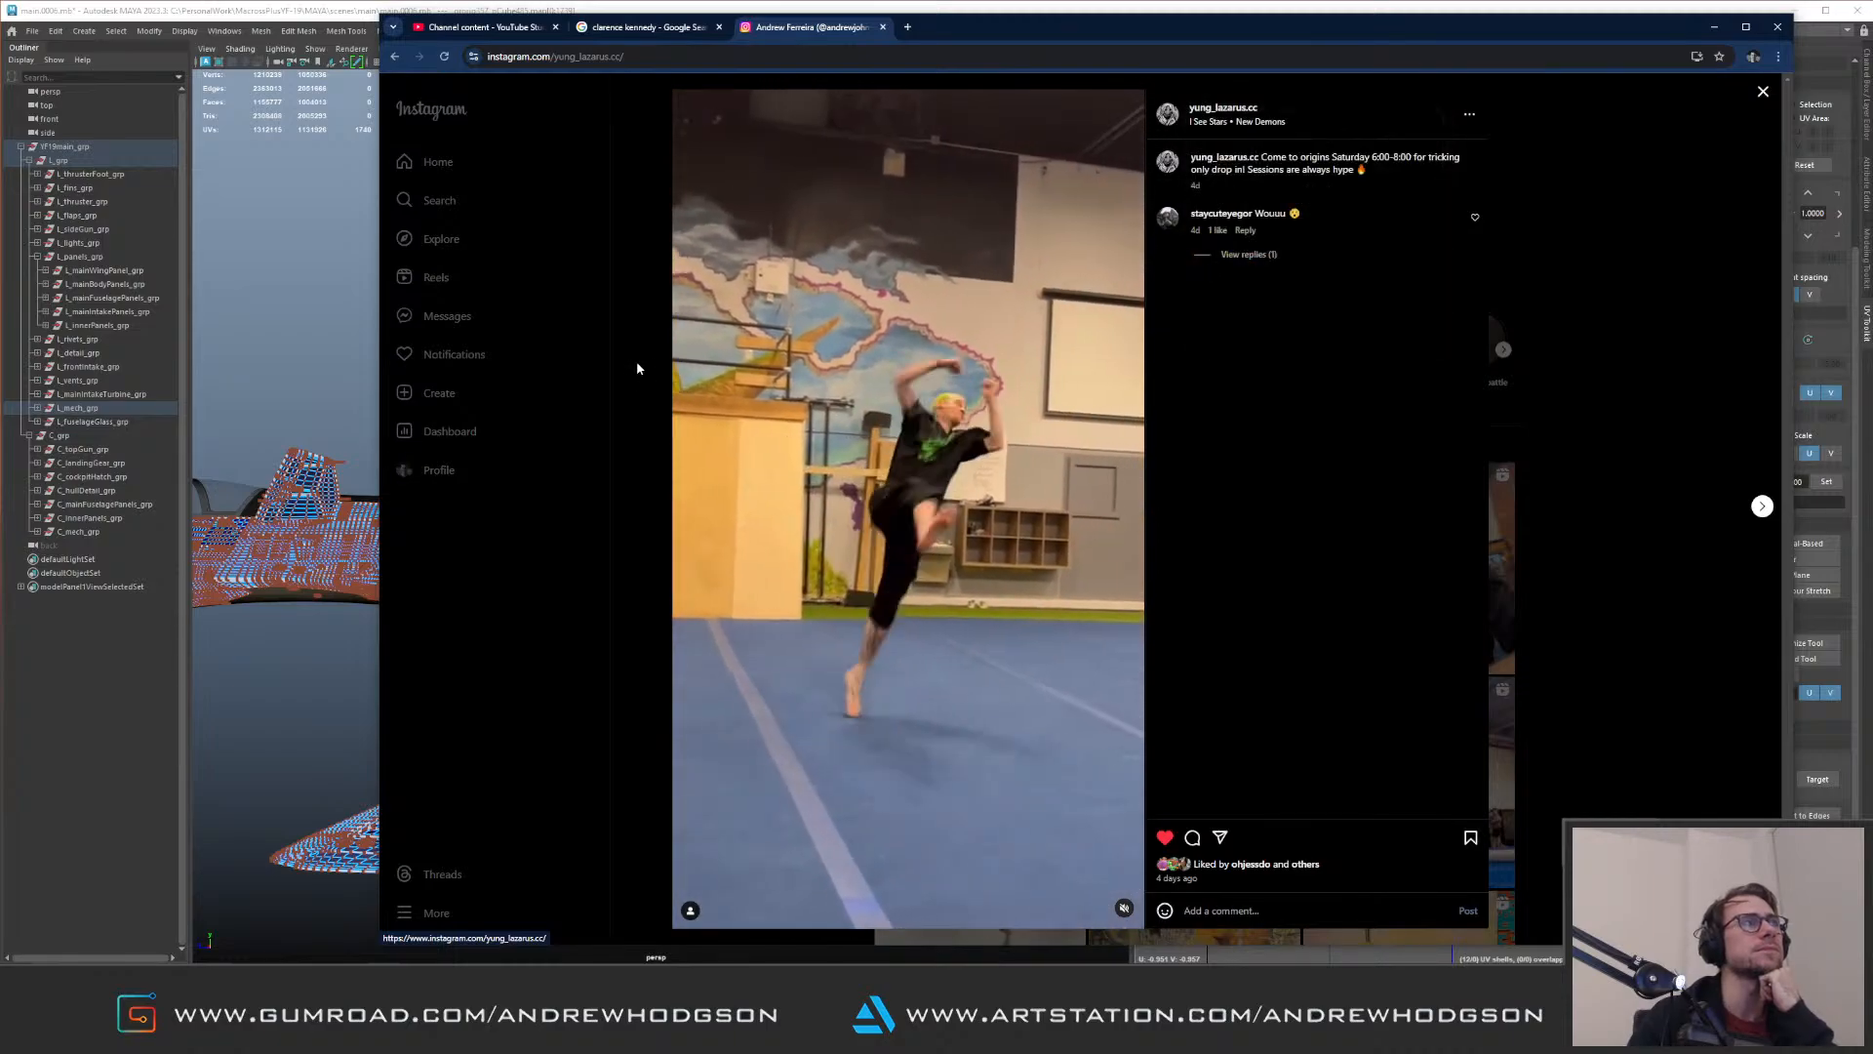
left_click(634, 367)
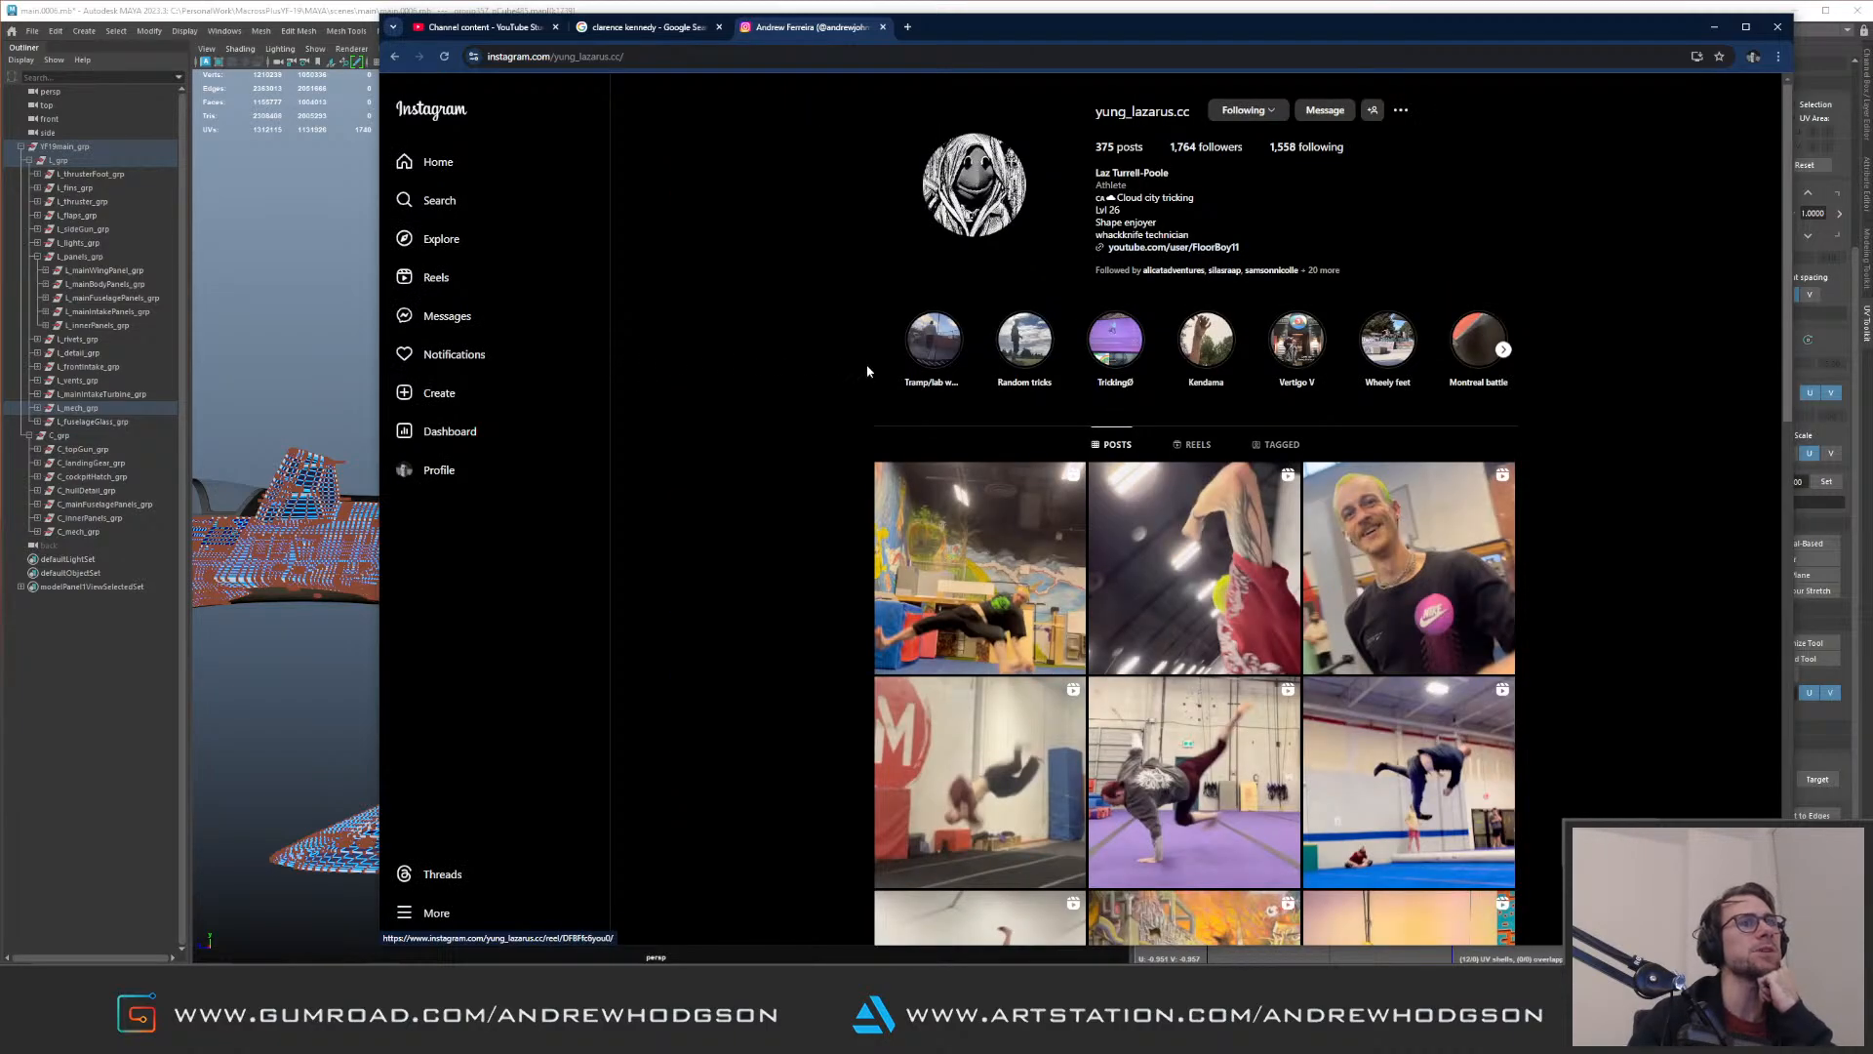
left_click(1247, 611)
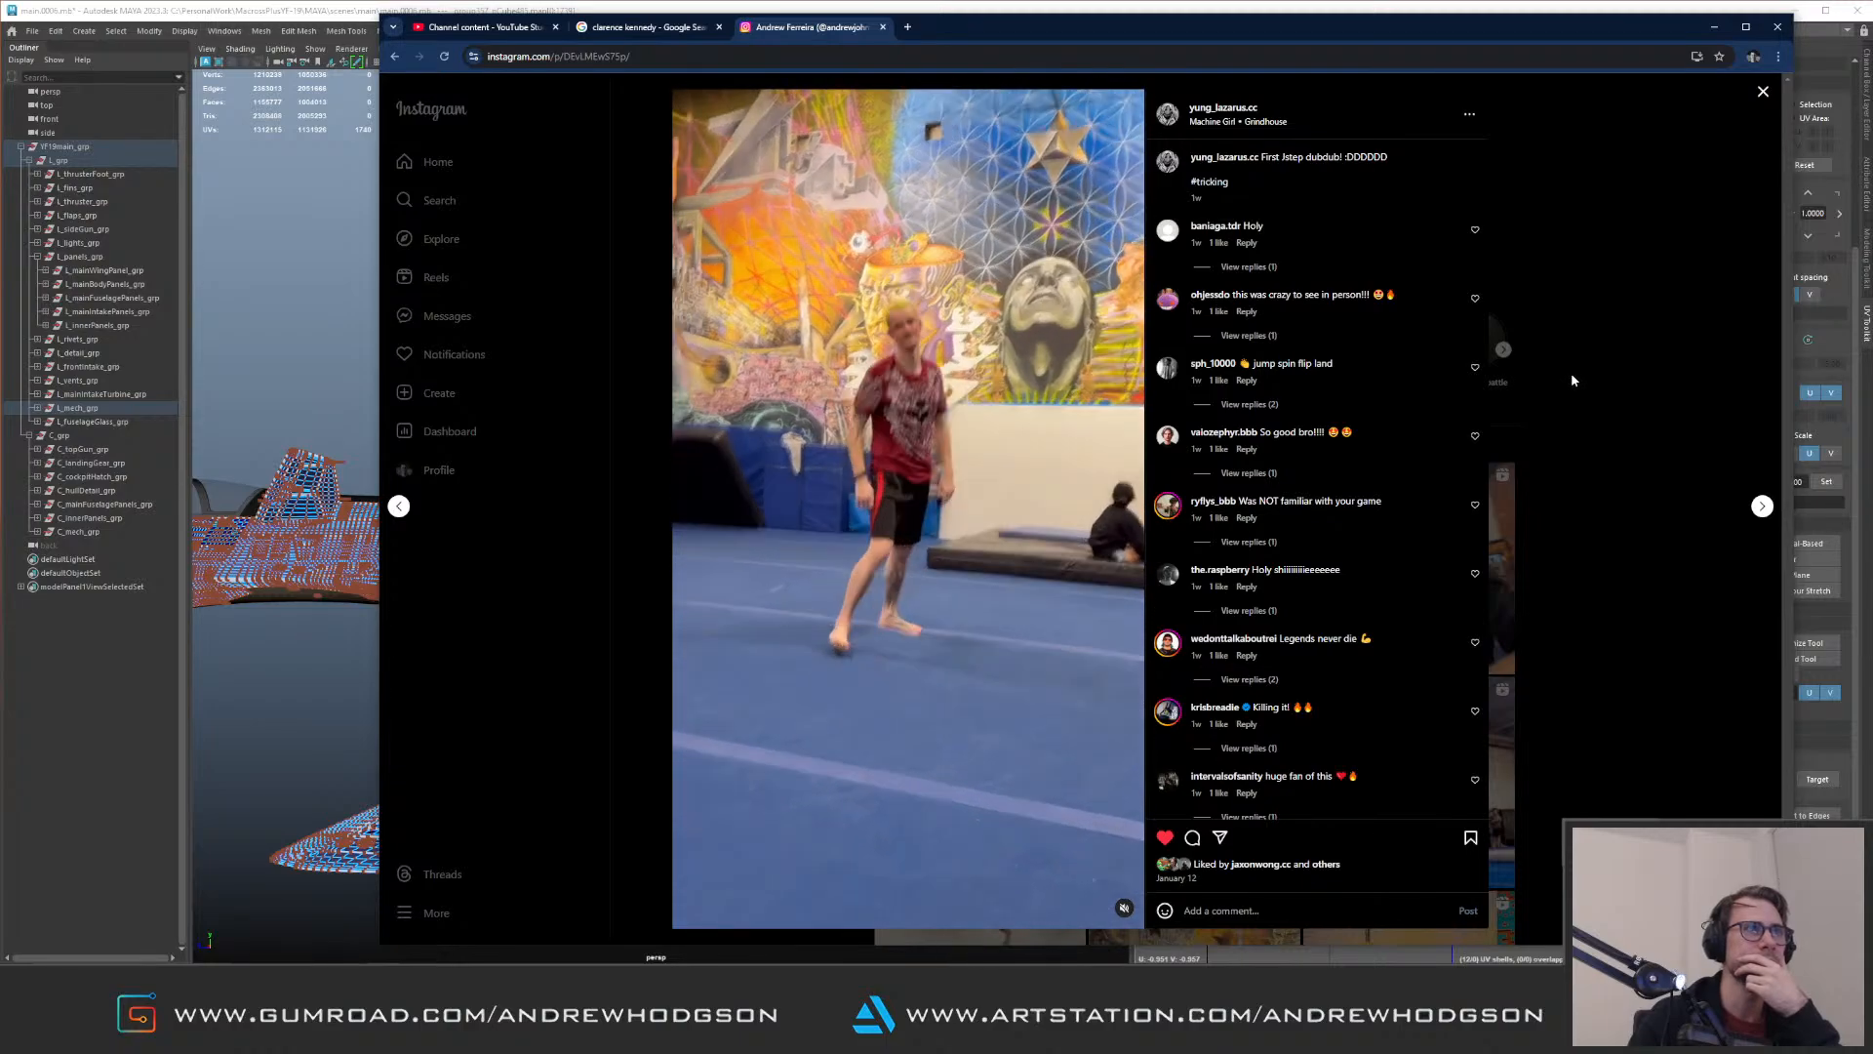
left_click(1777, 27)
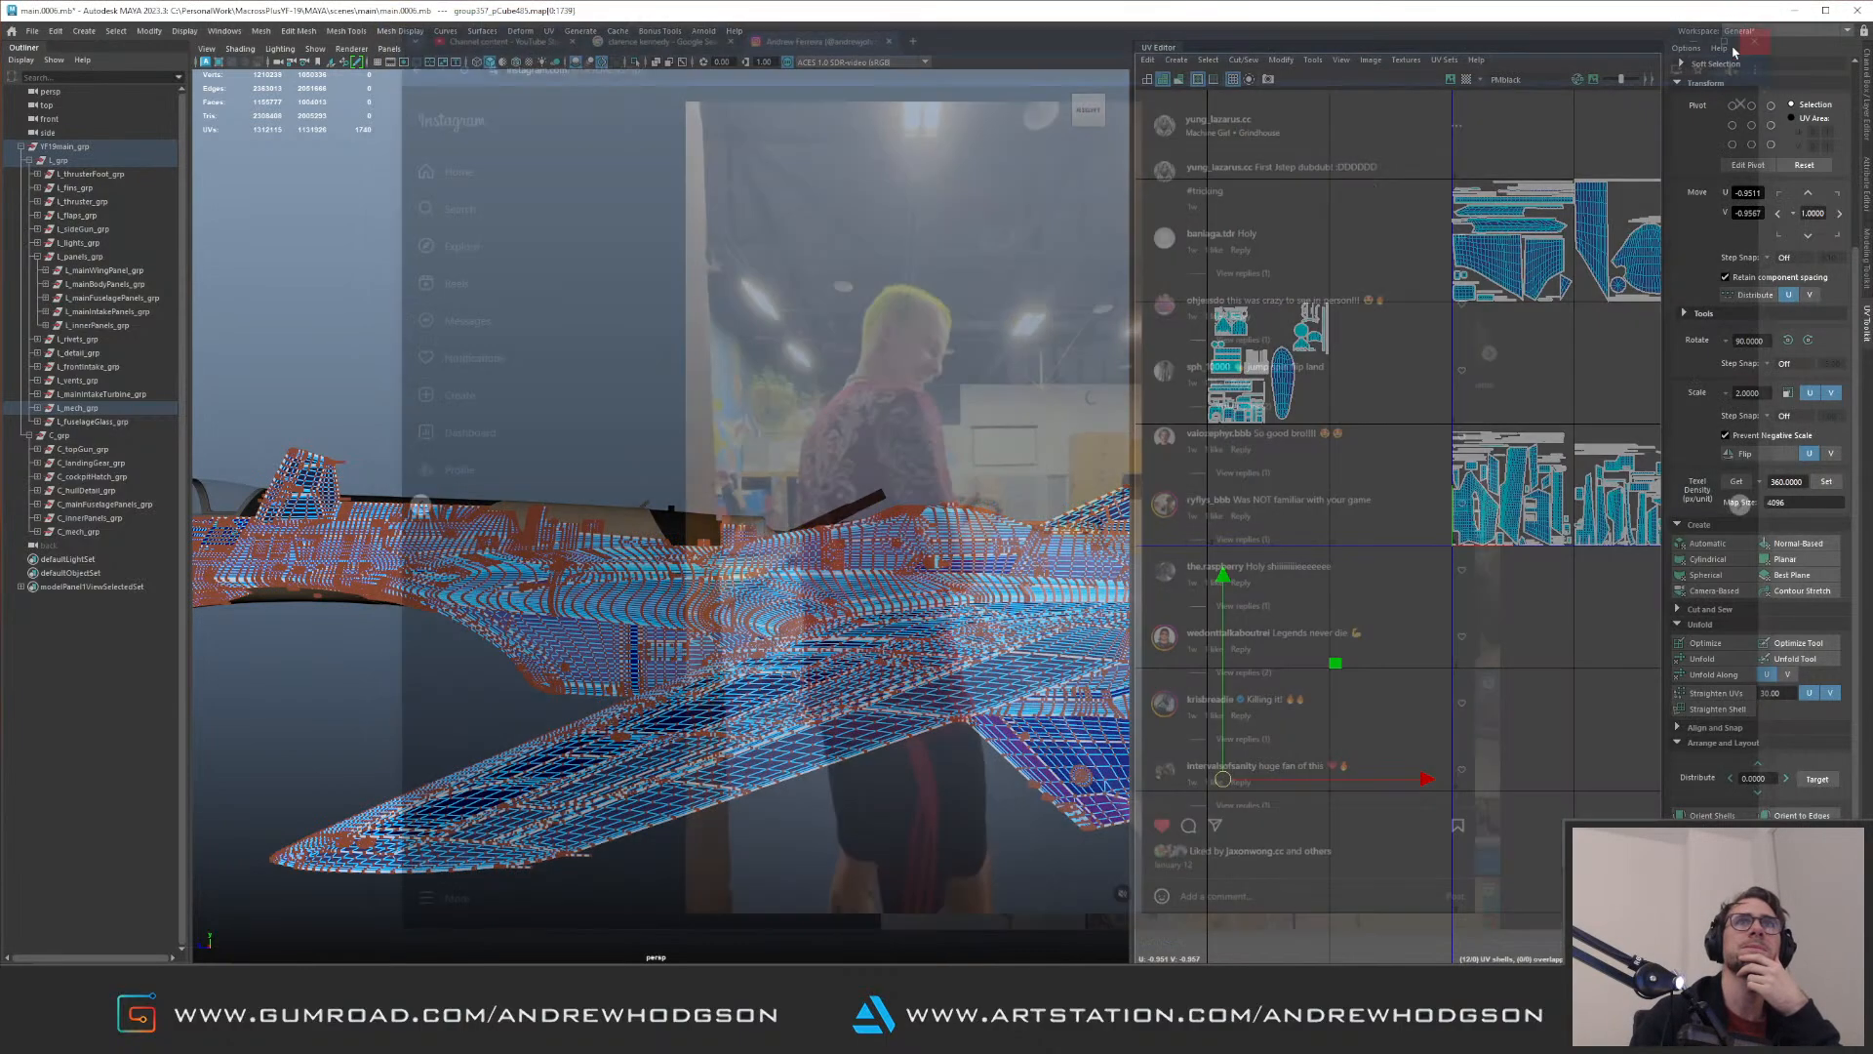